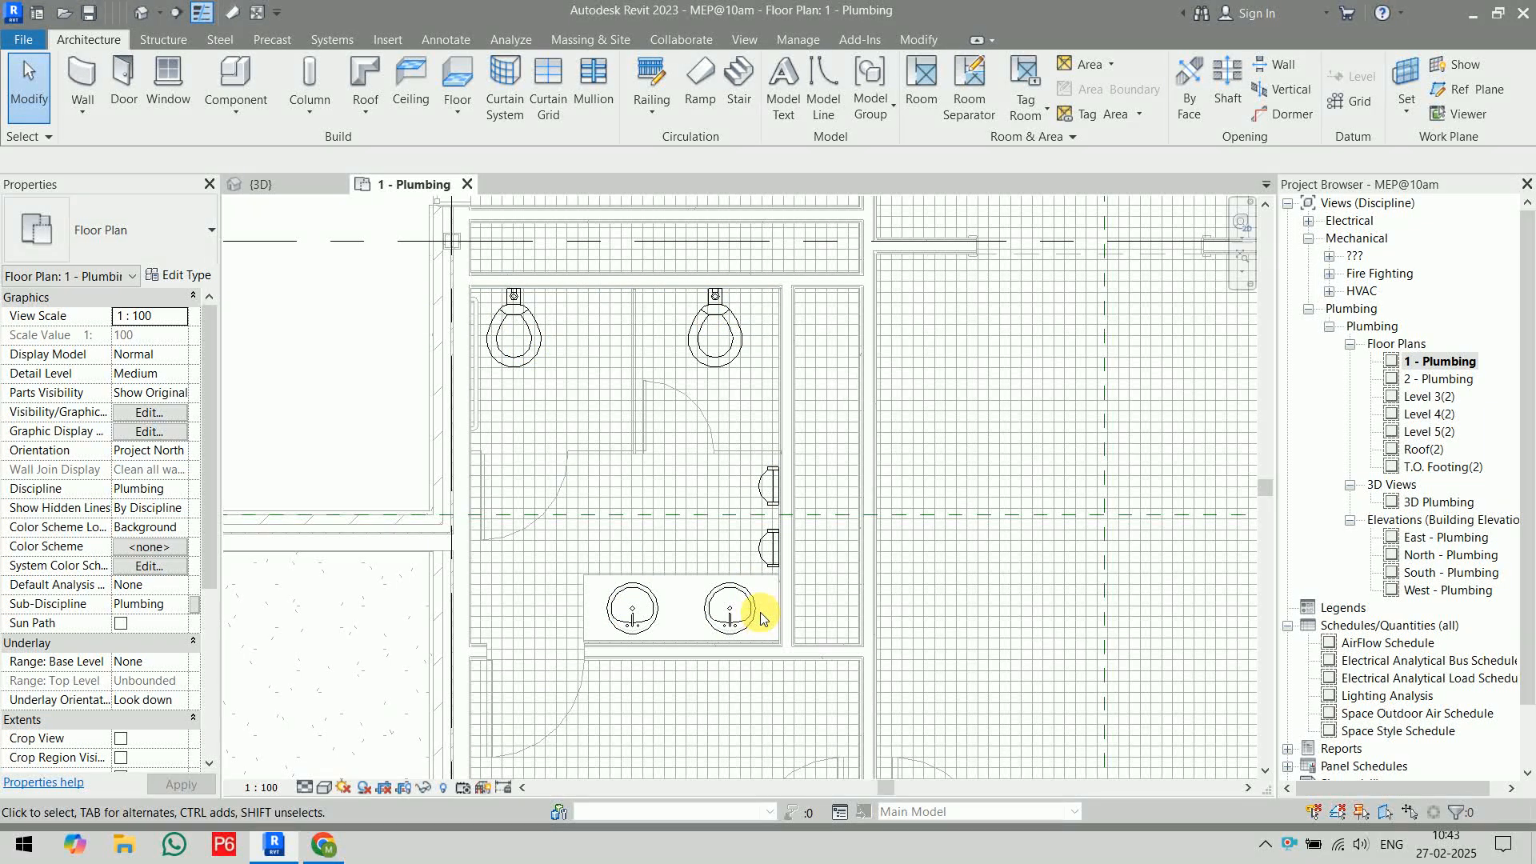
- Place two wall-mounted flush valve water closets, type Public - 6.1 Lpf, on the wall over the linked model's two toilets
middle_drag(790, 464, 876, 517)
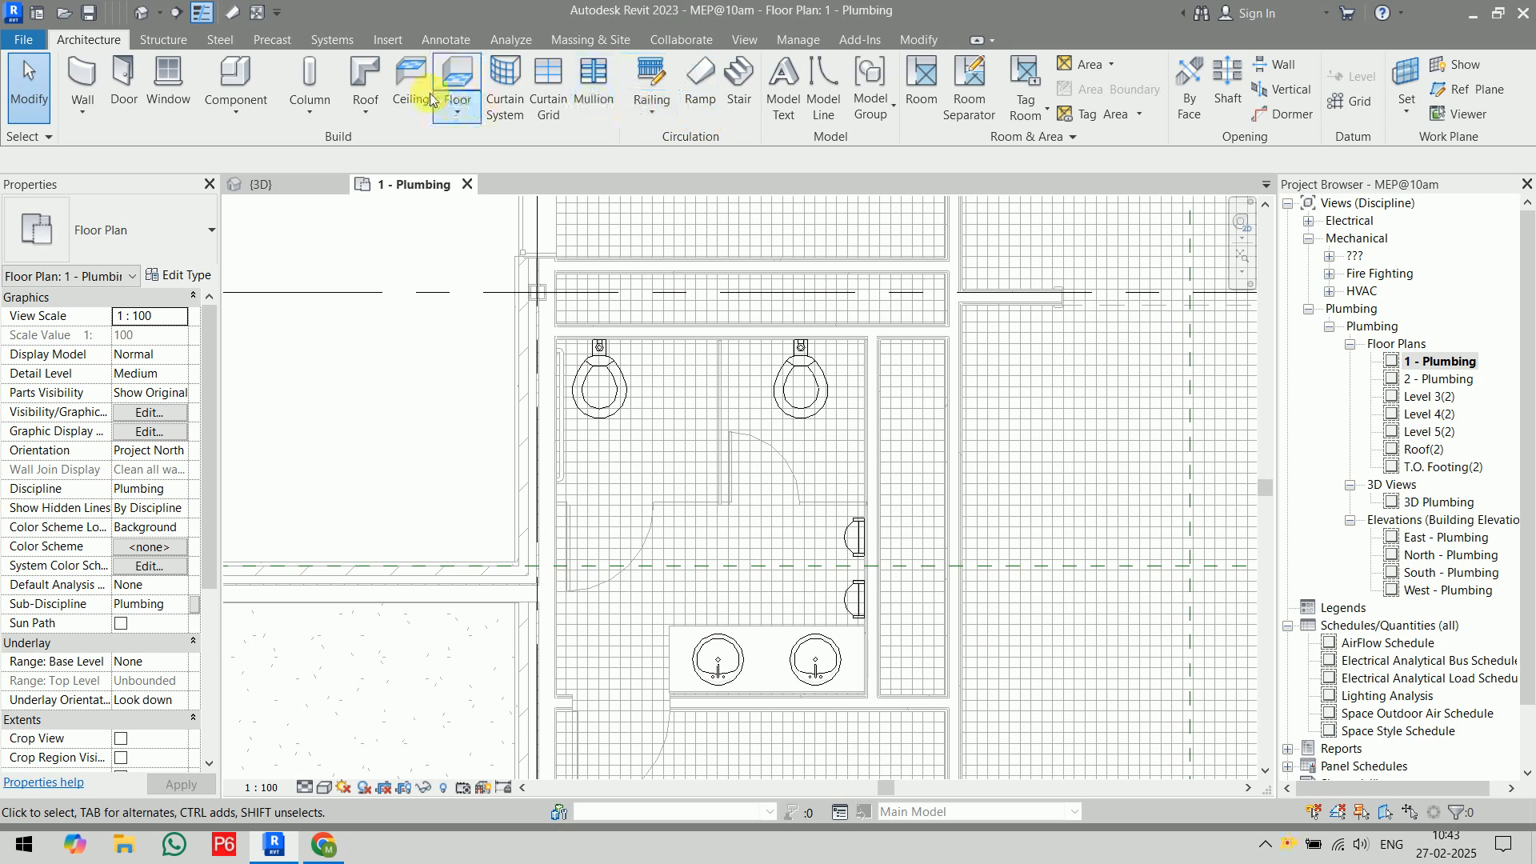
click(332, 39)
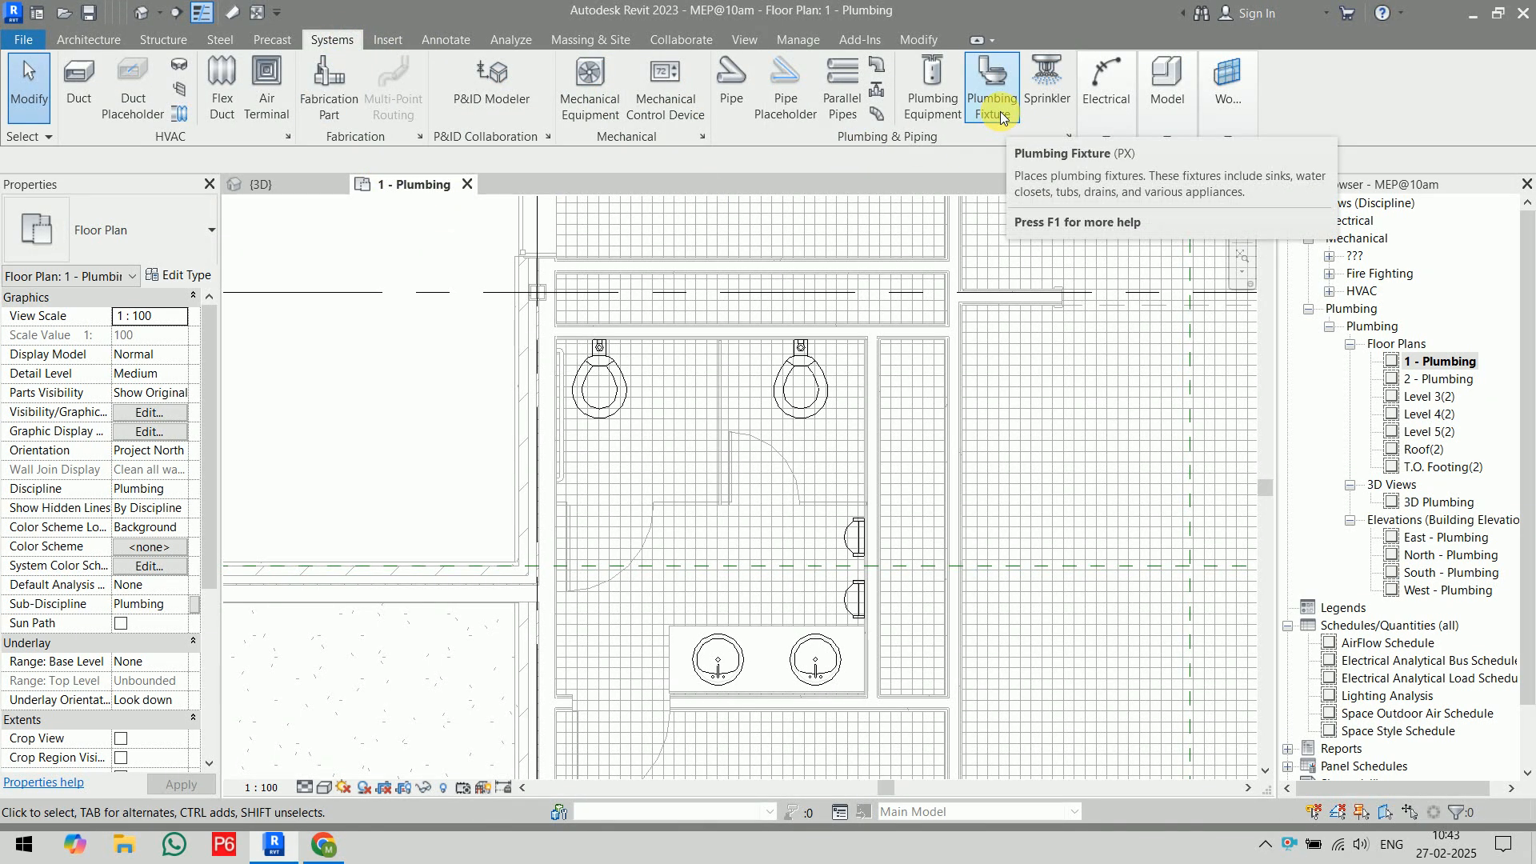
click(993, 88)
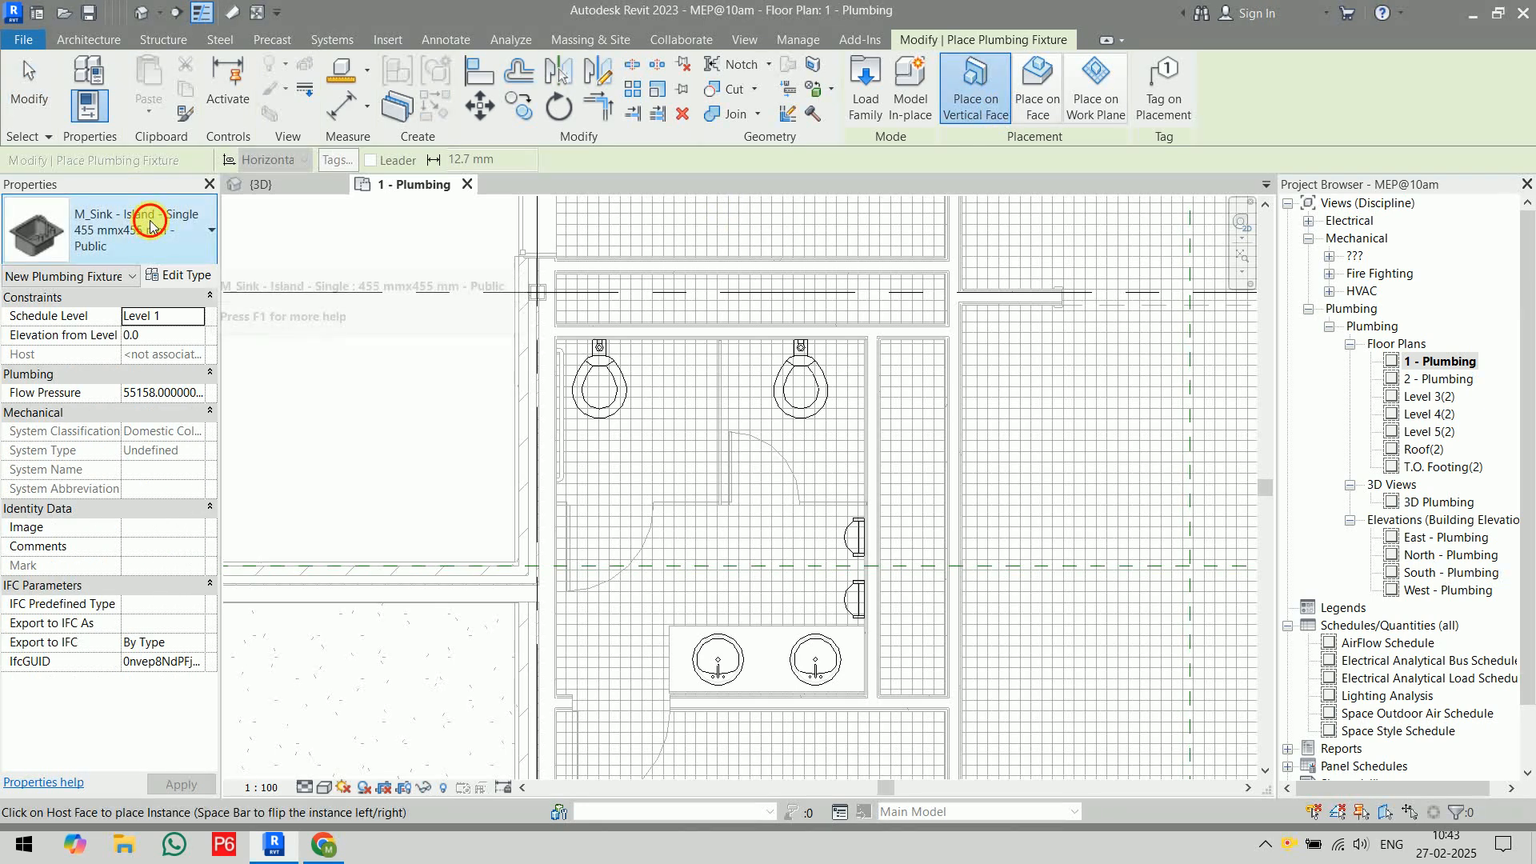
click(150, 226)
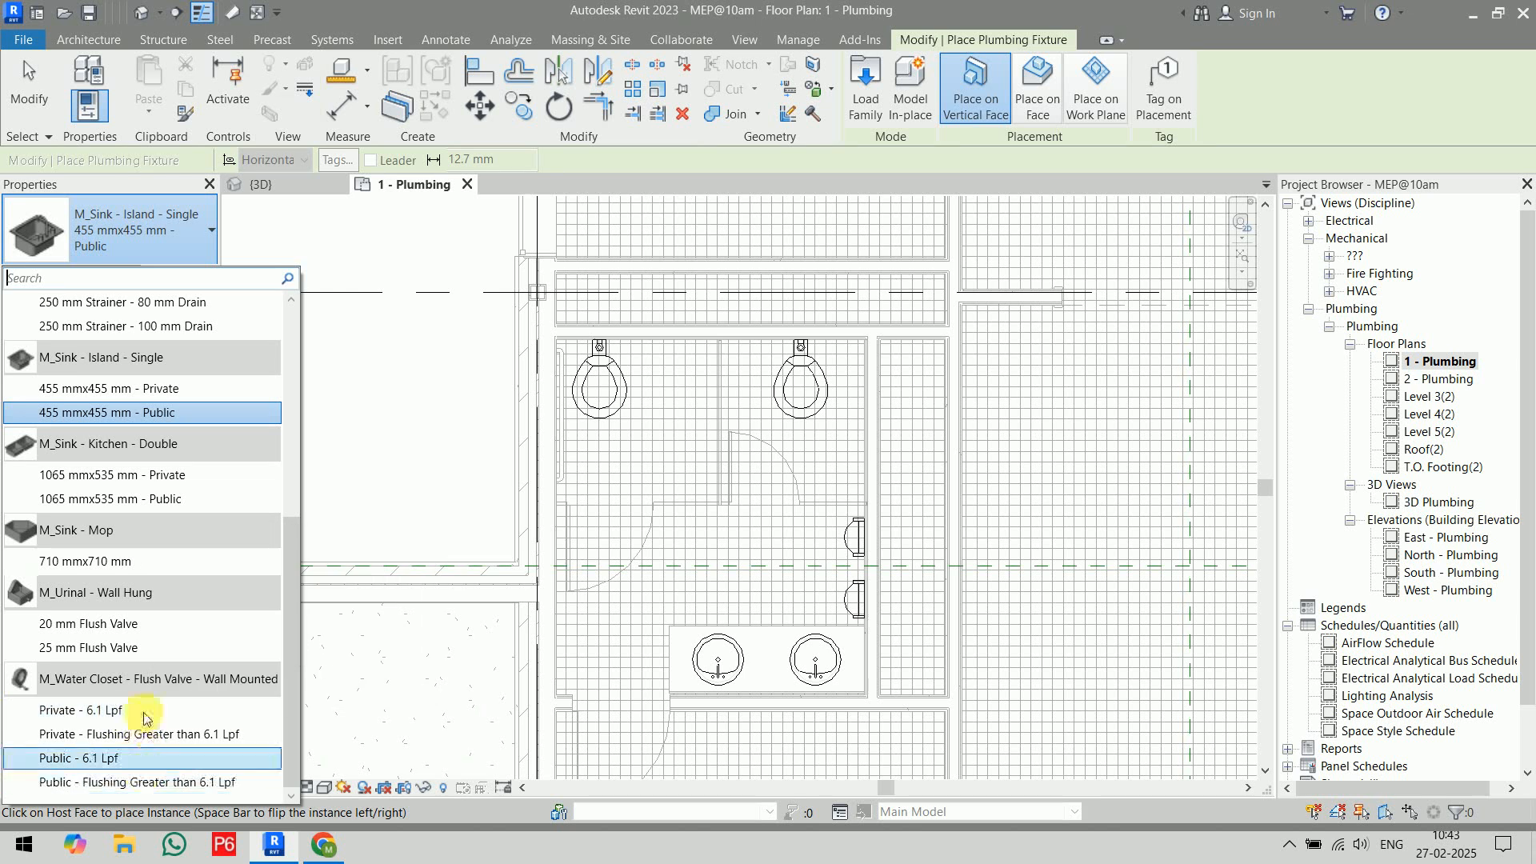
click(125, 764)
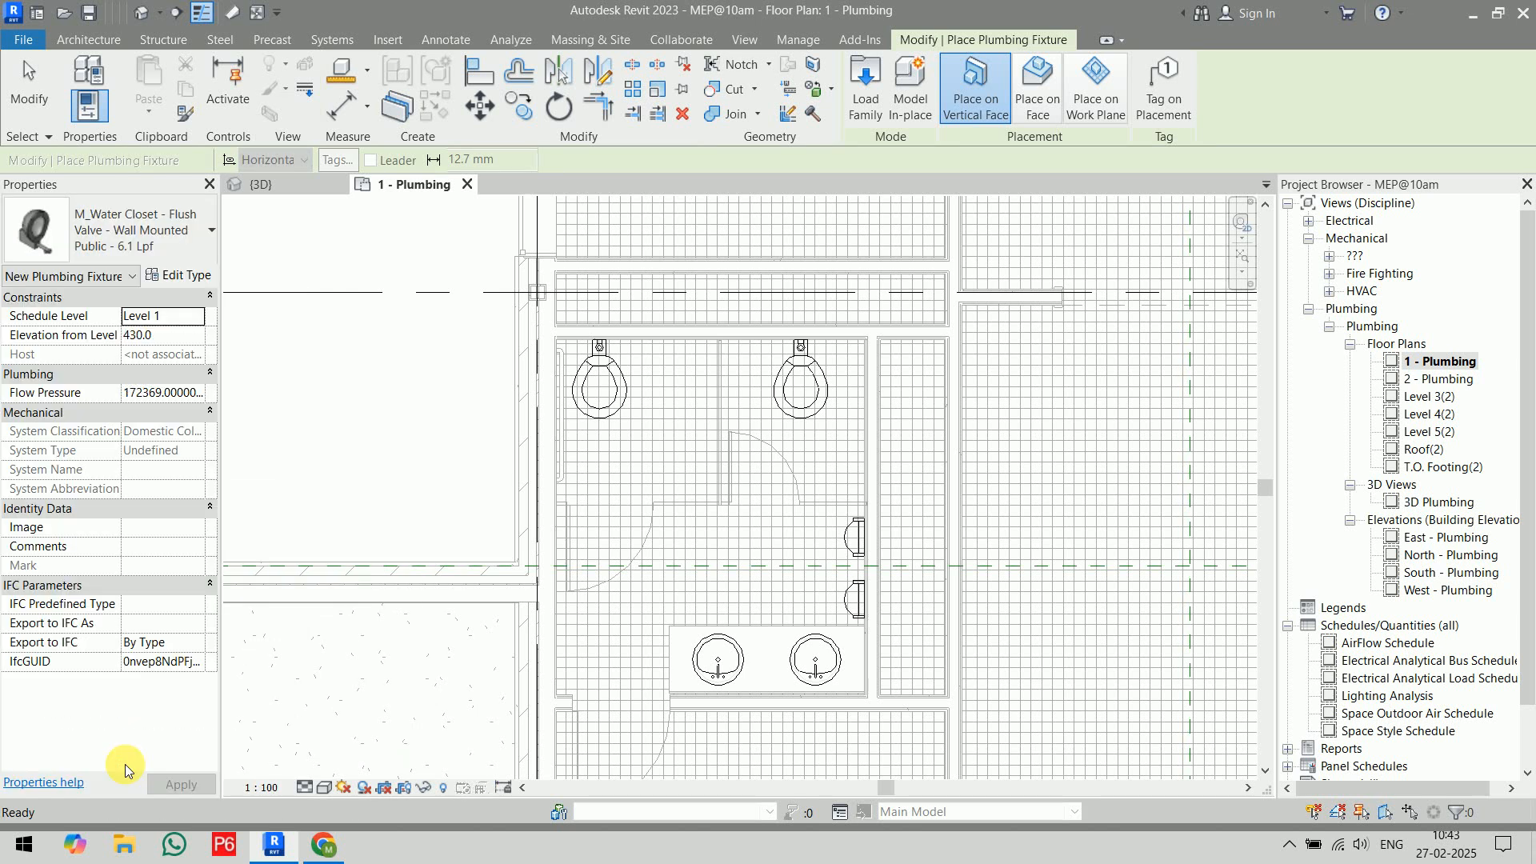
scroll(638, 333, up, 4)
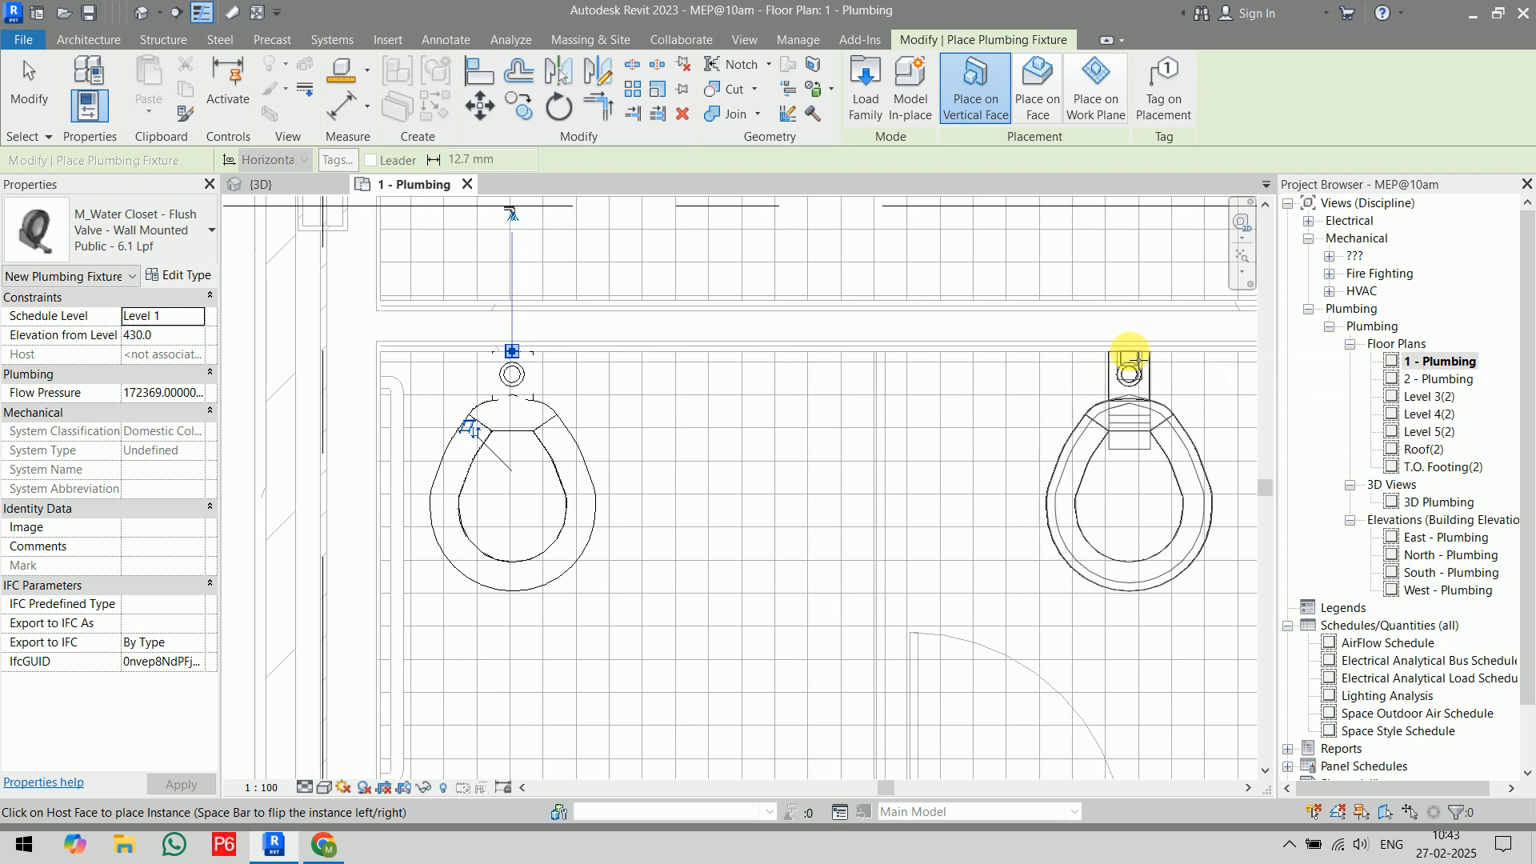
click(1126, 354)
scroll(1017, 472, down, 1)
scroll(1011, 472, down, 2)
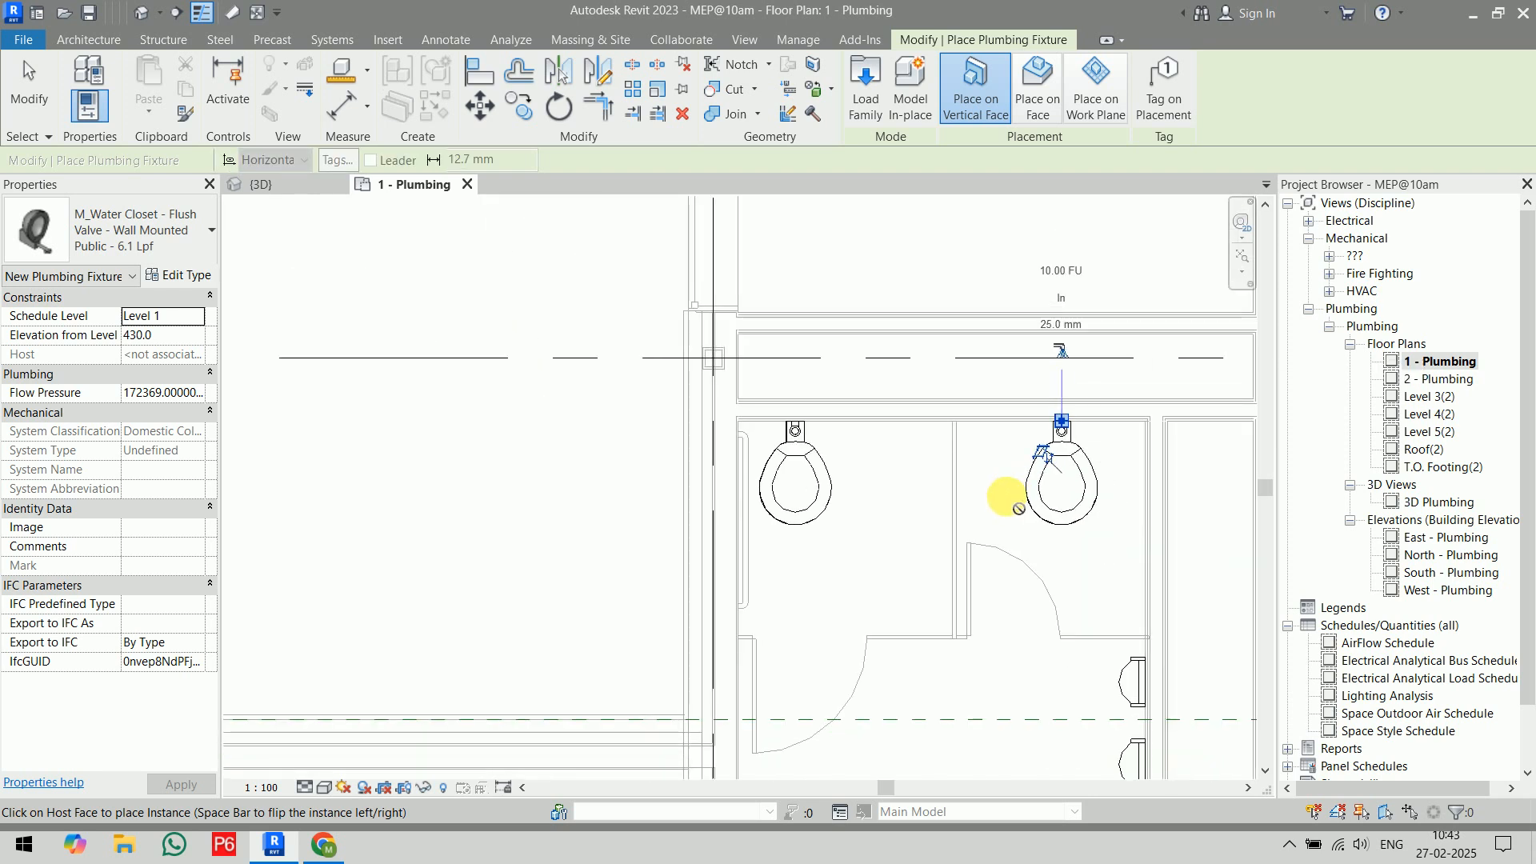
- Place two M_Urinal - Wall Hung fixtures, type 20 mm Flush Valve, on the wall near the linked model's urinals
click(165, 232)
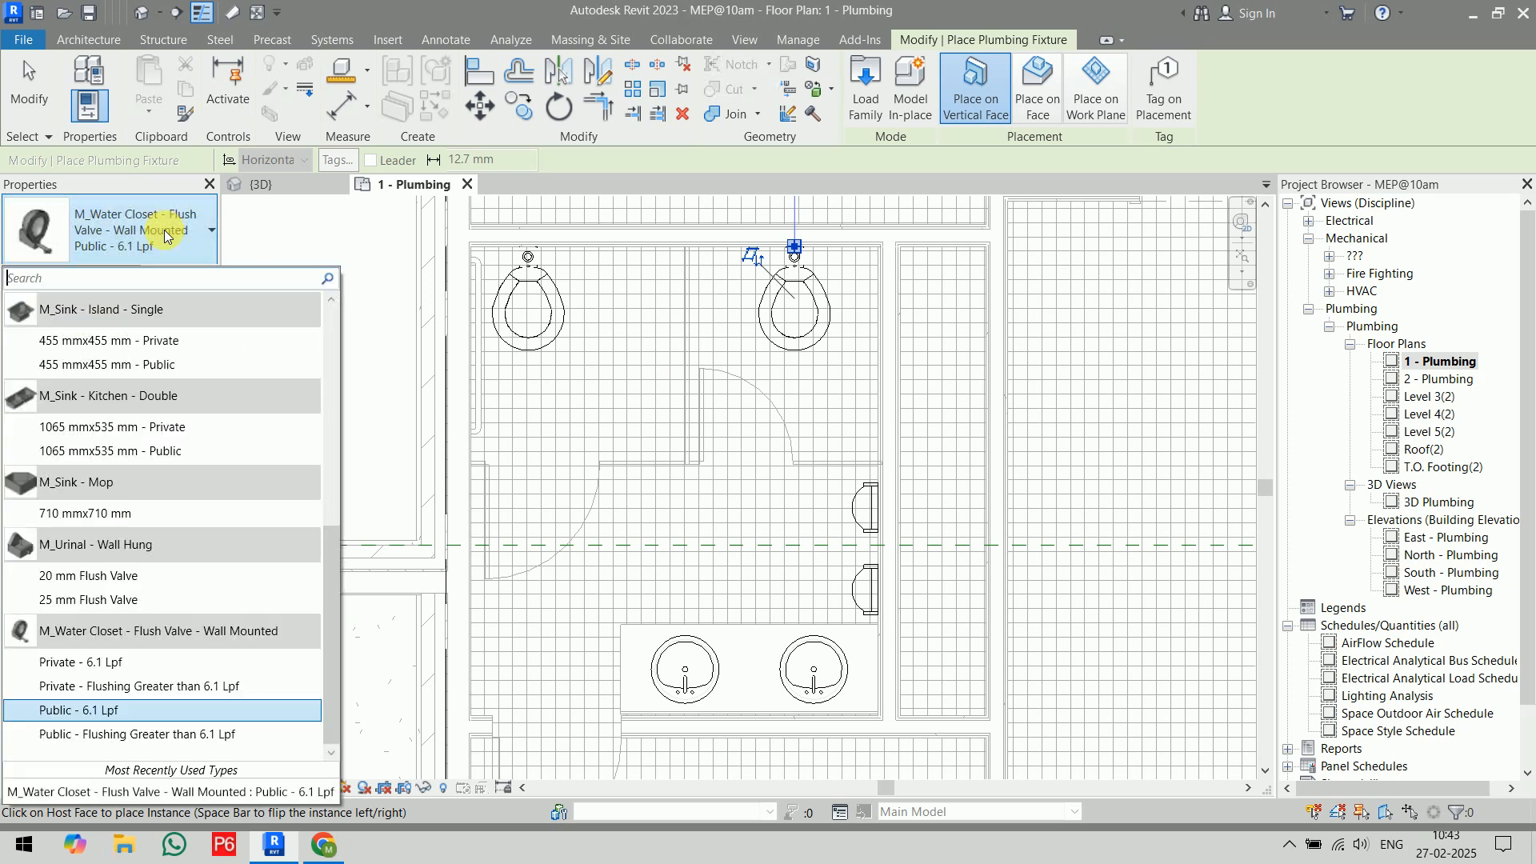
click(164, 575)
scroll(949, 576, up, 4)
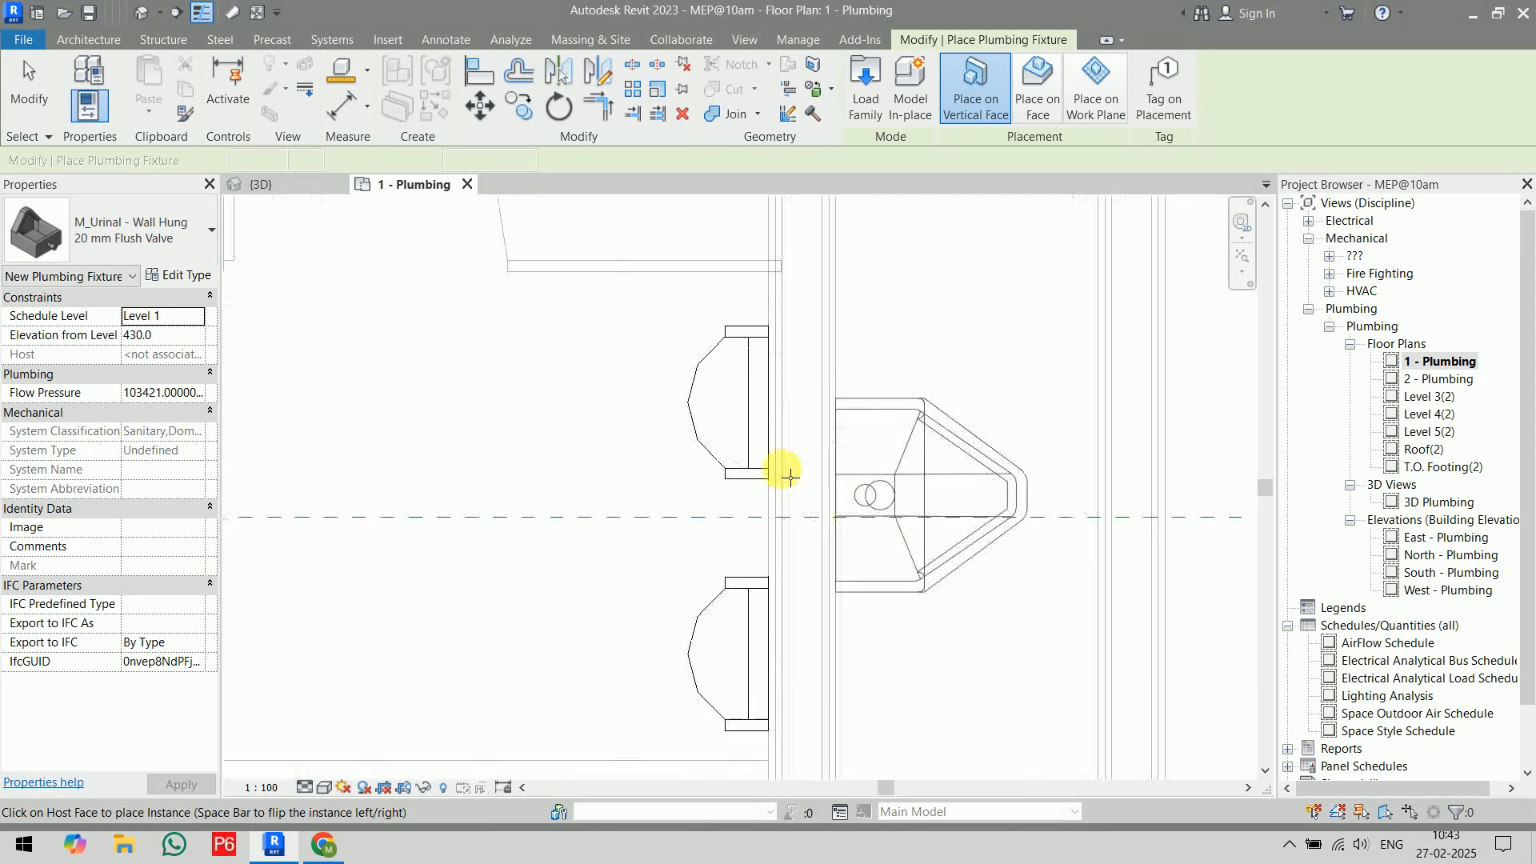
click(782, 317)
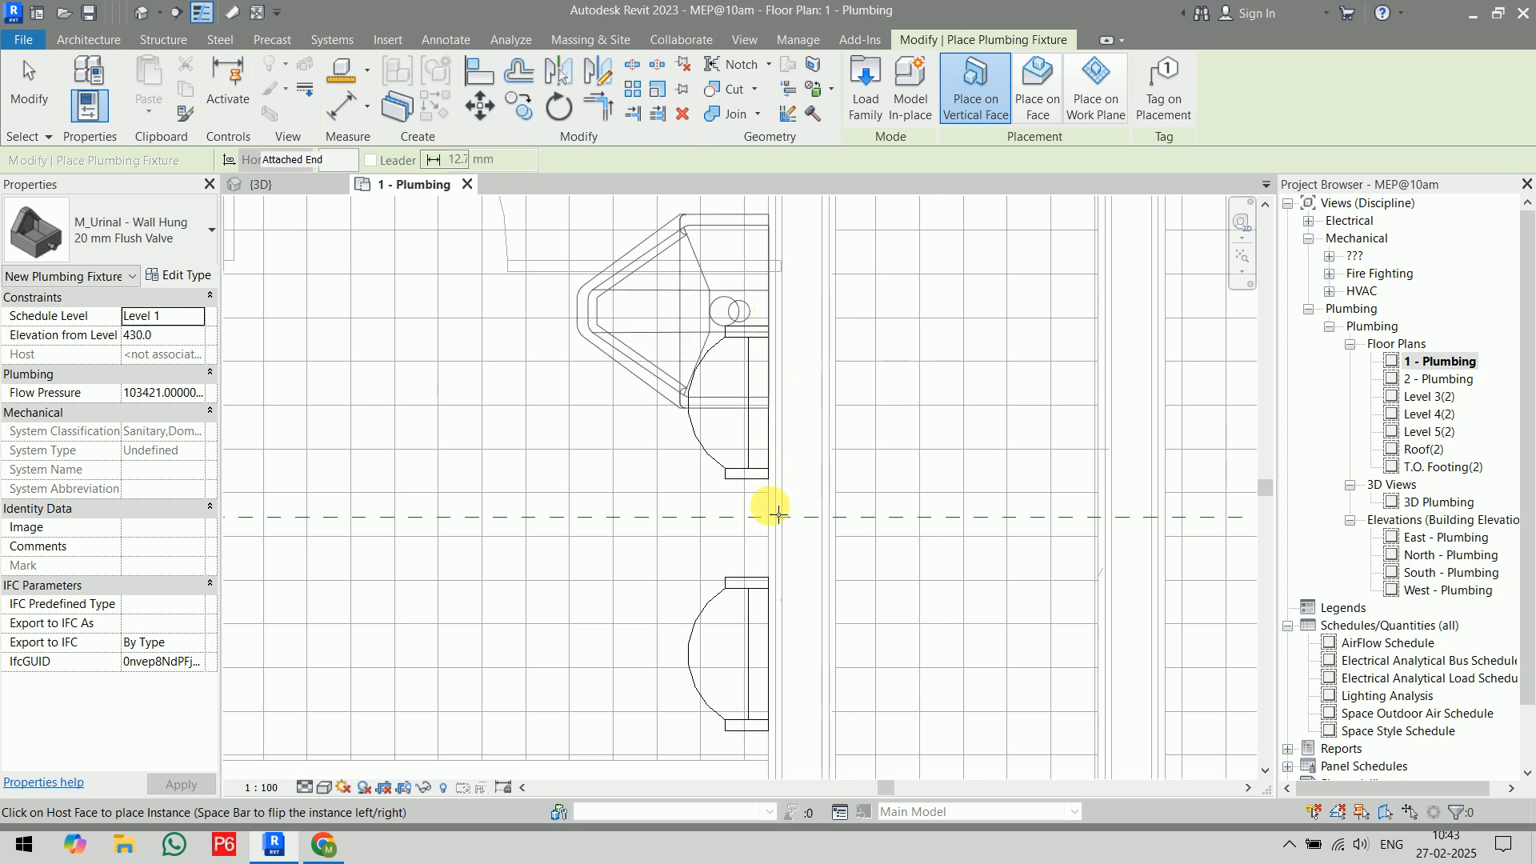
click(769, 541)
key(Escape)
key(Escape)
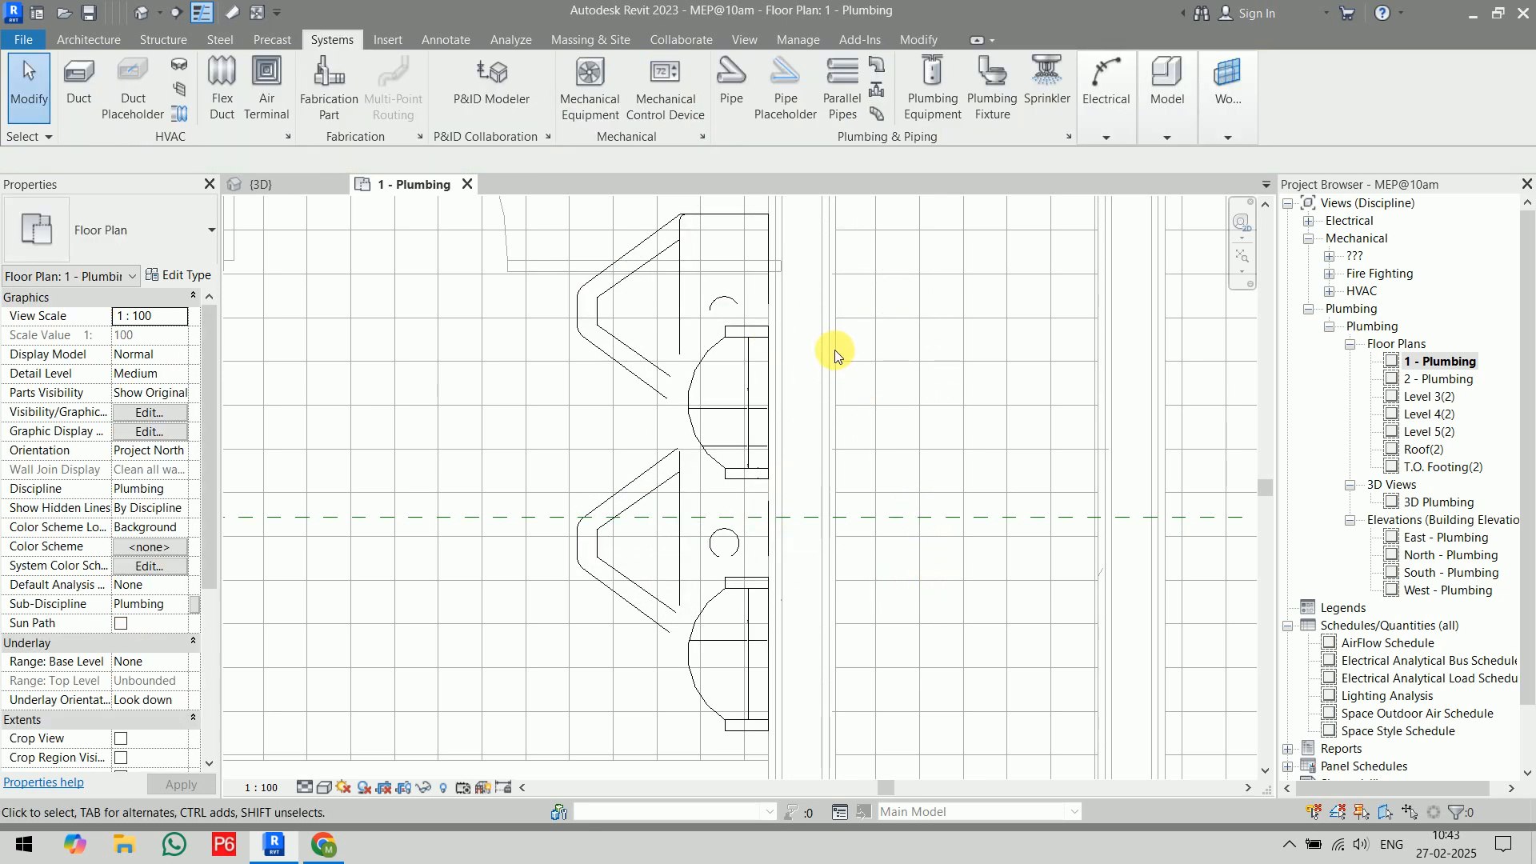
- Move both placed urinals along the wall so they sit over the two linked urinals
click(691, 297)
drag(696, 299, 699, 390)
drag(670, 551, 678, 661)
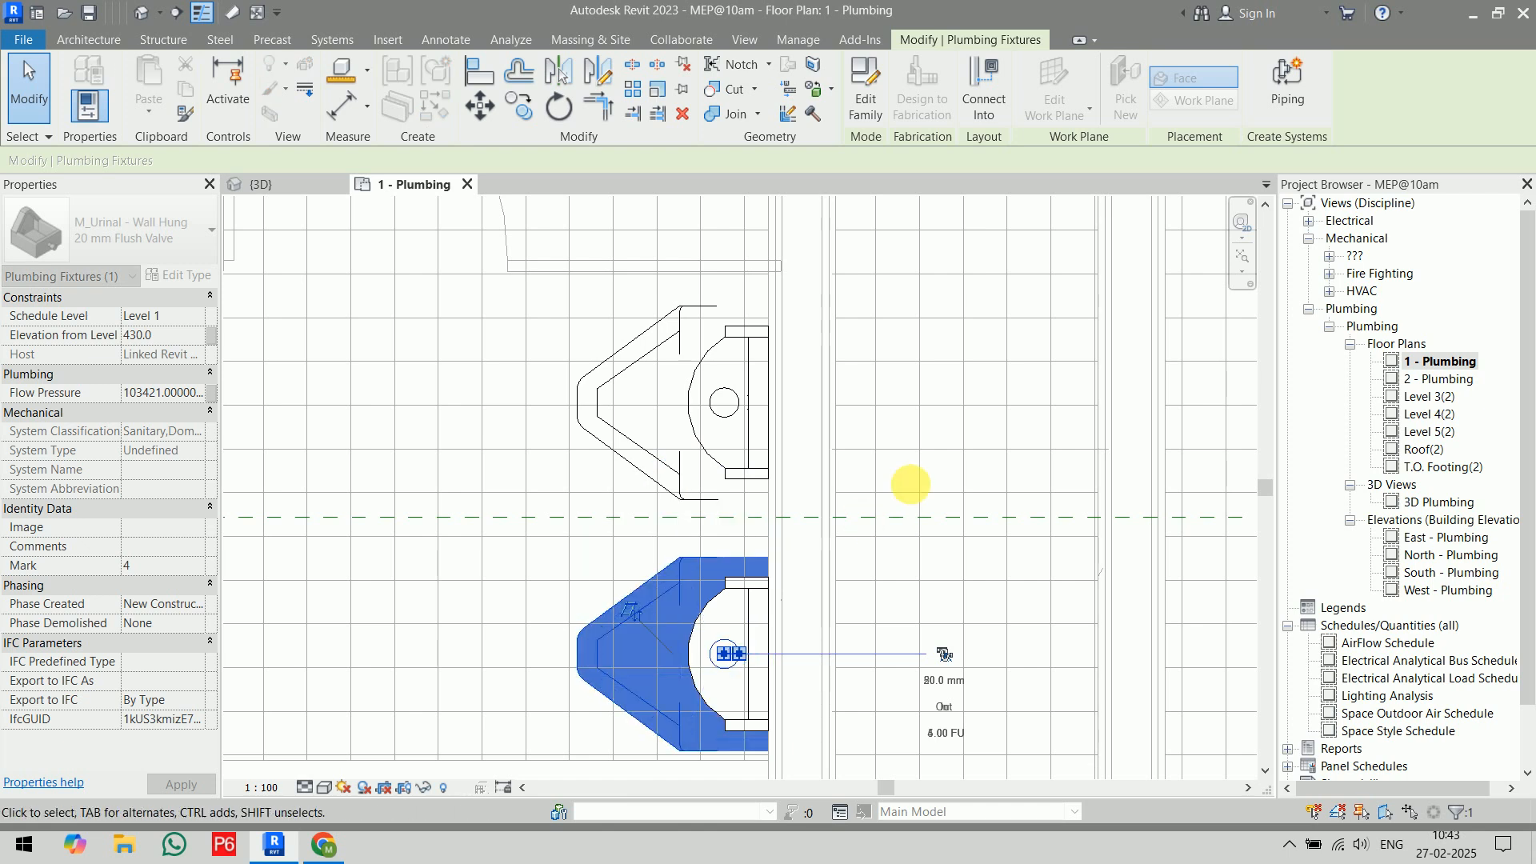
scroll(934, 419, down, 3)
click(917, 376)
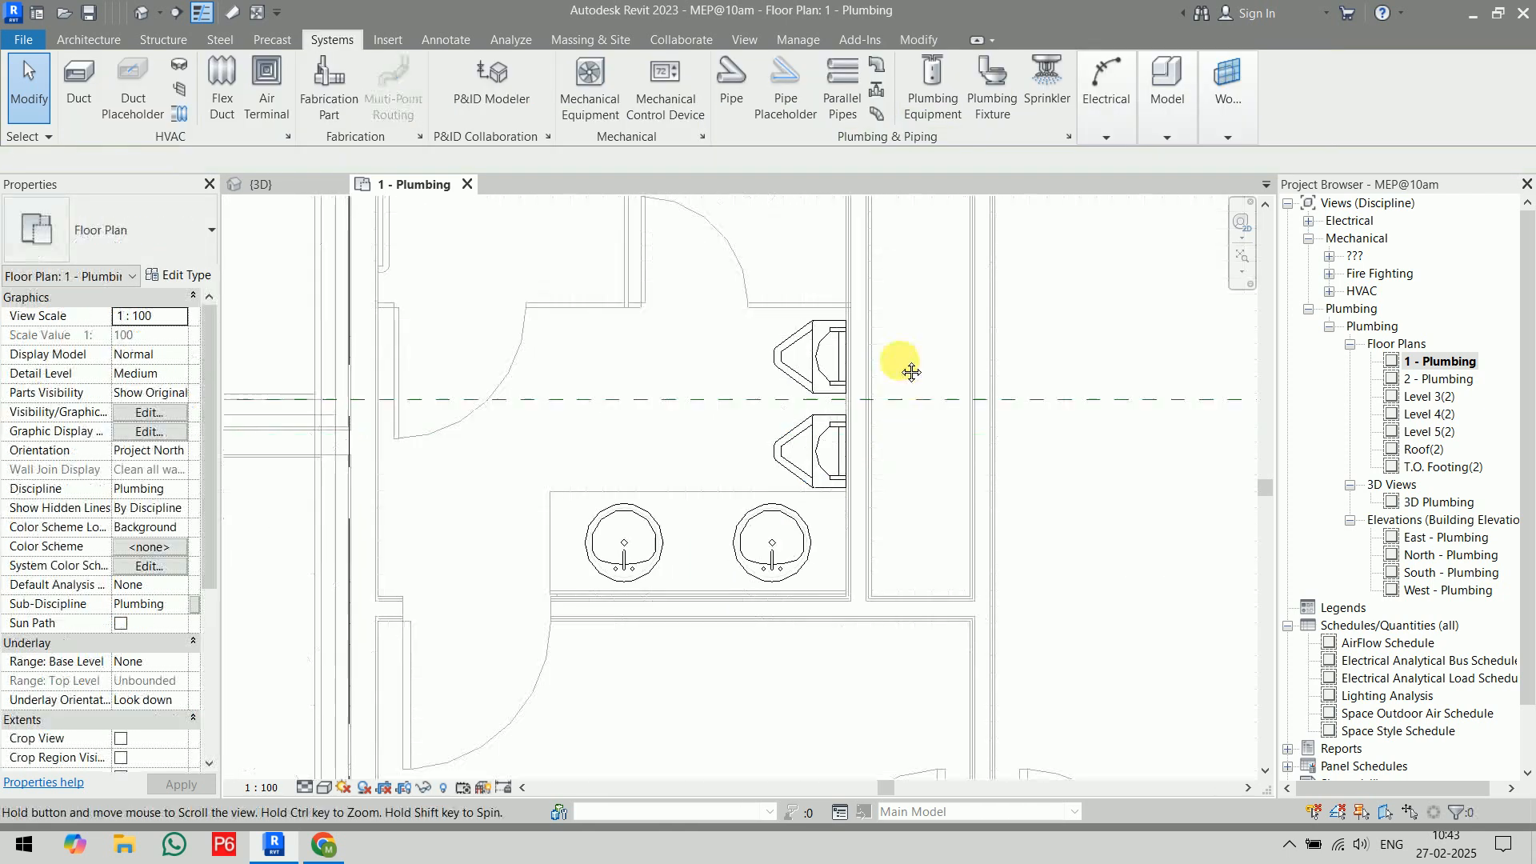
- Start loading a plumbing fixture family, browse to the US library's Plumbing > MEP > Fixtures folder and show its contents as large icons
scroll(771, 411, up, 5)
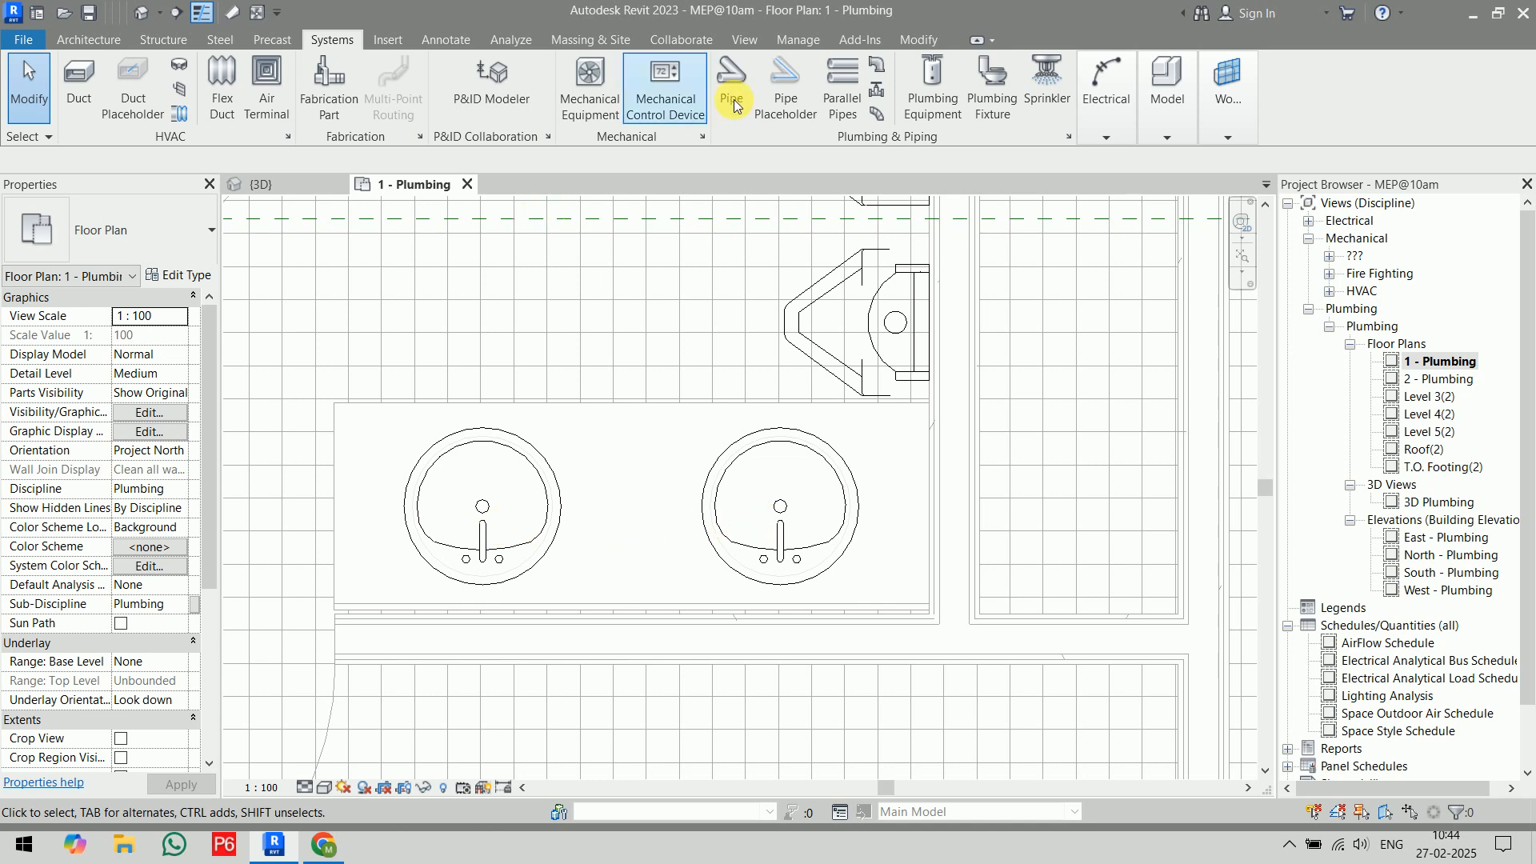
click(991, 88)
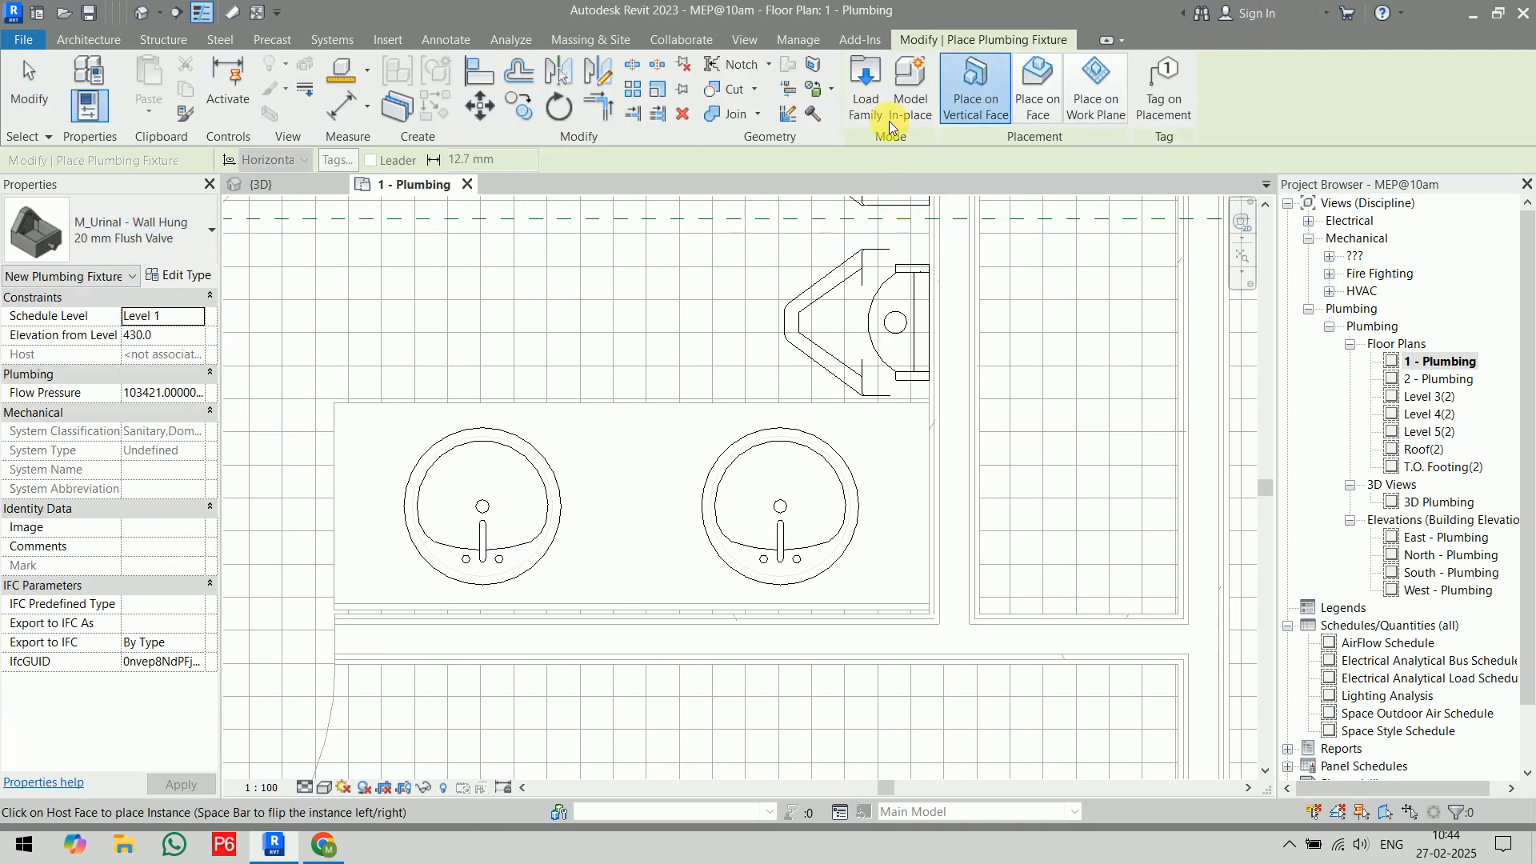
click(875, 103)
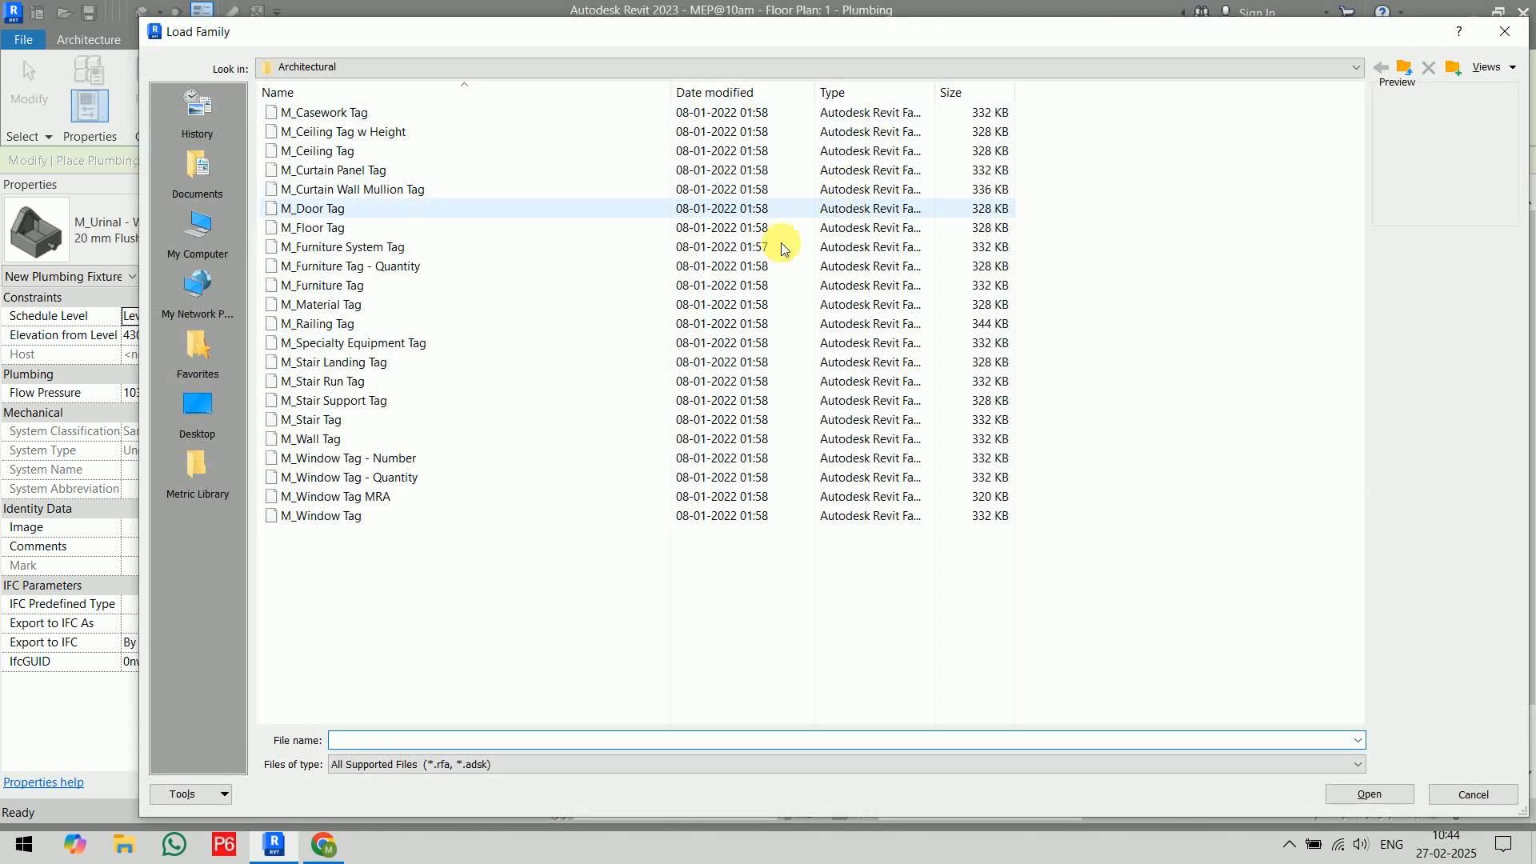
click(1401, 70)
click(1401, 71)
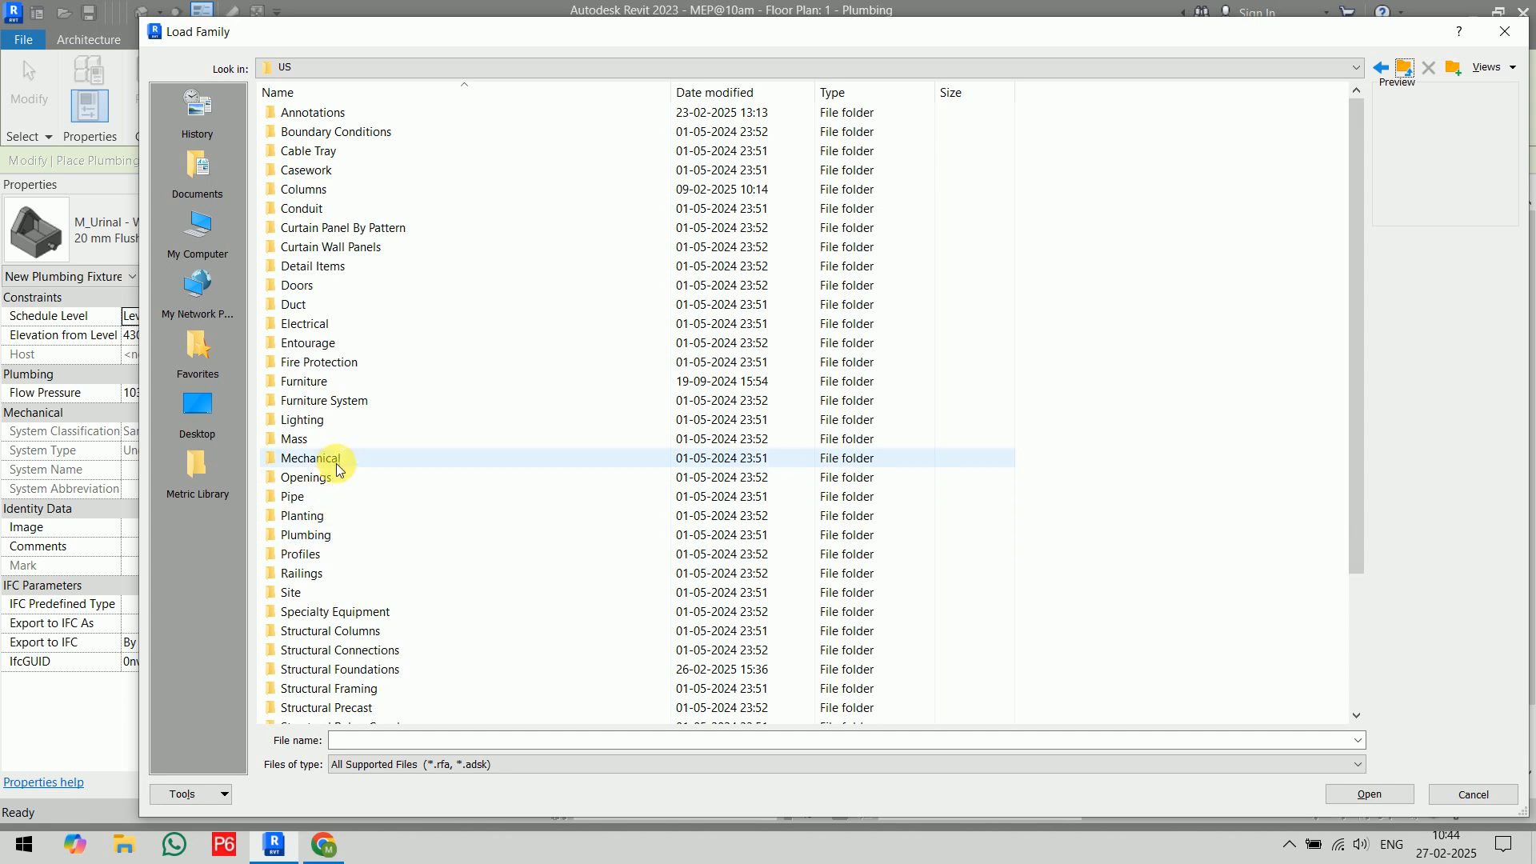
double_click(334, 534)
double_click(340, 132)
double_click(358, 131)
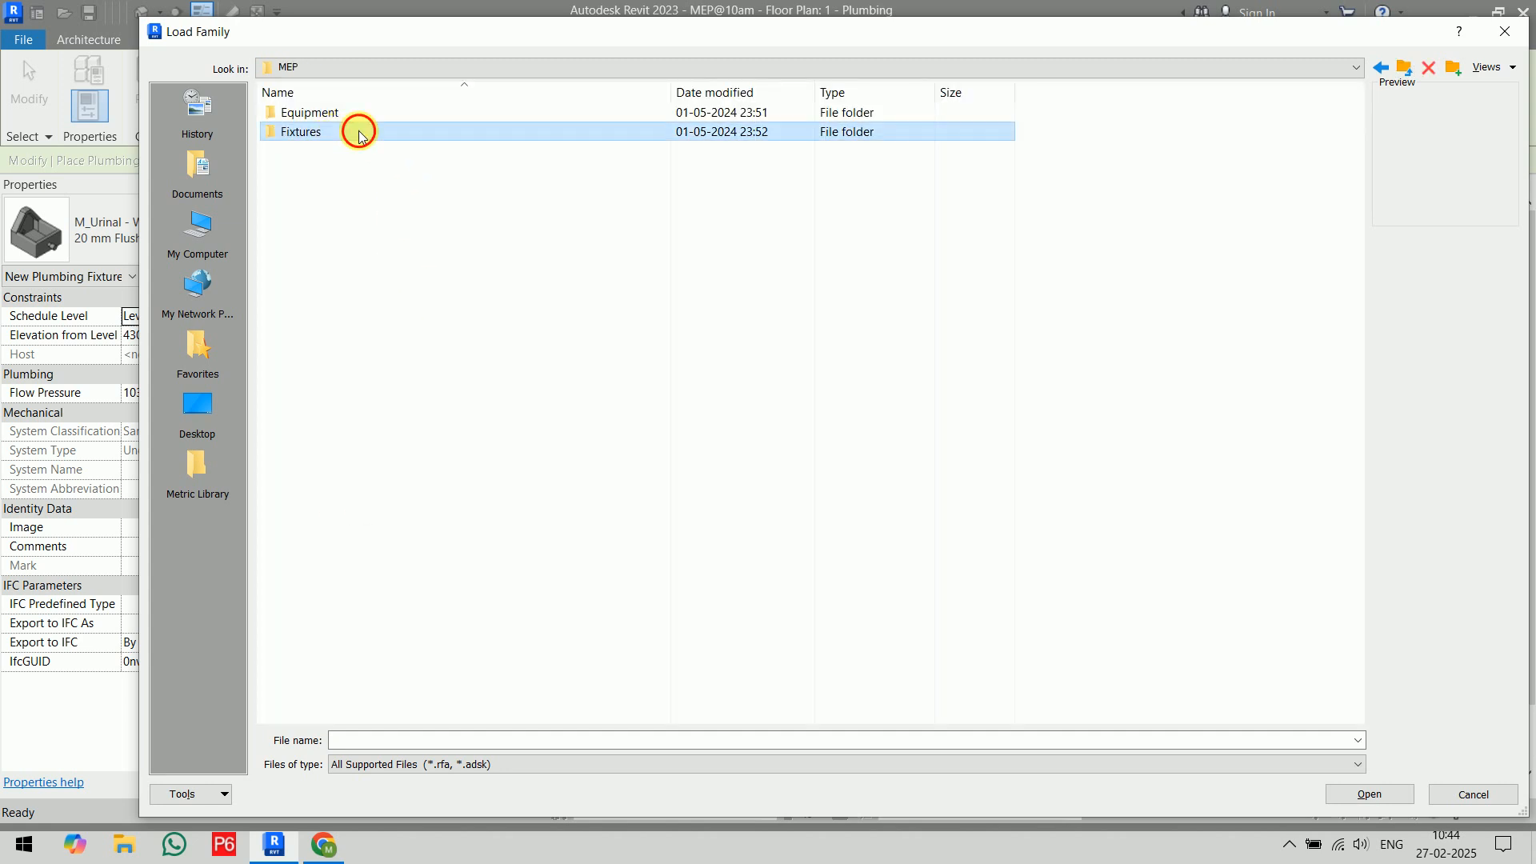
right_click(370, 405)
mouse_move(400, 425)
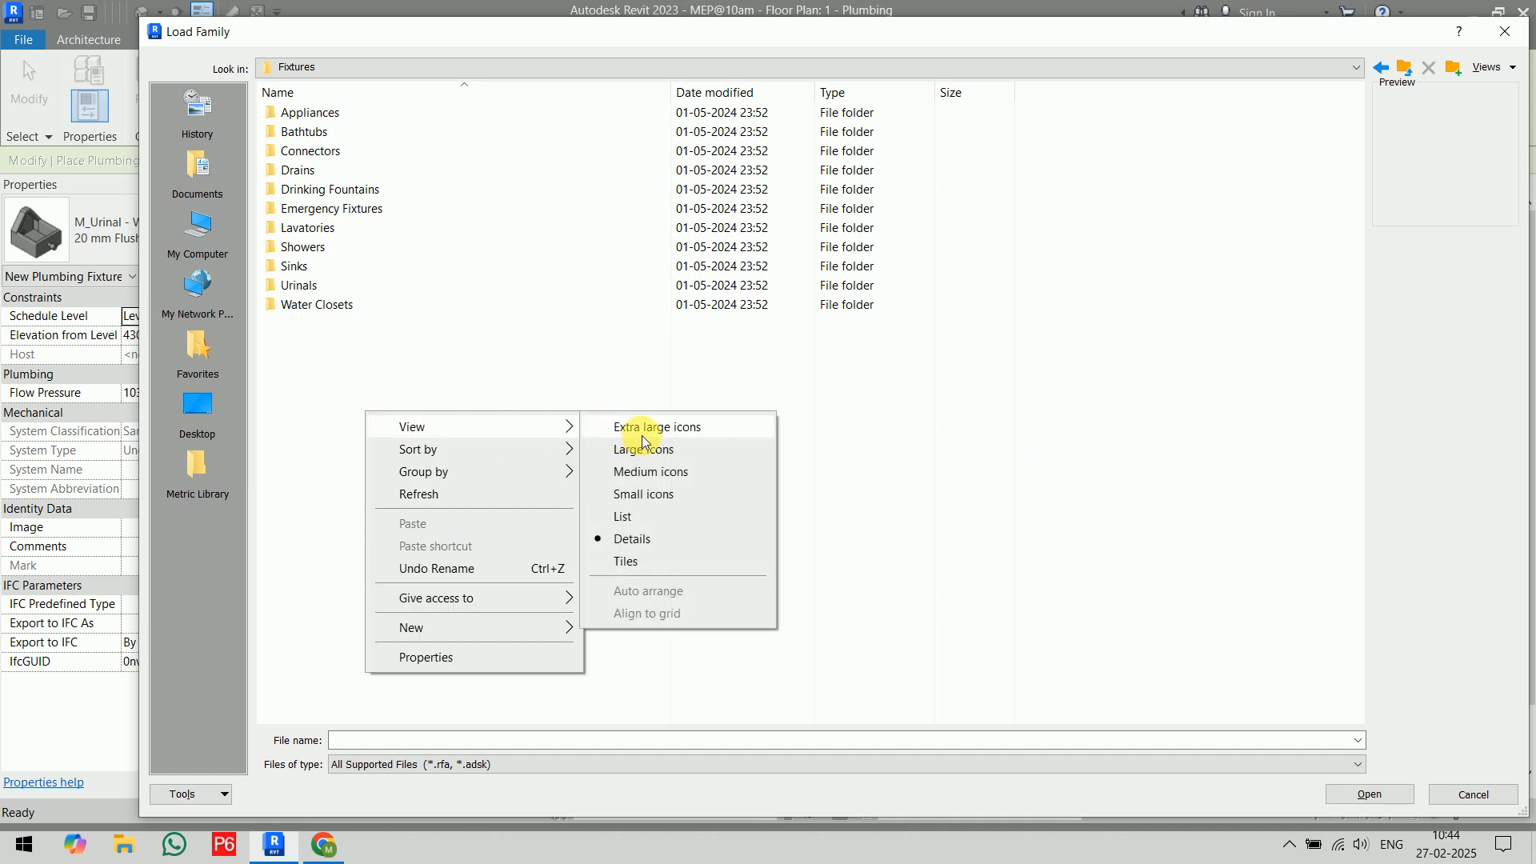
click(646, 446)
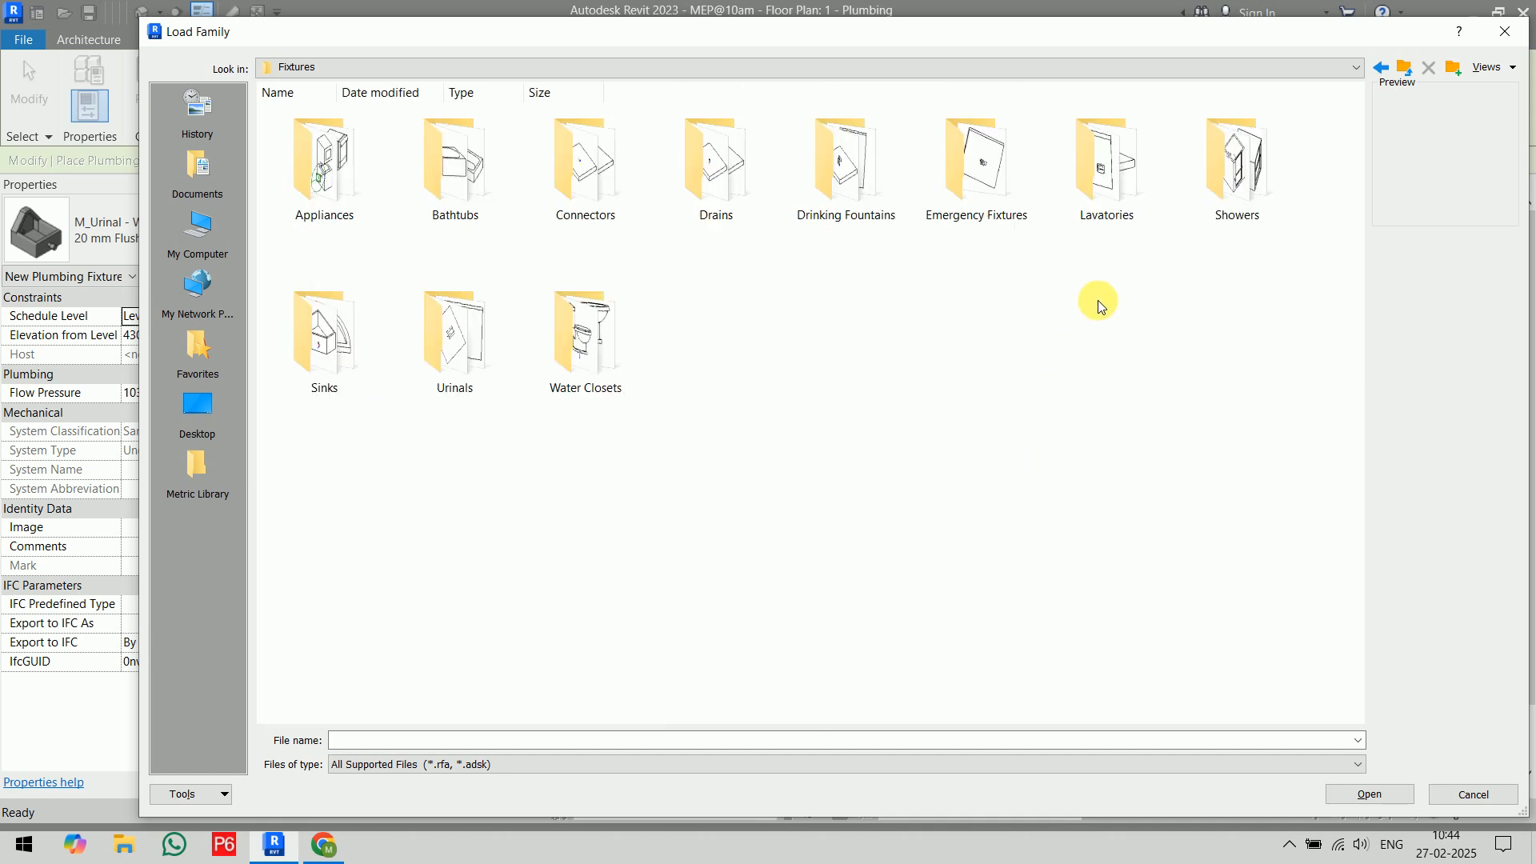
- Show the Sinks folder as large icons and load the M_Sink - Work family from it
double_click(328, 324)
right_click(686, 296)
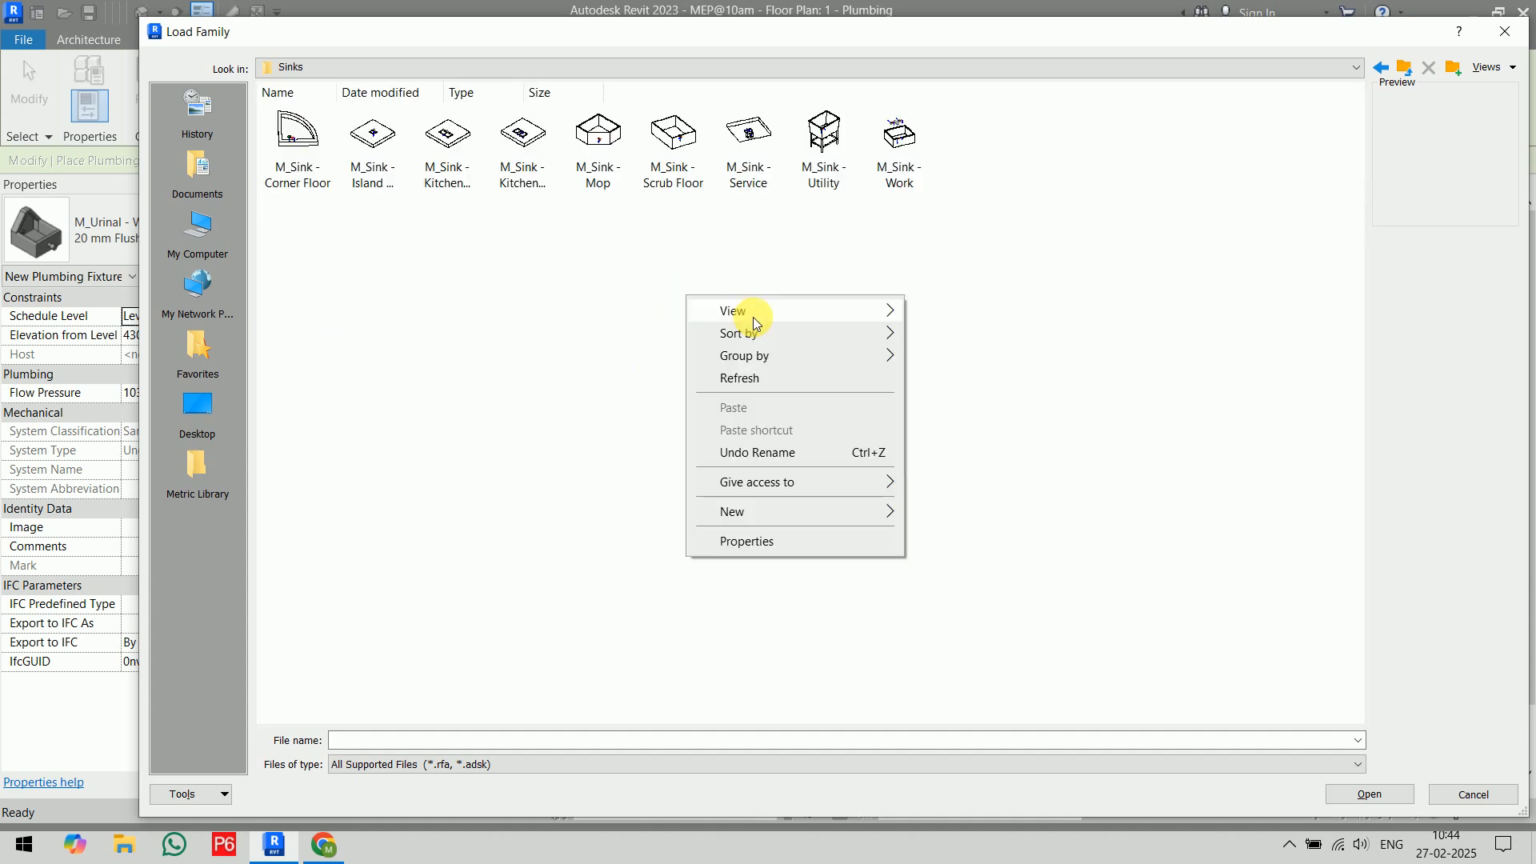
mouse_move(744, 310)
click(976, 334)
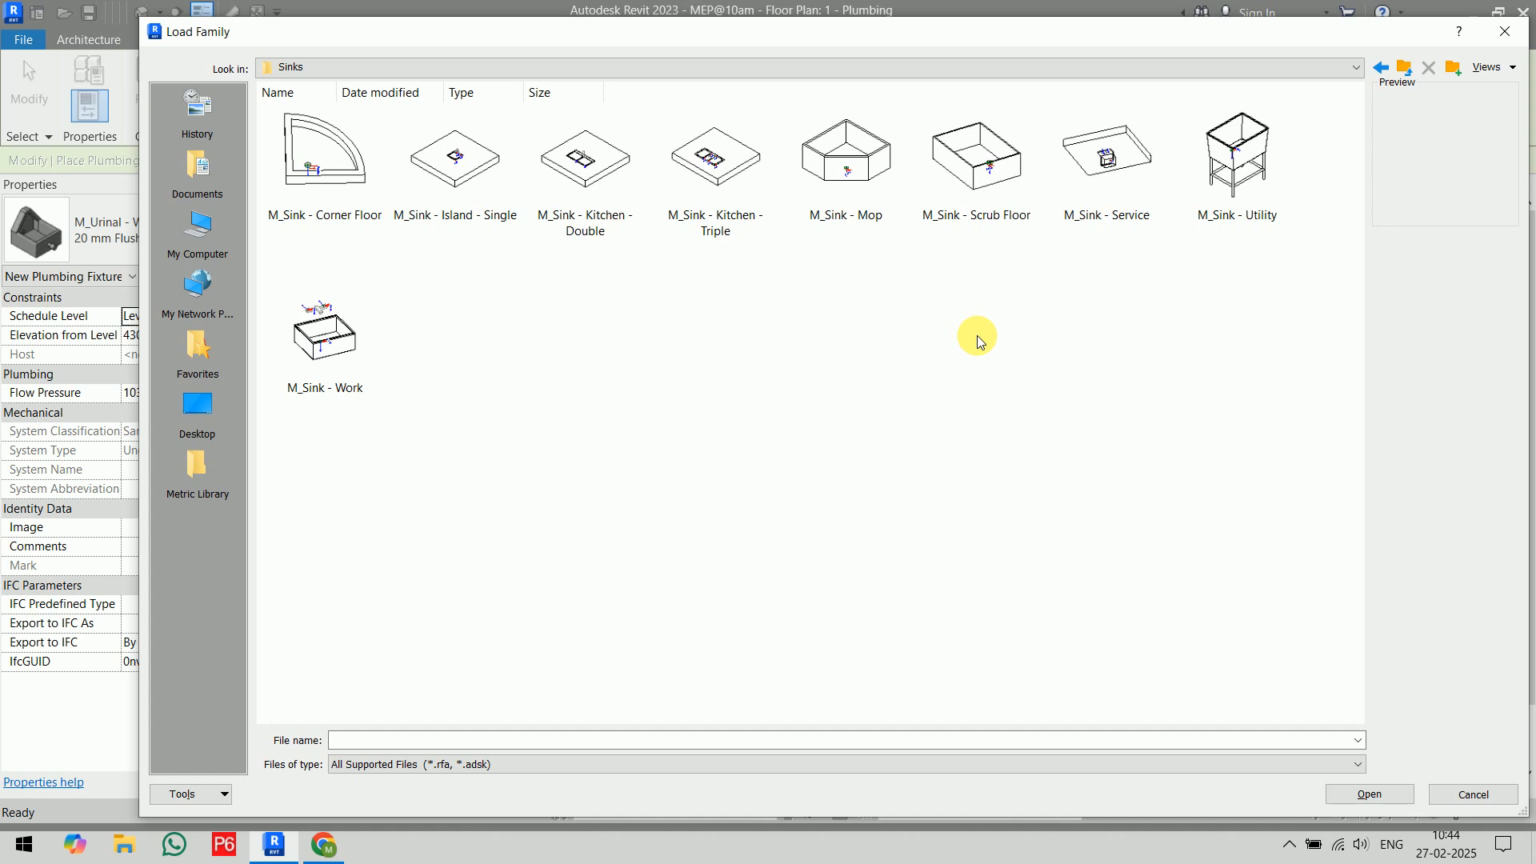
click(326, 340)
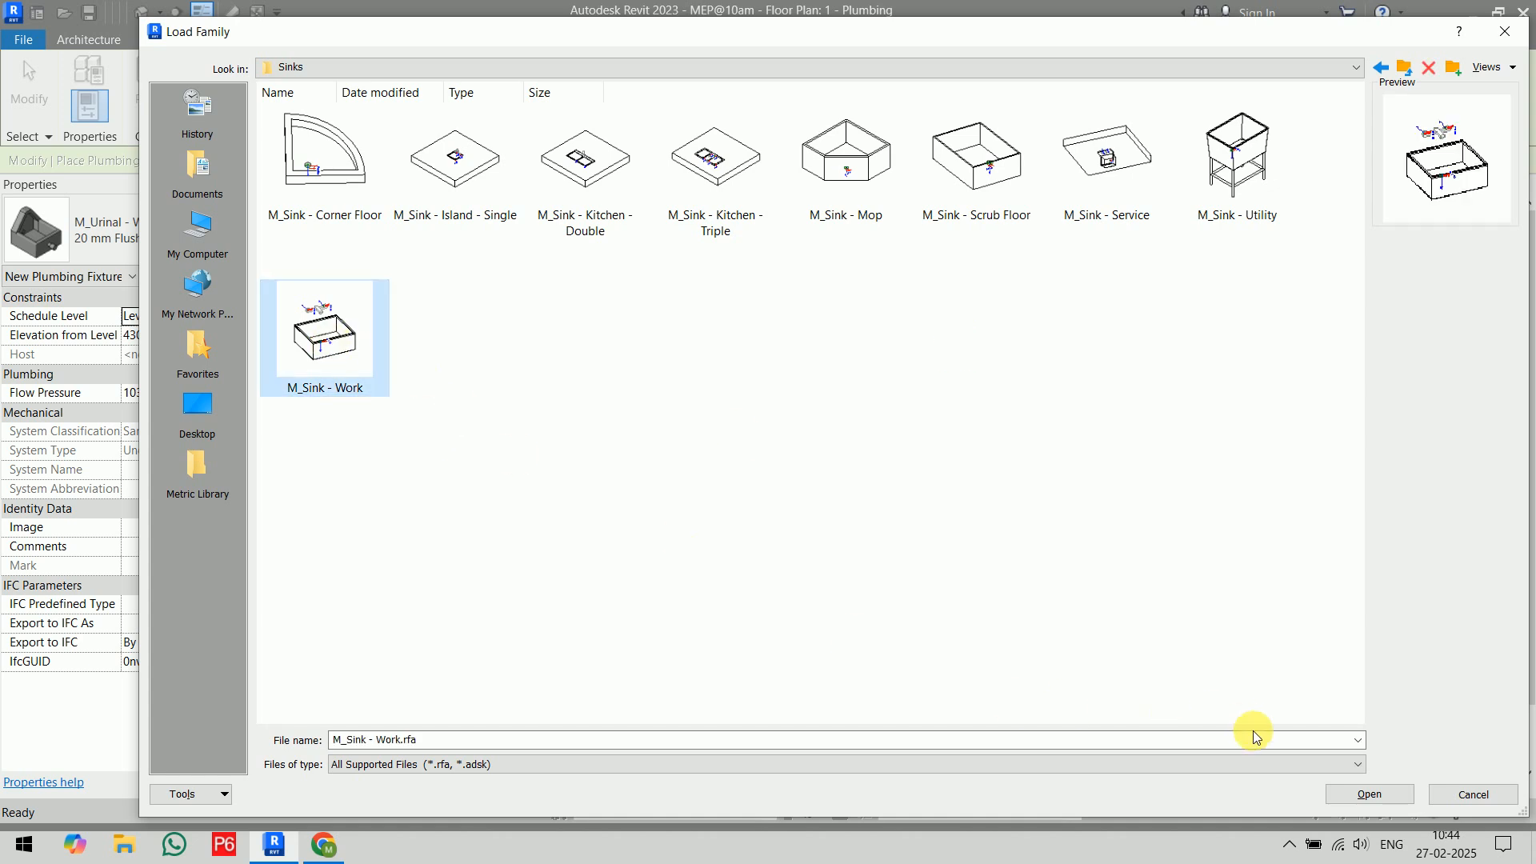
click(1368, 794)
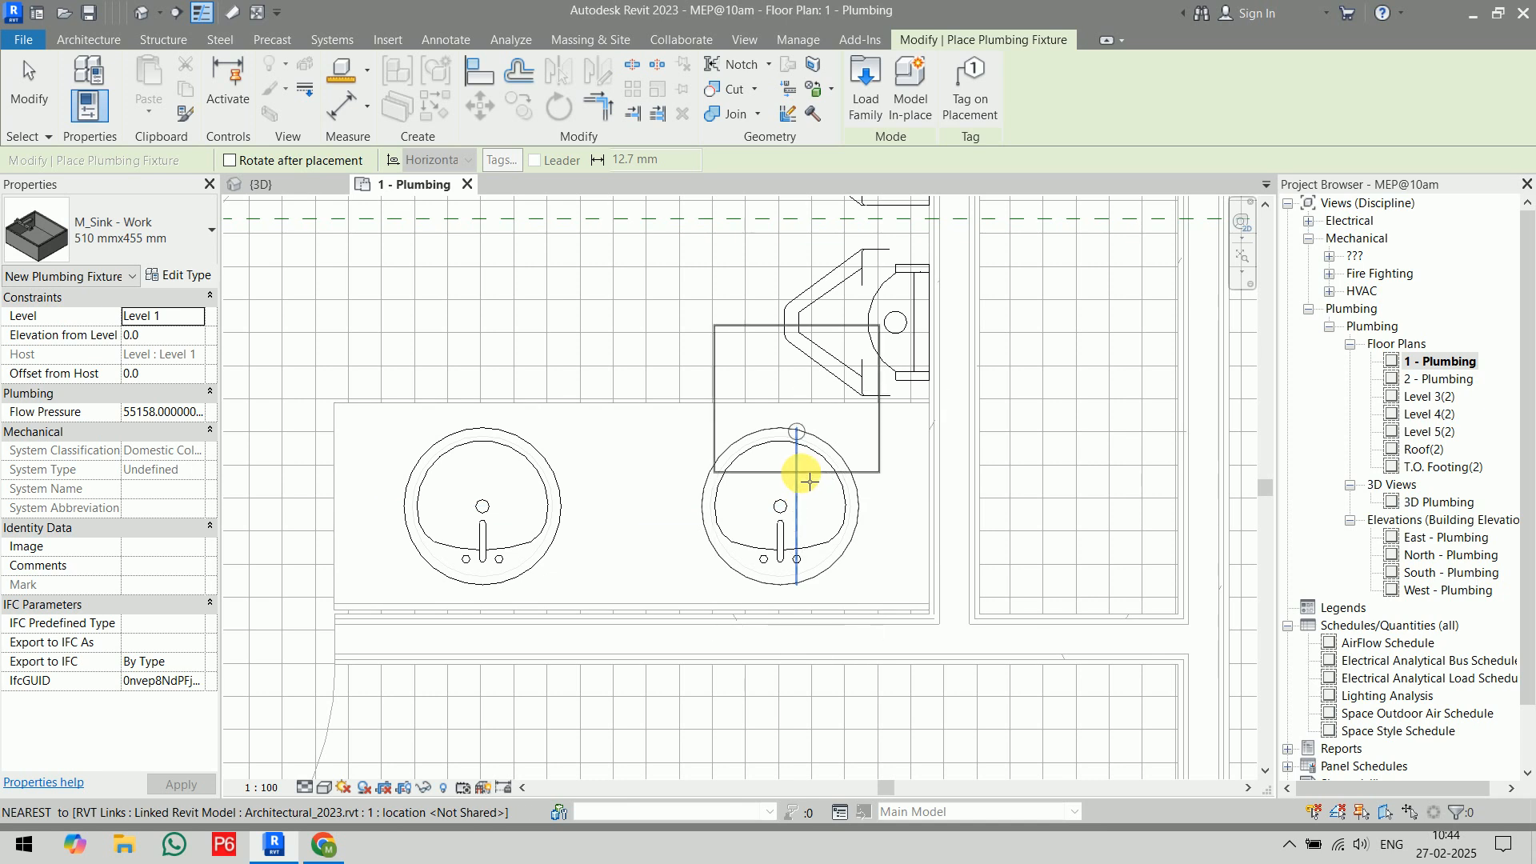
- Place two M_Sink - Work fixtures, type 510 mmx455 mm, over the two linked washbasins on the counter
scroll(774, 536, up, 2)
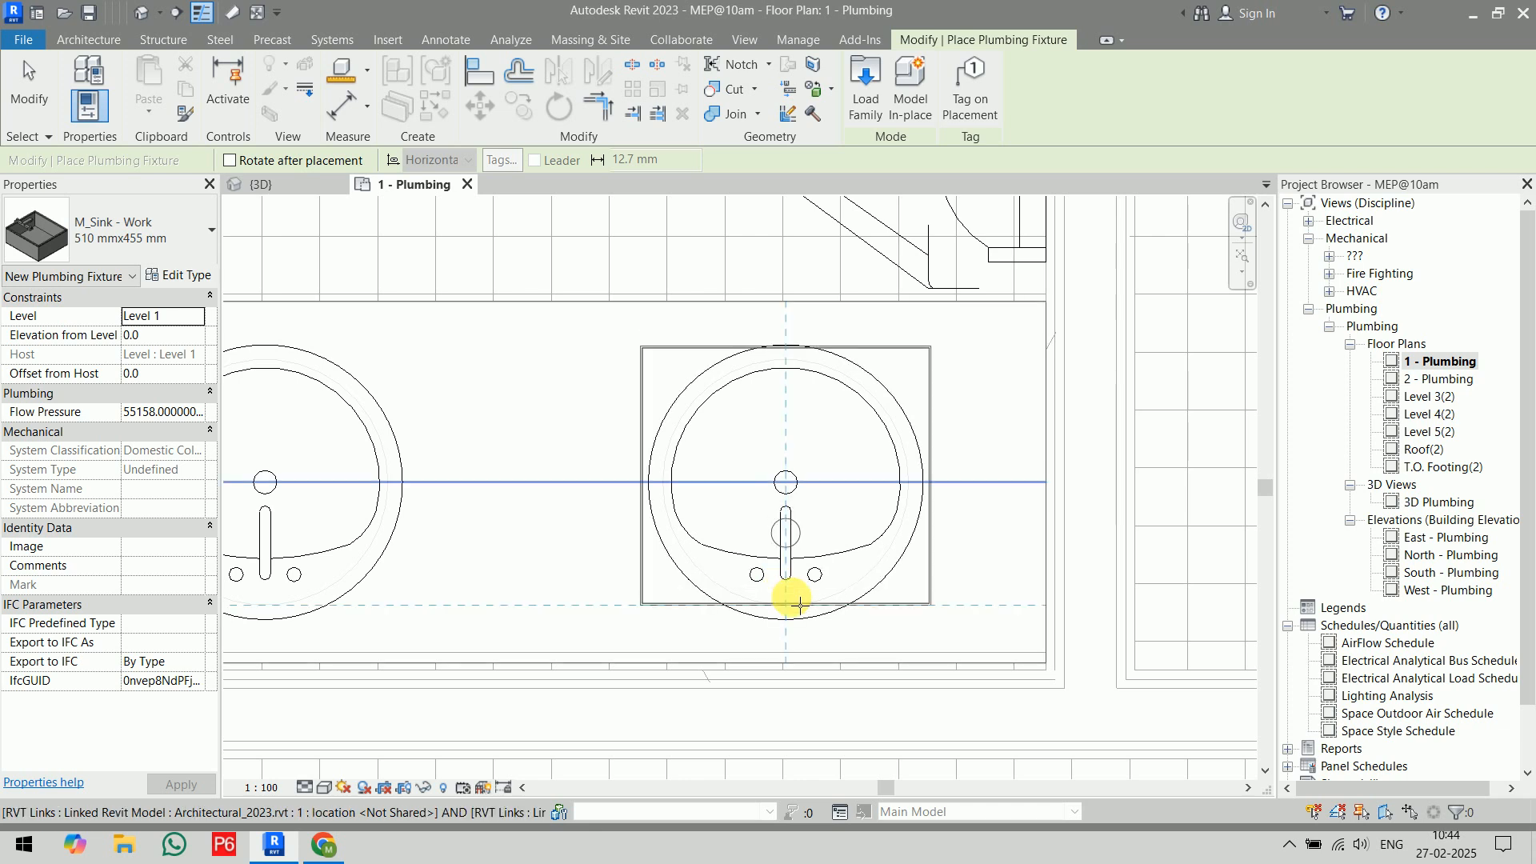
click(852, 650)
middle_drag(617, 616, 907, 617)
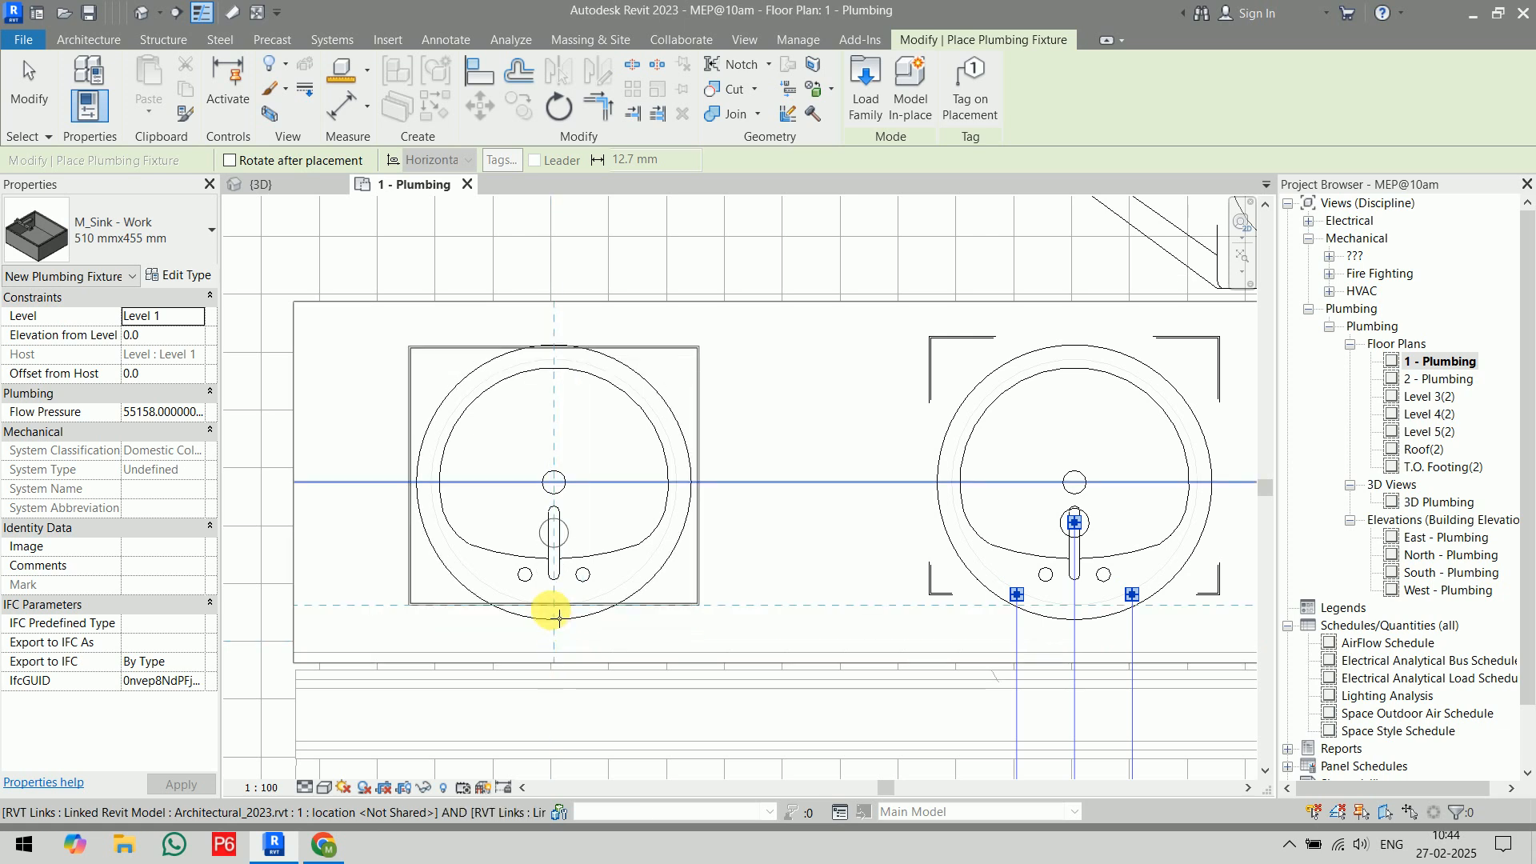
click(552, 612)
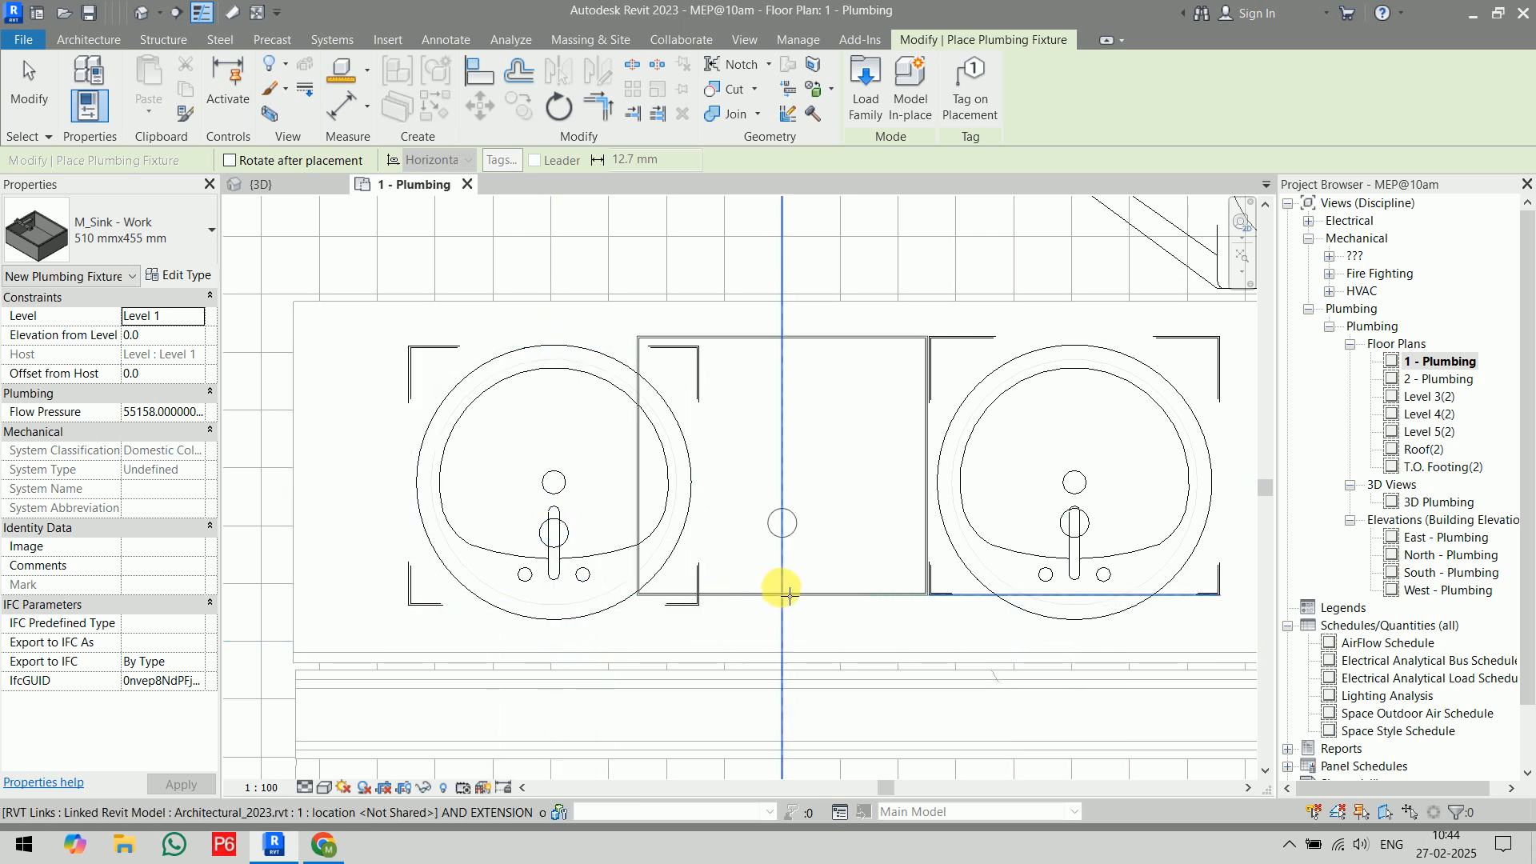
key(Escape)
key(Escape)
click(694, 421)
key(Escape)
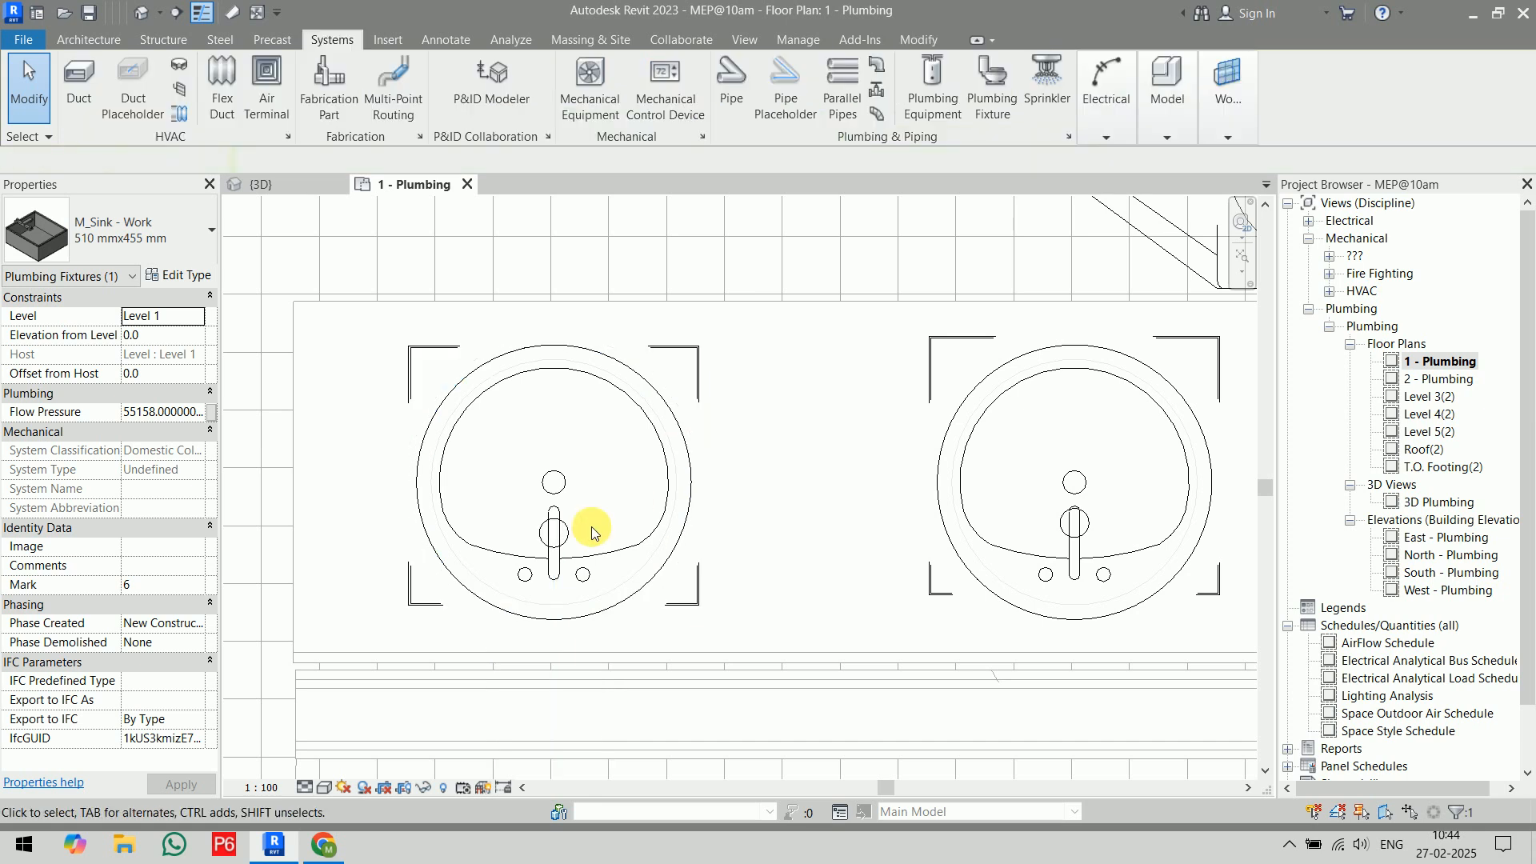
key(a)
key(l)
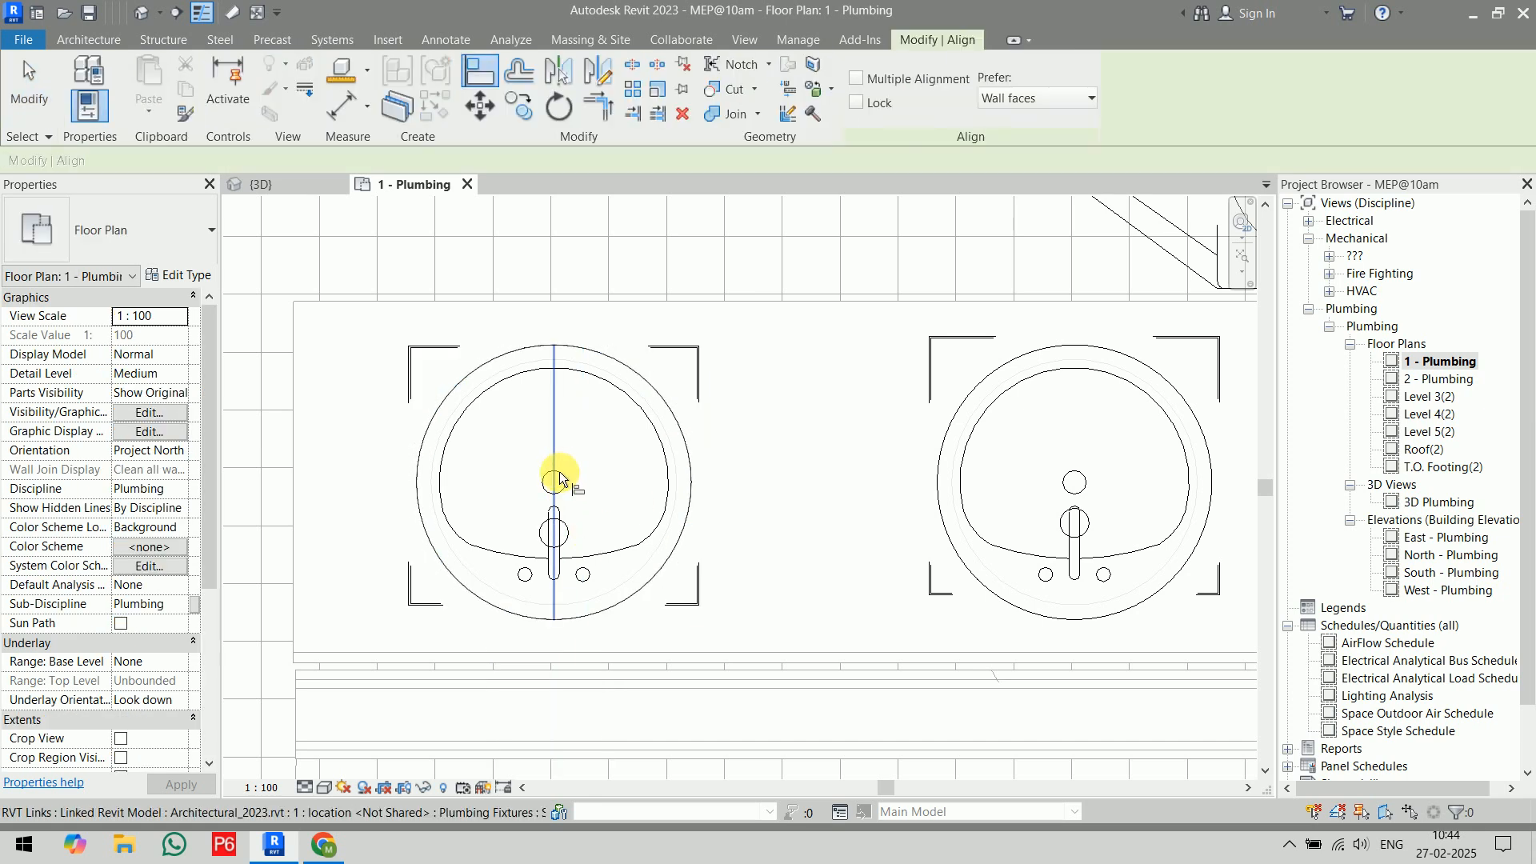
click(558, 486)
scroll(558, 486, up, 5)
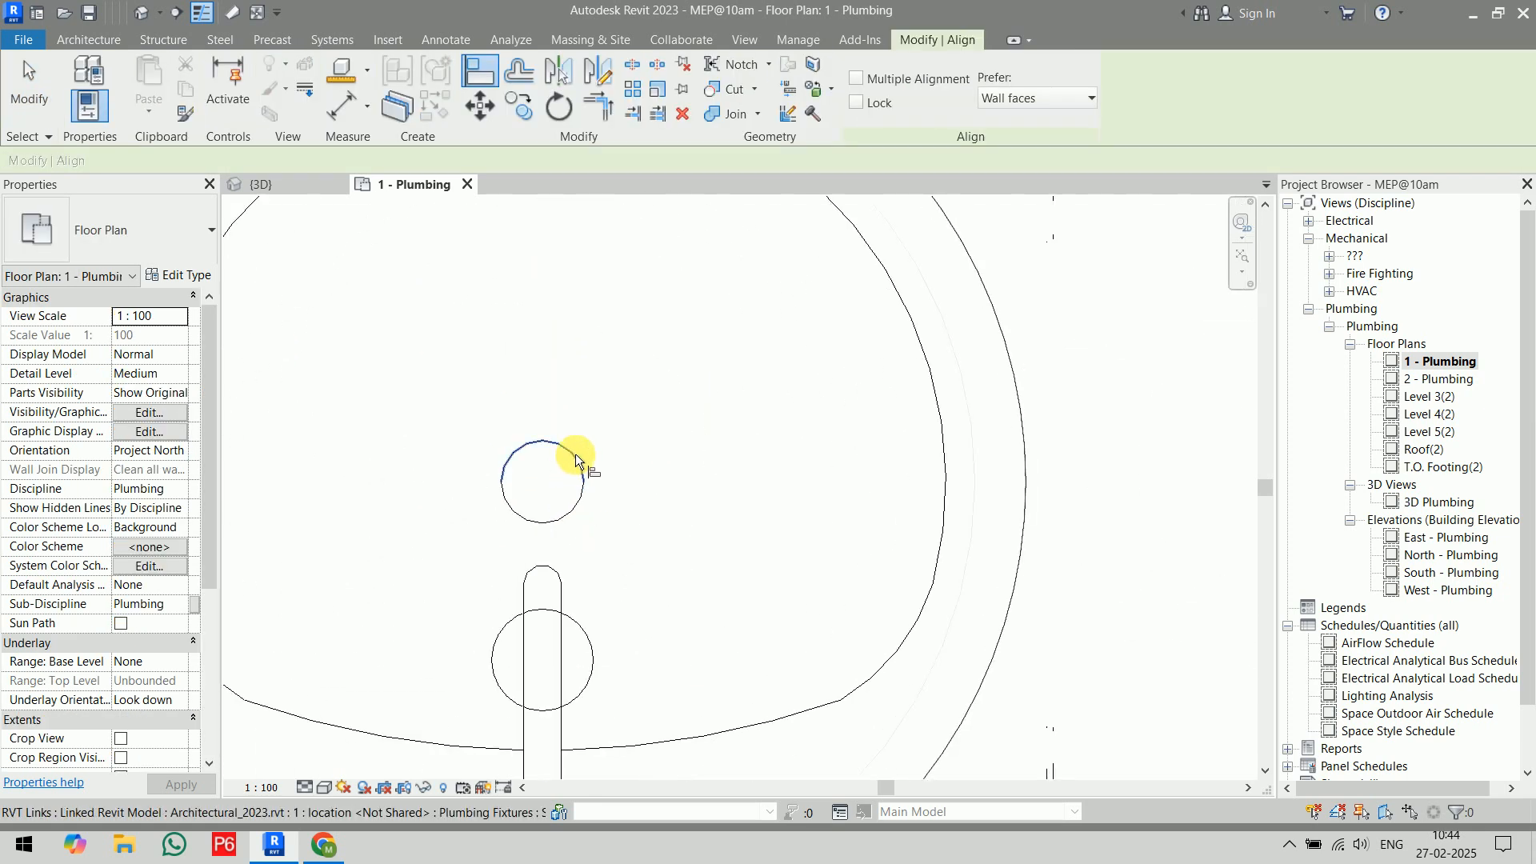
scroll(615, 545, down, 3)
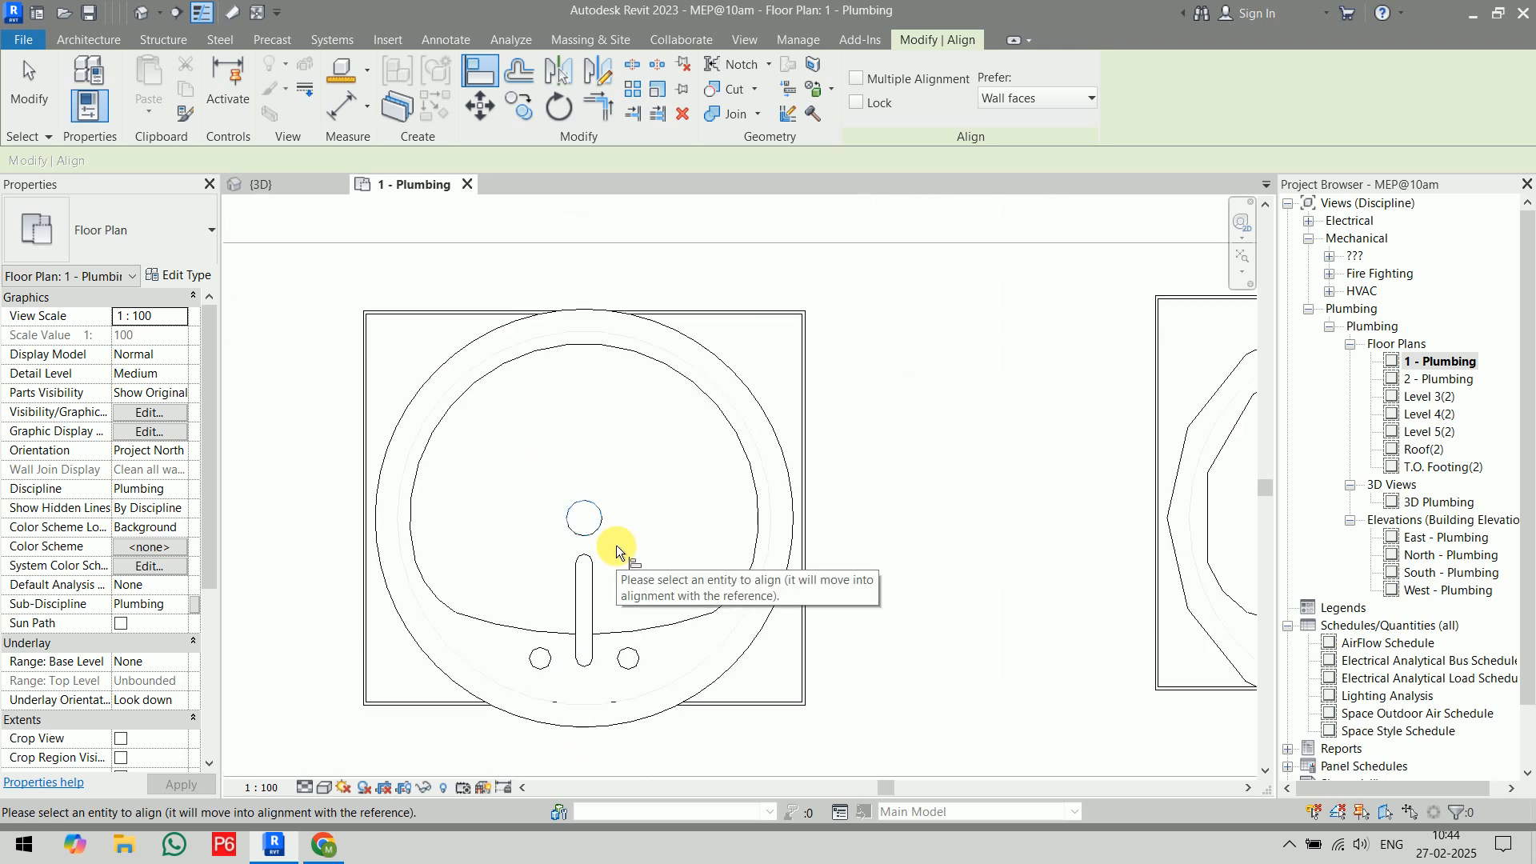
key(Escape)
key(Escape)
- Set the plumbing floor plan's detail level to Fine and its visual style to Wireframe
click(305, 787)
click(321, 768)
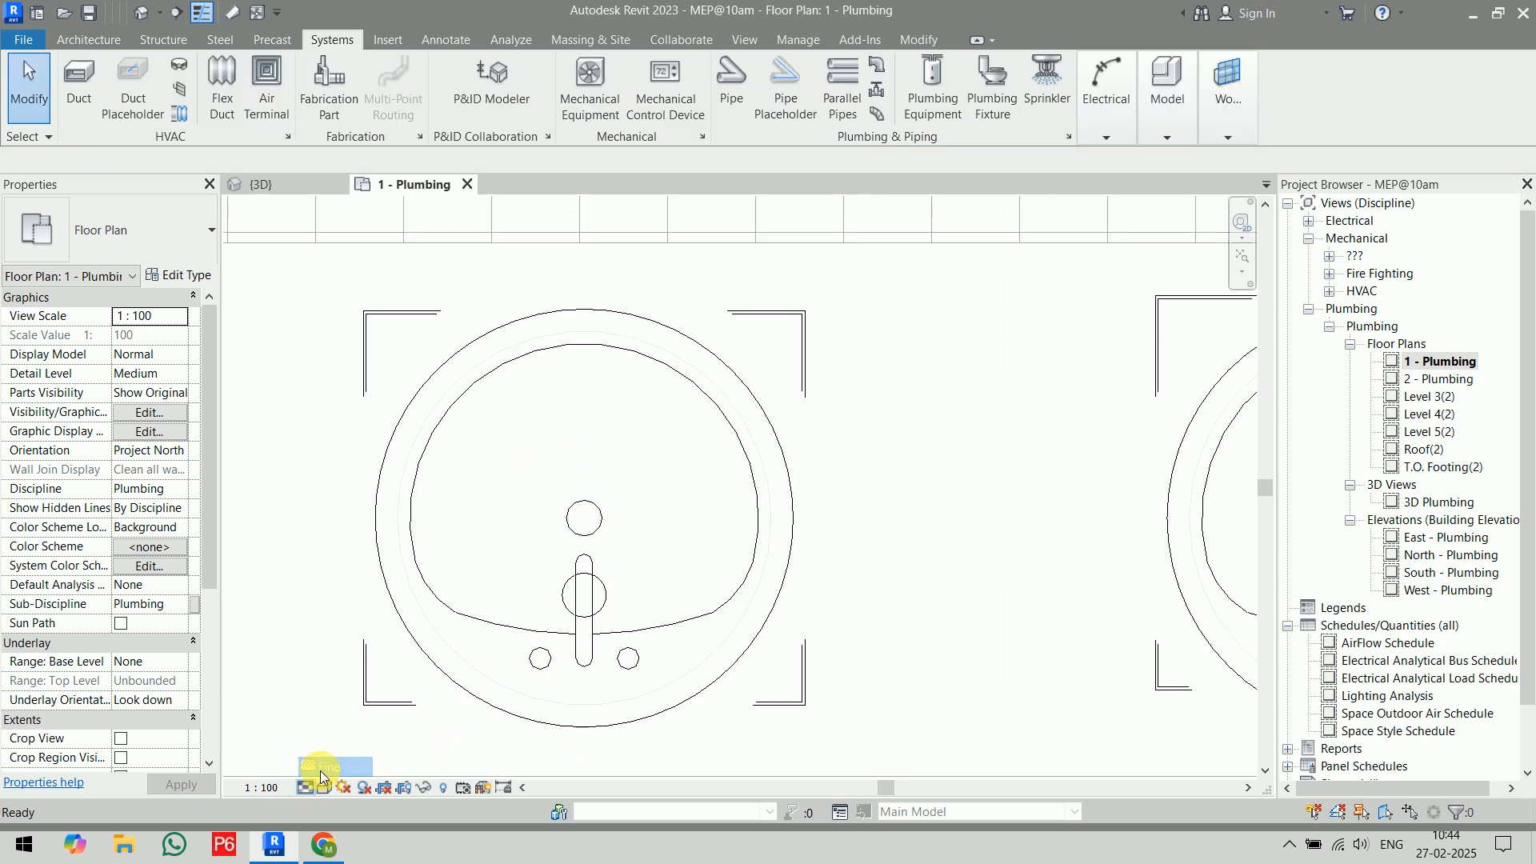
click(326, 787)
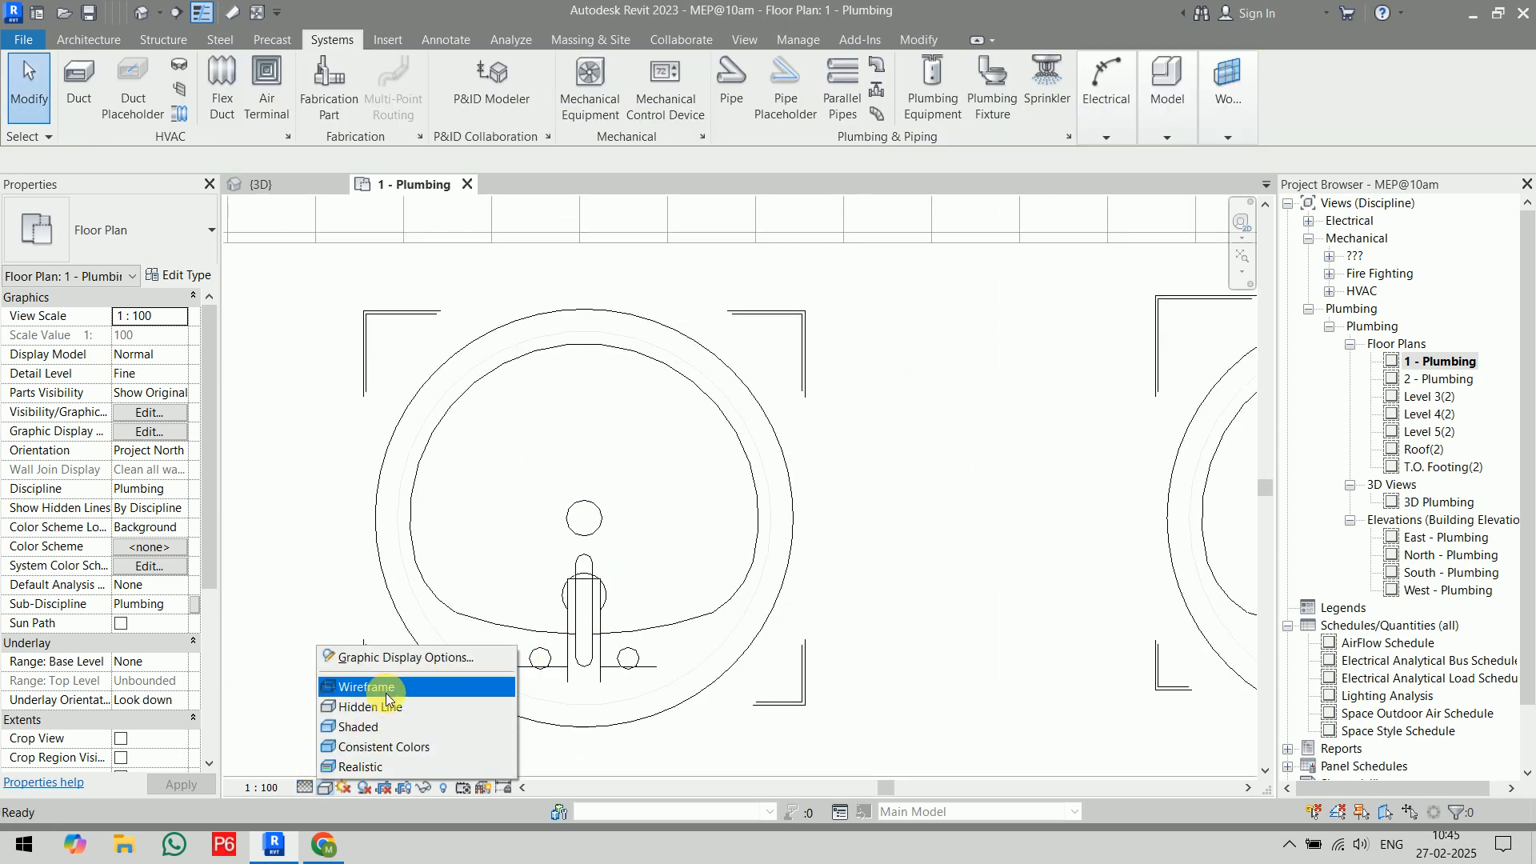
click(387, 684)
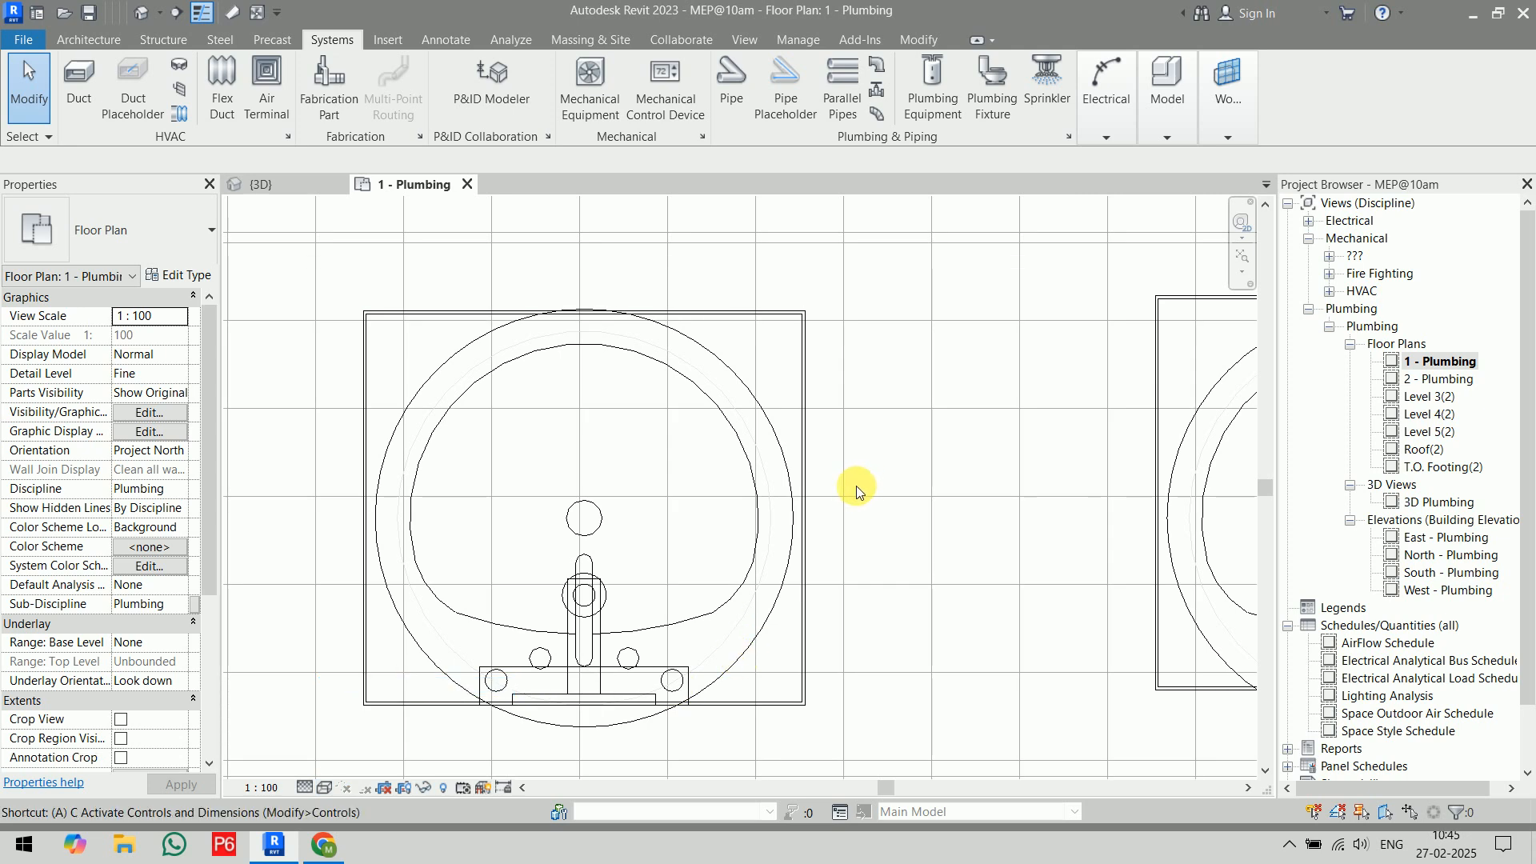
key(a)
key(l)
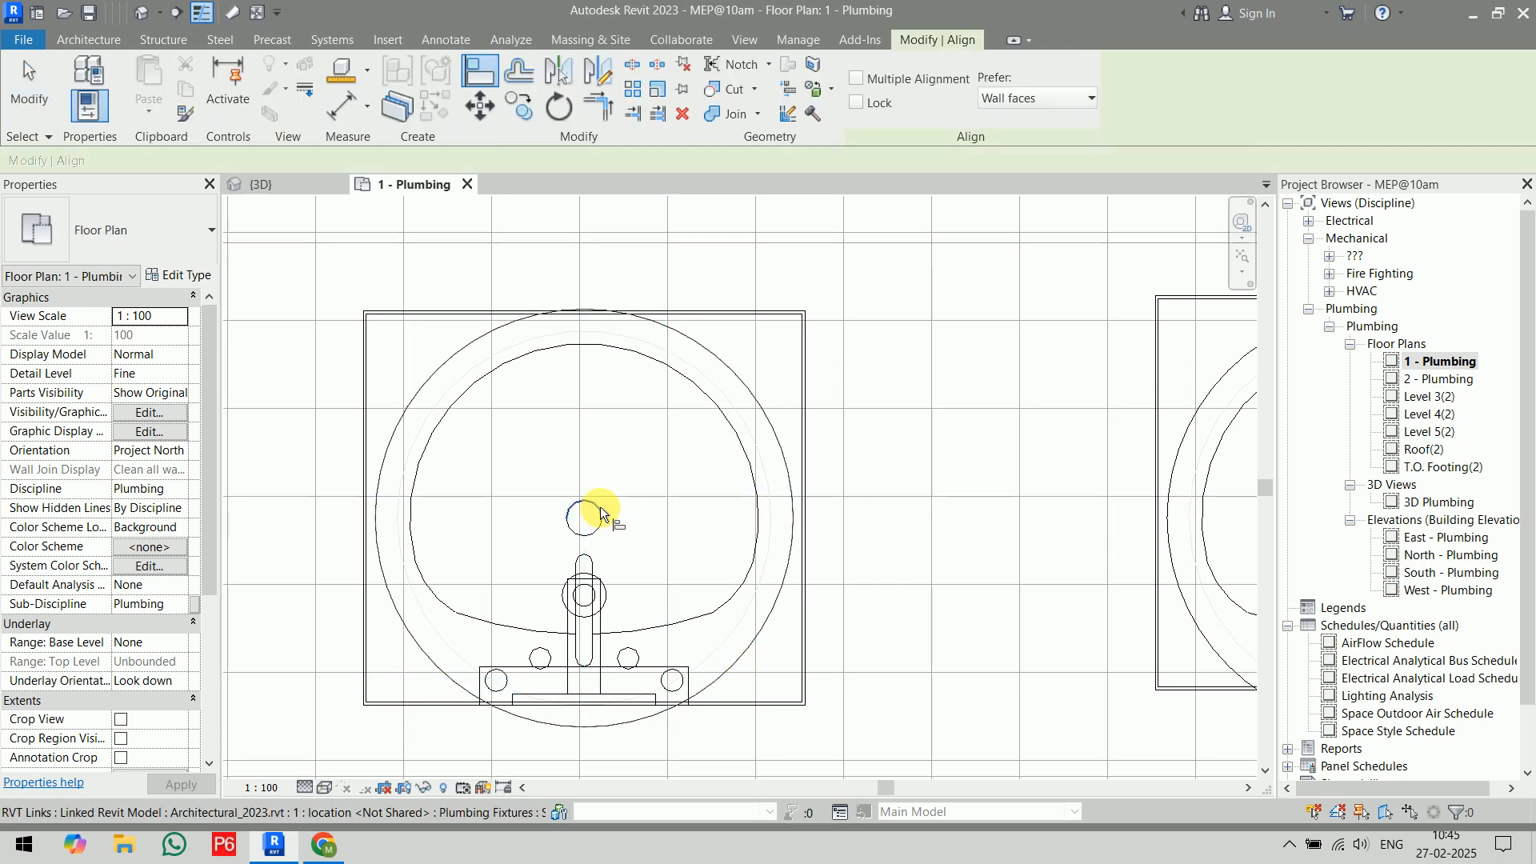
scroll(600, 516, up, 3)
click(592, 507)
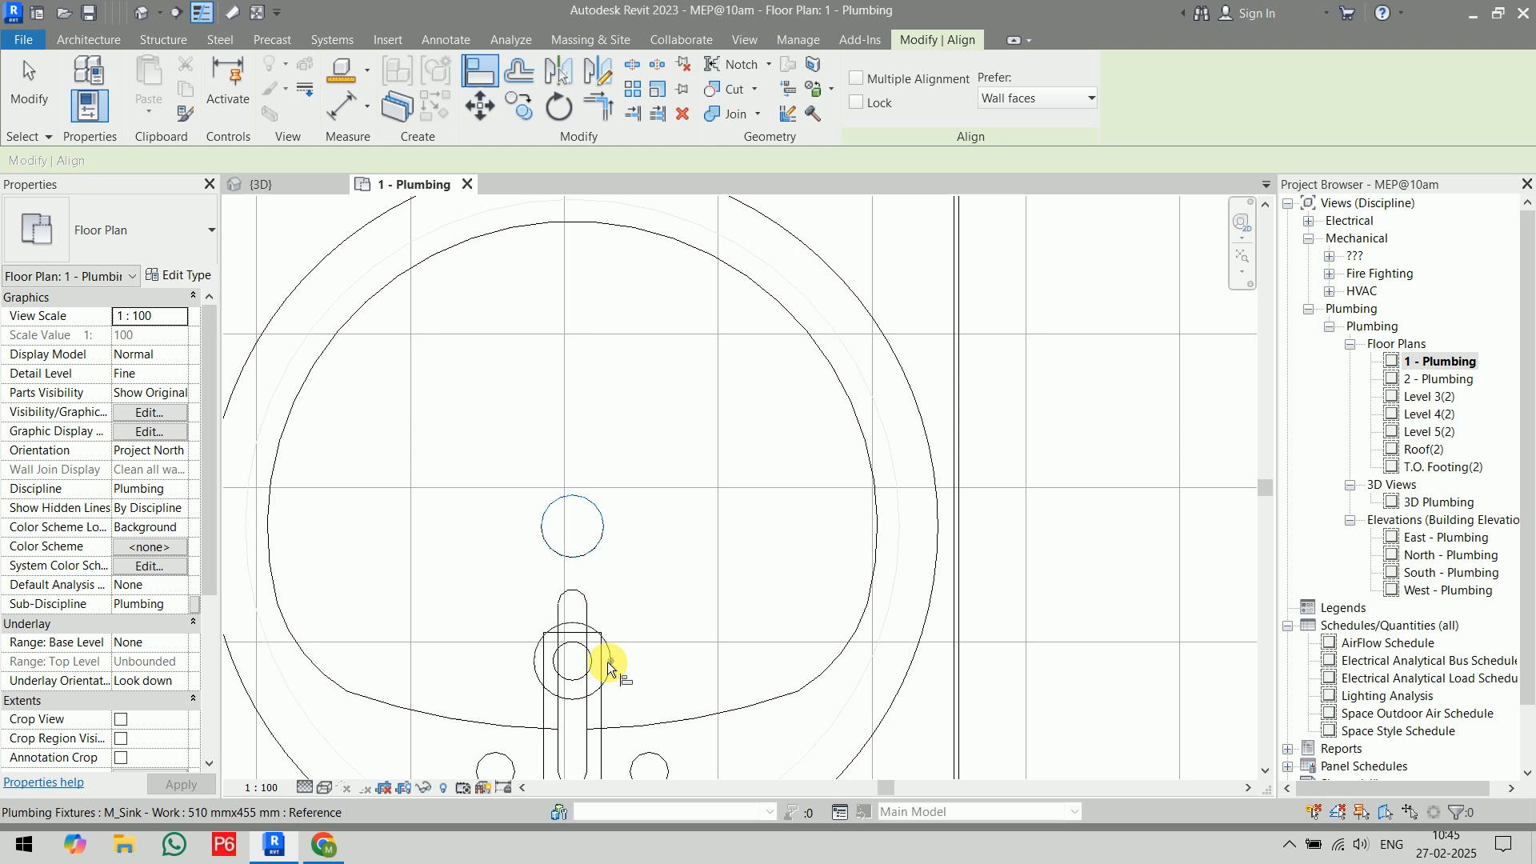
scroll(606, 646, up, 4)
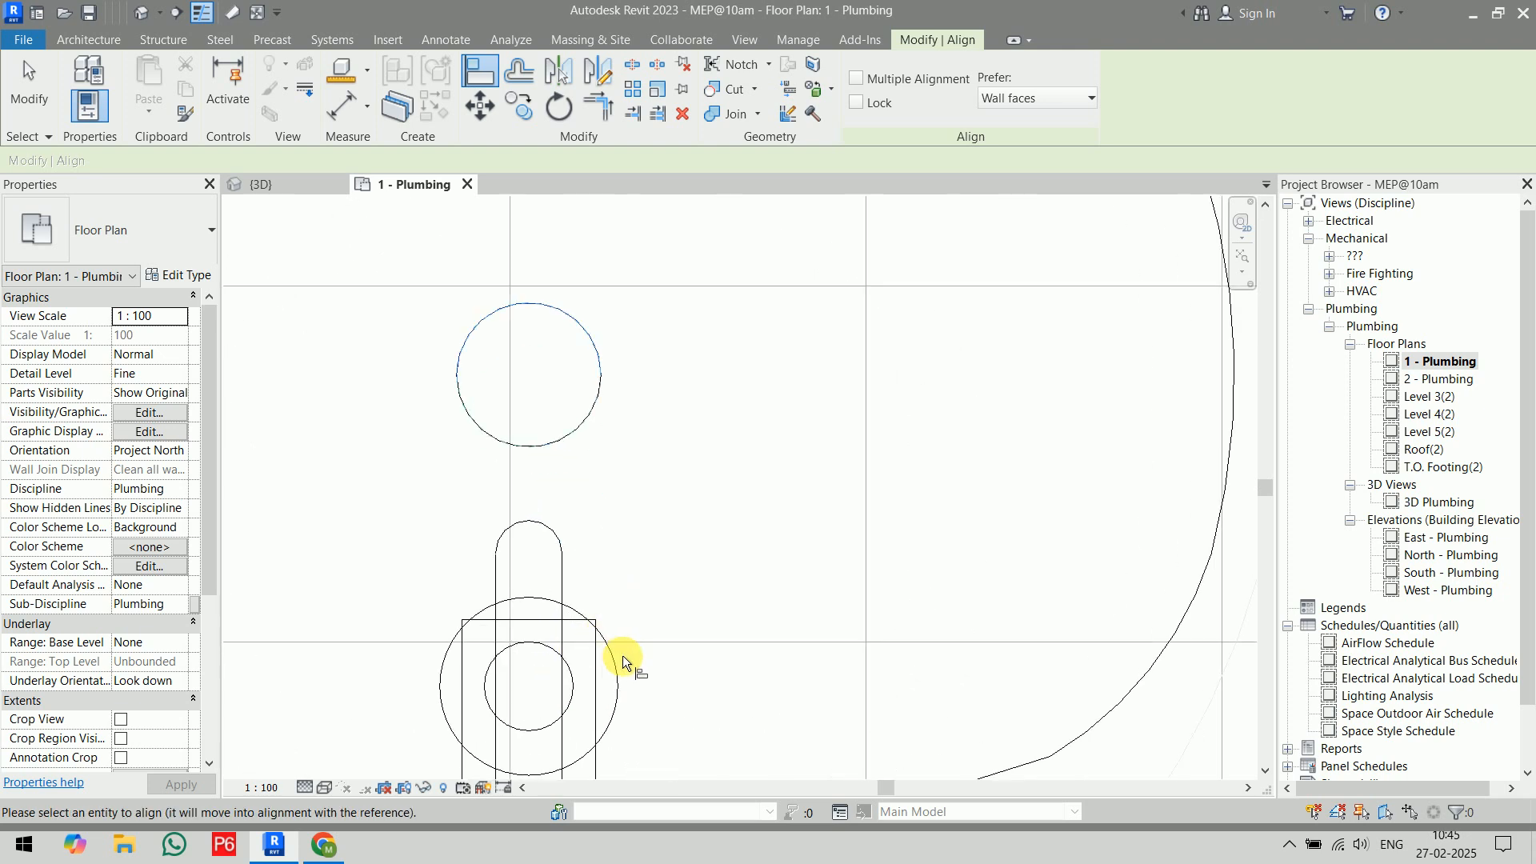
key(Escape)
key(Escape)
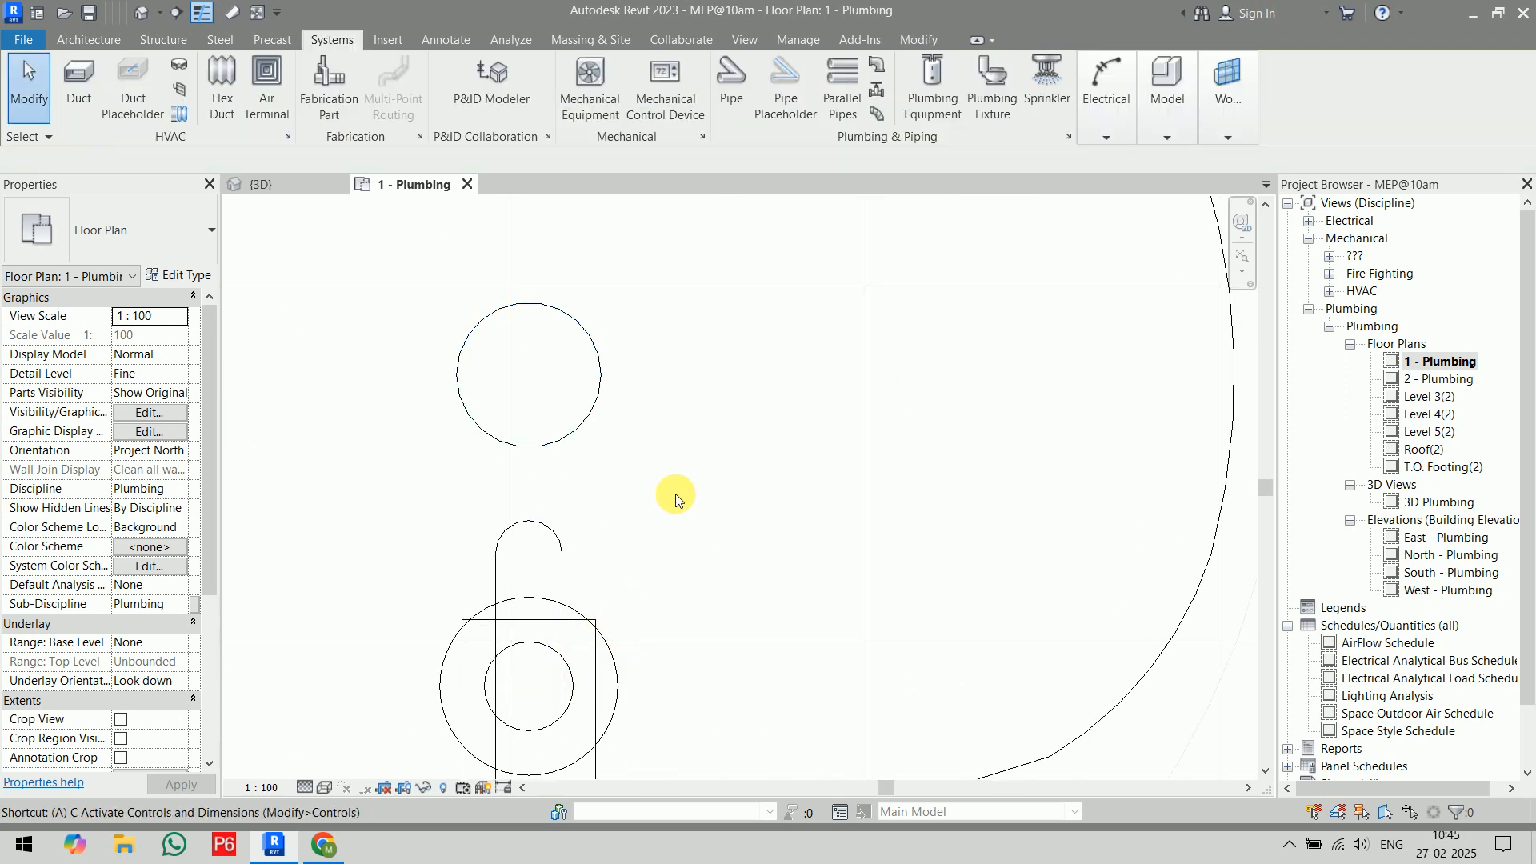
- Align the left M_Sink - Work's drain front-to-back with the drain centre of the linked washbasin beneath it
key(a)
key(l)
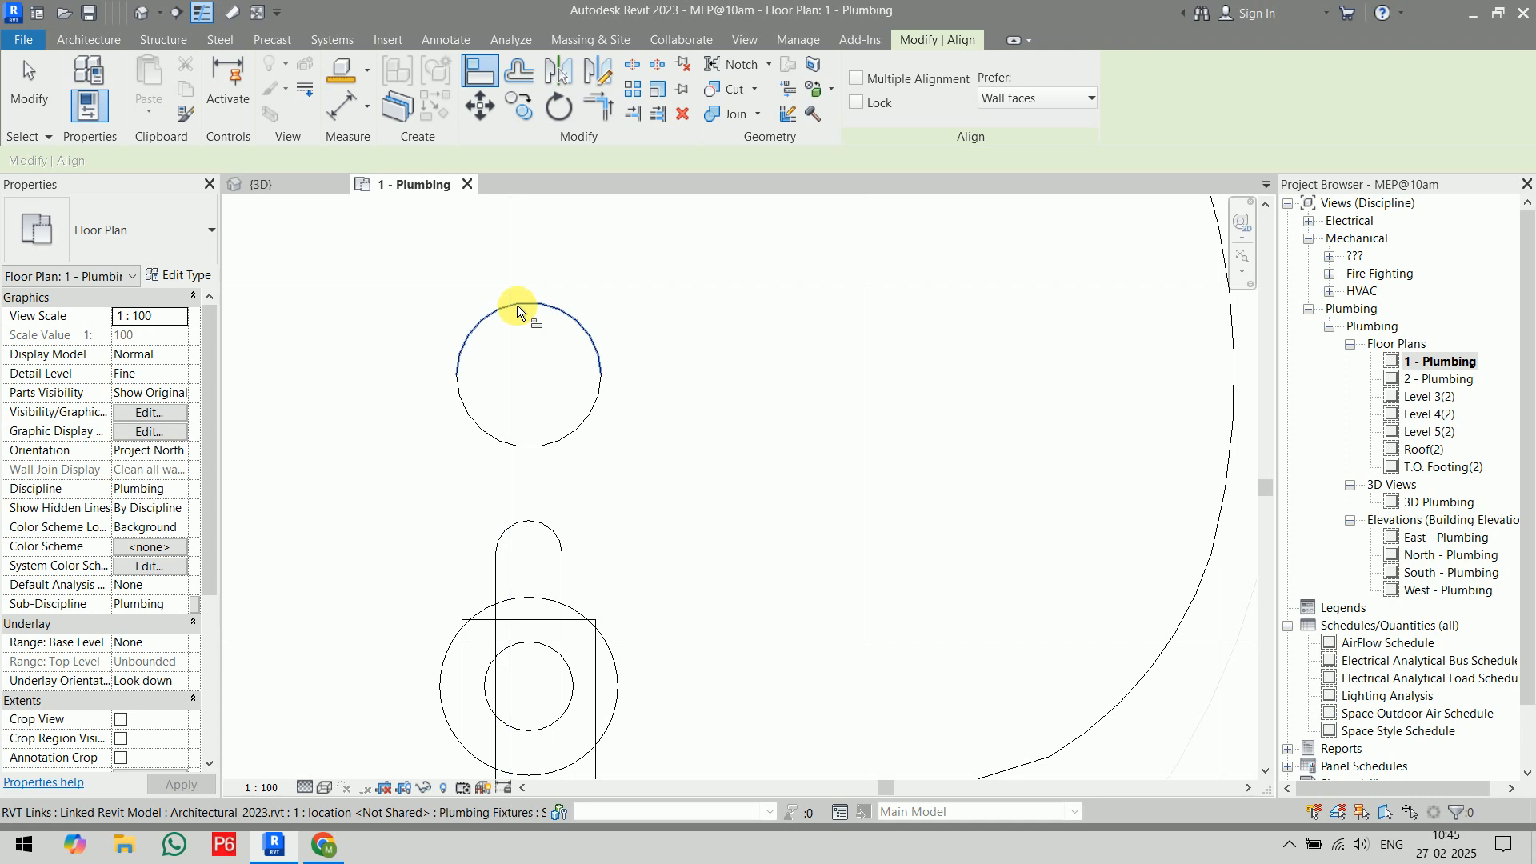
click(553, 371)
click(531, 684)
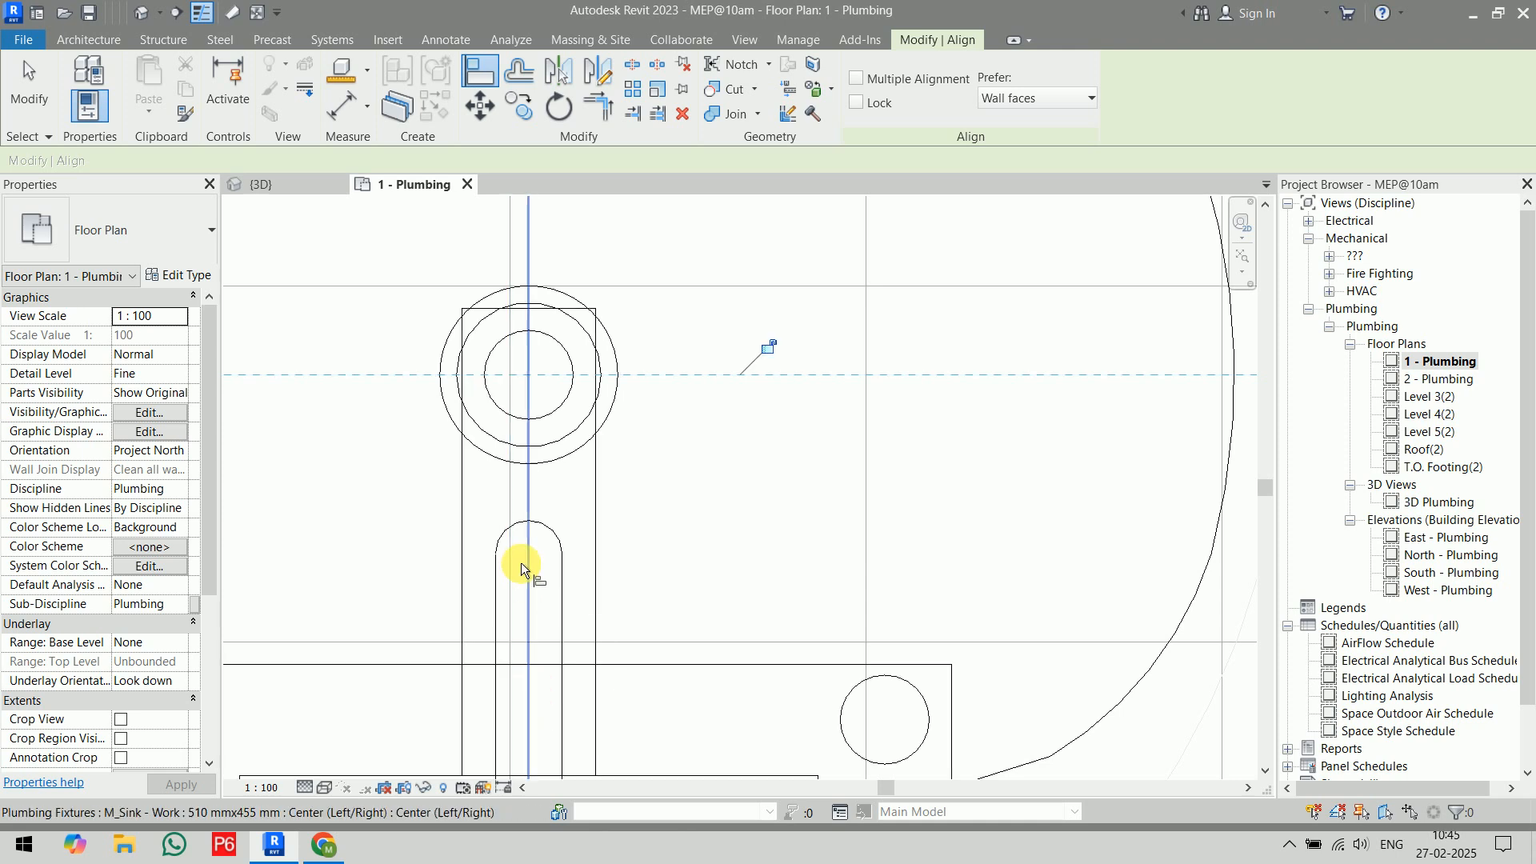
- Align the right M_Sink - Work's drain front-to-back with its linked washbasin's drain centre and end the Align command
scroll(560, 552, up, 3)
middle_drag(802, 504, 480, 541)
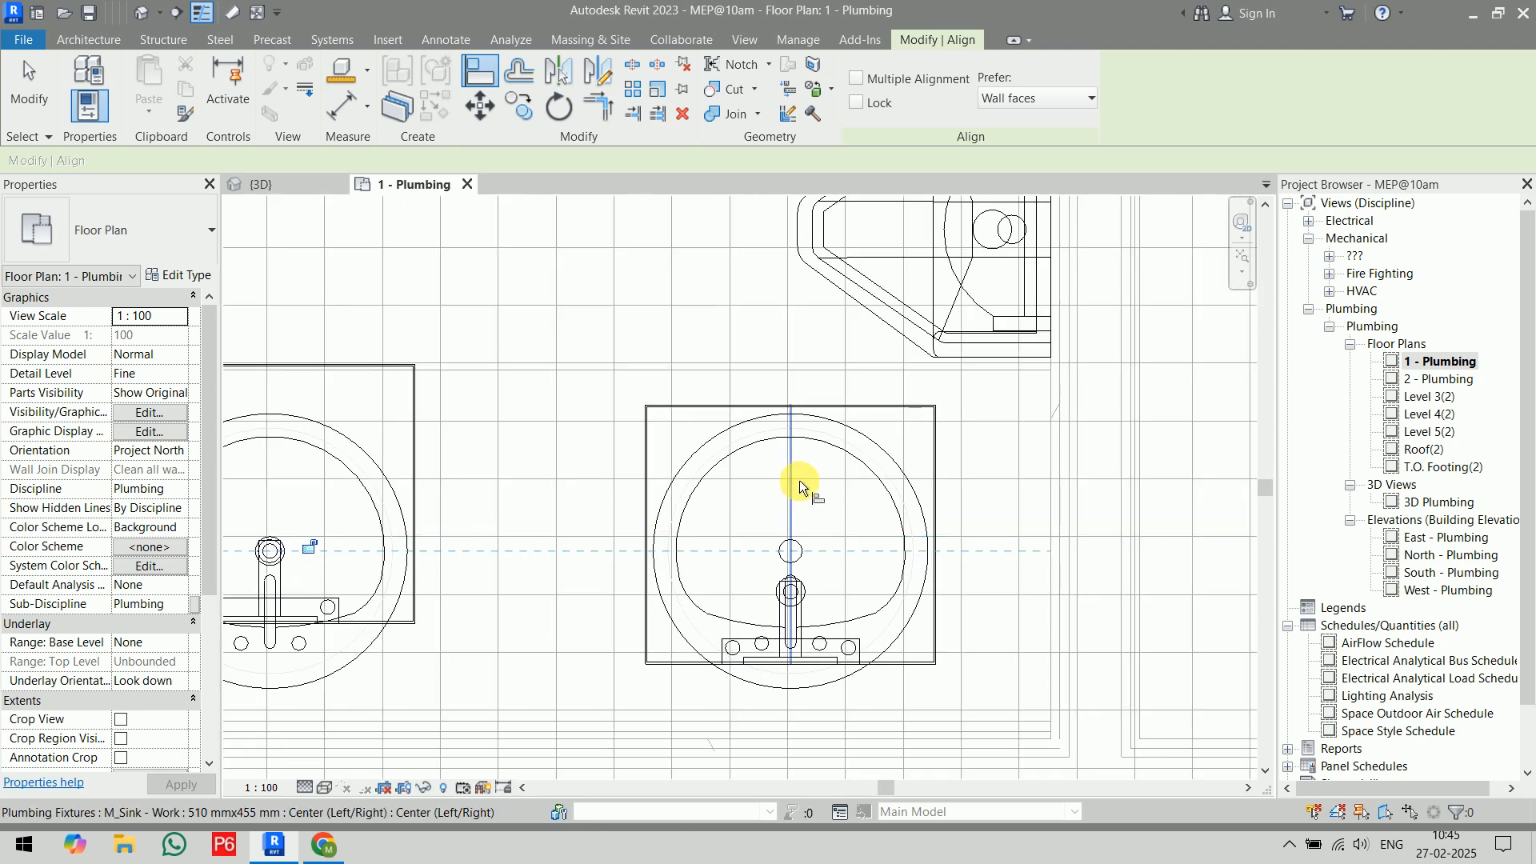
click(857, 557)
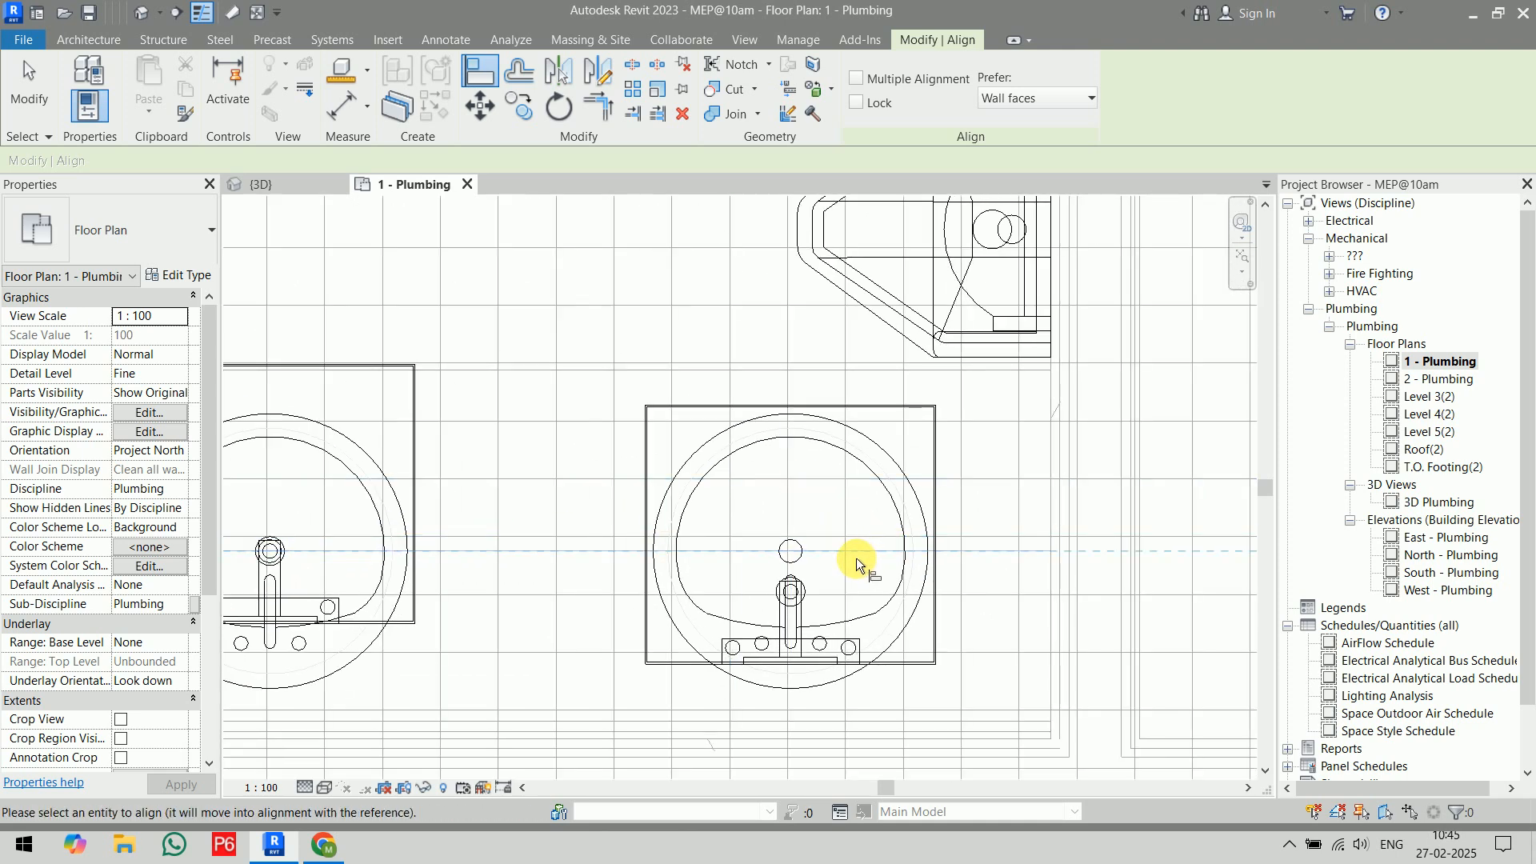
click(791, 596)
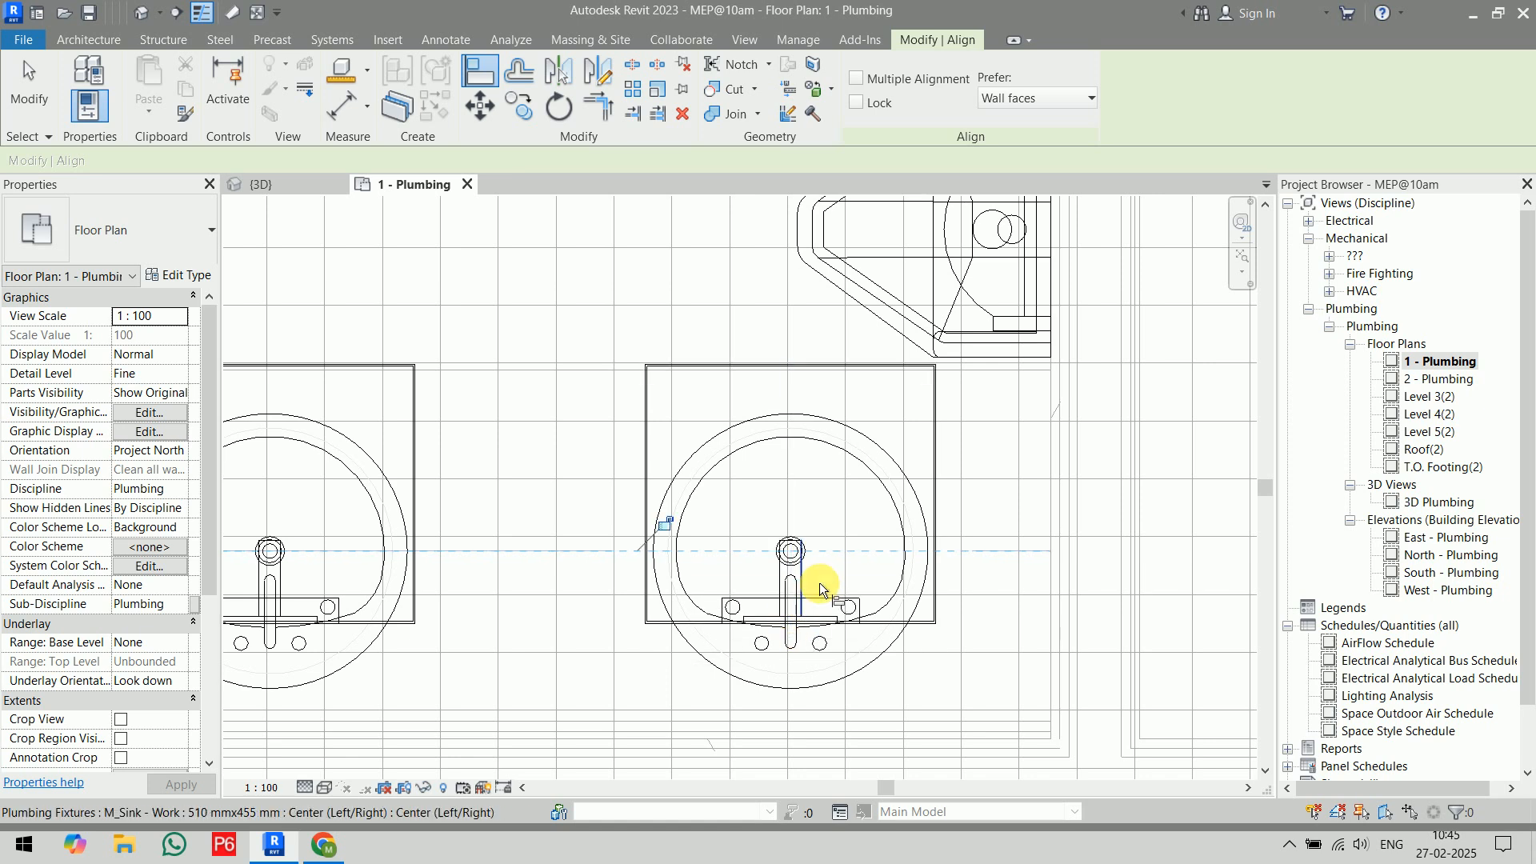
key(Escape)
key(Escape)
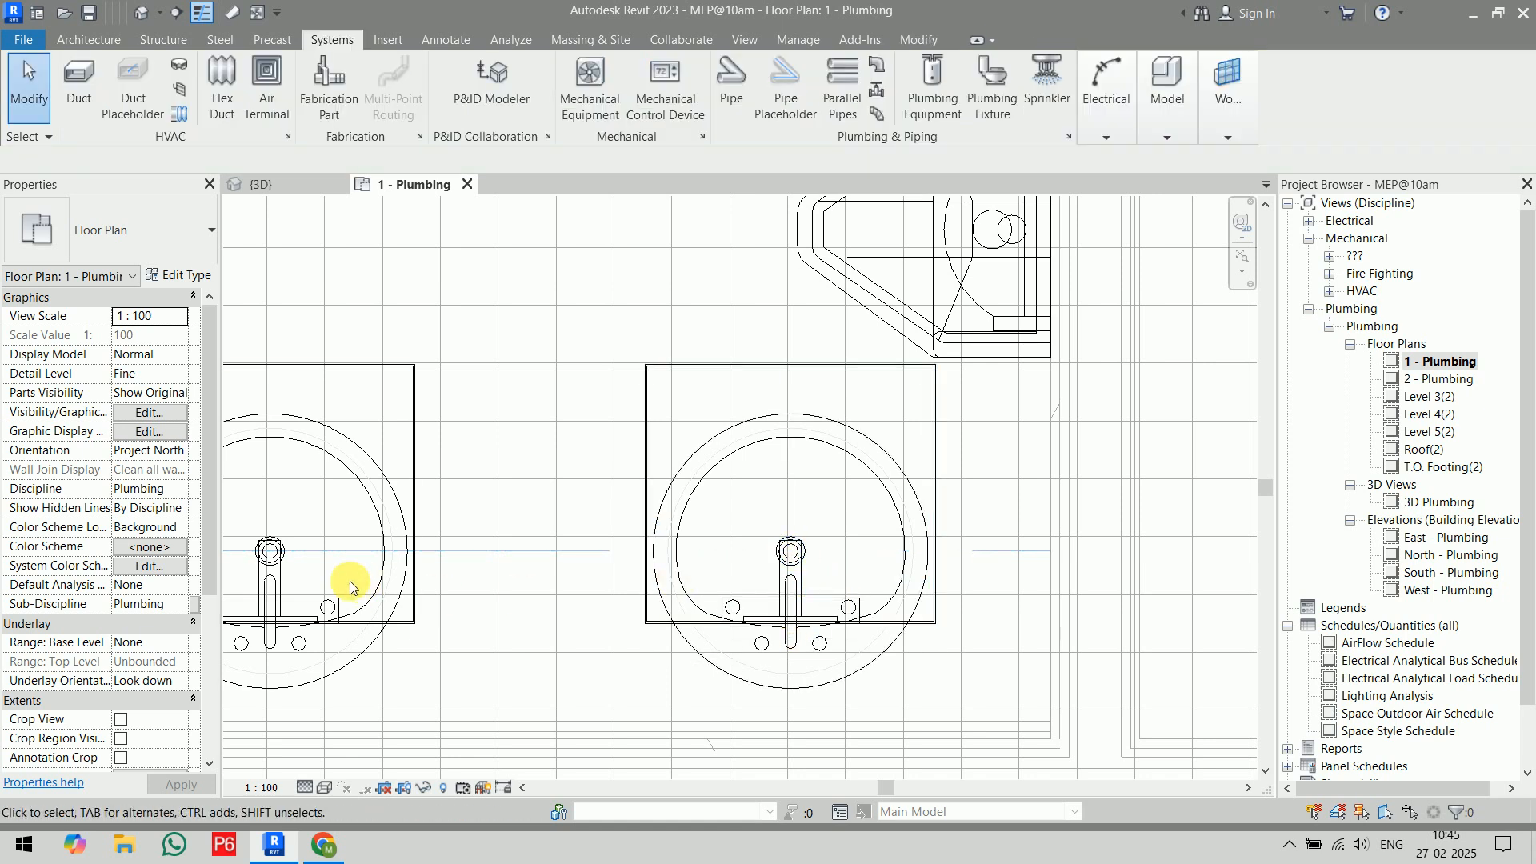
- Place an M_Floor Drain - Round, 125 mm Strainer - 50 mm Drain, on the floor face near the end of the toilet partition
scroll(554, 516, down, 3)
middle_drag(553, 517, 708, 504)
scroll(641, 621, down, 5)
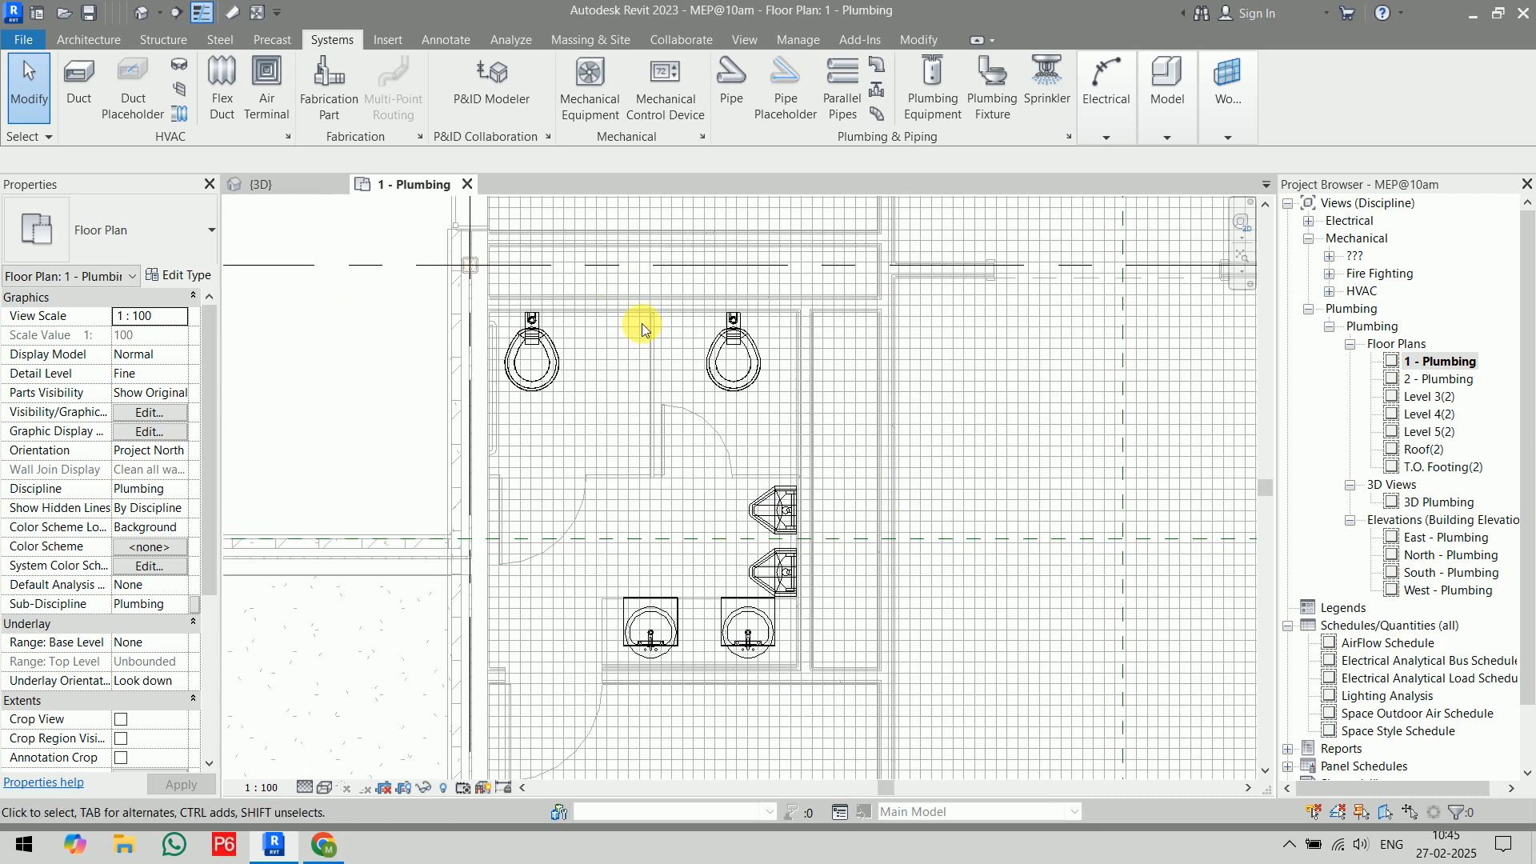
scroll(673, 517, up, 2)
scroll(640, 405, up, 1)
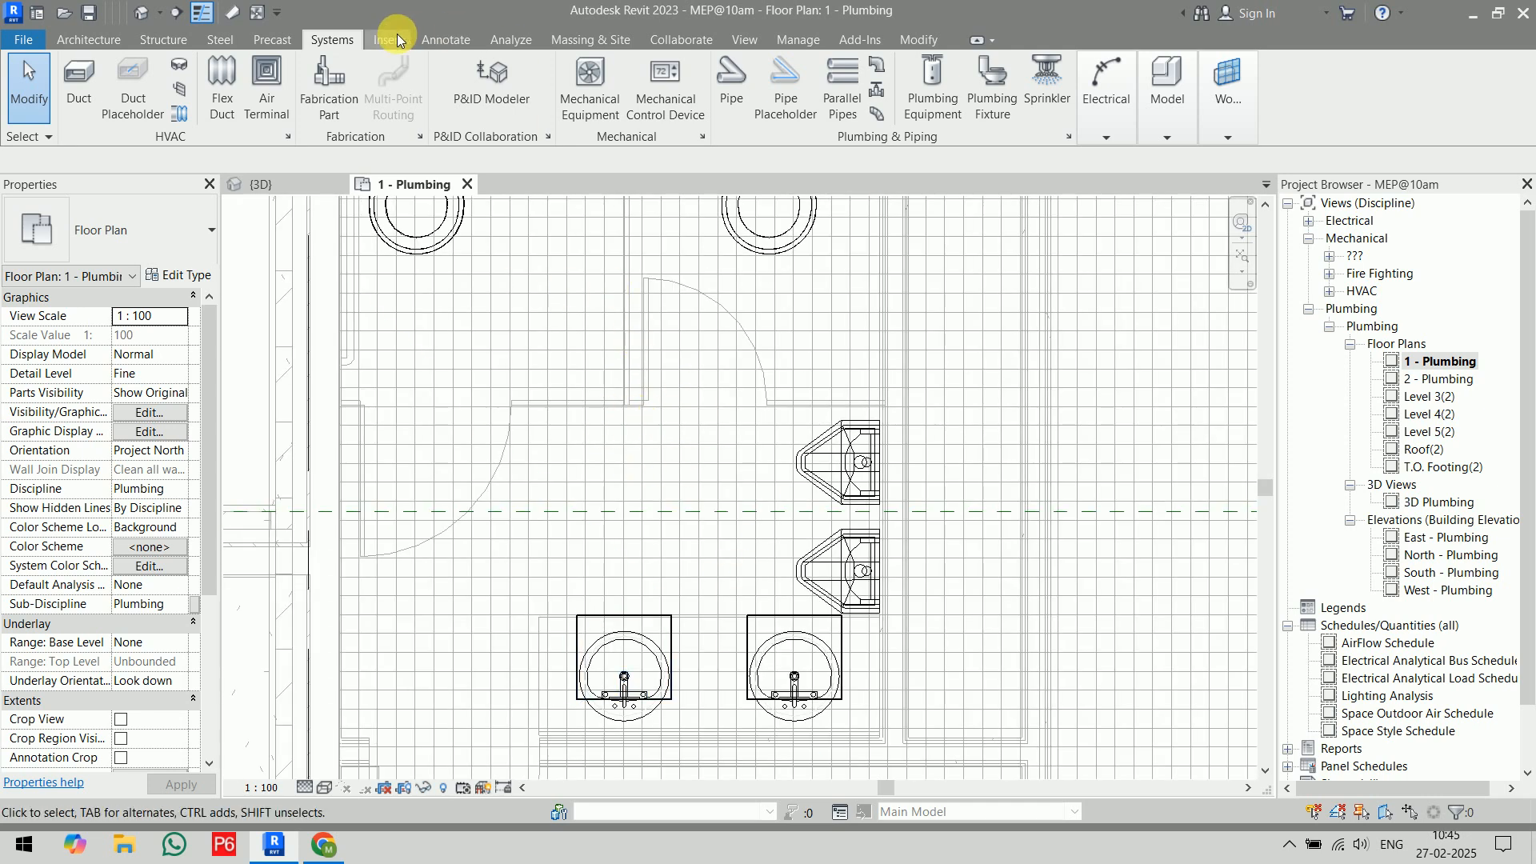
click(1011, 102)
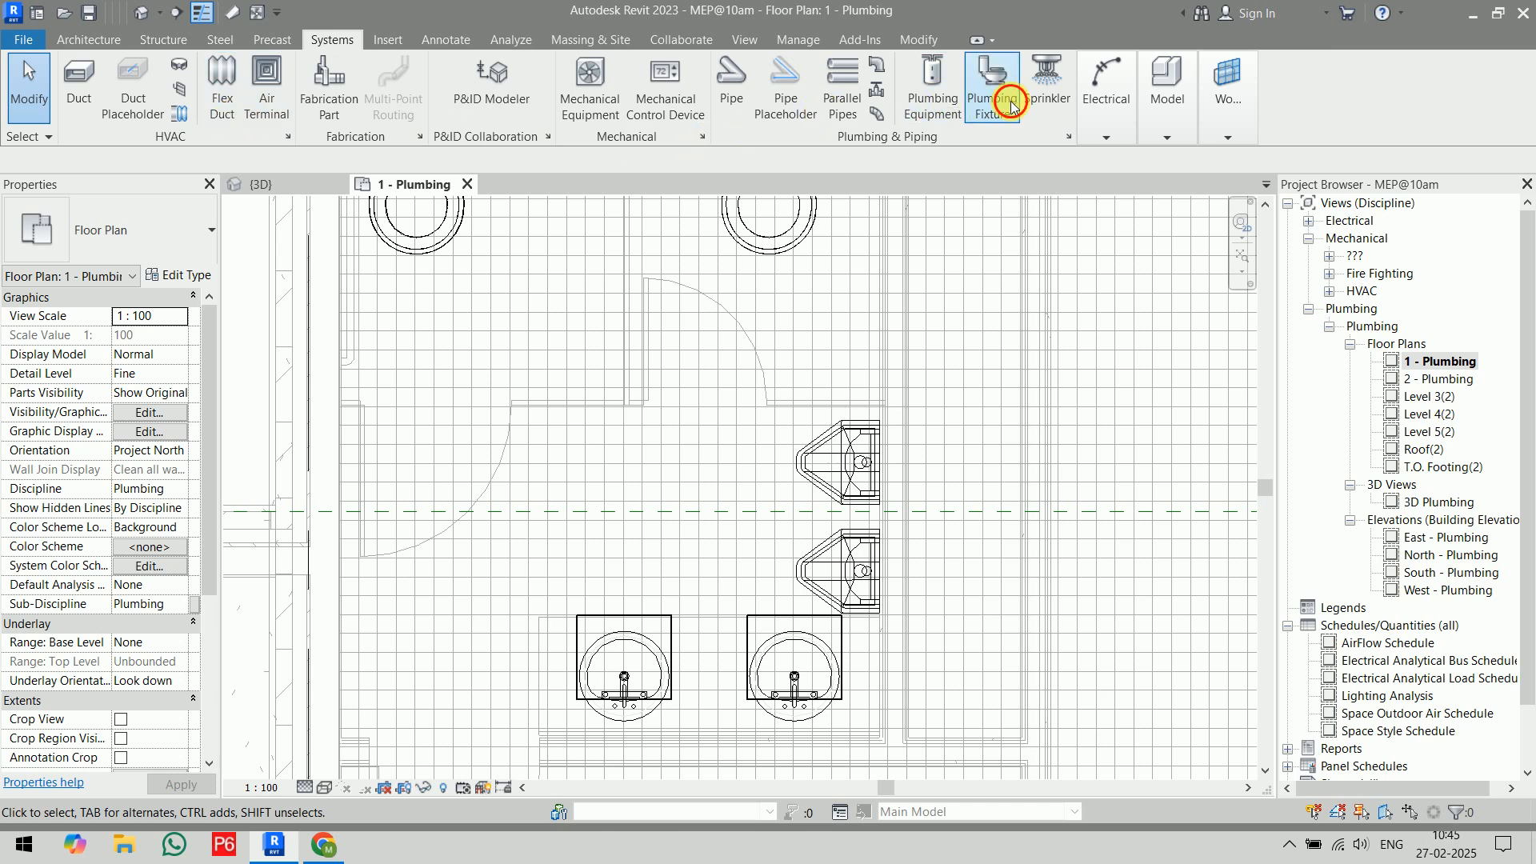
click(120, 231)
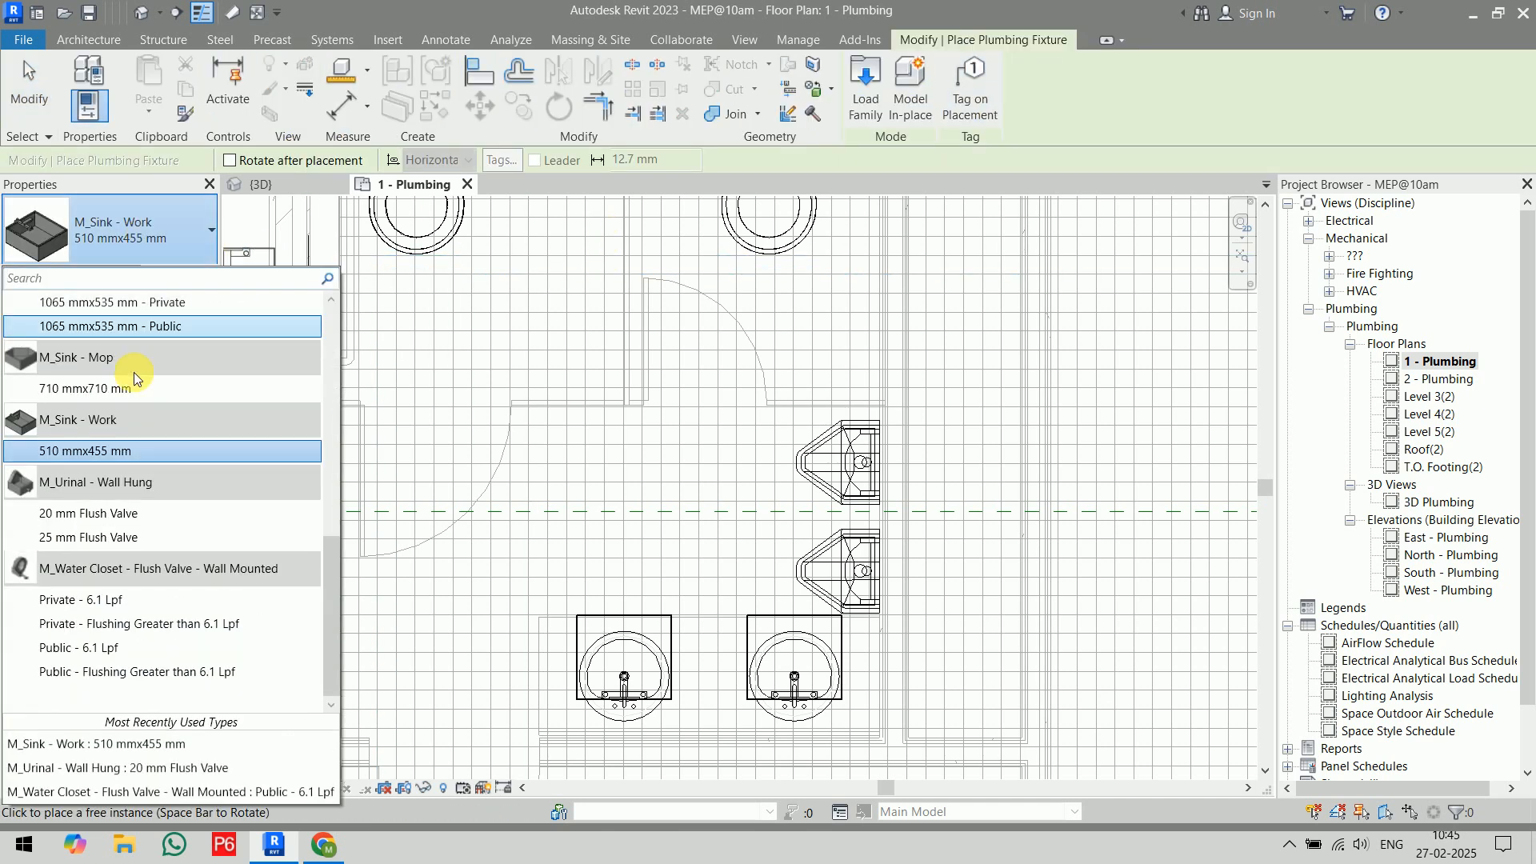
scroll(133, 372, up, 10)
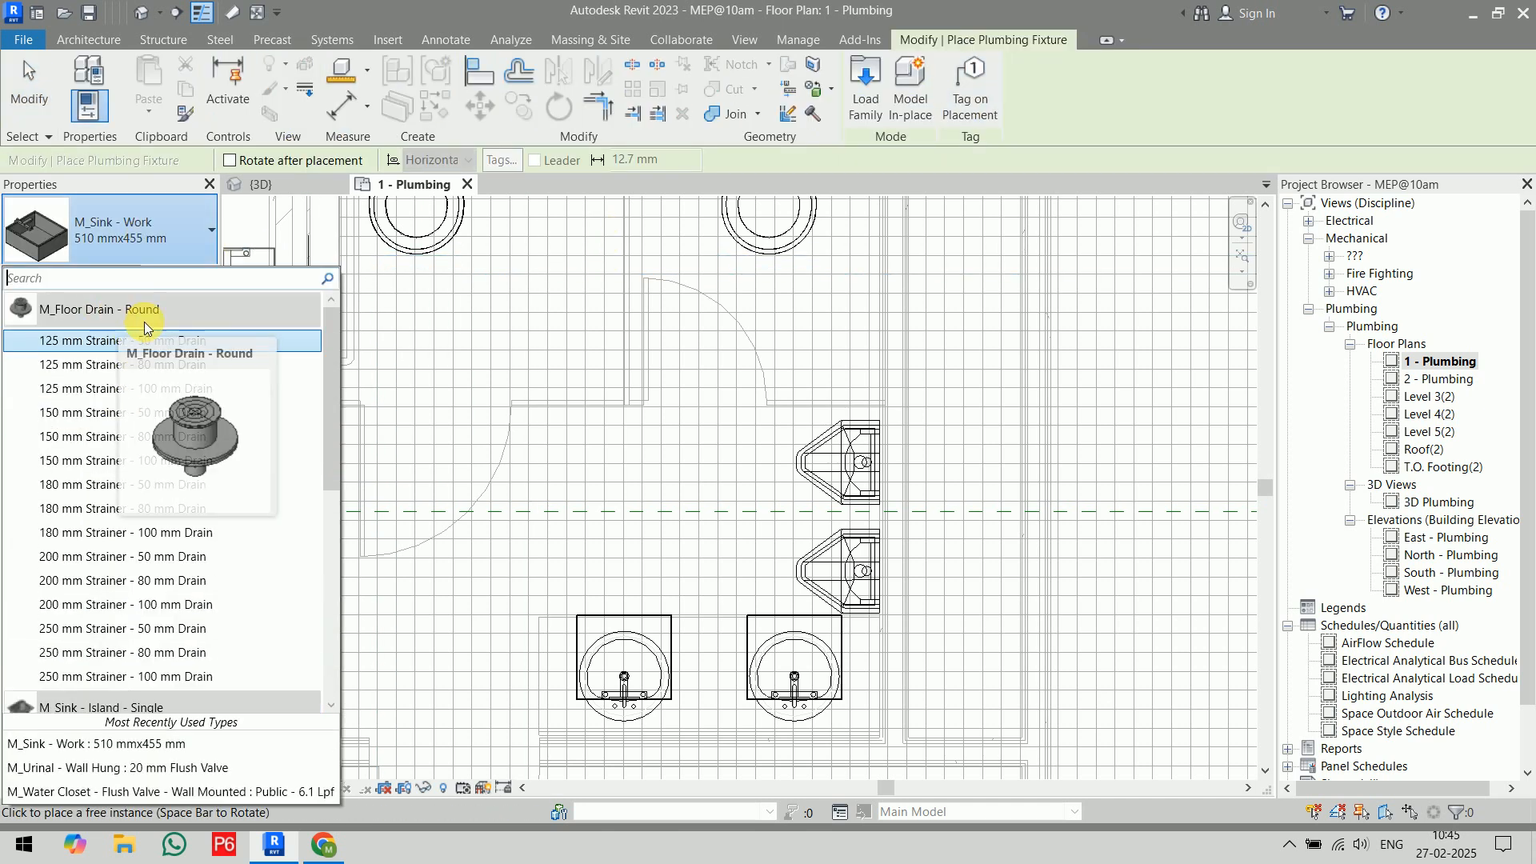
click(137, 340)
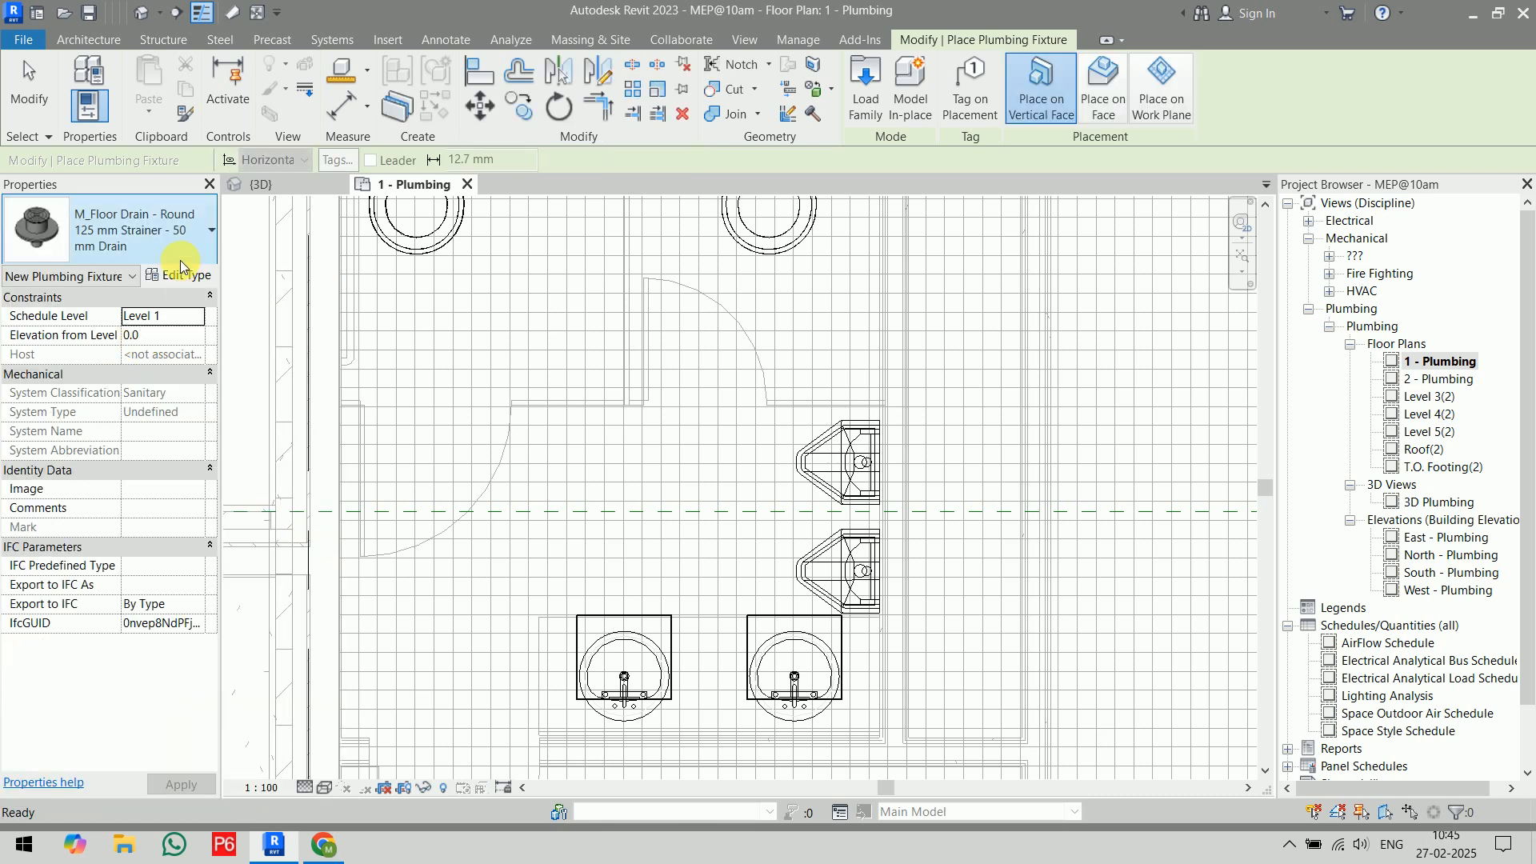
click(1097, 110)
scroll(651, 436, up, 4)
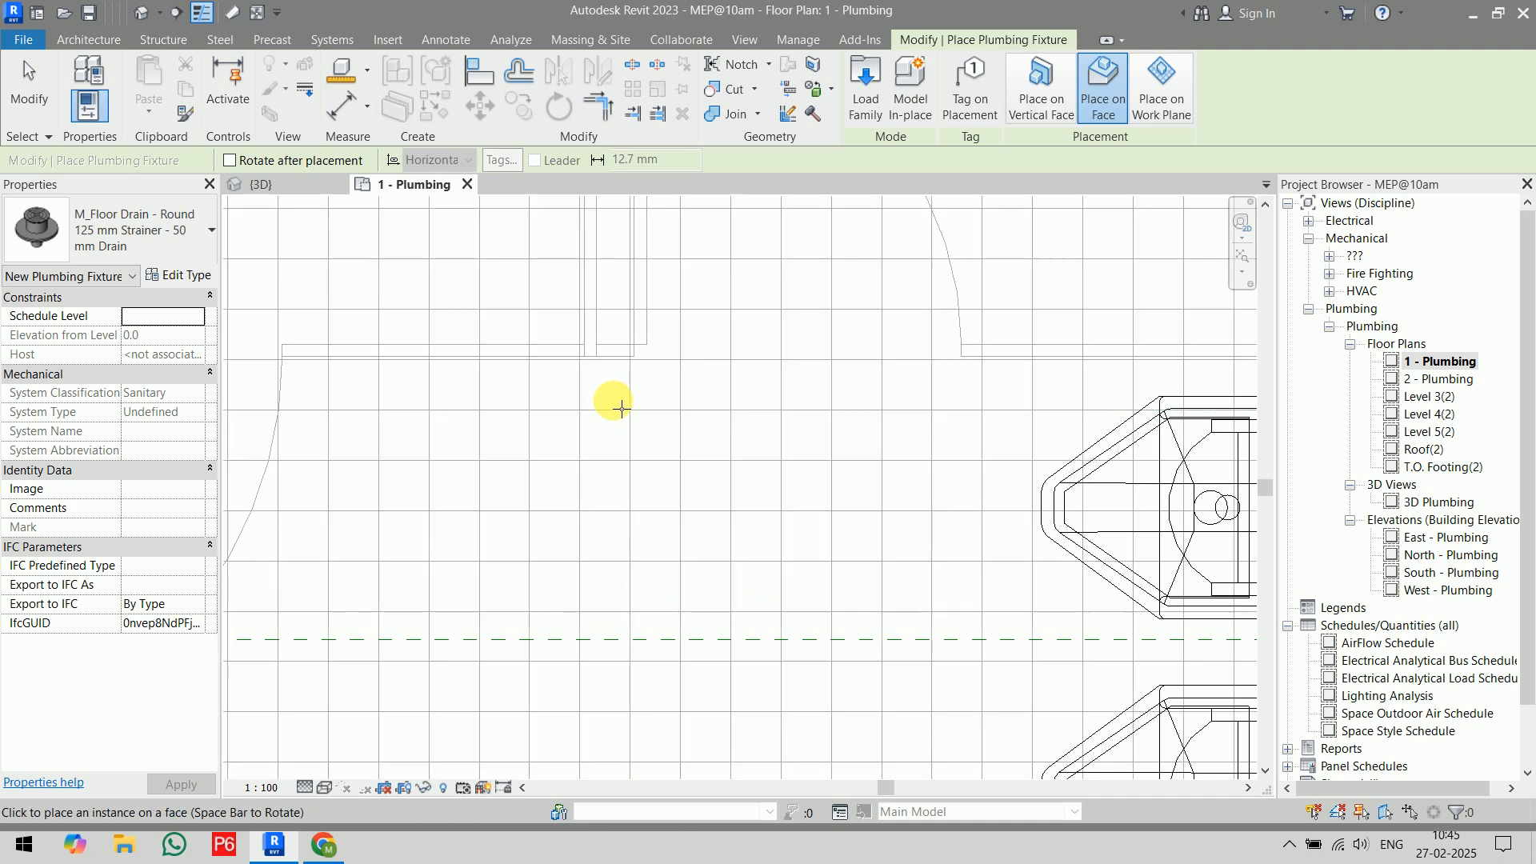
click(623, 414)
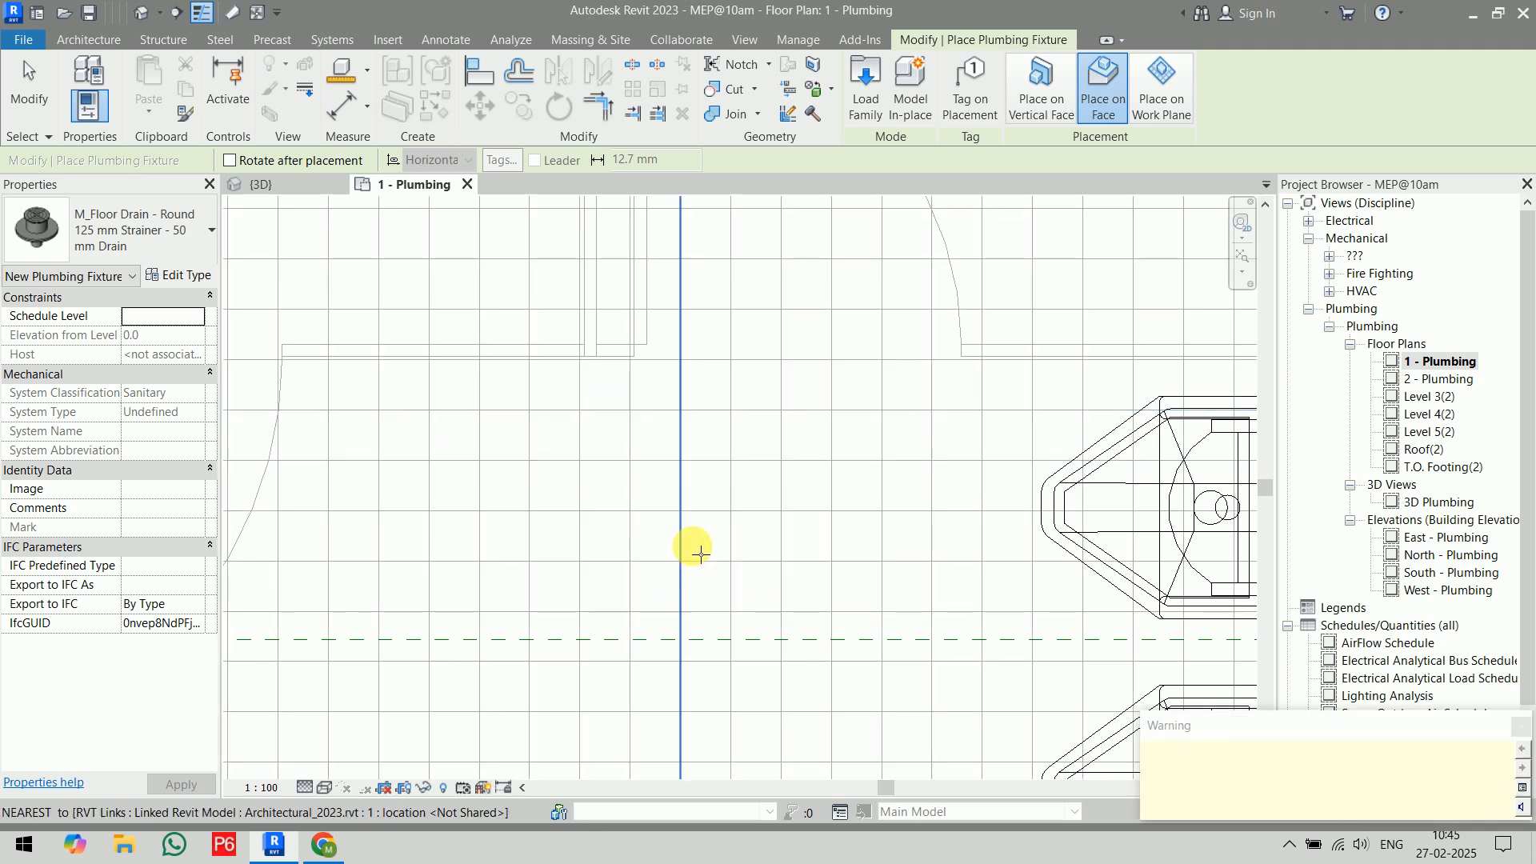
drag(1279, 711, 1021, 385)
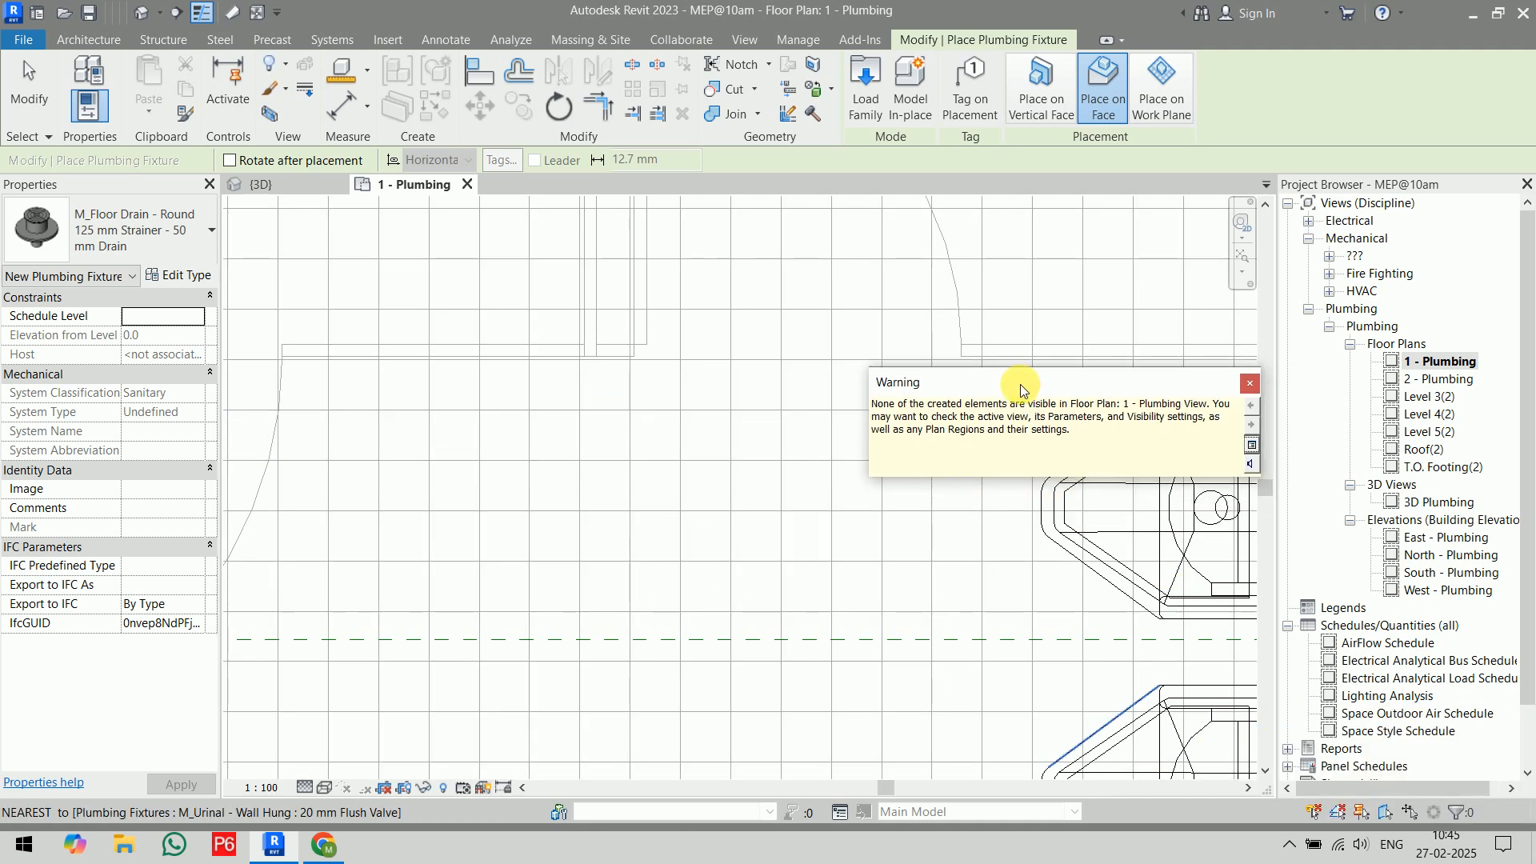
click(1248, 382)
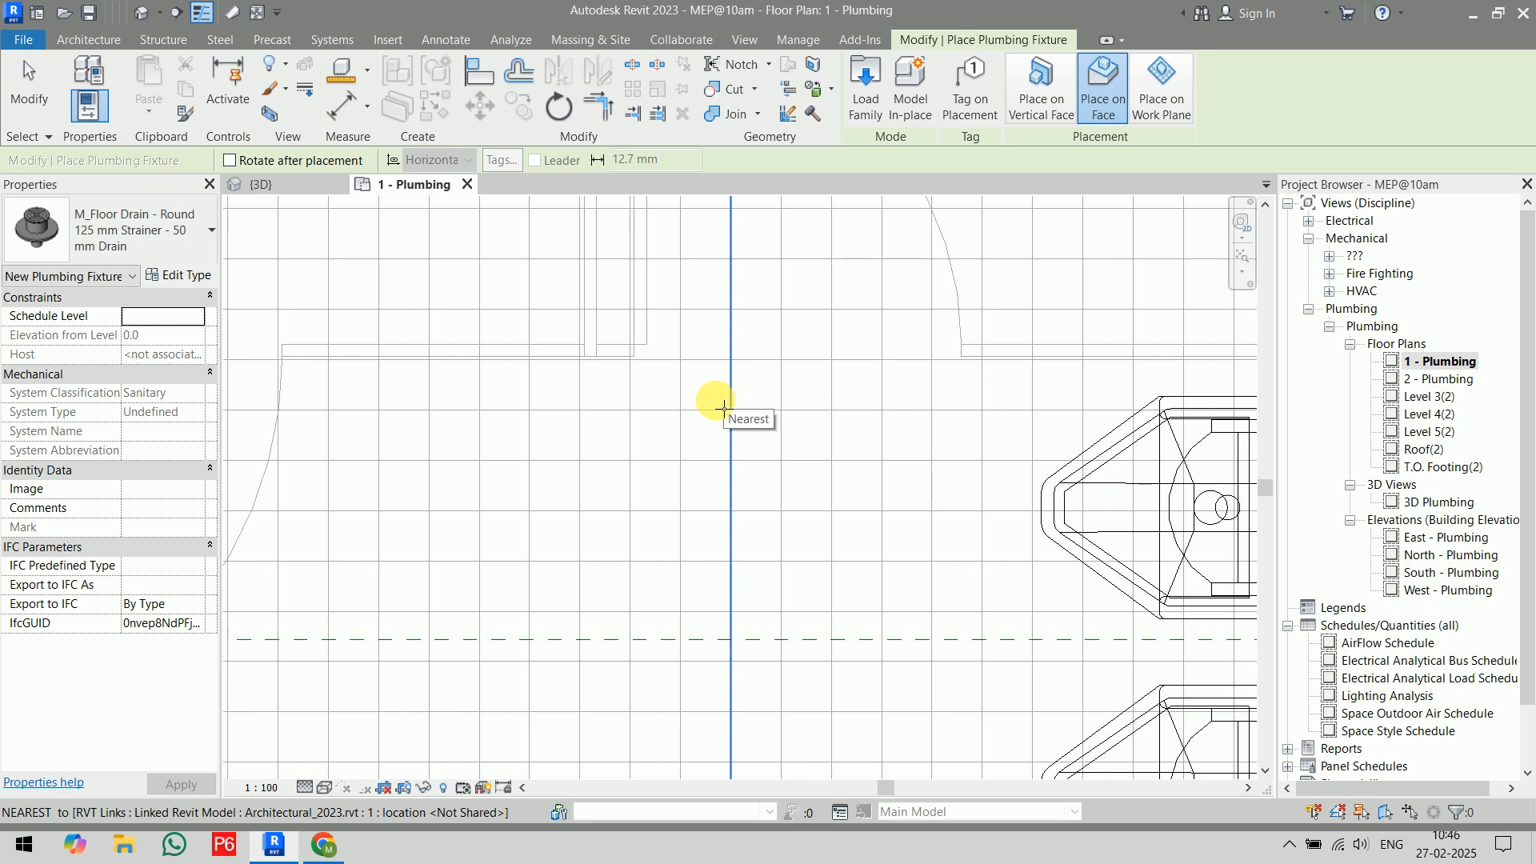
key(Escape)
key(Escape)
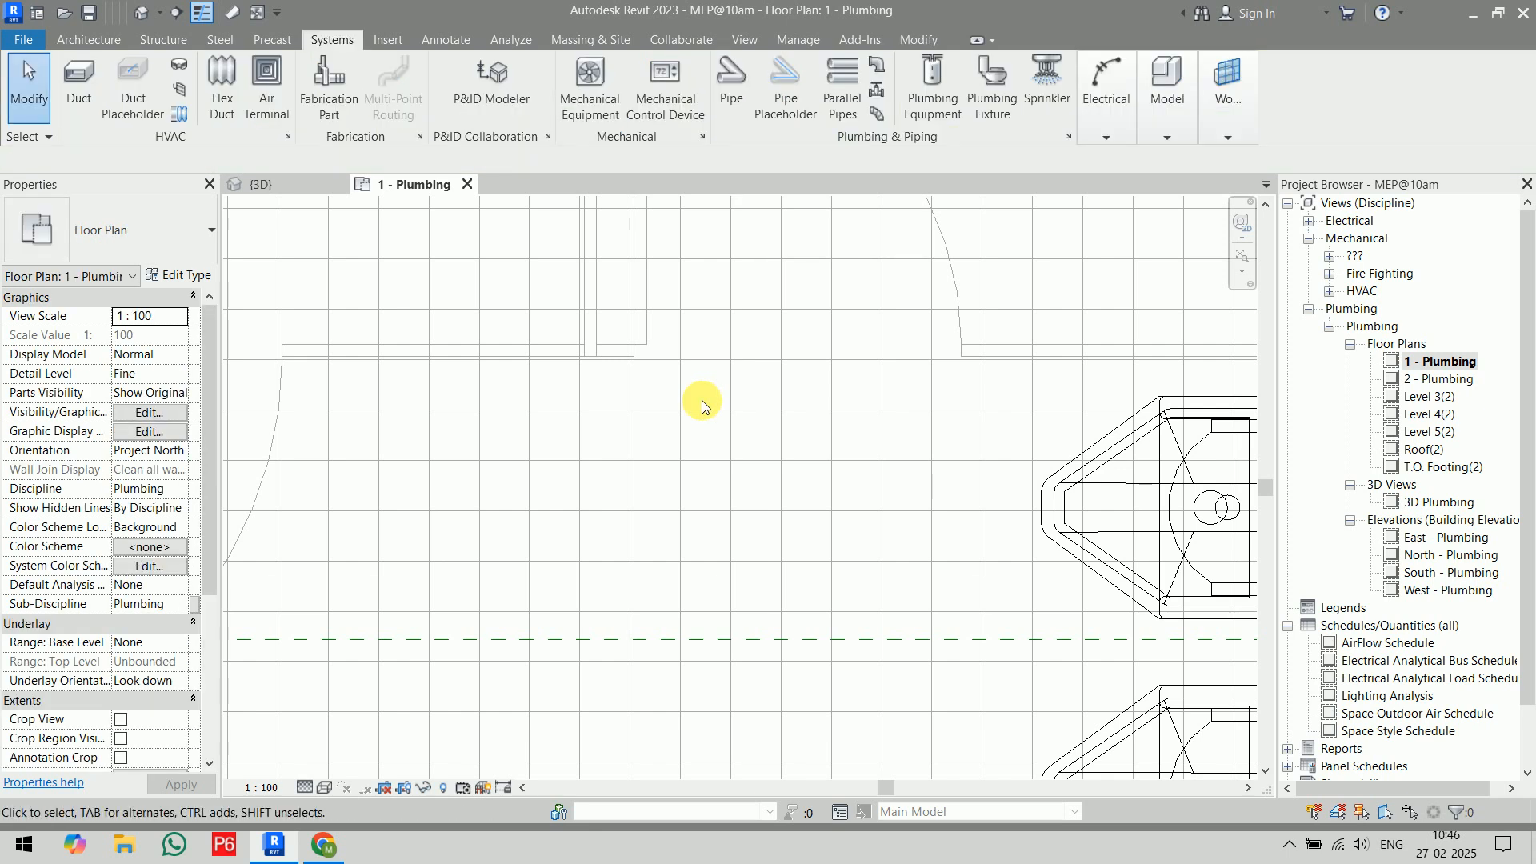
- Set the plumbing floor plan's view range so that the view depth level is Unlimited
scroll(702, 400, down, 5)
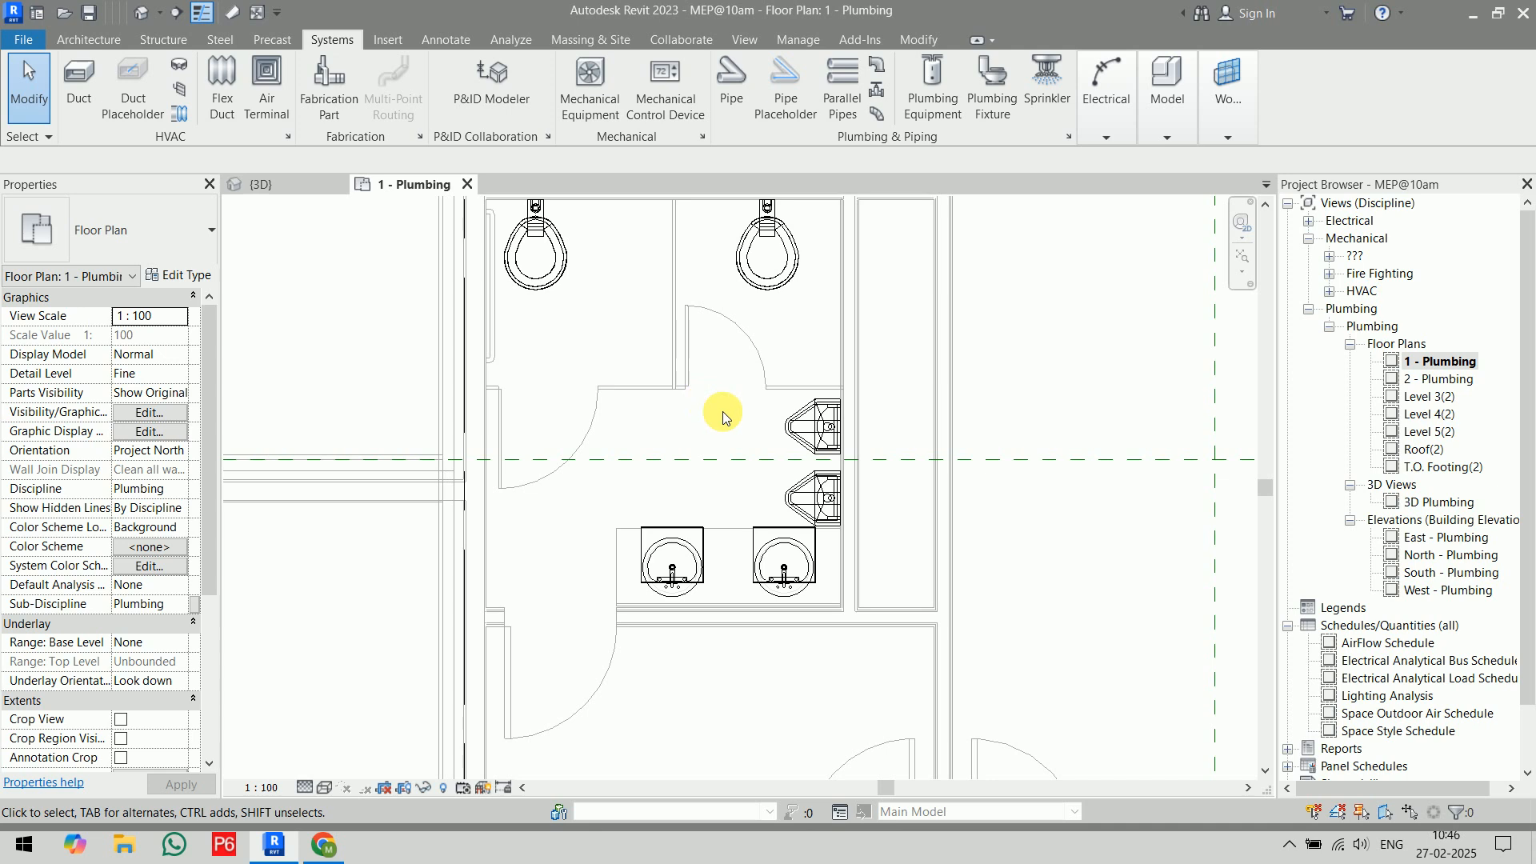
middle_drag(722, 411, 774, 464)
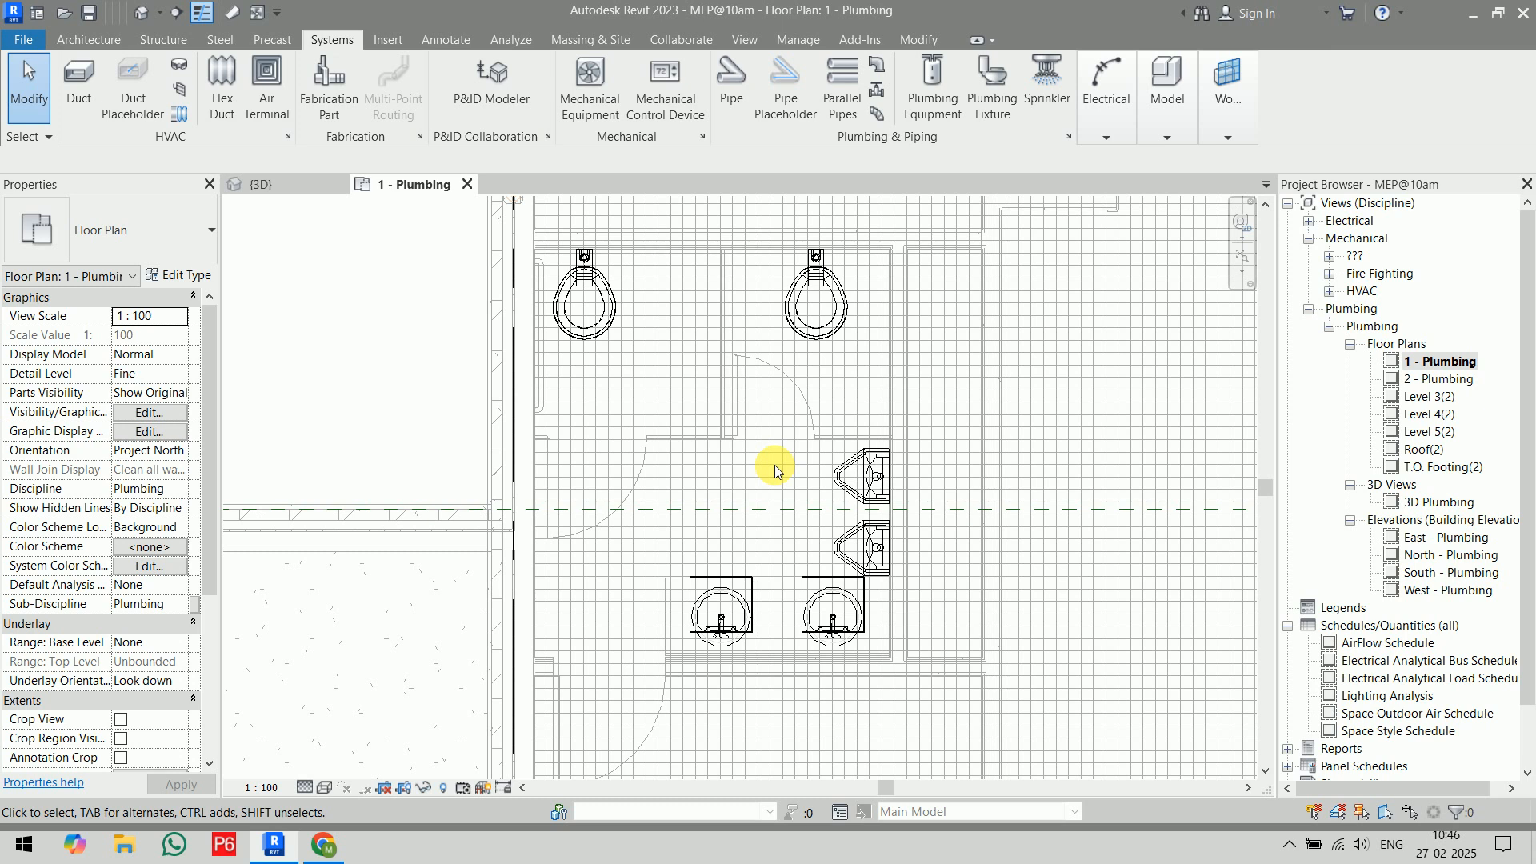
drag(202, 391, 200, 501)
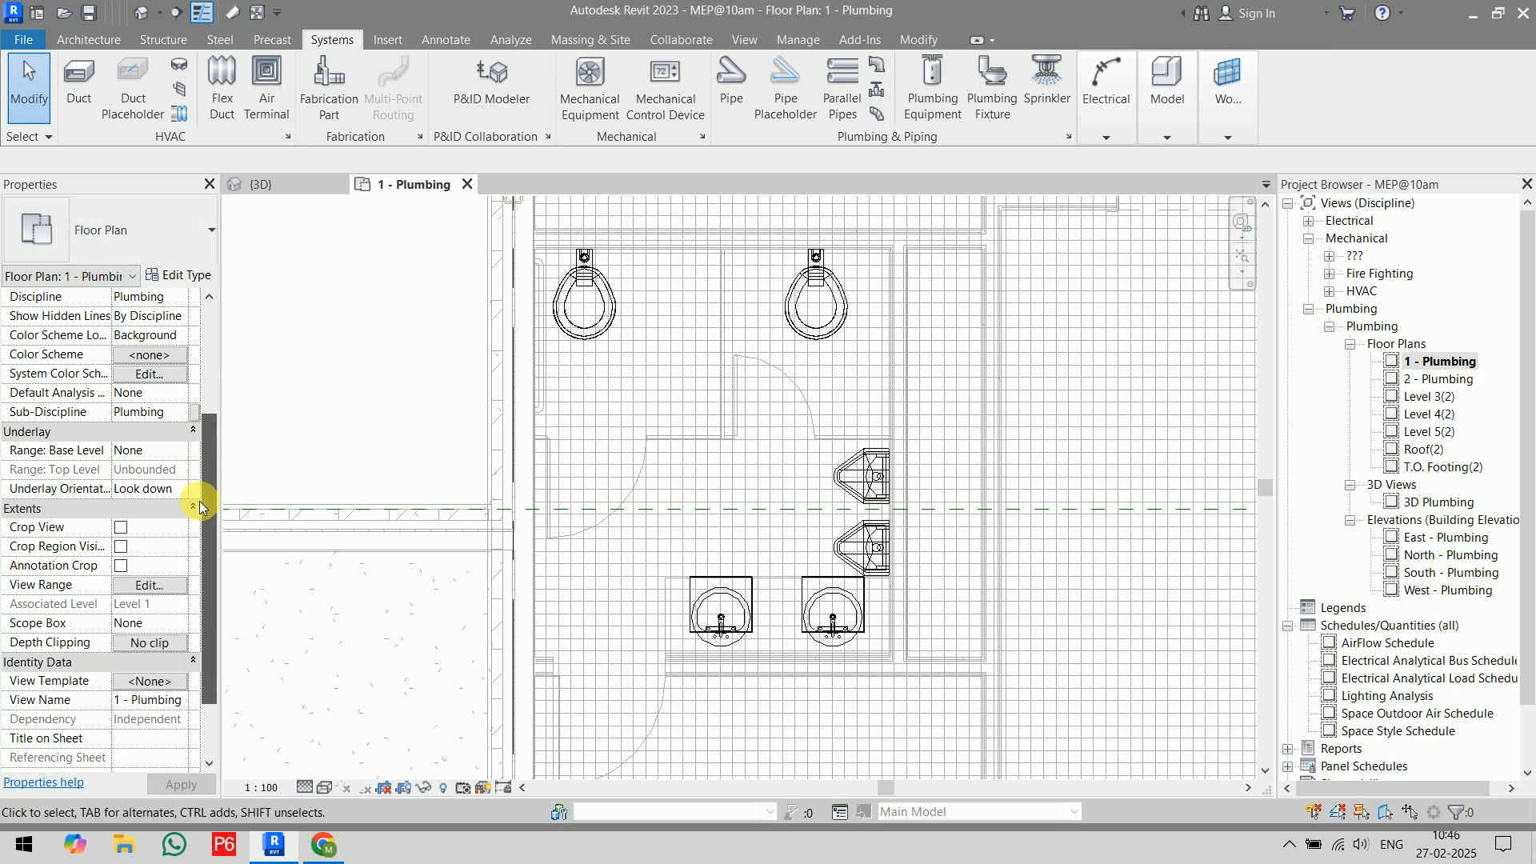
click(146, 587)
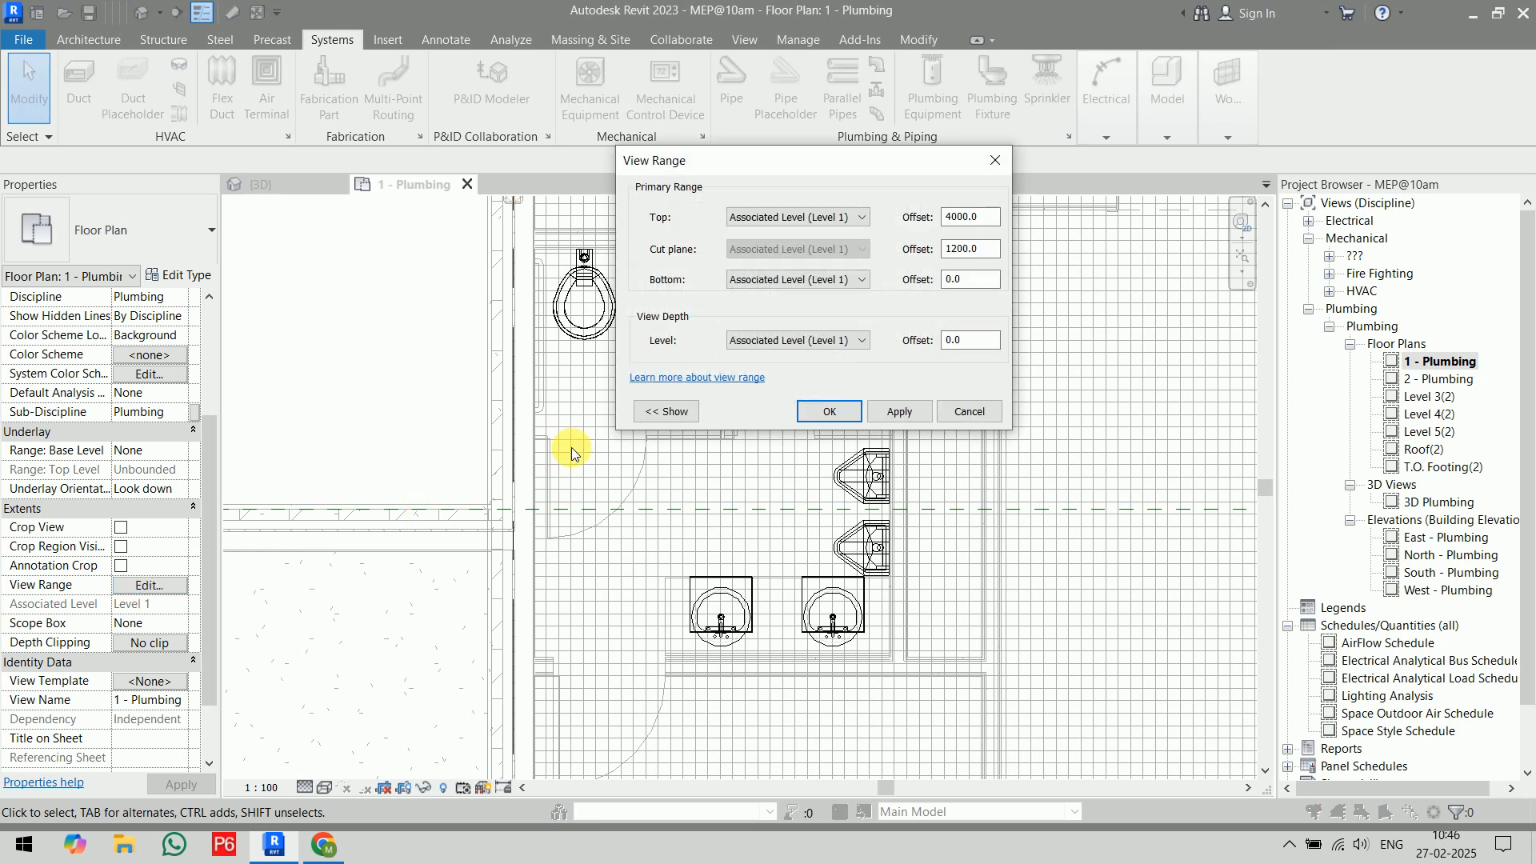
drag(654, 174, 413, 88)
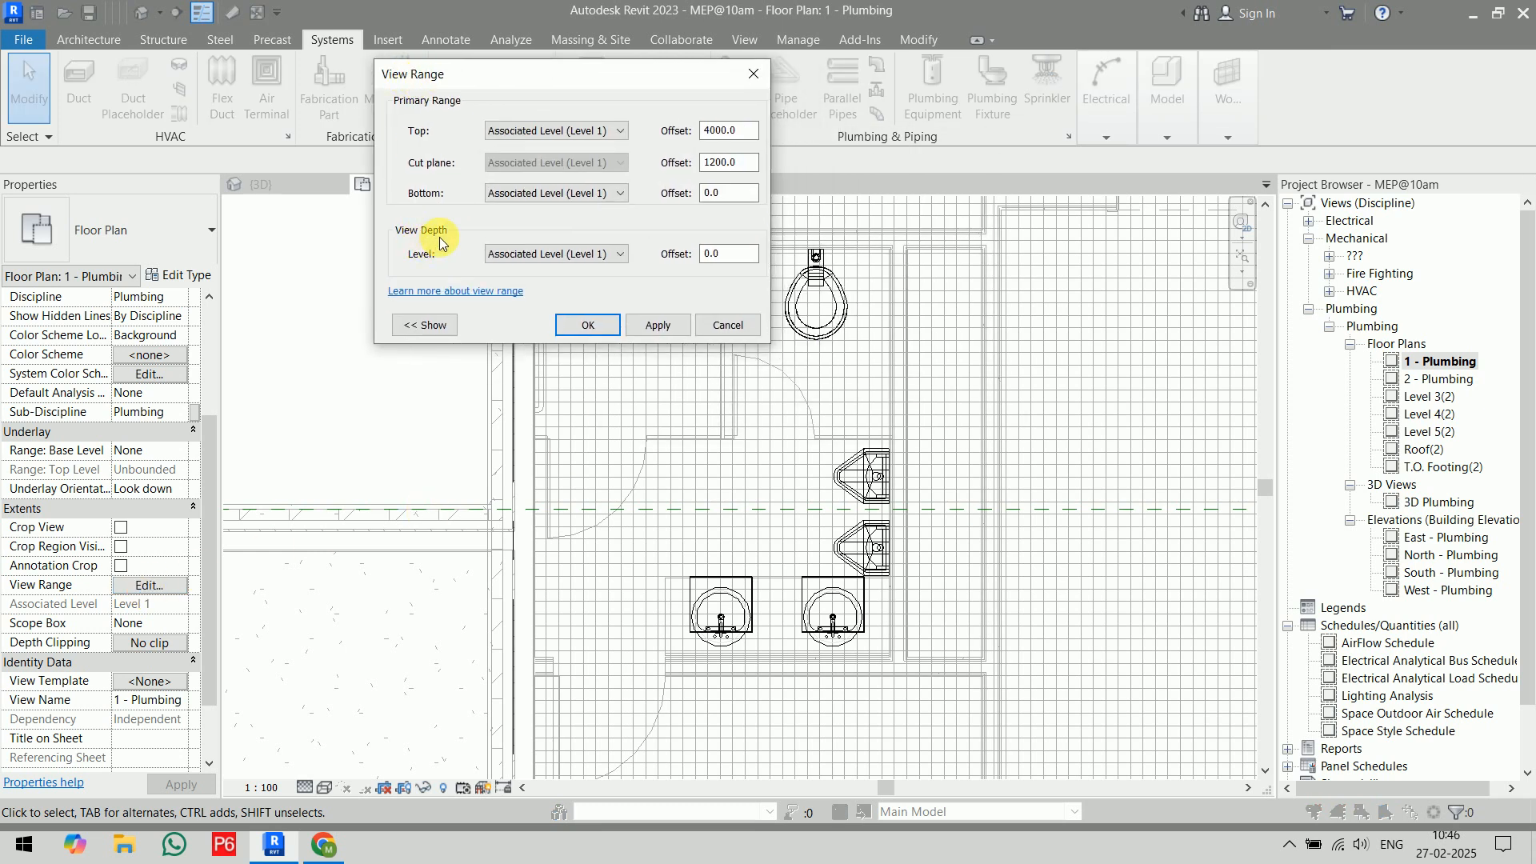
click(574, 266)
click(566, 299)
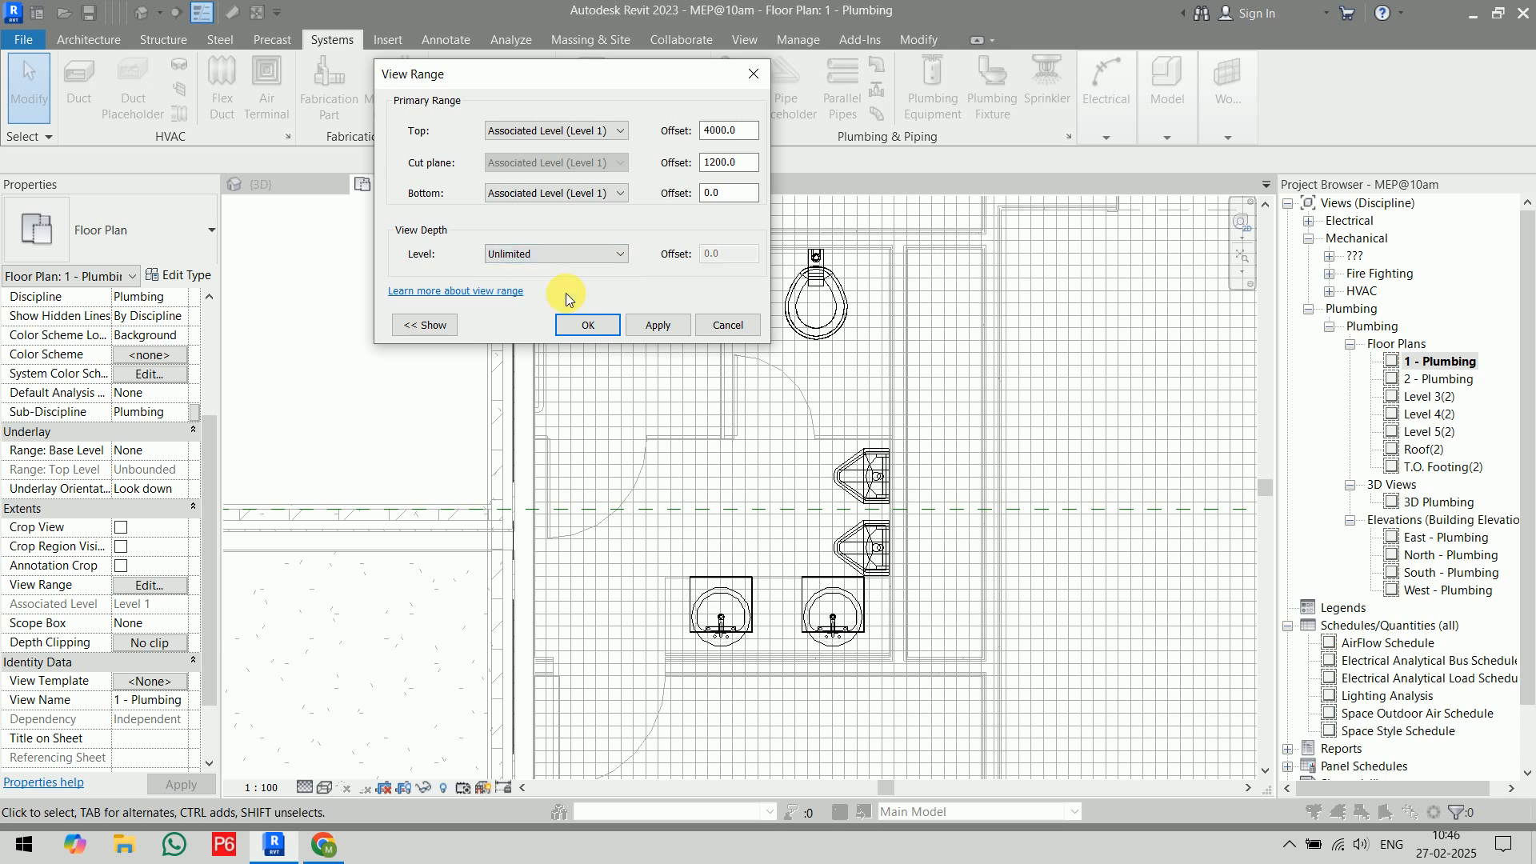
click(583, 326)
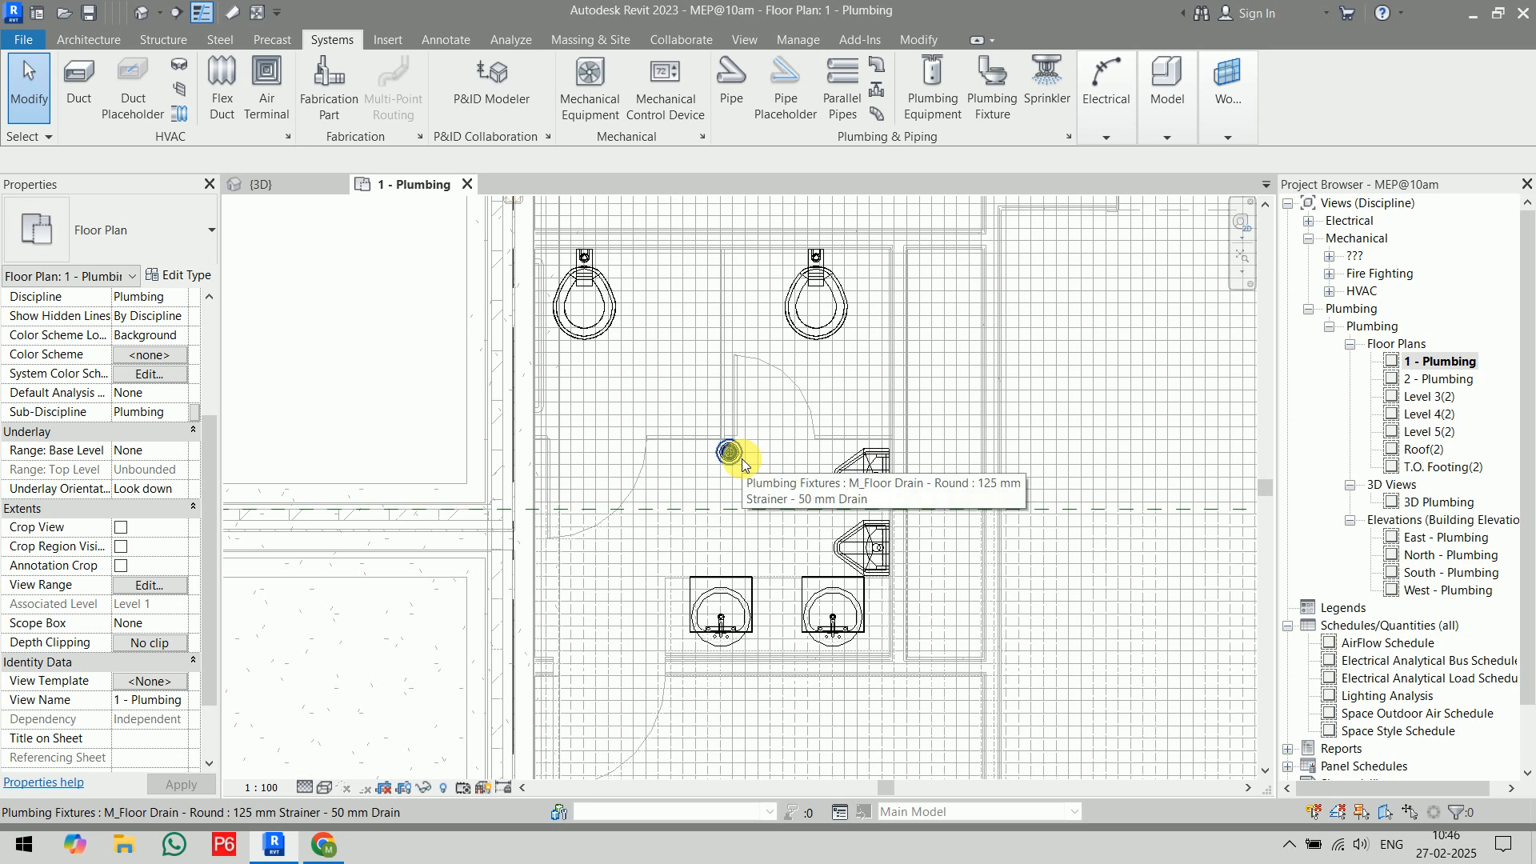
- Move the floor drain from the toilet partition to the space between the two sinks
scroll(741, 463, up, 5)
click(704, 420)
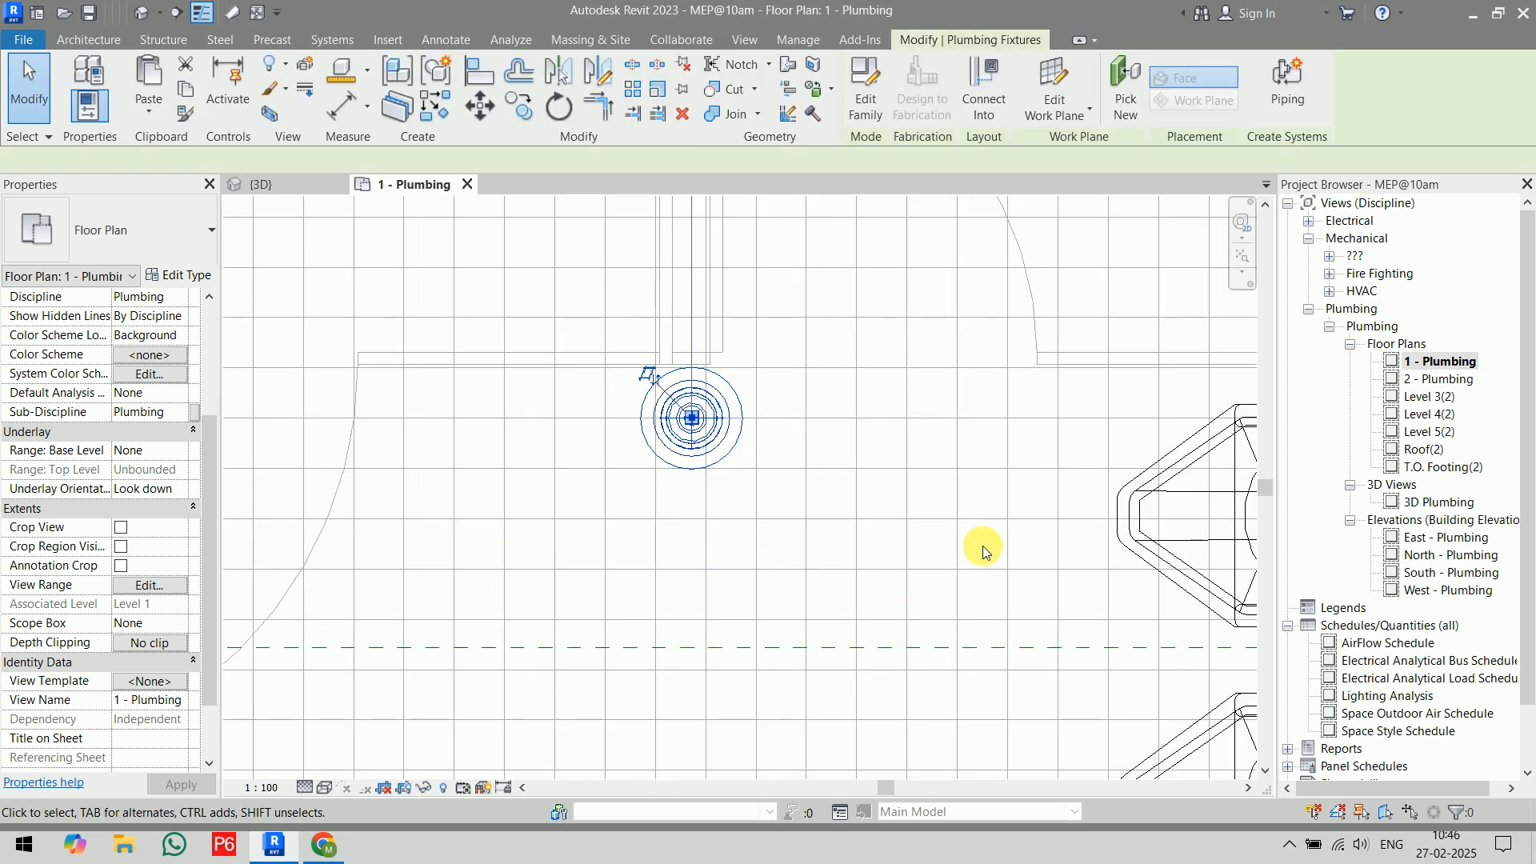
scroll(982, 545, down, 3)
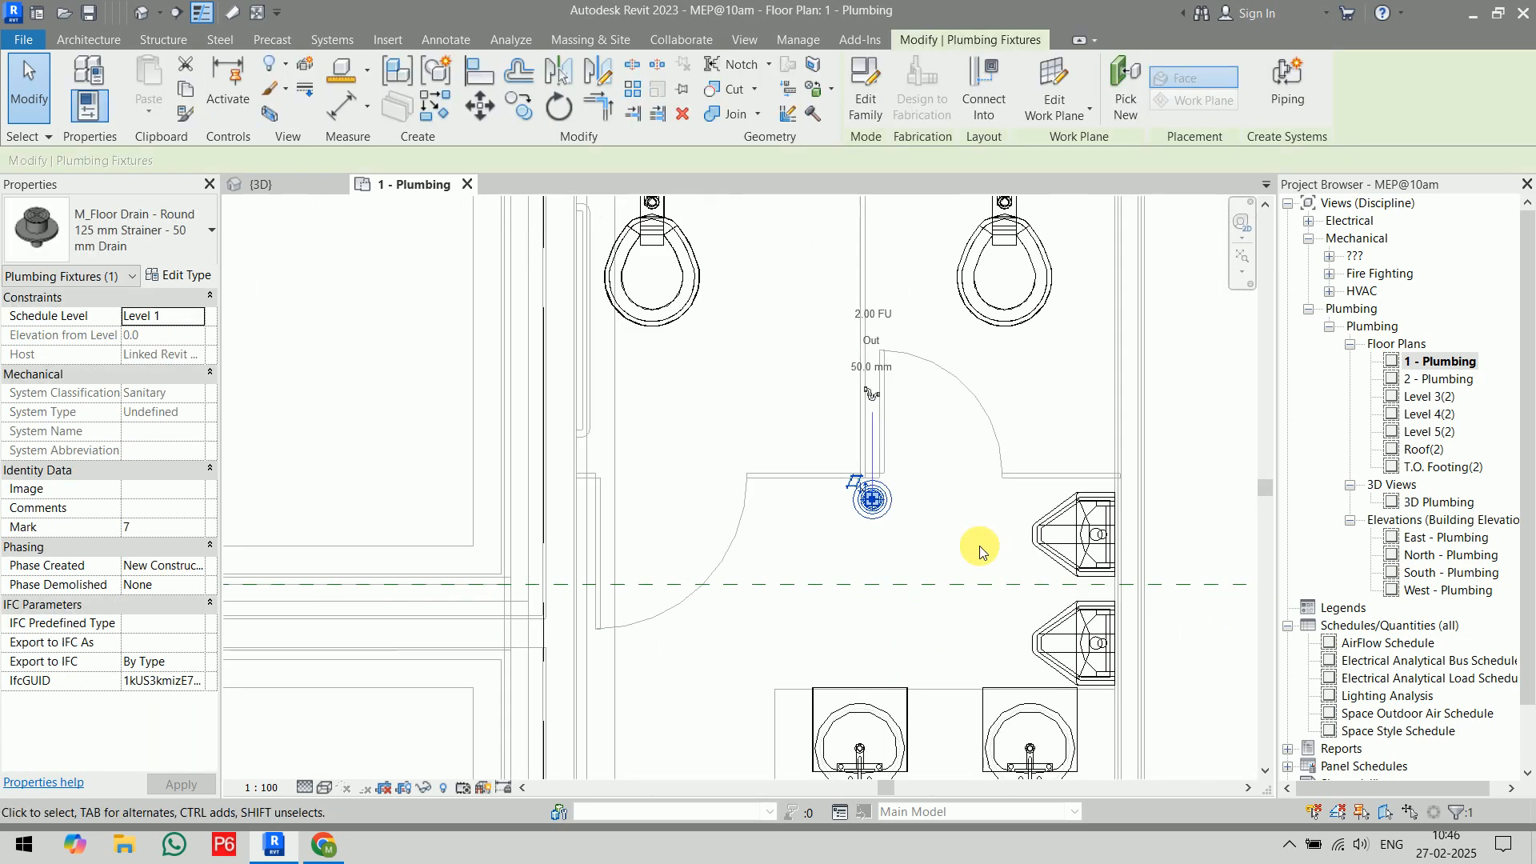
middle_drag(982, 545, 734, 295)
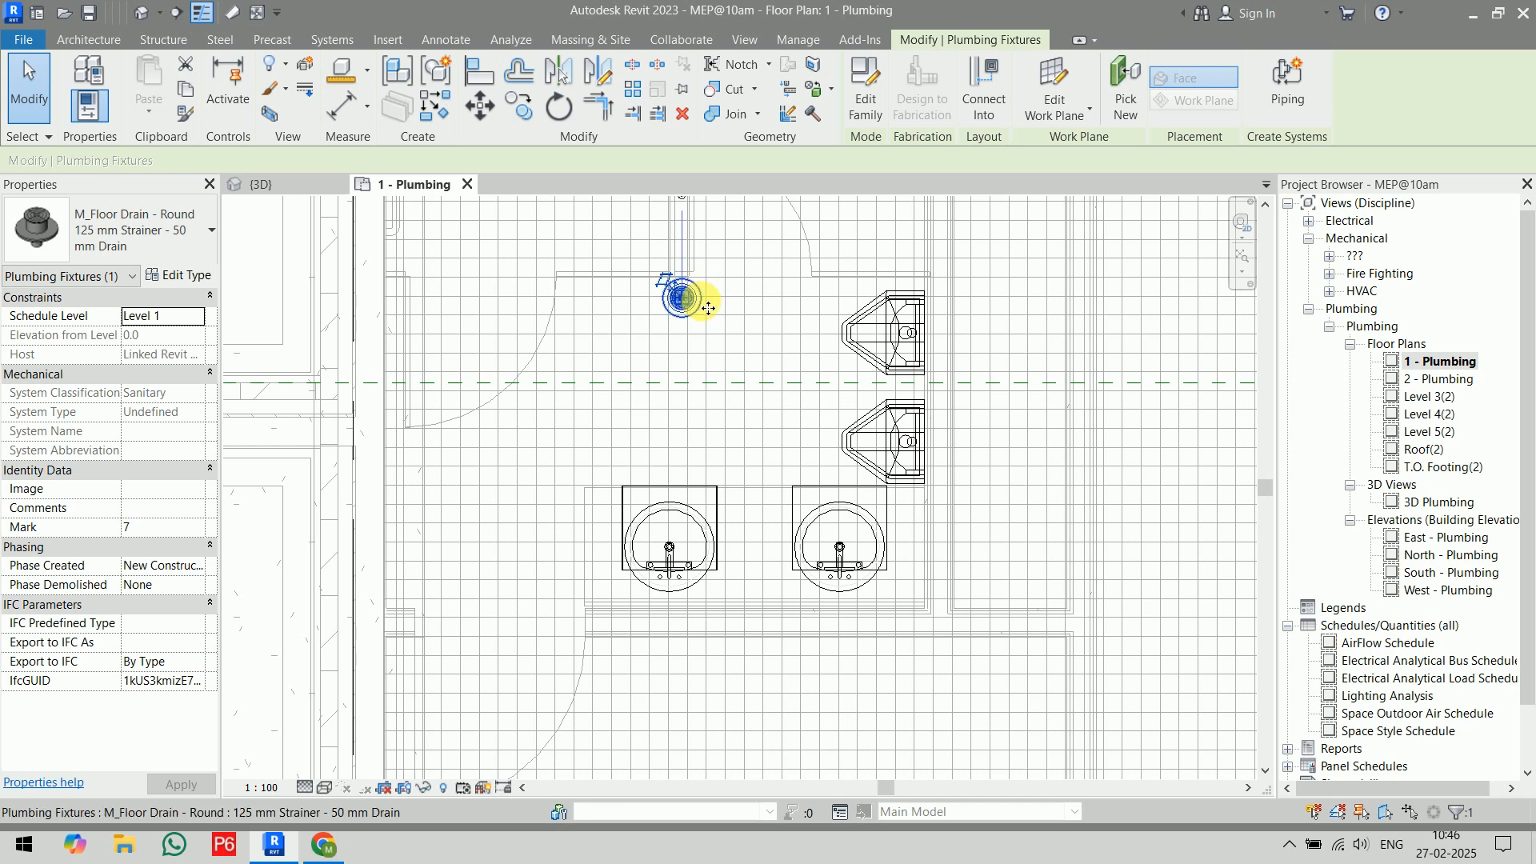
drag(701, 302, 757, 612)
scroll(759, 516, up, 5)
scroll(850, 308, down, 6)
click(860, 299)
middle_drag(860, 298, 739, 400)
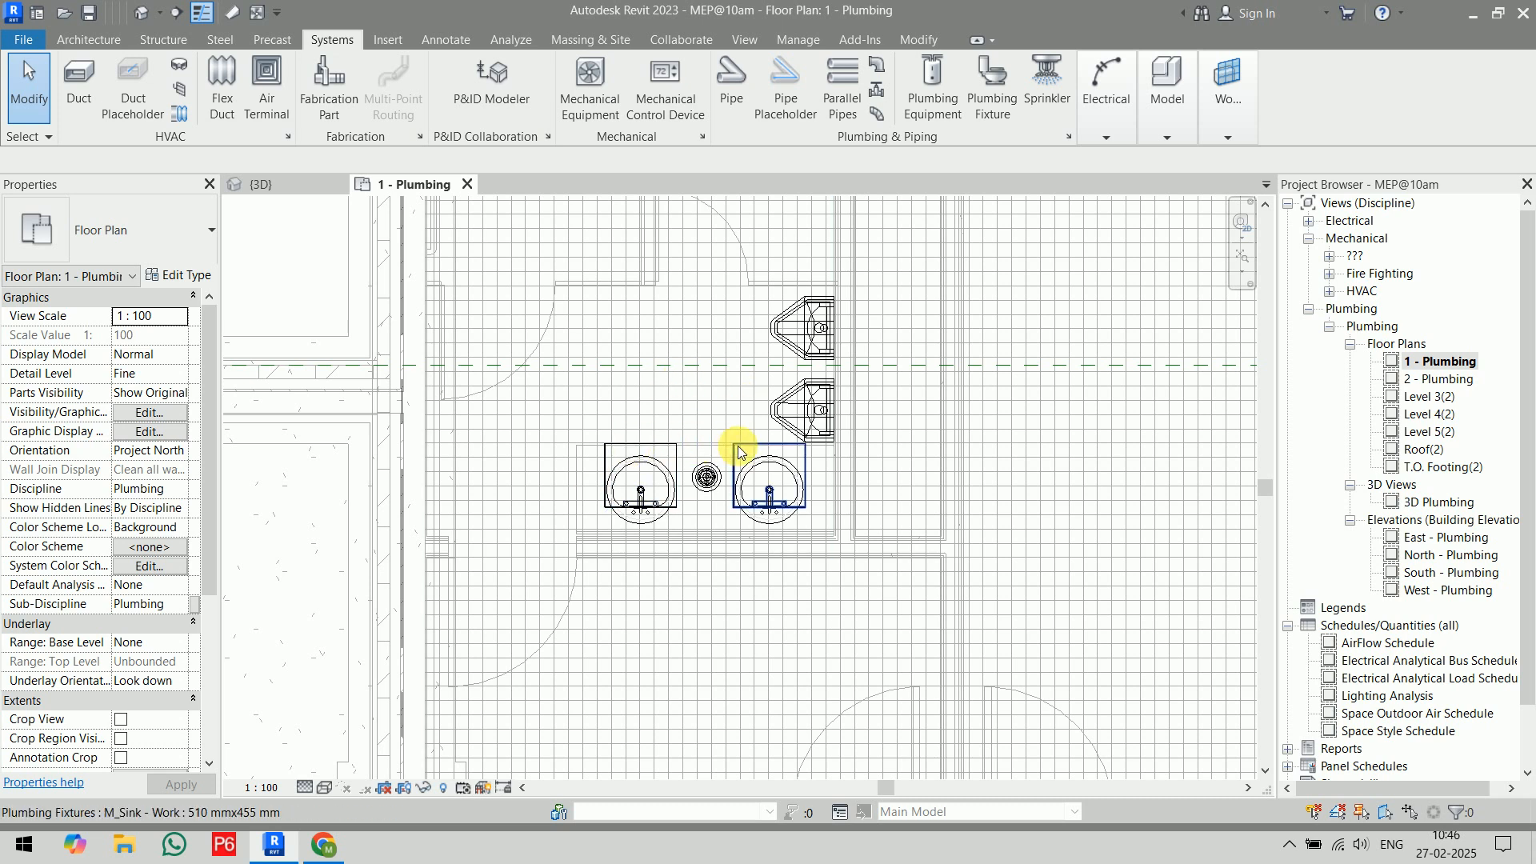
- Draw a building section across the washroom between the urinals and the sinks, and flip it to look toward the sinks
click(176, 12)
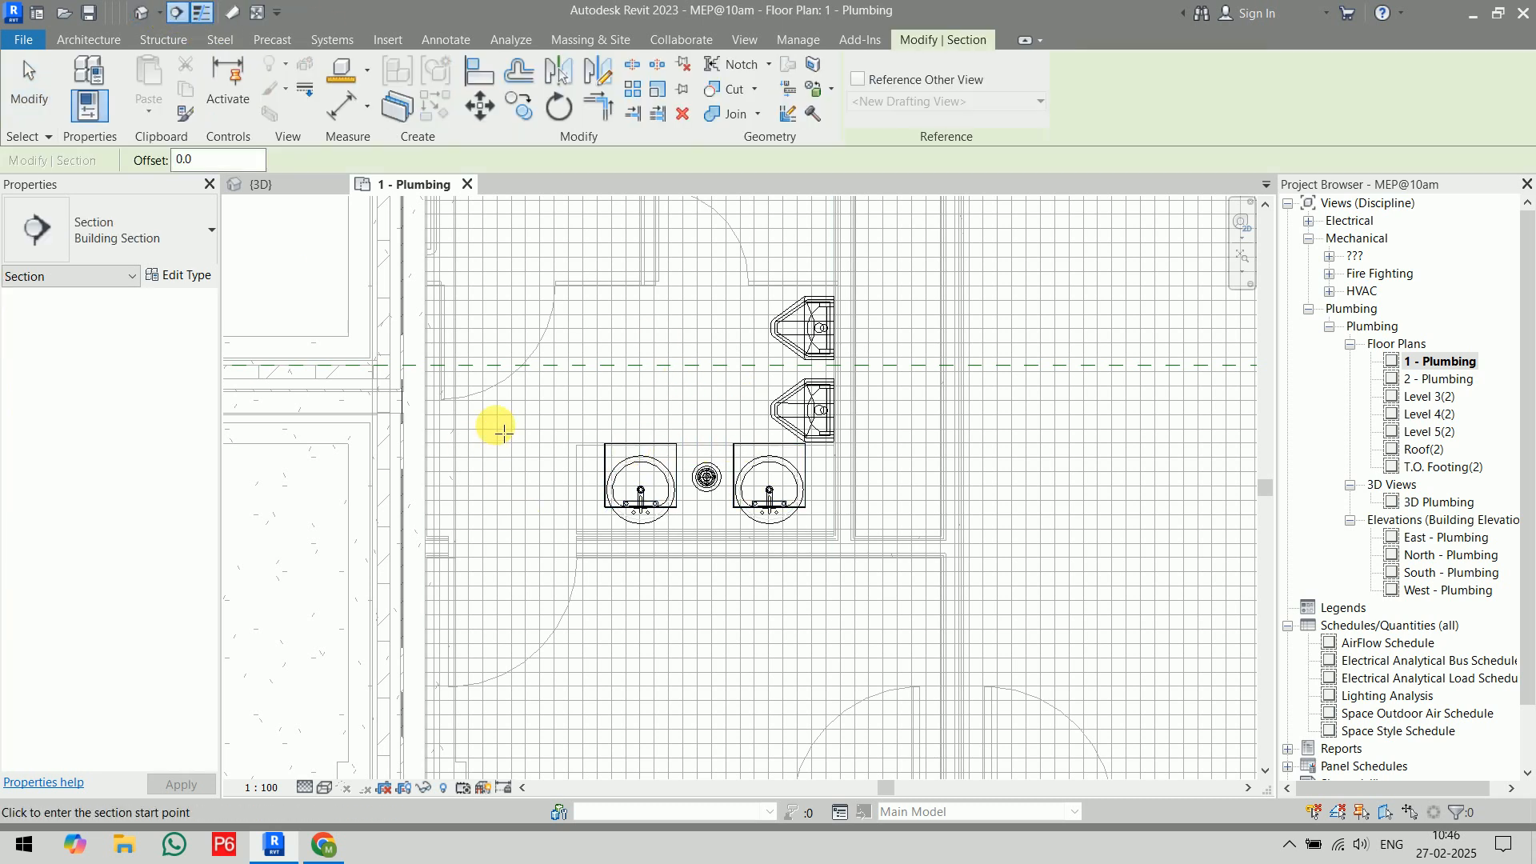
click(497, 426)
click(974, 425)
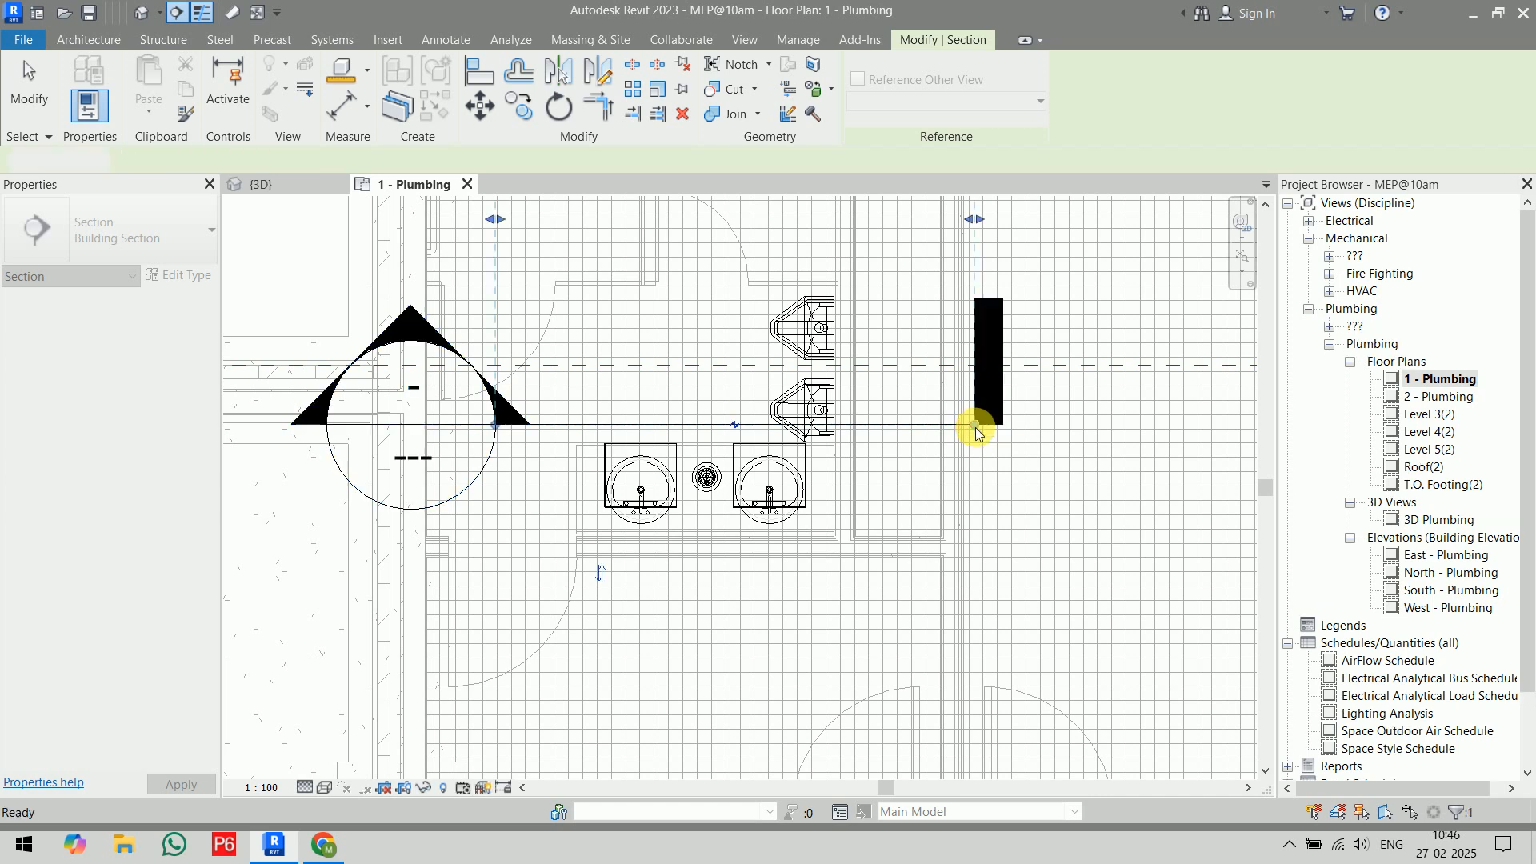
scroll(974, 432, down, 3)
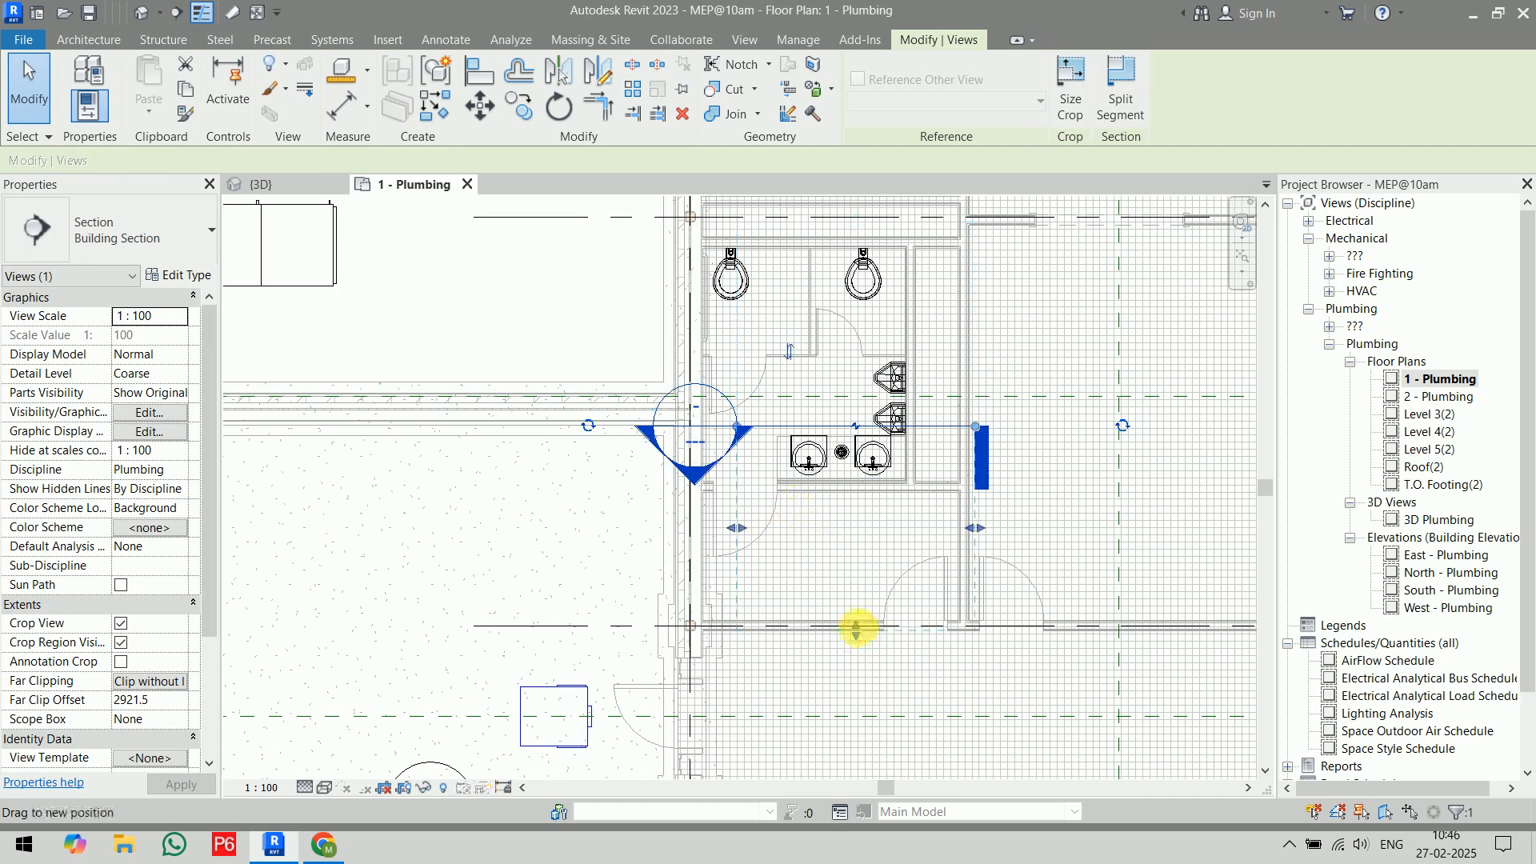
- Shorten the washroom section's depth to a far clip offset of 1926.9 and open its section view
drag(856, 627, 856, 560)
right_click(792, 424)
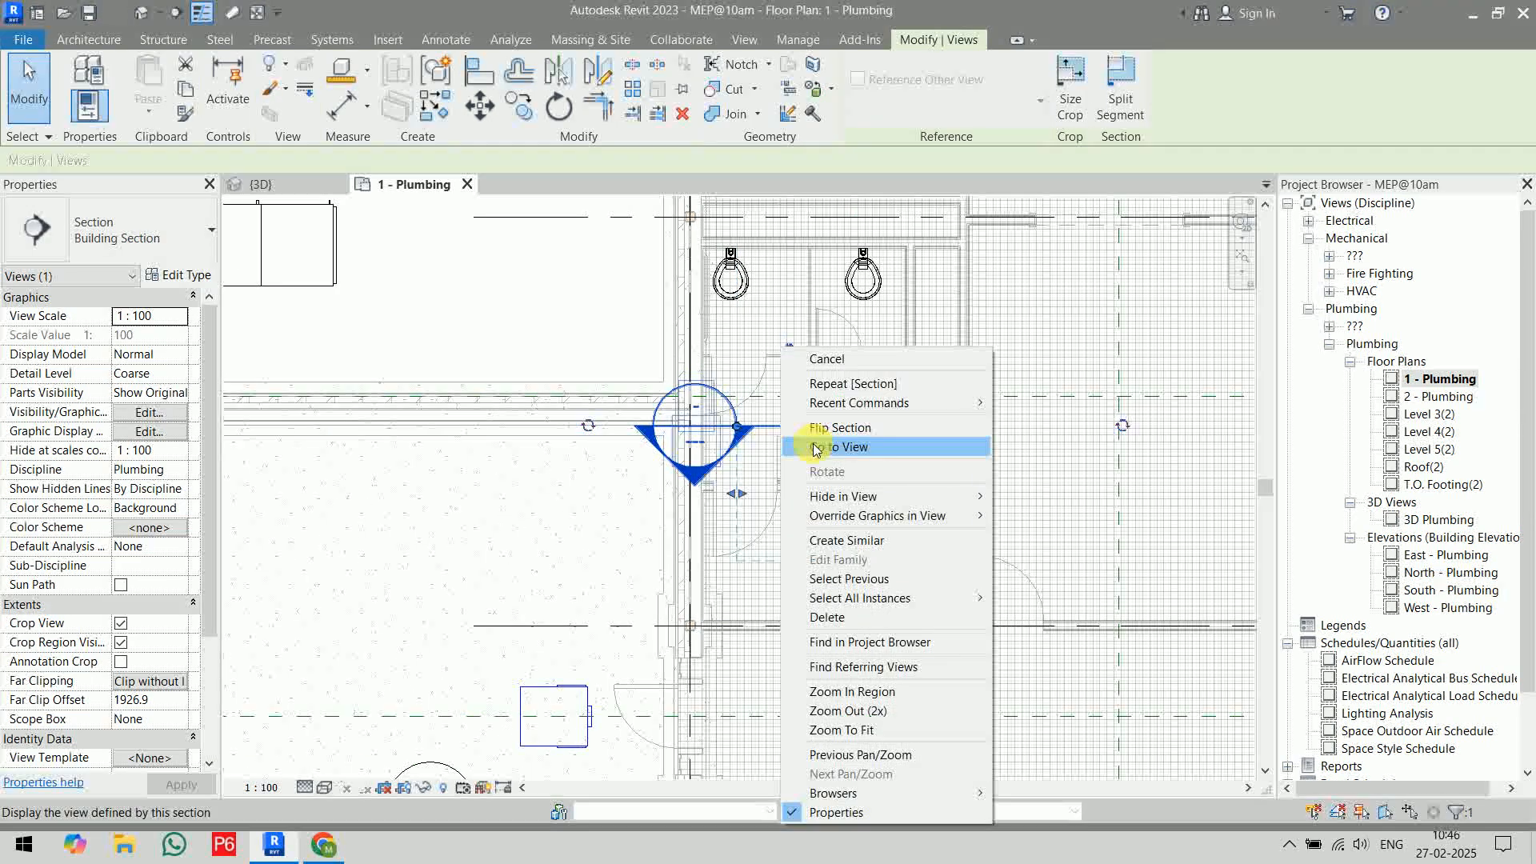
click(812, 443)
- Extend the section's crop region downward so that Level 1 and the space below the floor are included
middle_drag(794, 648, 737, 402)
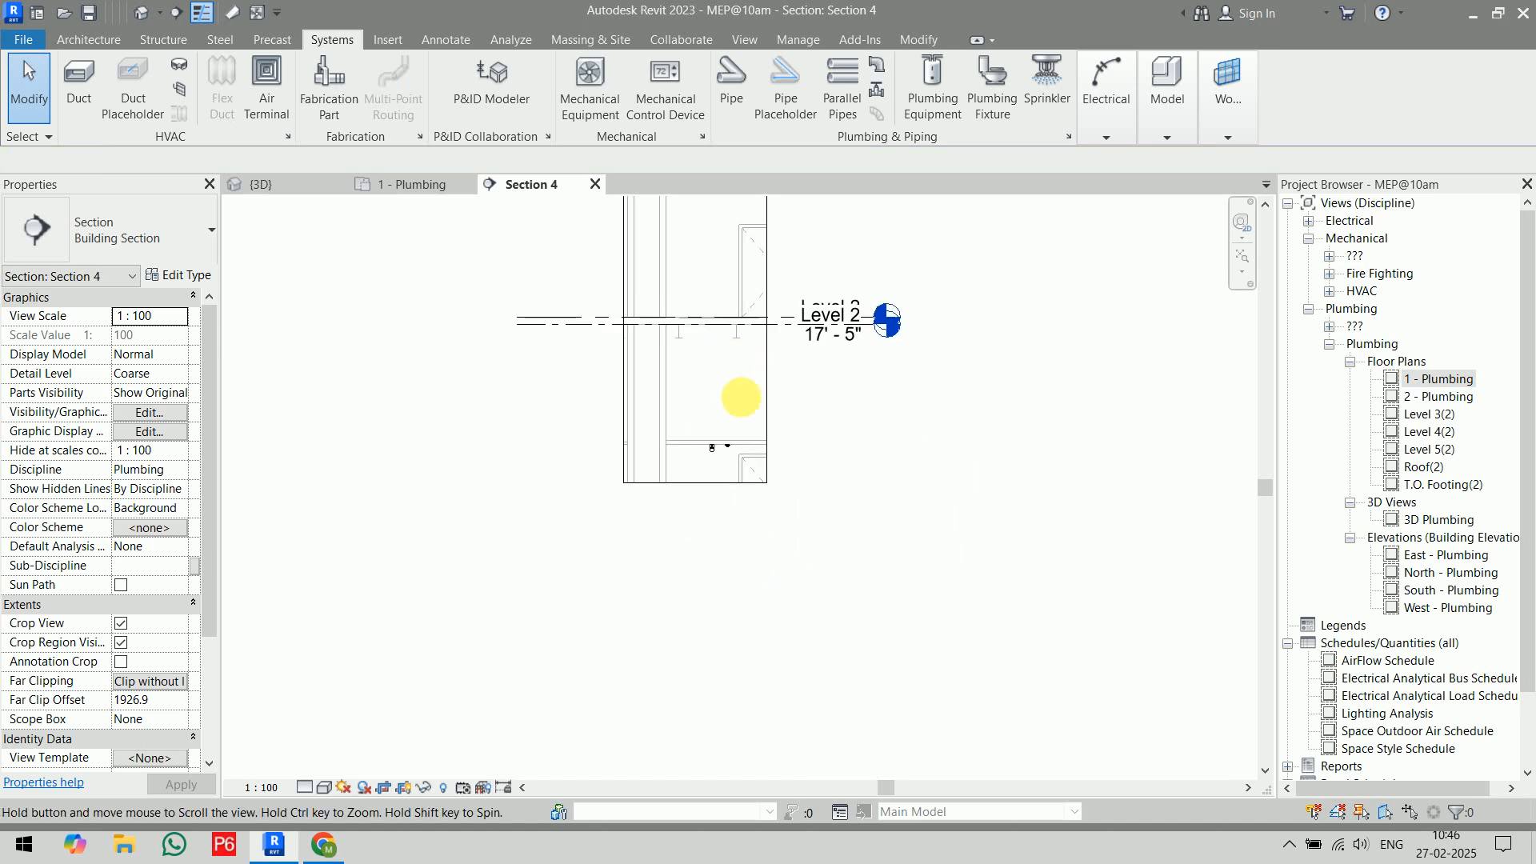
click(697, 482)
drag(698, 482, 696, 640)
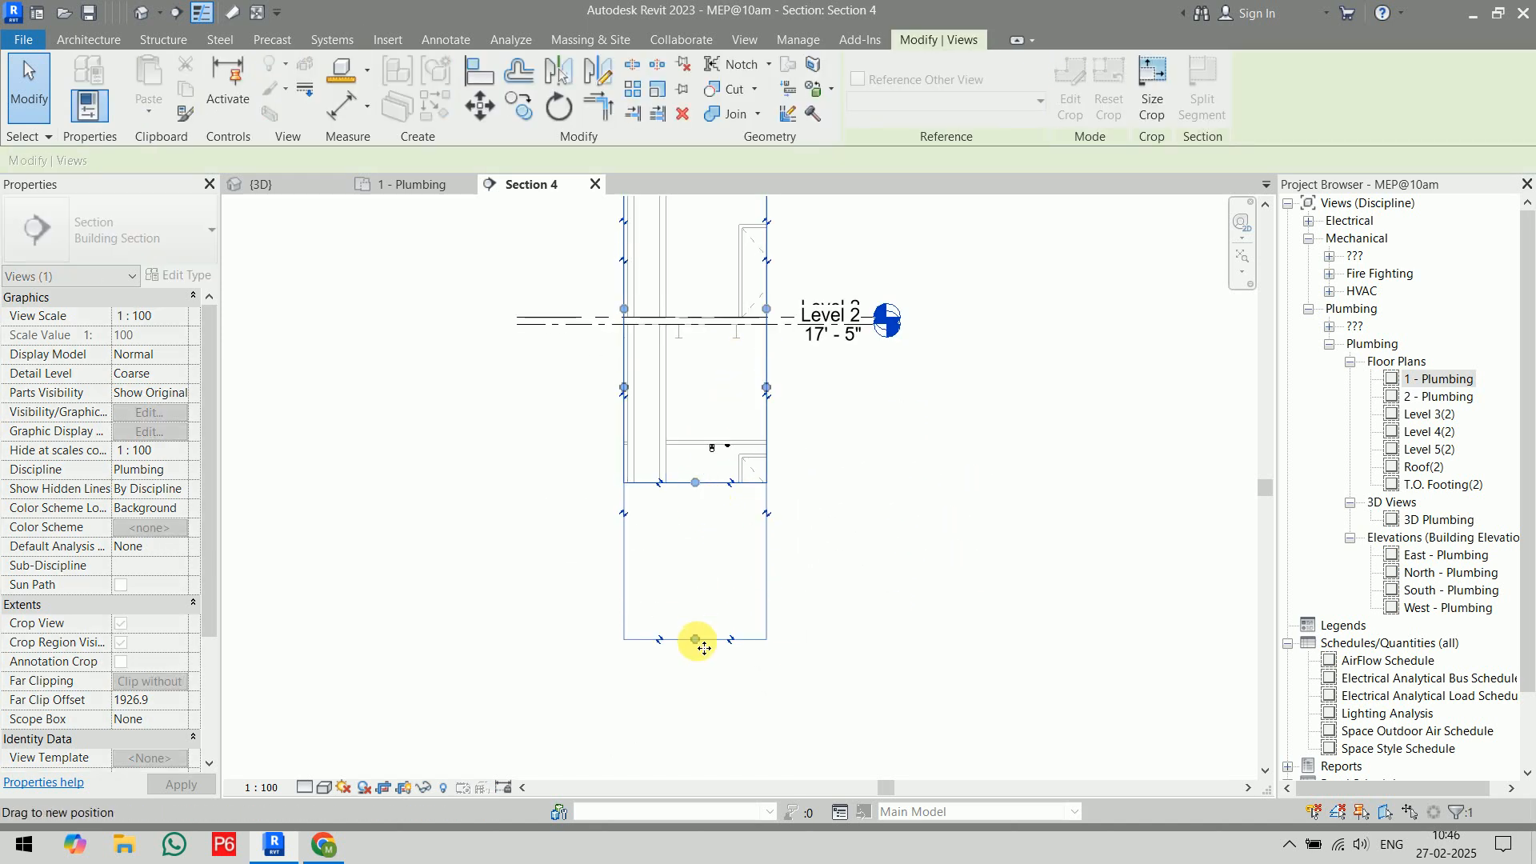
scroll(703, 555, up, 3)
key(Escape)
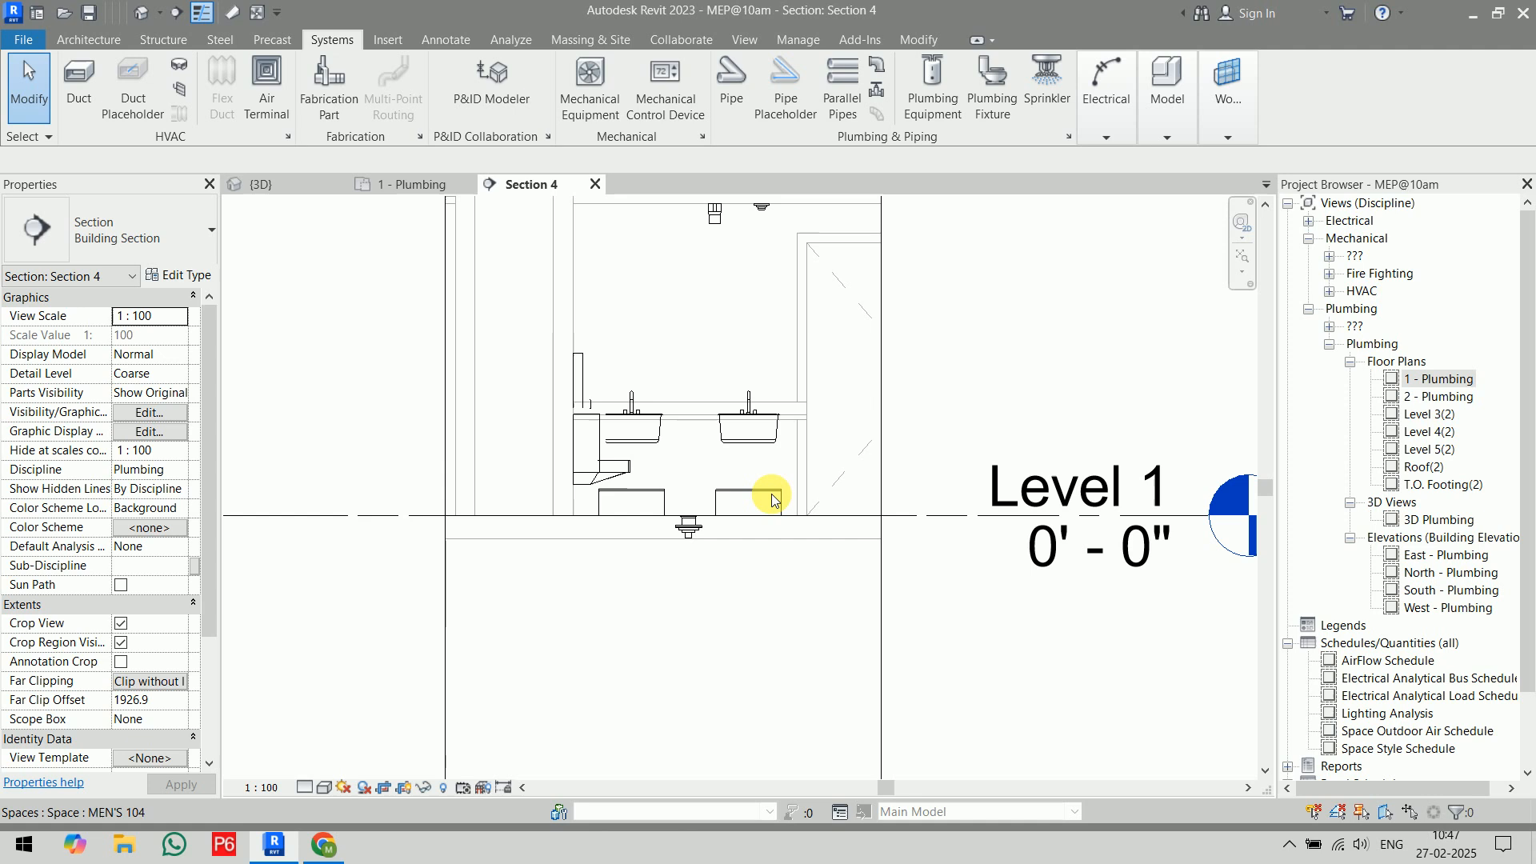
- Align the upper edge of the floor-level sink next to the door with the architectural countertop line
click(650, 500)
key(Escape)
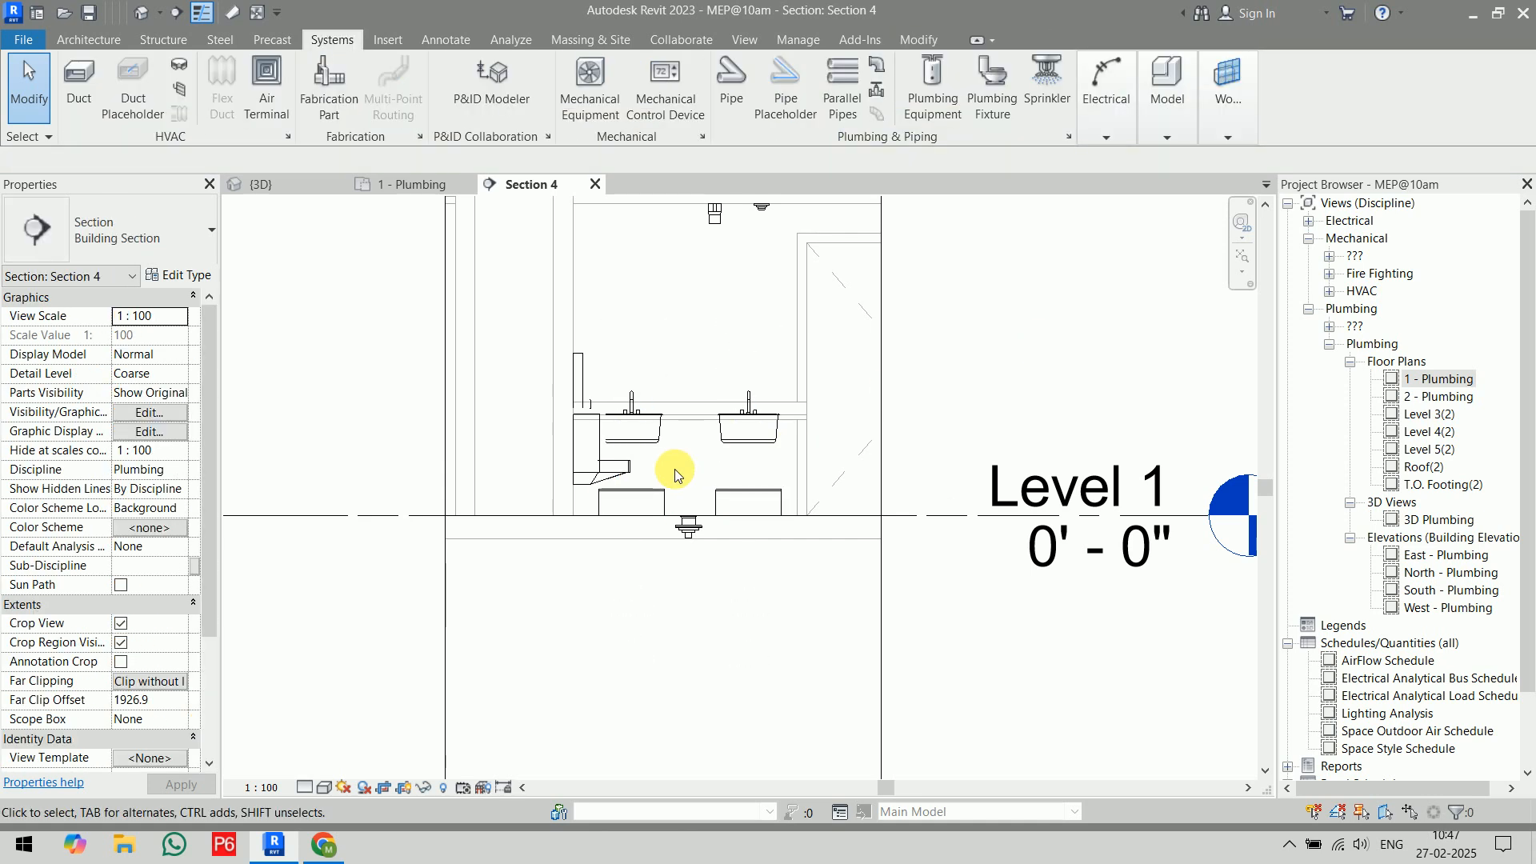
scroll(717, 462, up, 5)
key(a)
key(l)
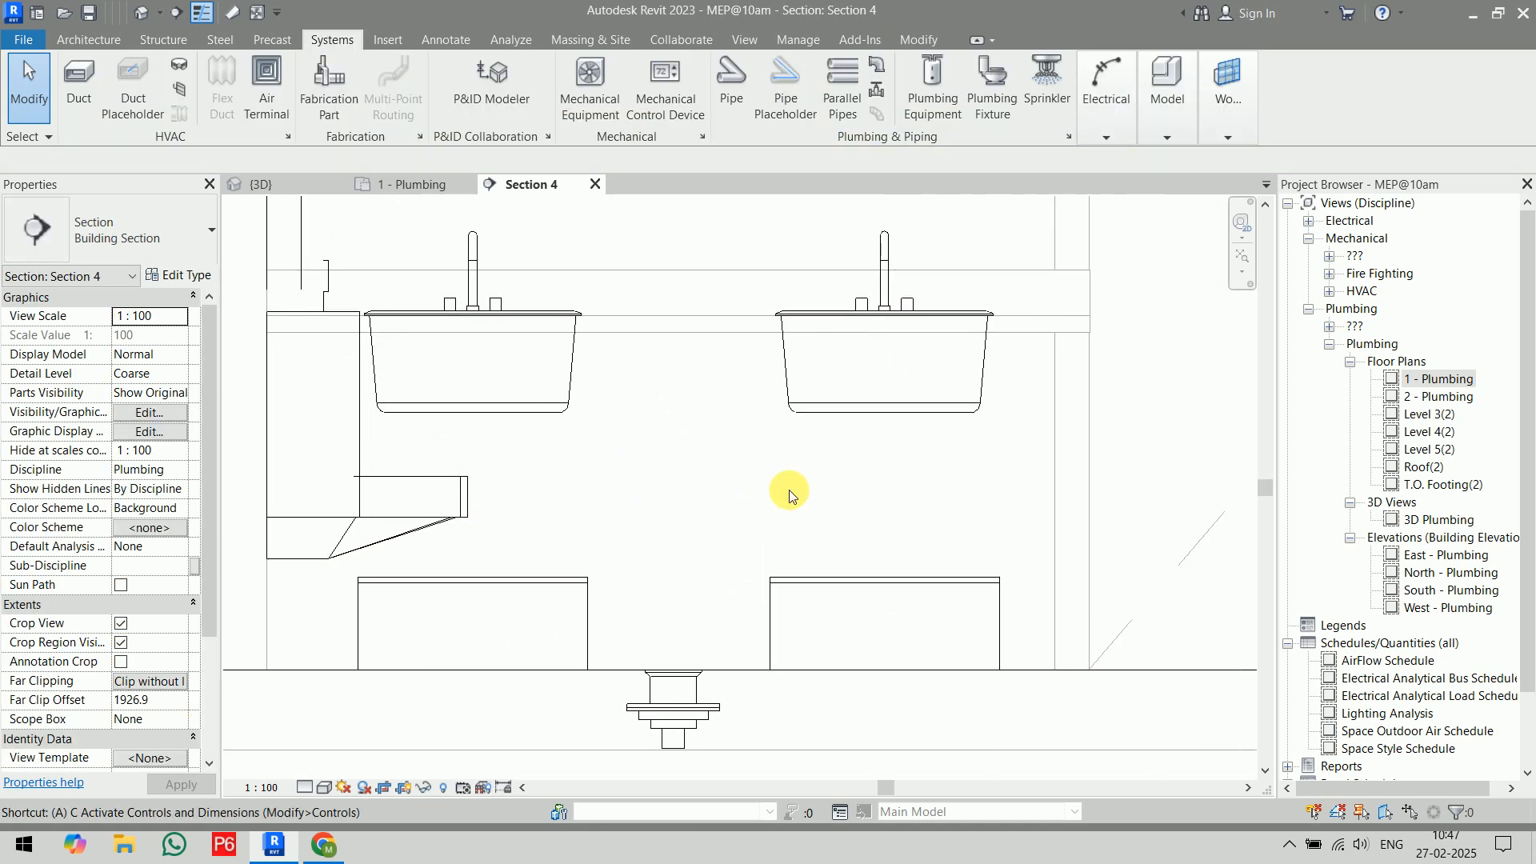
click(698, 312)
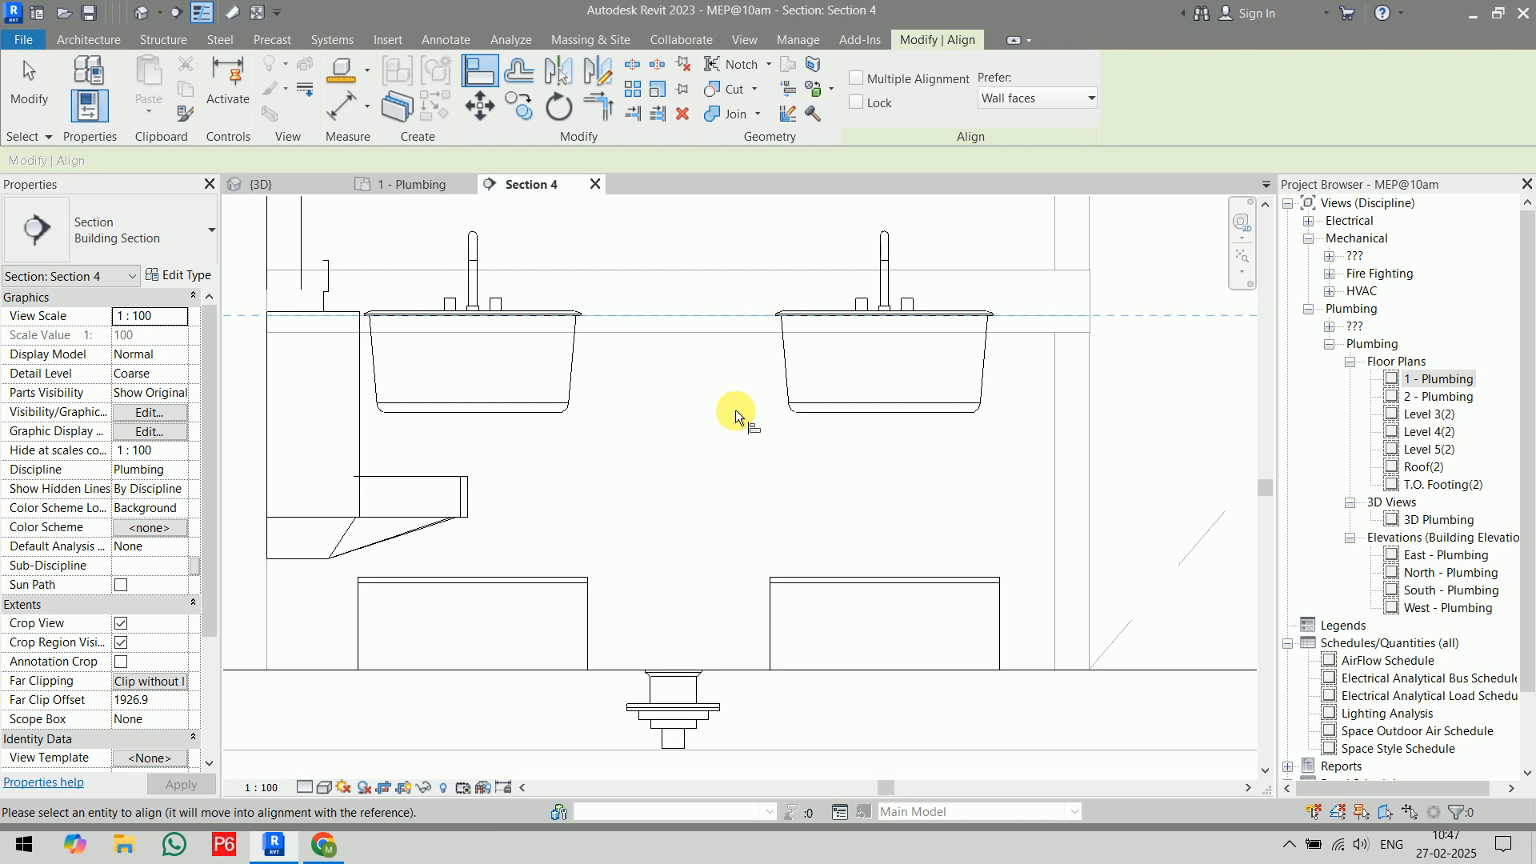
click(834, 584)
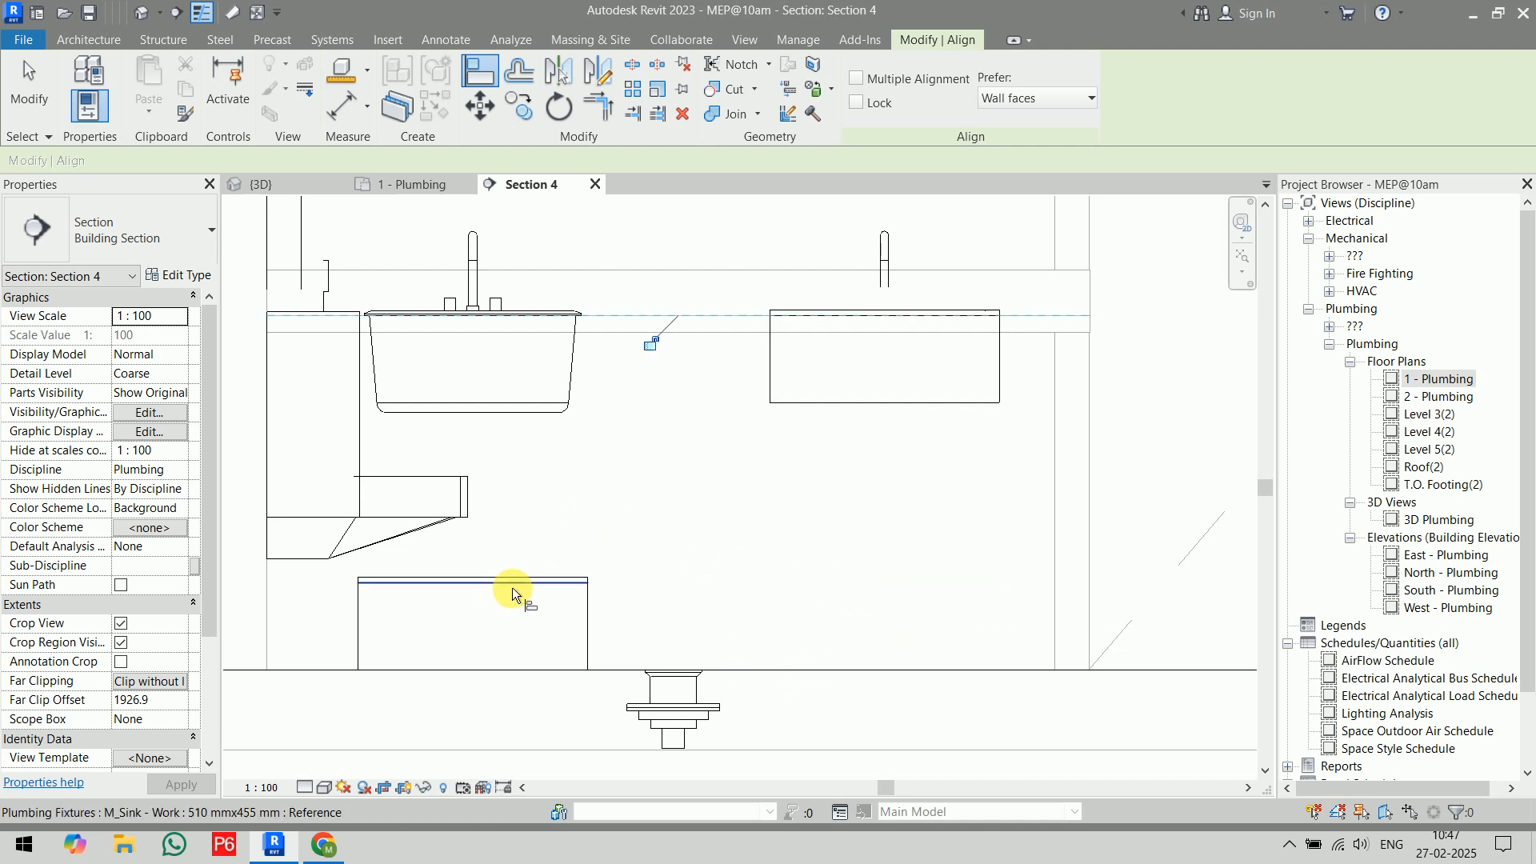
key(Escape)
key(Escape)
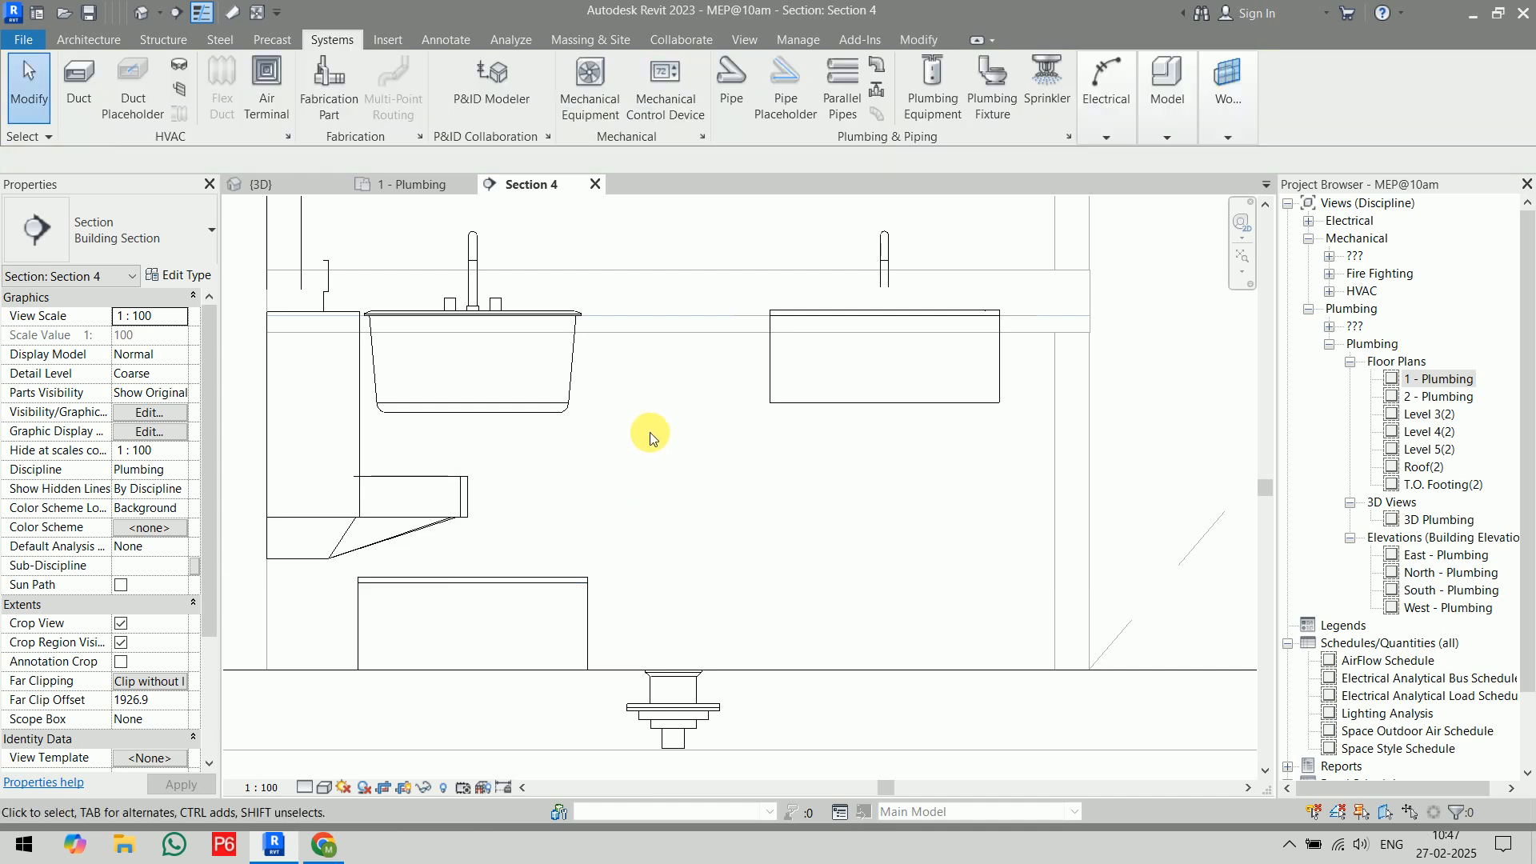
- Align the floor-level sink beside the urinal with the same countertop line
key(a)
key(l)
click(674, 314)
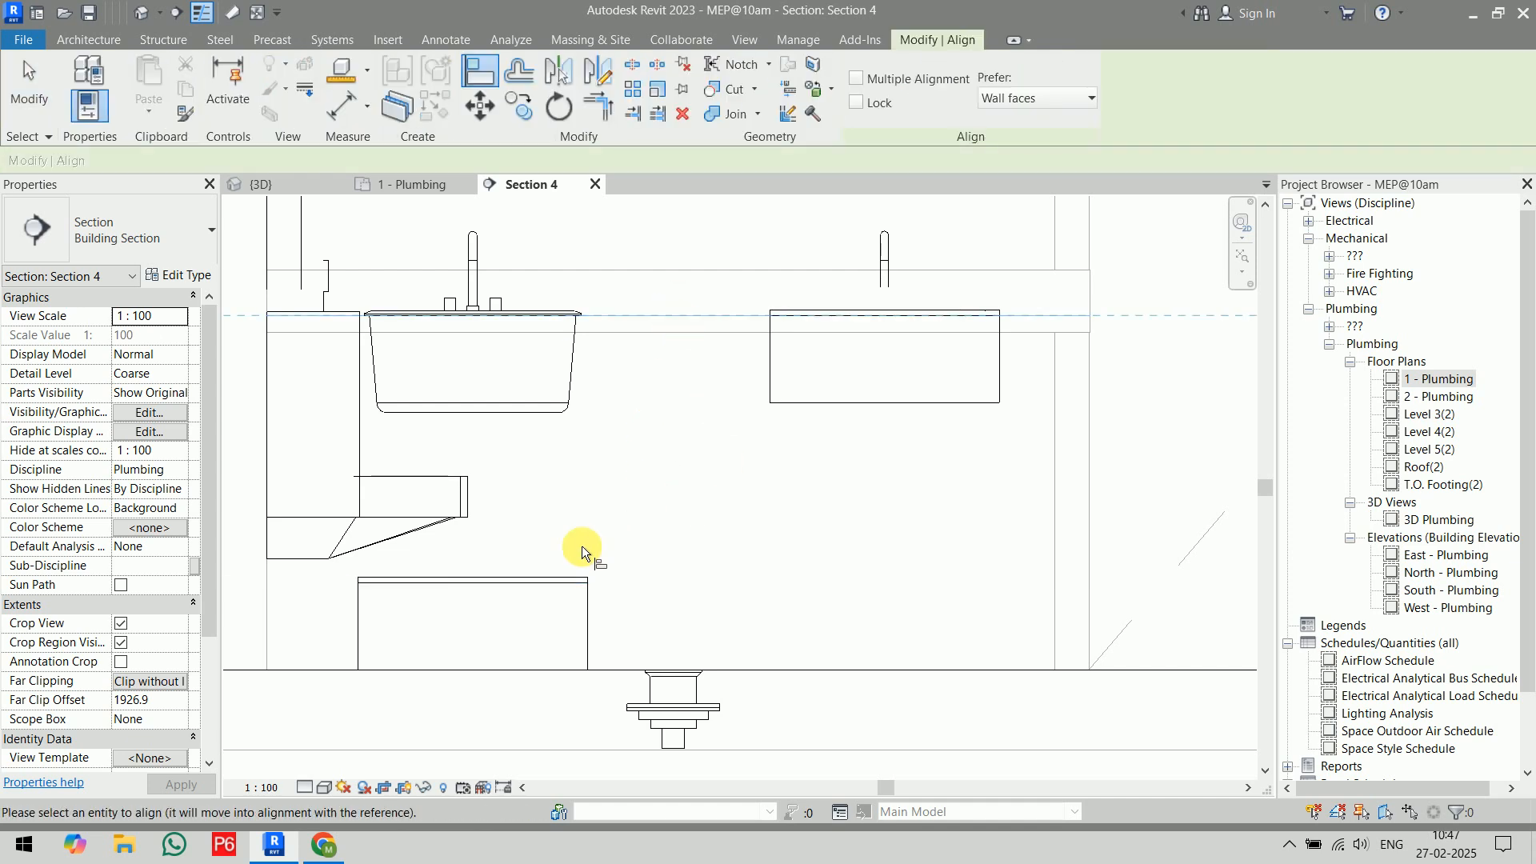
click(554, 585)
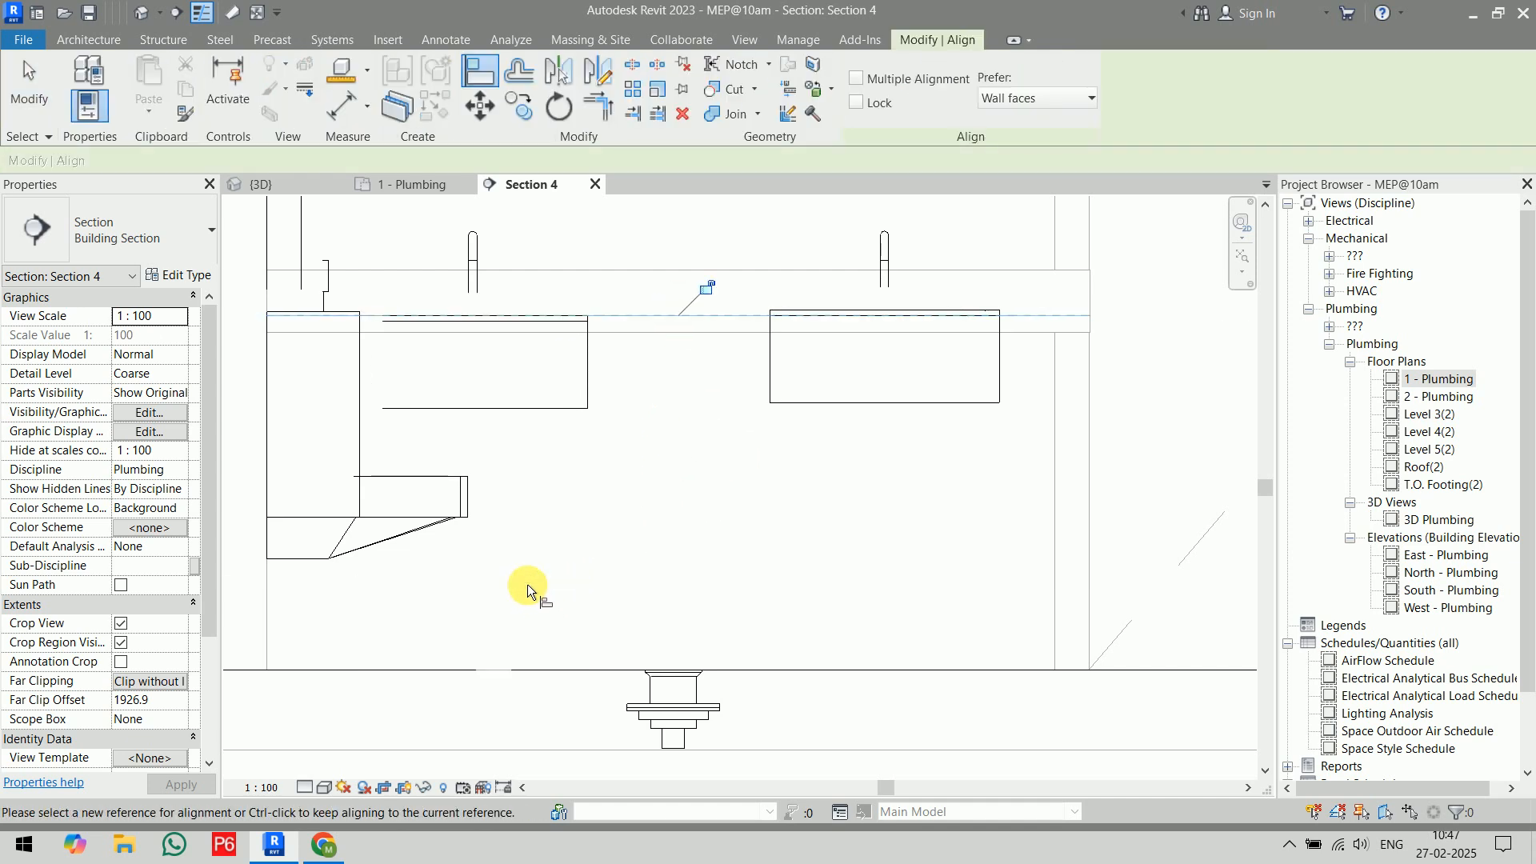
scroll(600, 352, up, 2)
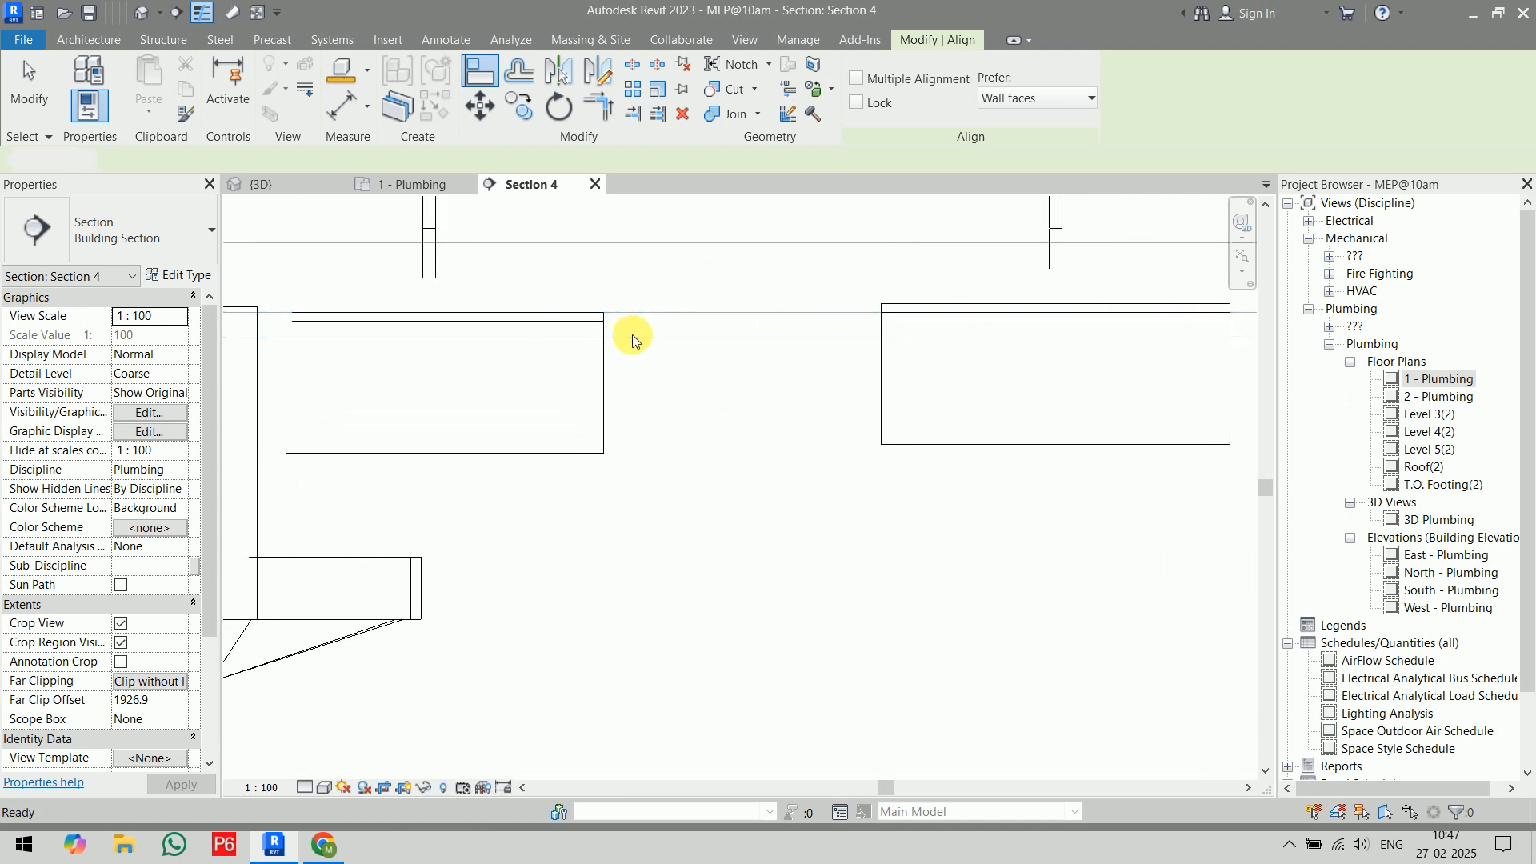
key(Escape)
key(Escape)
- Realign the sink beside the urinal by its lower rim line to the countertop line, matching the other sink's height
key(a)
key(l)
click(651, 313)
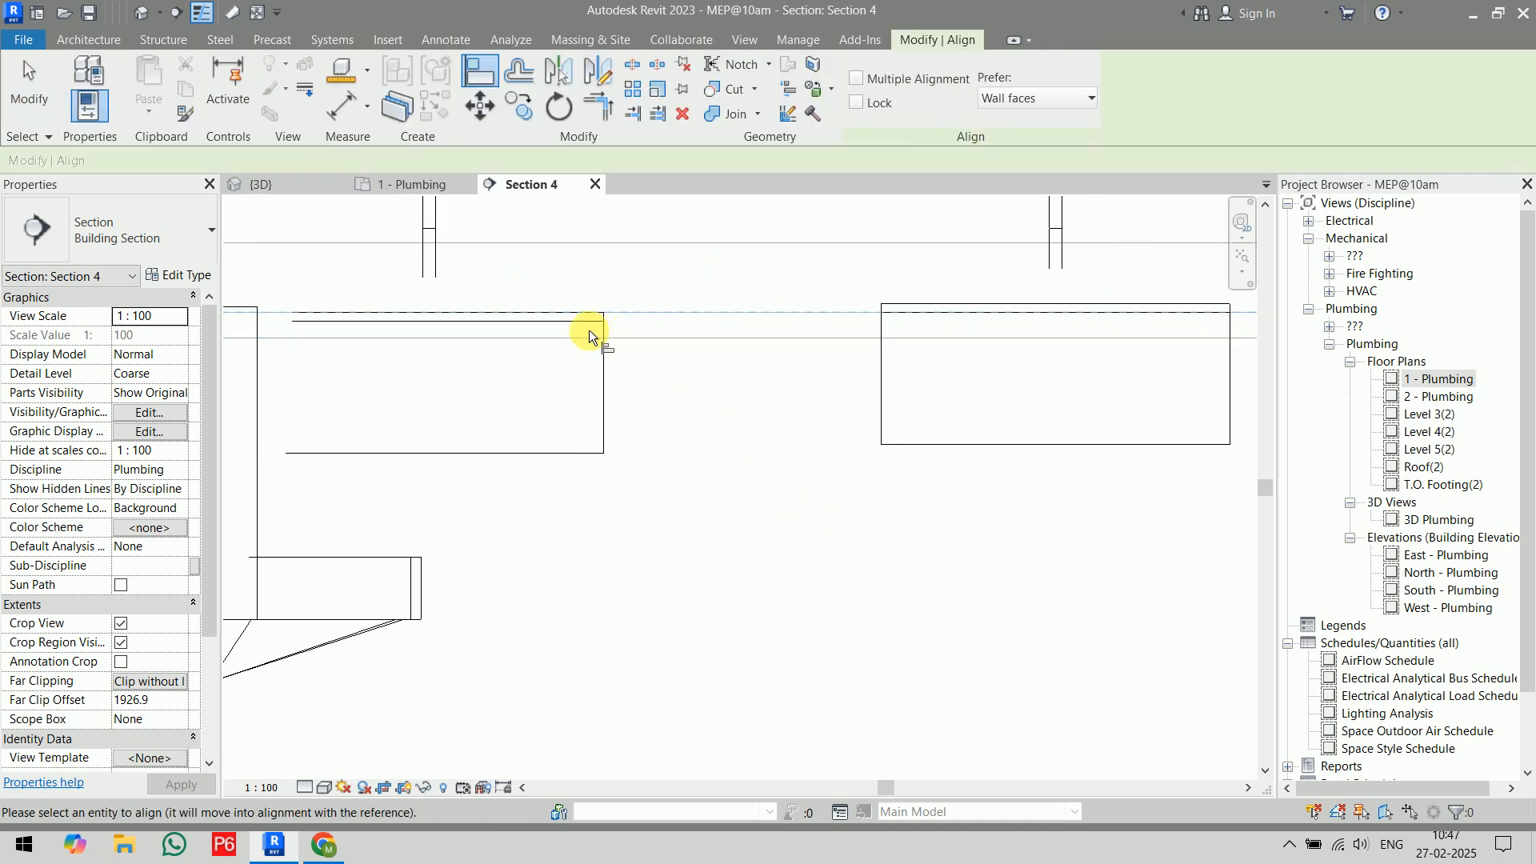
click(575, 322)
key(Escape)
key(Escape)
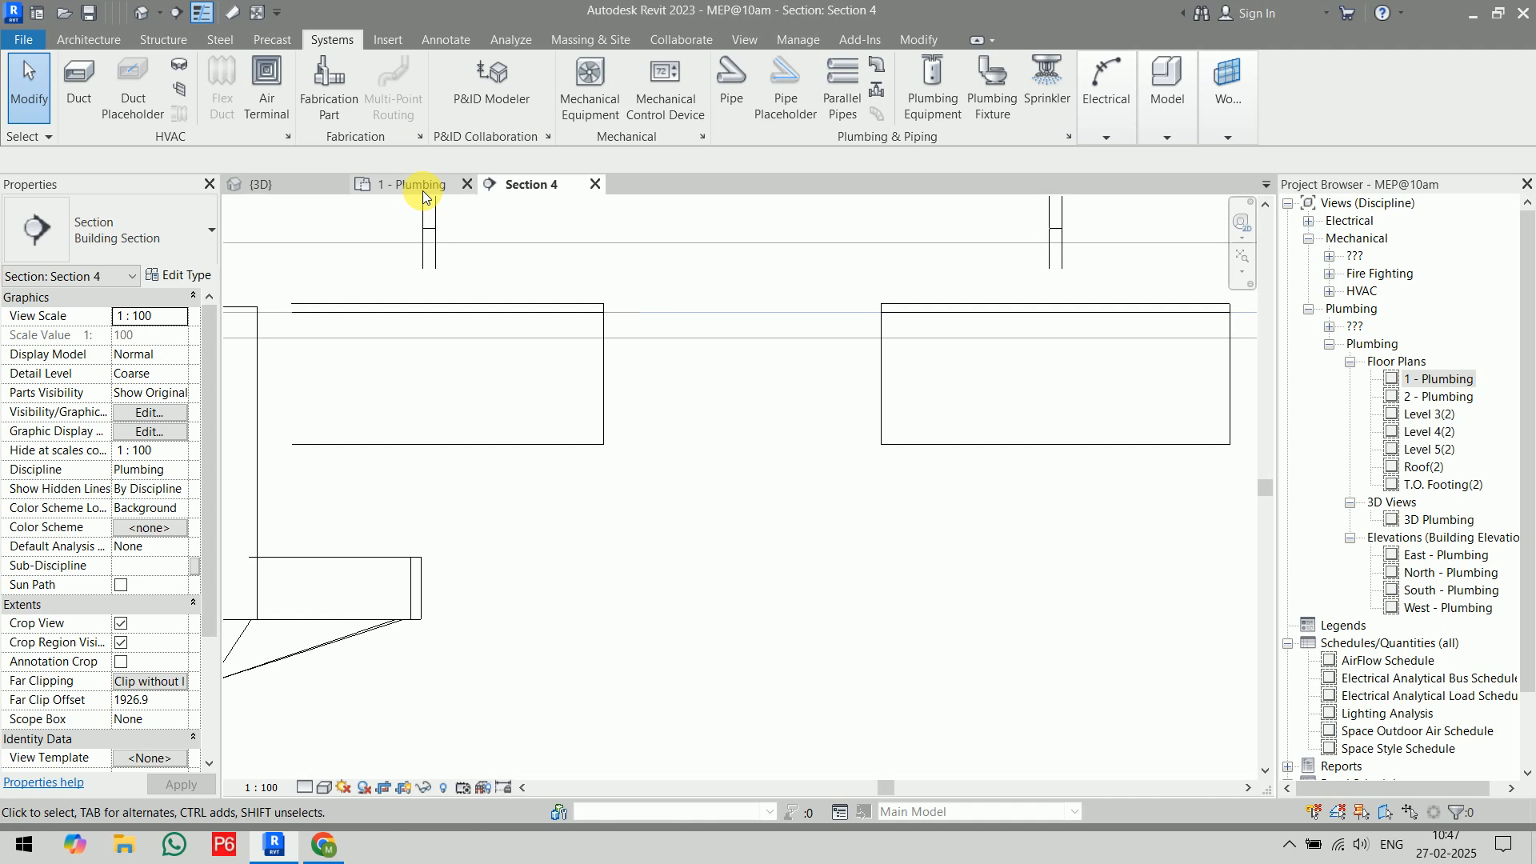
- Open the 3D Plumbing view, close the default {3D} view, and inspect the washroom fixtures up close
click(281, 182)
scroll(828, 508, up, 3)
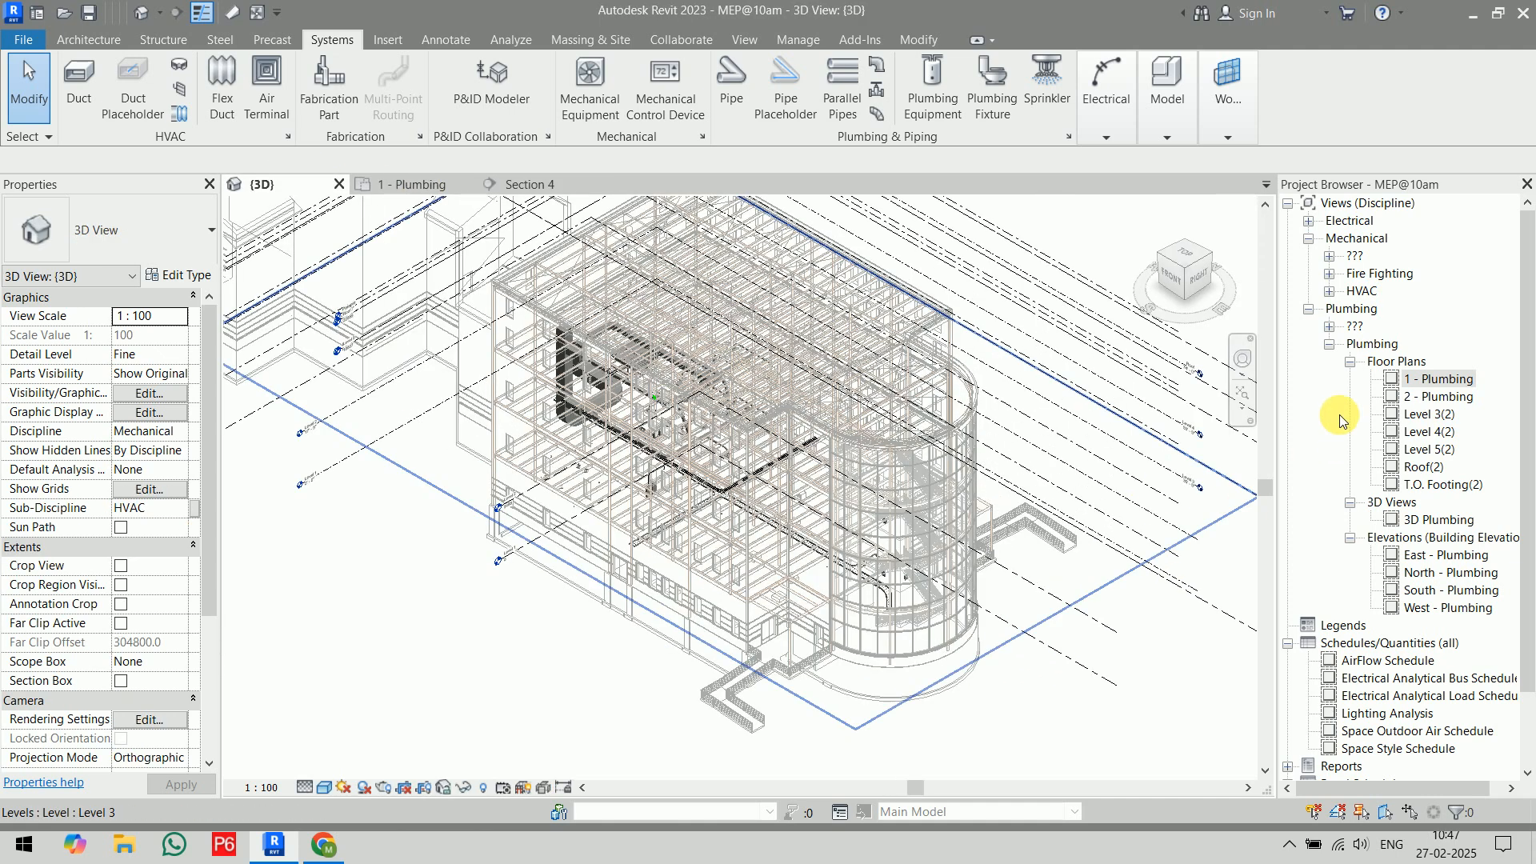
double_click(1414, 520)
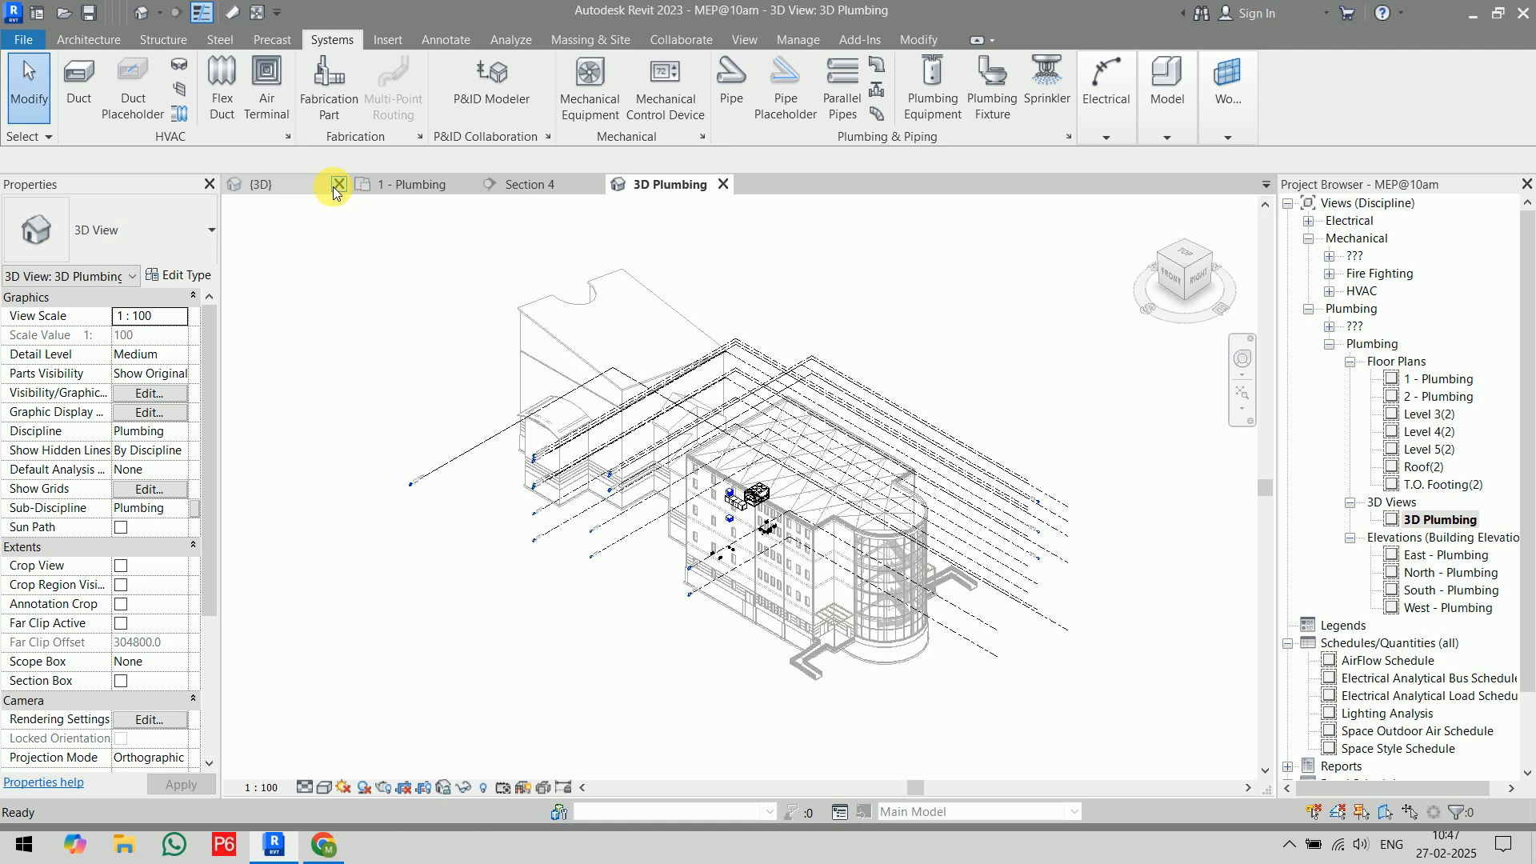
click(335, 185)
scroll(772, 538, up, 5)
scroll(771, 539, up, 6)
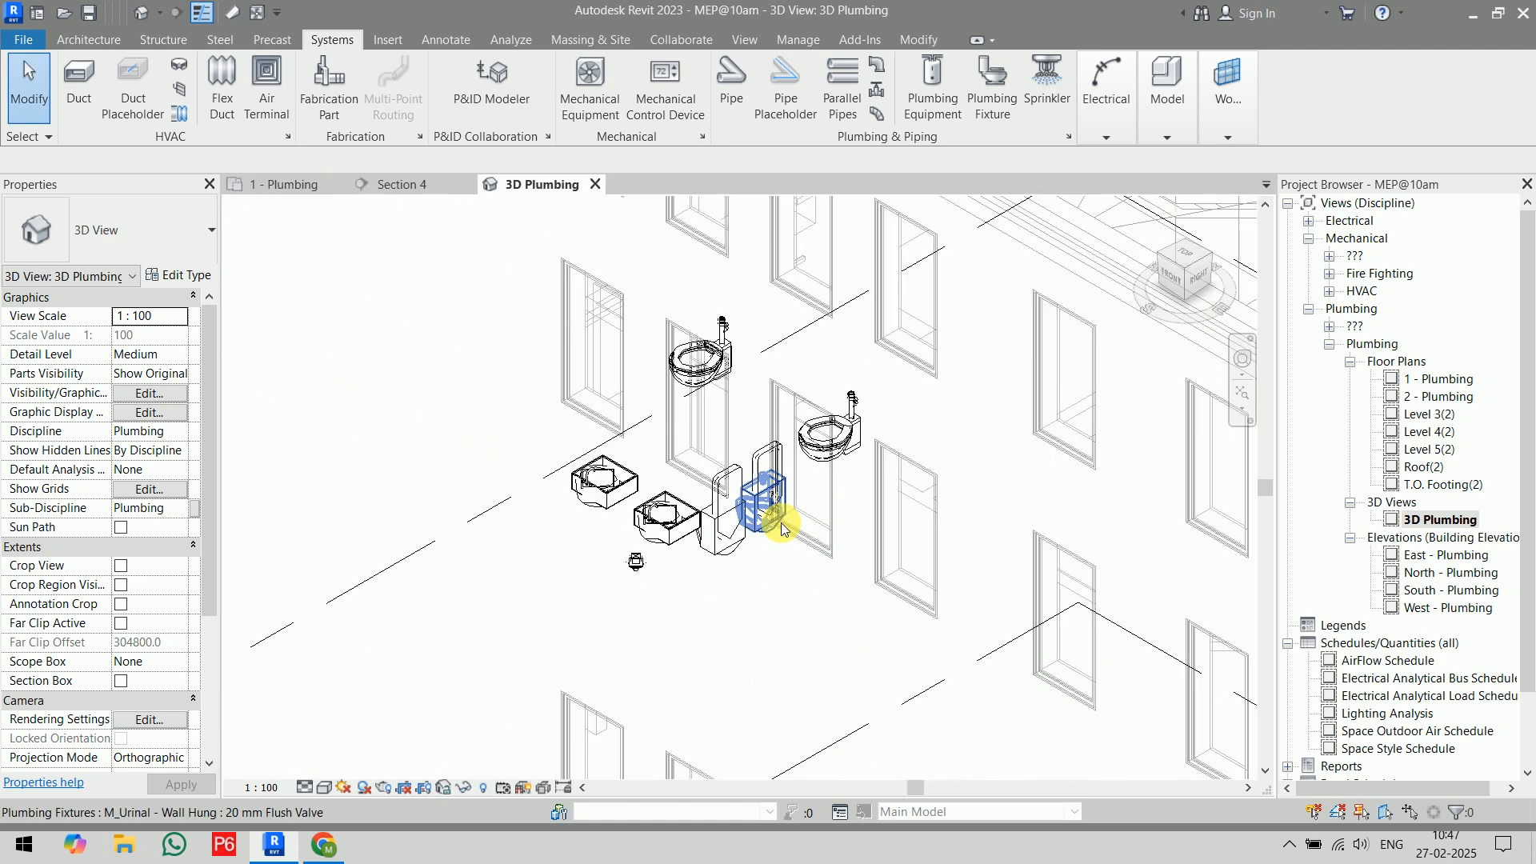
middle_drag(875, 493, 912, 601)
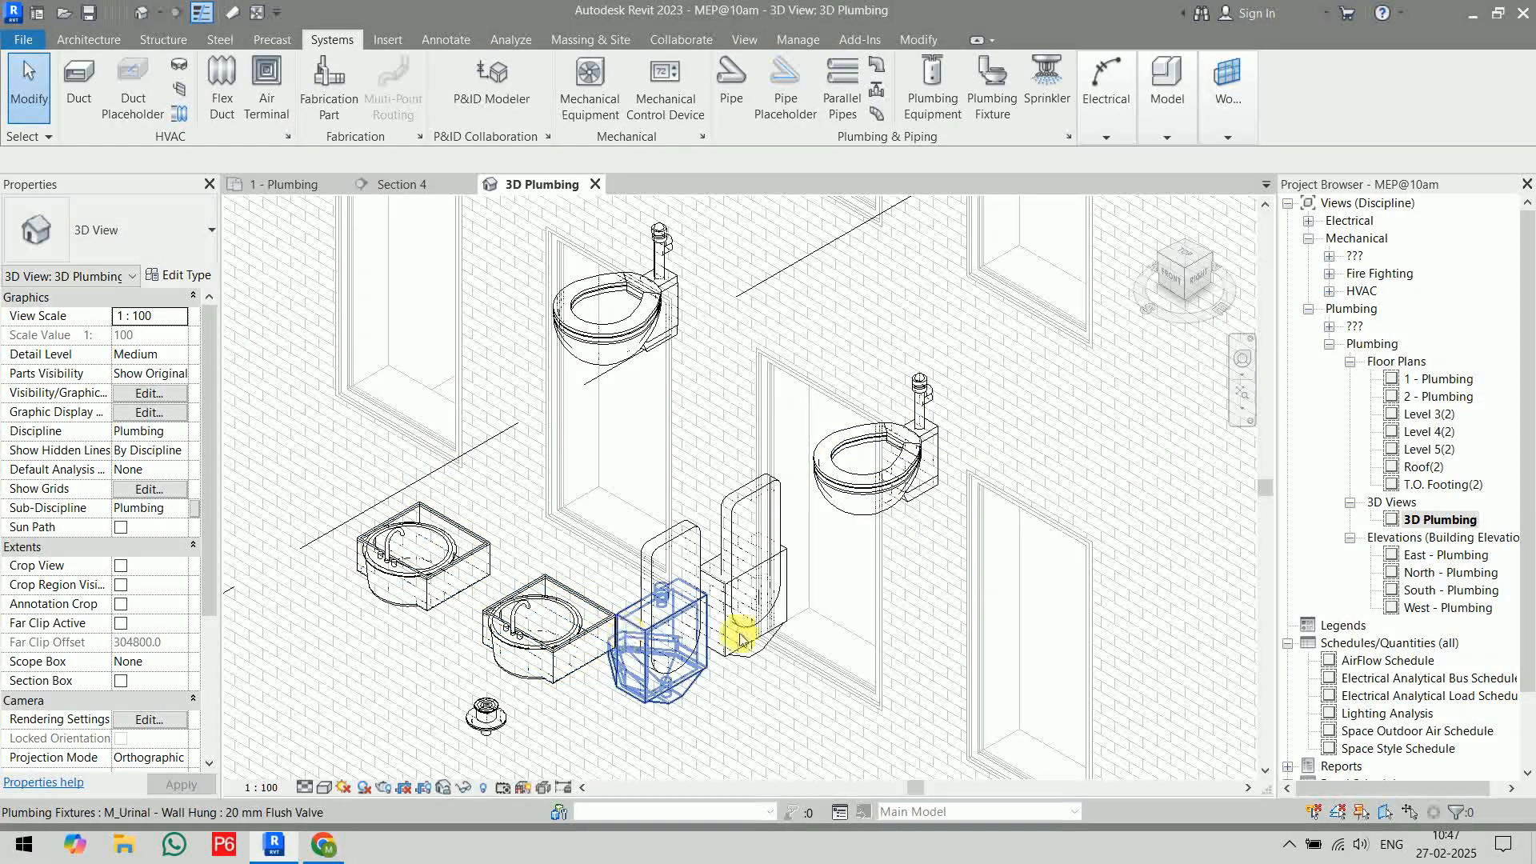
- Set the display settings of the Architectural_2023.rvt link in the 3D Plumbing view to Custom, with its model categories also <Custom>
key(v)
key(g)
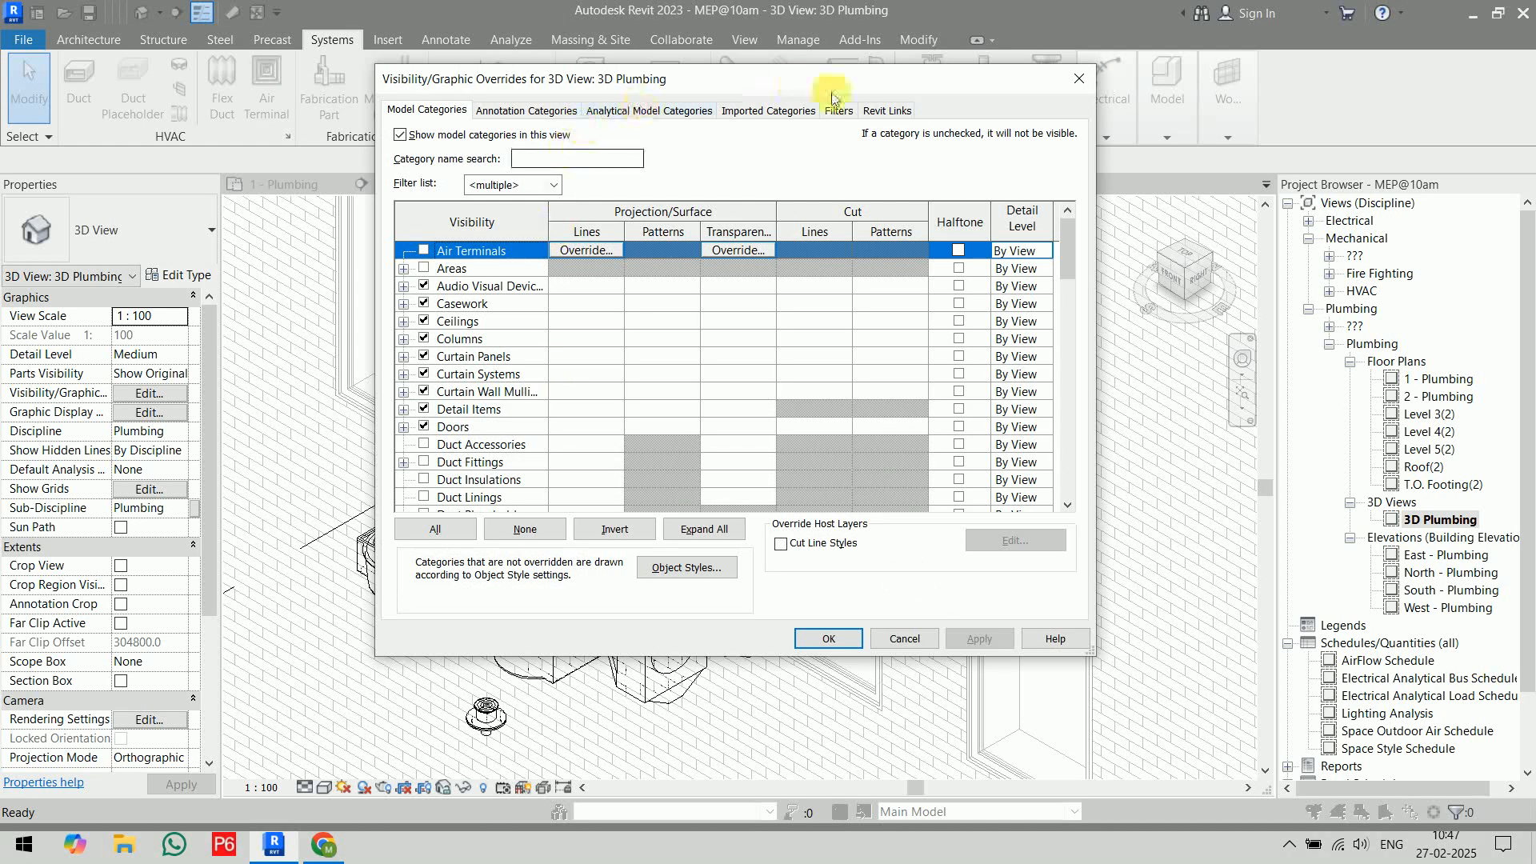
click(889, 111)
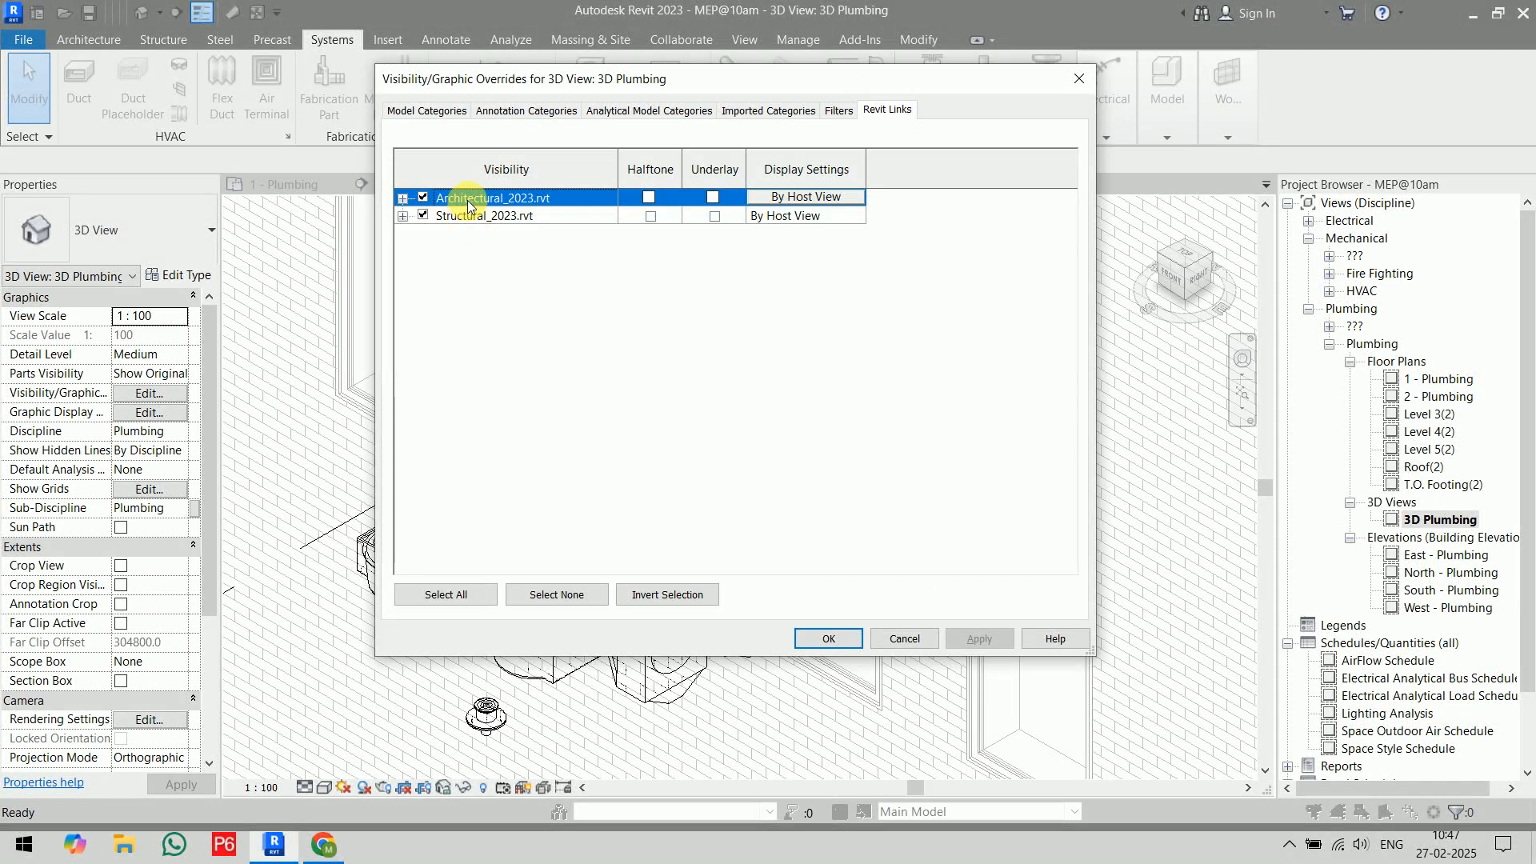
click(808, 196)
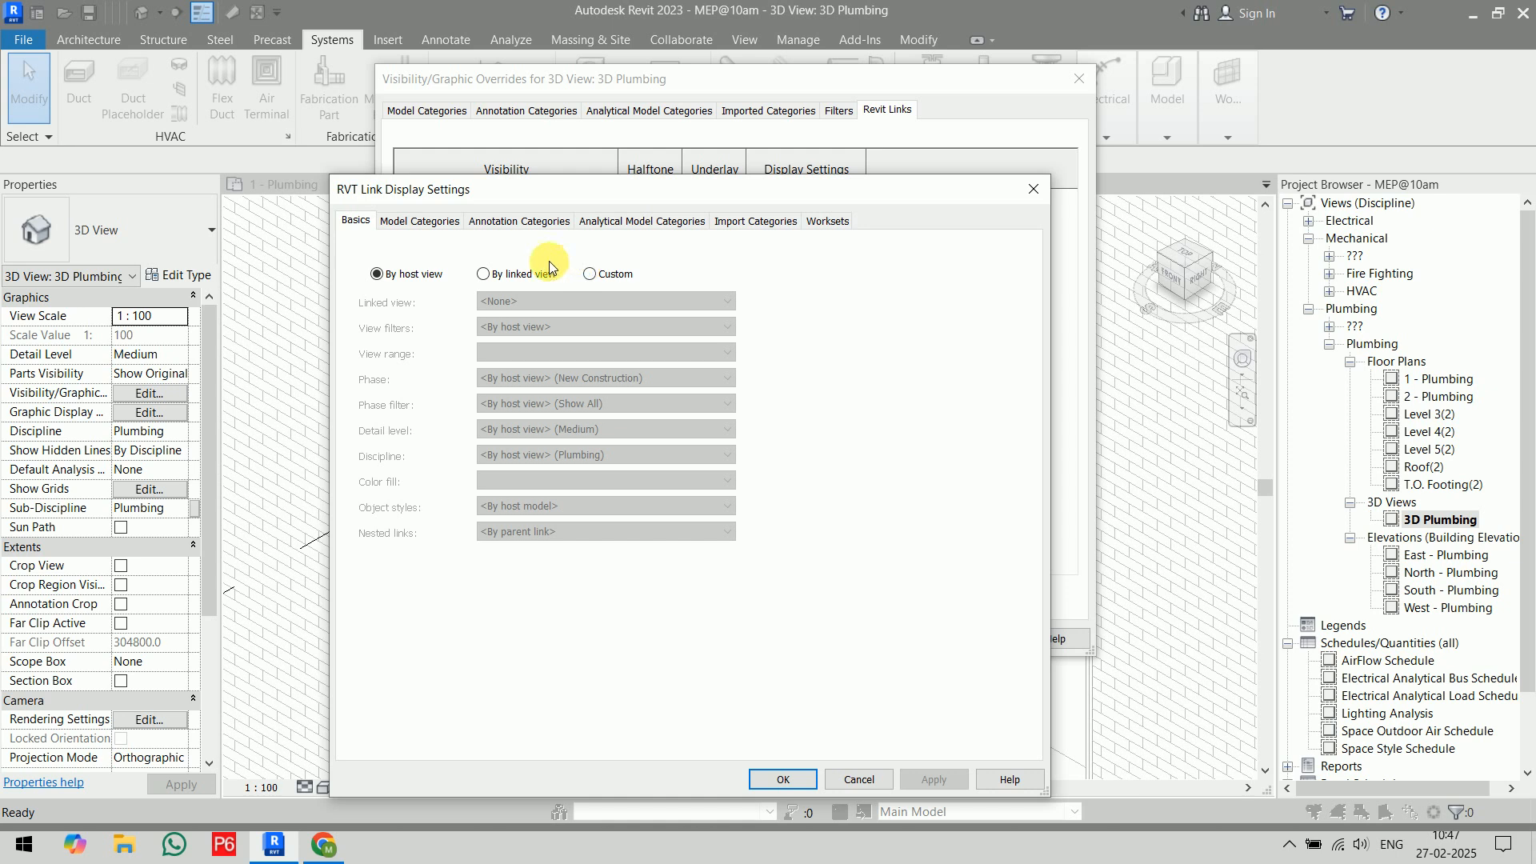
click(406, 221)
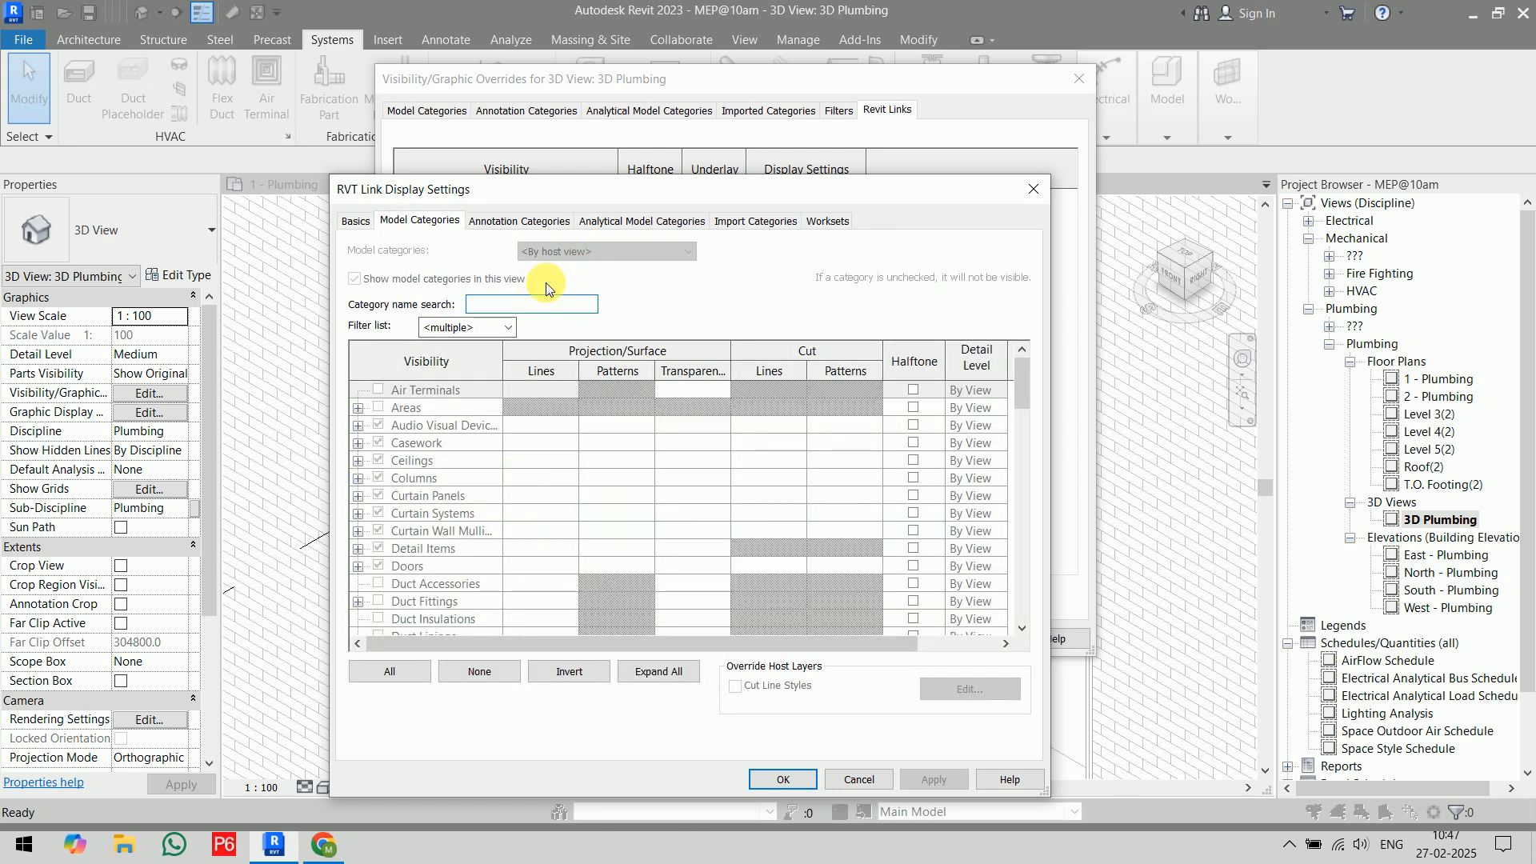
click(356, 220)
click(588, 272)
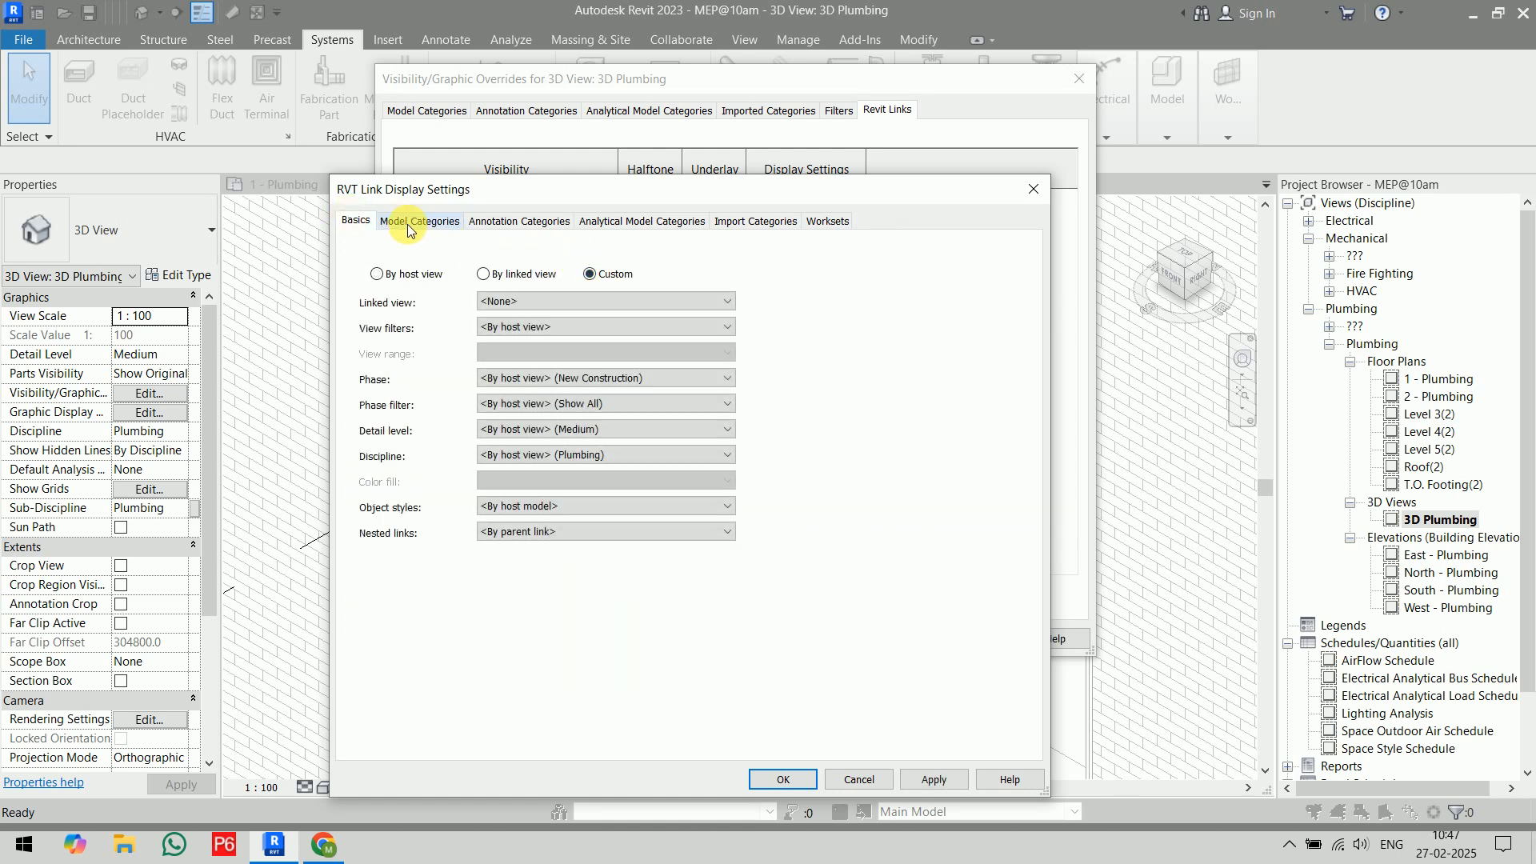
click(419, 221)
click(611, 251)
click(612, 284)
- Hide the Plumbing Equipment and Plumbing Fixtures categories of the architectural link and accept the visibility overrides
scroll(529, 599, down, 8)
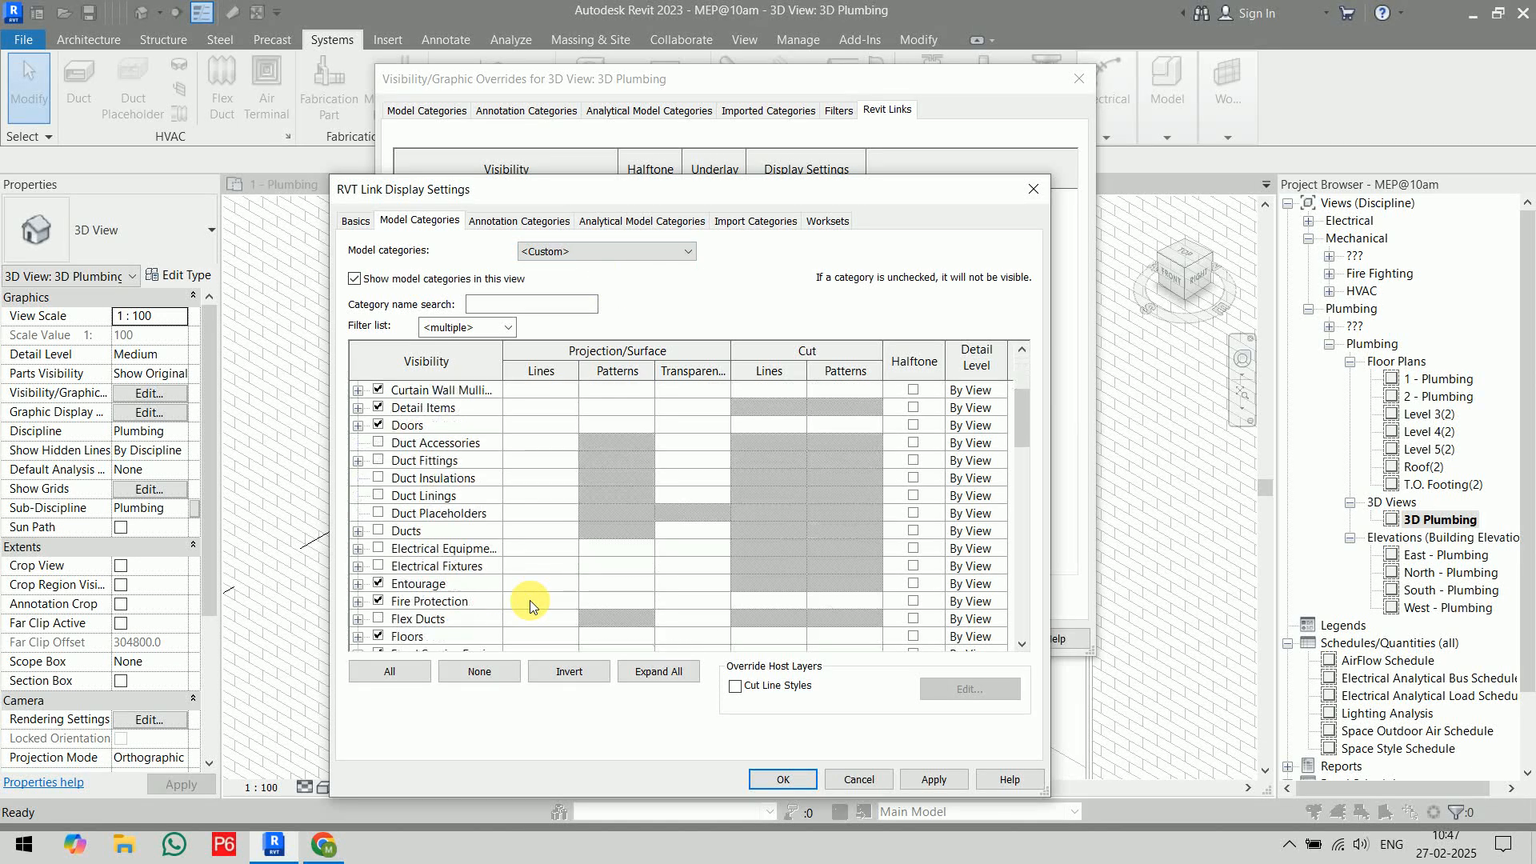
scroll(531, 606, down, 3)
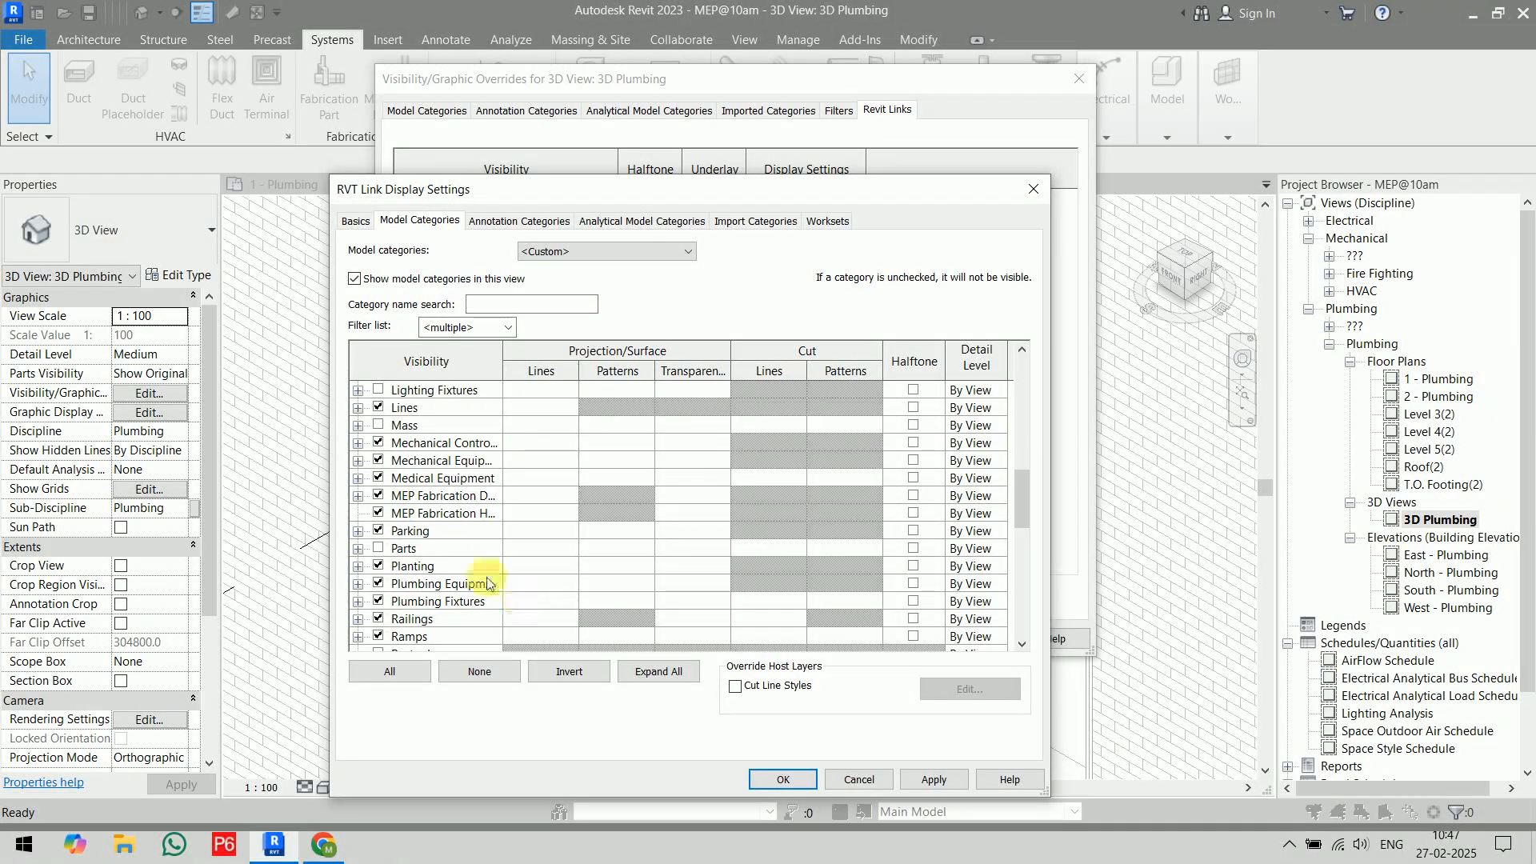
scroll(448, 564, down, 1)
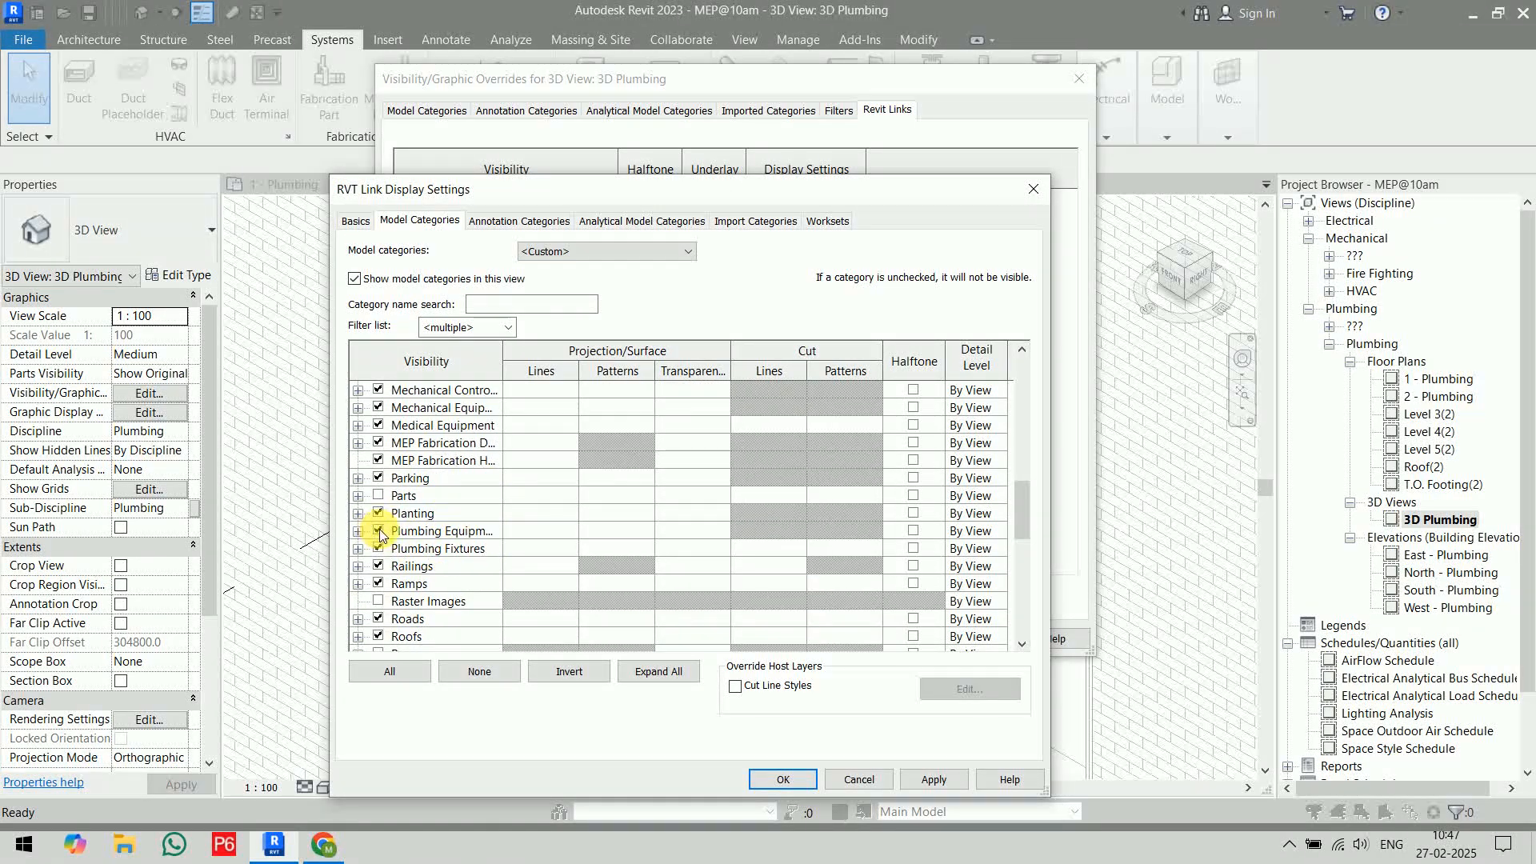
click(379, 531)
click(378, 548)
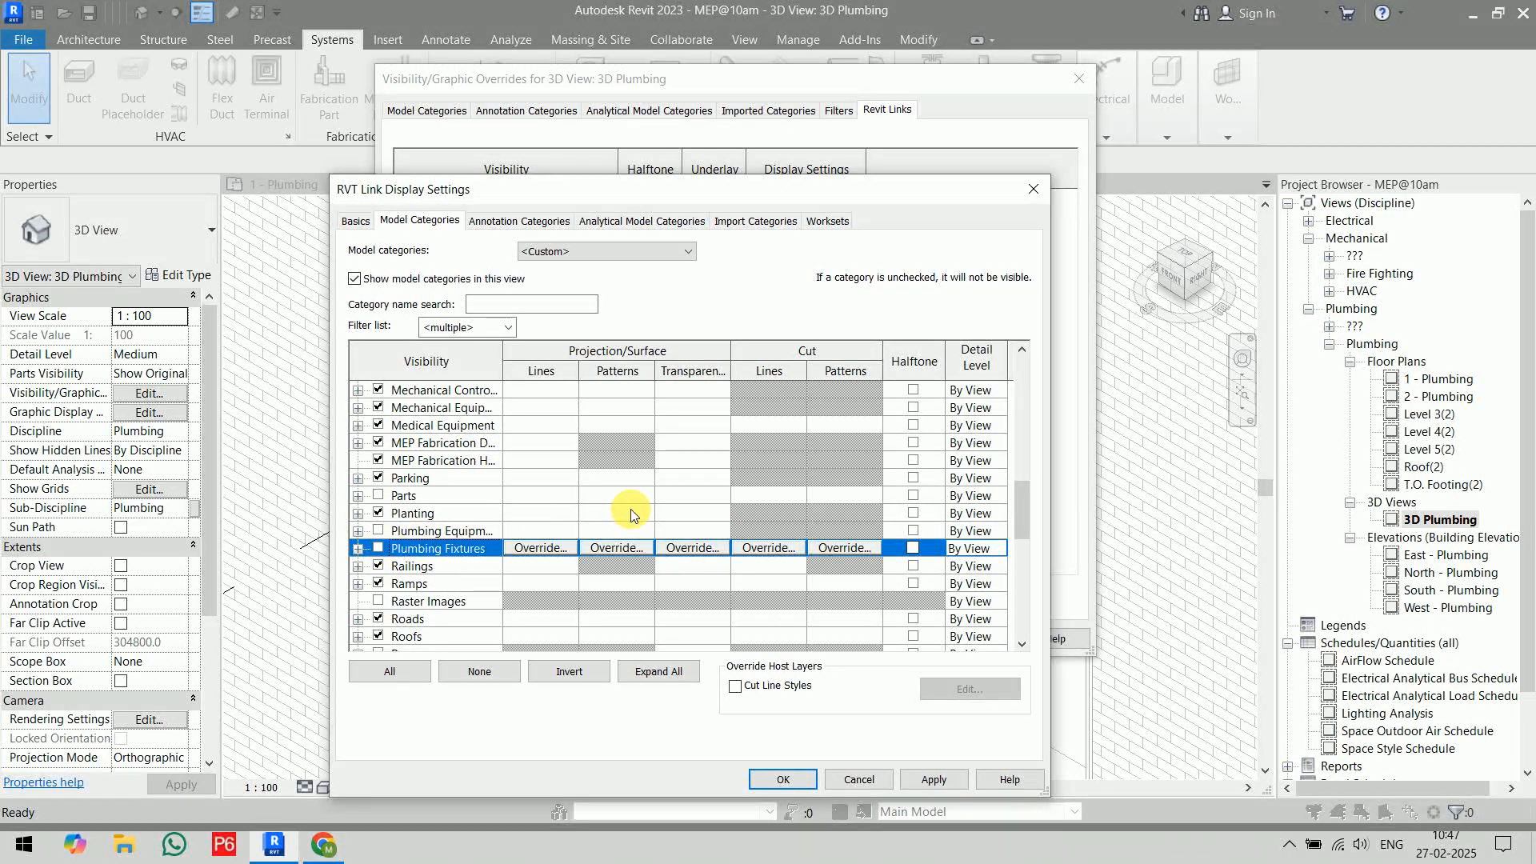
click(783, 779)
click(828, 640)
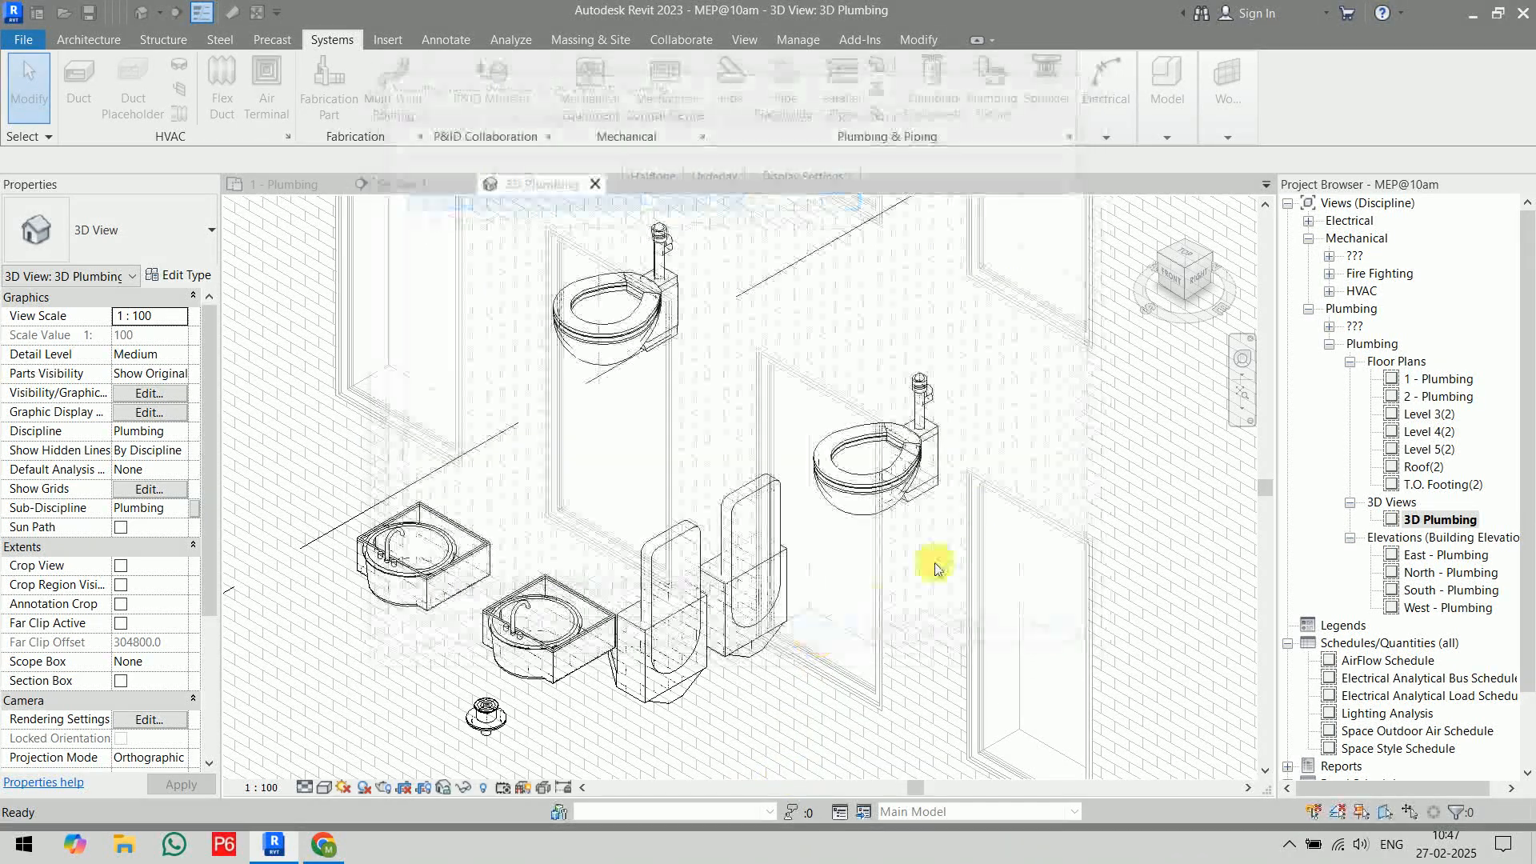
- Set the 3D Plumbing view to Fine detail level and the Shaded visual style
click(307, 790)
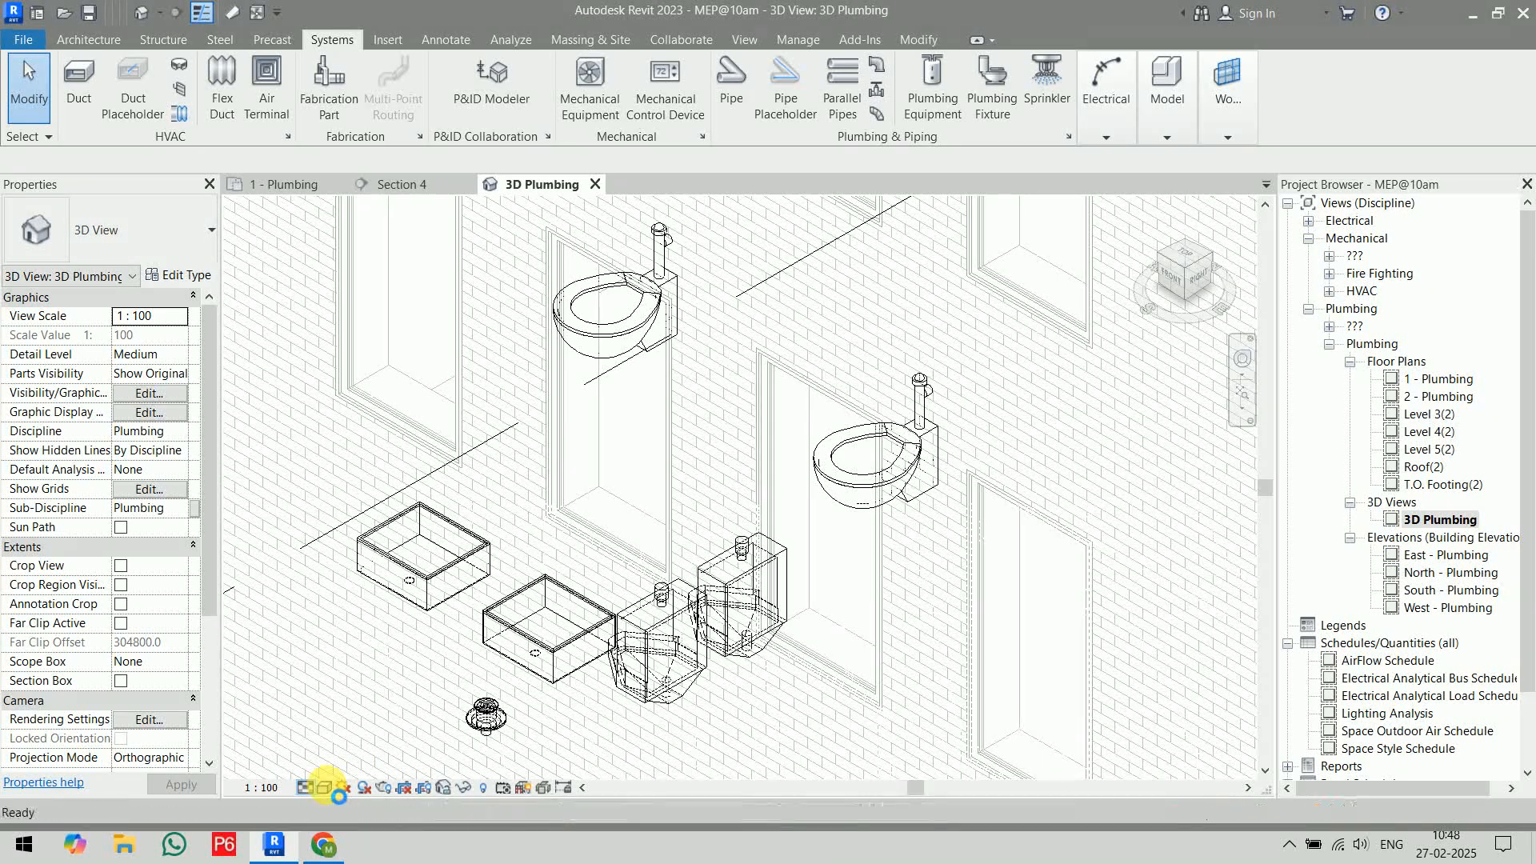
click(325, 790)
click(352, 725)
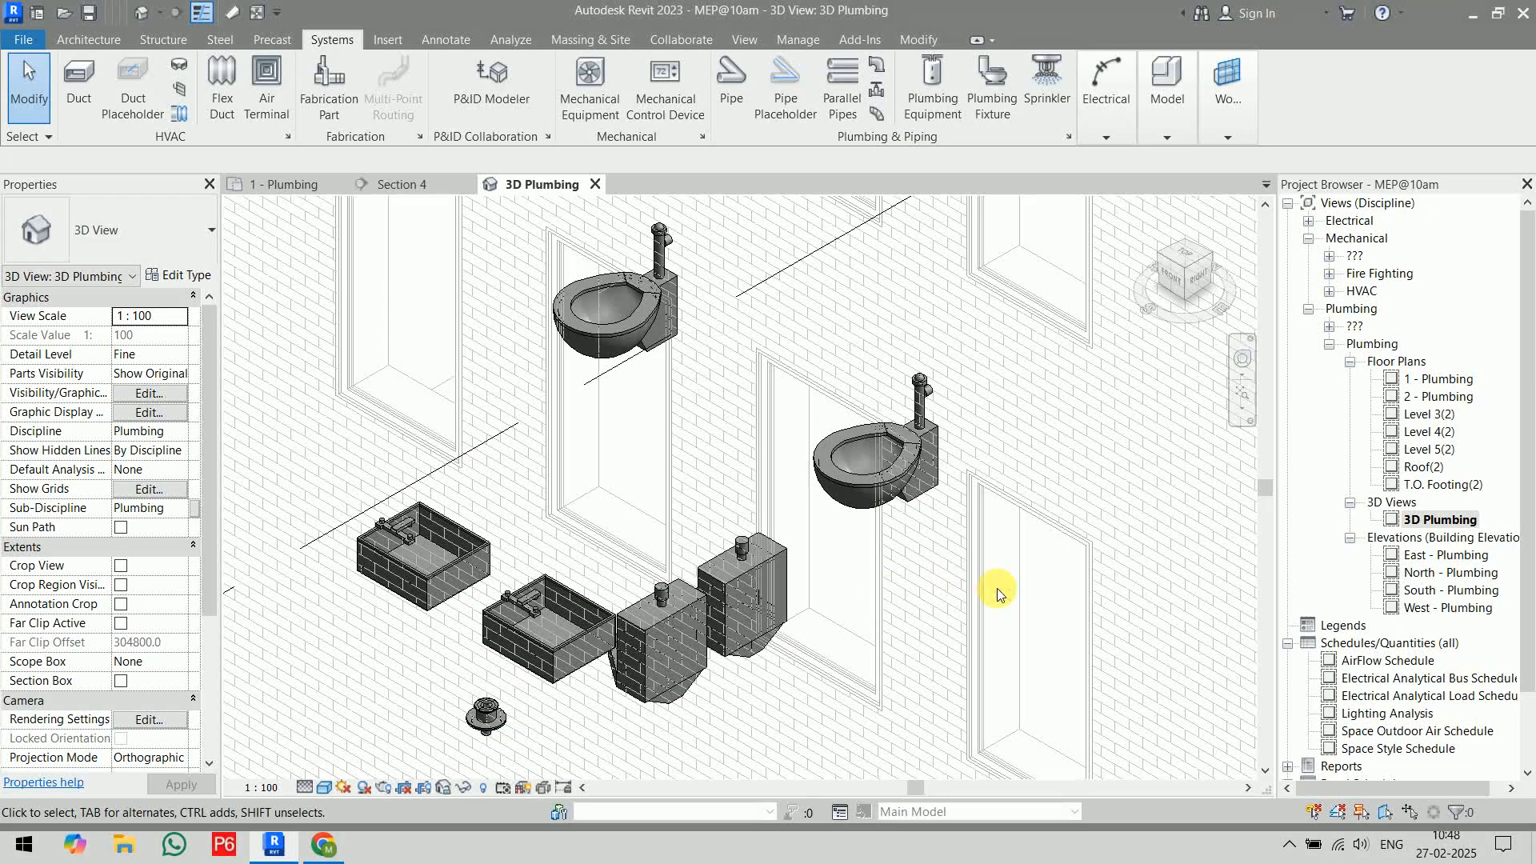
scroll(997, 587, down, 3)
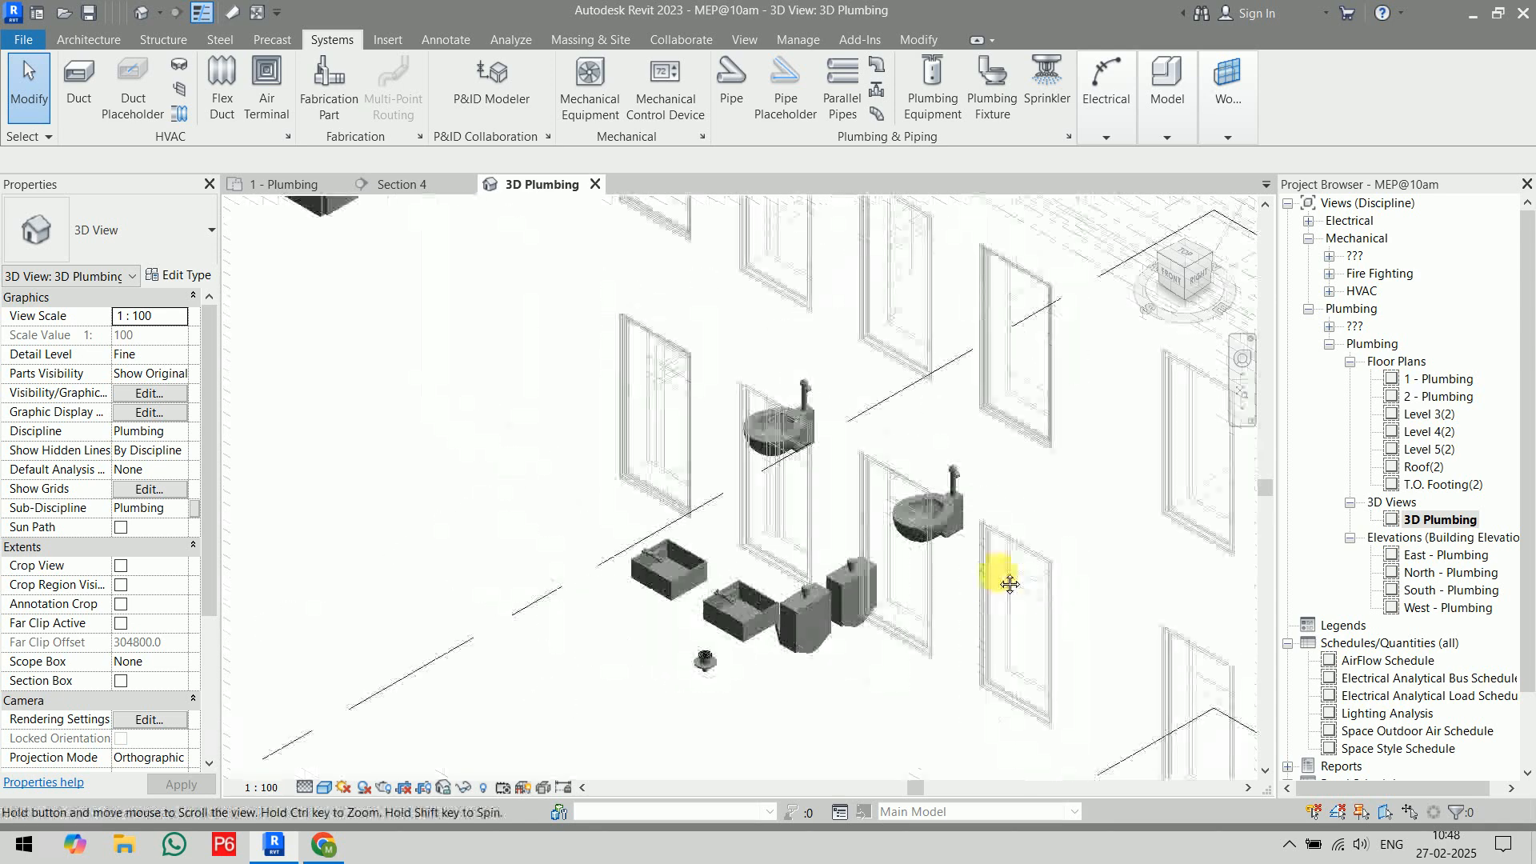
- In the 1 - Plumbing floor plan, set the Architectural_2023.rvt link's display settings to Custom, with its model categories also <Custom>
click(290, 184)
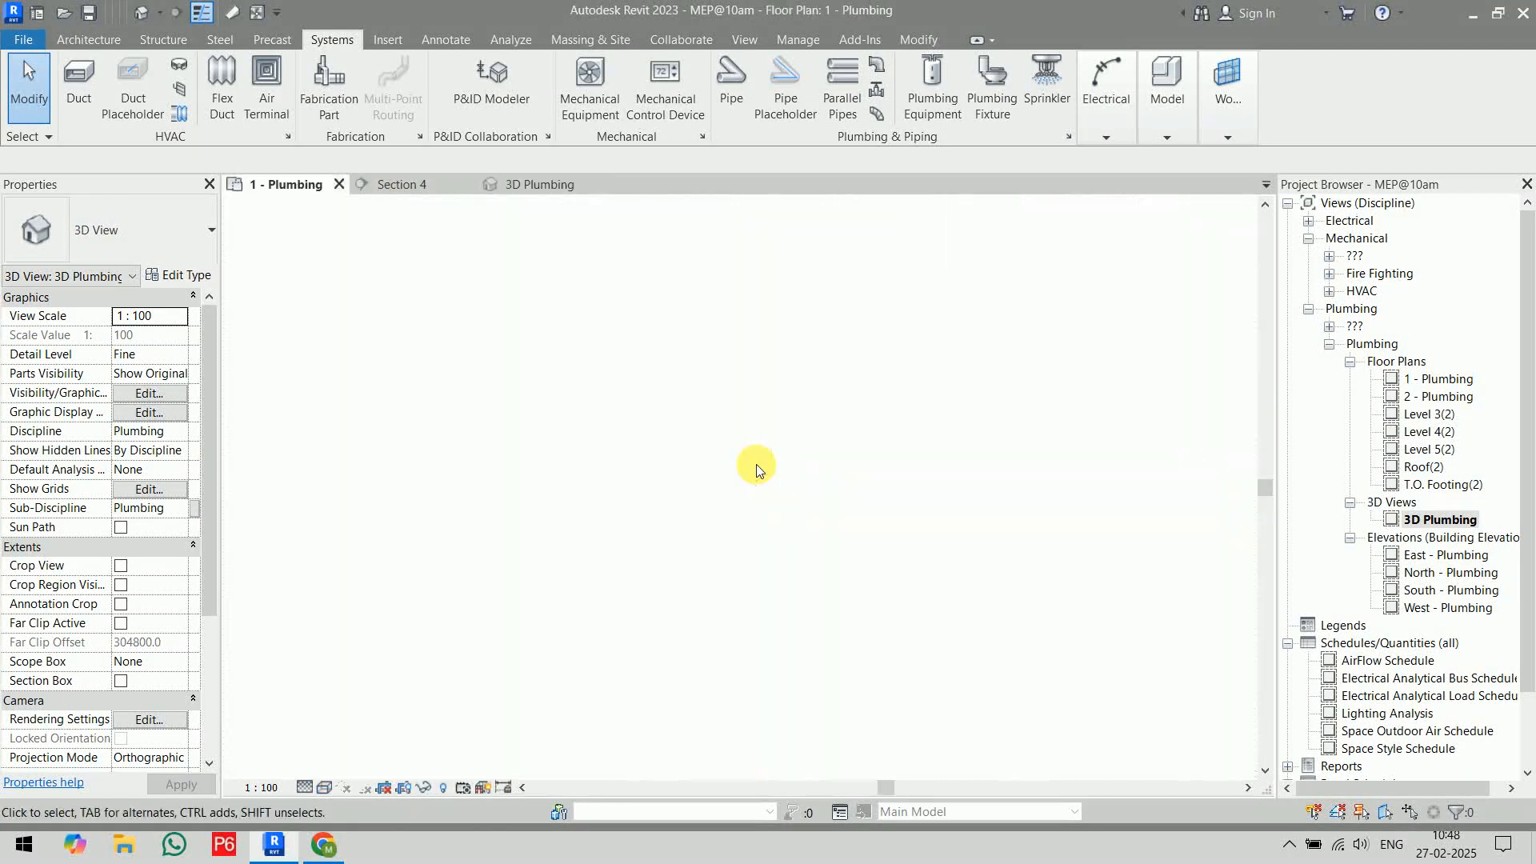
middle_drag(924, 424, 896, 559)
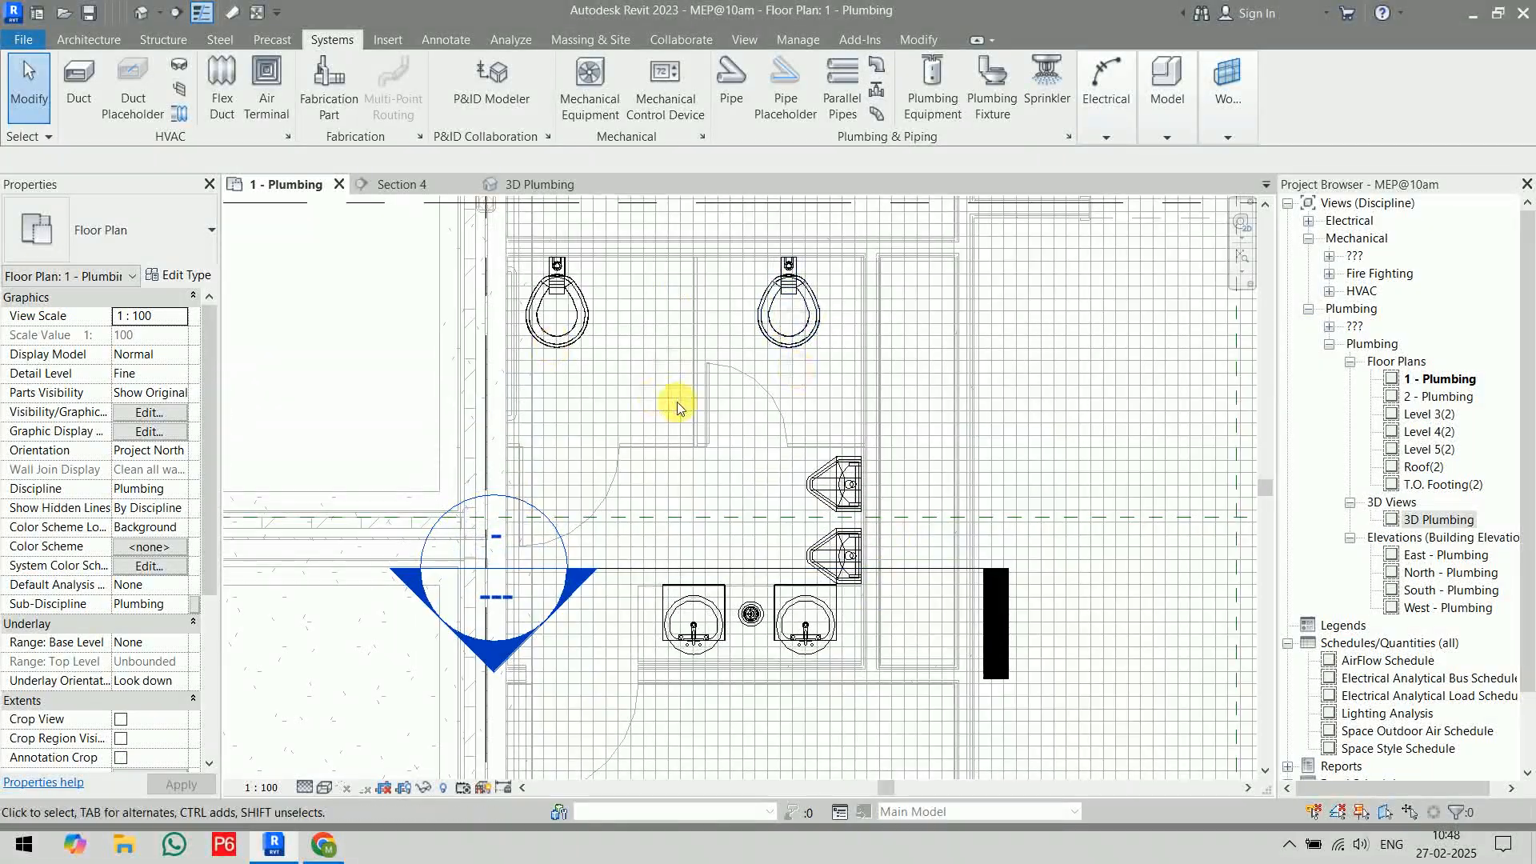
key(v)
key(g)
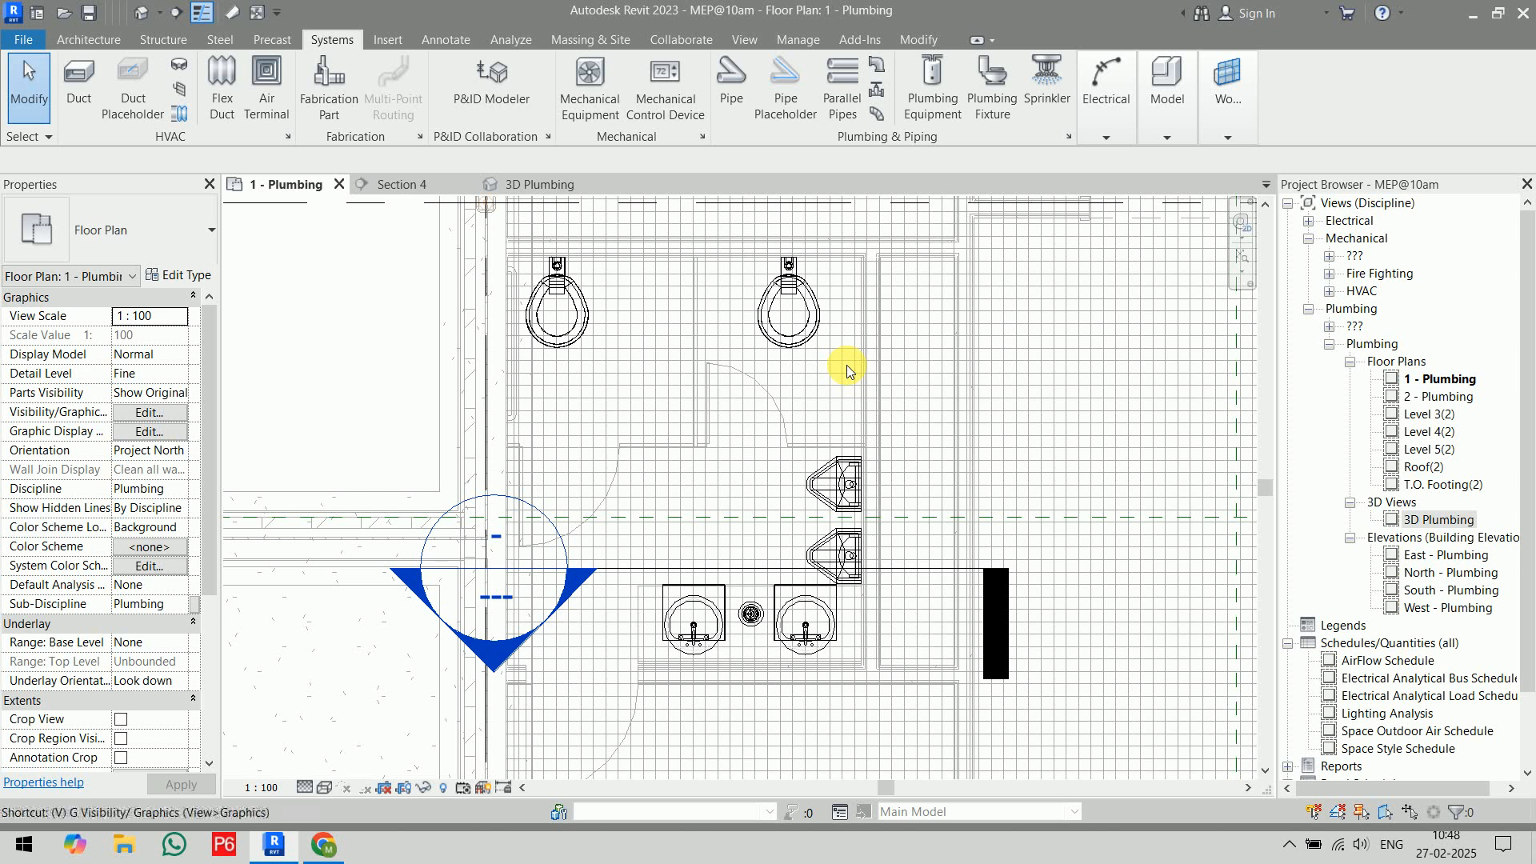
click(887, 109)
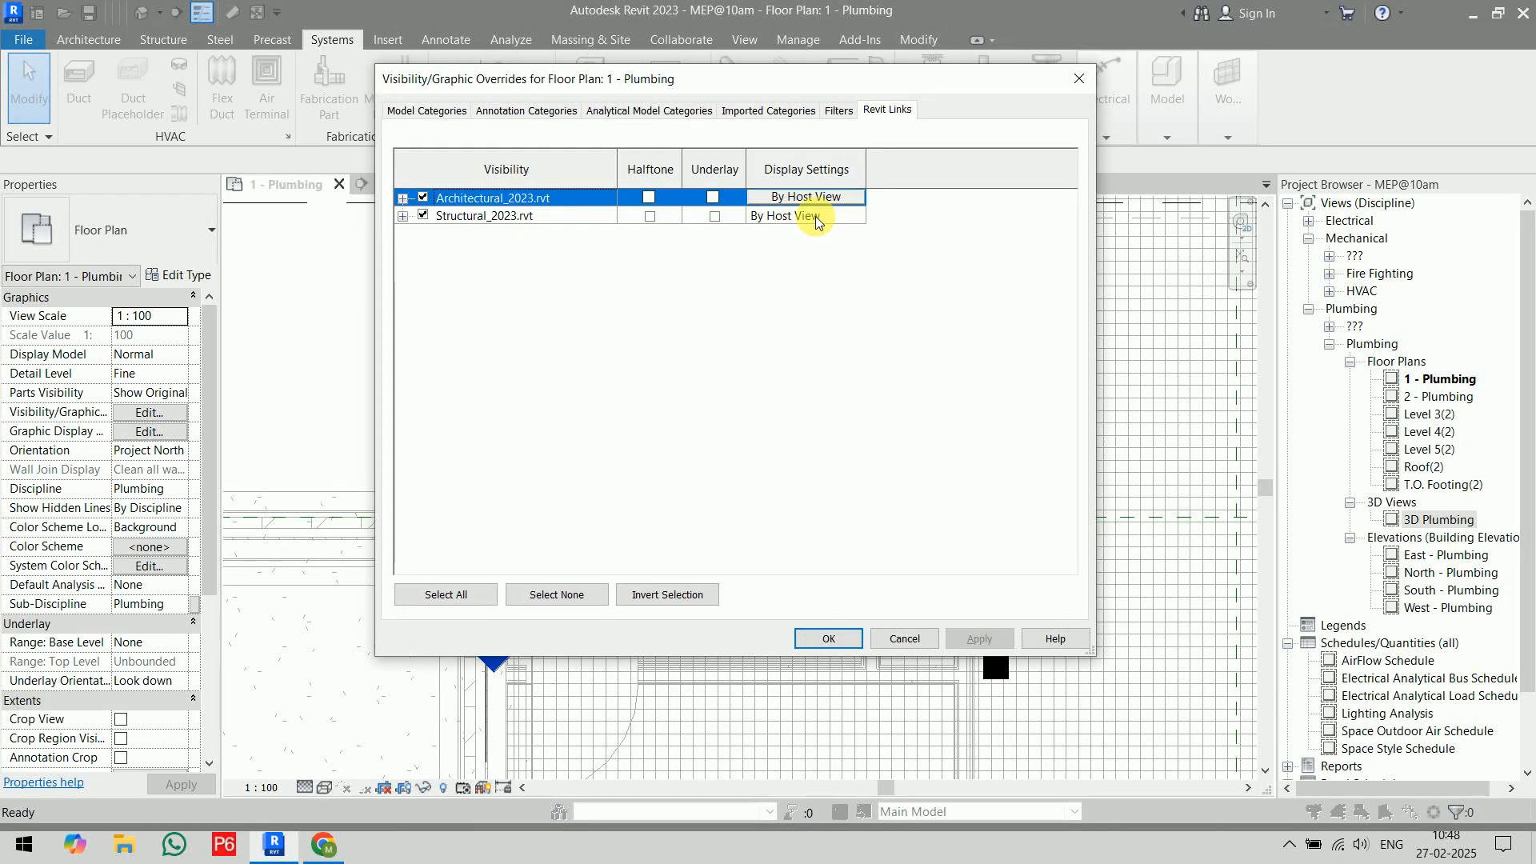
click(821, 203)
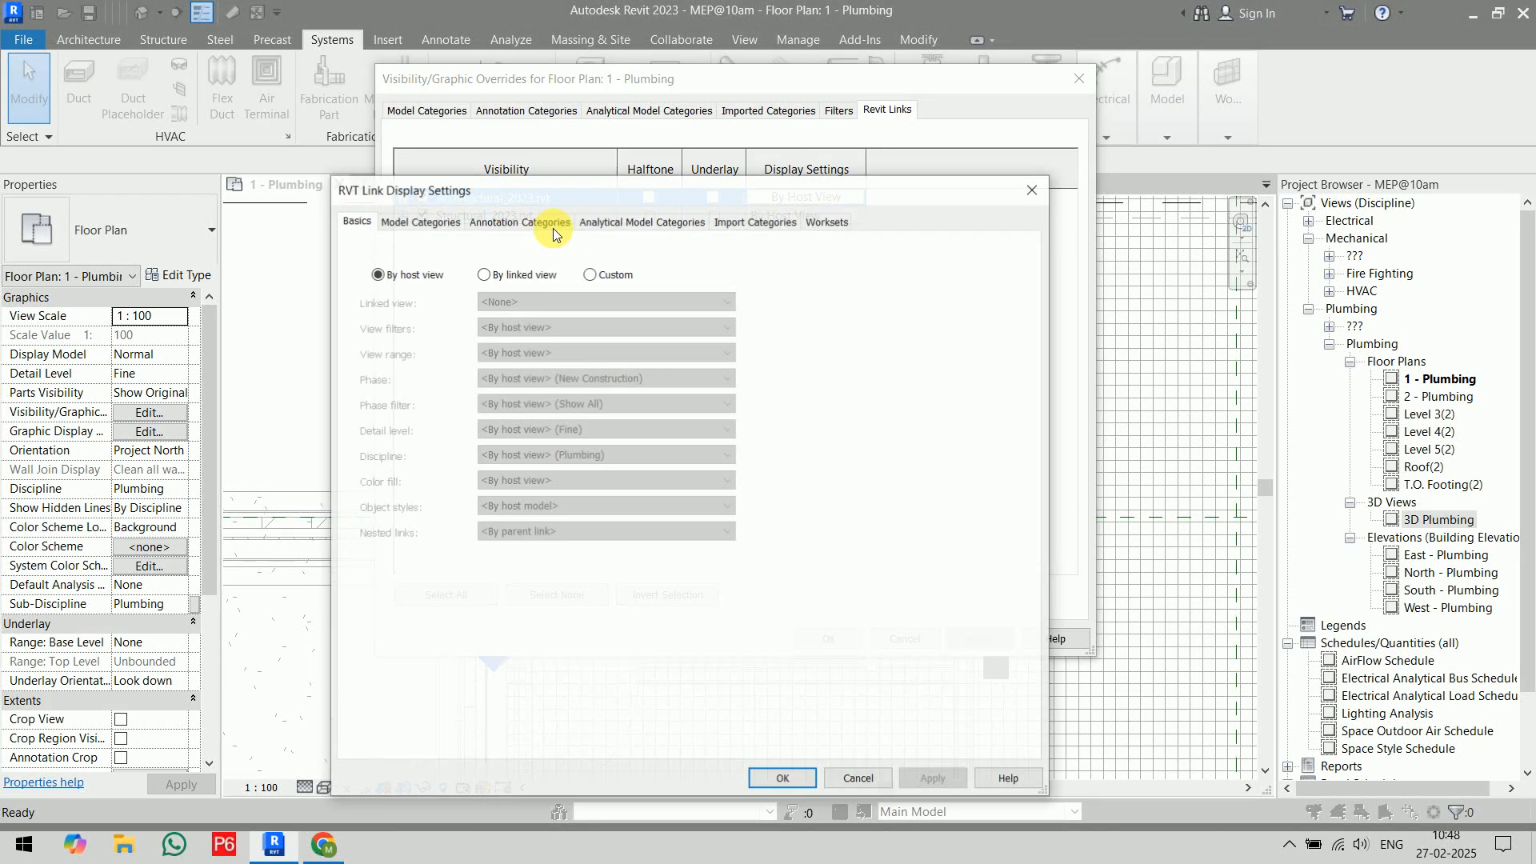
click(608, 273)
click(419, 221)
scroll(486, 482, down, 2)
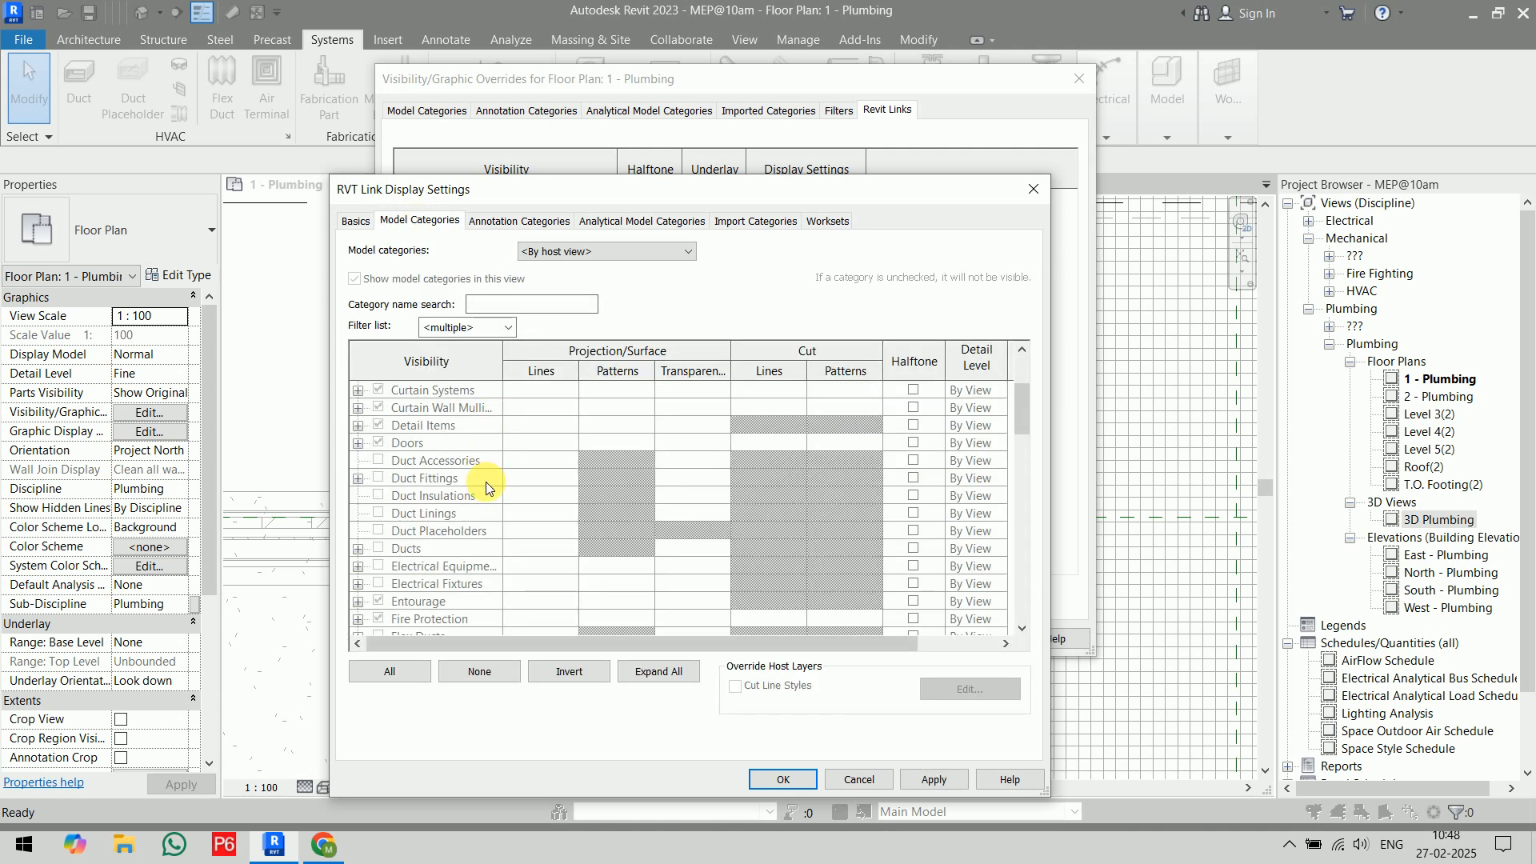
click(590, 251)
click(579, 272)
- Hide the architectural link's Plumbing Equipment and Plumbing Fixtures categories in the floor plan and accept the overrides
scroll(511, 493, down, 10)
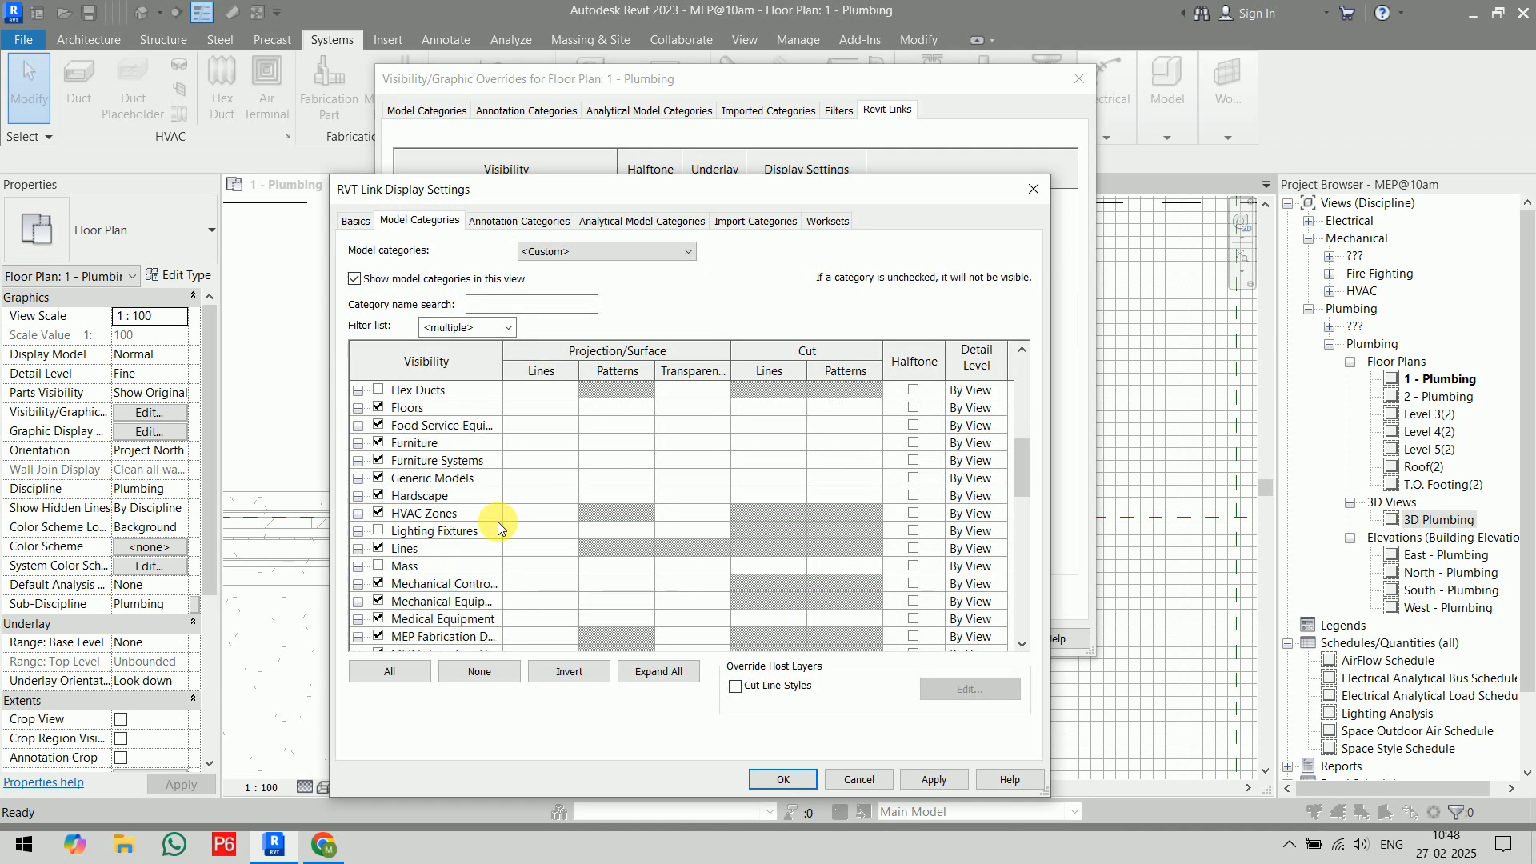
click(377, 460)
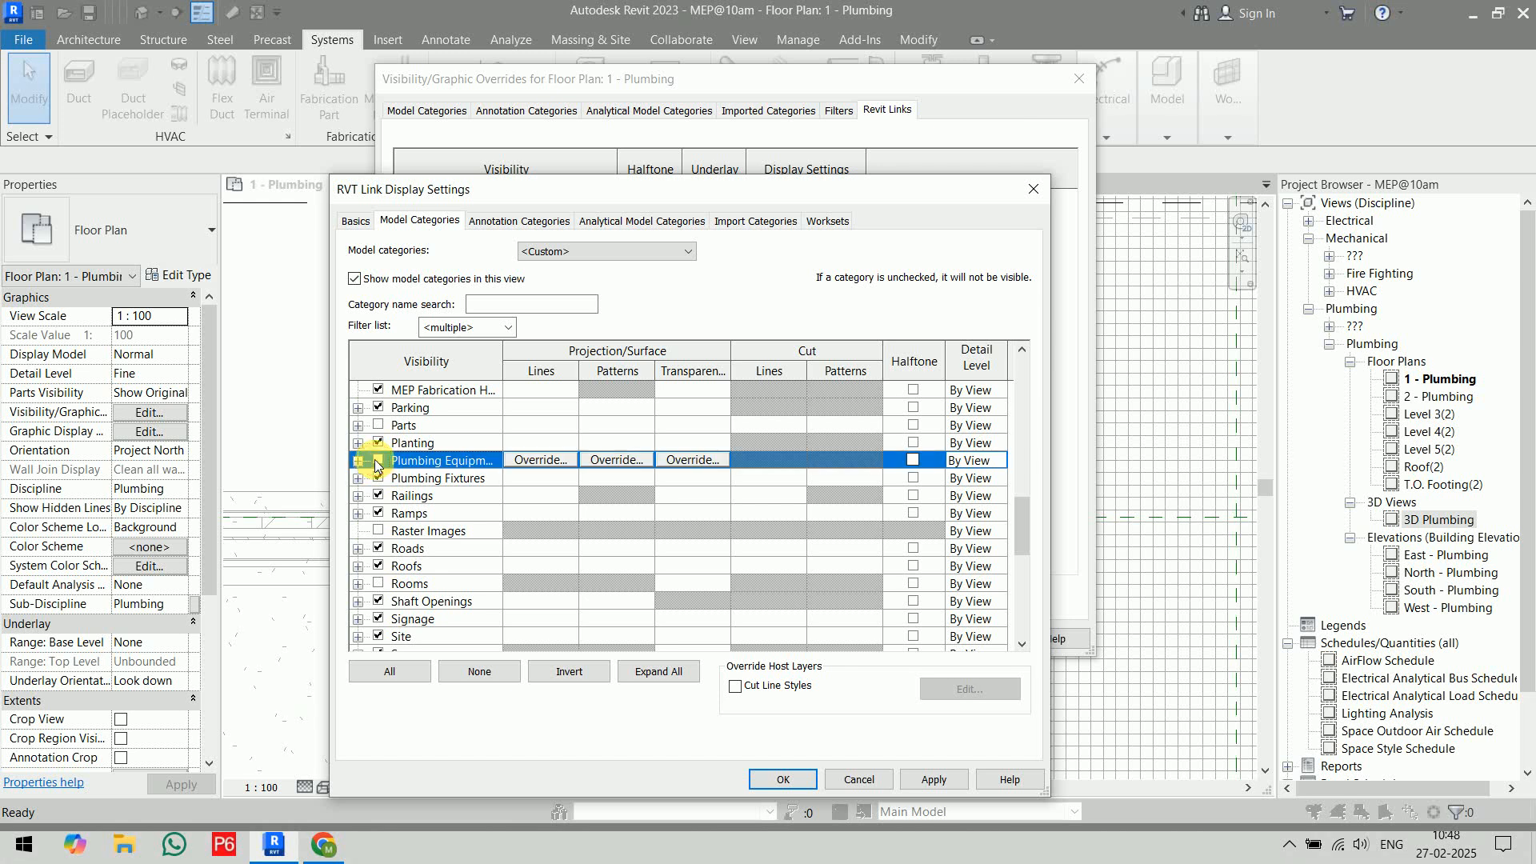
click(378, 477)
click(781, 779)
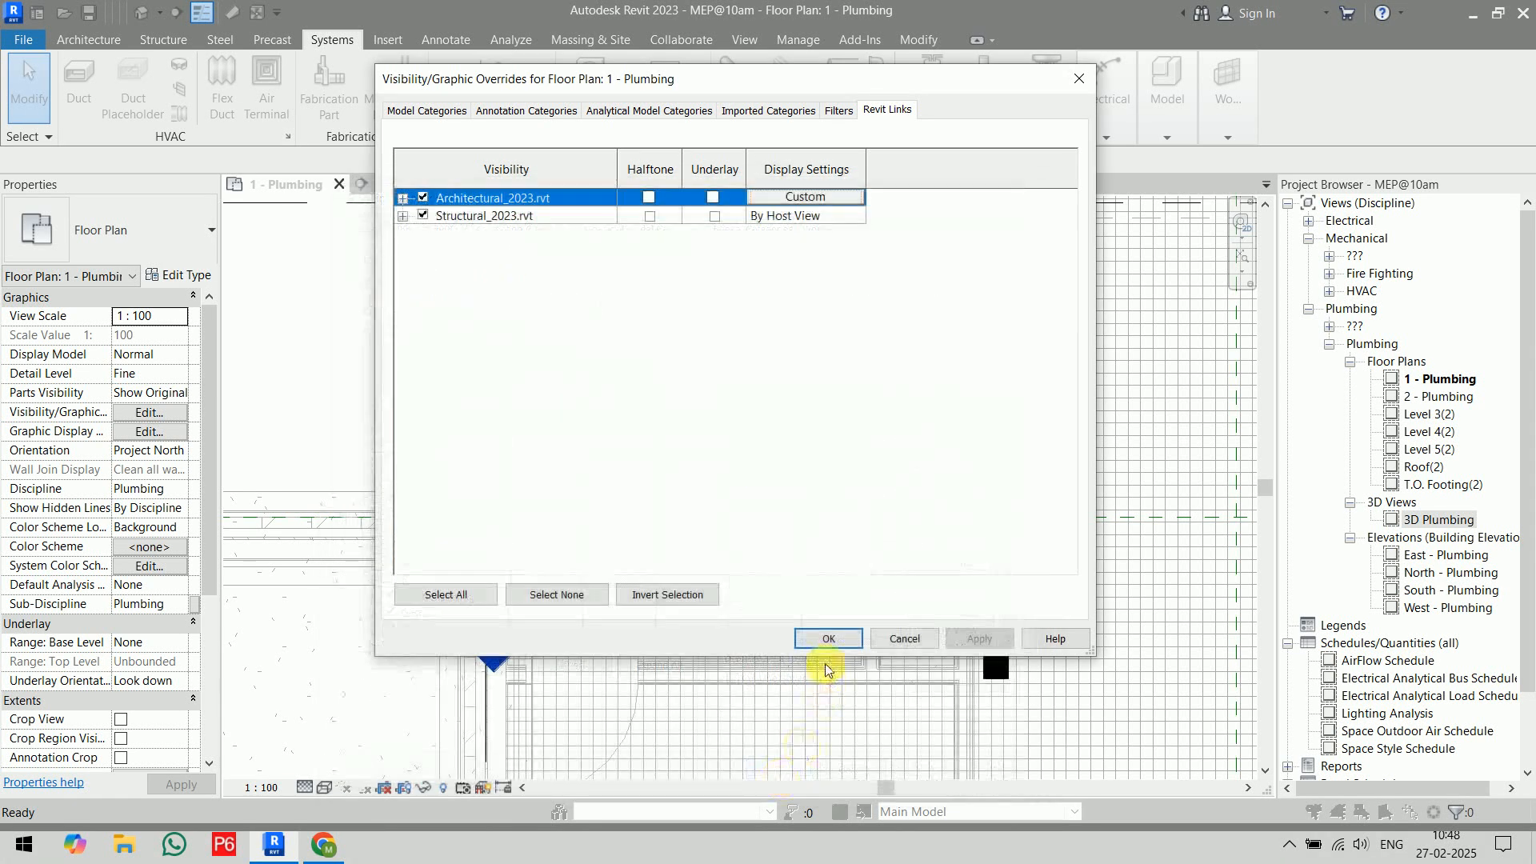
click(822, 638)
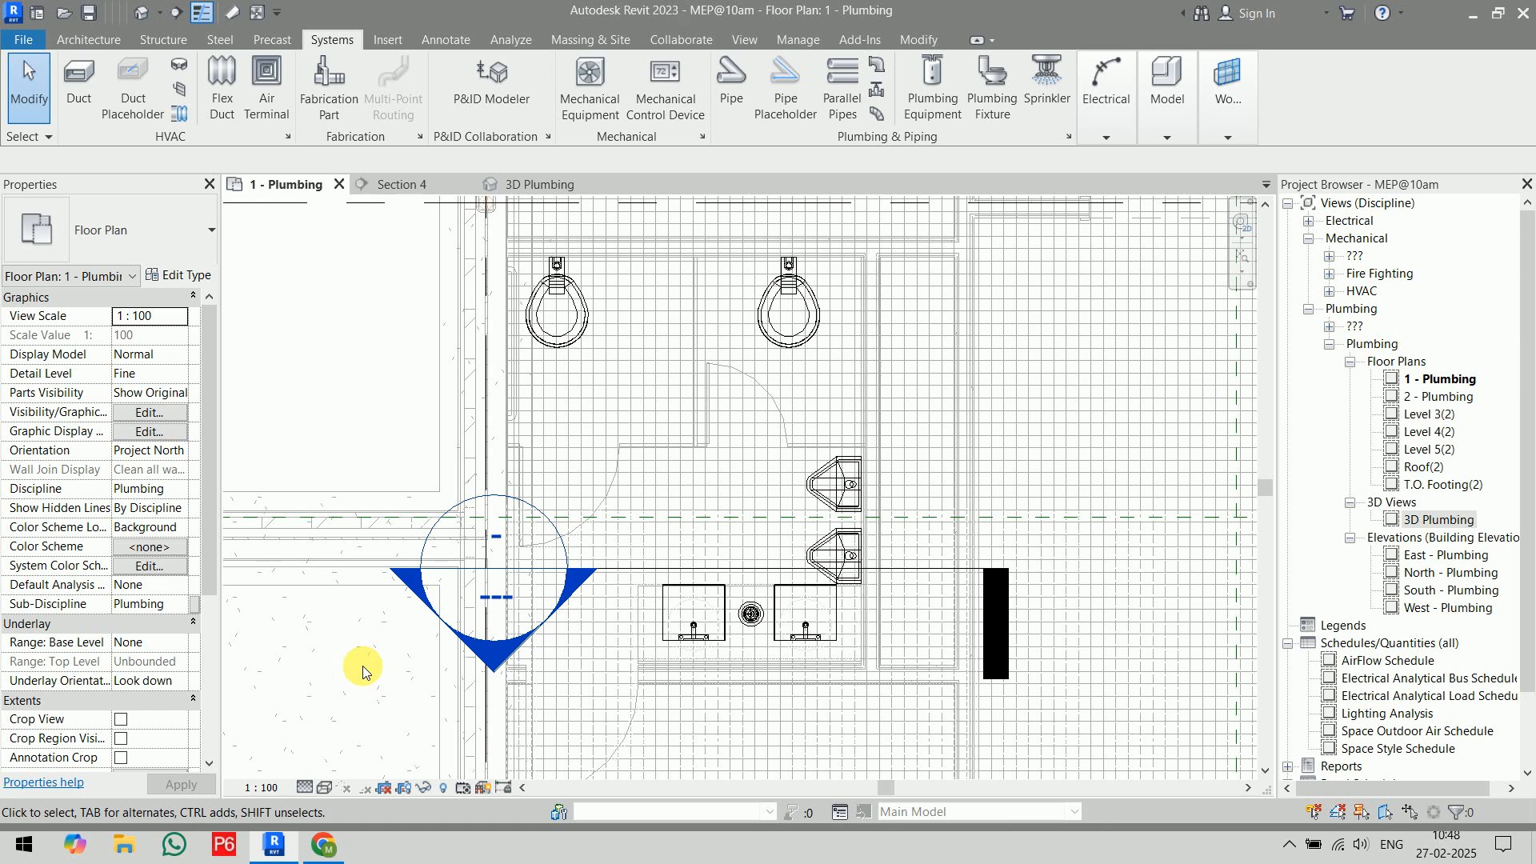
- Inspect the placed washroom fixtures in the 3D Plumbing view
click(516, 184)
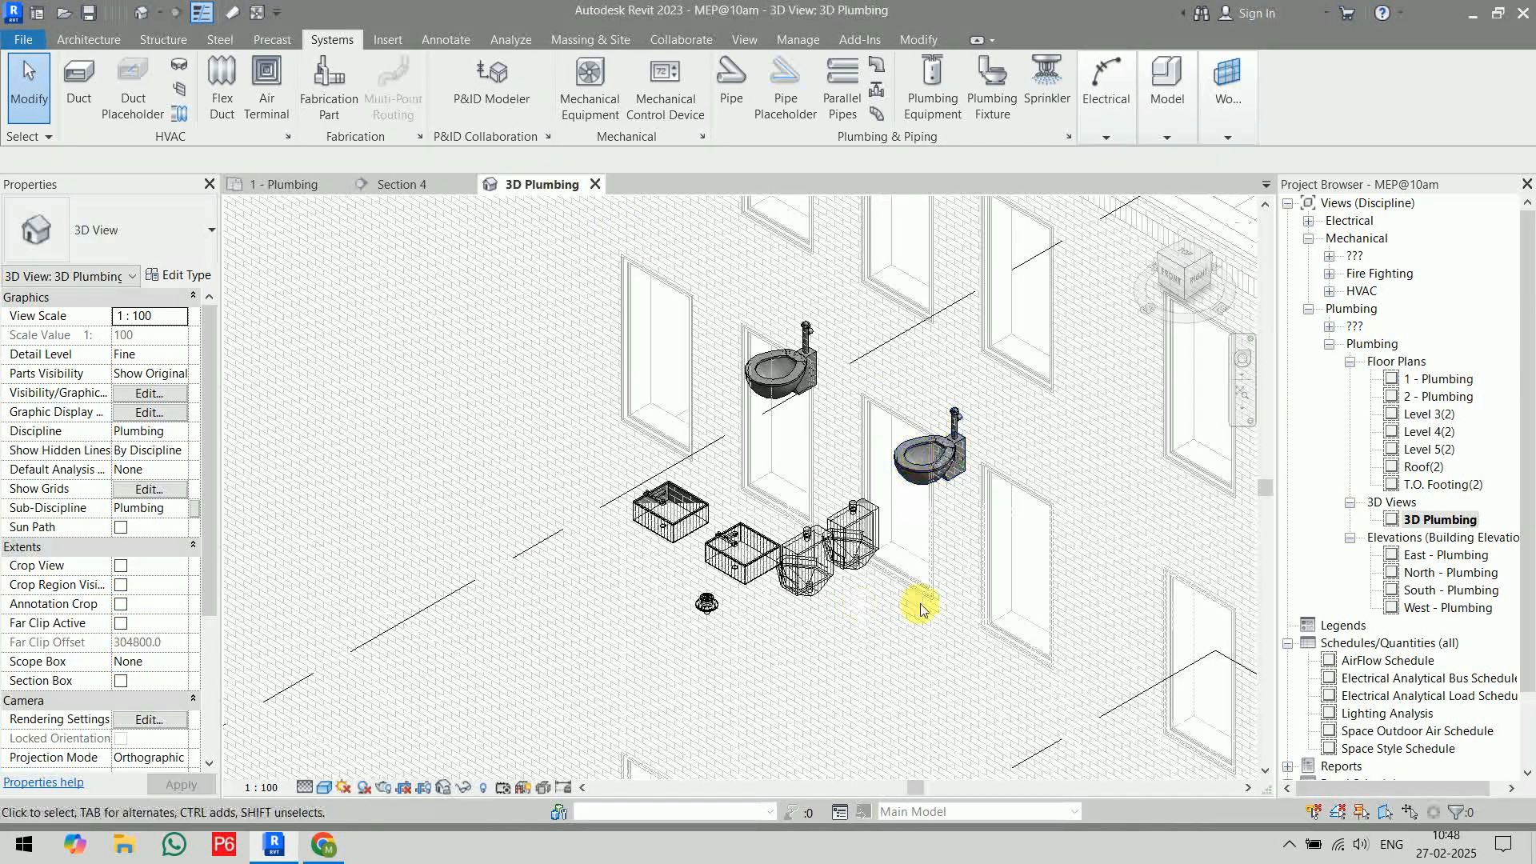
scroll(919, 608, up, 2)
scroll(912, 612, down, 5)
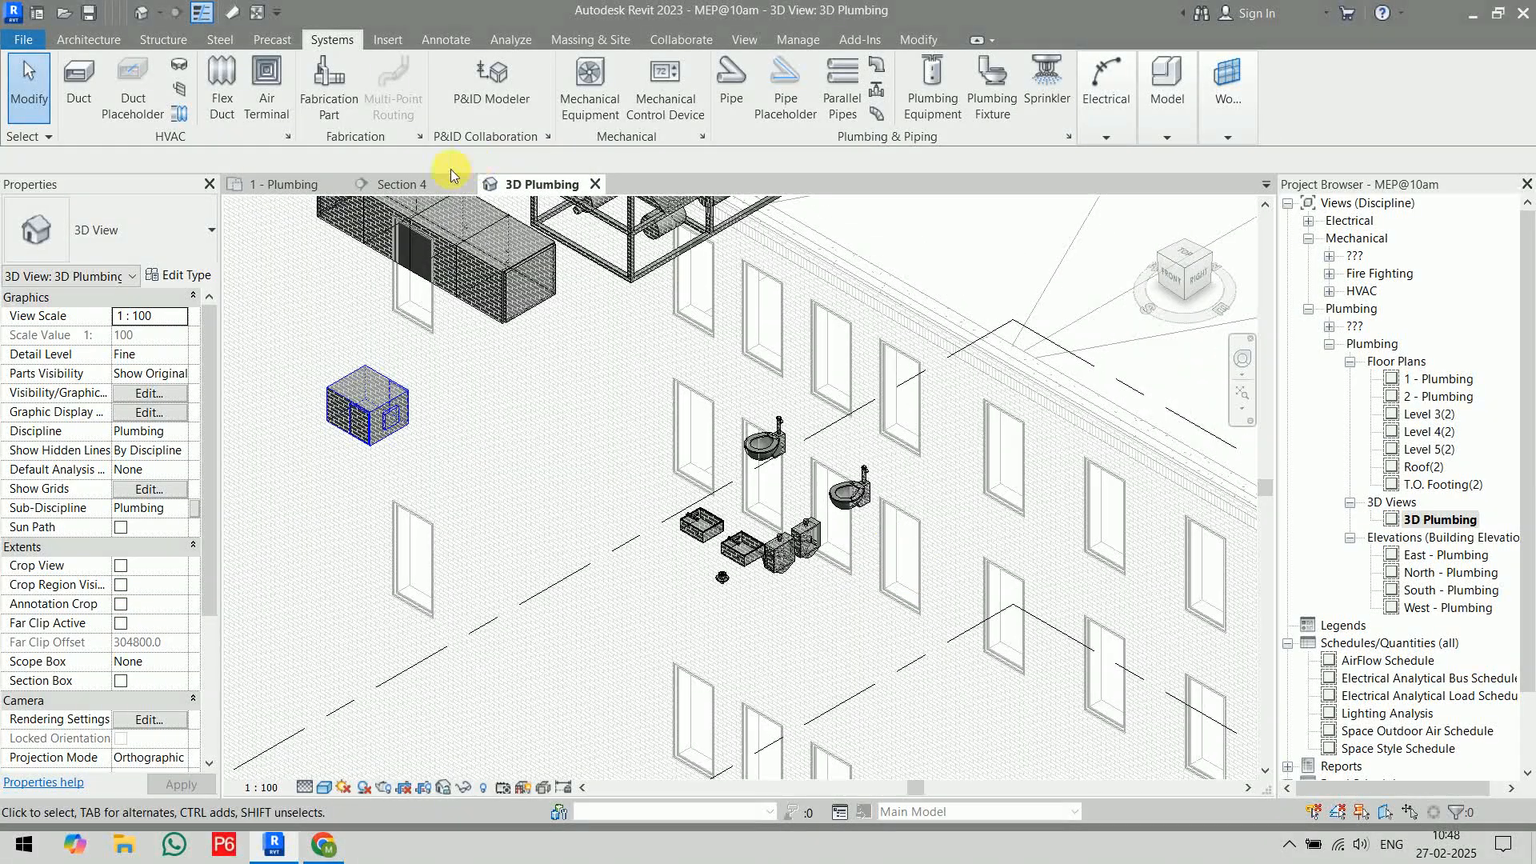
- Return to the 1 - Plumbing plan, close the Section 4 view, and move its section line below the washroom sinks
click(292, 184)
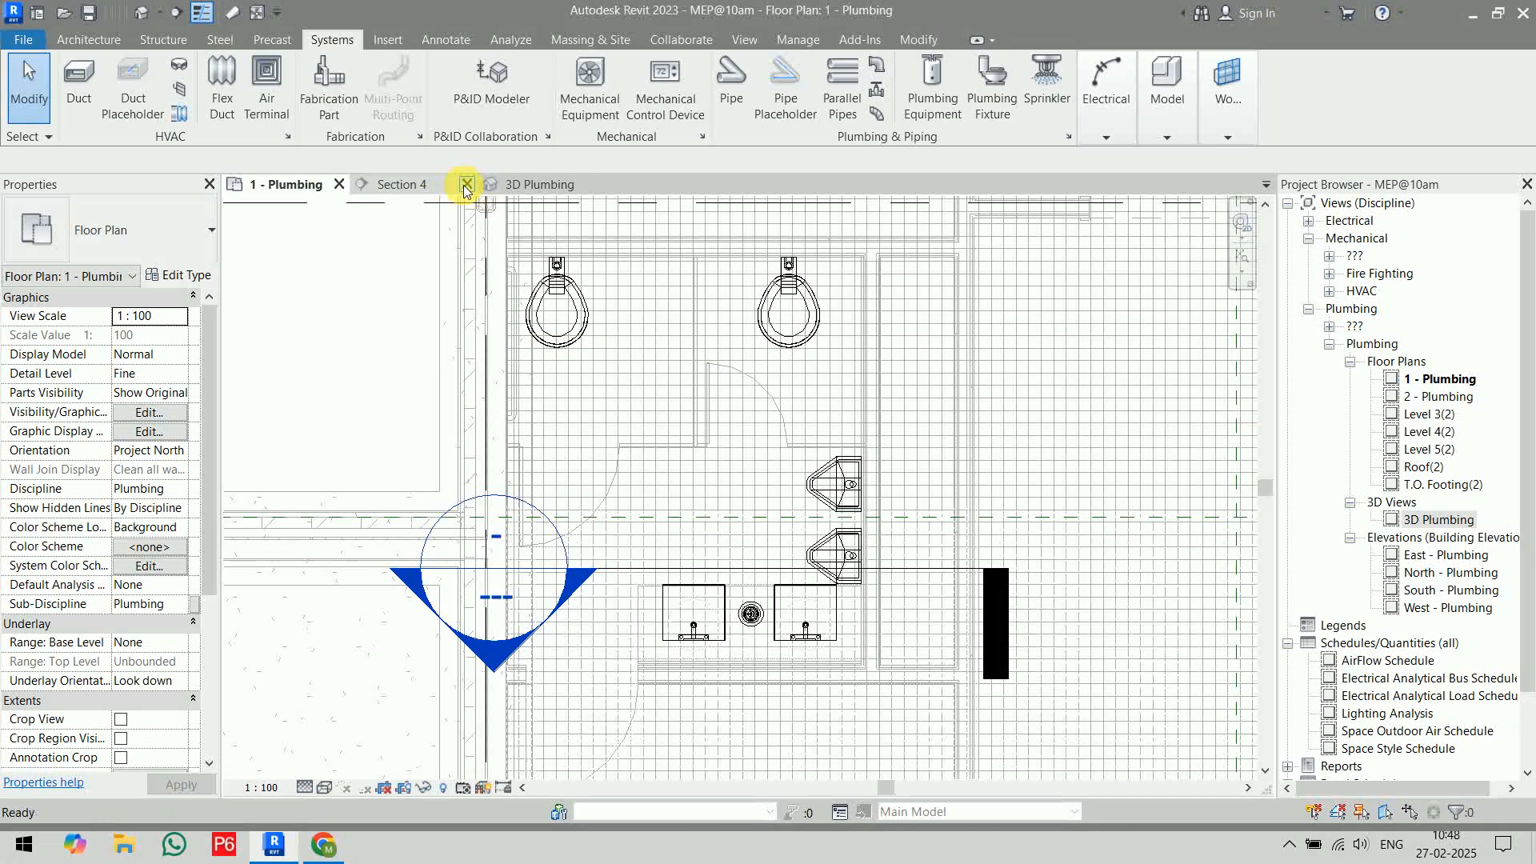
click(466, 184)
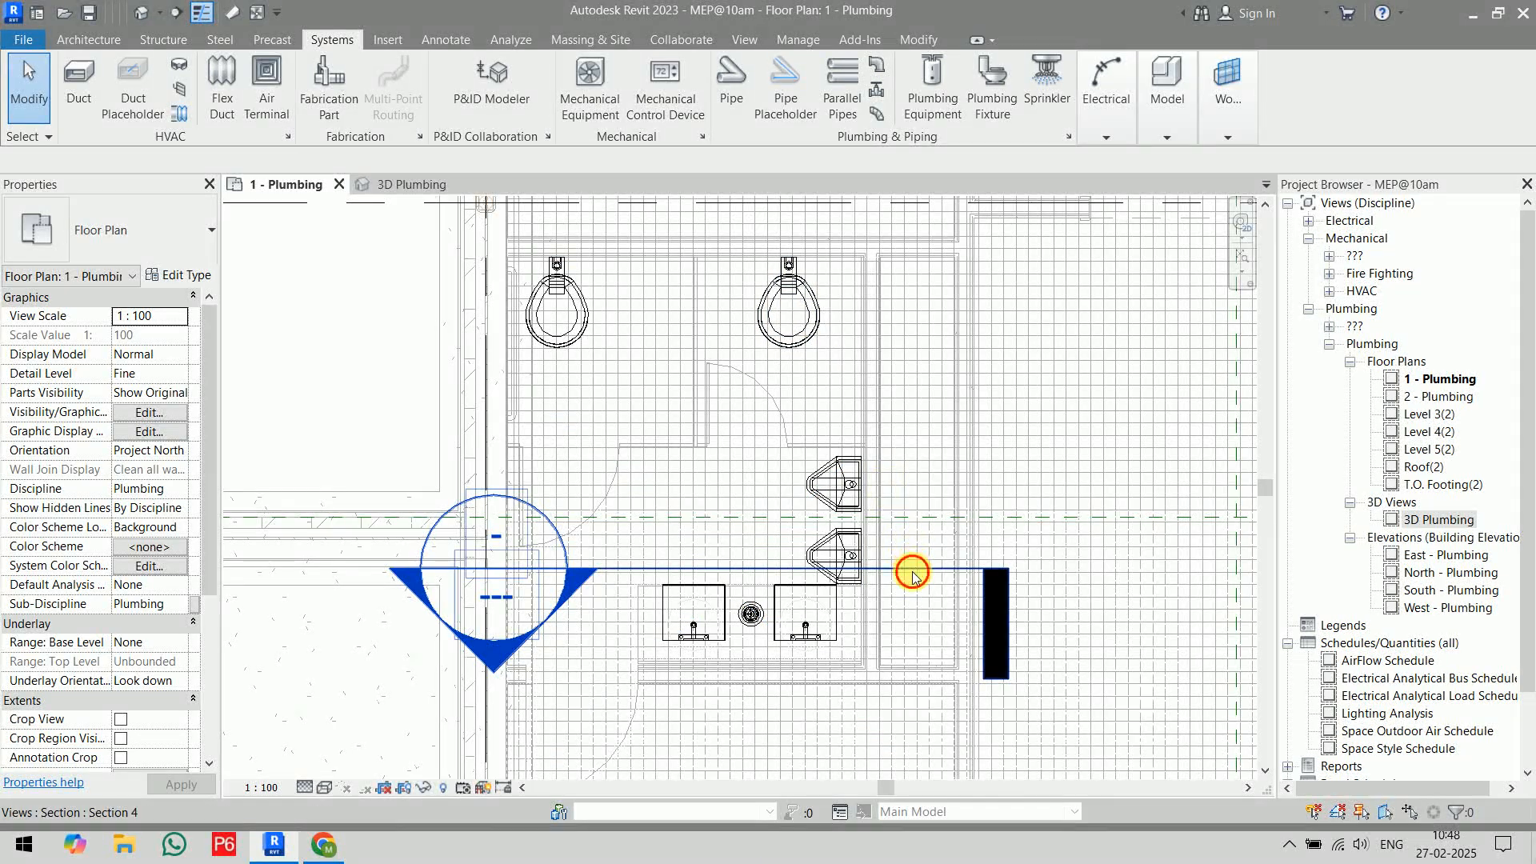
drag(912, 575, 919, 710)
click(1038, 429)
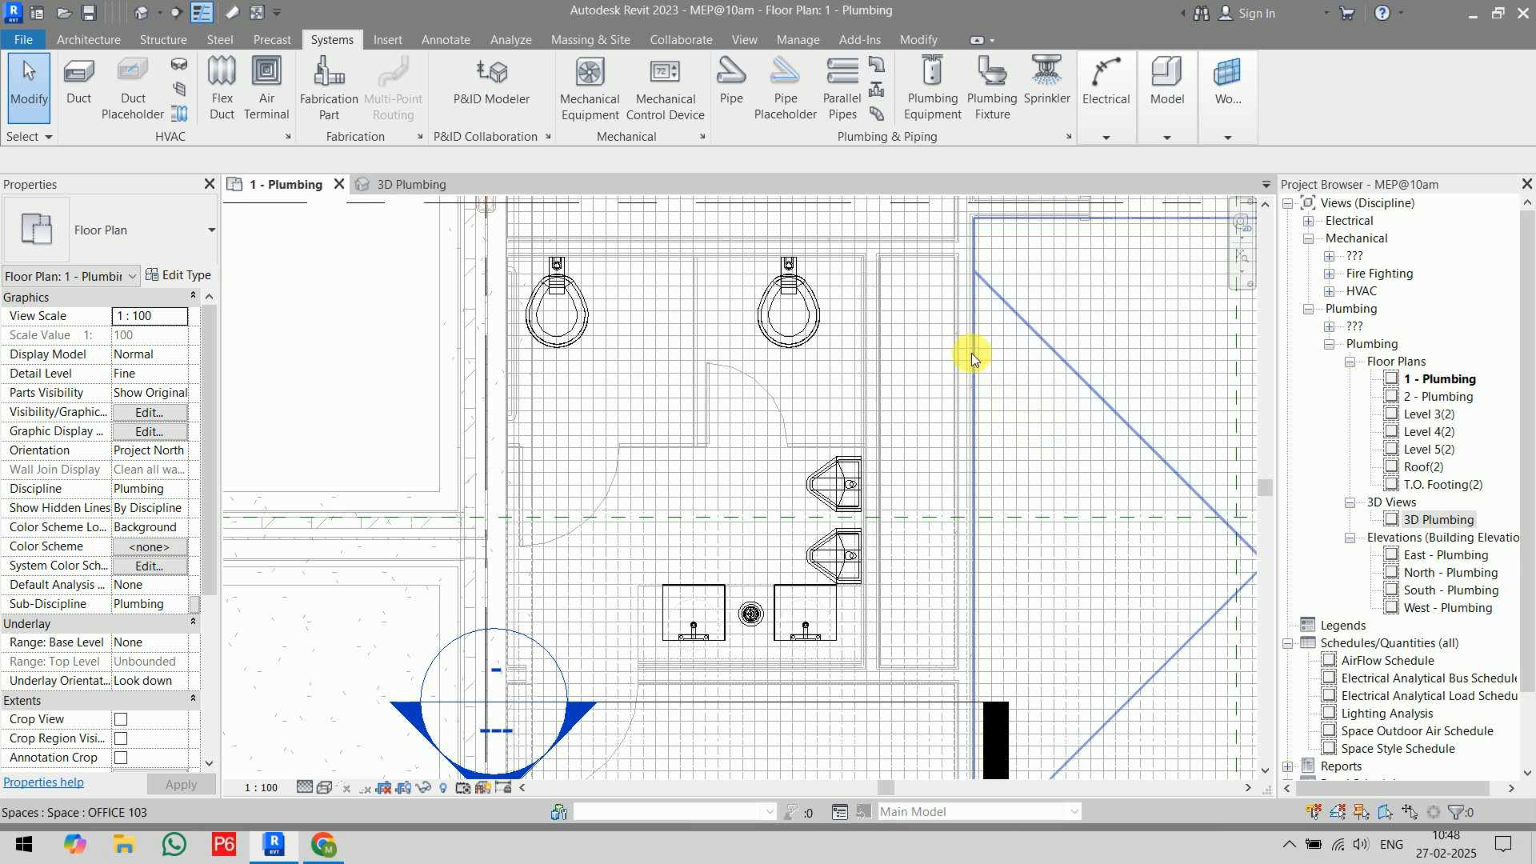
- Examine the pipe connectors offered by Connect Into for the water closet nearest the section head, including Sanitary, without connecting any
scroll(971, 353, up, 3)
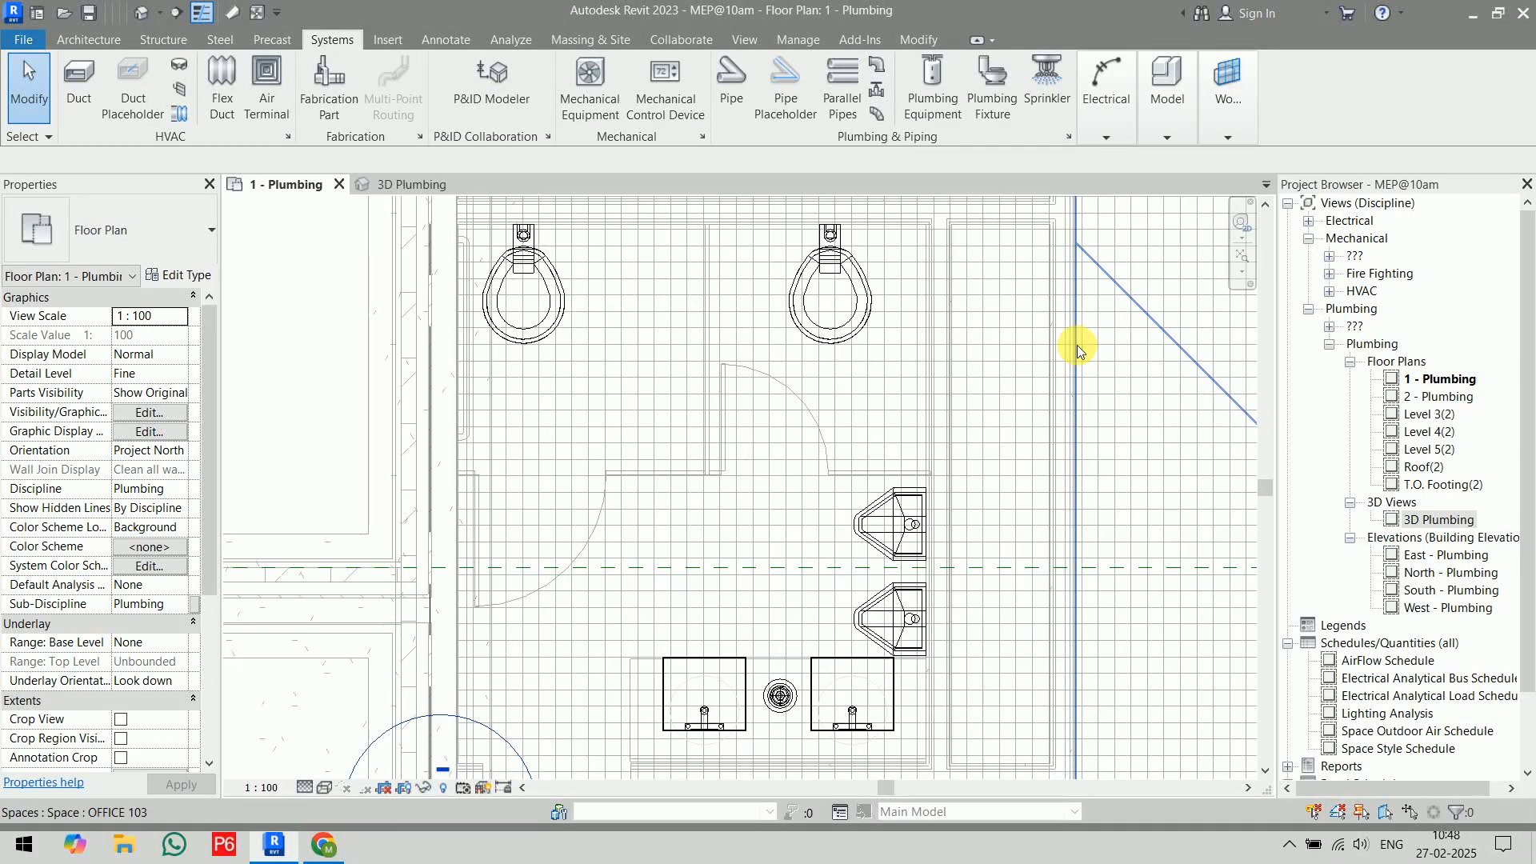
scroll(1044, 396, down, 2)
middle_drag(1044, 396, 1011, 324)
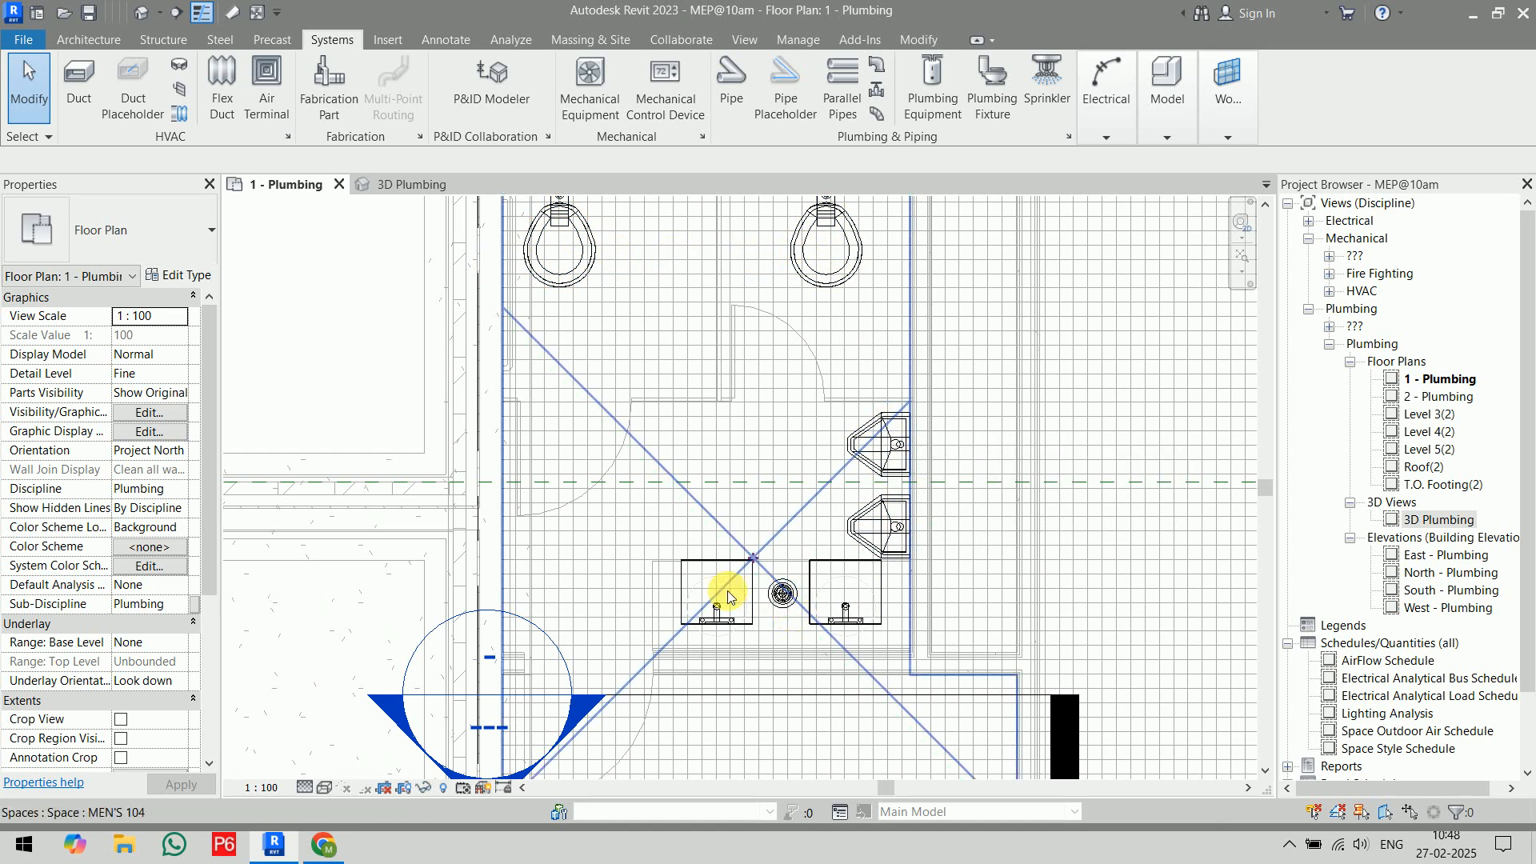
scroll(950, 480, down, 2)
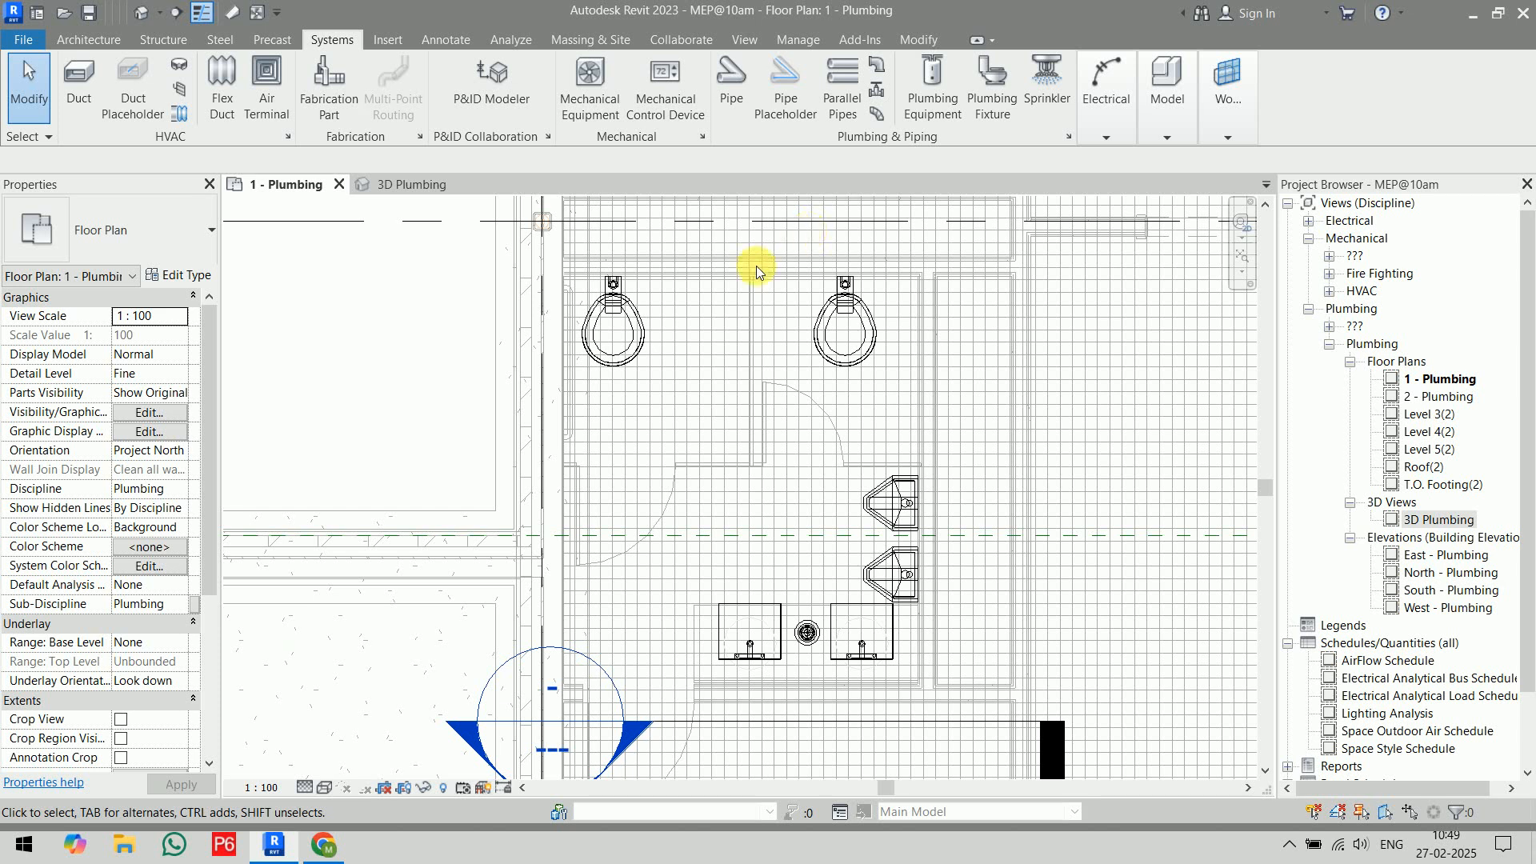
click(644, 335)
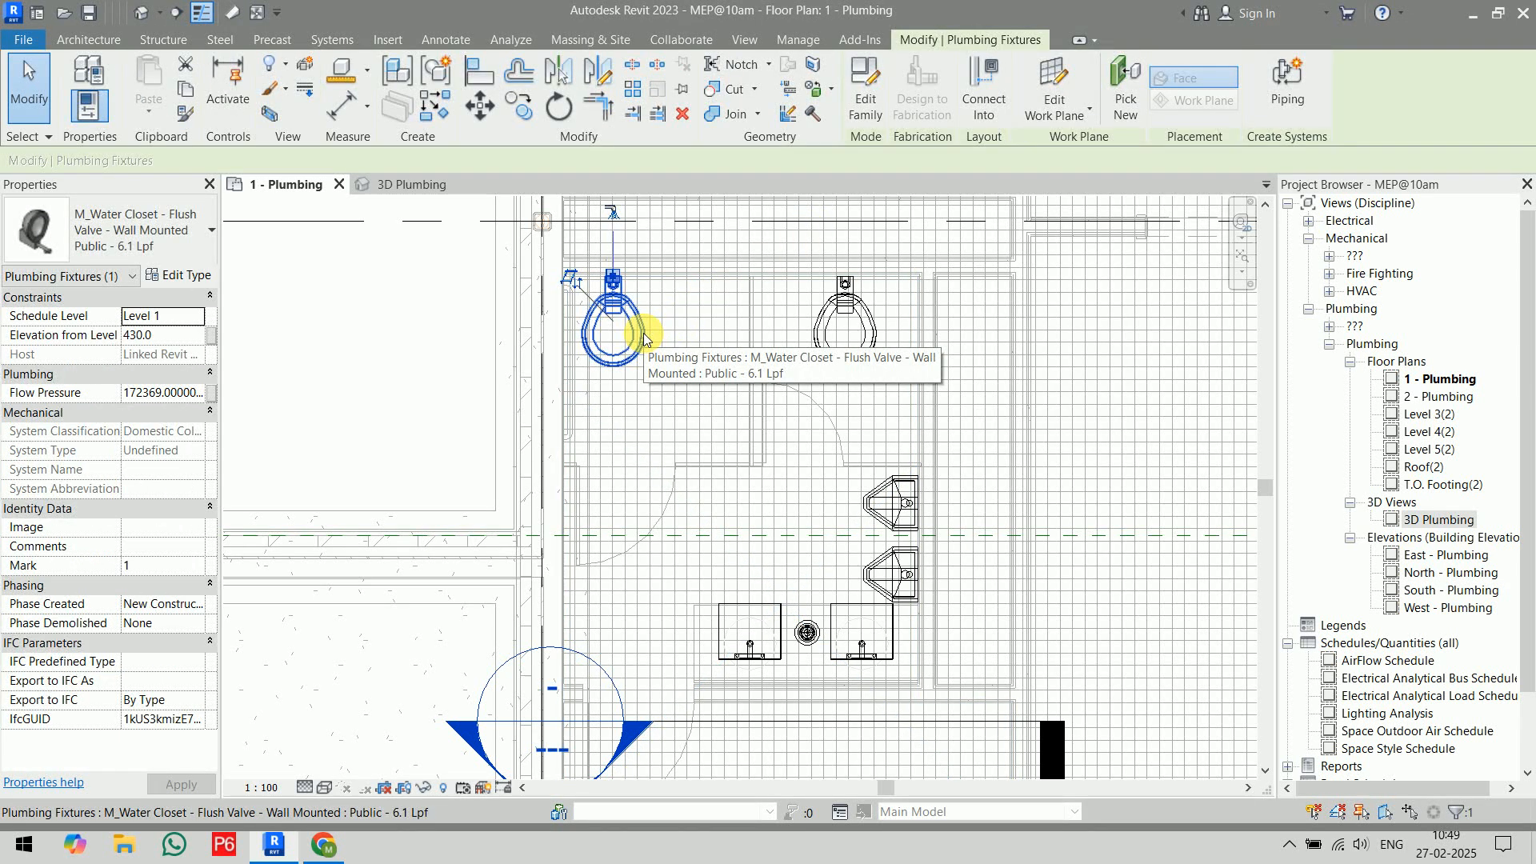
click(999, 95)
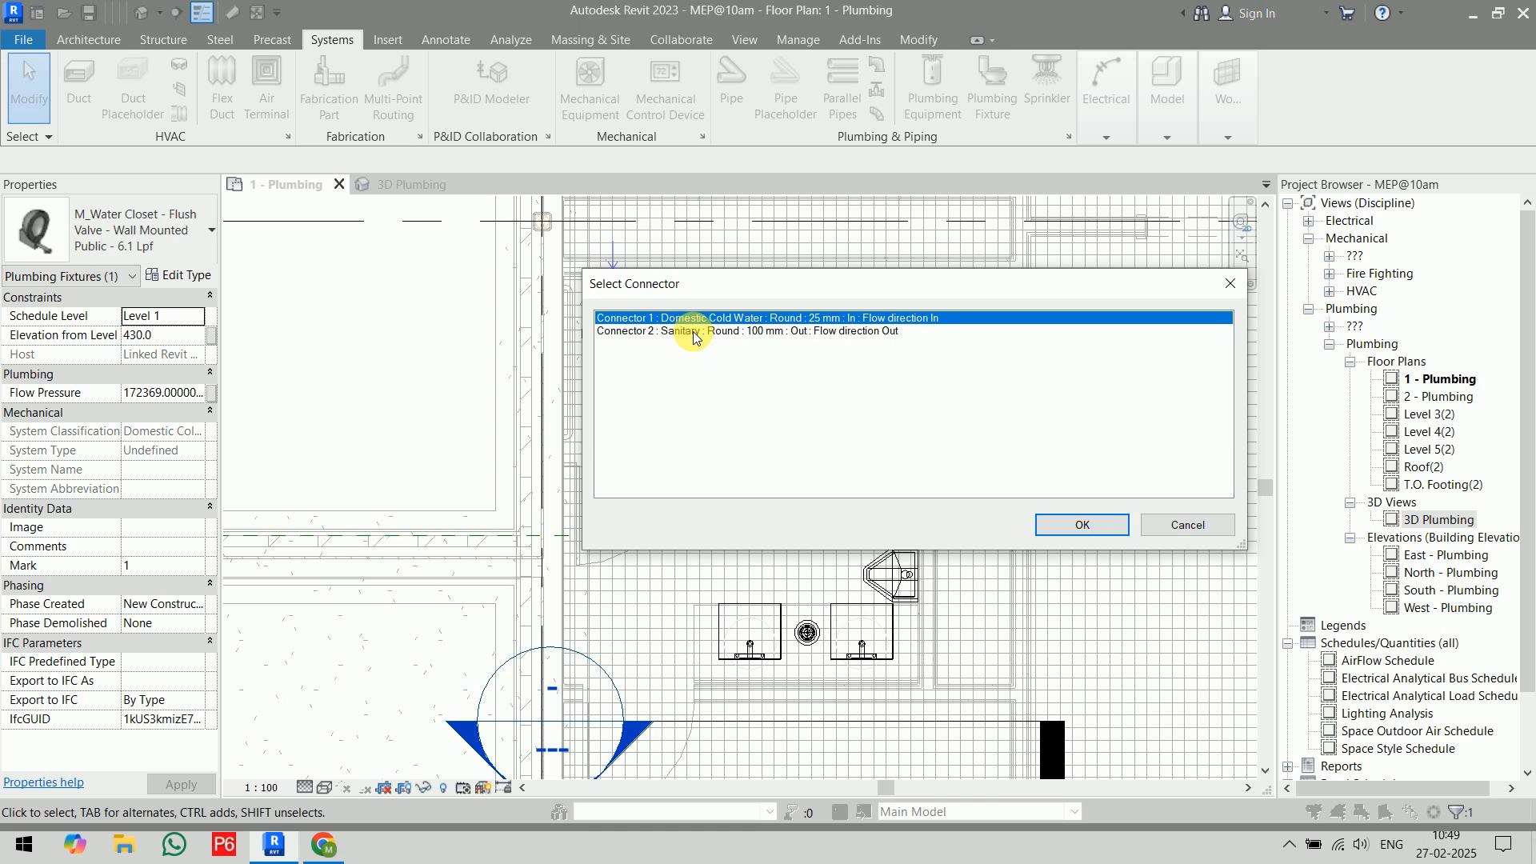
click(745, 332)
click(1169, 527)
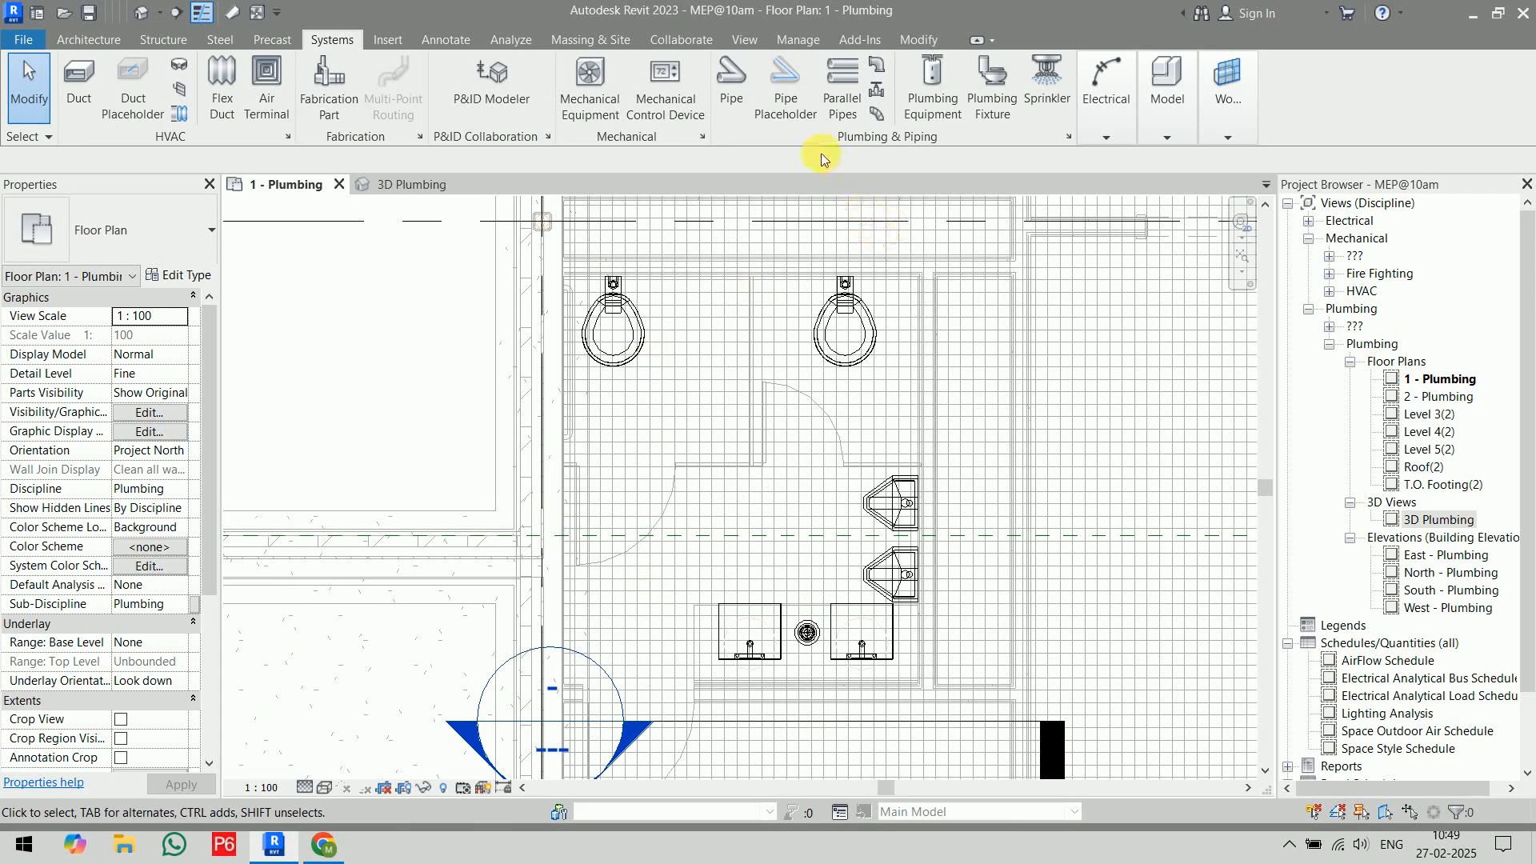
- Start the Pipe command and examine the available pipe types and the Standard type's routing preferences without changing them
click(742, 94)
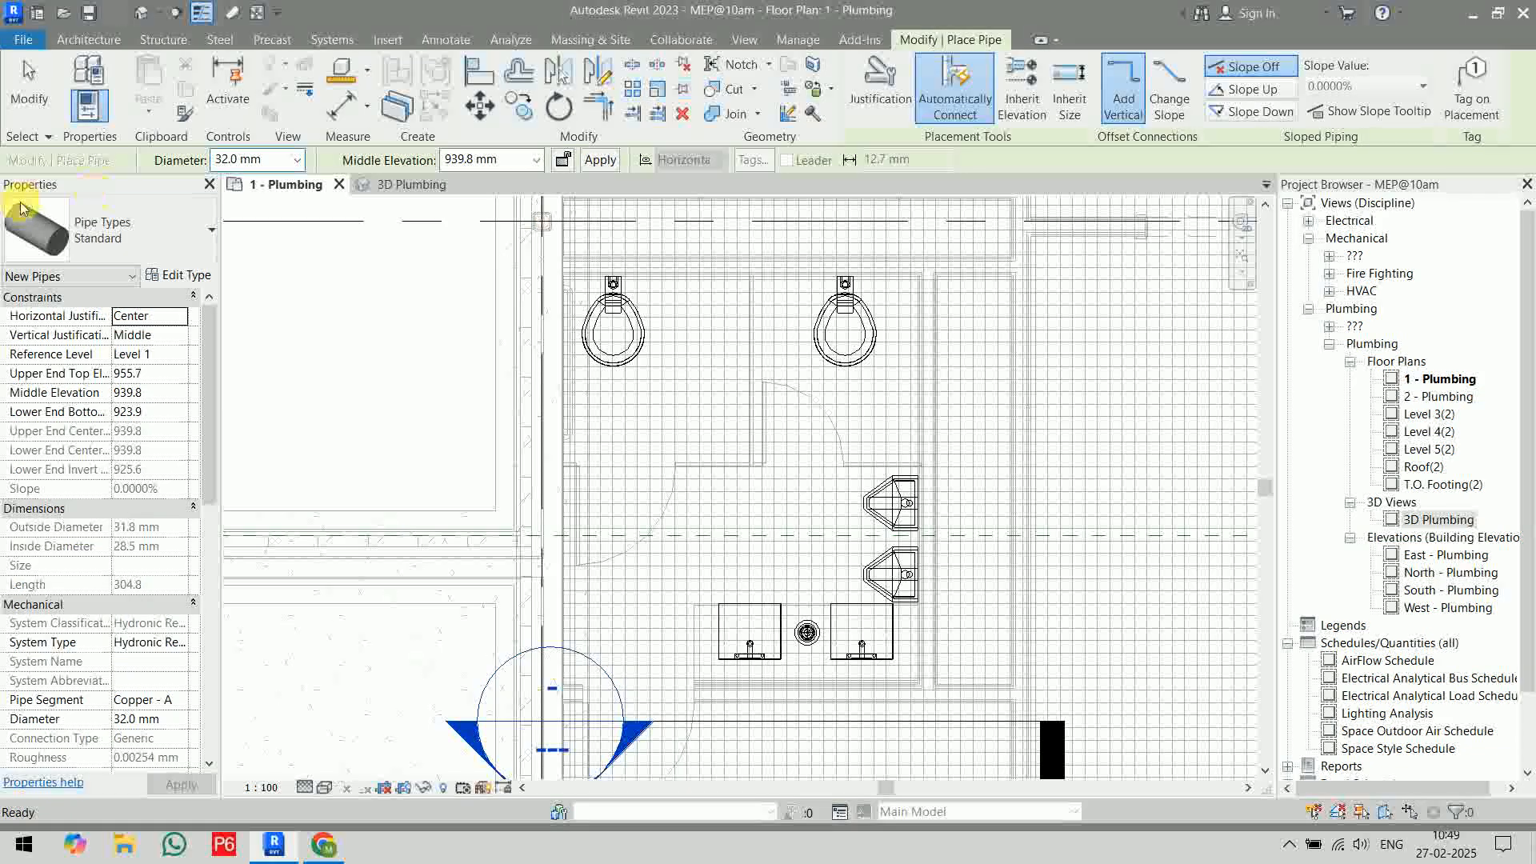
click(157, 237)
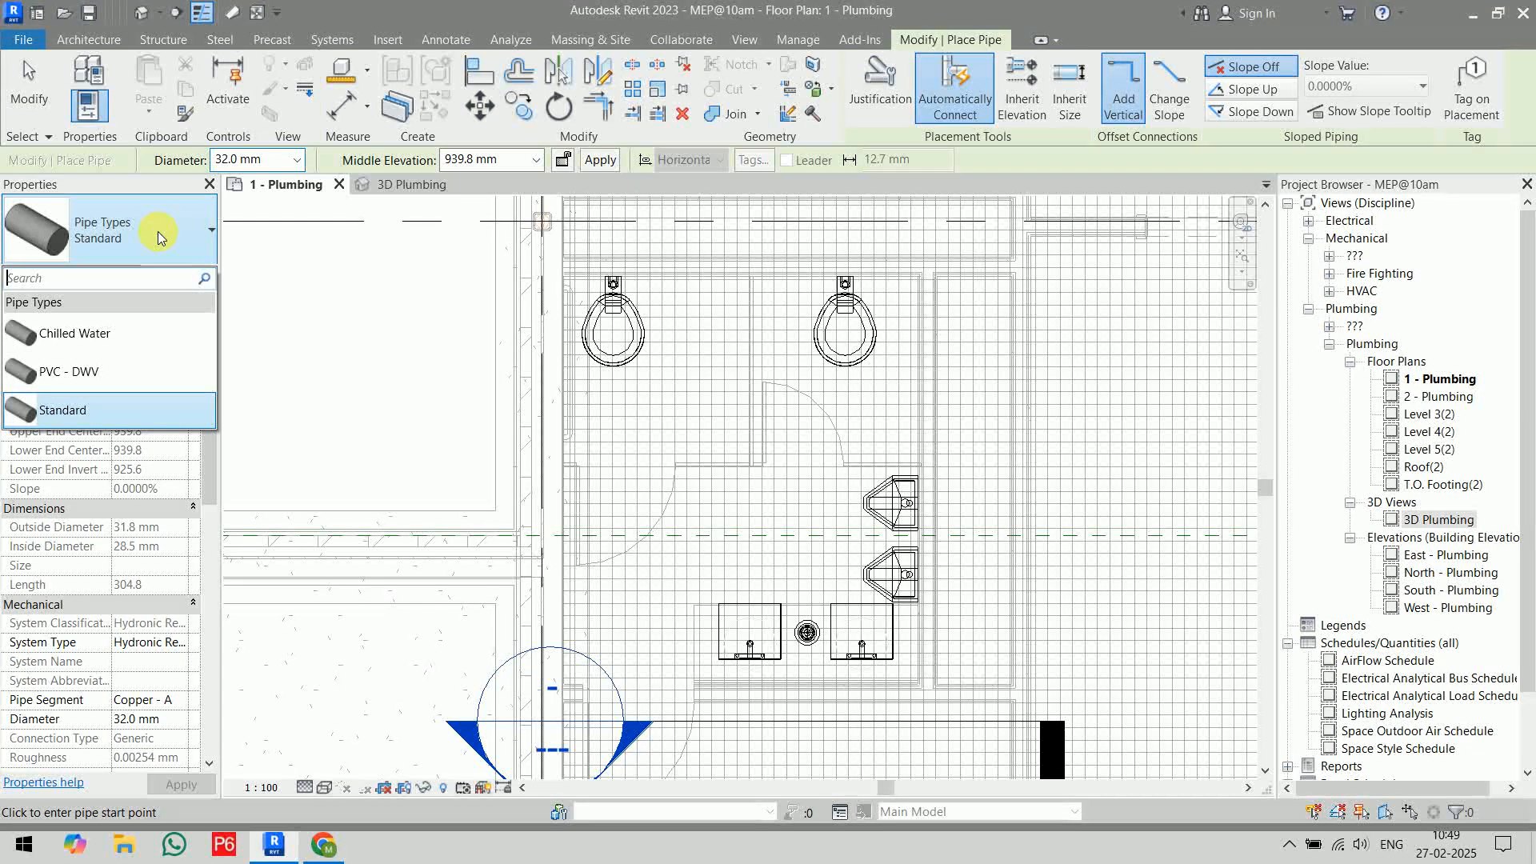
click(157, 237)
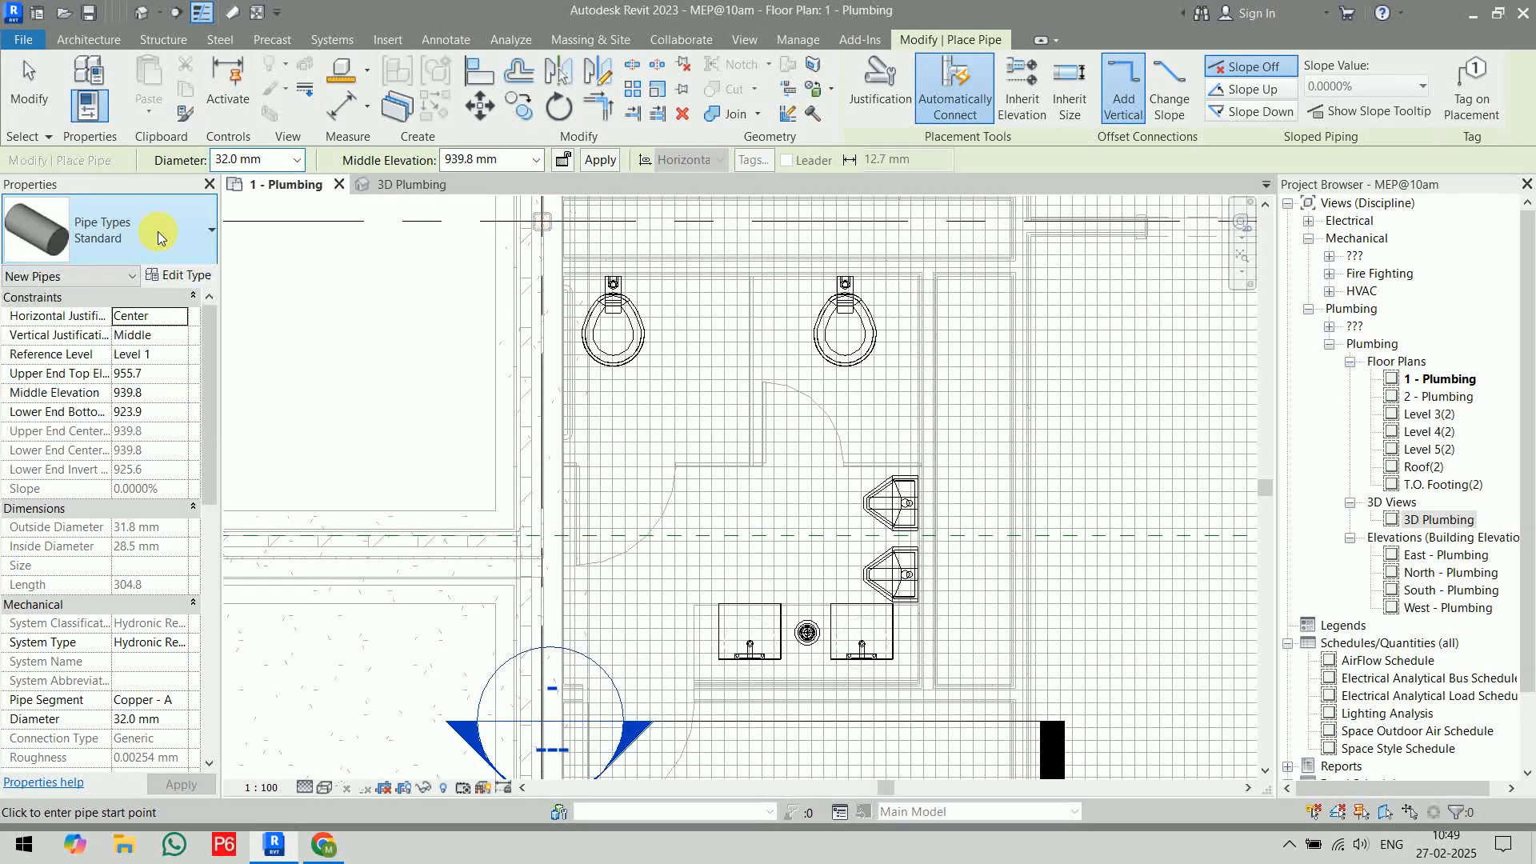
click(191, 276)
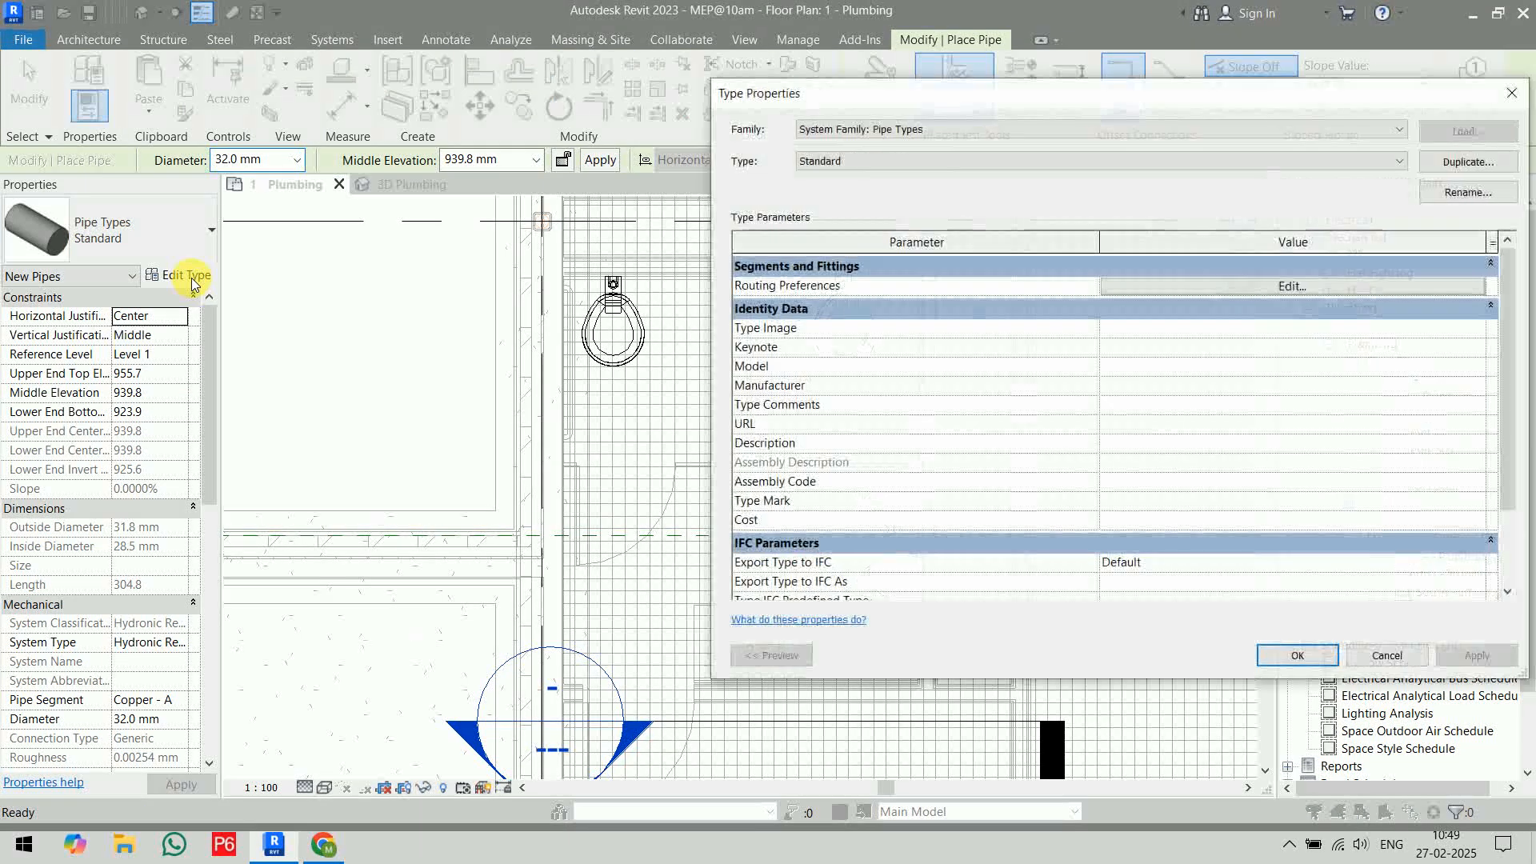
click(1357, 289)
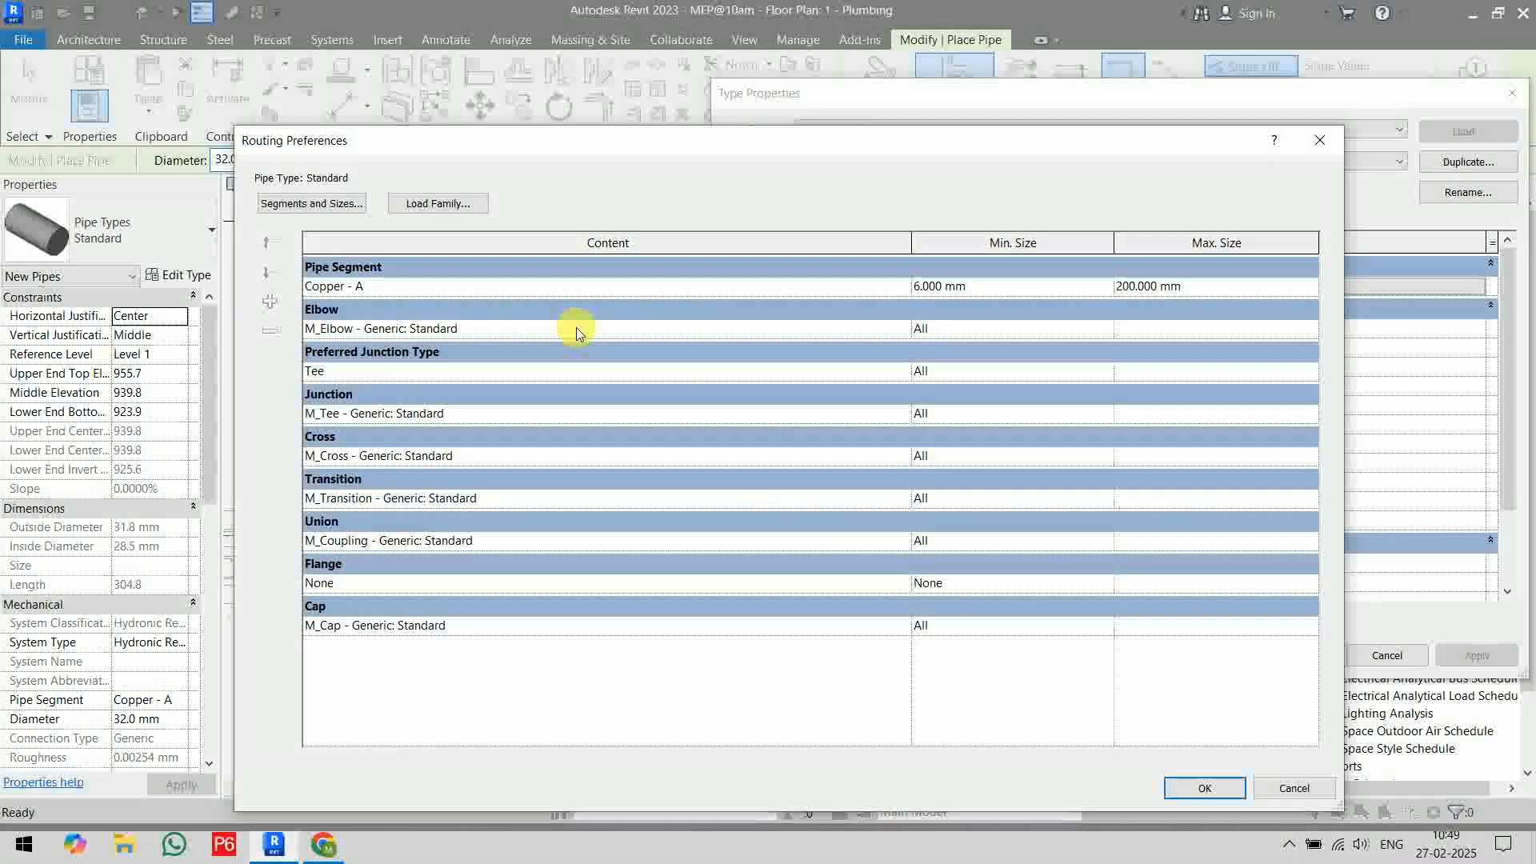
click(1322, 142)
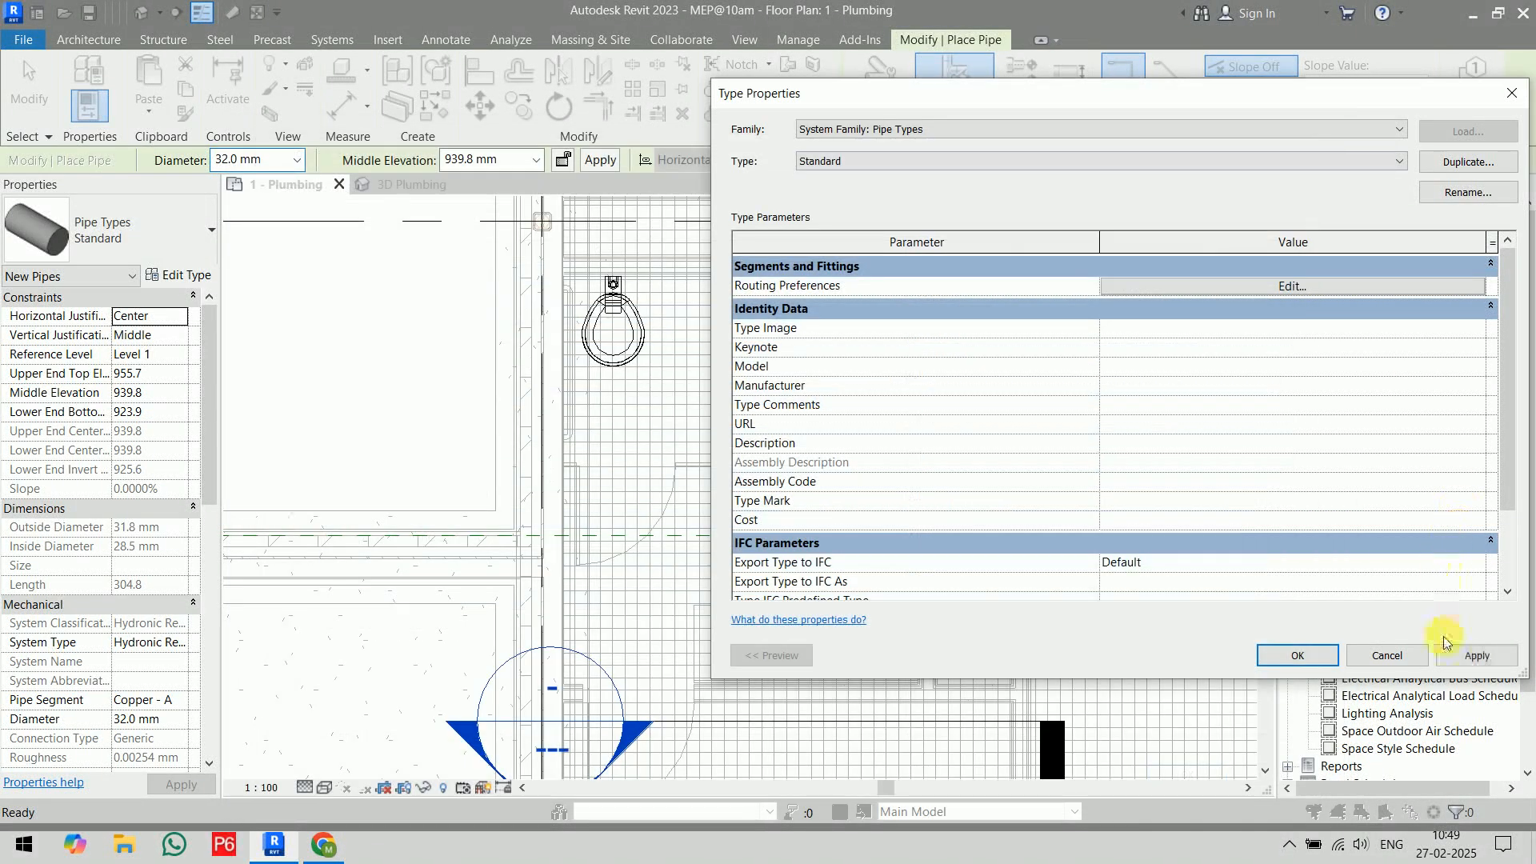
click(1386, 655)
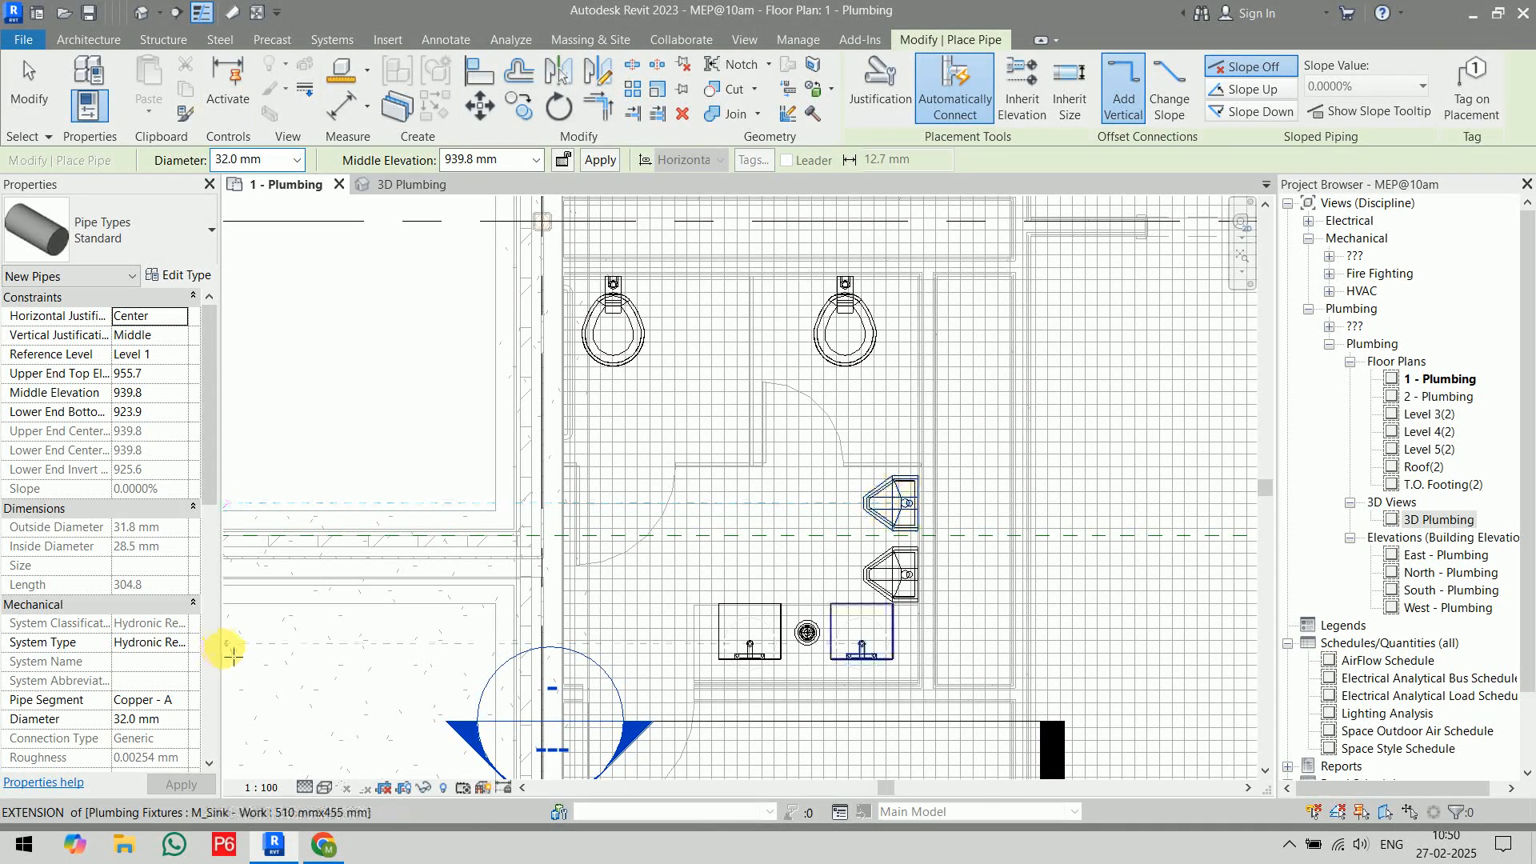
- Widen the Properties palette and set the system type of the new pipes to Sanitary
drag(230, 654, 297, 651)
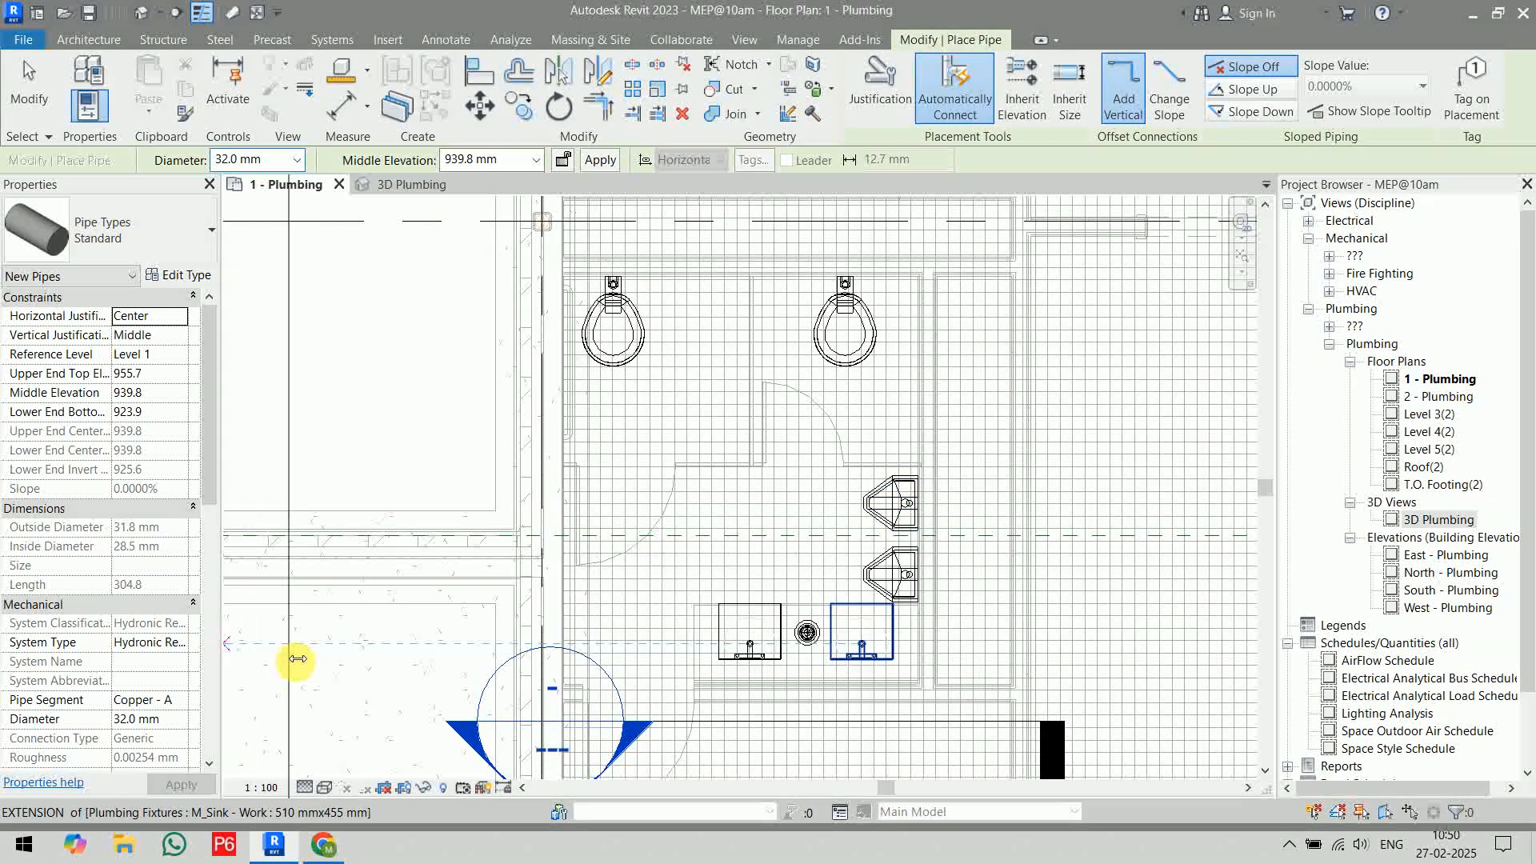
click(240, 645)
click(249, 642)
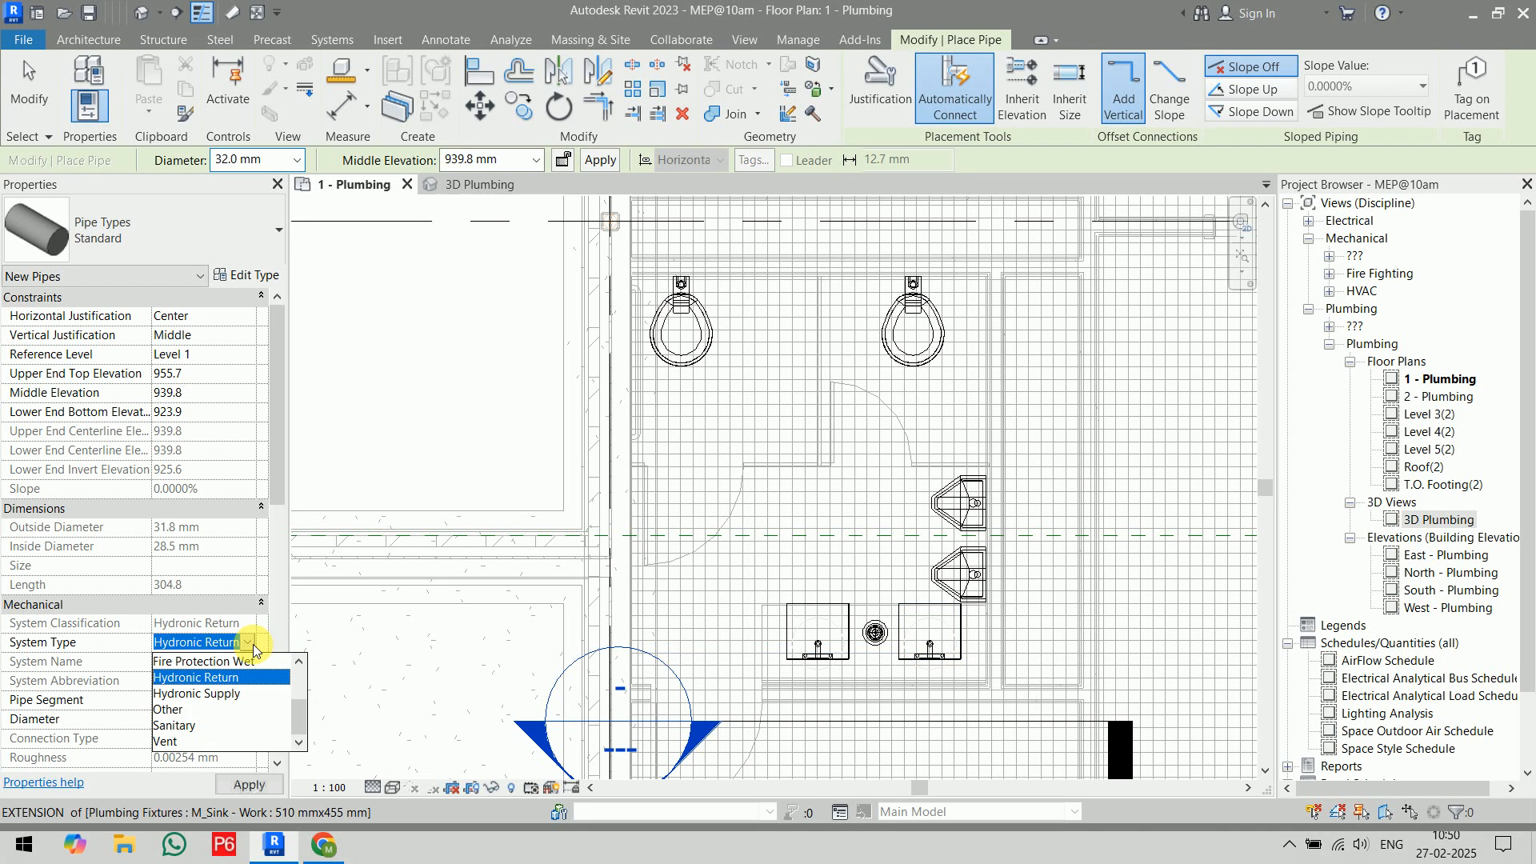
click(206, 726)
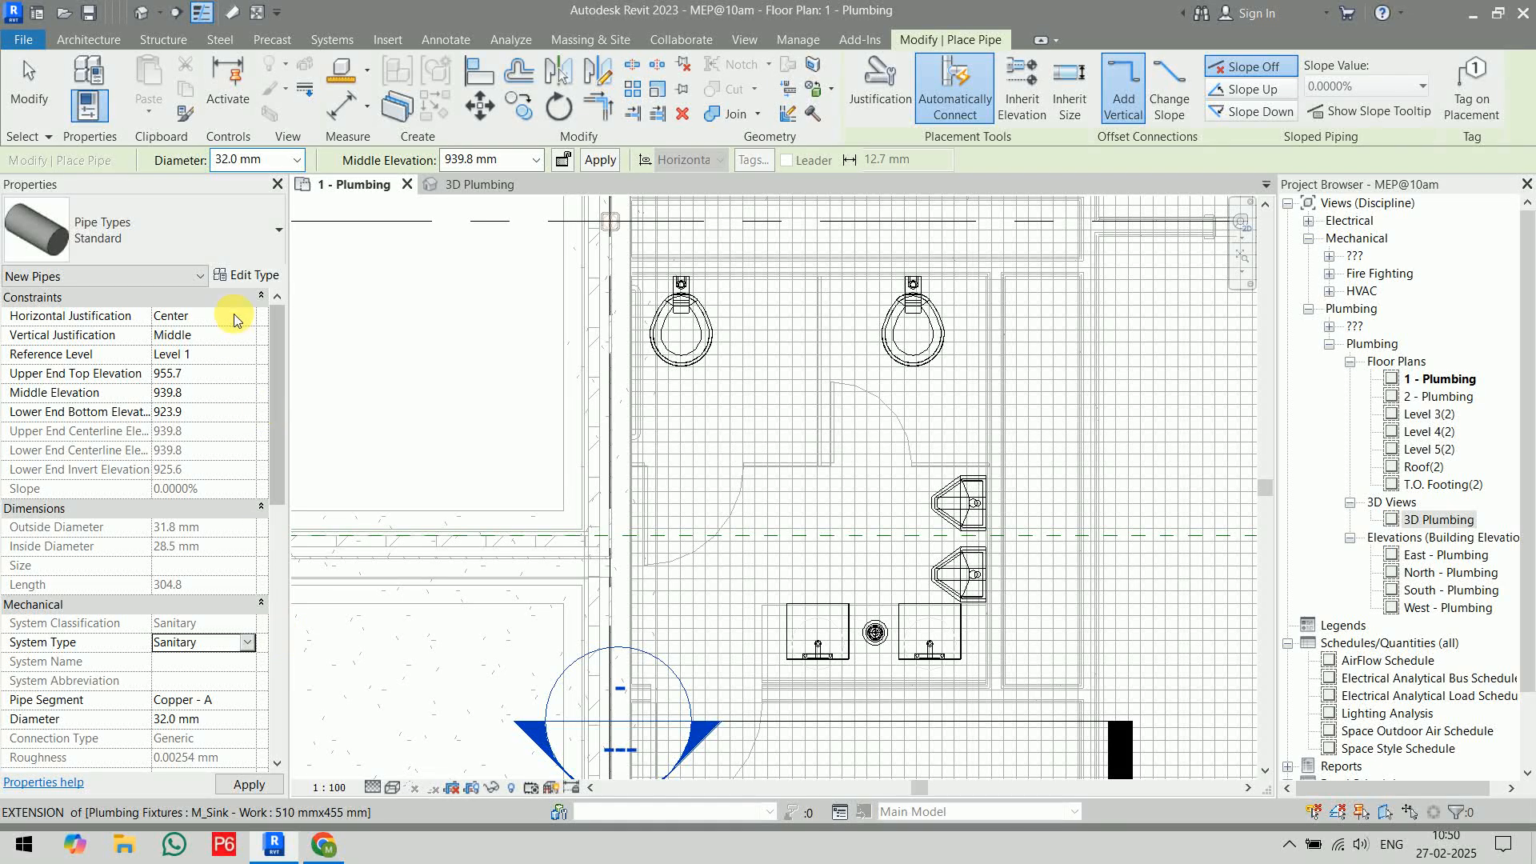
- Duplicate the Standard pipe type under the name Sanitary Pipe
click(251, 278)
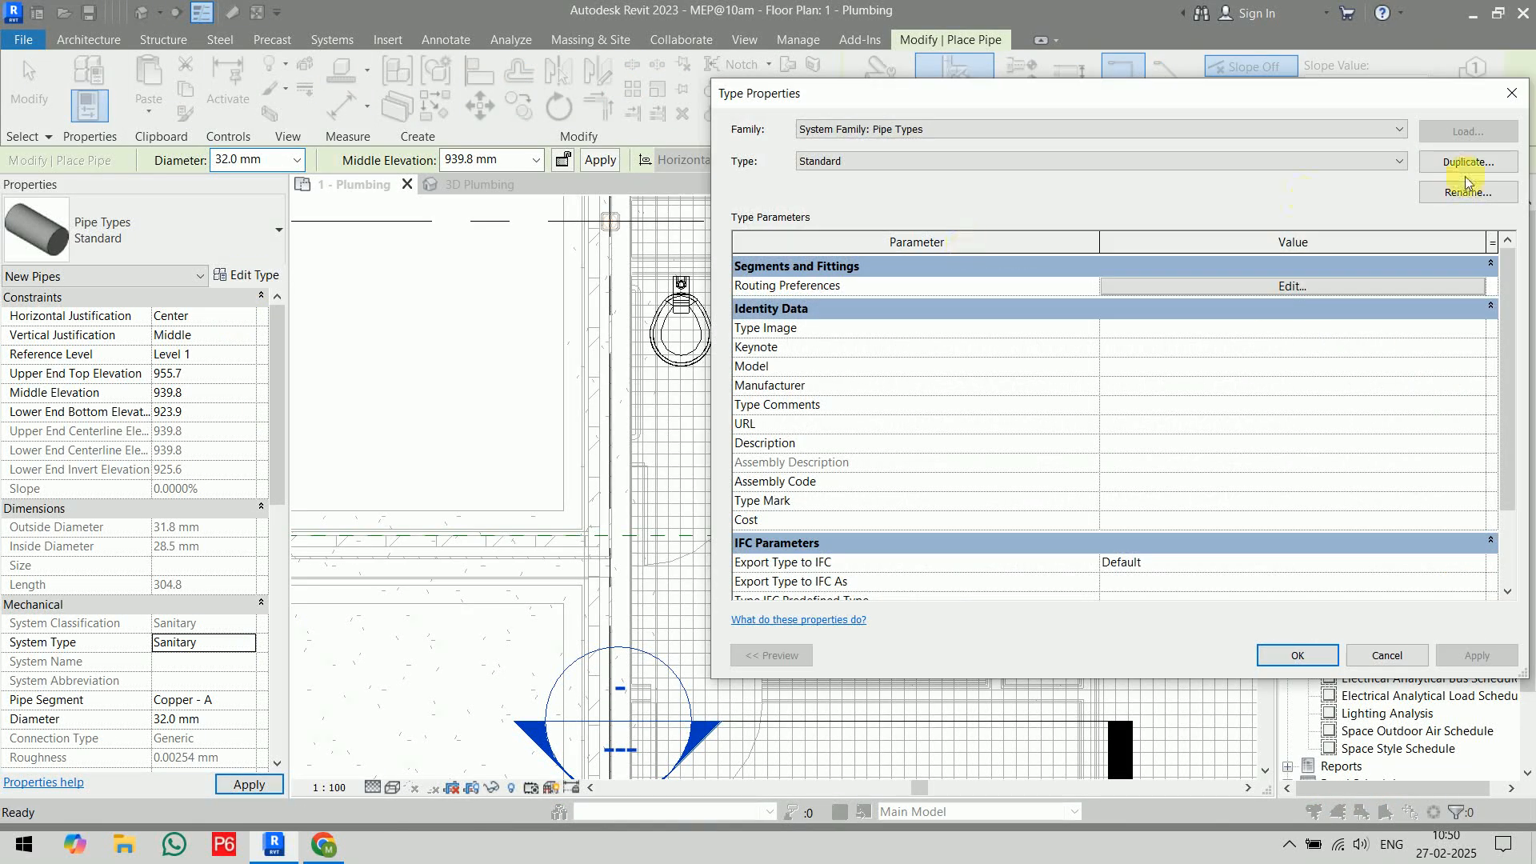
click(1468, 161)
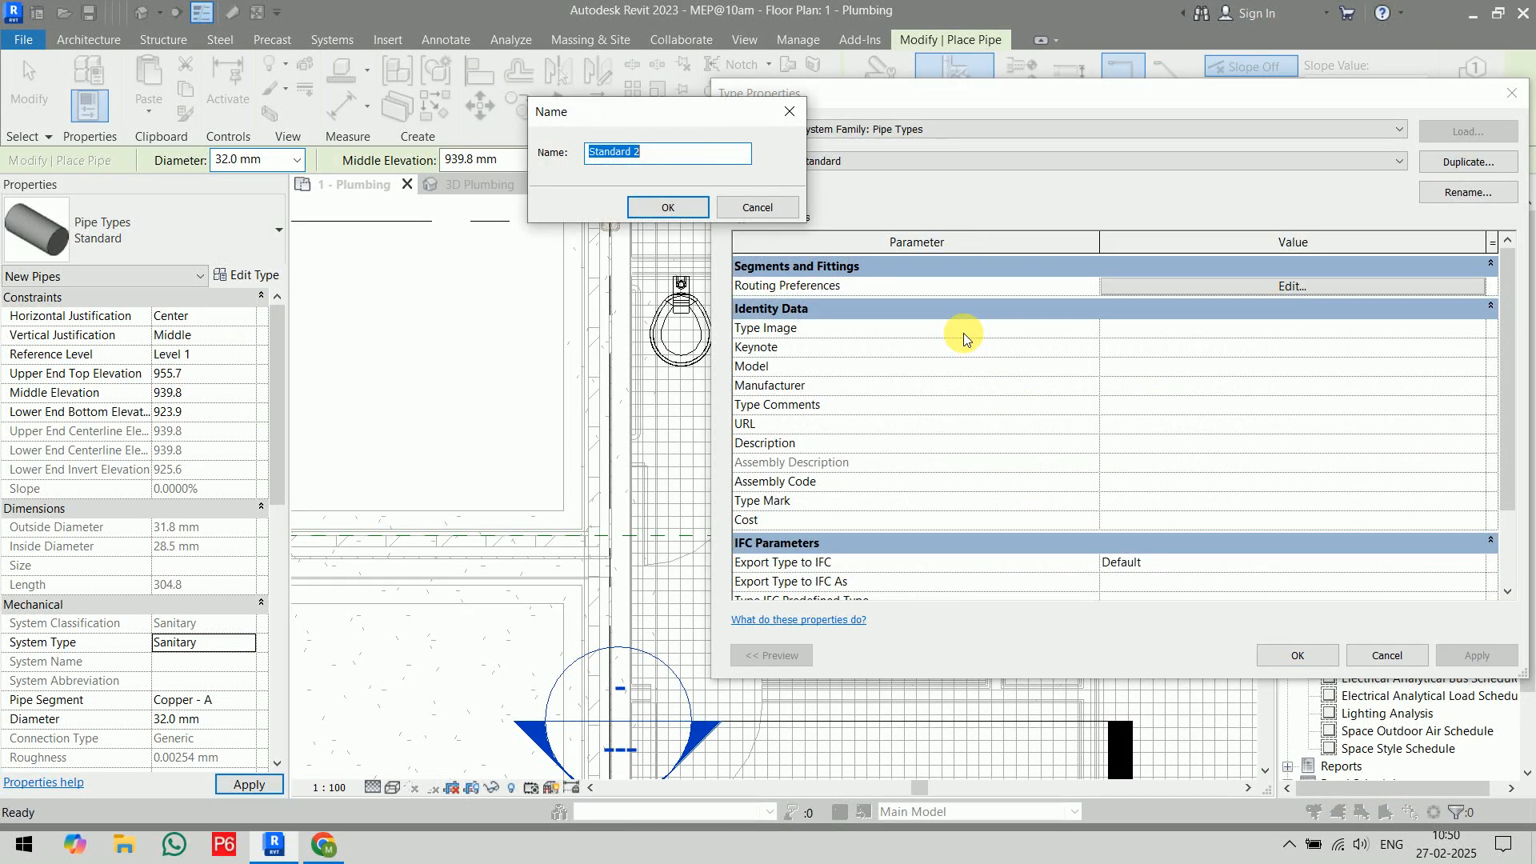
text(S)
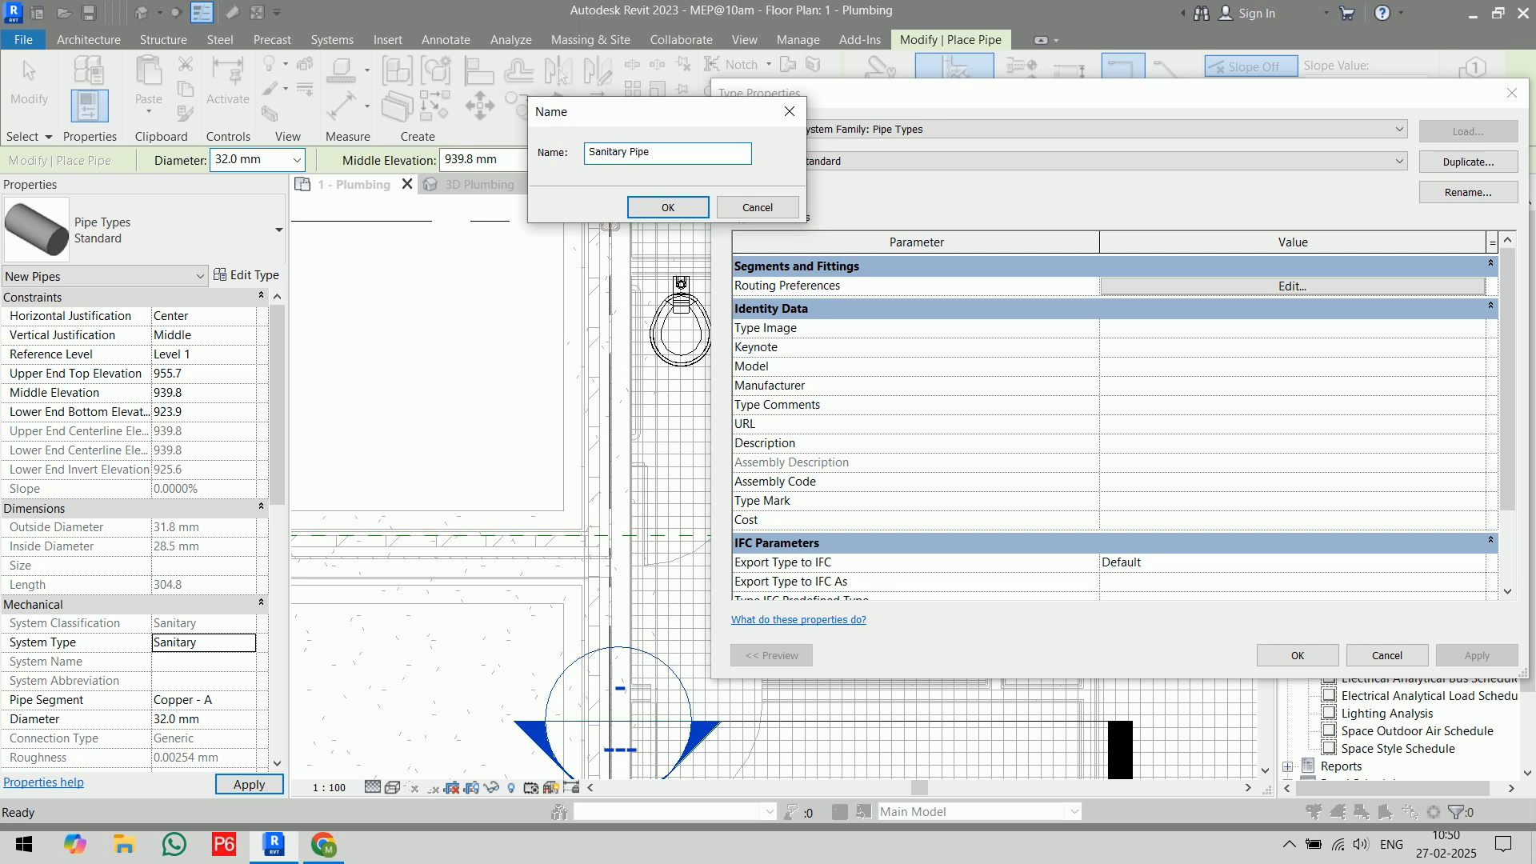
click(668, 207)
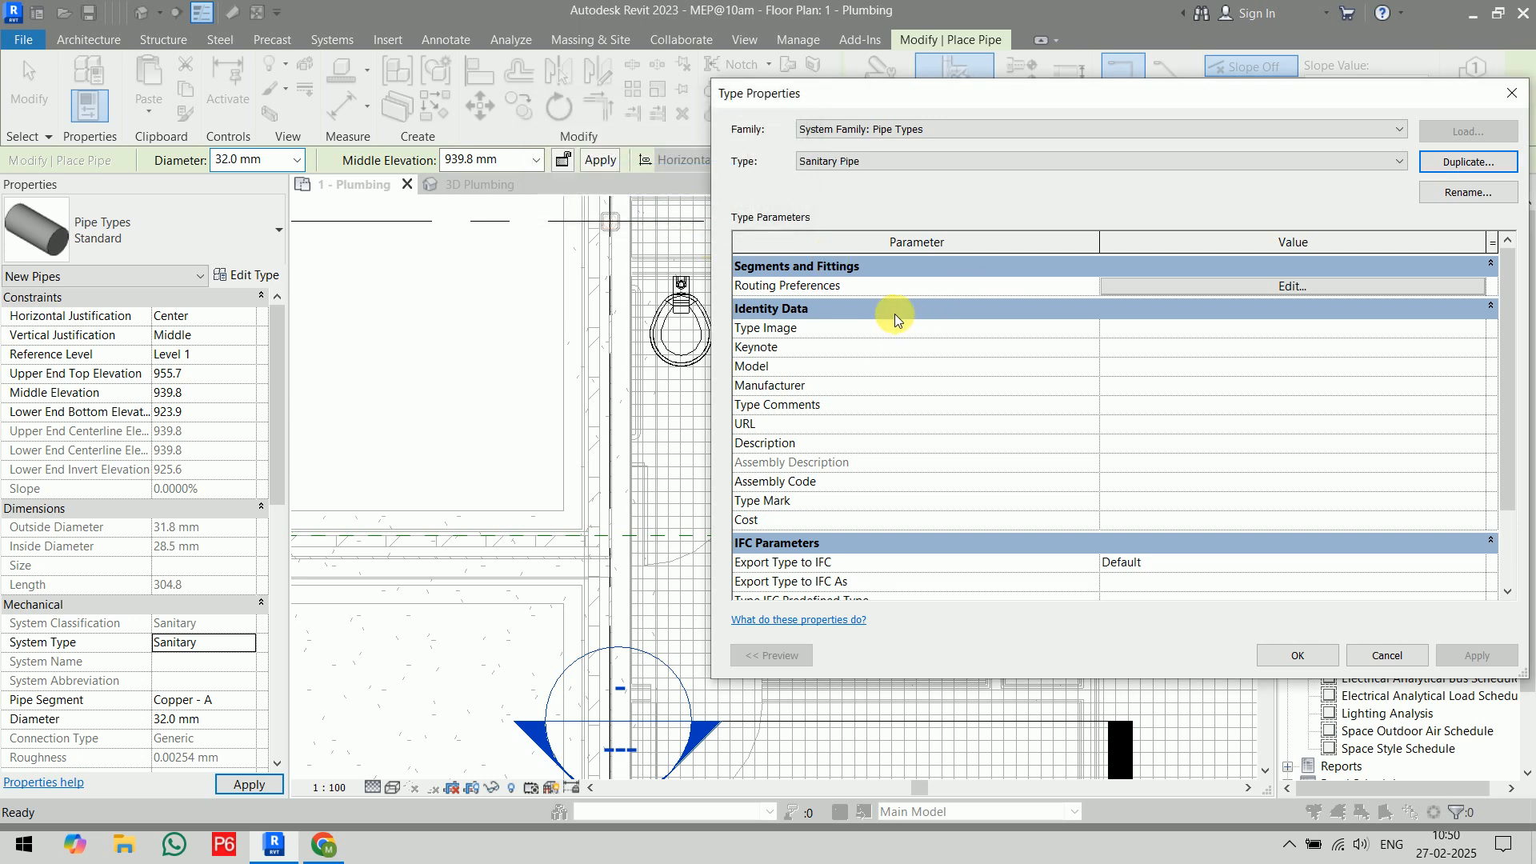
- Set the pipe segment in the Sanitary Pipe type's routing preferences to Polyvinyl Chloride - Rigid - Schedule 40
click(1278, 288)
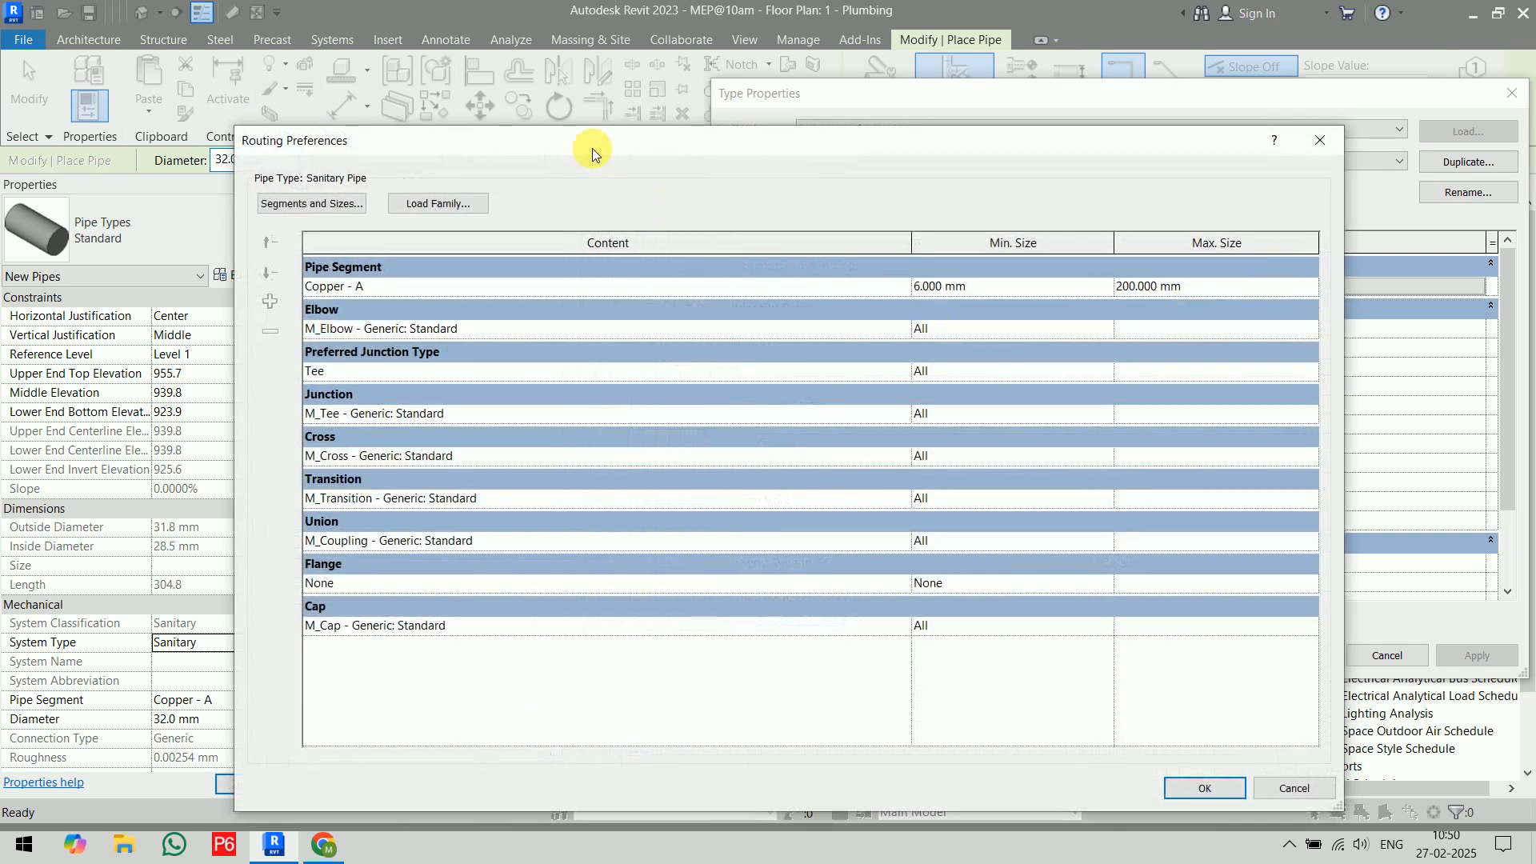
drag(592, 148, 499, 115)
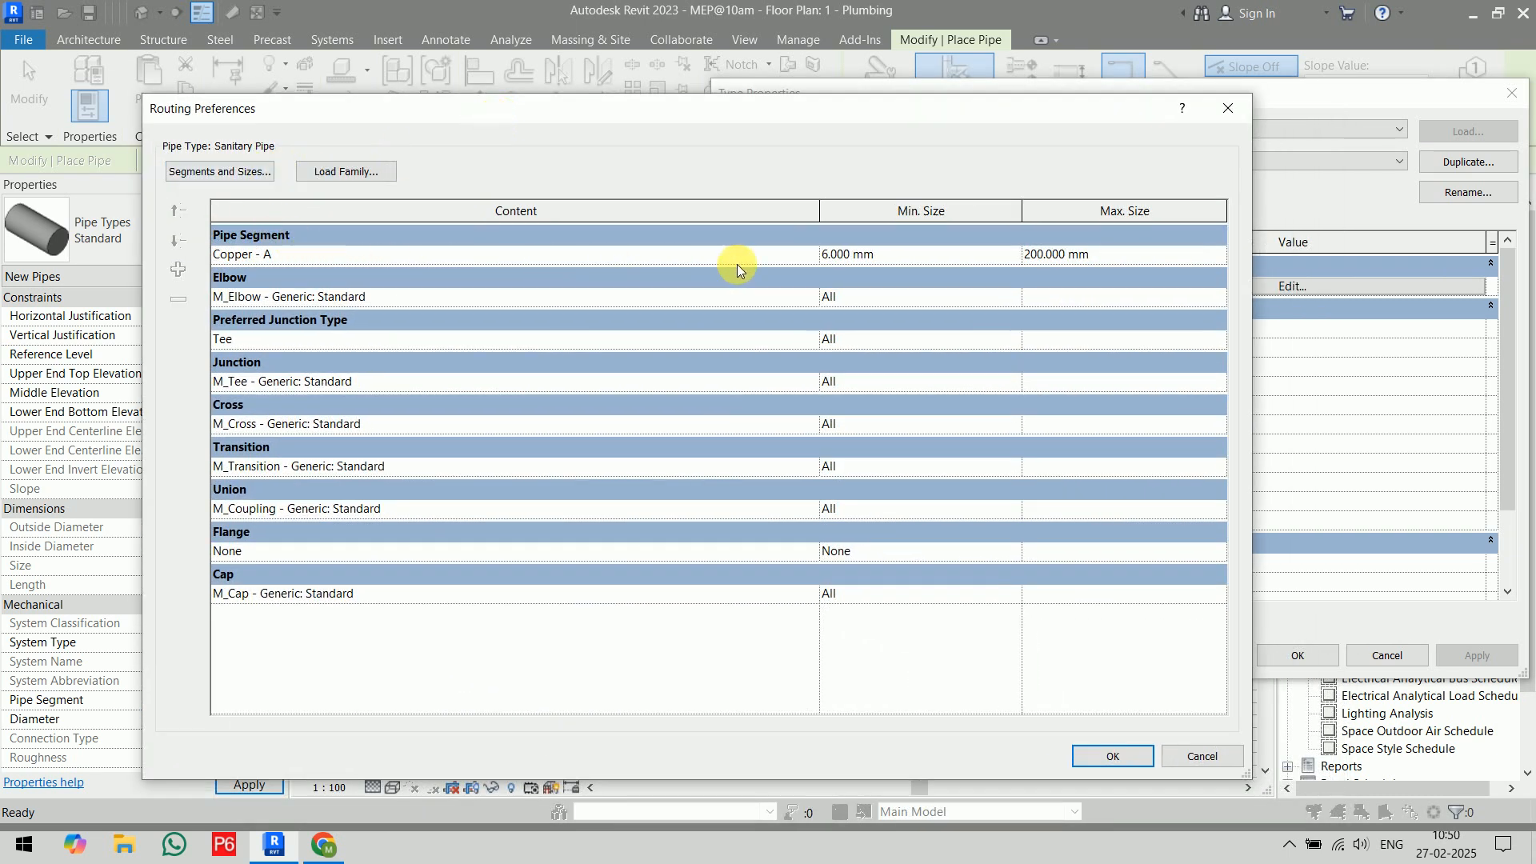
click(808, 255)
scroll(339, 322, down, 5)
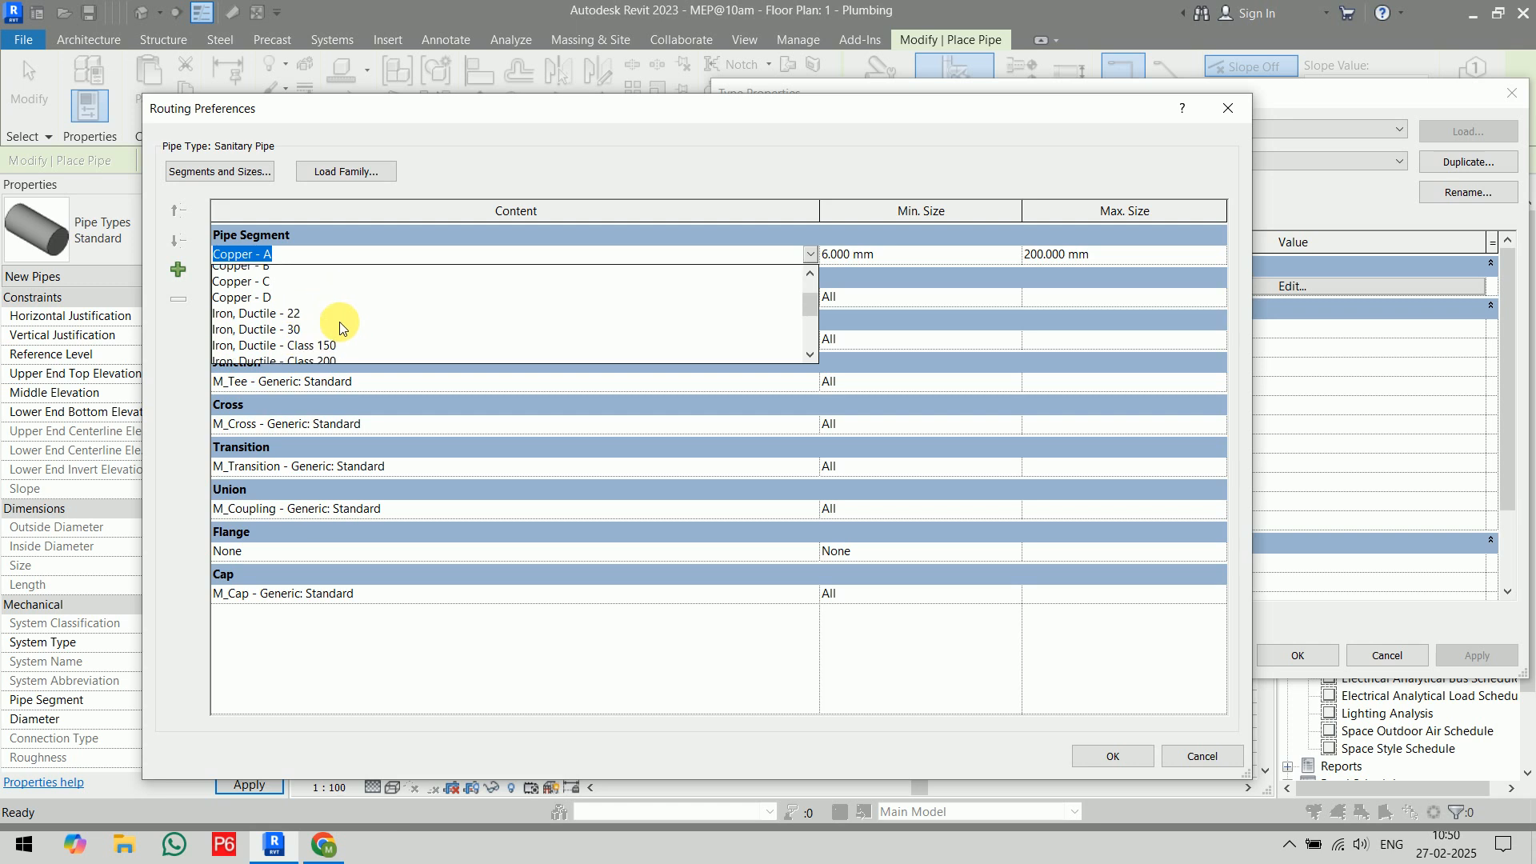
scroll(346, 297, up, 1)
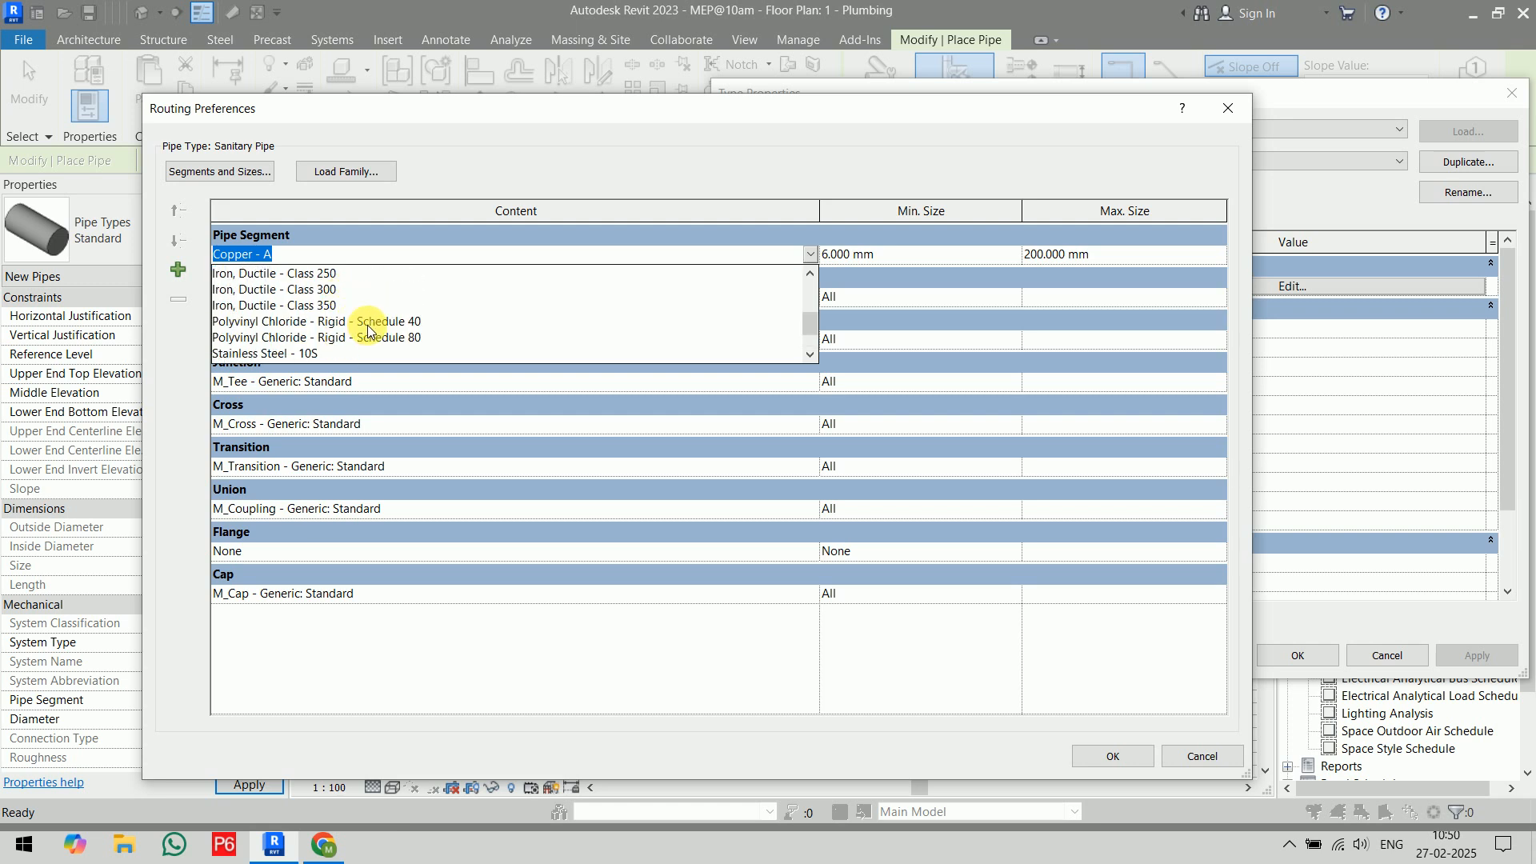
click(367, 323)
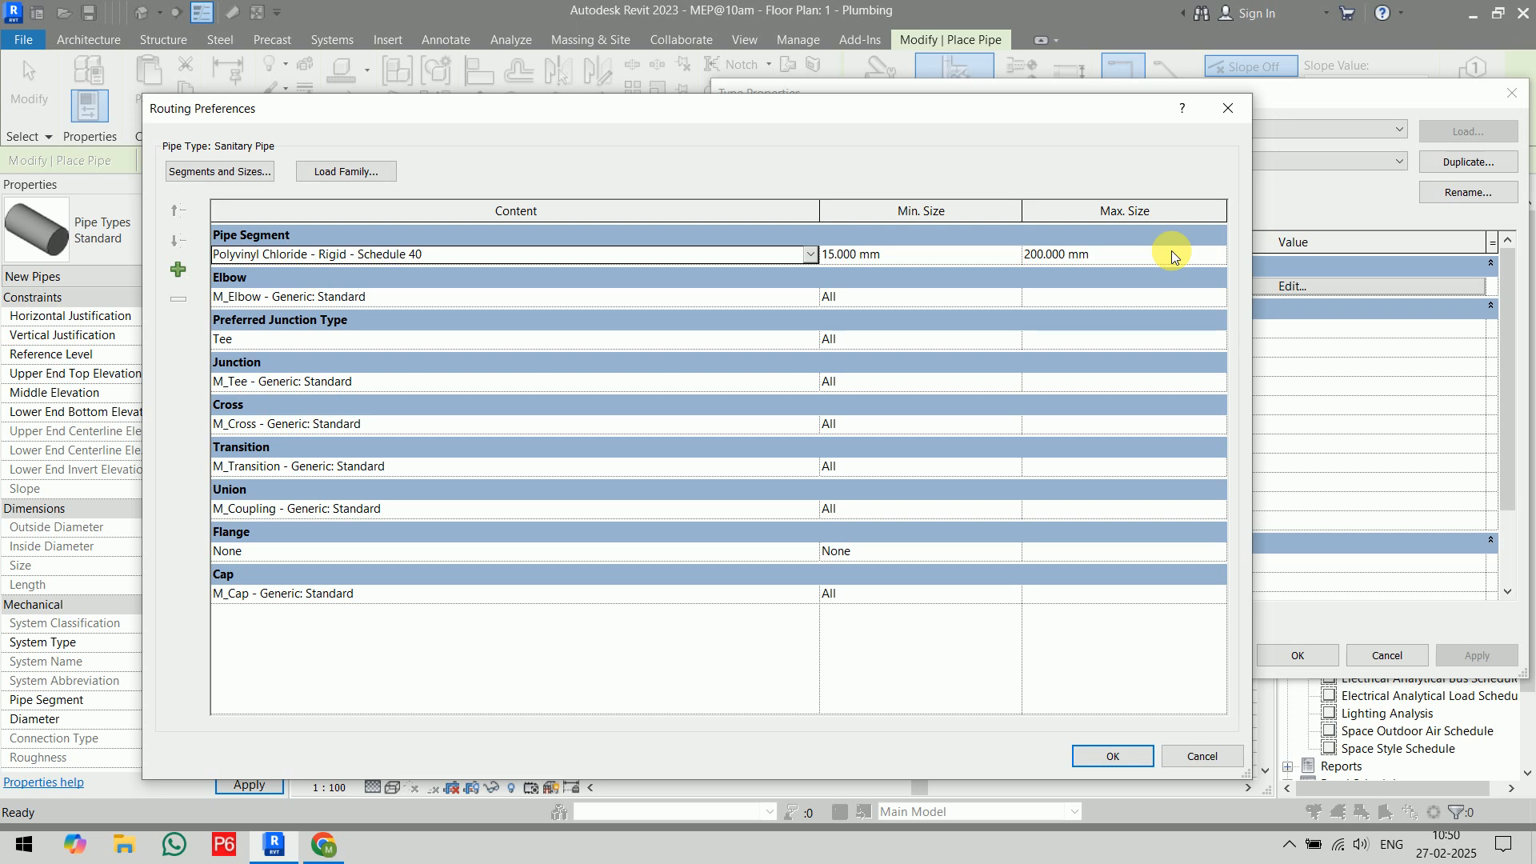
- Set the elbow fitting to M_Bend - PVC - Sch 40 - DWV and the junction to M_Tee Sanitary - PVC - Sch 40 - DWV
click(812, 297)
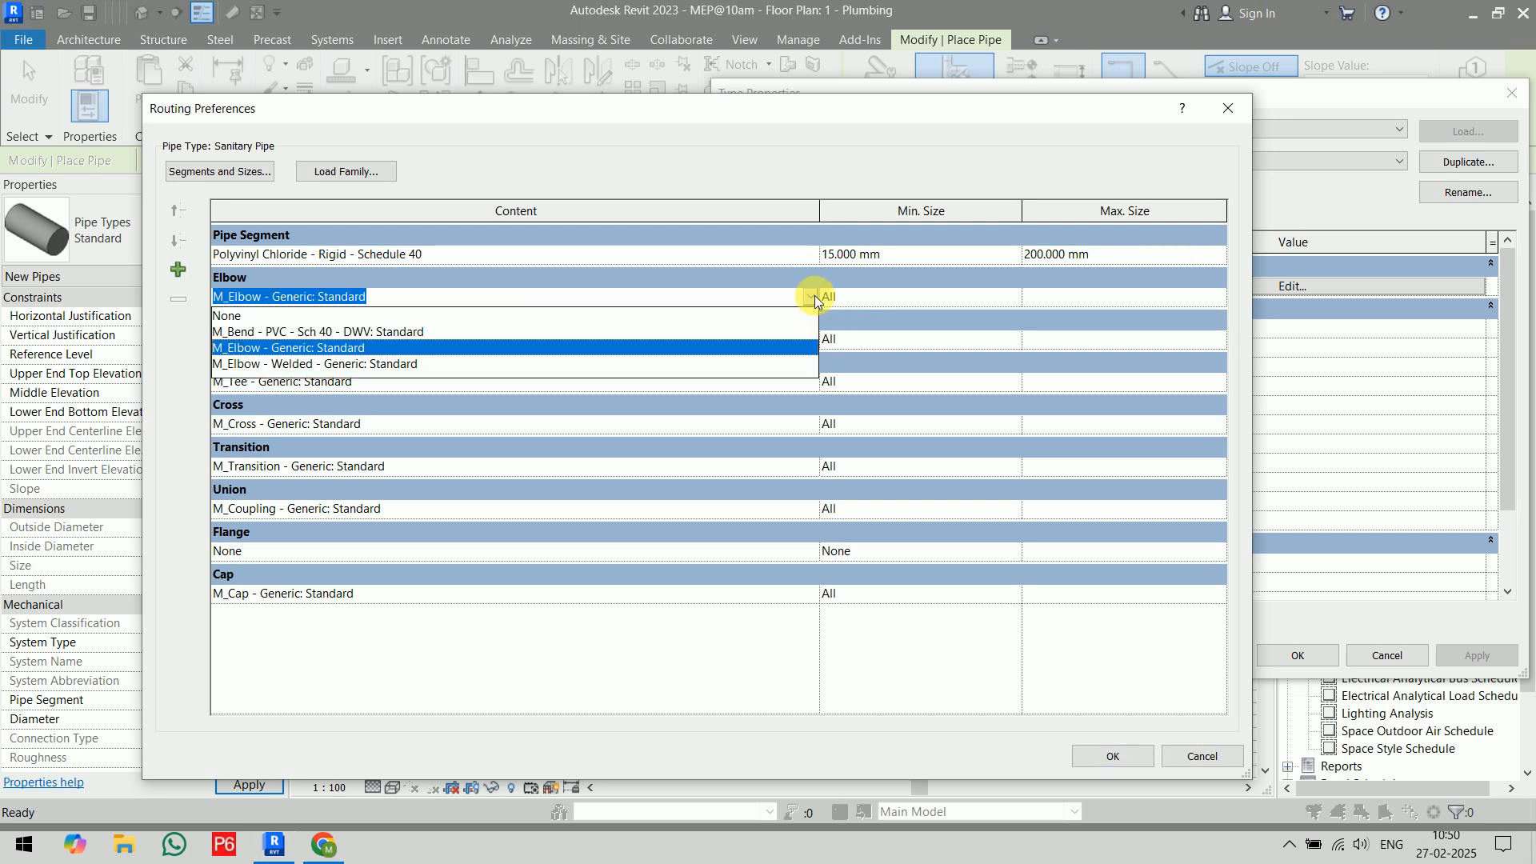
click(393, 333)
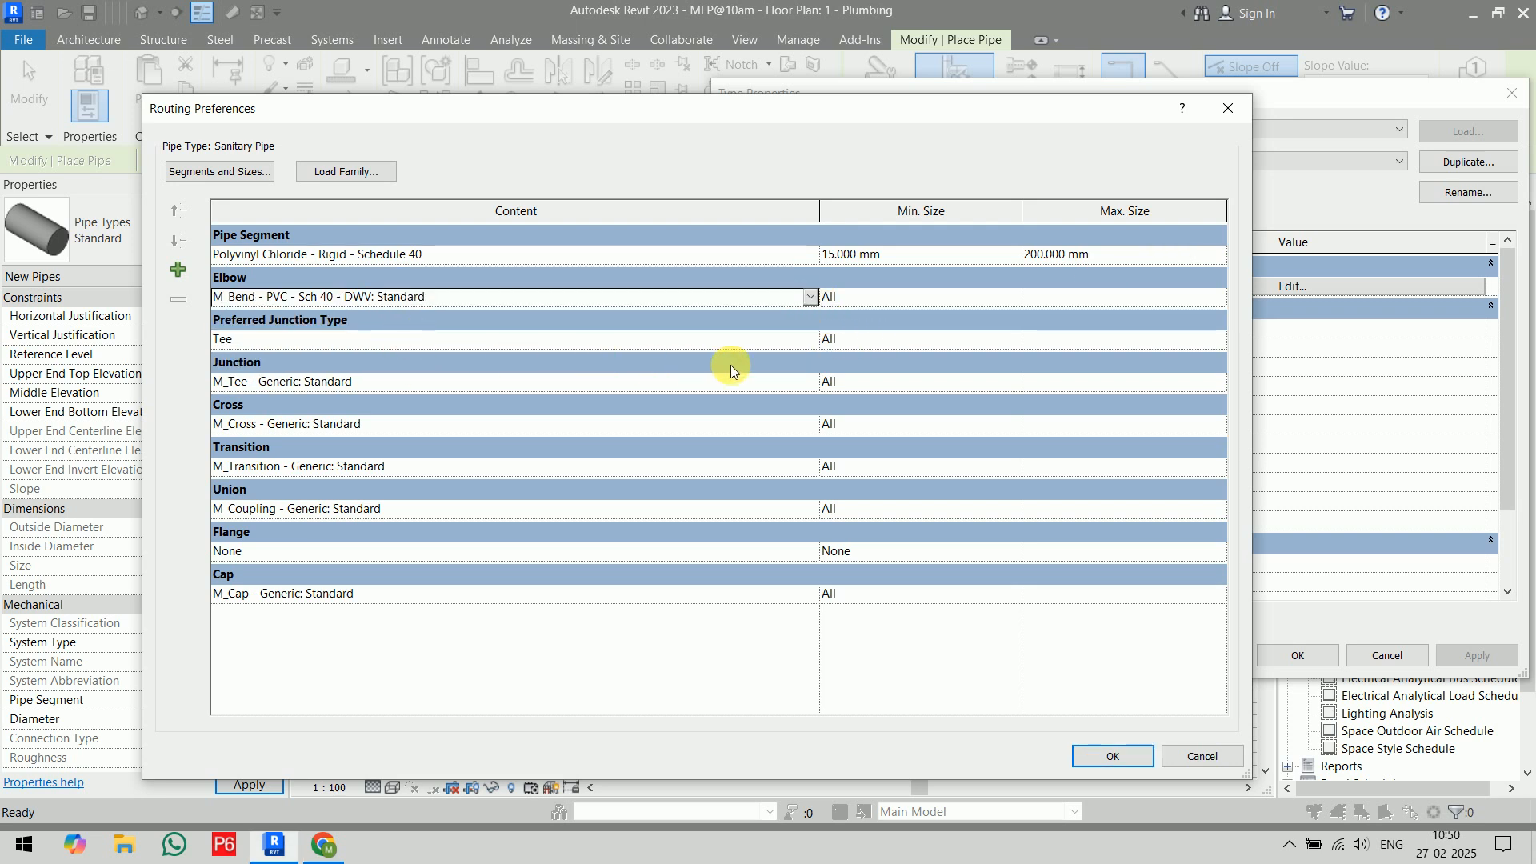
click(809, 343)
click(810, 343)
click(810, 342)
click(814, 384)
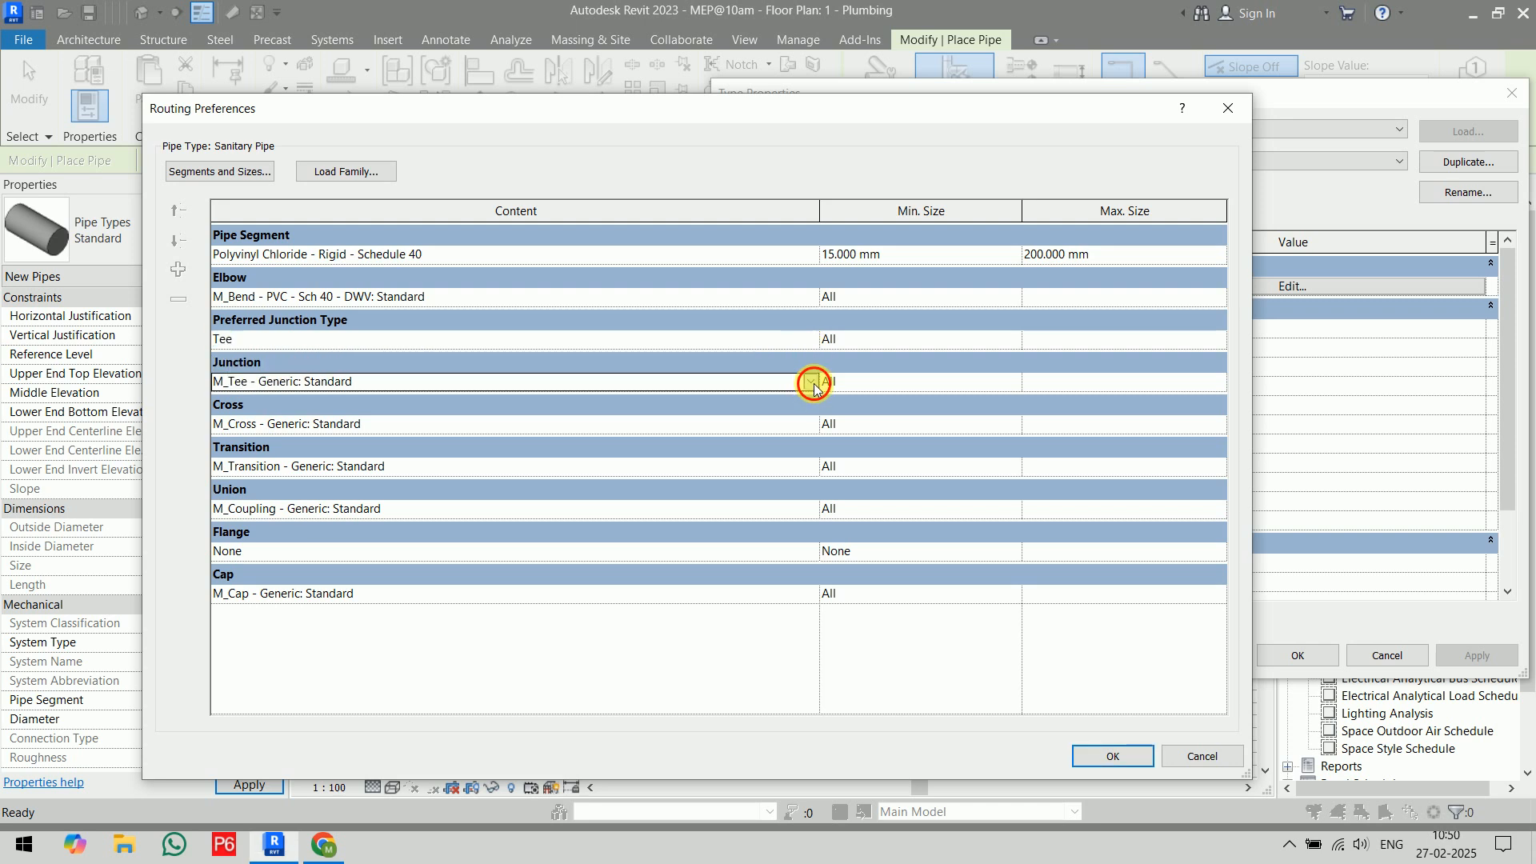
click(812, 382)
click(415, 449)
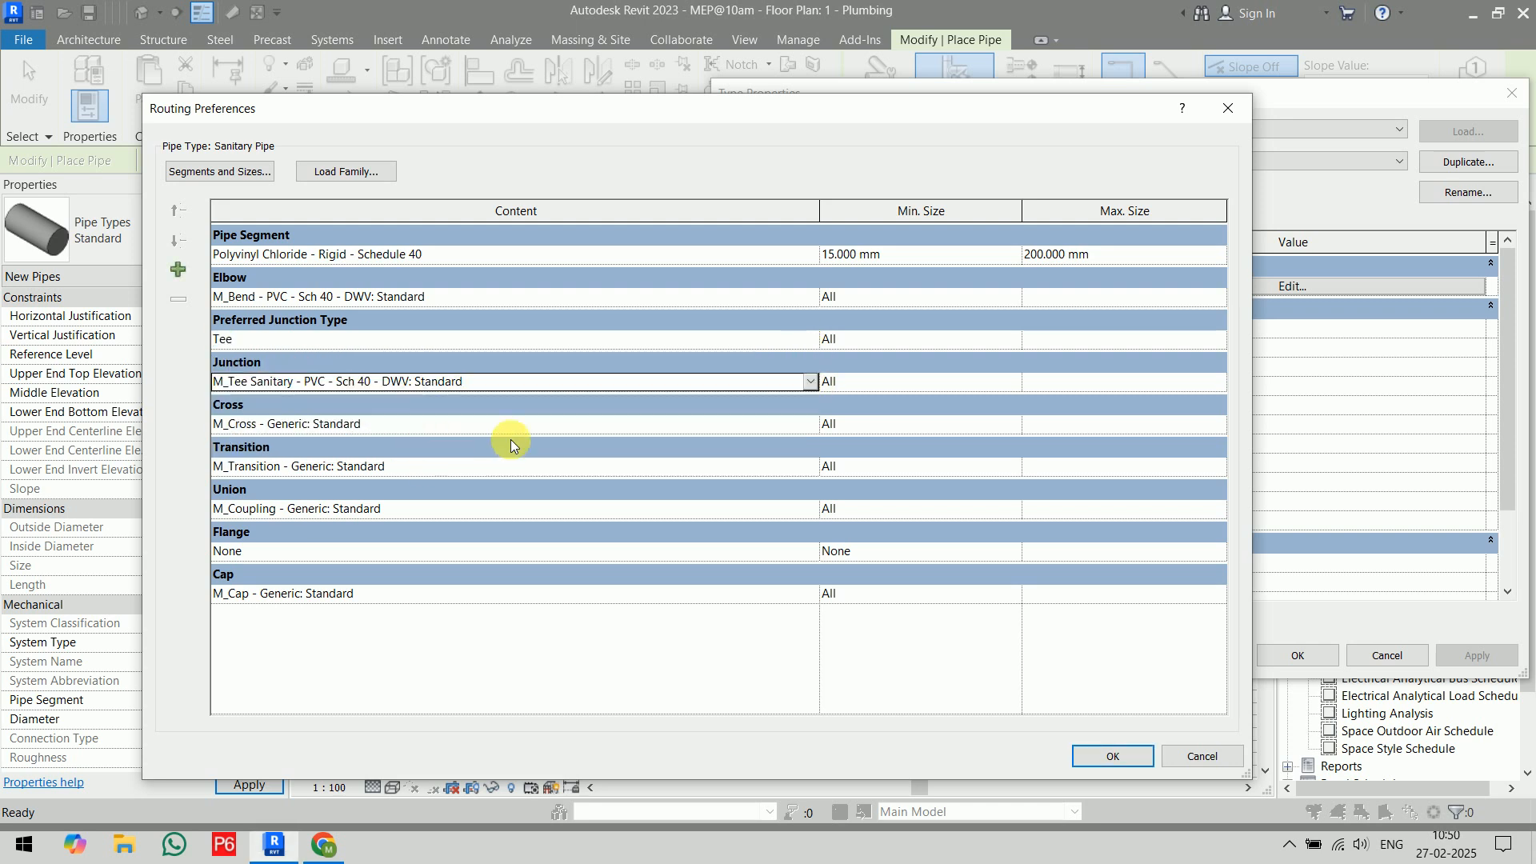
- Set the transition fitting to M_Reducer - PVC - Sch 40 - DWV and the union to M_Coupling - PVC - Sch 40 - DWV
click(808, 425)
click(809, 425)
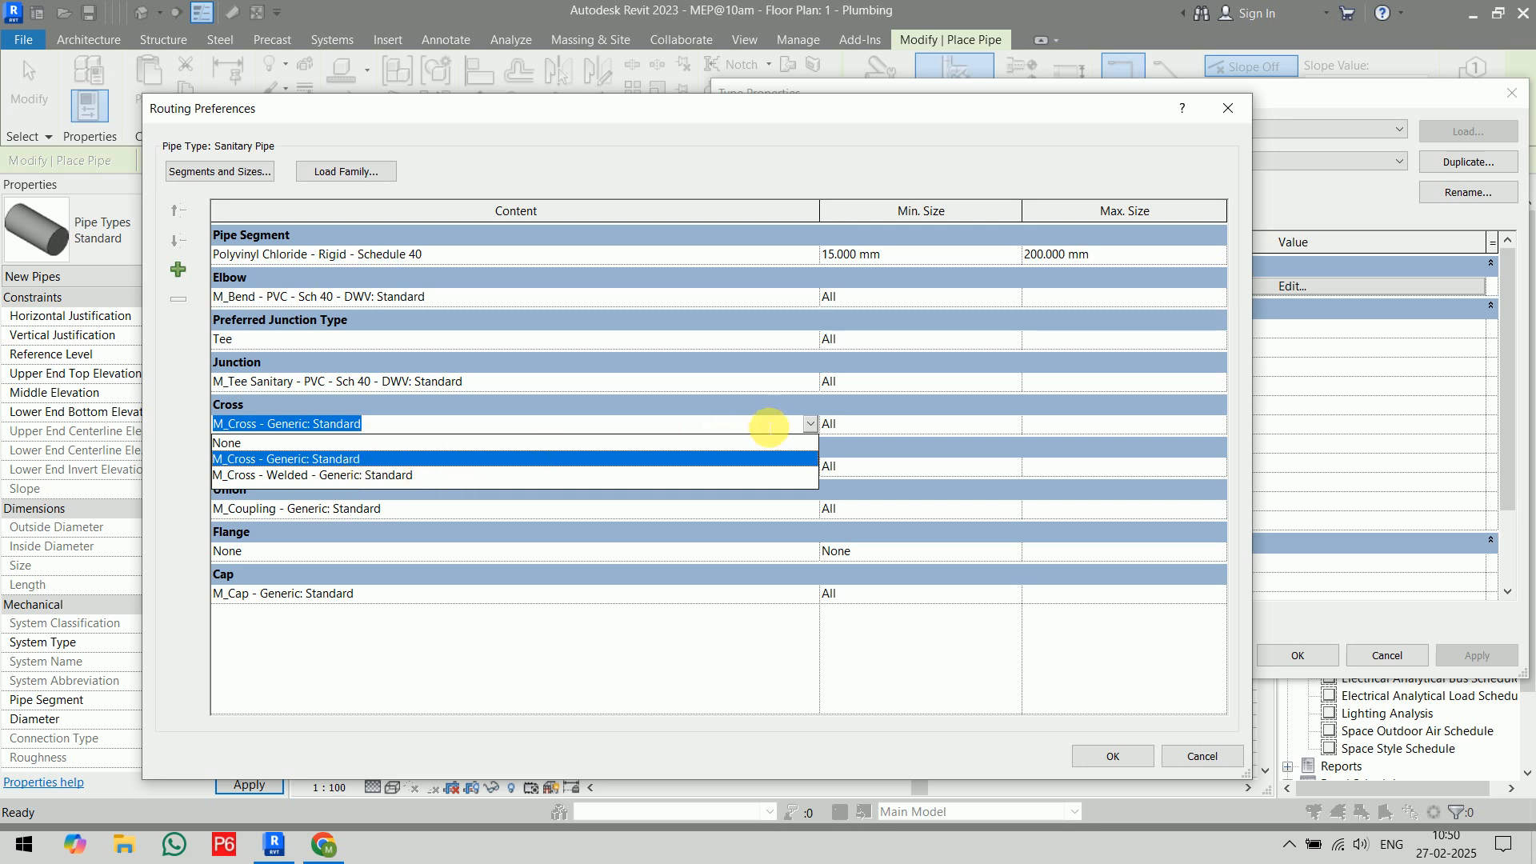
click(775, 425)
click(806, 469)
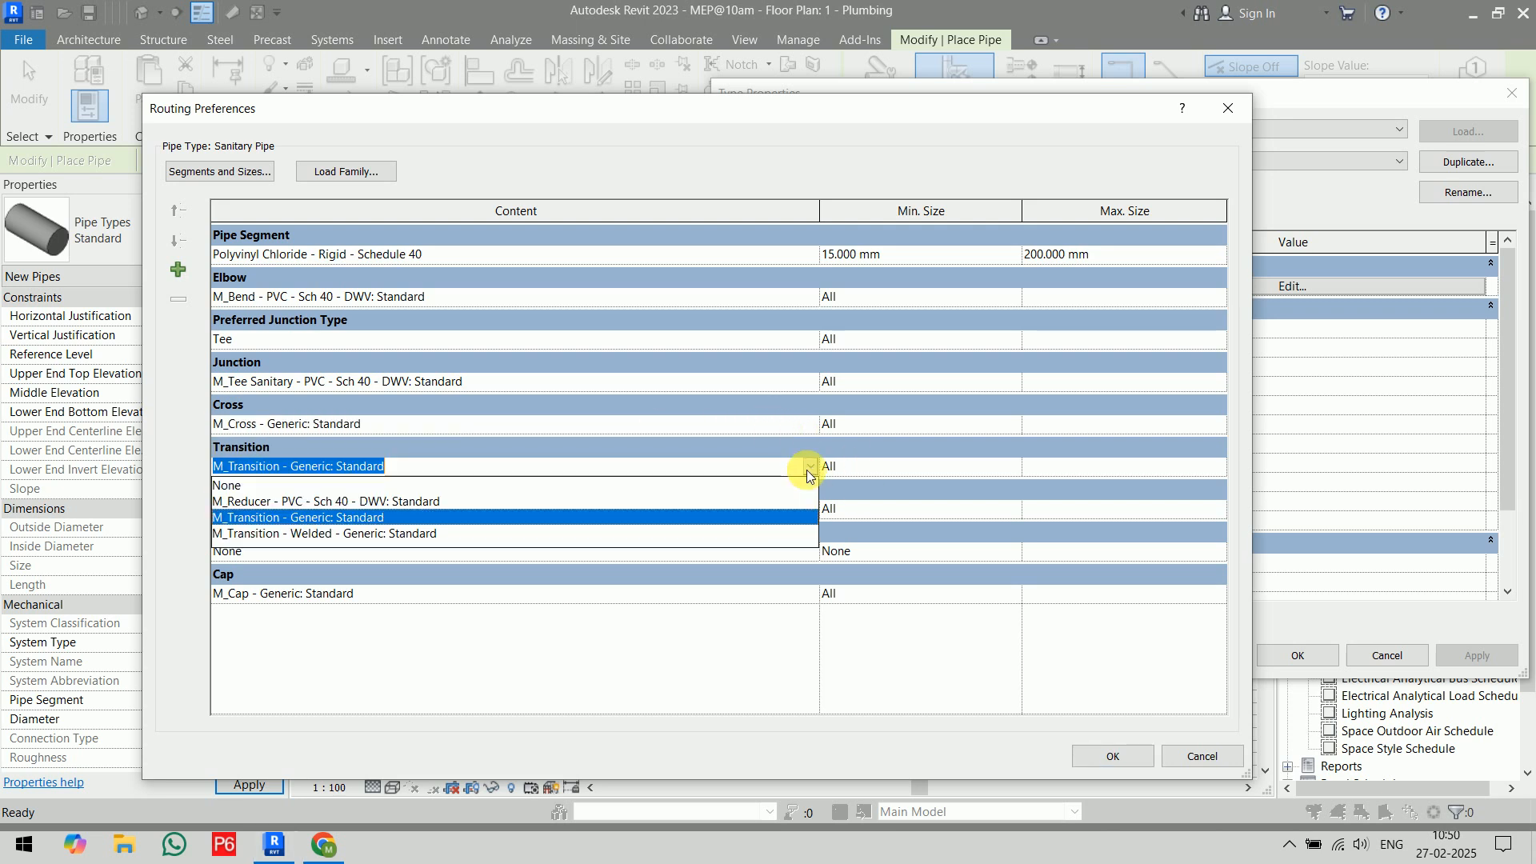
click(485, 501)
click(809, 511)
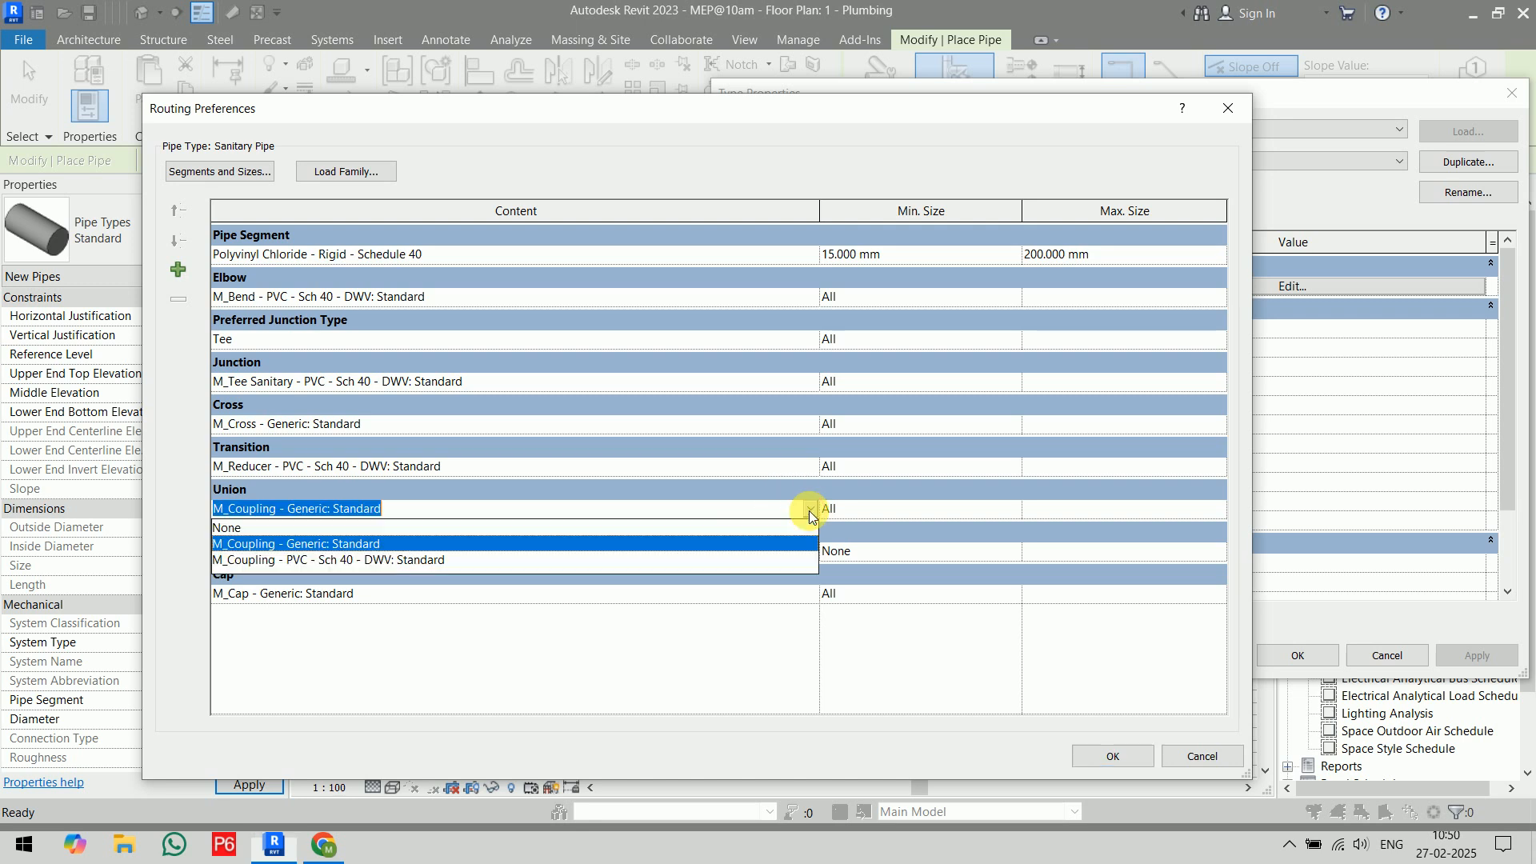
click(410, 562)
- Set the cap fitting to M_Plug - PVC - Sch 40 - DWV and accept the routing preferences and type properties
click(813, 551)
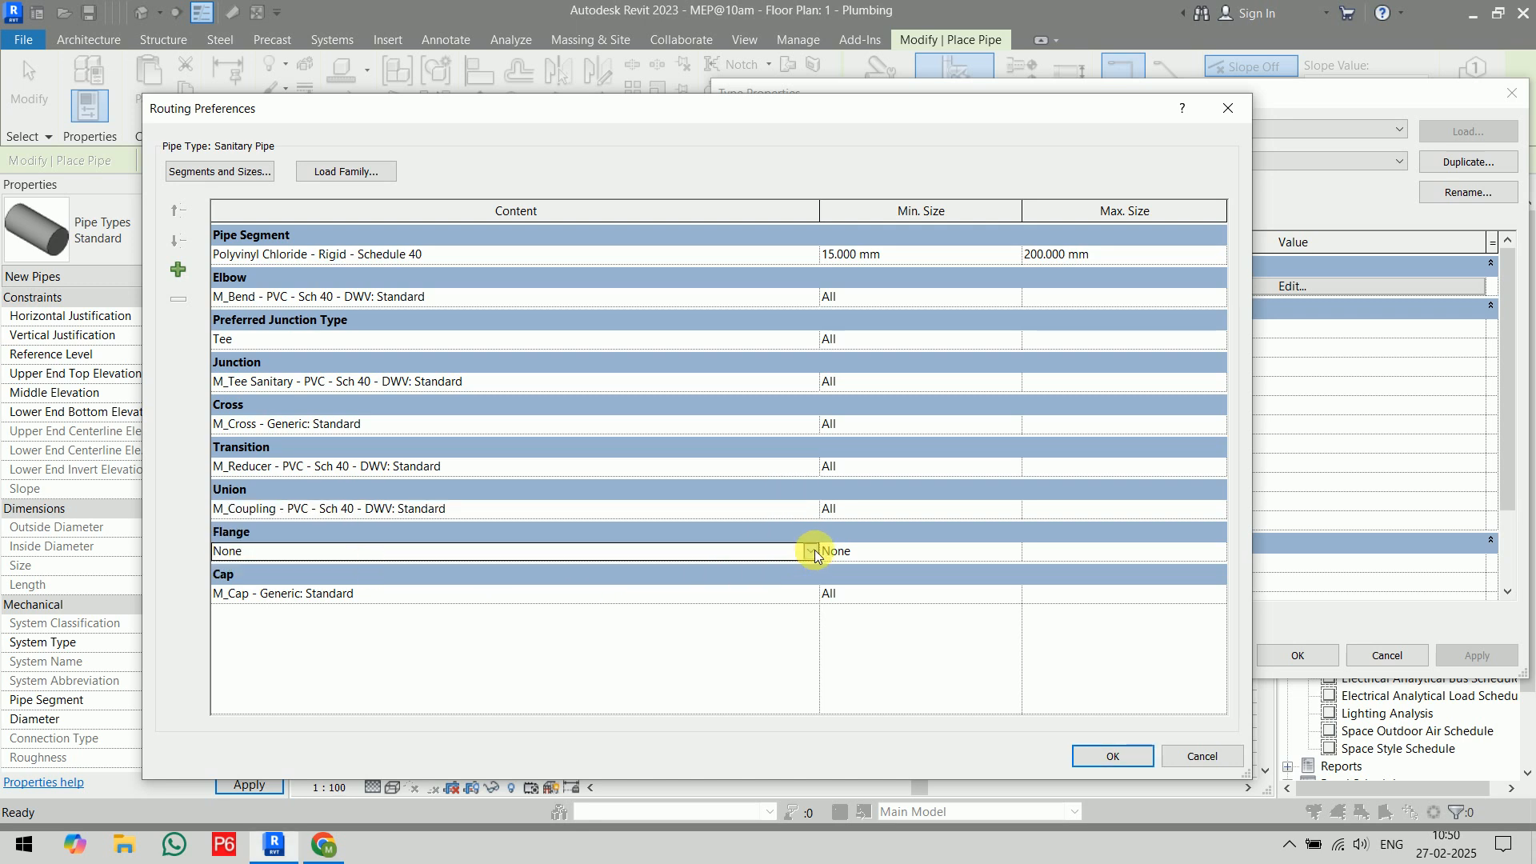
click(813, 551)
click(814, 592)
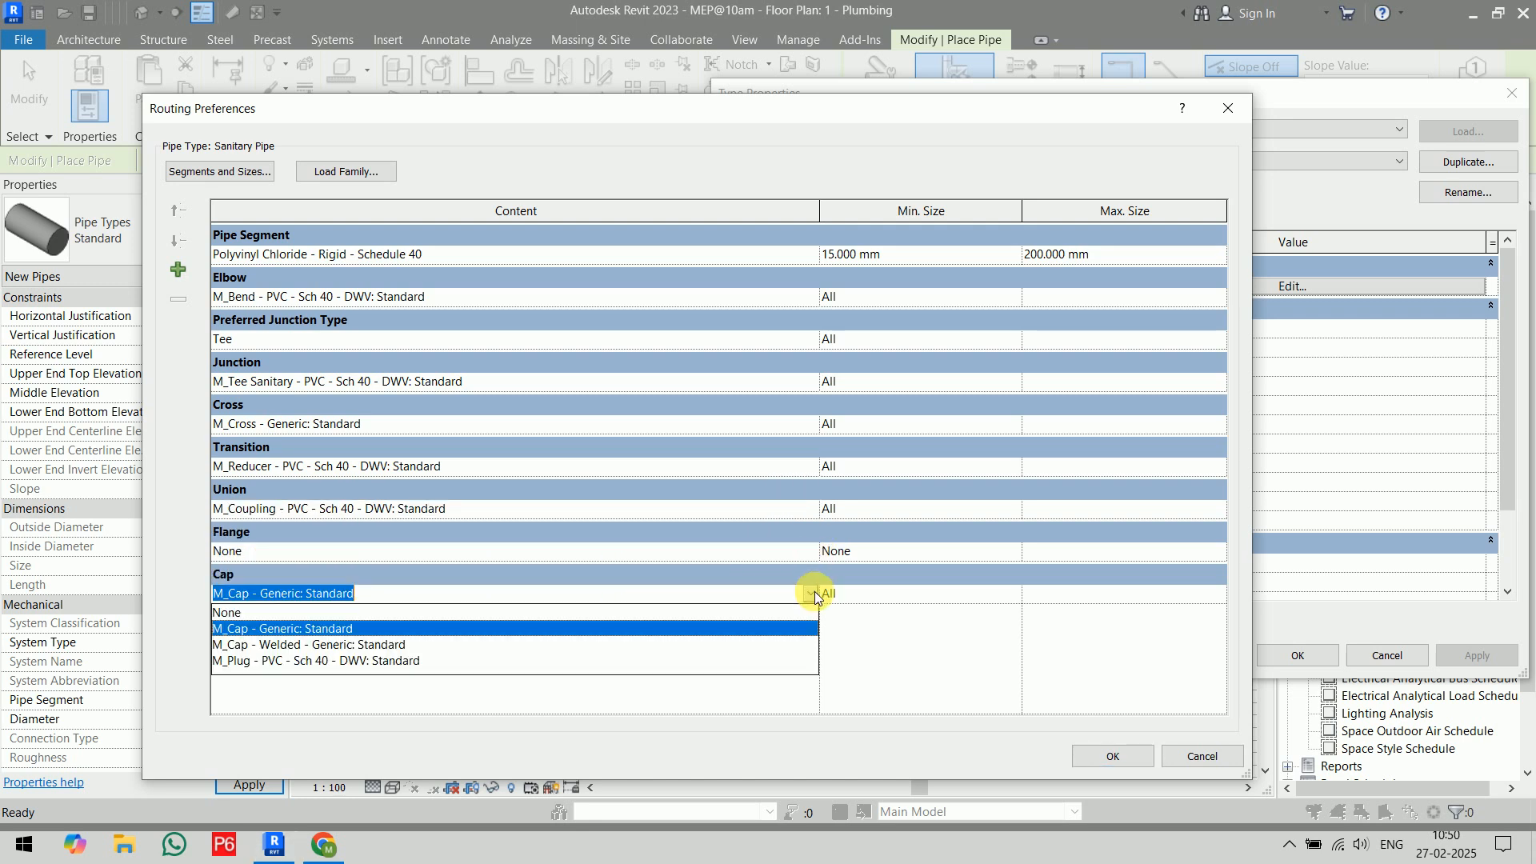
click(429, 660)
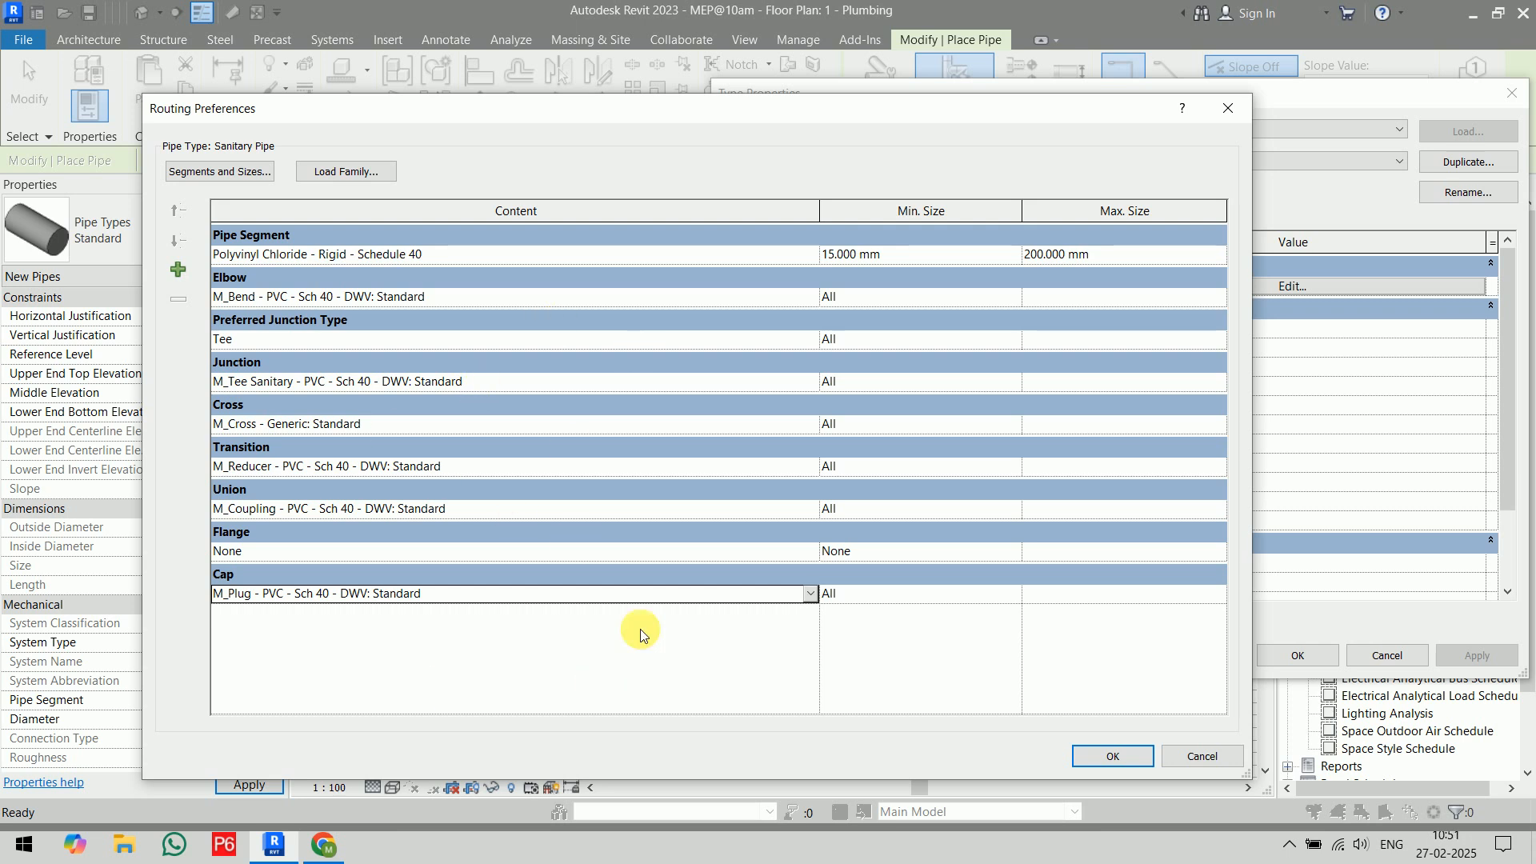
click(1104, 756)
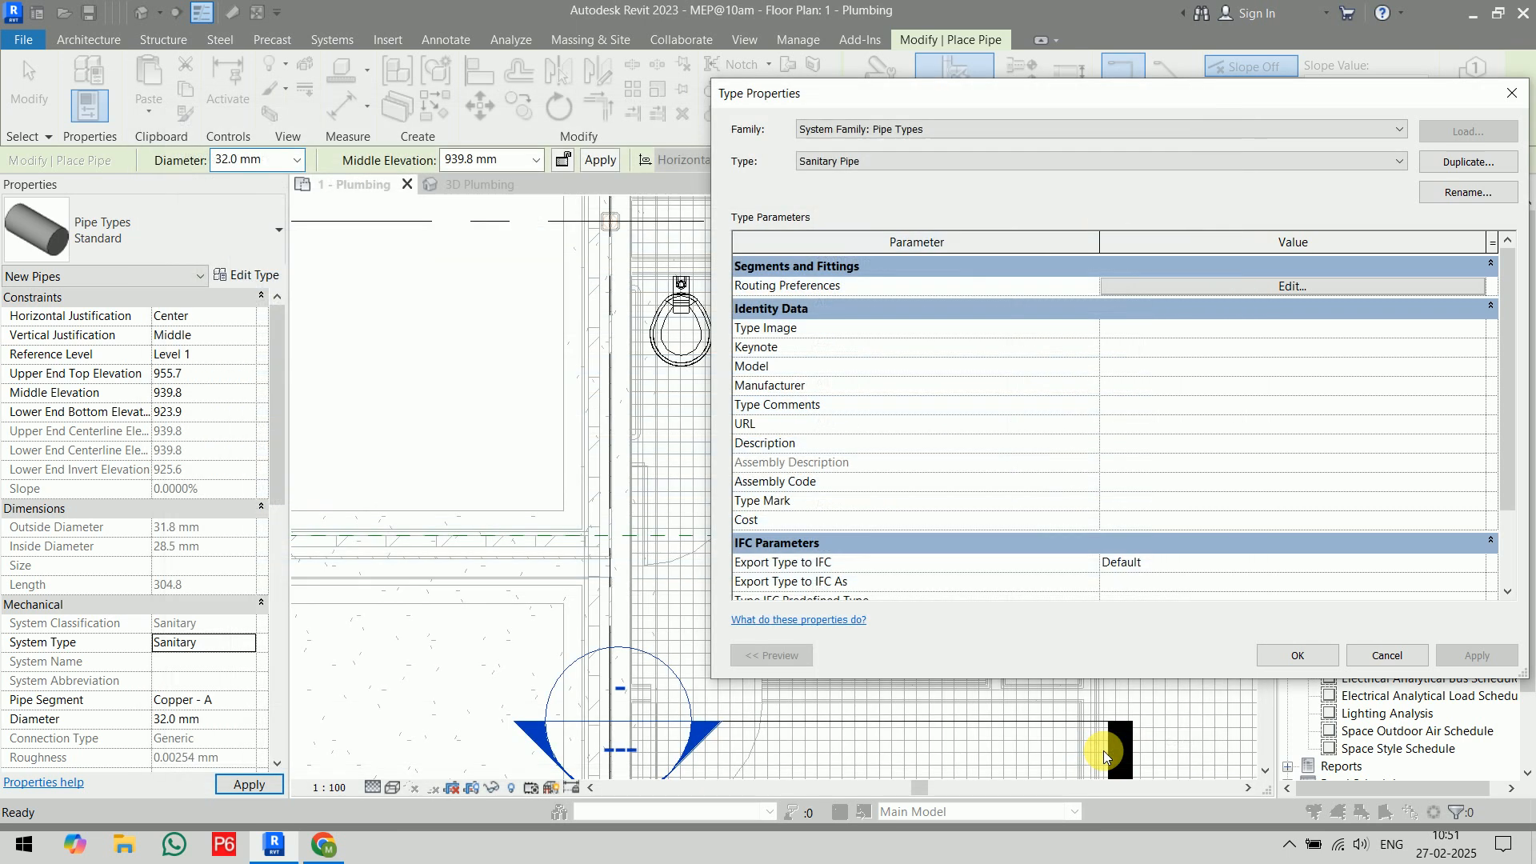
click(1266, 660)
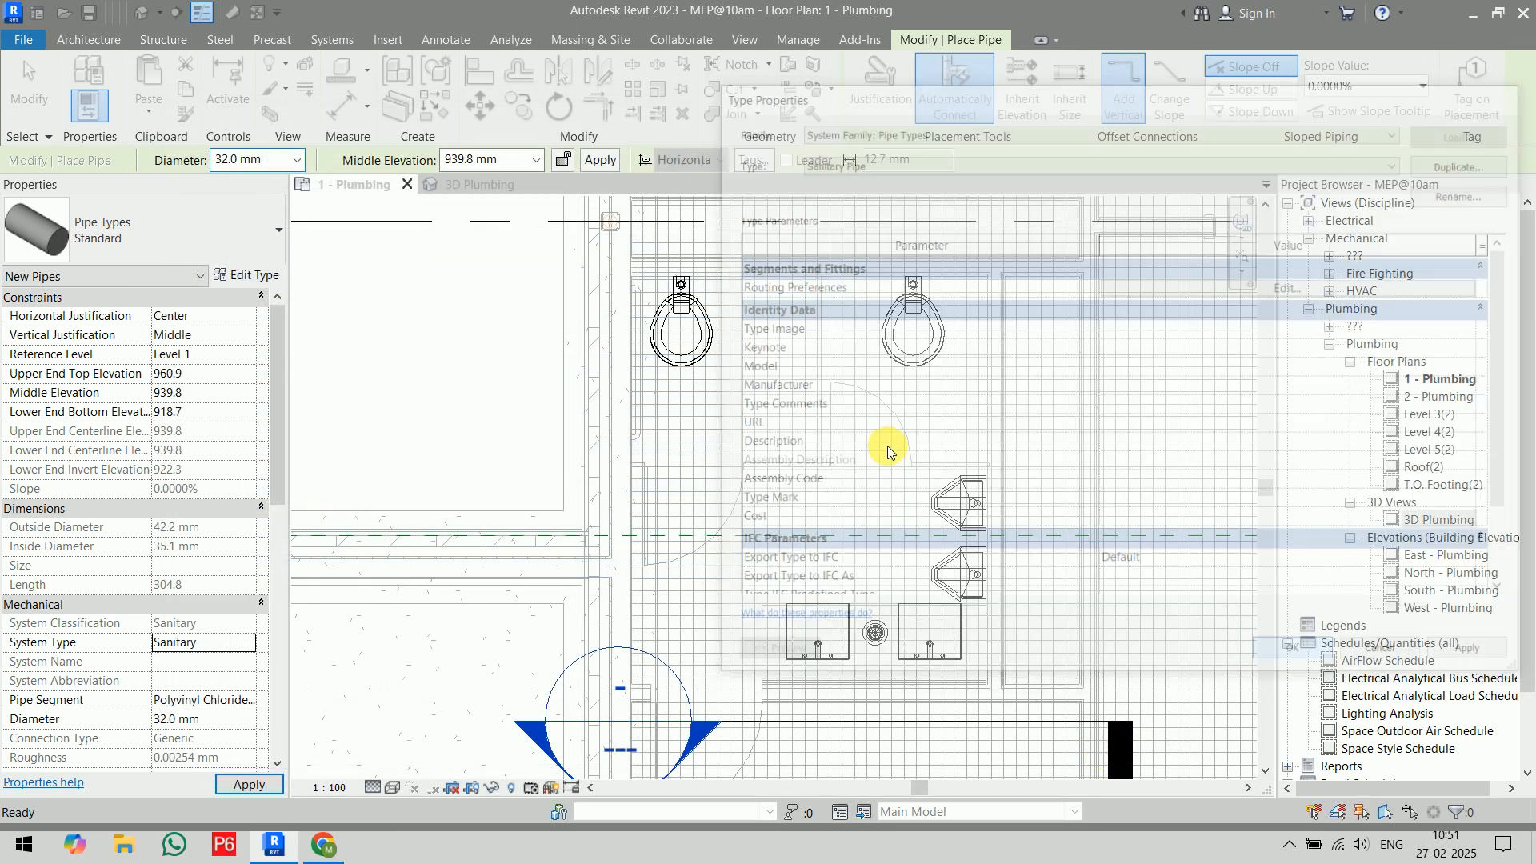
- Set the new pipe's middle elevation to -450 mm and its slope to 1.0000% downward
scroll(525, 377, down, 1)
middle_drag(525, 362, 689, 467)
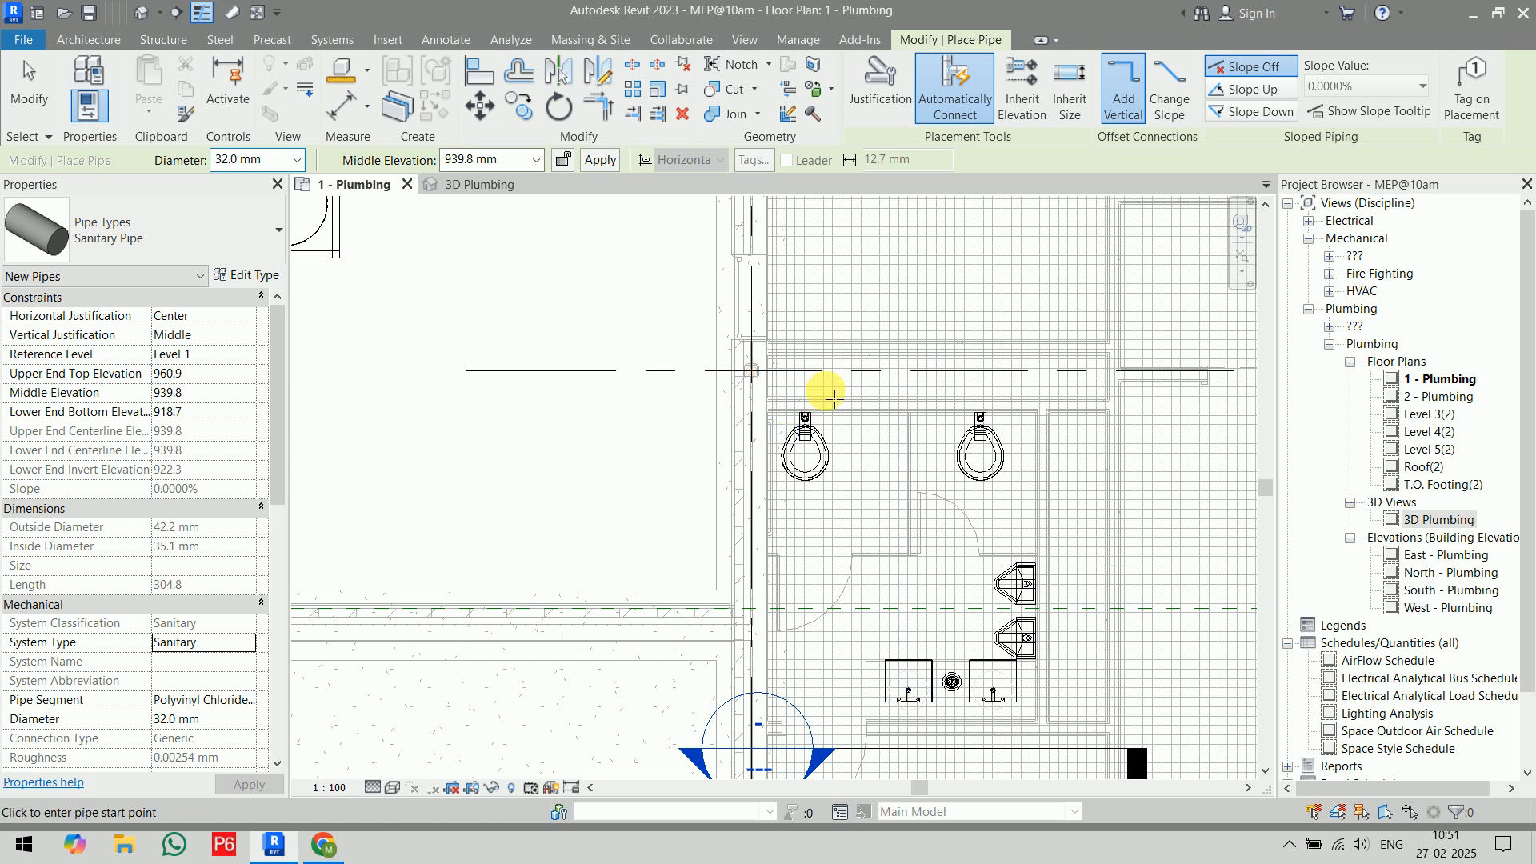
scroll(834, 397, up, 1)
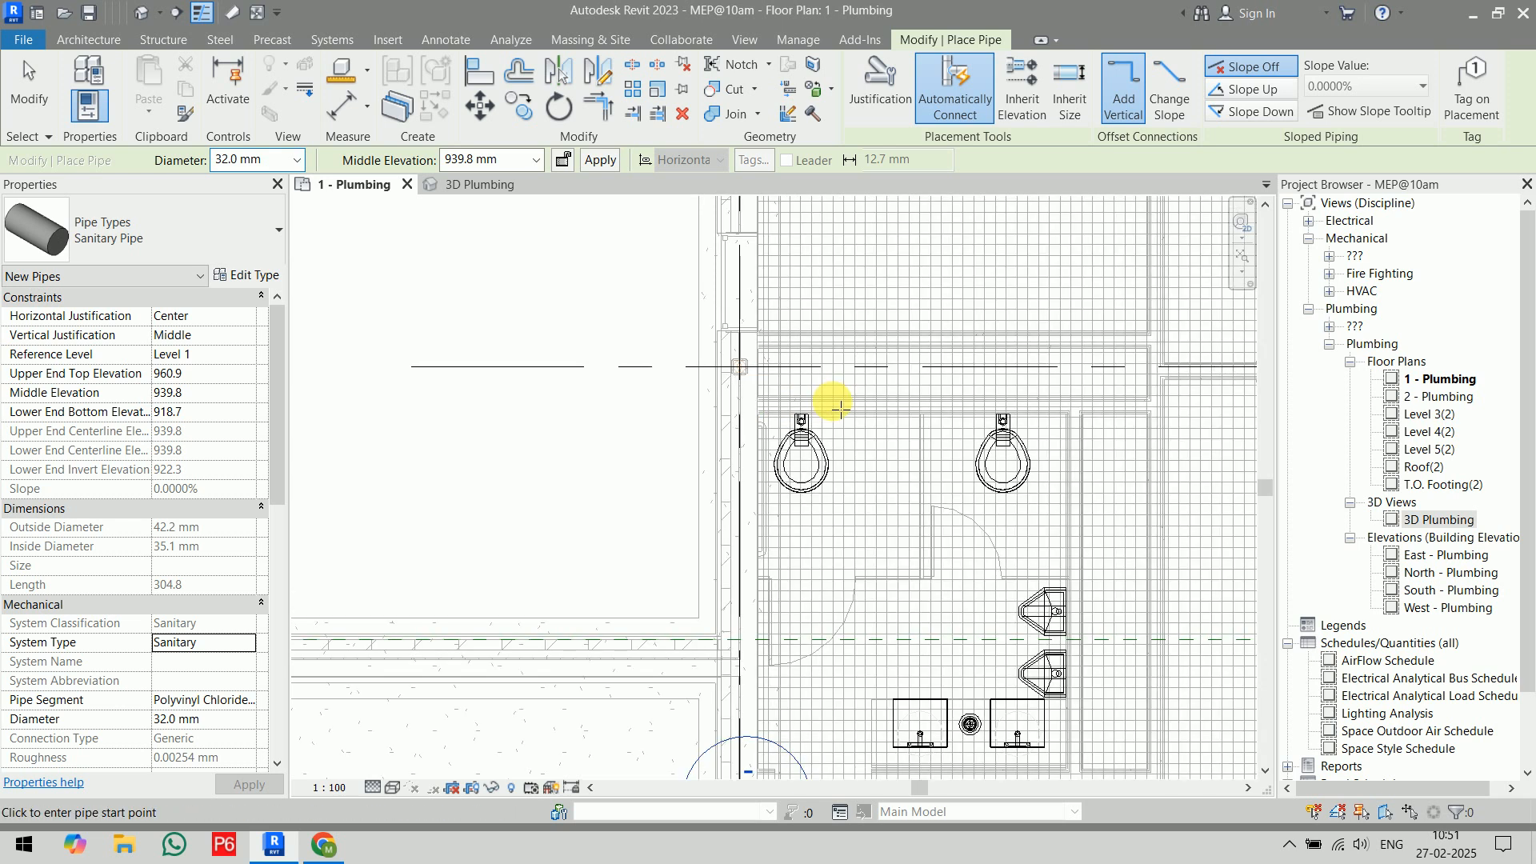
double_click(460, 160)
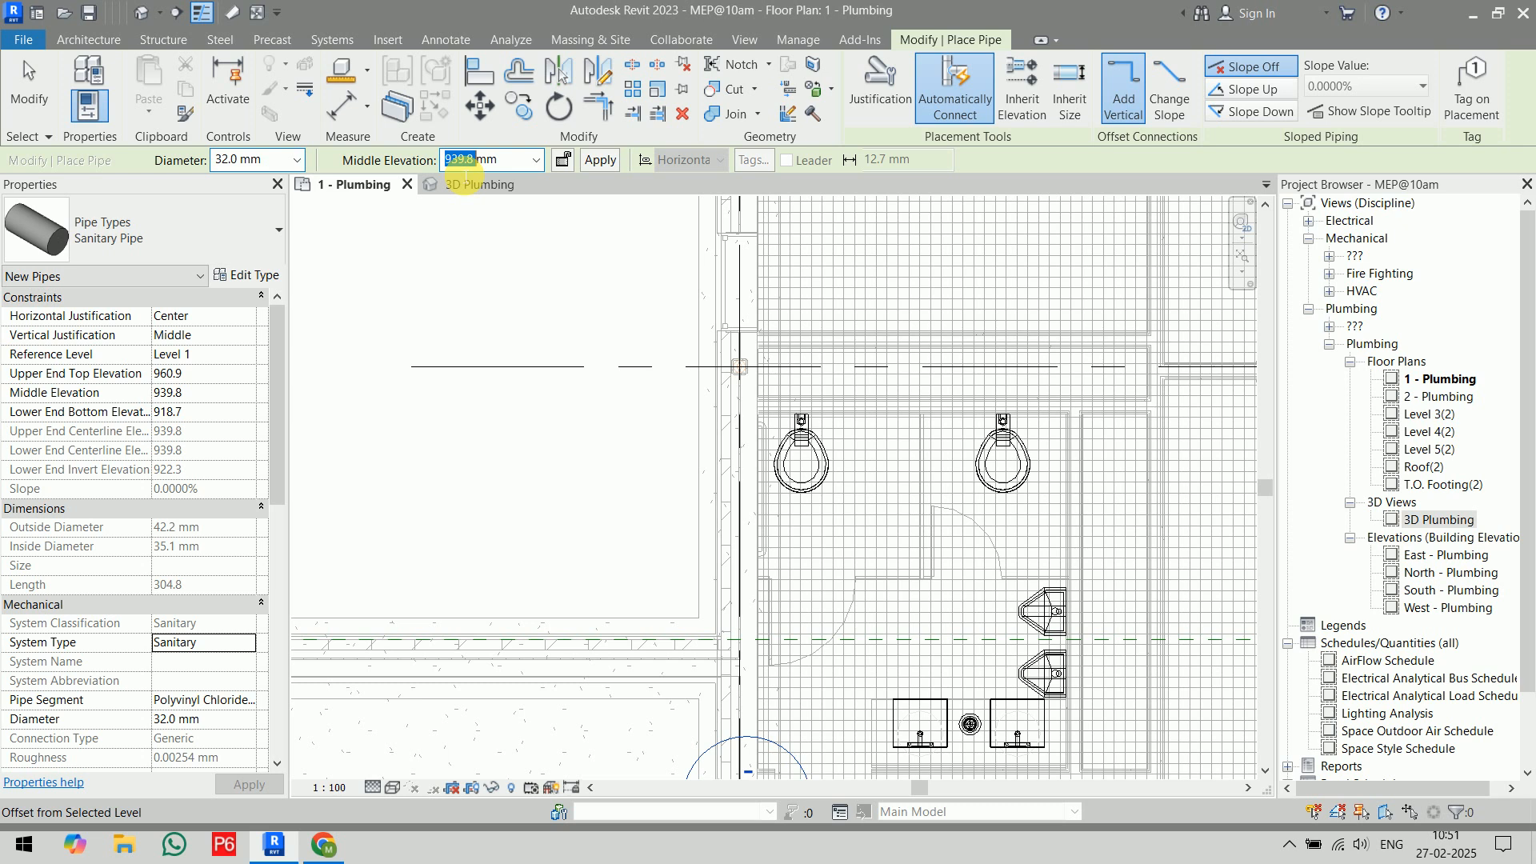
text(-450)
click(464, 175)
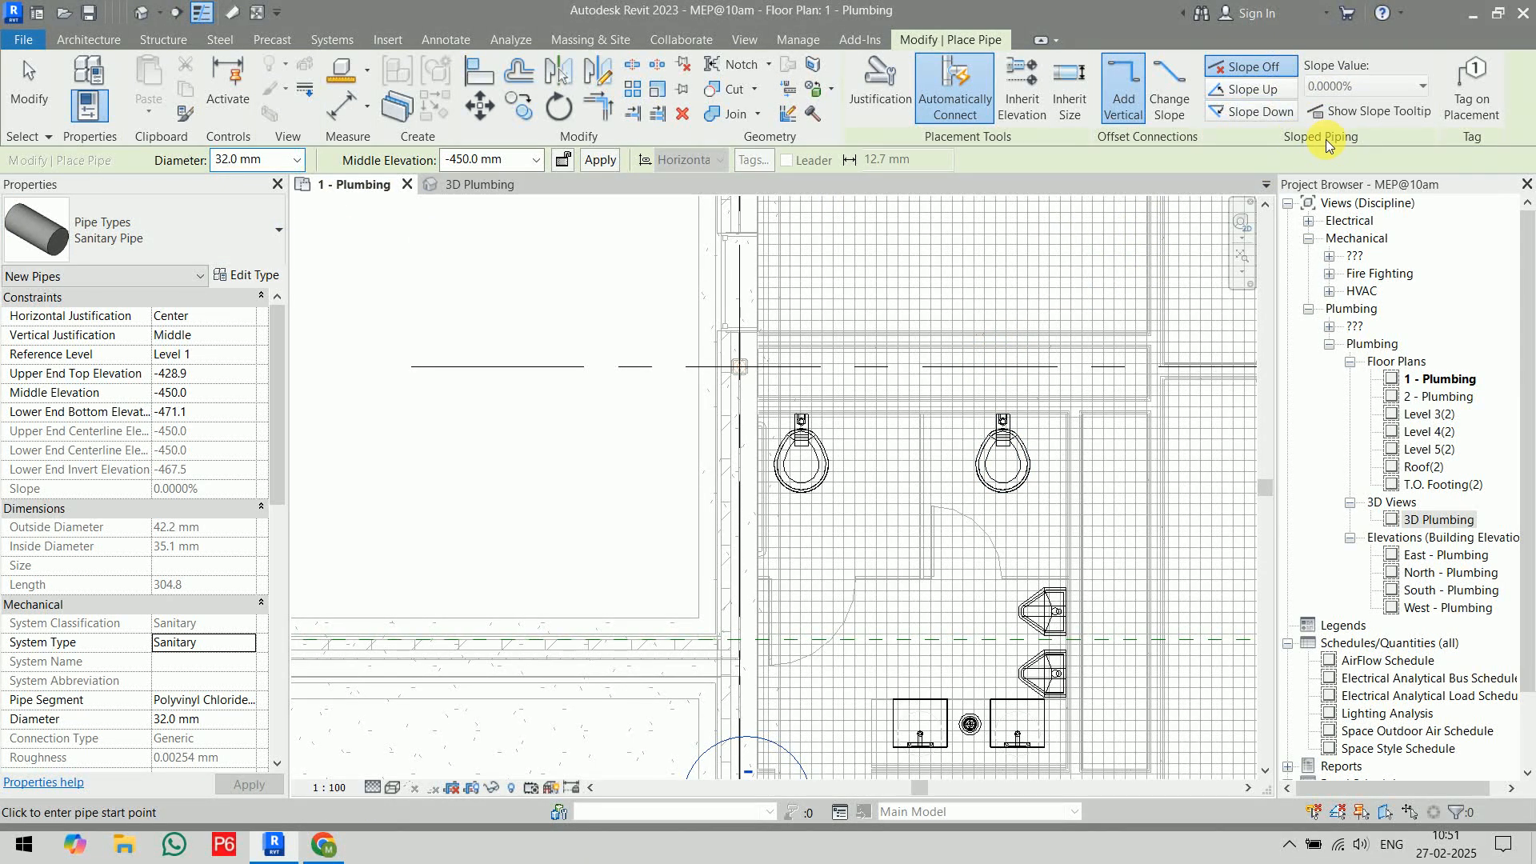
click(1272, 116)
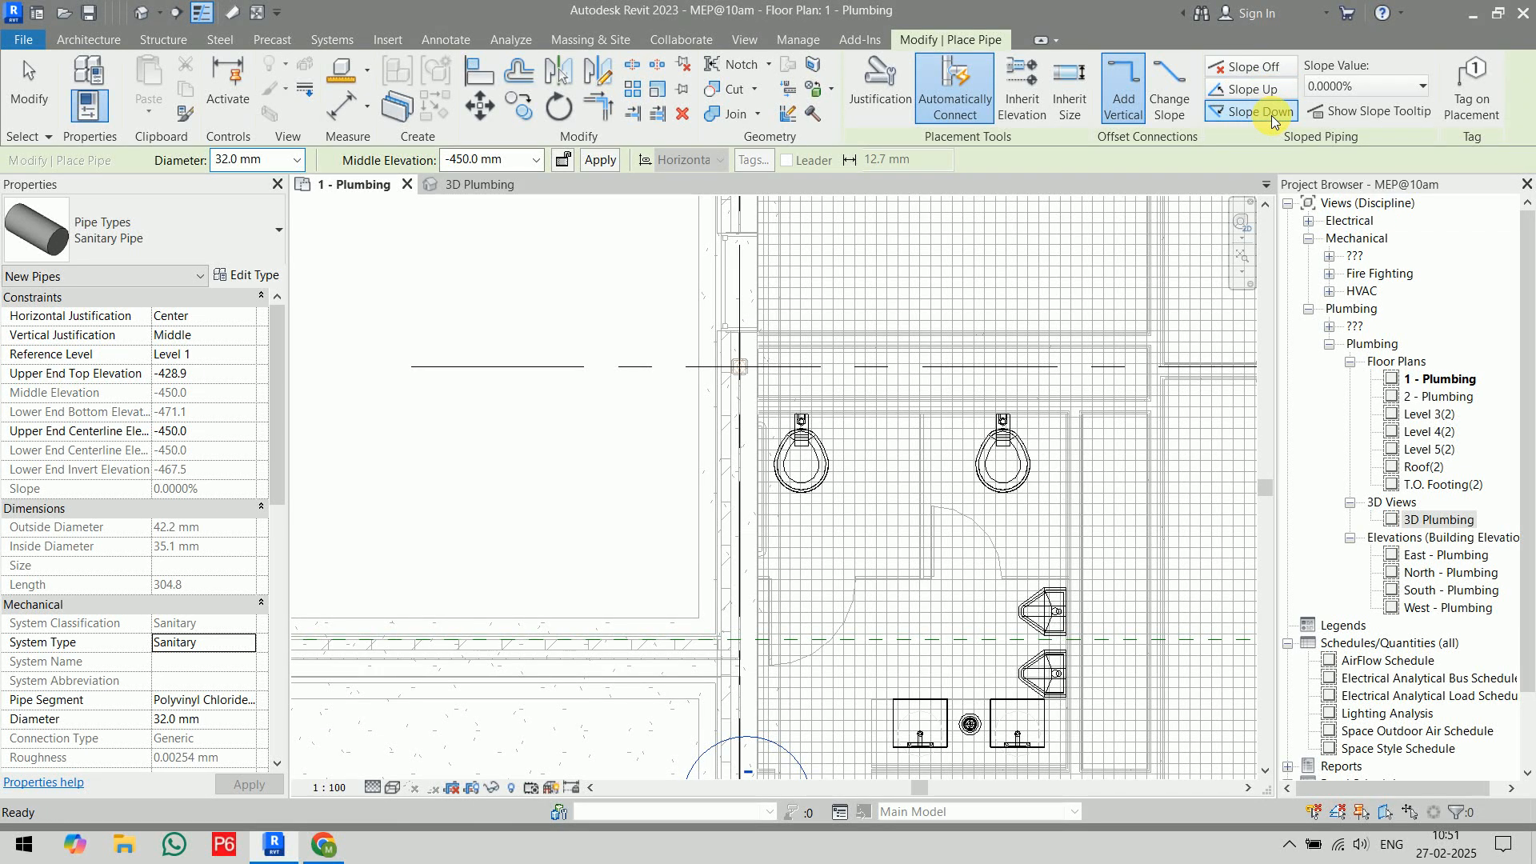
click(1422, 86)
click(1389, 136)
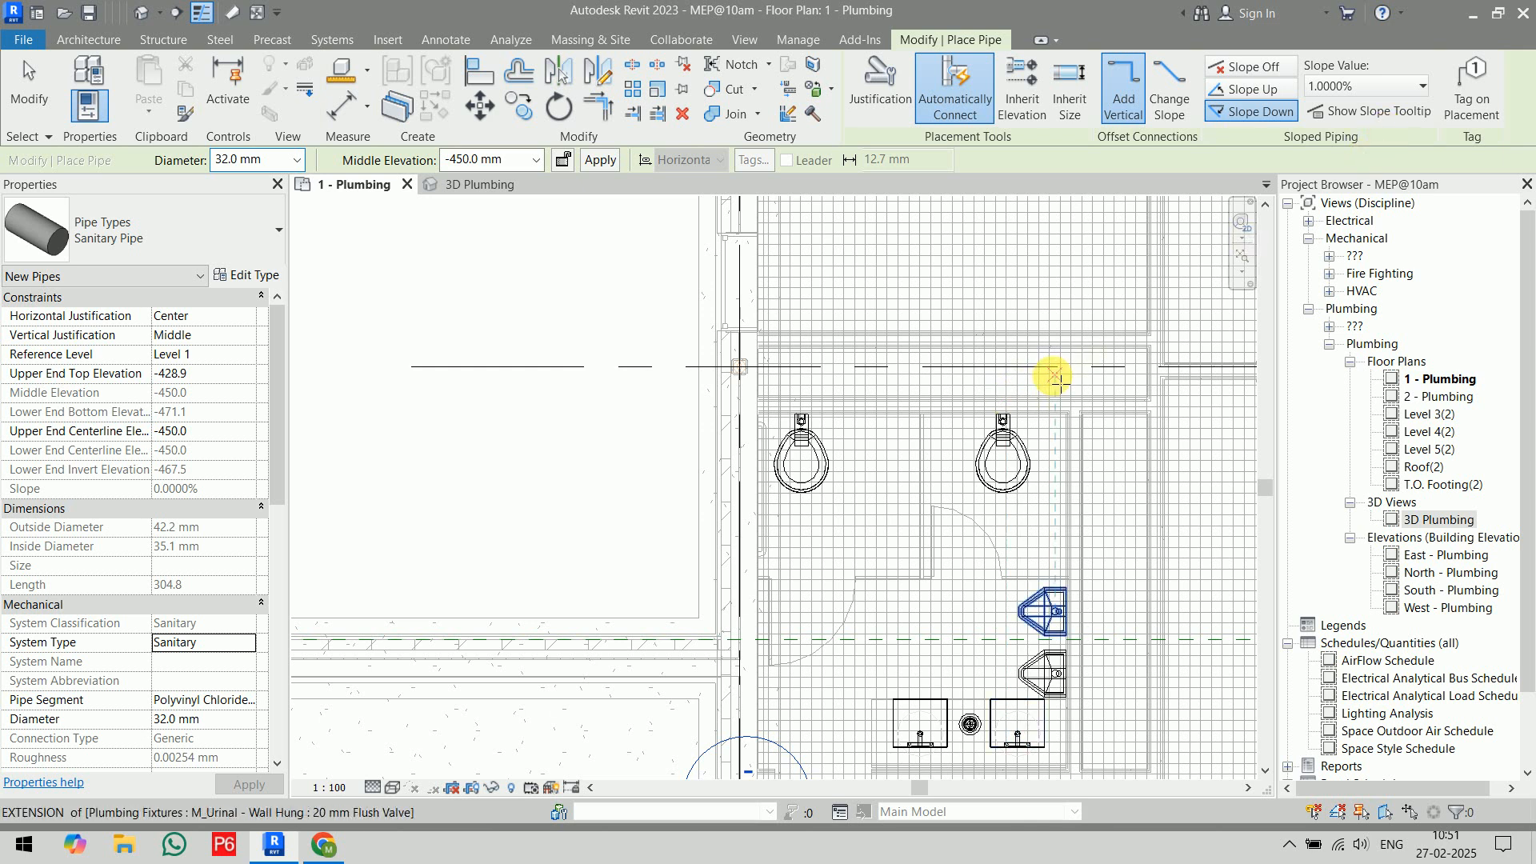
- Draw a horizontal sanitary pipe about 6400 mm long behind both water closets, from the urinal side out past the washroom's side wall
scroll(1054, 376, up, 4)
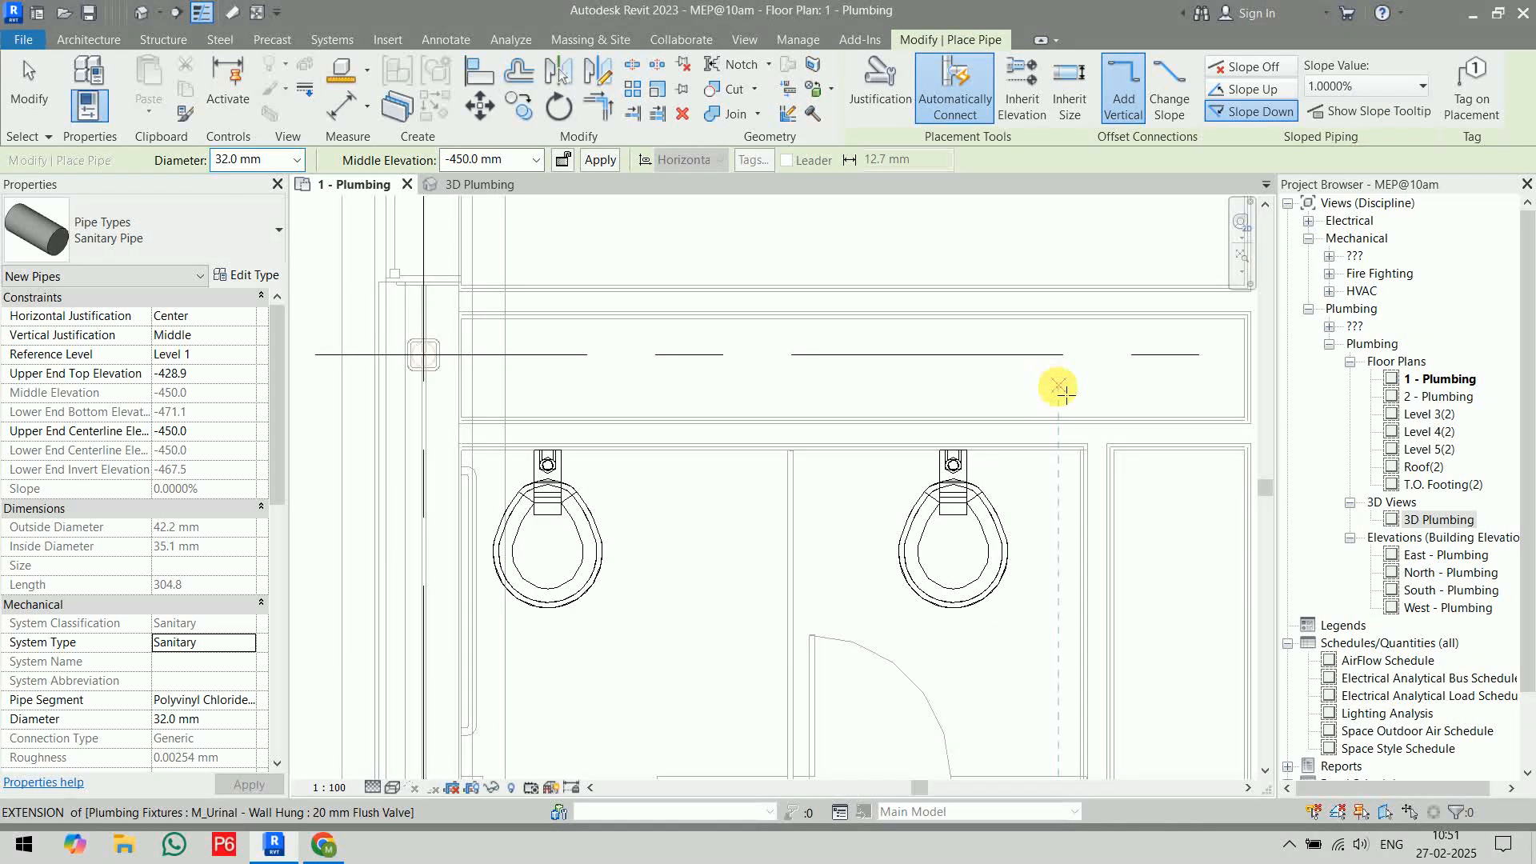
click(1076, 378)
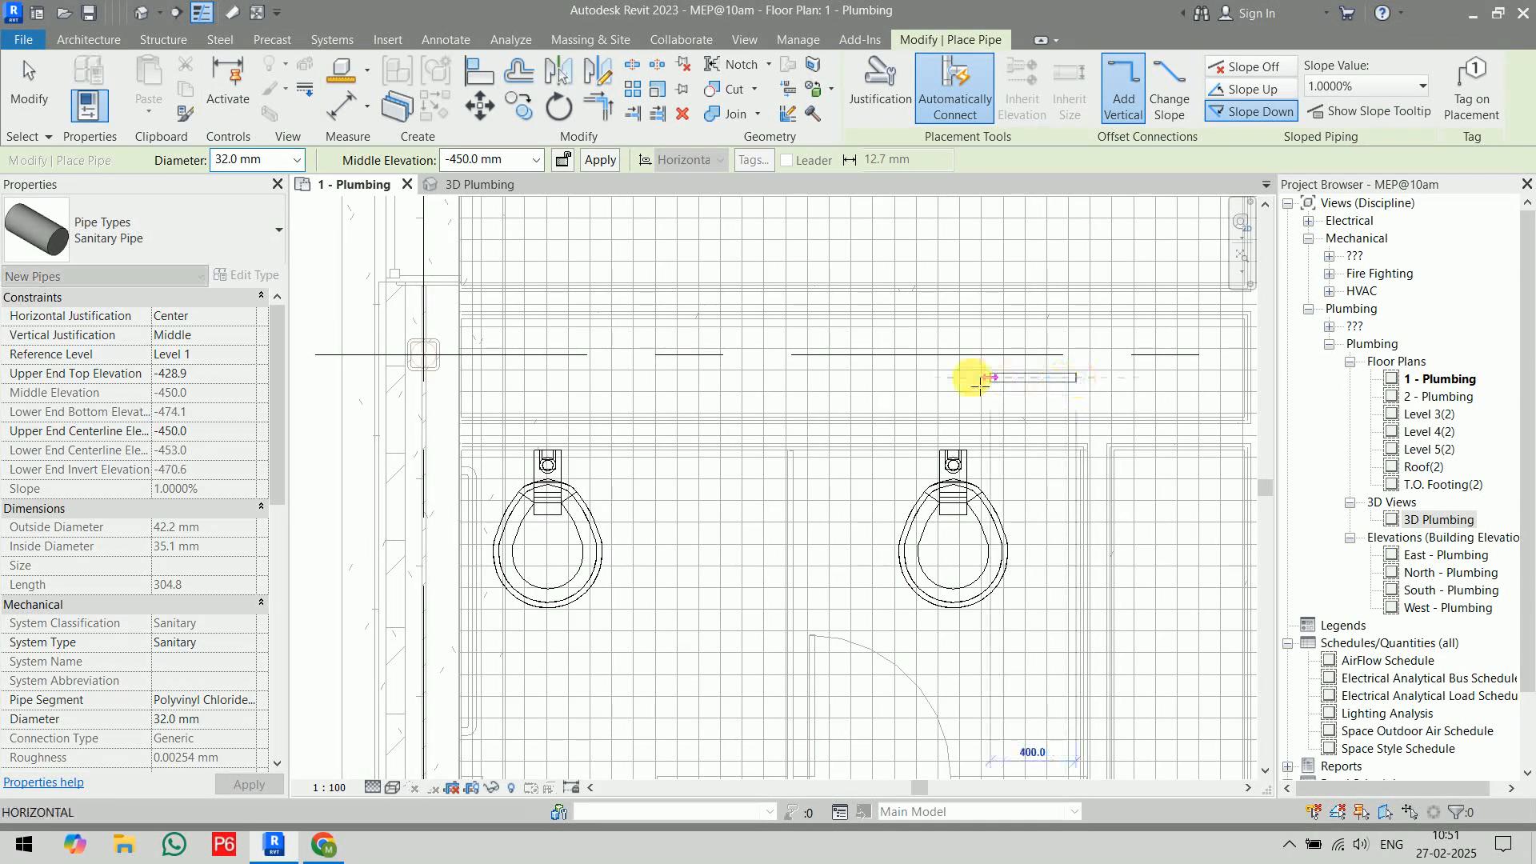
scroll(963, 381, down, 4)
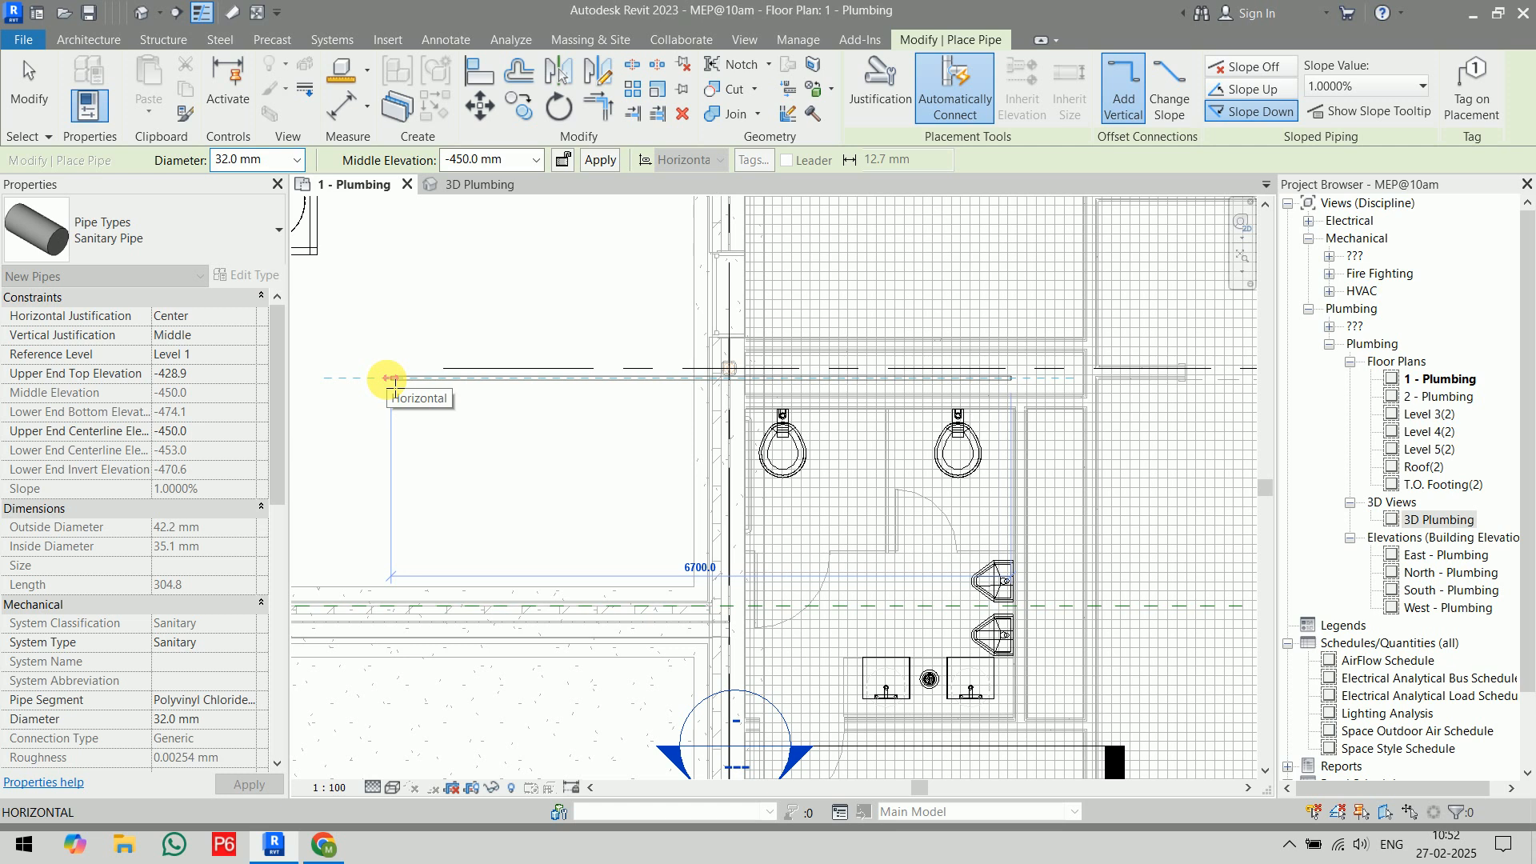
click(419, 379)
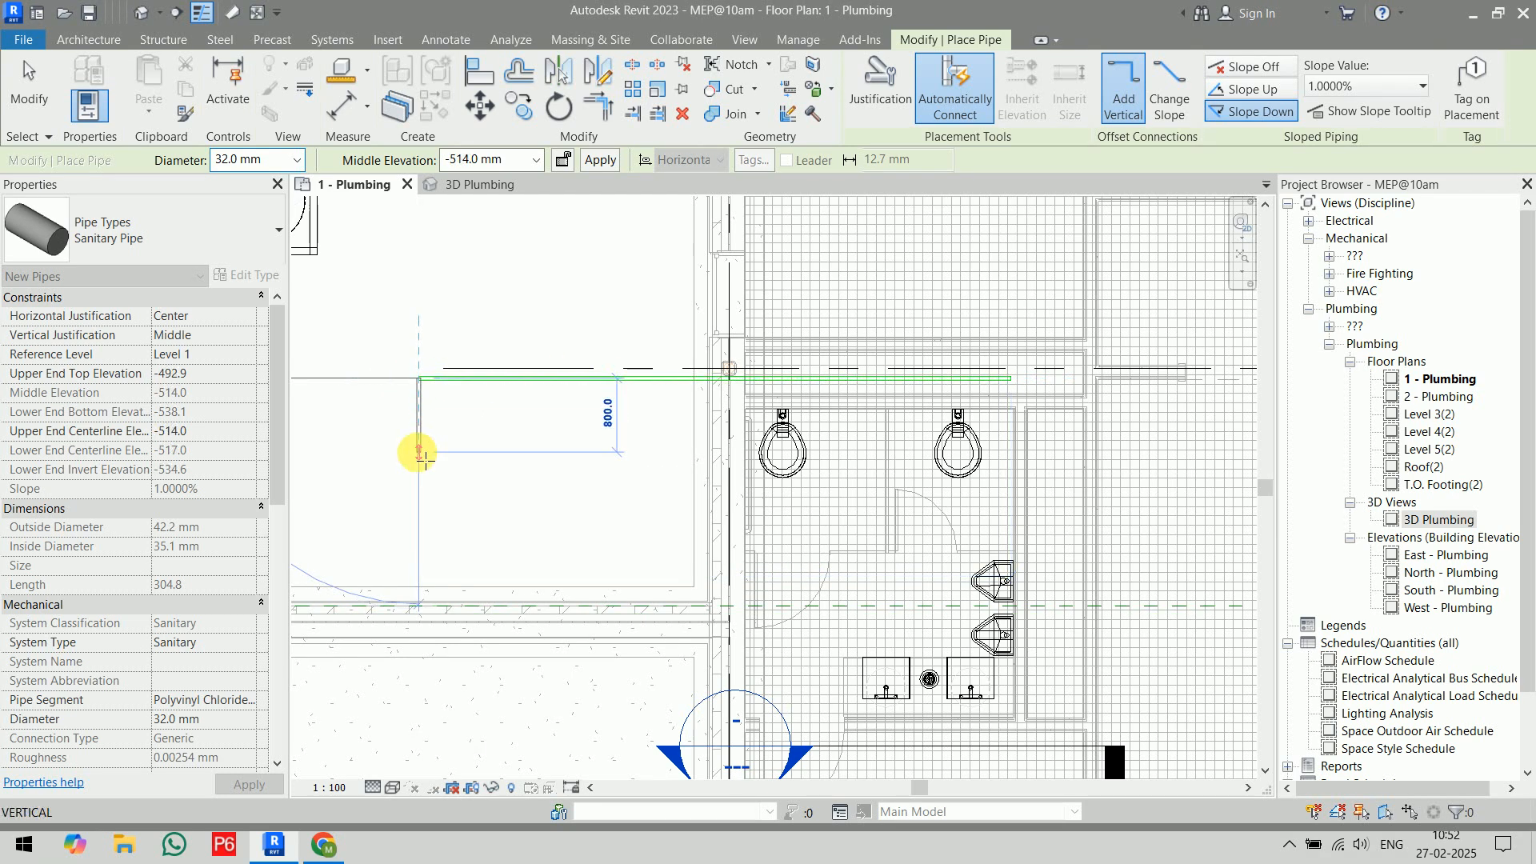
key(Escape)
key(Escape)
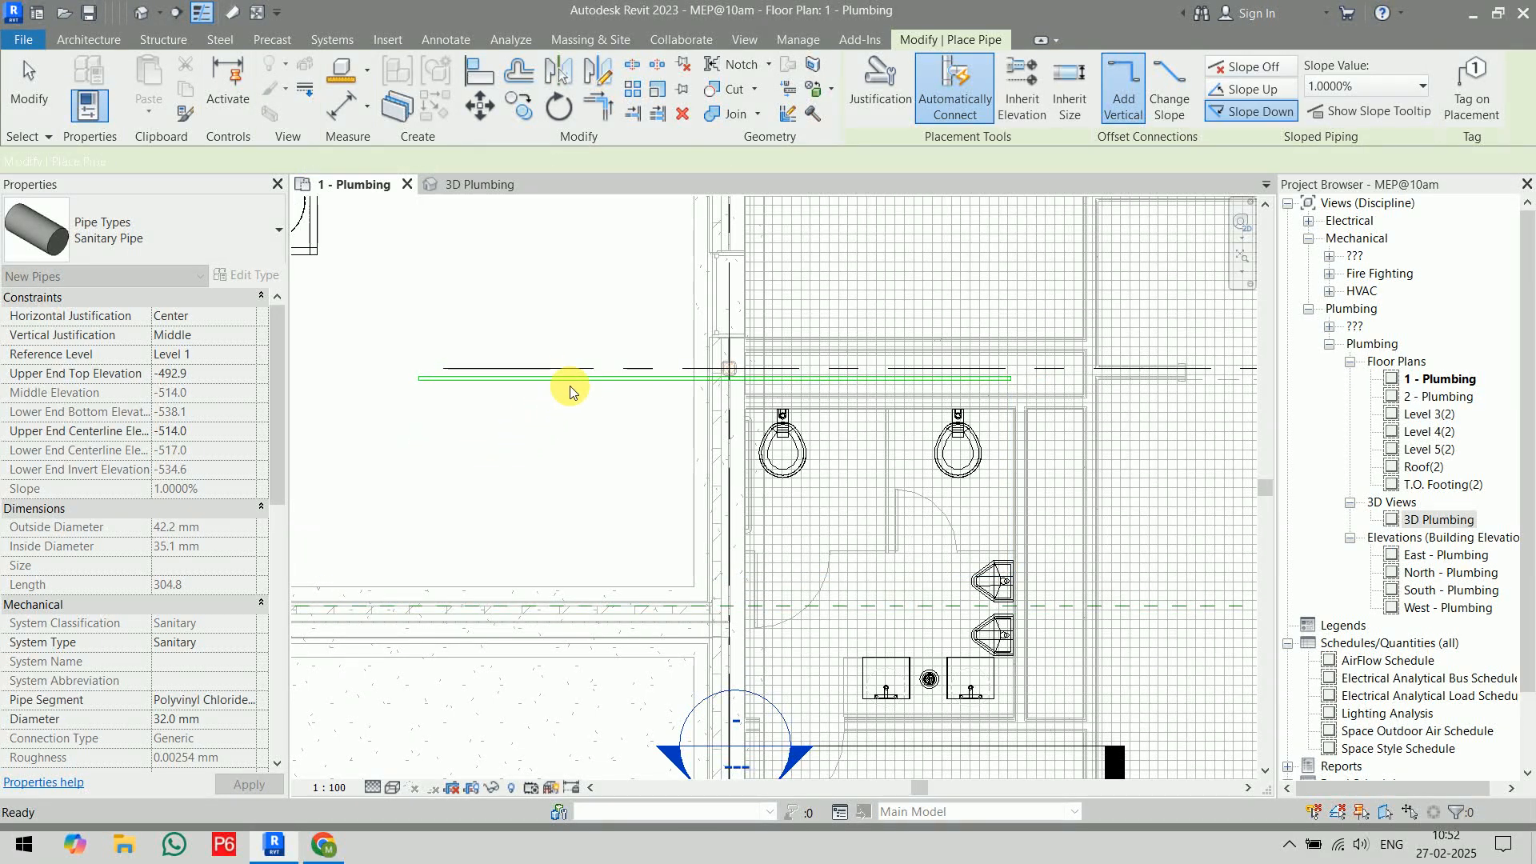
click(742, 392)
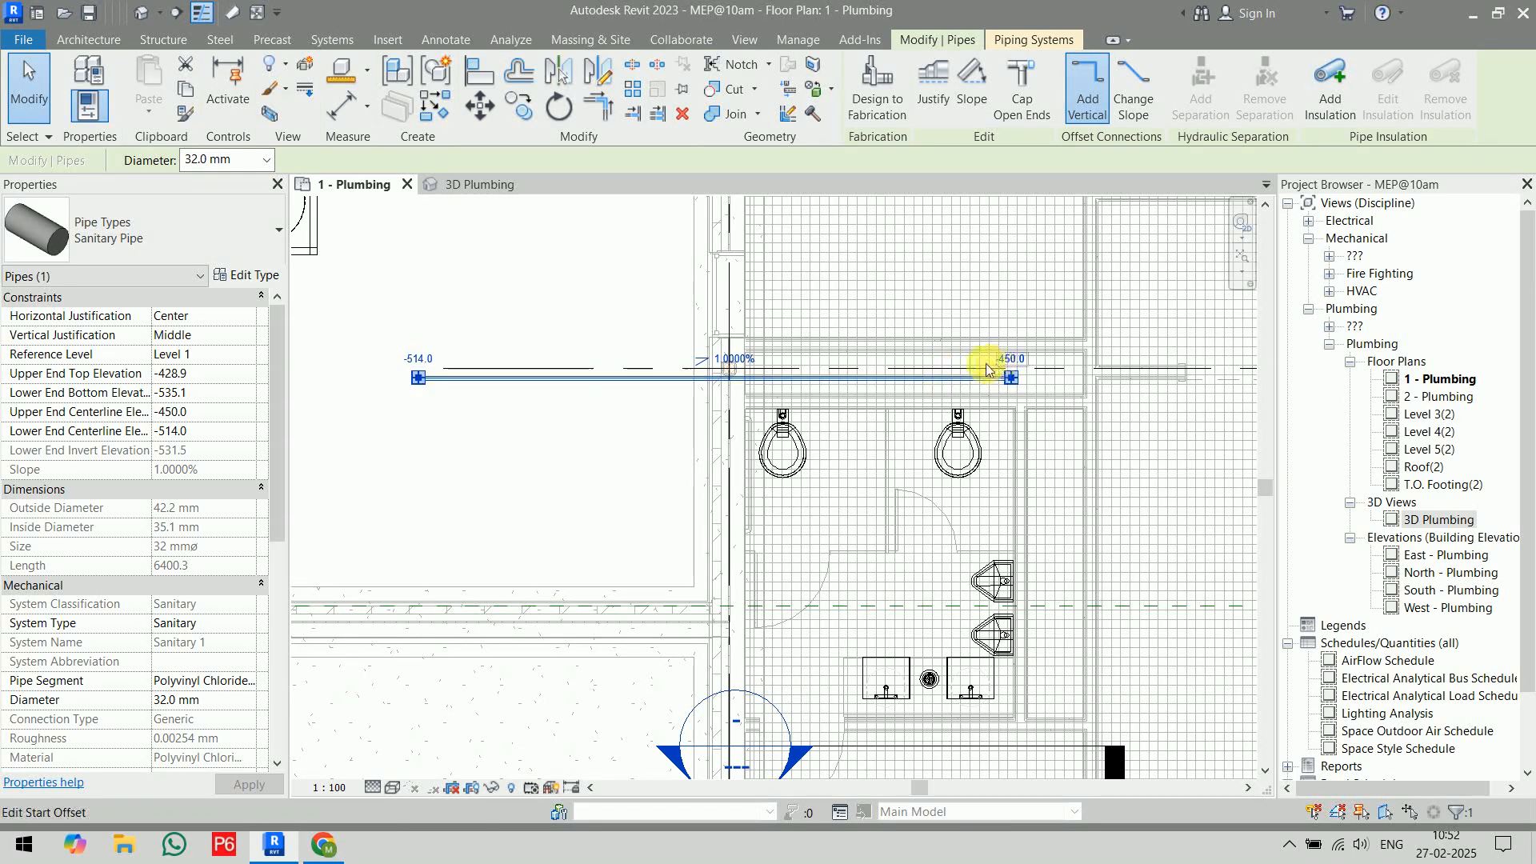
click(538, 448)
- Switch the plumbing floor plan to a shaded visual style
scroll(1151, 432, up, 3)
middle_drag(899, 389, 1144, 410)
scroll(1083, 411, up, 2)
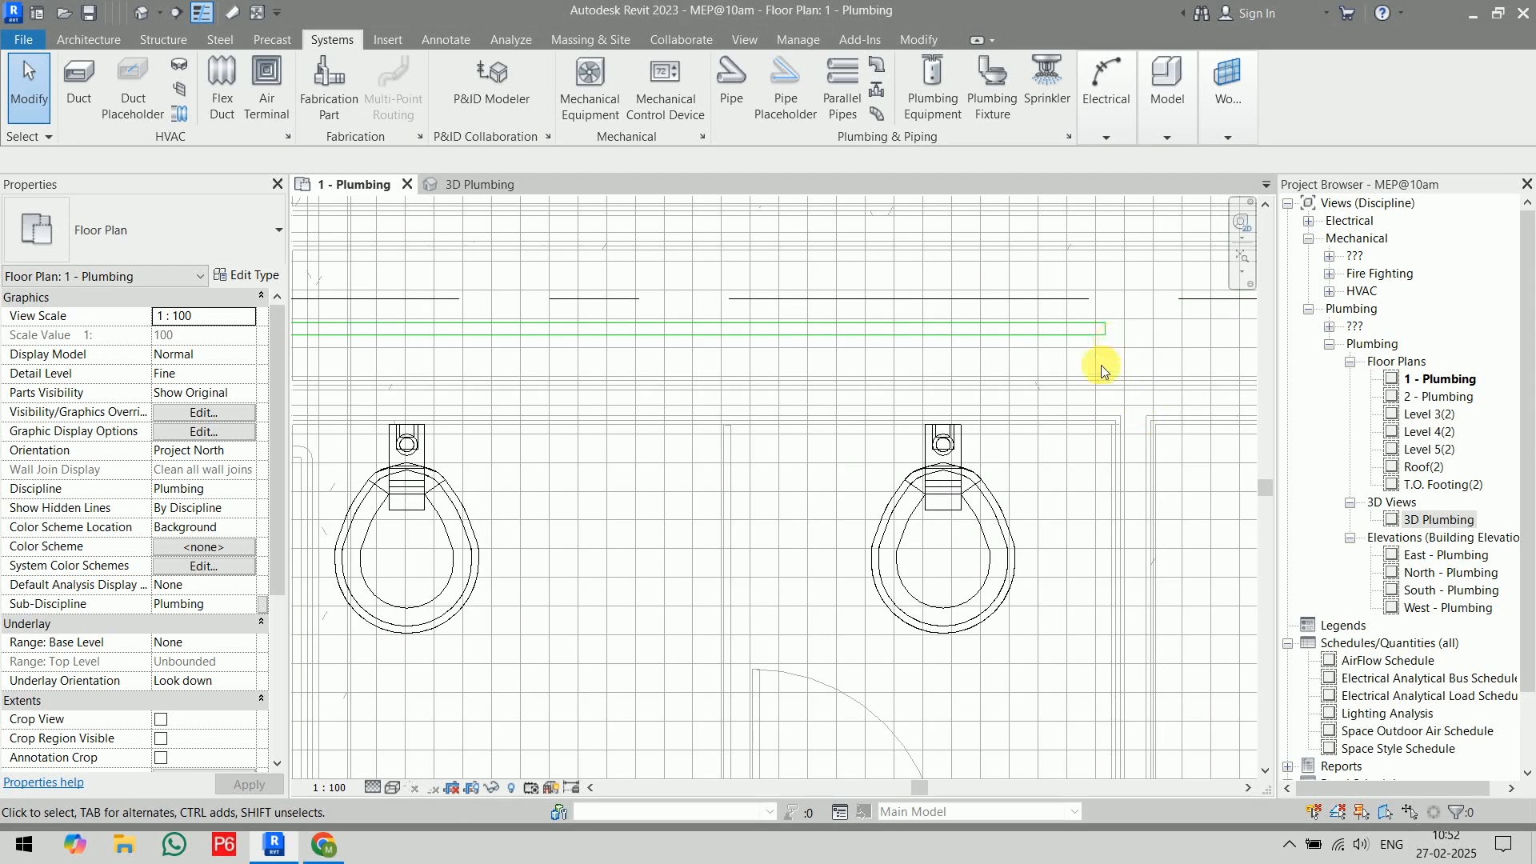
click(393, 787)
click(436, 728)
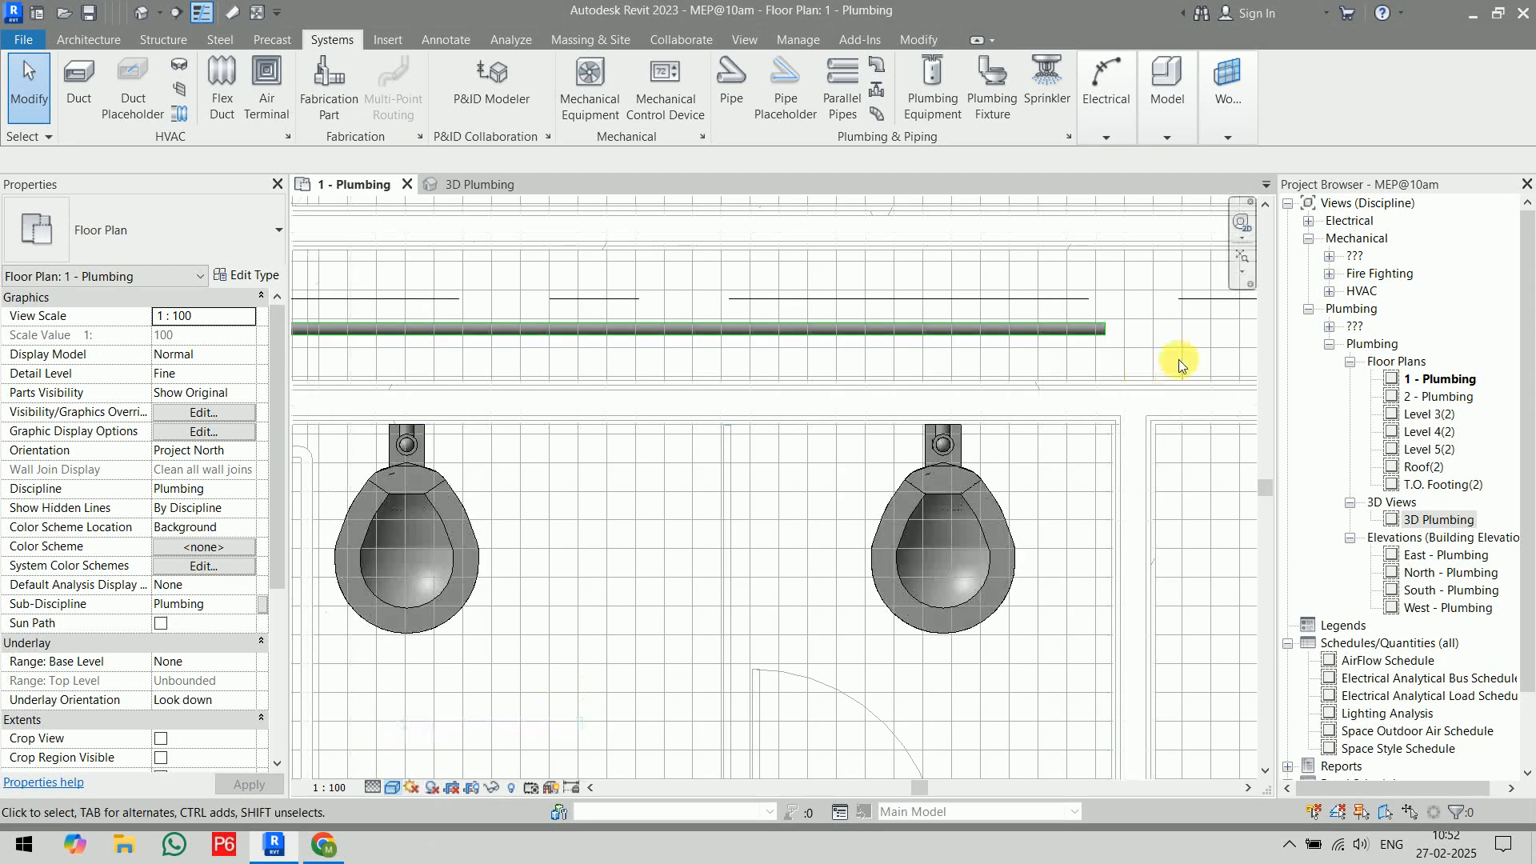
- Cap the open upper end of the sanitary pipe beyond the water closet nearest the urinals
click(1111, 336)
right_click(1108, 335)
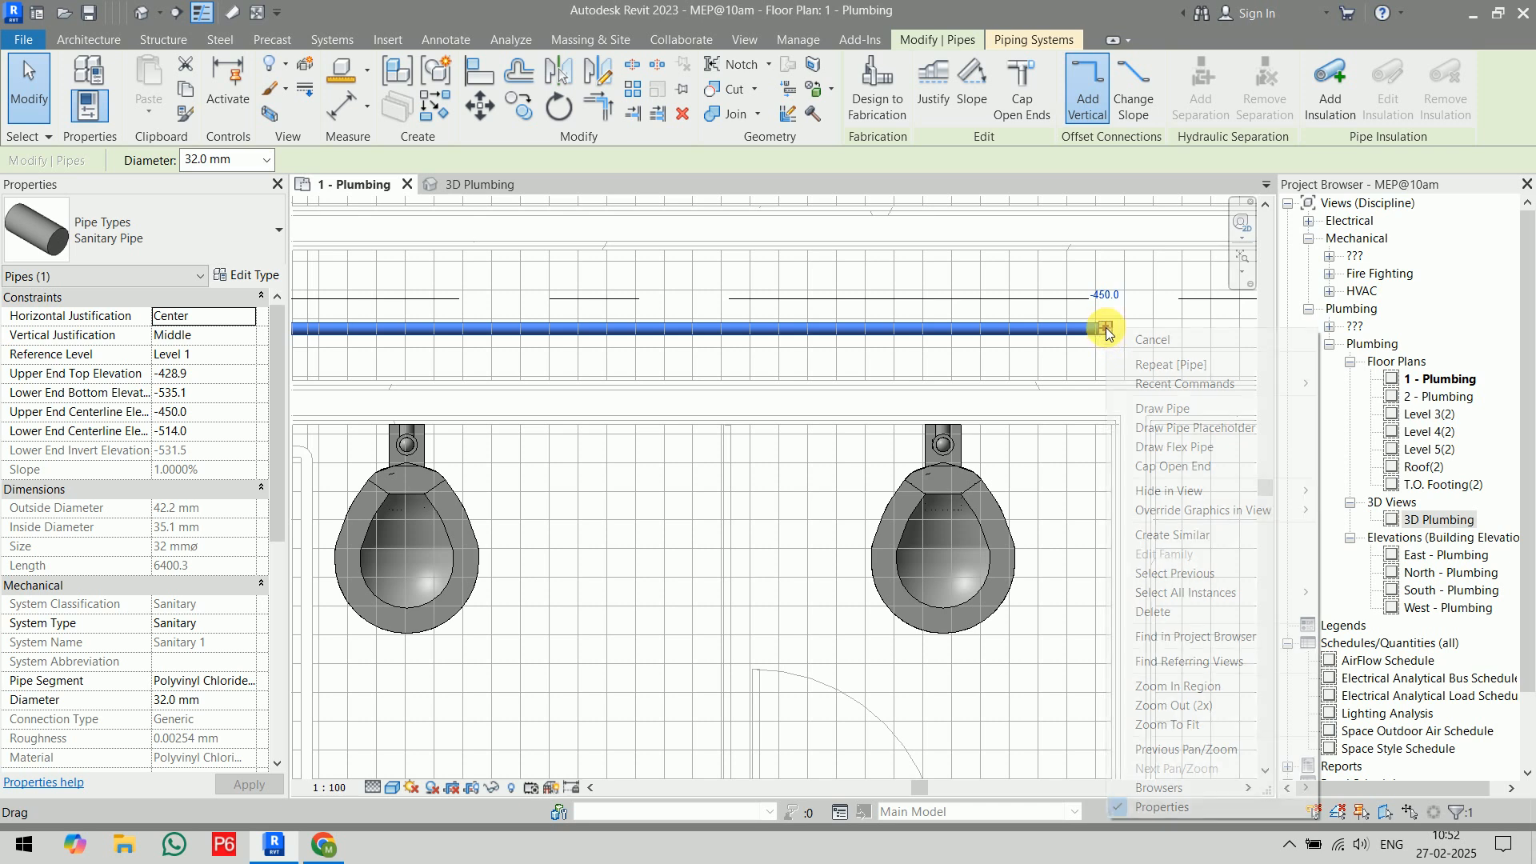
click(1184, 468)
click(1124, 373)
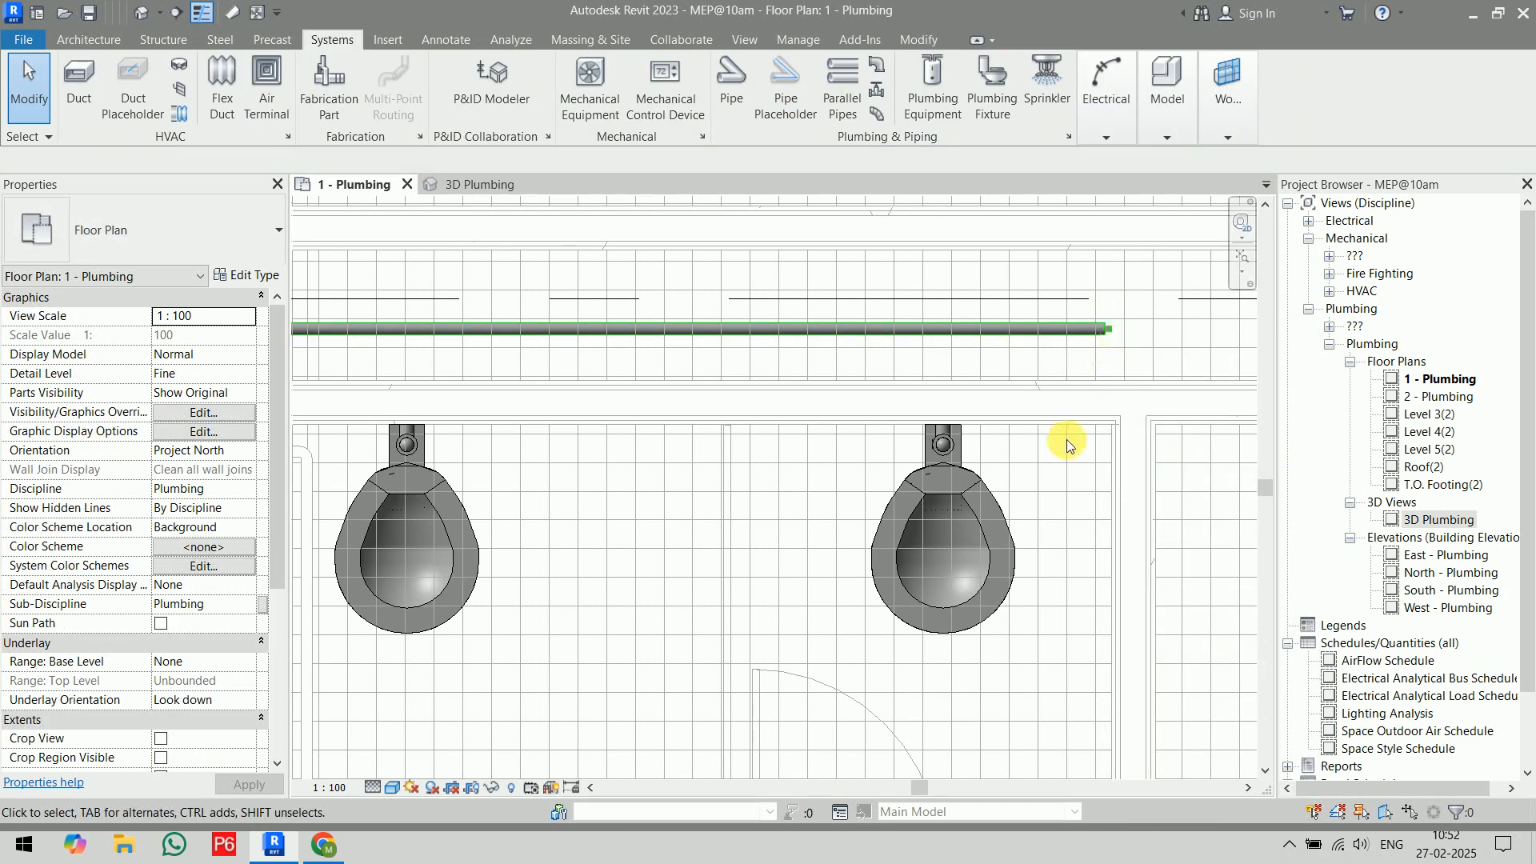
click(960, 499)
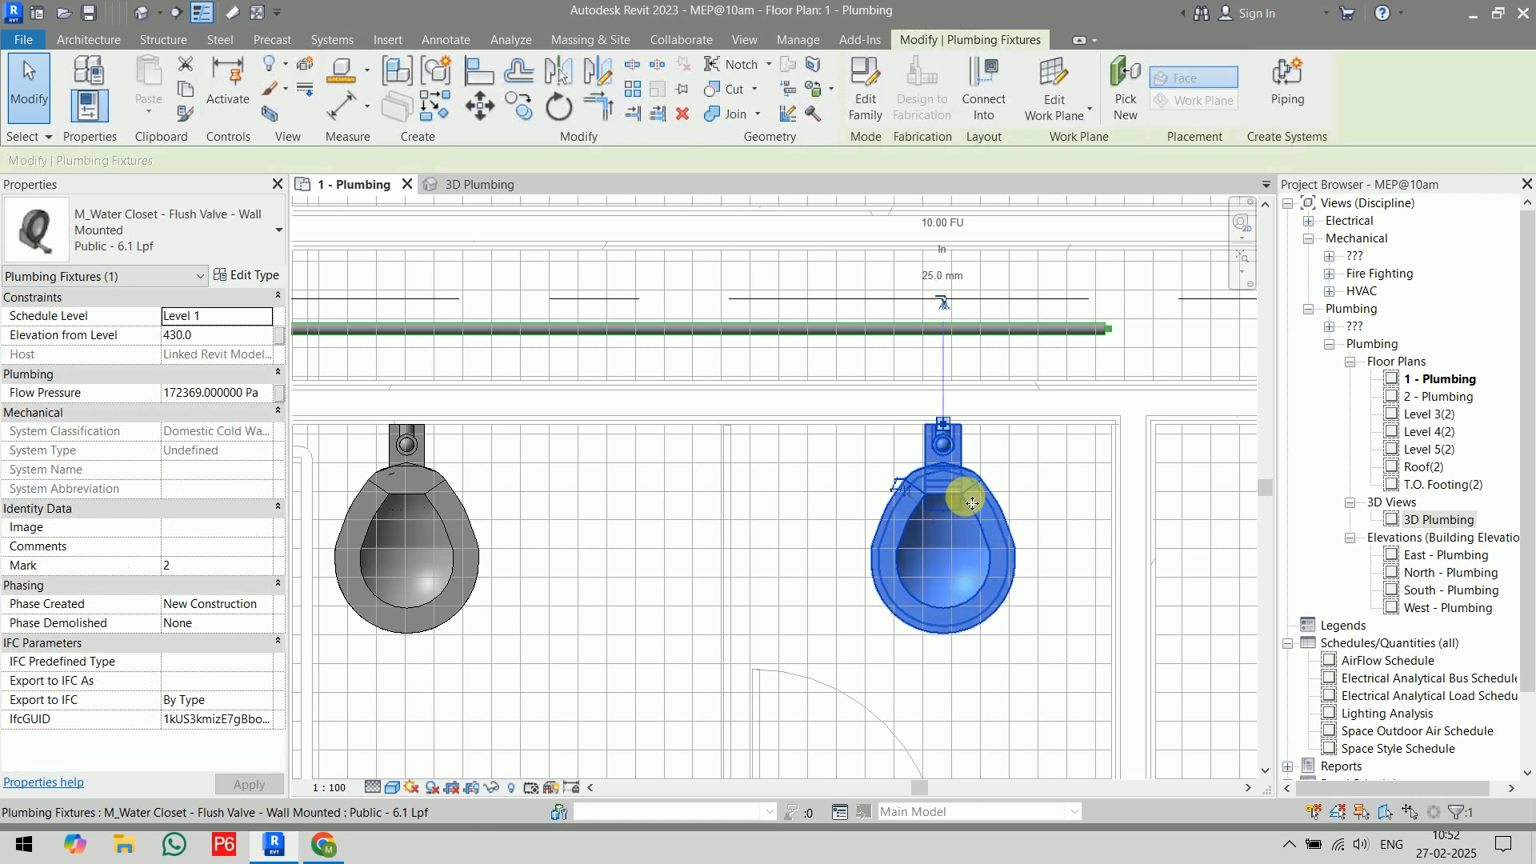
click(994, 94)
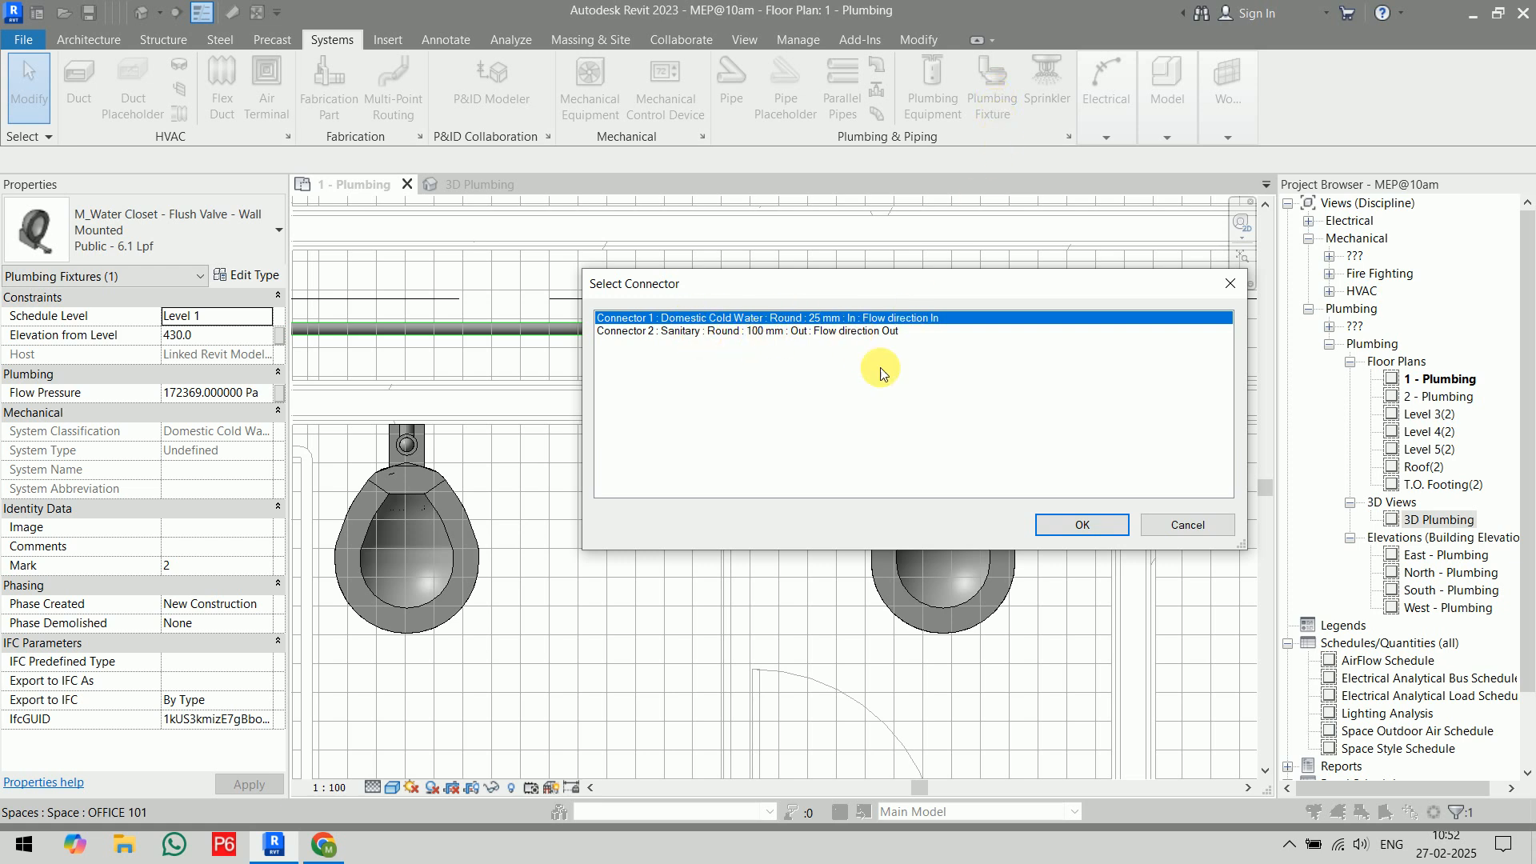
click(1195, 528)
- Set the diameter of the sanitary pipe behind the water closets to 125 mm
click(878, 331)
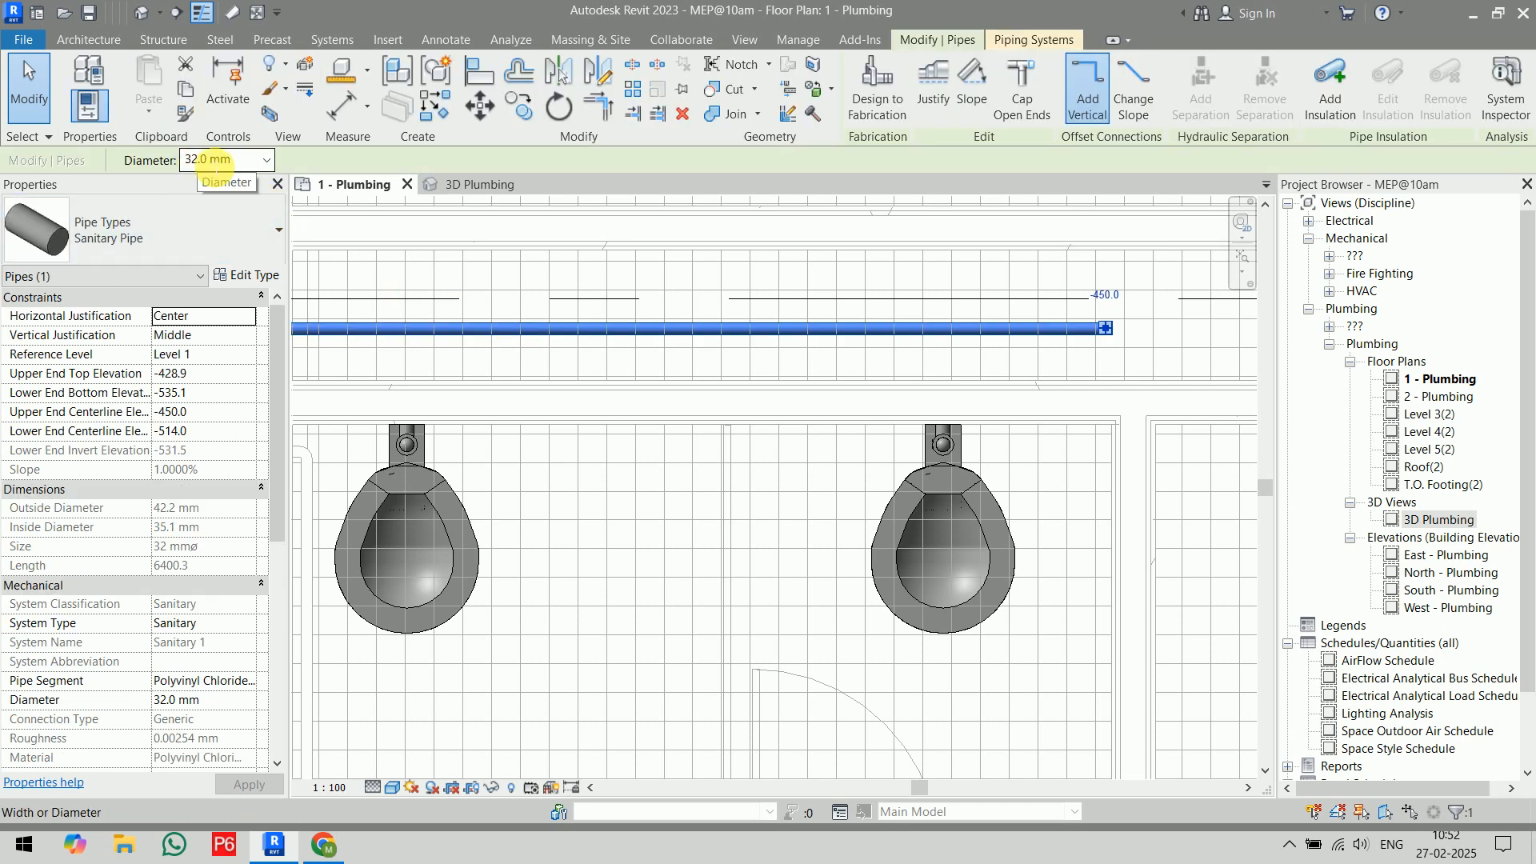
click(266, 160)
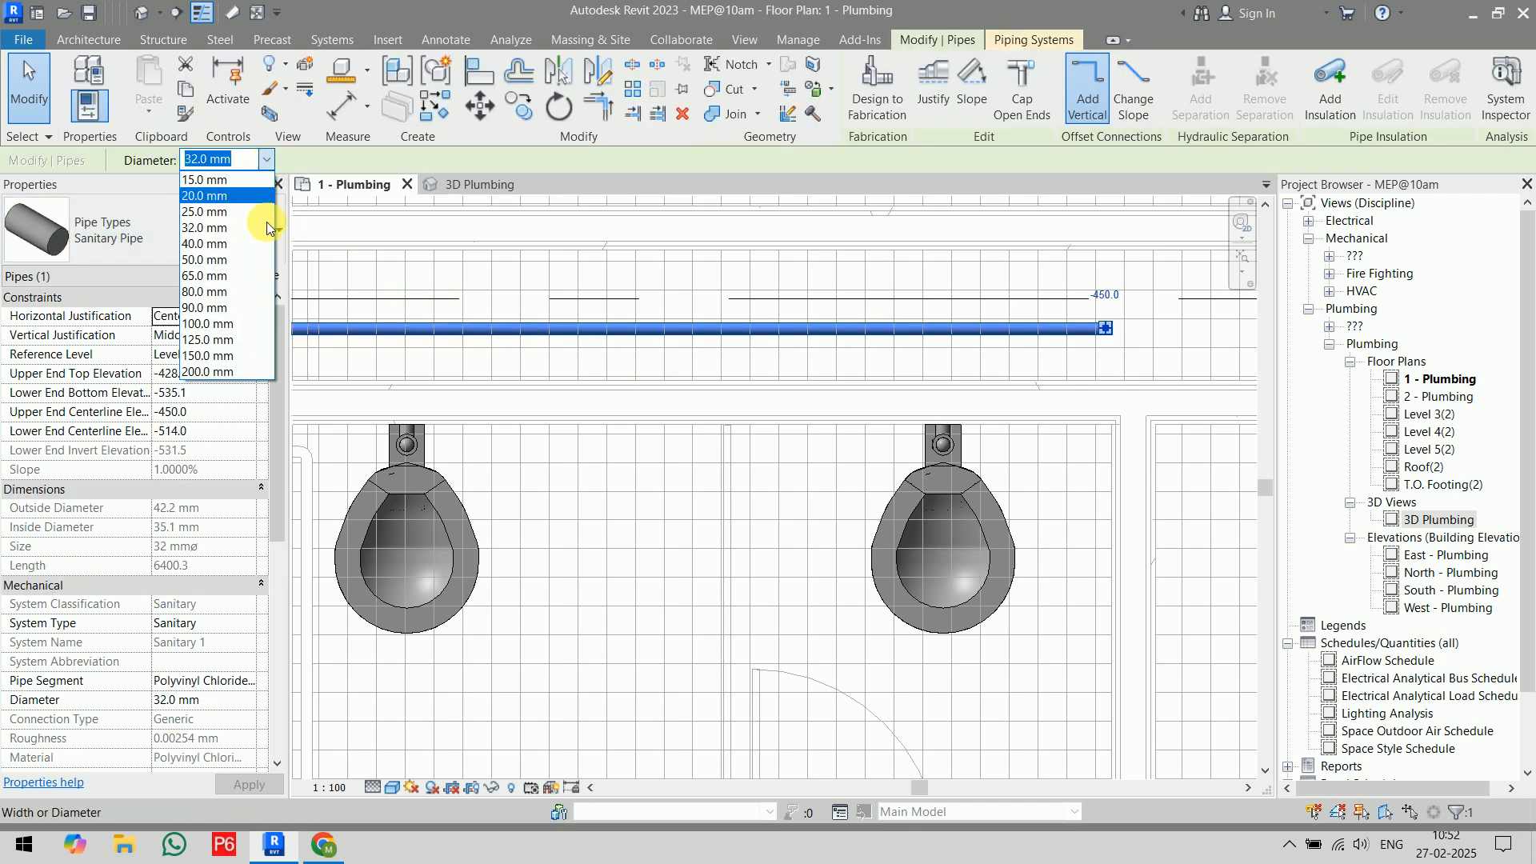
click(241, 339)
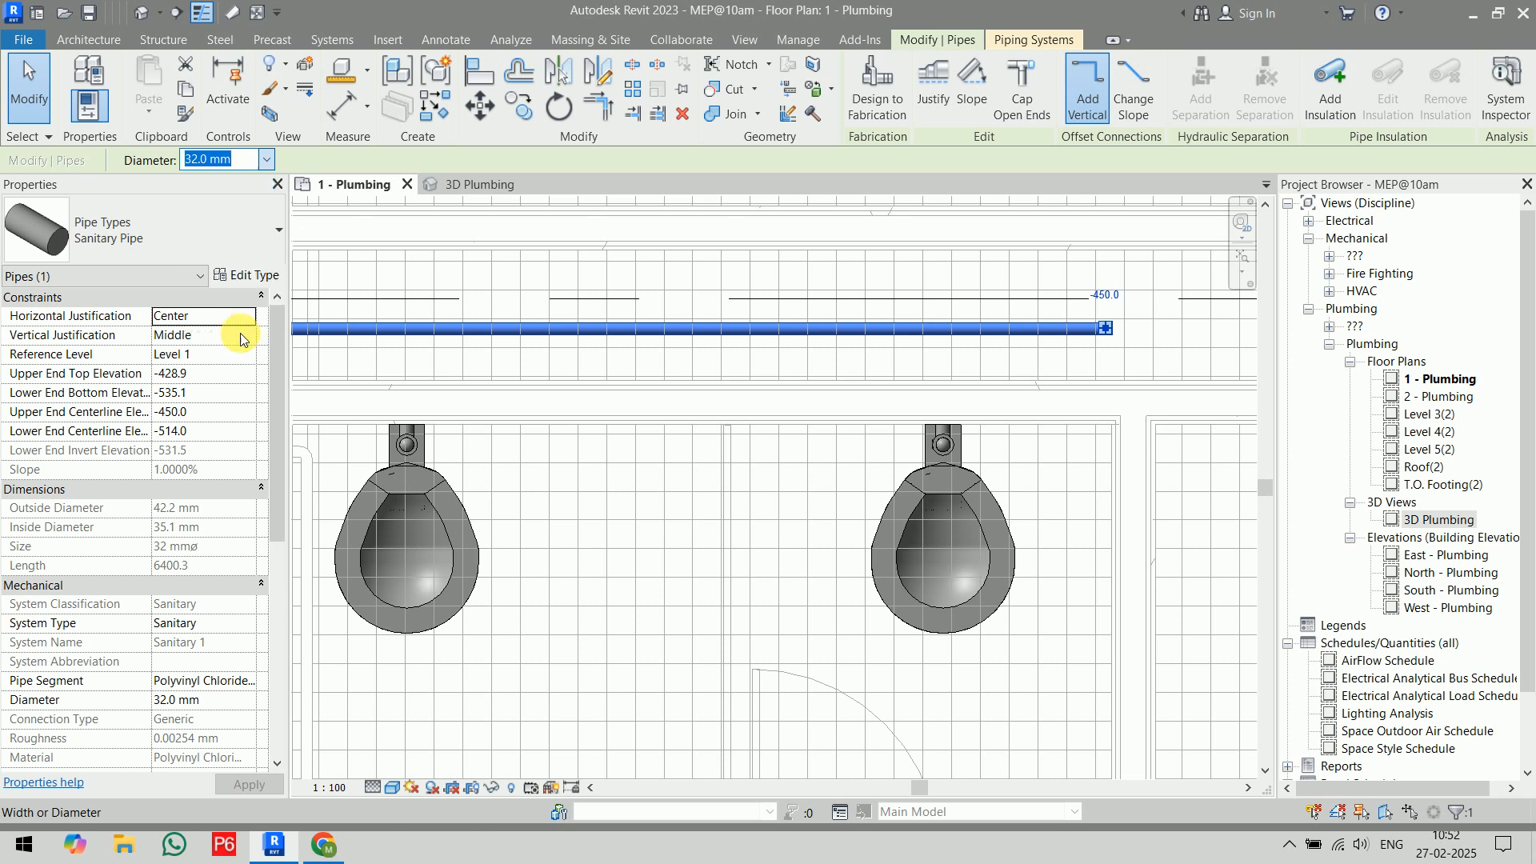
click(1127, 360)
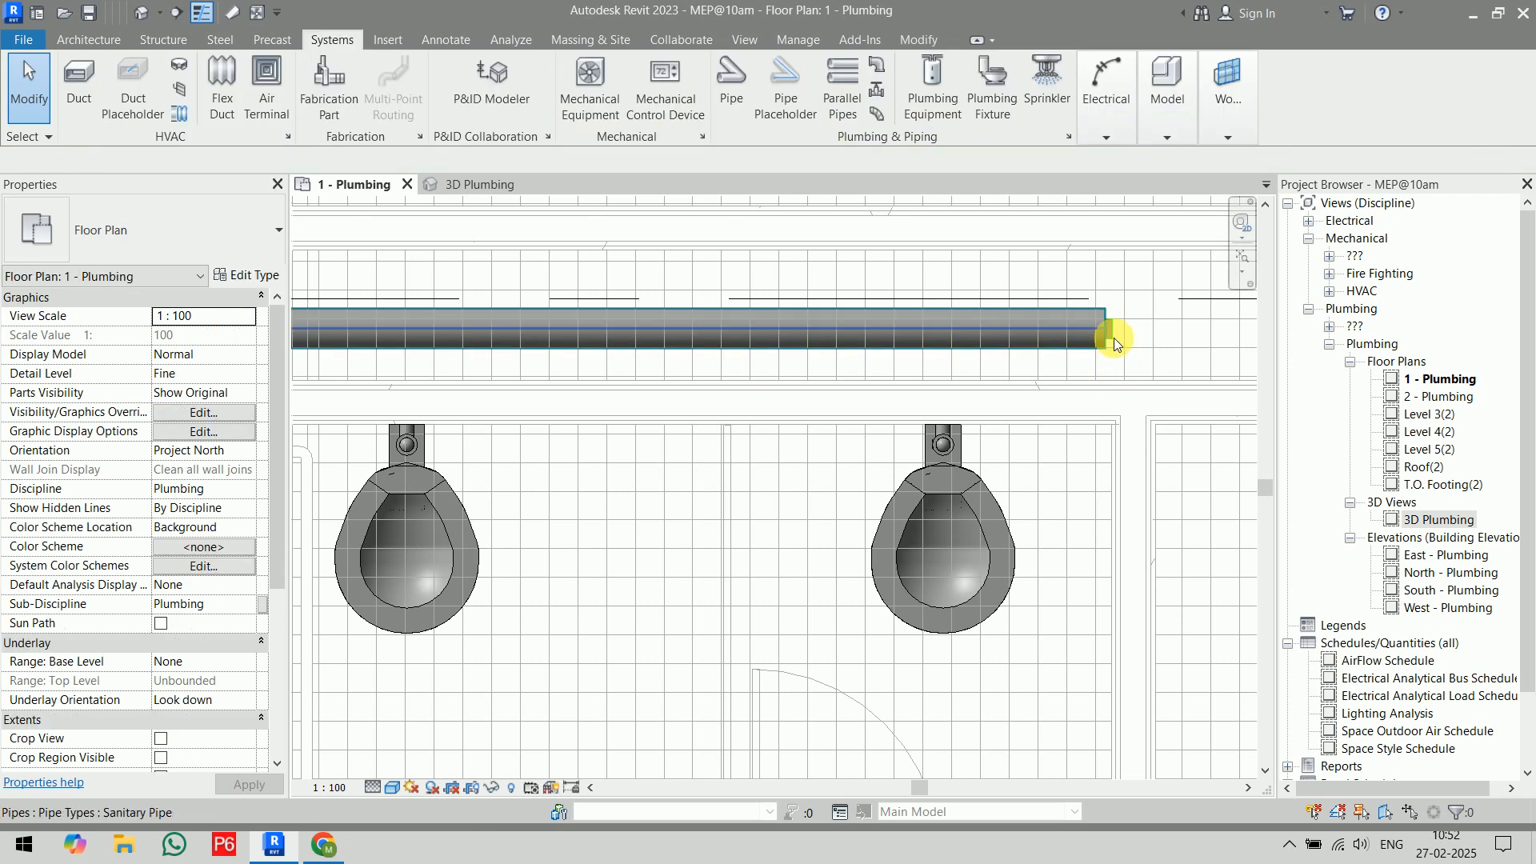
- Try to connect the sanitary outlet of the water closet nearest the urinals into the 125 mm sanitary pipe
click(980, 520)
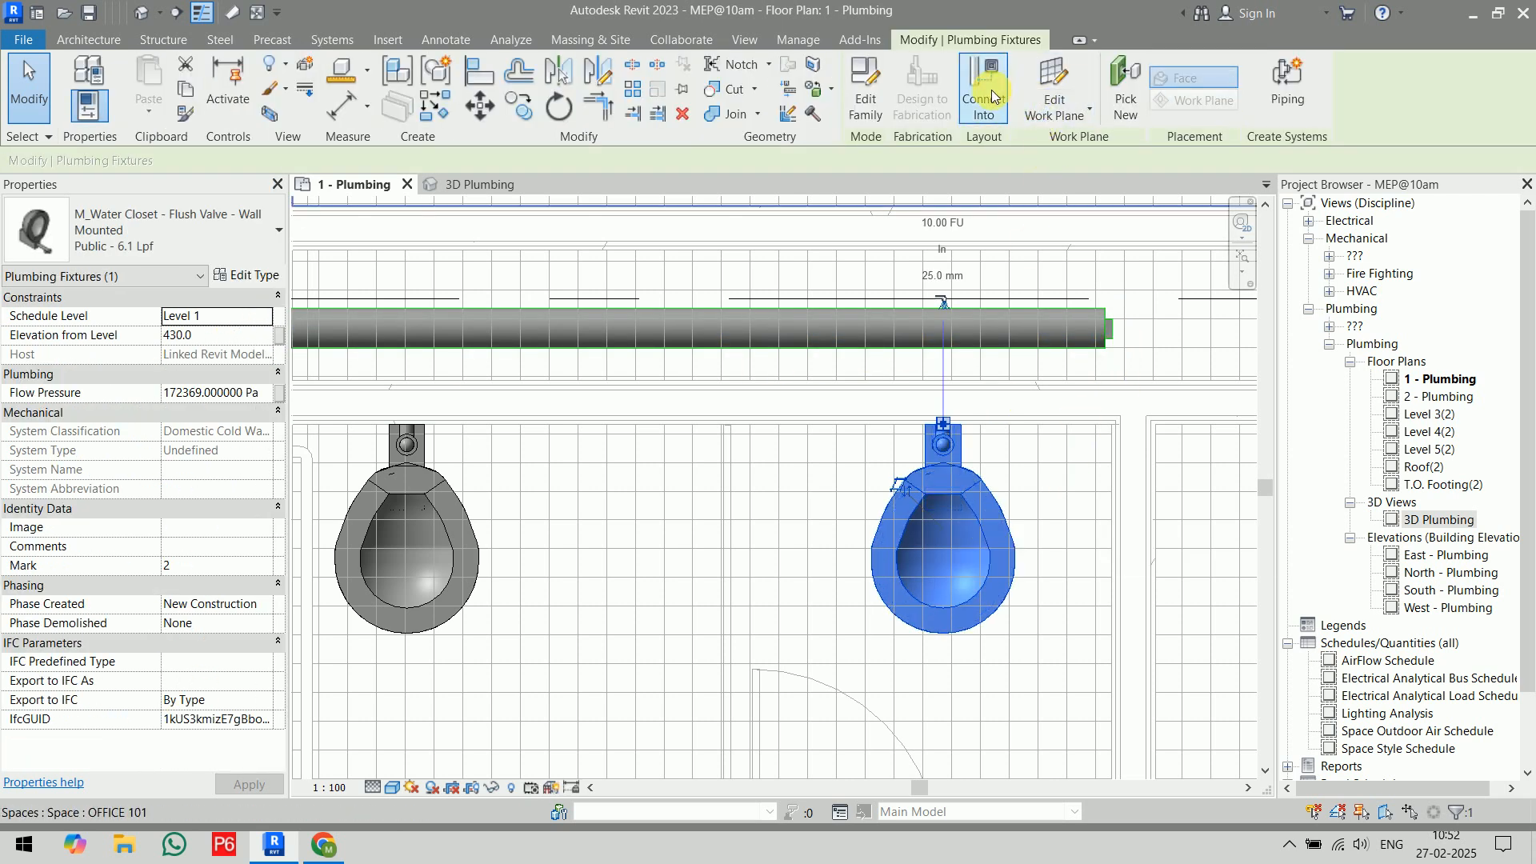
click(984, 84)
click(801, 333)
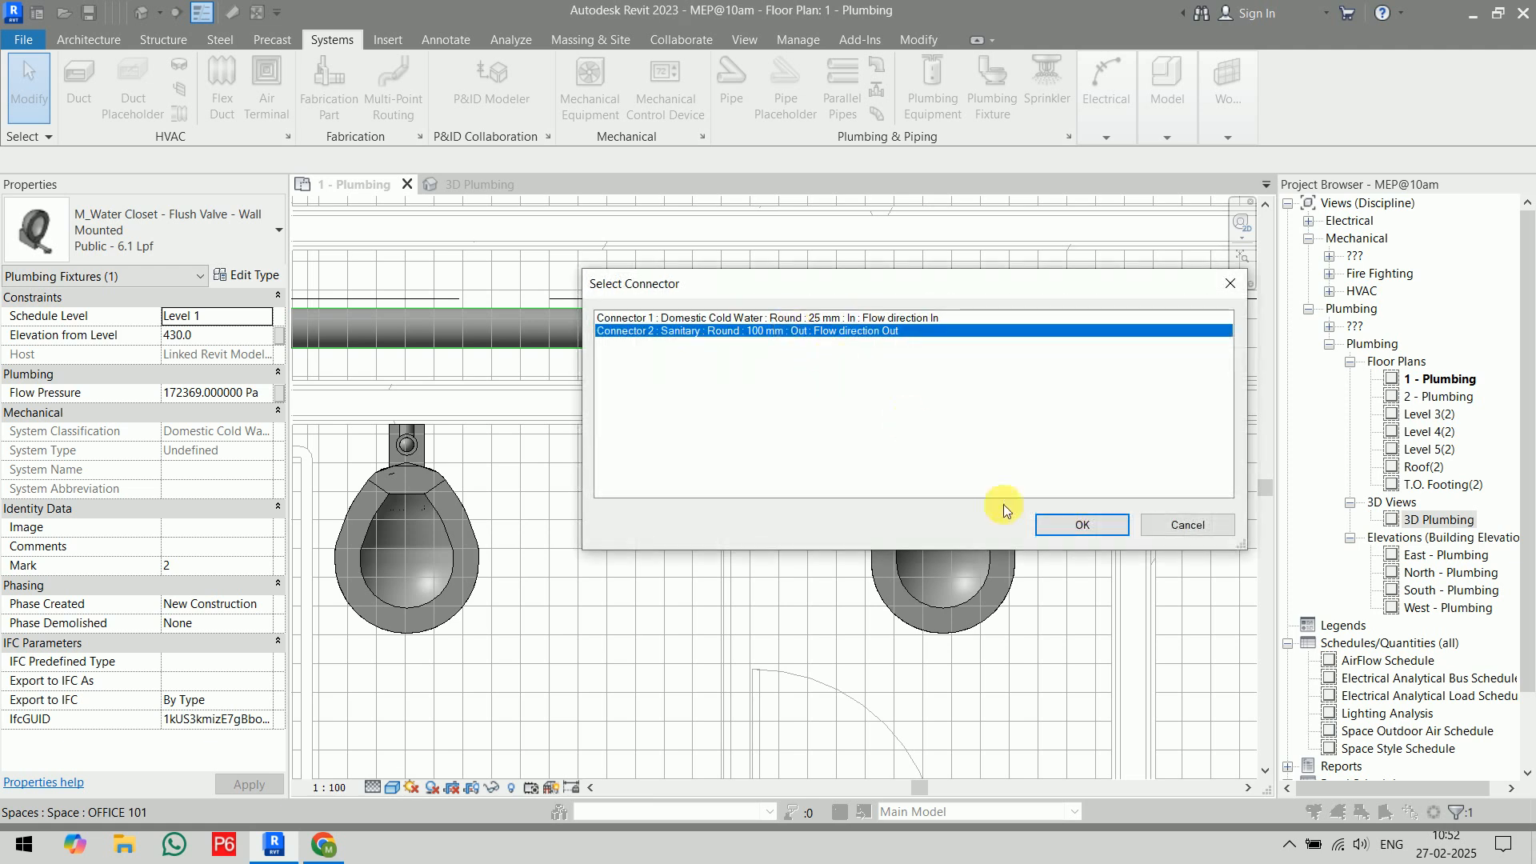
click(1083, 523)
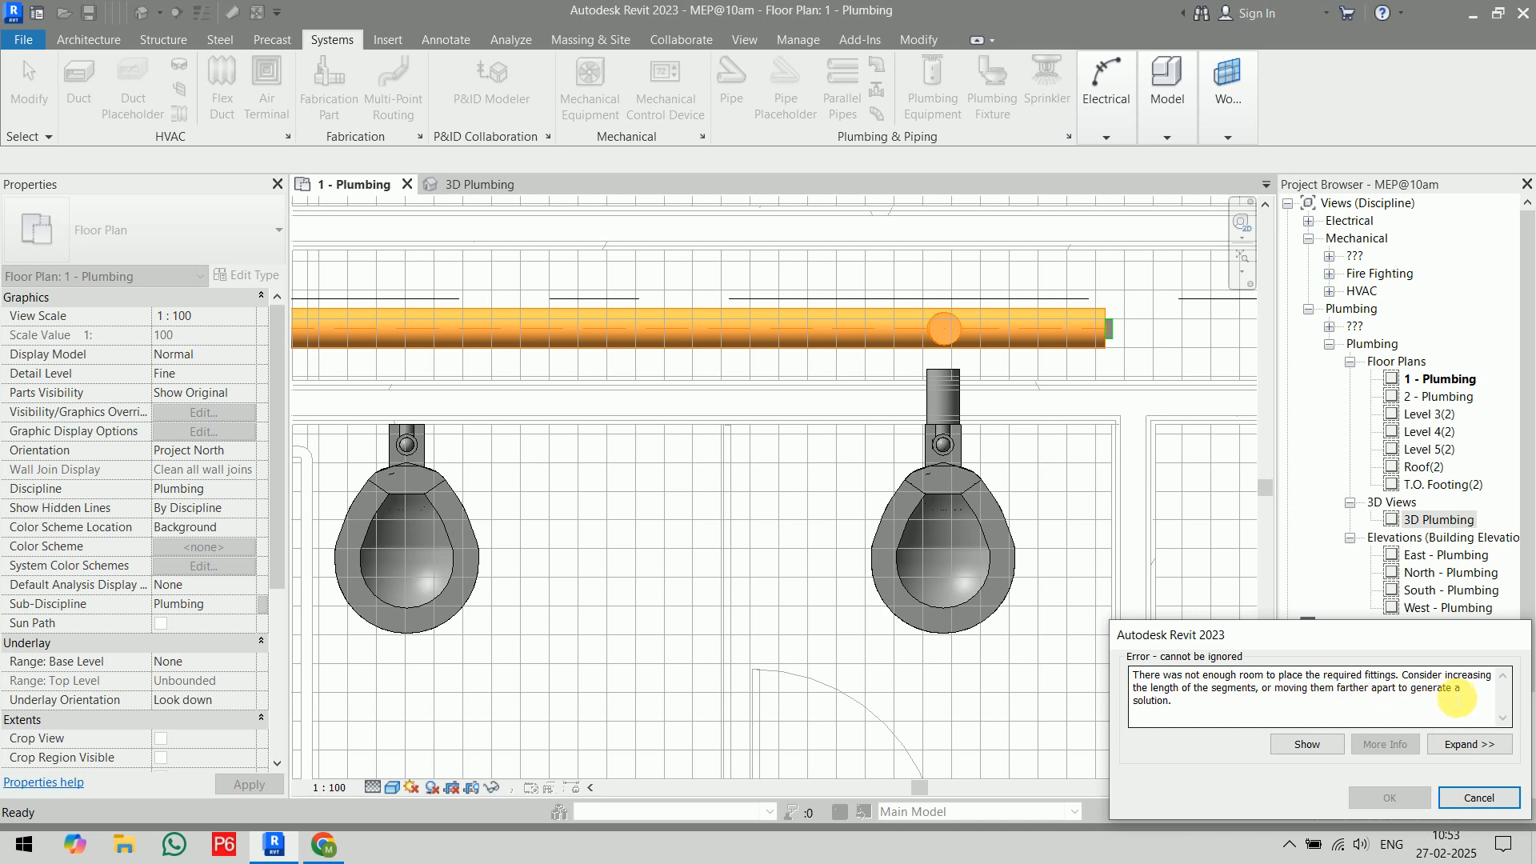
click(1478, 797)
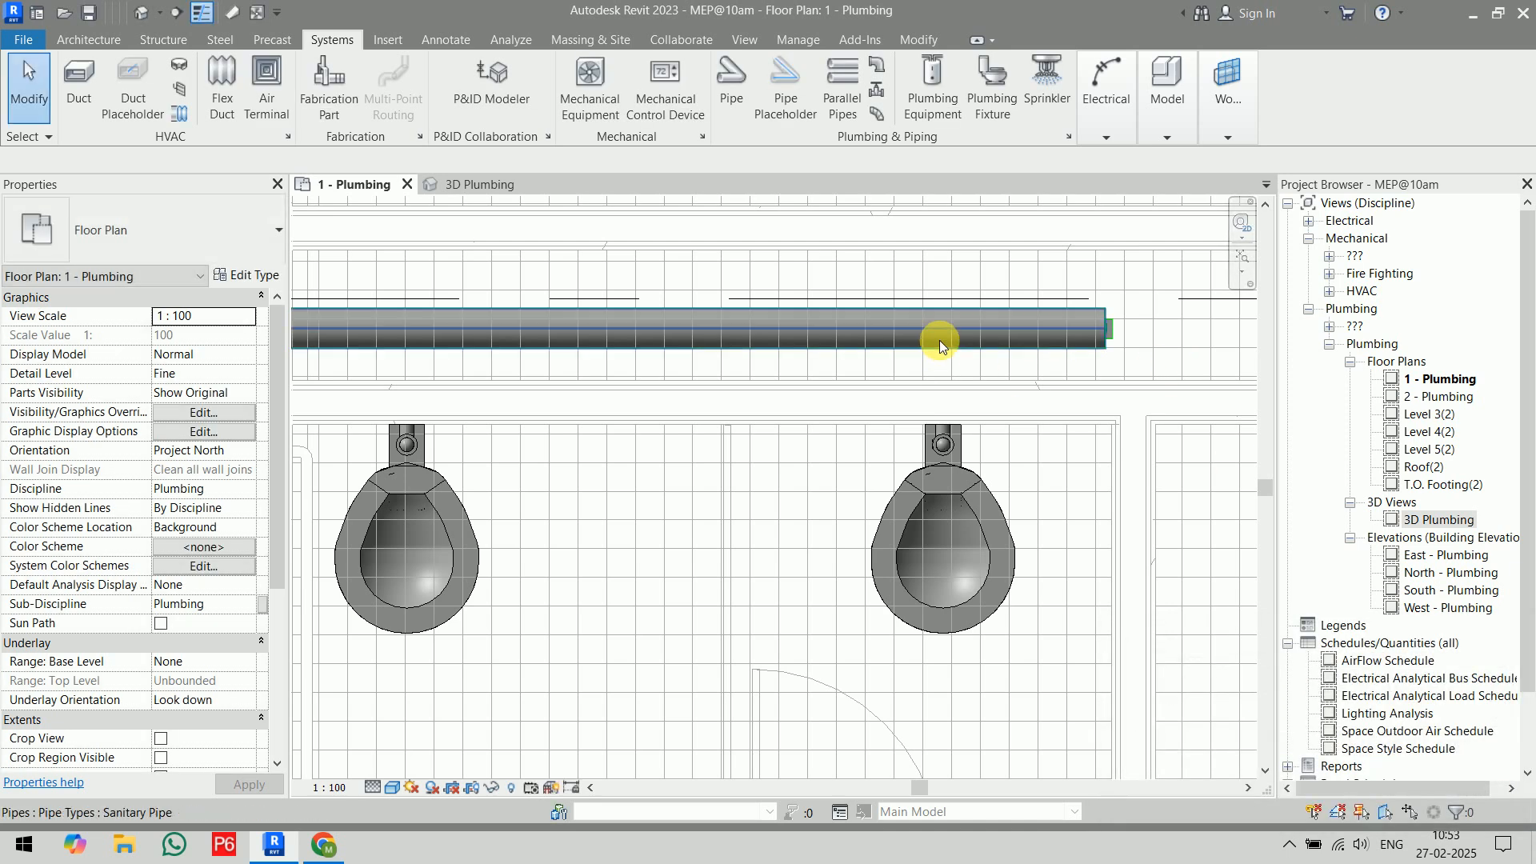
- Set the diameter of the sanitary pipe behind the water closets to 100 mm
click(723, 344)
click(264, 160)
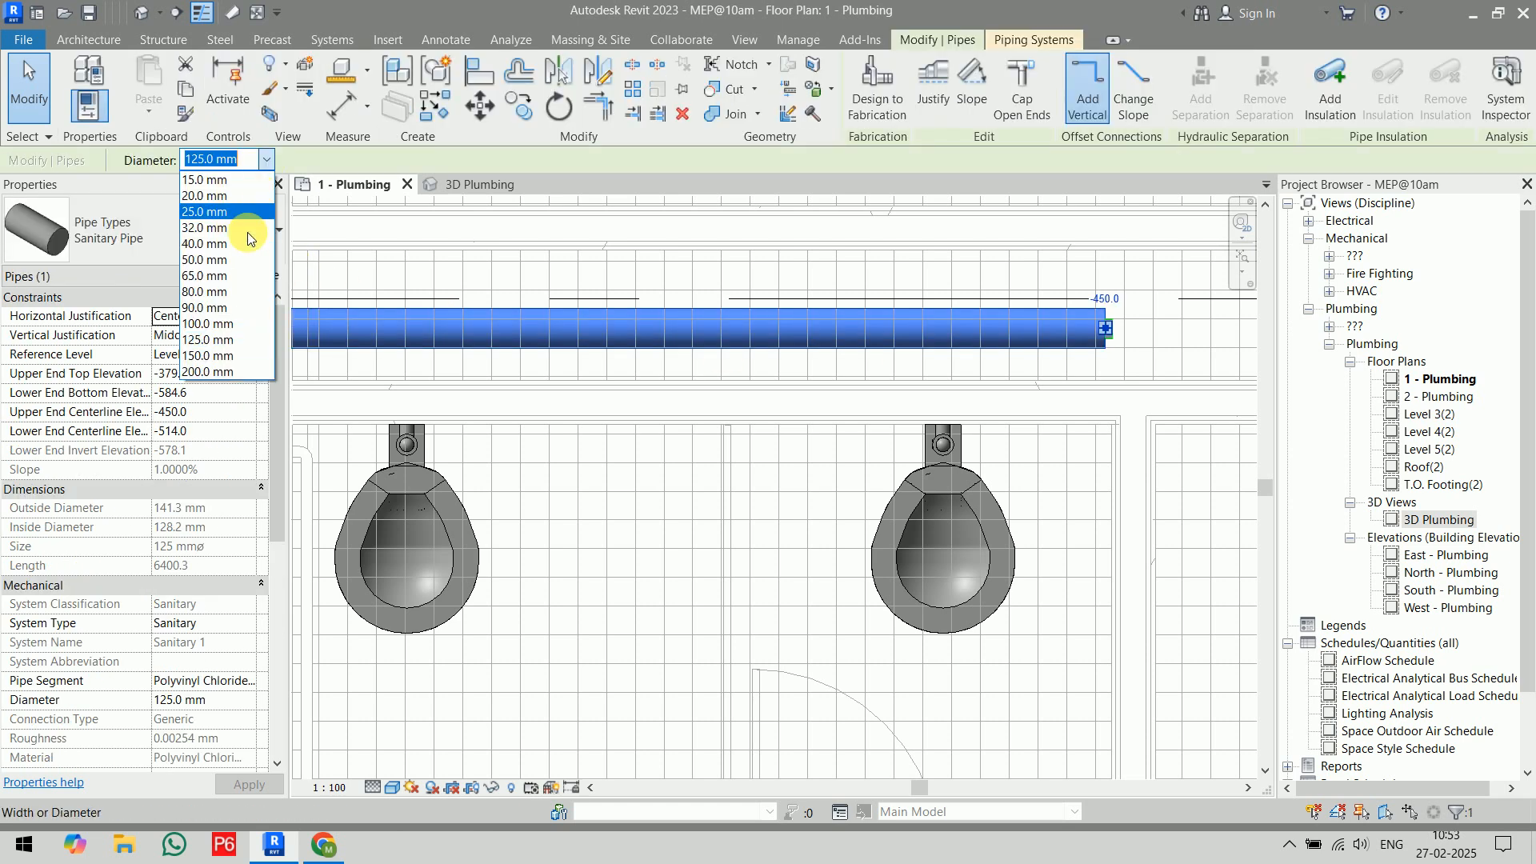
click(216, 324)
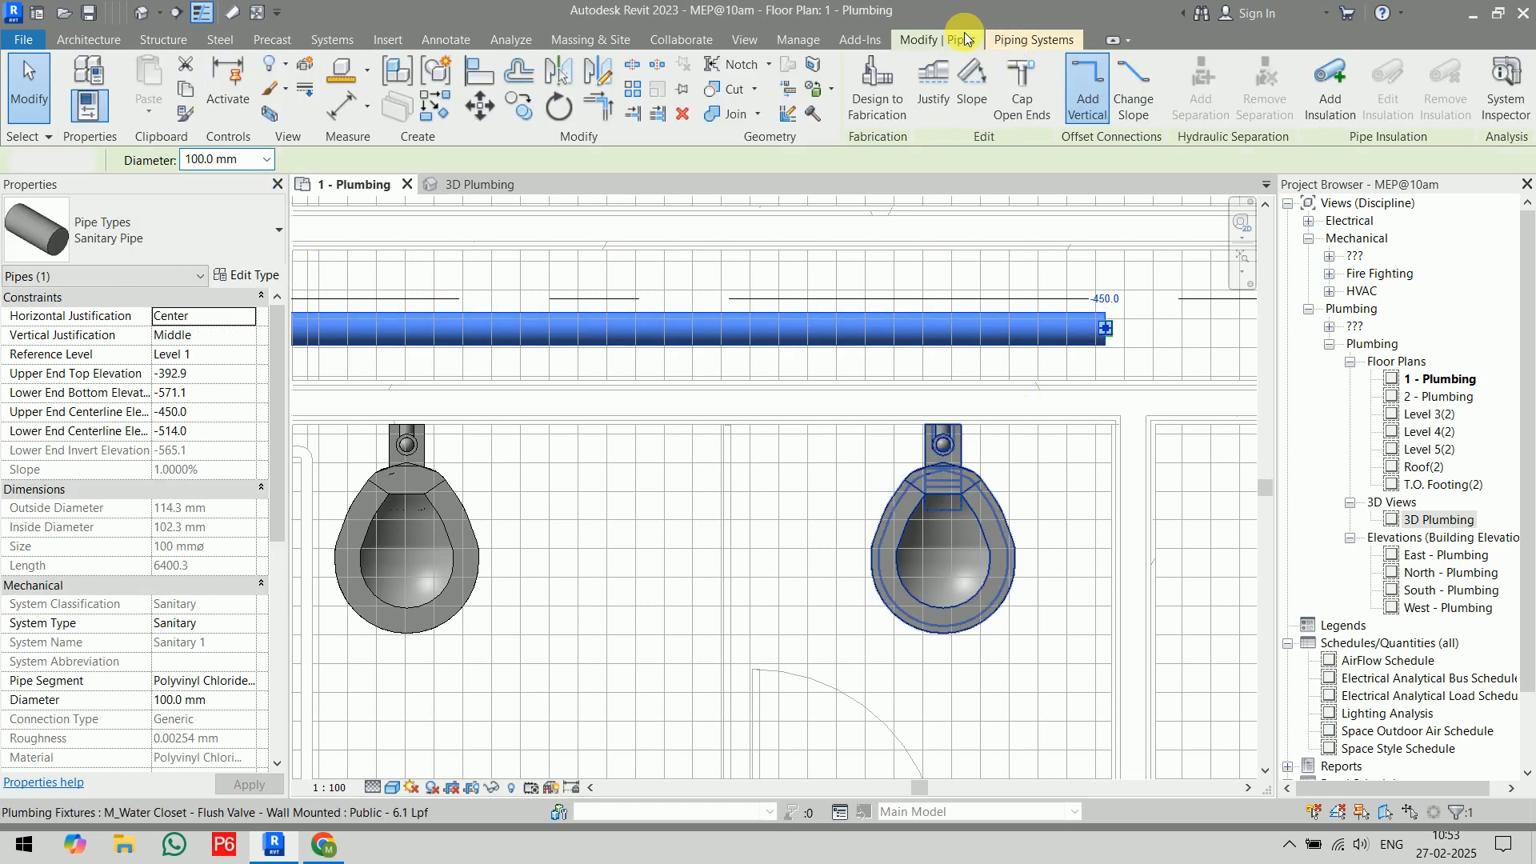
- Try to connect the 100 mm sanitary outlet of the water closet nearest the urinals into the resized 100 mm pipe
click(965, 496)
click(982, 84)
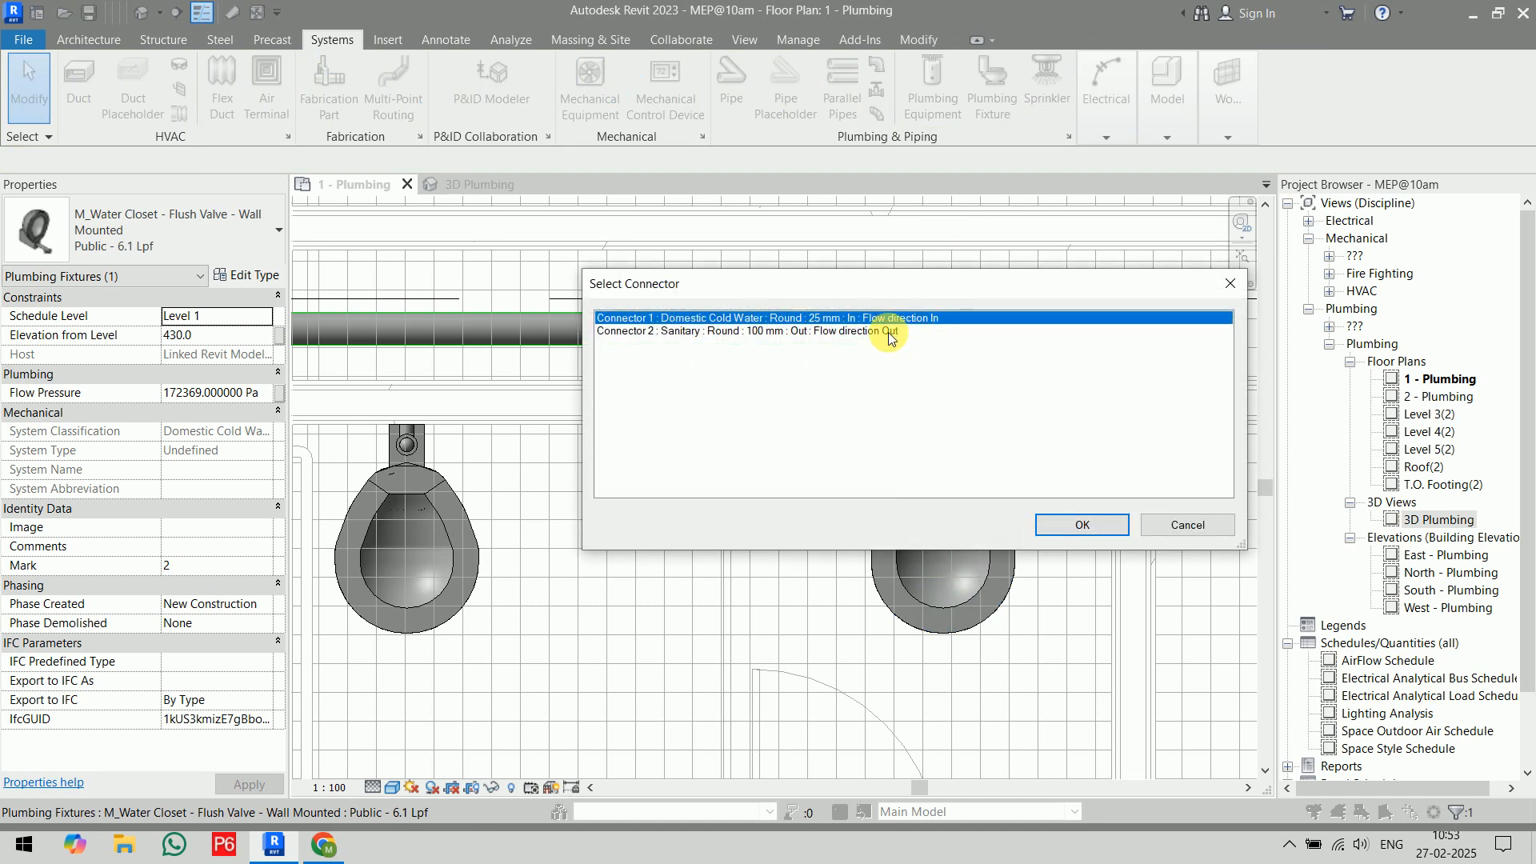
click(890, 331)
click(1081, 524)
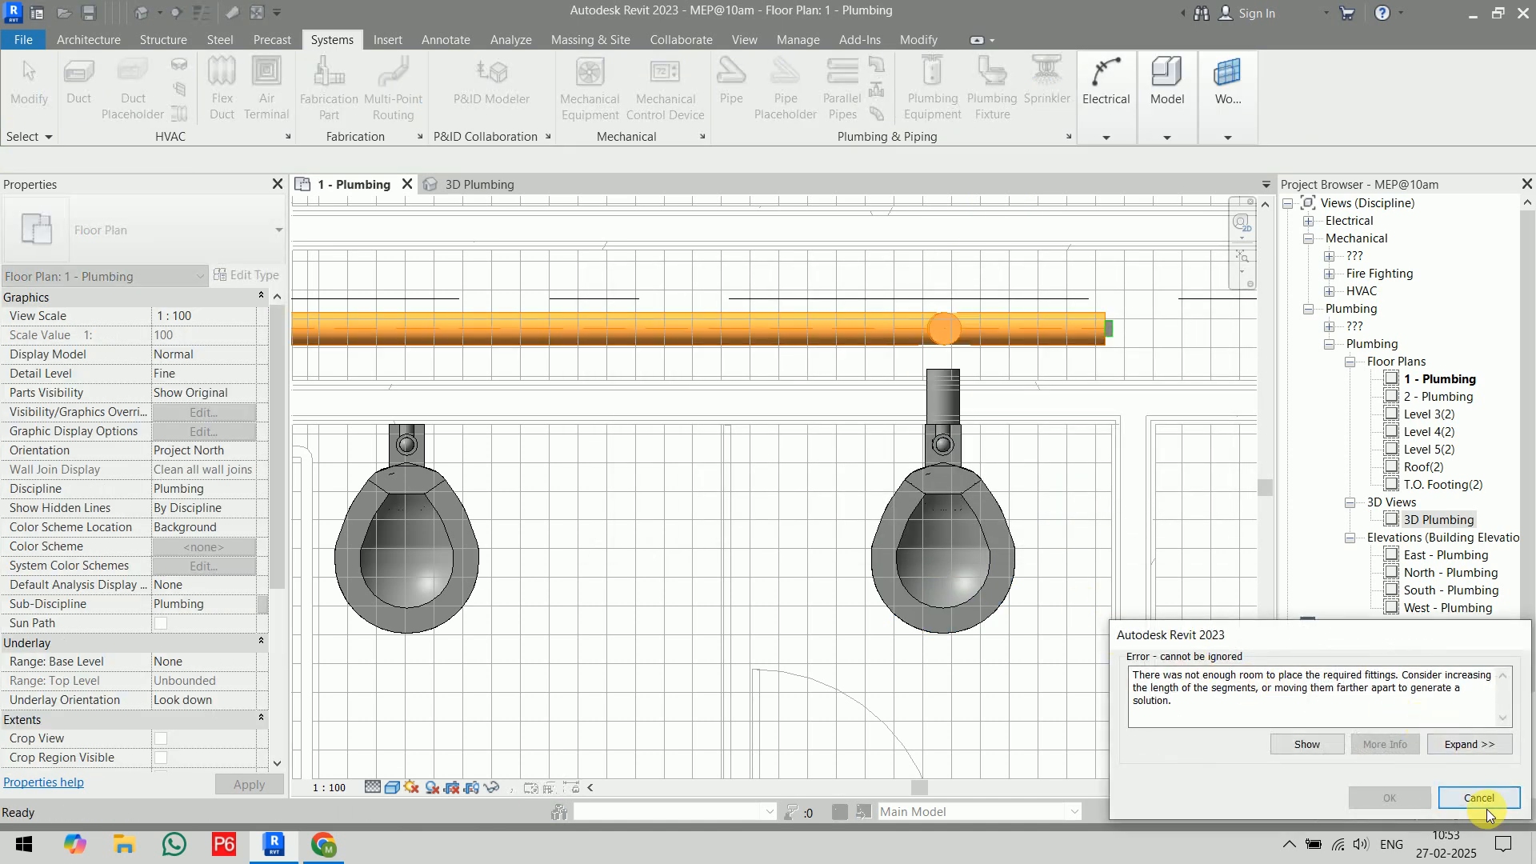
click(1480, 798)
- Nudge the sanitary pipe together with its end plug slightly farther away from the water closets
scroll(973, 357, up, 2)
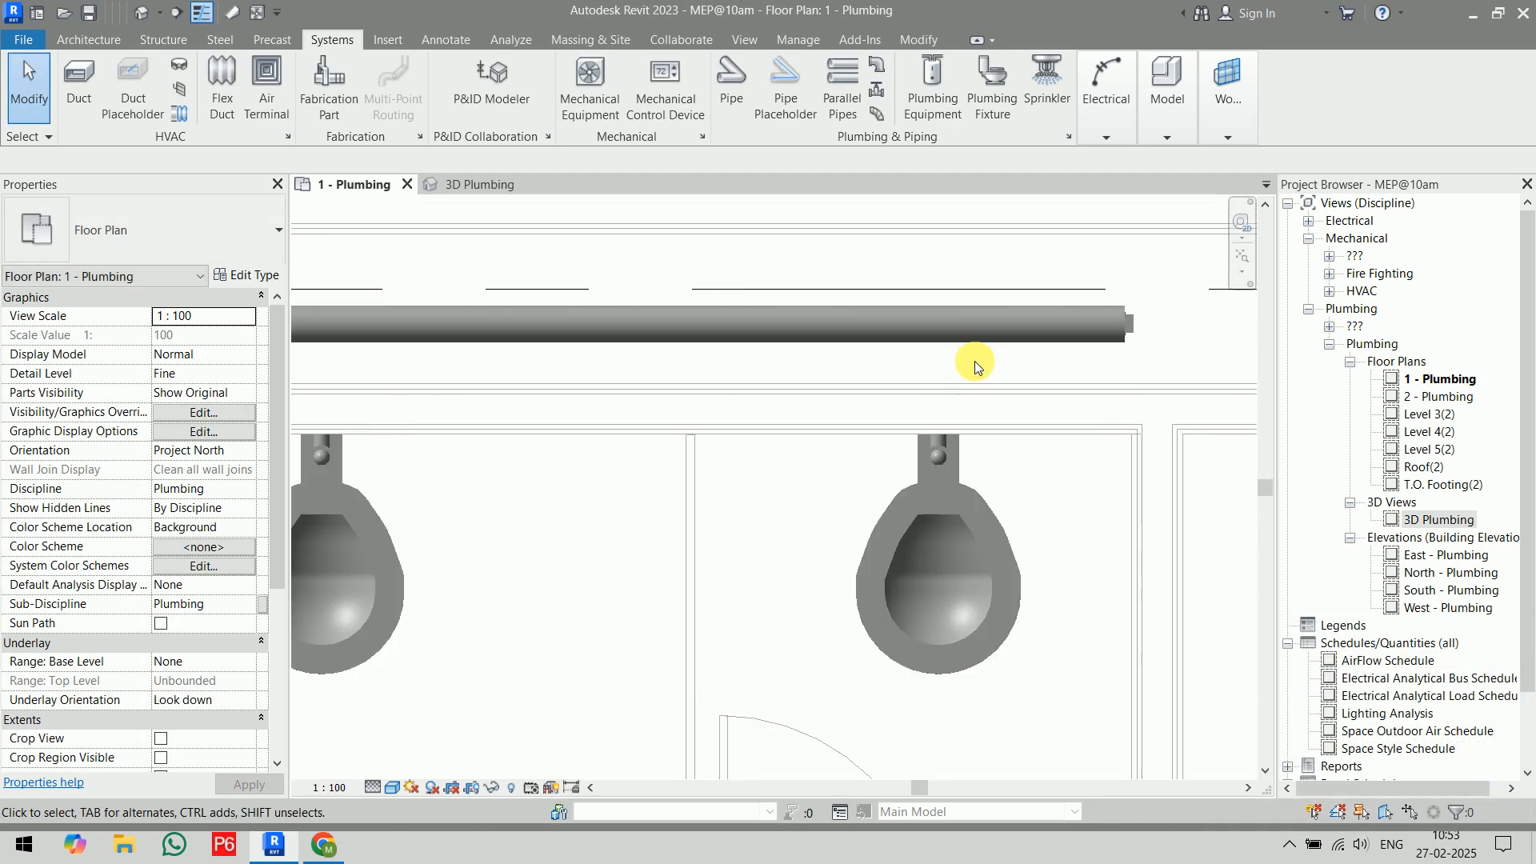
click(952, 324)
scroll(953, 323, down, 2)
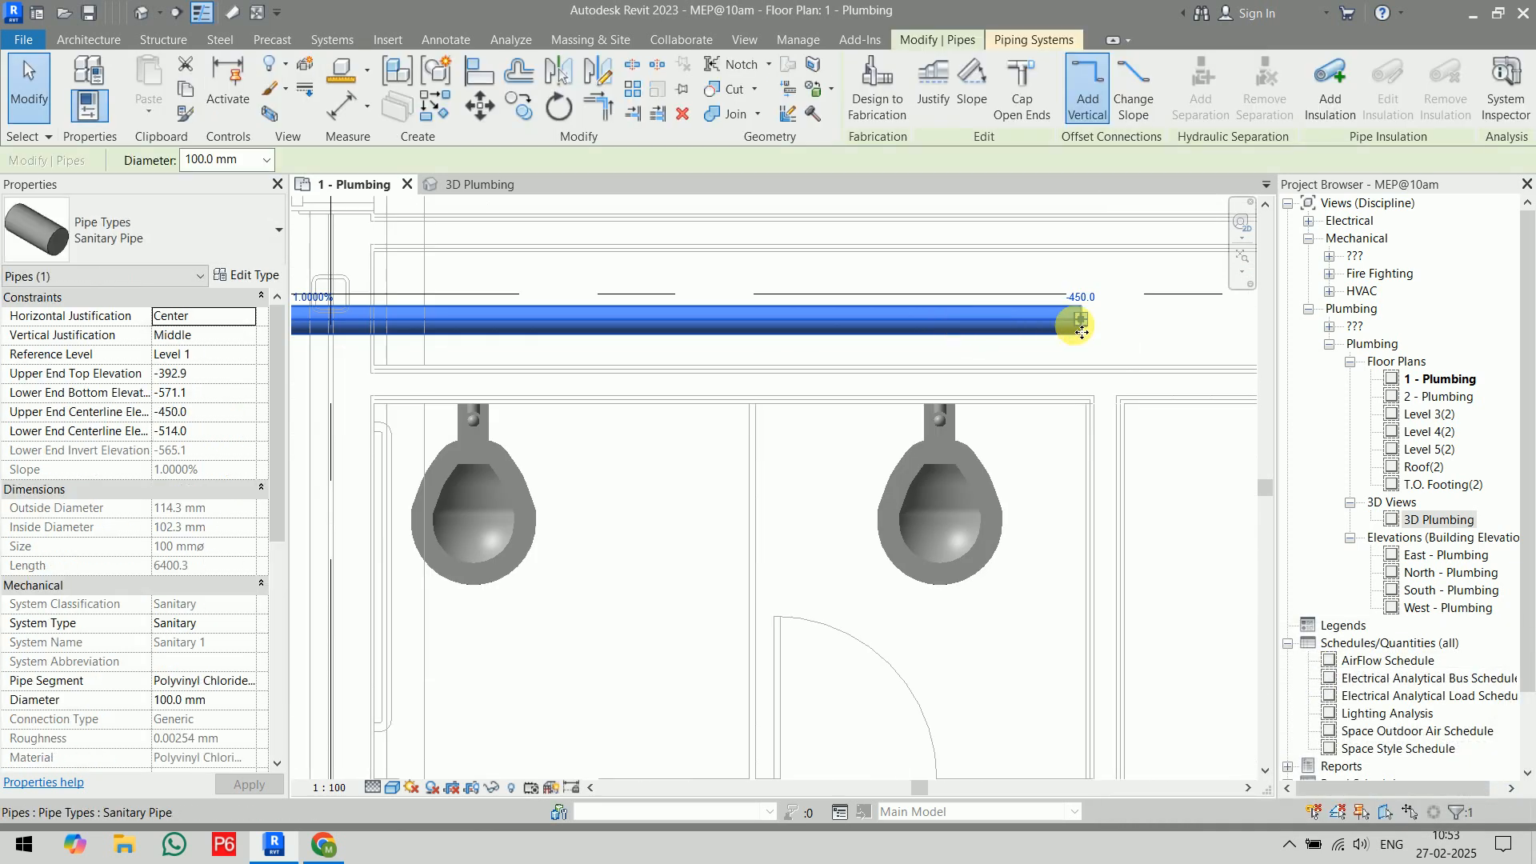
click(1040, 272)
click(1016, 326)
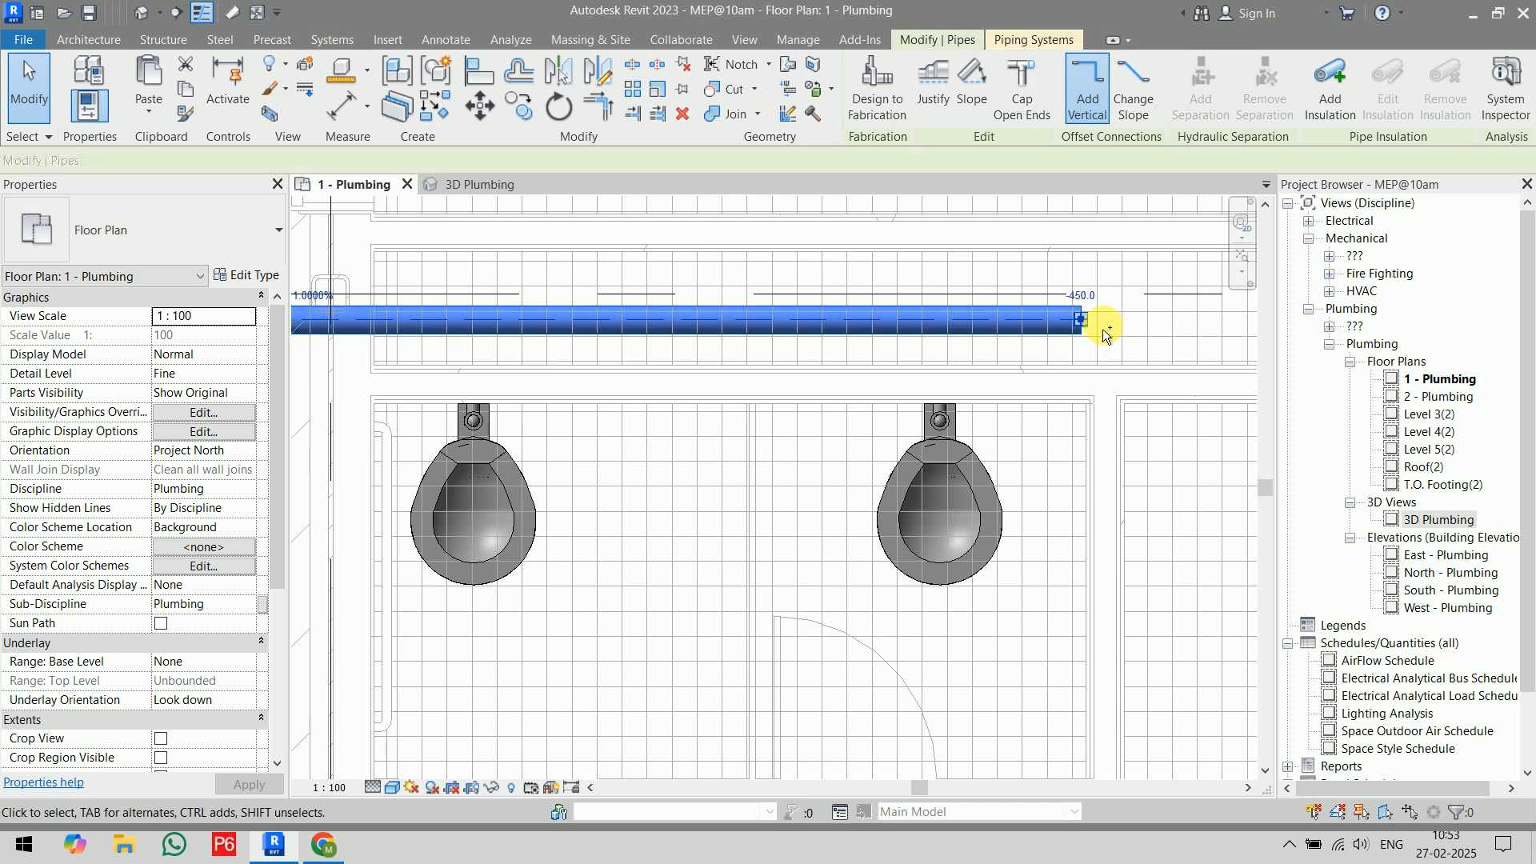
scroll(1079, 325, up, 3)
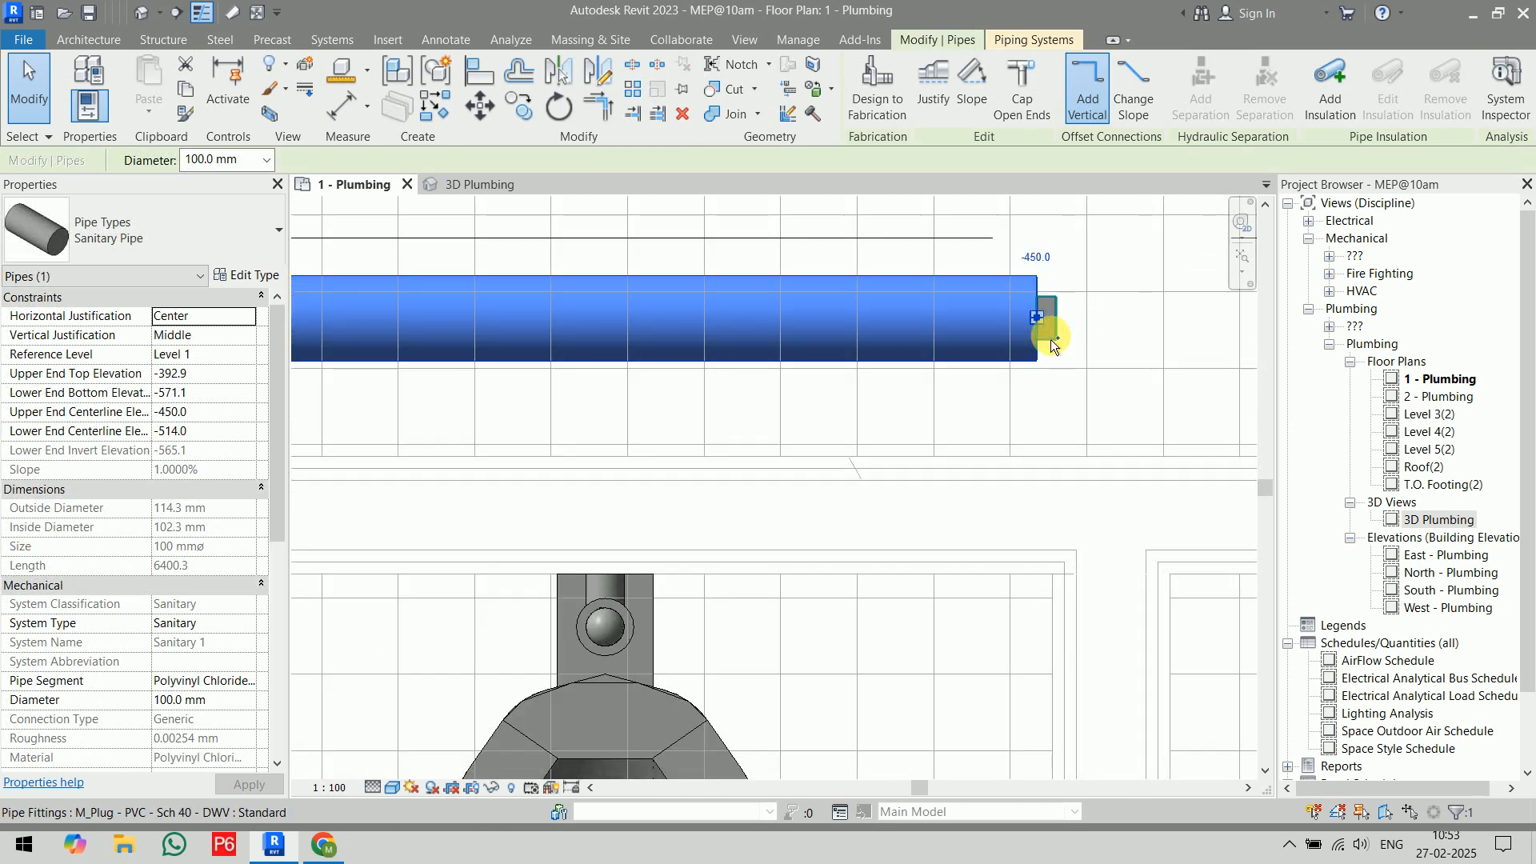
ctrl+click(1051, 337)
scroll(1128, 374, down, 4)
key(Up)
key(Up)
key(Up)
key(Up)
key(Up)
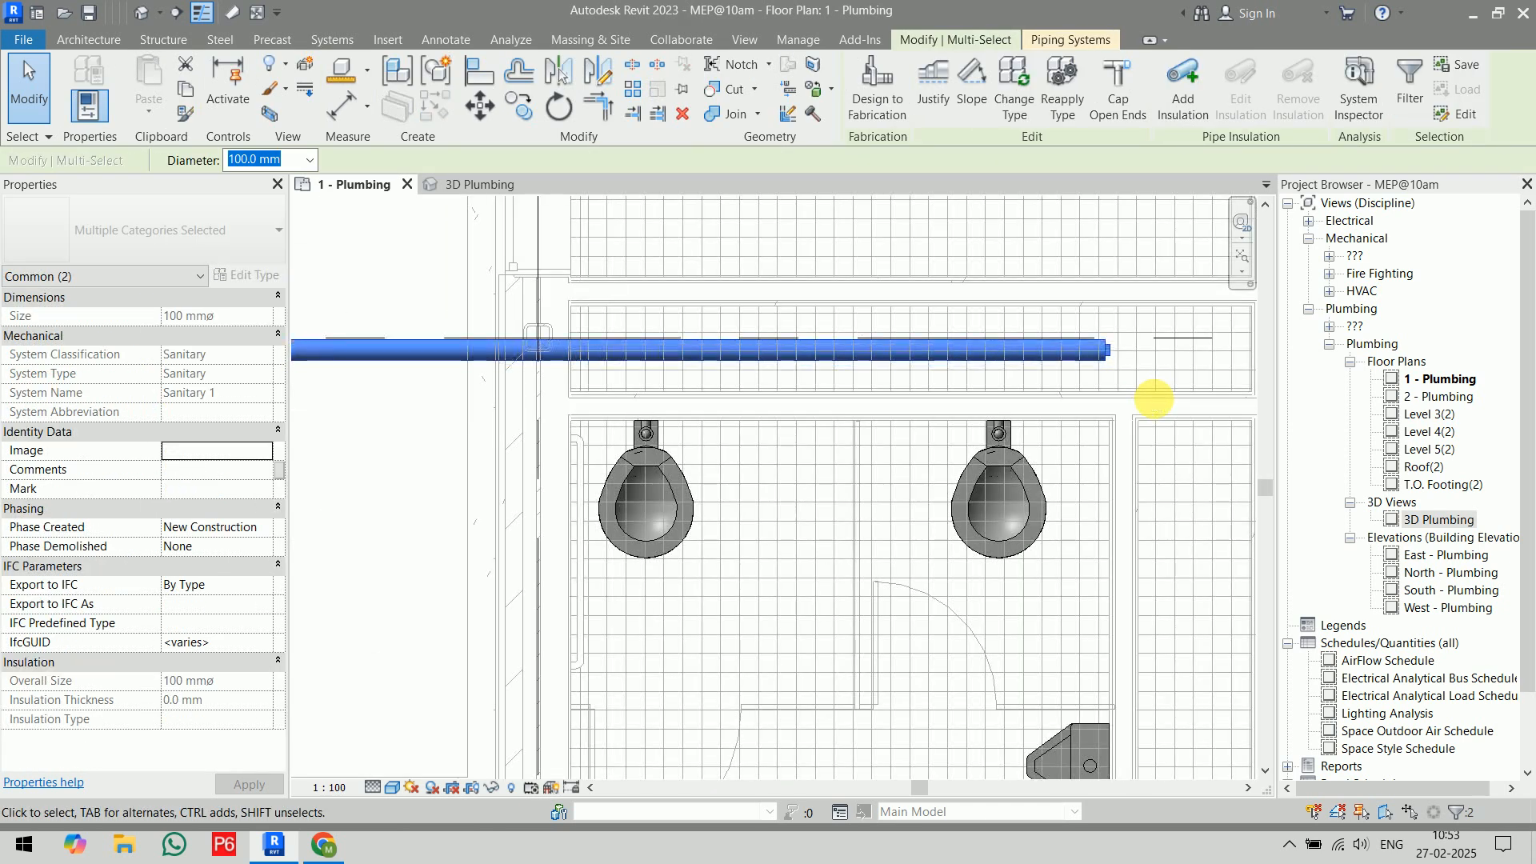
- Try to connect the sanitary outlet of the water closet nearest the urinals into the shifted sanitary pipe
click(1010, 470)
click(990, 102)
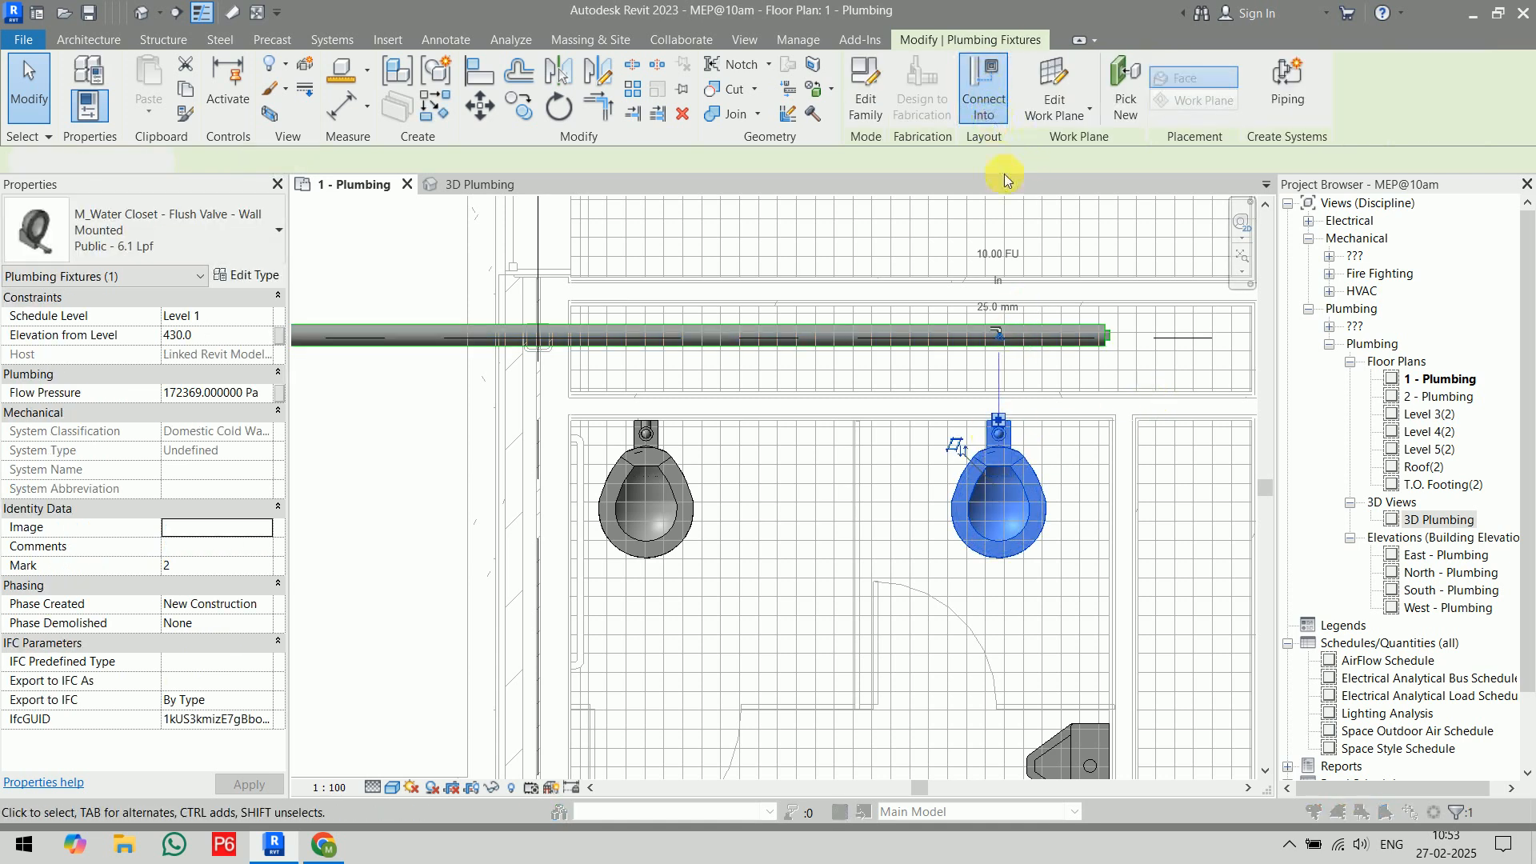
click(906, 389)
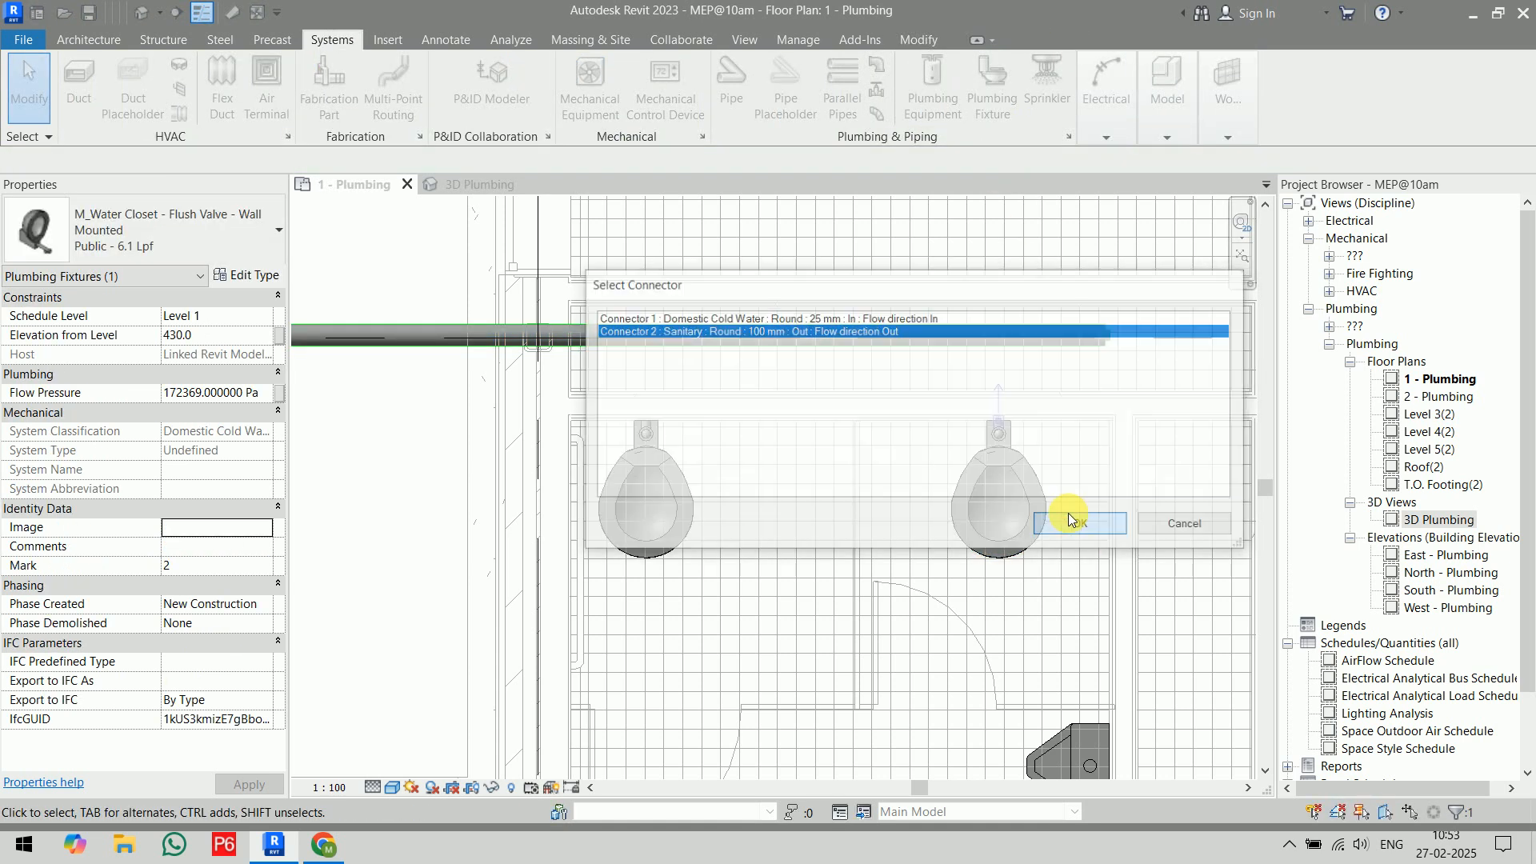
click(1070, 521)
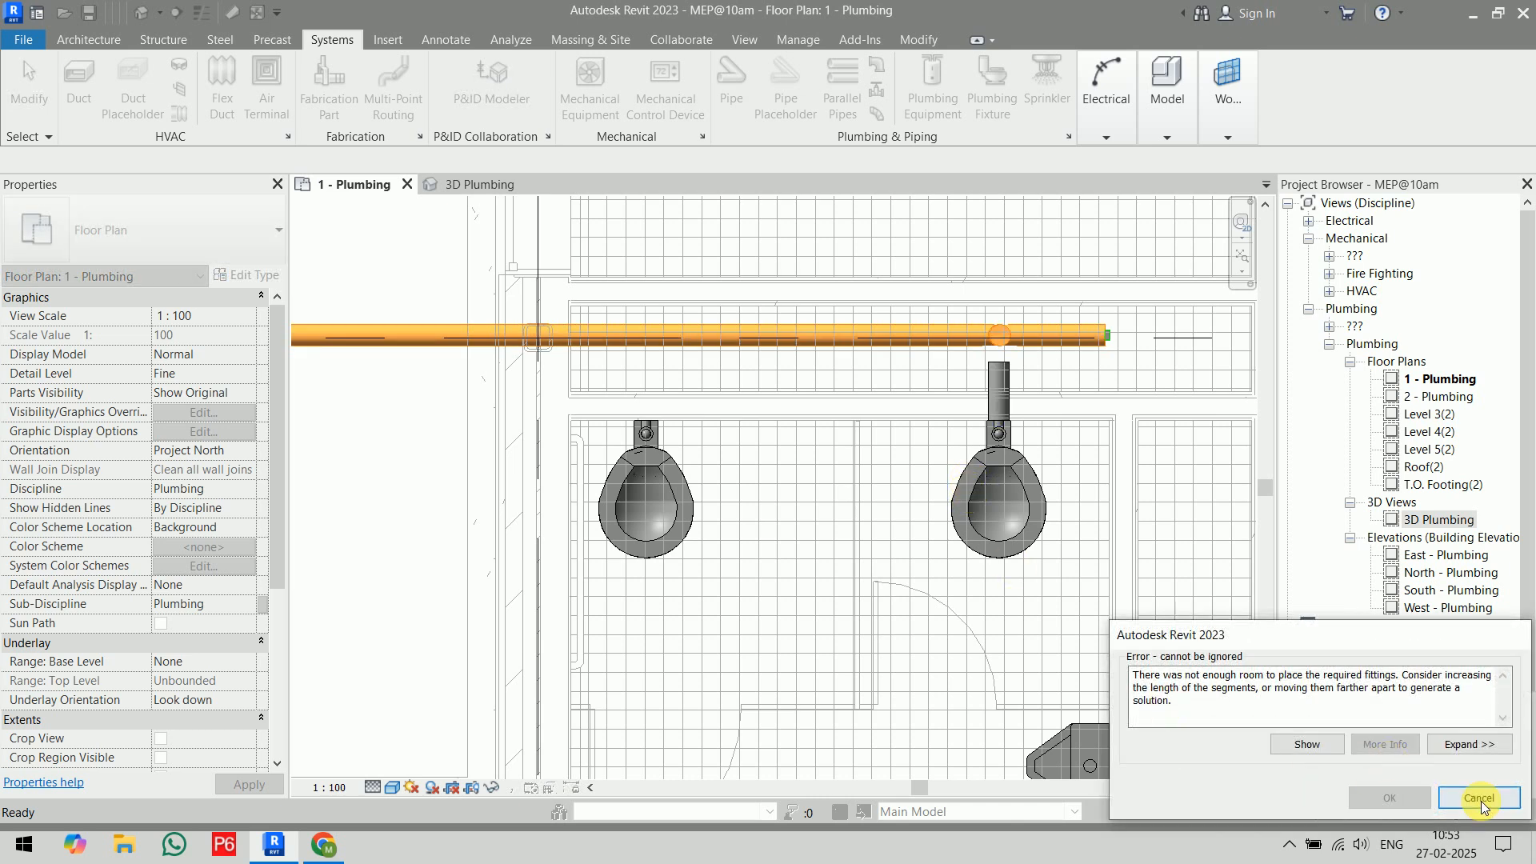
click(1480, 799)
- Cap the open lower end of the sanitary pipe outside the washroom
scroll(1011, 348, up, 6)
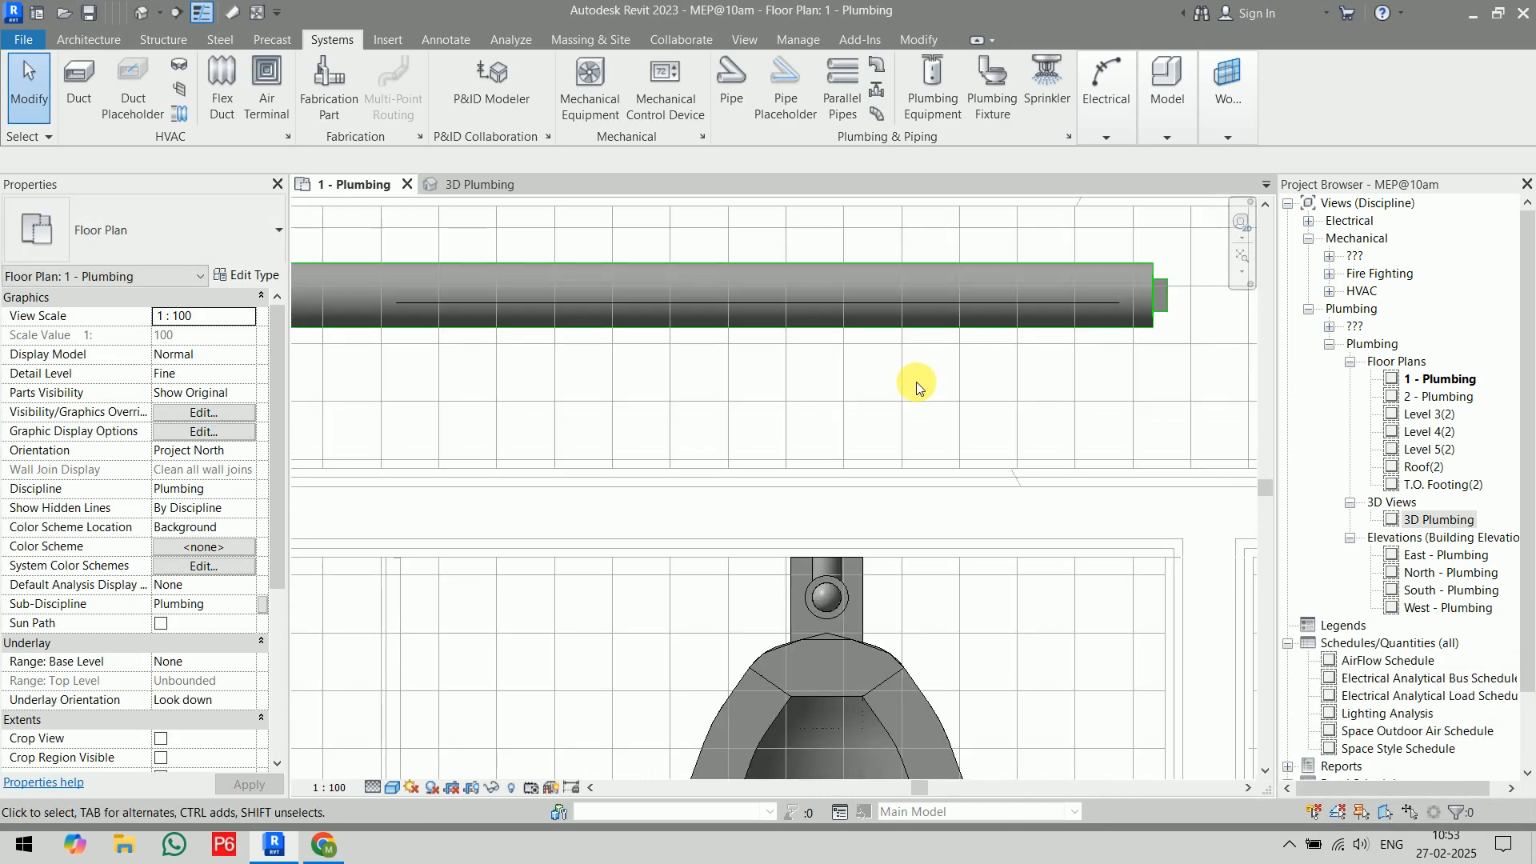
scroll(915, 382, down, 4)
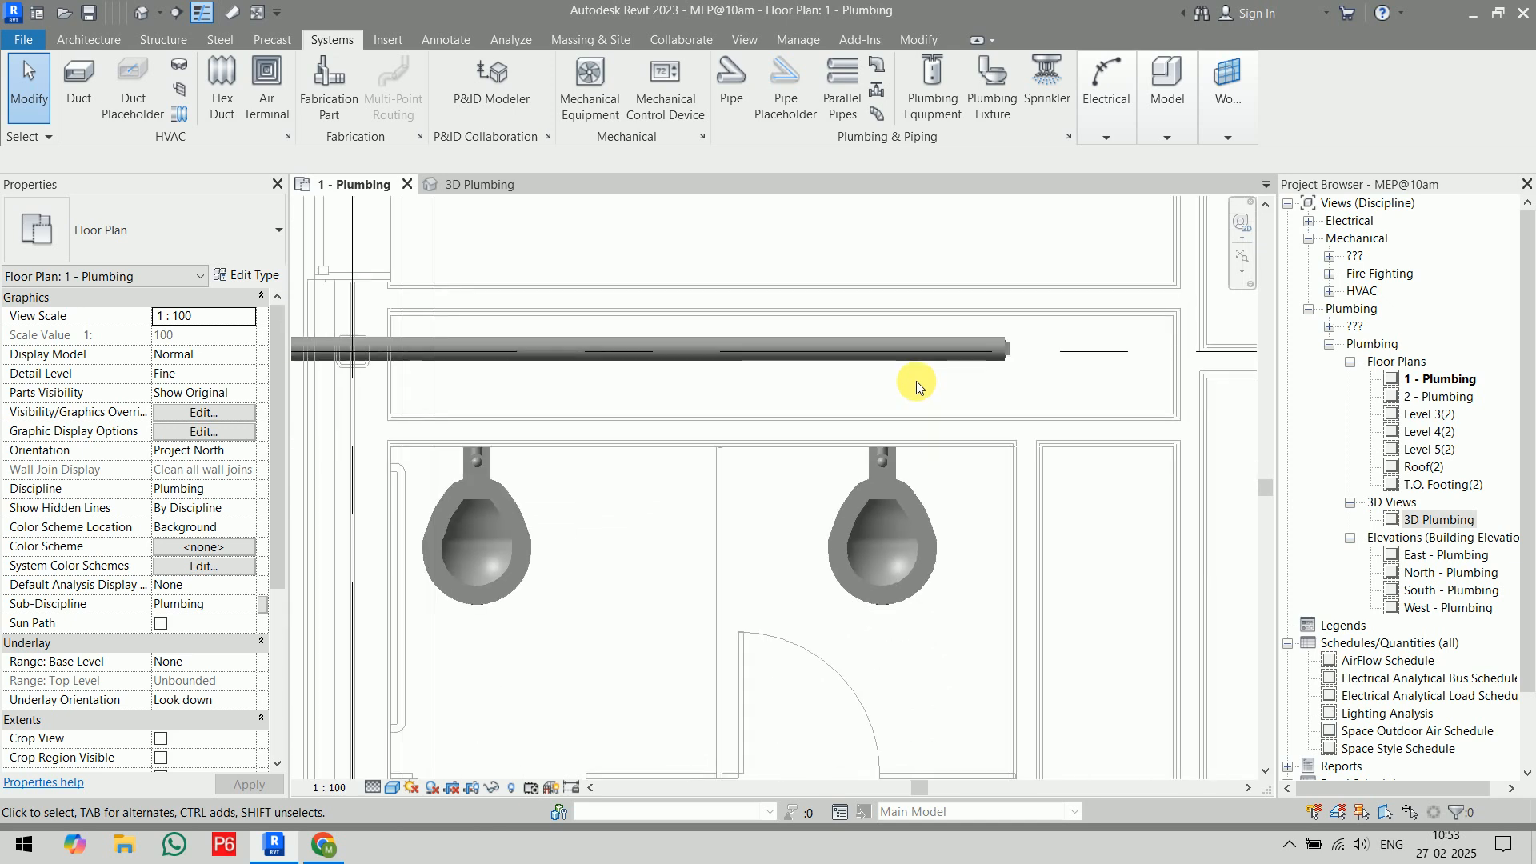
middle_drag(608, 392, 1162, 406)
middle_drag(408, 393, 1107, 407)
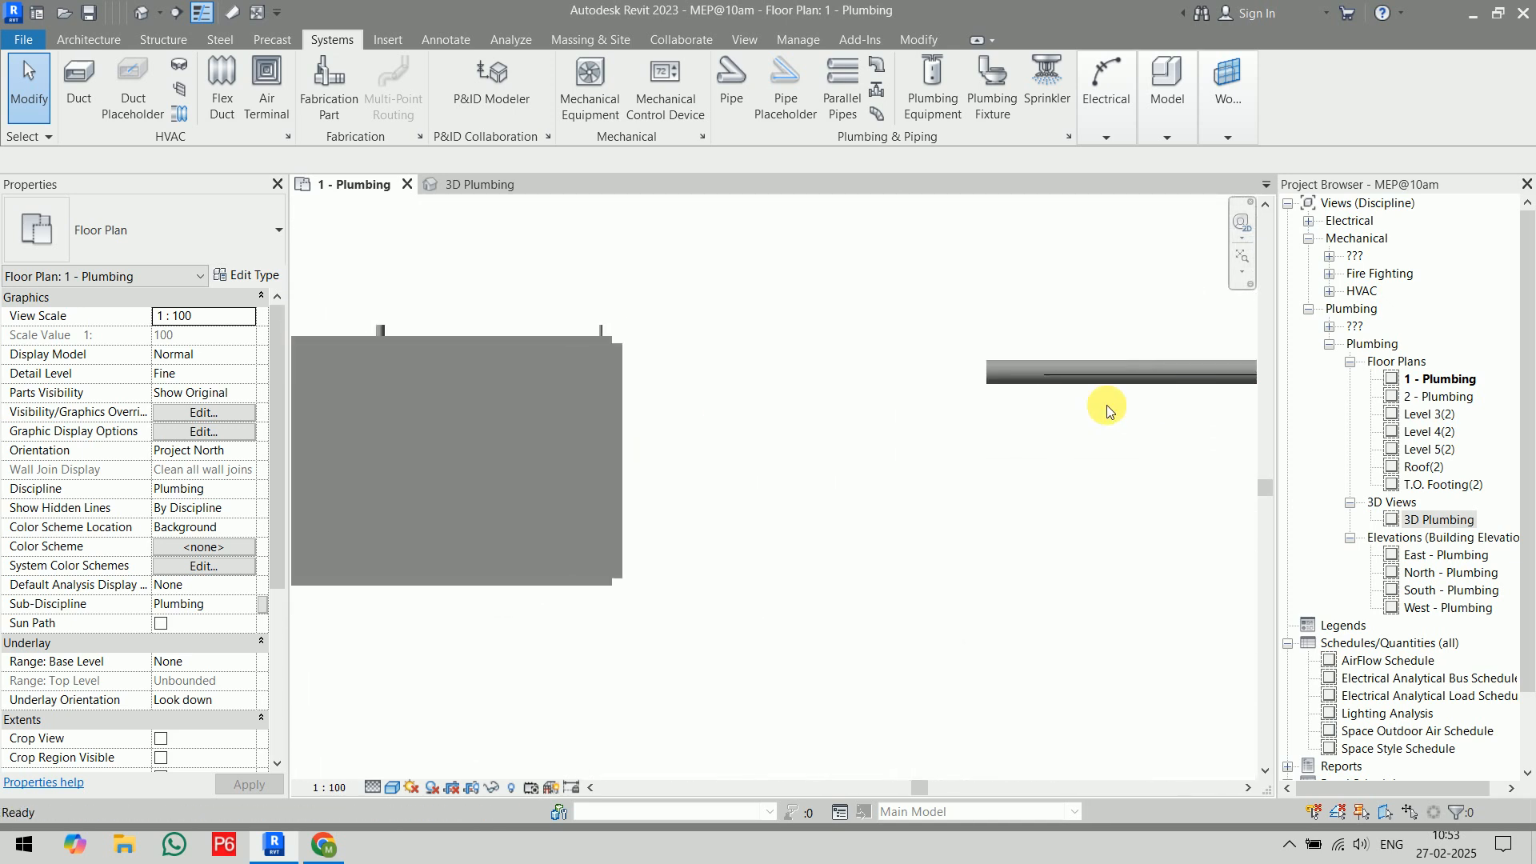
scroll(934, 380, up, 4)
click(1059, 366)
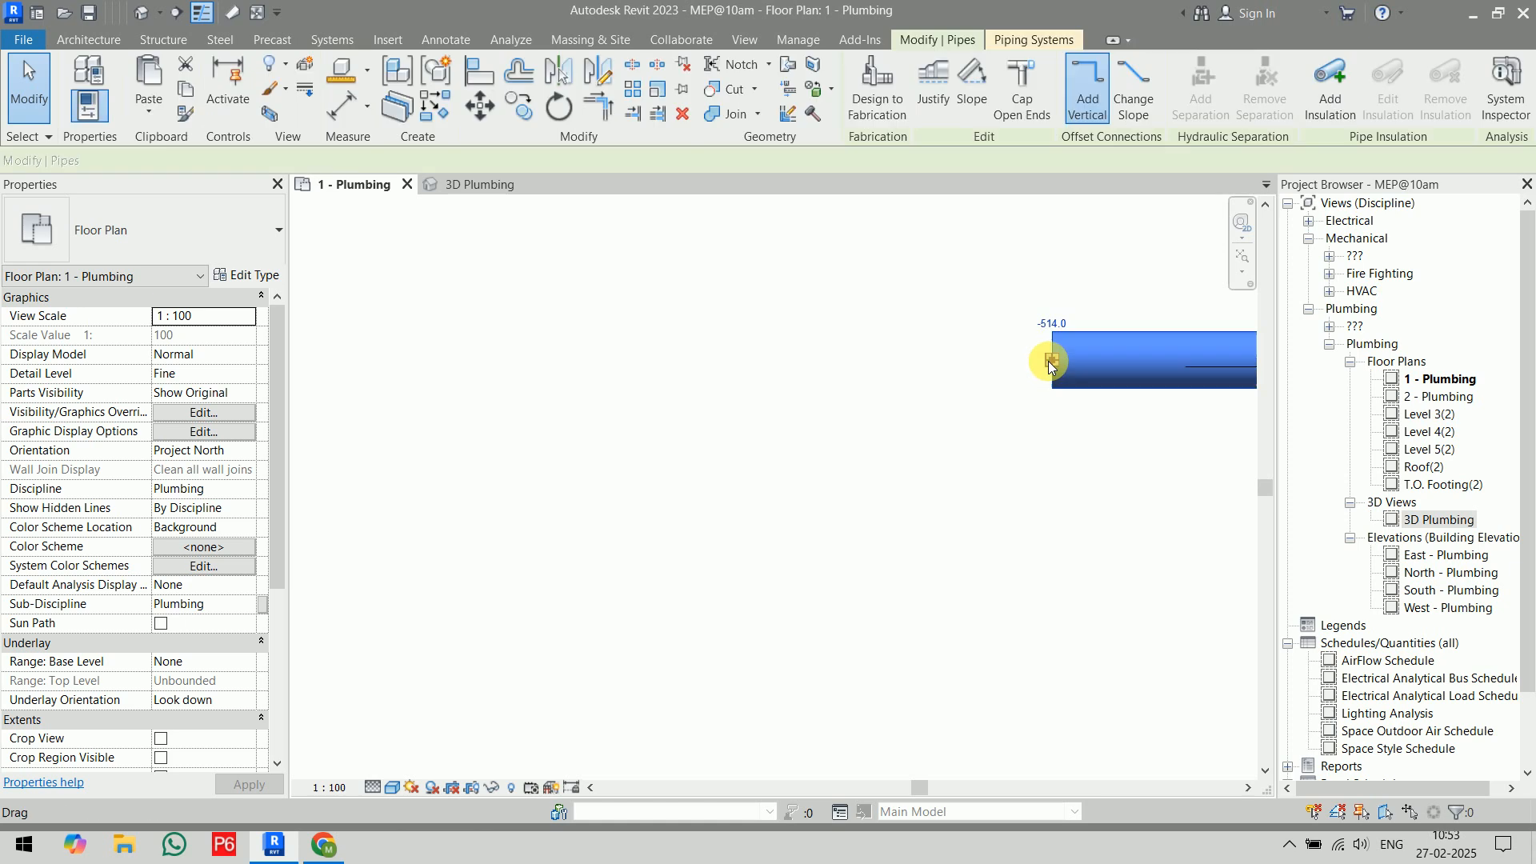
right_click(1050, 336)
click(1083, 415)
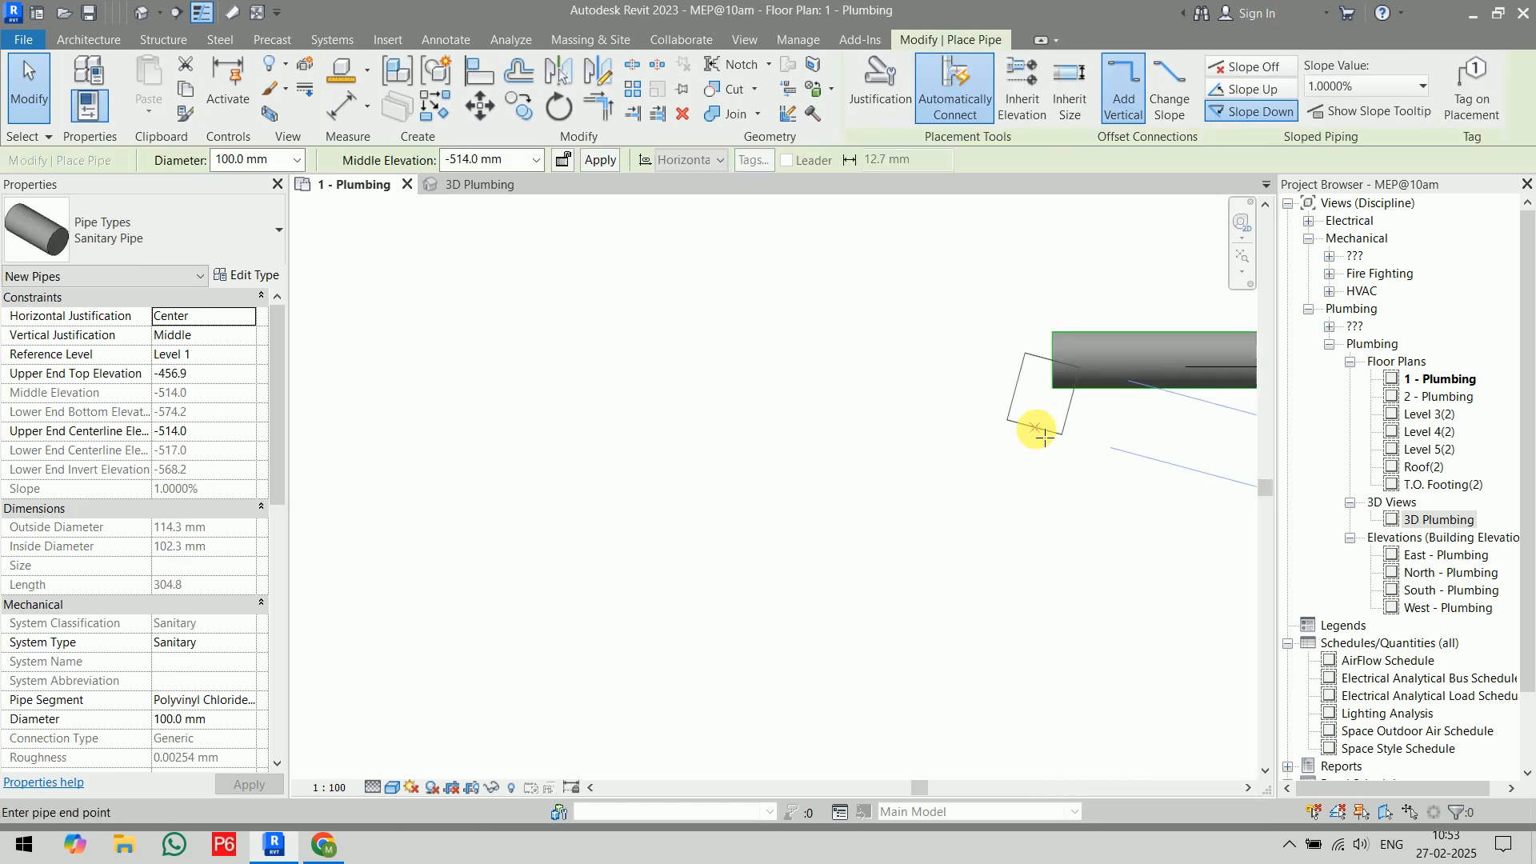
key(Escape)
click(1052, 358)
right_click(1051, 363)
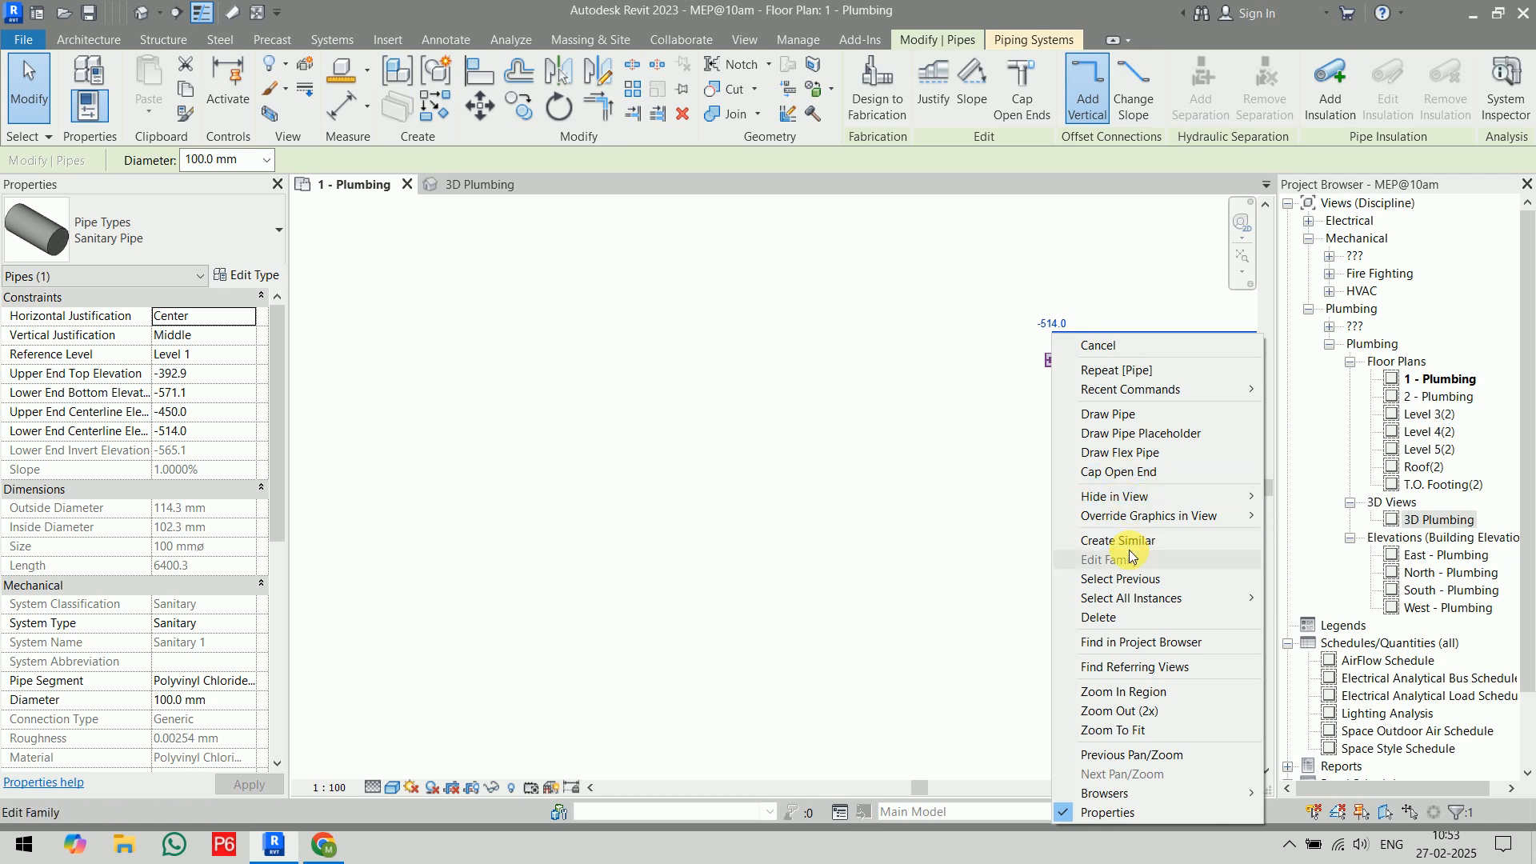
click(1134, 470)
- Set the upper end centerline elevation of the sanitary pipe to -600 mm
scroll(915, 446, down, 2)
middle_drag(846, 443, 531, 393)
scroll(846, 475, down, 3)
key(Escape)
middle_drag(910, 468, 703, 442)
click(703, 439)
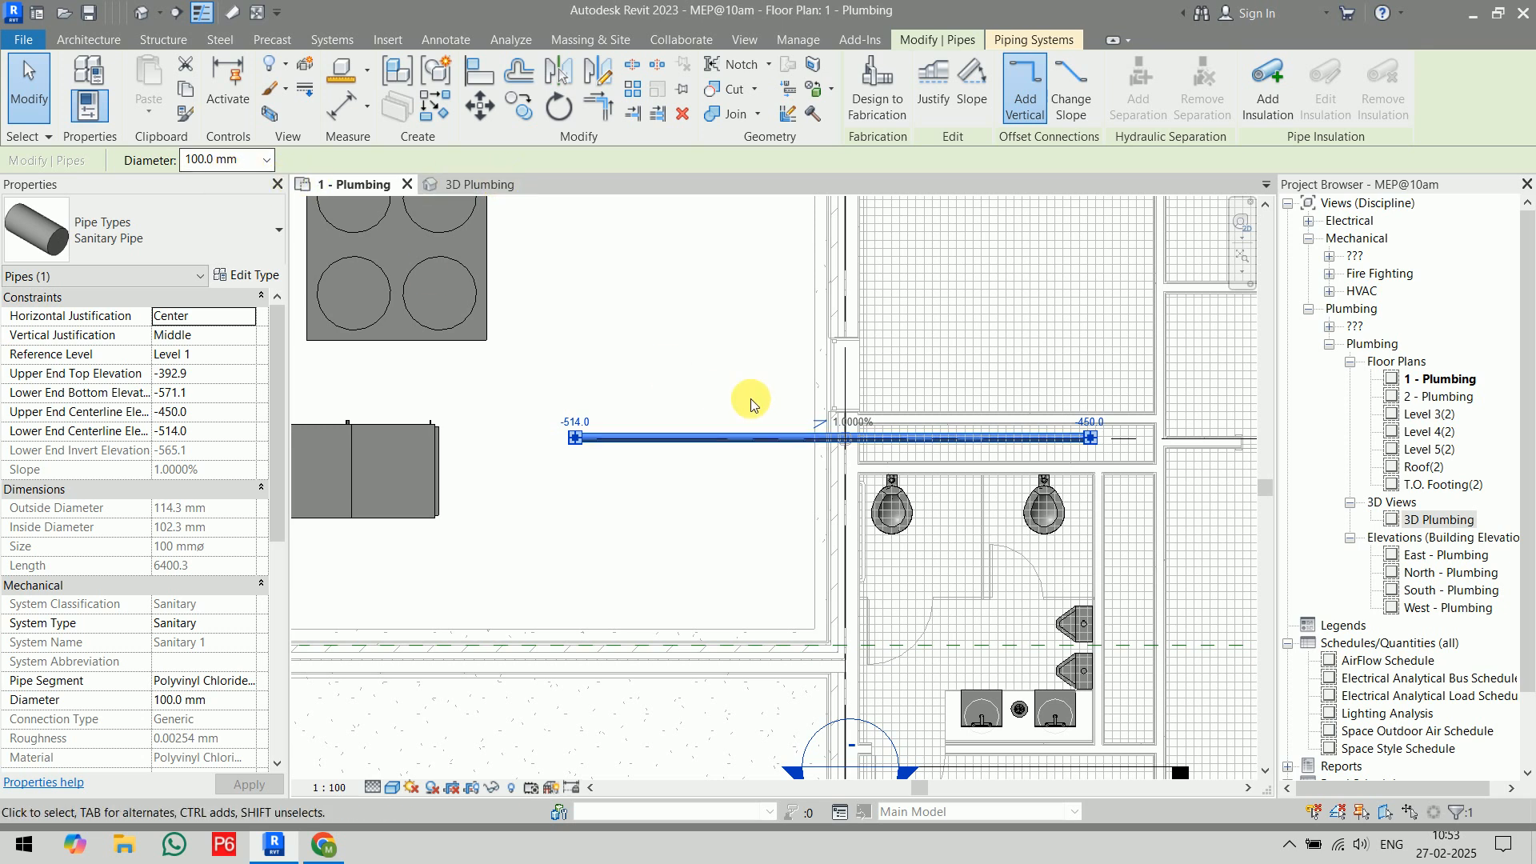
click(215, 414)
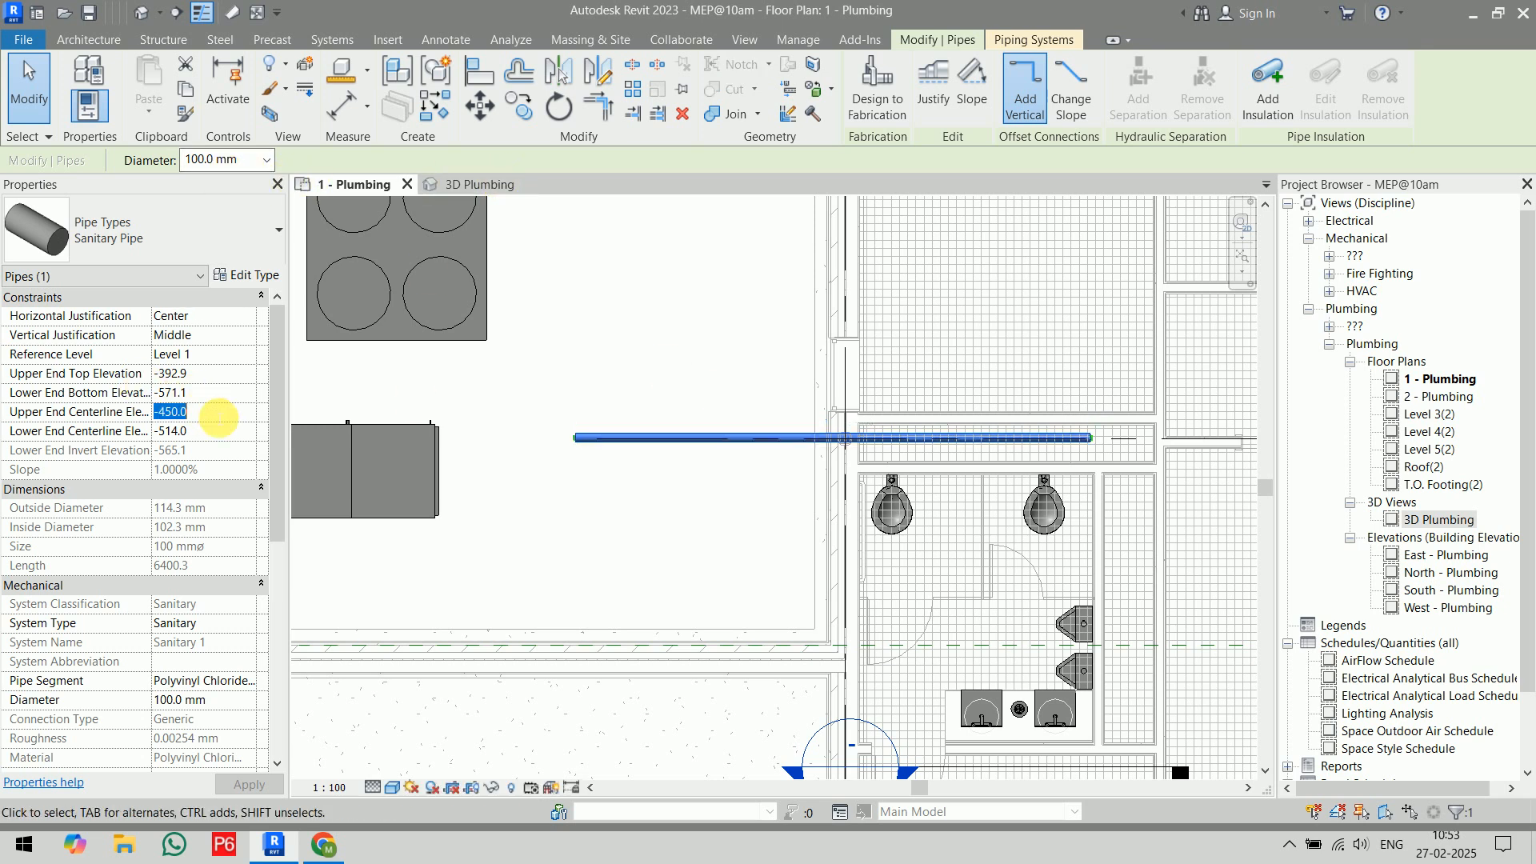
text(-60)
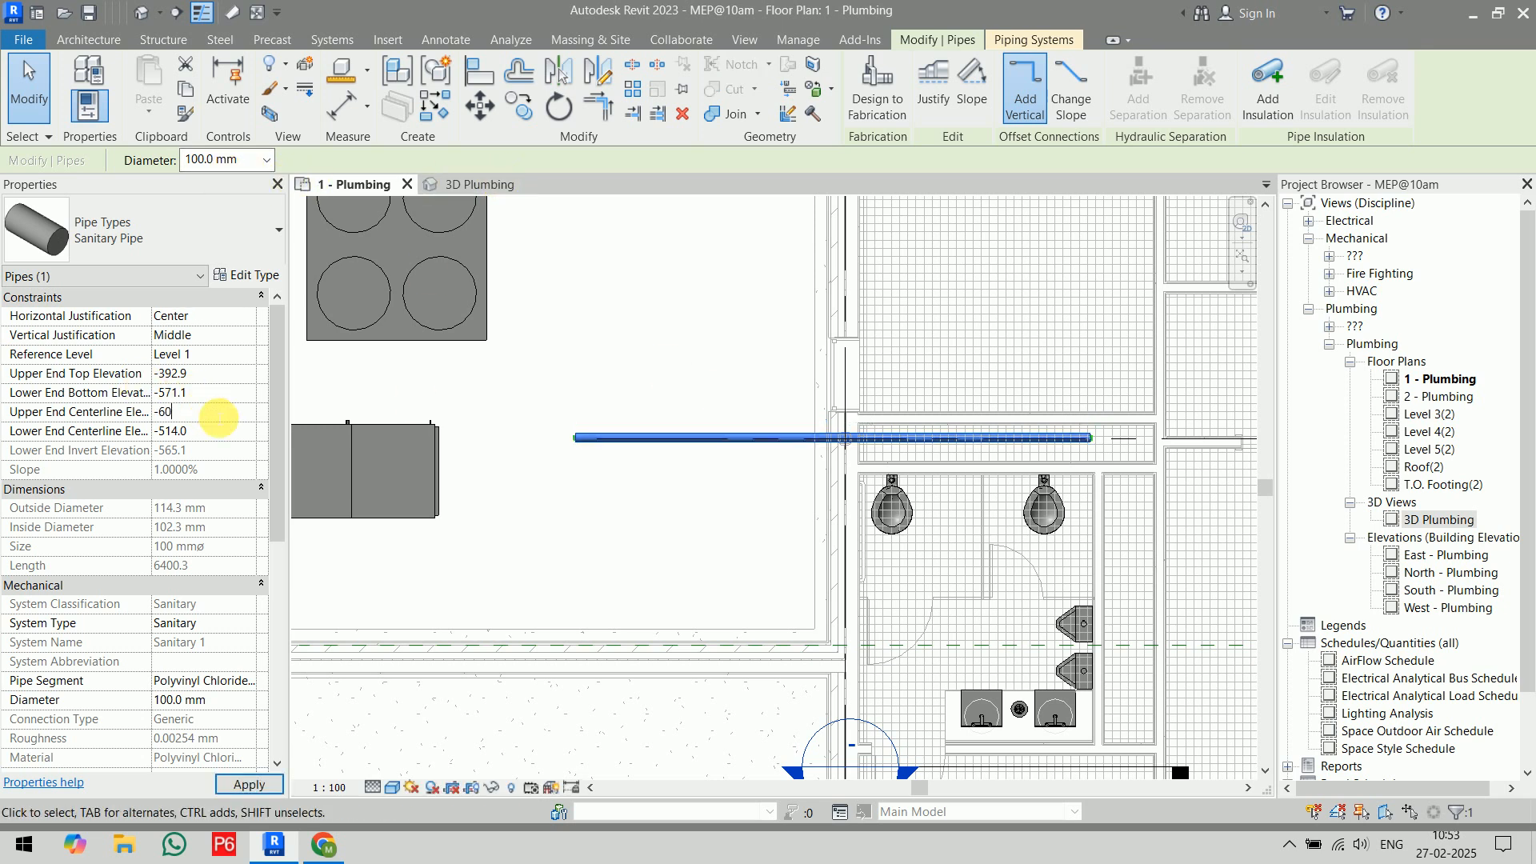
text(0)
key(Return)
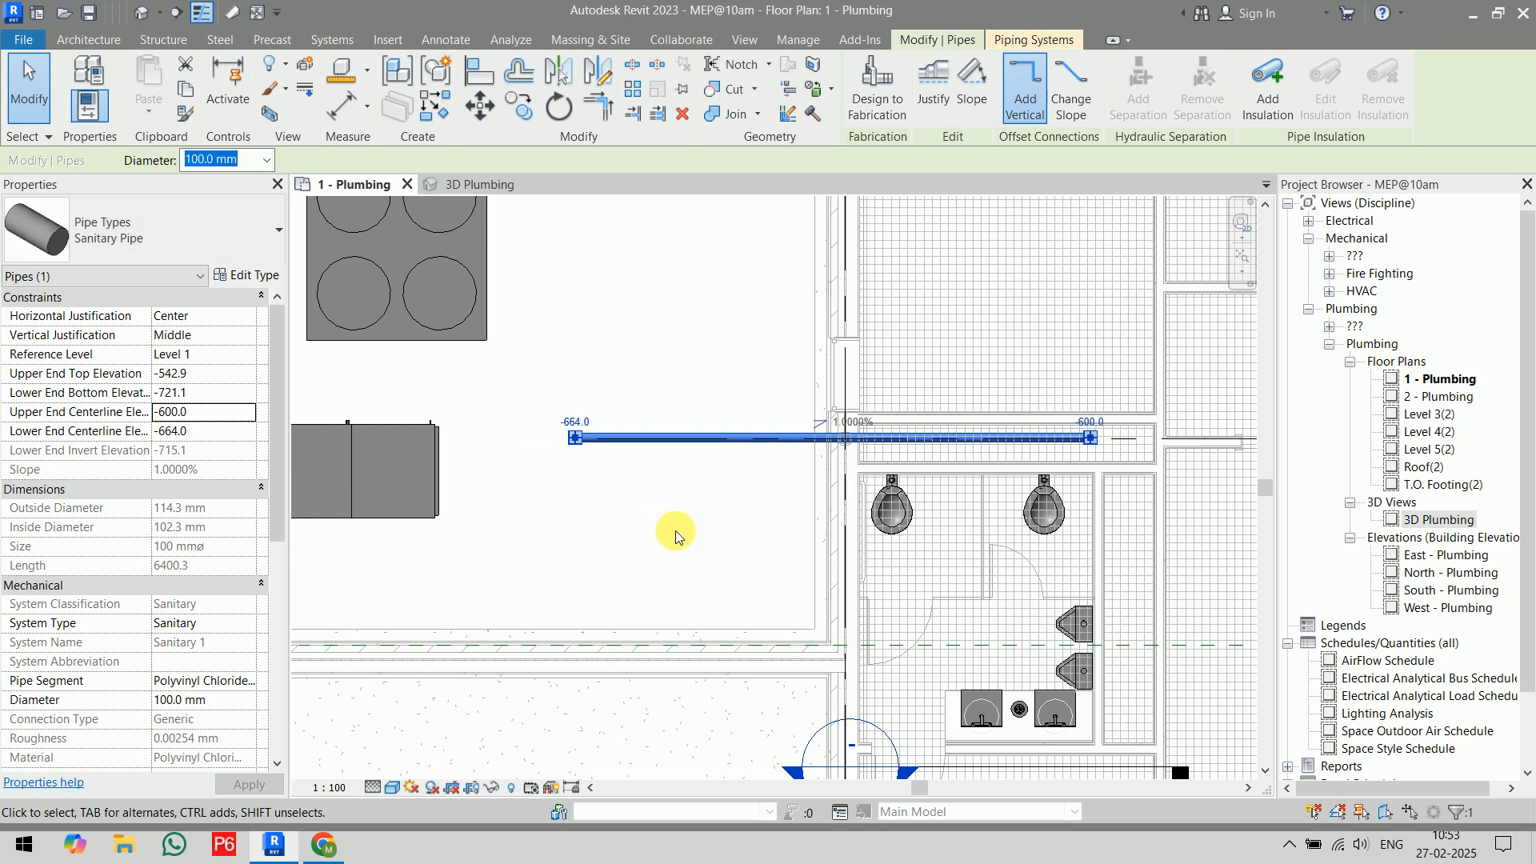
click(676, 536)
- Try to connect the 100 mm sanitary outlet of the water closet nearest the urinals into the lowered sanitary pipe
scroll(714, 436, up, 4)
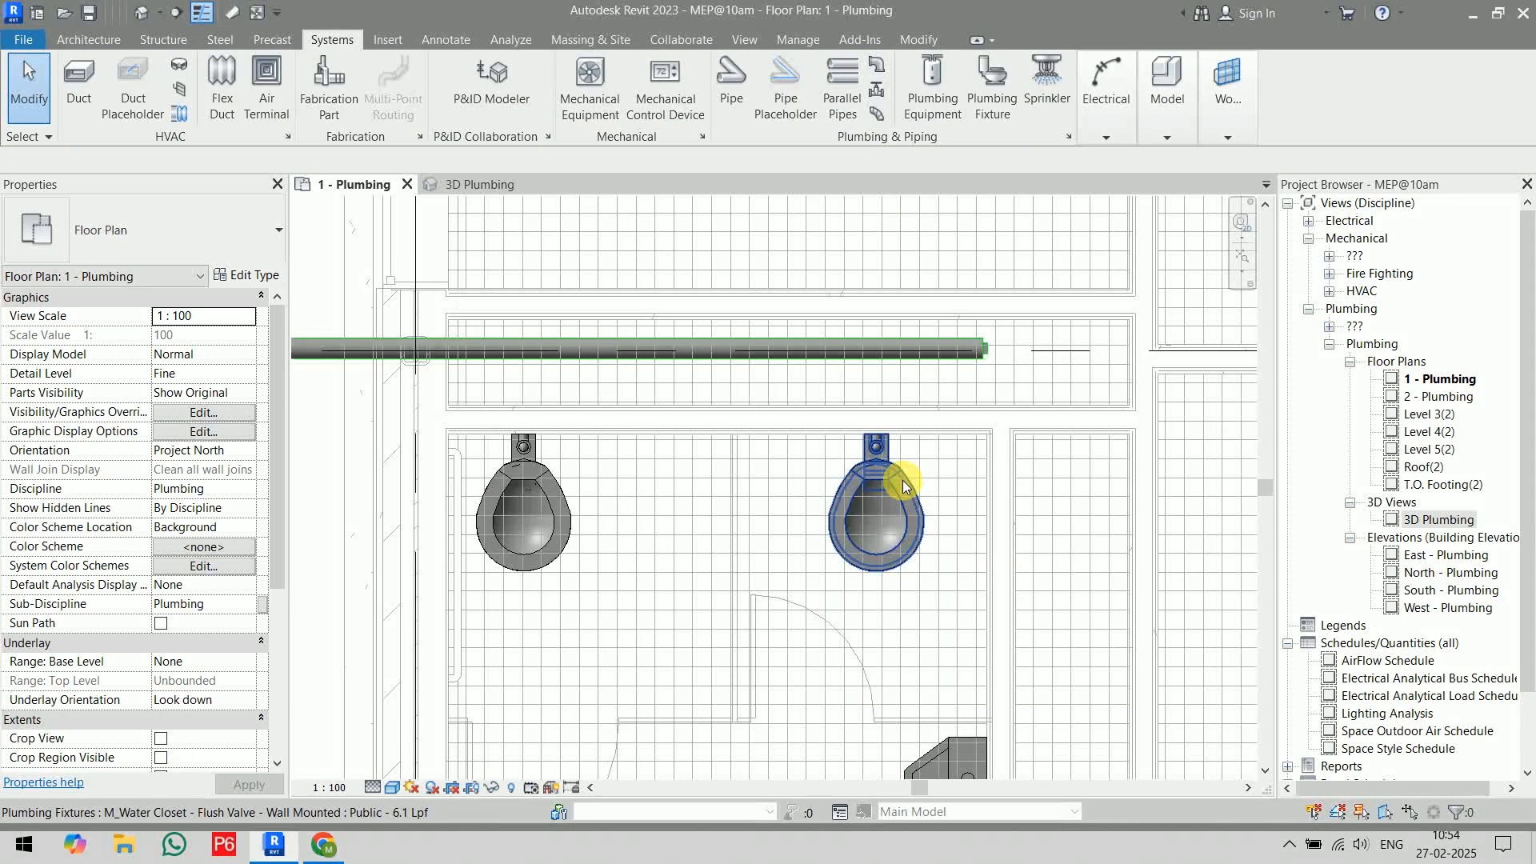
click(902, 480)
click(983, 88)
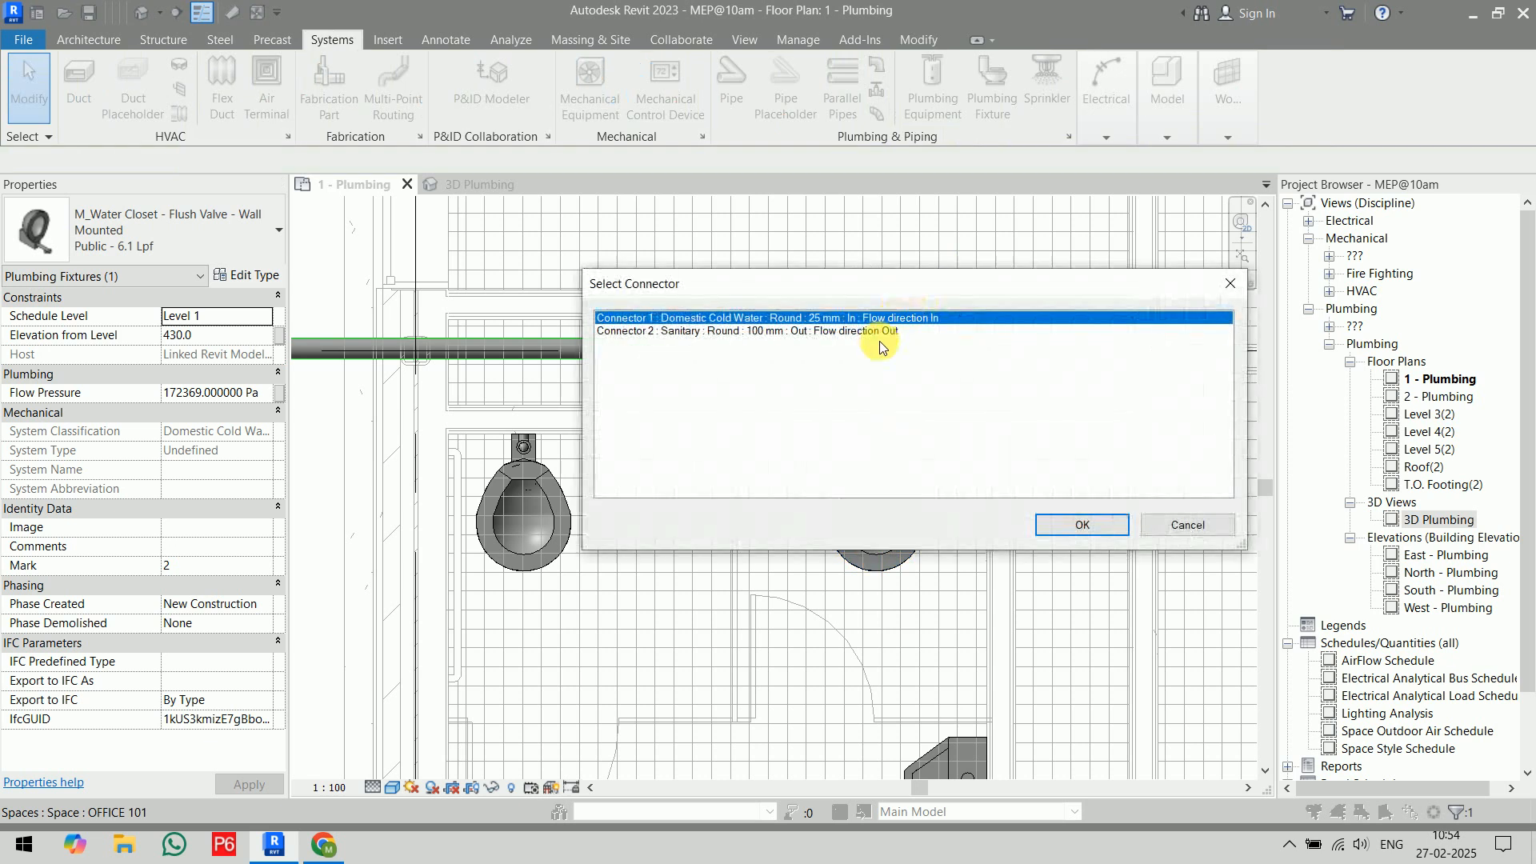
click(880, 331)
click(1070, 531)
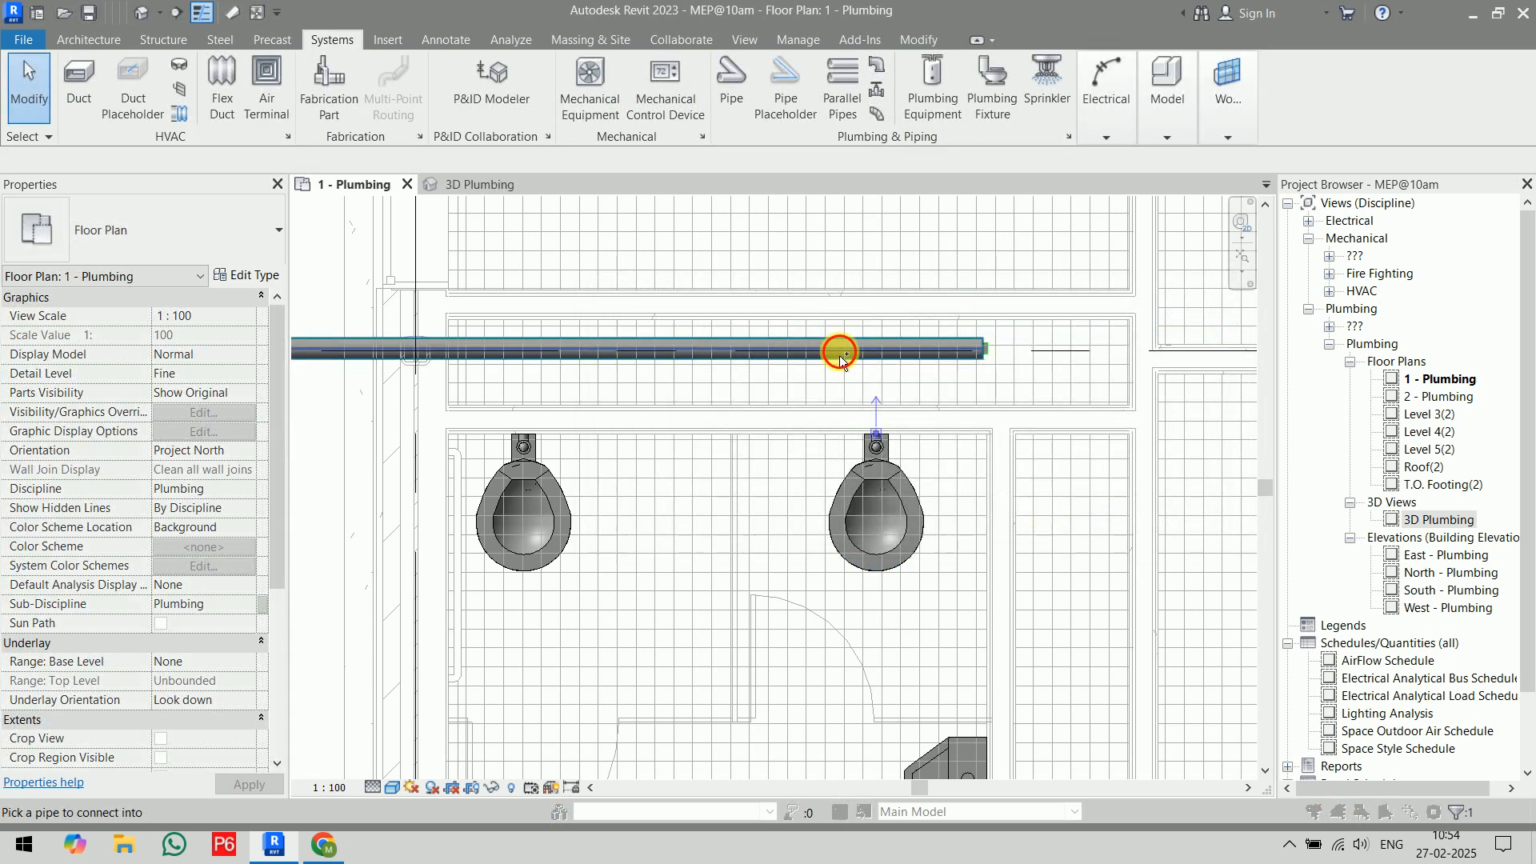
click(838, 355)
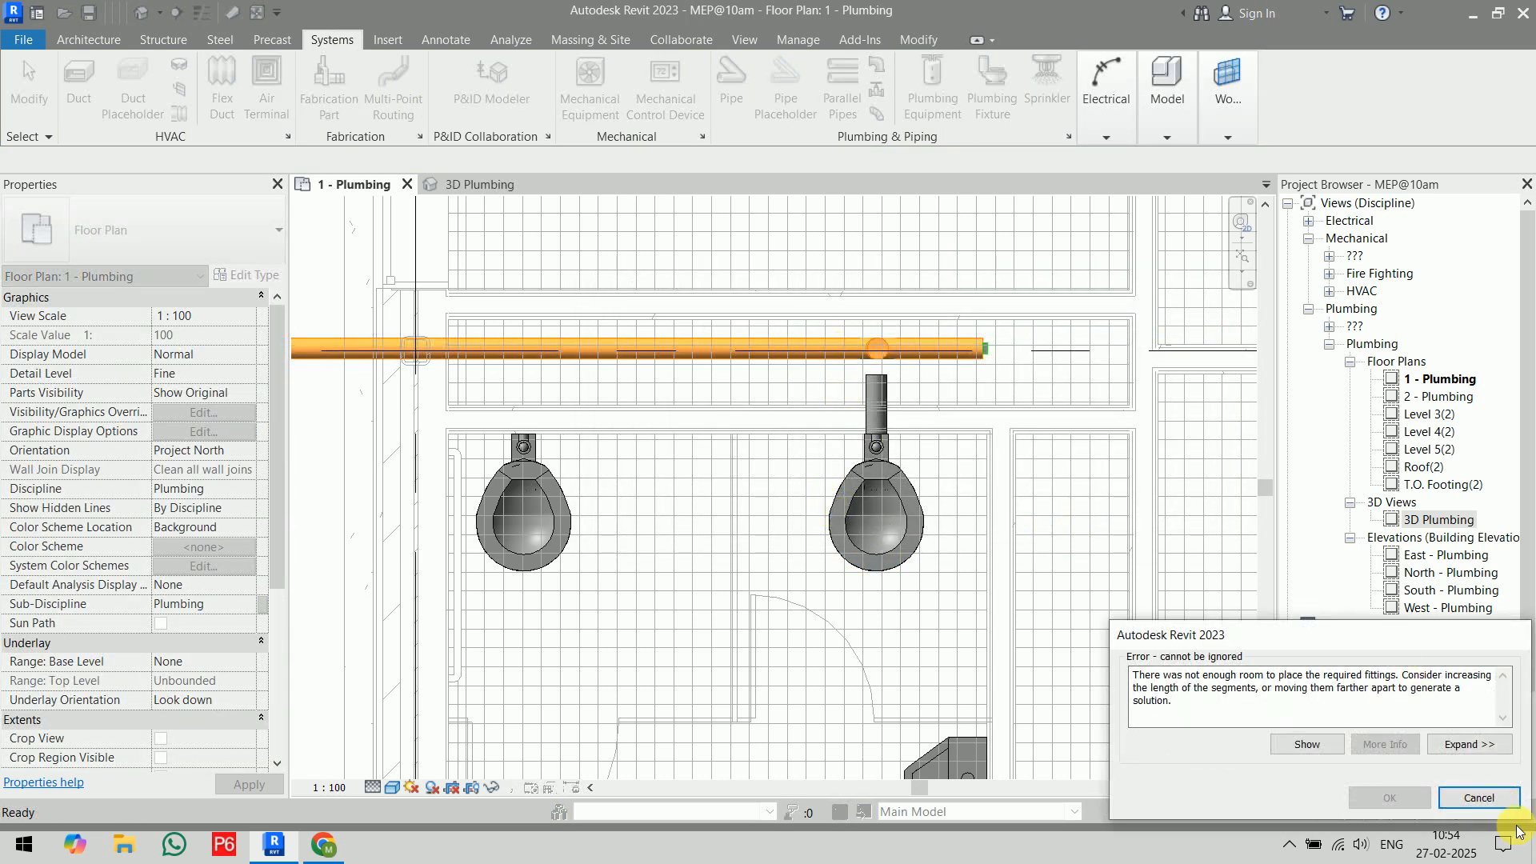
click(1478, 797)
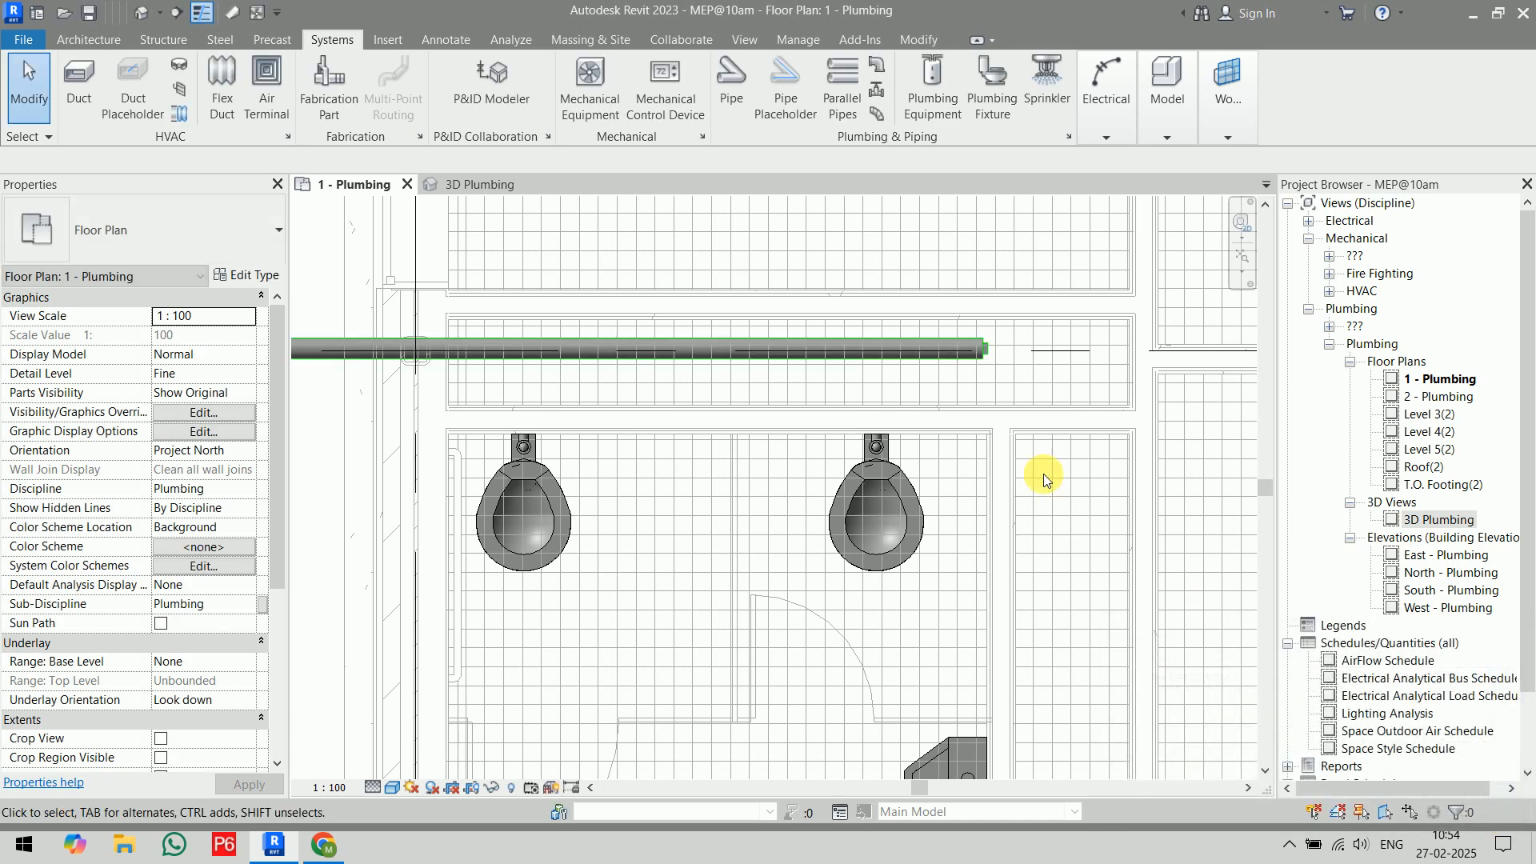
- Nudge the sanitary pipe farther away from the water closets, up to the far wall of the narrow space behind them
click(911, 358)
key(Up)
key(Up)
key(Up)
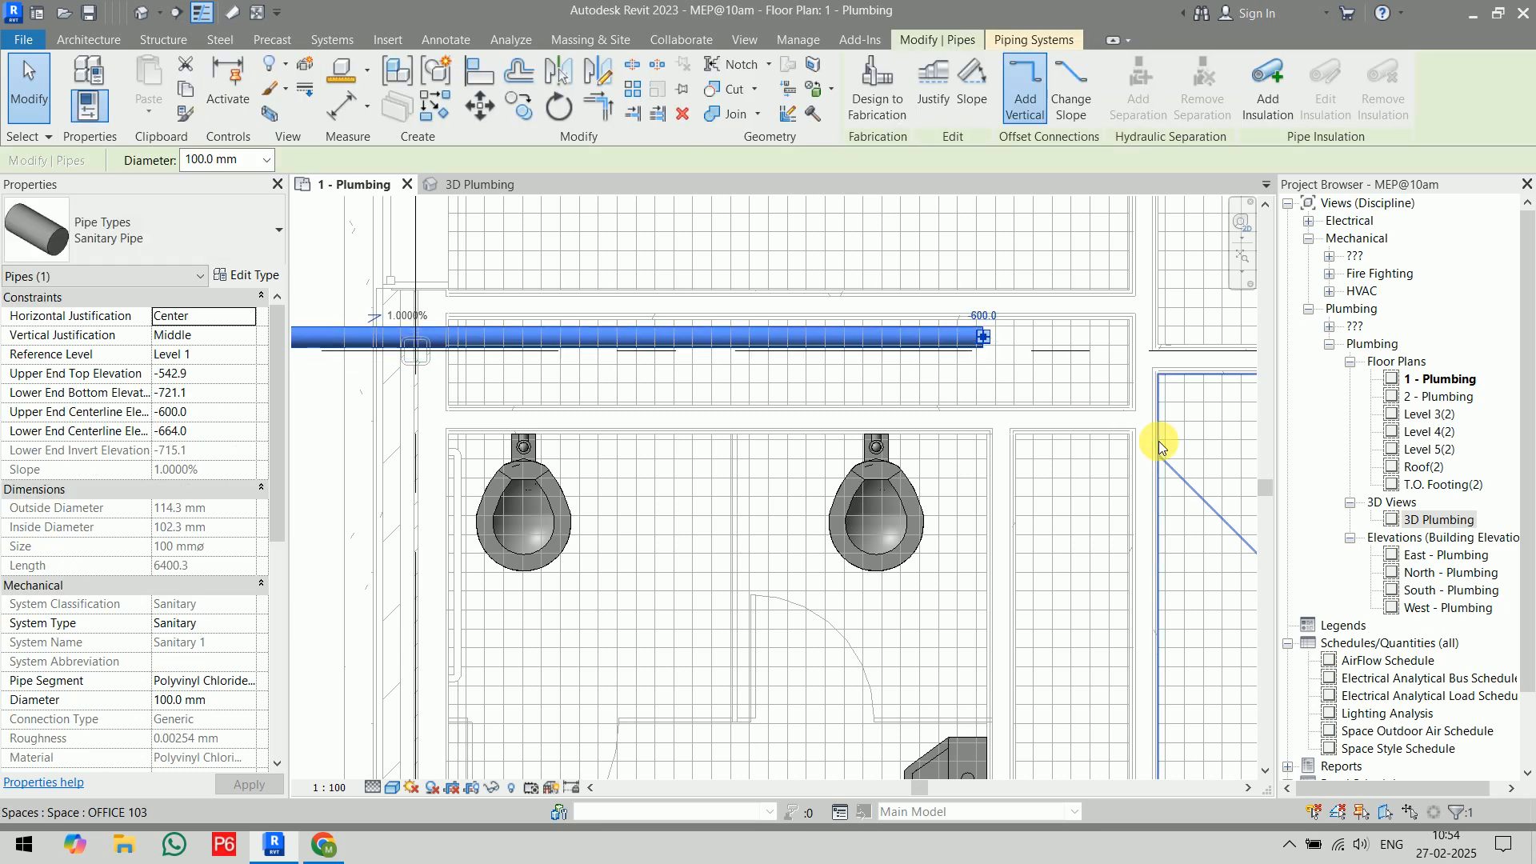
key(Up)
key(Up)
key(Up)
key(Up)
key(Up)
key(Up)
key(Up)
key(Up)
key(Escape)
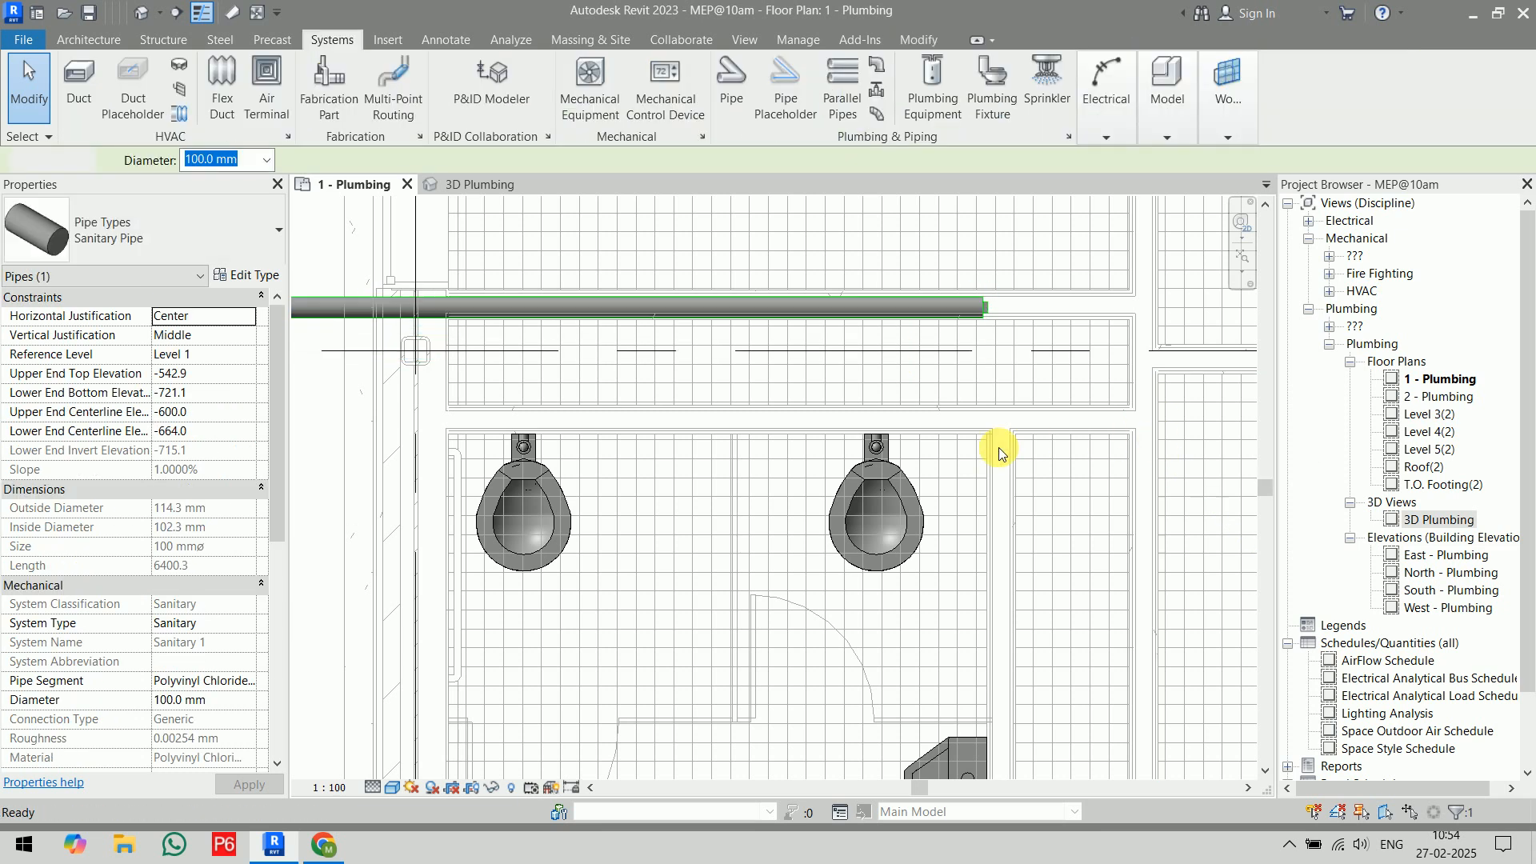
- Retry connecting the sanitary outlet of the same water closet into the sanitary pipe at its new, more distant position
click(918, 456)
click(977, 84)
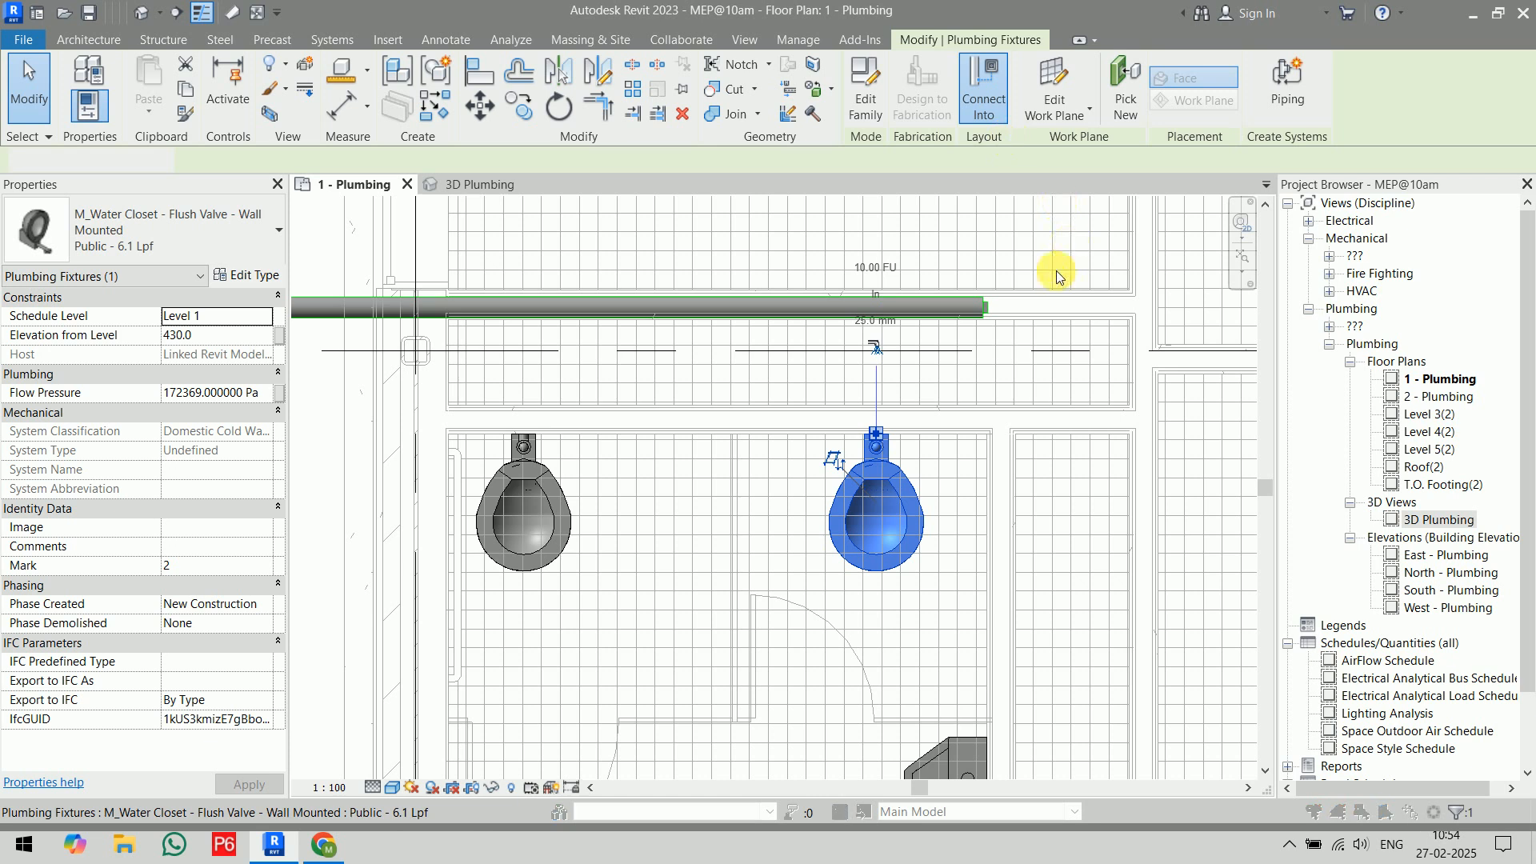
click(1082, 524)
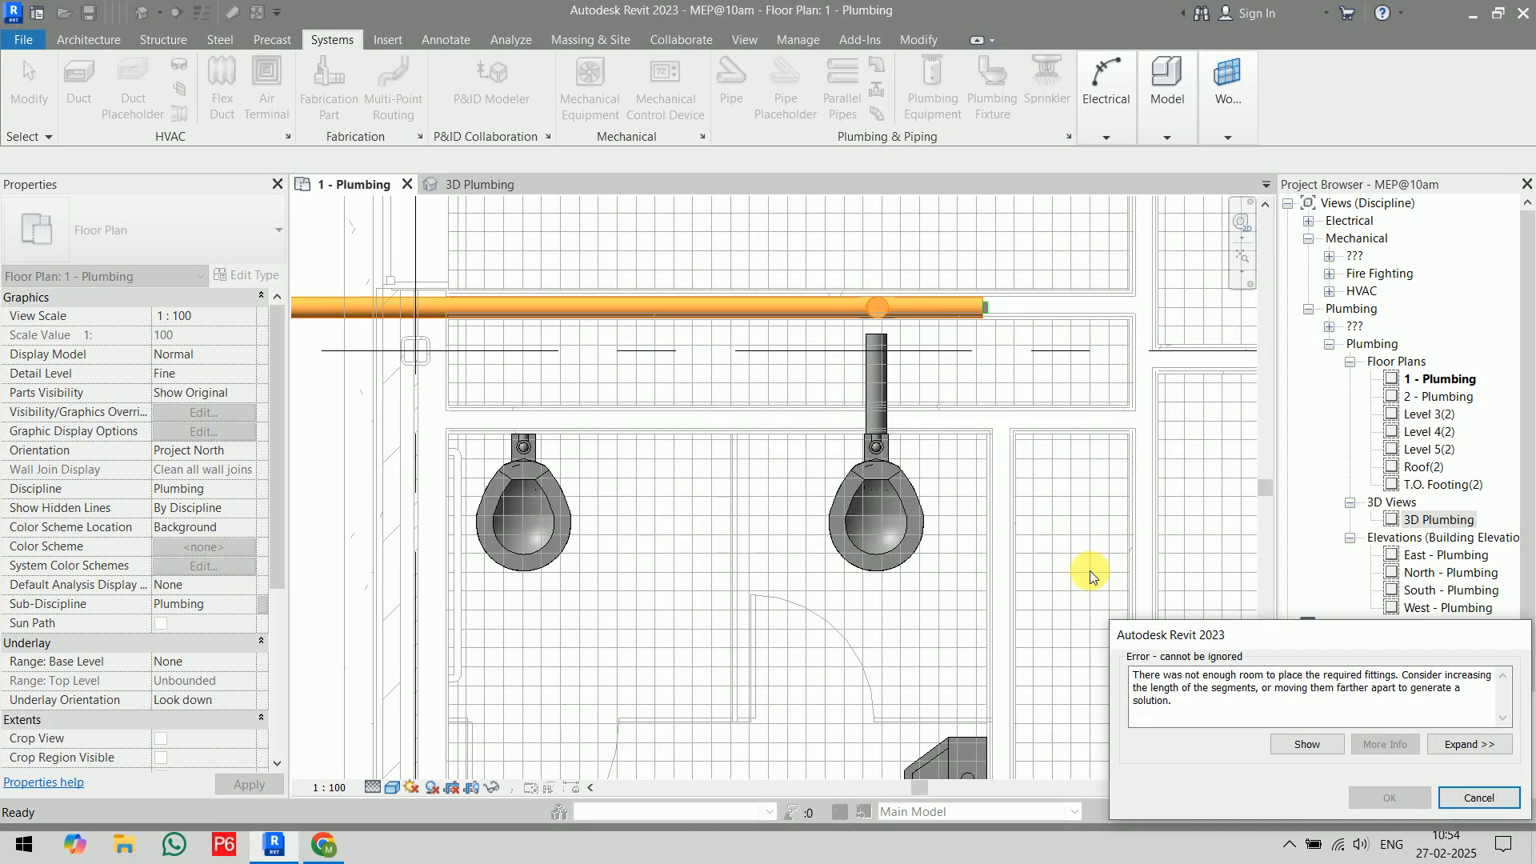
key(Escape)
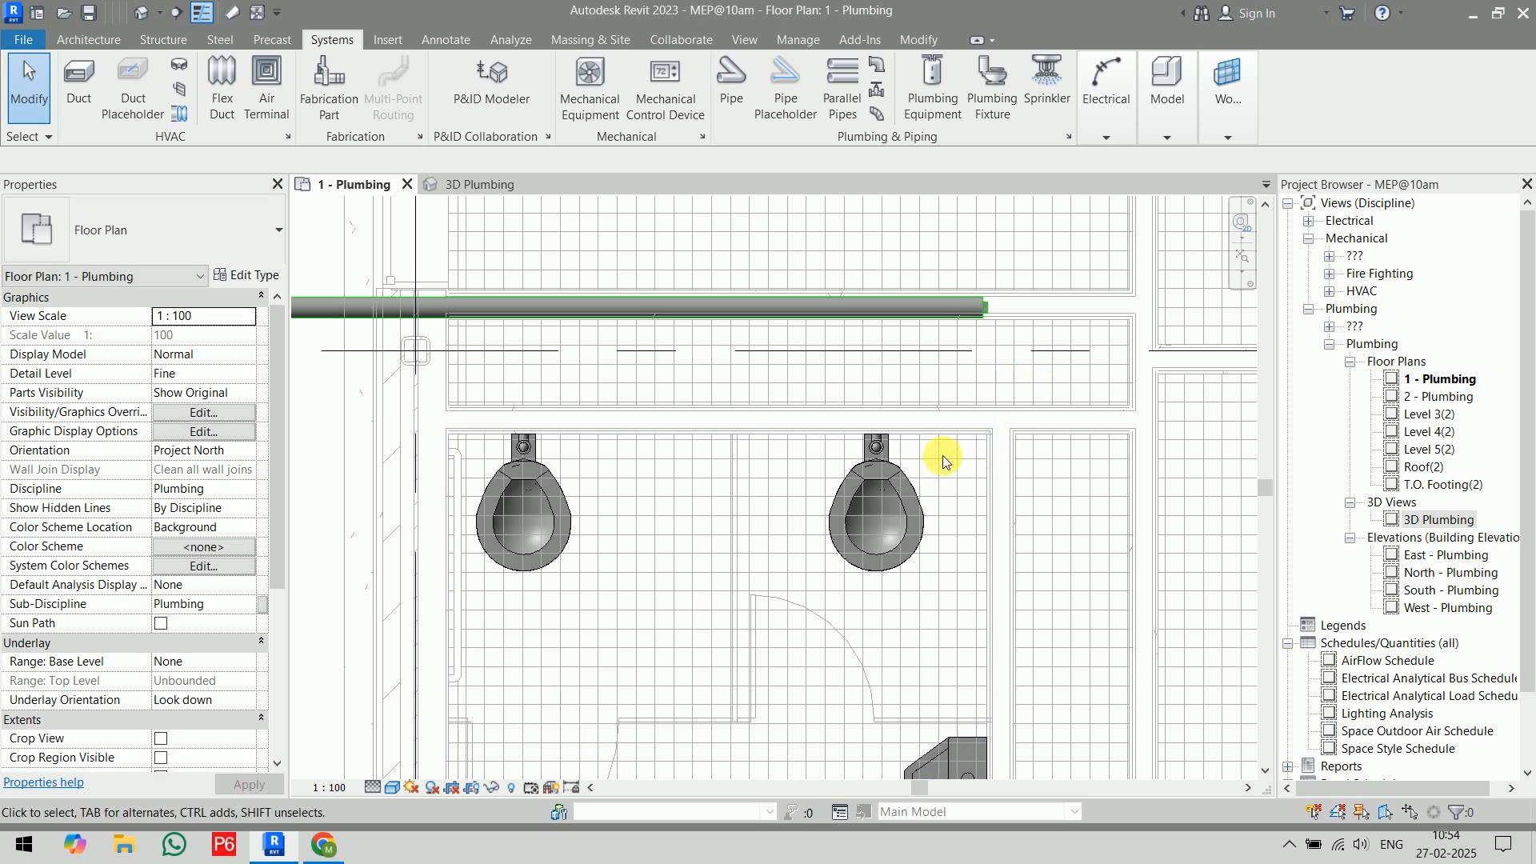
- Cut a building section across the sanitary pipe between the two water closets, about 1890 mm deep, and open its view
click(783, 250)
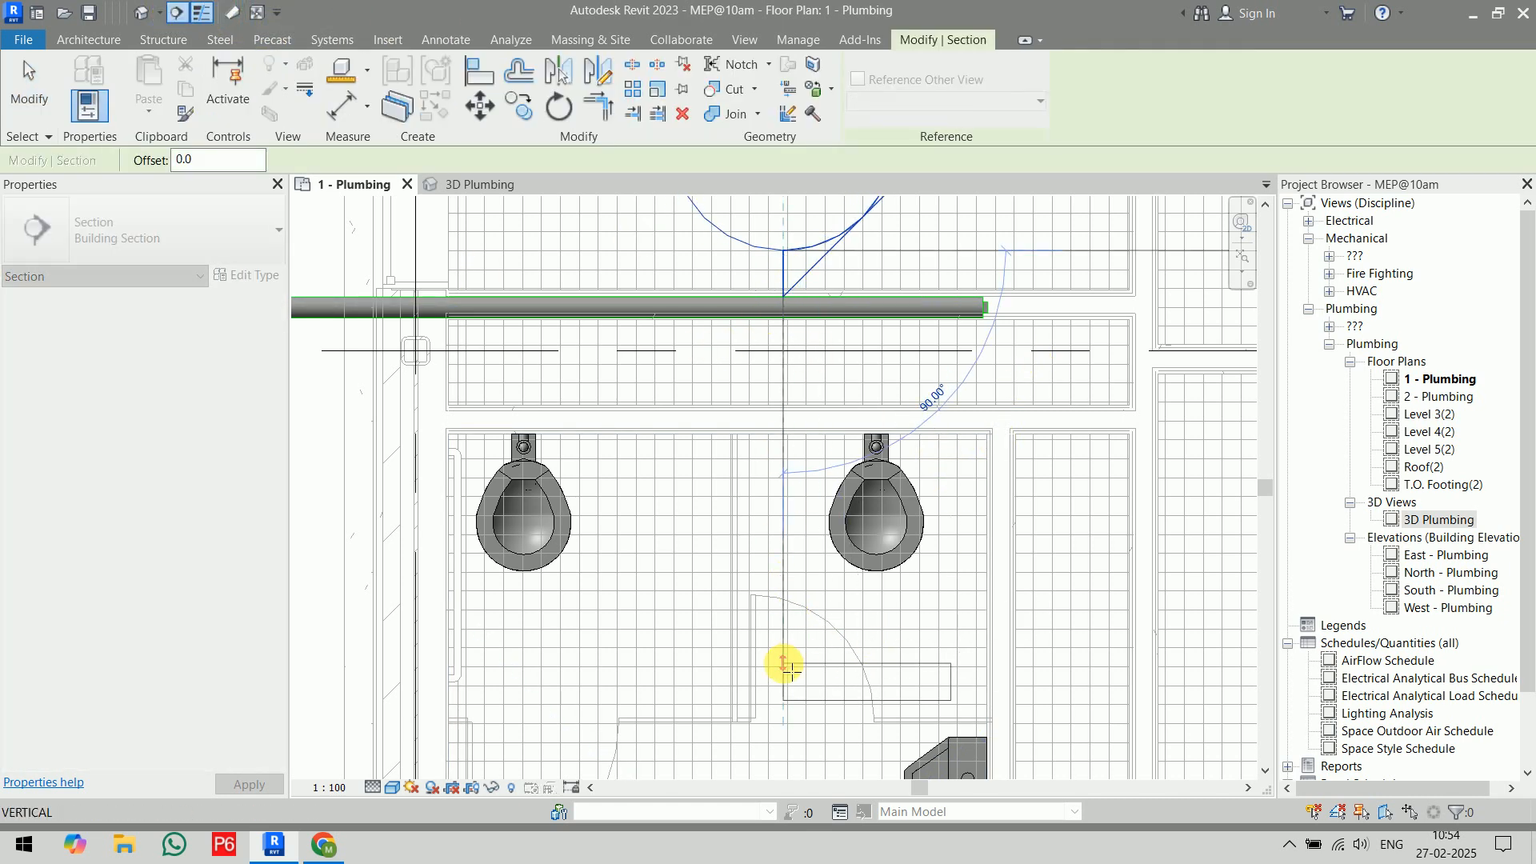
click(1009, 662)
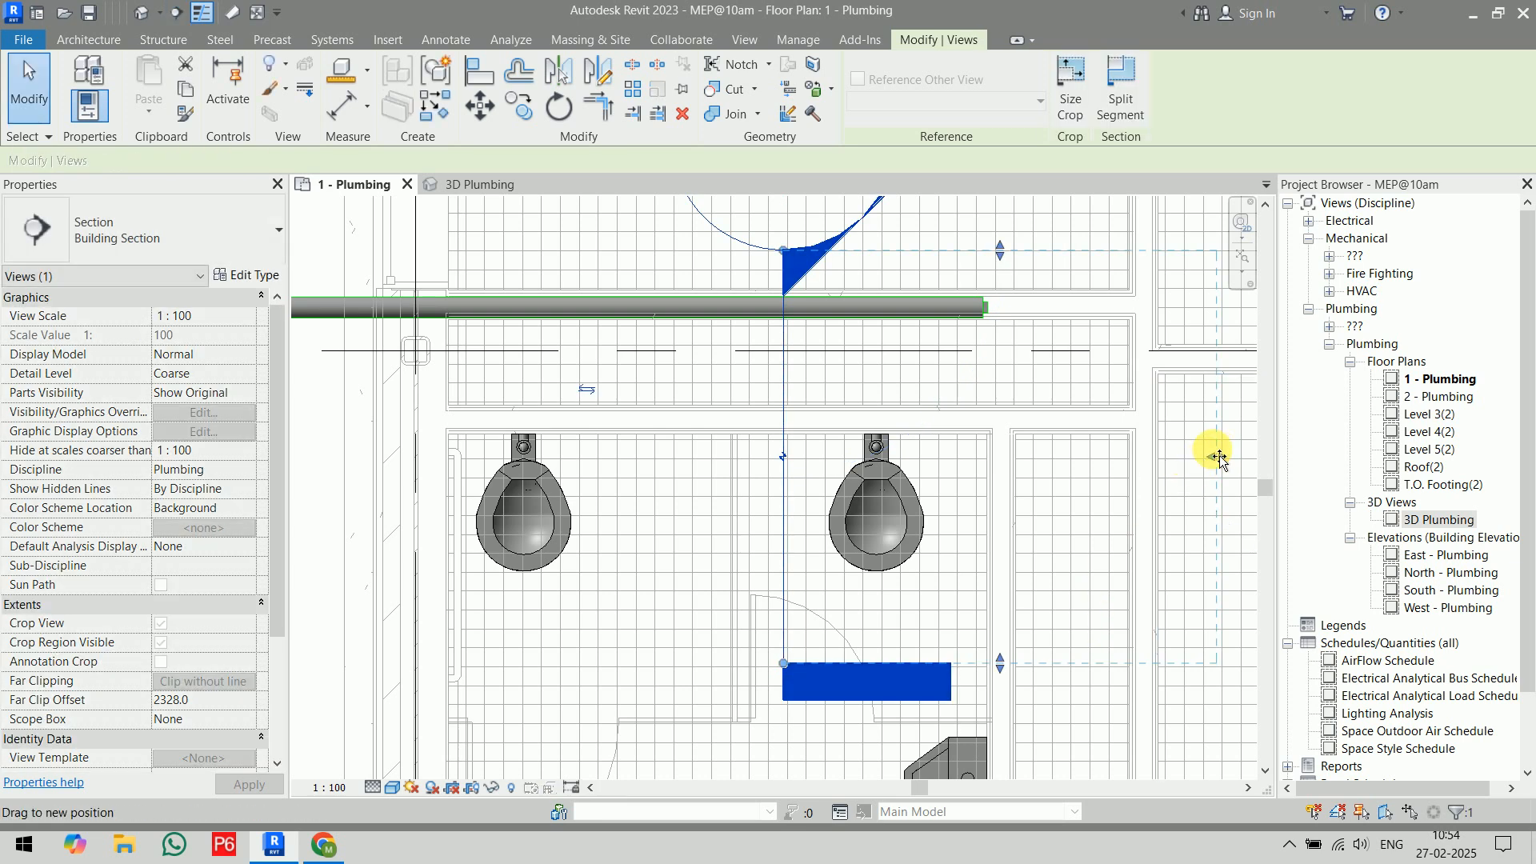
right_click(782, 376)
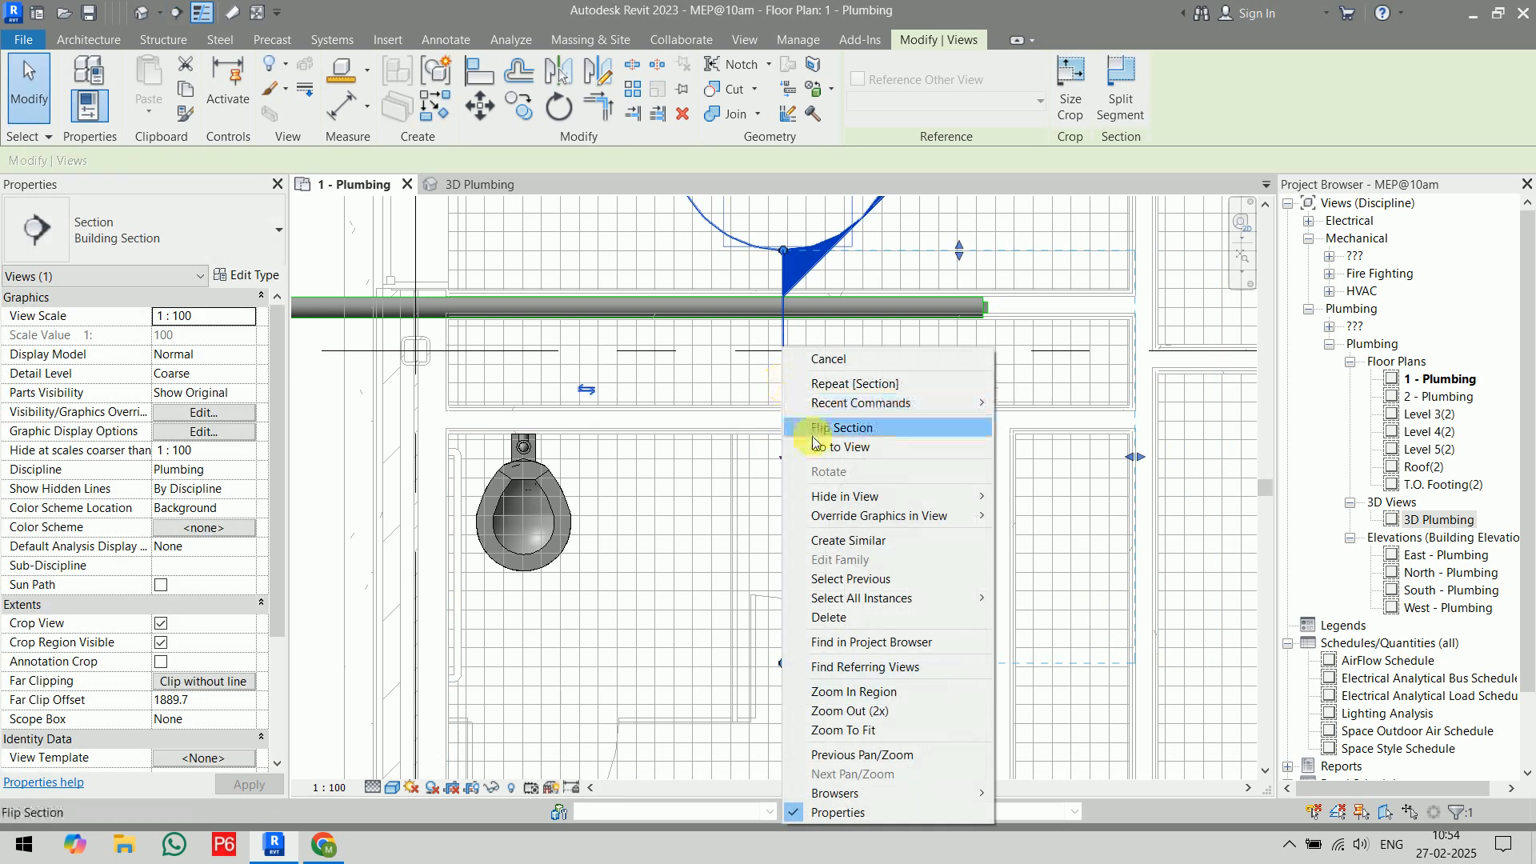
click(828, 457)
scroll(792, 512, up, 5)
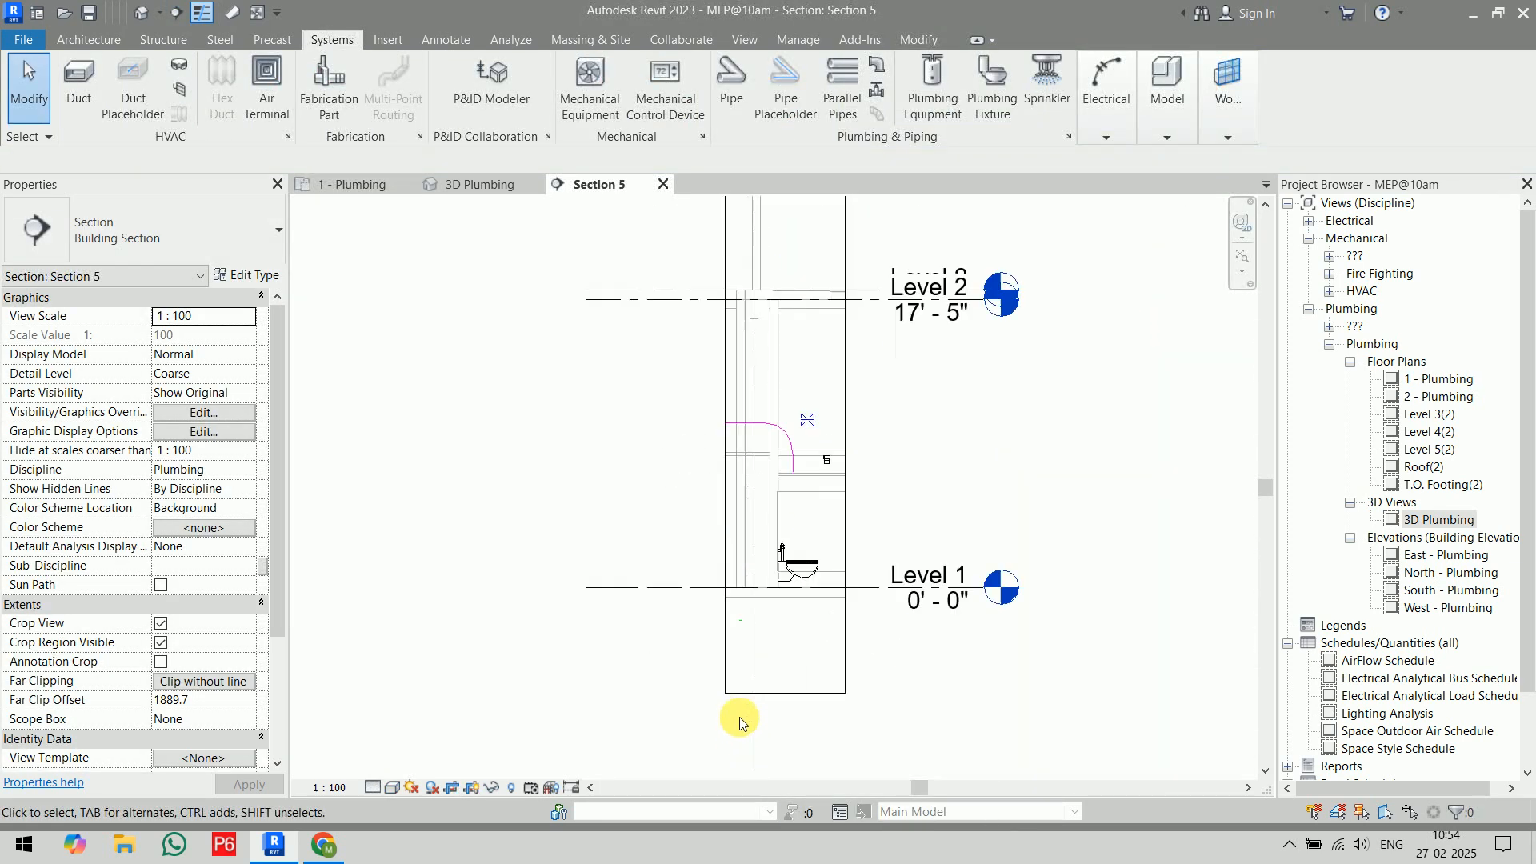
scroll(791, 499, up, 4)
scroll(687, 549, down, 5)
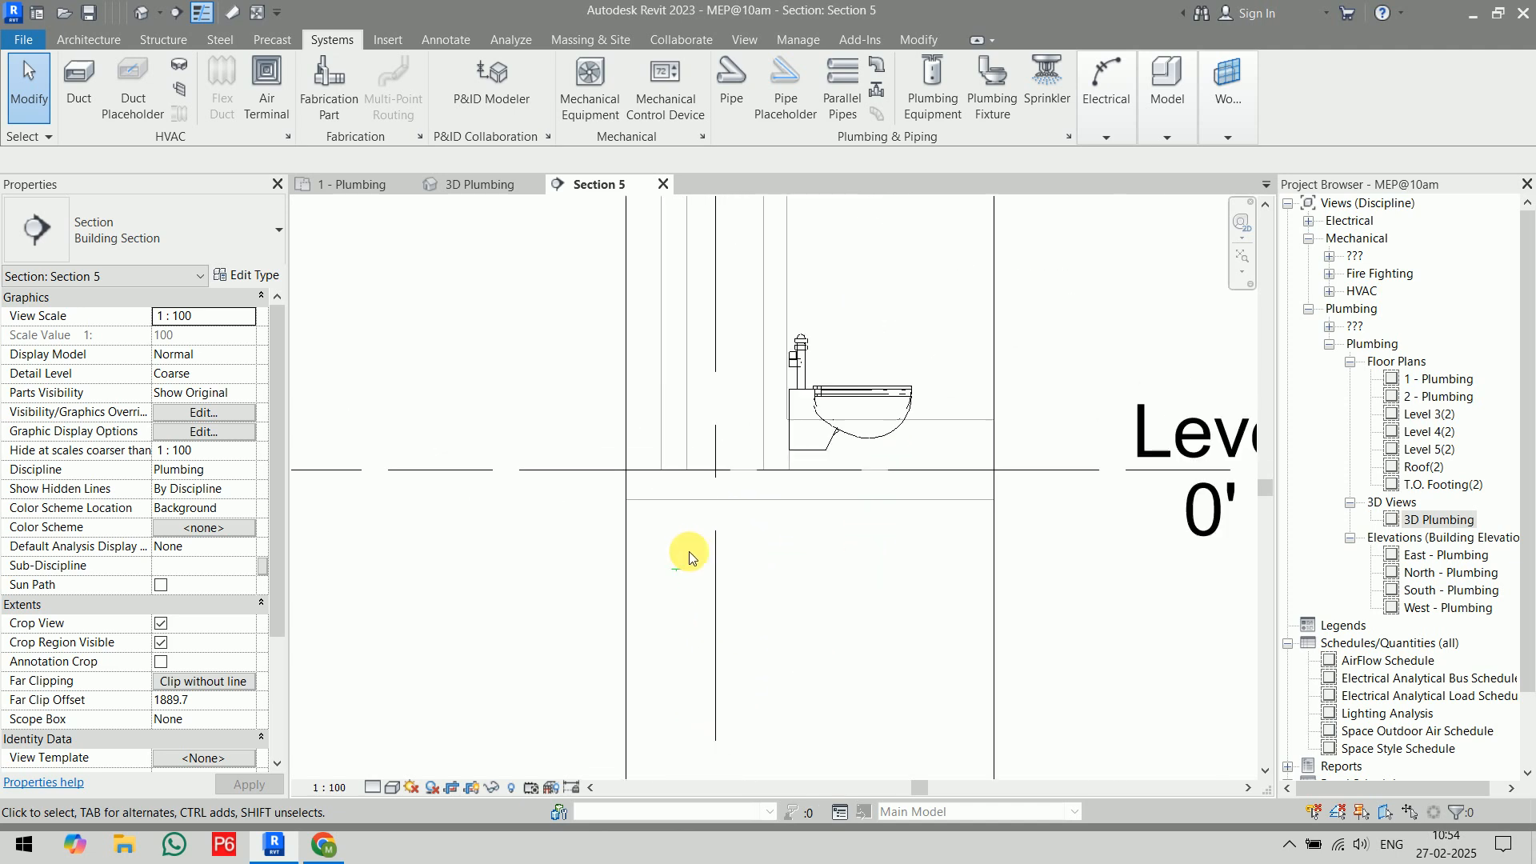
- Set the section view to fine detail level with a shaded visual style
click(374, 787)
click(400, 768)
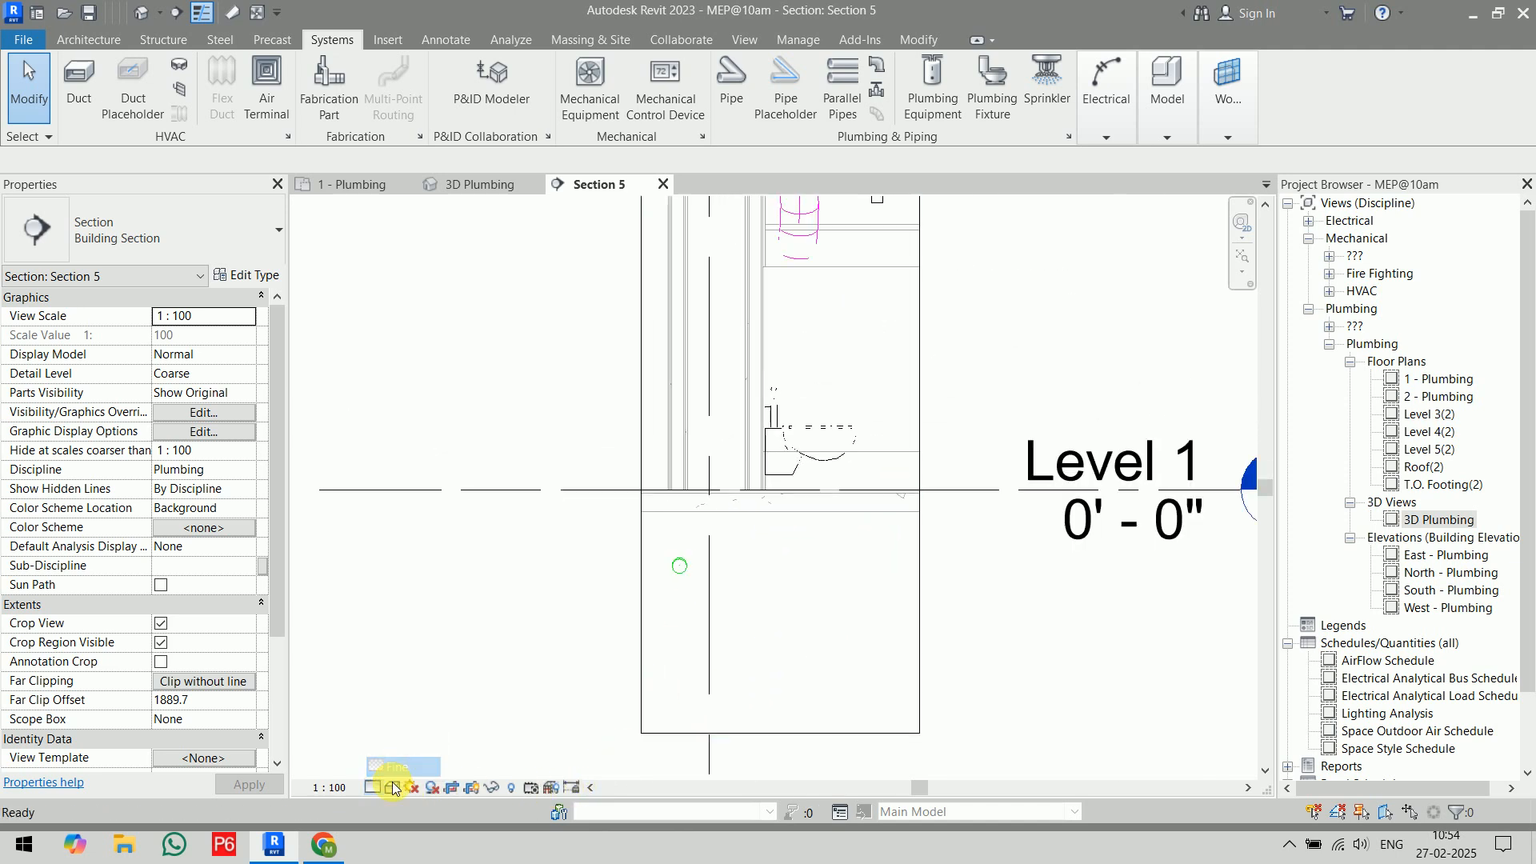
click(392, 787)
click(424, 726)
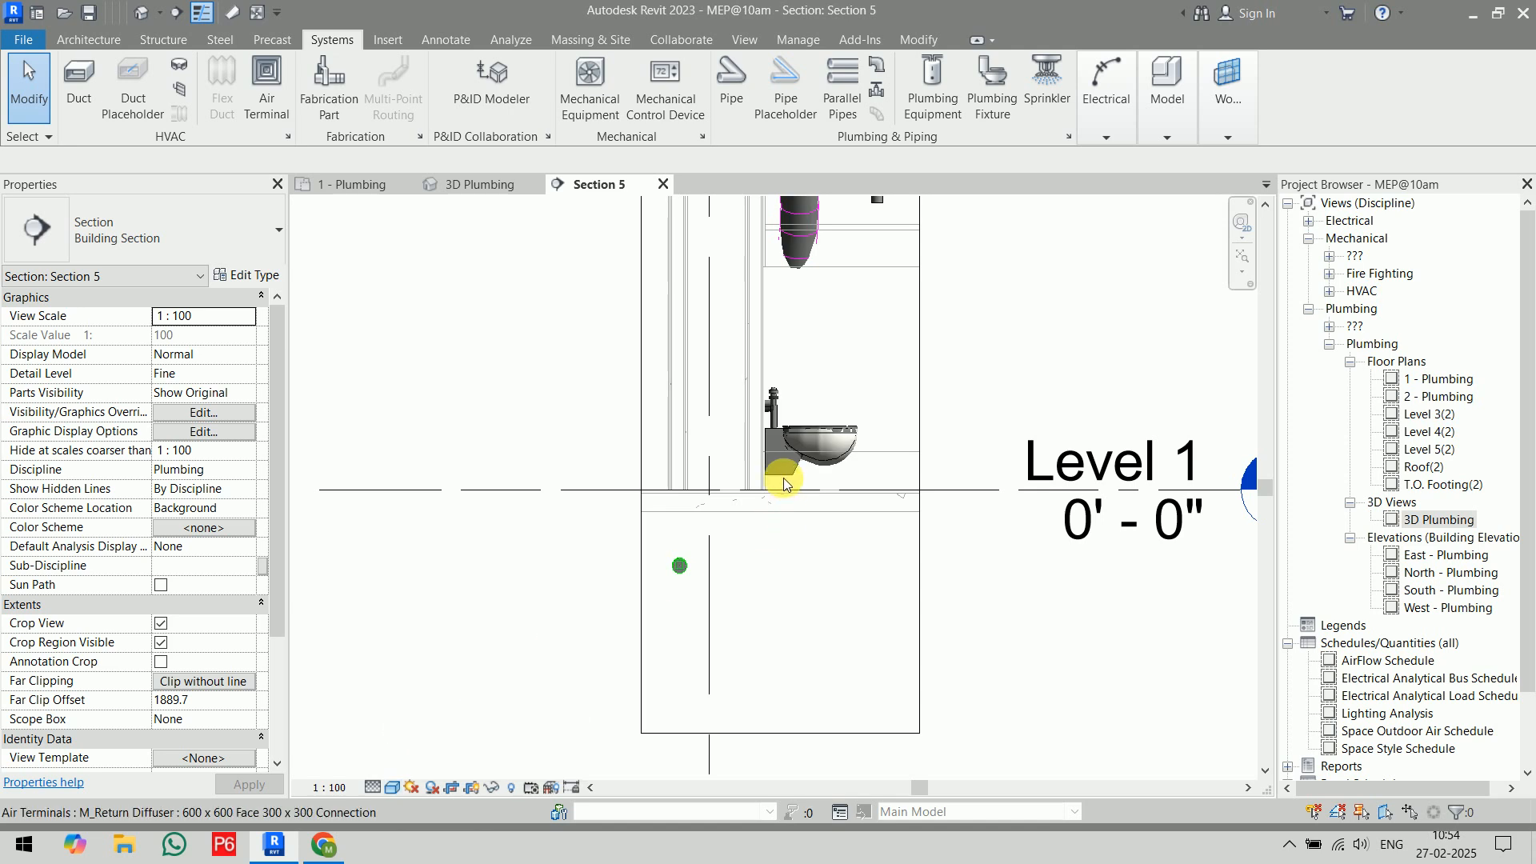
- Draw a 100 mm sanitary pipe from the water closet's outlet to above the main, then vertically down into the main
scroll(765, 440, up, 3)
click(795, 554)
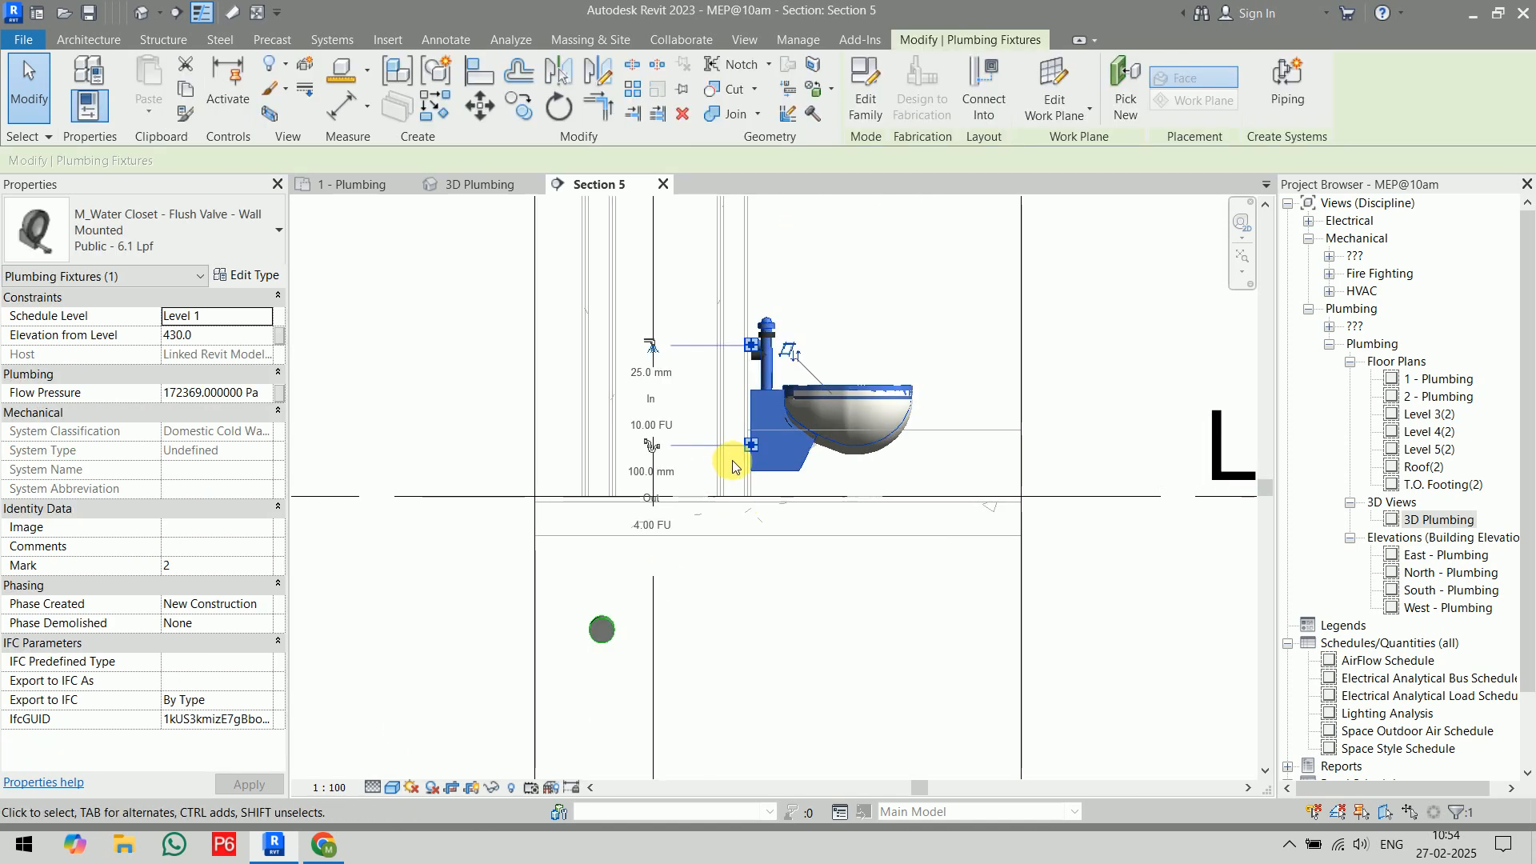
click(652, 444)
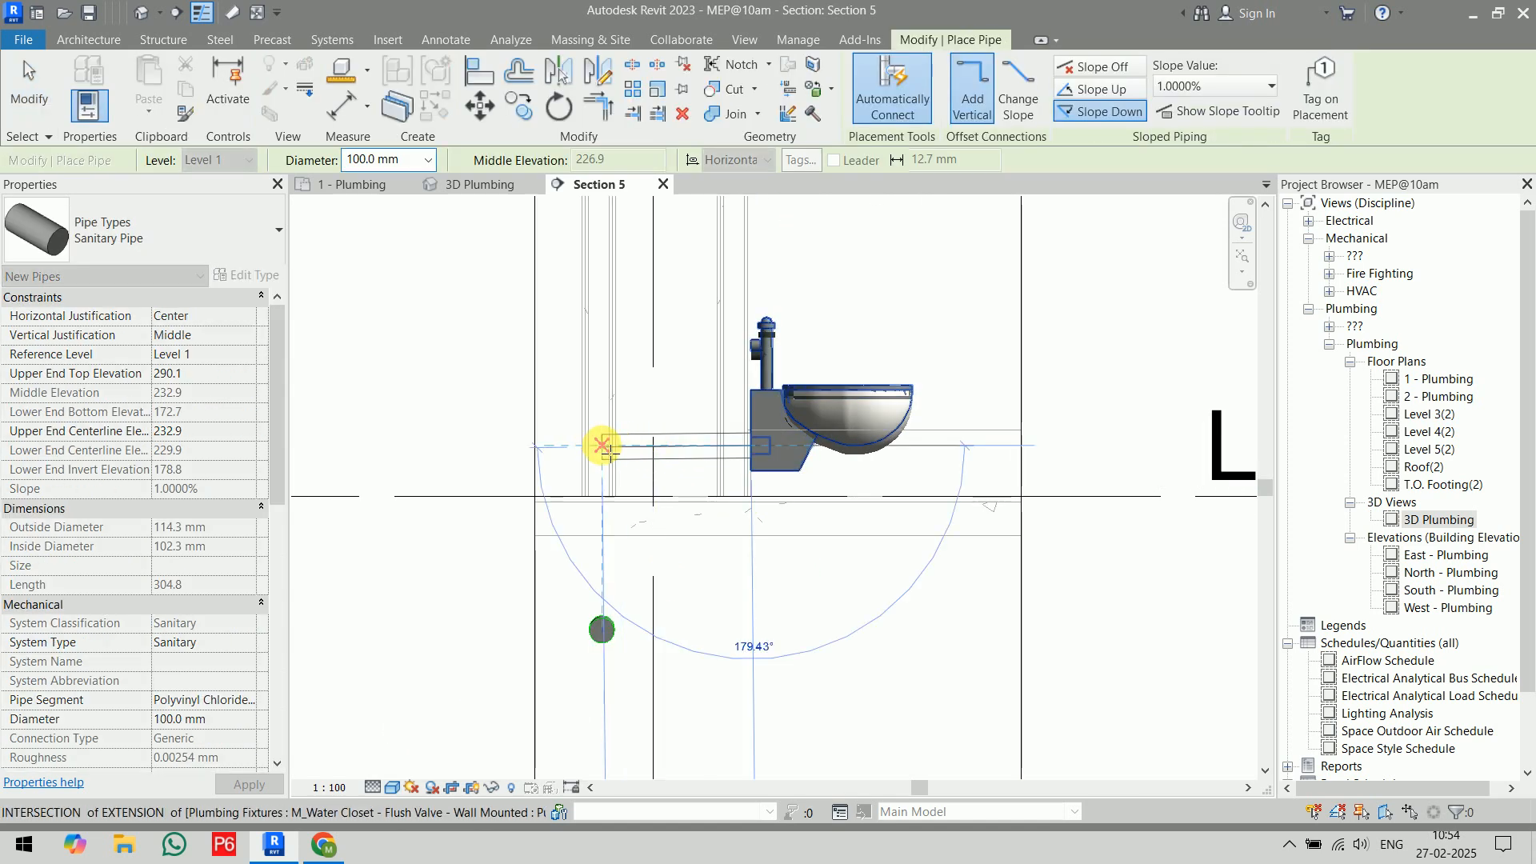
click(602, 445)
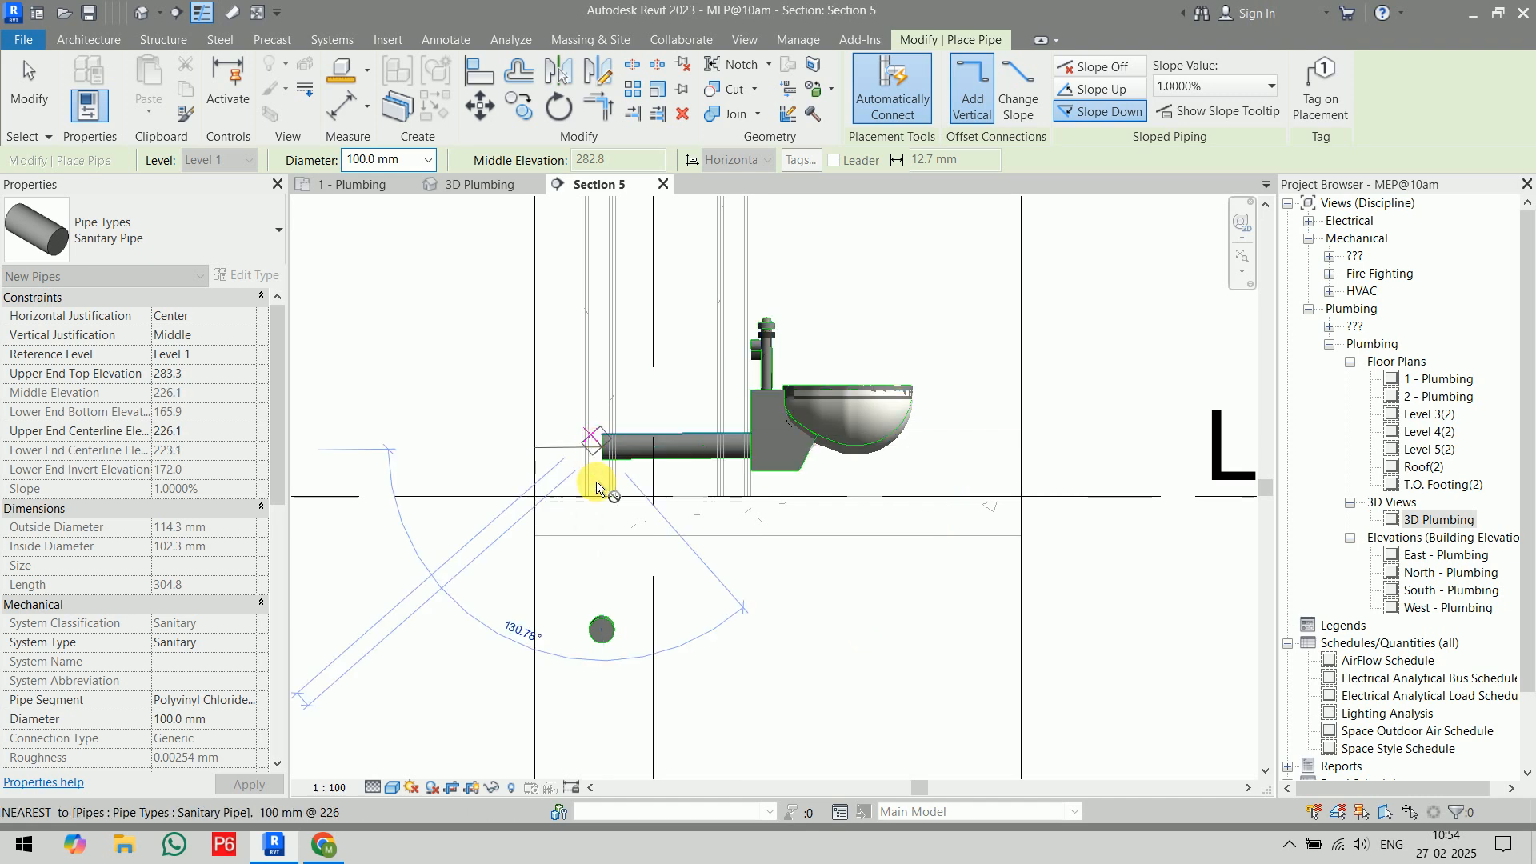
scroll(596, 588, up, 3)
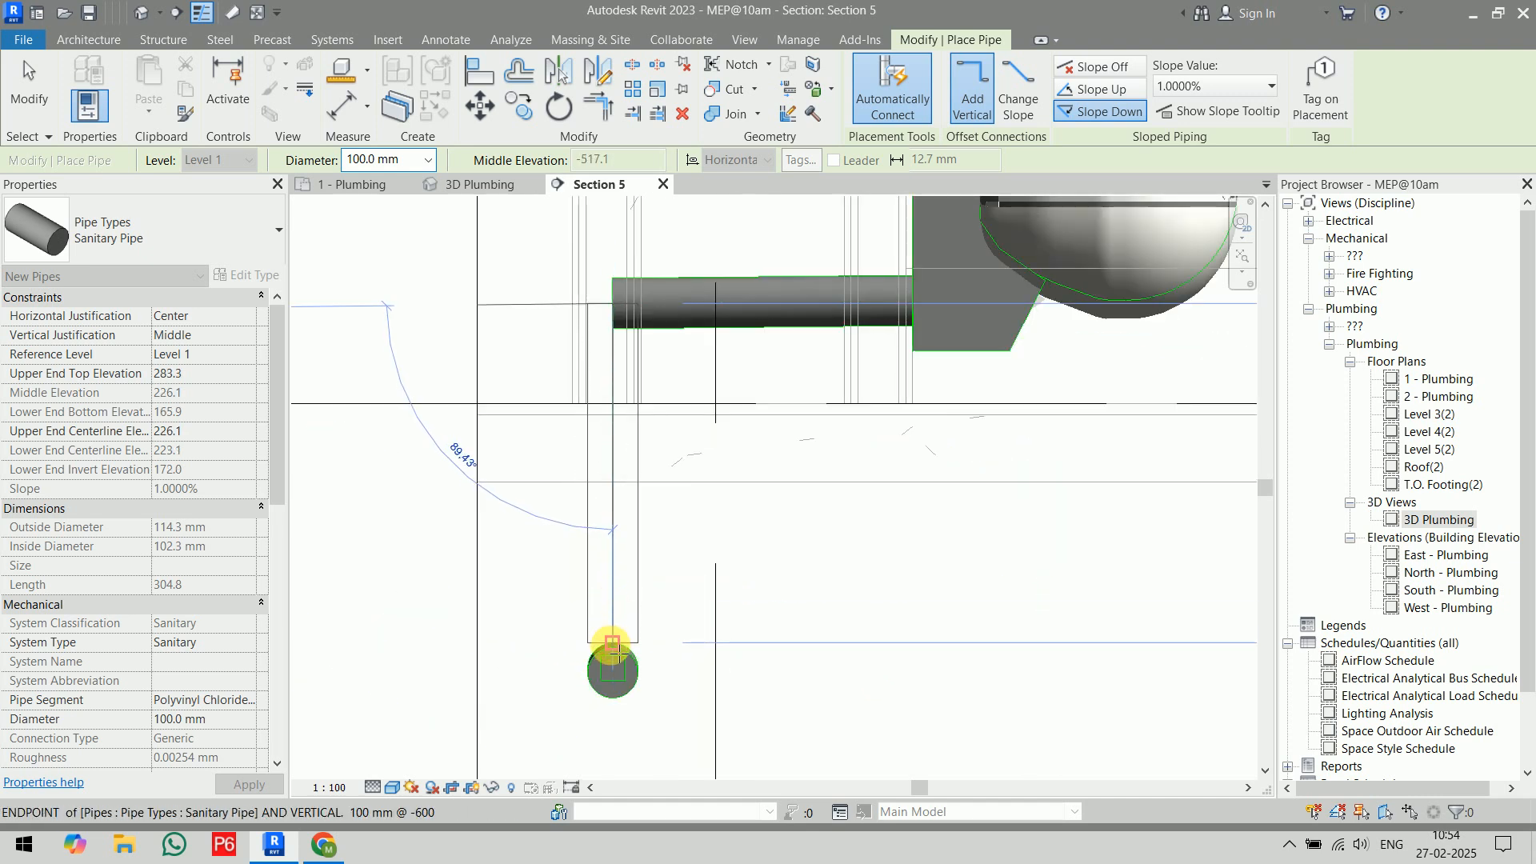
click(621, 674)
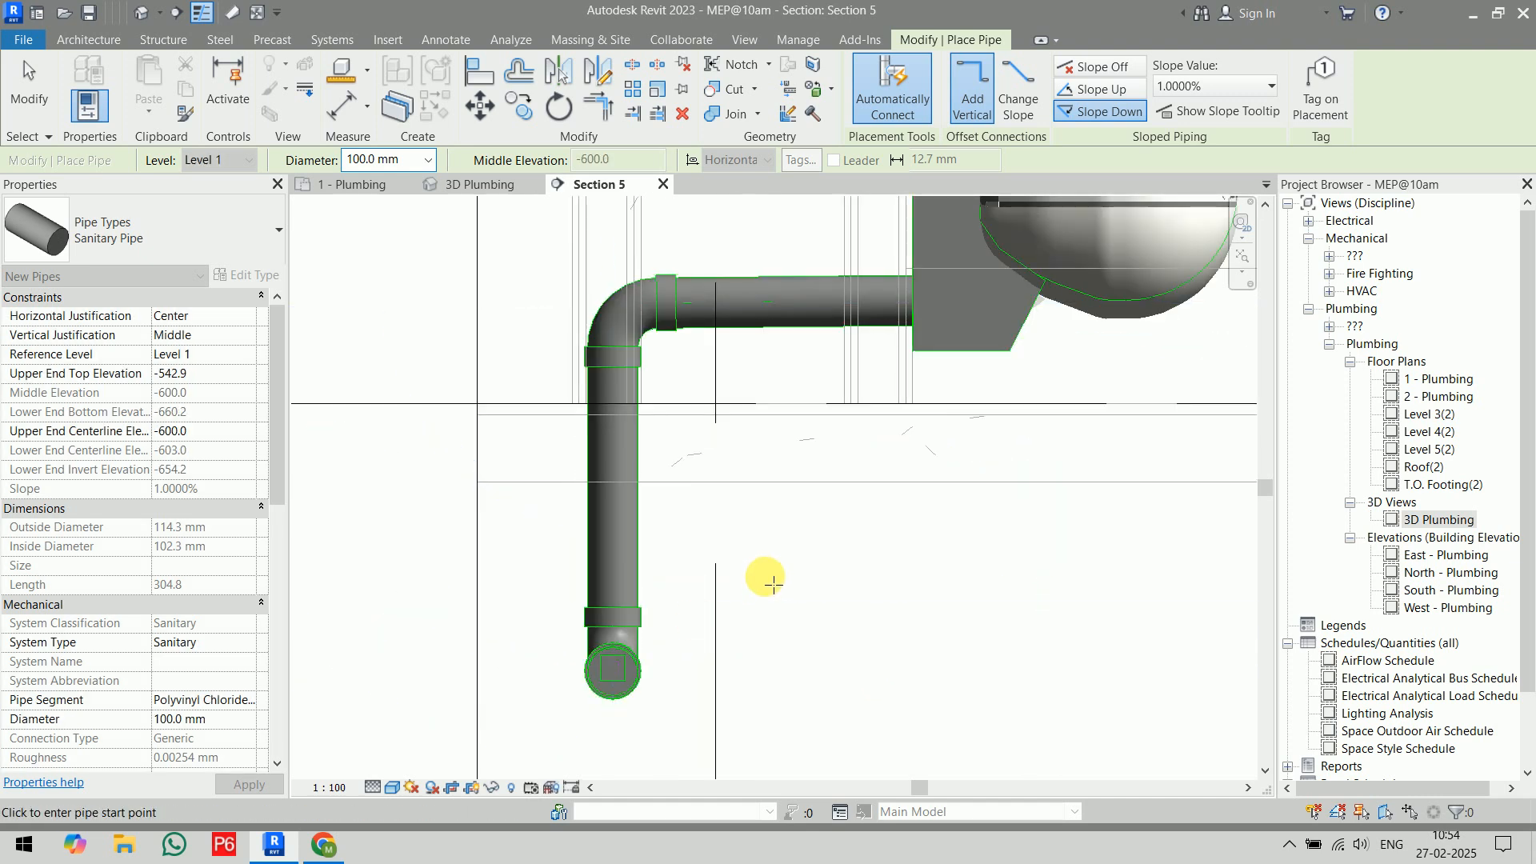
key(Escape)
key(Escape)
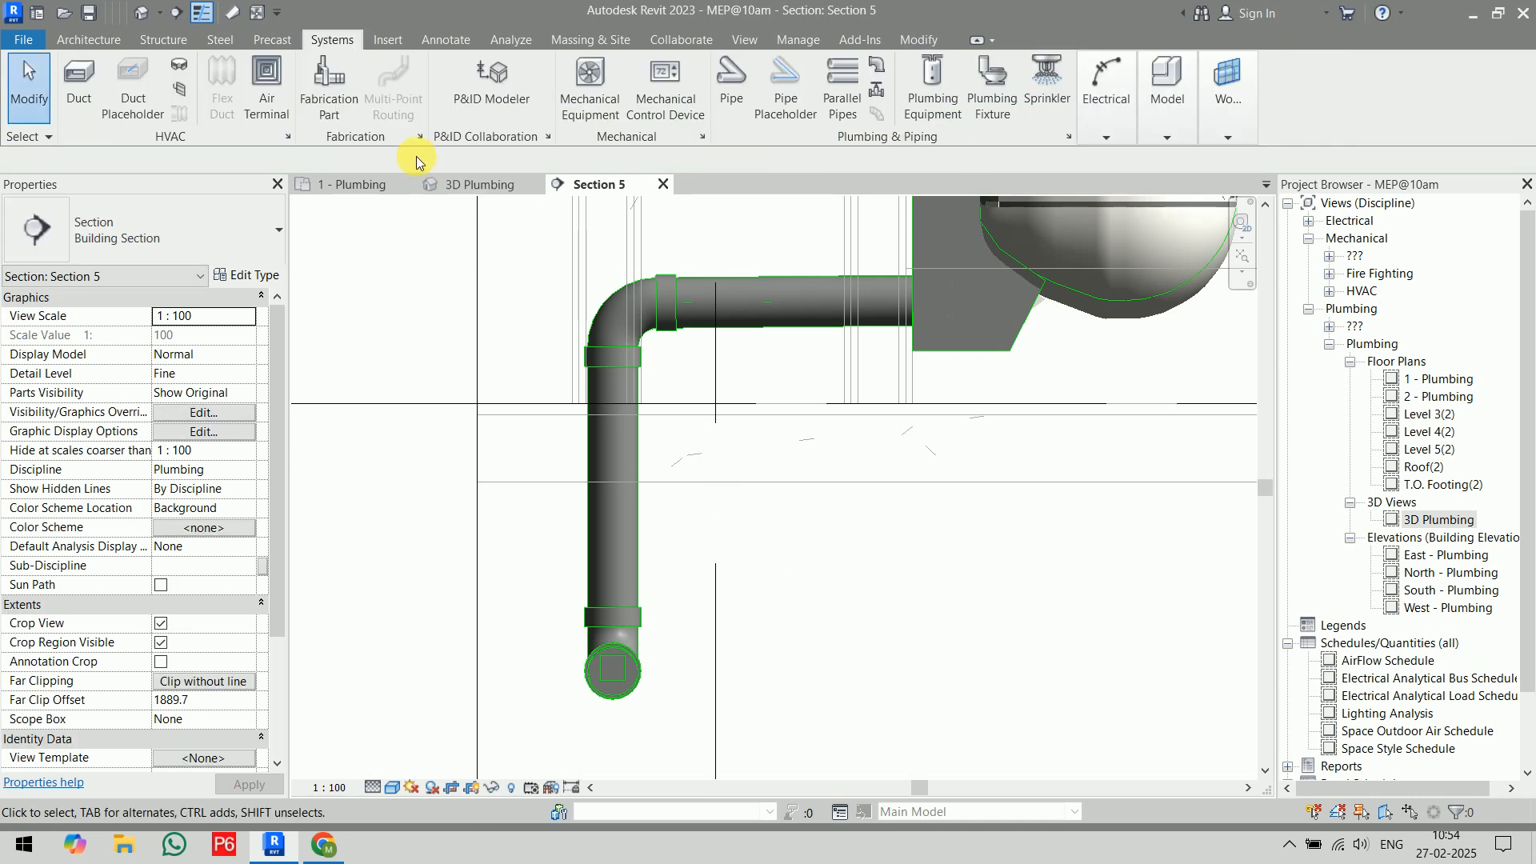
- In the 3D Plumbing view, undo the vertical drop into the main and delete the remaining branch pipe at the water closet
click(476, 184)
scroll(972, 532, up, 6)
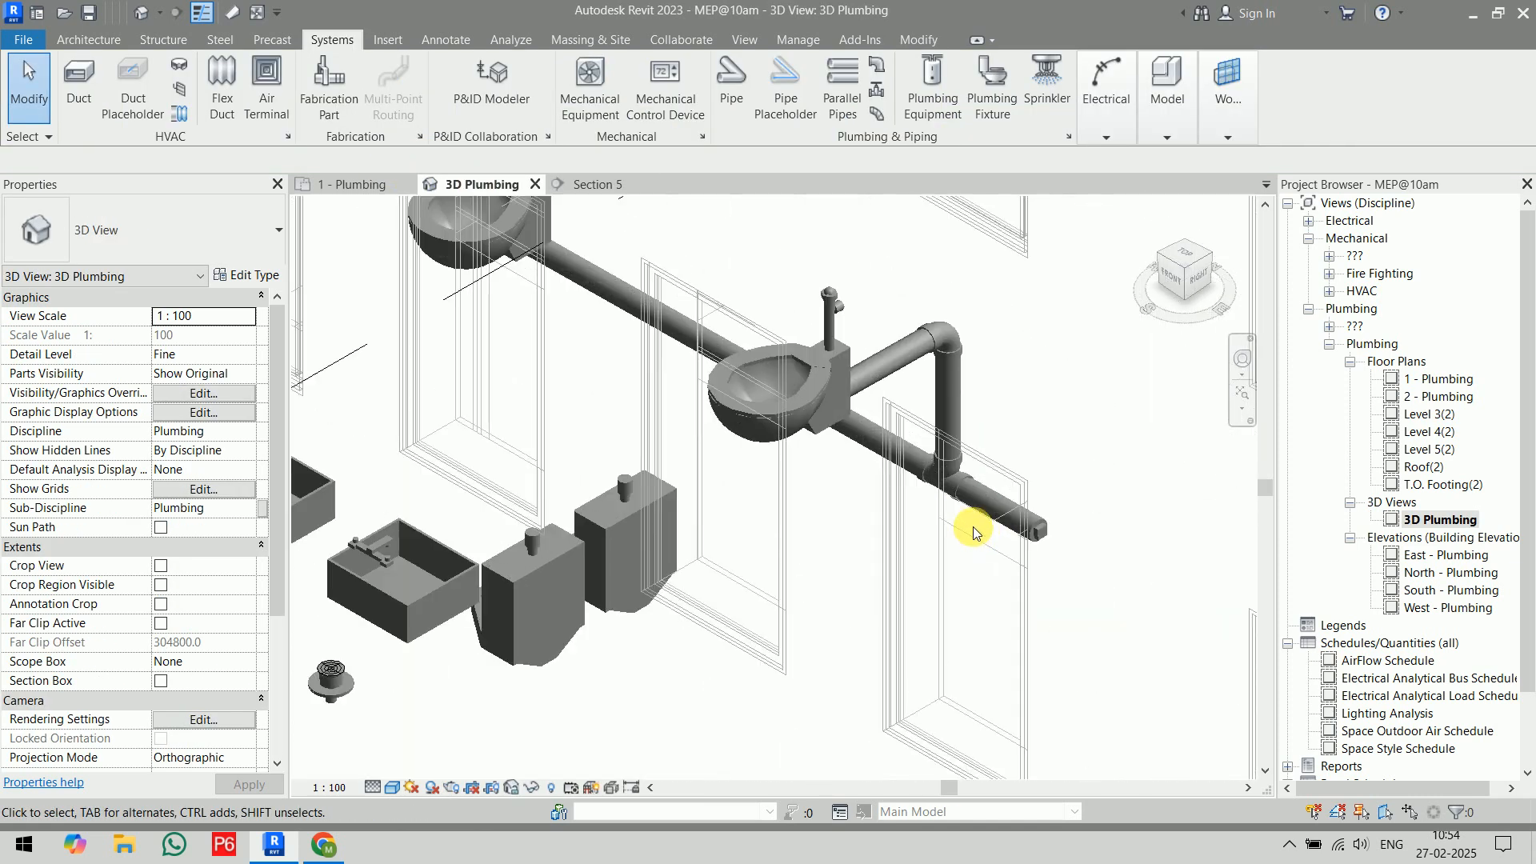
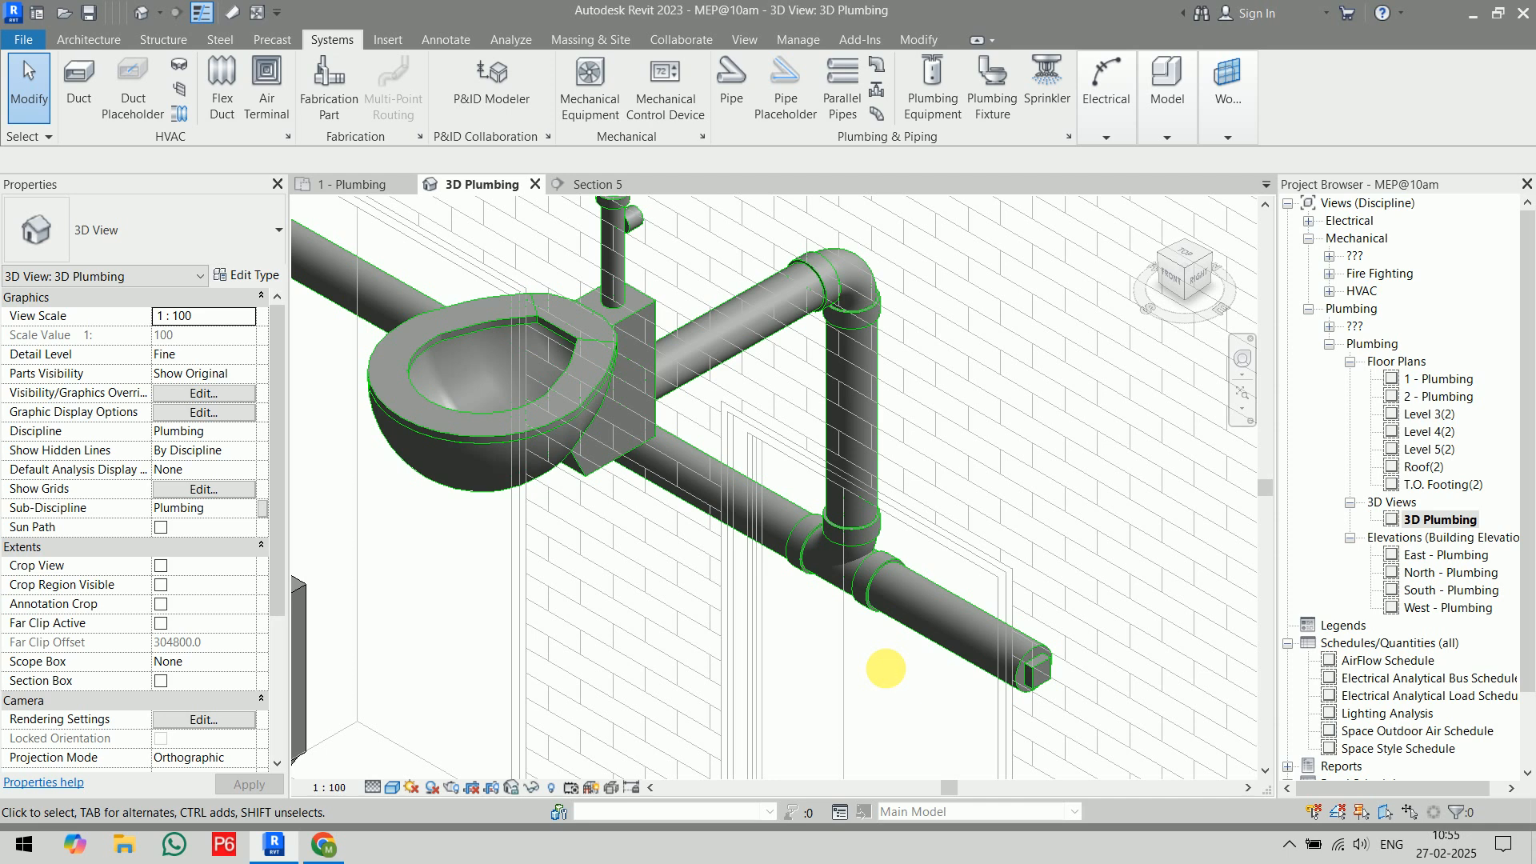
key(ctrl+z)
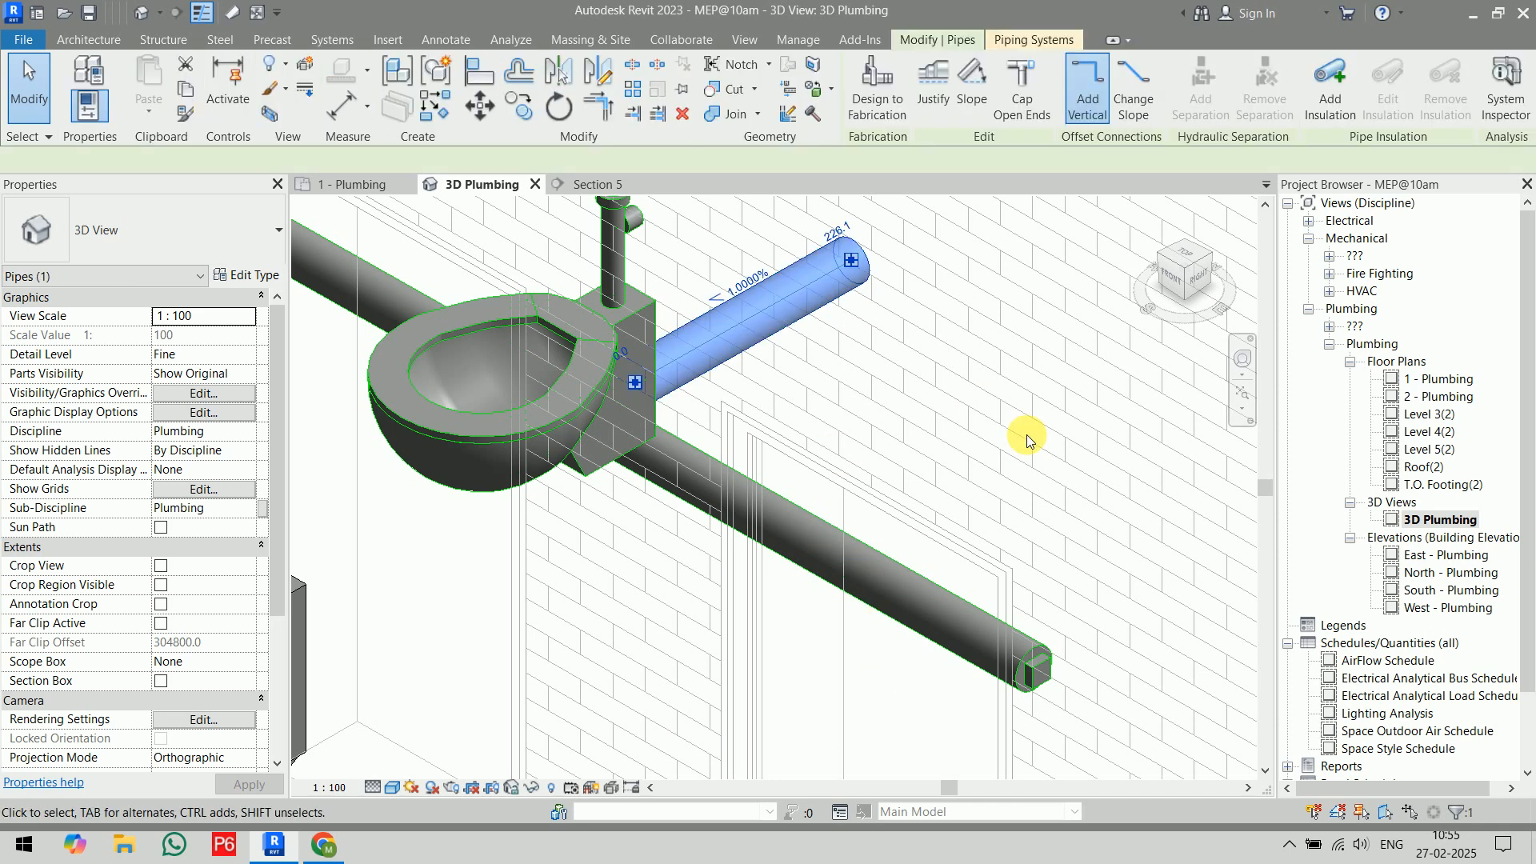
key(Delete)
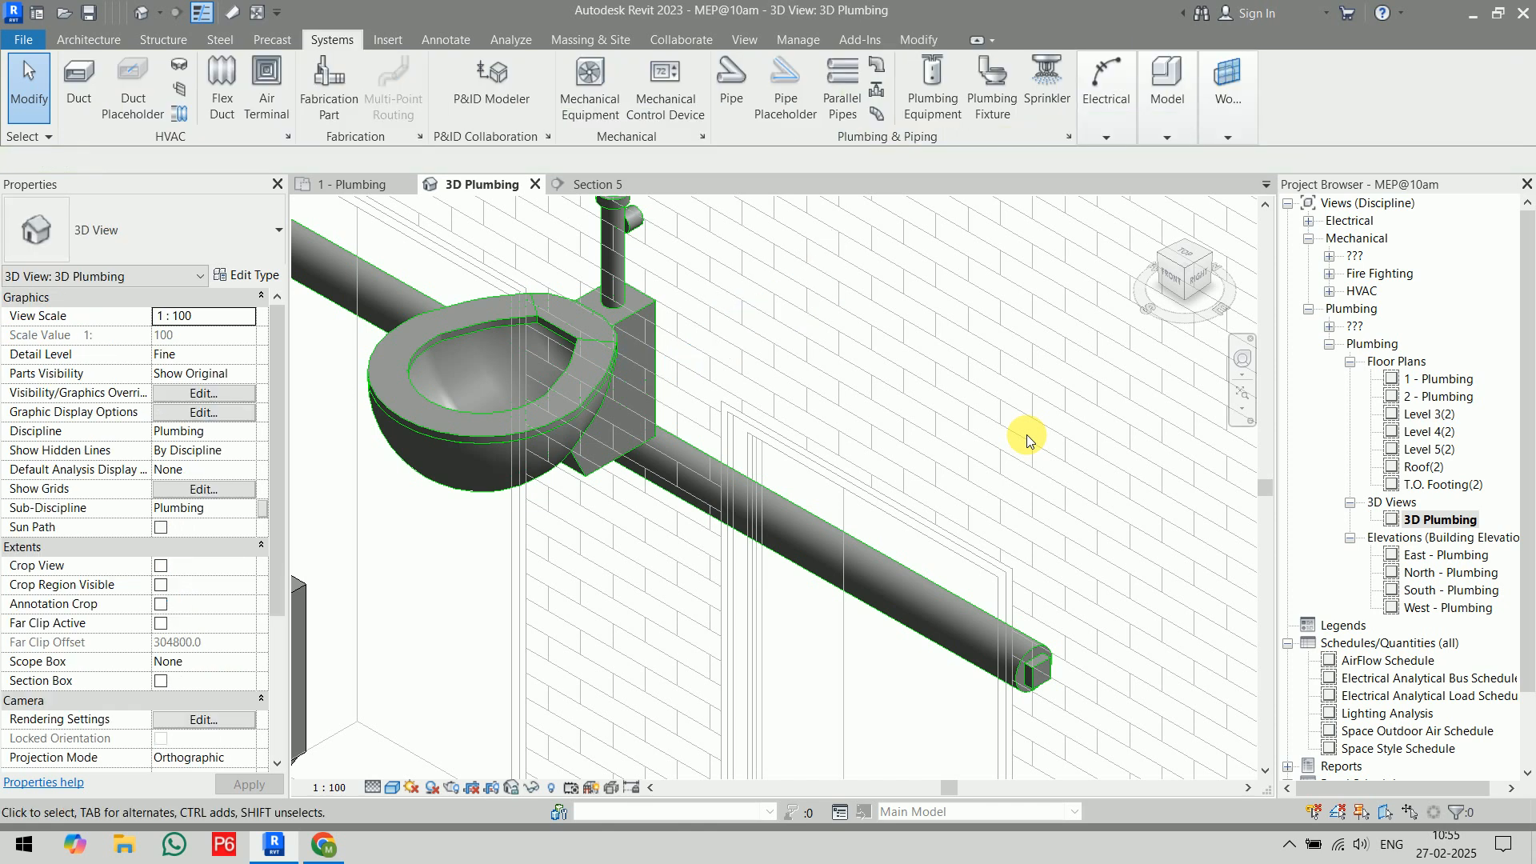
- Try to connect the water closet's 100 mm sanitary outlet directly into the main in the 3D view
click(526, 352)
click(808, 553)
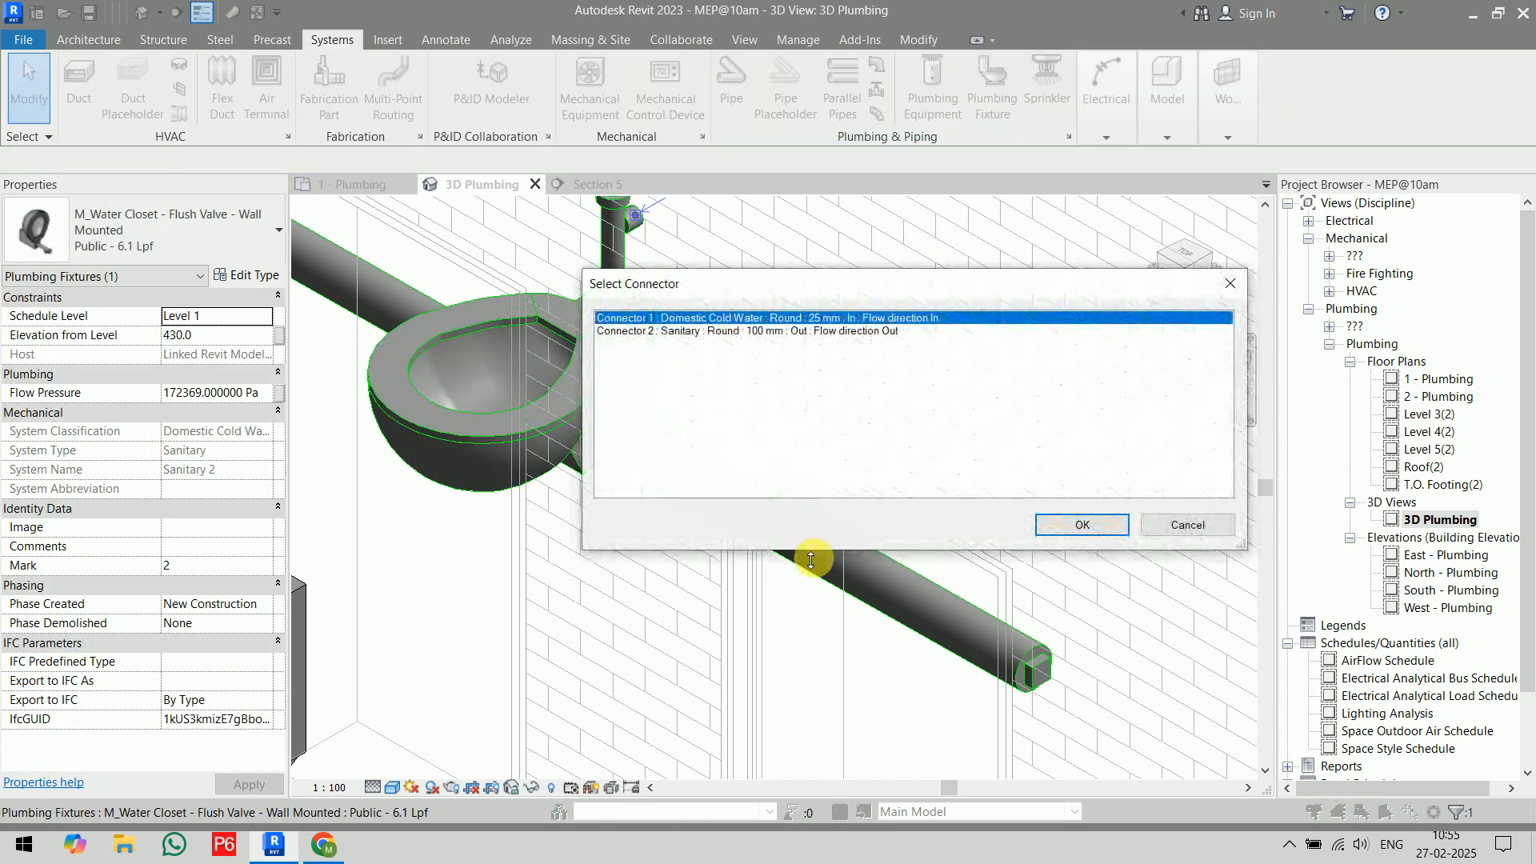
click(827, 332)
click(1079, 532)
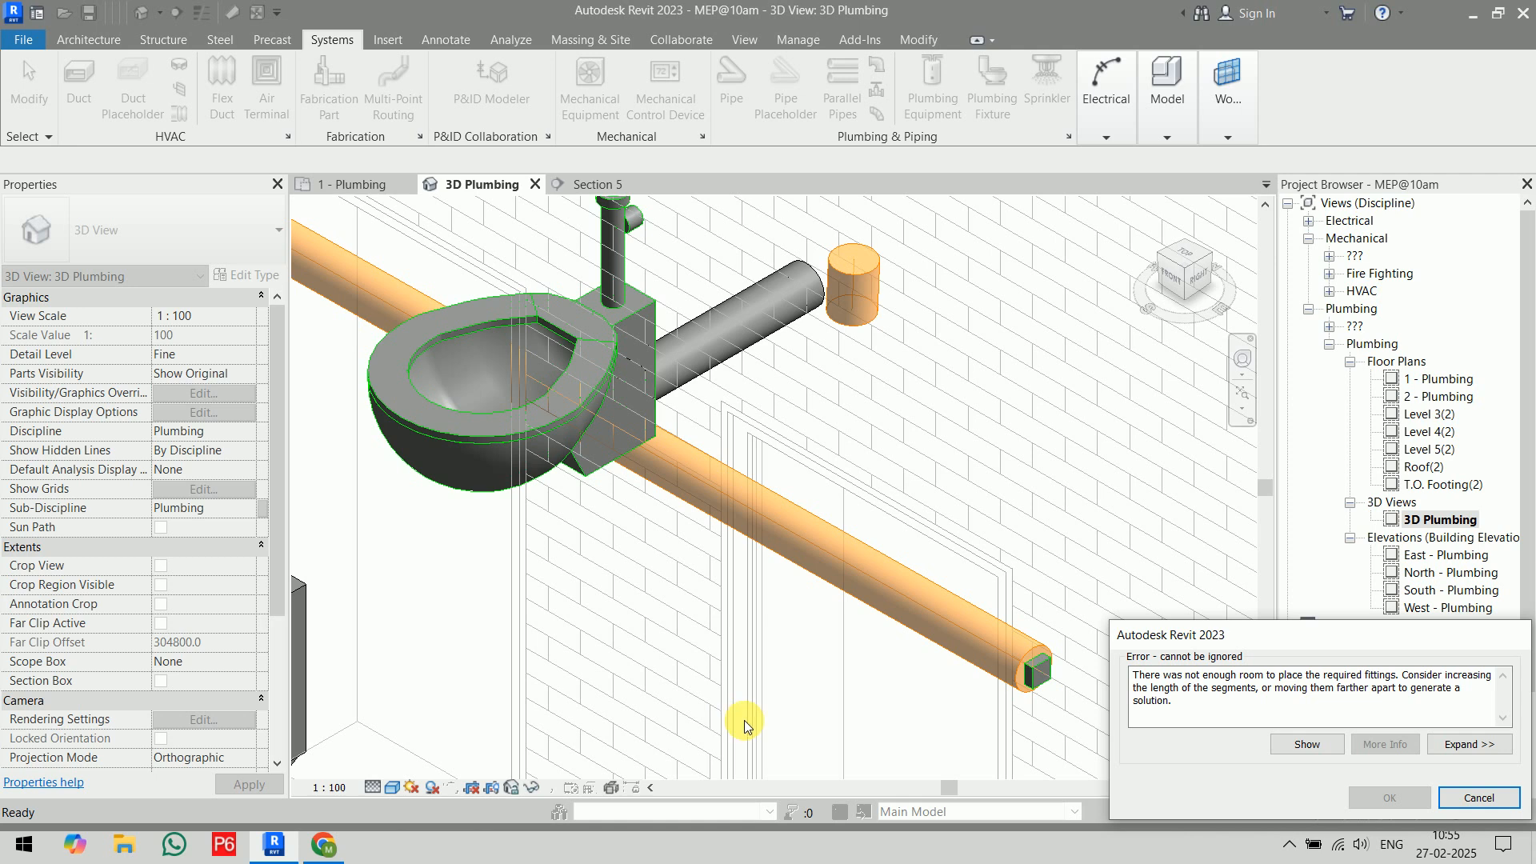
click(1480, 797)
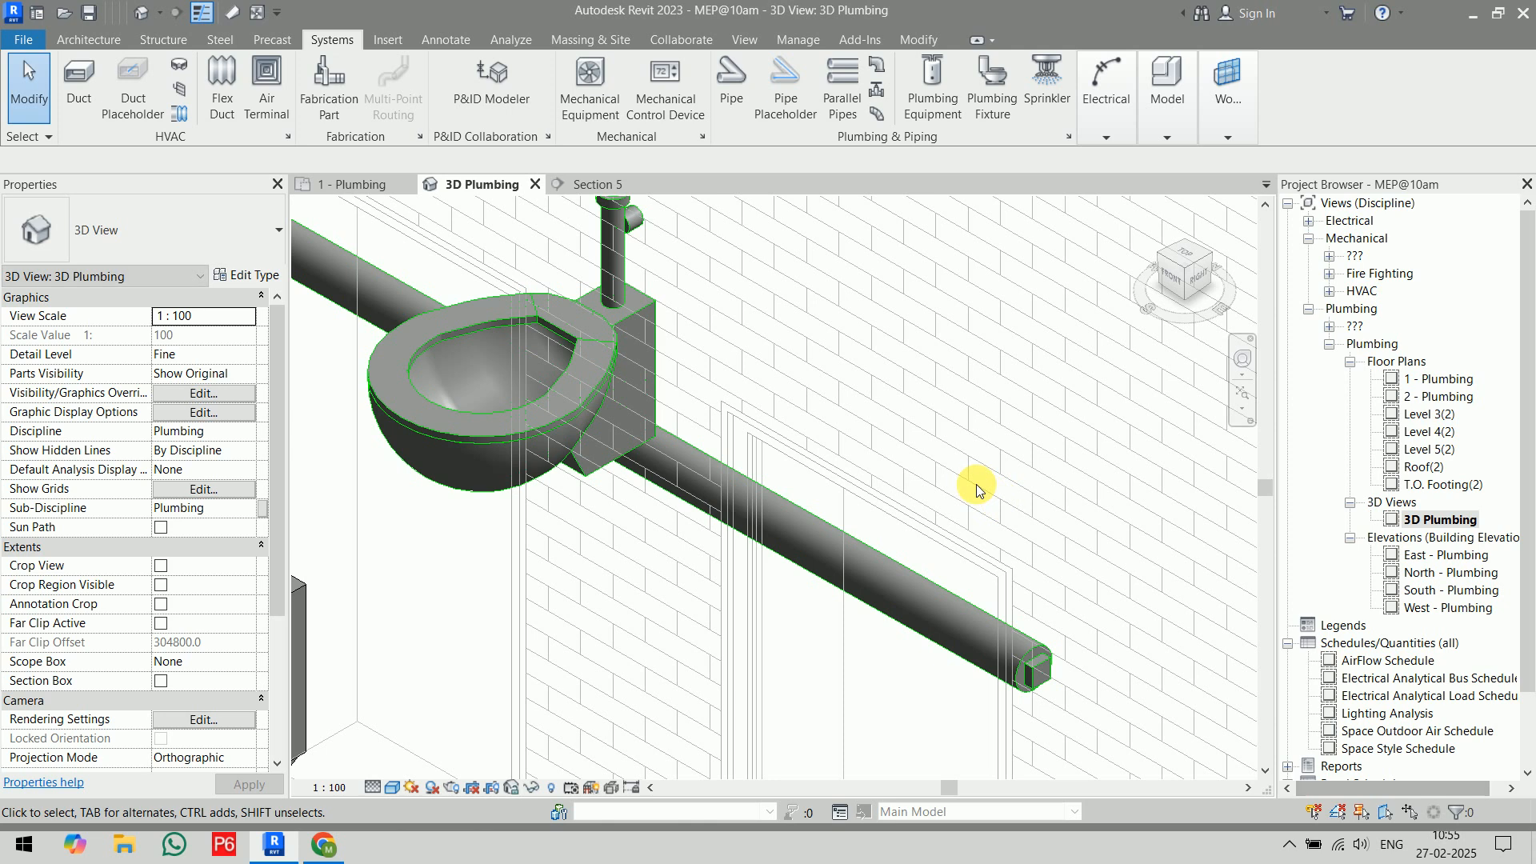
- Retry Connect Into from the wall-mounted water closet's 100 mm sanitary outlet to the sanitary main
click(893, 590)
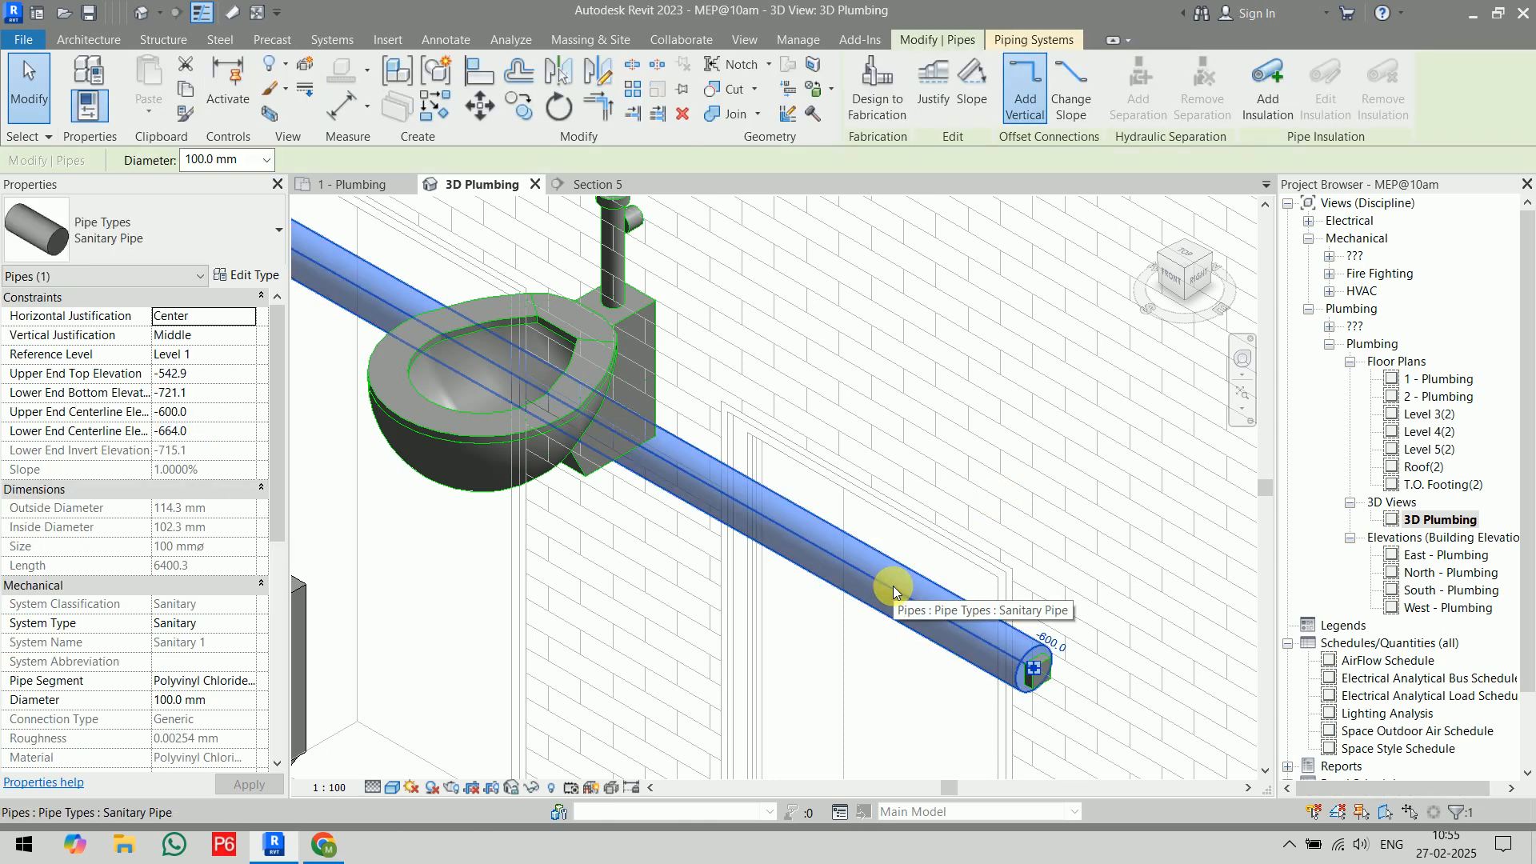
click(891, 375)
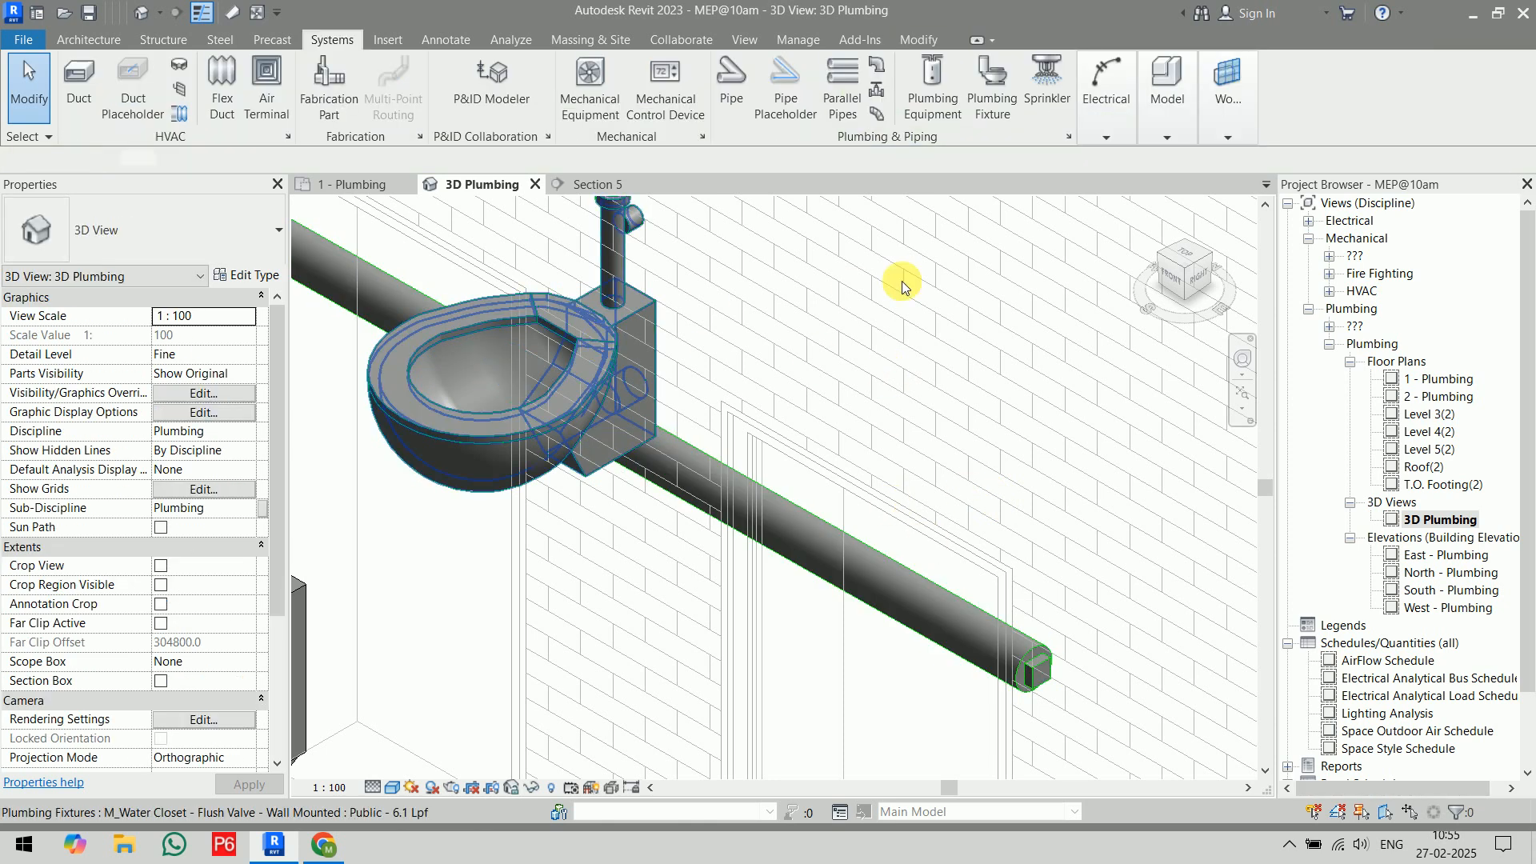
click(602, 342)
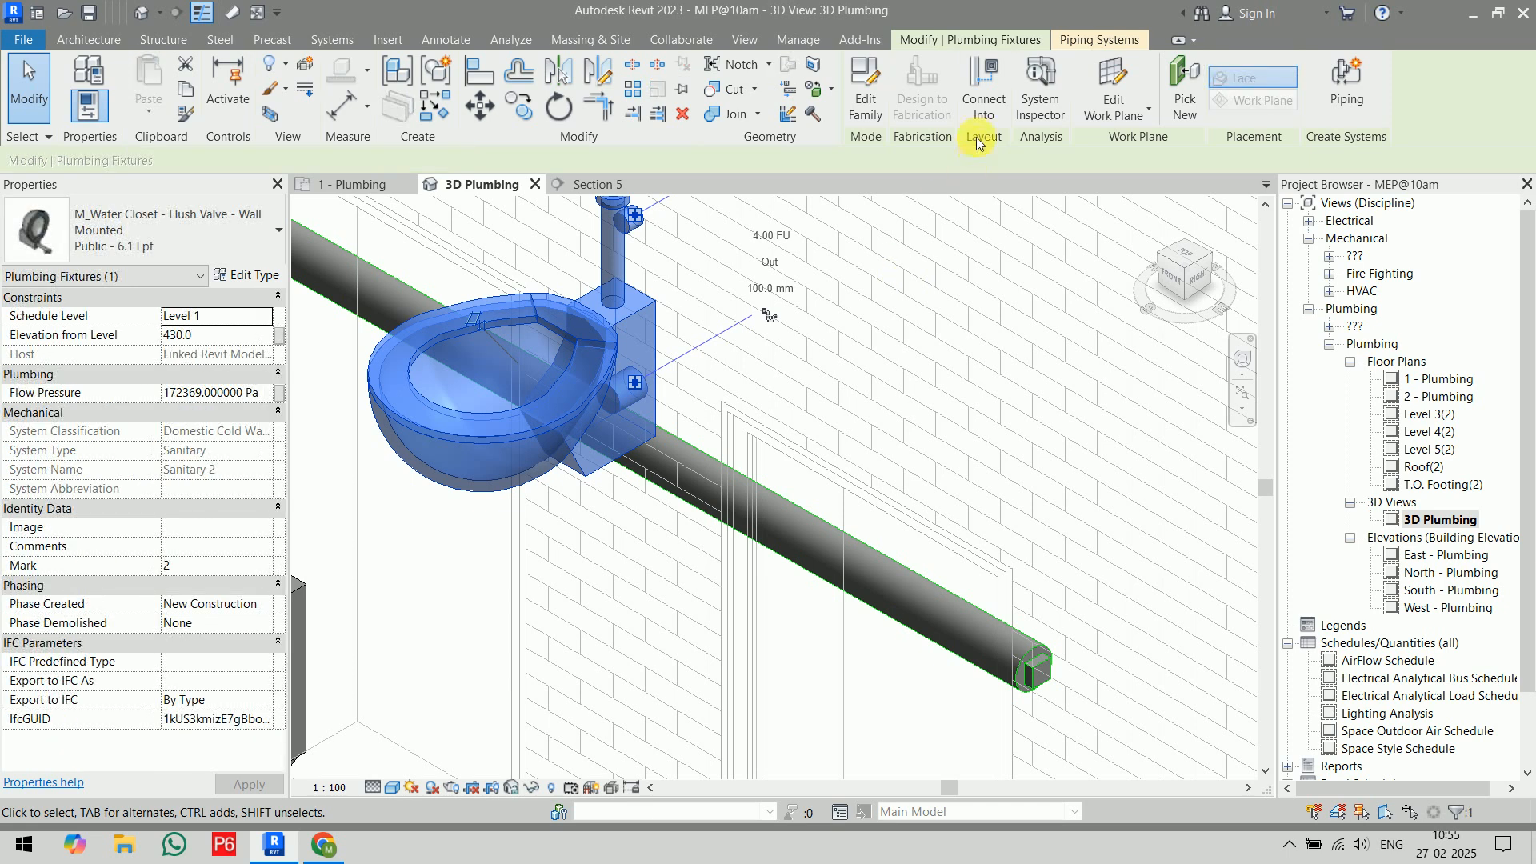
click(983, 90)
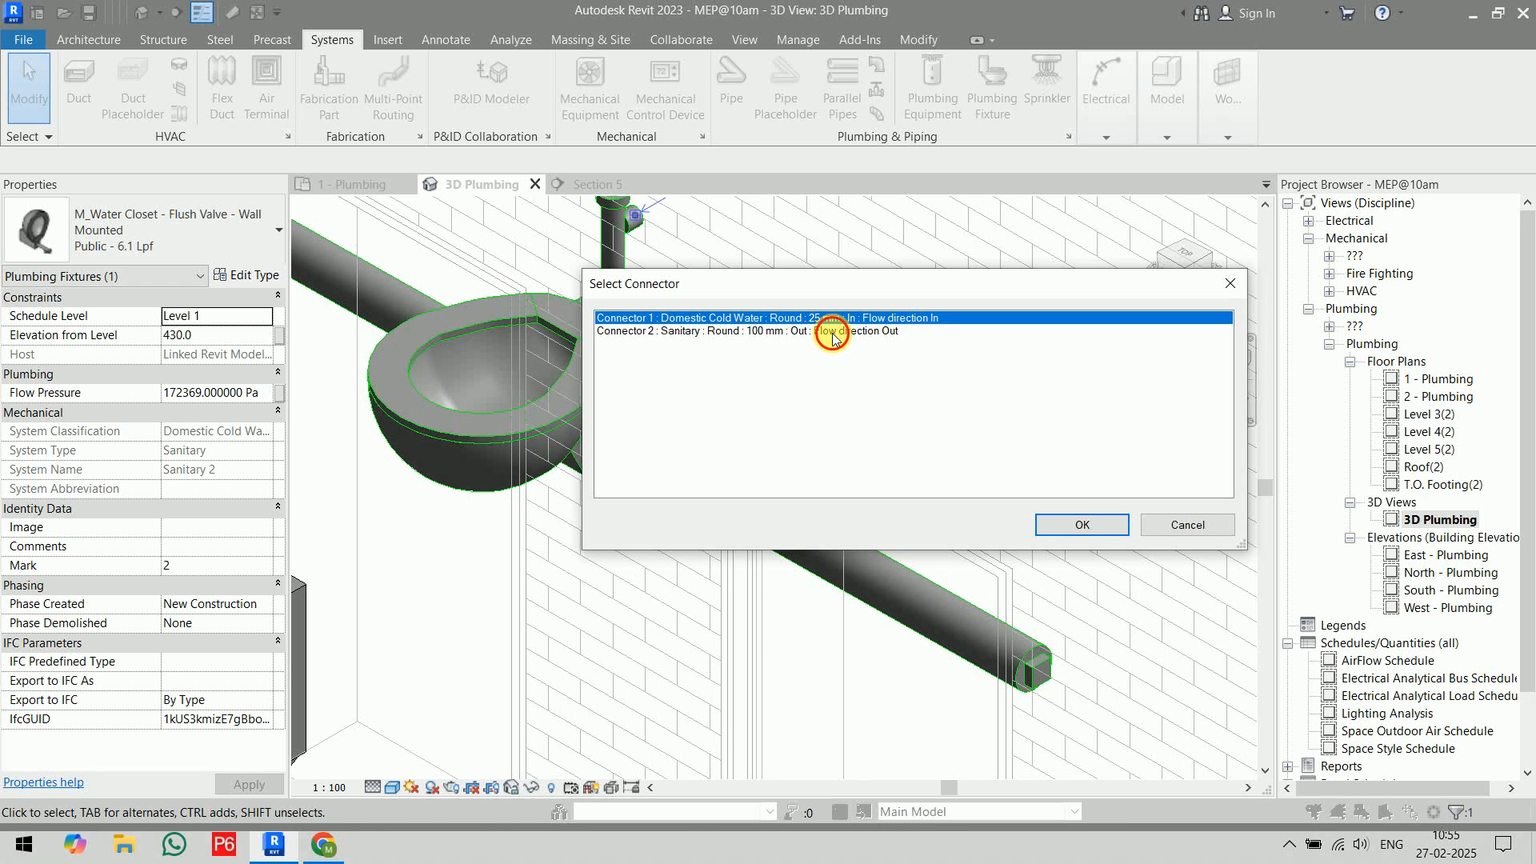
click(832, 332)
click(1072, 524)
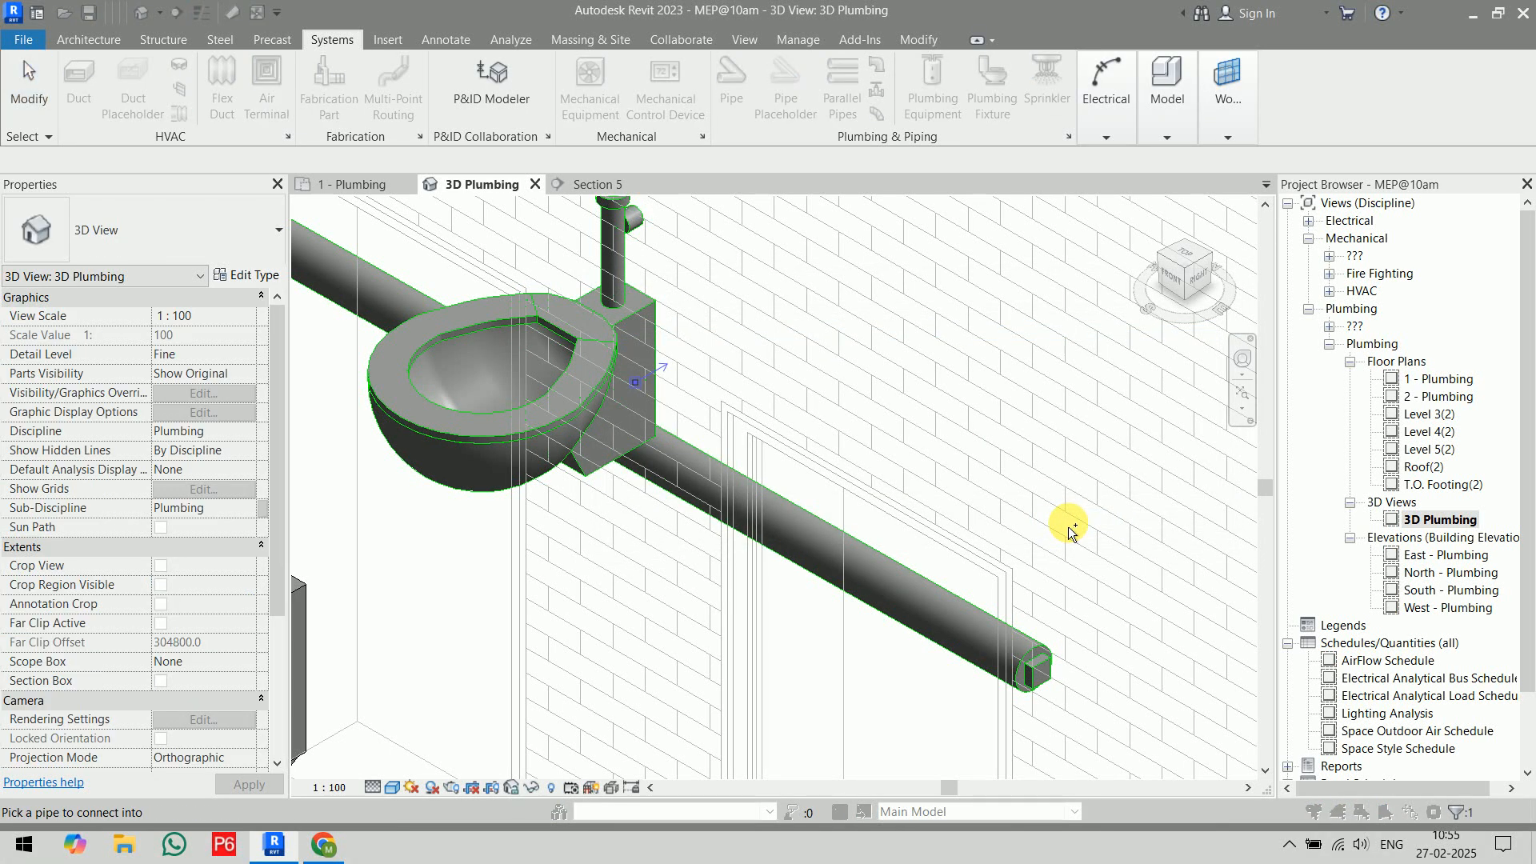
click(771, 534)
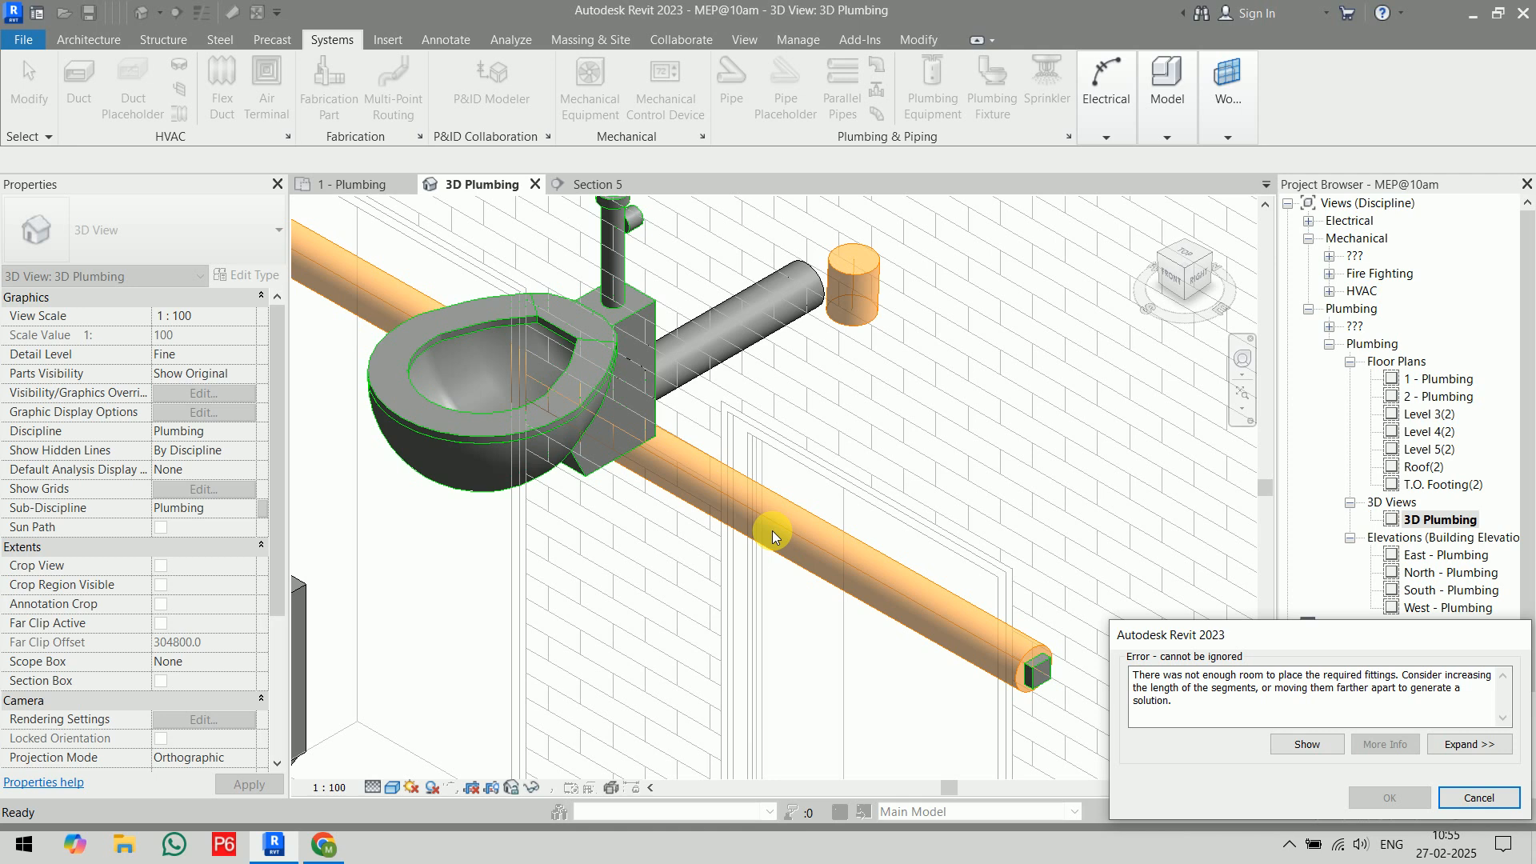
key(Escape)
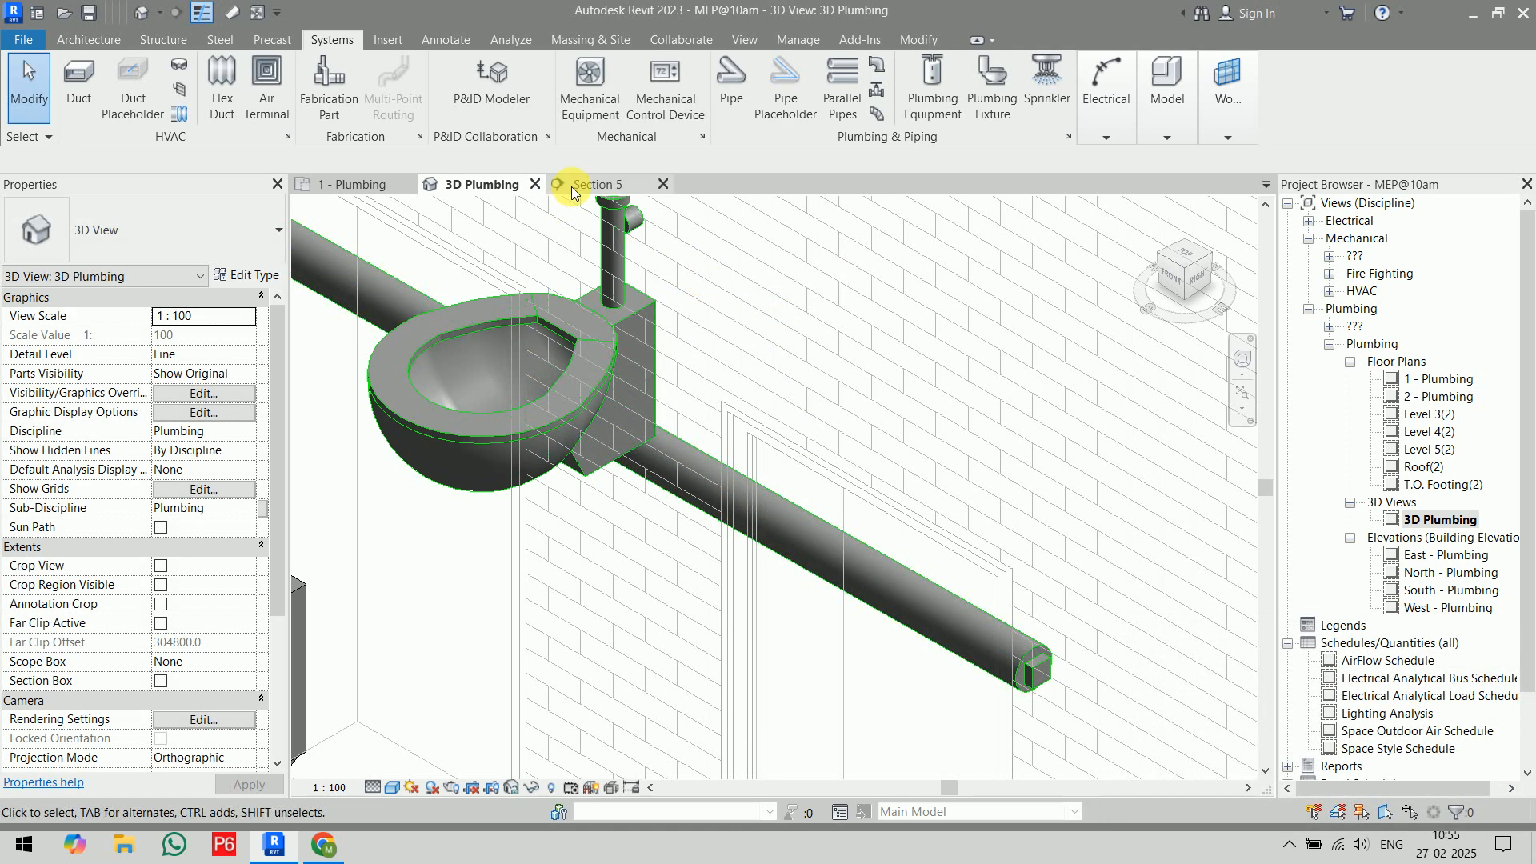
- In Section 5, draw a 100 mm sanitary pipe from the water closet's outlet to above the main, then straight down into it
click(571, 185)
scroll(720, 559, up, 3)
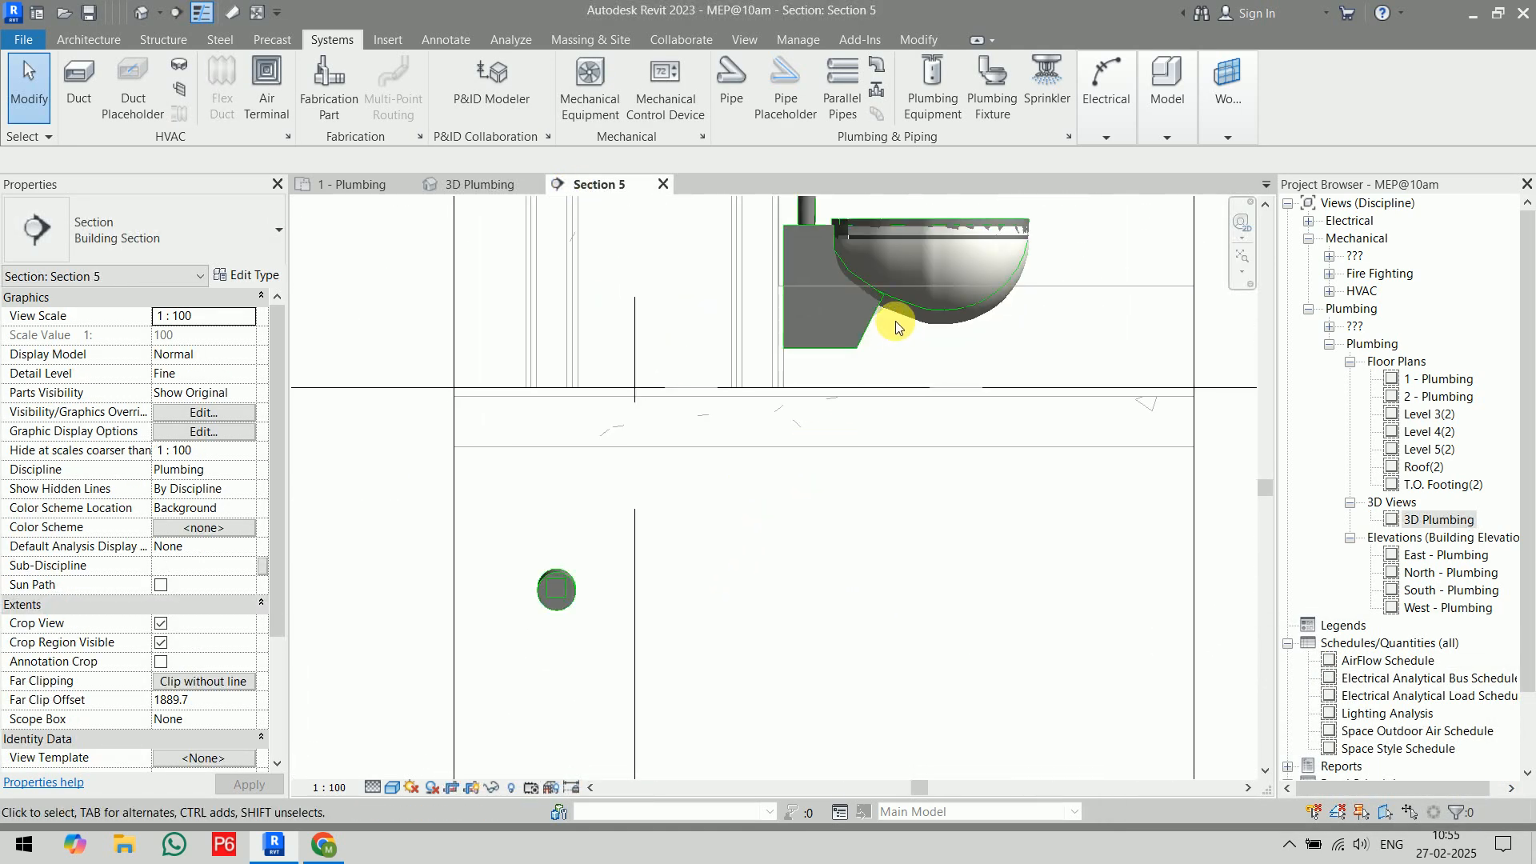
click(990, 309)
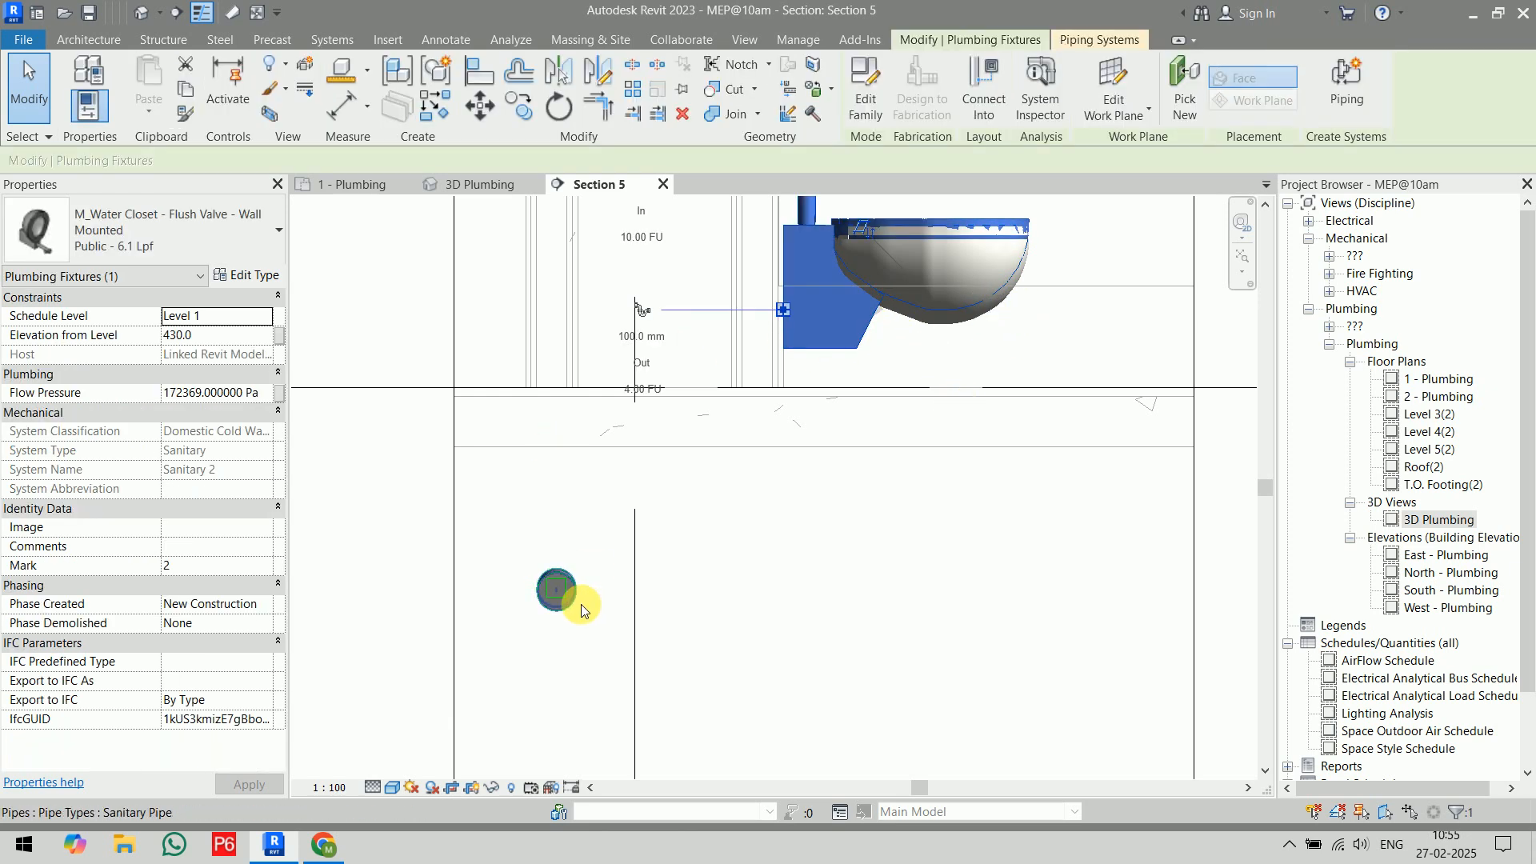
click(641, 316)
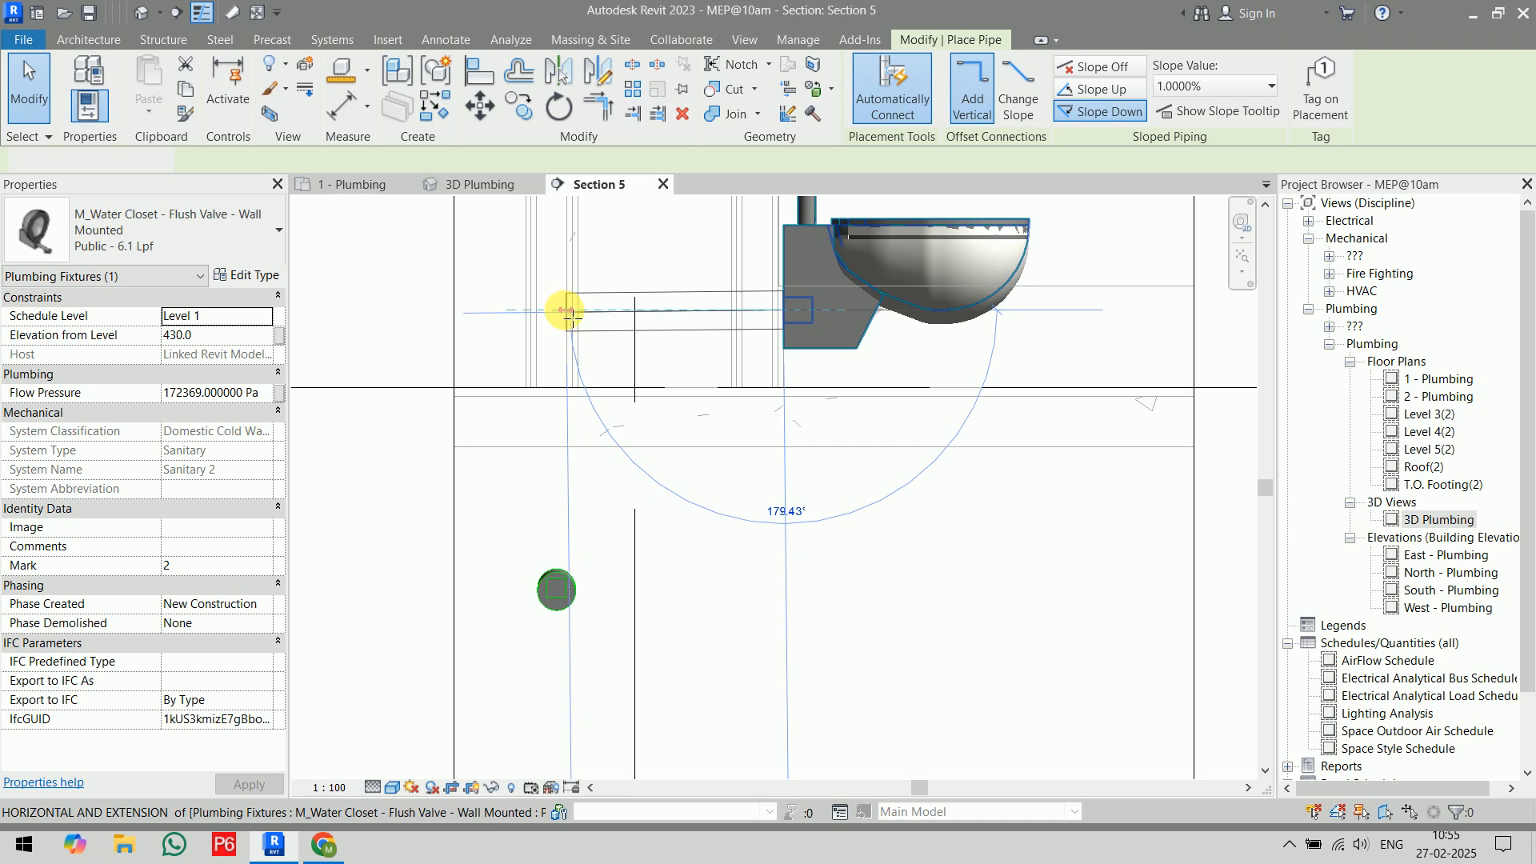
click(553, 317)
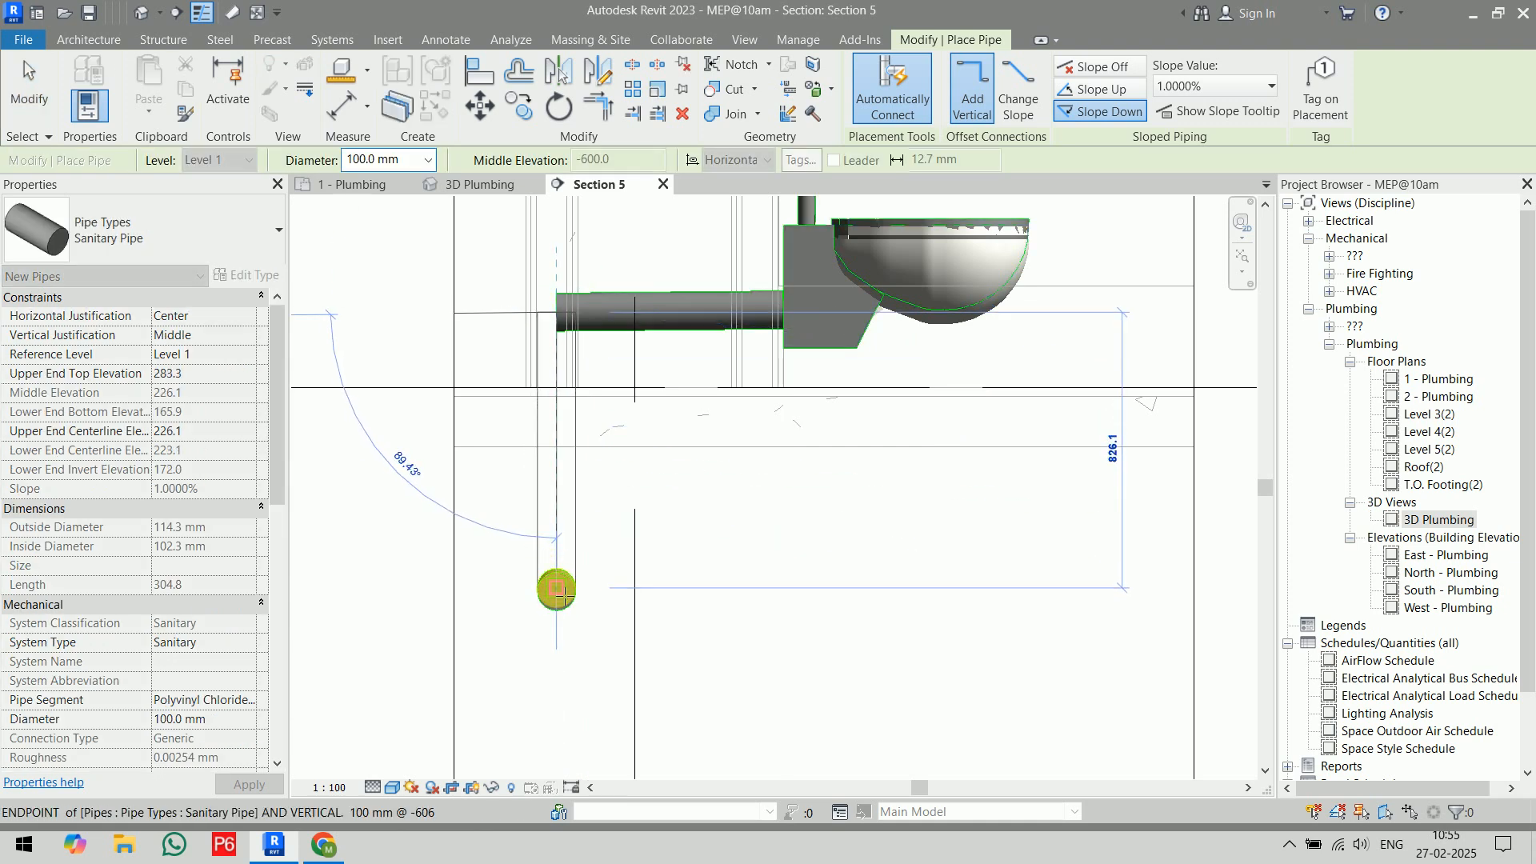
click(557, 590)
key(Escape)
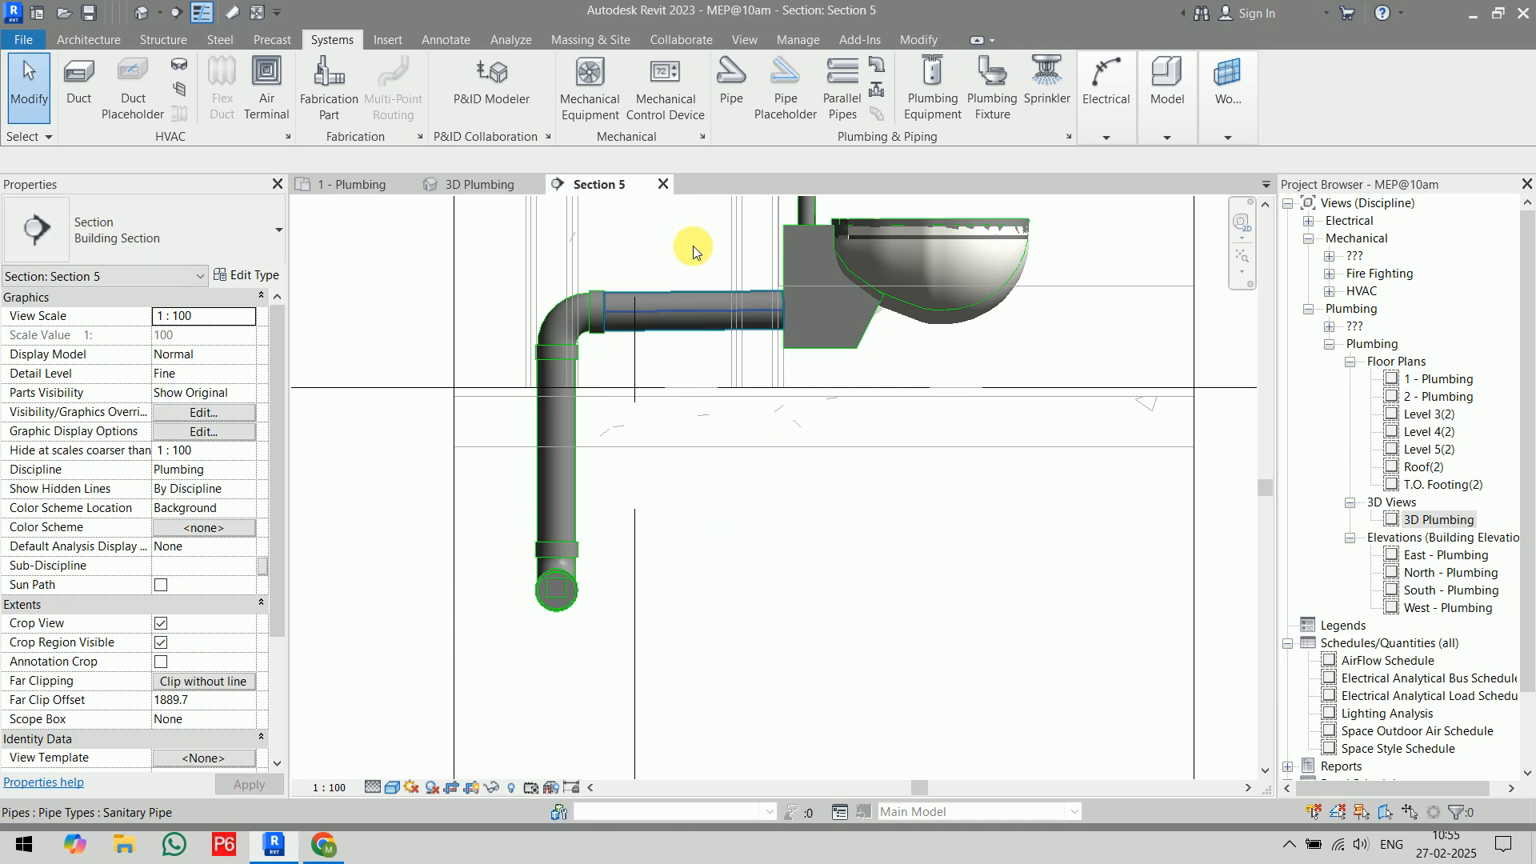
- In the 3D Plumbing view, delete the main's end piece beyond the new tee and reduce the tee to an elbow
click(480, 185)
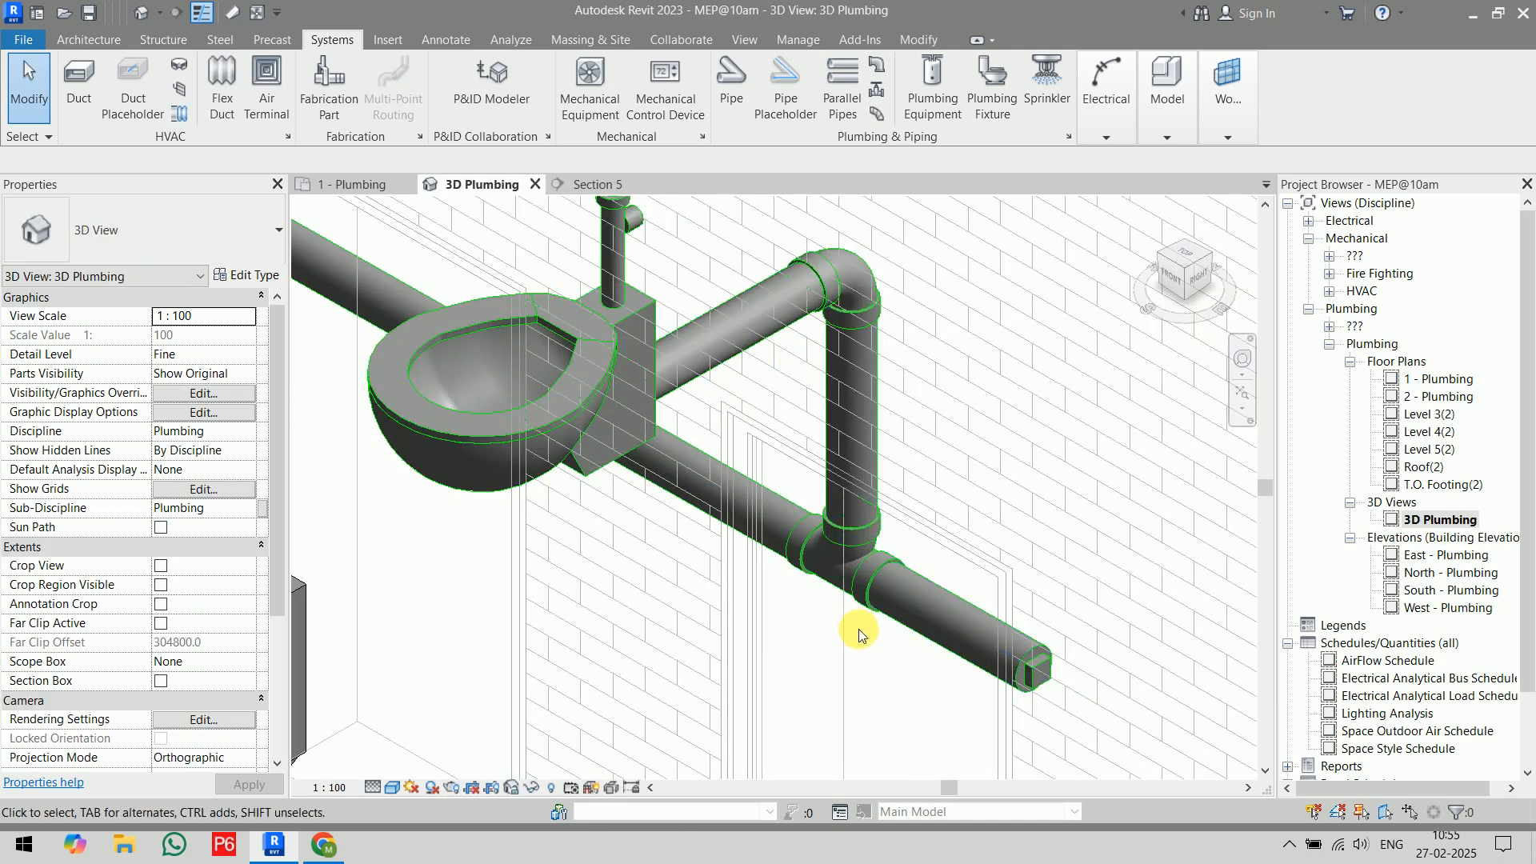
click(992, 664)
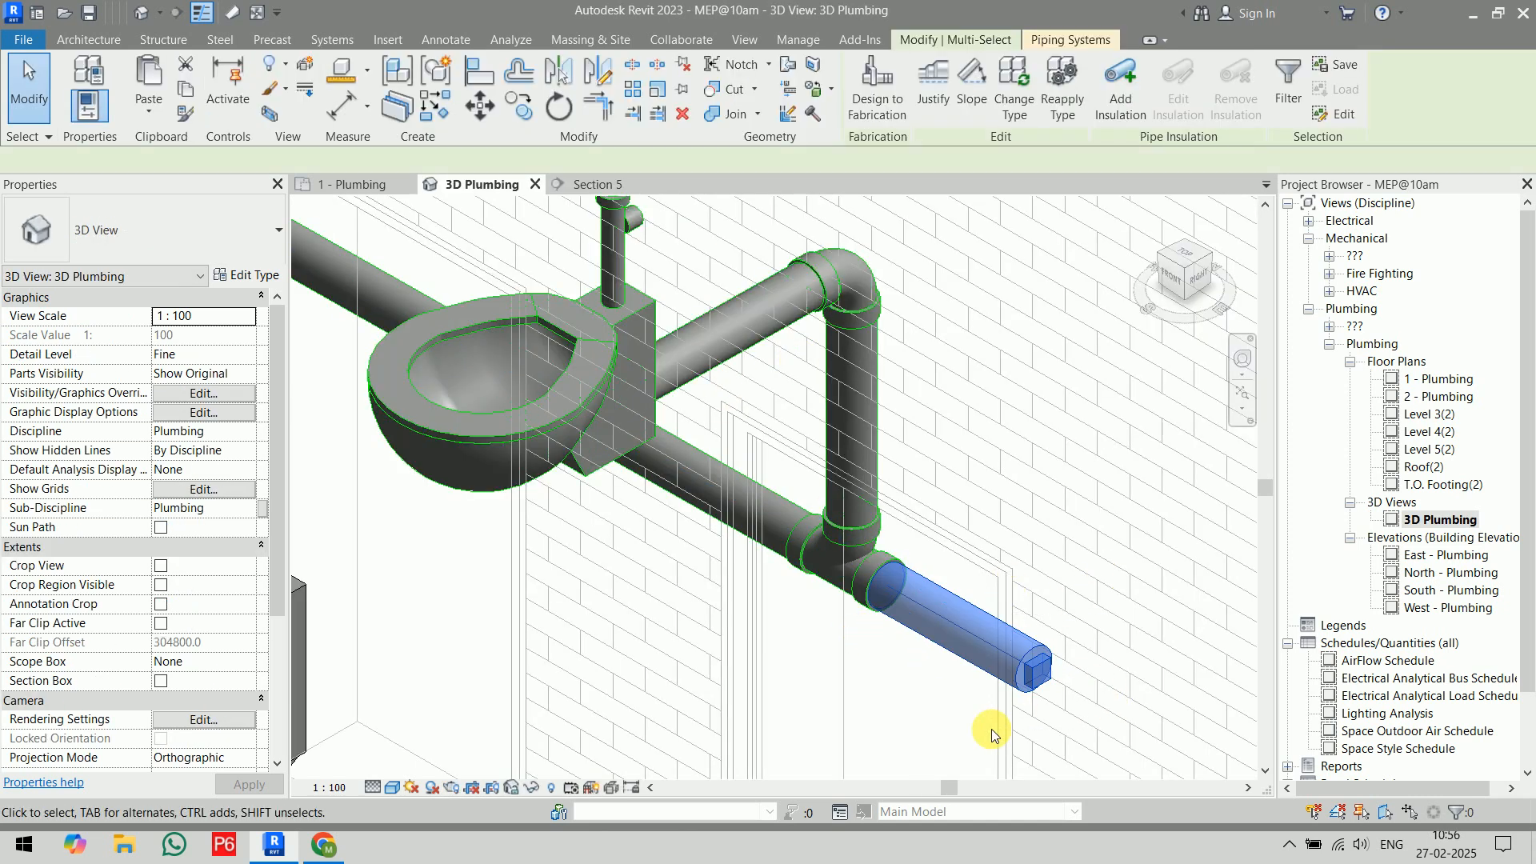
key(Delete)
click(882, 597)
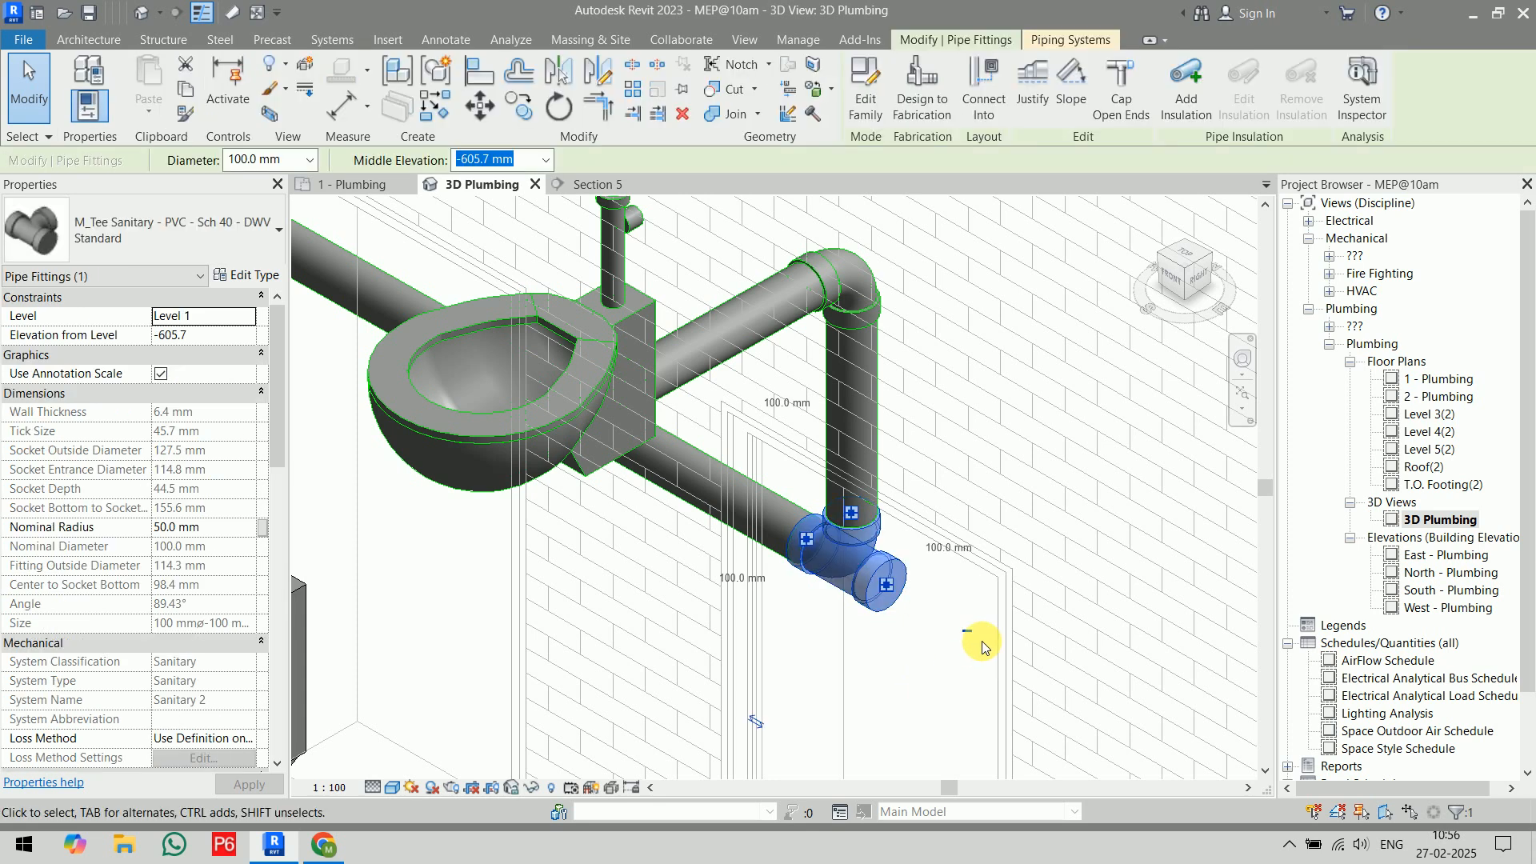
click(891, 525)
scroll(908, 632, down, 5)
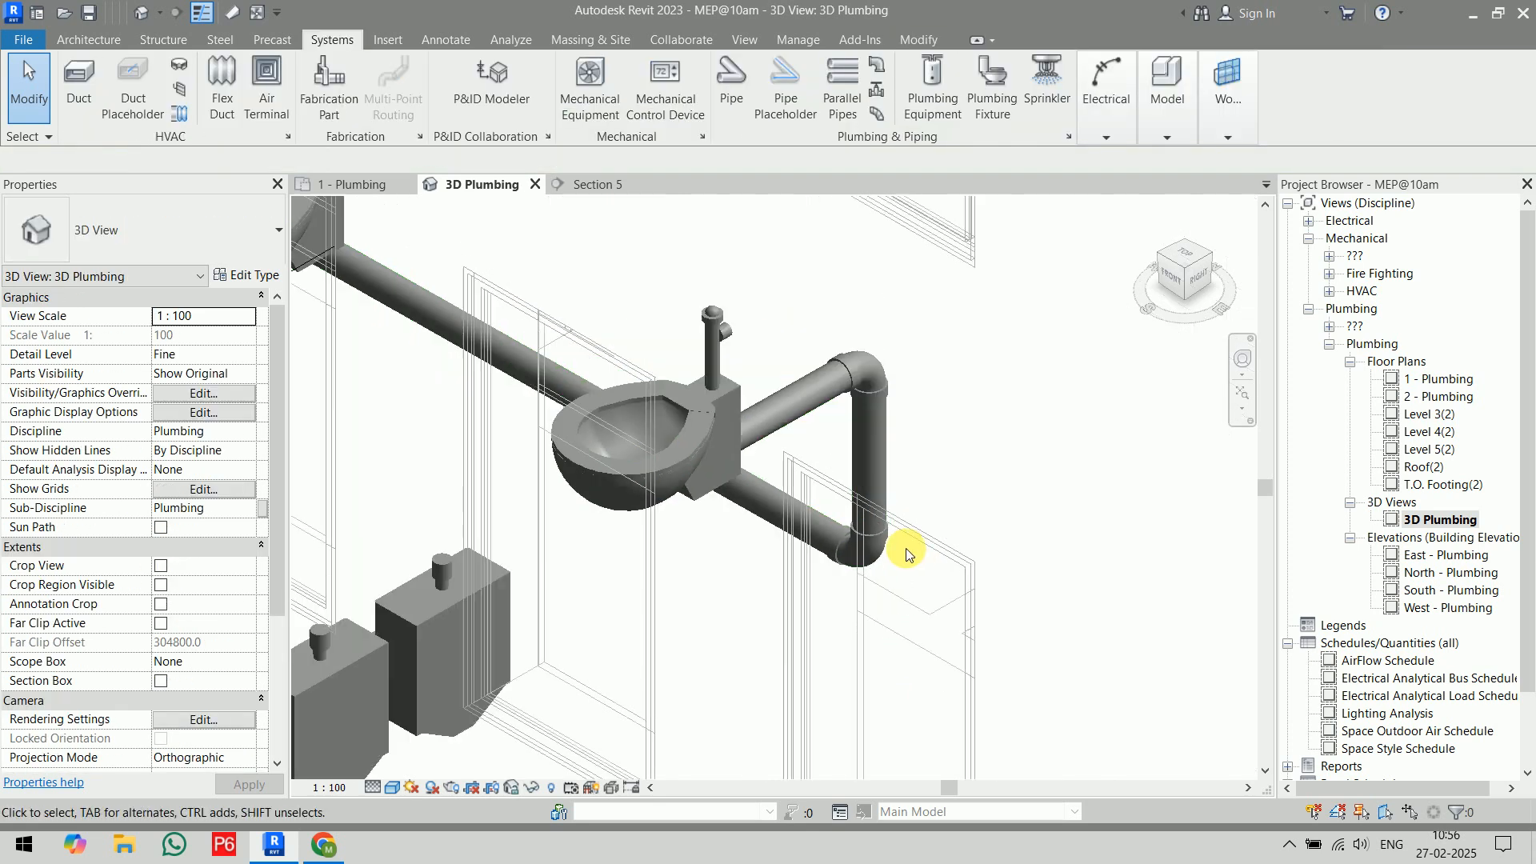
scroll(867, 429, up, 1)
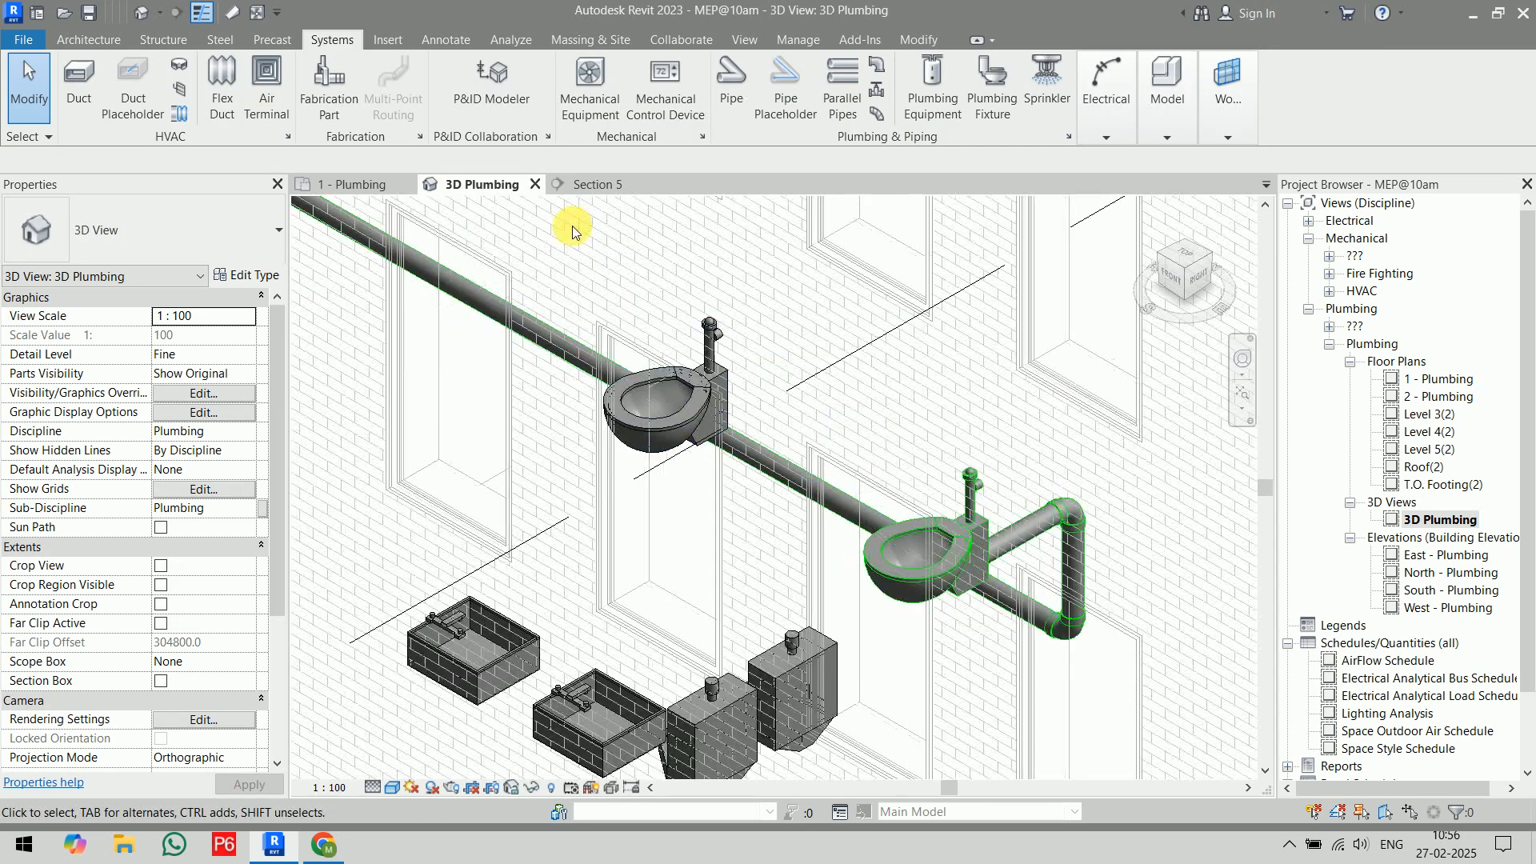
- In the 1 - Plumbing floor plan, move the section mark across to the unconnected water closet
click(352, 184)
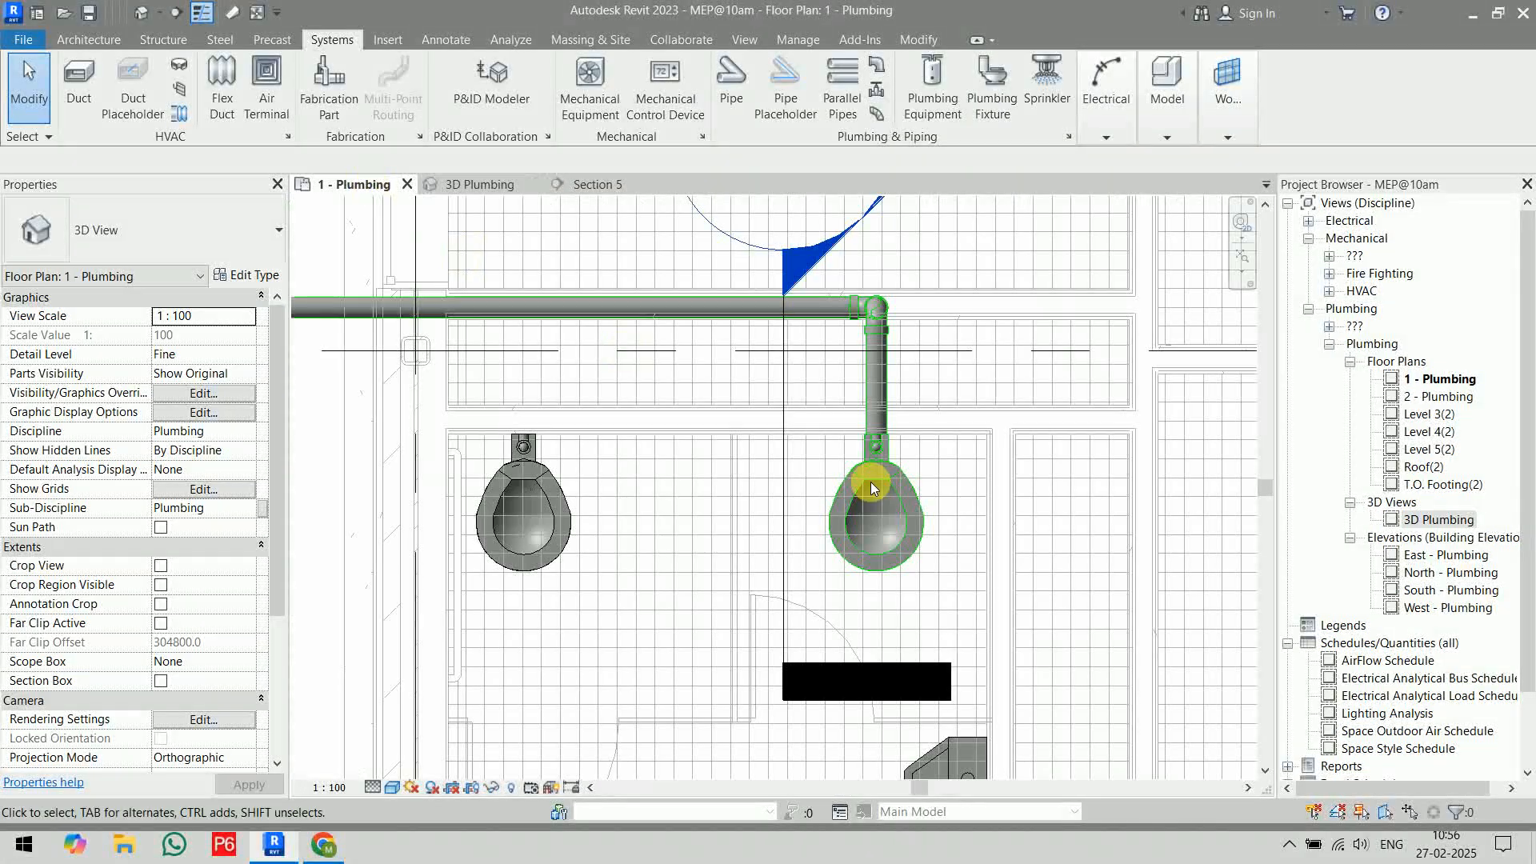
drag(778, 408, 429, 381)
- Connect the second water closet's 100 mm sanitary outlet into the main in the floor plan
click(524, 503)
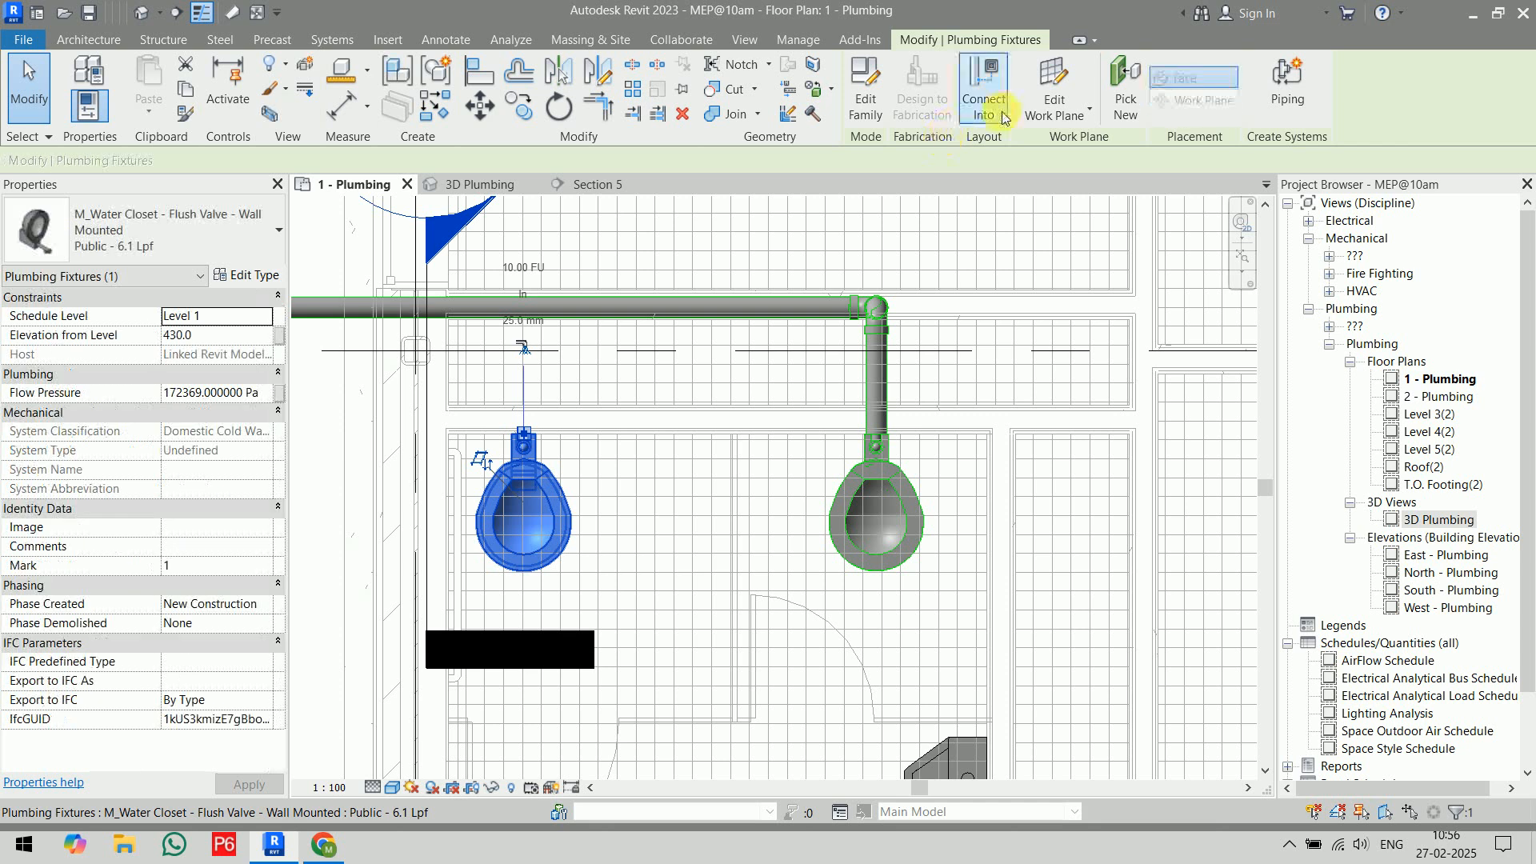
click(990, 96)
click(728, 304)
click(733, 332)
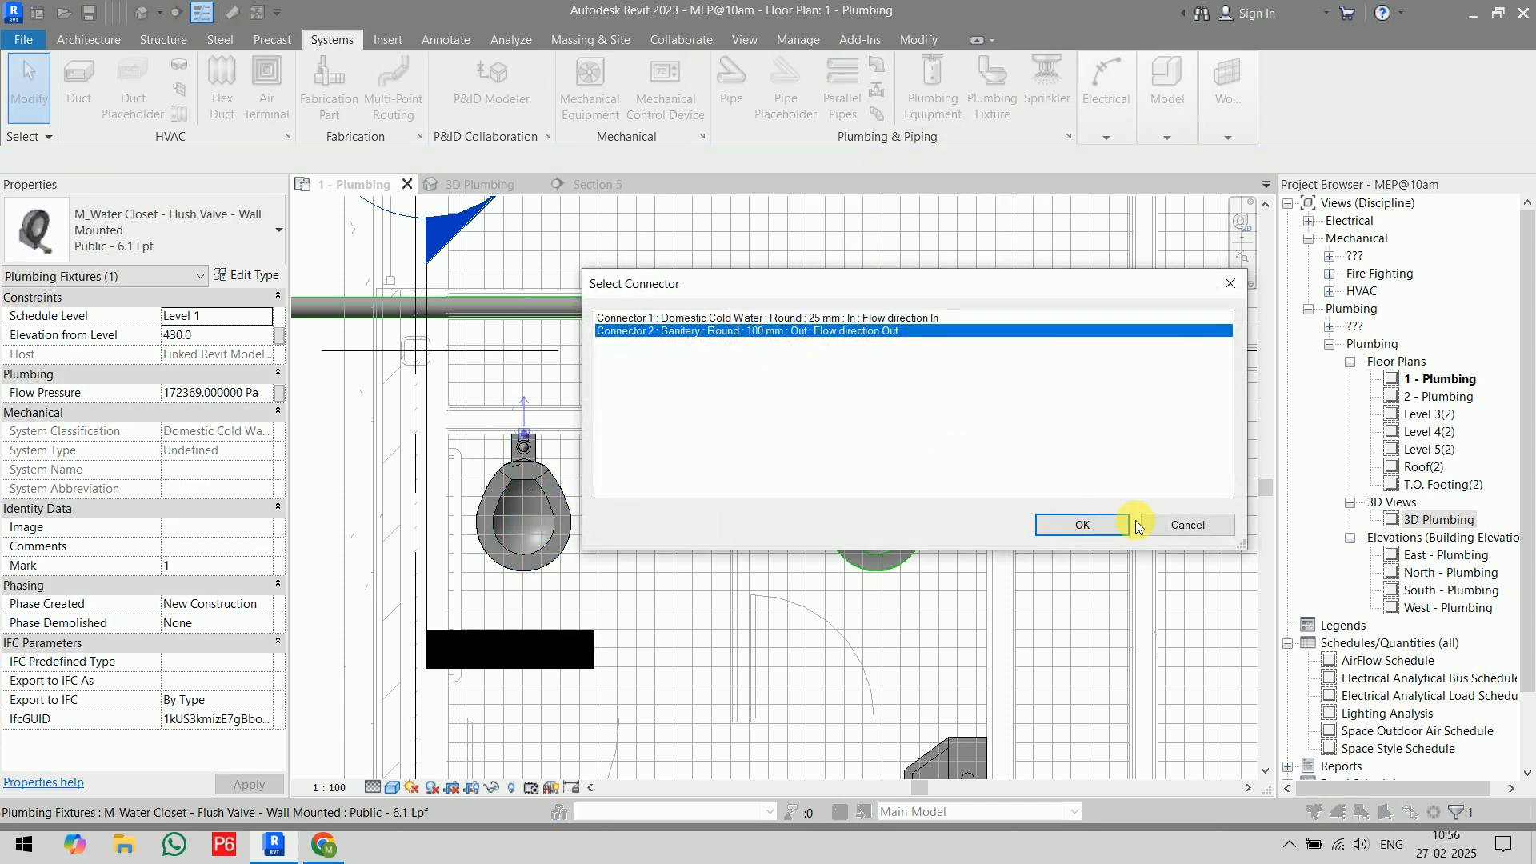
click(1082, 525)
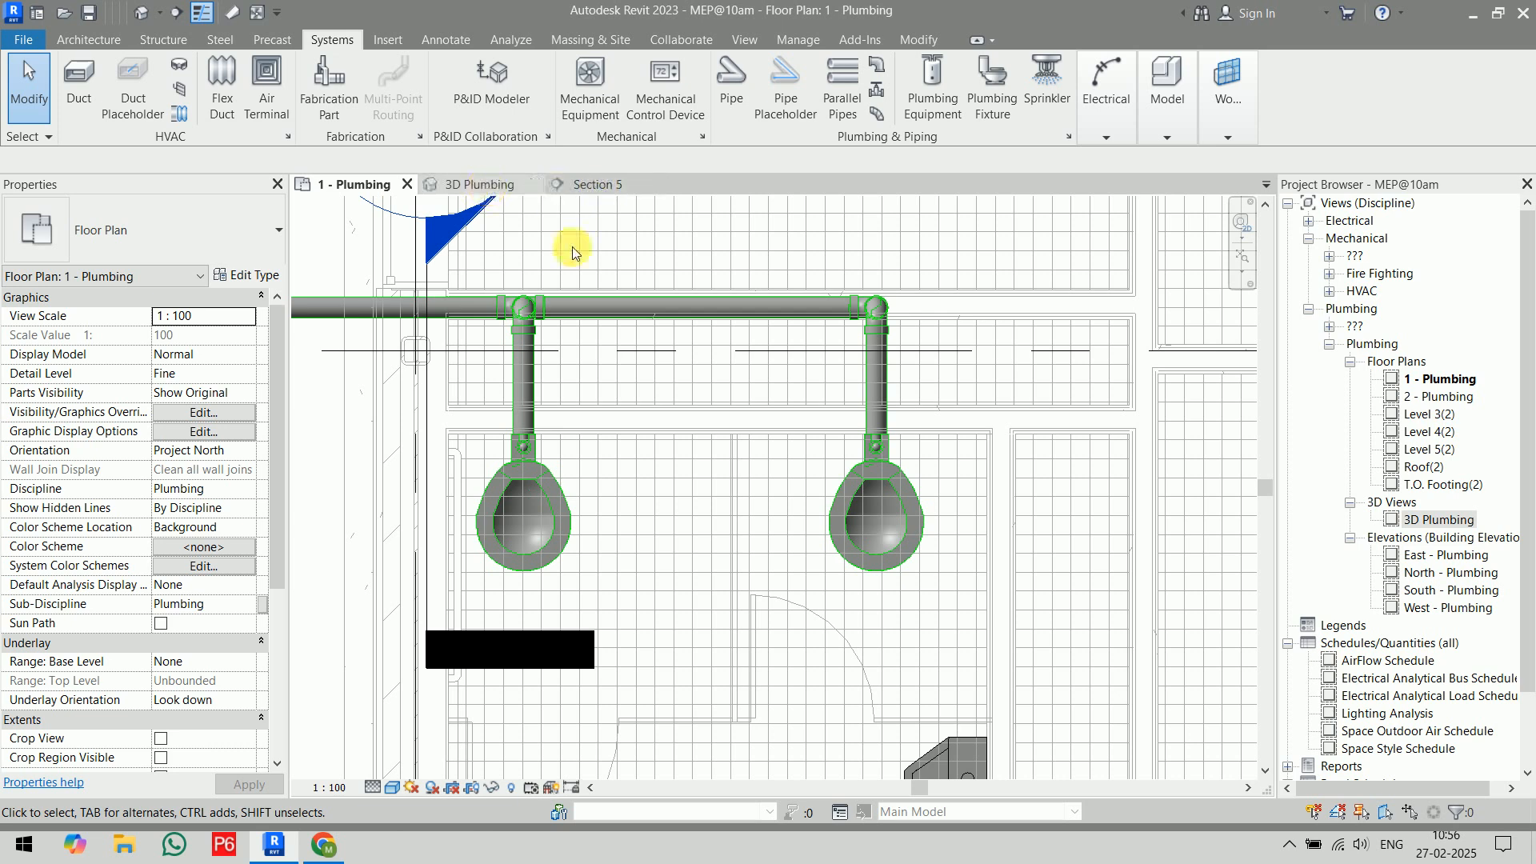
- In the 3D Plumbing view, check both main segments' elevation properties, then undo the second water closet's connection to the main
click(478, 184)
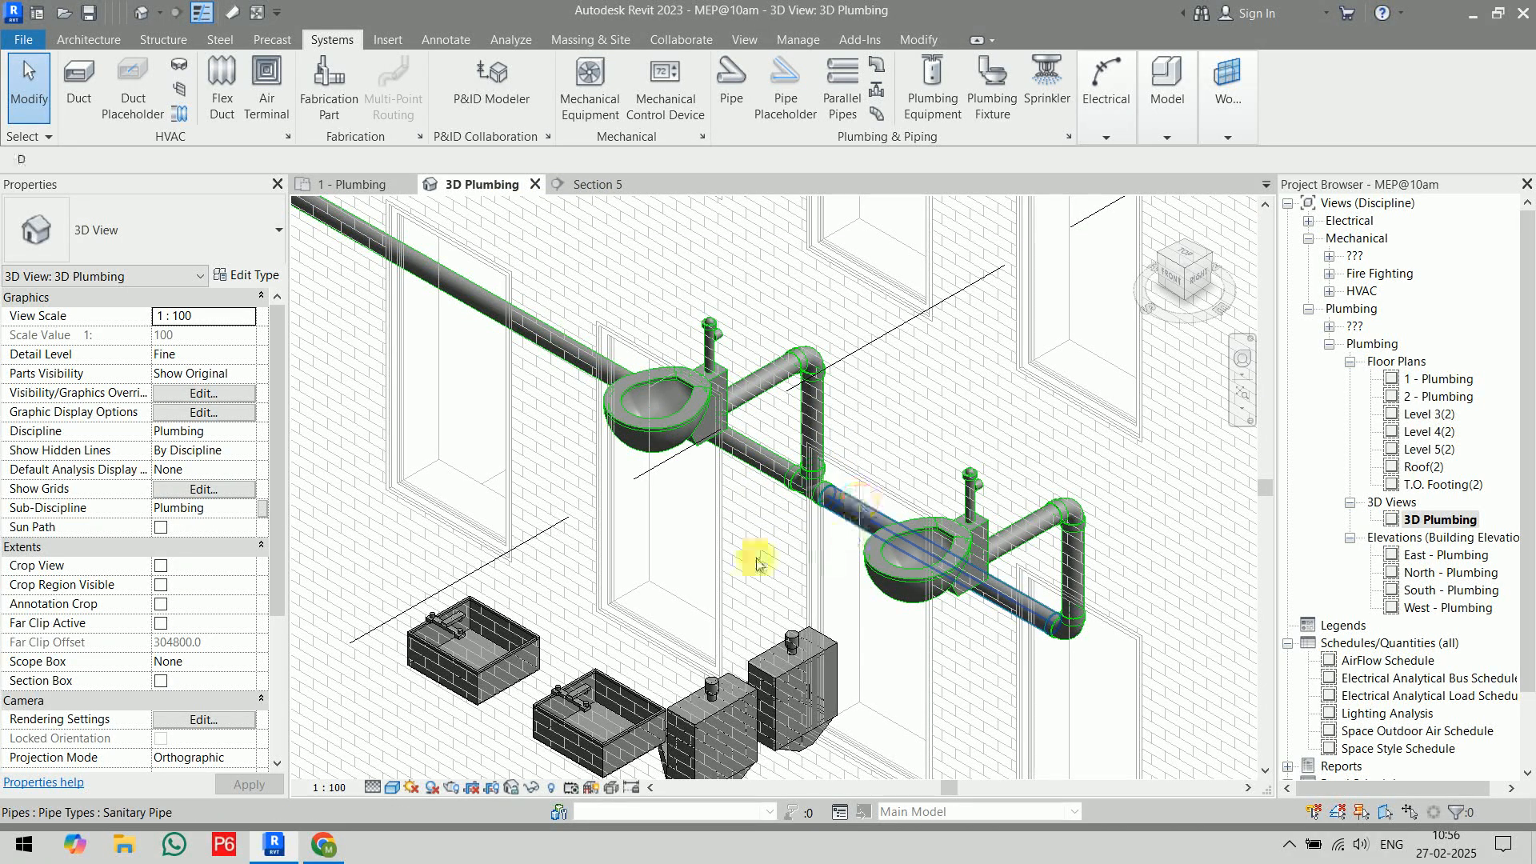
ctrl+click(516, 319)
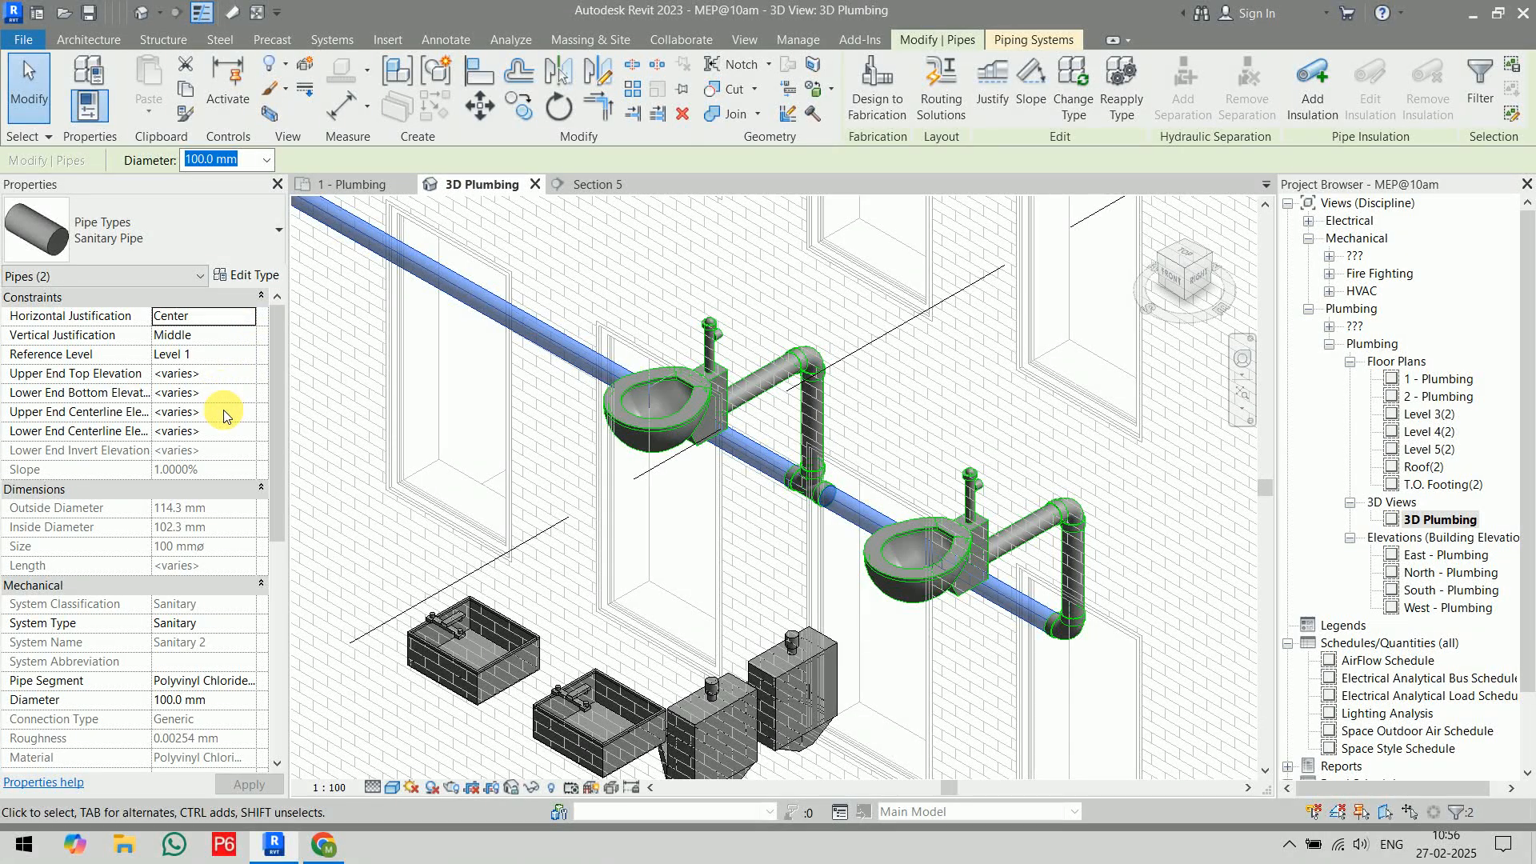
scroll(223, 415, down, 4)
scroll(387, 445, up, 3)
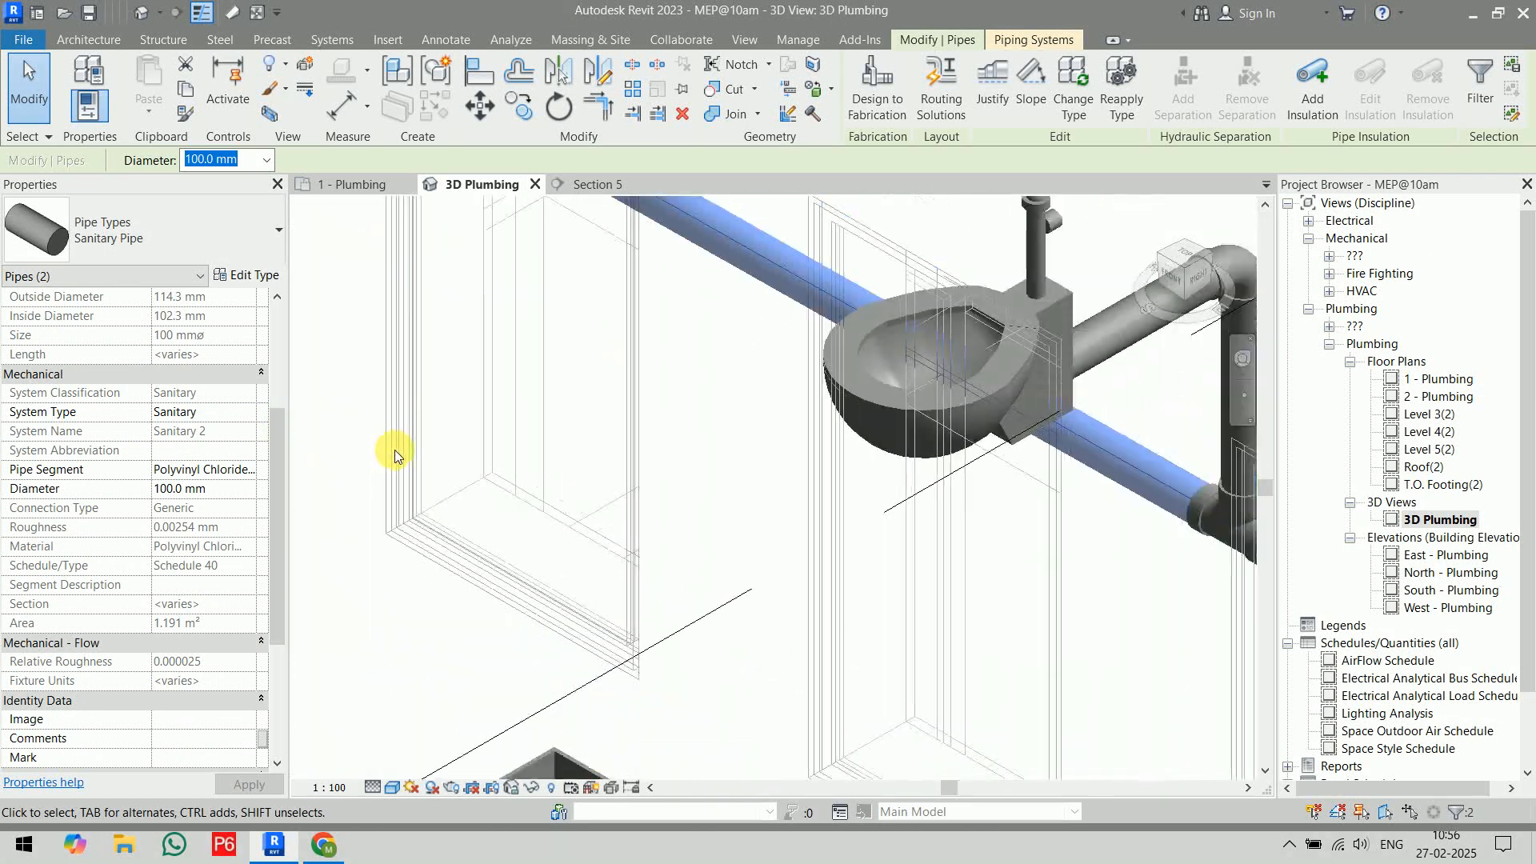
scroll(395, 455, down, 5)
key(Escape)
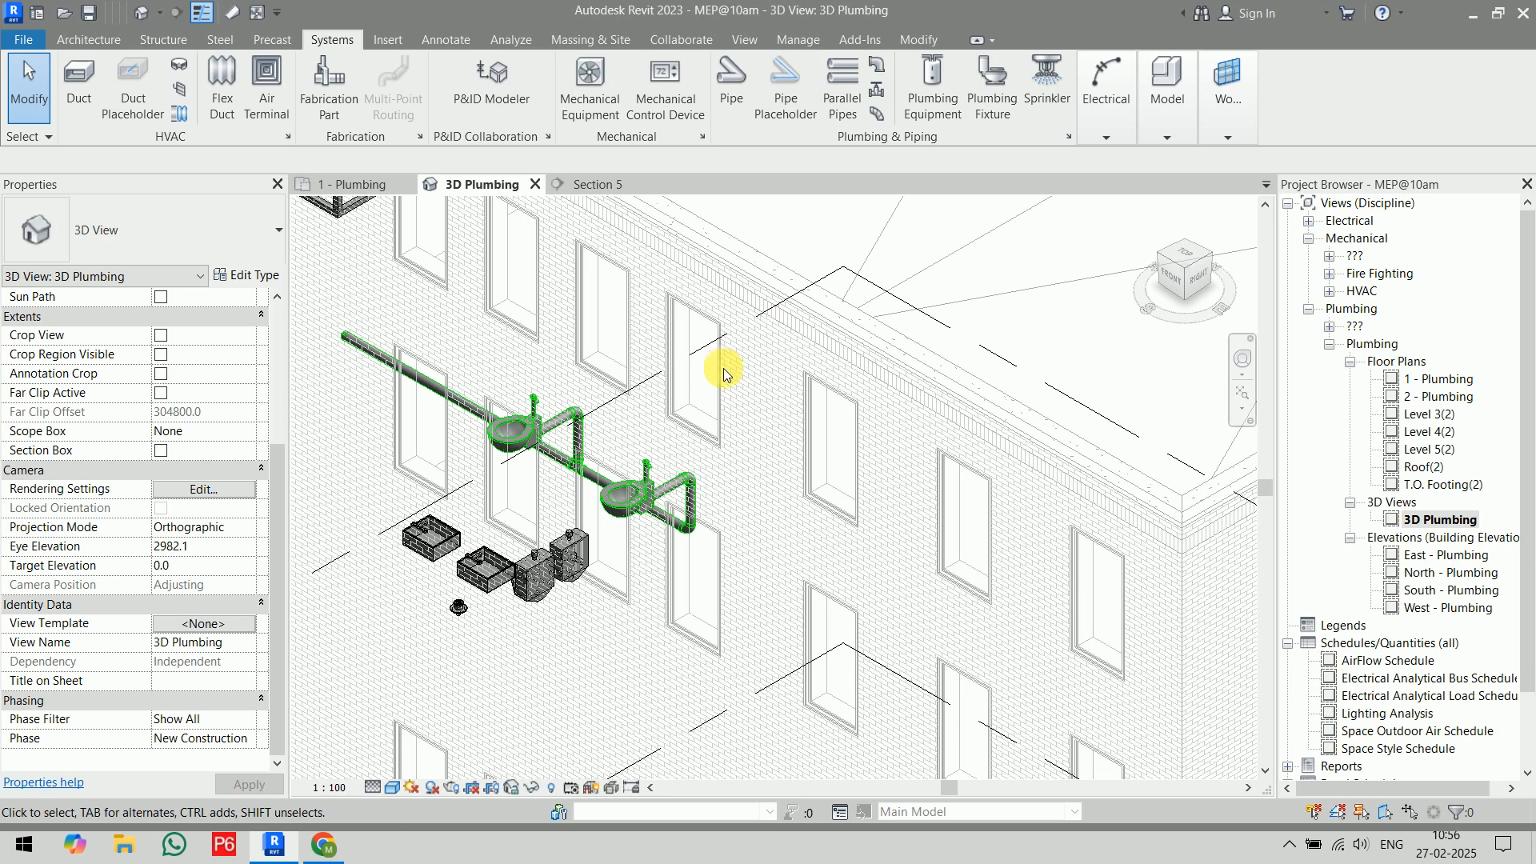
scroll(644, 456, up, 3)
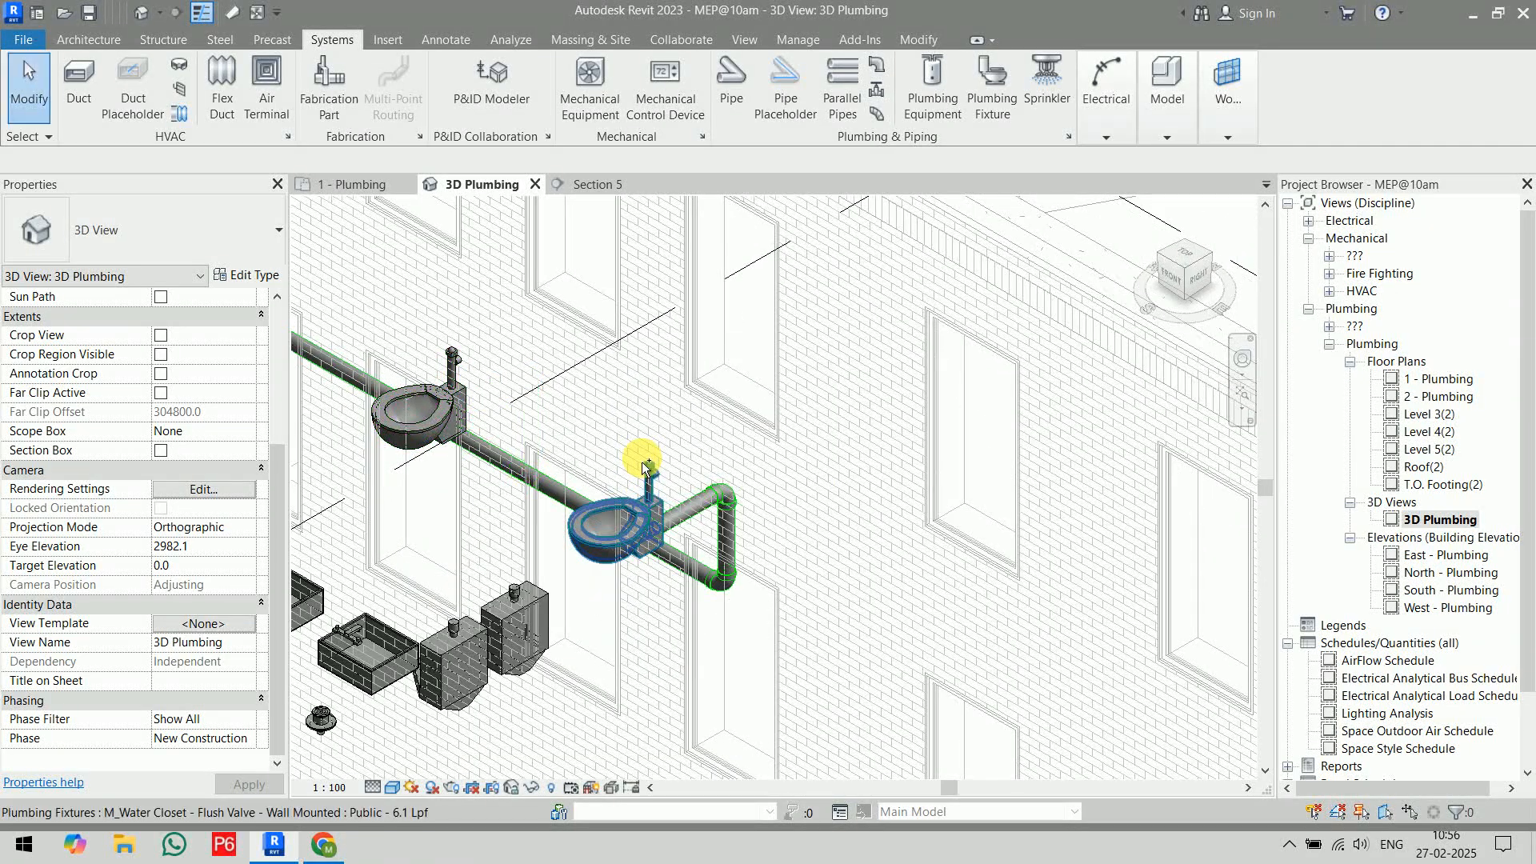
- Set the sanitary main's upper end centerline elevation to -450 mm
click(504, 482)
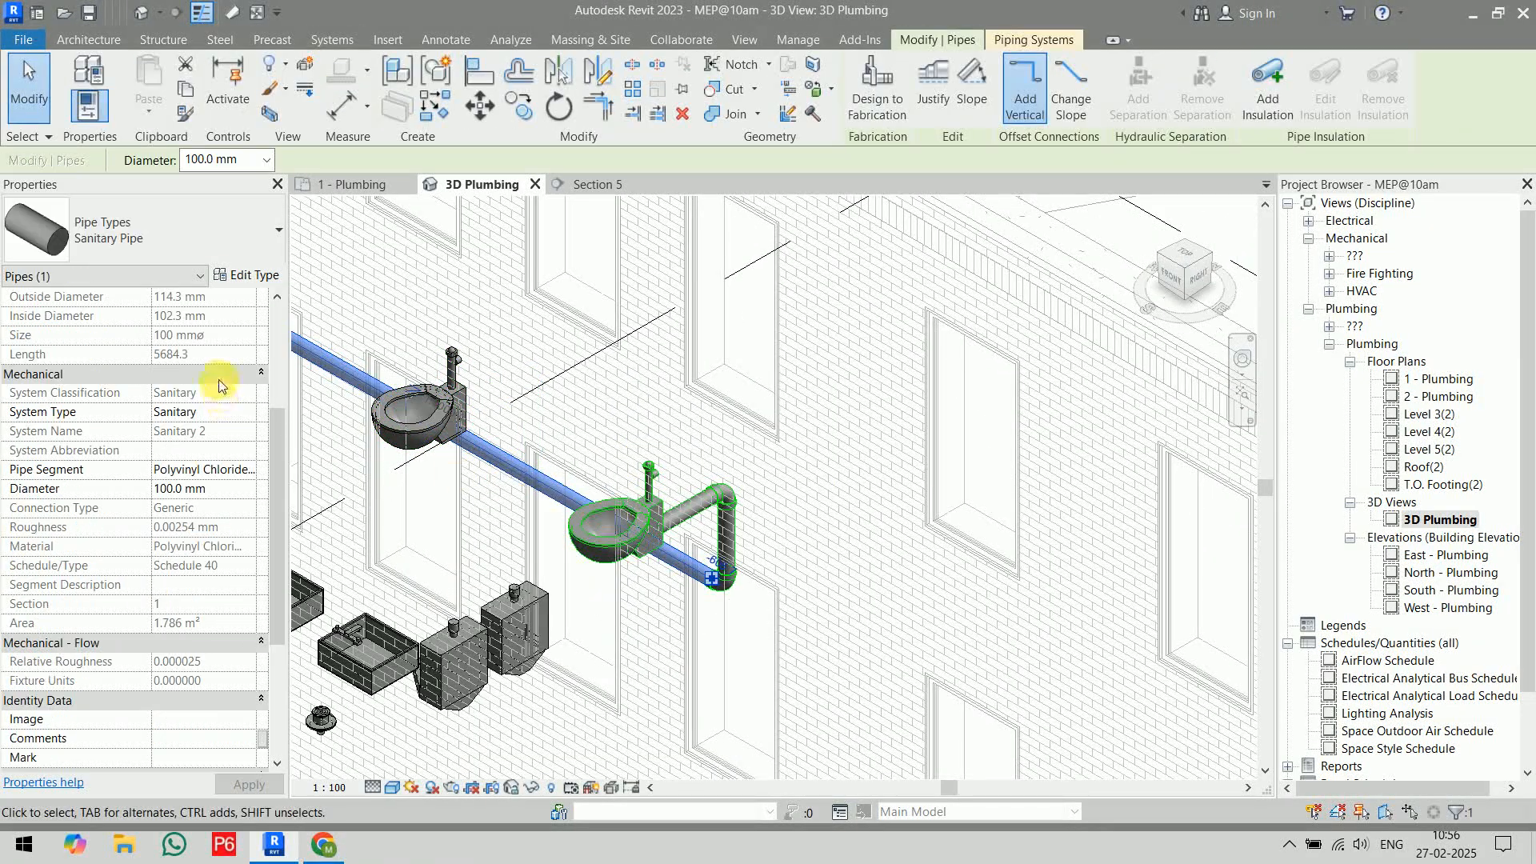
scroll(216, 490, up, 5)
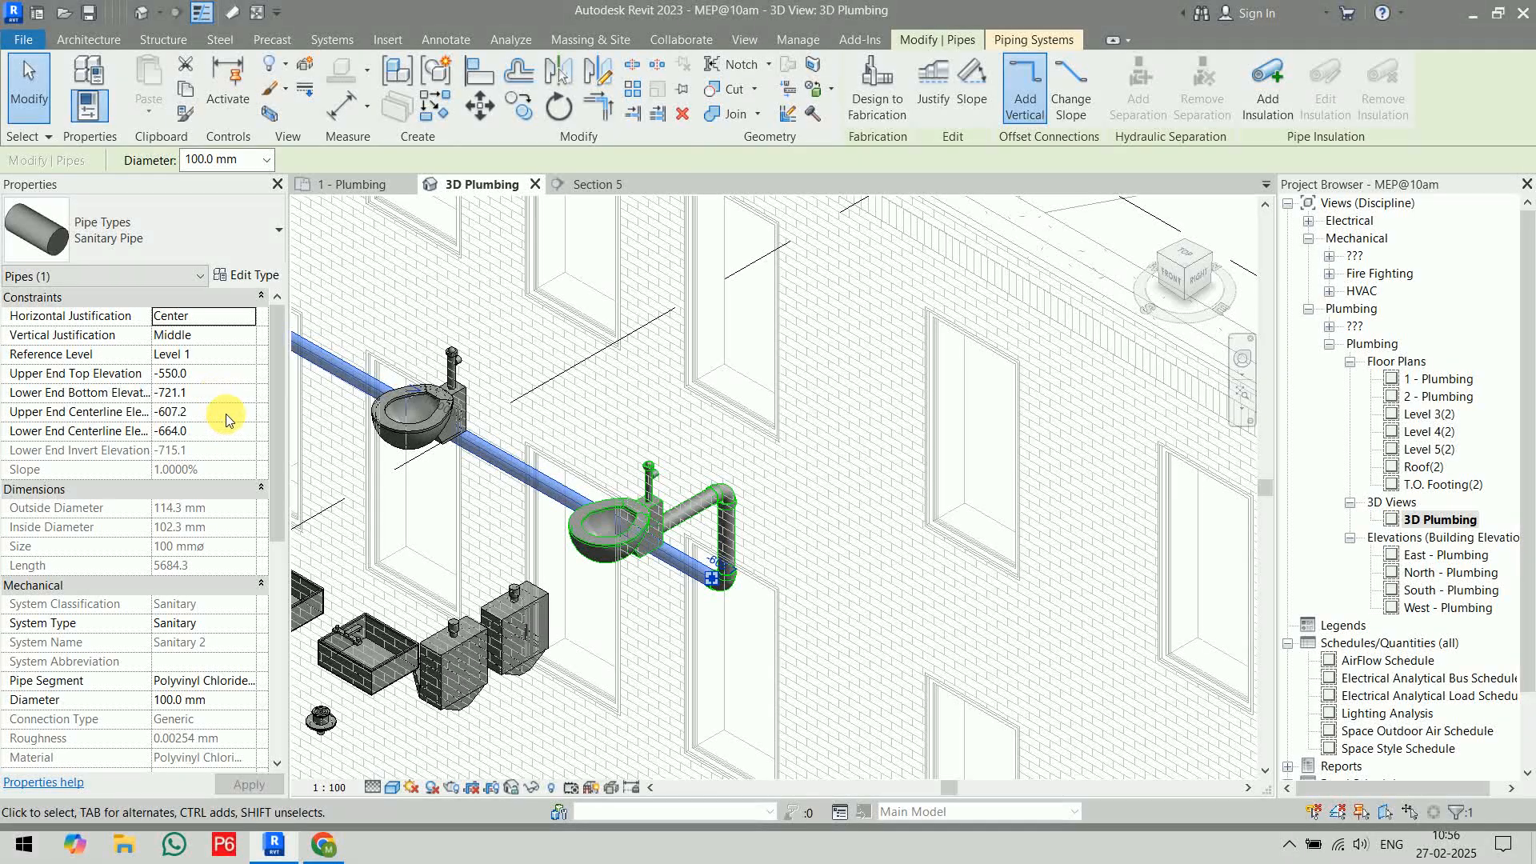
click(225, 414)
text(-450)
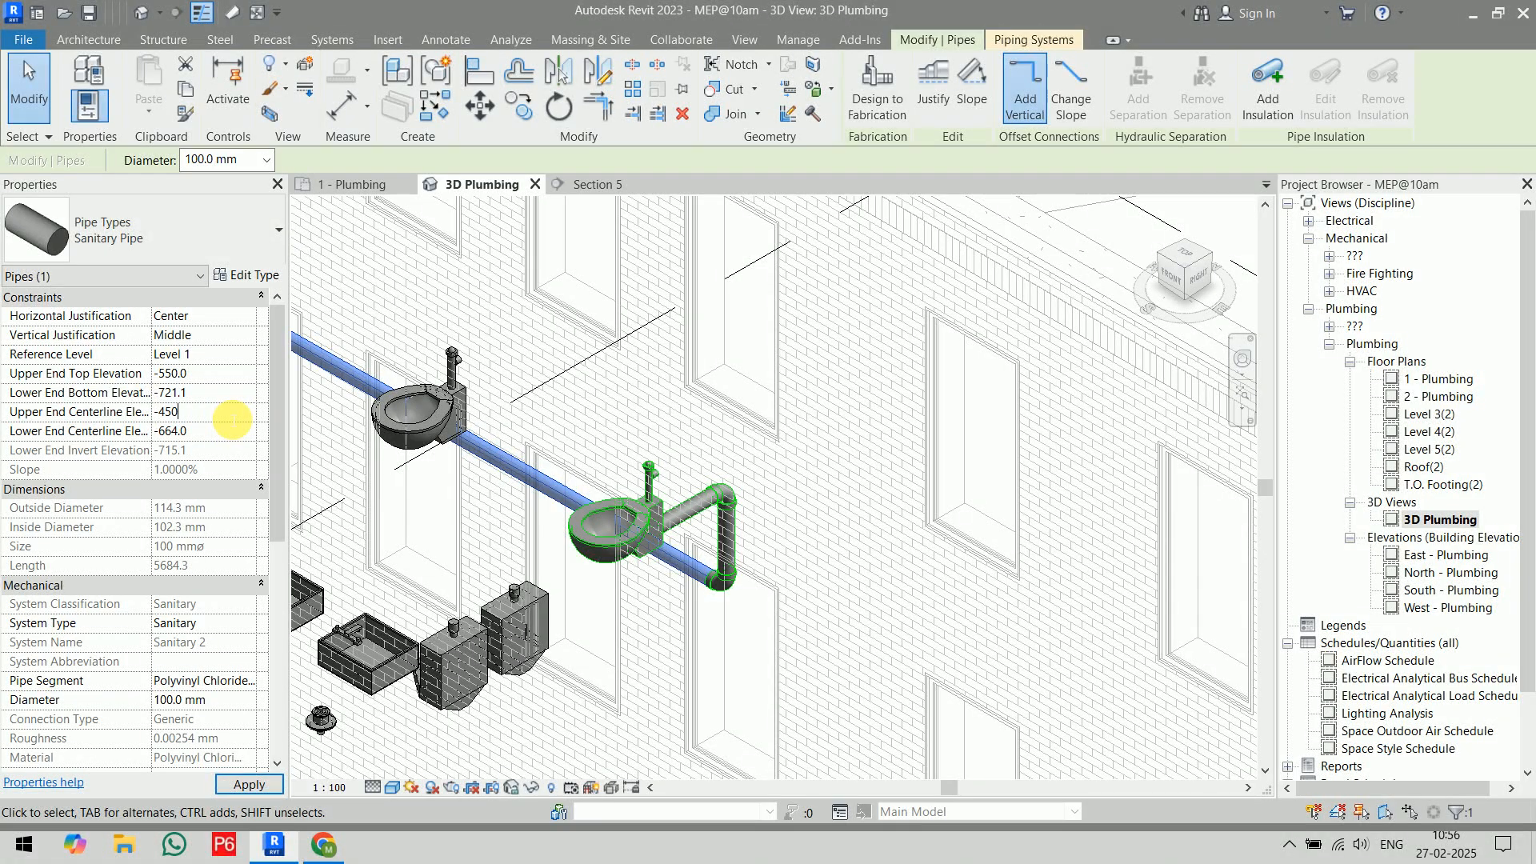
key(Return)
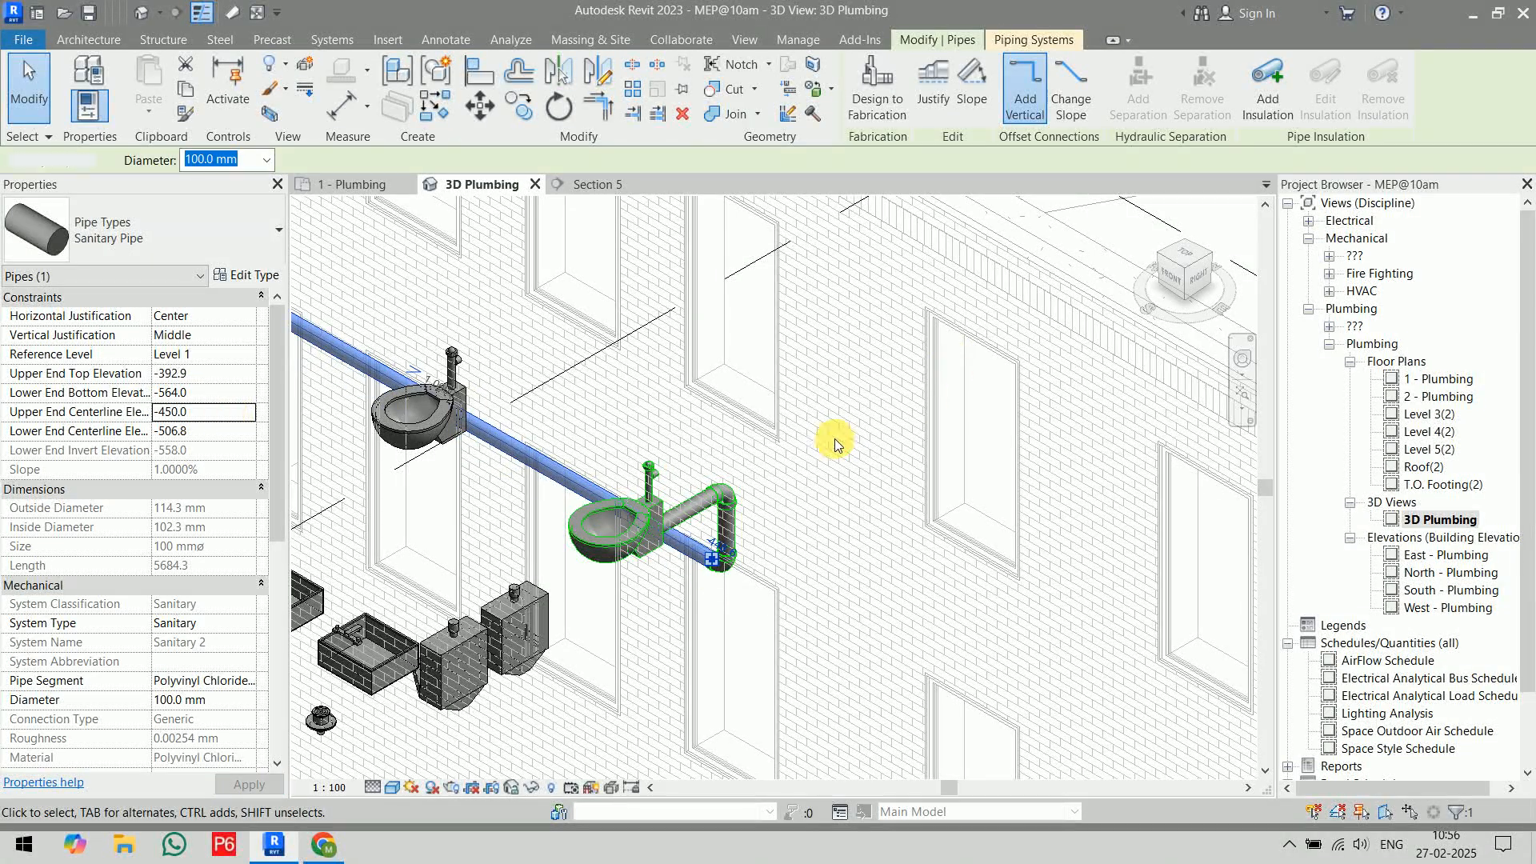
click(834, 444)
- Connect the second water closet's 100 mm sanitary outlet into the raised main in the 3D view
click(420, 414)
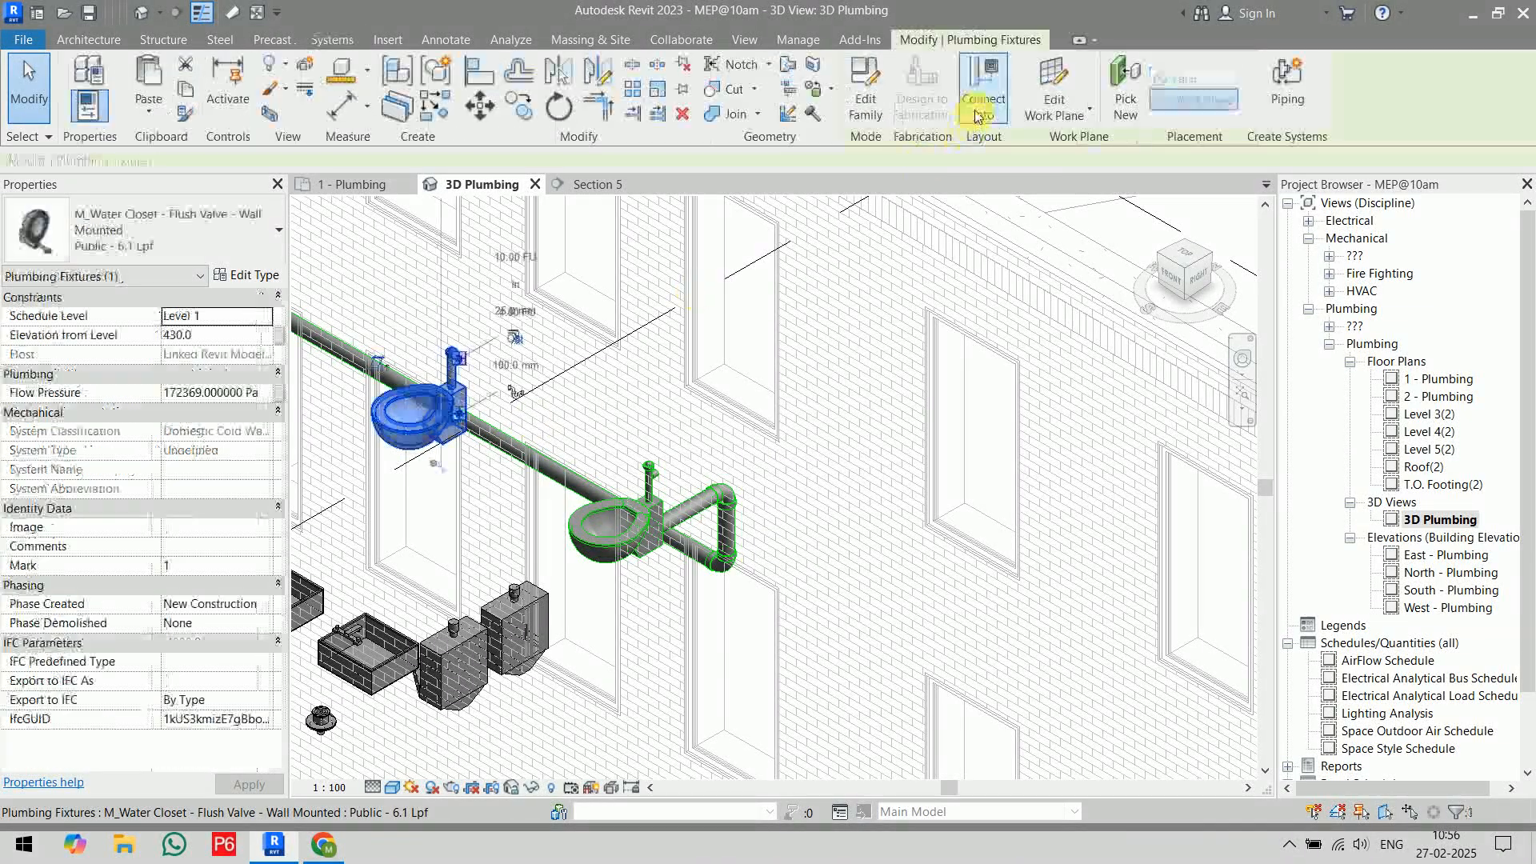
click(978, 117)
click(704, 331)
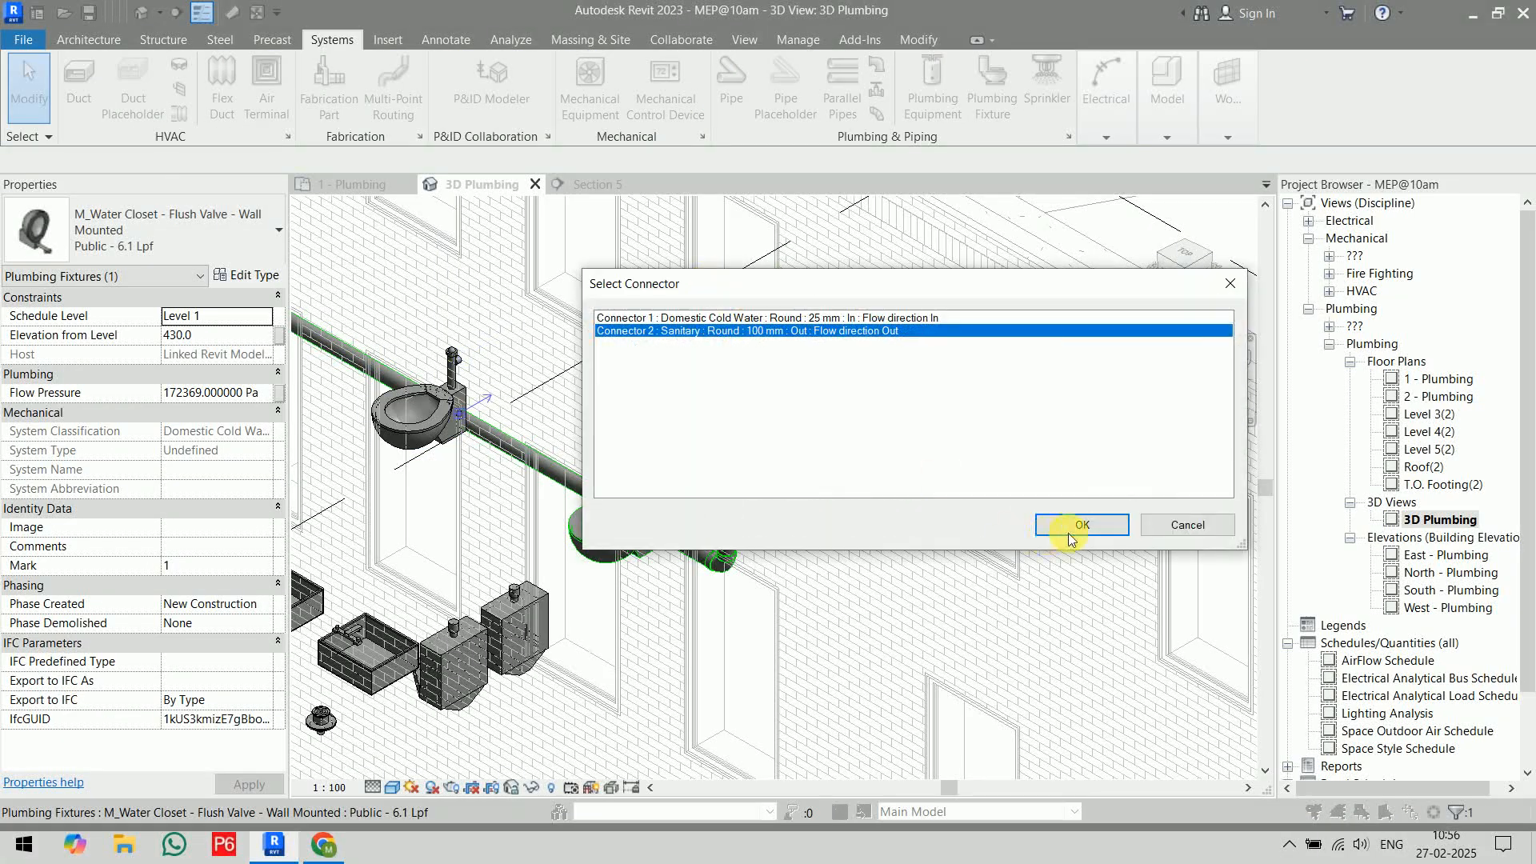
click(1067, 533)
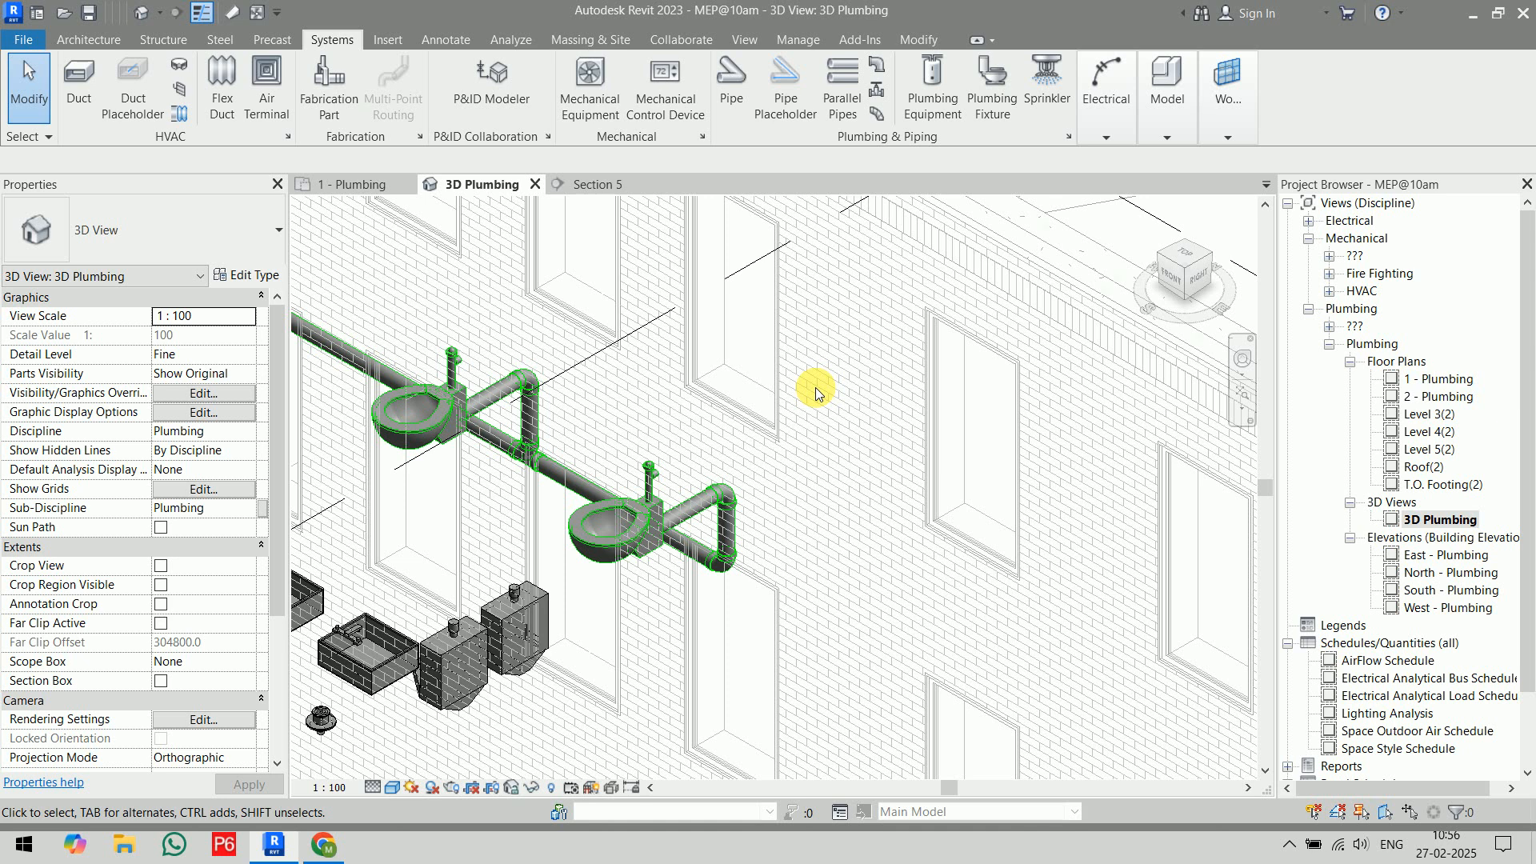
- In the 1 - Plumbing floor plan, select both segments of the sanitary main and nudge them closer to the water closets
click(373, 185)
click(697, 303)
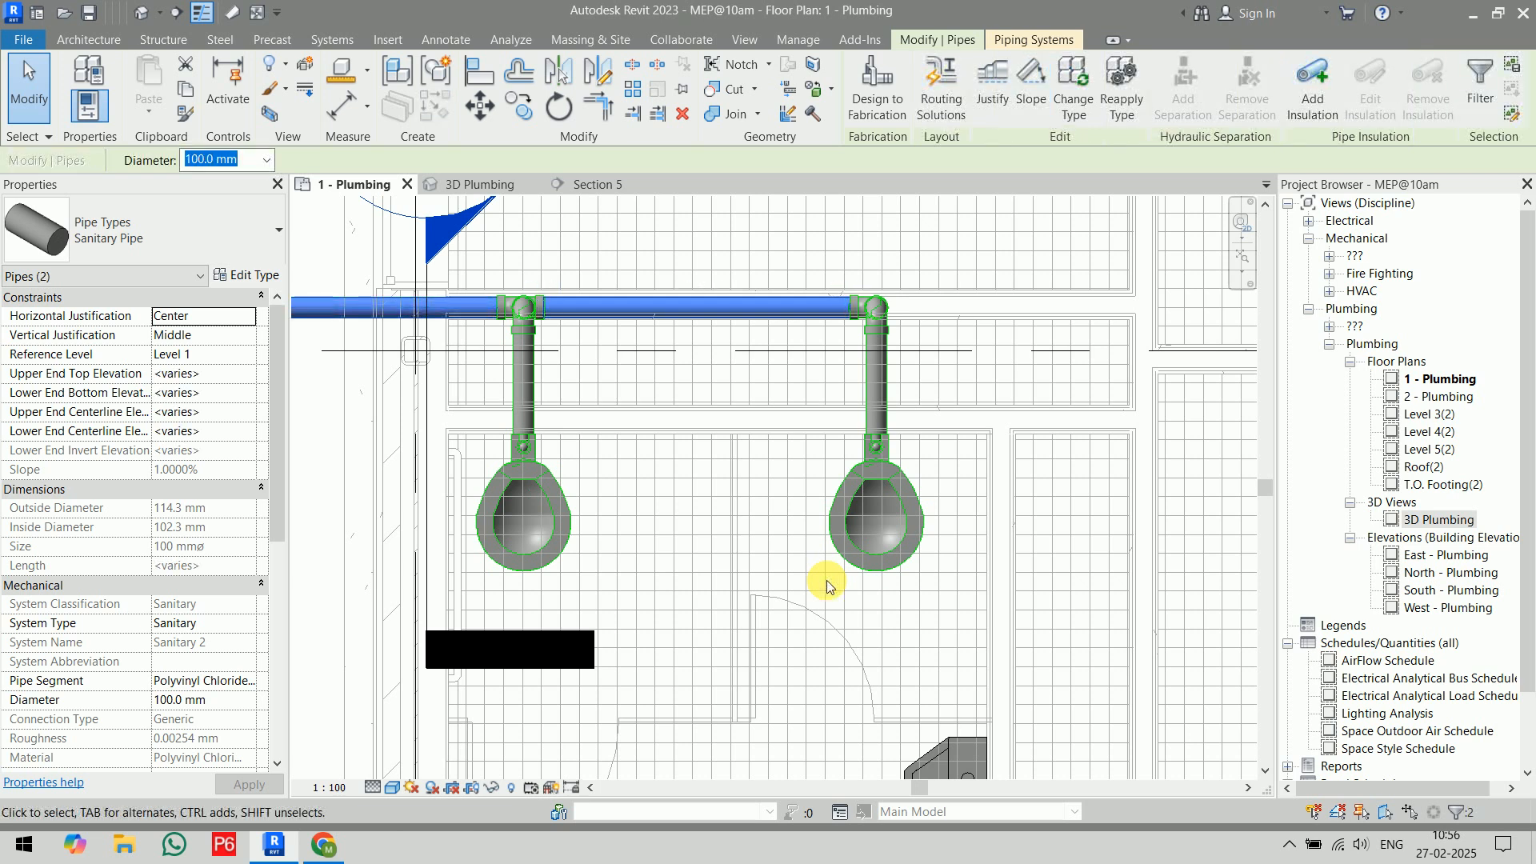
key(Down)
key(Down)
key(Down)
key(Down)
key(Down)
key(Down)
key(Down)
key(Down)
key(Down)
key(Down)
key(Down)
key(Down)
key(Down)
key(Down)
key(Down)
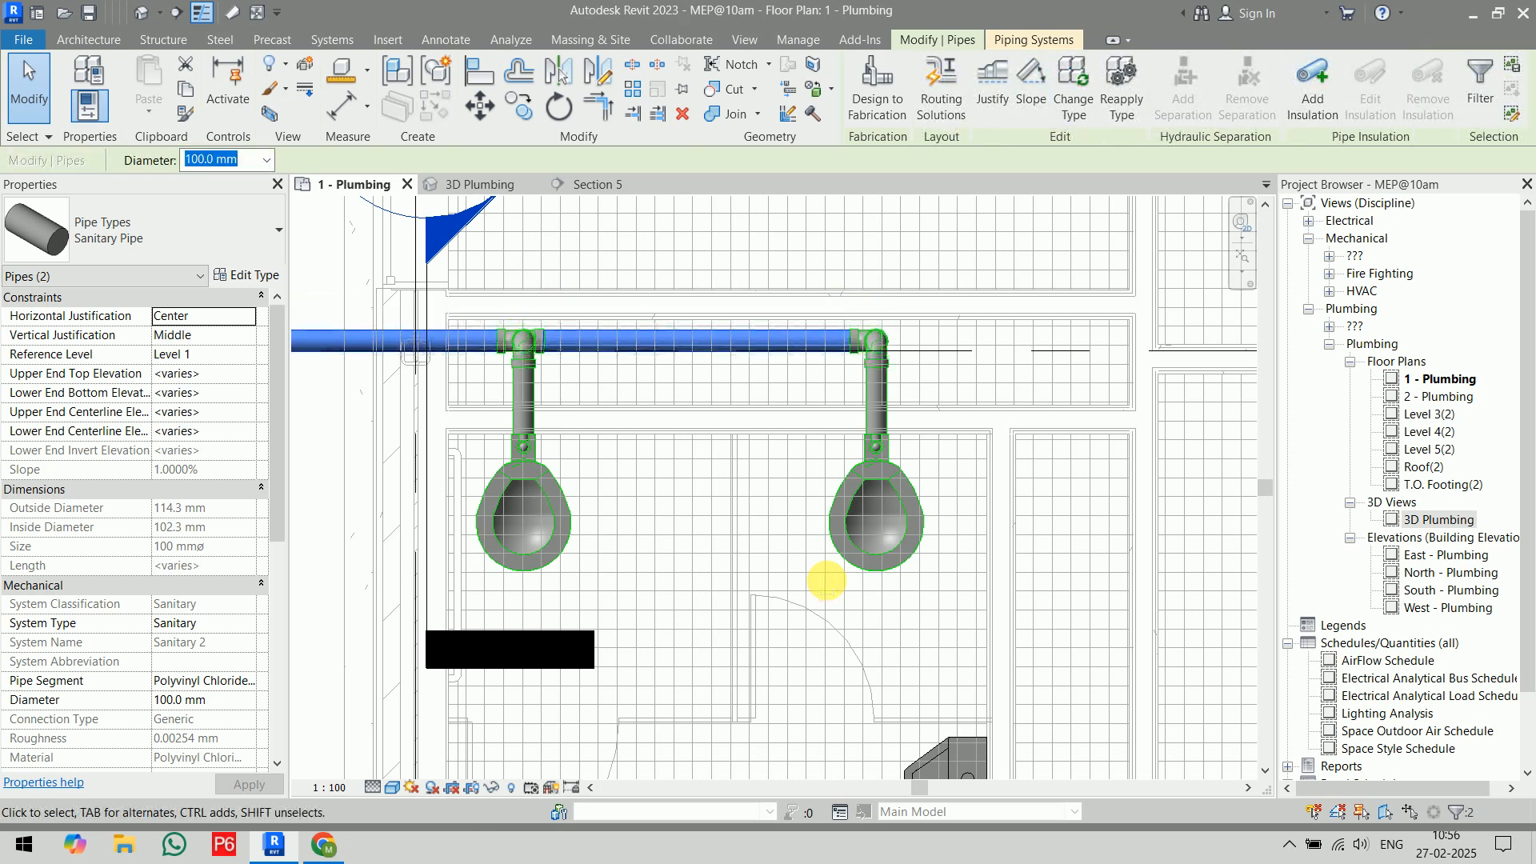
- Nudge the two selected sanitary main segments further toward the water closets and clear the selection
key(Down)
key(Down)
key(Down)
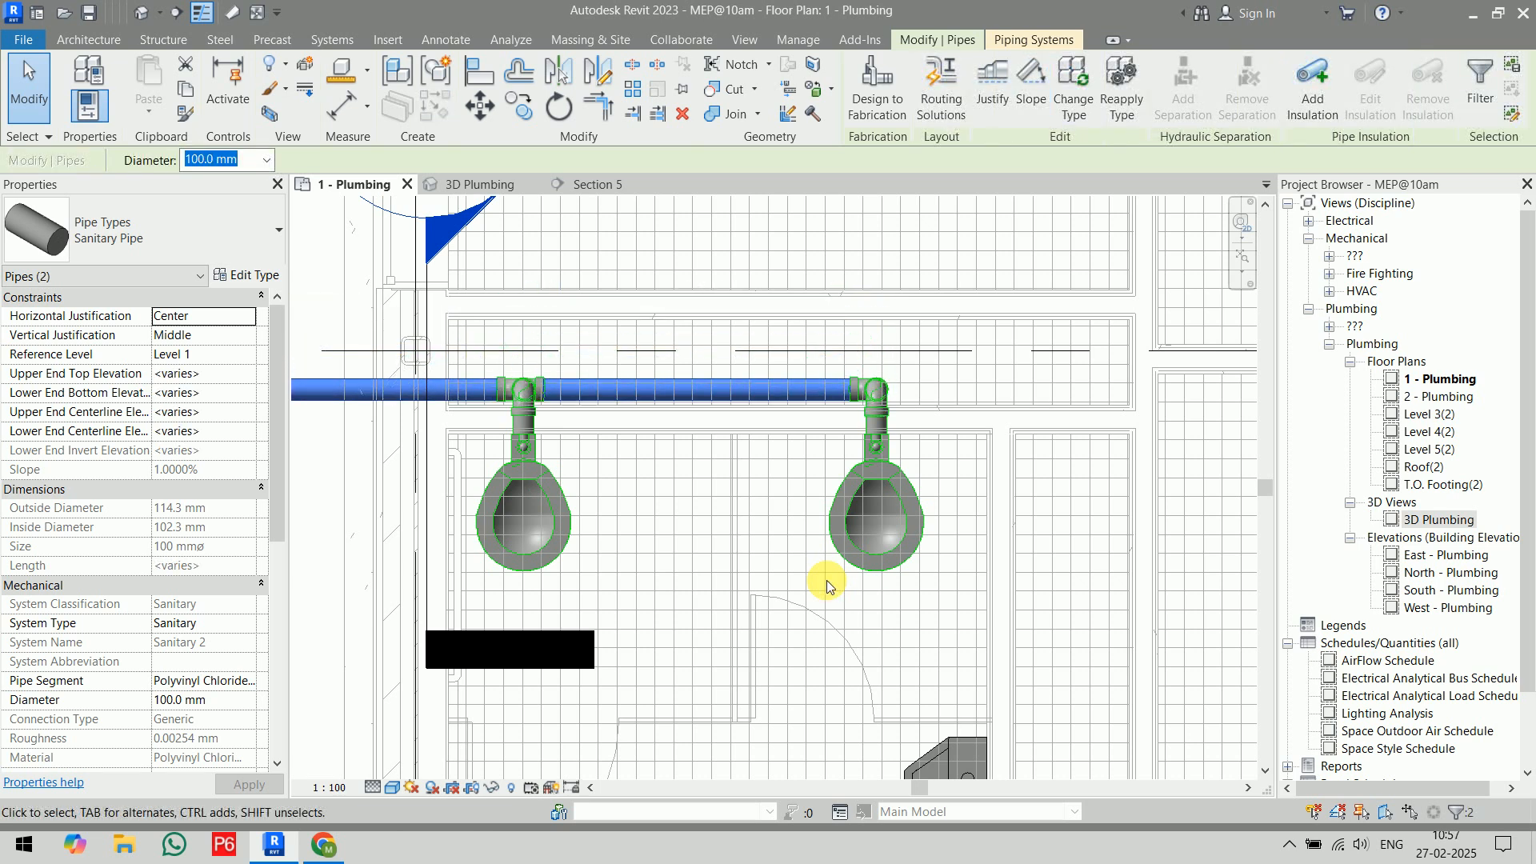
click(1097, 443)
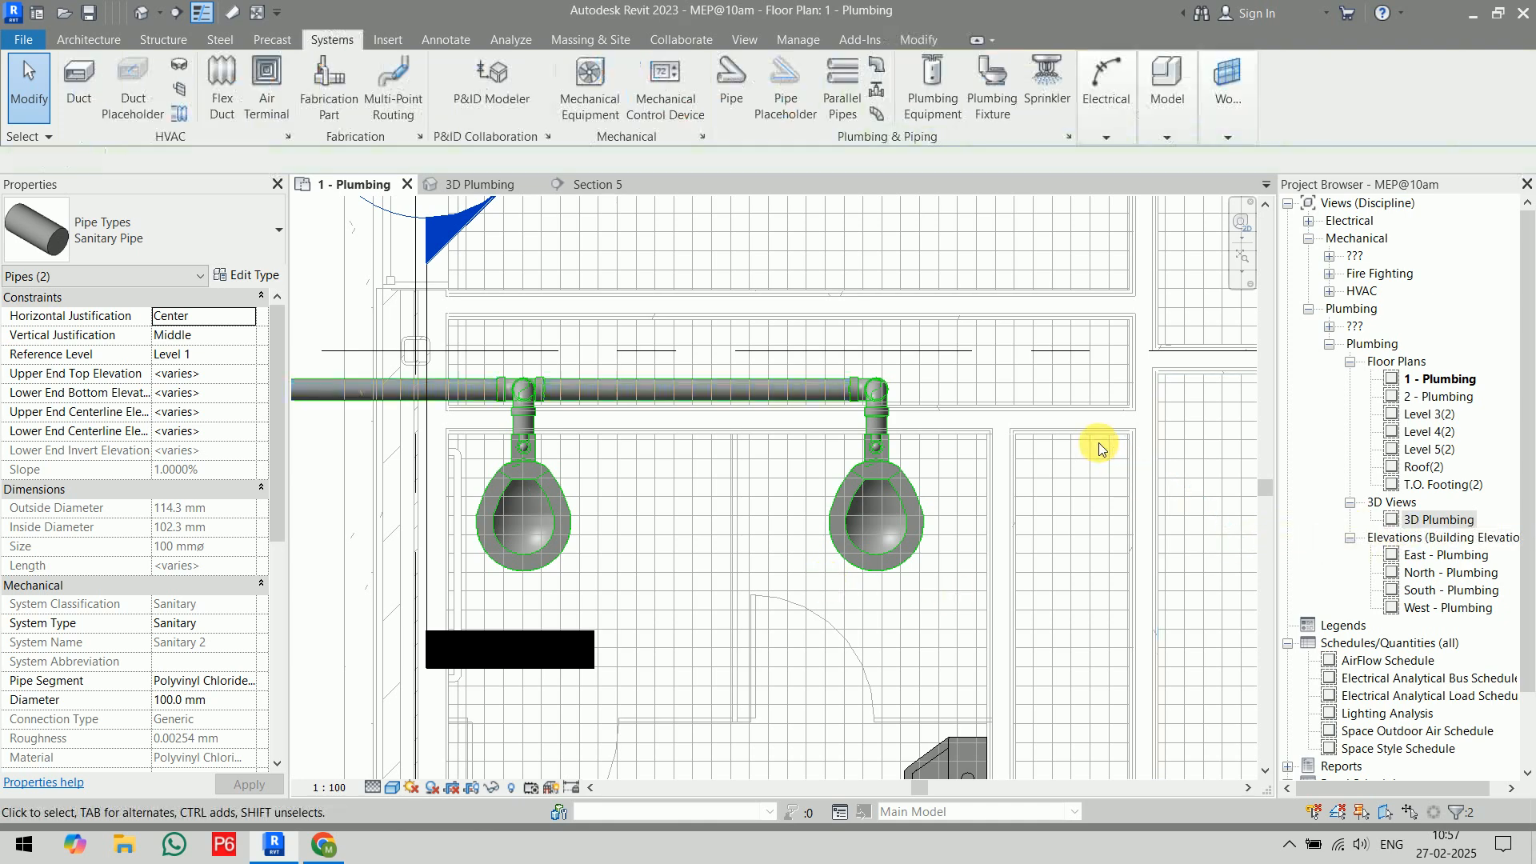
- Examine the moved main and both water closet connections in the 3D Plumbing view
click(495, 185)
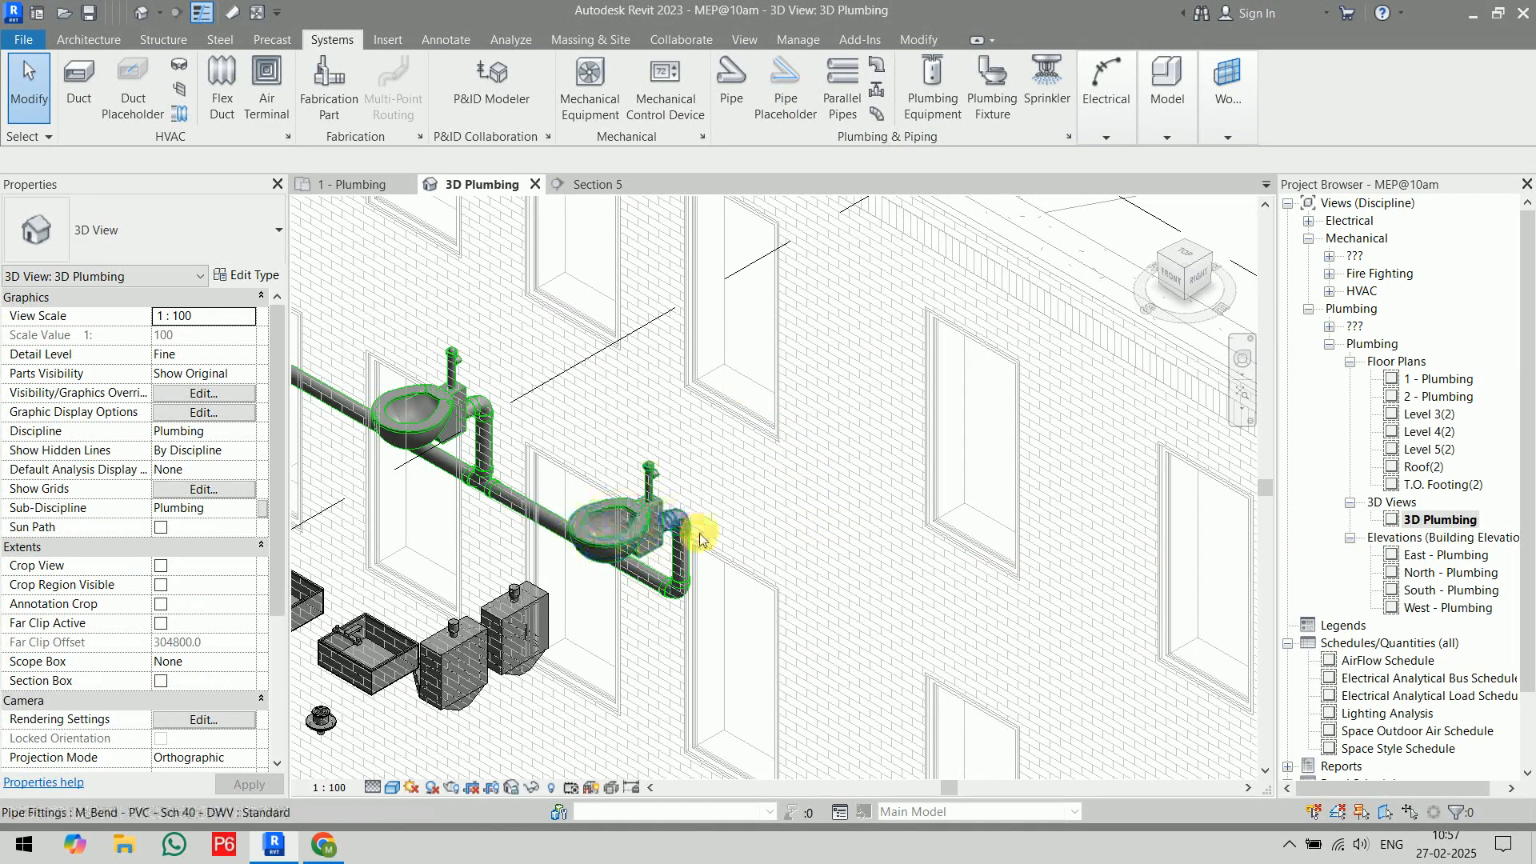
scroll(550, 411, down, 1)
middle_drag(611, 432, 918, 483)
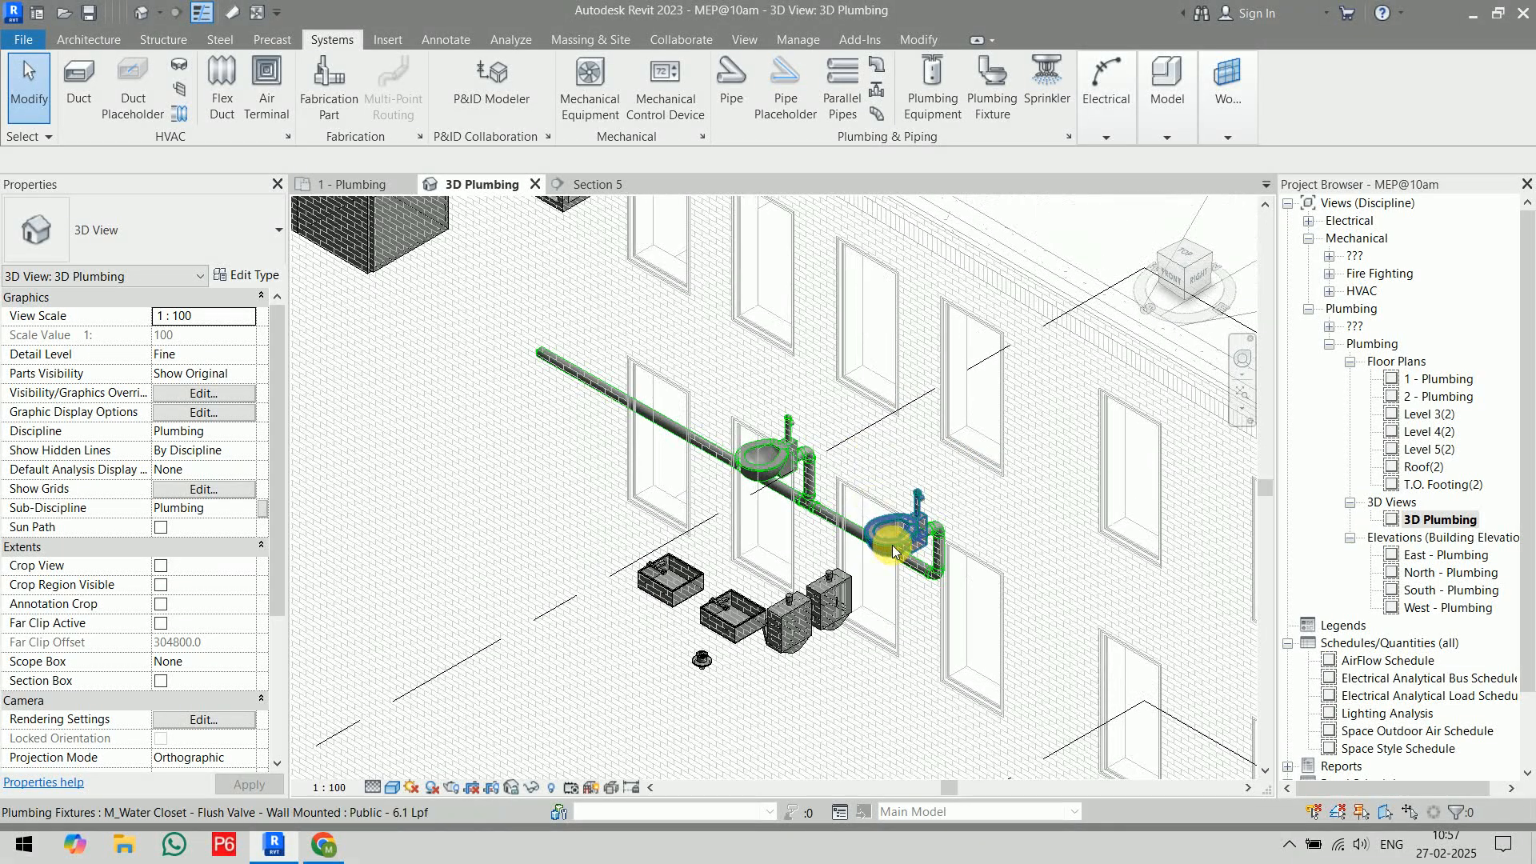
scroll(912, 549, up, 6)
scroll(968, 545, up, 2)
middle_drag(967, 545, 727, 543)
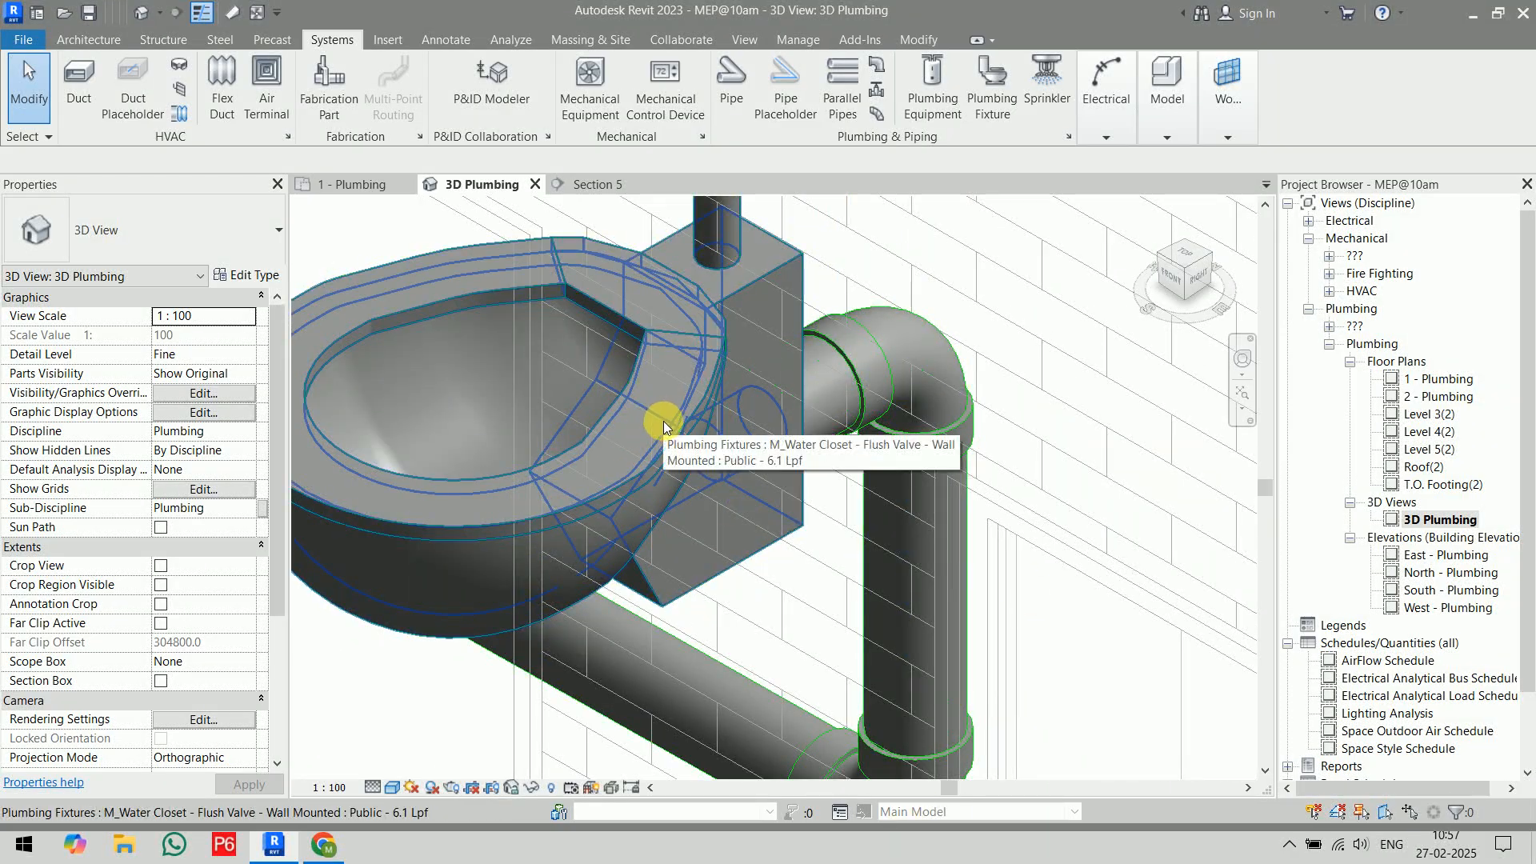
scroll(757, 412, down, 2)
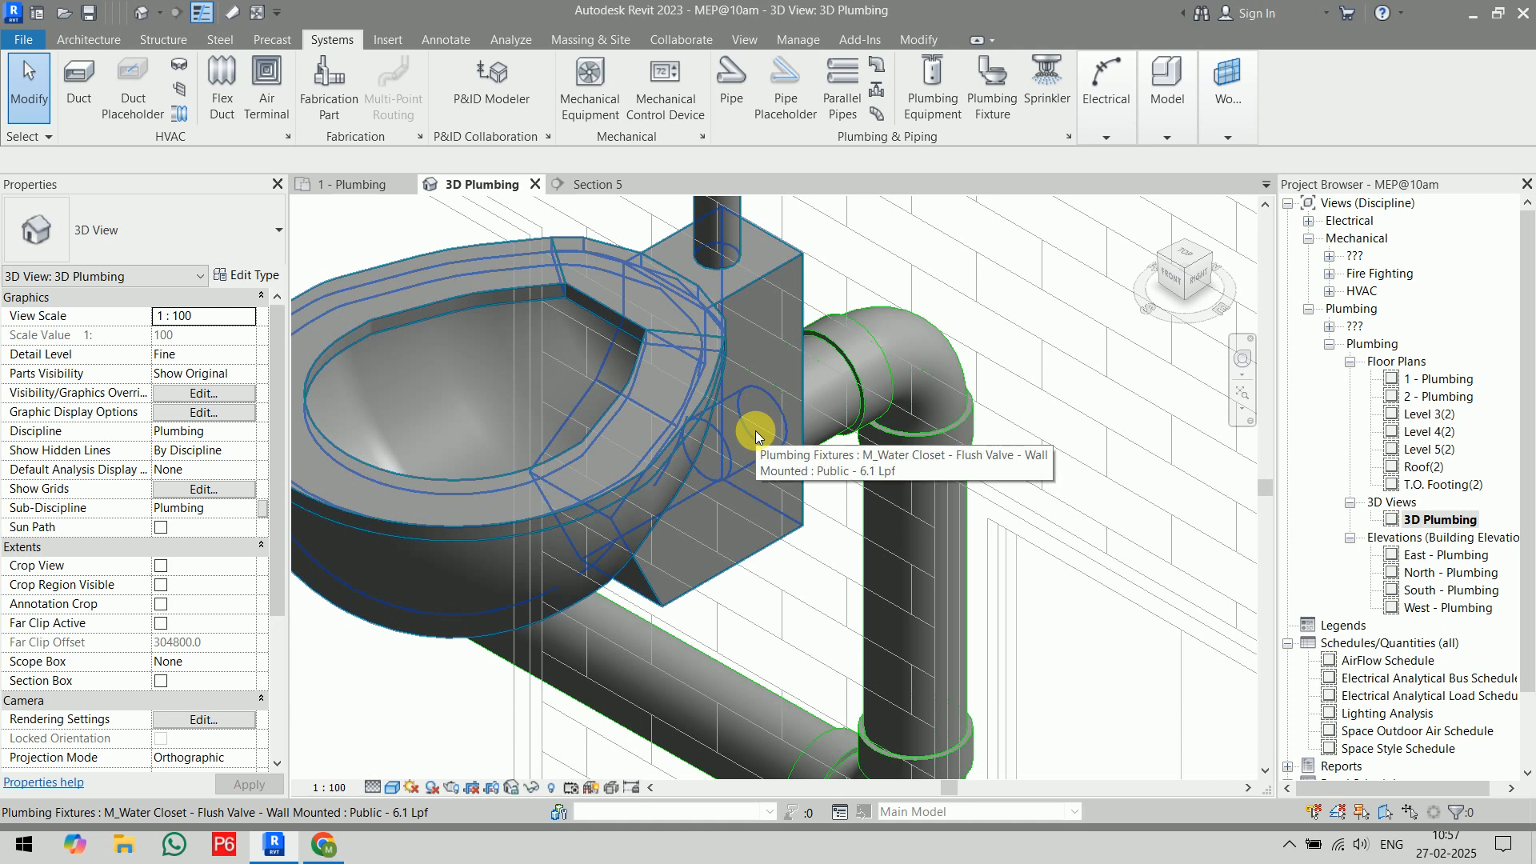
scroll(773, 421, down, 1)
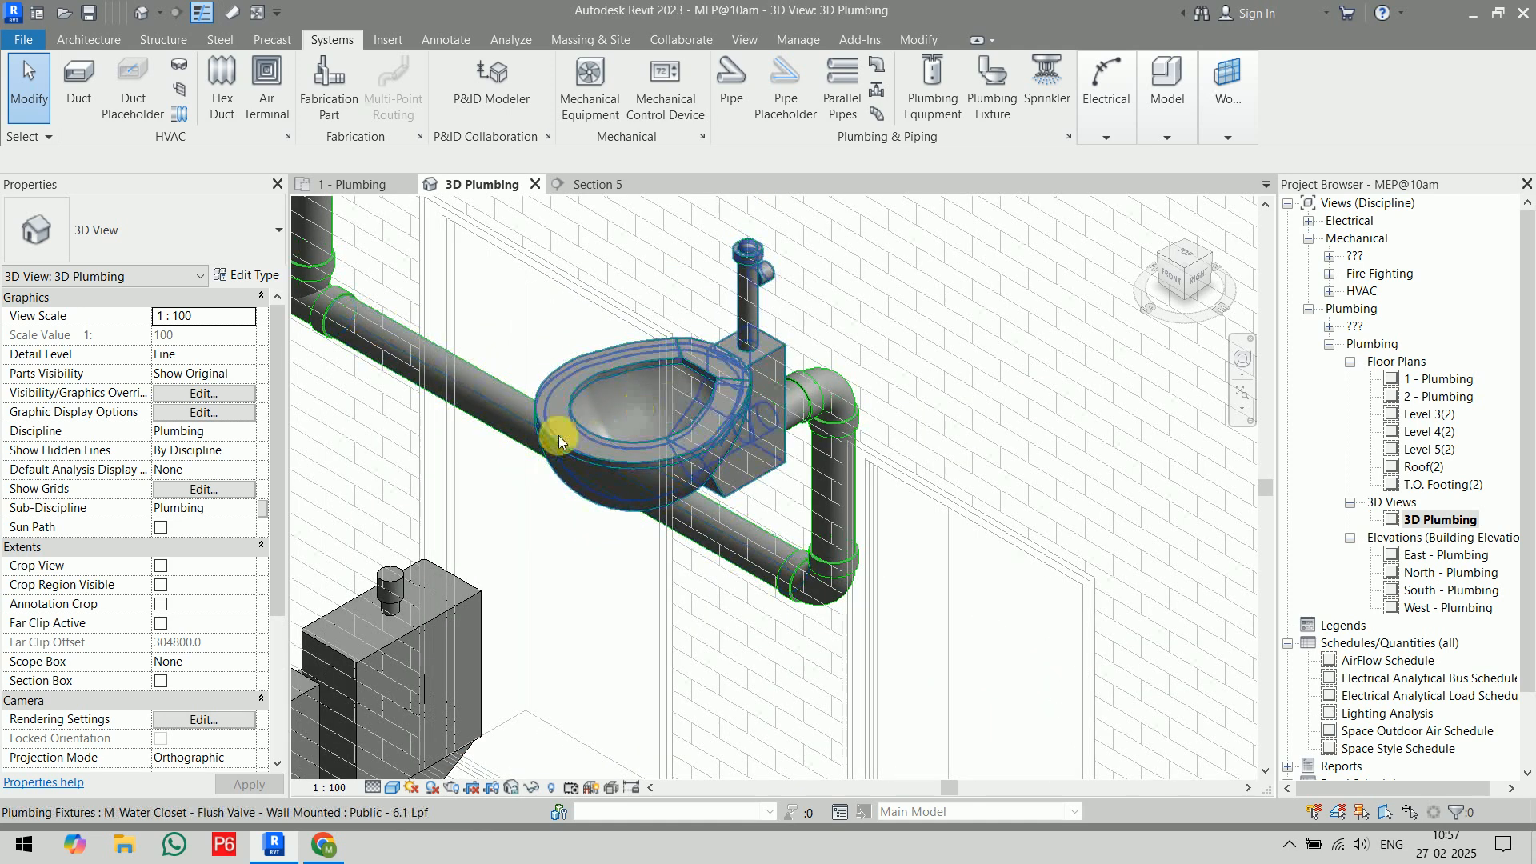
scroll(764, 416, down, 3)
middle_drag(787, 425, 1081, 579)
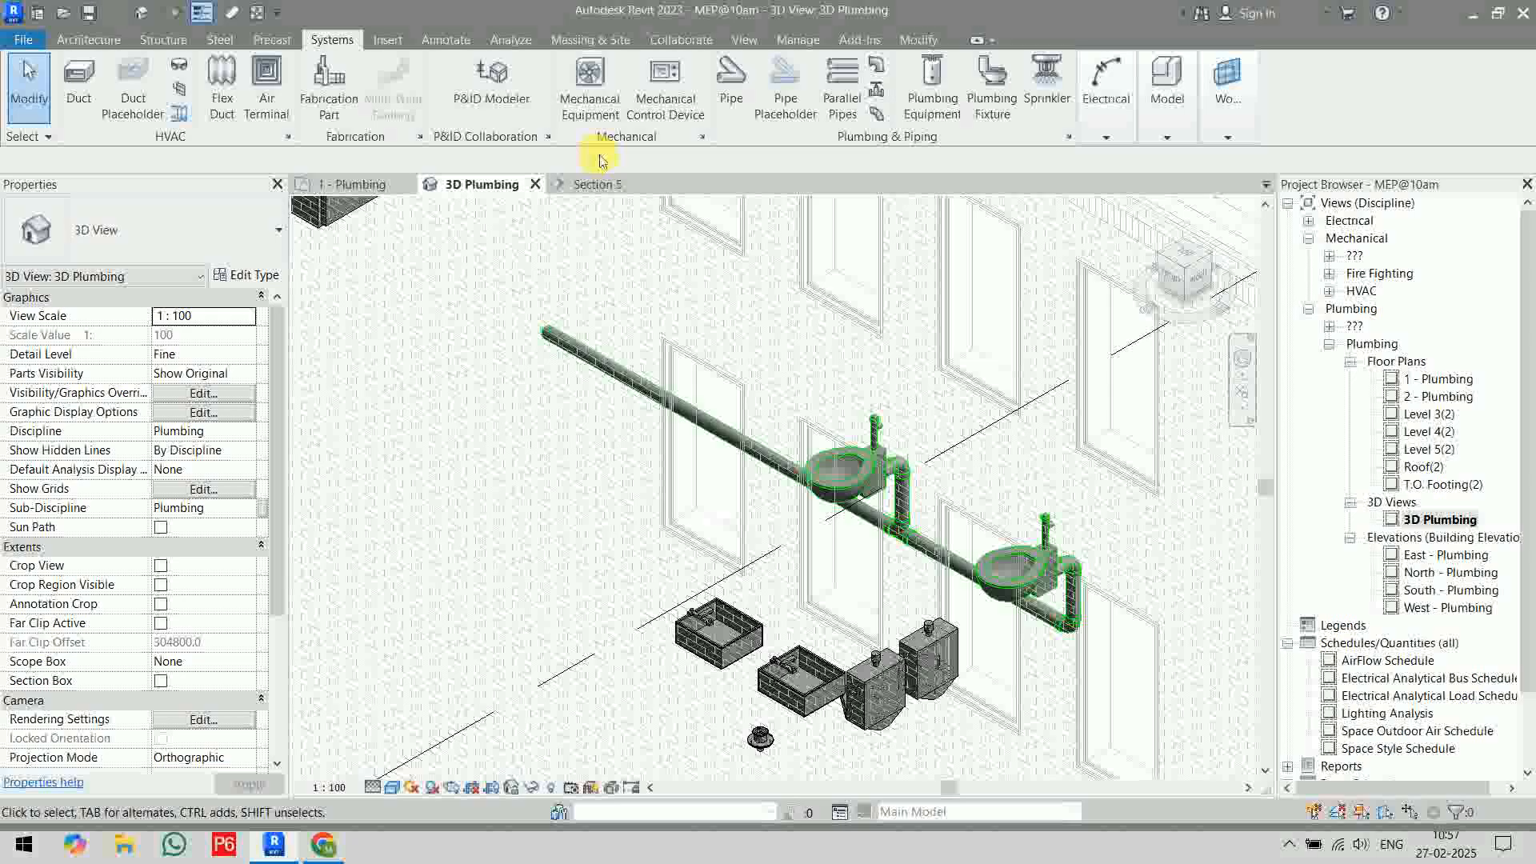
- In the 1 - Plumbing floor plan, set up a 100 mm Sanitary Pipe with slope off and middle elevation -300 mm
click(359, 184)
scroll(727, 418, down, 4)
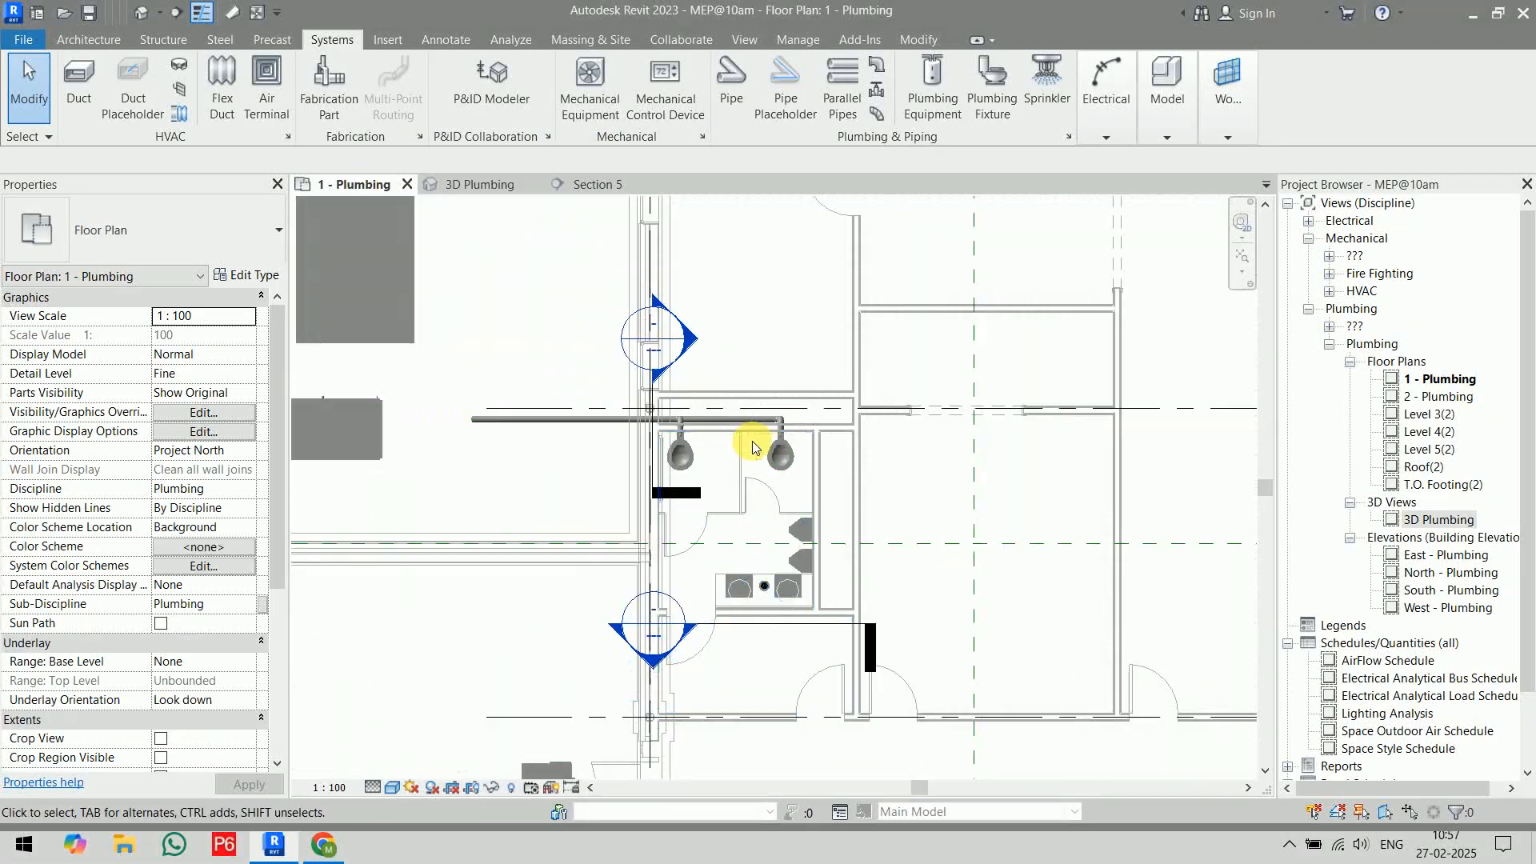
middle_drag(752, 439, 780, 377)
scroll(781, 378, up, 2)
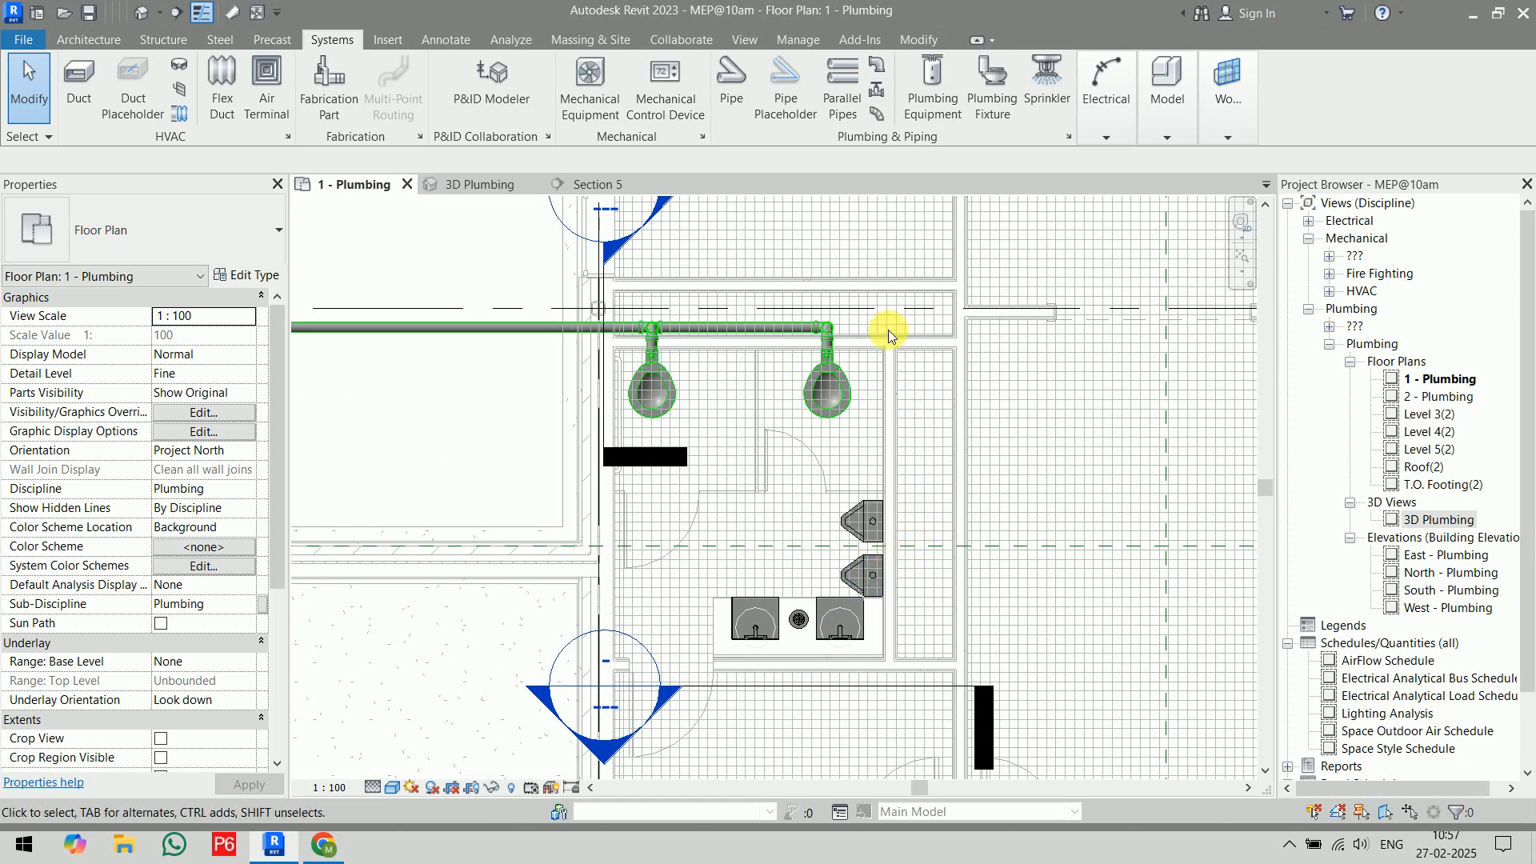
middle_drag(1015, 443, 1043, 431)
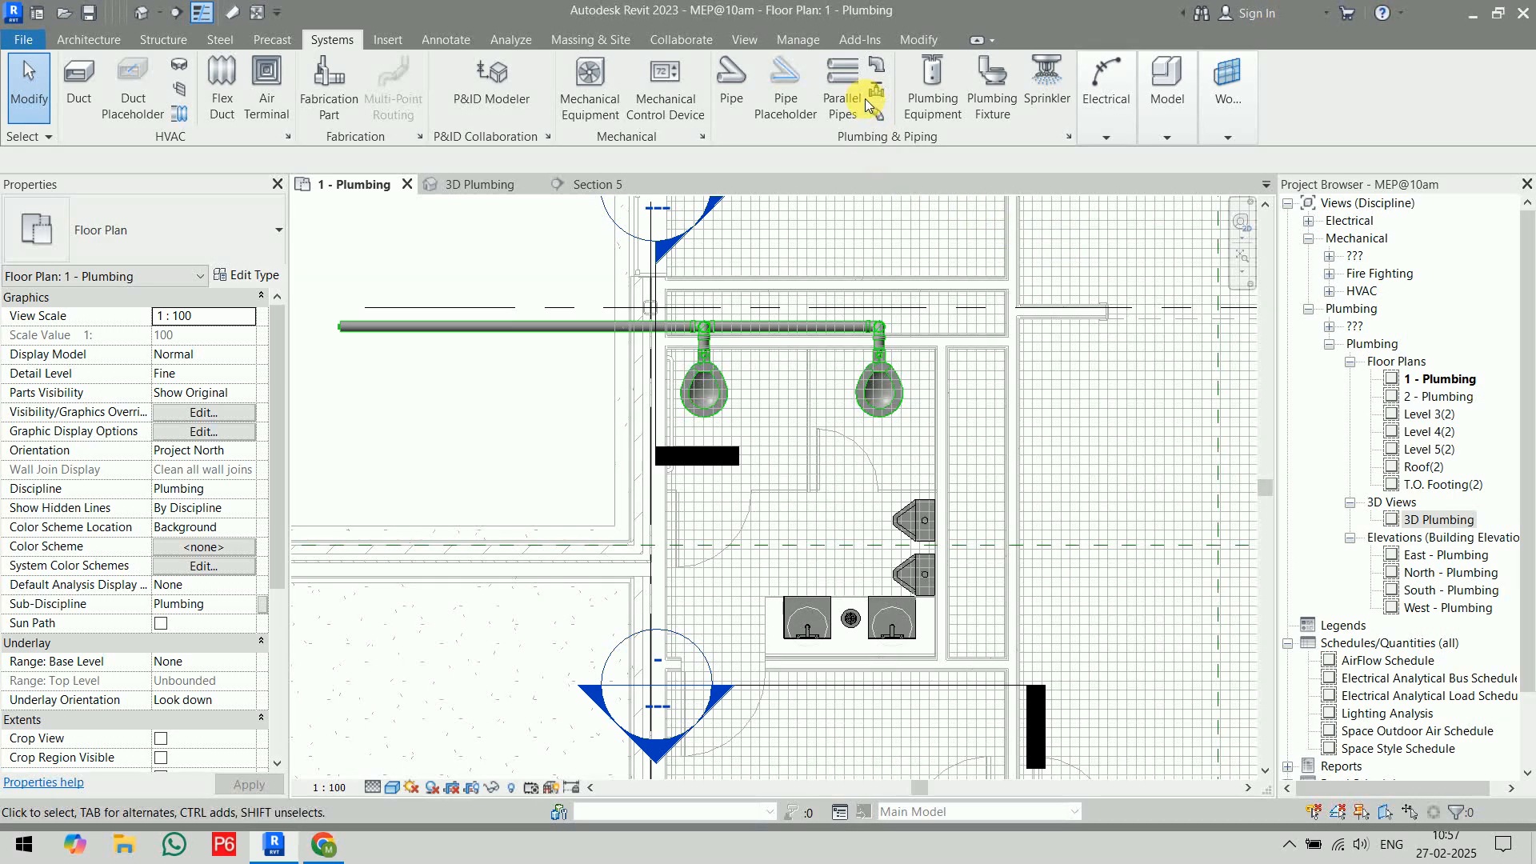
click(735, 97)
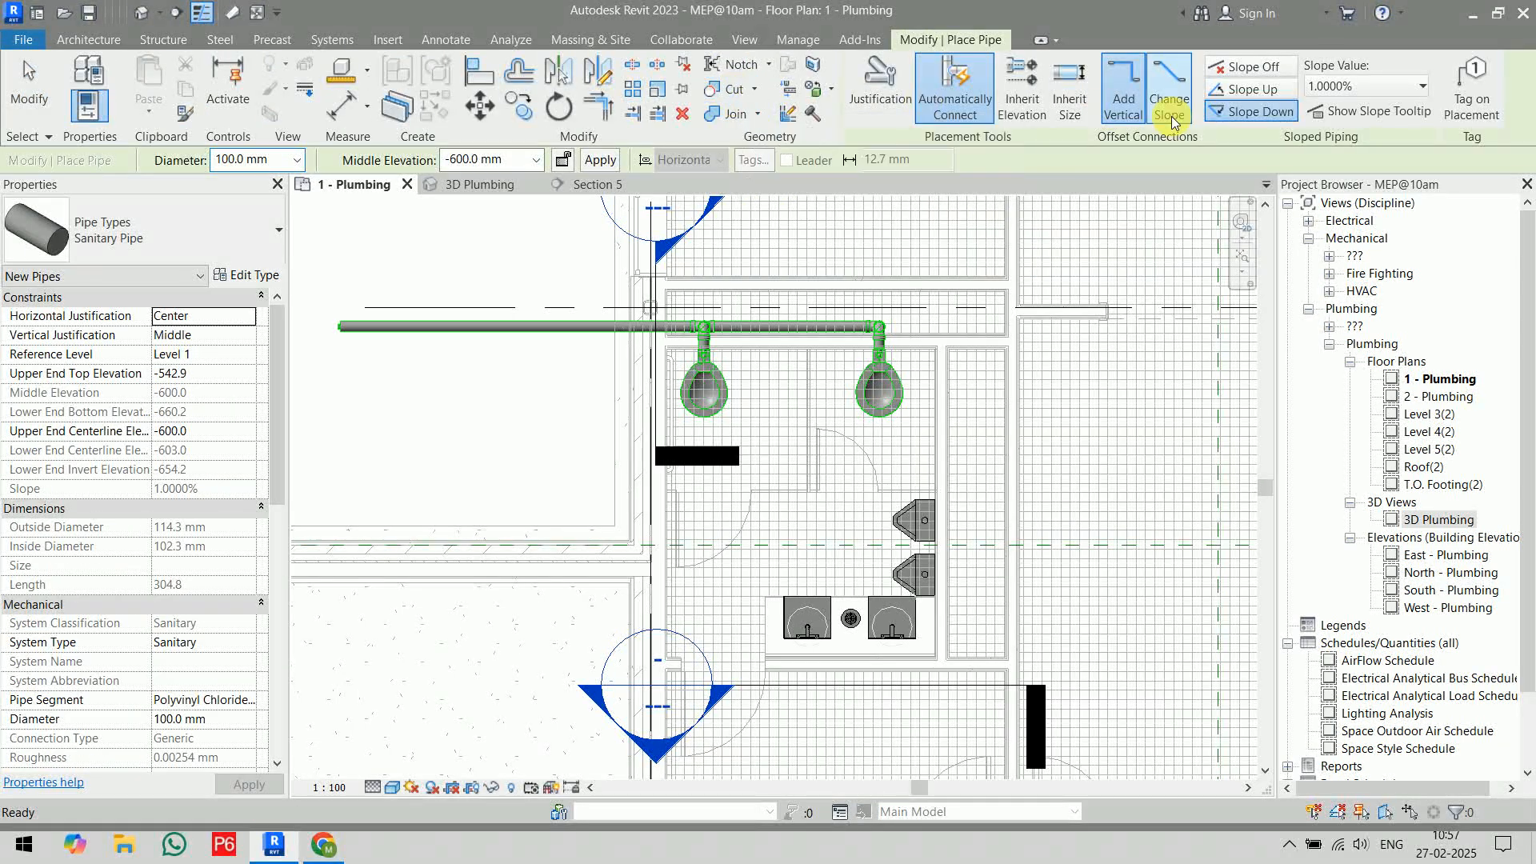
click(1271, 68)
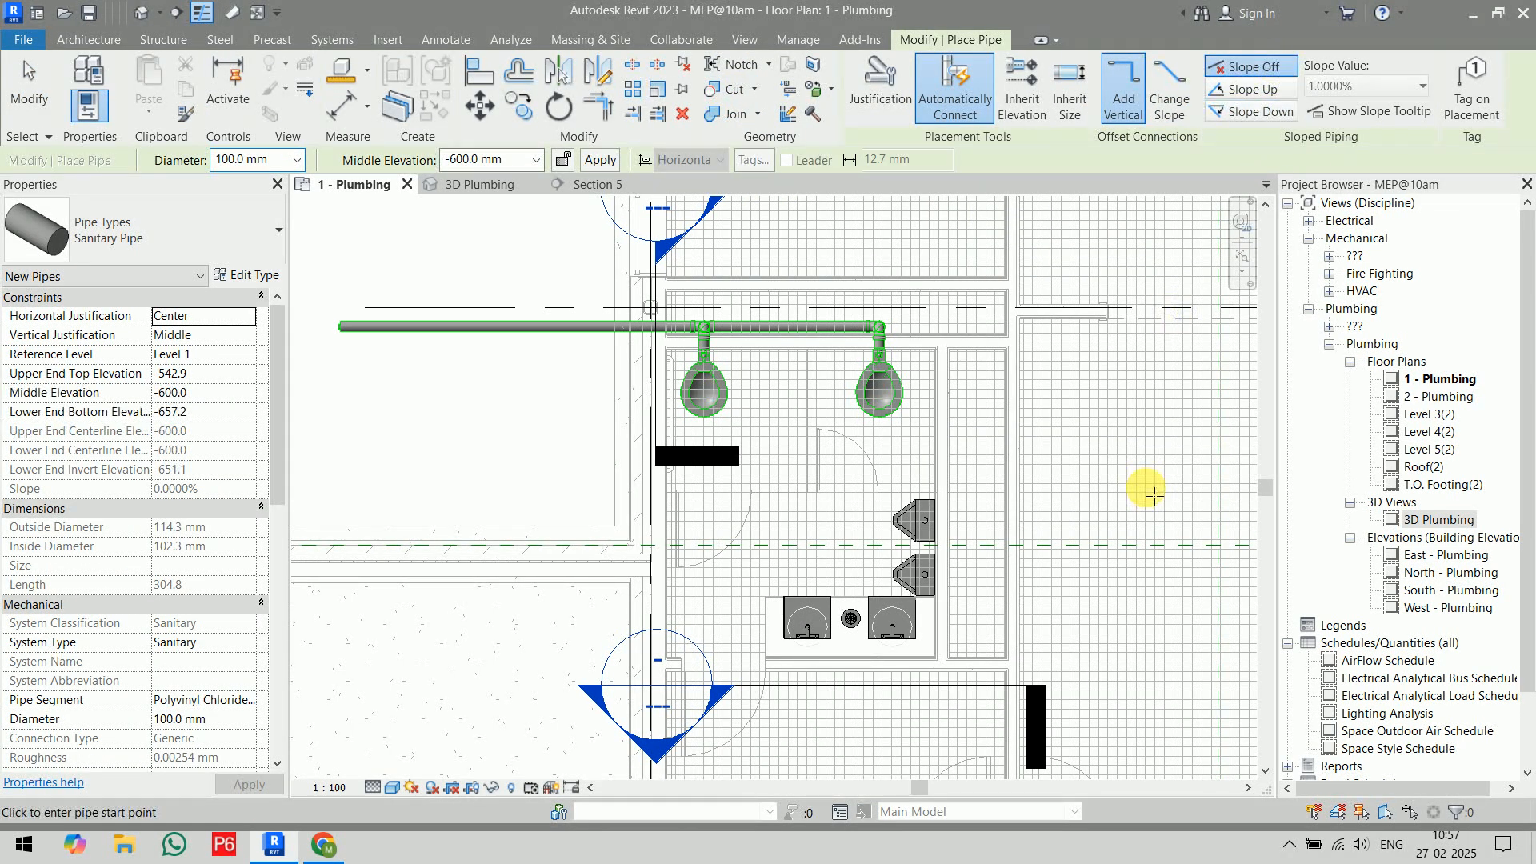
double_click(467, 159)
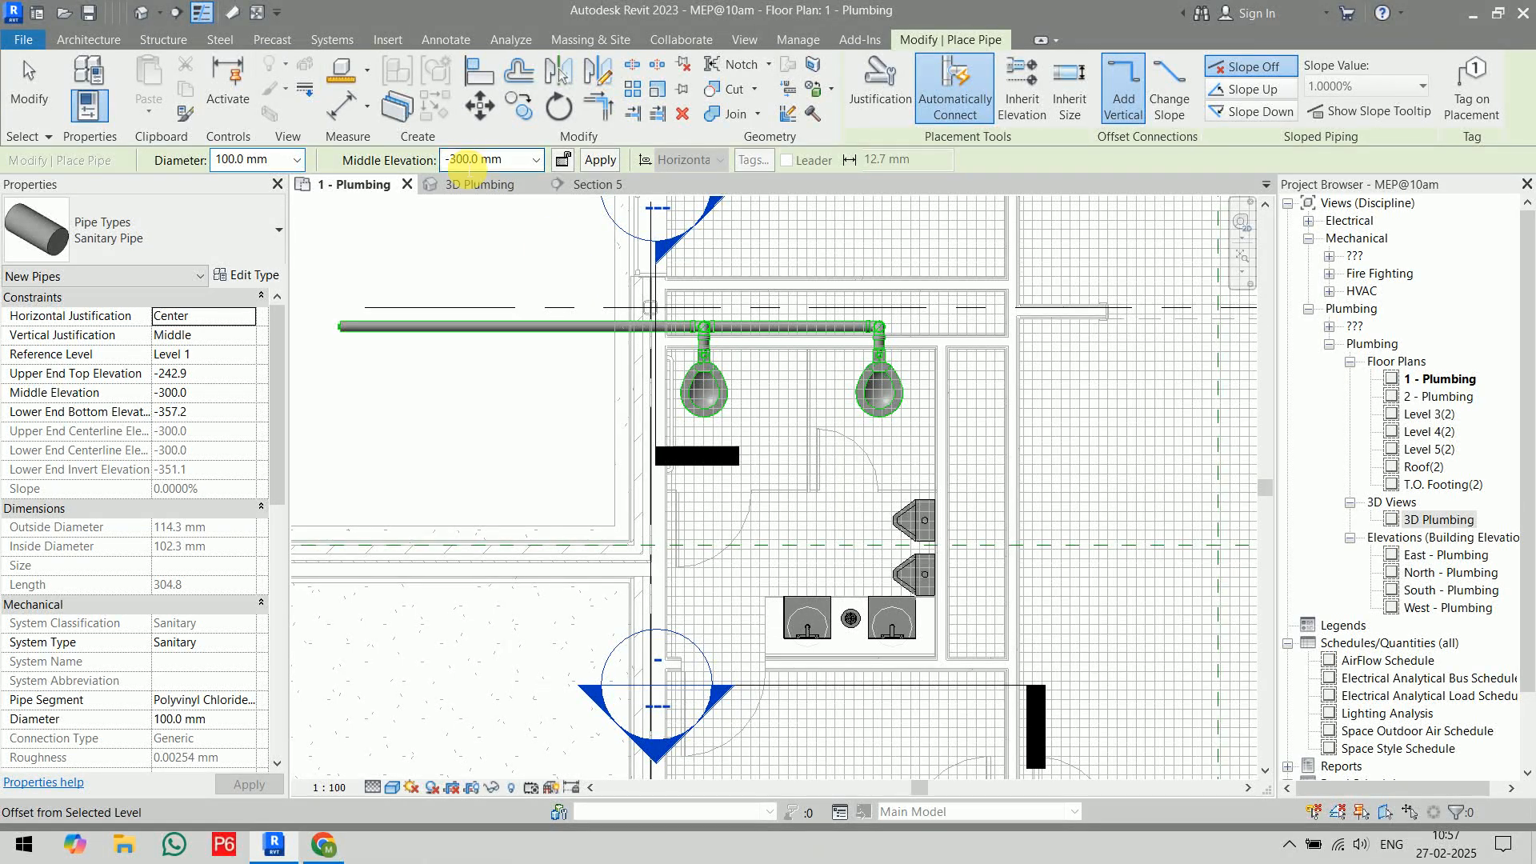
scroll(977, 607, up, 3)
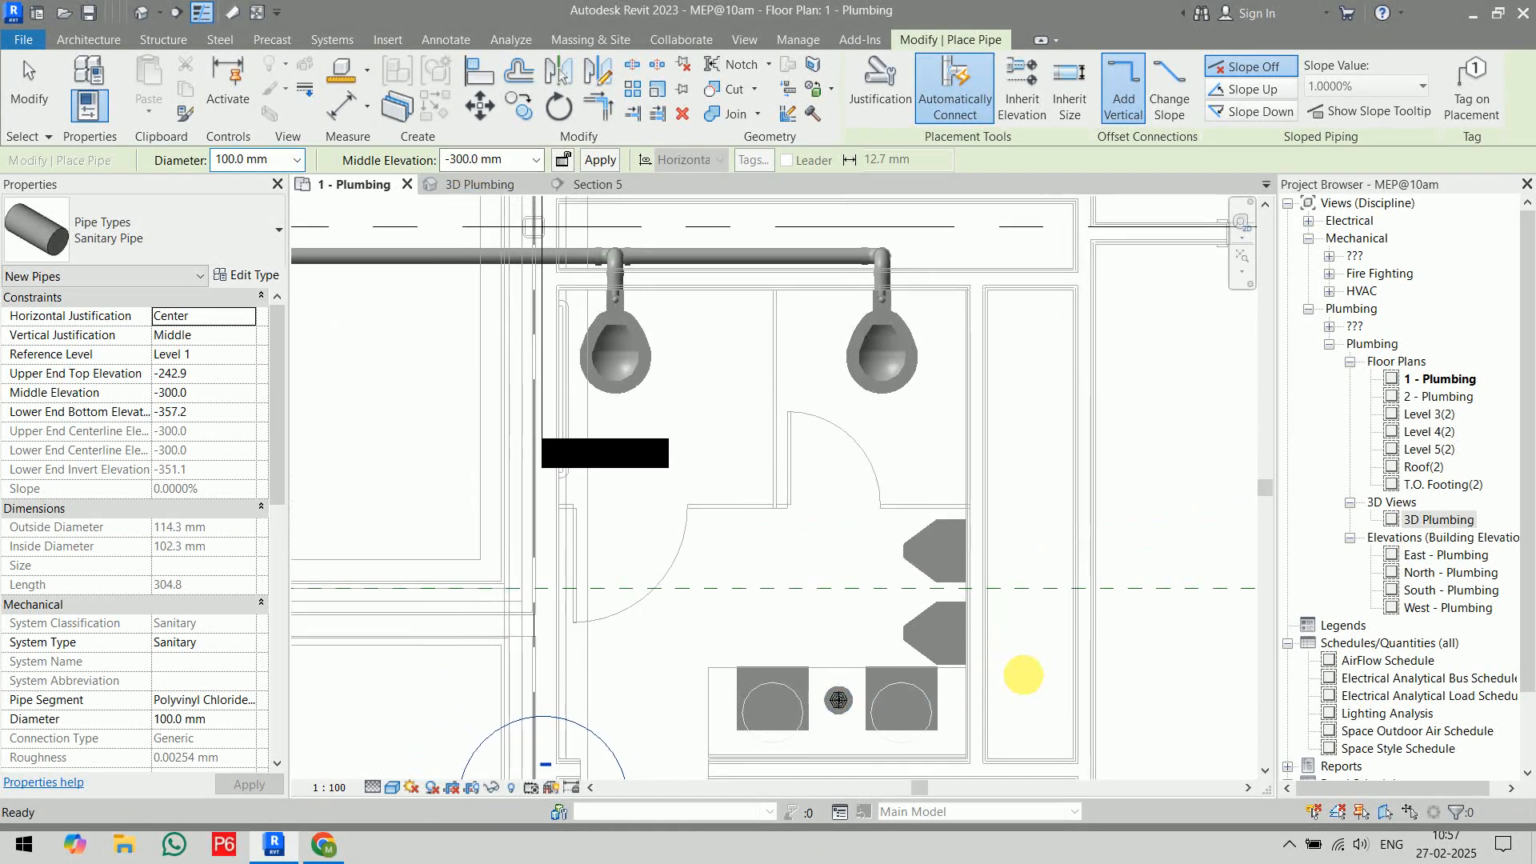
scroll(1023, 675, down, 1)
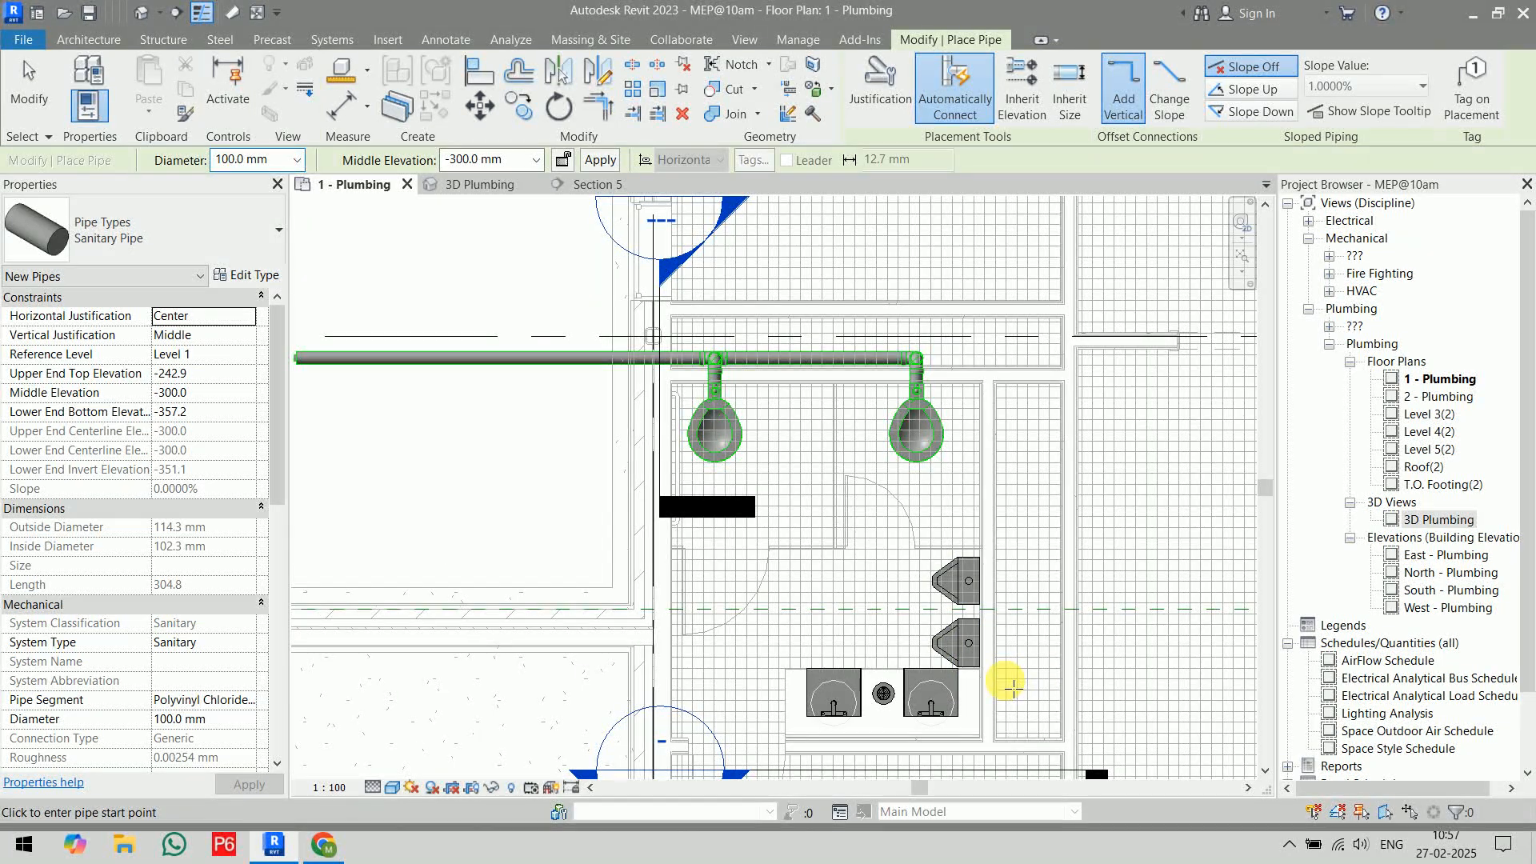
- Draw an L-shaped pipe run about 3.2 m along the shaft behind the urinals and about 6.8 m parallel to the existing main
click(1009, 684)
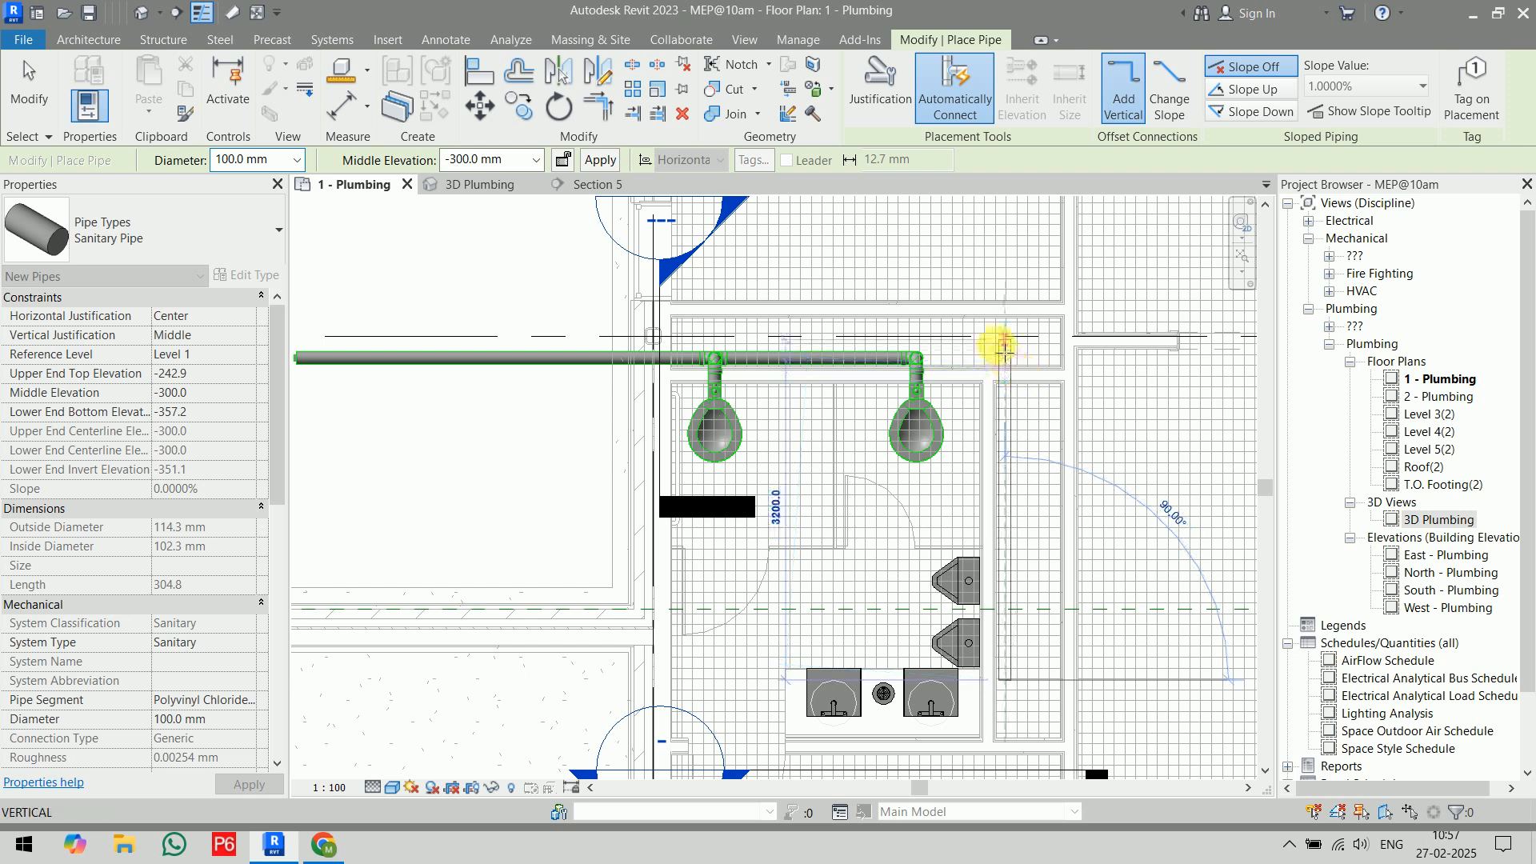
scroll(994, 343, up, 3)
click(1019, 325)
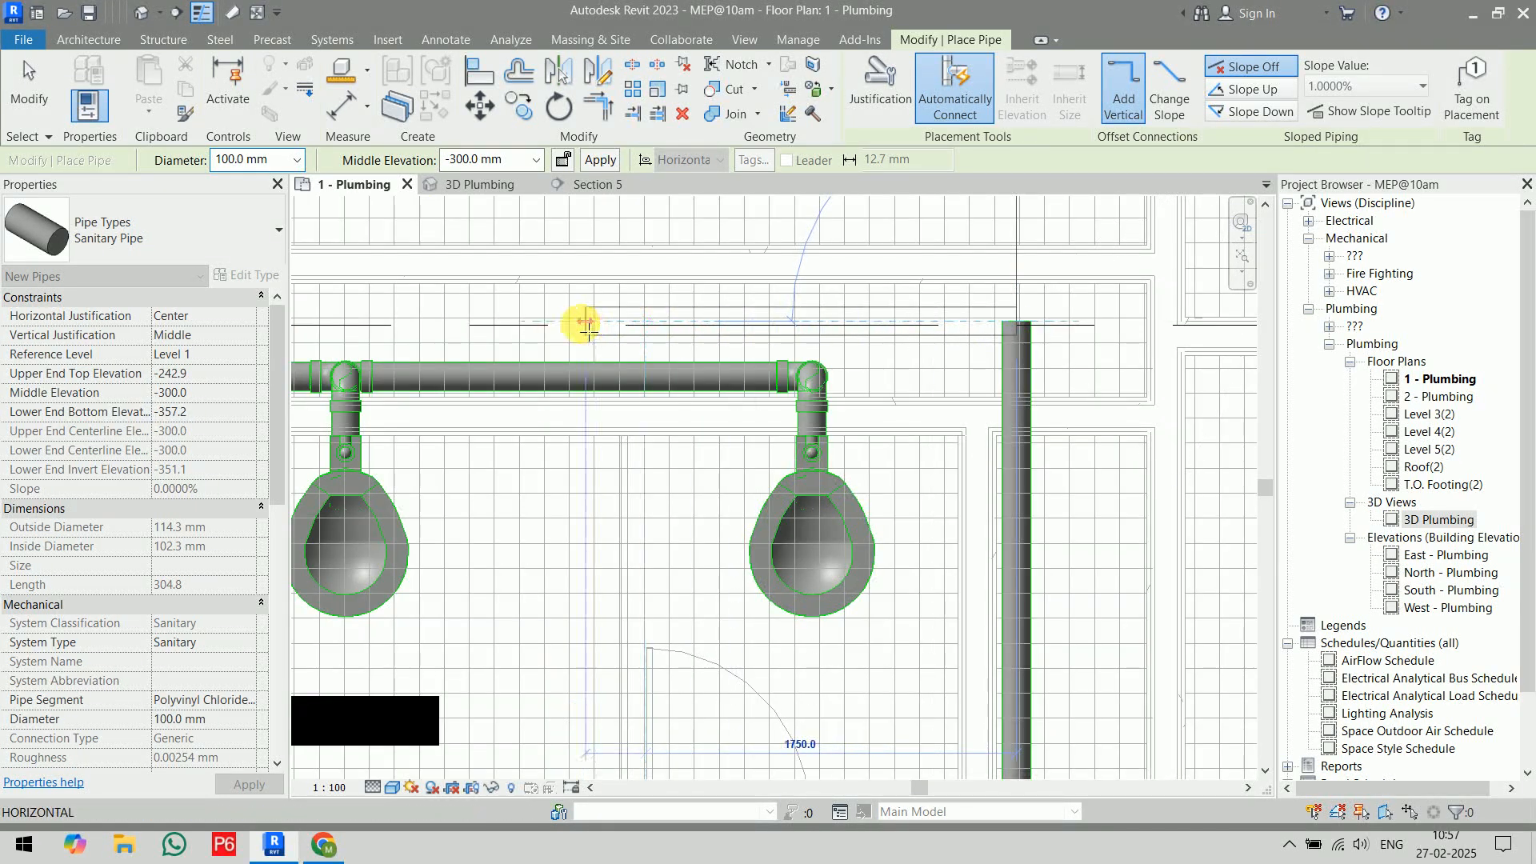
scroll(587, 328, down, 3)
middle_drag(552, 334, 971, 393)
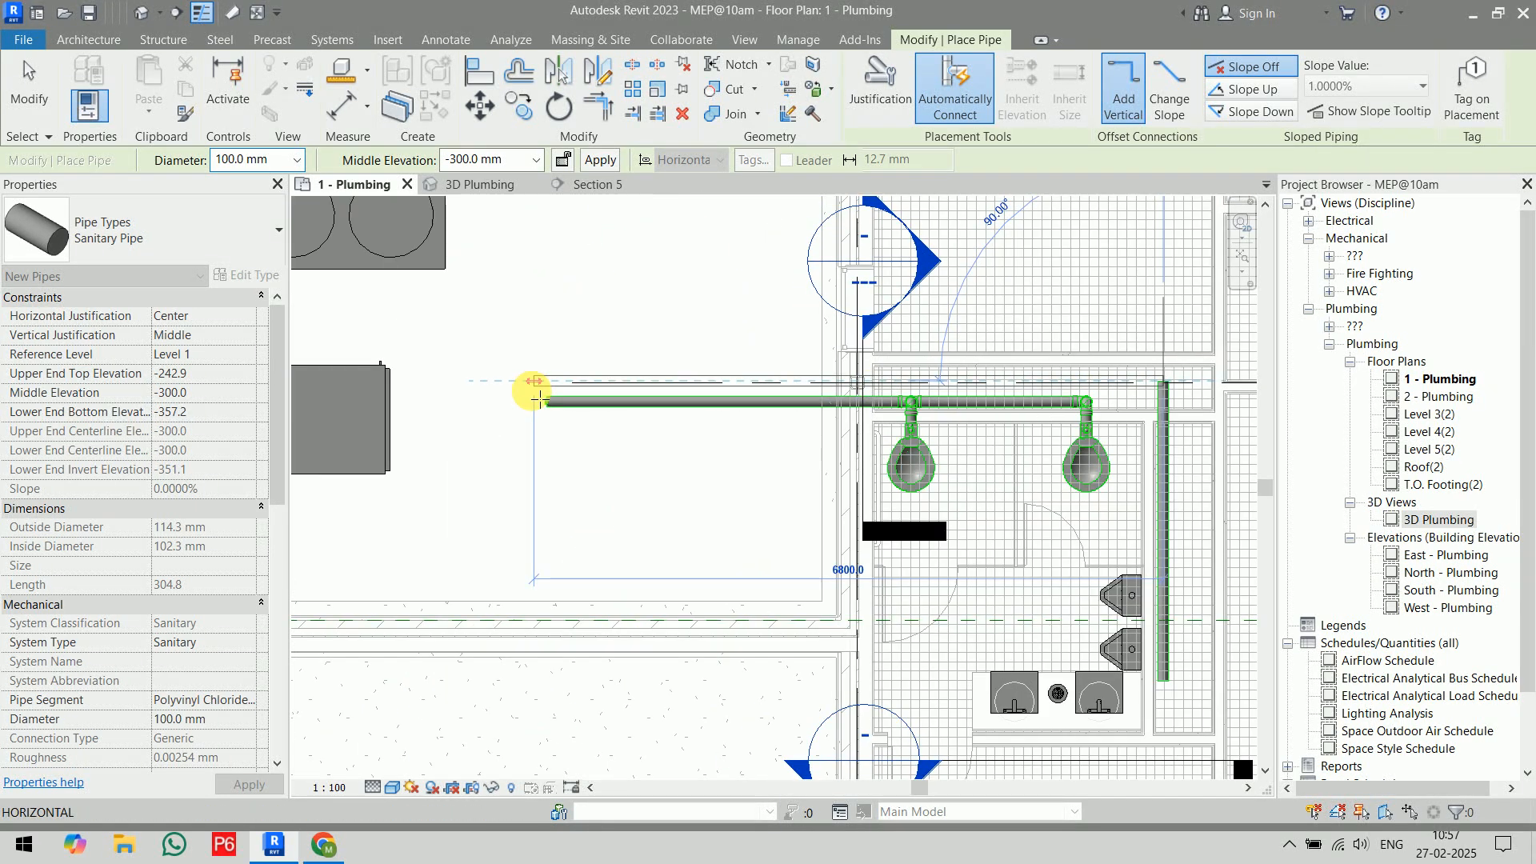
click(540, 399)
key(Escape)
key(Escape)
middle_drag(590, 494, 311, 446)
scroll(819, 394, up, 1)
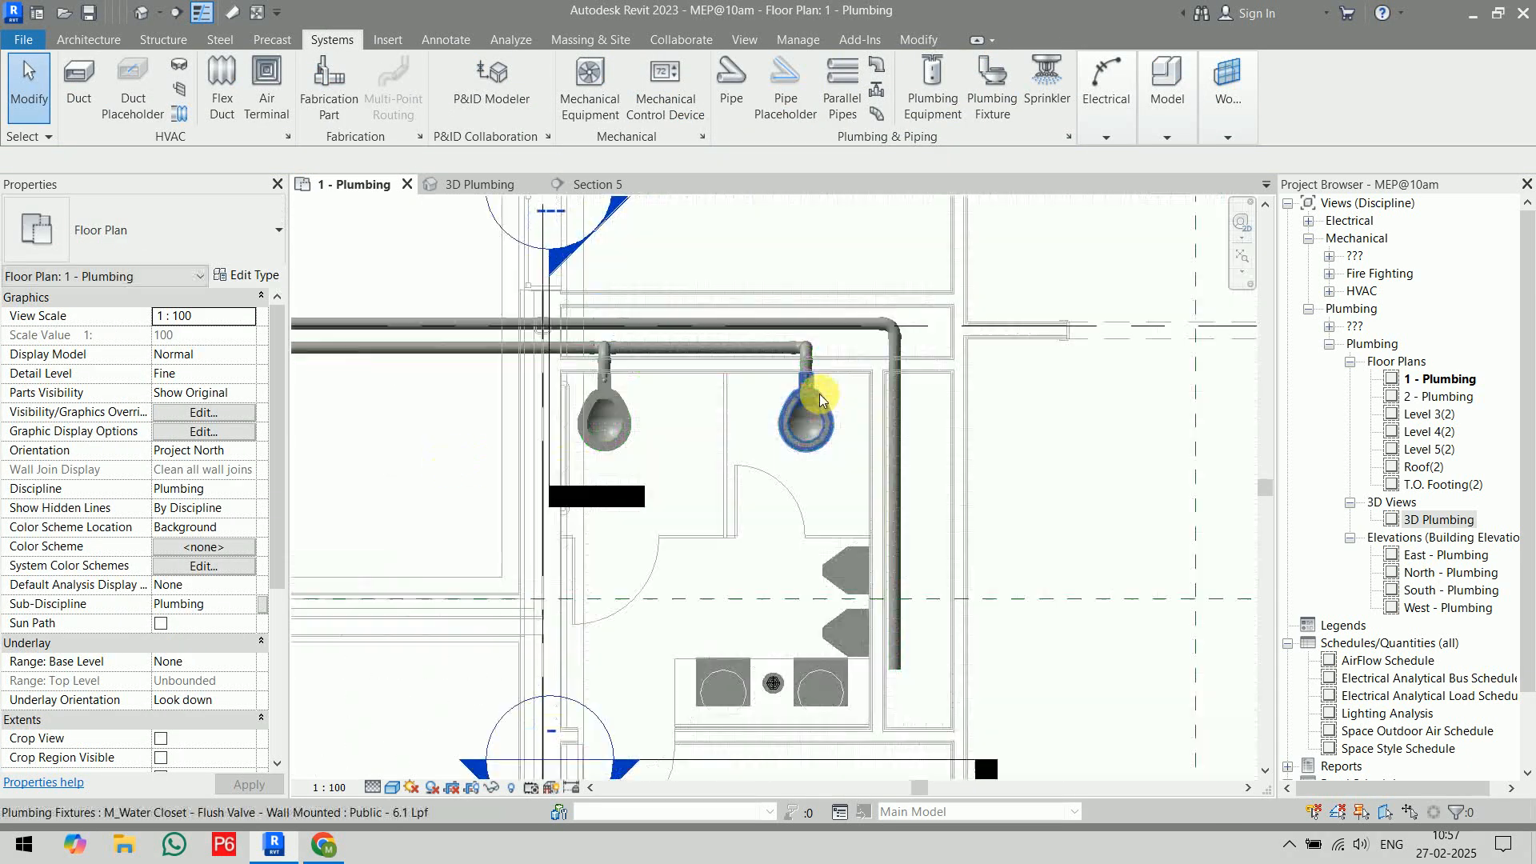
scroll(819, 398, up, 2)
click(823, 292)
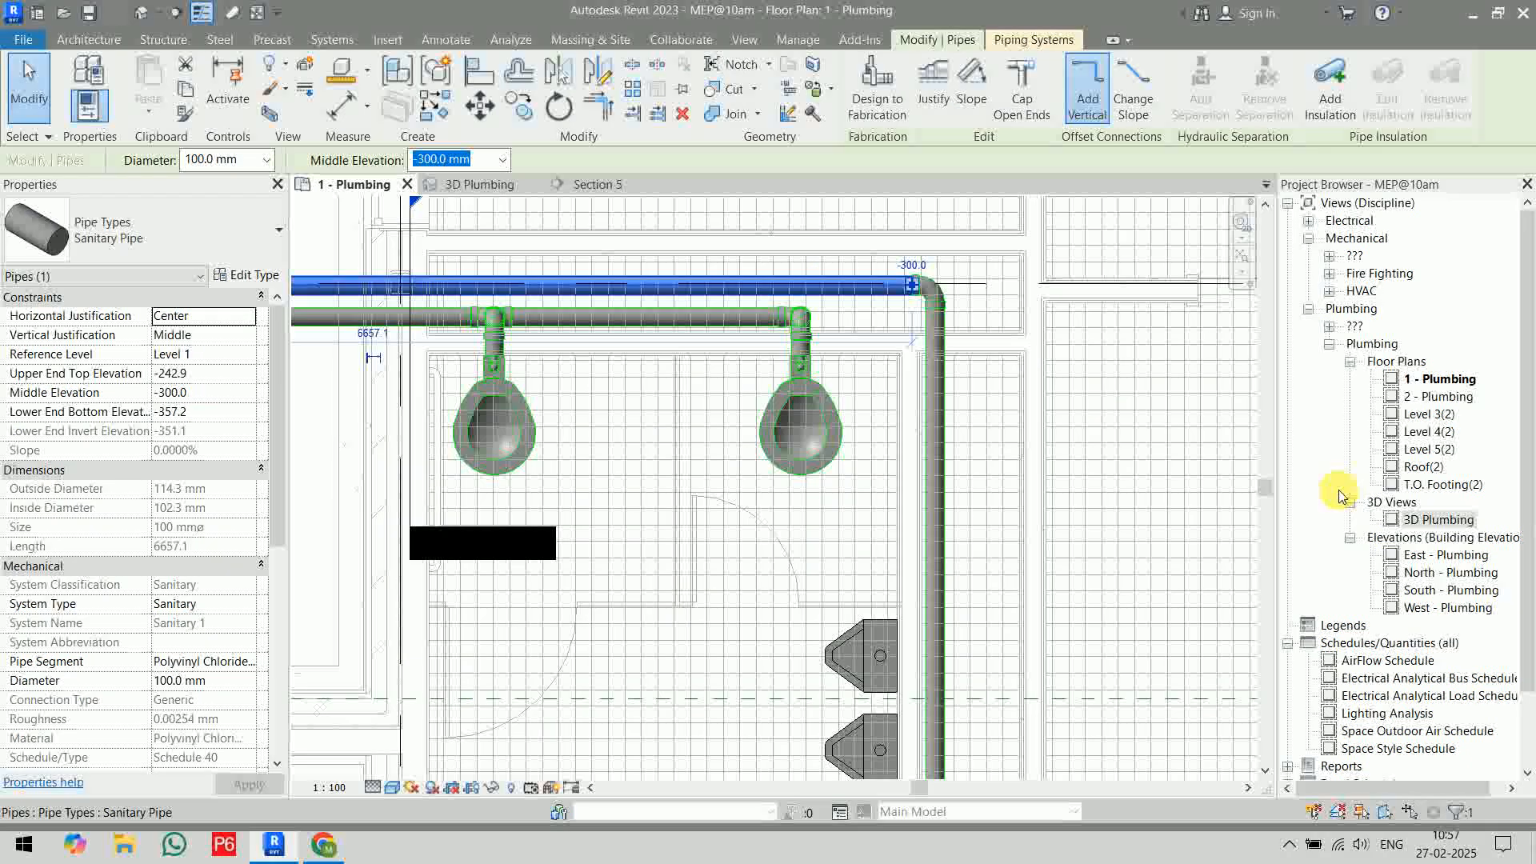
key(Escape)
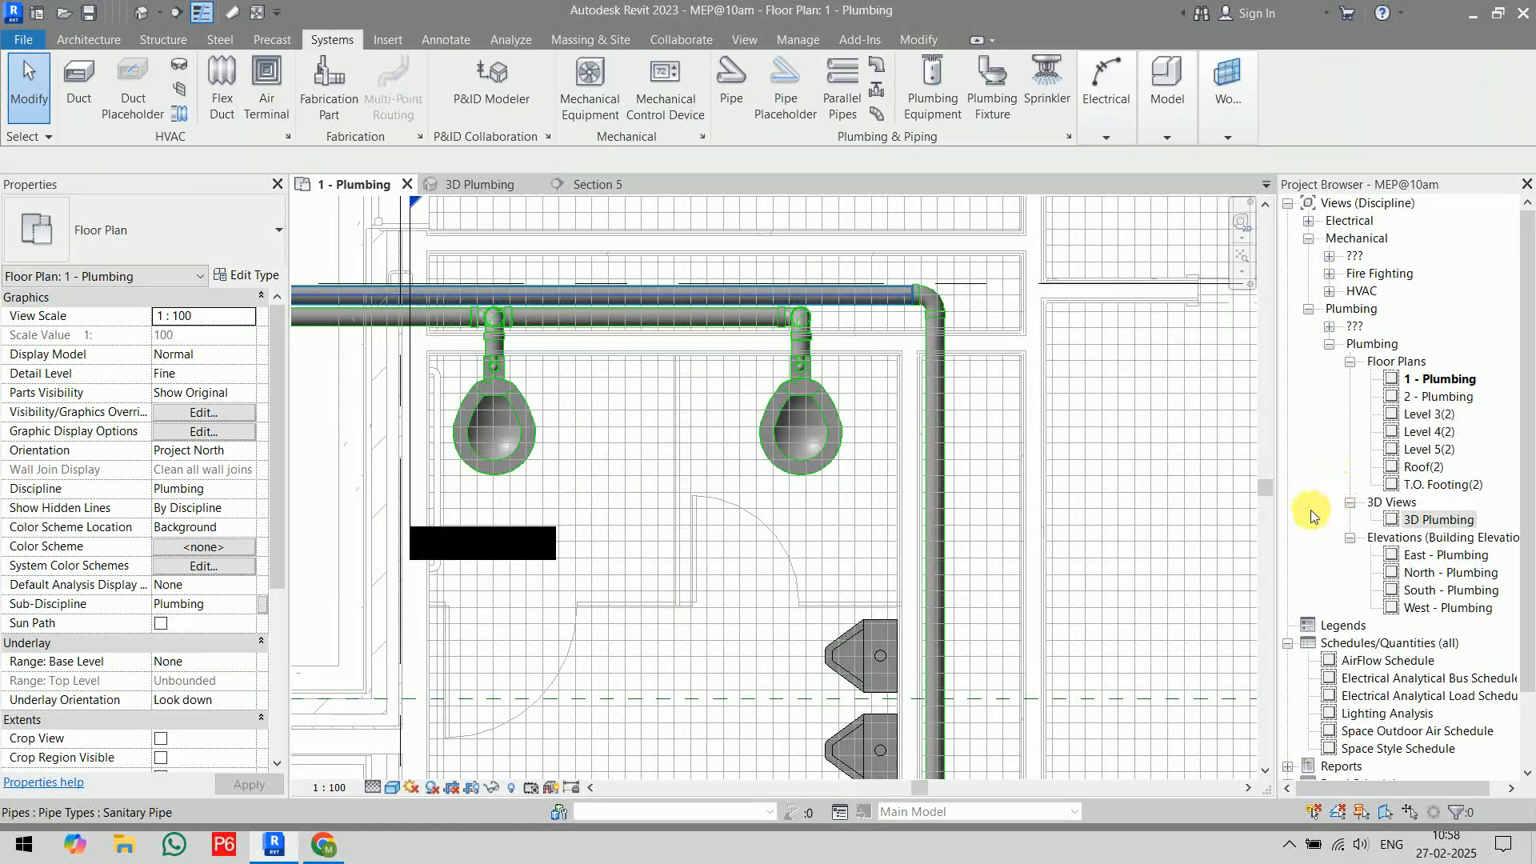
- Cap the open end of the new pipe run in the shaft near the sinks
scroll(1311, 516, down, 1)
scroll(897, 414, down, 4)
middle_drag(908, 416, 712, 236)
scroll(760, 400, up, 6)
middle_drag(760, 417, 804, 451)
click(712, 580)
scroll(703, 648, up, 3)
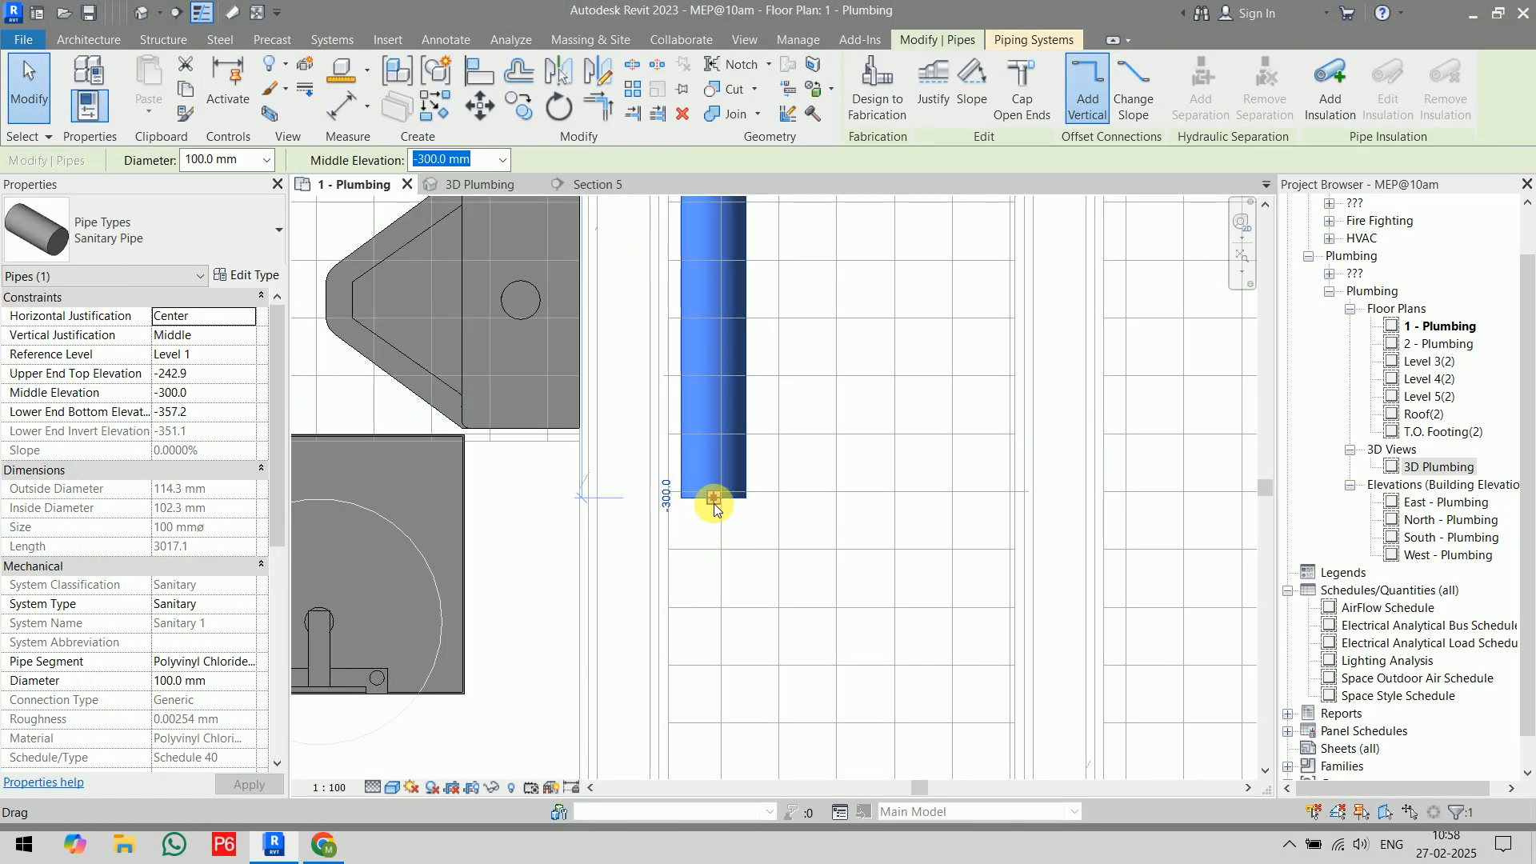
right_click(714, 508)
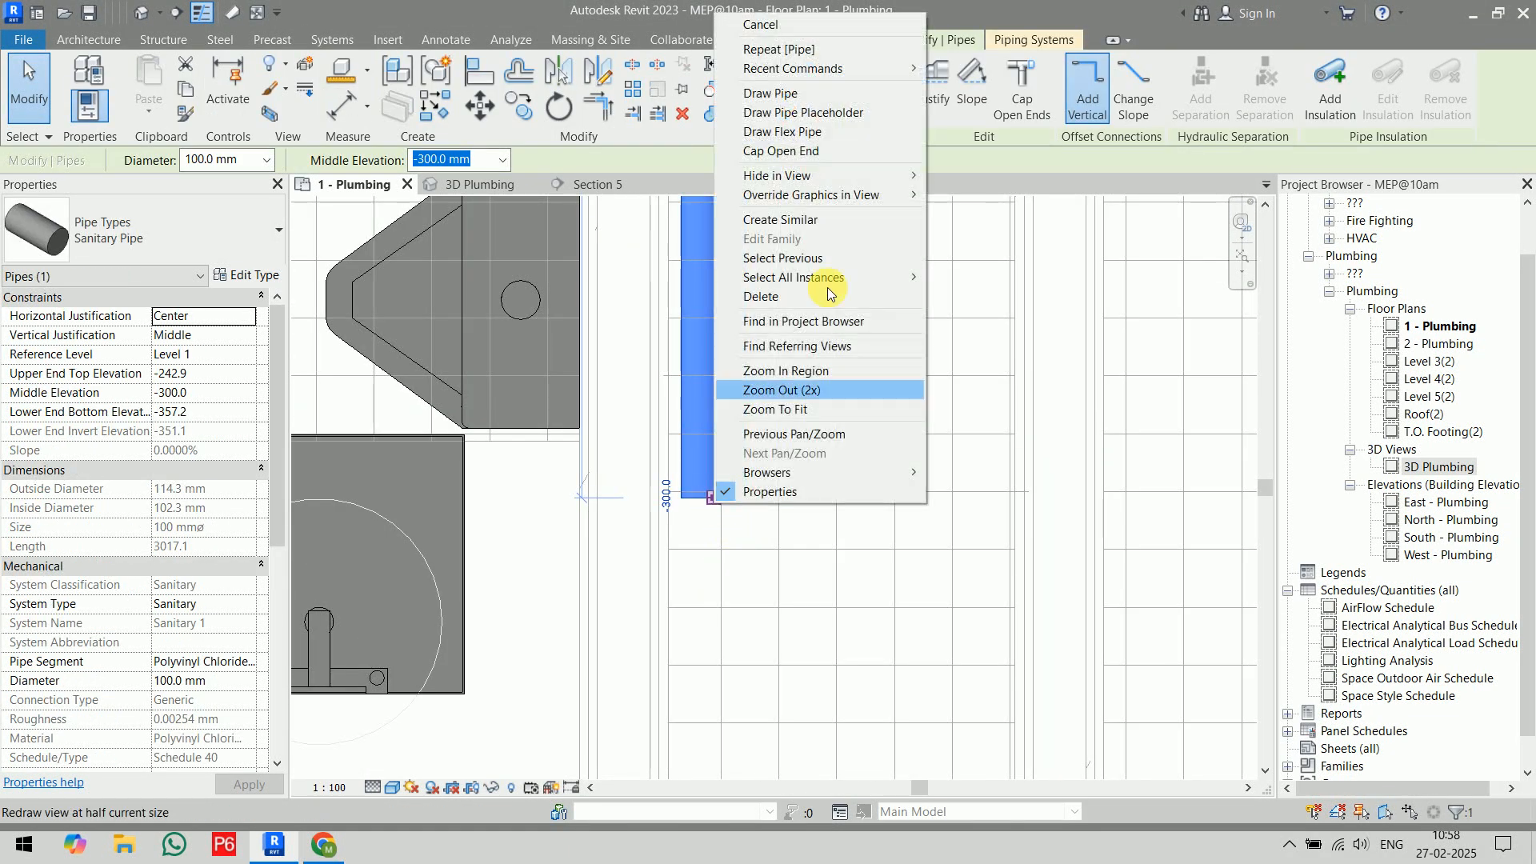
click(803, 154)
click(840, 675)
- Try to connect the 50 mm sanitary outlet of the urinal nearest the capped end into the new pipe
click(533, 448)
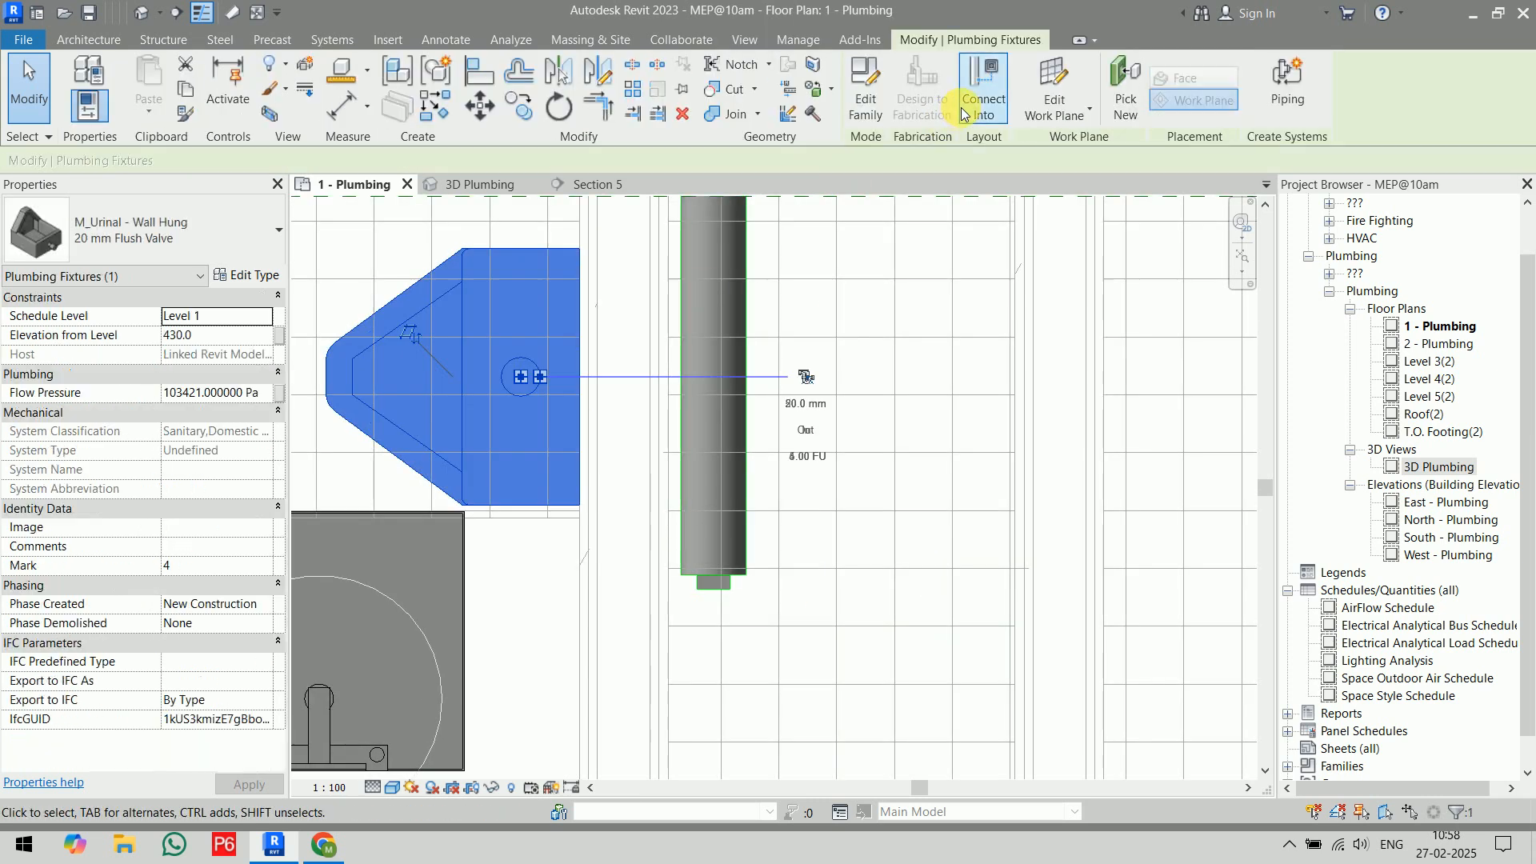
click(1026, 92)
key(Escape)
key(Escape)
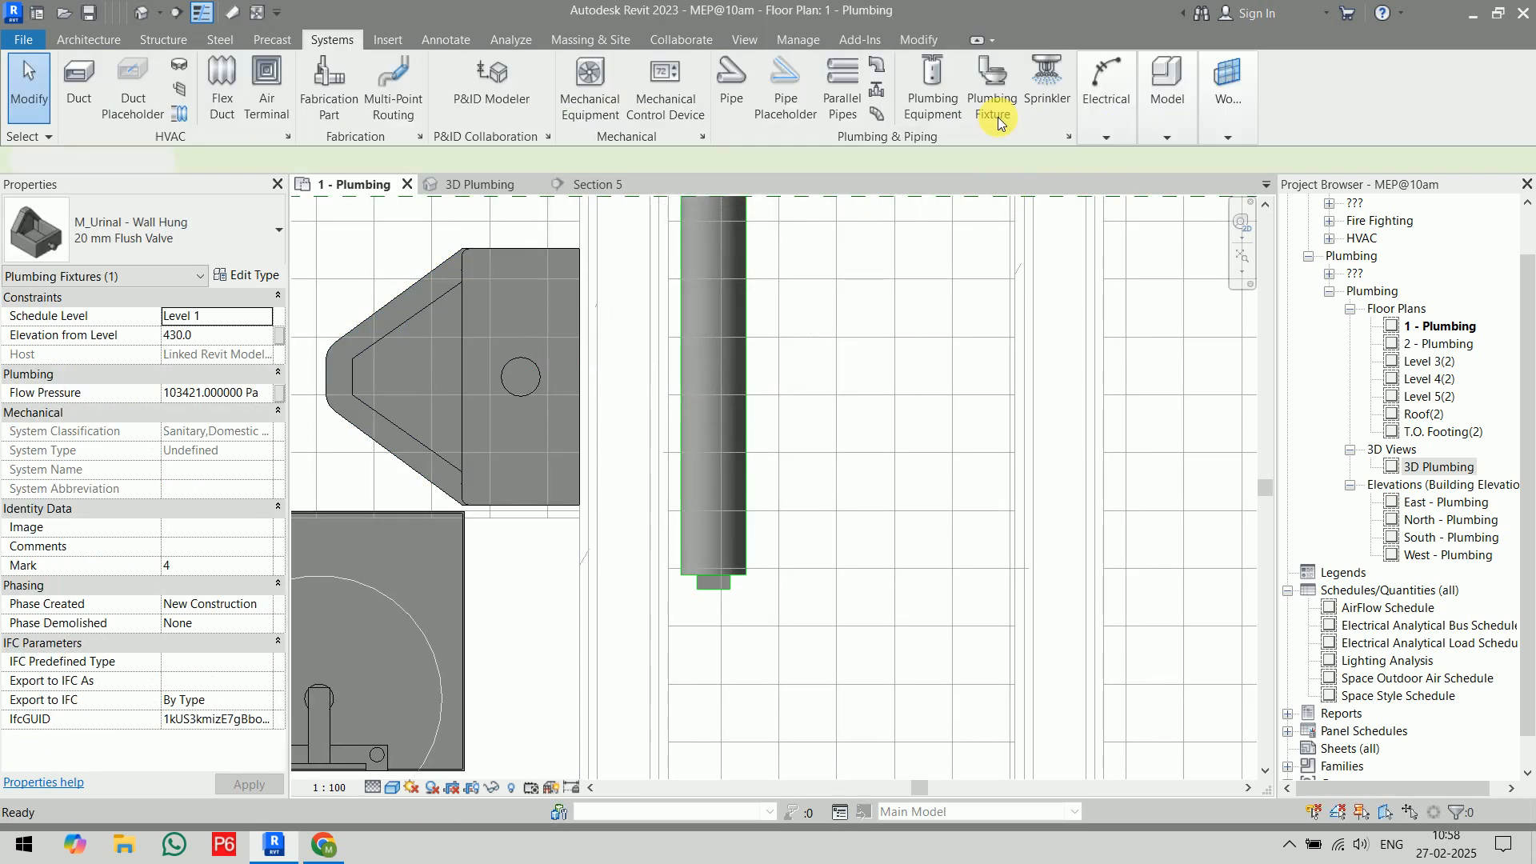
click(24, 60)
click(485, 459)
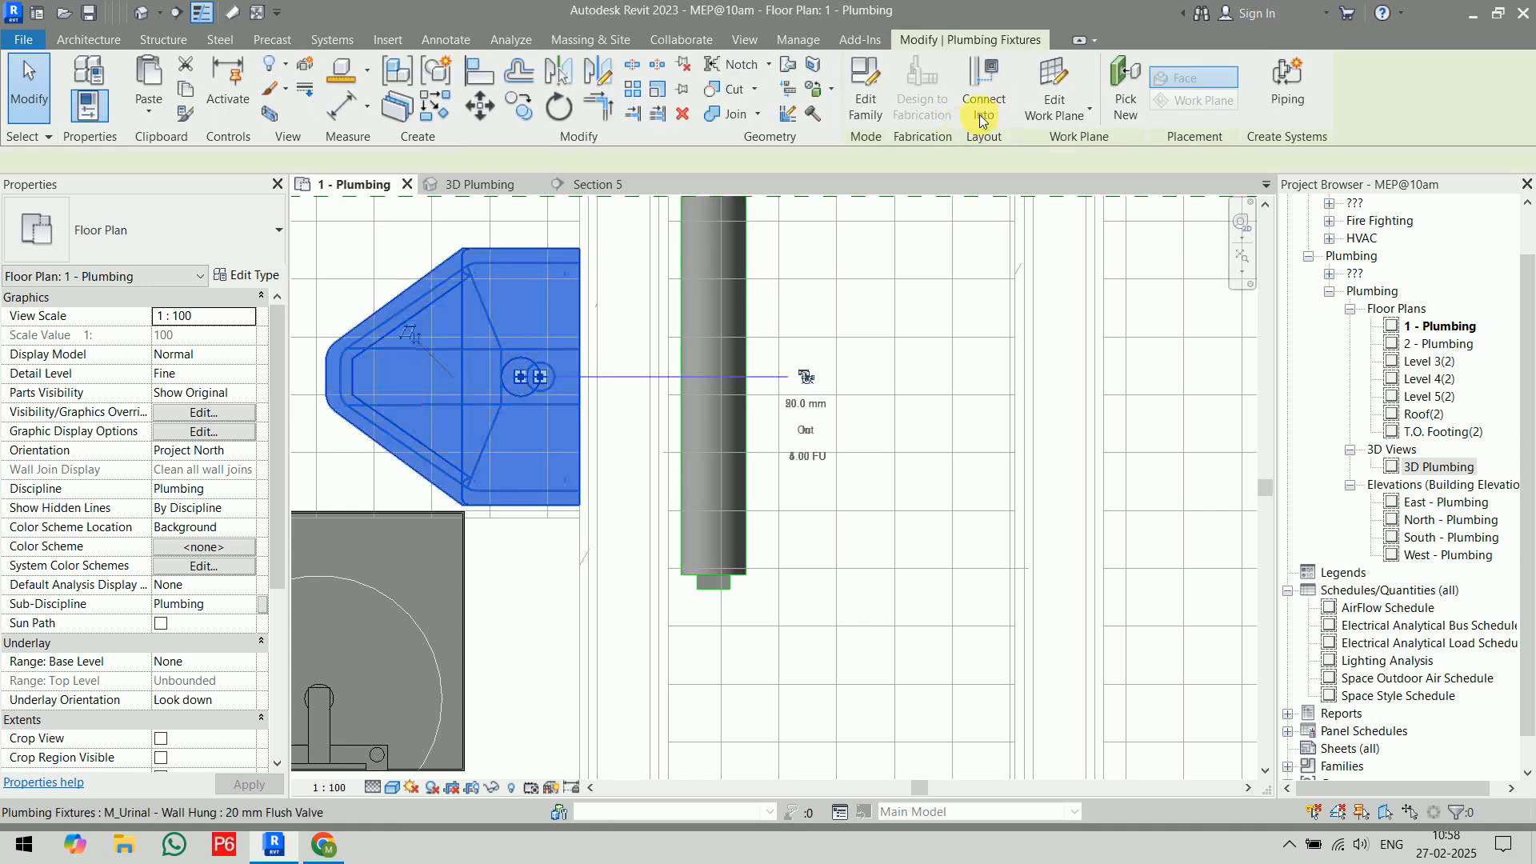
click(982, 118)
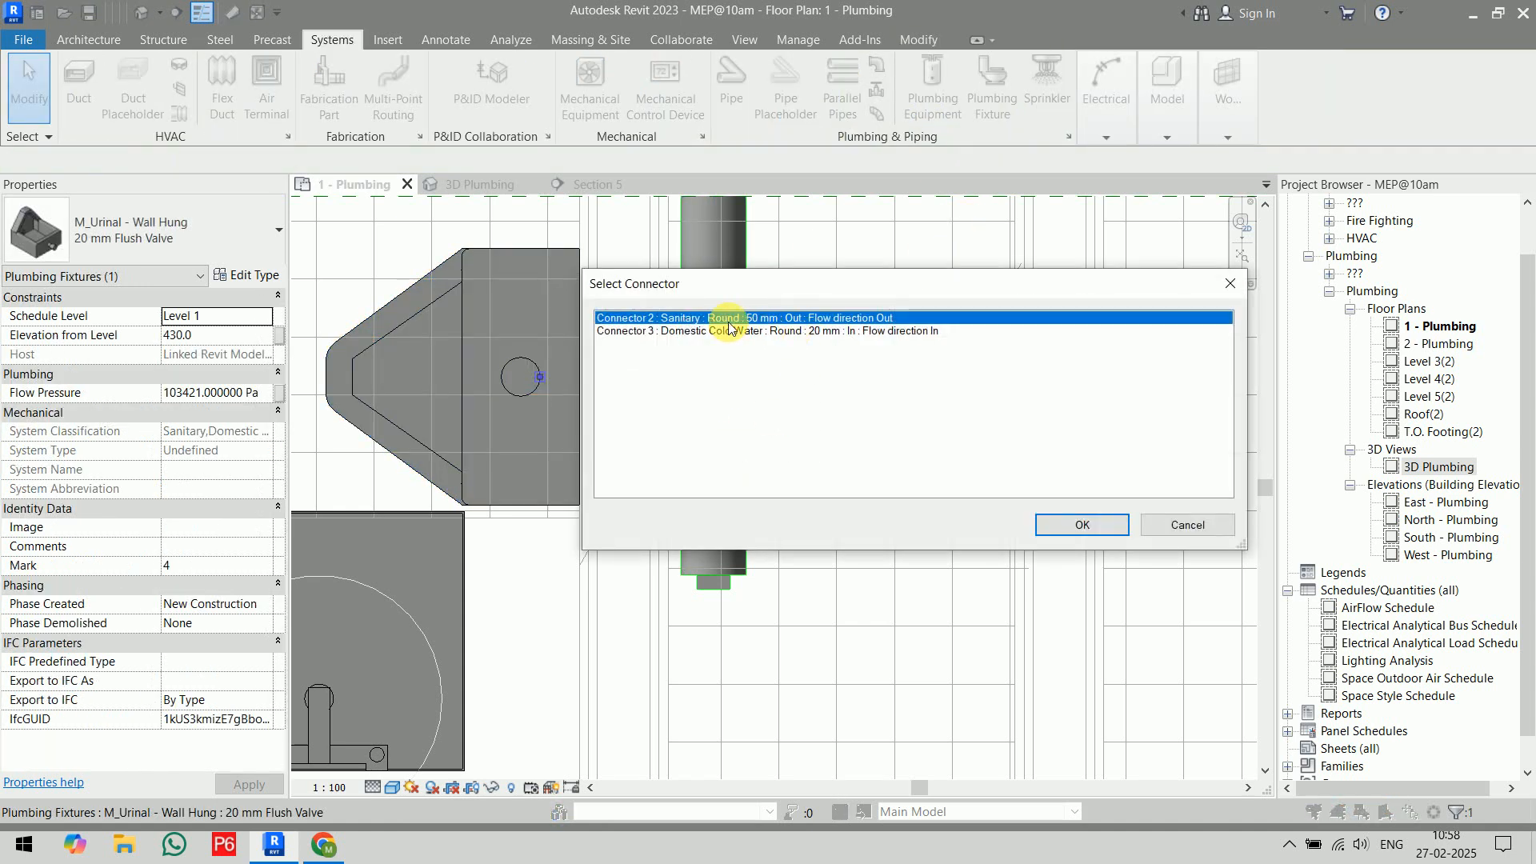
click(1062, 524)
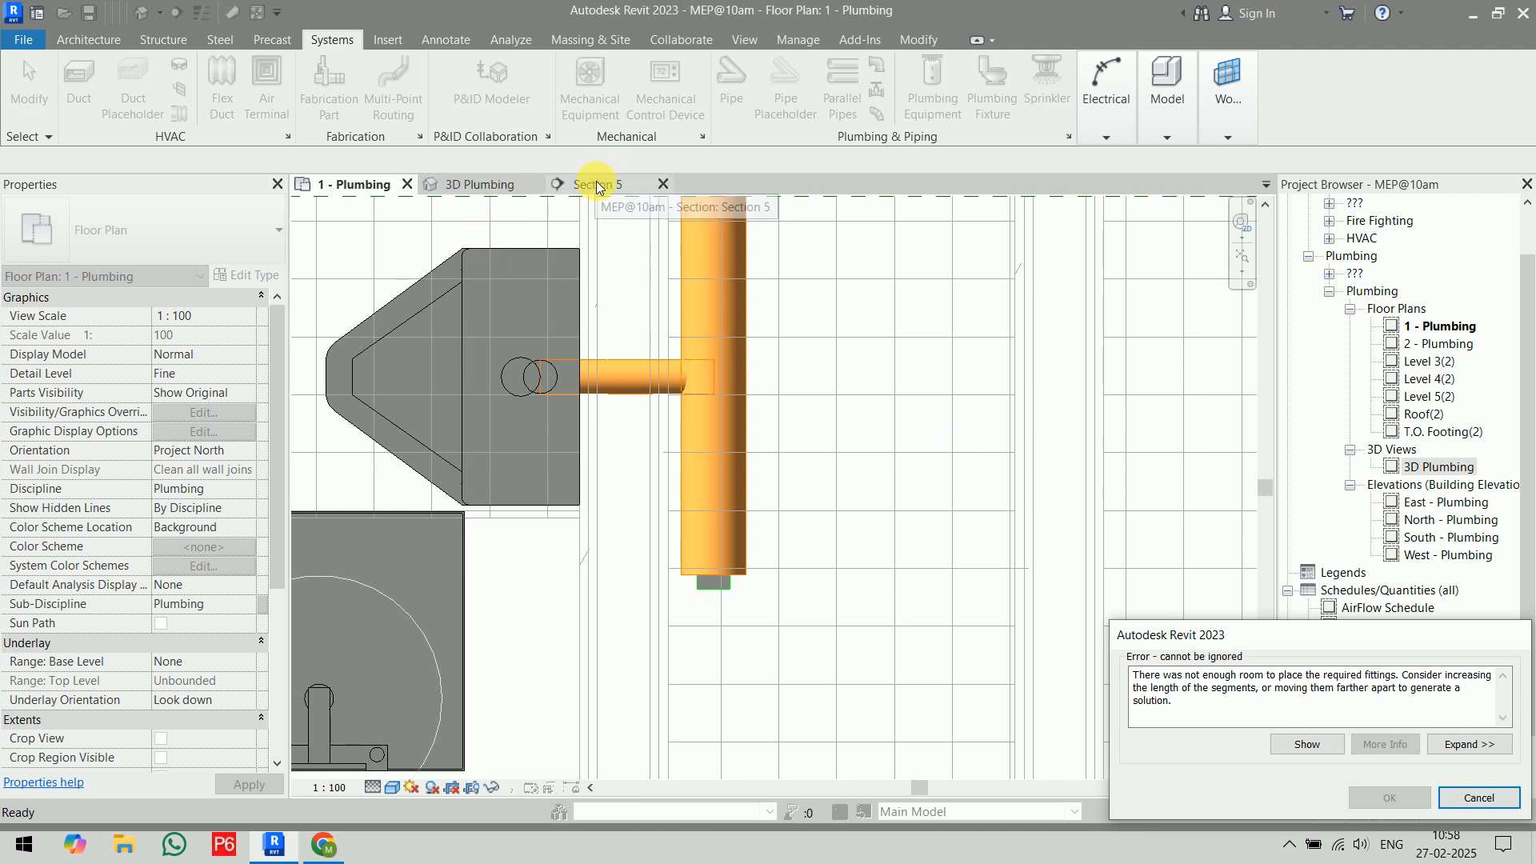
- Examine the attempted urinal connection in the 3D Plumbing view and cancel it
click(480, 186)
middle_drag(550, 407, 603, 426)
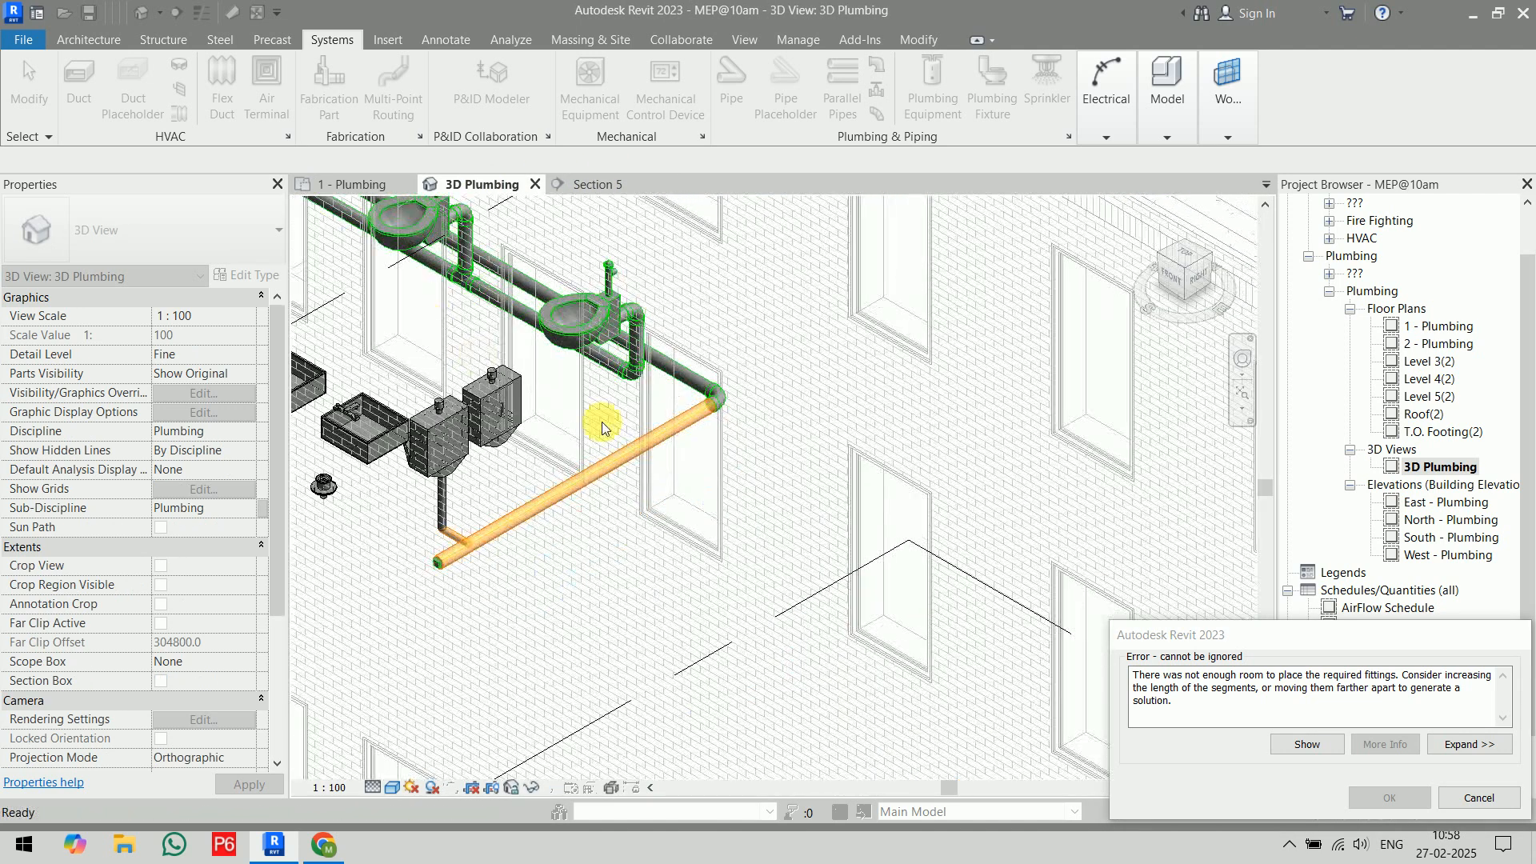
scroll(464, 550, up, 5)
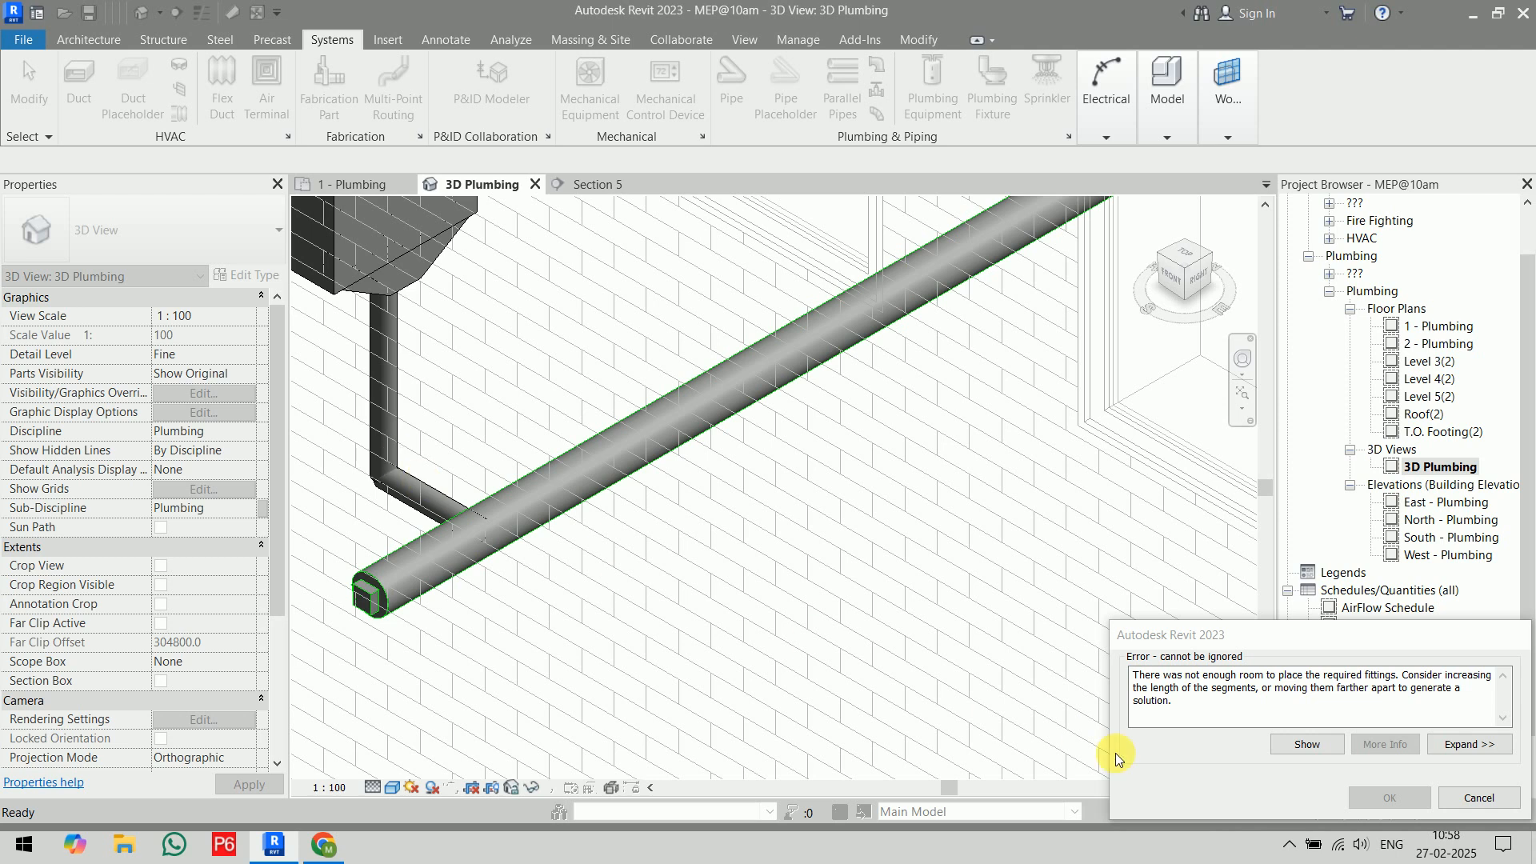
click(1497, 797)
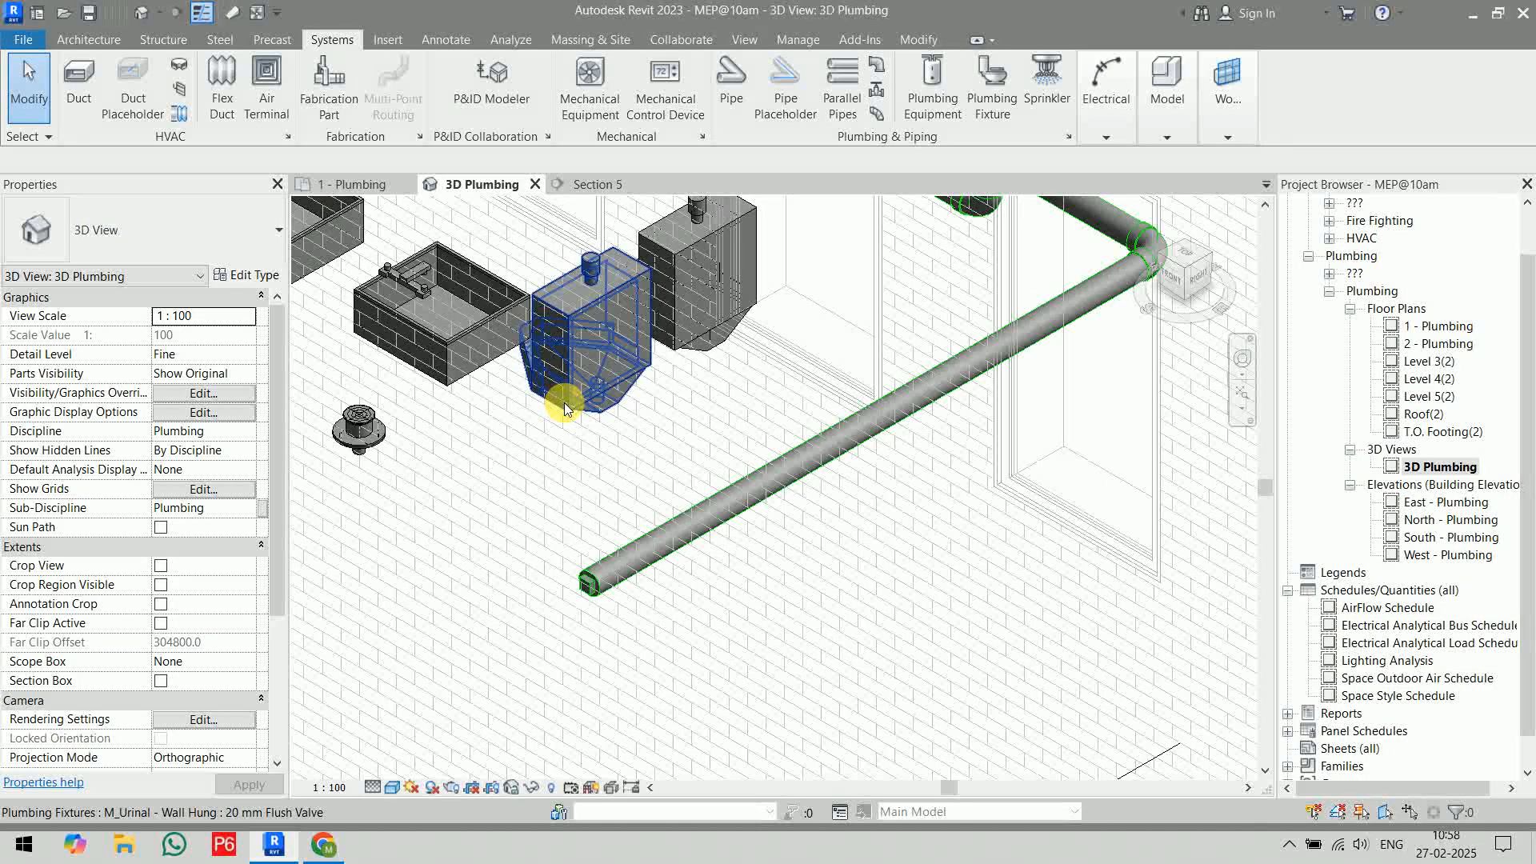
- Check the sanitary outlet position and elevation of the urinal nearest the capped pipe end
click(562, 404)
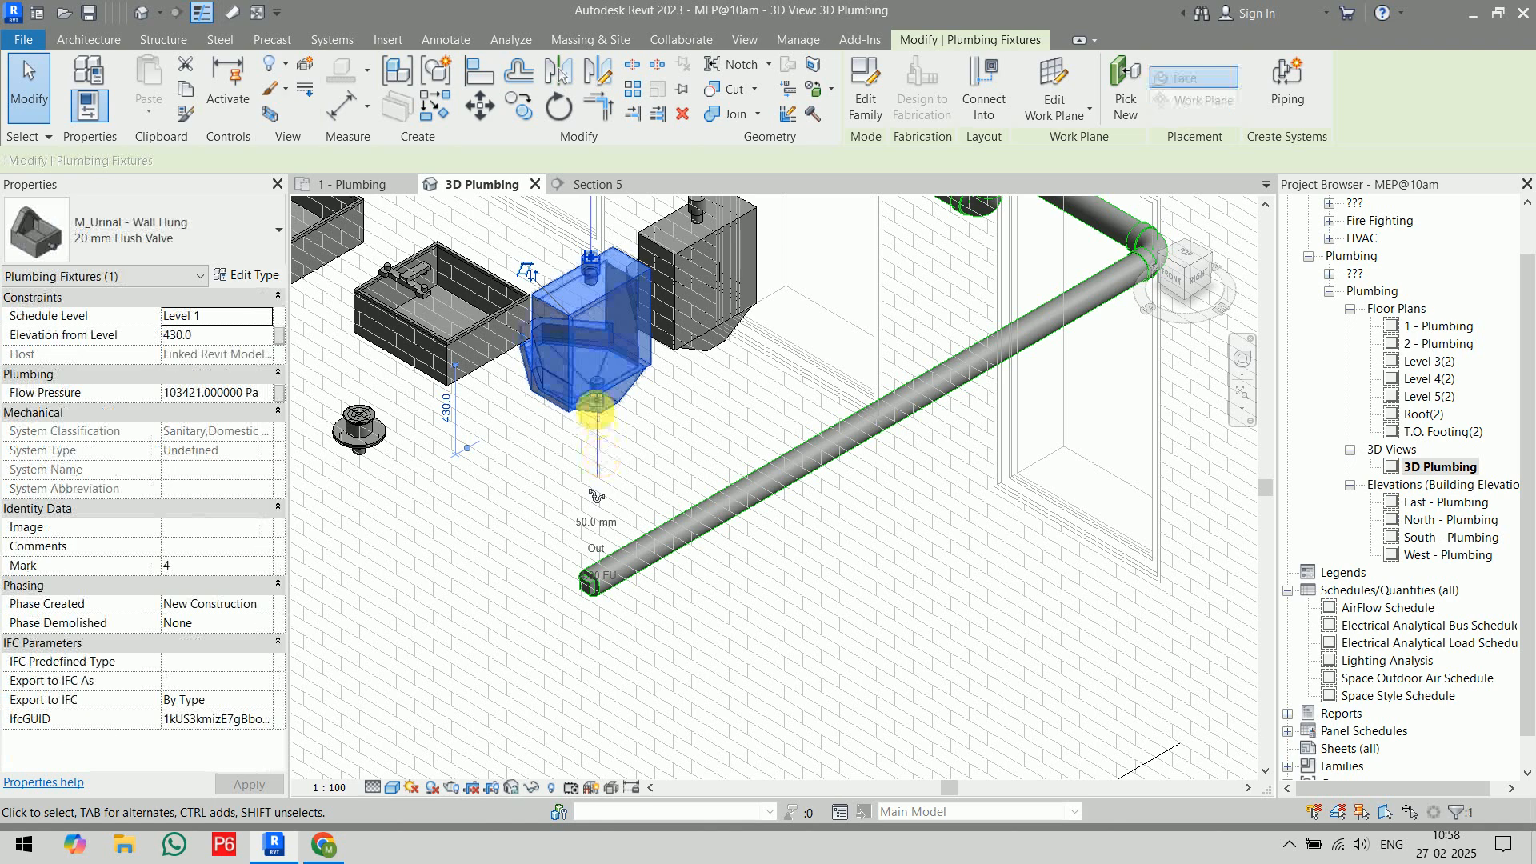
click(807, 640)
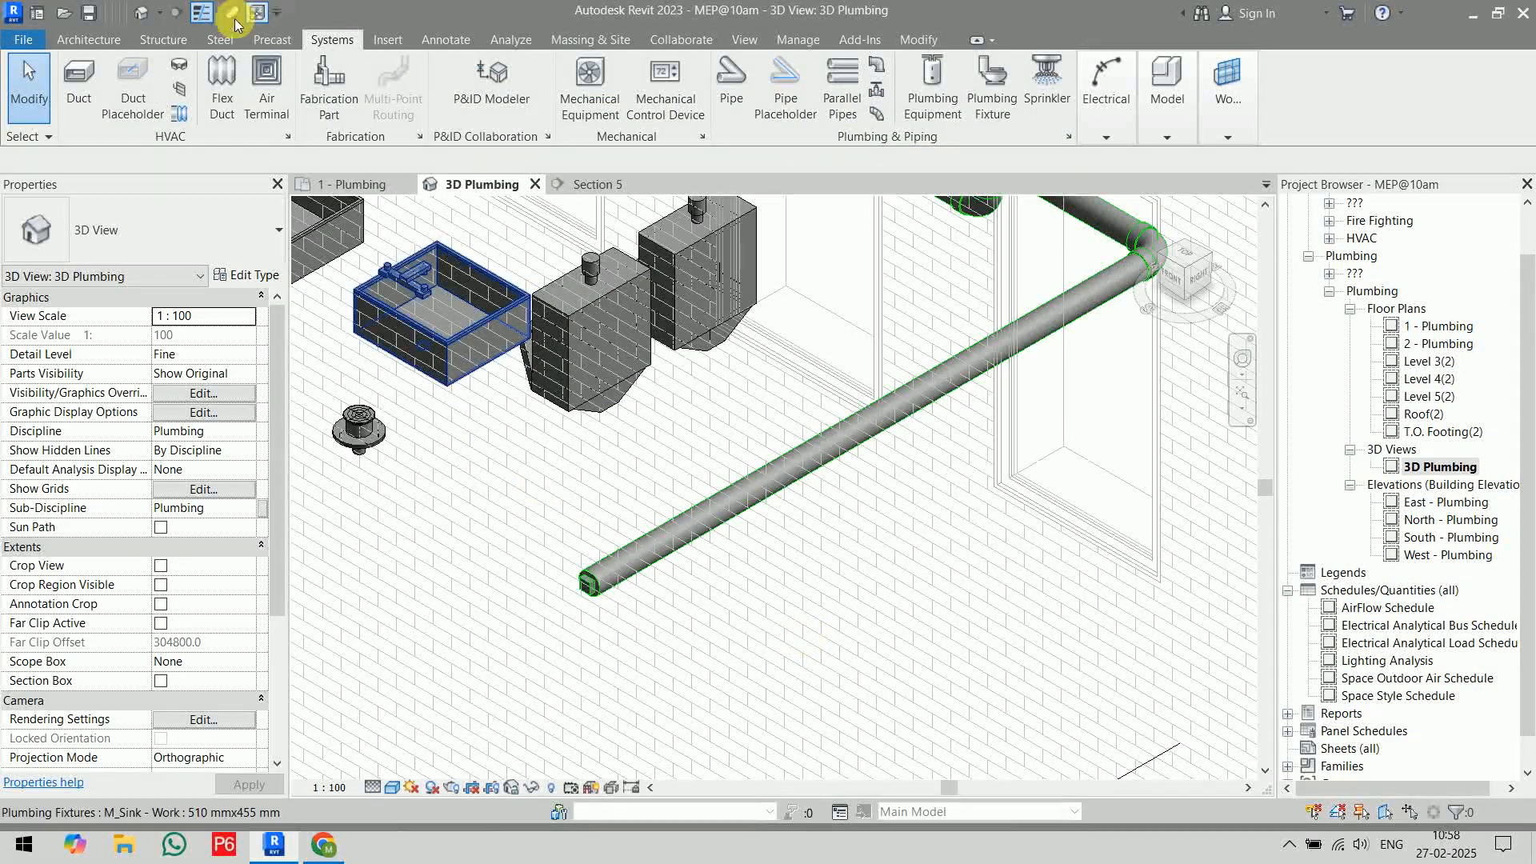
click(1106, 96)
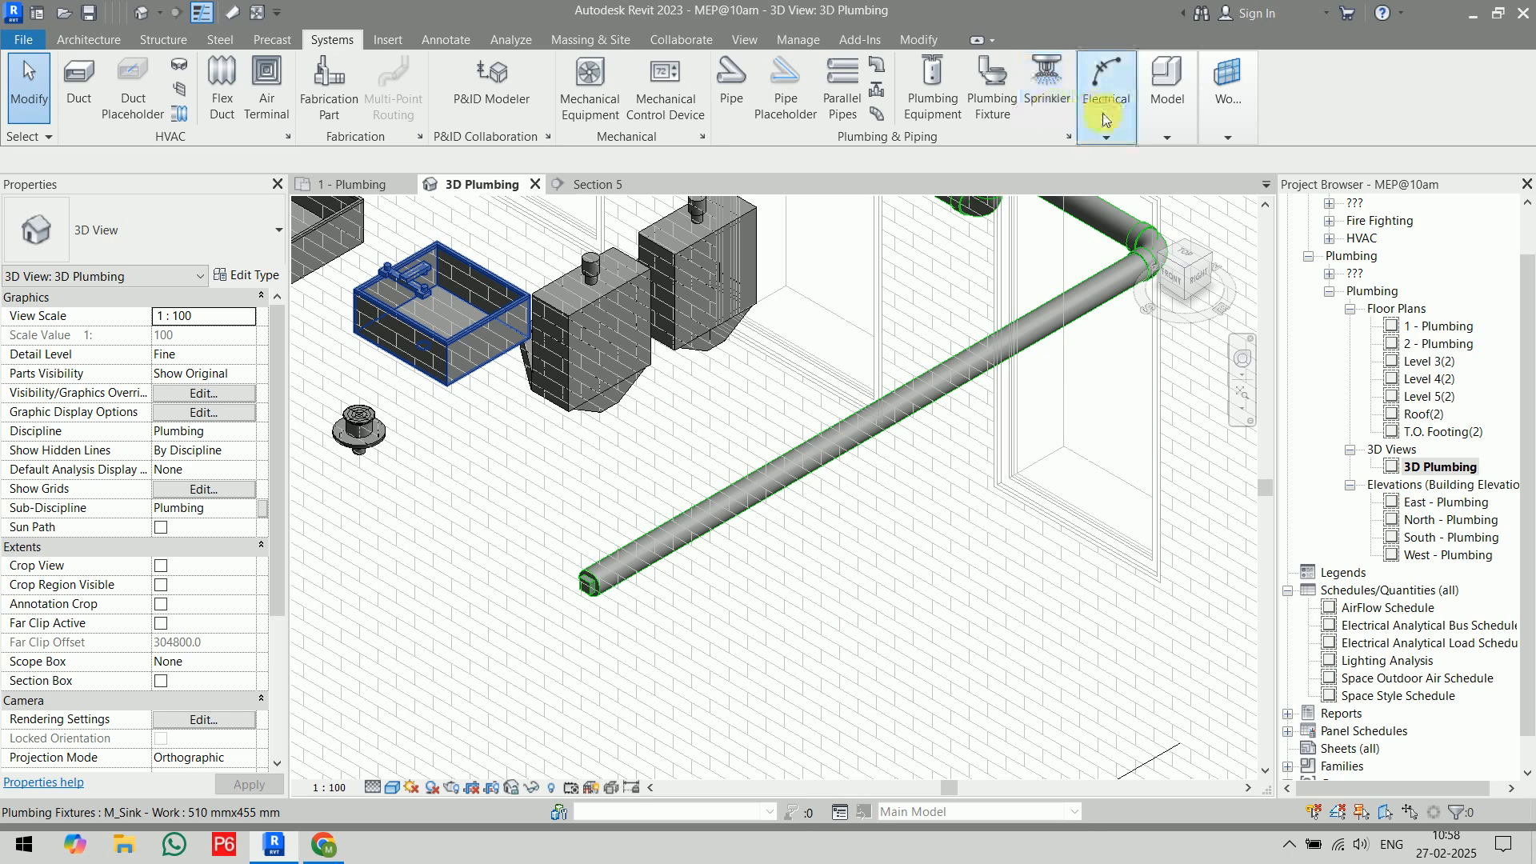
- Examine the pipe segment, elbow and junction size ranges in the routing preferences of the Sanitary Pipe type
click(731, 84)
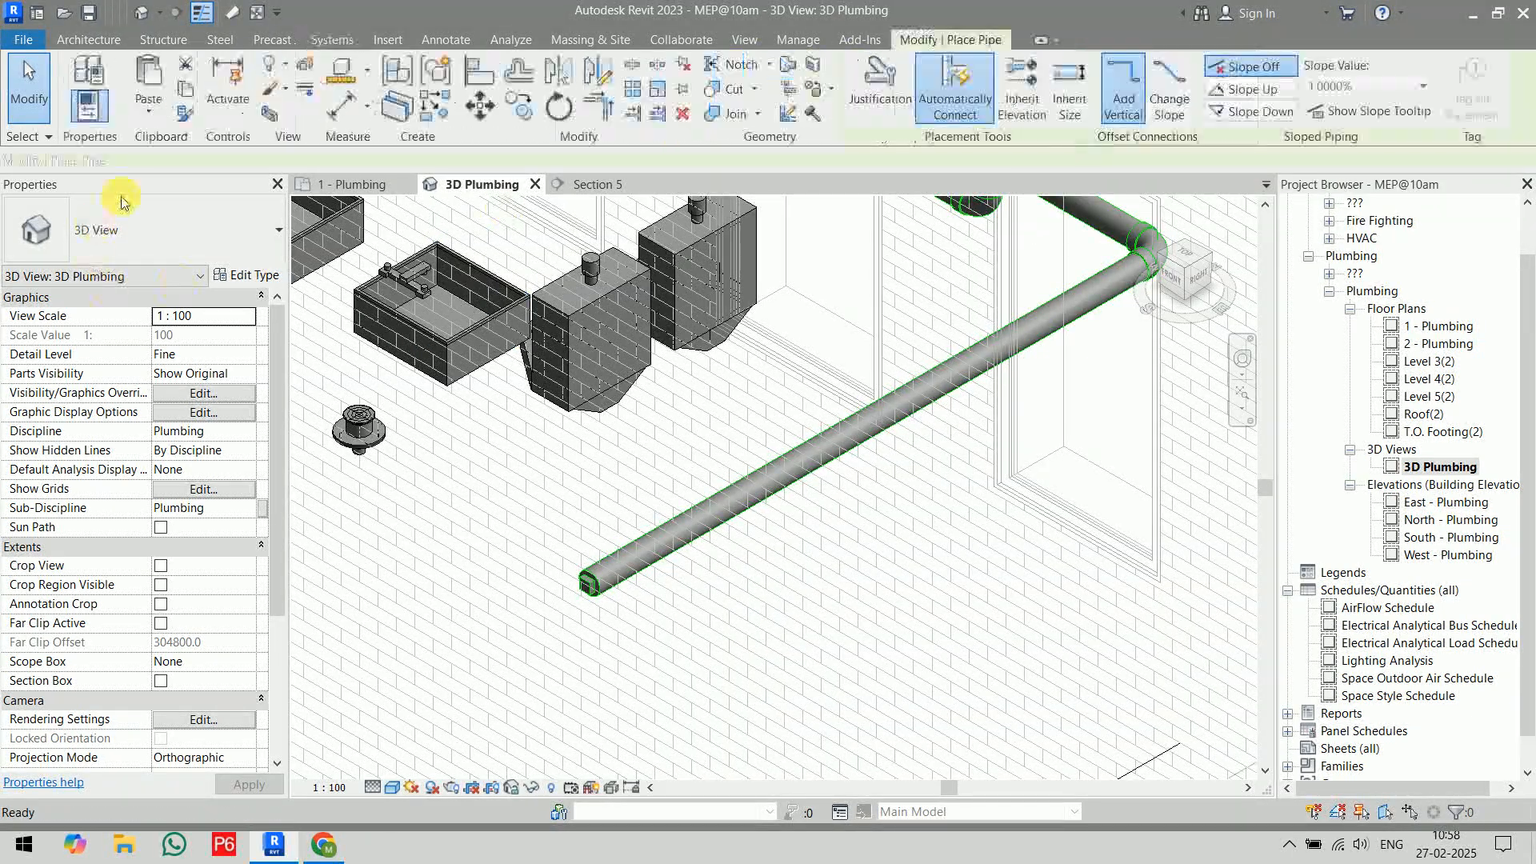
click(260, 277)
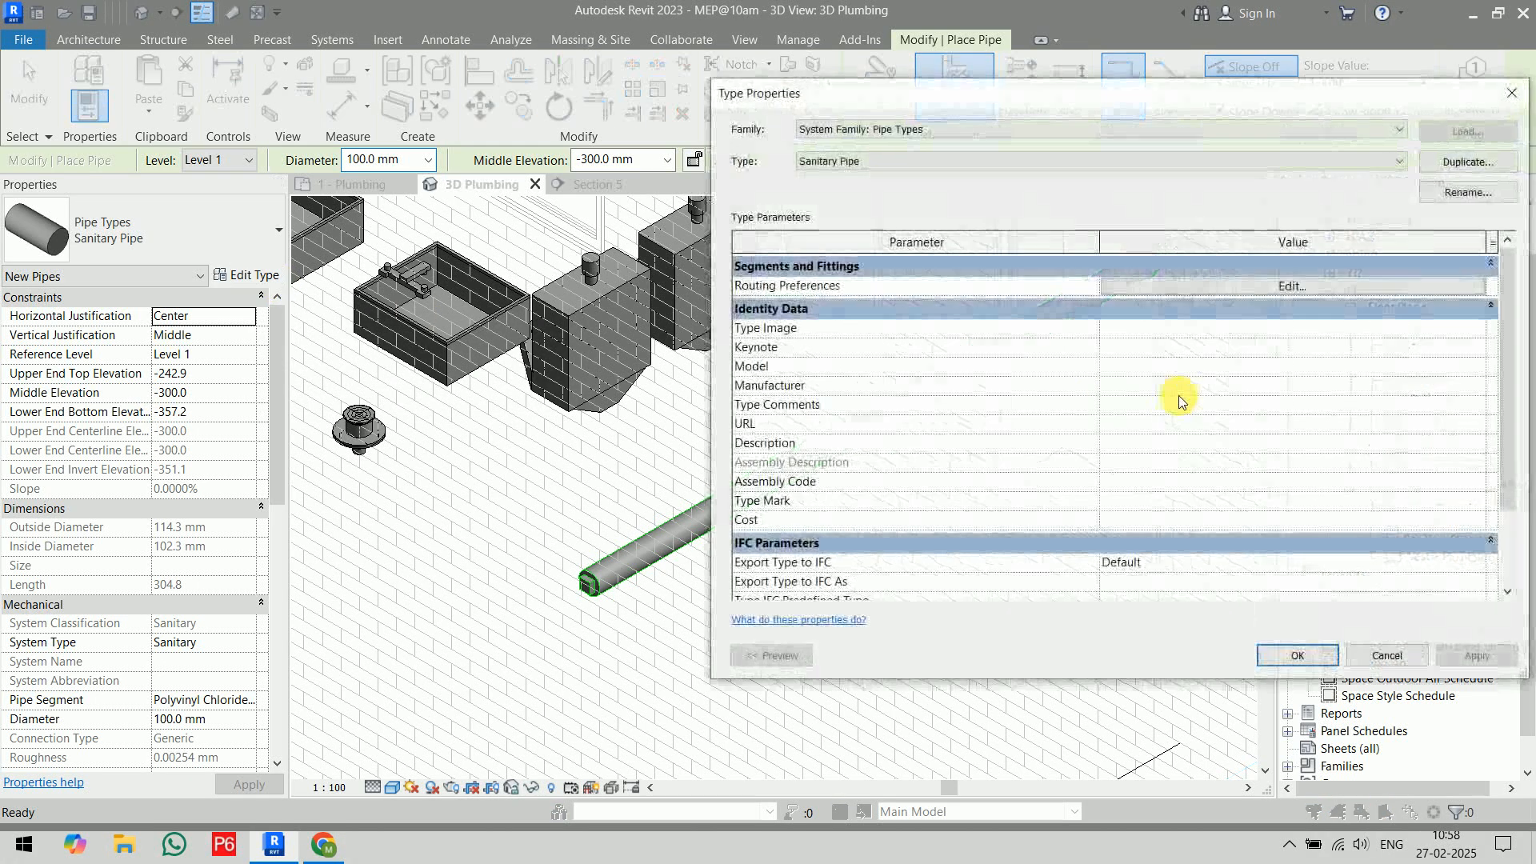
click(1374, 288)
click(1374, 286)
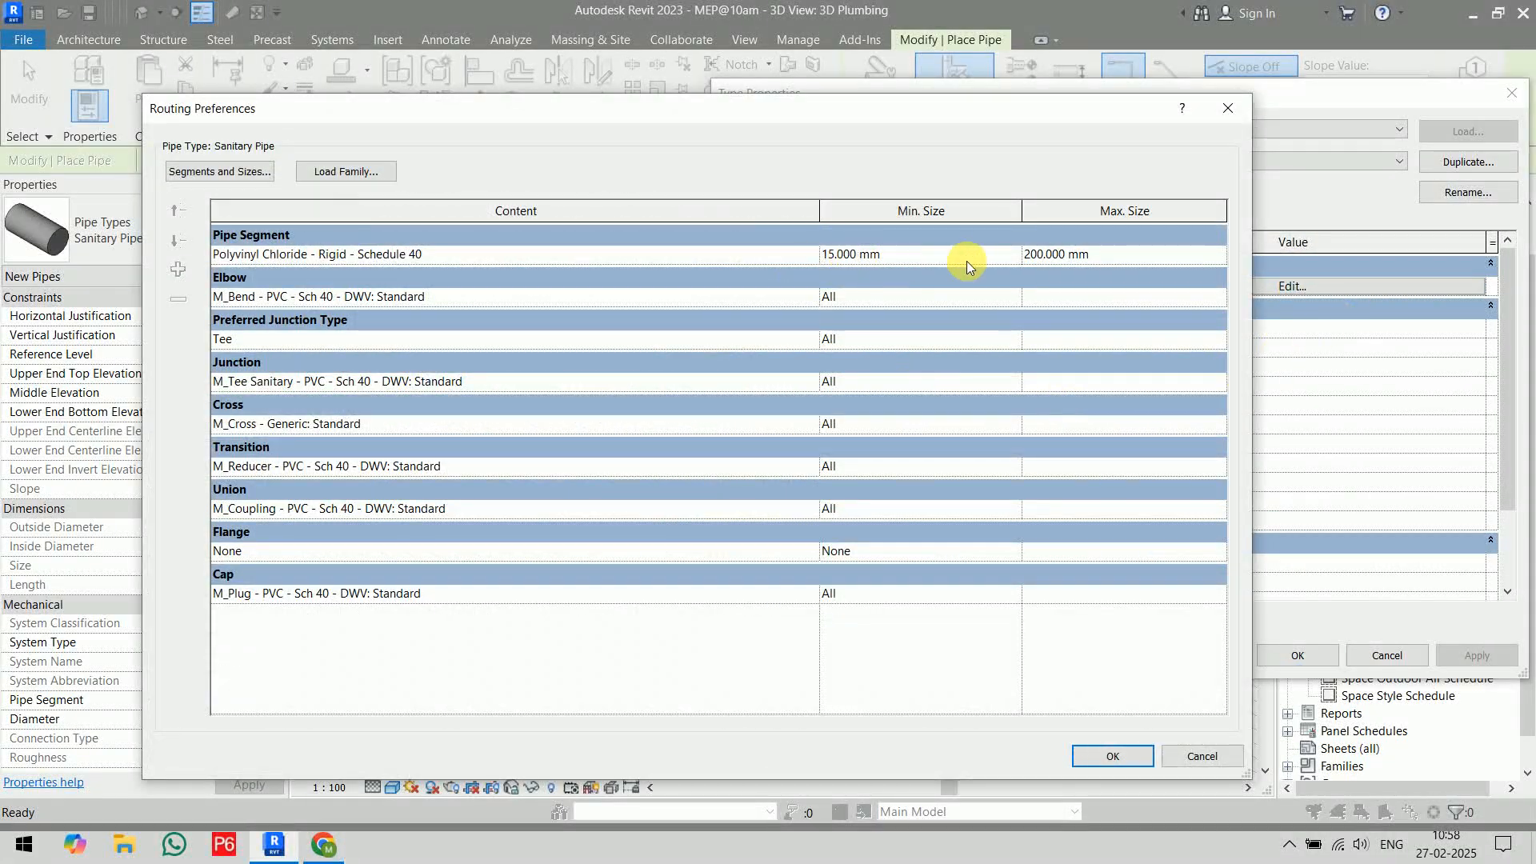
click(1013, 254)
scroll(936, 309, down, 1)
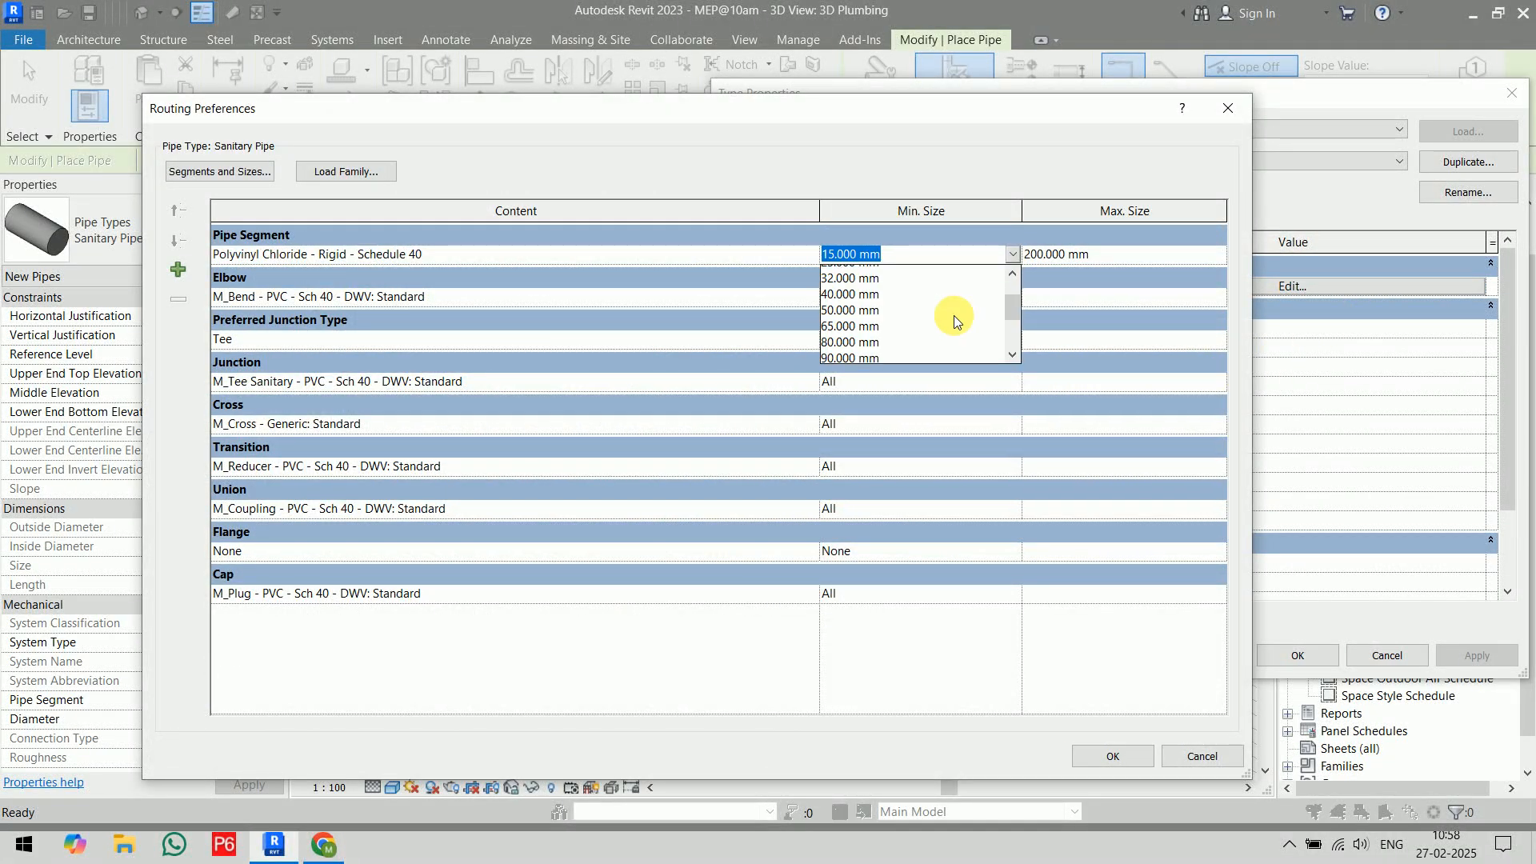
click(960, 166)
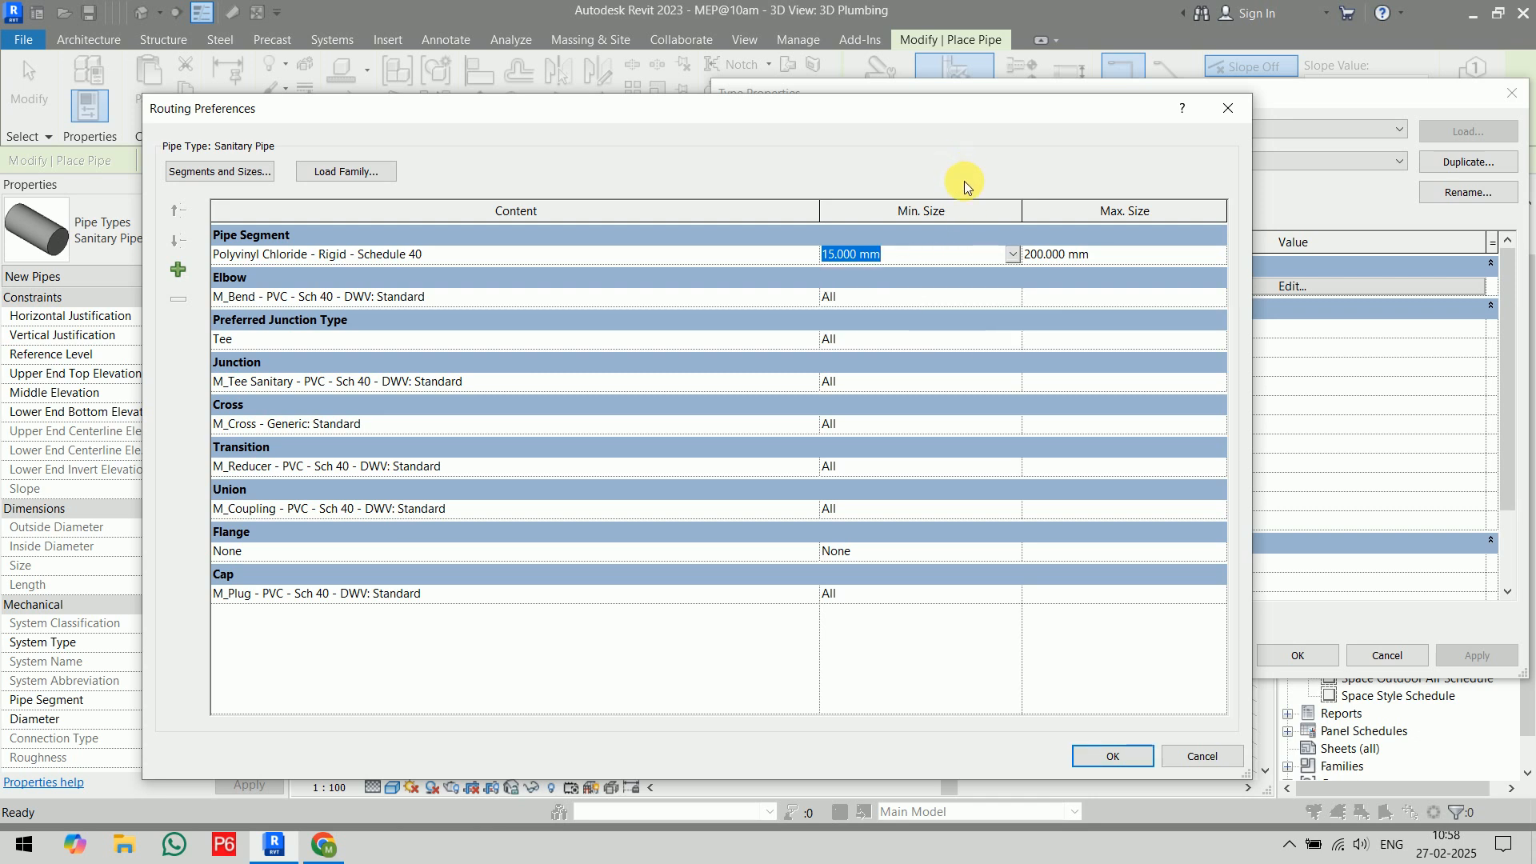
click(1014, 296)
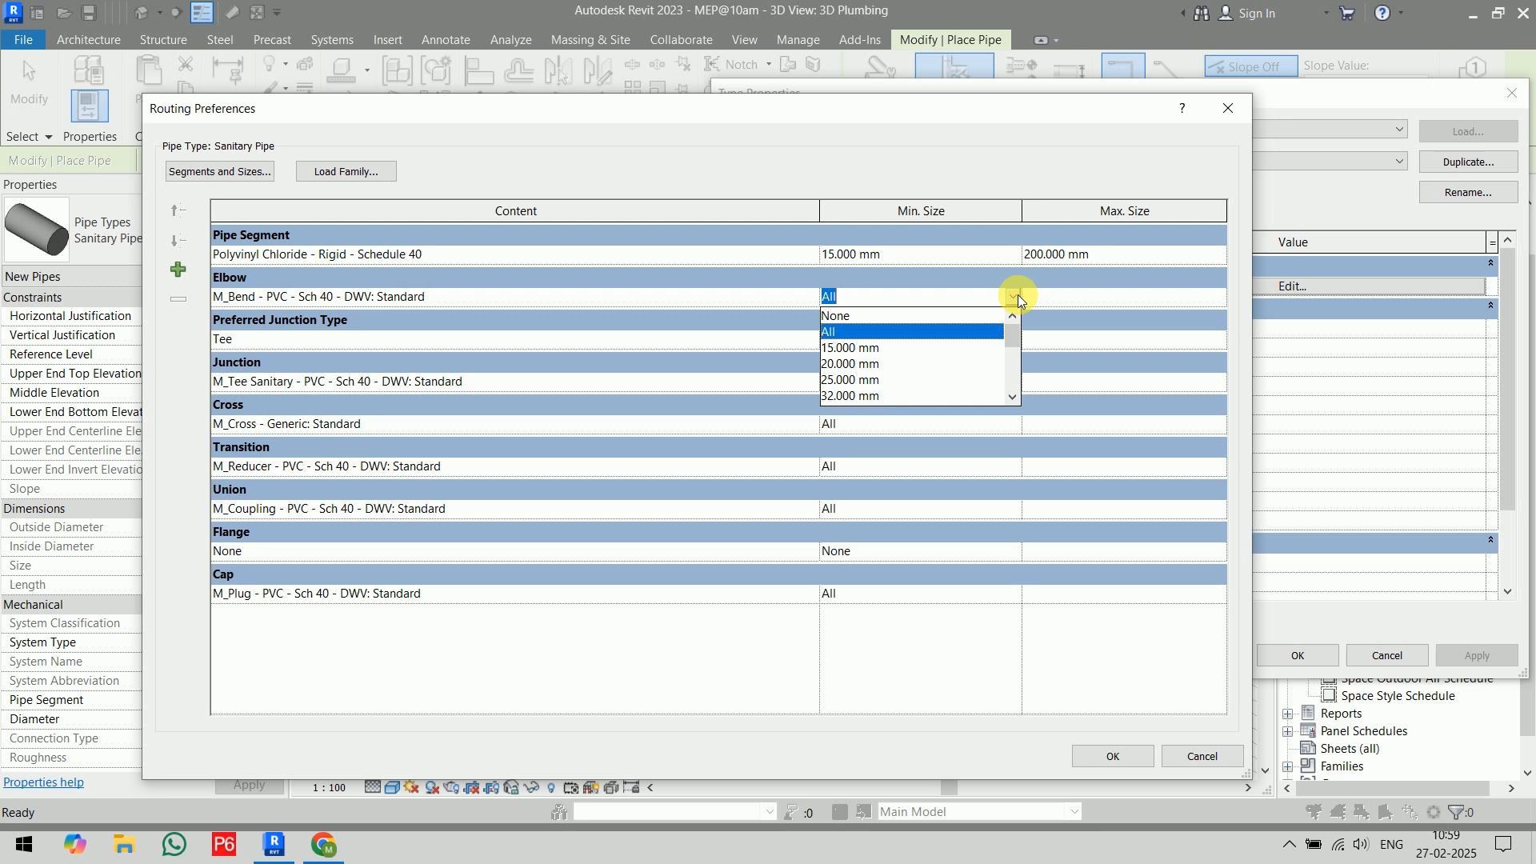
click(1014, 297)
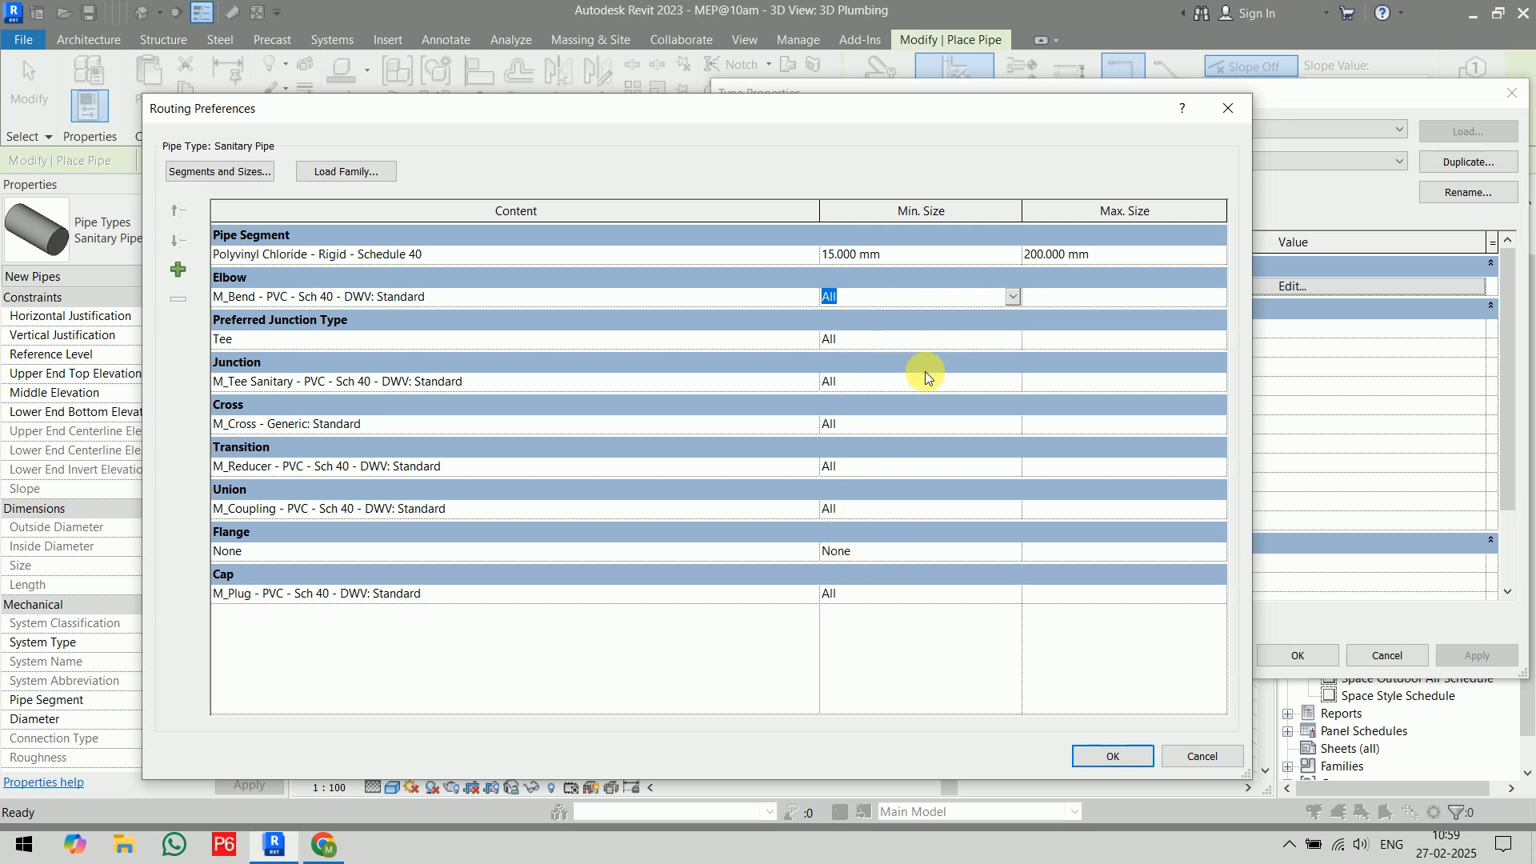
click(1019, 343)
click(356, 338)
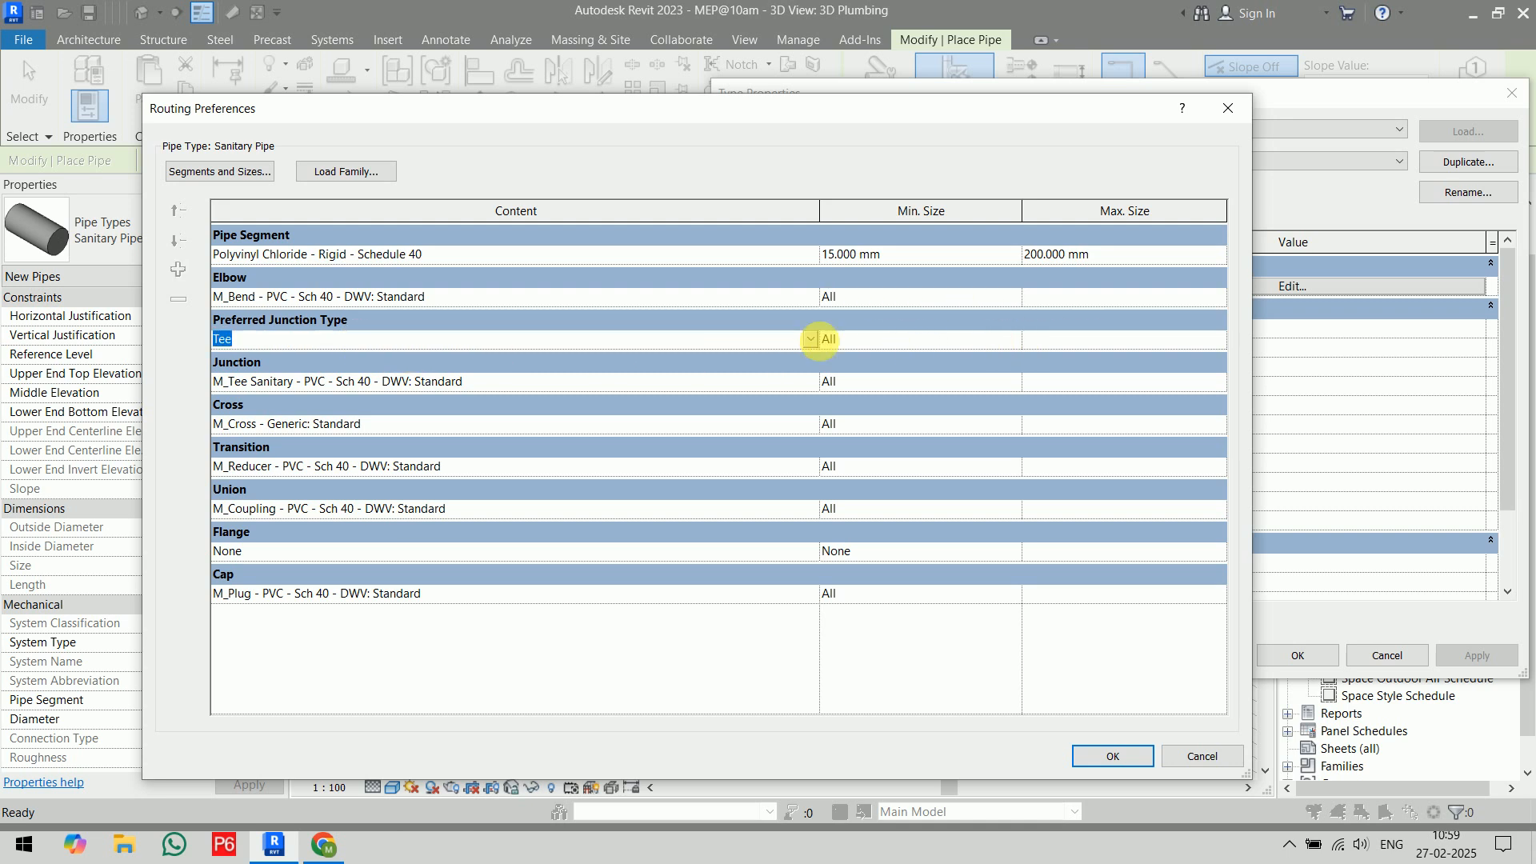
click(932, 383)
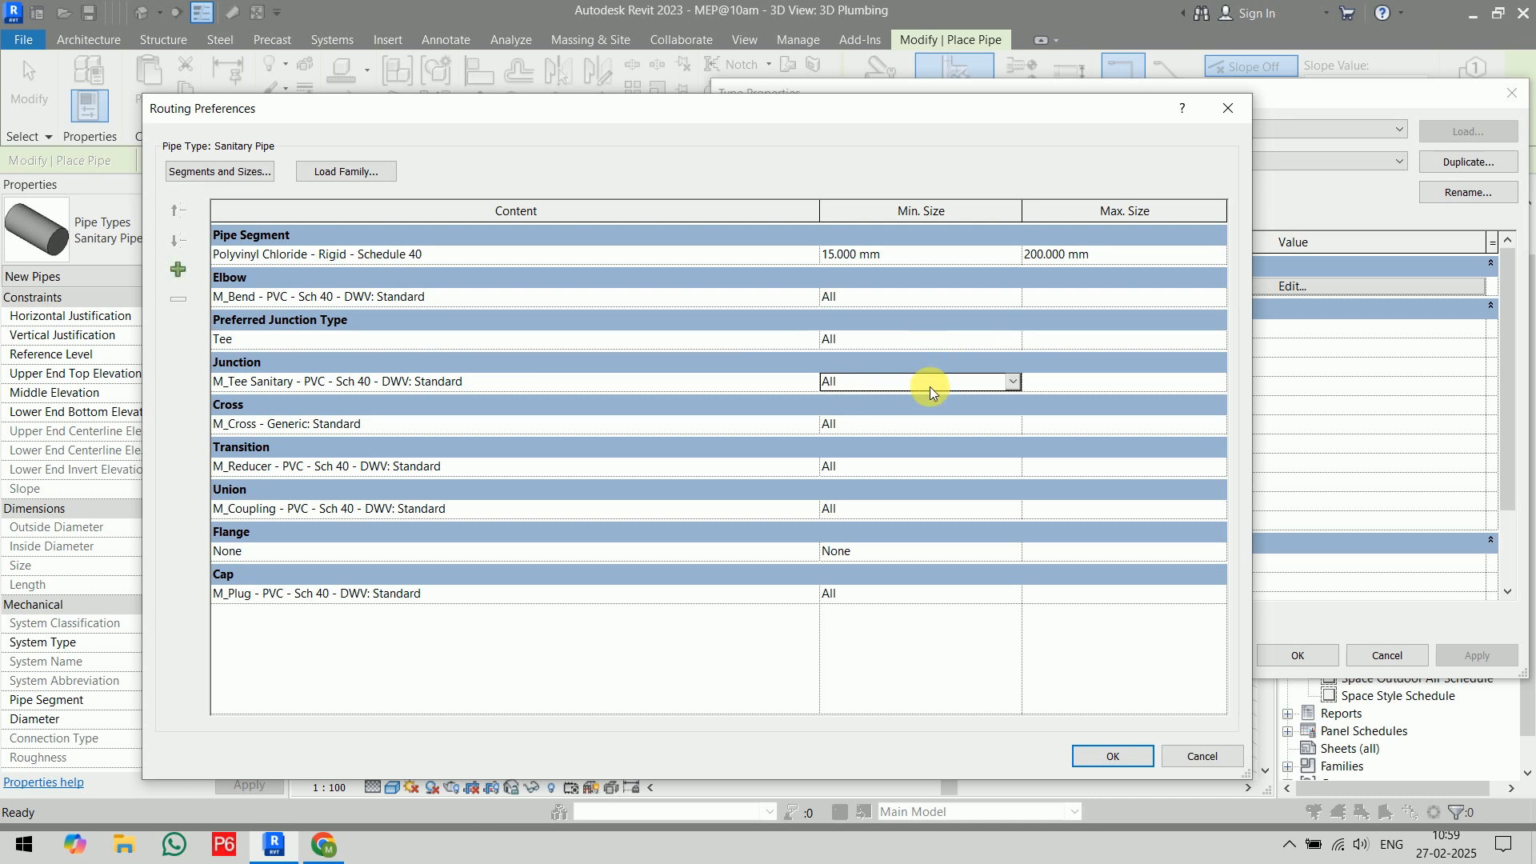
- Set the preferred junction type of the Sanitary Pipe type to Tap in its routing preferences
click(803, 335)
click(809, 338)
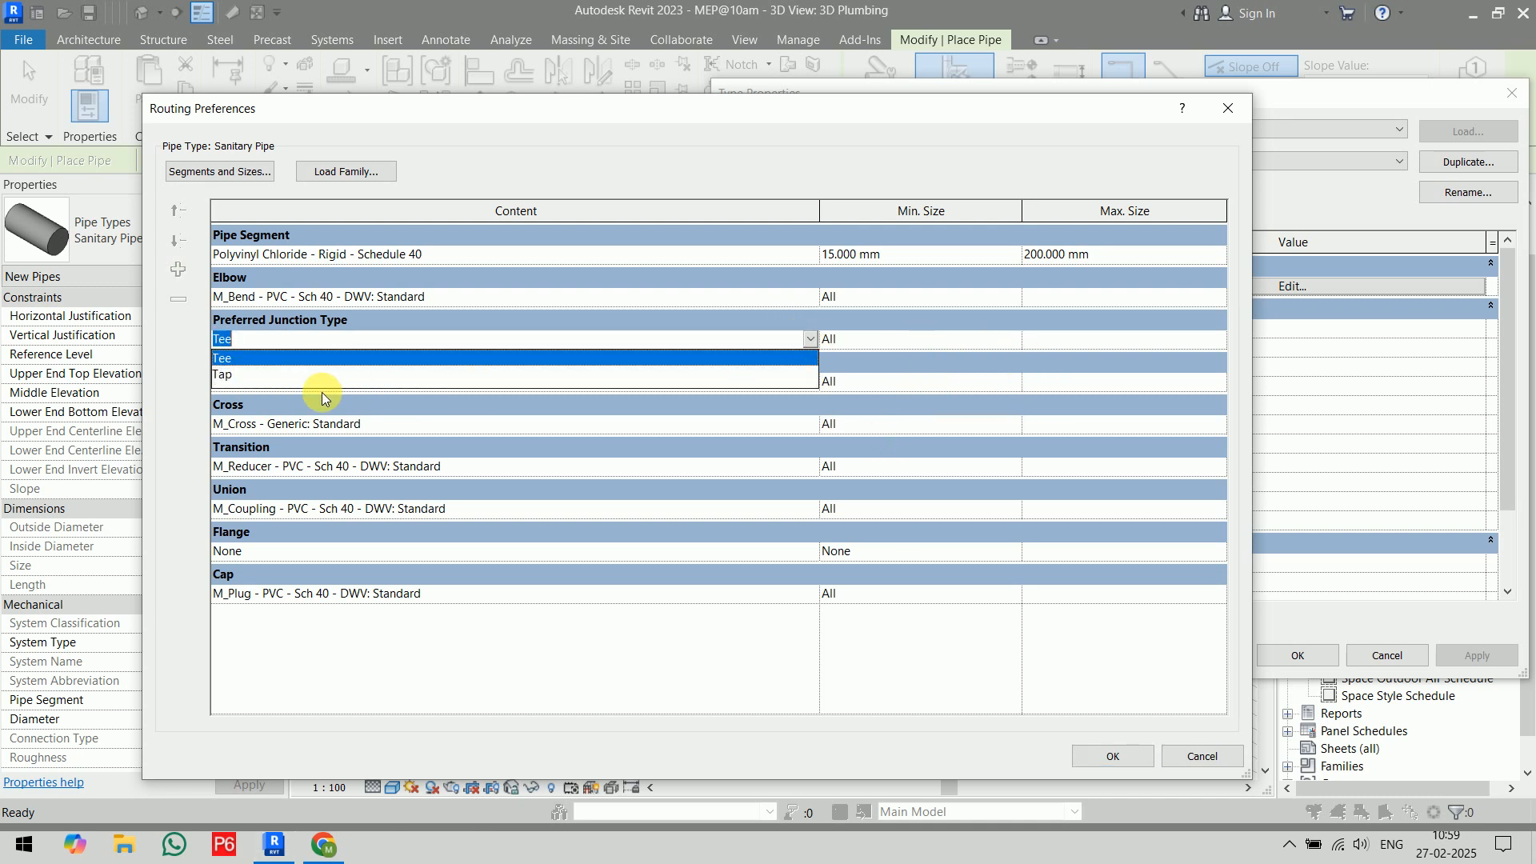
click(267, 375)
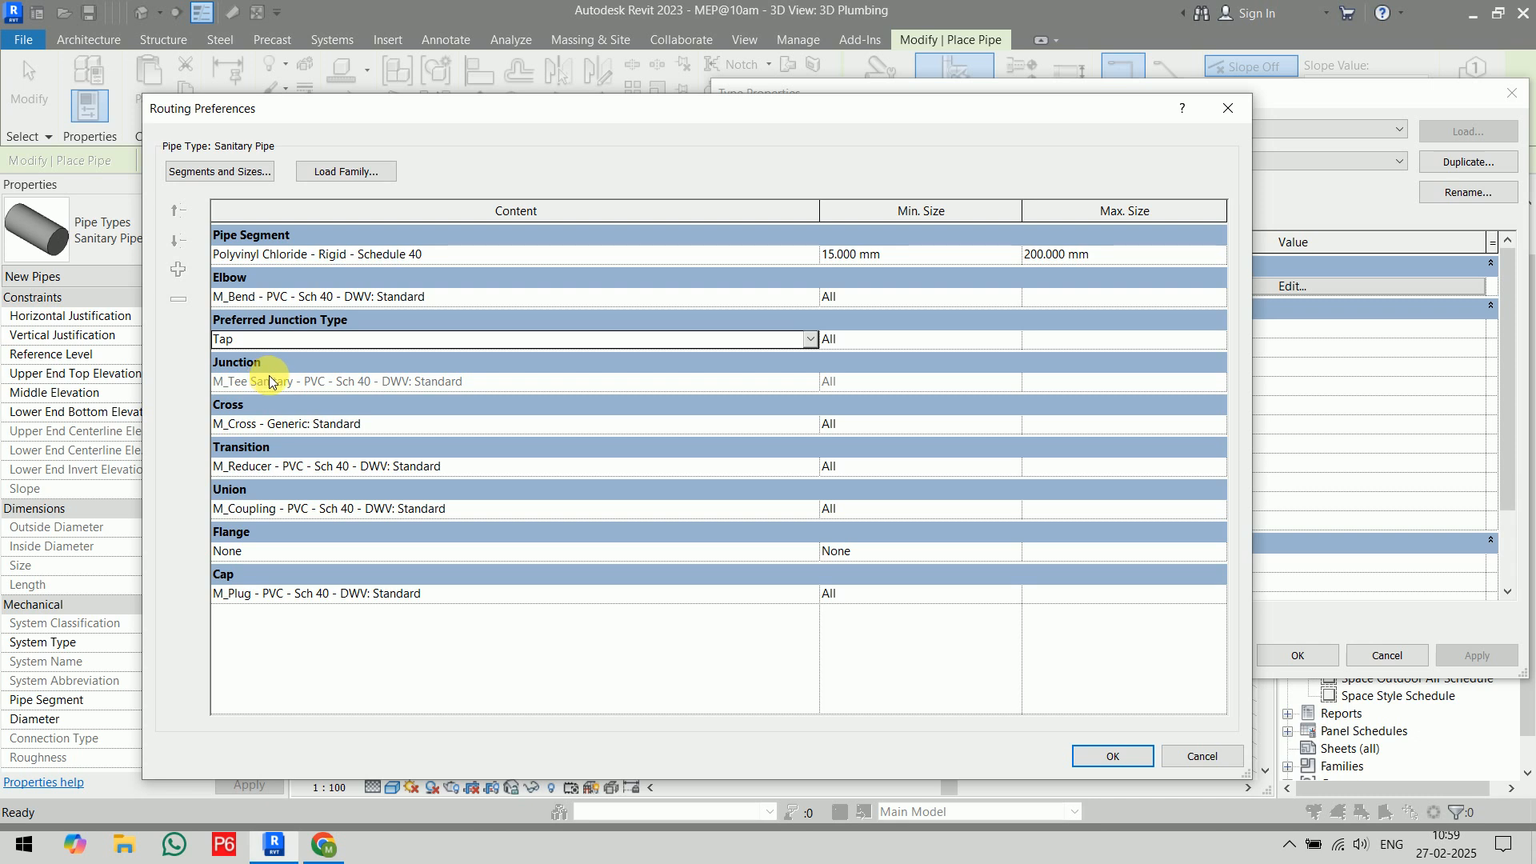
click(1099, 756)
click(1296, 655)
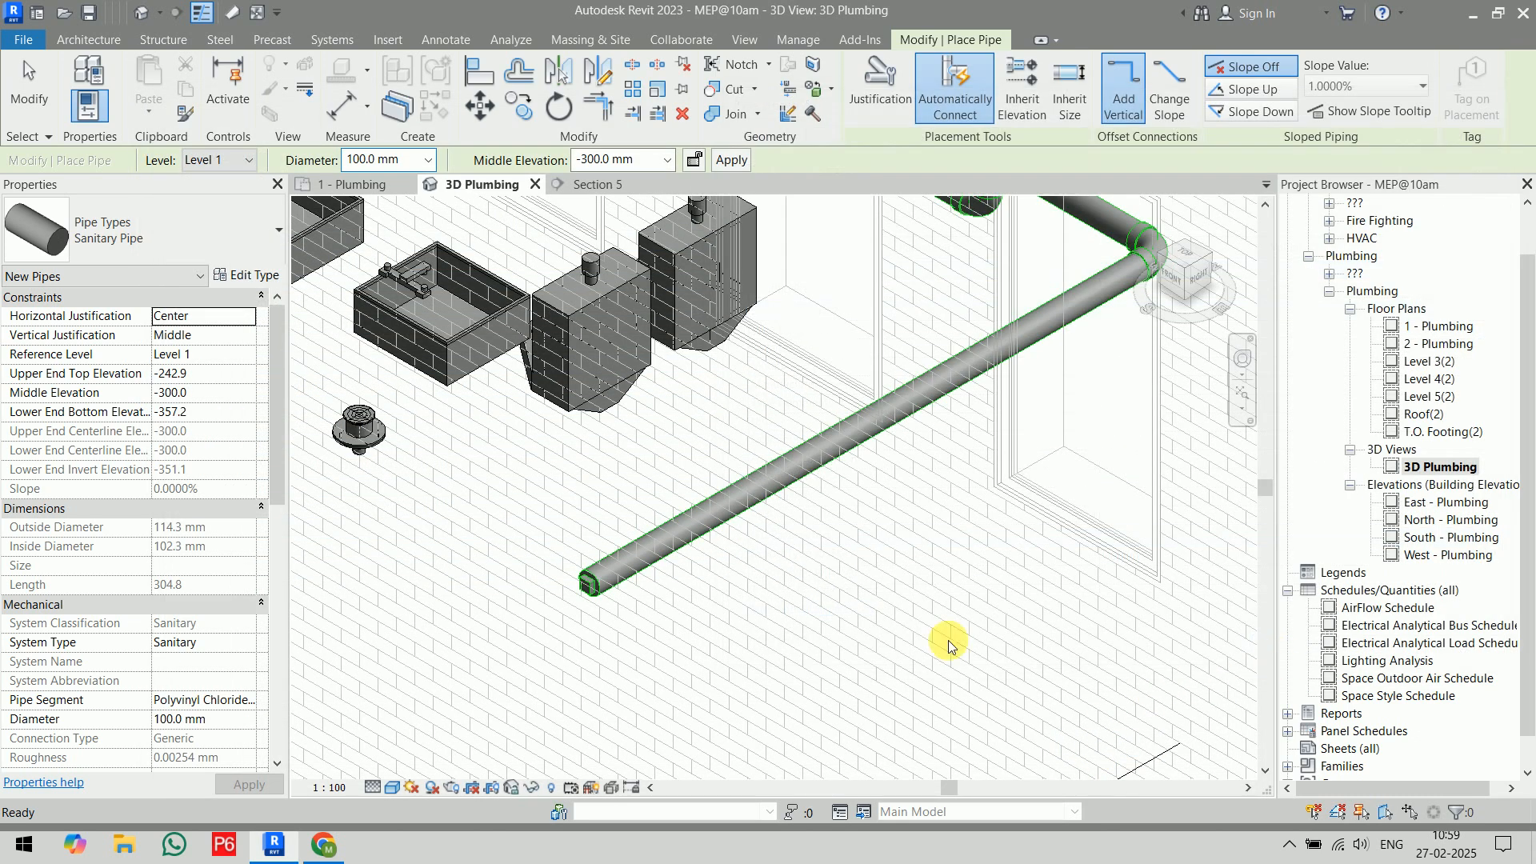
- Try to connect the 50 mm sanitary outlet of the urinal beside the sink into the capped pipe run
right_click(643, 461)
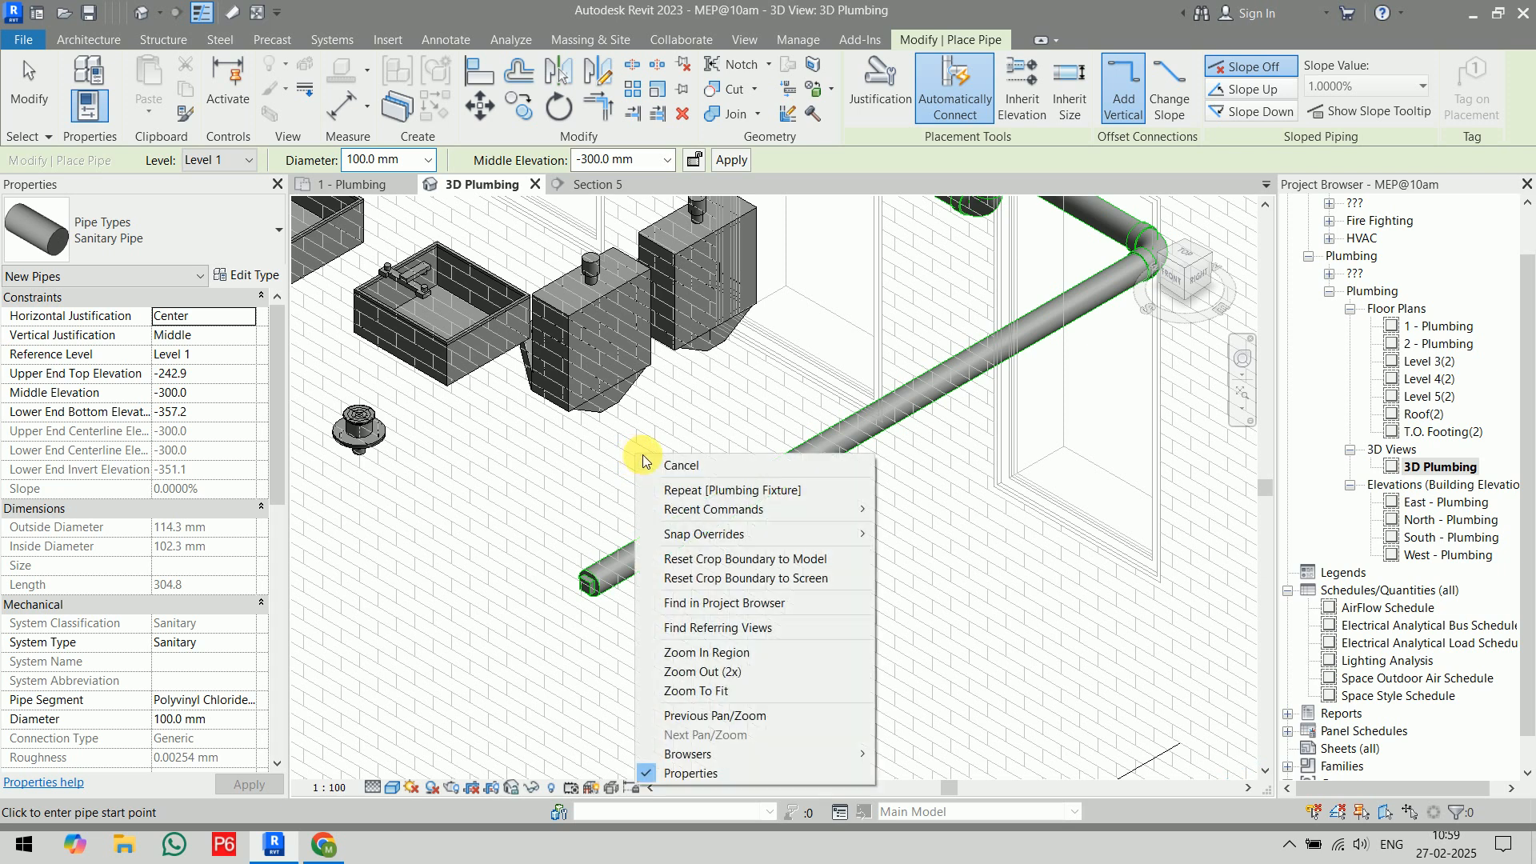
click(645, 464)
click(589, 344)
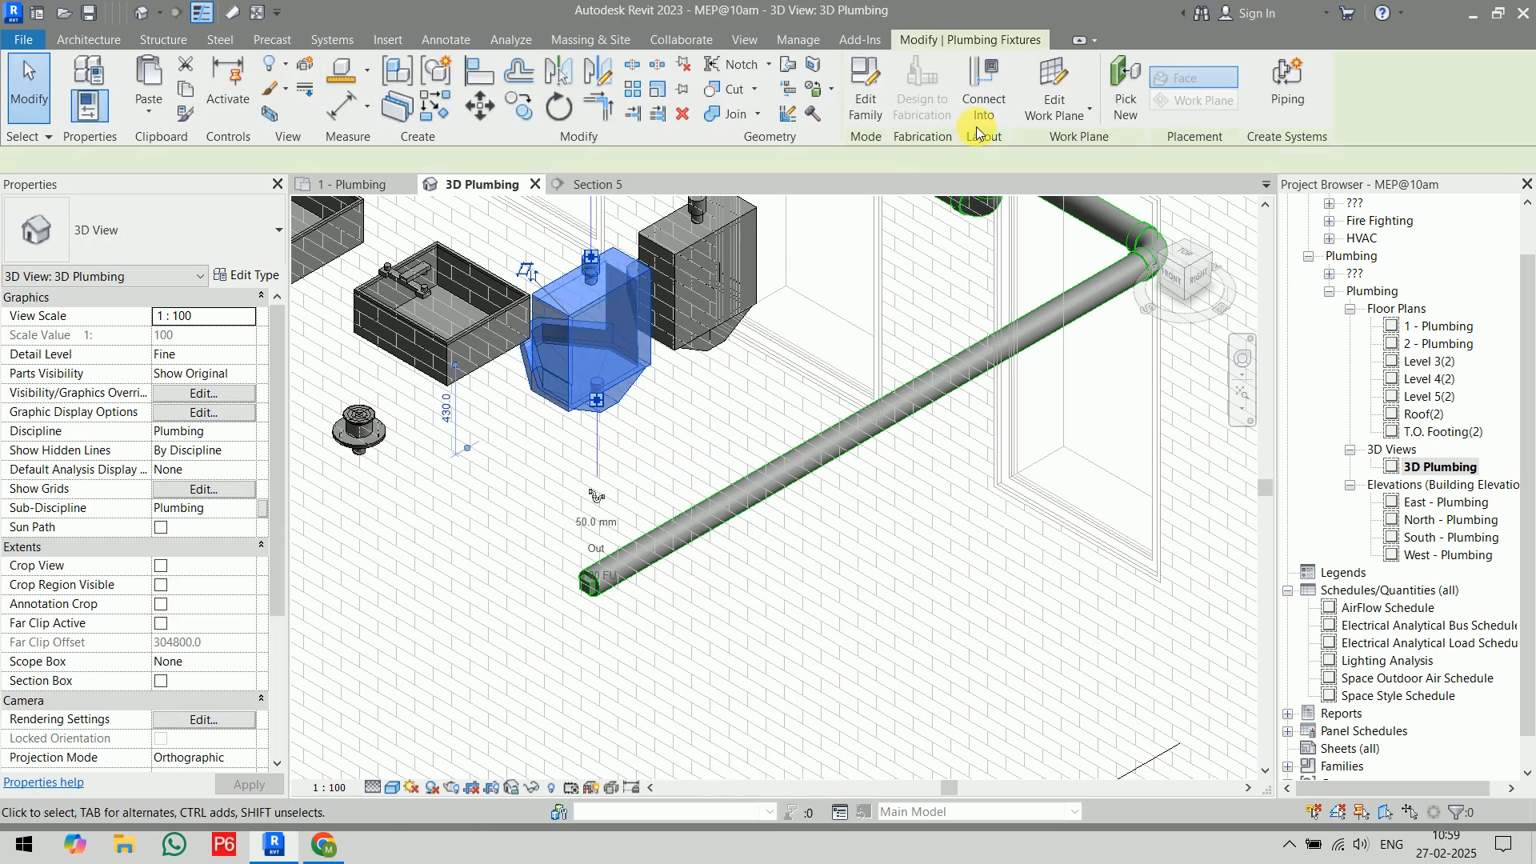
click(977, 132)
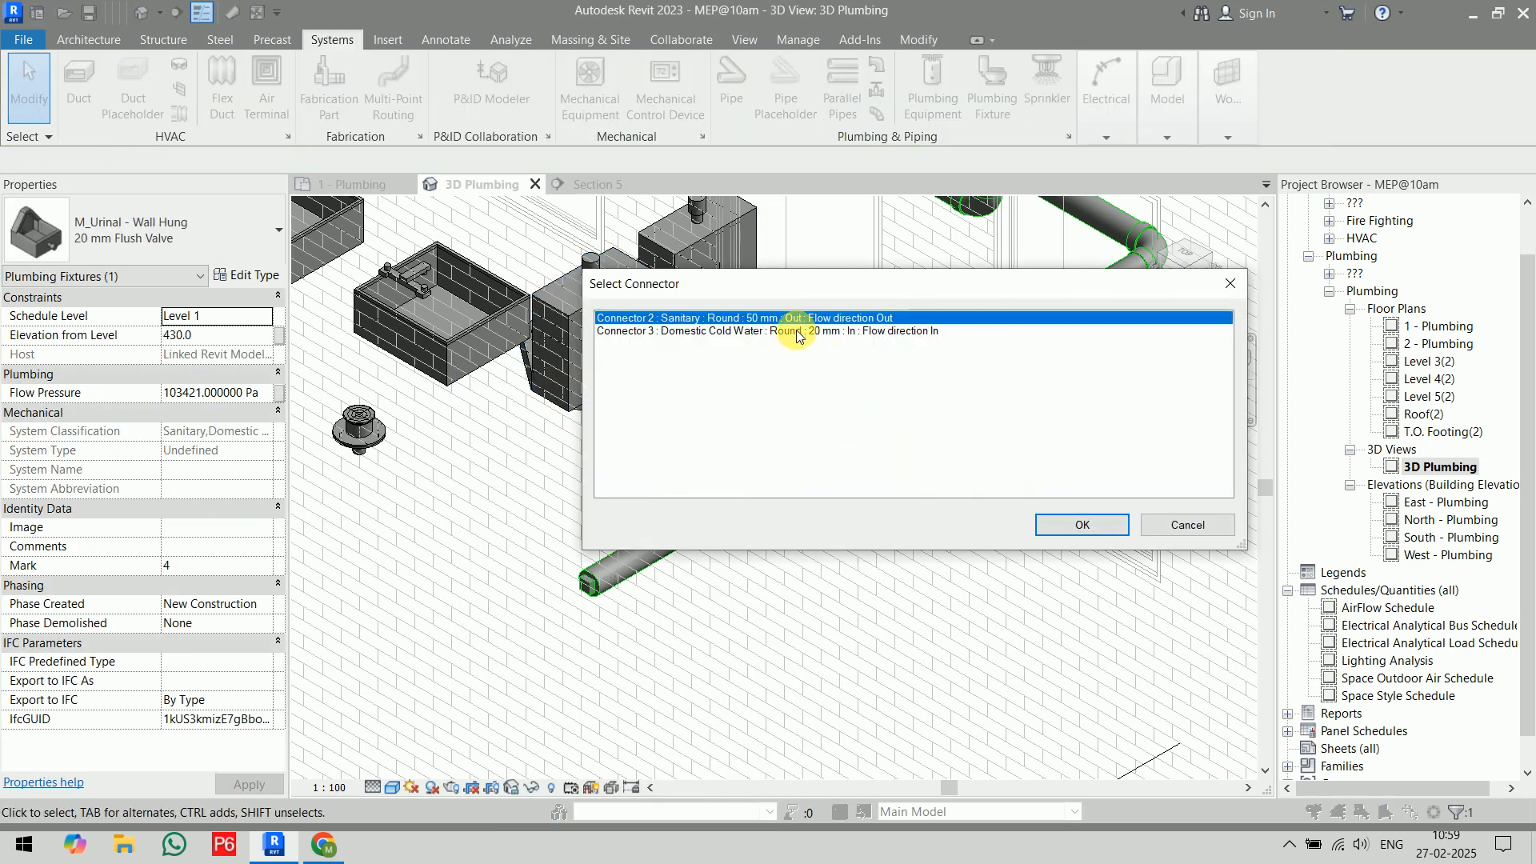
click(1081, 524)
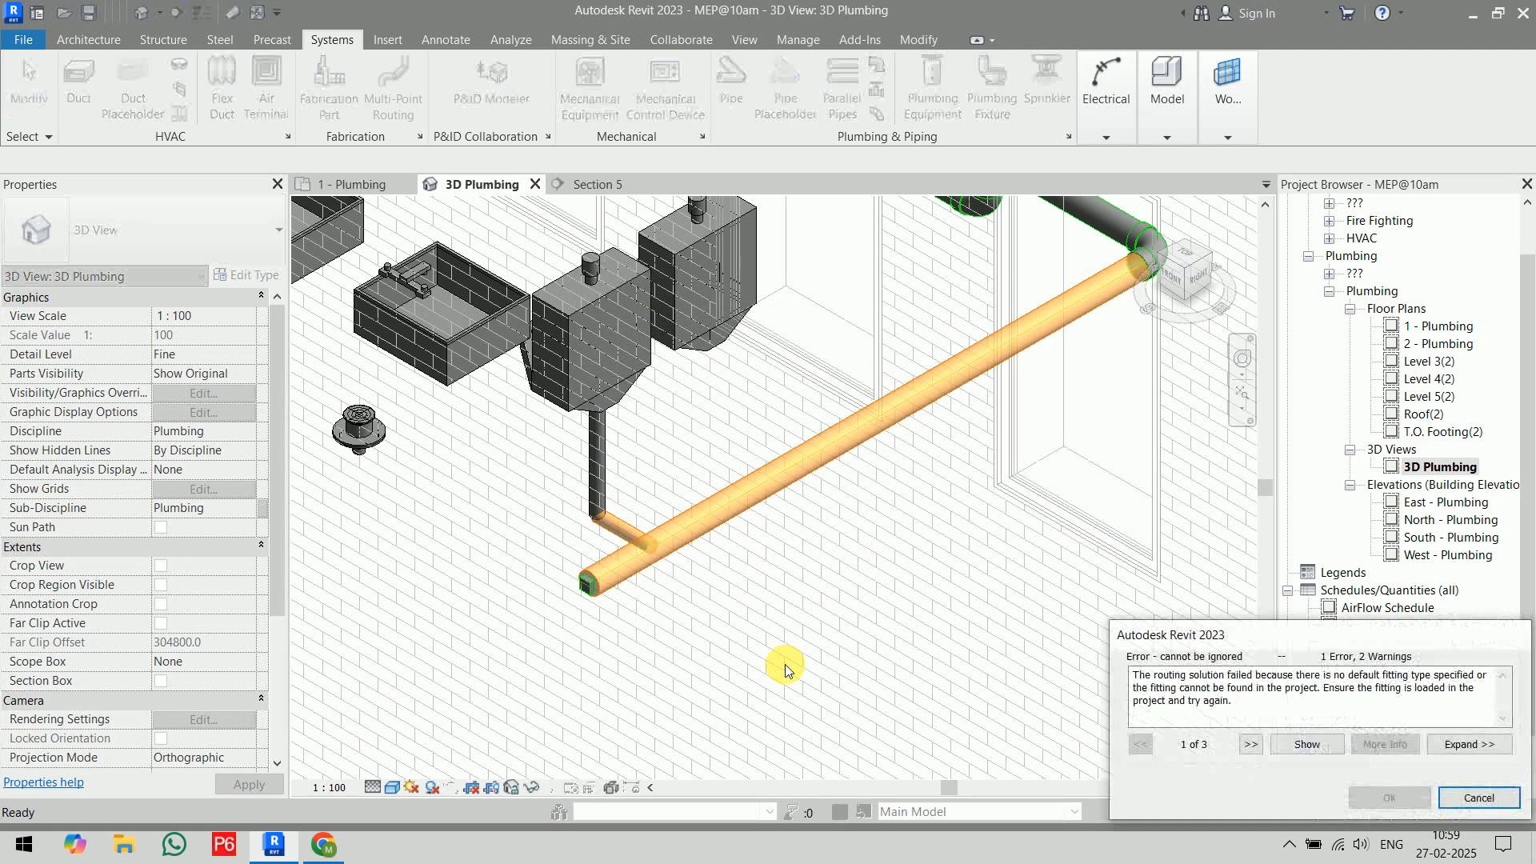
click(1481, 798)
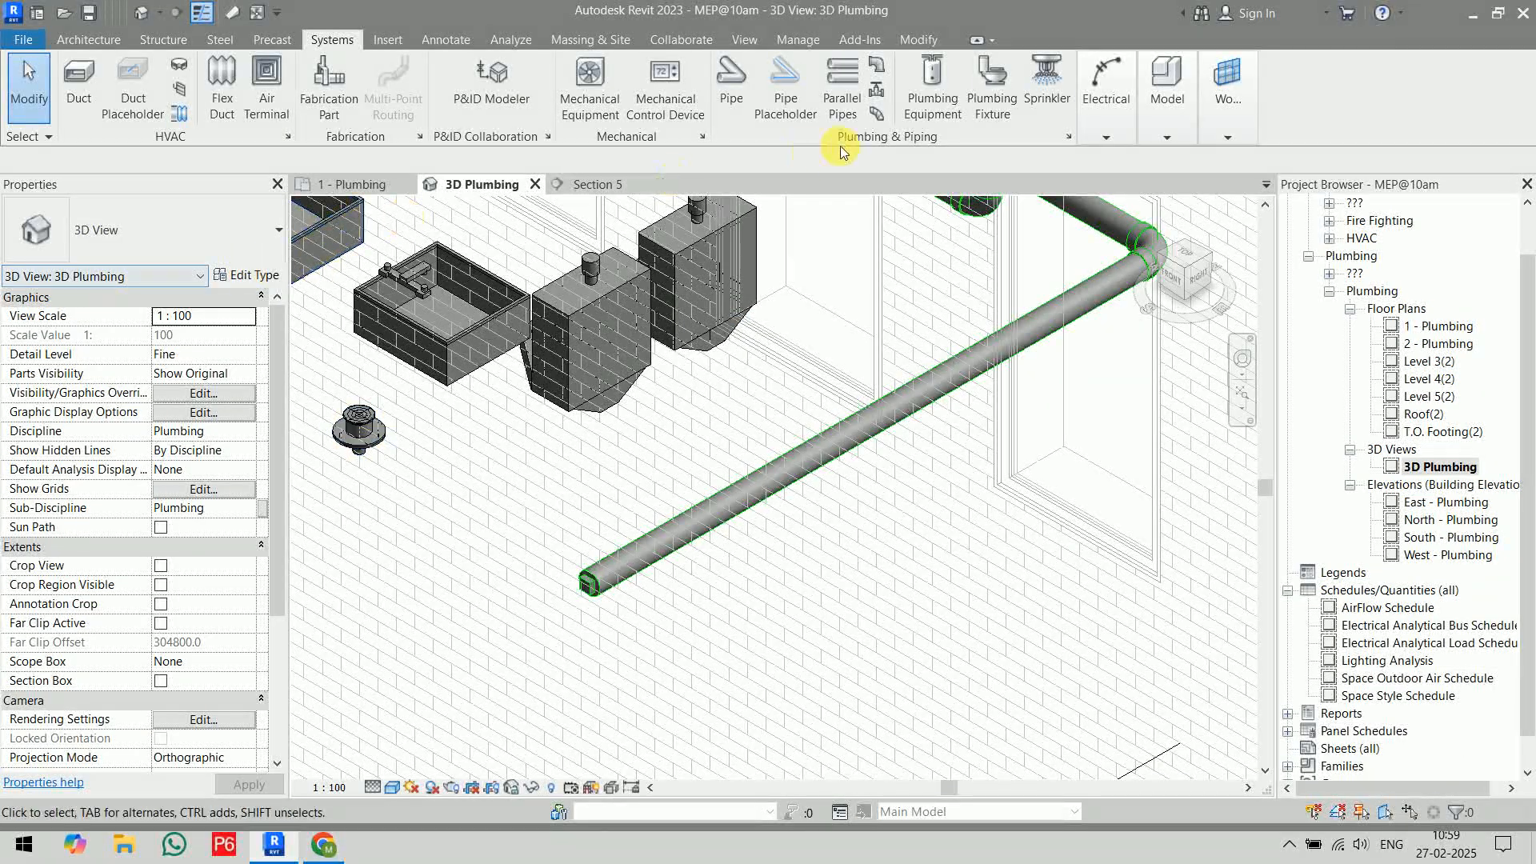
- Set the preferred junction type of the Sanitary Pipe type back to Tee in its routing preferences
click(742, 76)
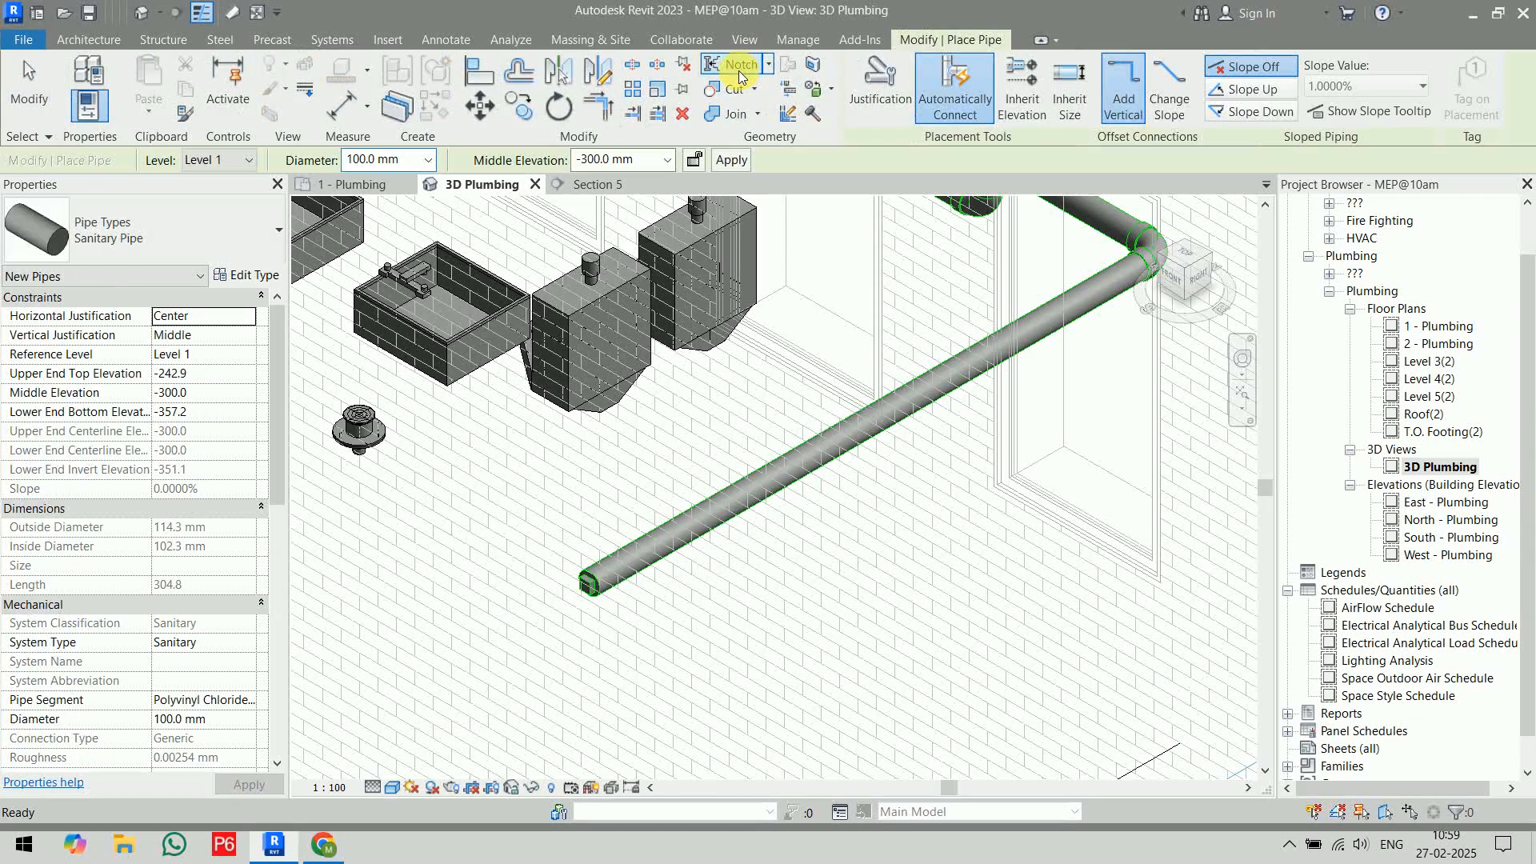
click(239, 274)
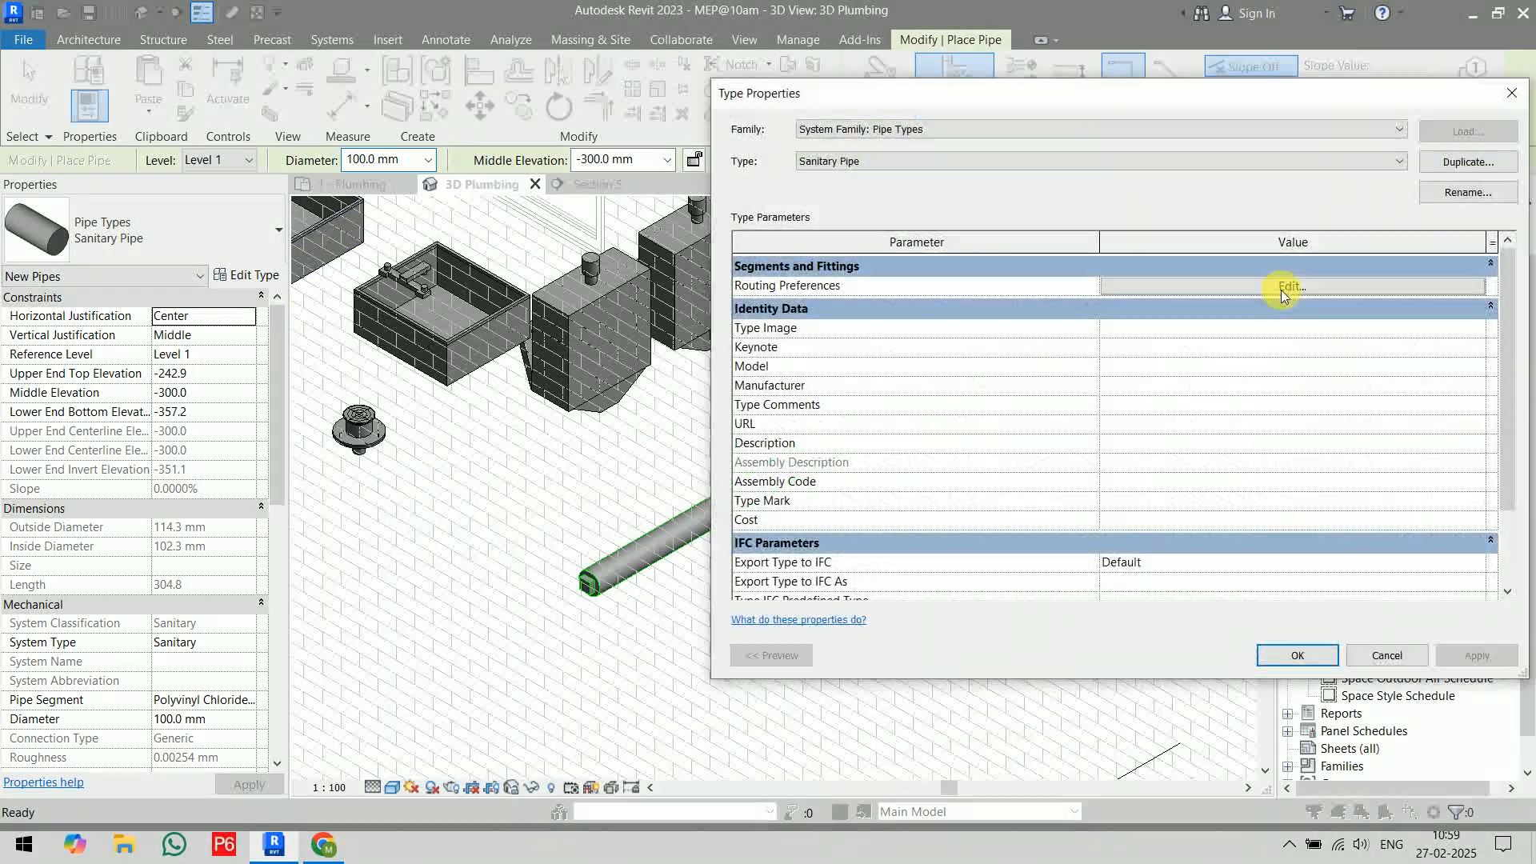
click(1418, 289)
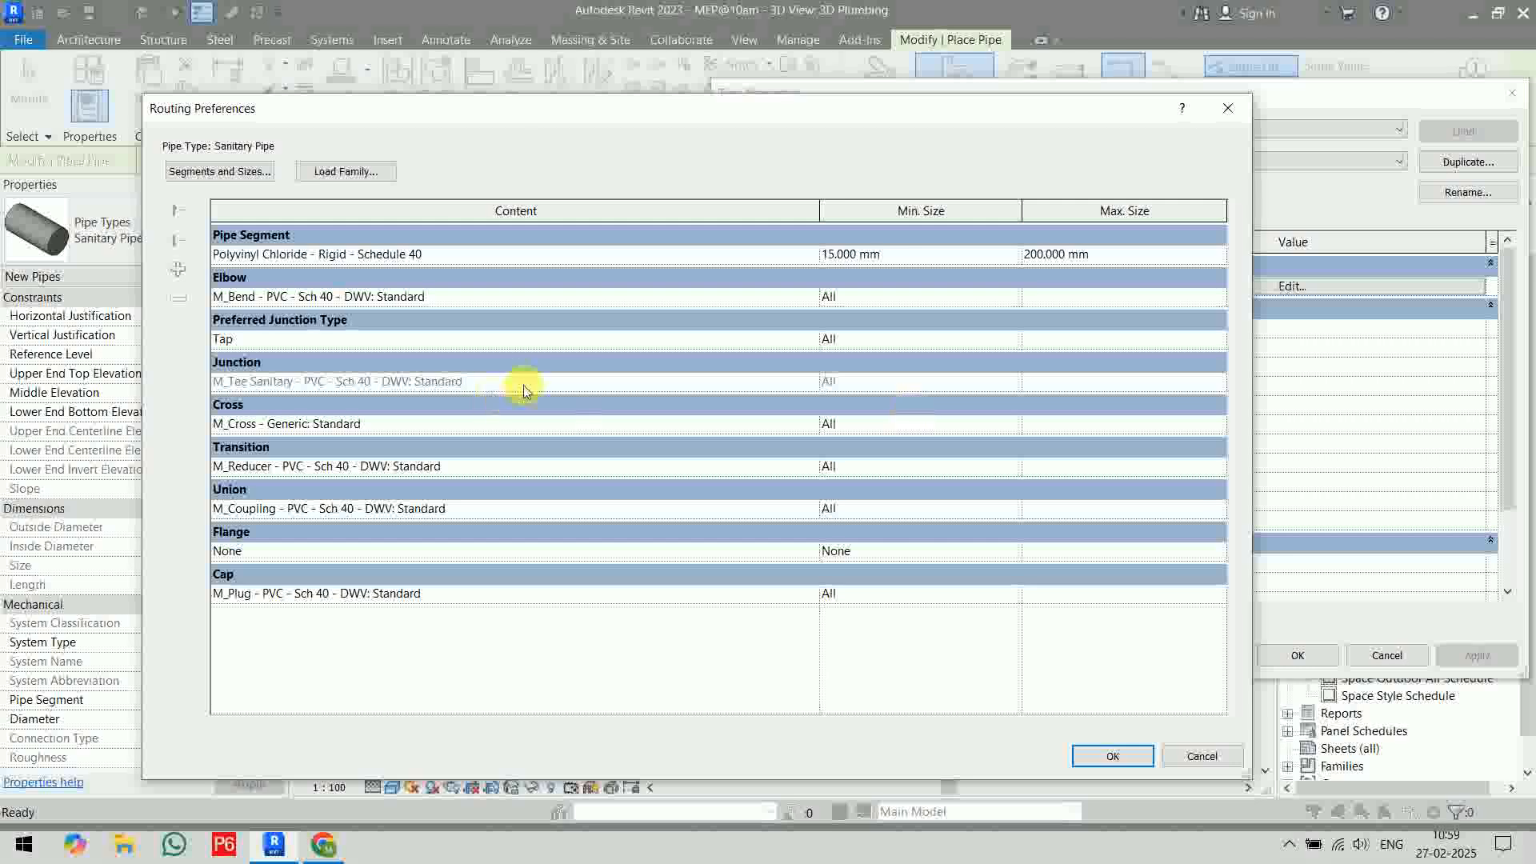
click(811, 338)
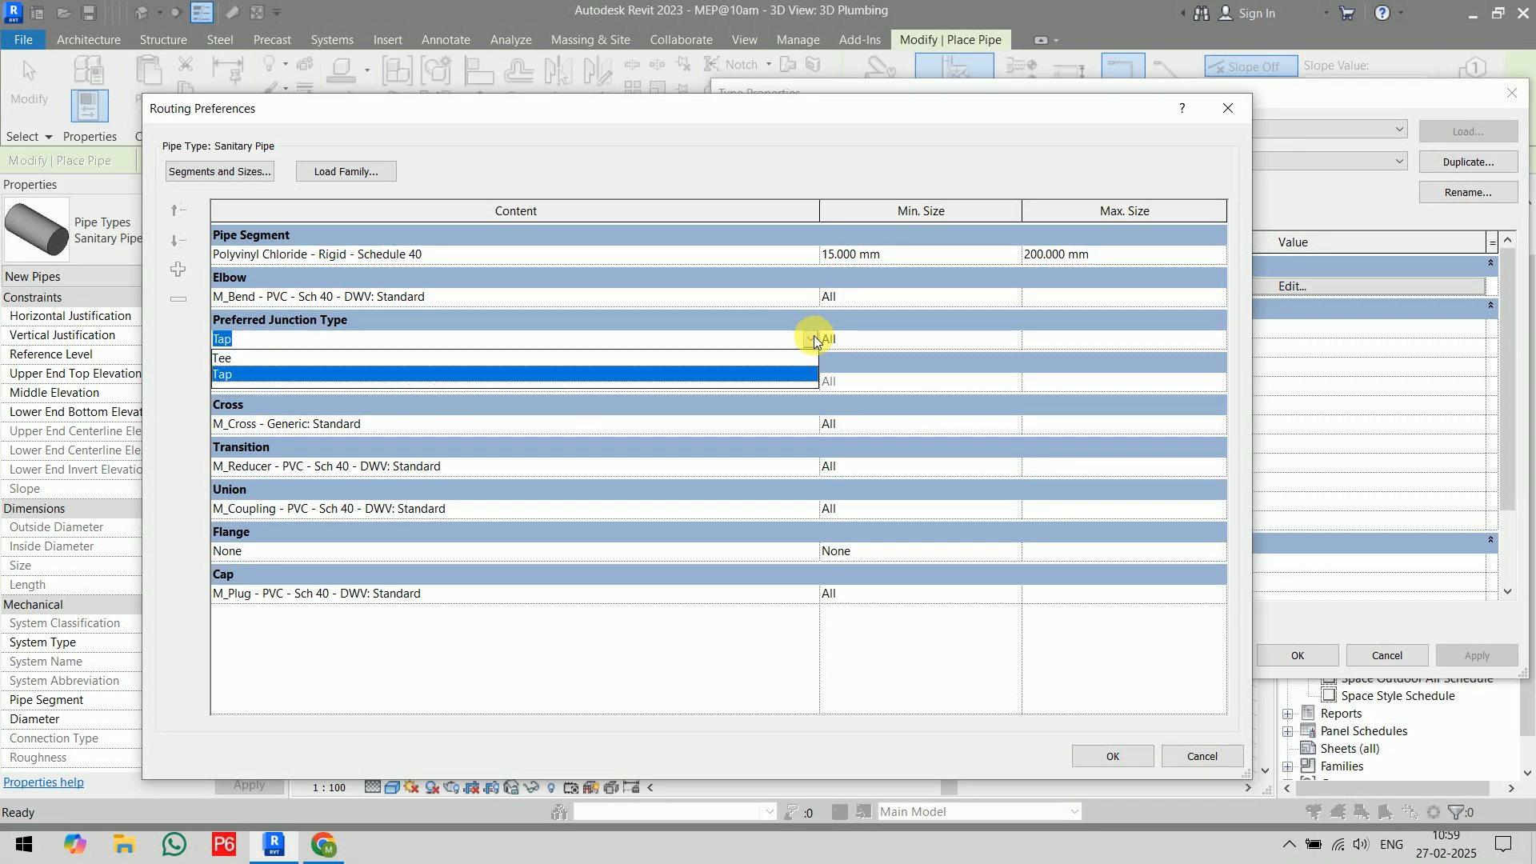
click(616, 363)
click(1099, 752)
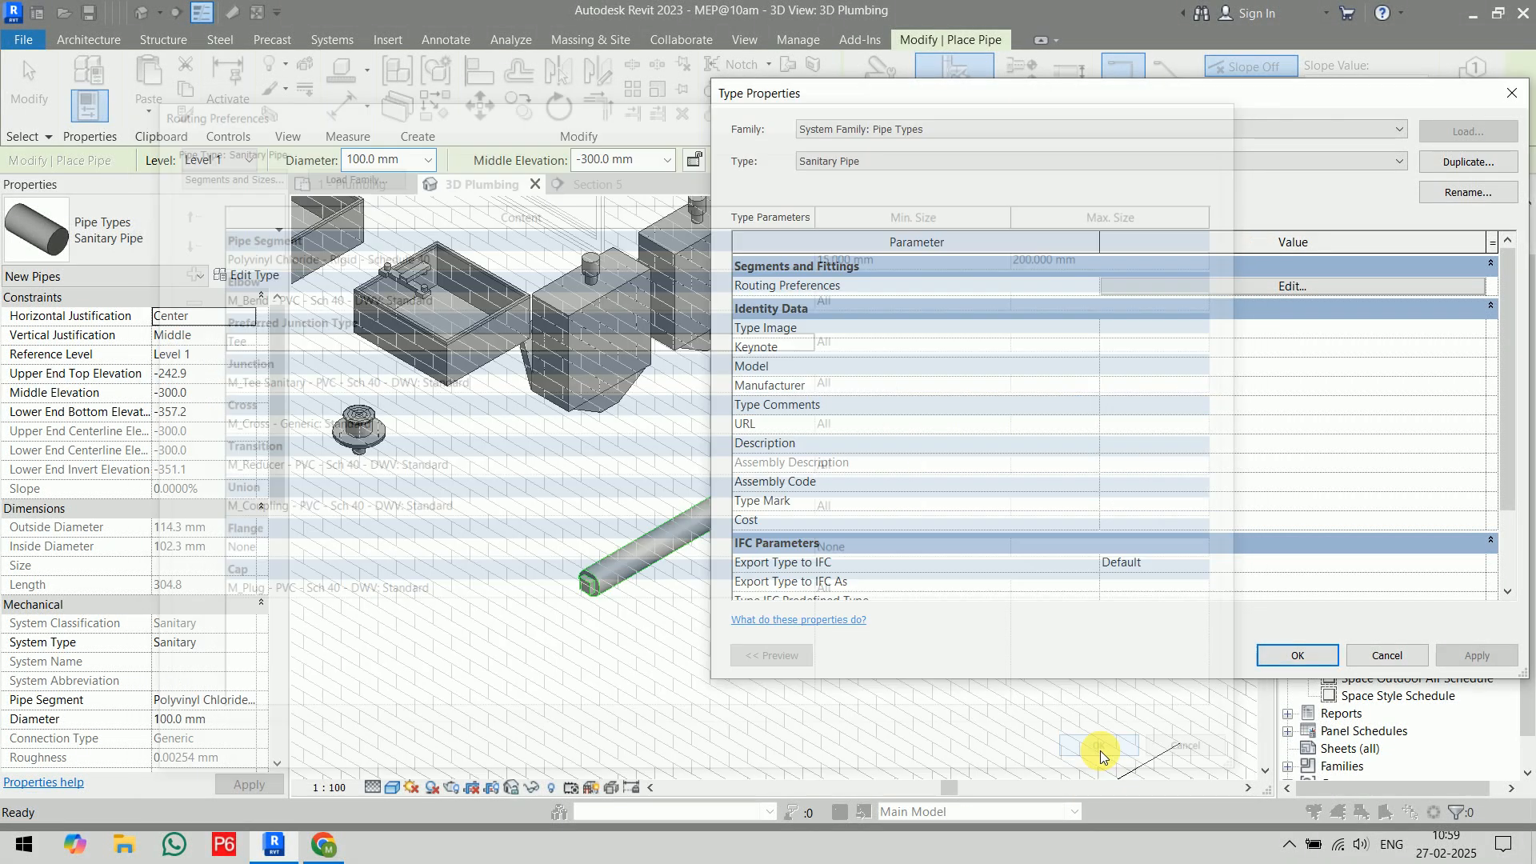
click(1325, 659)
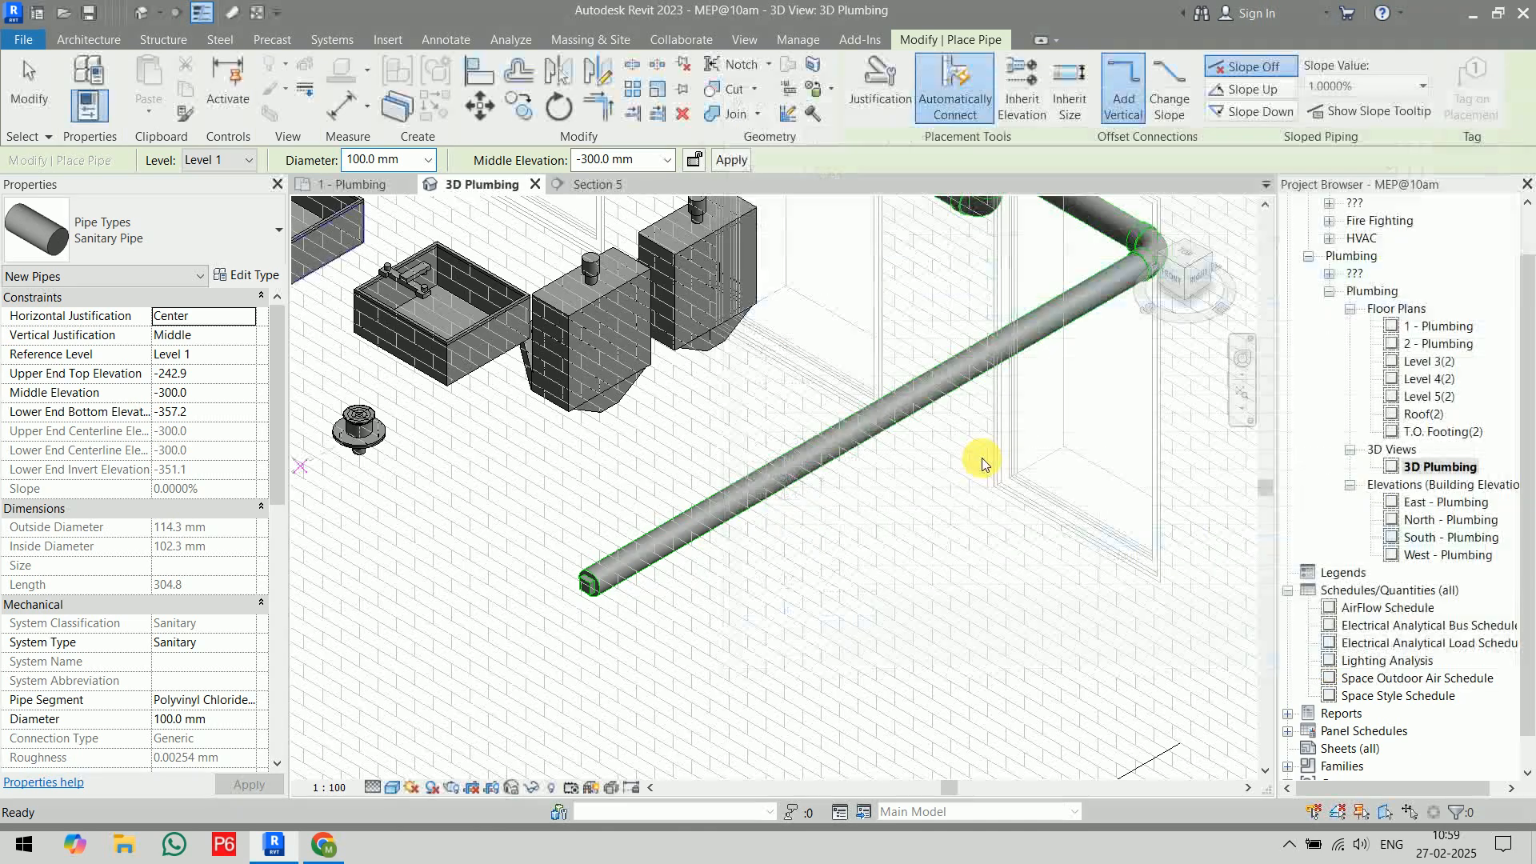
key(Escape)
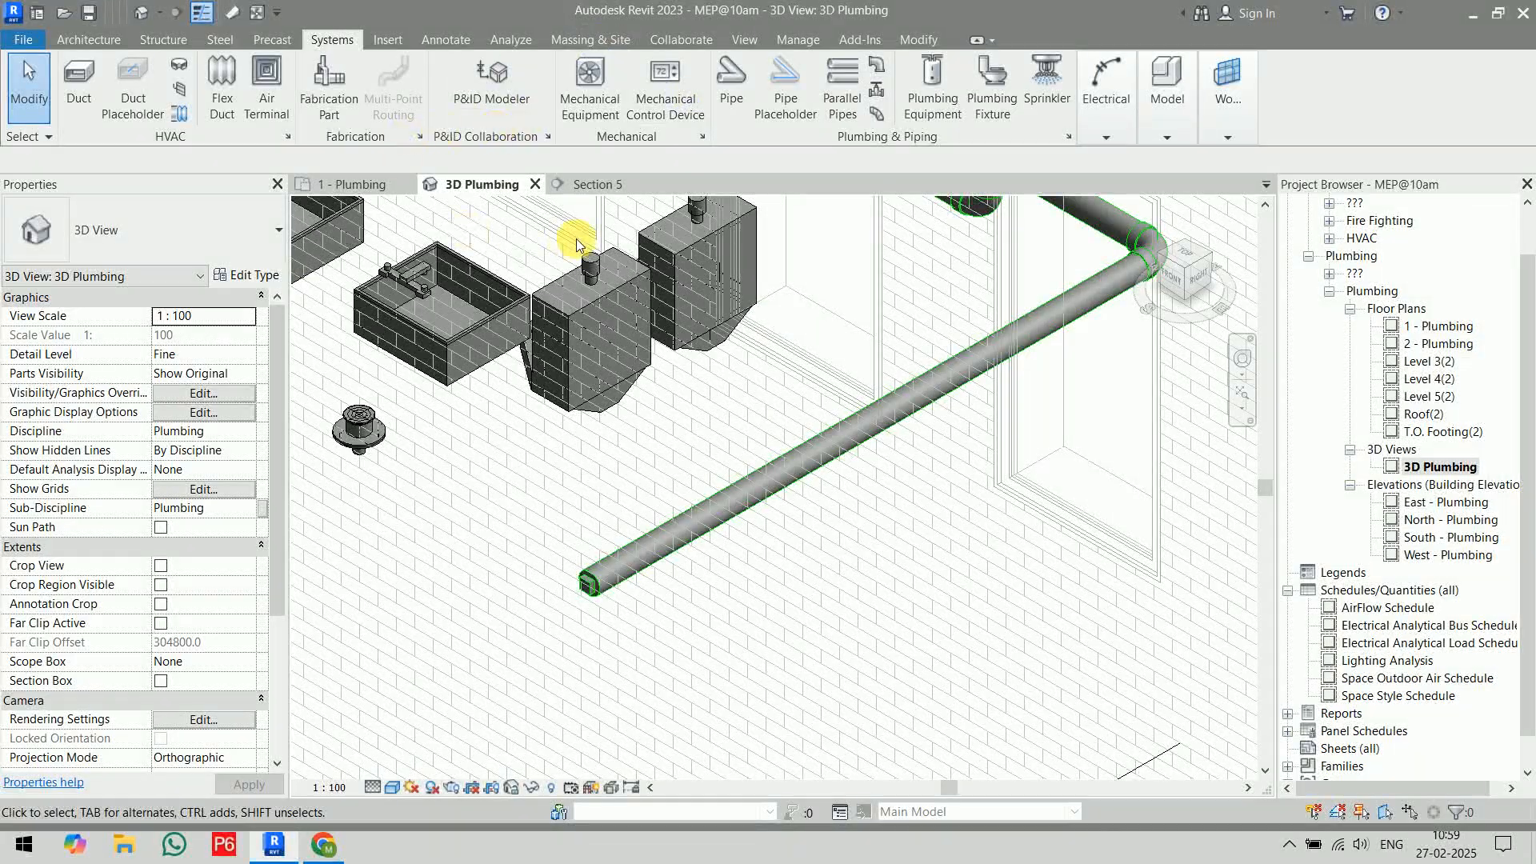
- Draw a building section on the 1 - Plumbing floor plan, running between the two urinals and across the adjacent pipe run
click(348, 185)
scroll(923, 449, down, 6)
middle_drag(903, 448, 724, 569)
click(174, 16)
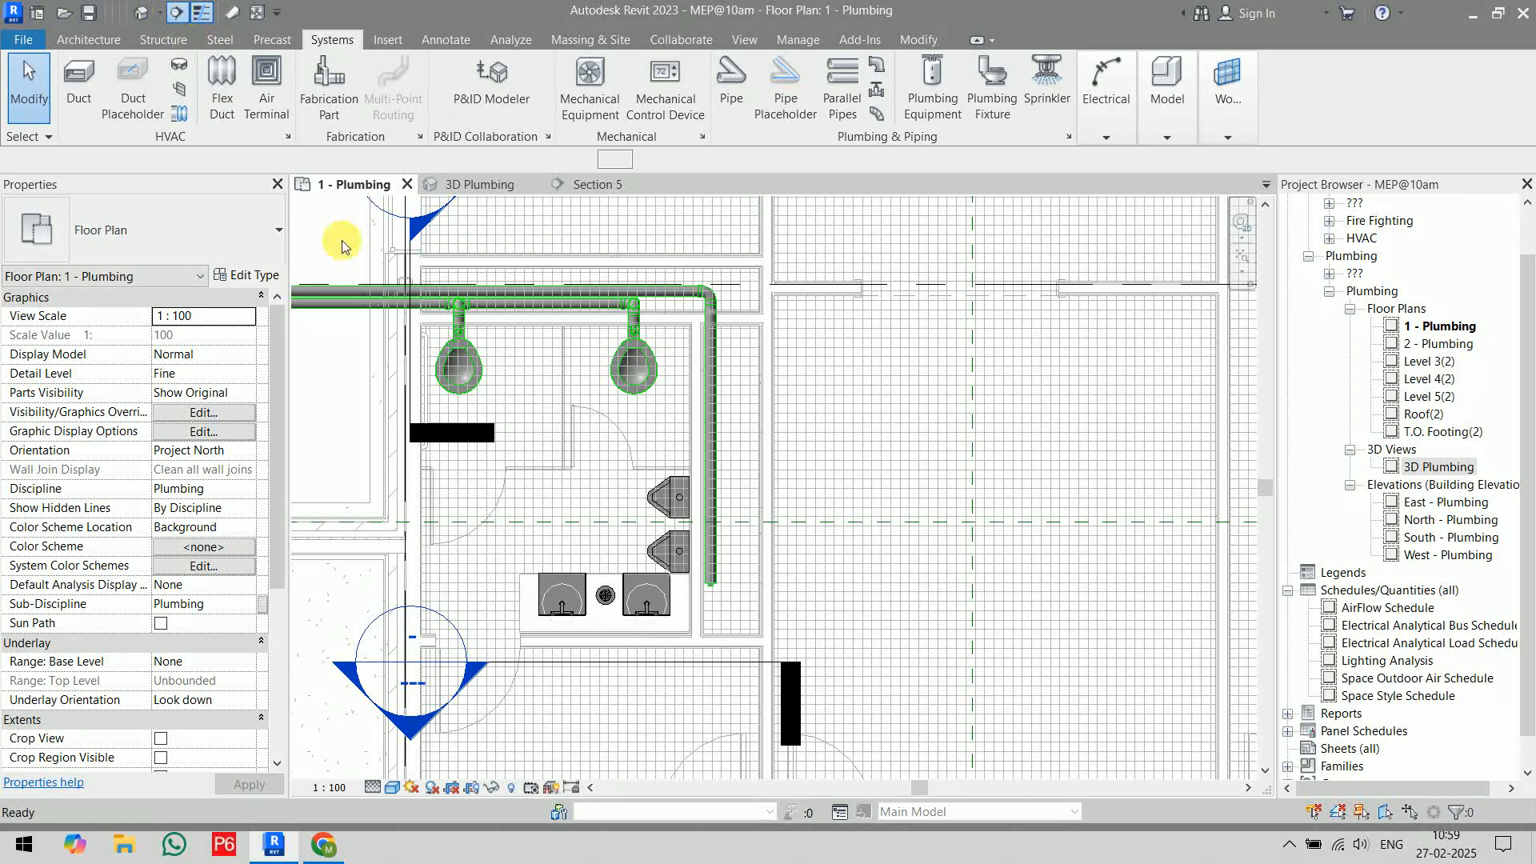
click(610, 524)
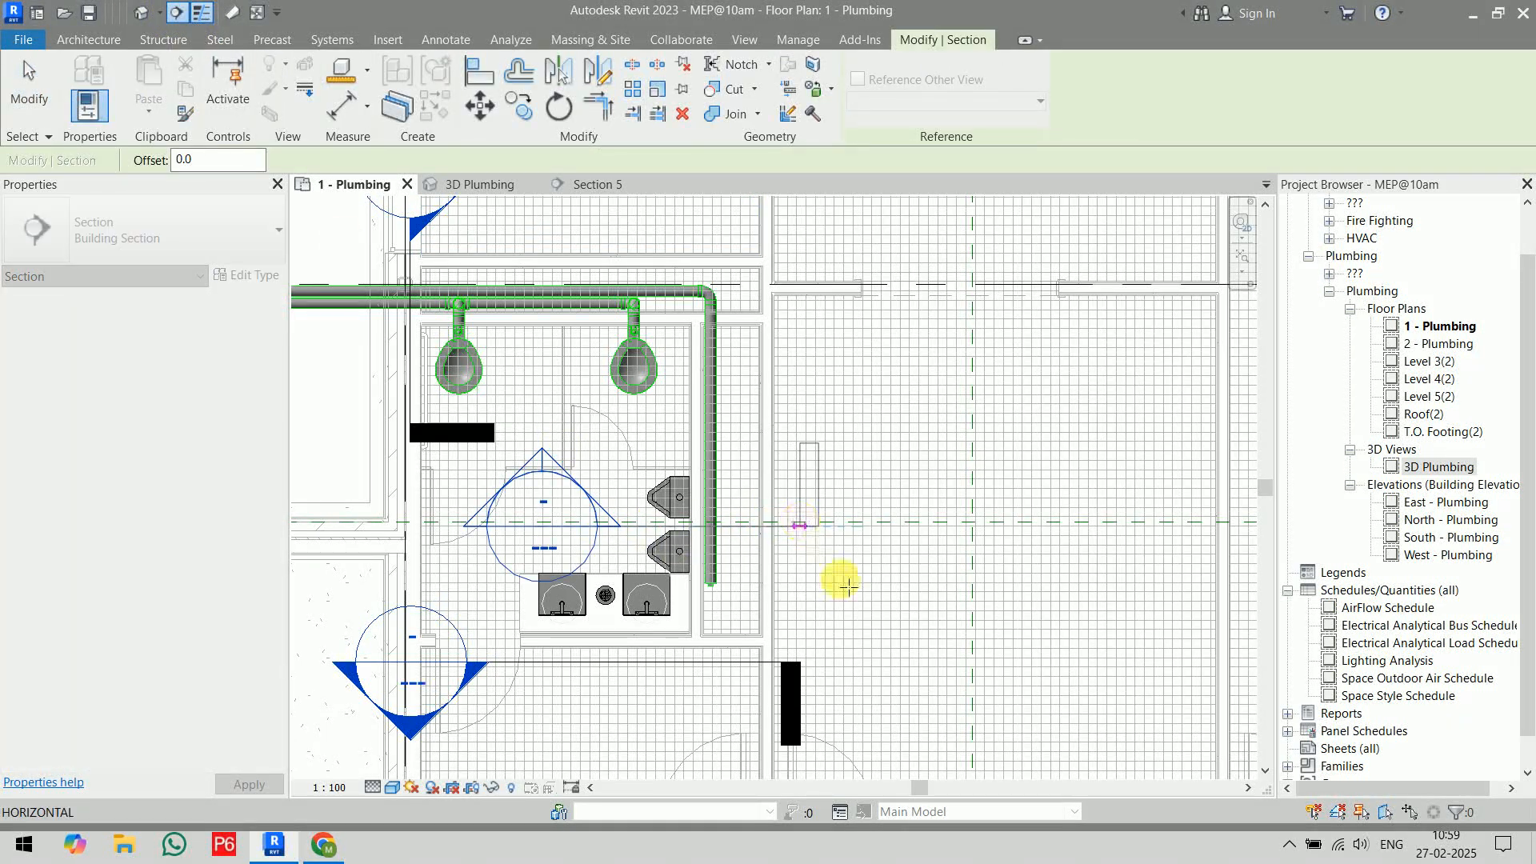
- Shorten the new section's view depth to about 880 mm, just beyond the upper urinal, and open its section view
scroll(801, 567, up, 2)
middle_drag(673, 253, 713, 371)
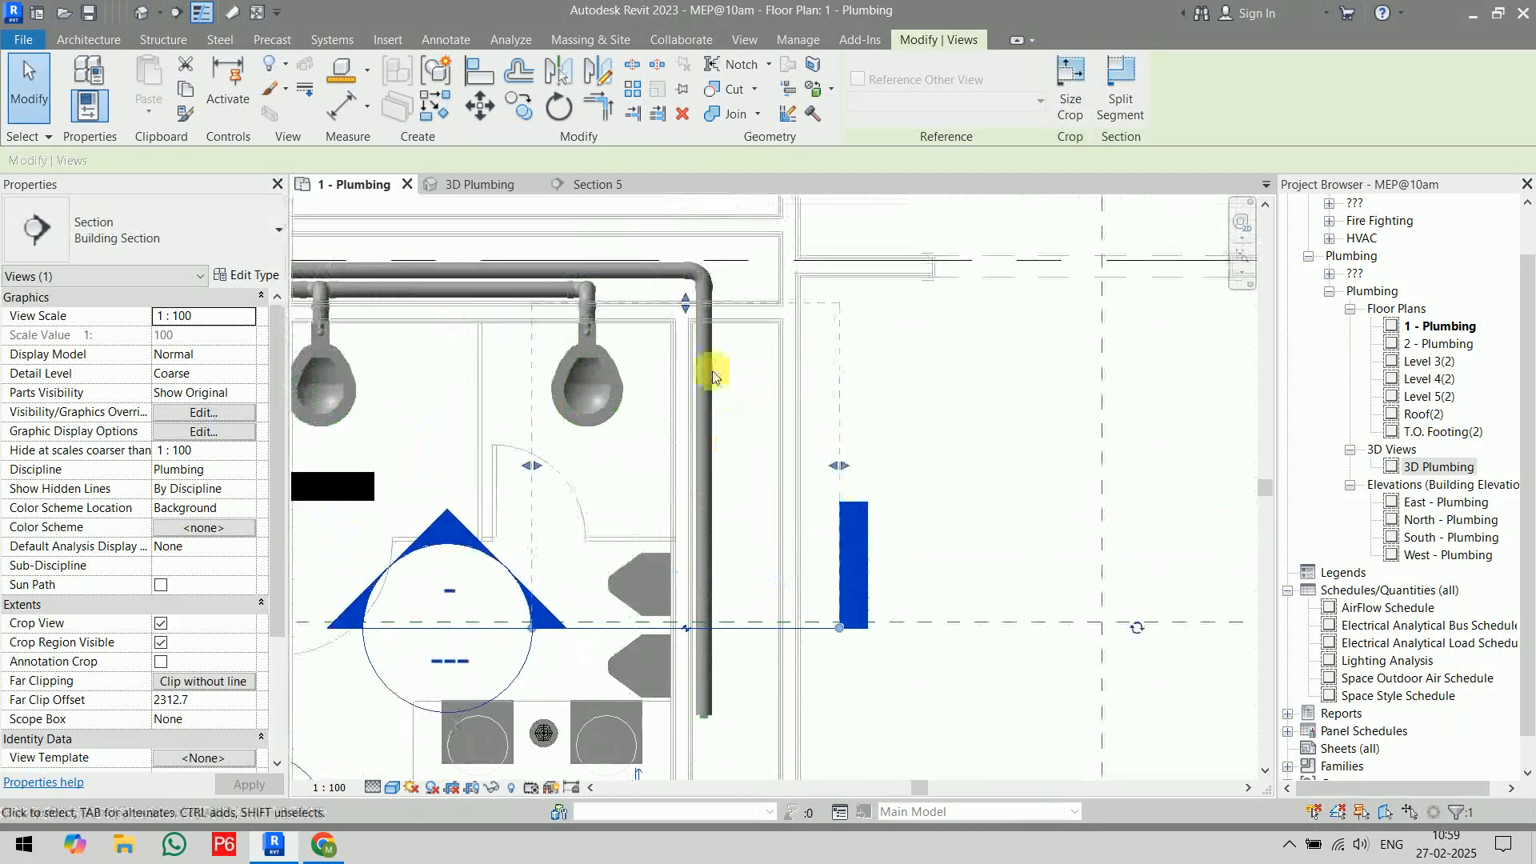
drag(685, 302, 699, 505)
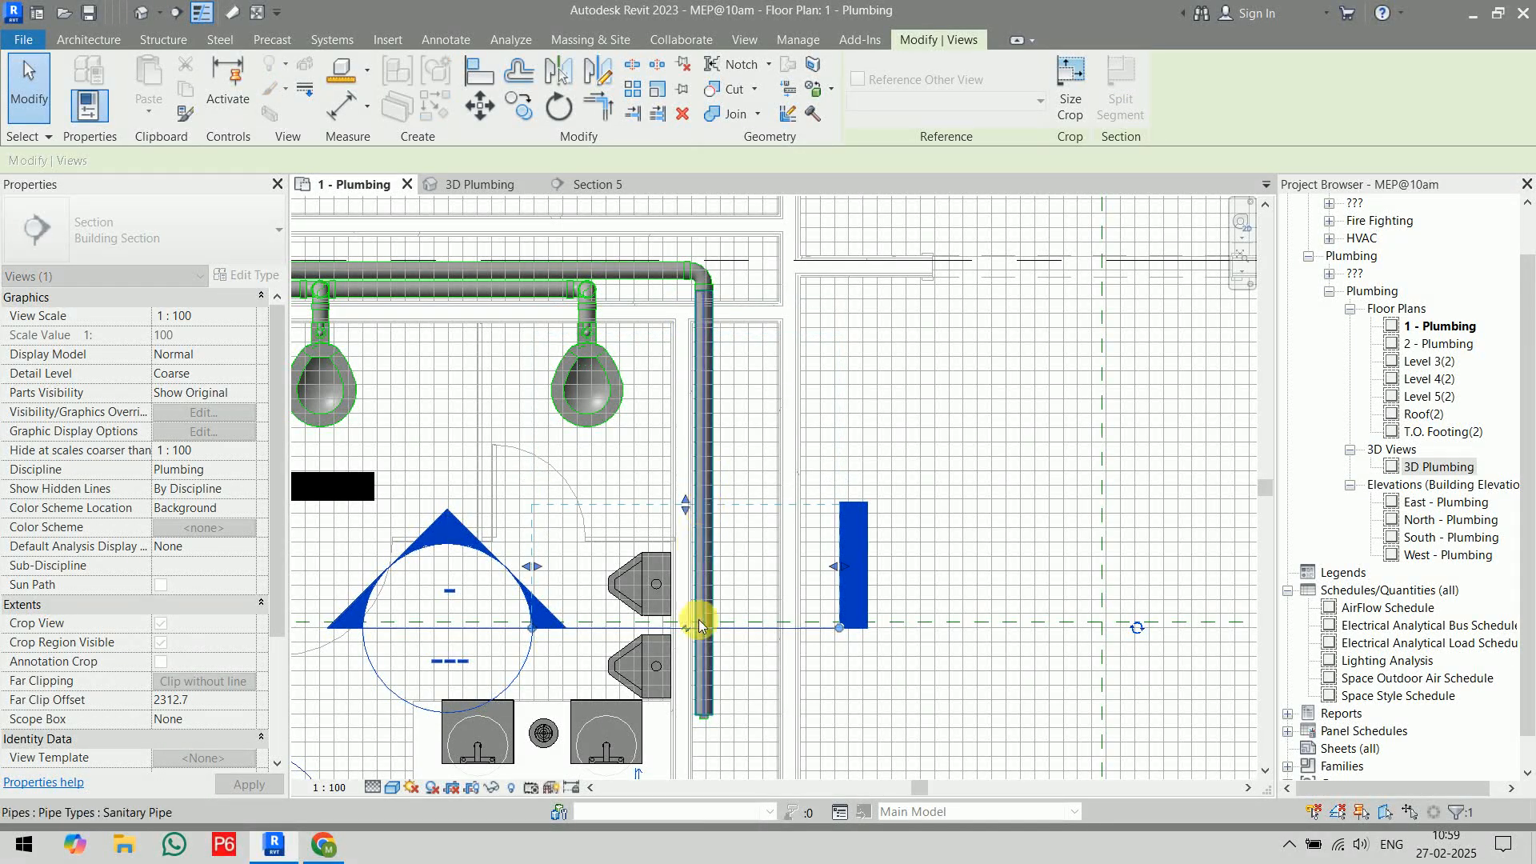
right_click(749, 634)
click(838, 248)
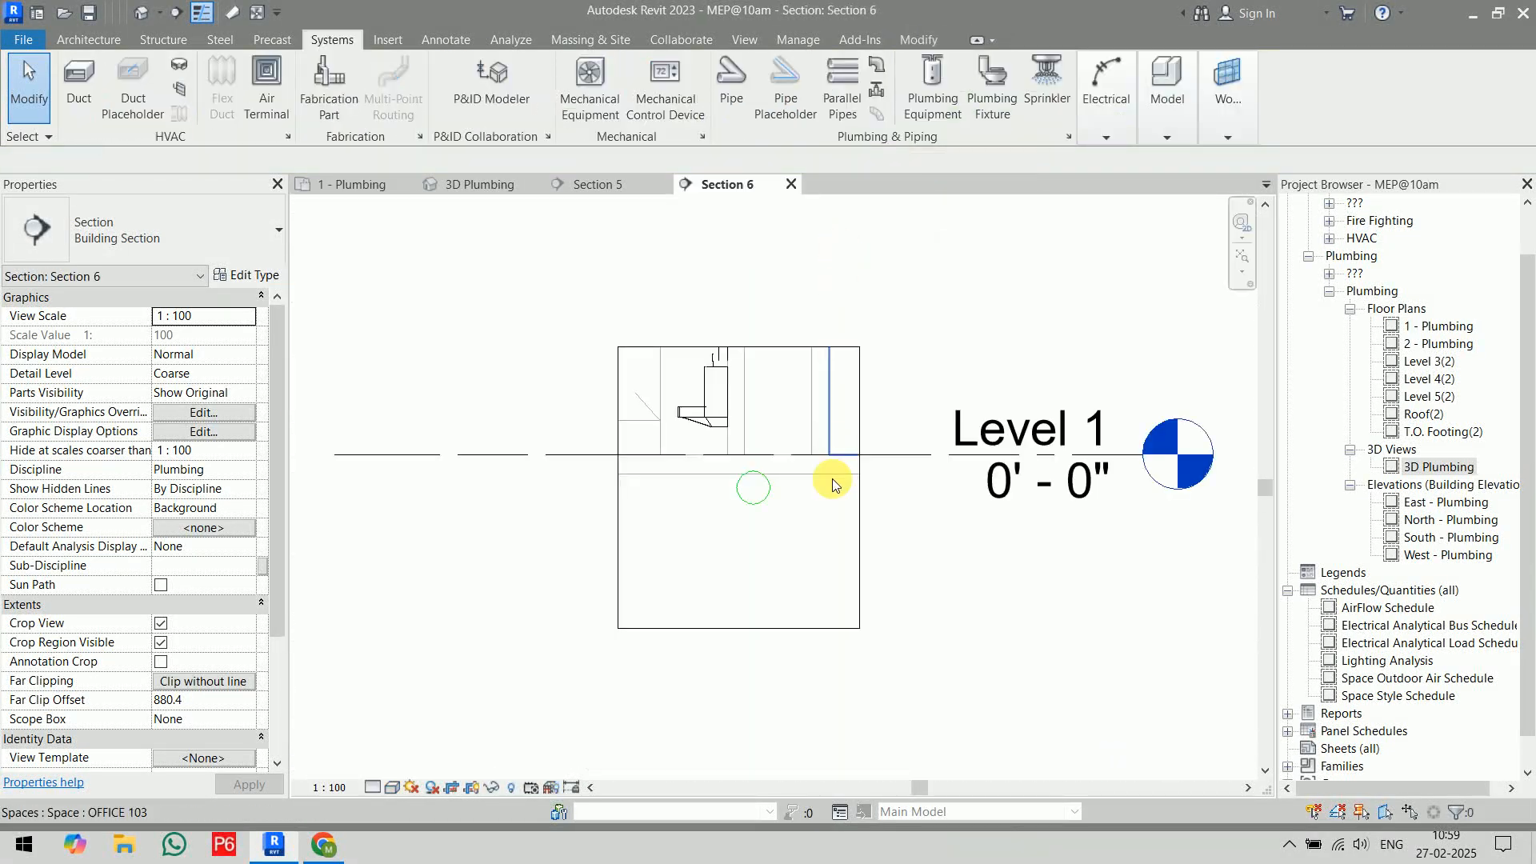
- Set the visual style of the new section view to Shaded
click(391, 790)
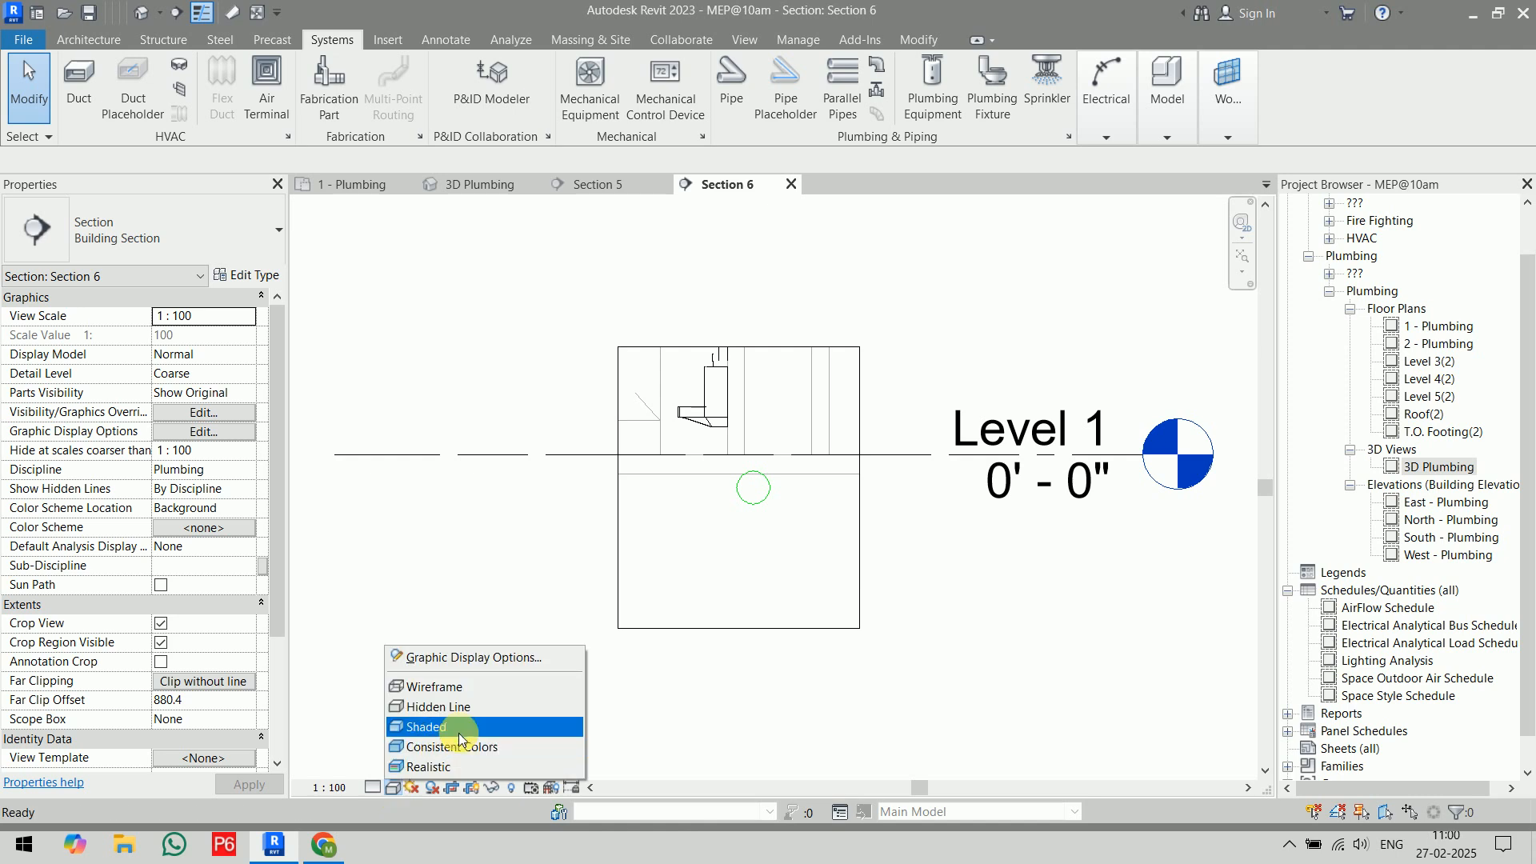
click(479, 726)
scroll(780, 400, up, 3)
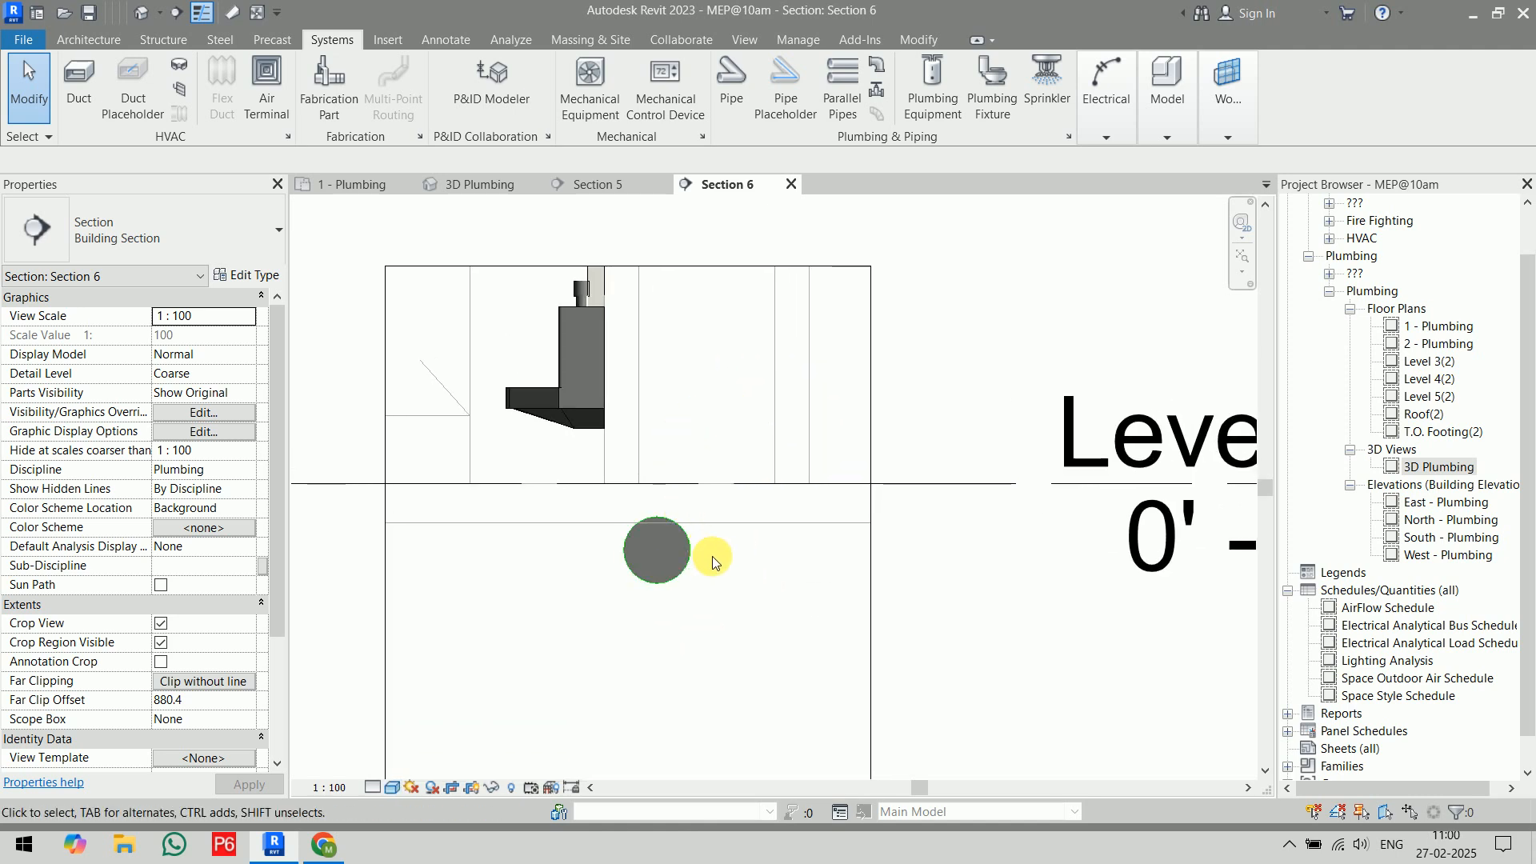
- Draw a vertical 50 mm pipe from the urinal's sanitary outlet down to about 350 mm below Level 1
click(580, 364)
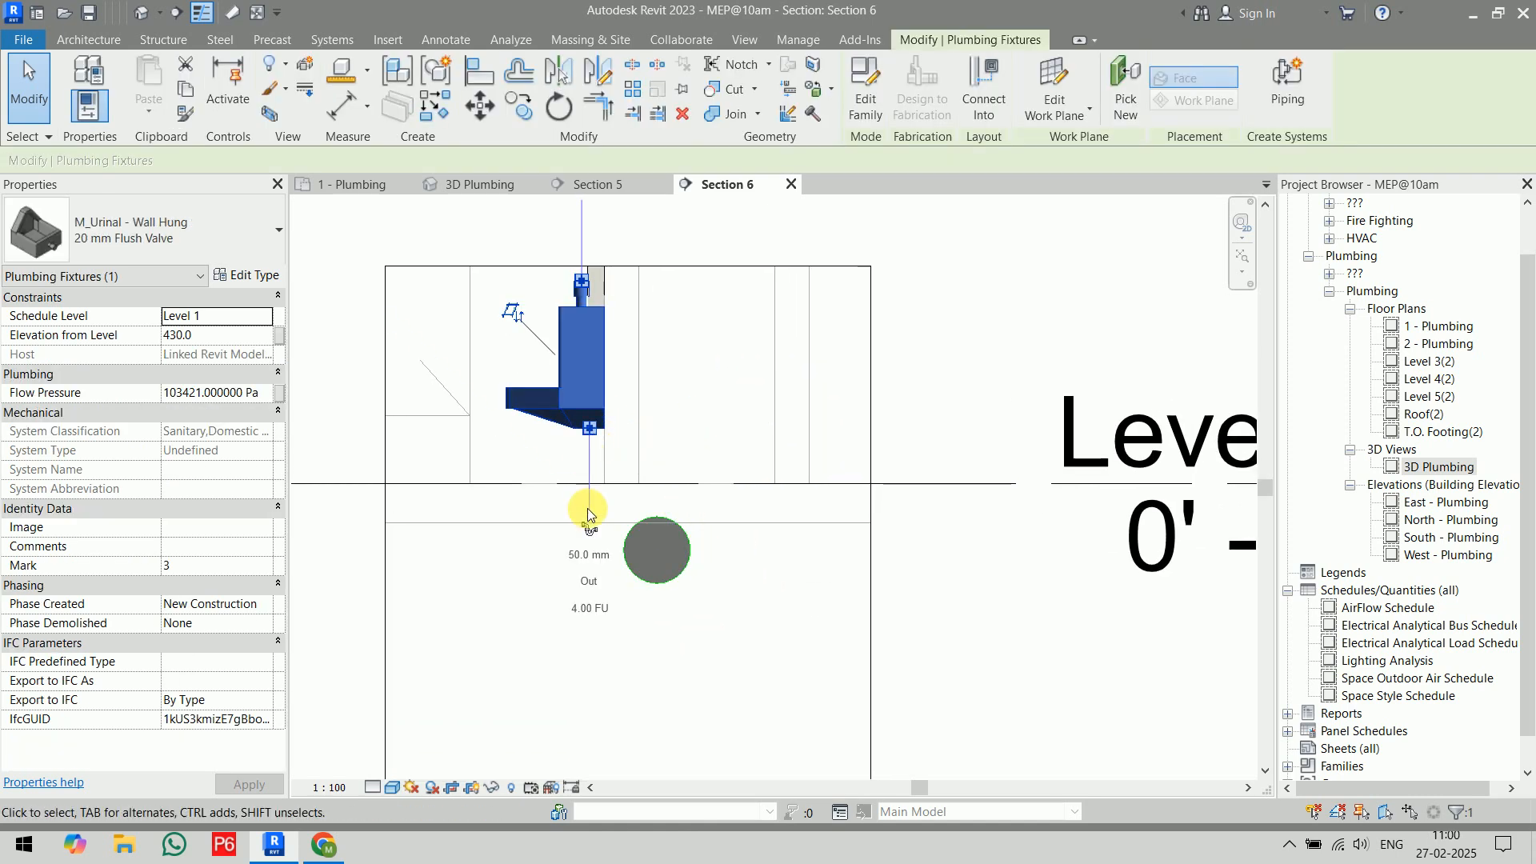
click(588, 532)
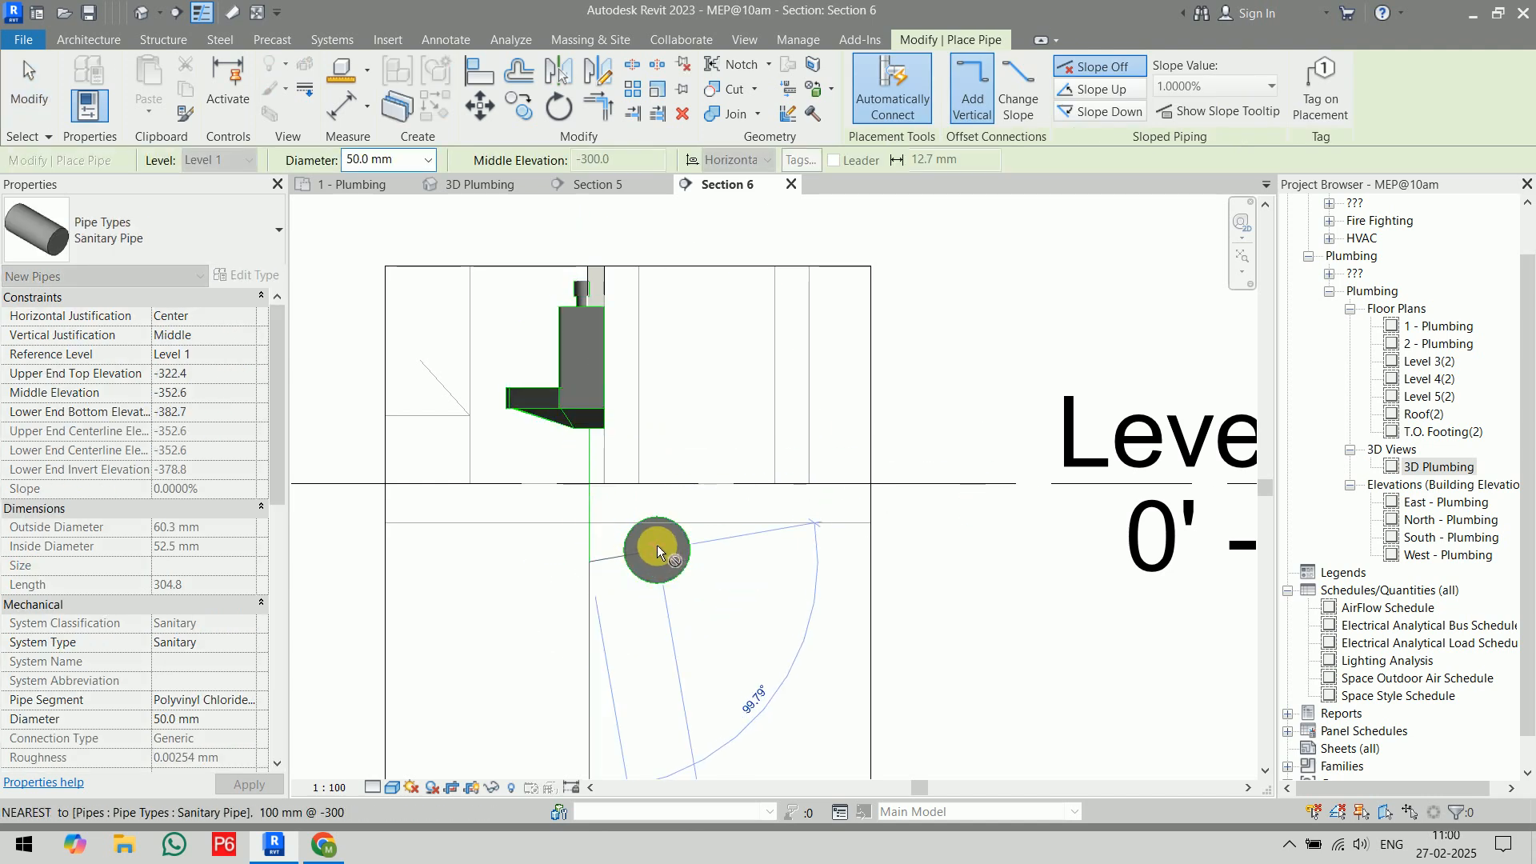
key(Escape)
key(Escape)
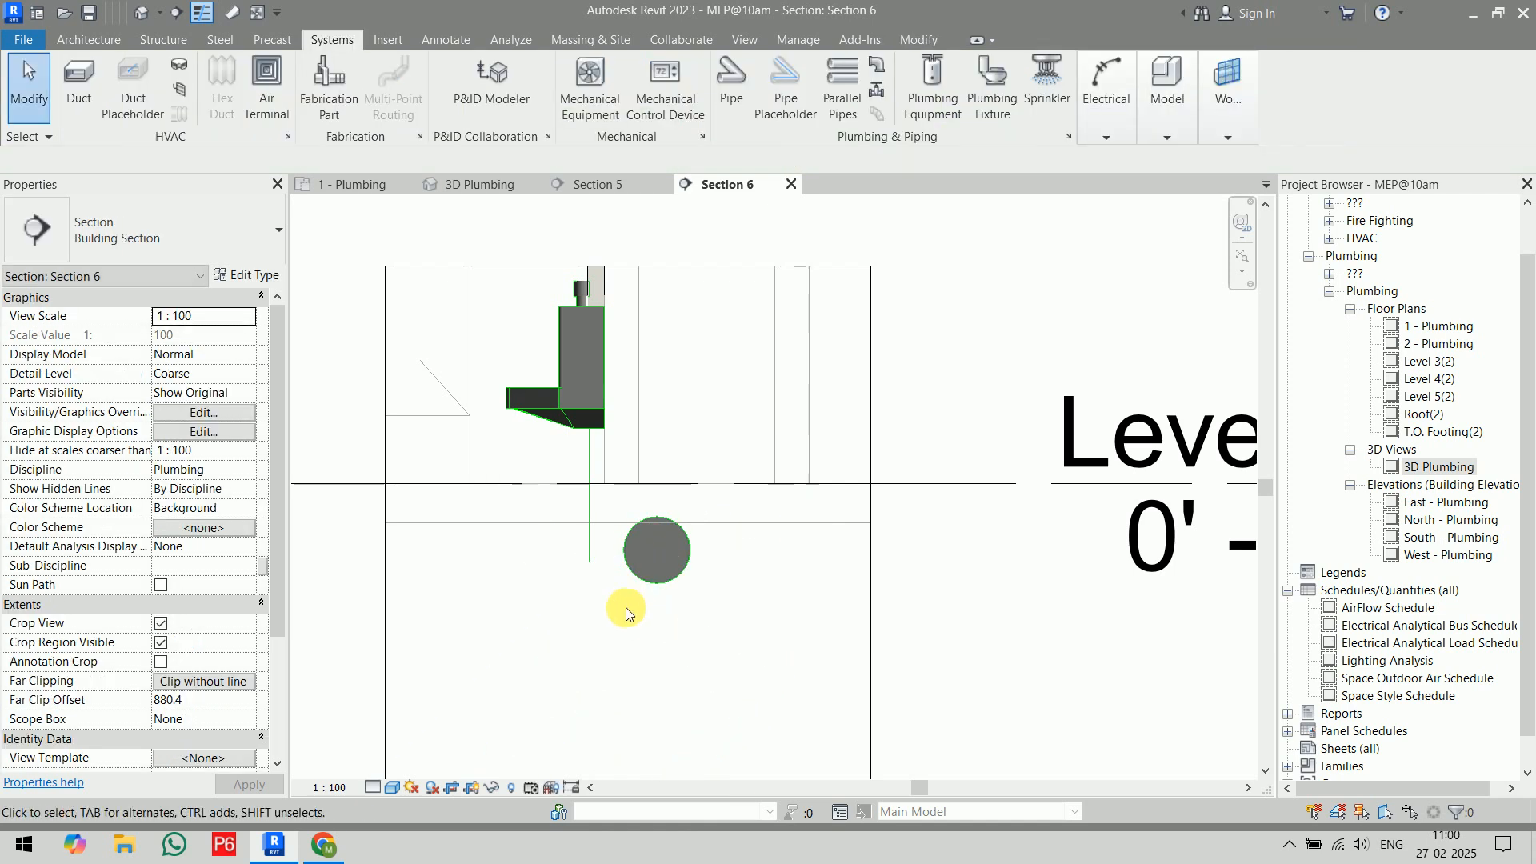
- Set the detail level of the Section 6 view to Fine
click(373, 787)
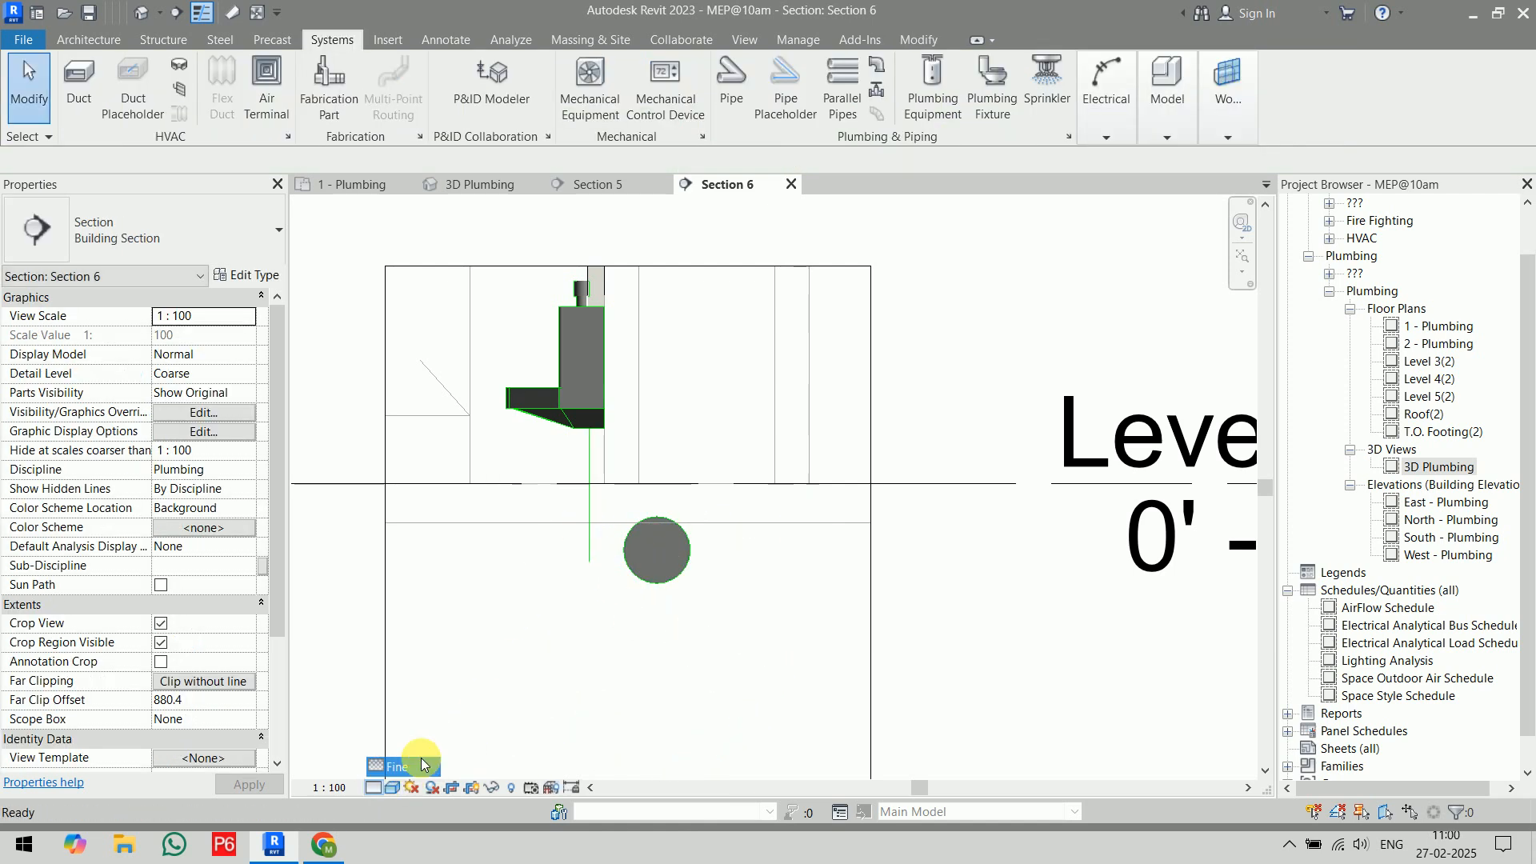
click(392, 770)
scroll(616, 560, up, 2)
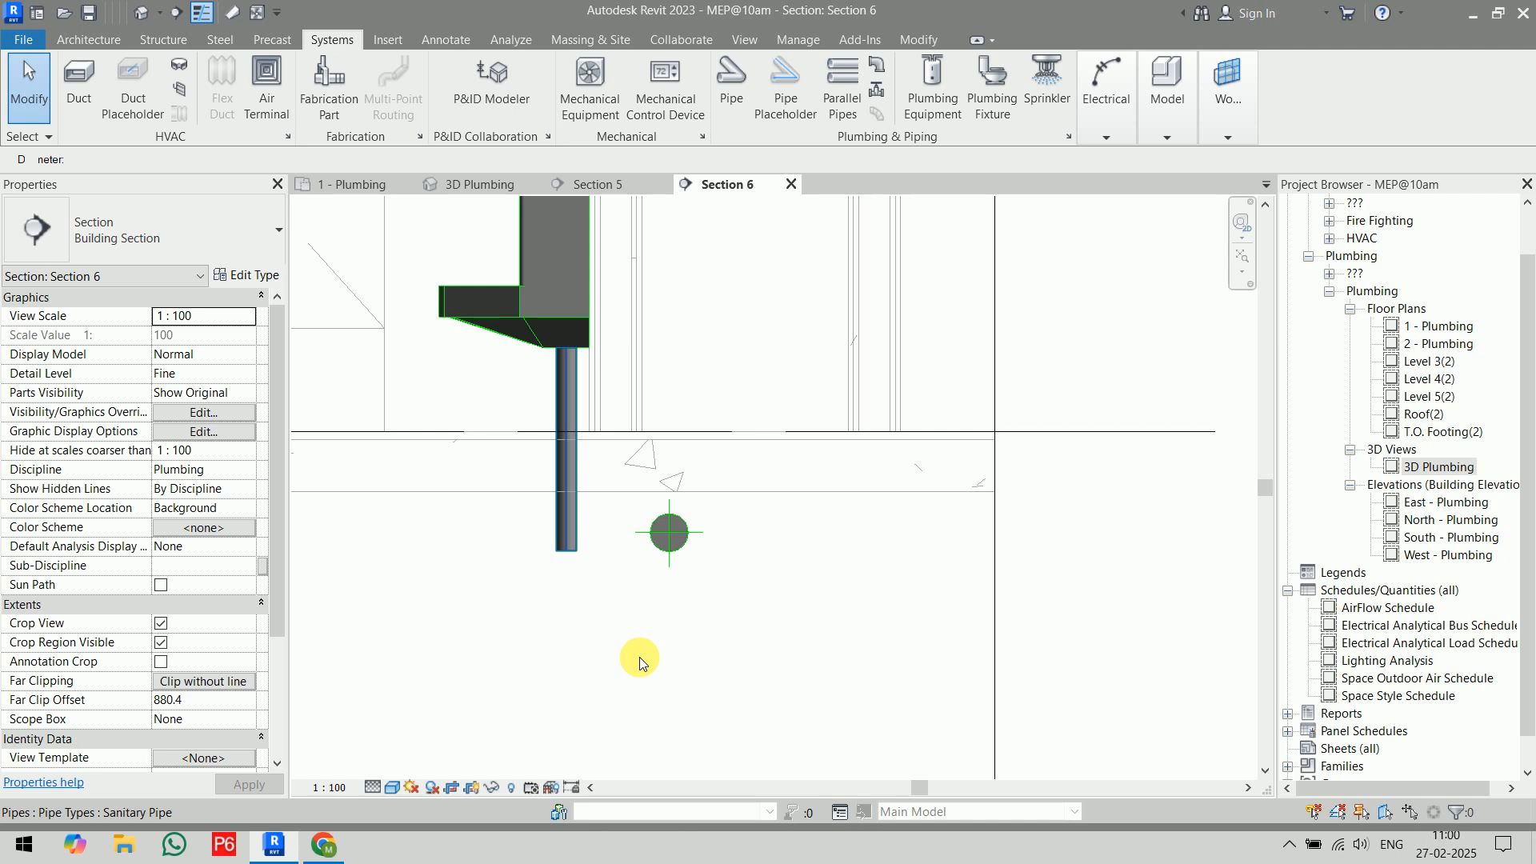
click(569, 532)
key(Escape)
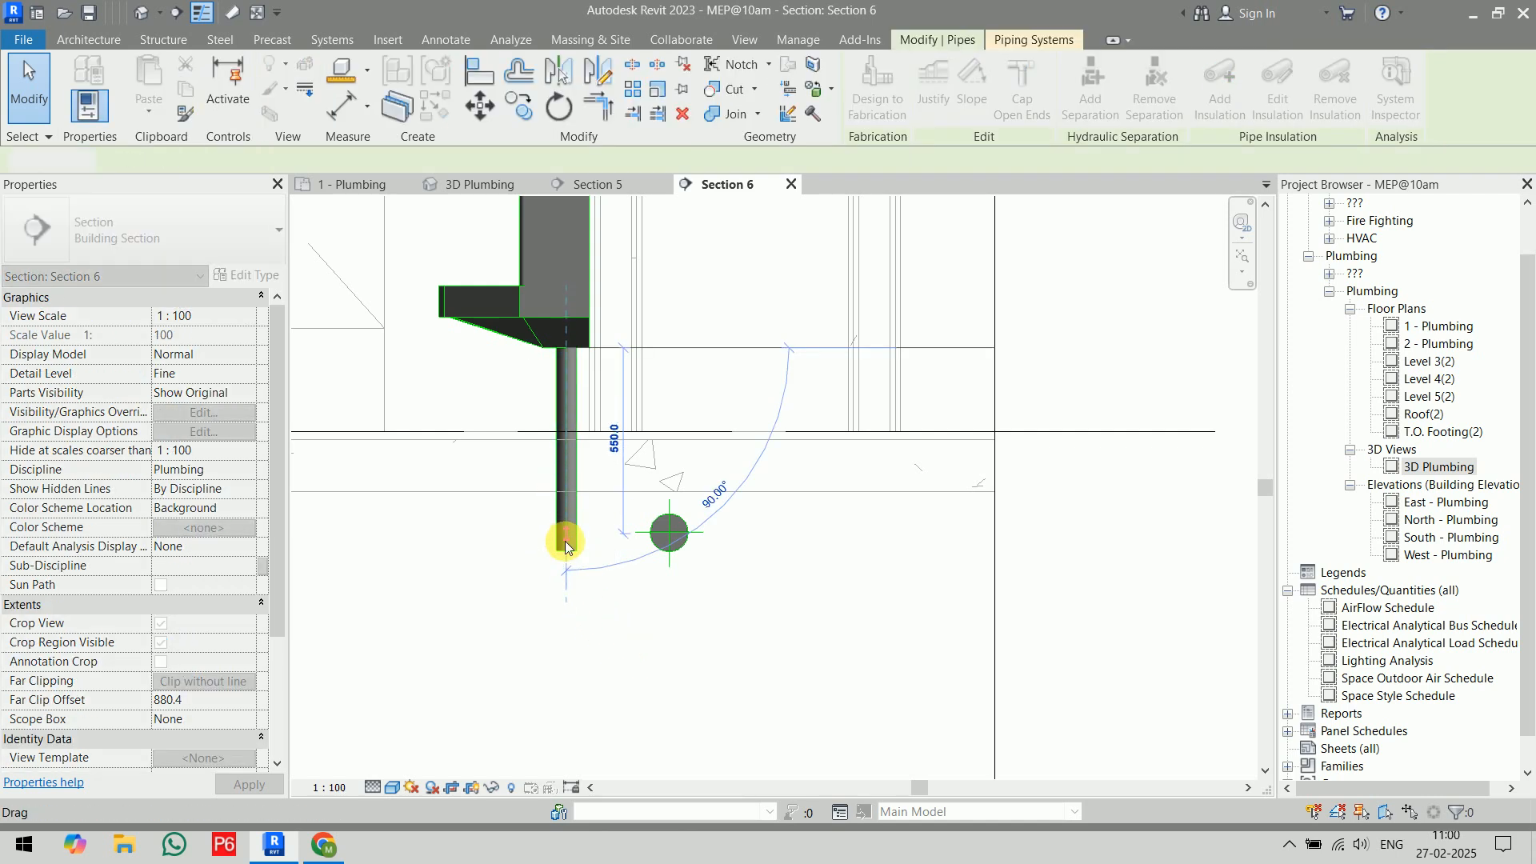
click(564, 547)
right_click(566, 534)
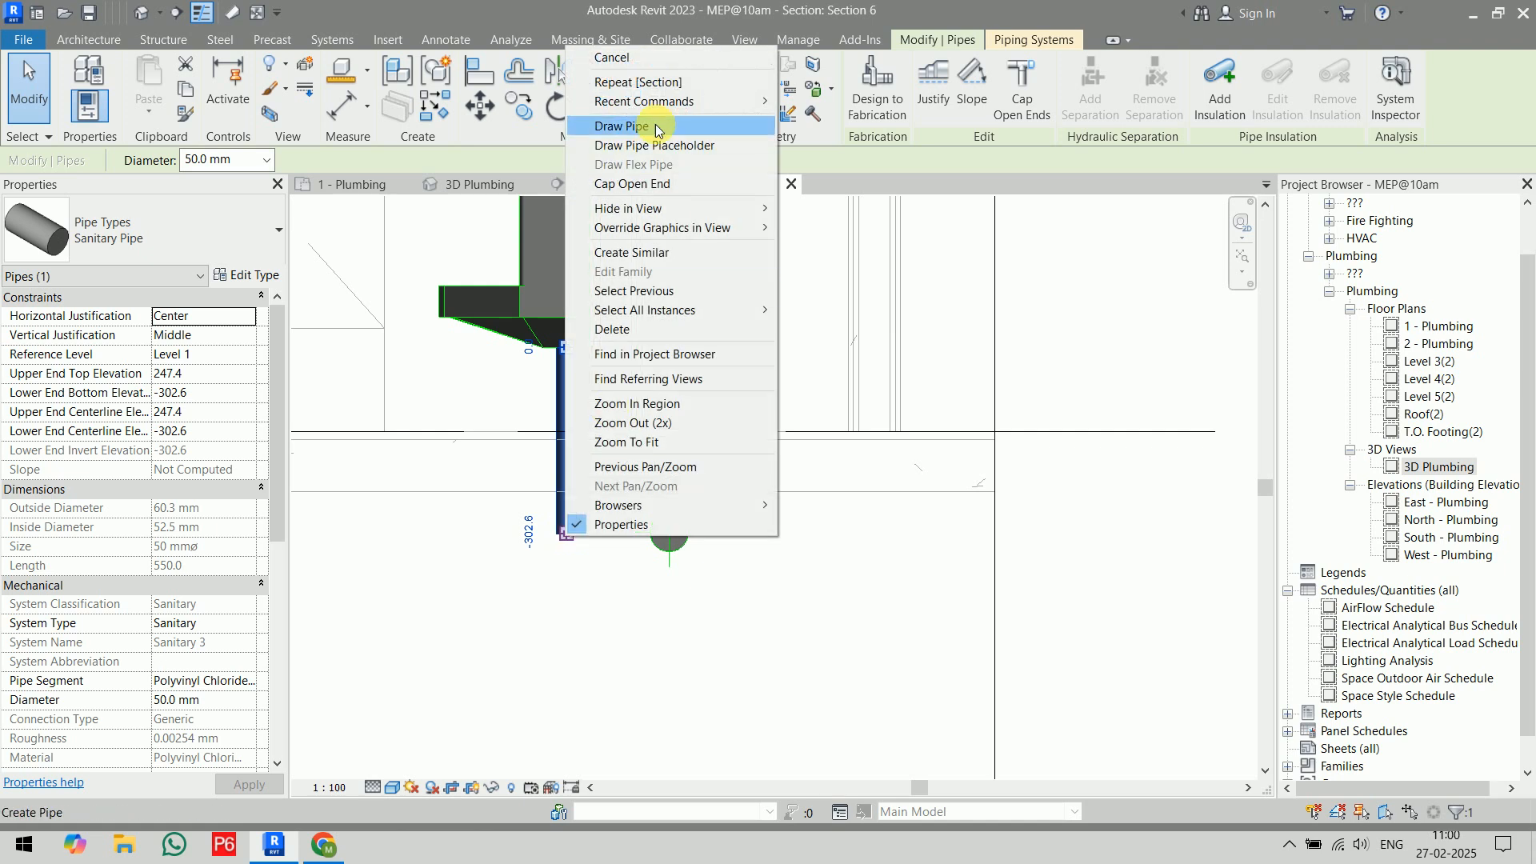
click(622, 127)
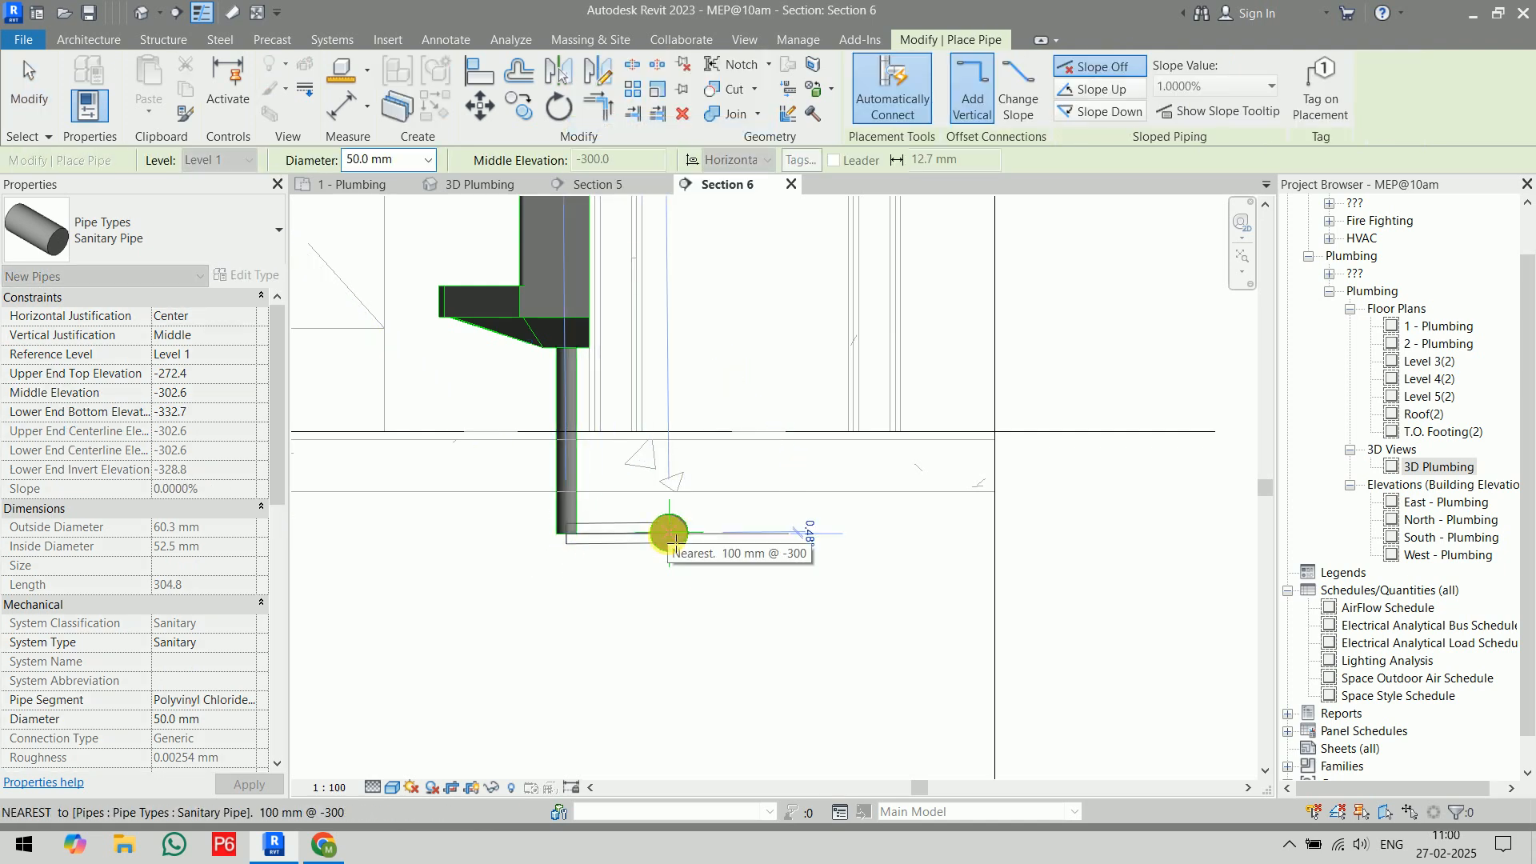
key(Escape)
key(Escape)
- Delete the vertical drain pipe and redraw it at 50 mm diameter from the urinal's drain, about 550 mm straight down
click(575, 488)
key(Delete)
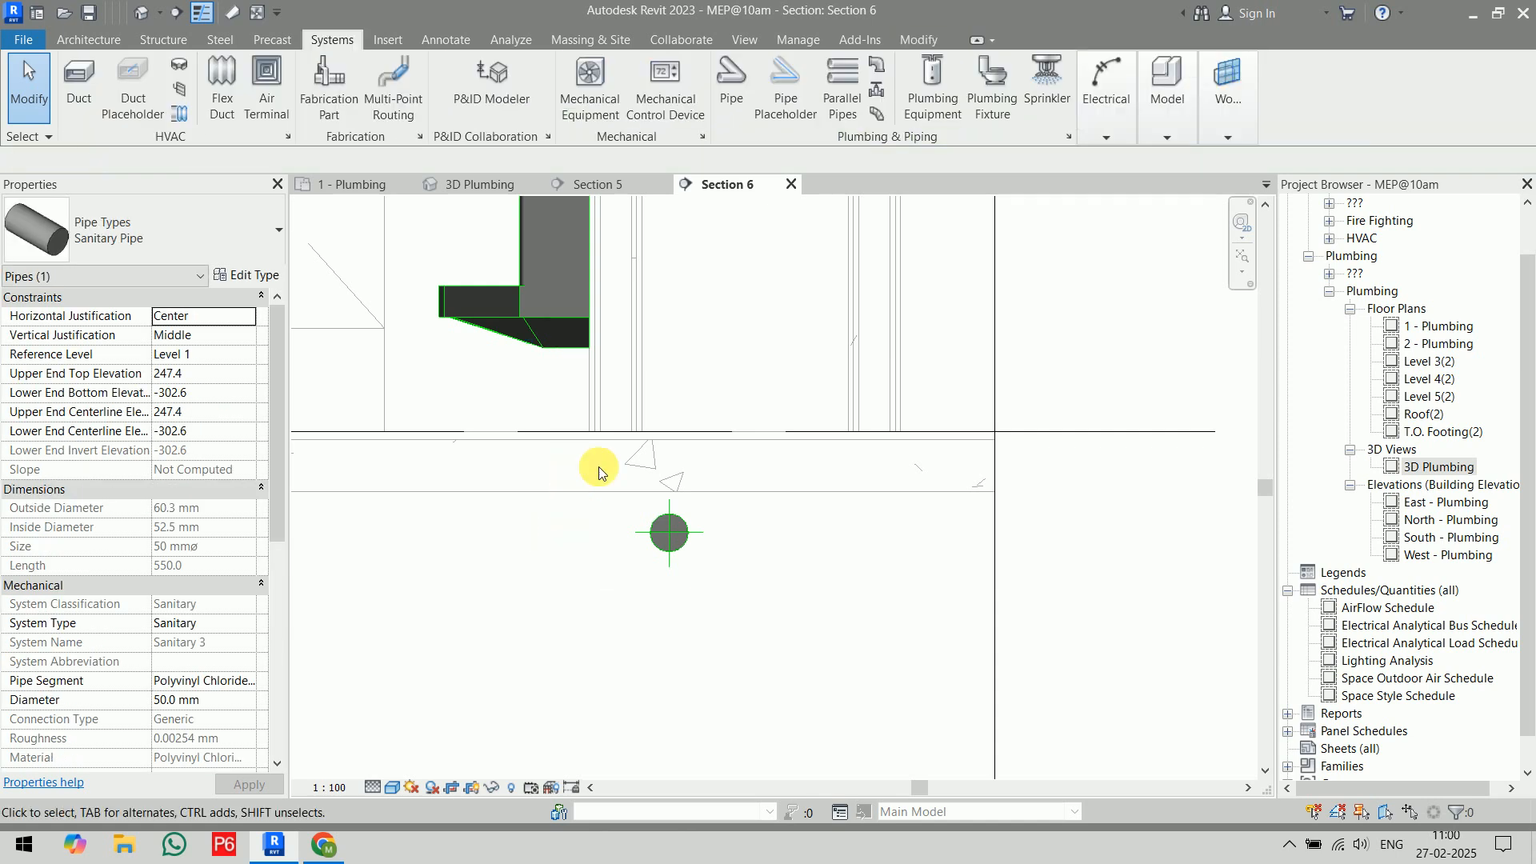
click(569, 336)
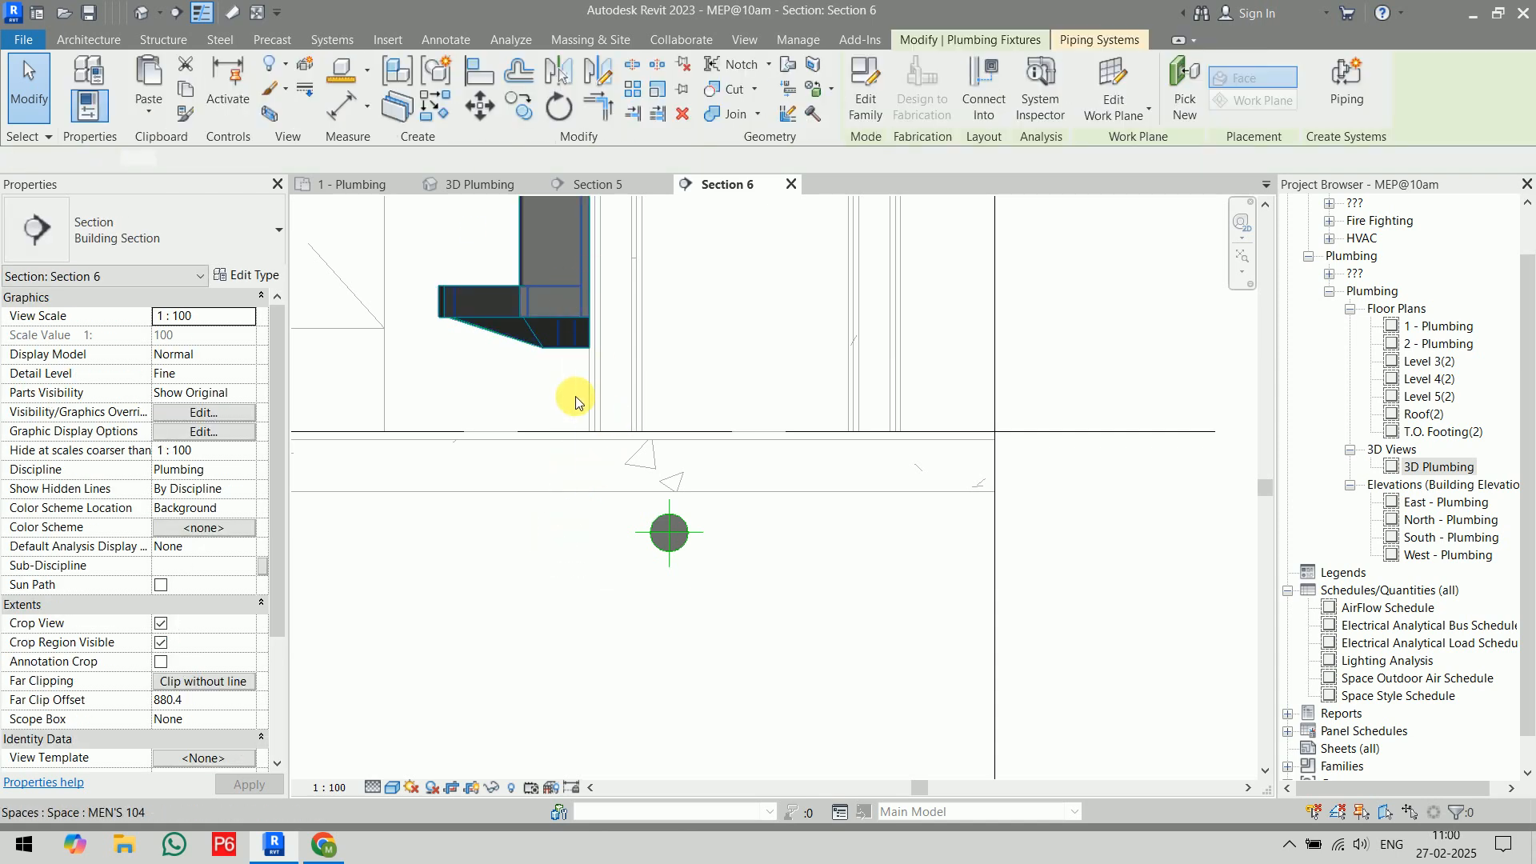
click(565, 484)
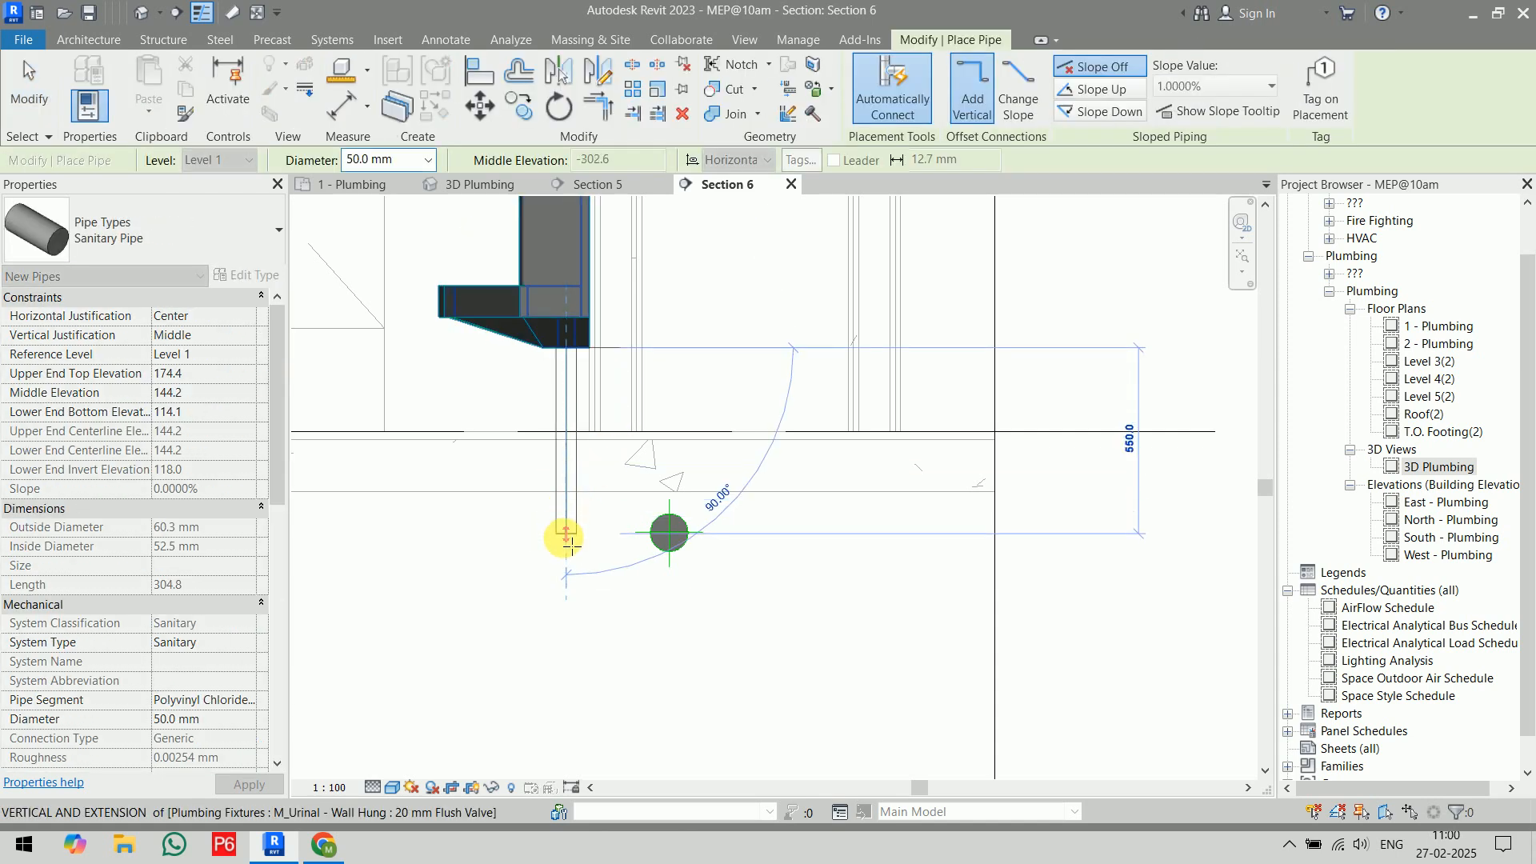
scroll(568, 550, up, 5)
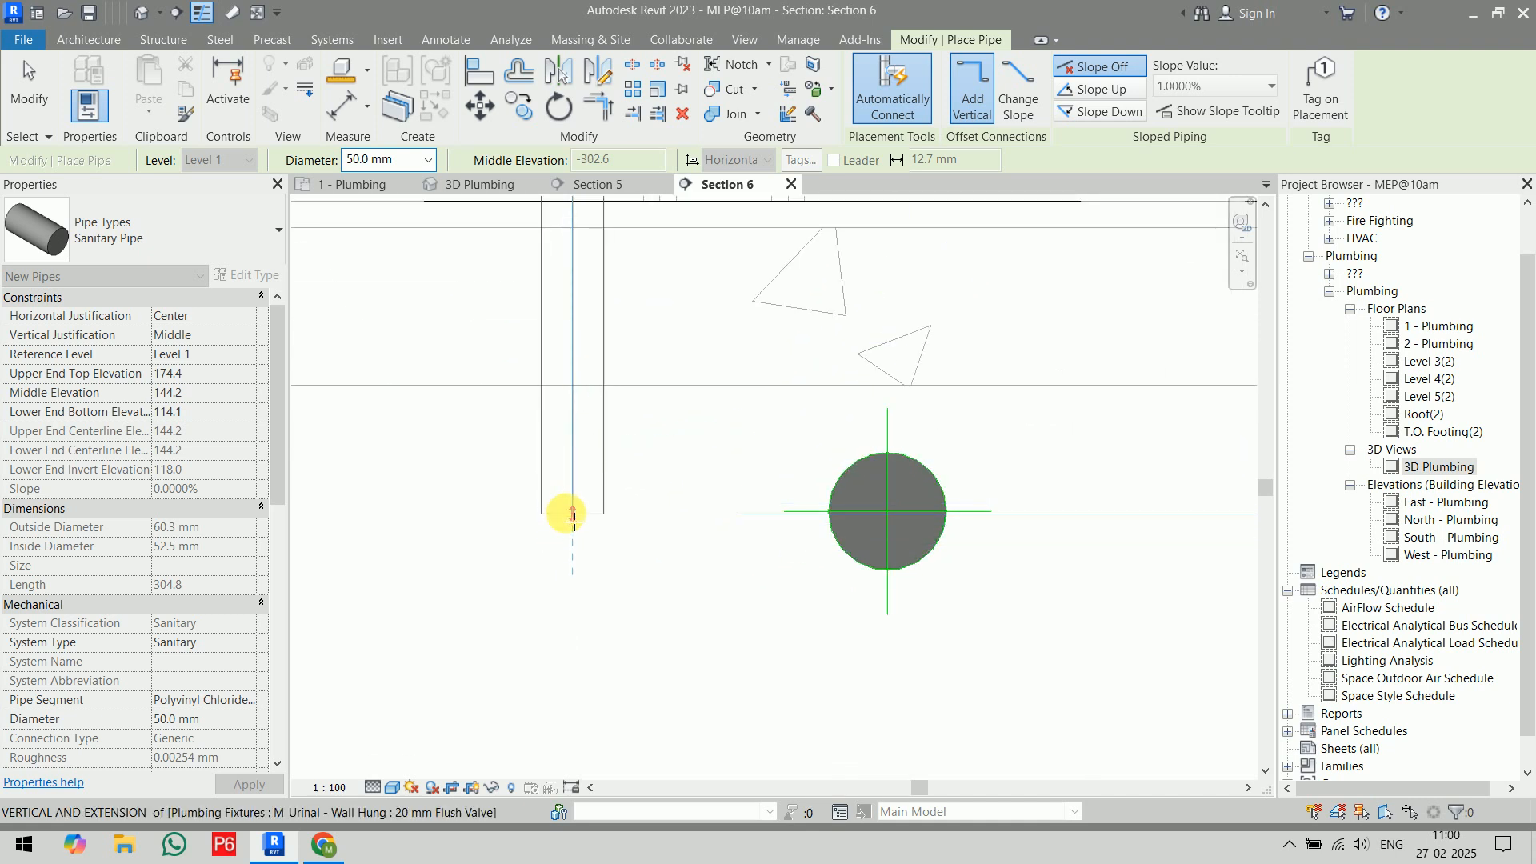
scroll(572, 516, up, 3)
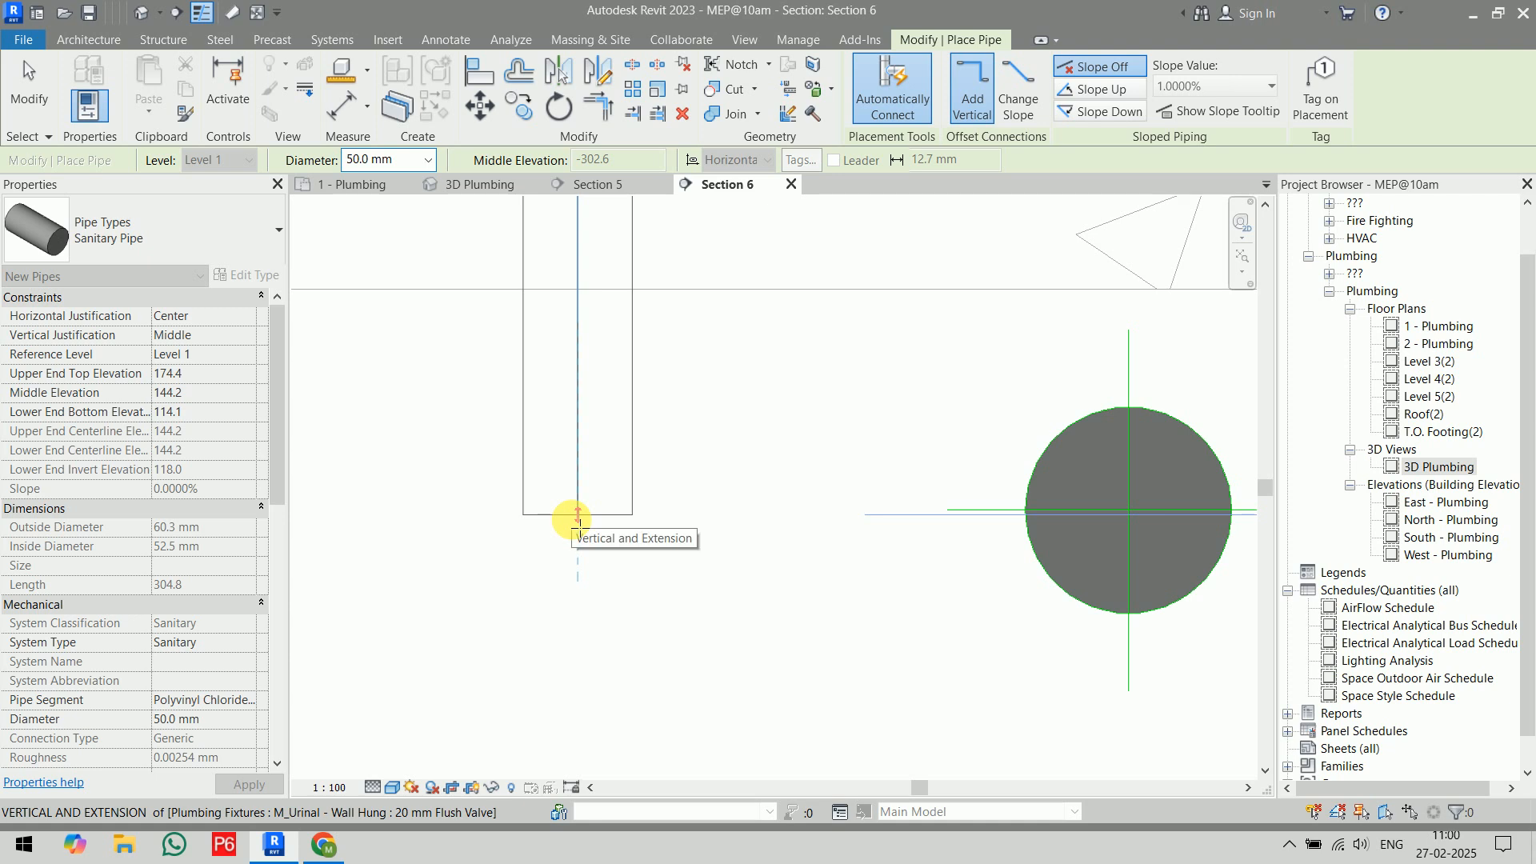
click(577, 516)
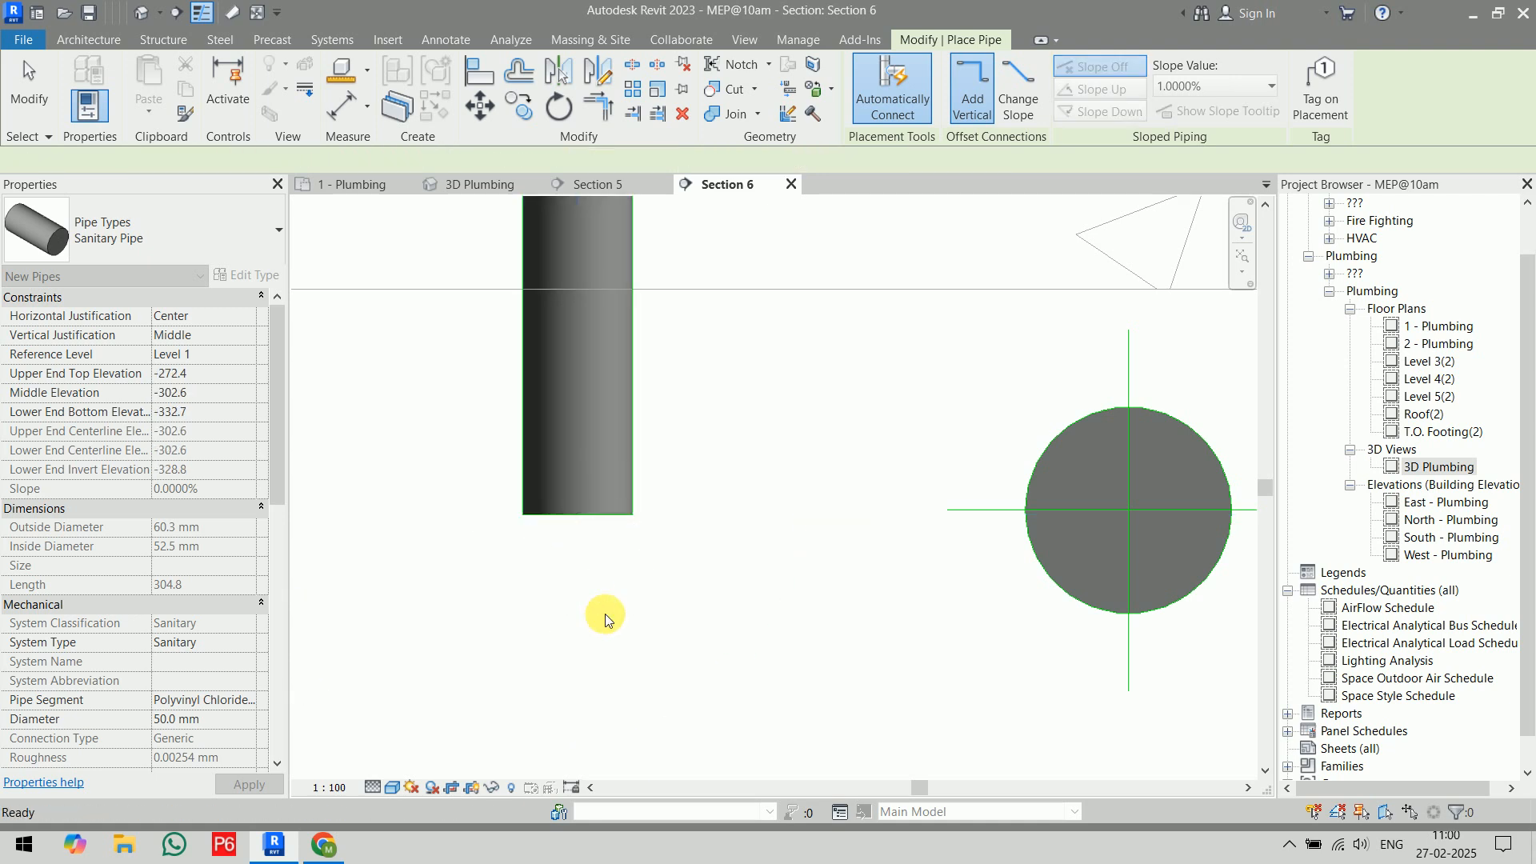
key(Escape)
key(Escape)
key(a)
key(l)
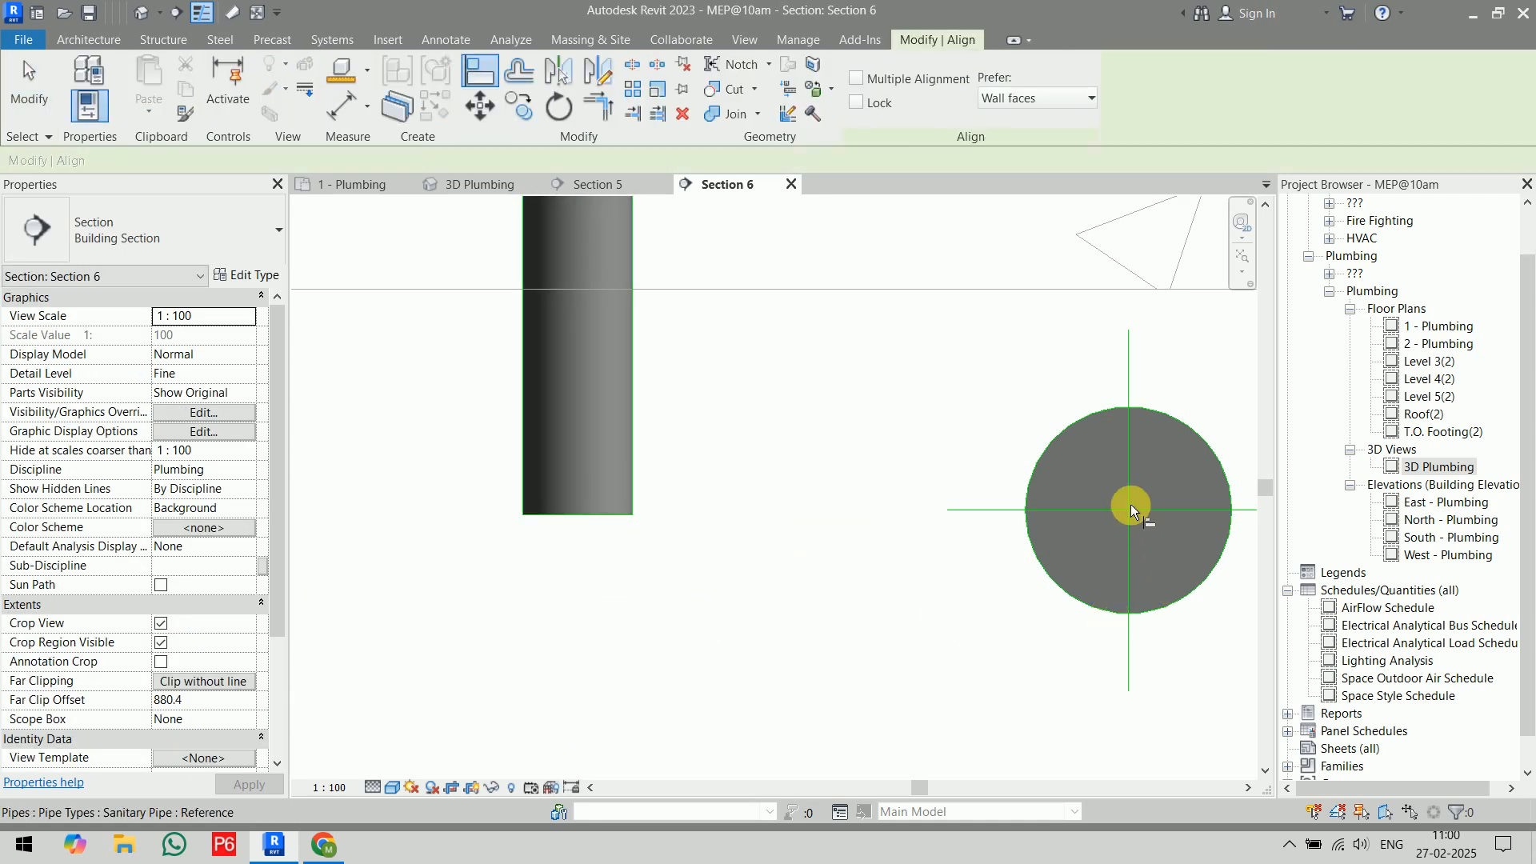
scroll(1022, 519, down, 3)
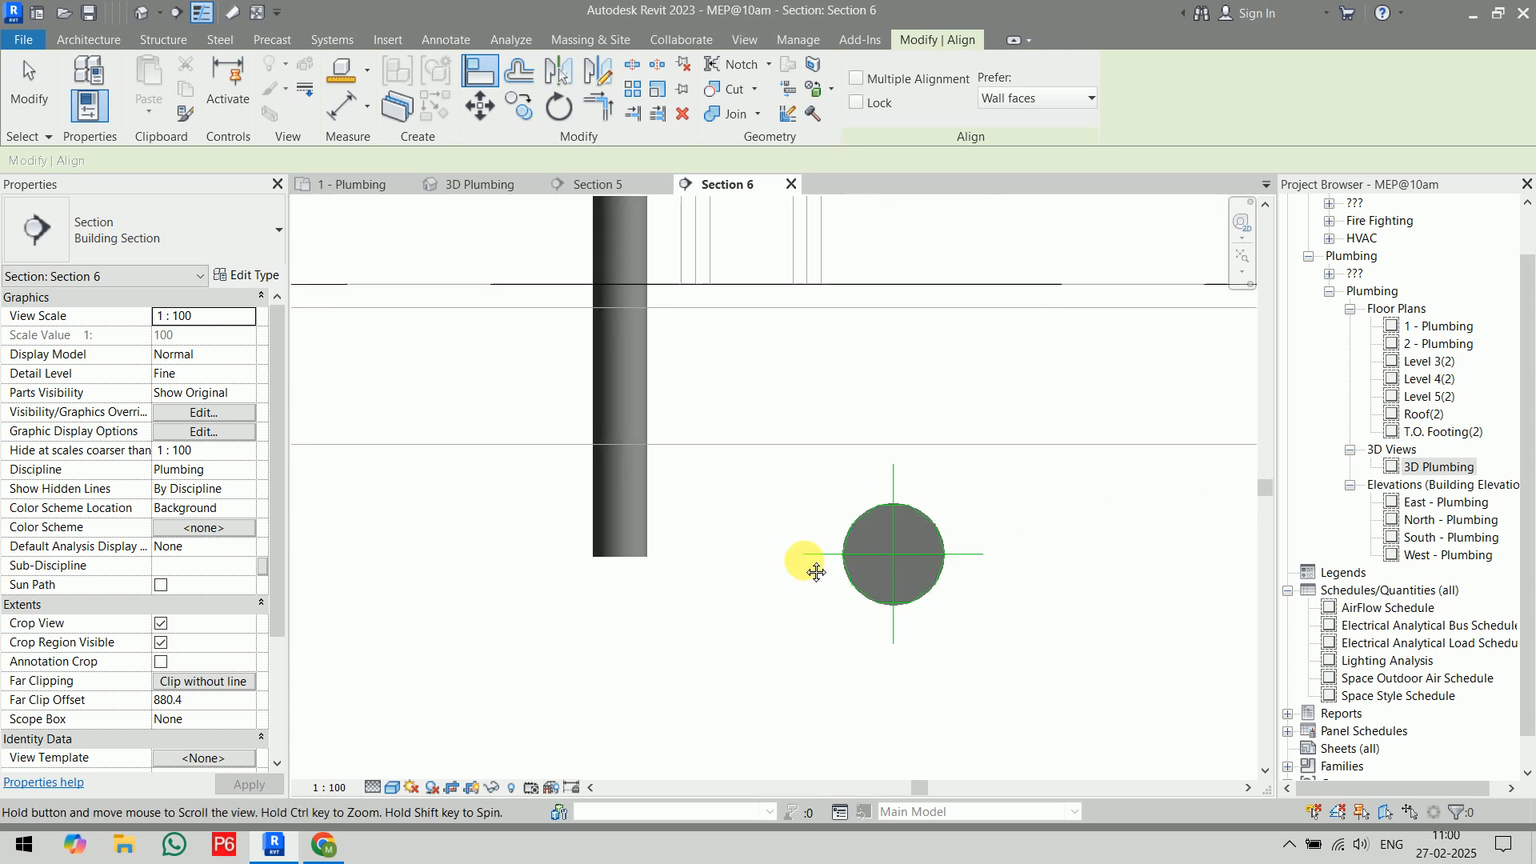
key(Escape)
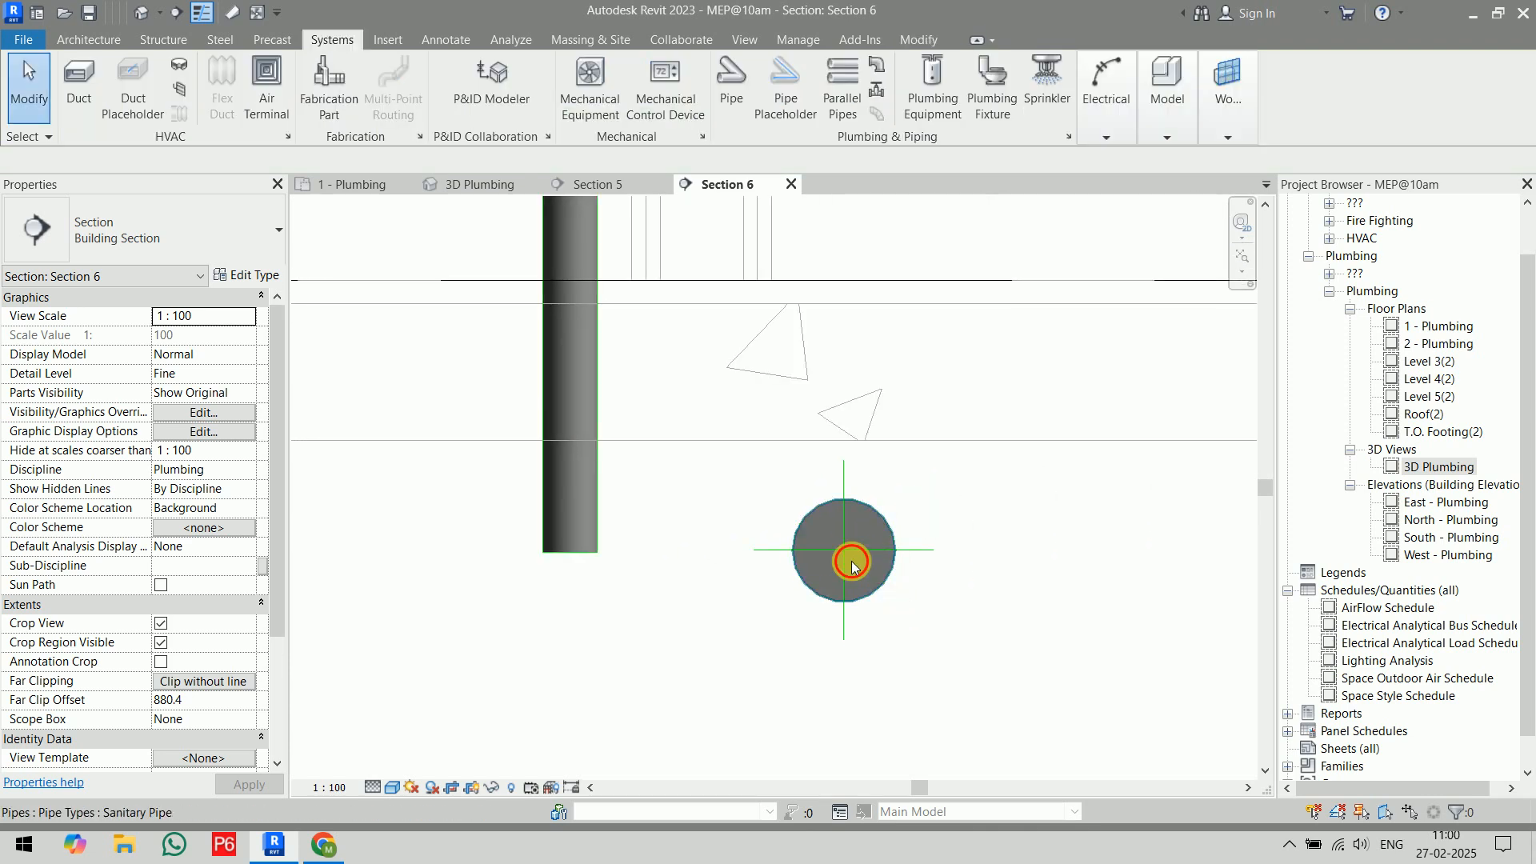
click(842, 551)
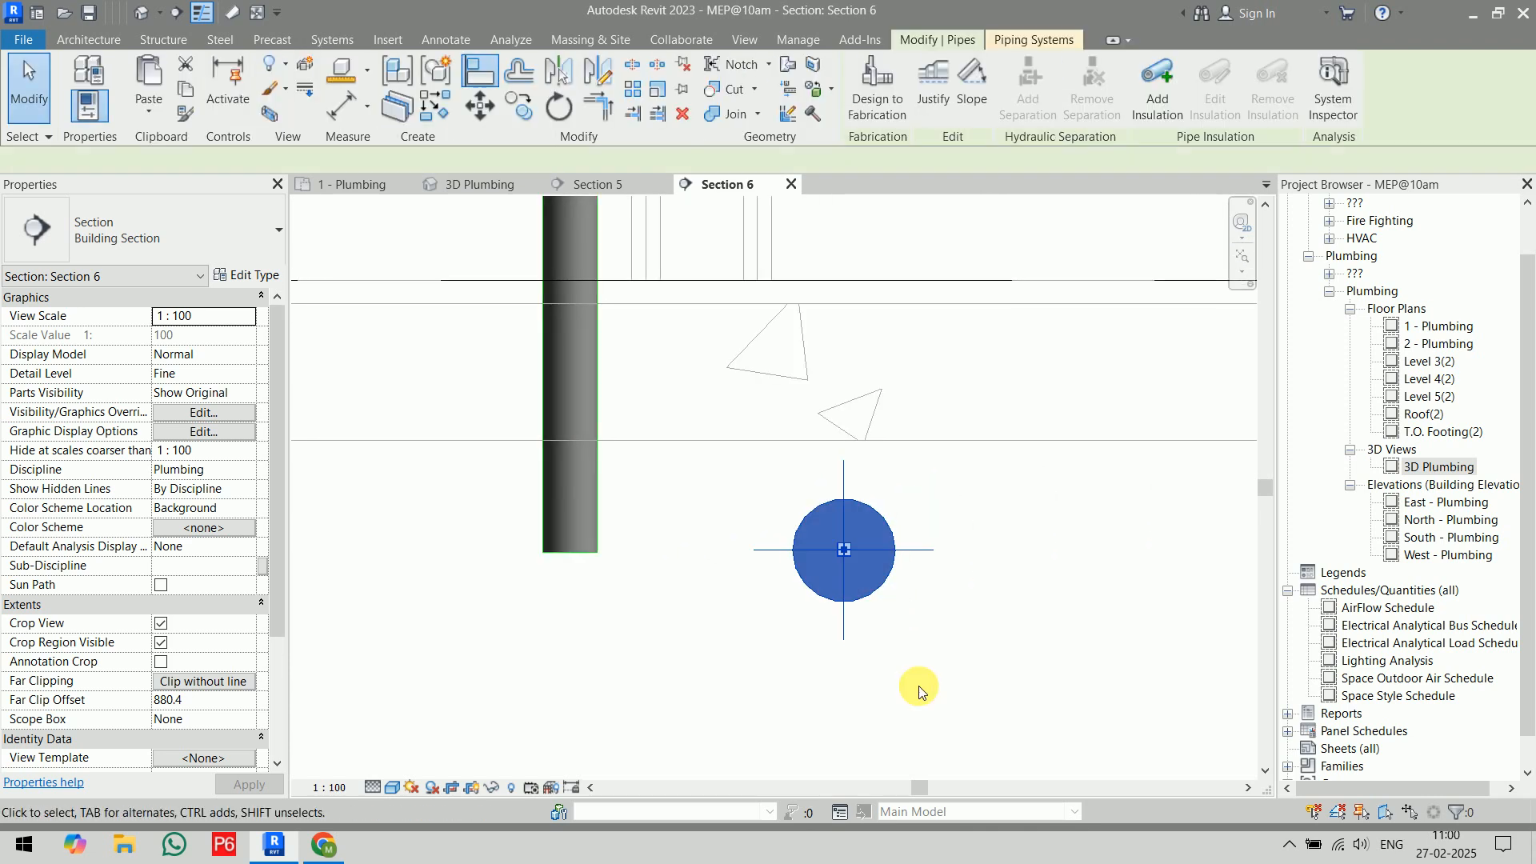
right_click(842, 550)
mouse_move(933, 224)
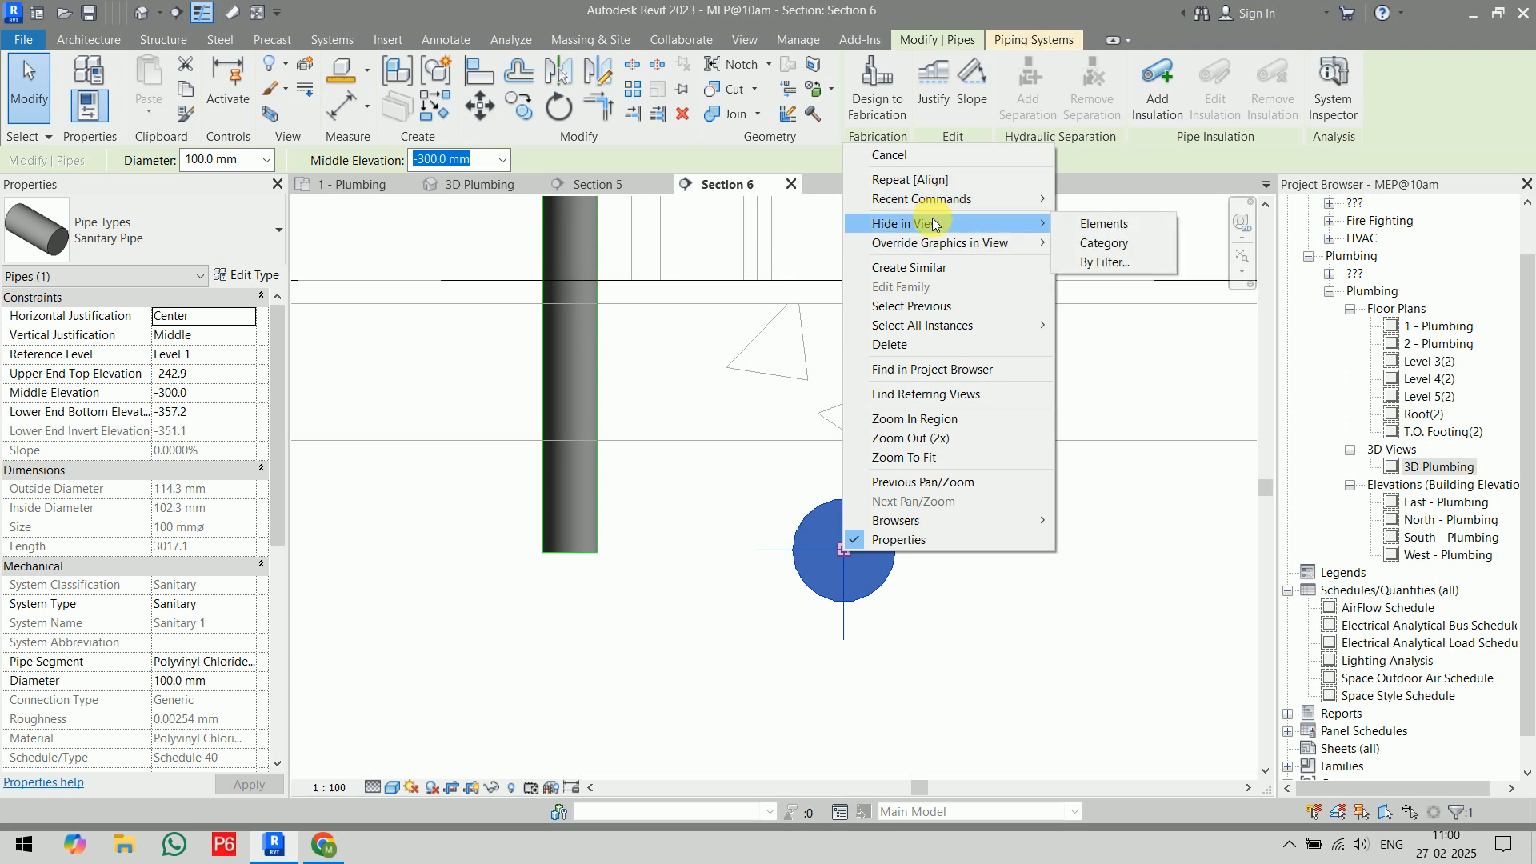
click(907, 268)
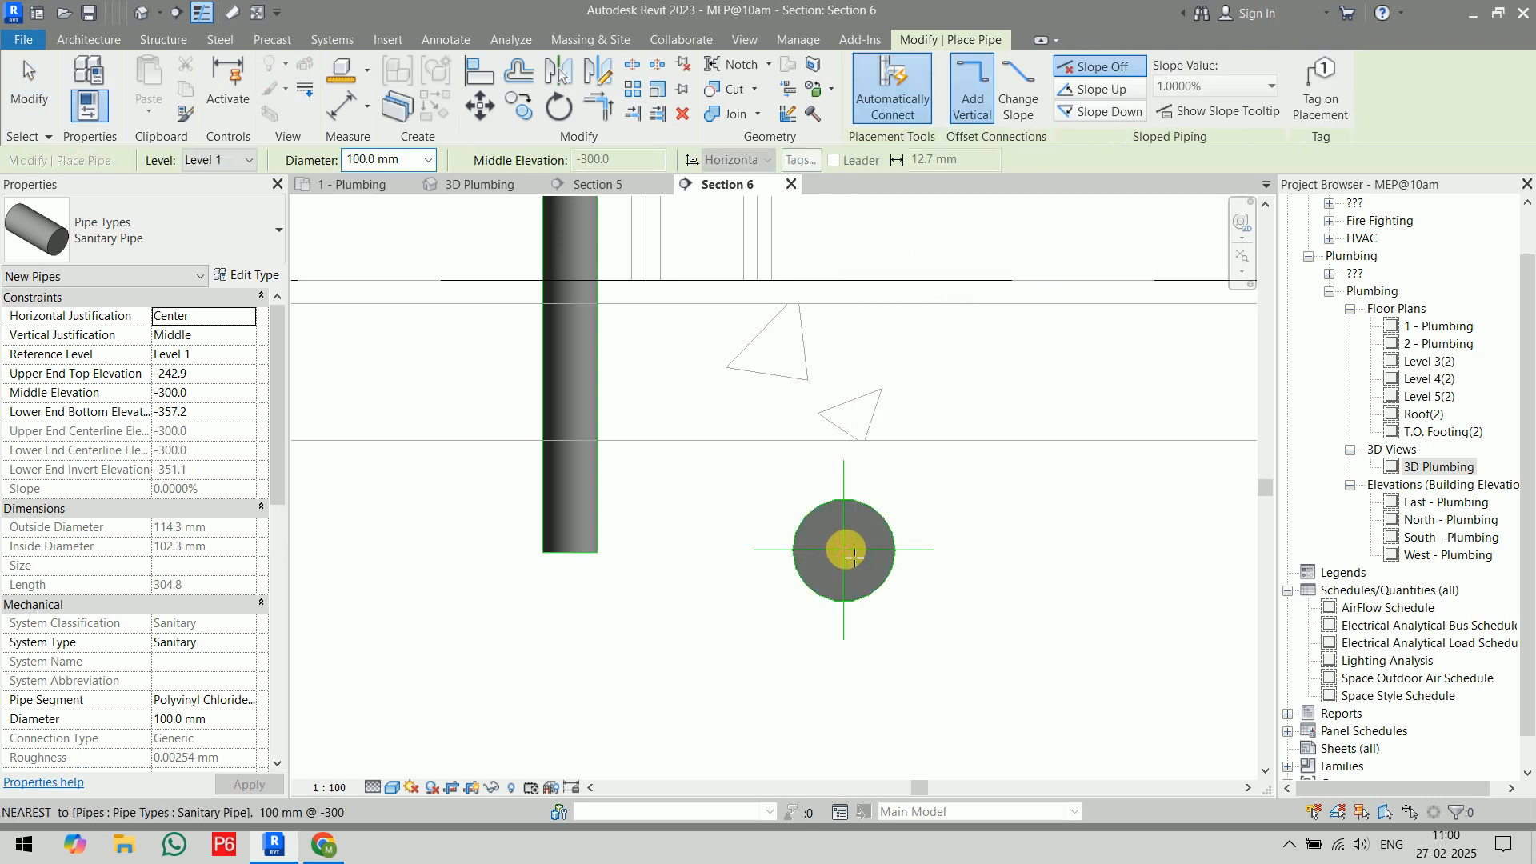
click(850, 564)
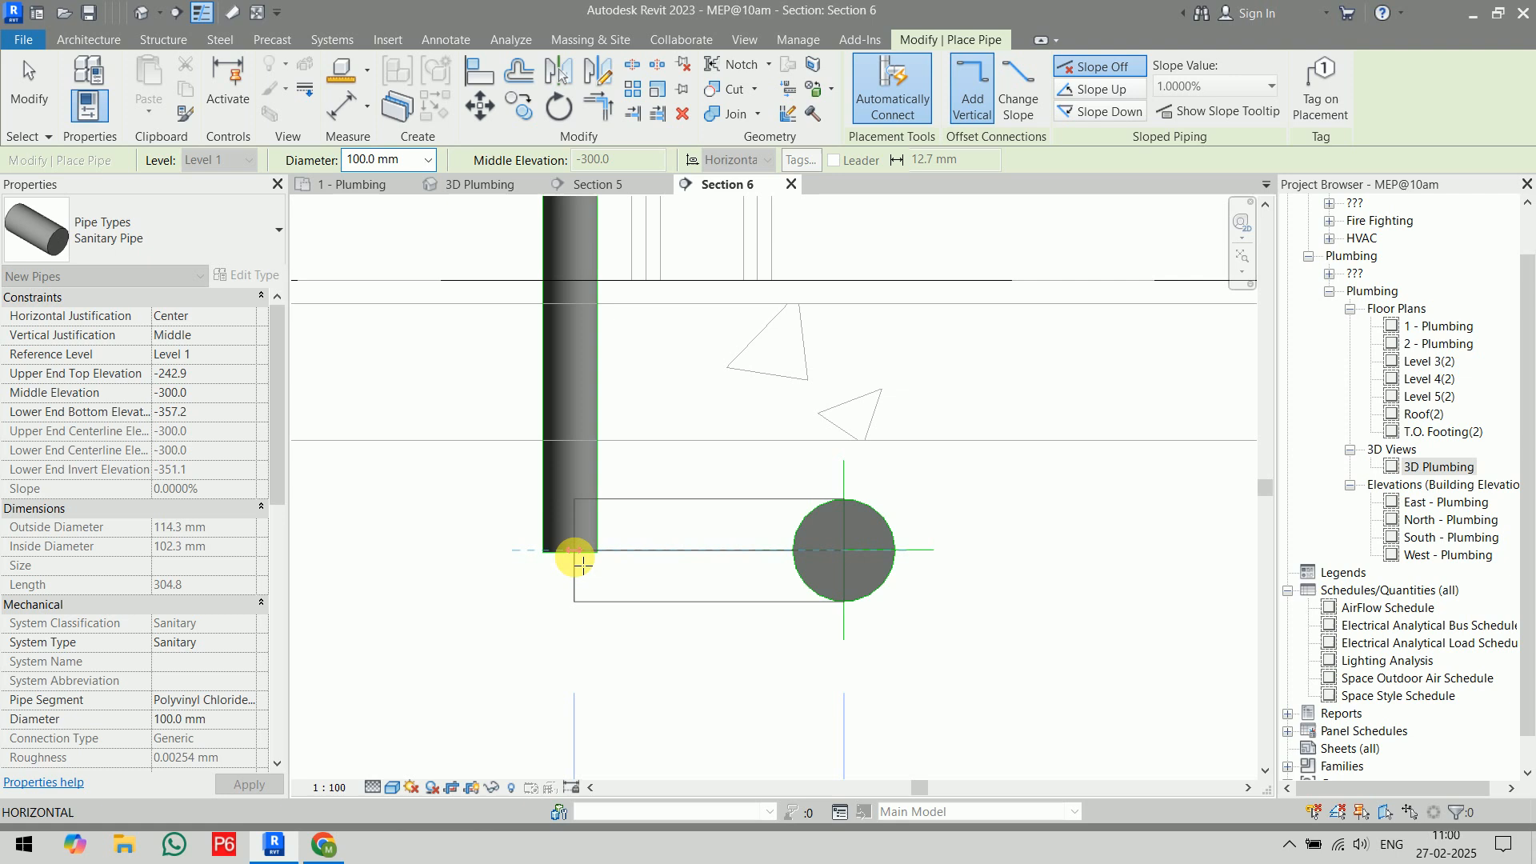
key(Escape)
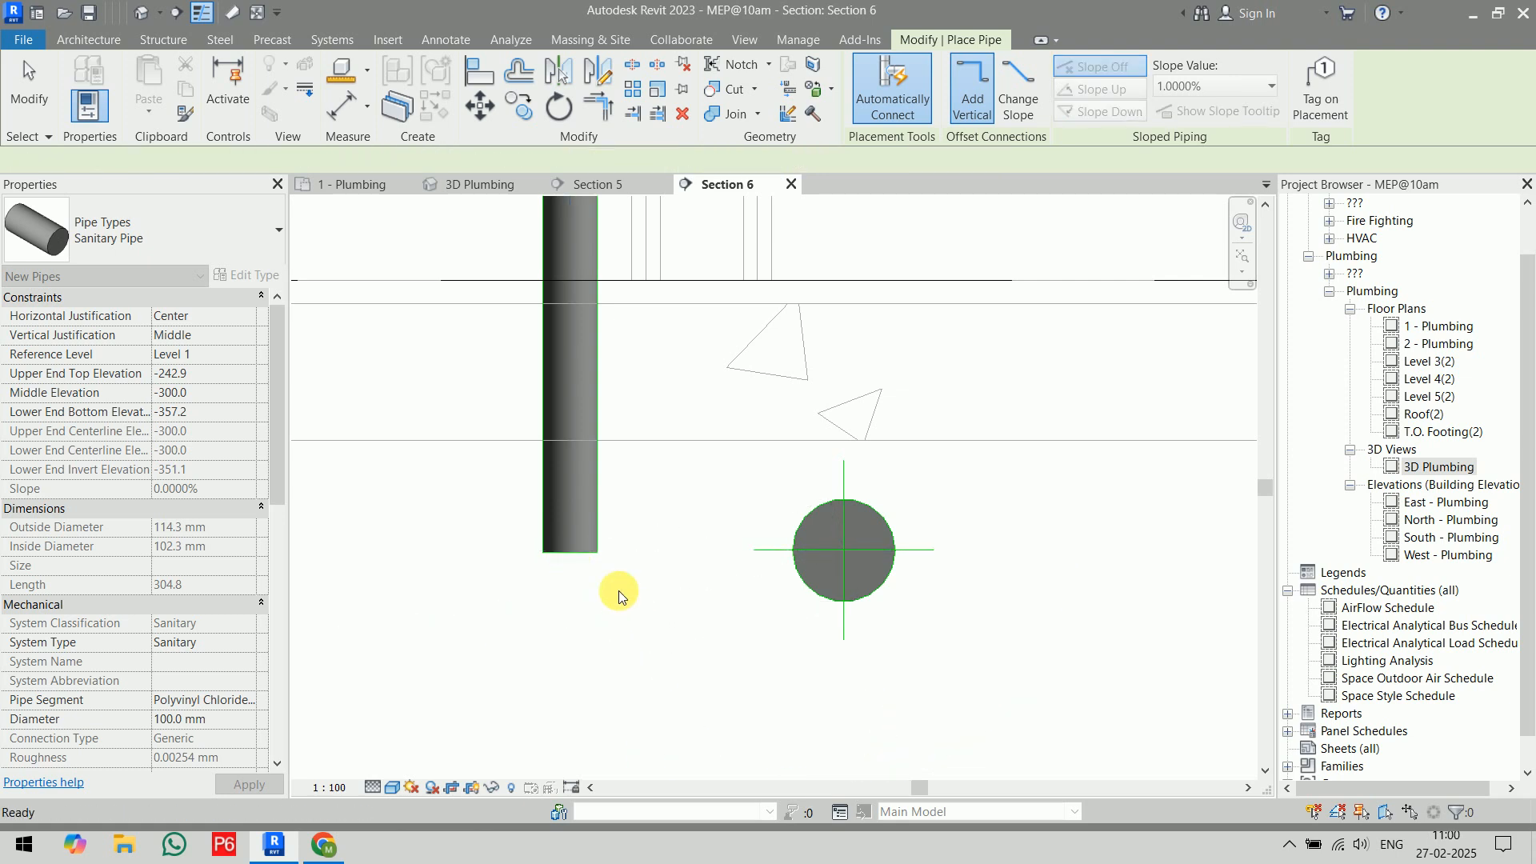
key(Escape)
- Check the urinals and the nearby sanitary pipe run in the 1 - Plumbing floor plan, and return to Section 6
click(347, 186)
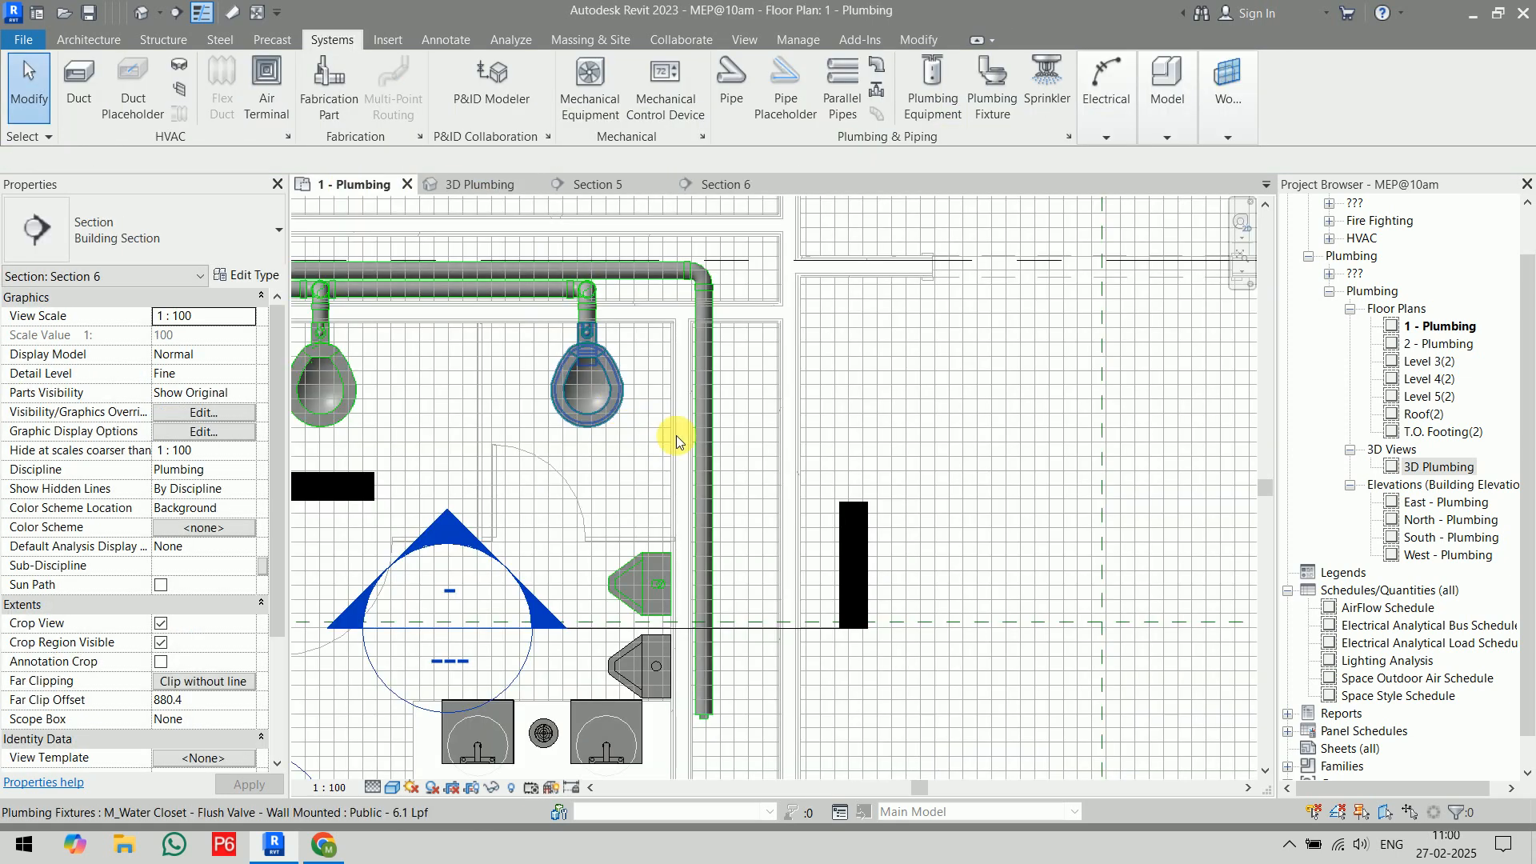
scroll(757, 544, up, 3)
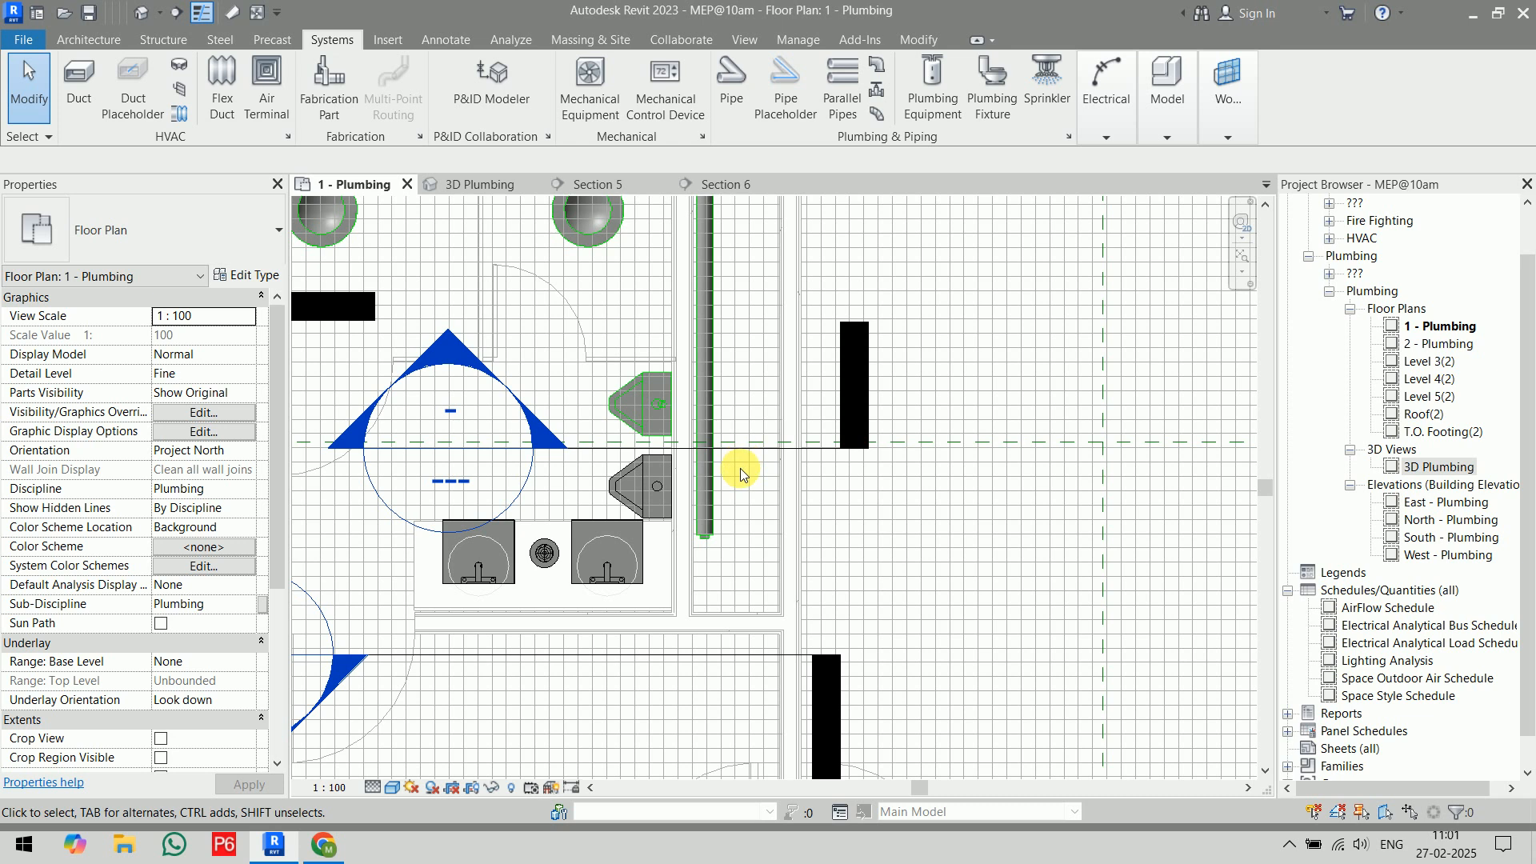
click(716, 185)
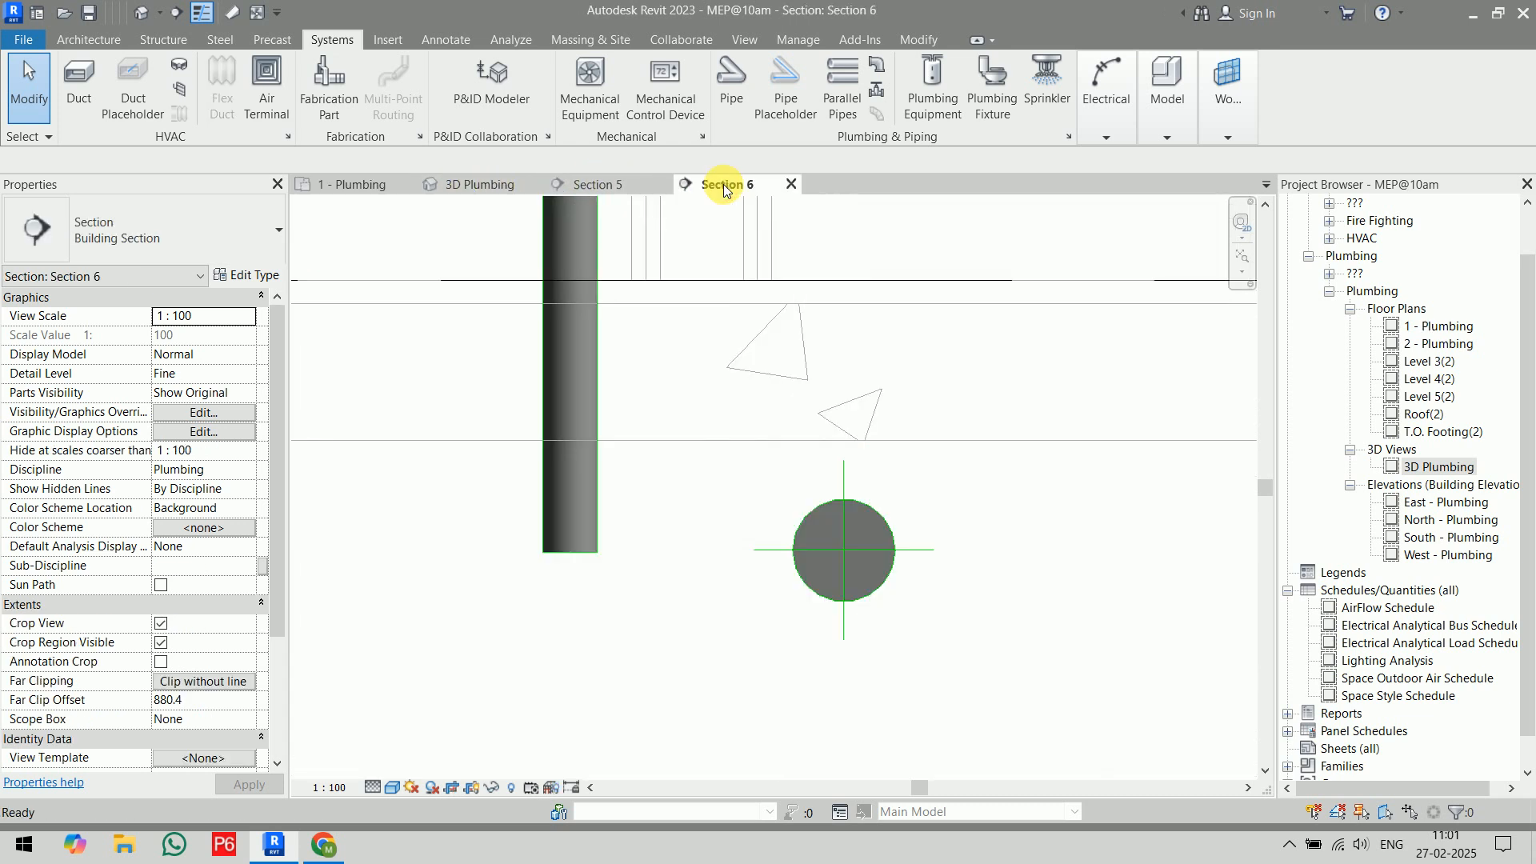
click(852, 544)
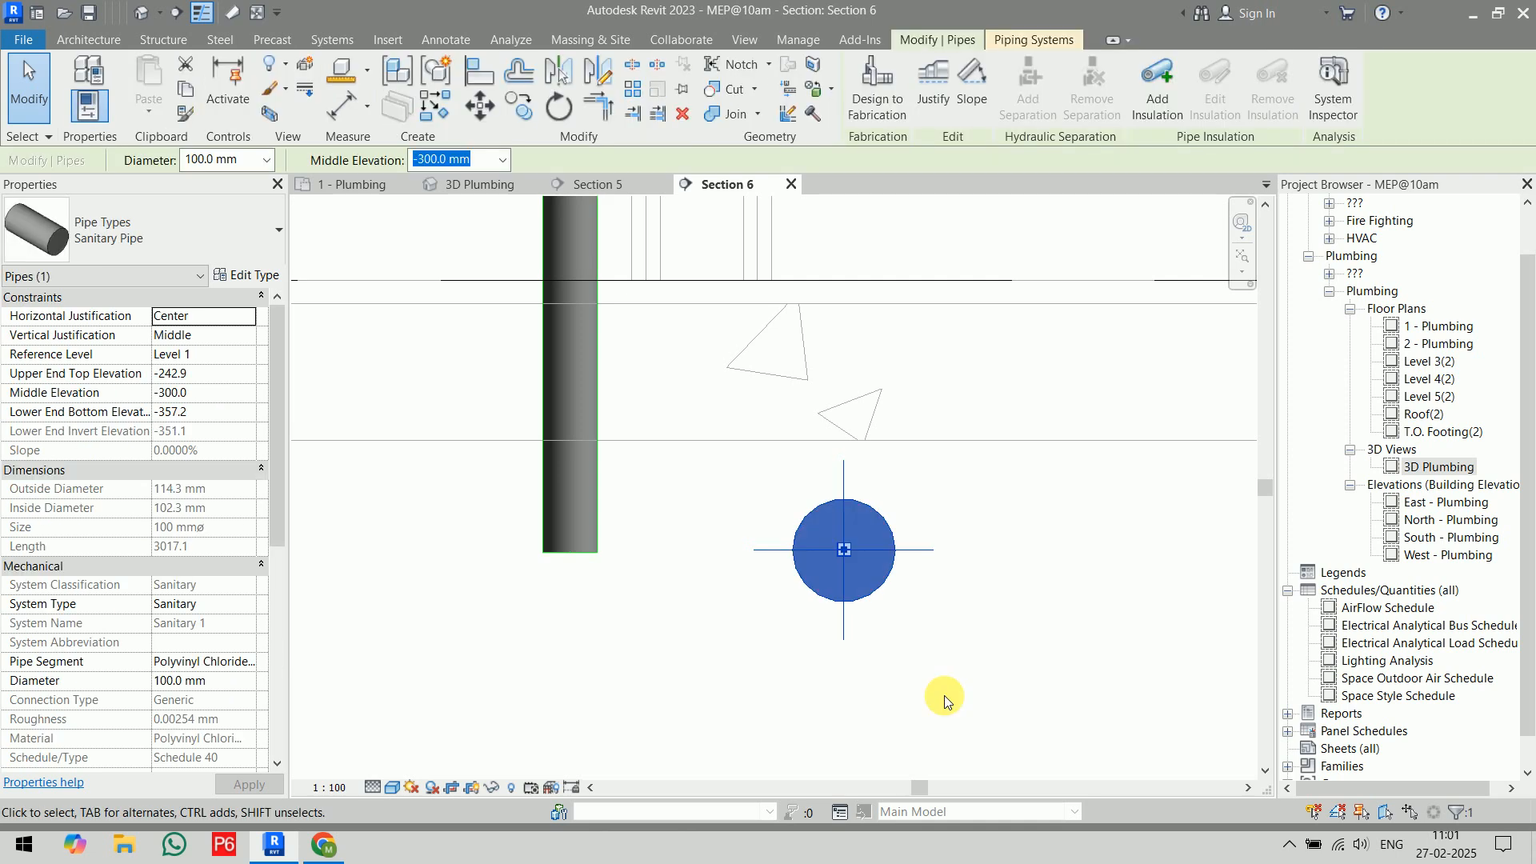
right_click(844, 550)
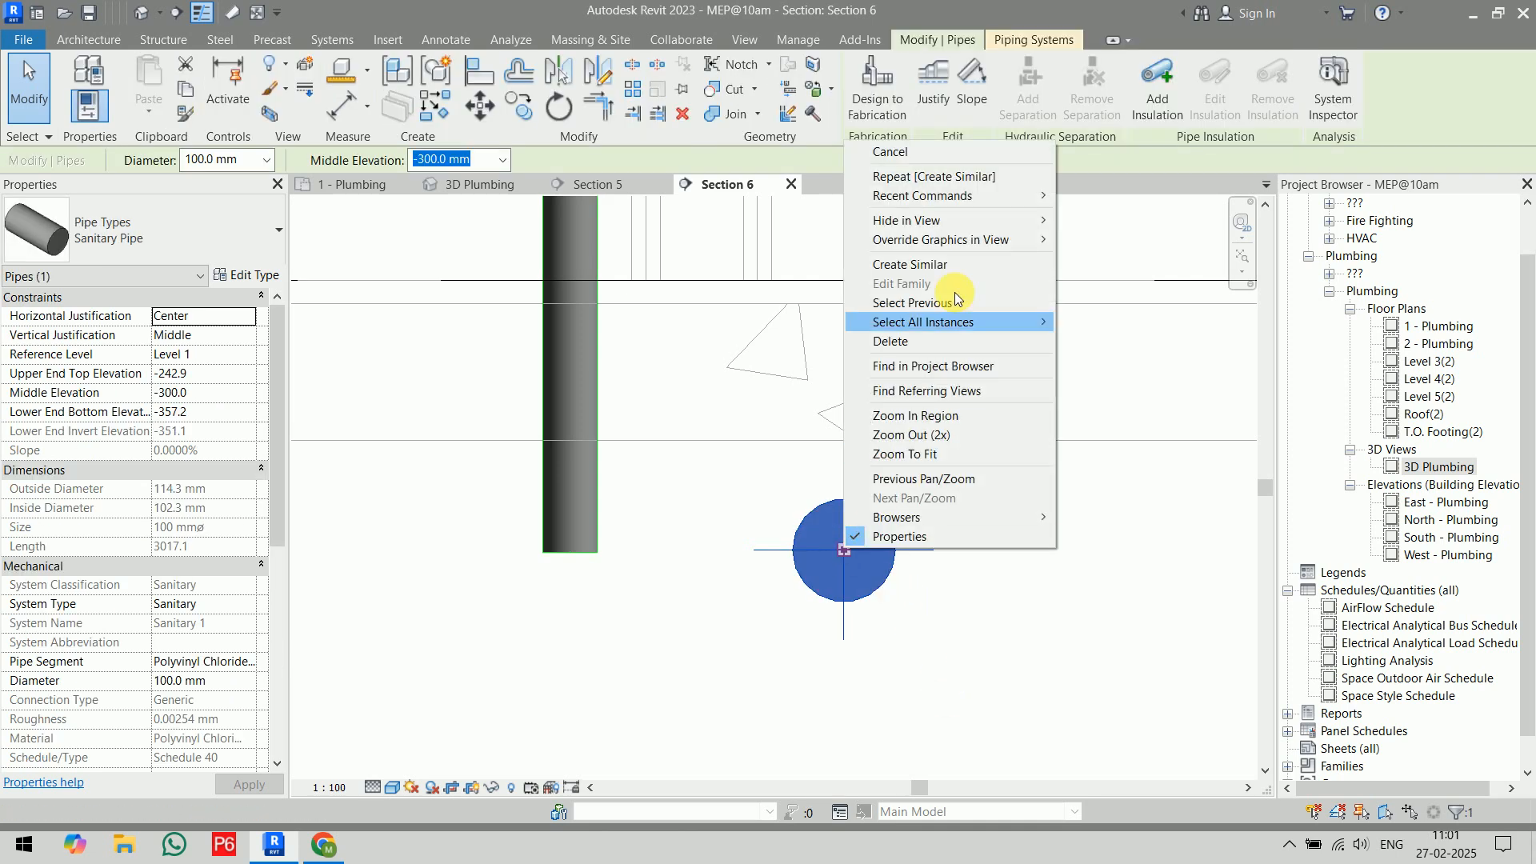
mouse_move(961, 223)
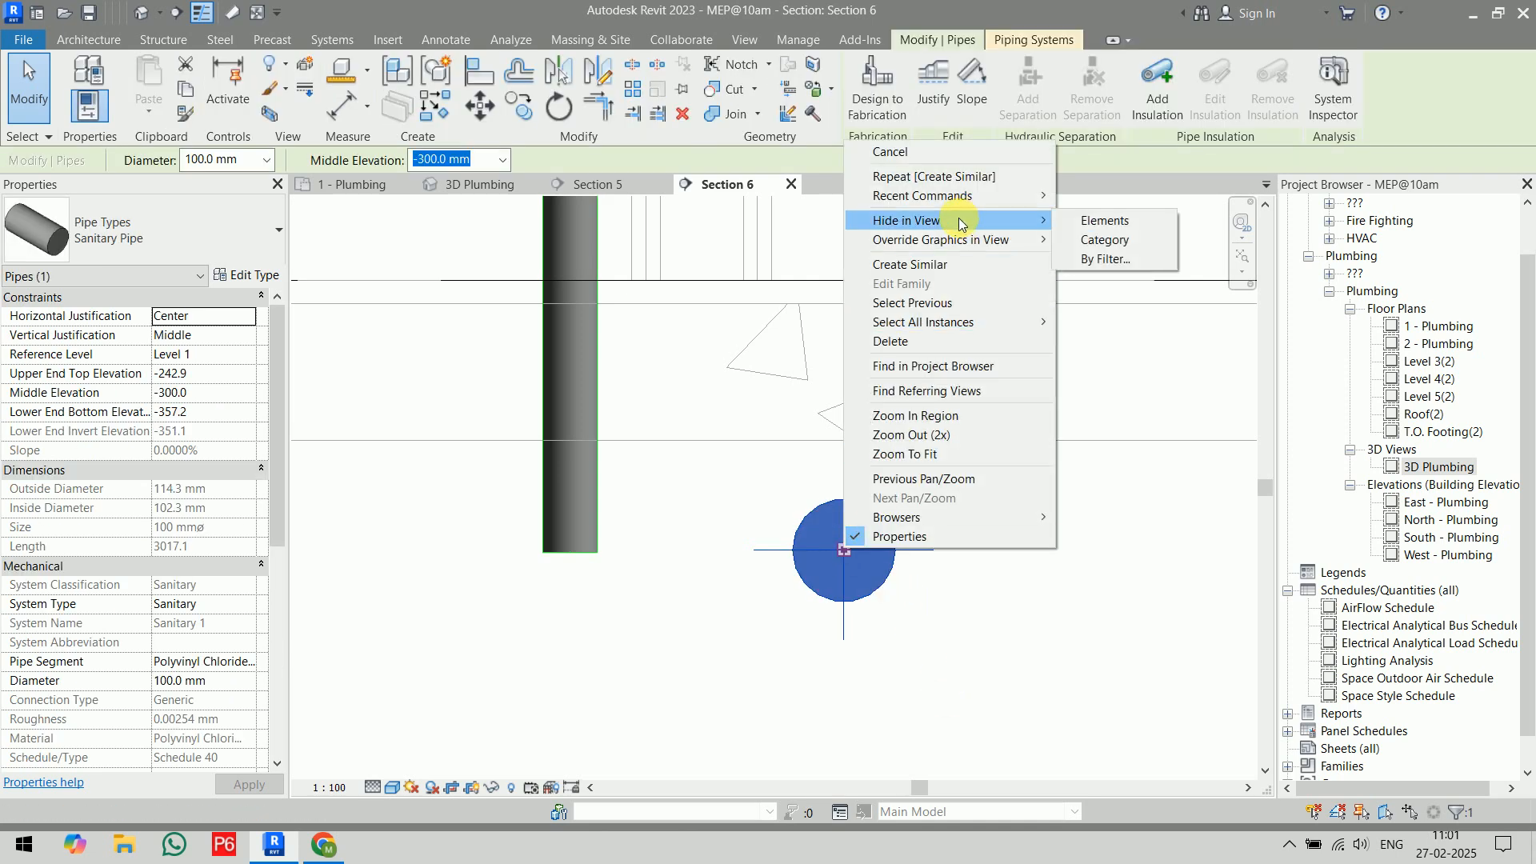
click(952, 264)
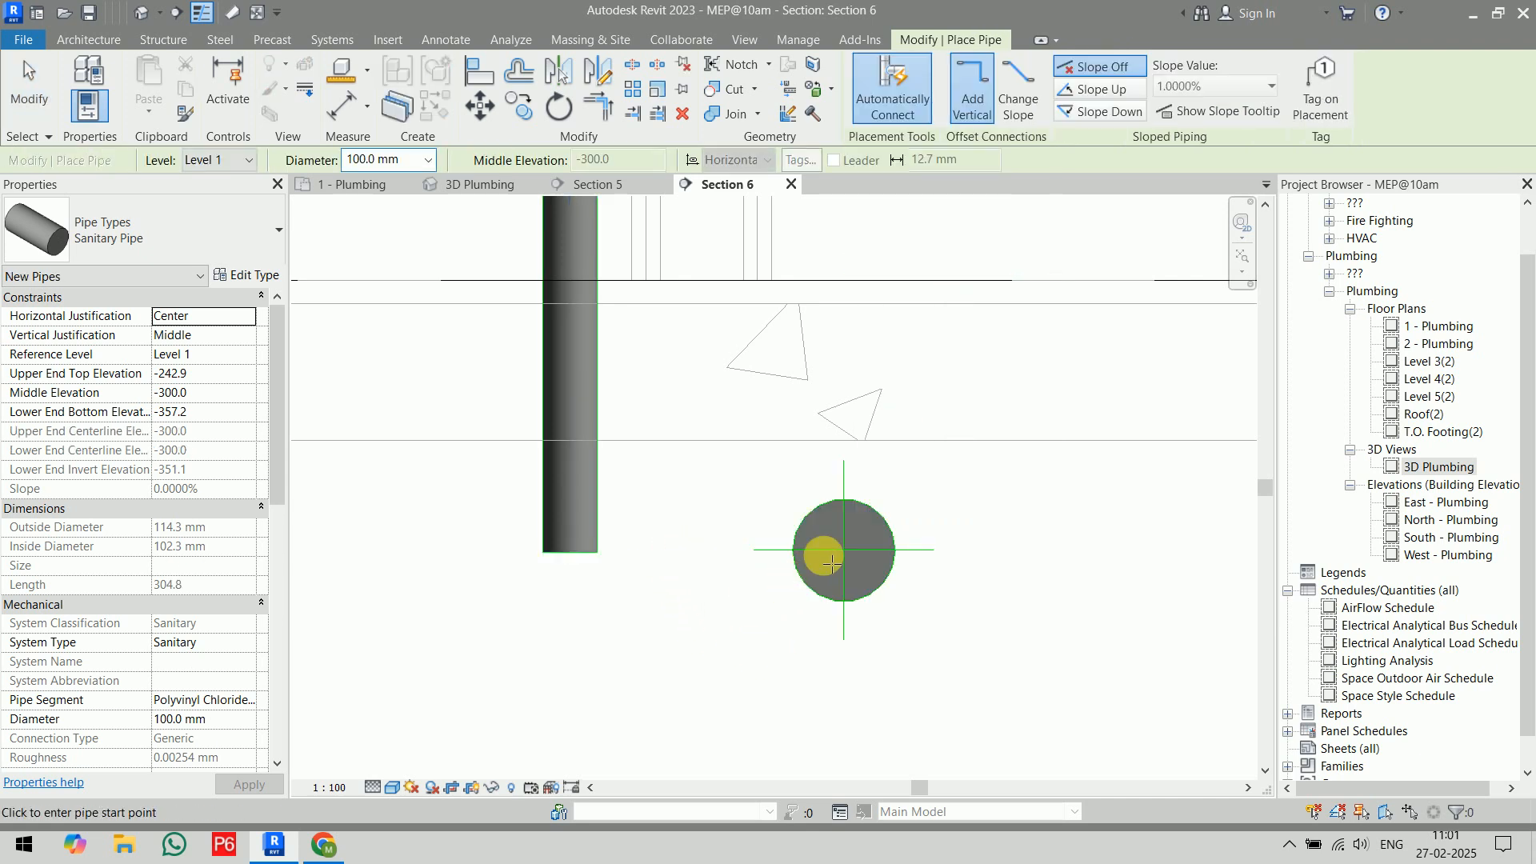
click(844, 550)
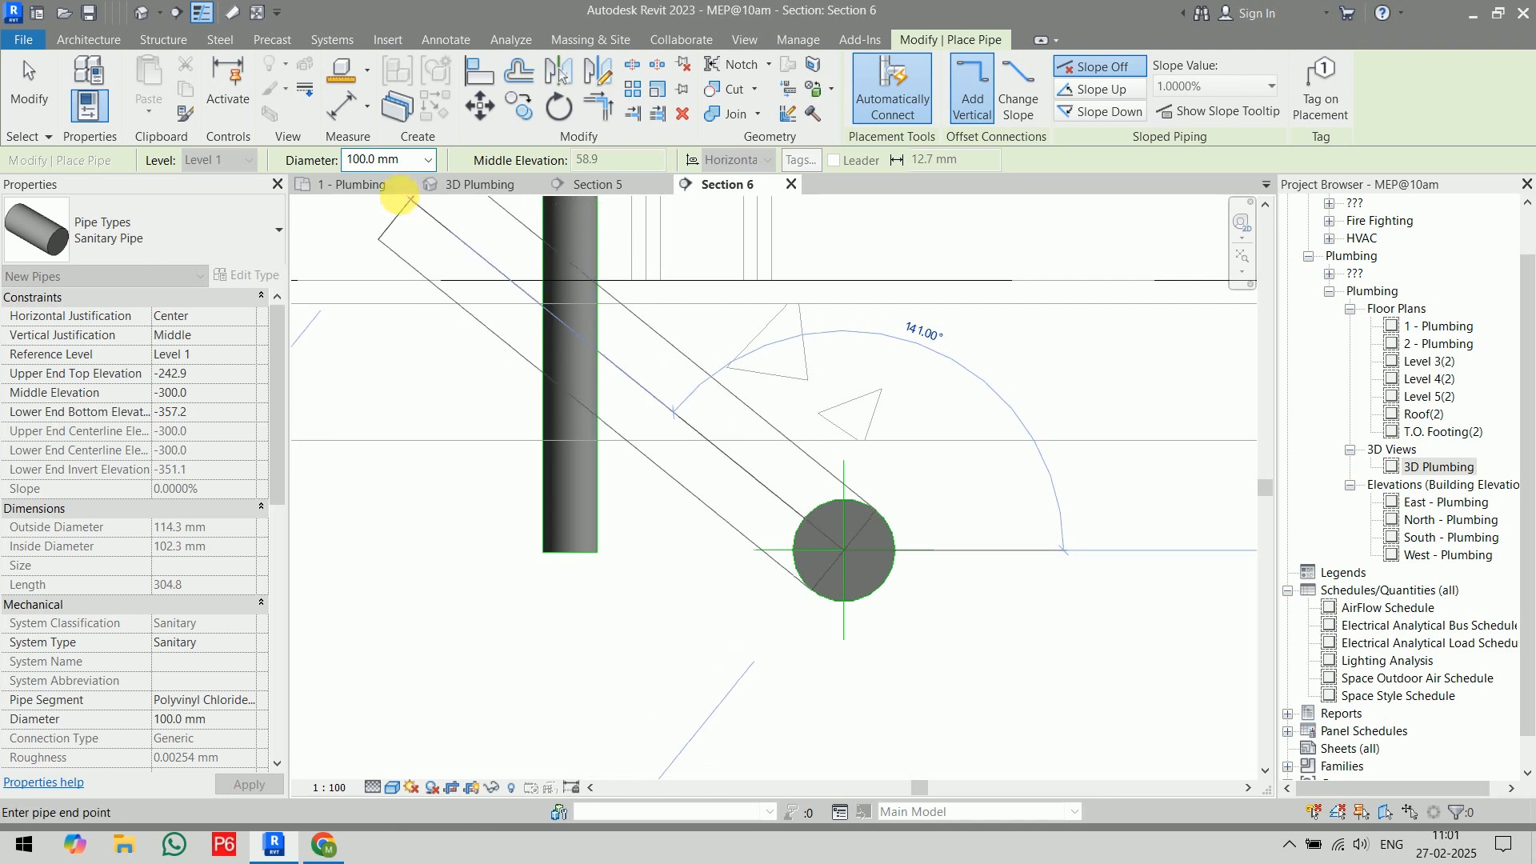
click(429, 160)
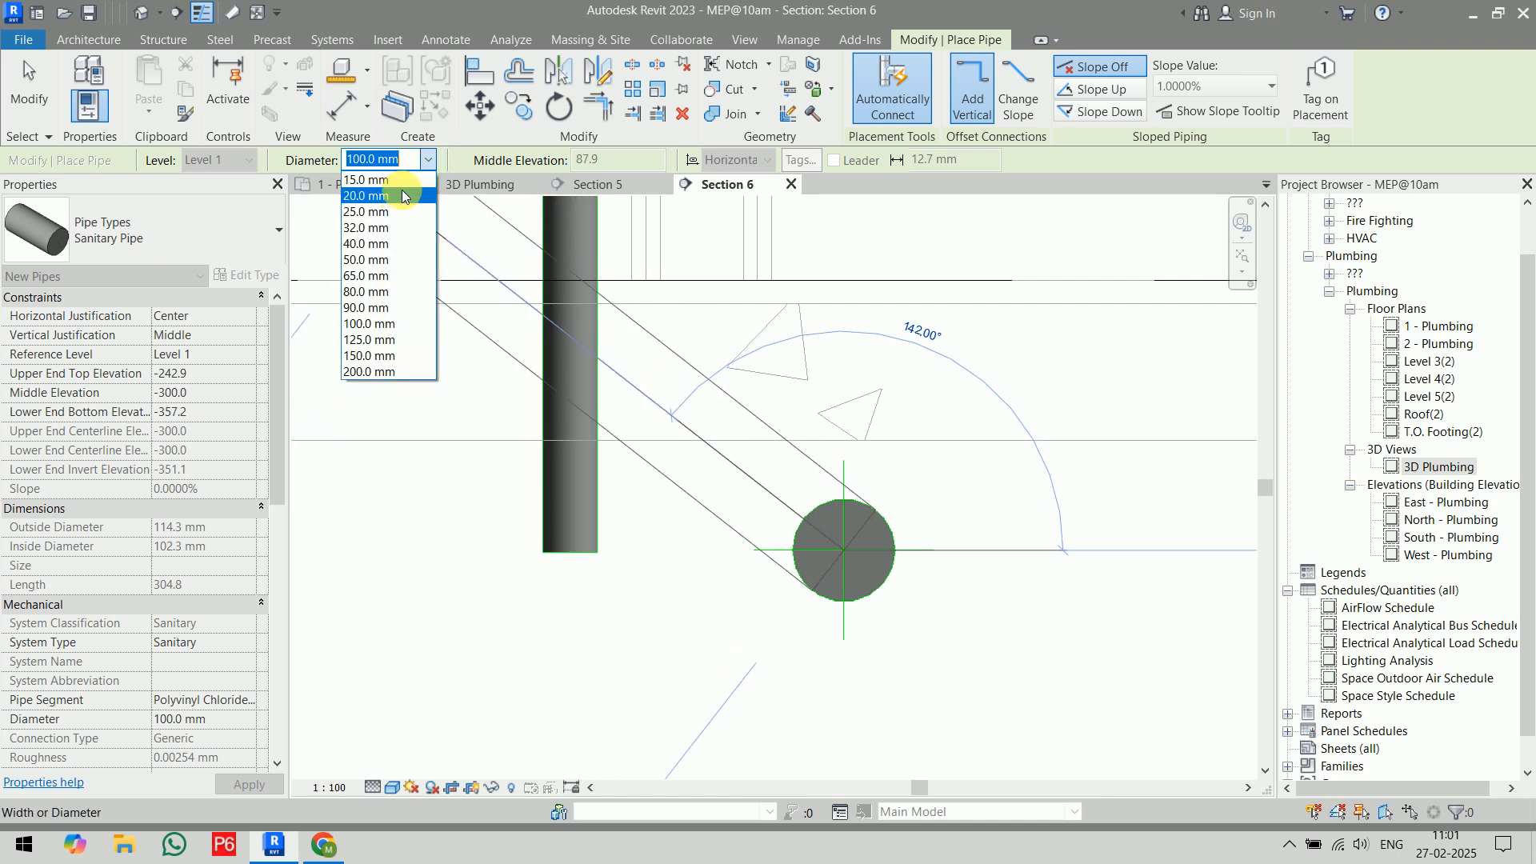
click(392, 260)
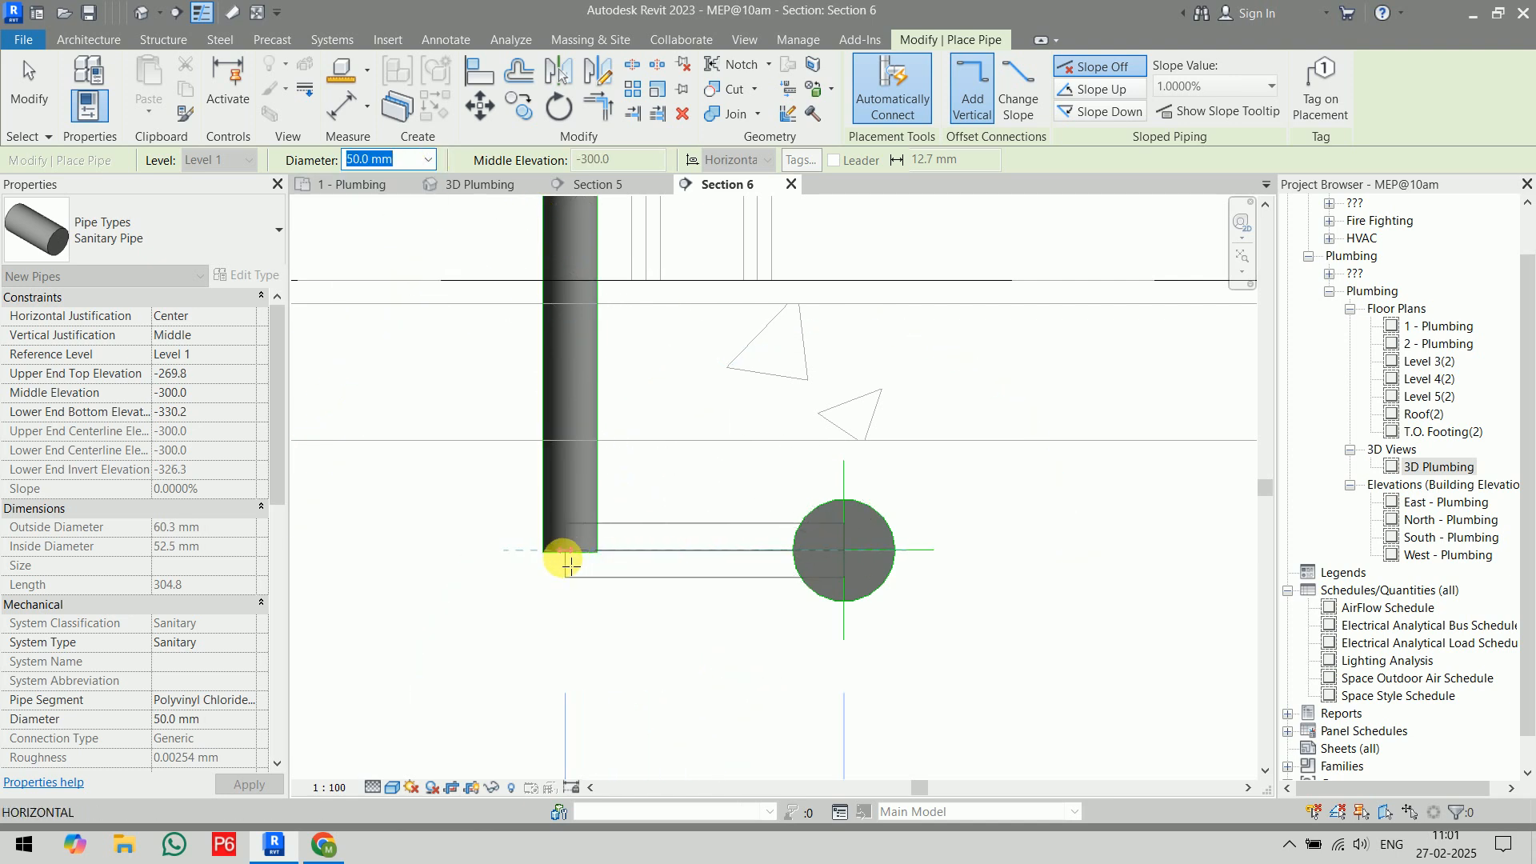
key(Escape)
key(Escape)
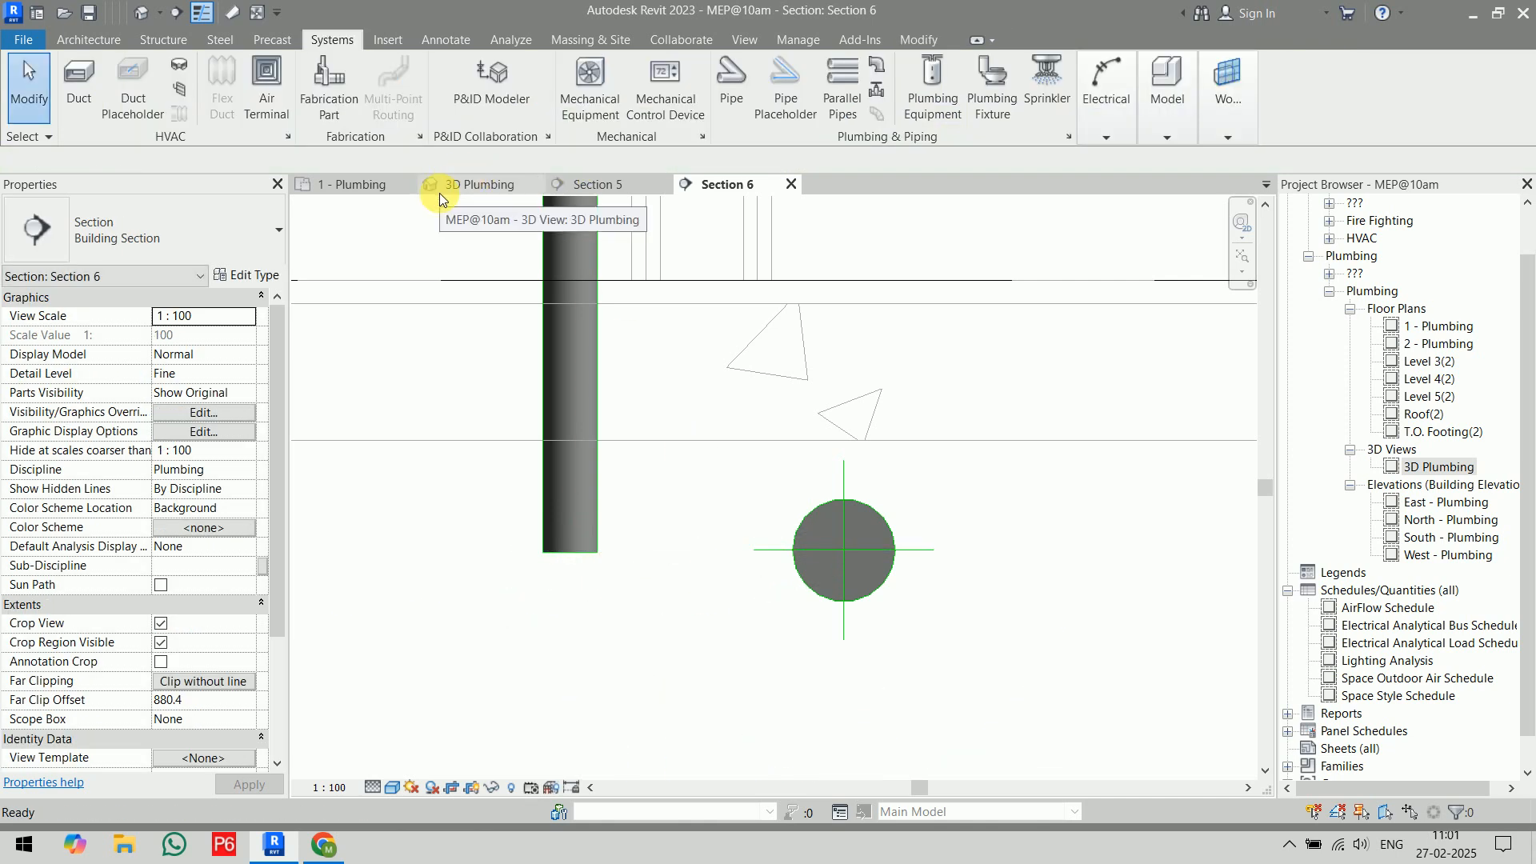
- Display Section 6 in wireframe and align the lower end of the vertical 50 mm pipe with the centre of the 100 mm pipe
click(392, 794)
click(424, 687)
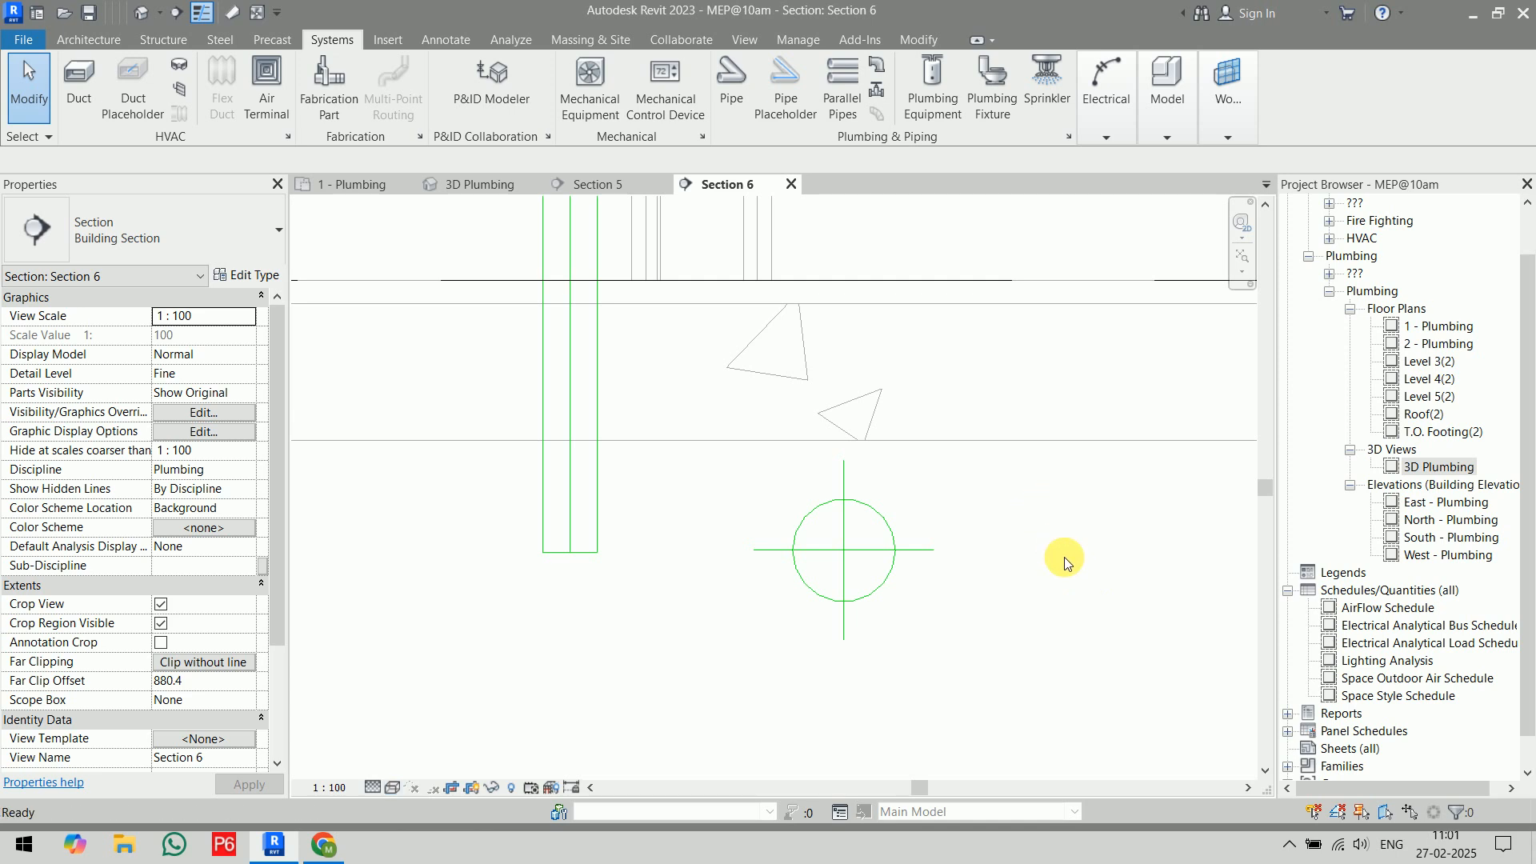
key(a)
key(l)
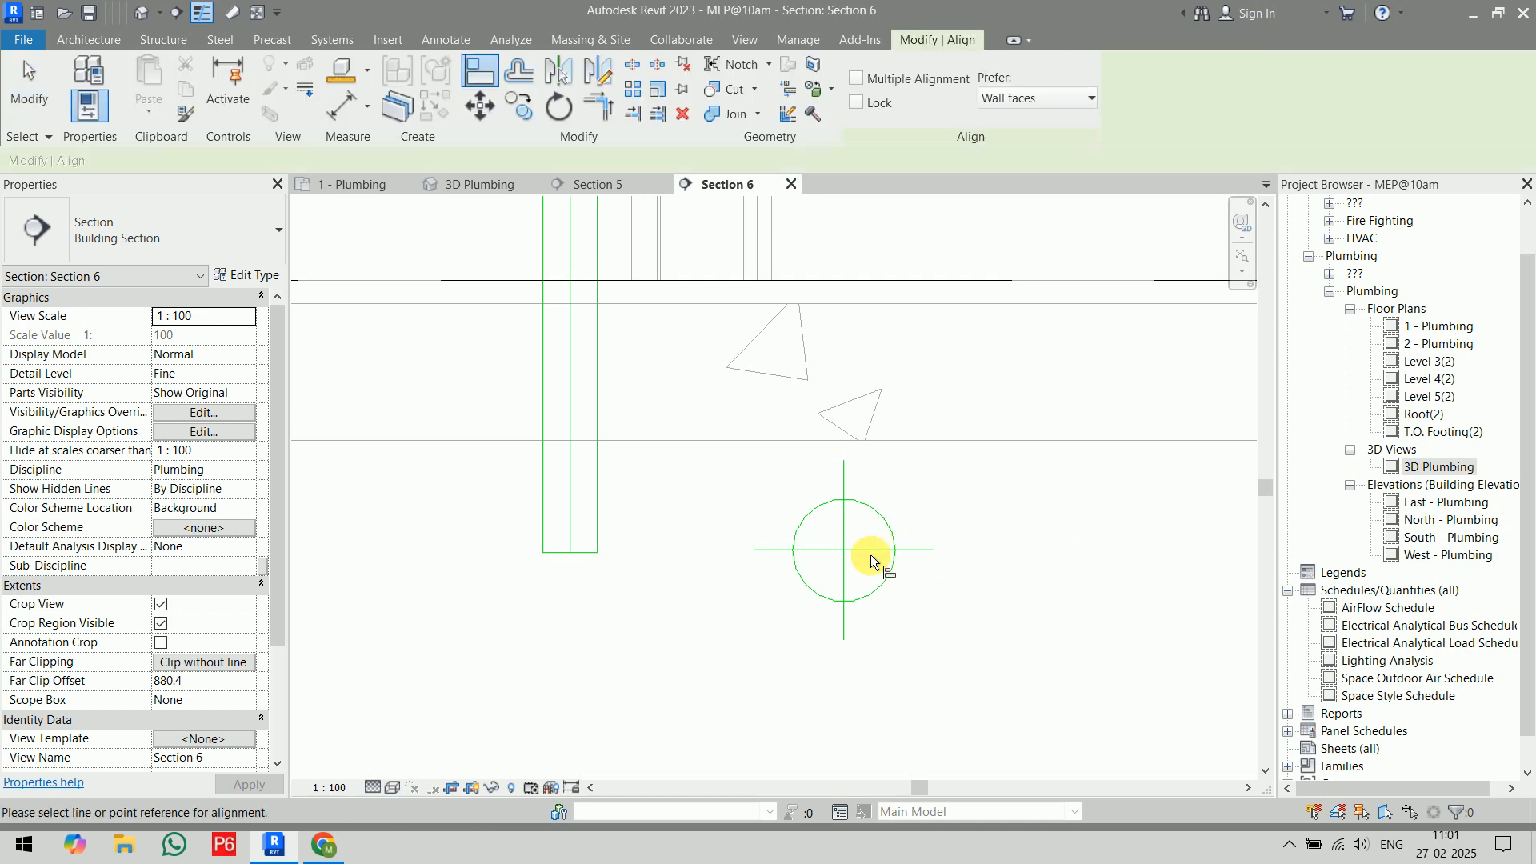
click(842, 551)
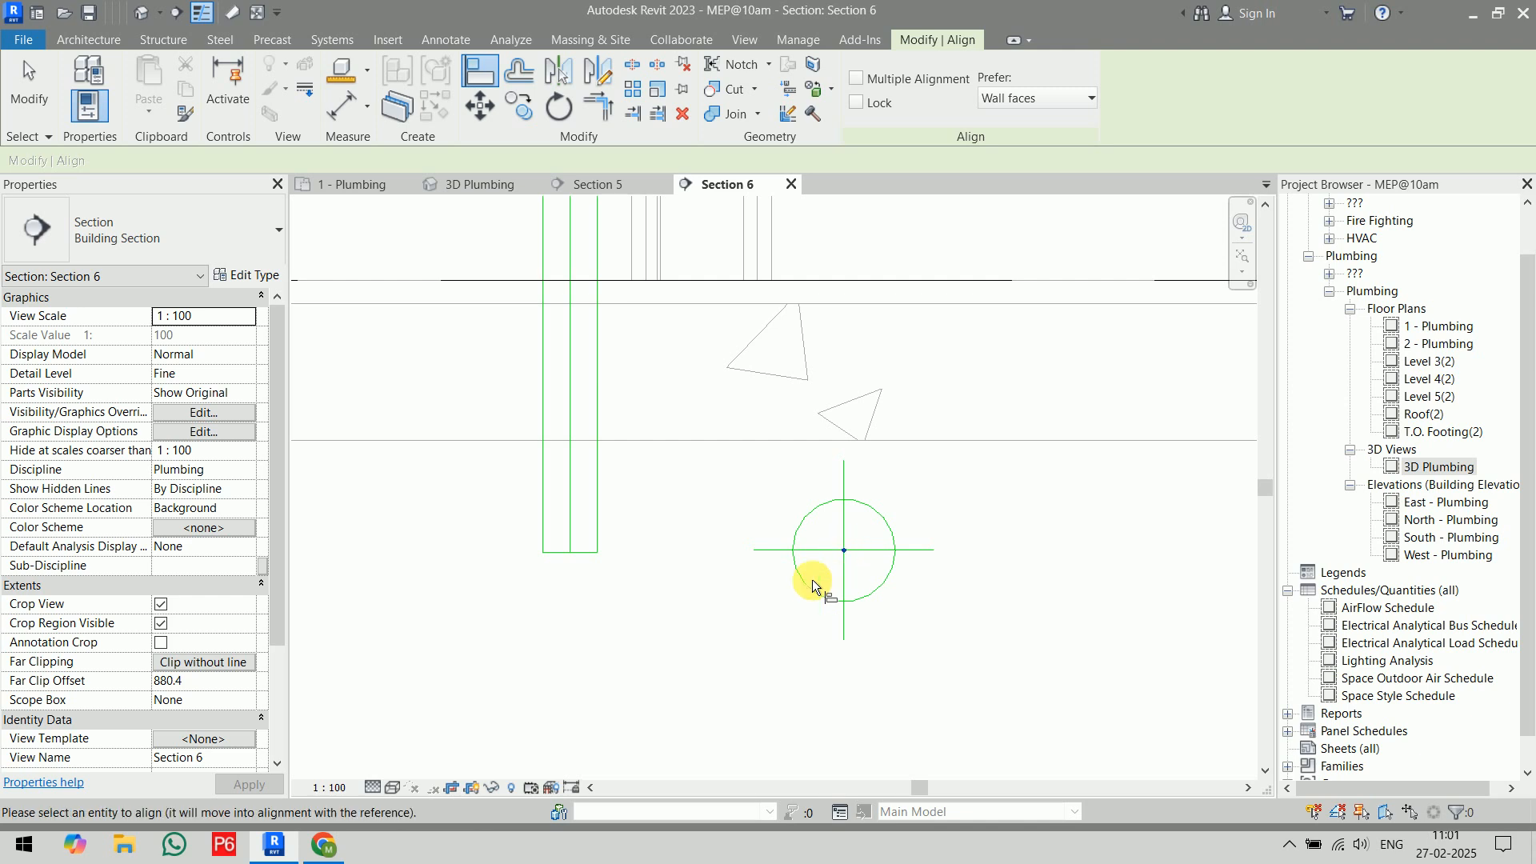
click(569, 553)
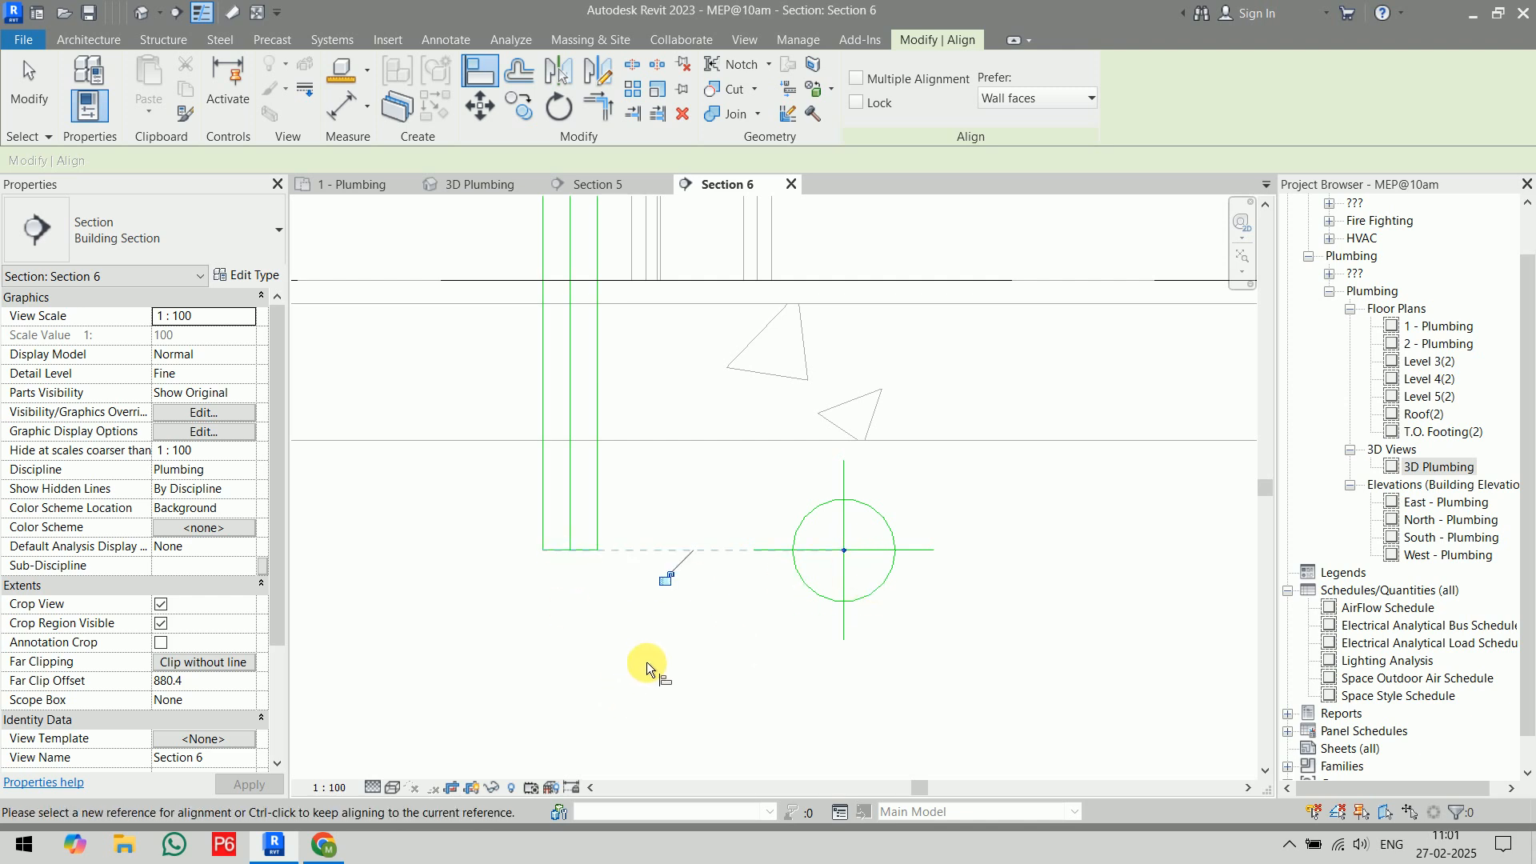
key(Escape)
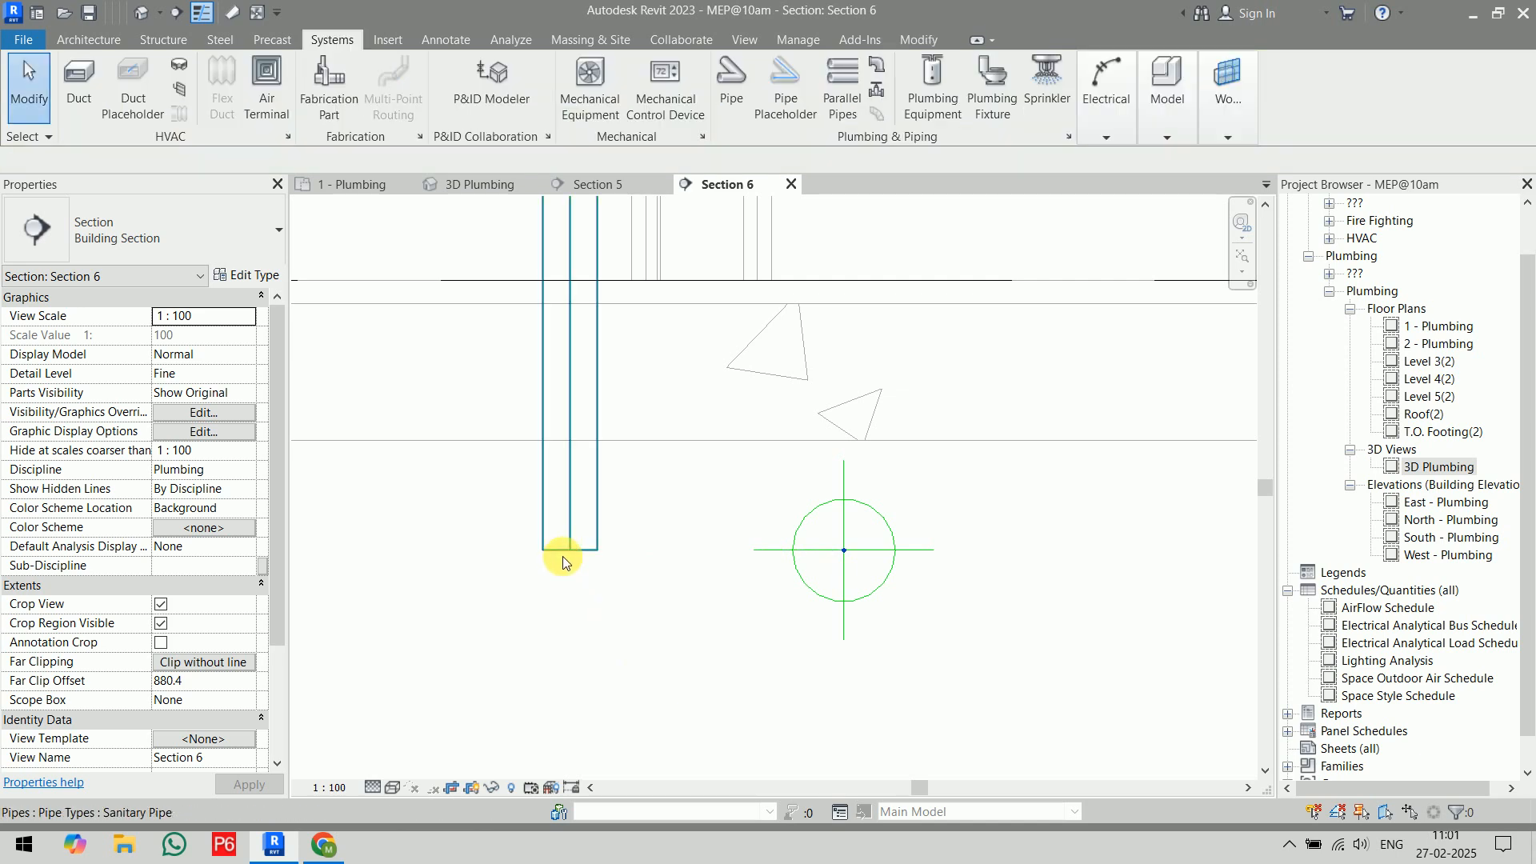
- Try to draw a horizontal 50 mm pipe from the vertical pipe's lower end to the centre of the 100 mm pipe
click(564, 555)
right_click(576, 551)
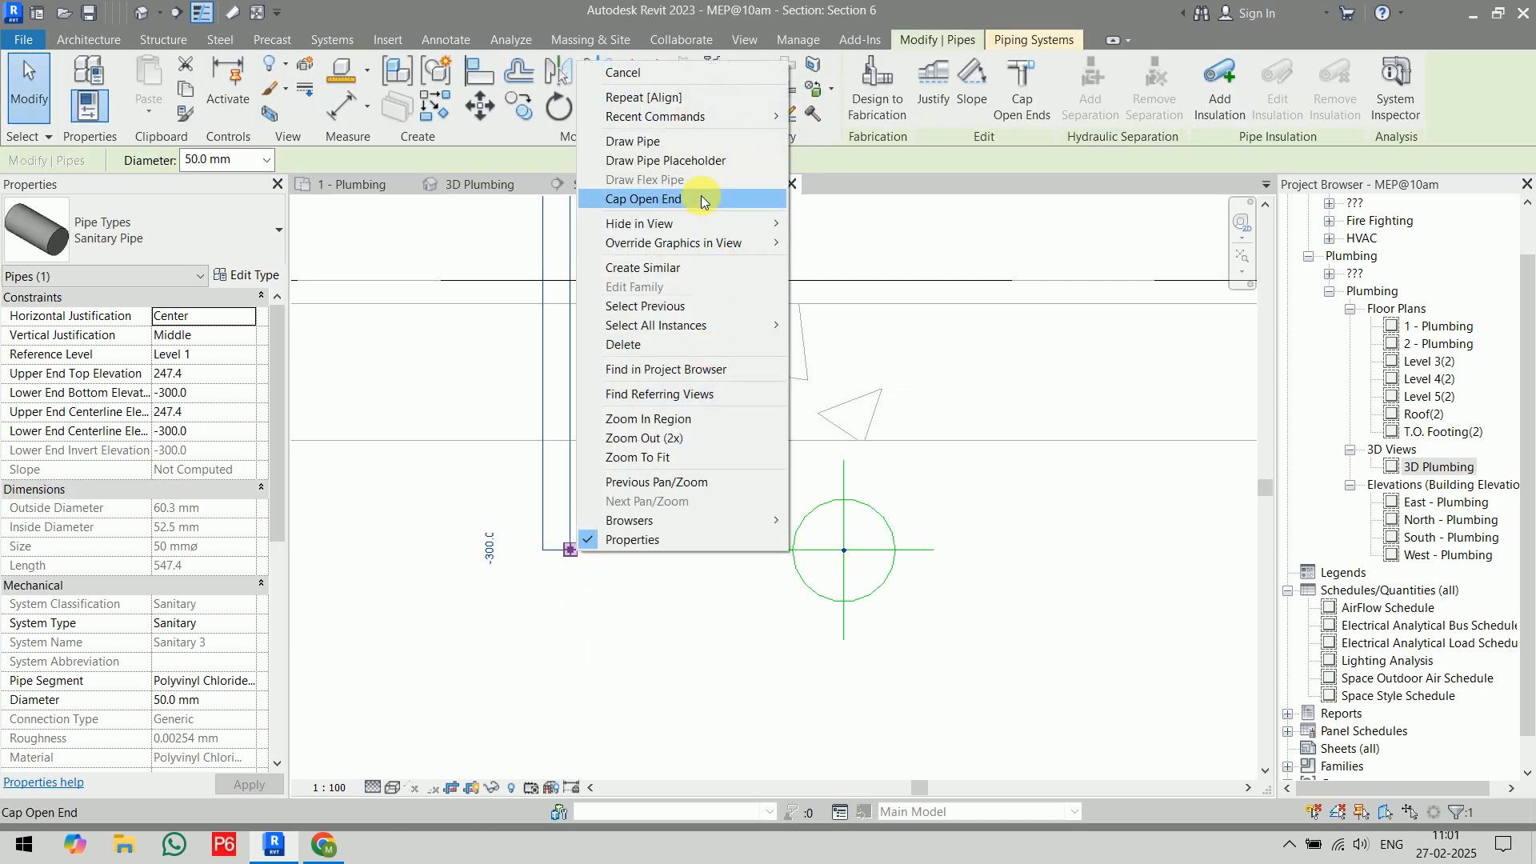
click(676, 140)
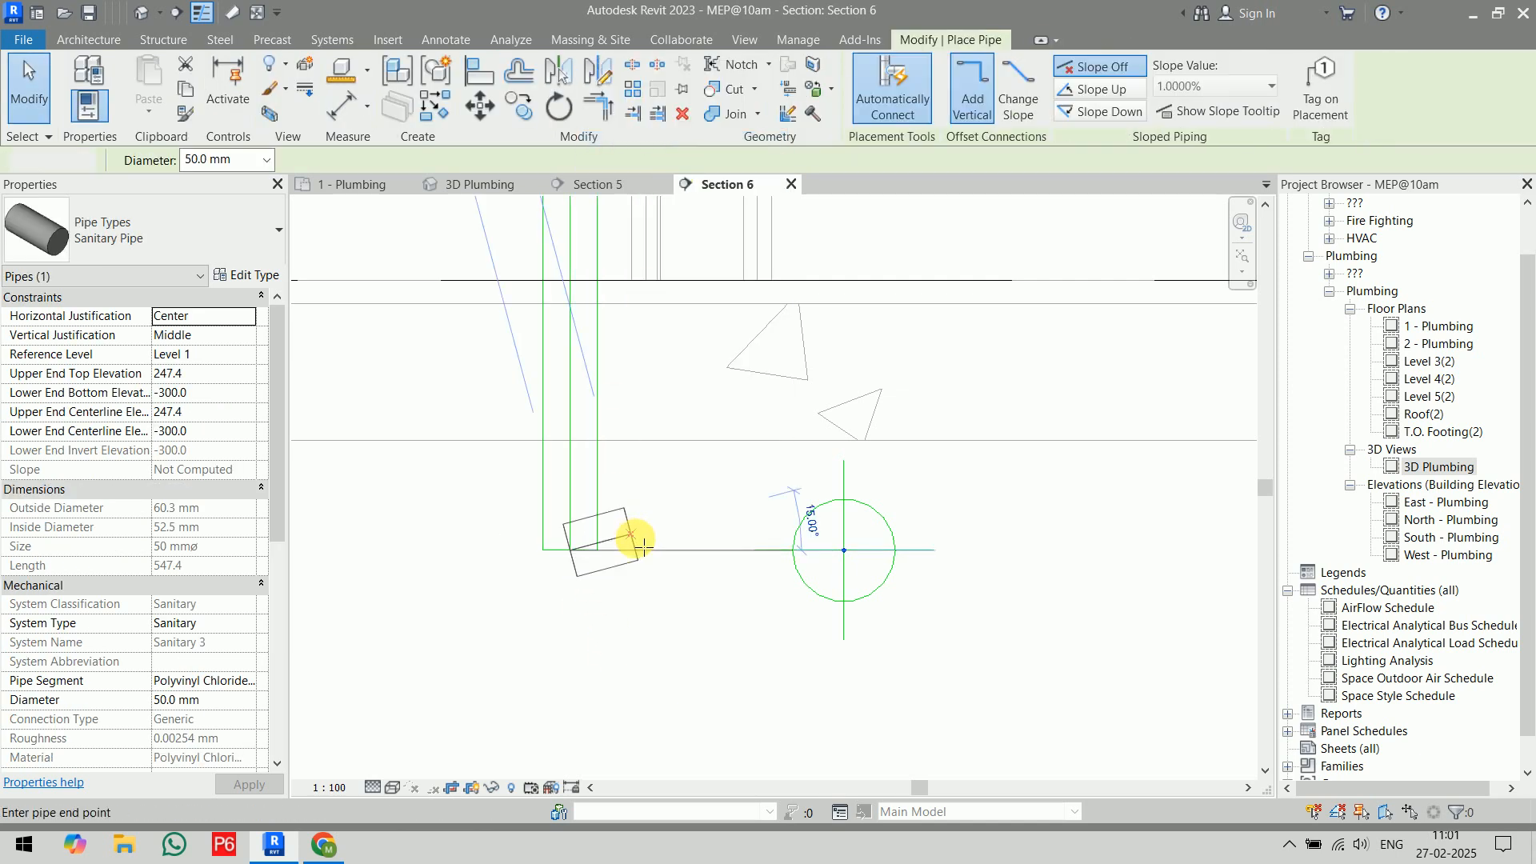
click(845, 549)
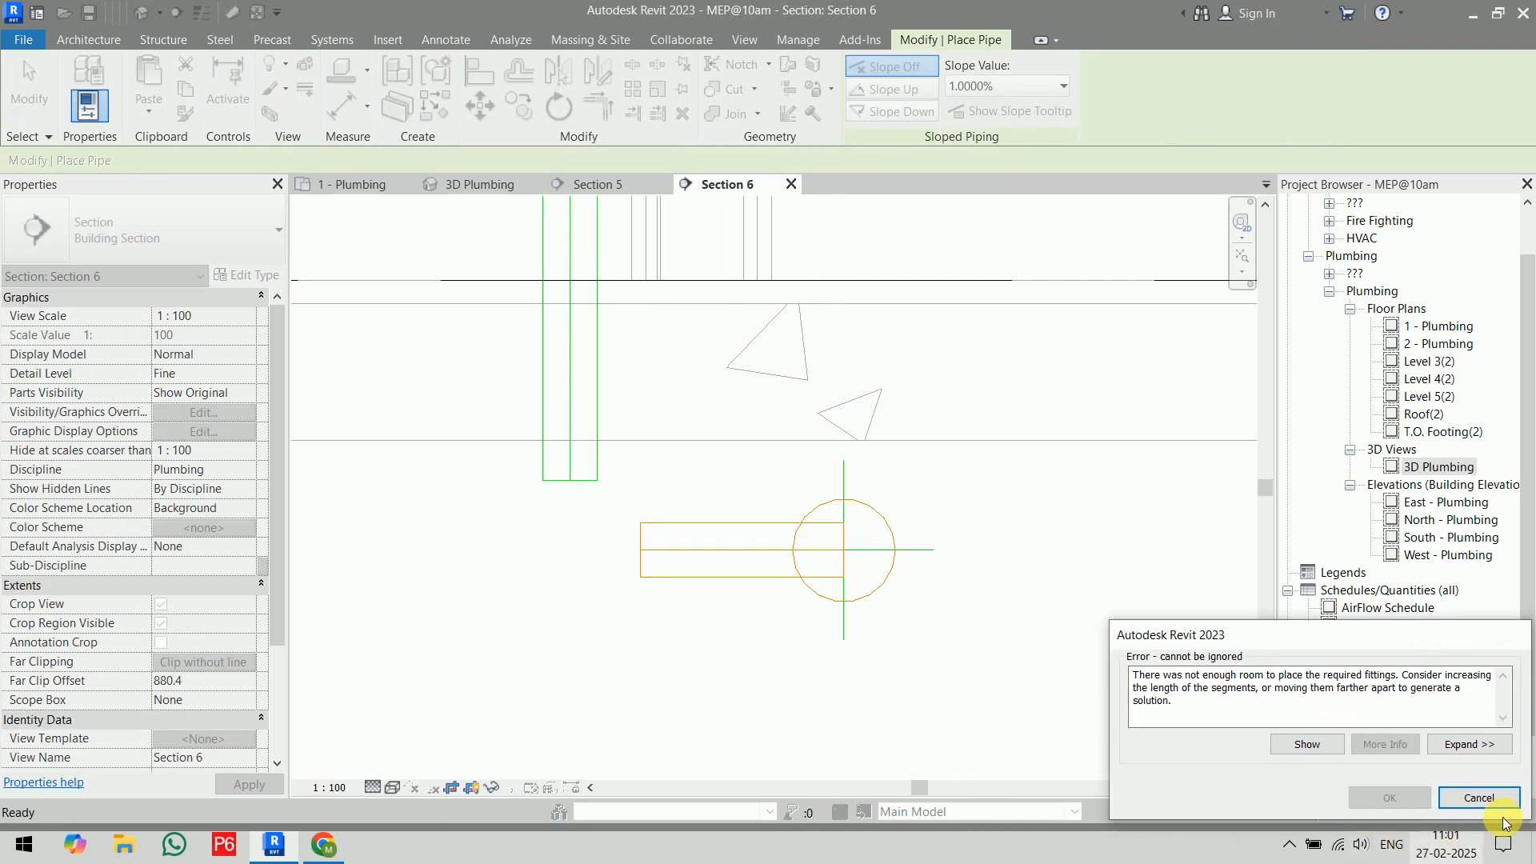
click(1478, 798)
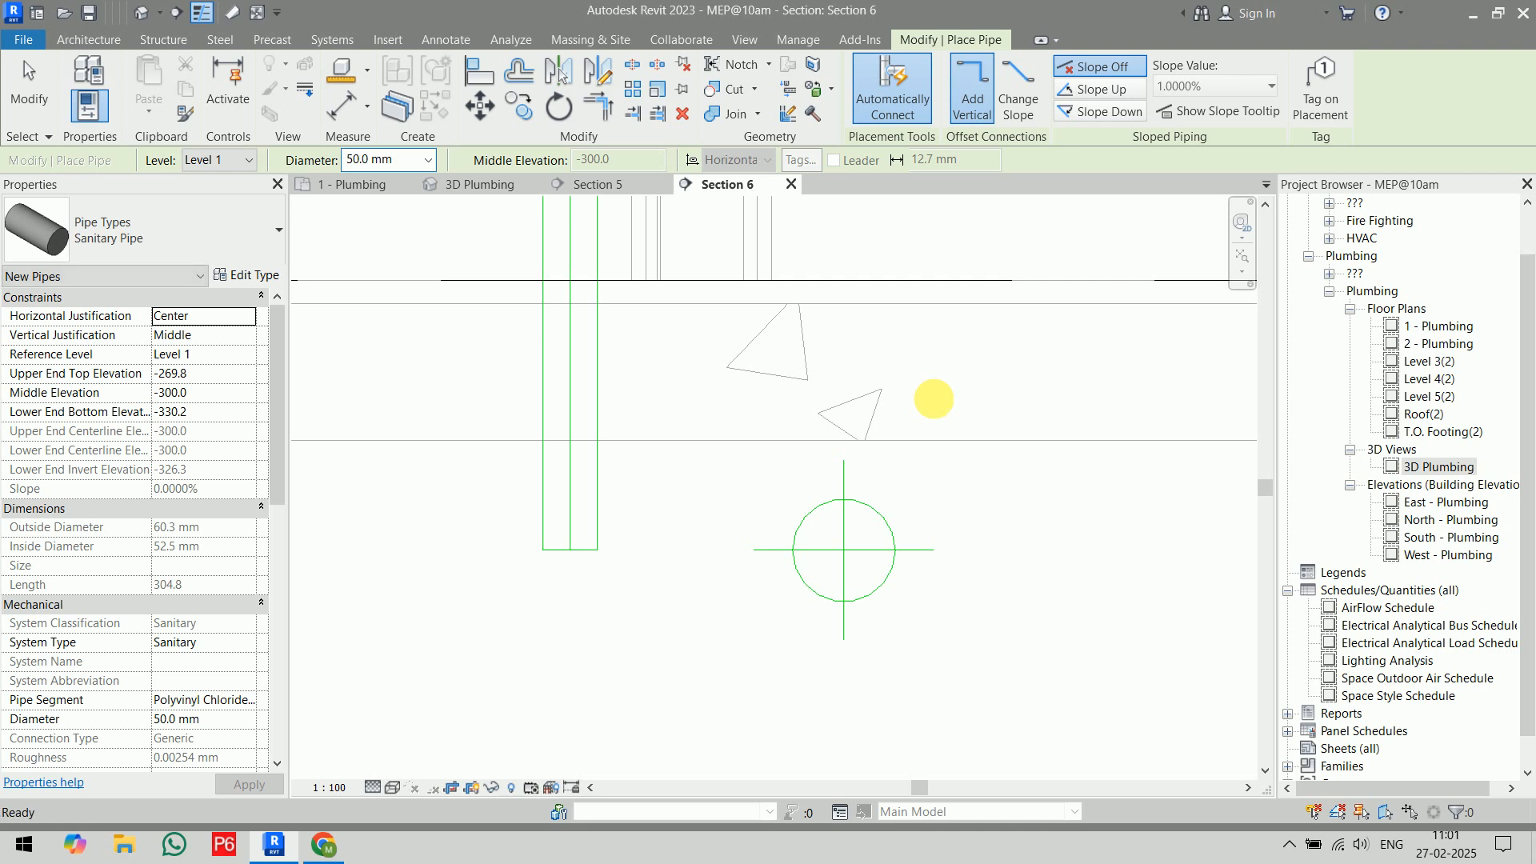
key(Escape)
- In the 1 - Plumbing floor plan, nudge the 100 mm sanitary pipe beside the urinals four increments farther away from them
click(467, 179)
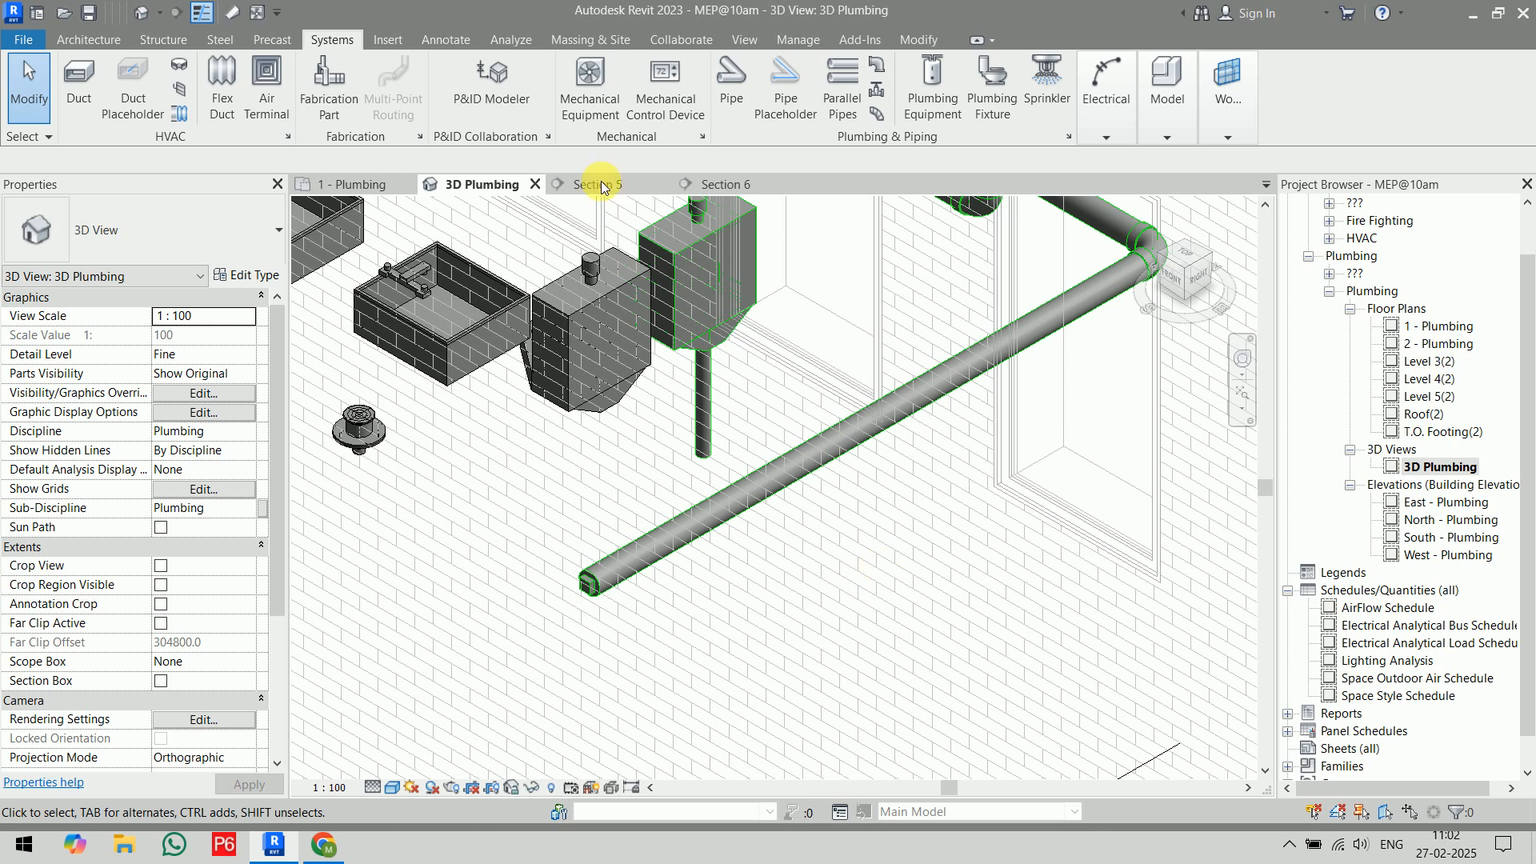
click(394, 180)
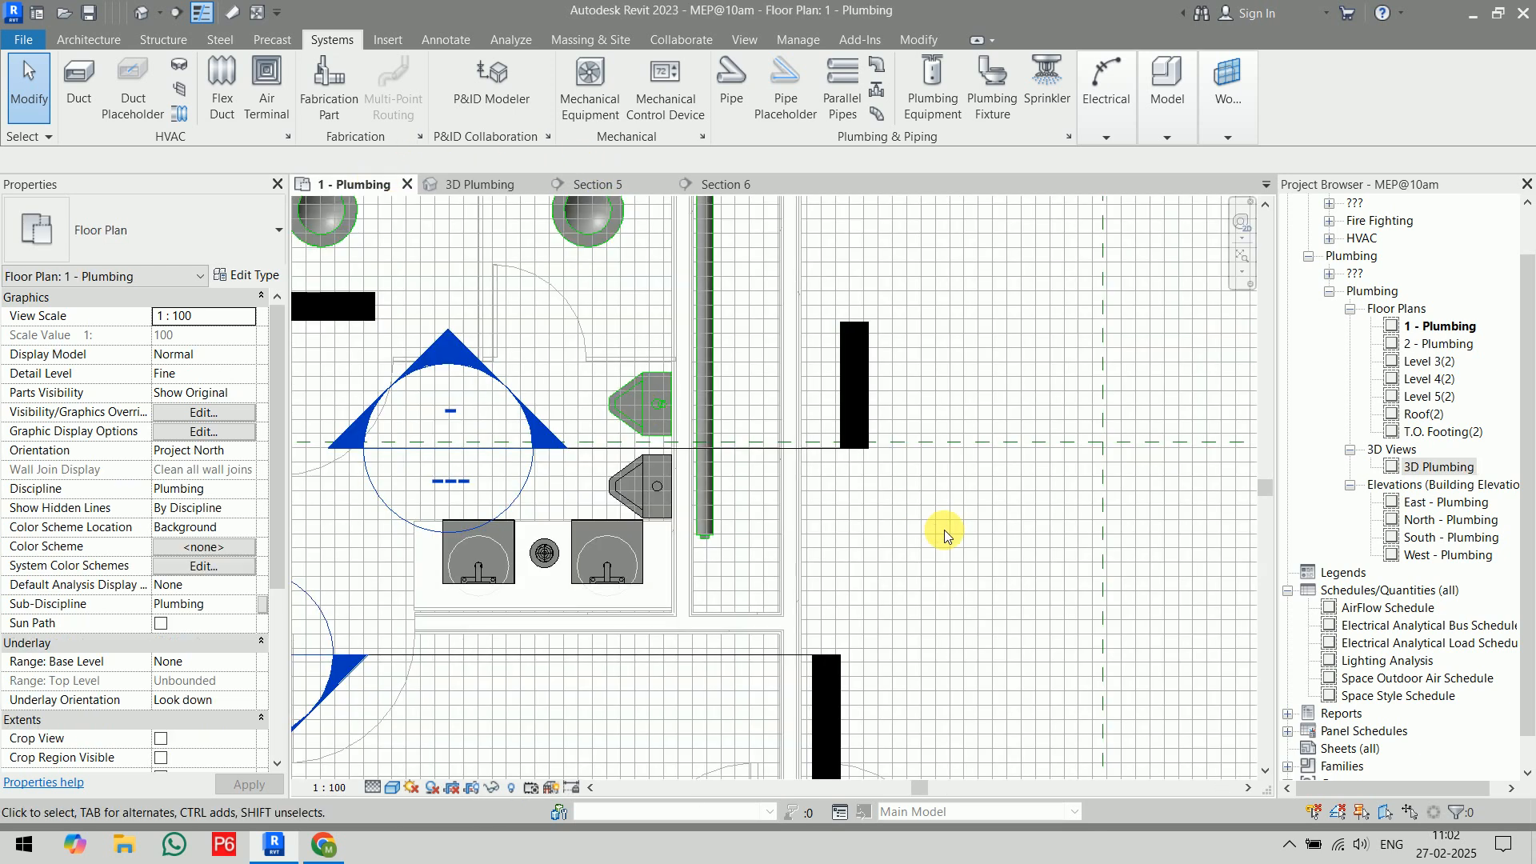
scroll(746, 384, up, 2)
click(691, 400)
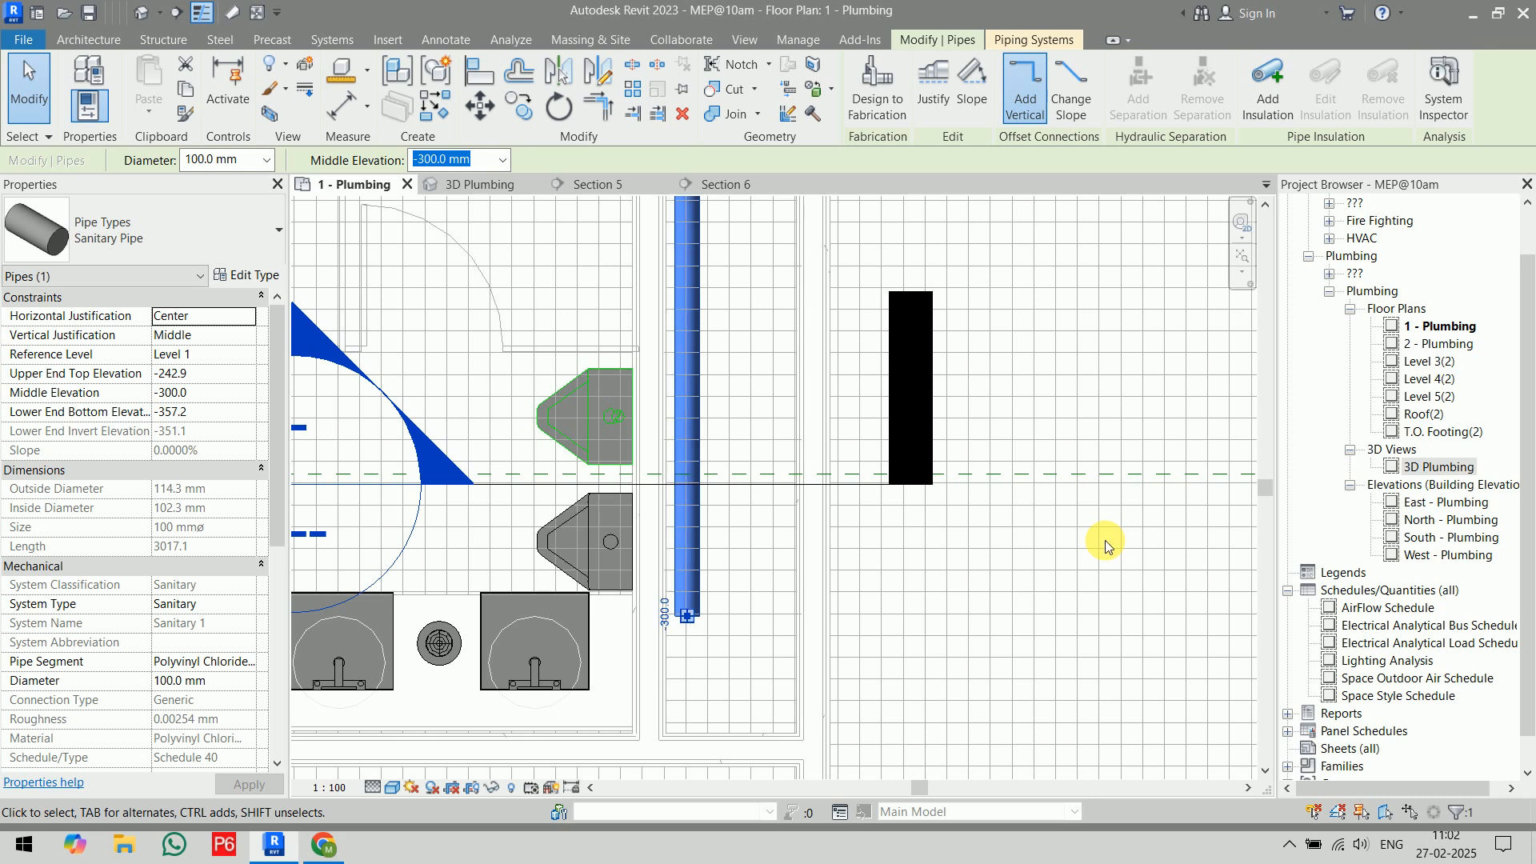
key(Right)
key(Right)
key(Right)
key(Right)
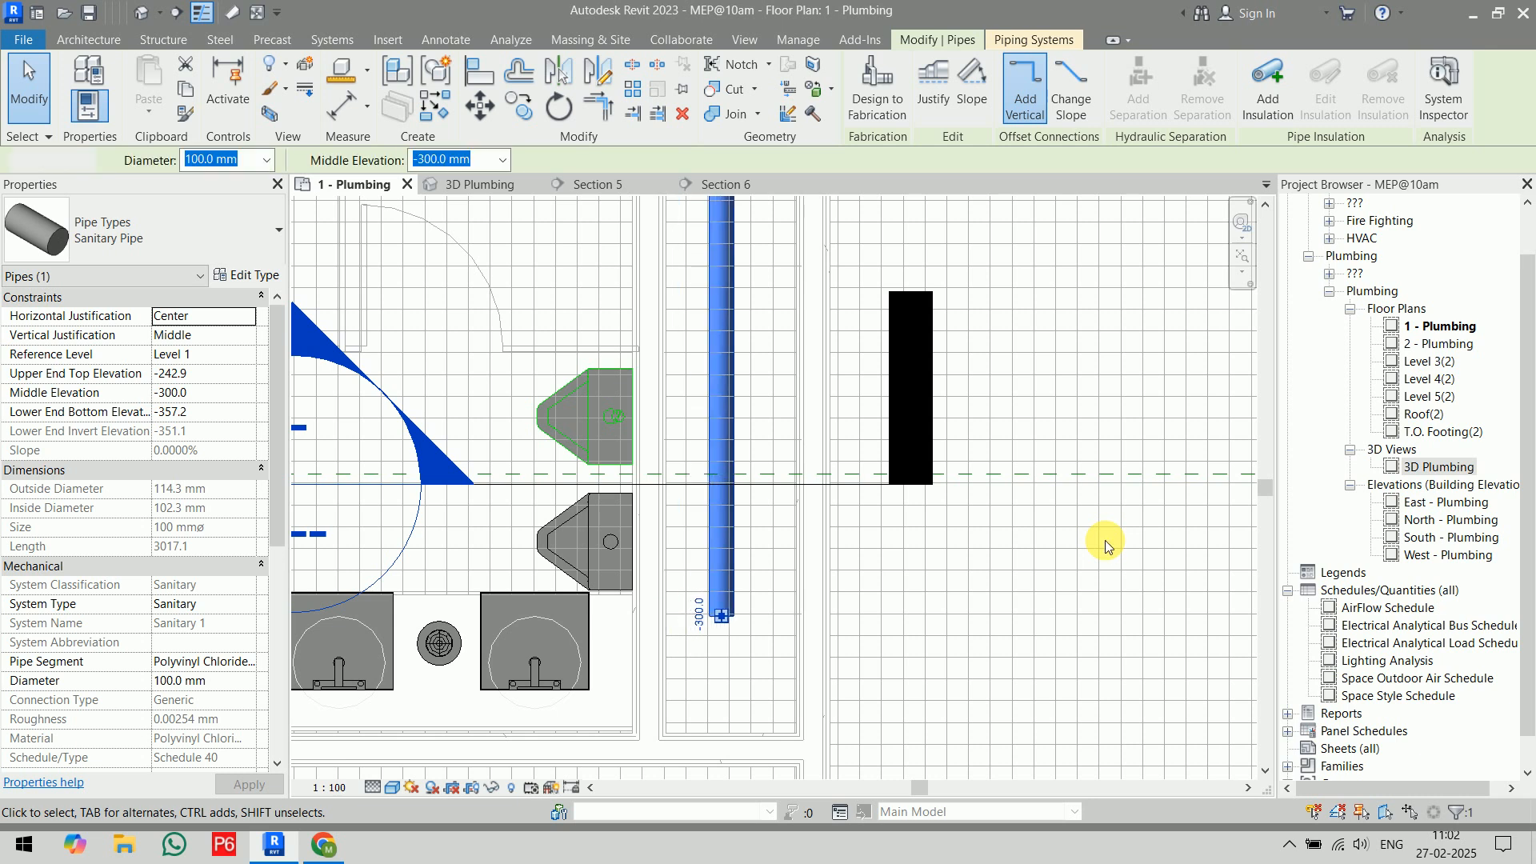
click(1105, 546)
- Delete the vertical 50 mm drain pipe below the urinal in the Section 6 view
click(717, 181)
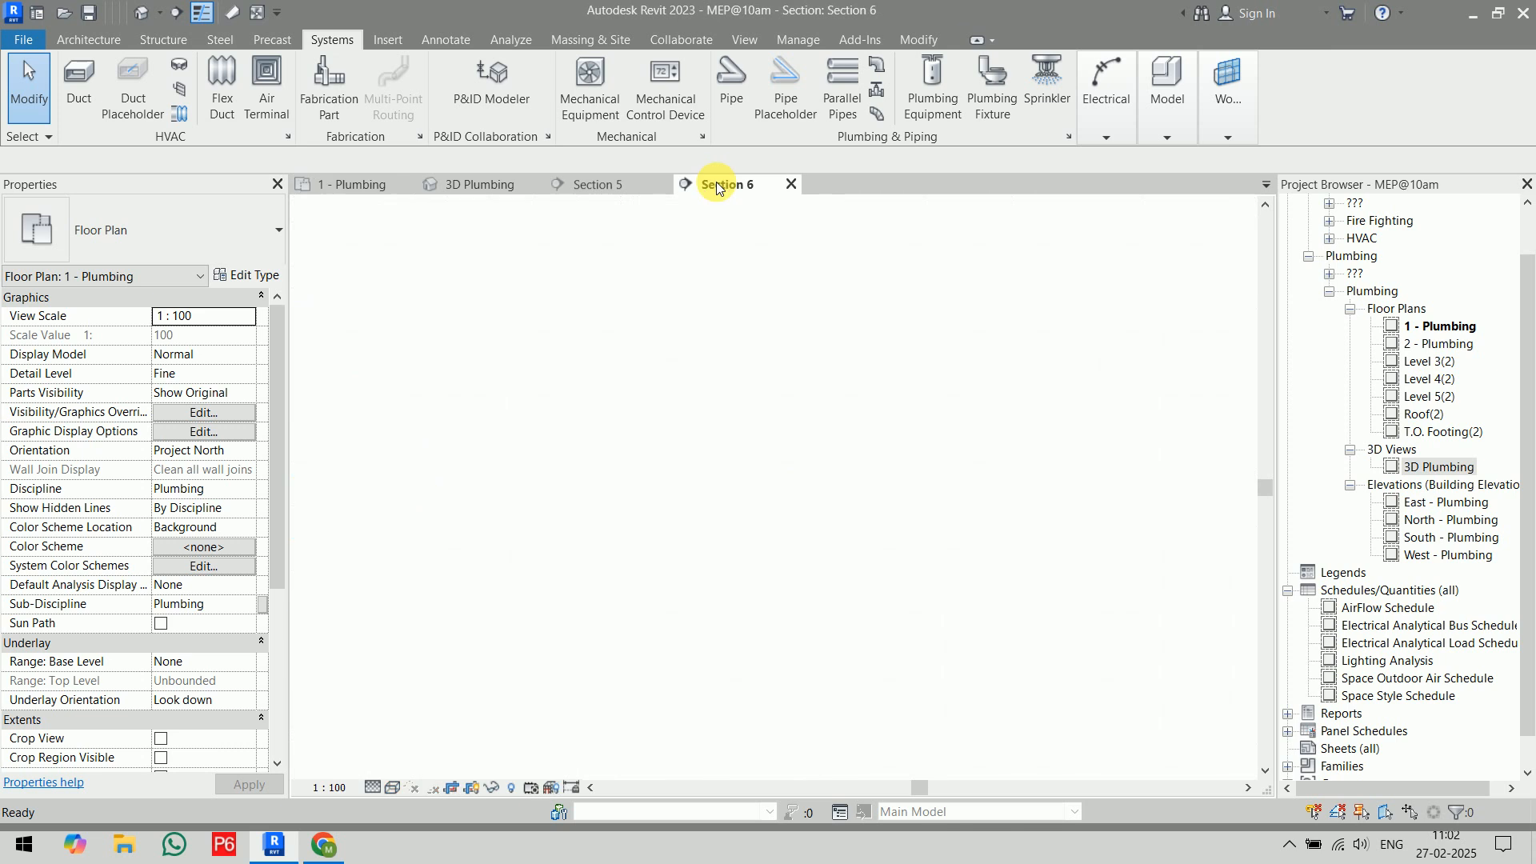
key(d)
drag(566, 386, 566, 386)
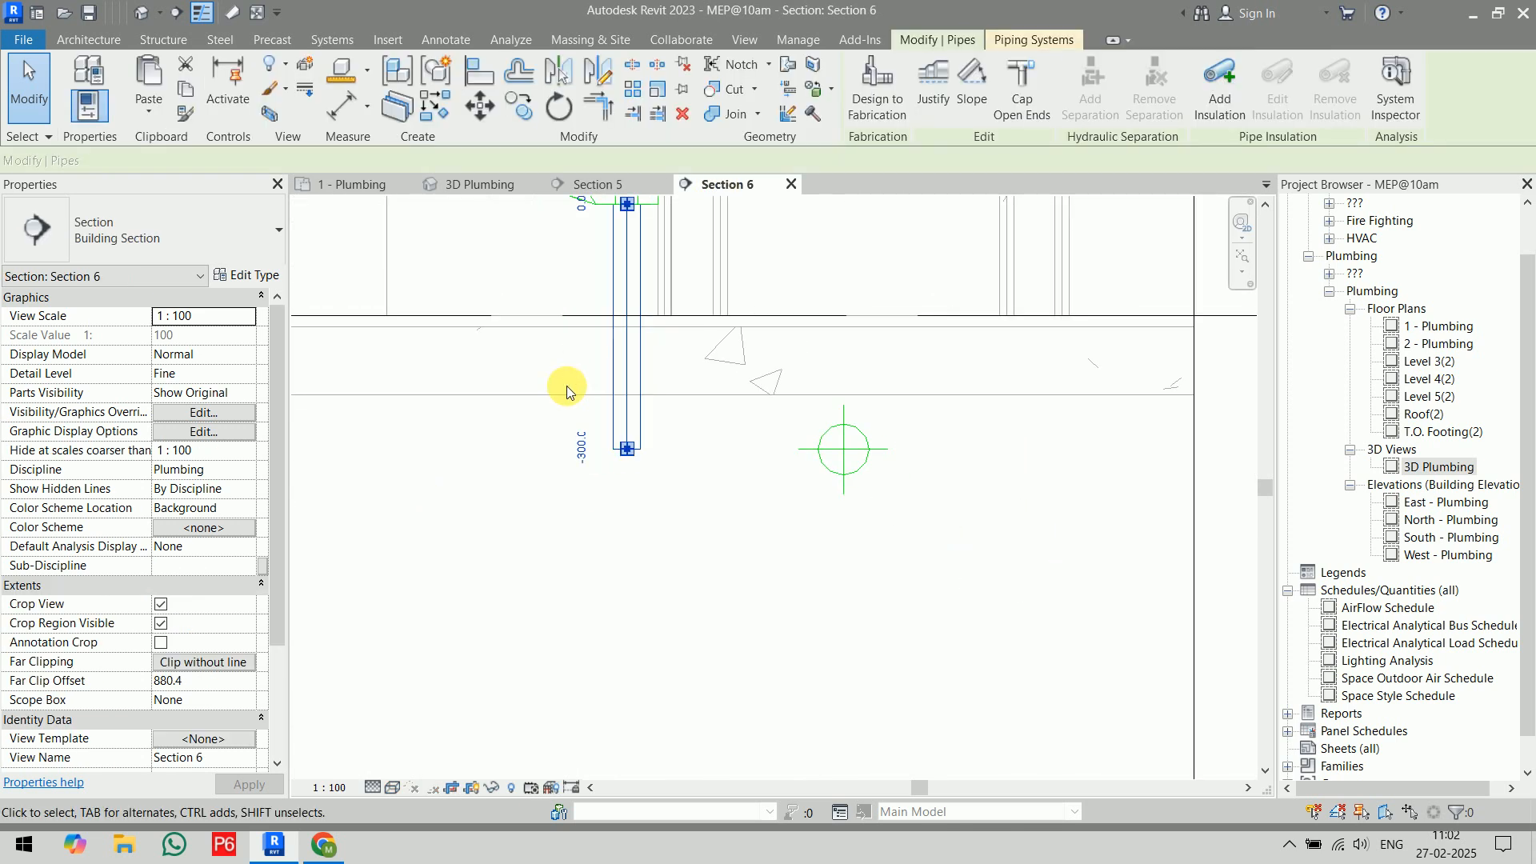
key(Delete)
- In the 1 - Plumbing floor plan, use Connect Into to join the upper urinal's 50 mm sanitary connector to the 100 mm pipe
click(346, 185)
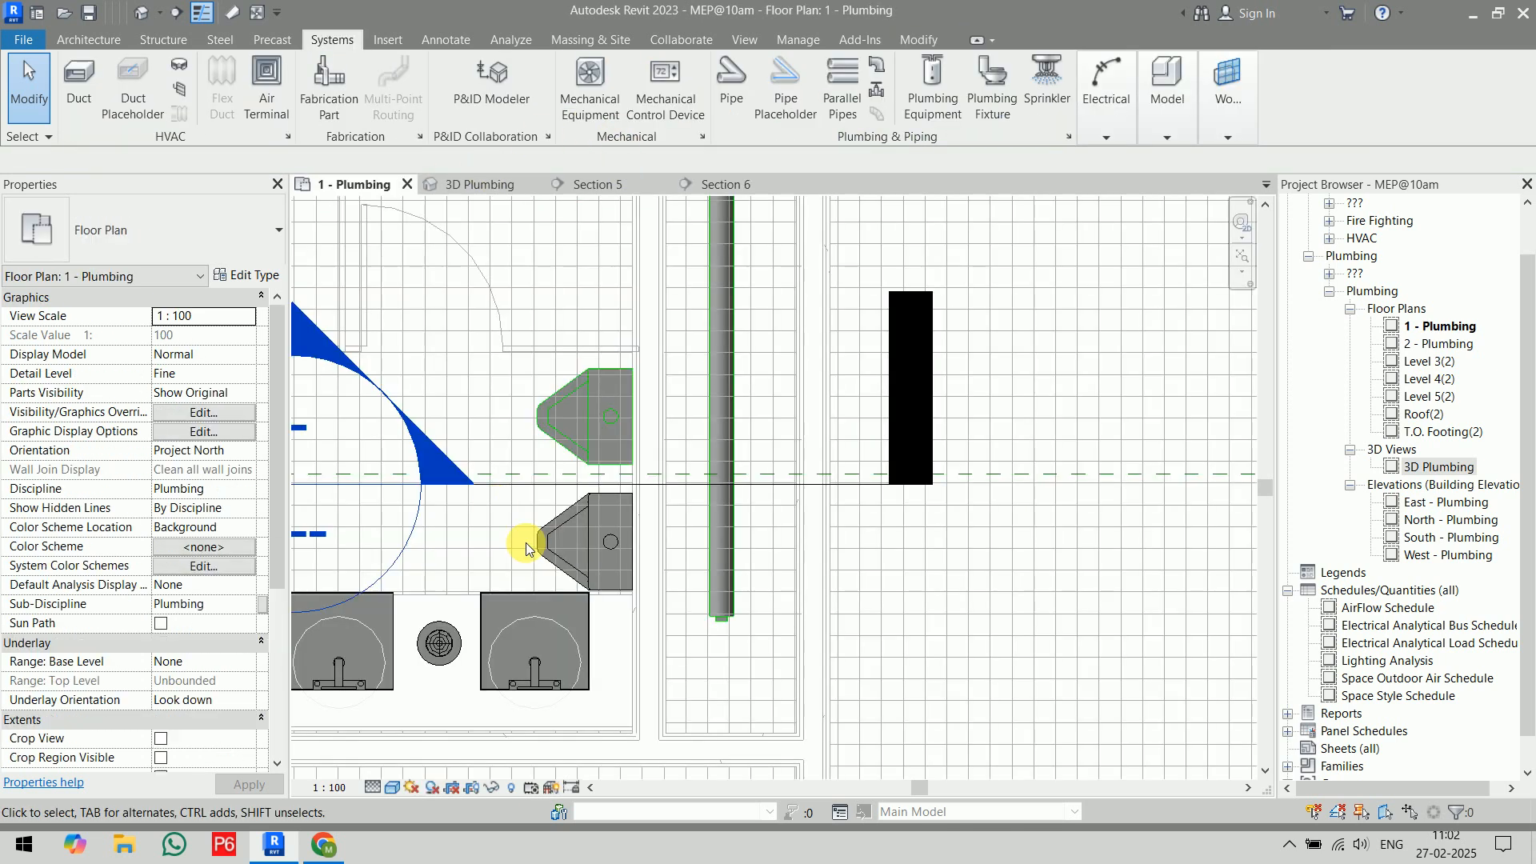
click(613, 453)
scroll(684, 435, up, 3)
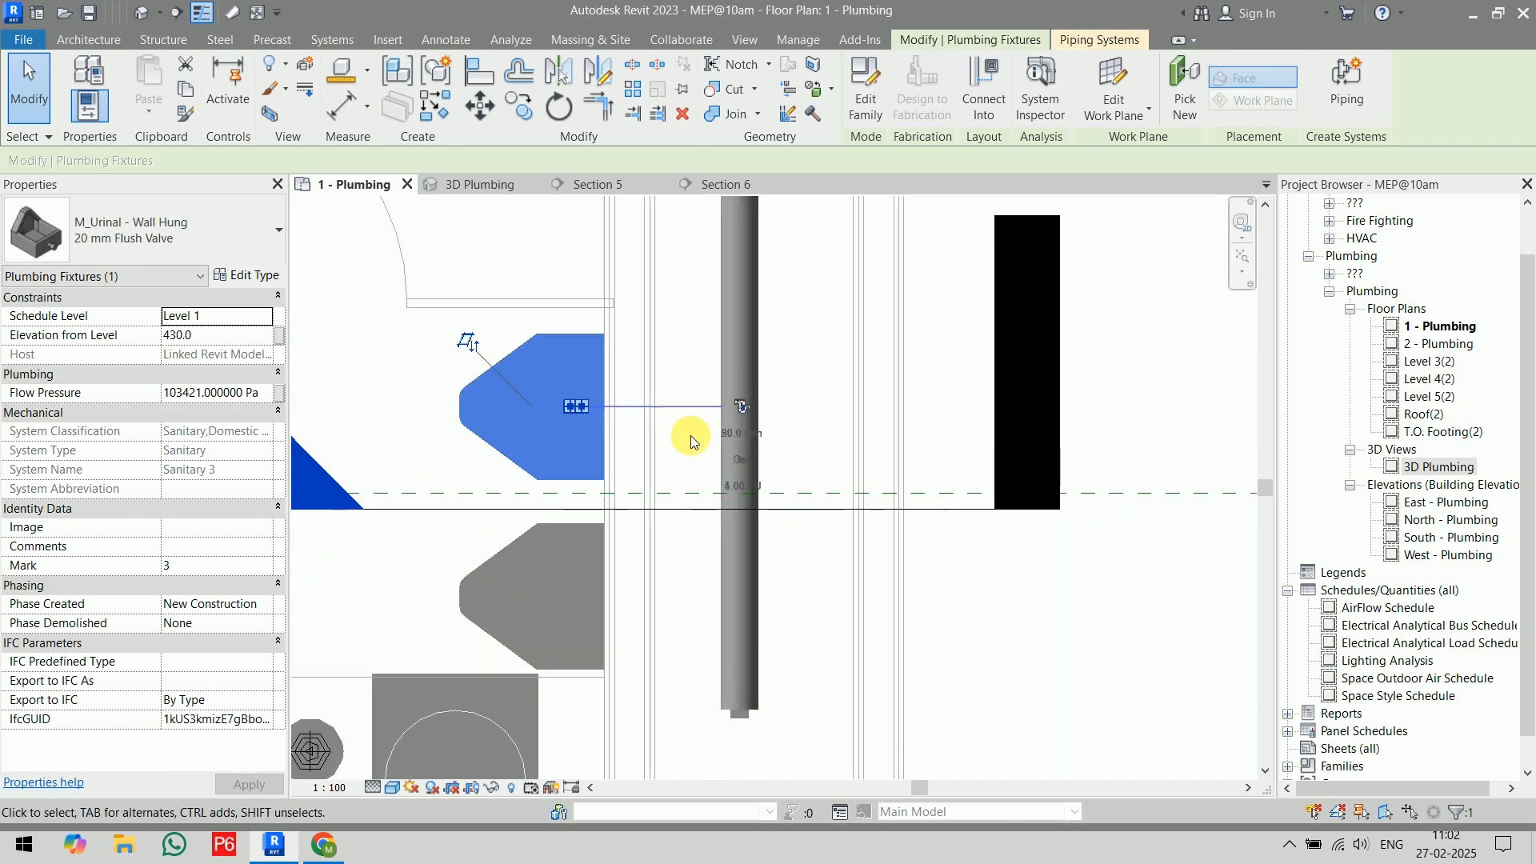
scroll(711, 428, up, 2)
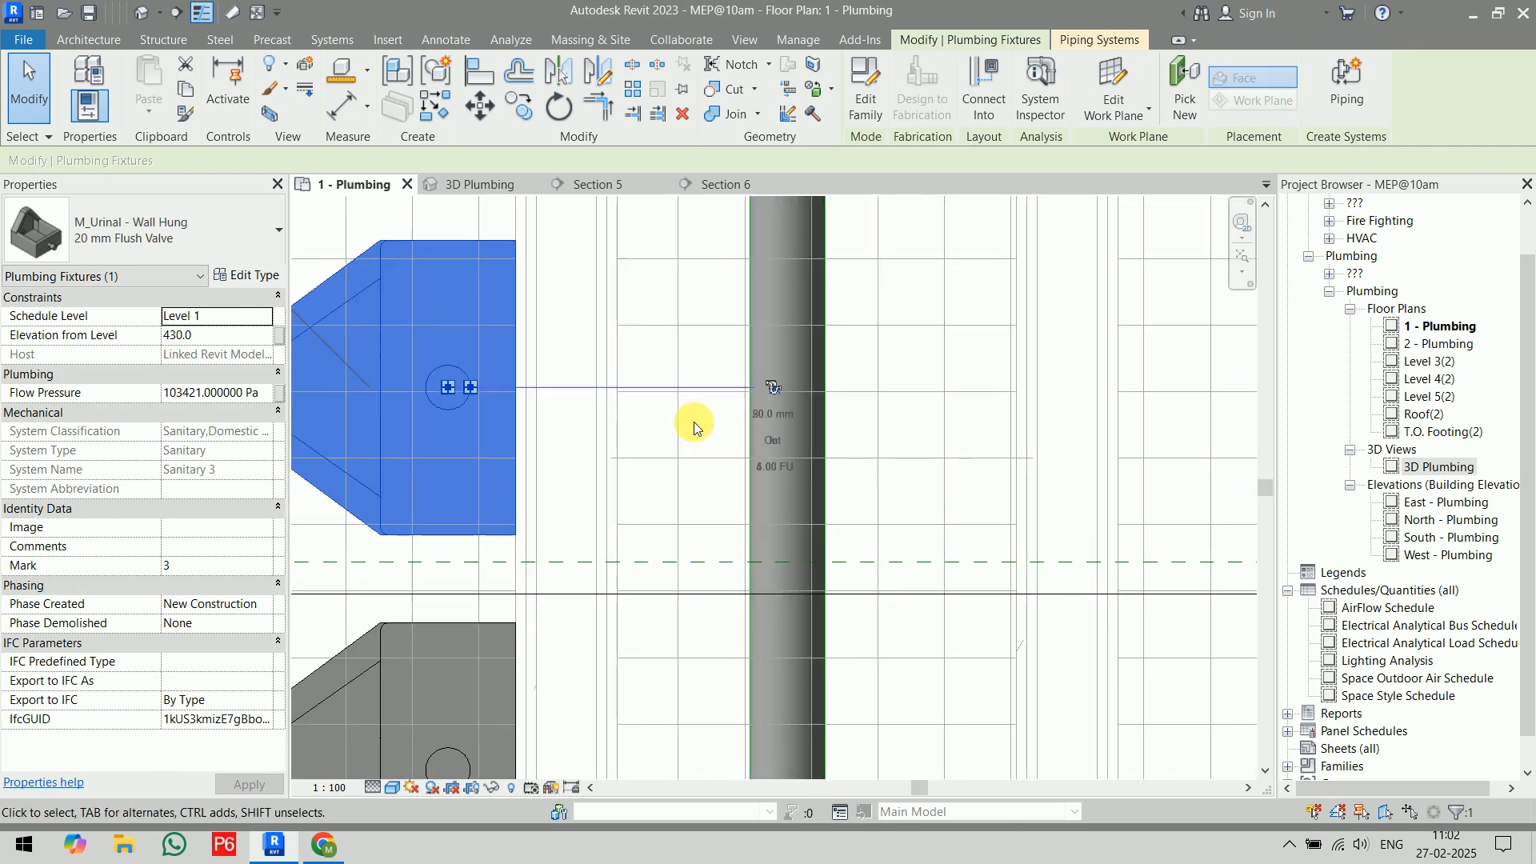
key(Escape)
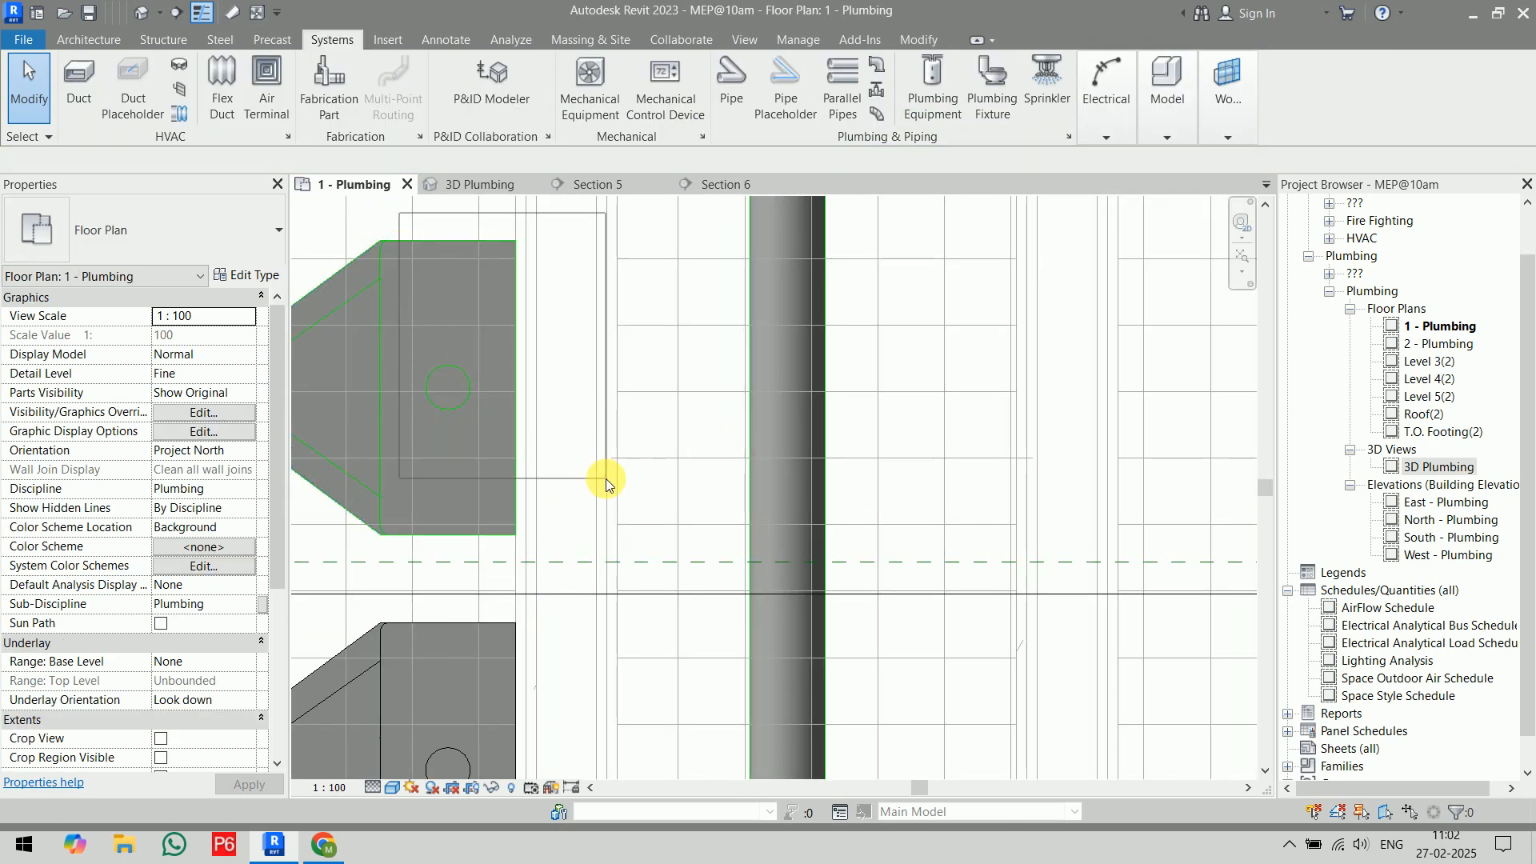
click(433, 456)
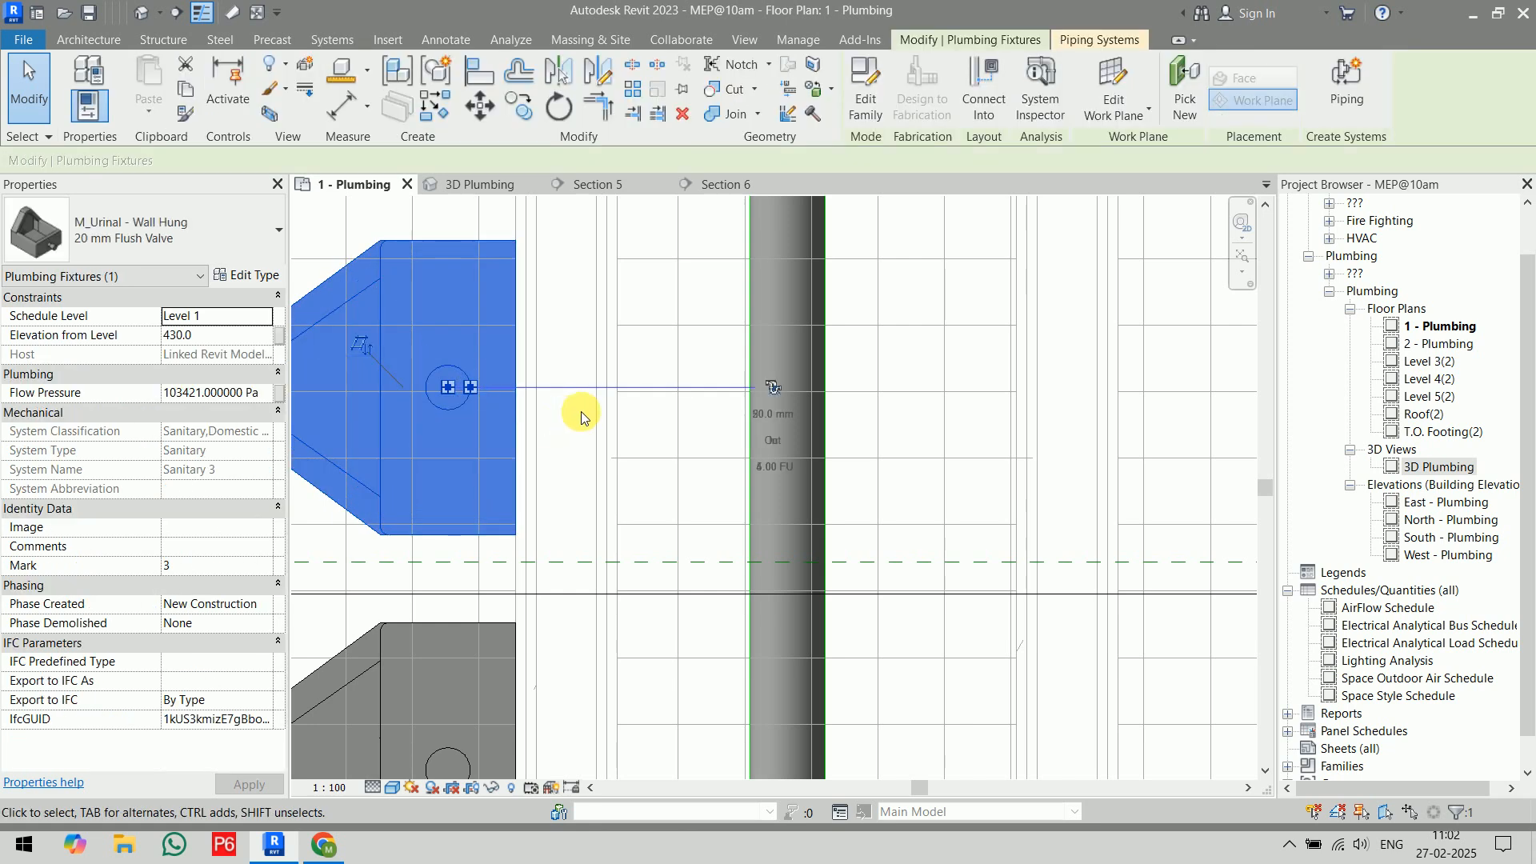
click(998, 98)
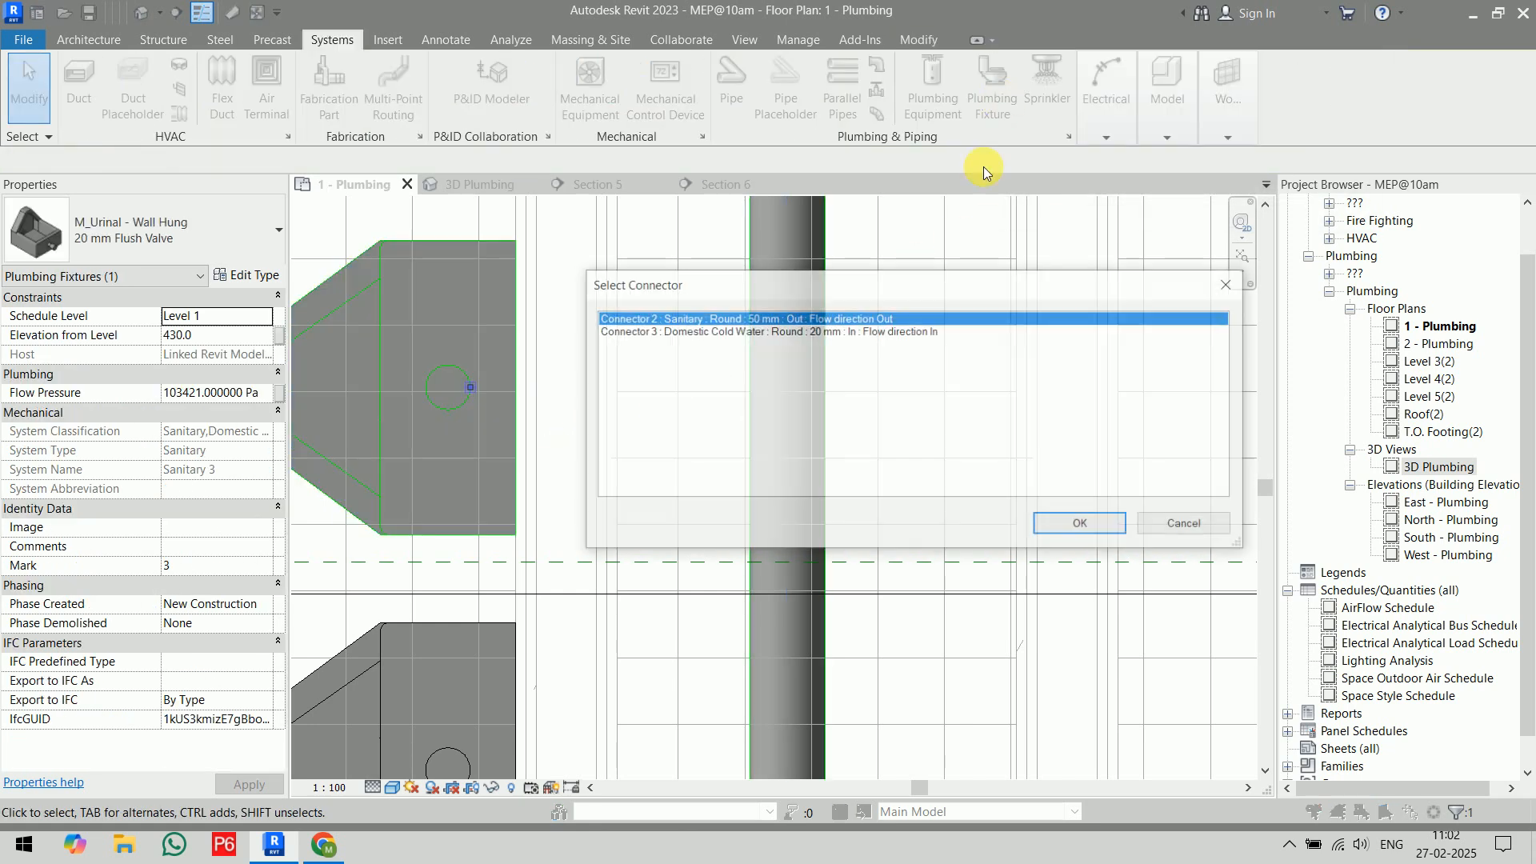
click(1084, 525)
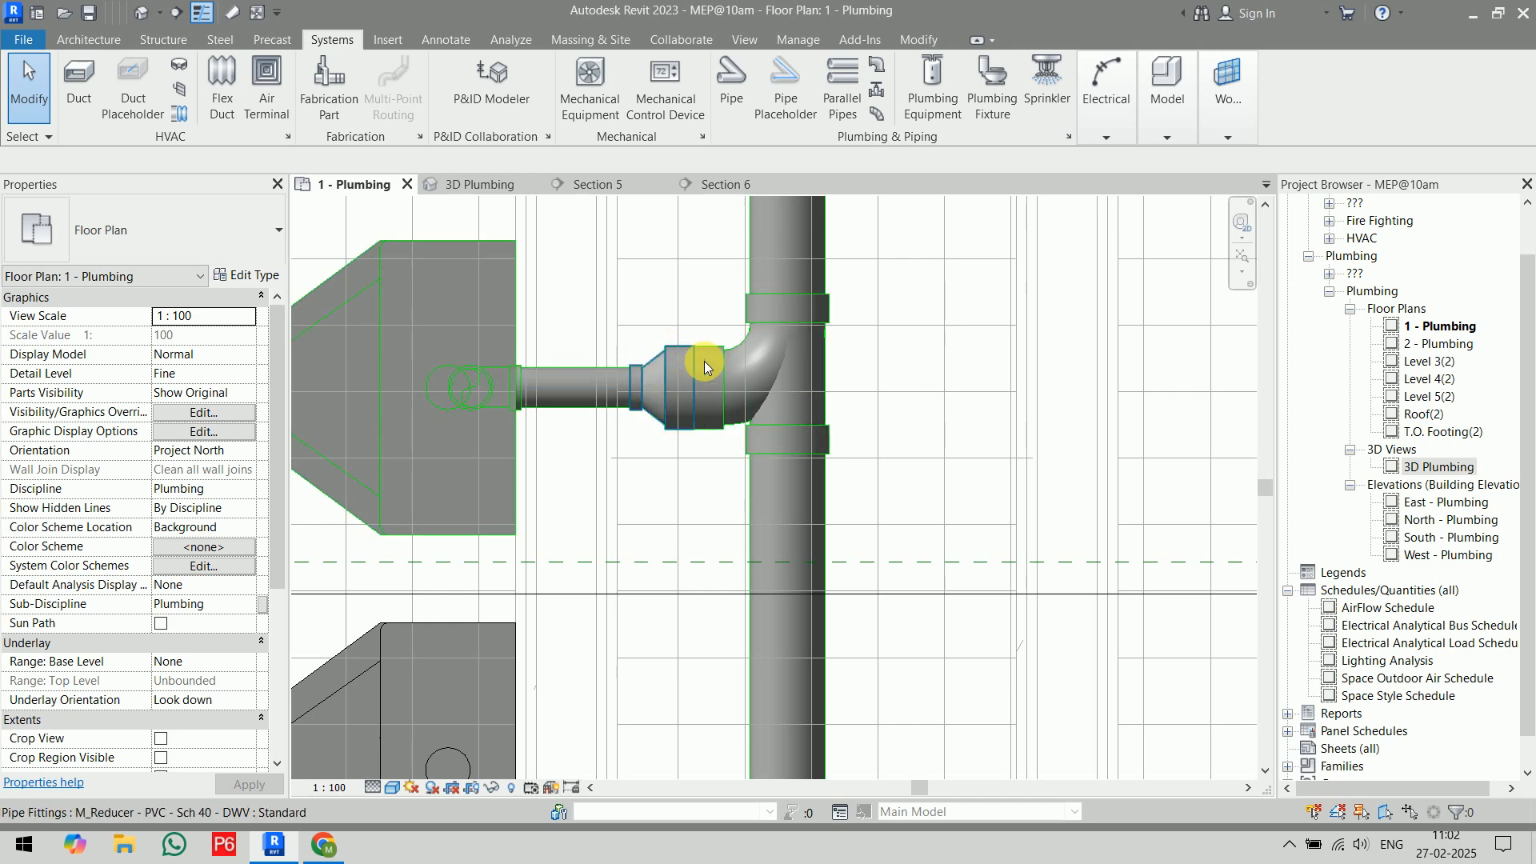
- Connect the lower urinal's 50 mm sanitary connector into the same 100 mm pipe with Connect Into
scroll(946, 400, down, 4)
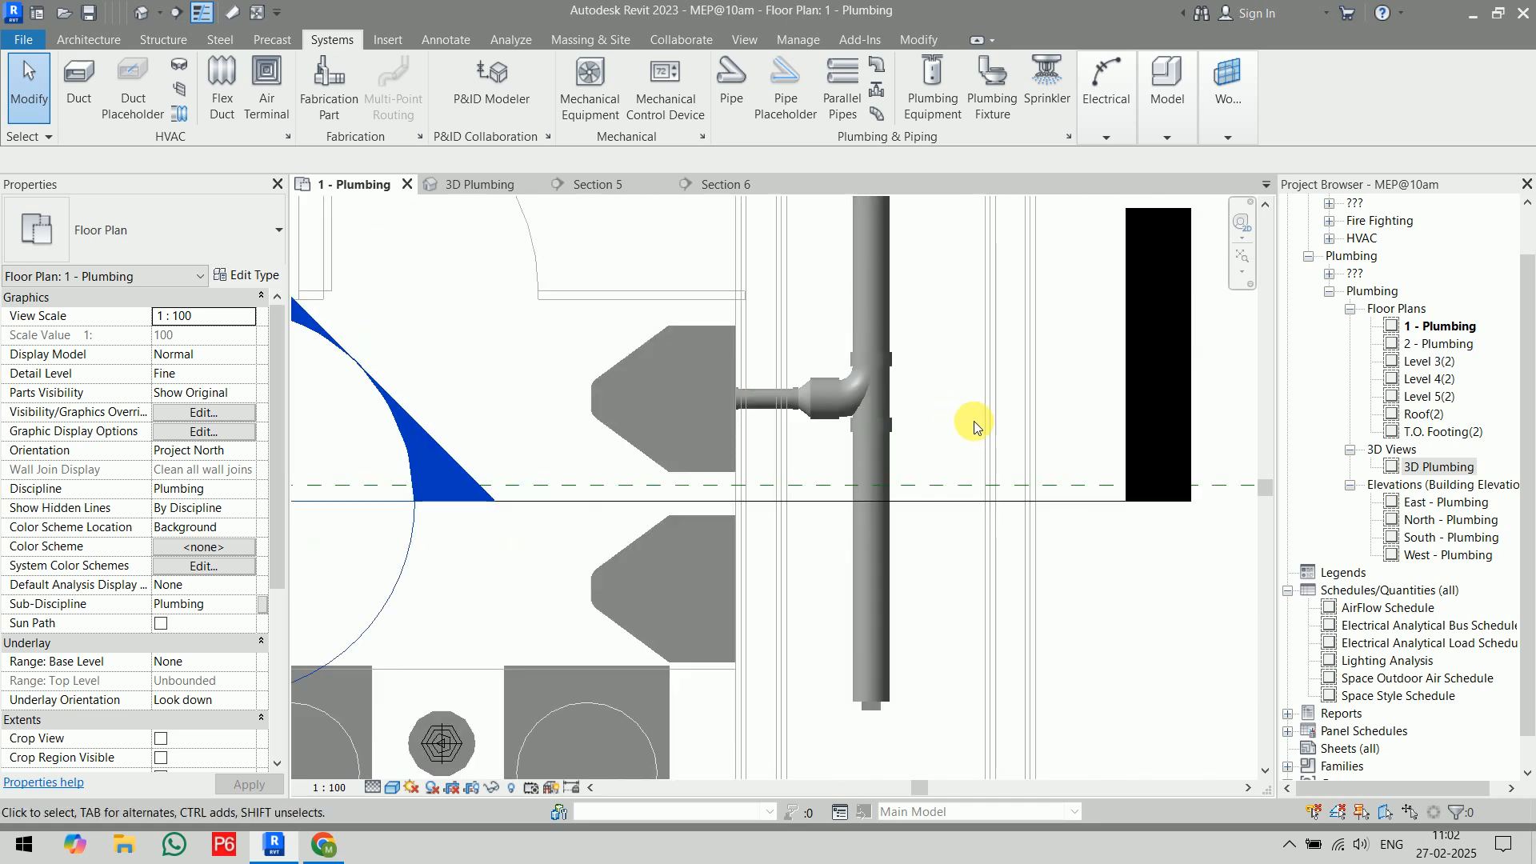
click(655, 453)
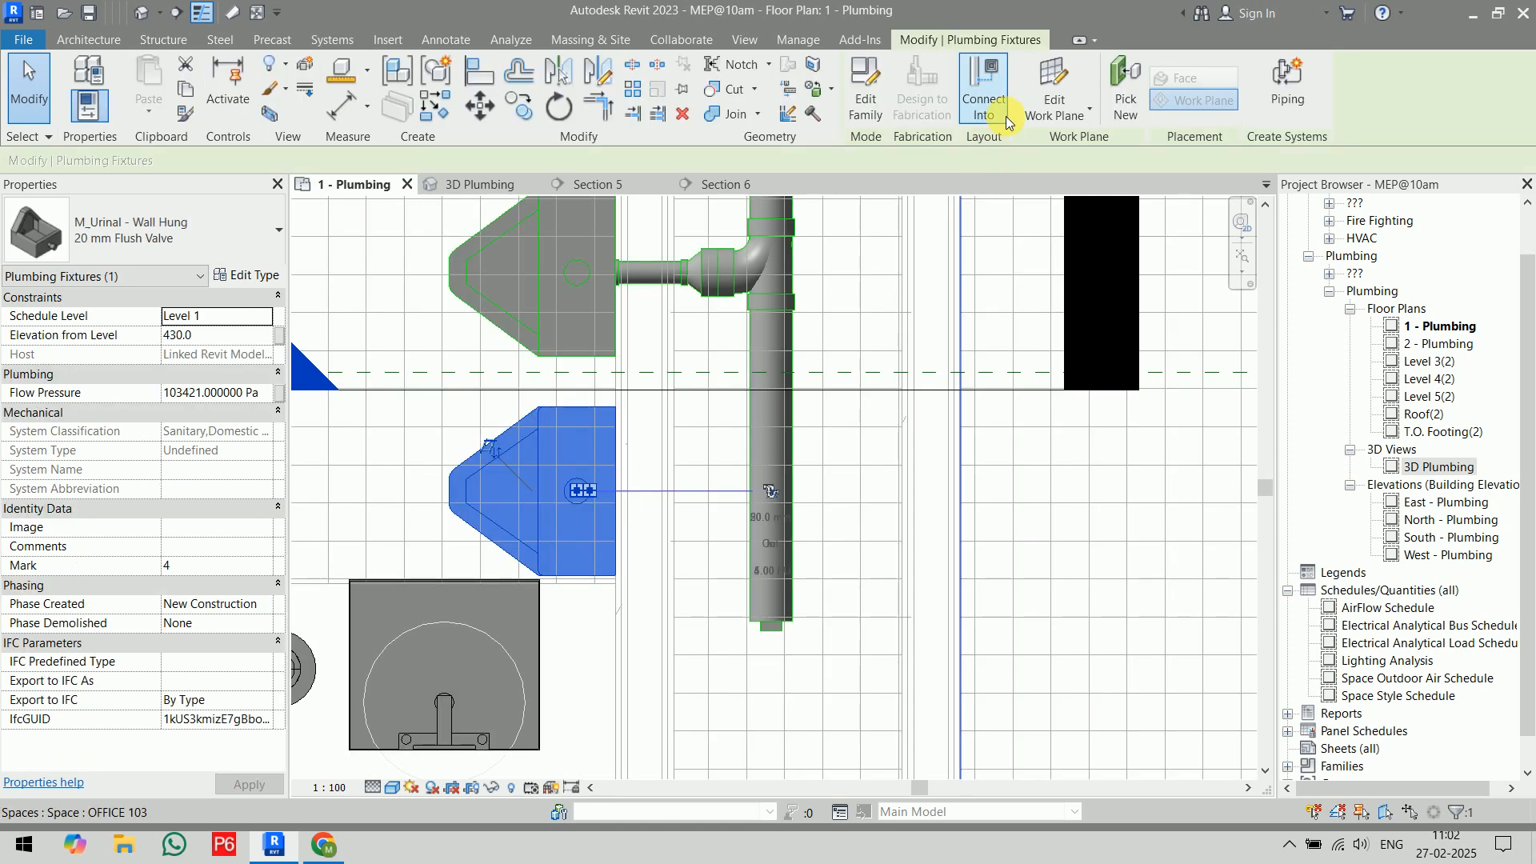
click(987, 91)
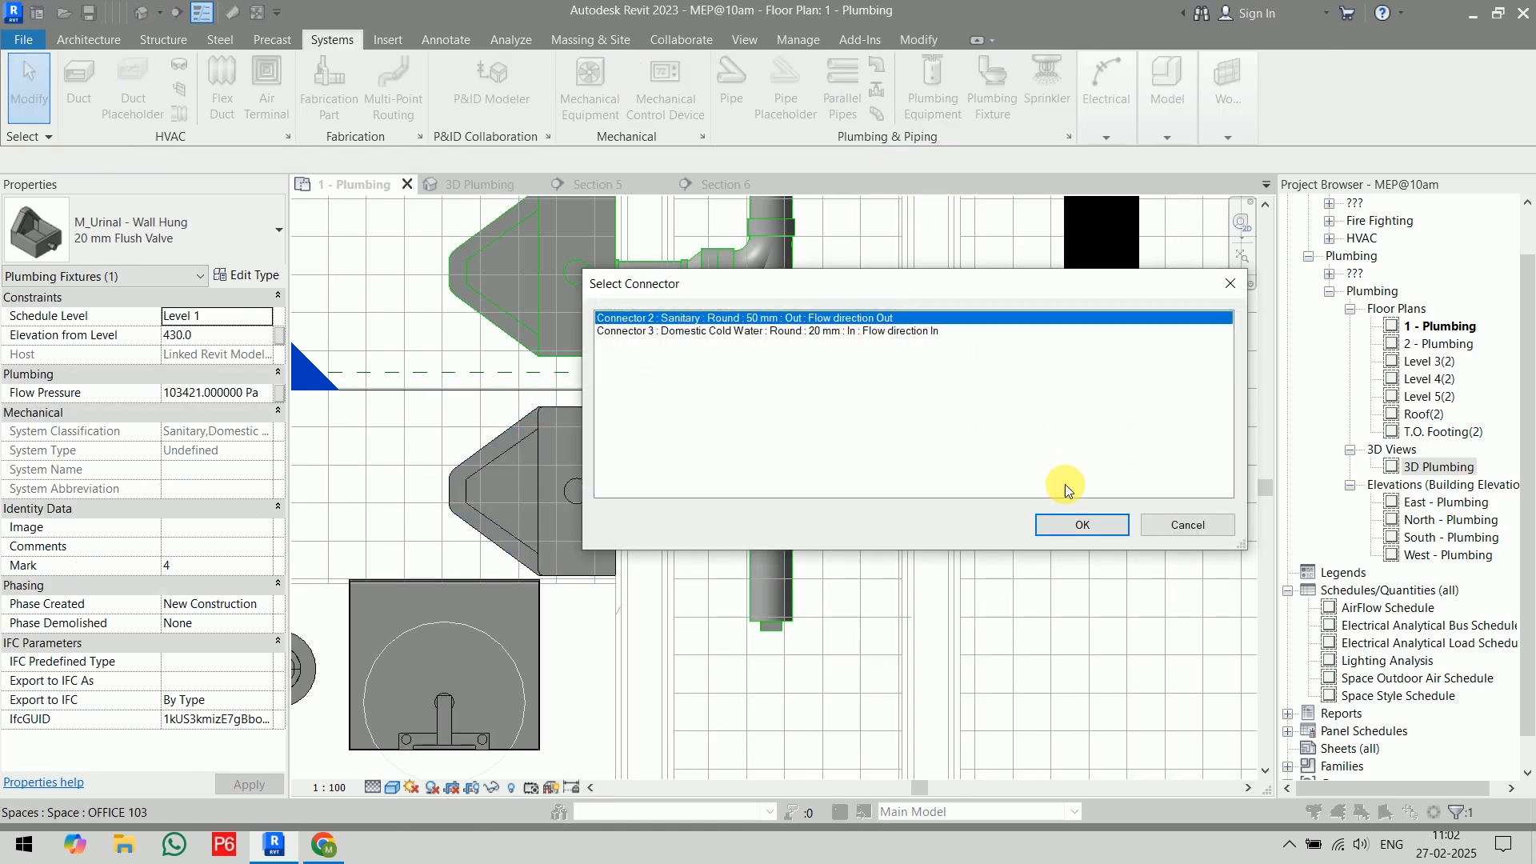
click(1092, 525)
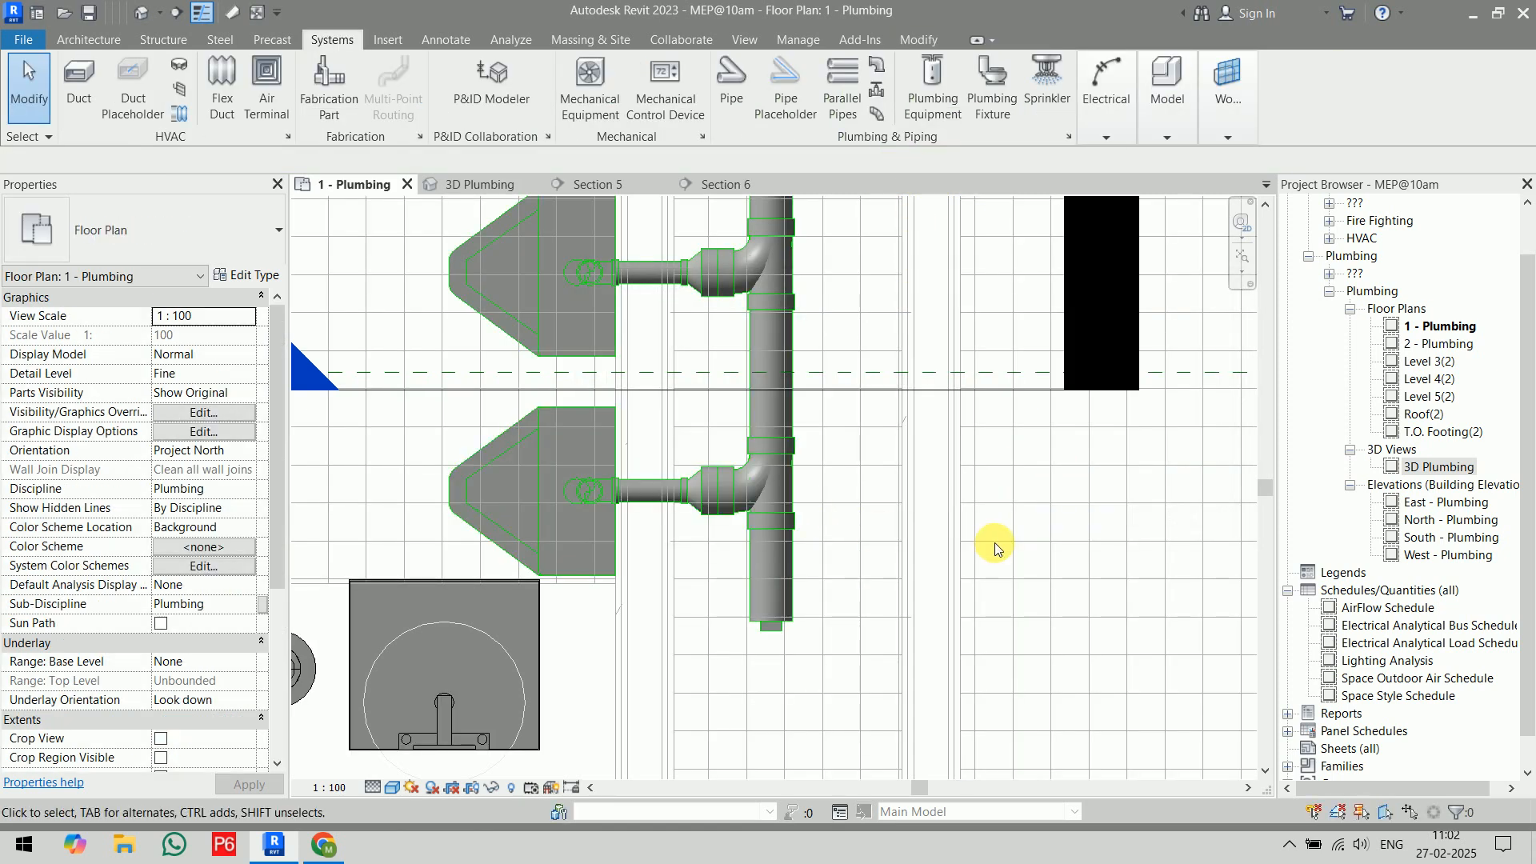
- In the 3D Plumbing view, delete the leftover 100 mm pipe stub and its end piece beyond the last urinal's tee
scroll(995, 542, up, 2)
scroll(995, 560, down, 4)
scroll(901, 507, up, 3)
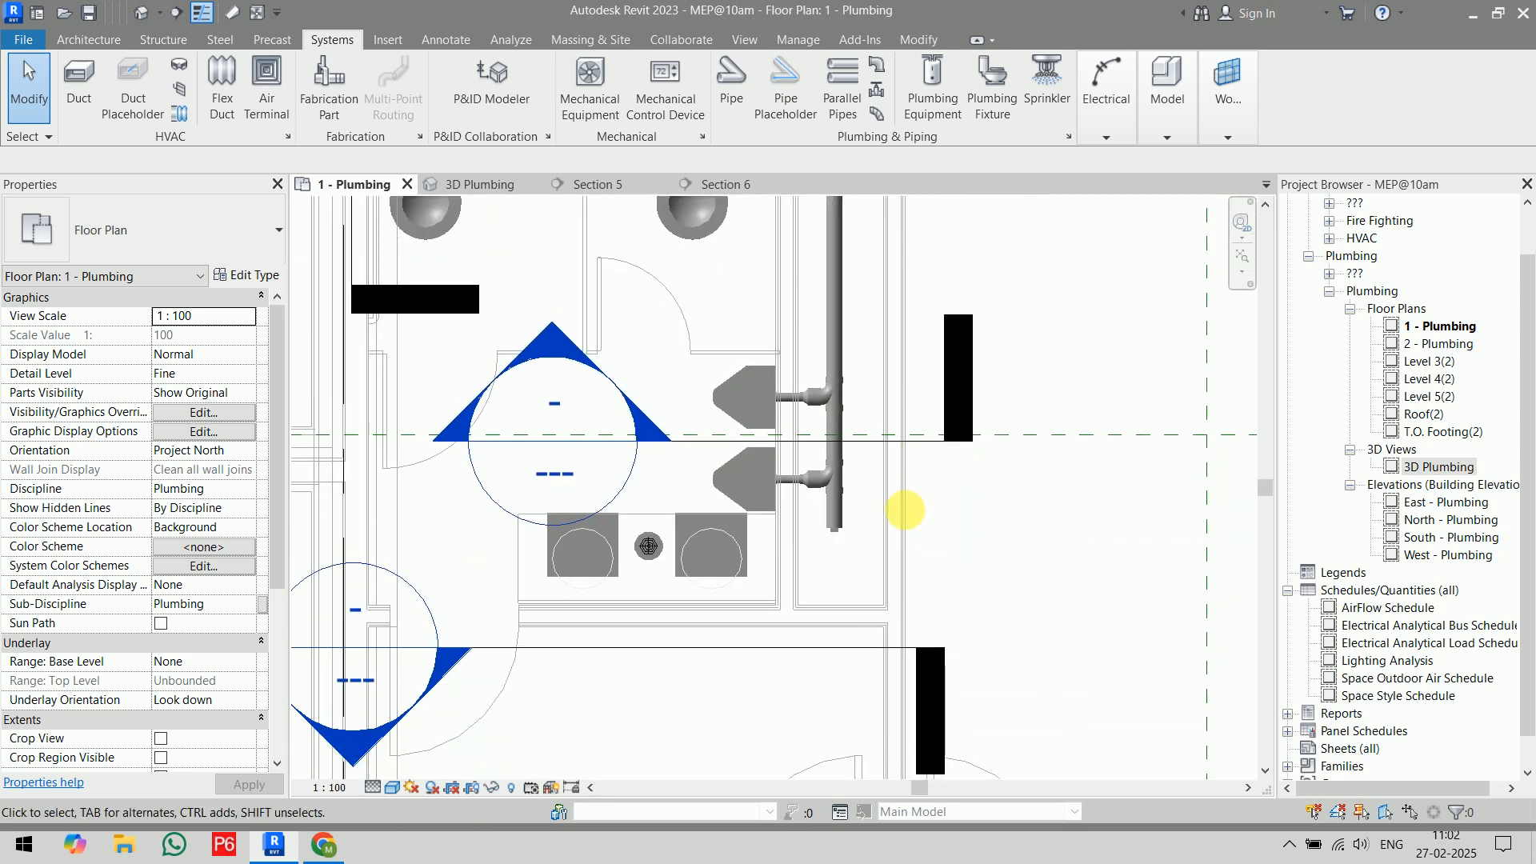
scroll(855, 525, up, 2)
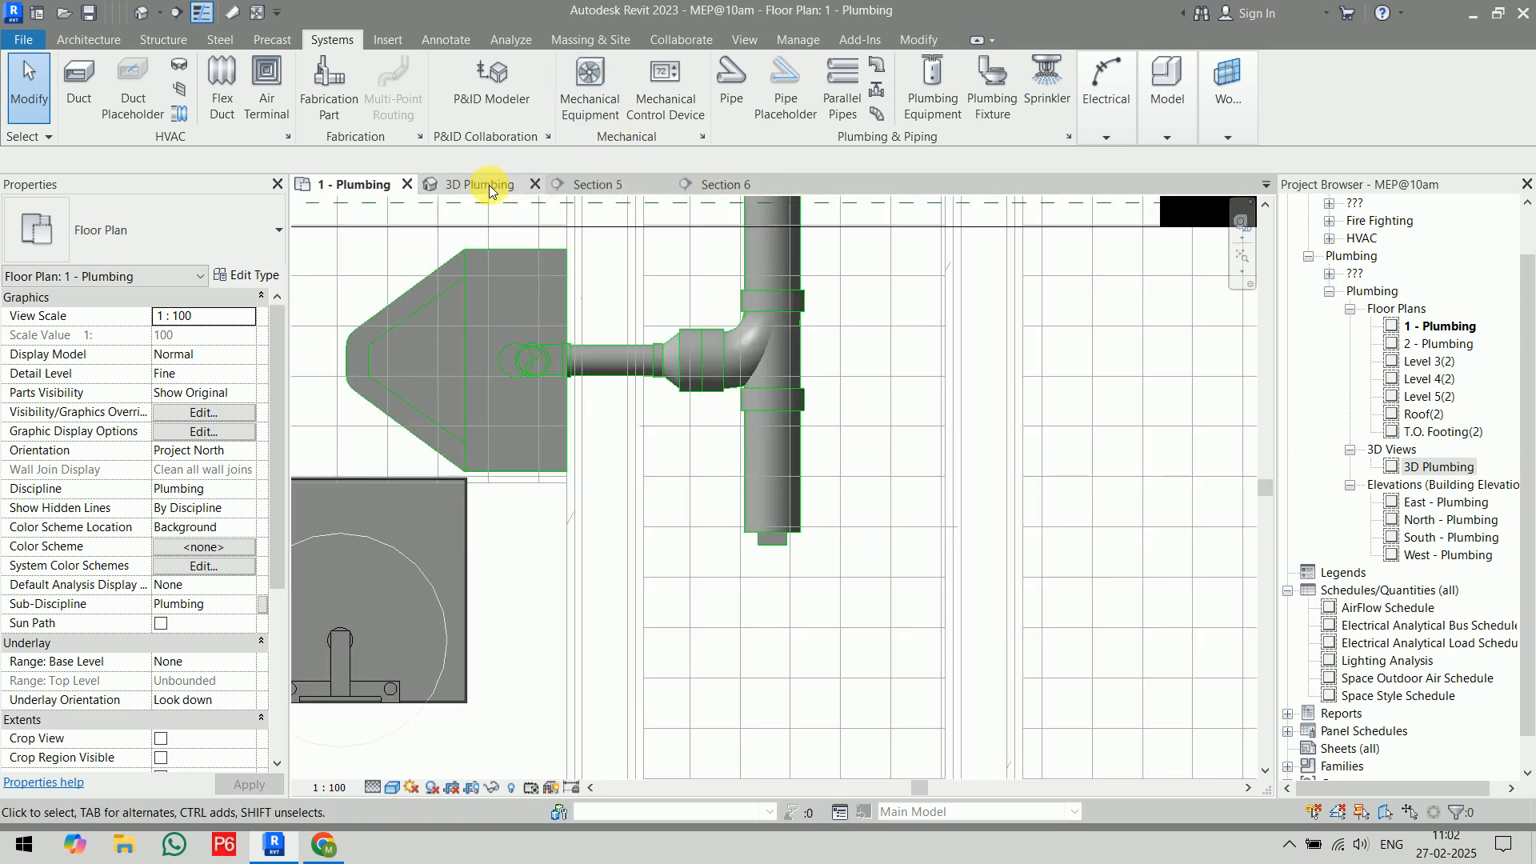
click(484, 184)
scroll(669, 618, up, 4)
drag(472, 478, 742, 644)
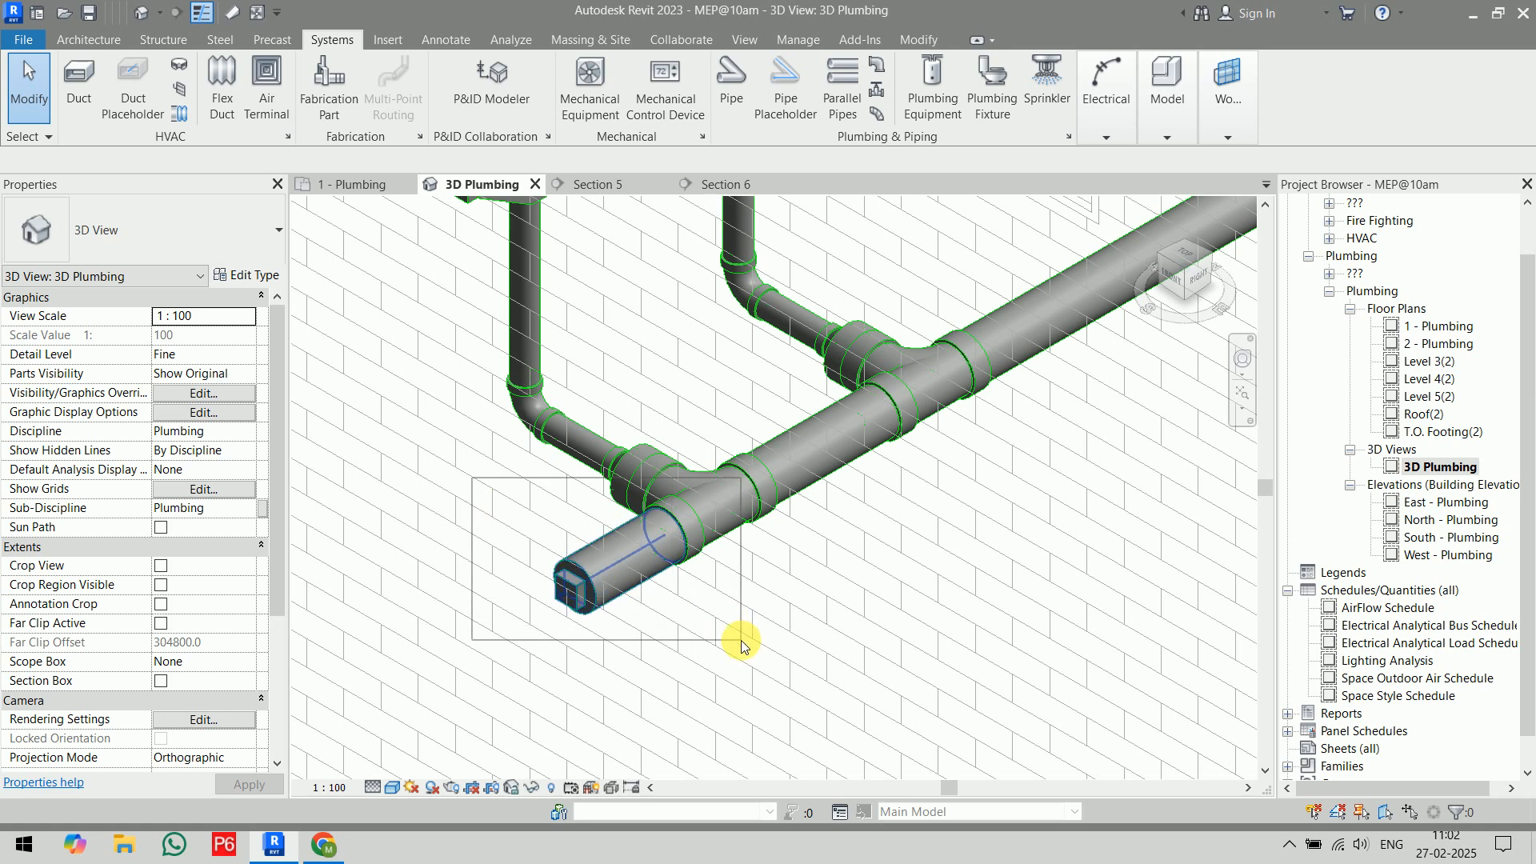
drag(742, 644, 741, 644)
key(Delete)
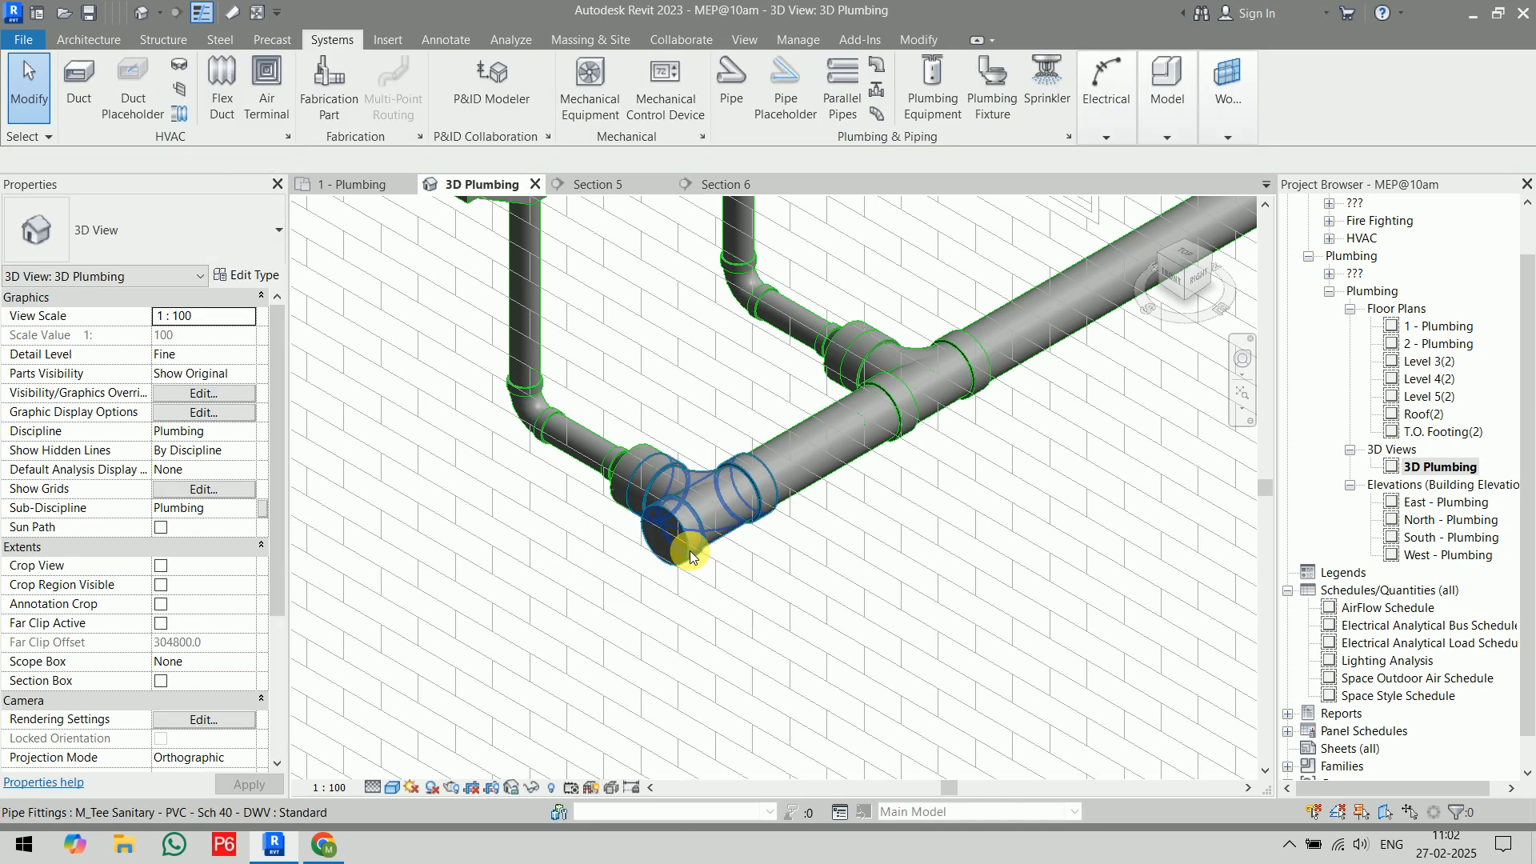
- Remove the sanitary tee at the end of the 100 mm run and join the urinal branch there with an elbow
click(690, 550)
key(Delete)
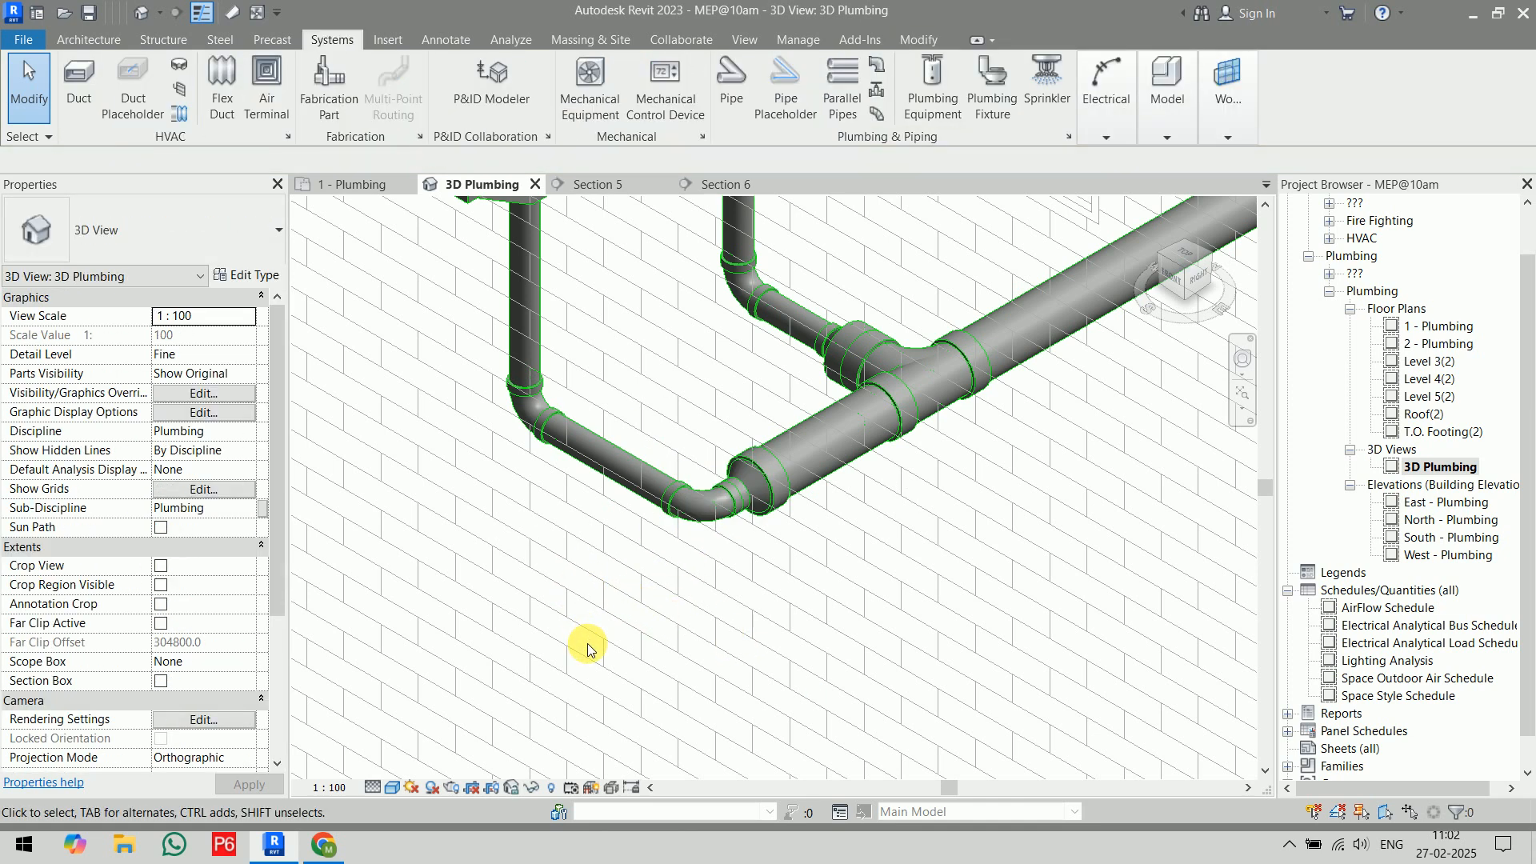
scroll(858, 558, down, 5)
middle_drag(857, 558, 969, 640)
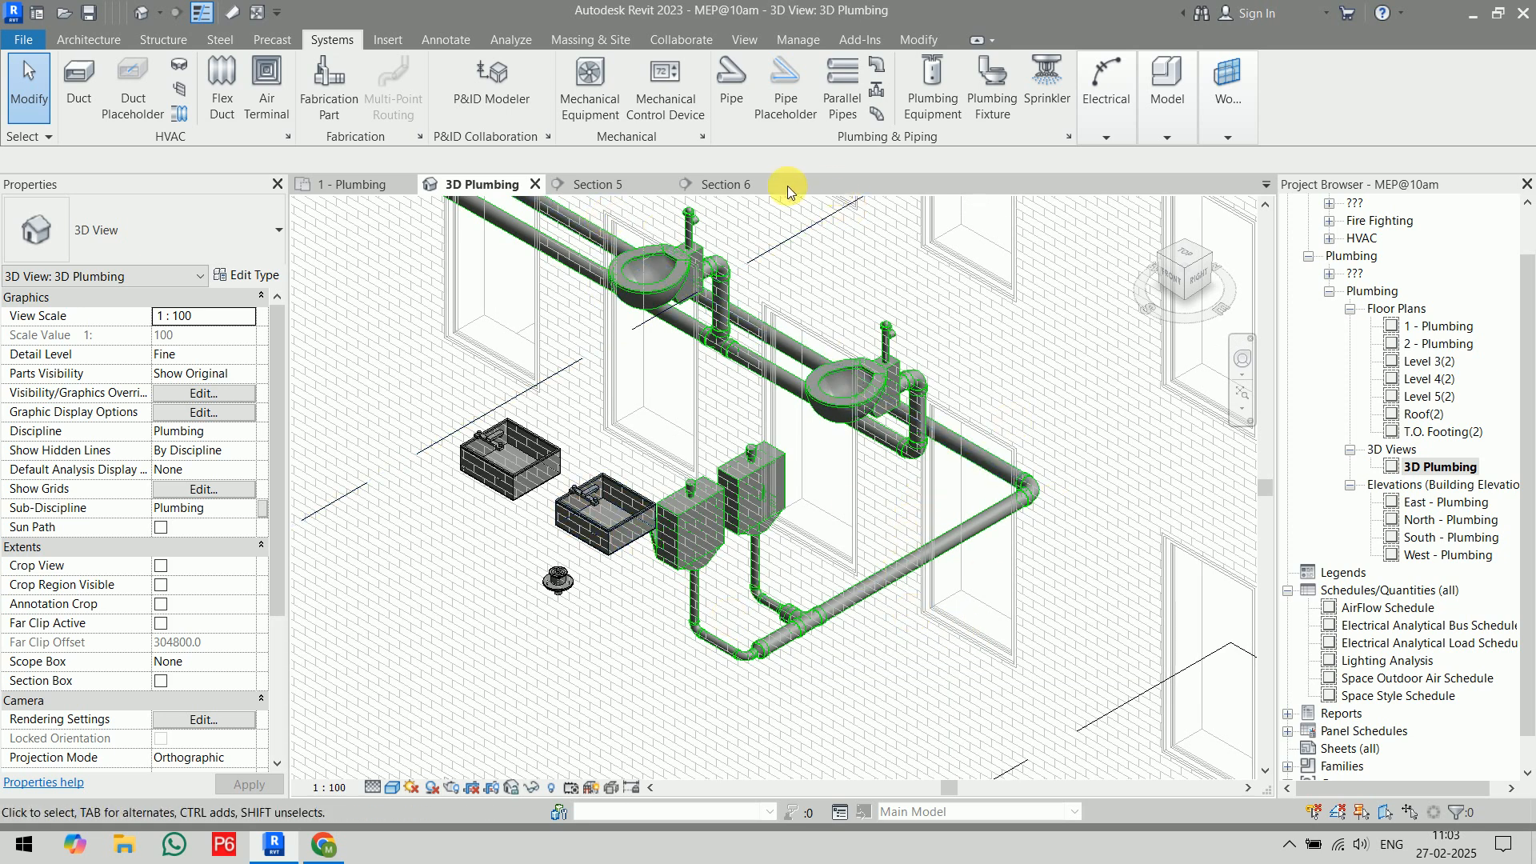
- Open the South - Plumbing elevation and display its pipes at Fine detail level with the Shaded visual style
click(1444, 539)
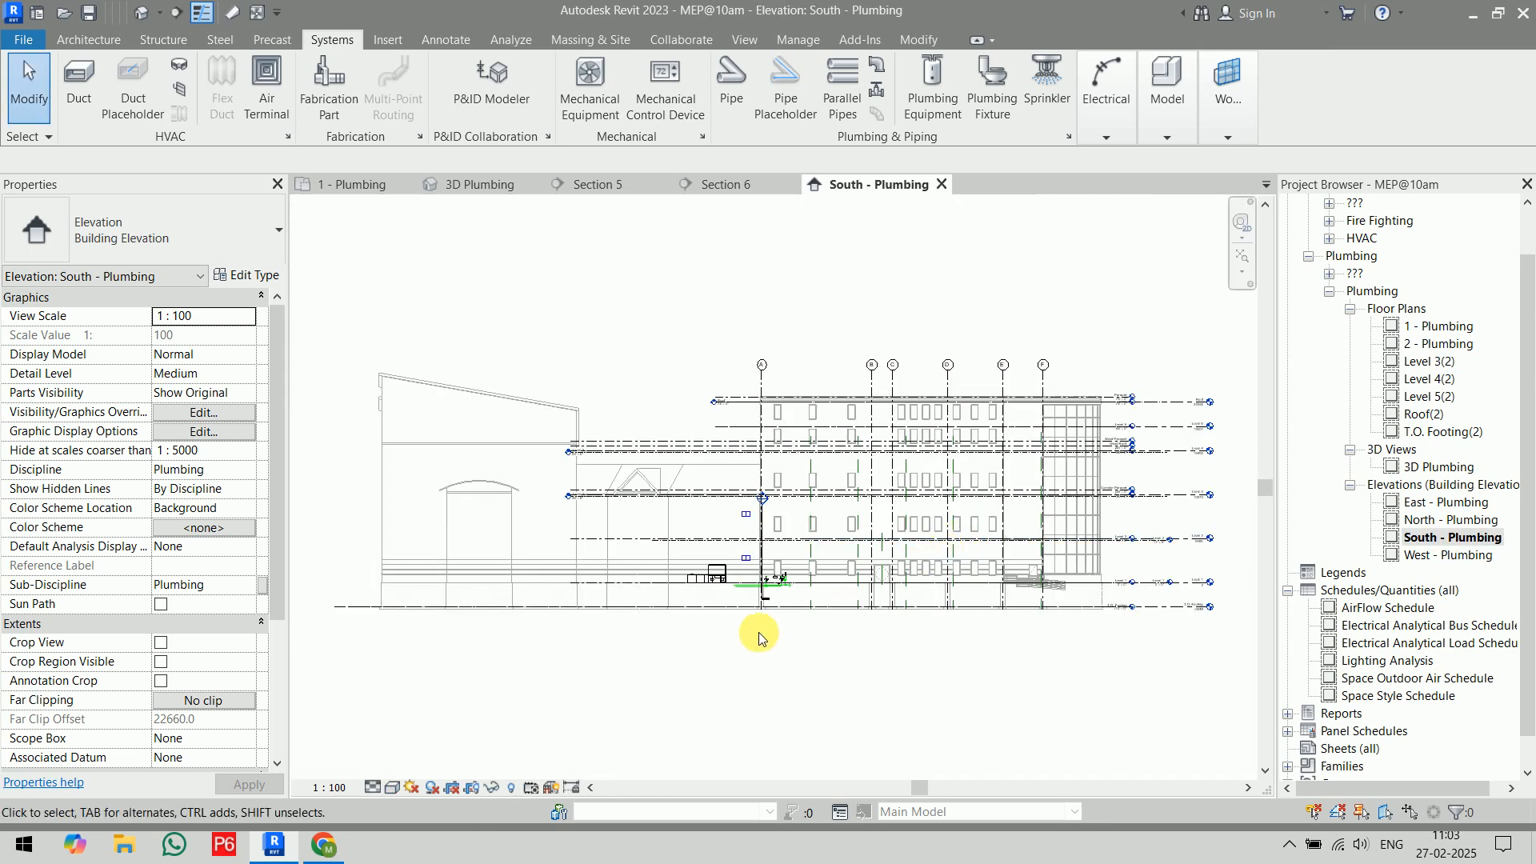
scroll(779, 600, up, 10)
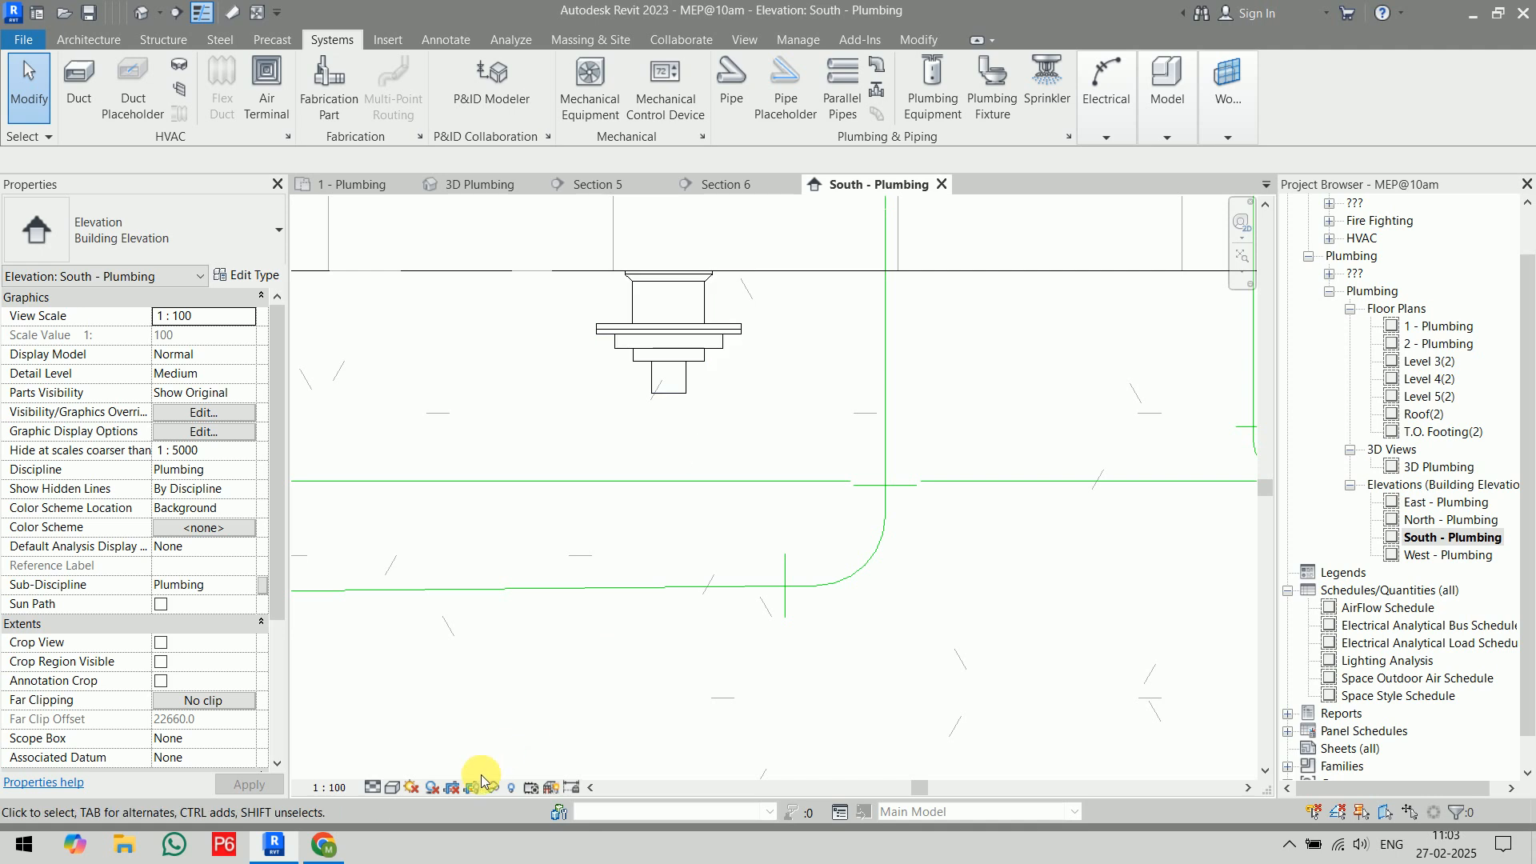
click(375, 788)
click(392, 788)
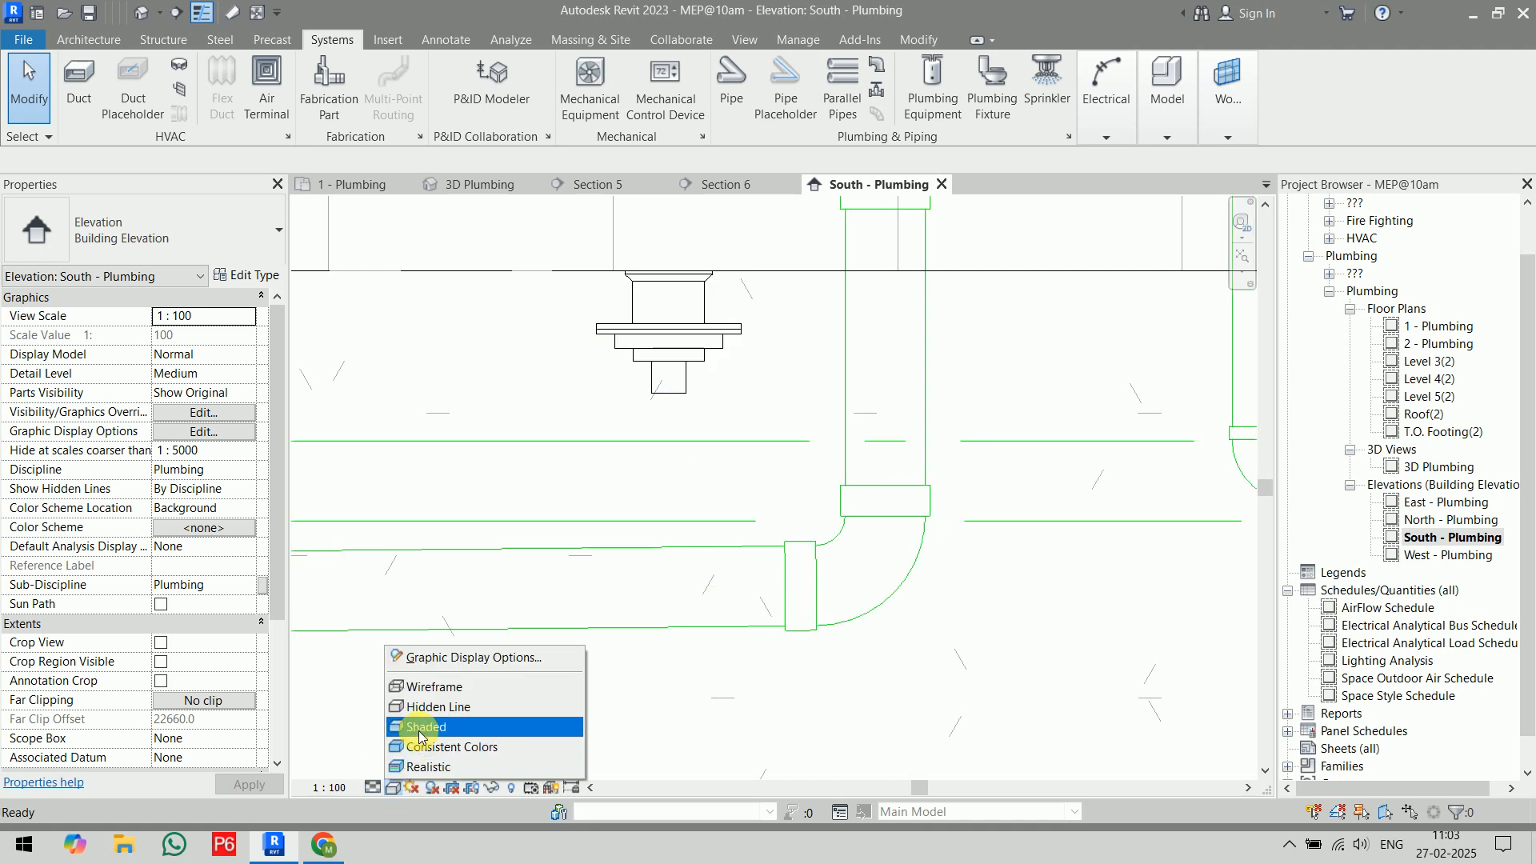
click(436, 722)
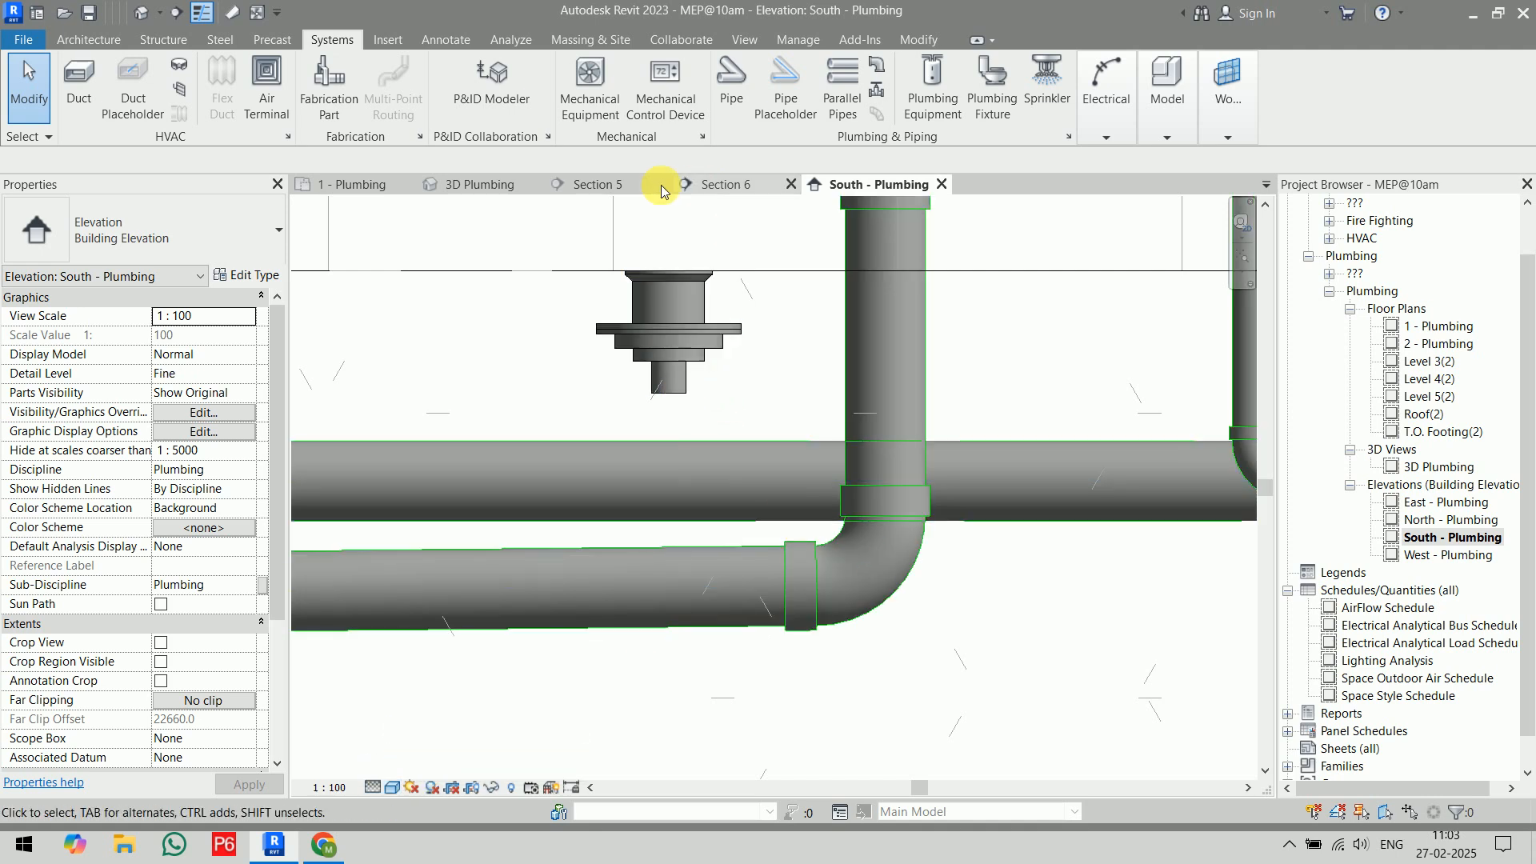
- In the 1 - Plumbing plan, draw a 65 mm sanitary pipe at -300 mm elevation from beyond the far sink, beneath both sinks, into the pipe shaft
click(347, 189)
scroll(736, 459, down, 5)
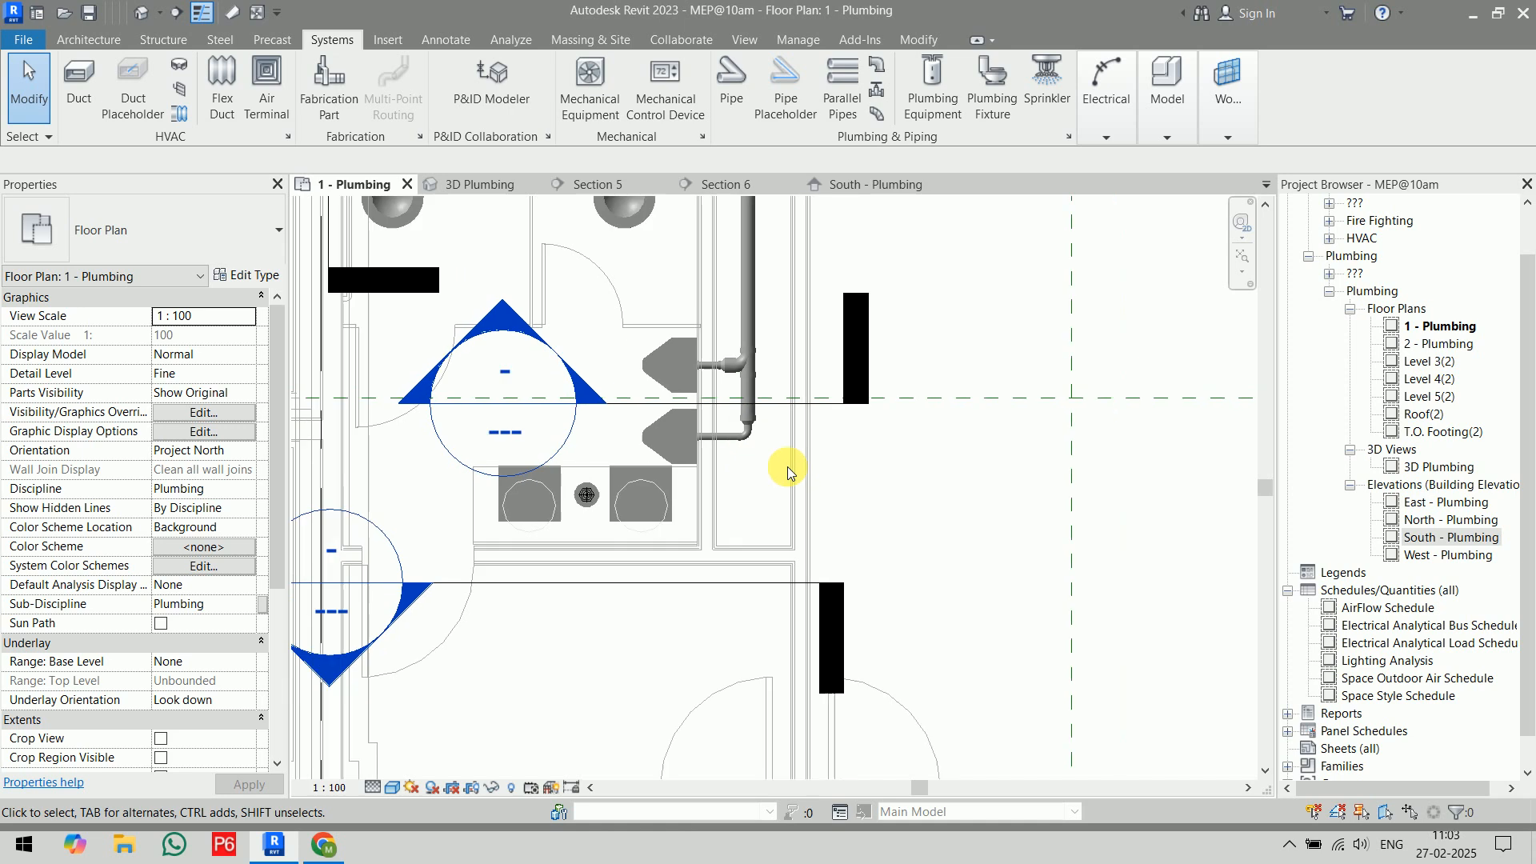
middle_drag(851, 528, 850, 621)
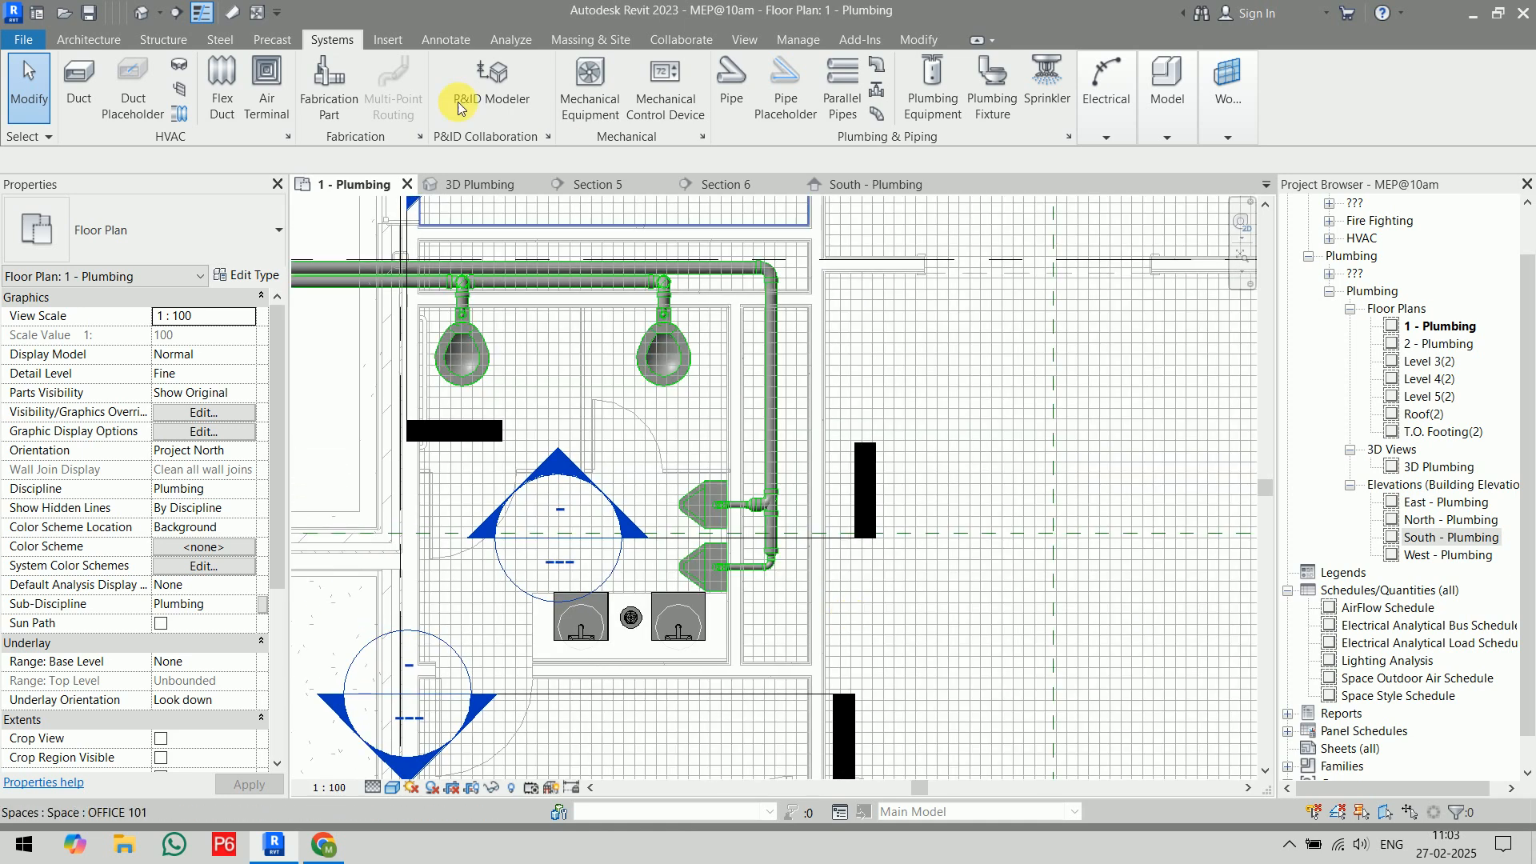
click(730, 84)
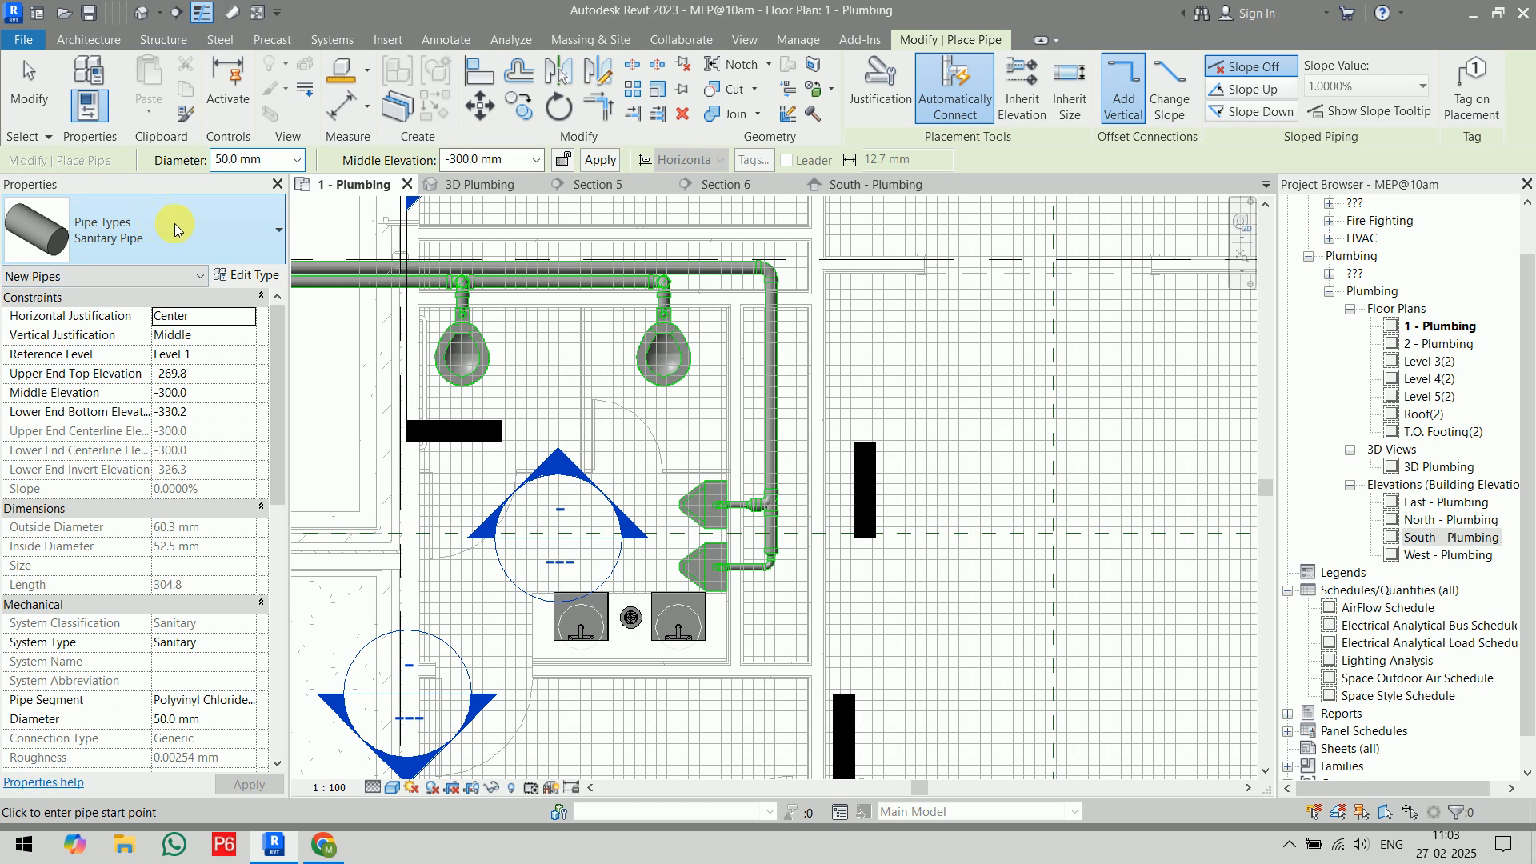
click(302, 160)
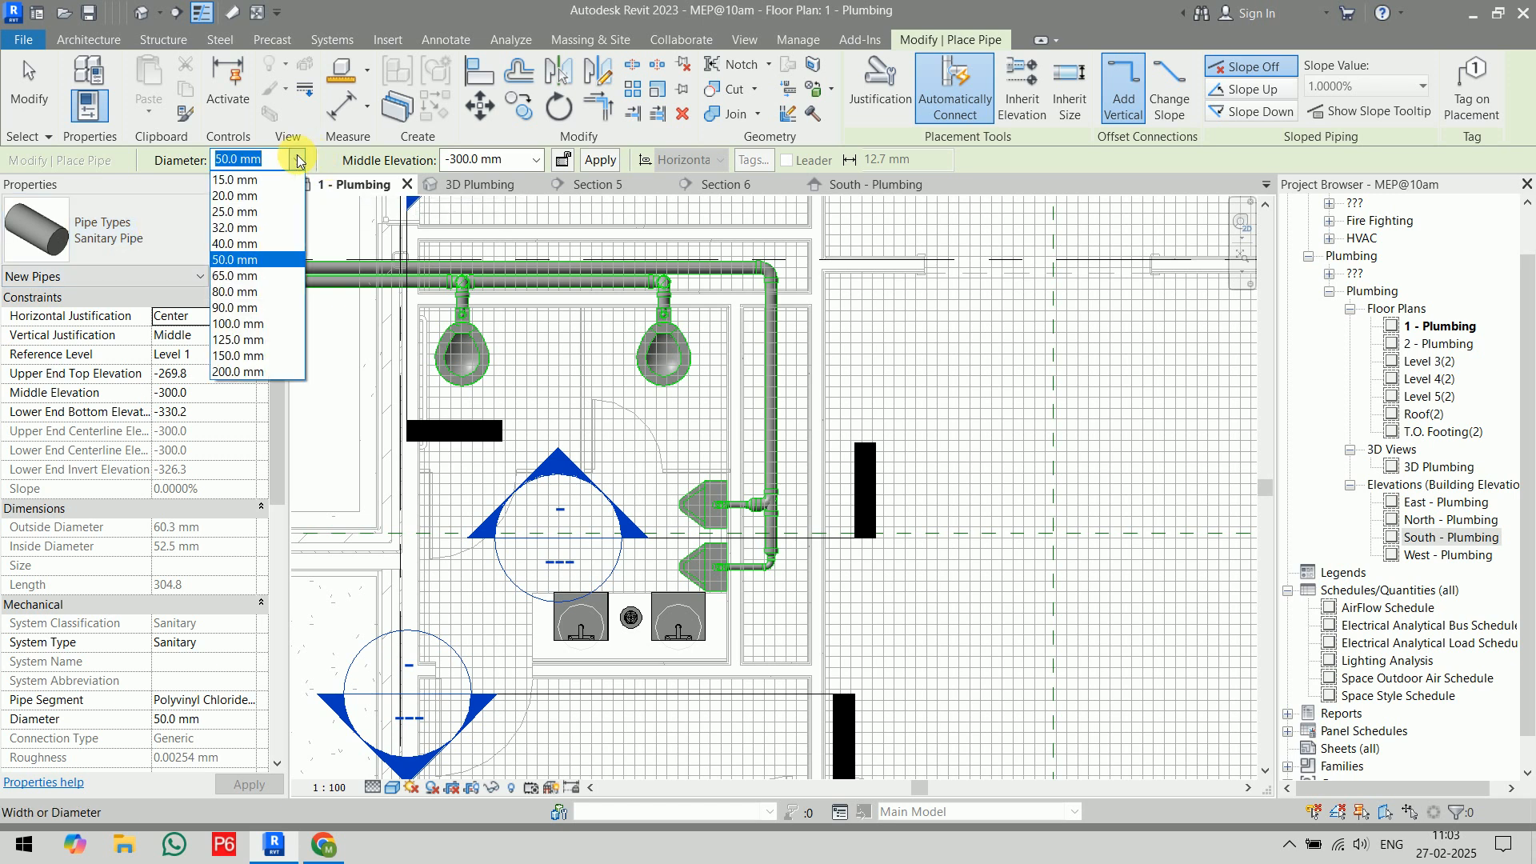
click(239, 275)
scroll(600, 672, up, 5)
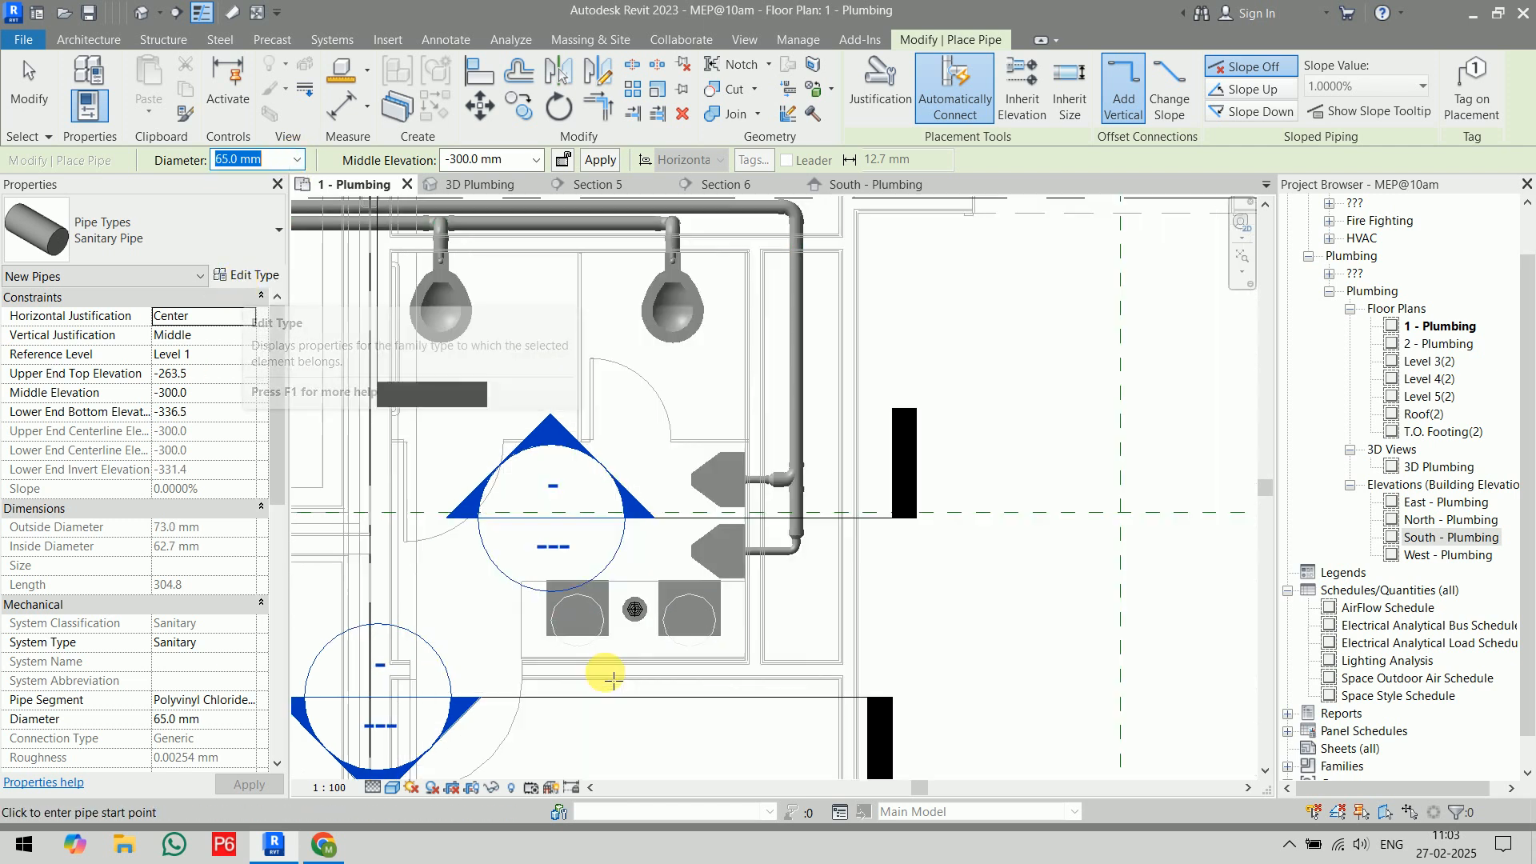
scroll(528, 666, up, 2)
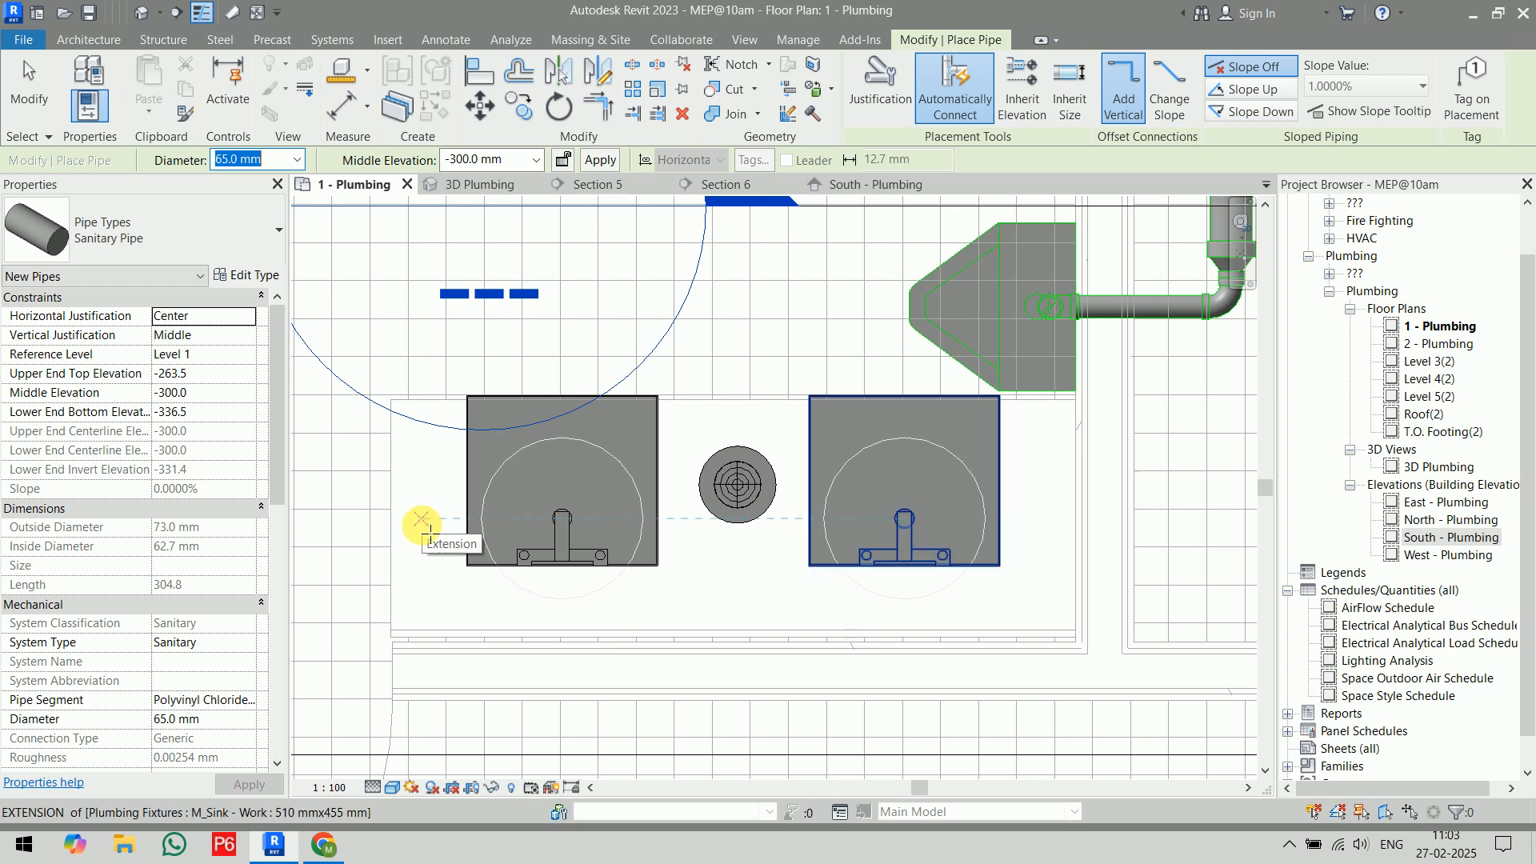
click(421, 519)
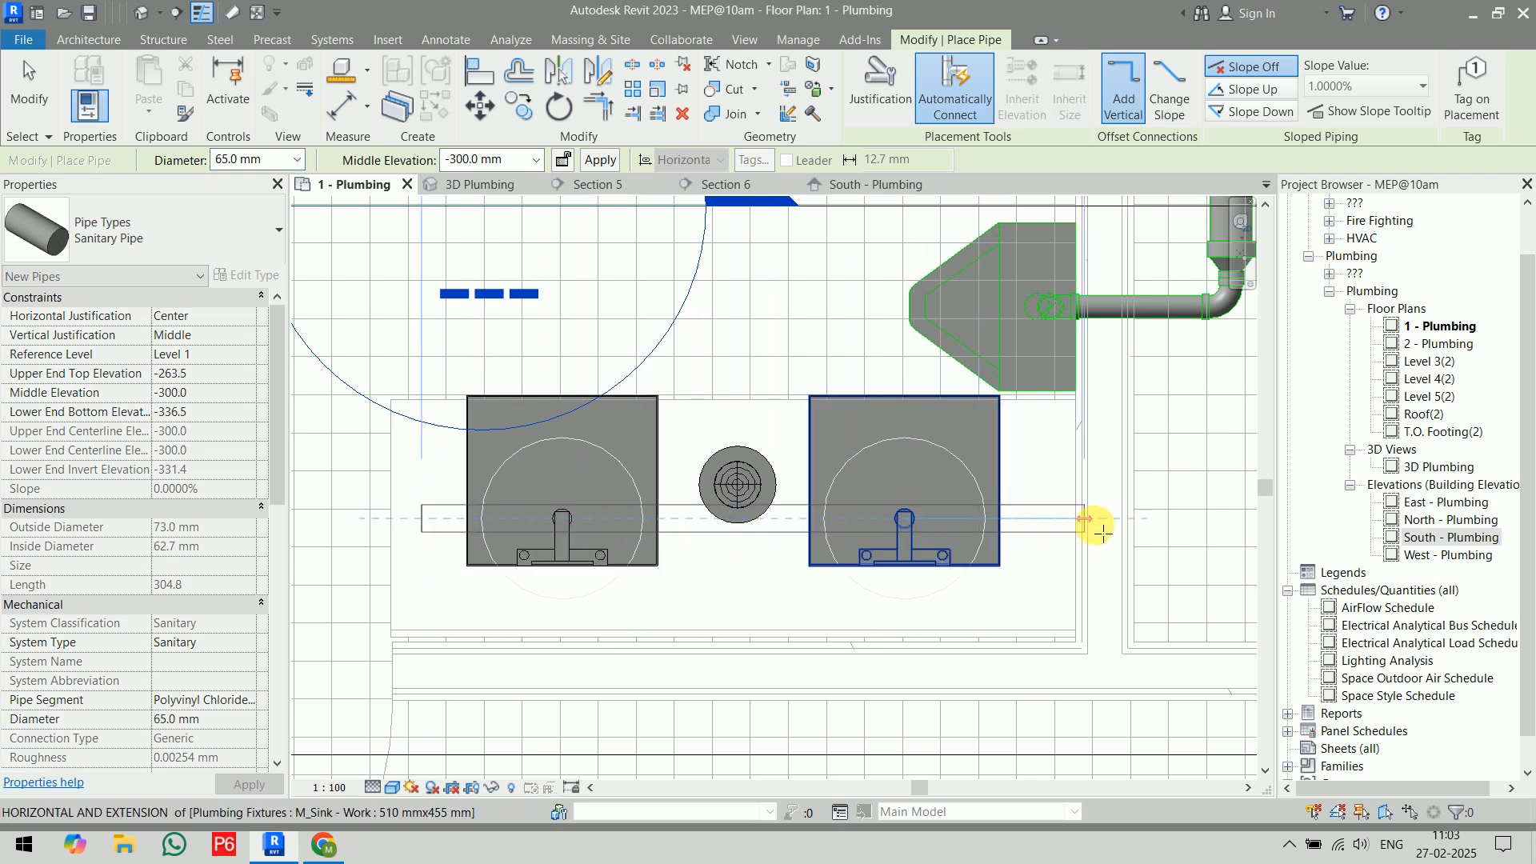
middle_drag(1073, 549, 875, 617)
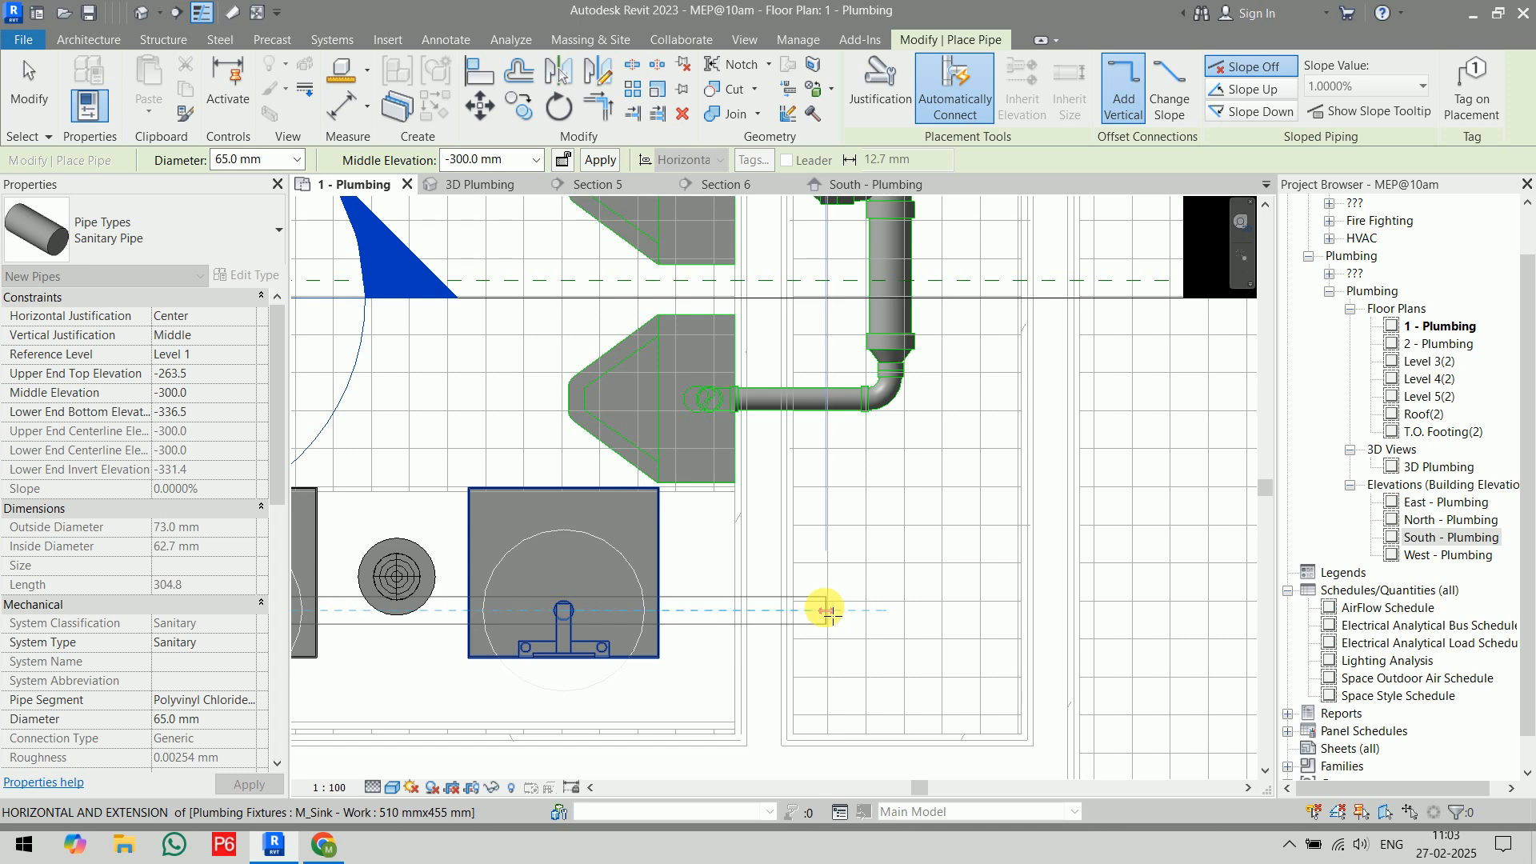
click(821, 610)
- Continue the 65 mm pipe up the shaft and along the 100 mm run behind the toilets, ending outside just past the existing pipe ends
scroll(808, 377, down, 3)
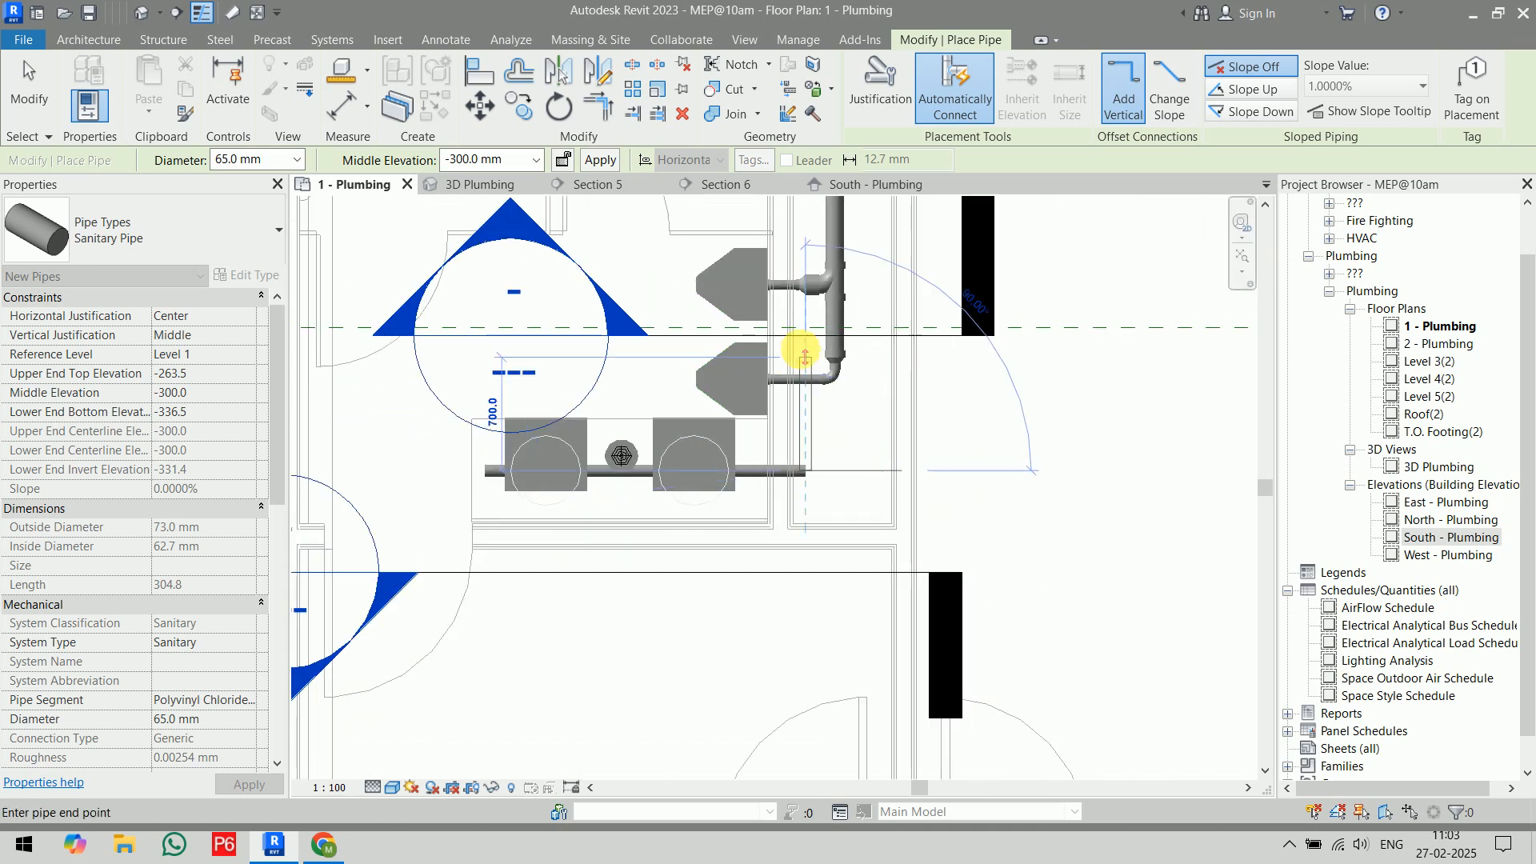
middle_drag(806, 328, 865, 748)
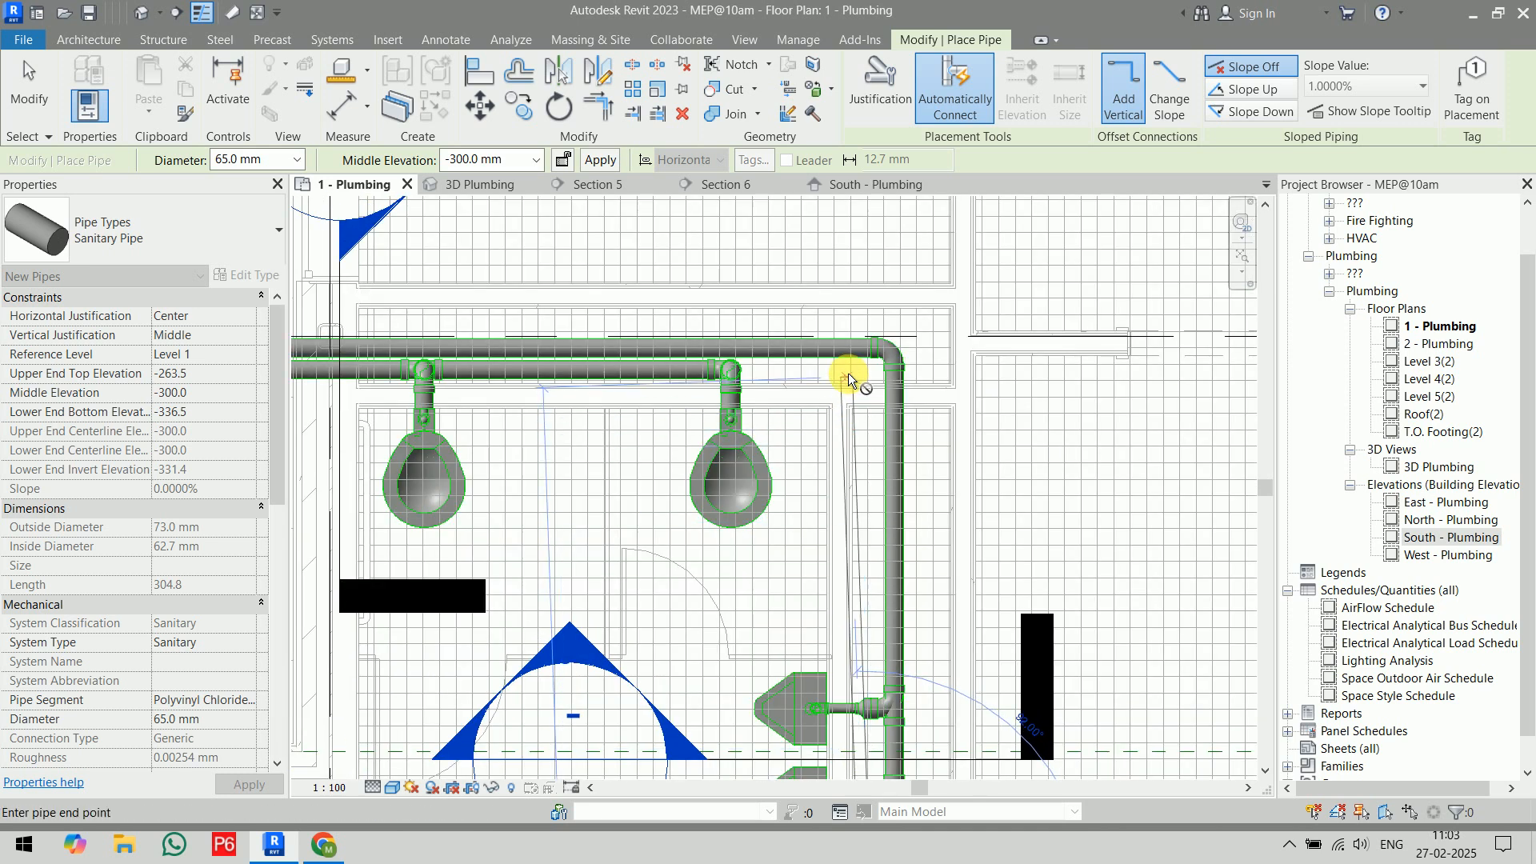
scroll(877, 385, up, 4)
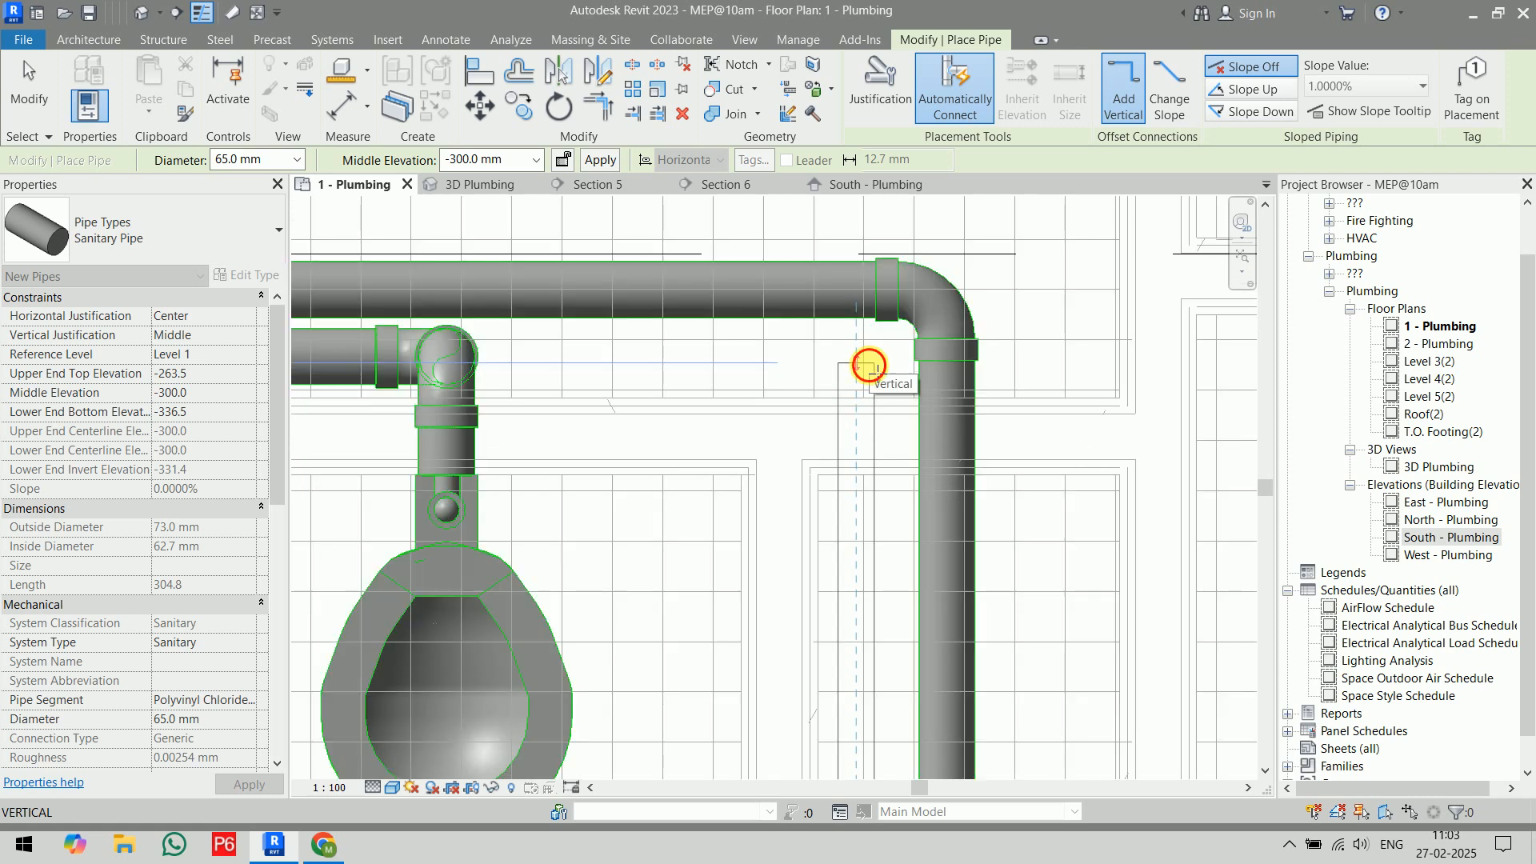
scroll(866, 371, down, 5)
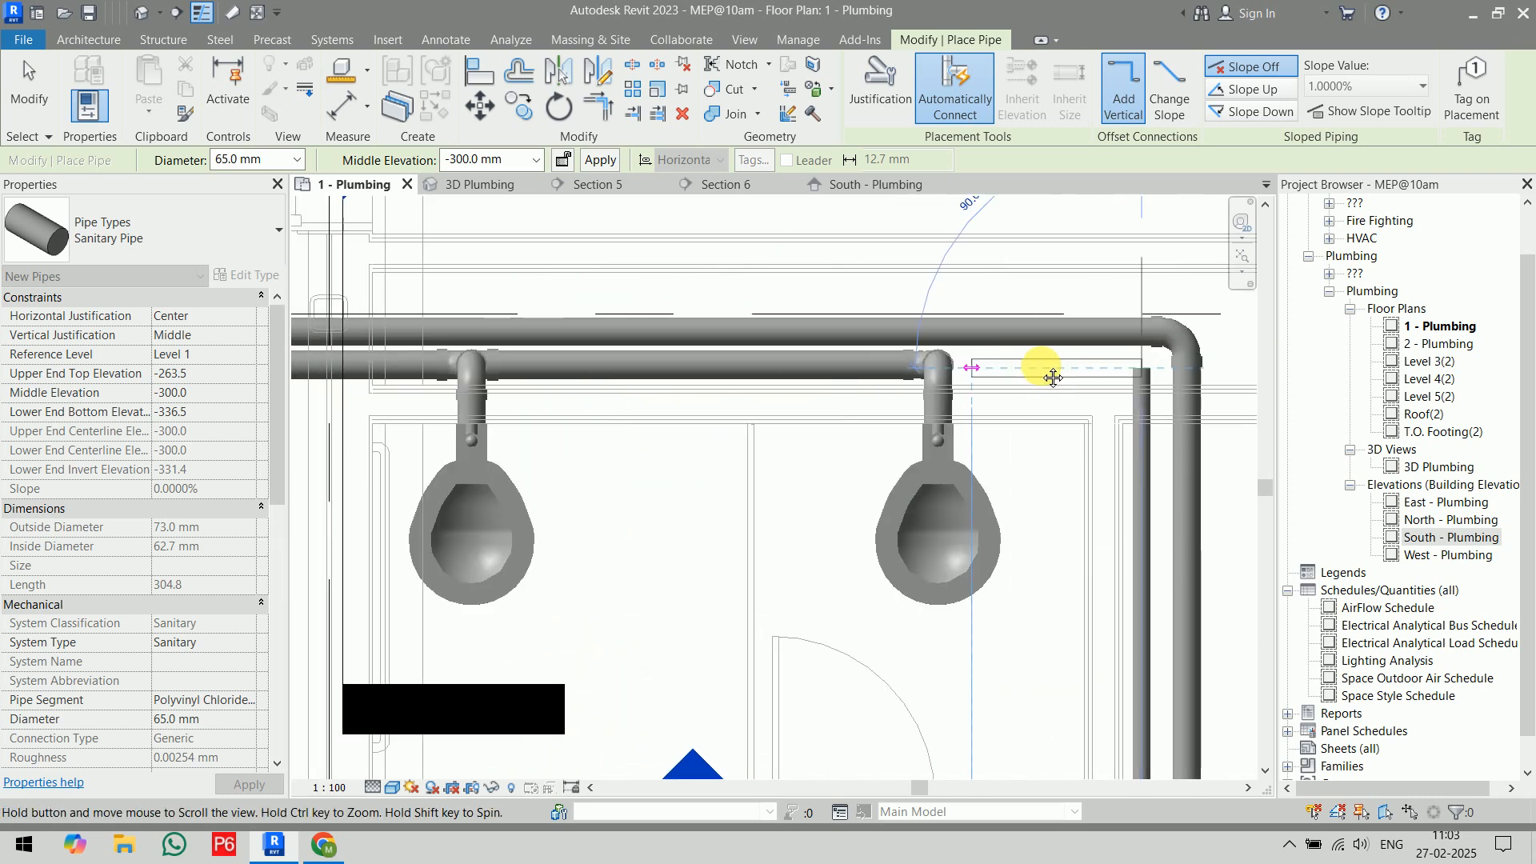
middle_drag(315, 368, 1056, 365)
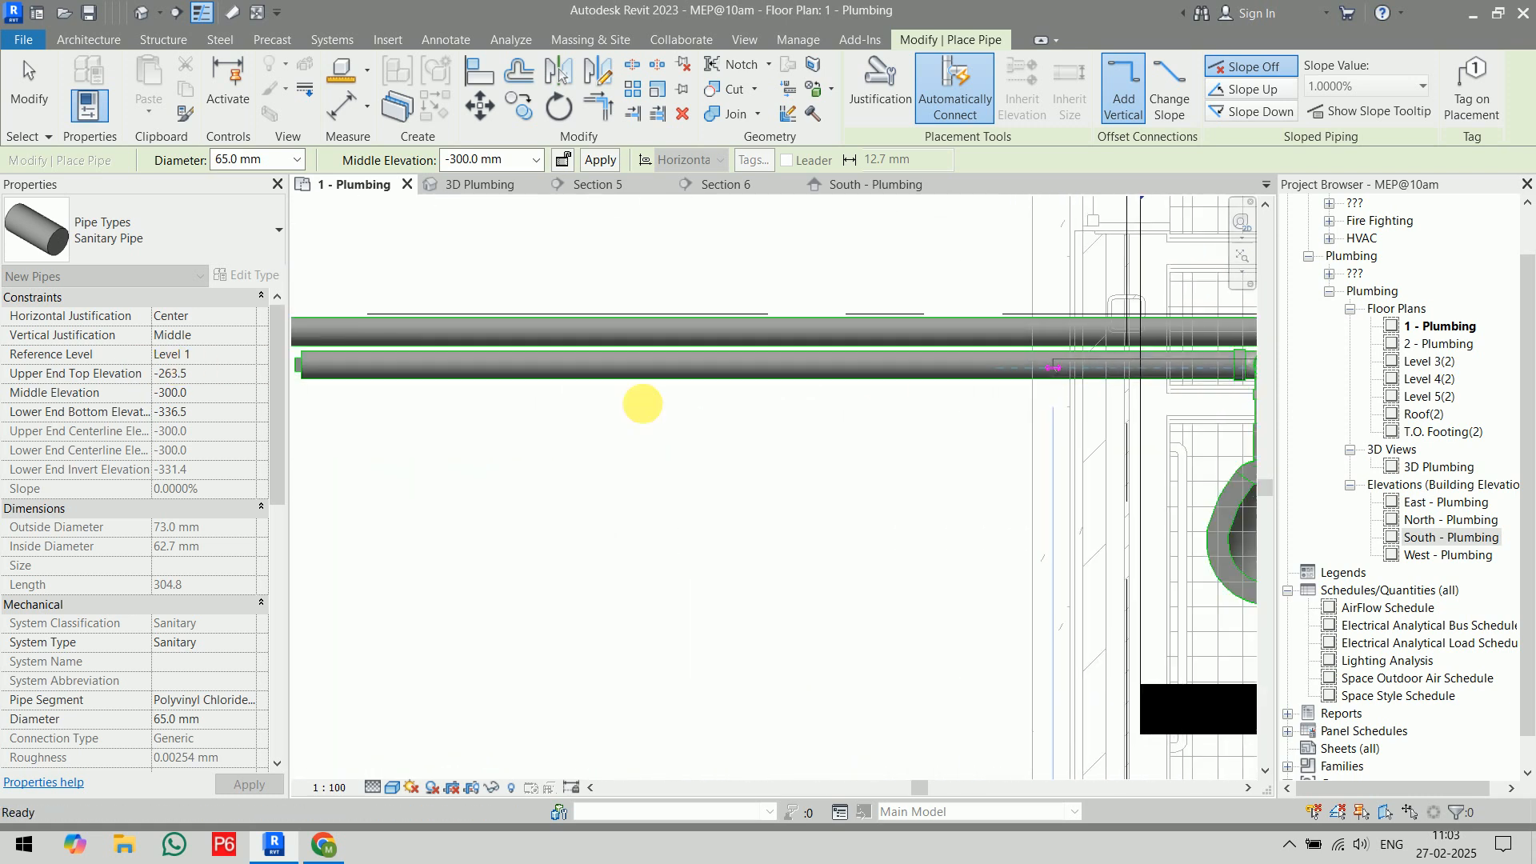
middle_drag(466, 399, 1047, 344)
click(893, 309)
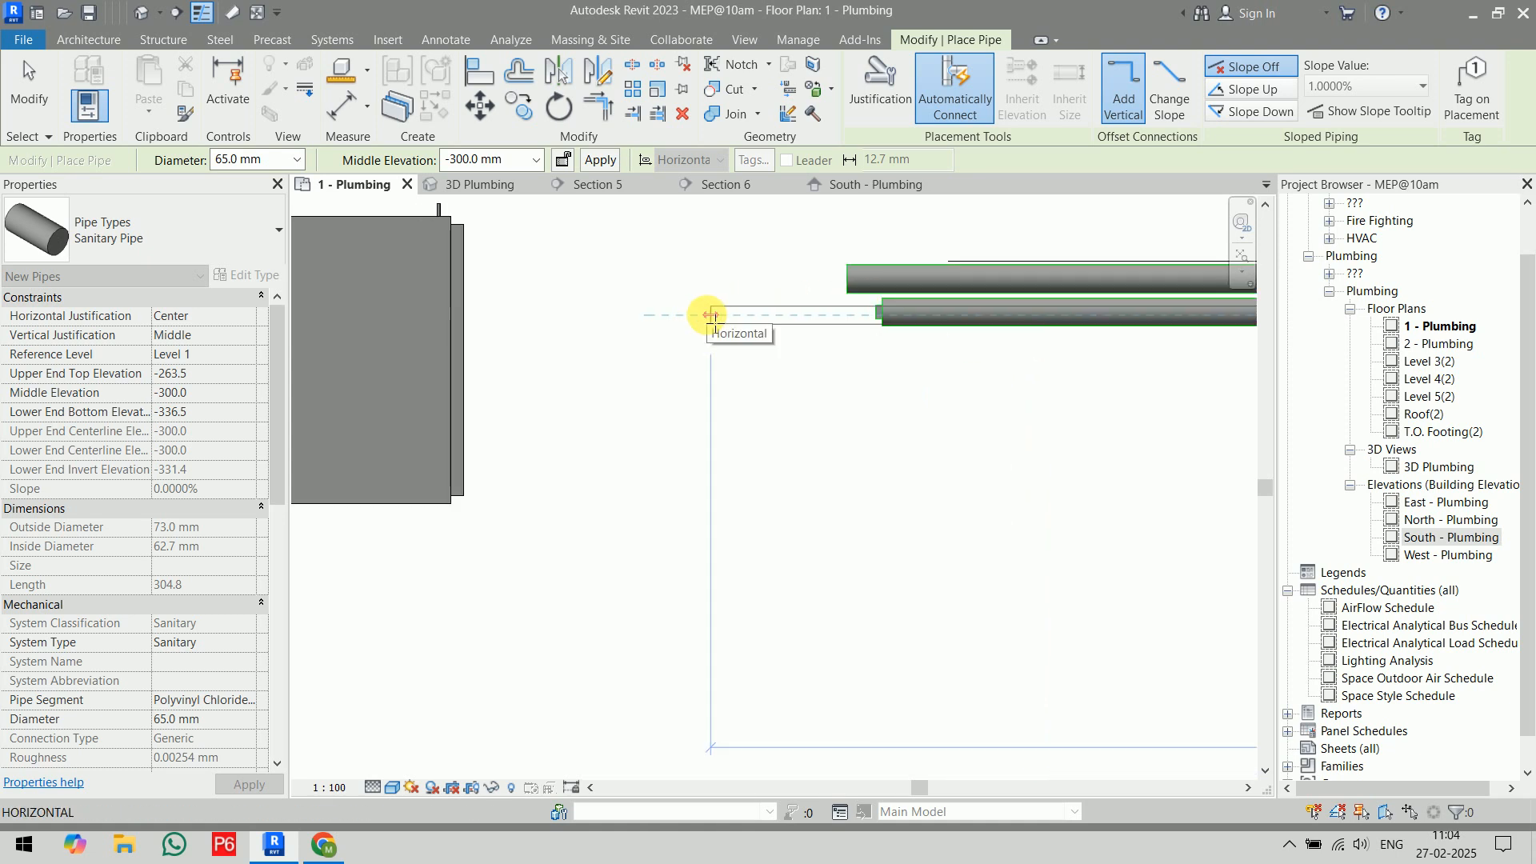
click(707, 316)
key(Escape)
key(Escape)
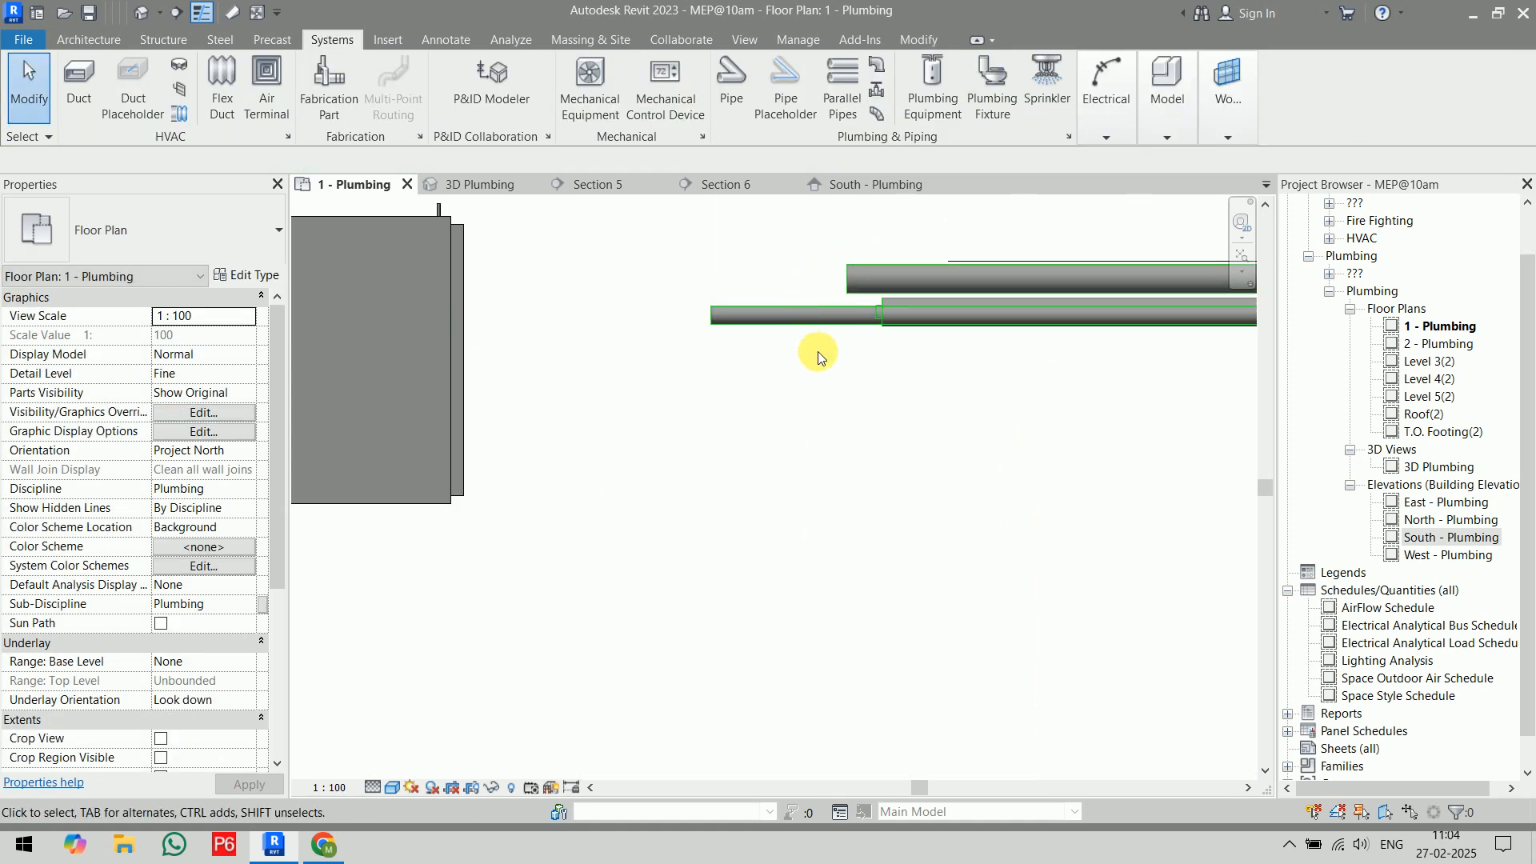
- Cap the open end of the 65 mm pipe beside the sink farthest from the shaft
scroll(811, 368, down, 4)
middle_drag(811, 384, 218, 361)
scroll(650, 500, up, 6)
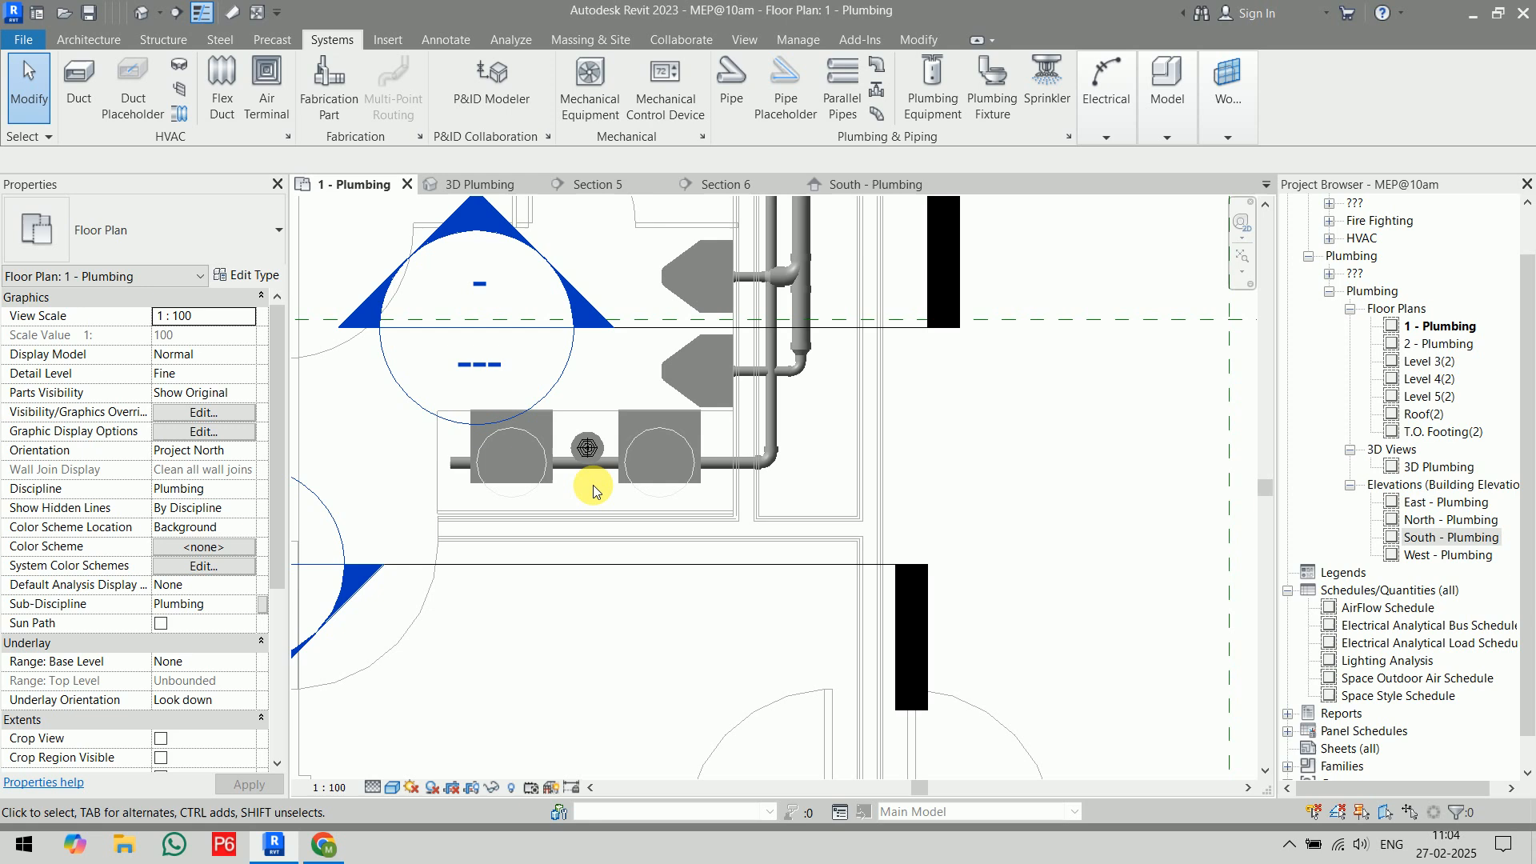
middle_drag(558, 501, 781, 502)
scroll(449, 486, up, 3)
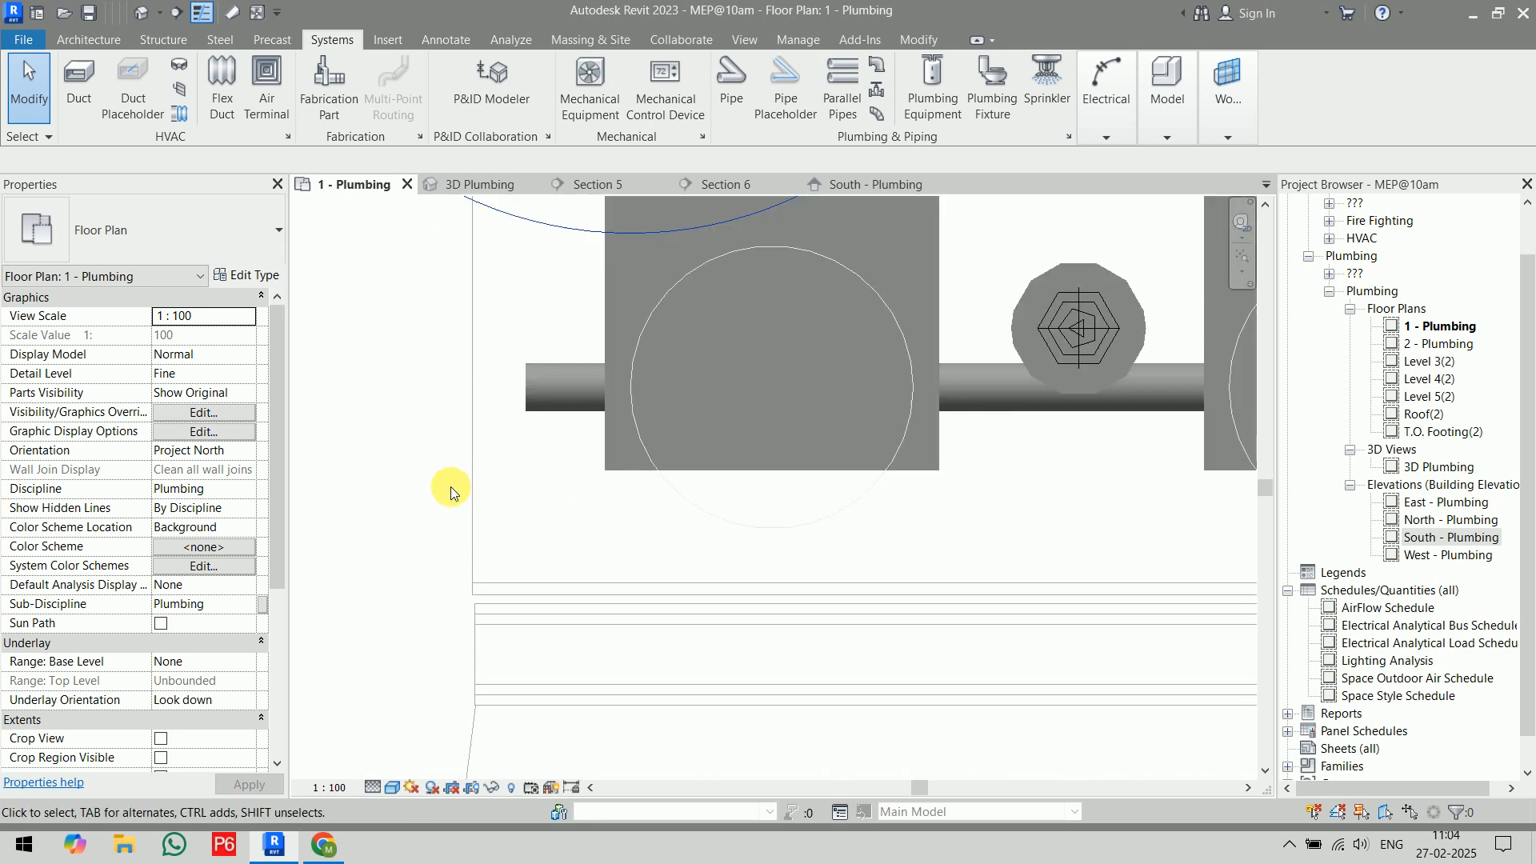
click(526, 401)
right_click(526, 392)
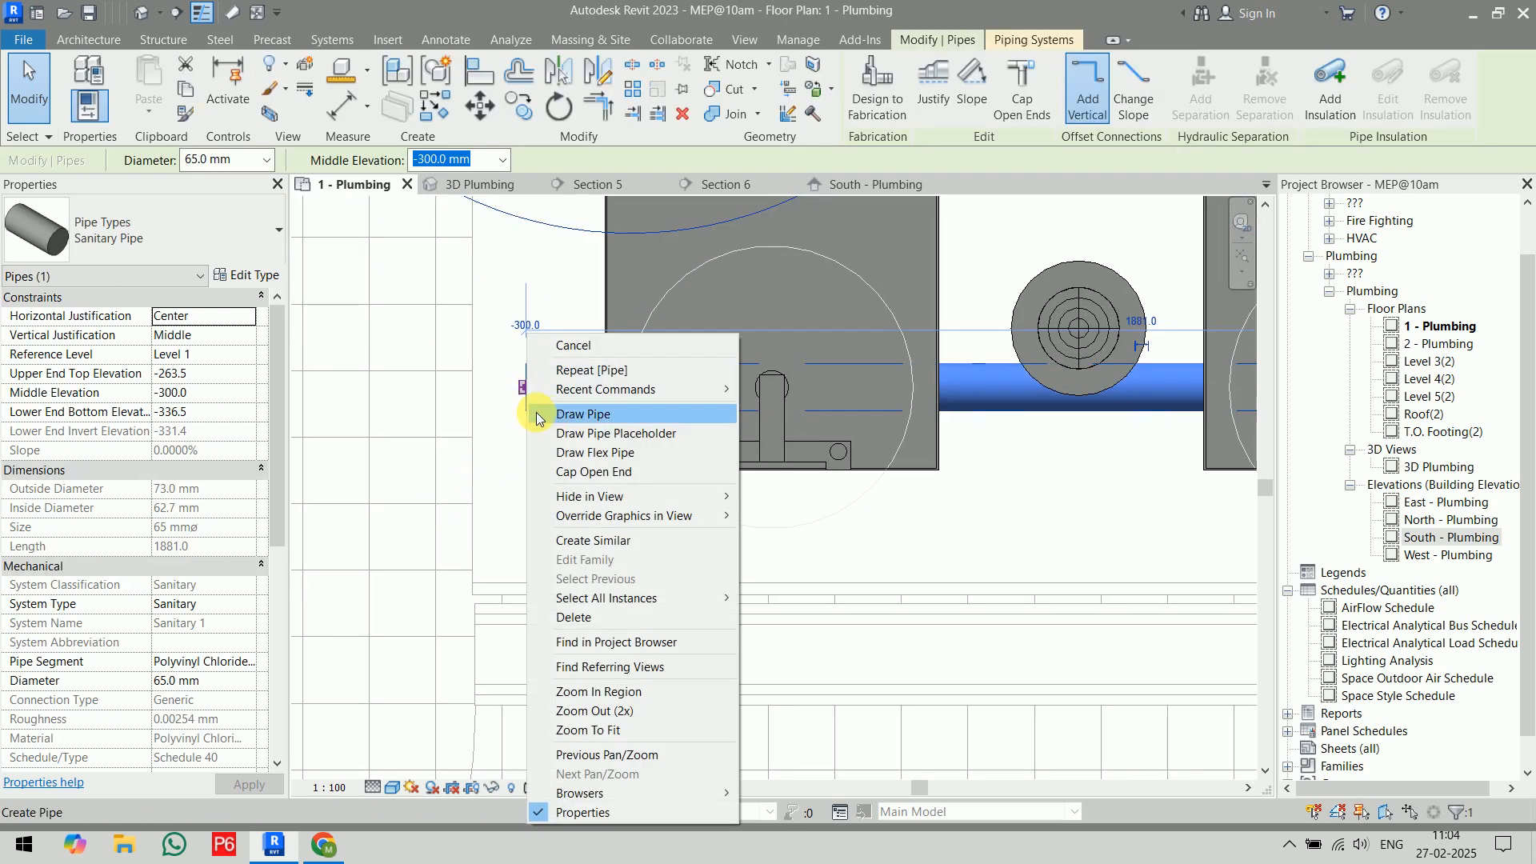
click(560, 471)
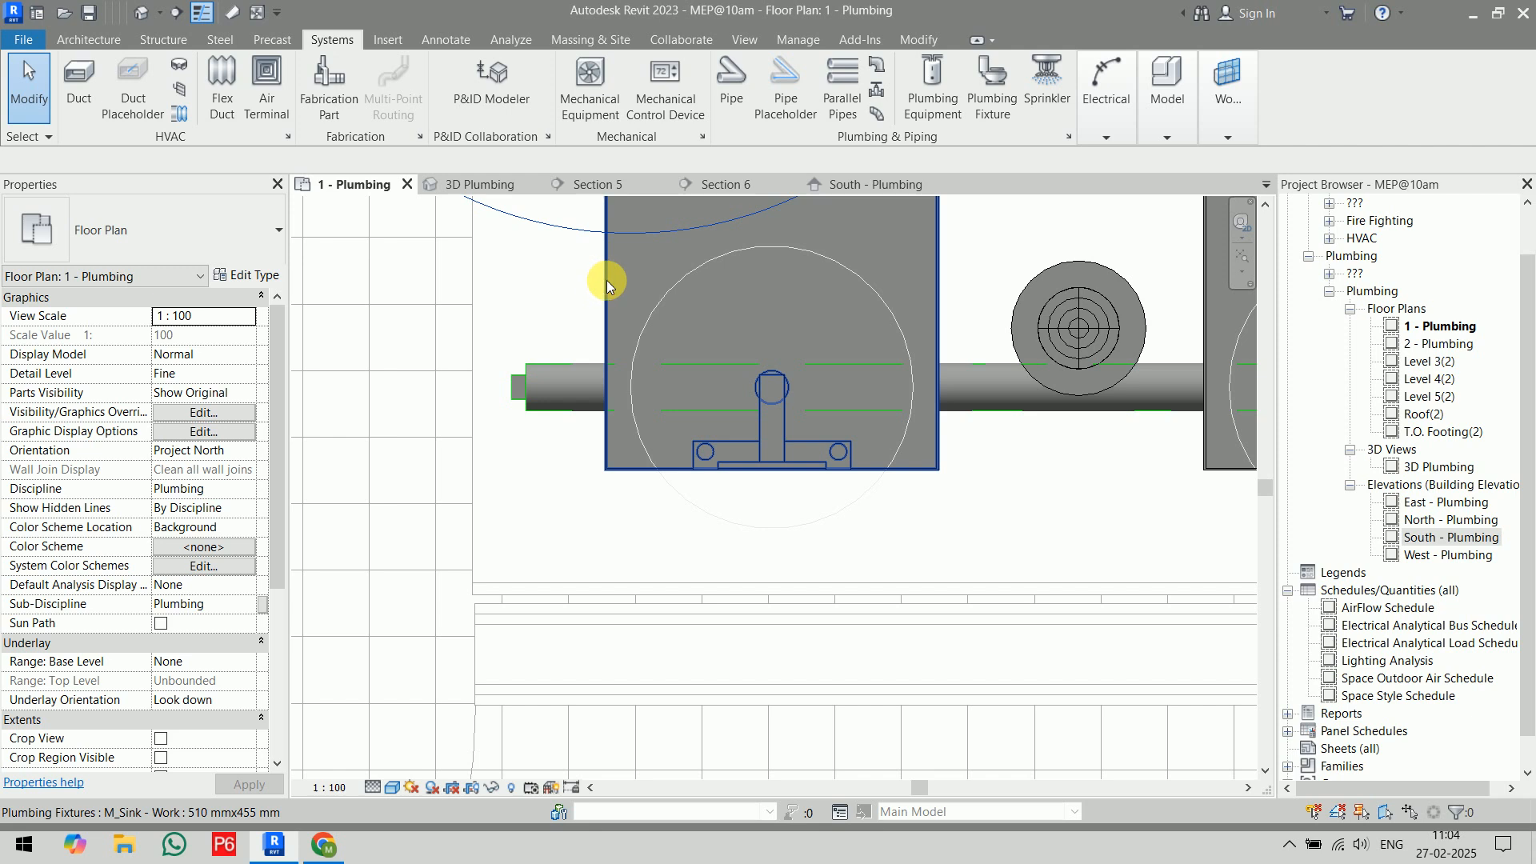
- Connect the 40 mm sanitary connector of the sink nearest the capped end into the 65 mm pipe with Connect Into
click(606, 280)
click(983, 88)
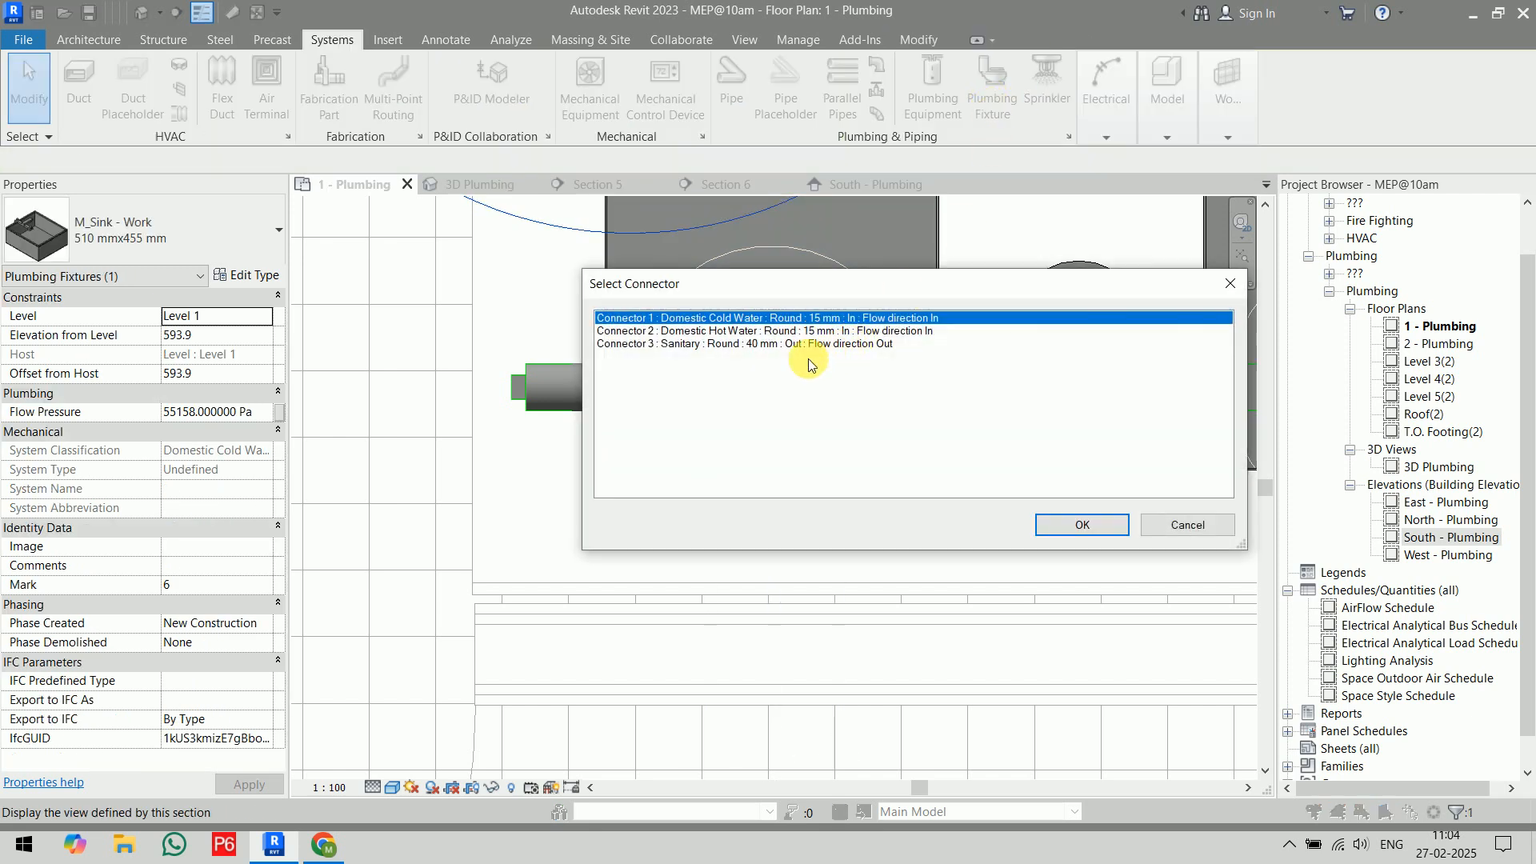
click(717, 344)
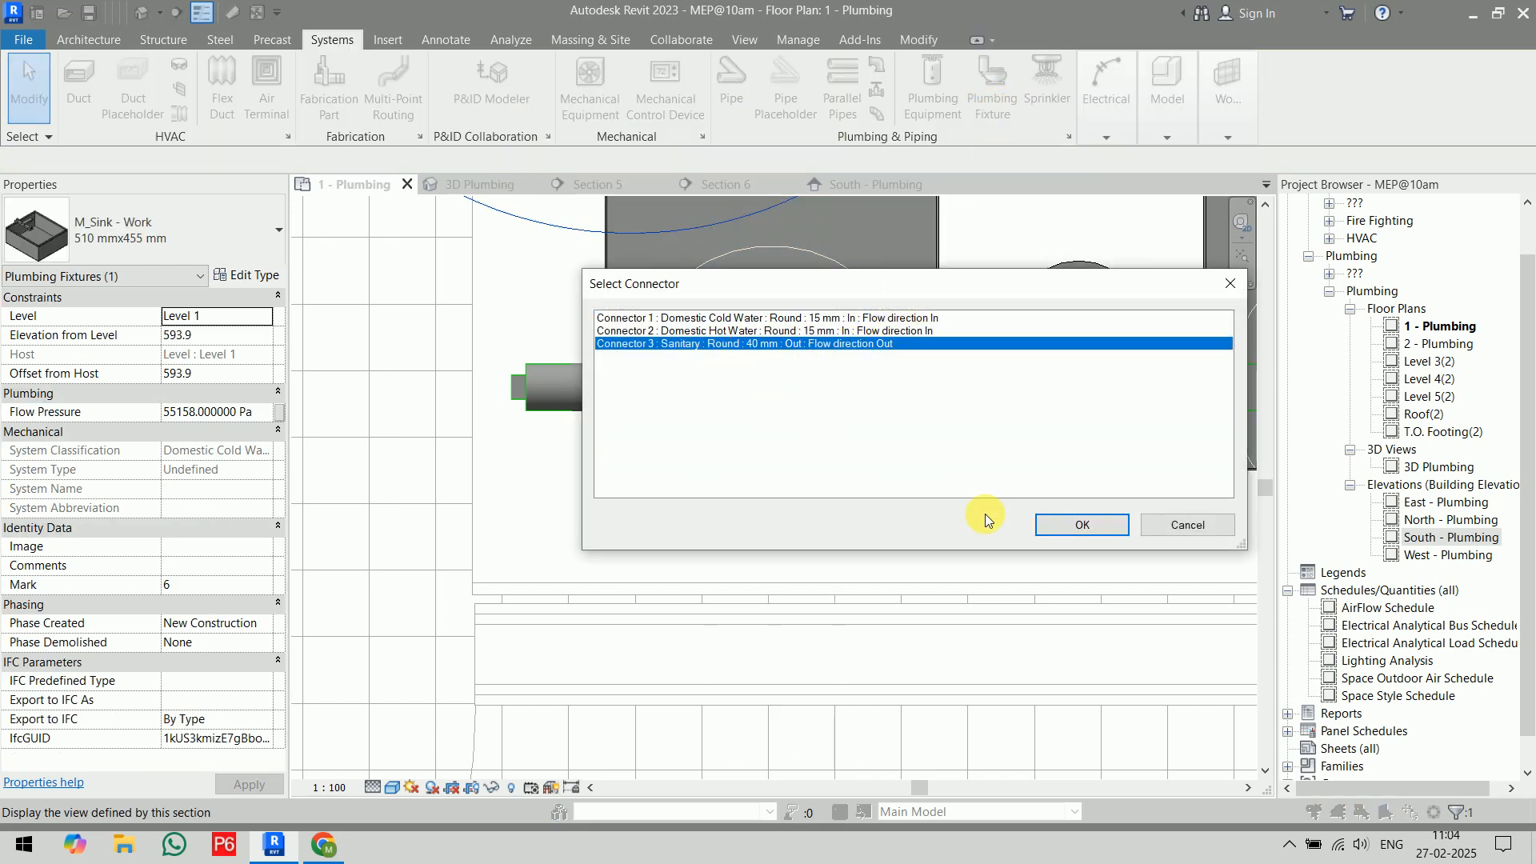
click(1057, 524)
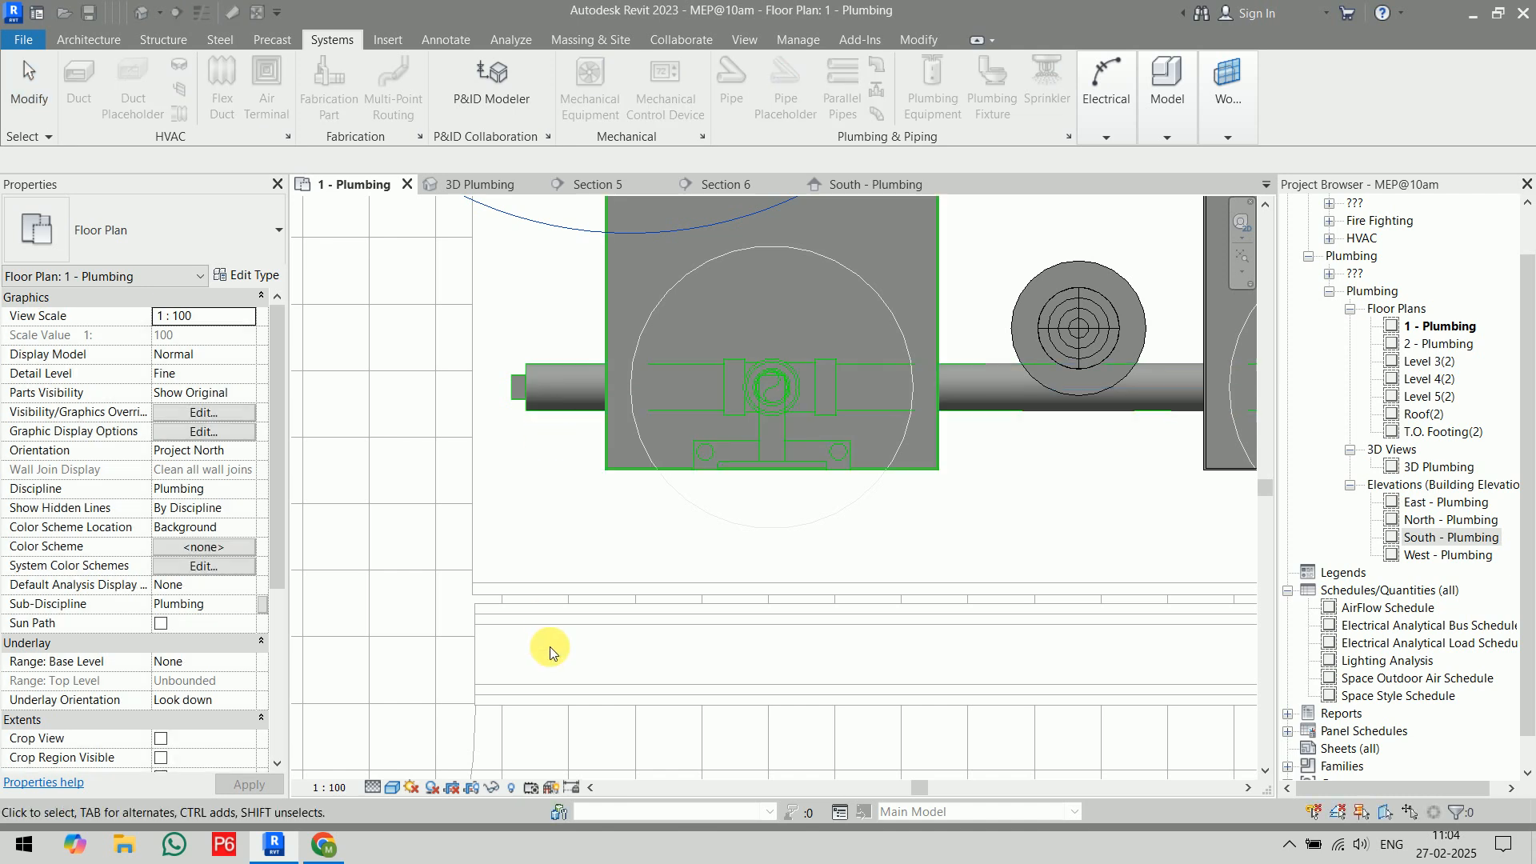
- Connect the 40 mm sanitary connector of the sink nearest the shaft into the same 65 mm pipe with Connect Into
scroll(547, 644, down, 3)
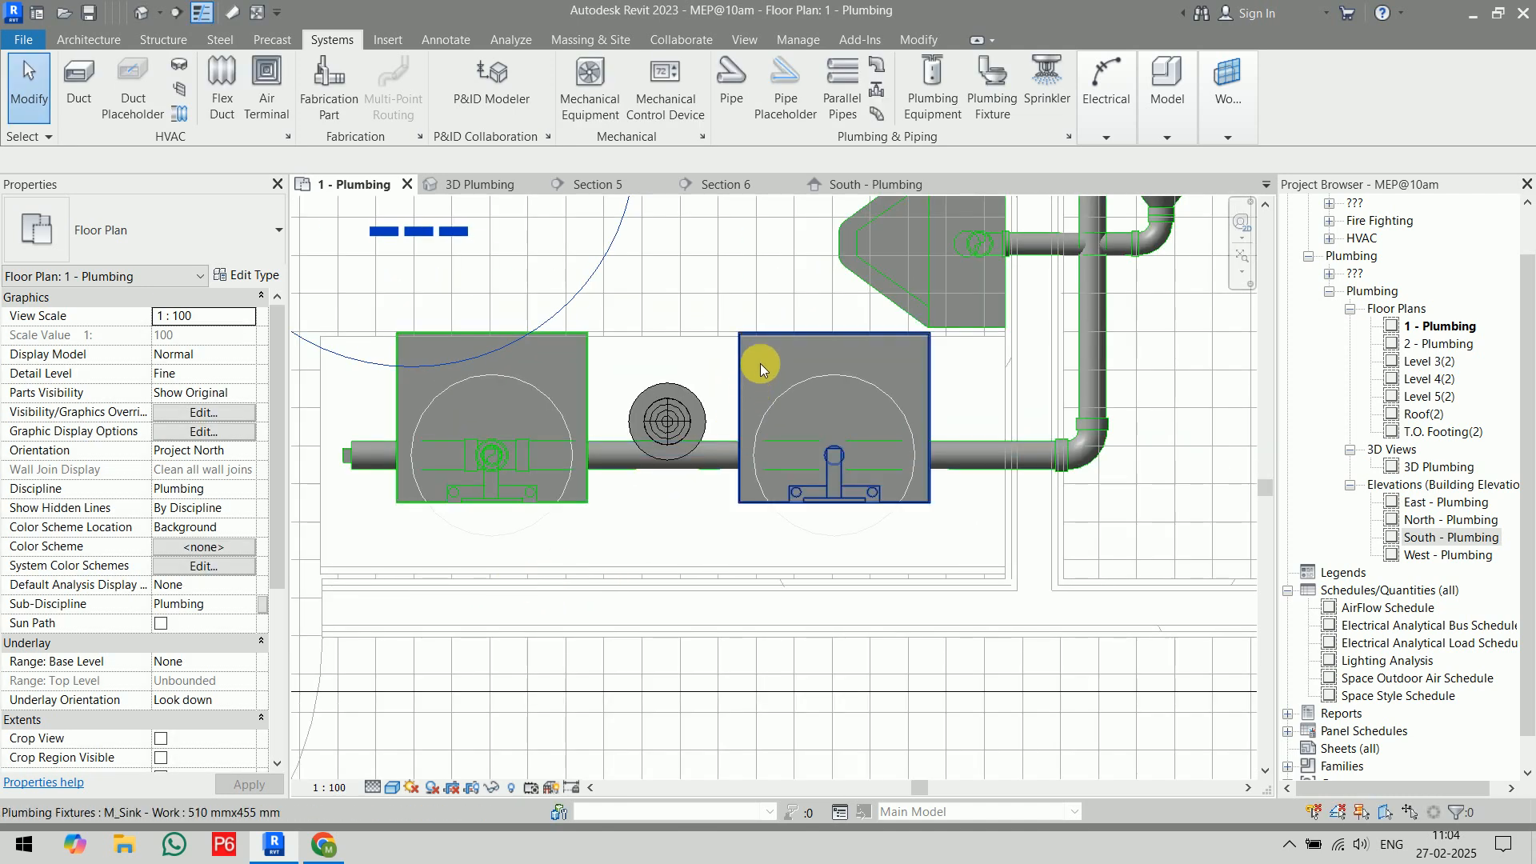
click(760, 363)
click(982, 92)
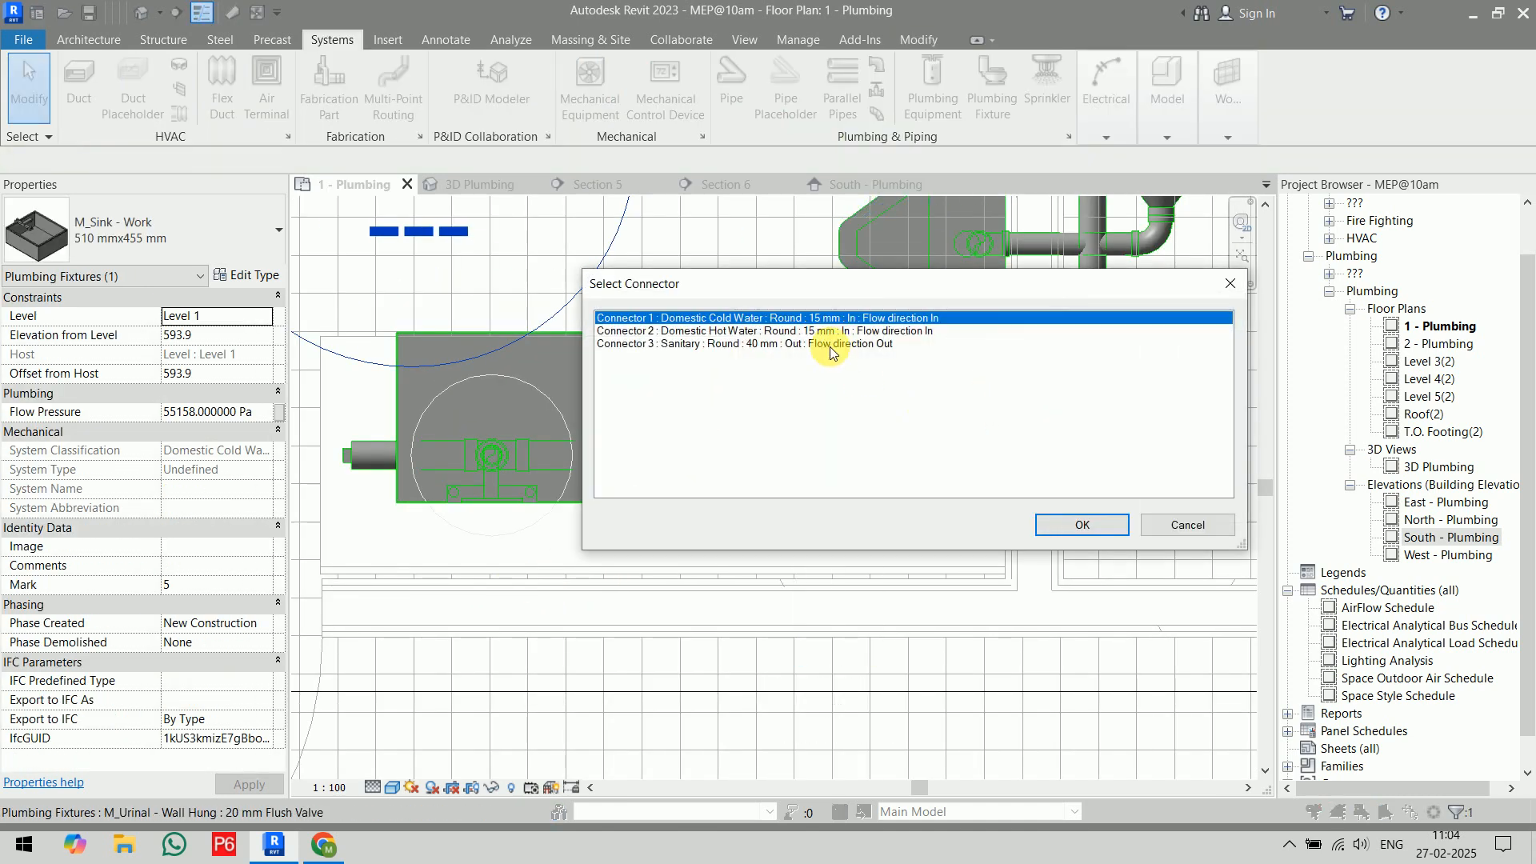
click(803, 344)
click(1087, 524)
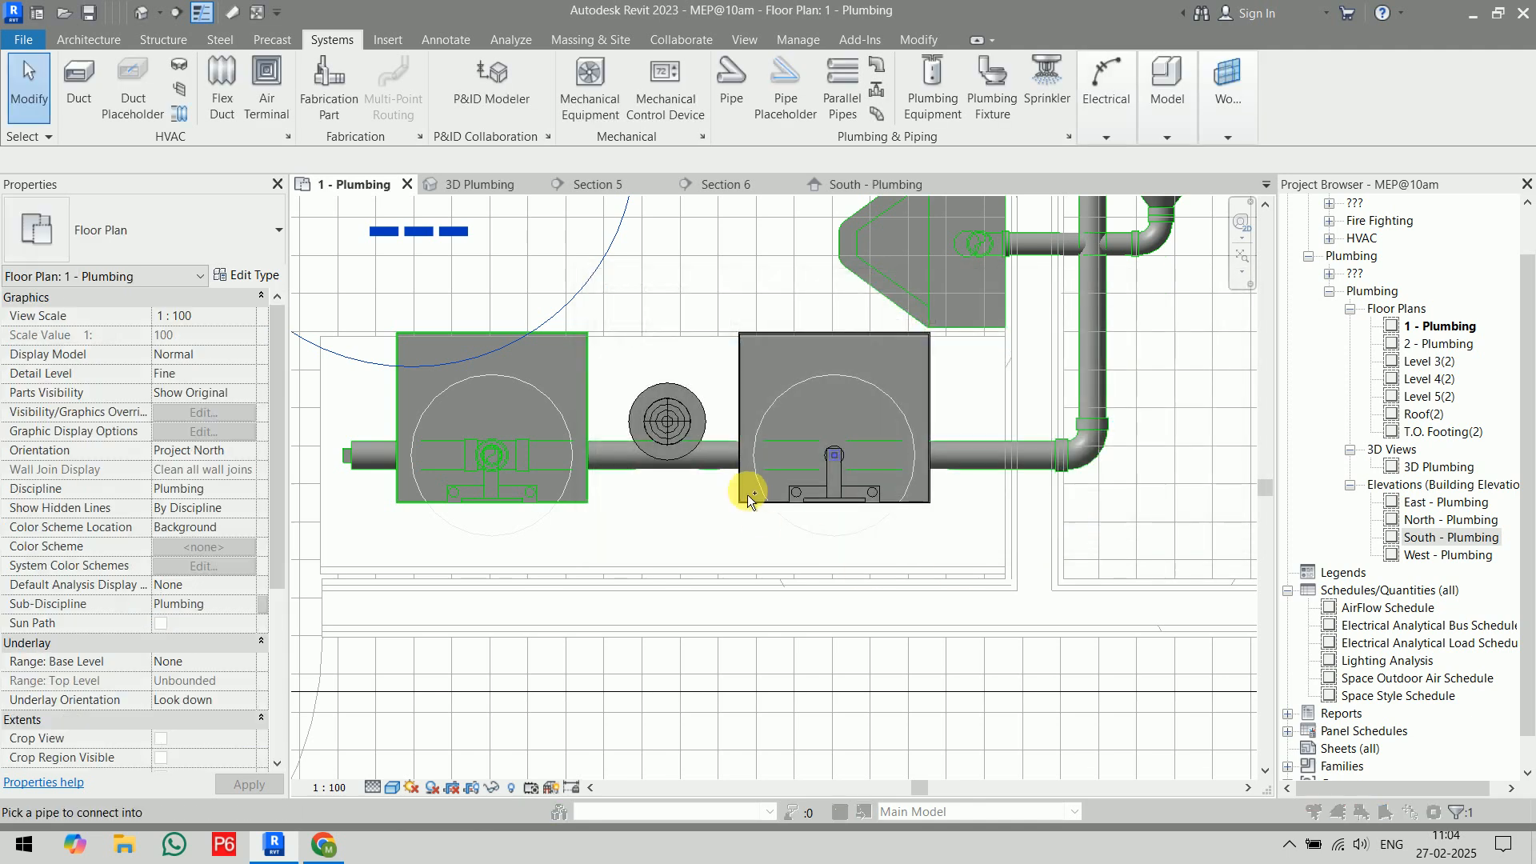
click(703, 463)
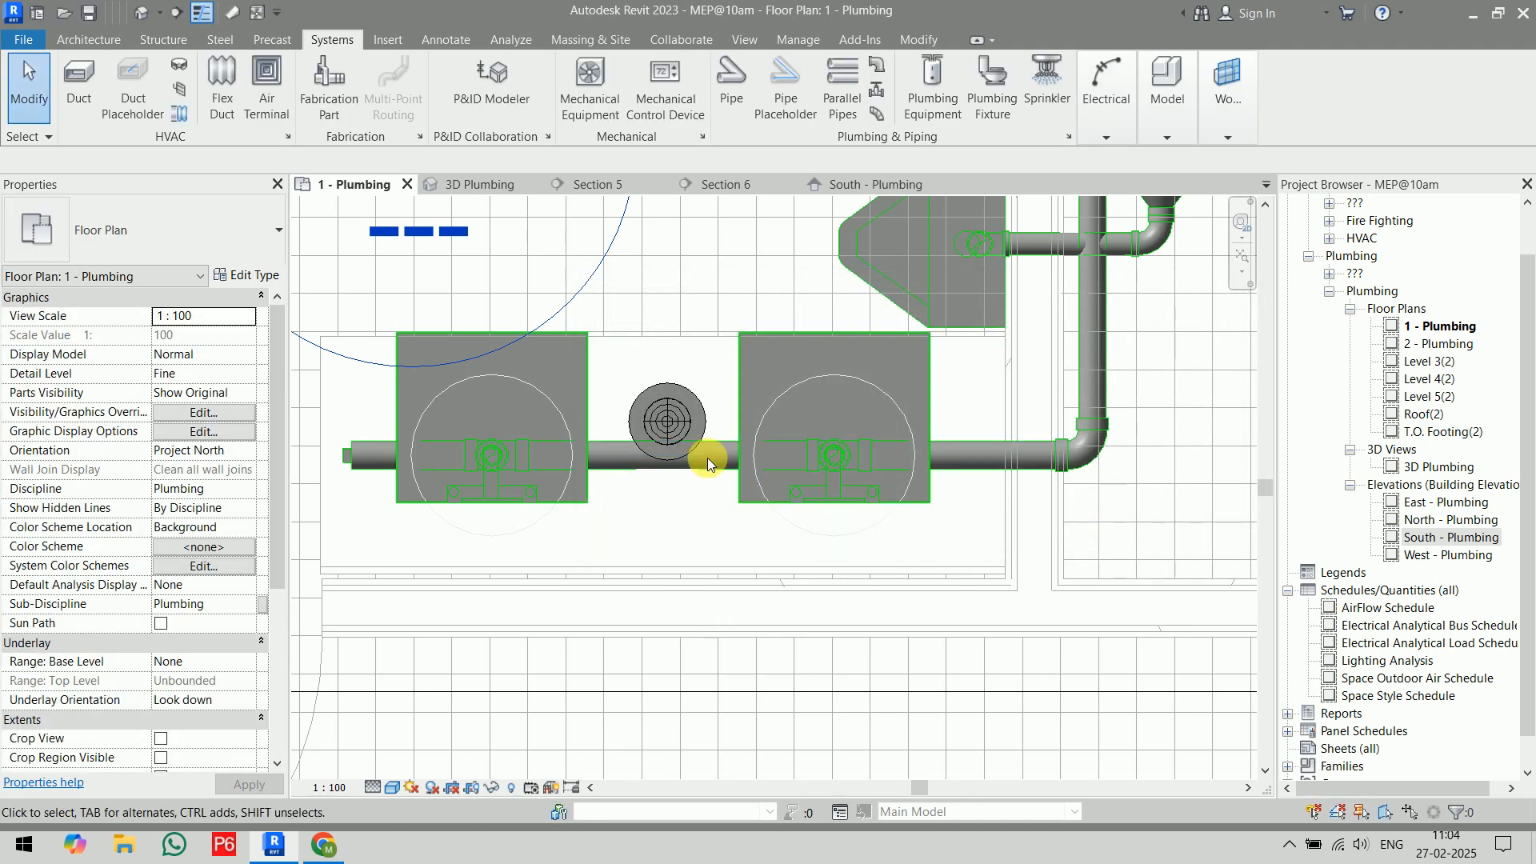
- Nudge the round floor drain between the sinks upward in the plan, clear of the 65 mm pipe
click(681, 398)
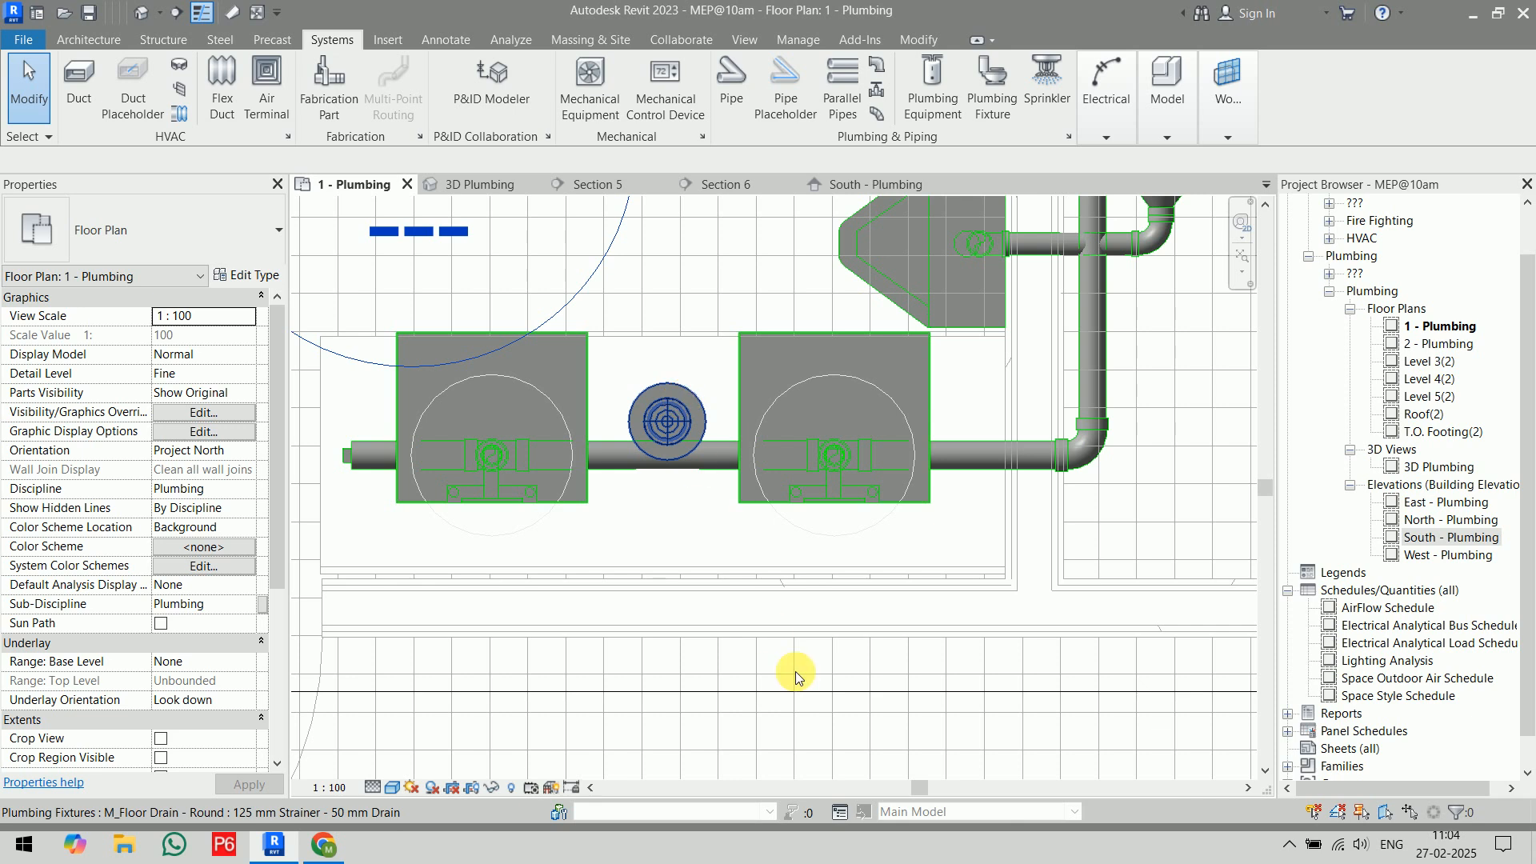
key(Up)
key(Up)
key(Up)
key(Up)
key(Up)
key(Up)
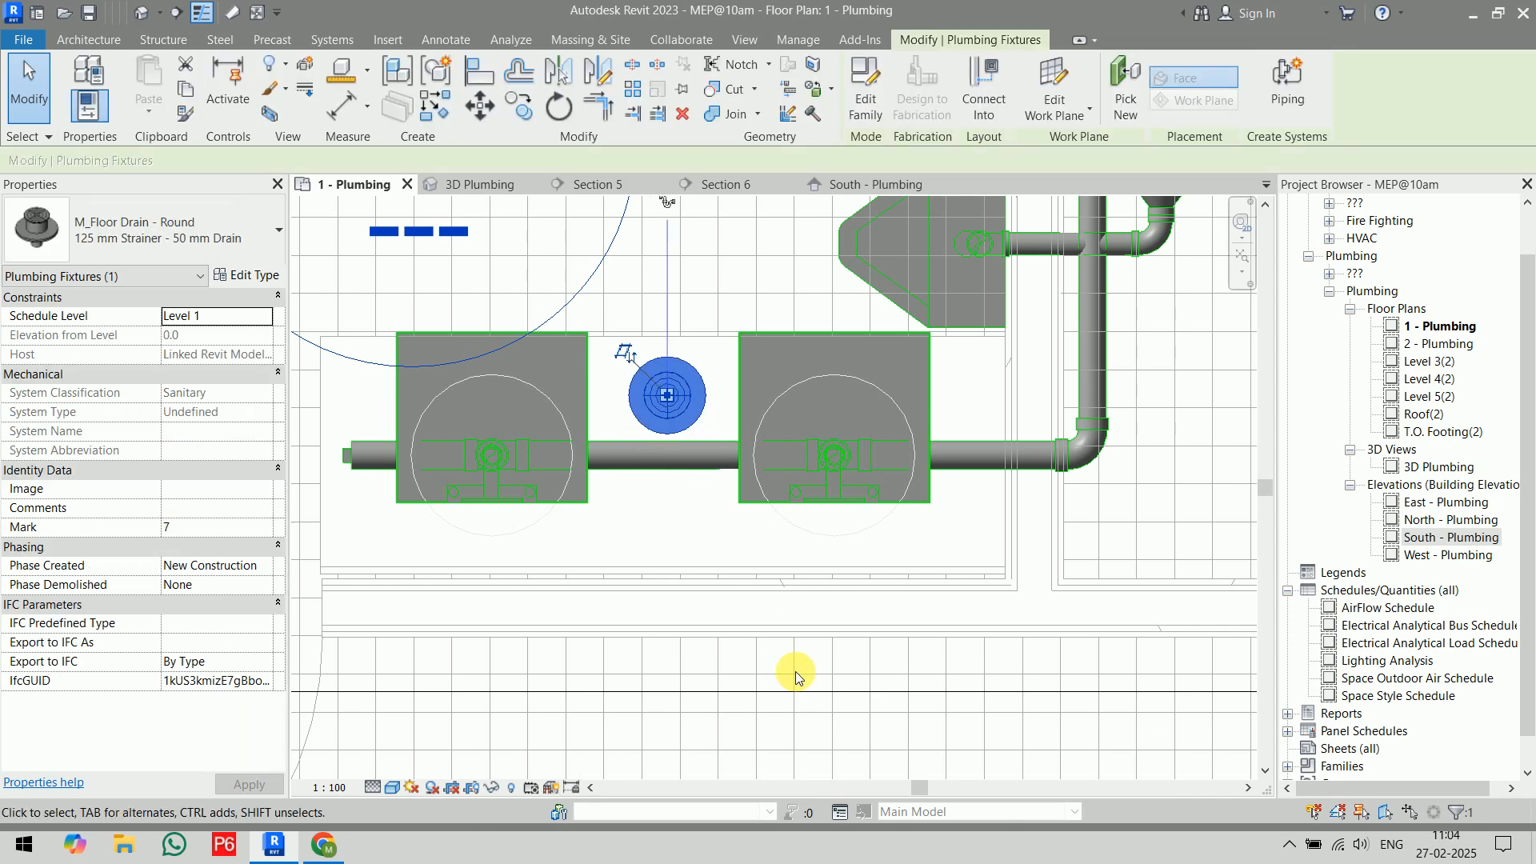
key(Up)
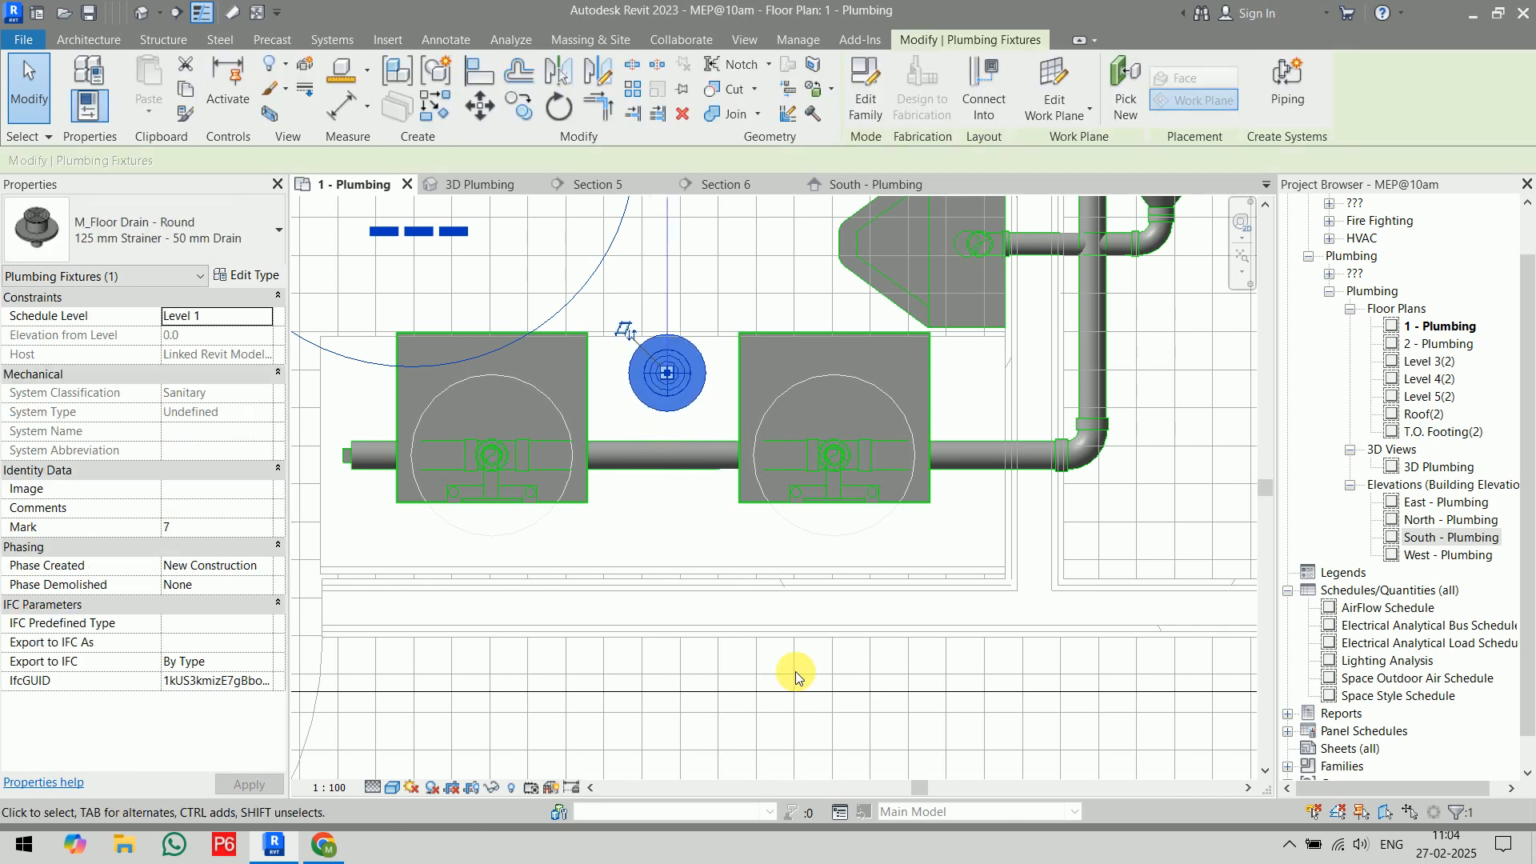
key(Escape)
- Try to connect the floor drain into the 65 mm pipe between the sinks with Connect Into
click(675, 358)
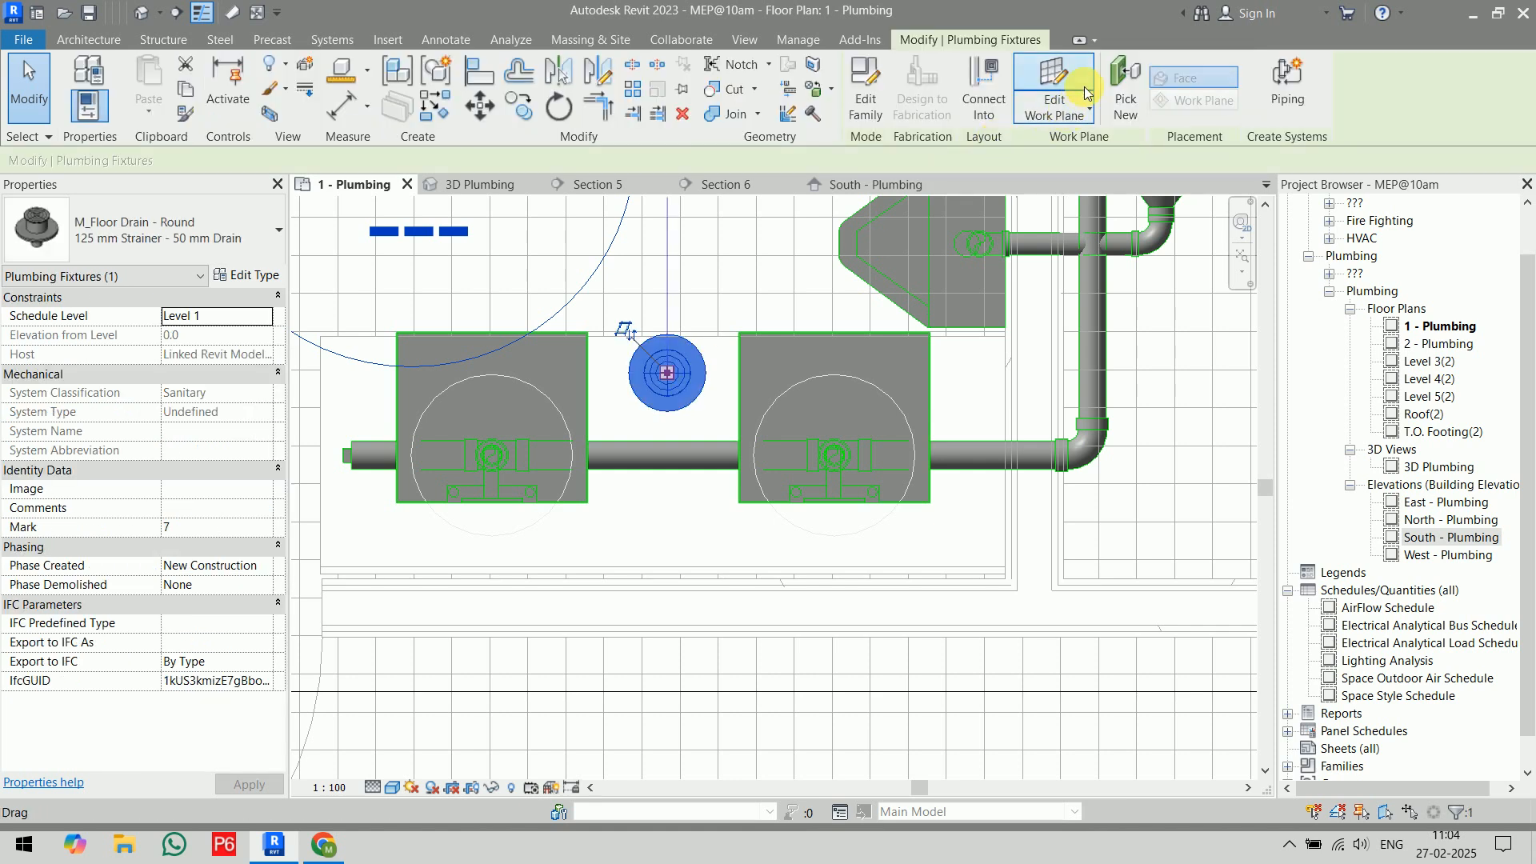
click(984, 90)
click(689, 453)
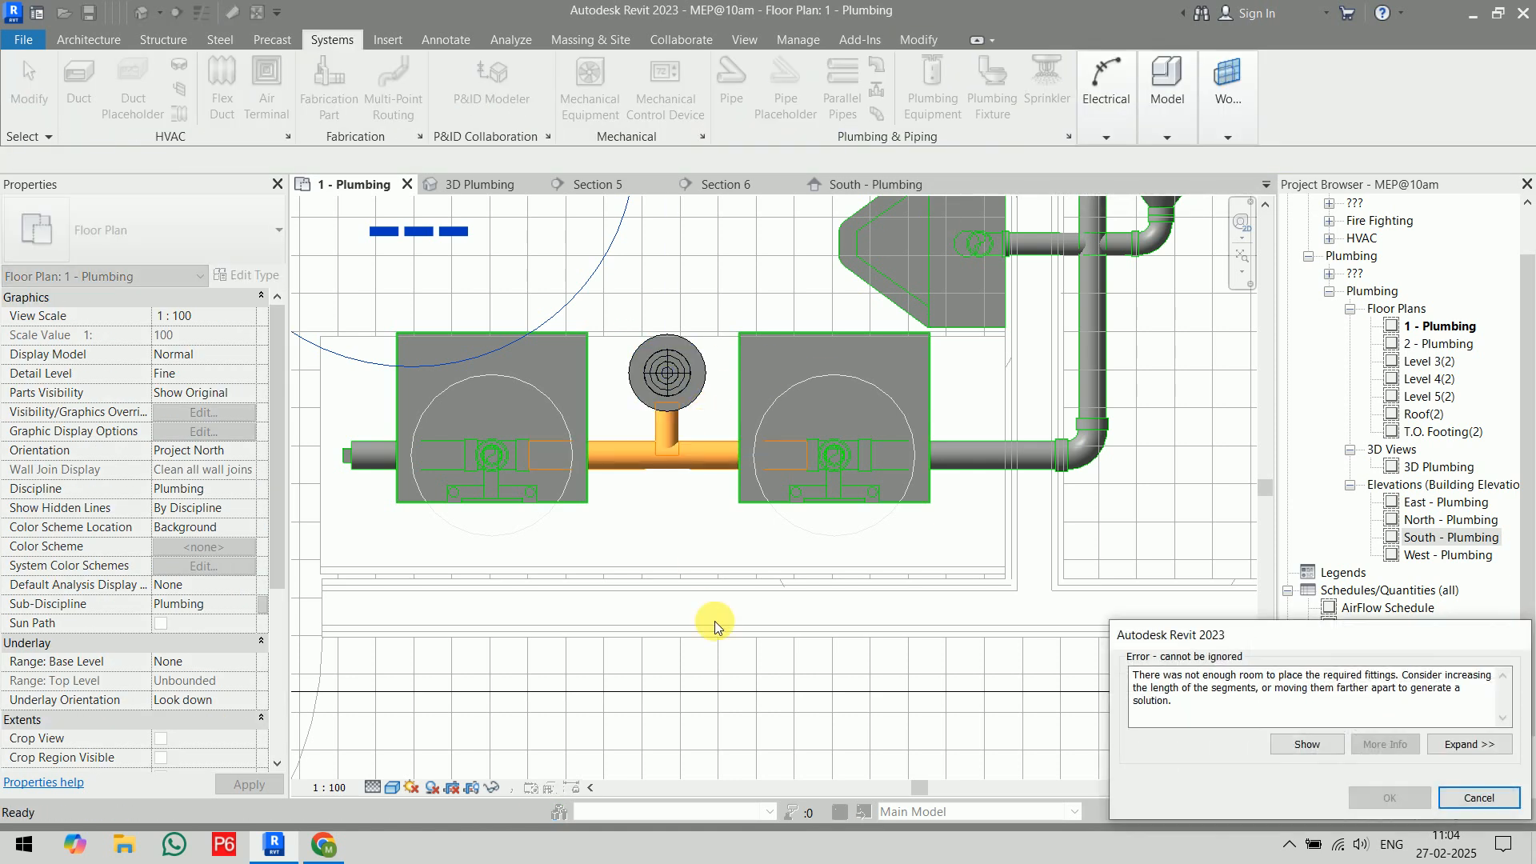
click(1498, 798)
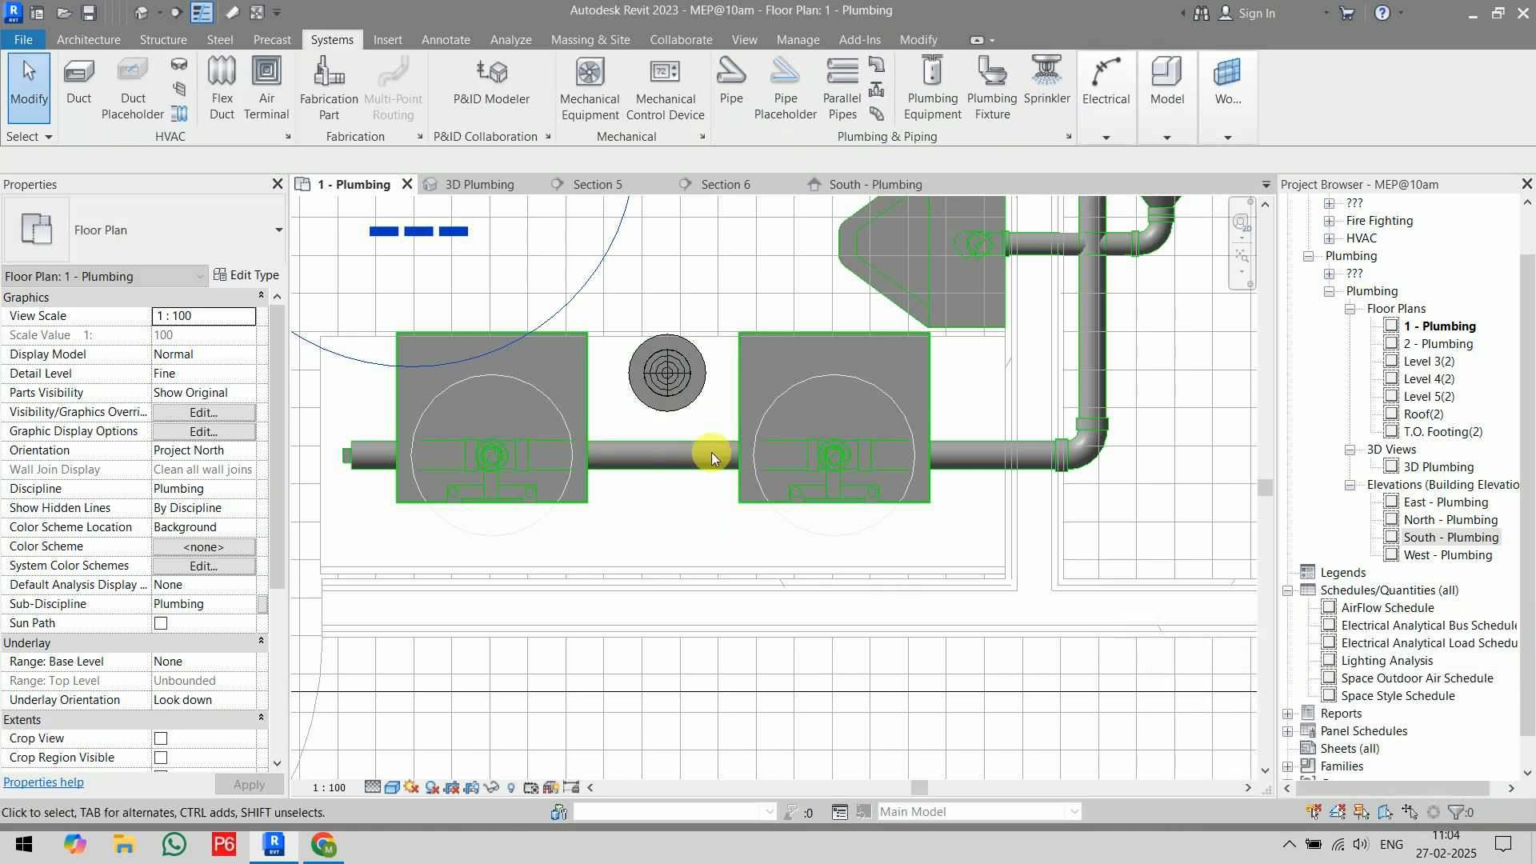
- Widen the gap between the floor drain and the 65 mm pipe by moving the drain up and nudging the three horizontal pipe segments down
click(688, 358)
drag(688, 358, 686, 313)
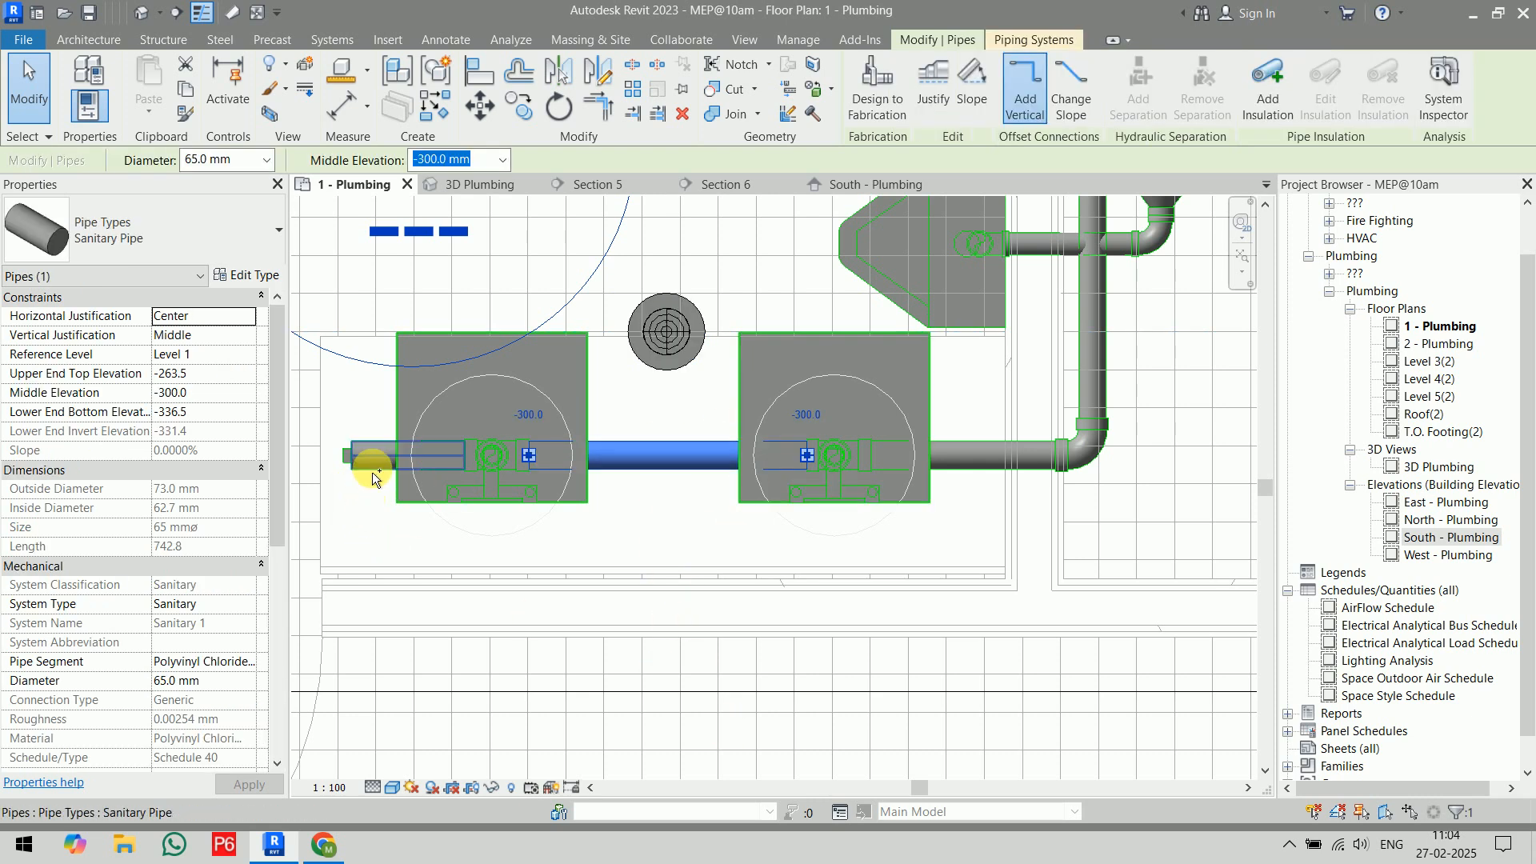
ctrl+click(971, 465)
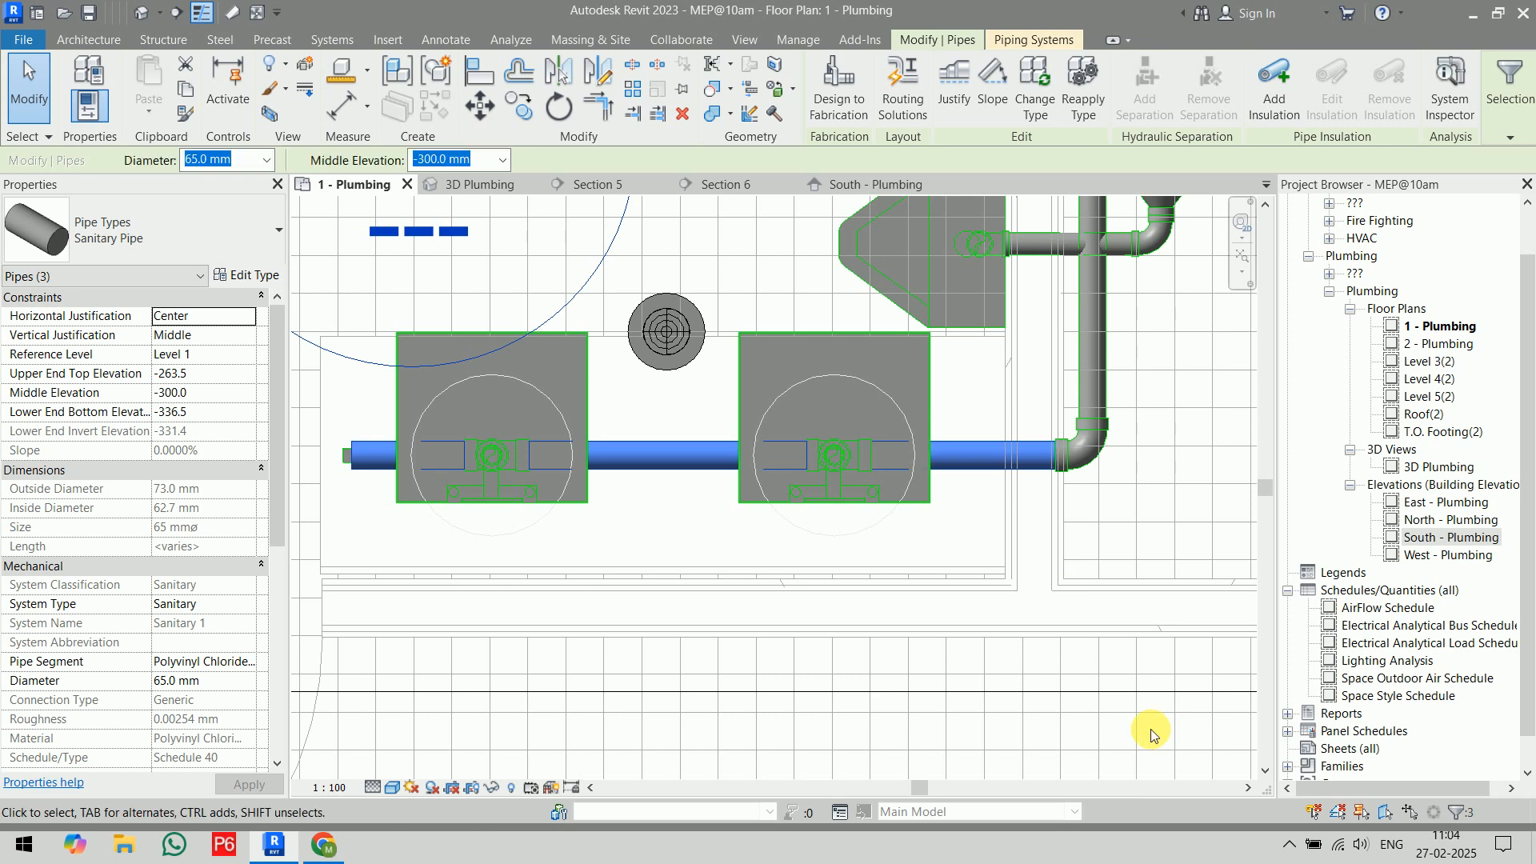
key(Down)
key(Down)
key(Down)
key(Down)
key(Down)
key(Down)
key(Down)
key(Down)
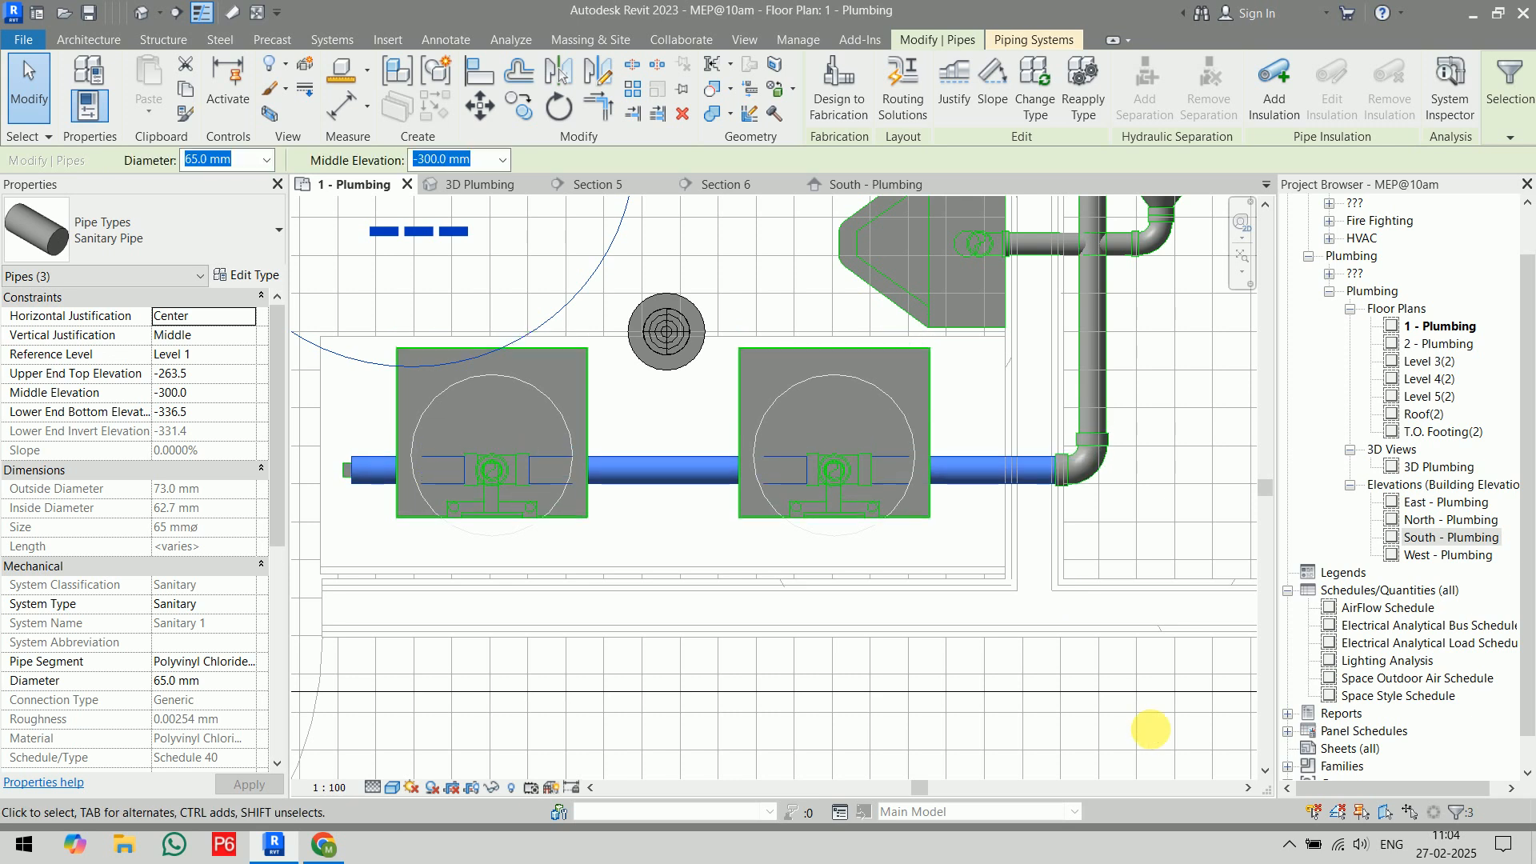
- Nudge the three selected 65 mm pipe segments under the sinks further down in the plan, away from the floor drain
key(Down)
key(Down)
key(Down)
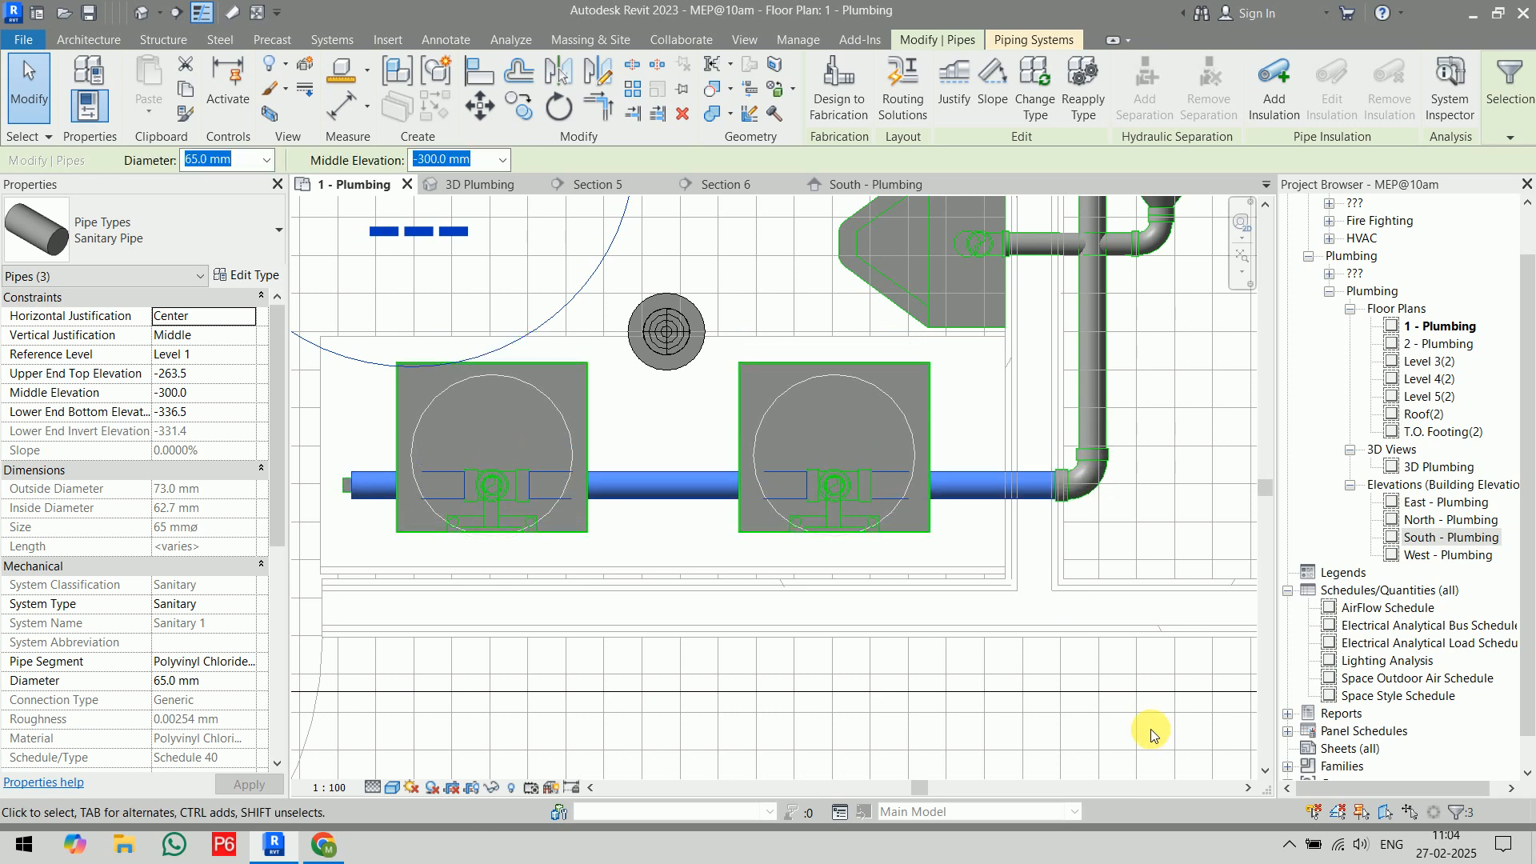
key(Down)
key(Down)
key(Down)
key(Down)
key(Down)
key(Down)
key(Down)
key(Down)
key(Down)
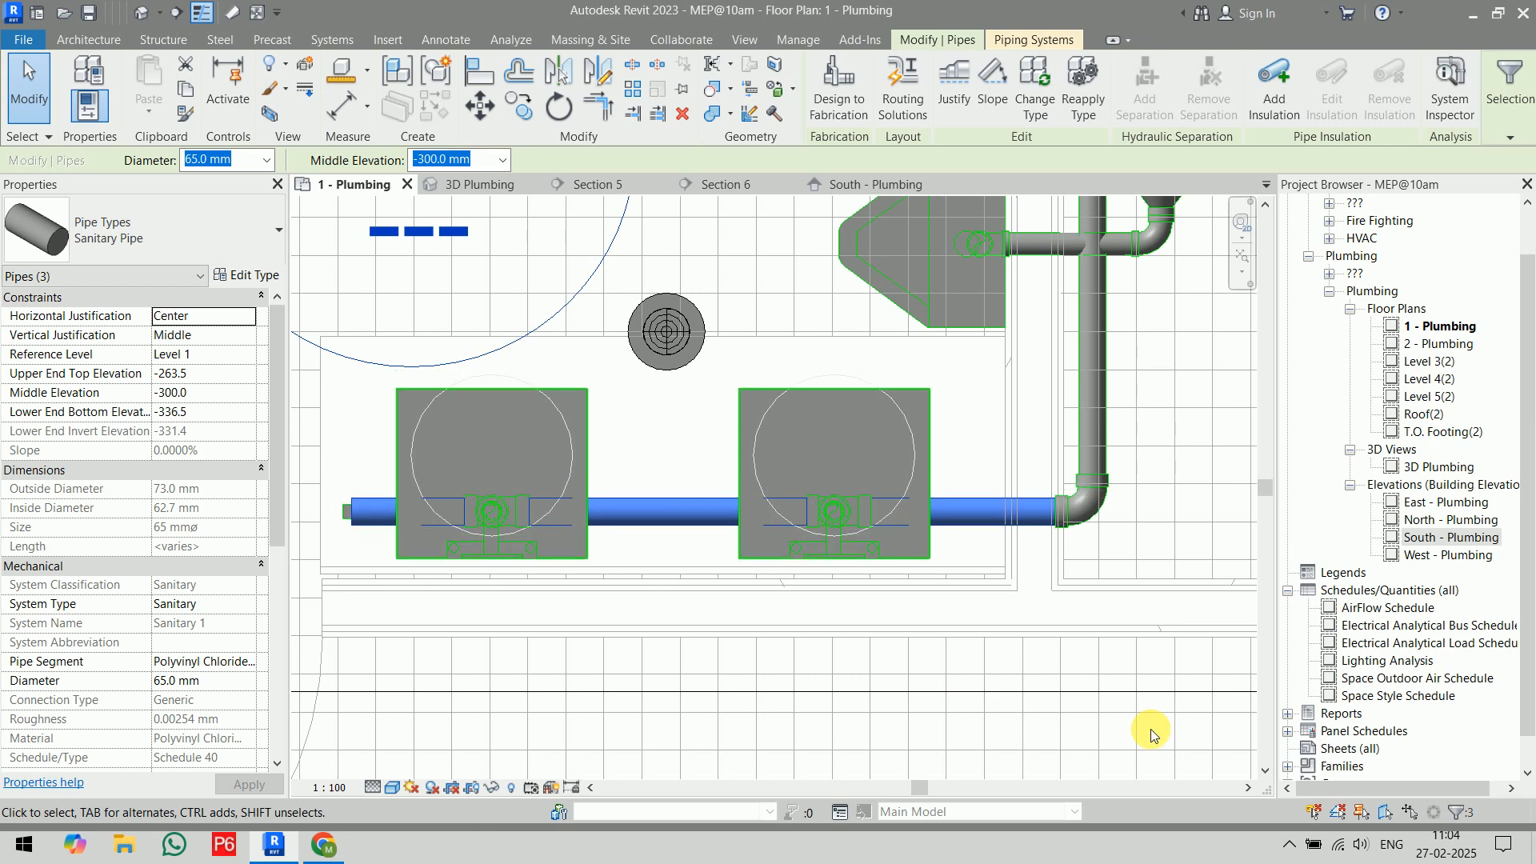
key(Up)
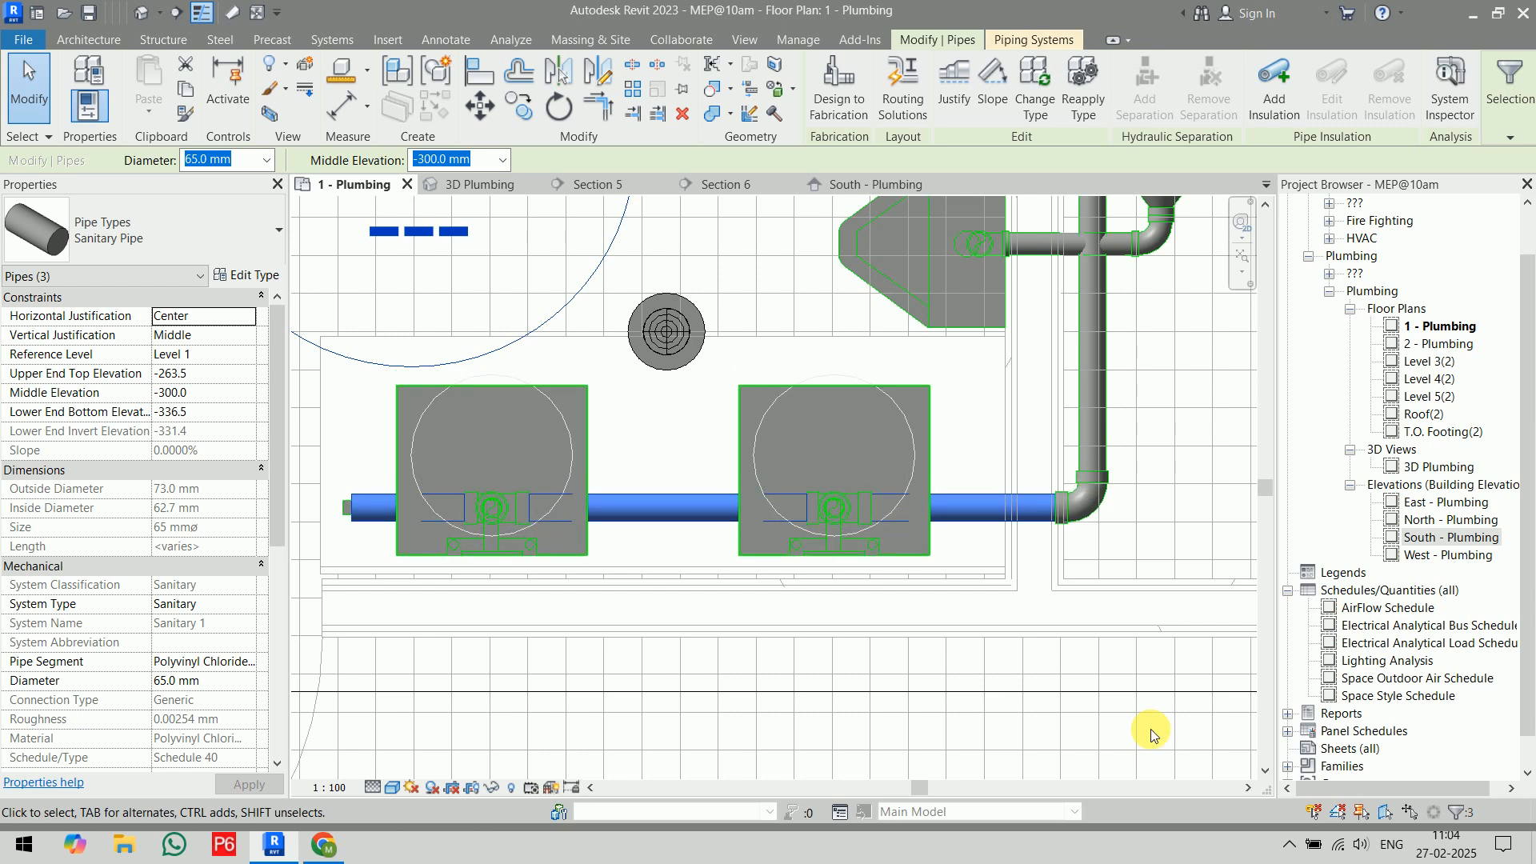
key(Escape)
- Nudge the round floor drain down in the plan toward the sinks and connect it into the 65 mm pipe between them with Connect Into
click(670, 316)
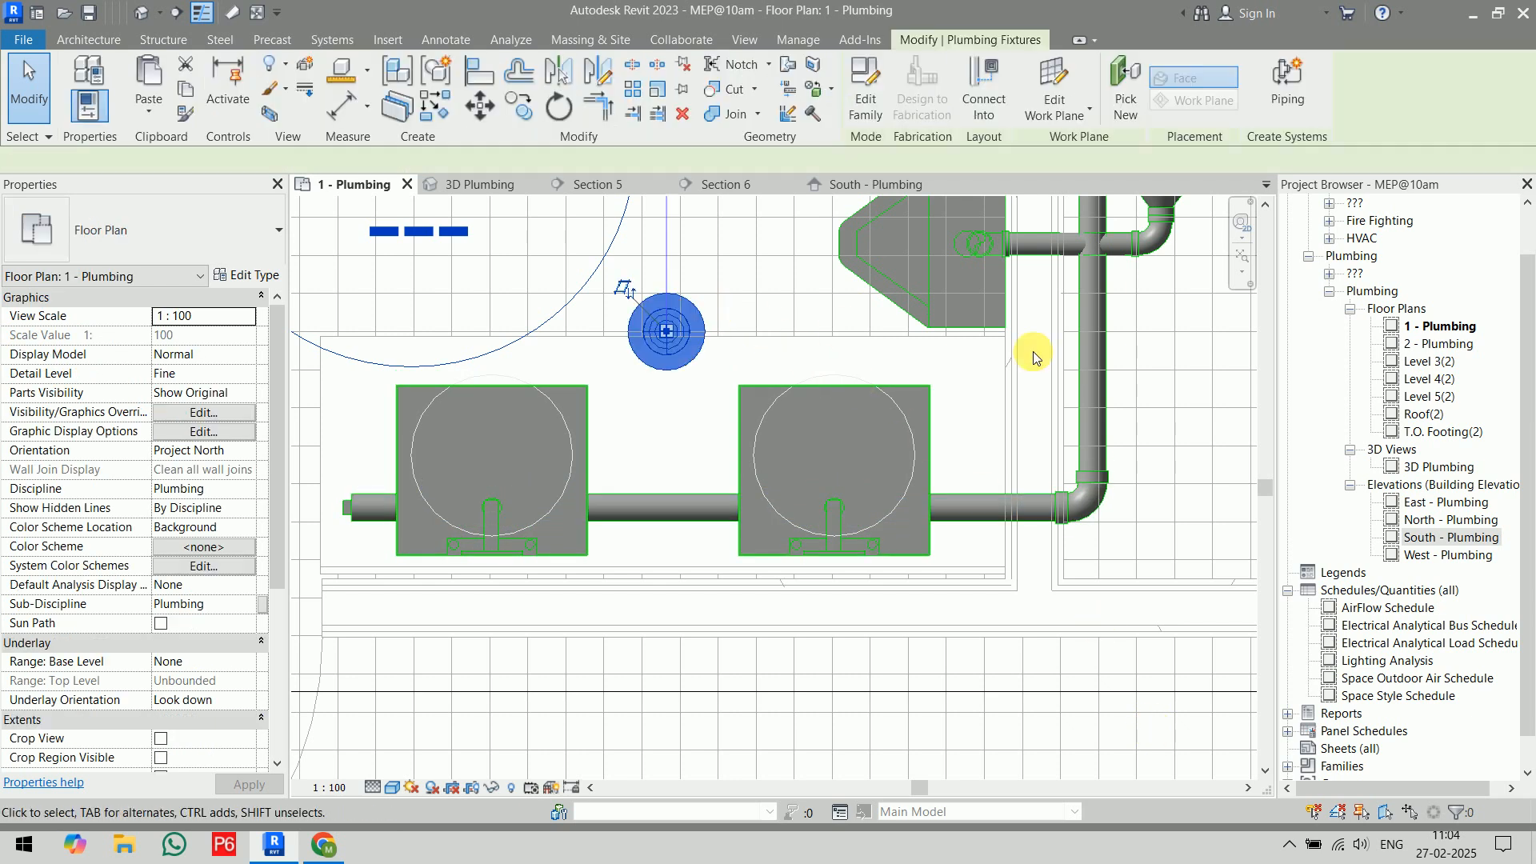
key(Down)
key(Down)
key(Down)
key(Down)
key(Down)
key(Down)
key(Down)
key(Down)
key(Down)
key(Down)
key(Down)
key(Down)
key(Down)
key(Down)
key(Down)
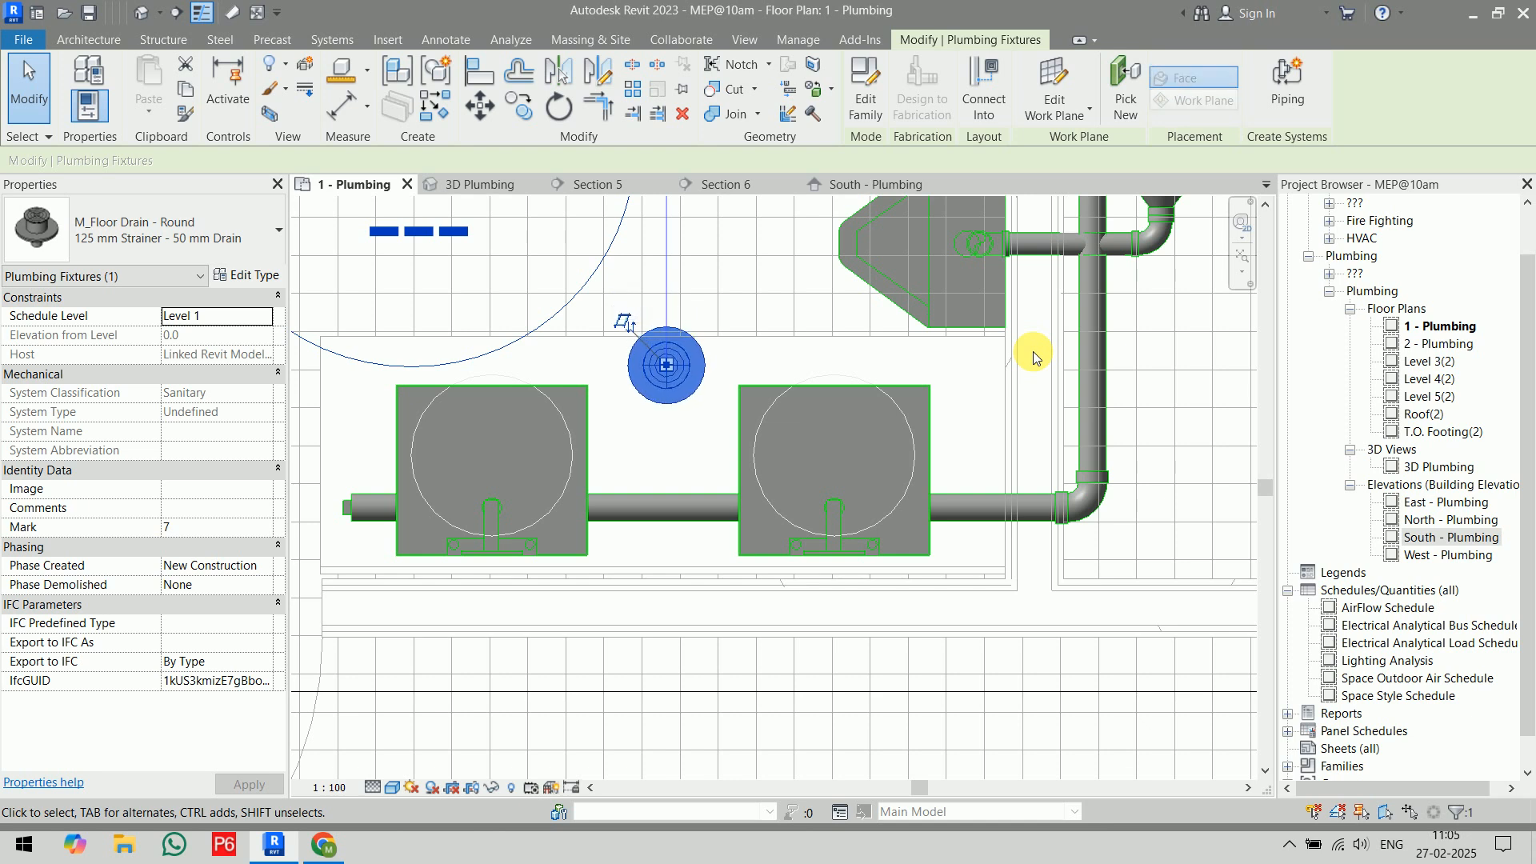
key(Escape)
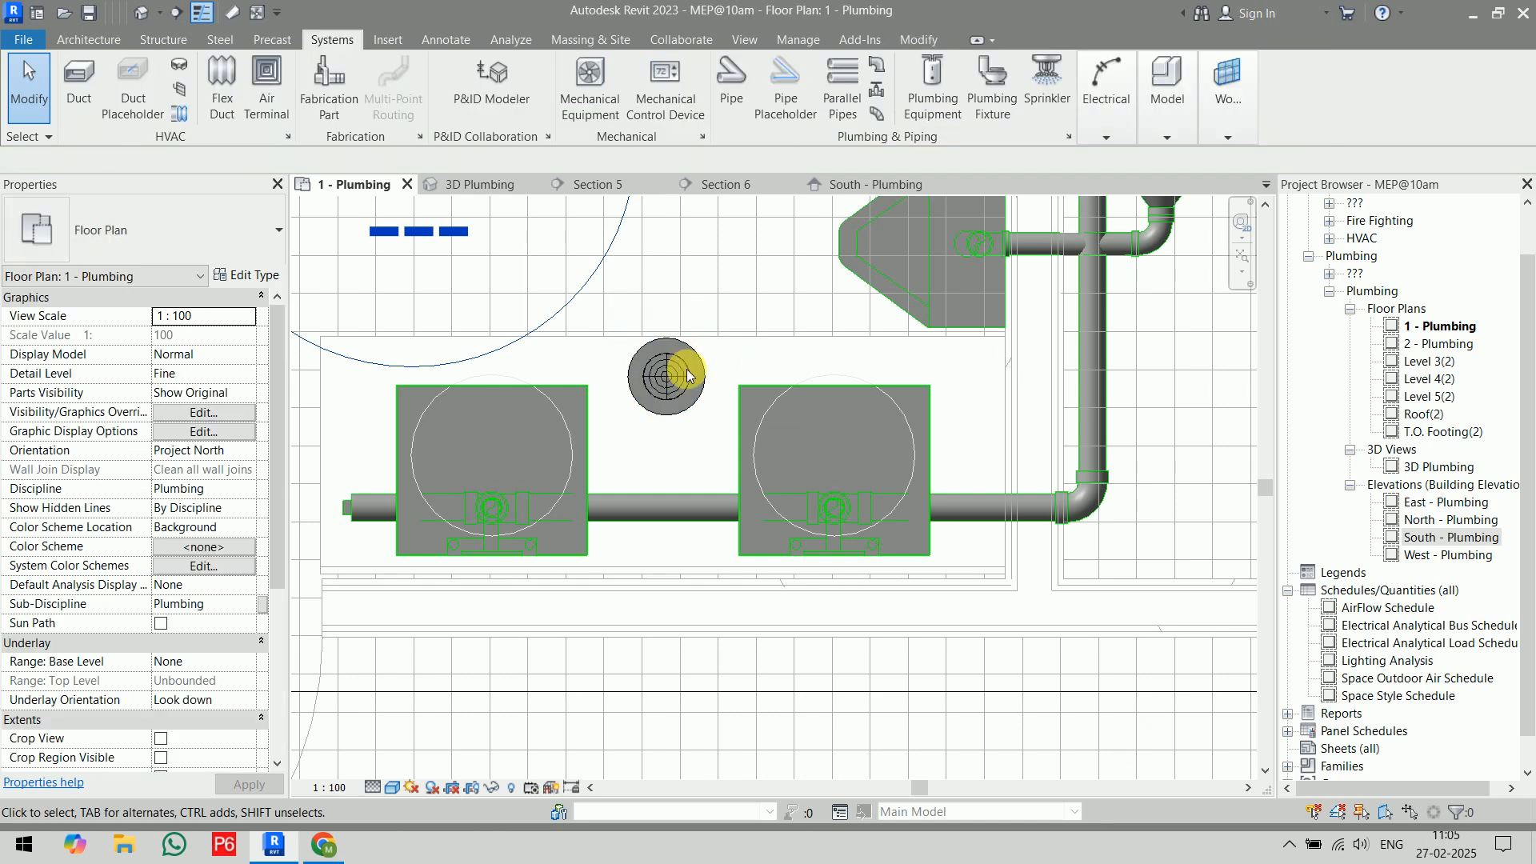
click(643, 380)
click(985, 90)
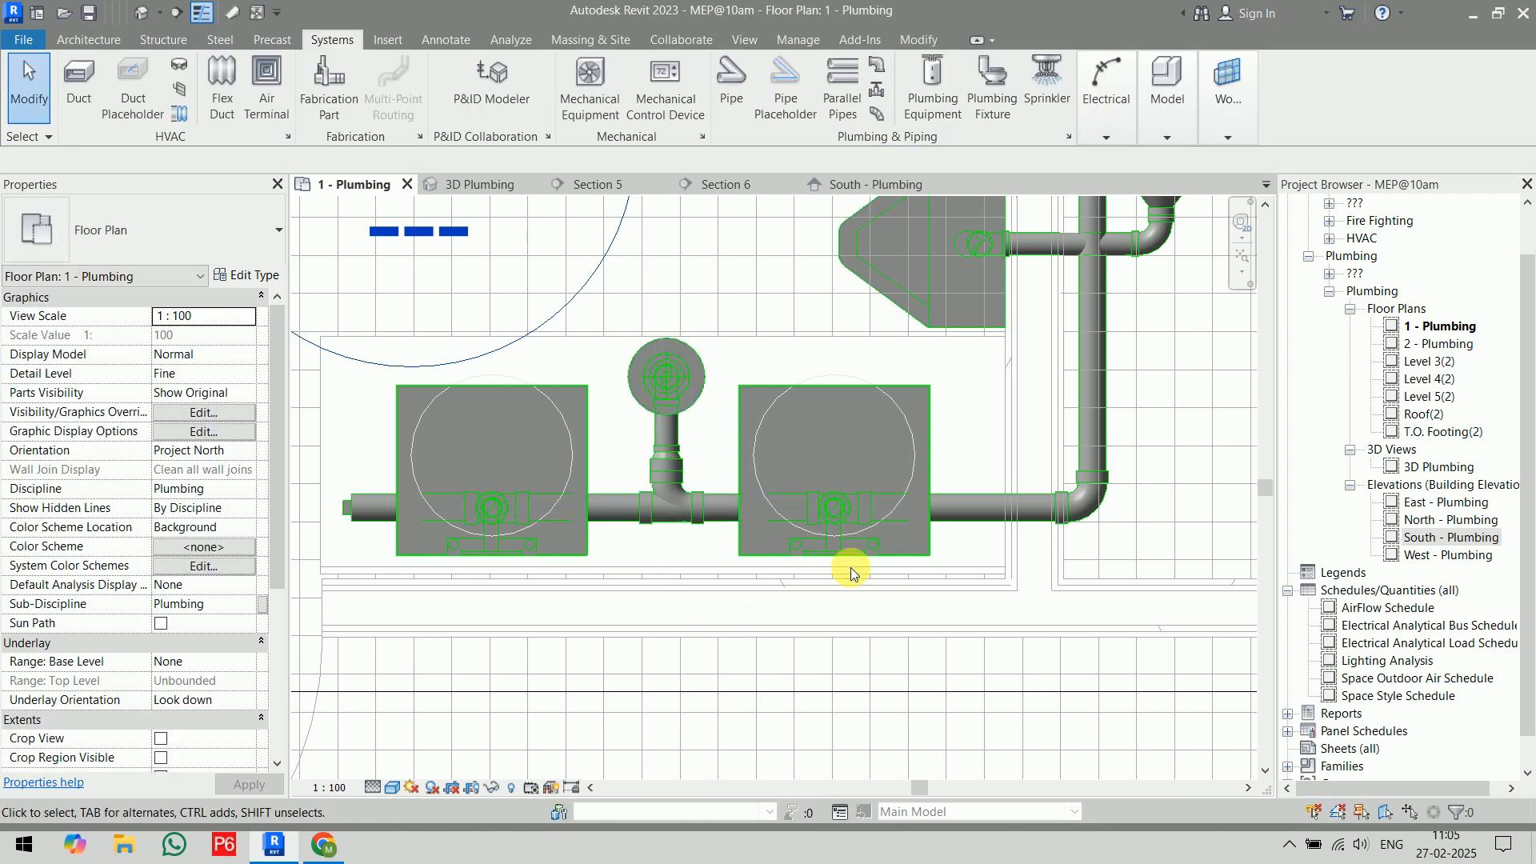
- Inspect the floor drain connection, the 65 mm pipe's crossings with the urinal branches and the adjacent 100 mm pipe's elevation in the 3D Plumbing view
click(479, 184)
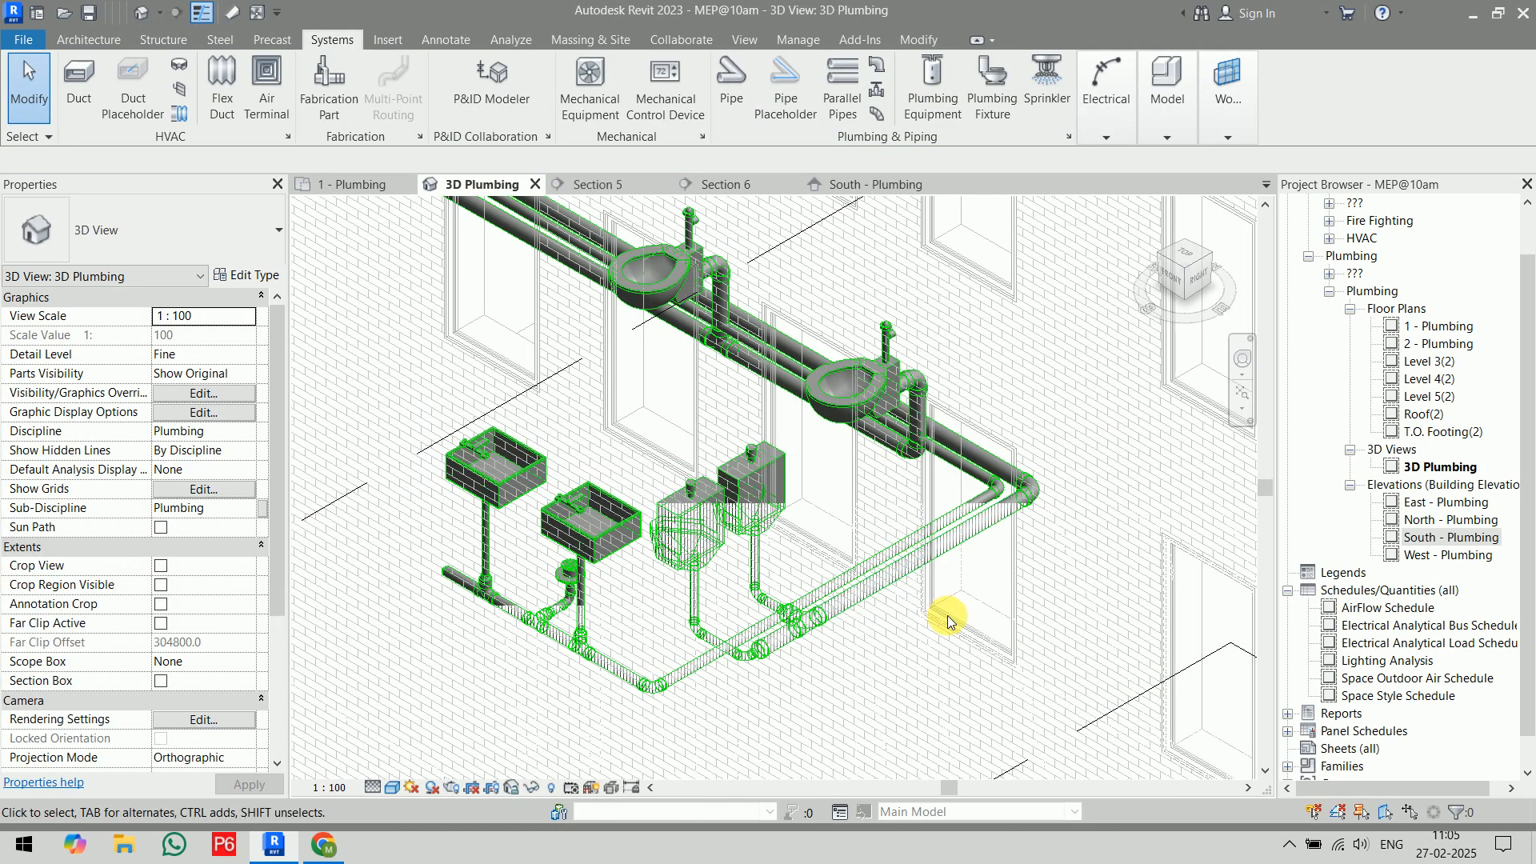
scroll(880, 640, up, 3)
middle_drag(853, 661, 975, 614)
scroll(594, 552, up, 4)
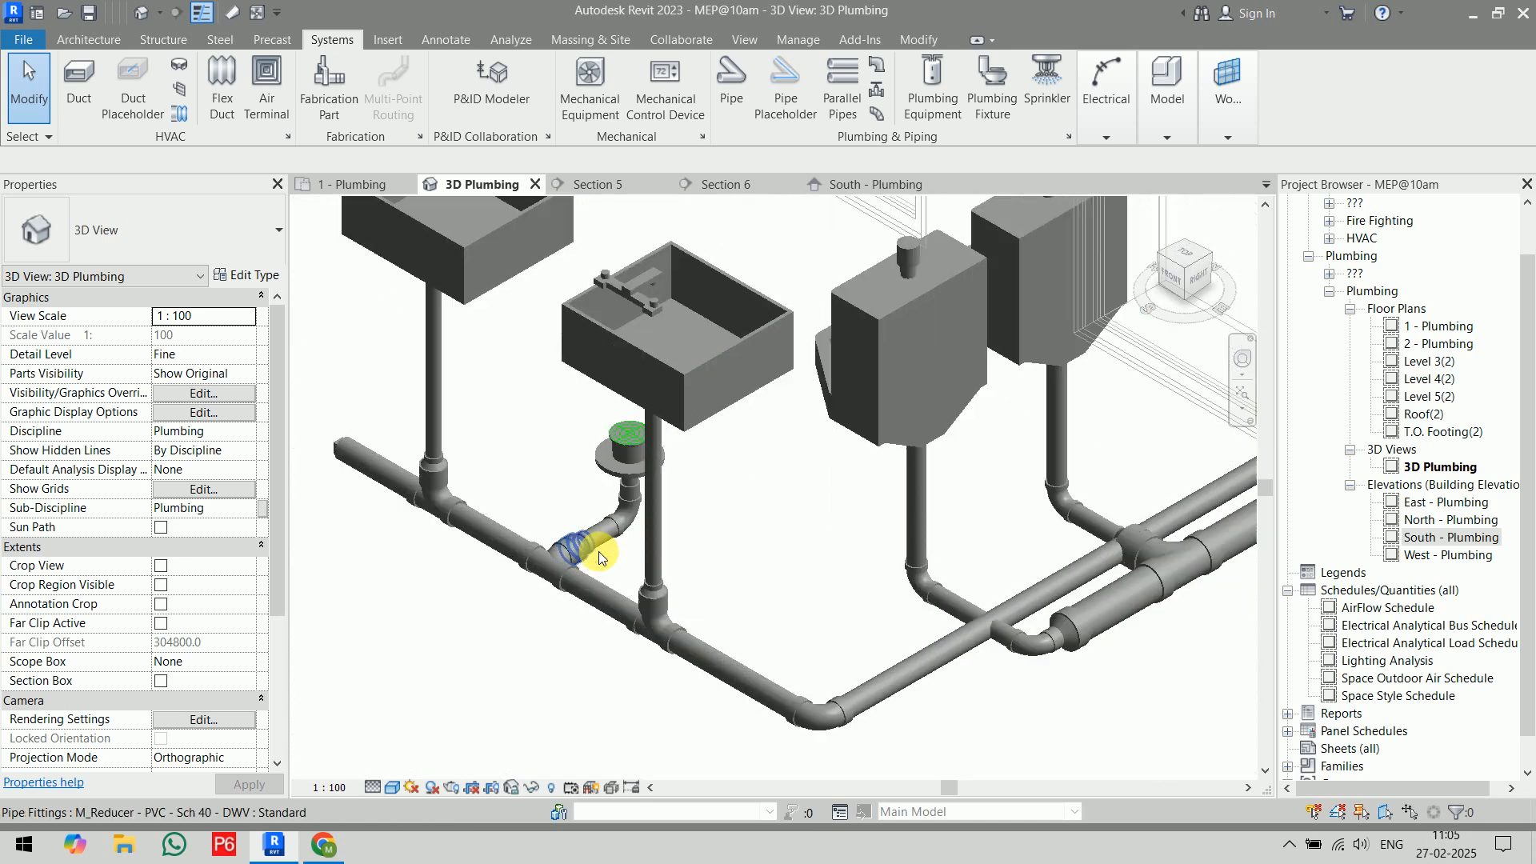
scroll(516, 551, down, 5)
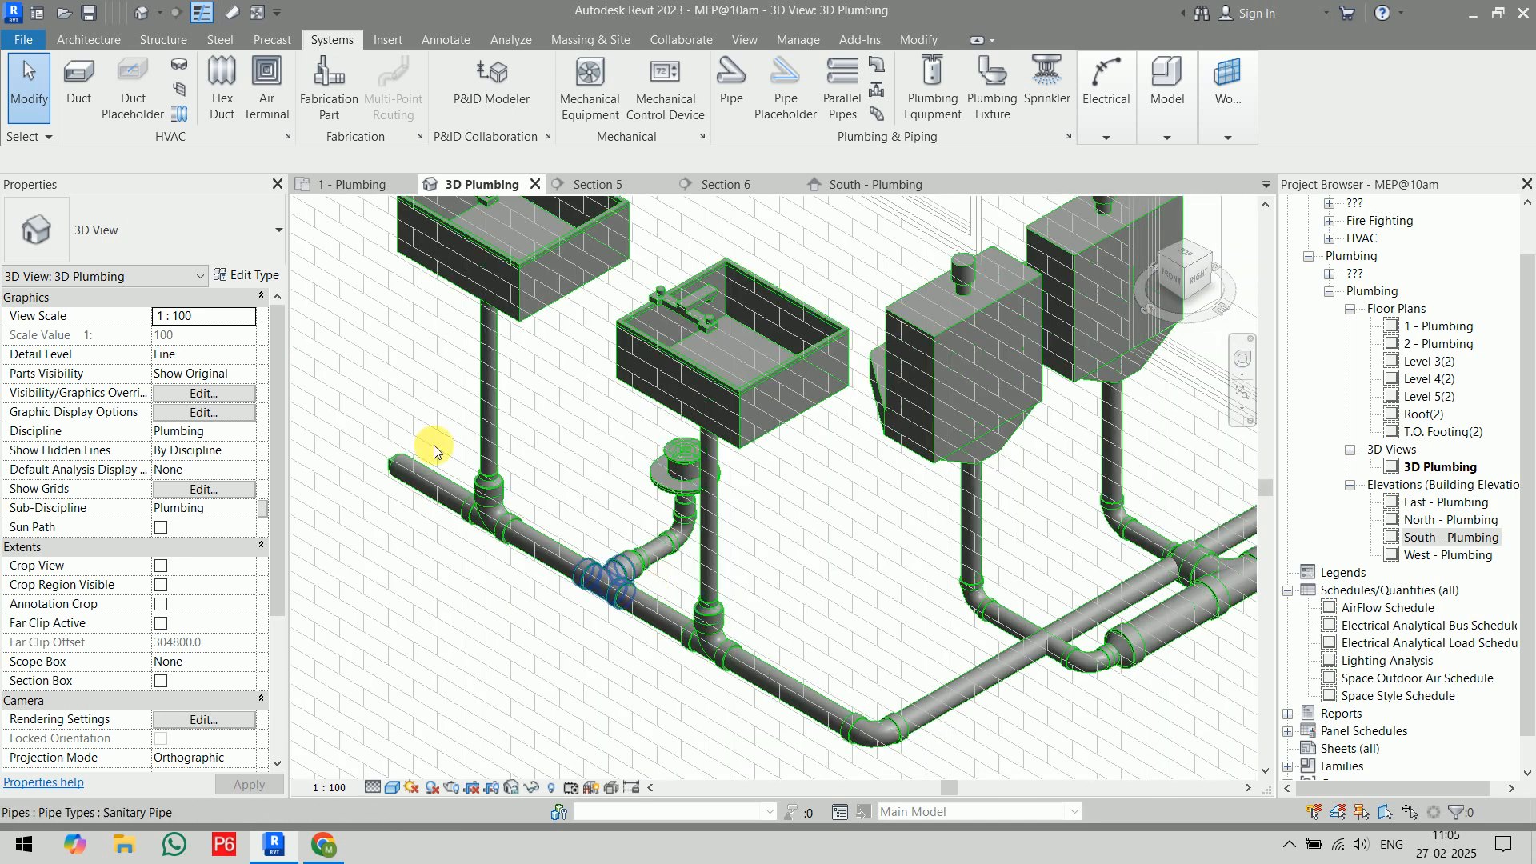
scroll(506, 557, up, 2)
scroll(506, 558, down, 2)
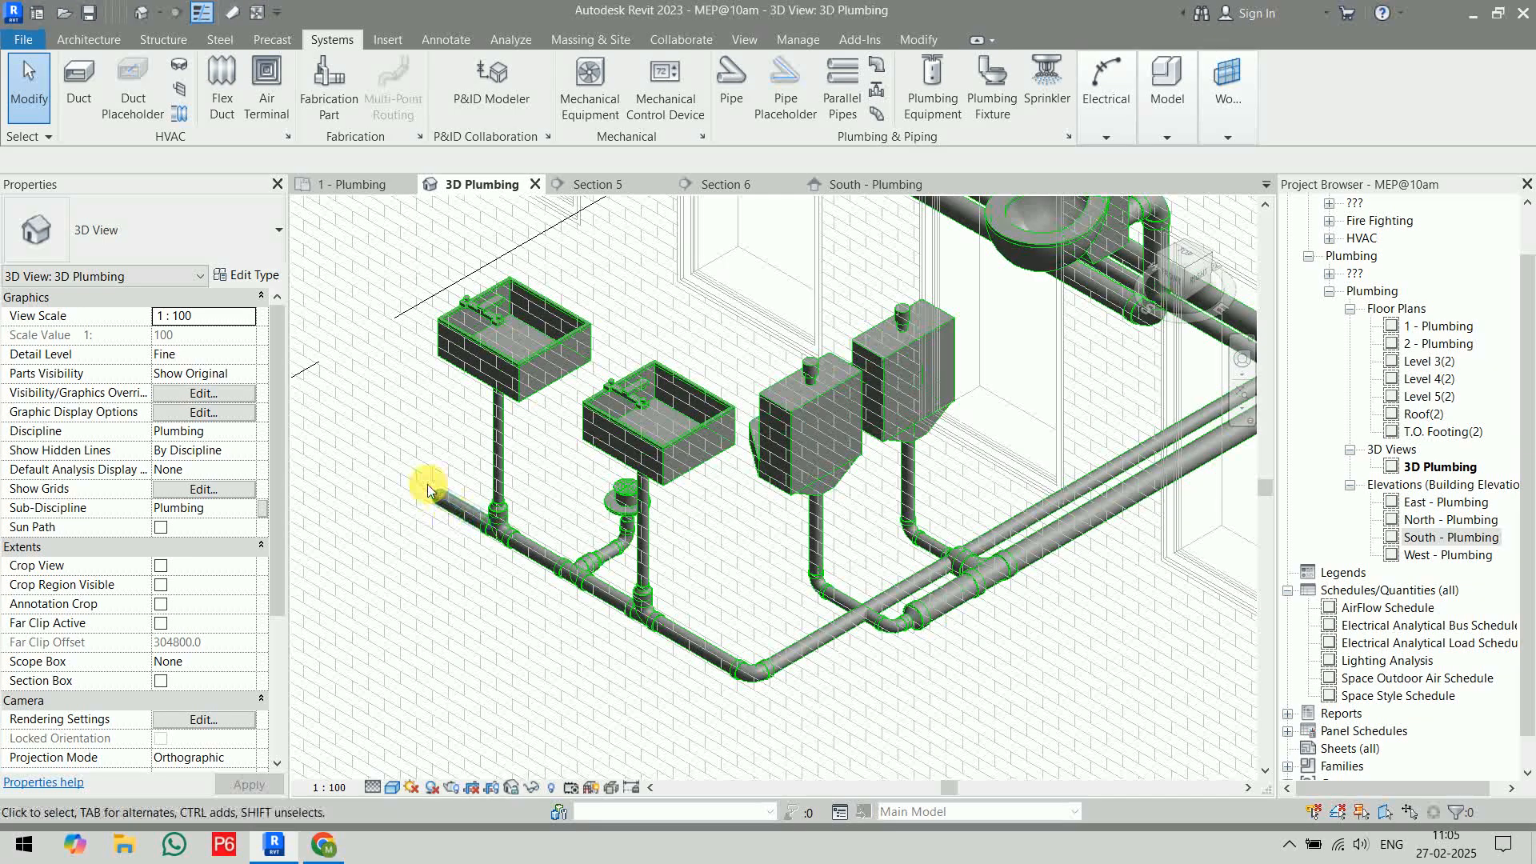
scroll(502, 586, down, 2)
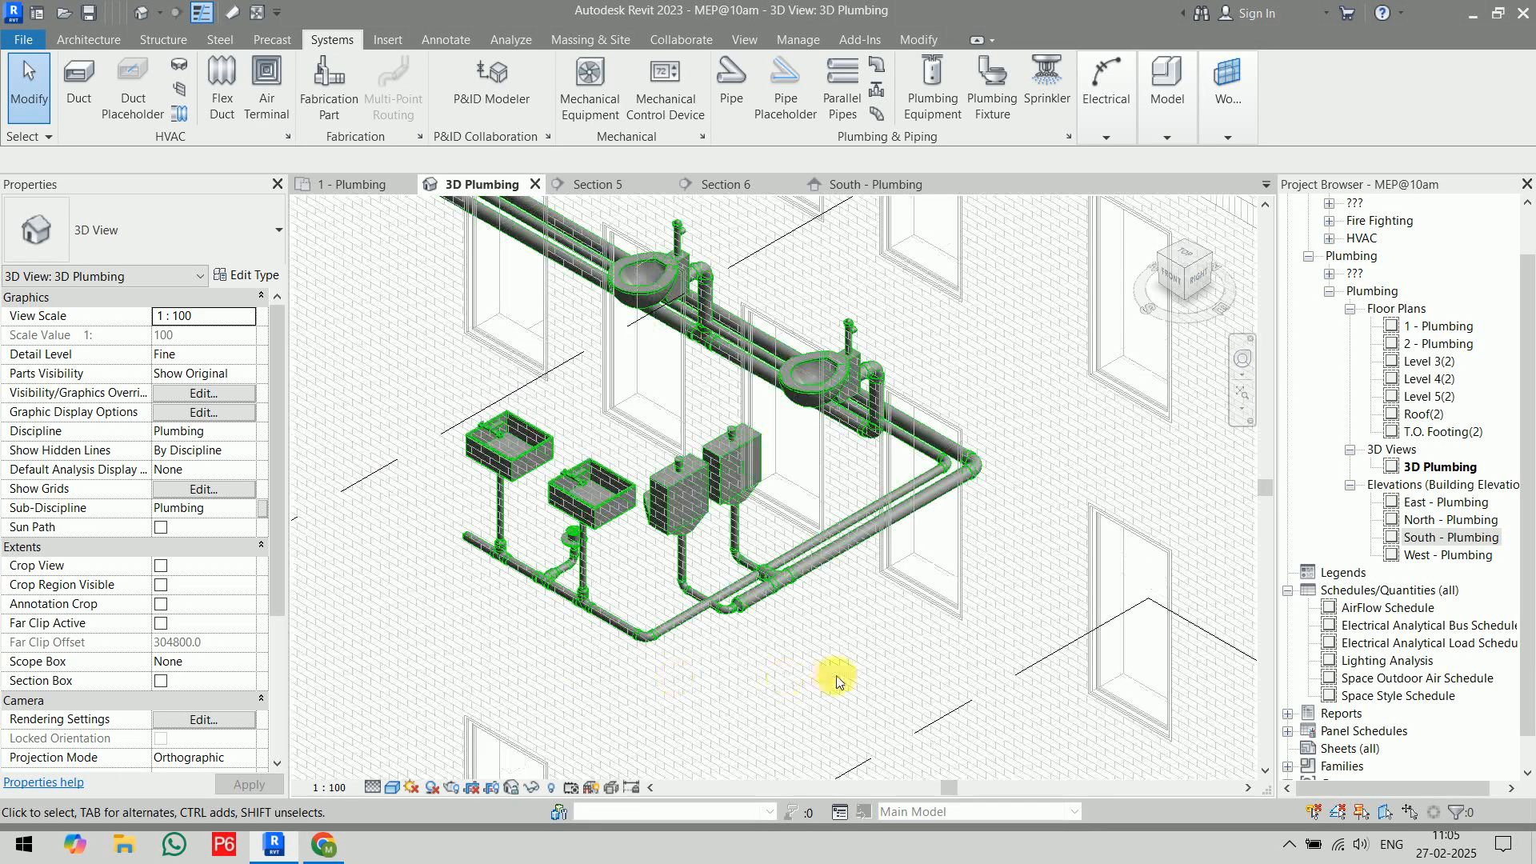
shift+middle_drag(826, 644, 883, 692)
middle_drag(704, 472, 760, 590)
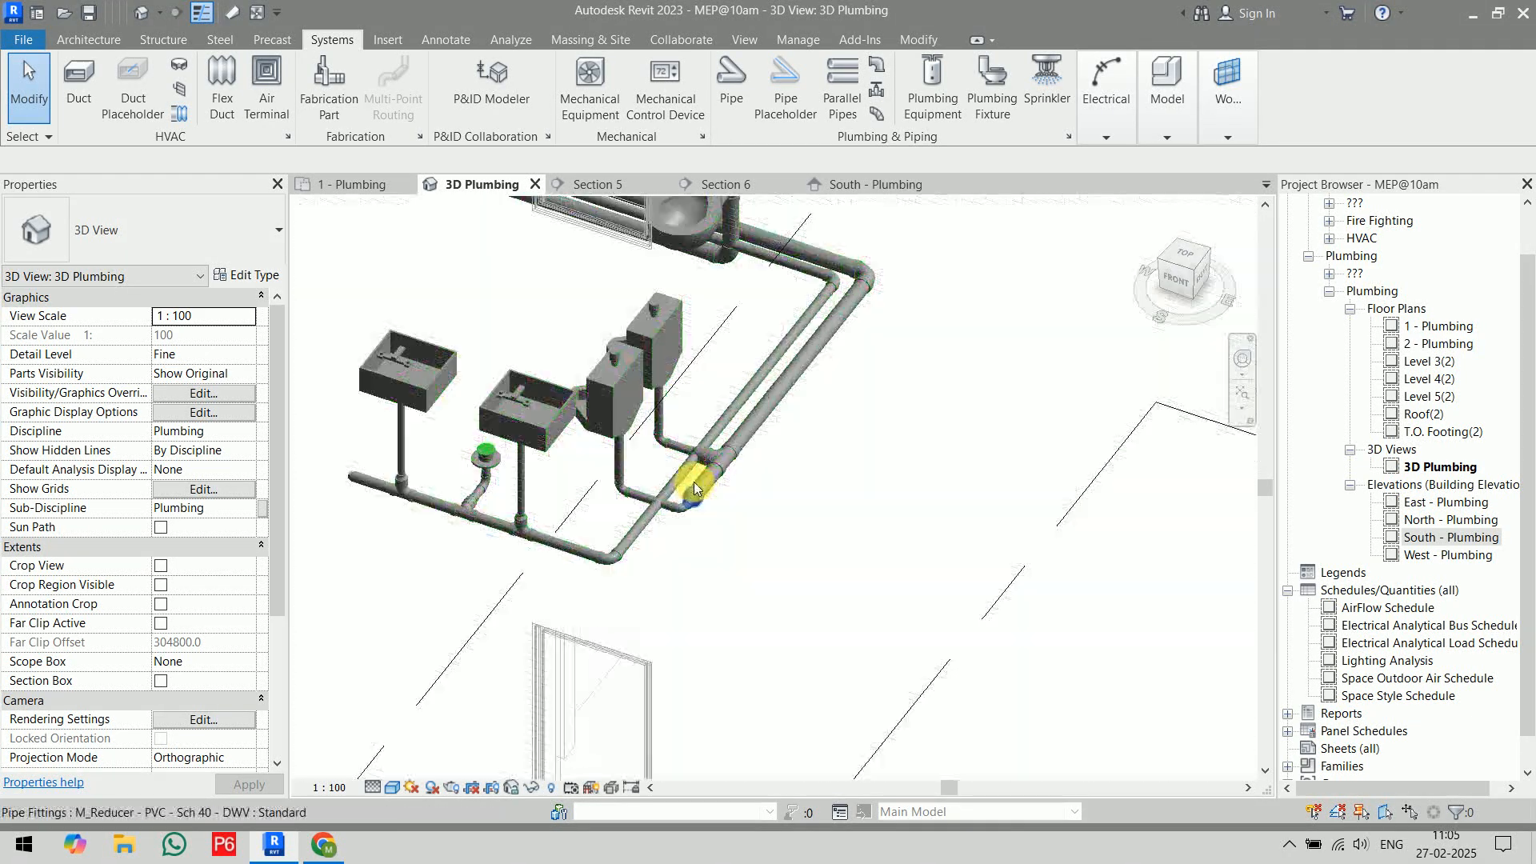
scroll(692, 472, up, 5)
scroll(712, 453, up, 3)
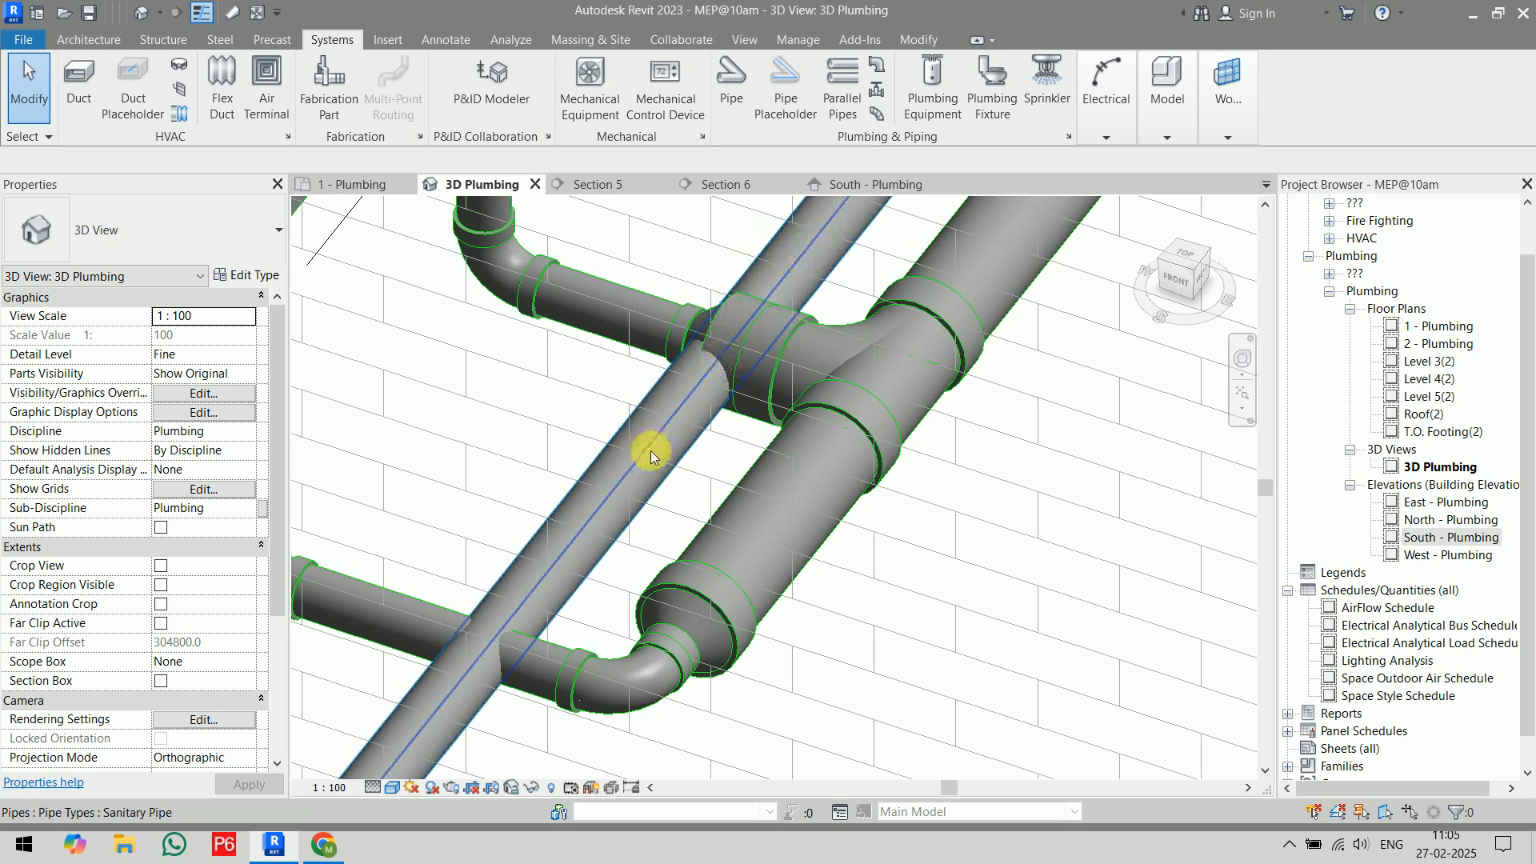
scroll(750, 292, down, 5)
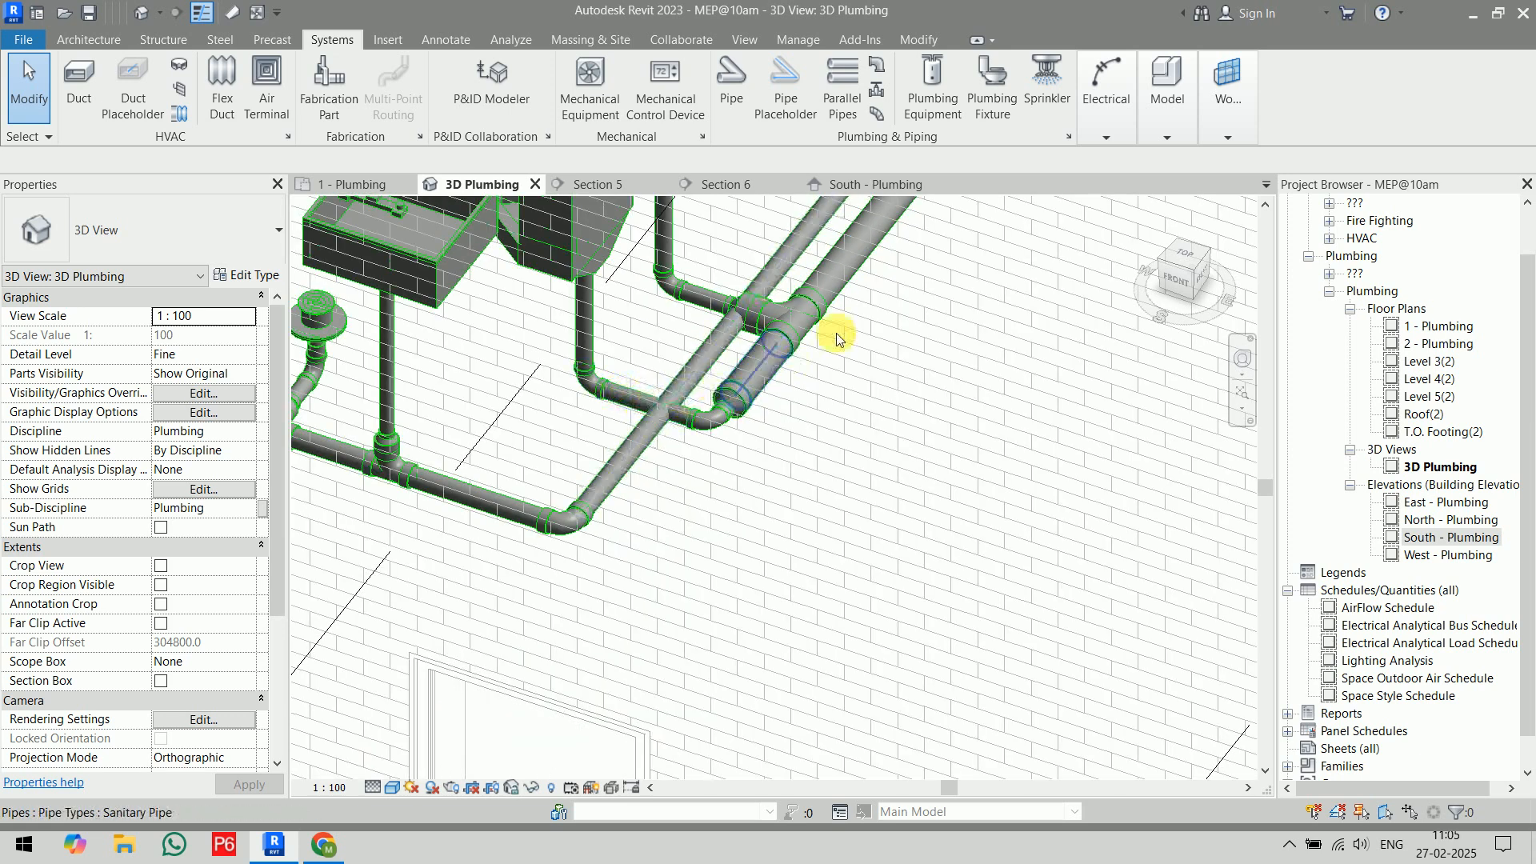
click(862, 266)
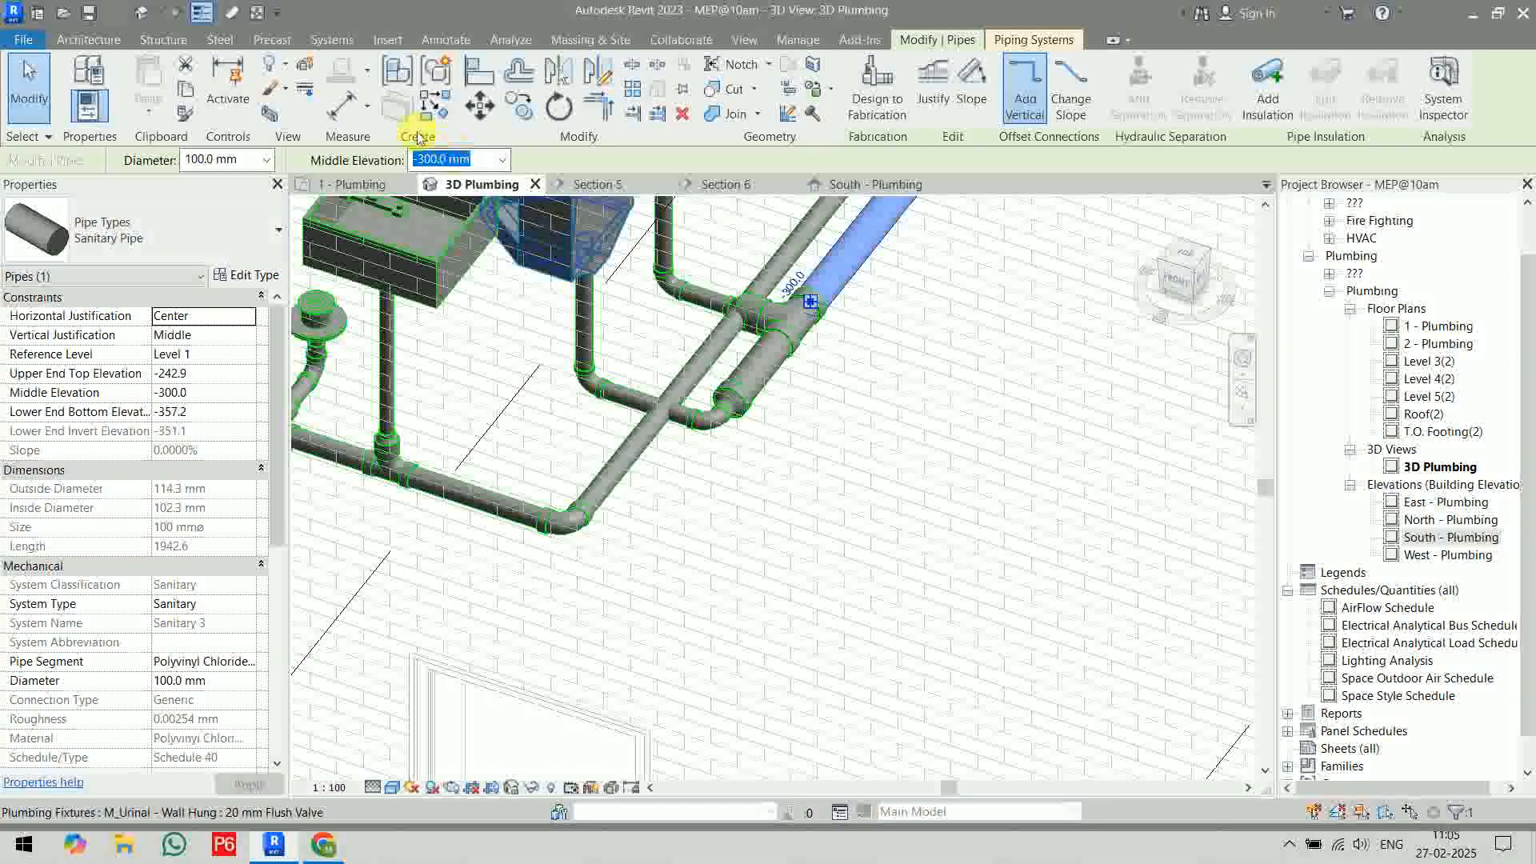
mouse_move(1003, 464)
middle_down()
mouse_move(950, 669)
mouse_move(871, 617)
mouse_move(971, 586)
mouse_move(973, 555)
middle_up()
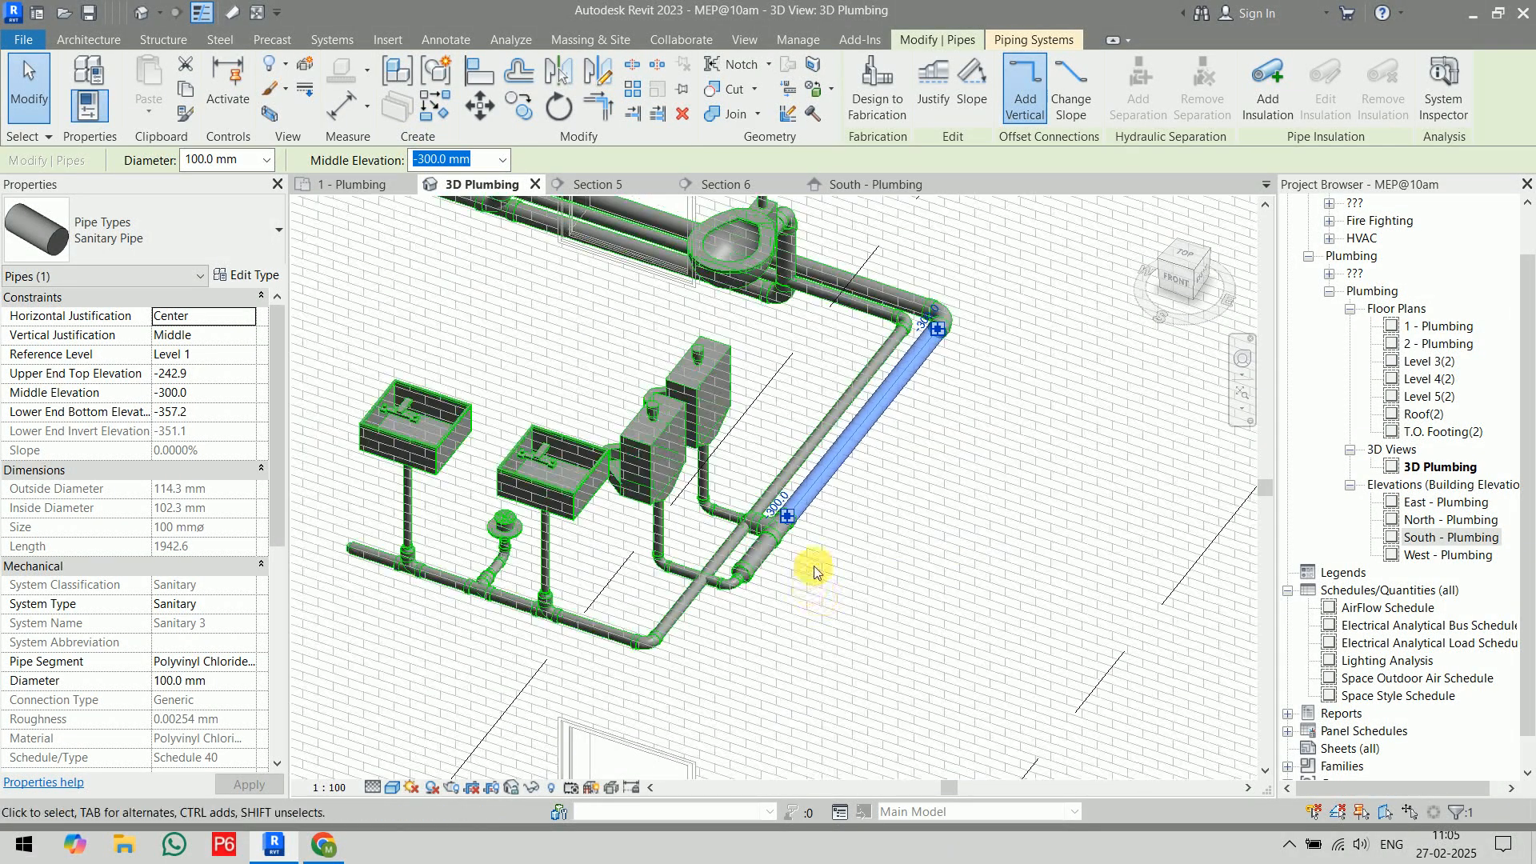
scroll(814, 569, up, 3)
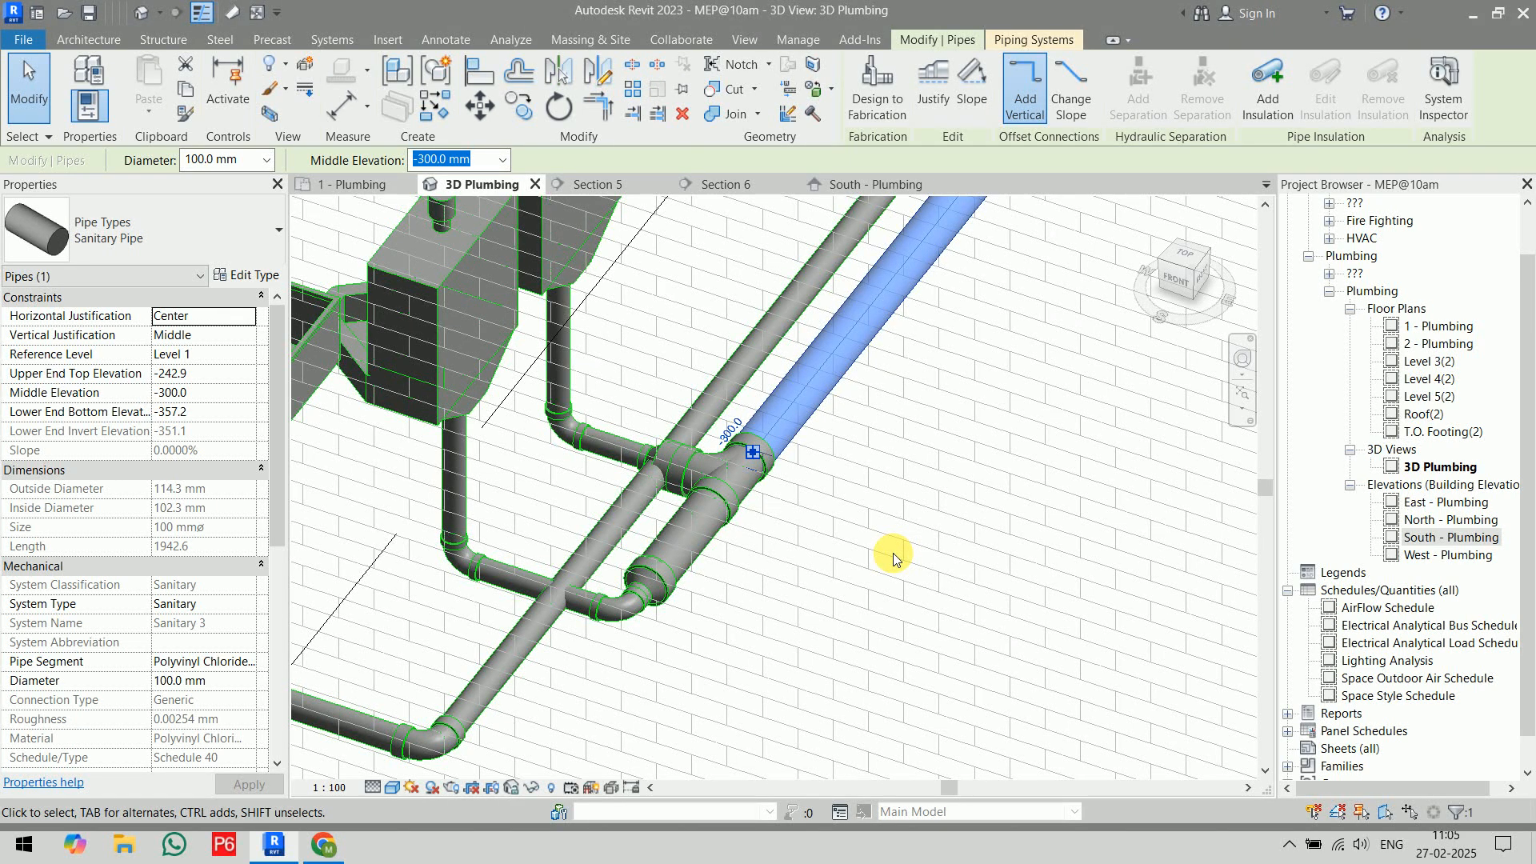
click(893, 553)
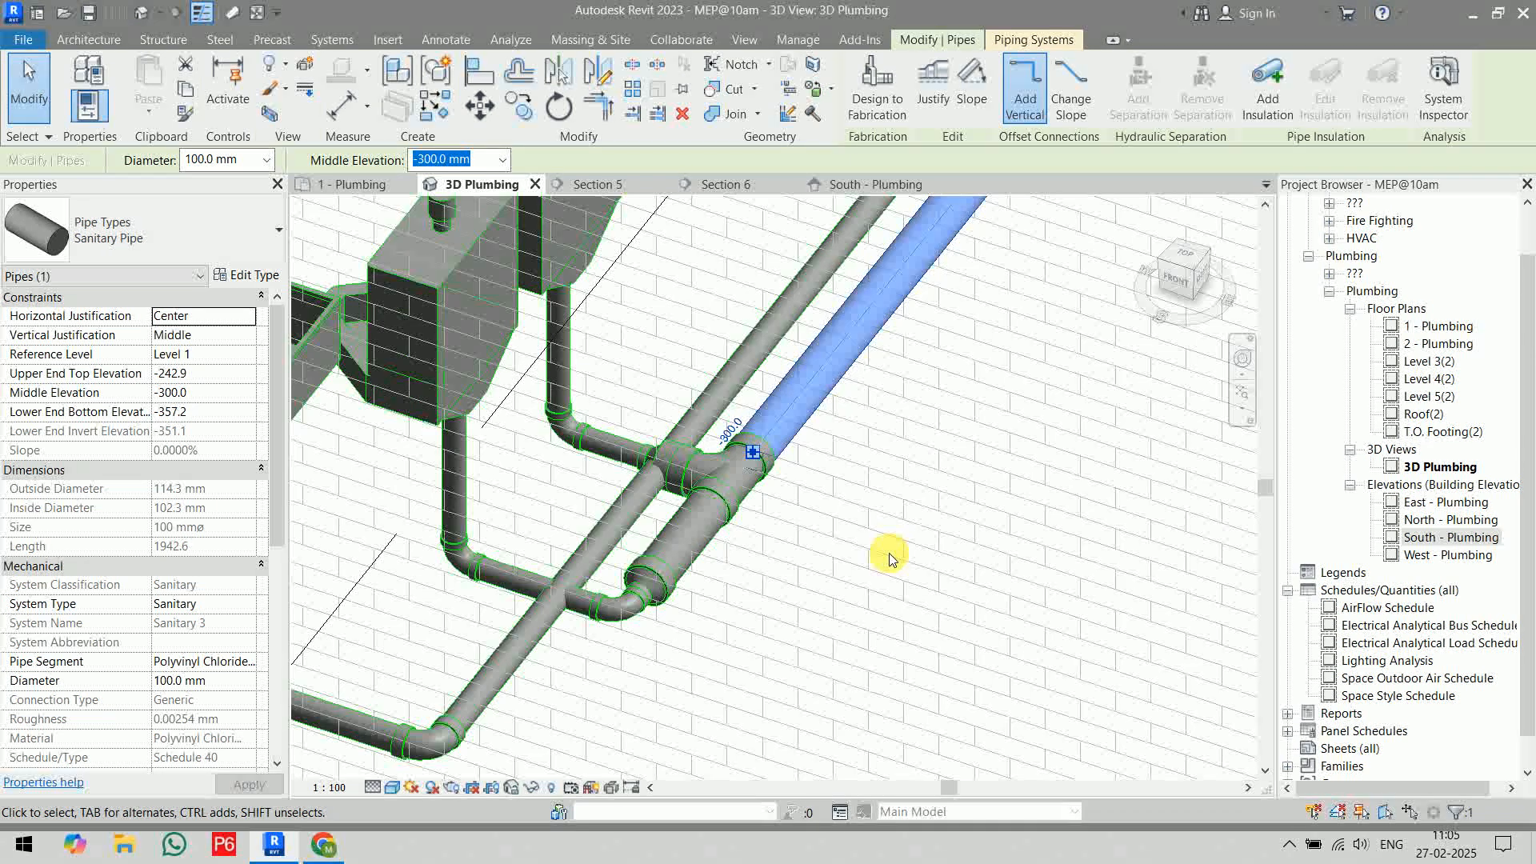
- Set the middle elevation of the 65 mm pipe that crosses the urinal branches to -750 mm
click(633, 489)
scroll(880, 616, down, 3)
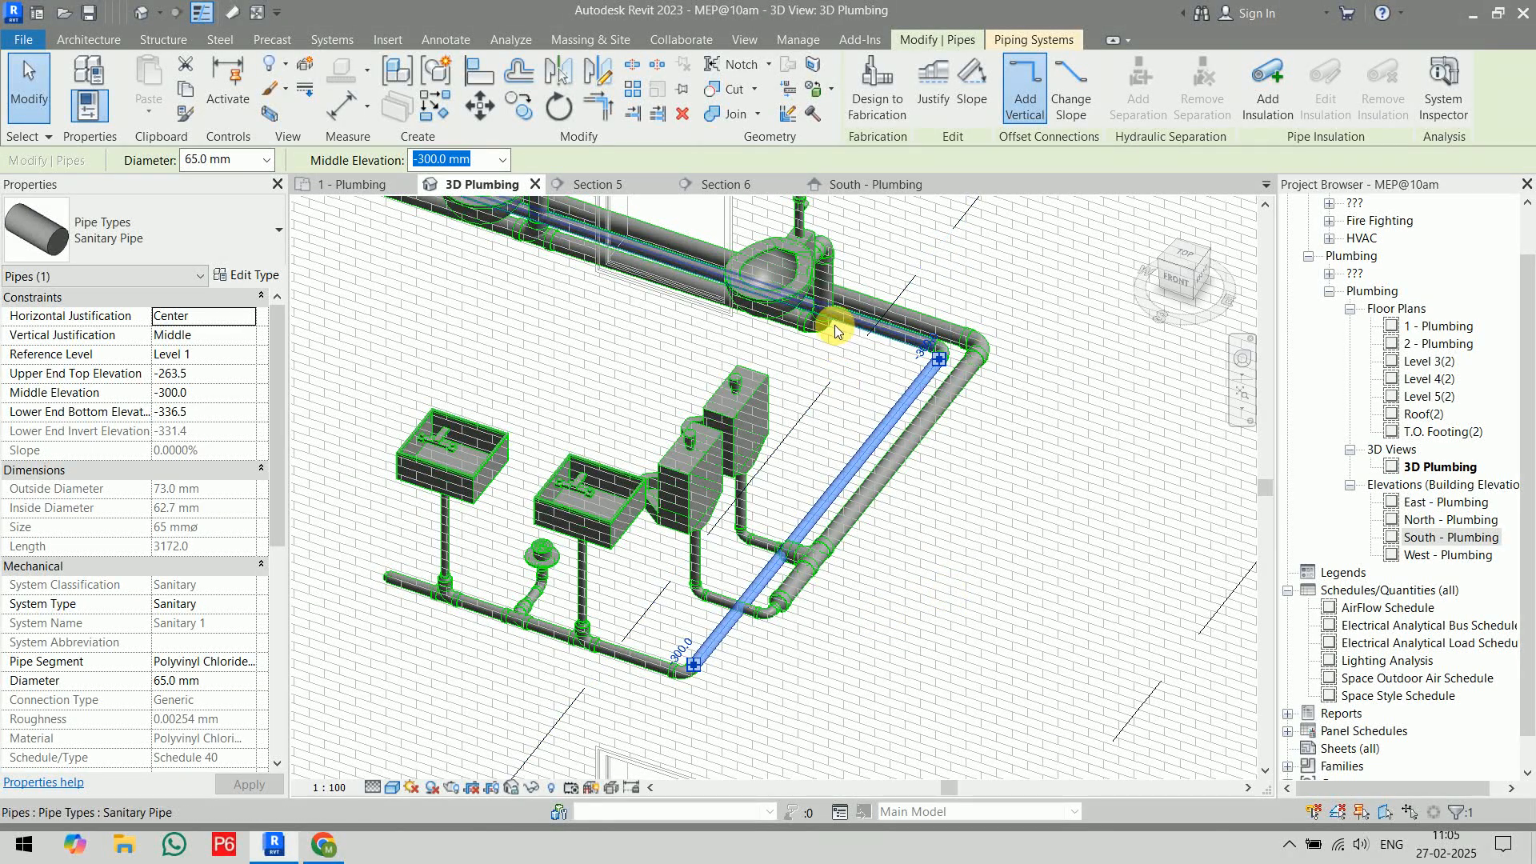
scroll(834, 324, up, 4)
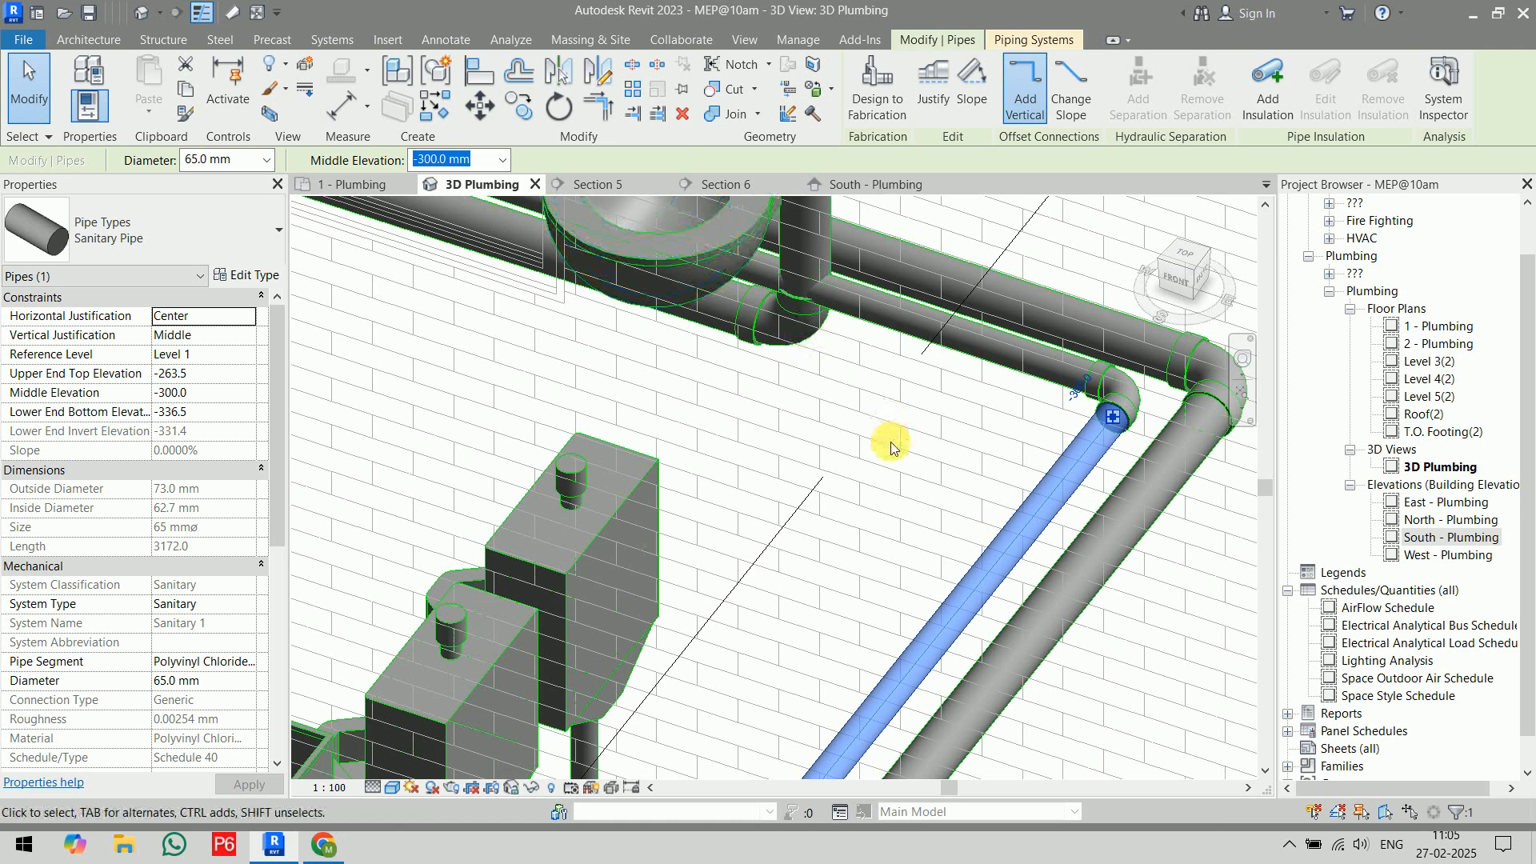
scroll(899, 422, down, 3)
middle_drag(899, 422, 981, 265)
scroll(932, 384, down, 1)
middle_drag(933, 384, 925, 338)
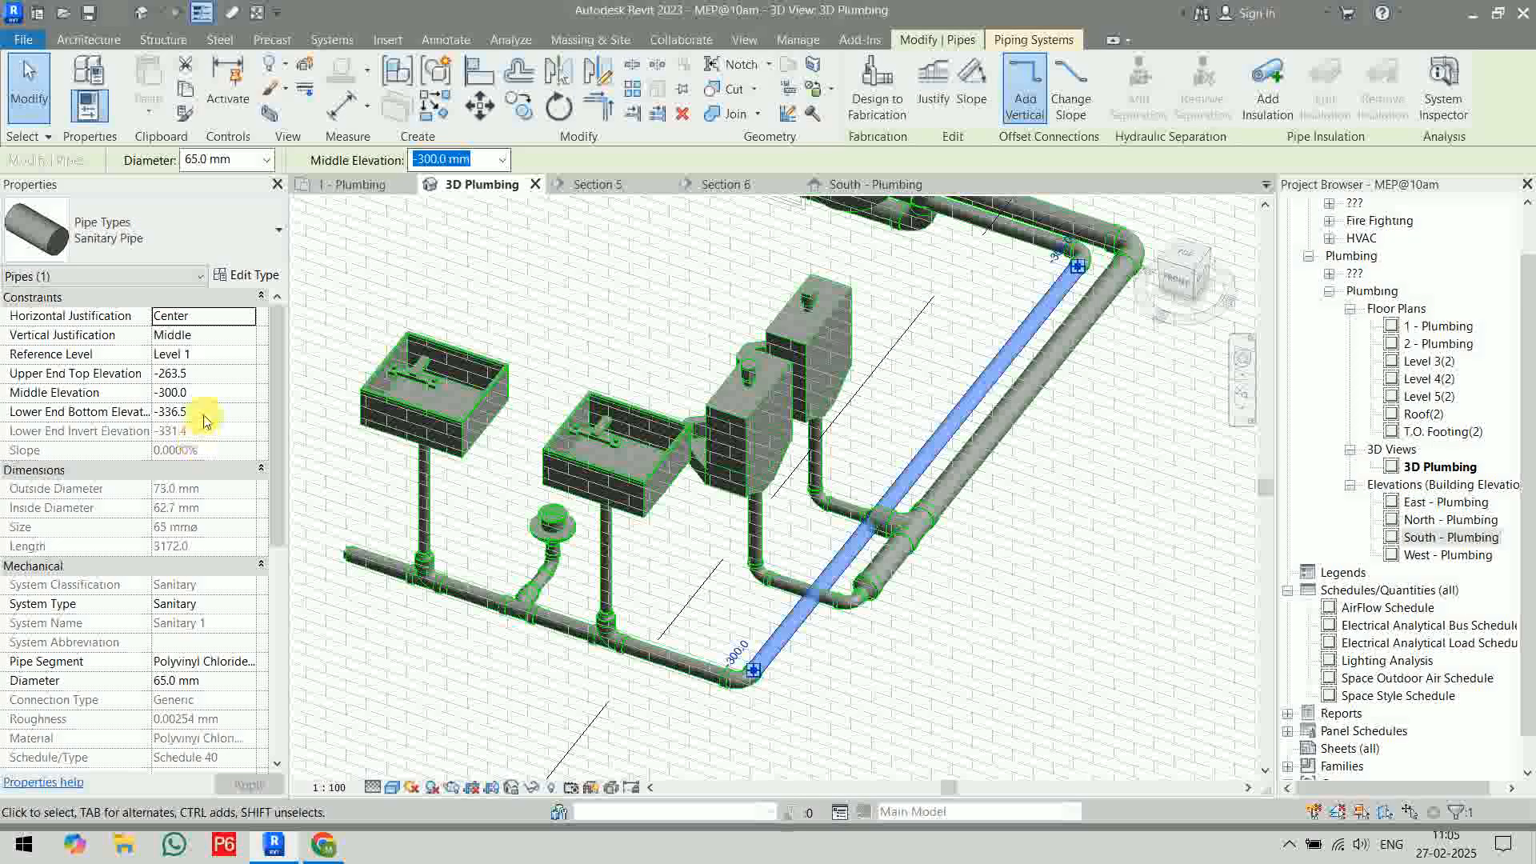
text(-)
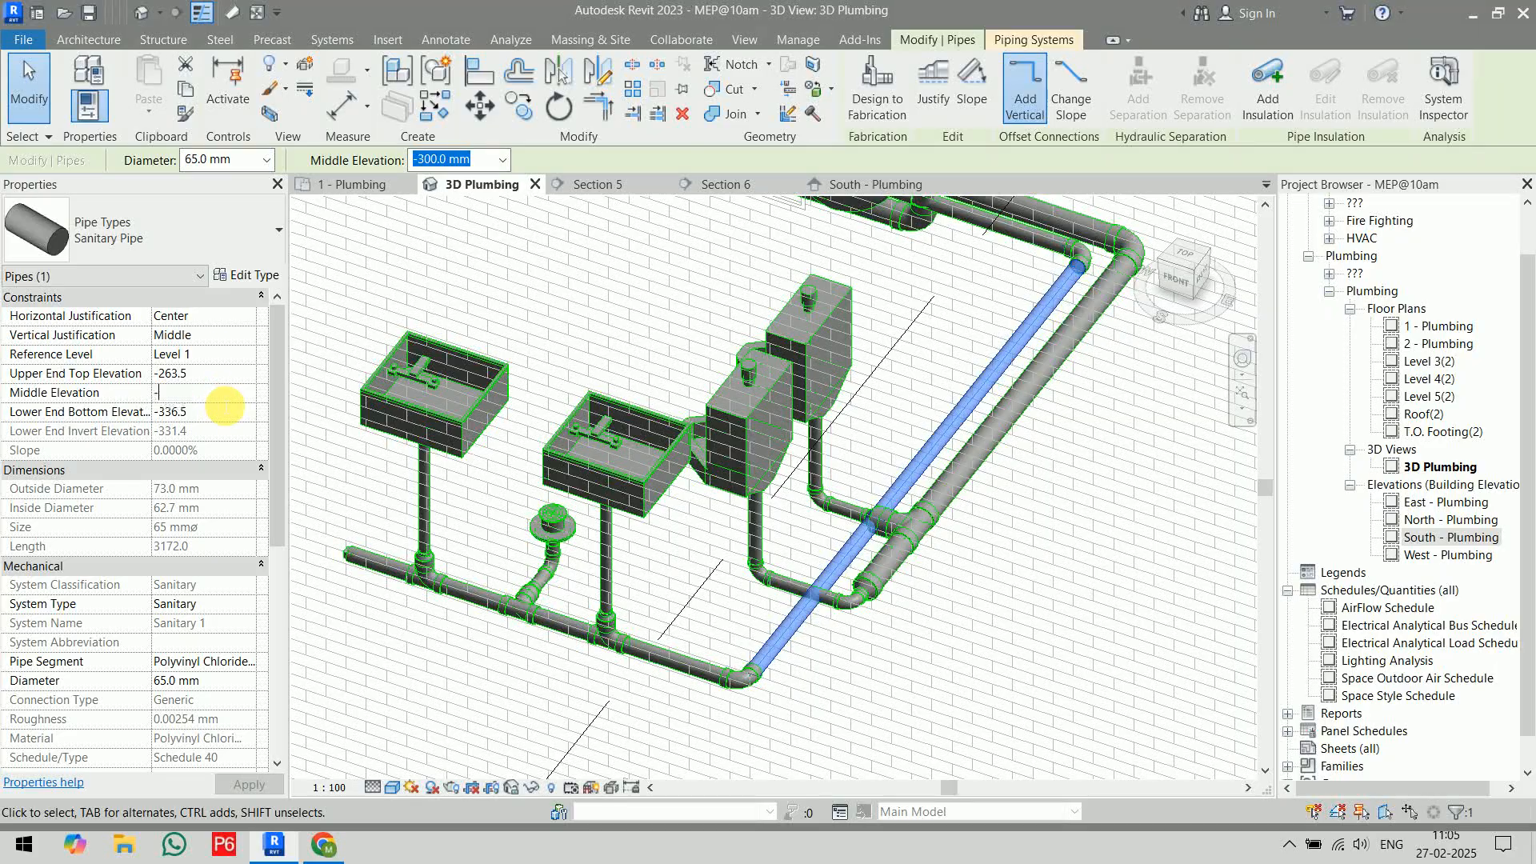
text(750)
key(Return)
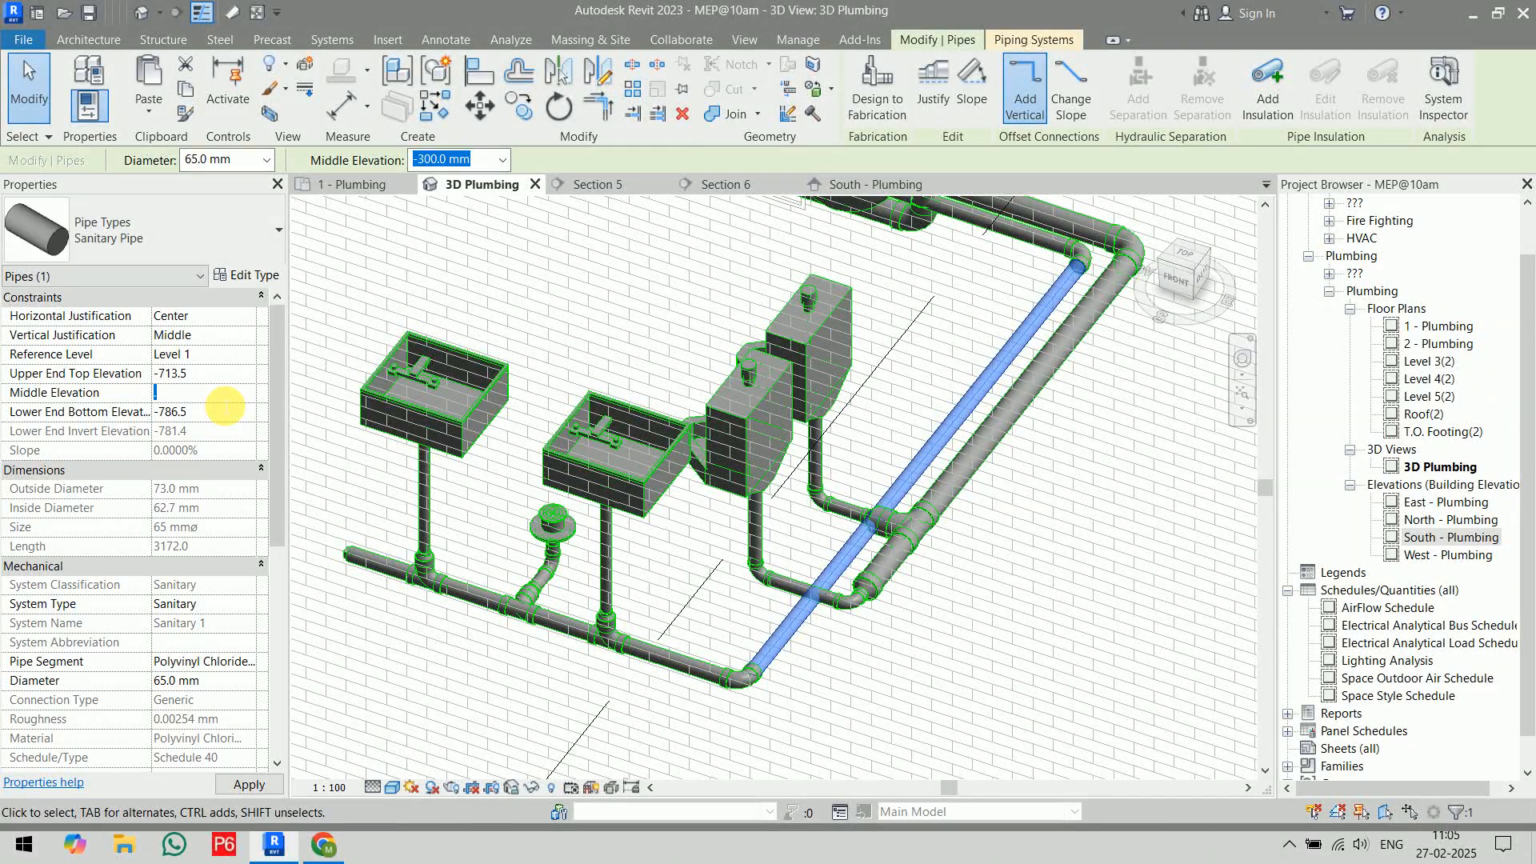
text(-750.0)
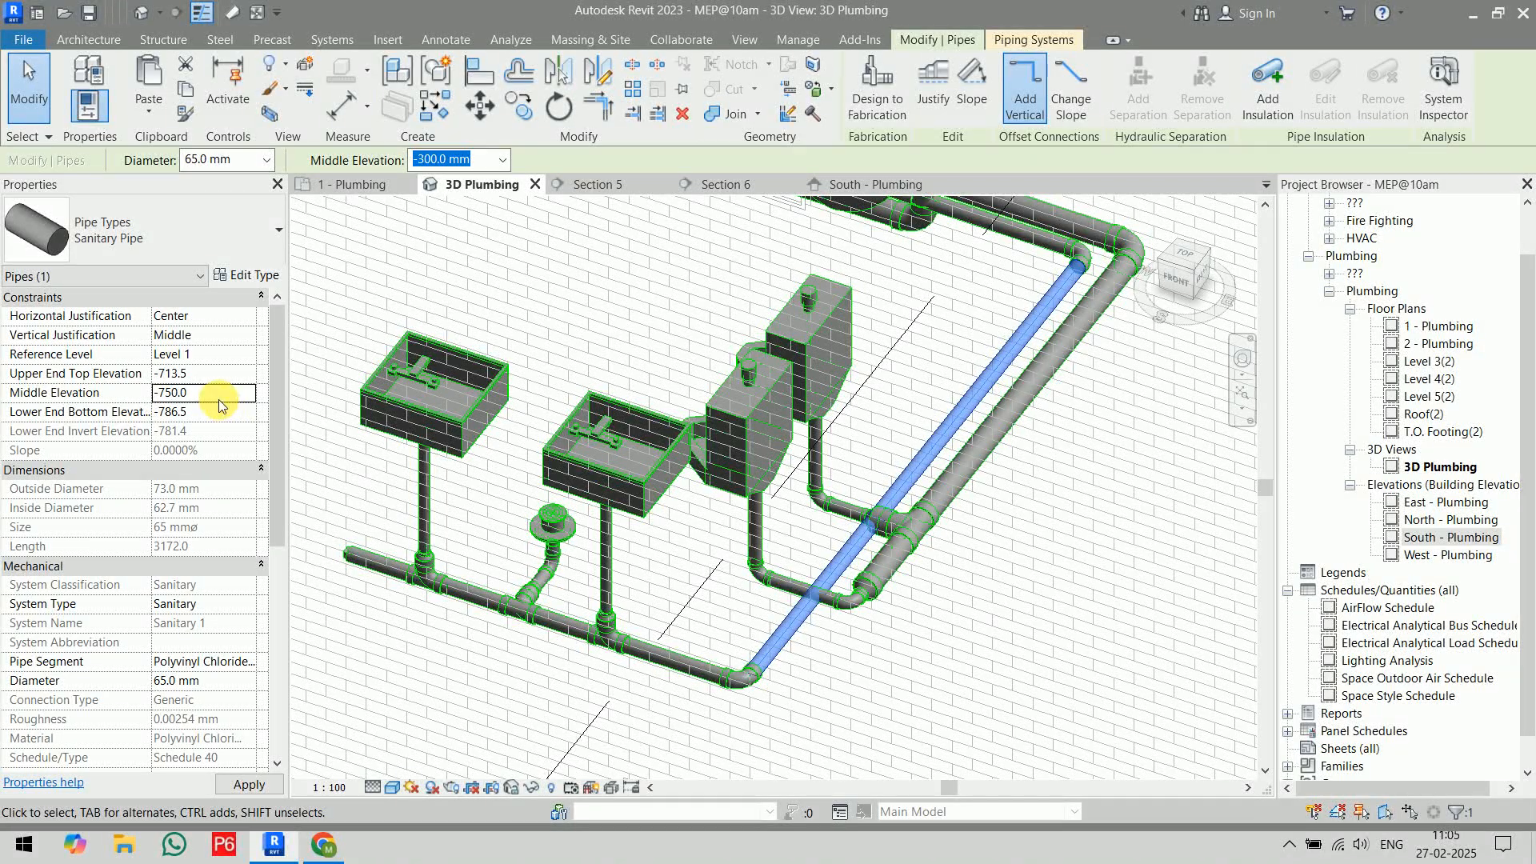
click(1118, 592)
scroll(1102, 570, down, 1)
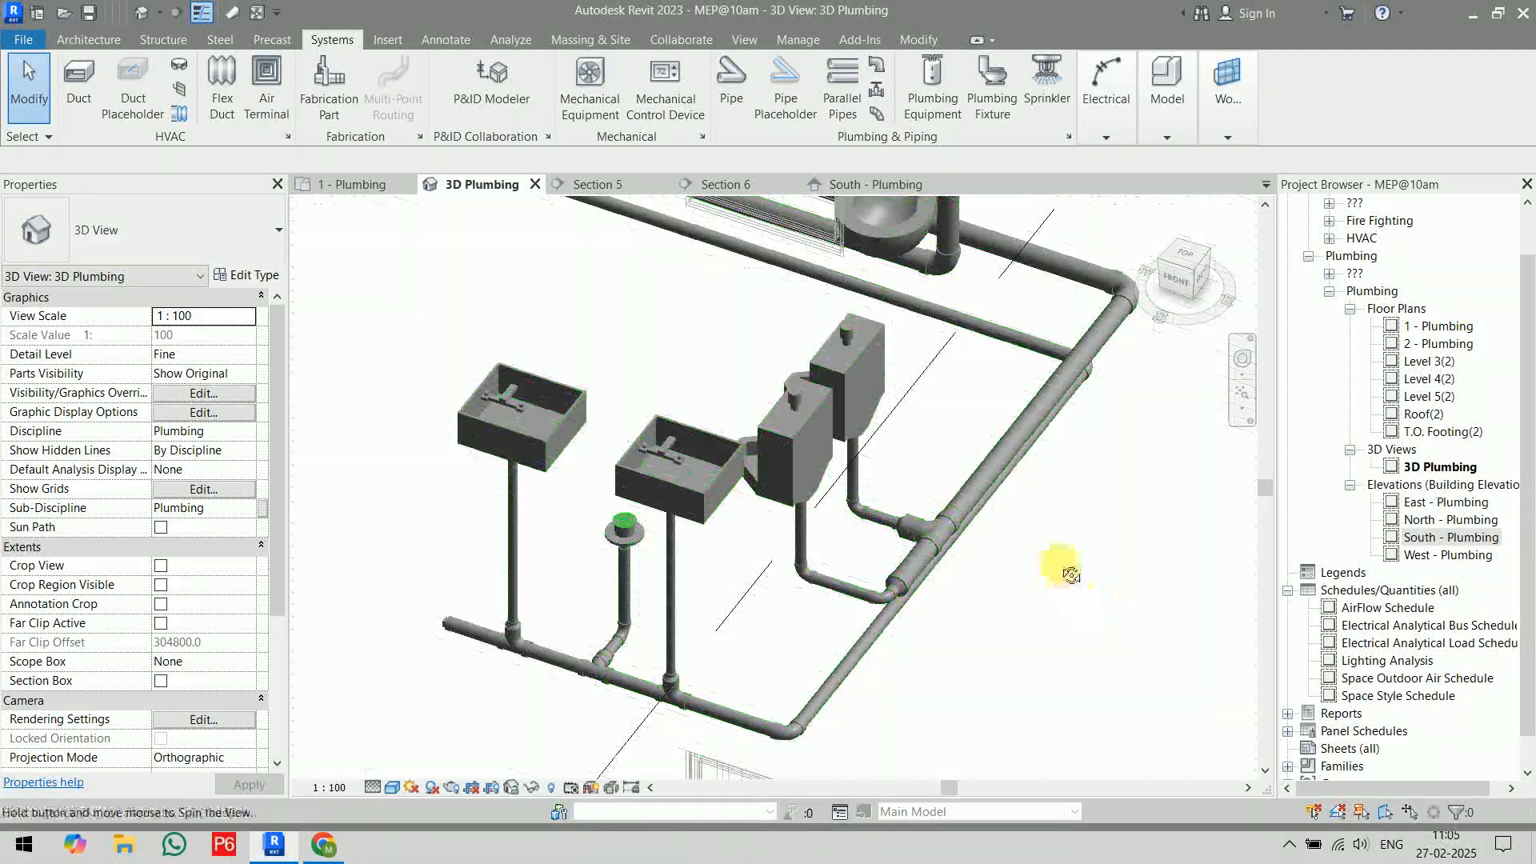
mouse_move(1069, 570)
shift+middle_down()
mouse_move(1062, 538)
mouse_move(1060, 552)
shift+middle_up()
middle_drag(1064, 560, 1014, 232)
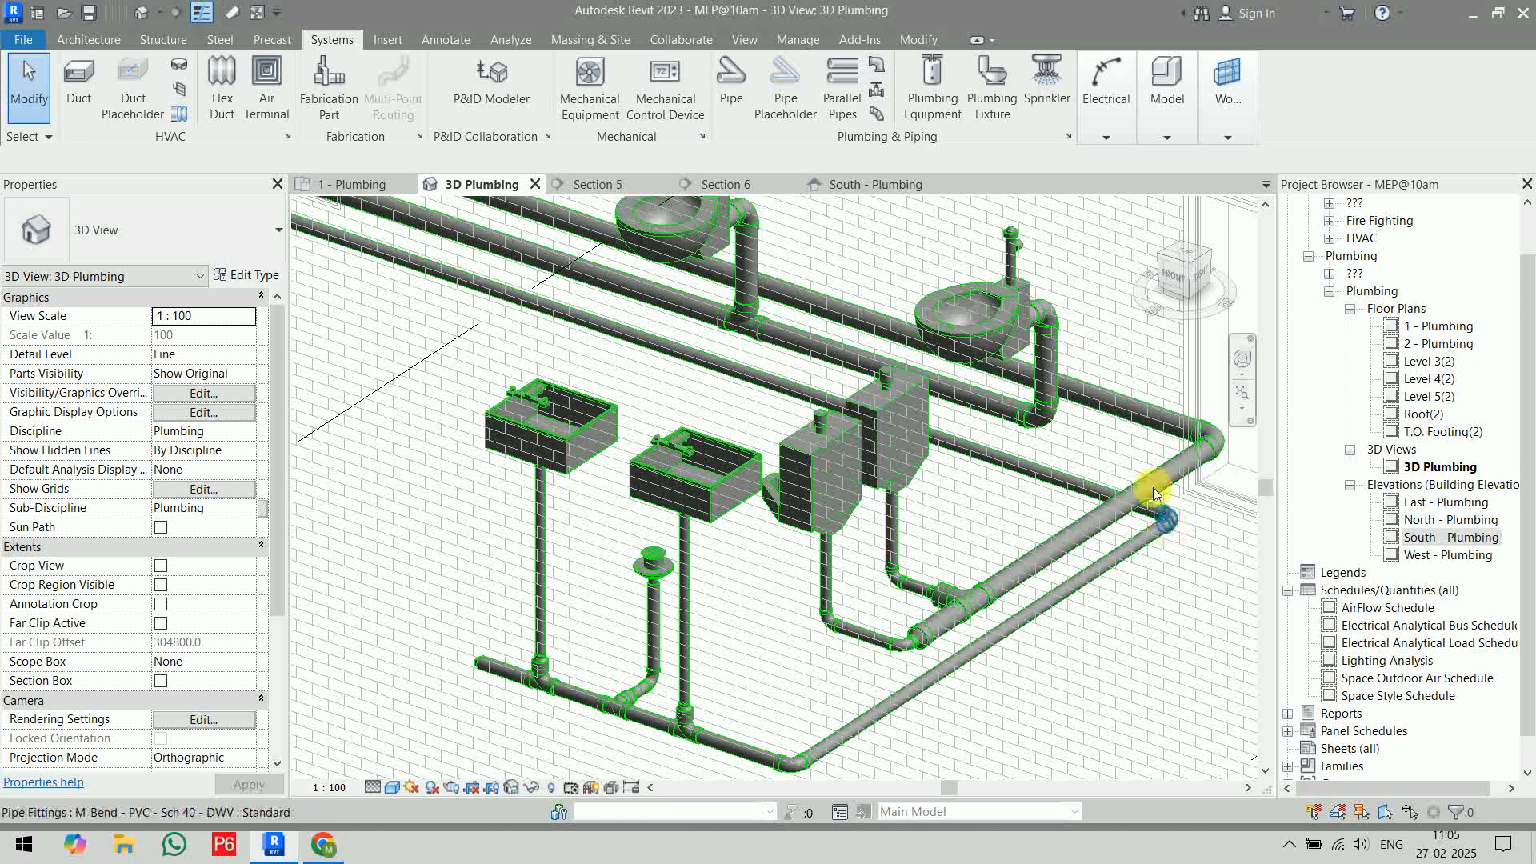
scroll(970, 732, down, 3)
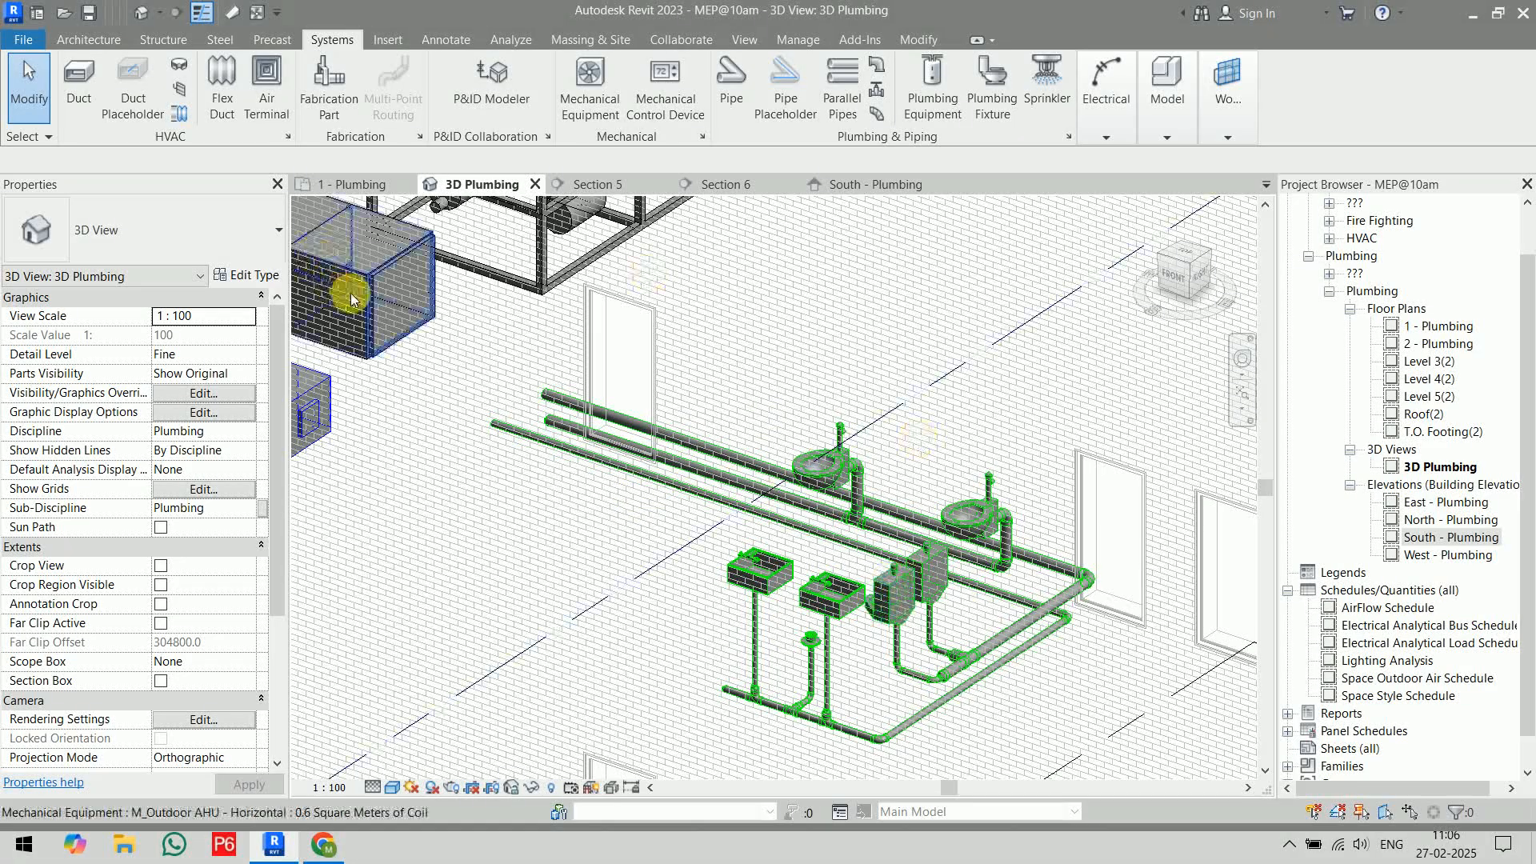
- Delete Section 6 across the urinals and Section 4 below the sinks from the 1 - Plumbing floor plan
click(380, 180)
scroll(911, 472, down, 8)
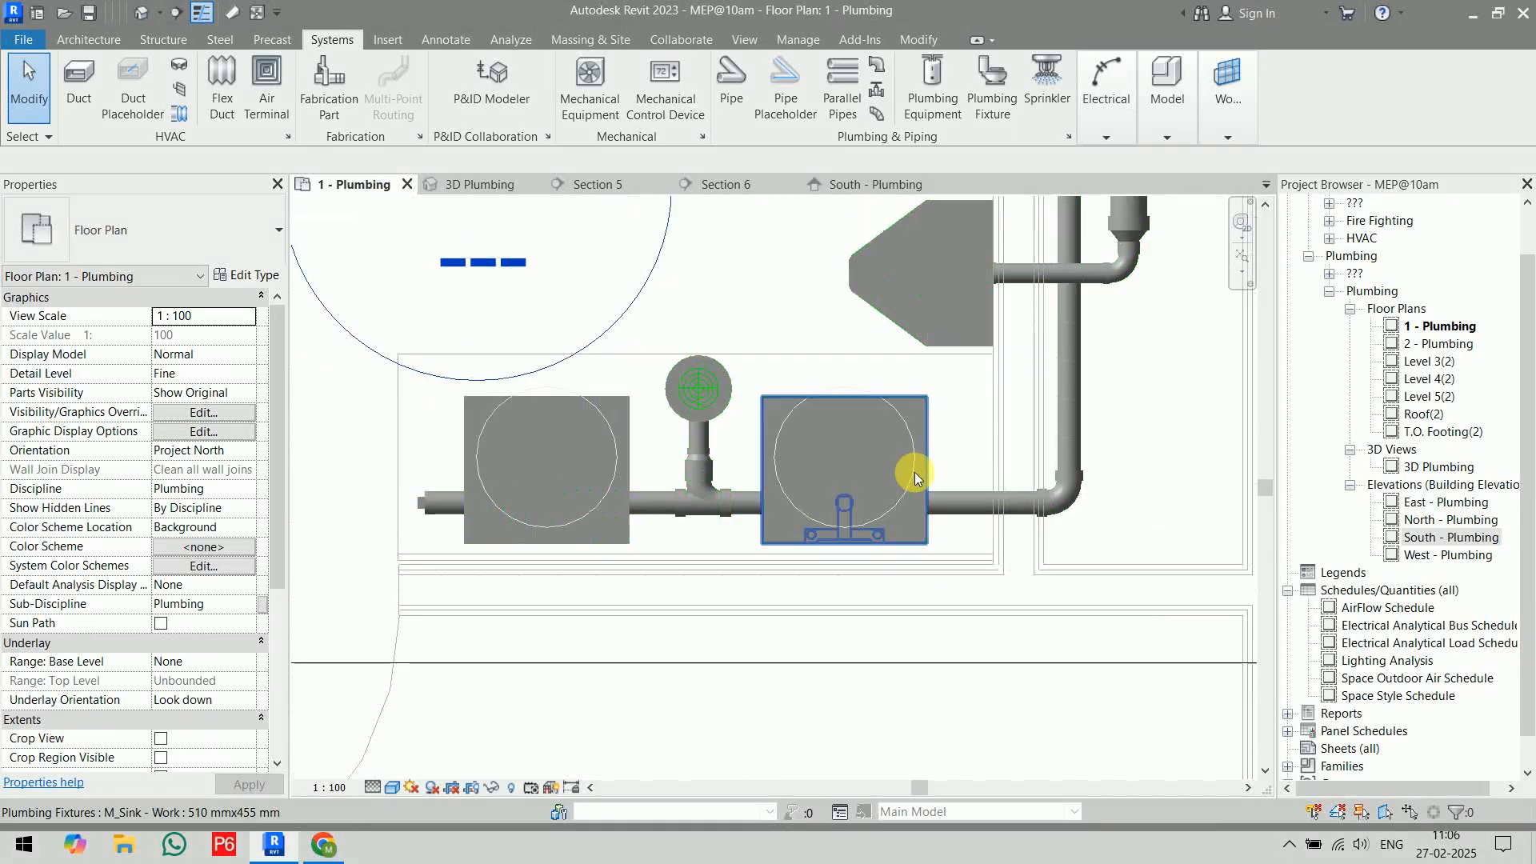
middle_drag(880, 388, 859, 585)
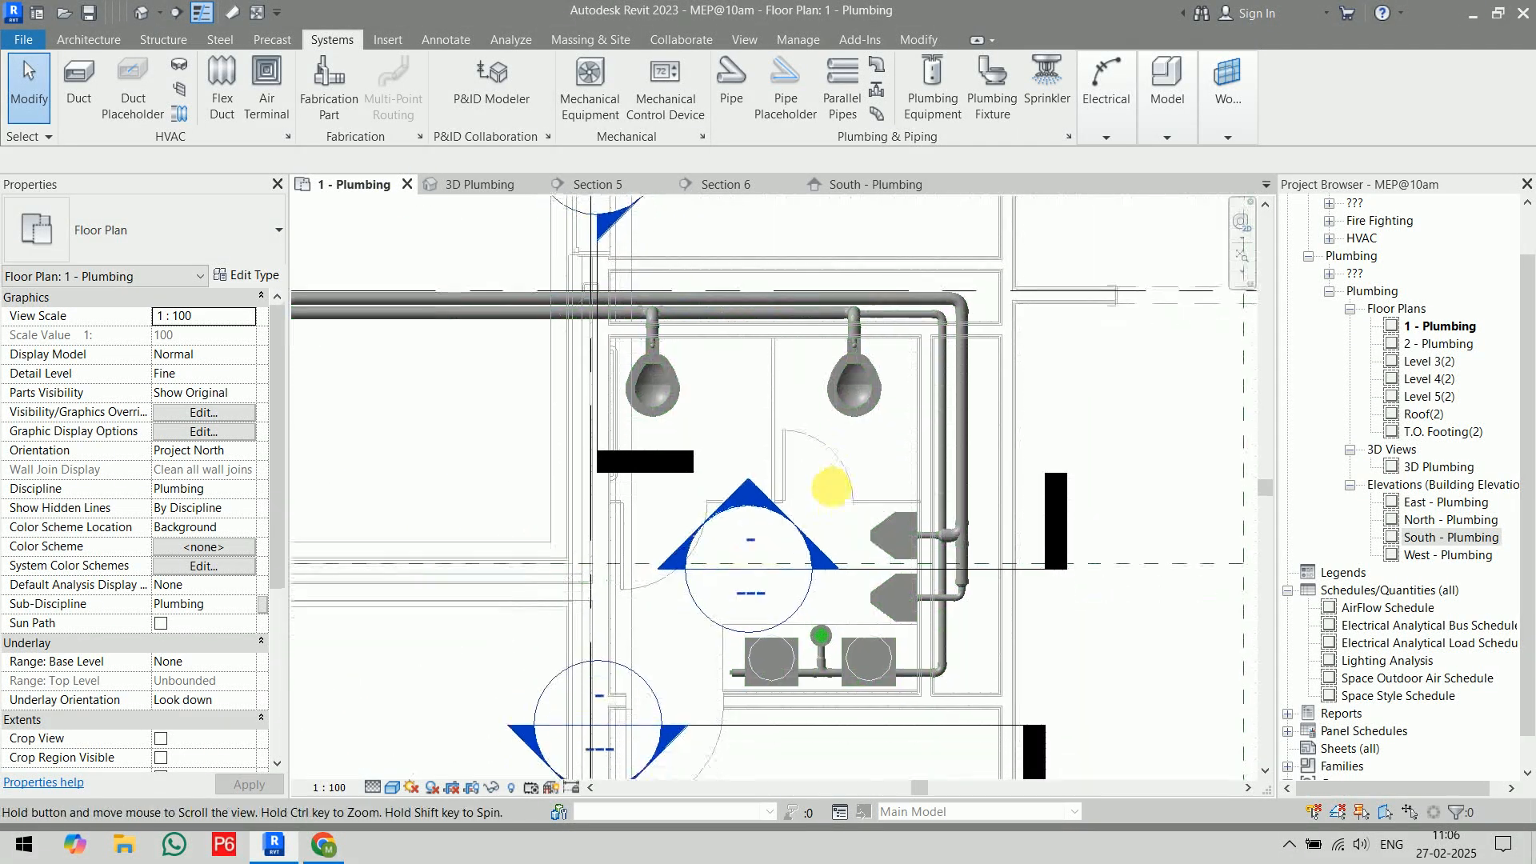
click(864, 577)
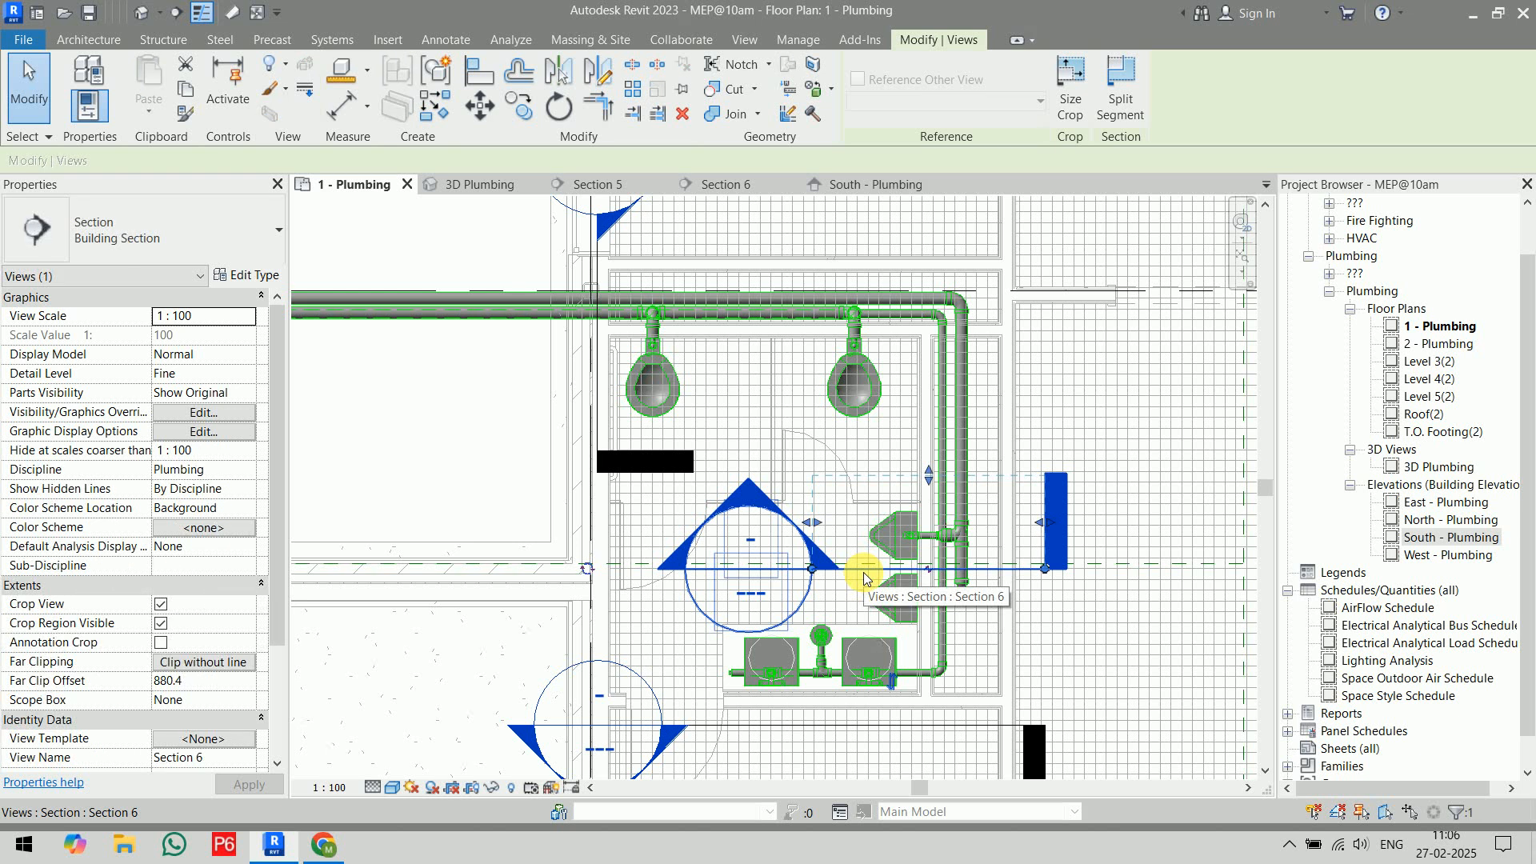
key(Delete)
middle_drag(1022, 620, 1003, 492)
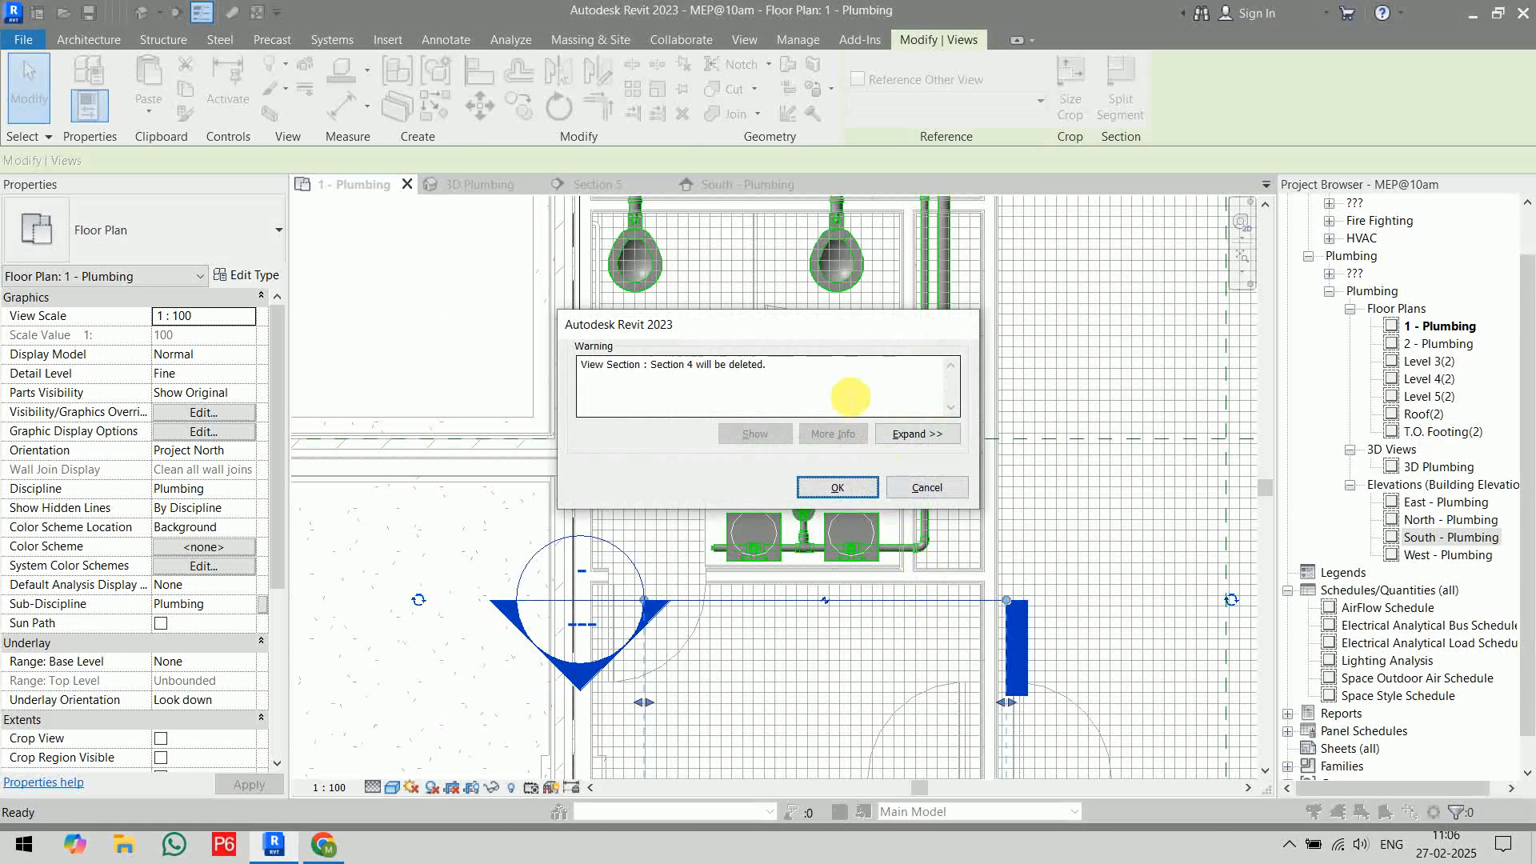
click(842, 490)
- Save the project and delete Section 5 beside the toilets from the 1 - Plumbing floor plan
middle_drag(787, 362, 830, 532)
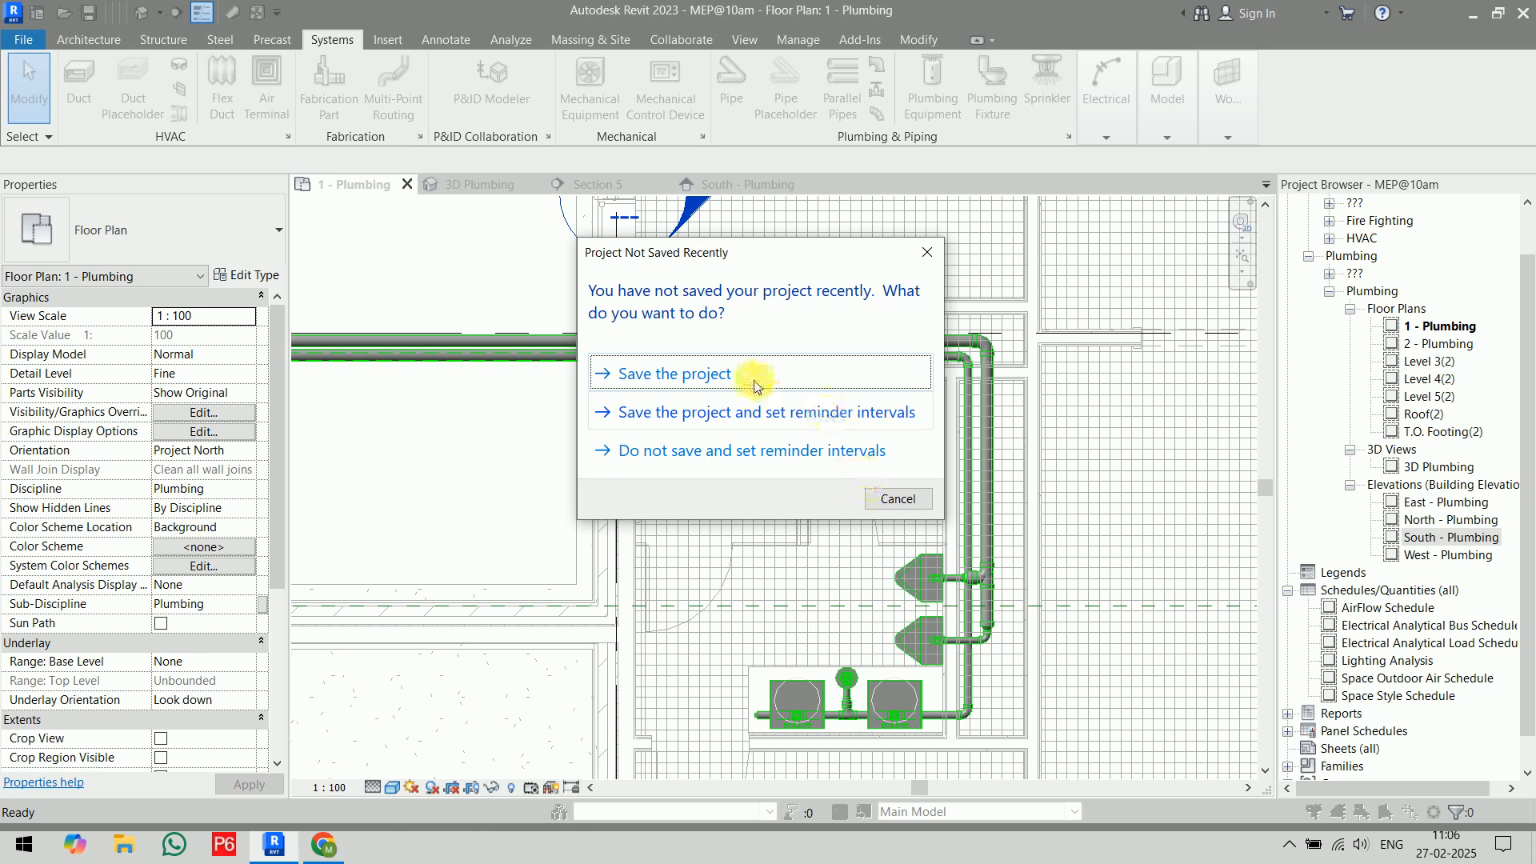
click(723, 373)
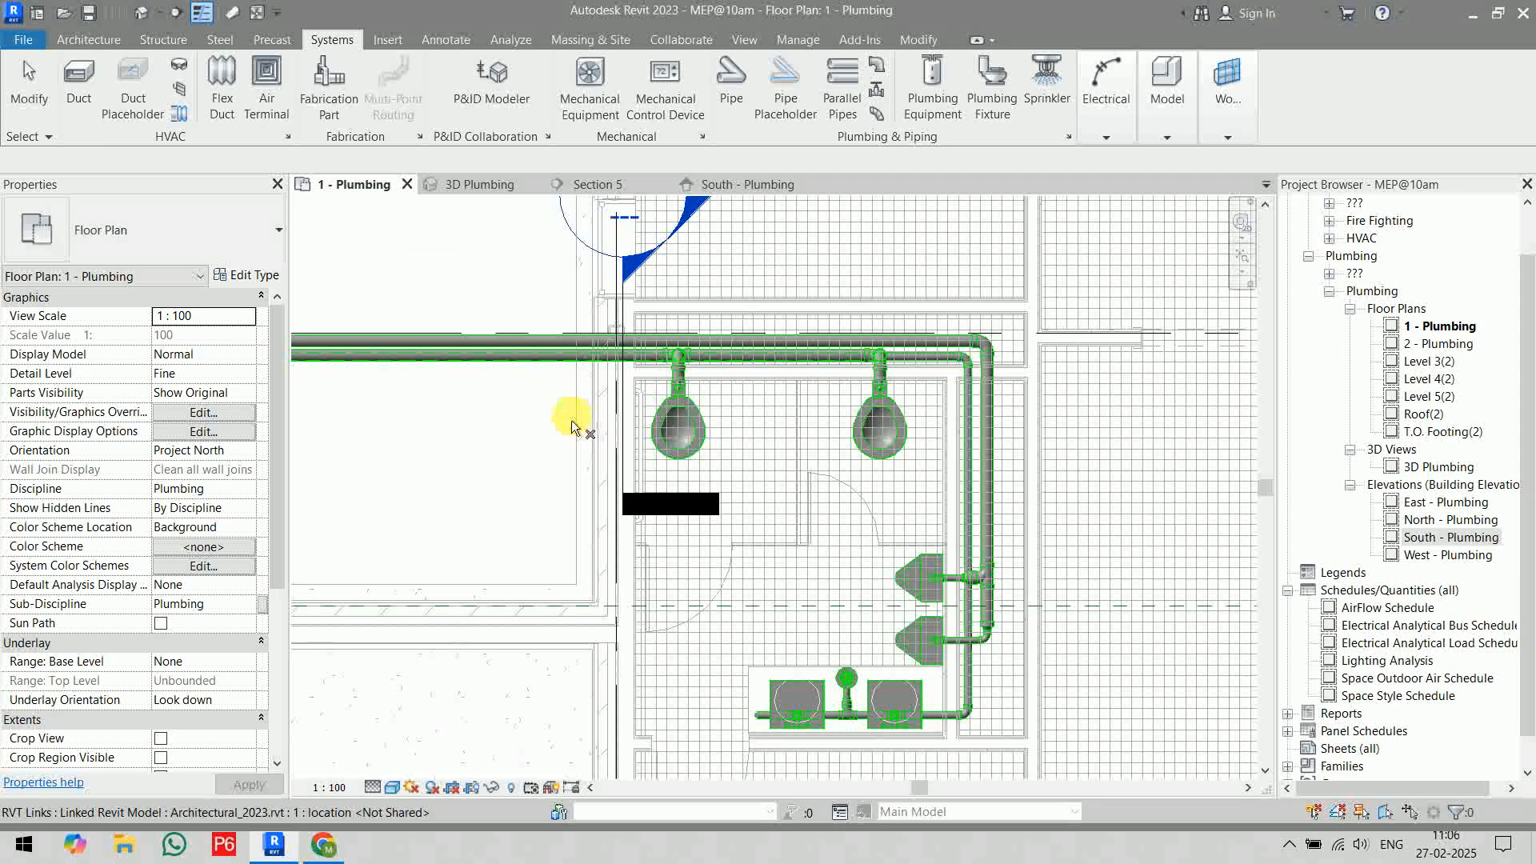
click(625, 453)
key(Delete)
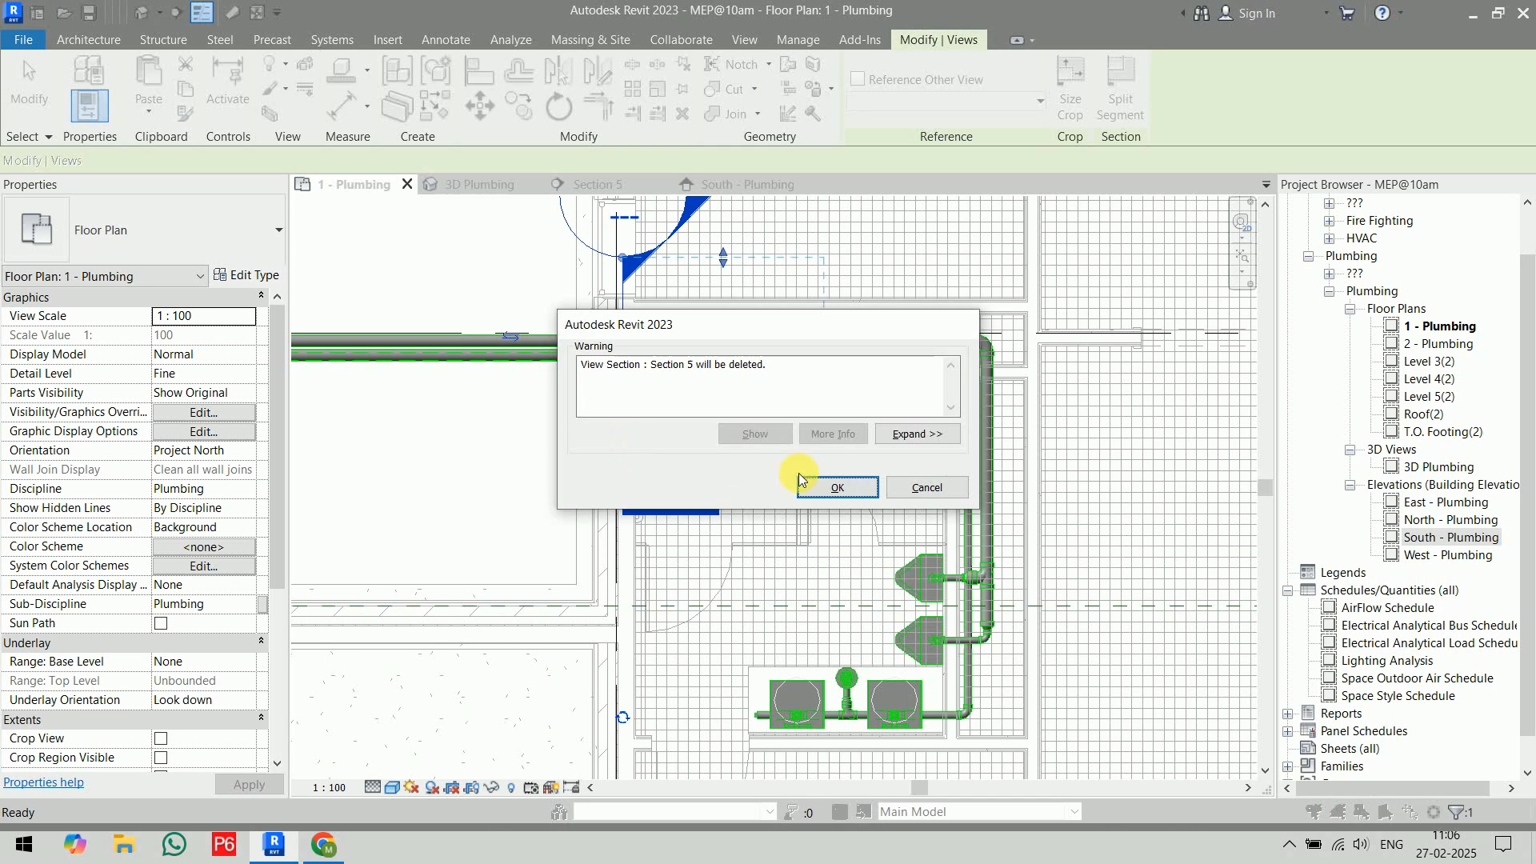
click(833, 489)
scroll(1203, 420, down, 2)
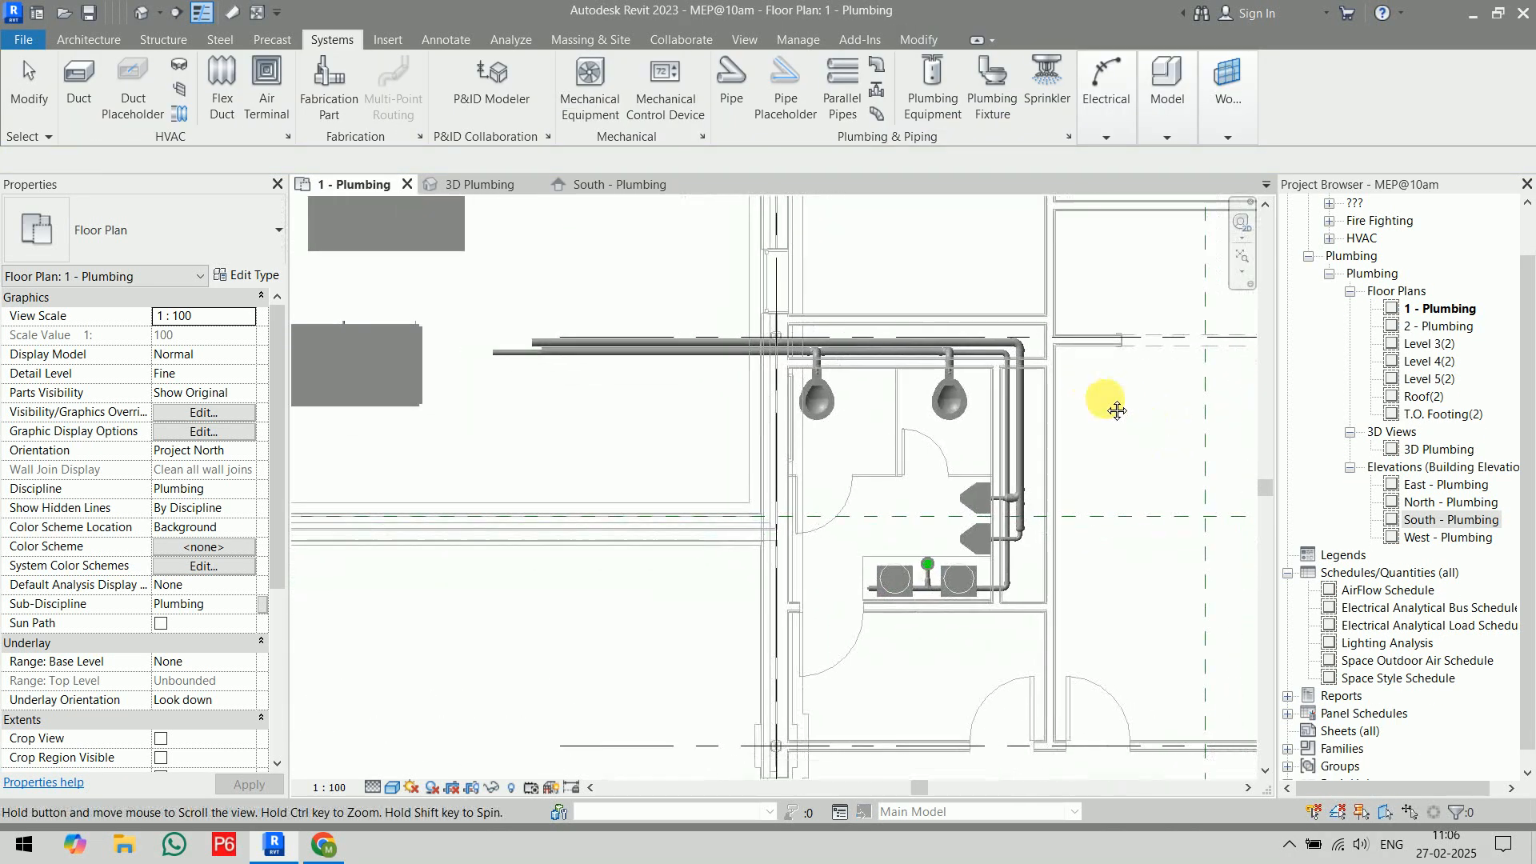
- Duplicate the Sanitary Pipe type as "Cold Water Supply" for new pipes, keeping its routing preferences
click(730, 88)
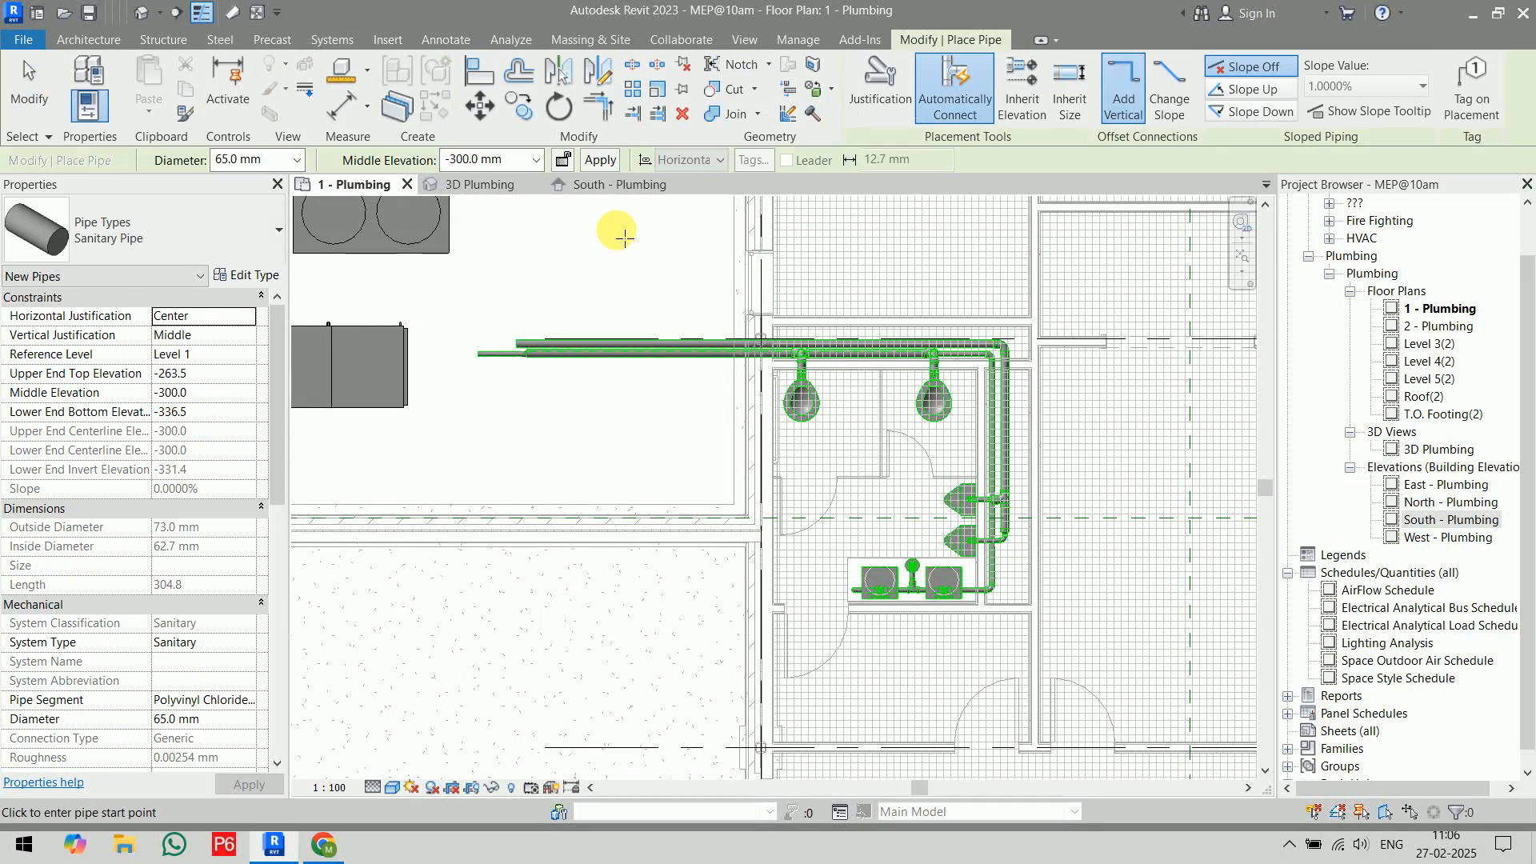
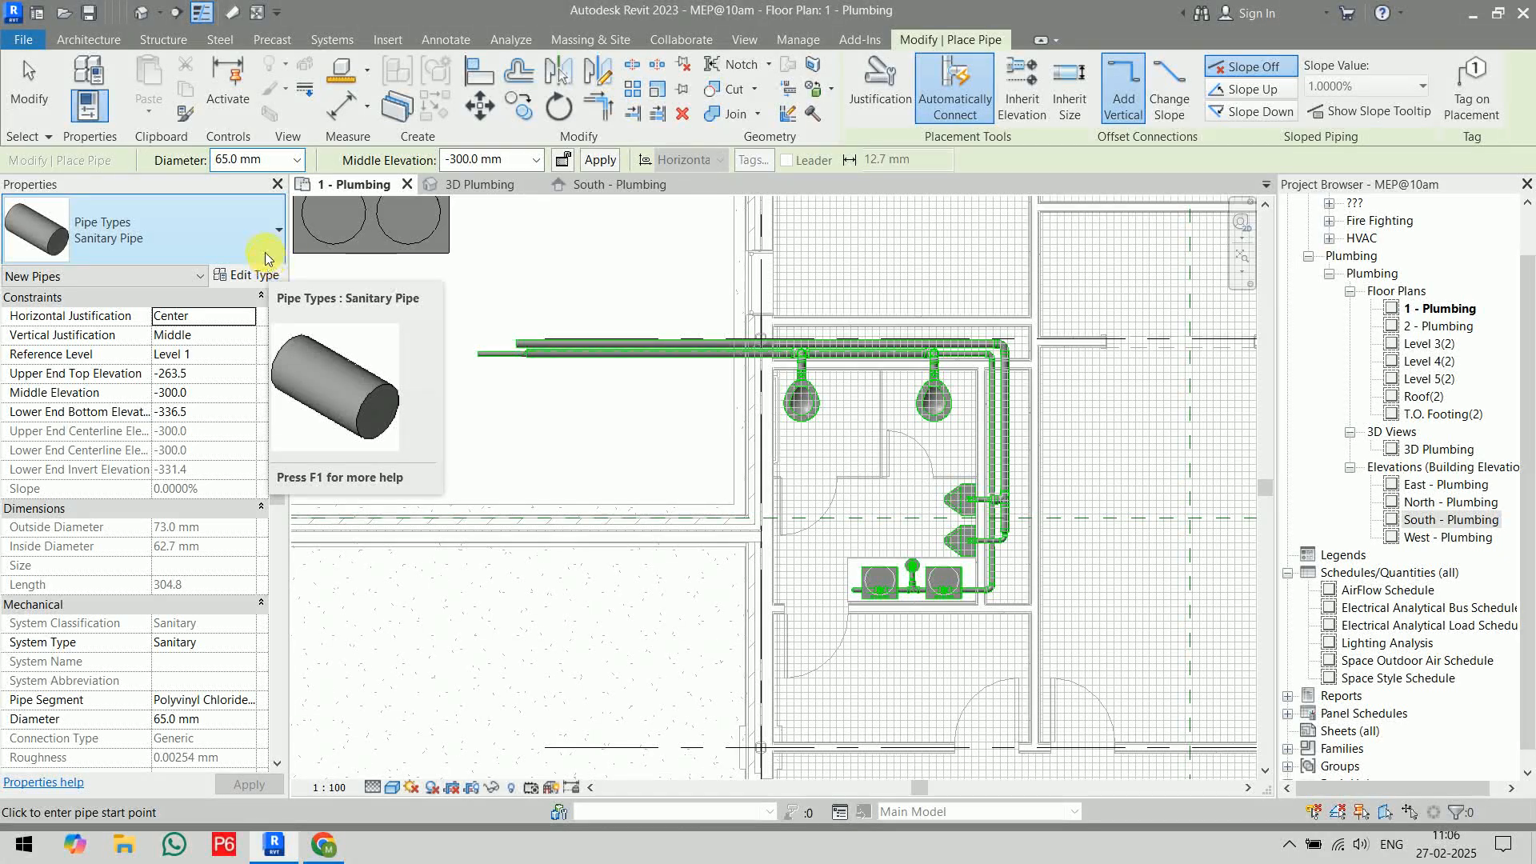
click(250, 275)
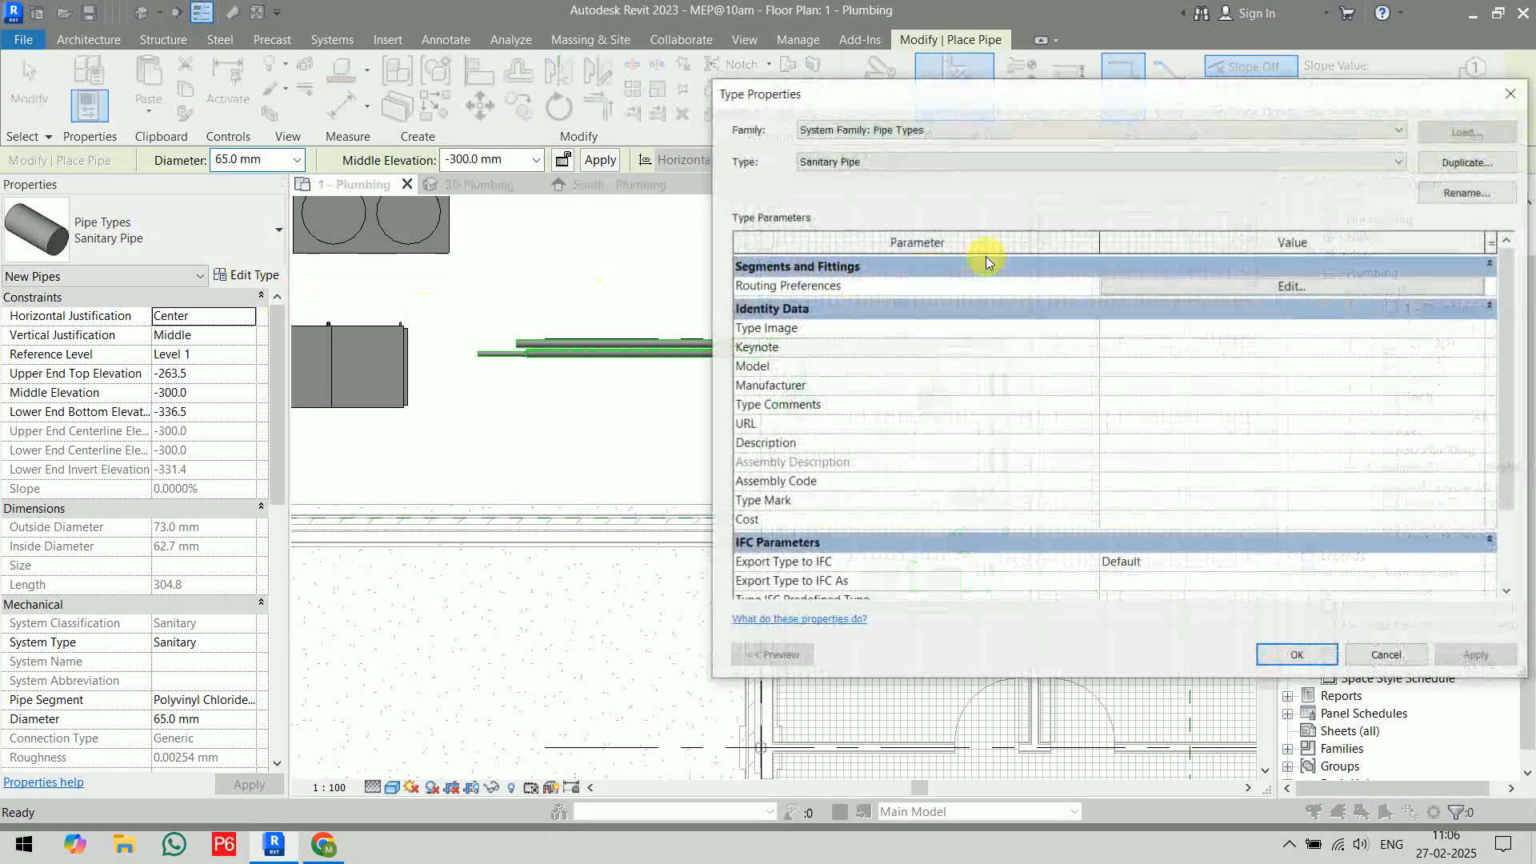
click(1448, 162)
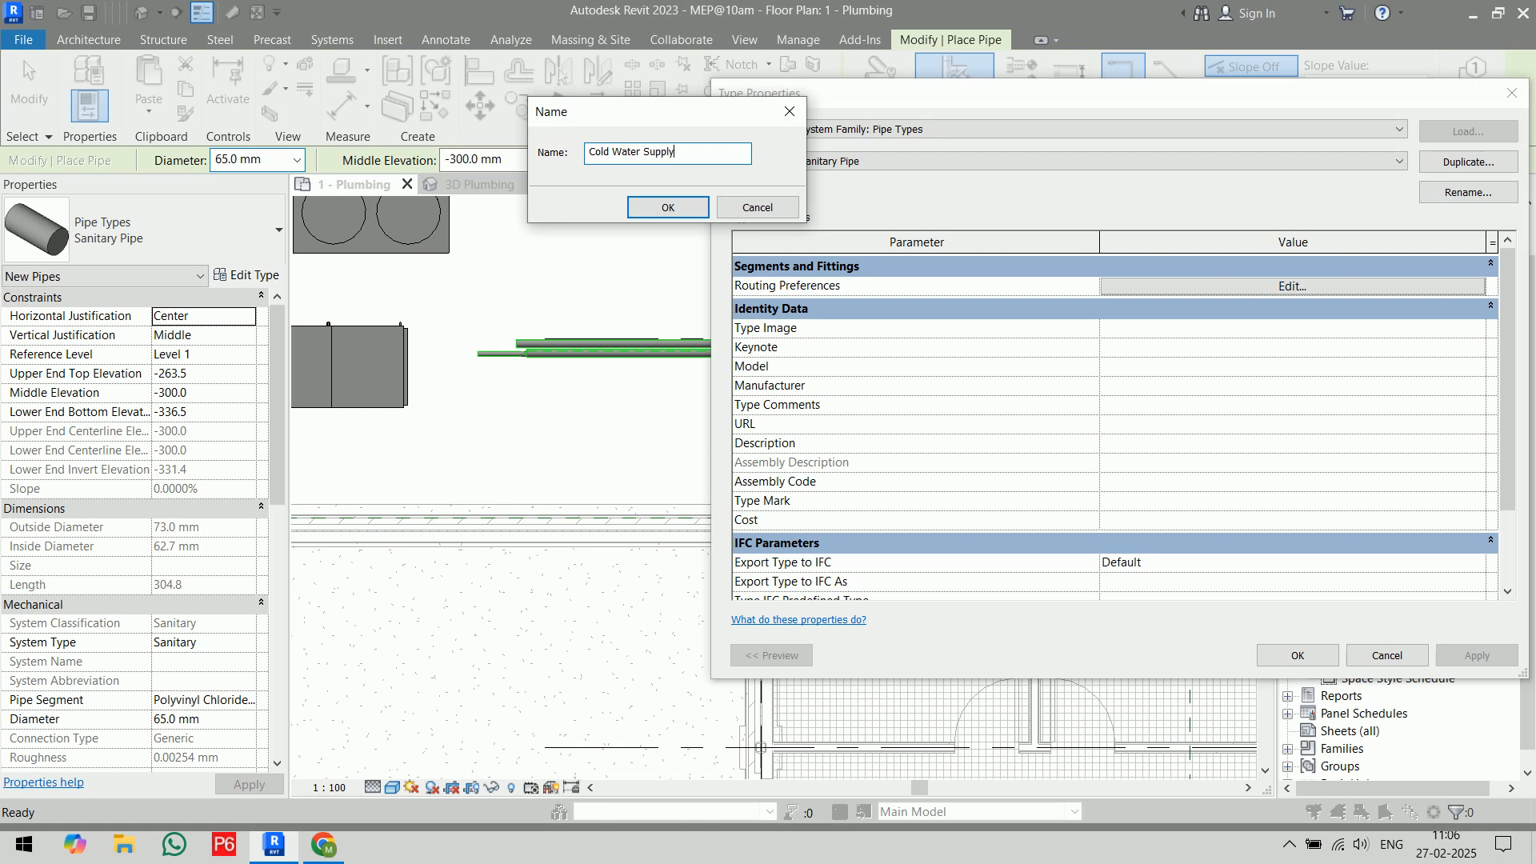
click(668, 207)
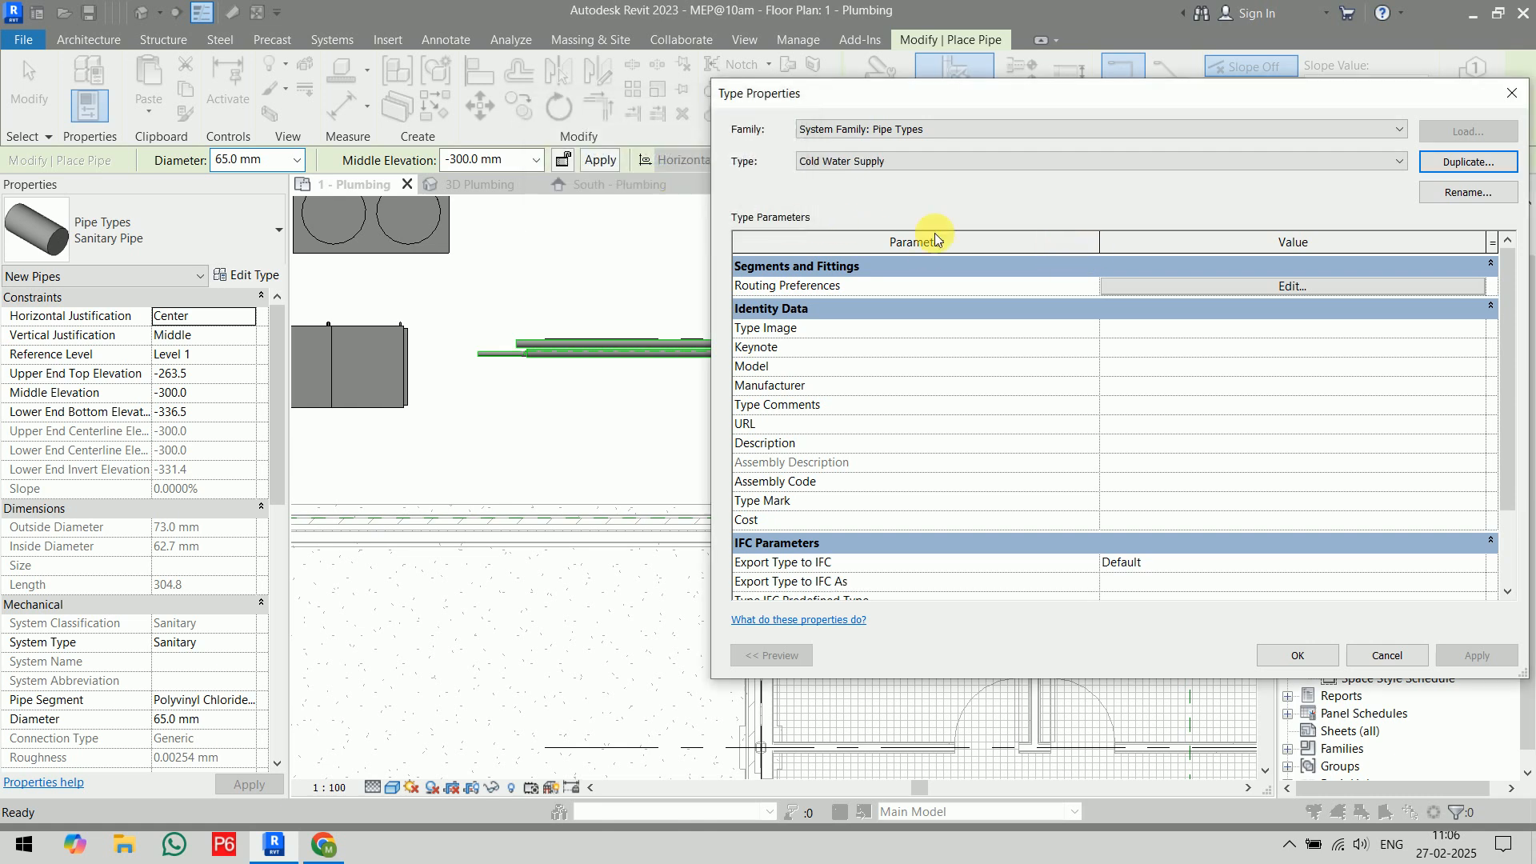
click(1288, 285)
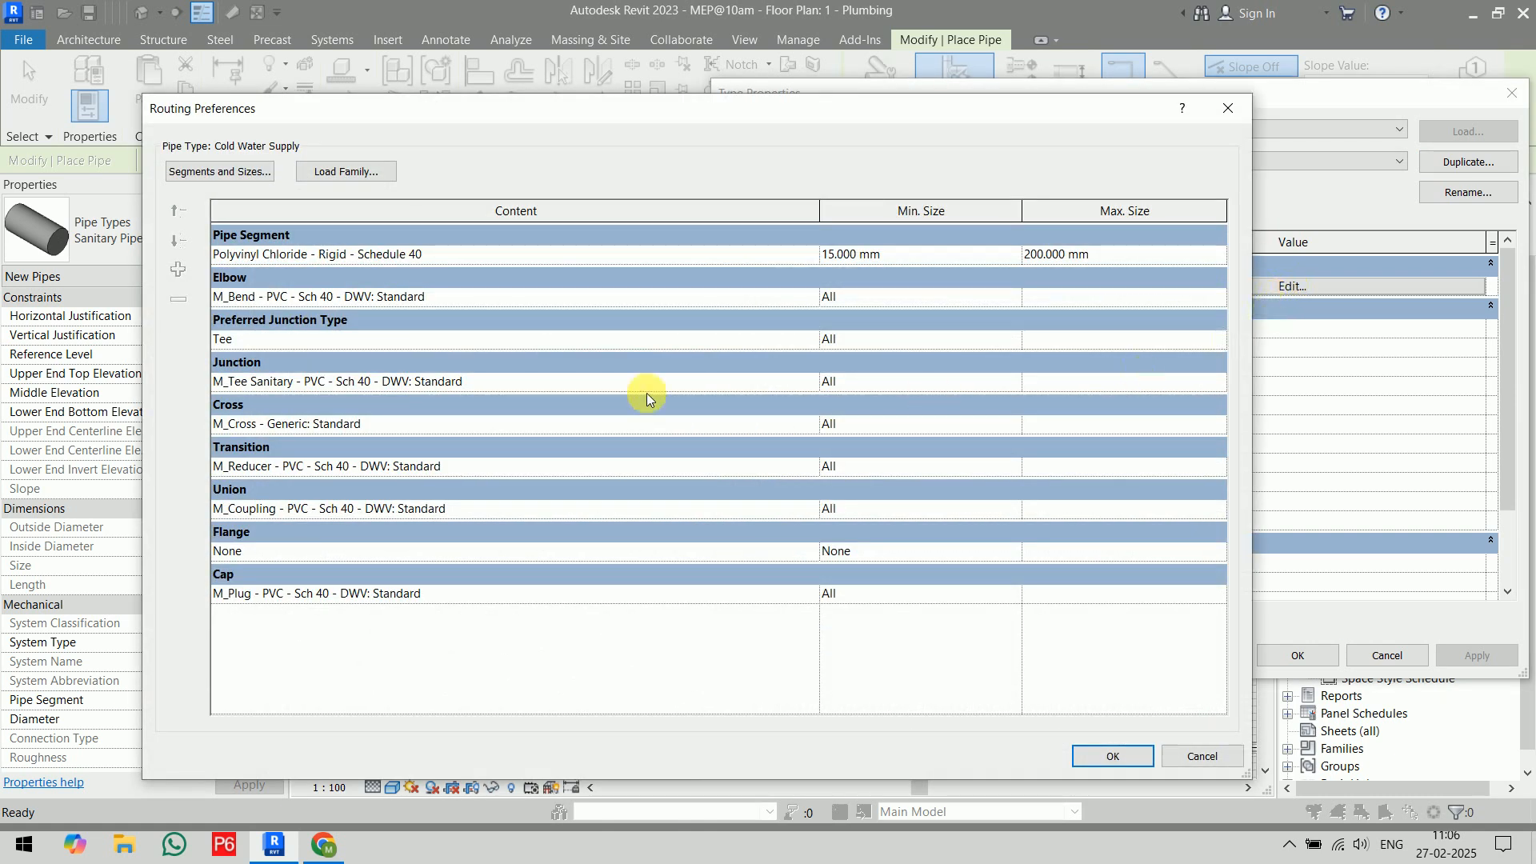
click(1120, 756)
click(1293, 656)
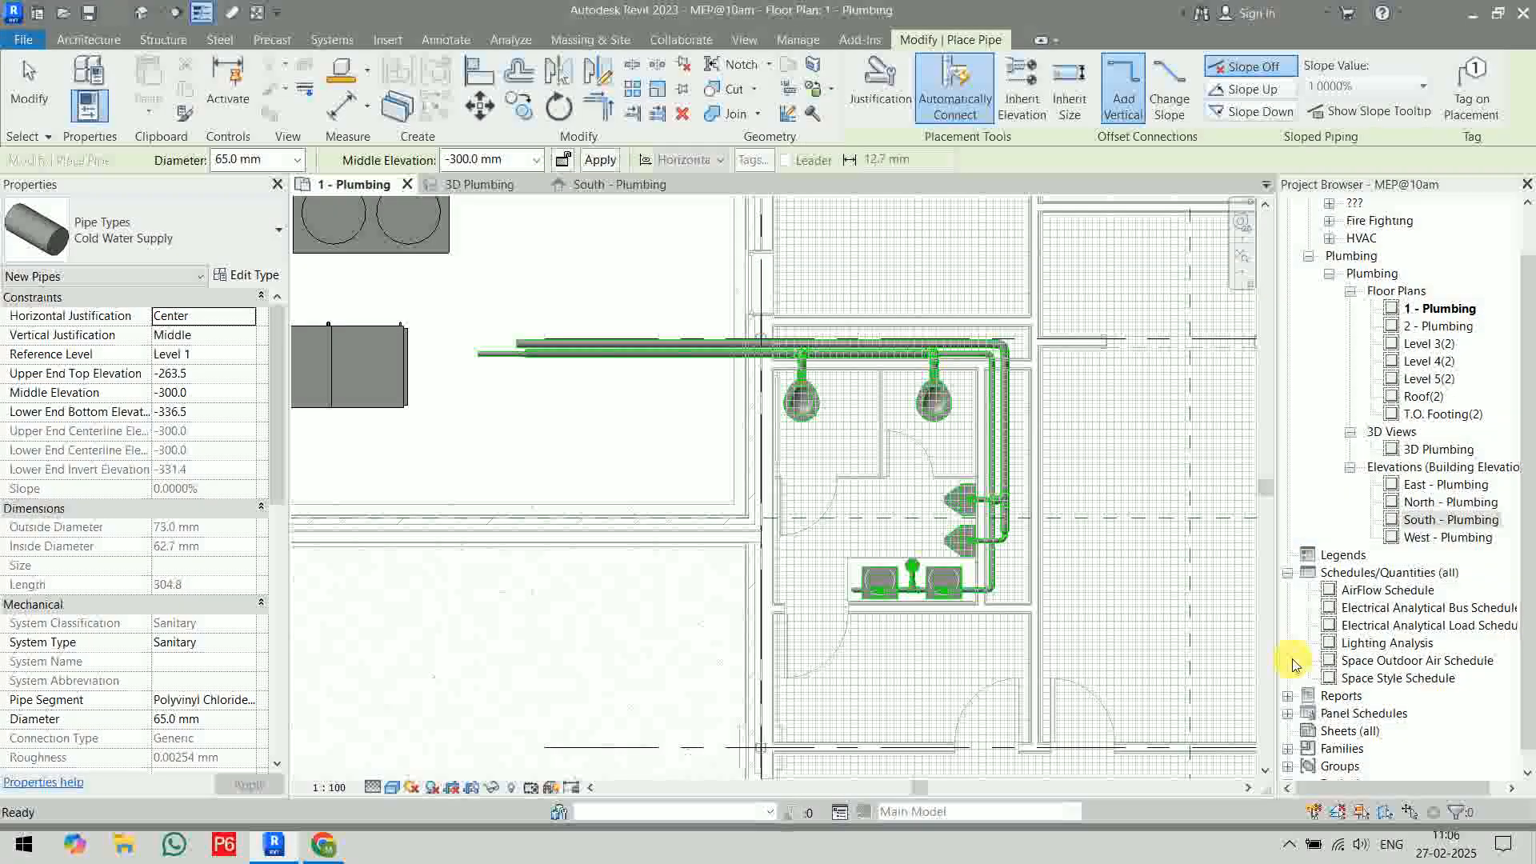
- Set the new pipes' system type to Domestic Cold Water and their diameter to 40 mm
click(248, 645)
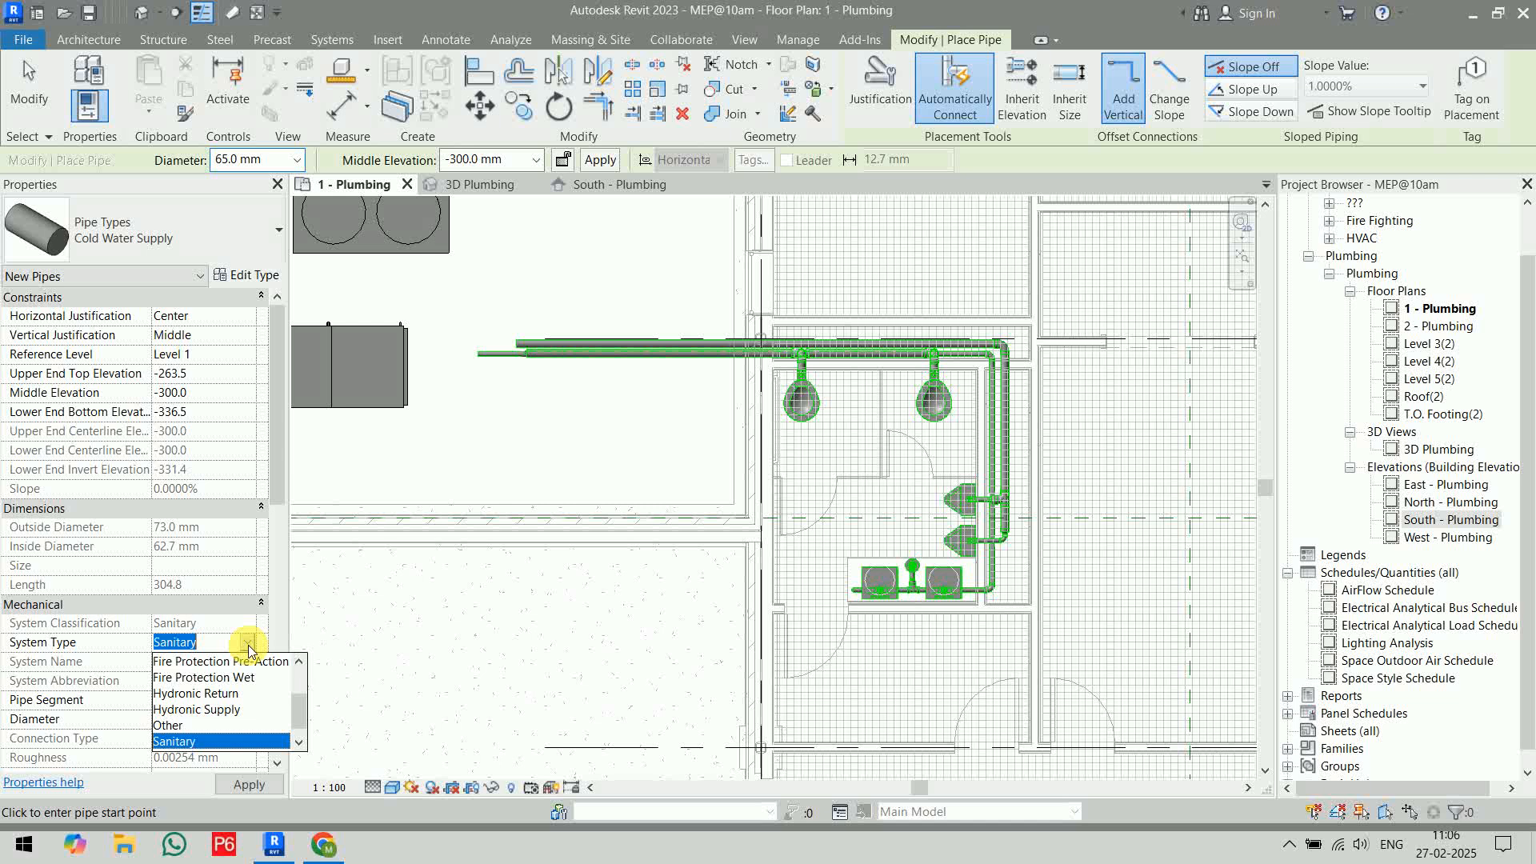
scroll(230, 724, up, 3)
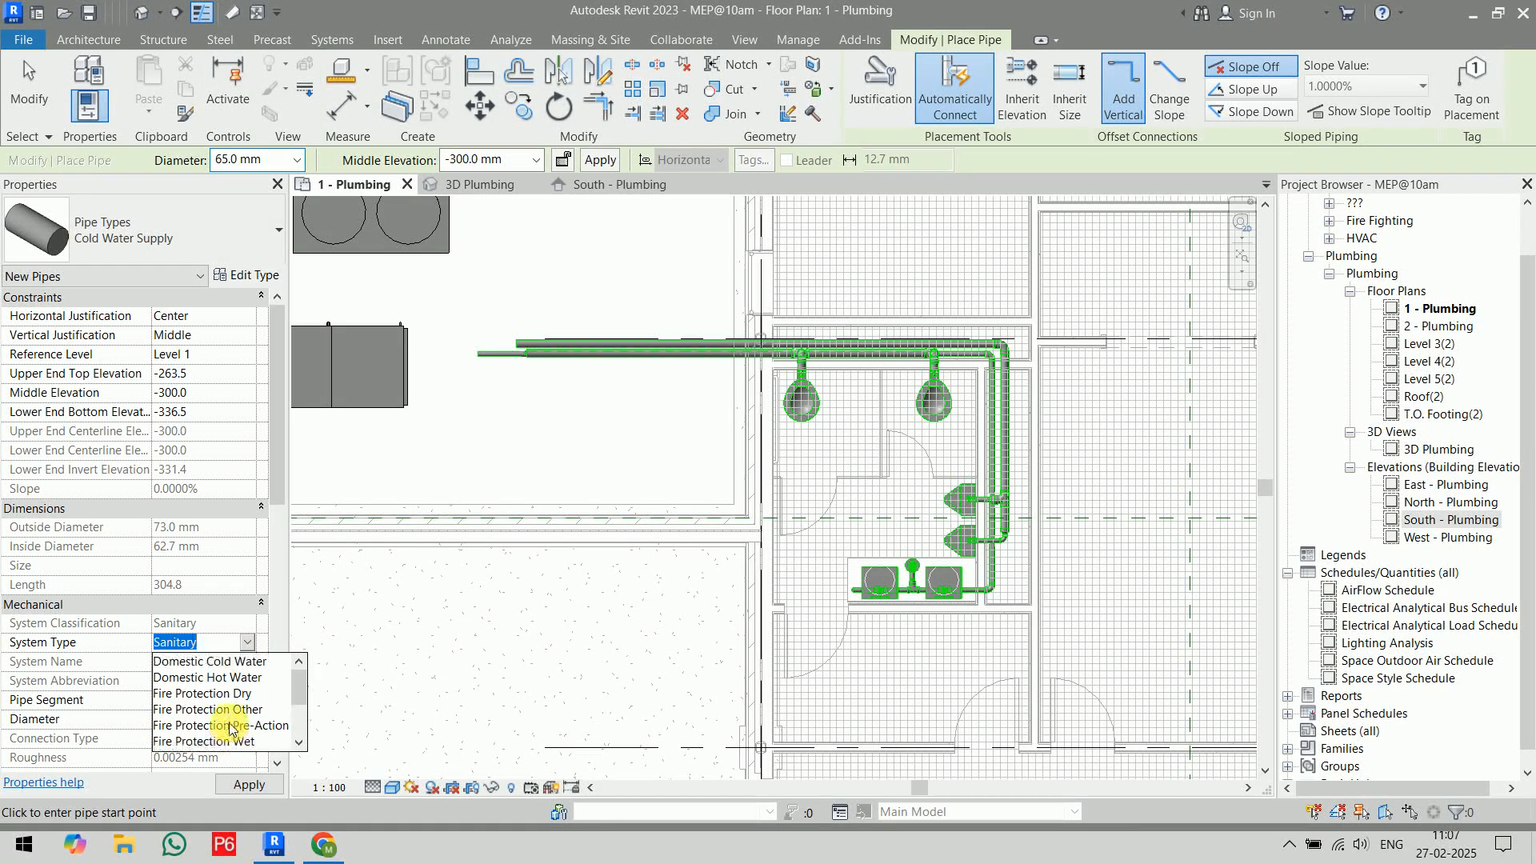
click(236, 660)
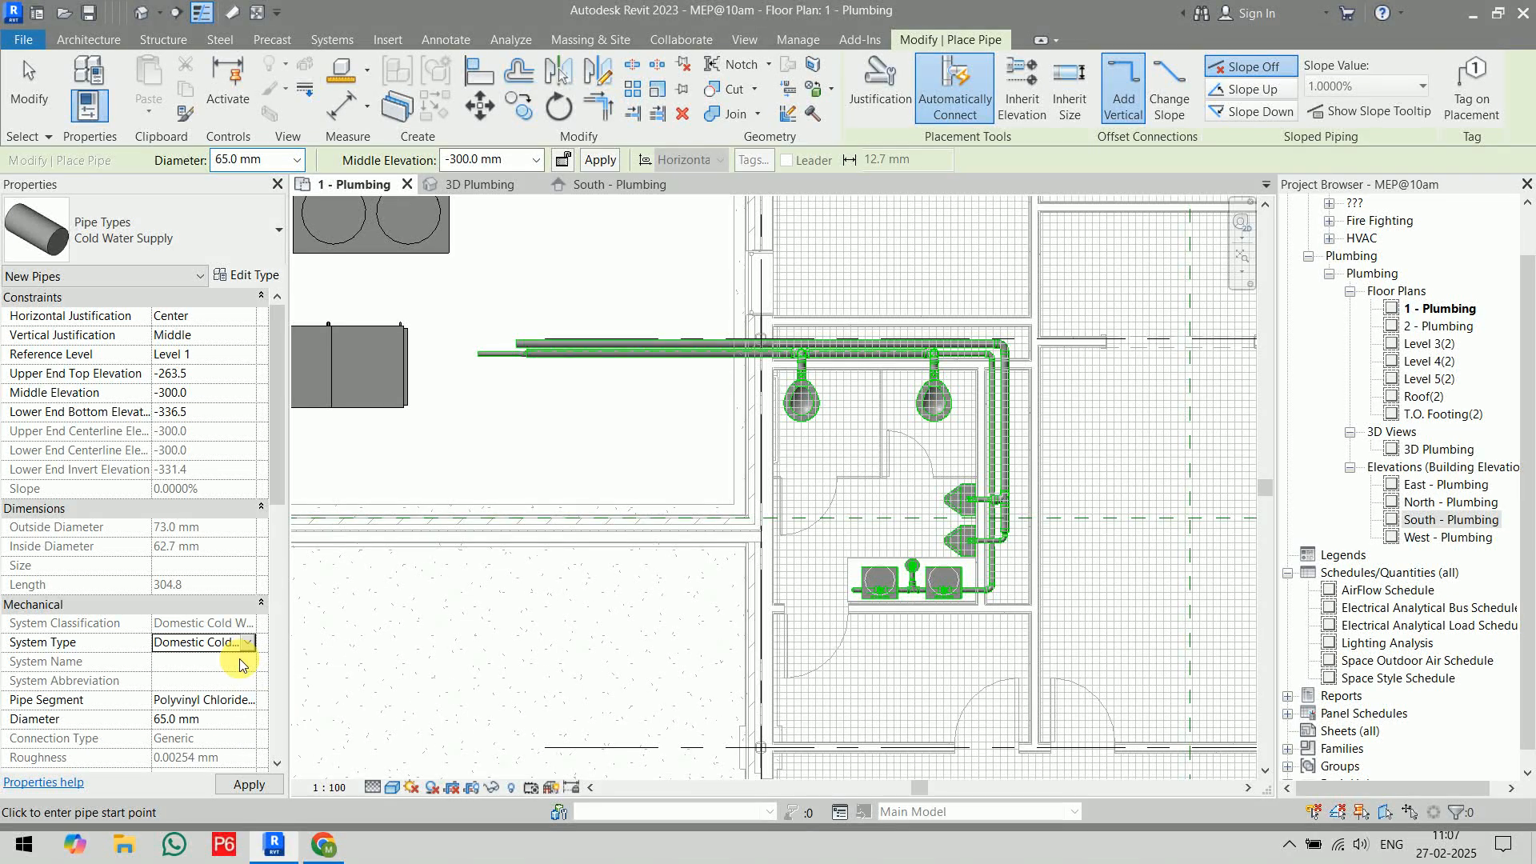
click(296, 160)
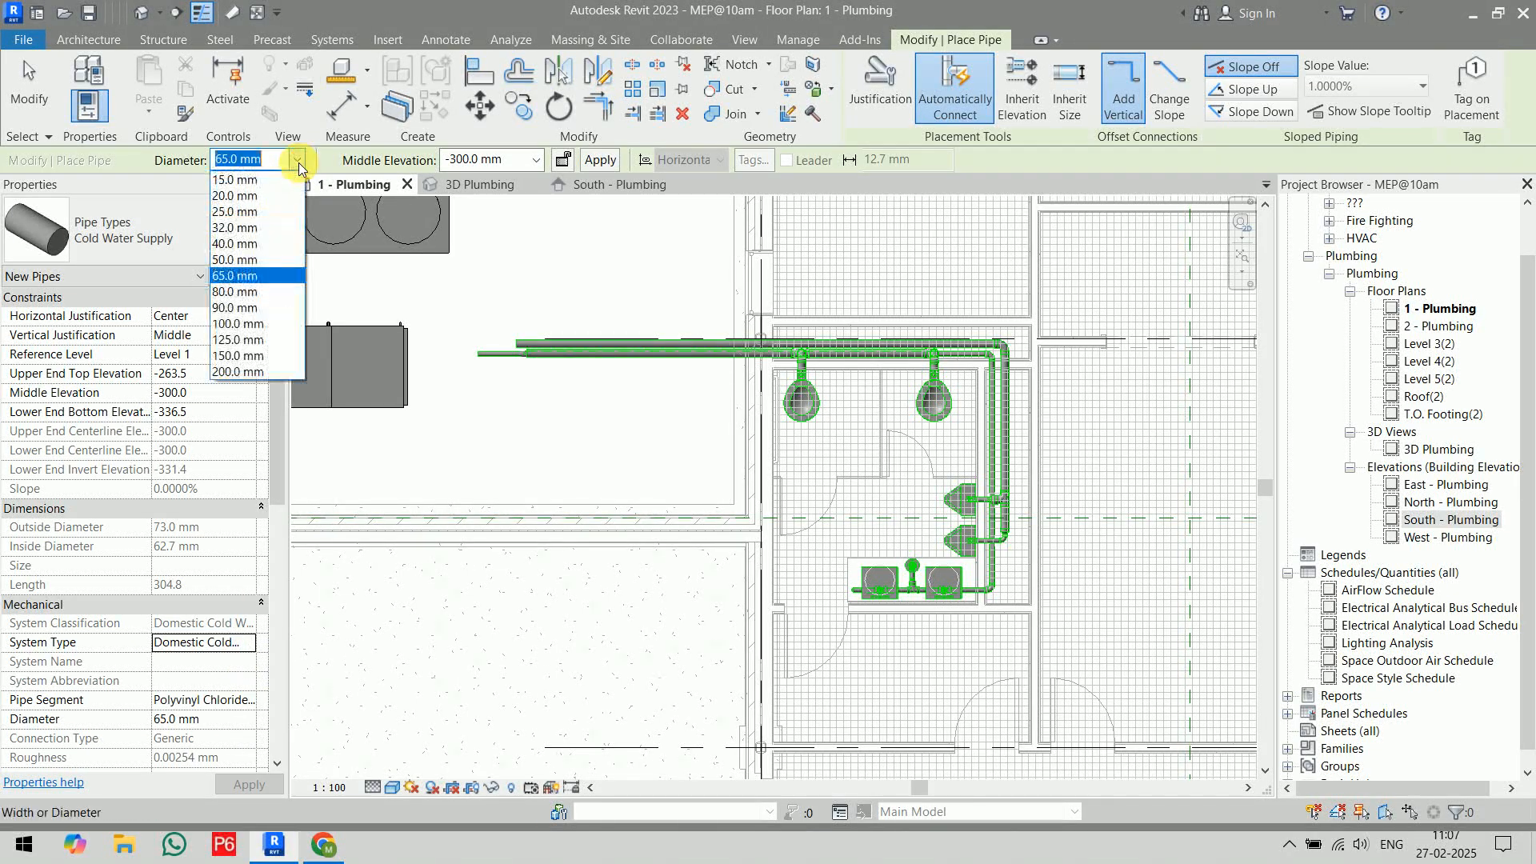
click(264, 247)
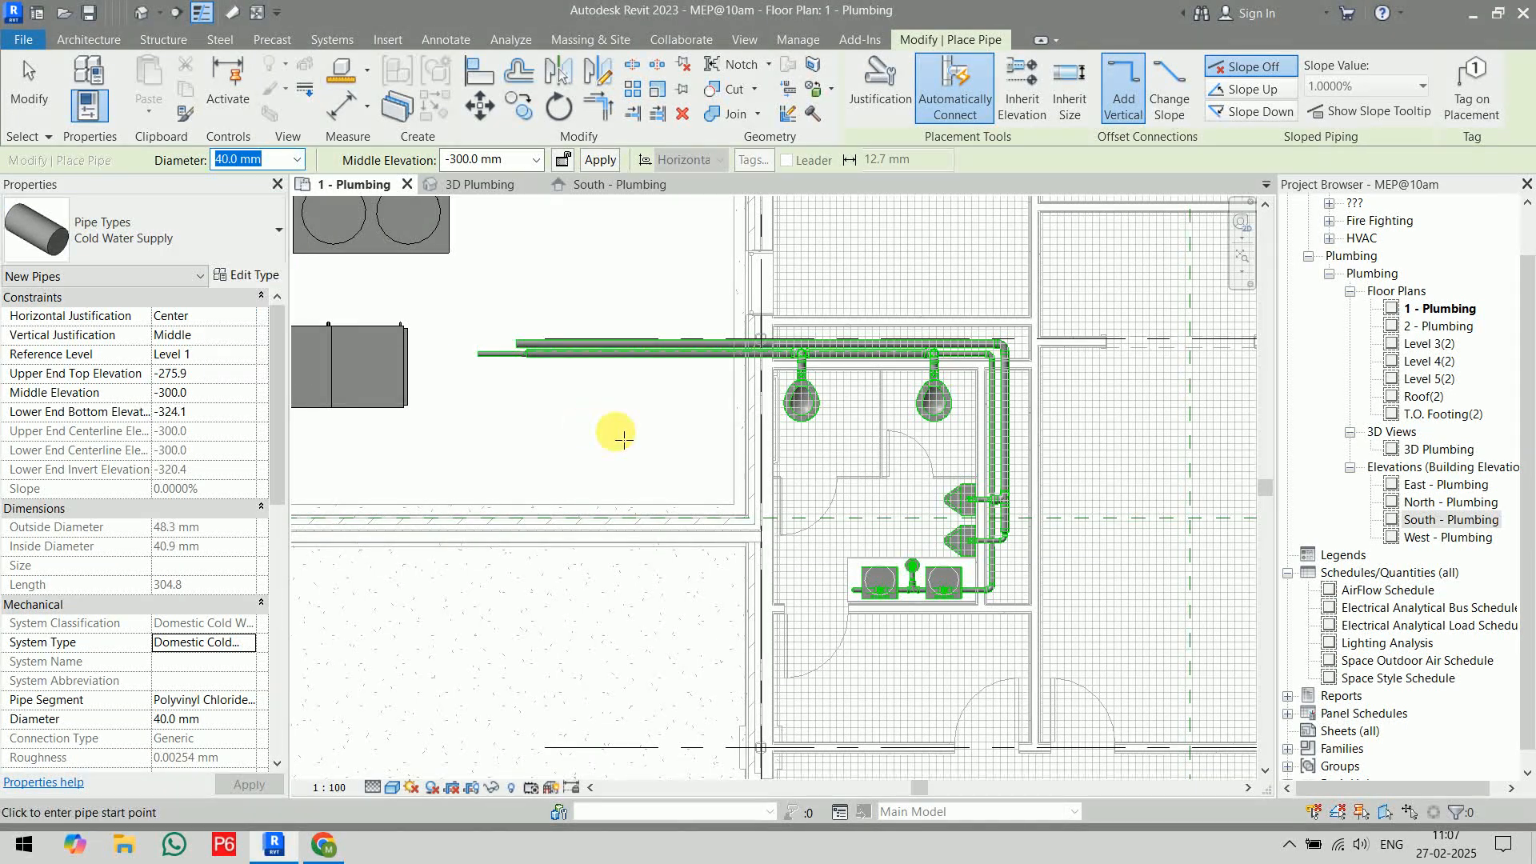
middle_drag(796, 504, 660, 424)
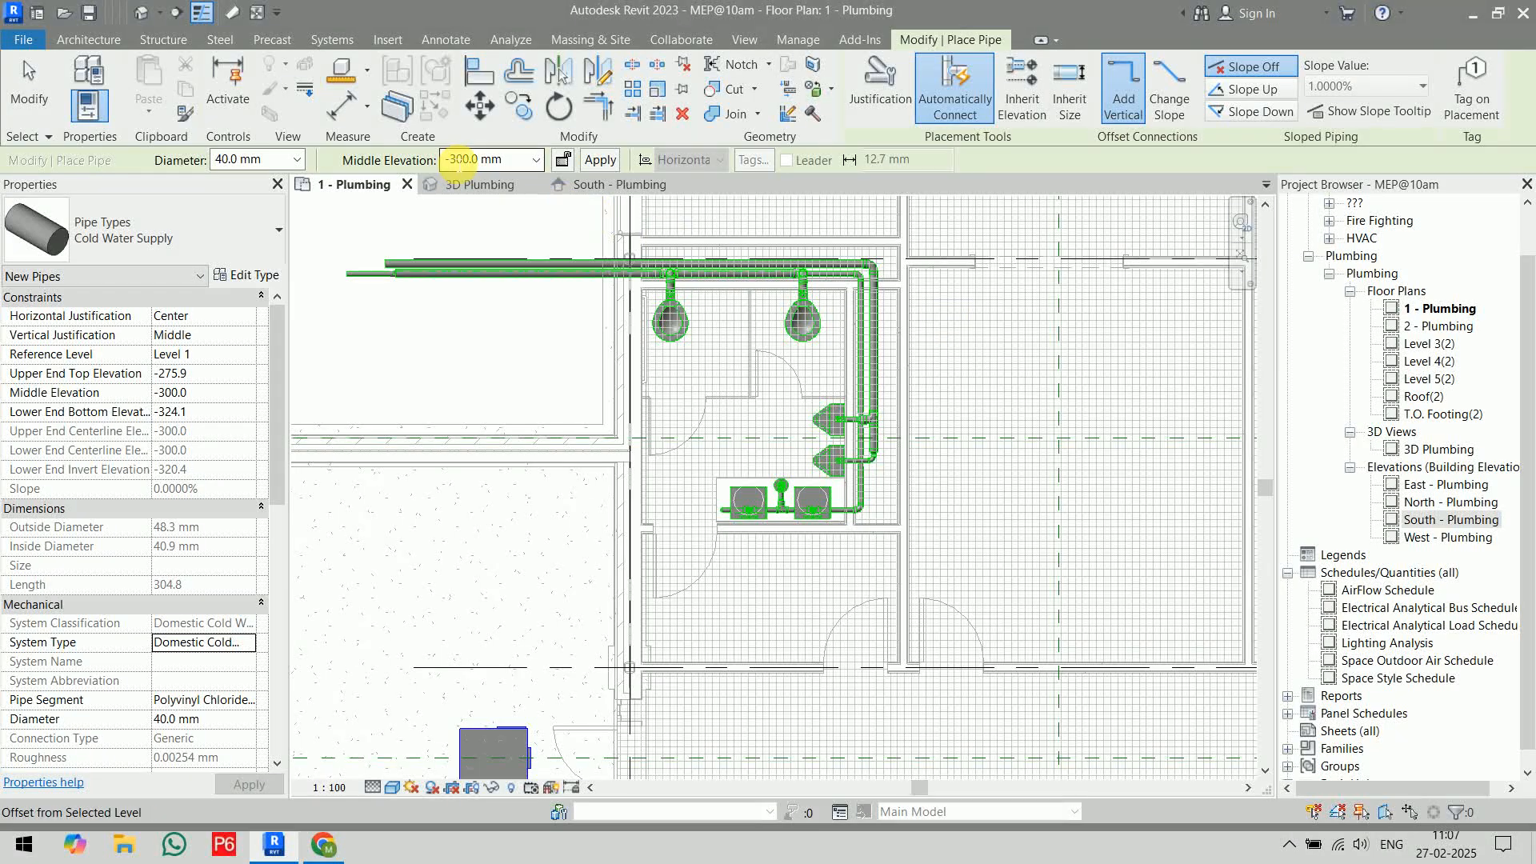
click(486, 159)
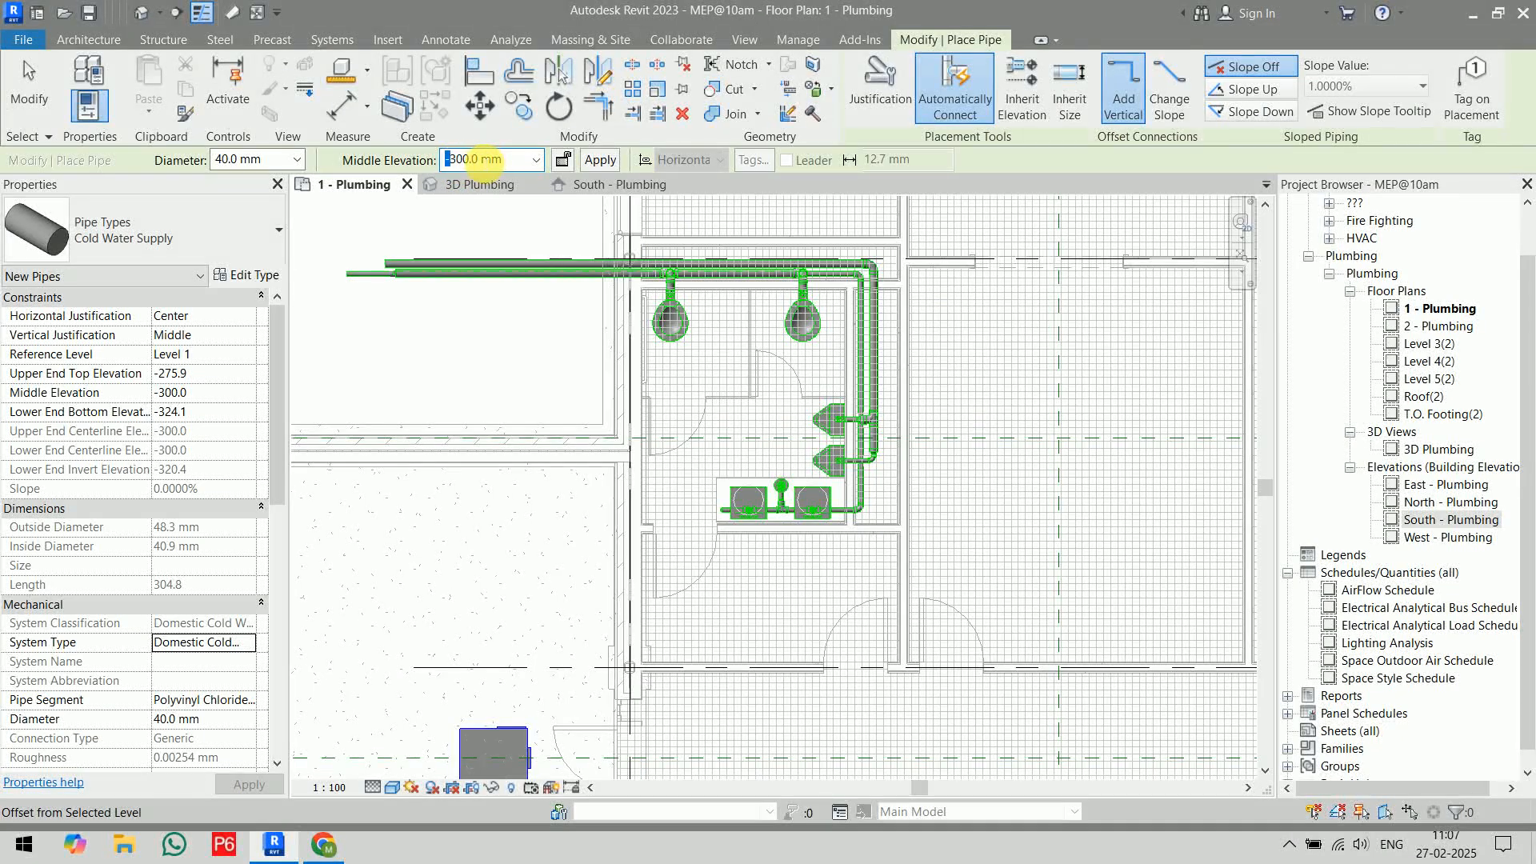
drag(480, 160, 426, 159)
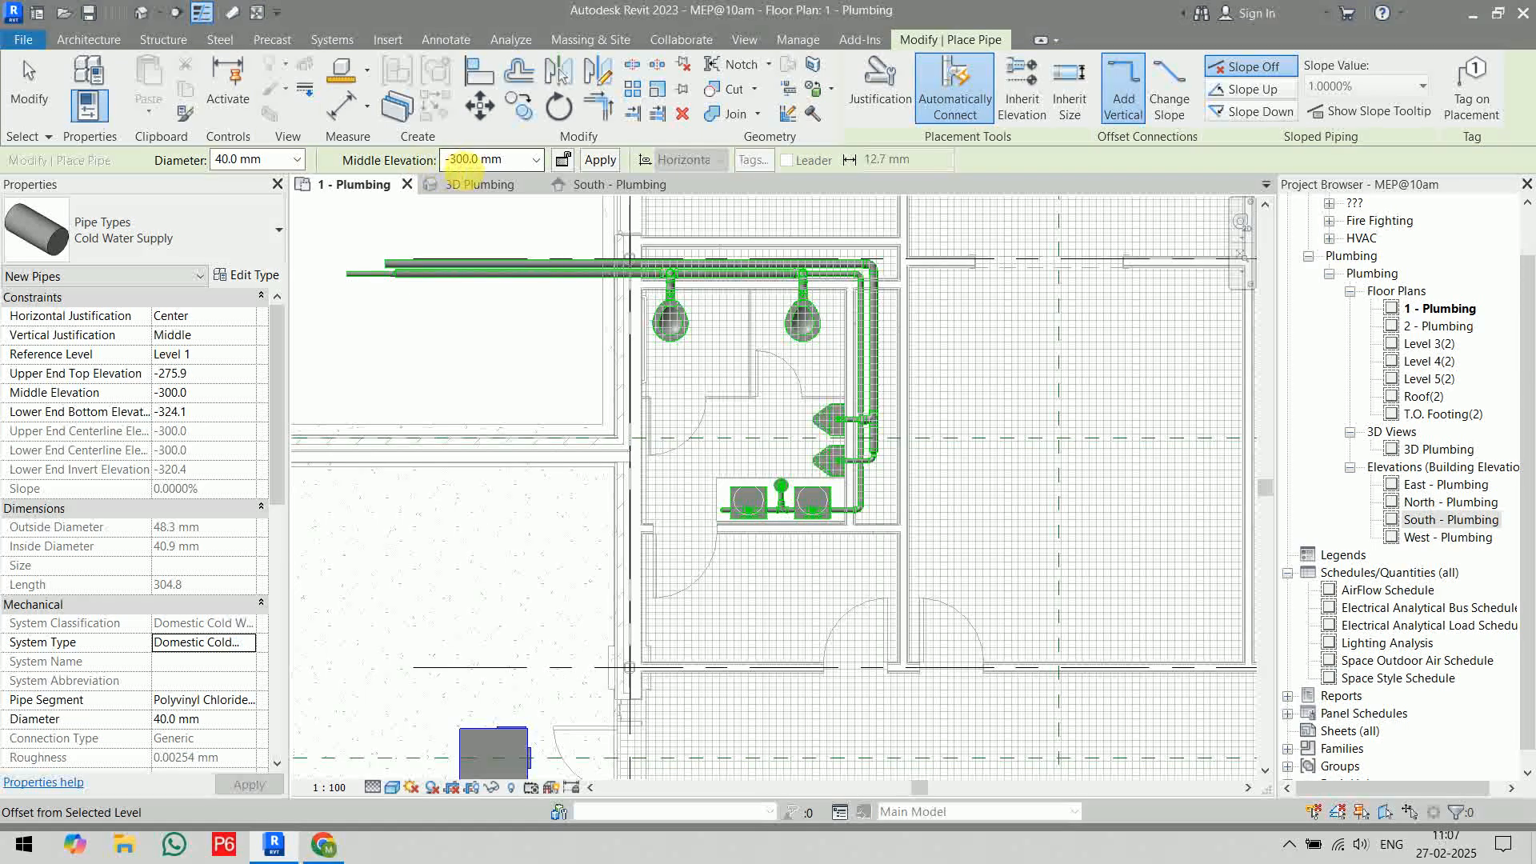
key(Escape)
key(Escape)
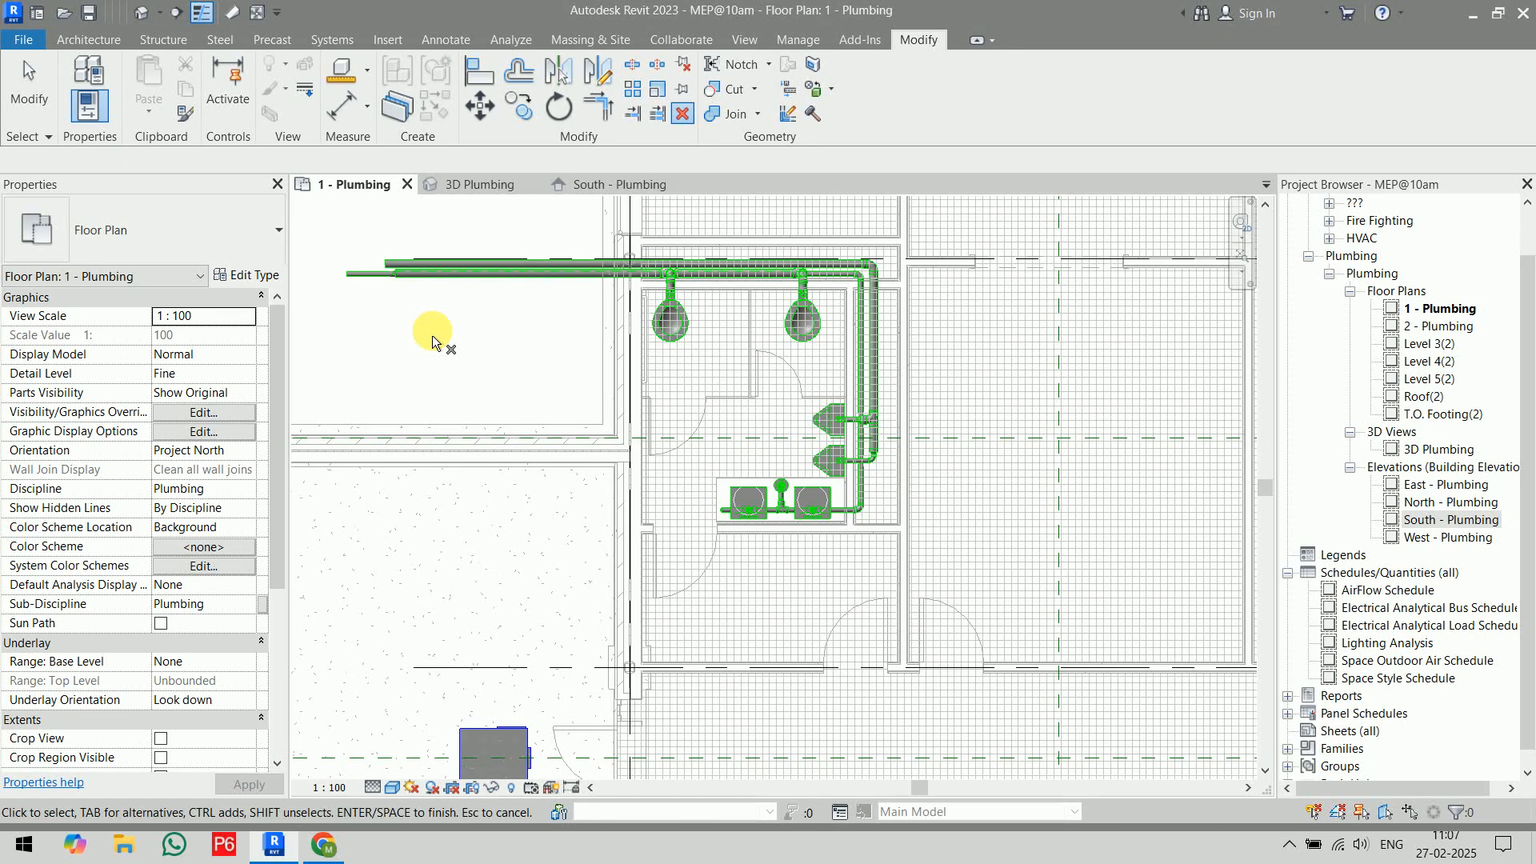
key(Escape)
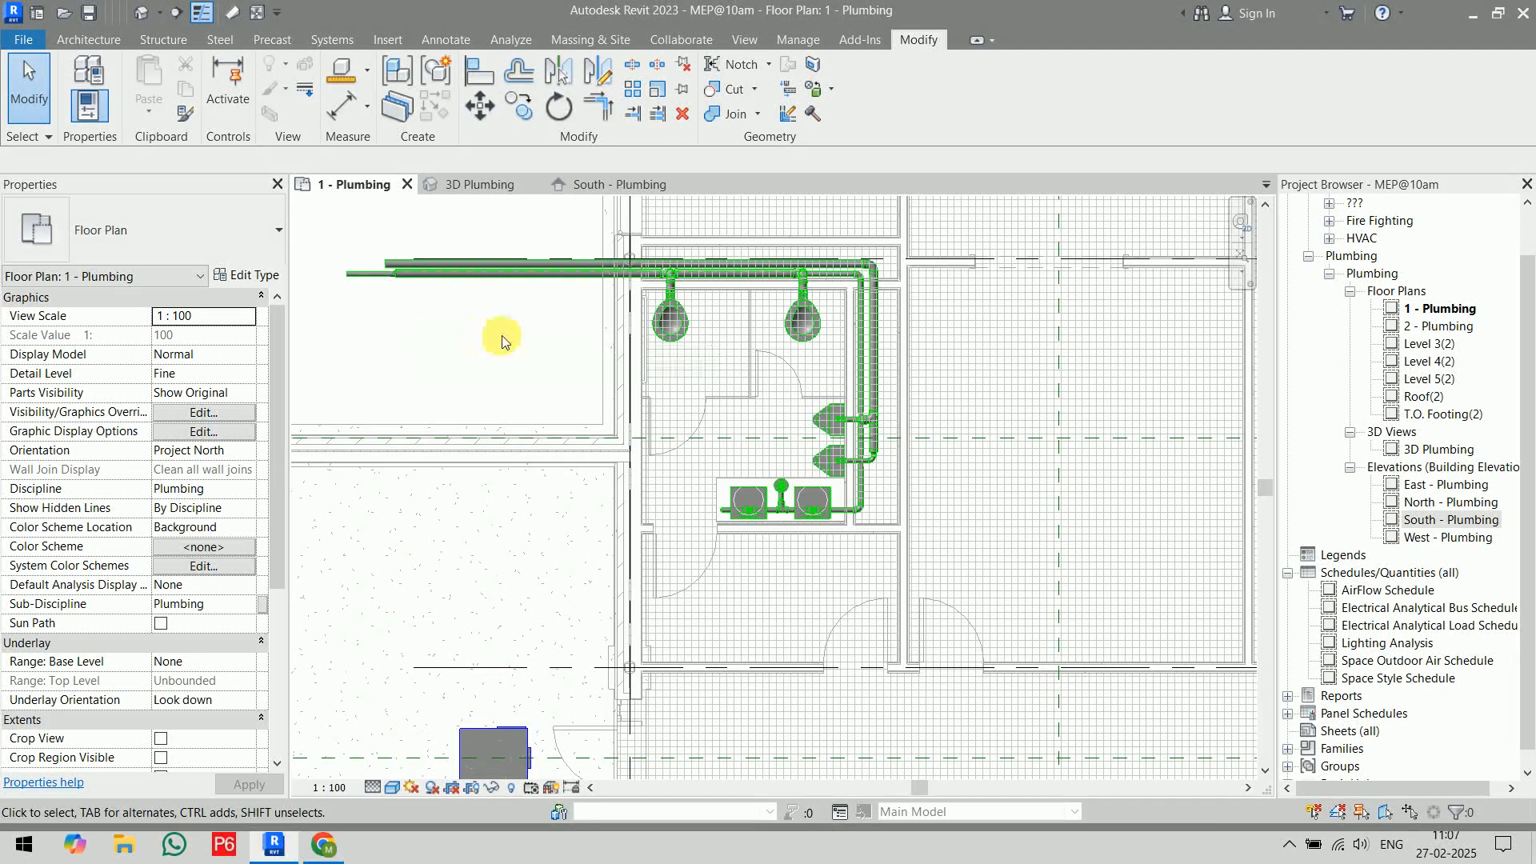
- Start a Cold Water Supply pipe in the shaft beside the sanitary pipes at a middle elevation of 5000 mm
click(332, 39)
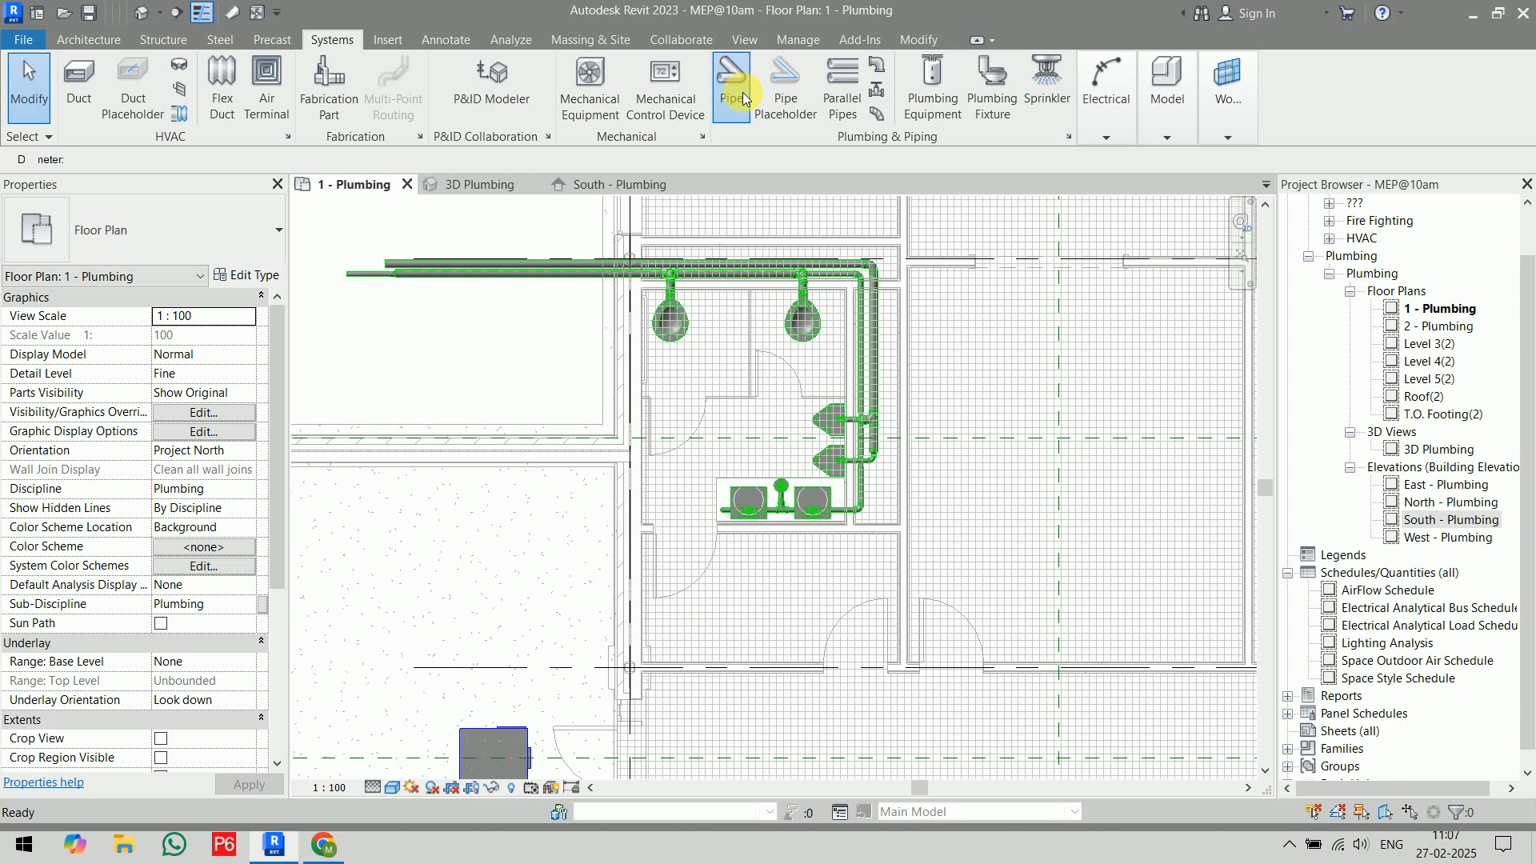
click(730, 89)
click(490, 160)
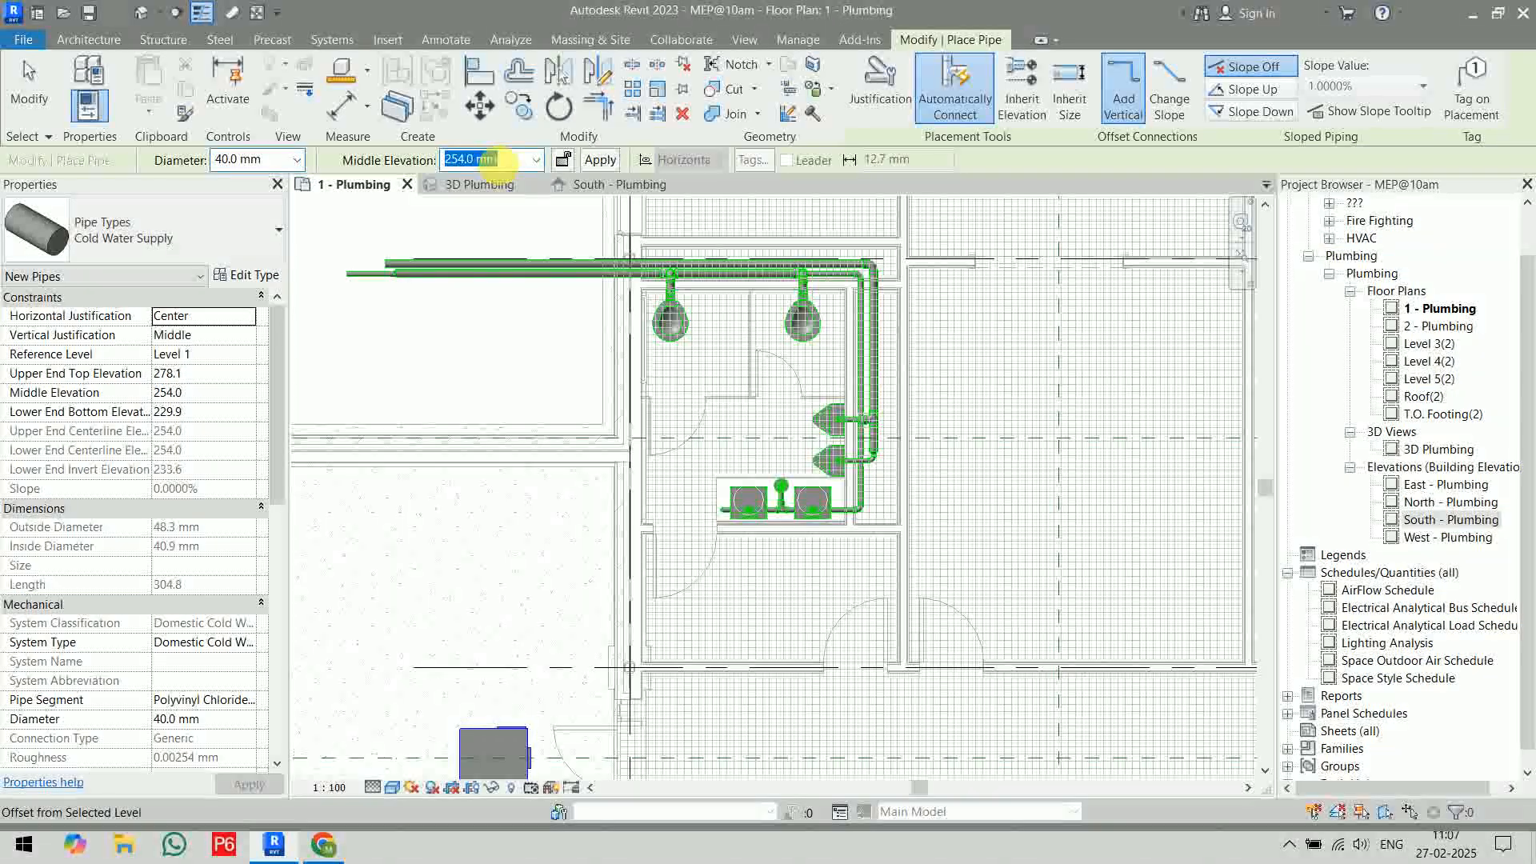
text(5m)
key(Return)
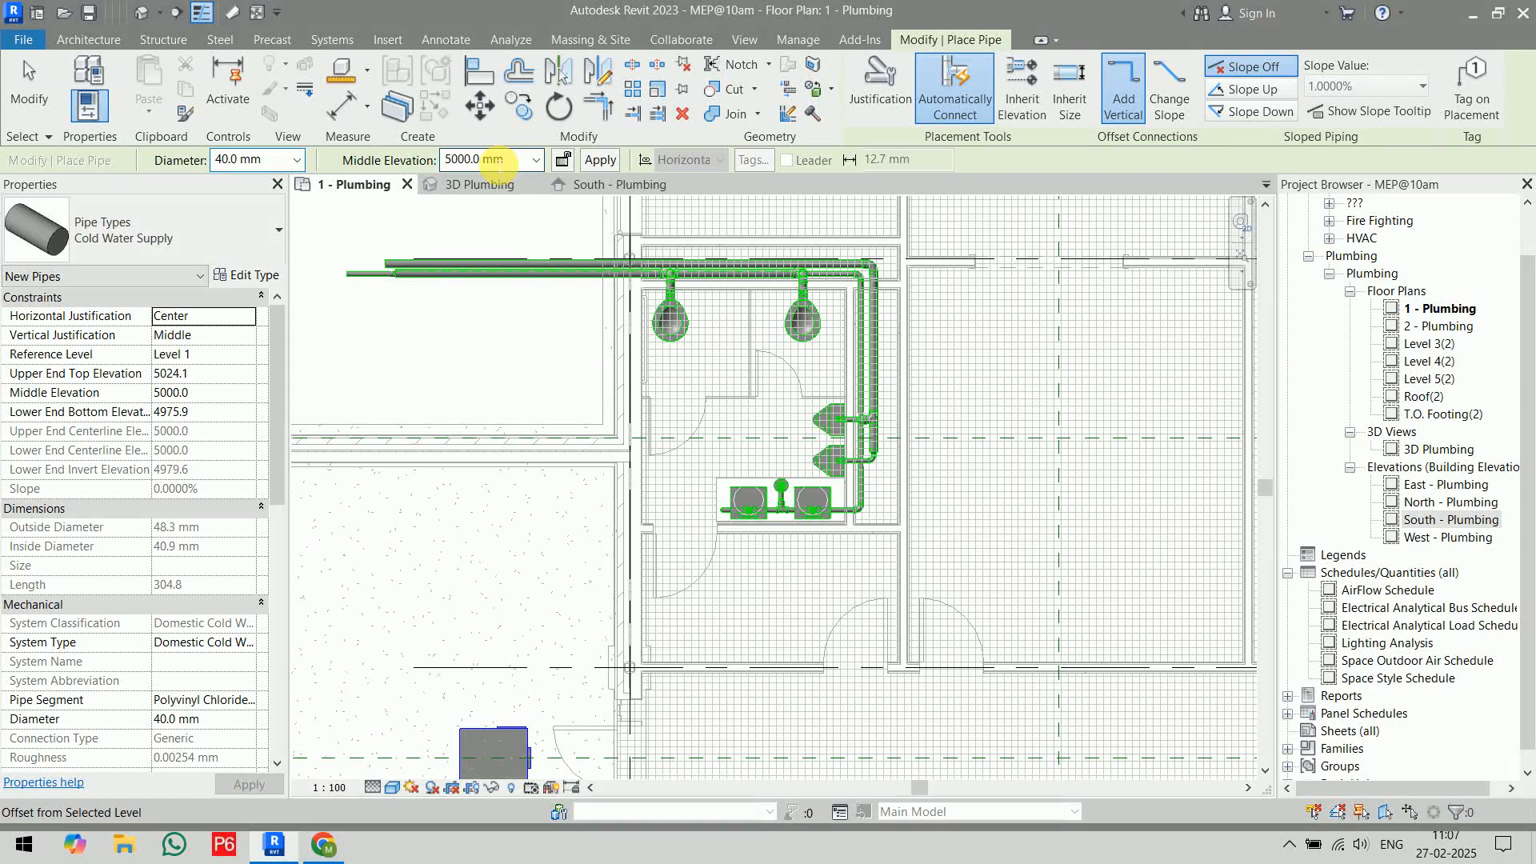
scroll(884, 311, up, 5)
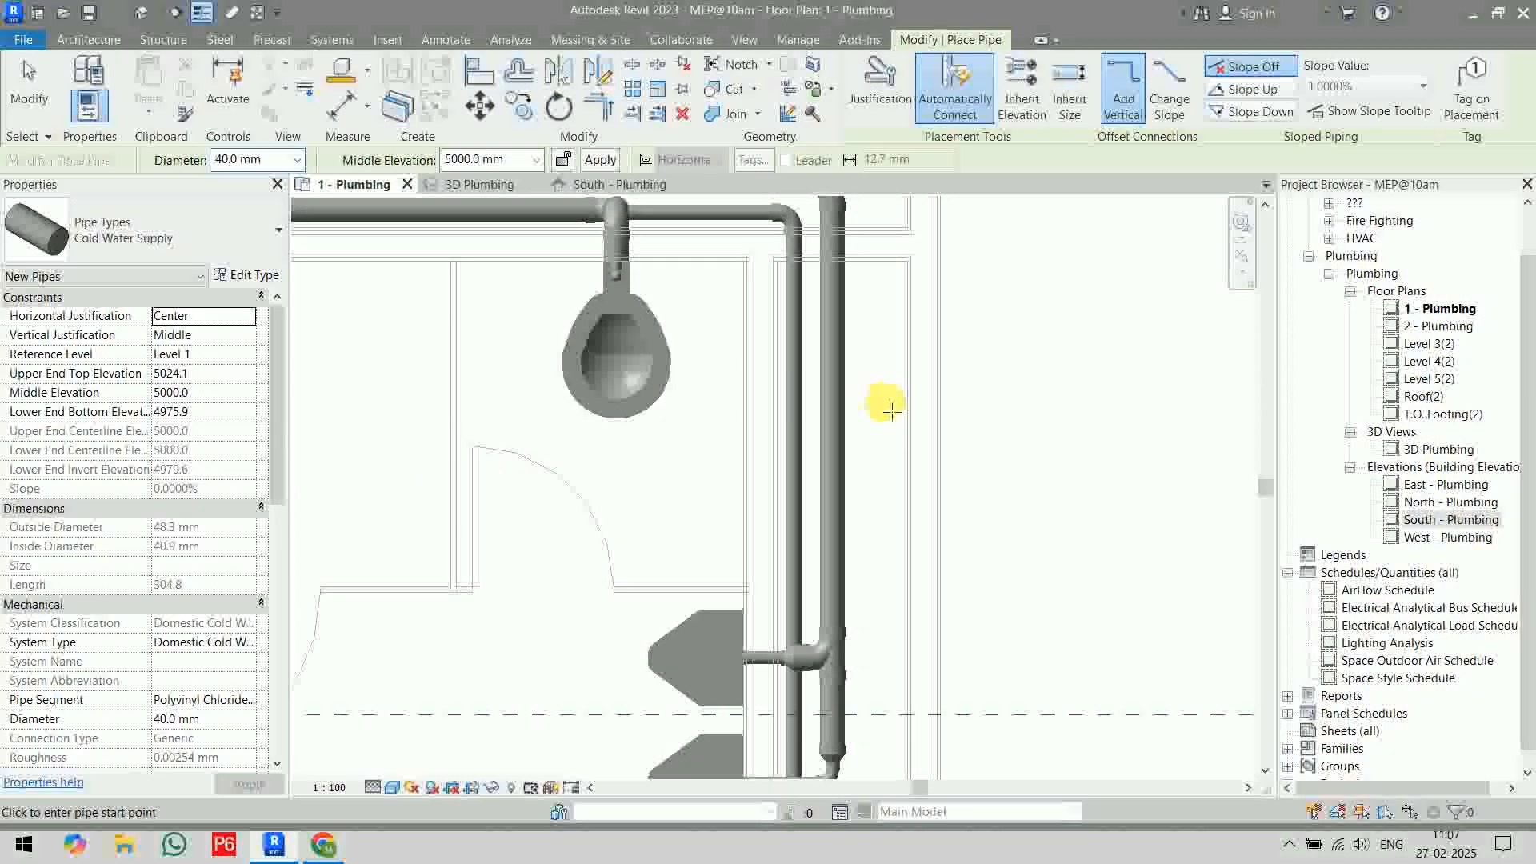
click(882, 407)
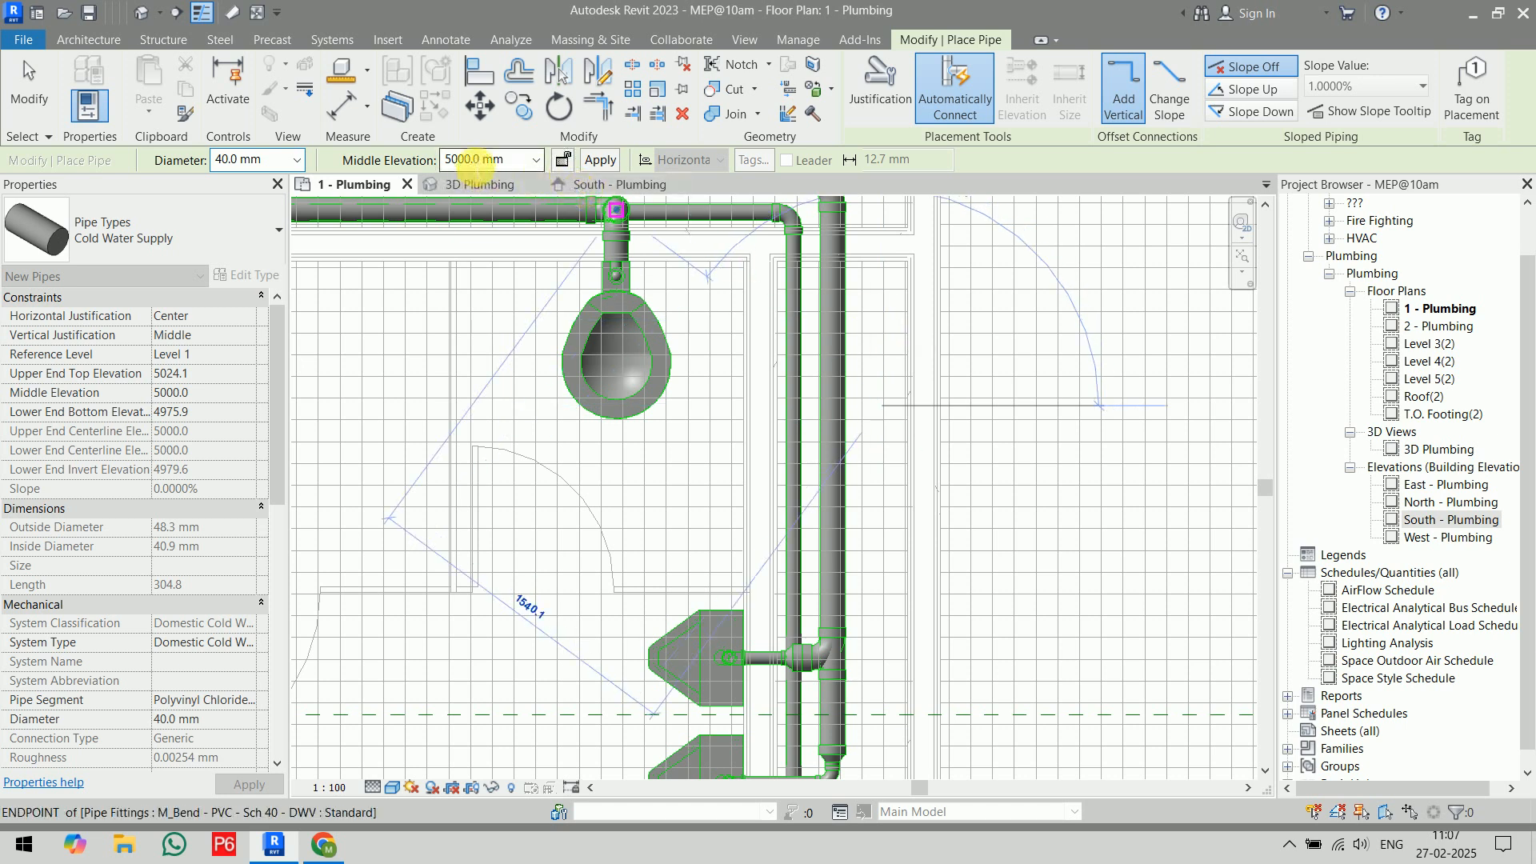
- Set the pipe's middle elevation to 1200 mm and draw it 500 mm toward the top of the plan along the shaft
click(462, 159)
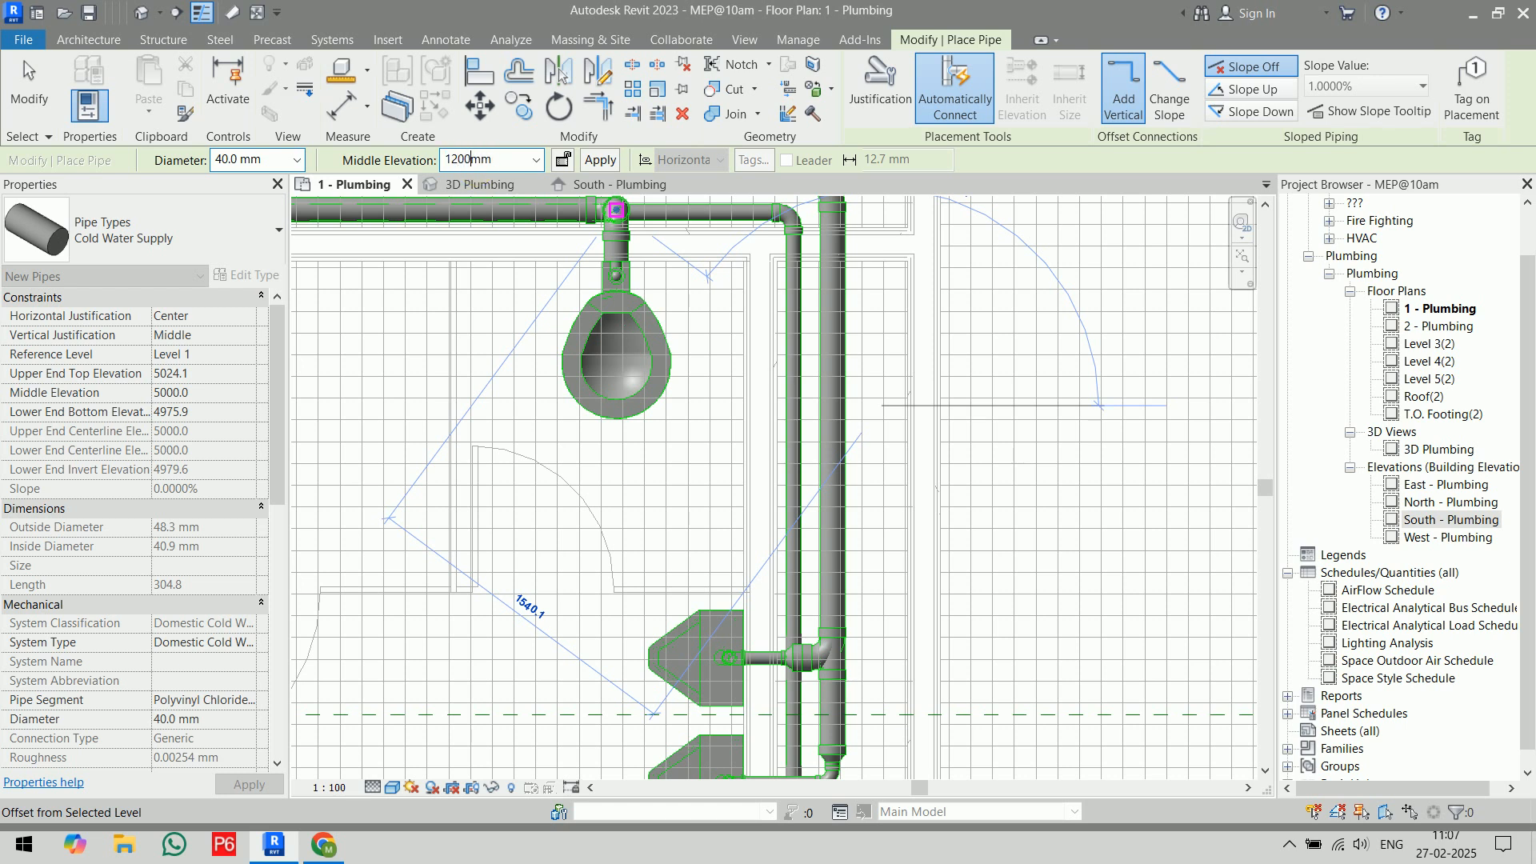
text(1200)
key(Return)
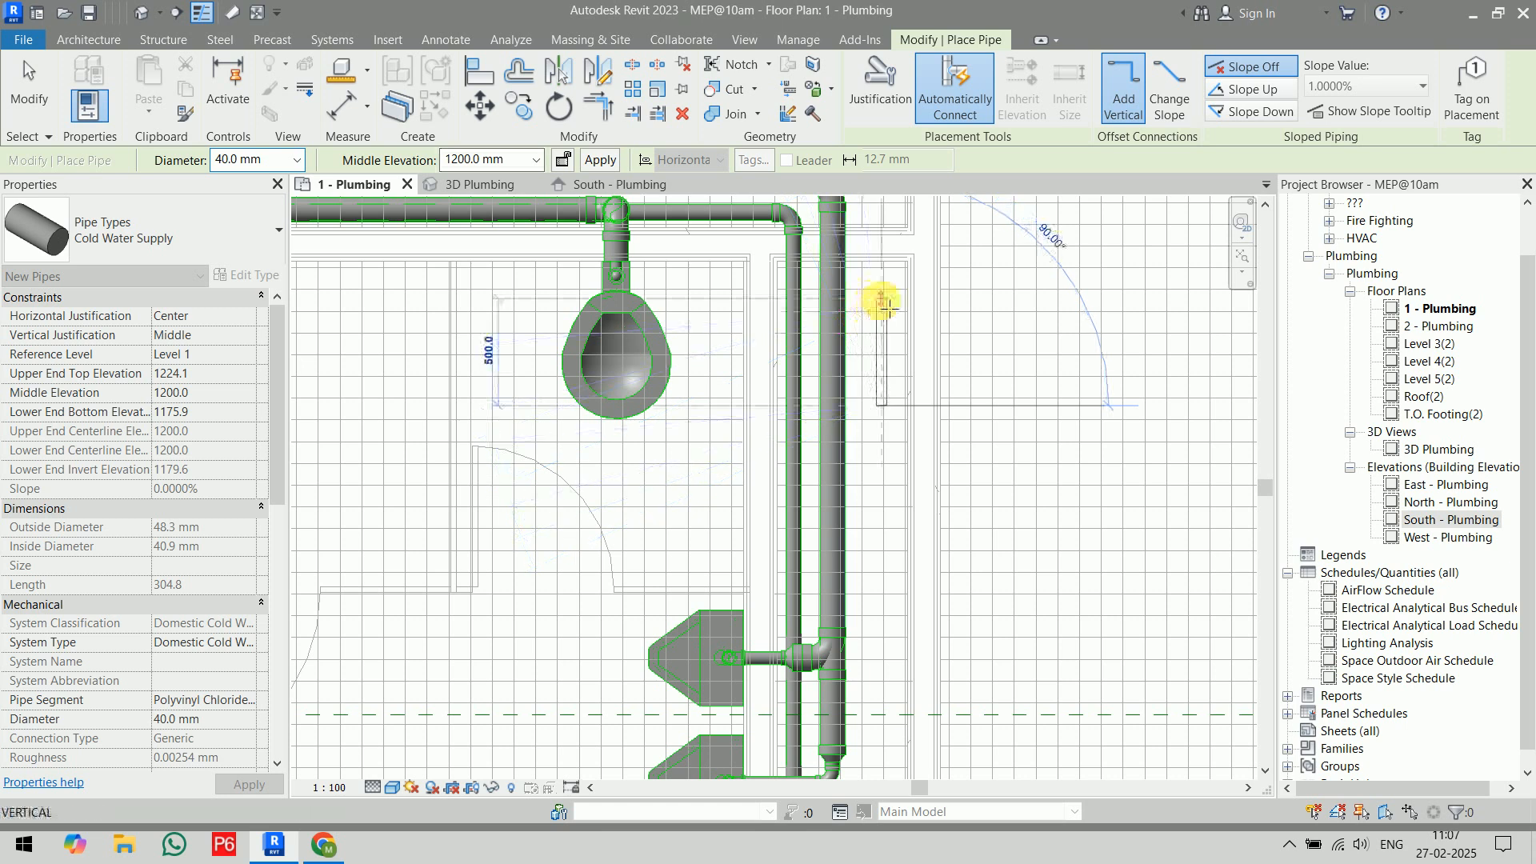
click(882, 302)
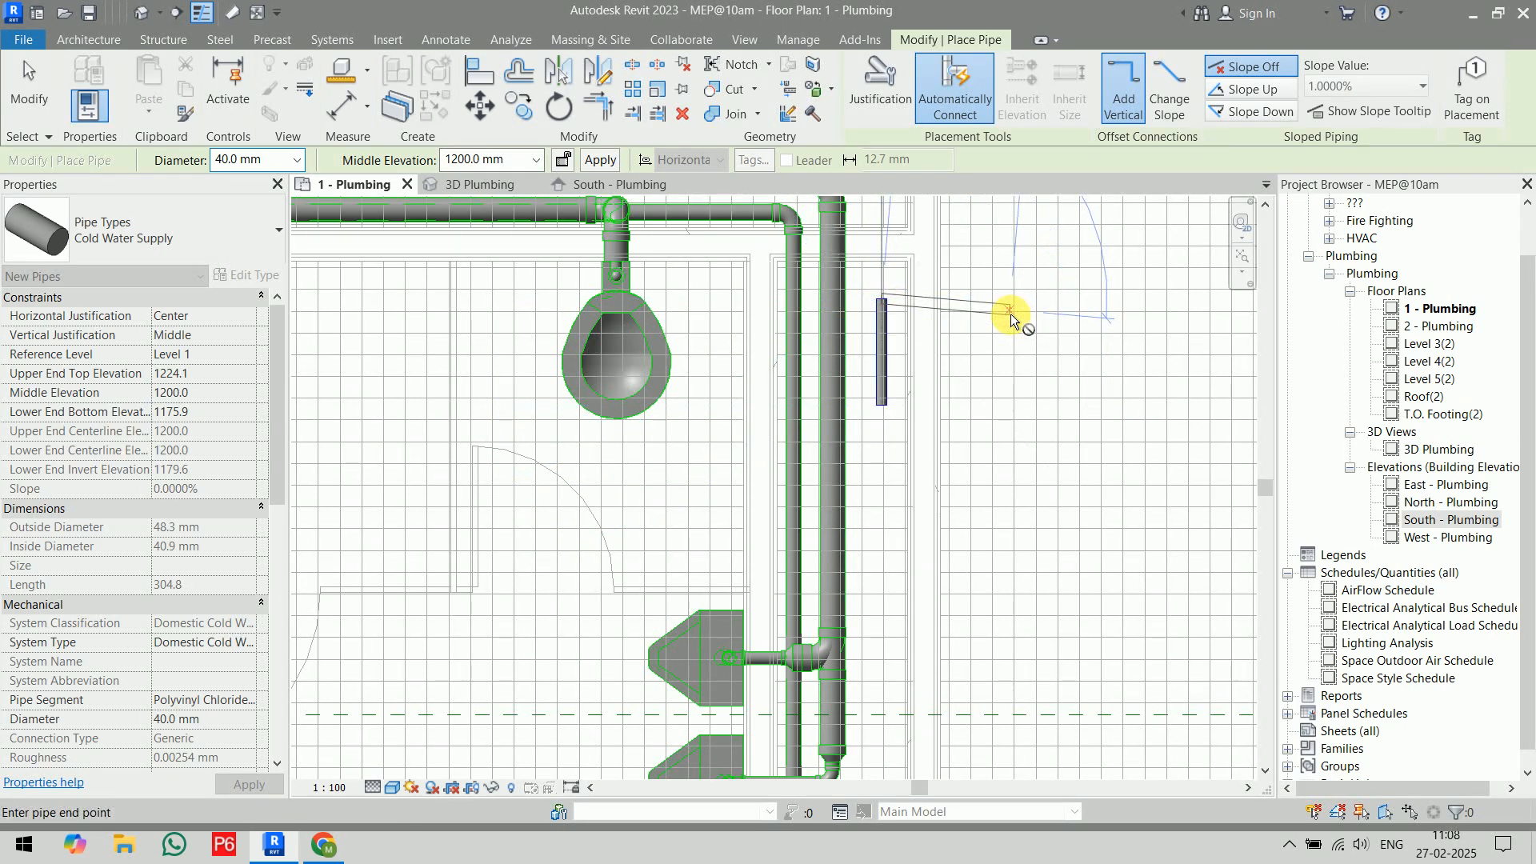
key(Escape)
key(Escape)
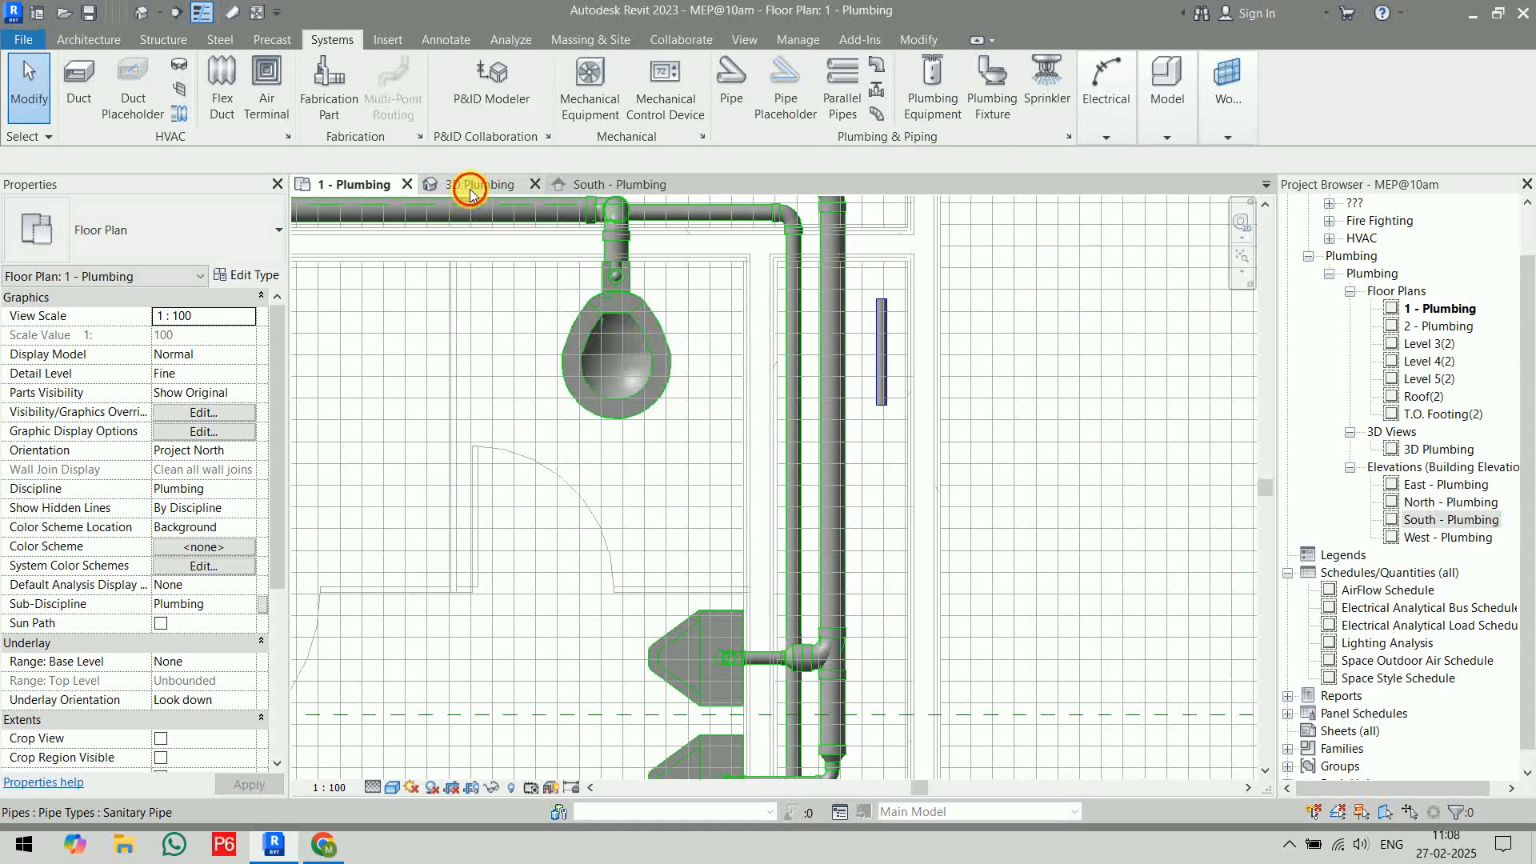
- Inspect the short cold water pipe next to the toilets and its elevation in the 3D Plumbing view
click(470, 190)
scroll(1160, 572, up, 3)
middle_drag(1154, 565, 1025, 476)
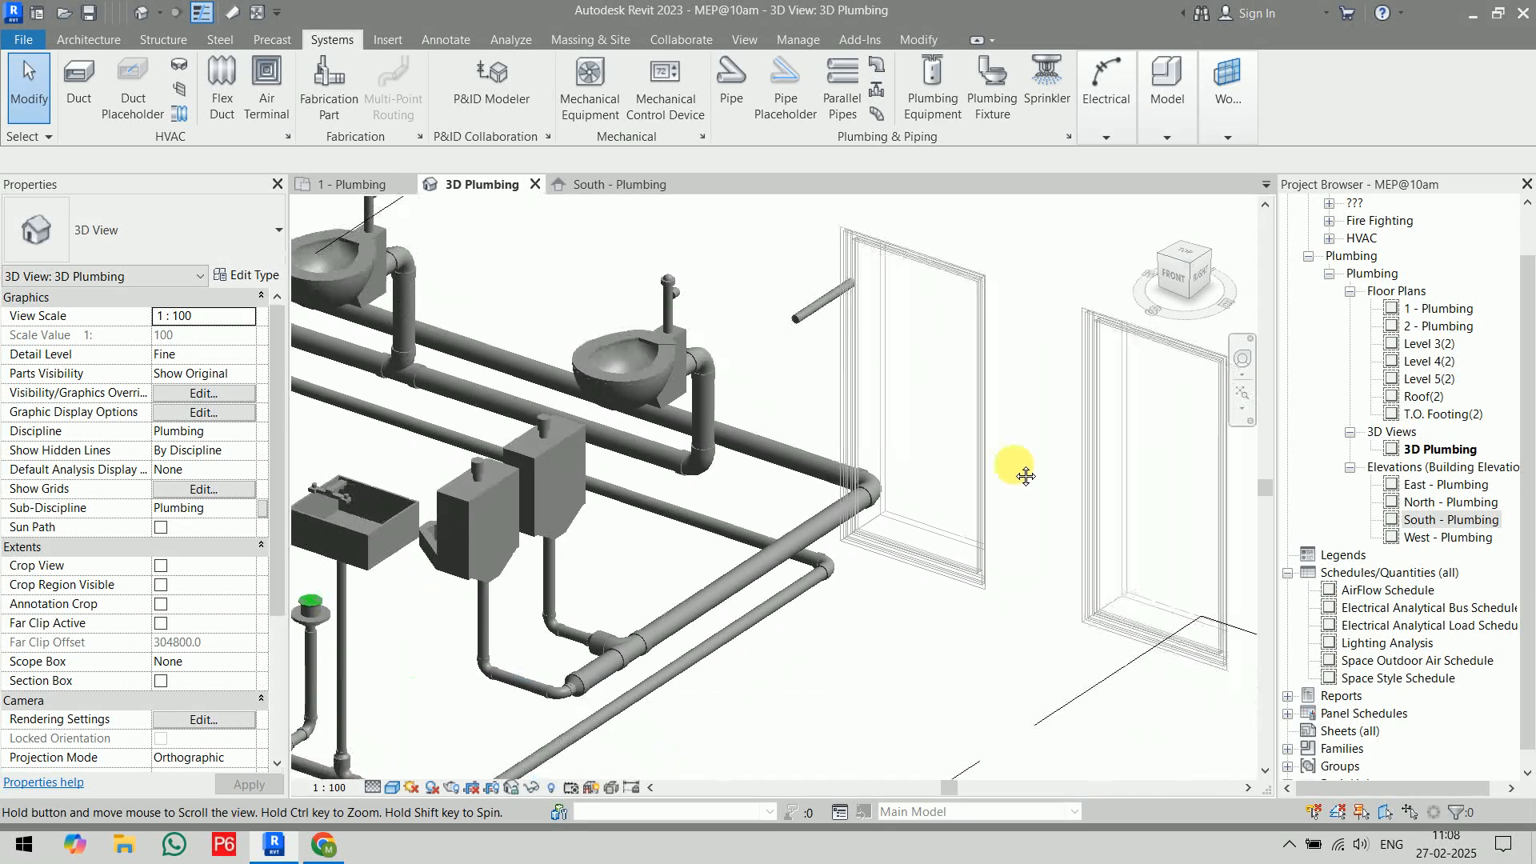
scroll(1015, 468, down, 6)
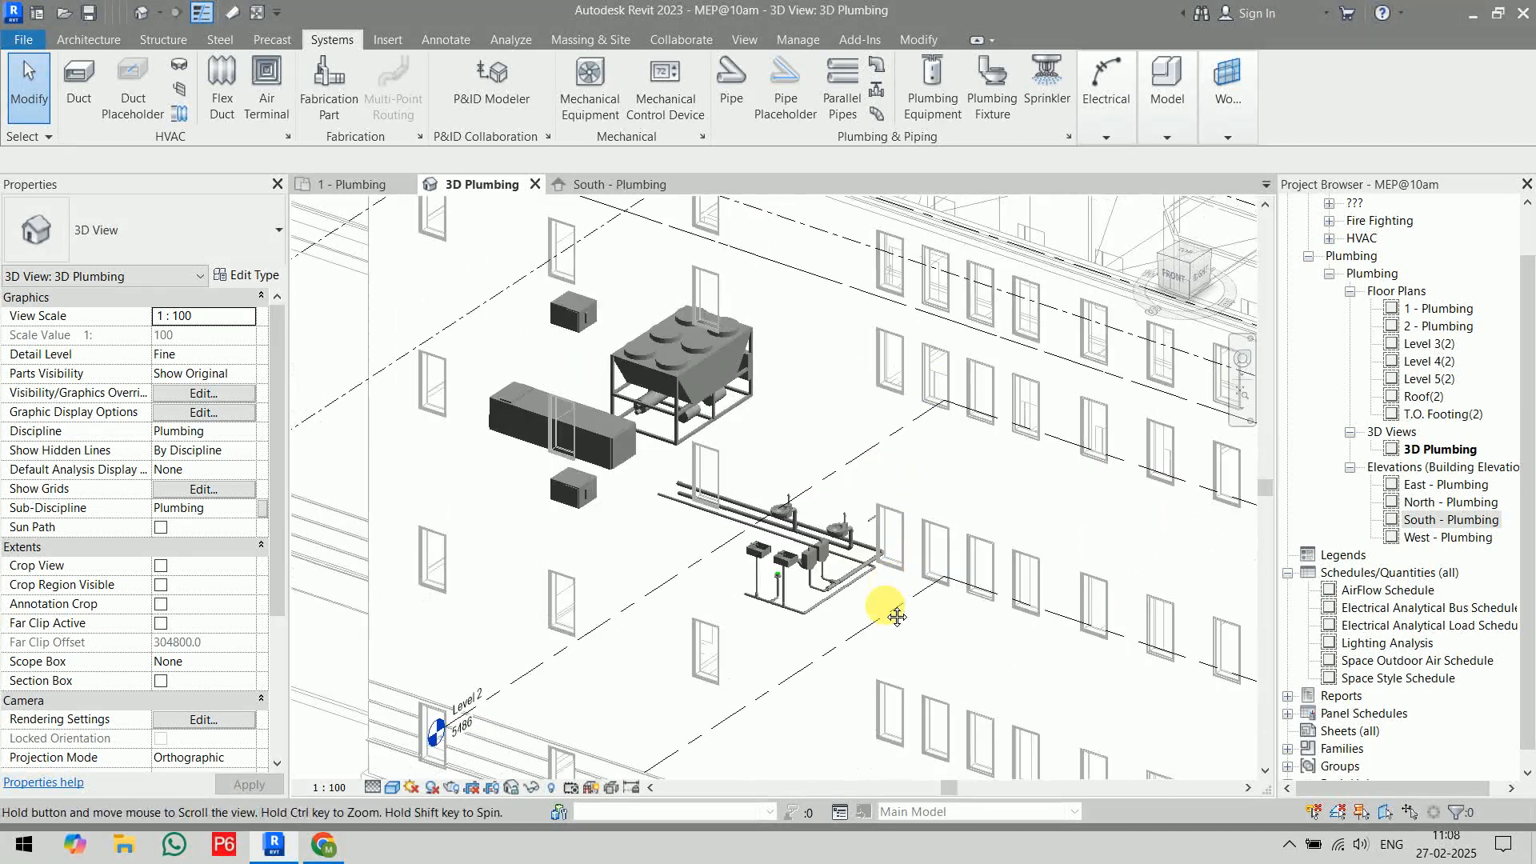
middle_drag(896, 616, 885, 645)
scroll(850, 651, up, 4)
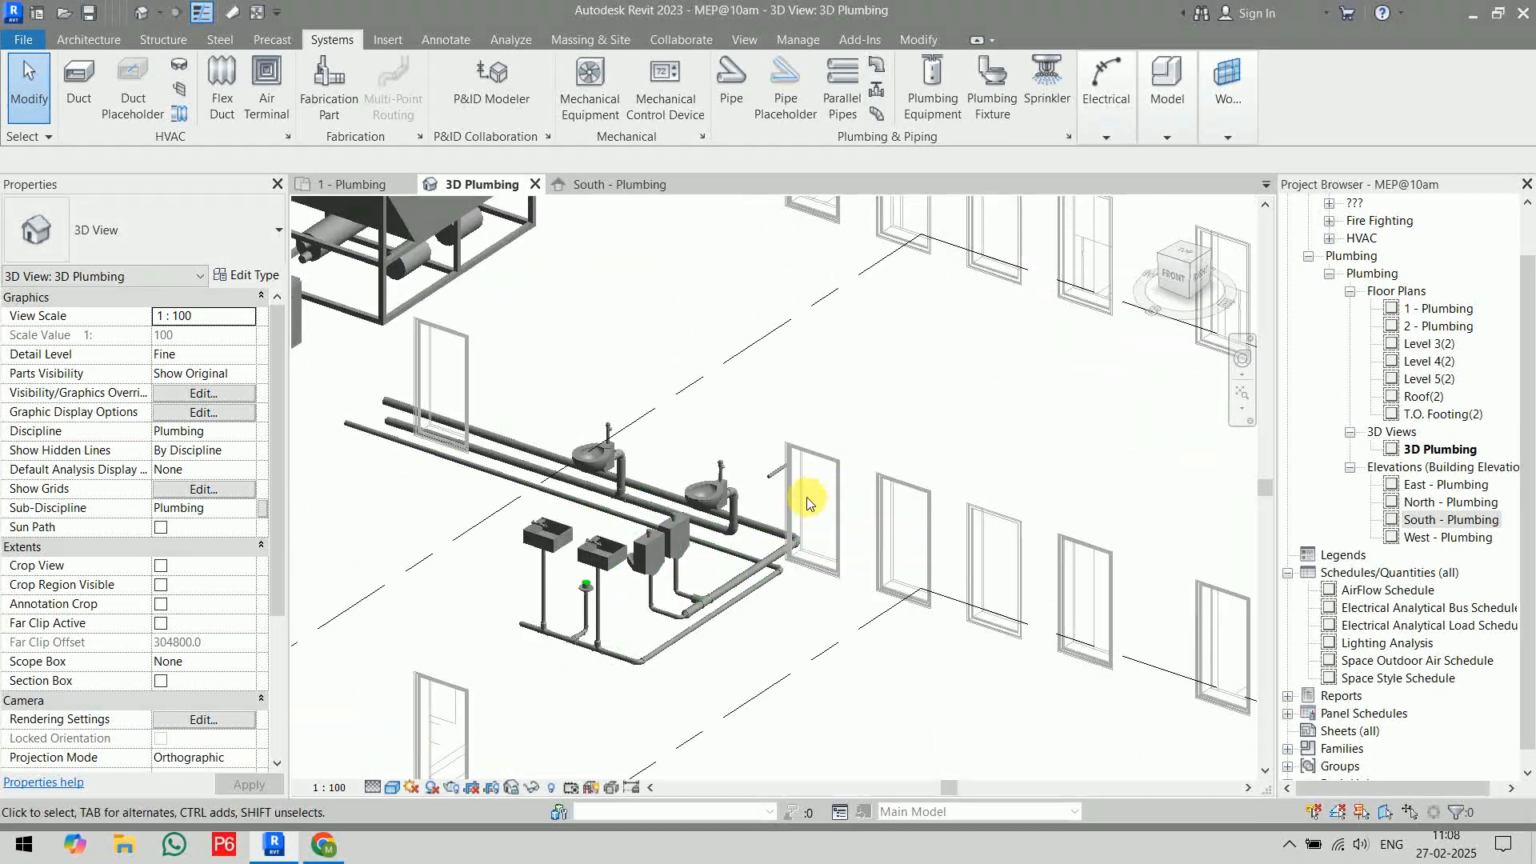
scroll(806, 502, up, 6)
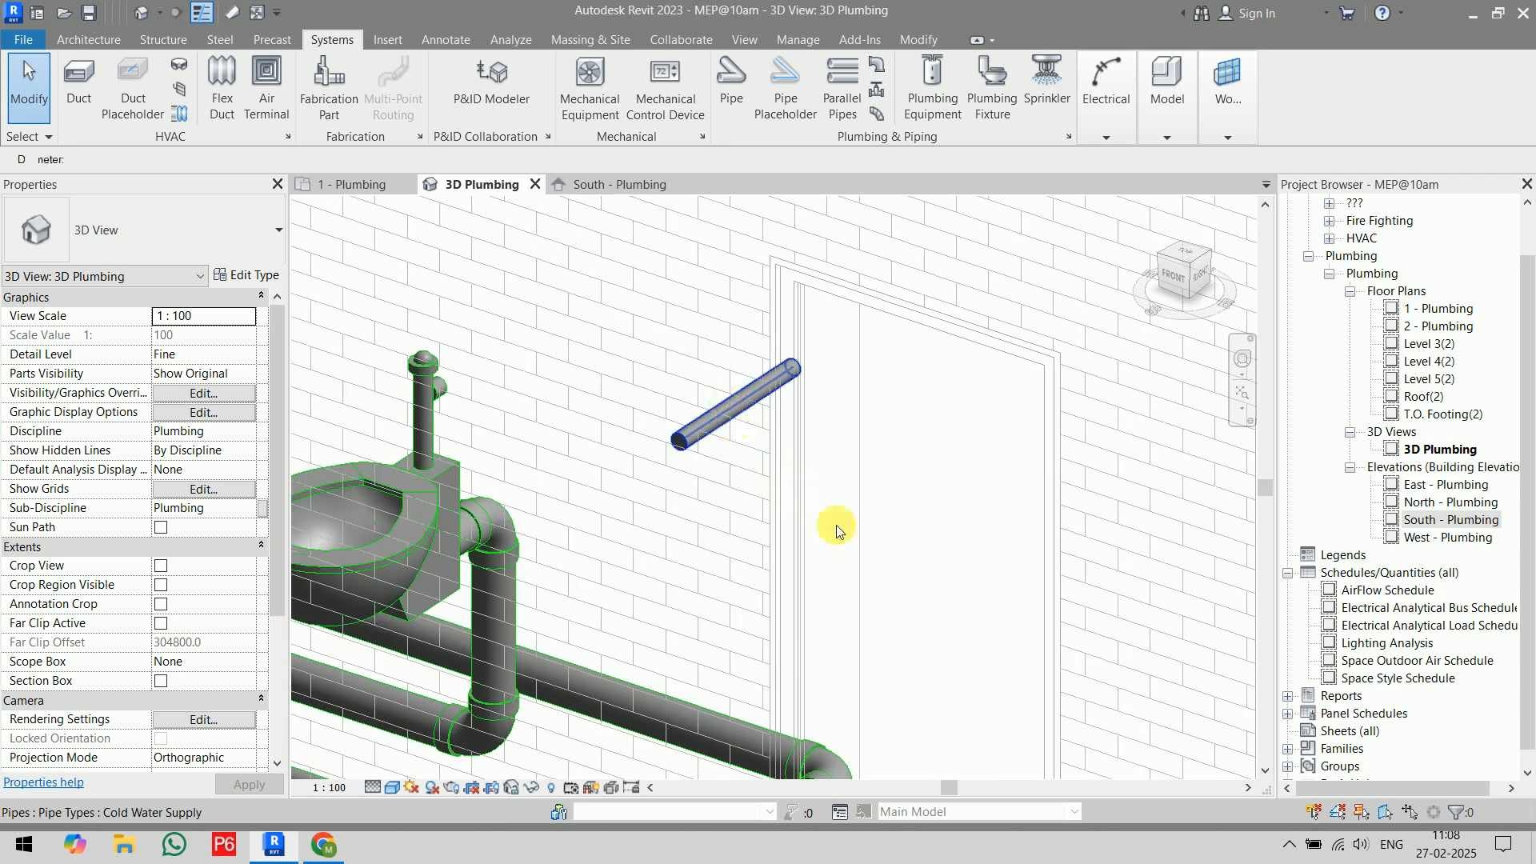
click(836, 525)
scroll(837, 525, down, 6)
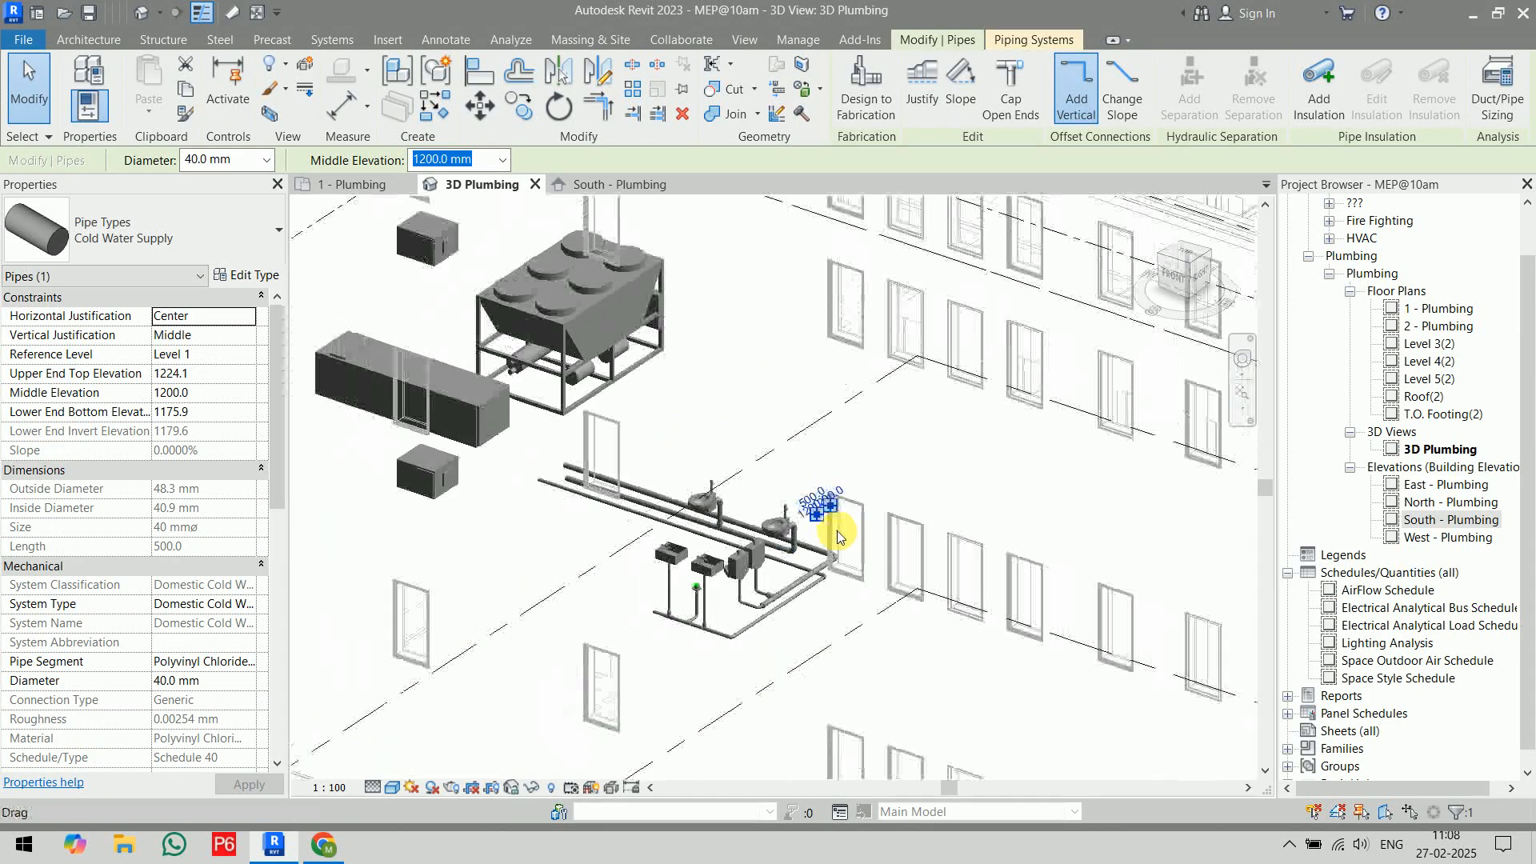
- Delete the short cold water pipe beside the toilets in the 3D Plumbing view
scroll(837, 535, down, 6)
scroll(837, 534, up, 3)
scroll(840, 539, up, 2)
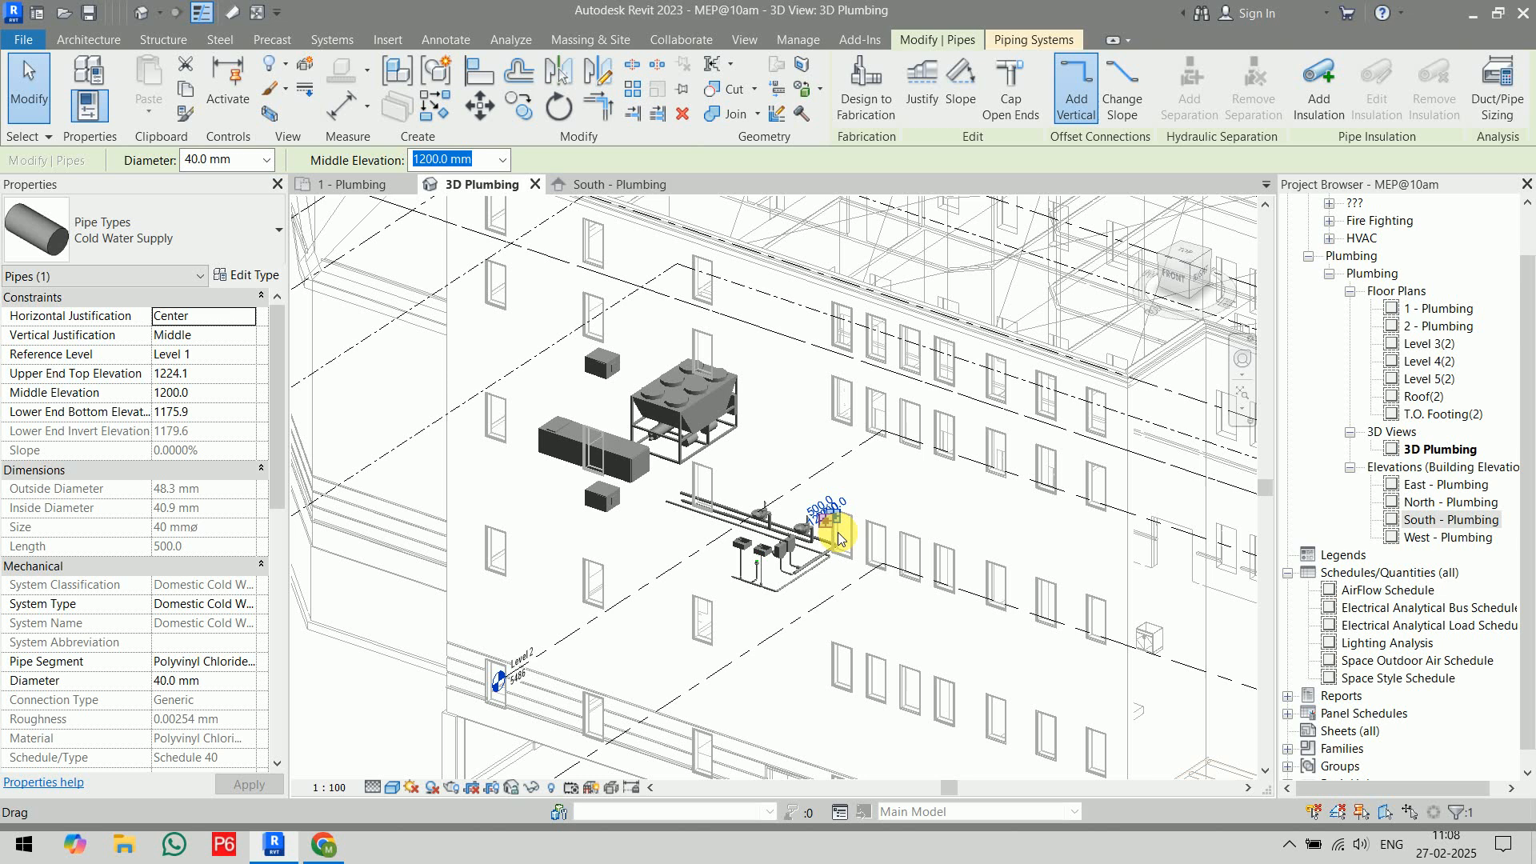
key(Escape)
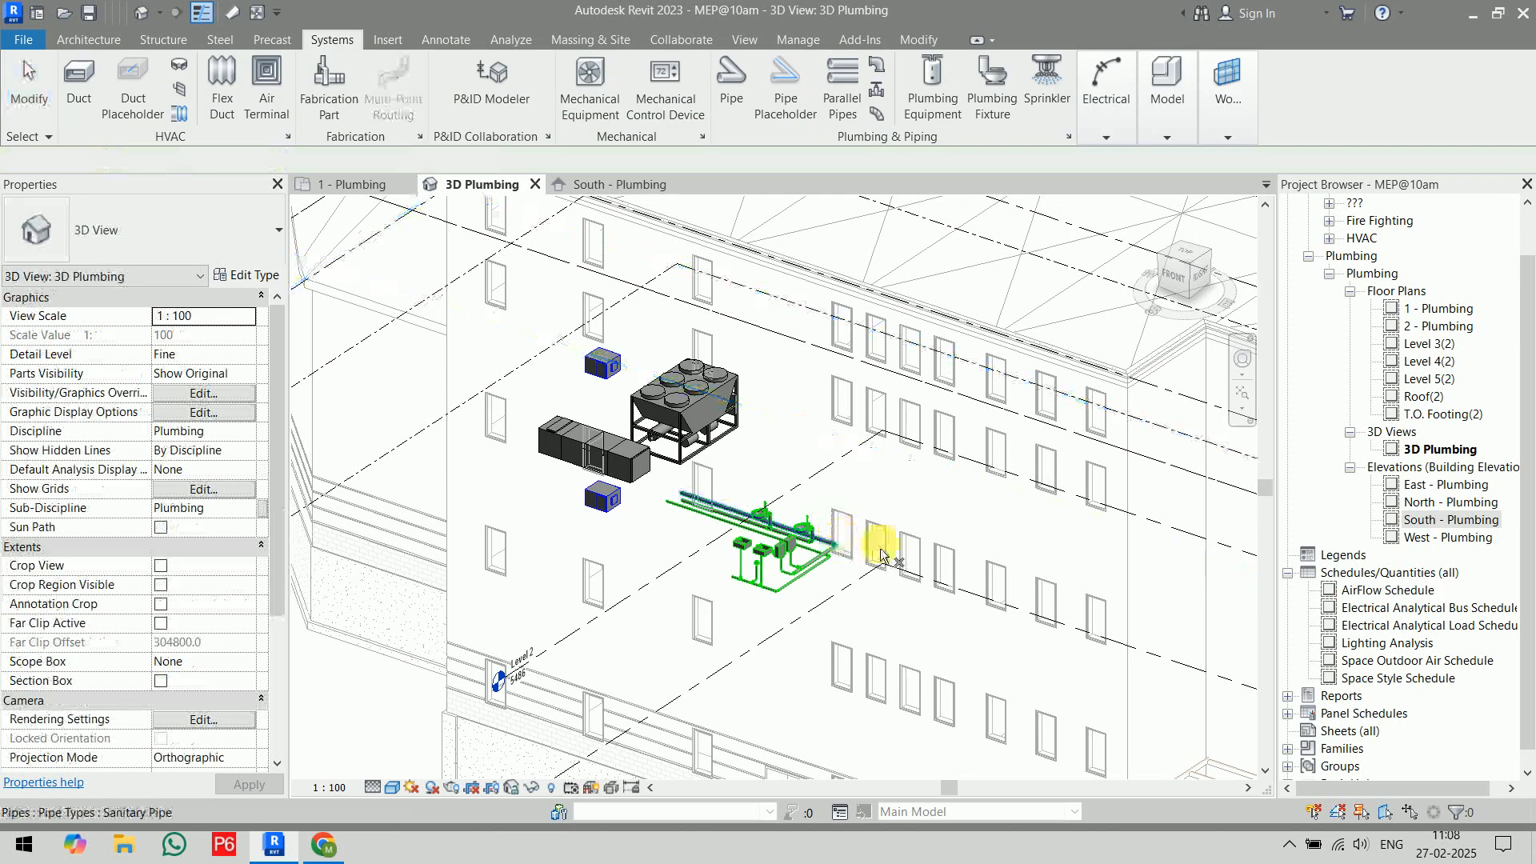
- Examine the level heights up to the roof in the South - Plumbing elevation
double_click(1444, 522)
scroll(1016, 521, down, 4)
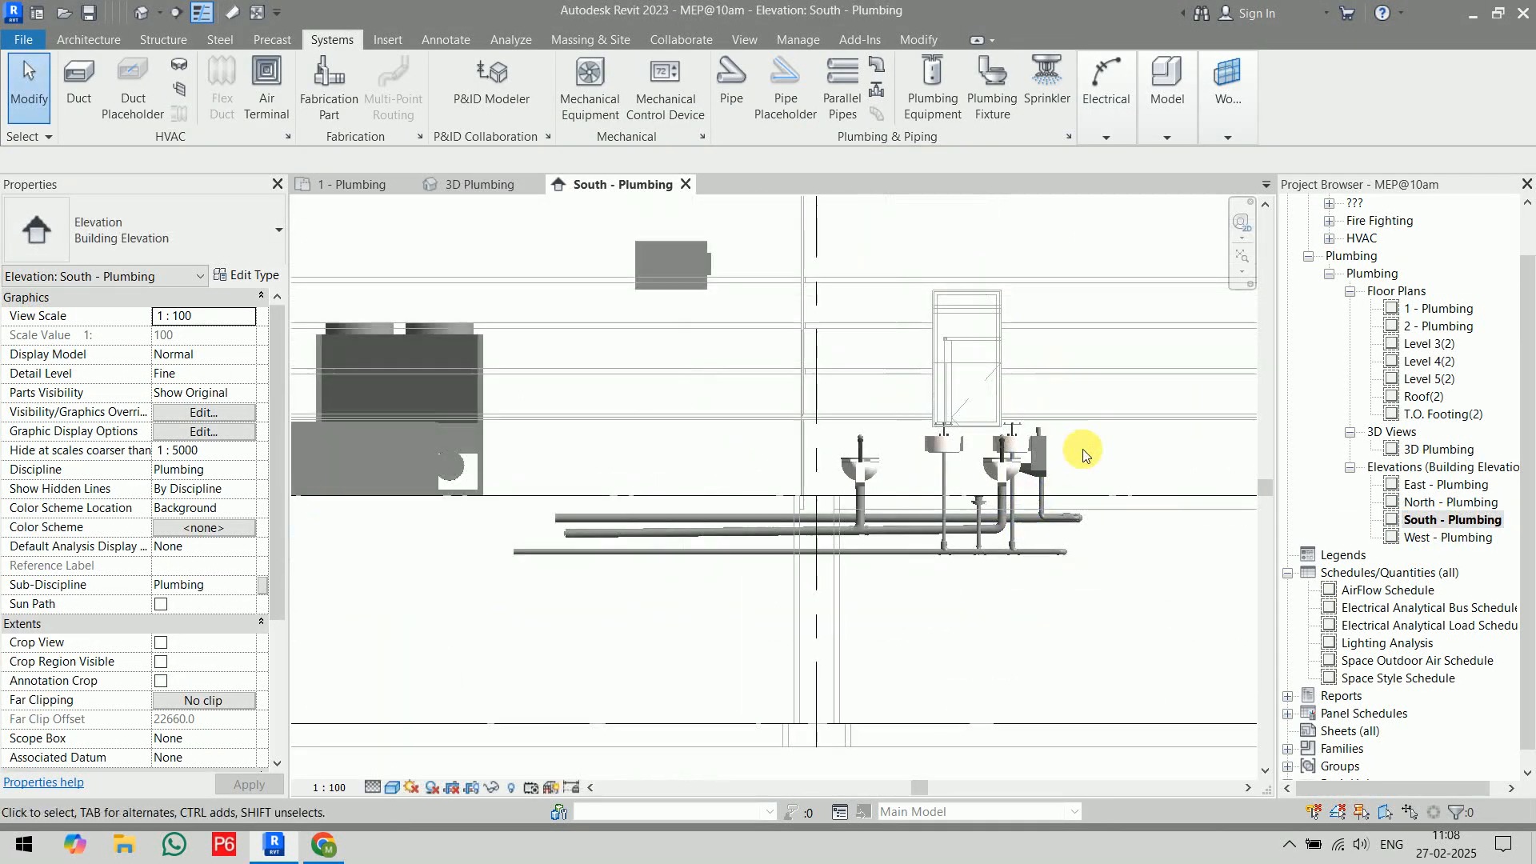
scroll(651, 610, down, 5)
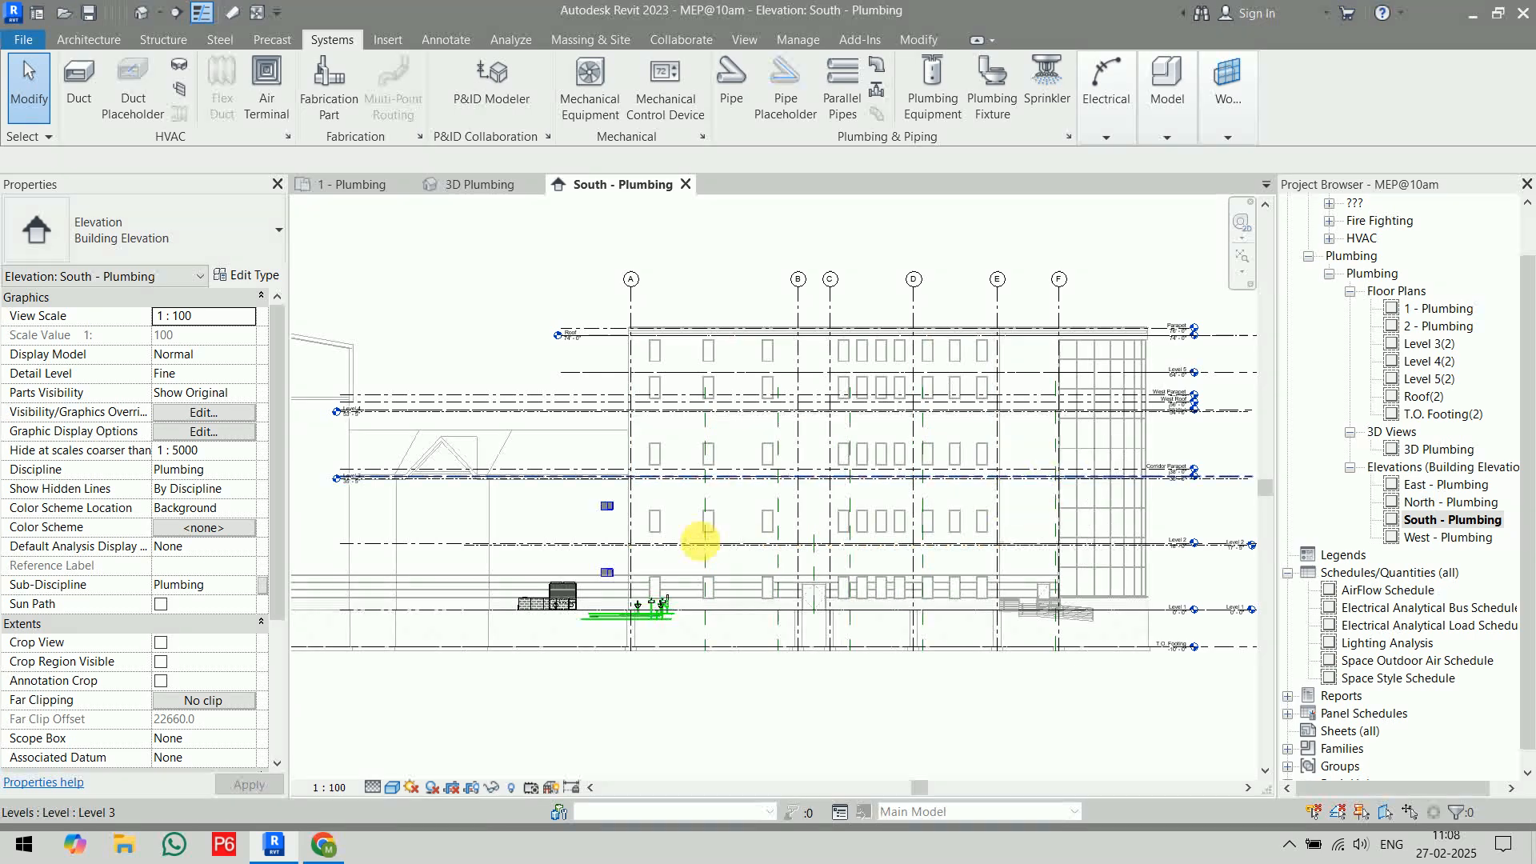
scroll(824, 387, up, 5)
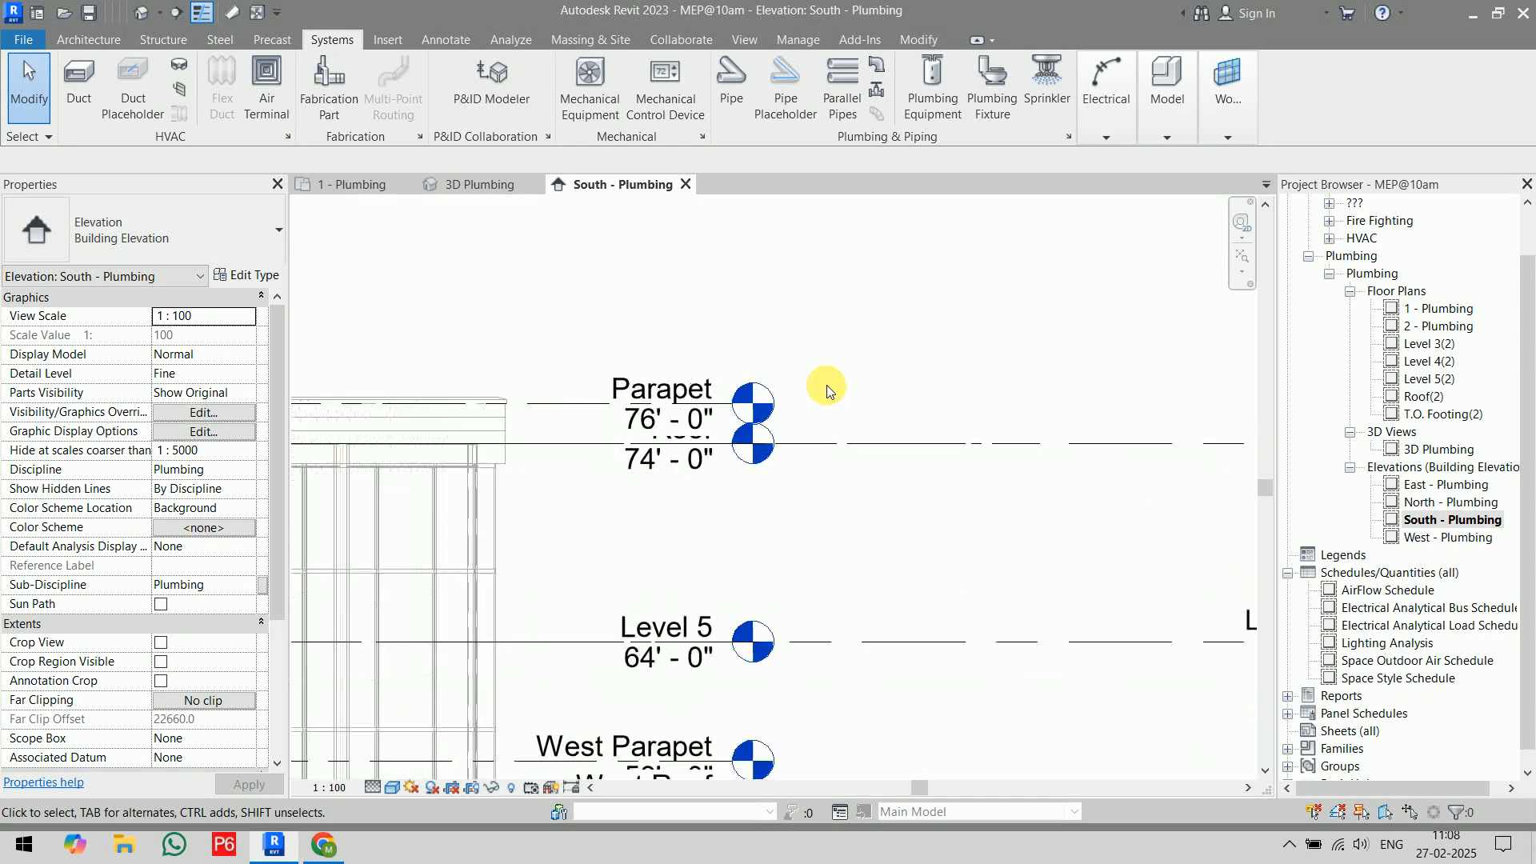
scroll(827, 385, down, 2)
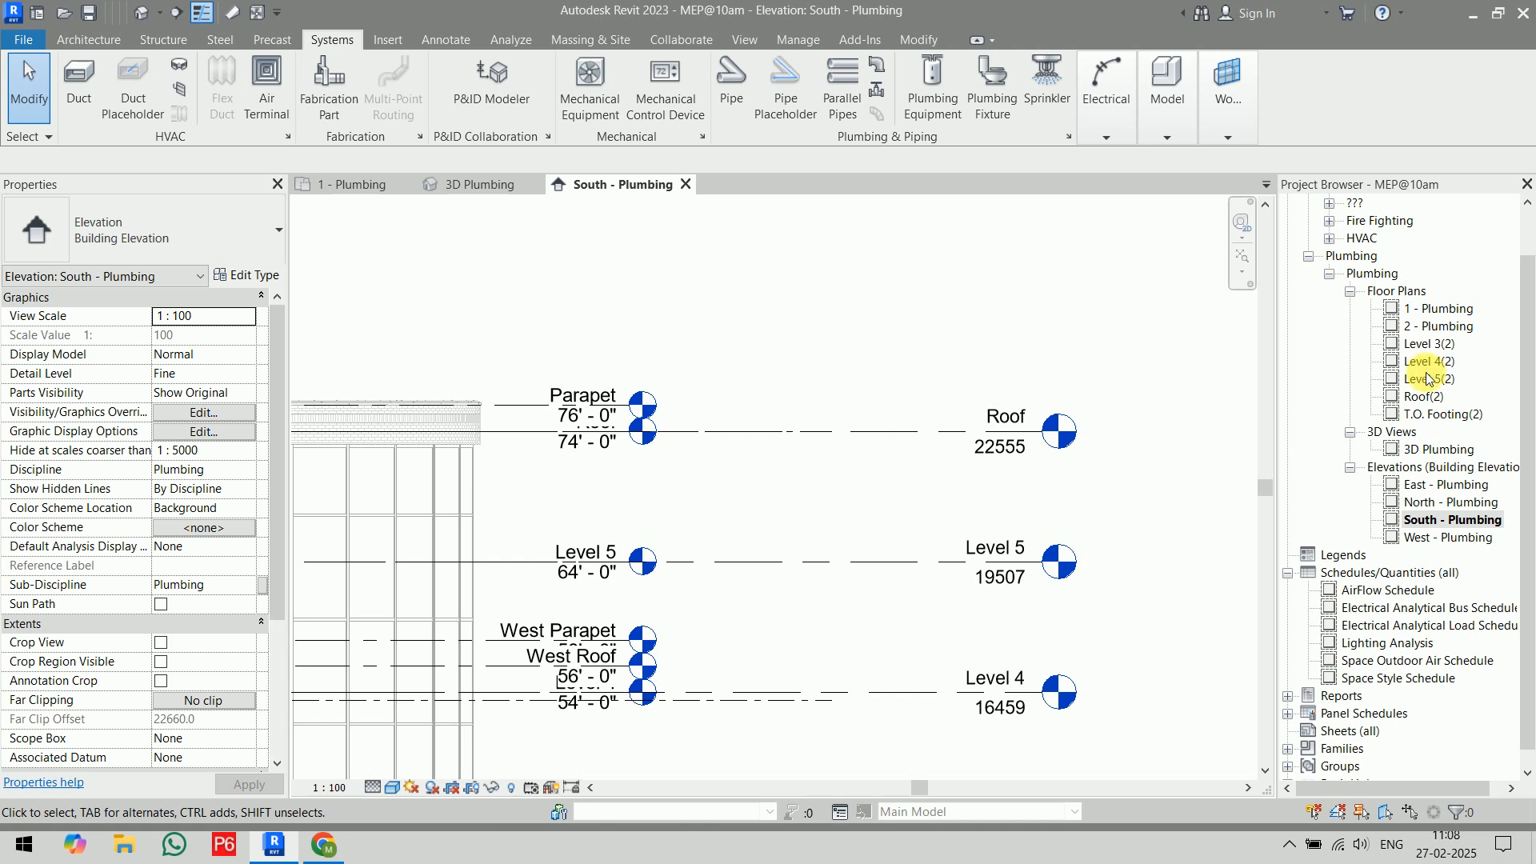
- In the 1 - Plumbing plan, draw a 40 mm Cold Water Supply pipe at 1200 mm elevation, about 540 mm long, toward the top of the shaft
double_click(1439, 311)
scroll(795, 445, down, 6)
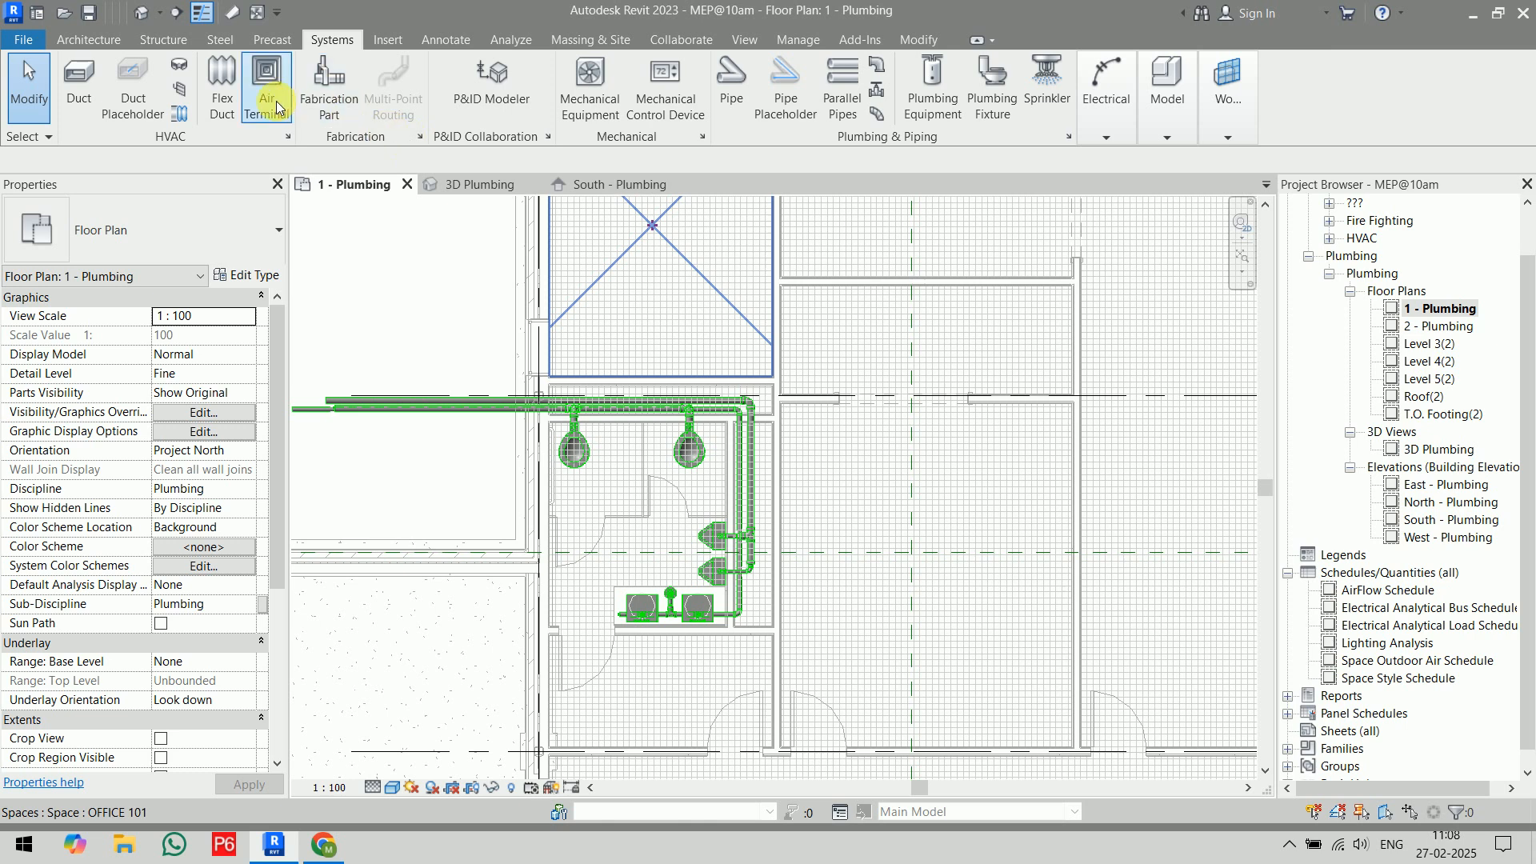
click(739, 89)
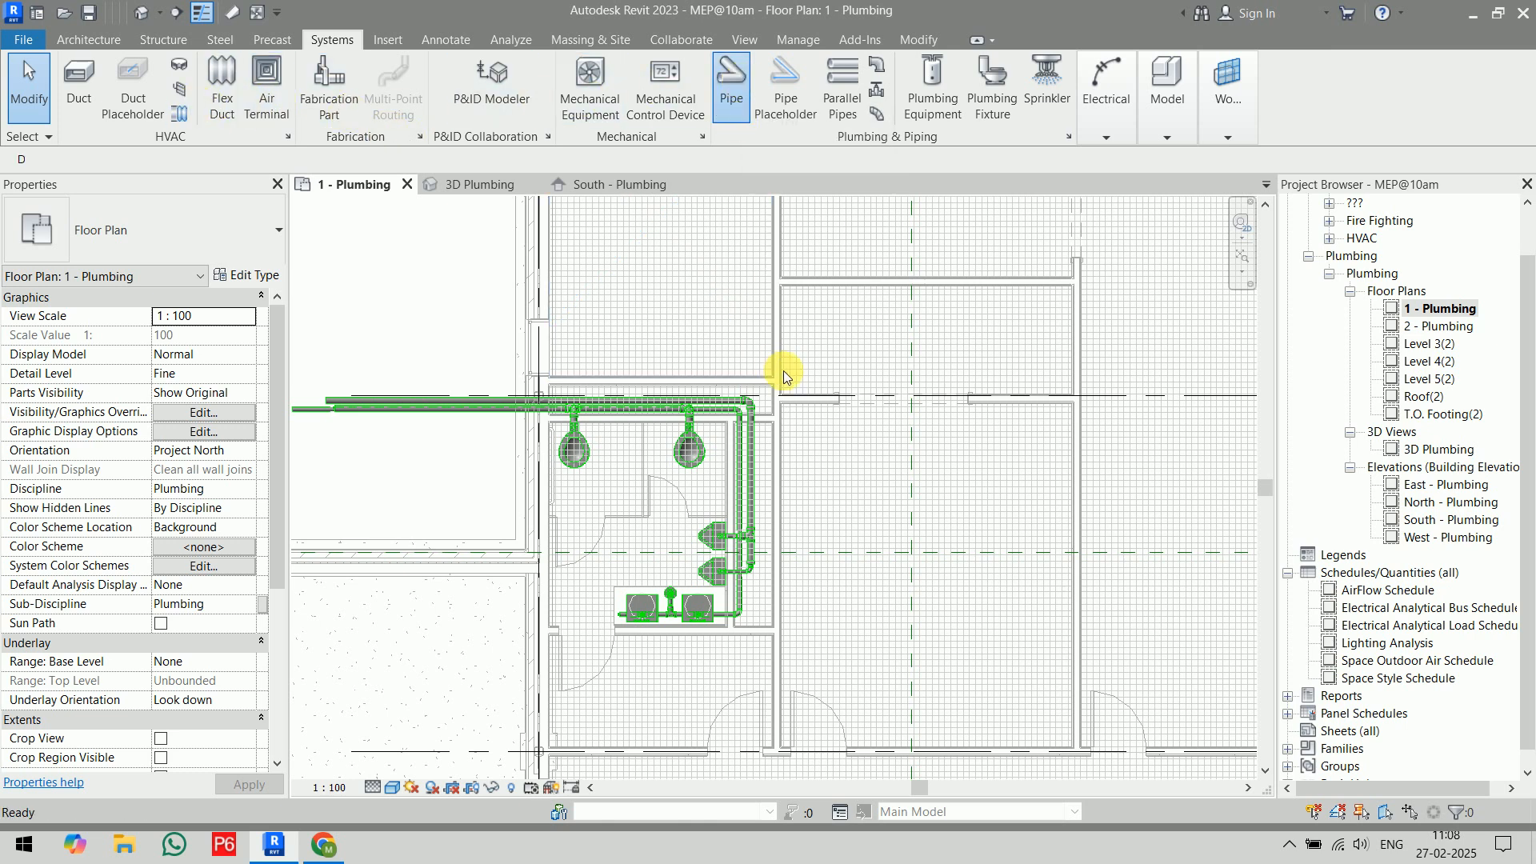
scroll(774, 444, up, 5)
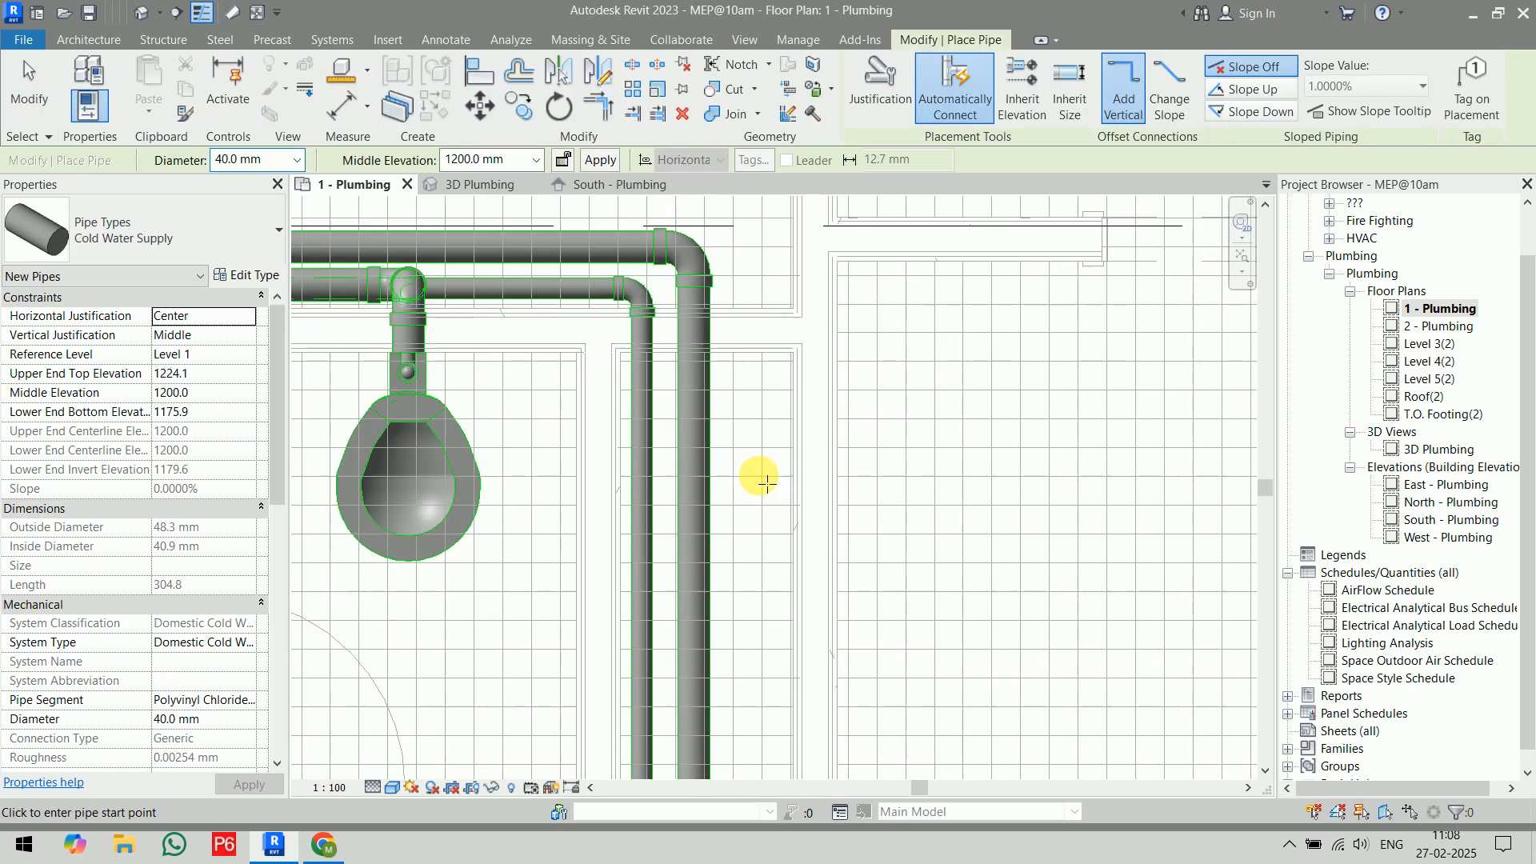
double_click(466, 160)
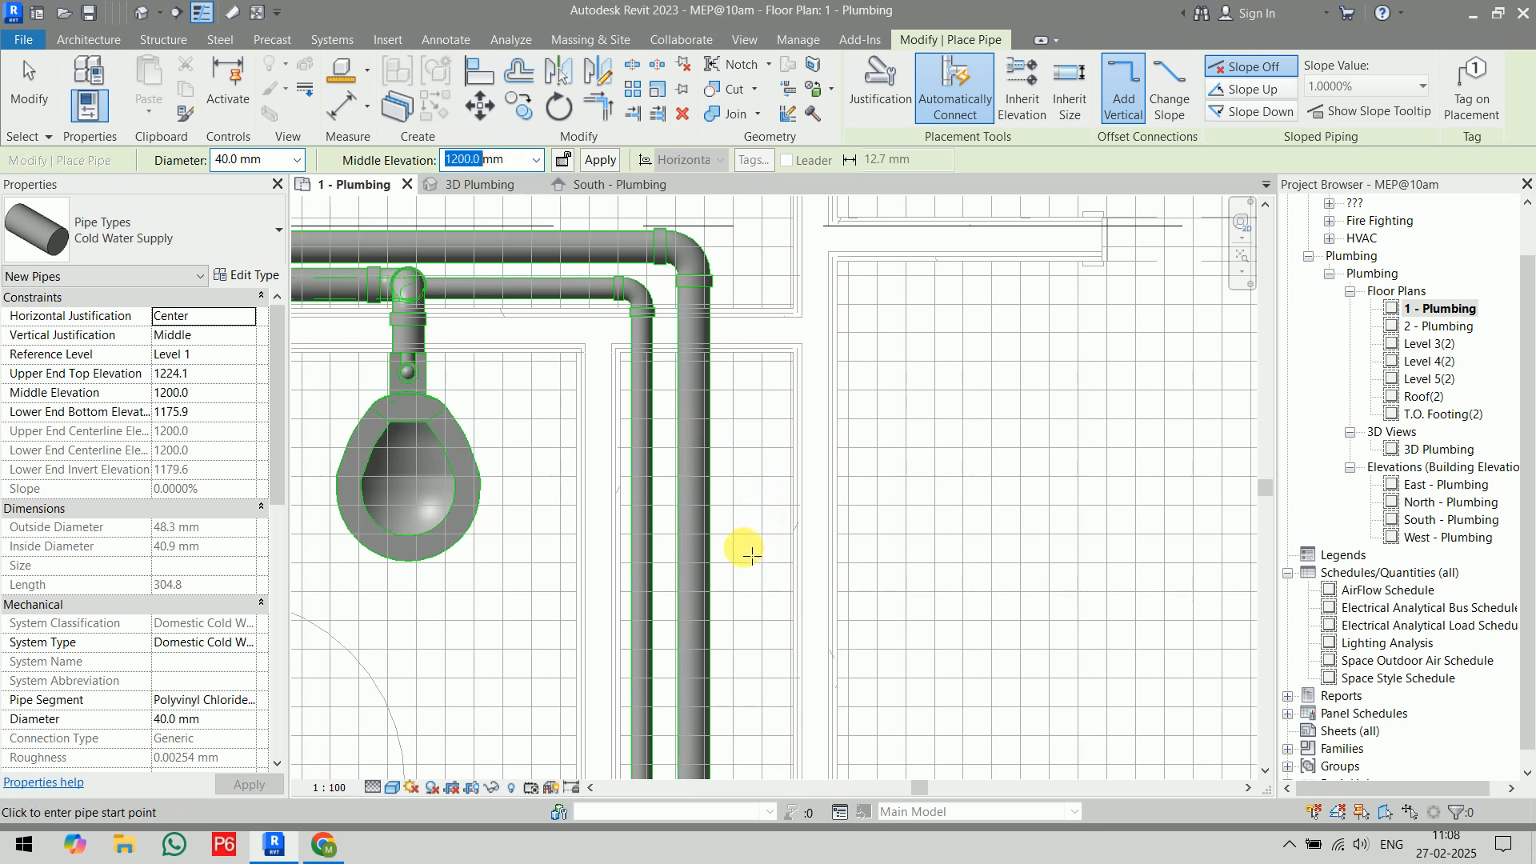
click(740, 552)
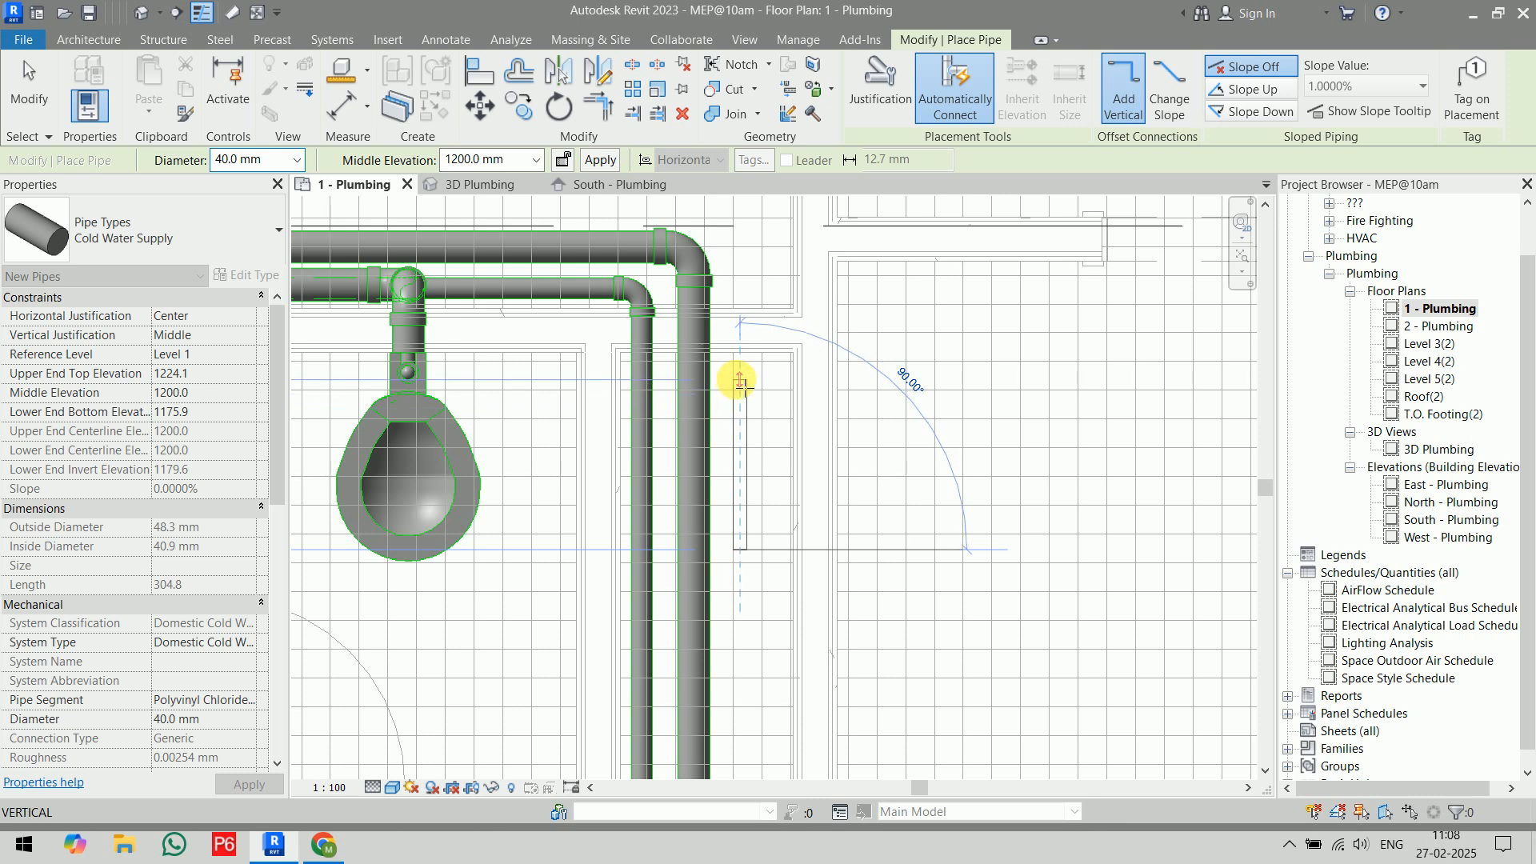
click(739, 376)
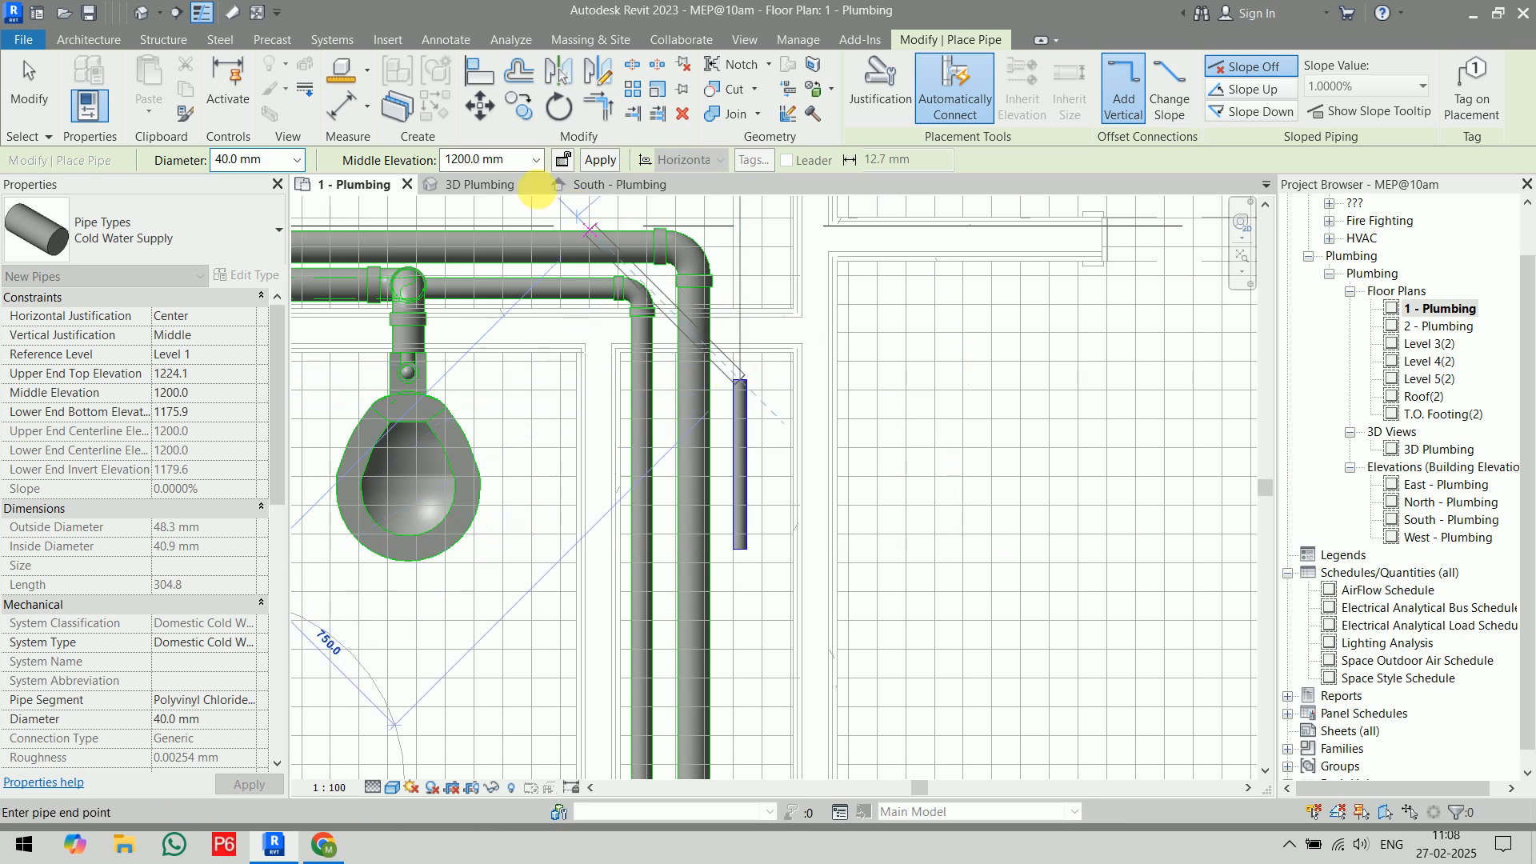
- Set the middle elevation to 25000 mm and continue the pipe as a vertical riser with a short horizontal run at its upper end
double_click(464, 160)
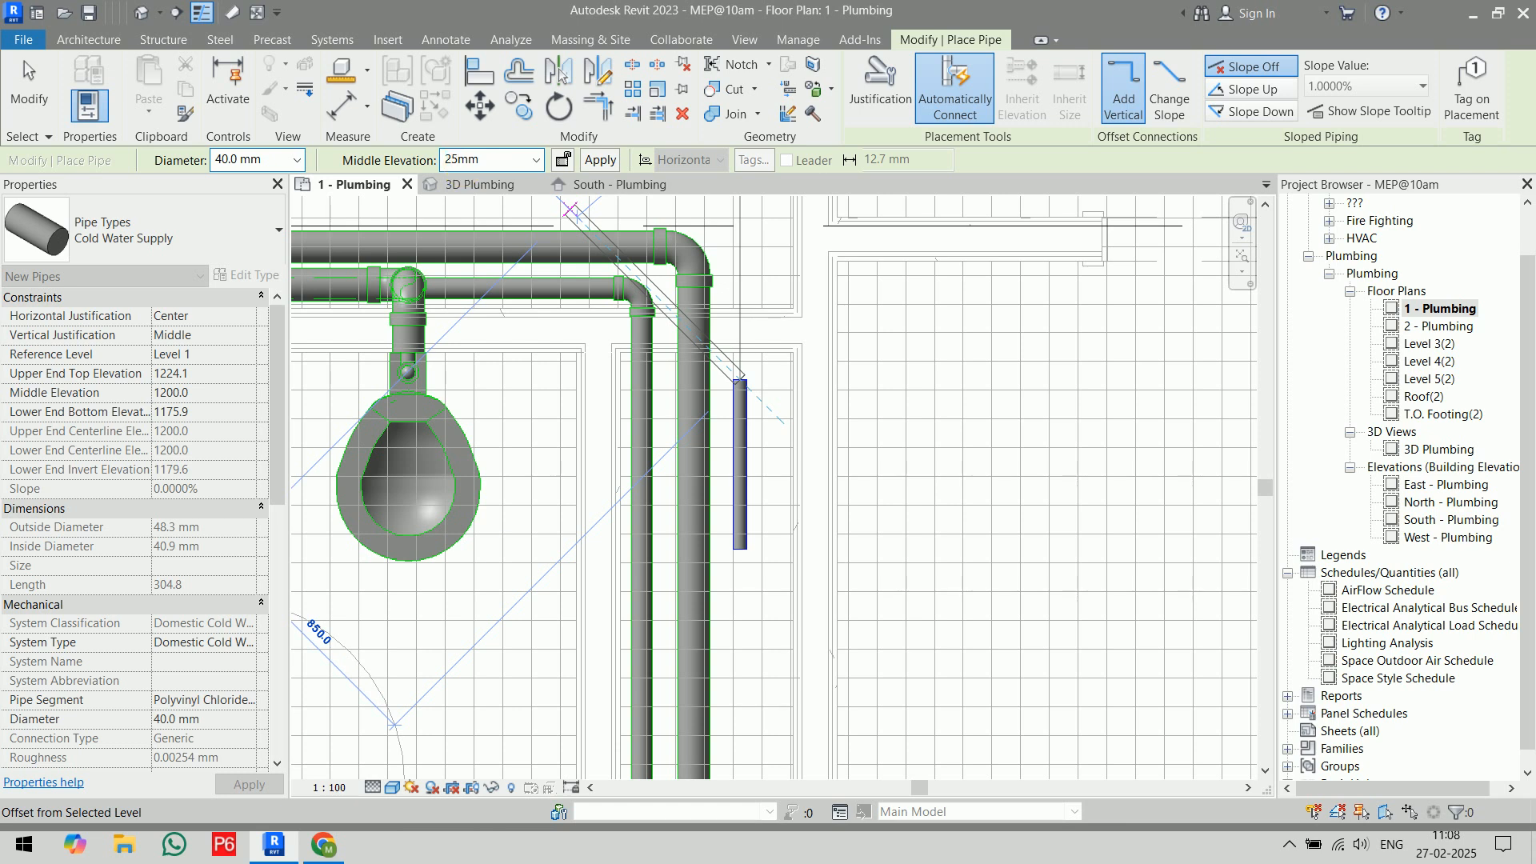
key(Return)
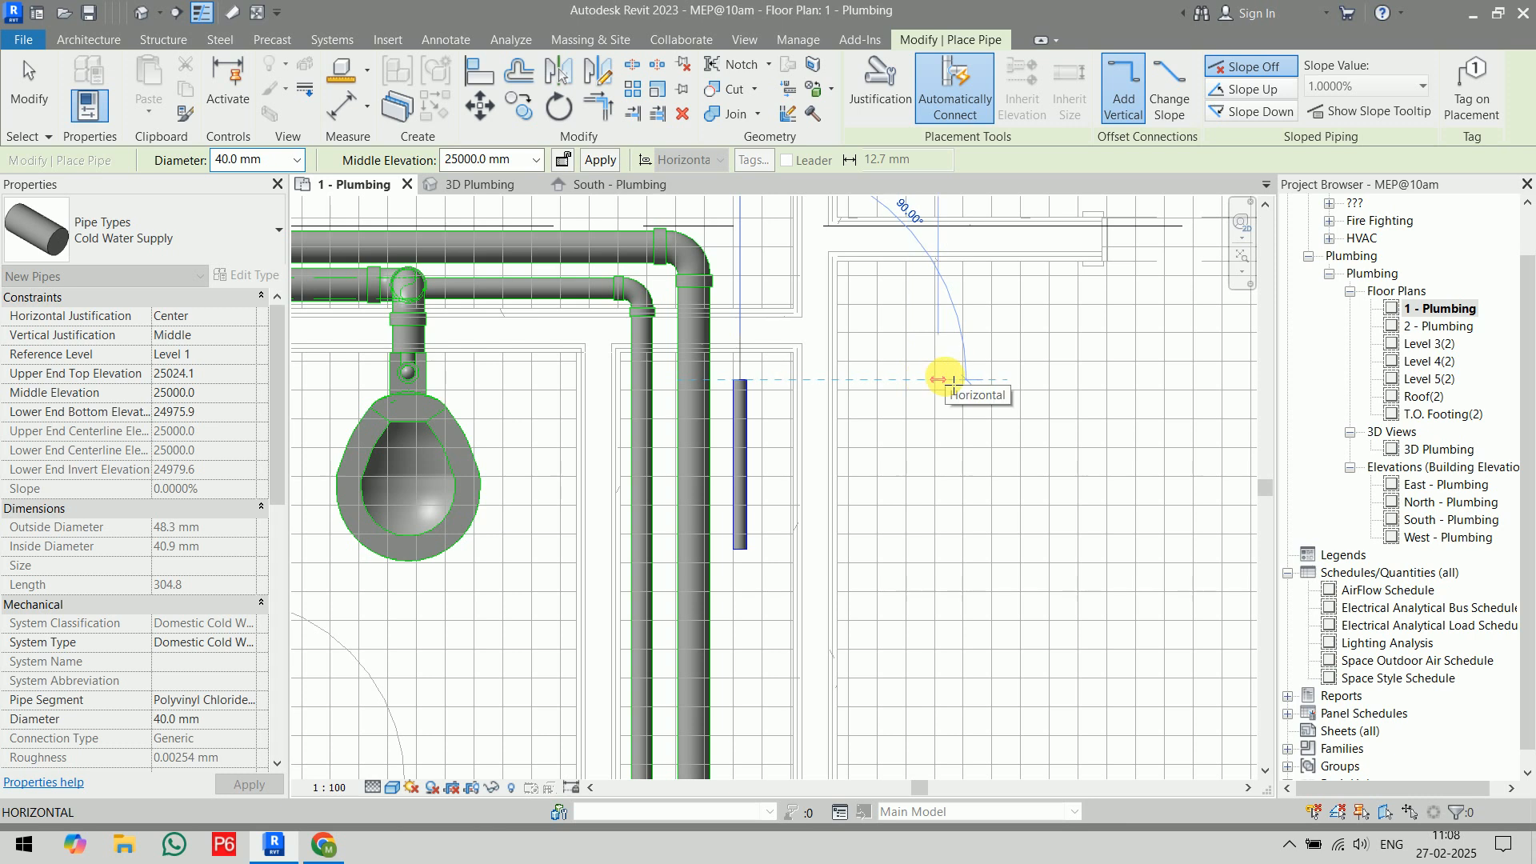
key(Escape)
key(Escape)
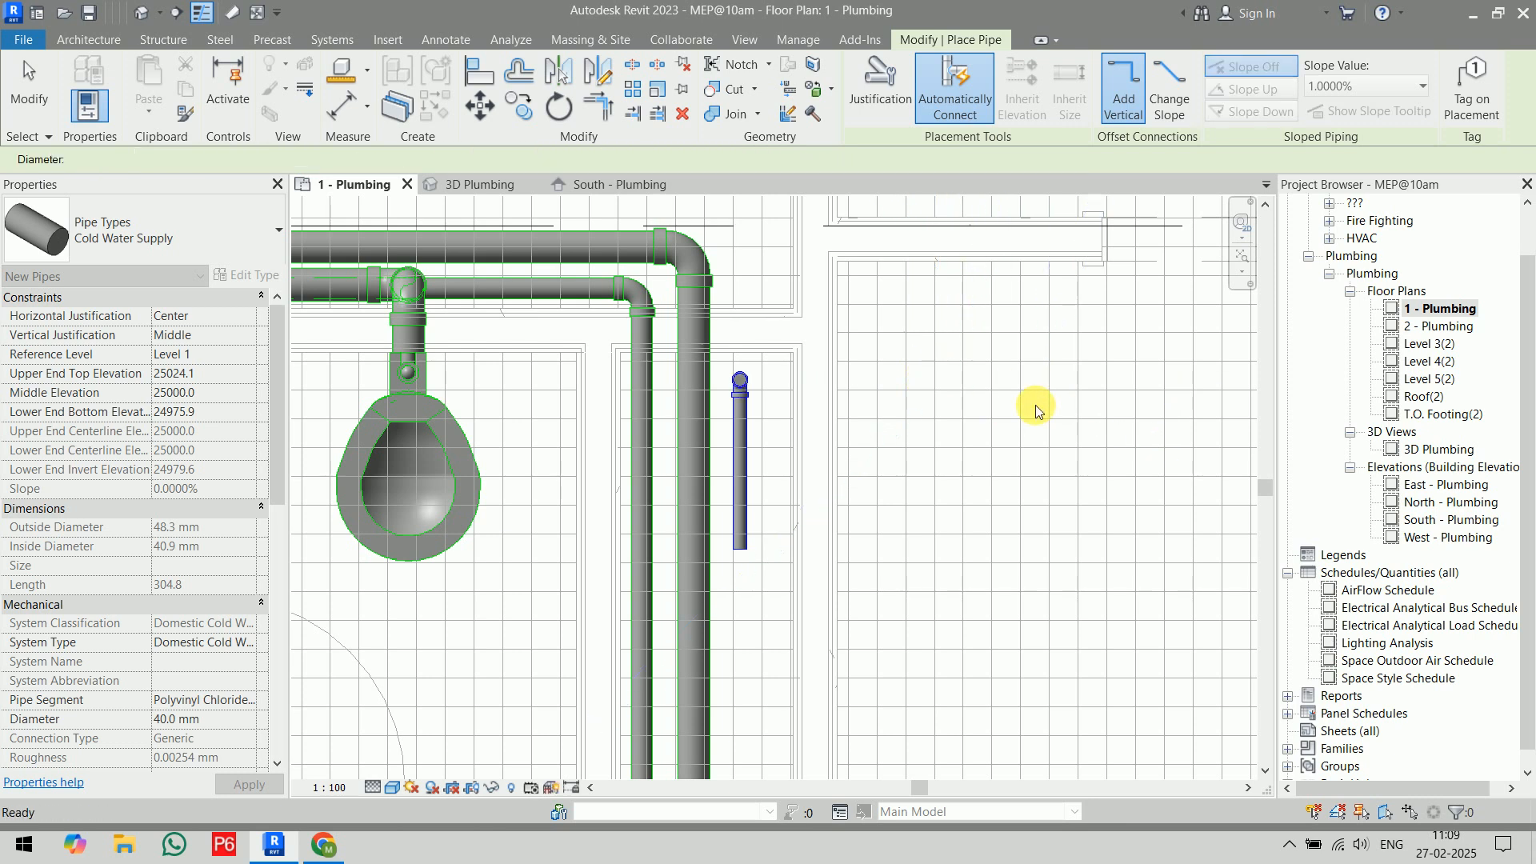
- Inspect the cold water riser, its upper bend and the horizontal run above the roof in the 3D Plumbing view
click(488, 184)
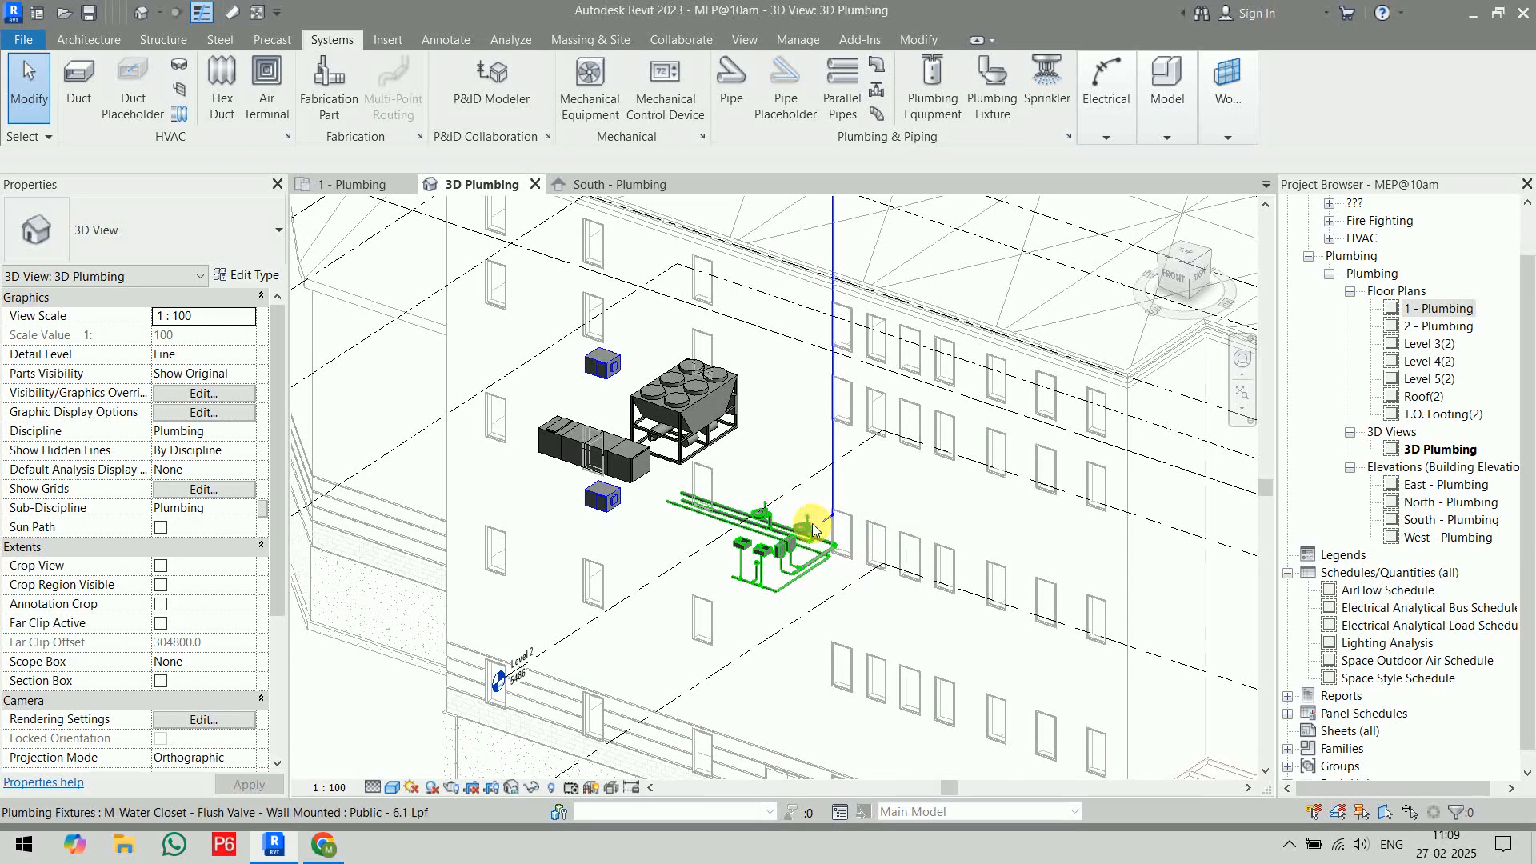
scroll(823, 520, up, 3)
scroll(856, 414, down, 2)
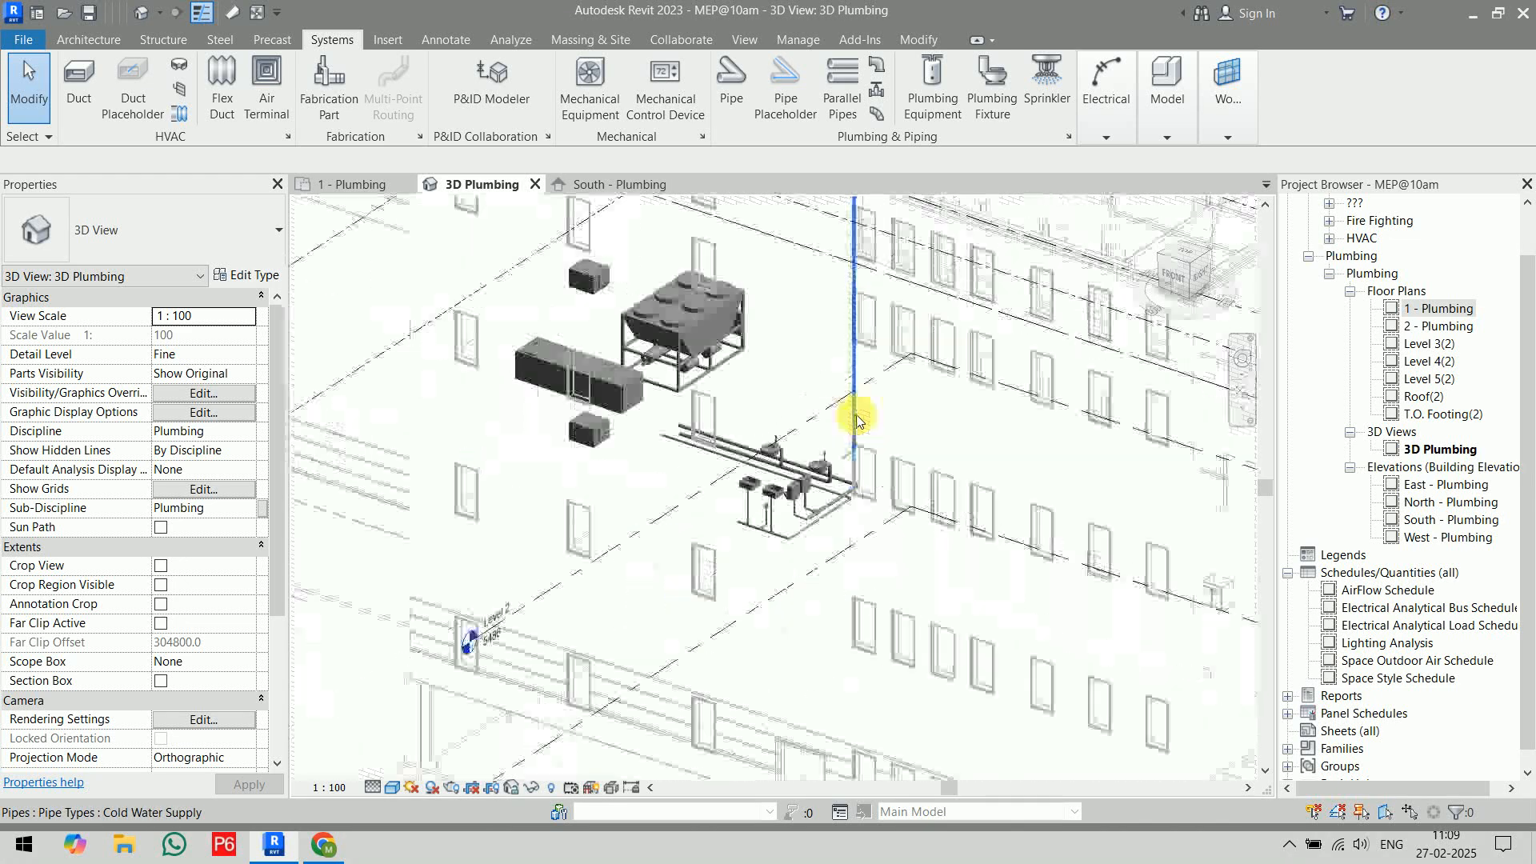
scroll(857, 414, up, 5)
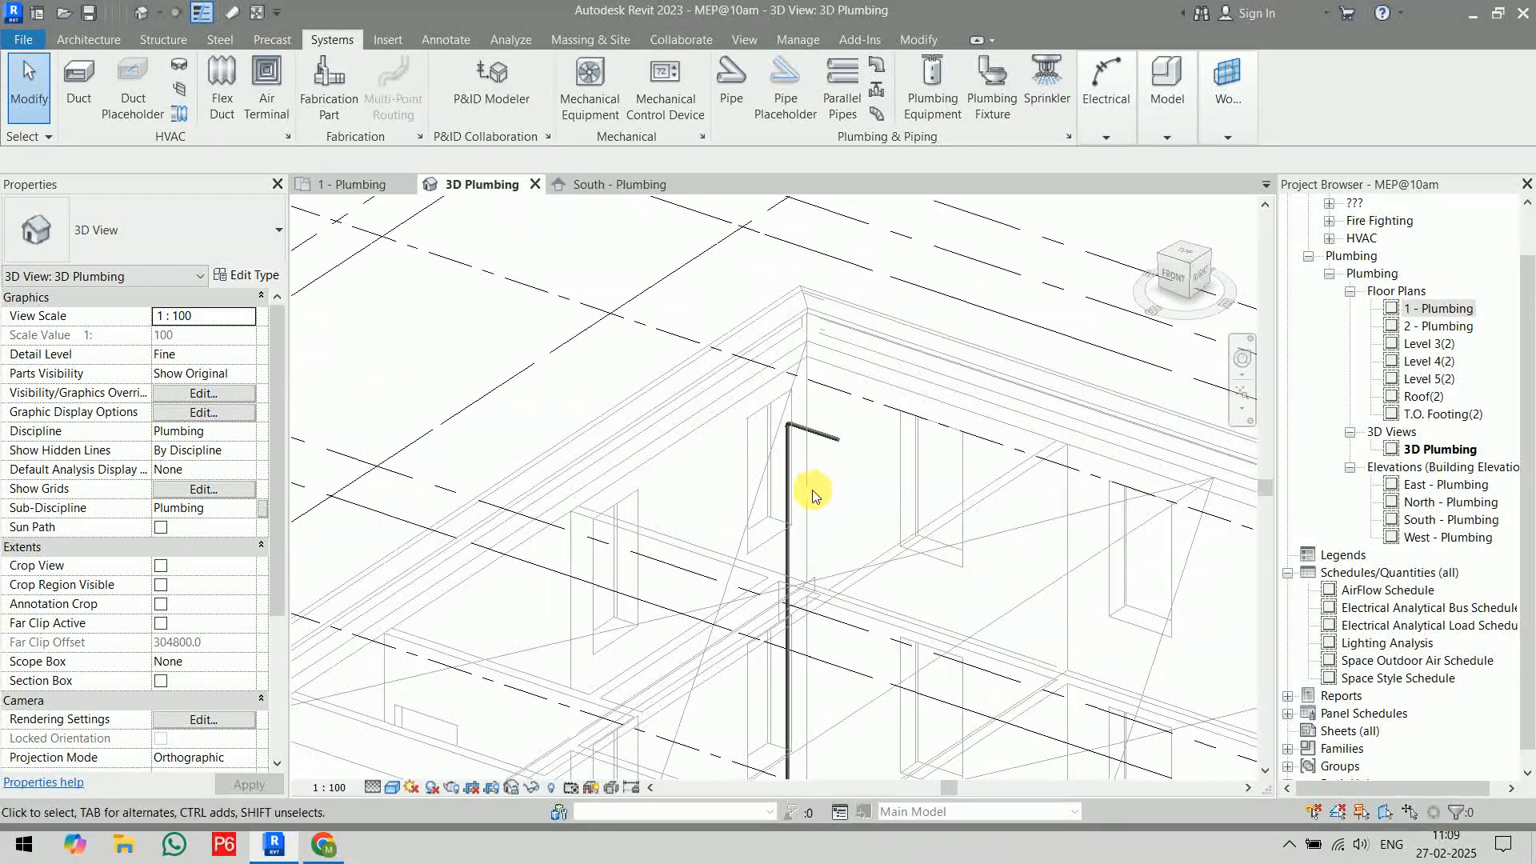
scroll(813, 495, down, 5)
click(368, 182)
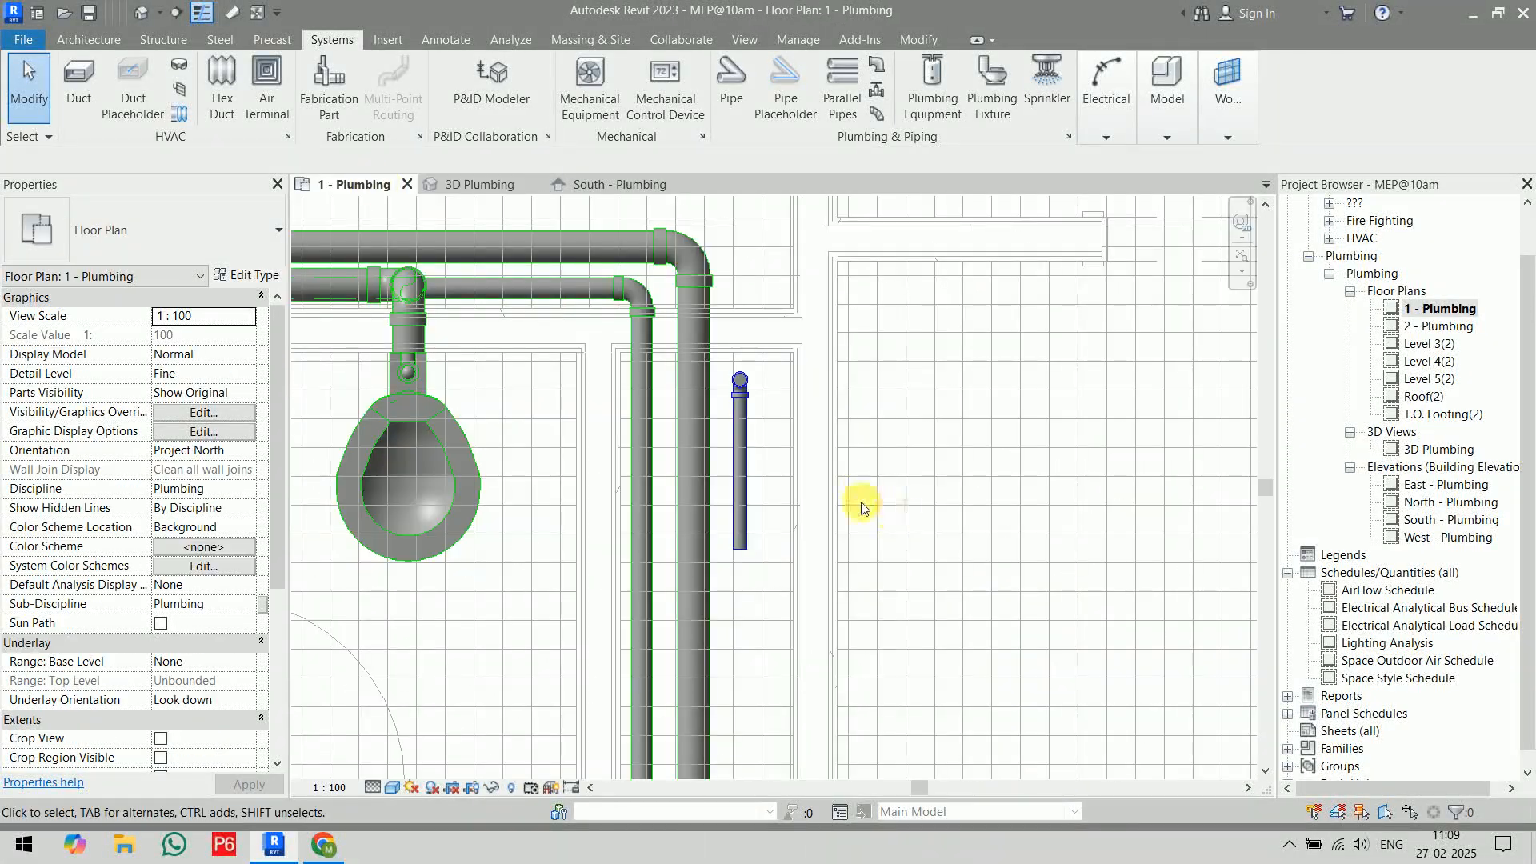
scroll(782, 398, up, 4)
click(480, 184)
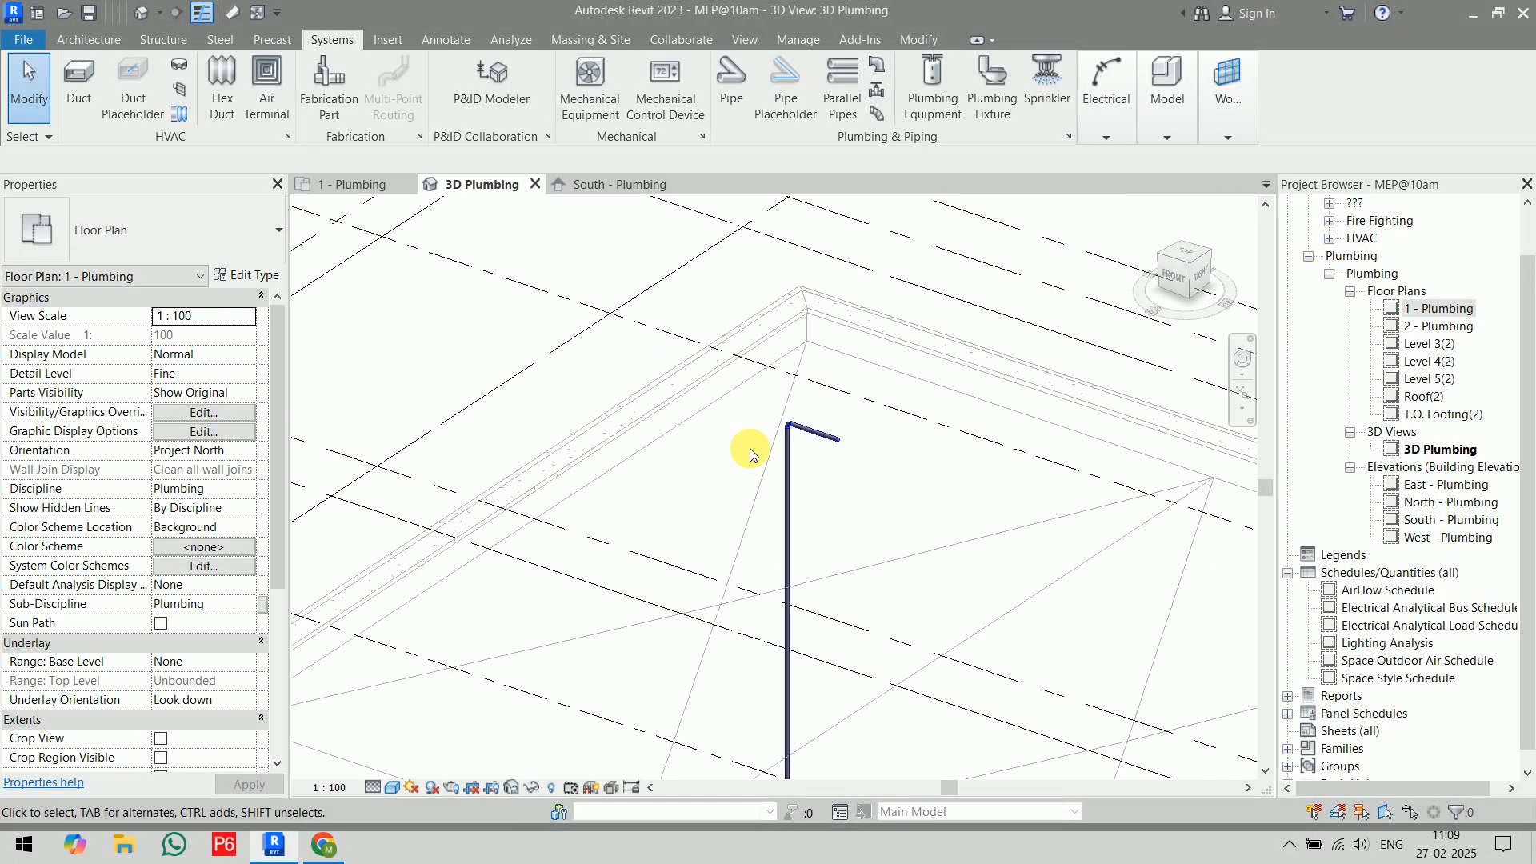
scroll(727, 363, up, 5)
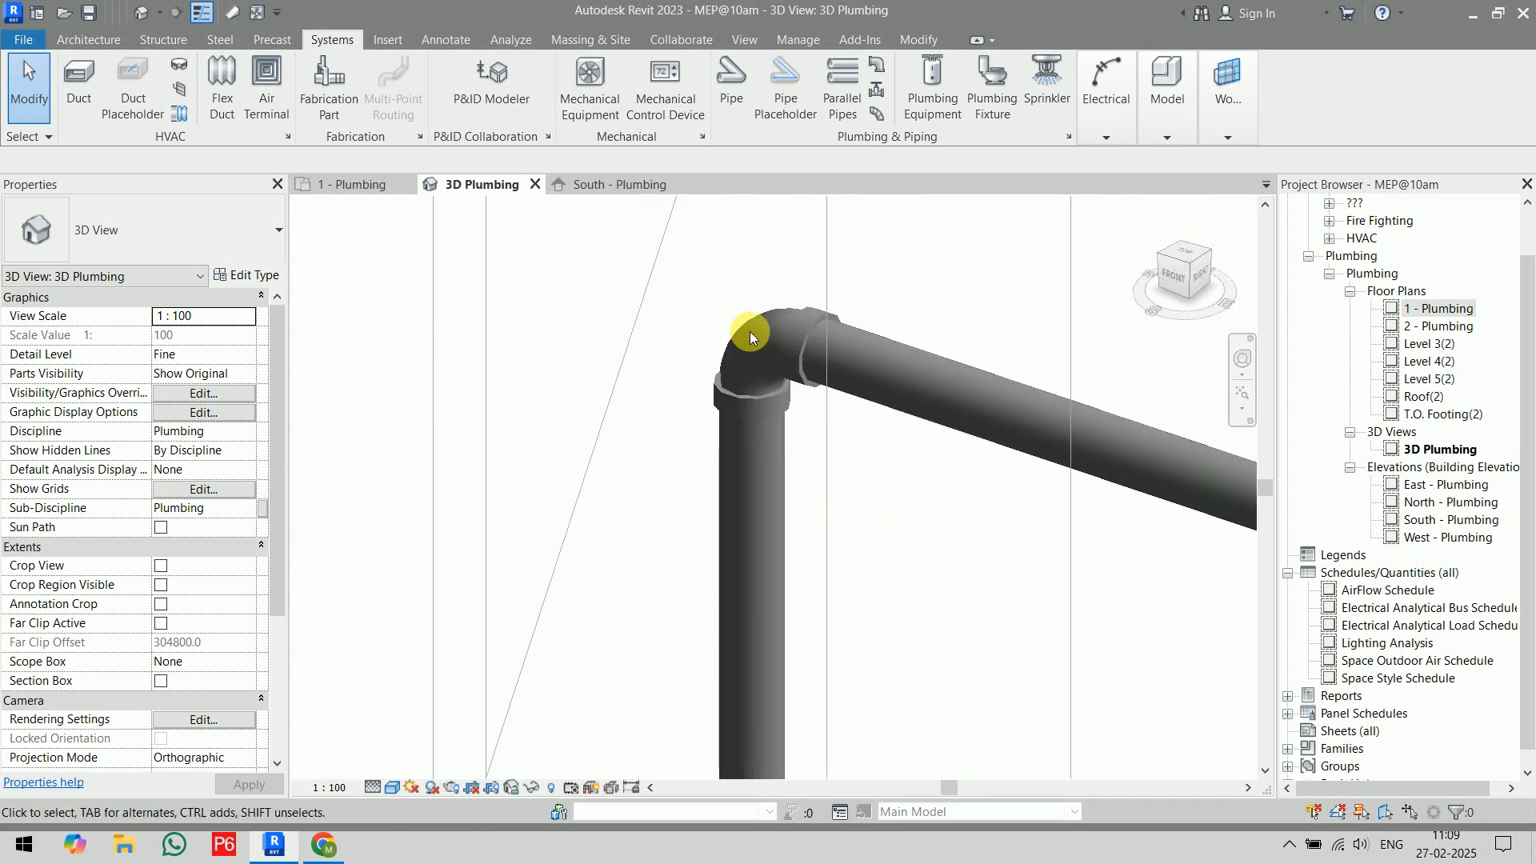
click(751, 331)
middle_drag(871, 528, 744, 740)
scroll(752, 648, down, 2)
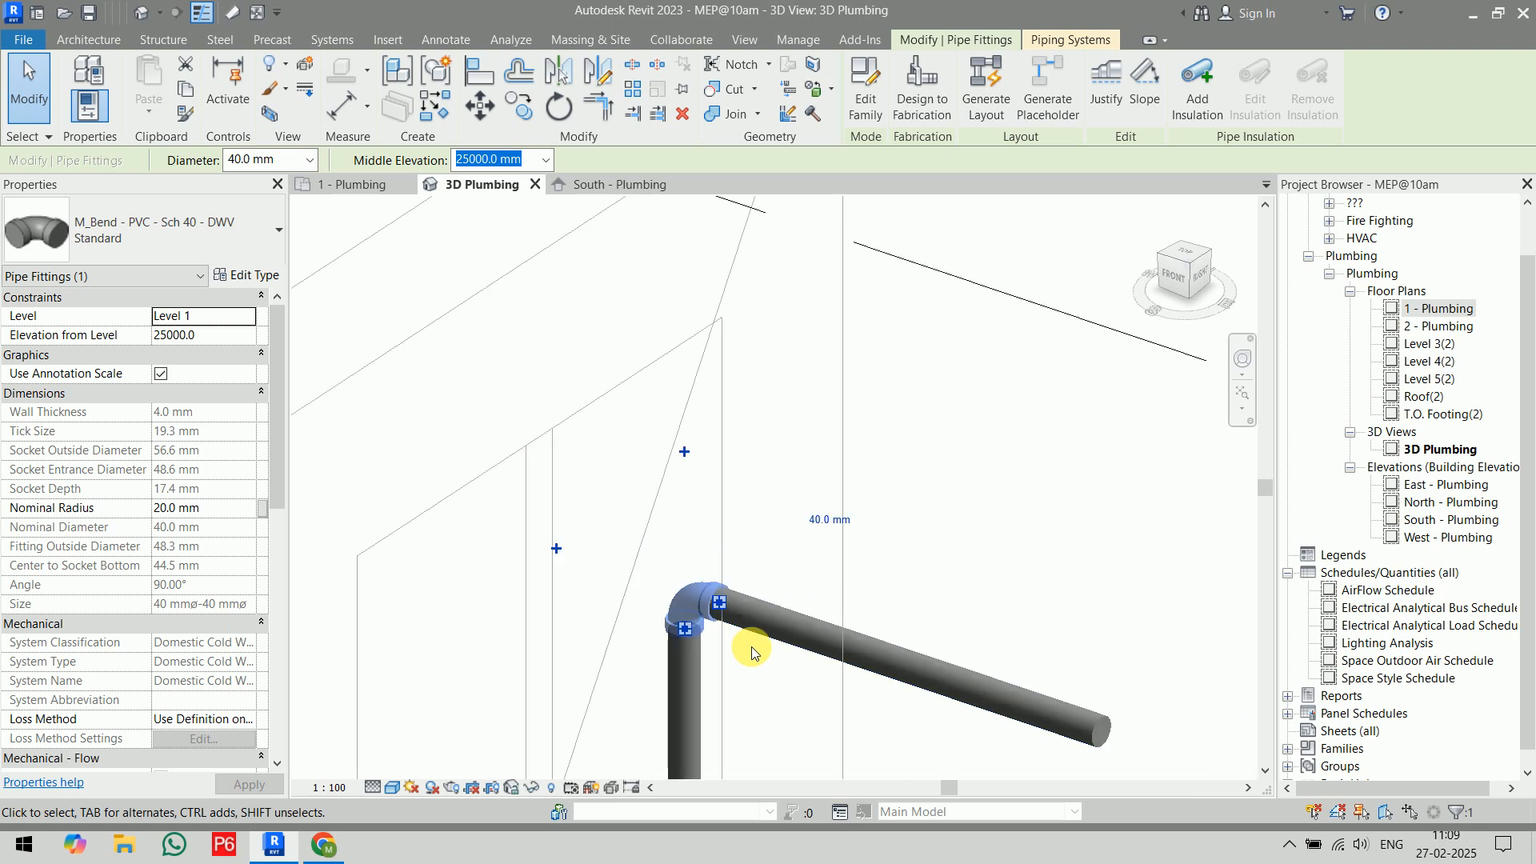
mouse_move(752, 652)
shift+middle_down()
mouse_move(747, 627)
mouse_move(911, 651)
mouse_move(1064, 568)
mouse_move(1251, 616)
mouse_move(1217, 638)
mouse_move(1011, 651)
mouse_move(796, 697)
mouse_move(610, 692)
mouse_move(590, 651)
mouse_move(720, 672)
mouse_move(768, 640)
shift+middle_up()
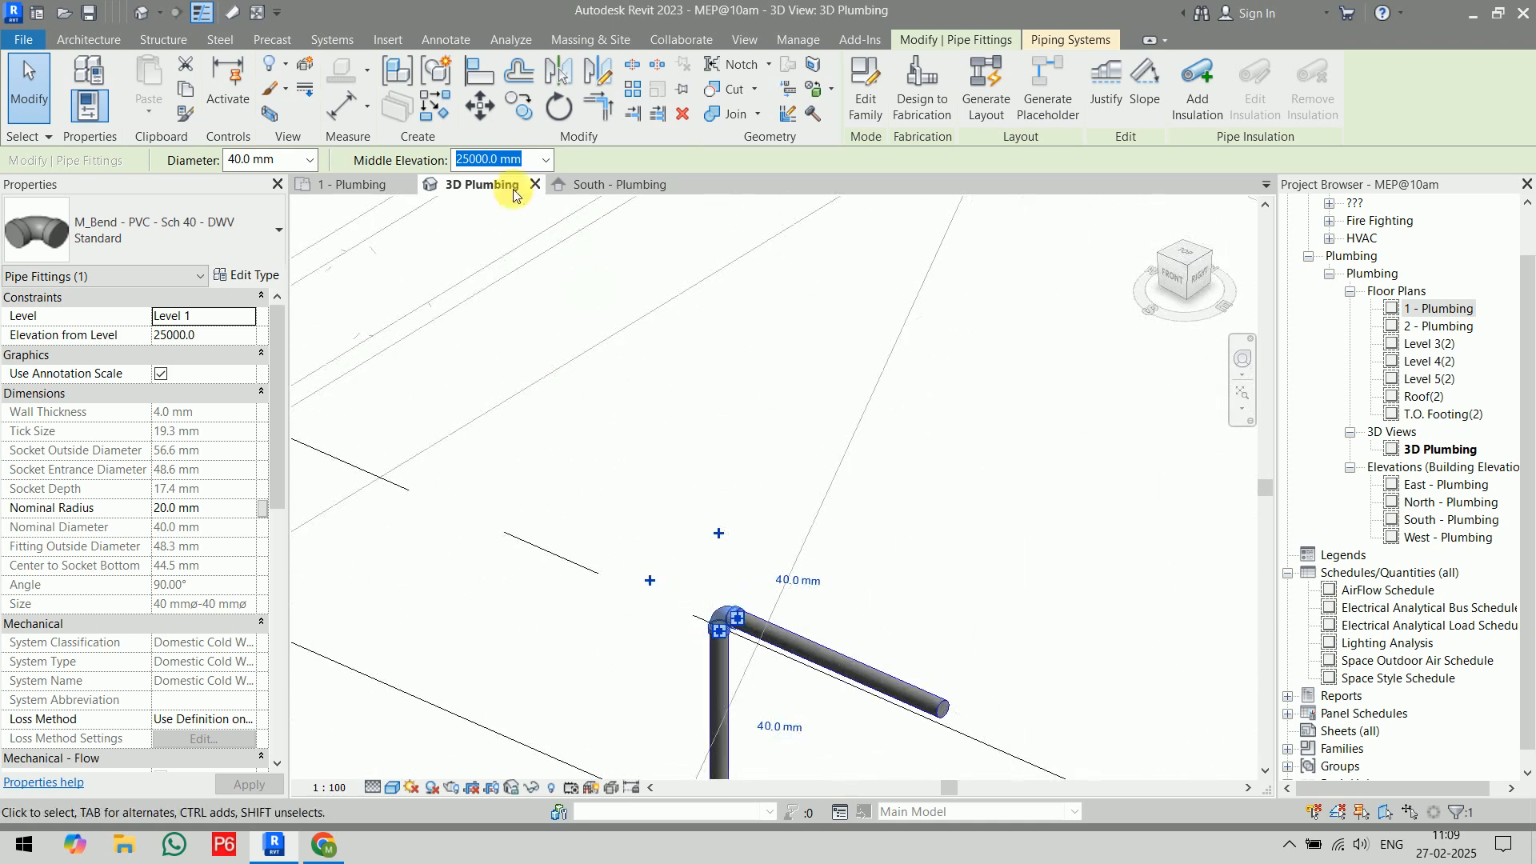
- In the 1 - Plumbing plan, extend the 1200 mm high cold water pipe from its open end down the shaft to the wall behind the washbasins
click(364, 183)
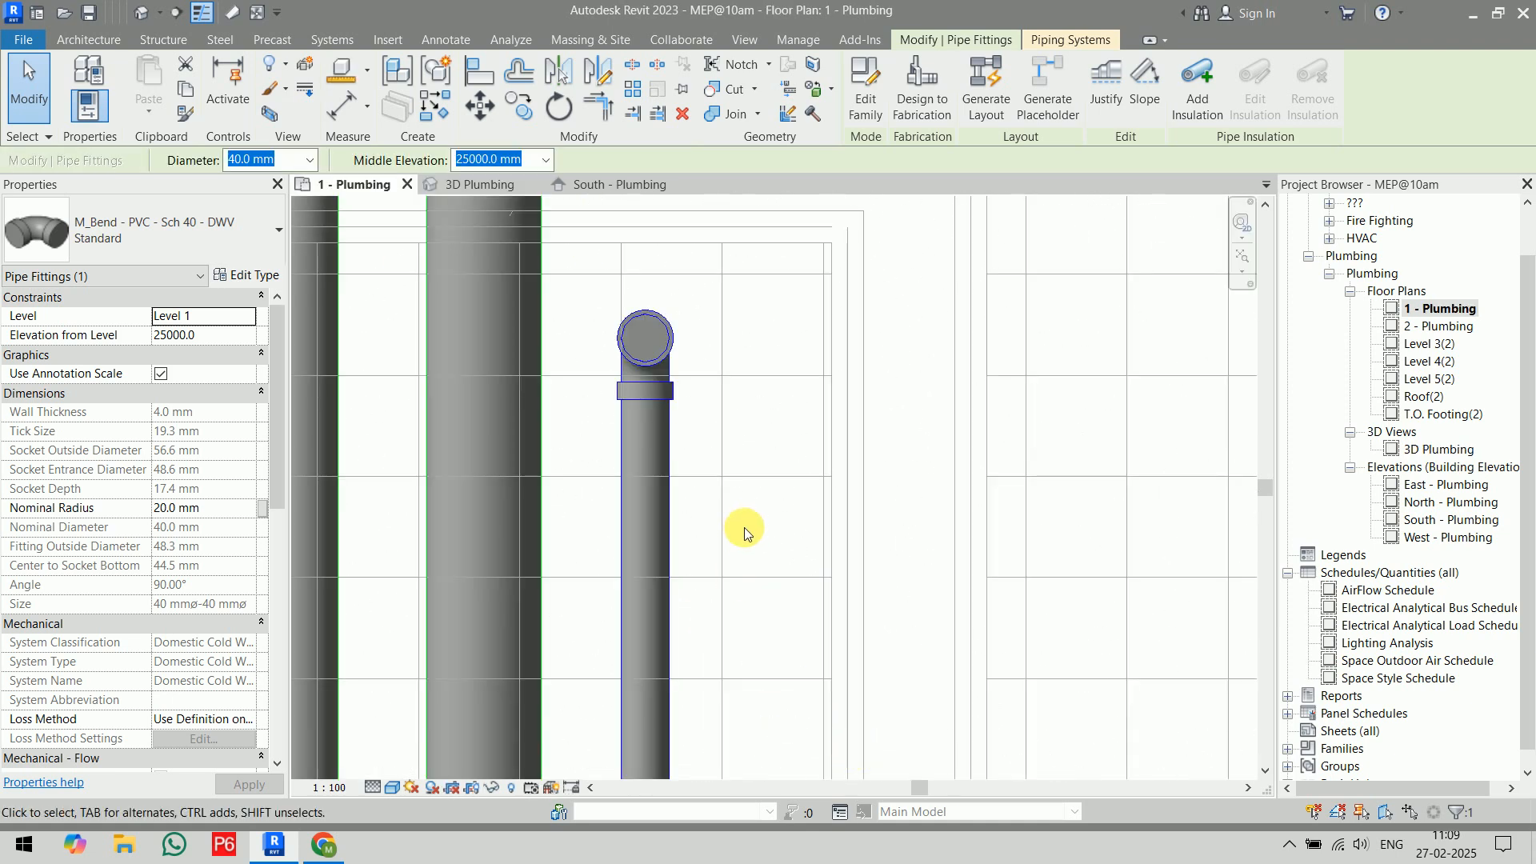
scroll(720, 414, down, 5)
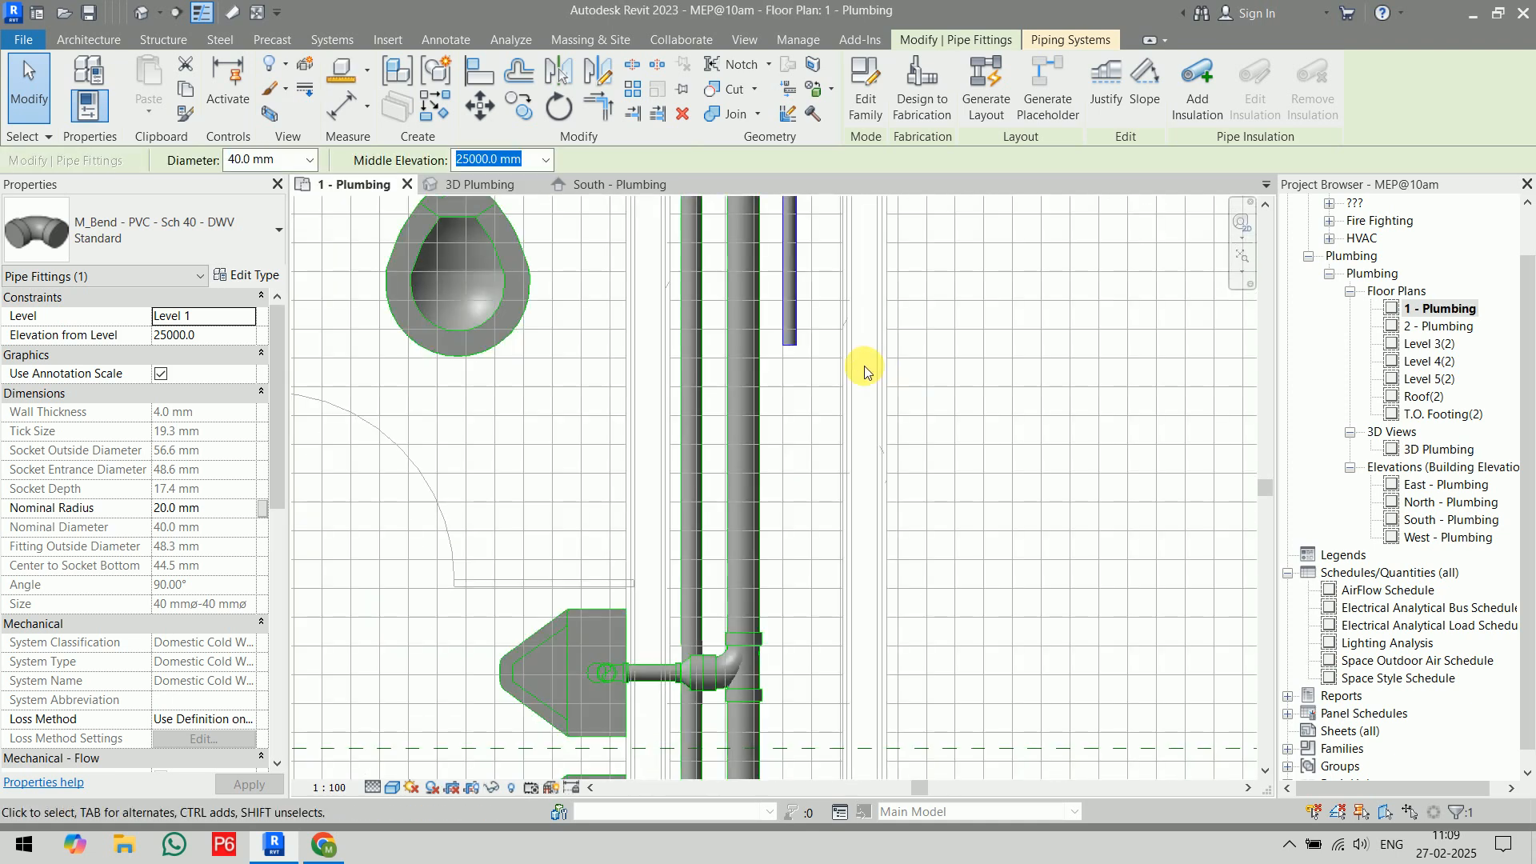
scroll(864, 370, down, 3)
click(799, 287)
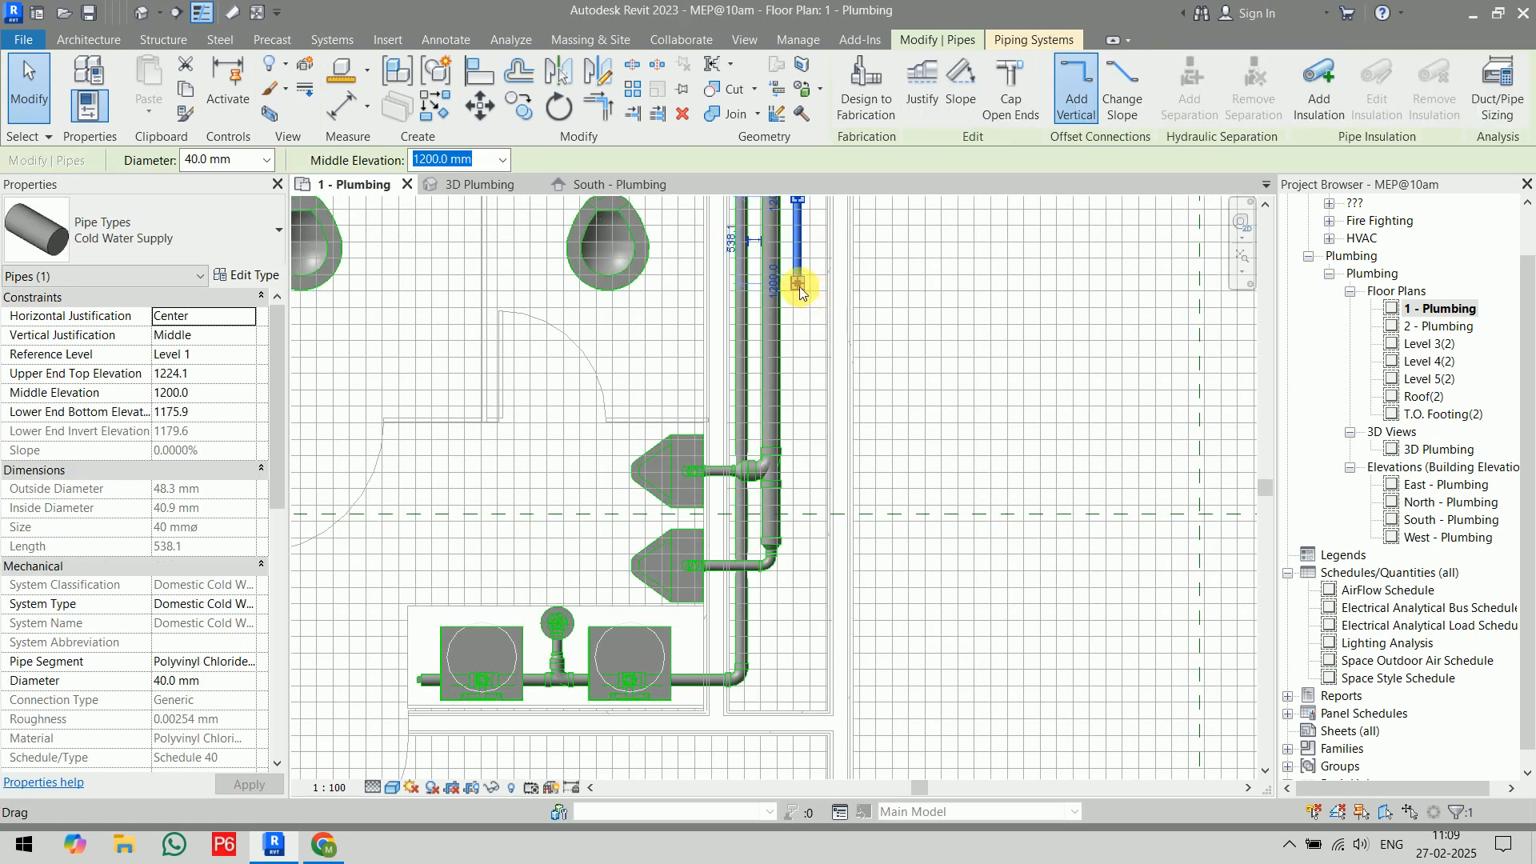
right_click(799, 287)
click(852, 364)
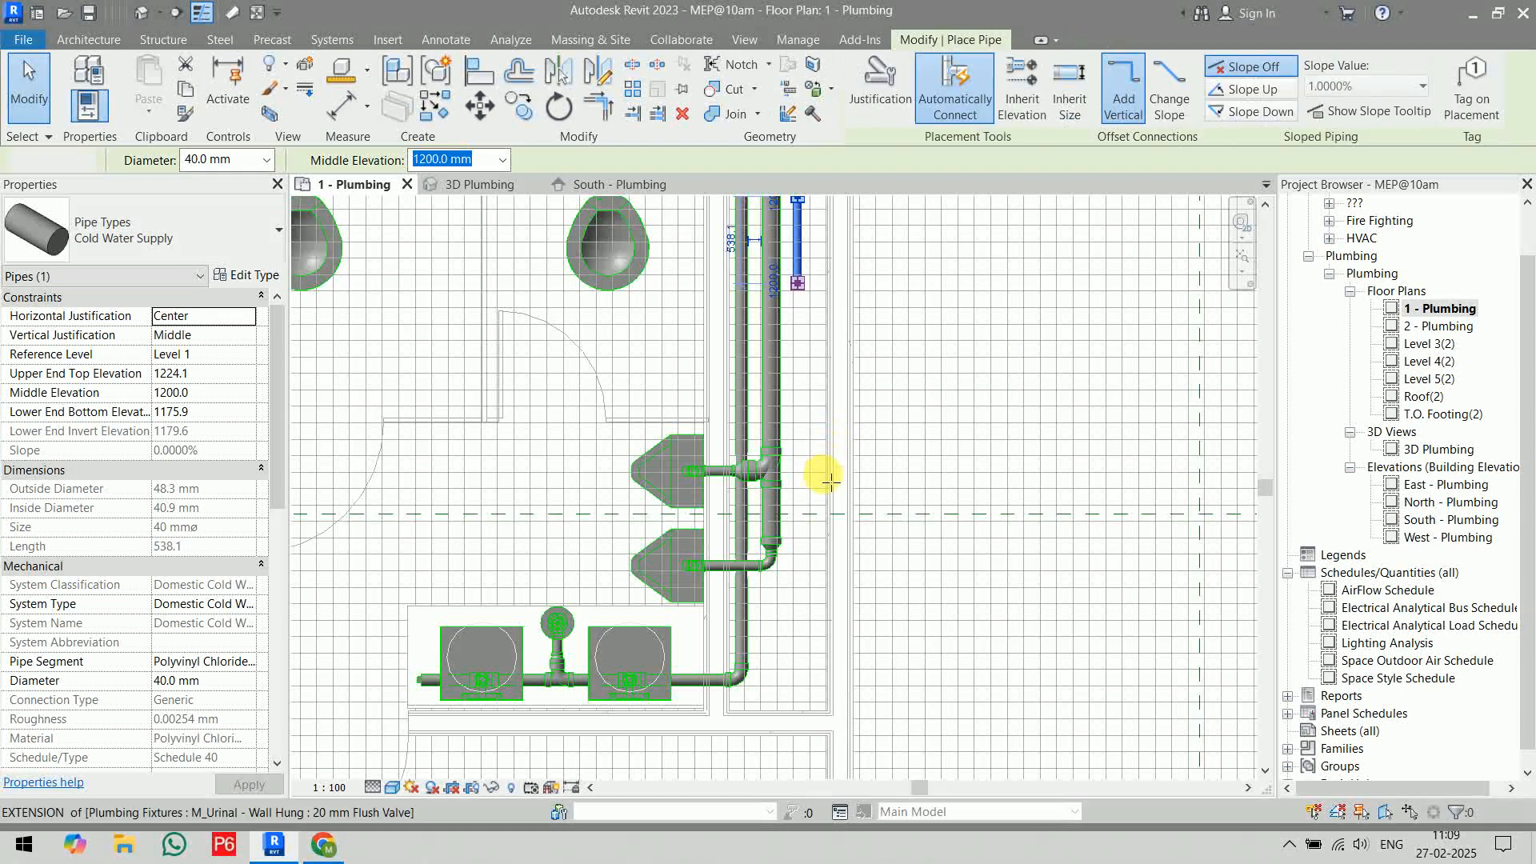
scroll(796, 701, up, 4)
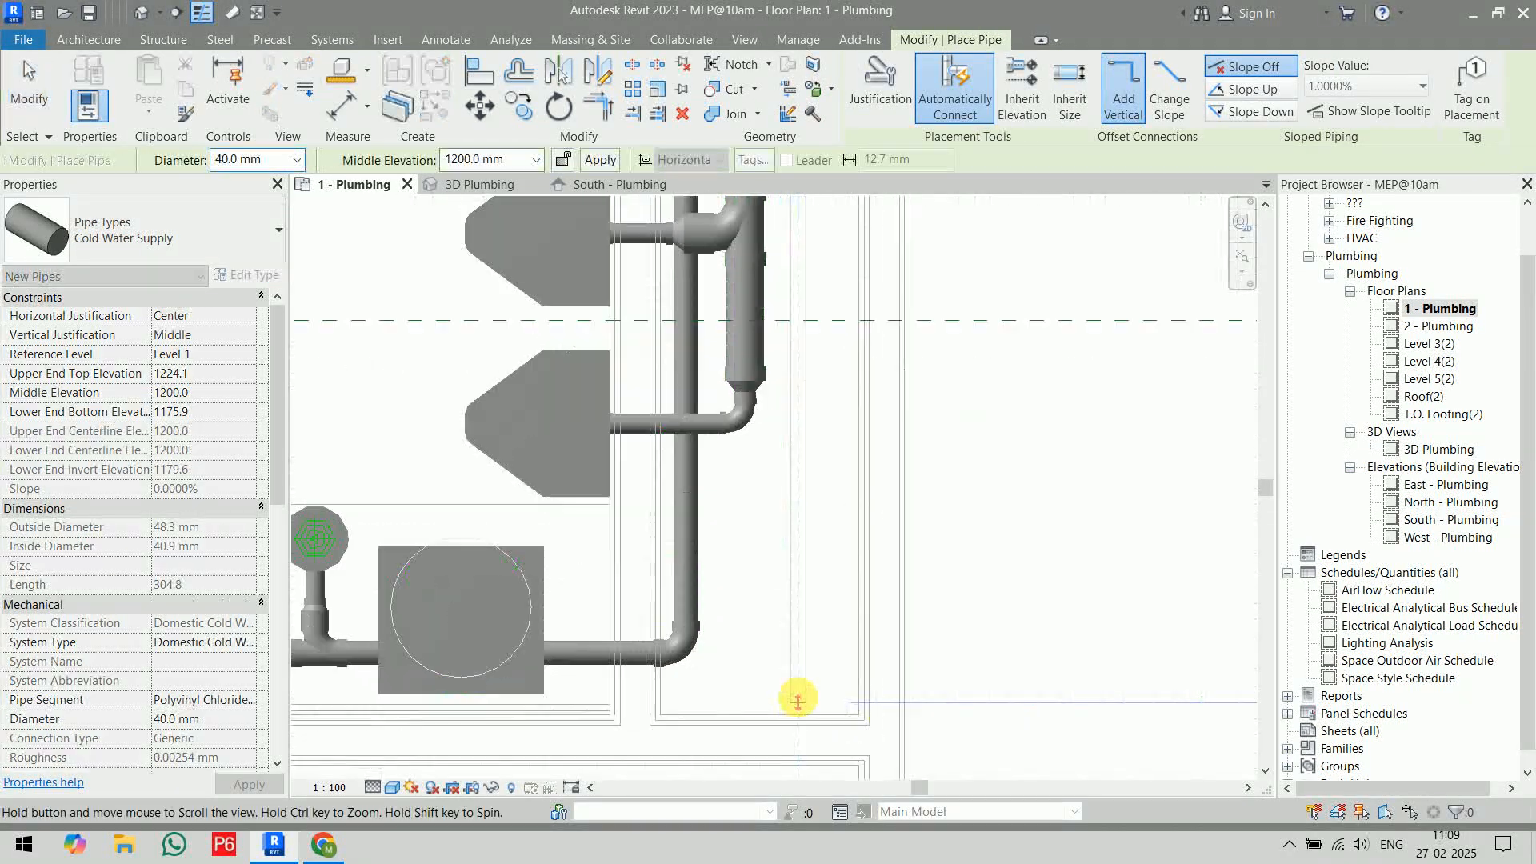
middle_drag(797, 697, 869, 514)
scroll(868, 515, down, 1)
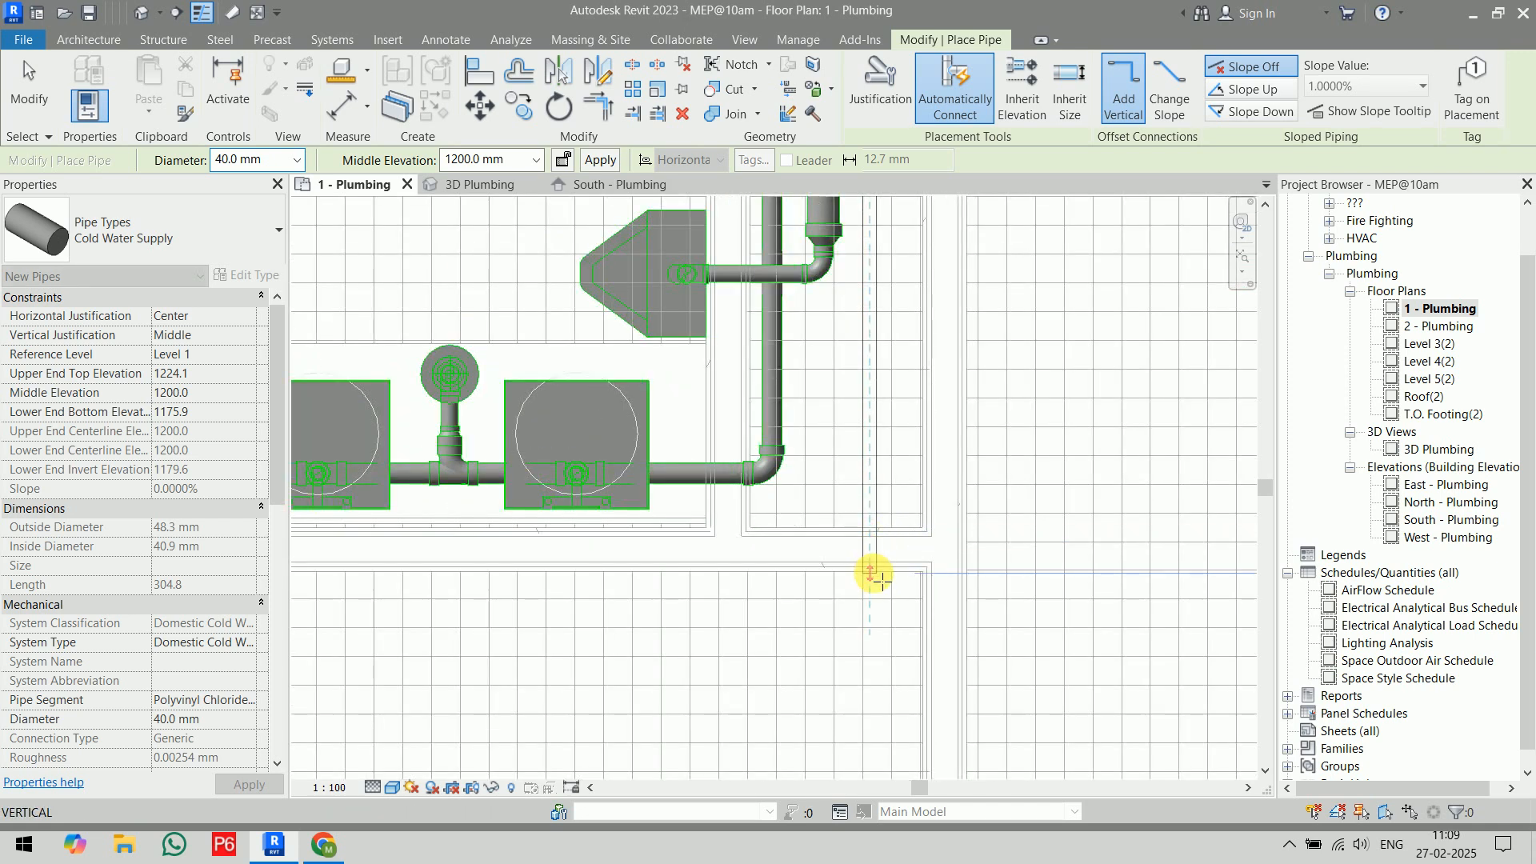
click(874, 574)
- Turn the cold water pipe left behind the washbasins and run it about 2140 mm to the far basin, ending the command
scroll(600, 550, down, 3)
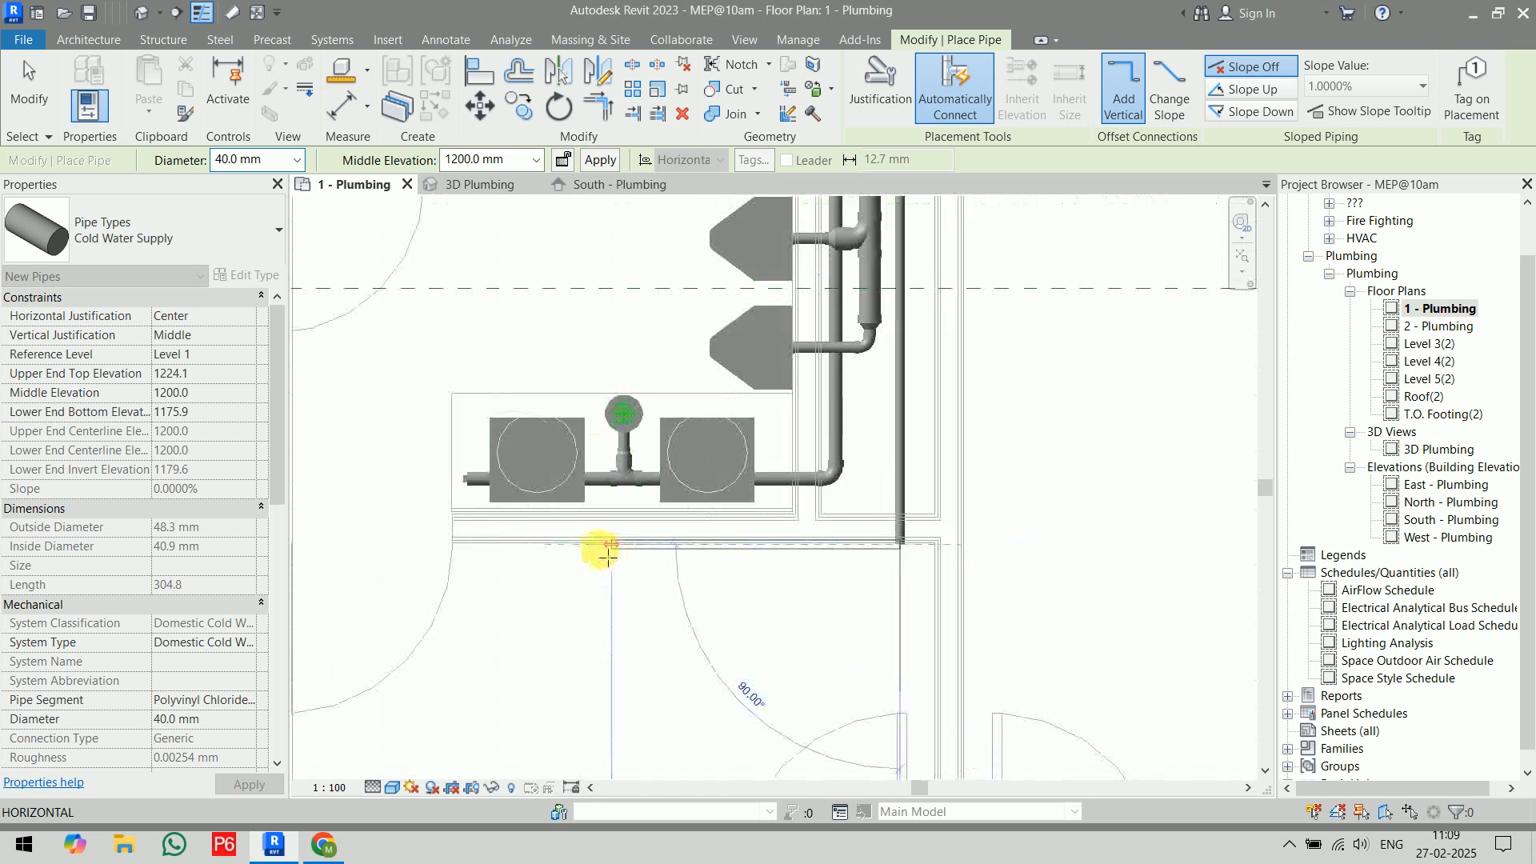
click(489, 544)
key(Escape)
key(Escape)
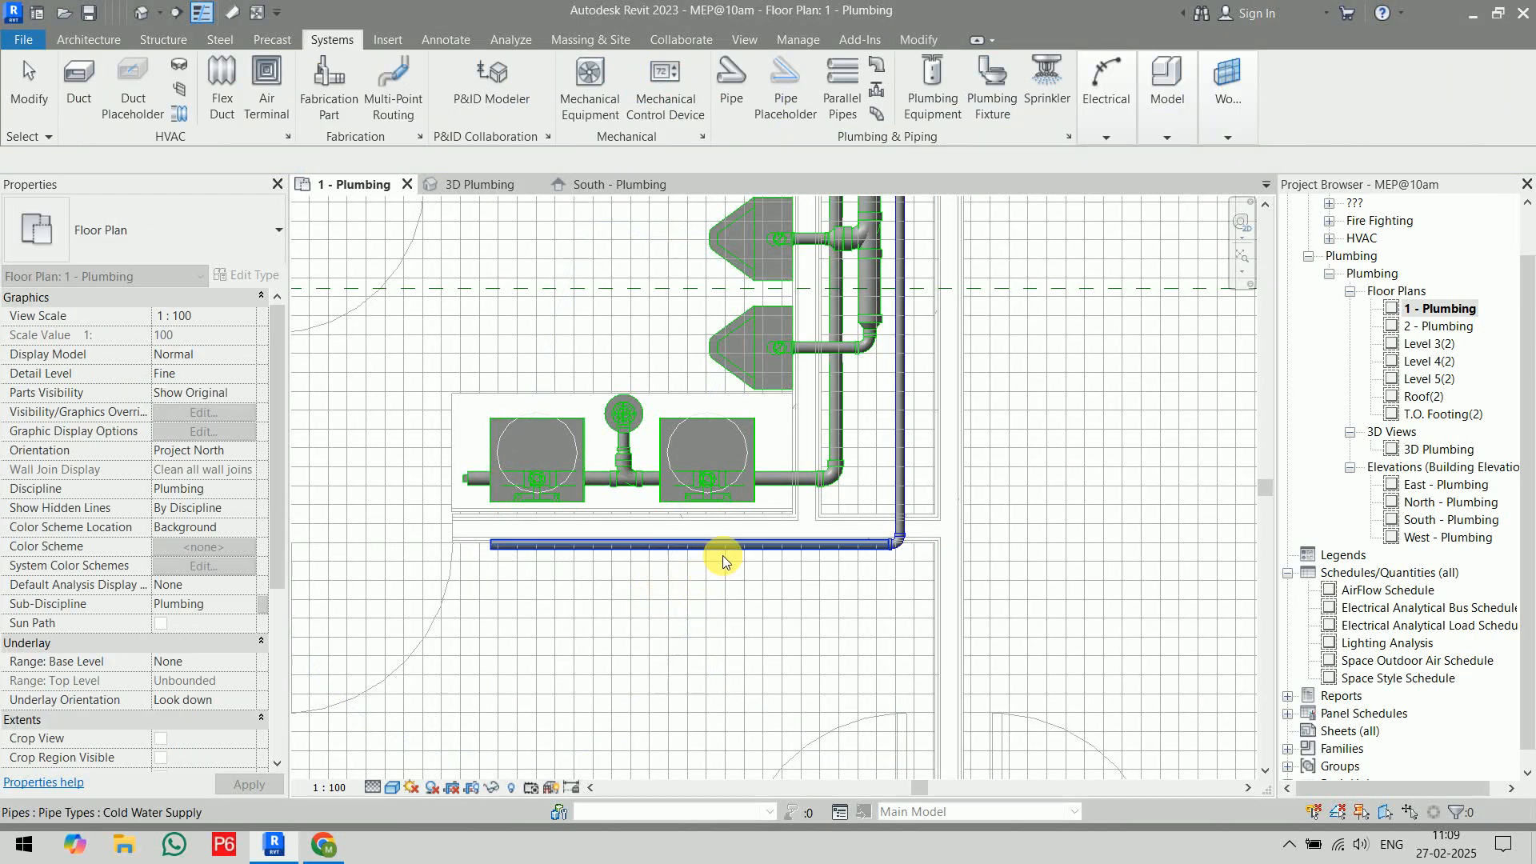
- Nudge the horizontal cold water pipe toward the washbasins so that it sits inside the wall cavity
click(722, 549)
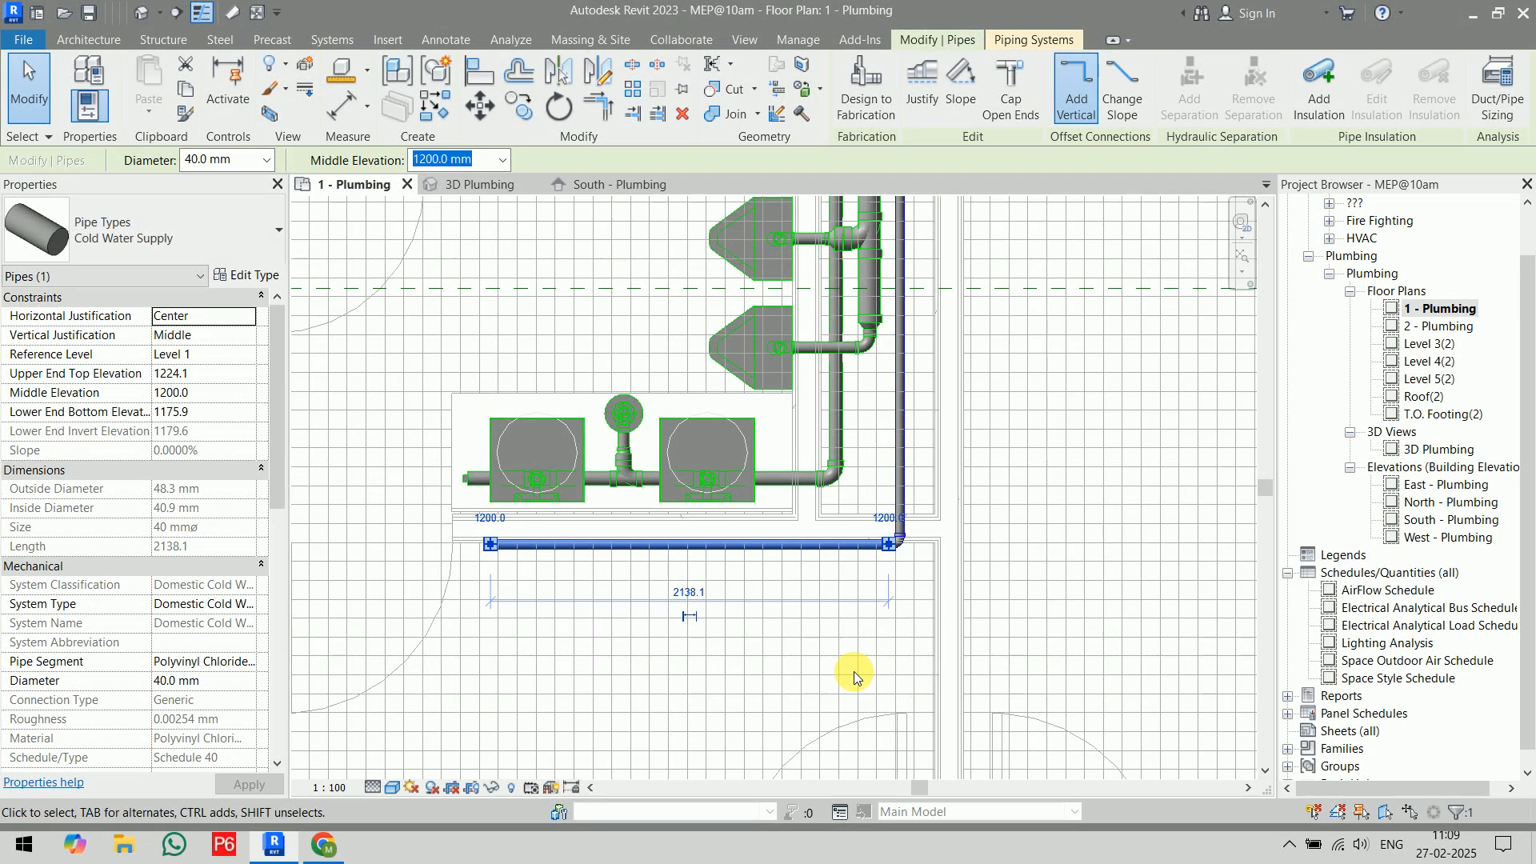
key(Up)
key(Up)
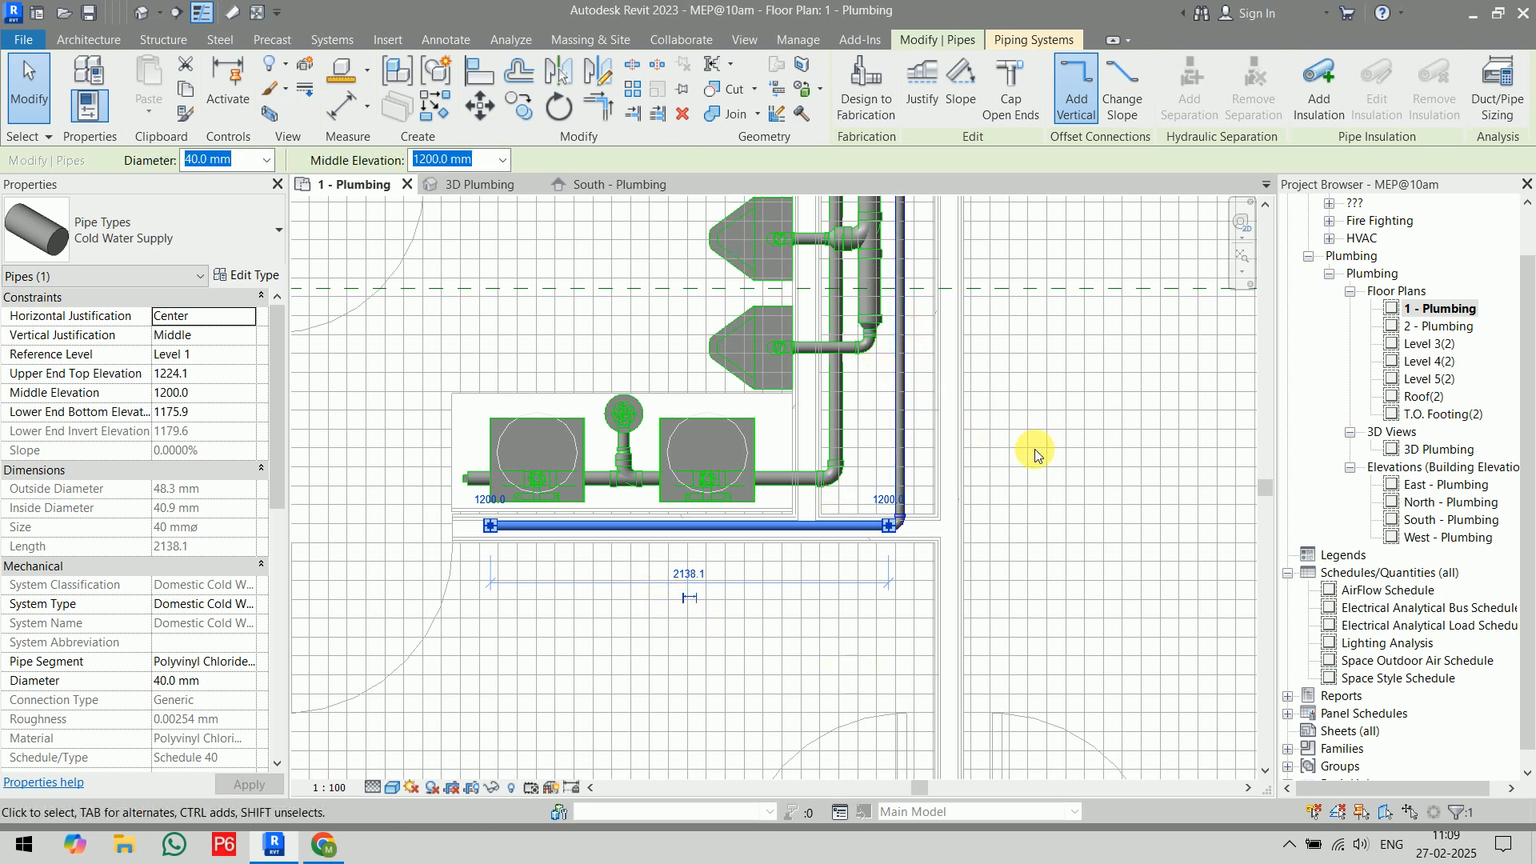
key(Escape)
- Cap the open end of the horizontal cold water pipe behind the far washbasin
scroll(487, 557, up, 3)
click(483, 484)
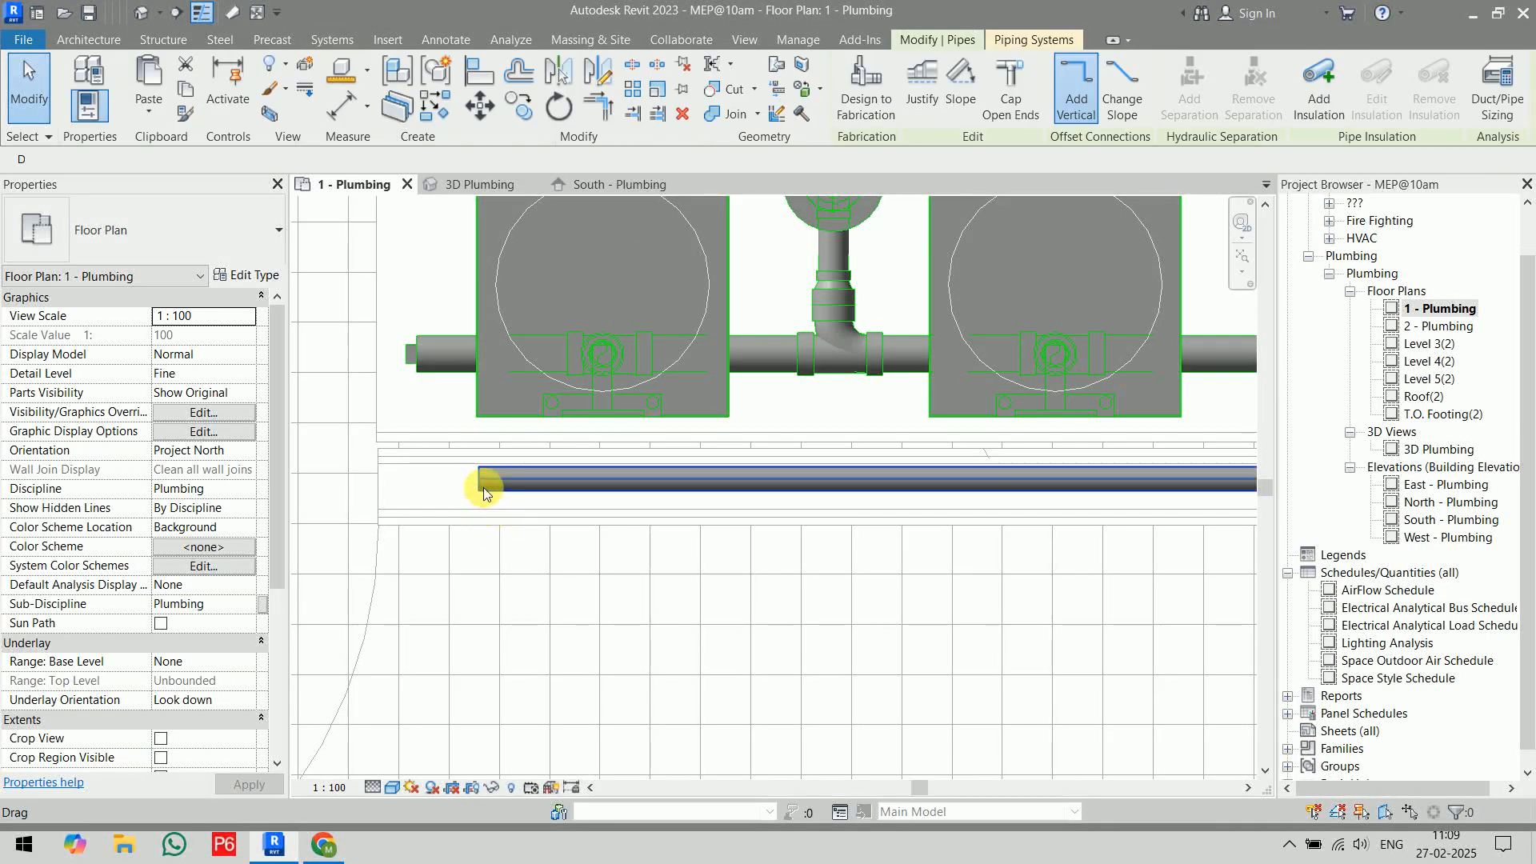
right_click(483, 484)
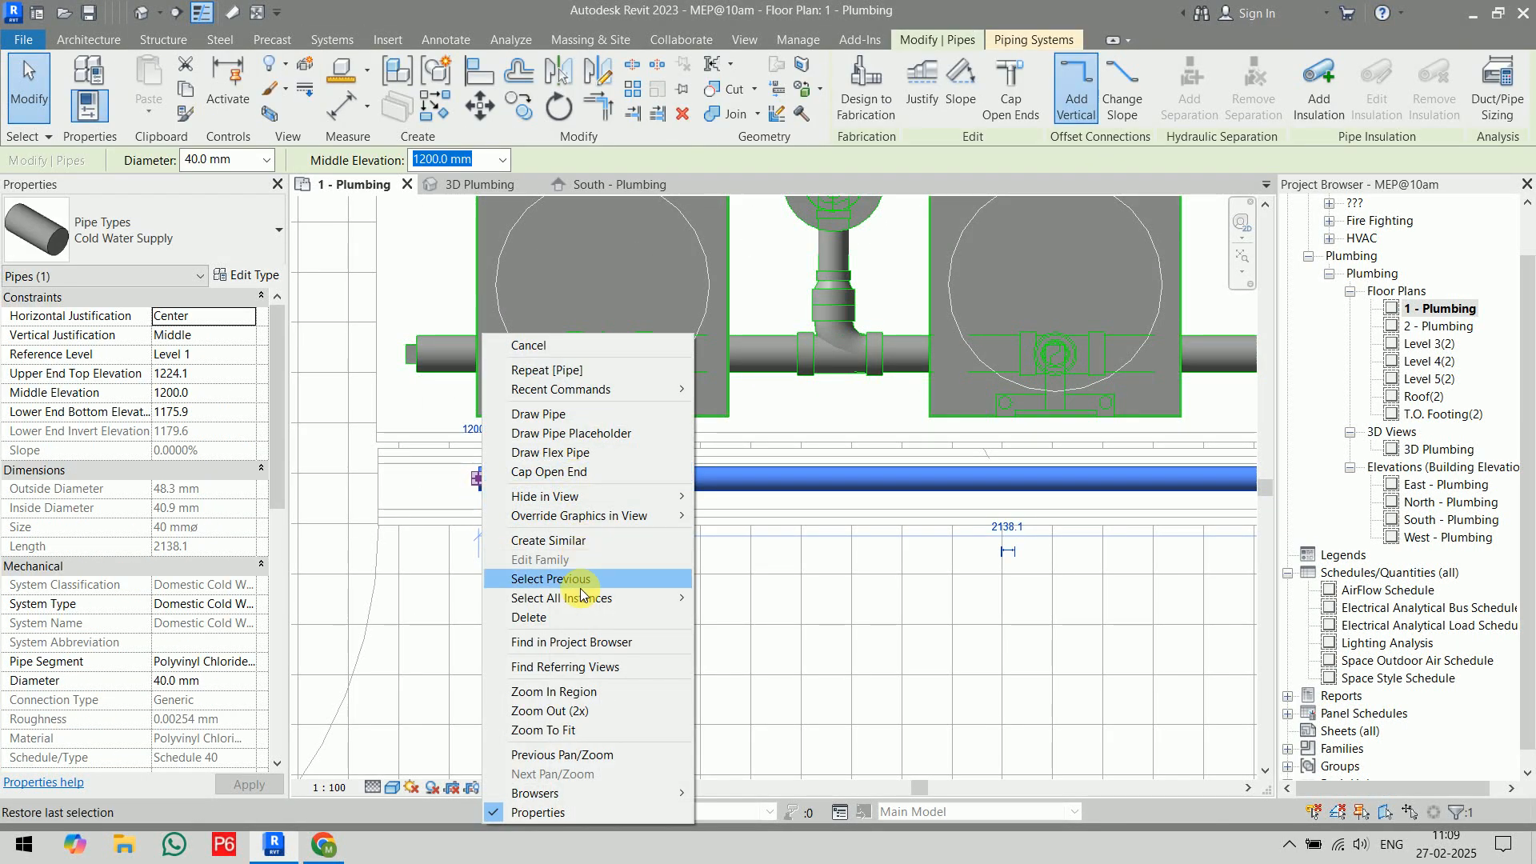
click(578, 472)
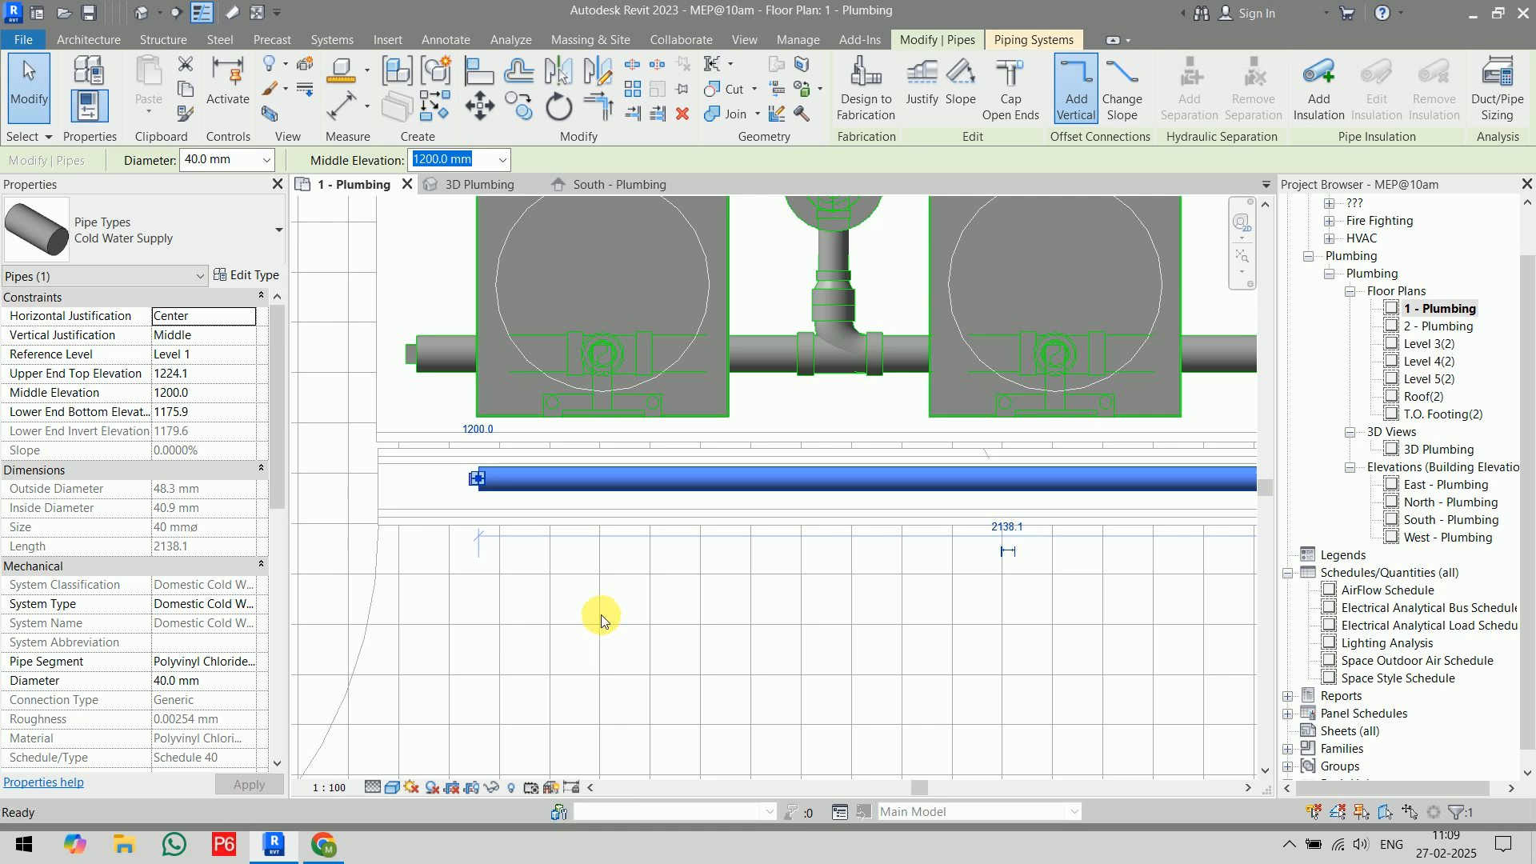
click(601, 614)
- Connect the far washbasin's 15 mm Domestic Cold Water connector into the horizontal cold water pipe behind it
click(692, 416)
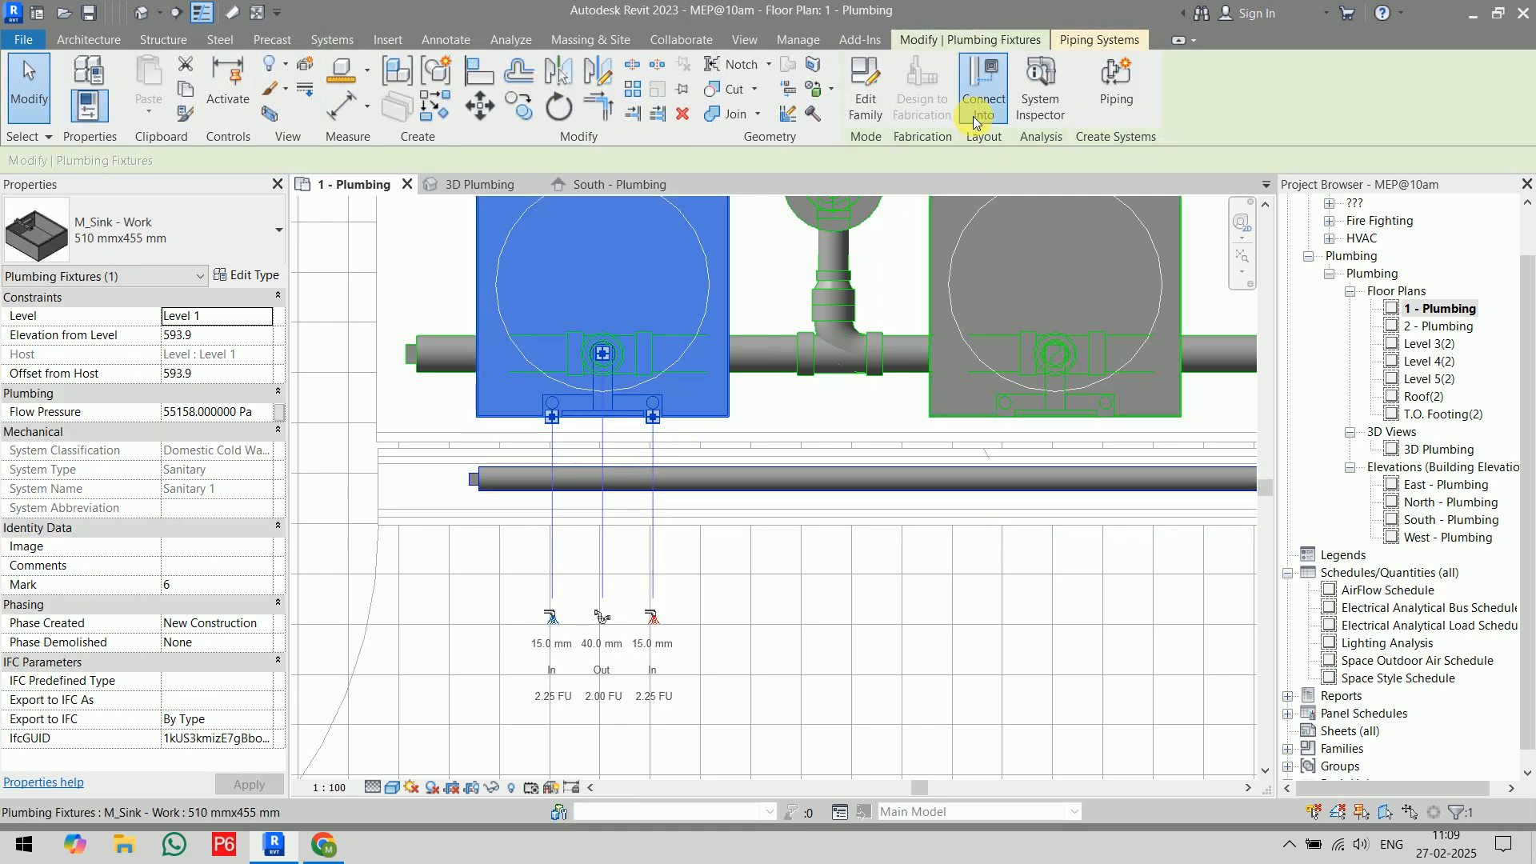
click(983, 80)
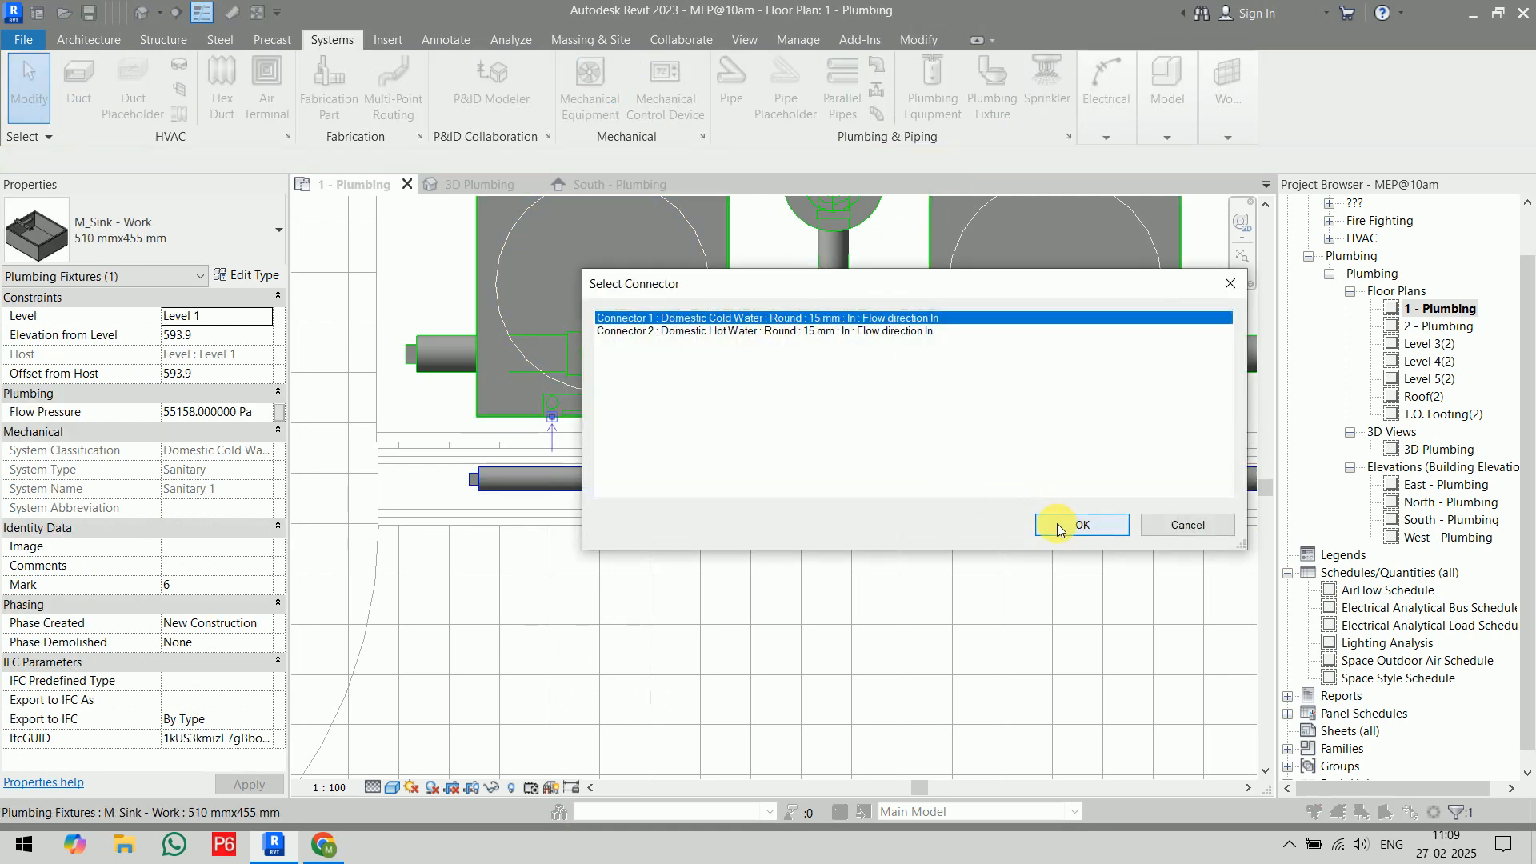
click(1058, 524)
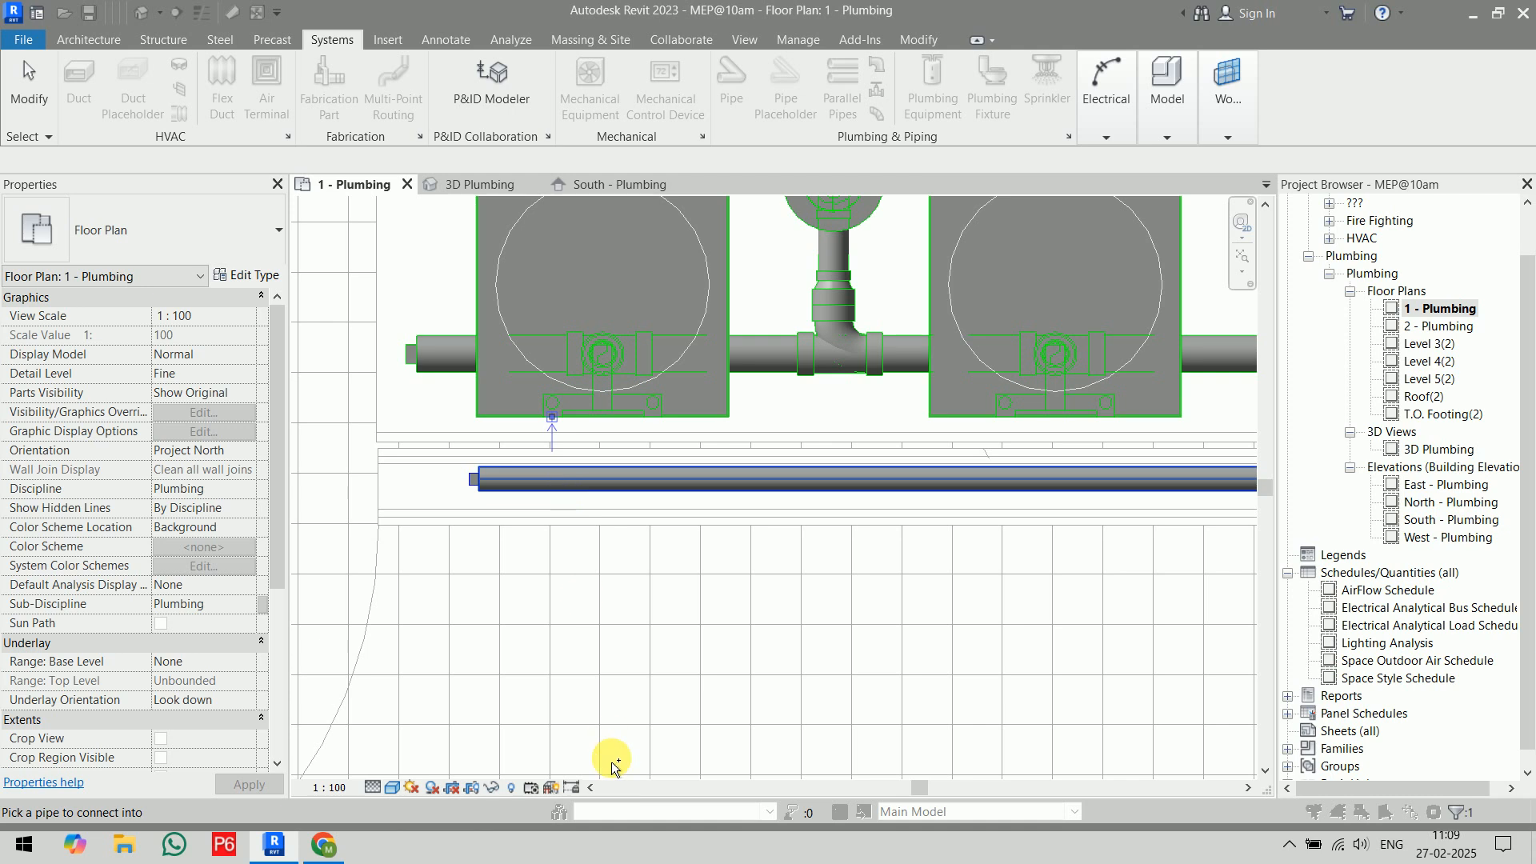
click(620, 480)
click(704, 404)
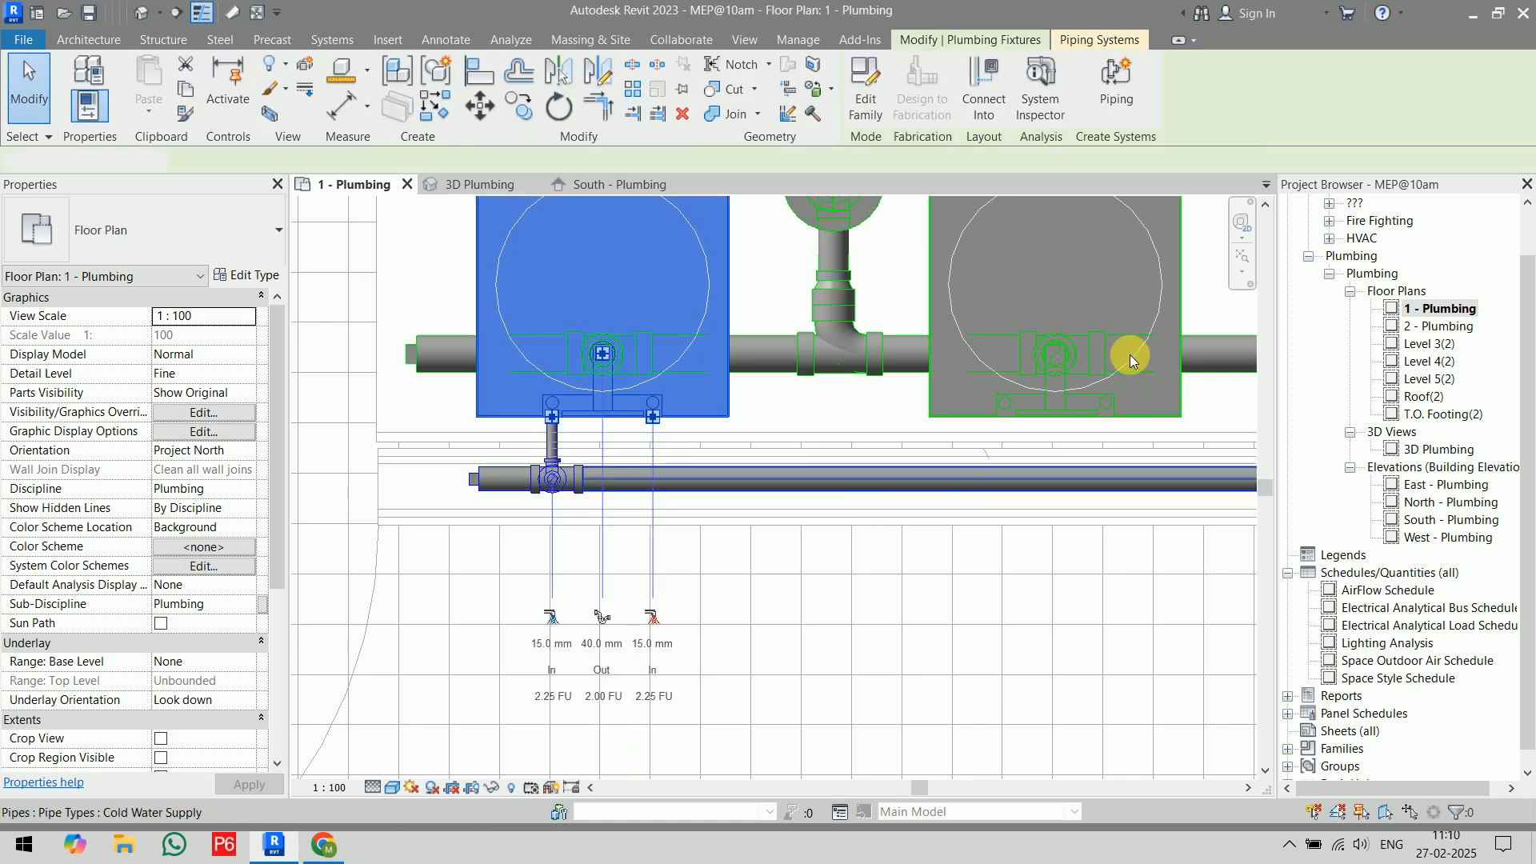
key(Escape)
- Connect the other washbasin, nearest the shaft, through its 15 mm Domestic Cold Water connector into the cold water pipe behind it
click(1150, 275)
middle_drag(1045, 306, 687, 384)
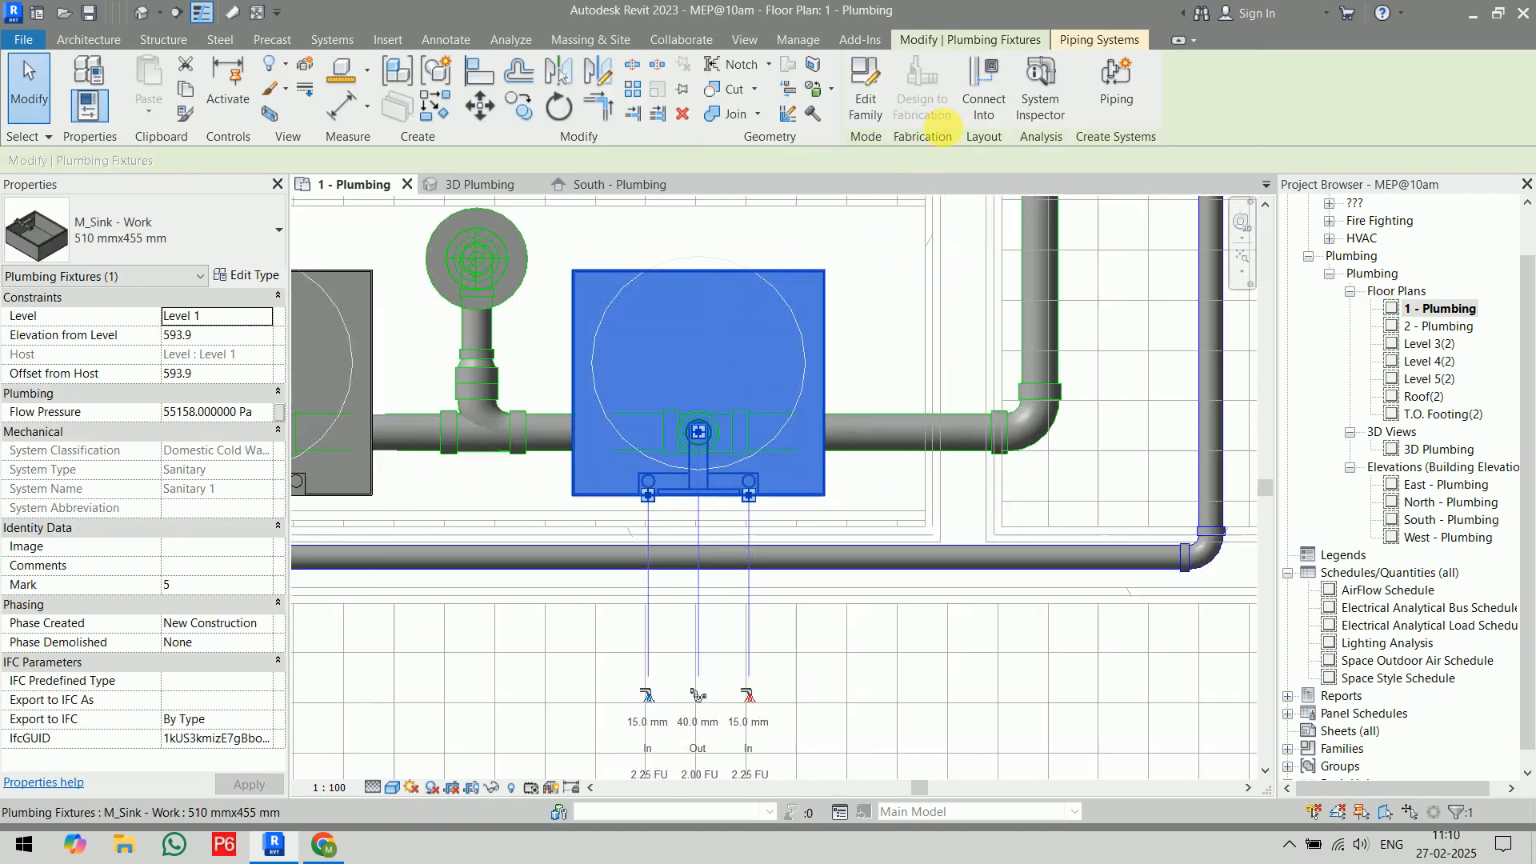
click(983, 94)
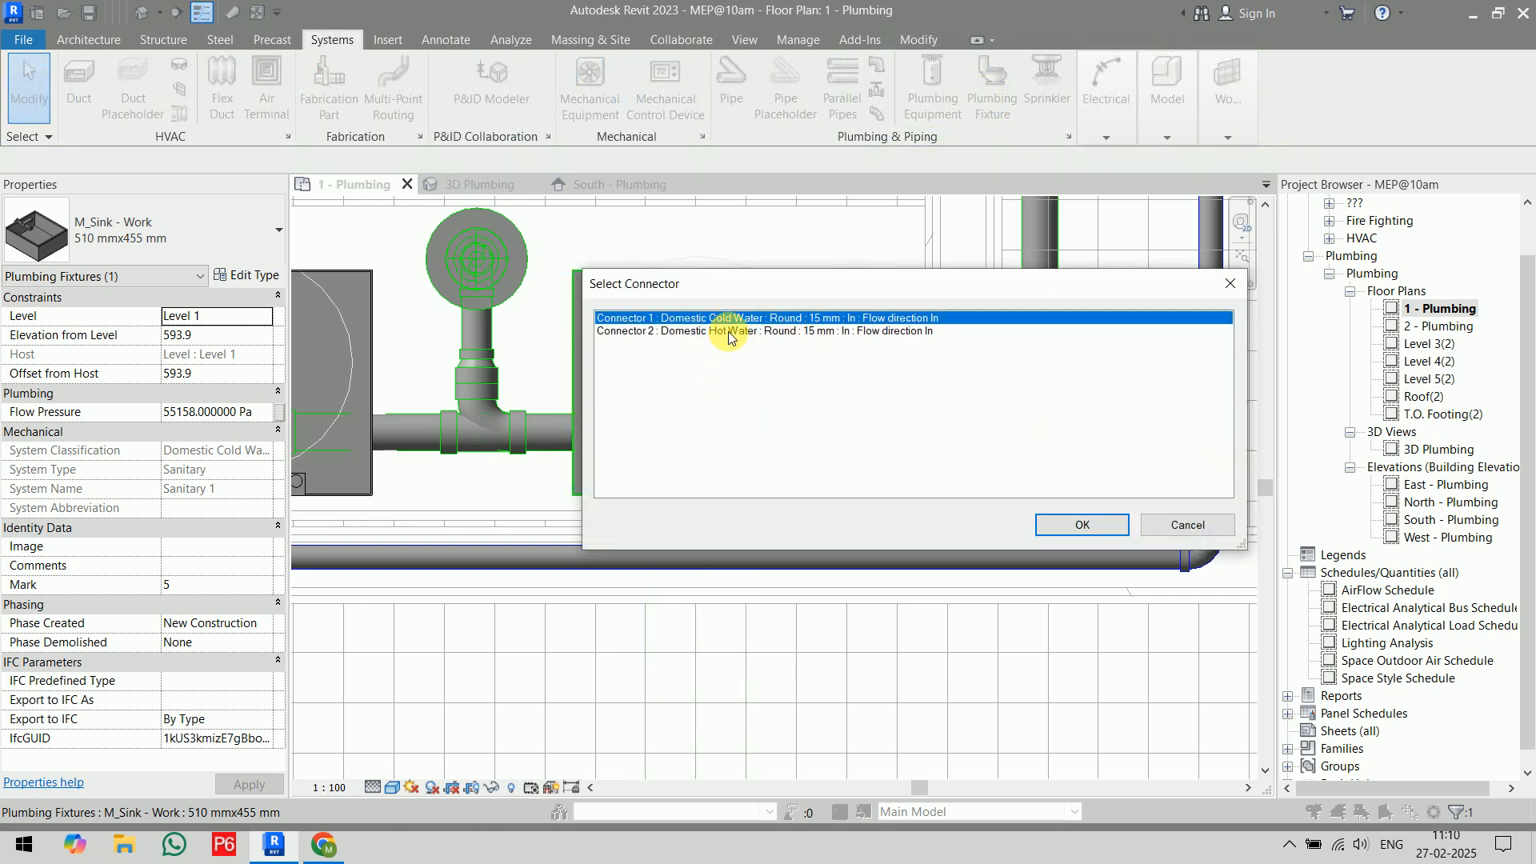
click(1081, 525)
click(726, 612)
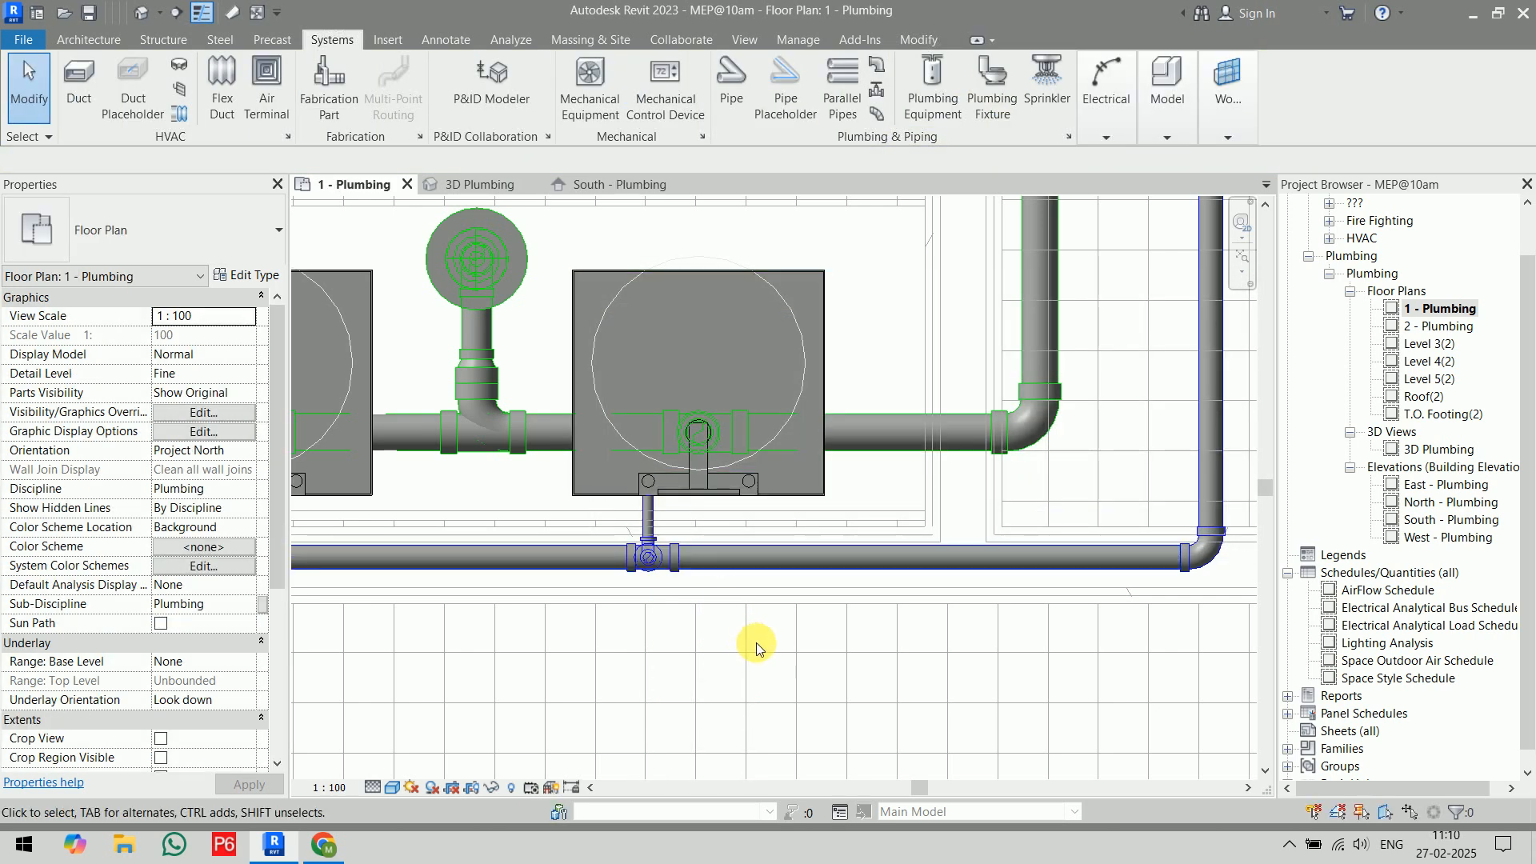
- Connect the urinal nearest the washbasins into the cold water pipe running along the shaft
middle_drag(756, 641, 589, 857)
click(606, 495)
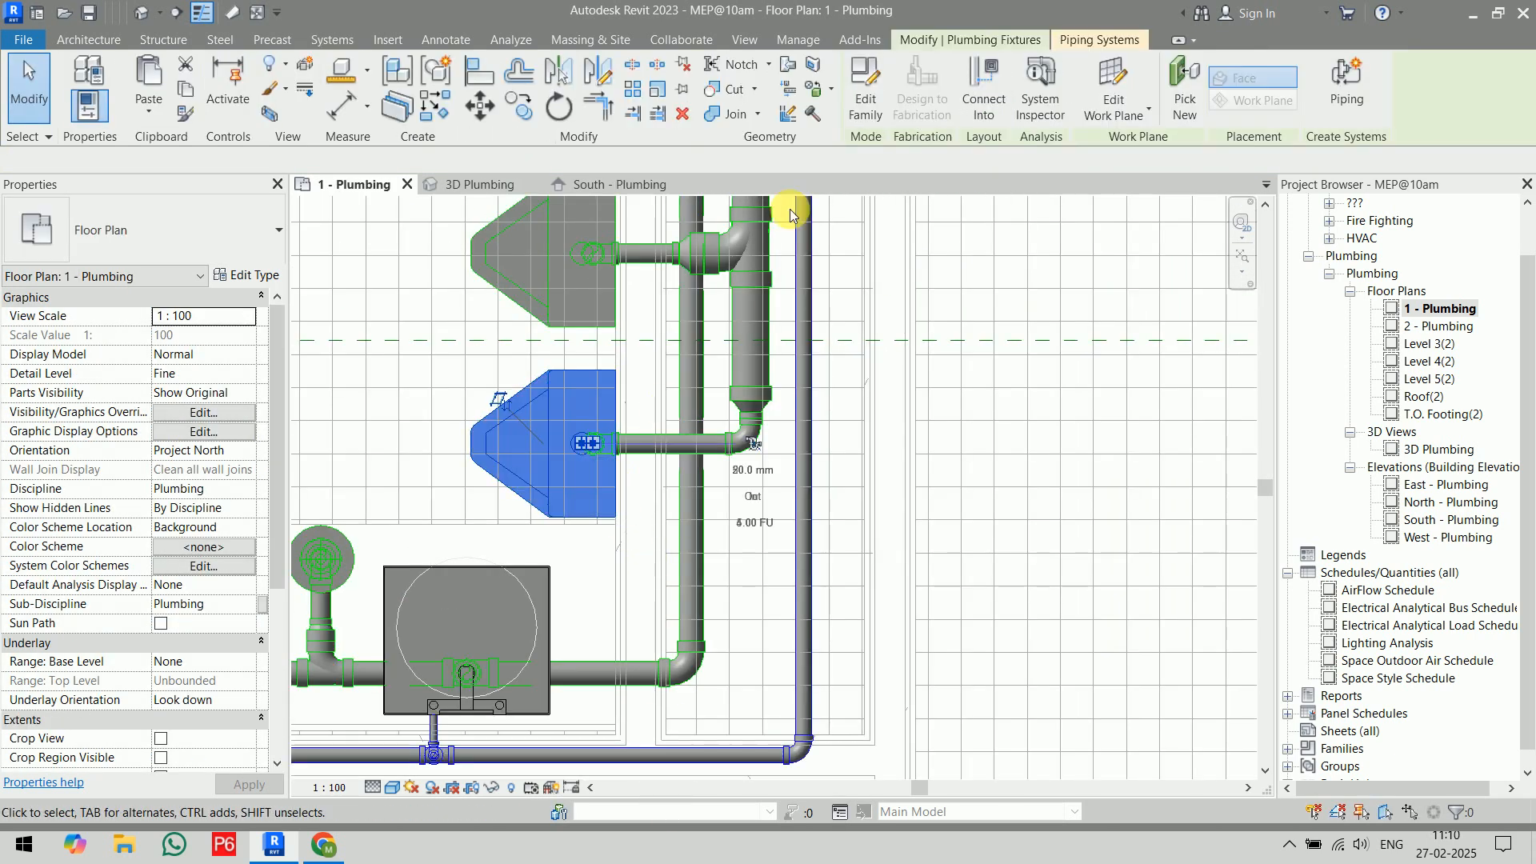
click(958, 86)
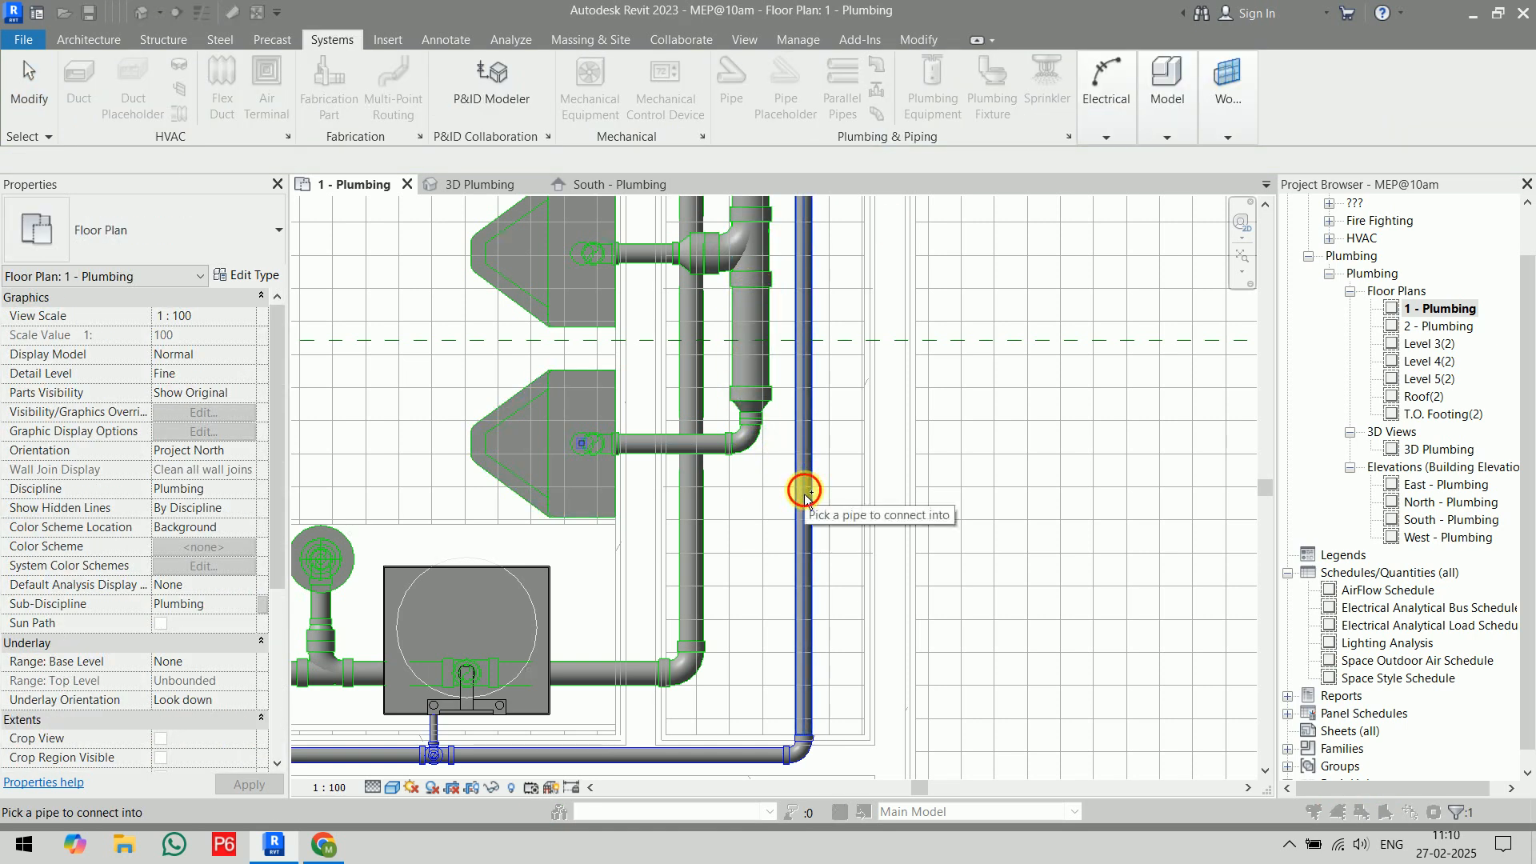
click(894, 313)
- Connect the second urinal, farther from the washbasins, into the same cold water pipe in the shaft
middle_drag(891, 309, 874, 504)
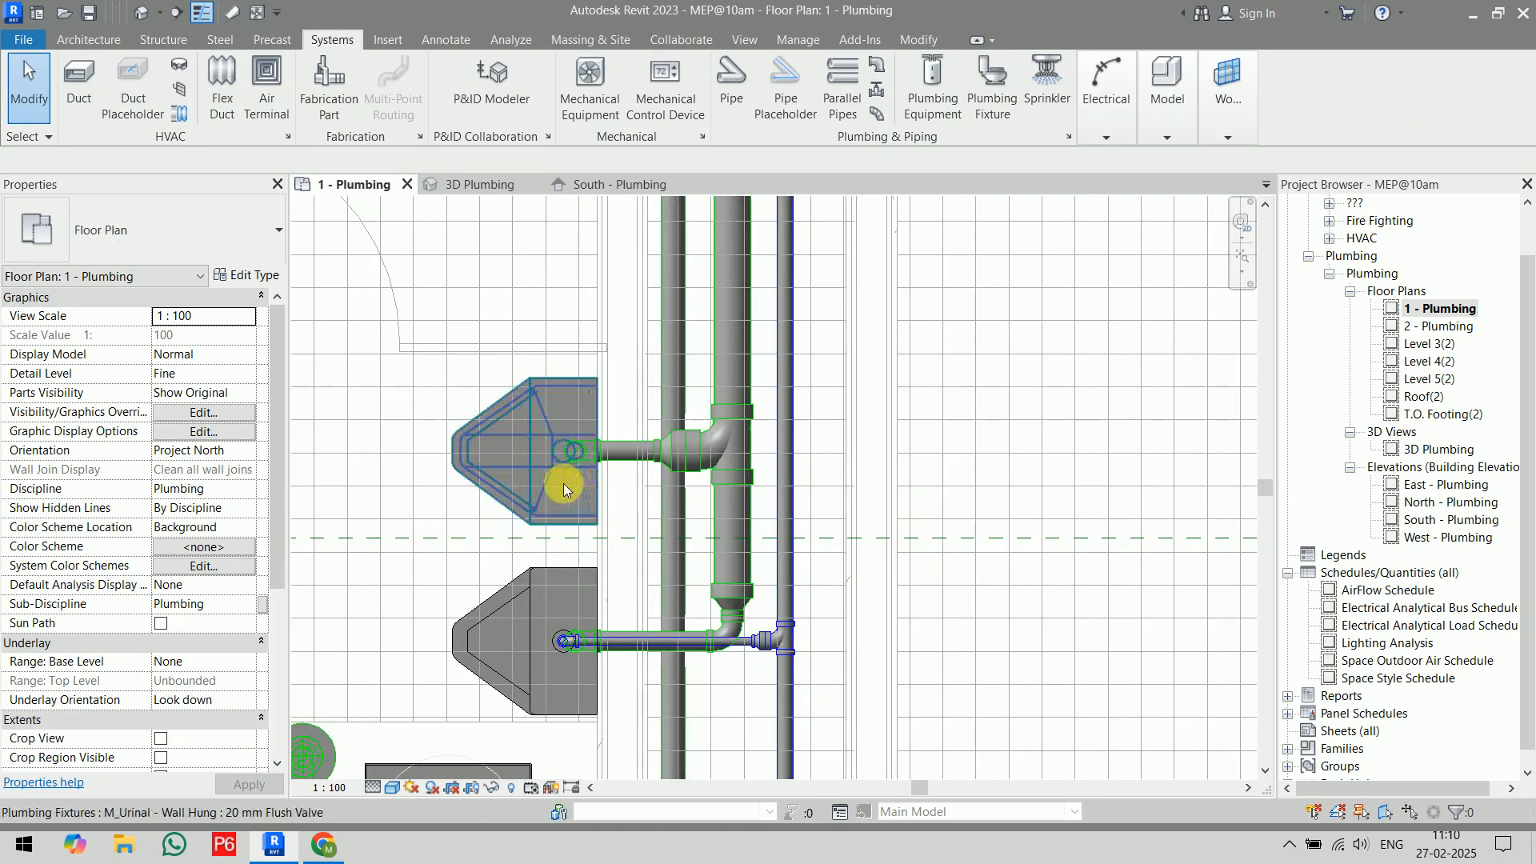
click(1006, 88)
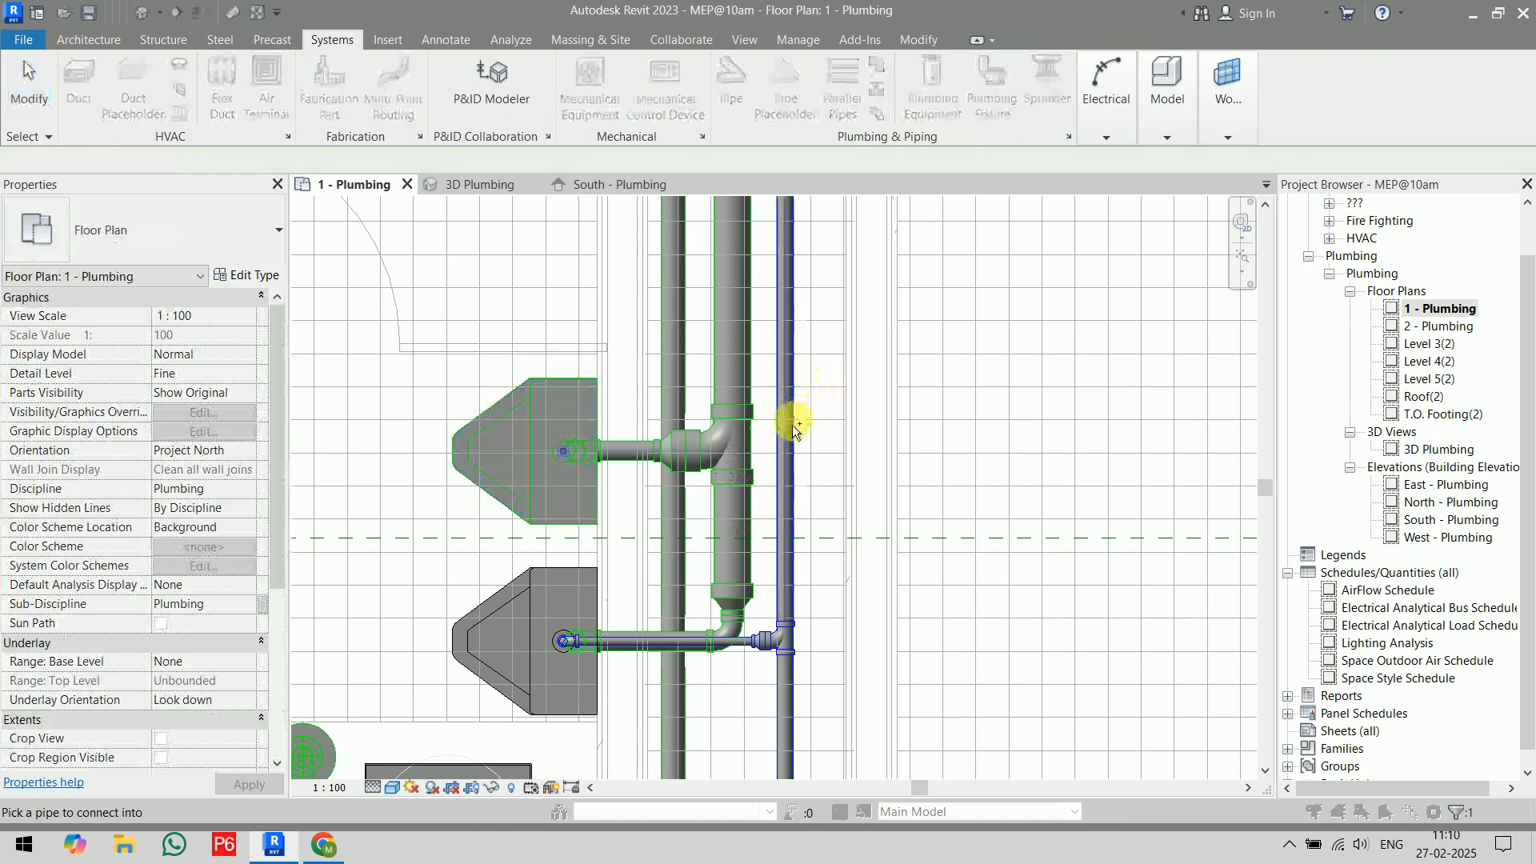
scroll(886, 497, down, 4)
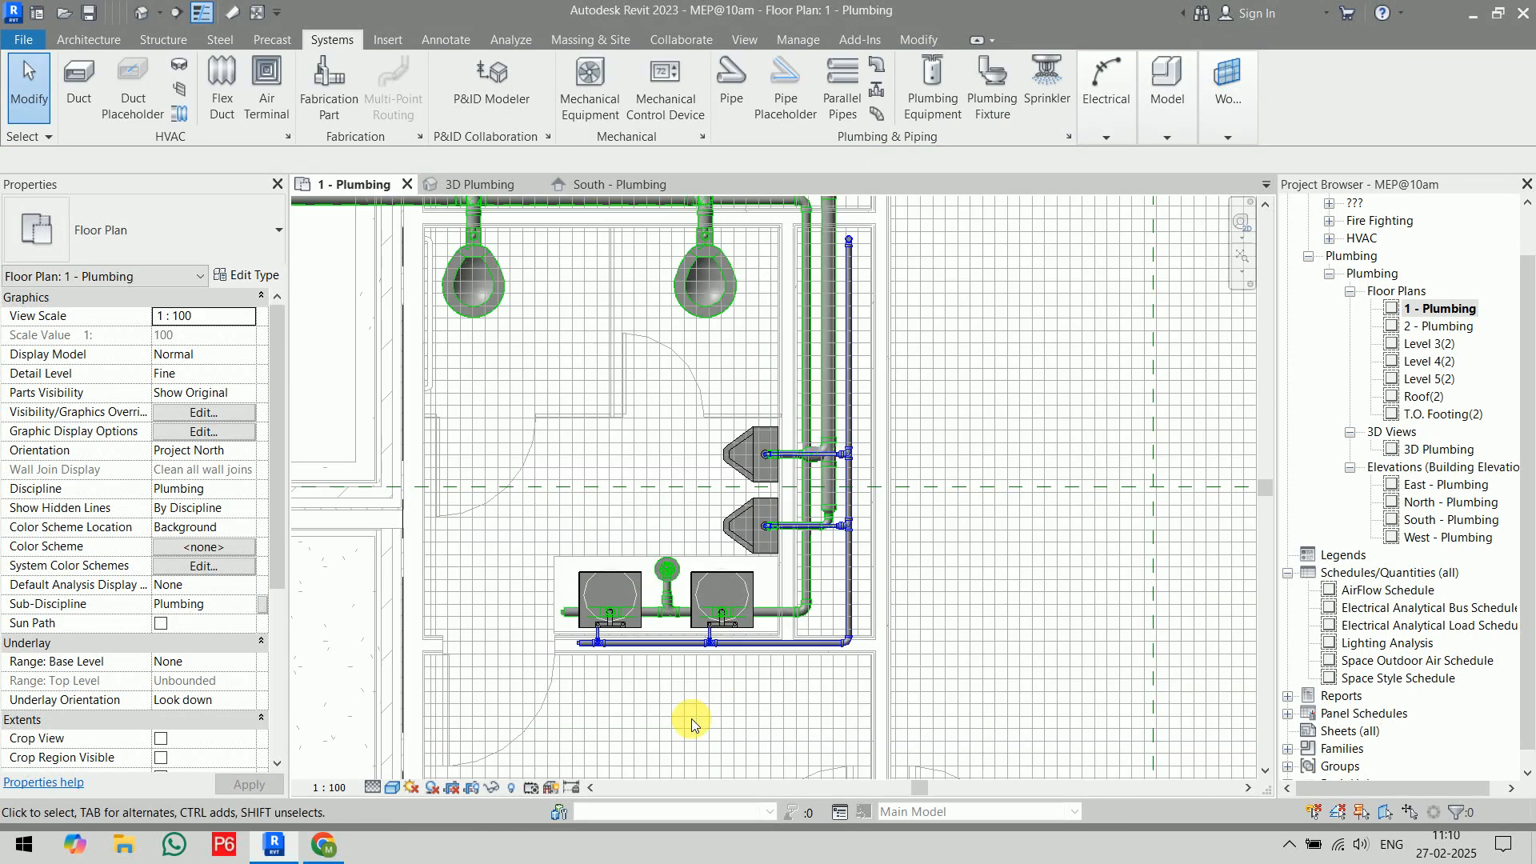
- Delete the capped pipe stub beyond the far washbasin's connection and convert the leftover tee to an elbow
scroll(574, 702, up, 10)
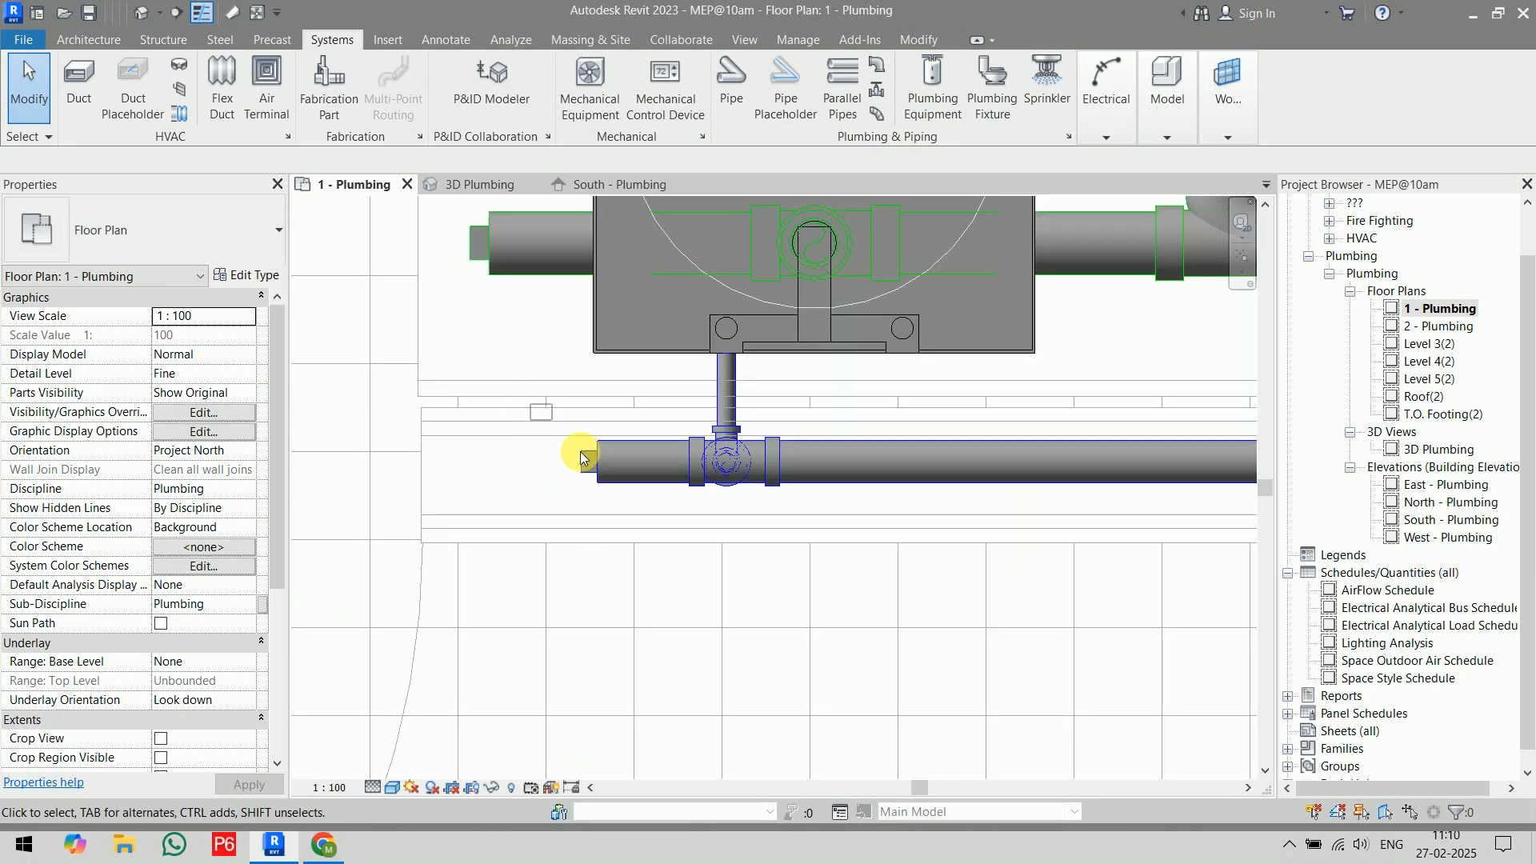
drag(704, 517, 704, 517)
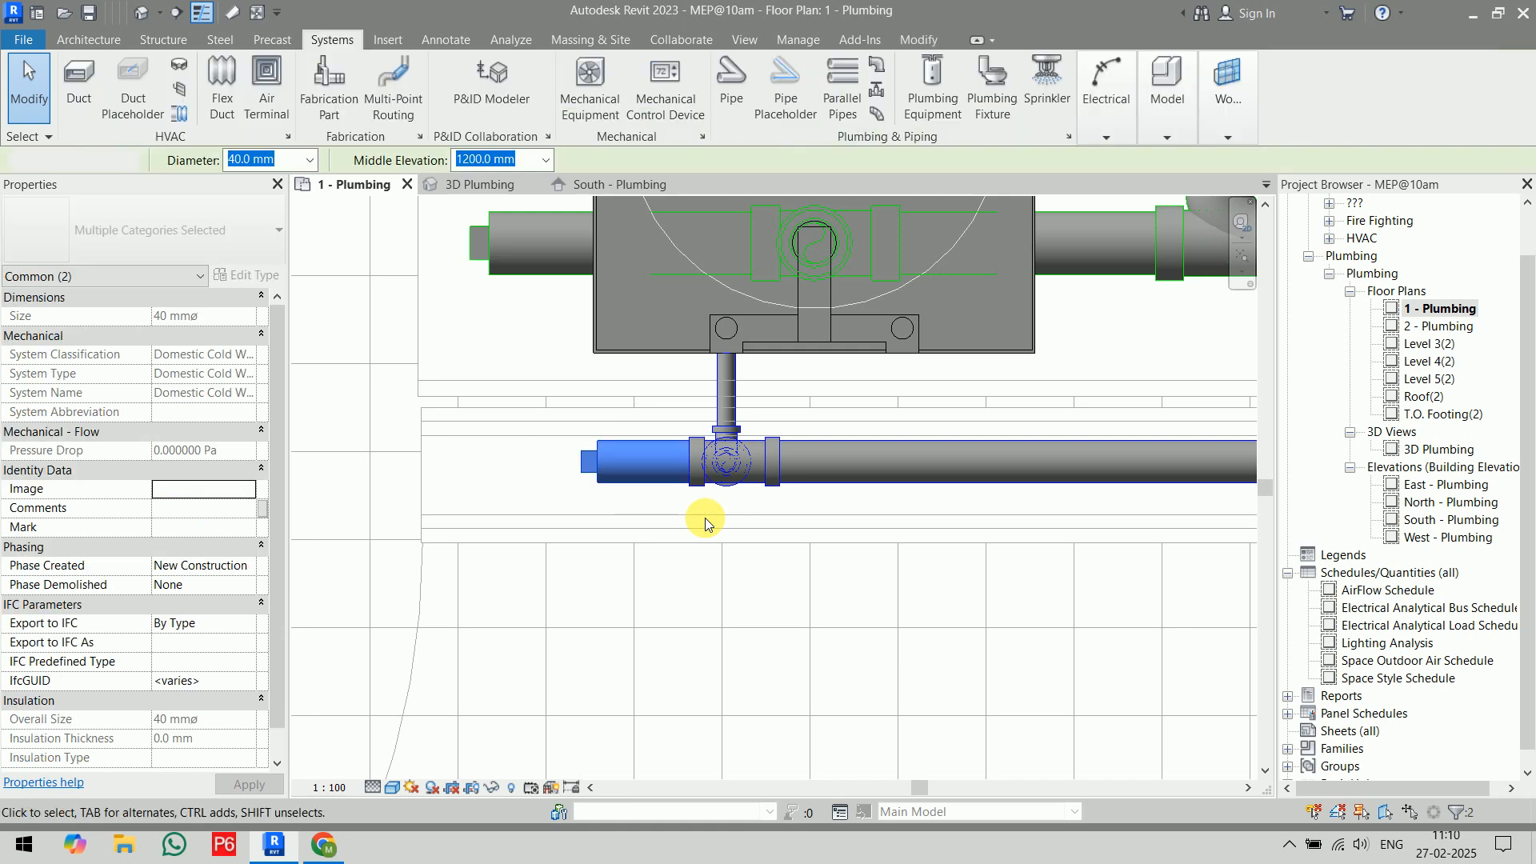
key(Delete)
click(698, 485)
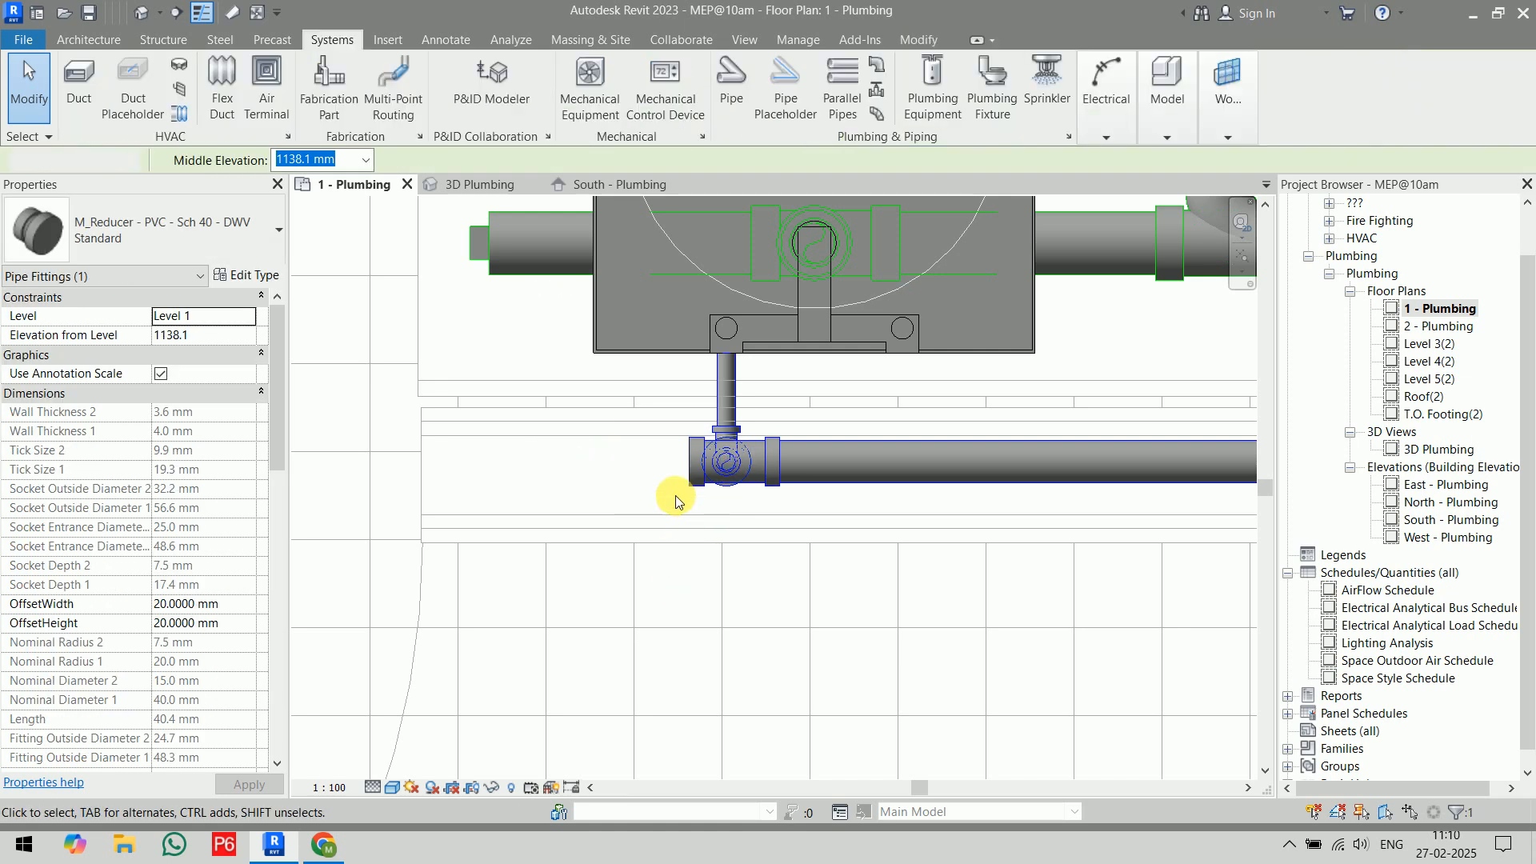
click(506, 474)
- Examine the cold water branches to the washbasins and urinals and the toilets' surroundings in the 3D Plumbing view
click(475, 185)
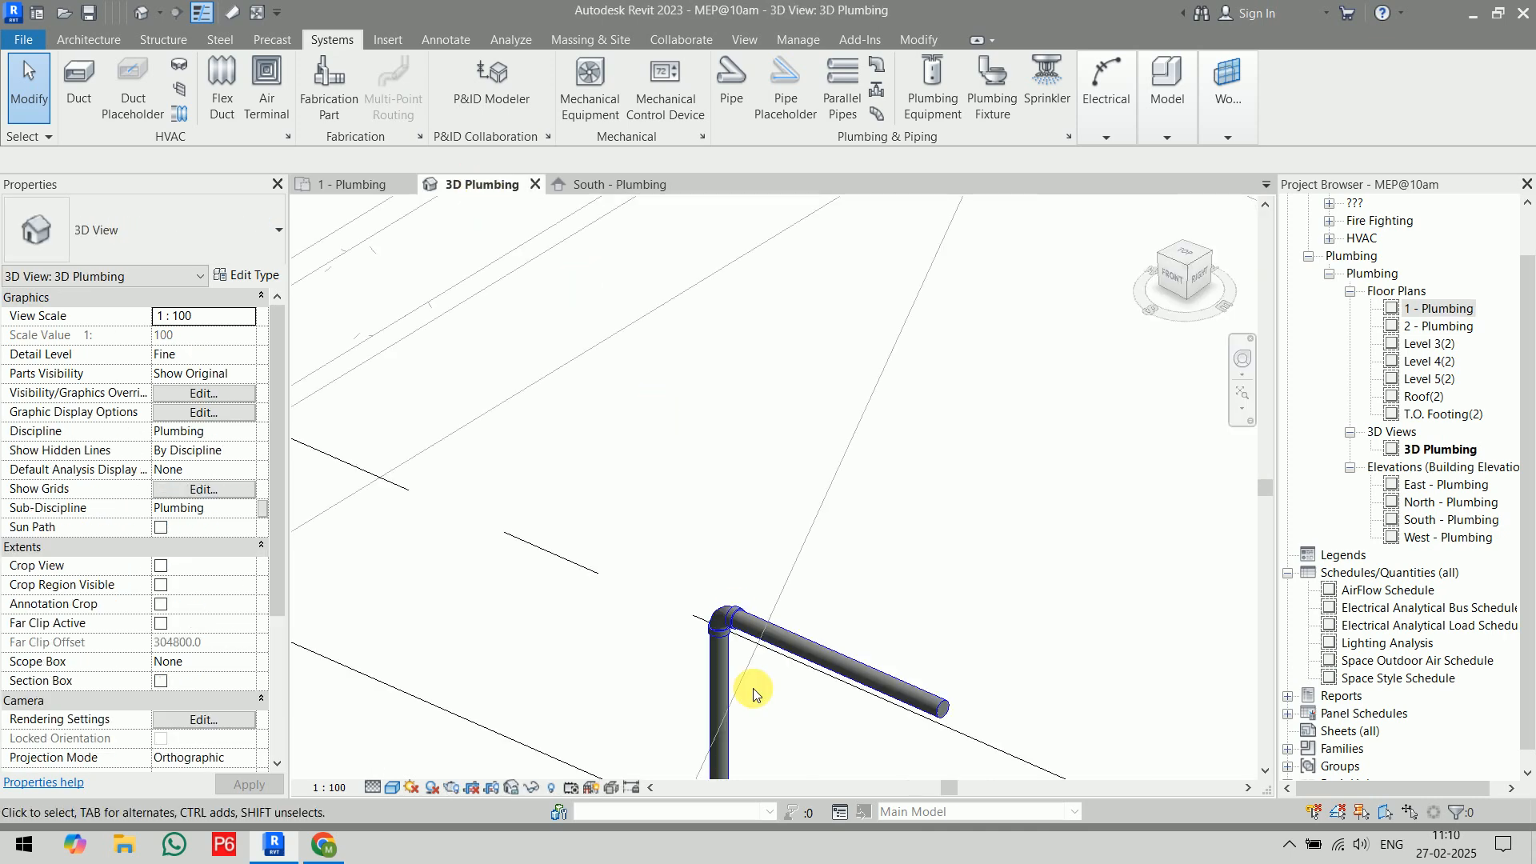
scroll(814, 639, down, 4)
middle_drag(808, 632, 739, 140)
middle_drag(792, 731, 764, 112)
middle_drag(792, 672, 727, 48)
middle_drag(608, 756, 958, 494)
scroll(516, 363, up, 5)
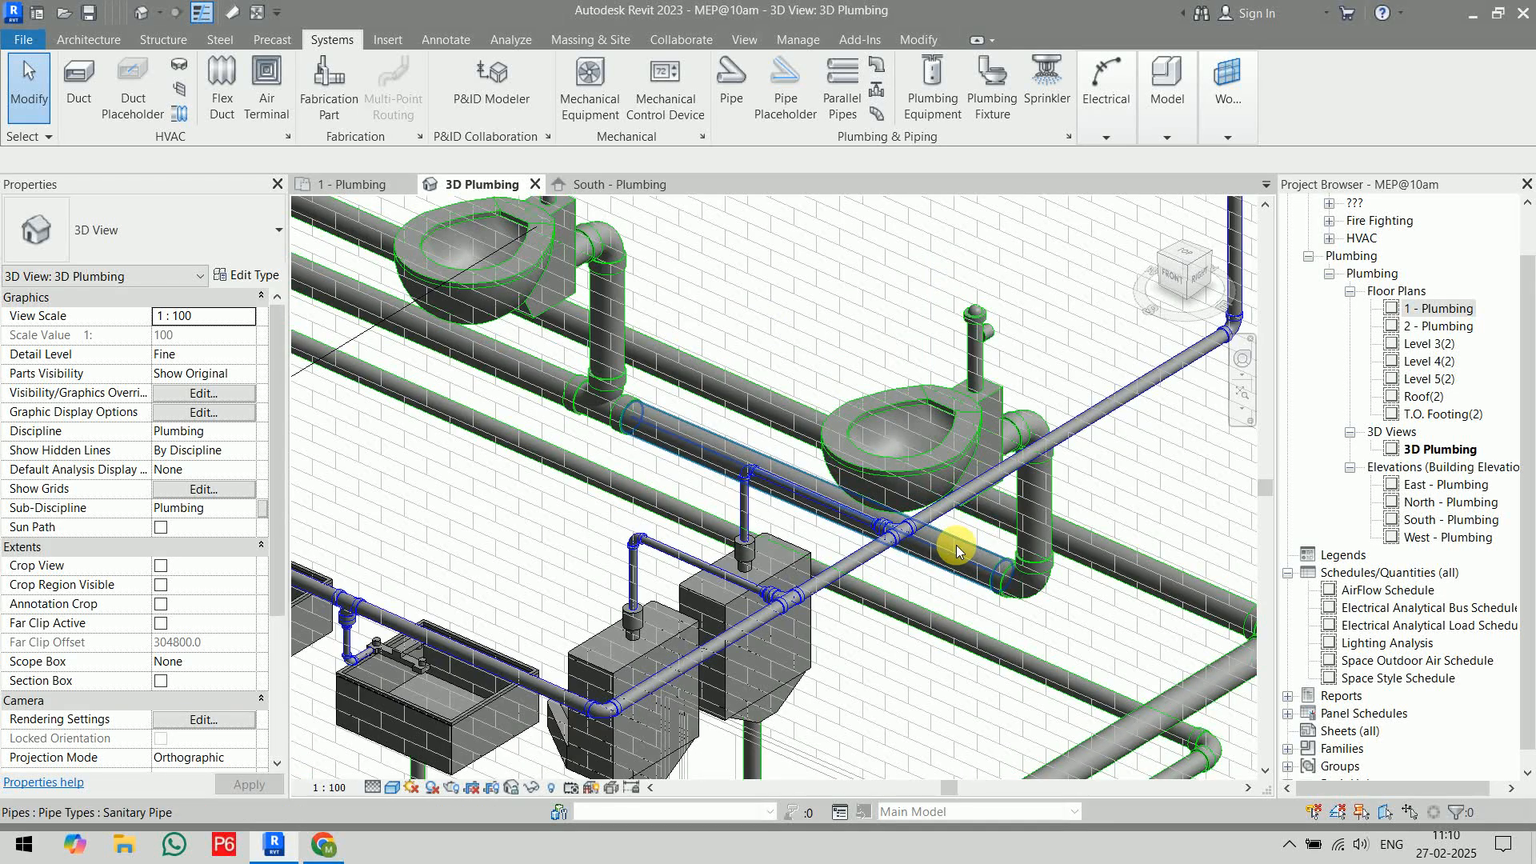
scroll(956, 545, down, 1)
middle_drag(662, 466, 741, 613)
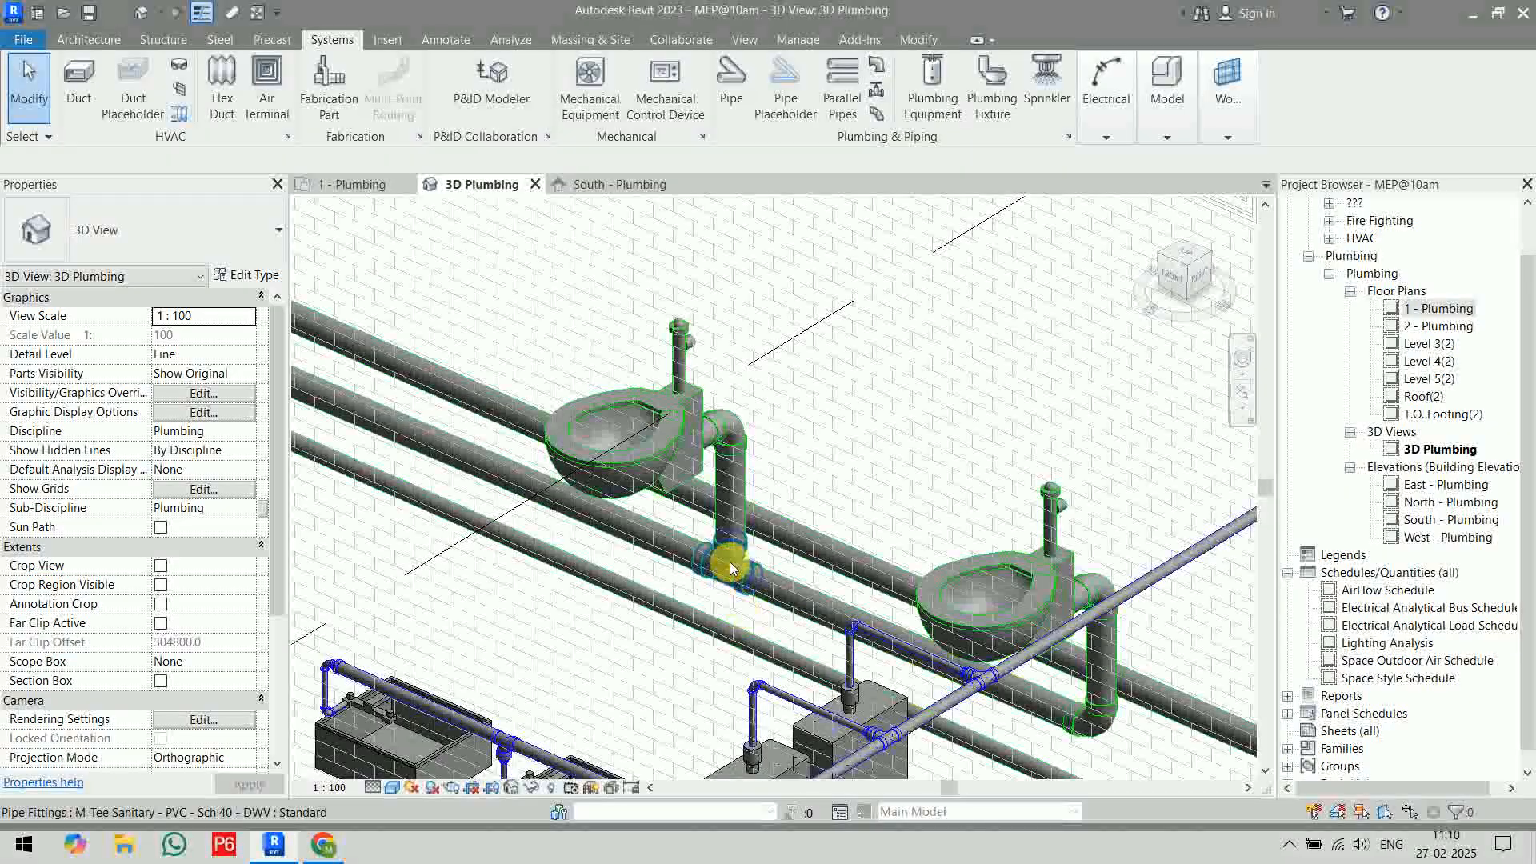
scroll(730, 562, down, 6)
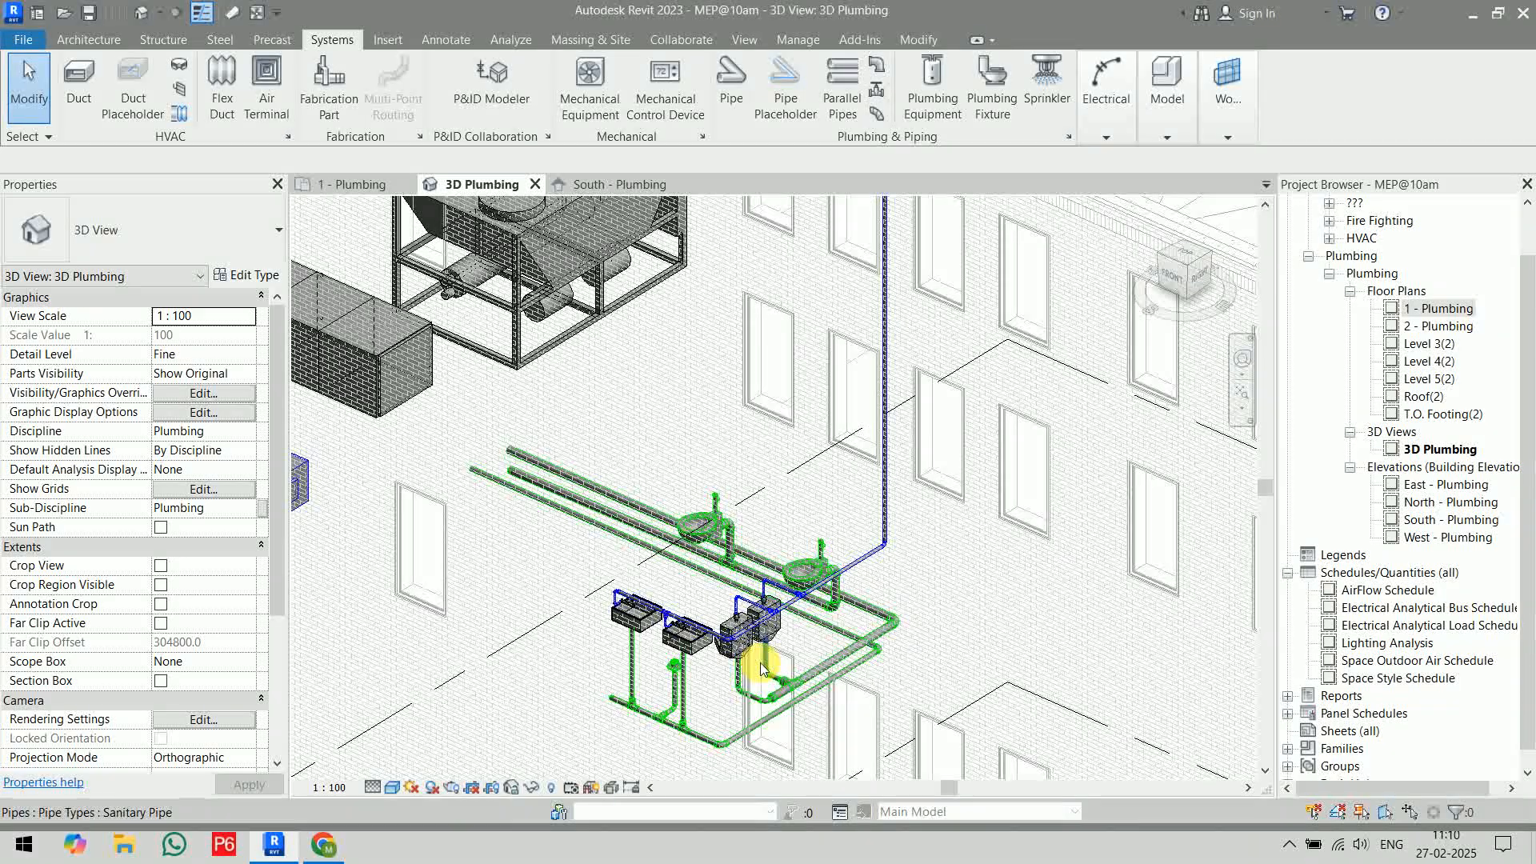
scroll(760, 665, up, 2)
scroll(1049, 482, up, 3)
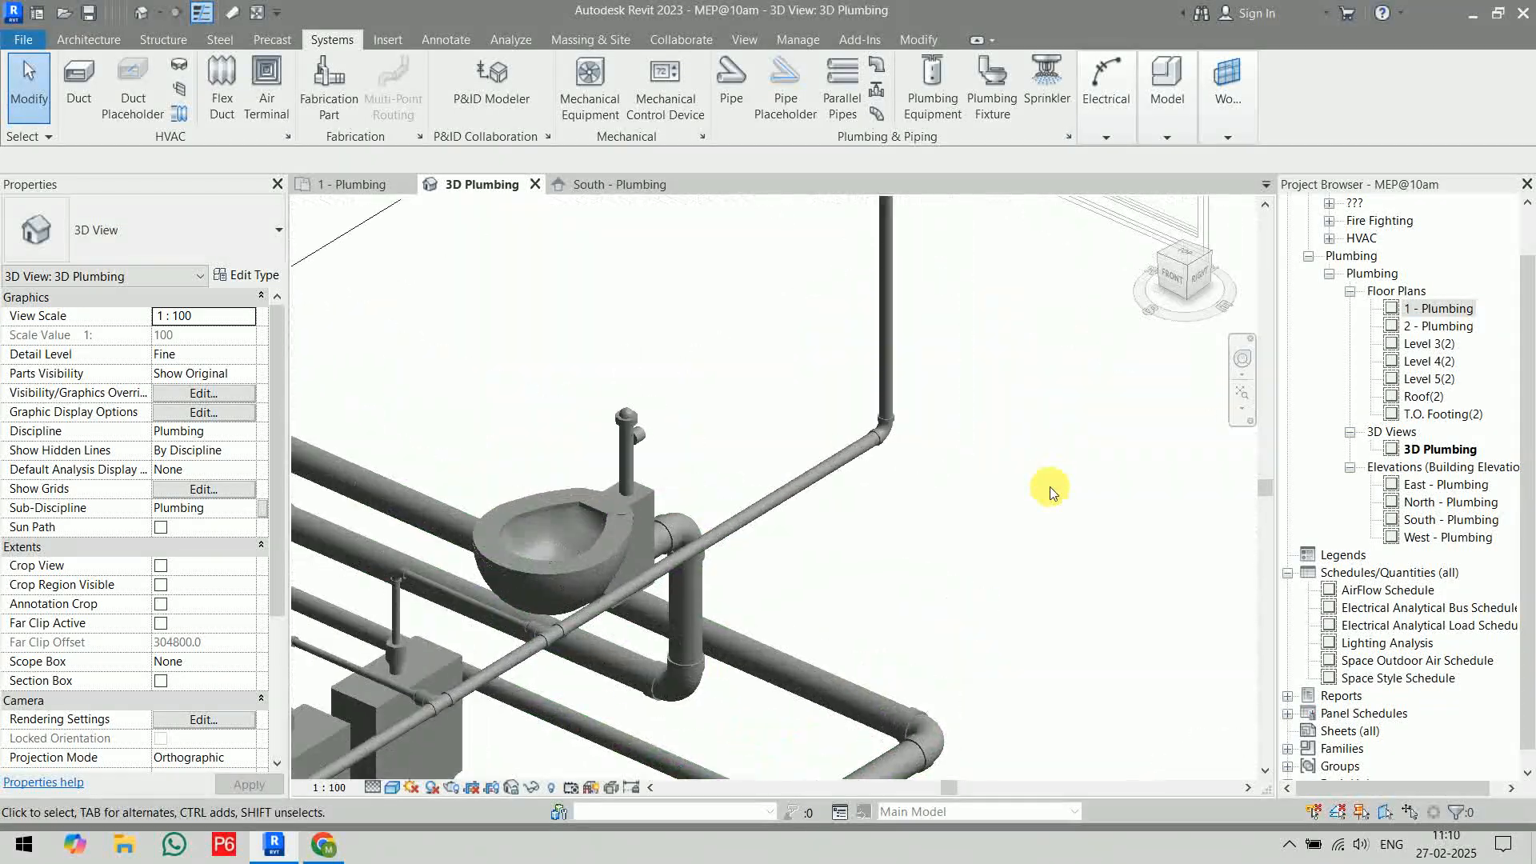
- Convert the bend at the foot of the cold water riser to a tee with an outlet toward the toilet wall
scroll(1049, 486, up, 2)
middle_drag(987, 501, 820, 574)
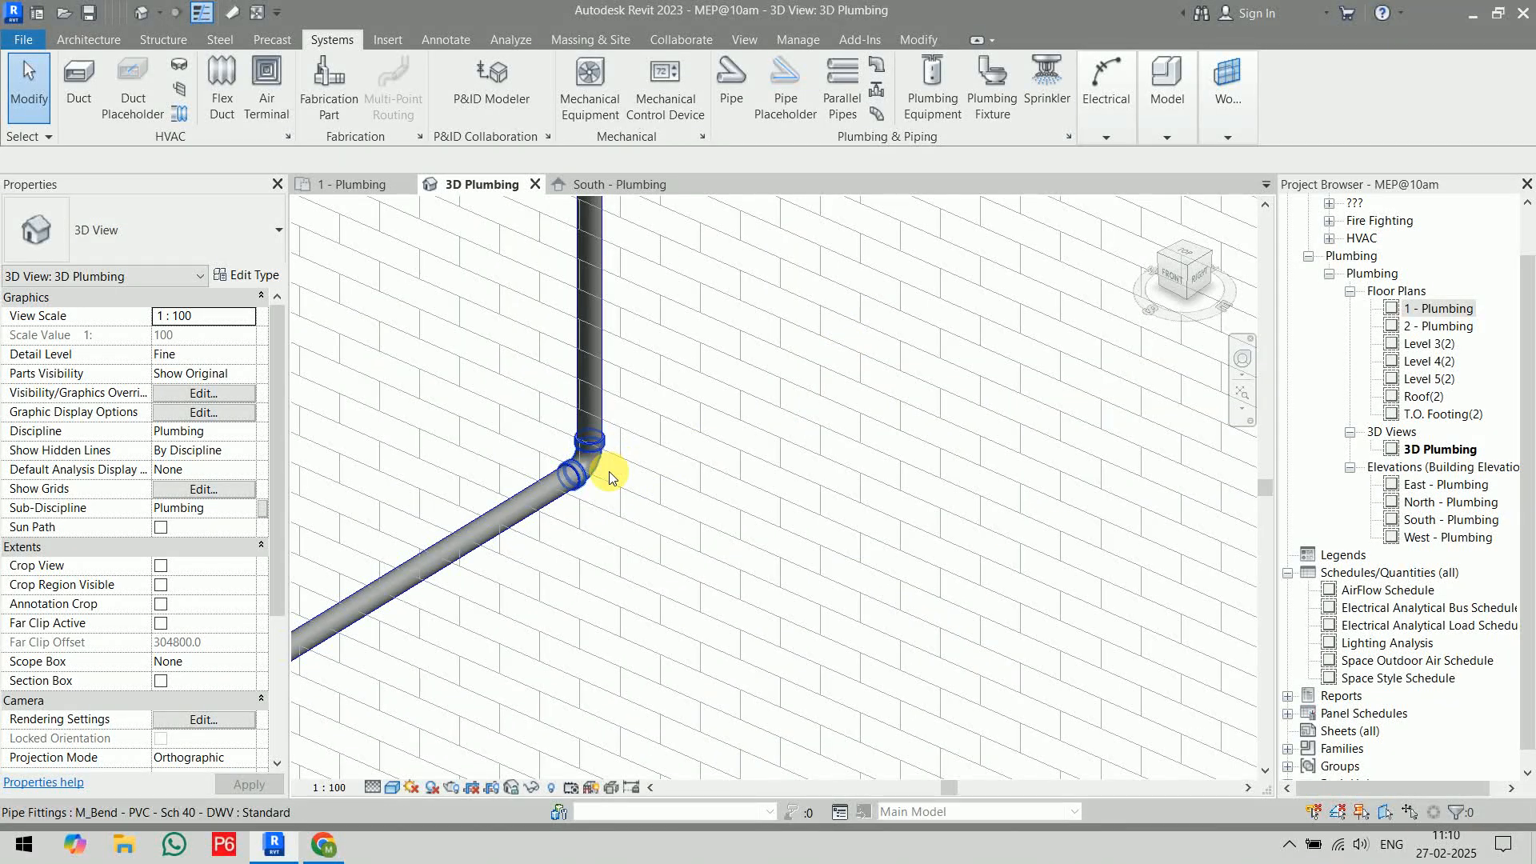
click(608, 472)
click(721, 574)
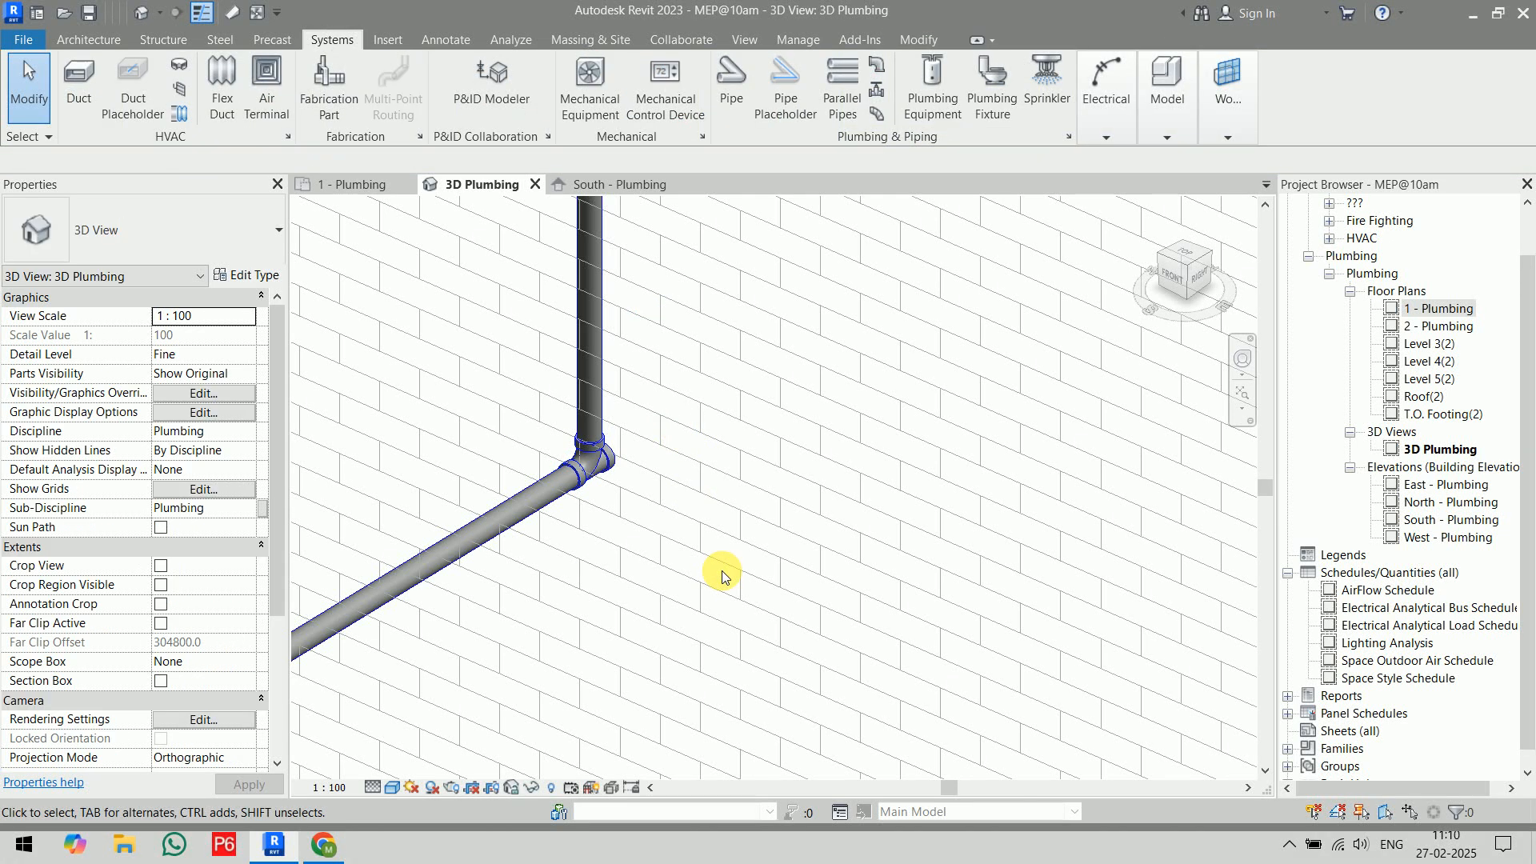
- In the 1 - Plumbing plan, draw a 40 mm cold water pipe at 1200 mm from the riser tee's open outlet into the wall cavity behind the toilets
click(346, 183)
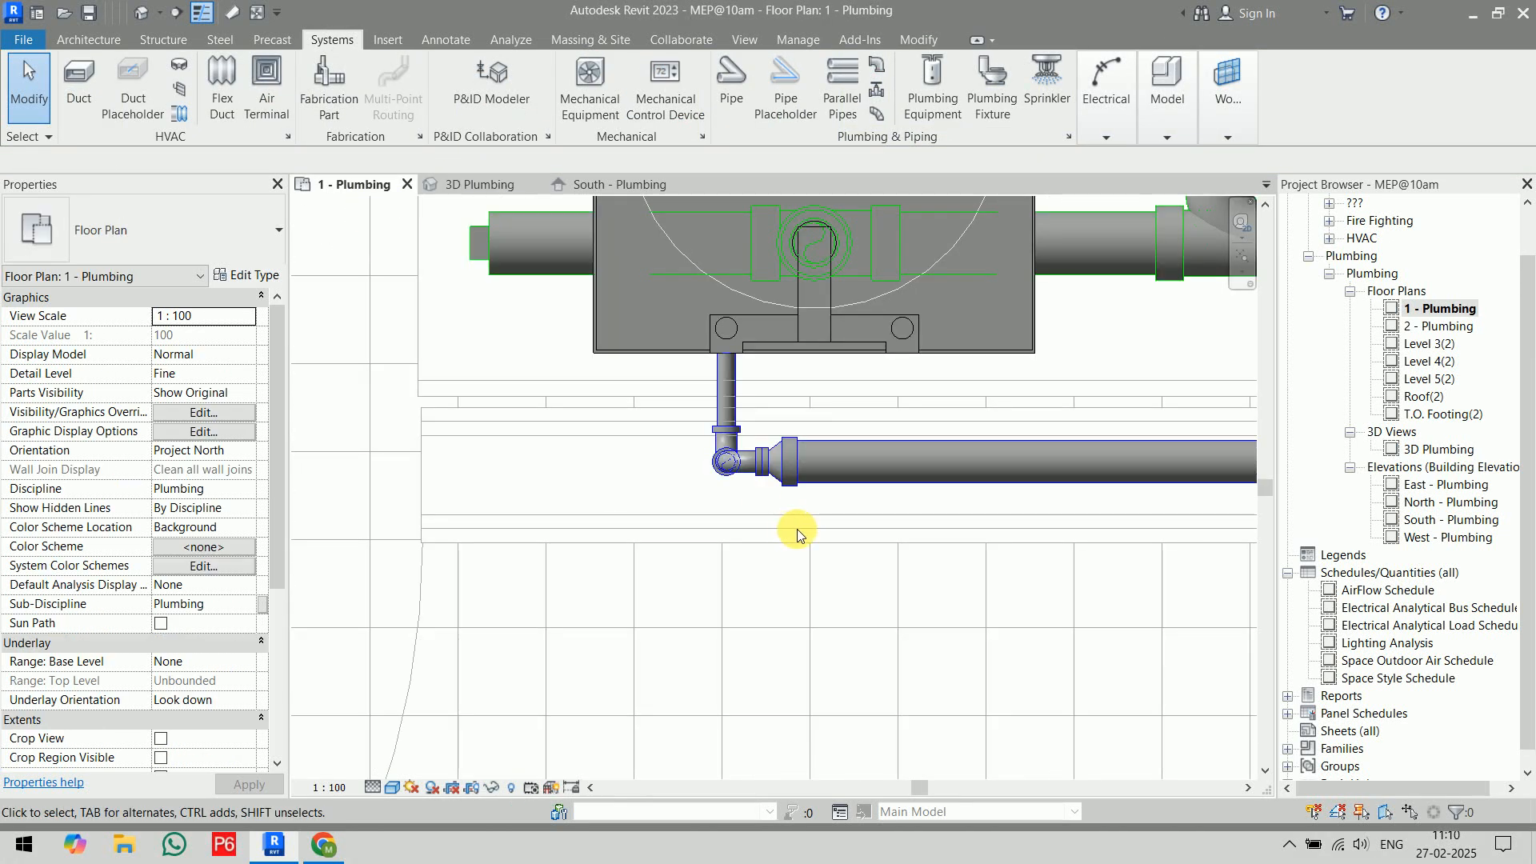
scroll(822, 512, down, 2)
middle_drag(895, 469, 774, 780)
middle_drag(995, 214, 797, 679)
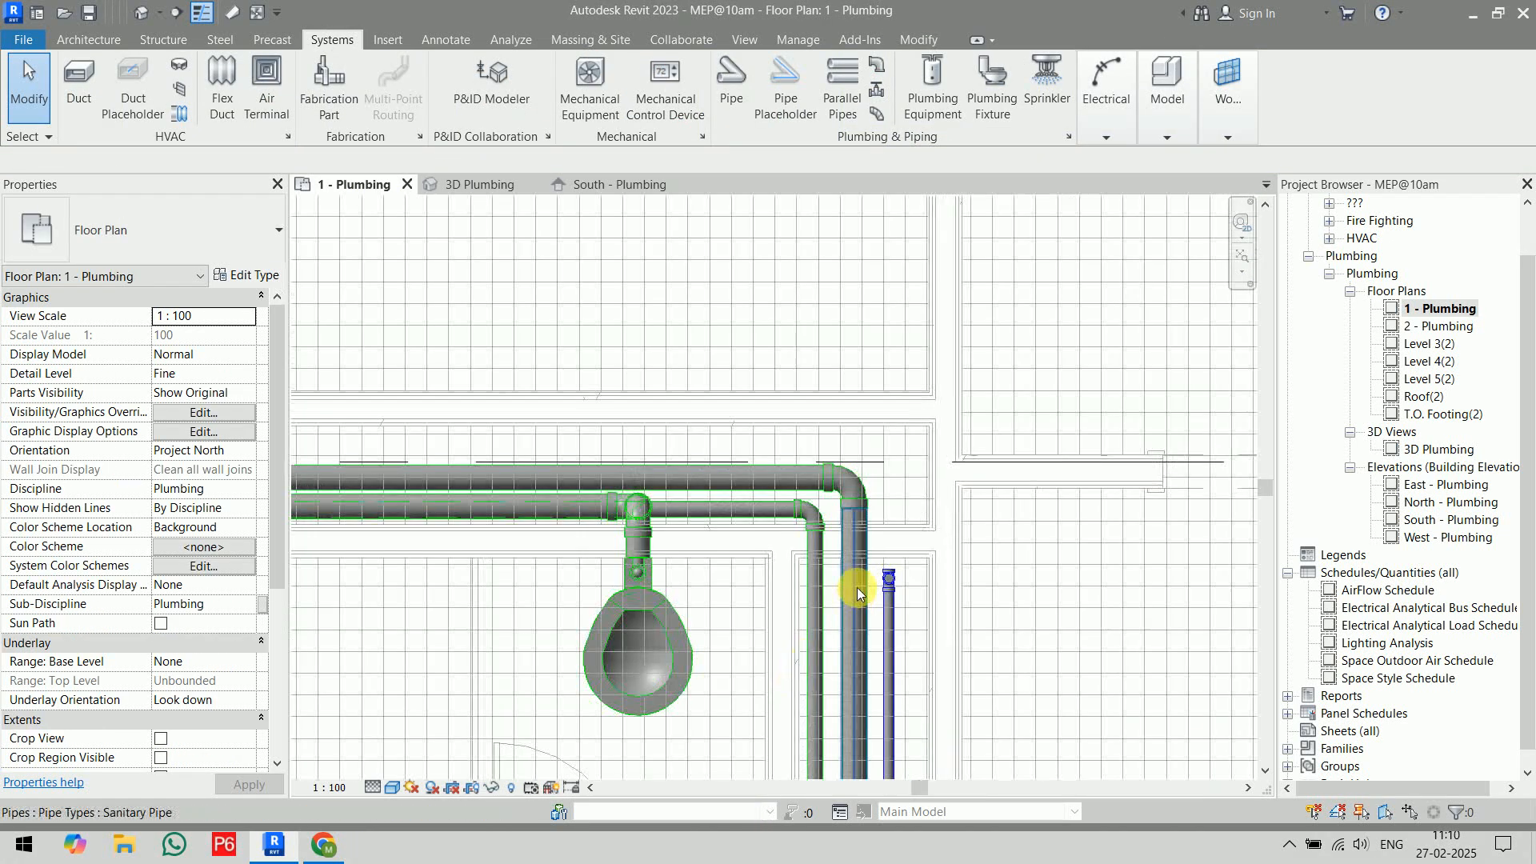
scroll(857, 587, up, 5)
click(995, 538)
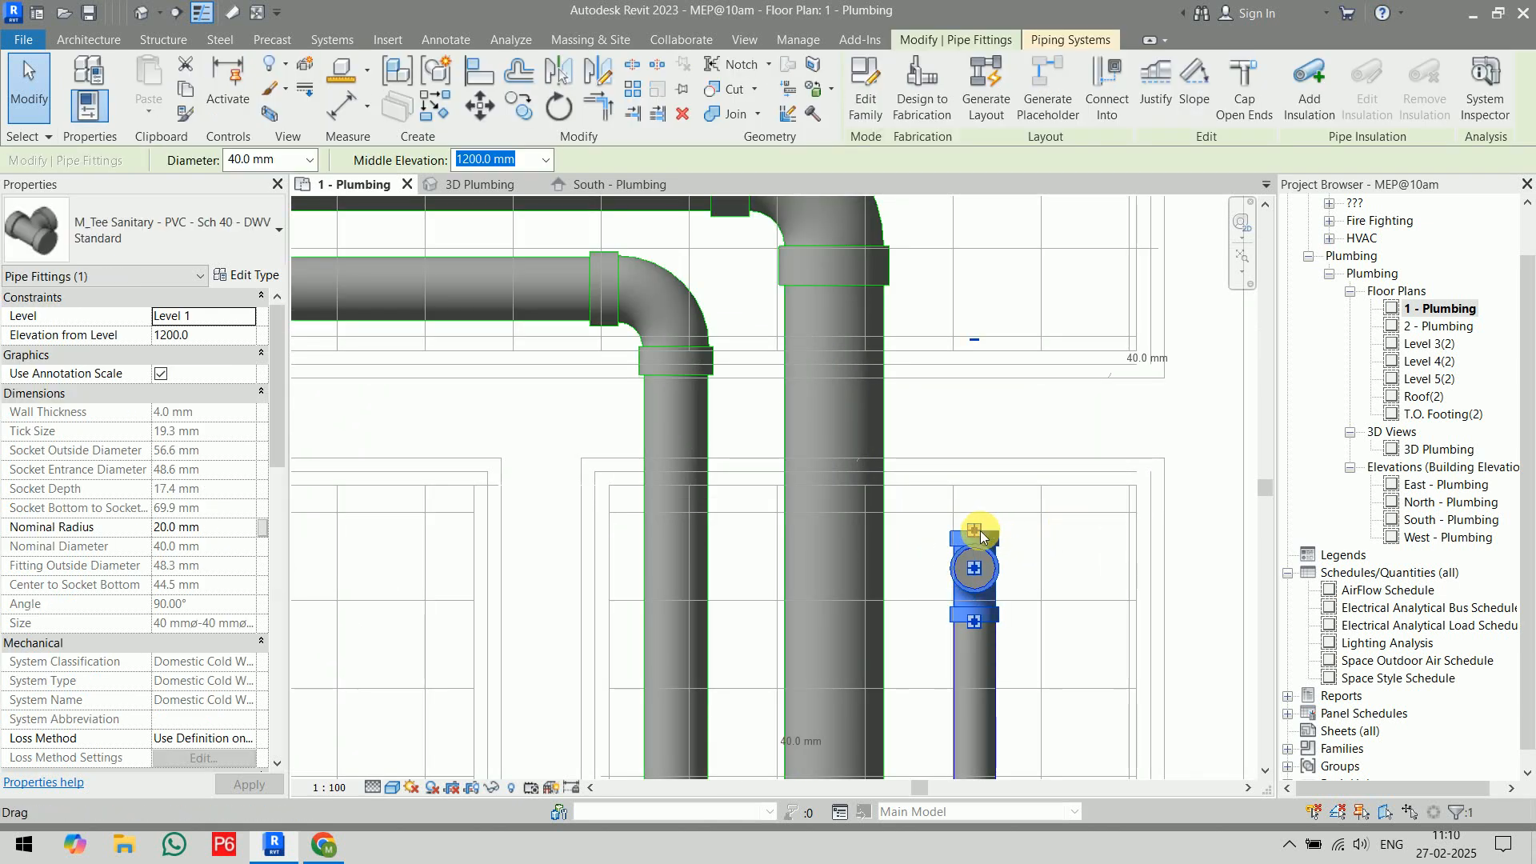
right_click(984, 529)
click(1052, 125)
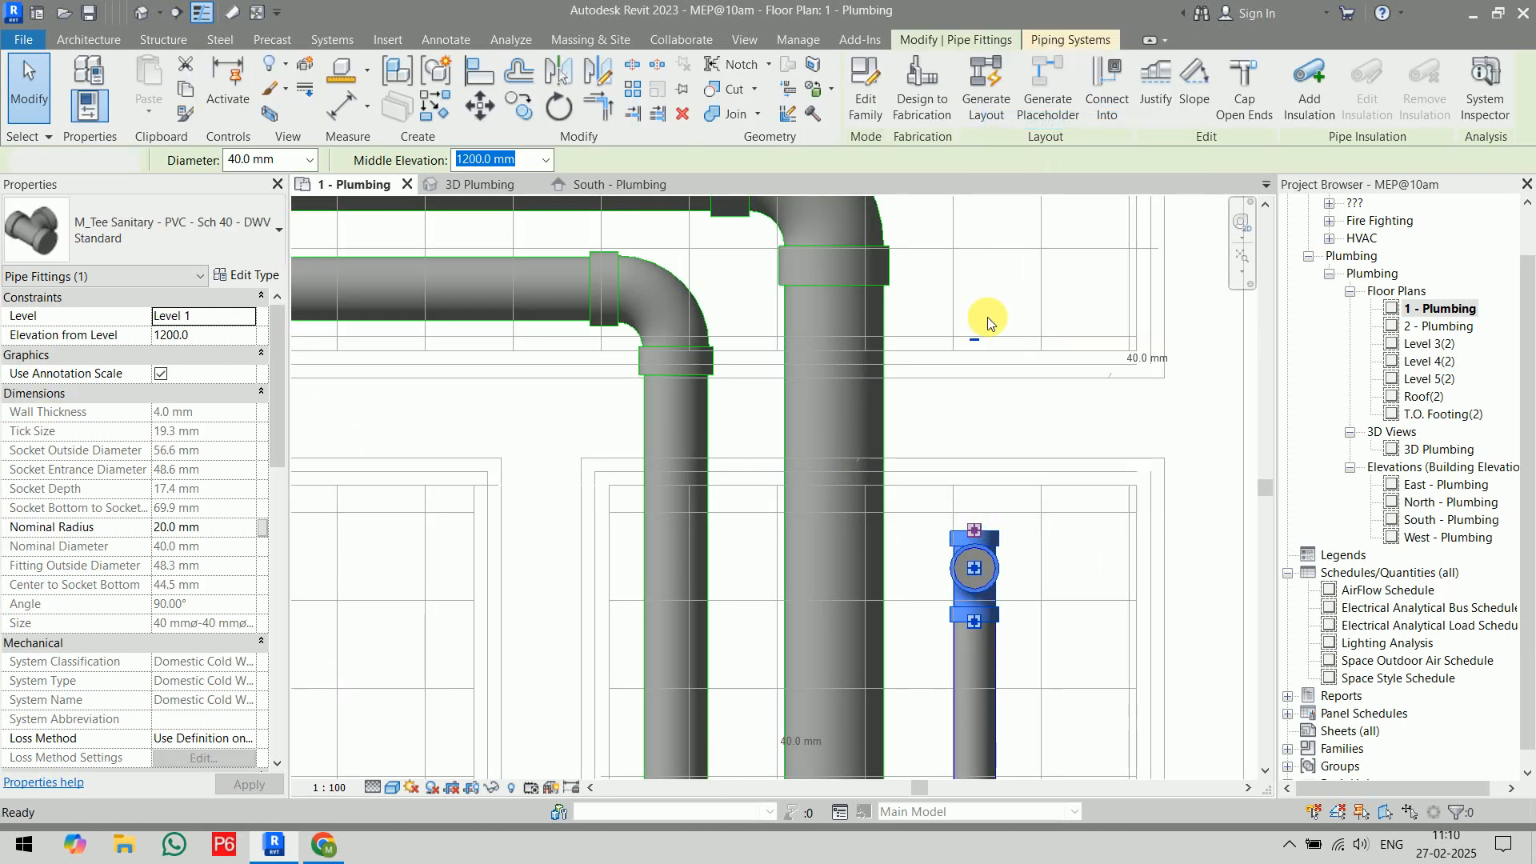
click(984, 313)
scroll(980, 312, down, 4)
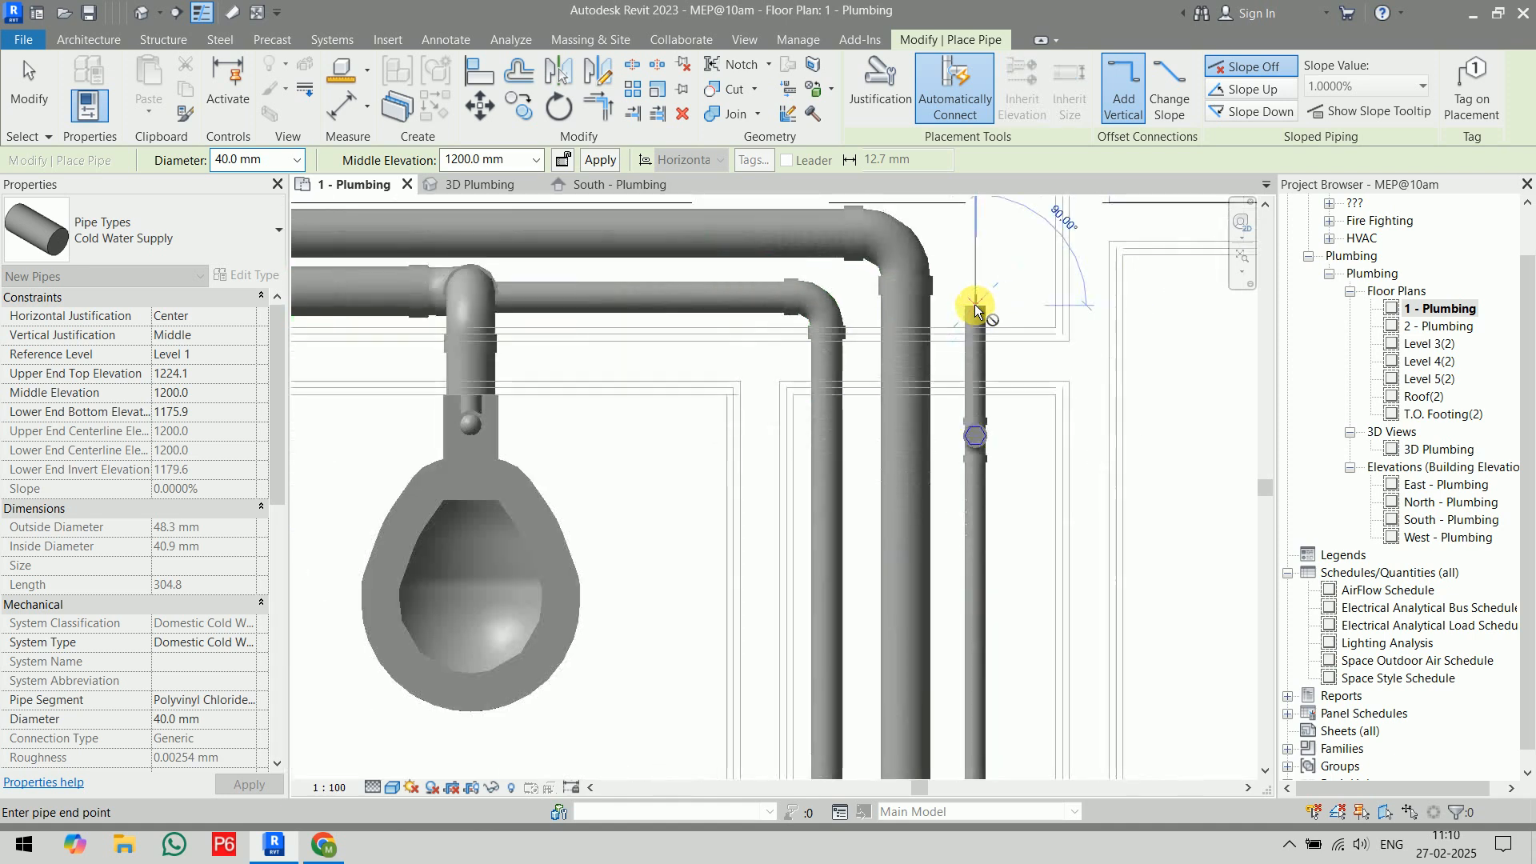
- Turn the cold water pipe and run it about 3430 mm along the cavity past the far toilet, ending the command
middle_drag(469, 314, 1020, 331)
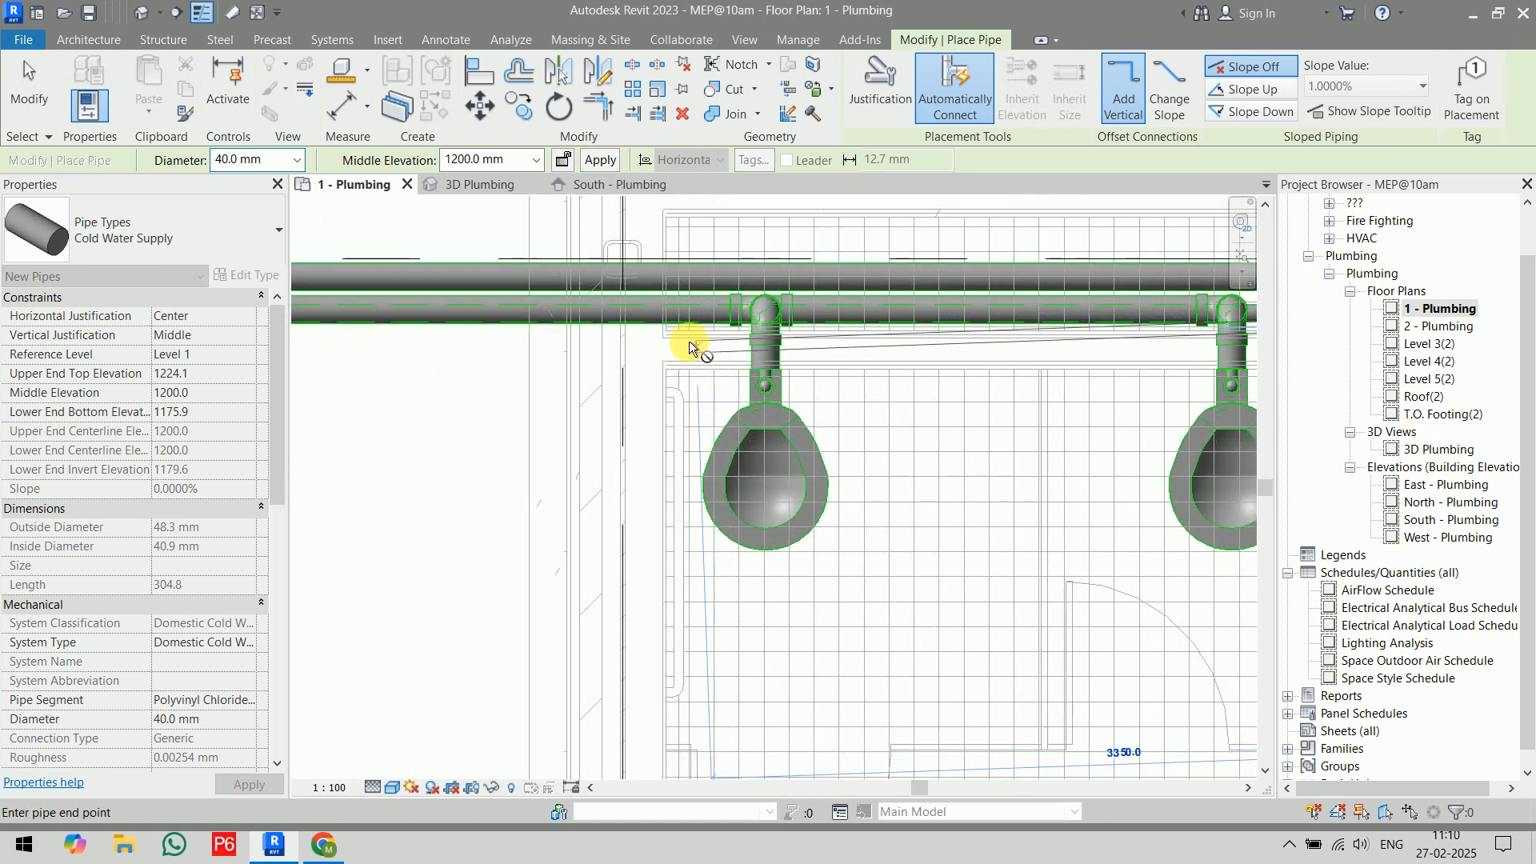
scroll(658, 324, up, 5)
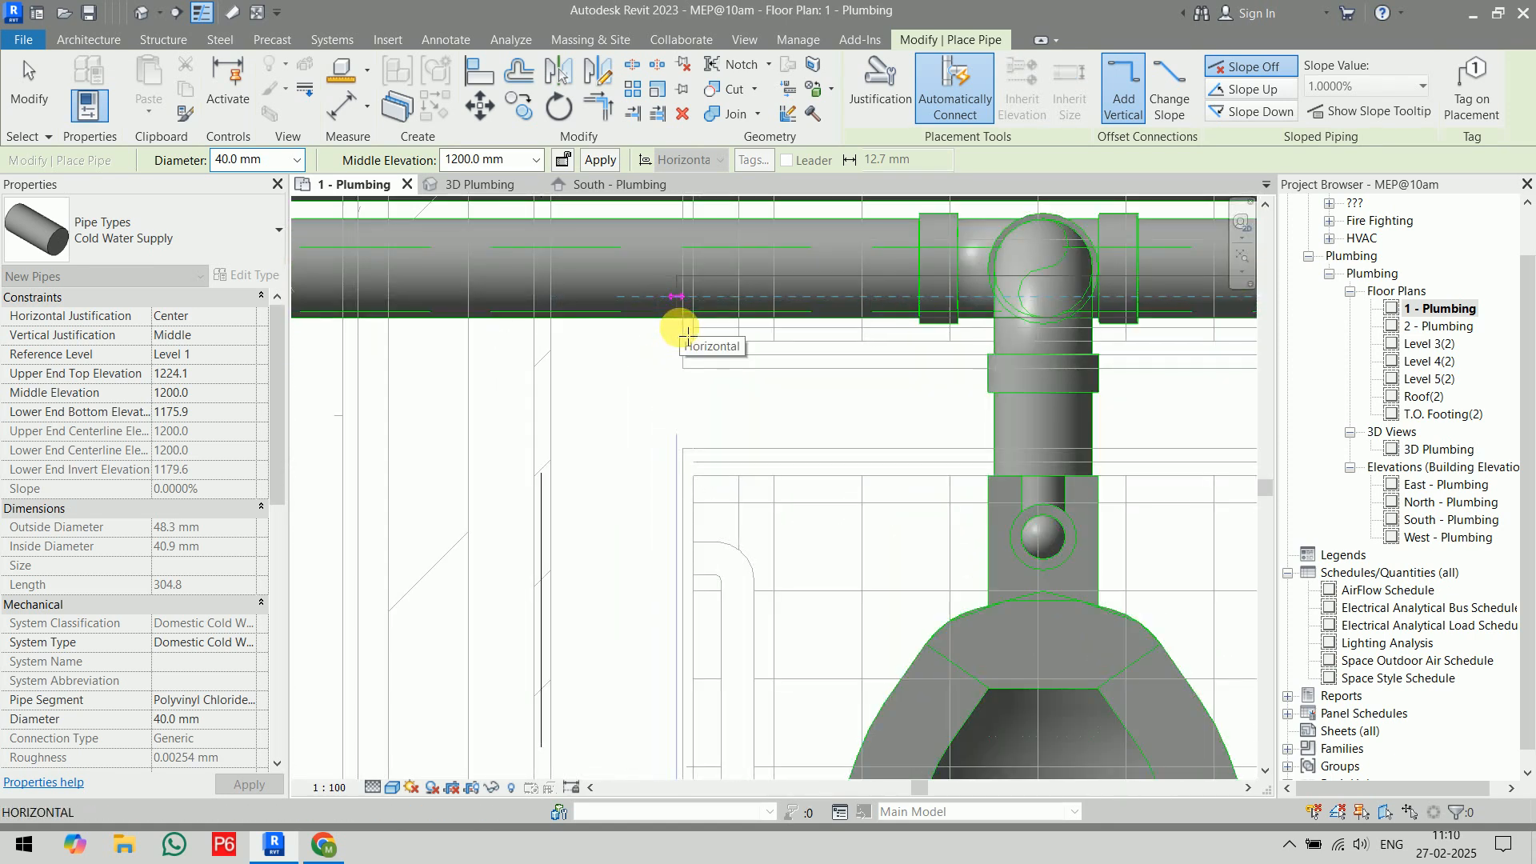
click(685, 335)
key(Escape)
key(Escape)
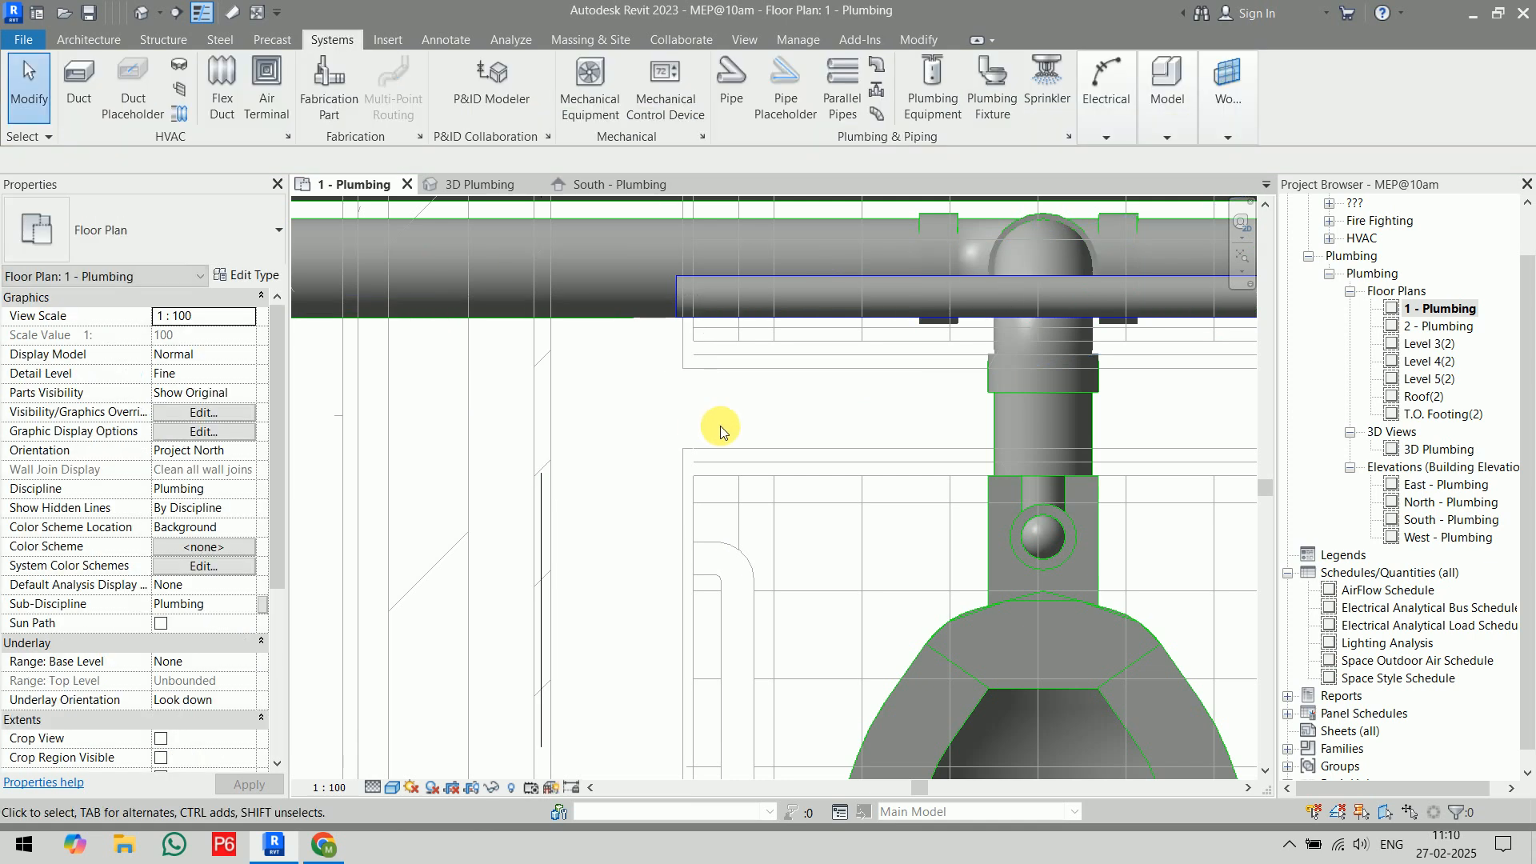
- Cap the open end of the 40 mm cold water pipe just past the far toilet
scroll(719, 430, down, 2)
middle_drag(756, 444, 608, 464)
scroll(662, 377, up, 3)
click(618, 505)
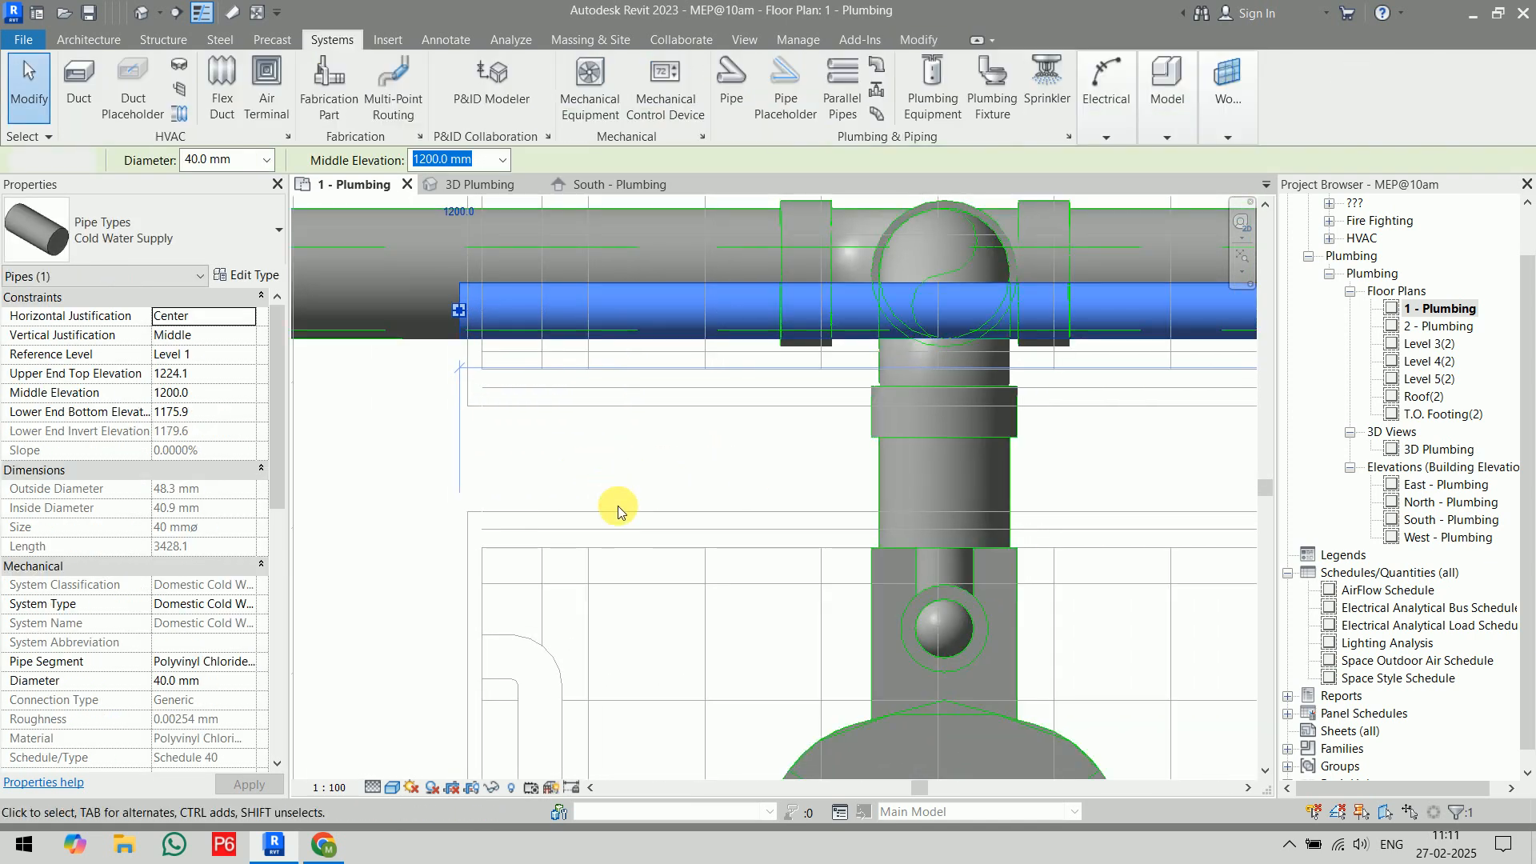
click(477, 307)
right_click(476, 307)
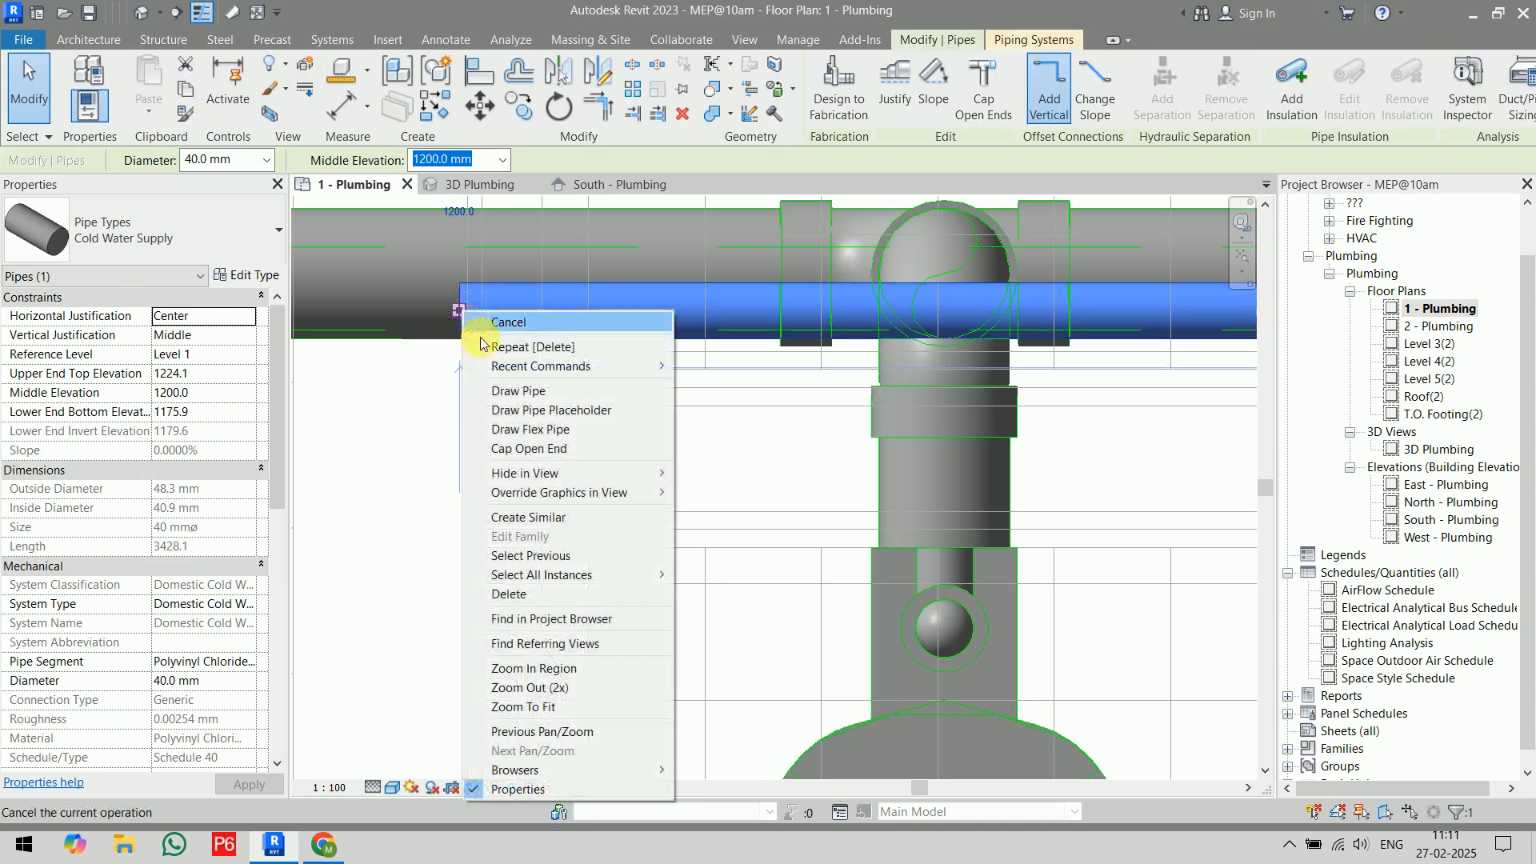
click(529, 449)
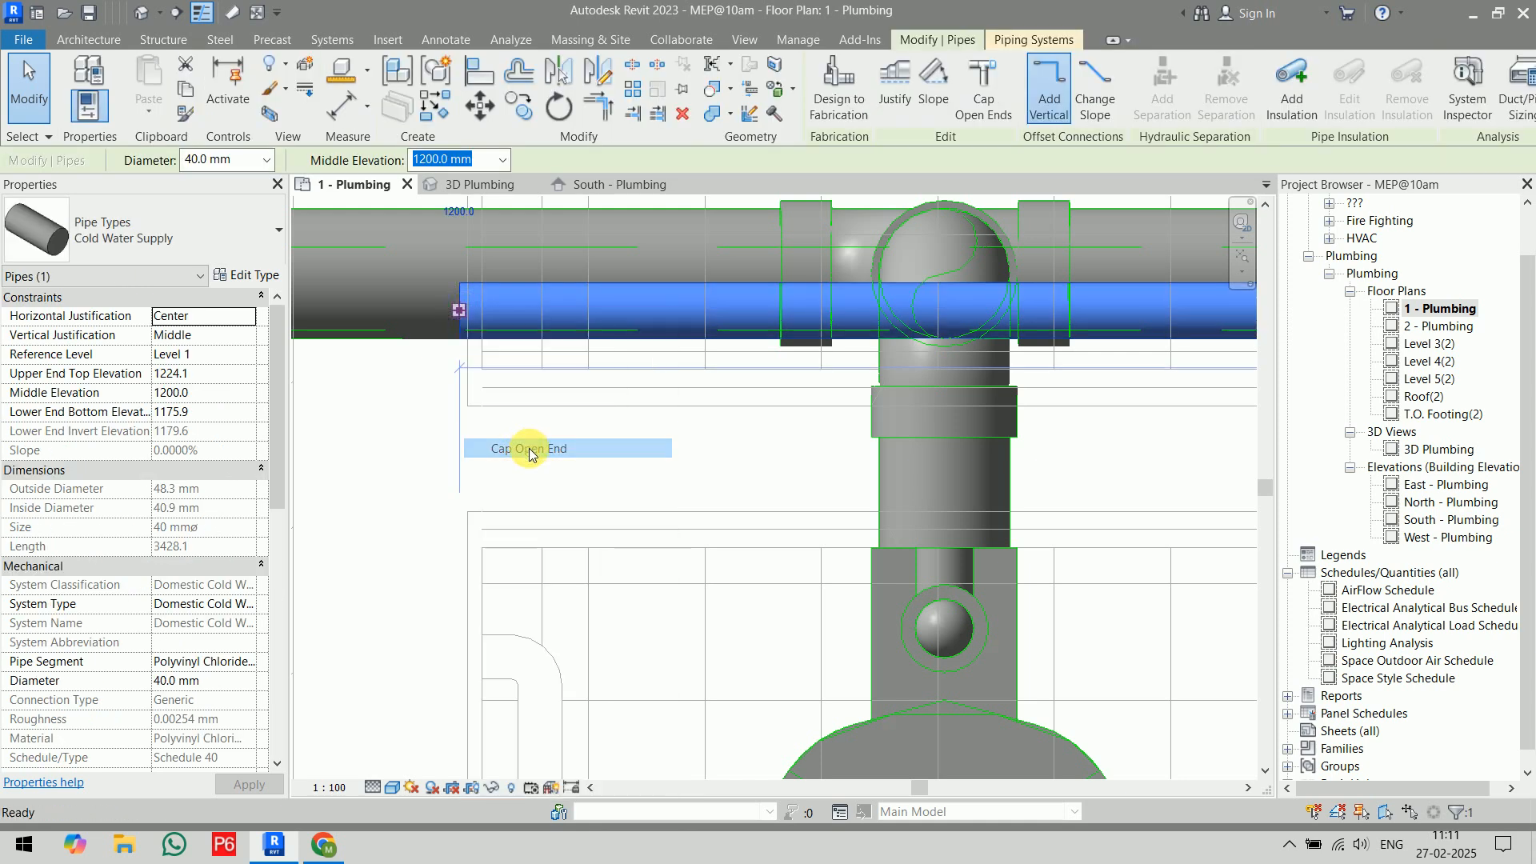
- Connect the far toilet's cold water inlet into the cold water pipe behind it, ending the selection
click(919, 686)
key(Escape)
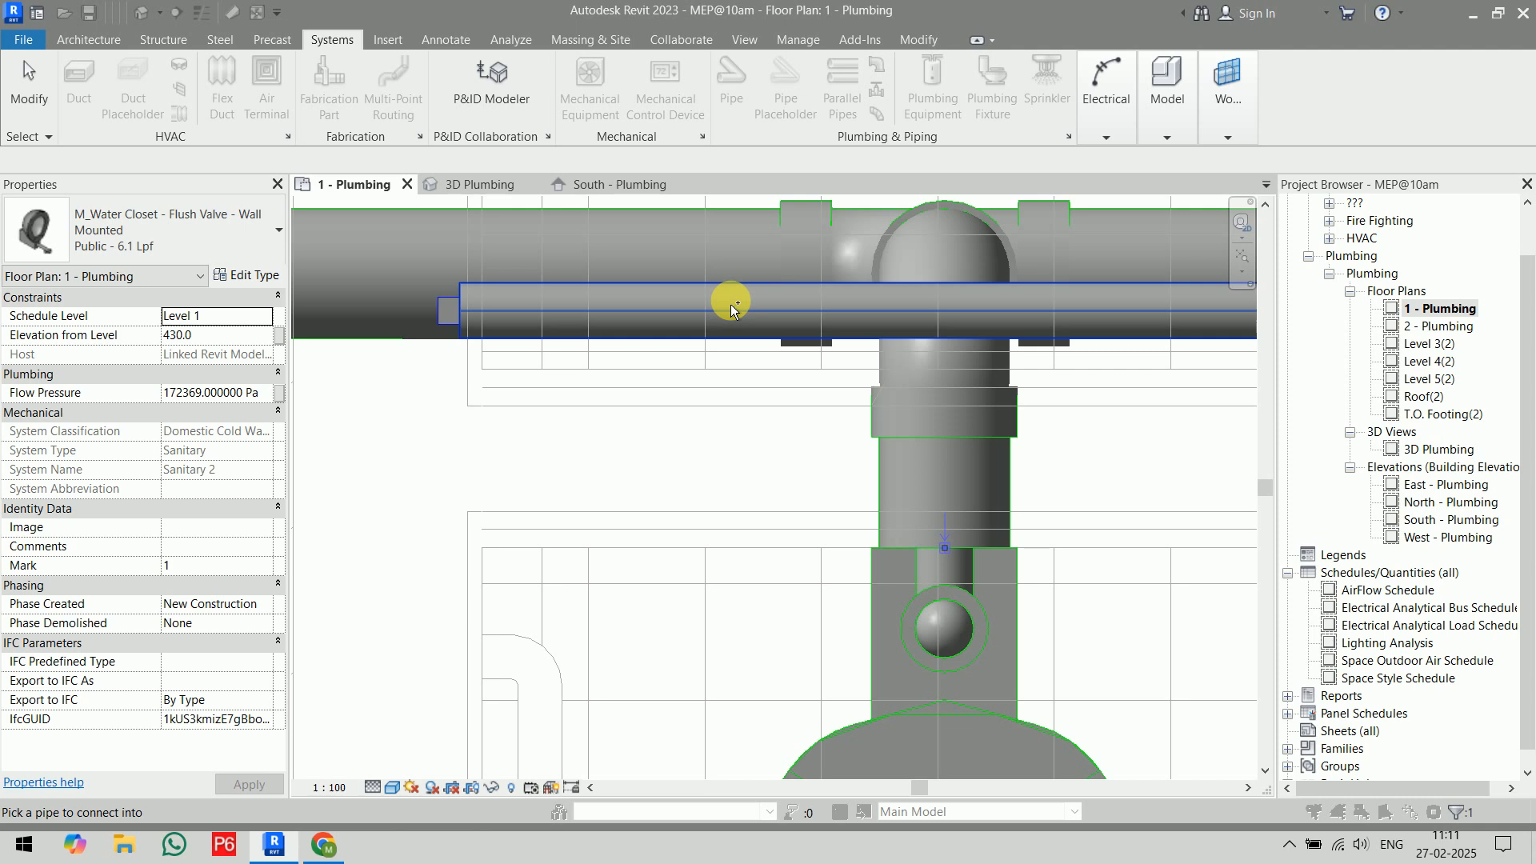
- Connect the second toilet, the one nearer the riser, into the same cold water pipe
scroll(691, 533, down, 2)
middle_drag(840, 533, 429, 473)
middle_drag(847, 503, 329, 524)
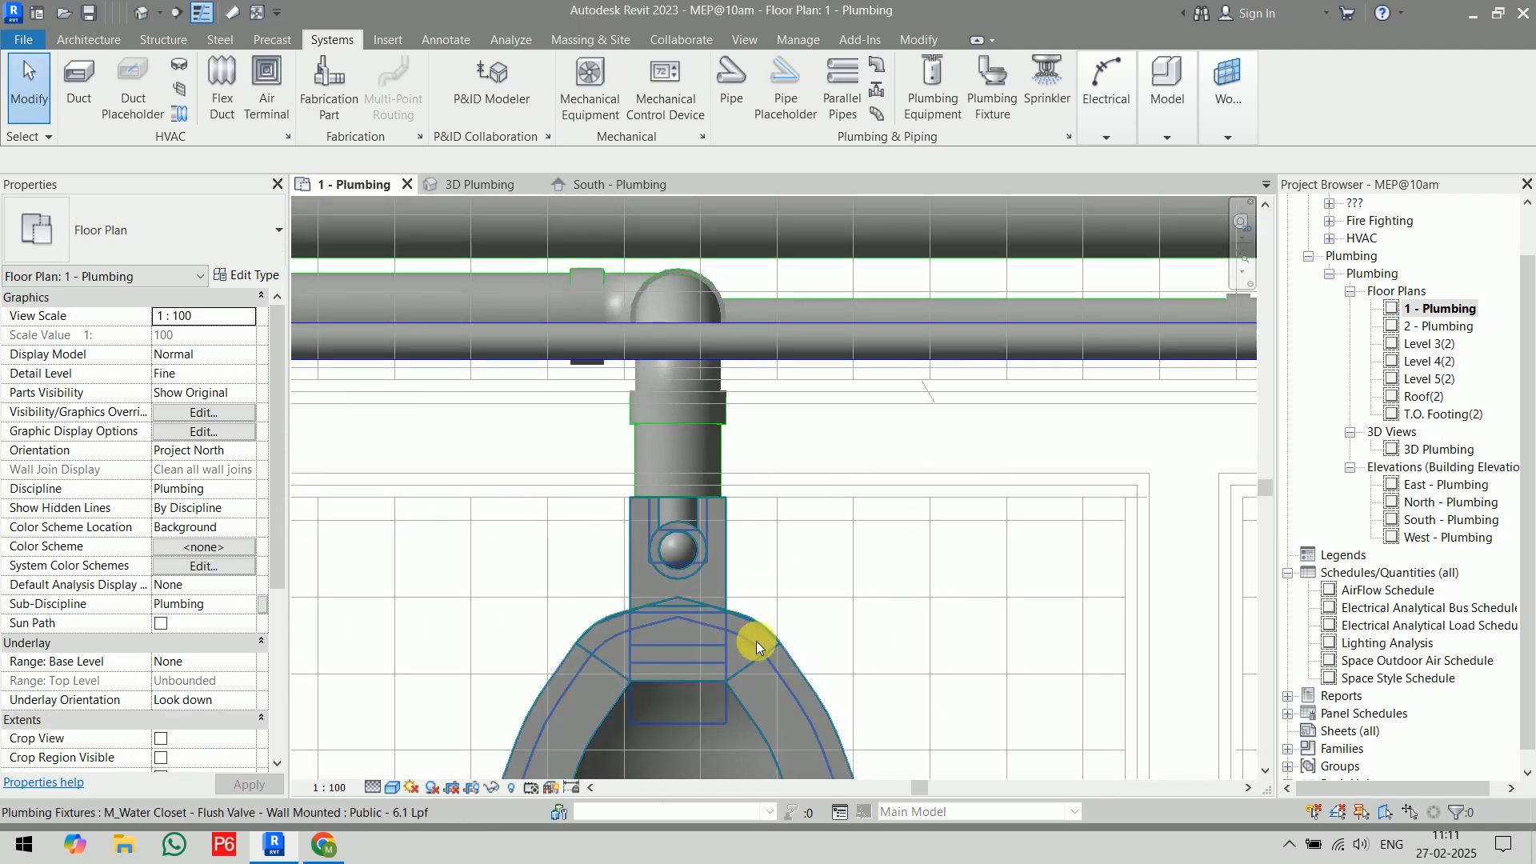
click(756, 640)
key(Escape)
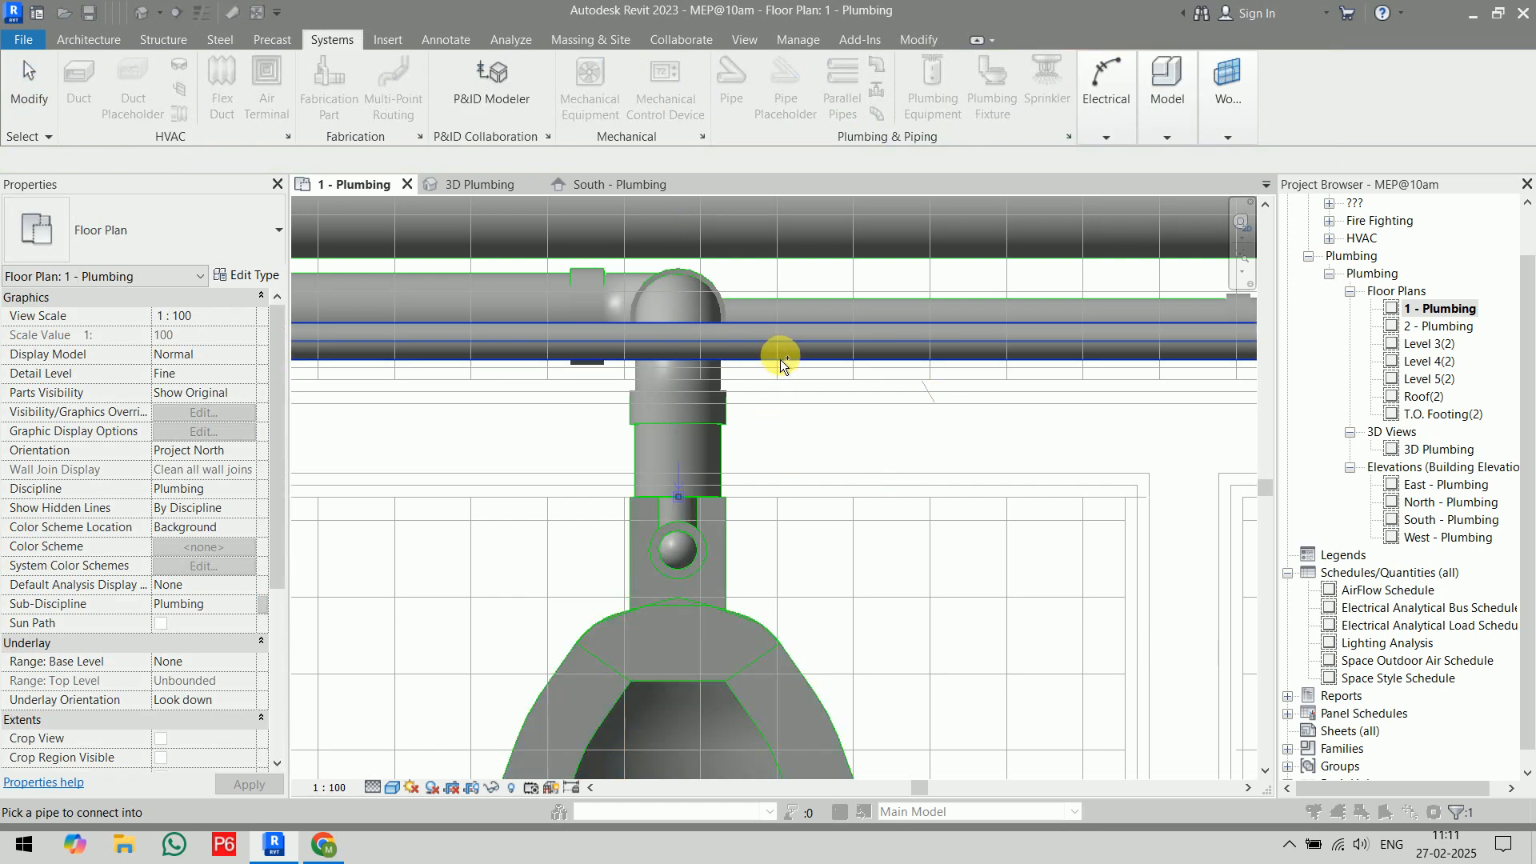
- Delete the leftover cold water pipe and its cap beyond the far toilet and convert that toilet's tee to a bend
scroll(1011, 525, down, 3)
middle_drag(771, 552, 1324, 568)
scroll(717, 540, up, 3)
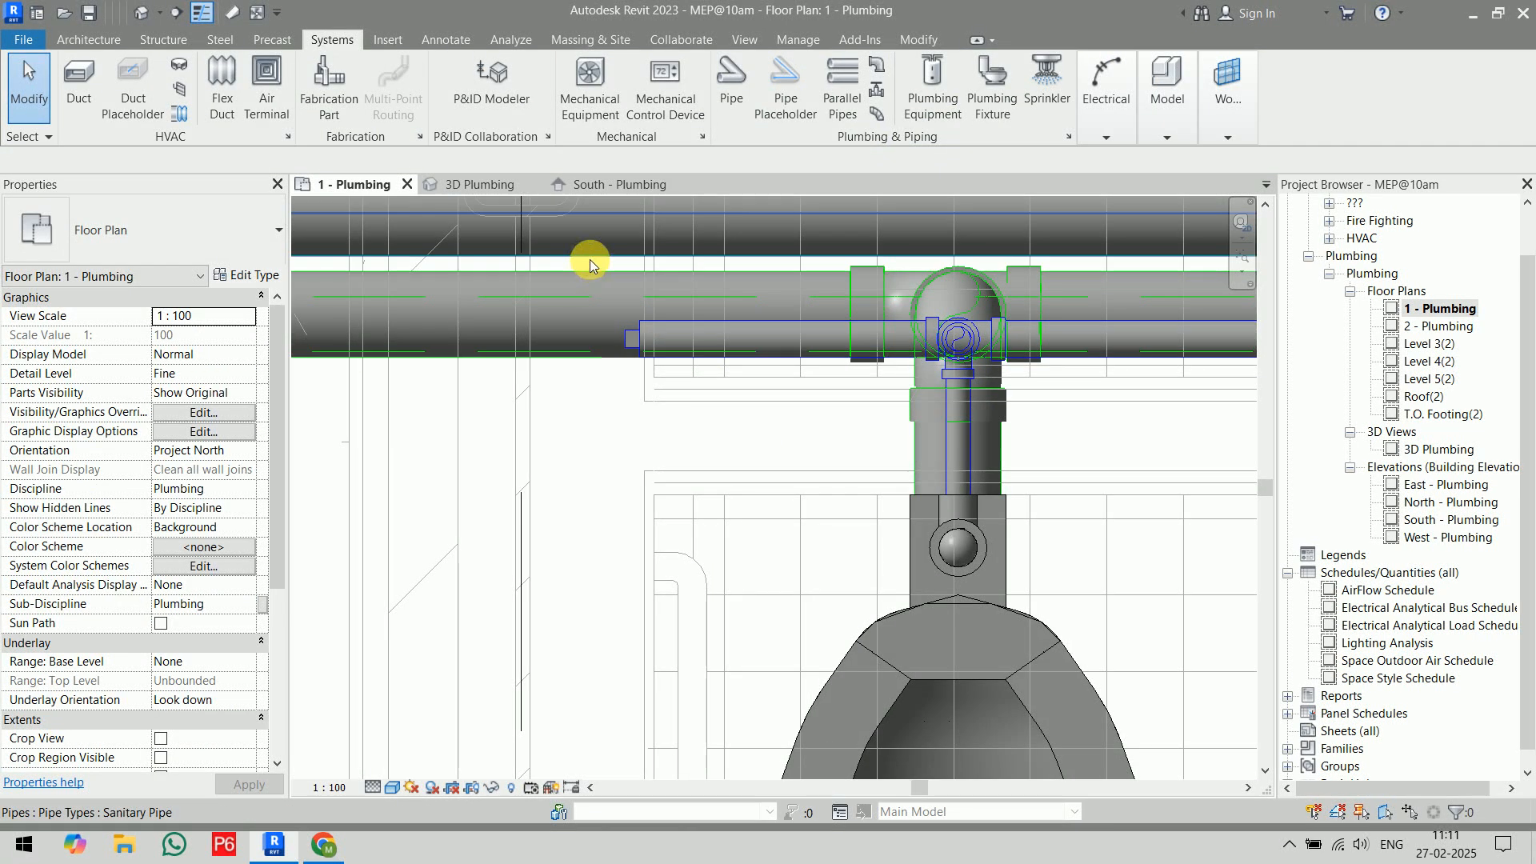
scroll(579, 262, up, 1)
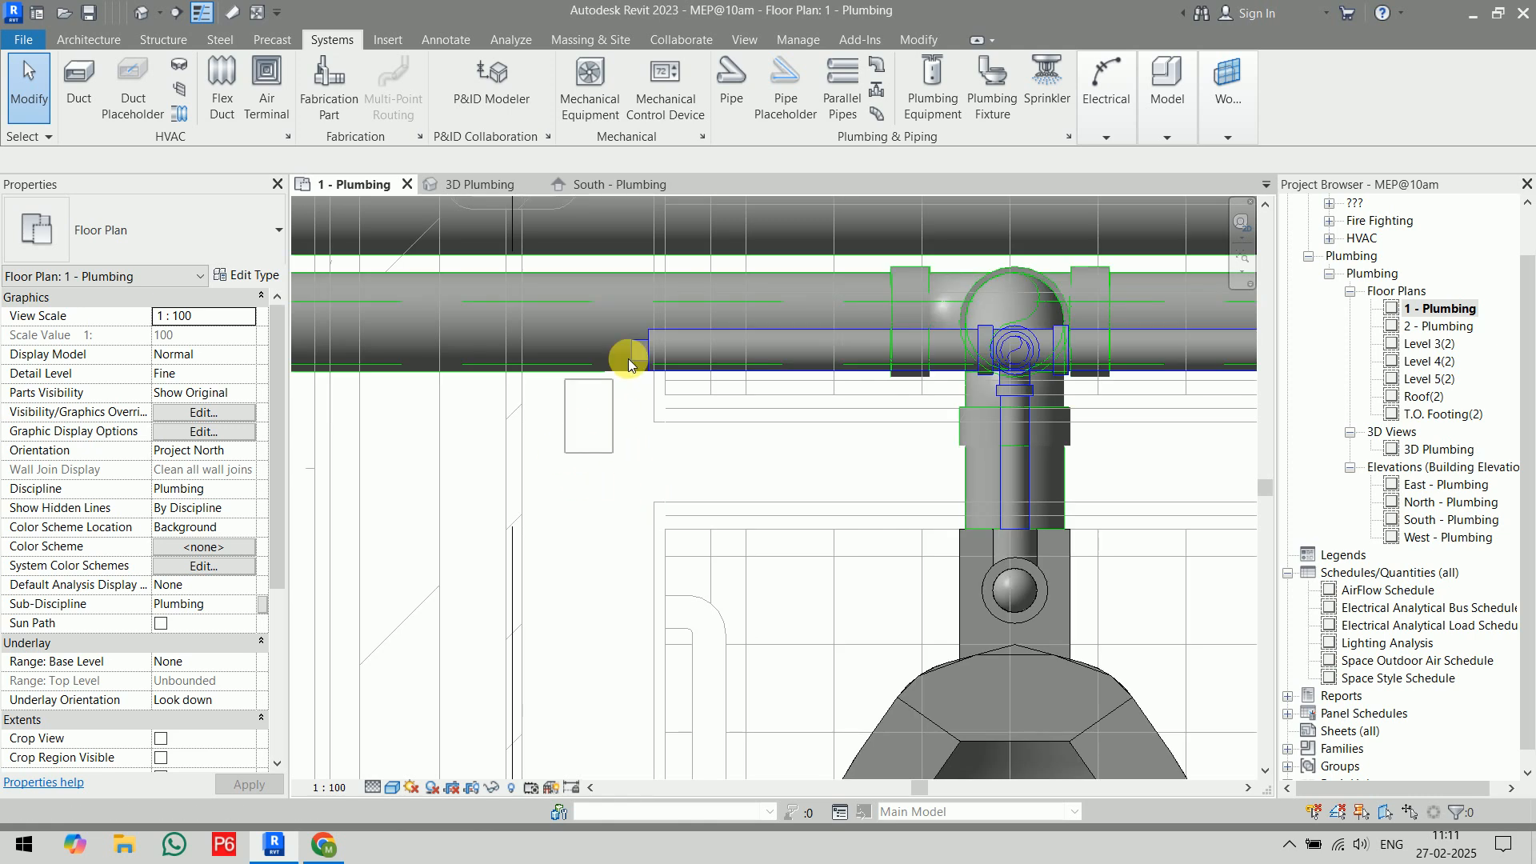
drag(996, 296, 996, 295)
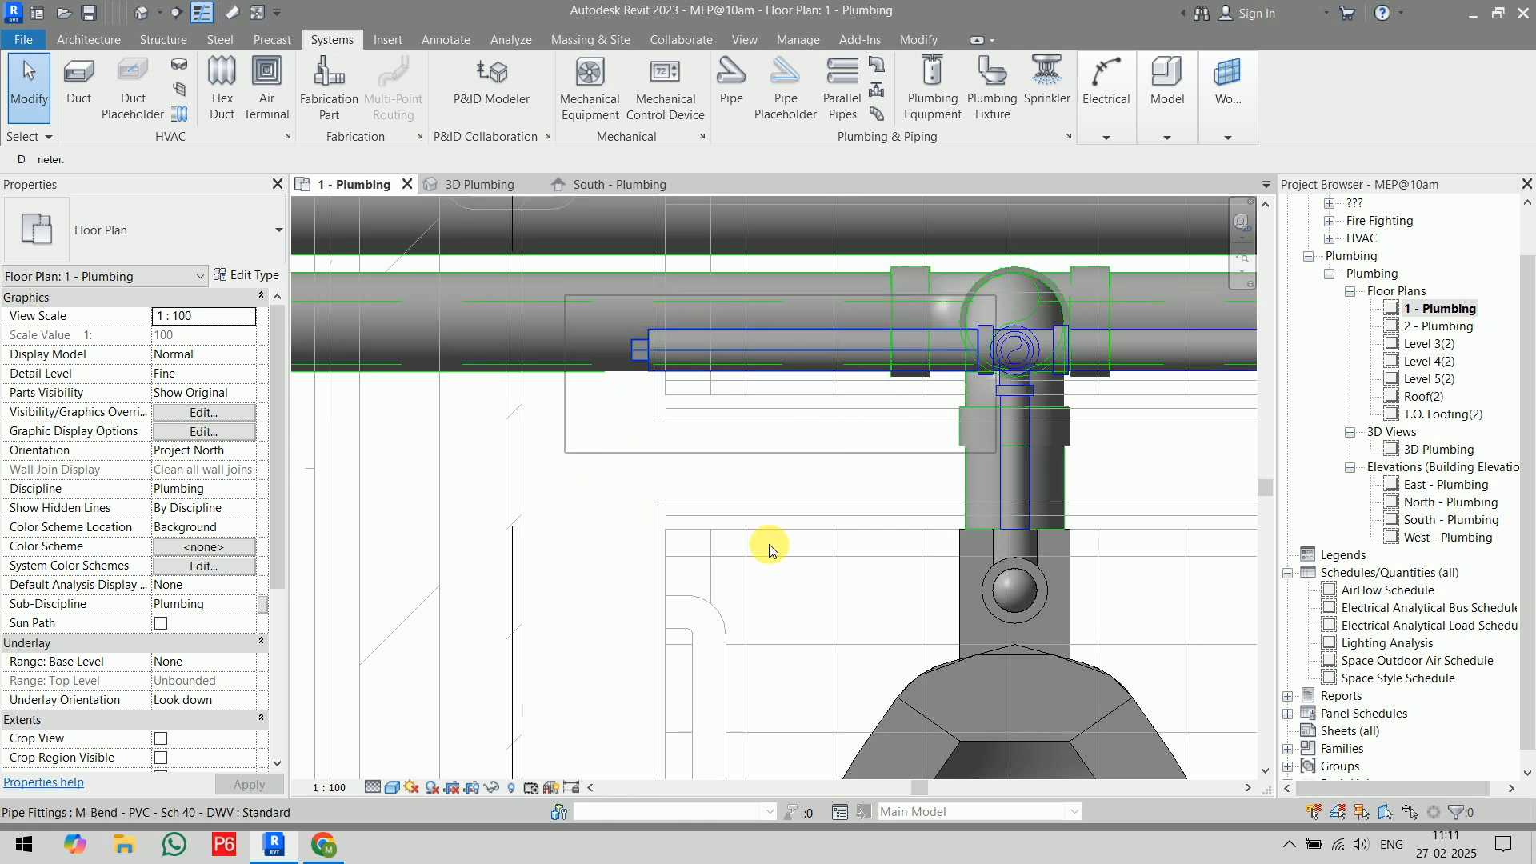
key(Delete)
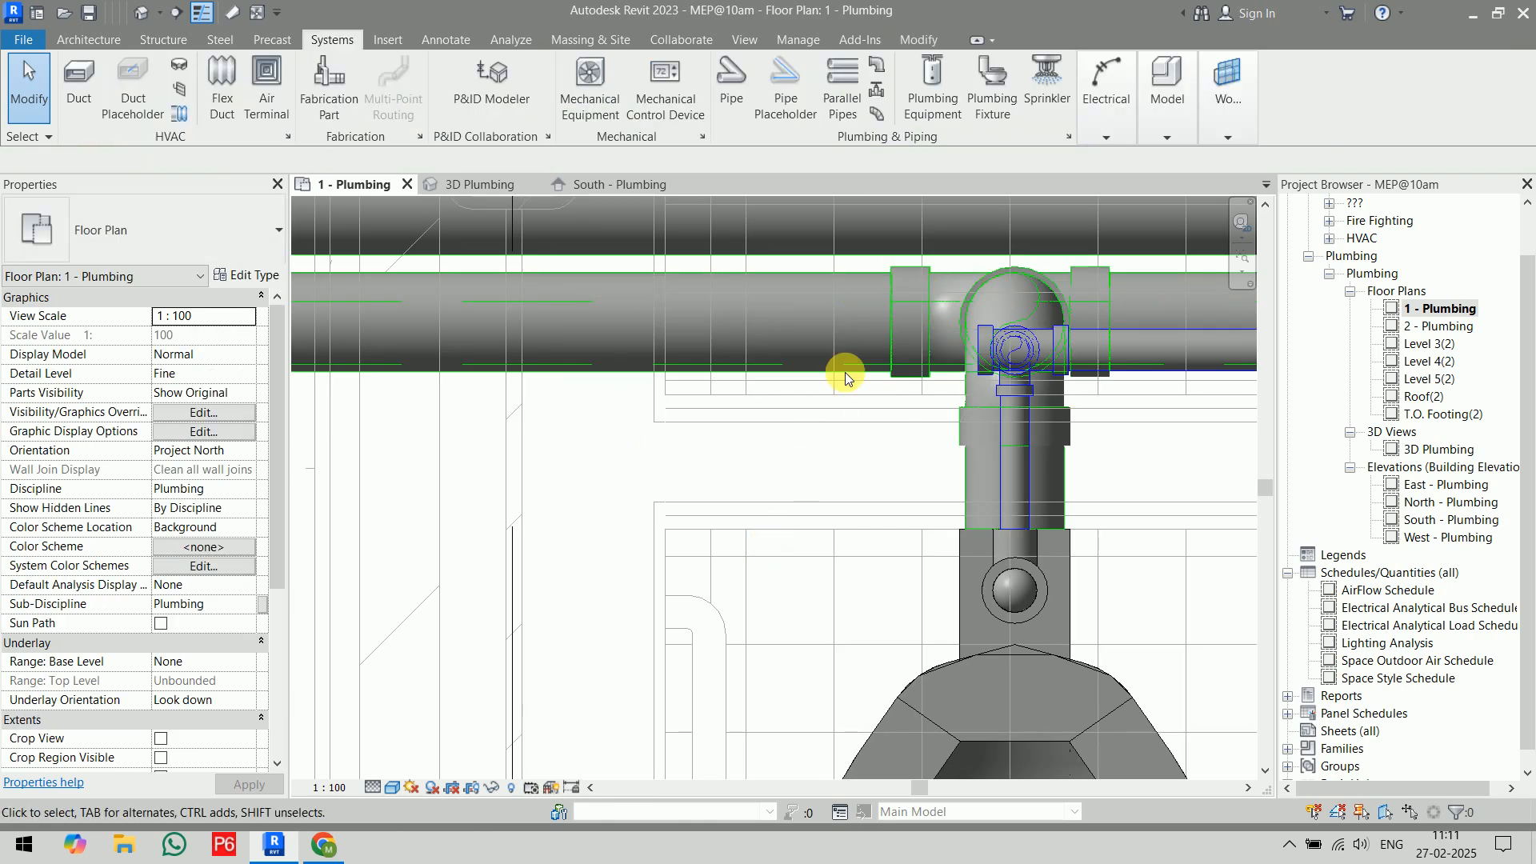
click(992, 334)
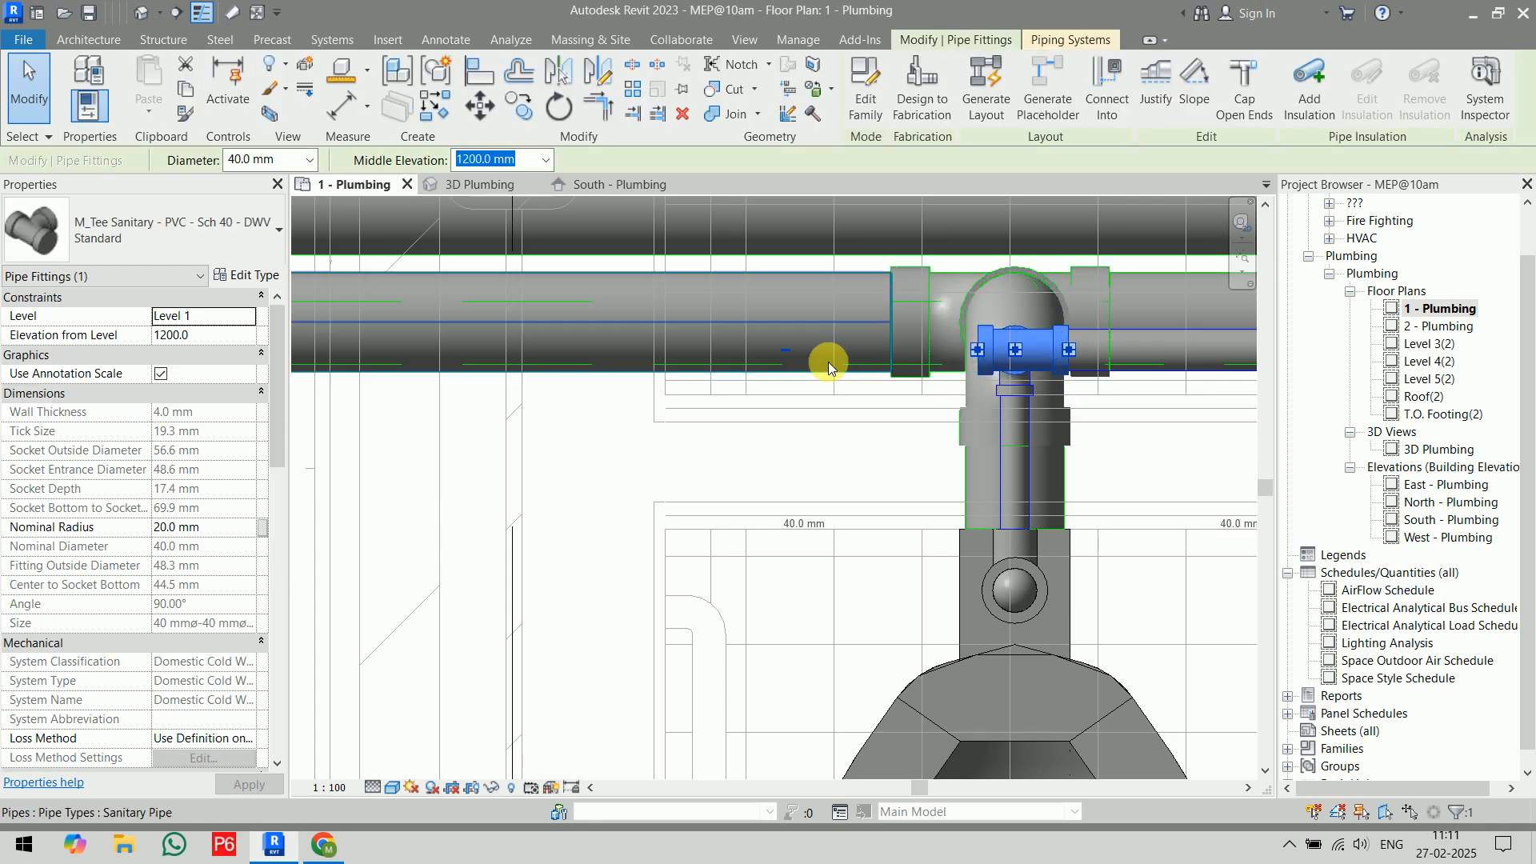
click(767, 448)
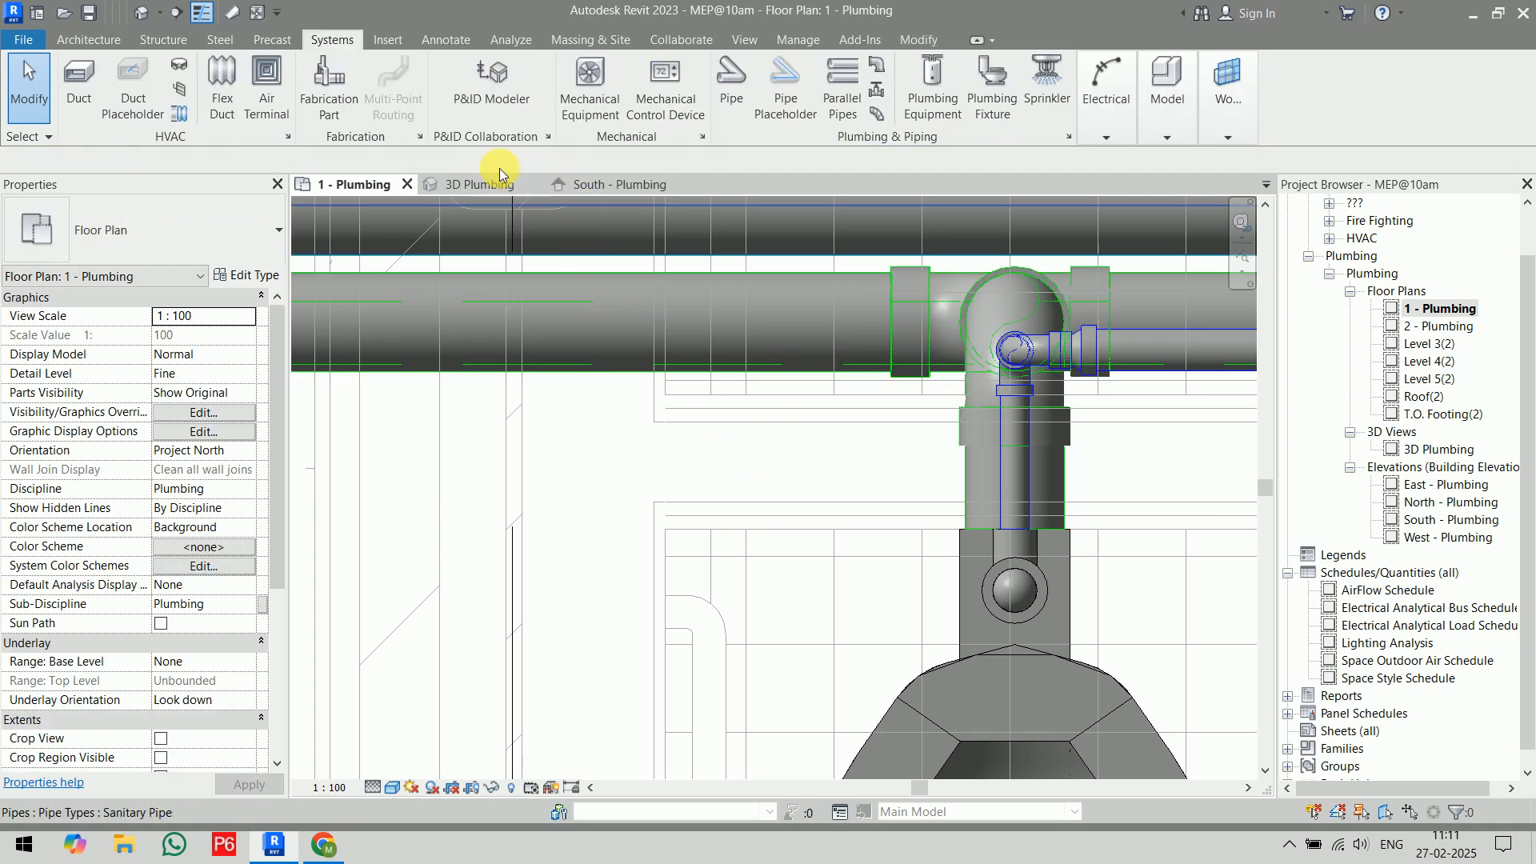
- Examine the cold water connections to the toilets, urinals and washbasins in the 3D Plumbing view
click(483, 186)
scroll(952, 558, up, 5)
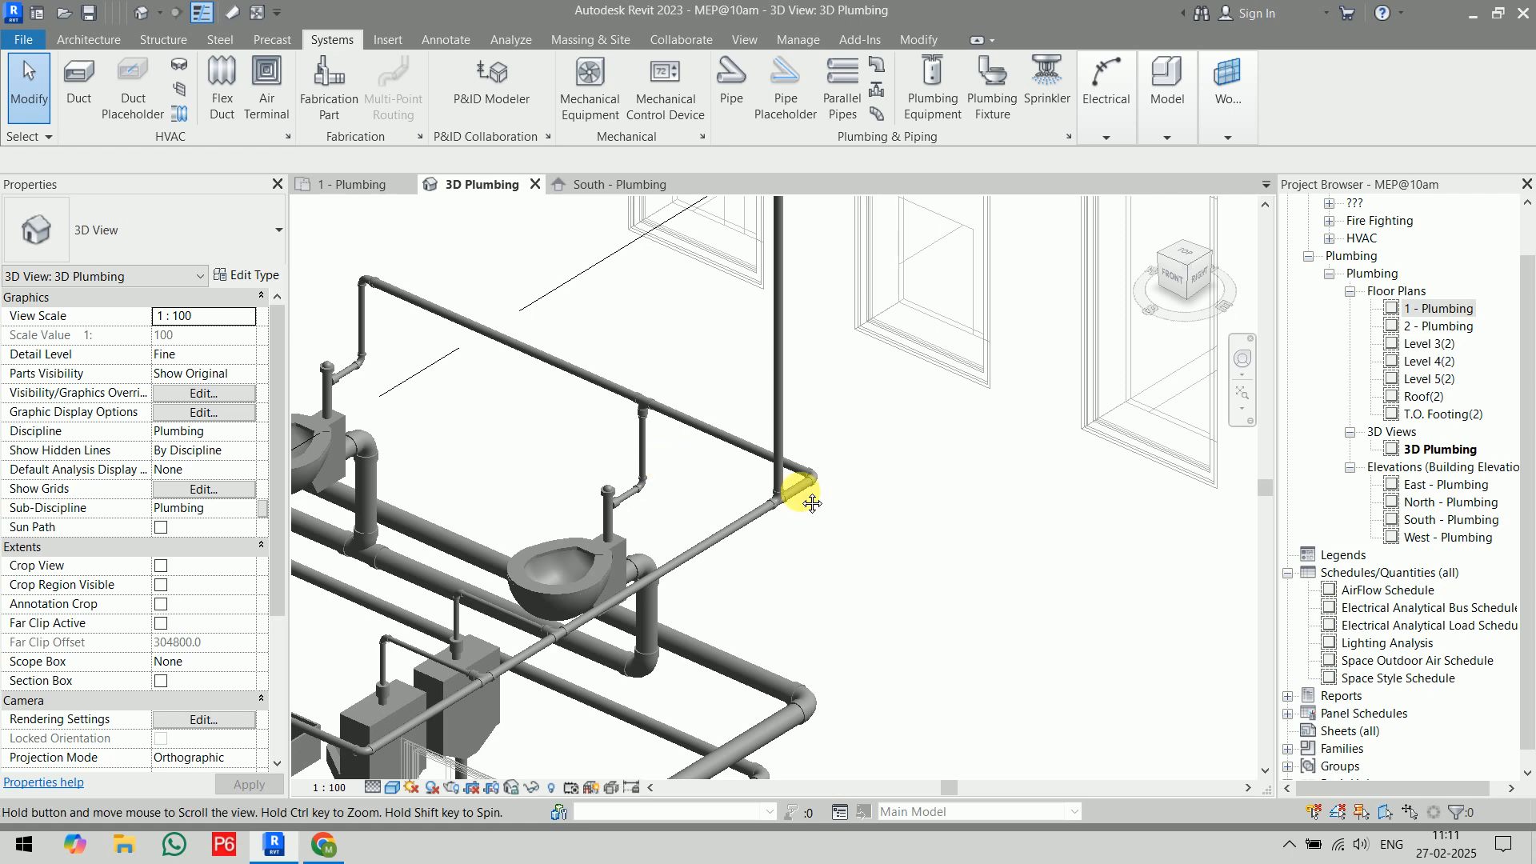
scroll(885, 503, down, 2)
middle_drag(885, 503, 754, 374)
scroll(978, 509, up, 3)
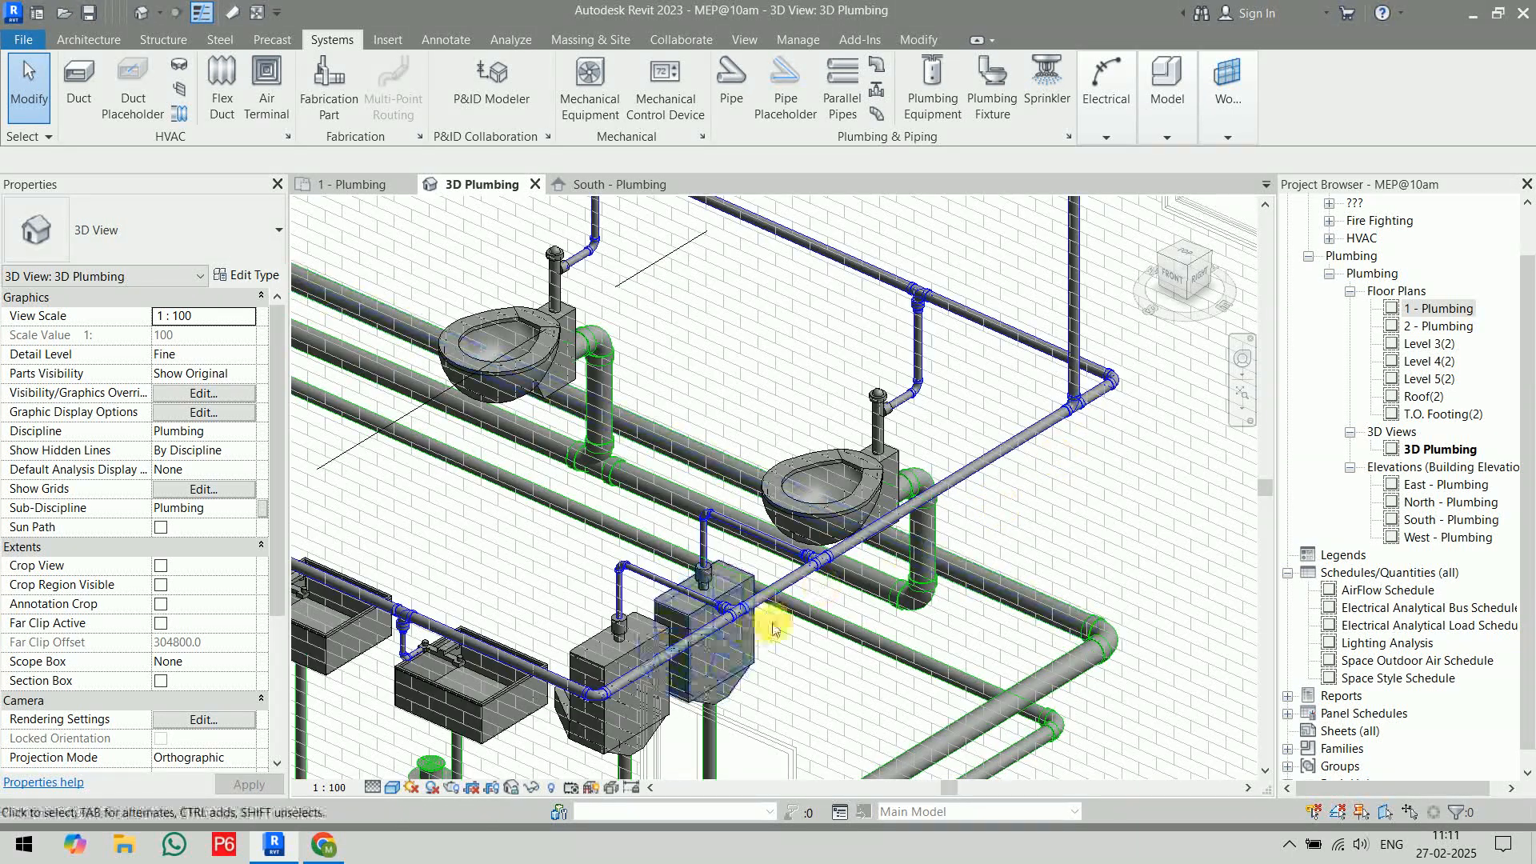
middle_drag(784, 625, 912, 528)
scroll(989, 499, down, 2)
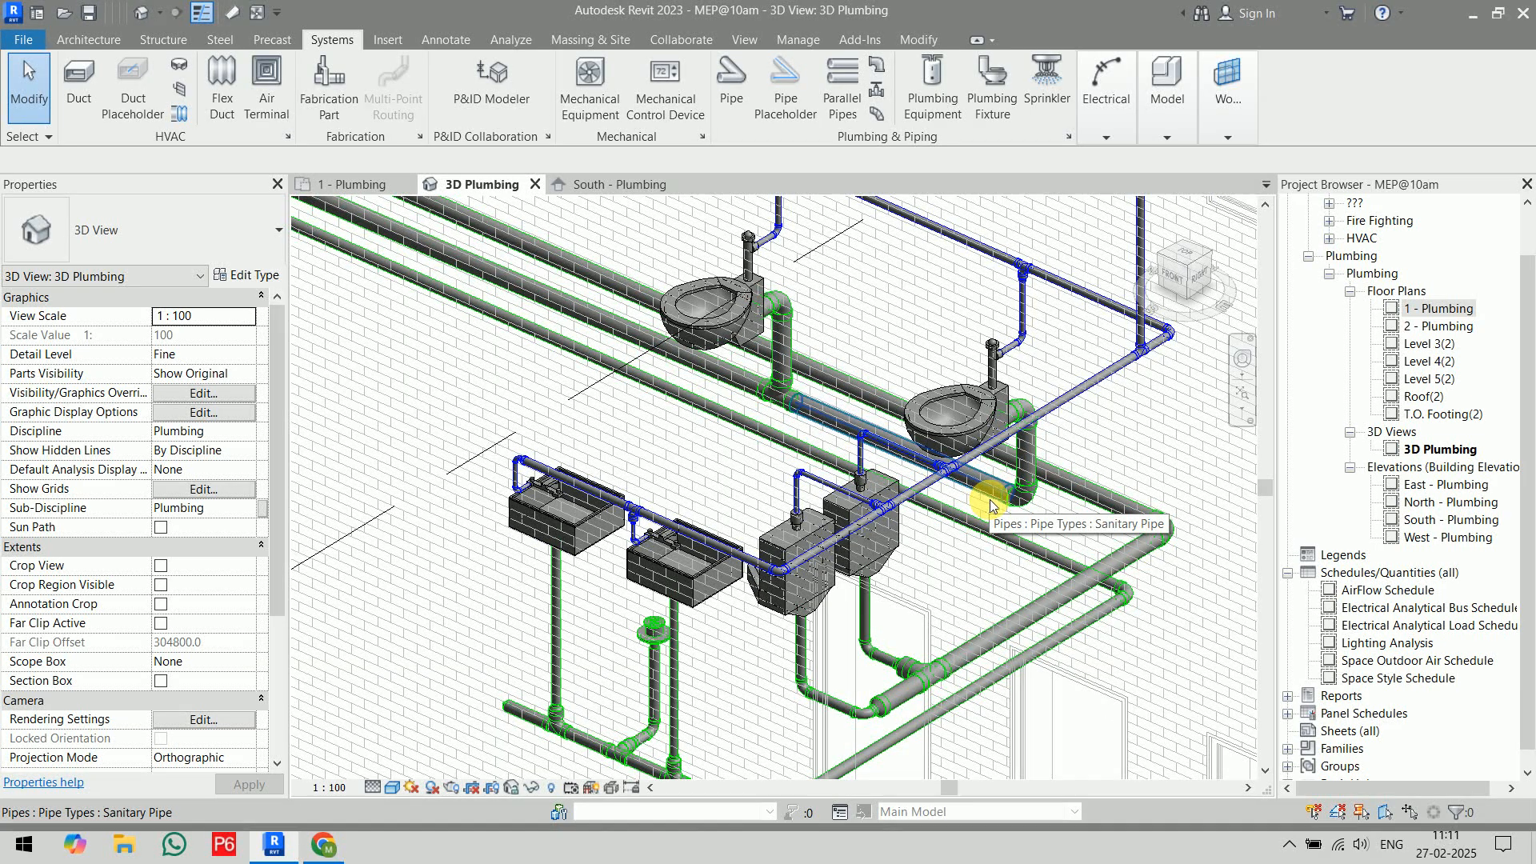
- Return to the 1 - Plumbing plan, bring the whole restroom into view and start a new pipe
double_click(1439, 309)
scroll(908, 501, down, 4)
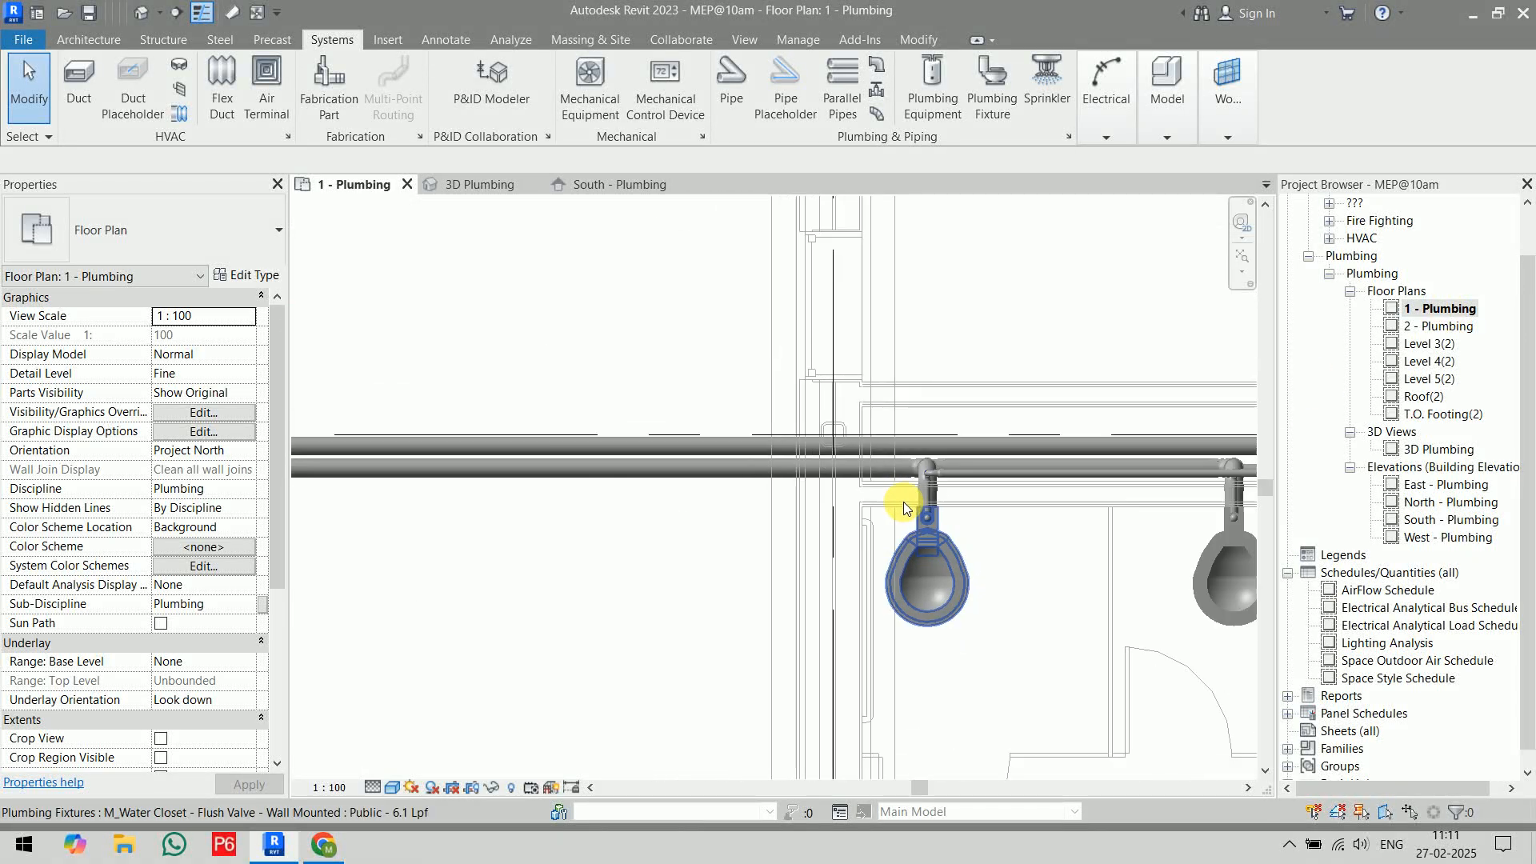
scroll(903, 501, down, 5)
middle_drag(991, 570, 806, 409)
scroll(807, 407, down, 1)
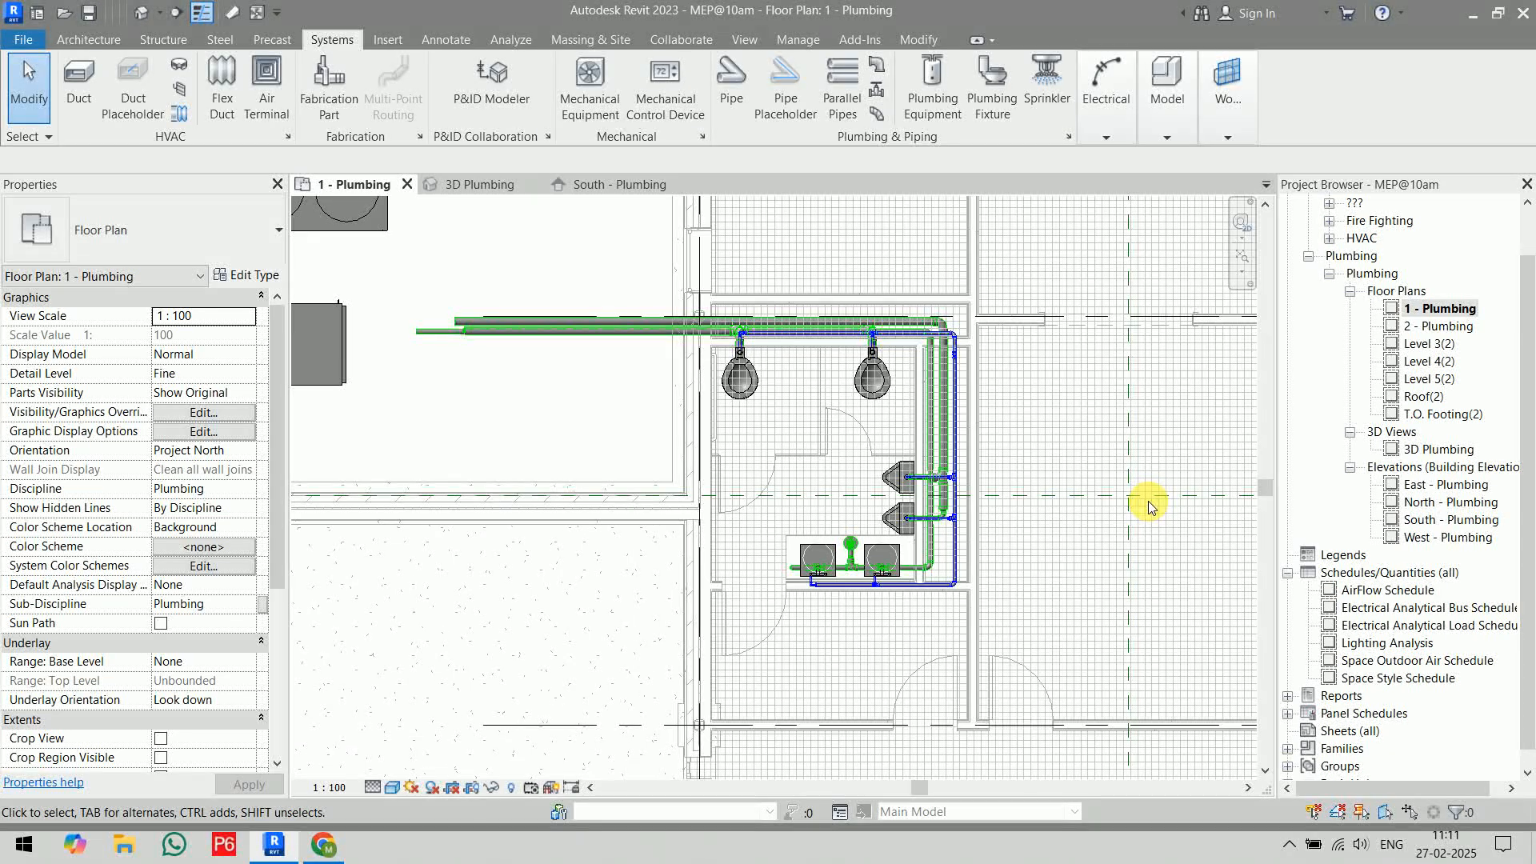
click(729, 90)
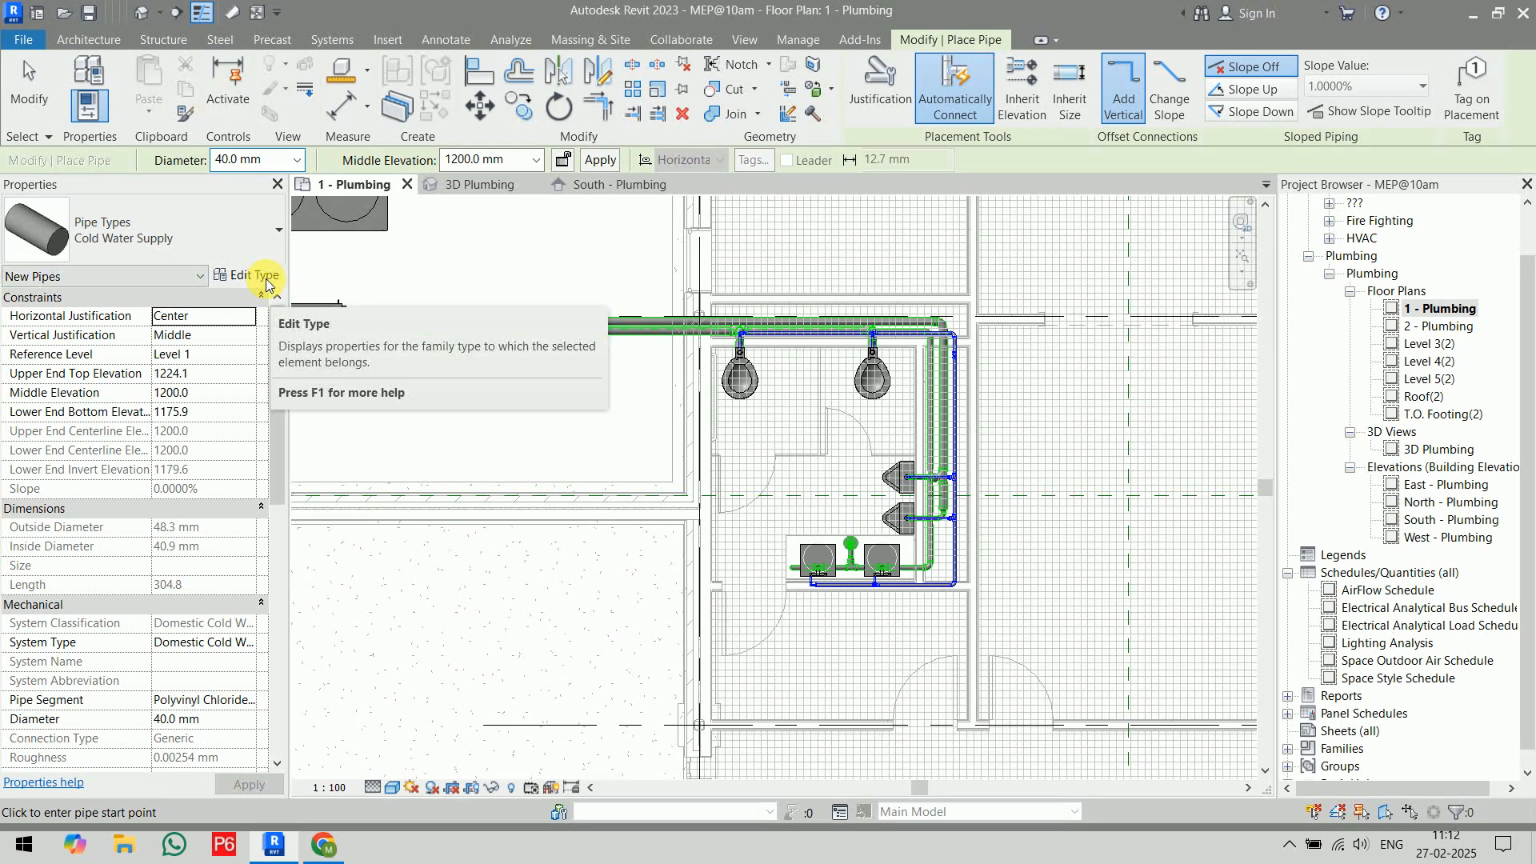
click(266, 280)
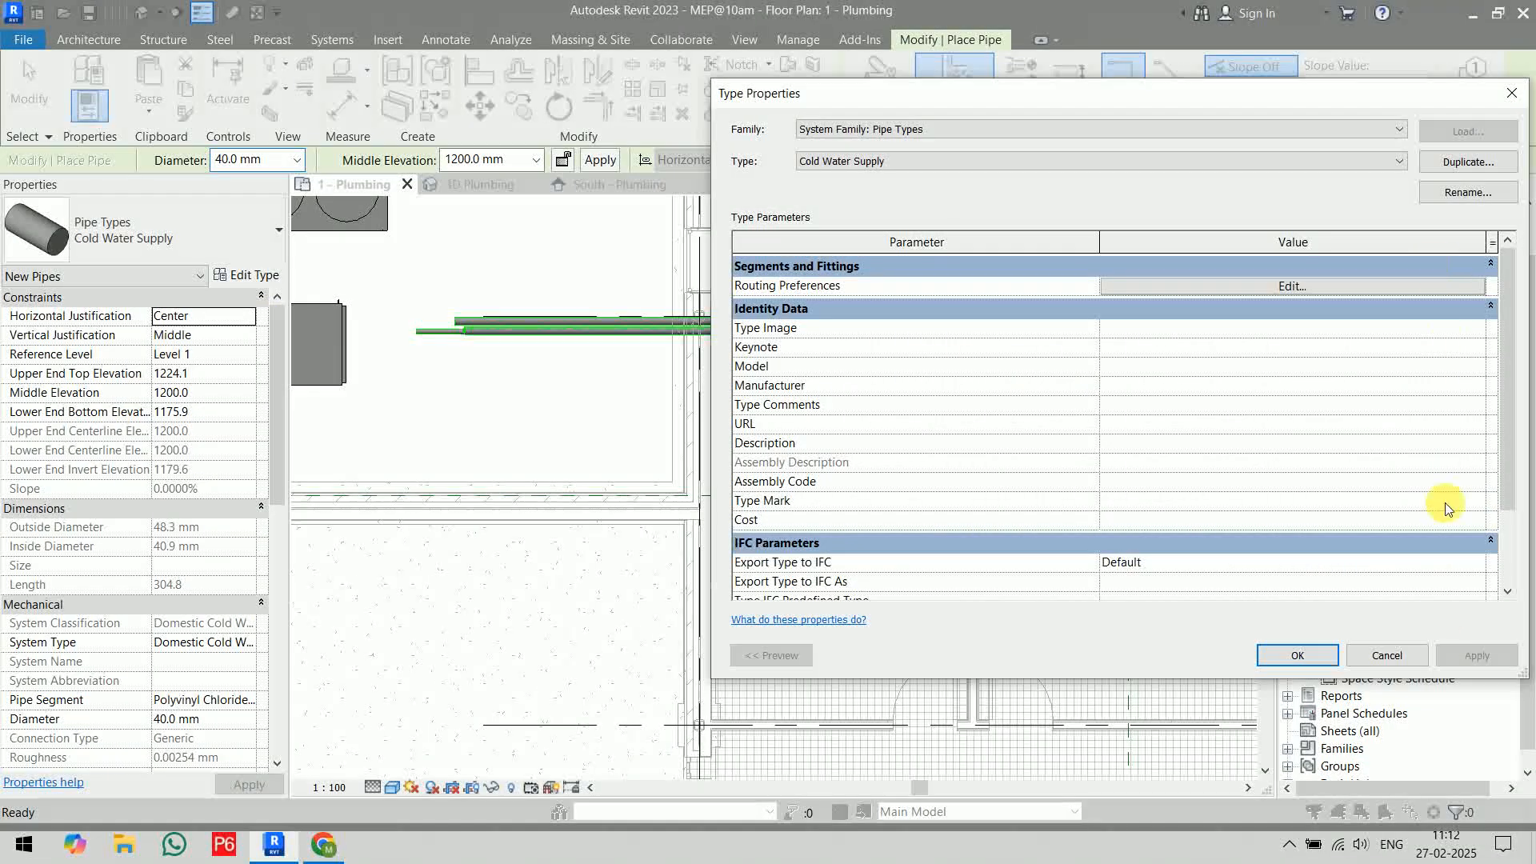
click(1401, 662)
click(243, 642)
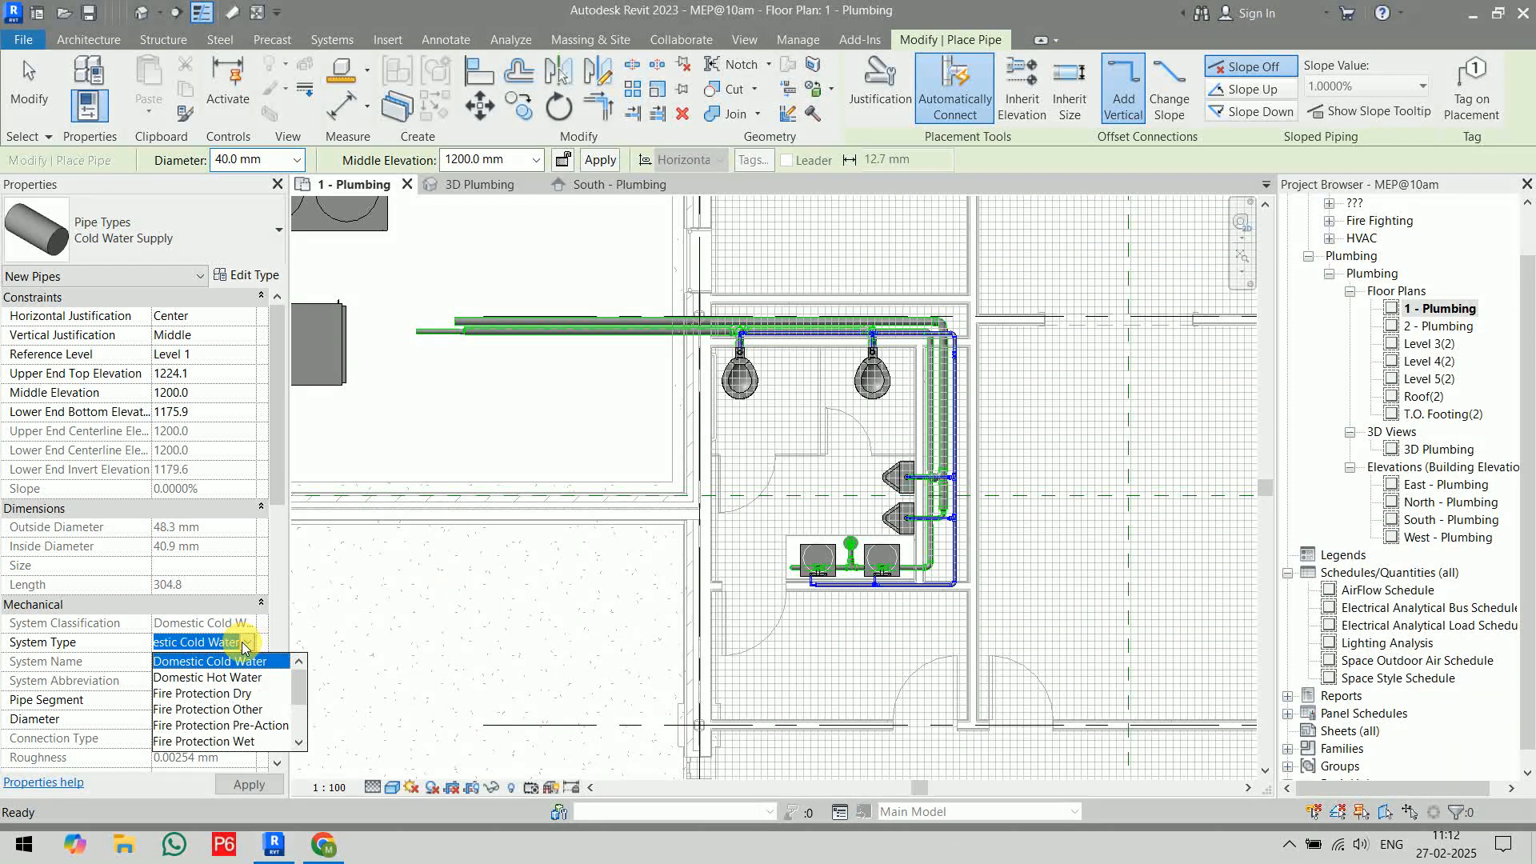
click(244, 646)
- Duplicate the Cold Water Supply pipe type as Hot Water Supply and accept its copied routing preferences
click(244, 275)
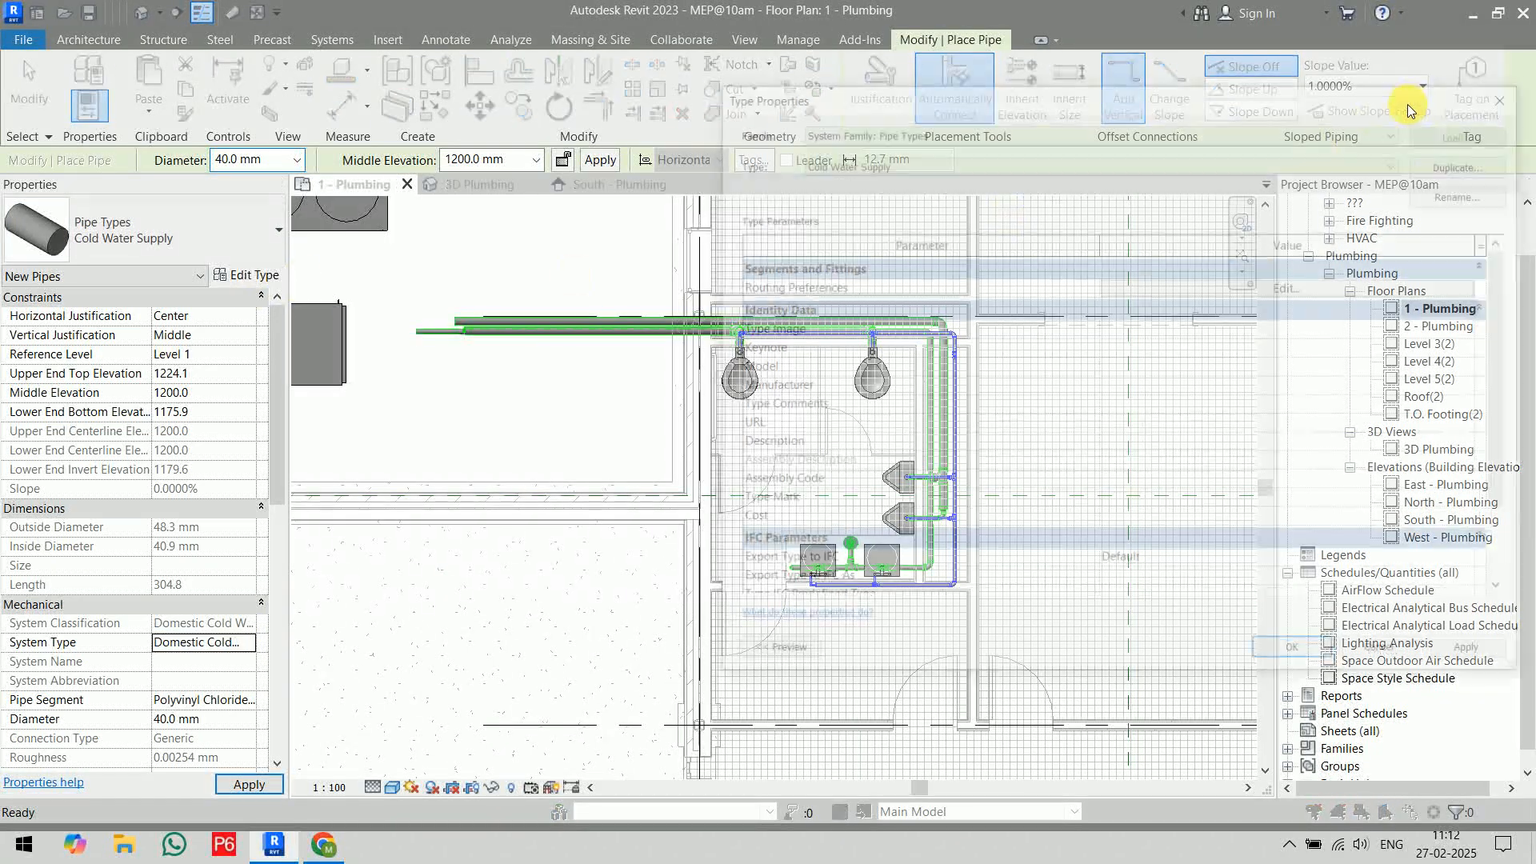
click(1440, 167)
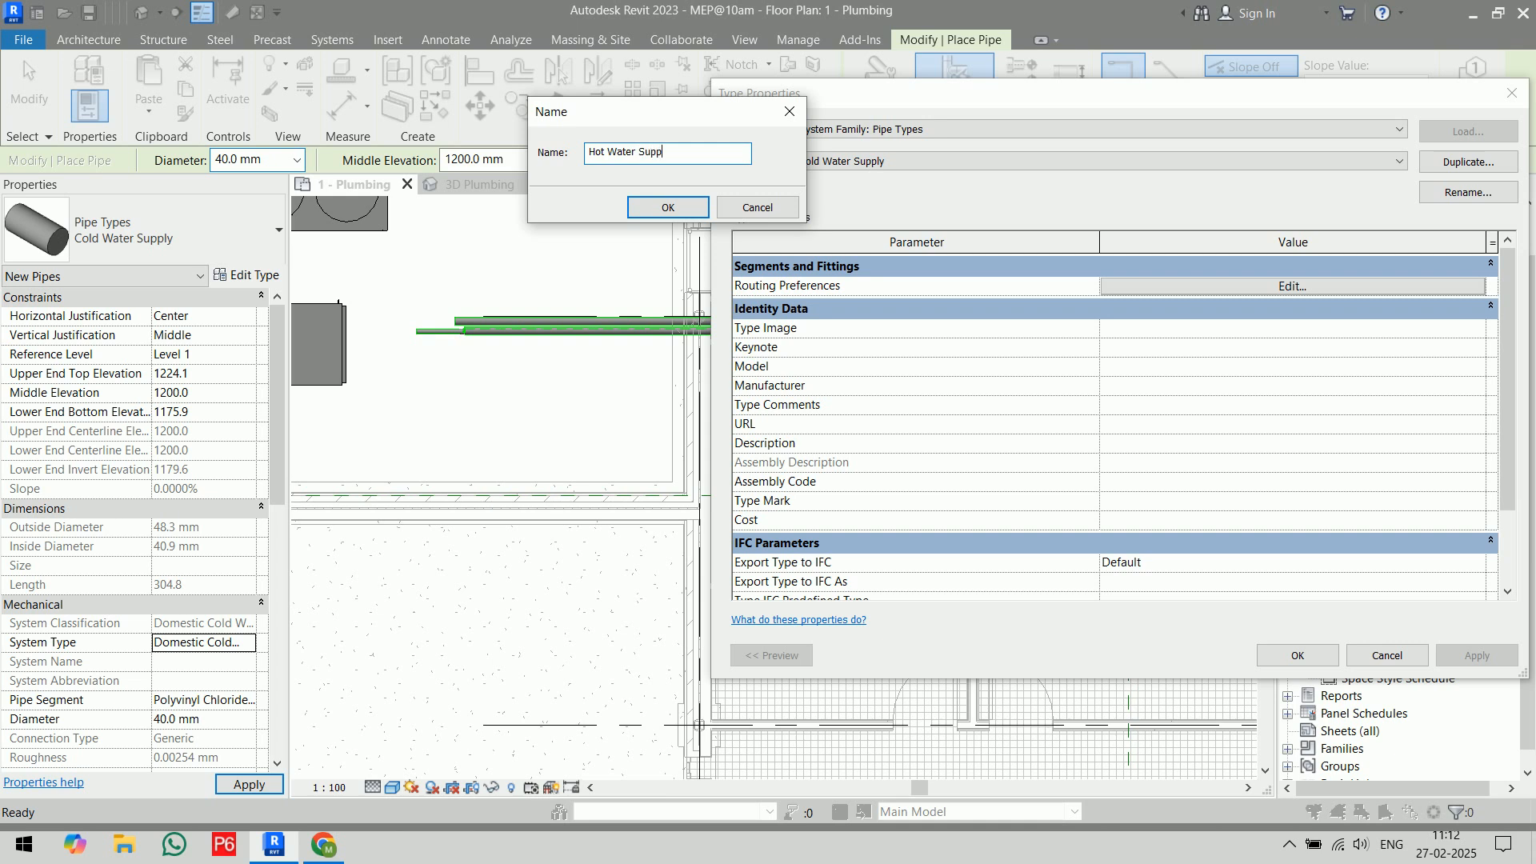
click(674, 210)
click(1336, 283)
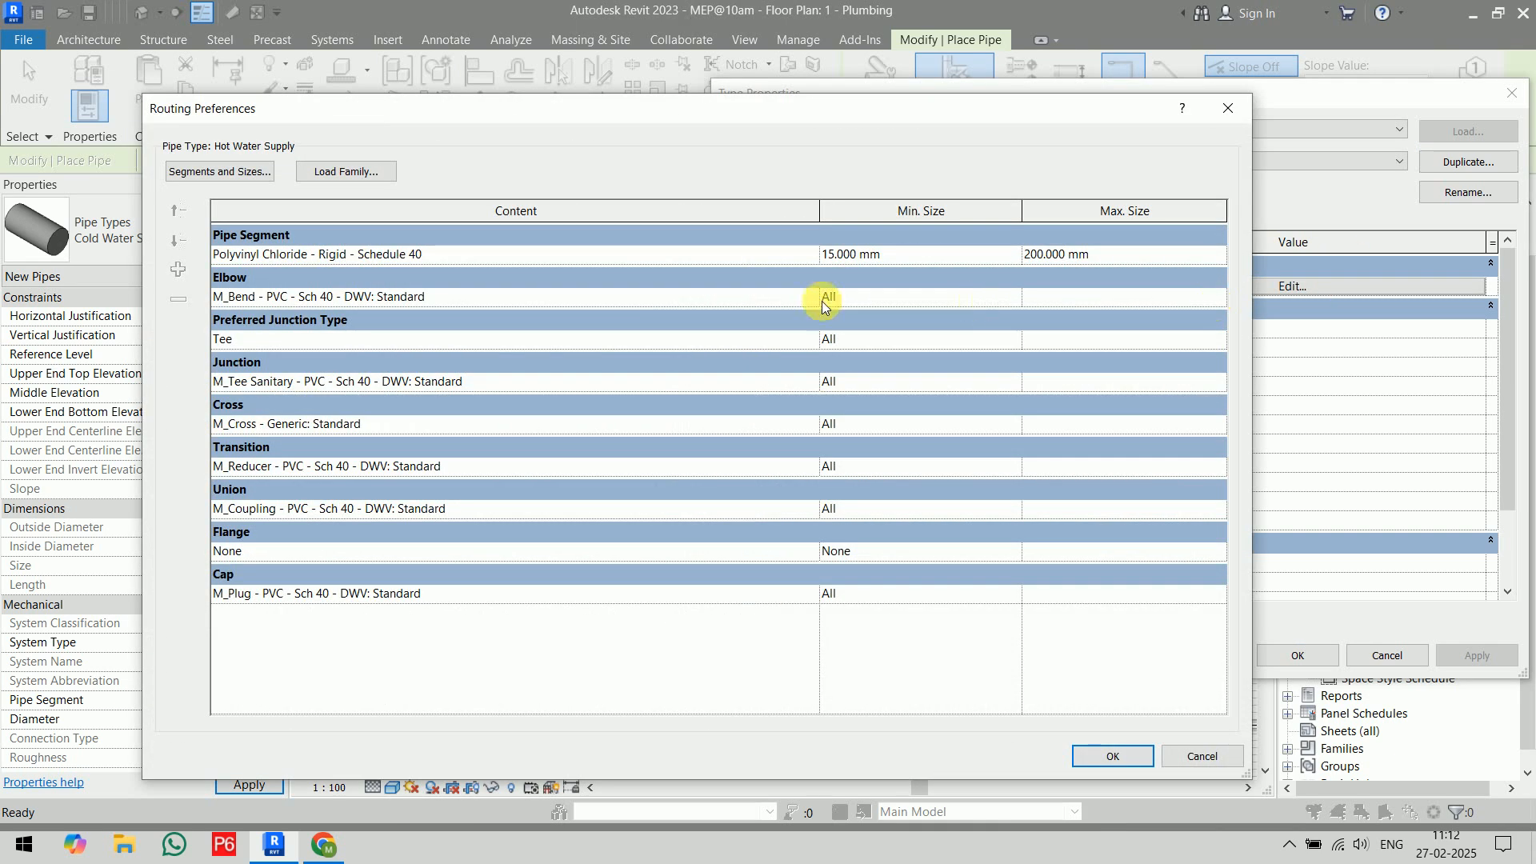
click(1114, 758)
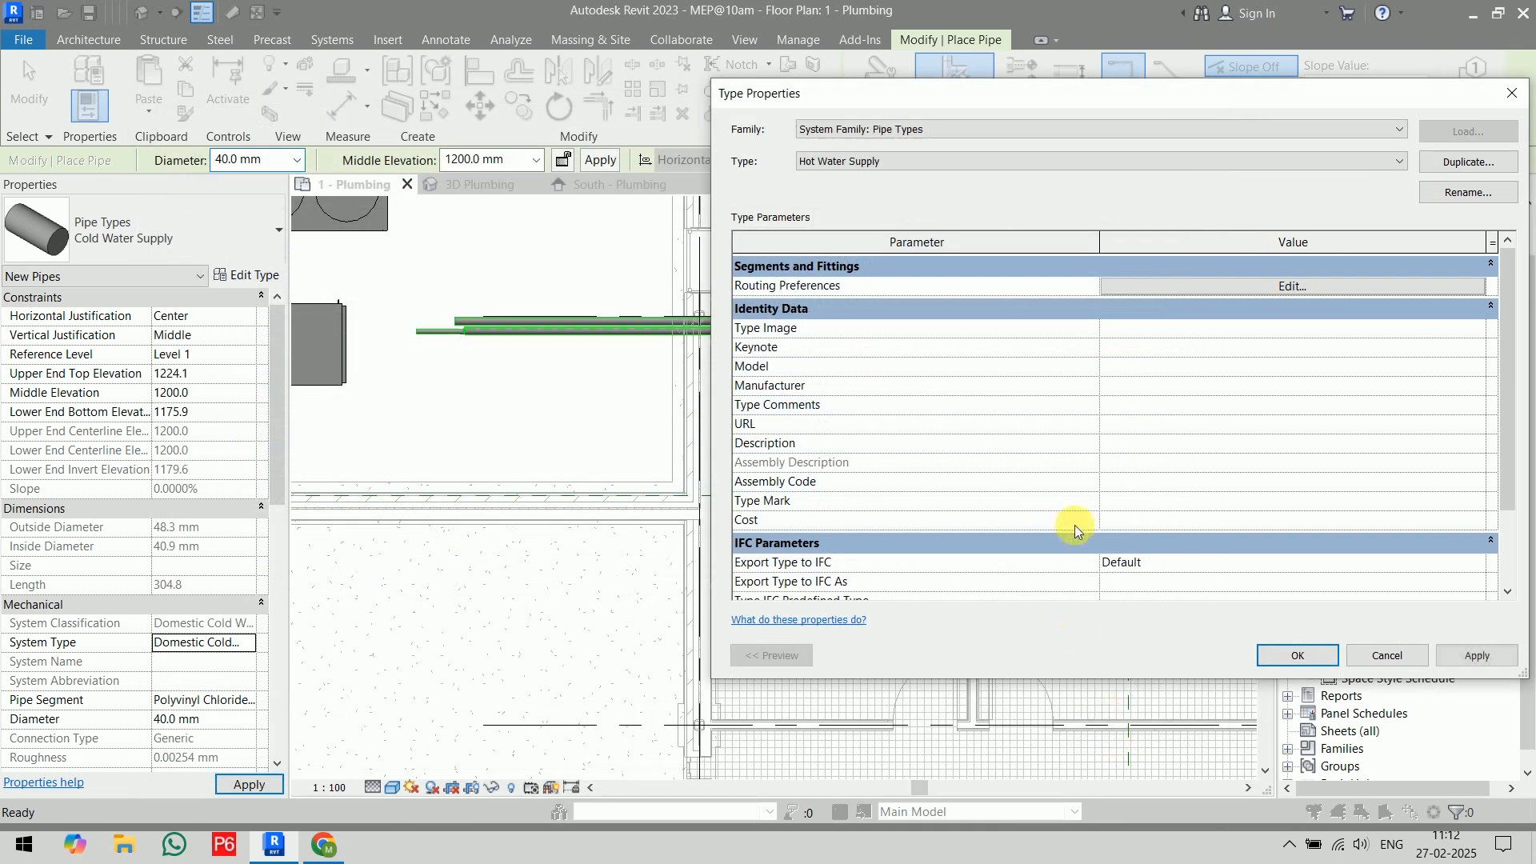
click(1279, 656)
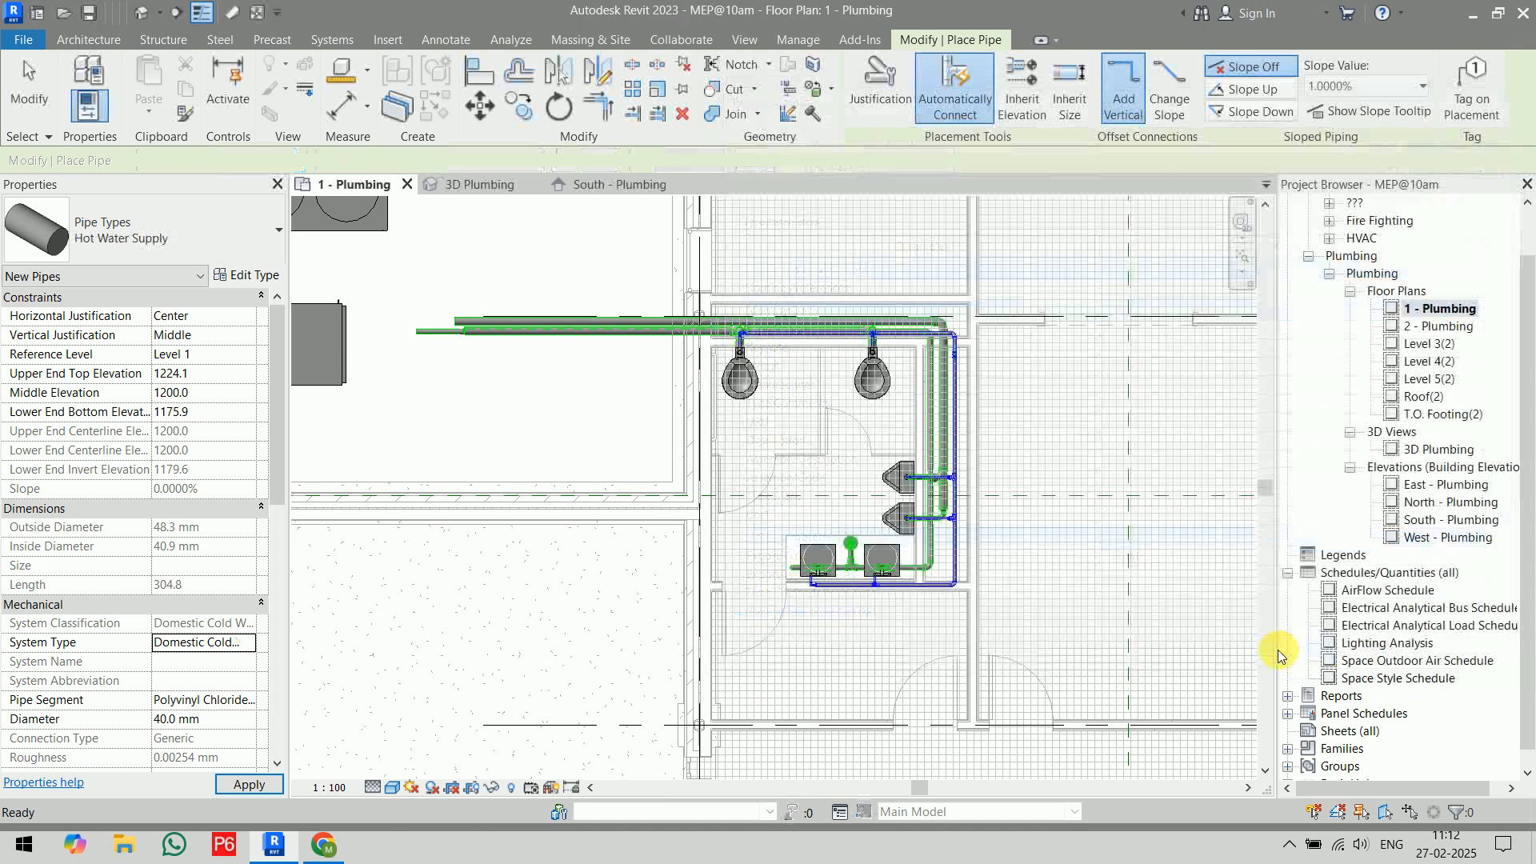
- Set the new pipe's system type to Domestic Hot Water and its diameter to 32 mm
click(253, 643)
click(251, 678)
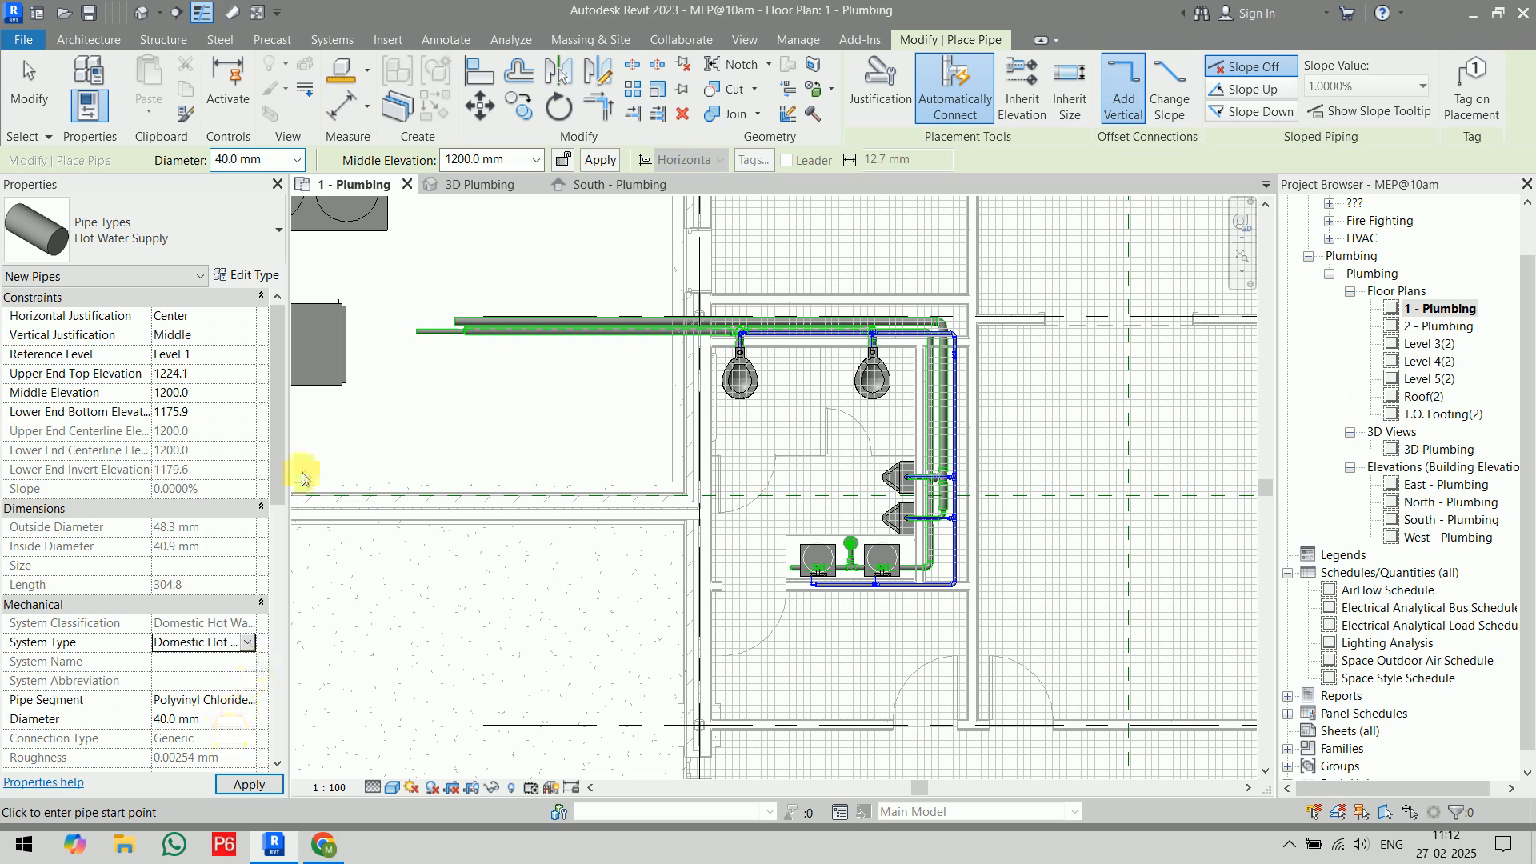
click(296, 160)
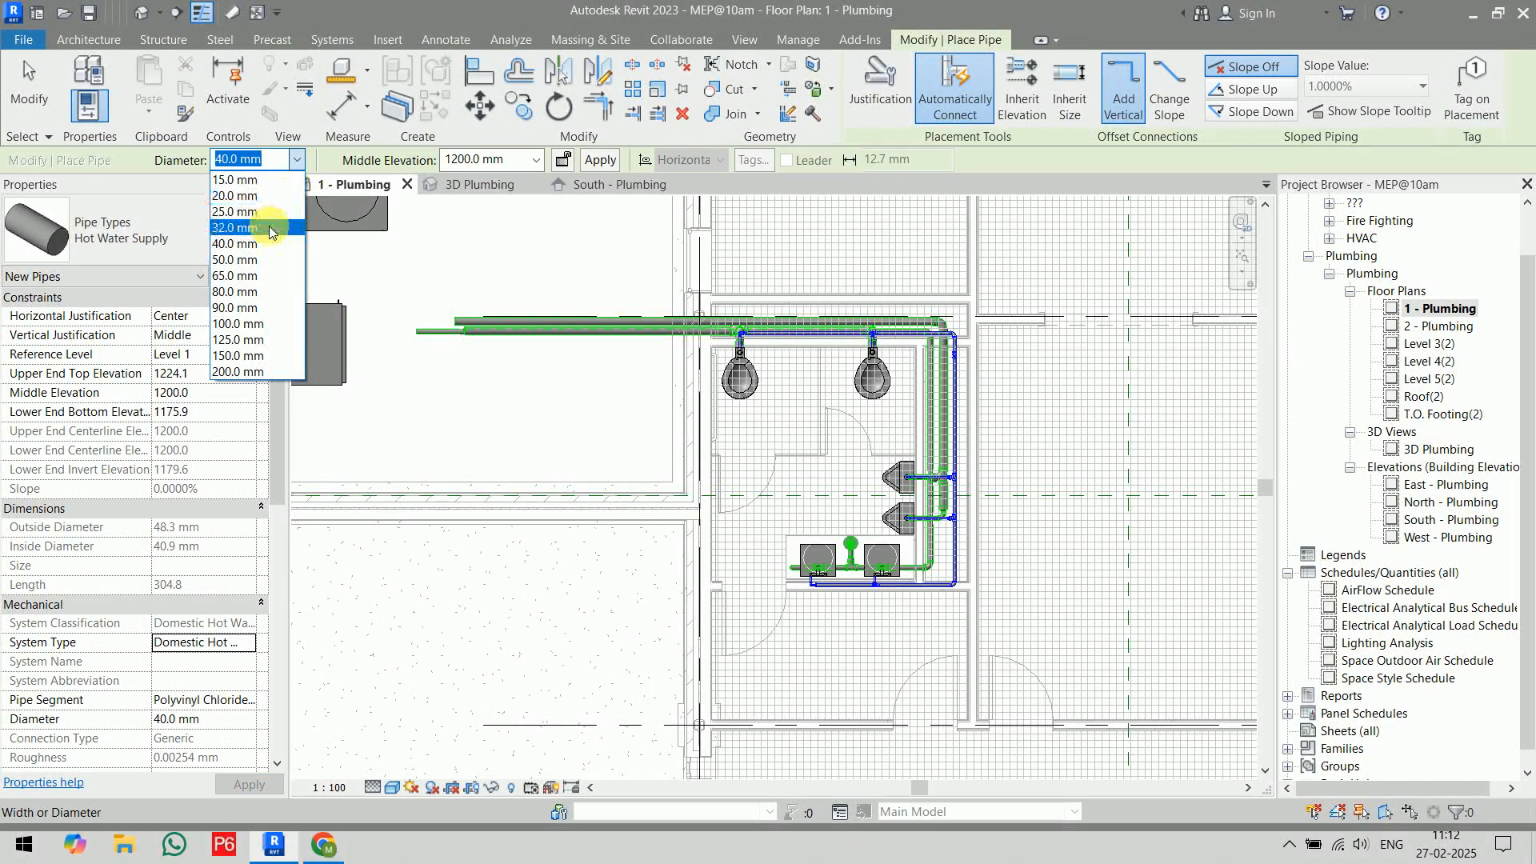
click(240, 228)
- Draw the hot water pipe at 1050 mm elevation along the wall behind the washbasins to just past the cold water bend
scroll(960, 631, up, 5)
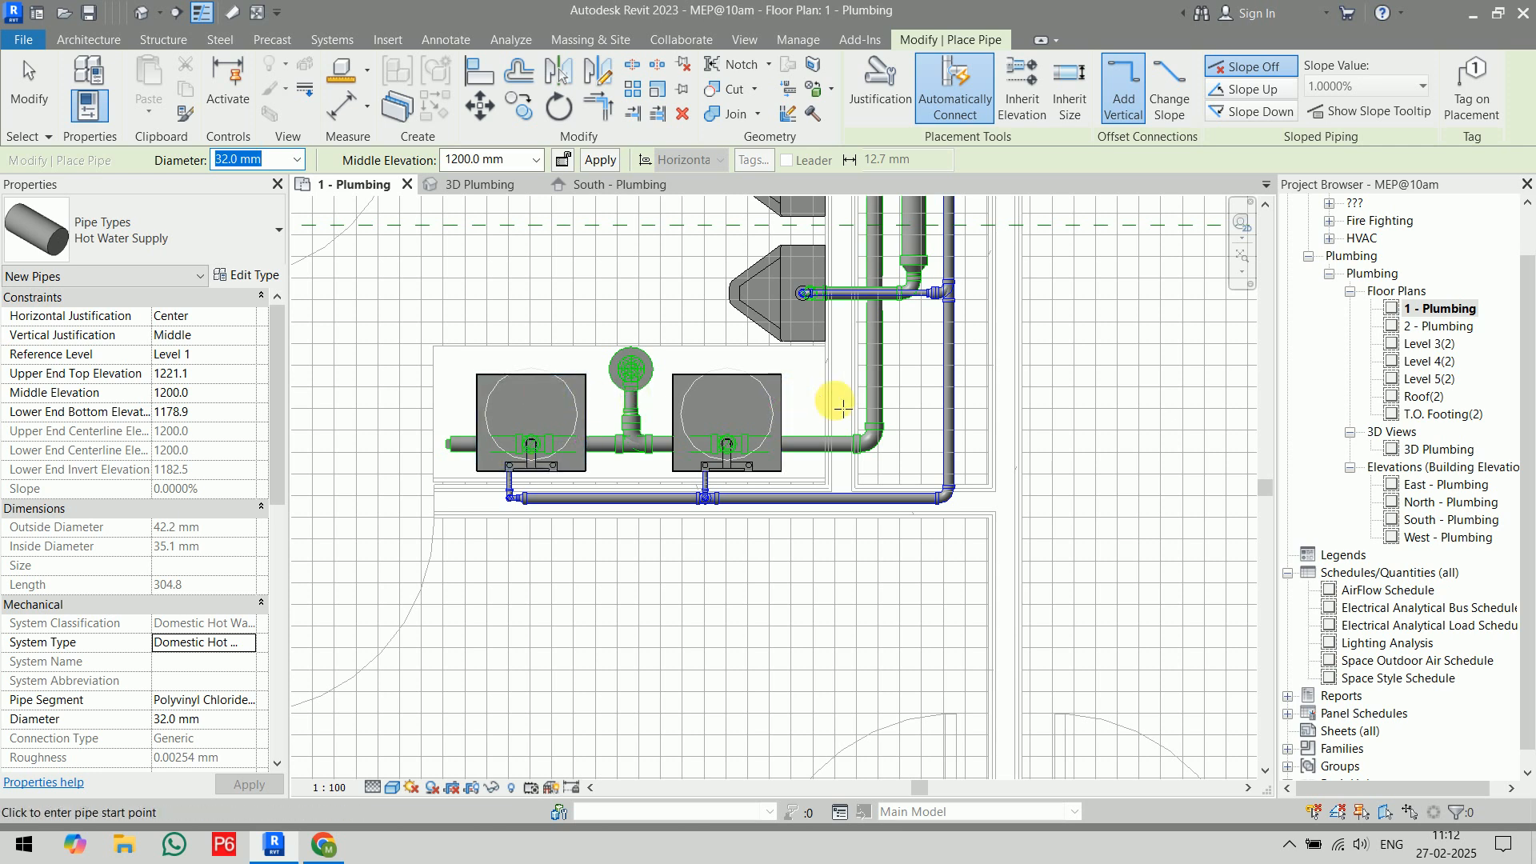
click(469, 160)
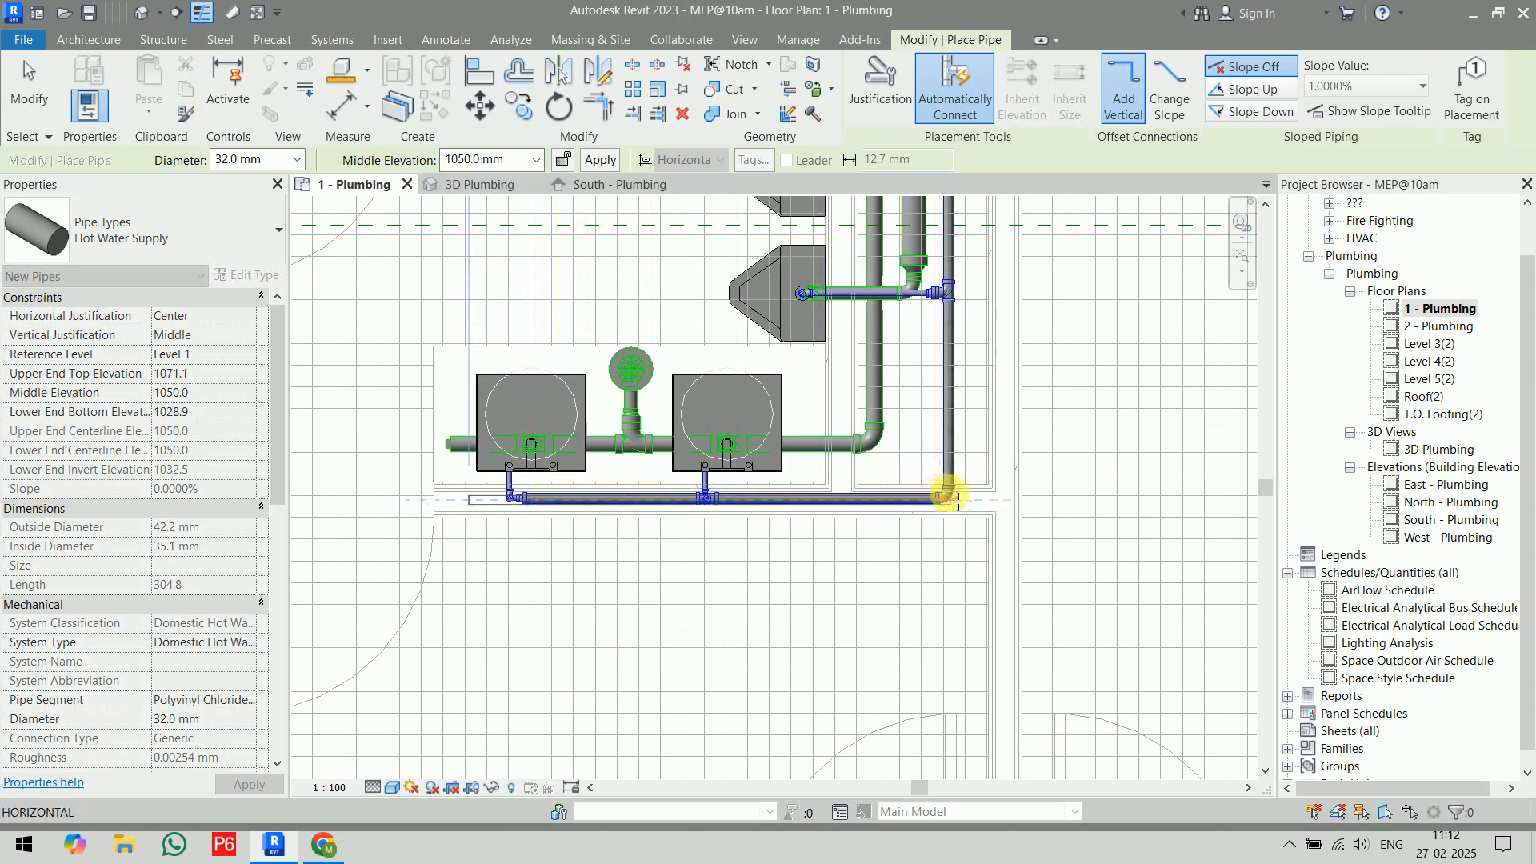
scroll(952, 496, up, 1)
scroll(952, 492, up, 1)
click(1000, 503)
- Turn the hot water pipe 90° and run it parallel to the cold water pipe to a point beside the cold water riser
scroll(1002, 432, down, 3)
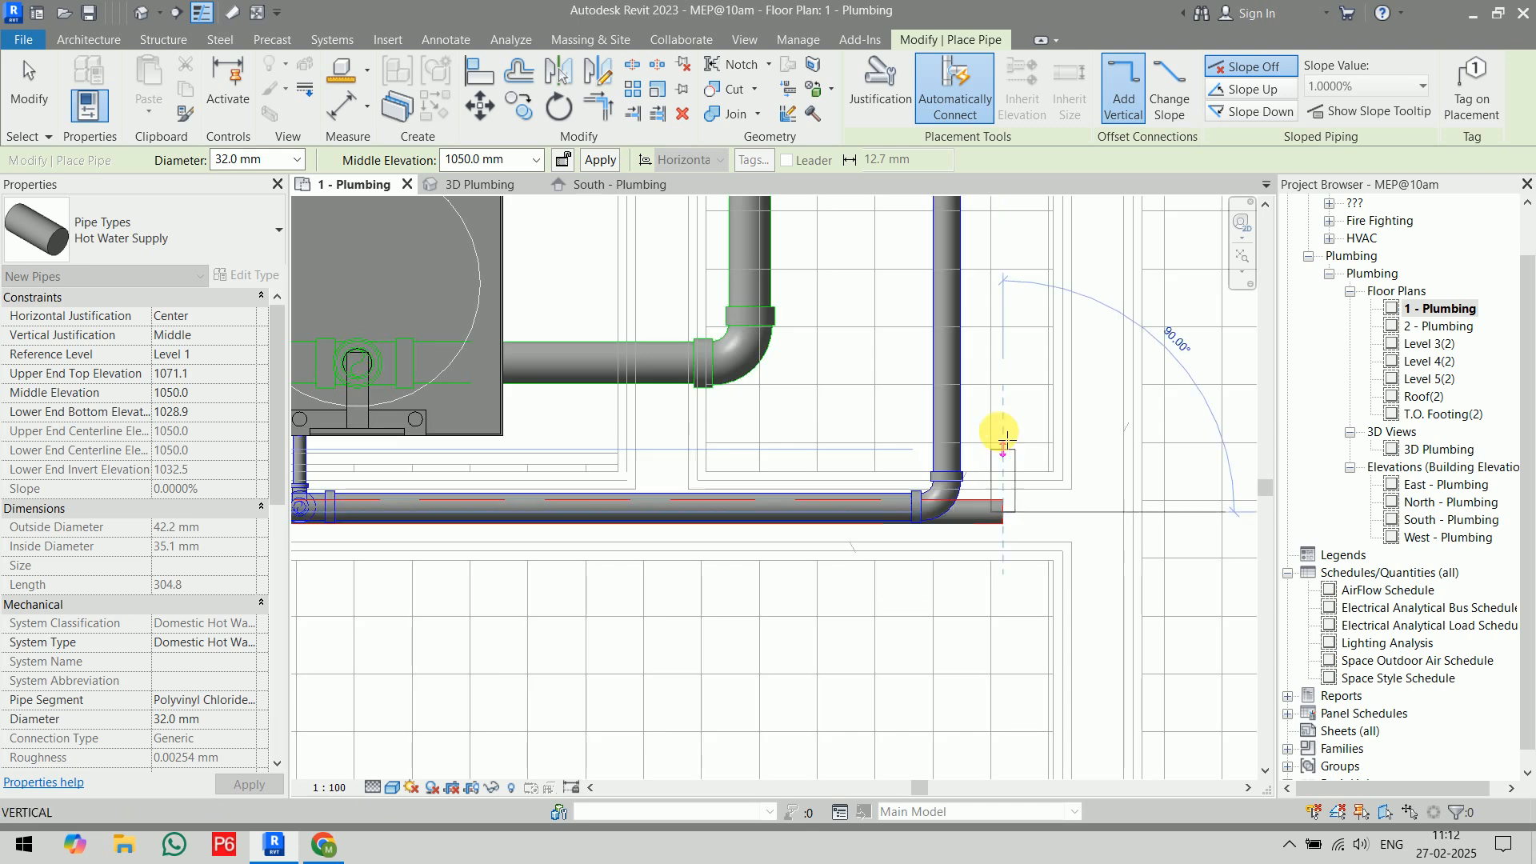
scroll(1001, 409, down, 1)
scroll(1018, 559, up, 5)
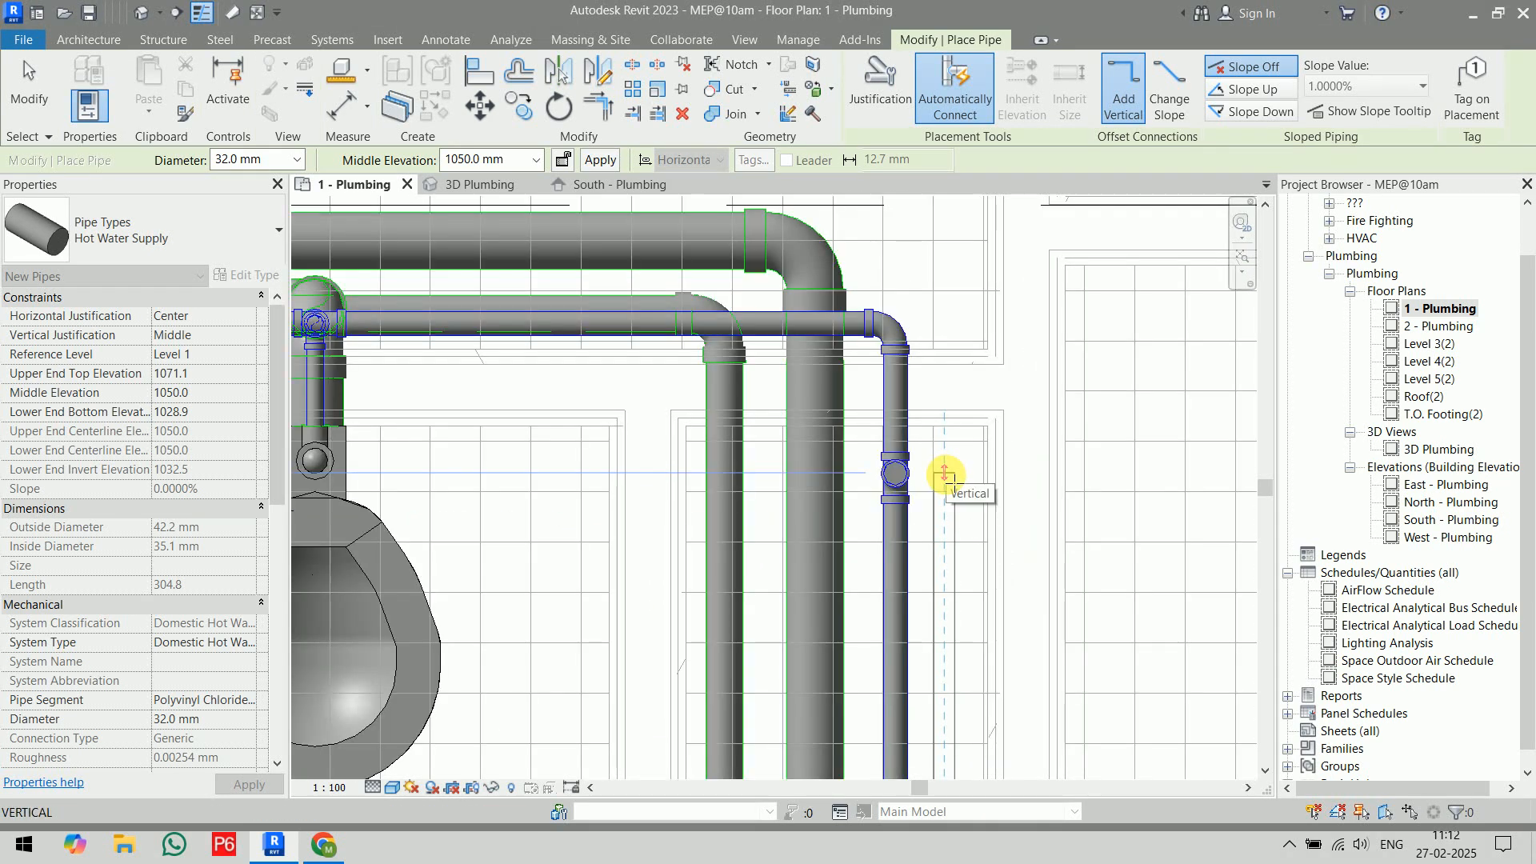
click(945, 470)
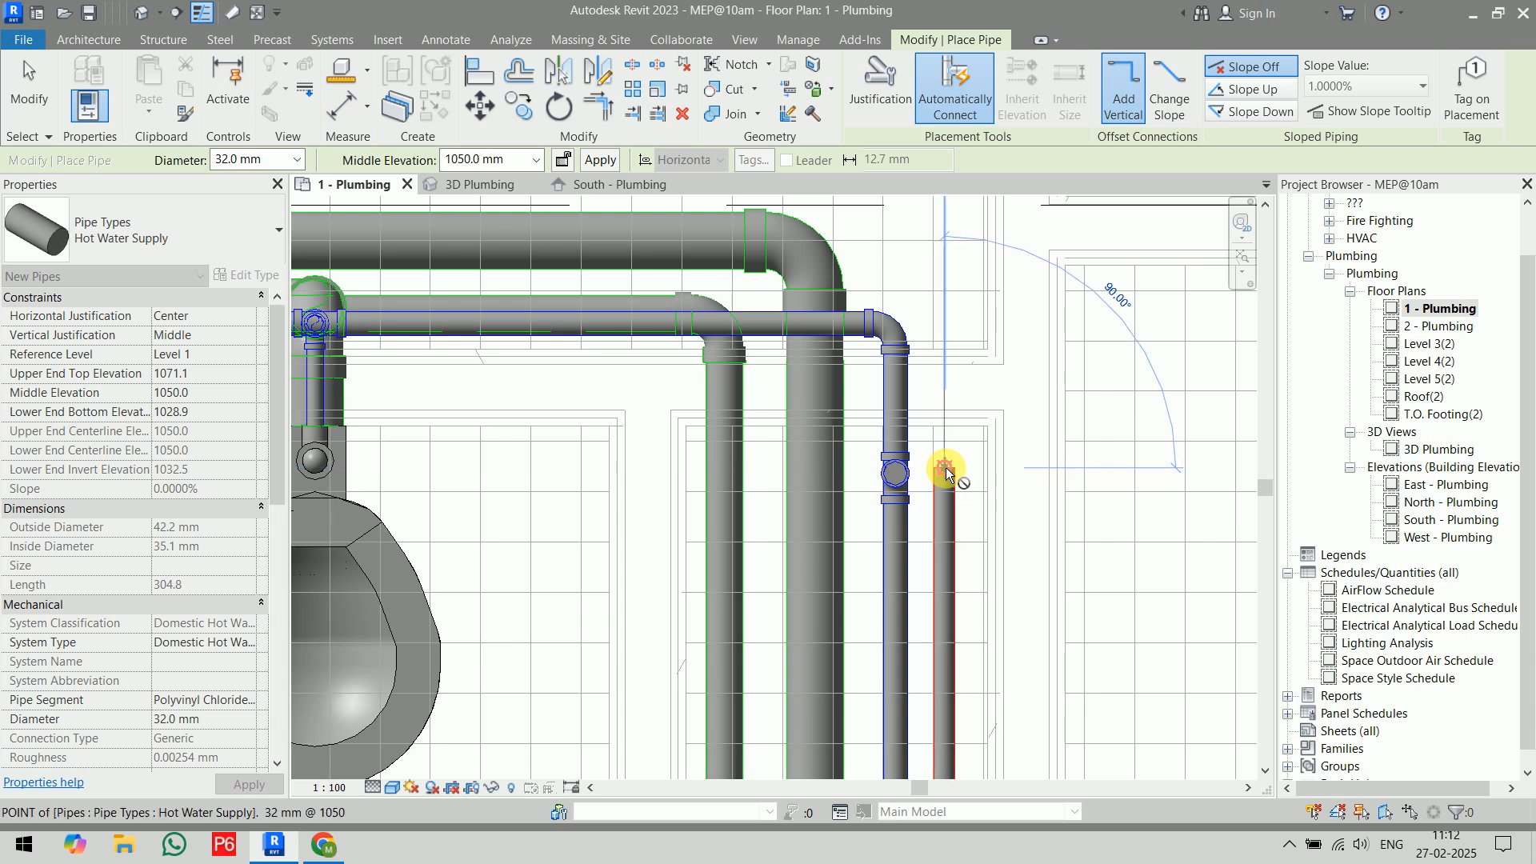
- Raise a vertical hot water riser from the pipe's end to a middle elevation of 25000 mm and end the command
double_click(455, 160)
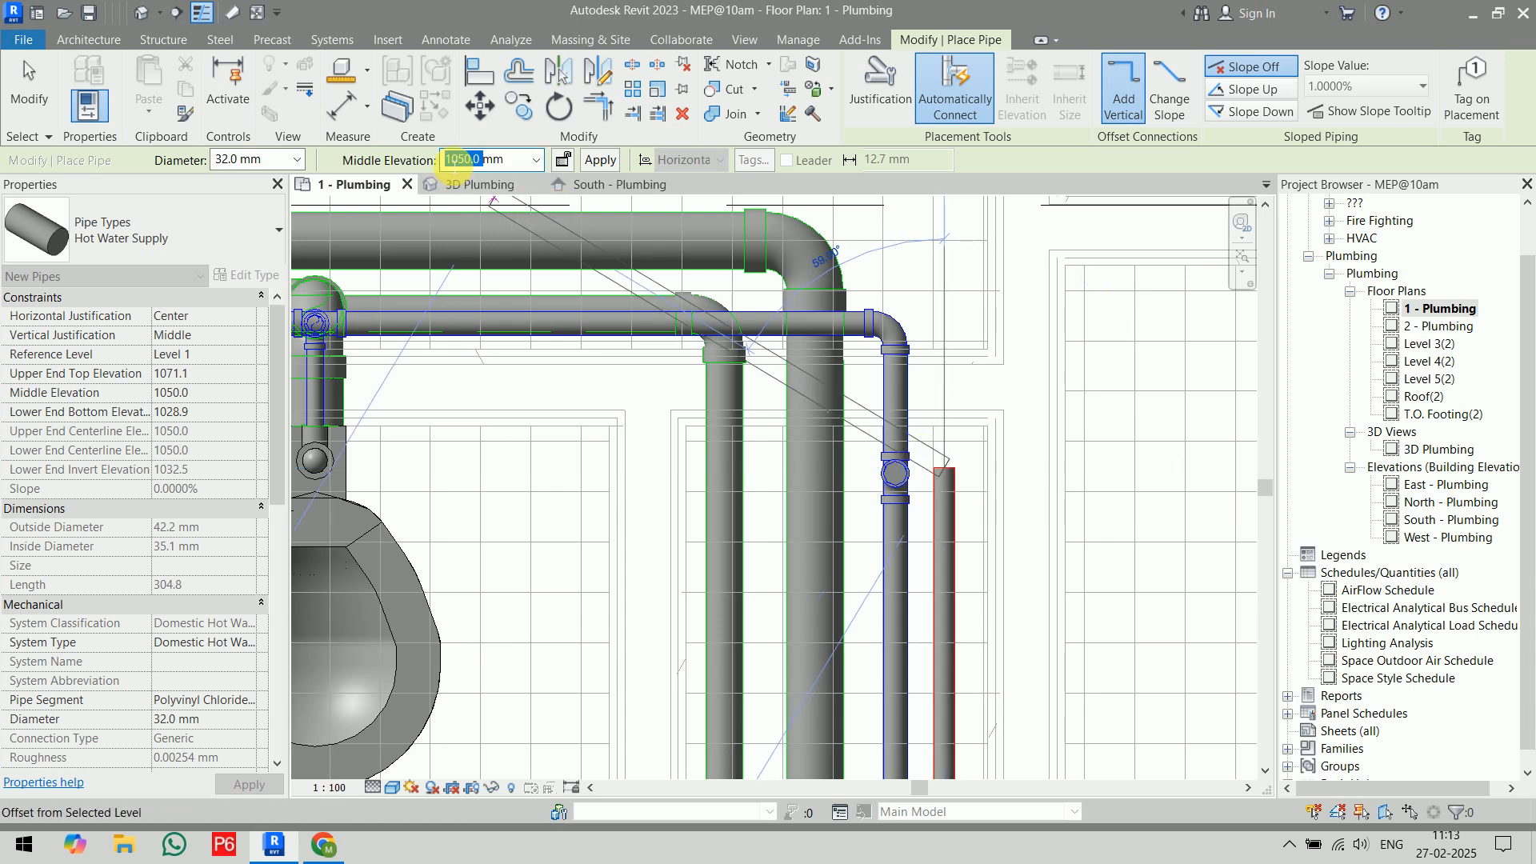
text(2500)
key(Return)
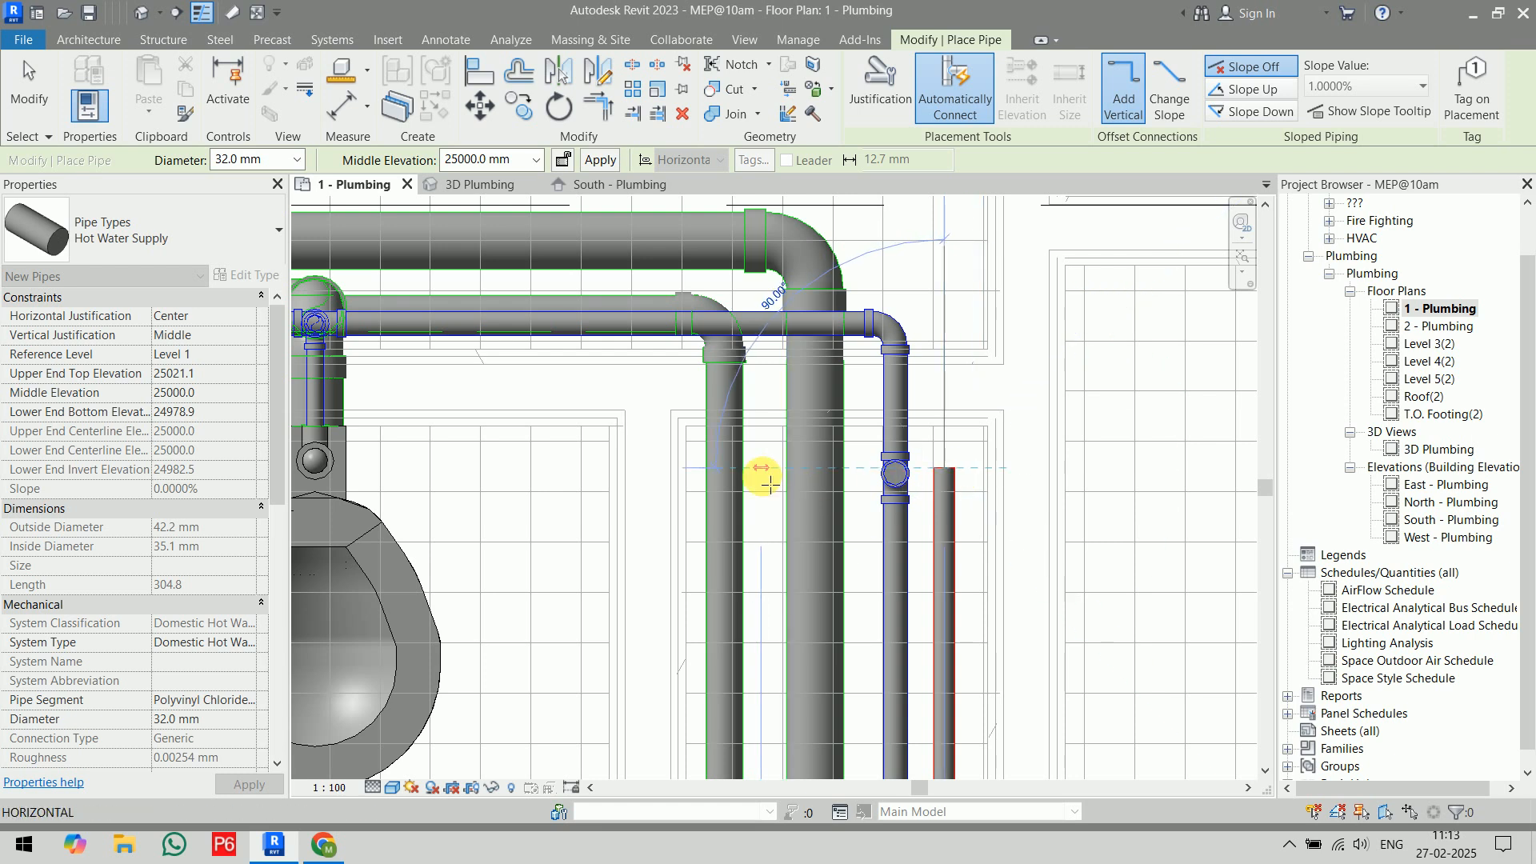
key(Escape)
key(Escape)
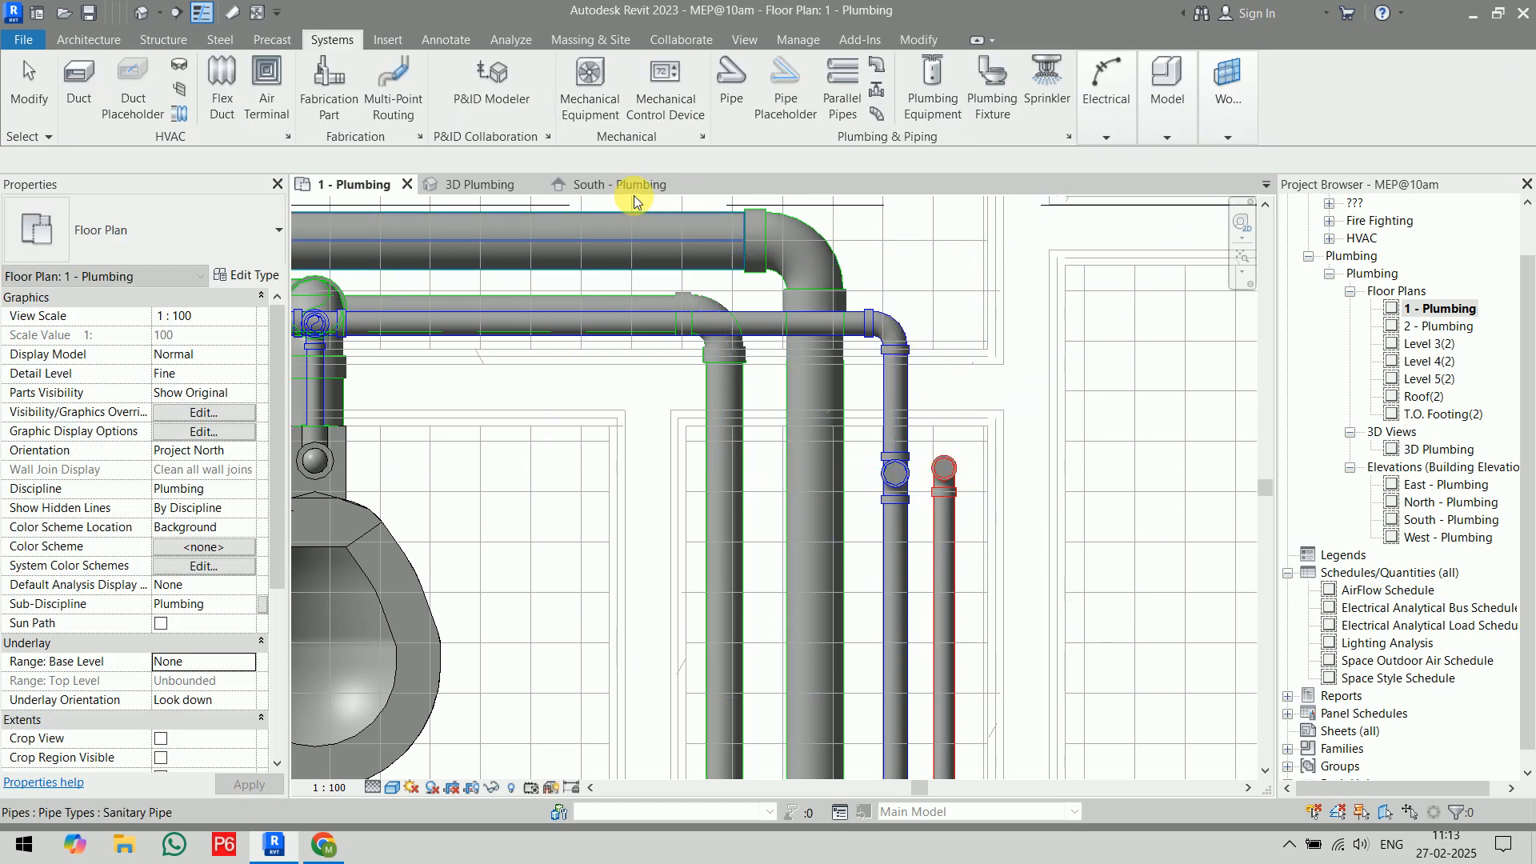
- Examine in 3D where the hot and cold water pipes meet at the tops of their risers
click(626, 186)
click(479, 184)
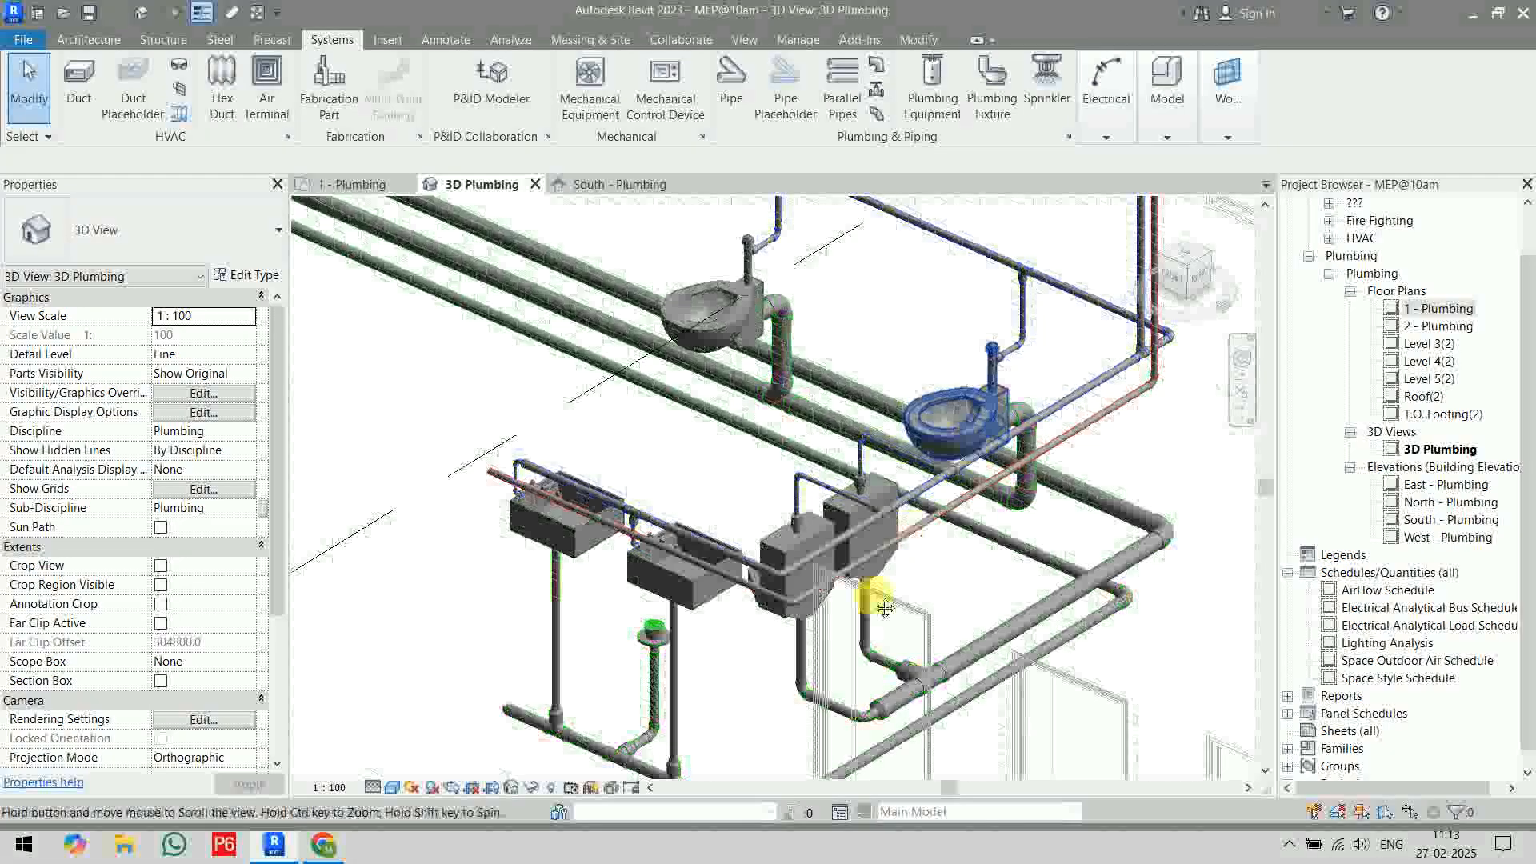
scroll(776, 792, up, 3)
scroll(927, 683, up, 8)
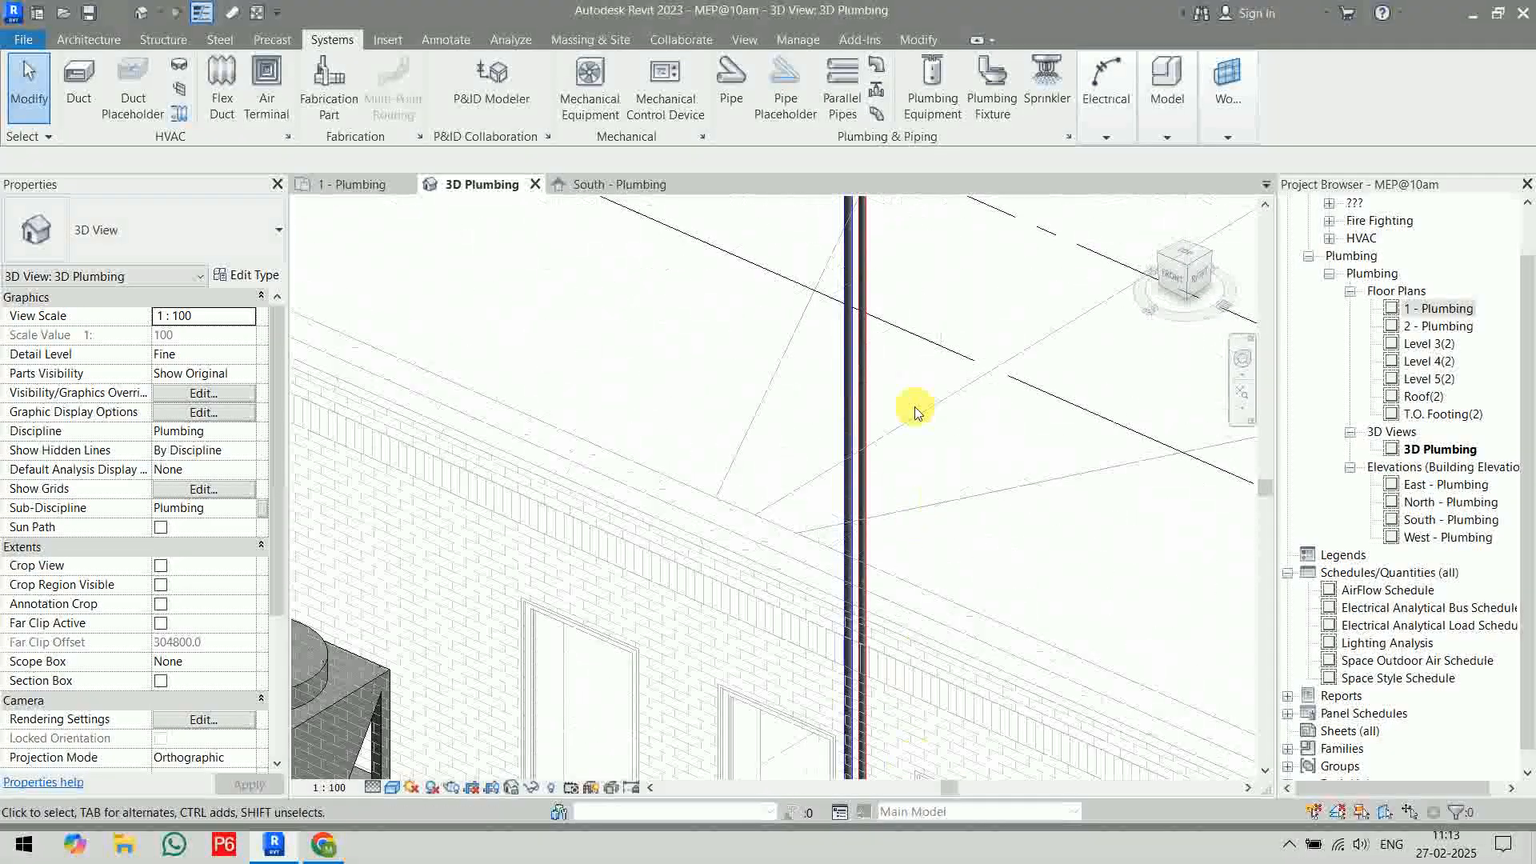
scroll(875, 723, down, 3)
middle_drag(912, 439, 852, 860)
middle_drag(833, 233, 864, 693)
scroll(834, 685, up, 5)
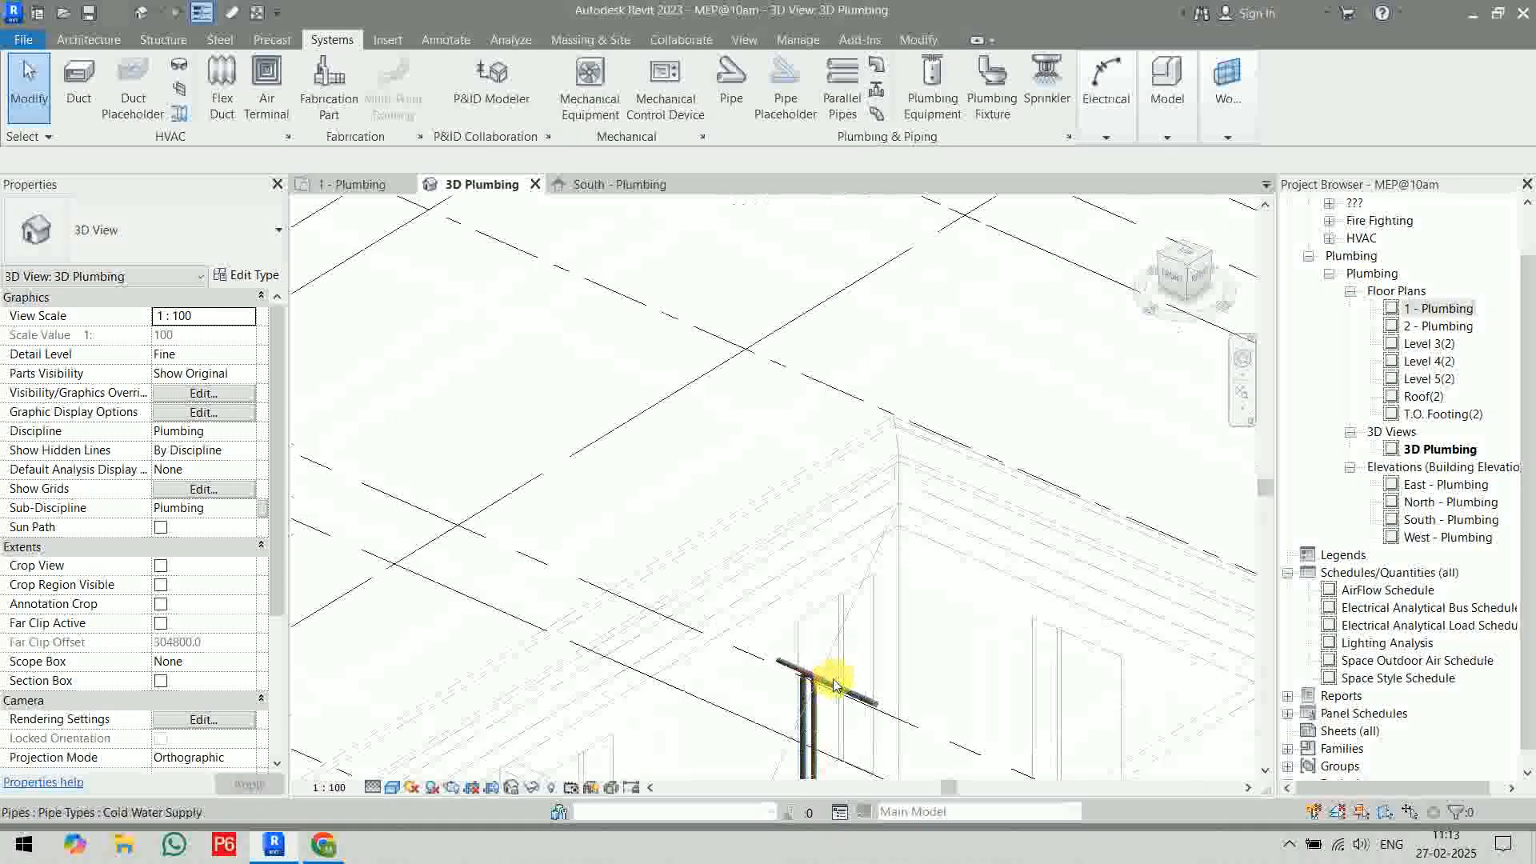
scroll(810, 704, up, 3)
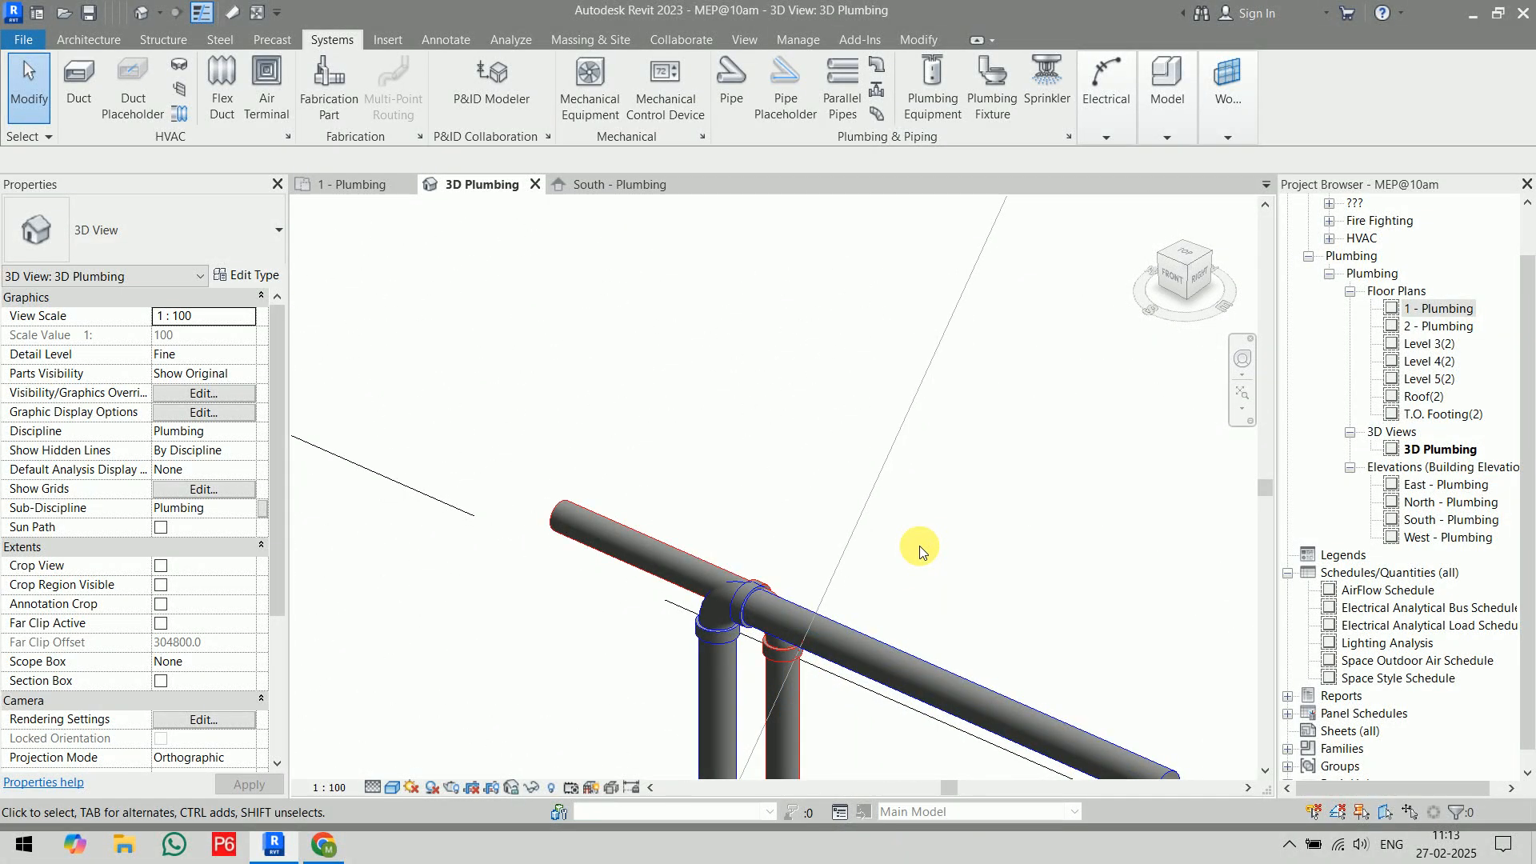
scroll(919, 545, down, 4)
click(912, 611)
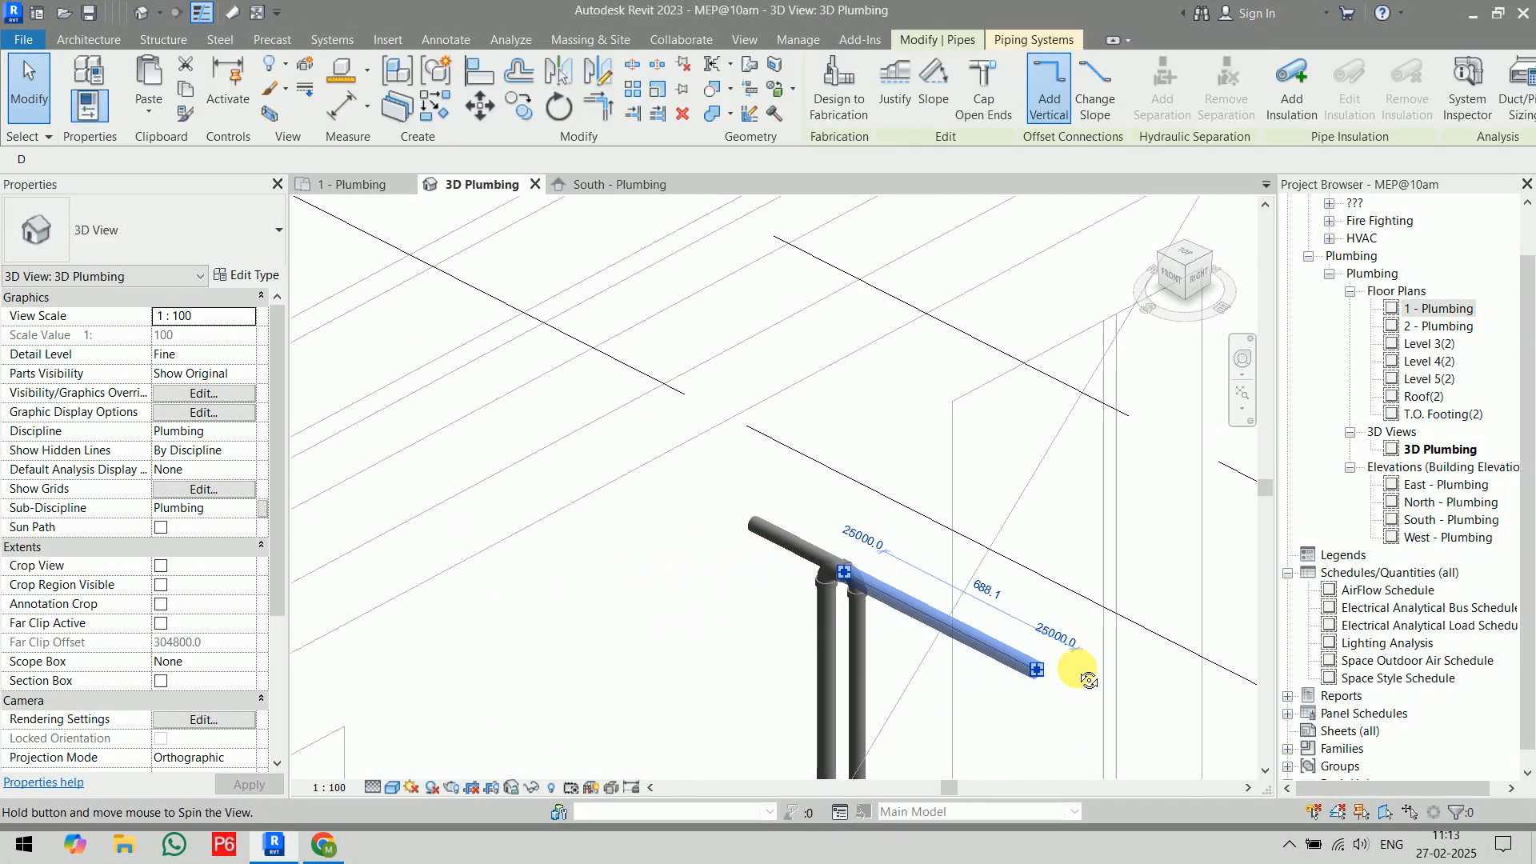
shift+middle_drag(1088, 680, 780, 720)
middle_drag(952, 650, 436, 494)
scroll(436, 493, up, 2)
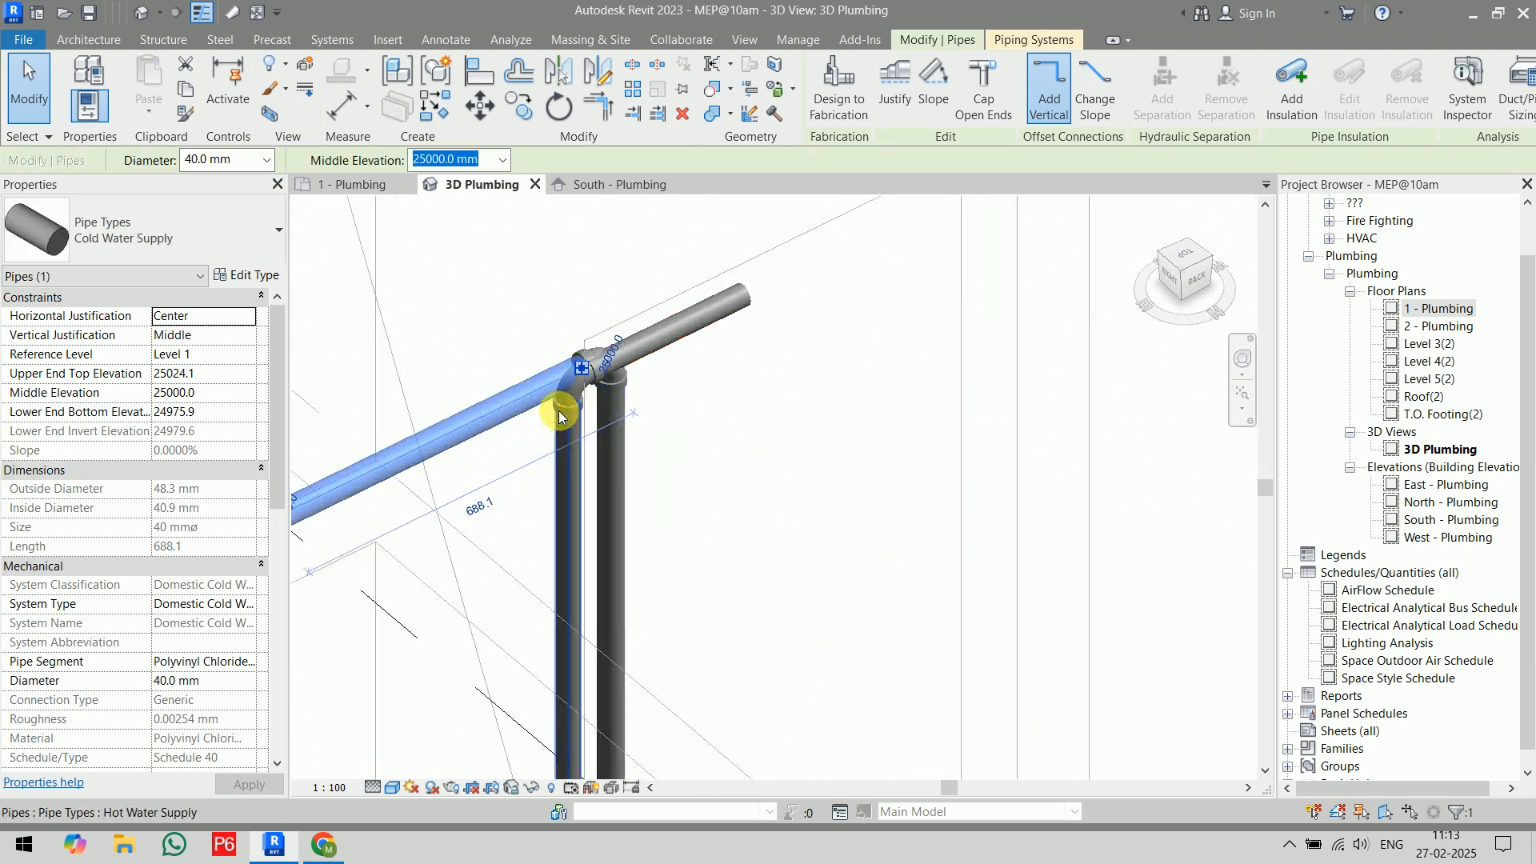
scroll(558, 414, up, 3)
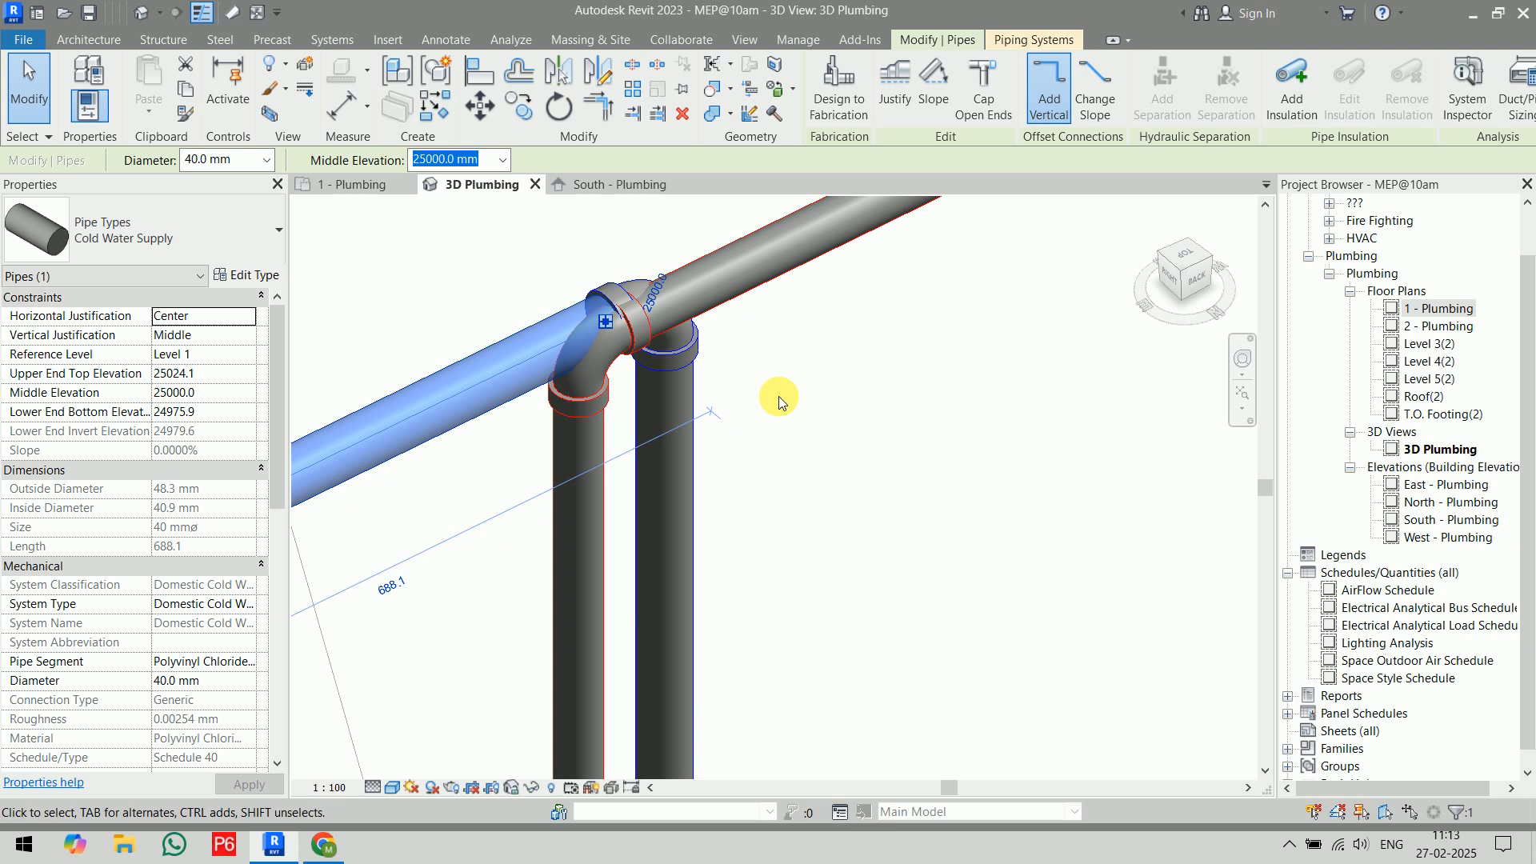
- Nudge the hot water riser until its top elbow is clear of the cold water pipe, and check it in plan and 3D
click(568, 526)
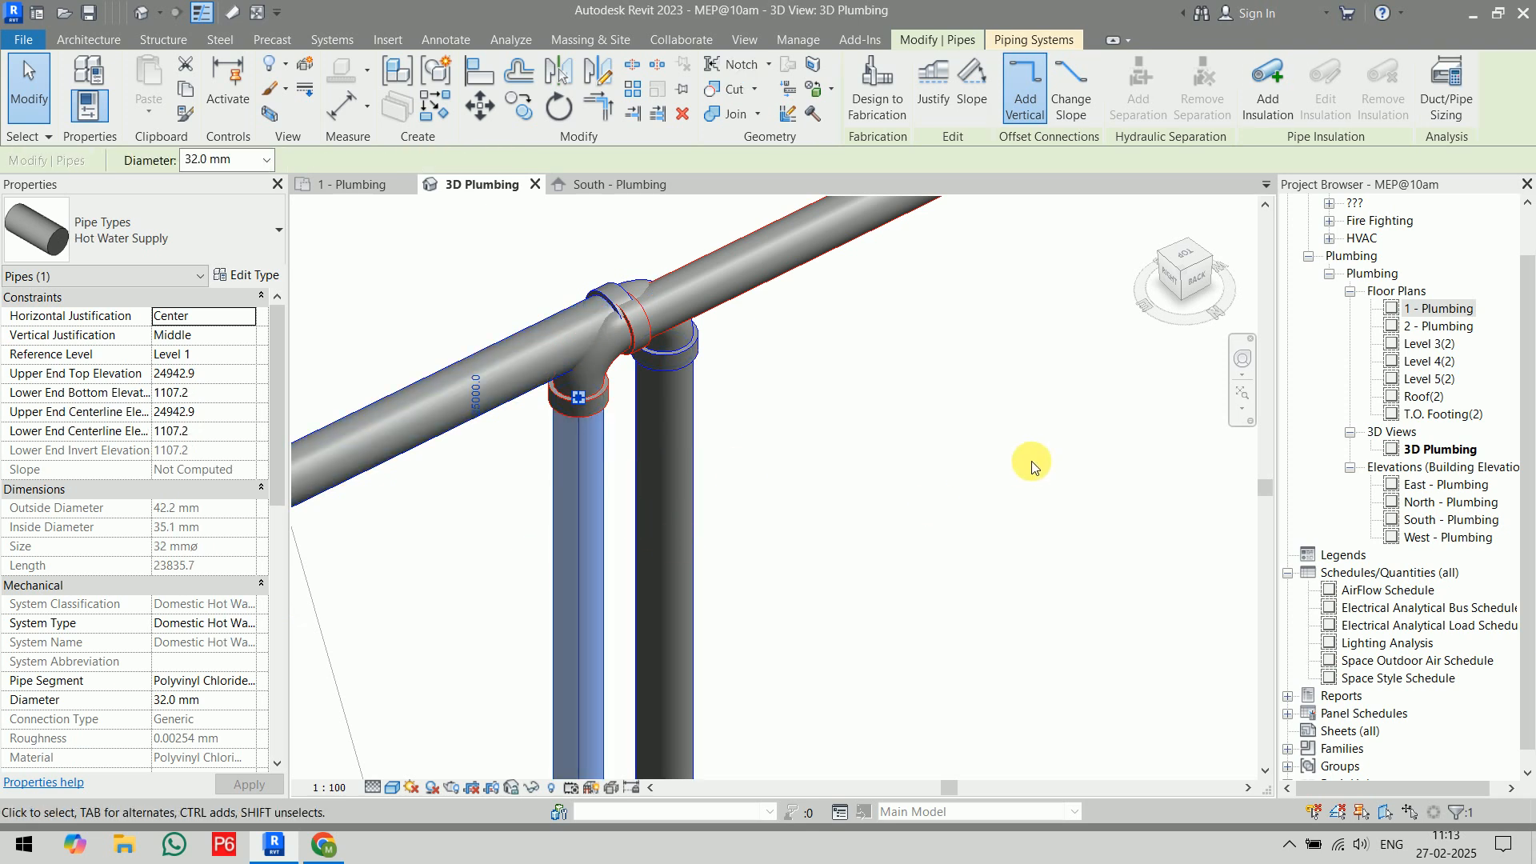
key(Down)
key(Down)
key(Down)
key(Down)
key(Down)
key(Down)
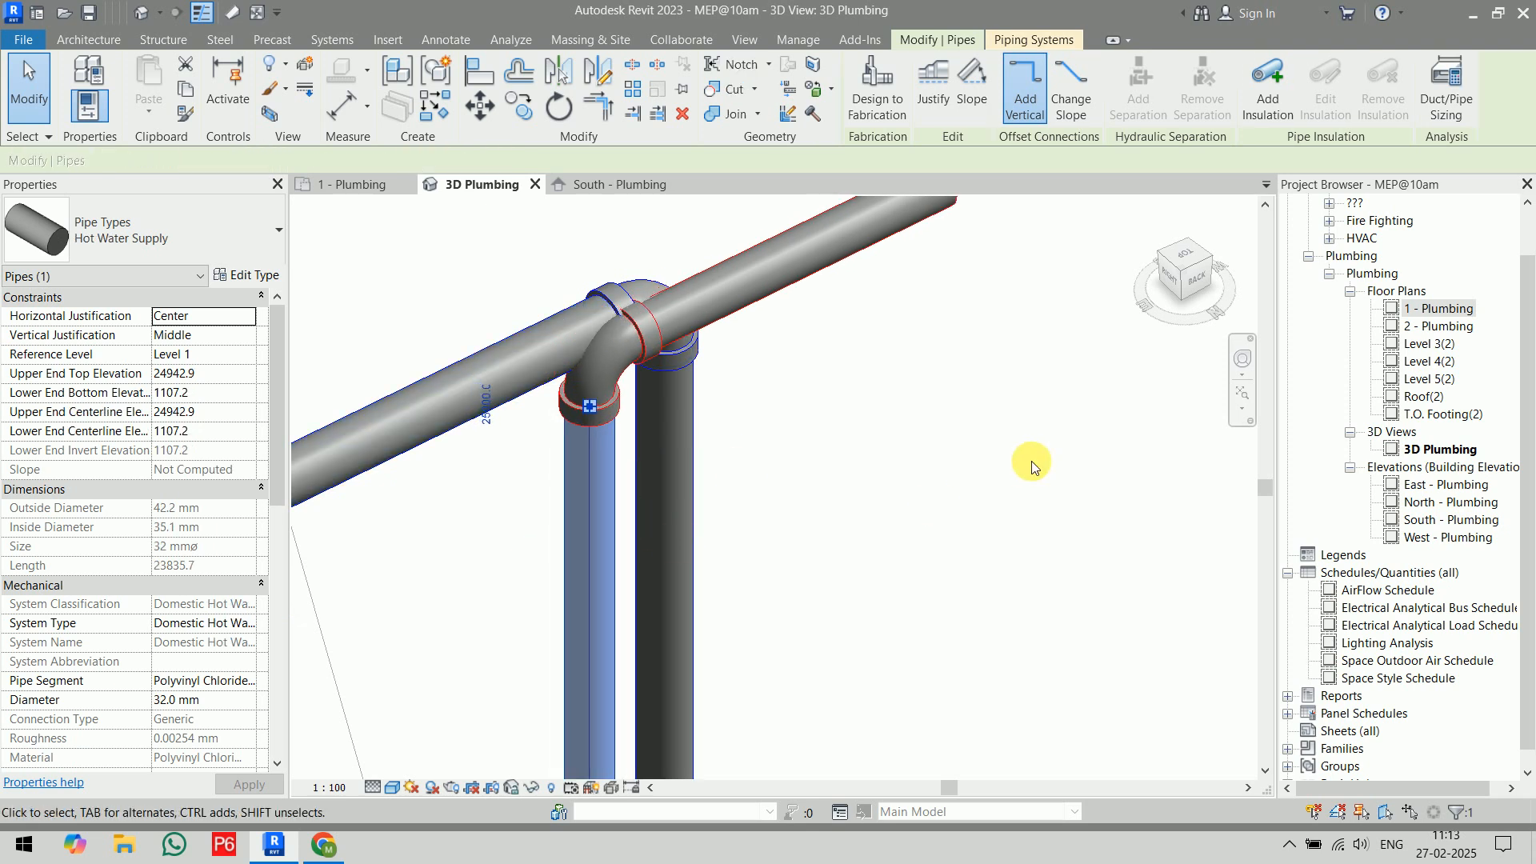
key(Down)
key(Down)
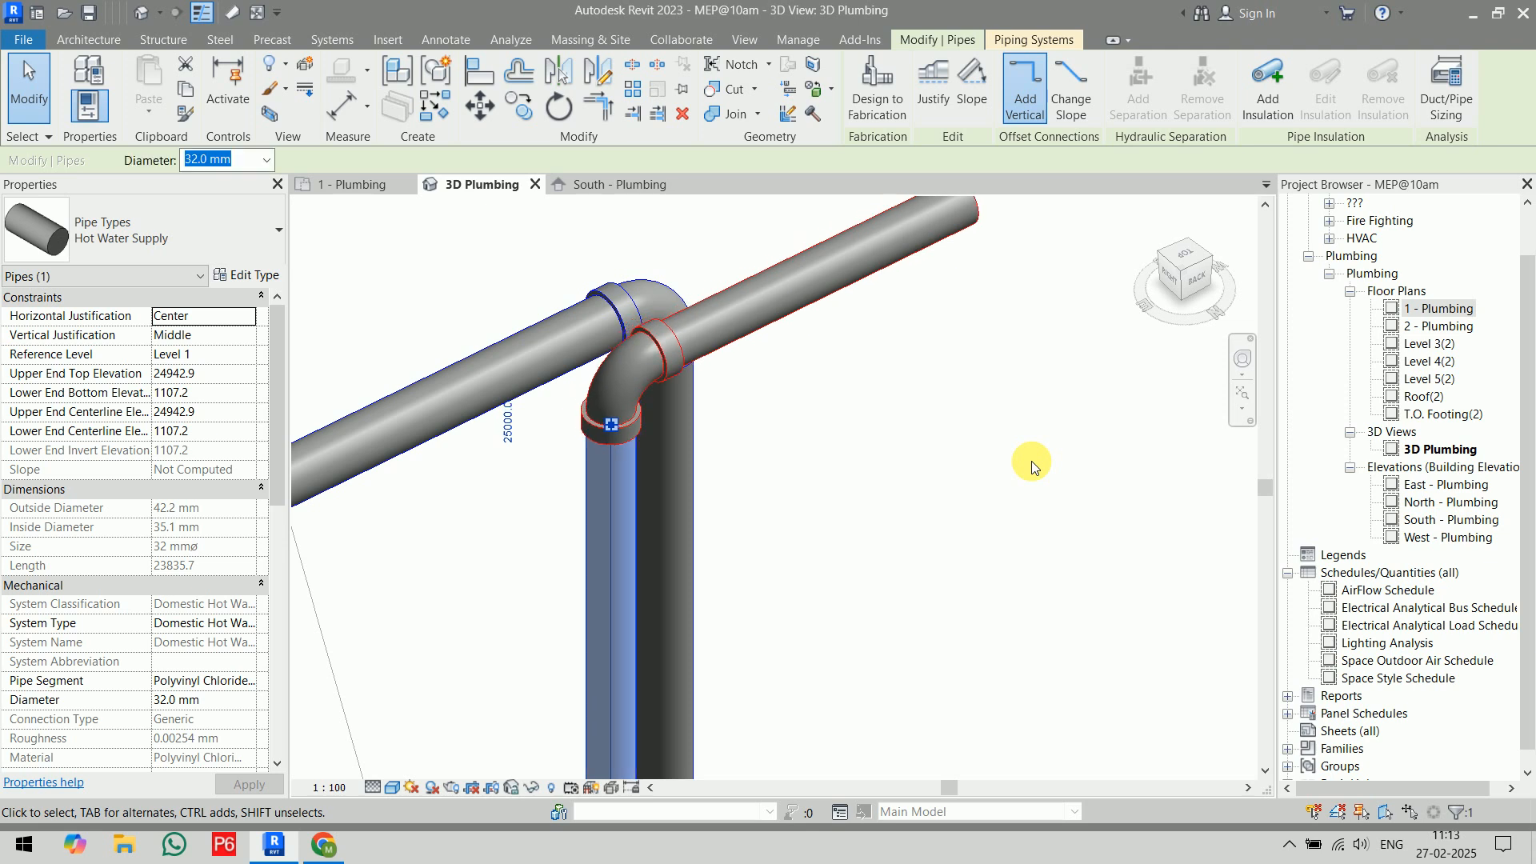
click(362, 182)
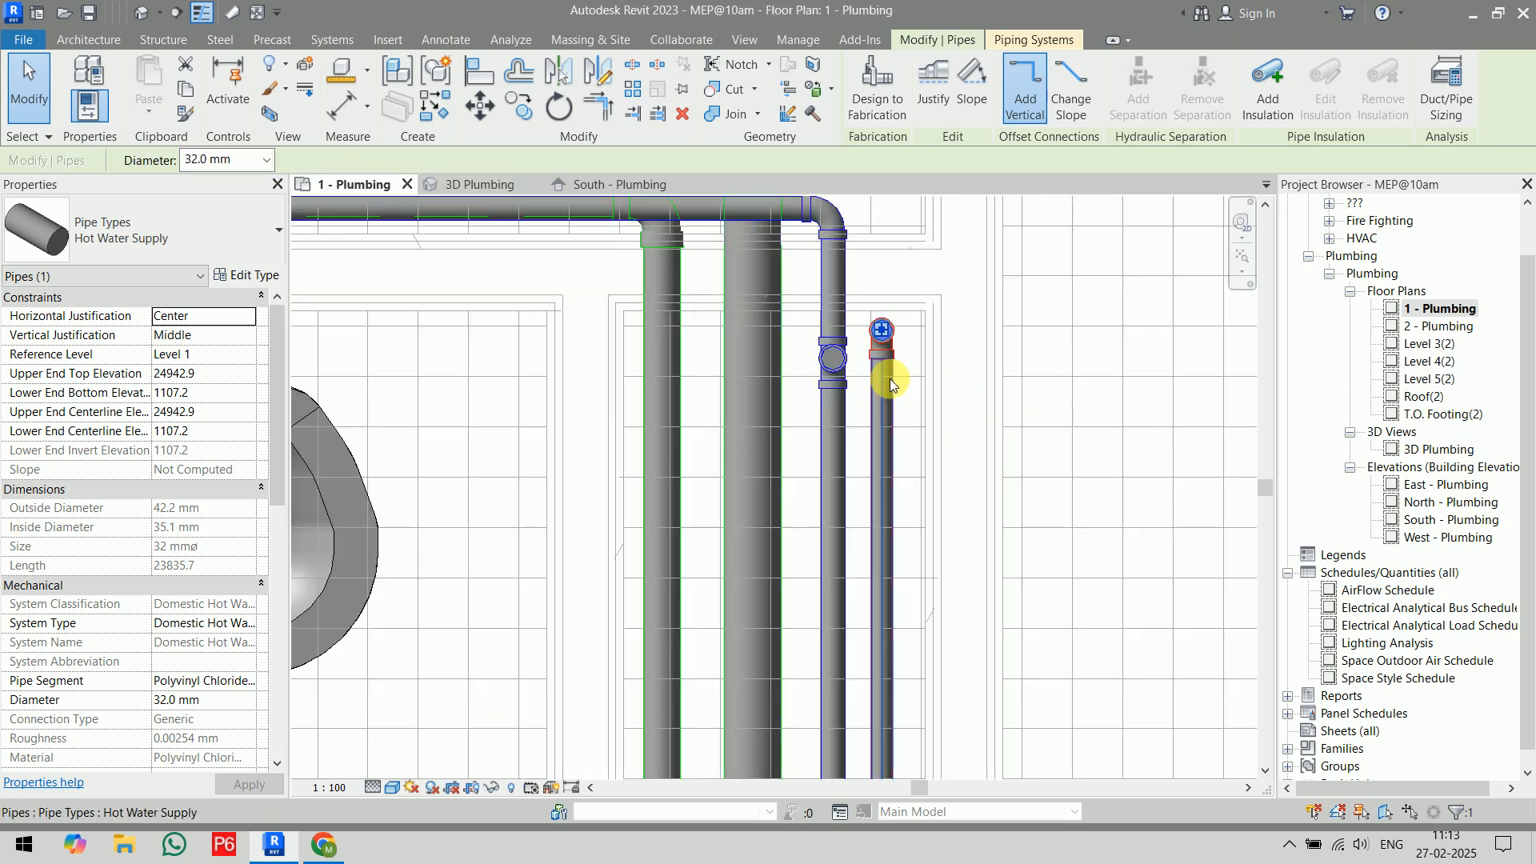
click(1026, 395)
click(984, 396)
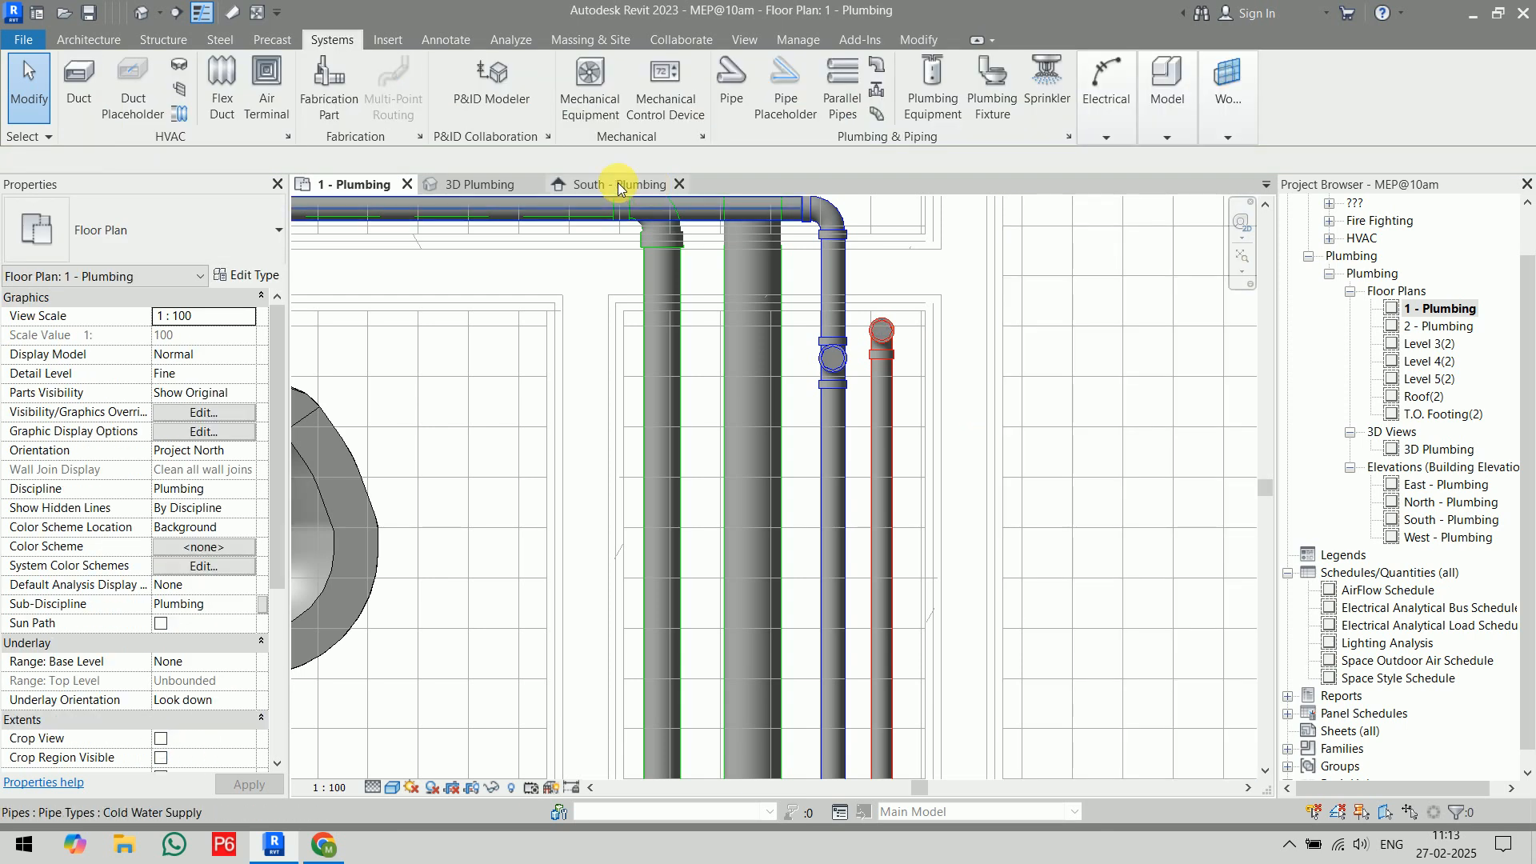
click(478, 184)
scroll(867, 381, down, 10)
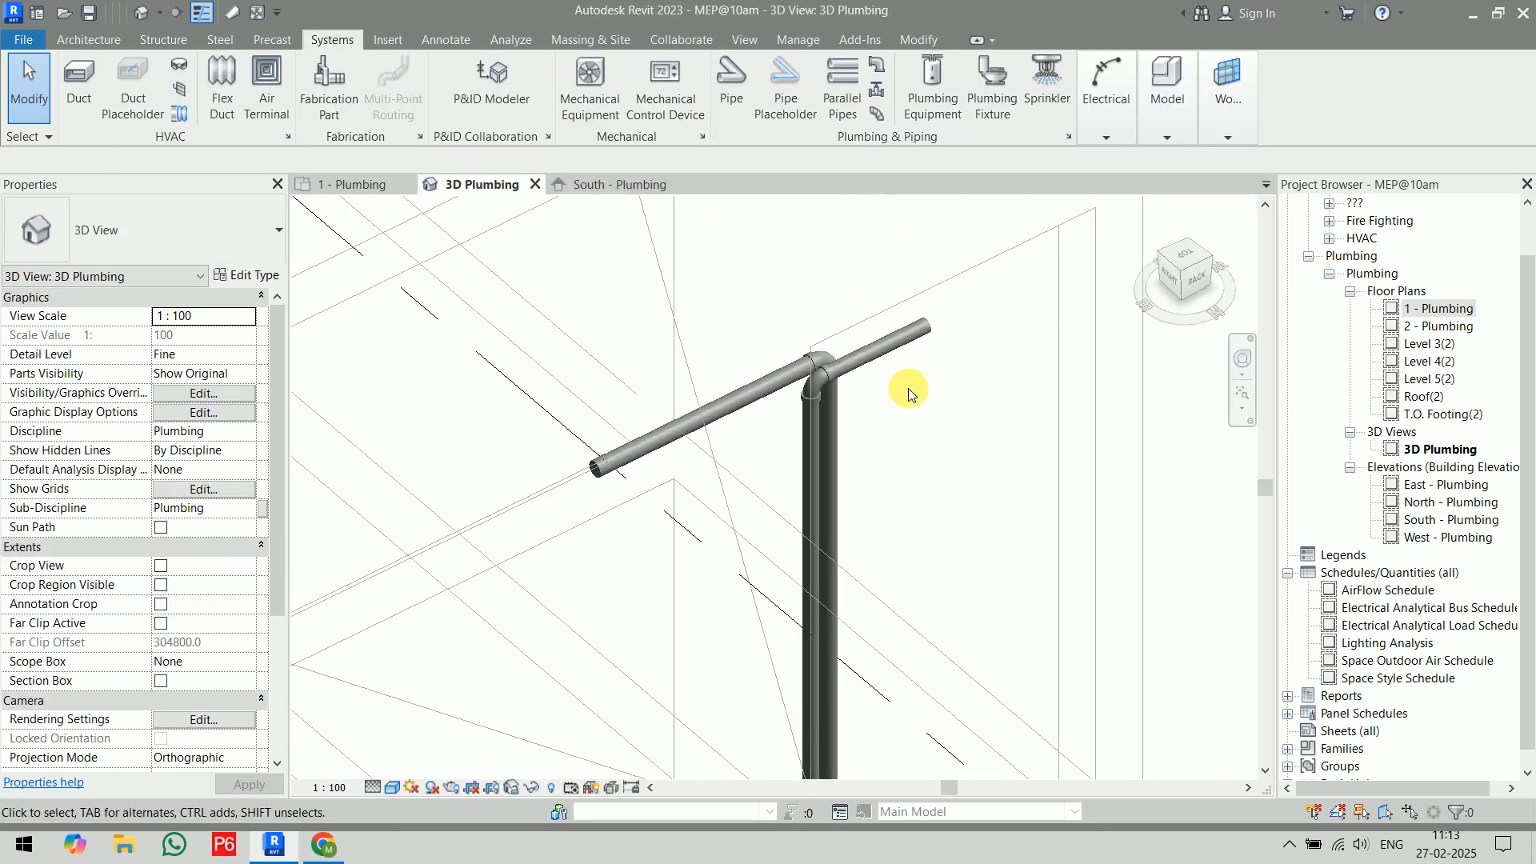
middle_drag(906, 328, 912, 299)
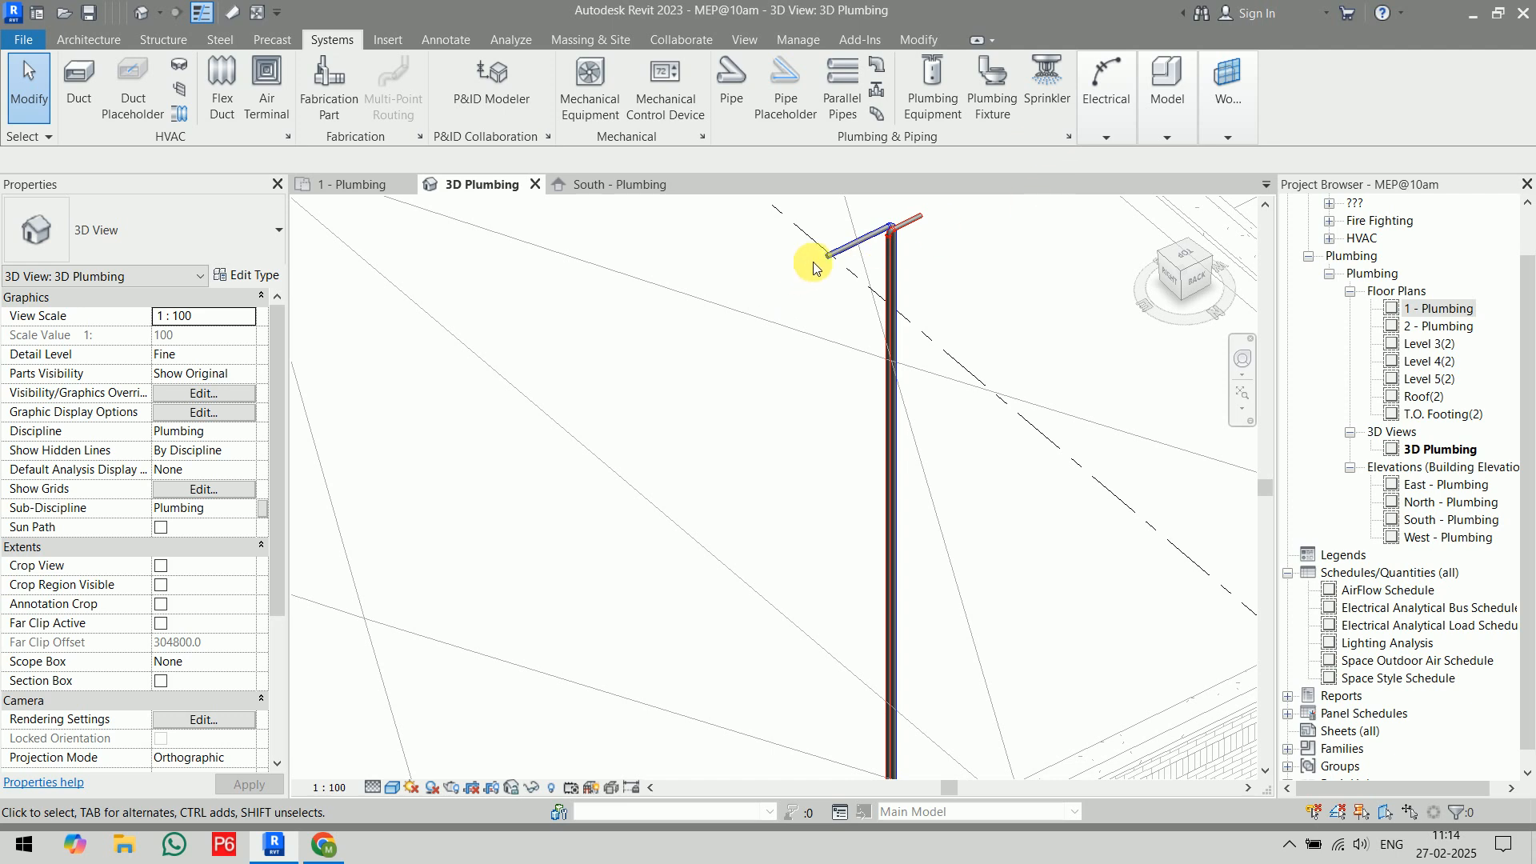
- Cap the open end of the 32 mm hot water pipe behind the washbasins in the level 1 plumbing plan
click(361, 186)
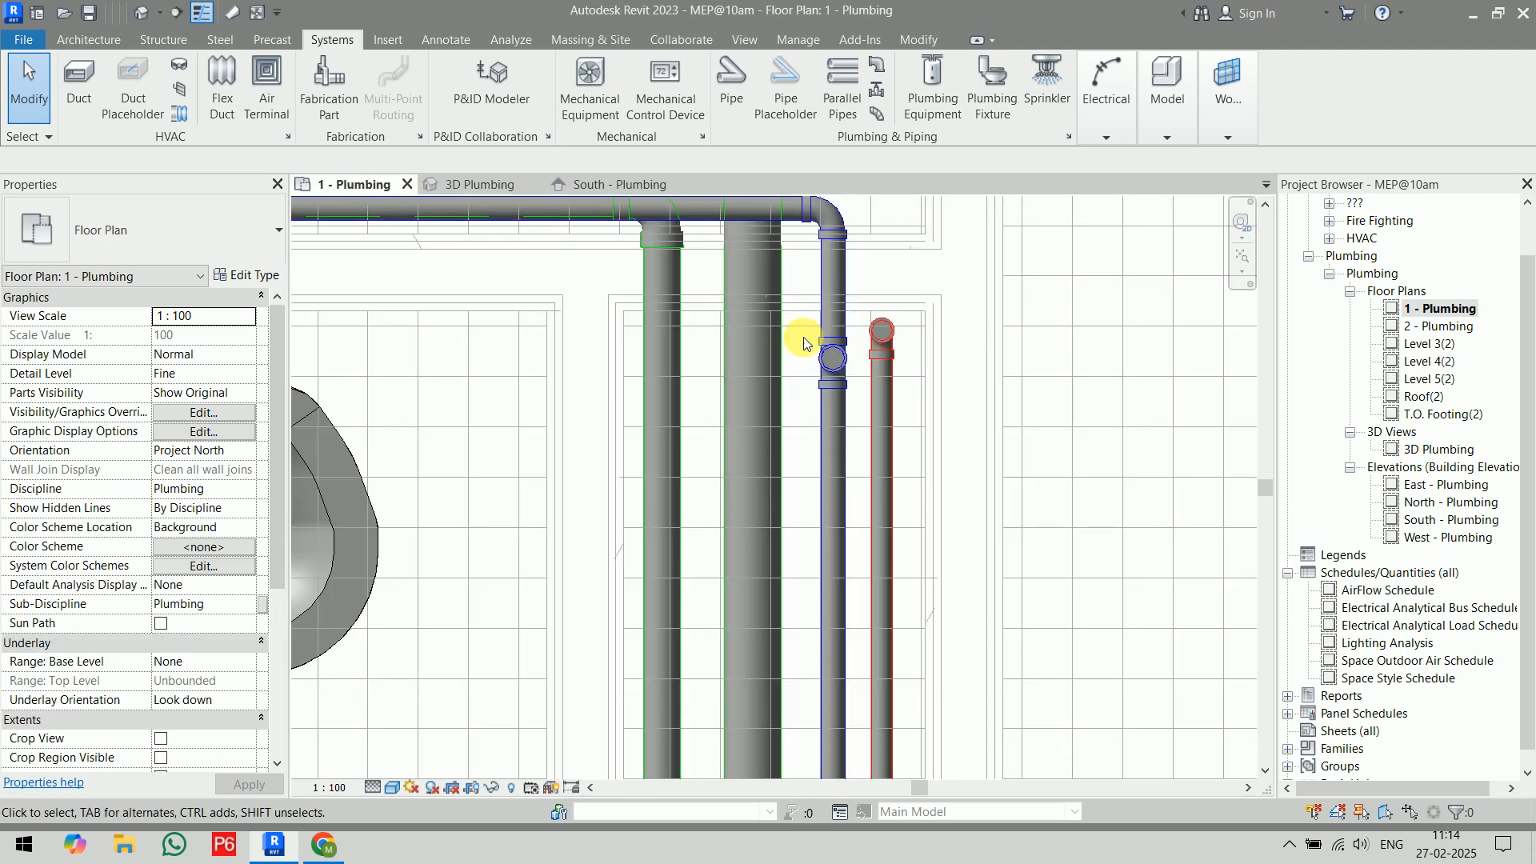
scroll(1010, 358, down, 5)
middle_drag(1011, 342, 1001, 270)
scroll(775, 548, up, 8)
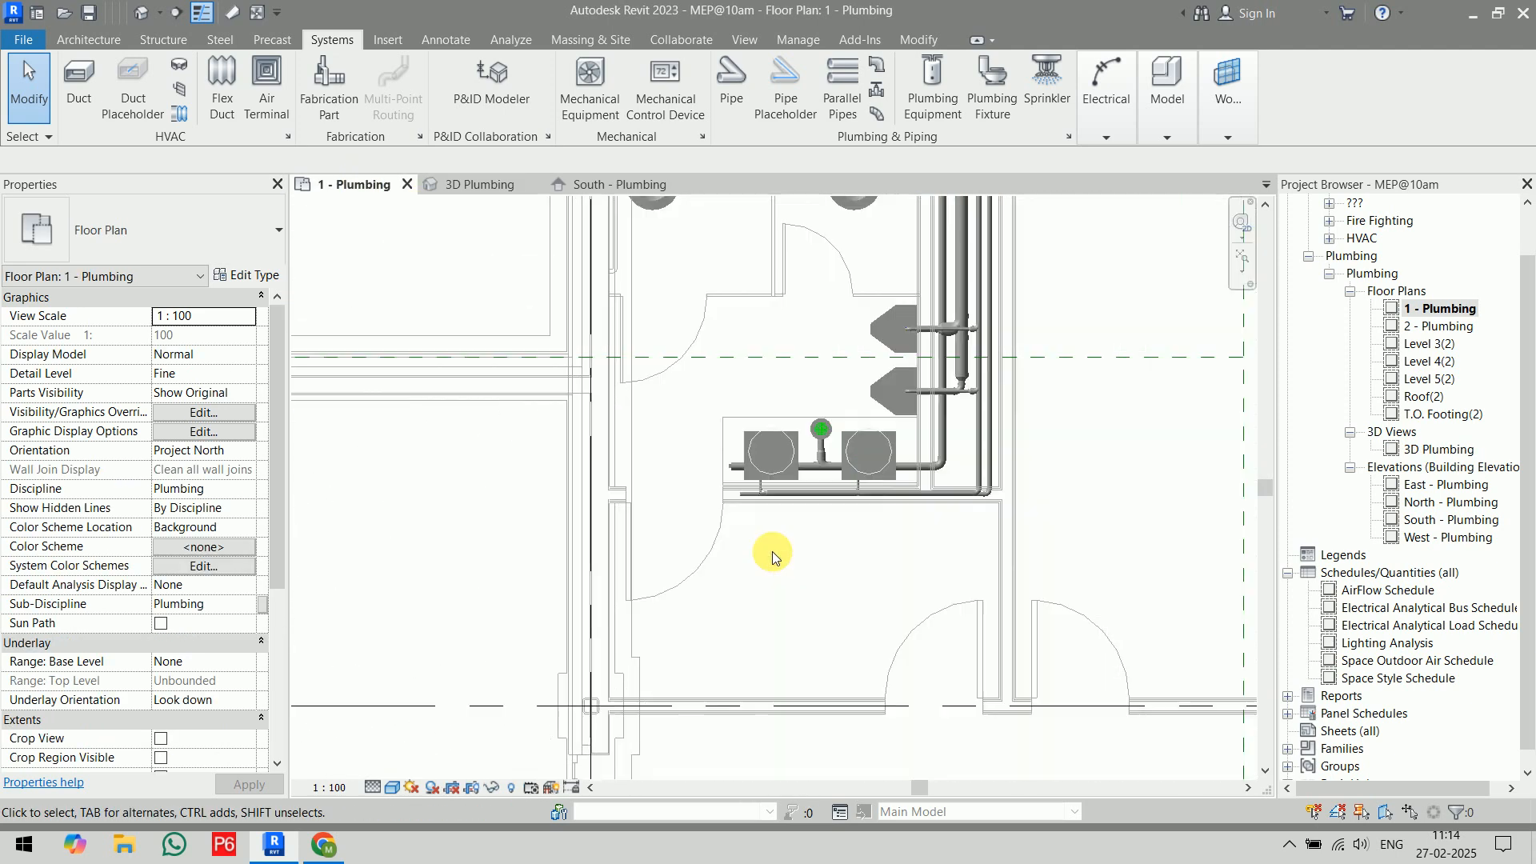
middle_drag(836, 432, 767, 539)
scroll(765, 539, down, 1)
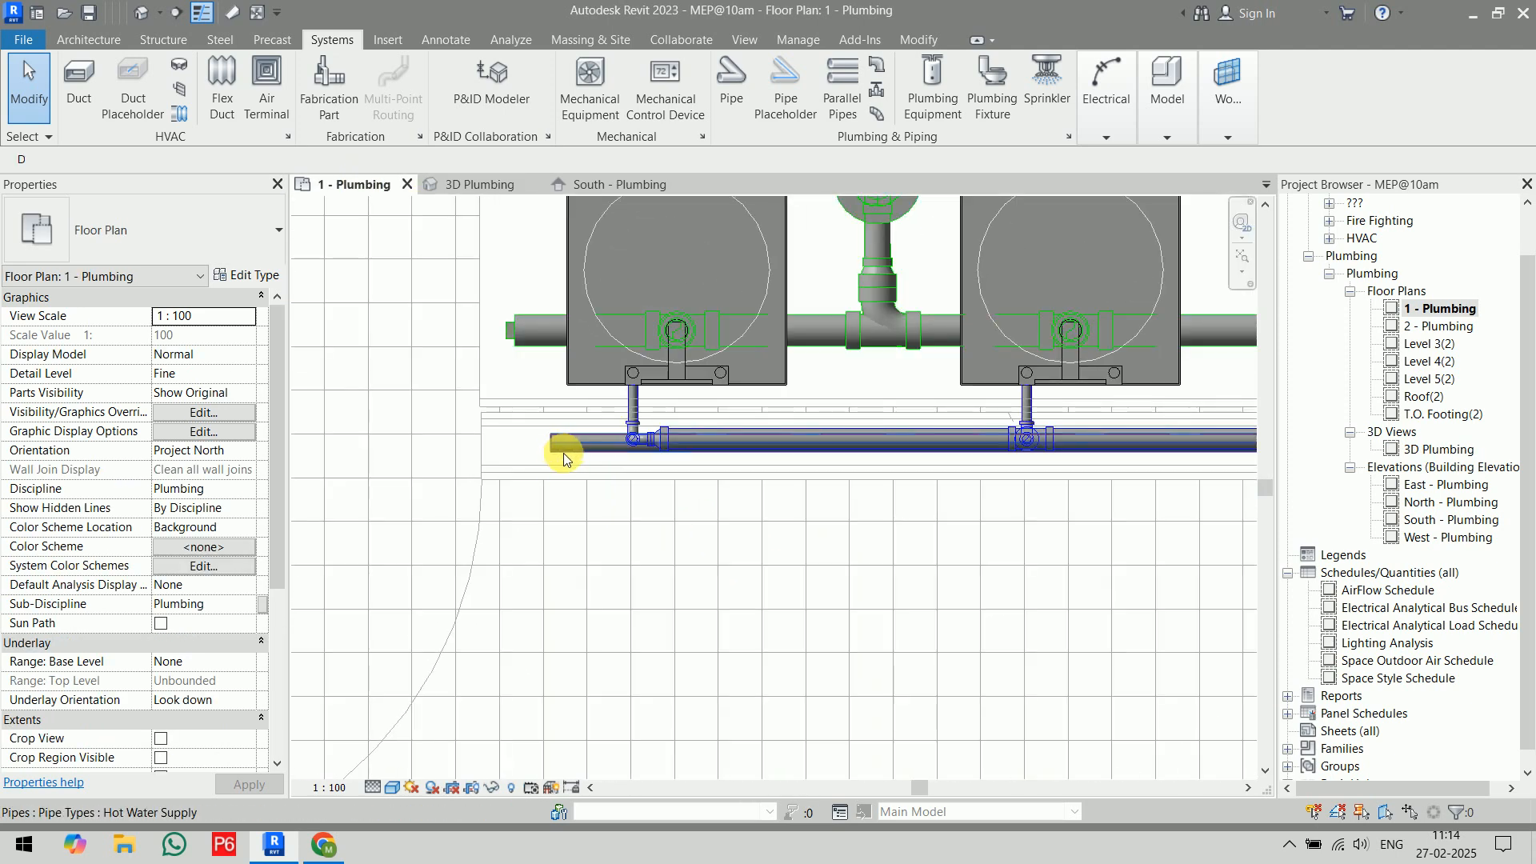
click(563, 453)
scroll(559, 447, up, 4)
right_click(533, 429)
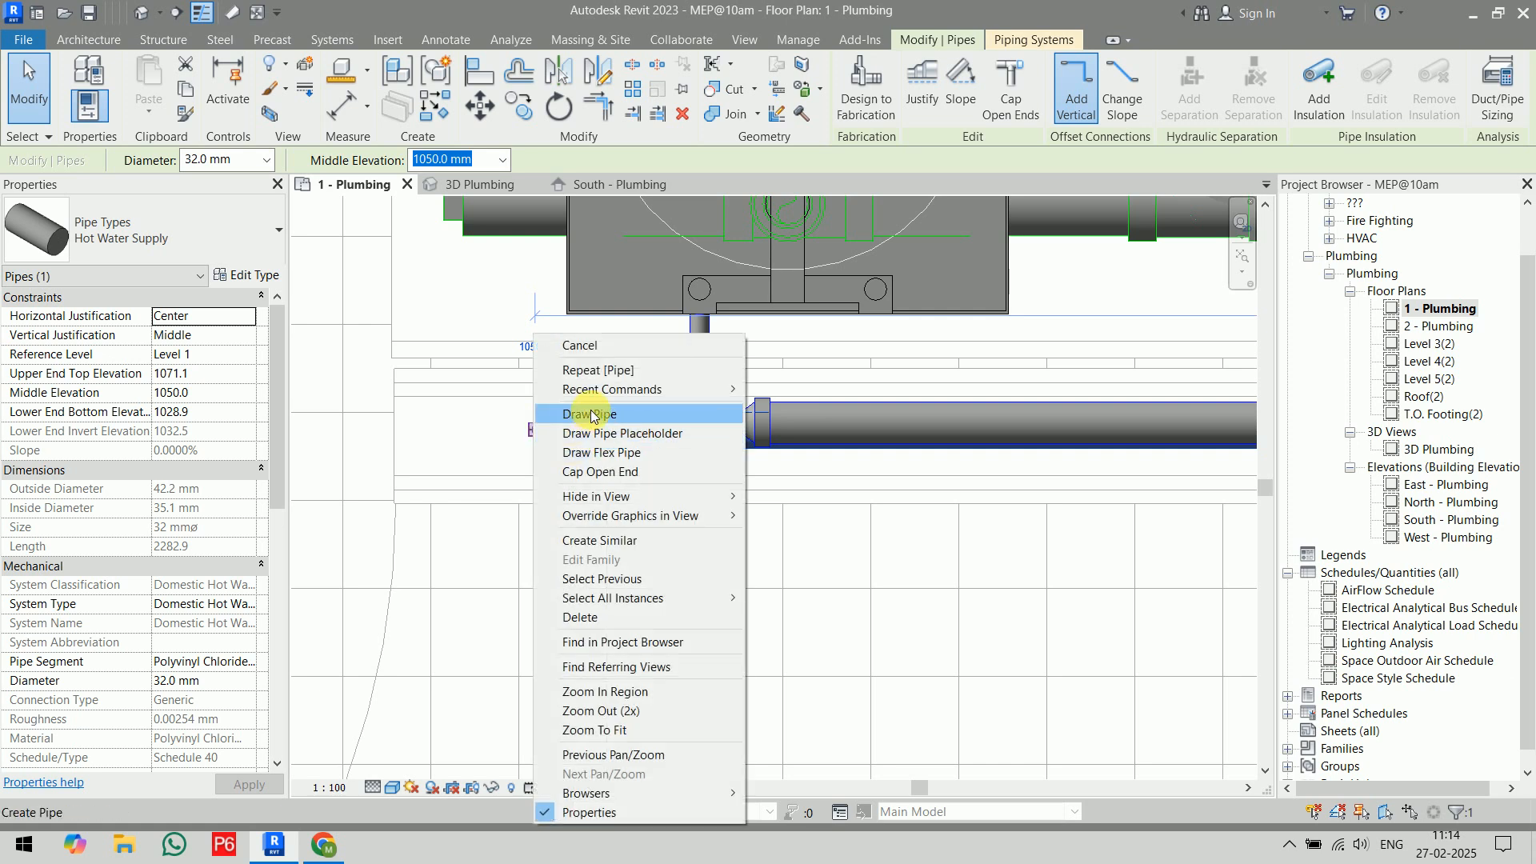
click(592, 472)
- Try to connect the washbasin nearest the capped end to the hot water pipe
middle_drag(765, 590, 640, 641)
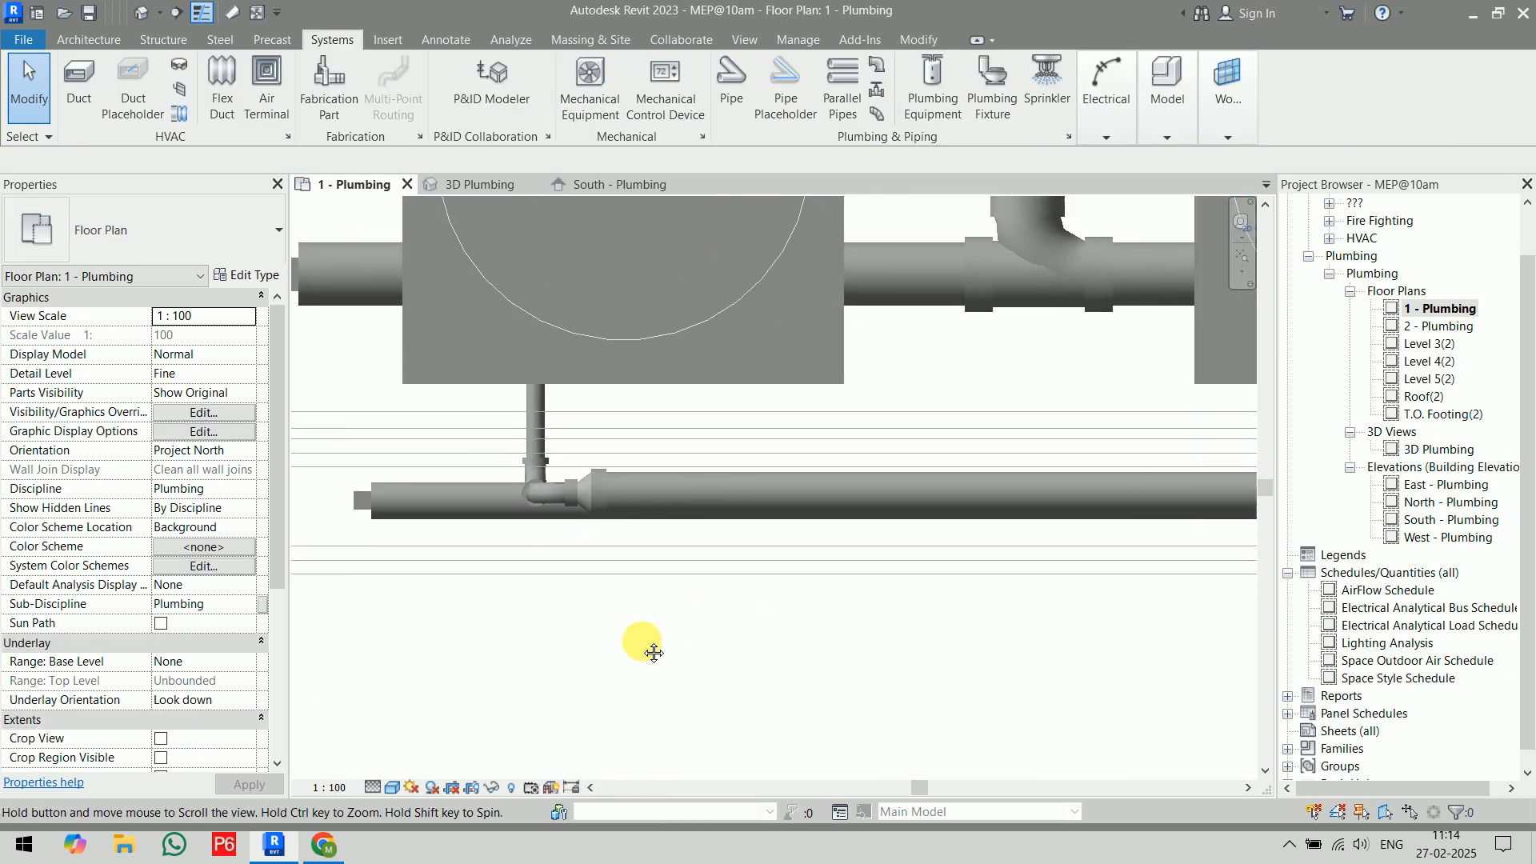
click(826, 324)
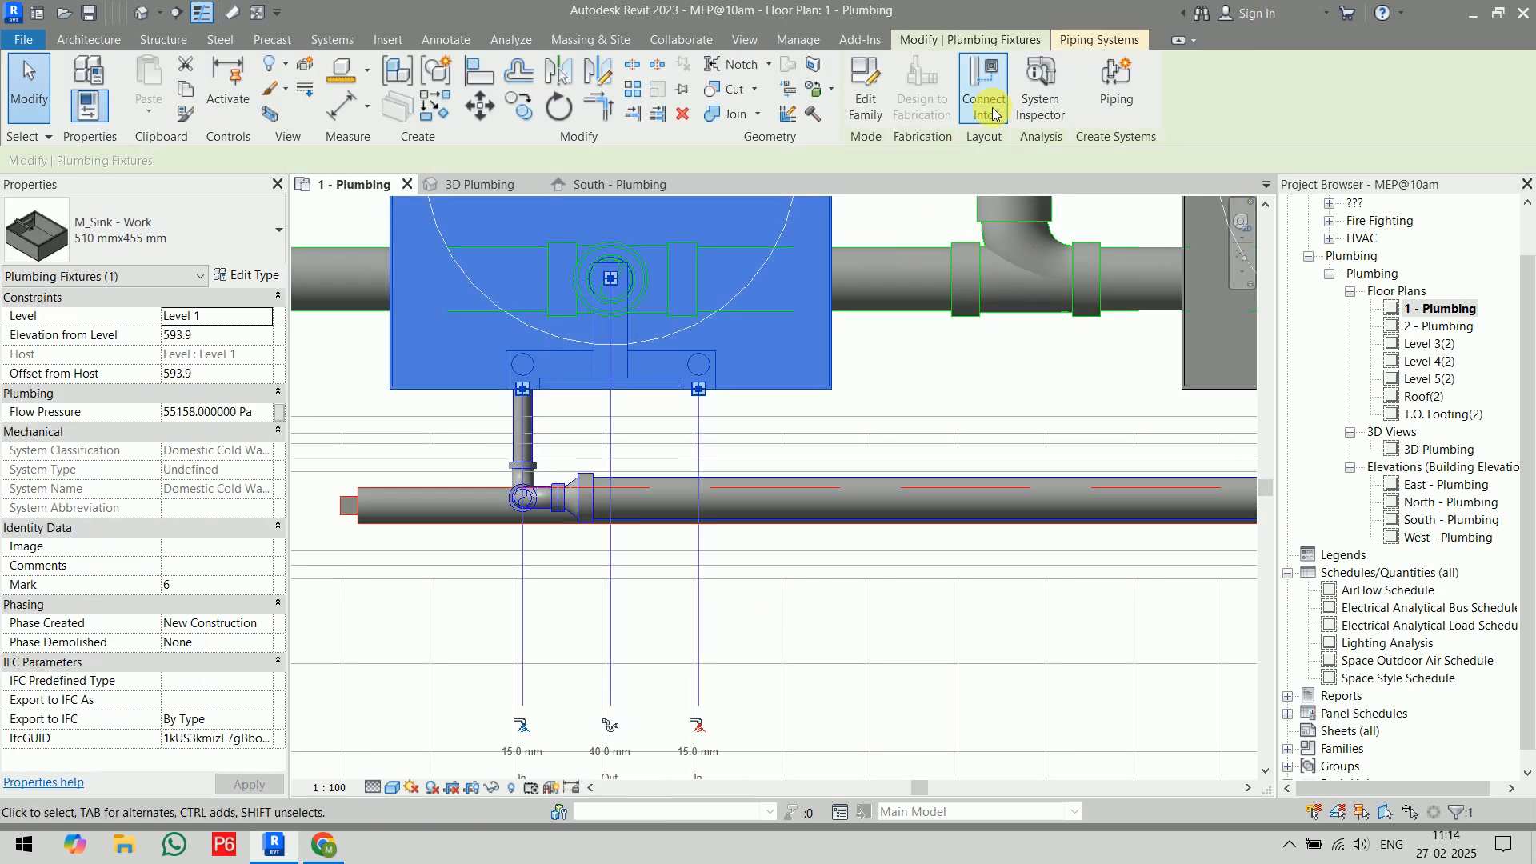
click(989, 95)
click(471, 524)
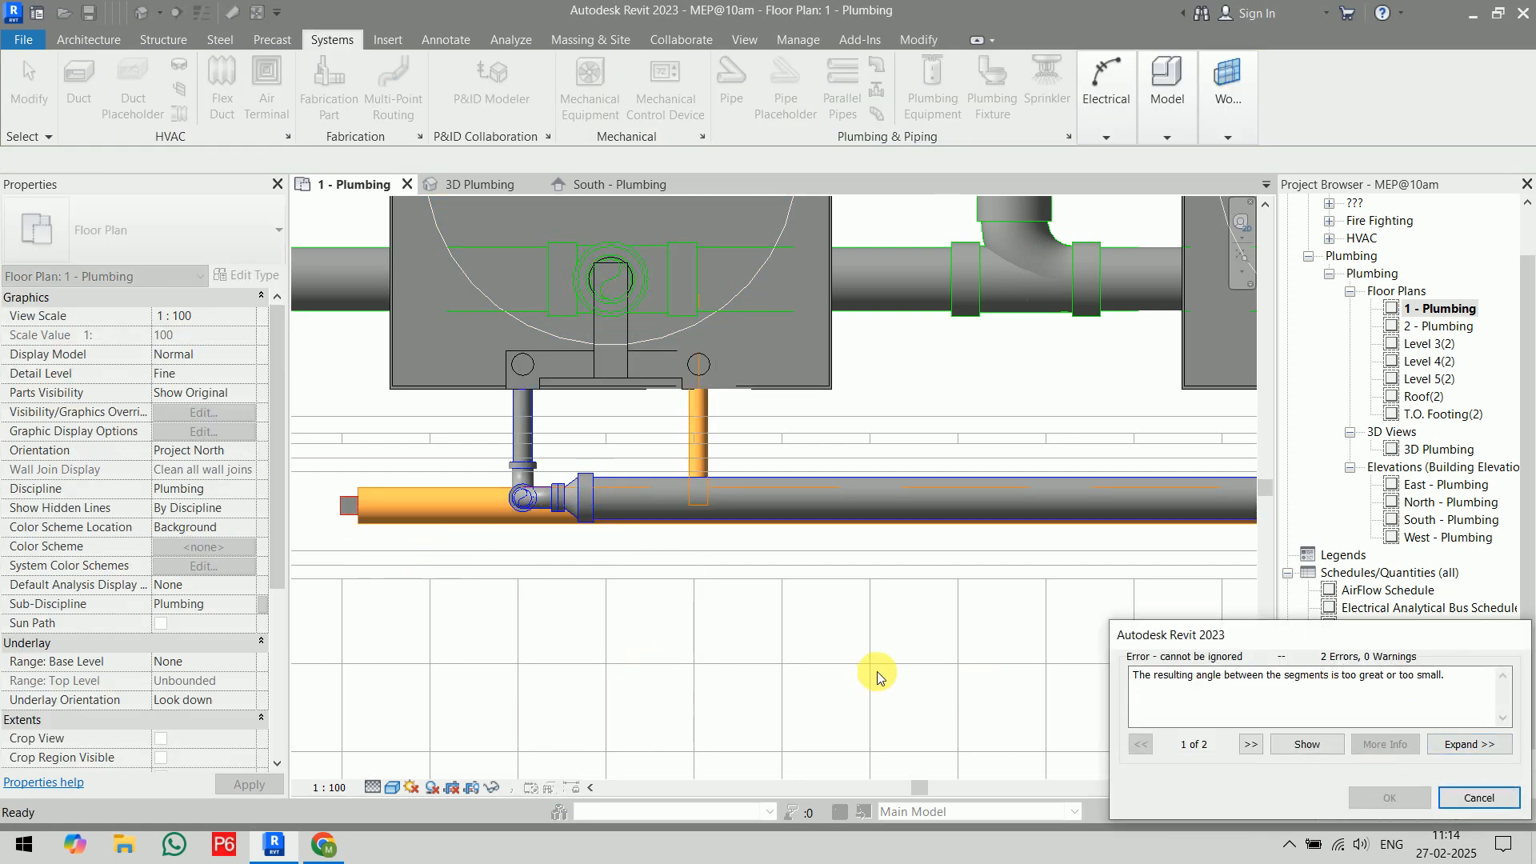
click(1477, 798)
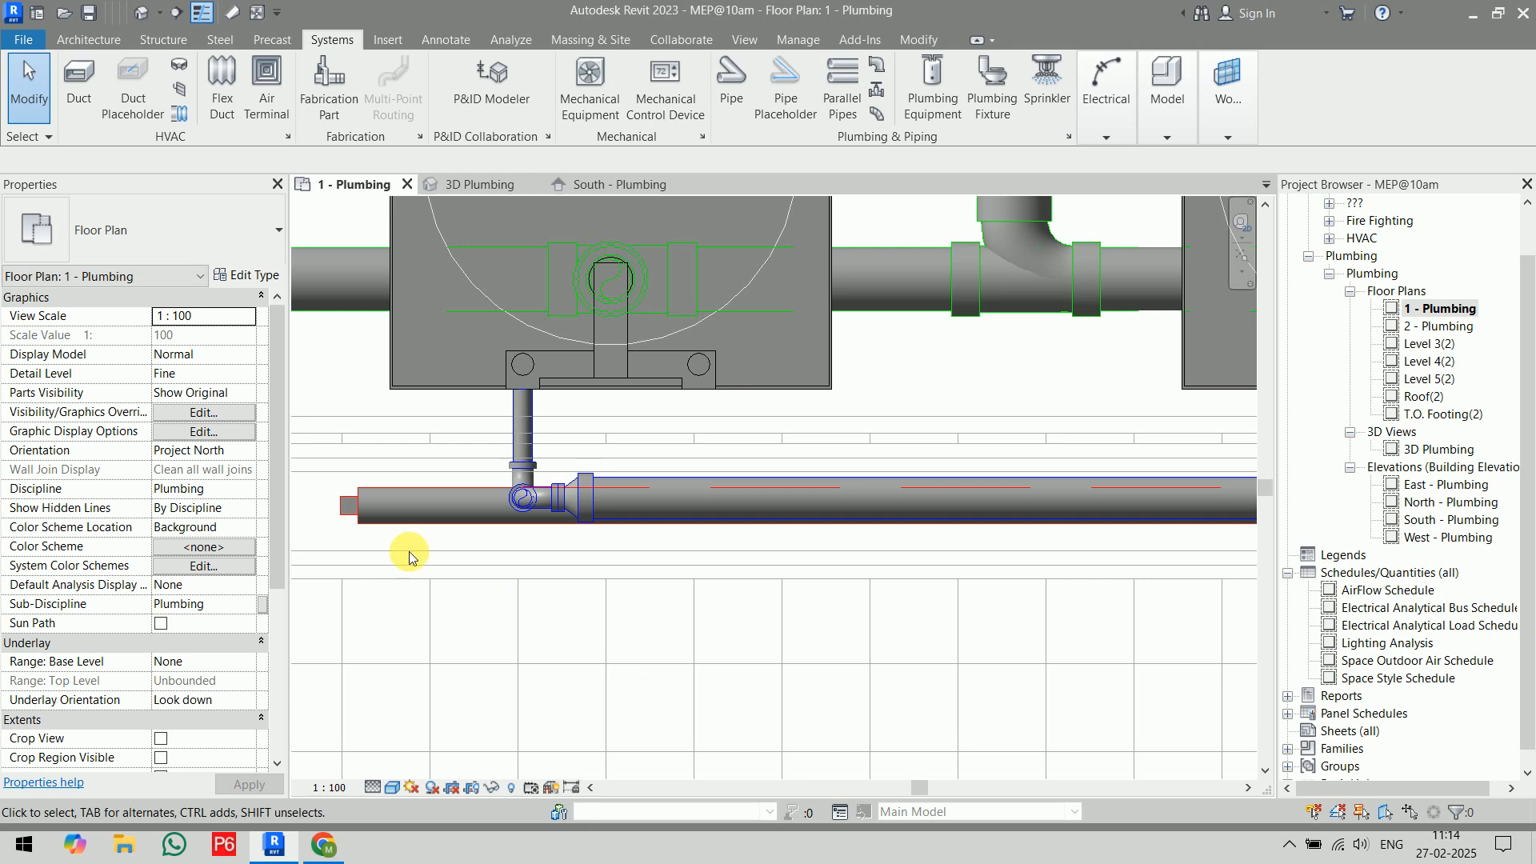
- Set the middle elevation of both horizontal hot water pipe runs to 1350 mm
click(428, 516)
scroll(541, 626, down, 2)
middle_drag(839, 656, 479, 658)
scroll(607, 658, down, 3)
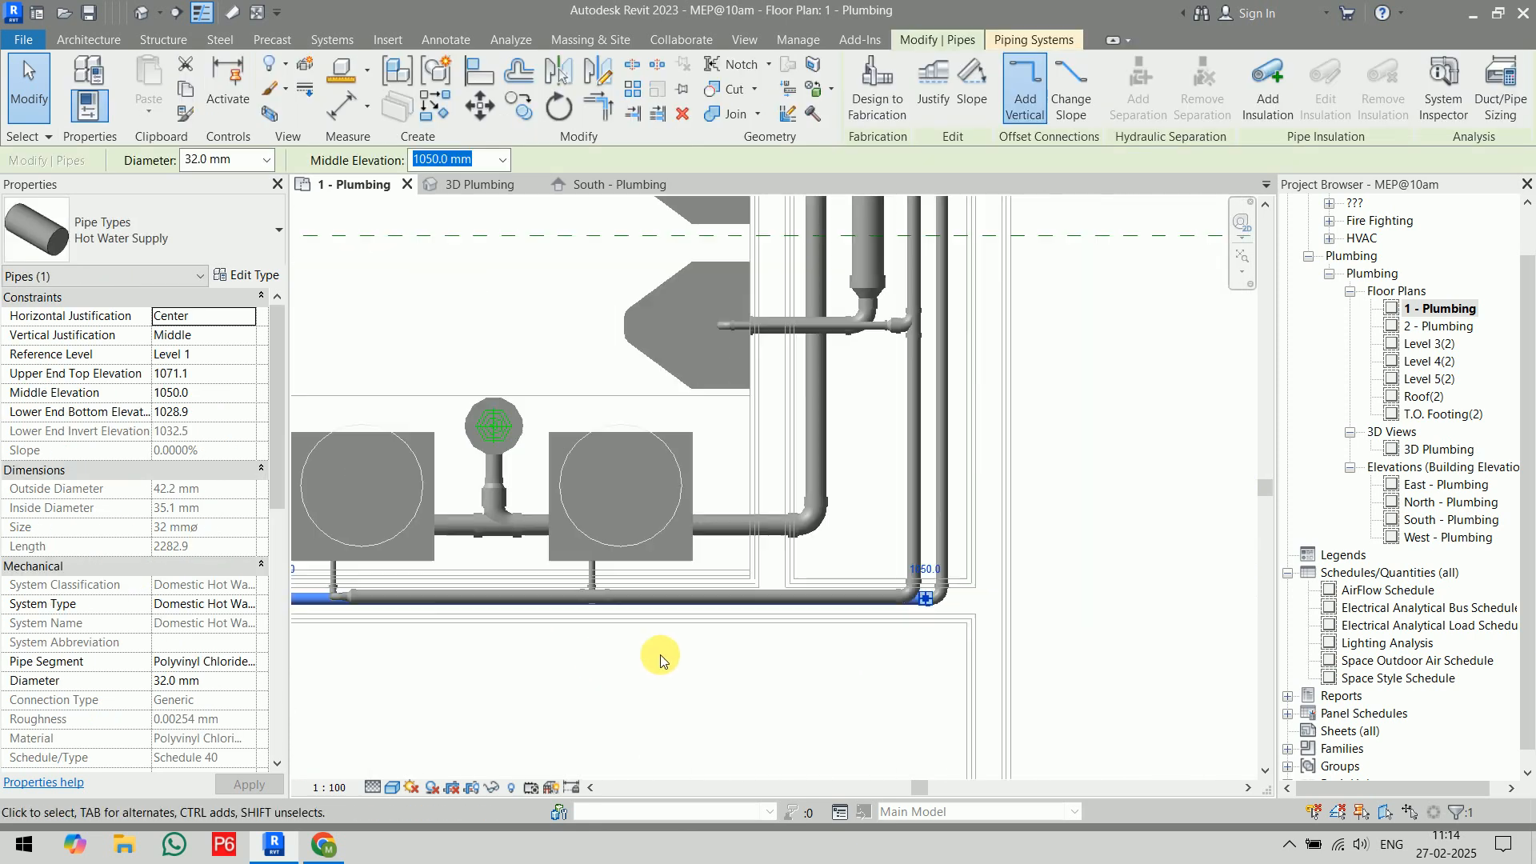
ctrl+click(896, 472)
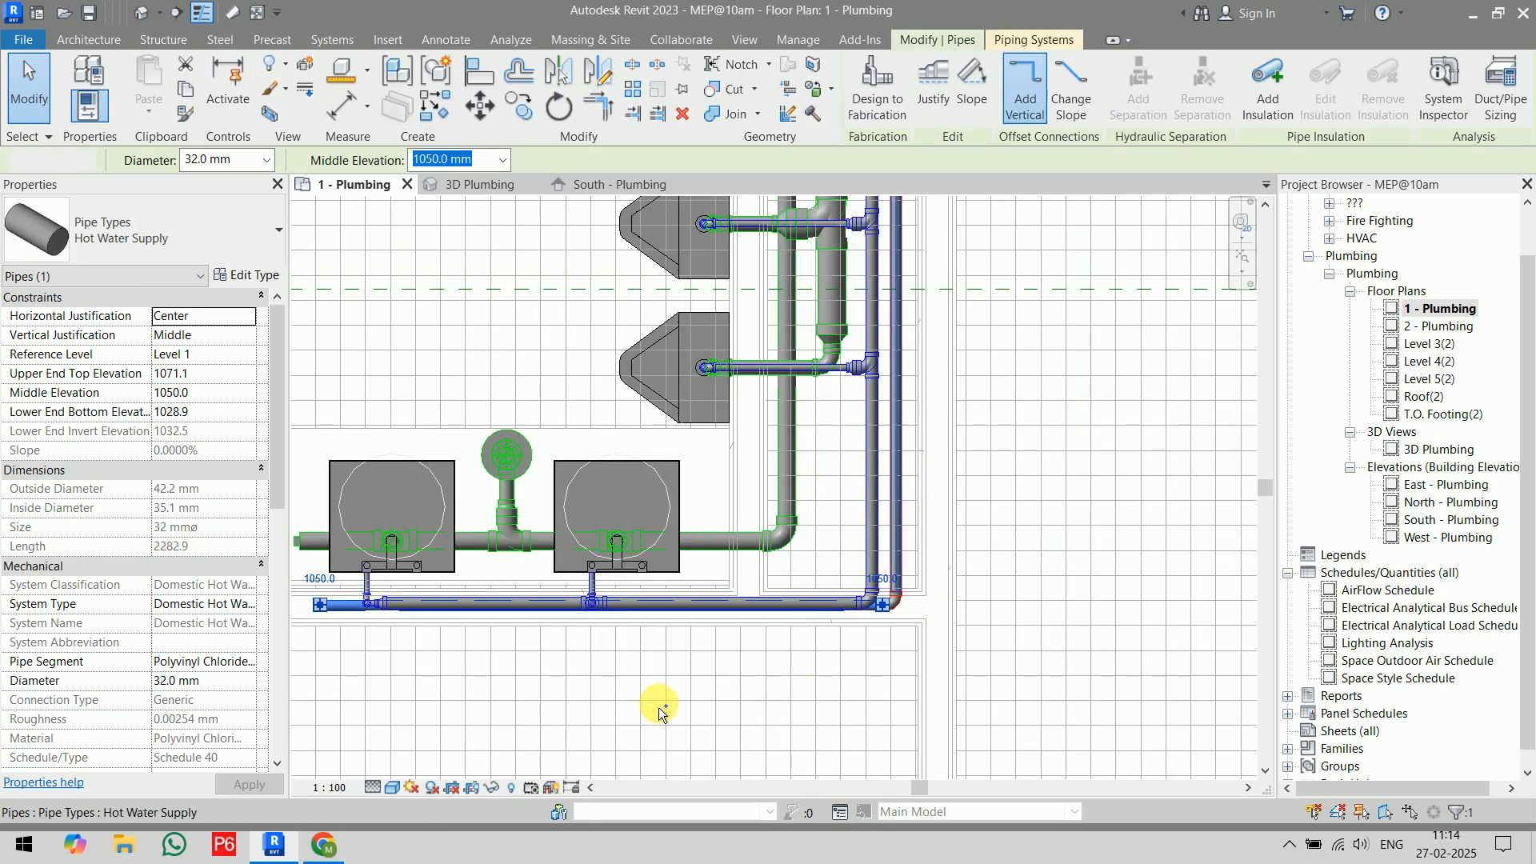
double_click(421, 159)
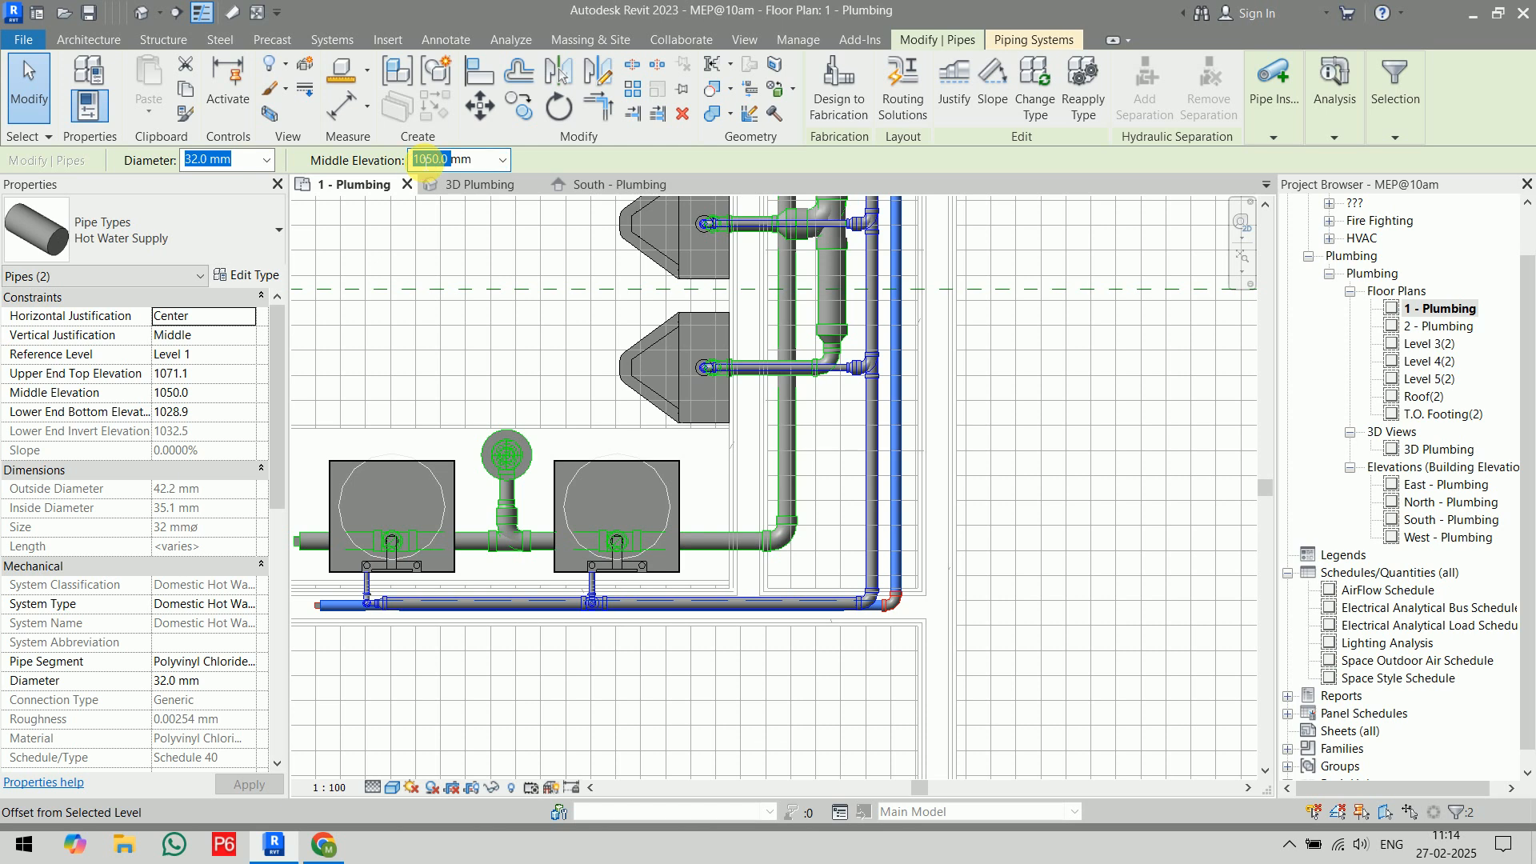
text(1)
key(Return)
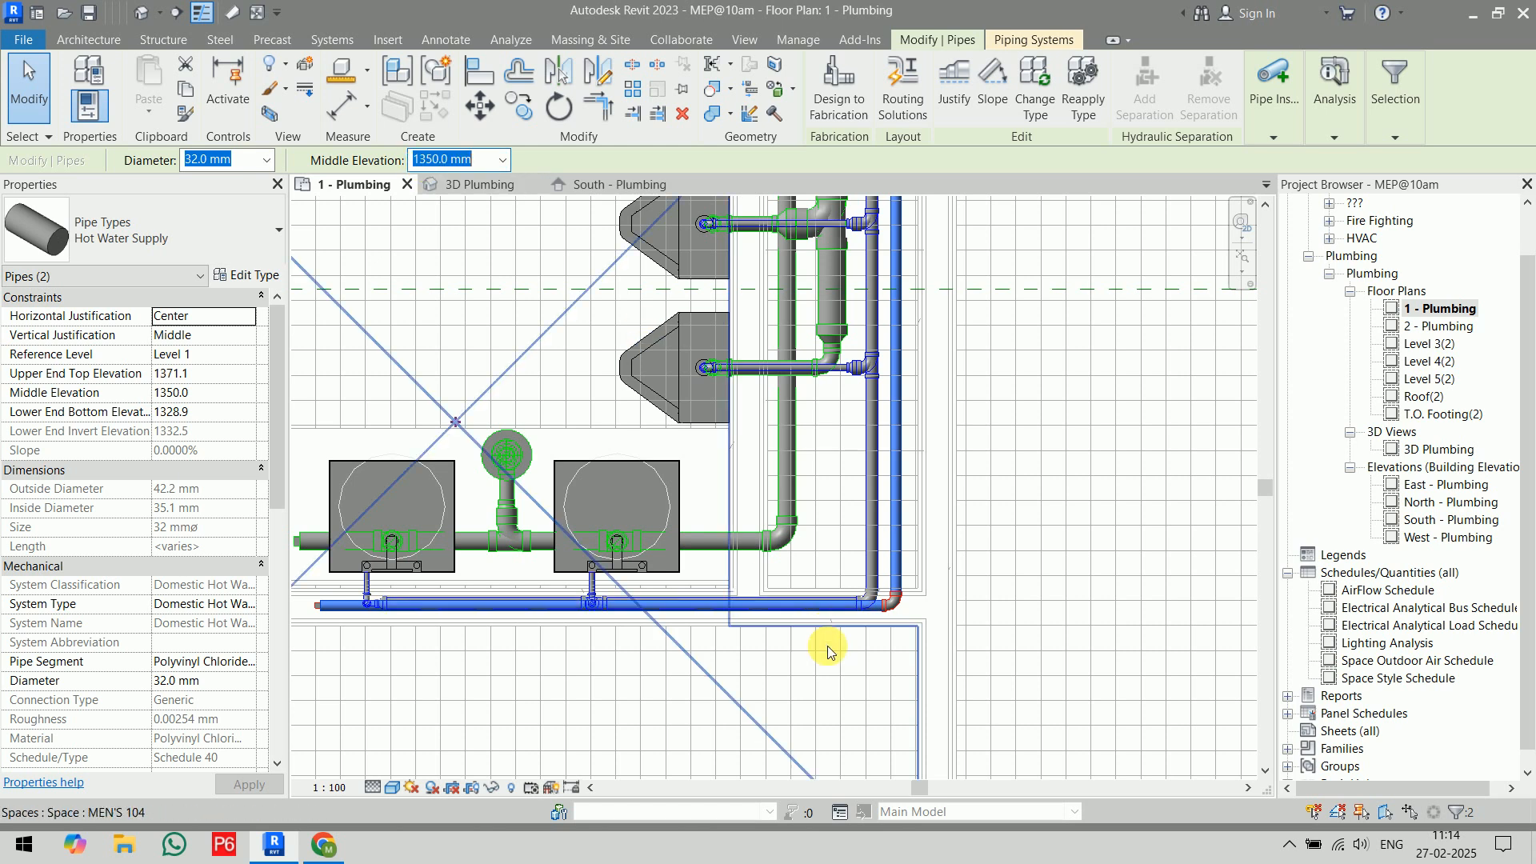
click(764, 697)
- Connect the hot water inlets of both washbasins into the hot water pipe behind them
click(432, 460)
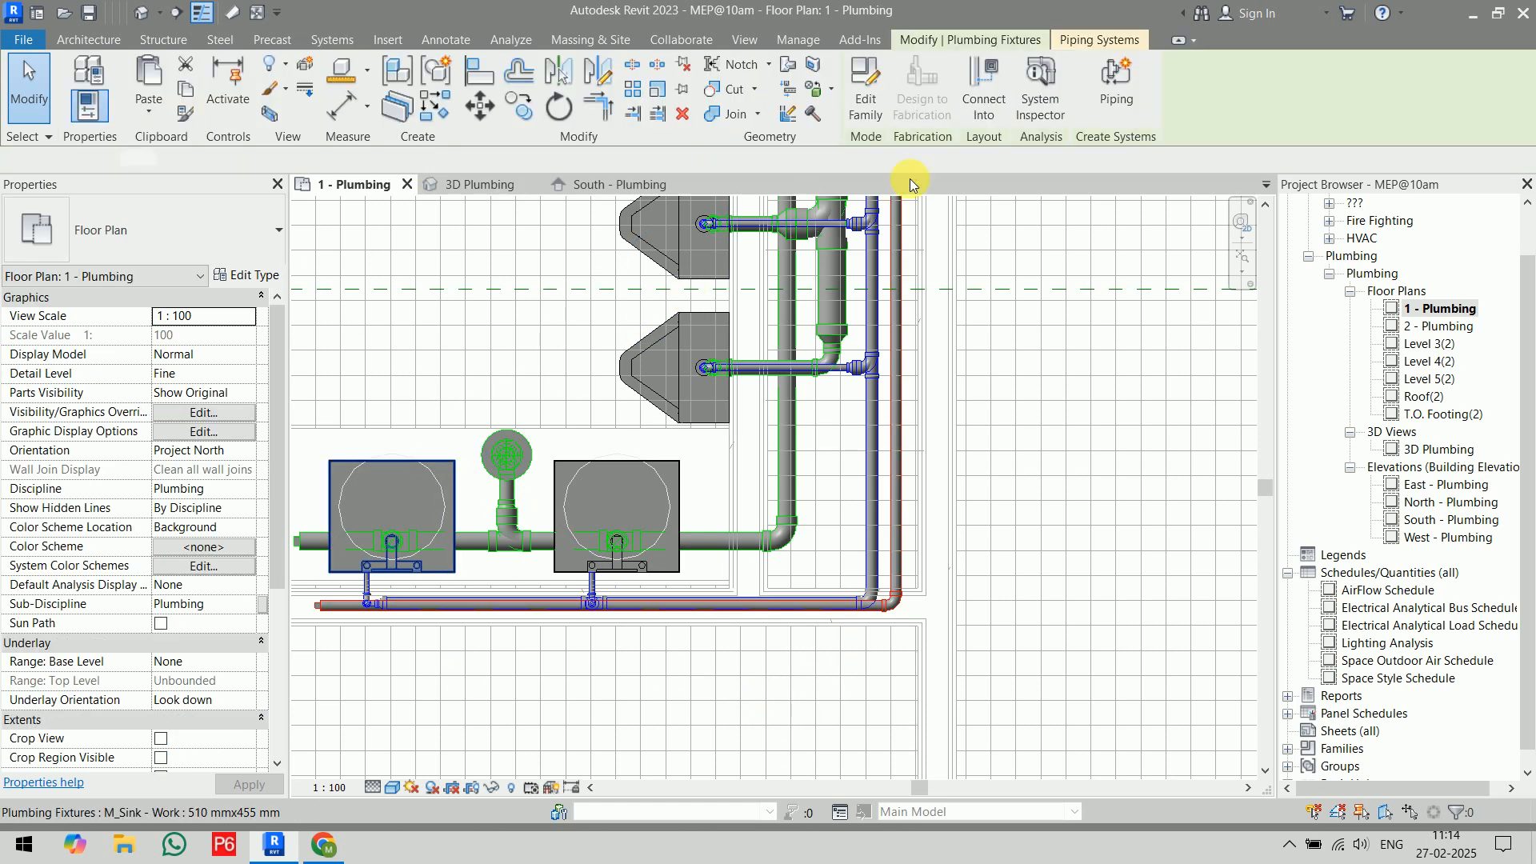
click(986, 70)
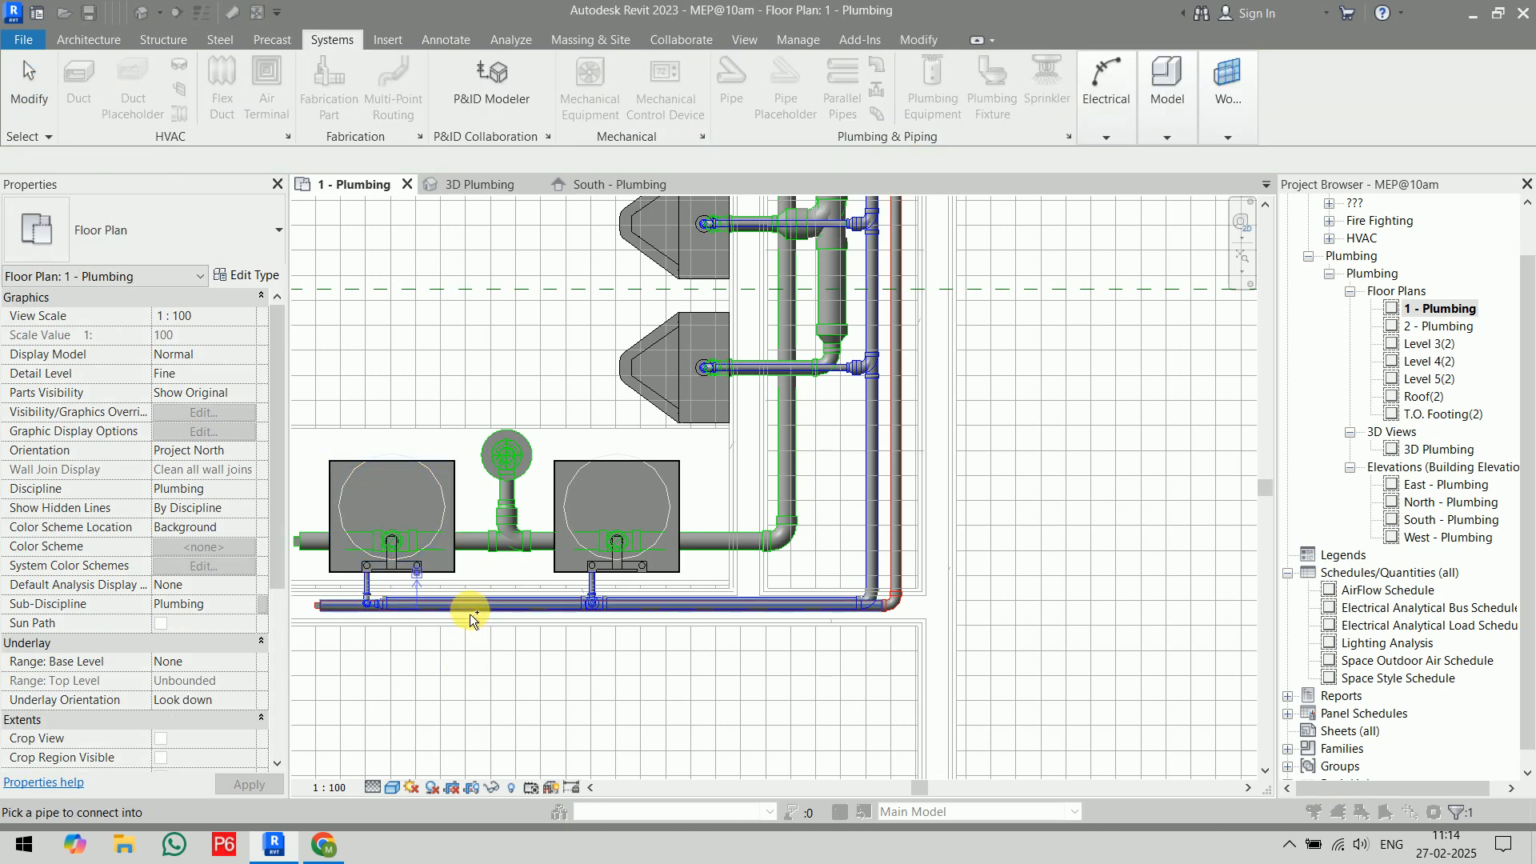
click(470, 611)
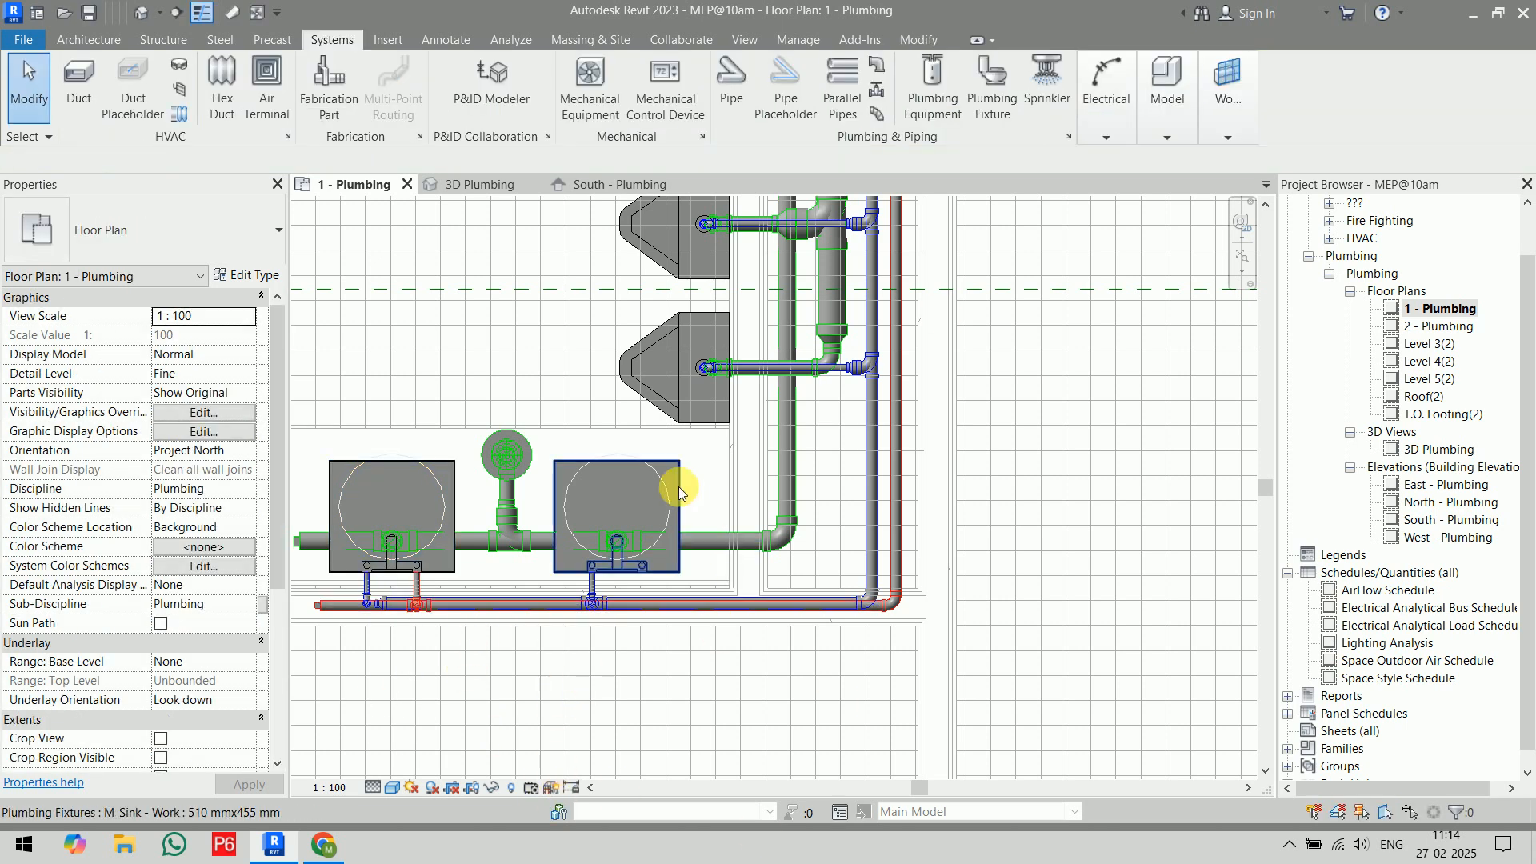
click(678, 486)
click(1005, 67)
click(686, 602)
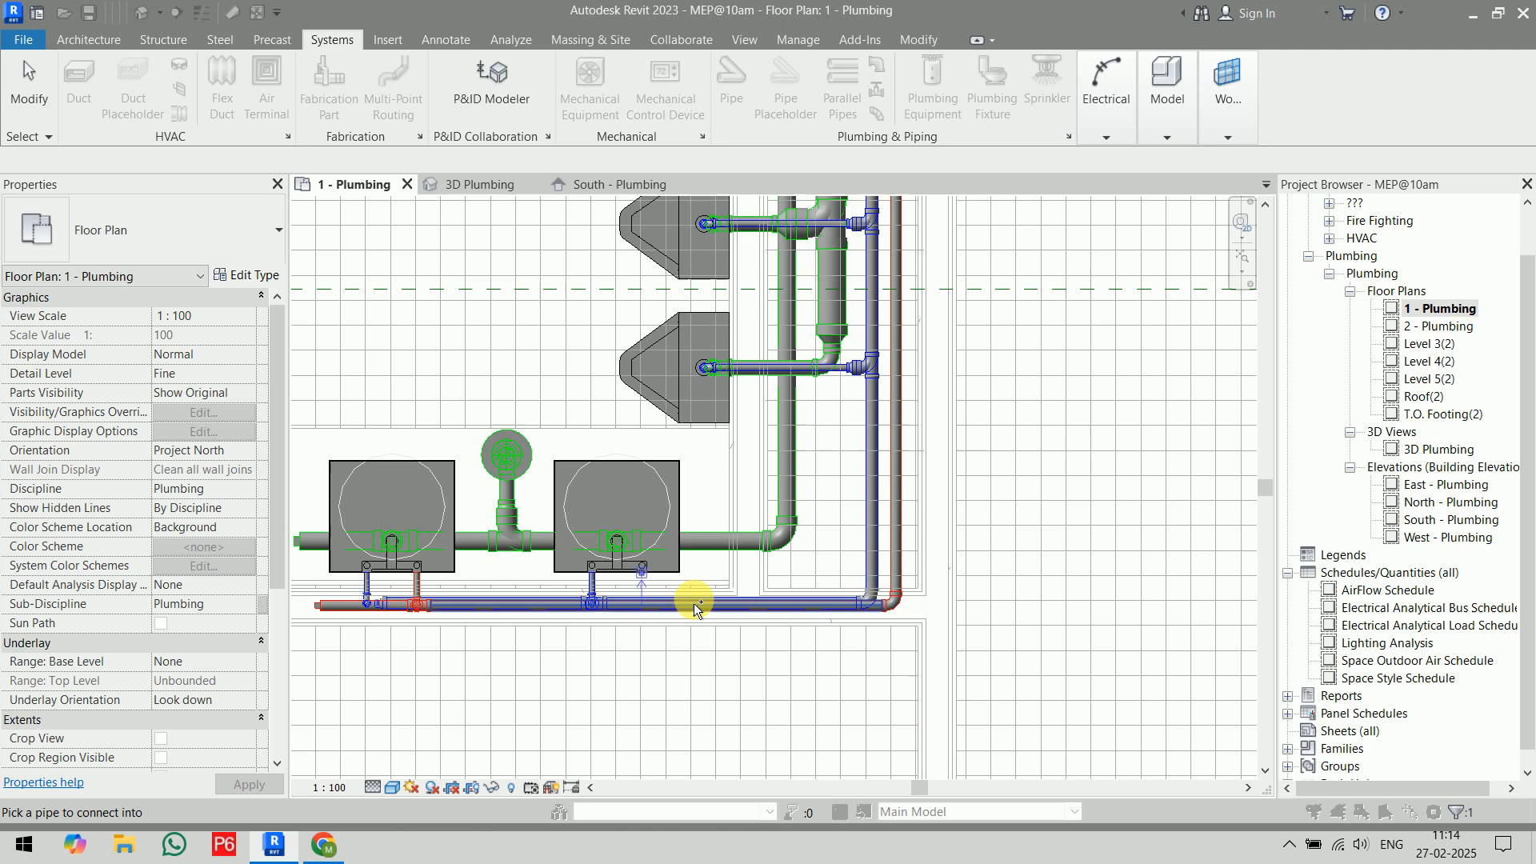
- Shift the three hot water pipe segments behind the washbasins away from the parallel cold water pipe in the level 1 plumbing plan
click(479, 184)
middle_drag(1014, 451, 1025, 60)
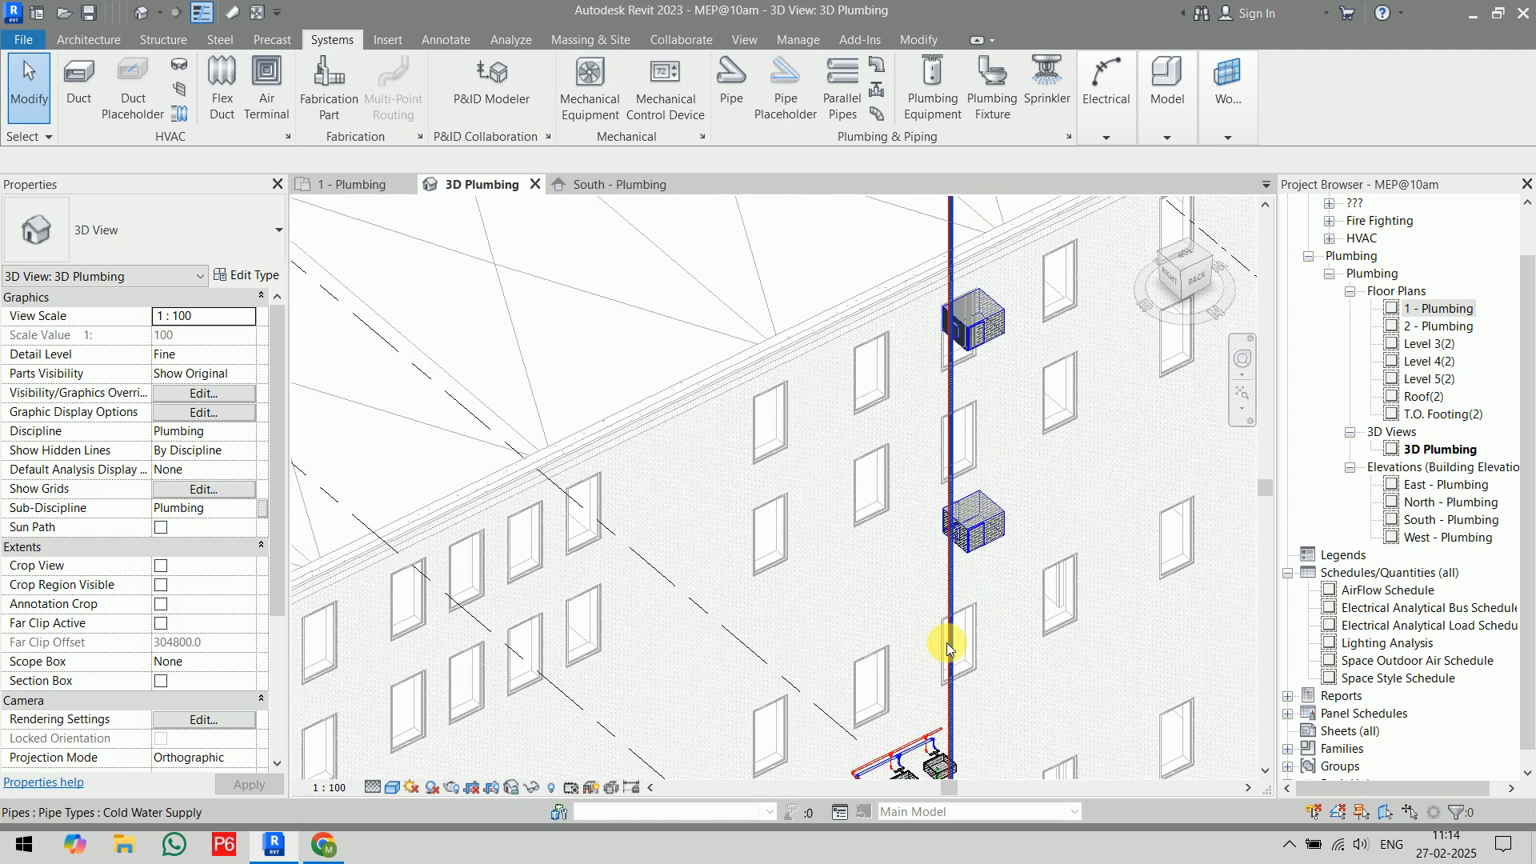
middle_drag(947, 641, 919, 232)
scroll(901, 296, up, 2)
scroll(914, 405, up, 6)
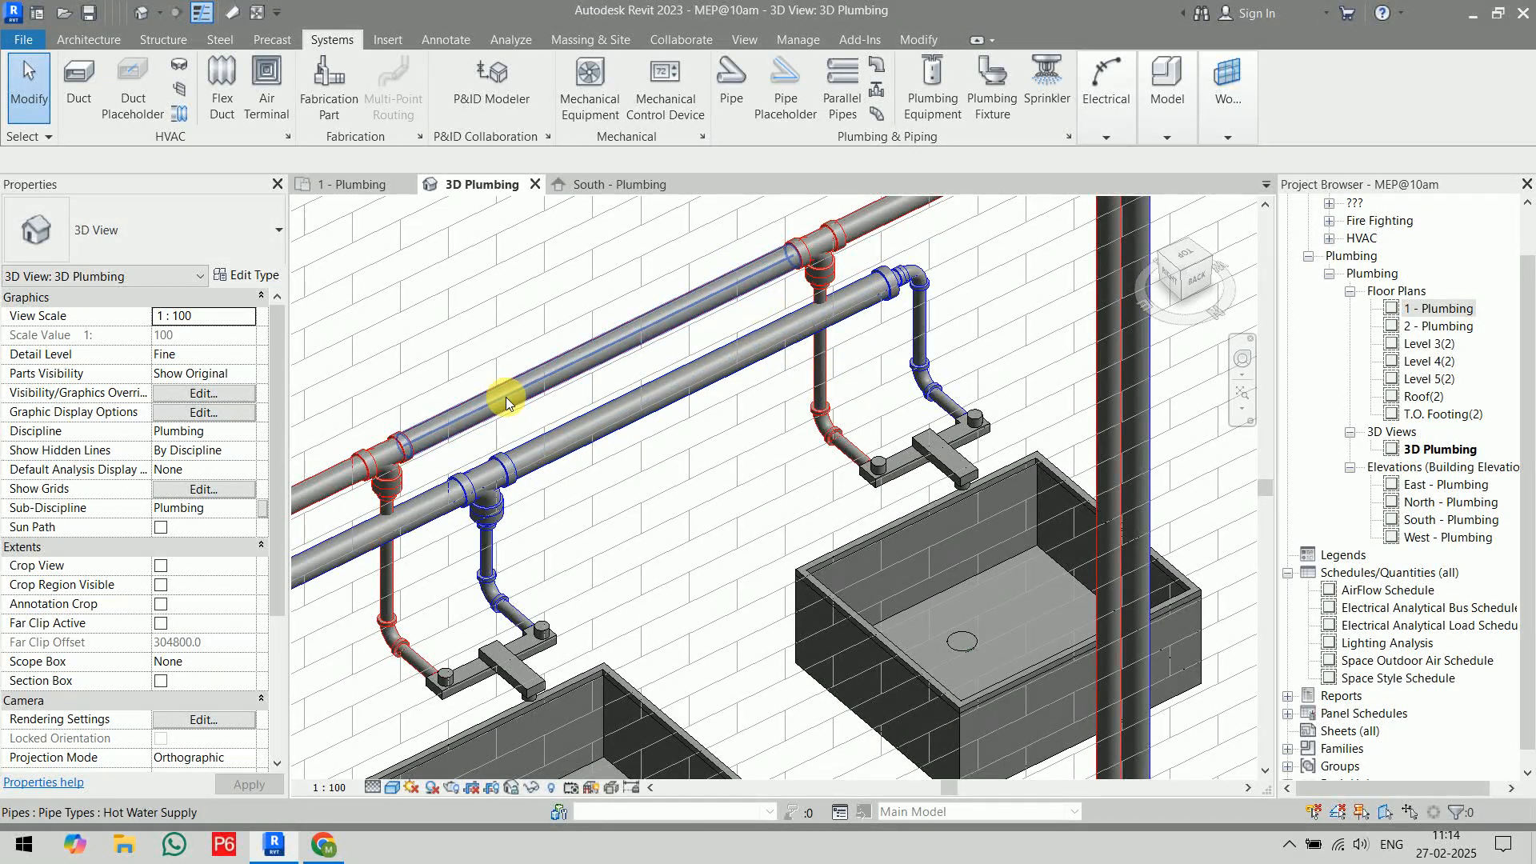
key(d)
scroll(655, 312, down, 2)
click(656, 316)
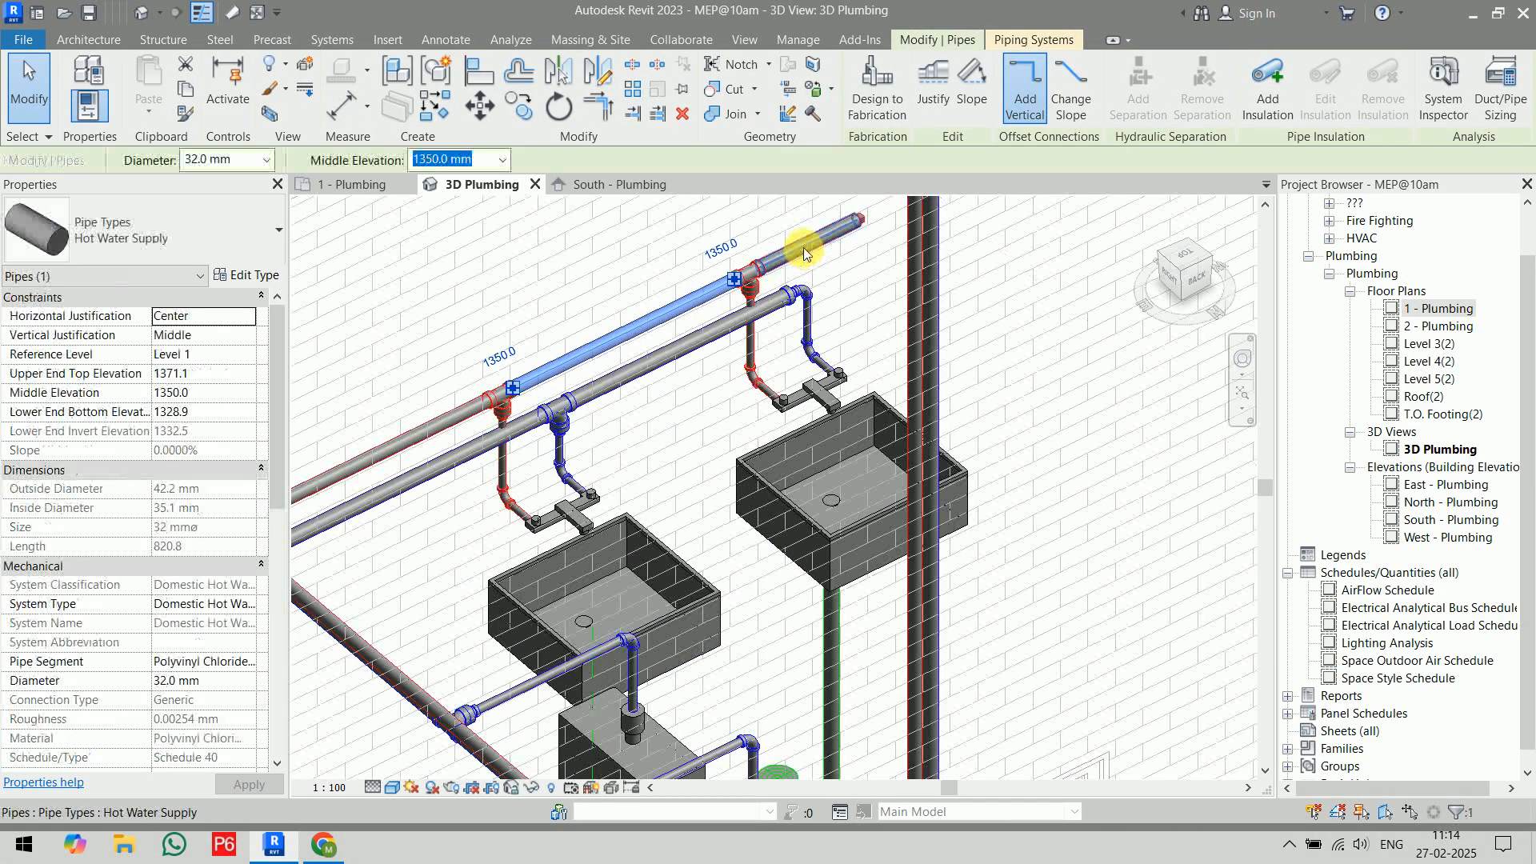
ctrl+click(402, 450)
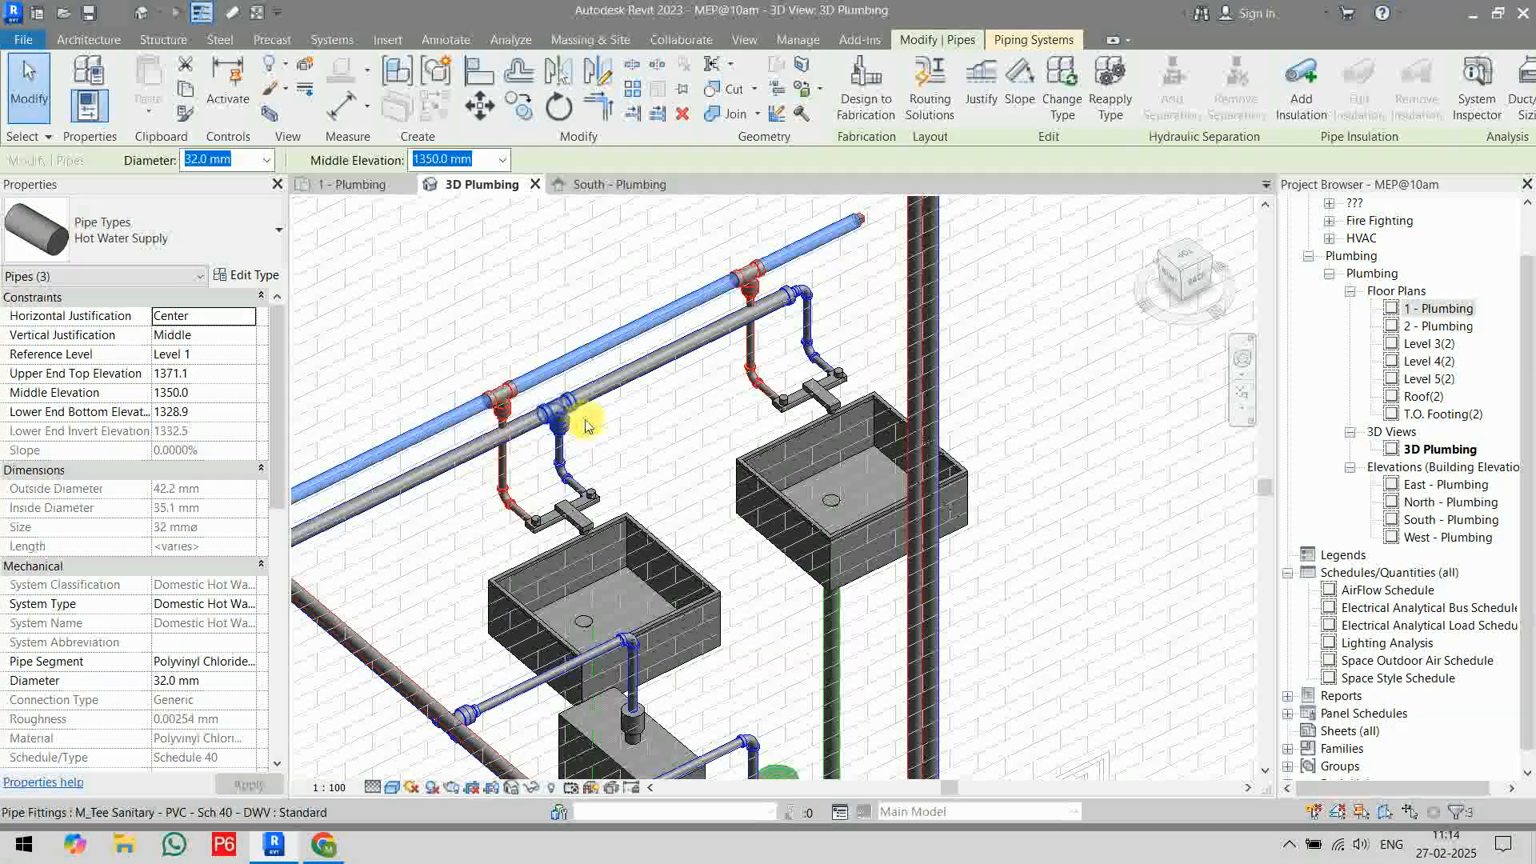
click(376, 190)
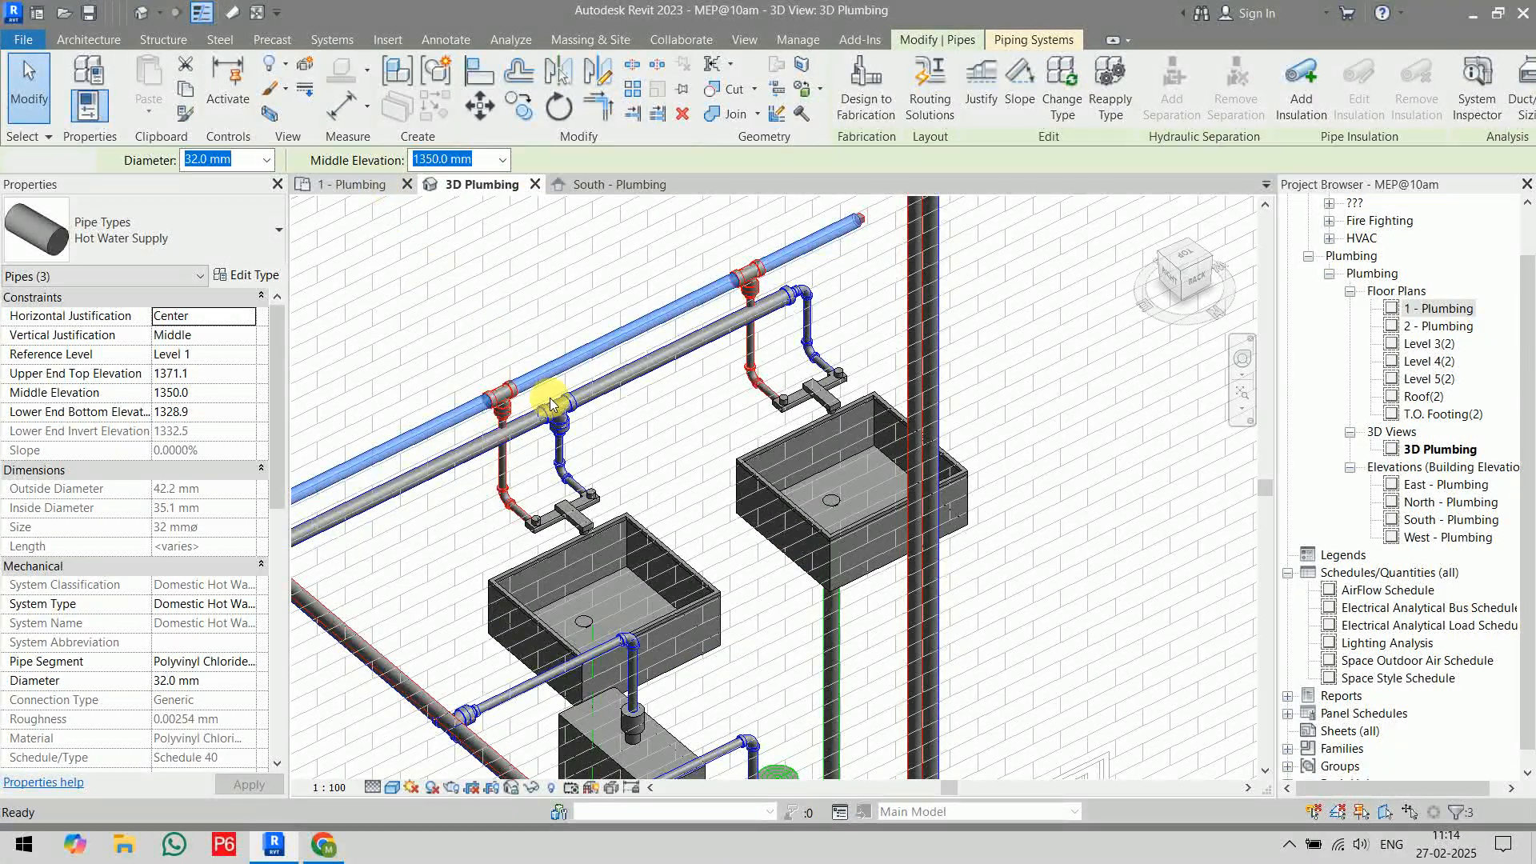
scroll(640, 640, up, 2)
middle_drag(647, 642, 730, 528)
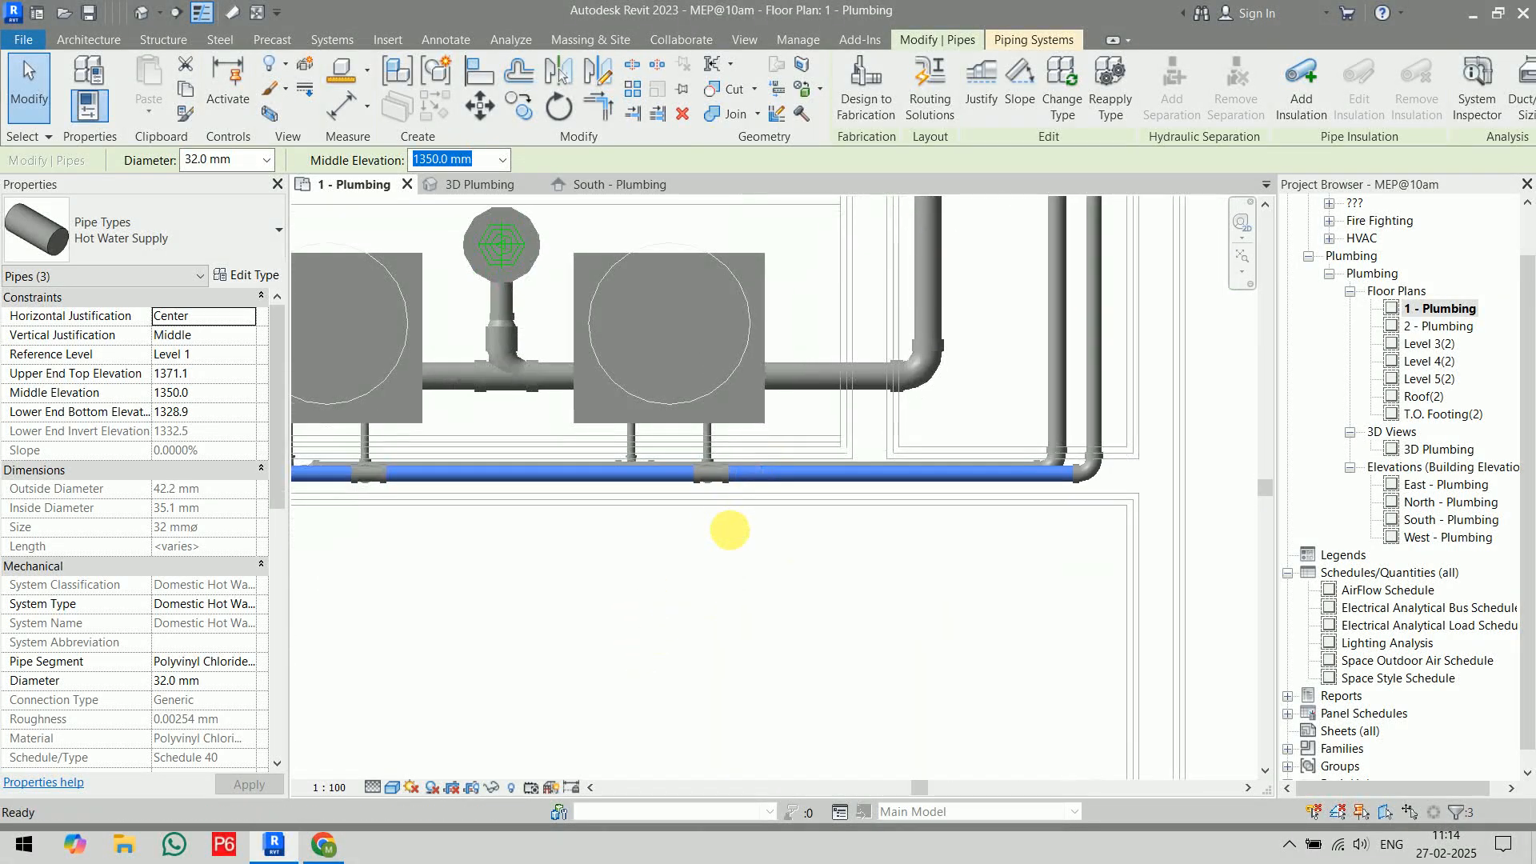
key(Down)
key(Down)
key(Down)
key(Down)
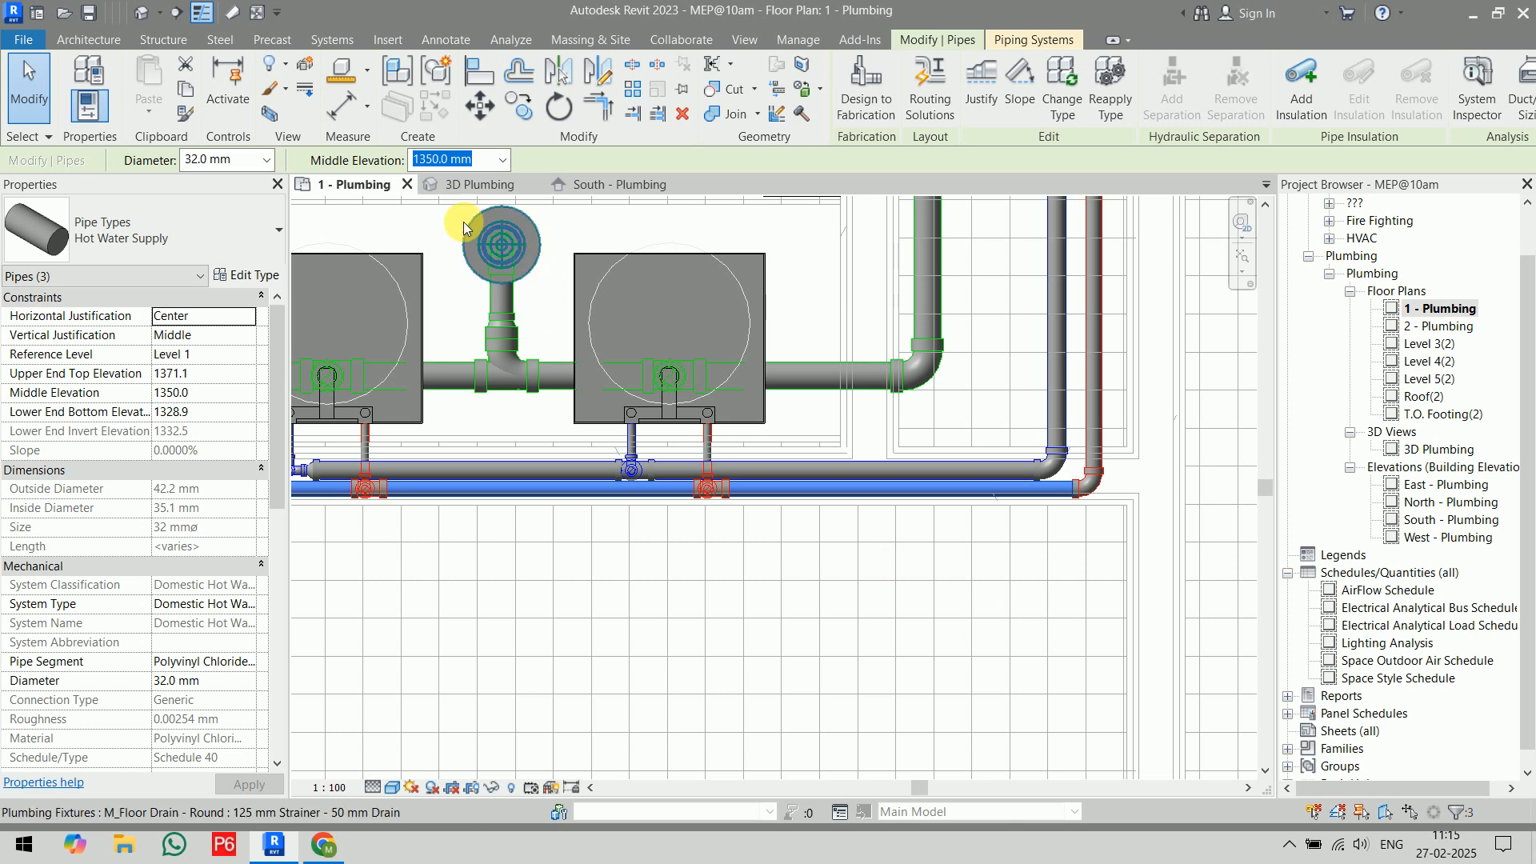
- Examine the hot and cold water pipe connections of the washbasins and the surrounding restroom fixtures in the 3D Plumbing view
click(453, 189)
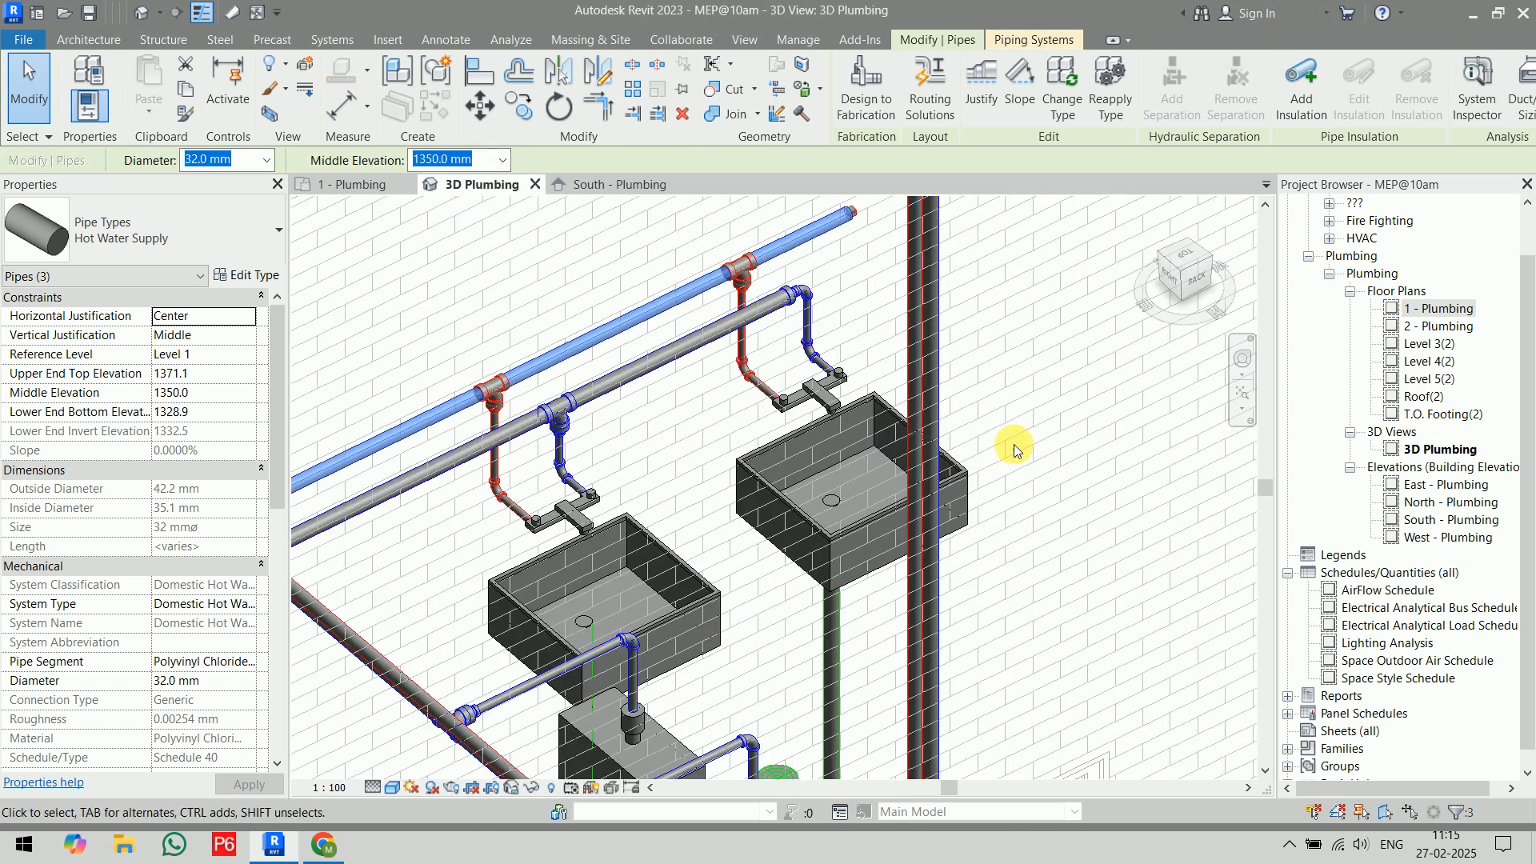
key(Escape)
scroll(749, 309, up, 4)
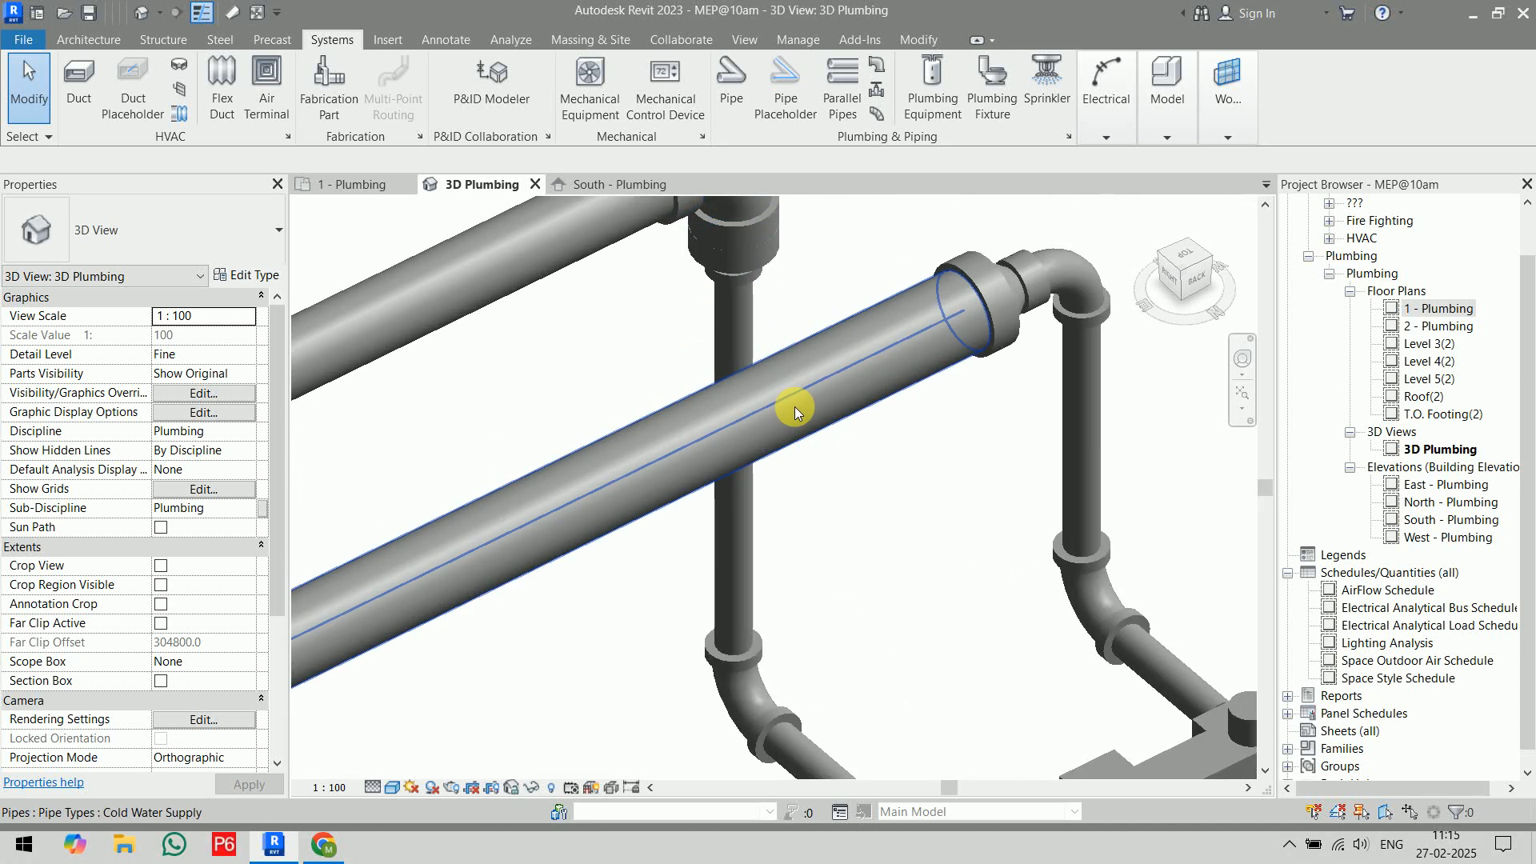
scroll(794, 406, up, 2)
click(805, 464)
shift+middle_drag(800, 500, 823, 405)
scroll(847, 333, down, 6)
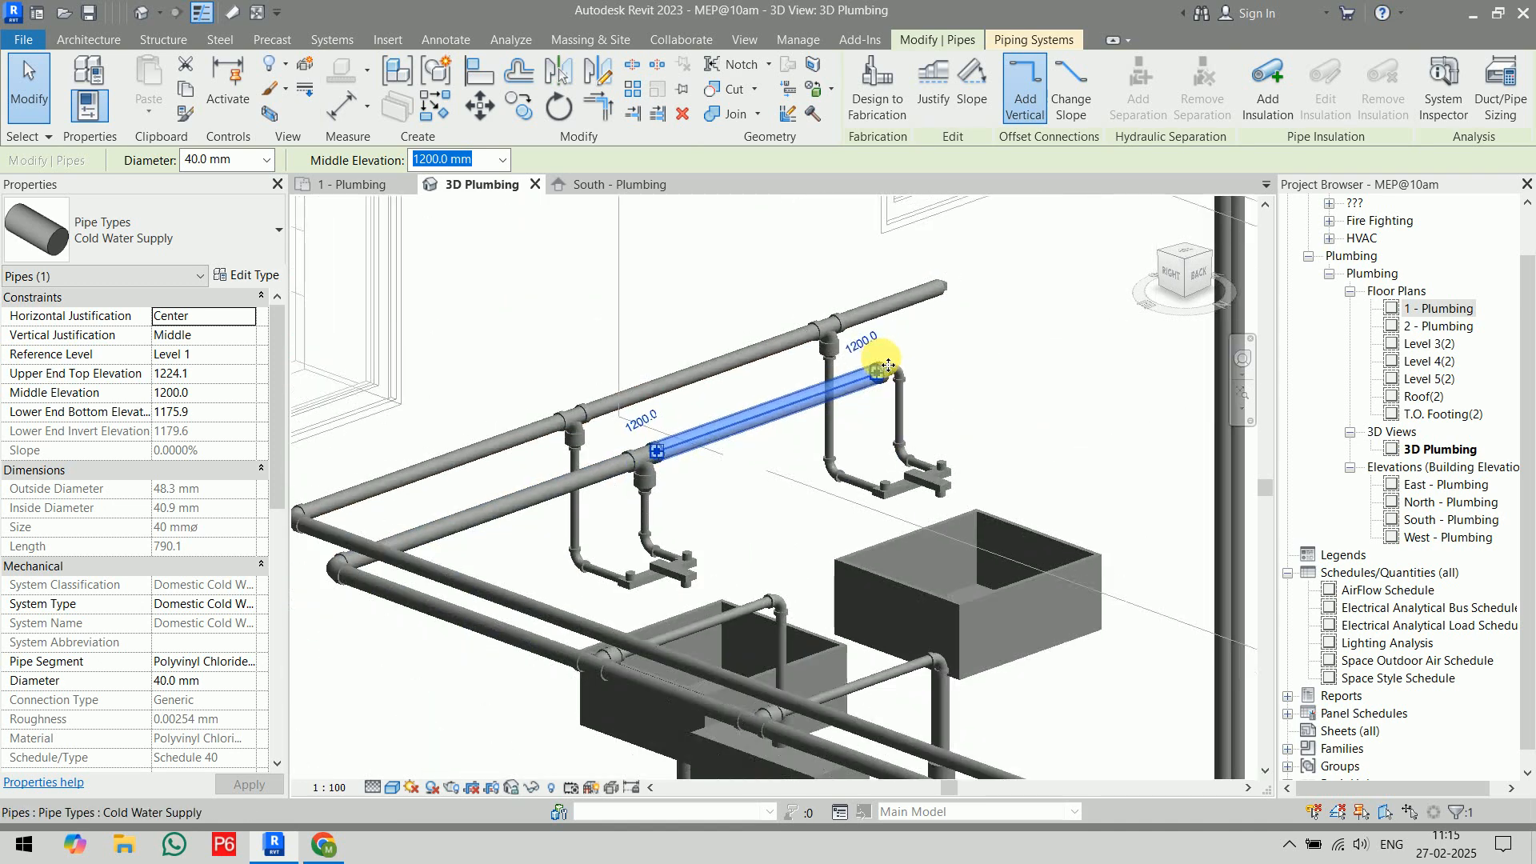
middle_drag(895, 331, 807, 239)
click(1076, 370)
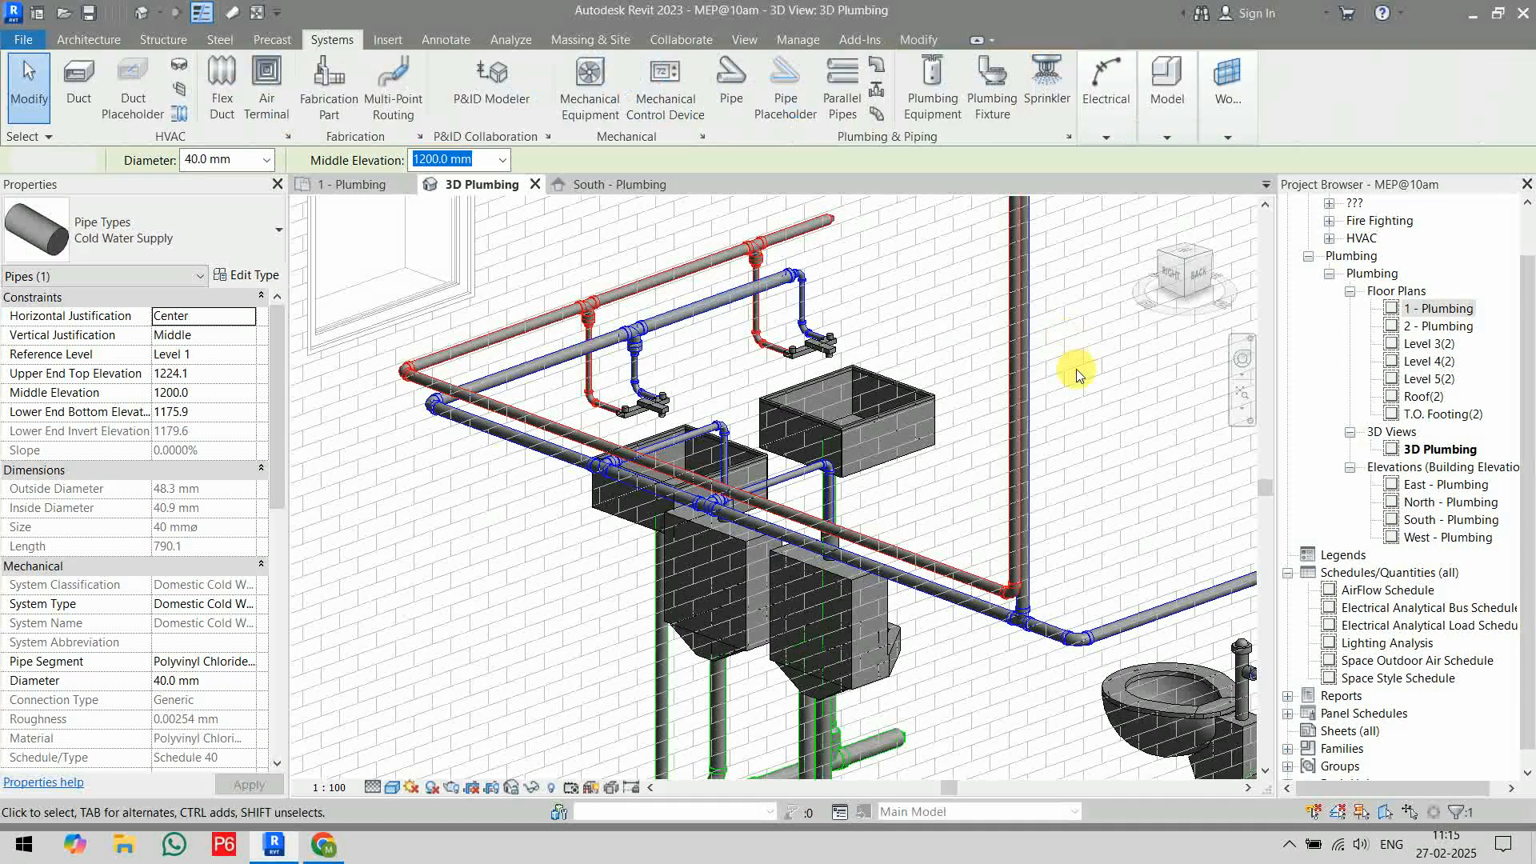
scroll(1077, 368, down, 3)
middle_drag(1080, 402, 740, 394)
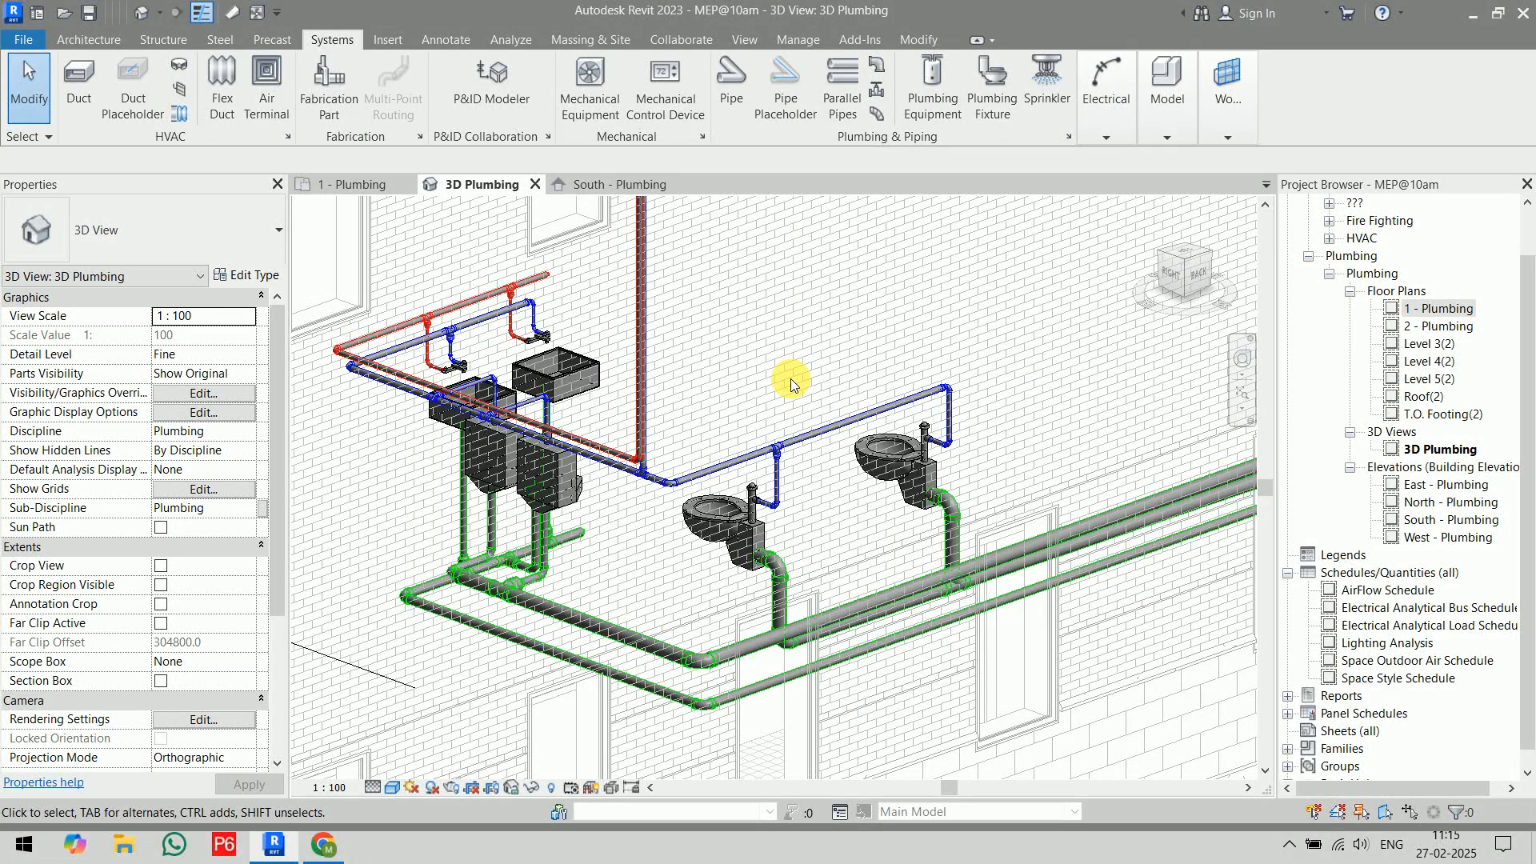
scroll(791, 376, down, 5)
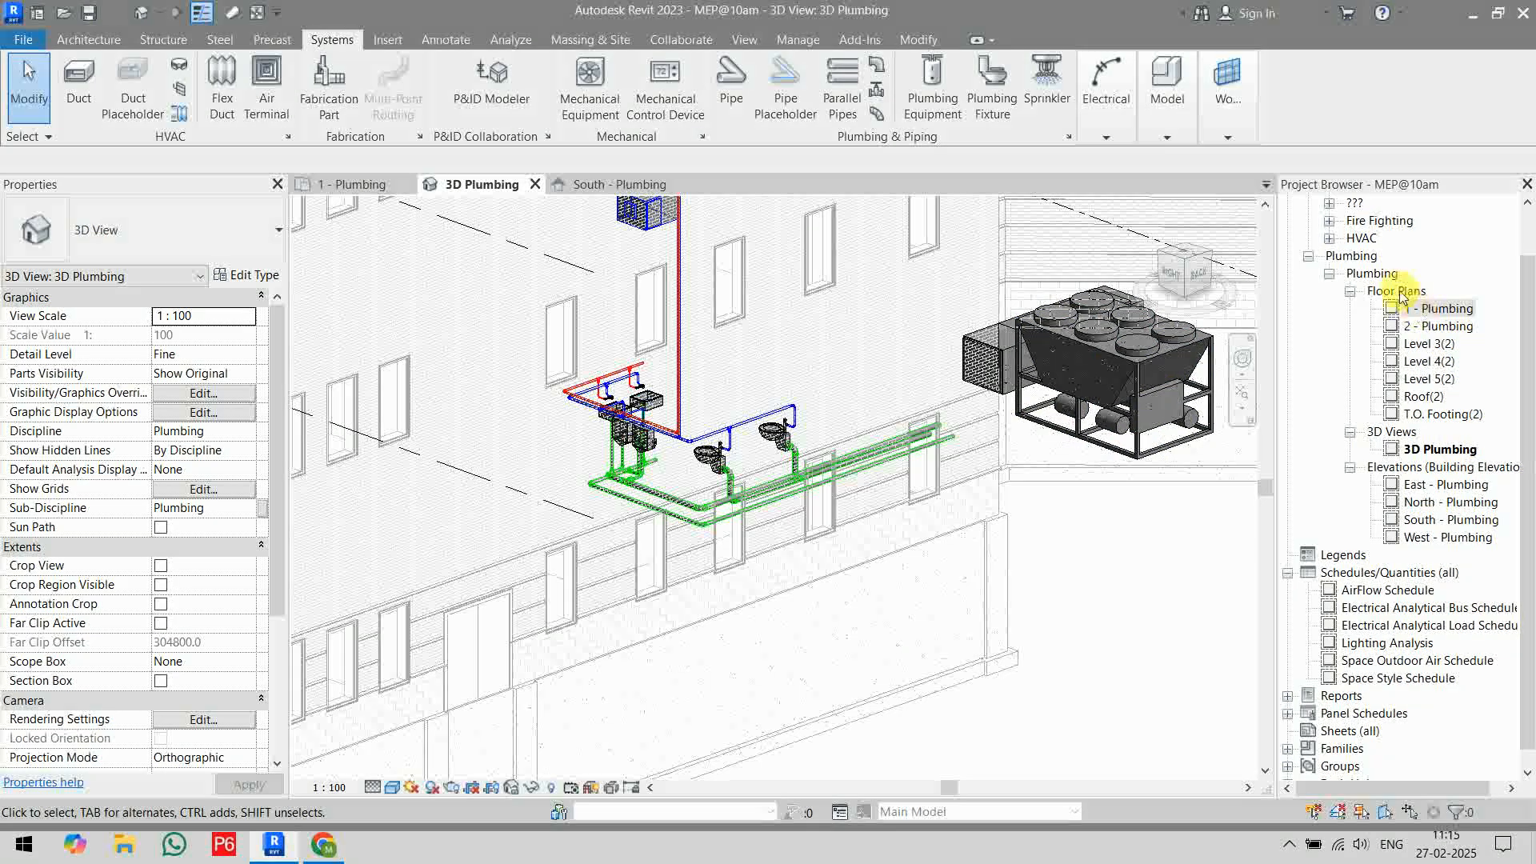
- Open the Fire Fighting ceiling plan for Level 1 and bring the rooms near grid G into view
click(1331, 275)
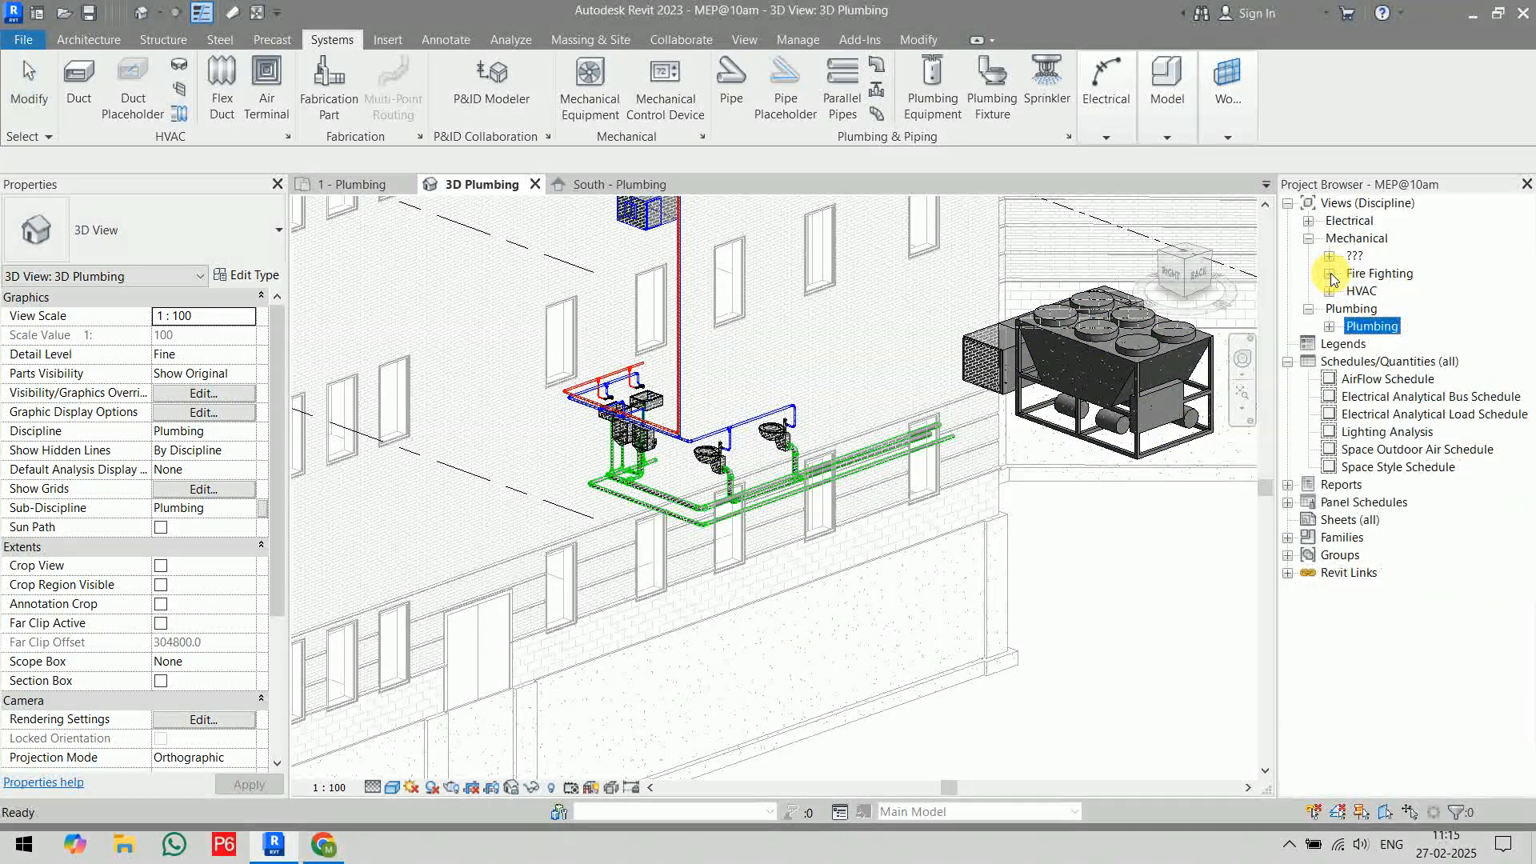
click(1330, 275)
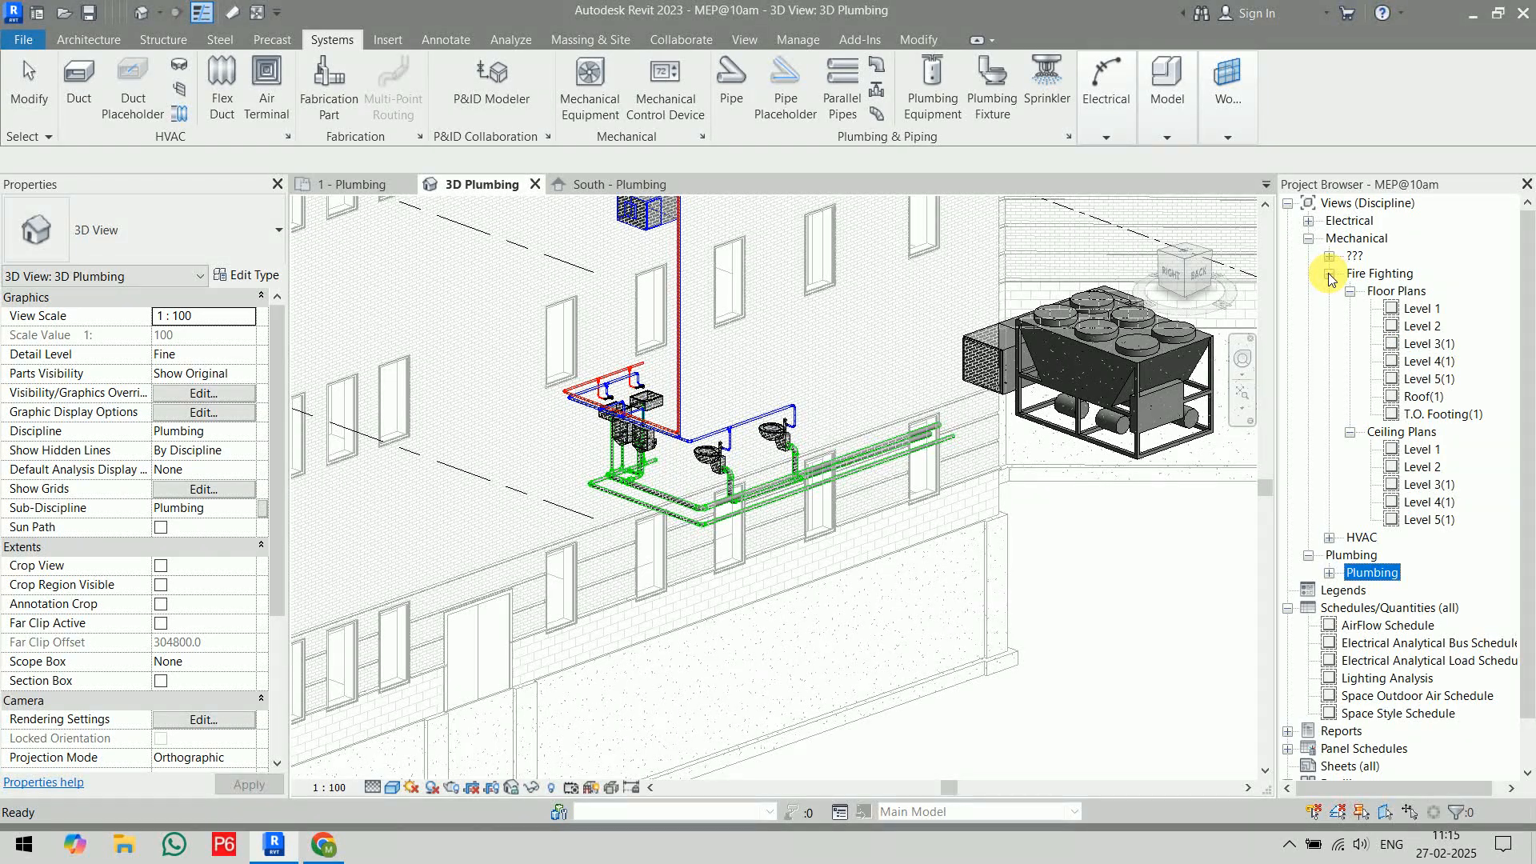
click(1421, 451)
double_click(1421, 450)
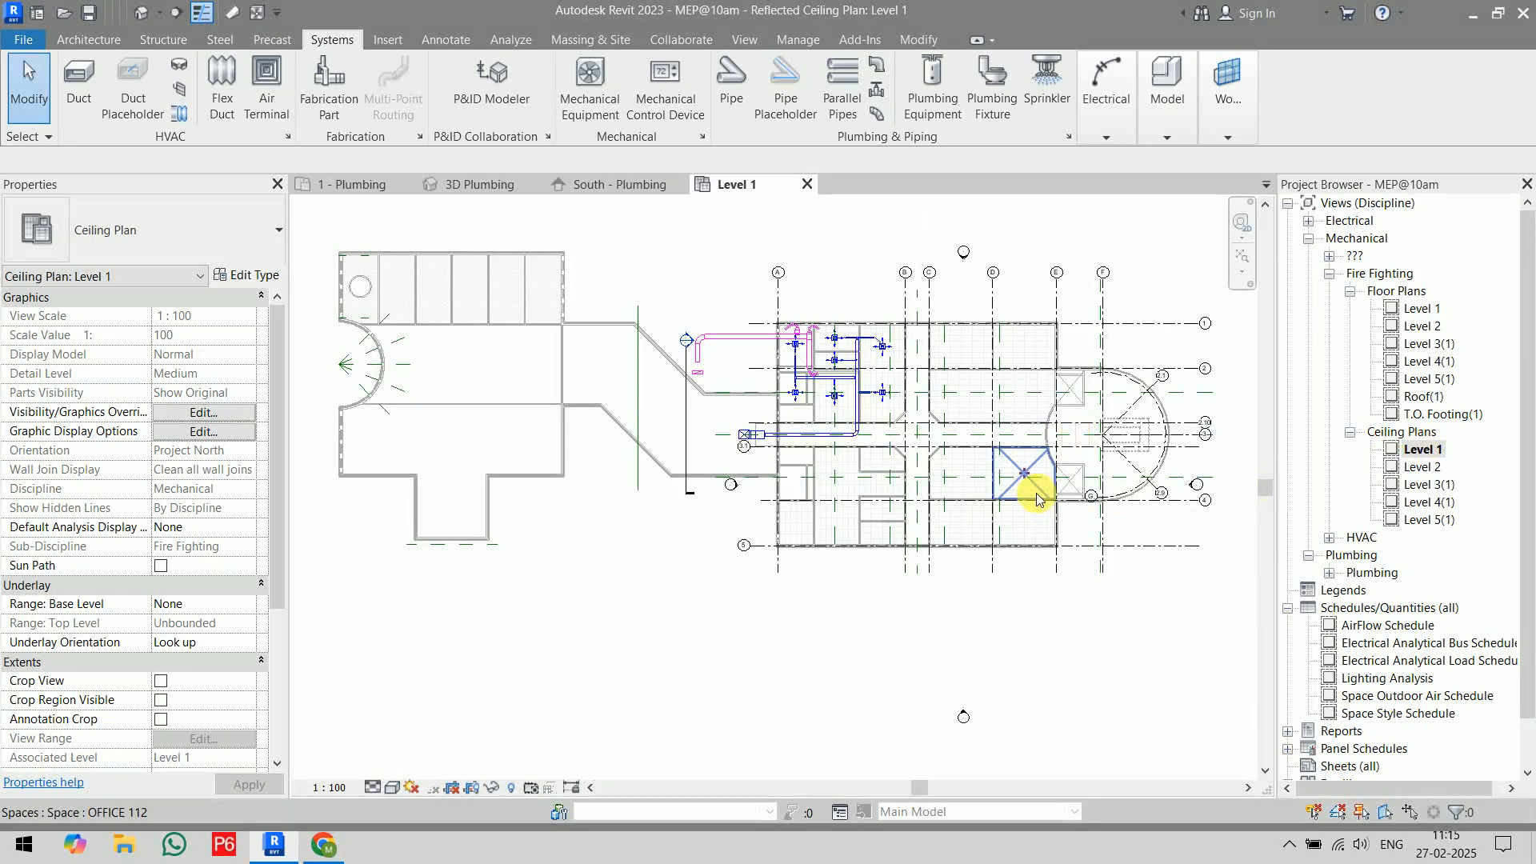
scroll(1040, 495, up, 4)
middle_drag(1042, 498, 924, 486)
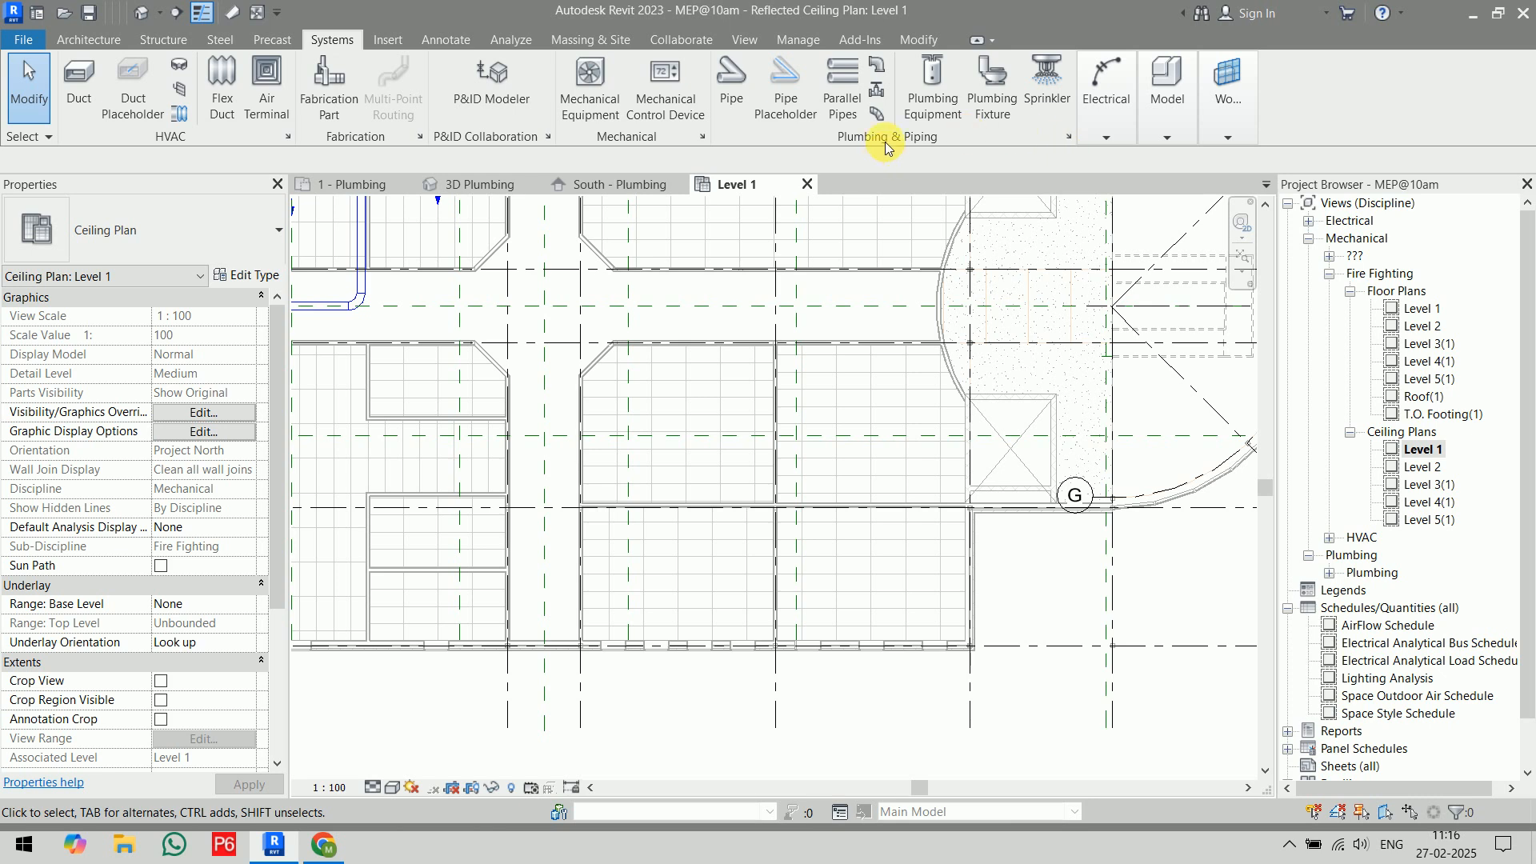
- Start placing hosted pendent sprinklers on faces with the 20 mm Pendent type of M_Sprinkler - Pendent - Hosted
click(1049, 110)
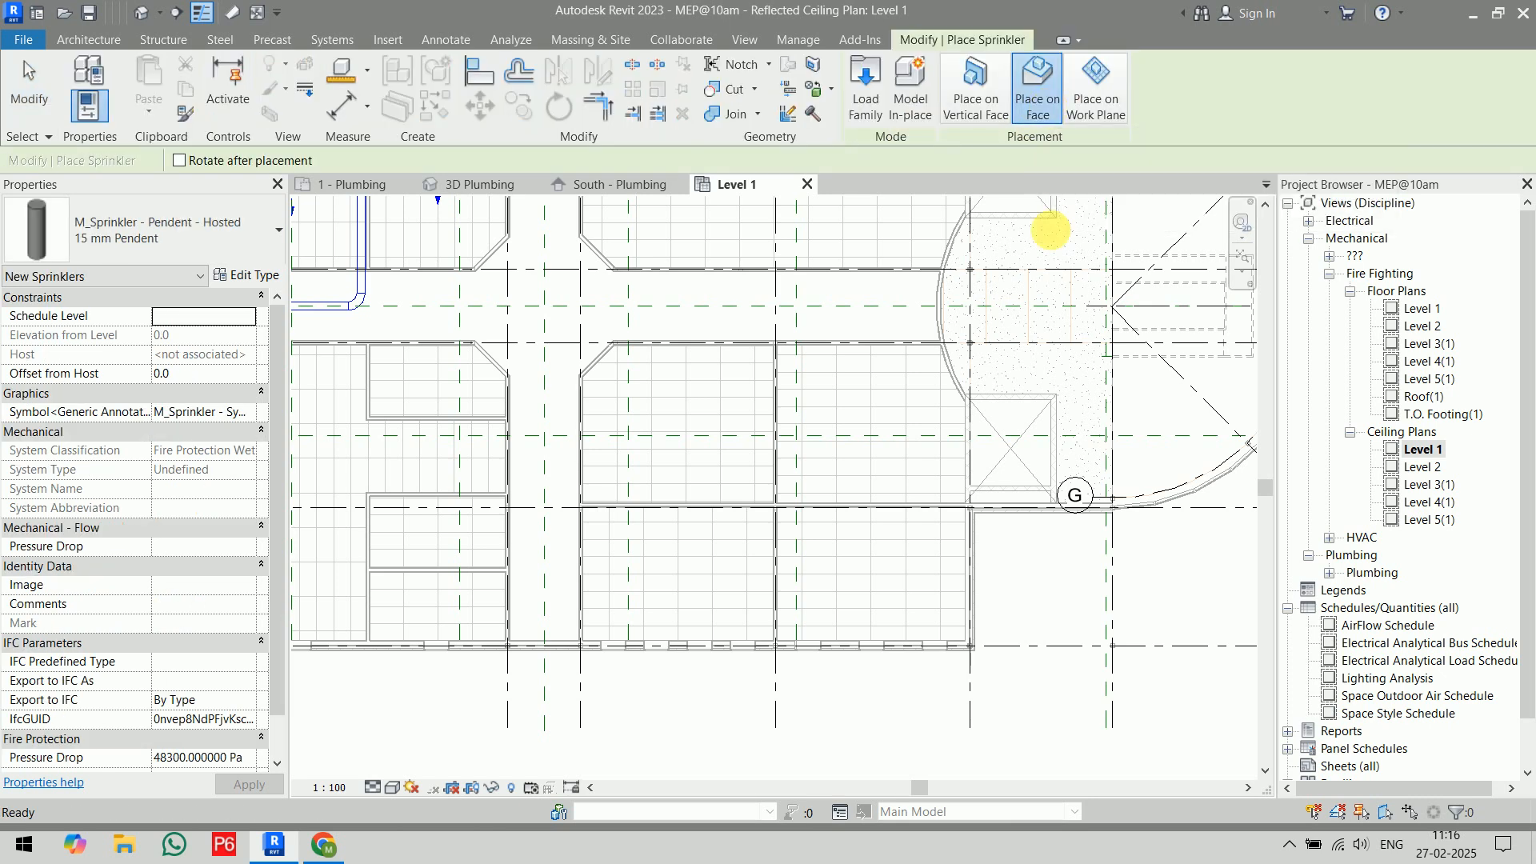
click(194, 235)
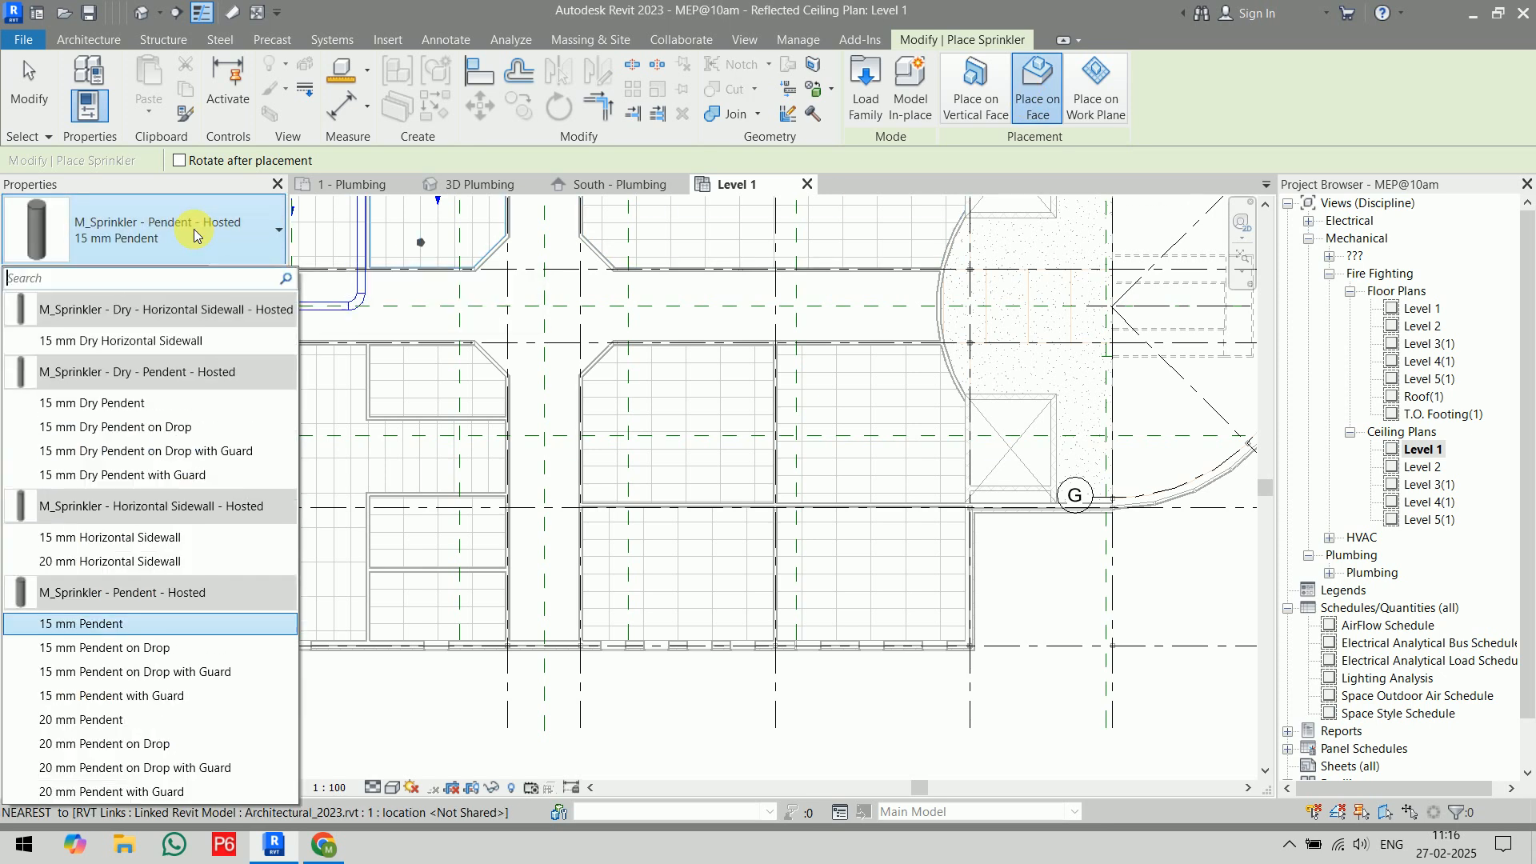
click(123, 722)
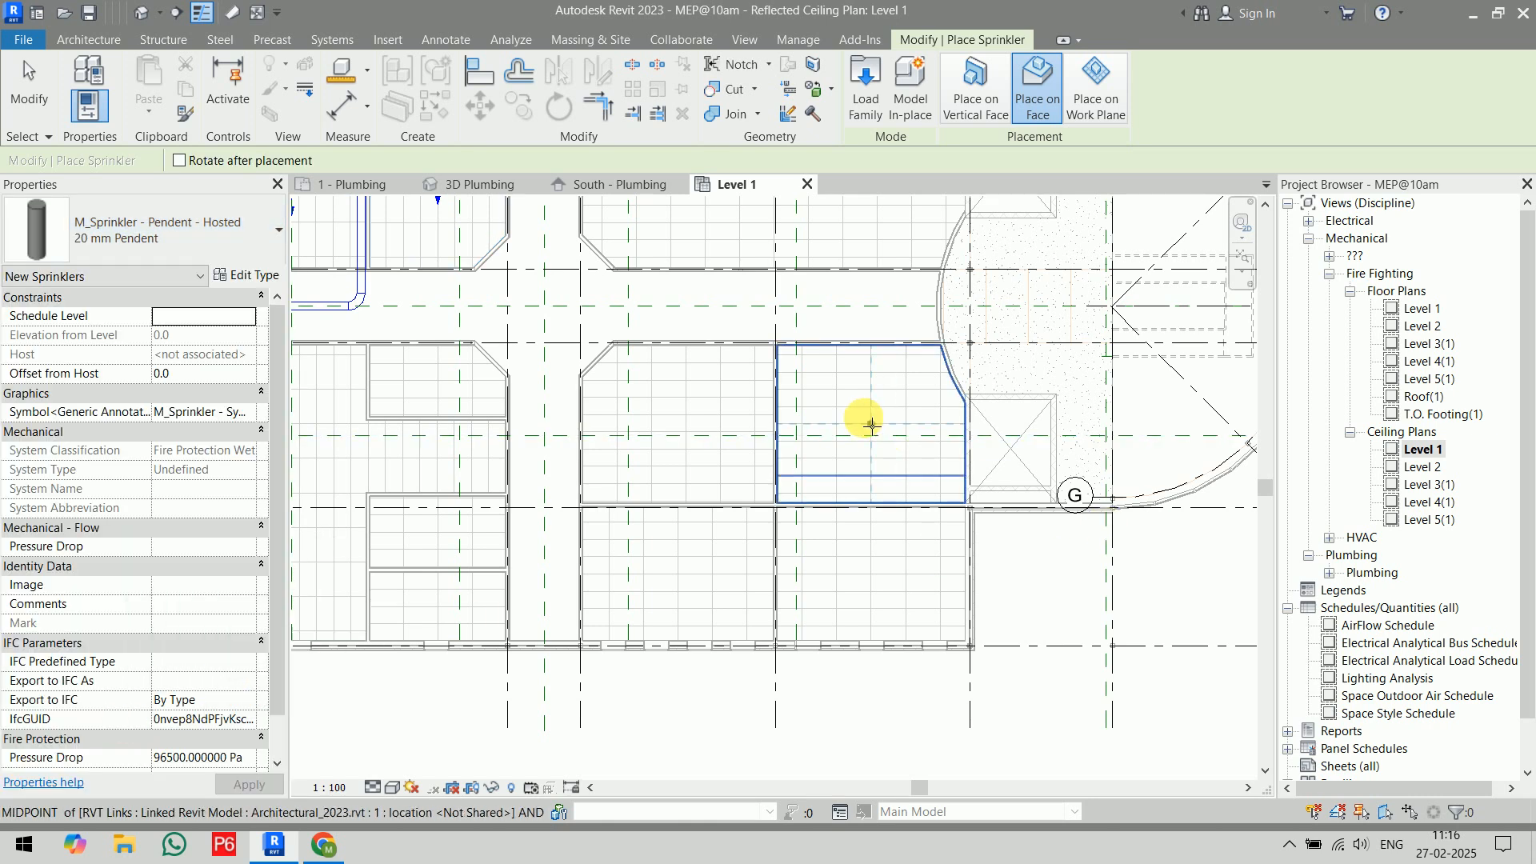
- Try to place two 20 mm pendent sprinklers in line on the ceiling of the room with the chamfered corner
scroll(919, 424, up, 3)
scroll(768, 424, down, 2)
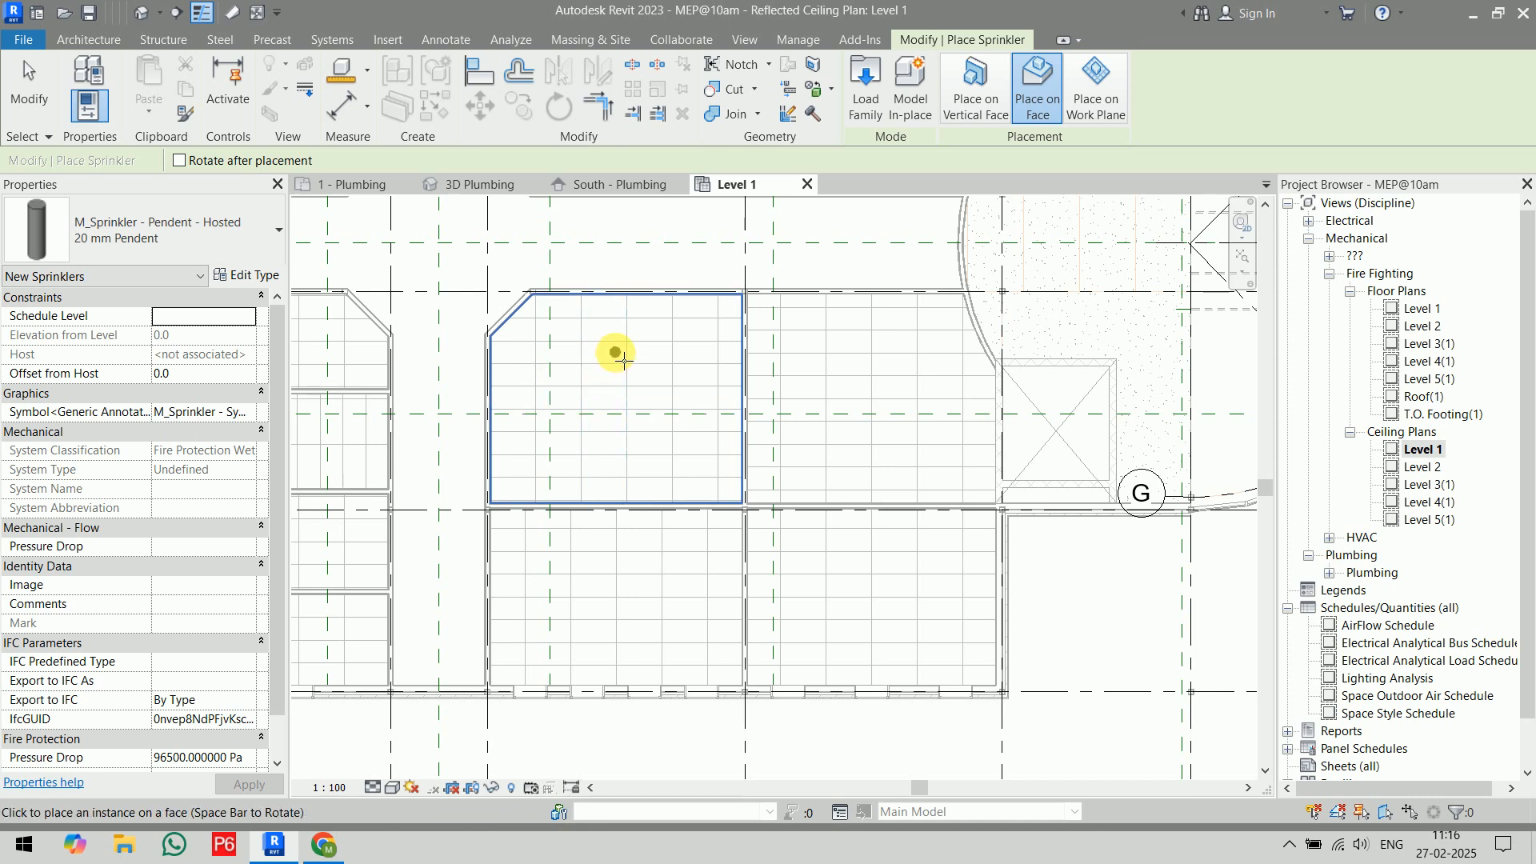
click(615, 402)
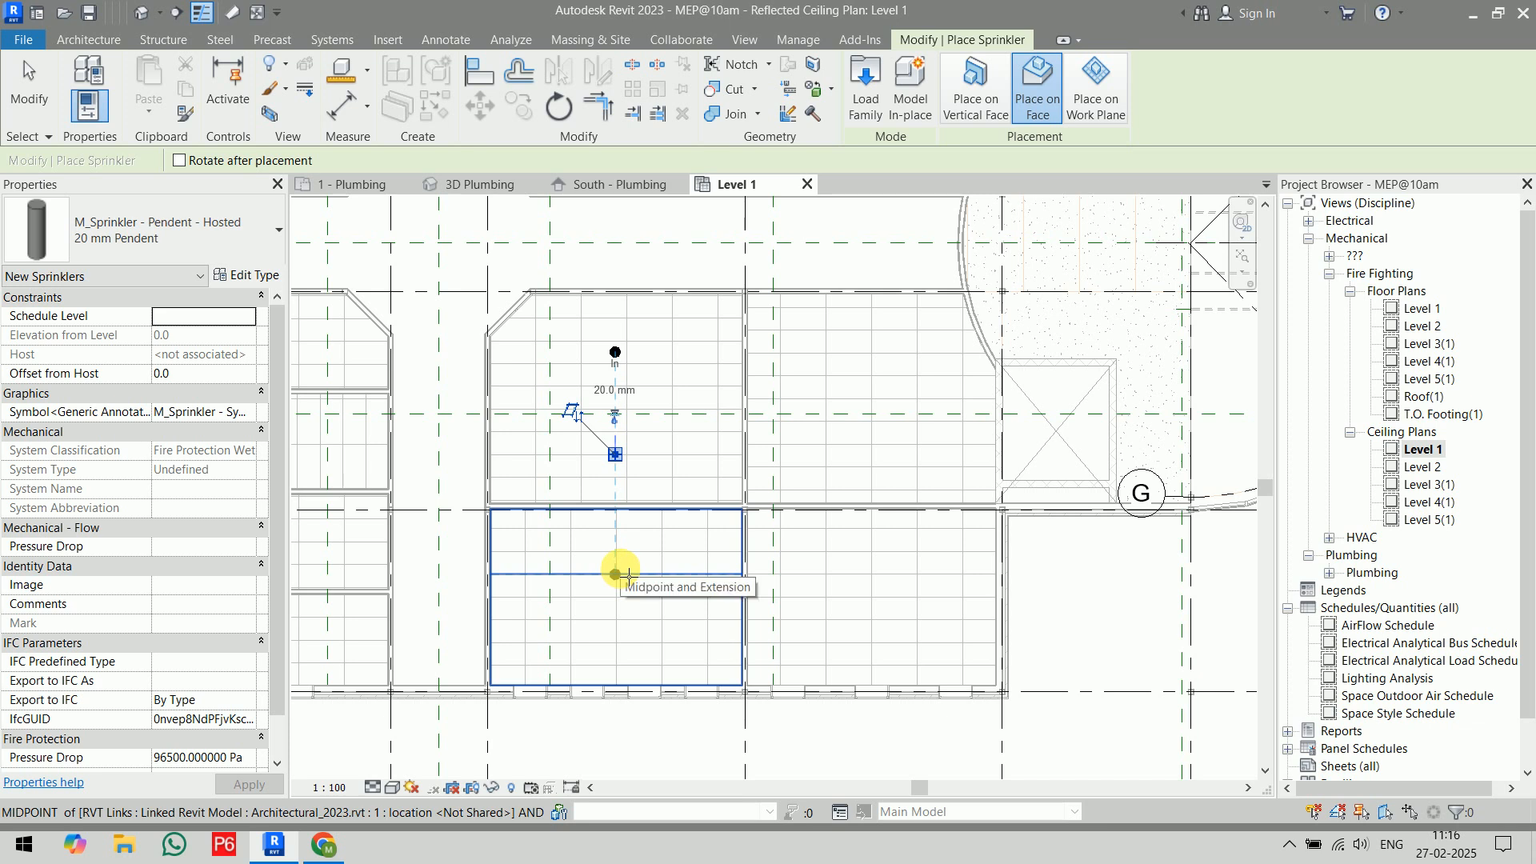
key(Escape)
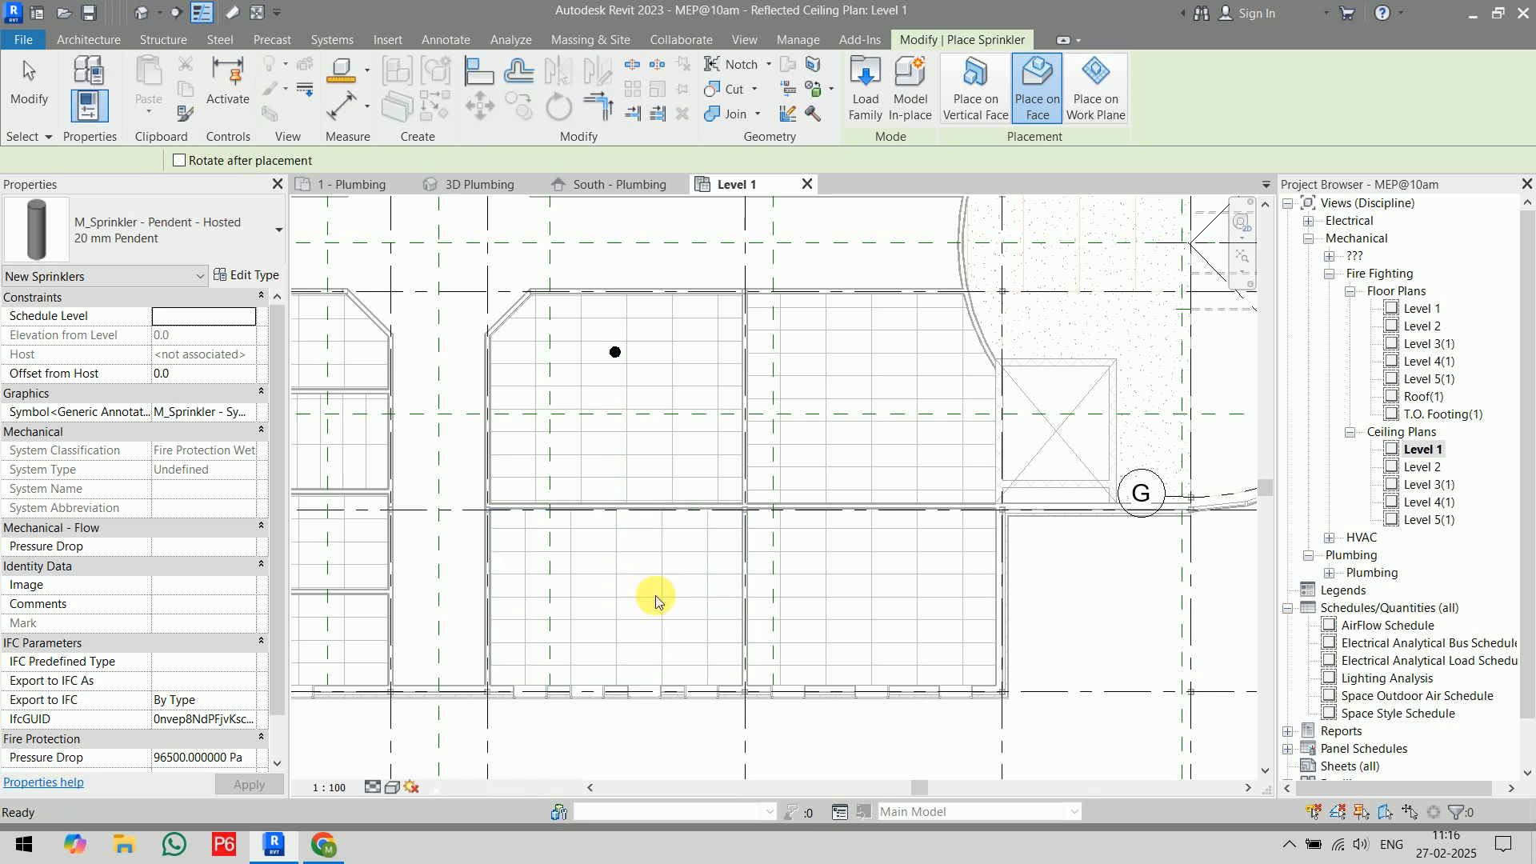
key(ctrl+z)
- Place one 20 mm pendent sprinkler near the middle of the ceiling in each of the four adjoining rooms, aligned in a grid
click(622, 403)
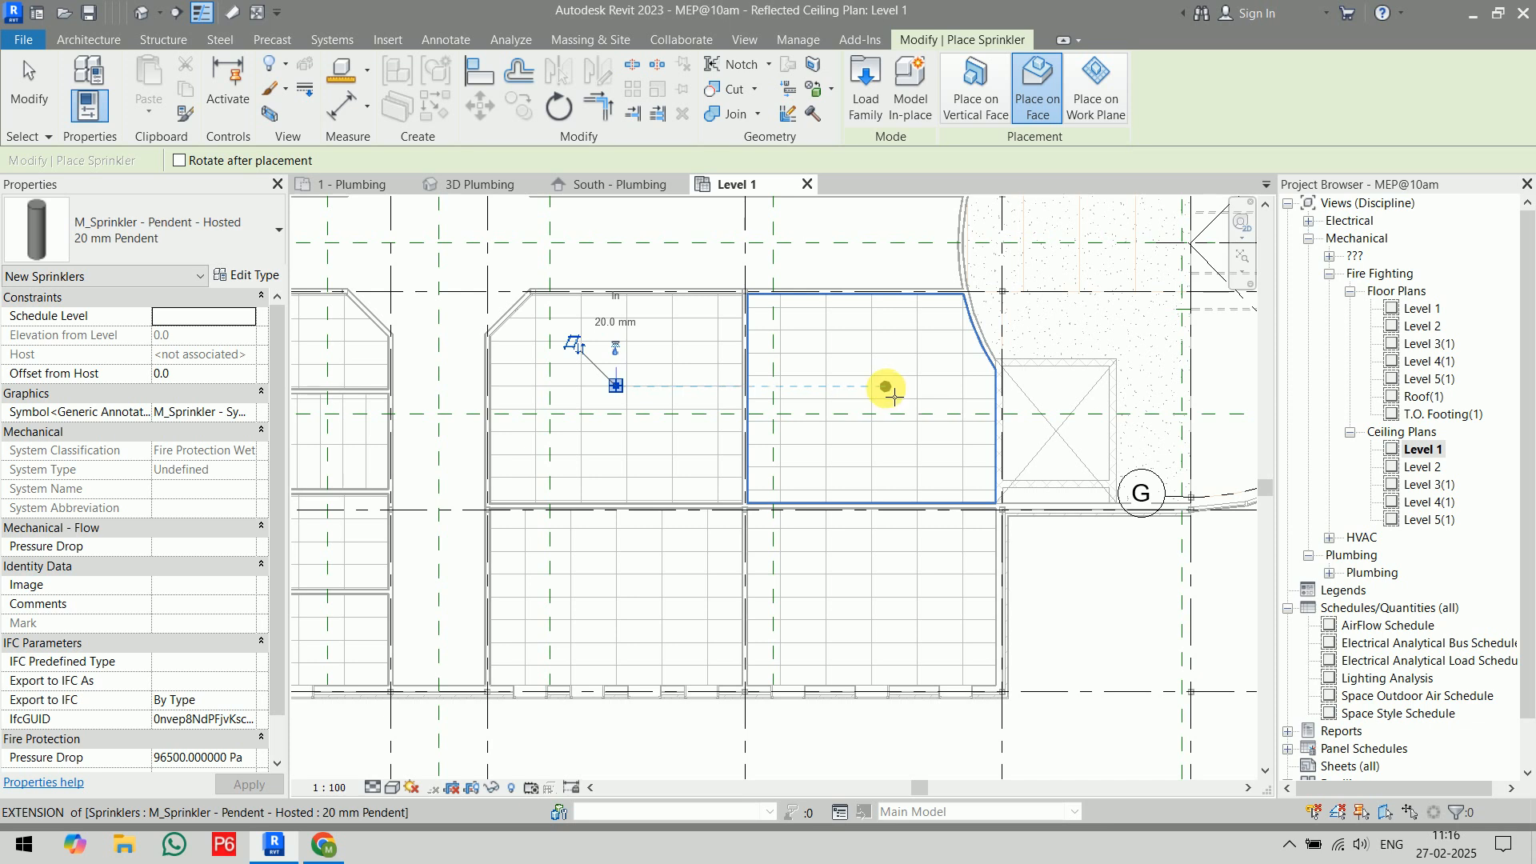
click(886, 392)
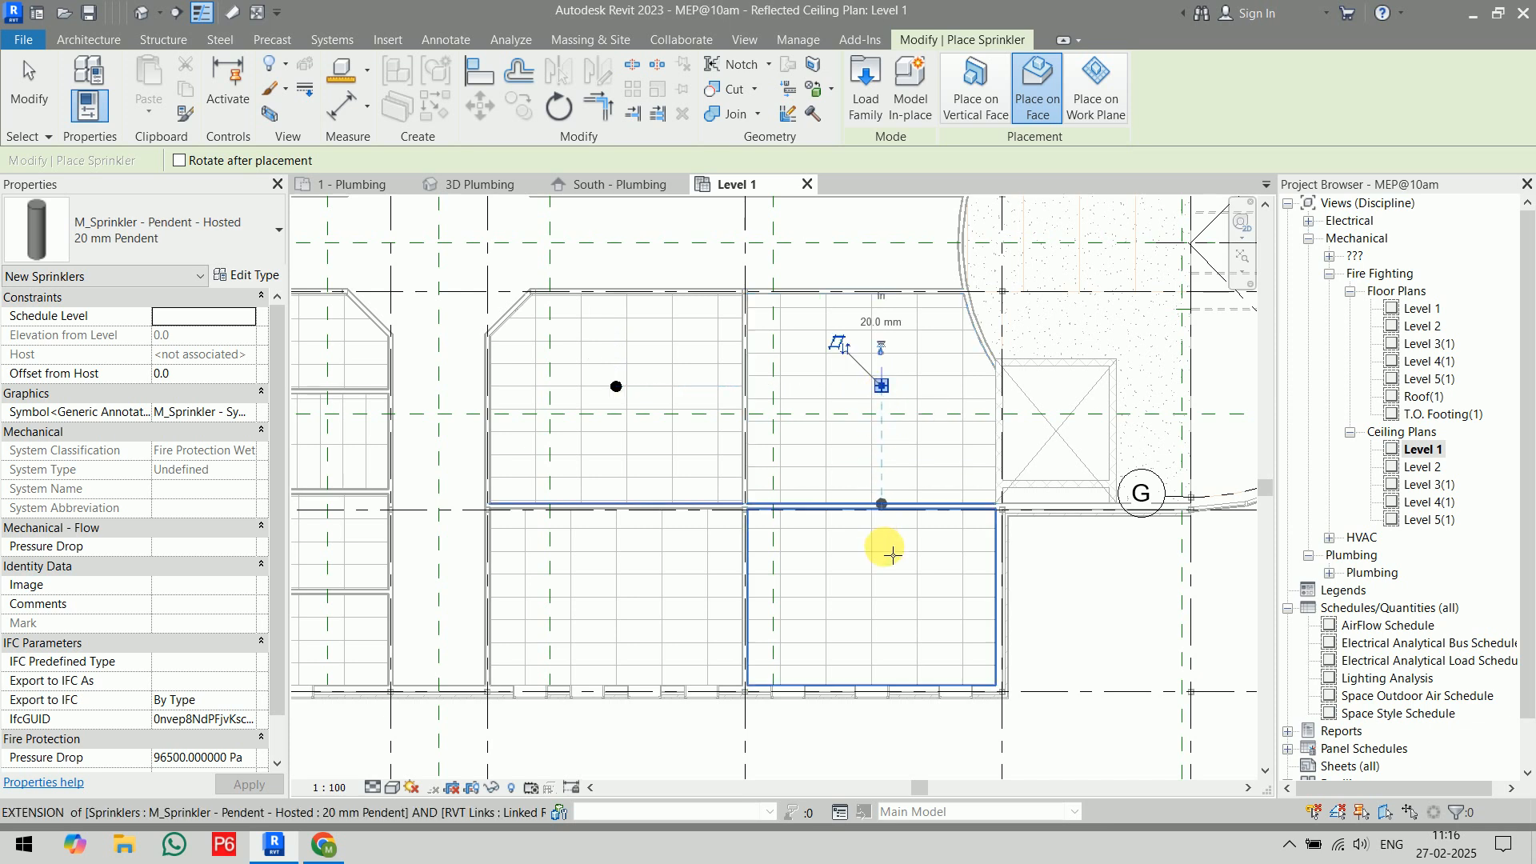
click(882, 598)
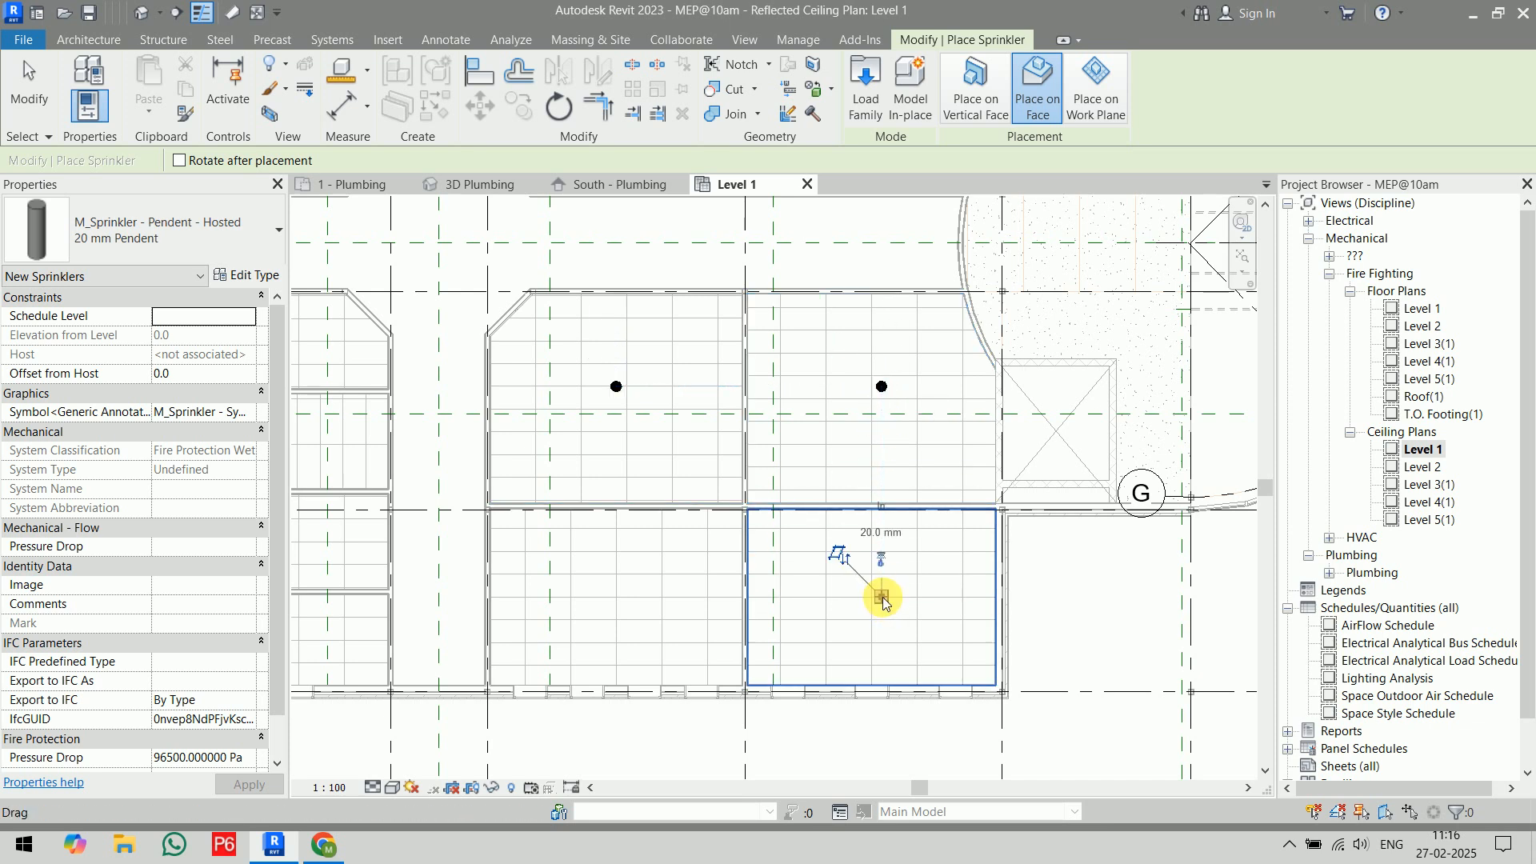
click(625, 611)
key(Escape)
key(Escape)
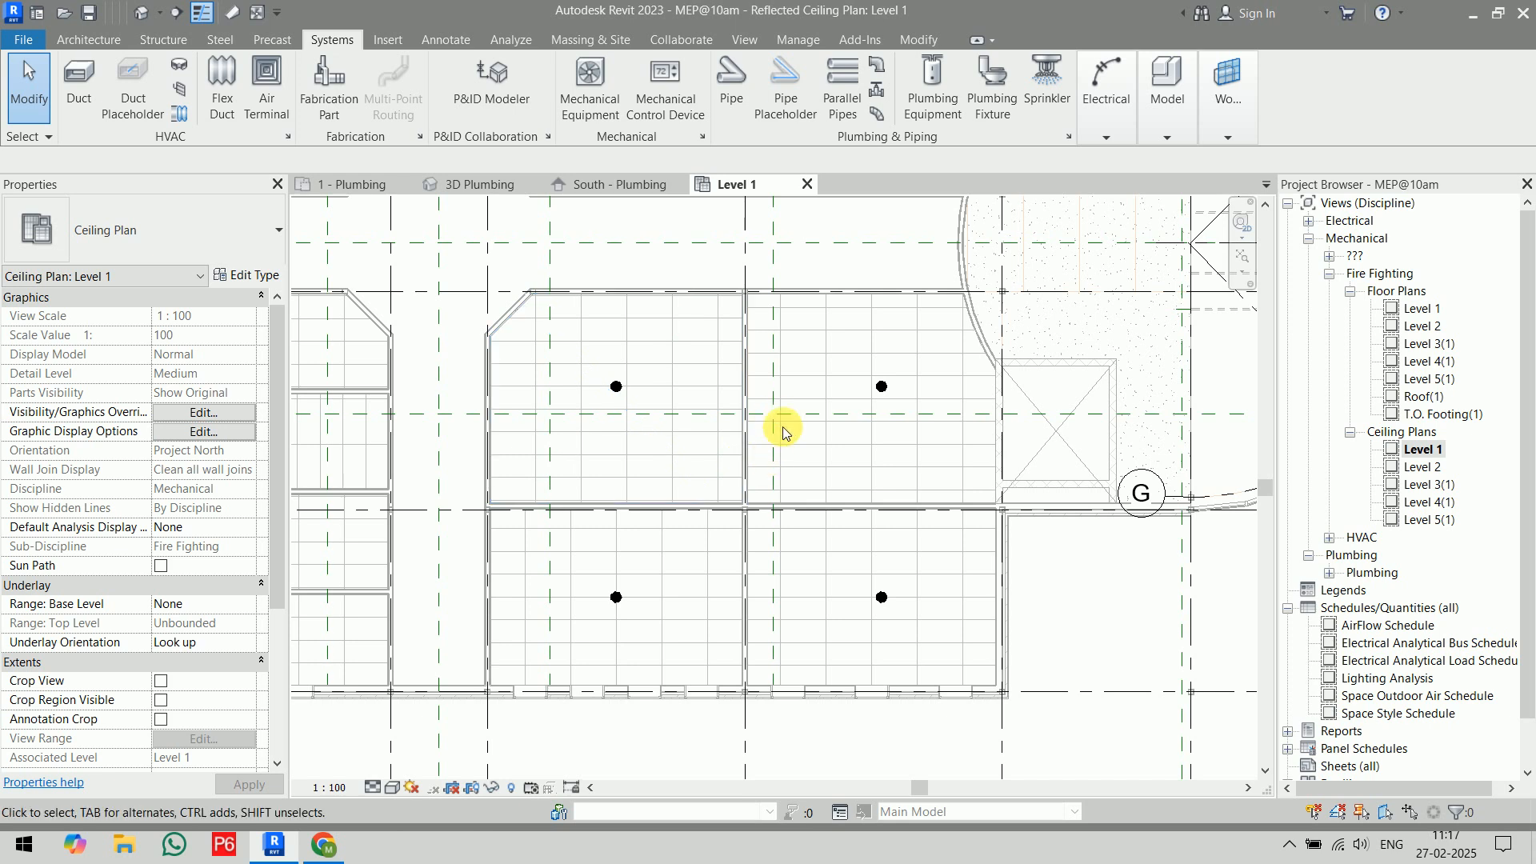
- Close the South - Plumbing, 3D Plumbing and 1 - Plumbing views, keeping only the Level 1 ceiling plan open
click(536, 184)
click(534, 183)
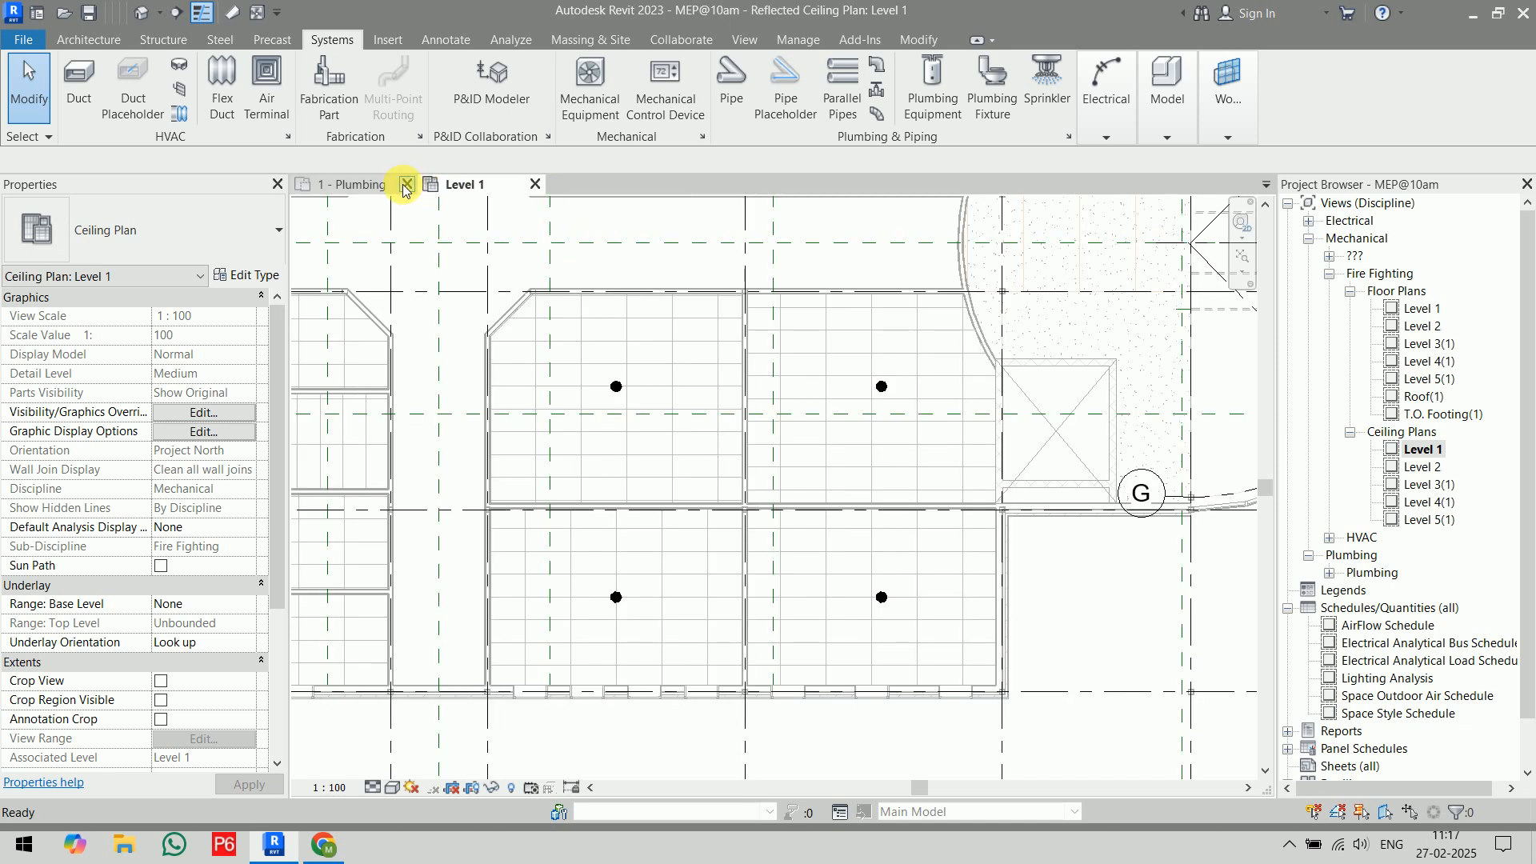
click(404, 184)
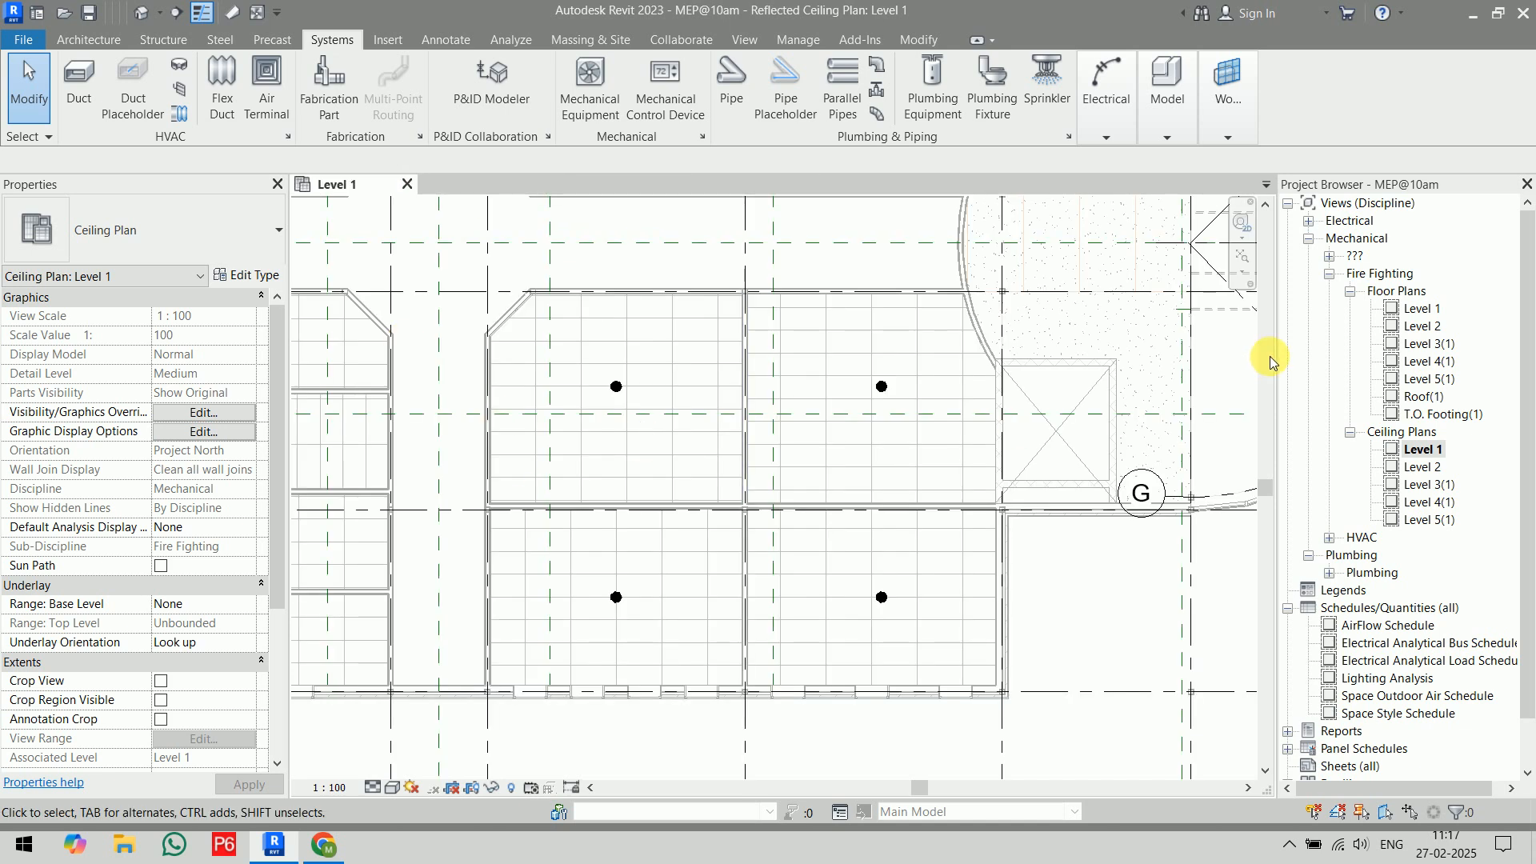
- Open the {3D} view of the HVAC discipline and turn the building model to see its side closely
click(1329, 537)
scroll(1359, 544, down, 5)
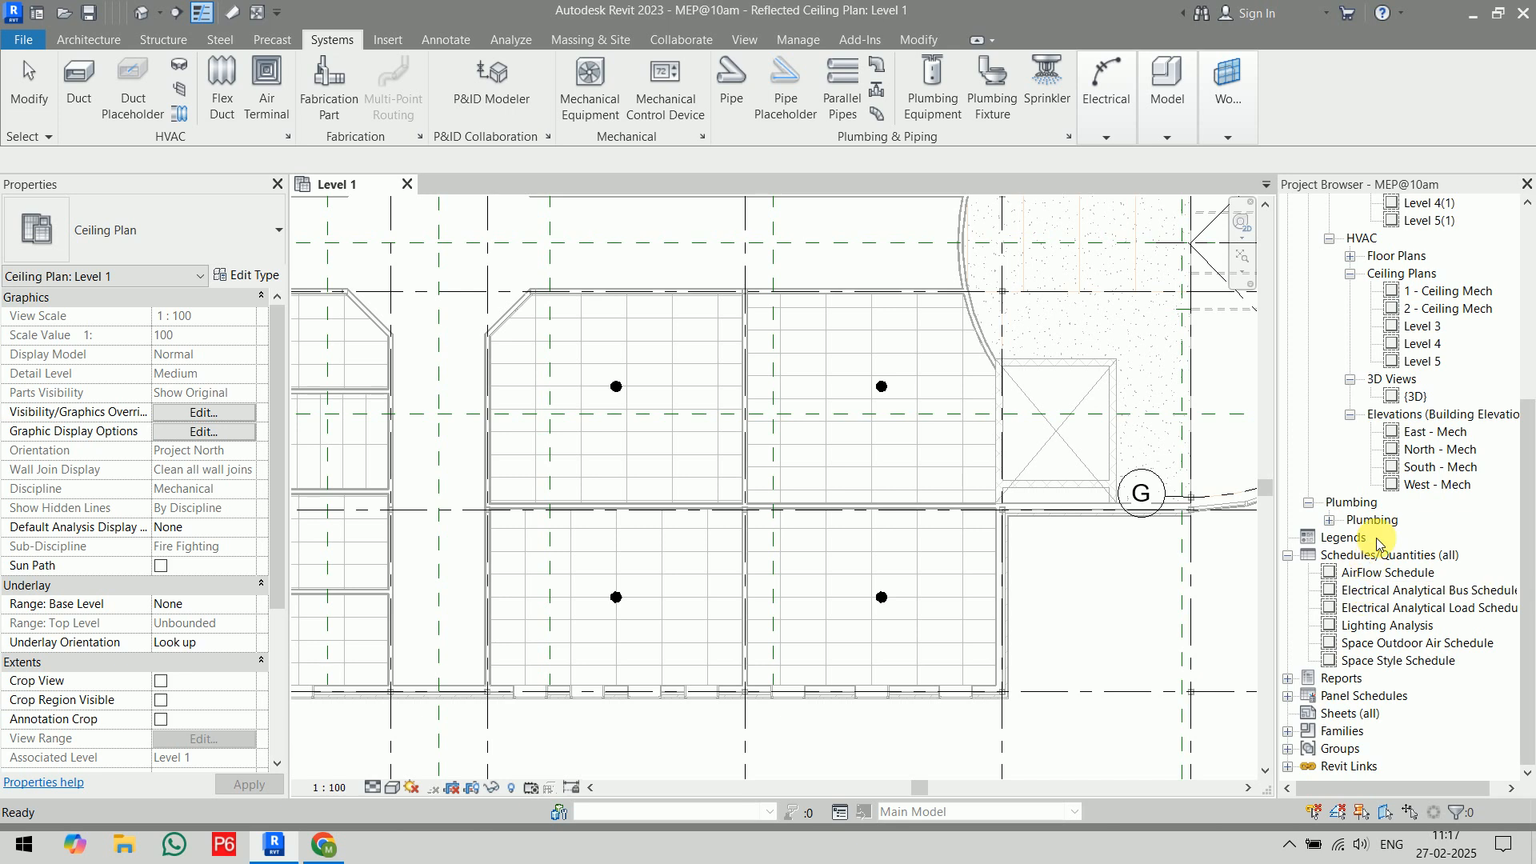
click(1328, 240)
scroll(1344, 298, up, 2)
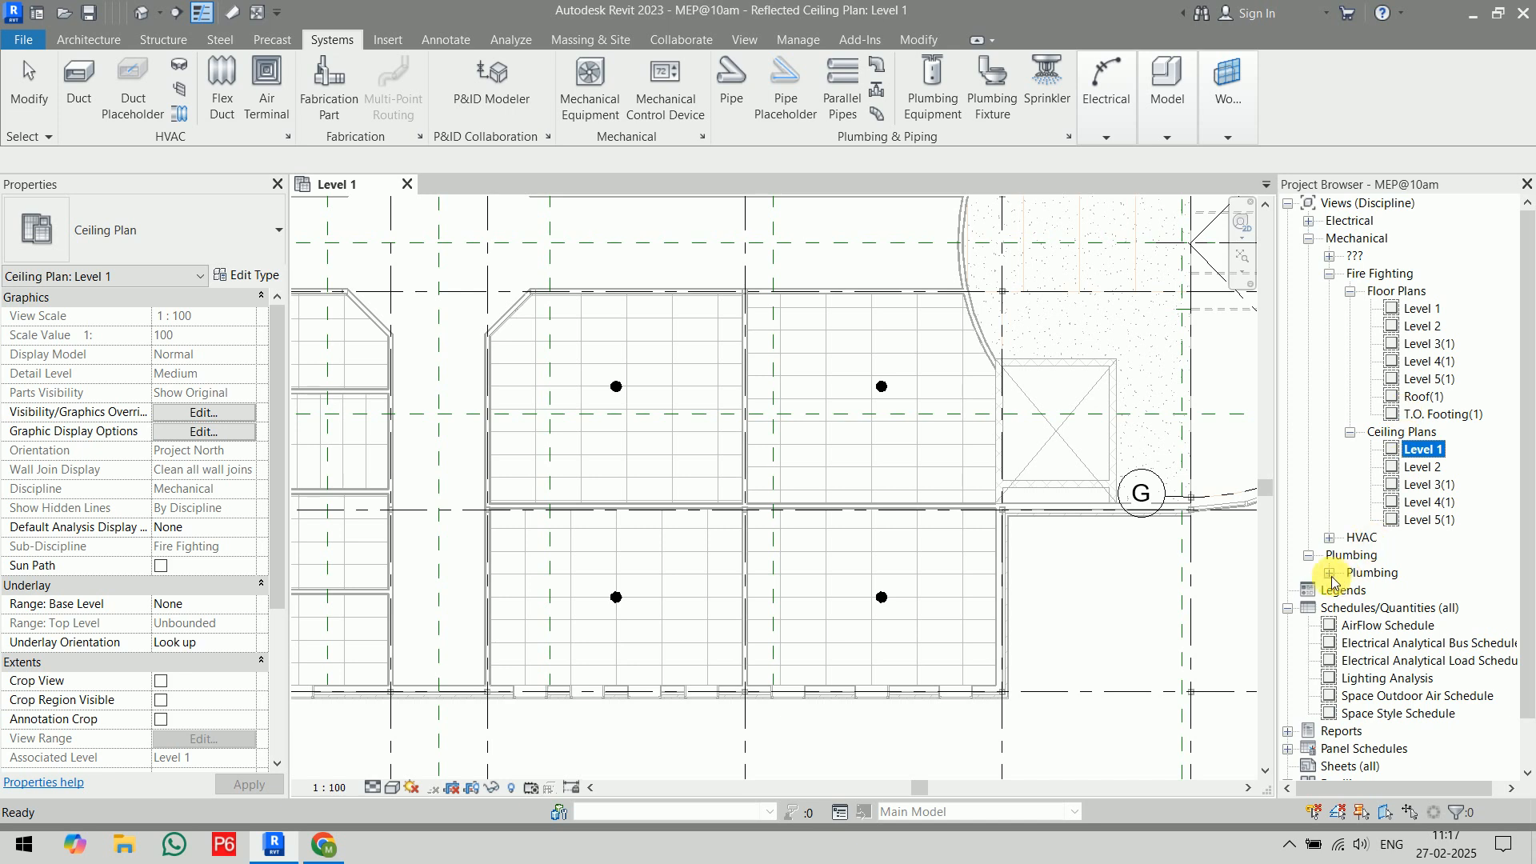
click(1328, 537)
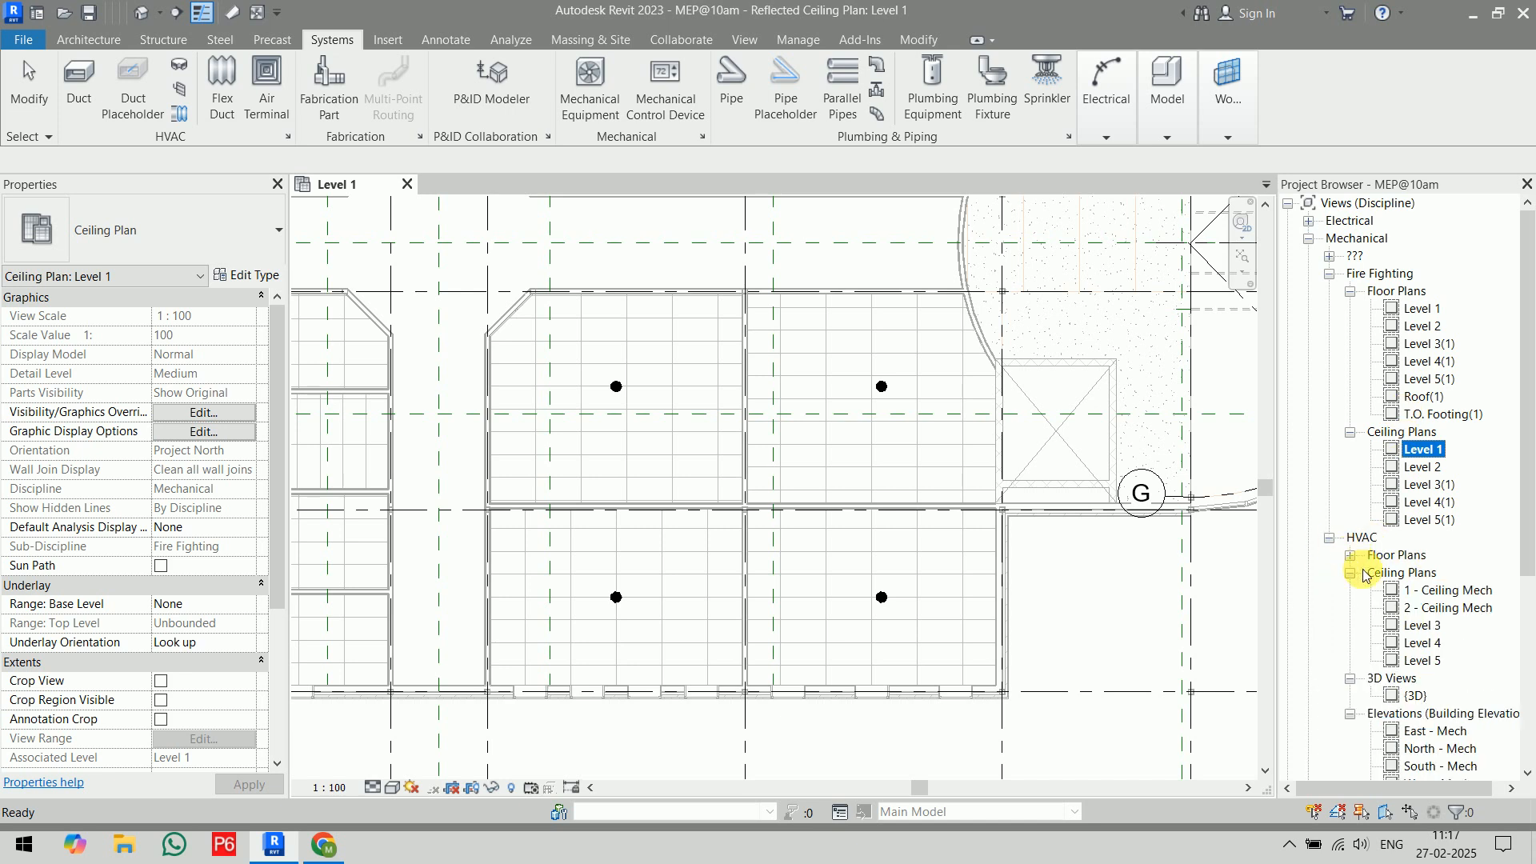
scroll(1280, 652, down, 2)
click(1417, 573)
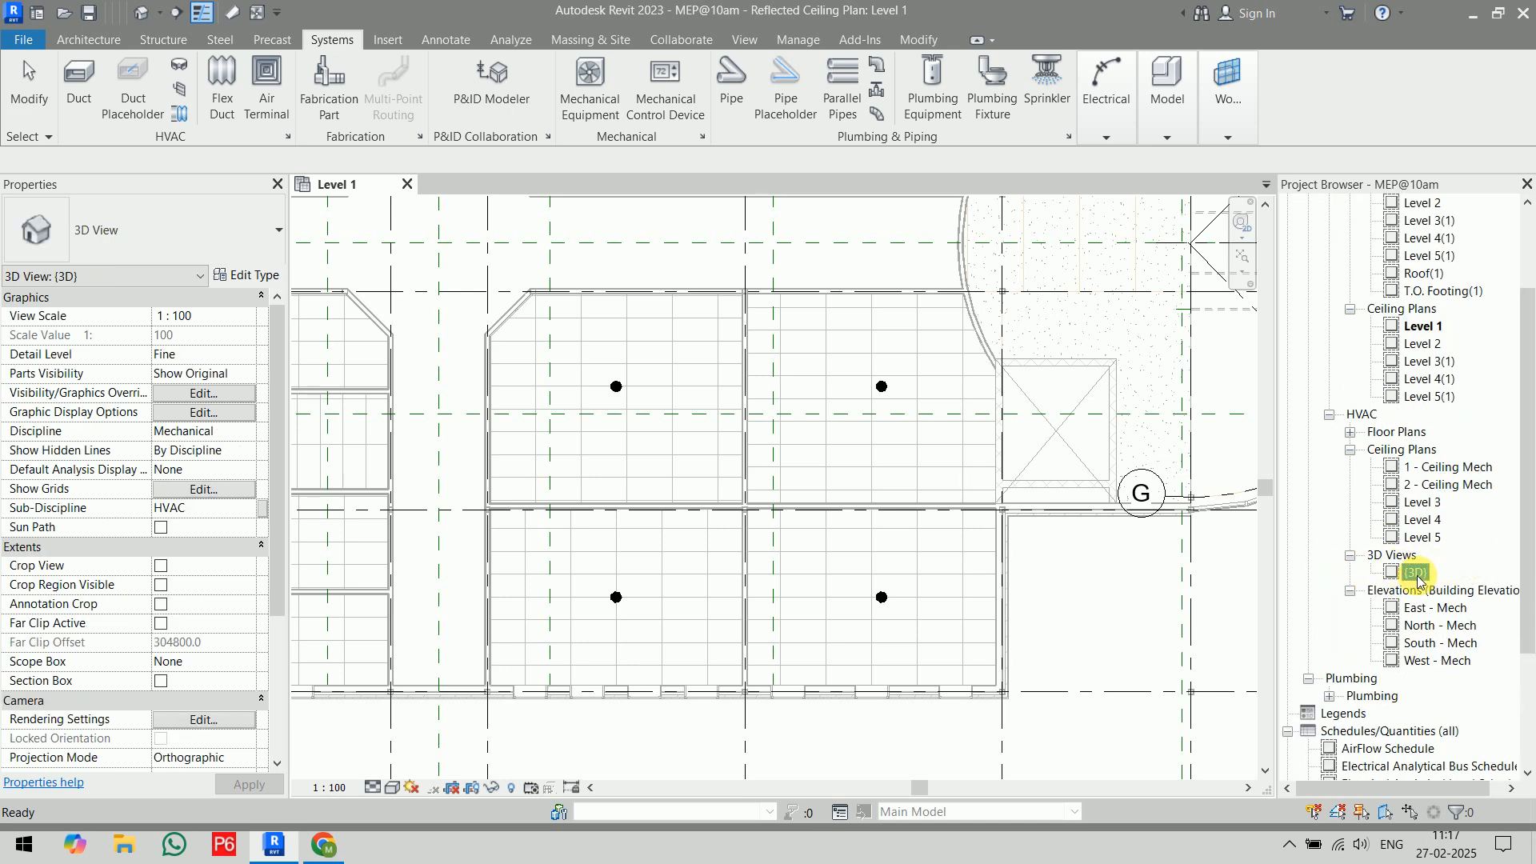
double_click(1417, 573)
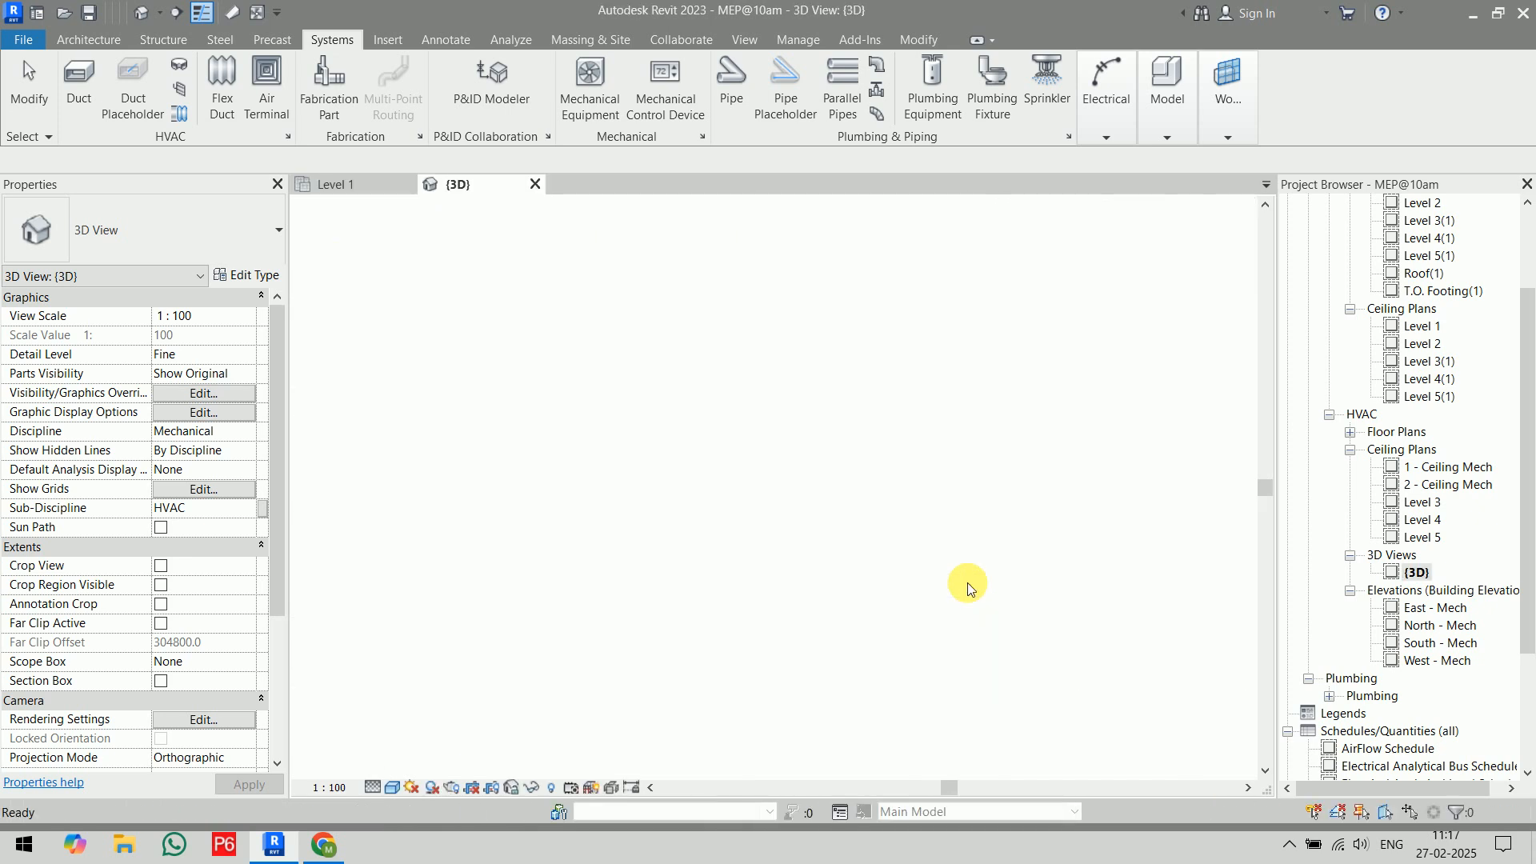
mouse_move(829, 610)
shift+middle_down()
mouse_move(1134, 555)
mouse_move(1119, 542)
shift+middle_up()
scroll(920, 504, up, 5)
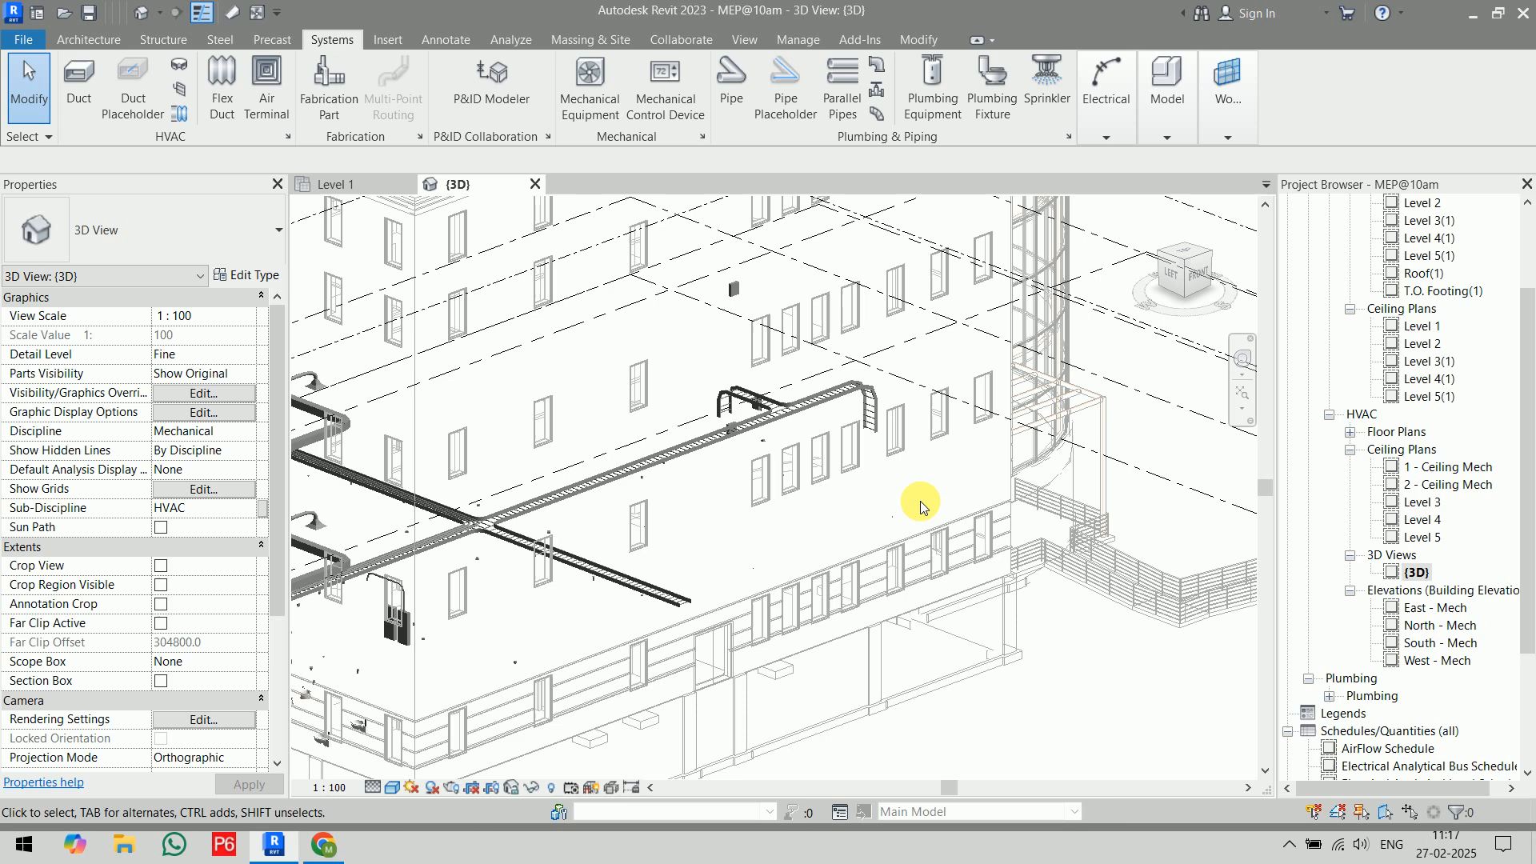
- Examine the hosted pendent sprinkler in the 3D view and its instance properties
scroll(920, 501, up, 5)
middle_drag(655, 406, 846, 457)
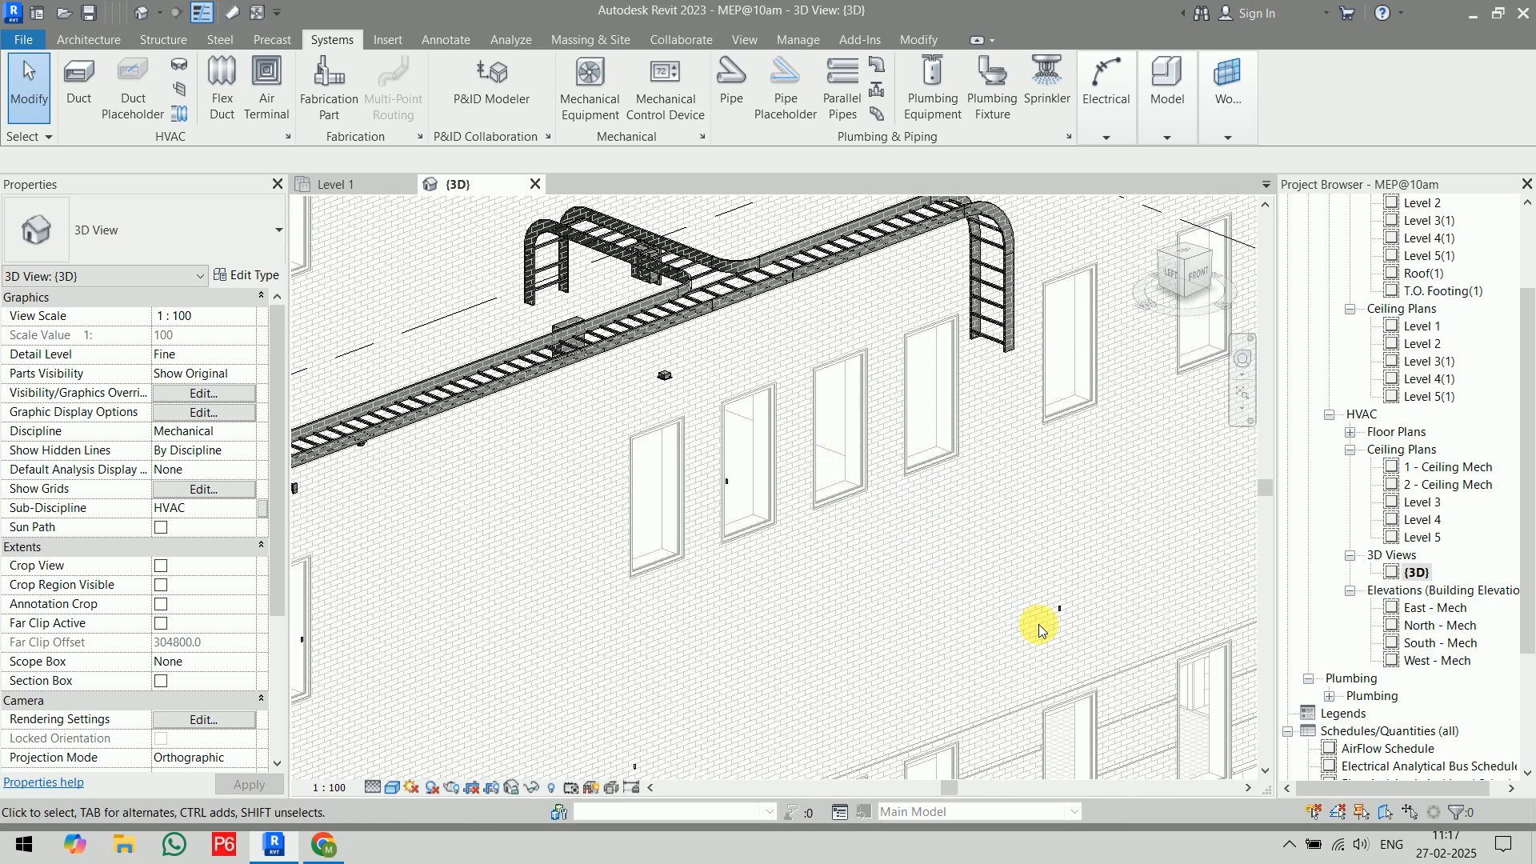
scroll(1038, 624, up, 8)
middle_drag(1048, 552, 876, 579)
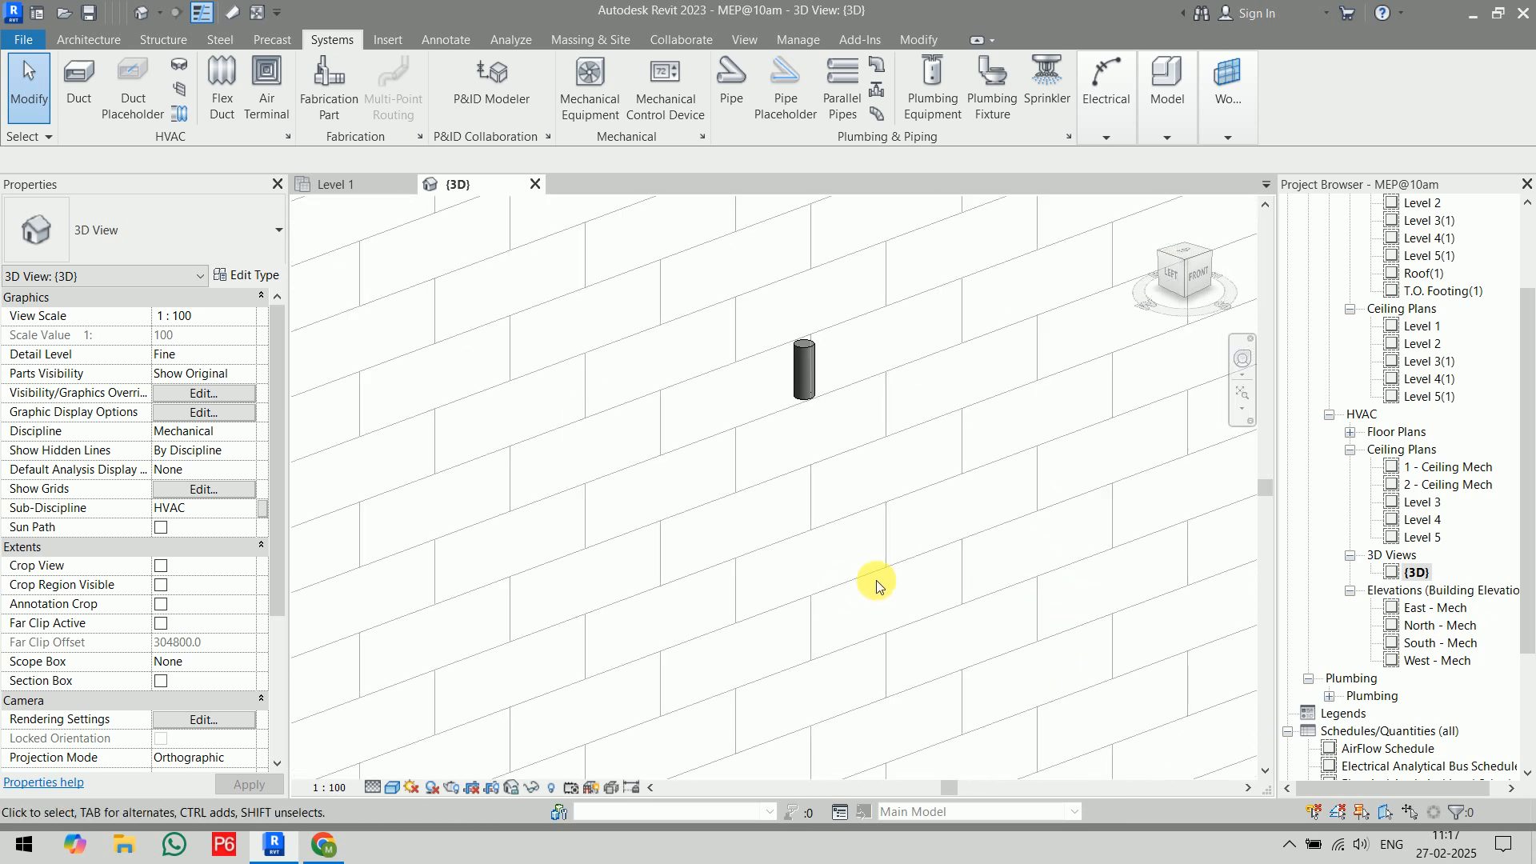
click(804, 369)
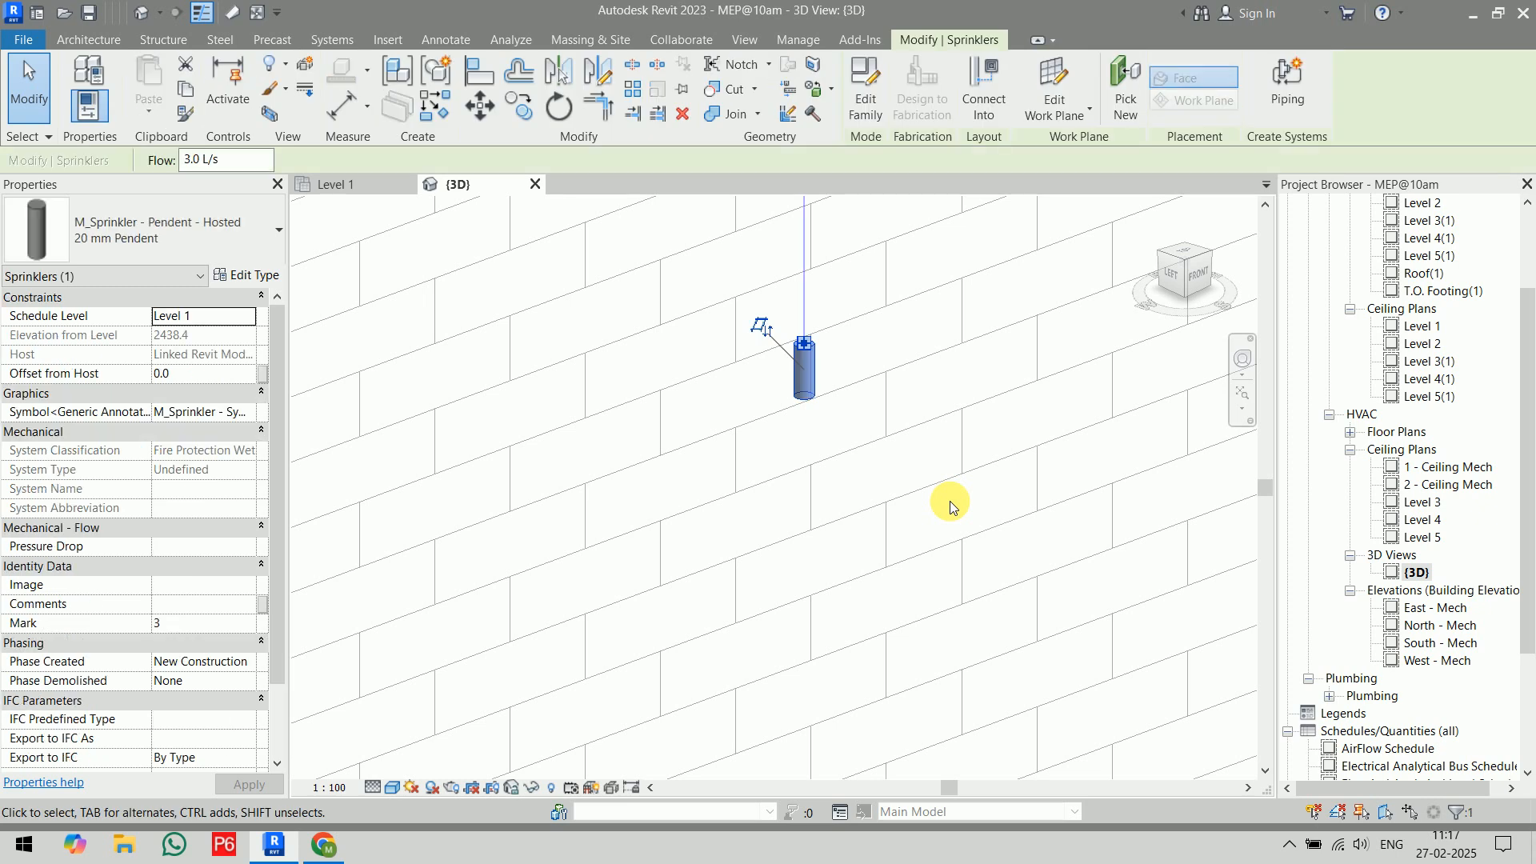
scroll(949, 501, down, 2)
scroll(948, 500, down, 1)
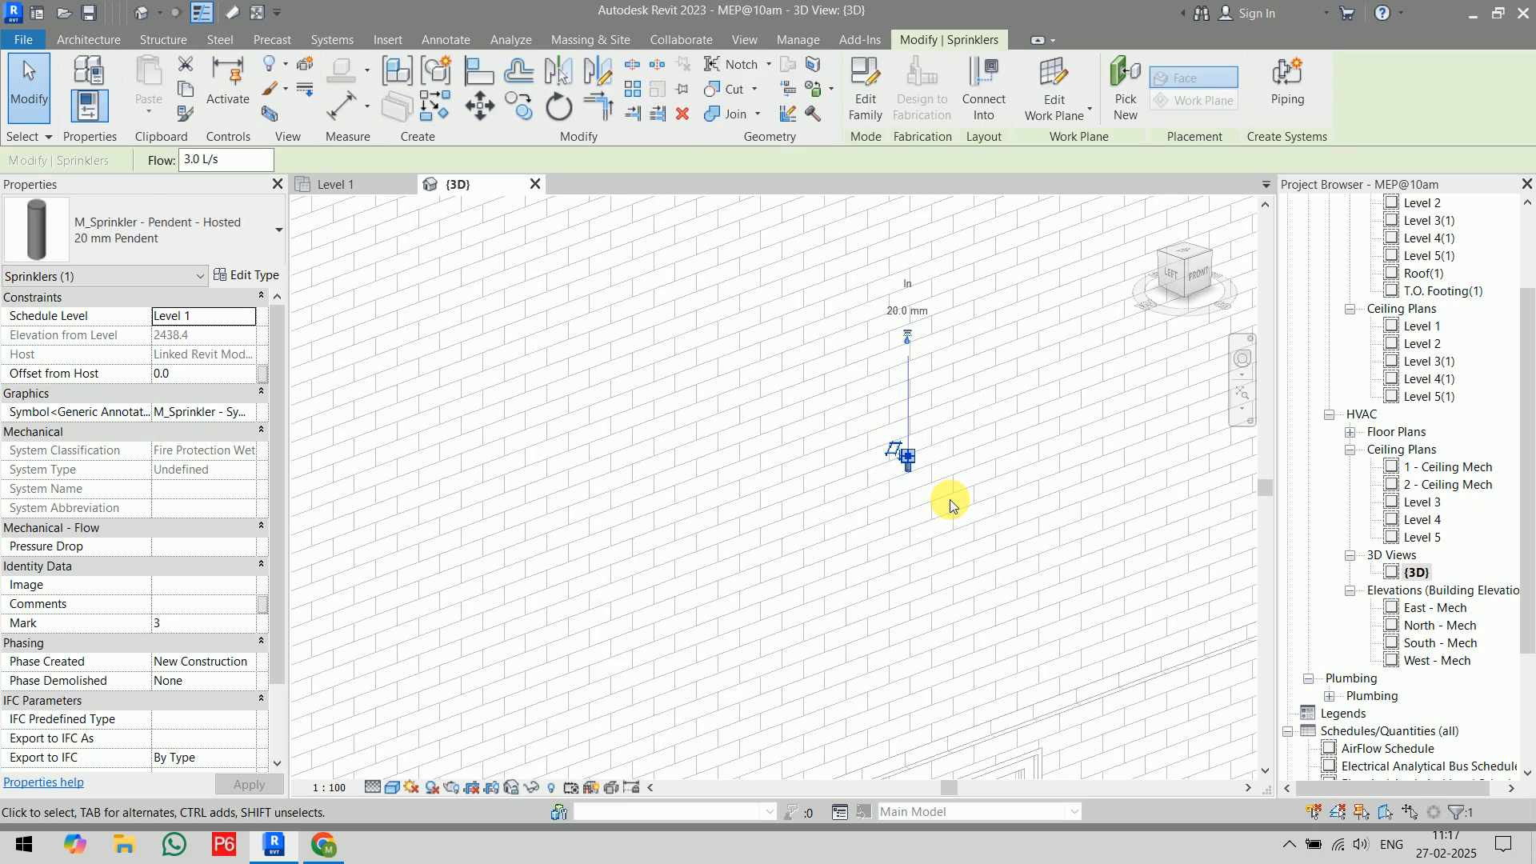
scroll(949, 499, down, 3)
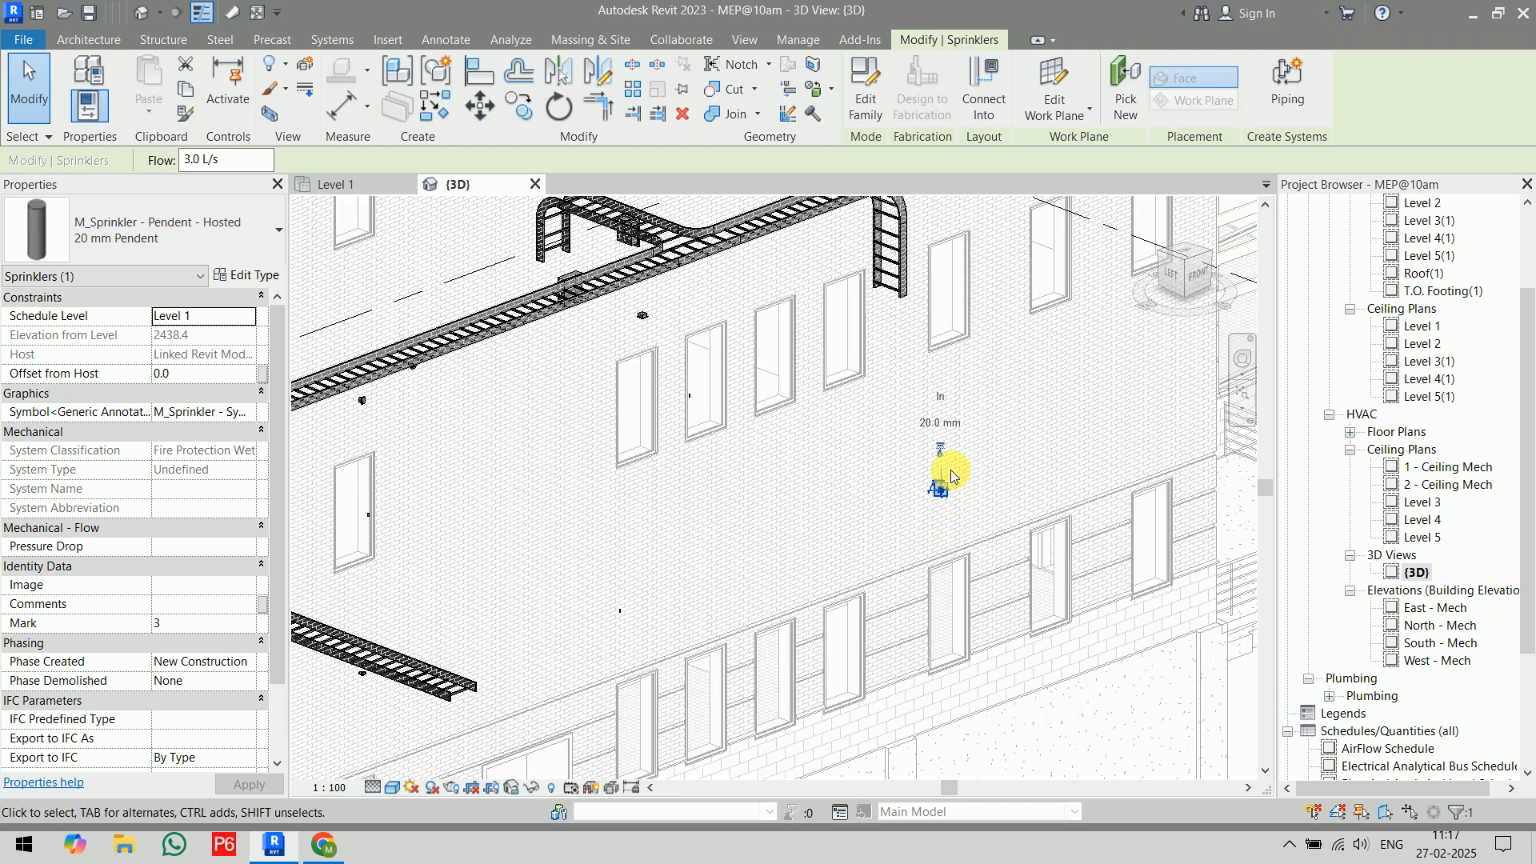
click(1034, 482)
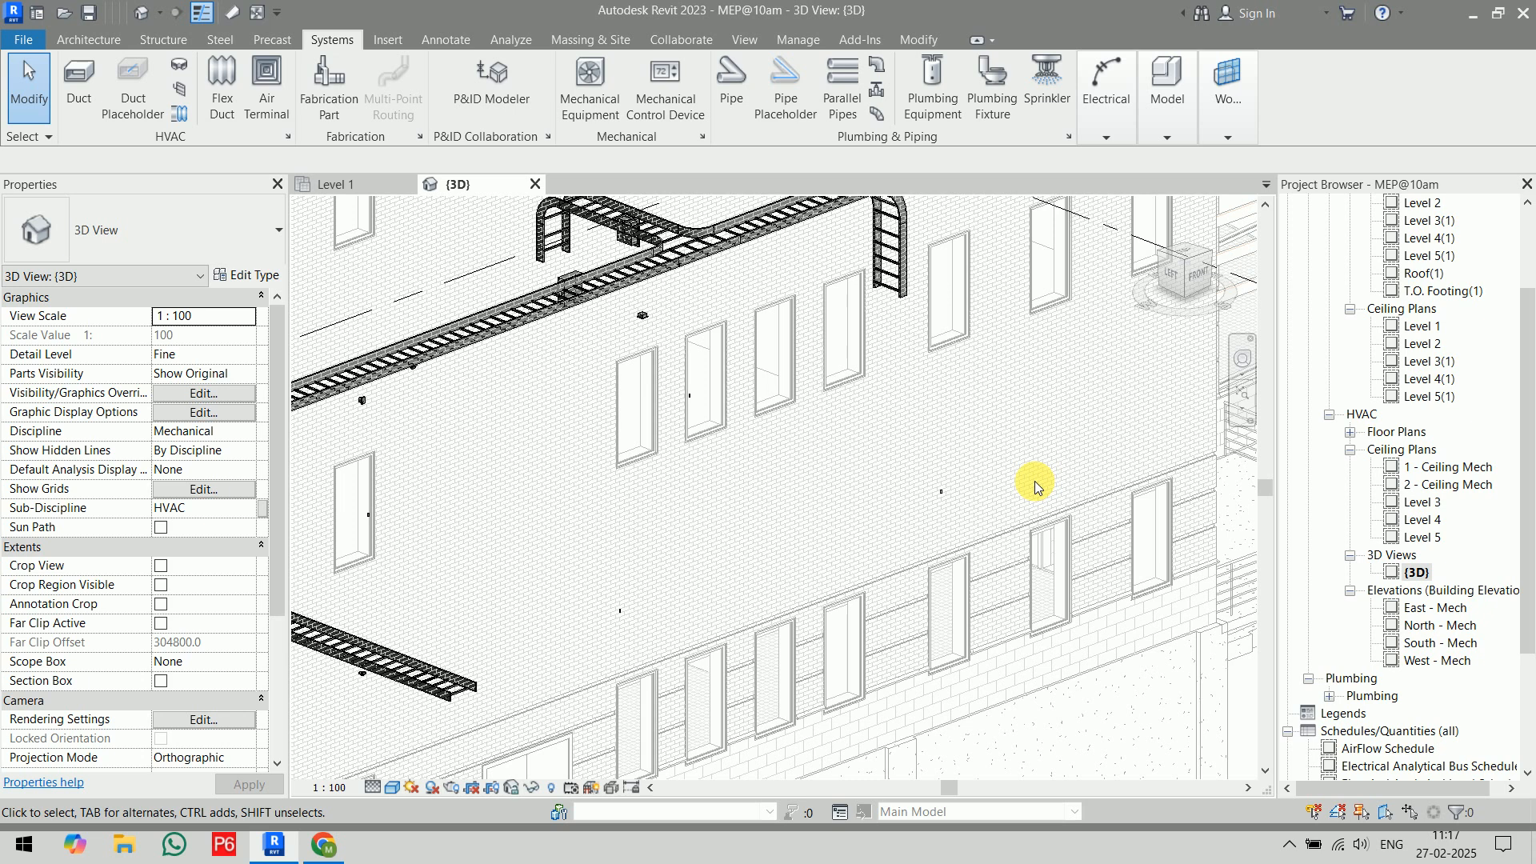
- Review the type parameters of the lower-right room's pendent sprinkler in the Level 1 ceiling plan, including its dimensions and fire protection data
click(340, 185)
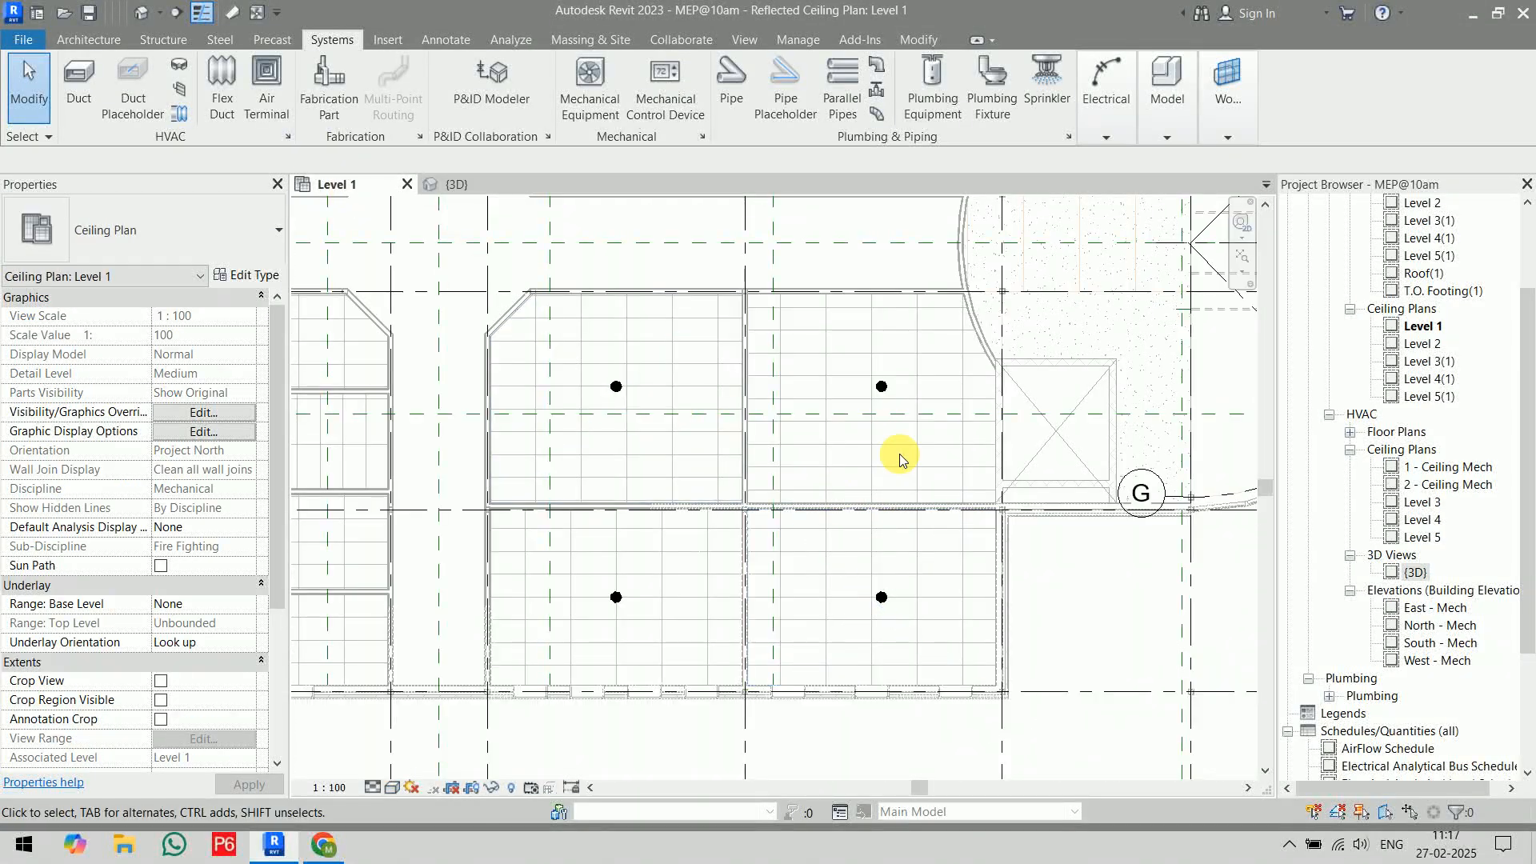
click(883, 597)
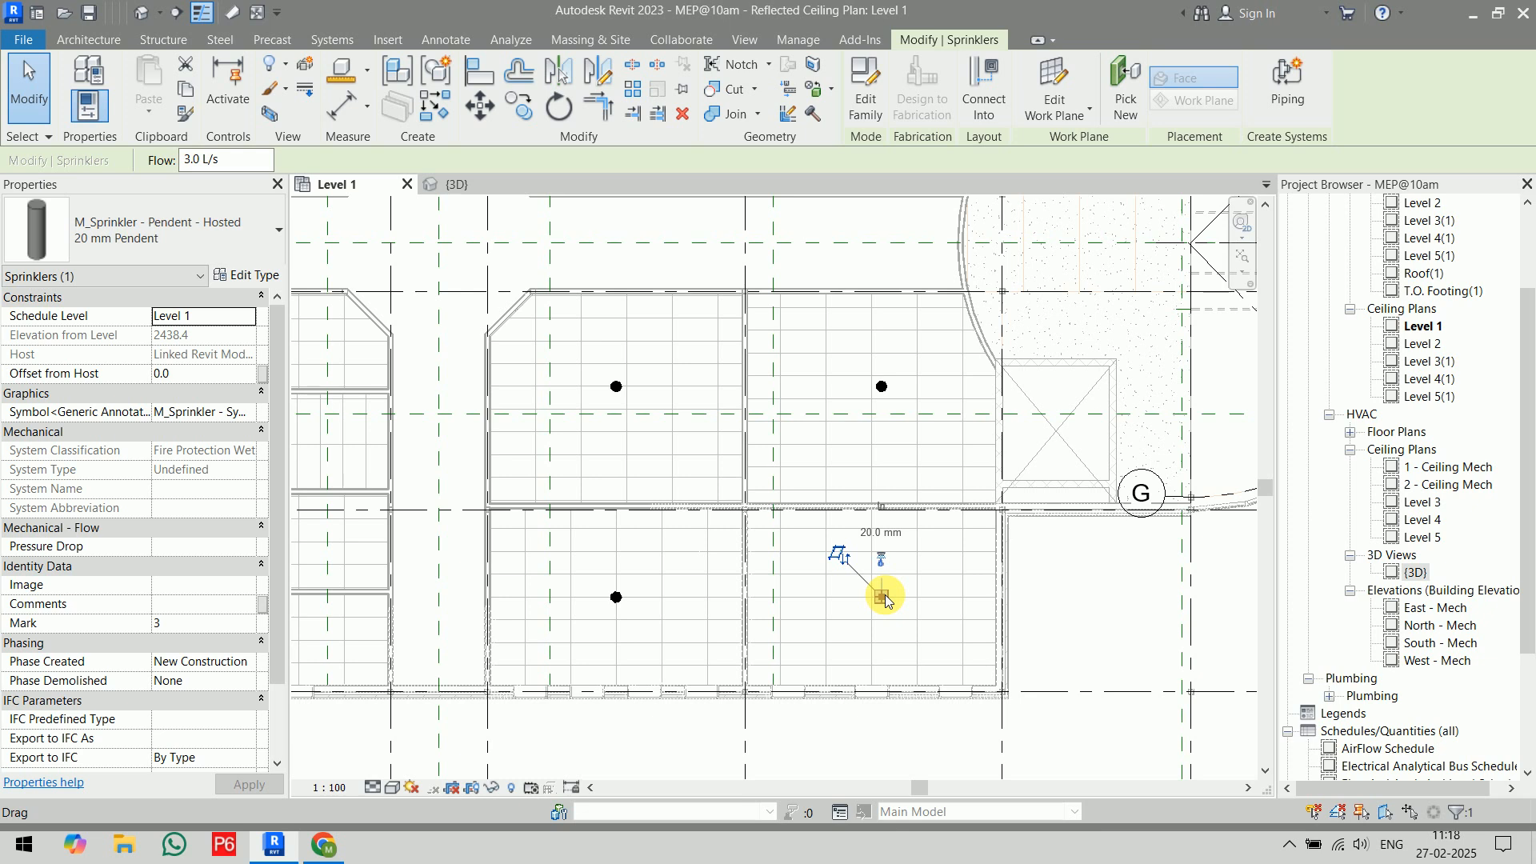
click(240, 275)
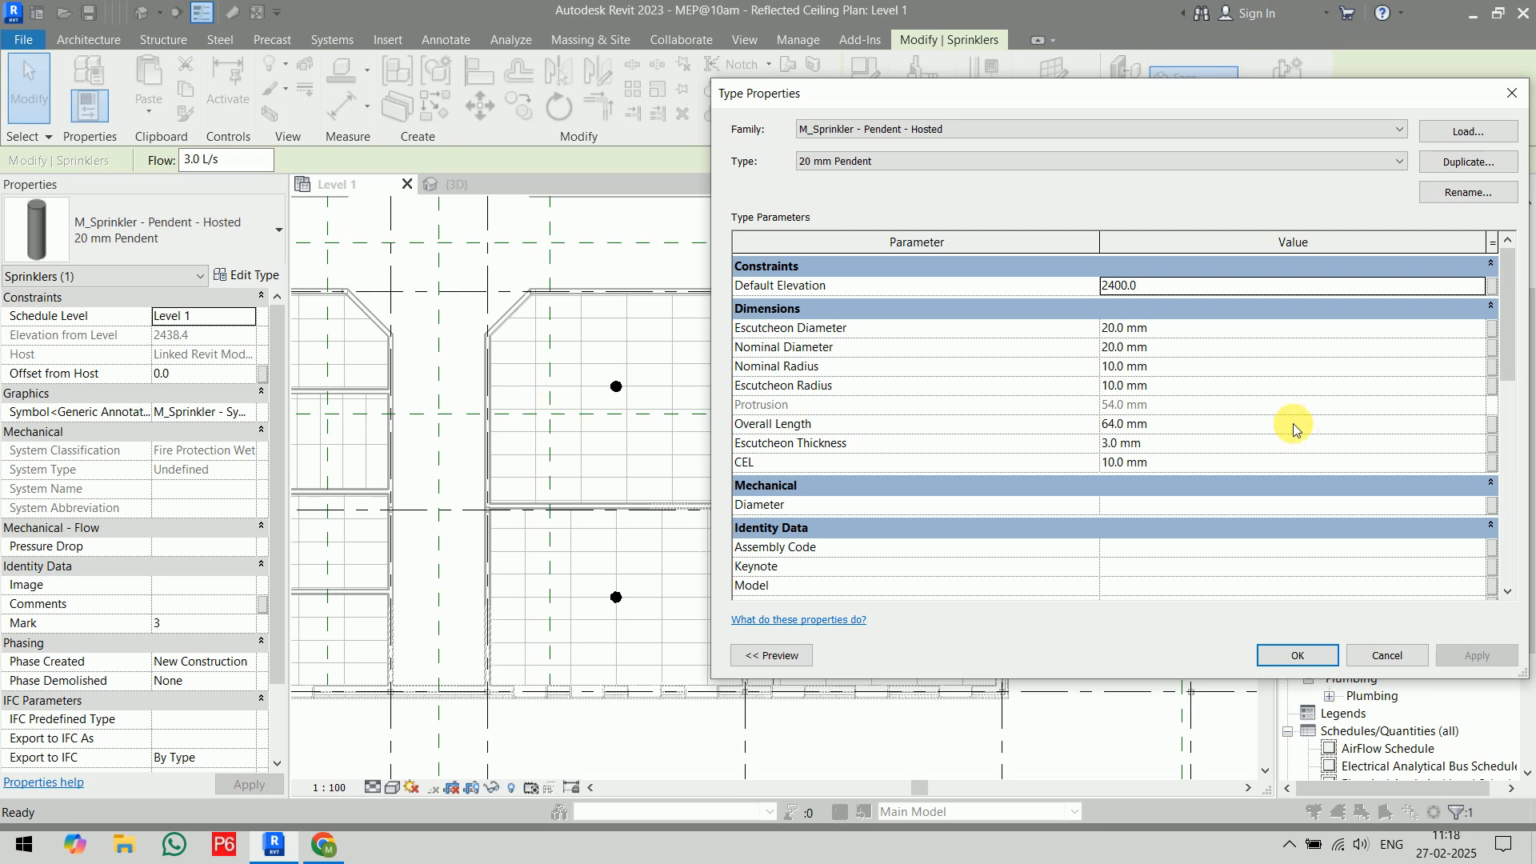
scroll(1293, 424, down, 10)
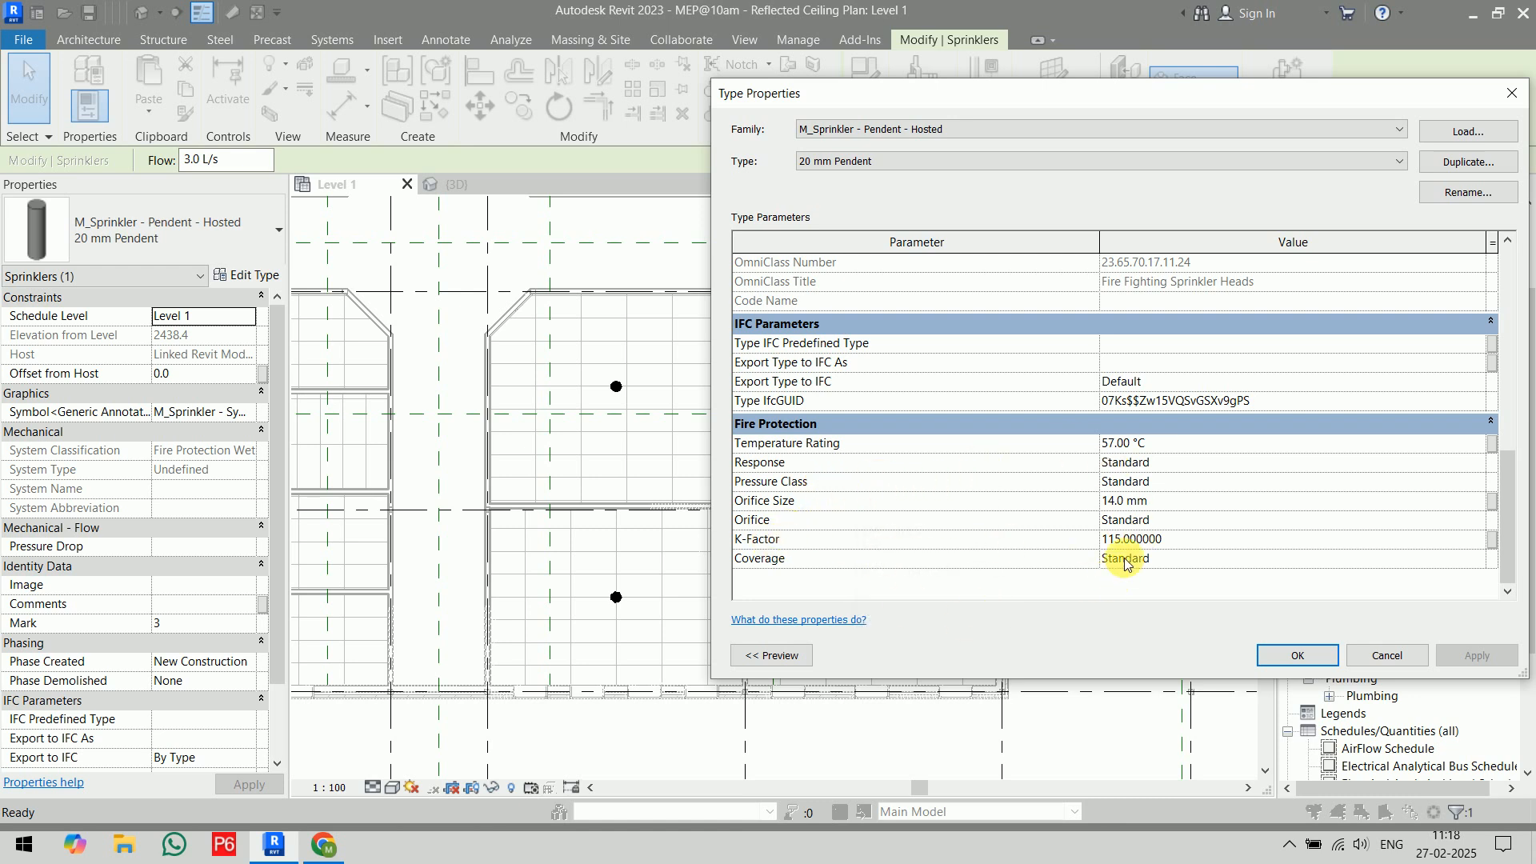
scroll(1160, 516, up, 5)
scroll(1160, 515, up, 3)
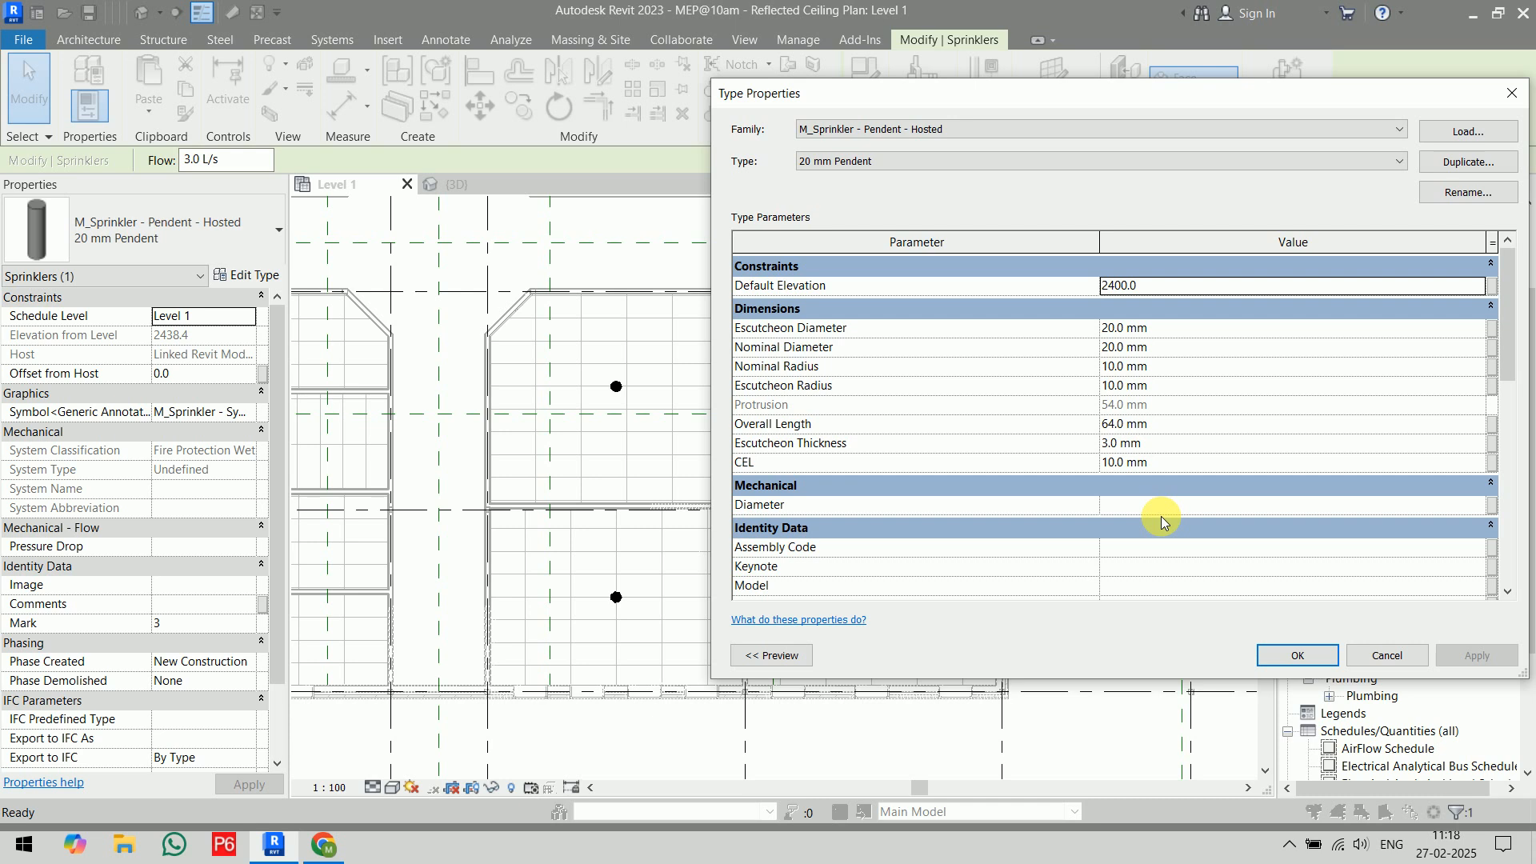
click(1382, 655)
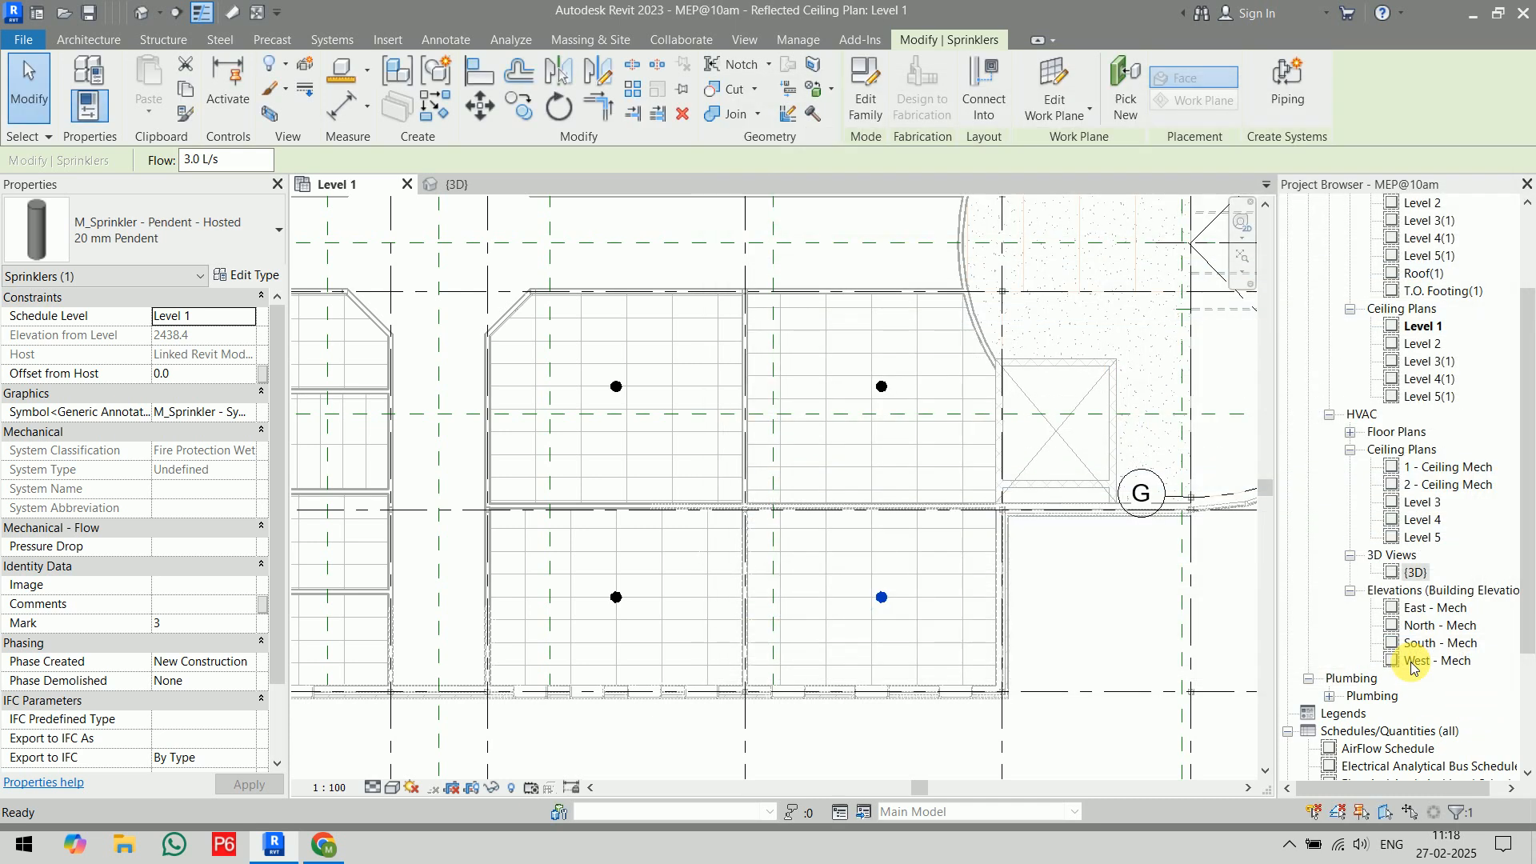
click(1104, 637)
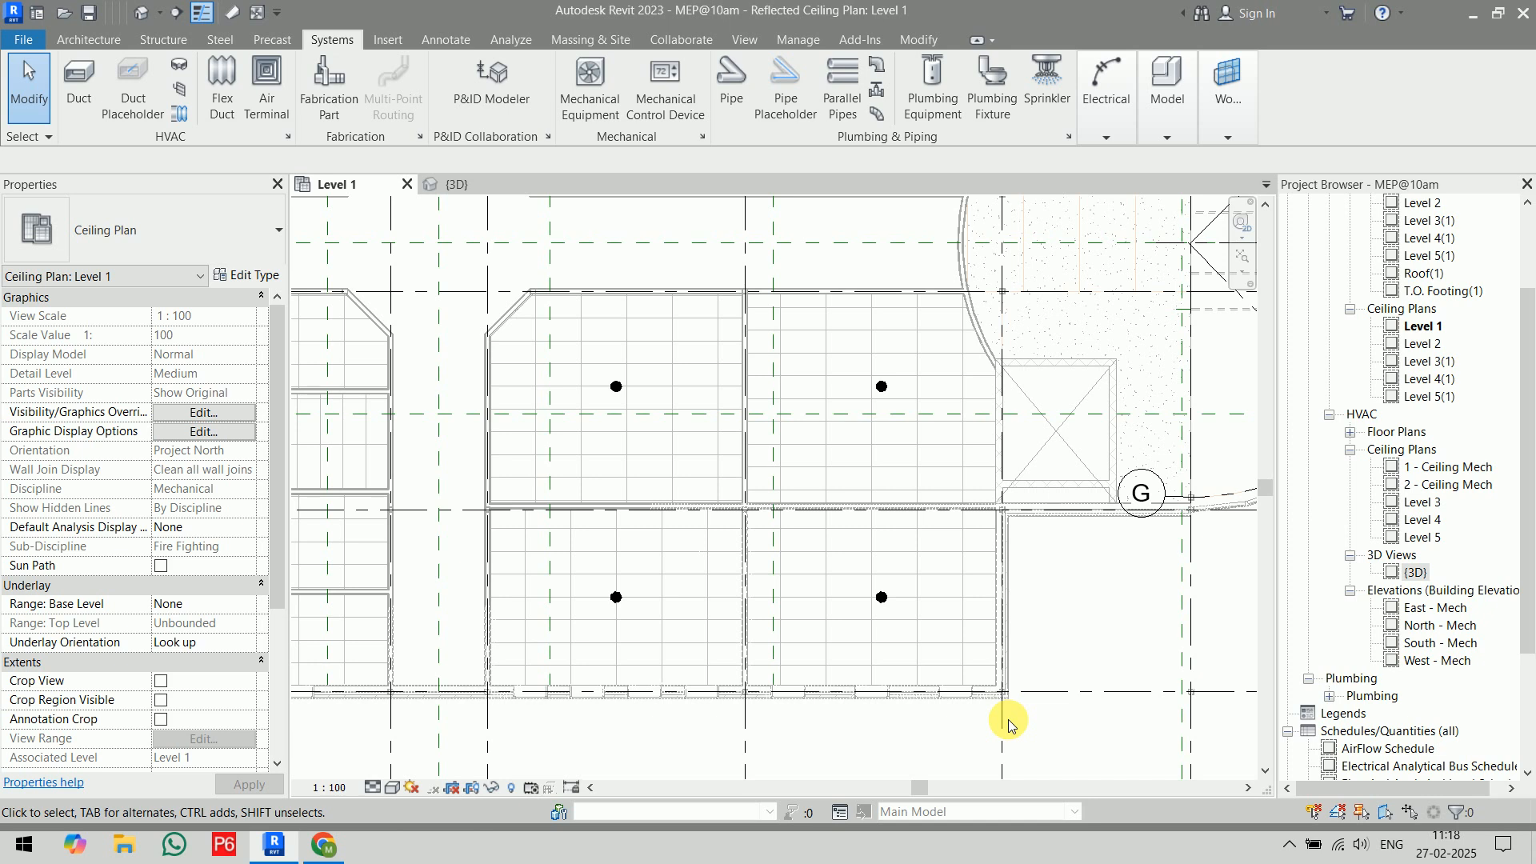
- Open the lower-right room's pendent sprinkler family for editing and show its Ref. Level ceiling plan
click(881, 597)
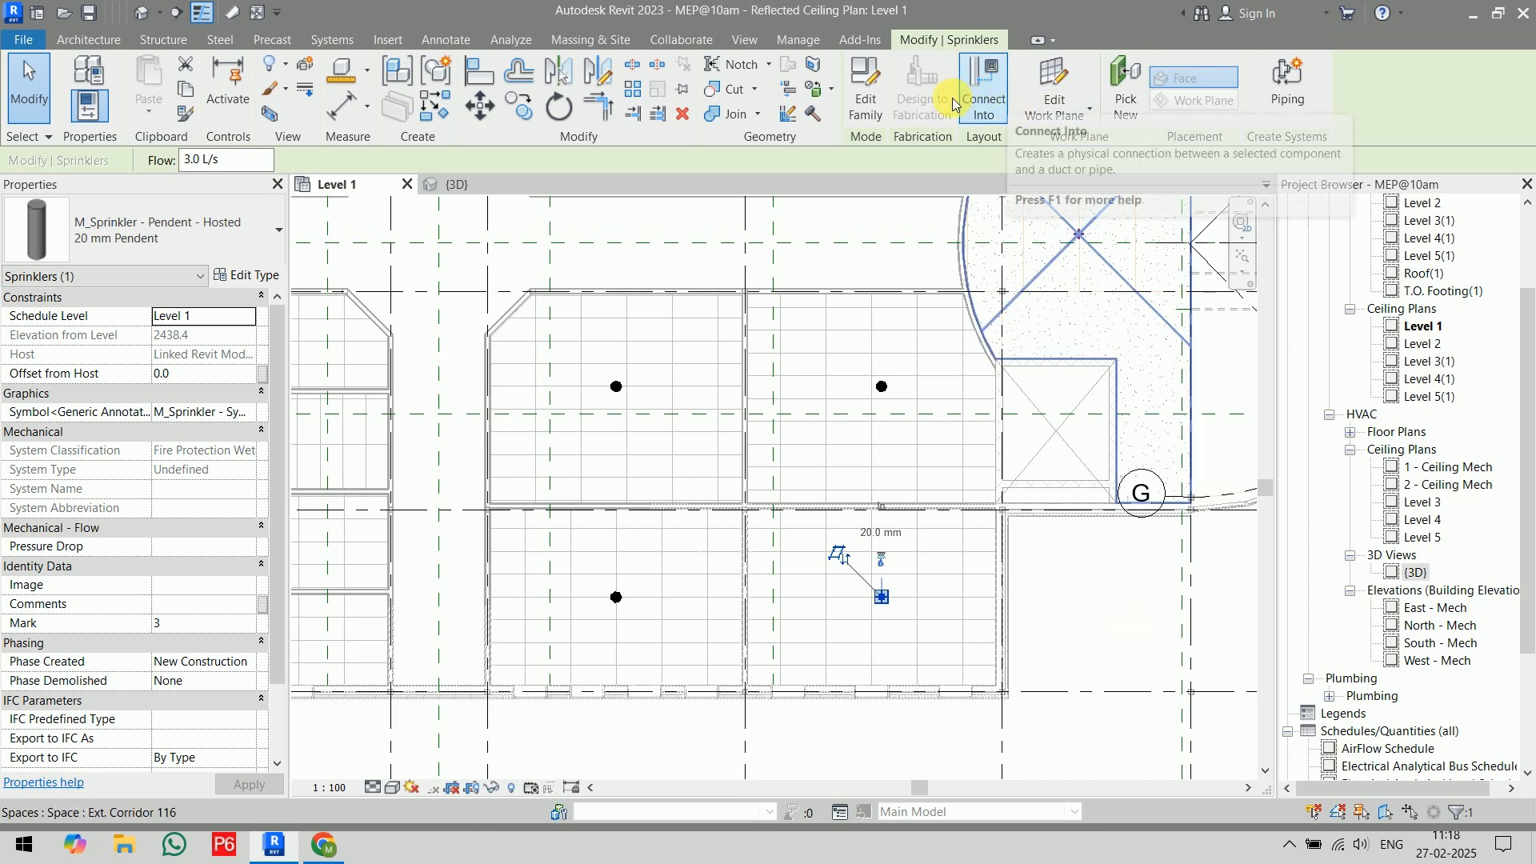
click(867, 112)
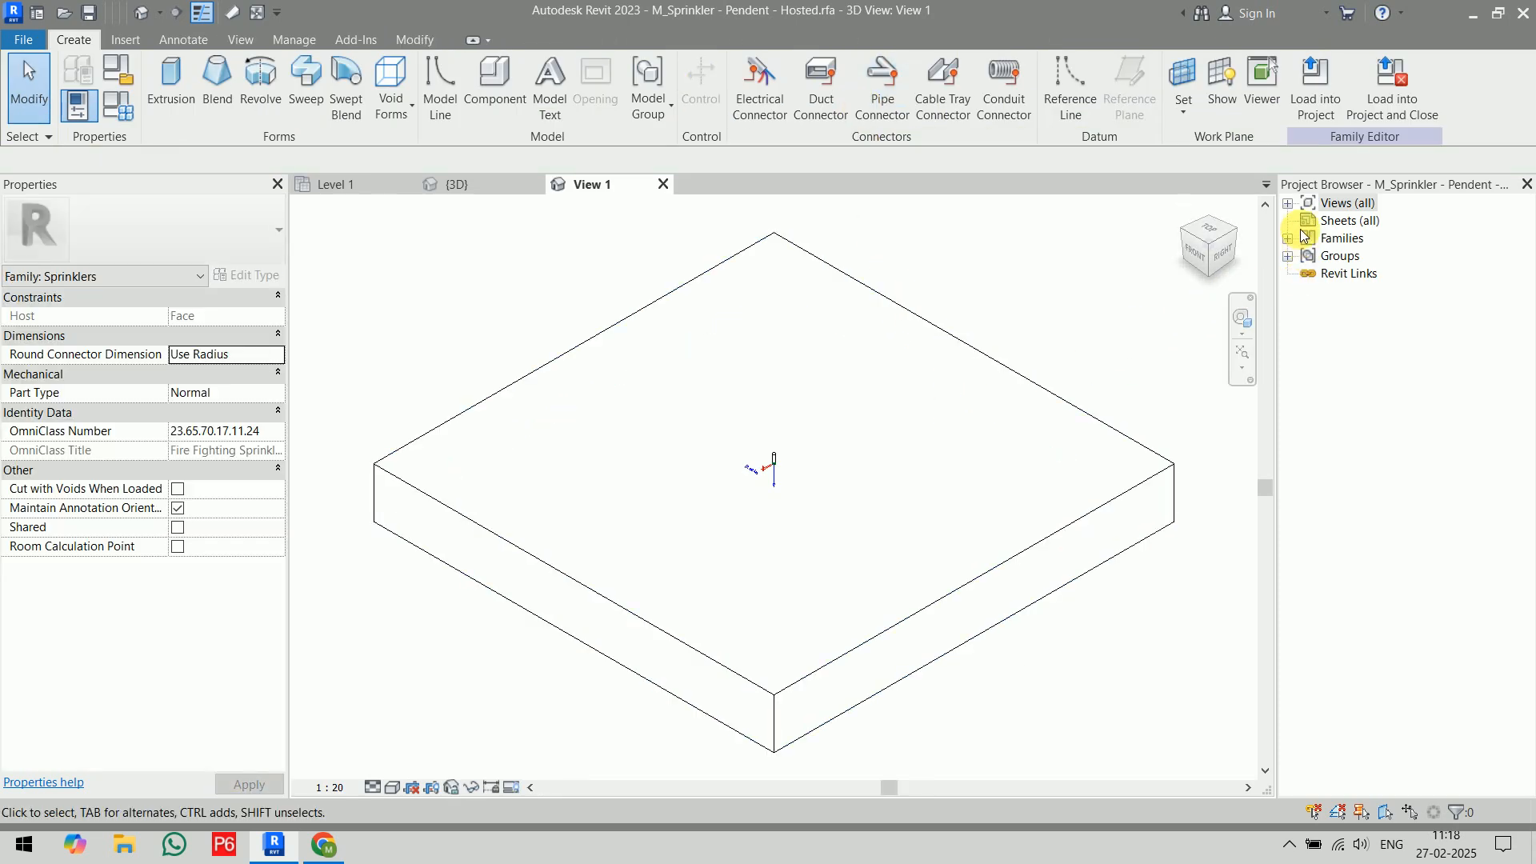
click(1286, 203)
click(1308, 238)
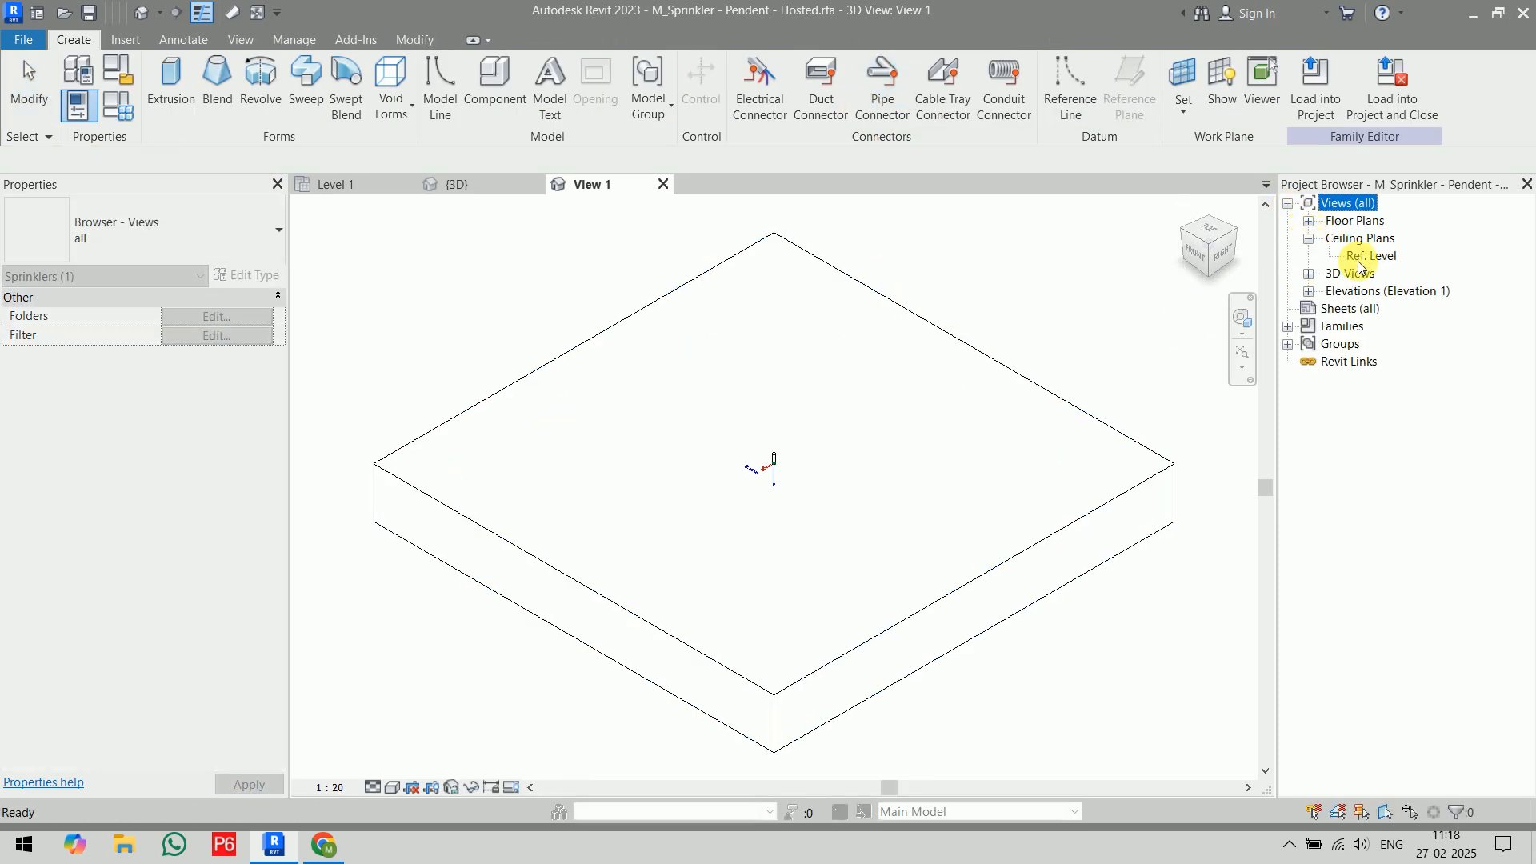
double_click(1363, 257)
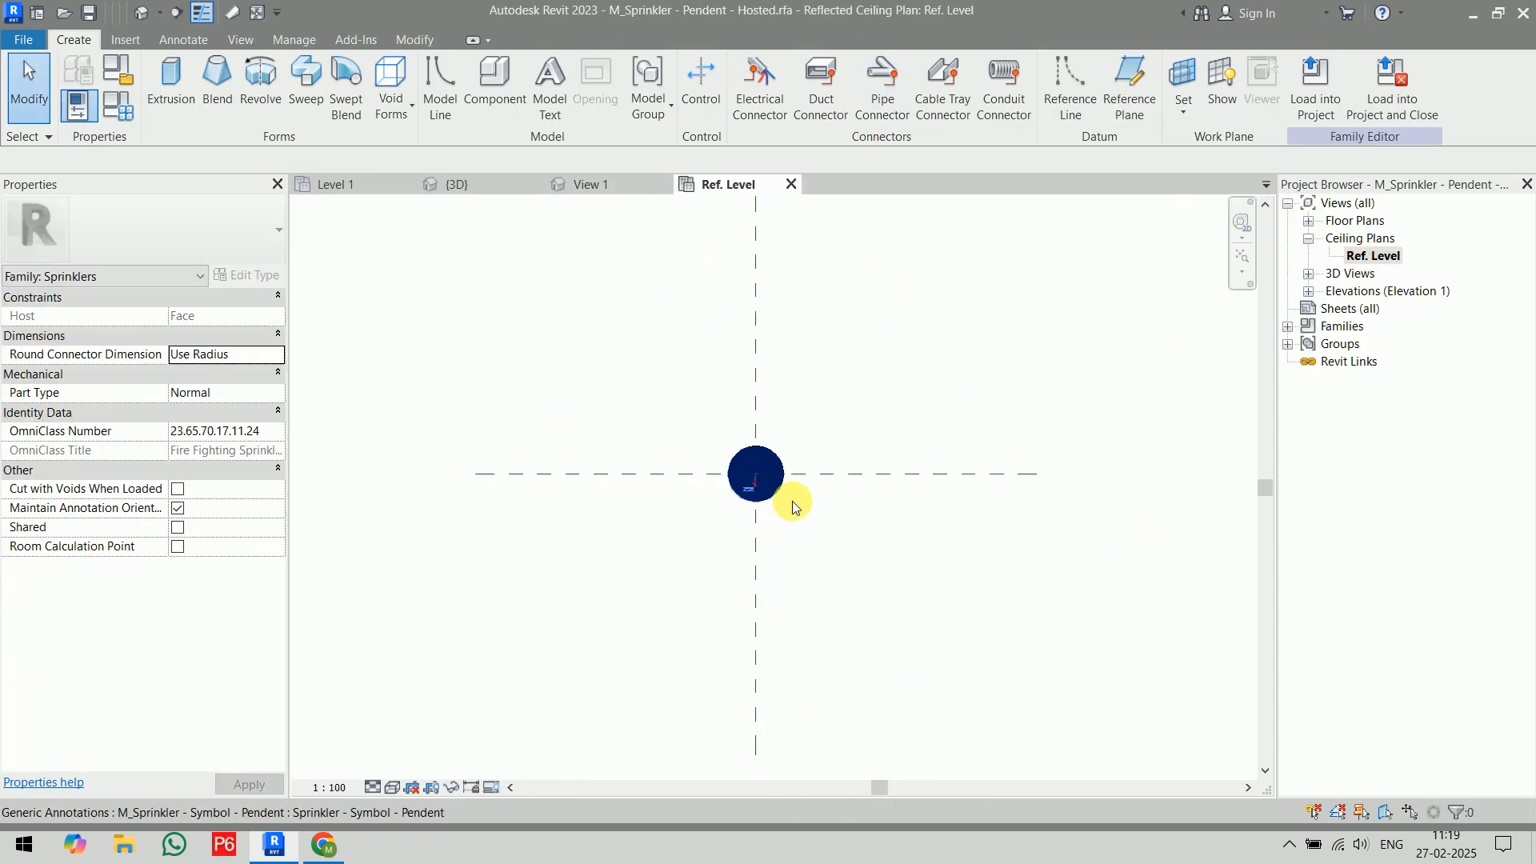
- Open the nested M_Sprinkler - Symbol - Pendent annotation family of the sprinkler for editing
scroll(792, 506, up, 1)
scroll(762, 480, up, 4)
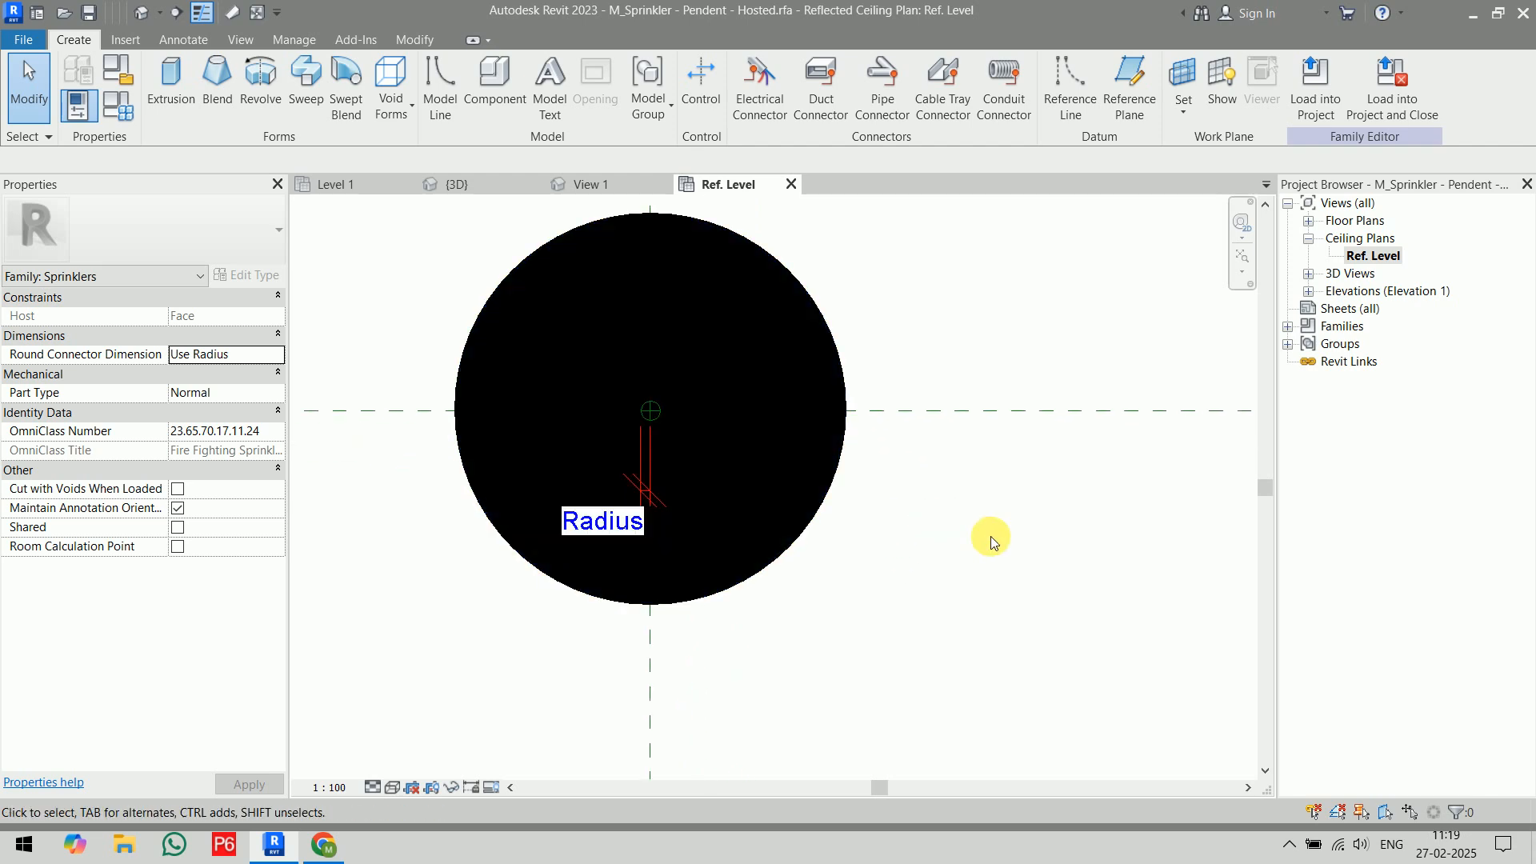
scroll(988, 538, down, 3)
middle_drag(1029, 542, 952, 524)
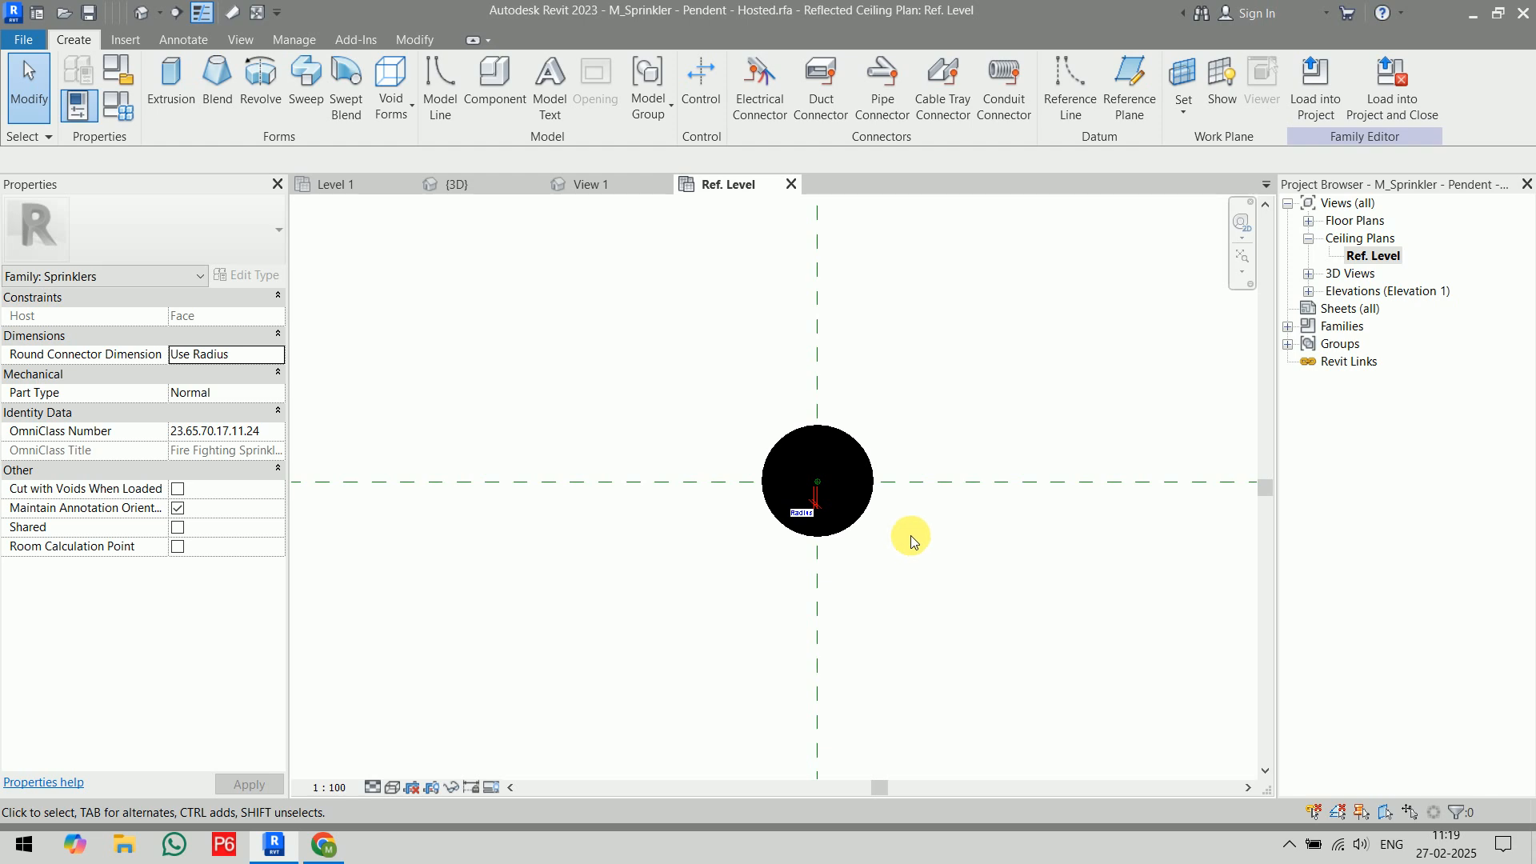
click(858, 508)
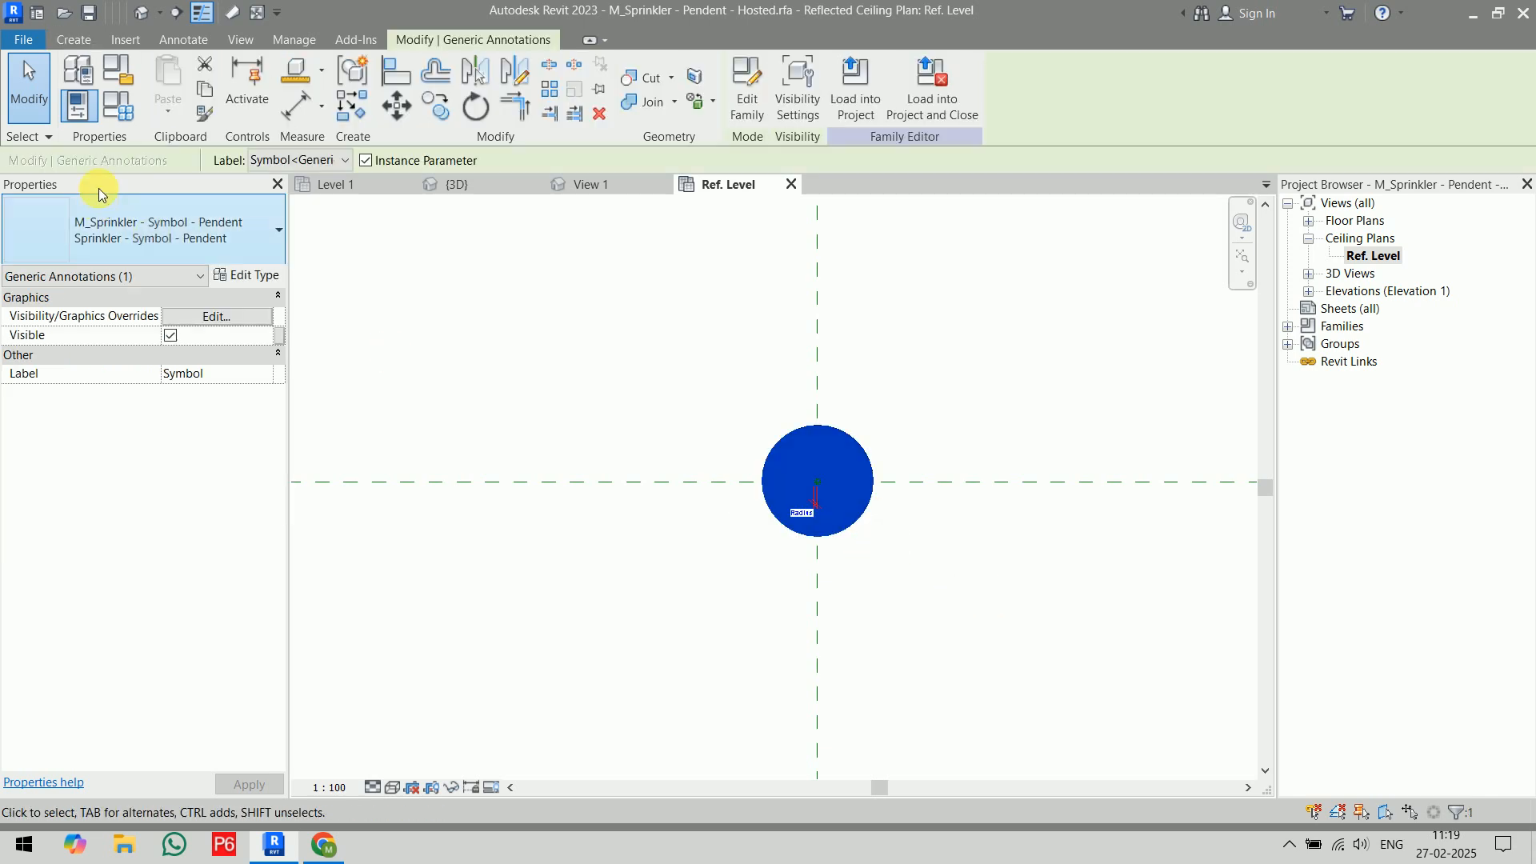
click(195, 242)
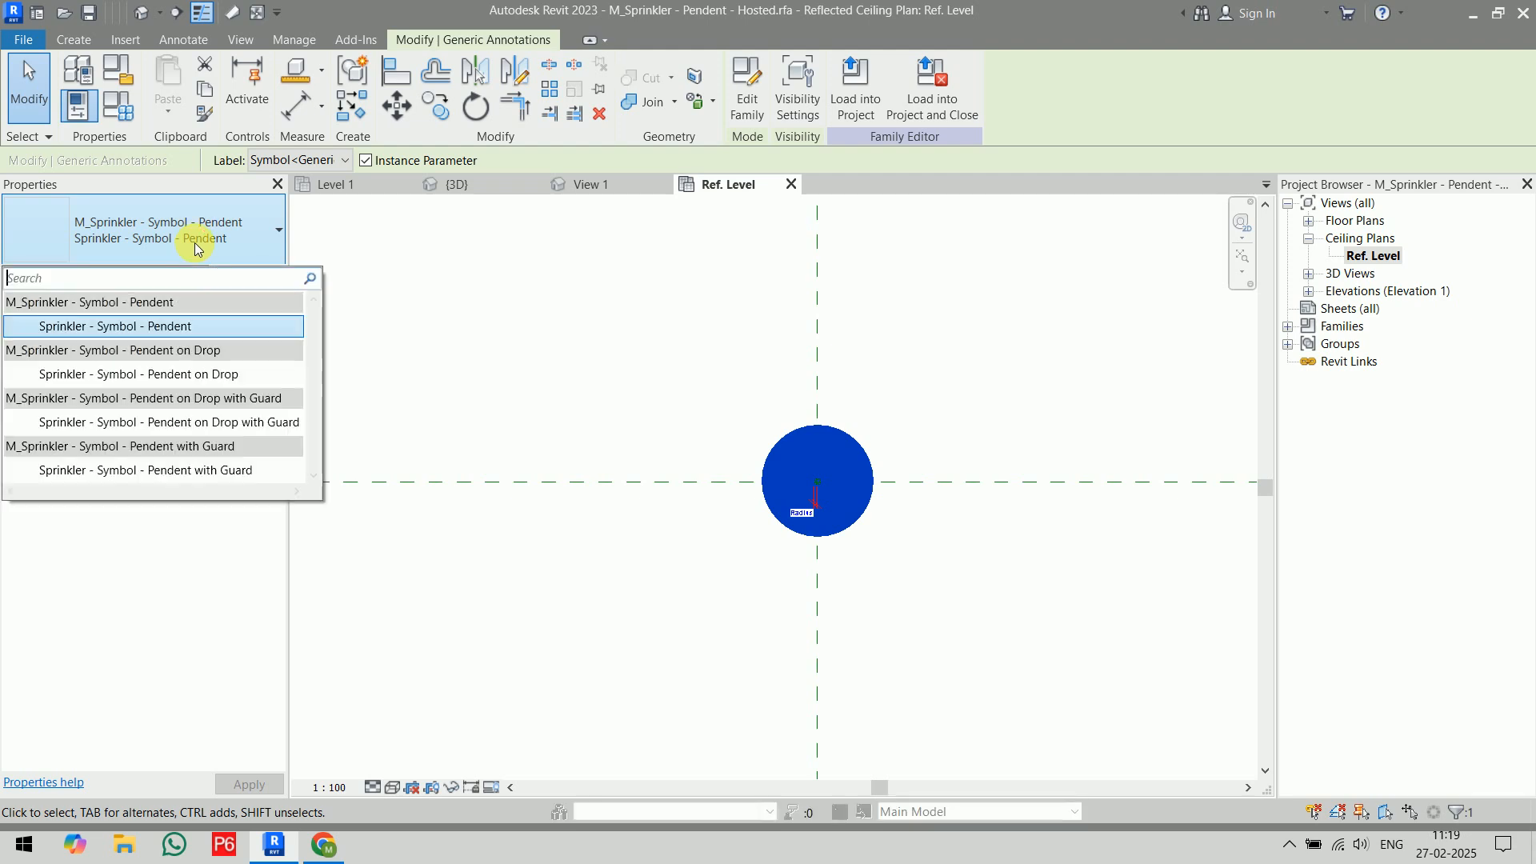
click(194, 243)
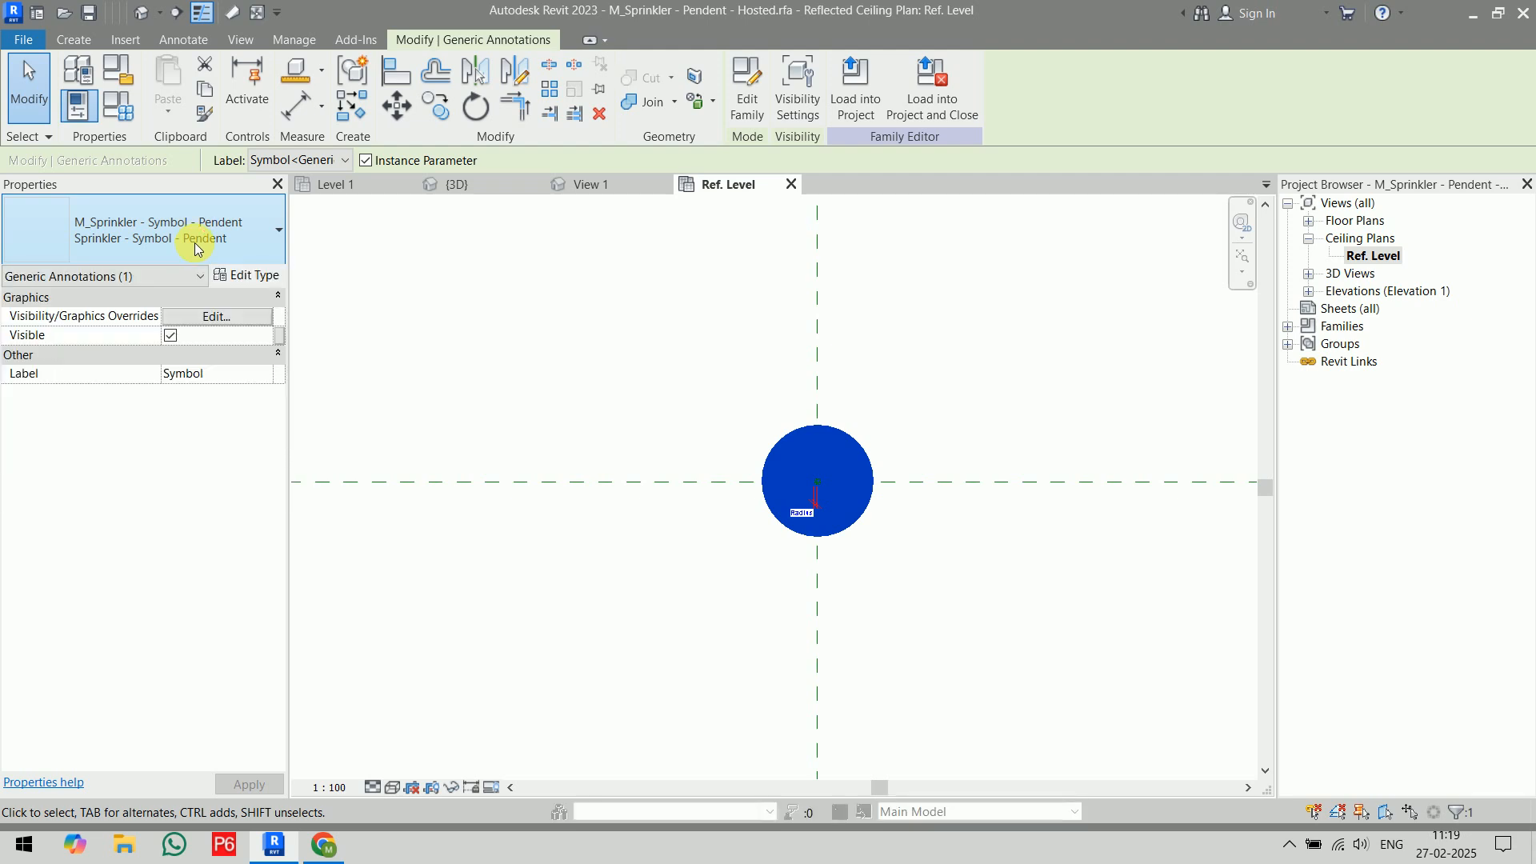
click(744, 106)
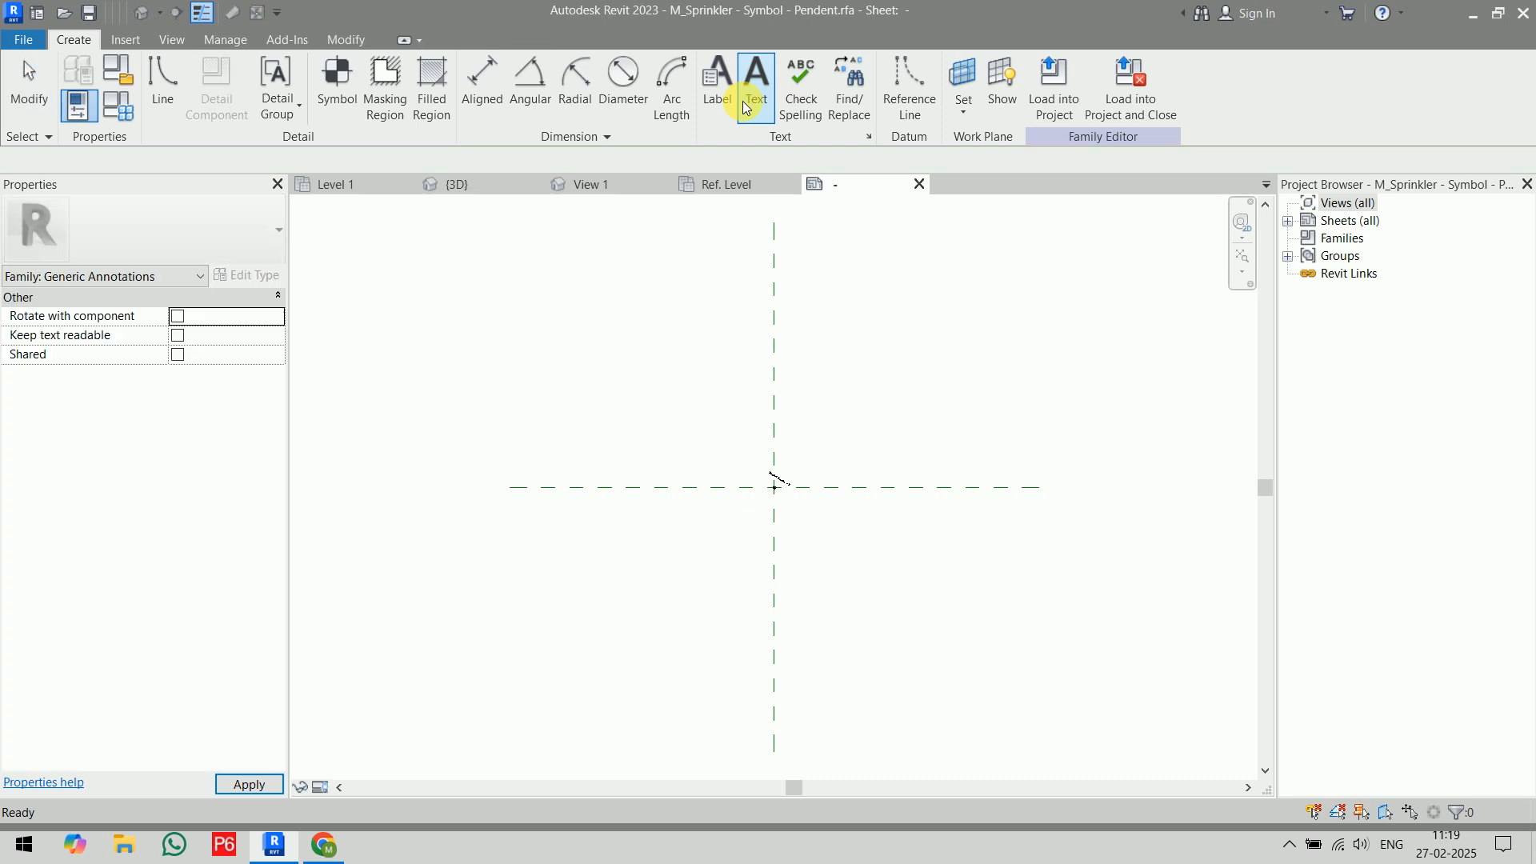
- Draw a Generic Annotations circle with a radius of about 10, centred on the sprinkler symbol at the reference plane intersection
scroll(780, 489, up, 5)
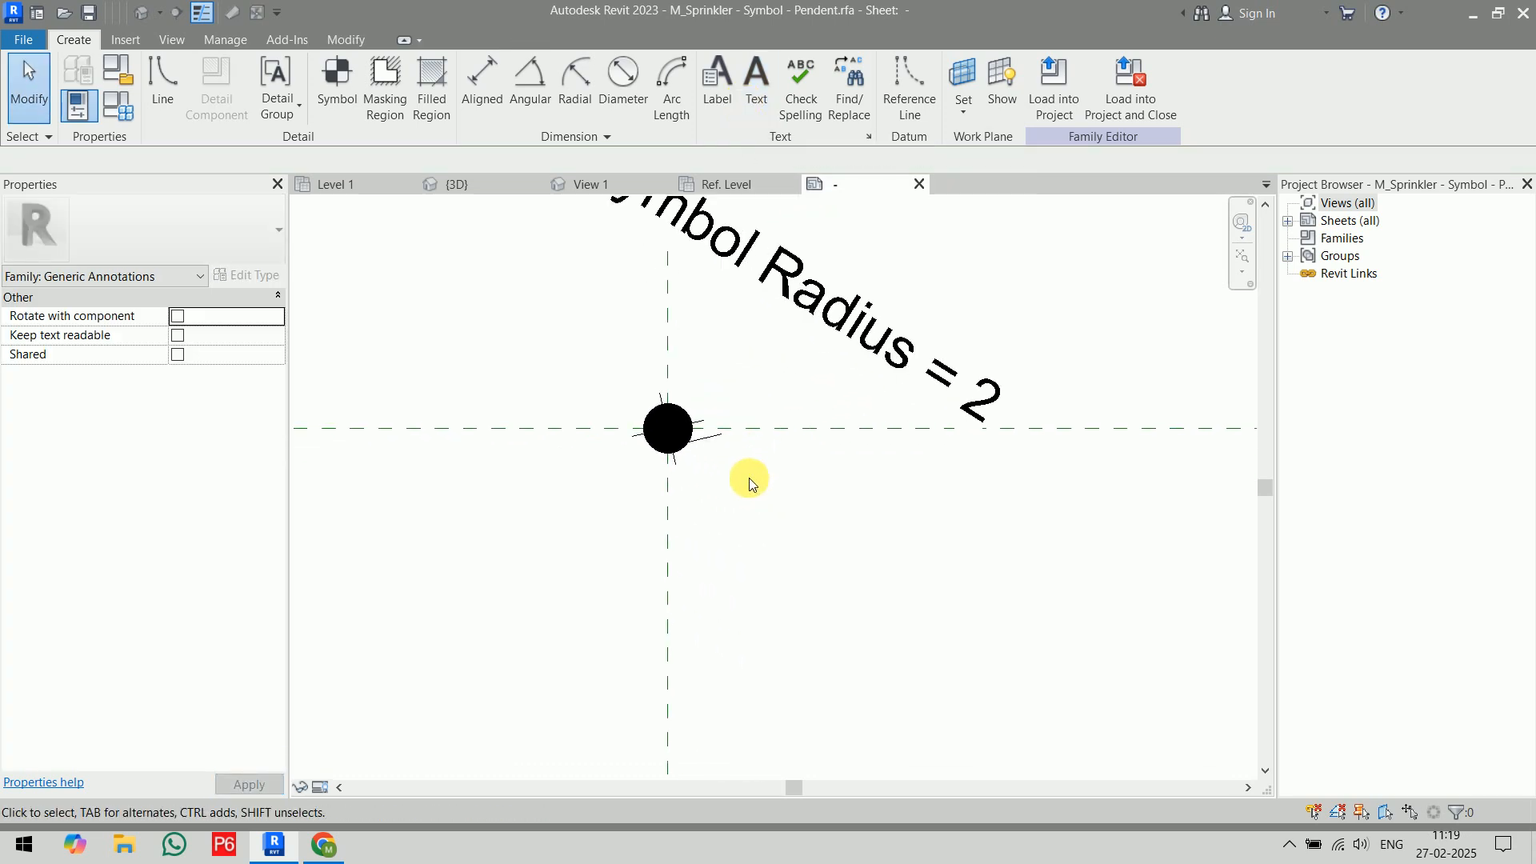
scroll(752, 483, up, 3)
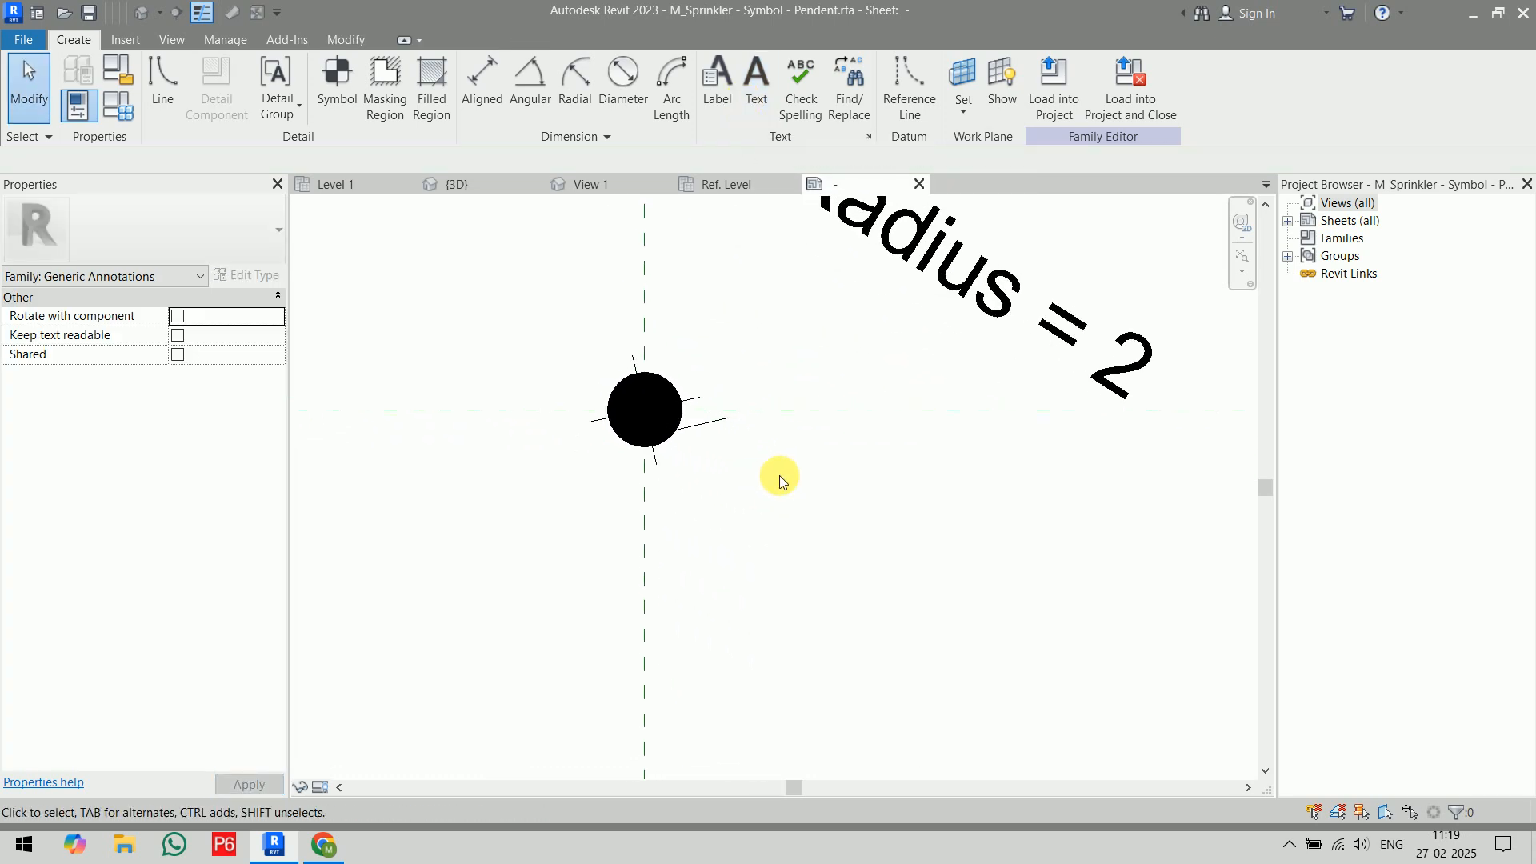
scroll(760, 484, up, 2)
middle_drag(742, 487, 808, 511)
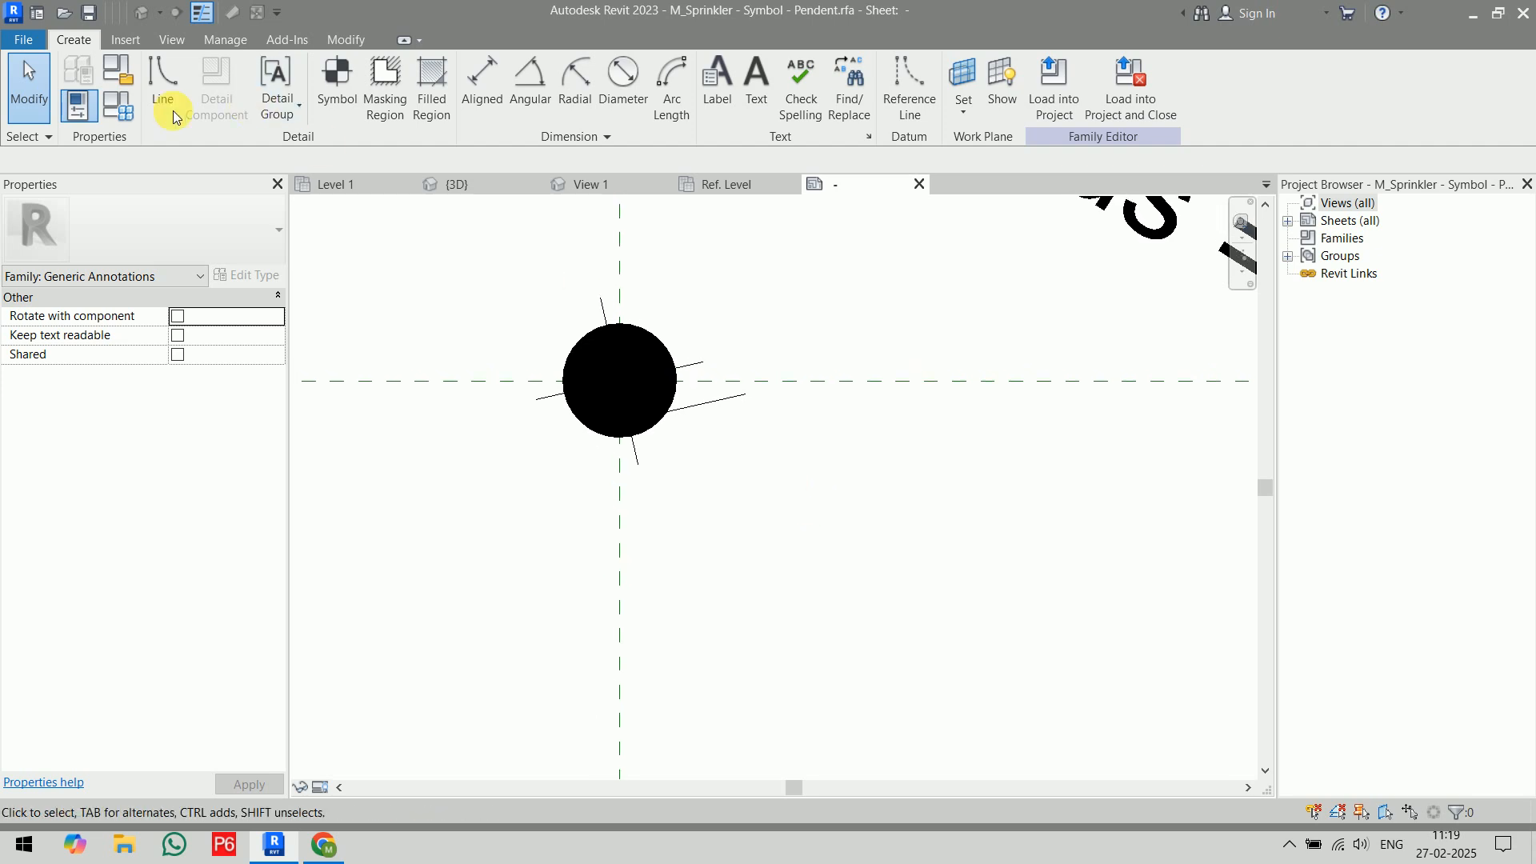
click(152, 96)
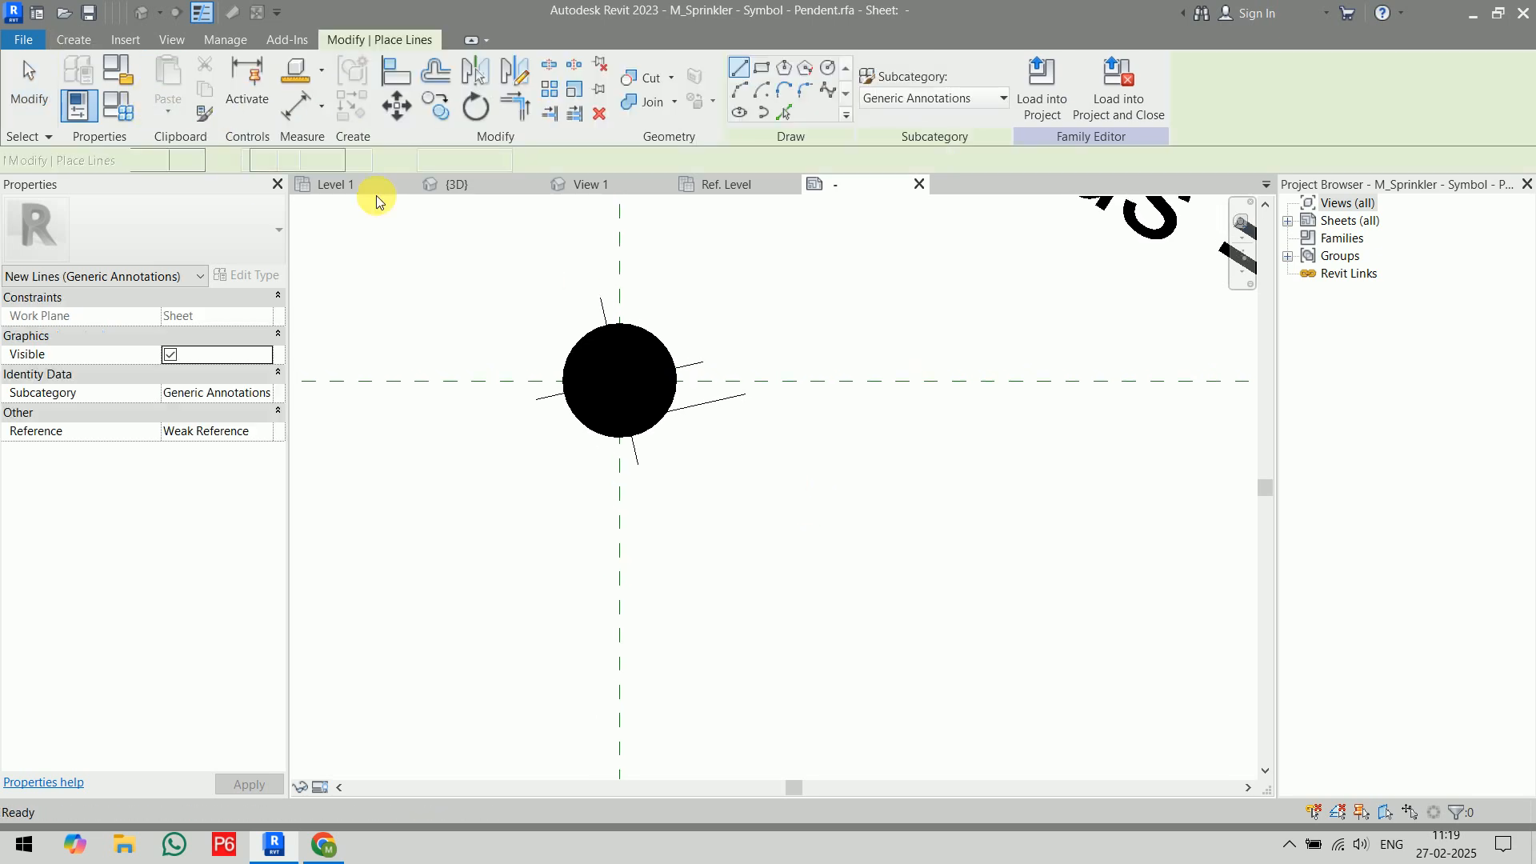
click(823, 70)
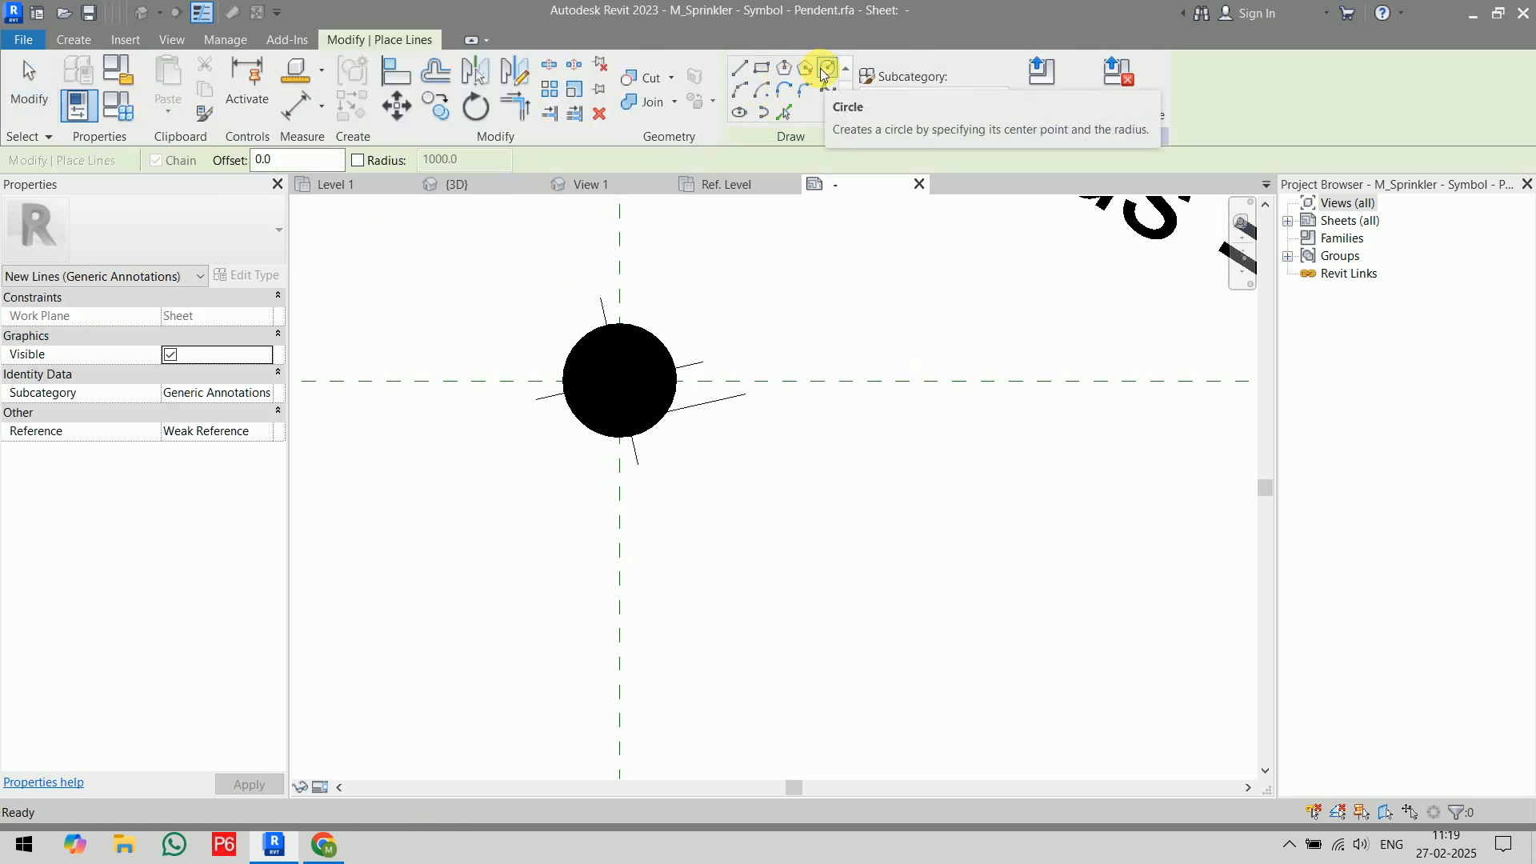
click(964, 99)
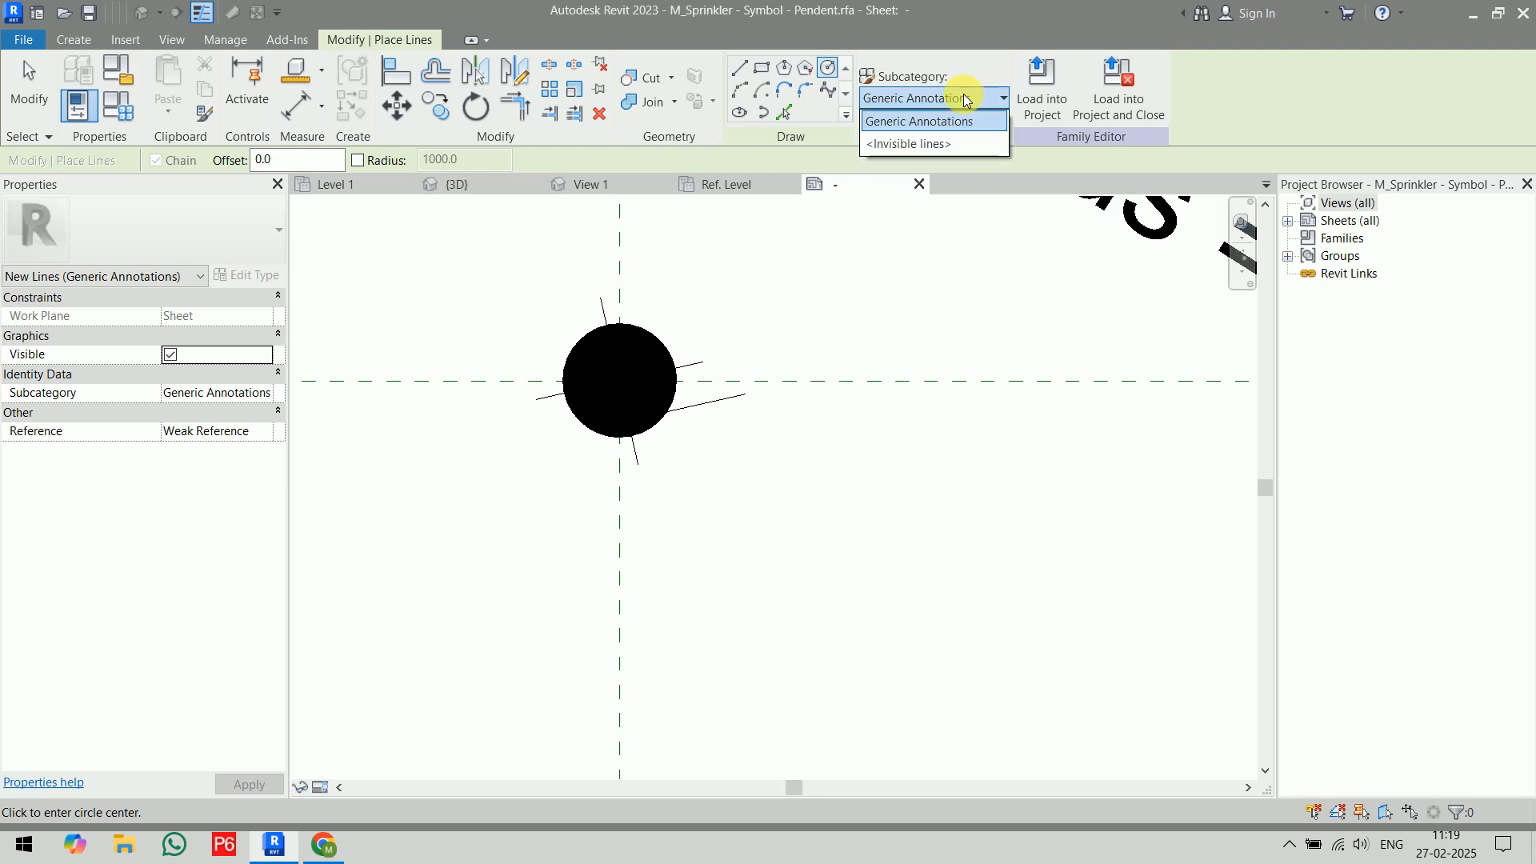
click(963, 97)
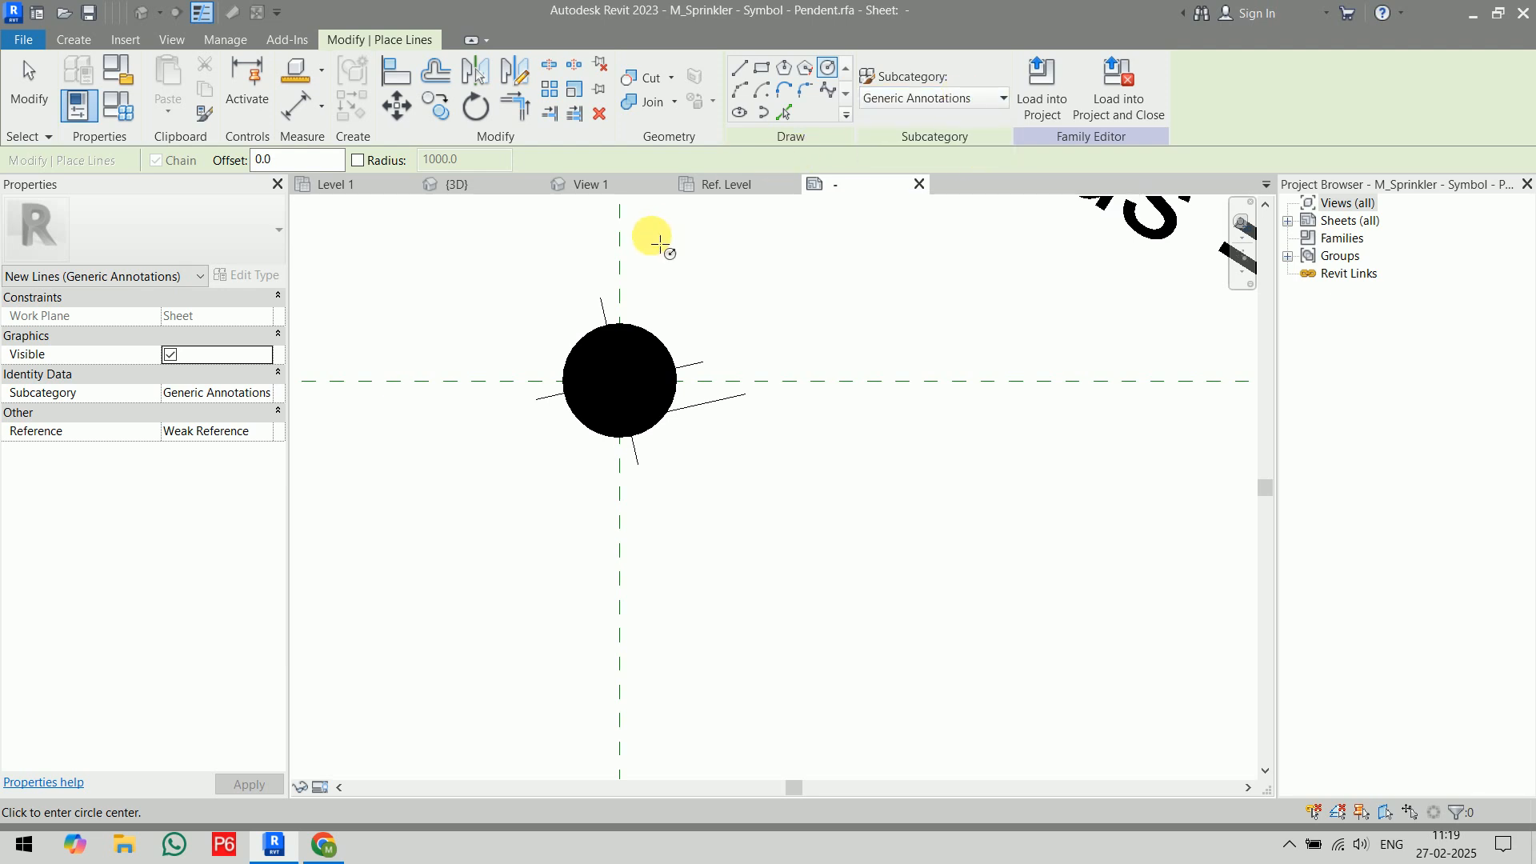
click(620, 380)
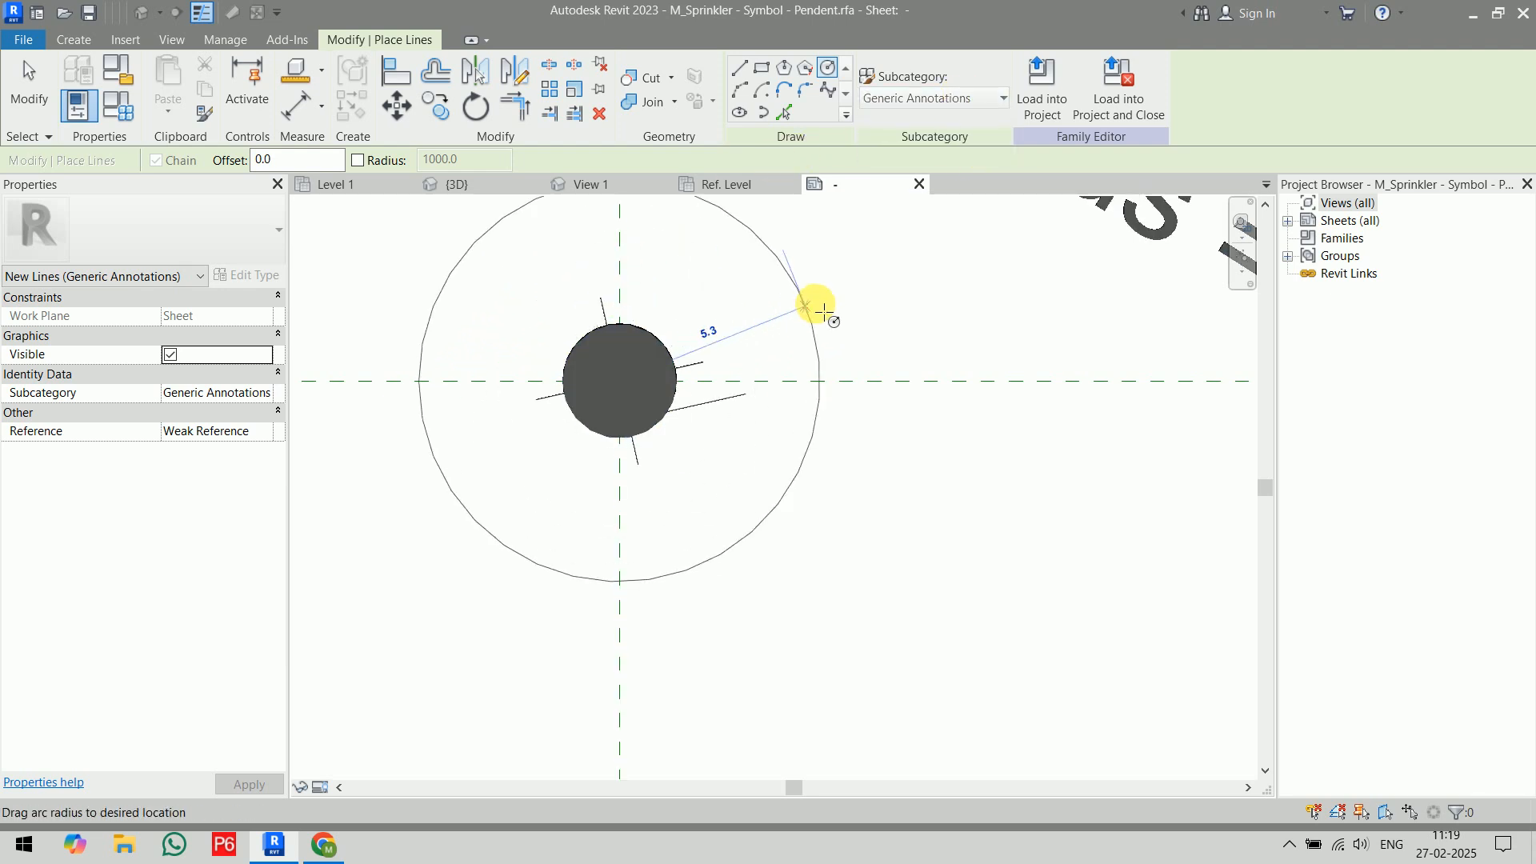
click(1013, 385)
scroll(1014, 392, down, 3)
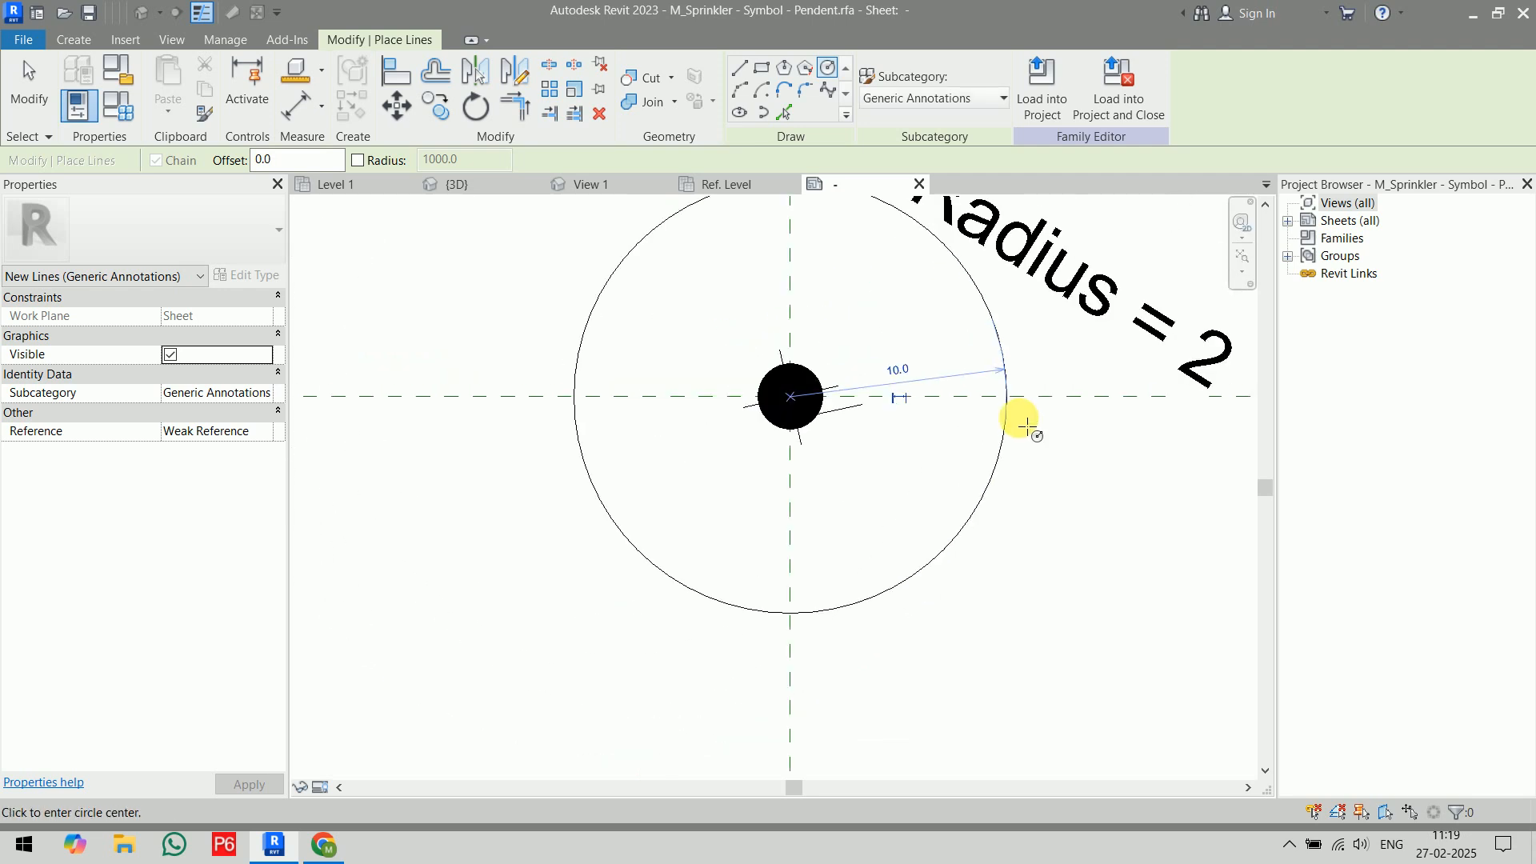
- Set the radius of the new circle around the sprinkler symbol to 200
click(915, 406)
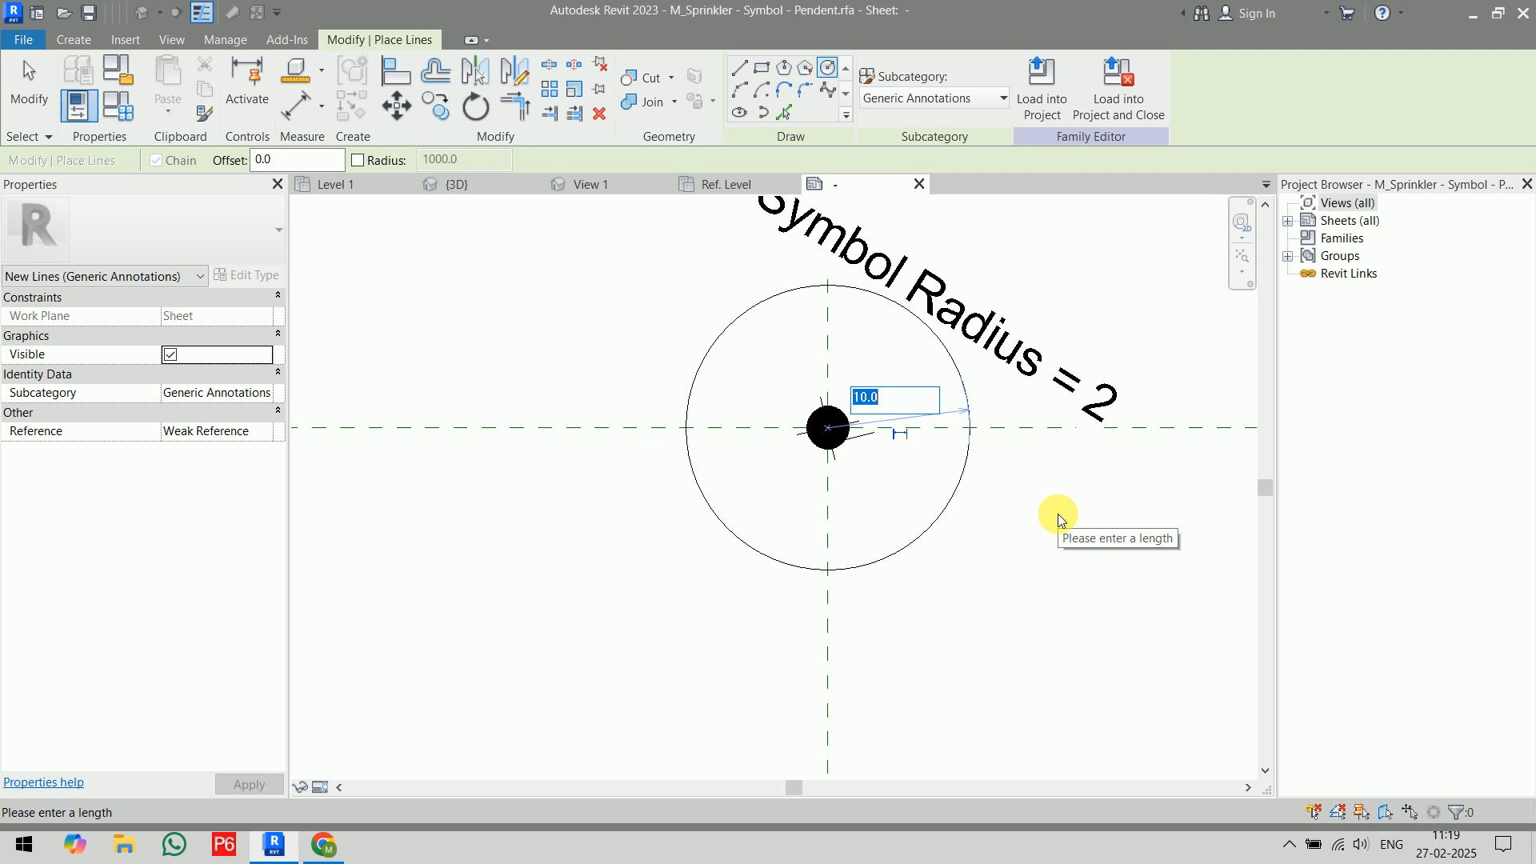
text(200)
key(Return)
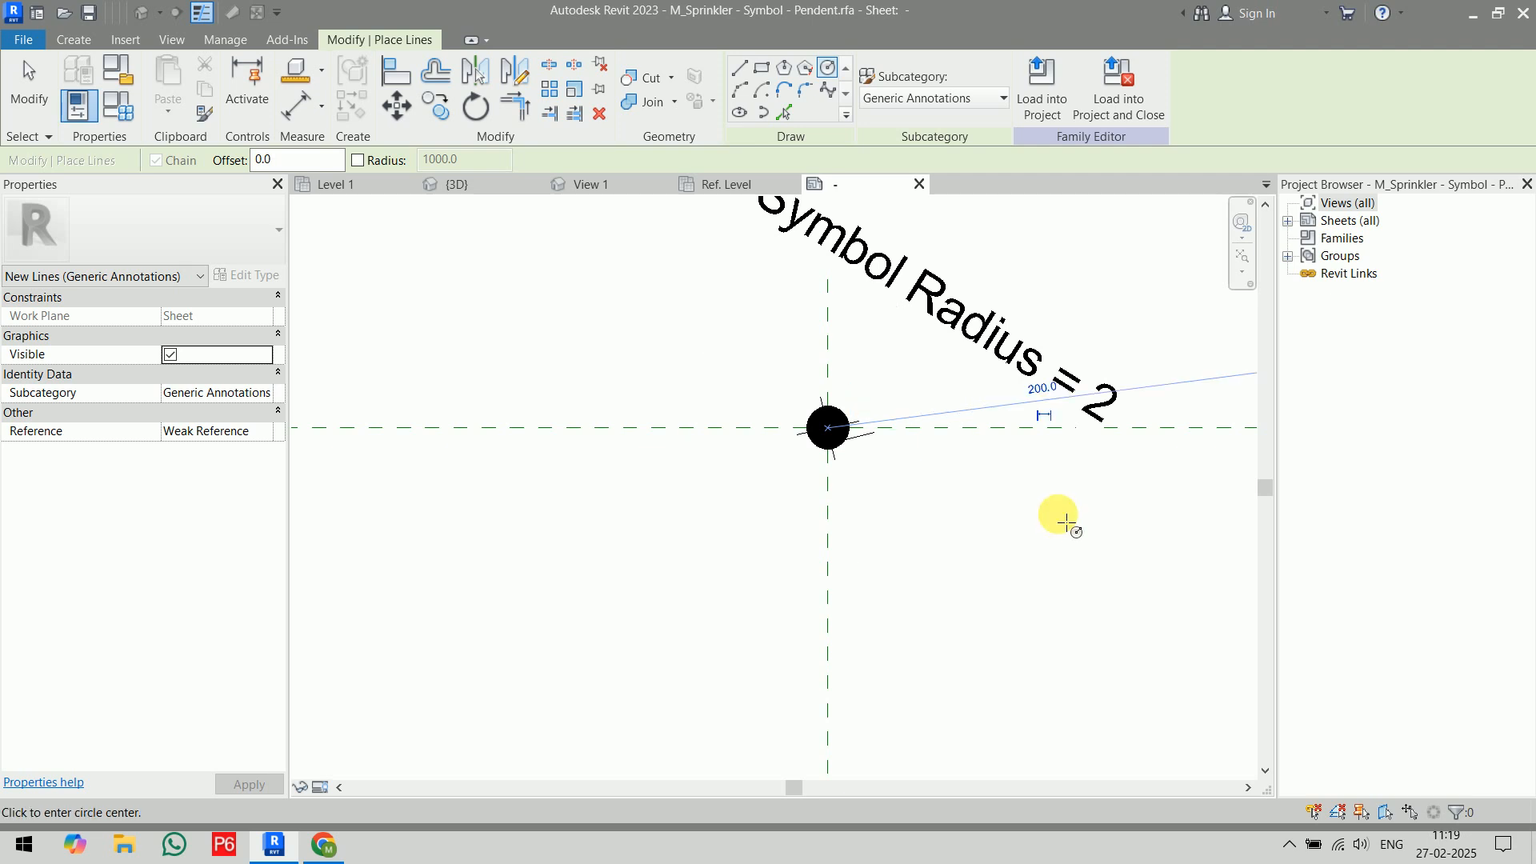
scroll(1060, 527, down, 5)
middle_drag(1056, 529, 798, 482)
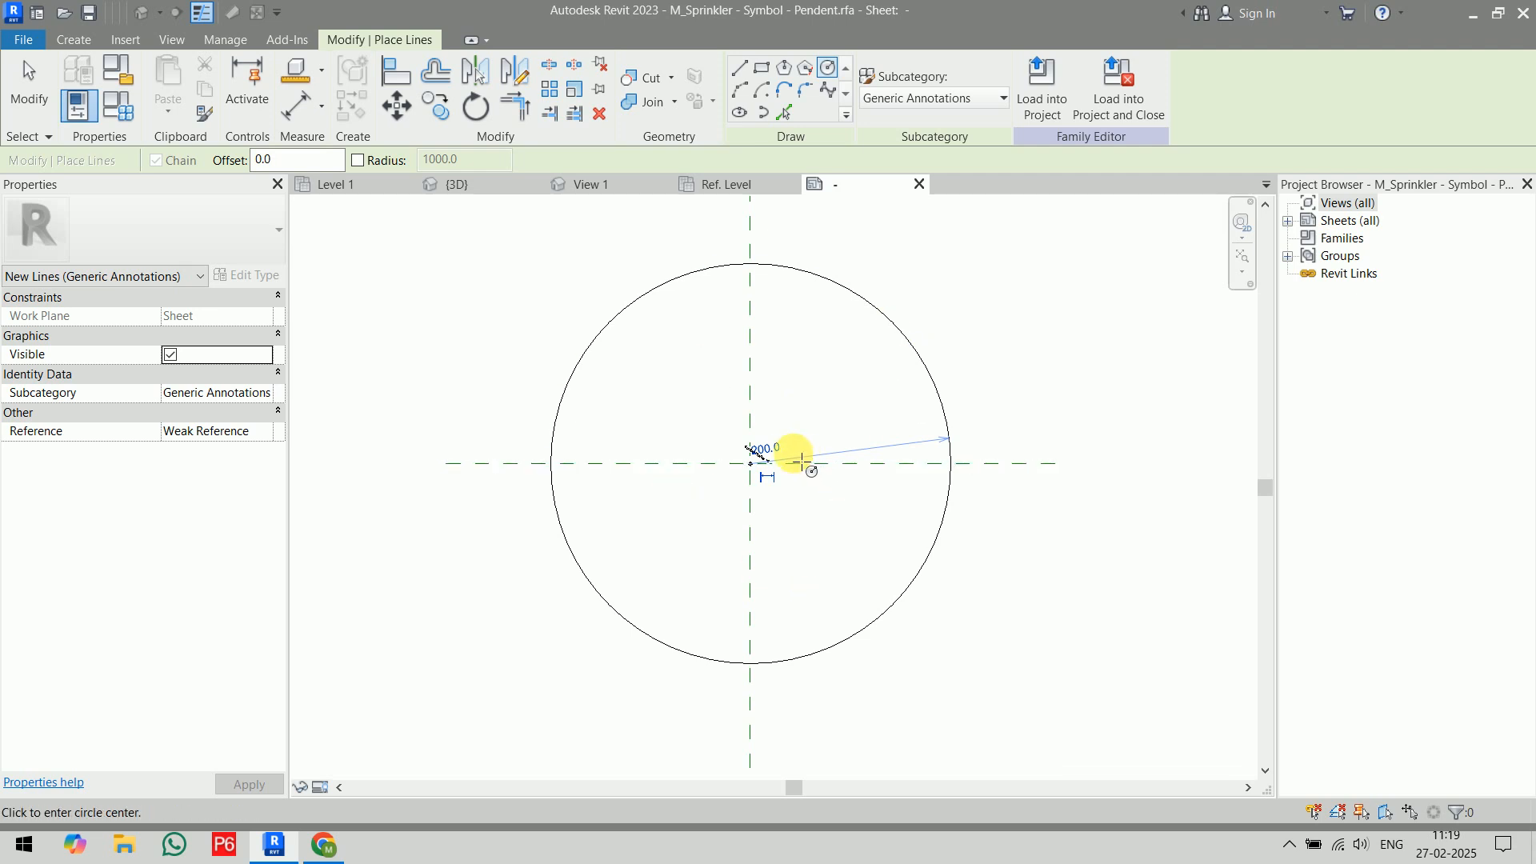
- Set the radius of the circle around the sprinkler symbol to 150 and finish drawing circles
click(780, 446)
key(BackSpace)
text(150)
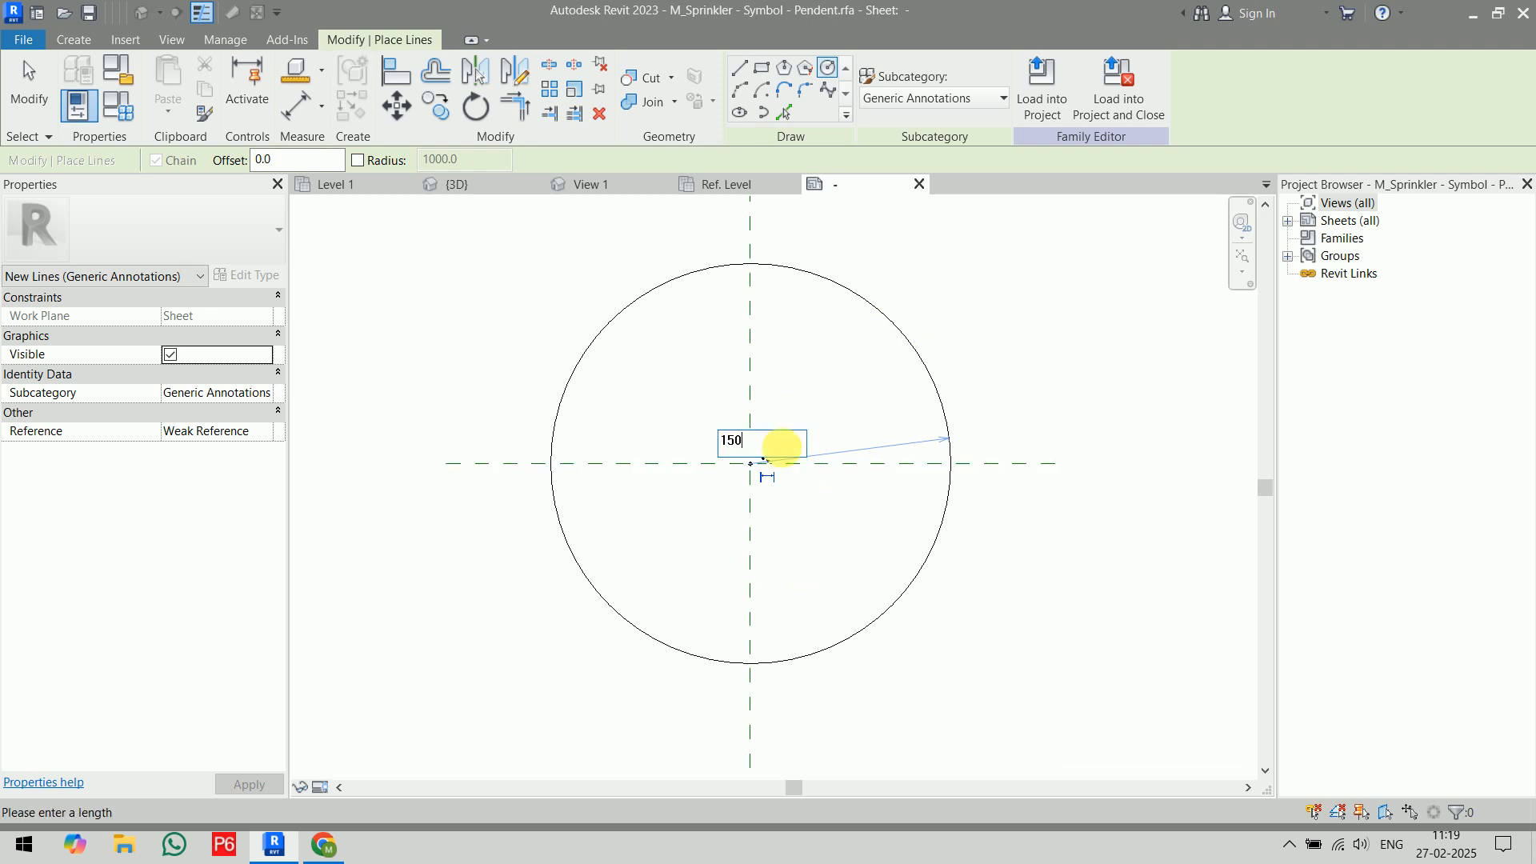
key(Return)
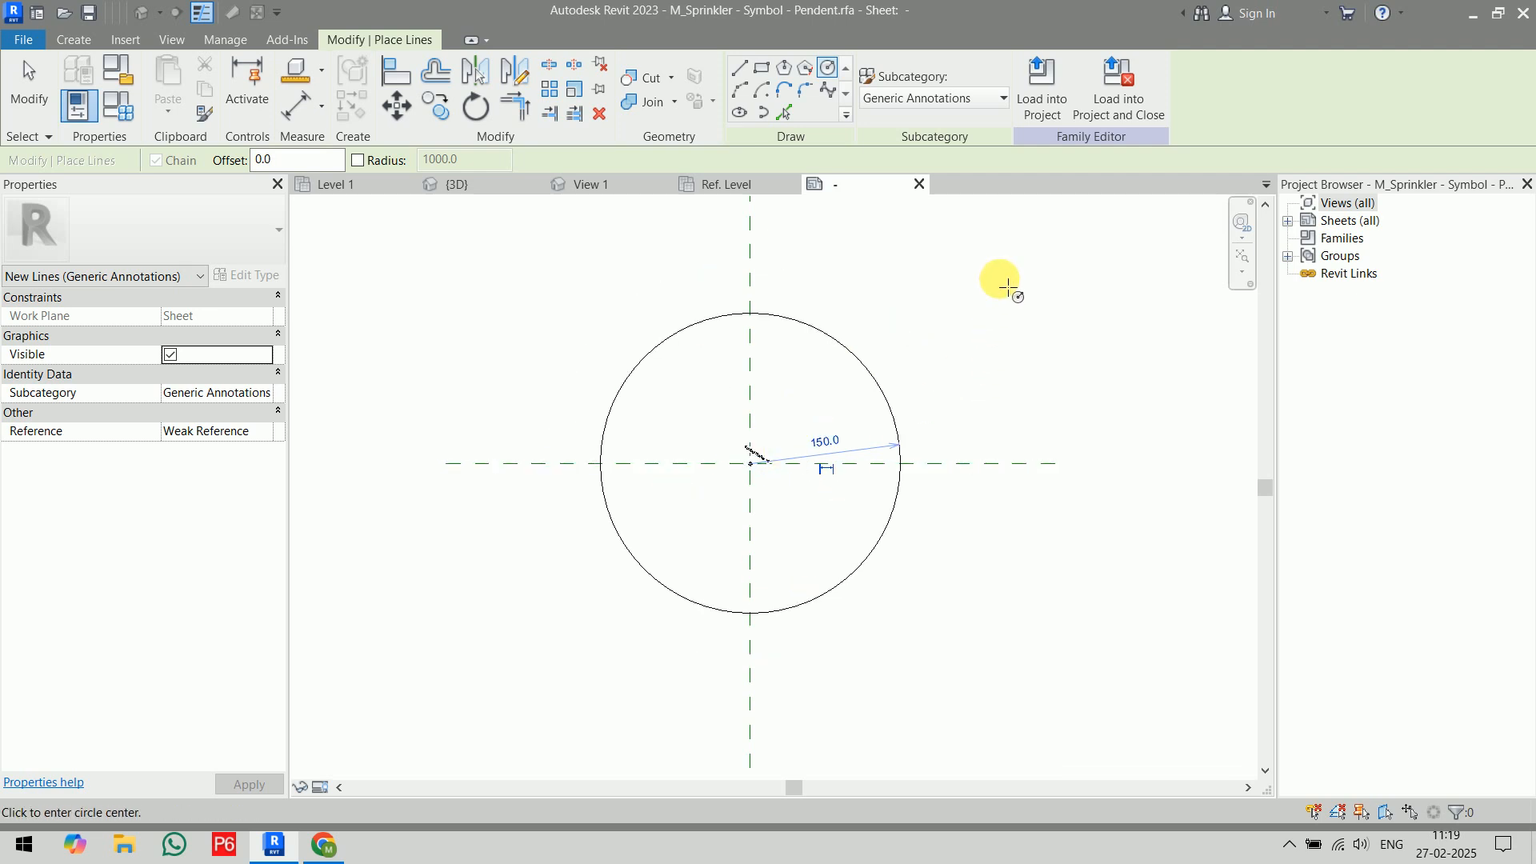
right_click(1000, 277)
click(1018, 288)
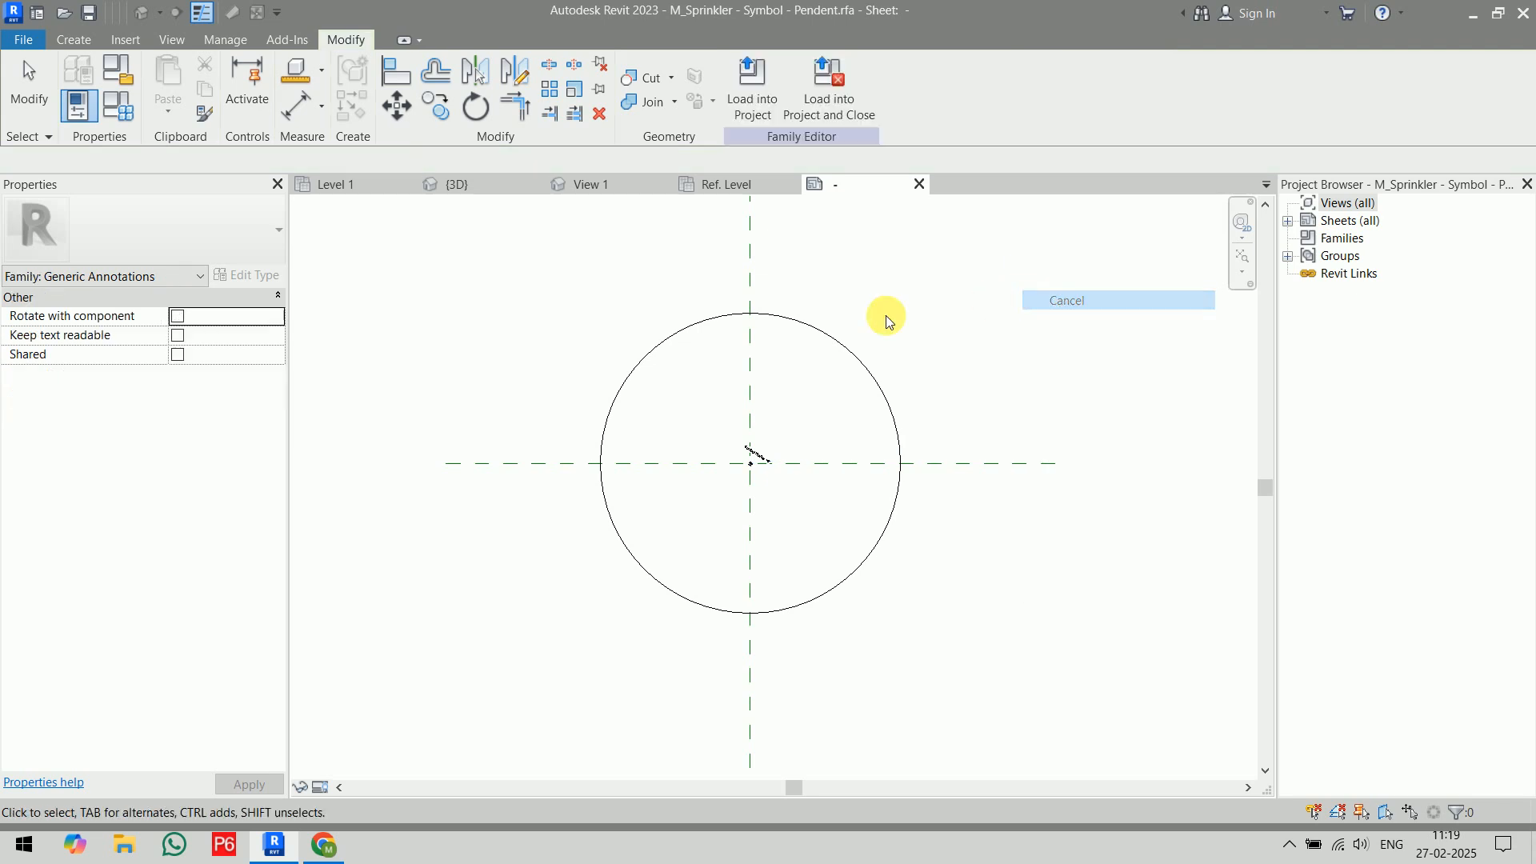
- Assign the circle around the sprinkler symbol to the <Invisible lines> subcategory
click(824, 340)
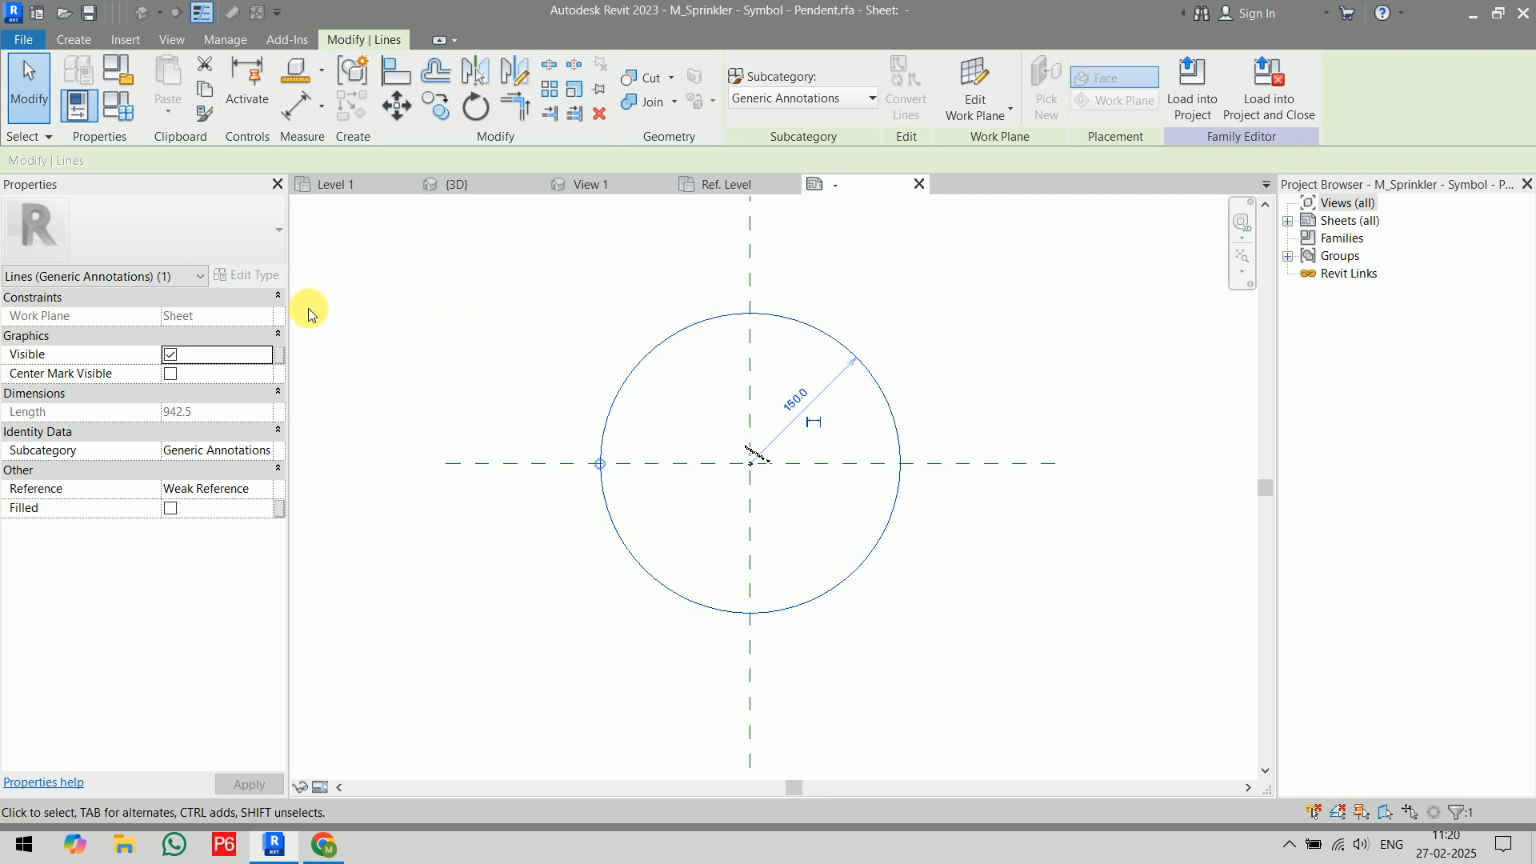
click(870, 98)
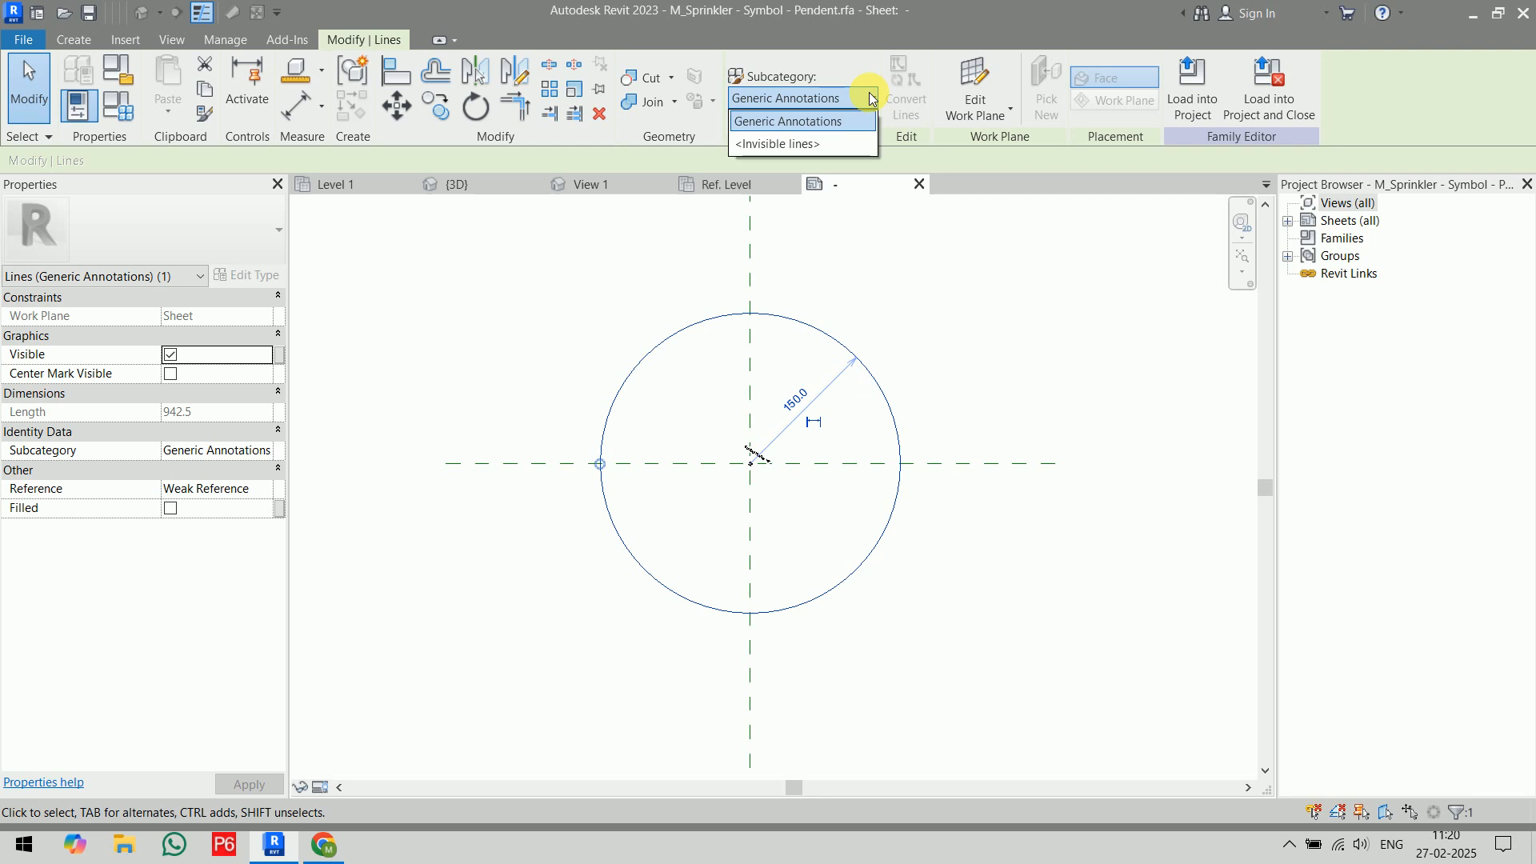
click(832, 144)
click(1010, 342)
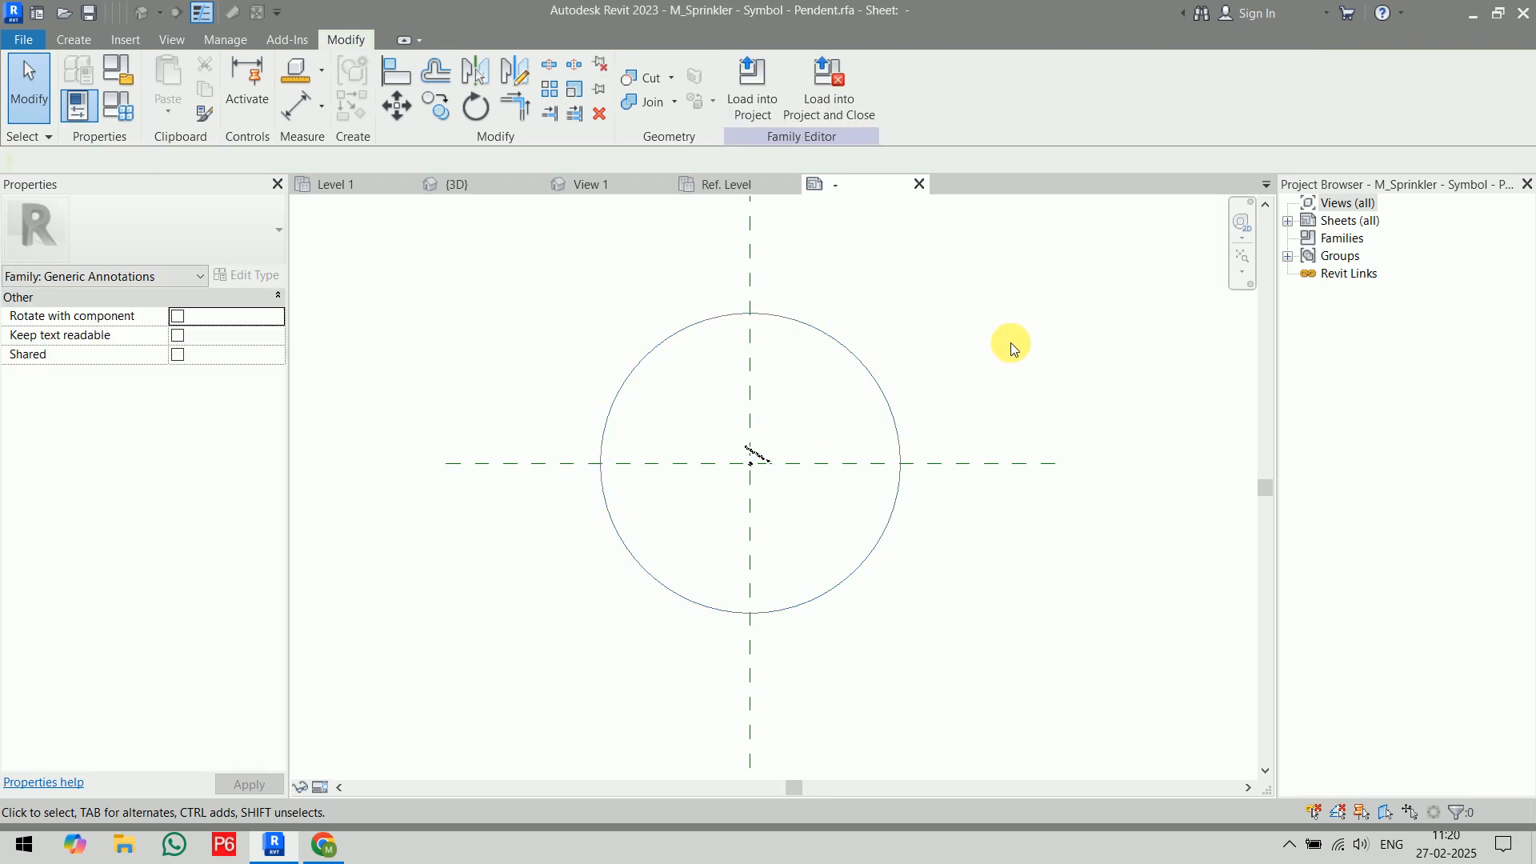
scroll(851, 405, up, 2)
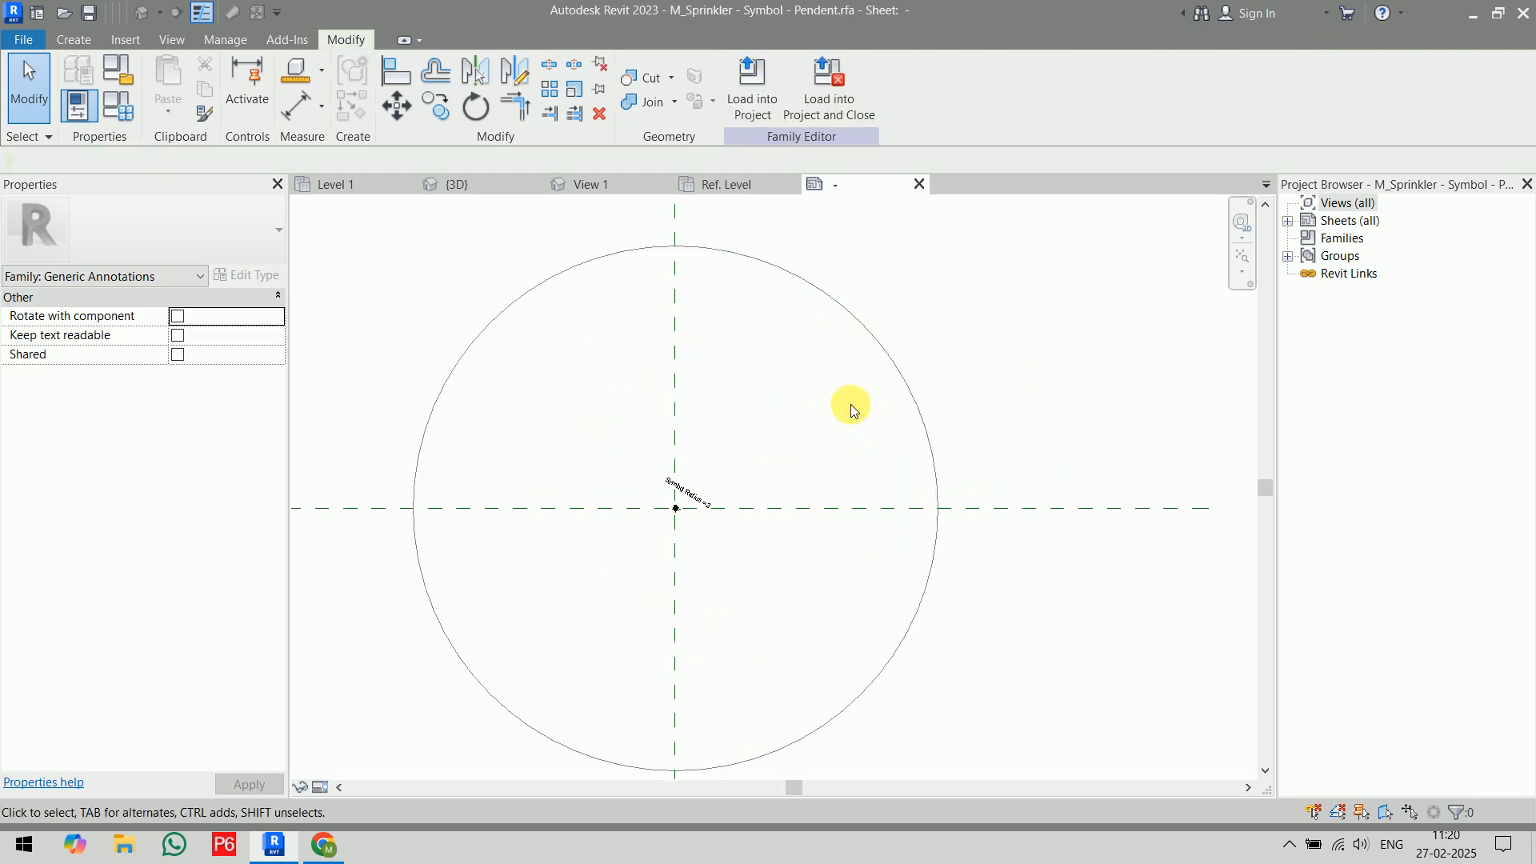
scroll(851, 405, up, 3)
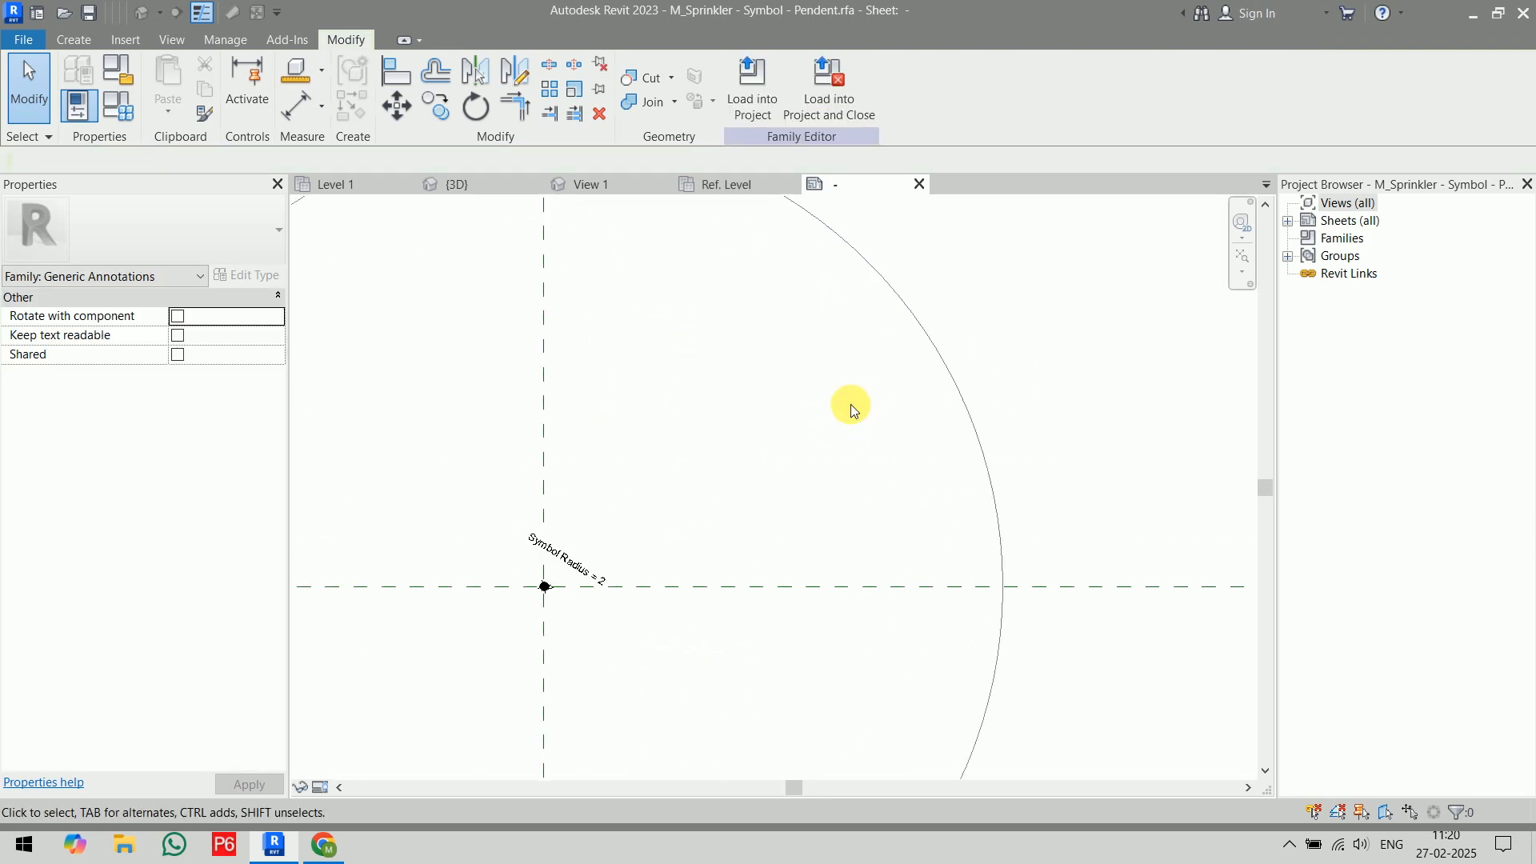
scroll(886, 349, down, 4)
- Return the circle around the sprinkler symbol to the Generic Annotations subcategory
click(886, 331)
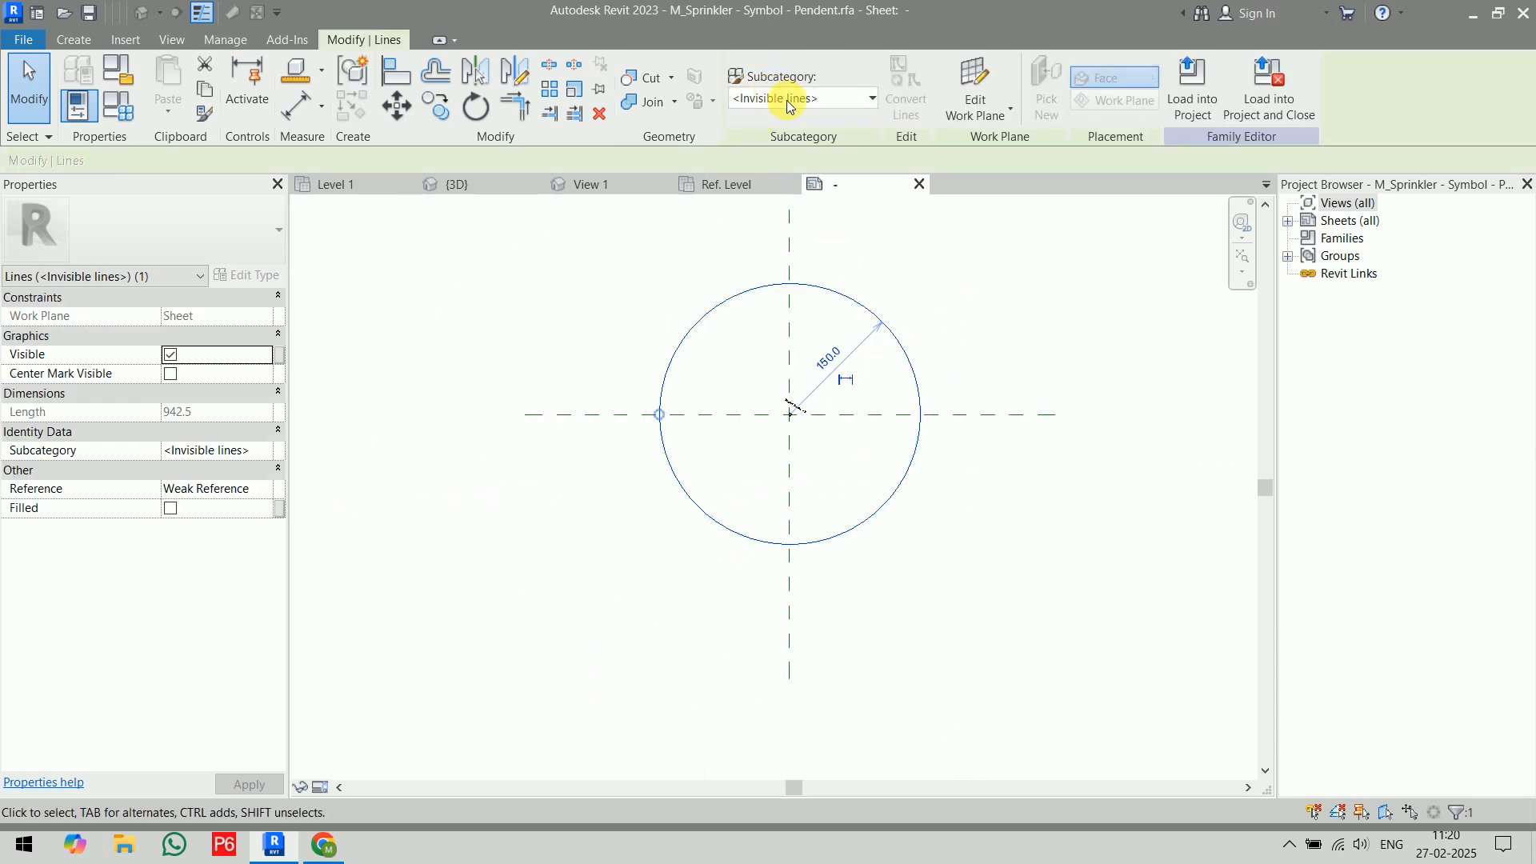
click(787, 105)
click(796, 120)
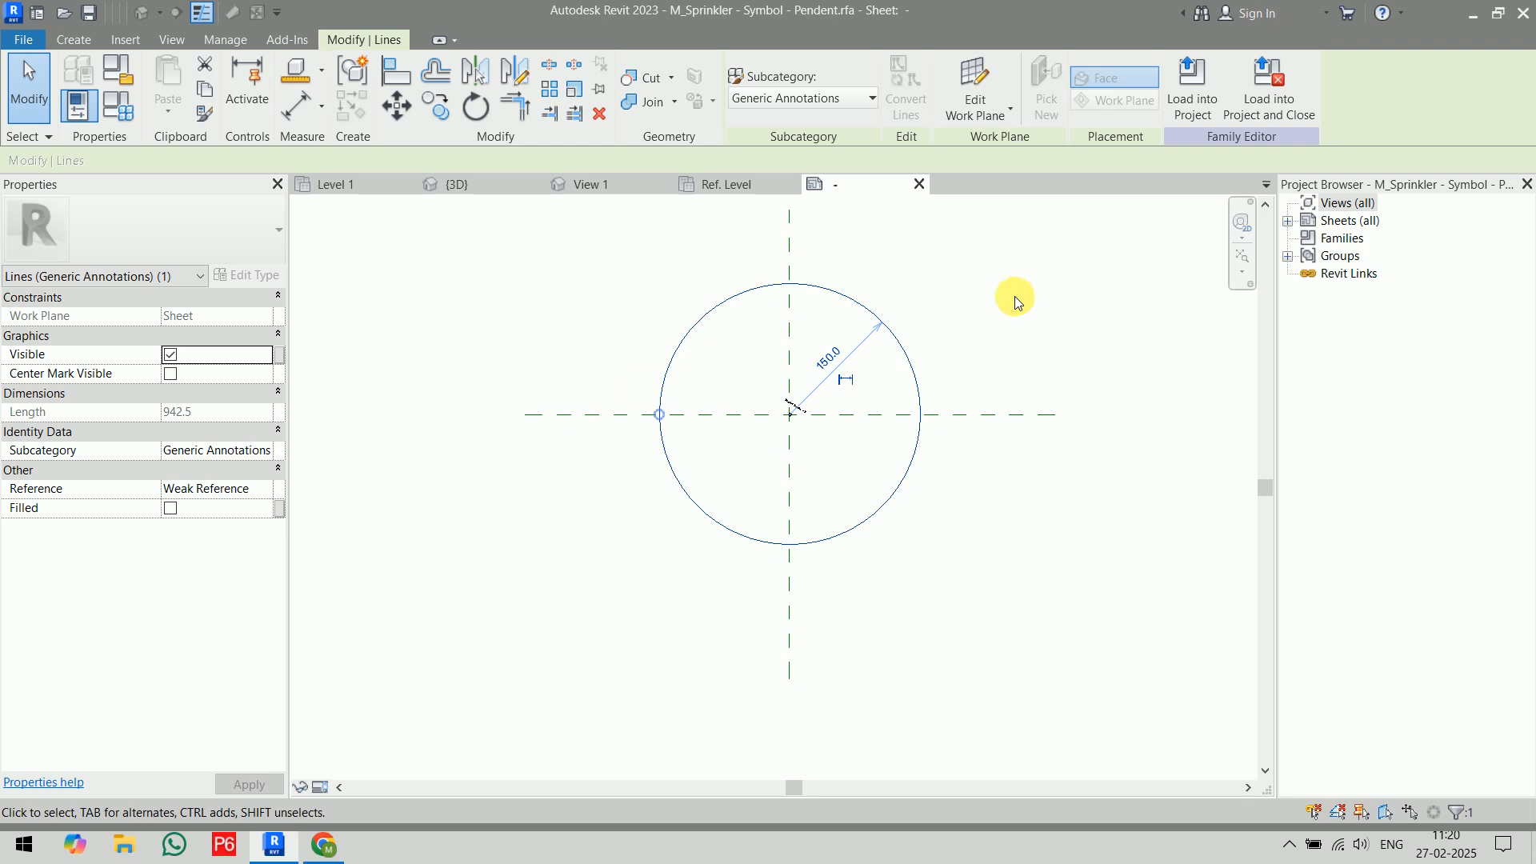
click(168, 280)
click(168, 280)
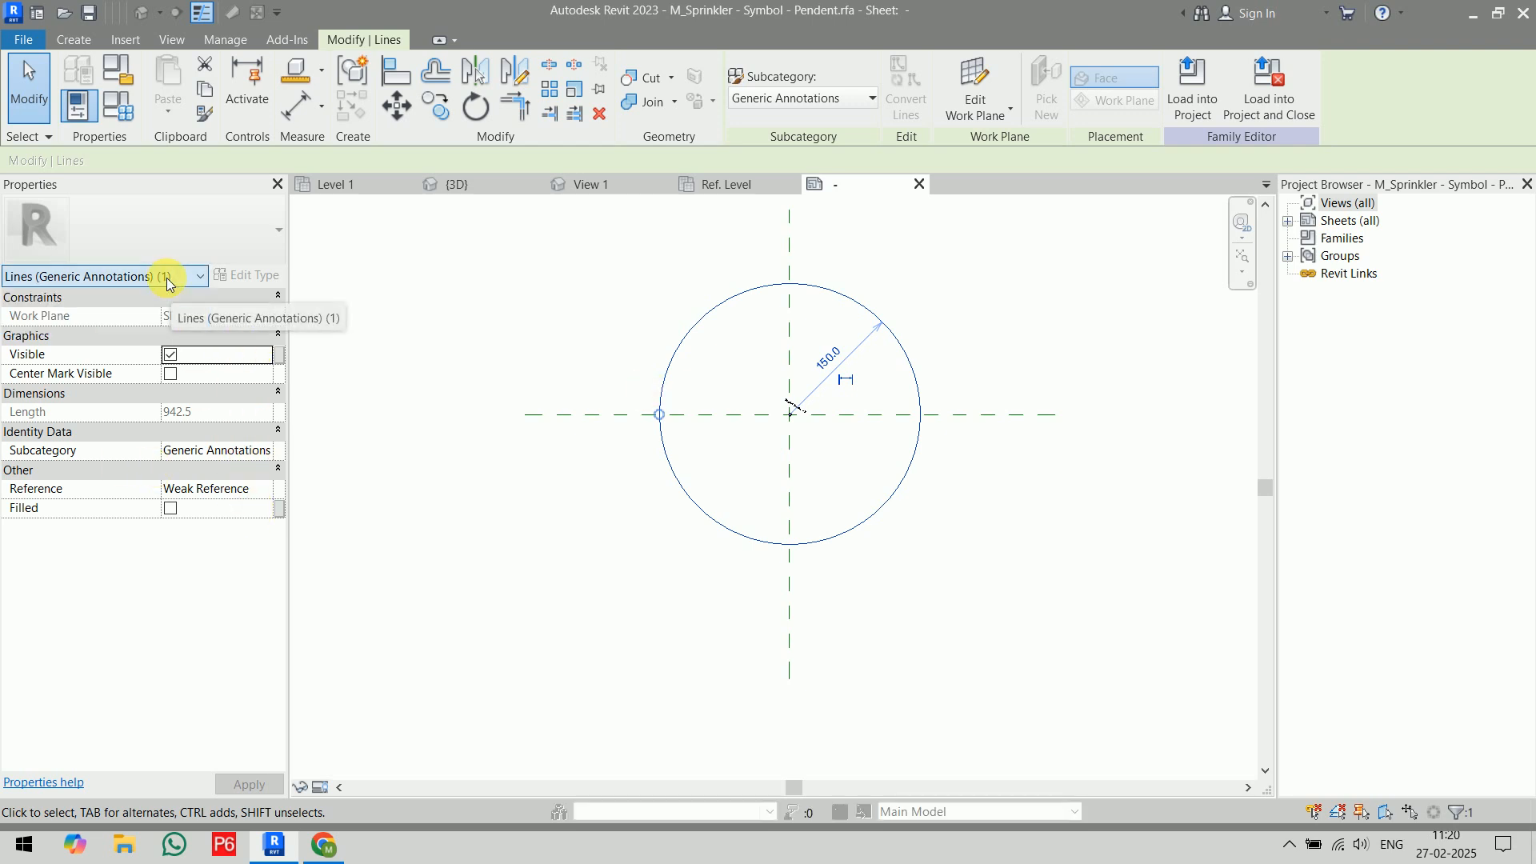
click(497, 621)
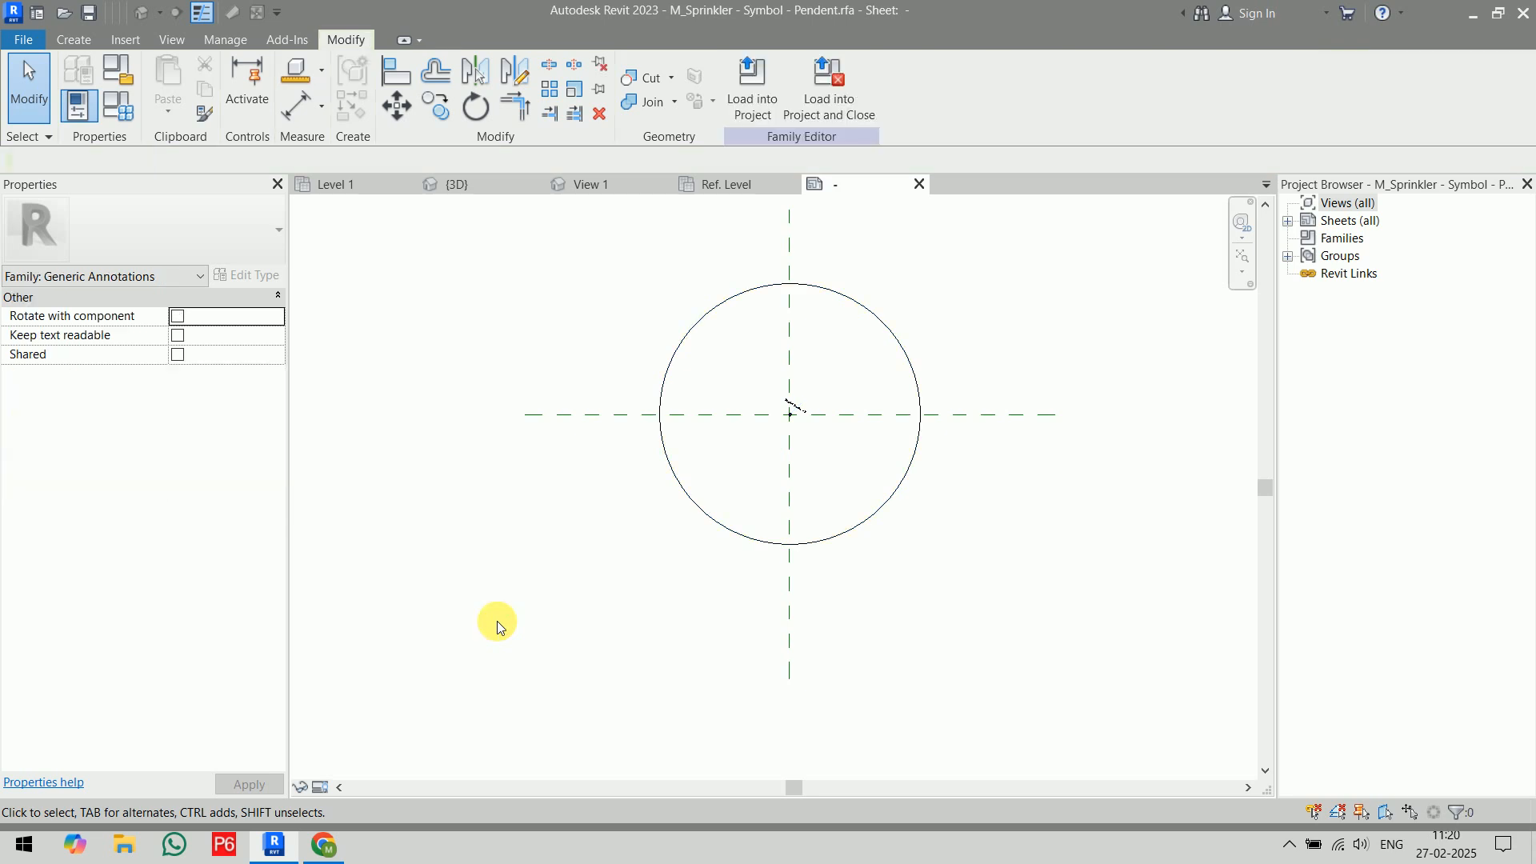
- Load the edited symbol family into M_Sprinkler - Pendent - Hosted.rfa only and close it without saving the file
click(843, 79)
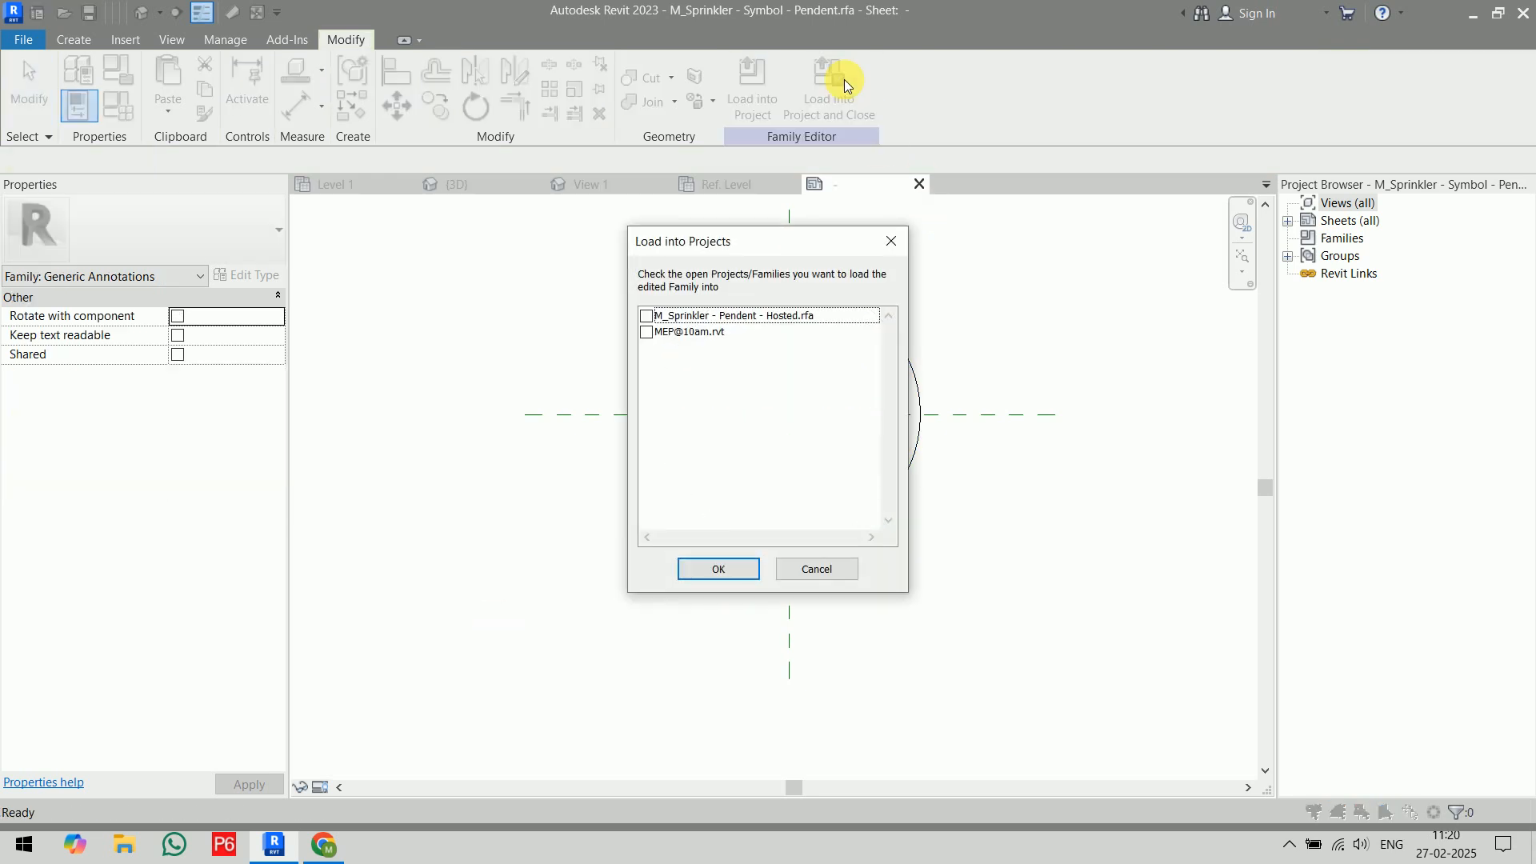
click(646, 316)
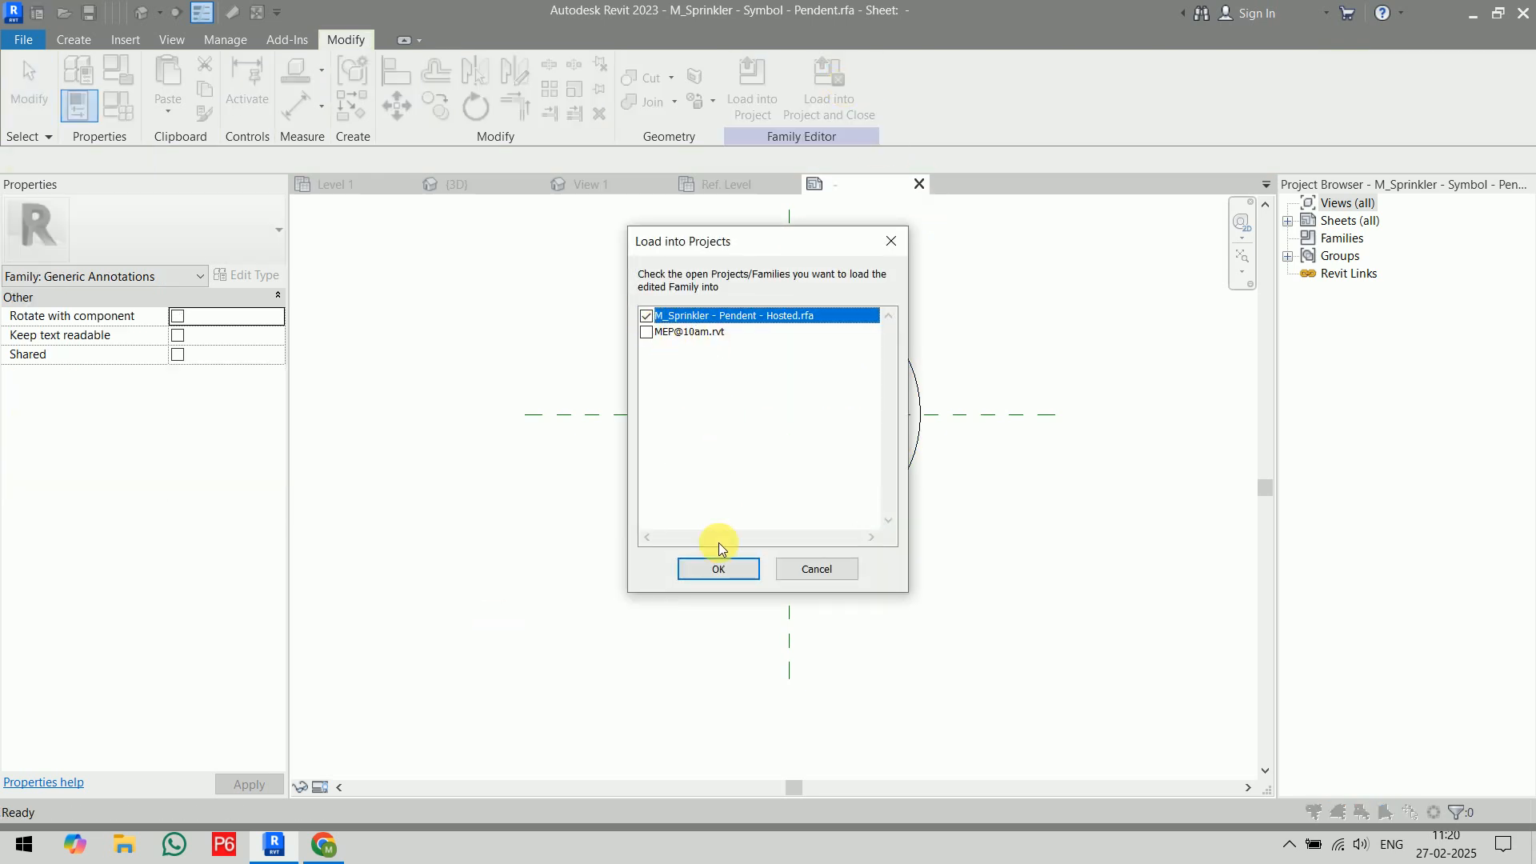
click(719, 569)
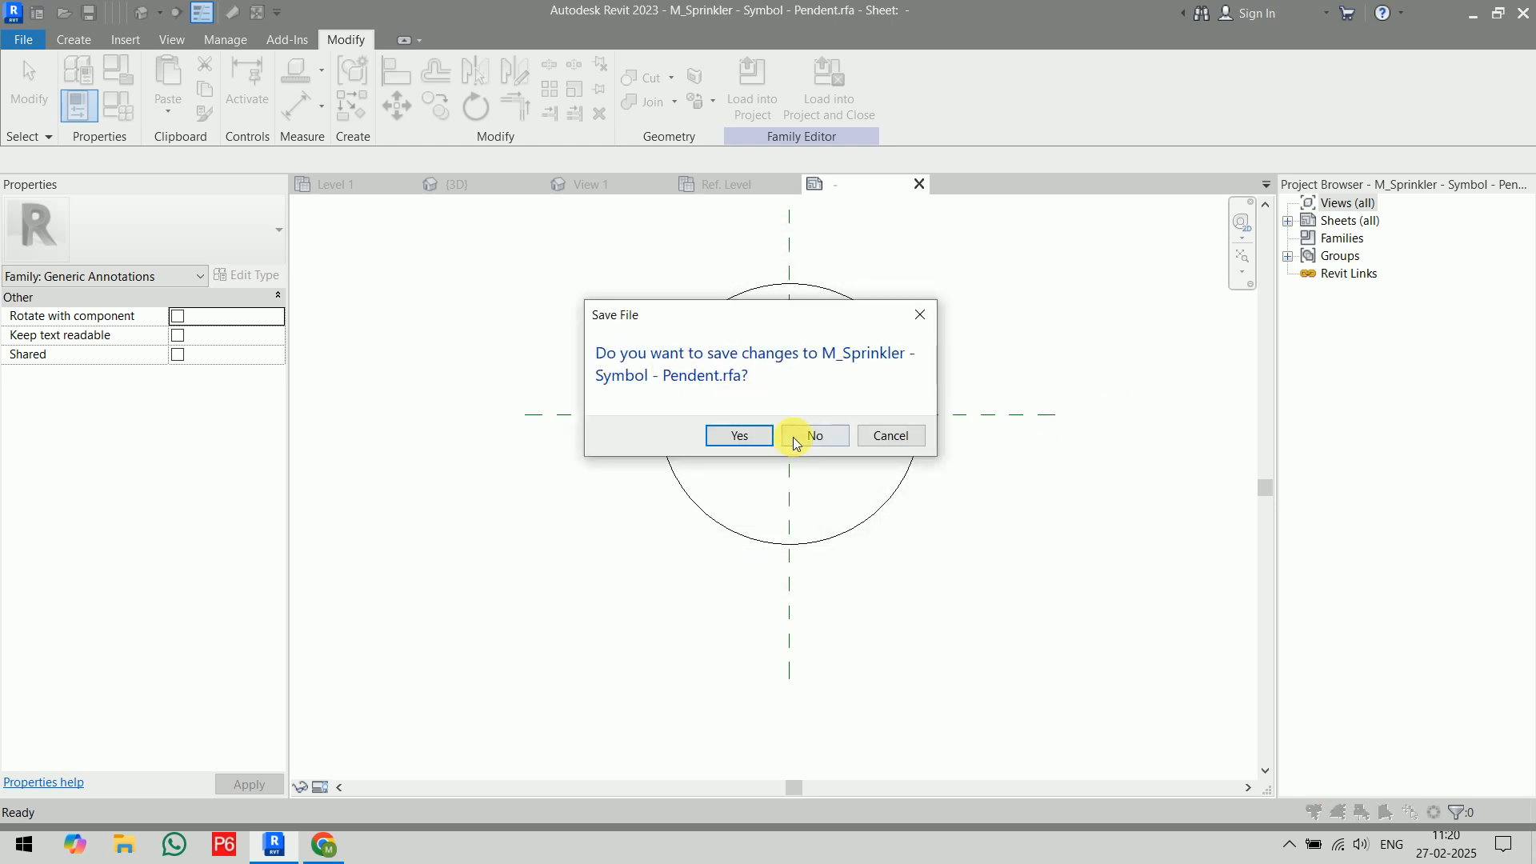
click(739, 435)
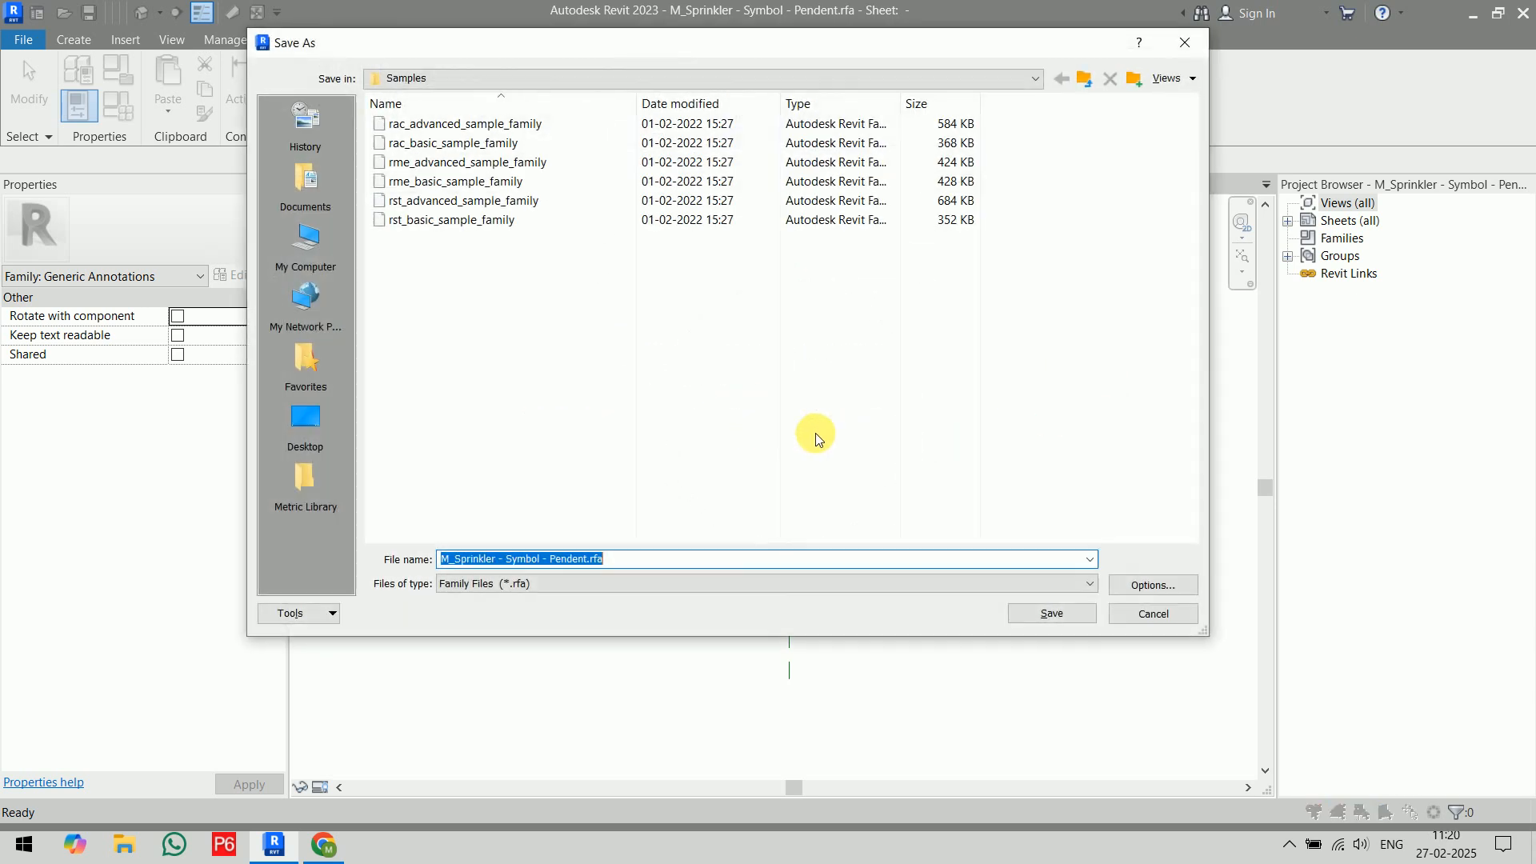
click(1049, 613)
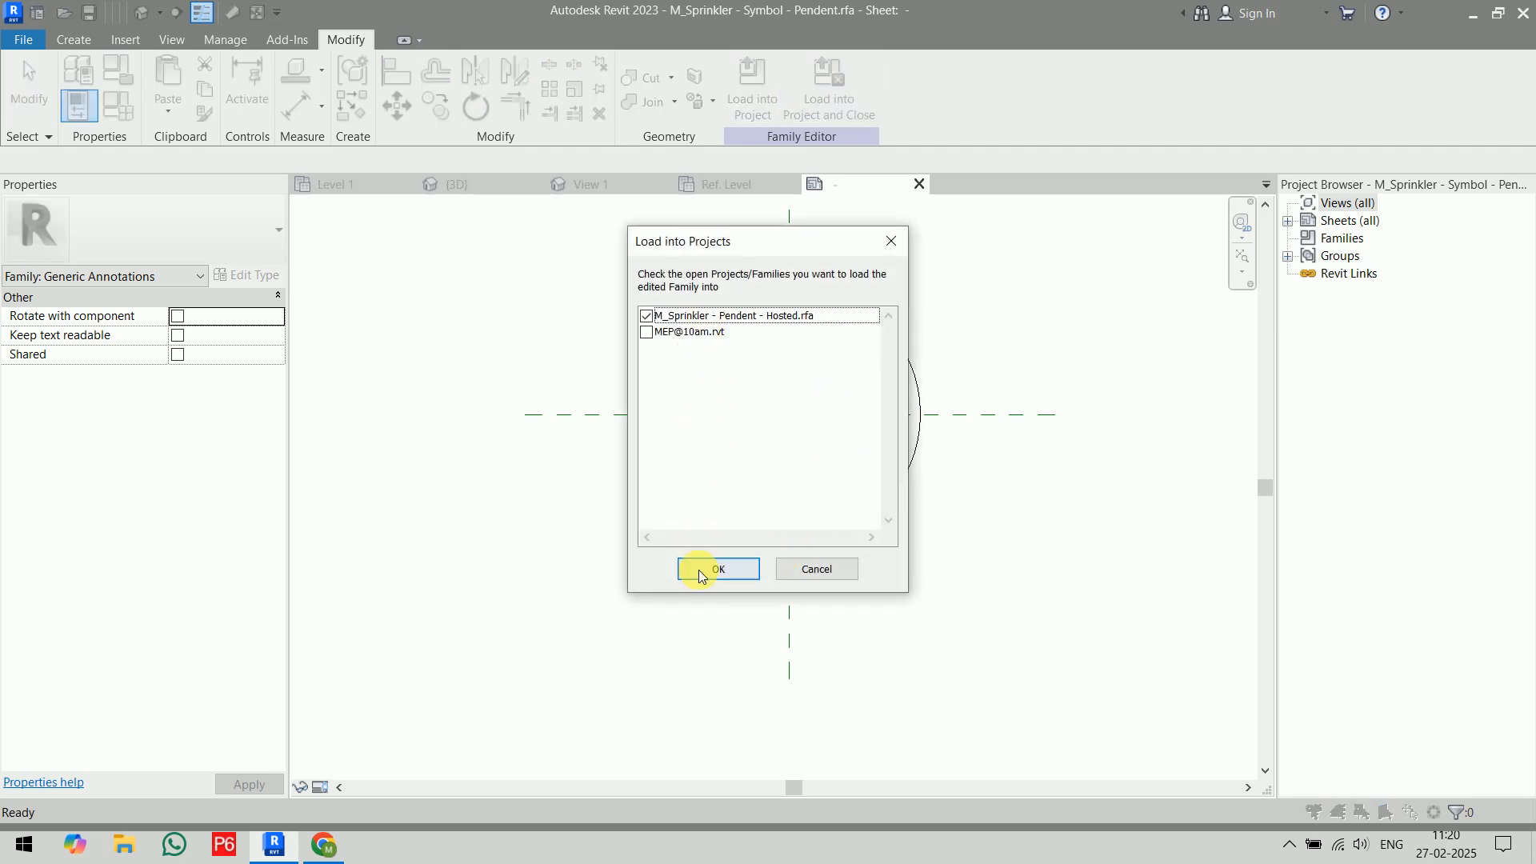
click(719, 567)
click(818, 436)
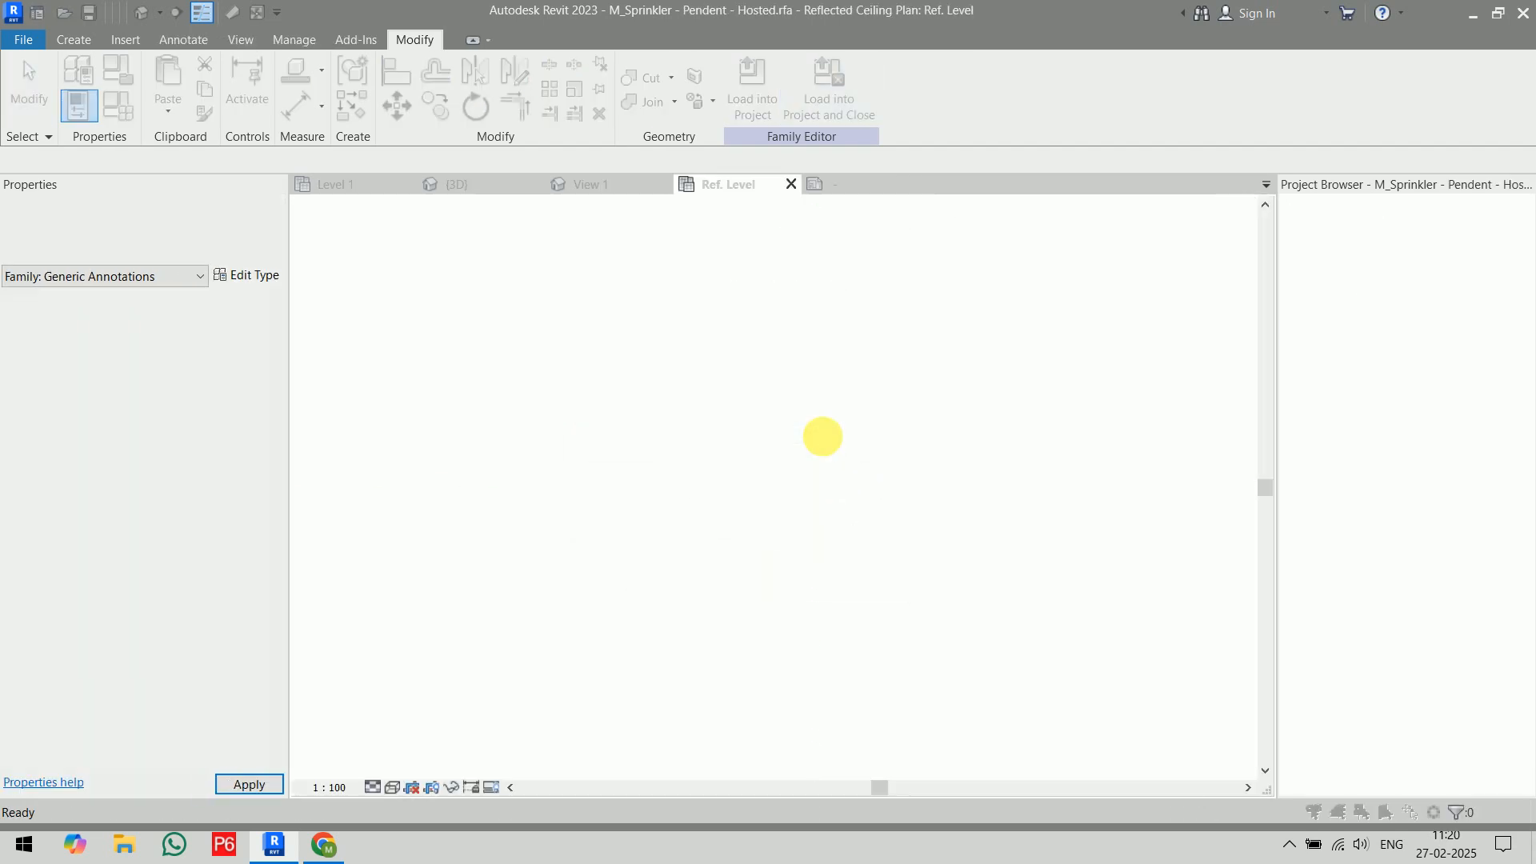
click(794, 434)
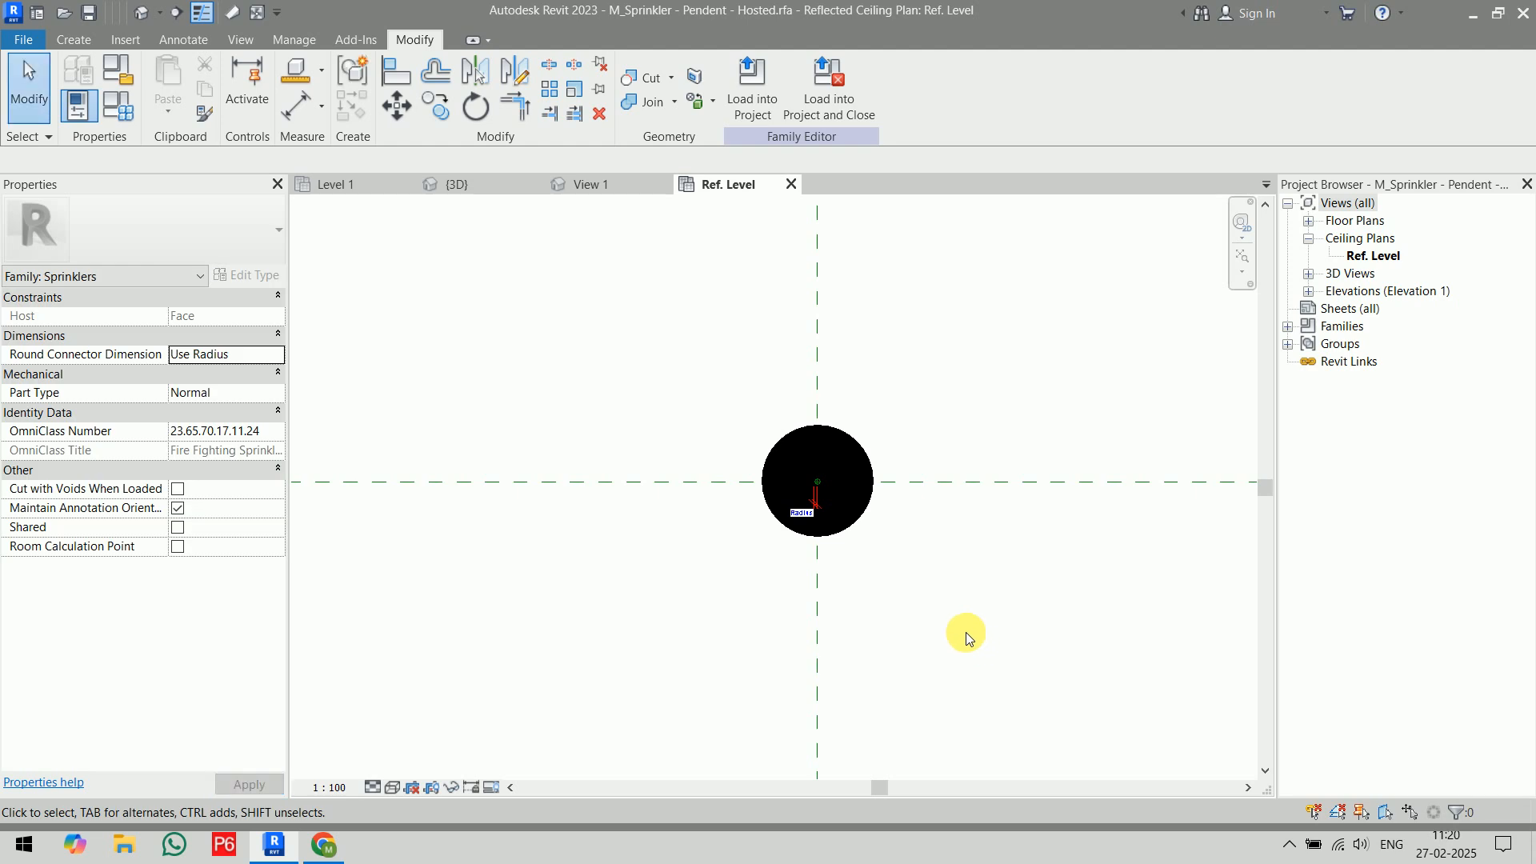
- Load the updated hosted pendent sprinkler family into the MEP@10am project and close it without saving the file
middle_drag(949, 602, 843, 507)
scroll(843, 507, down, 3)
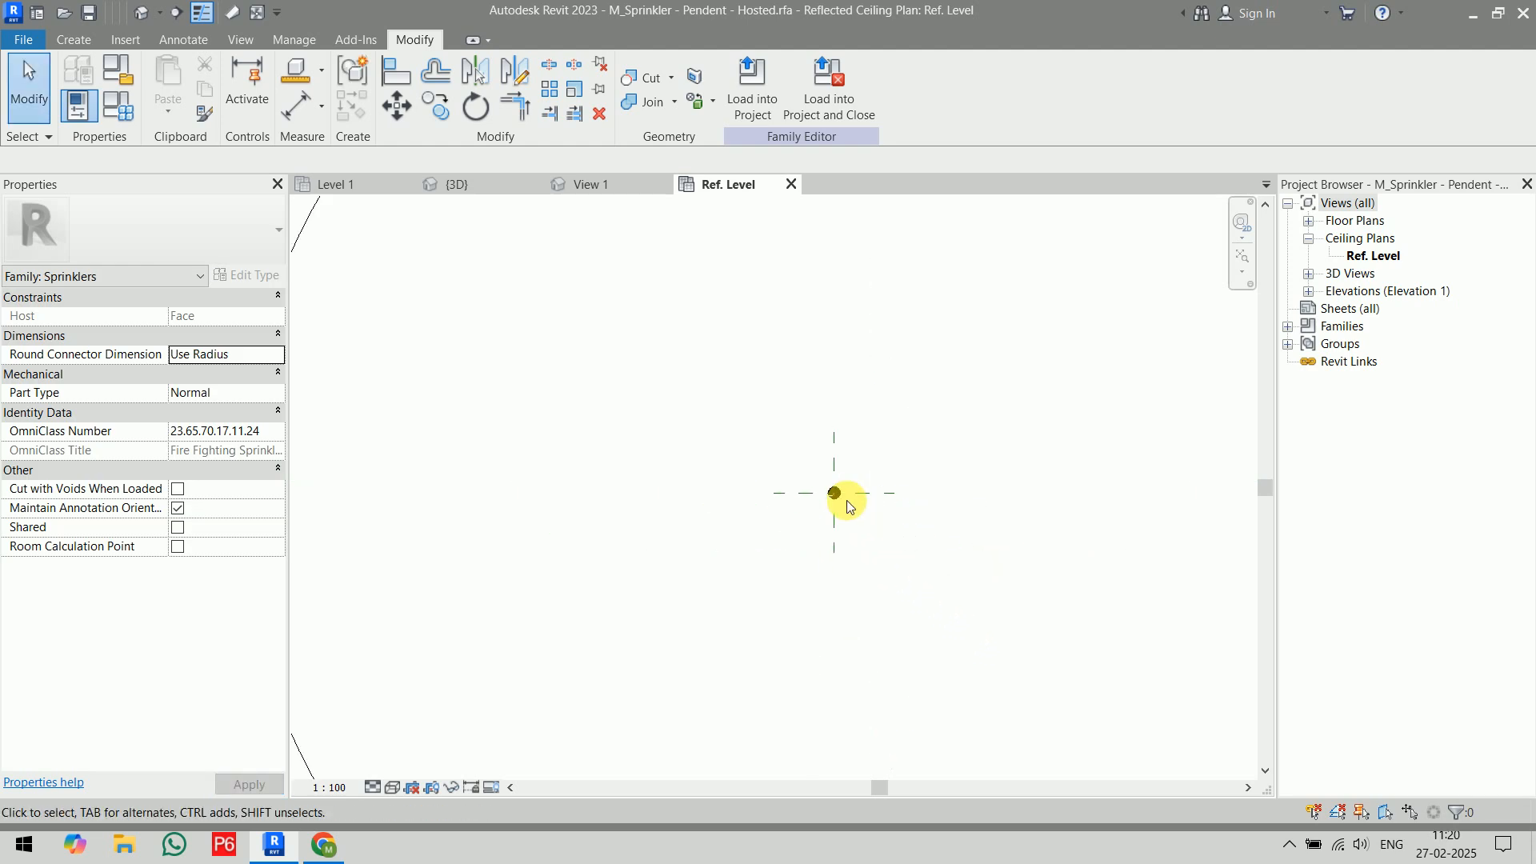
scroll(848, 506, down, 3)
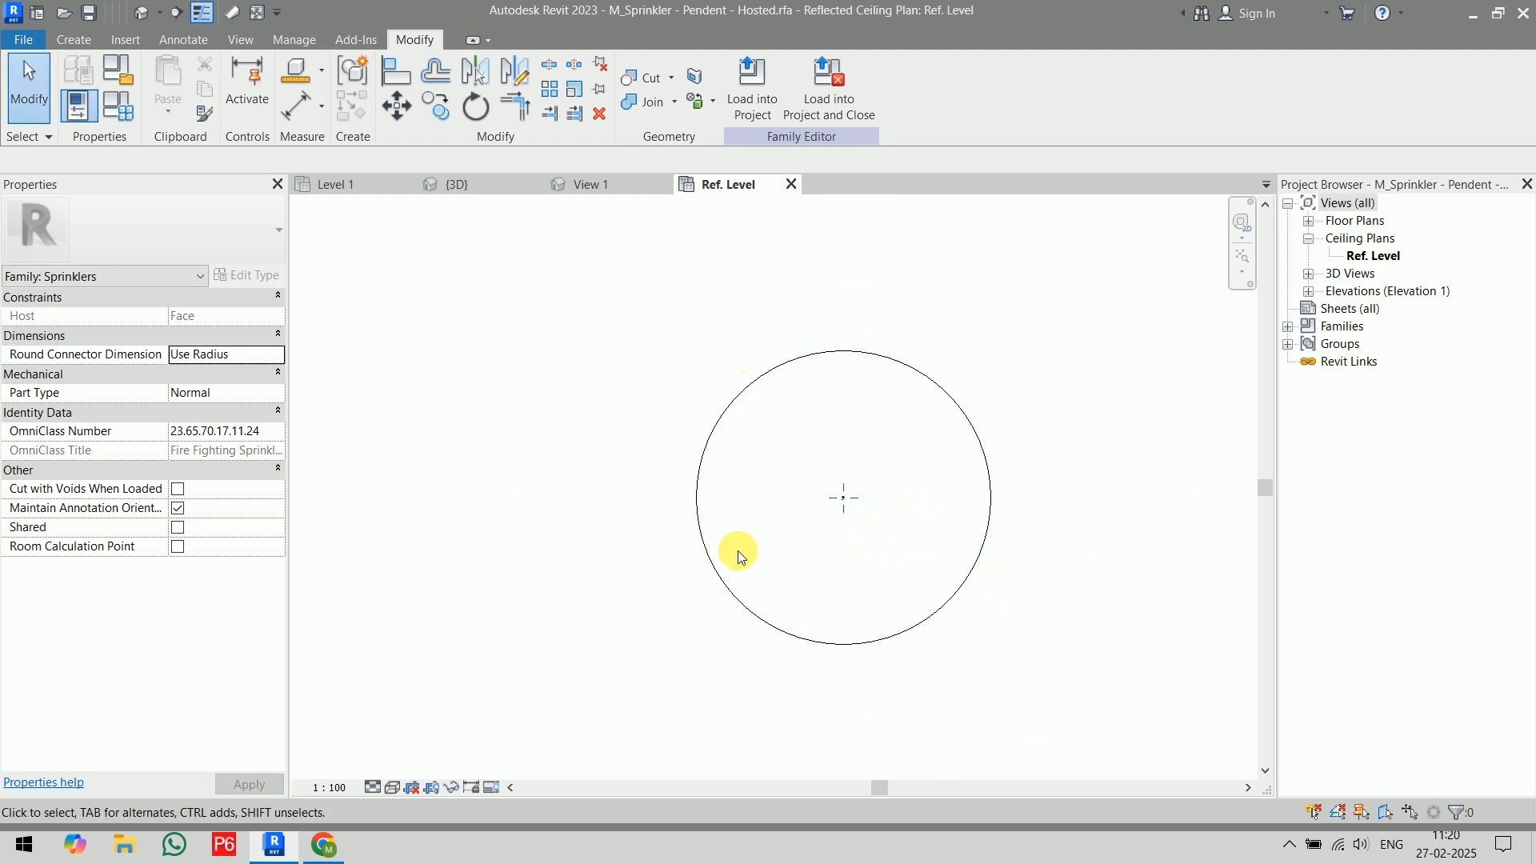
click(829, 90)
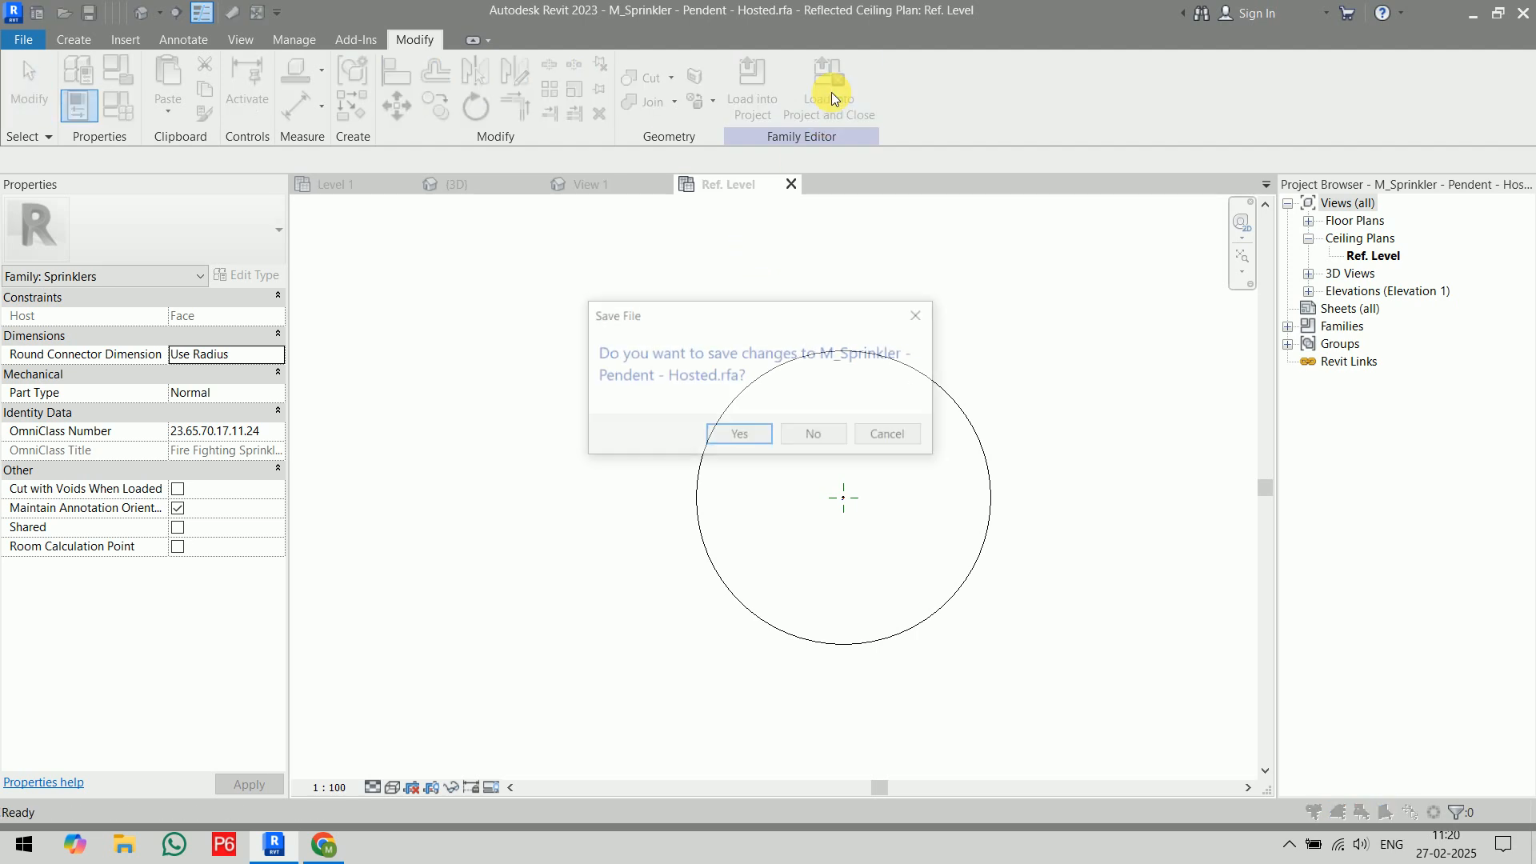
click(813, 435)
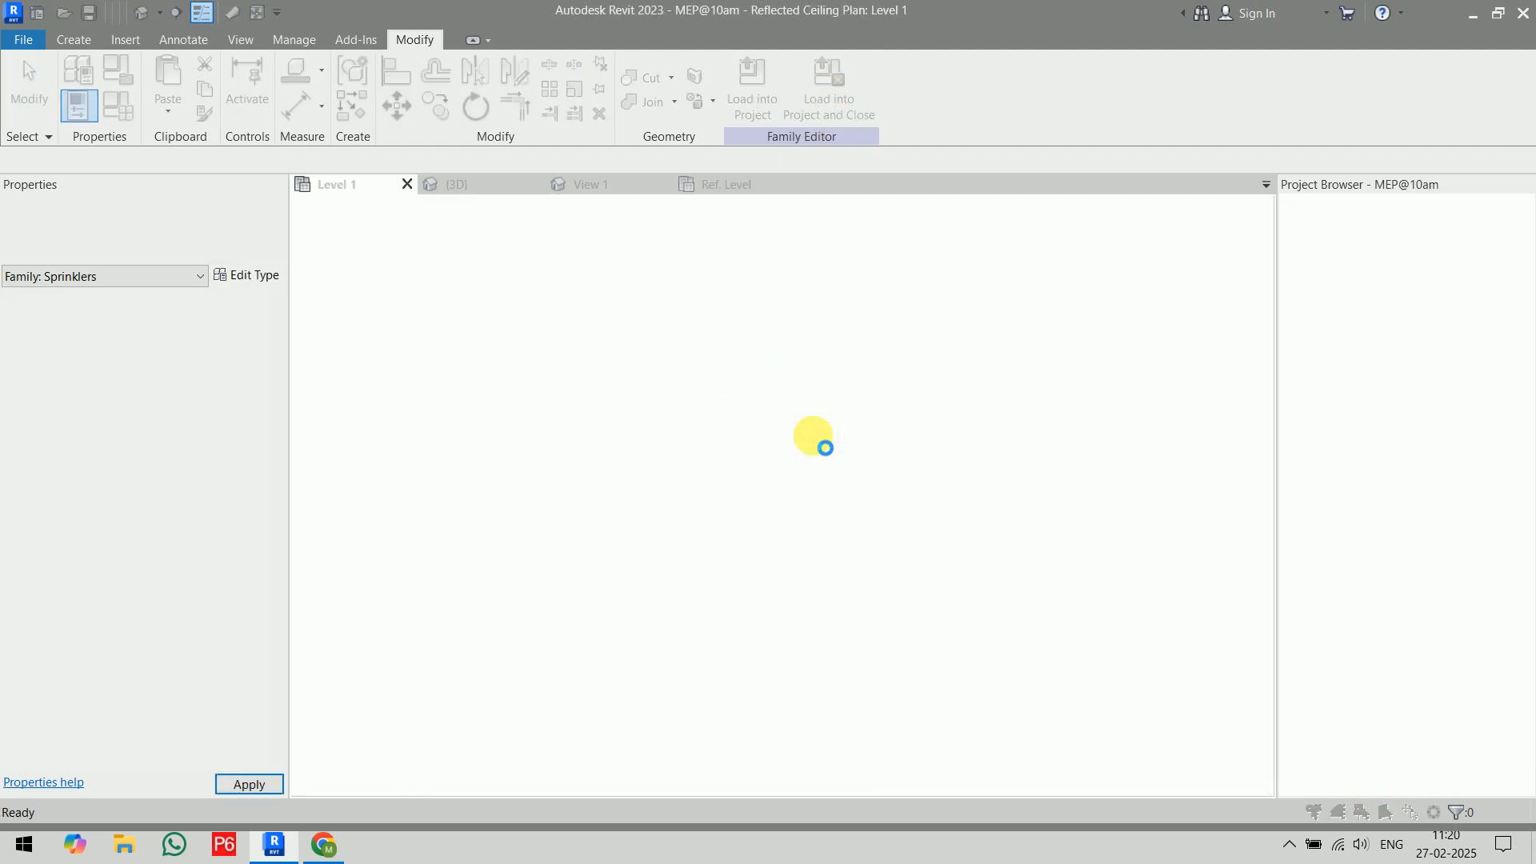
click(714, 439)
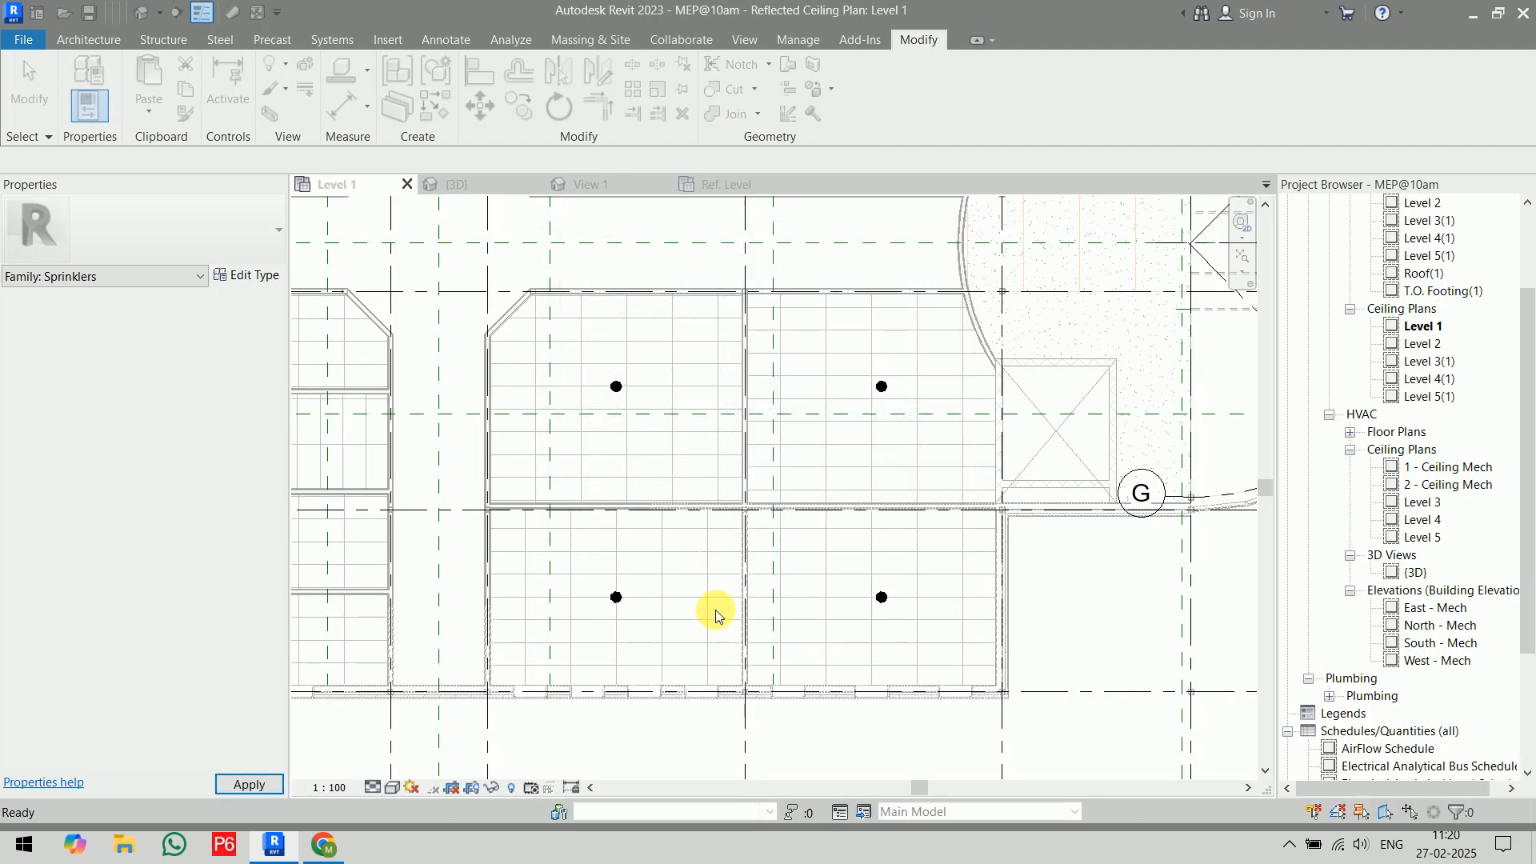
scroll(716, 611, down, 5)
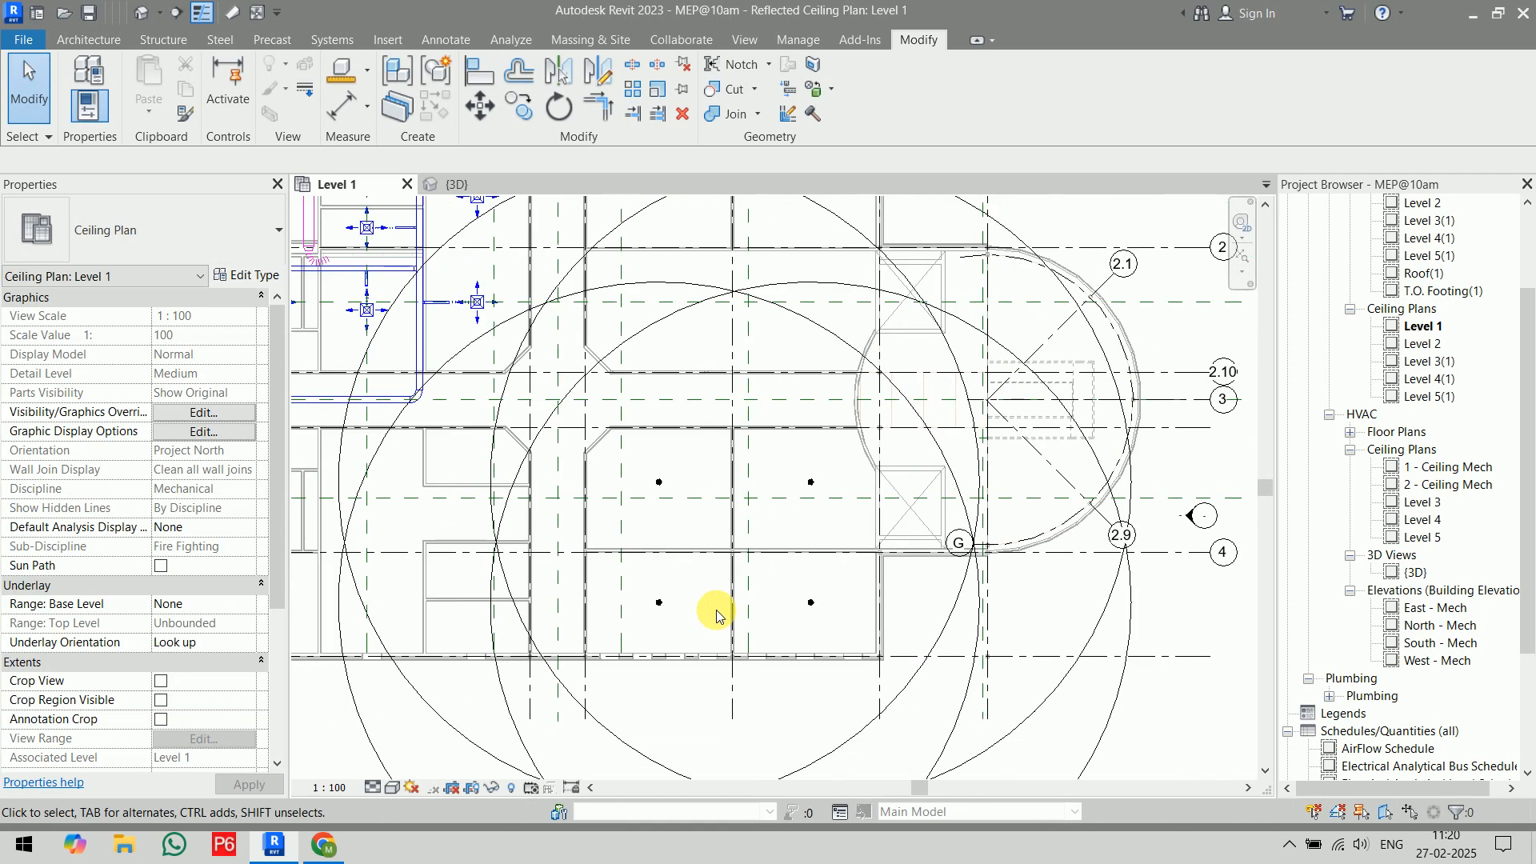
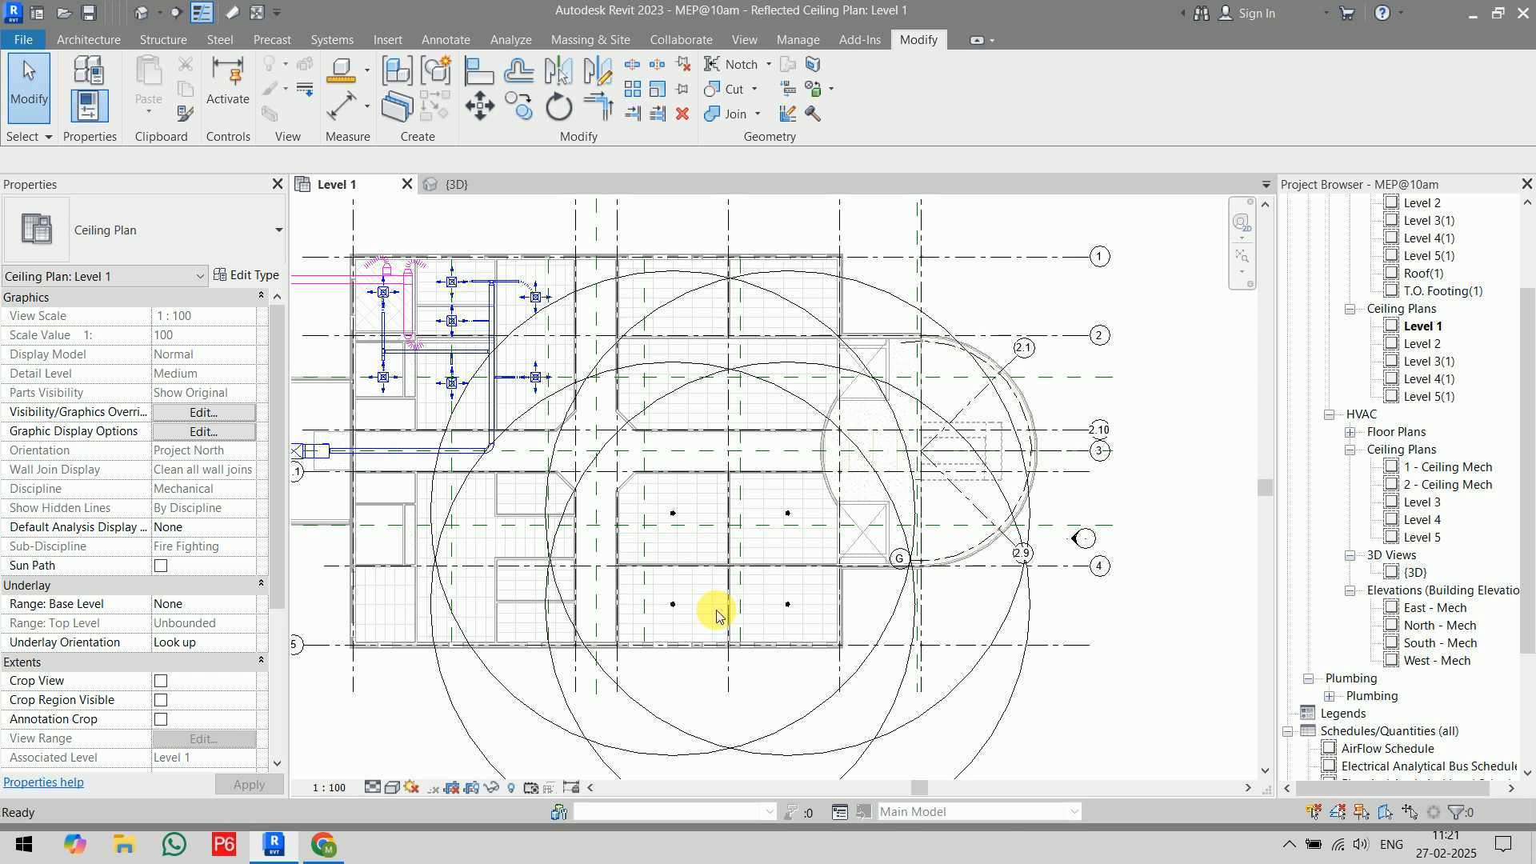
- Open the upper-left room's pendent sprinkler family for editing and show its Ref. Level ceiling plan
scroll(717, 610, up, 4)
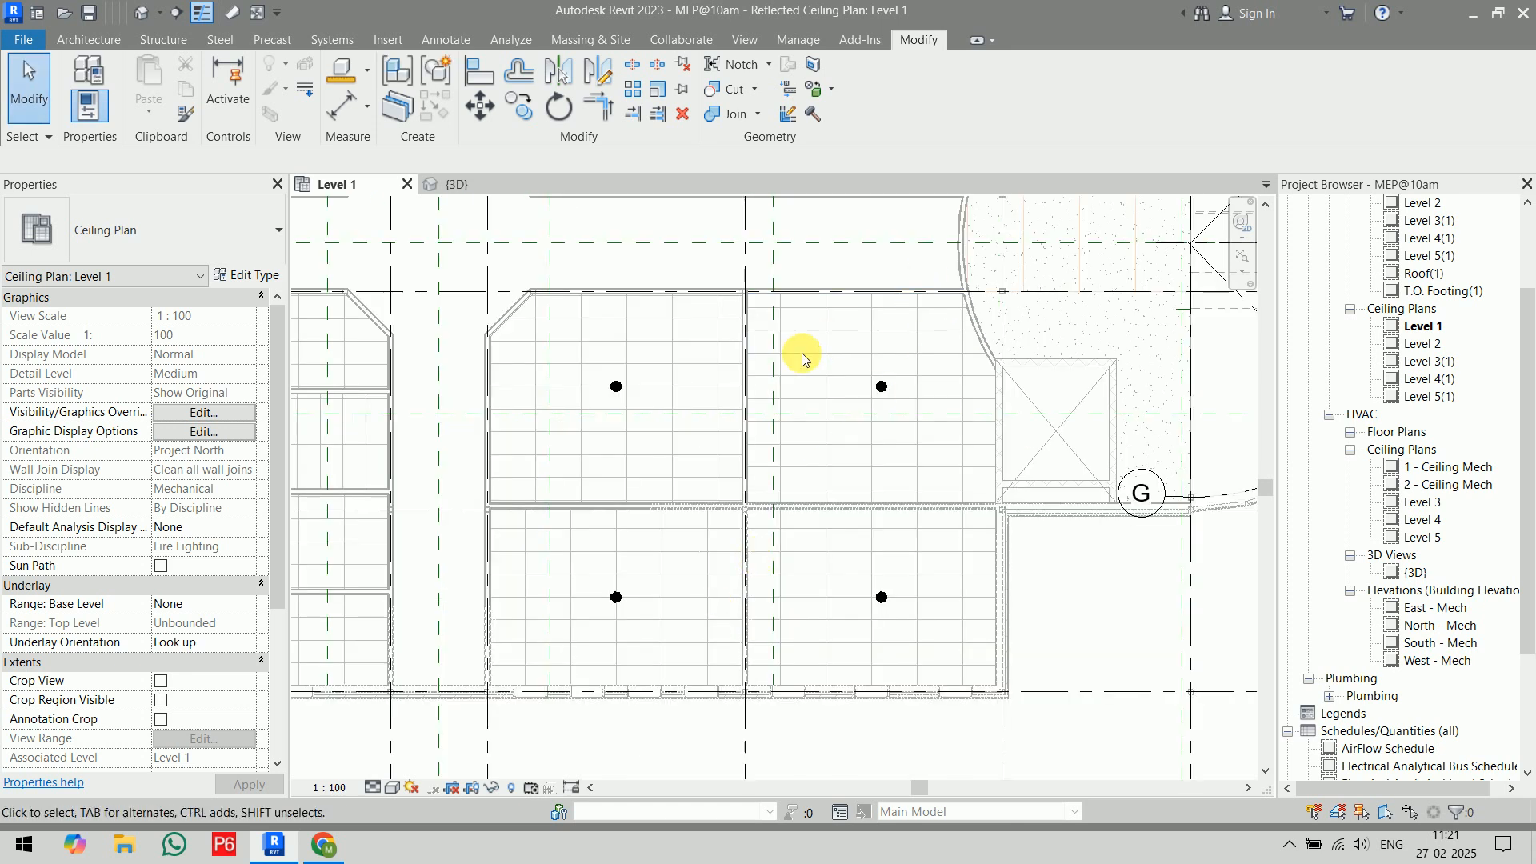
scroll(799, 352, down, 3)
click(706, 376)
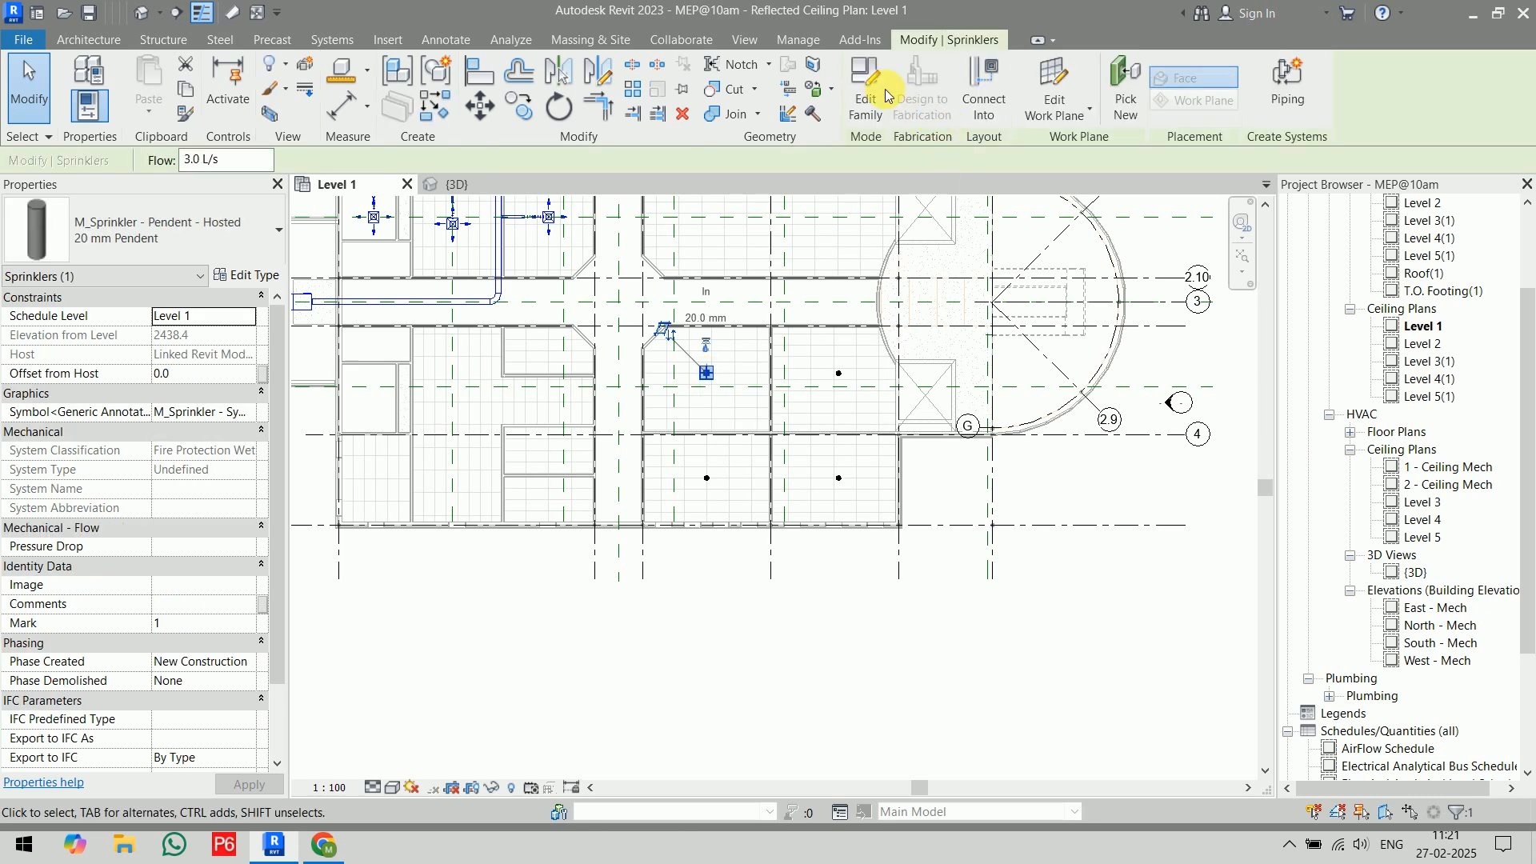
click(865, 84)
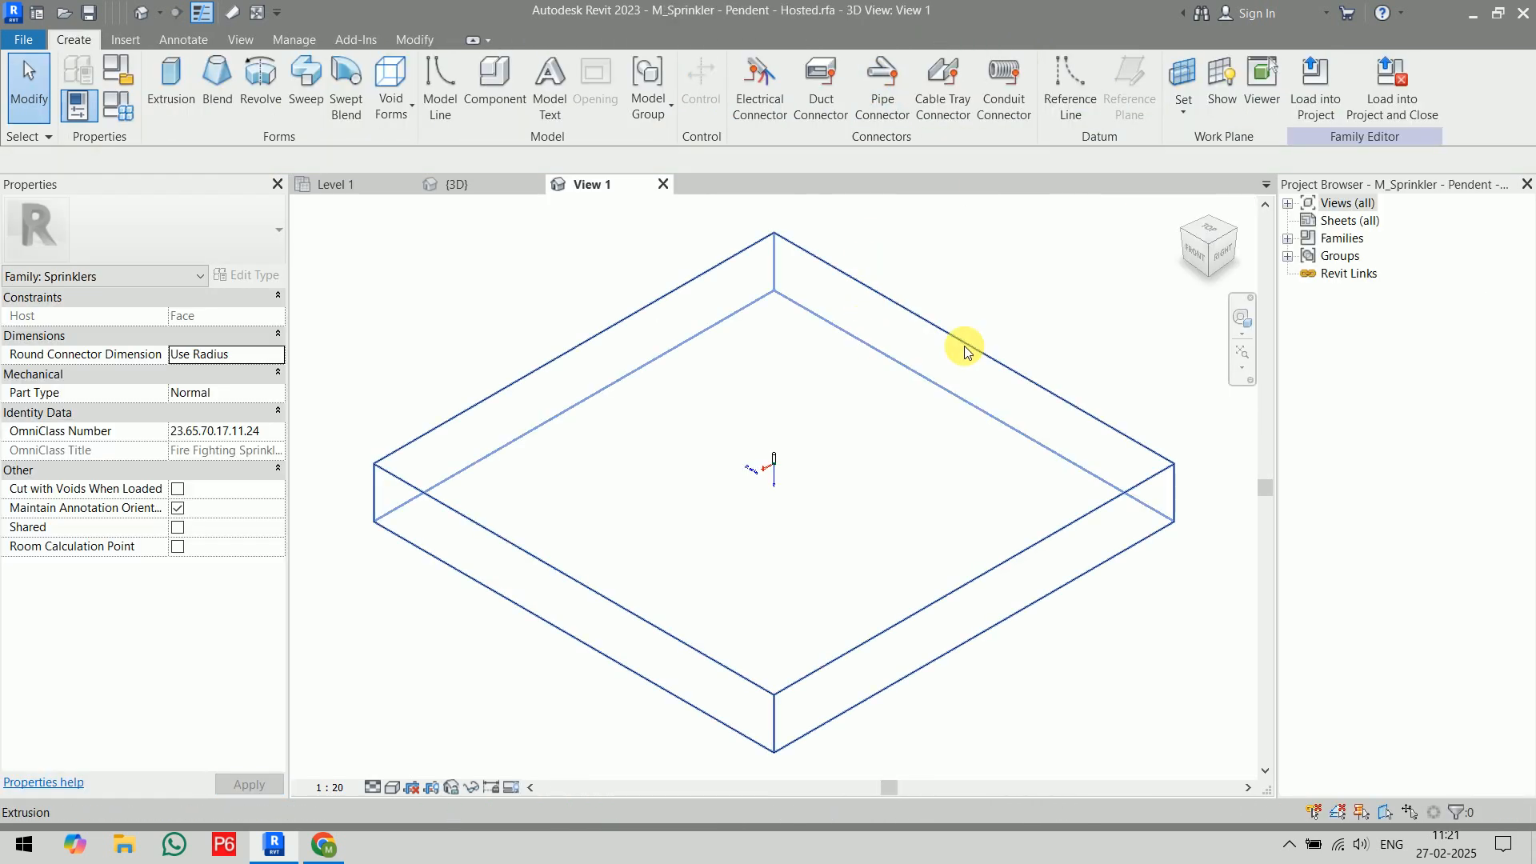
click(1287, 203)
double_click(1334, 261)
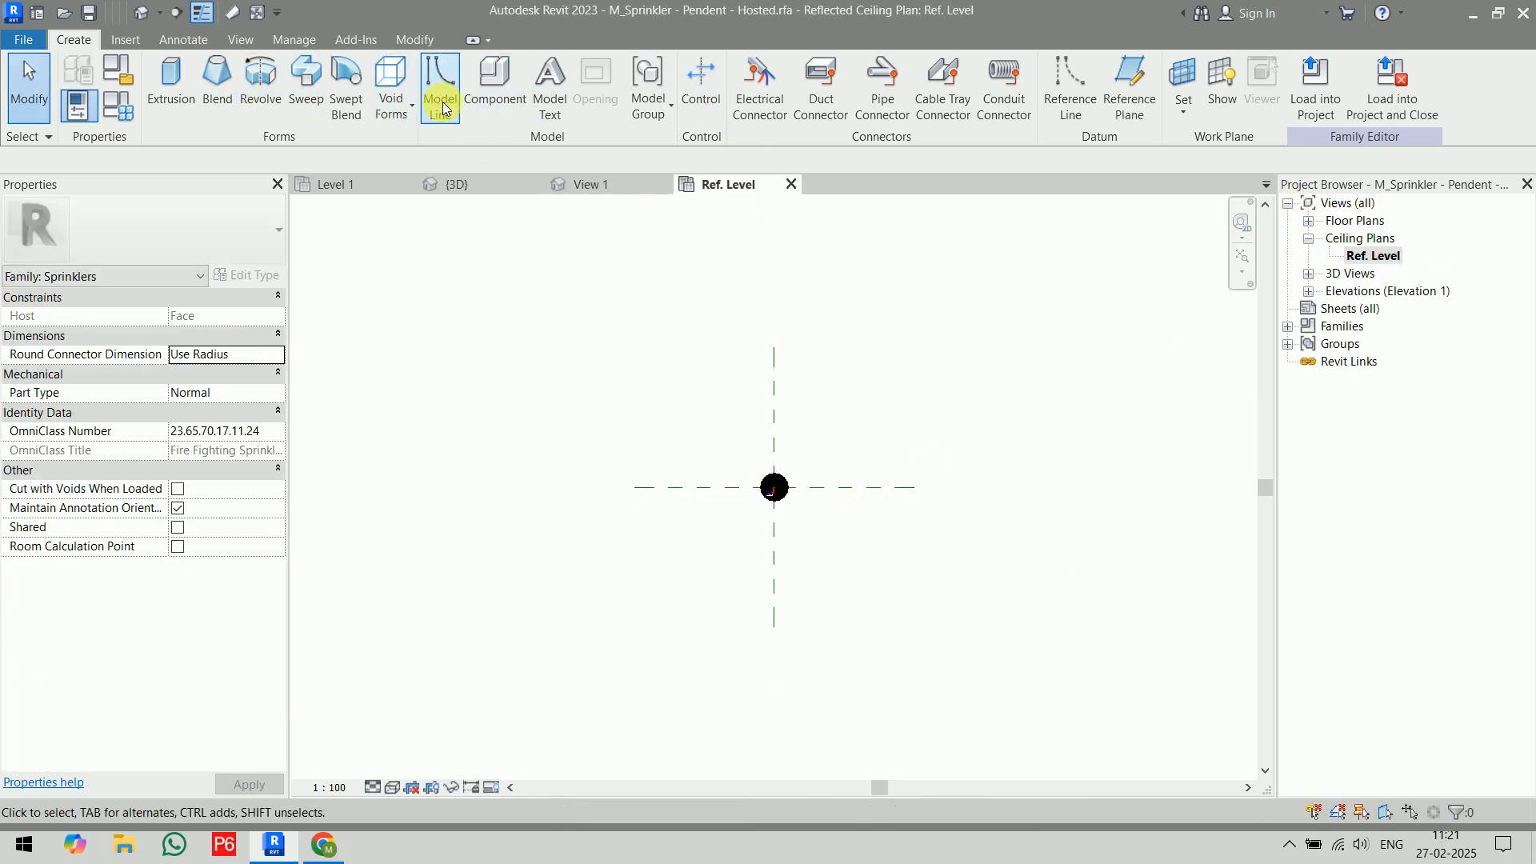
click(183, 39)
click(225, 90)
key(Escape)
key(Escape)
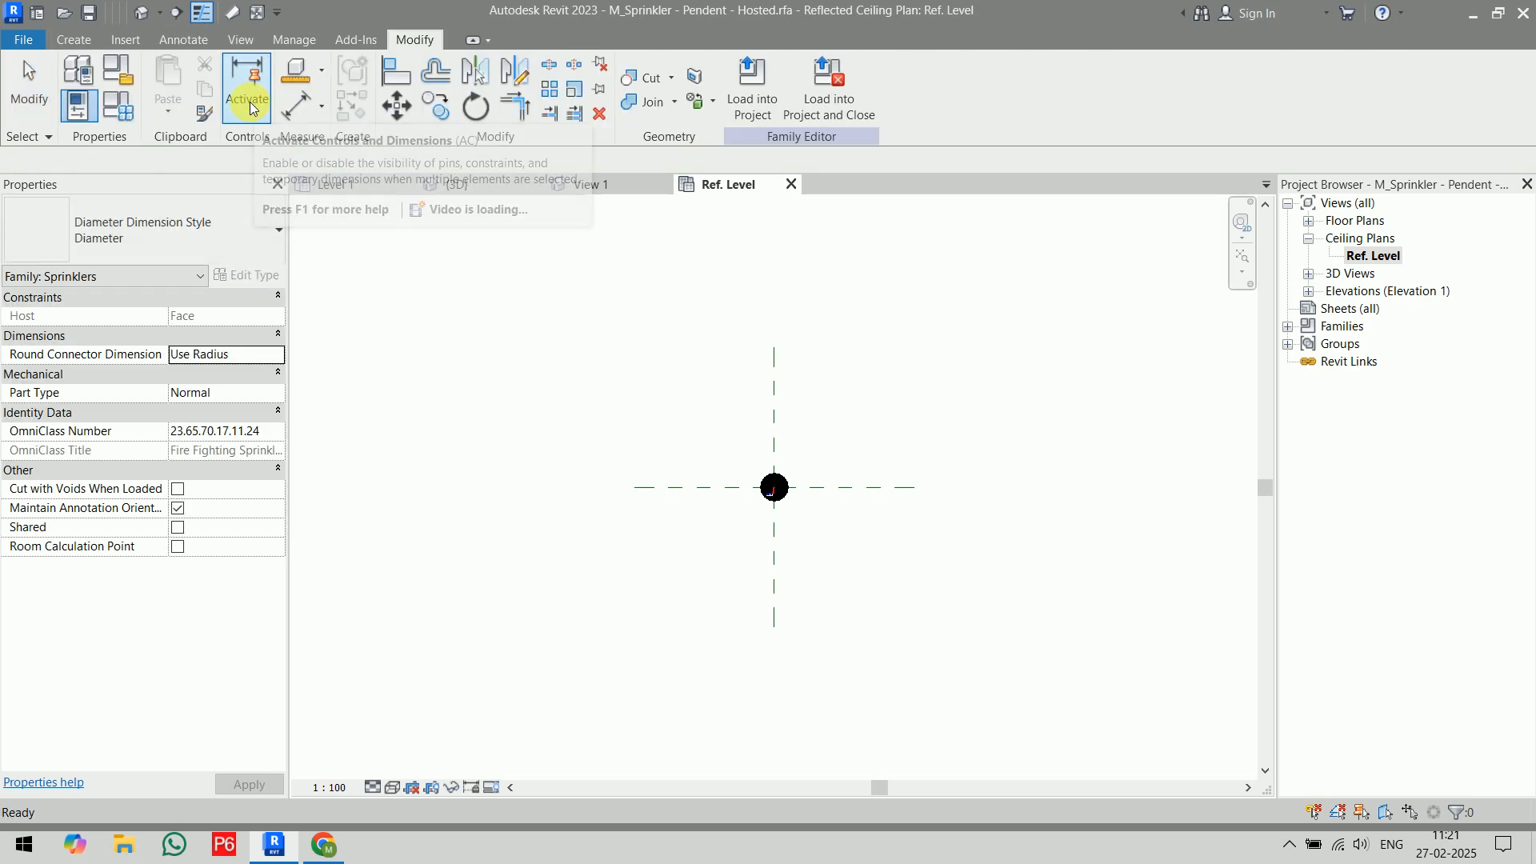
click(180, 39)
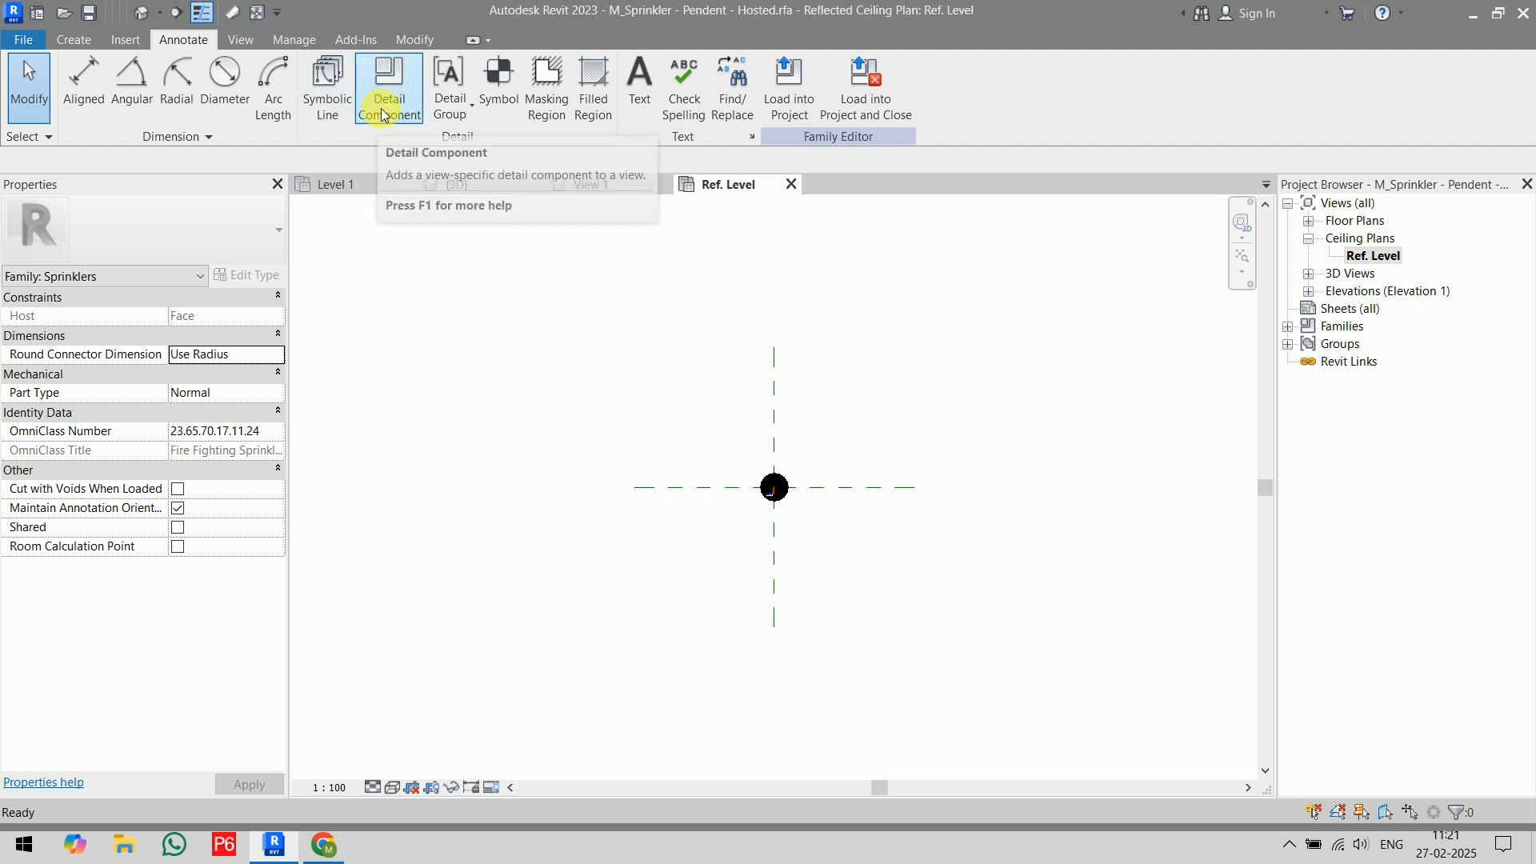
click(335, 114)
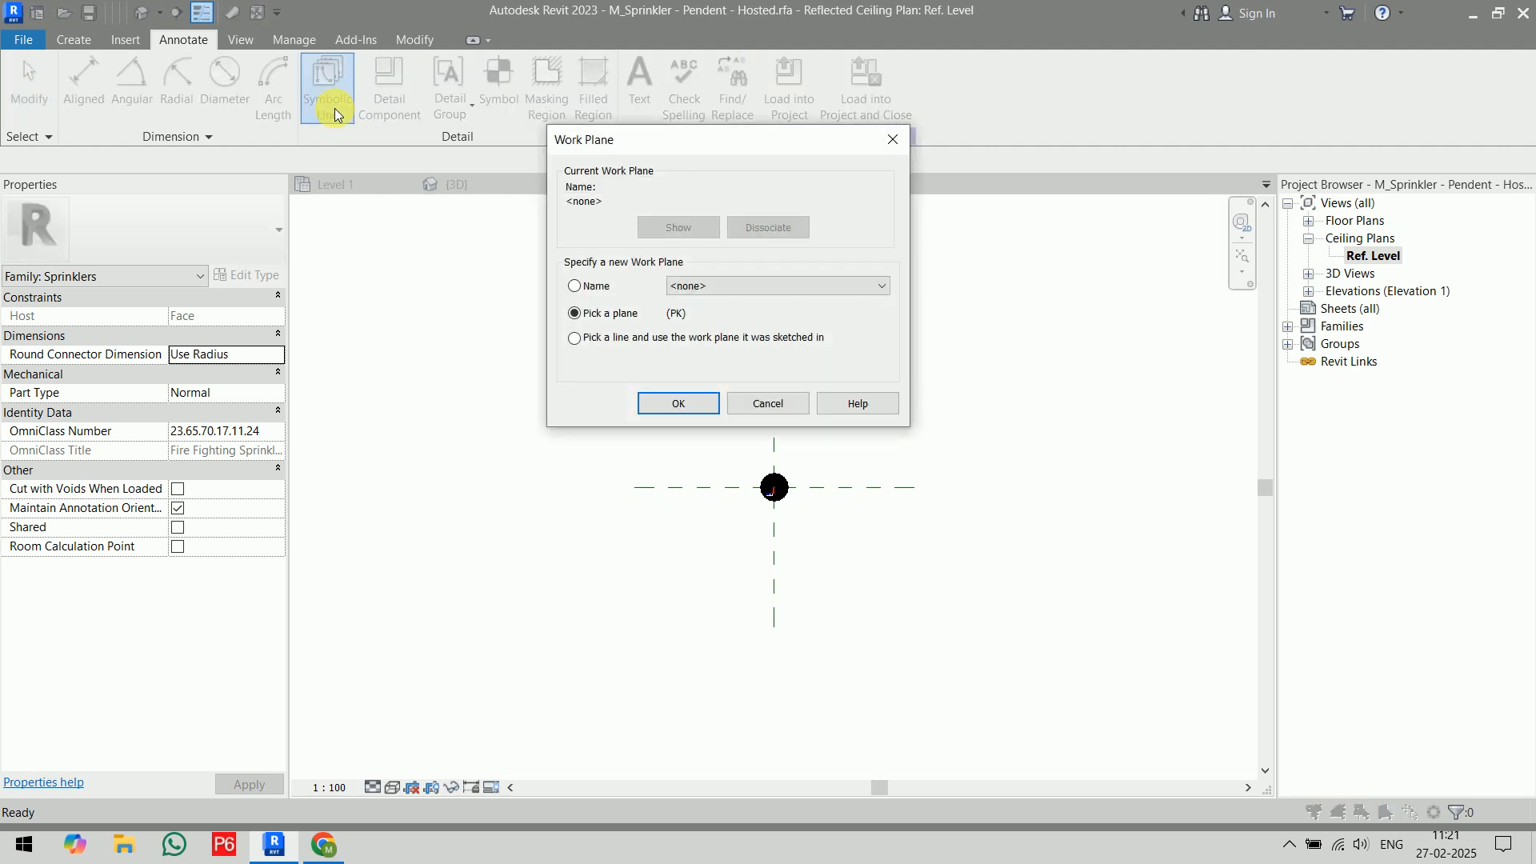
click(766, 405)
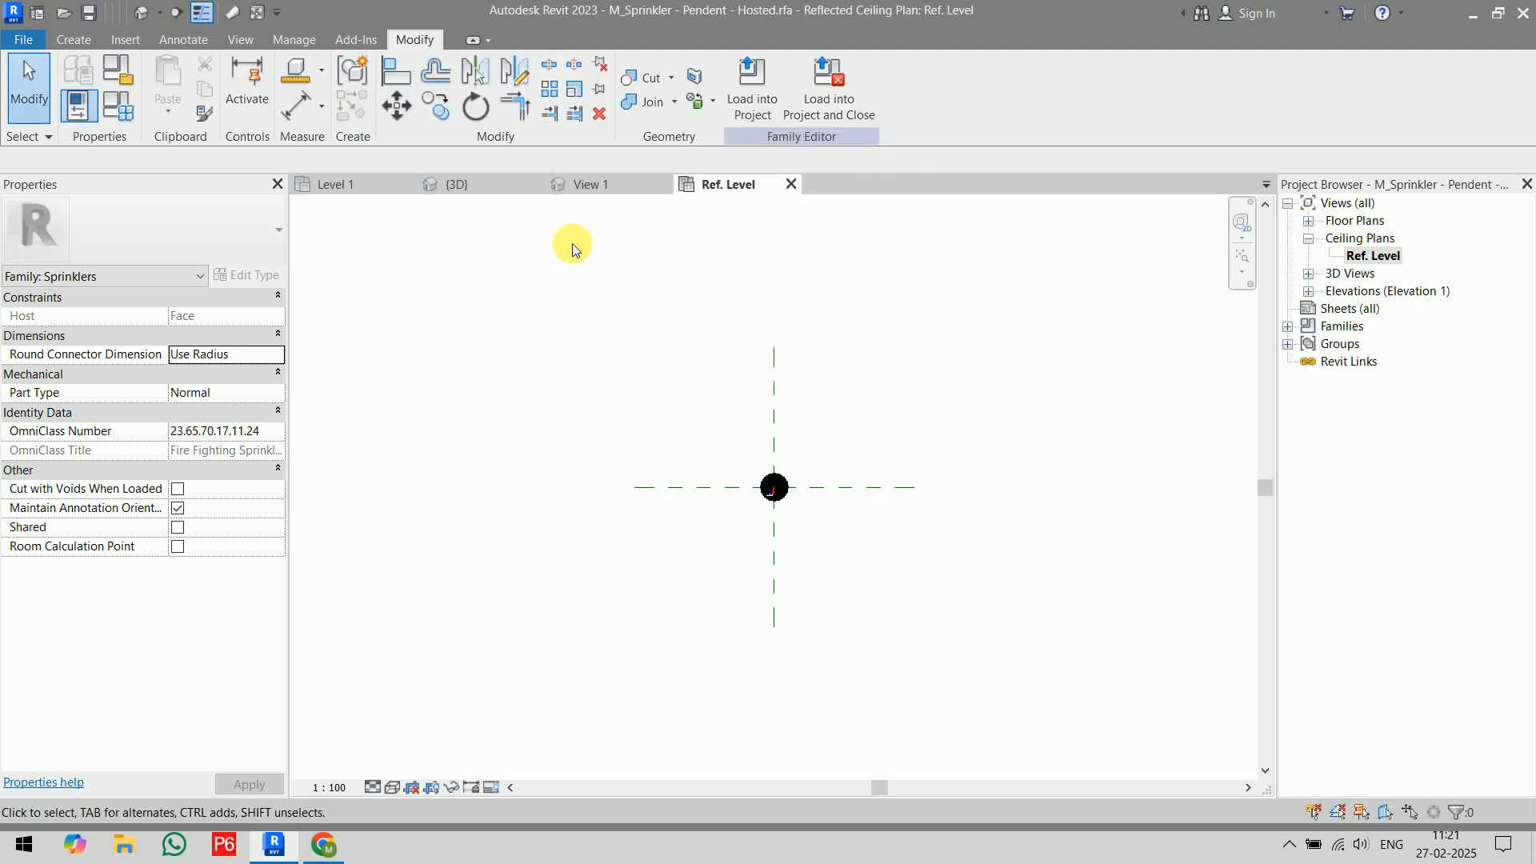
click(206, 40)
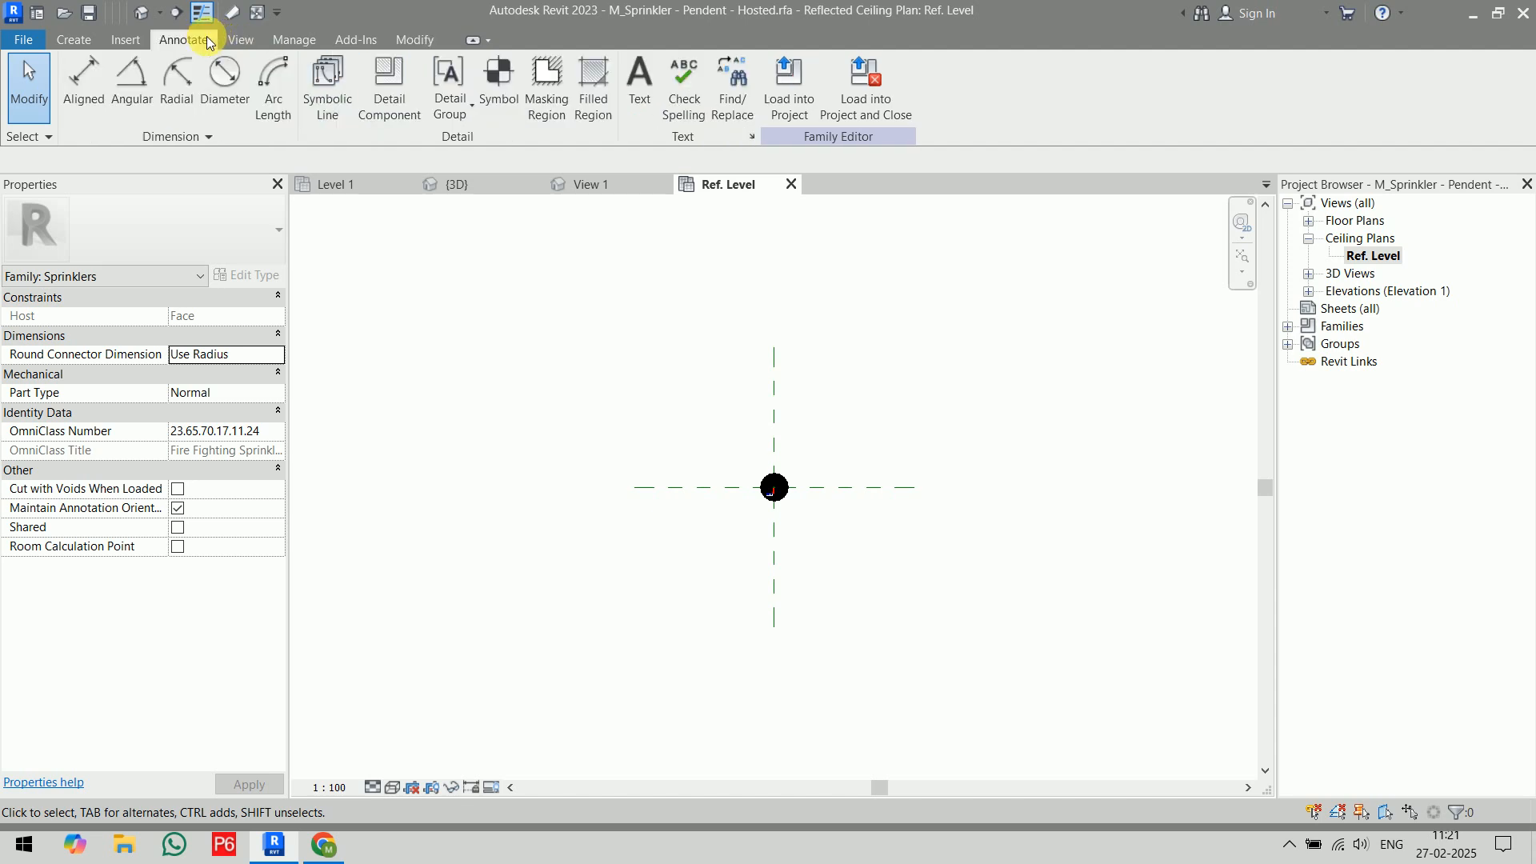
click(388, 106)
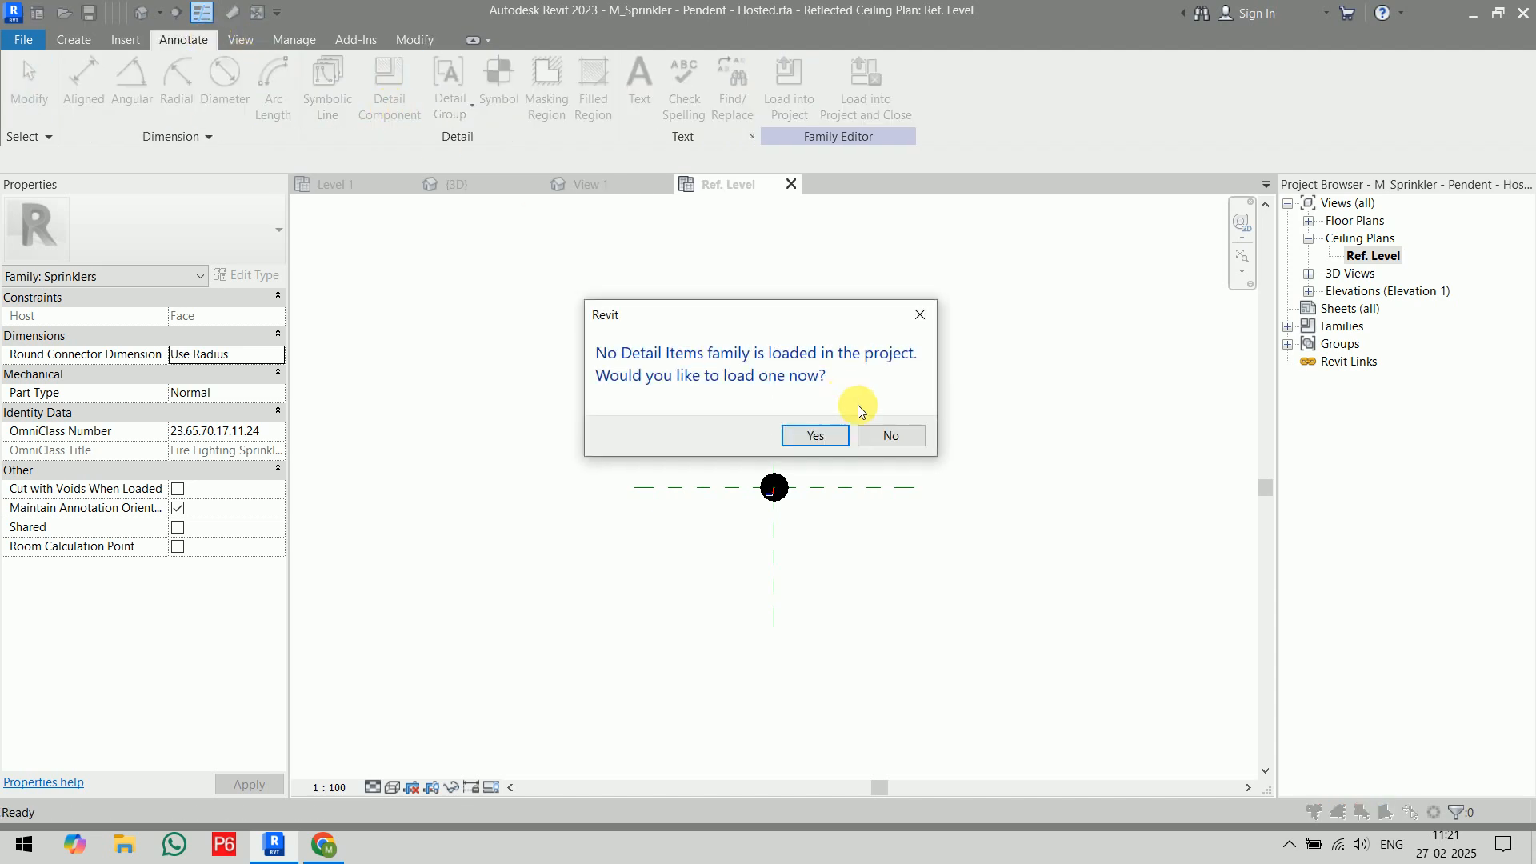
click(903, 435)
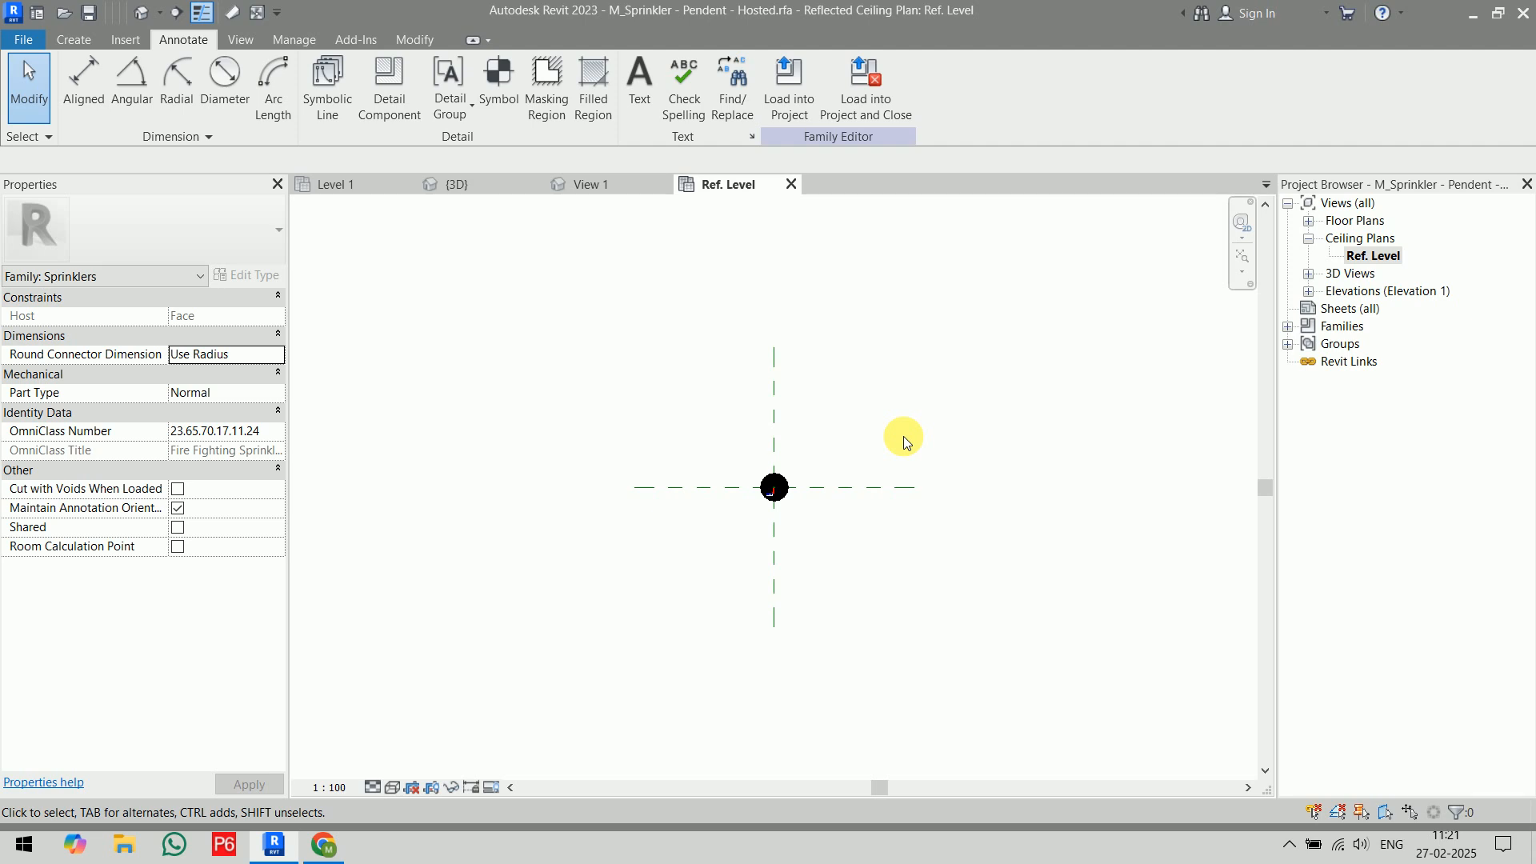
click(472, 112)
click(472, 111)
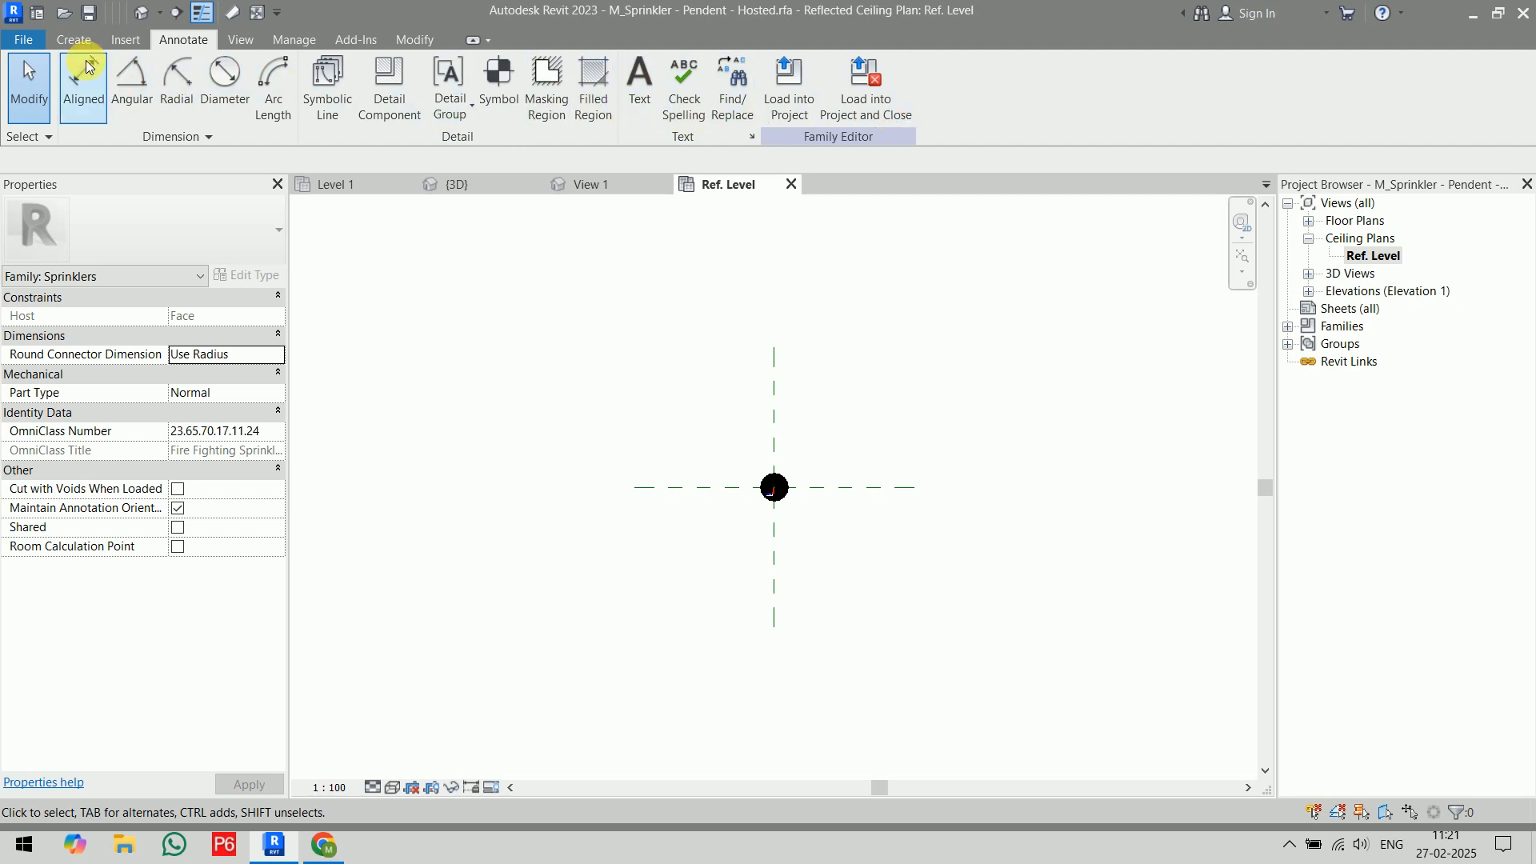
click(112, 40)
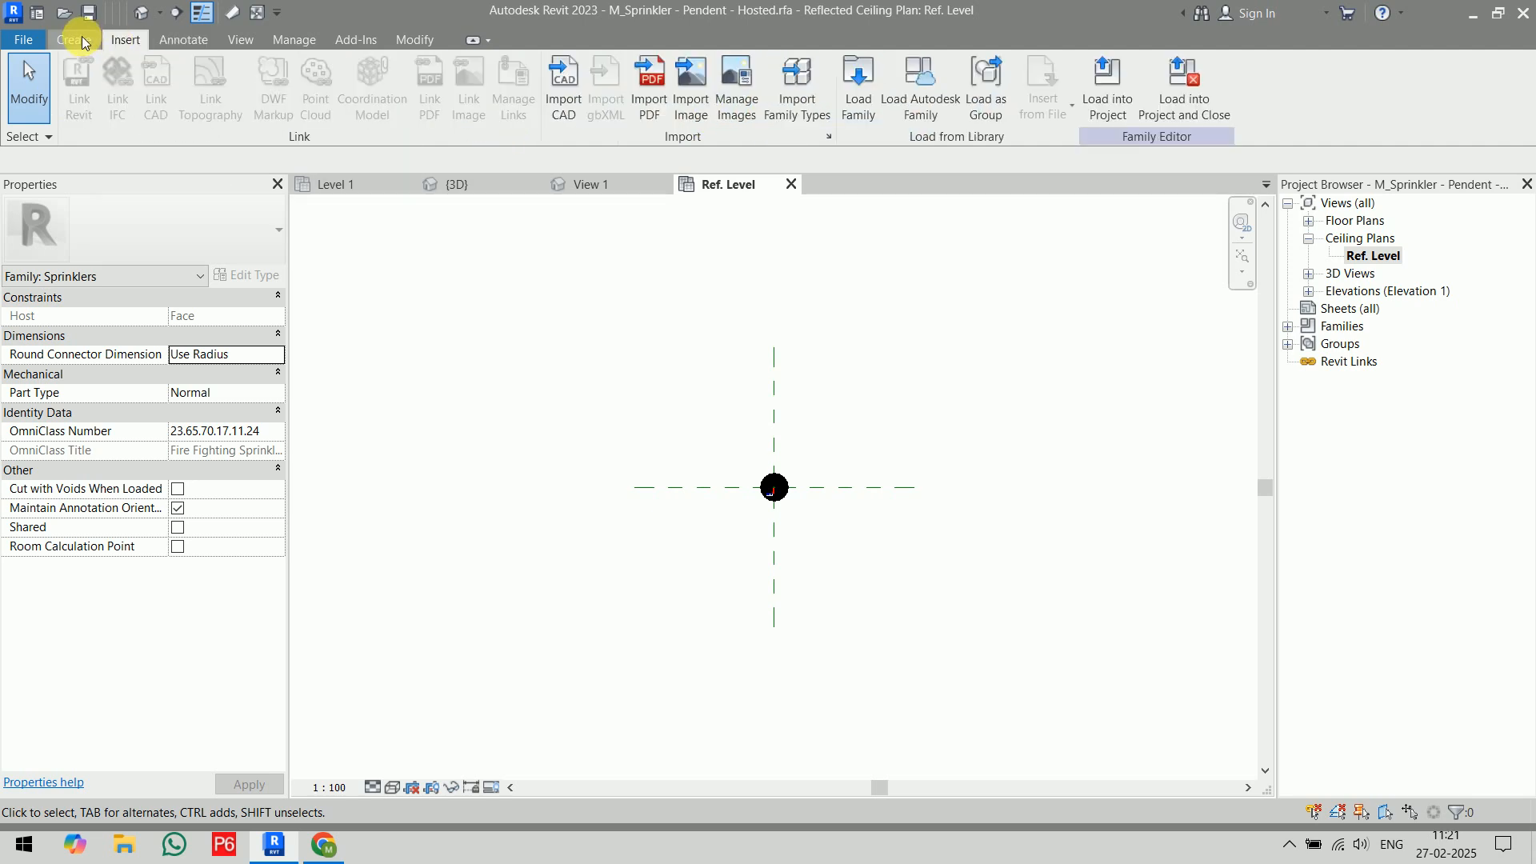
click(80, 40)
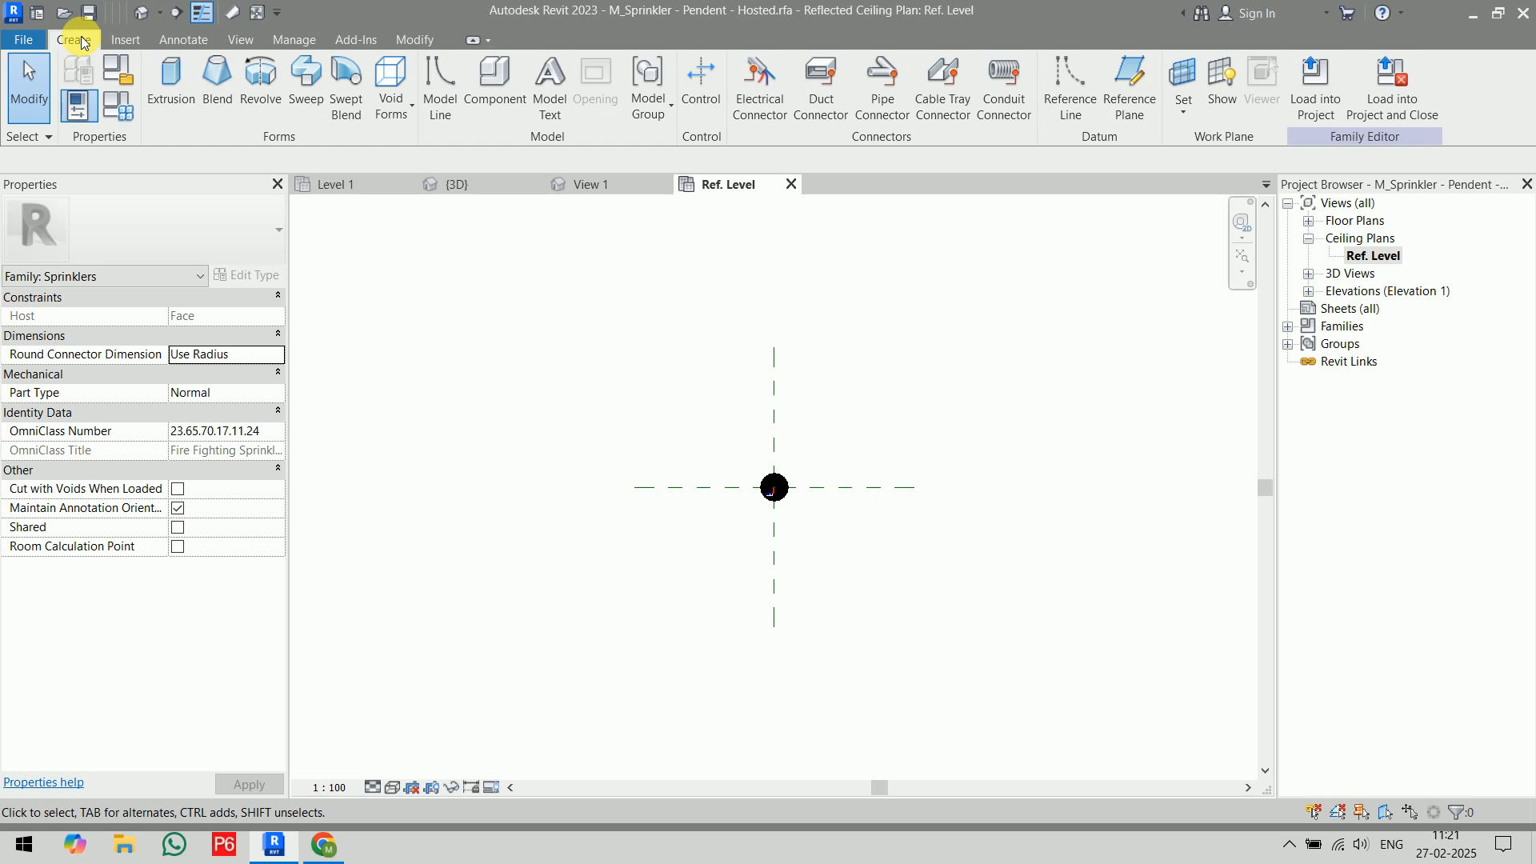
- Start a reference line and set its work plane to Level : Ref. Level
click(1076, 114)
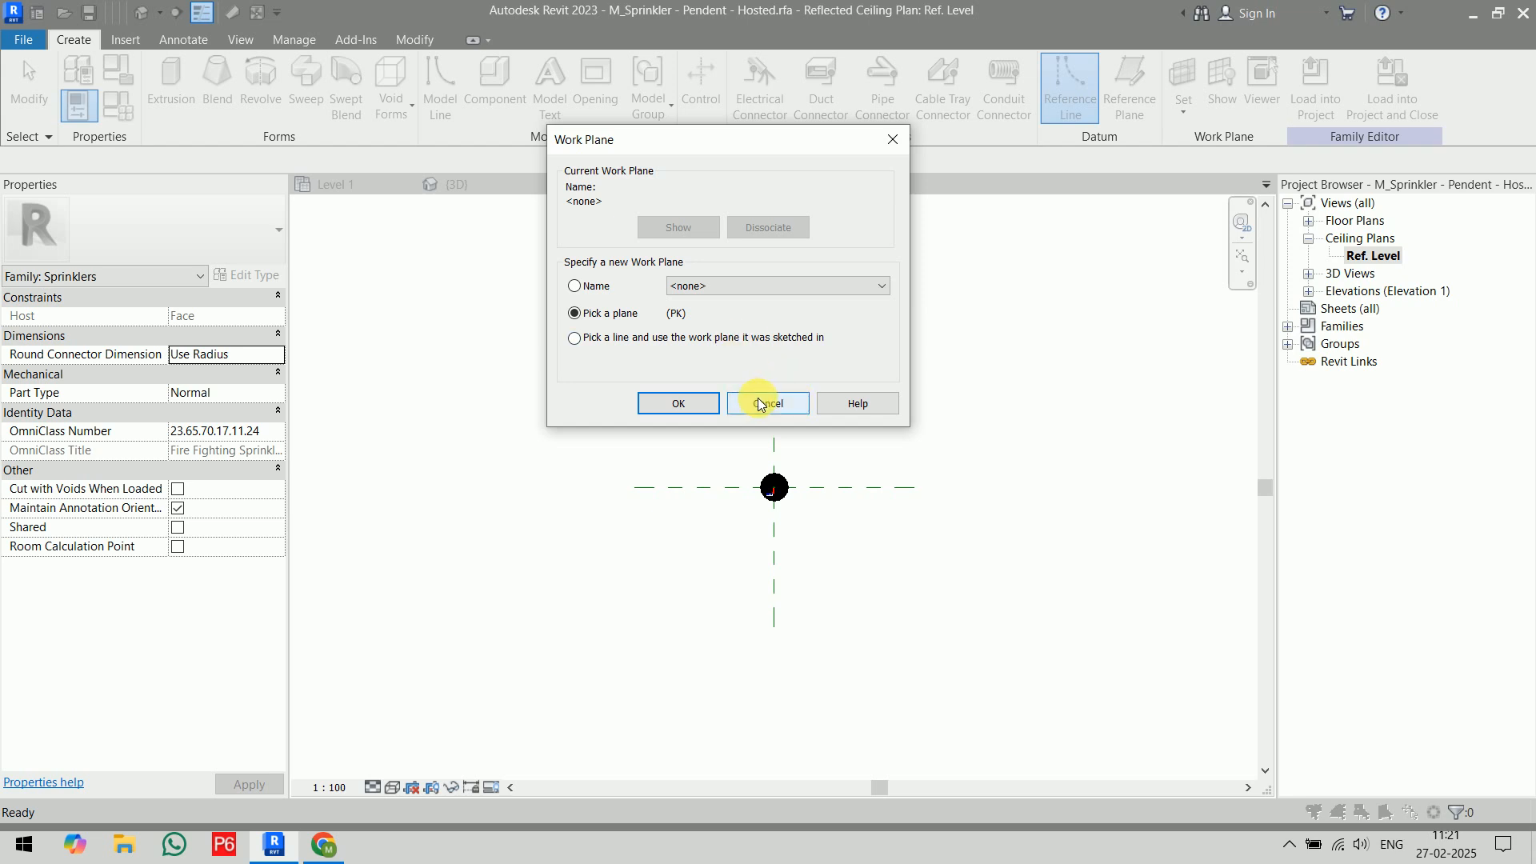
click(590, 287)
click(766, 286)
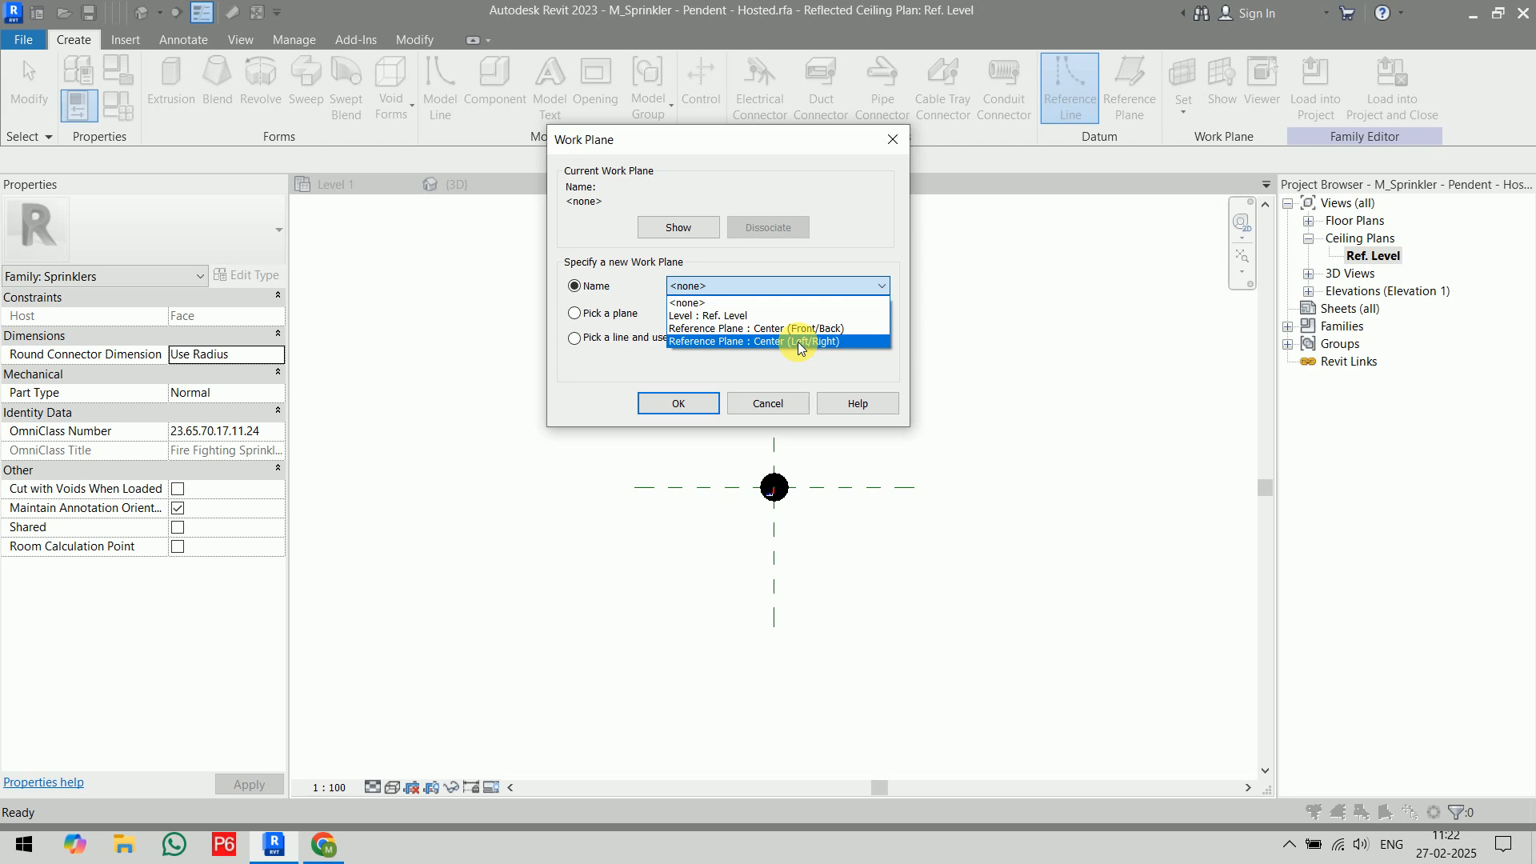
click(719, 315)
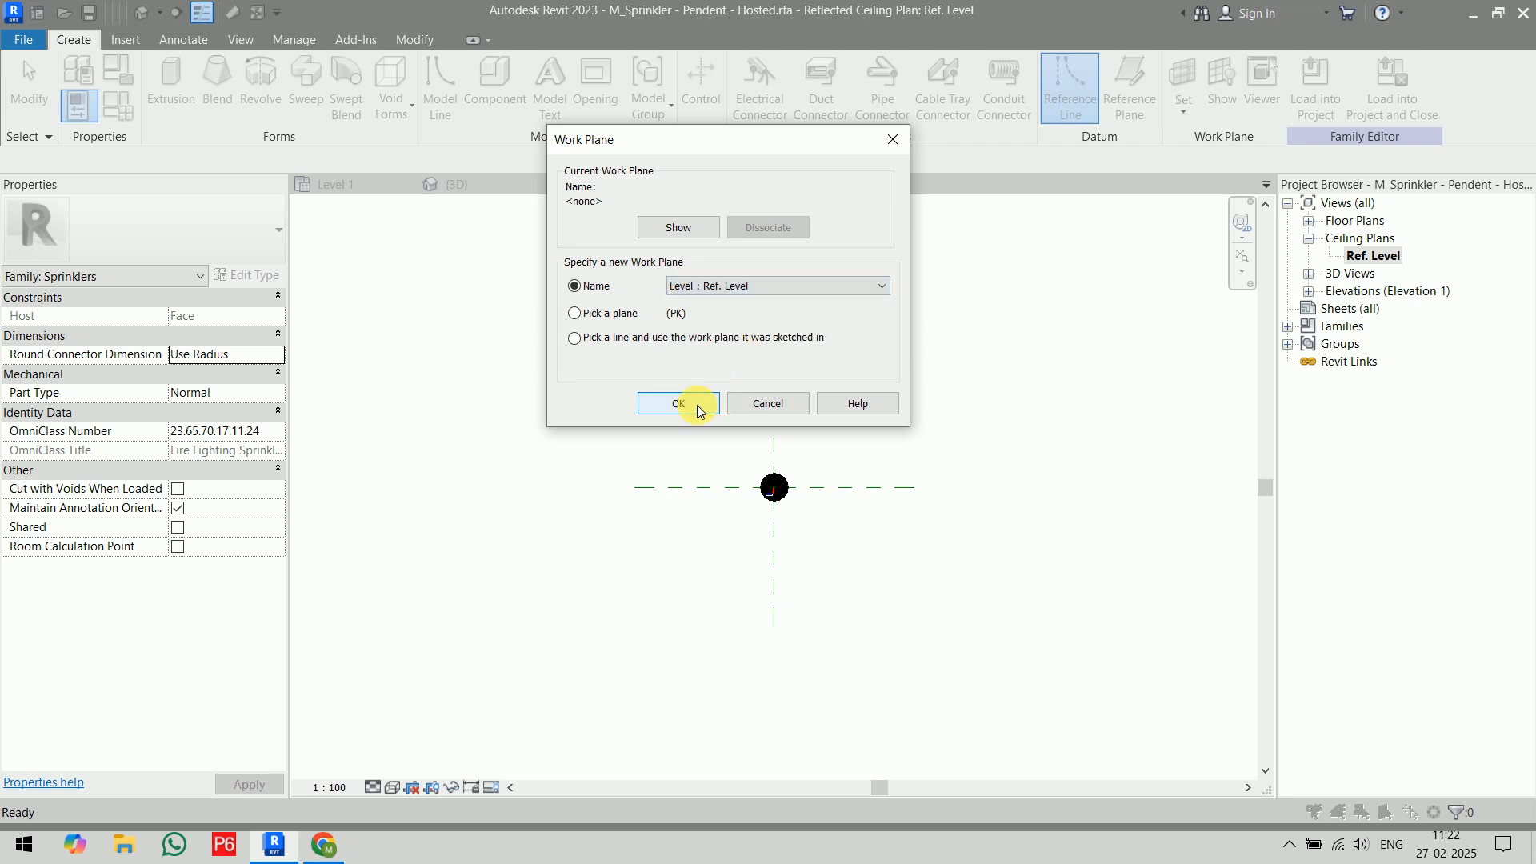
click(698, 405)
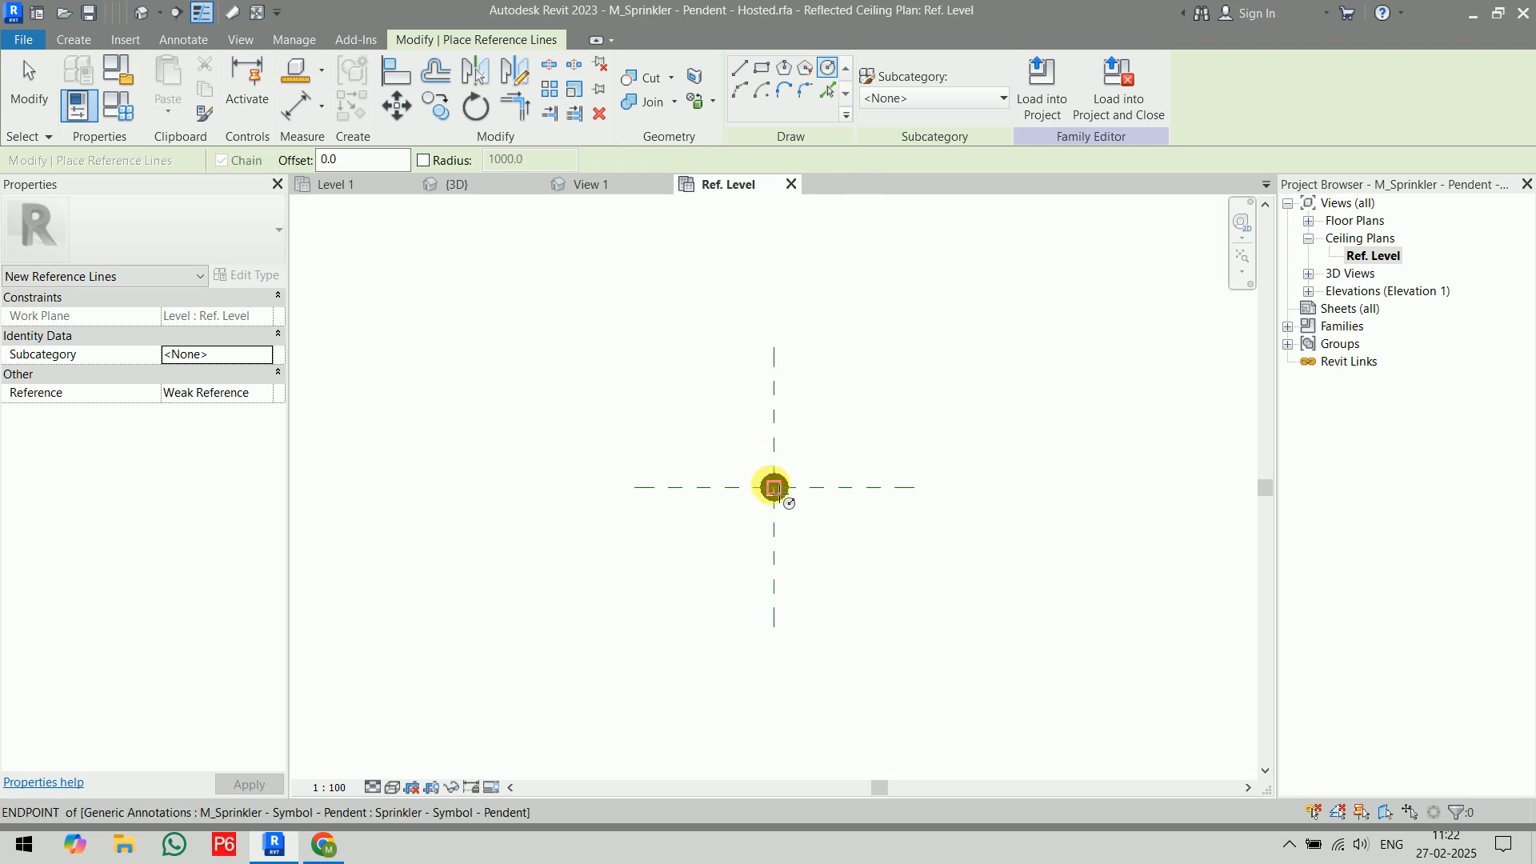
click(773, 487)
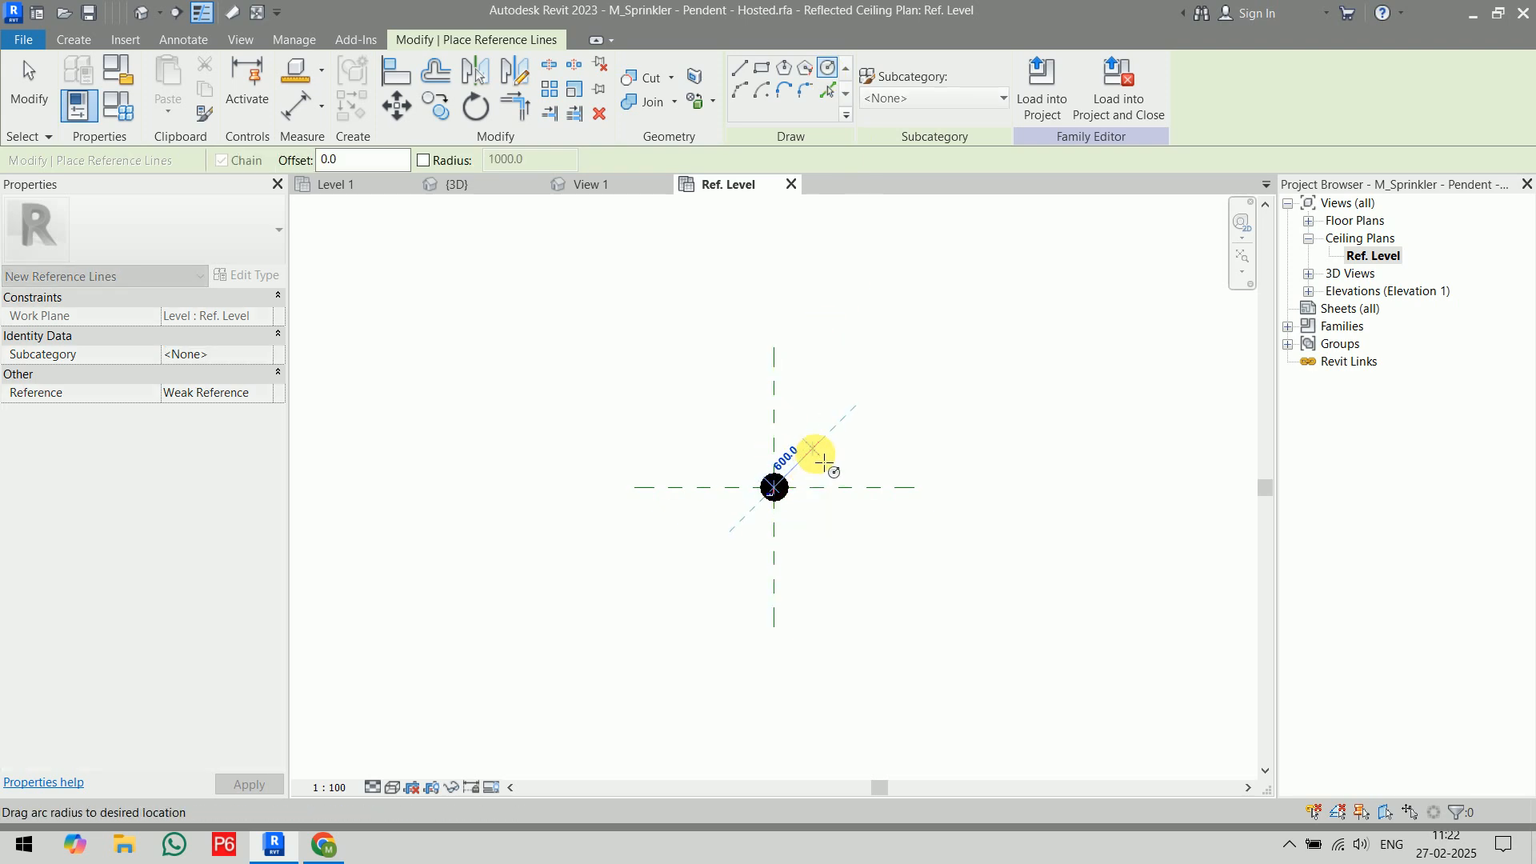
key(Escape)
scroll(816, 463, up, 5)
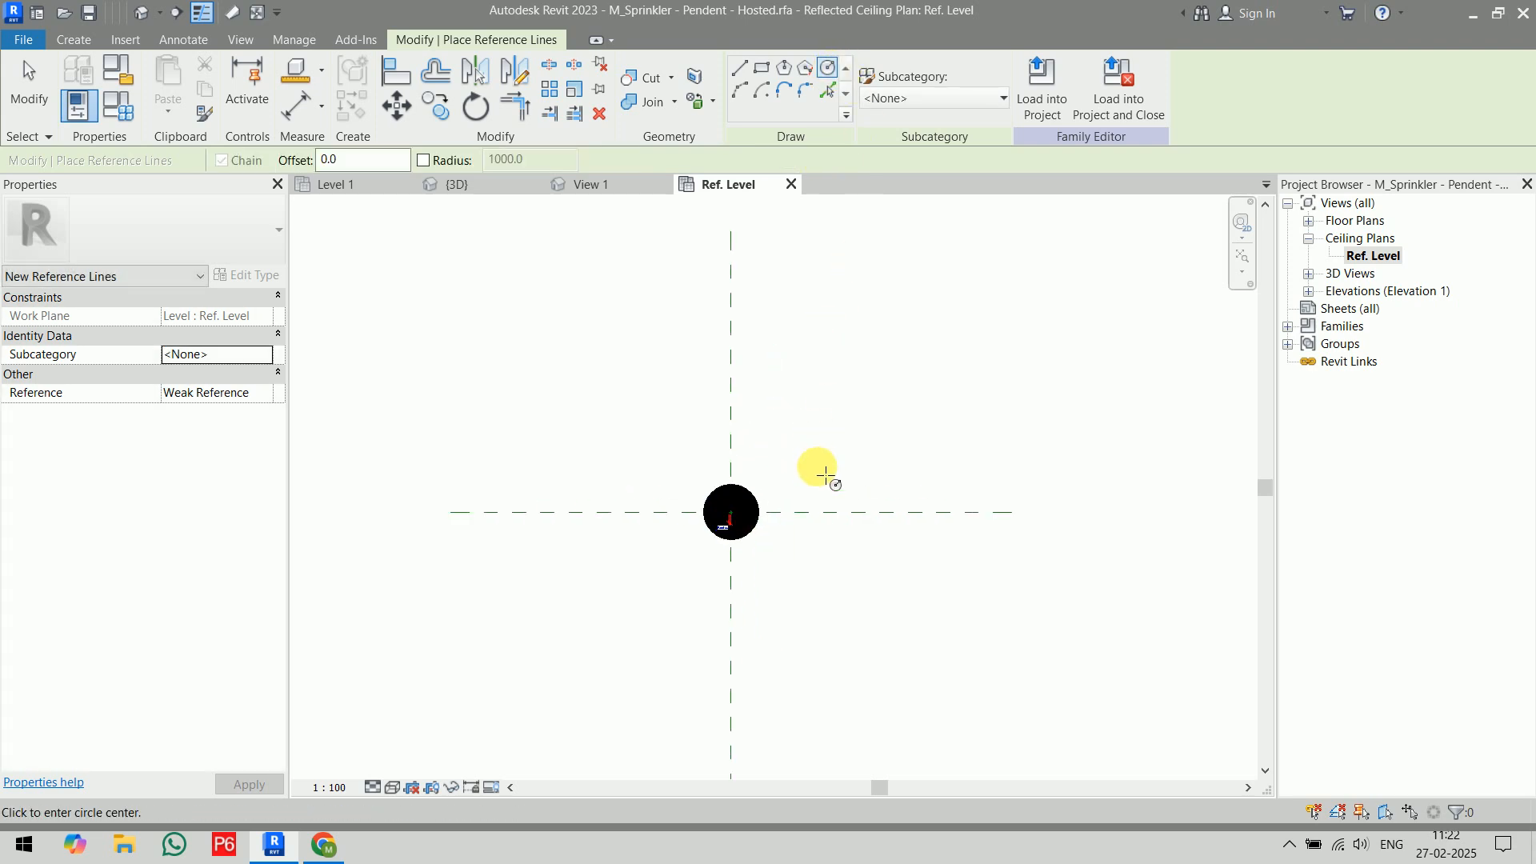
click(691, 513)
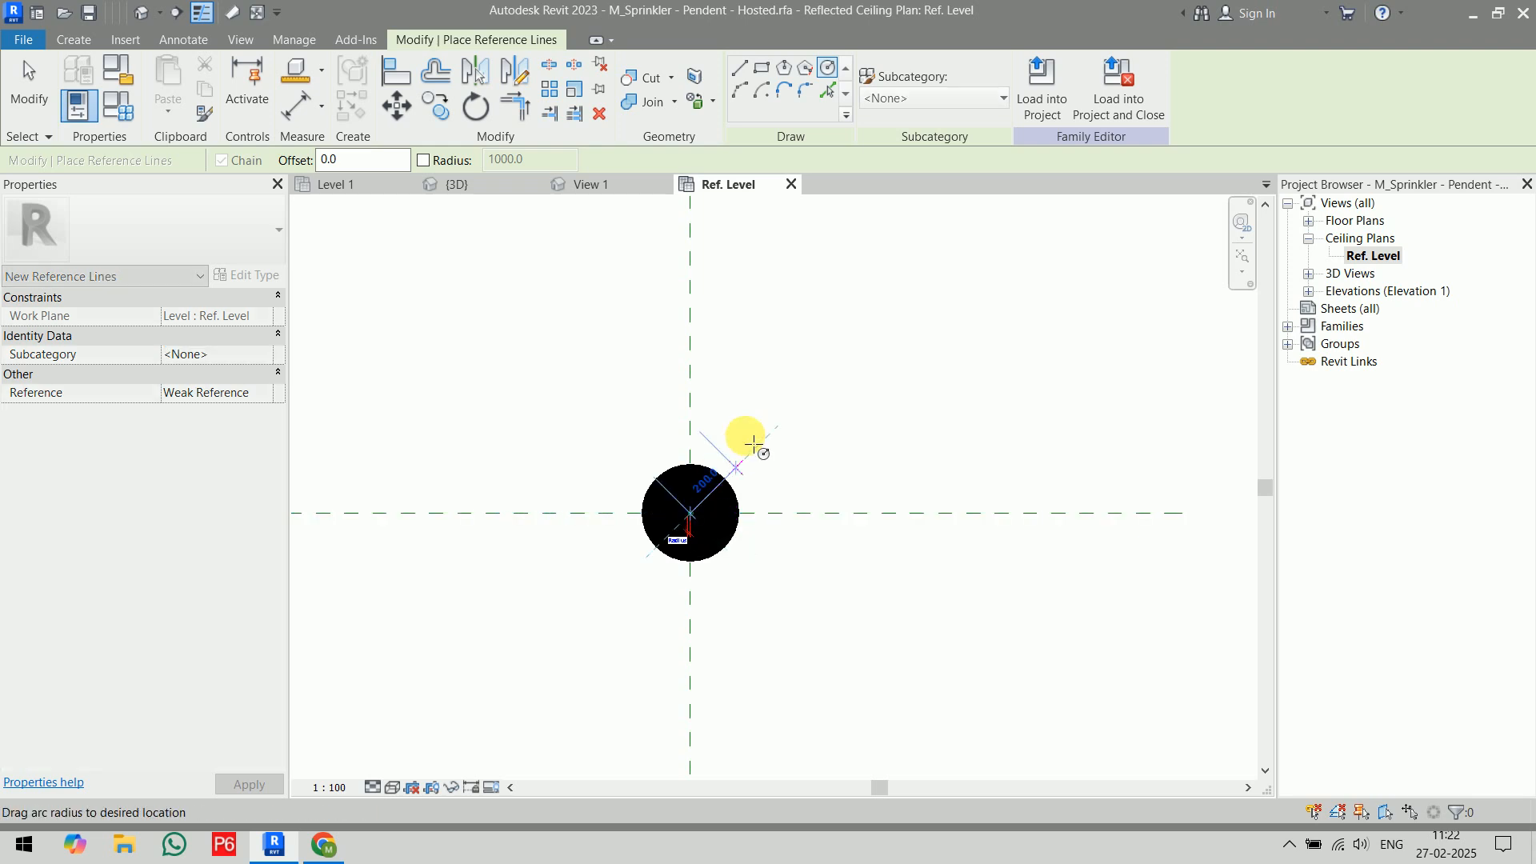
scroll(891, 392, down, 4)
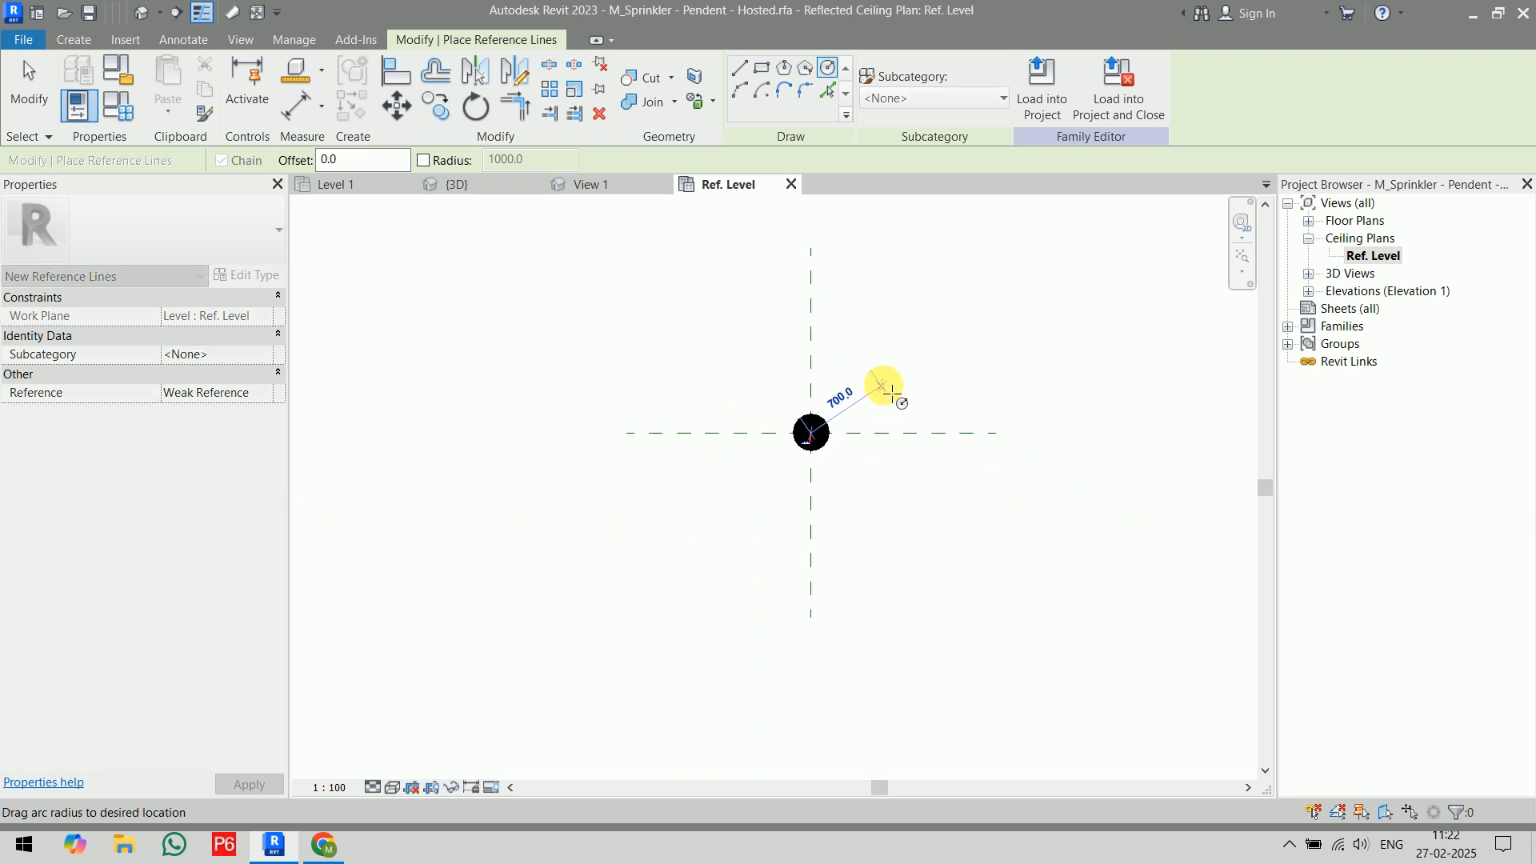
key(Escape)
key(Escape)
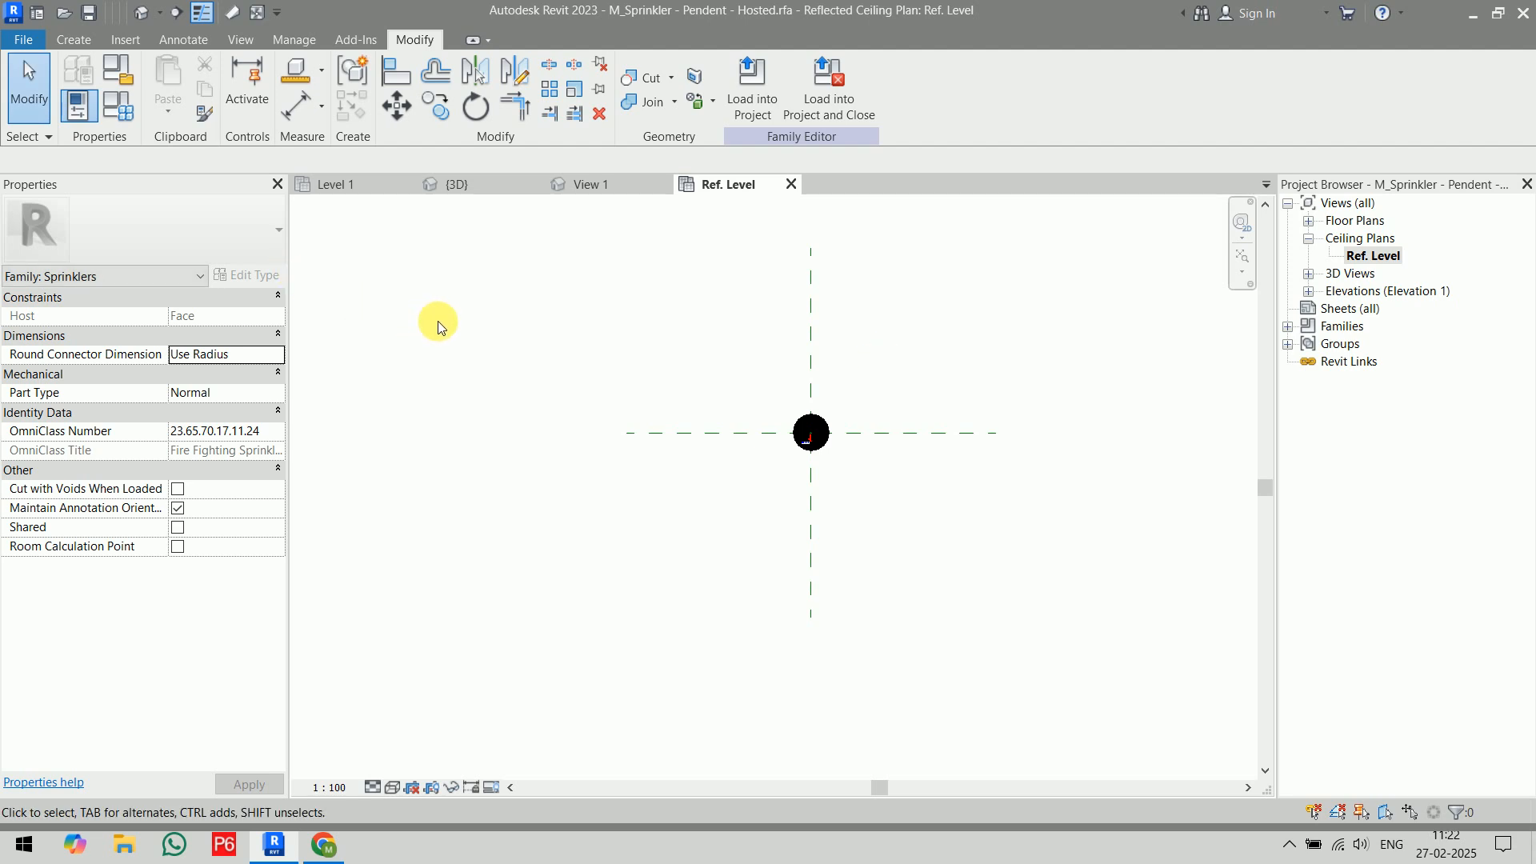
click(180, 40)
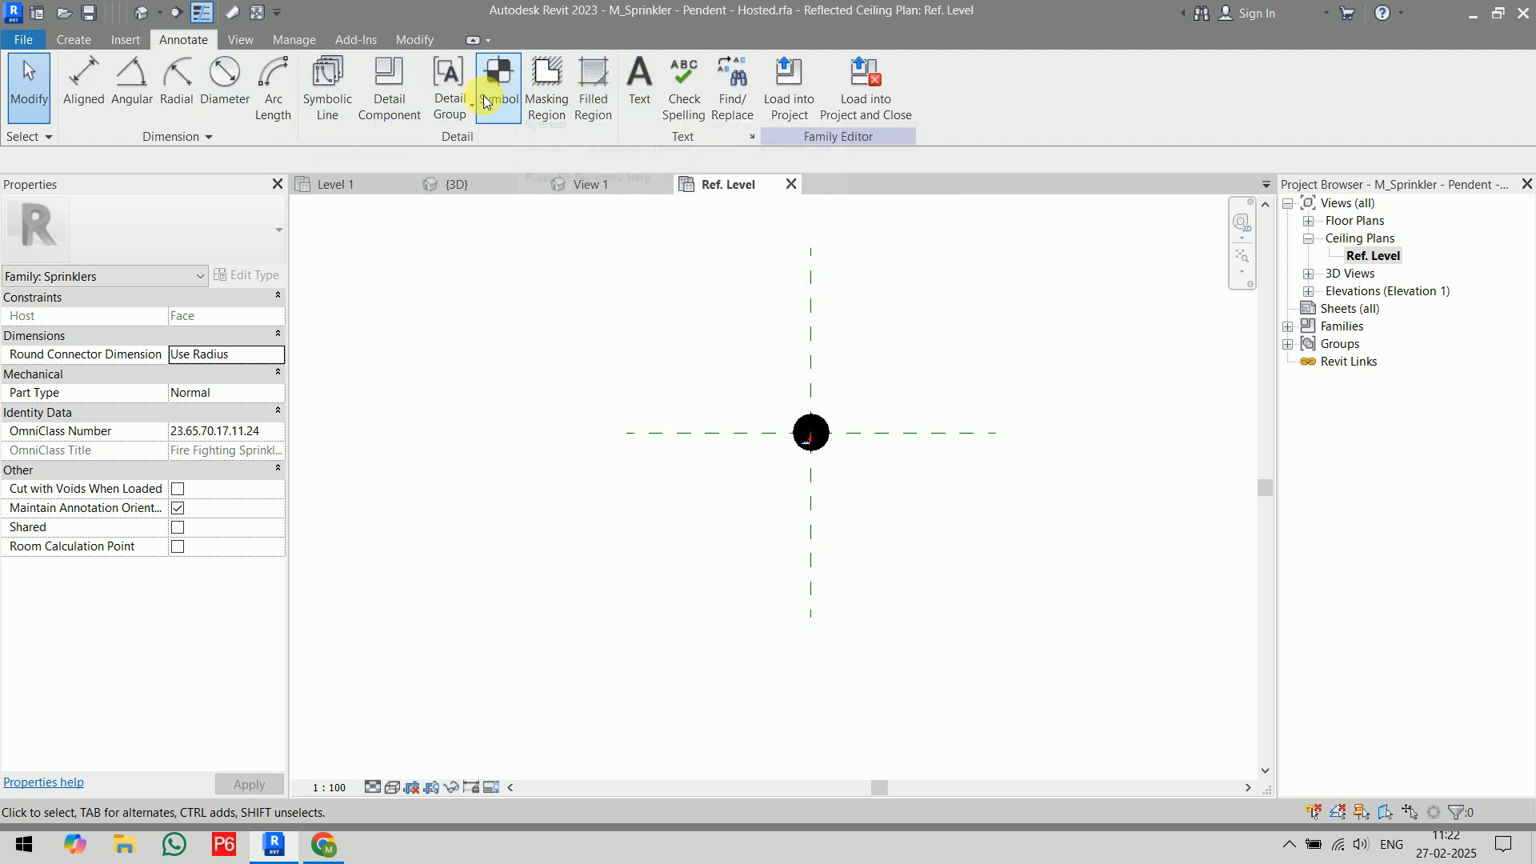
click(379, 98)
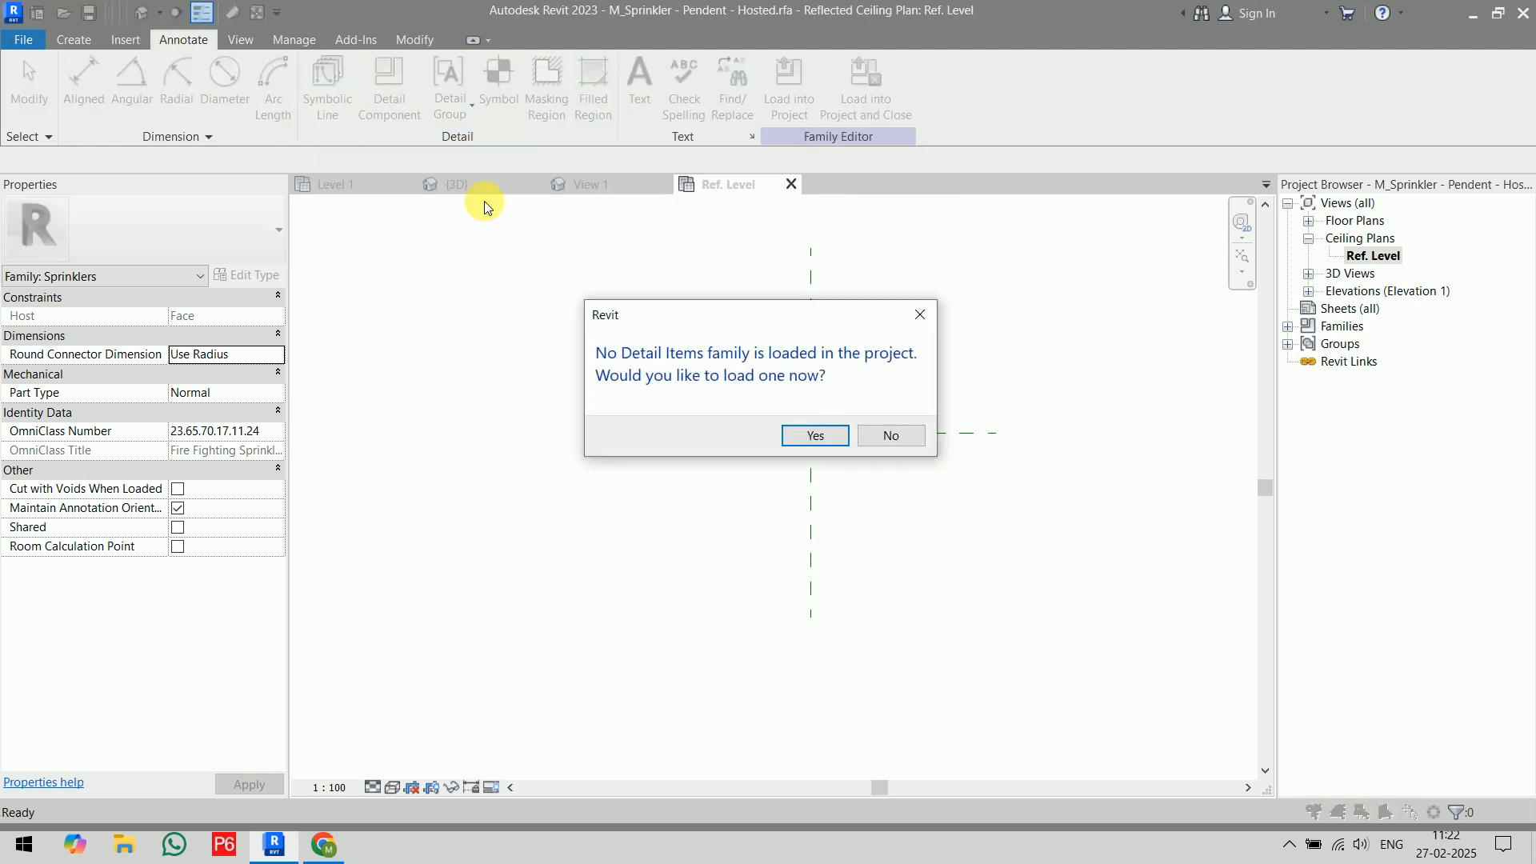
click(884, 433)
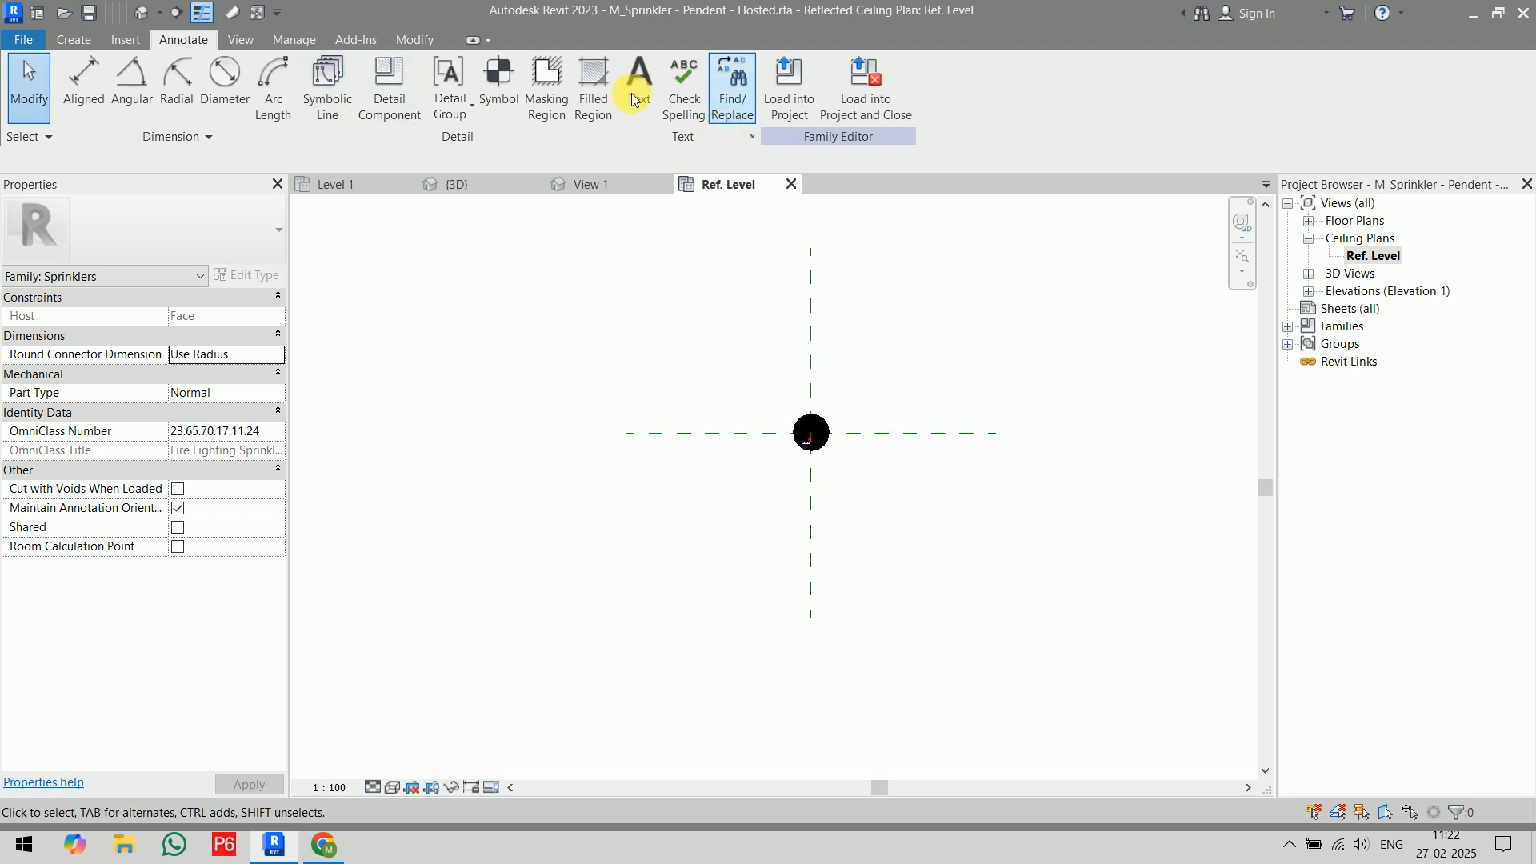
click(128, 40)
click(73, 40)
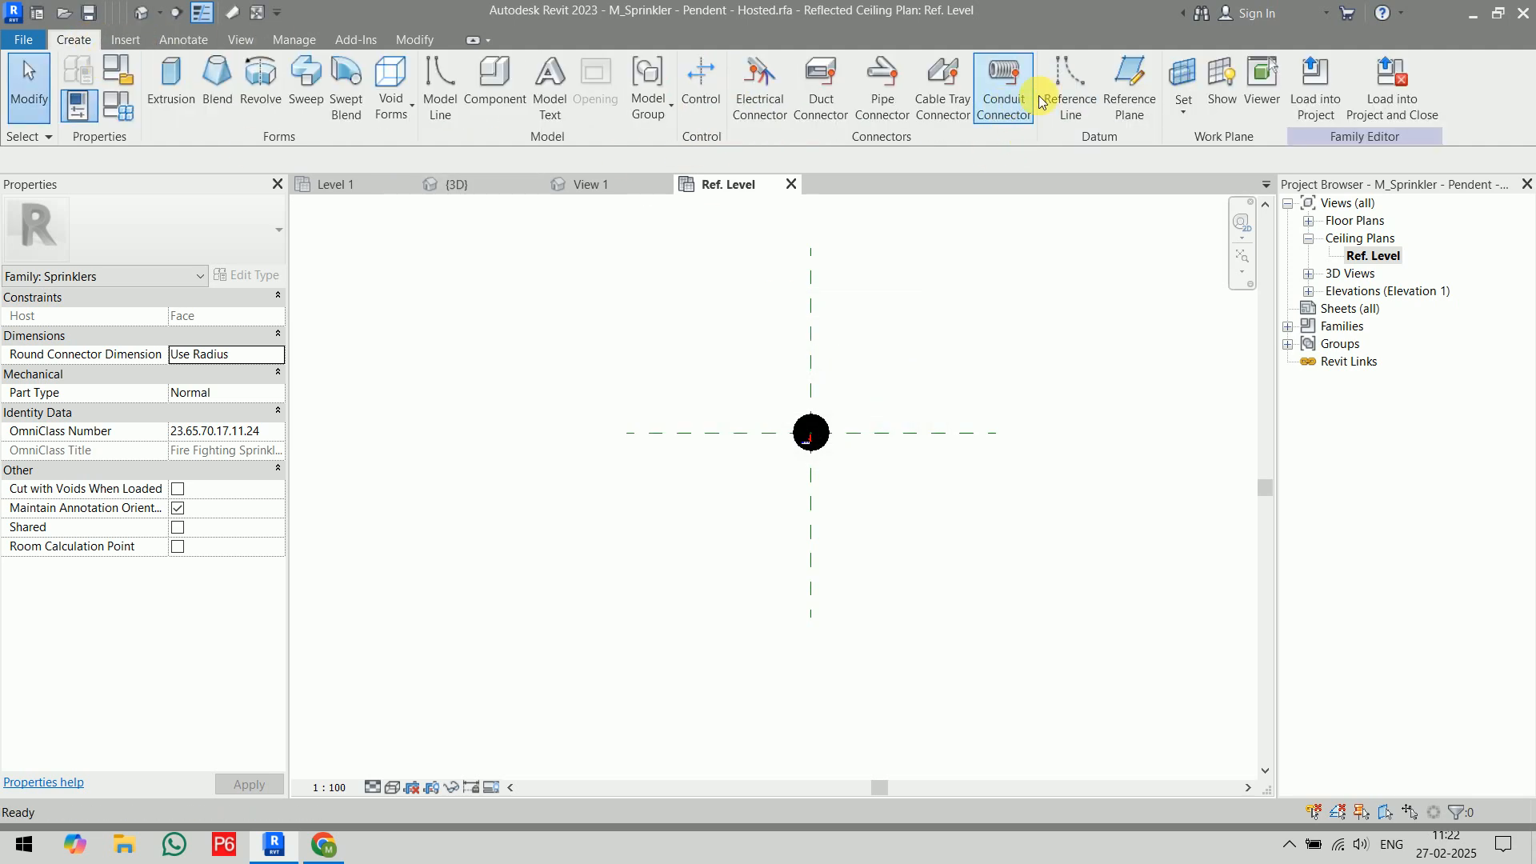
click(1070, 84)
click(811, 287)
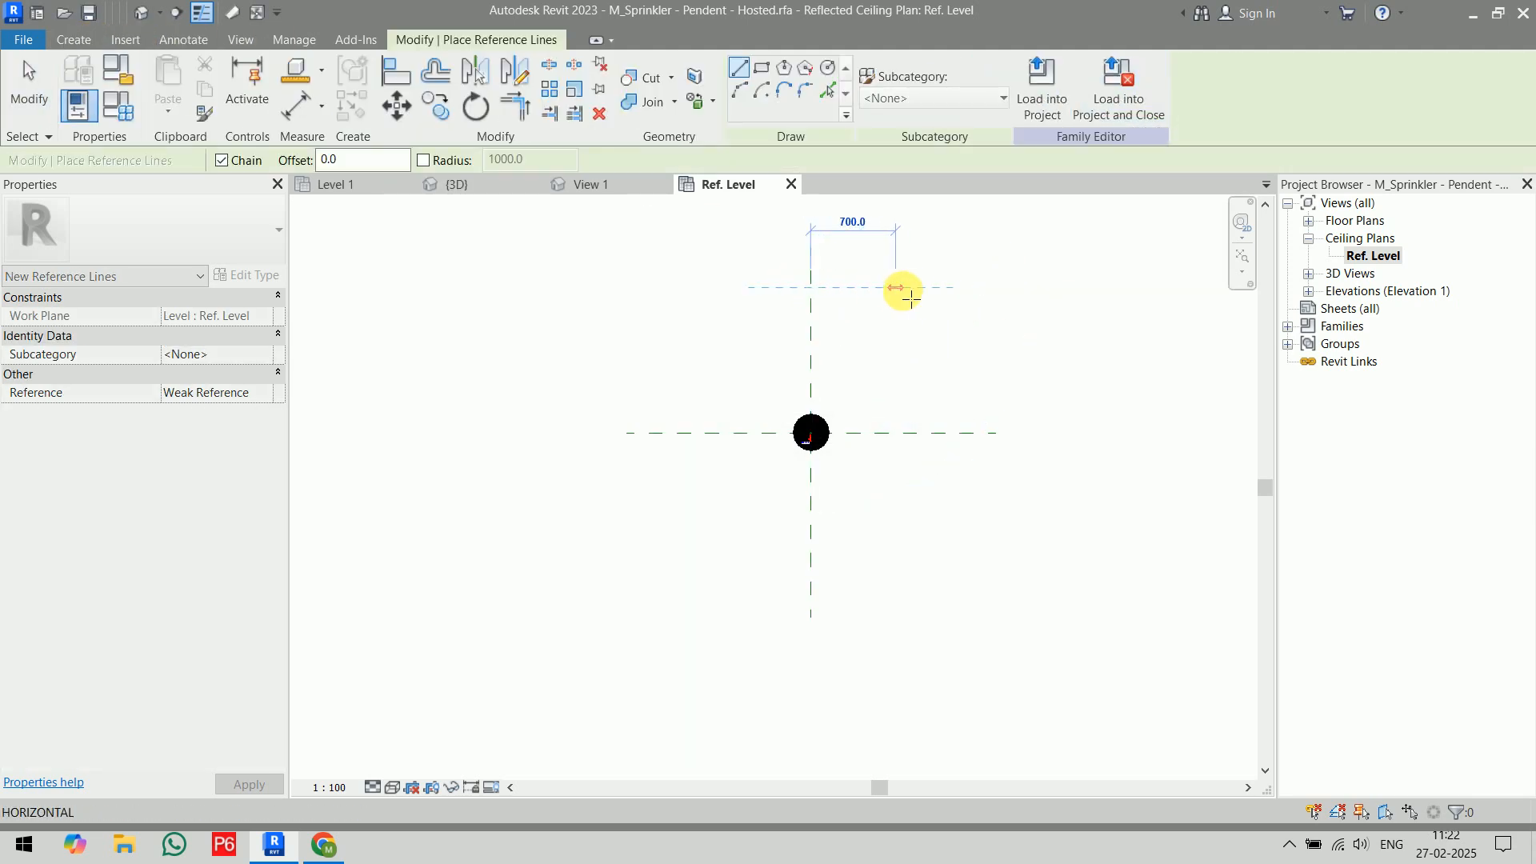
key(Escape)
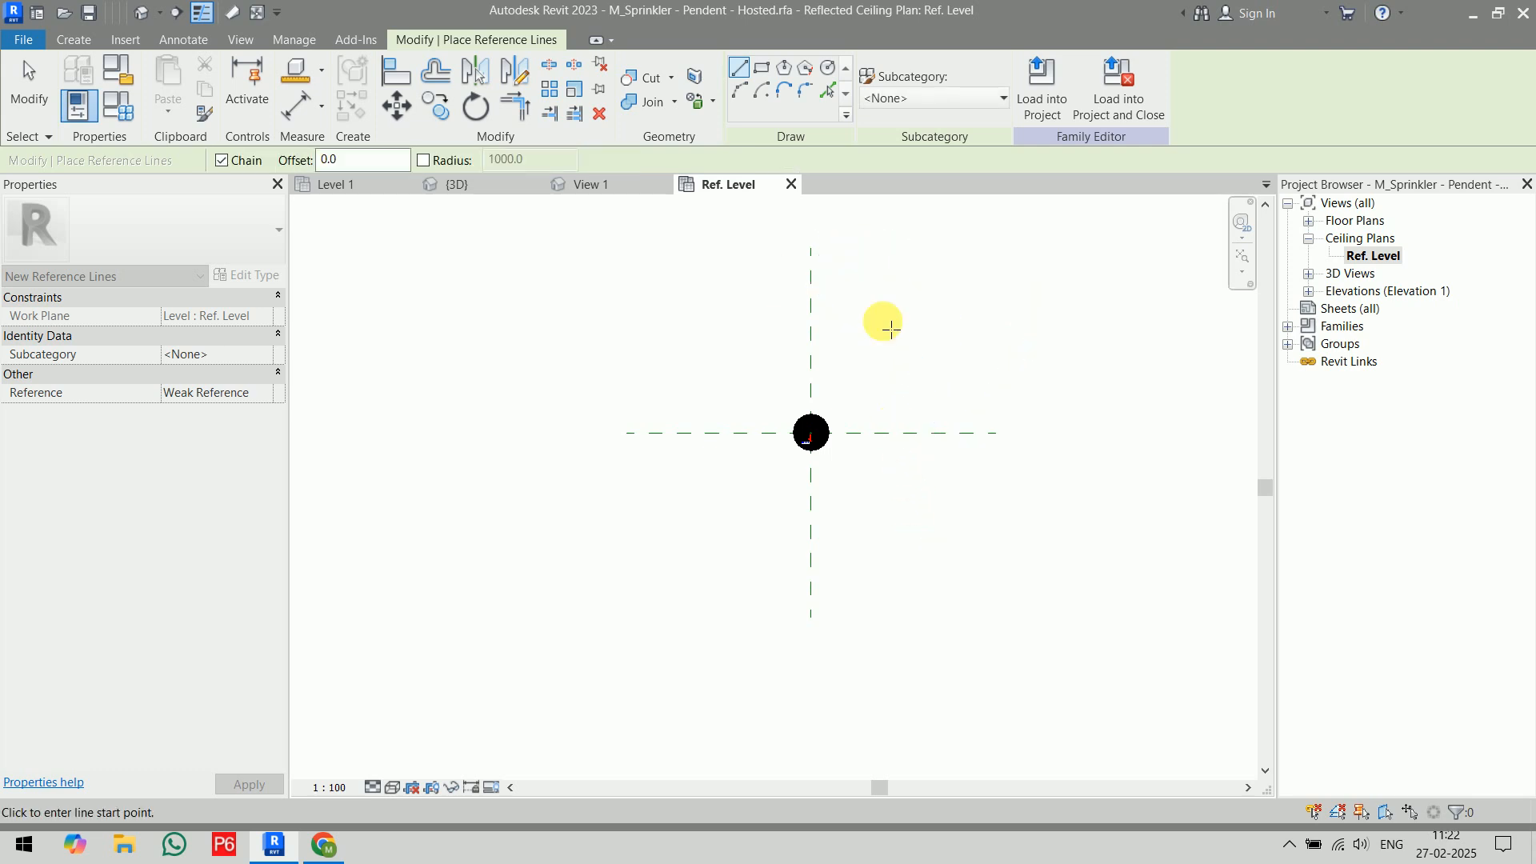
click(761, 68)
click(889, 307)
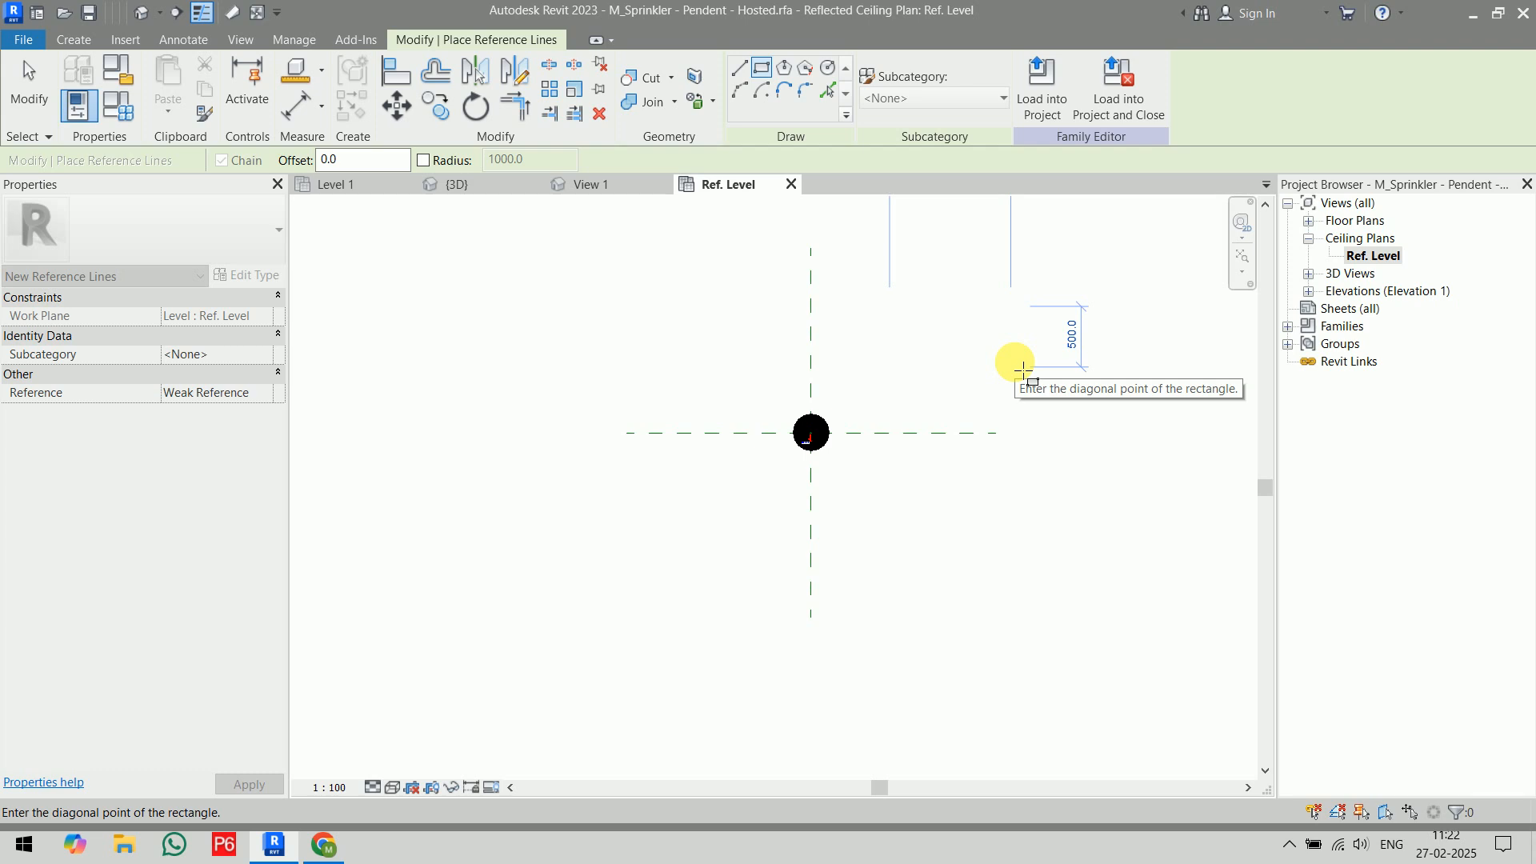
key(Escape)
key(Escape)
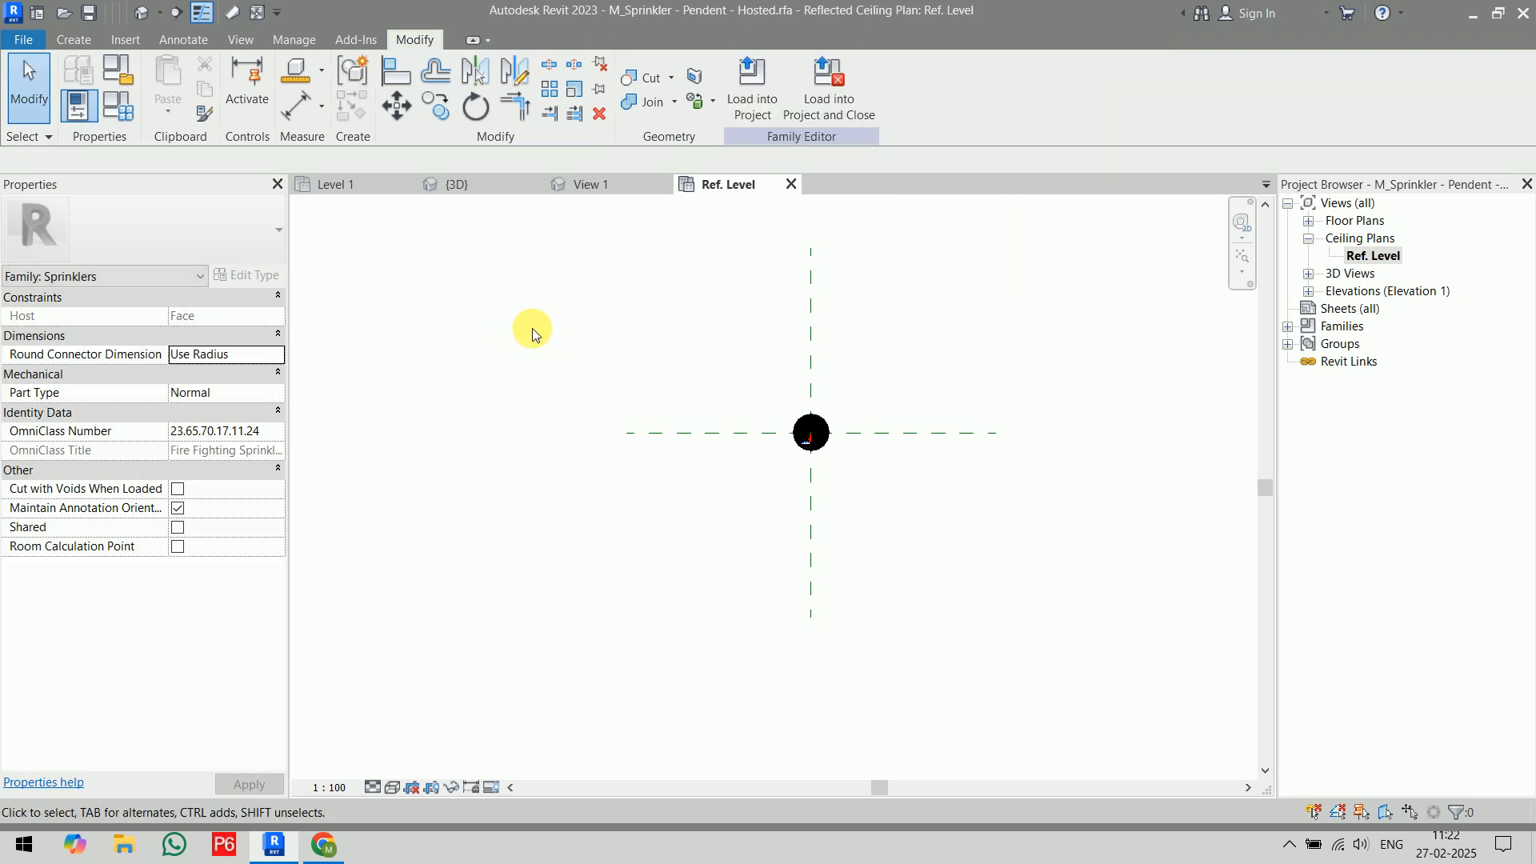
- Review the model and annotation category visibility of the Ref. Level ceiling plan without changing any setting
key(v)
key(g)
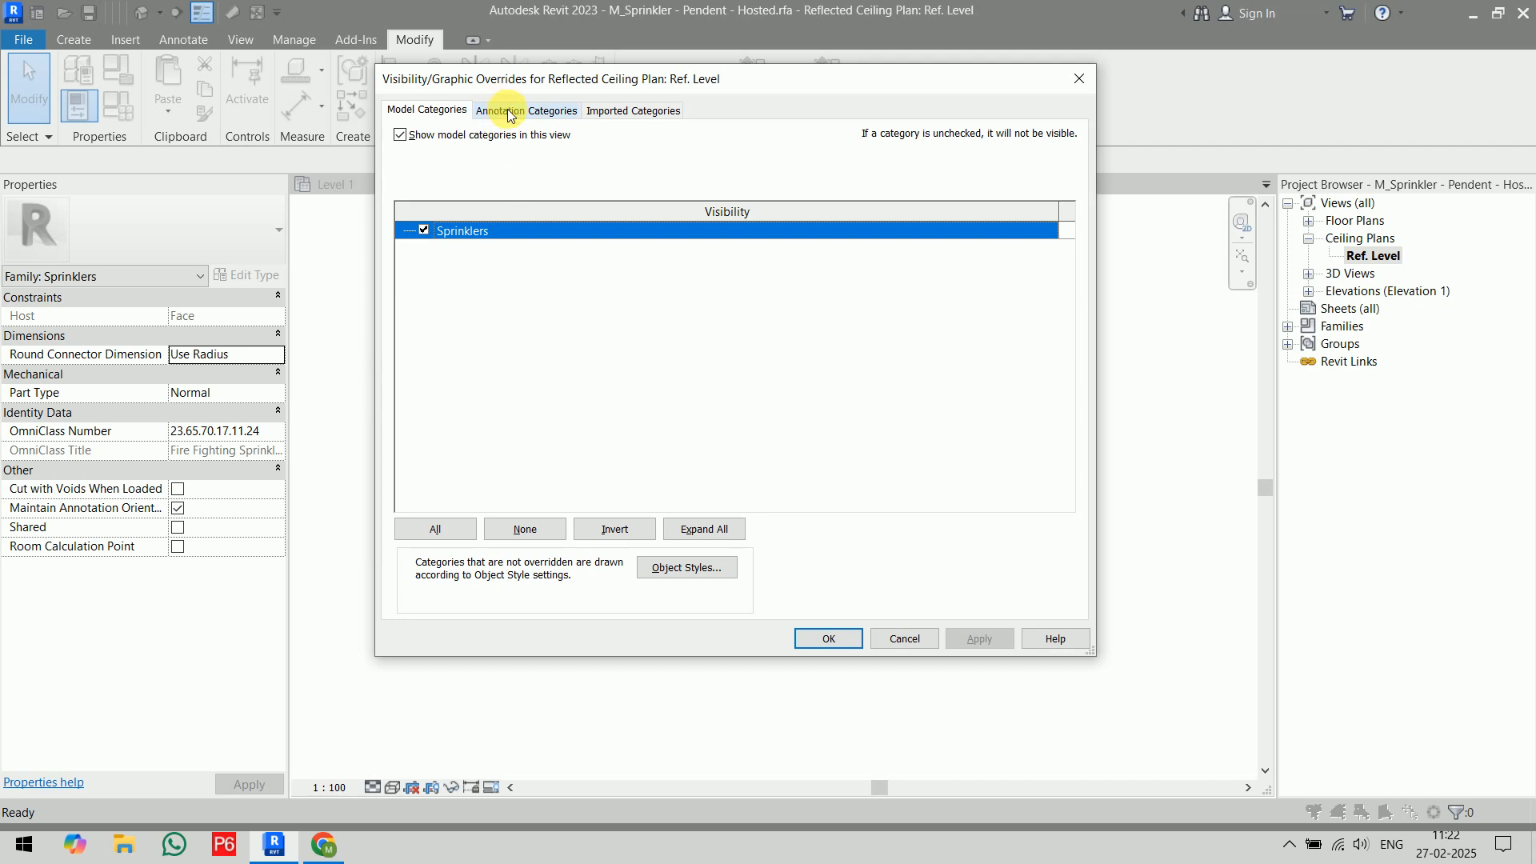
click(507, 112)
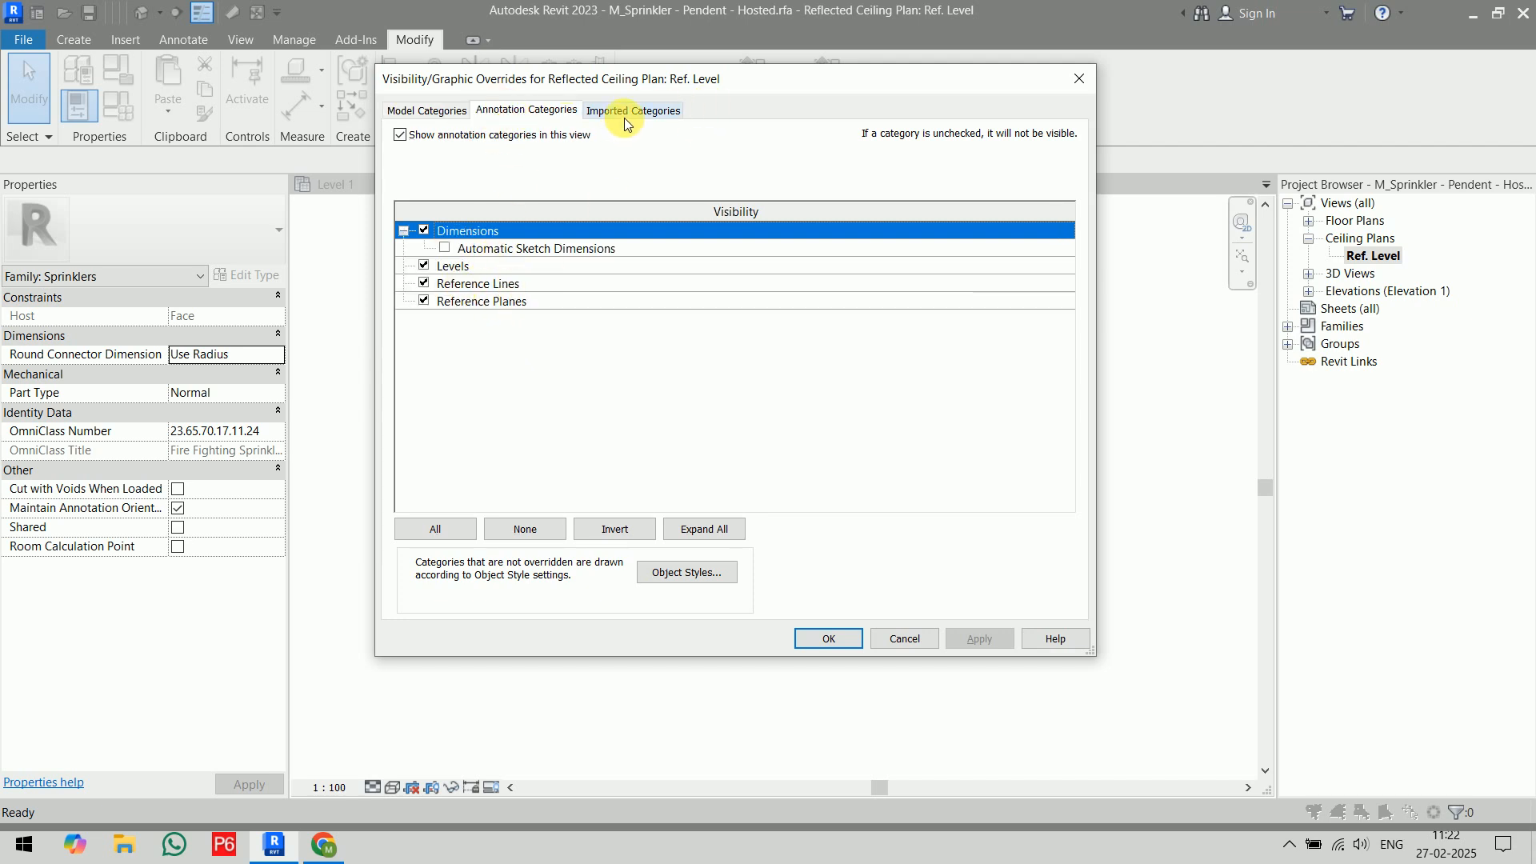
click(436, 112)
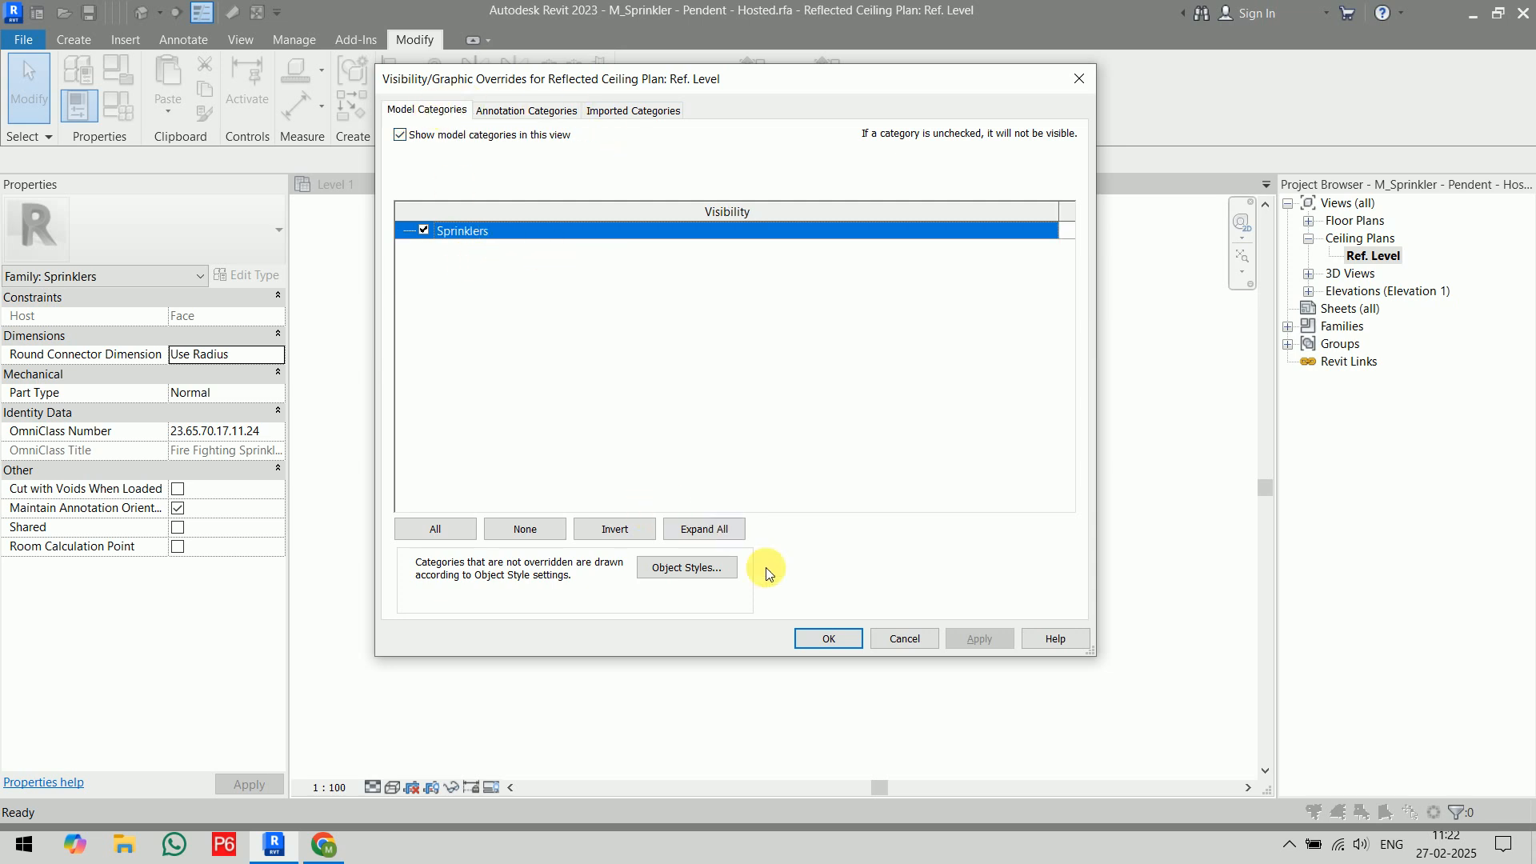
click(856, 638)
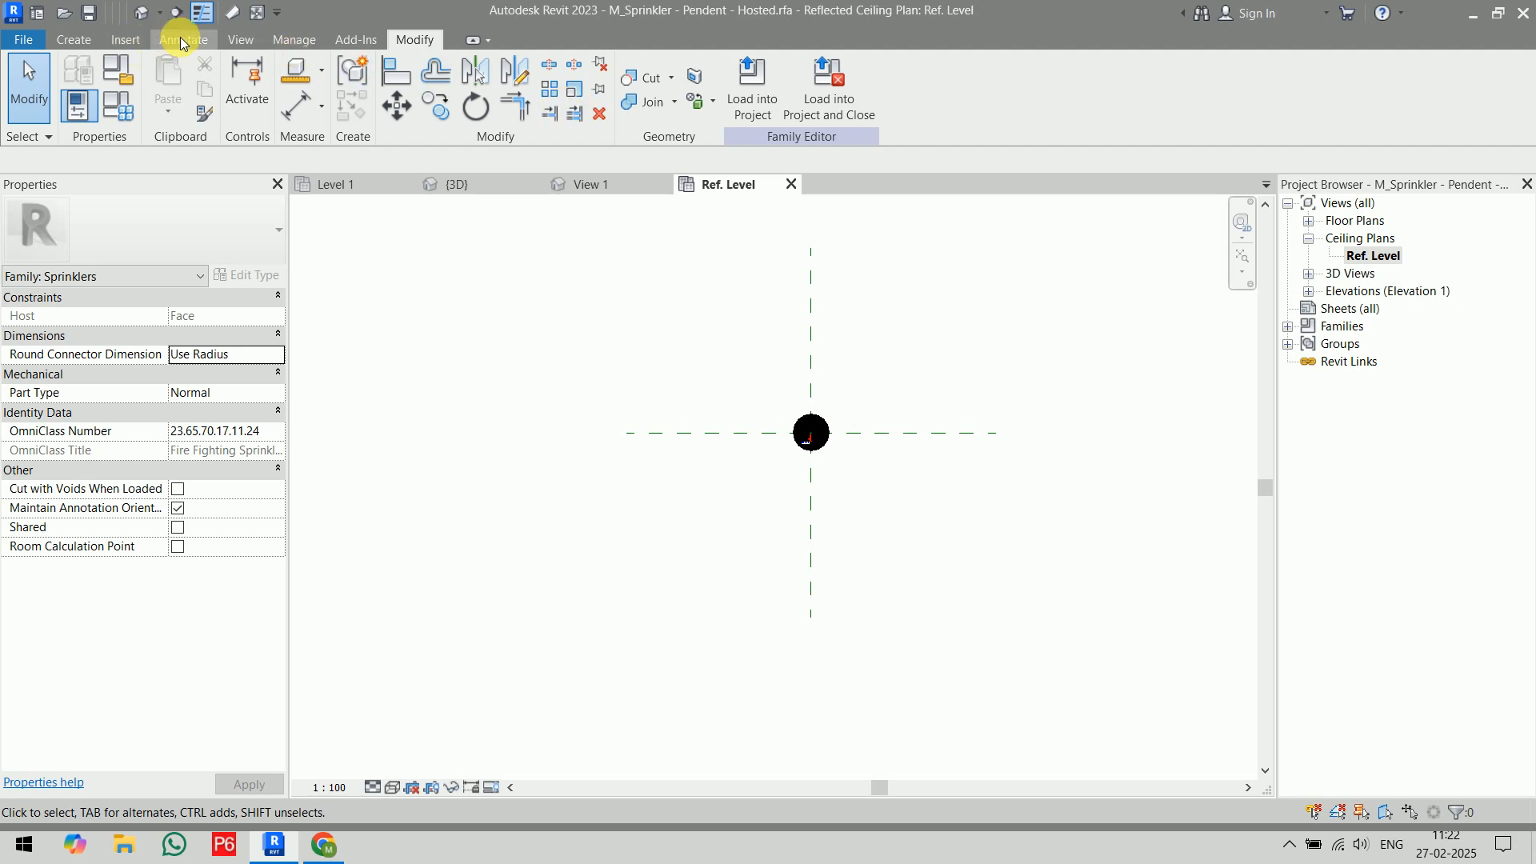
- Draw a circular reference line of about 1000 mm radius, centred on the Center (Left/Right) reference plane above the sprinkler symbol
click(84, 41)
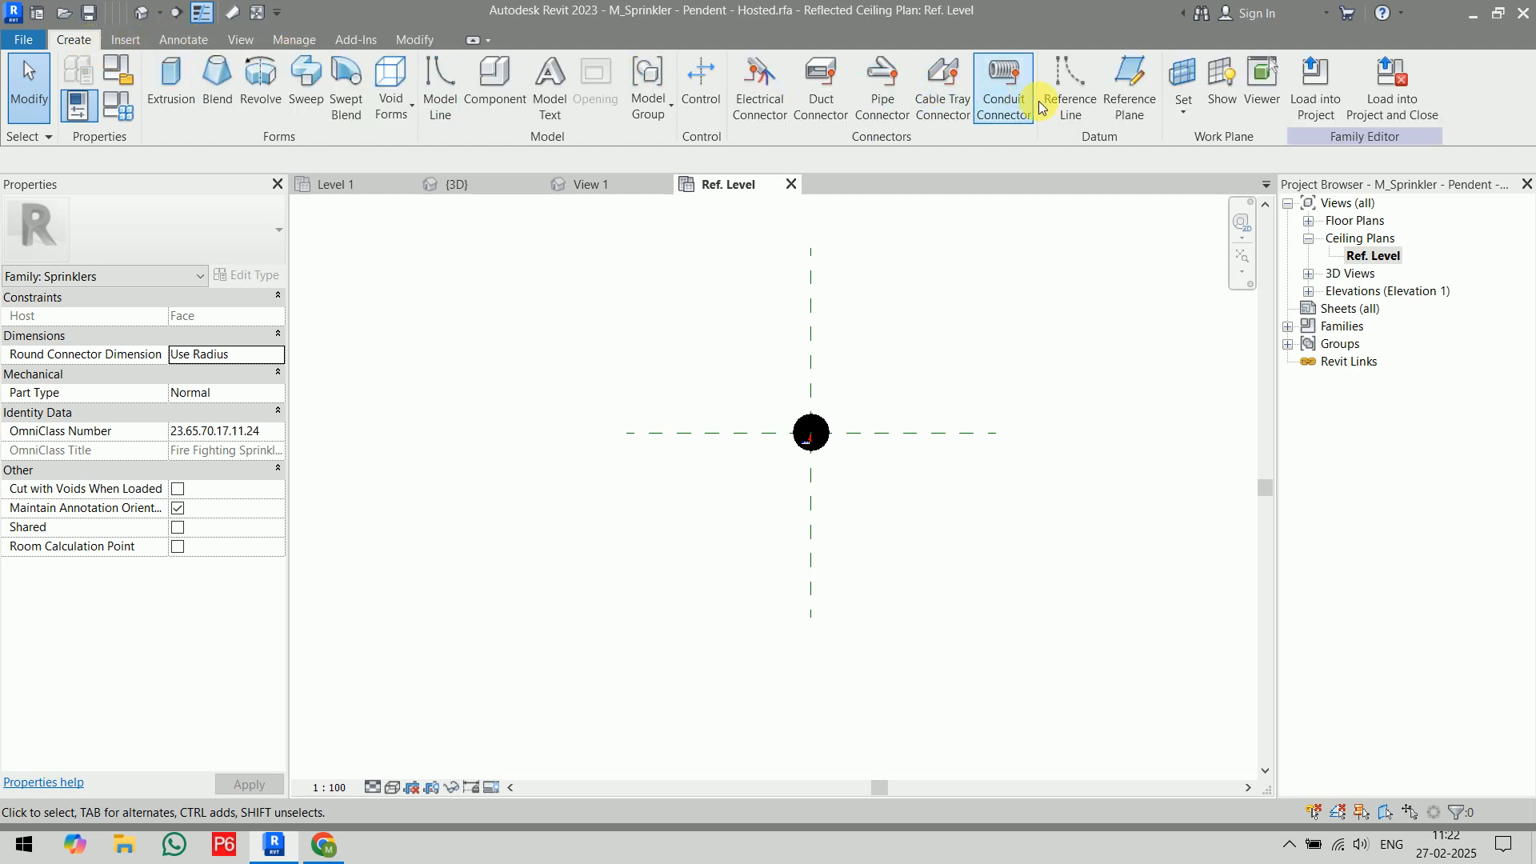
click(1070, 109)
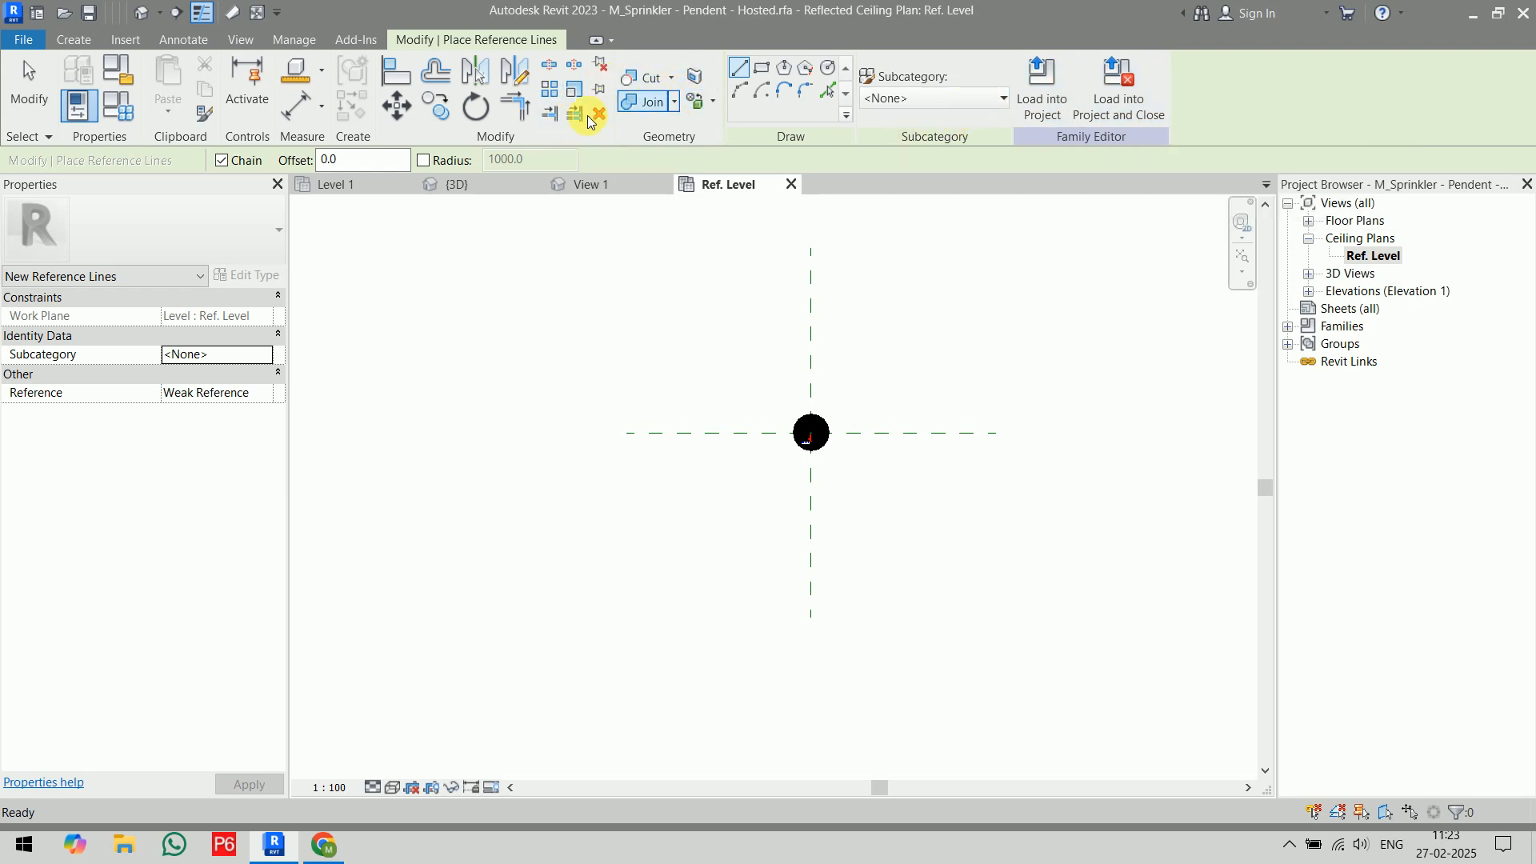
click(824, 71)
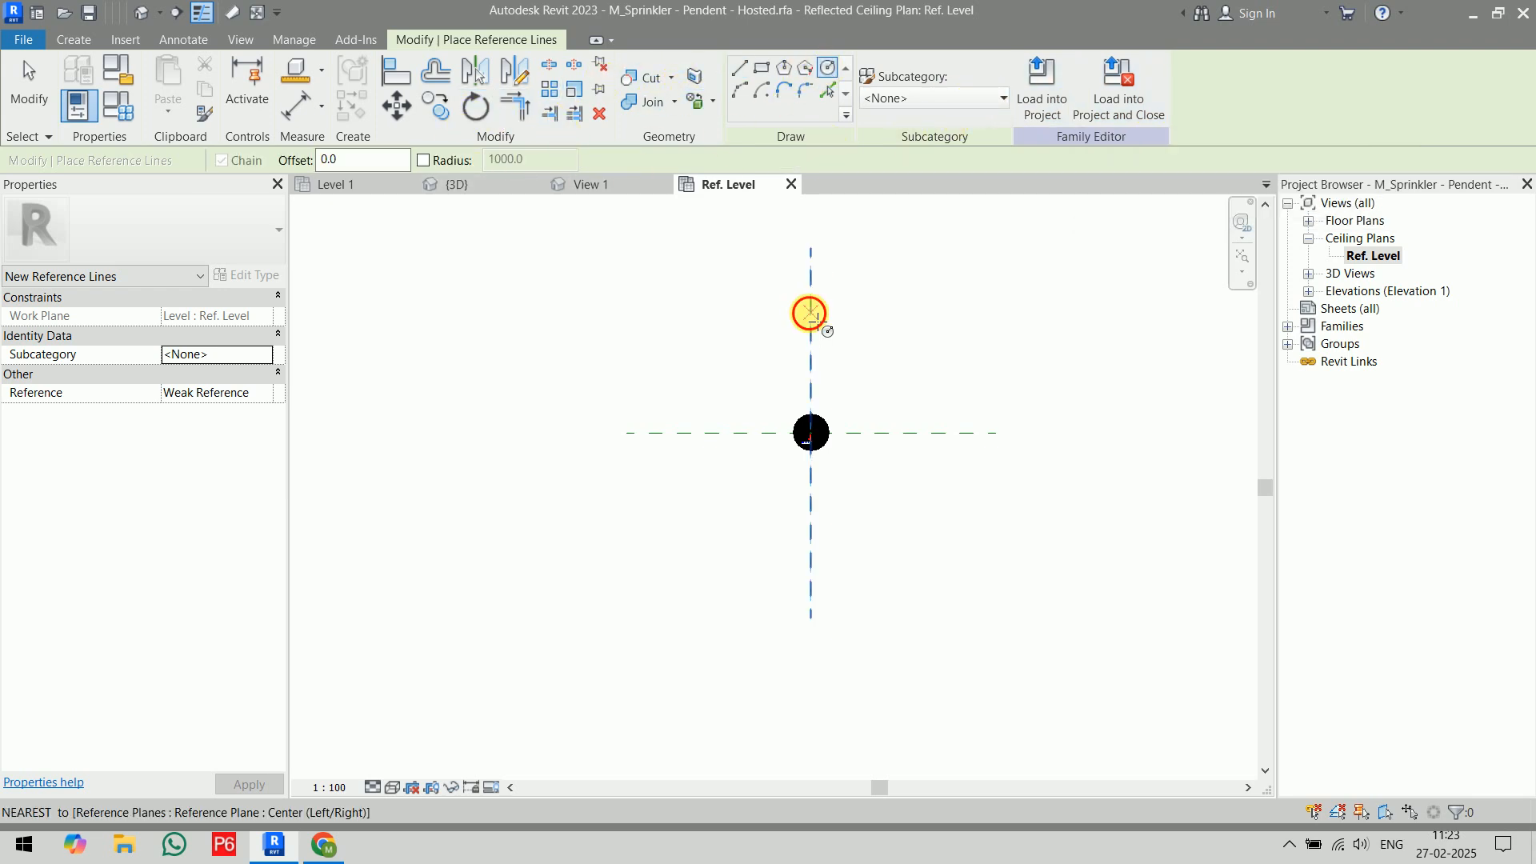
click(811, 311)
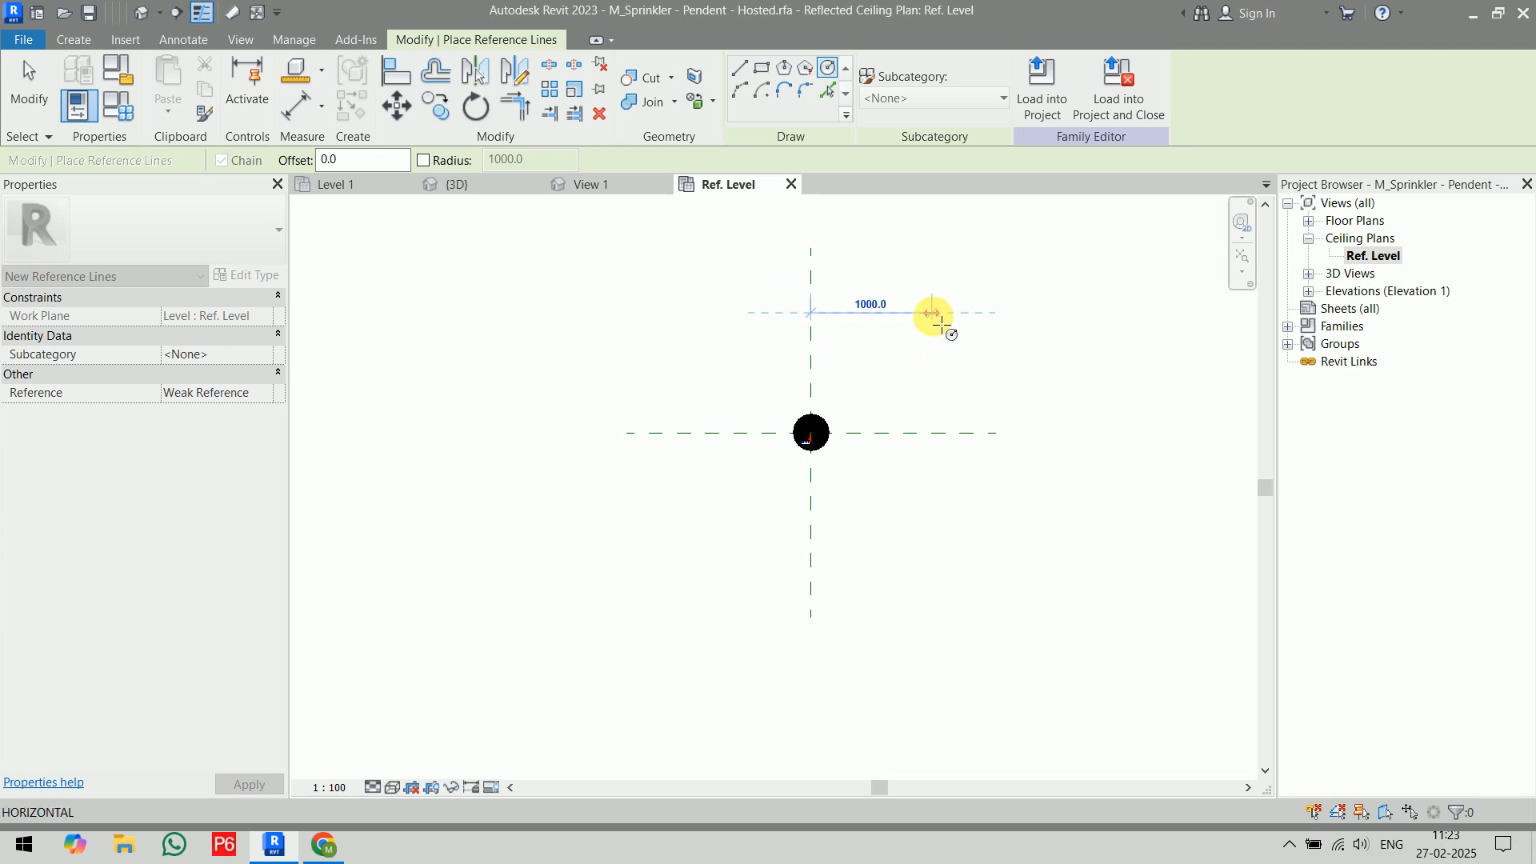
click(932, 315)
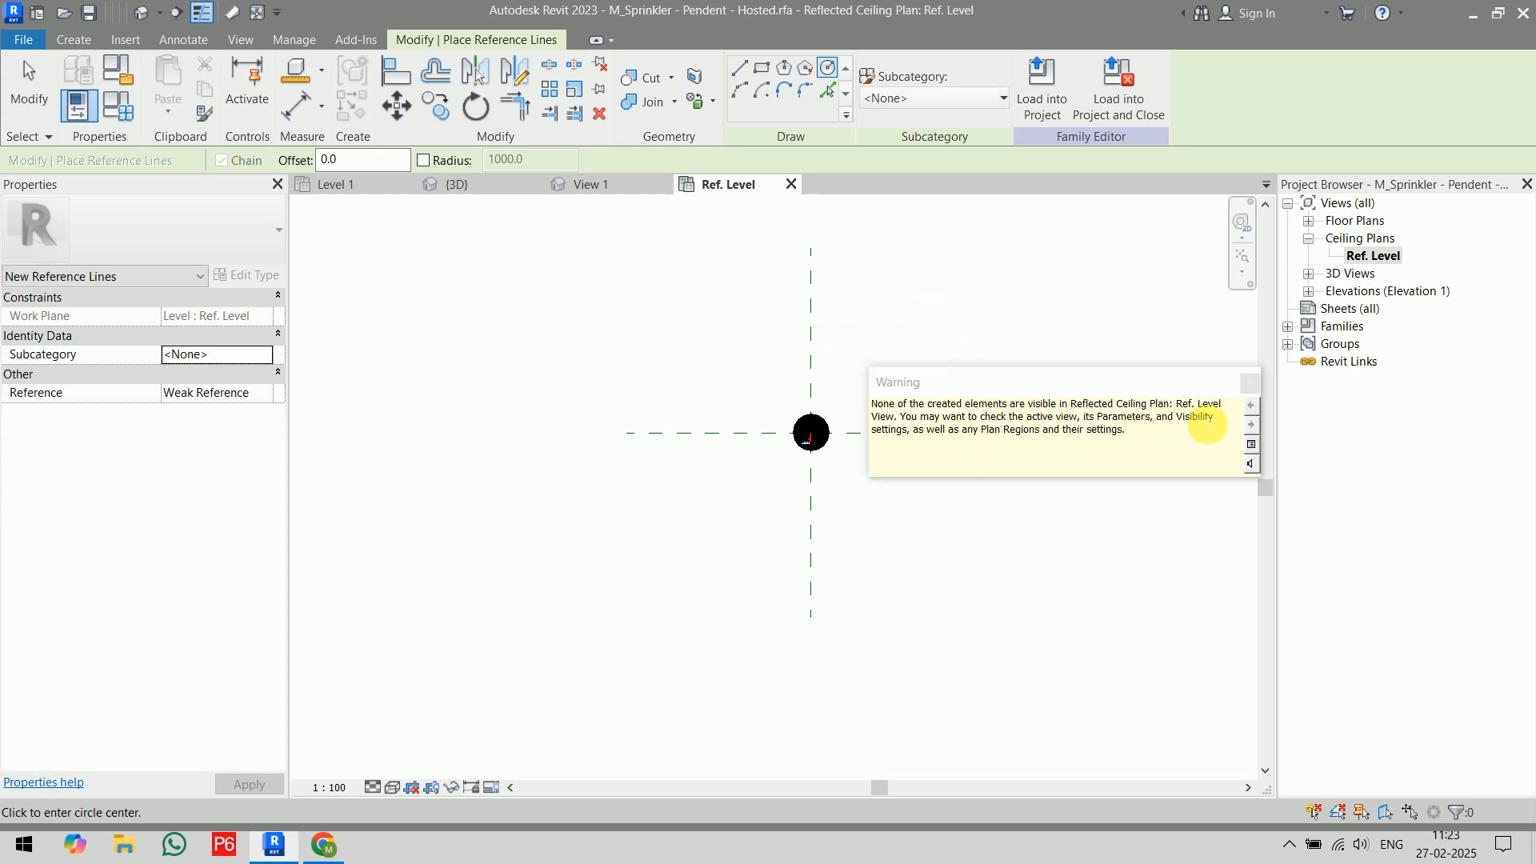
click(1248, 385)
right_click(931, 509)
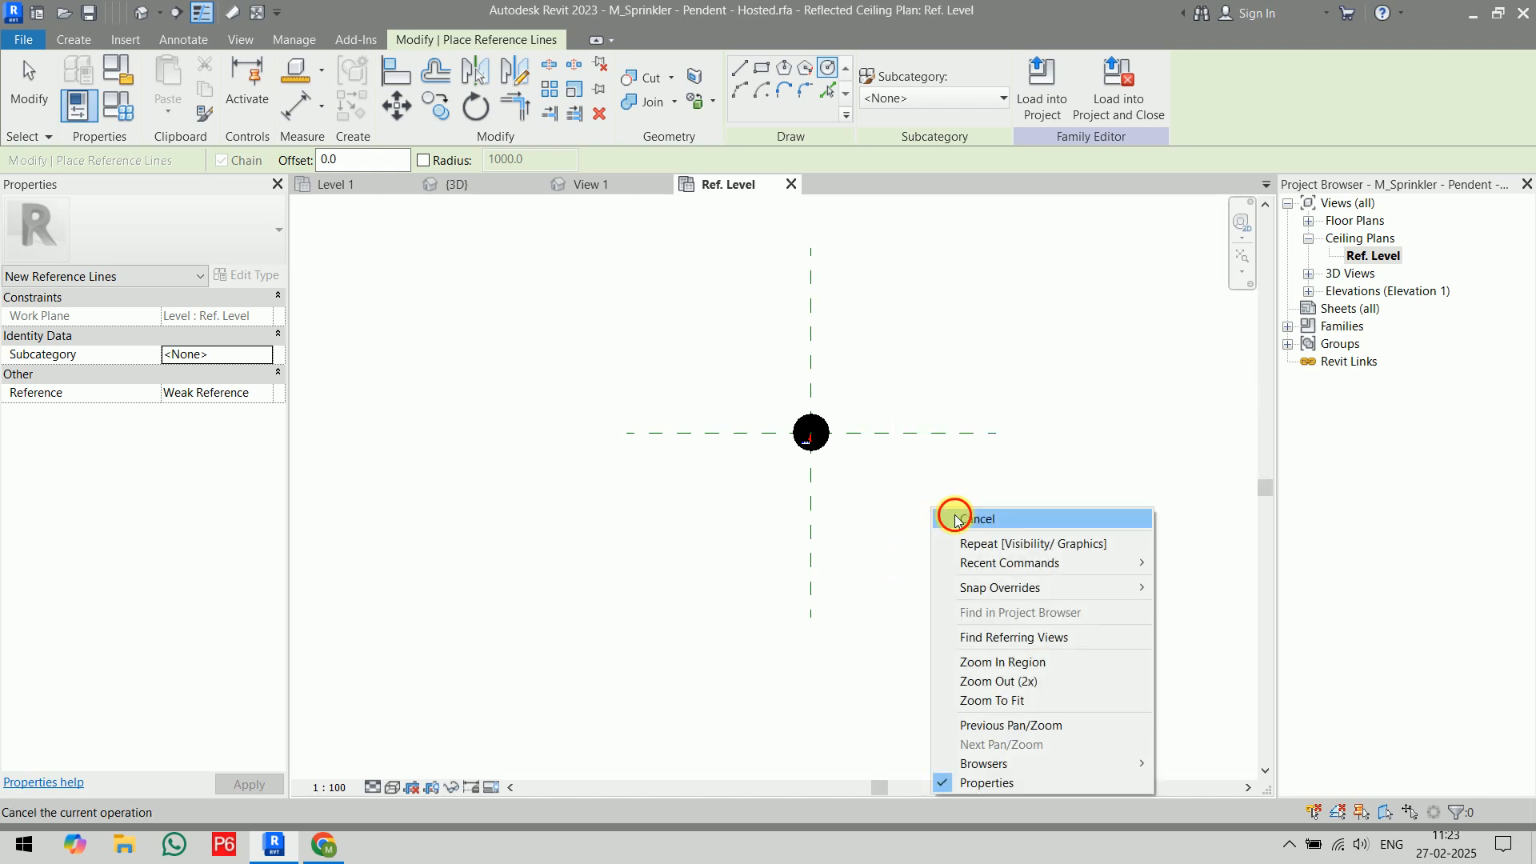
click(967, 521)
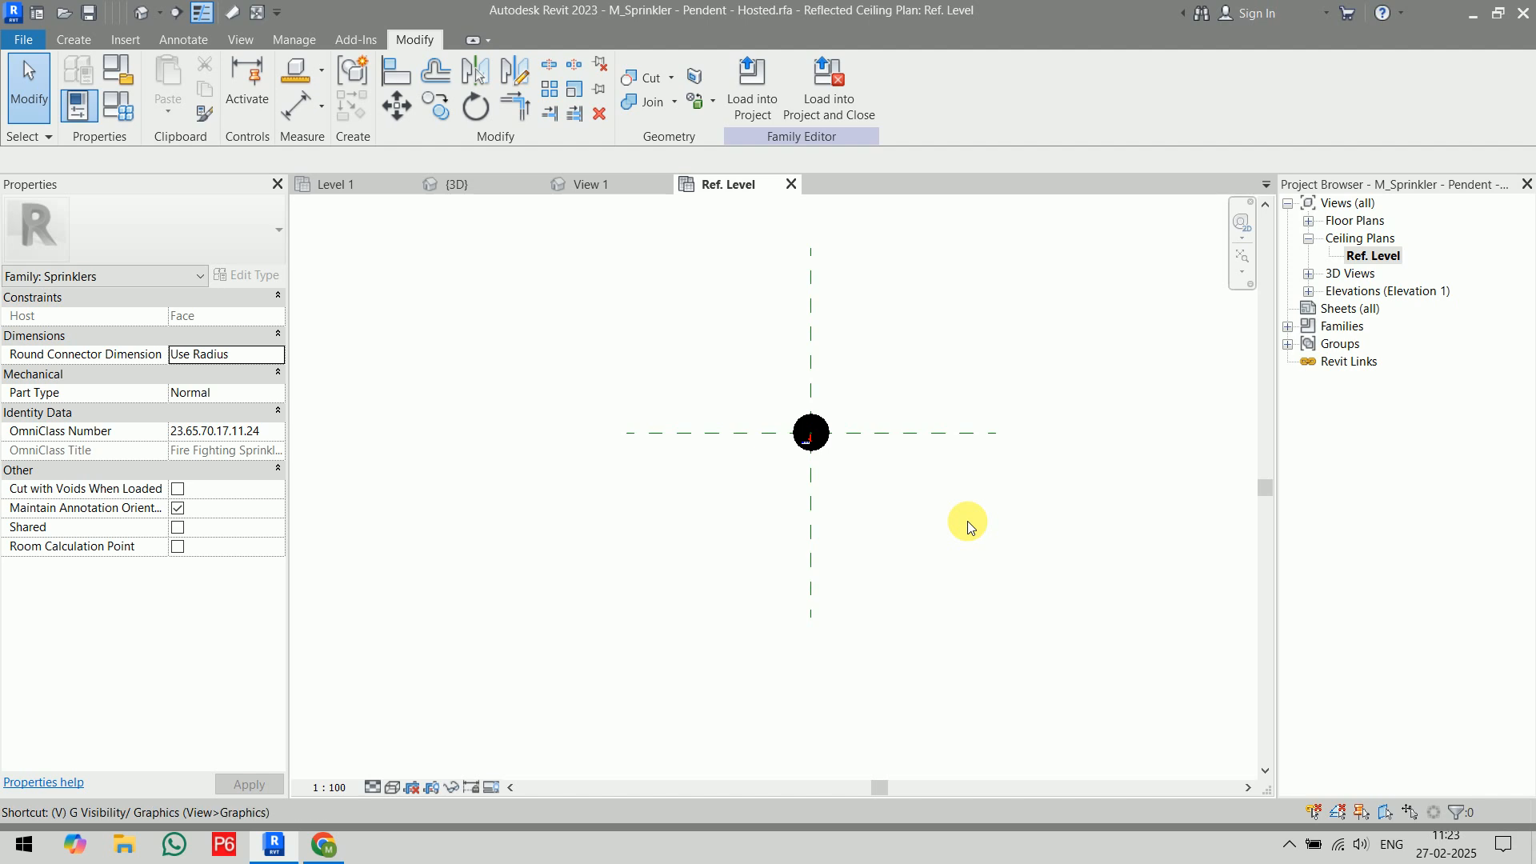
- Review the model, annotation and imported category visibility settings of the family's Ref. Level ceiling plan
key(g)
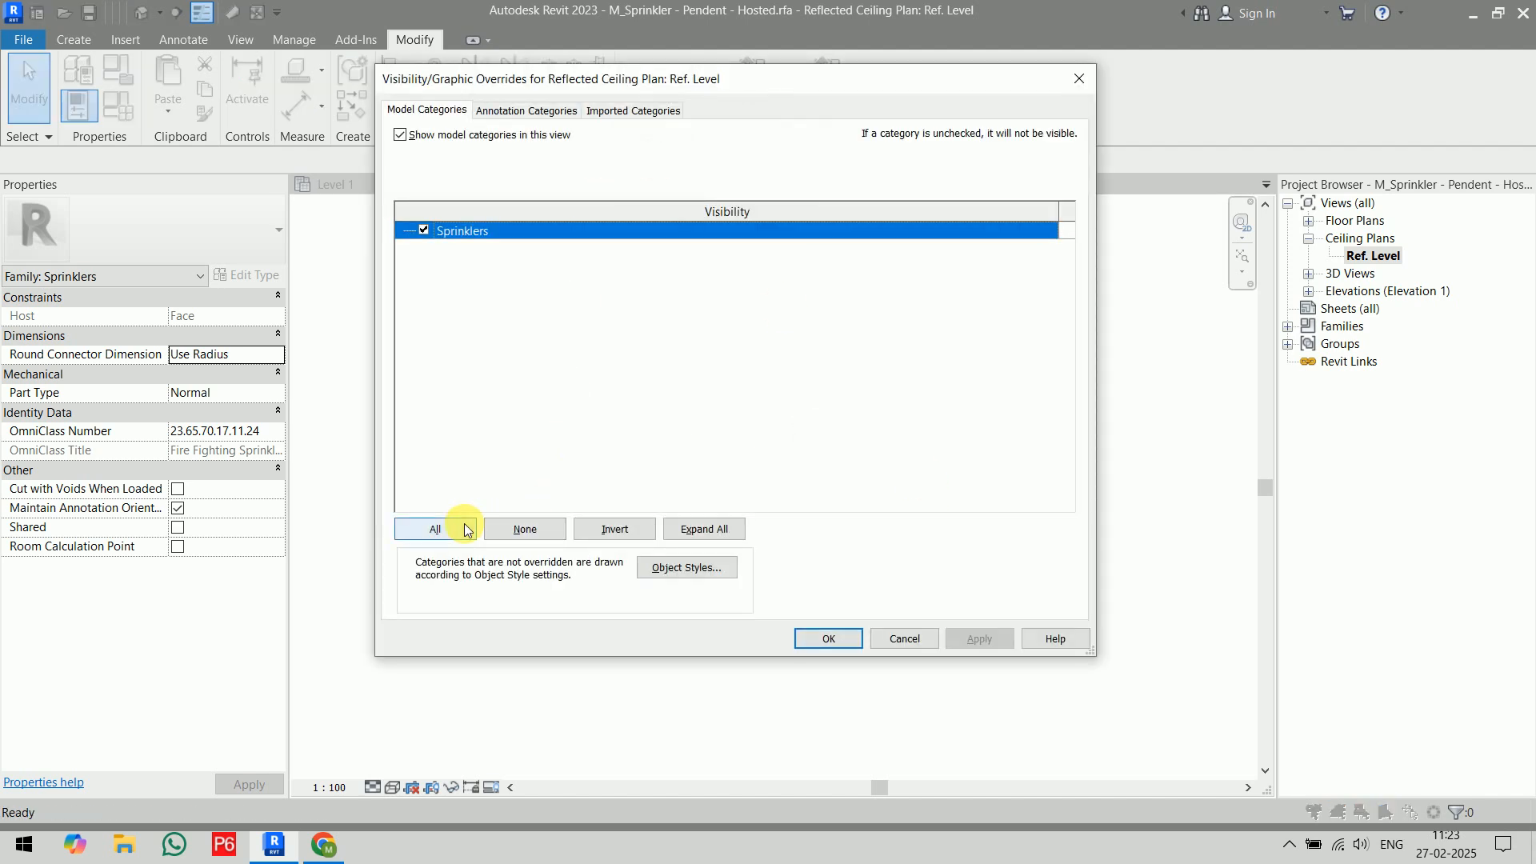
click(461, 529)
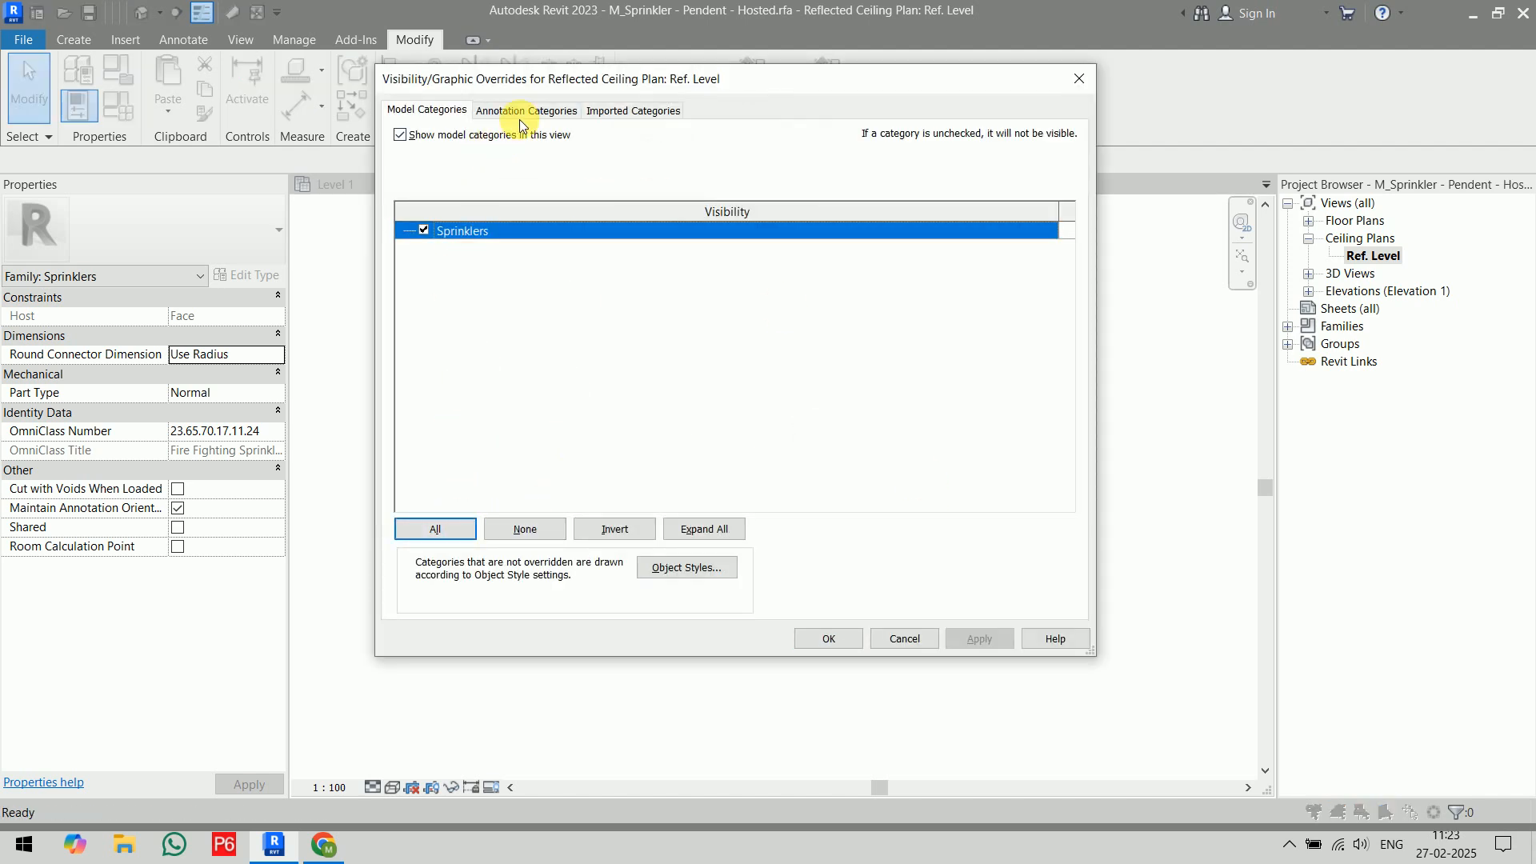
click(519, 112)
click(447, 251)
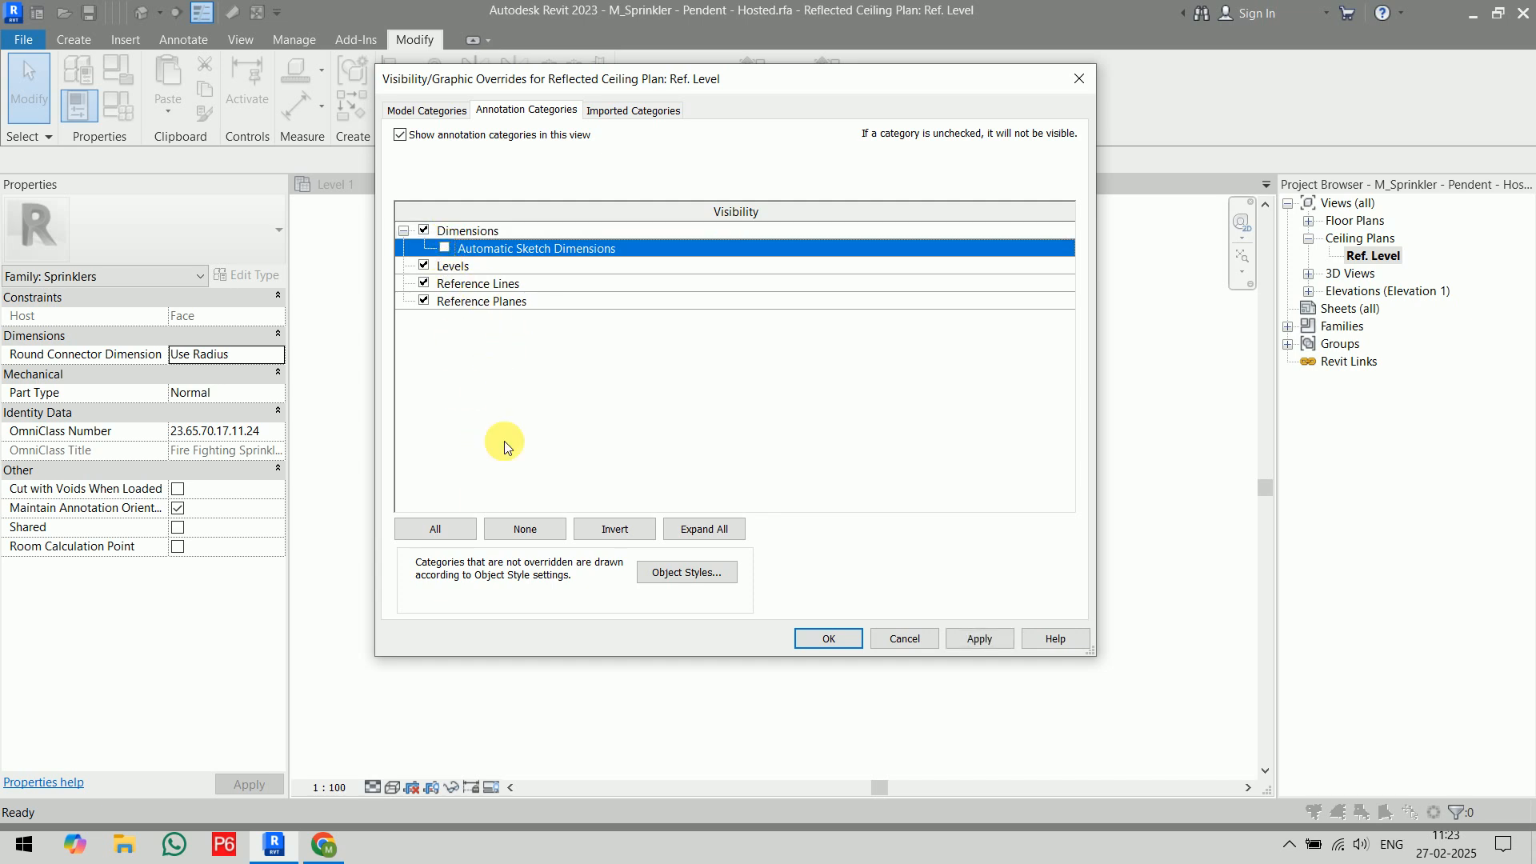
click(621, 117)
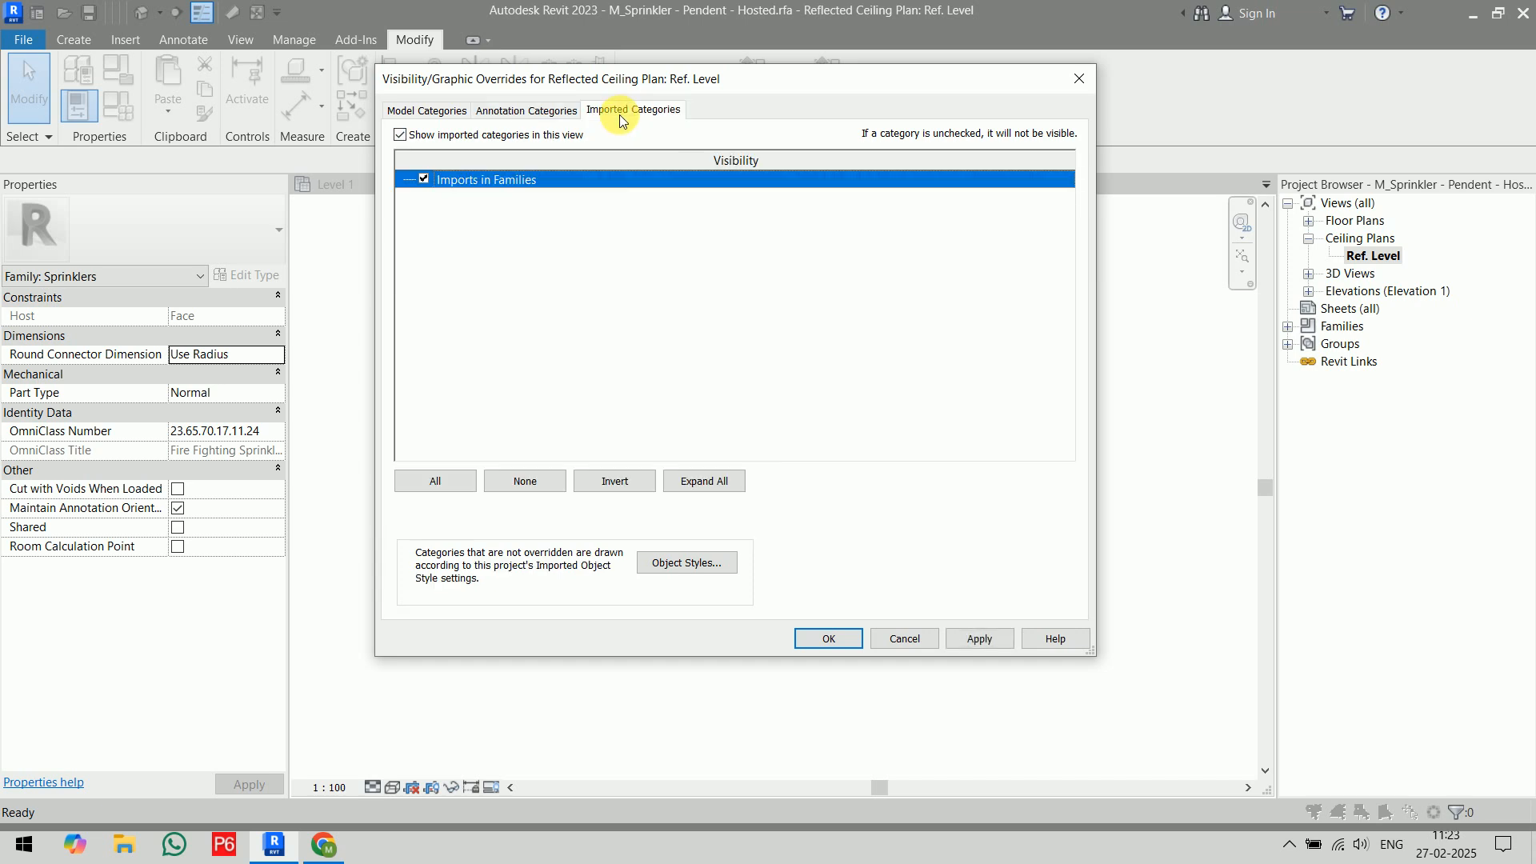
click(520, 111)
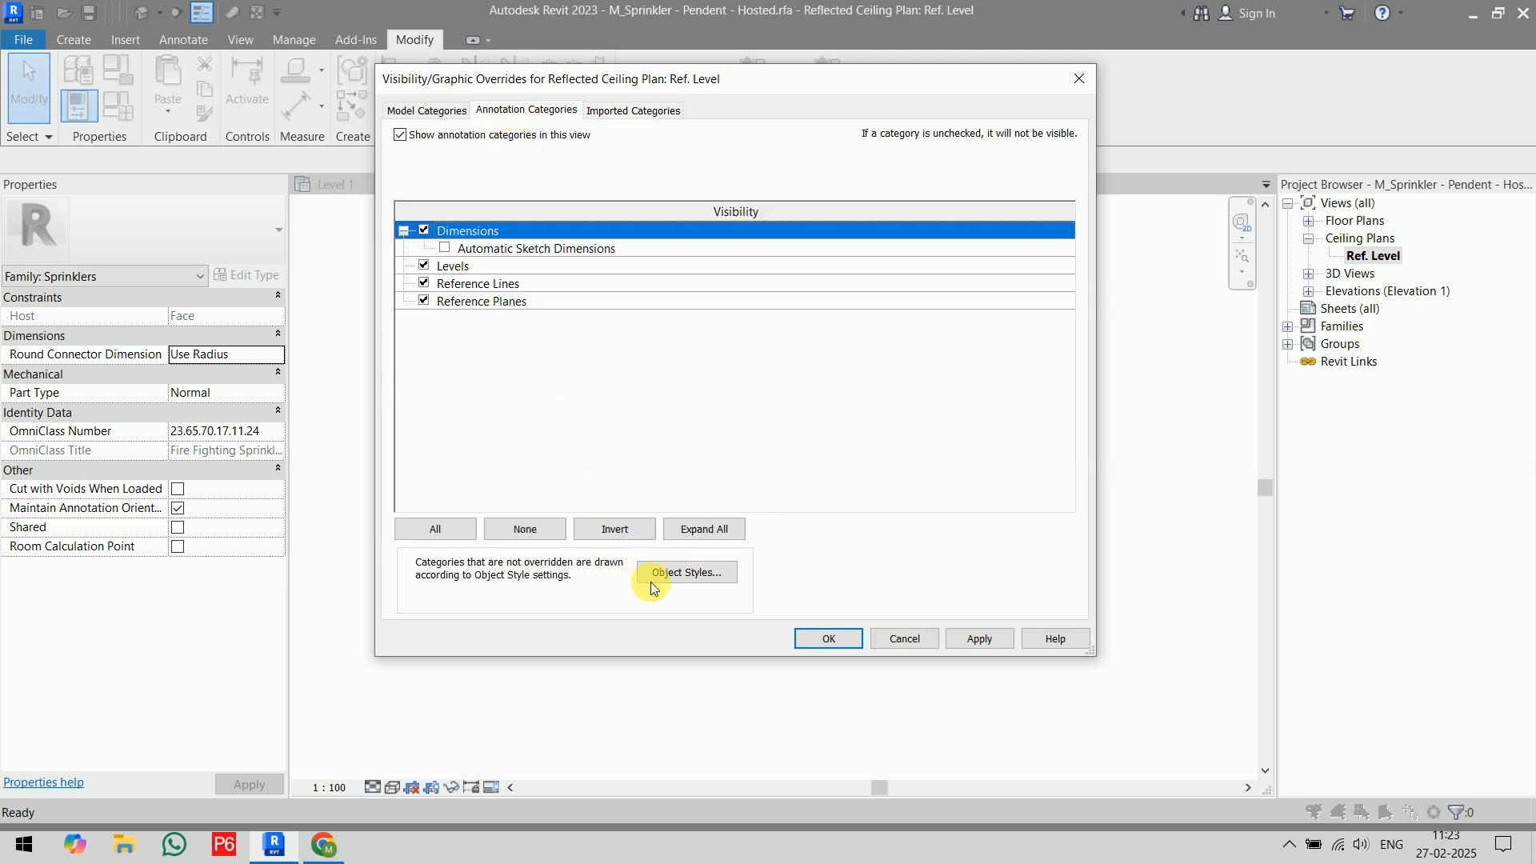
- Review the family's annotation, model and imported object styles without changing any line setting
click(669, 572)
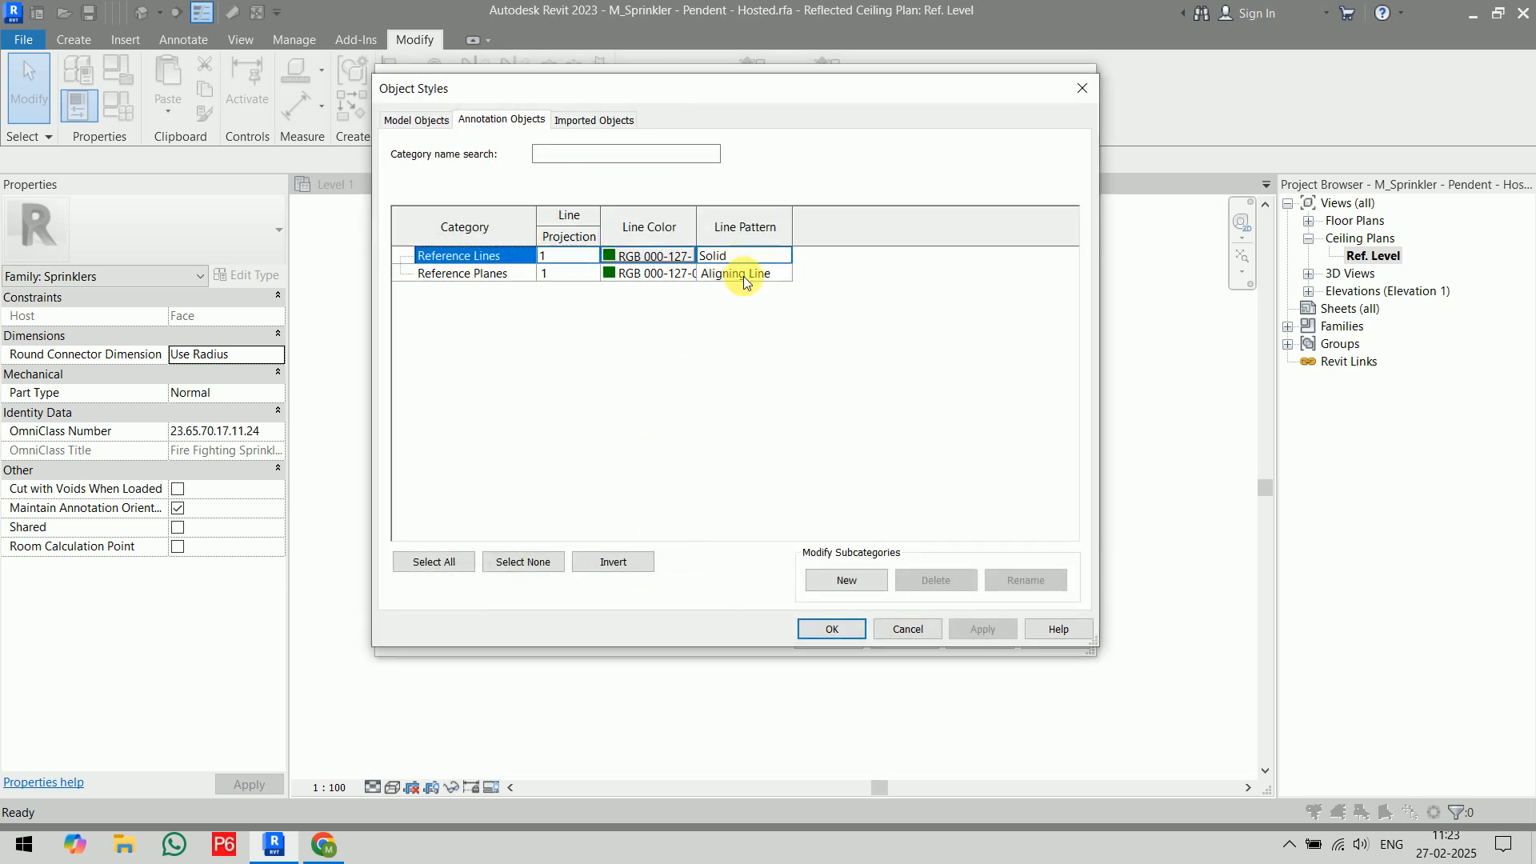
click(432, 120)
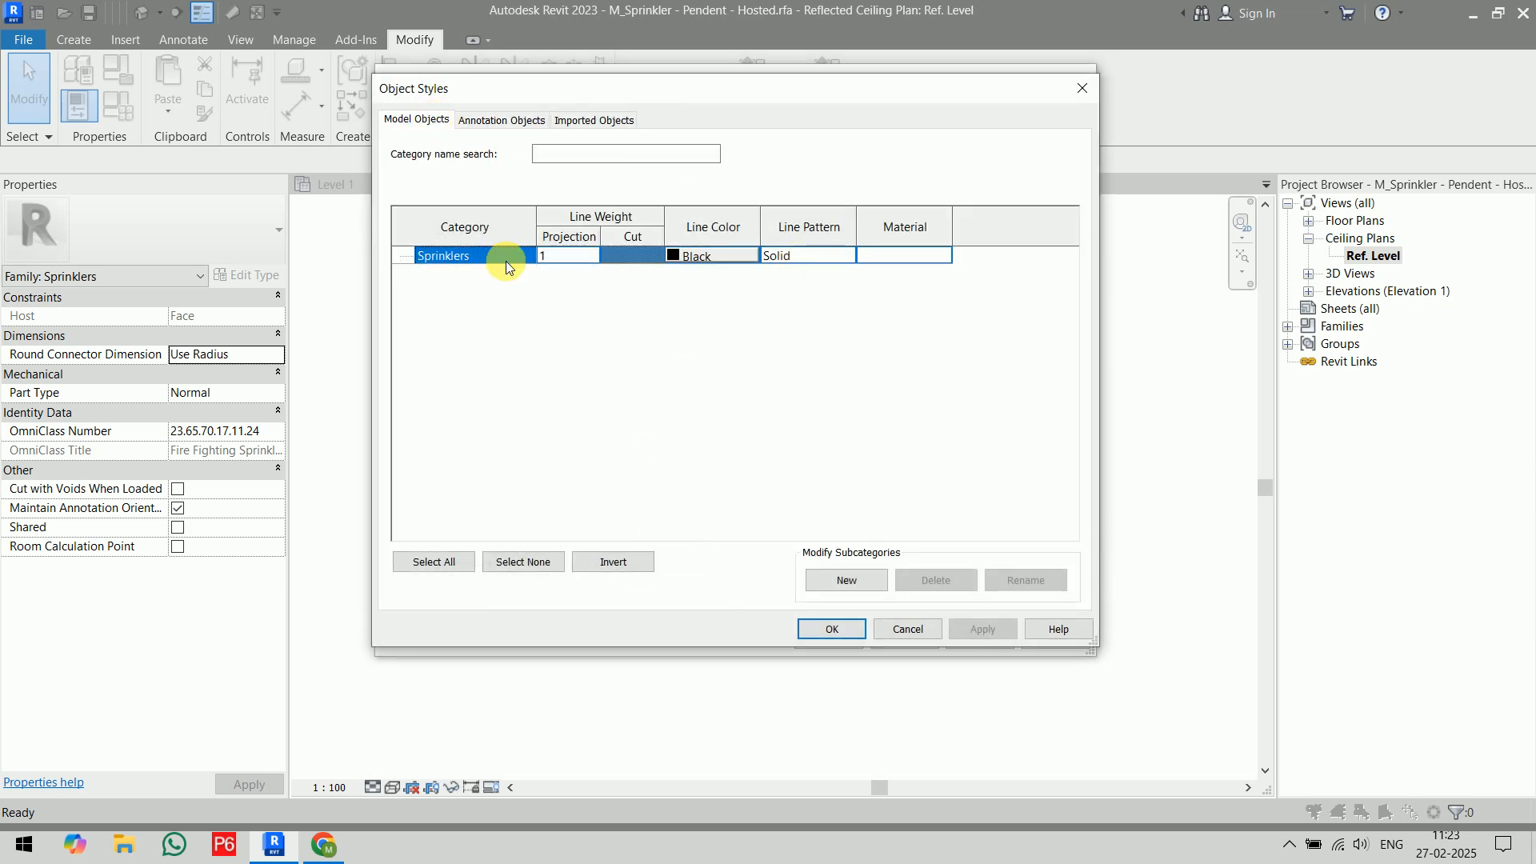
click(472, 120)
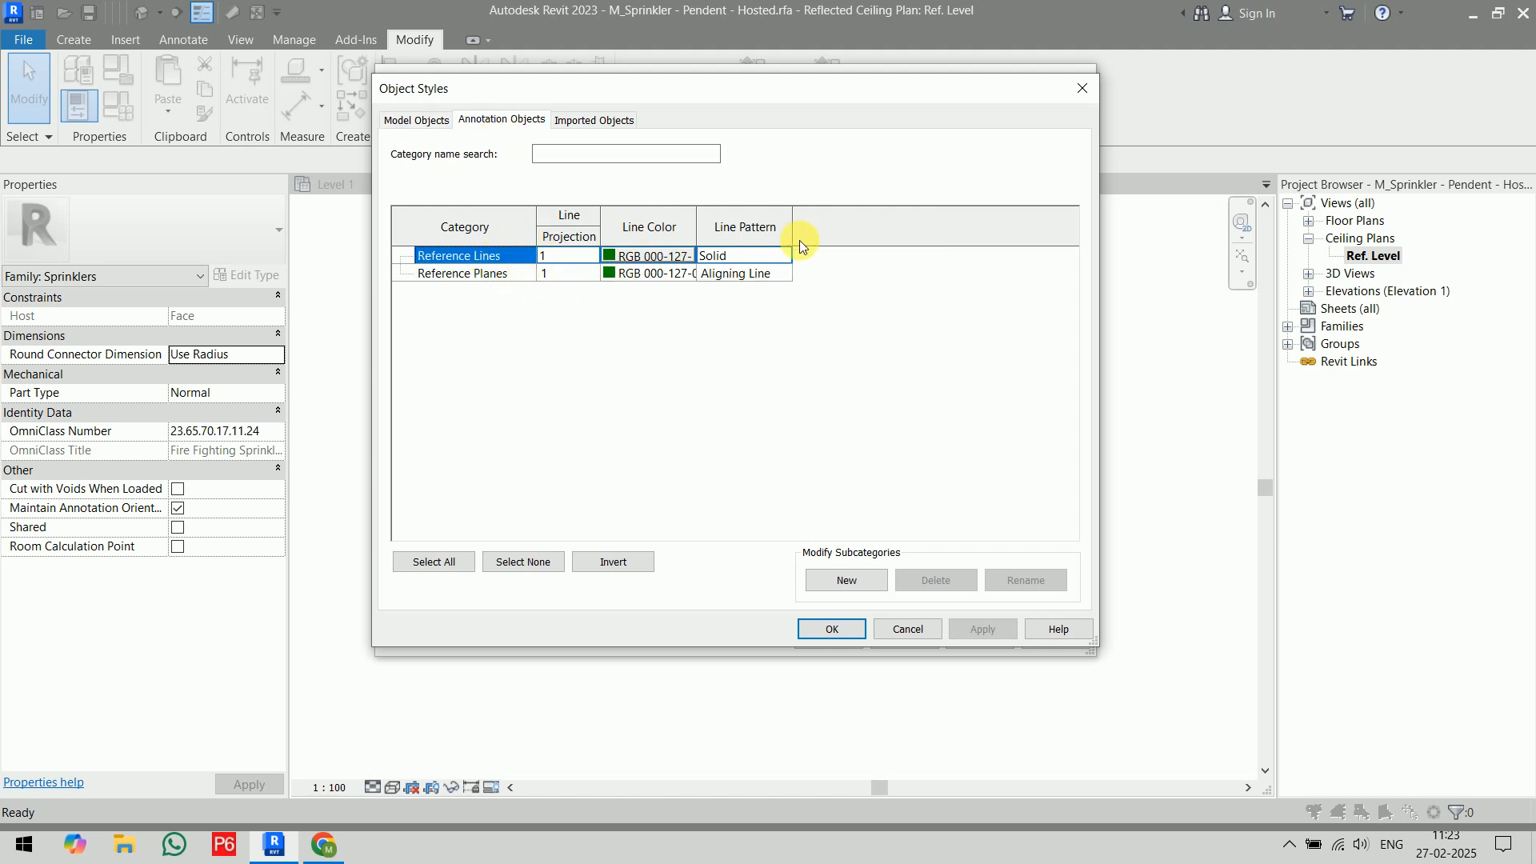
click(607, 120)
click(832, 629)
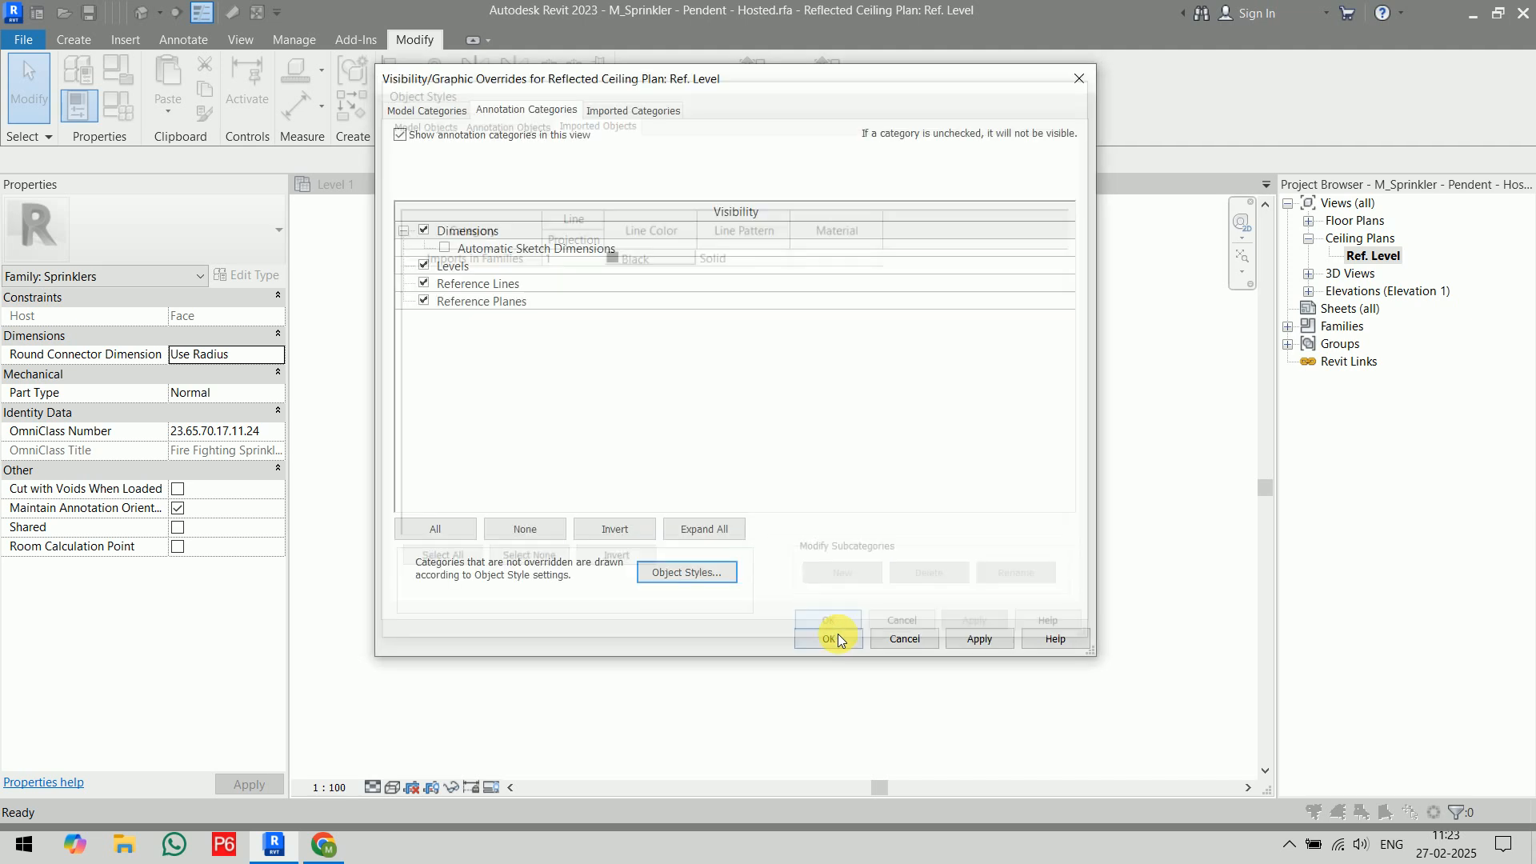
click(841, 639)
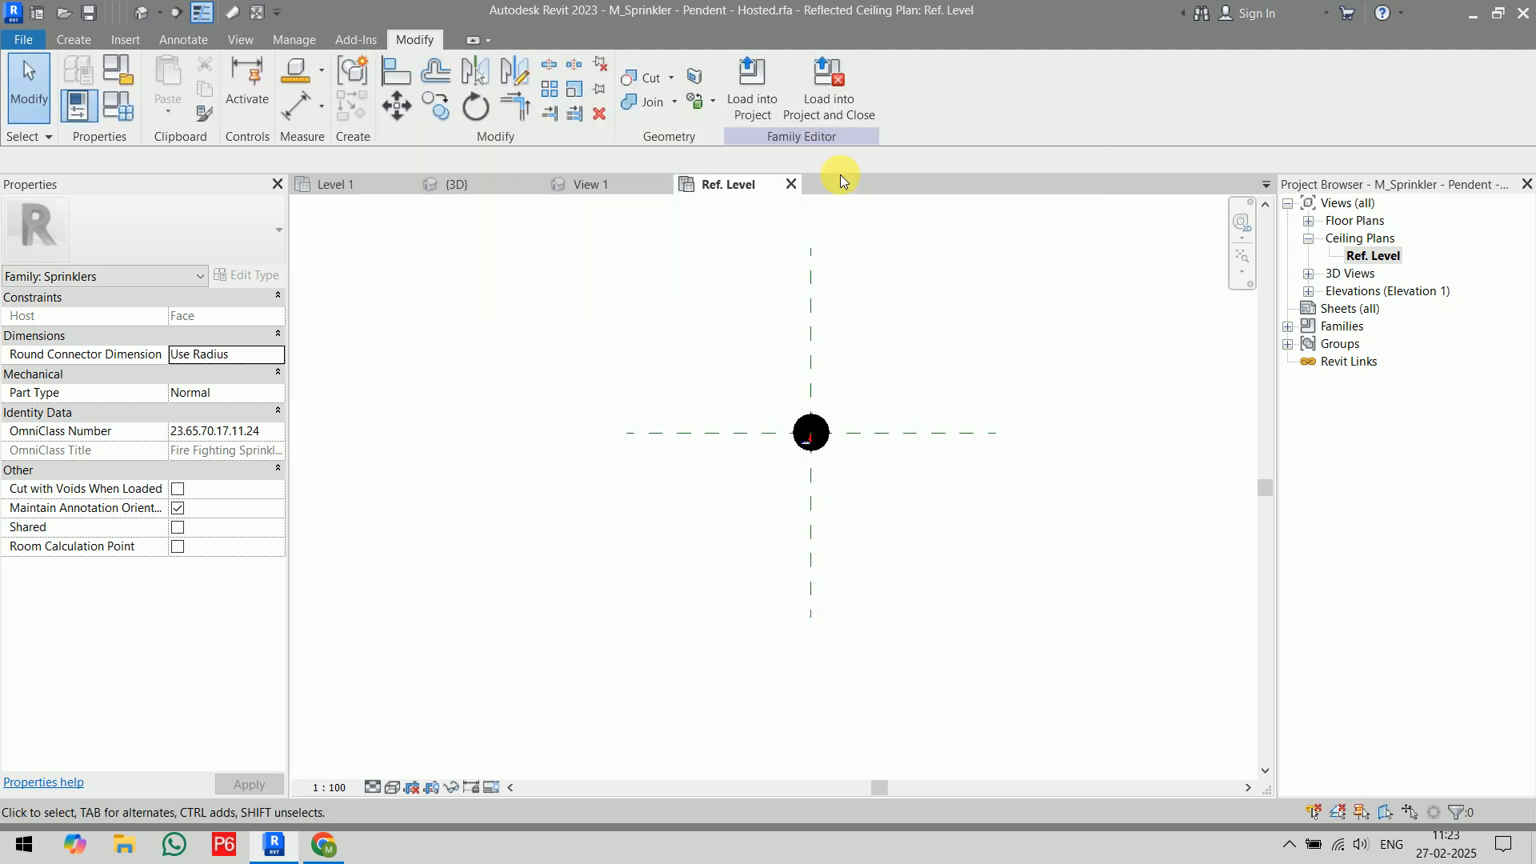
- Load the pendent sprinkler family into the project, close it and inspect the sprinklers in the Level 1 ceiling plan
click(829, 88)
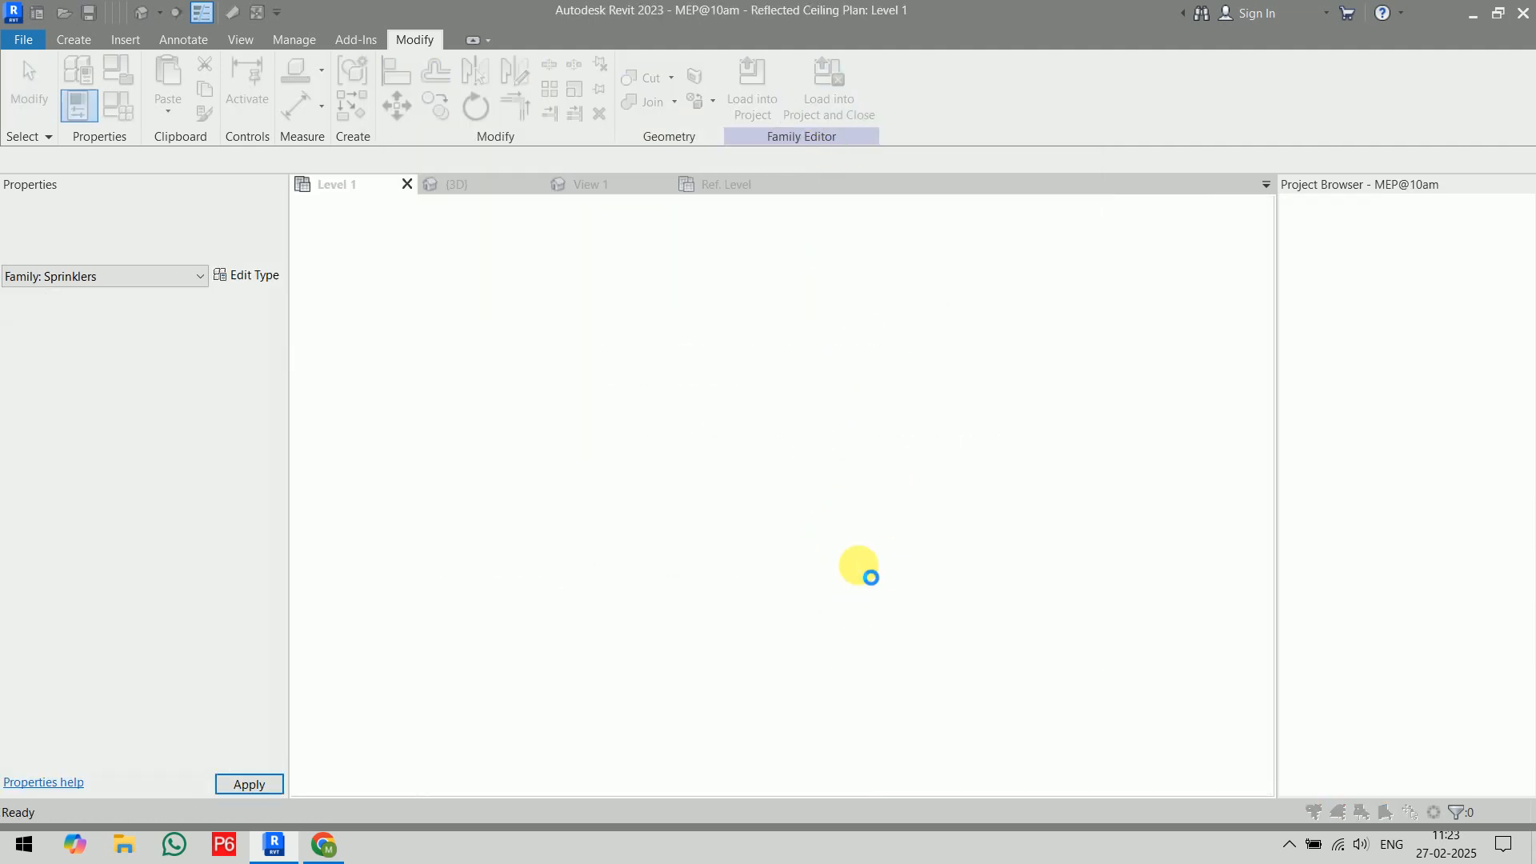
click(847, 410)
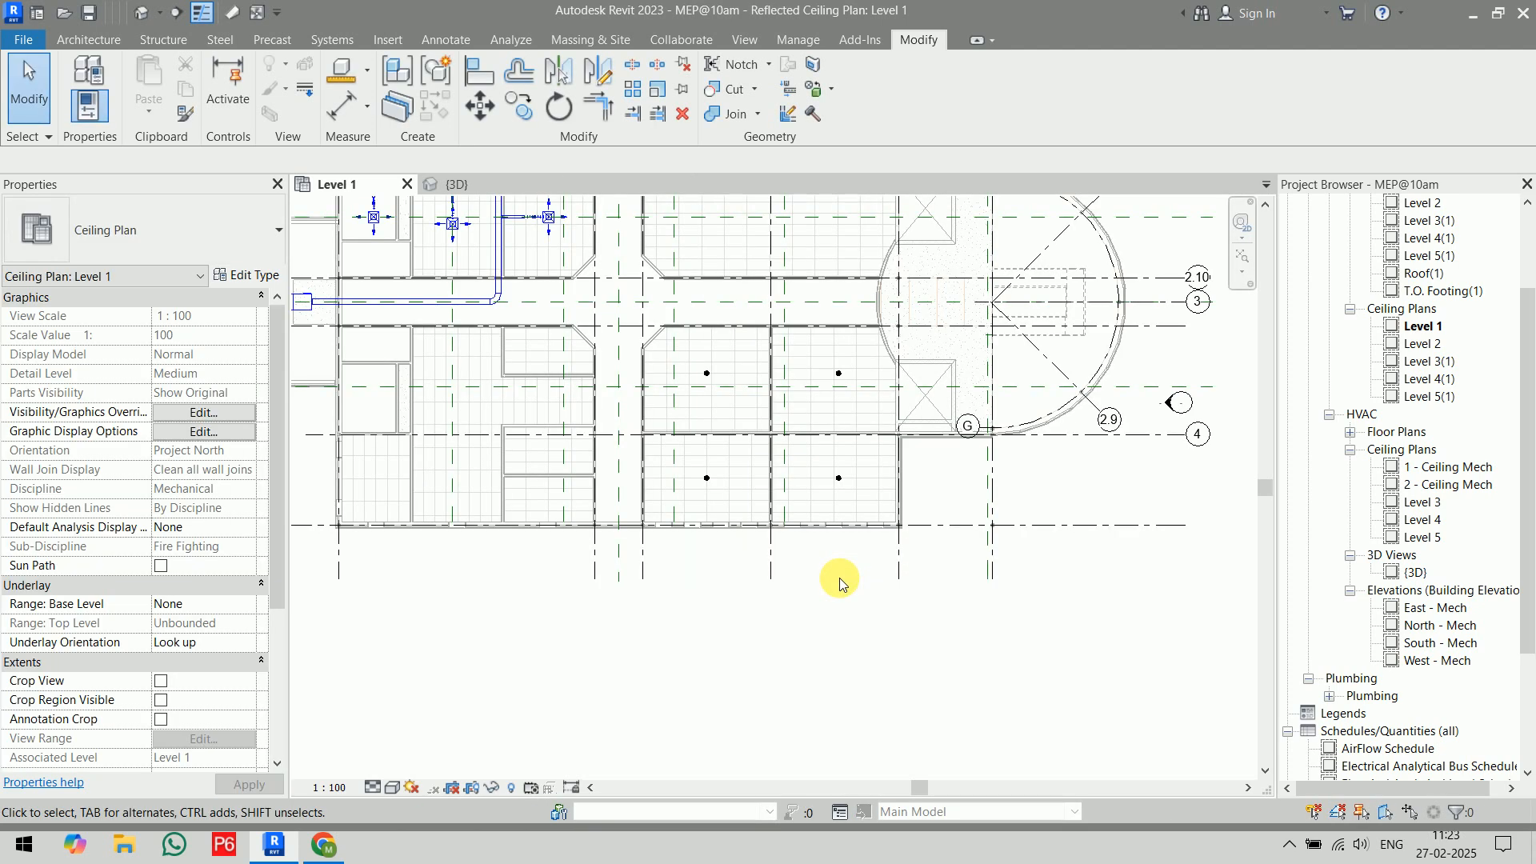
scroll(696, 507, up, 3)
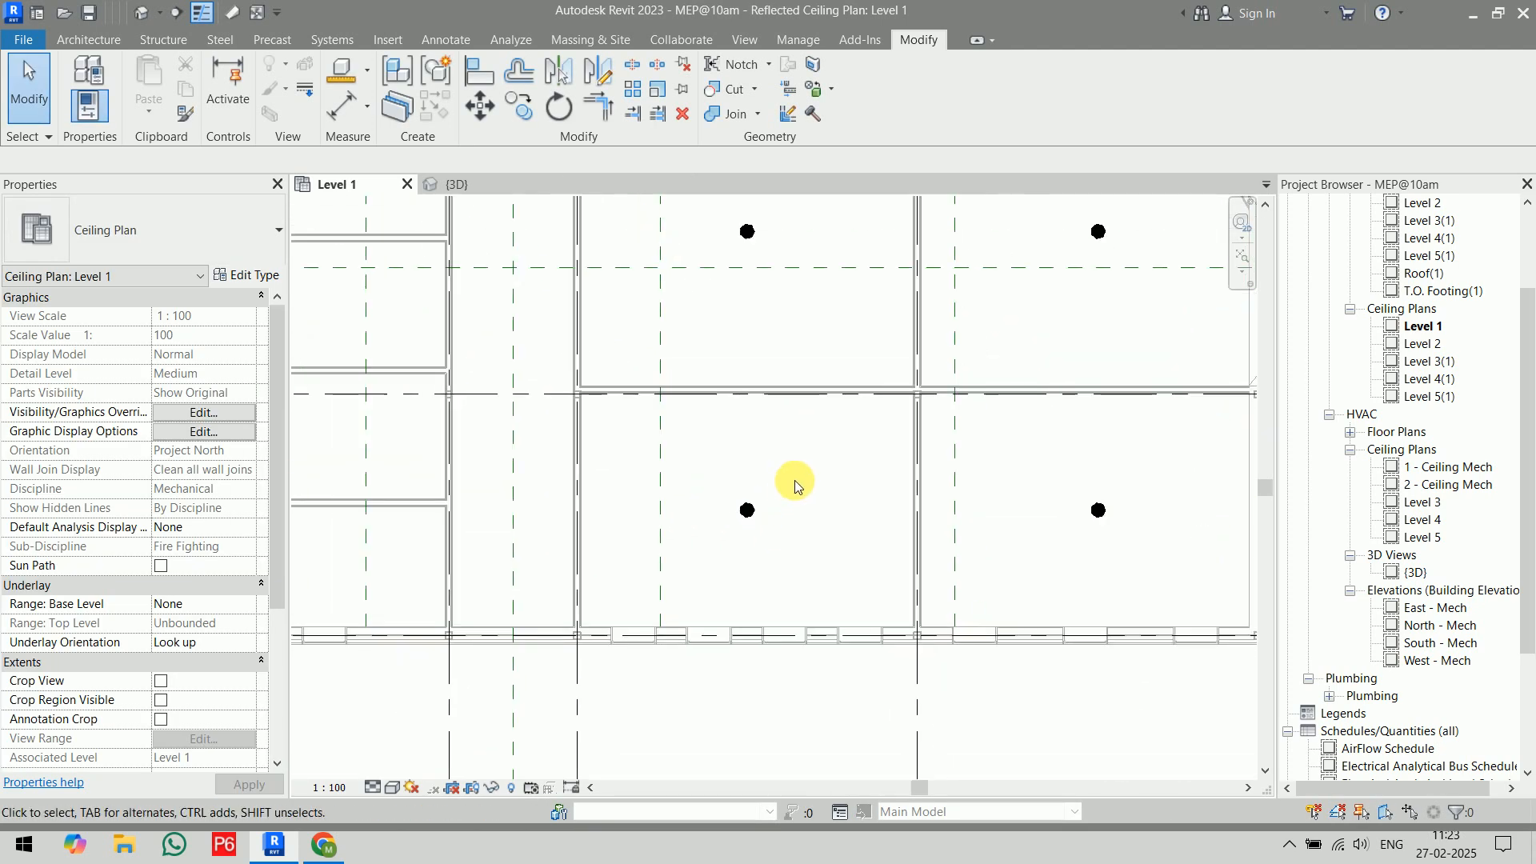
scroll(794, 481, up, 1)
middle_drag(794, 481, 749, 436)
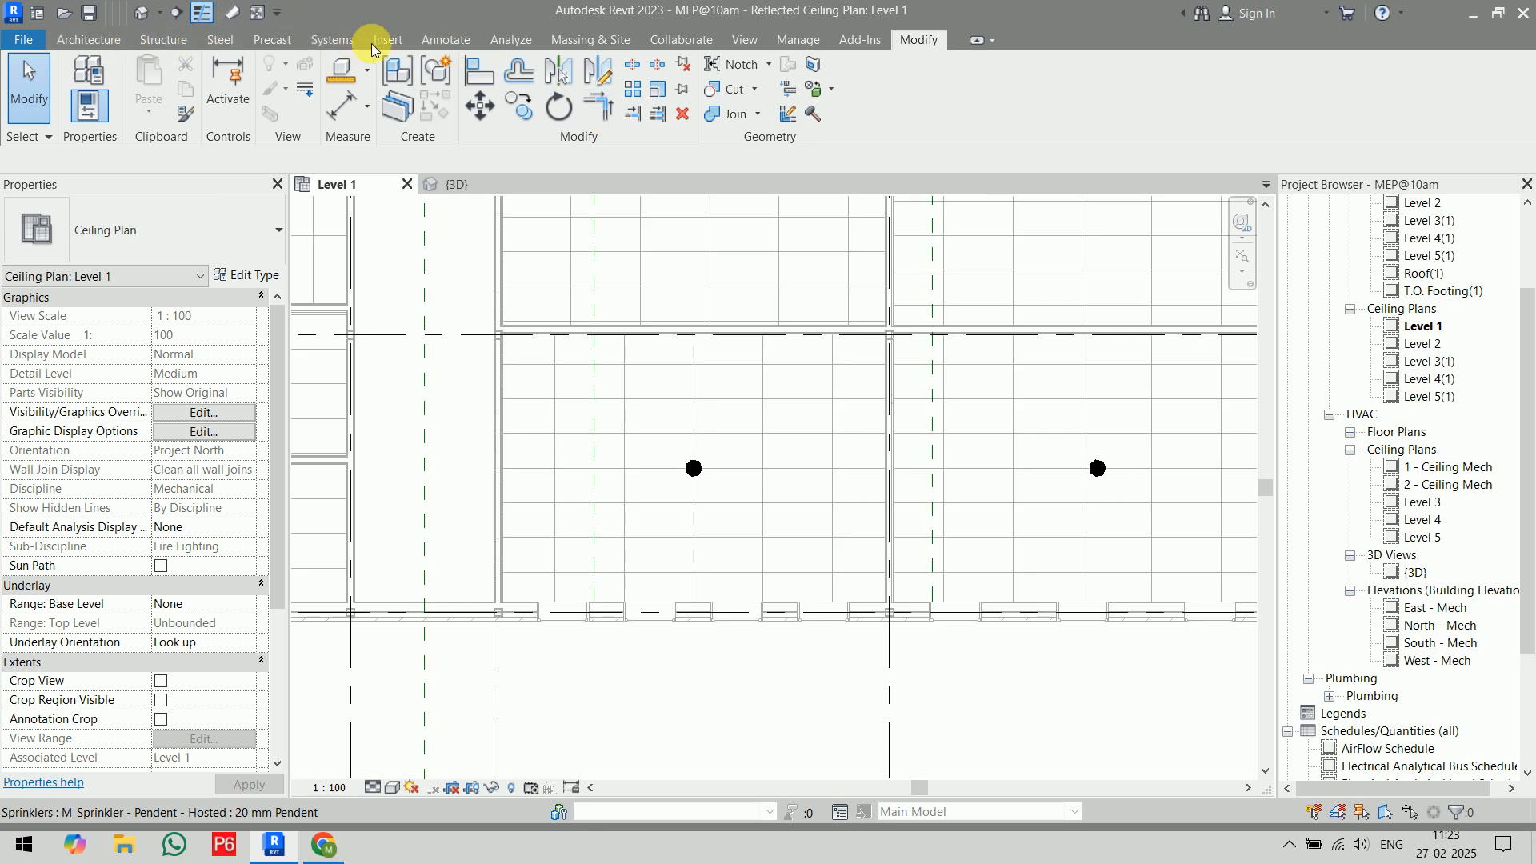
- Draw a circular detail line of 2 m radius centred on the sprinkler in Conference 113
click(445, 40)
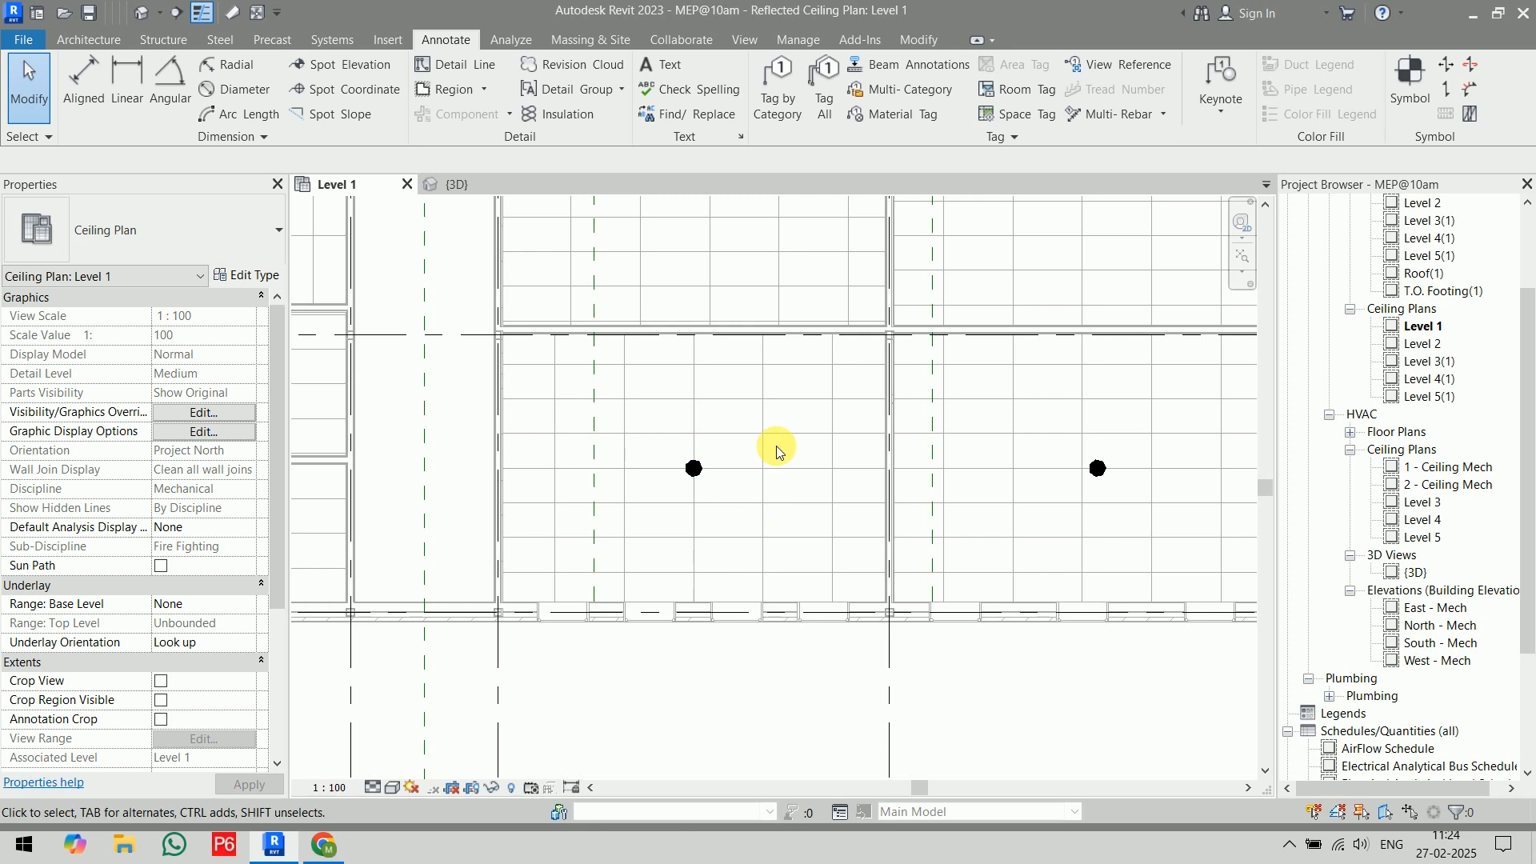
click(449, 64)
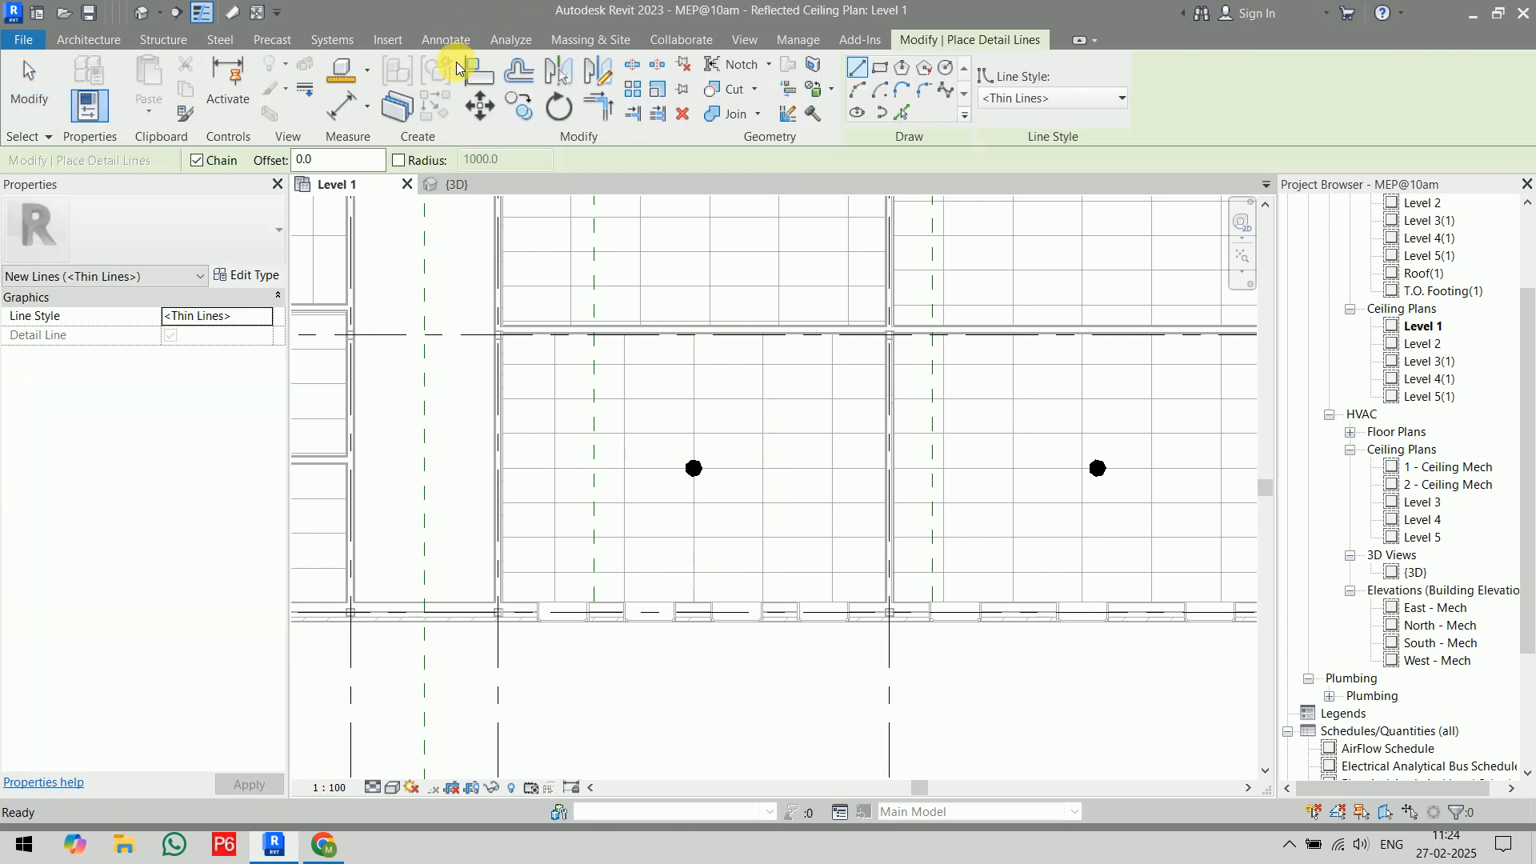
click(944, 73)
scroll(694, 468, up, 2)
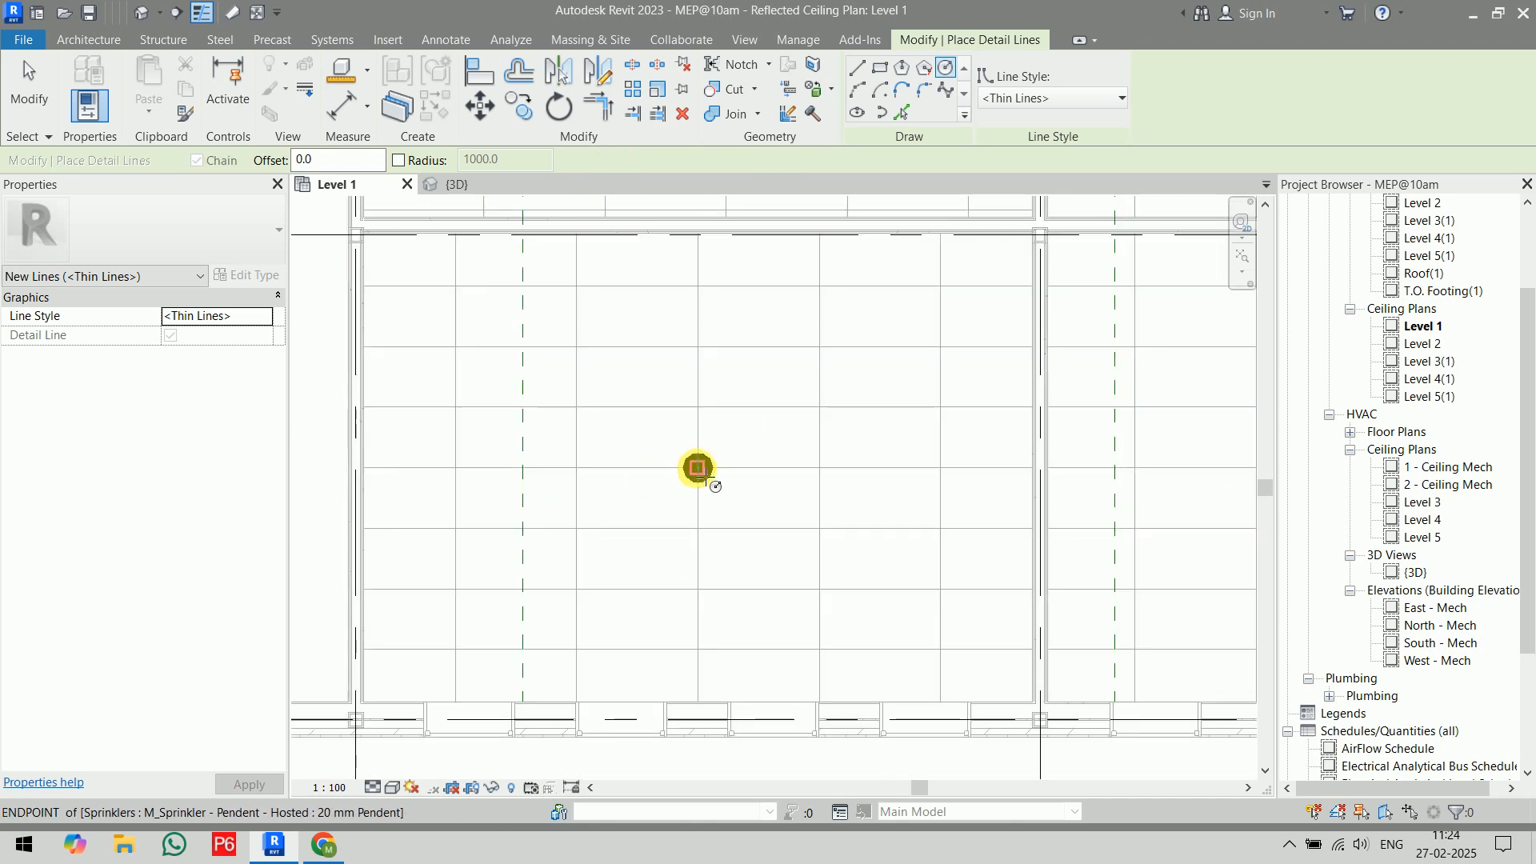
click(697, 468)
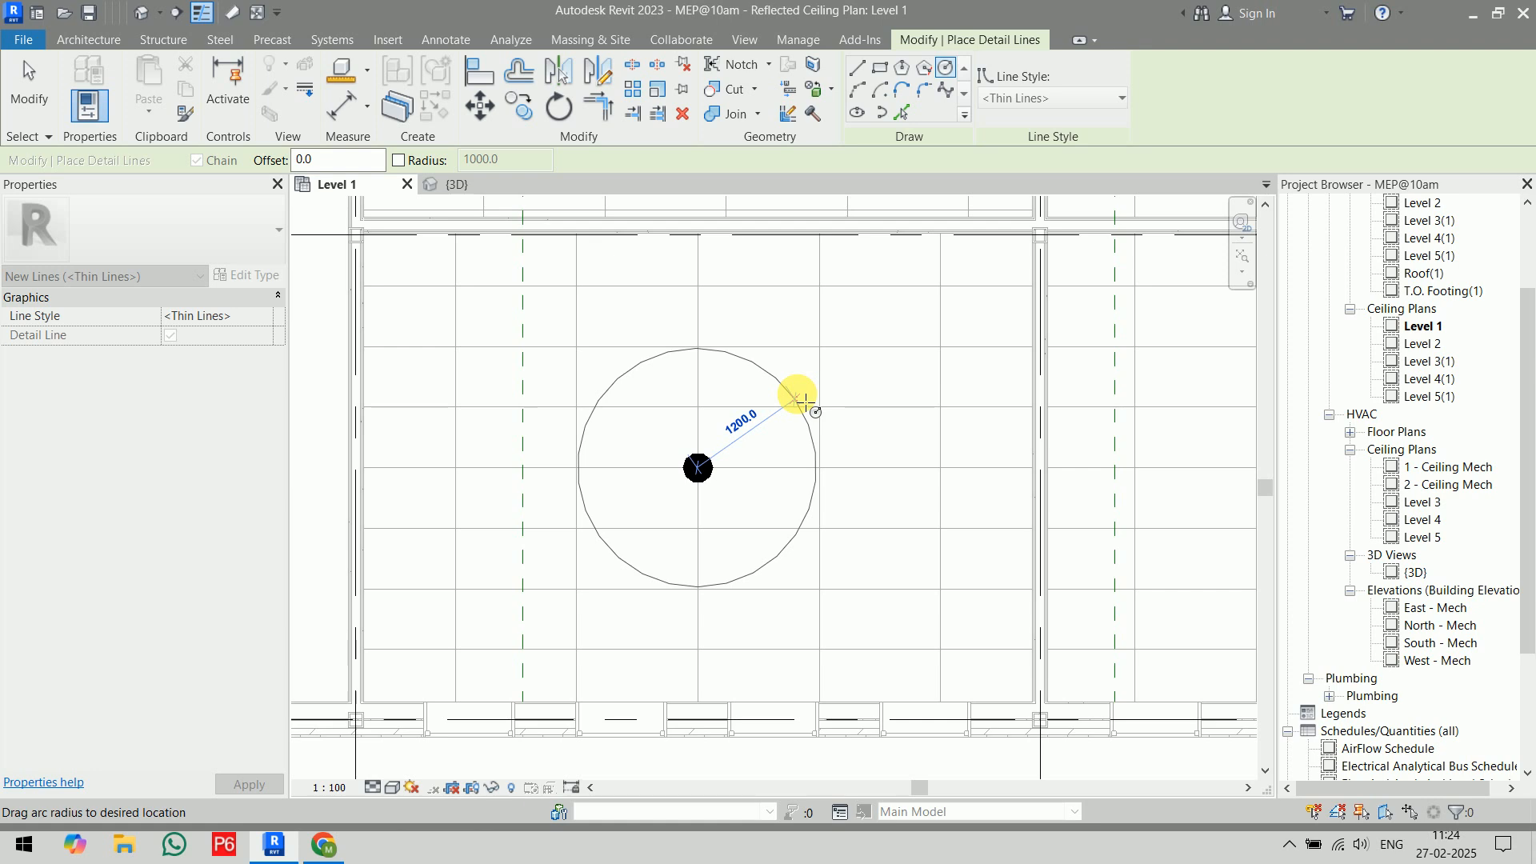
text(2m)
key(Return)
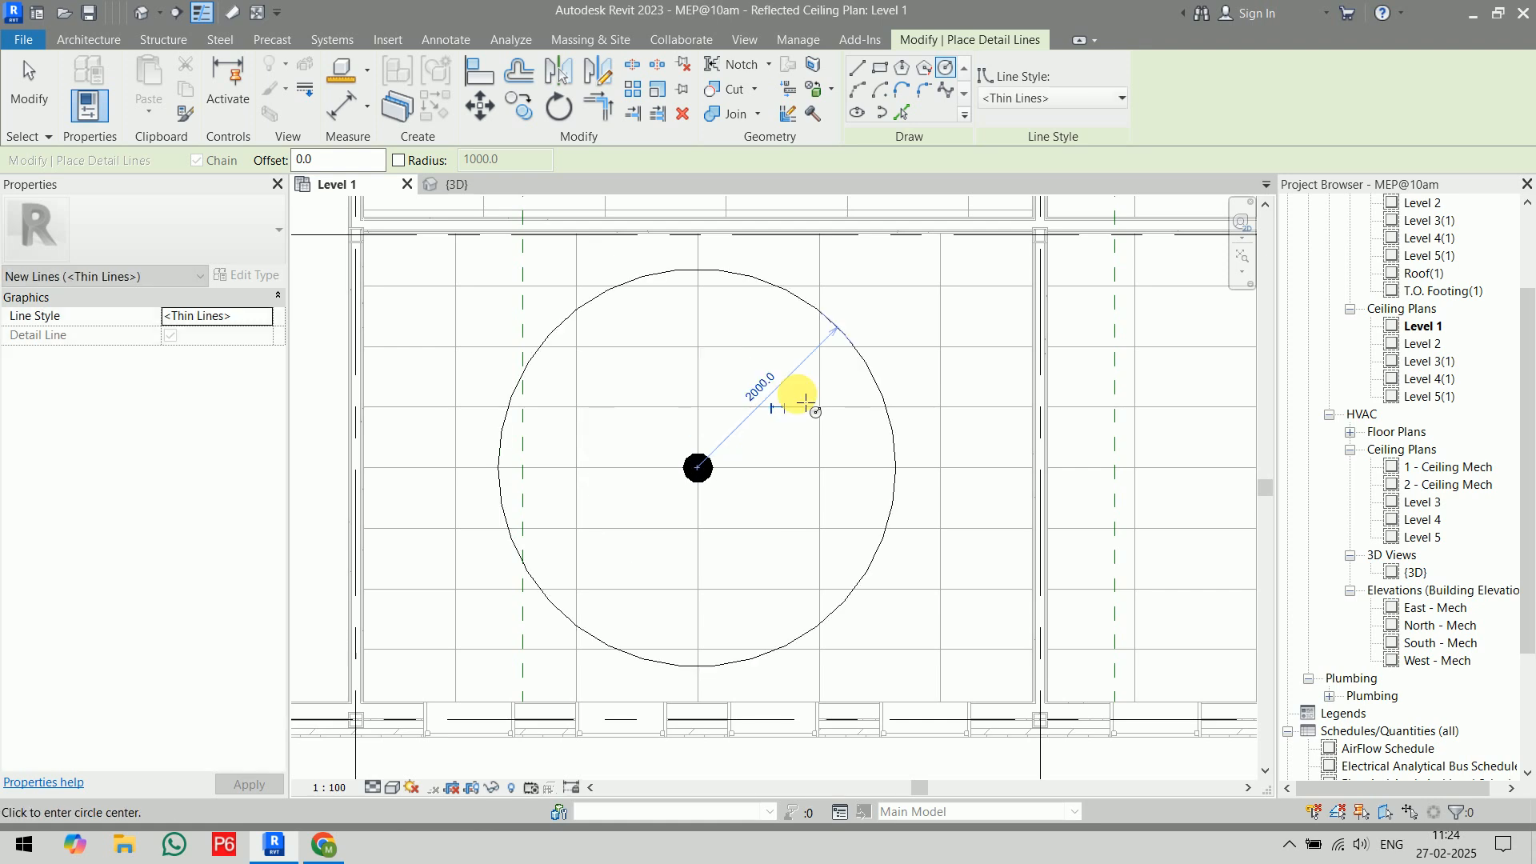
scroll(848, 436, down, 5)
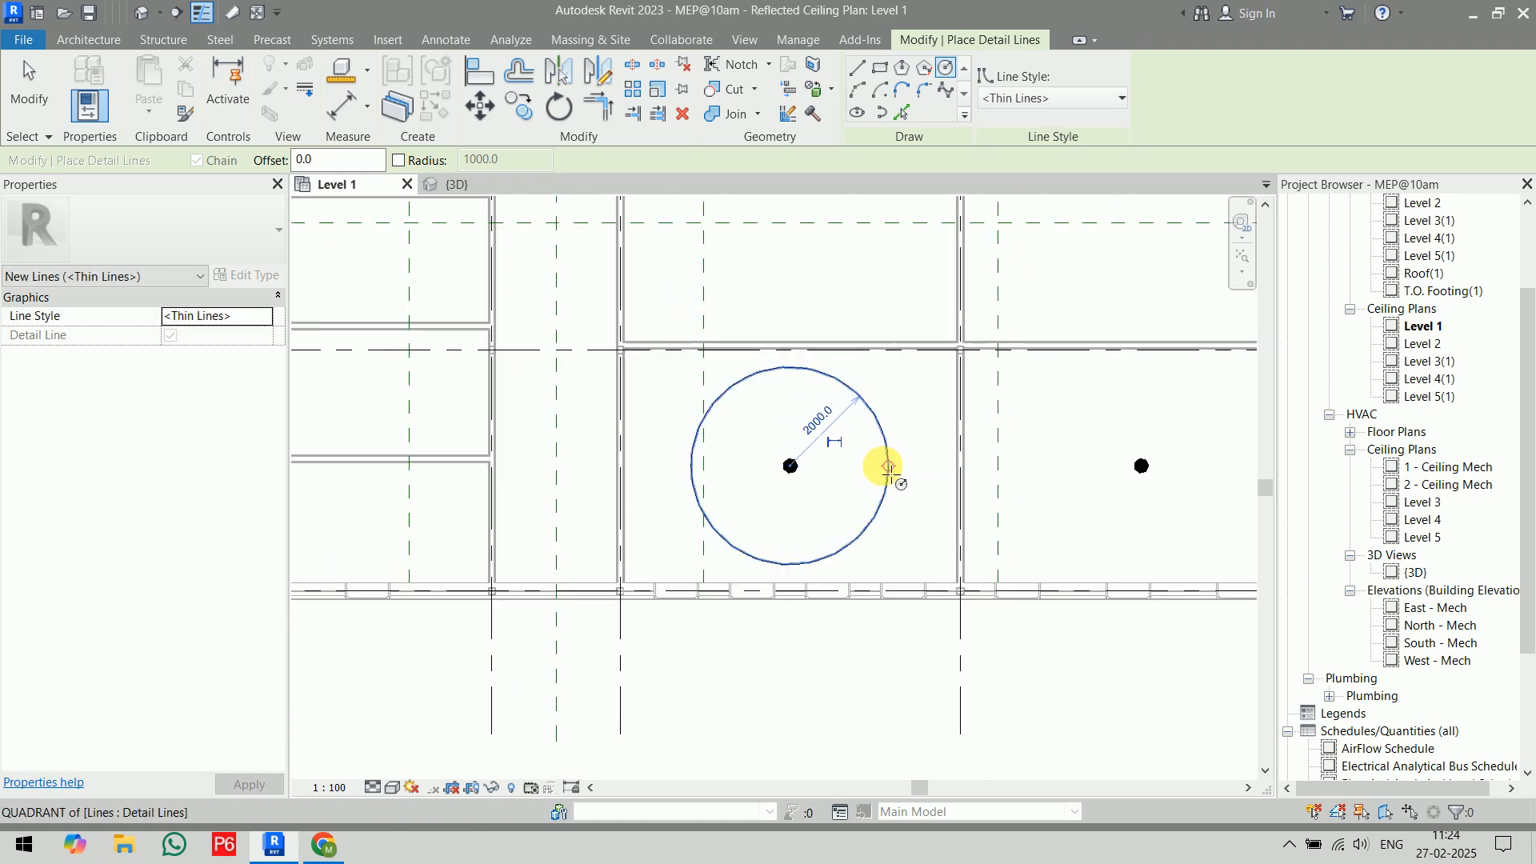
key(Escape)
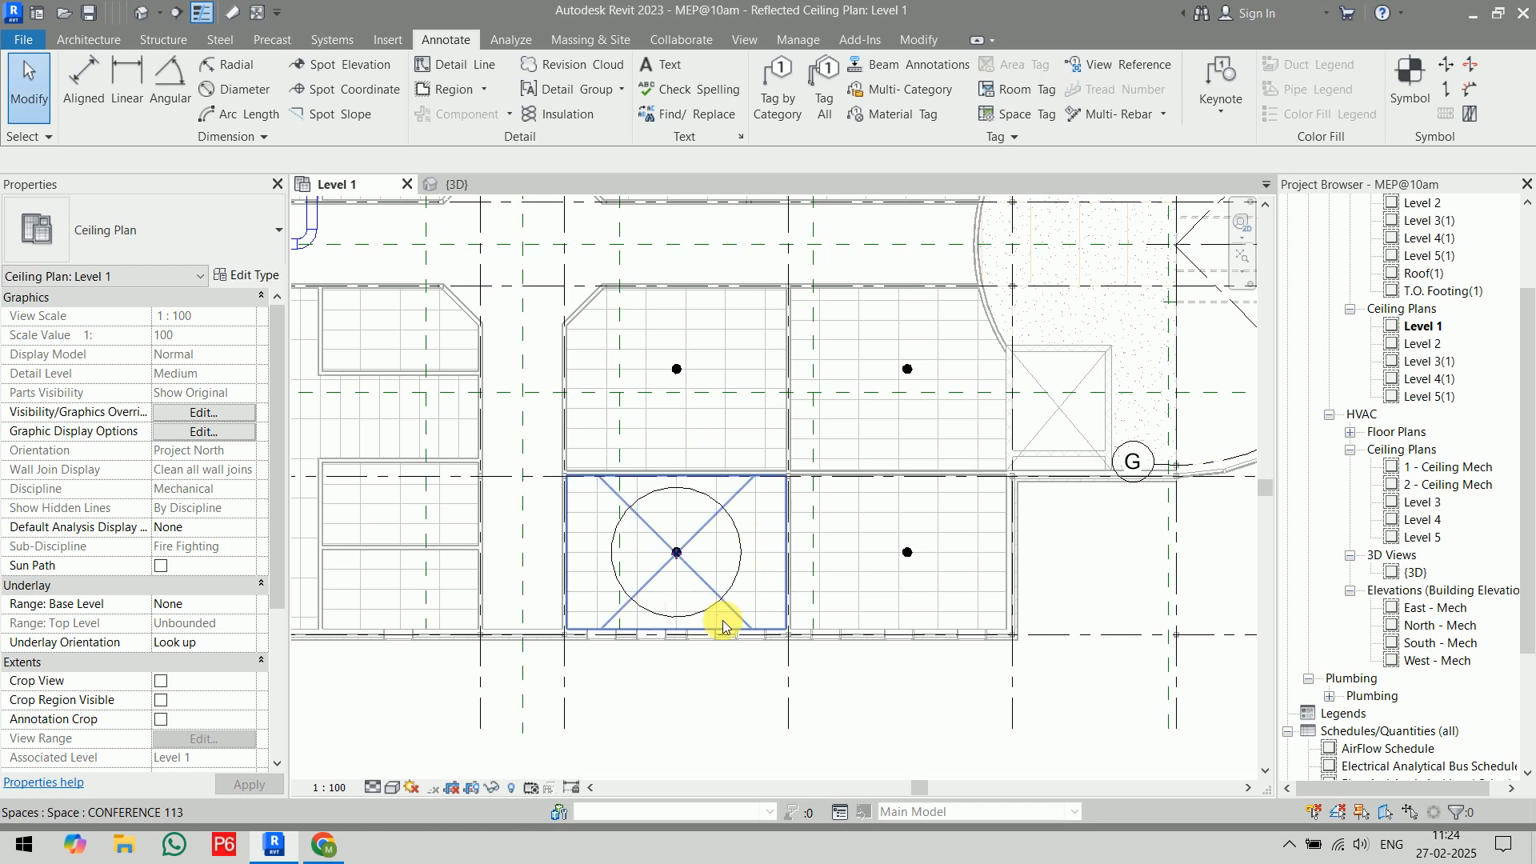
- Delete the circular detail line around the Conference 113 sprinkler
click(720, 504)
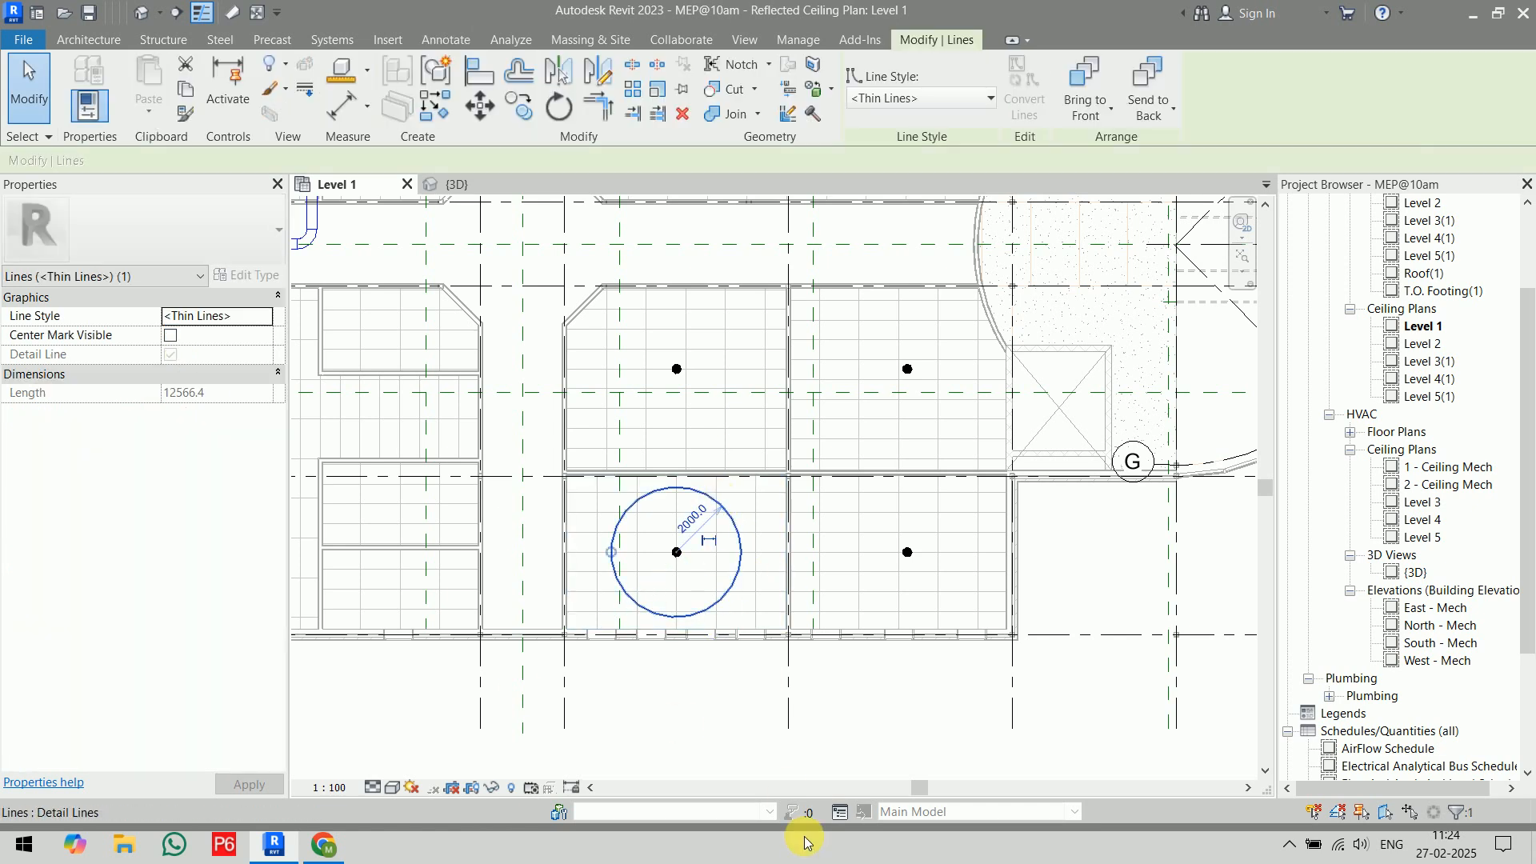
key(Delete)
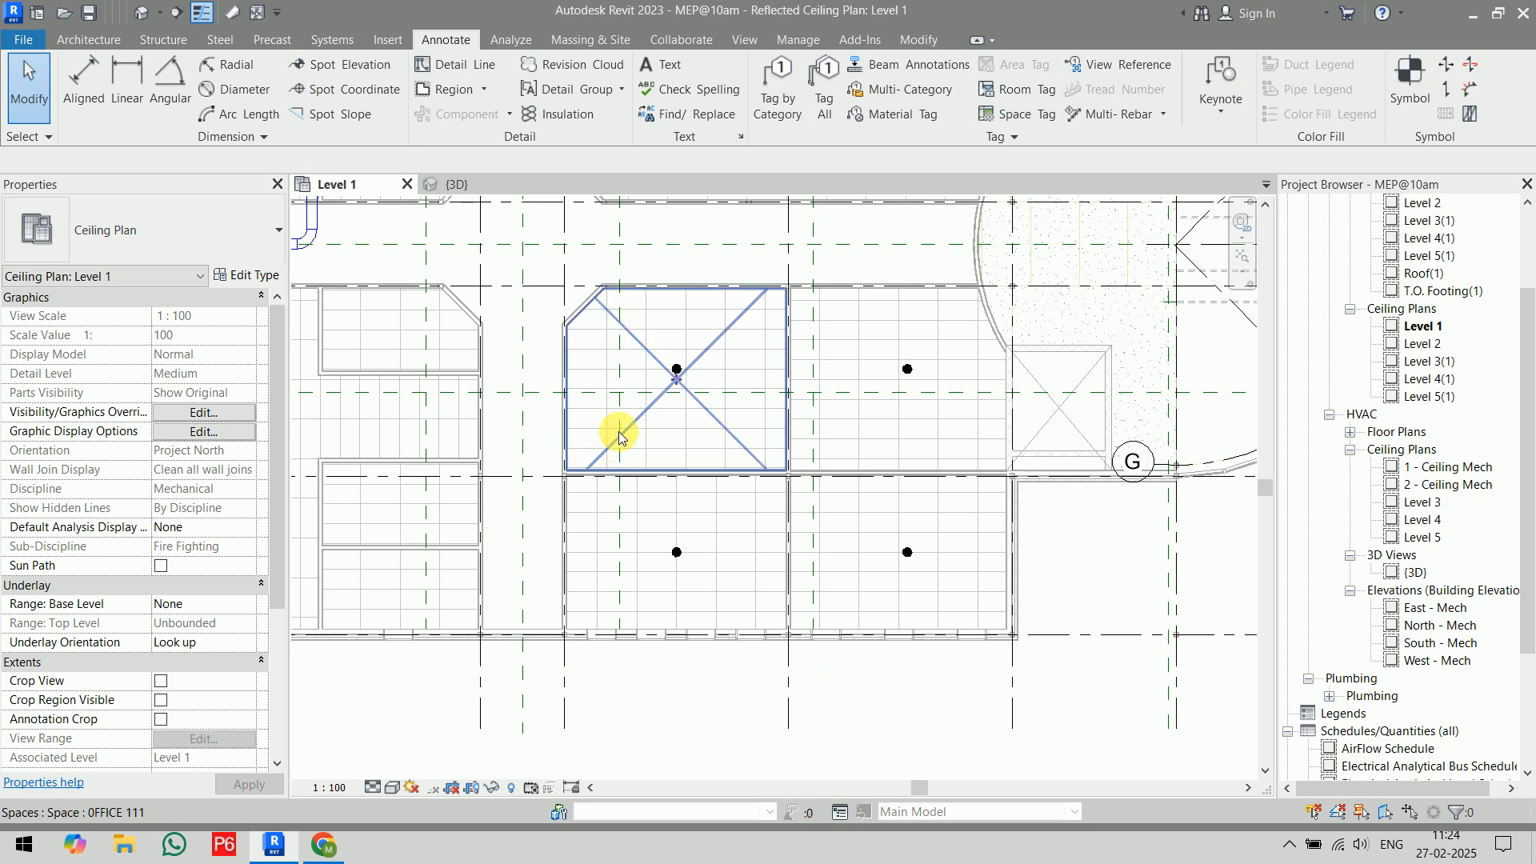
- Select all instances of the 20 mm pendent sprinkler and create a Fire Protection Wet piping system named Fire Protection Wet GF1
click(677, 552)
key(s)
key(a)
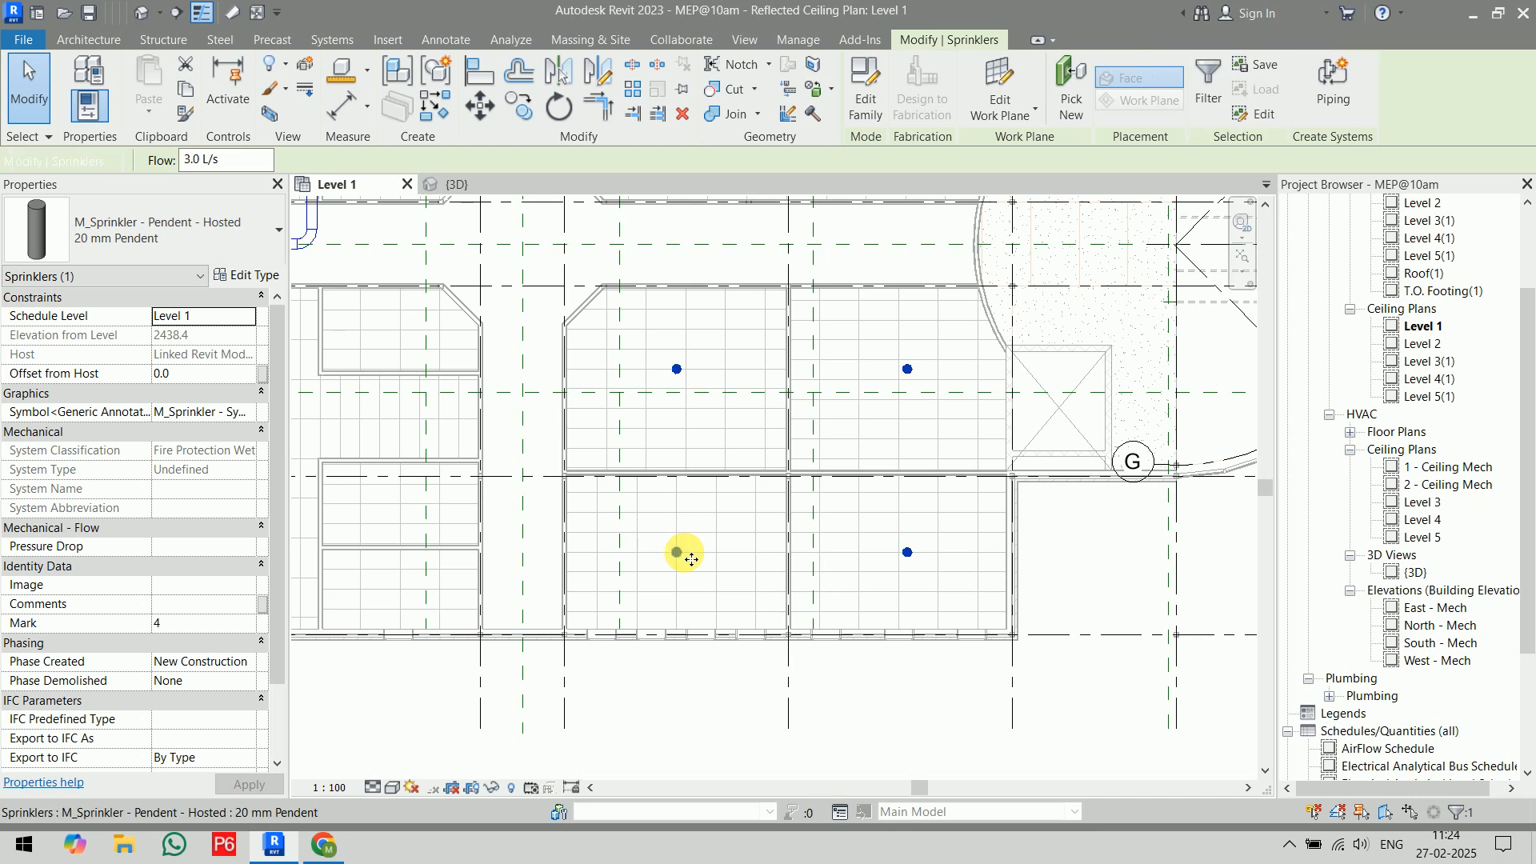
click(1349, 109)
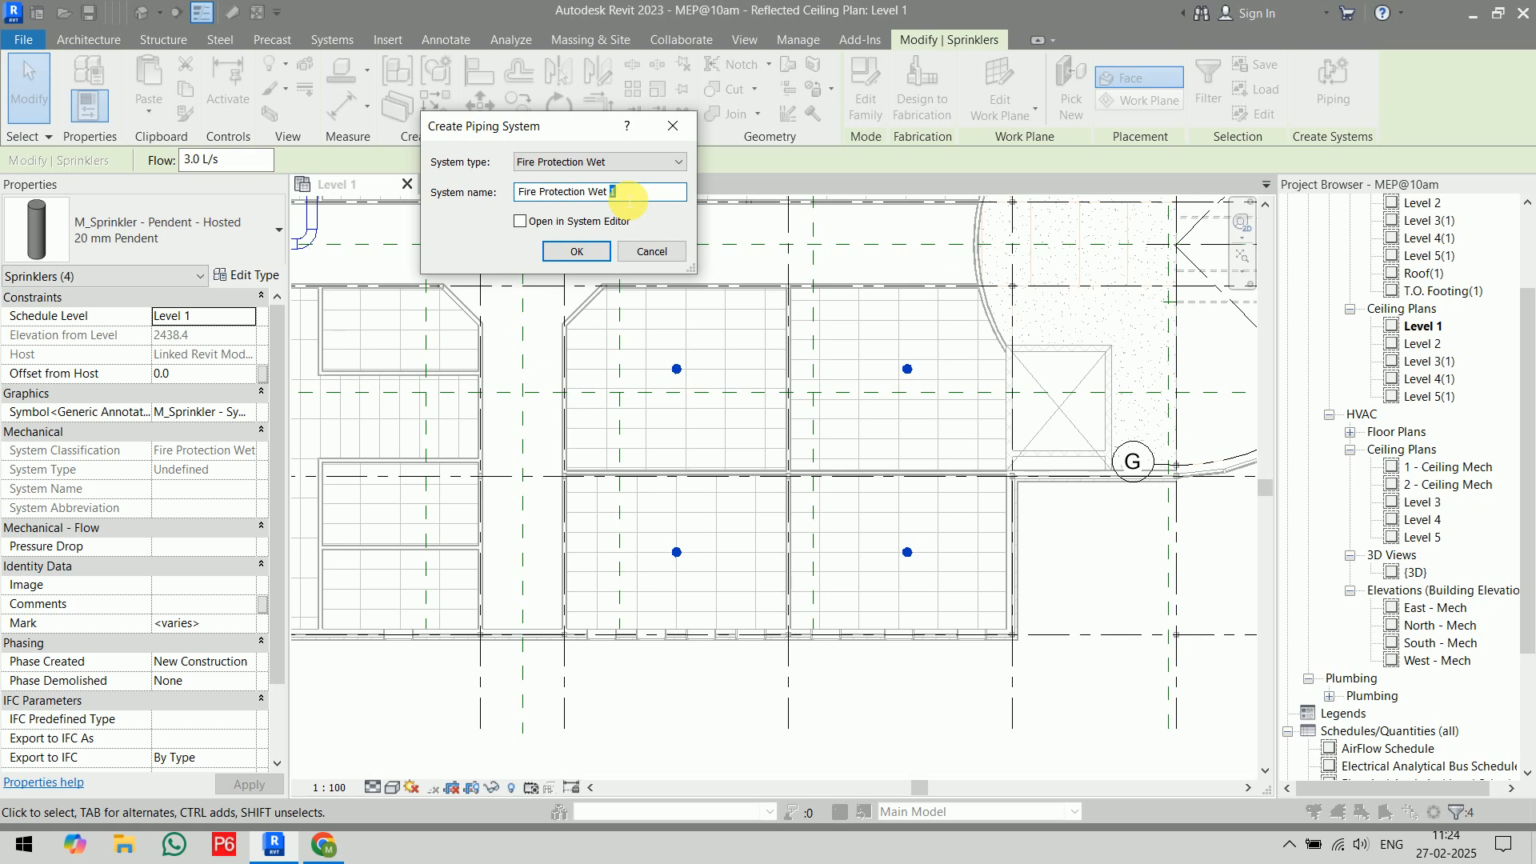
click(574, 253)
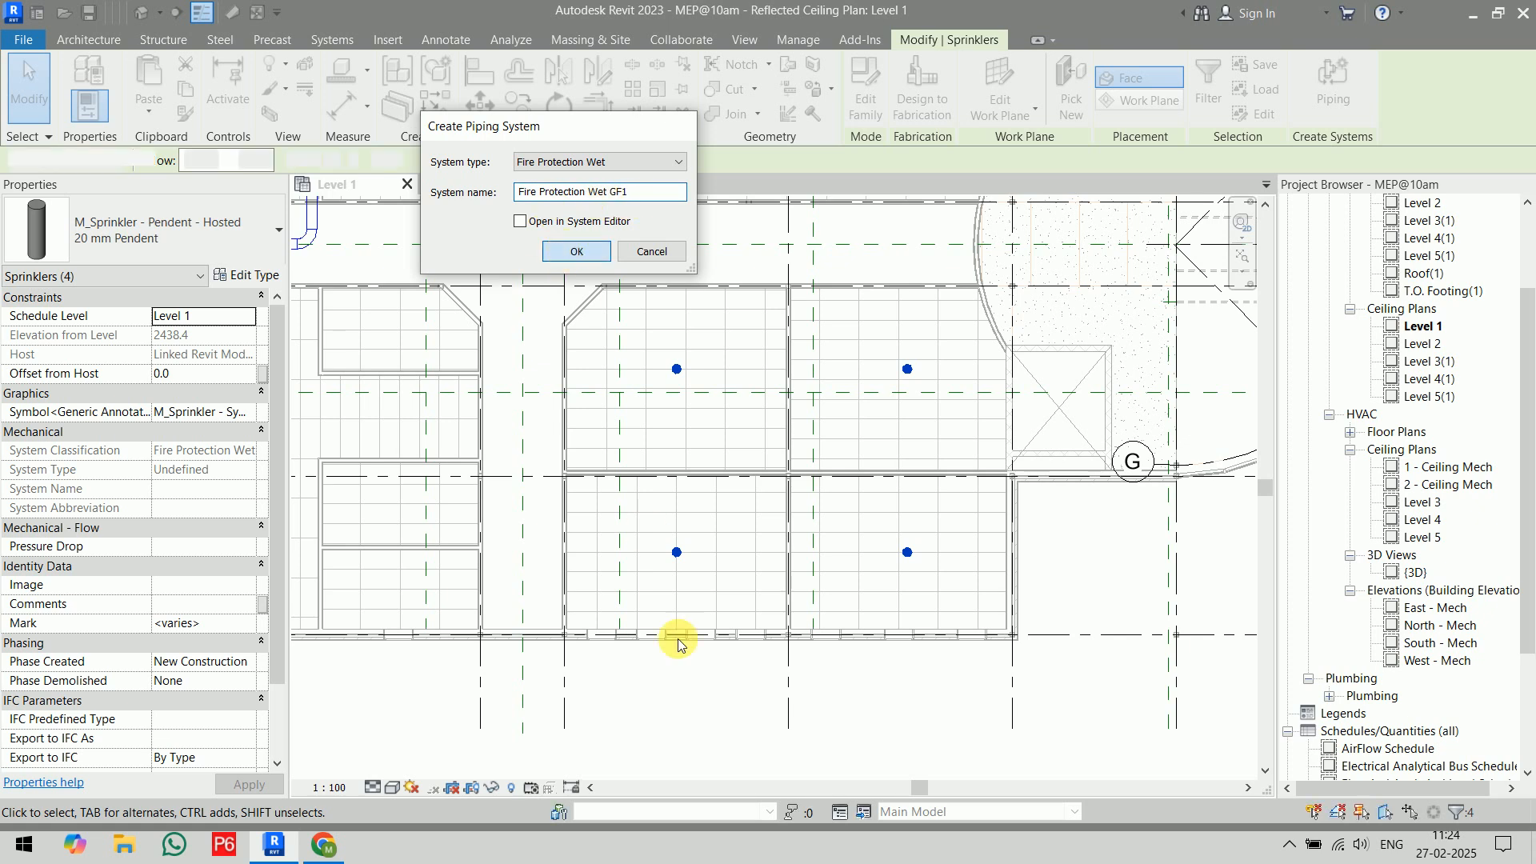
click(703, 722)
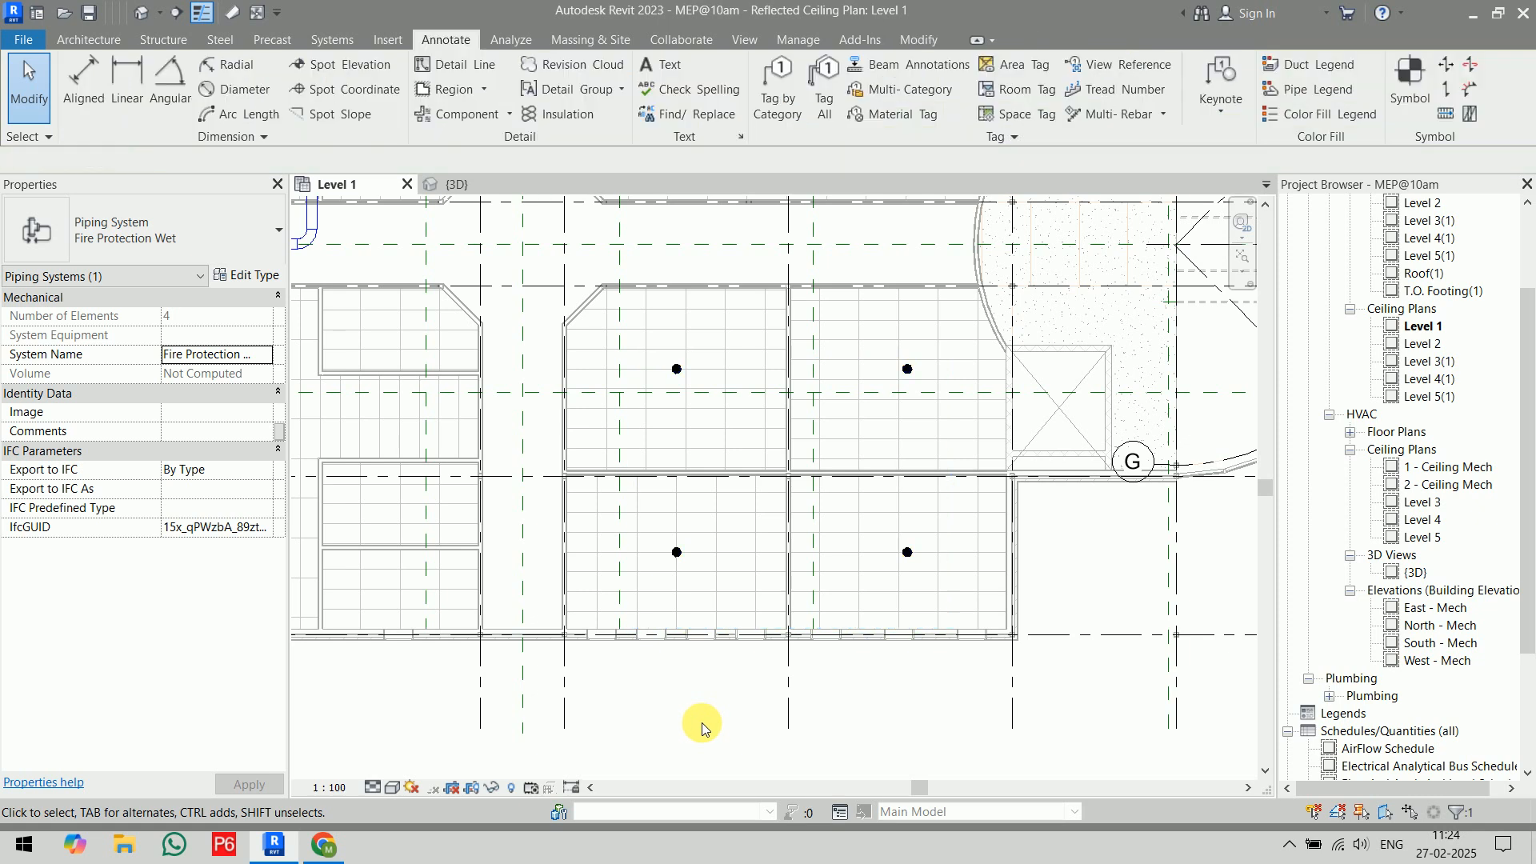
- Preview an automatically generated Network pipe layout for the Fire Protection Wet GF1 system and discard it
key(Tab)
click(684, 551)
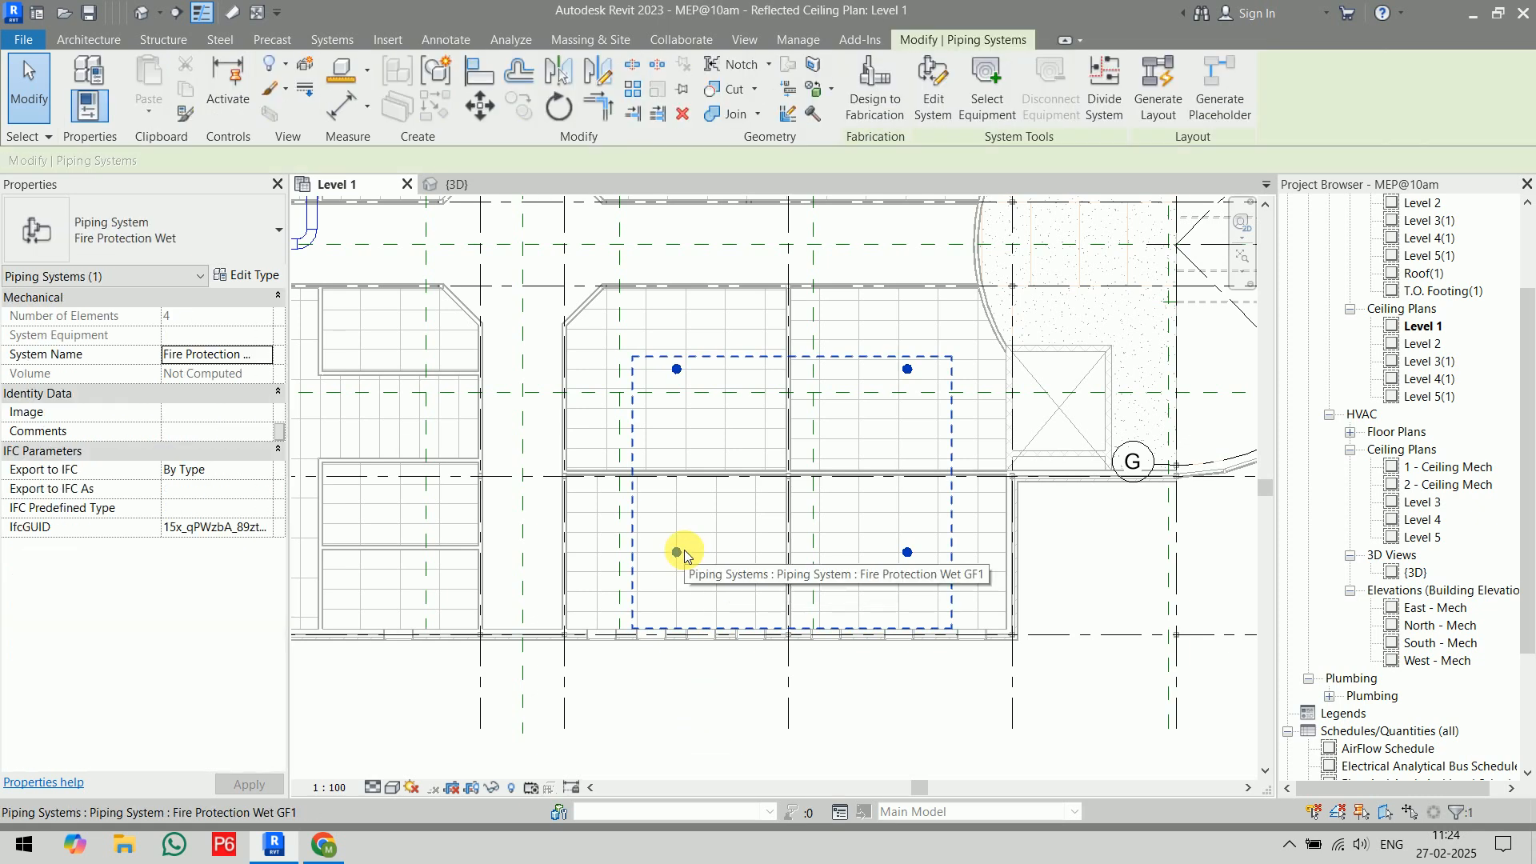
click(1162, 108)
scroll(856, 497, up, 2)
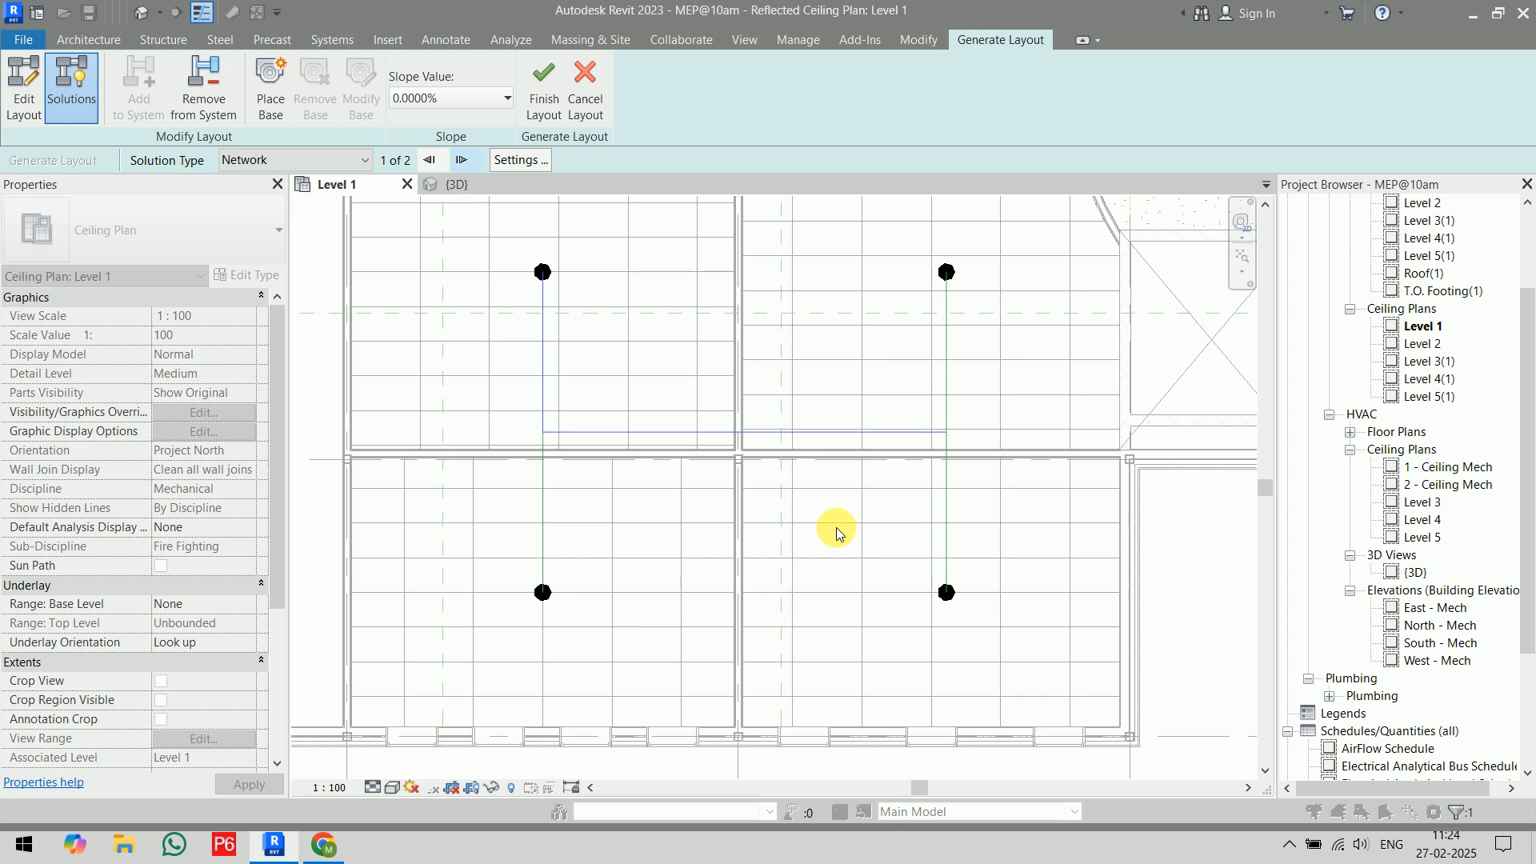
click(587, 96)
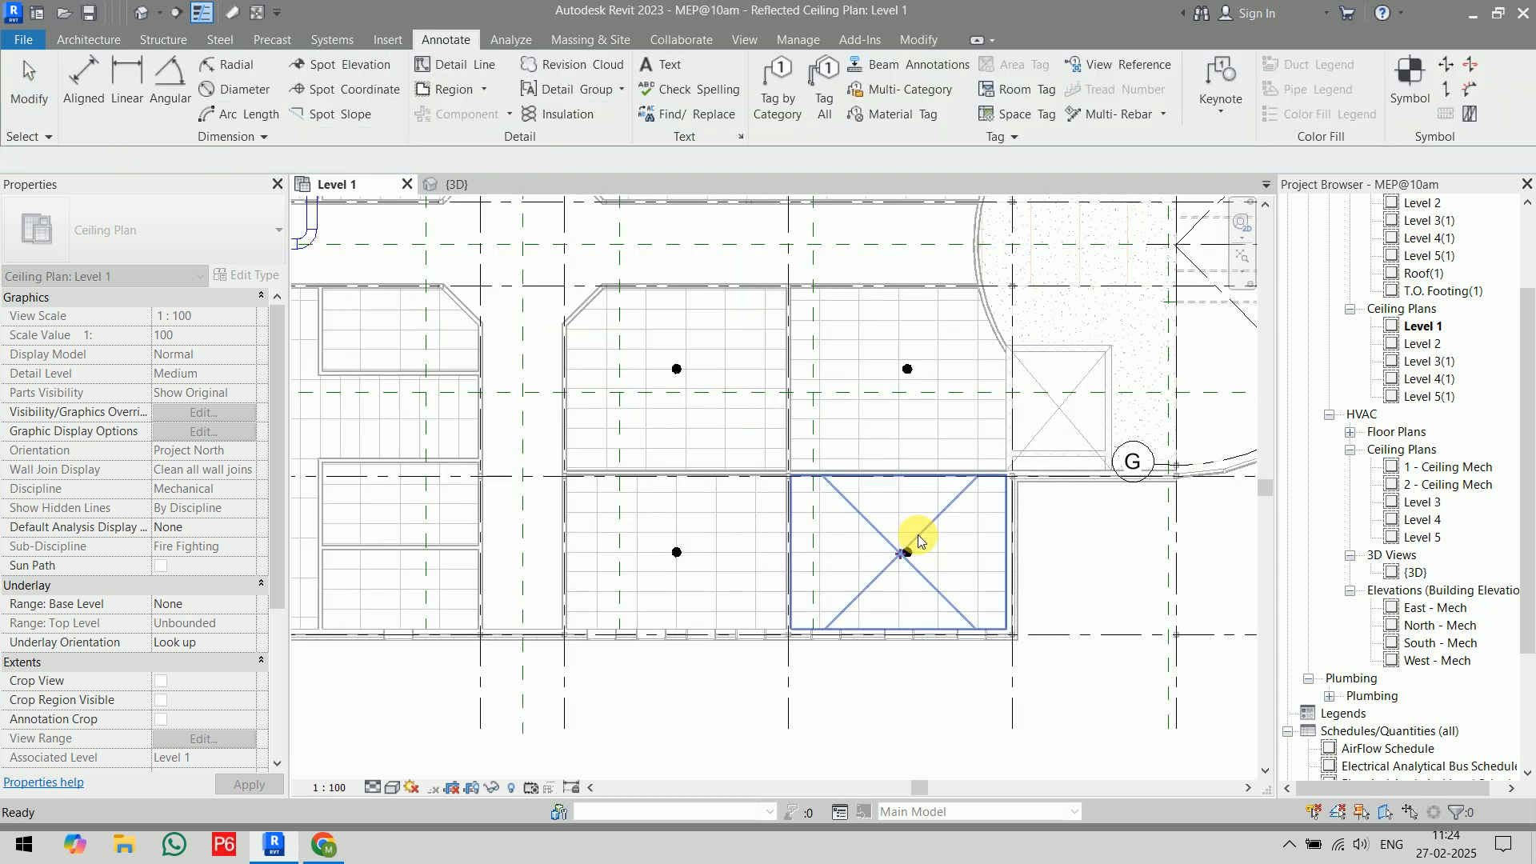
- Duplicate the Hot Water Supply pipe type under the name GI Pipe
scroll(917, 532, down, 5)
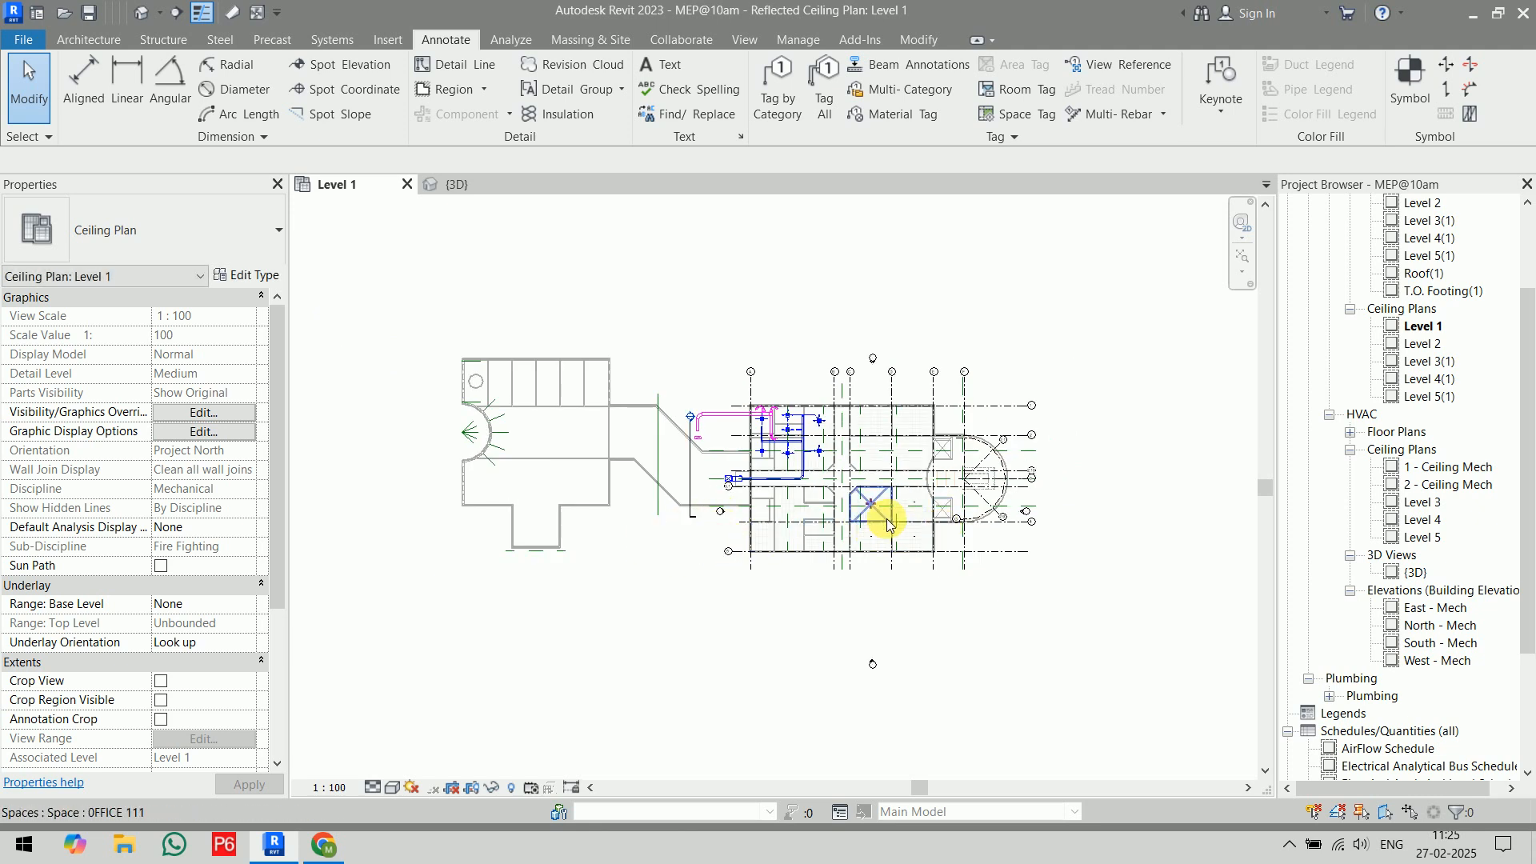
scroll(888, 546, up, 5)
middle_drag(897, 506, 1028, 473)
scroll(1028, 473, down, 1)
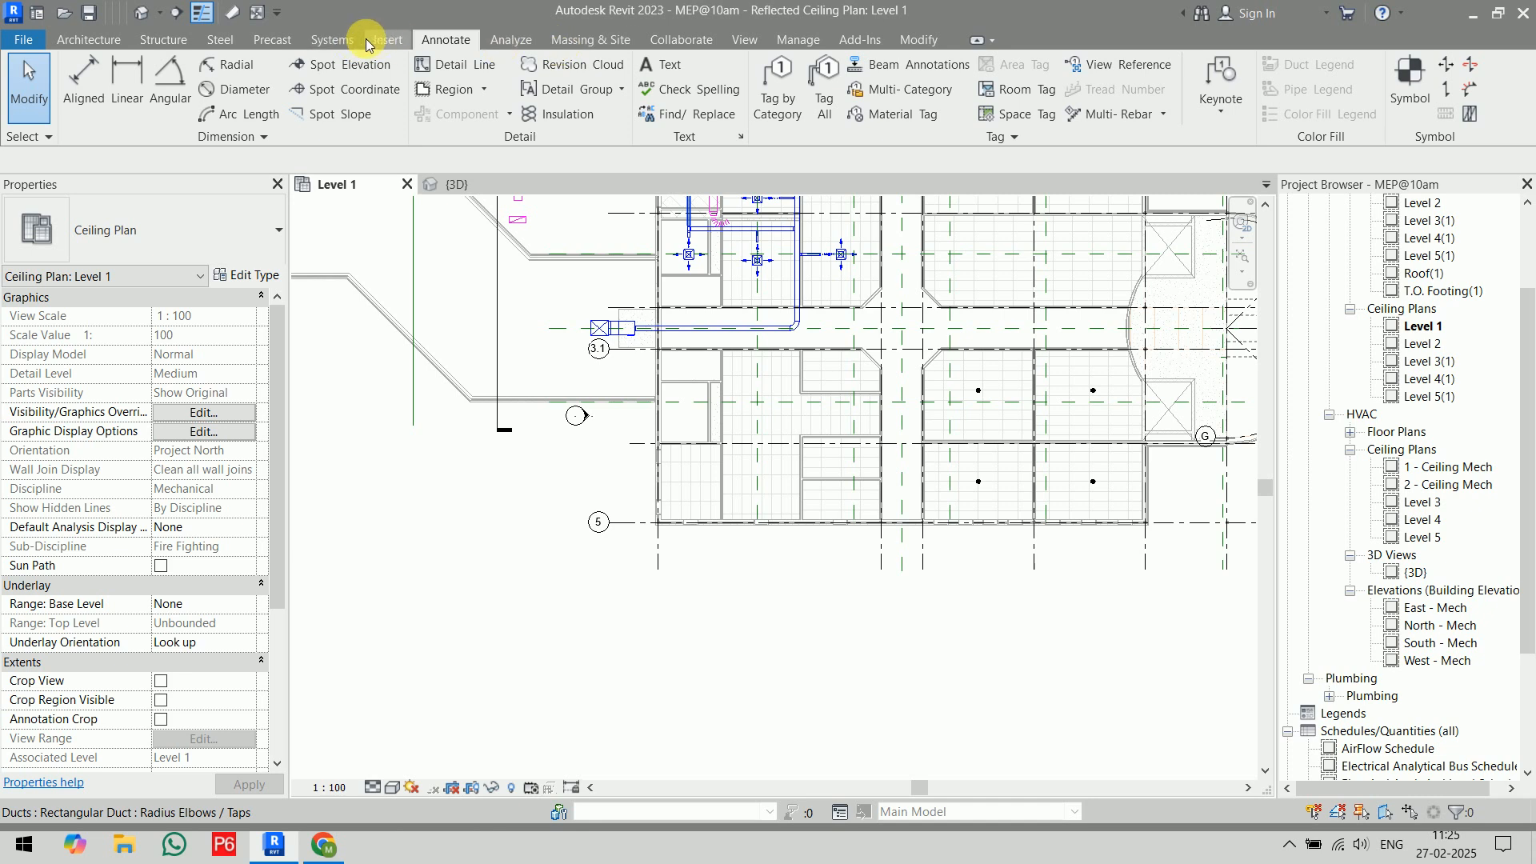
click(332, 40)
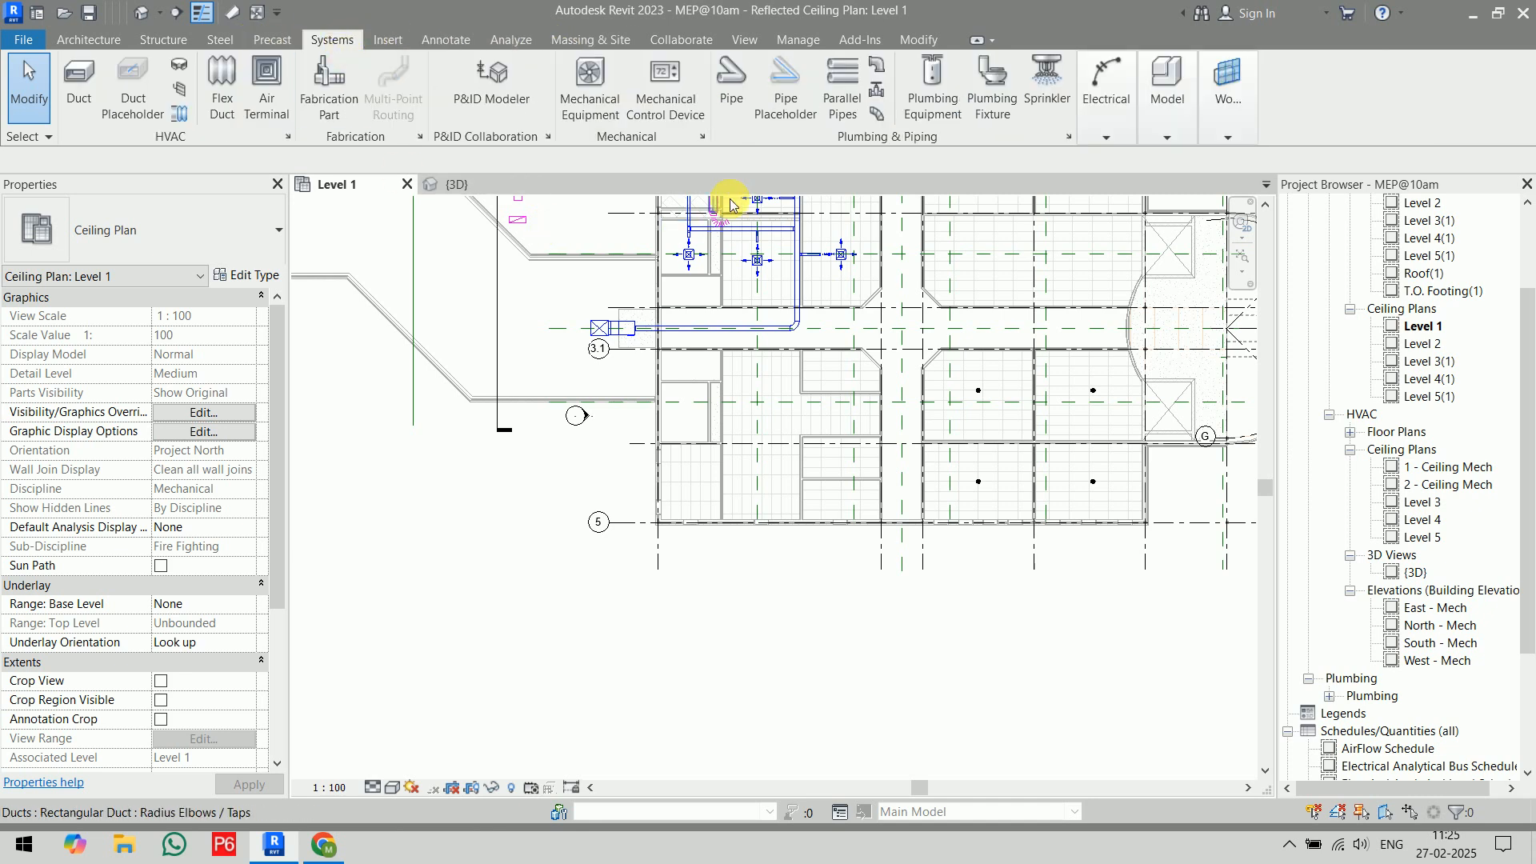
click(730, 80)
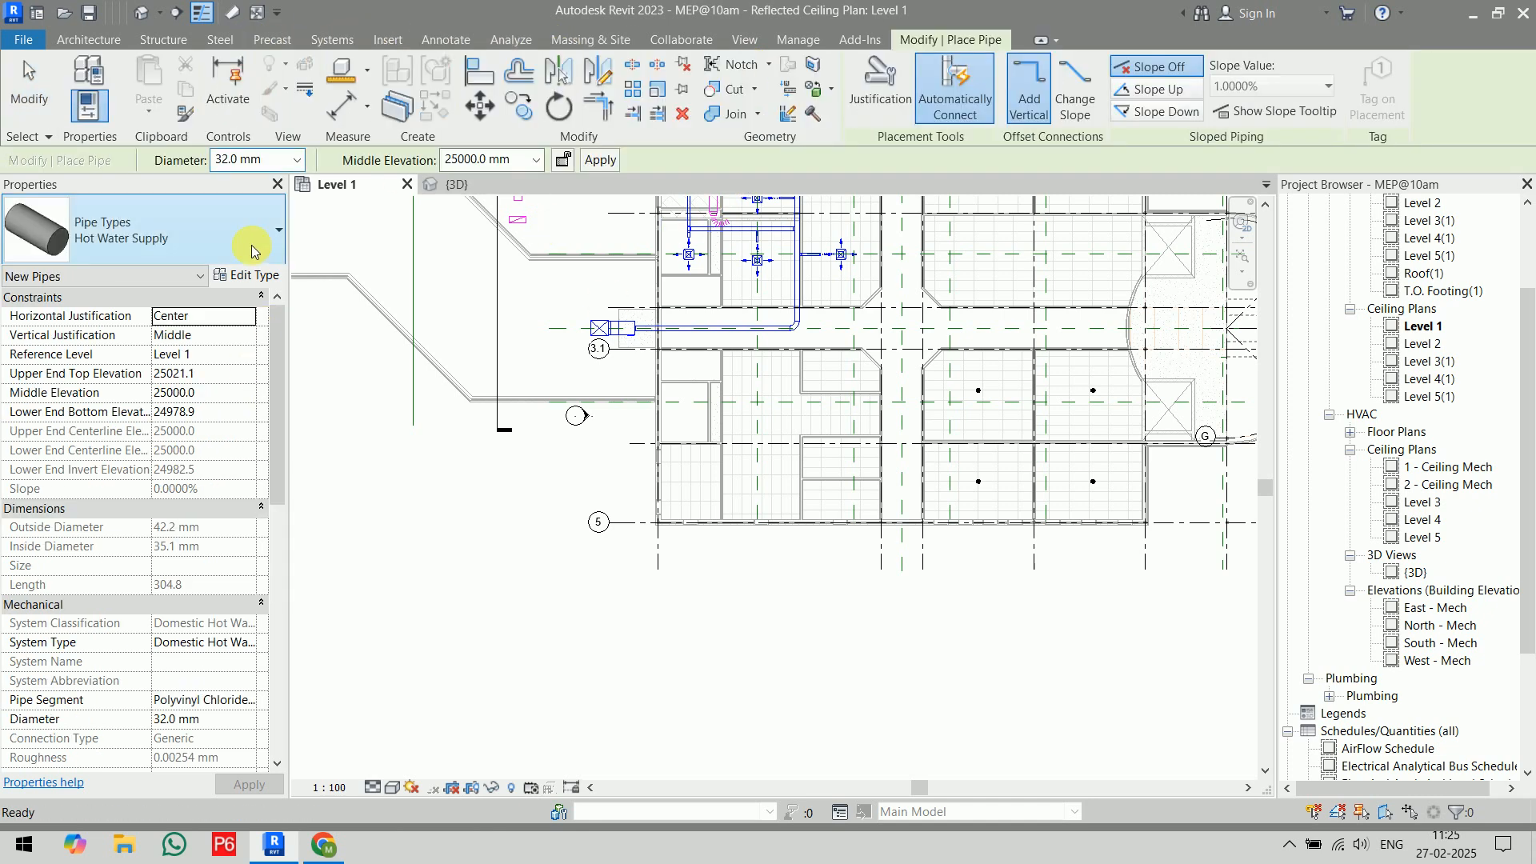
click(248, 275)
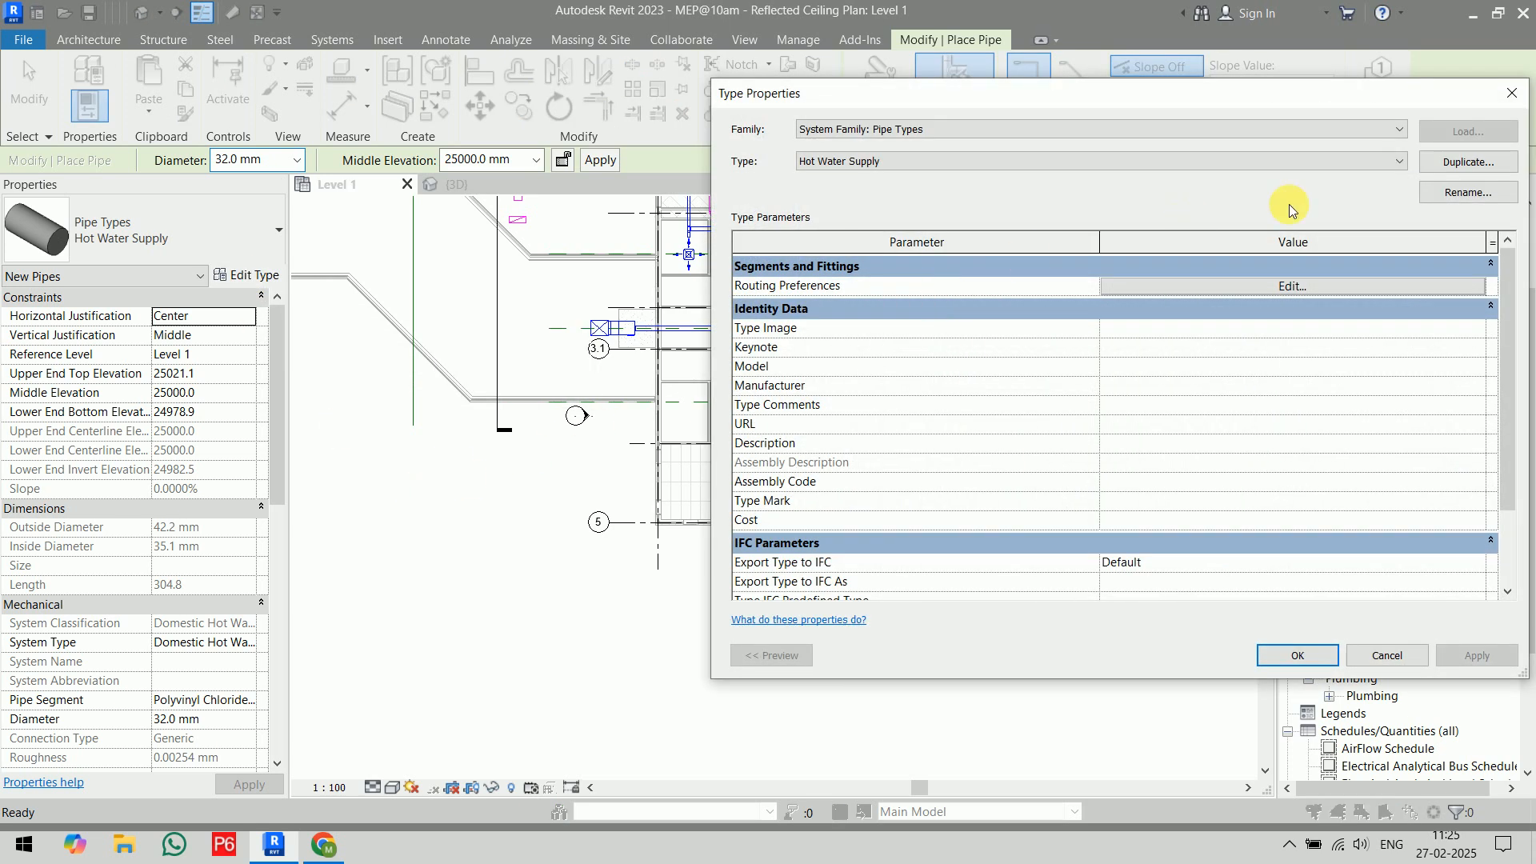
drag(1279, 104, 1021, 87)
click(1217, 147)
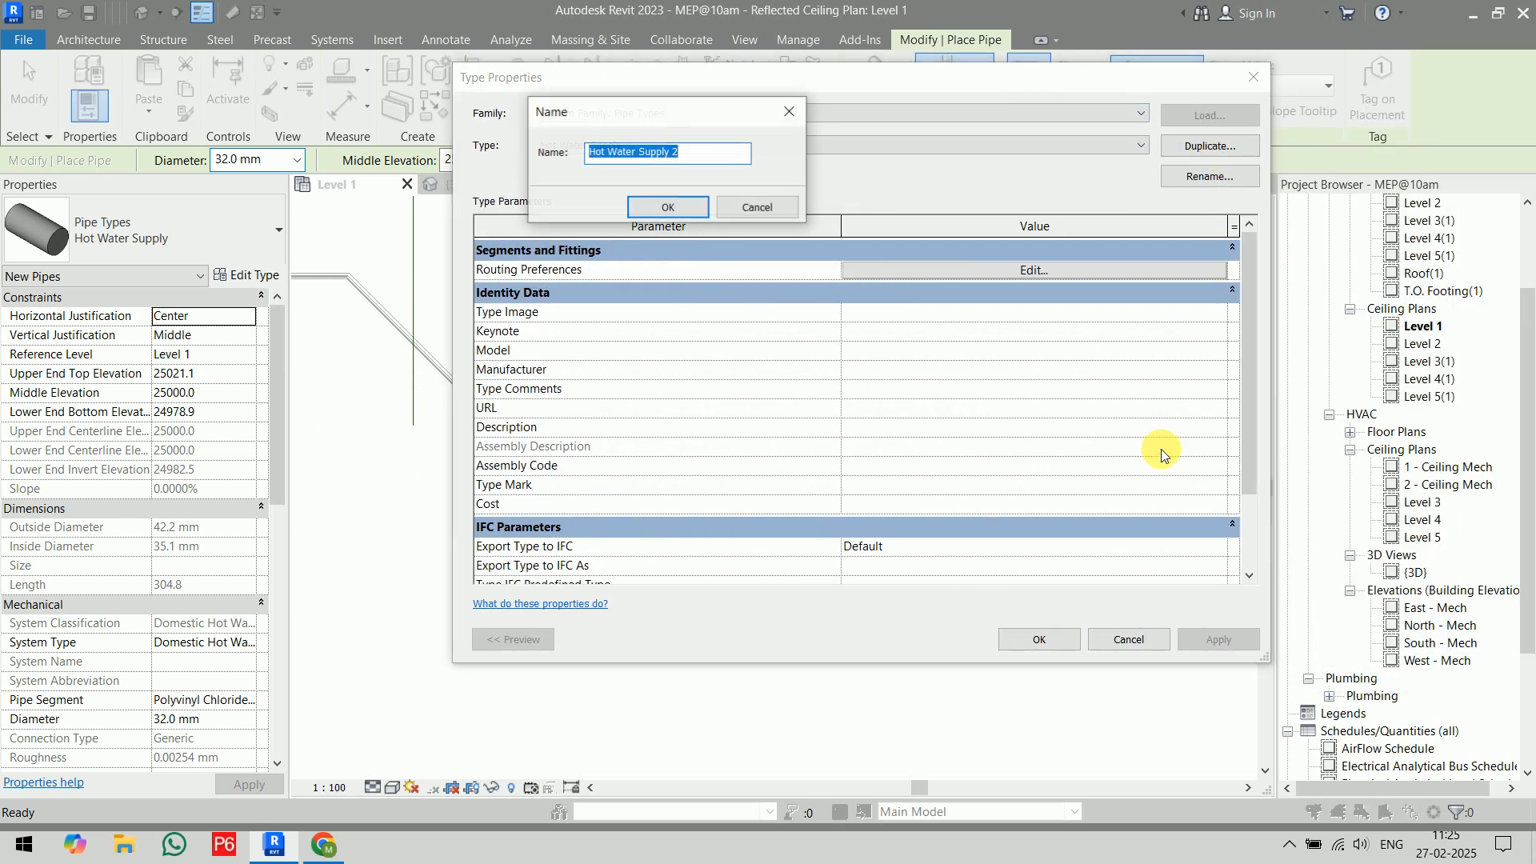
text(GI Pipe)
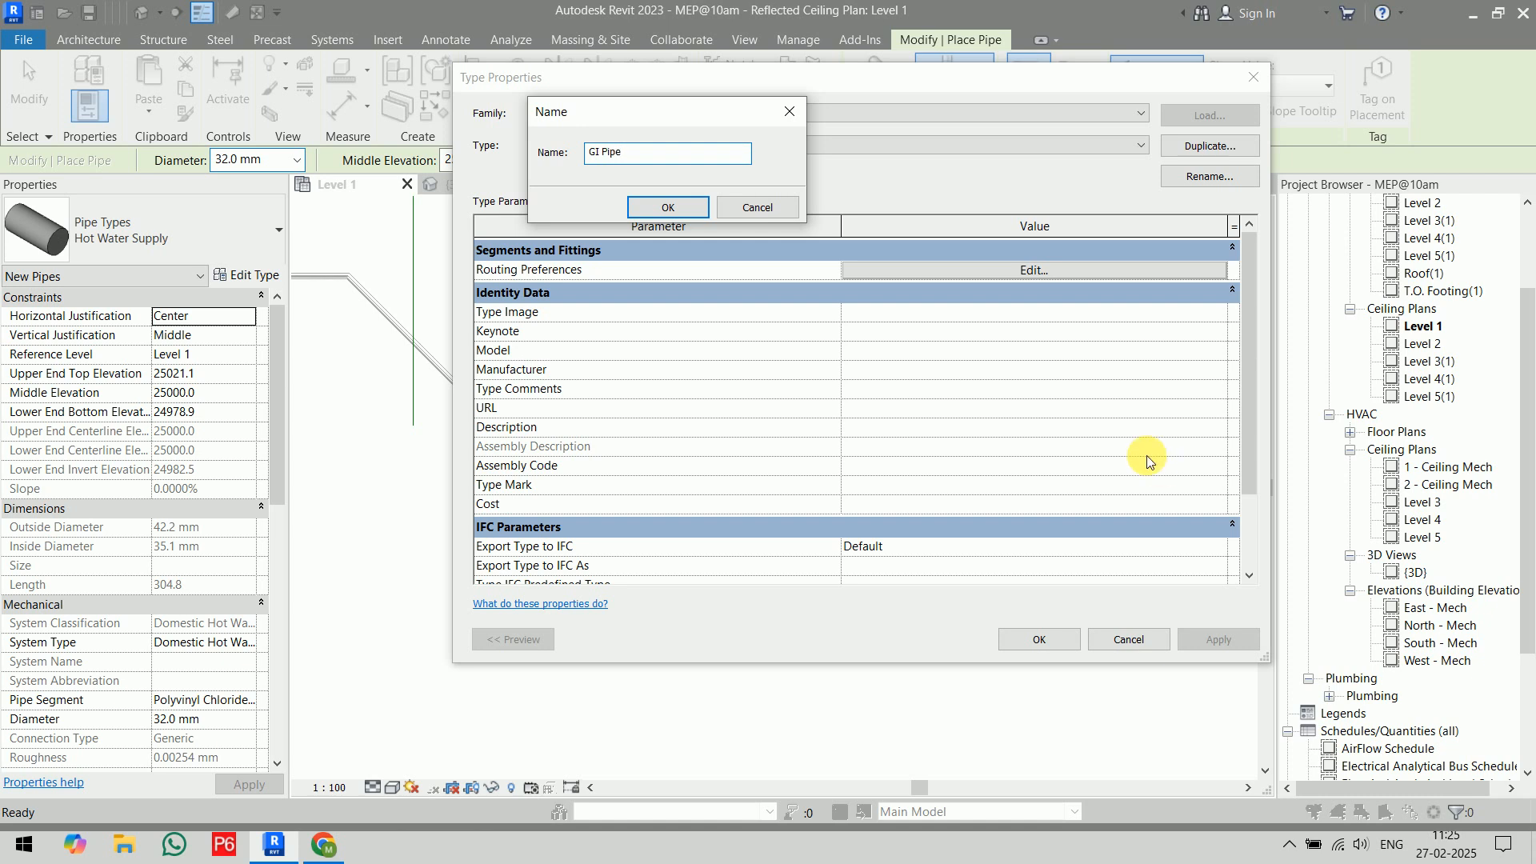
click(651, 206)
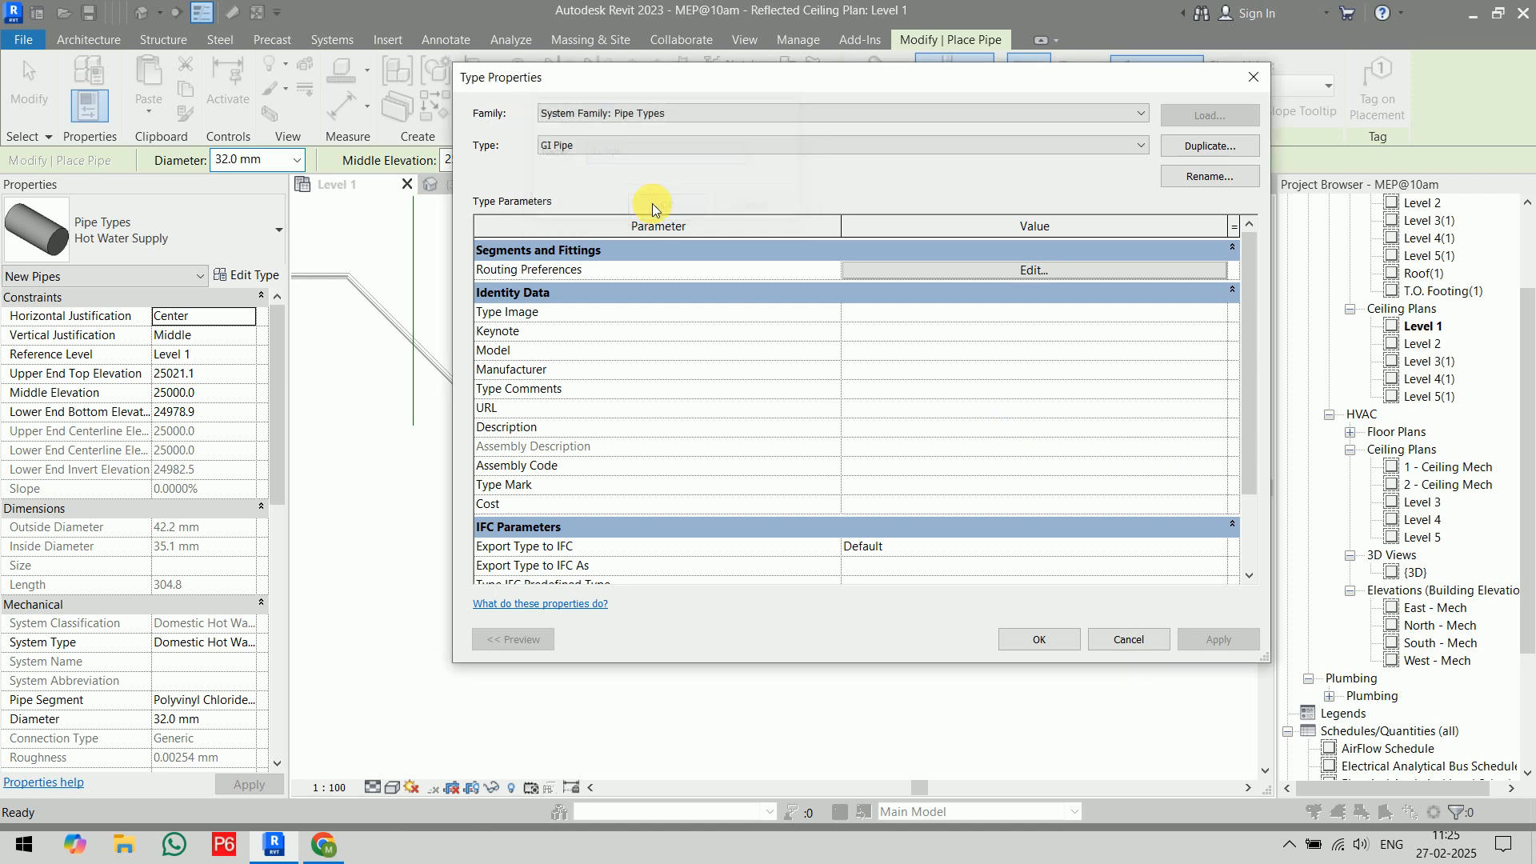
- Examine the size catalogs of the Iron, Ductile - 22 and Iron, Ductile - 30 segments from the GI Pipe routing preferences
click(1034, 271)
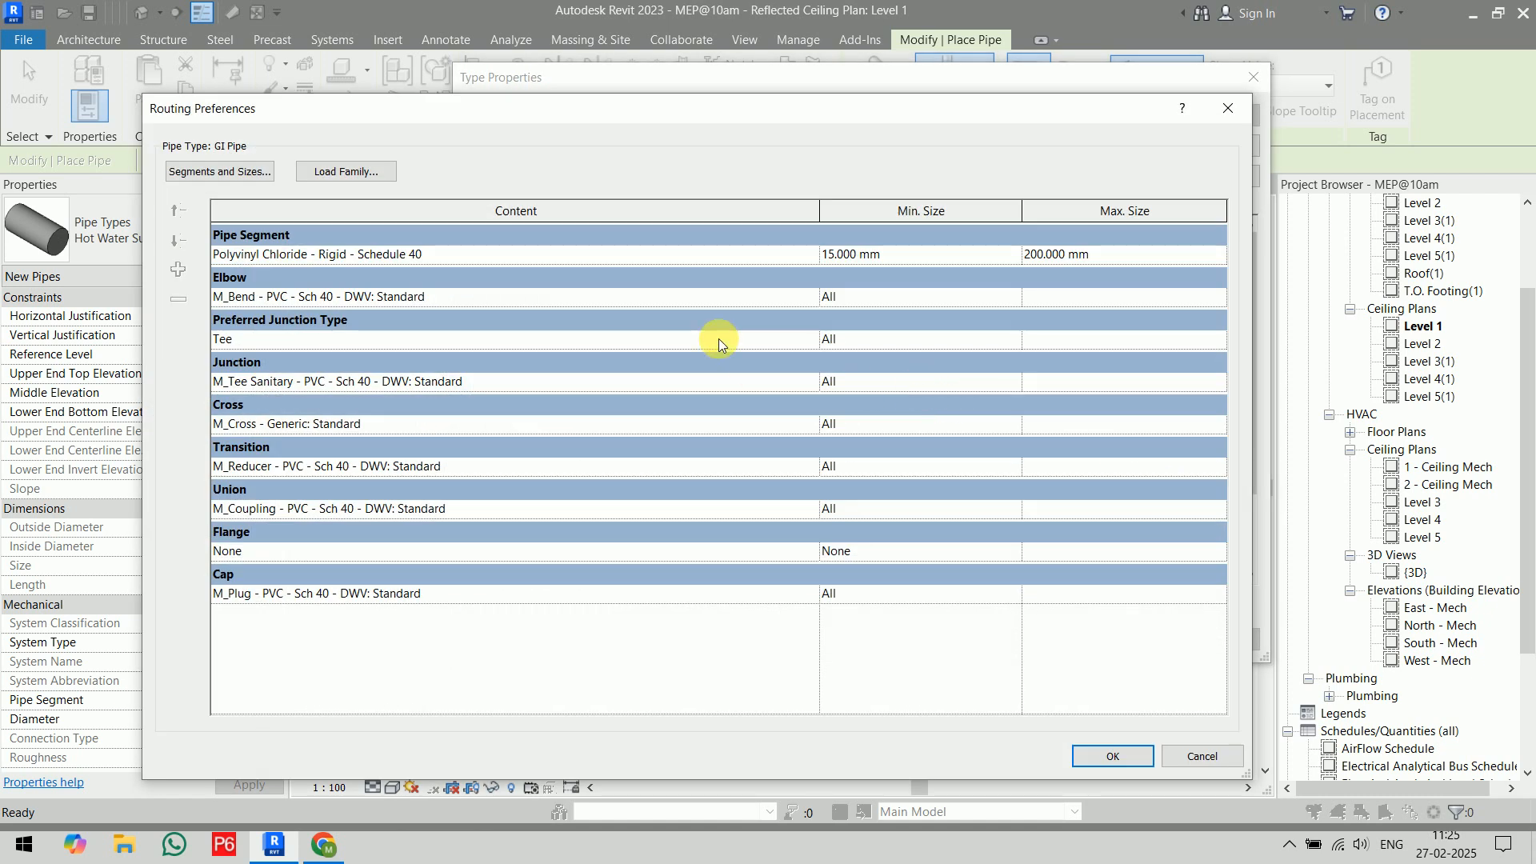
click(251, 173)
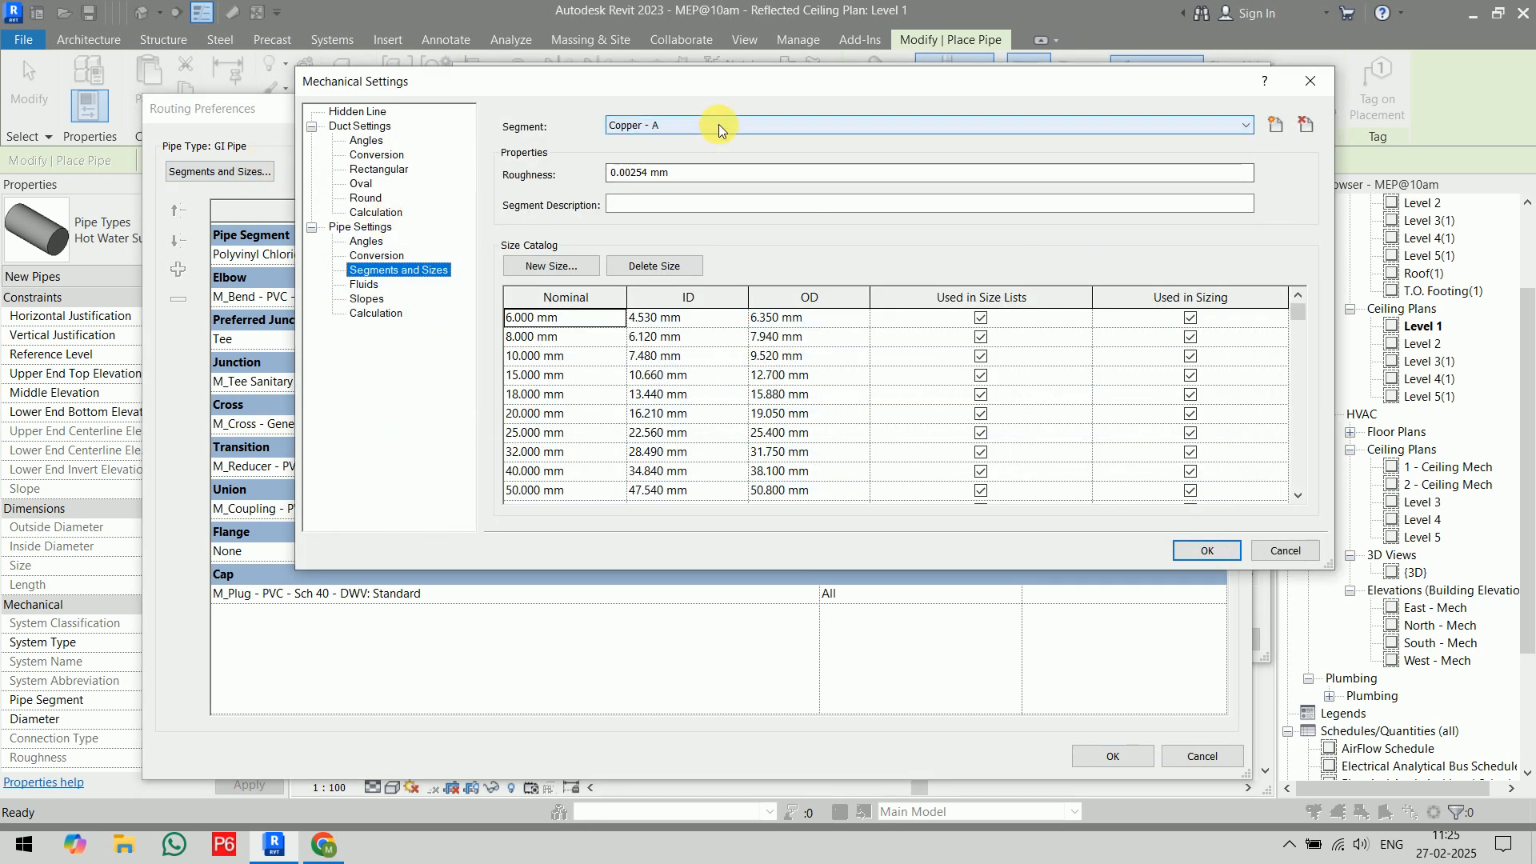
click(718, 126)
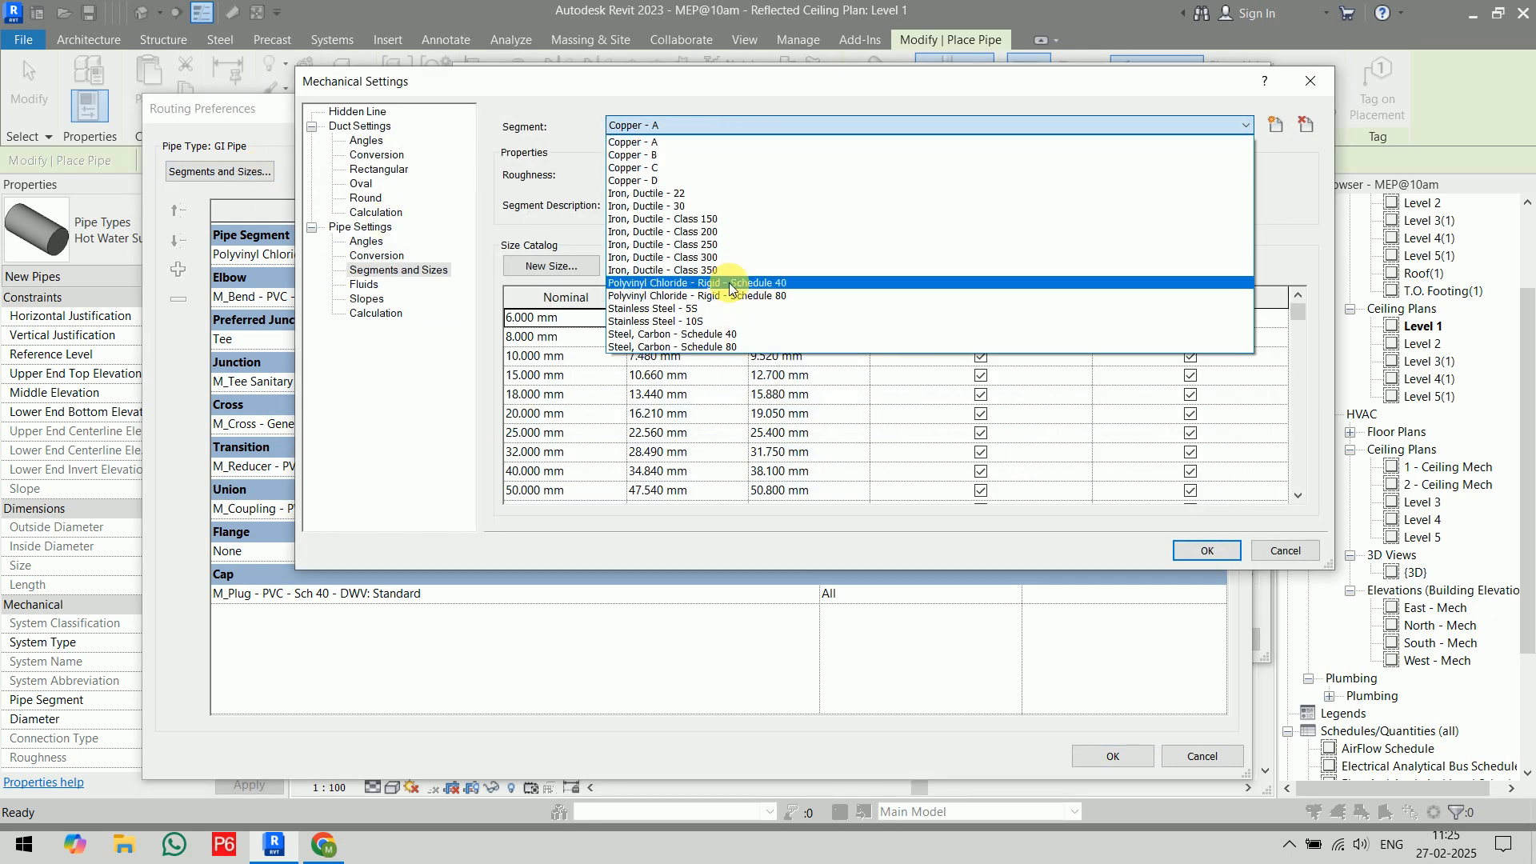
click(698, 196)
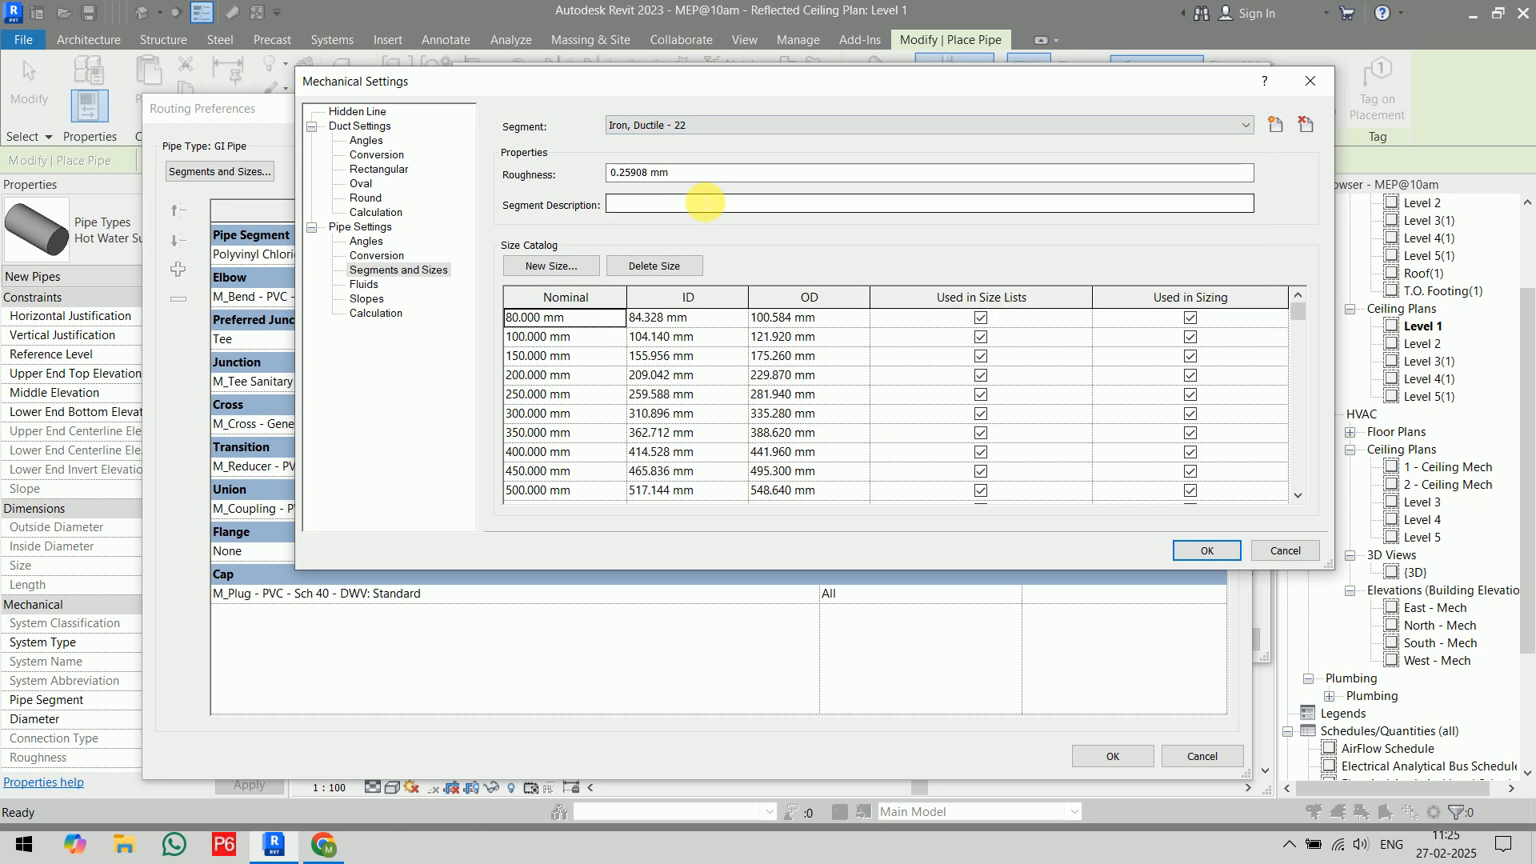
scroll(670, 404, down, 2)
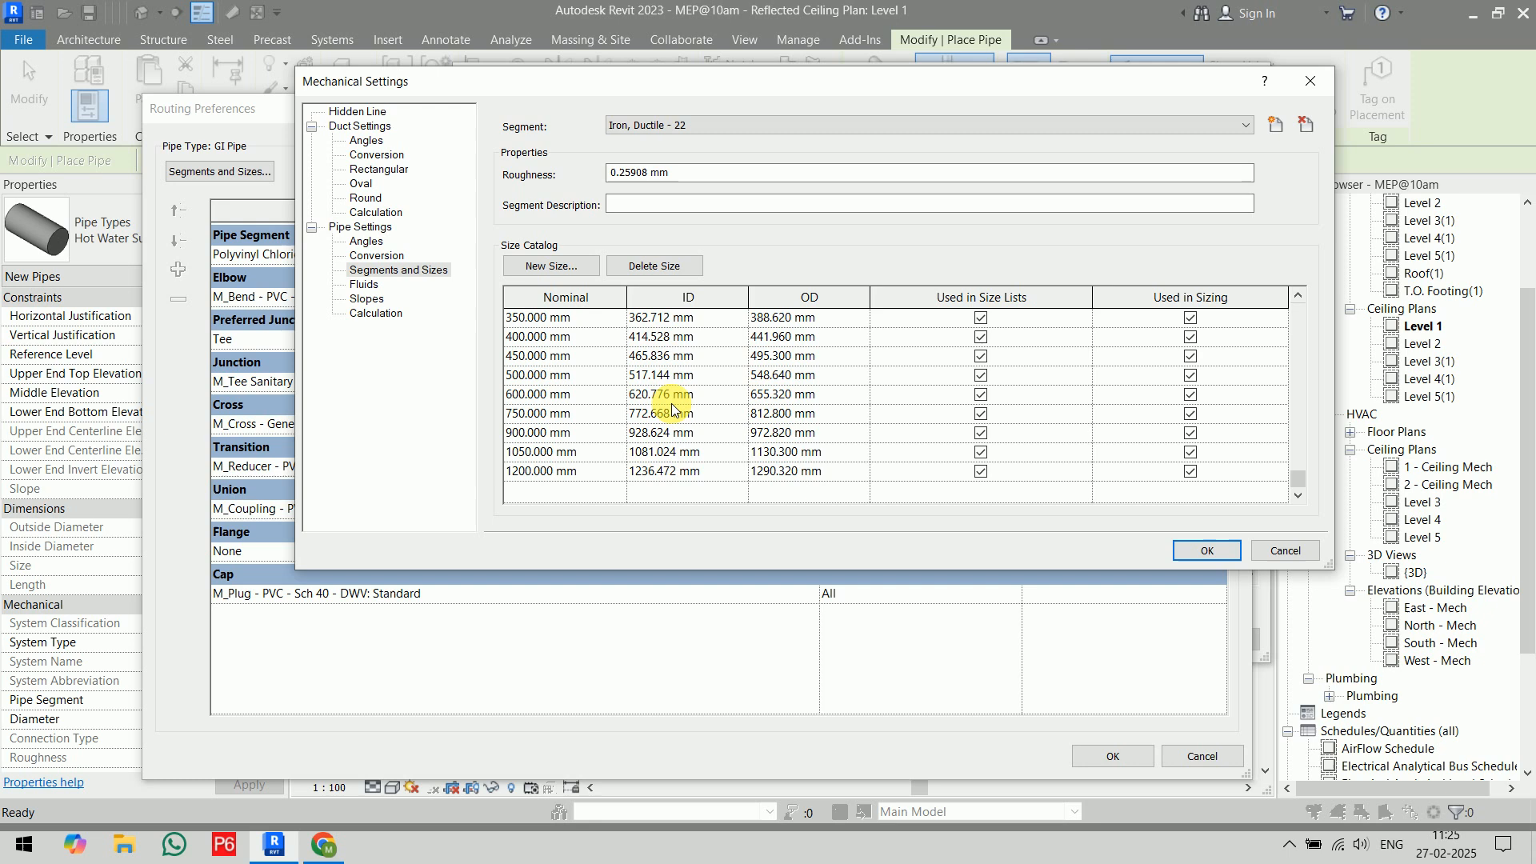
scroll(670, 404, up, 2)
click(684, 125)
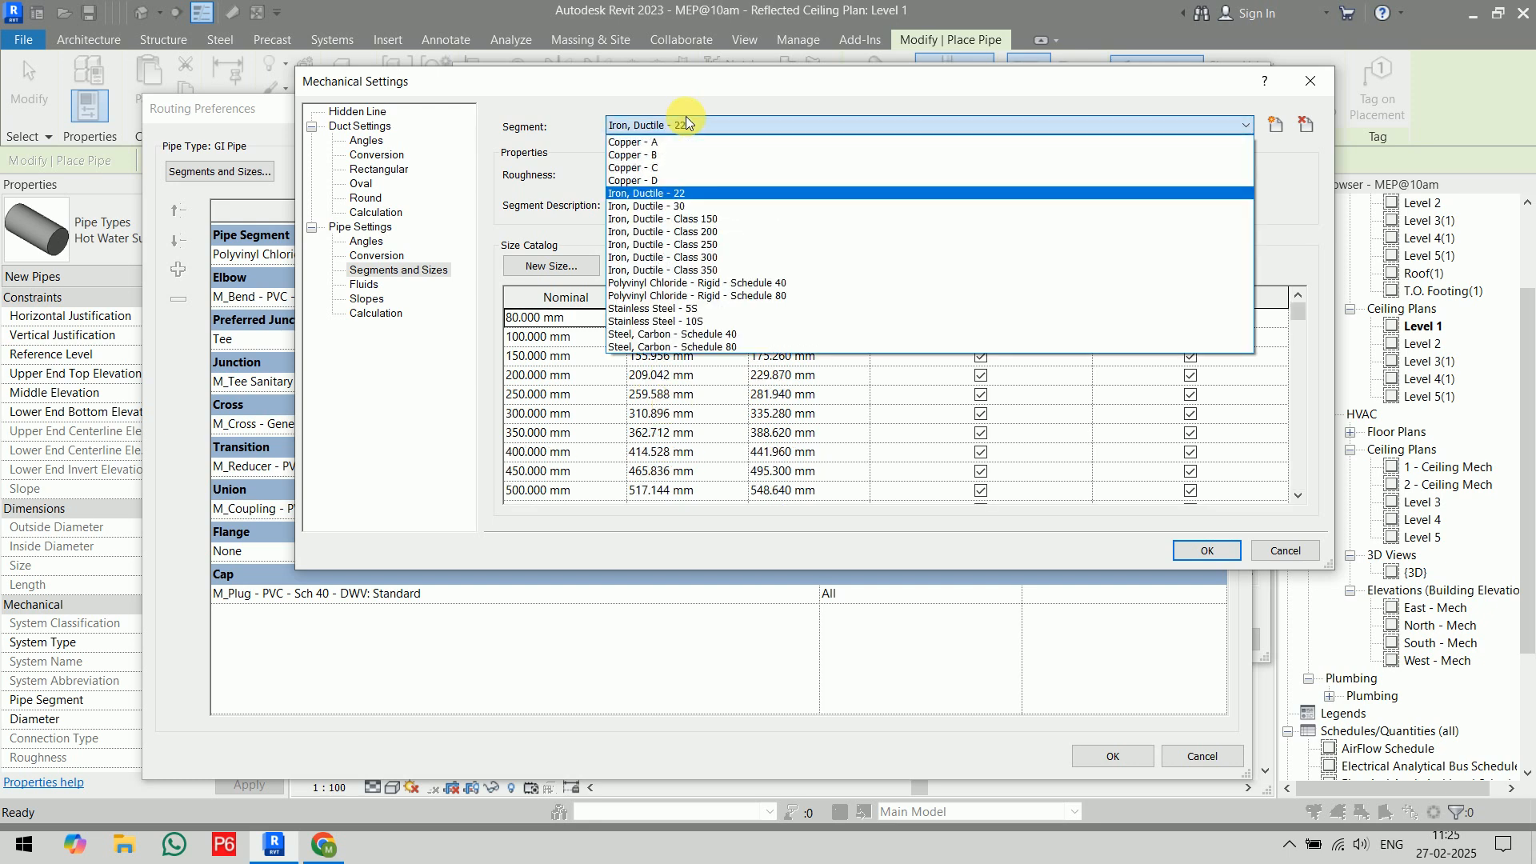
click(702, 204)
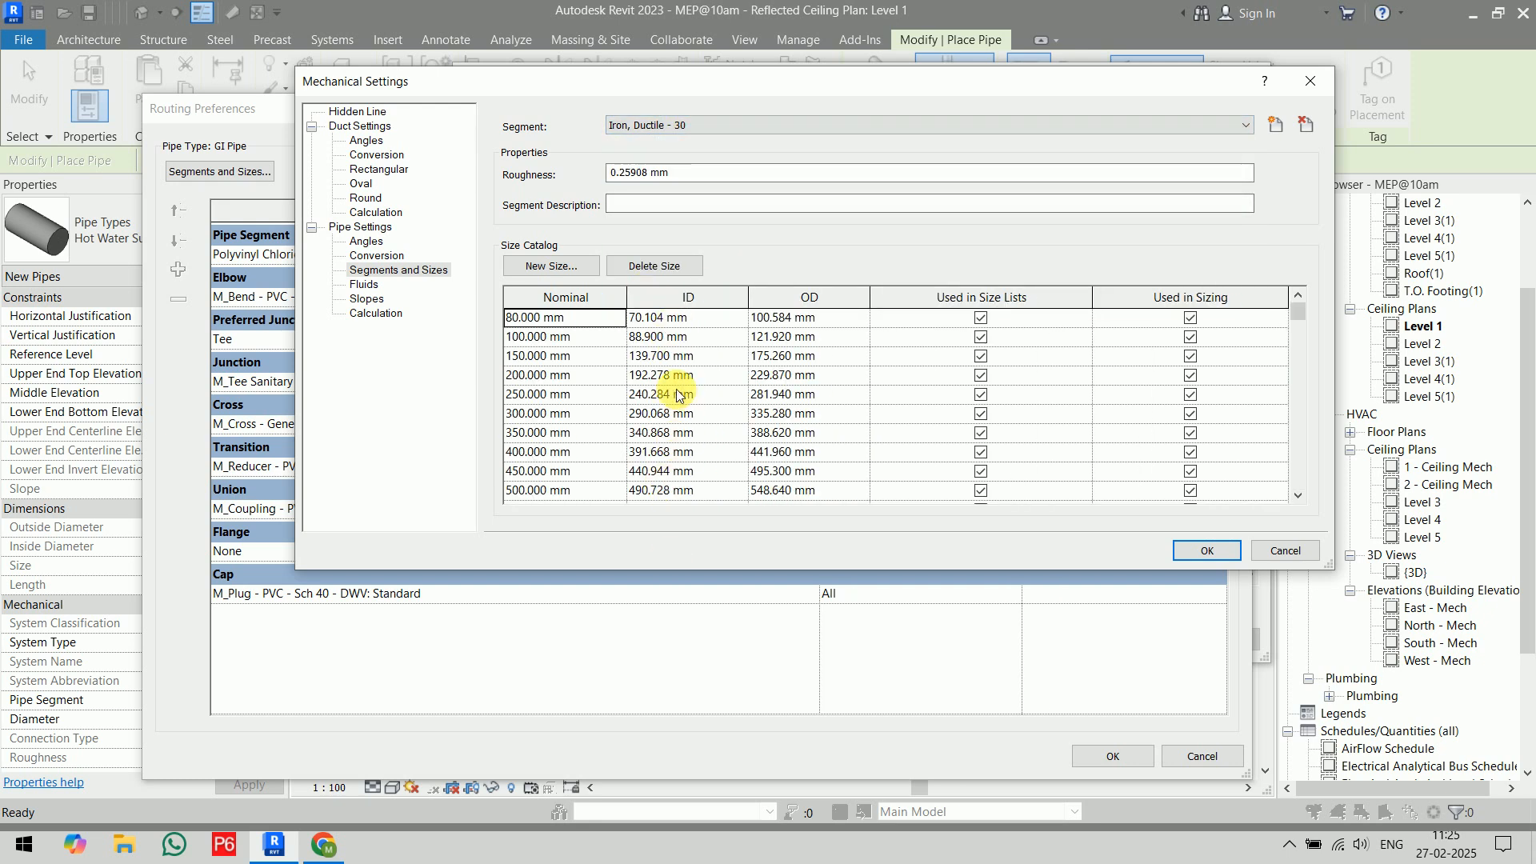
scroll(677, 393, down, 2)
scroll(677, 393, up, 2)
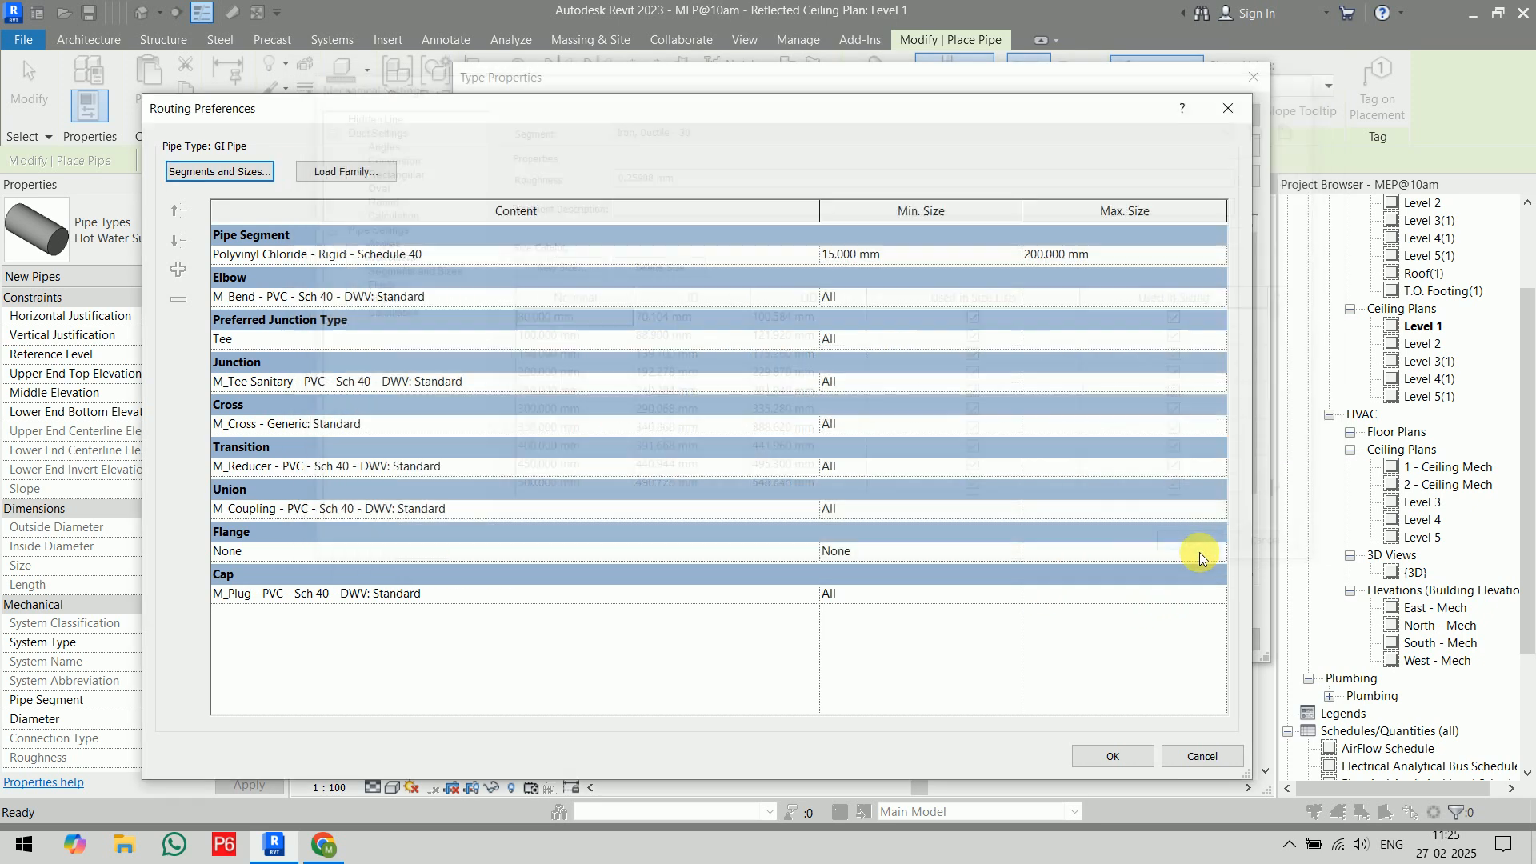
click(1205, 551)
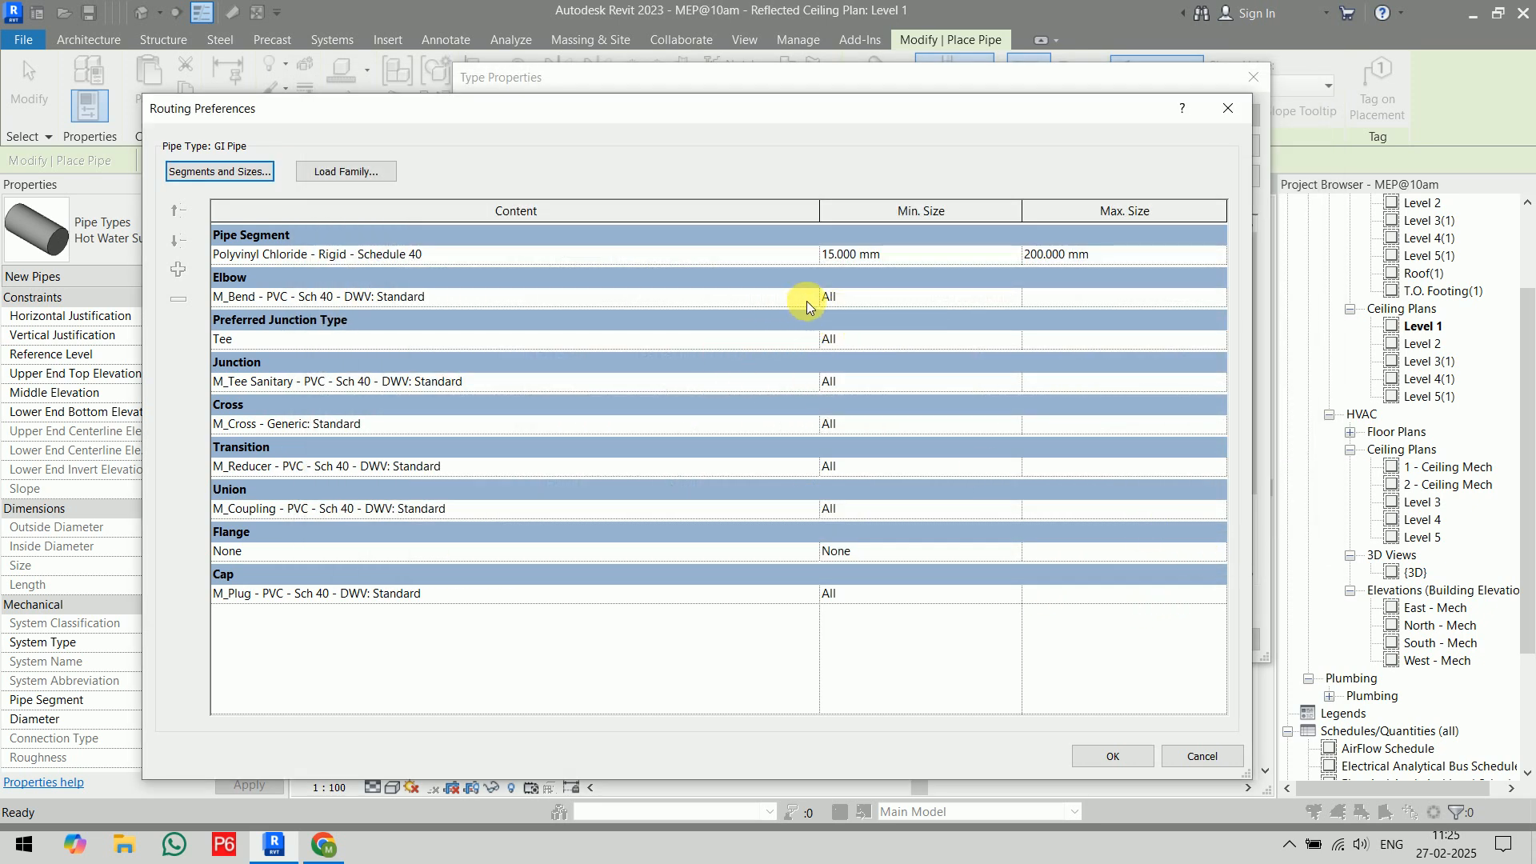
- Set GI Pipe's pipe segment to Iron, Ductile - Class 350 and its elbow to M_Elbow - Welded - Generic: Standard
click(813, 255)
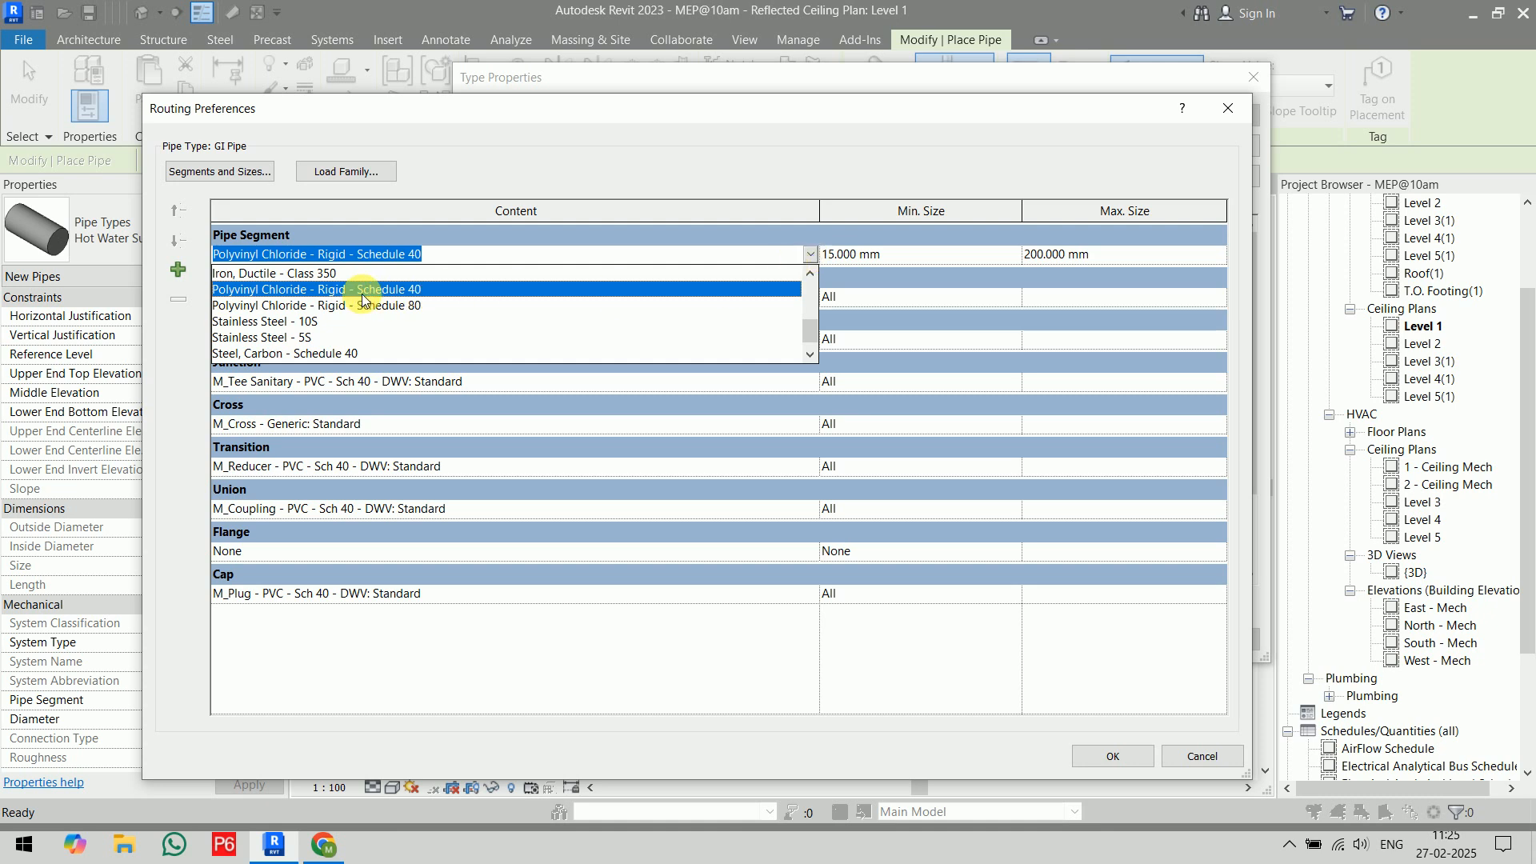
click(341, 275)
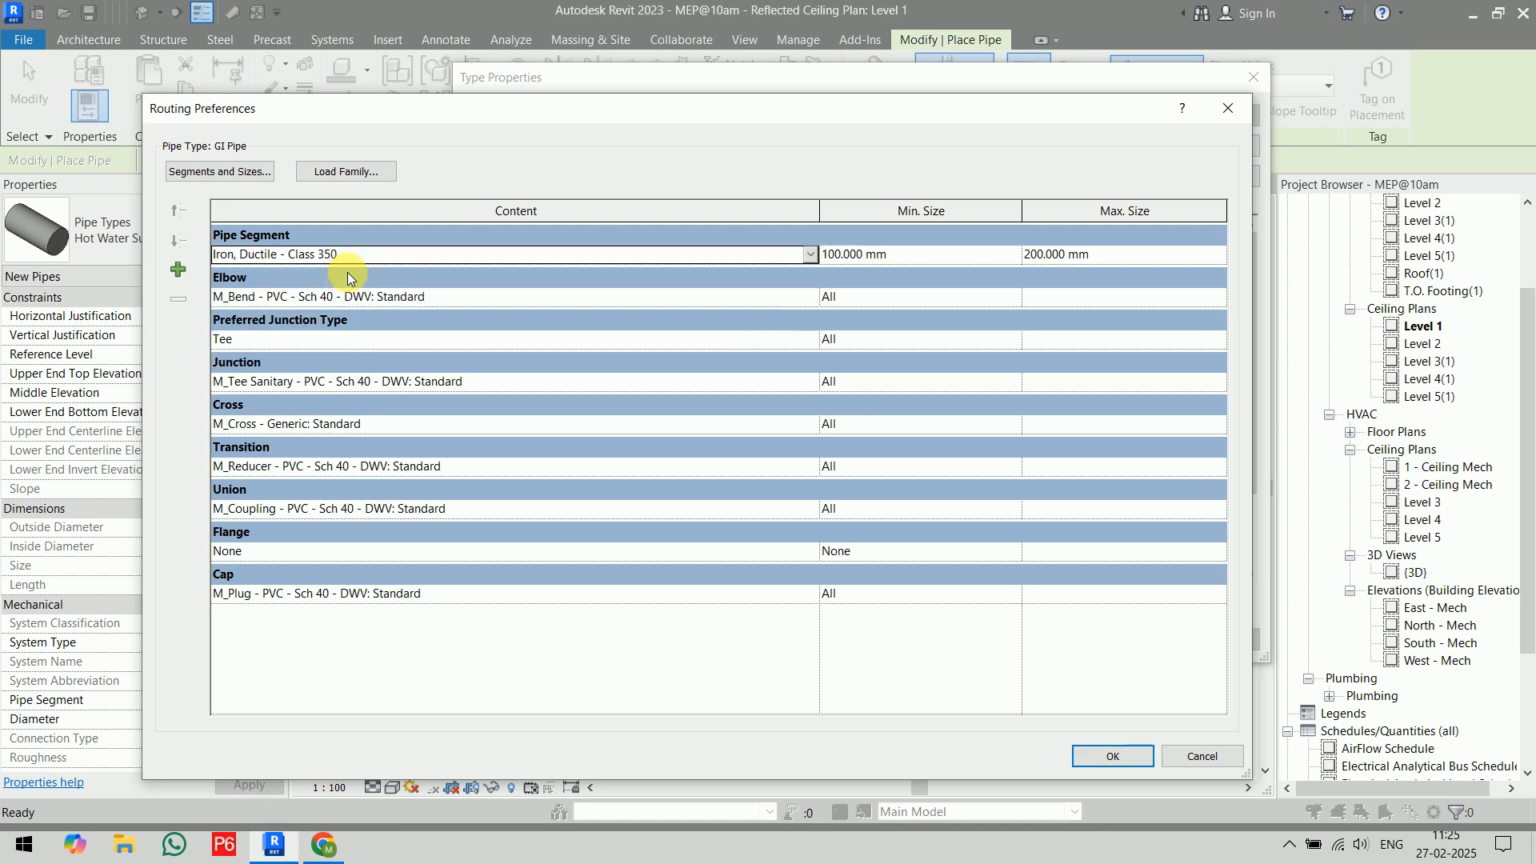
click(811, 299)
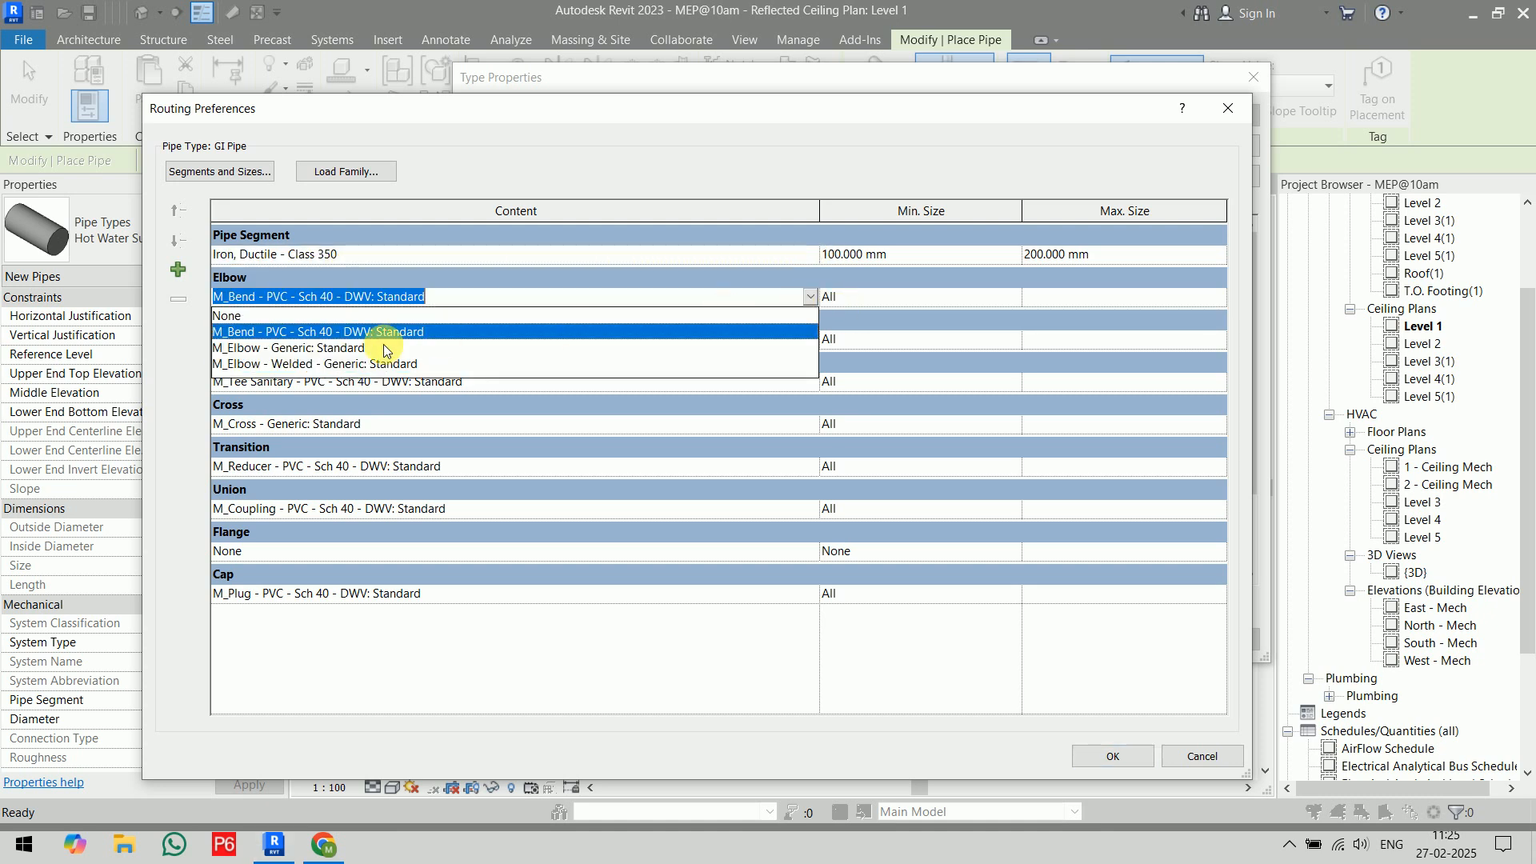
click(306, 365)
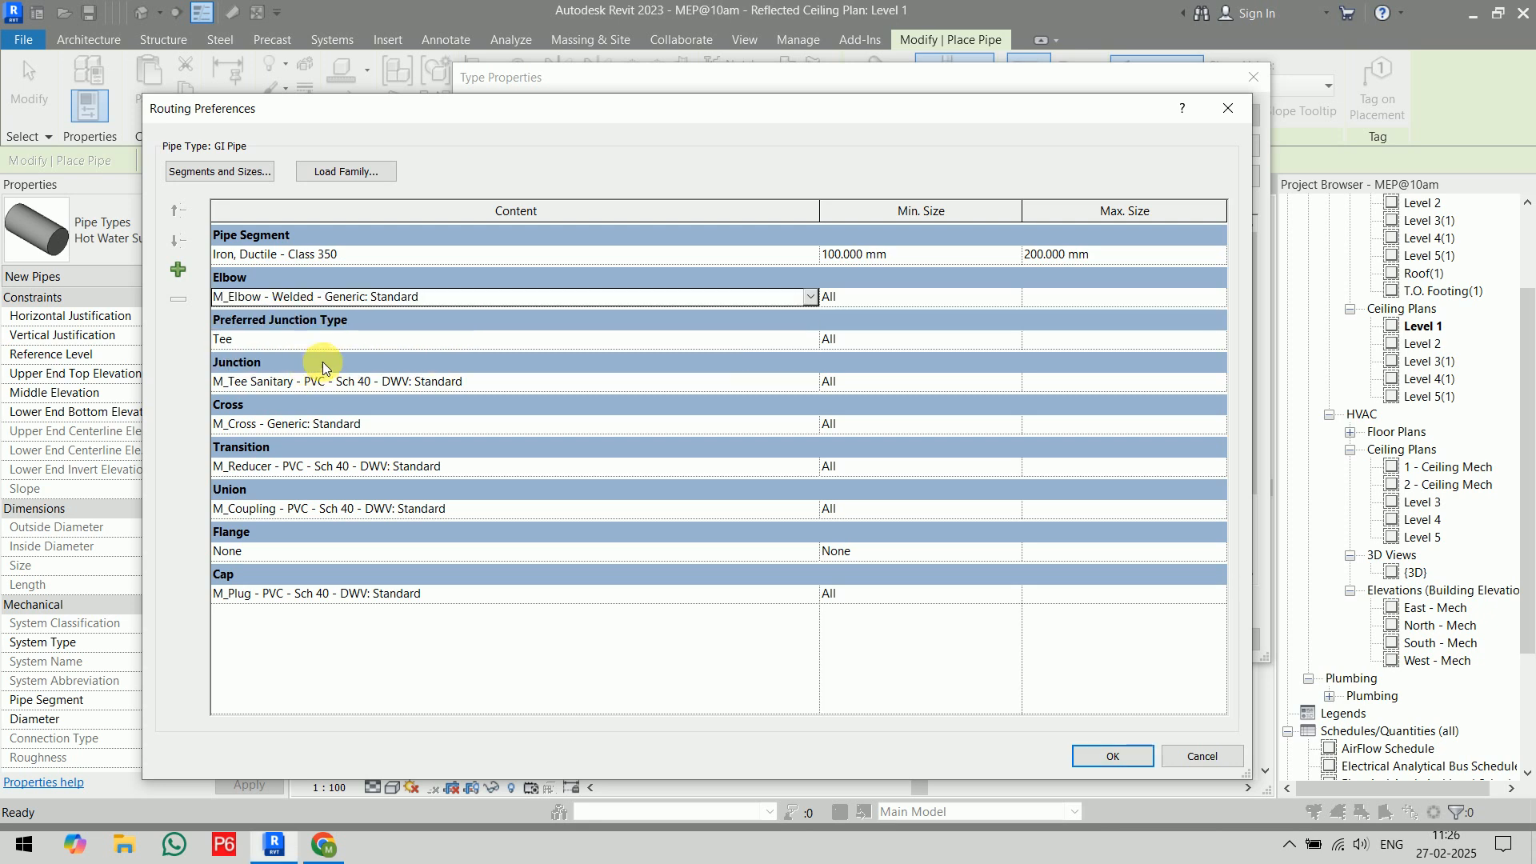
- Keep Tee as the preferred junction type and set the junction fitting to M_Tee - Welded - Generic: Standard
click(809, 338)
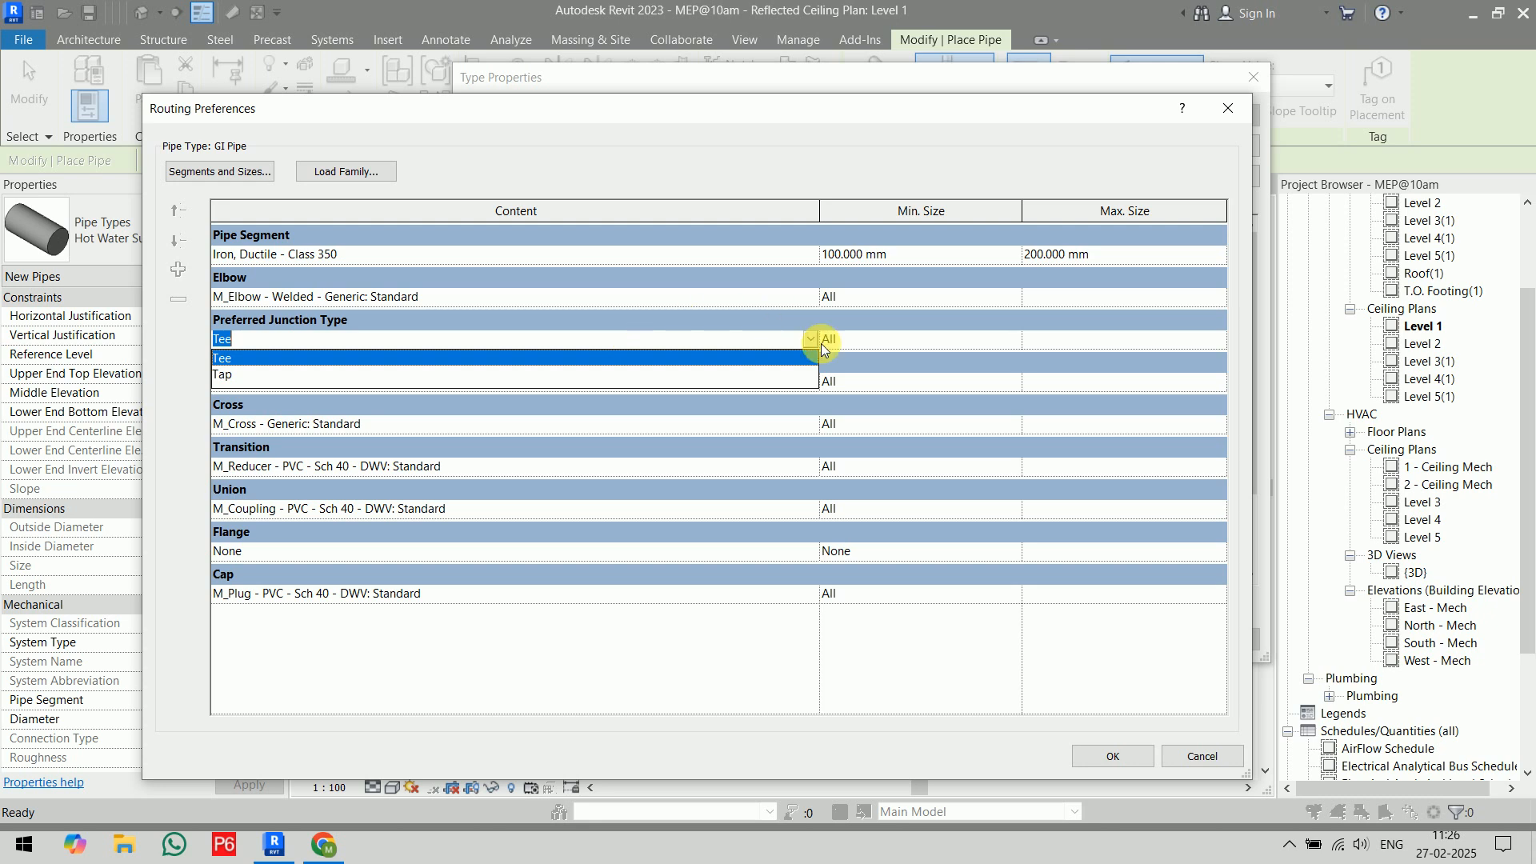
click(805, 357)
click(806, 384)
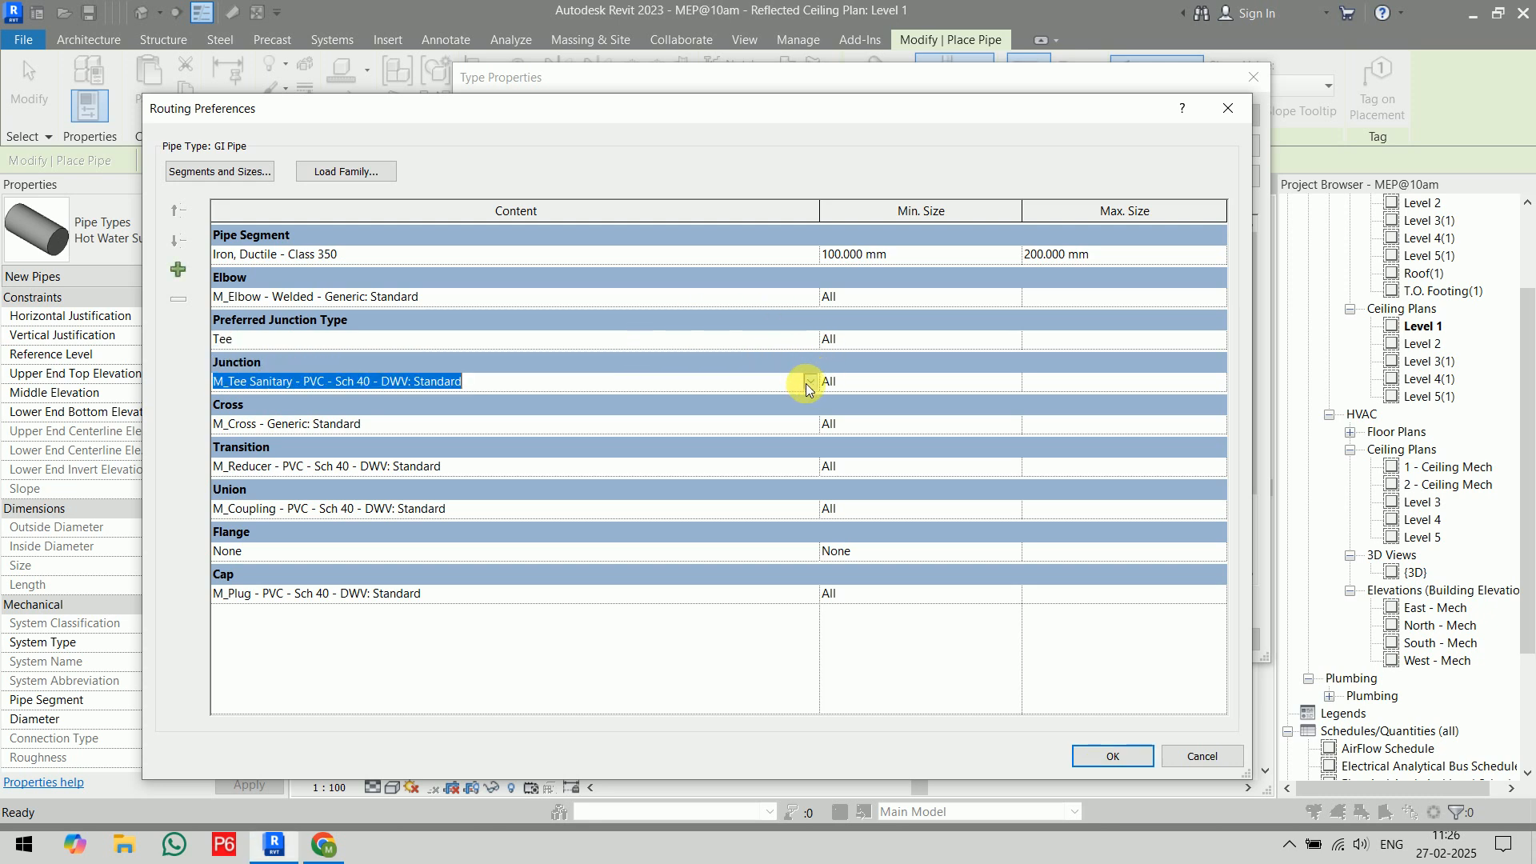
click(808, 384)
click(364, 433)
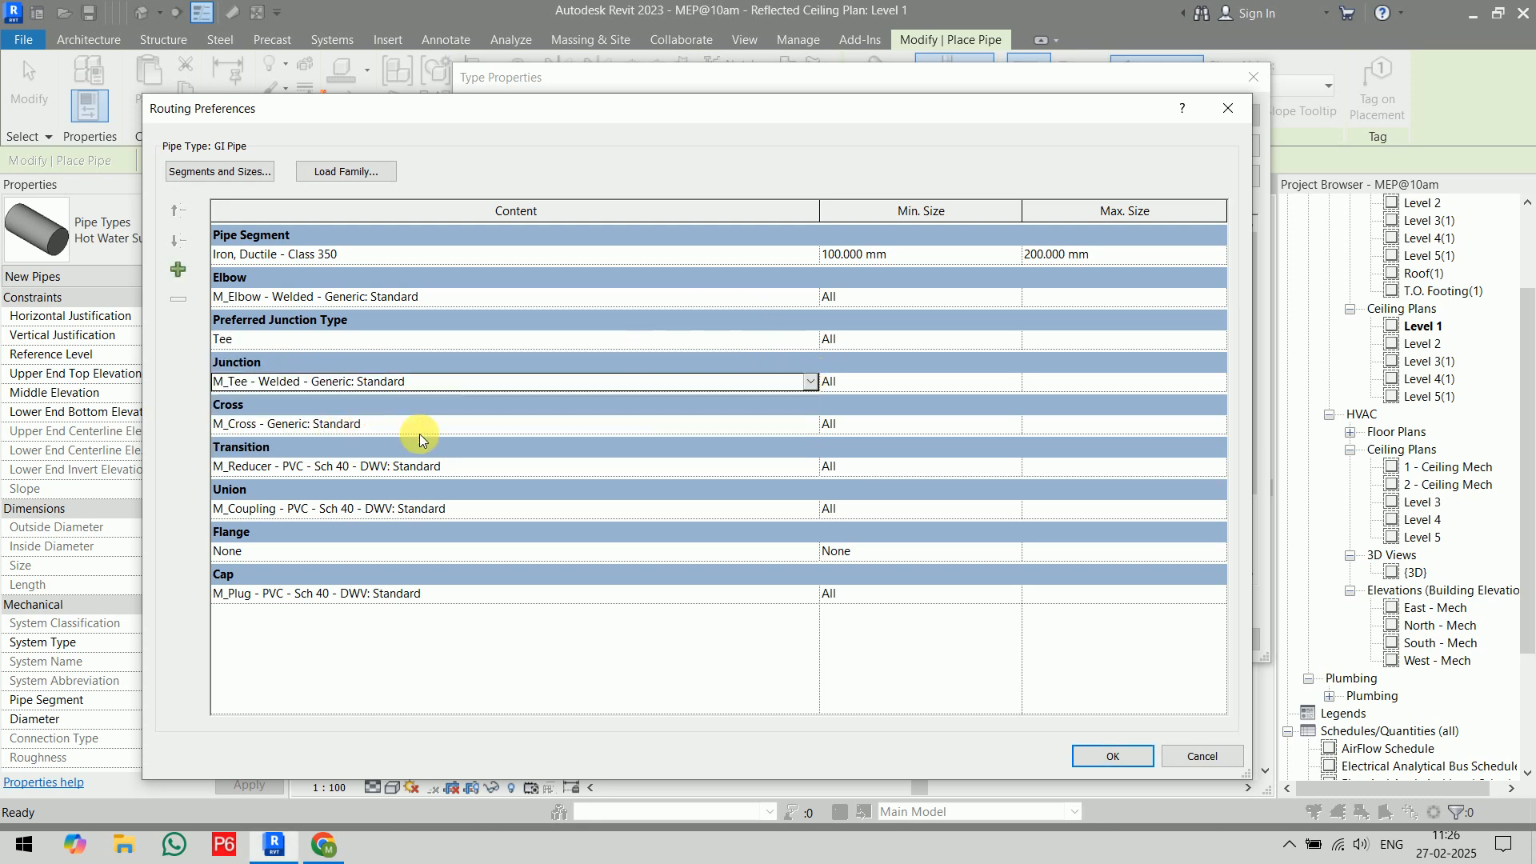
- Set the cross to M_Cross - Welded - Generic: Standard and the transition to M_Transition - Welded - Generic: Standard
click(821, 425)
click(810, 424)
click(716, 458)
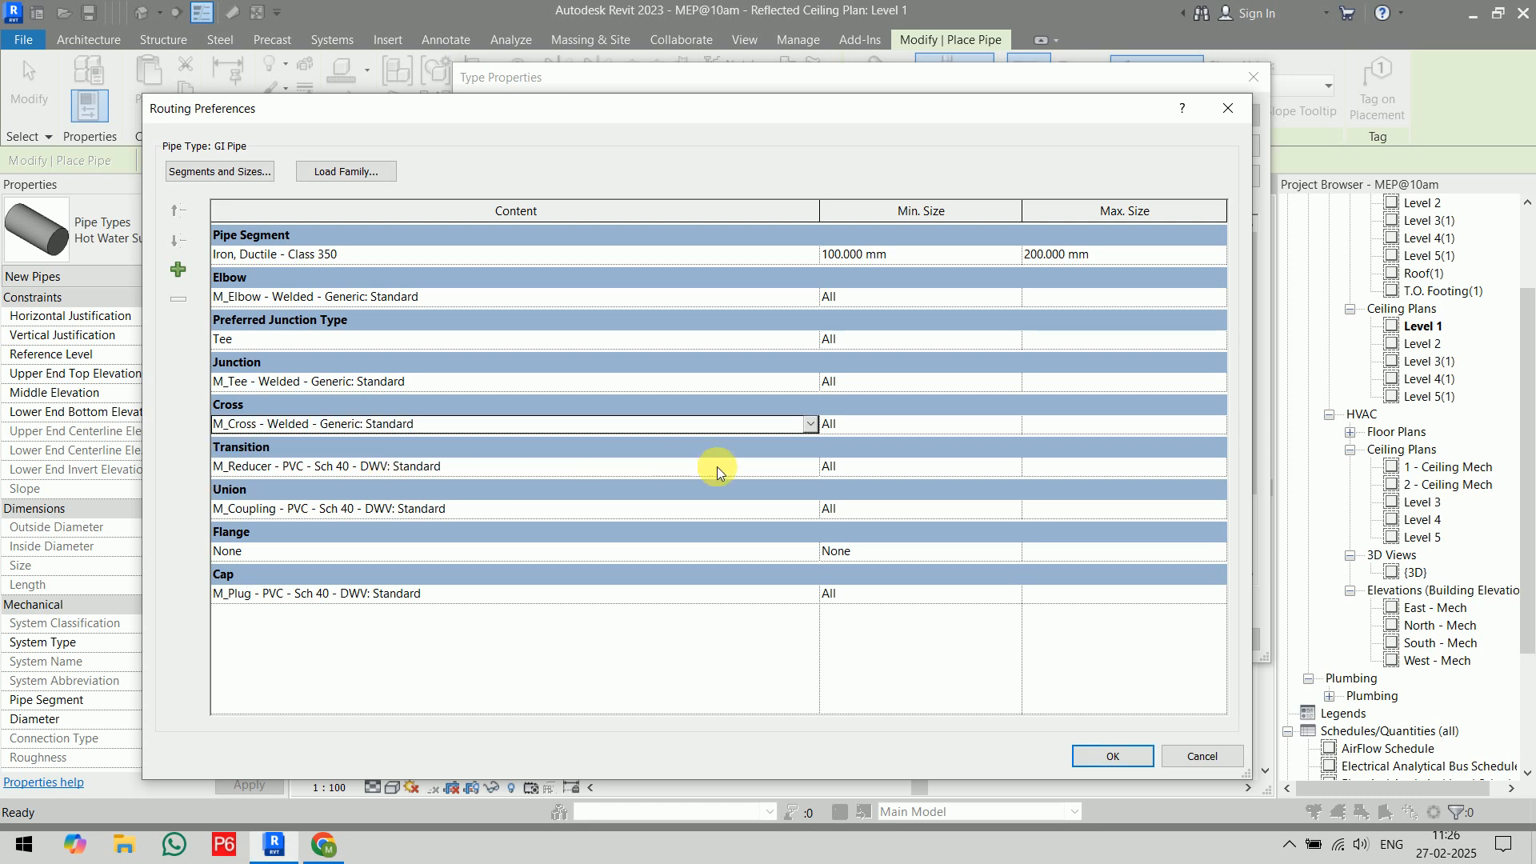
click(810, 467)
click(810, 466)
click(301, 533)
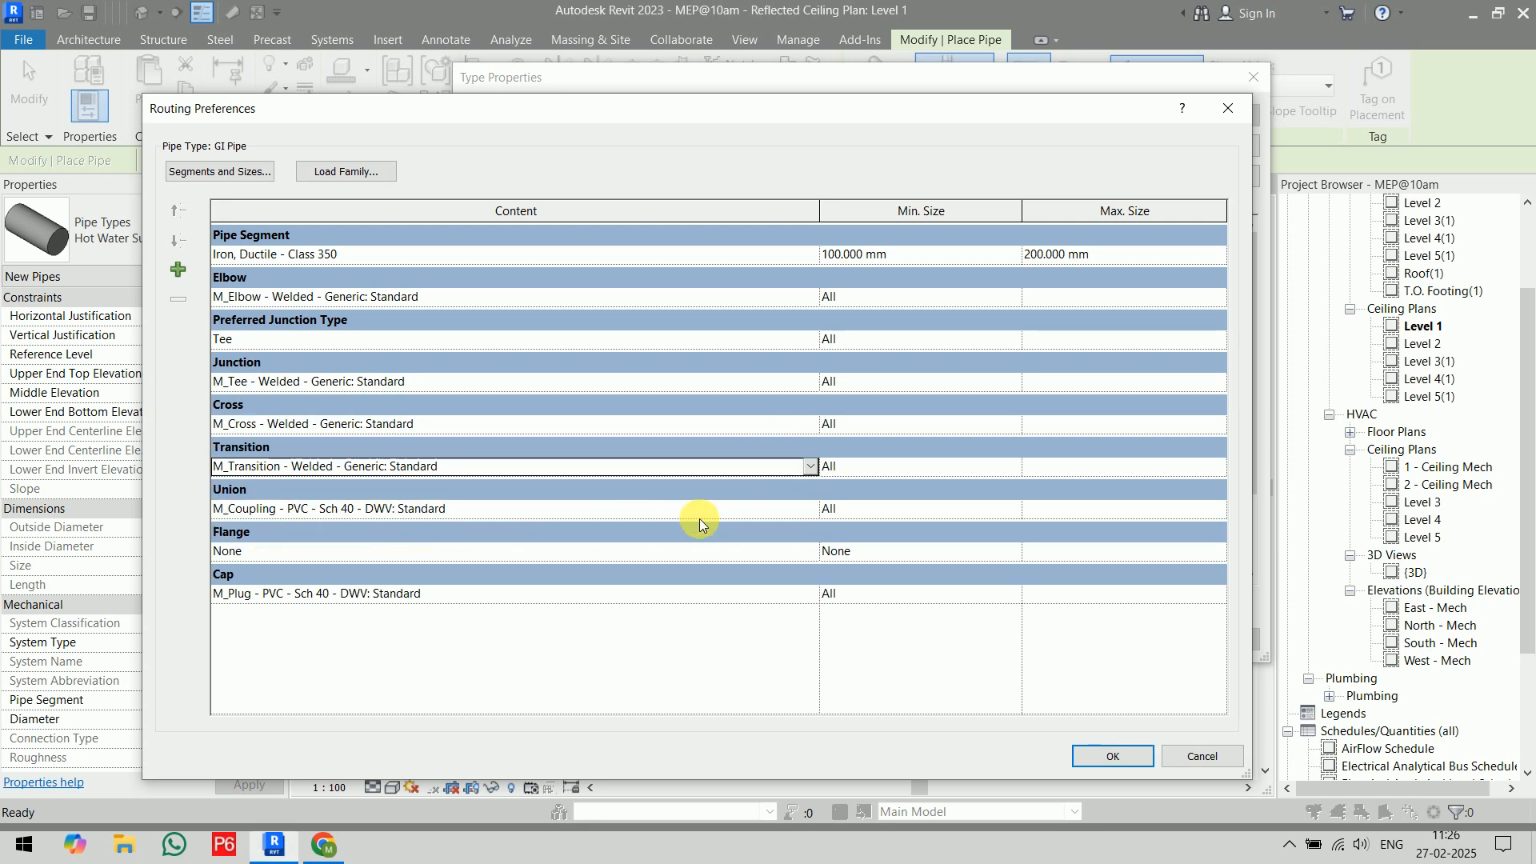
- Set the union to M_Coupling - Generic: Standard and the cap to M_Cap - Welded - Generic: Standard, and accept the GI Pipe type settings
click(814, 509)
click(810, 510)
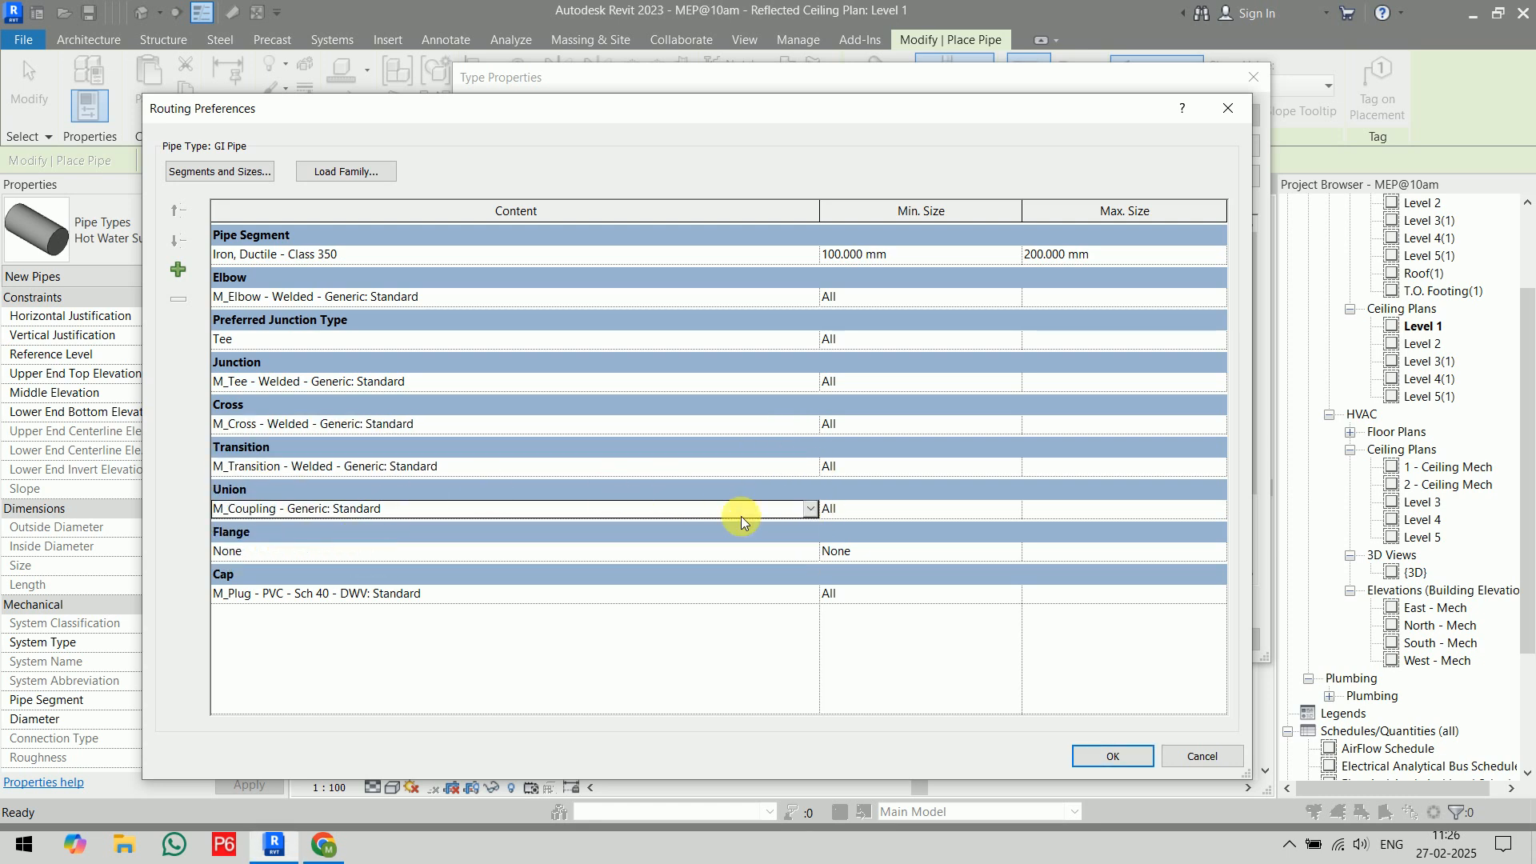
click(809, 514)
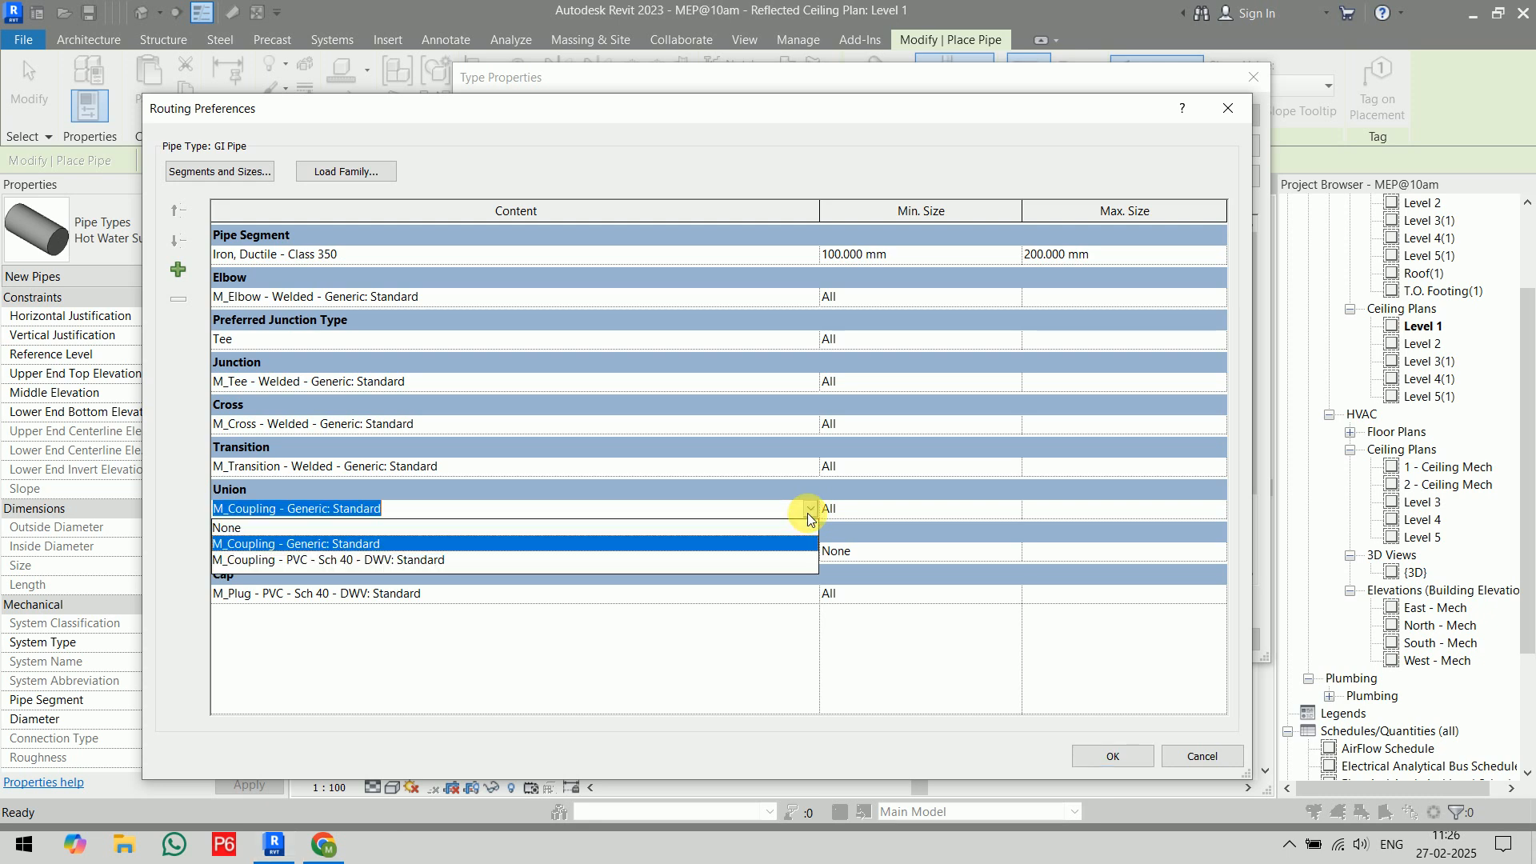
click(808, 512)
click(809, 550)
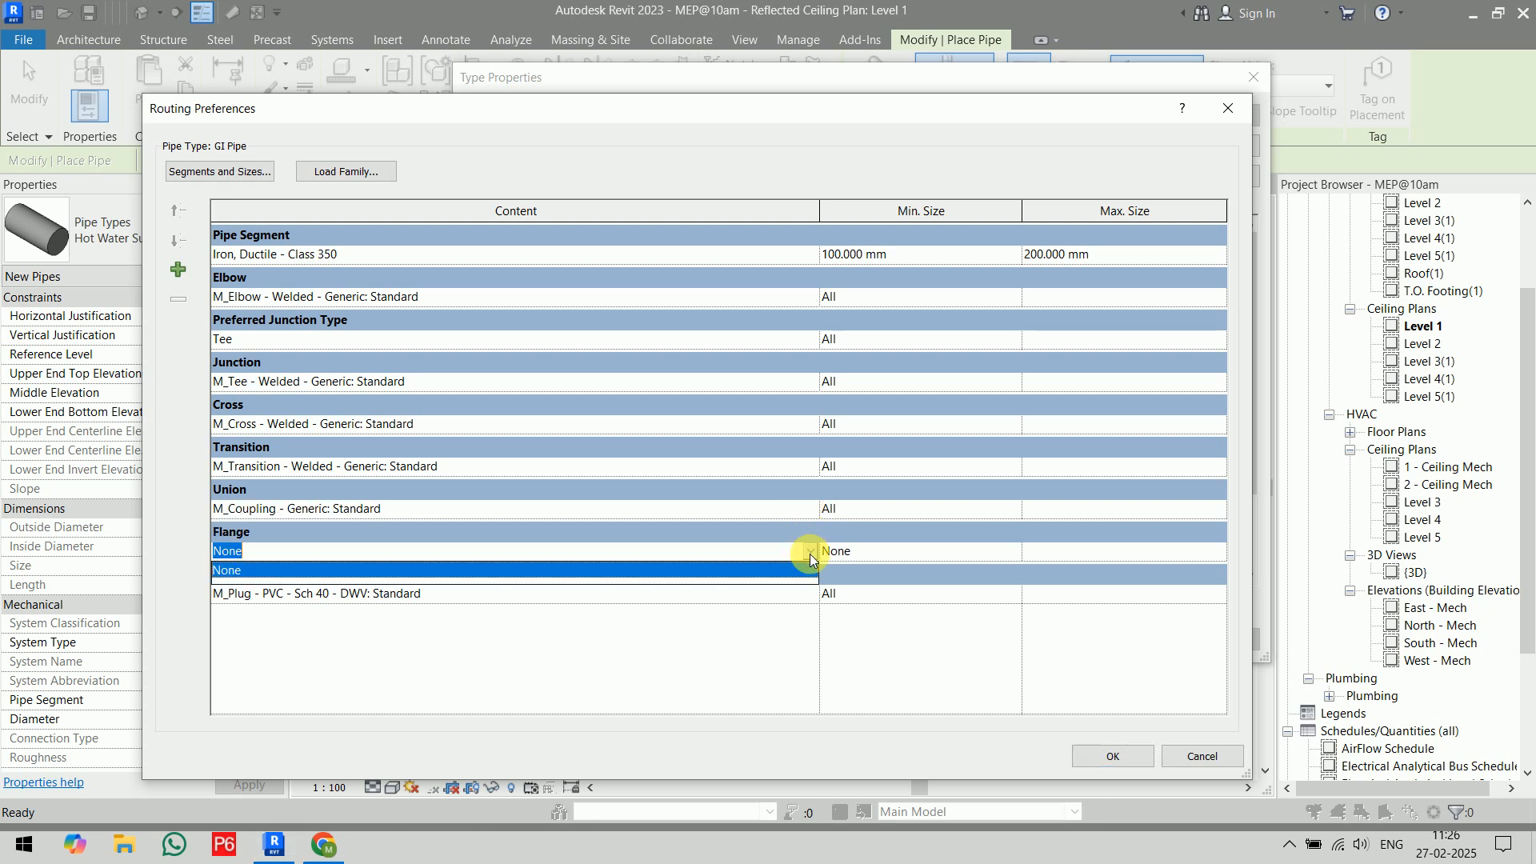
click(756, 595)
click(810, 593)
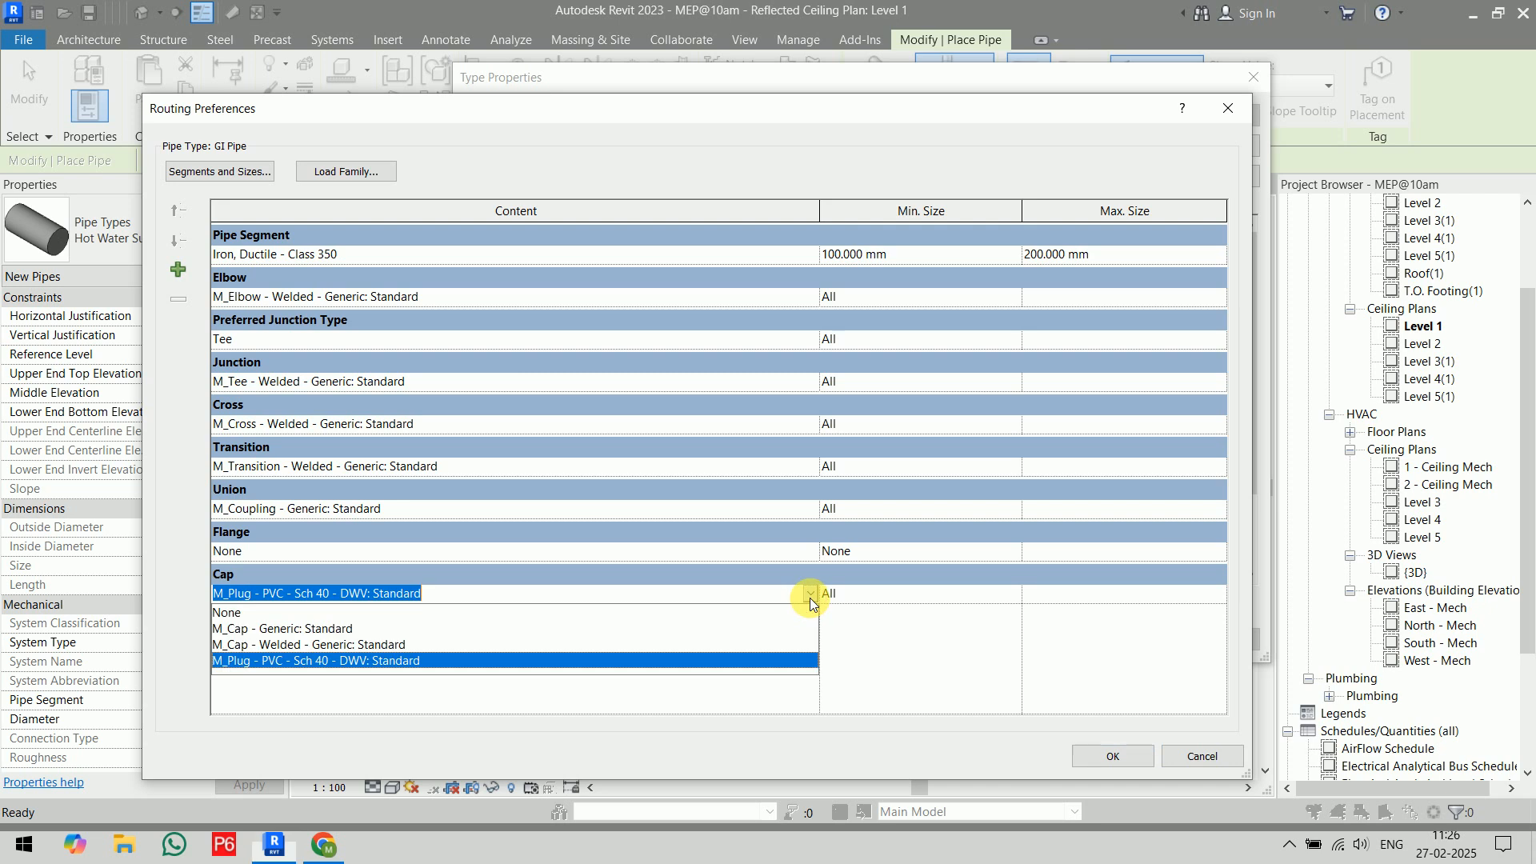
click(355, 645)
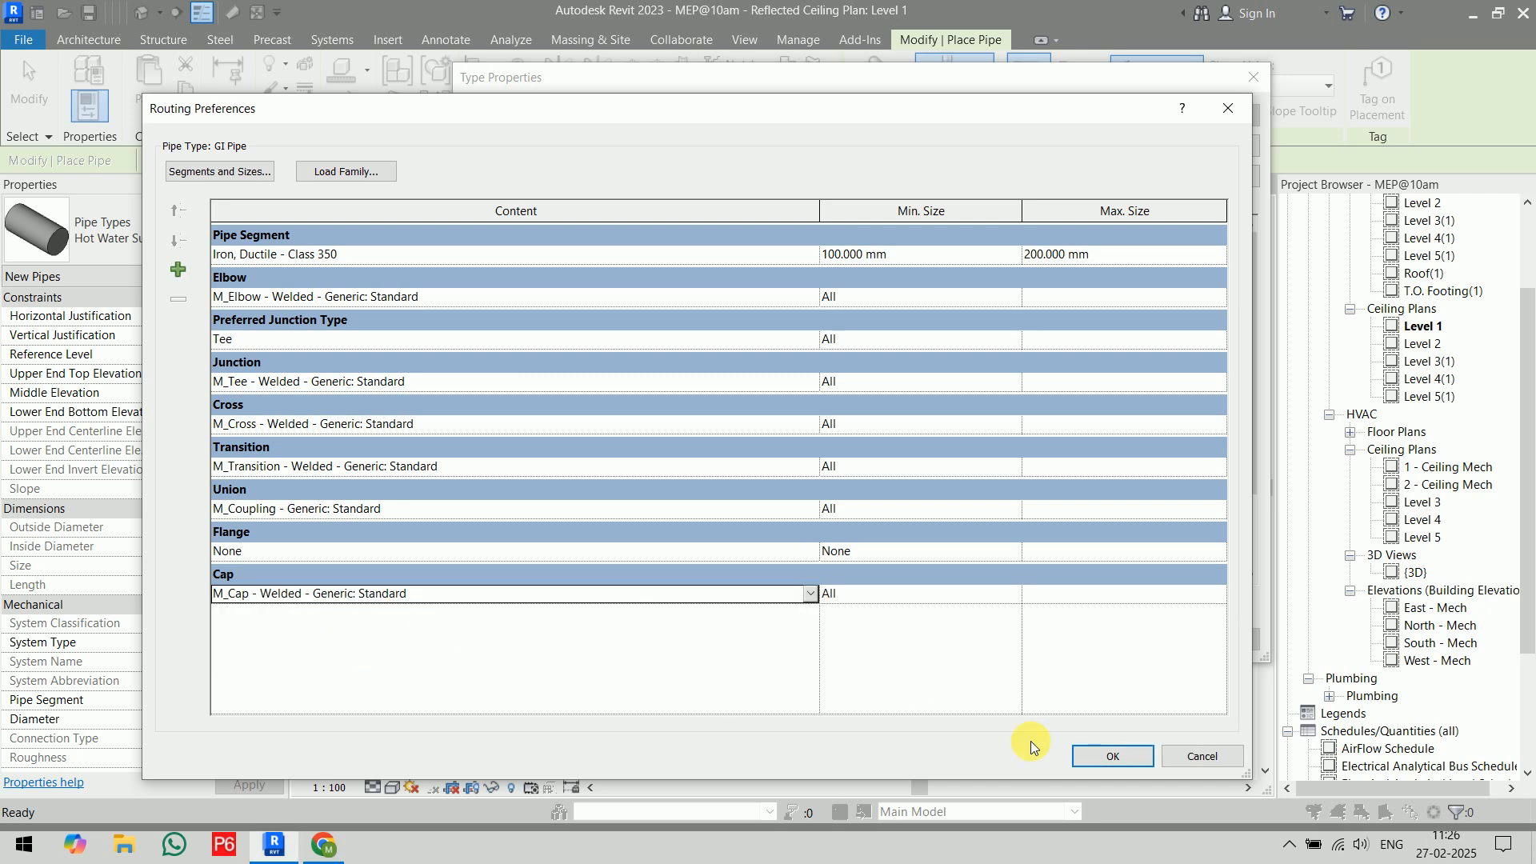
click(1112, 756)
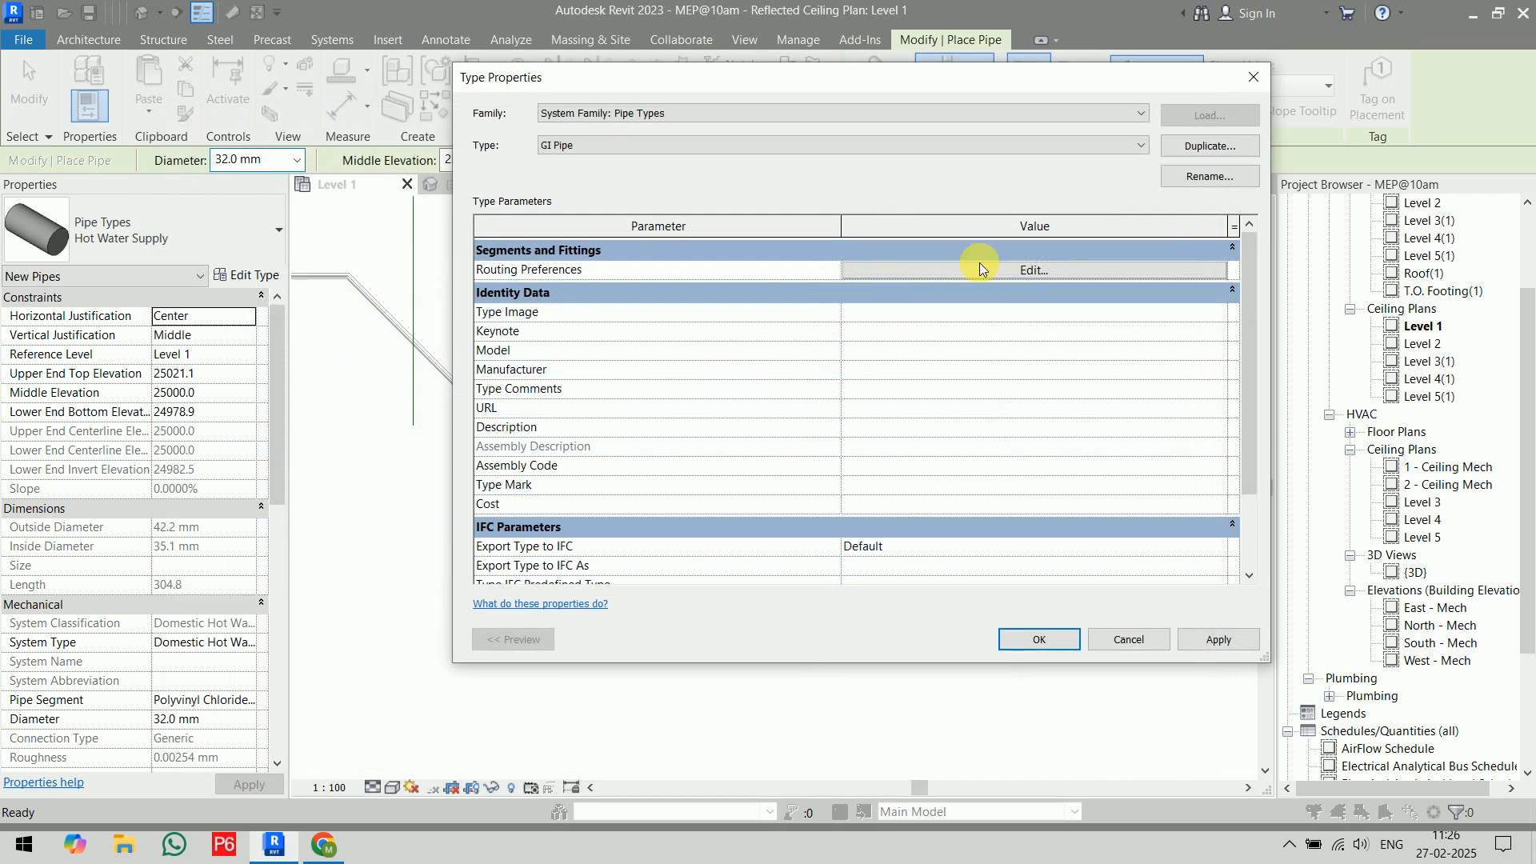
click(1038, 639)
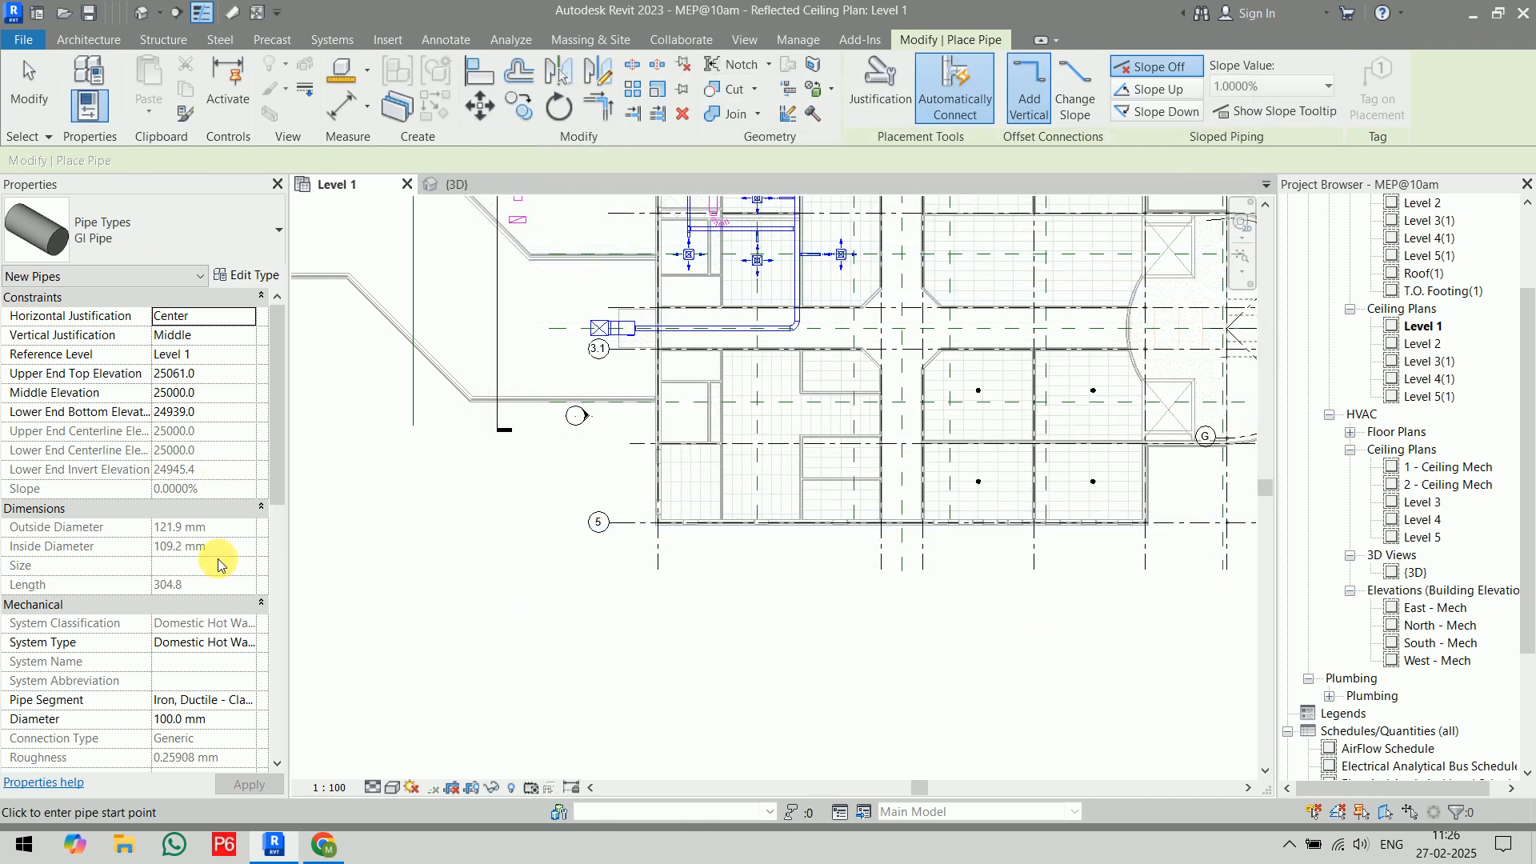
- Assign the Fire Protection Wet system type to the new GI Pipe pipework
click(238, 652)
click(247, 643)
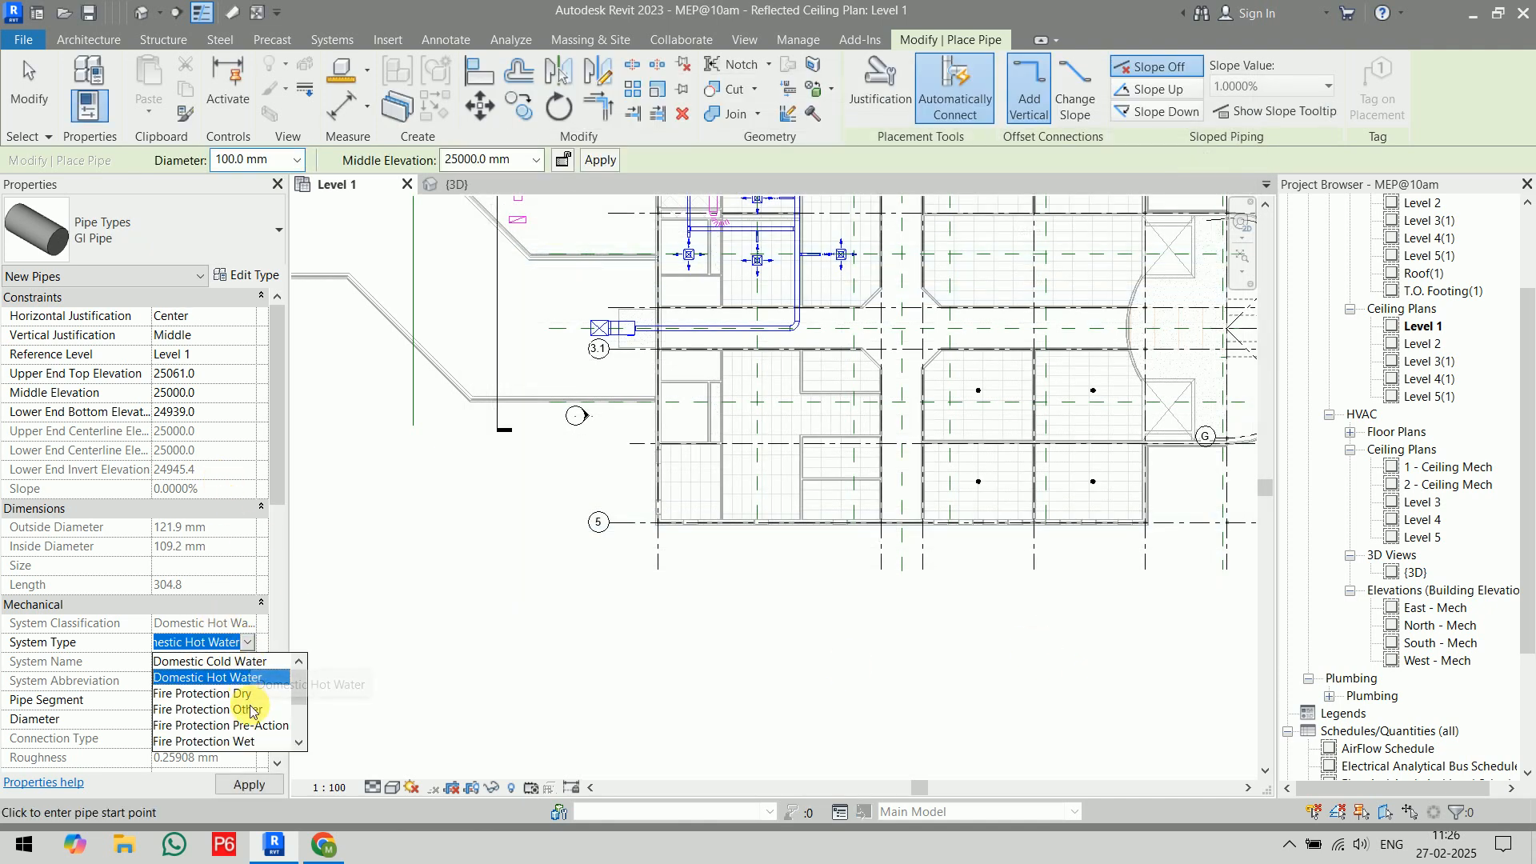
click(248, 741)
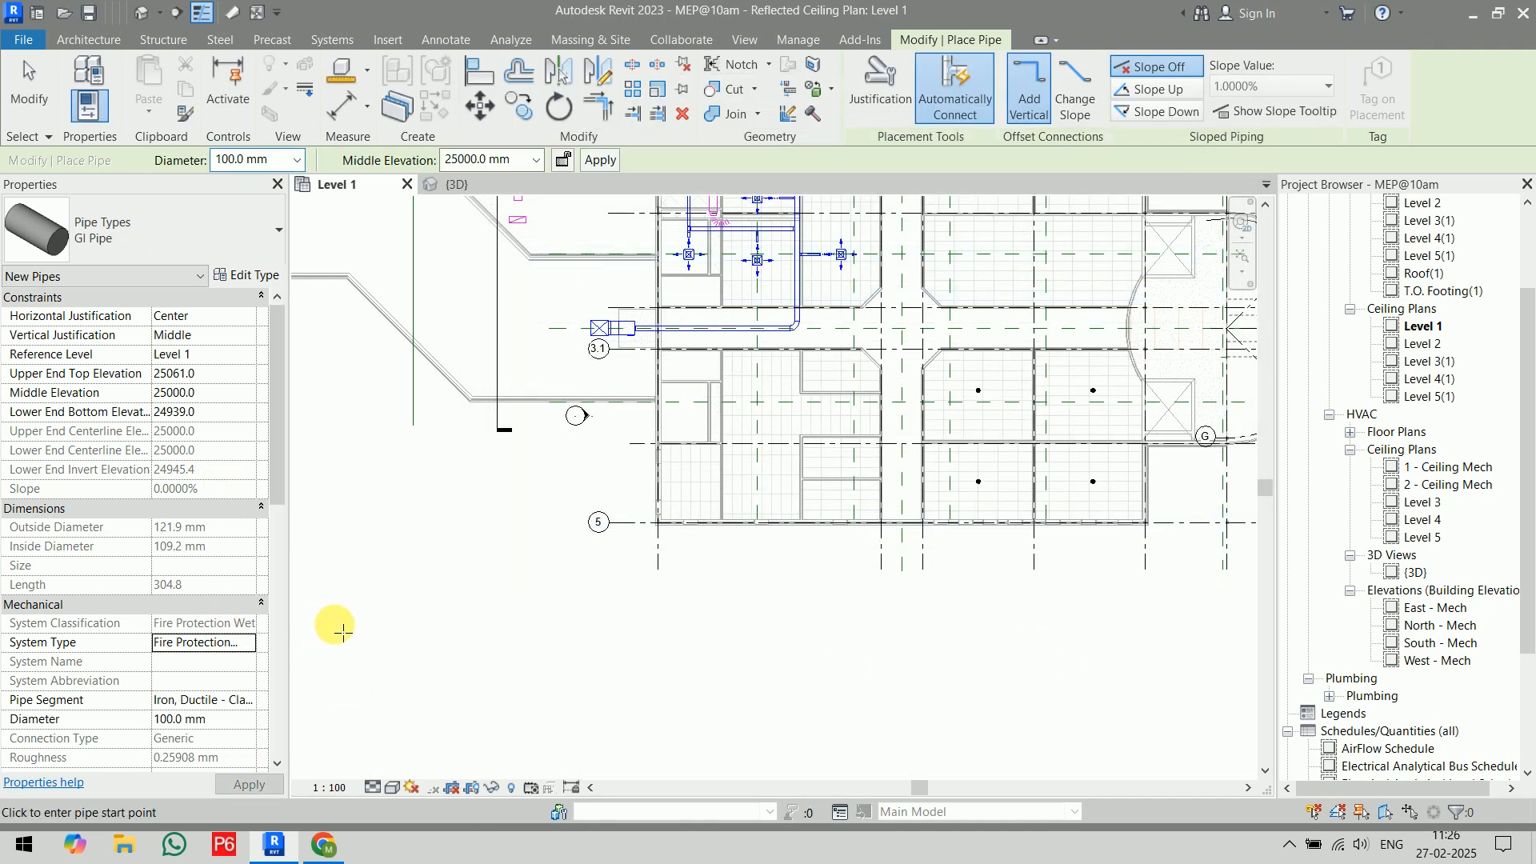
- Check the selectable pipe diameters and the minimum size options of the GI Pipe's Iron, Ductile - Class 350 segment
click(298, 161)
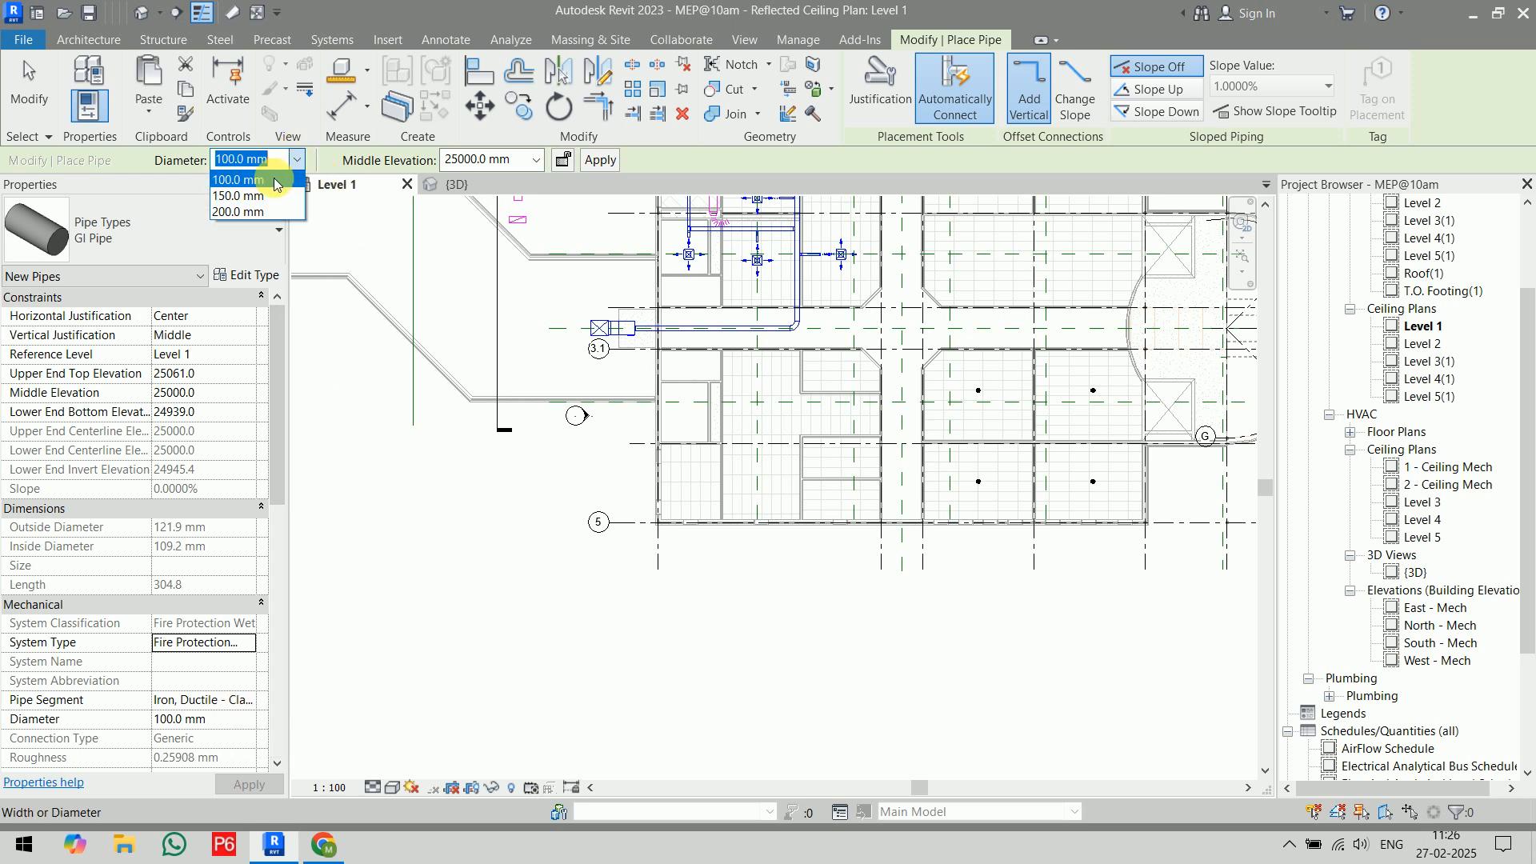
click(276, 184)
click(244, 275)
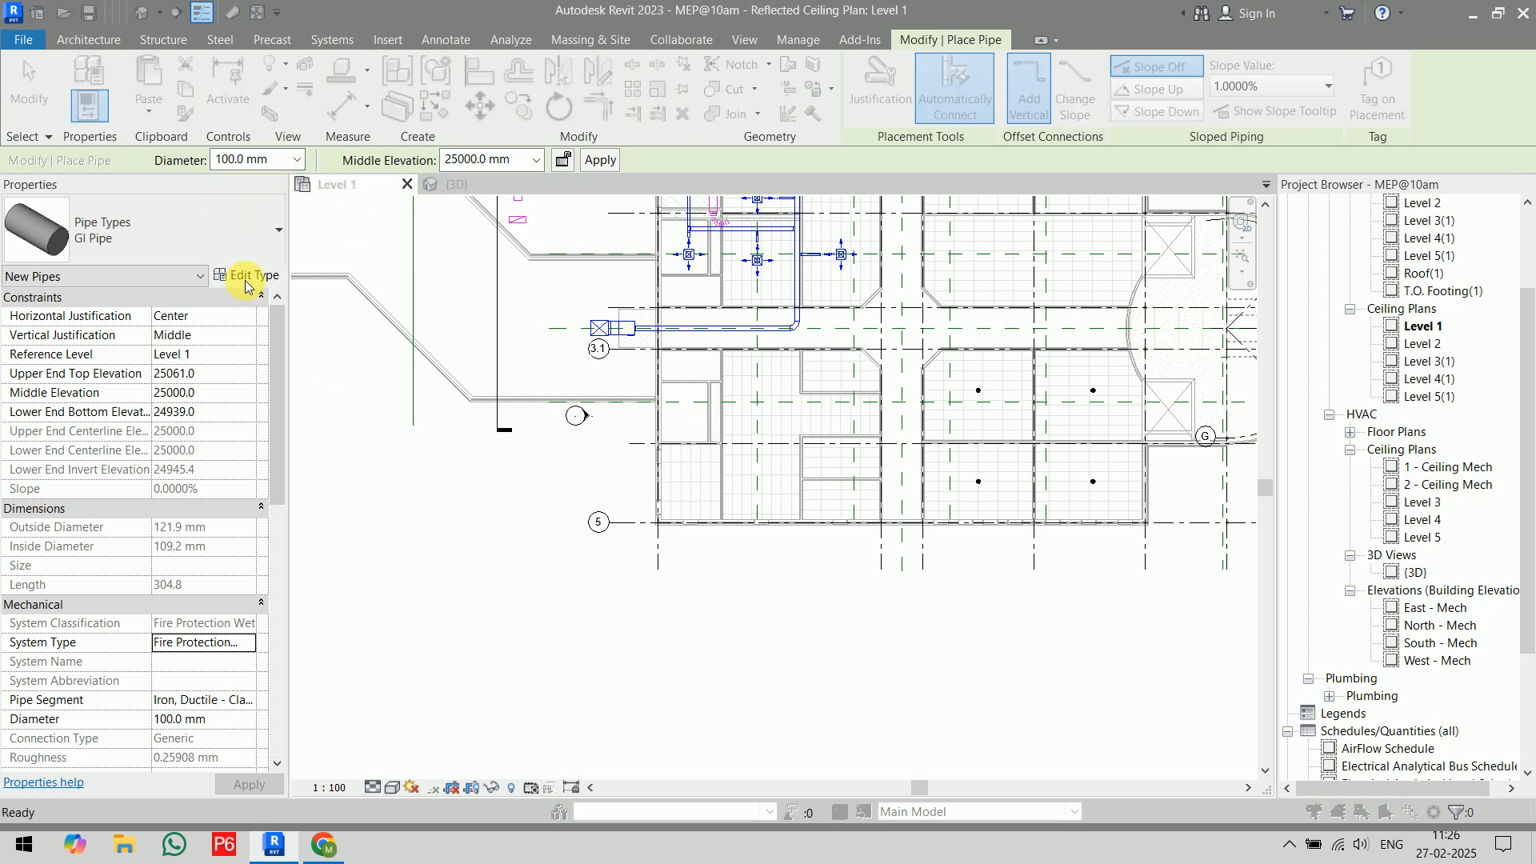
click(1086, 270)
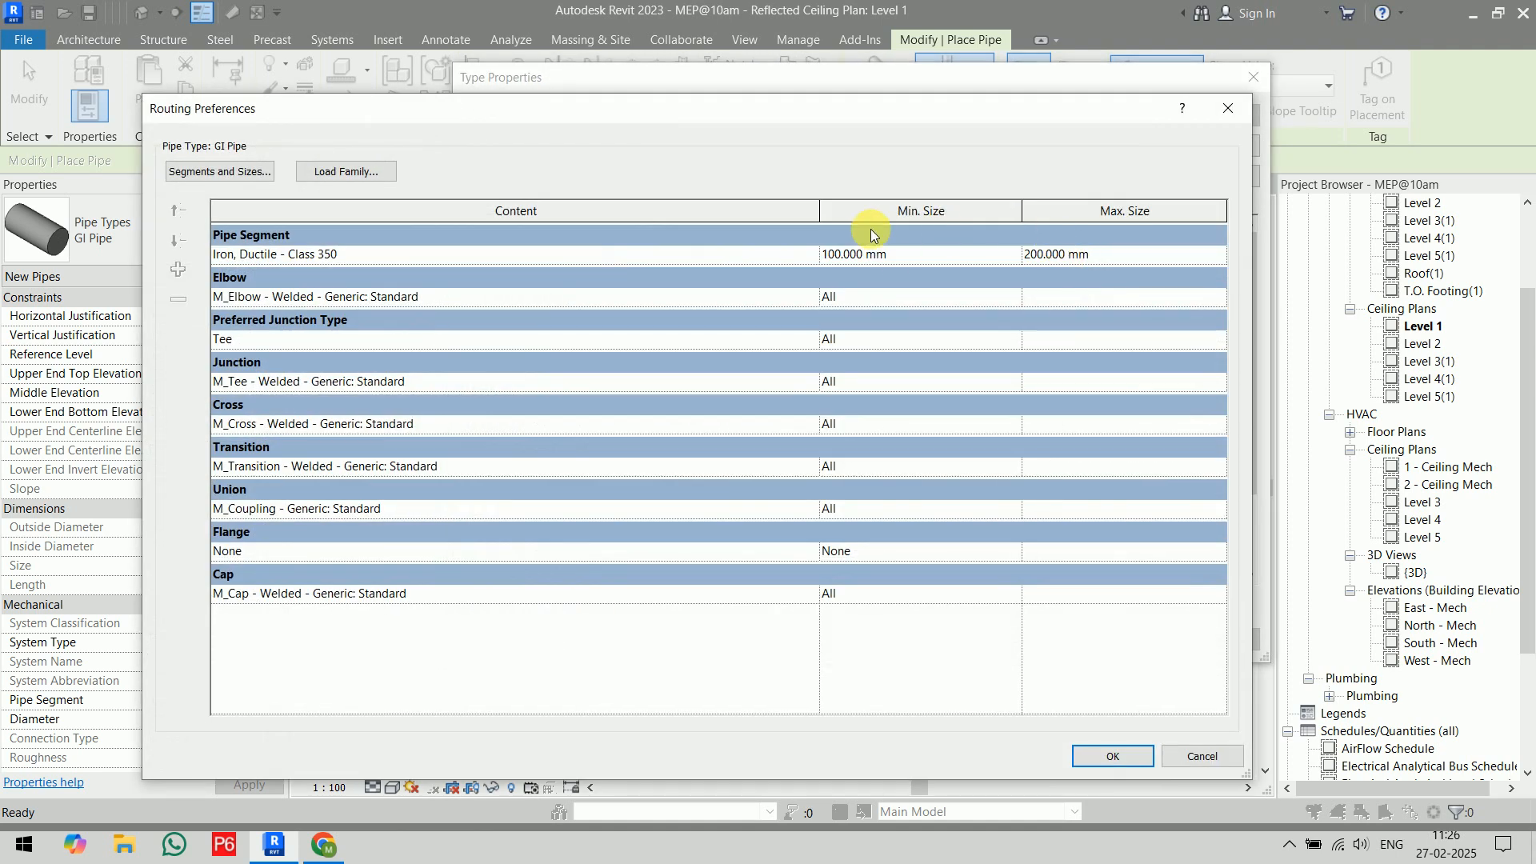
click(1013, 254)
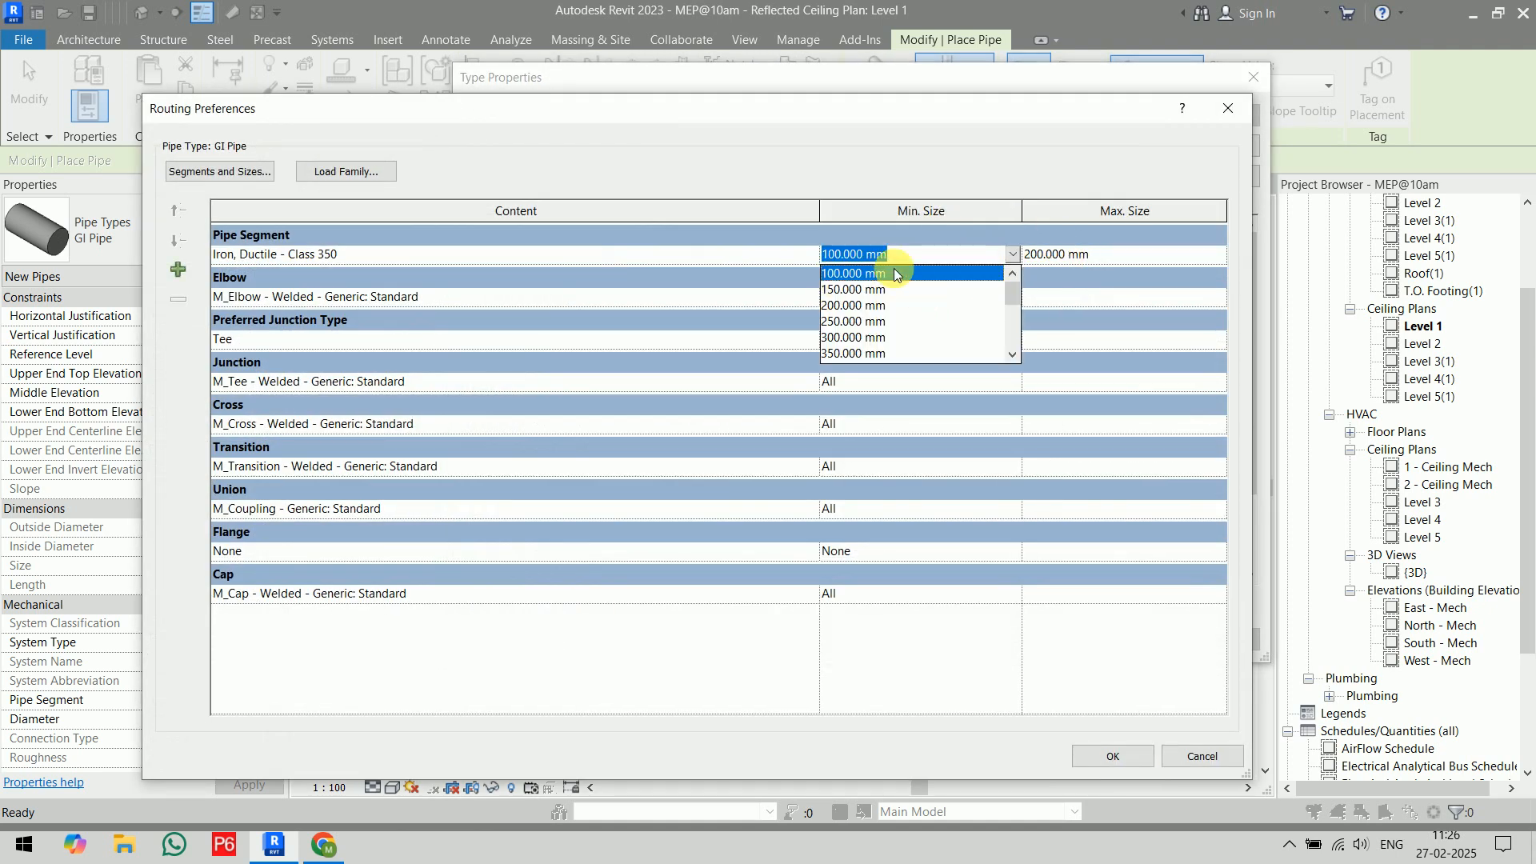
click(1006, 258)
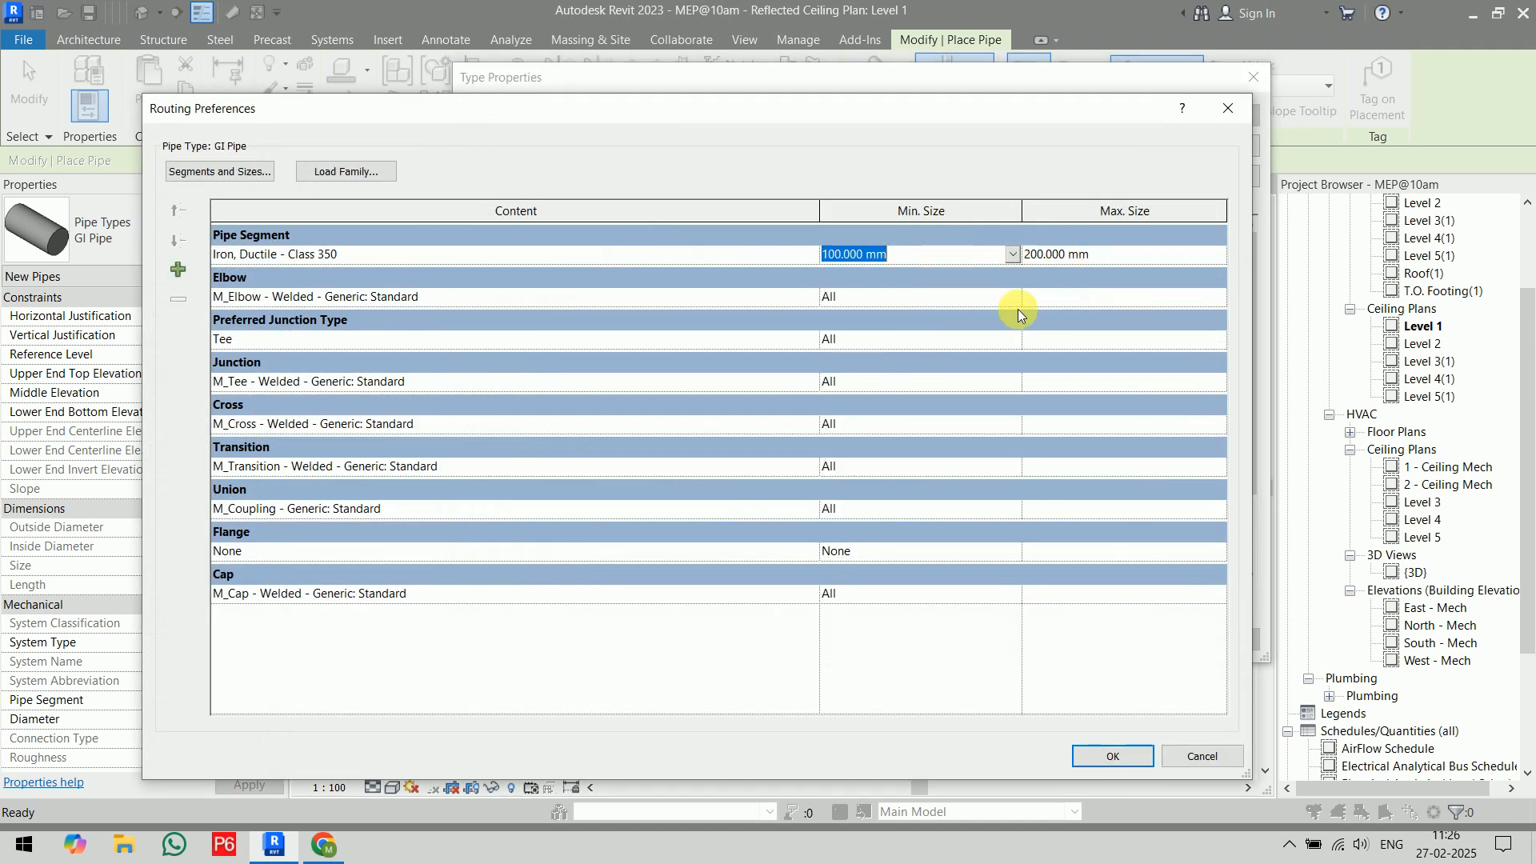
click(1098, 756)
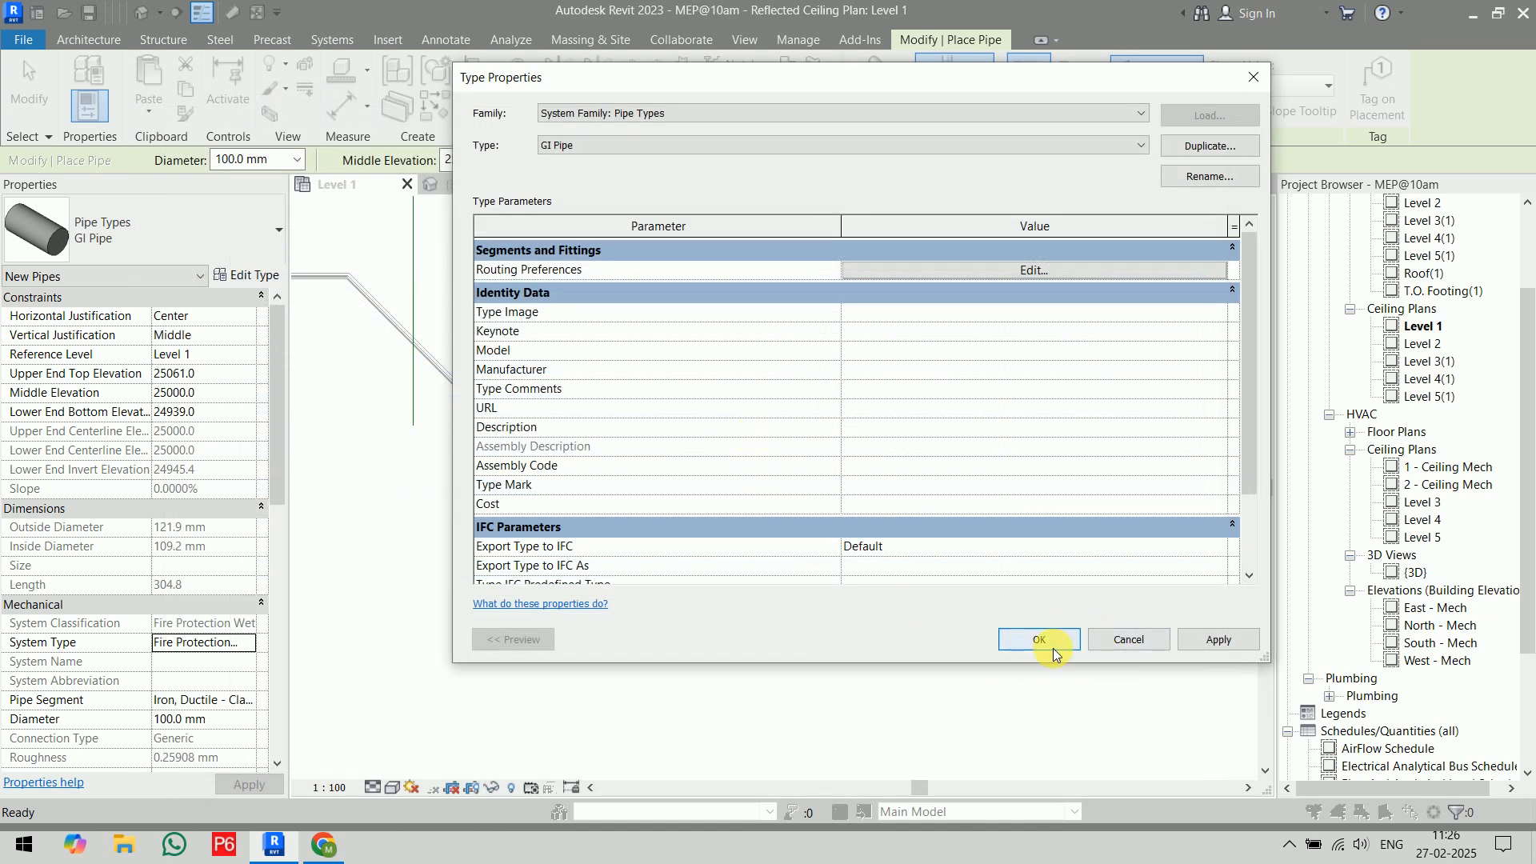
- Open the segment and size catalog from the GI Pipe routing preferences and show the Iron, Ductile - Class 350 segment
click(1009, 272)
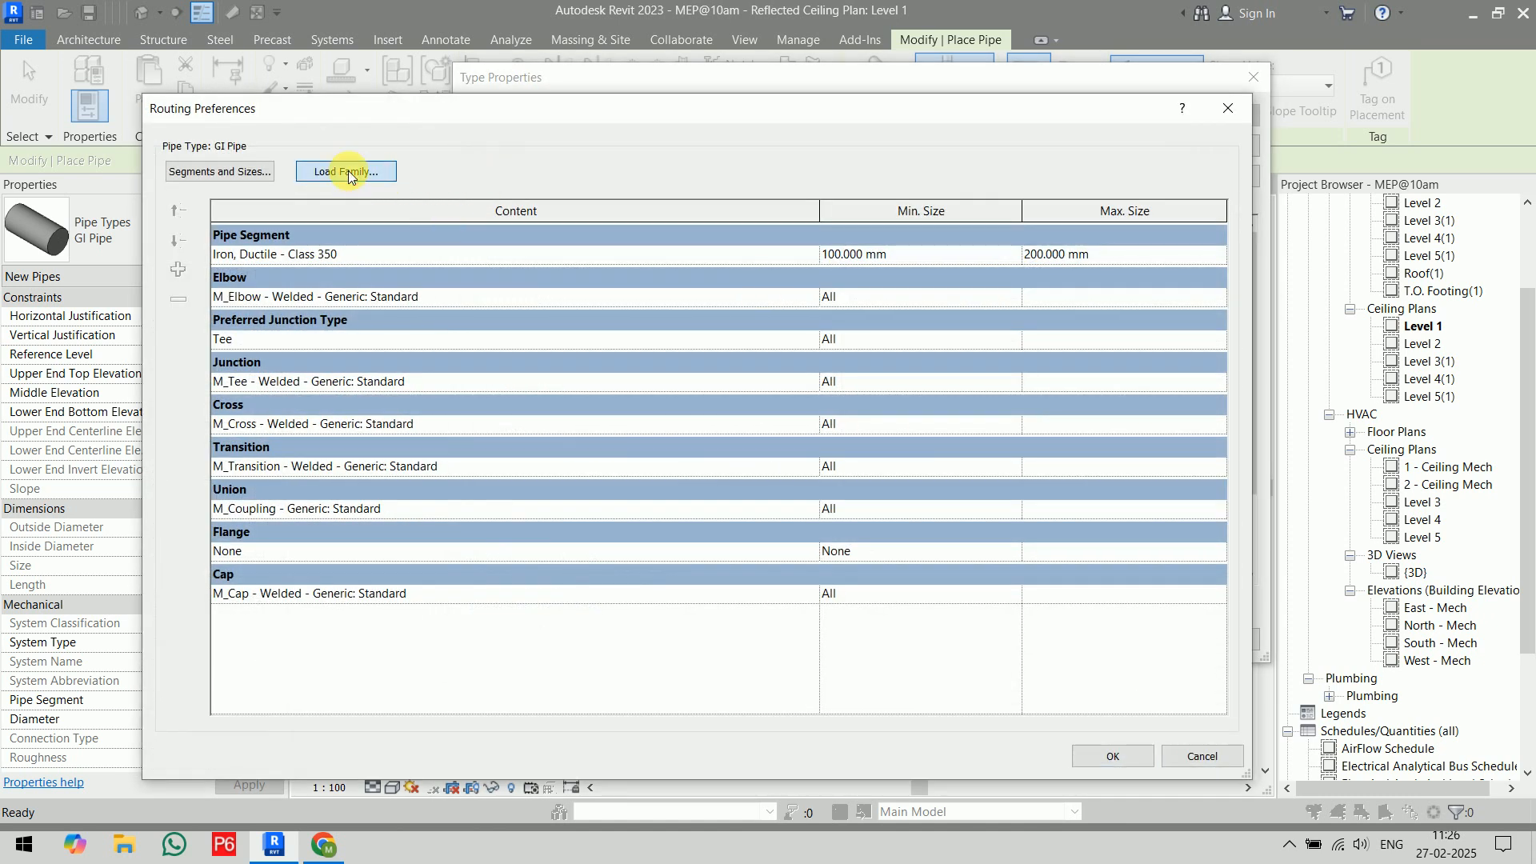
click(348, 173)
click(1473, 794)
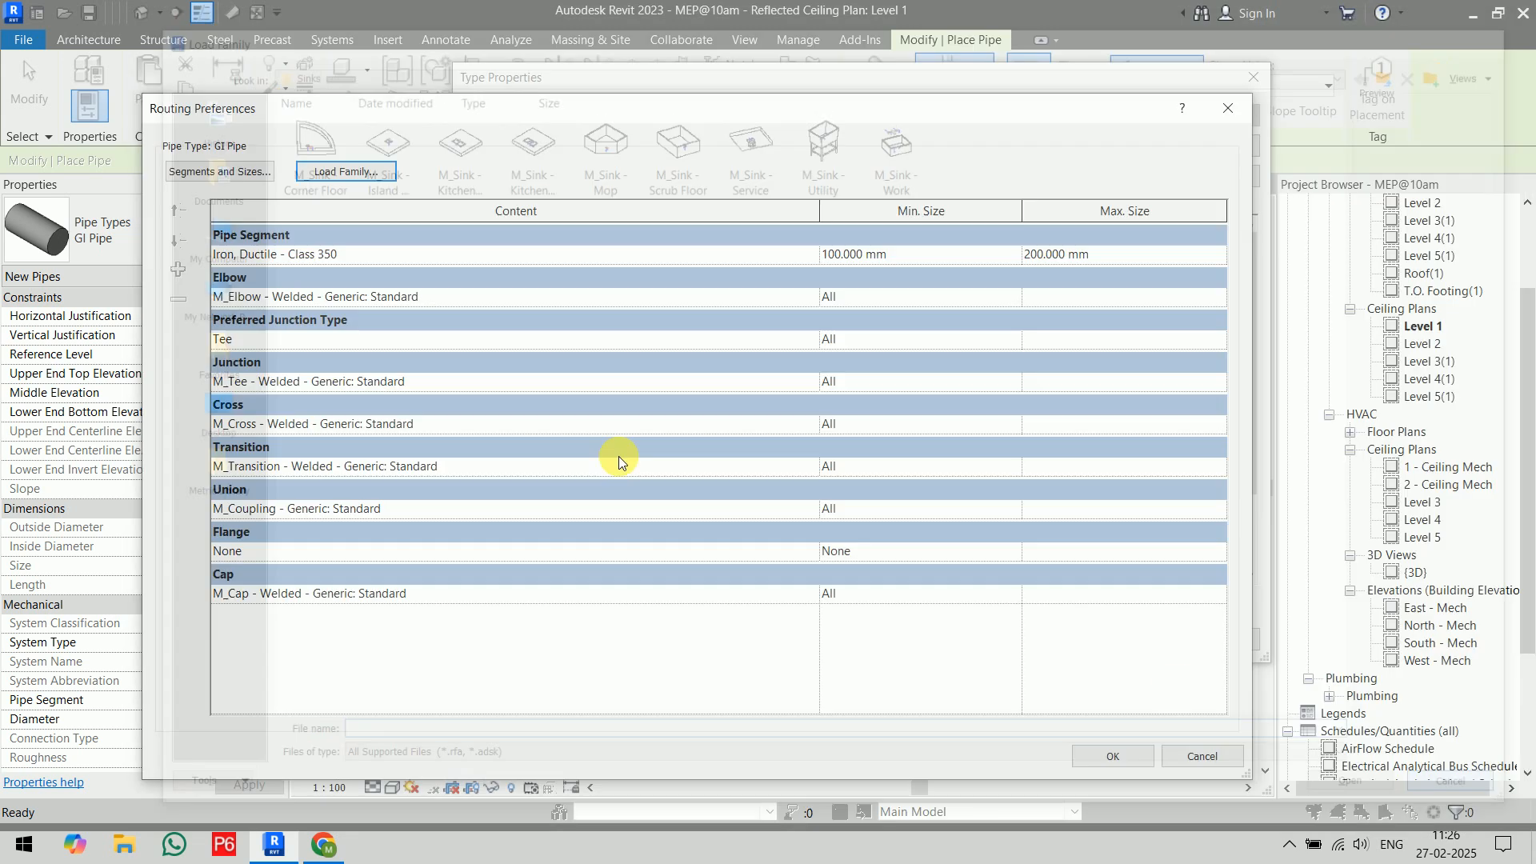
click(215, 173)
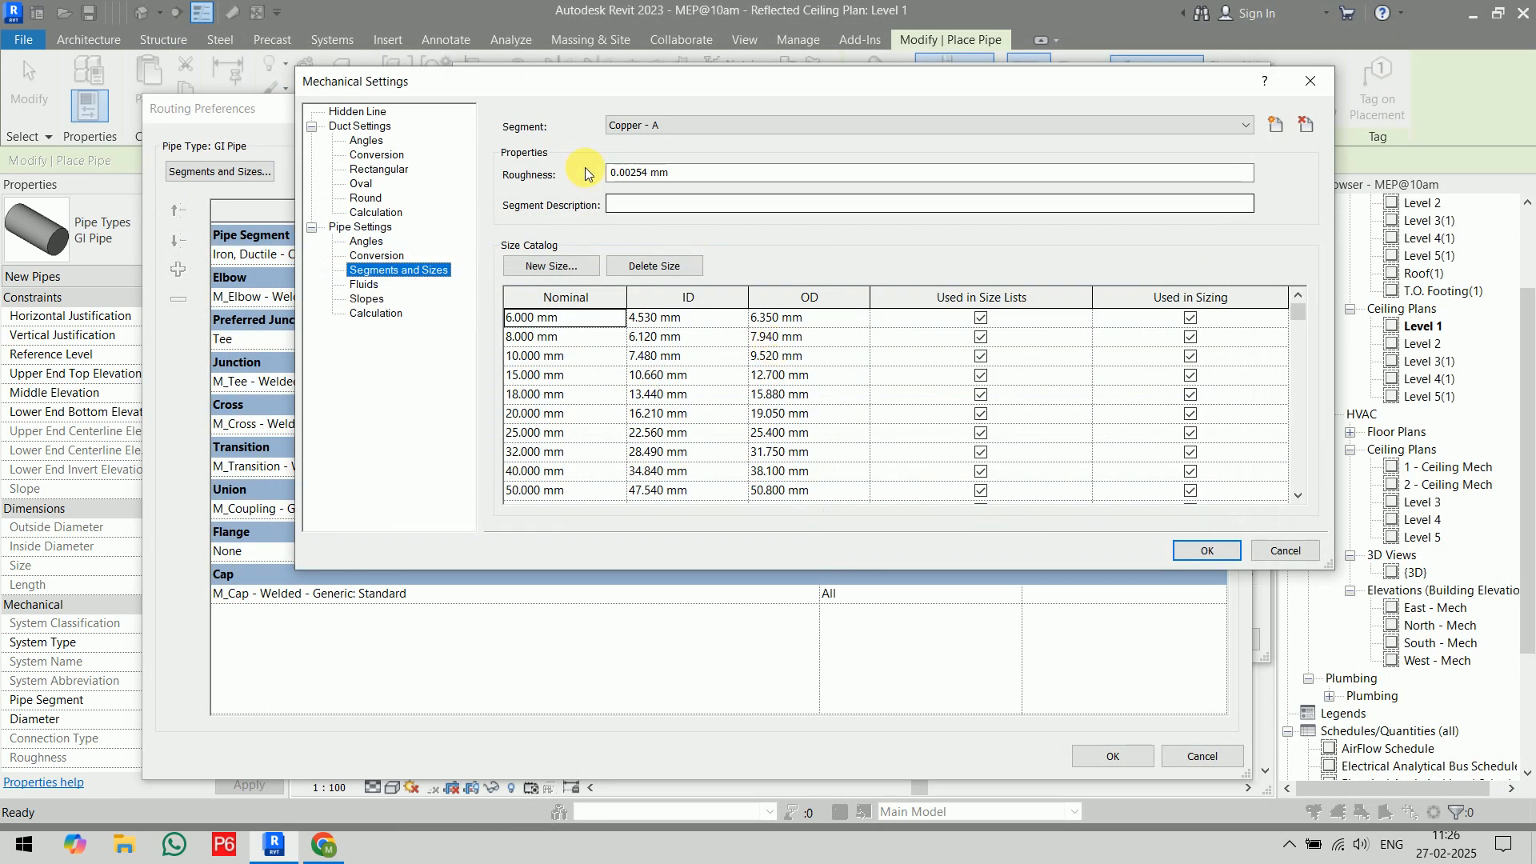
drag(490, 80, 484, 333)
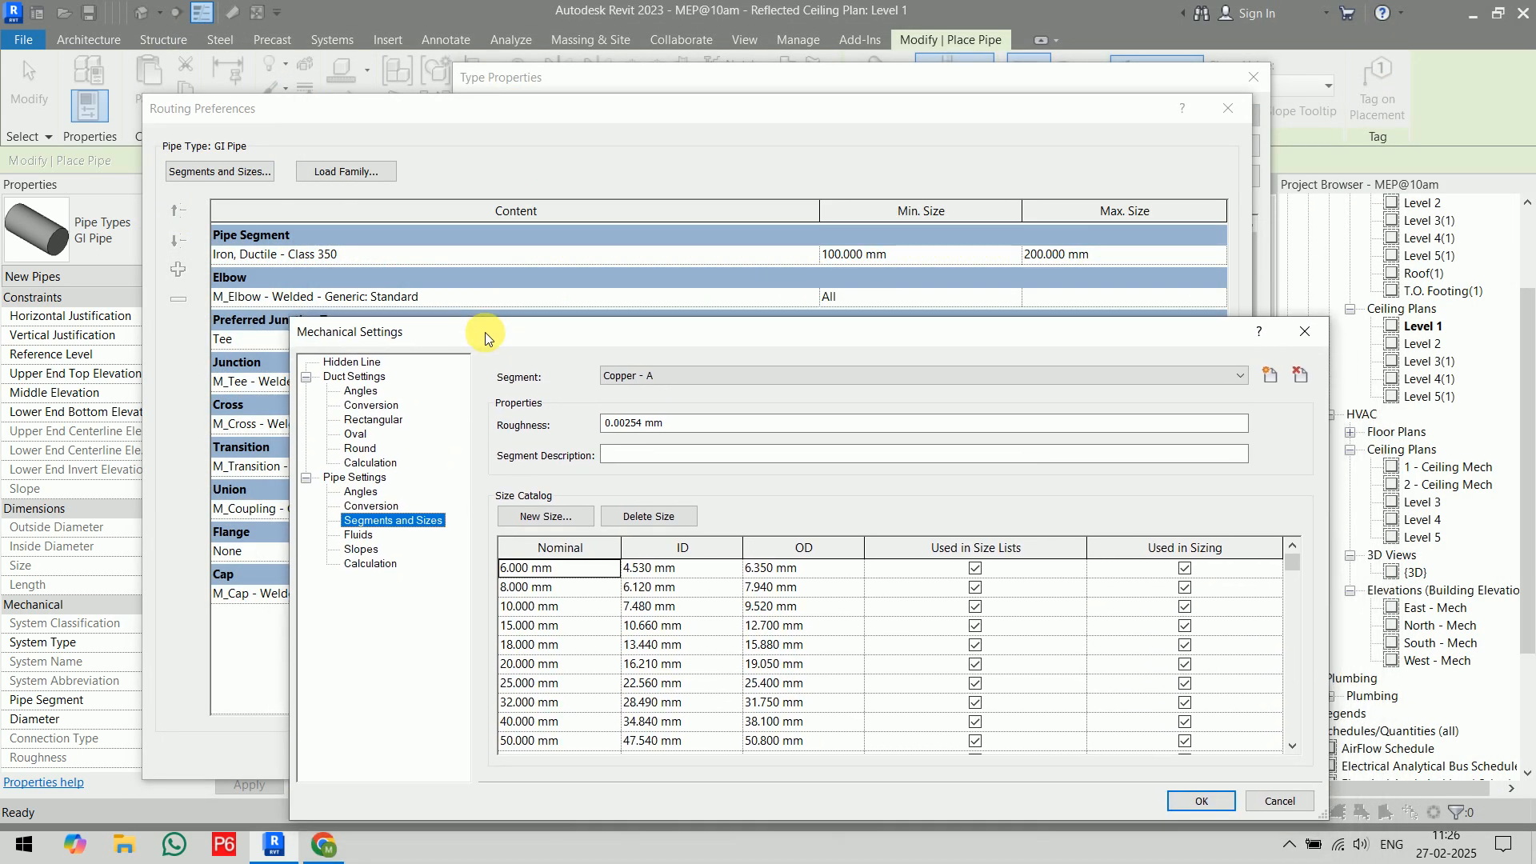
click(750, 375)
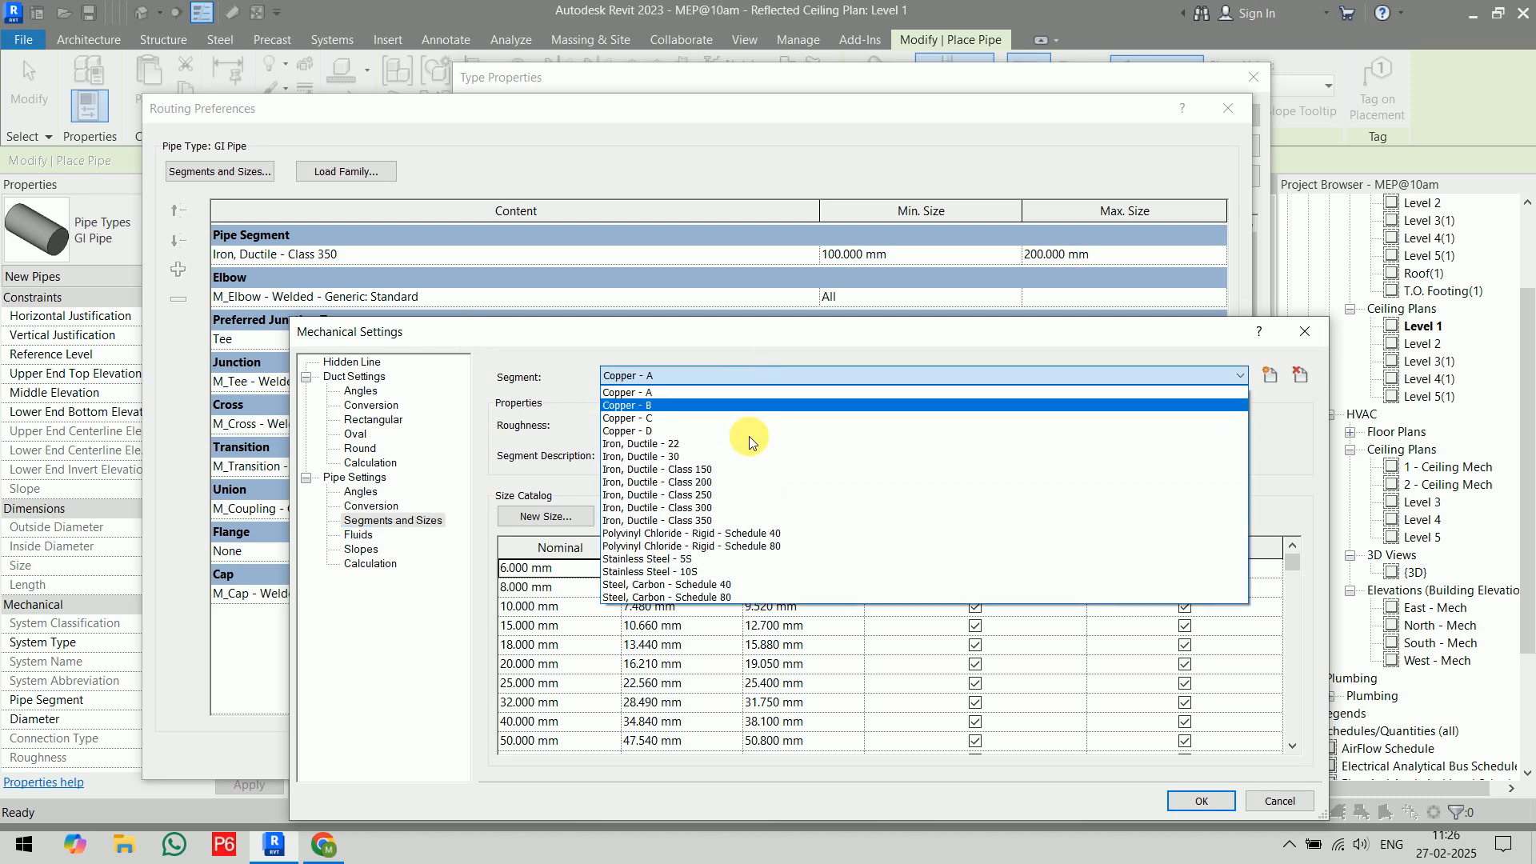
click(732, 516)
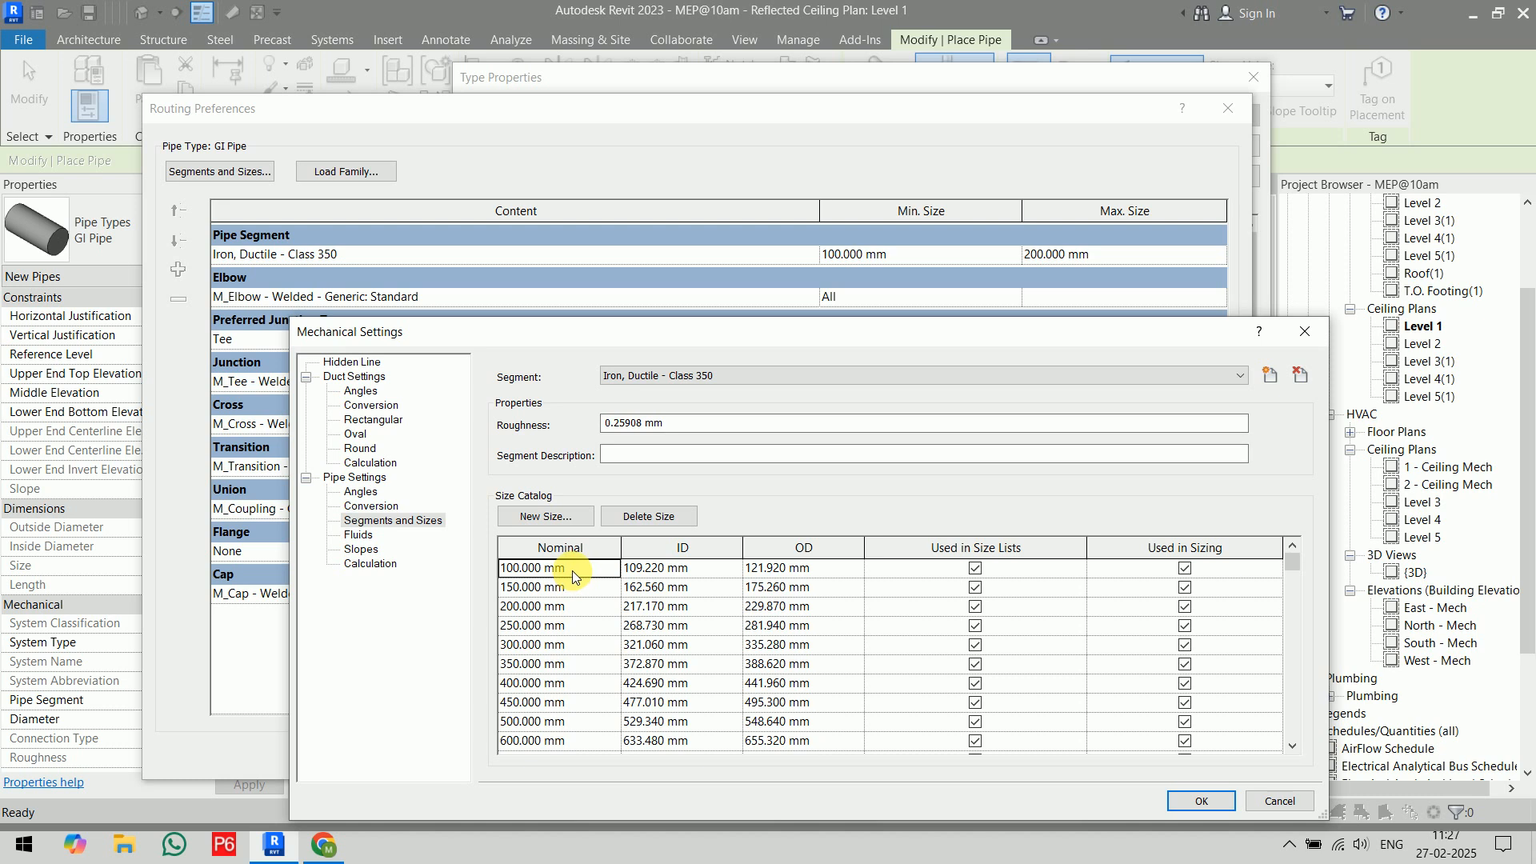
- Try adding a 75 mm nominal size with the default inside and outside diameters, and delete that size again
click(545, 516)
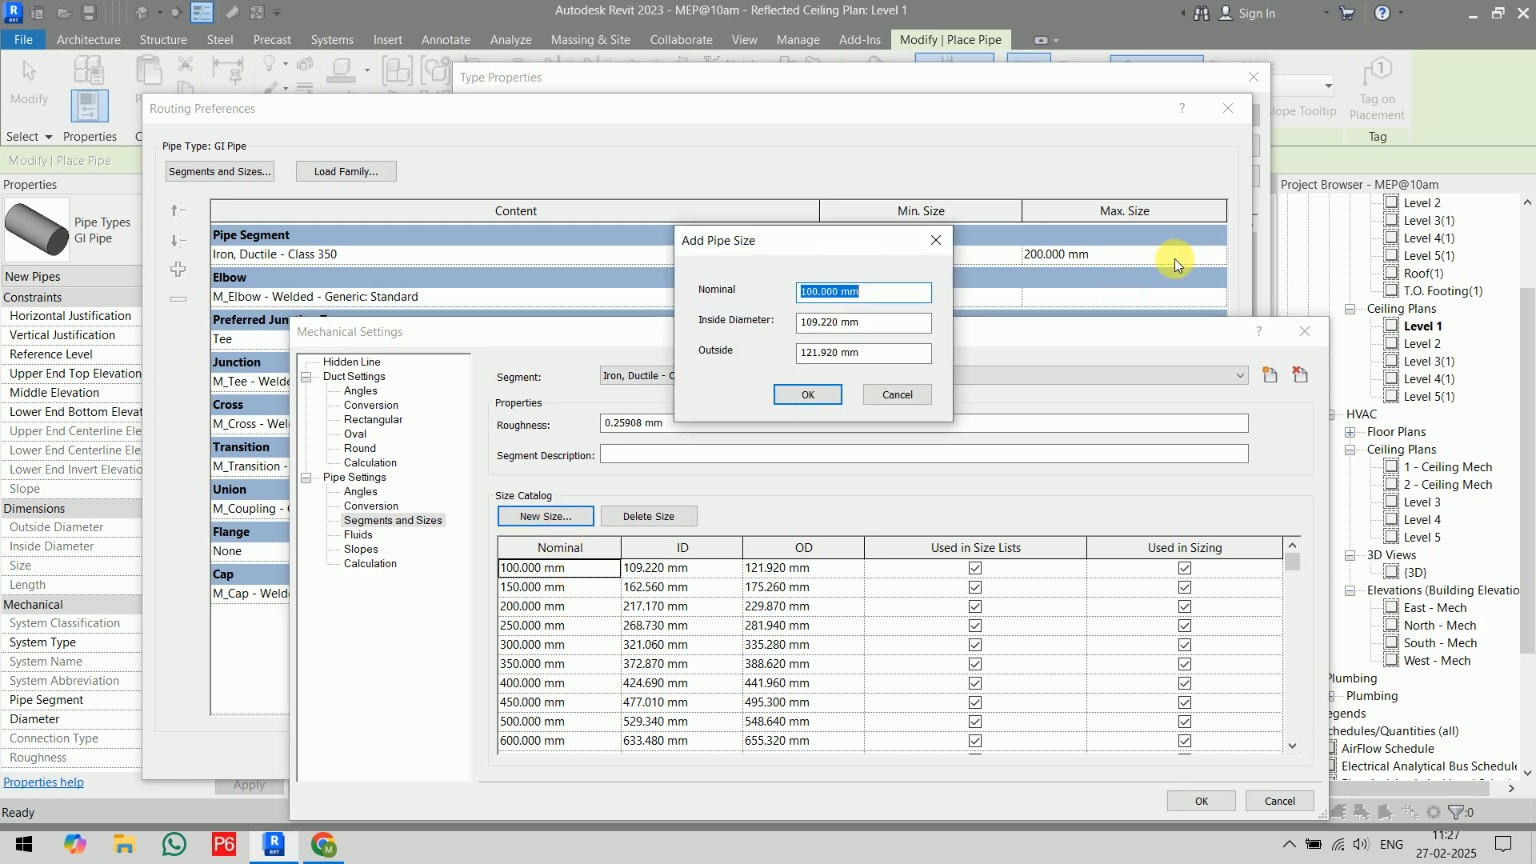
text(50)
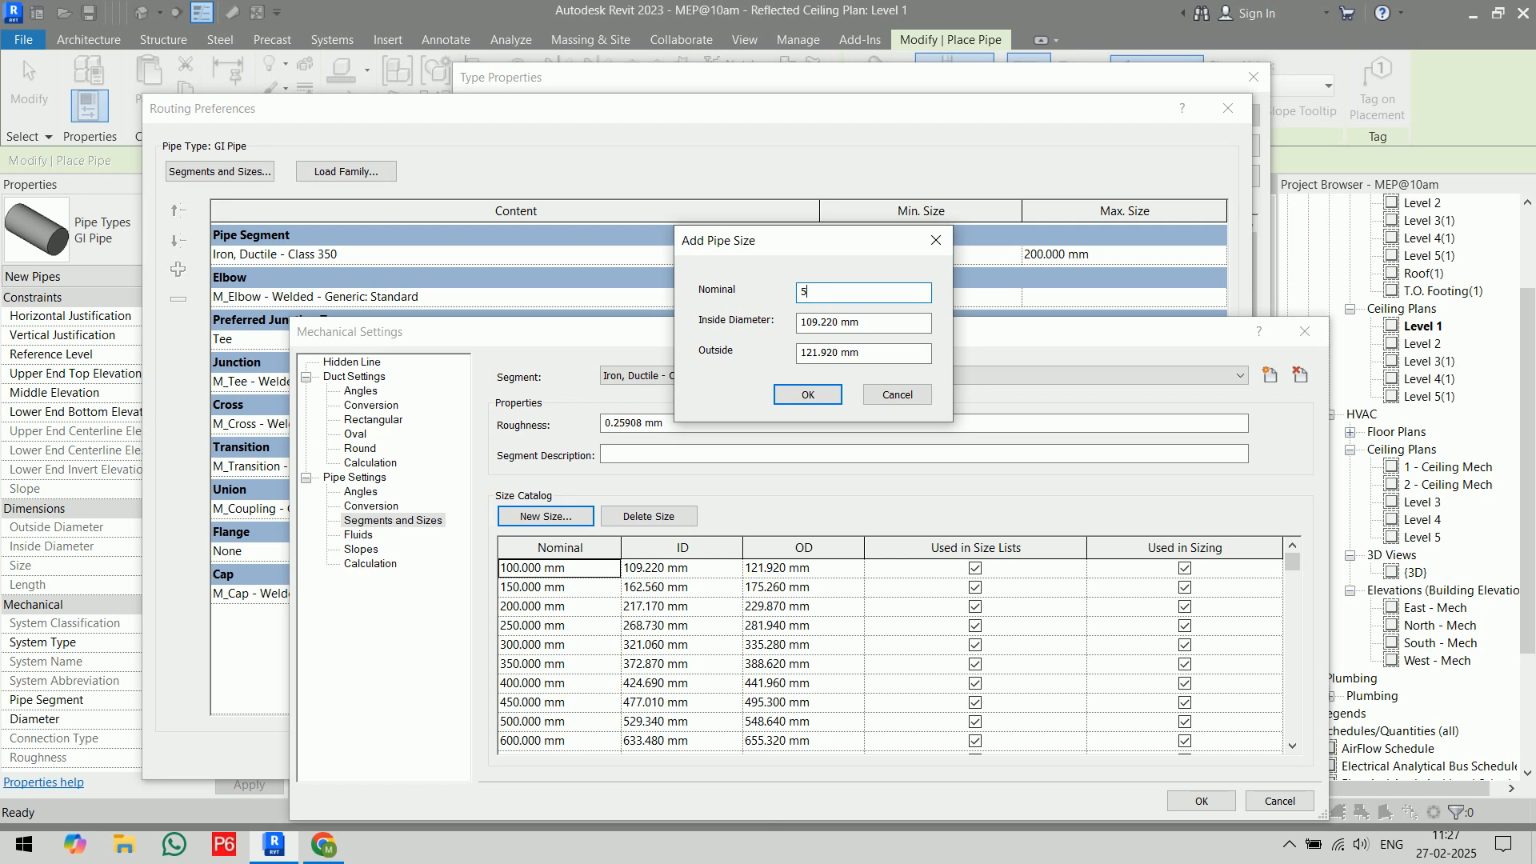
key(Return)
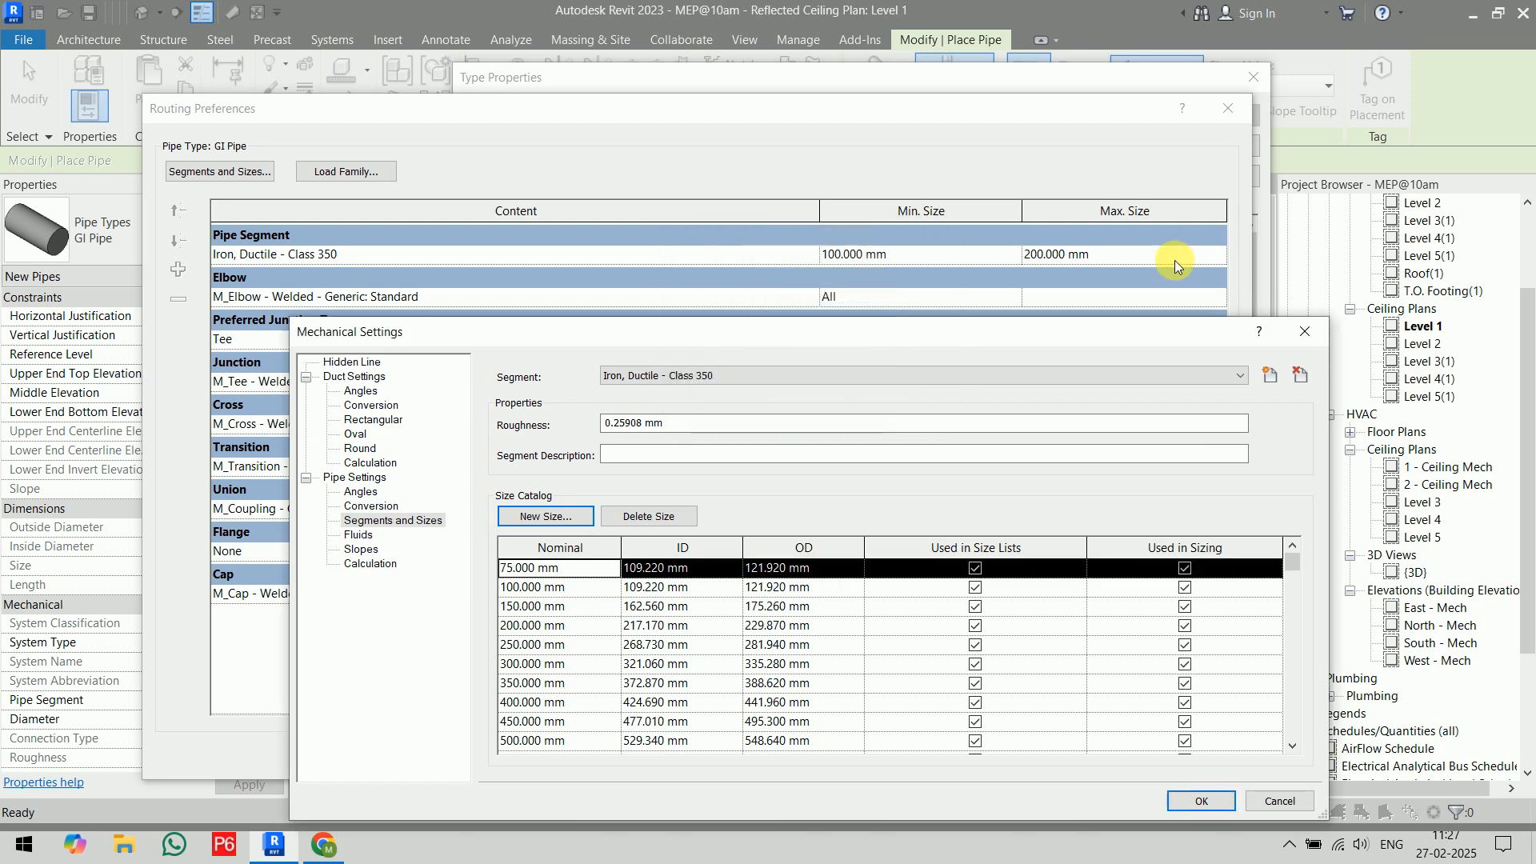
click(713, 568)
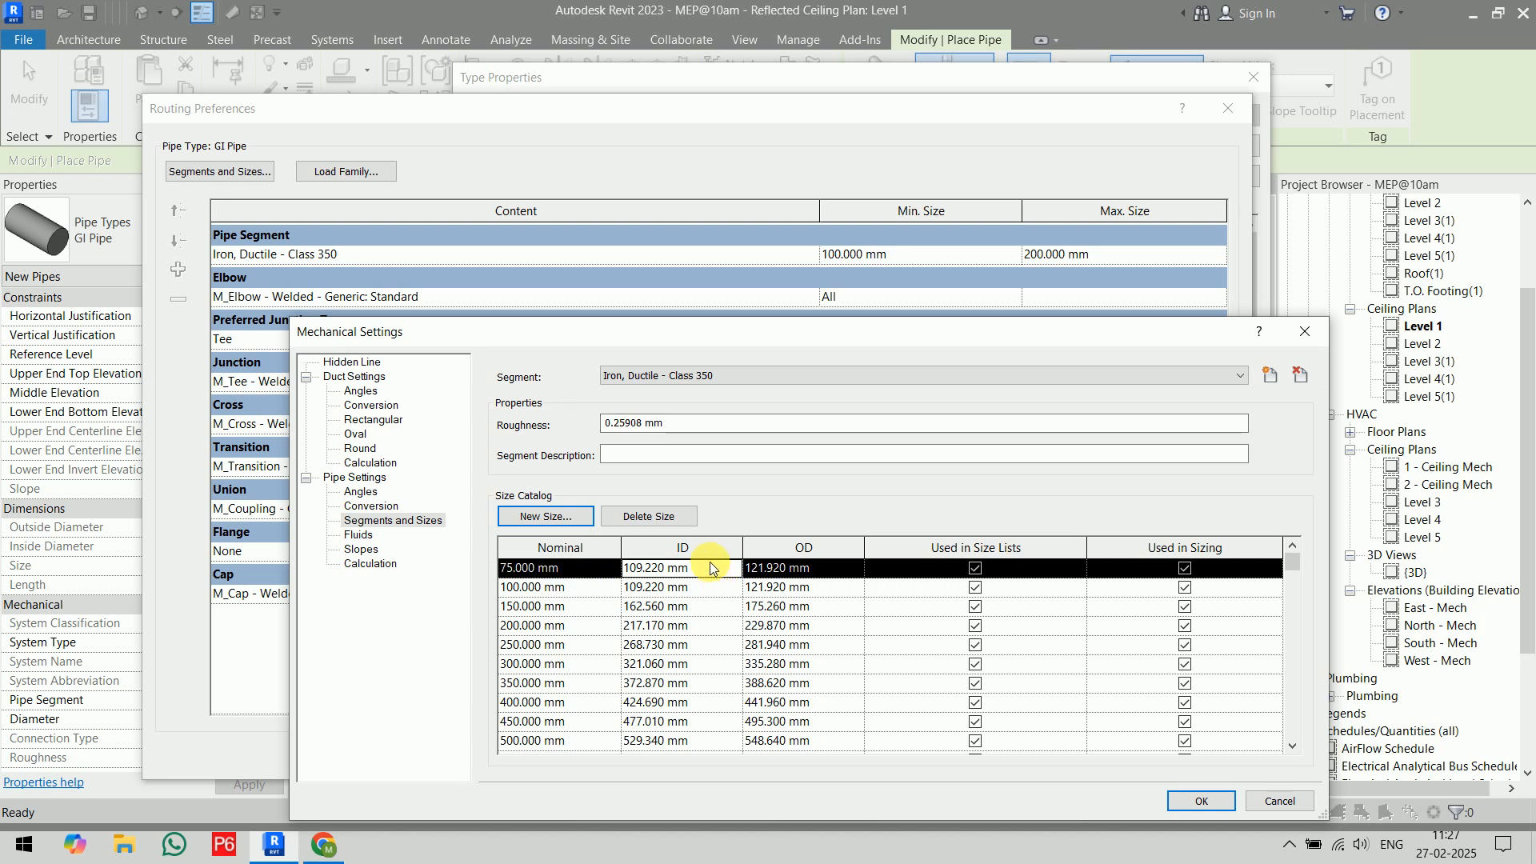
click(645, 517)
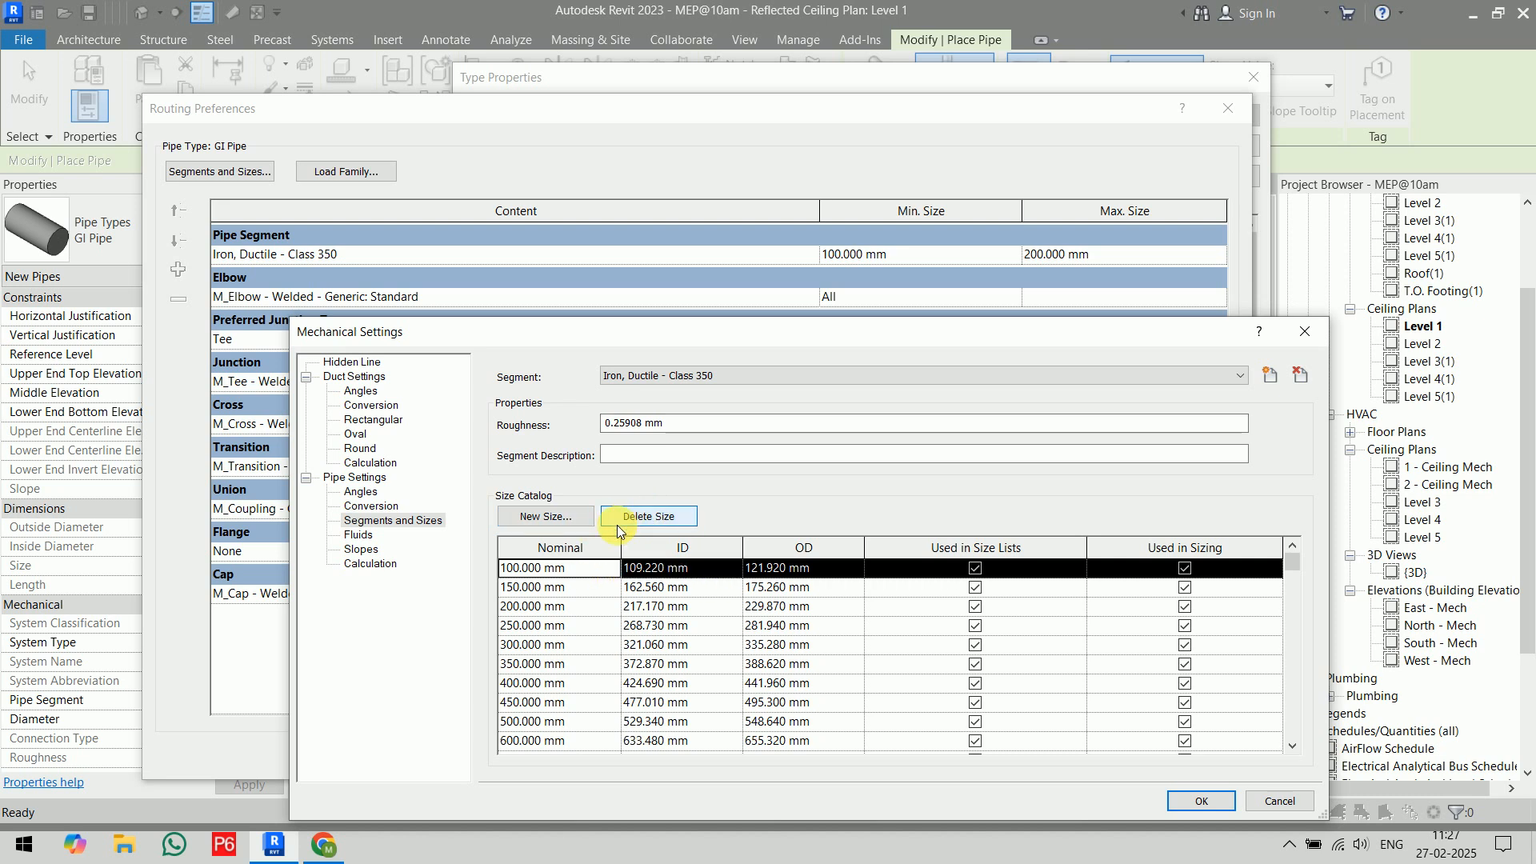
- Add a 75 mm nominal pipe size with a 79 mm inside and 81 mm outside diameter, and accept the mechanical settings
click(548, 518)
text(75)
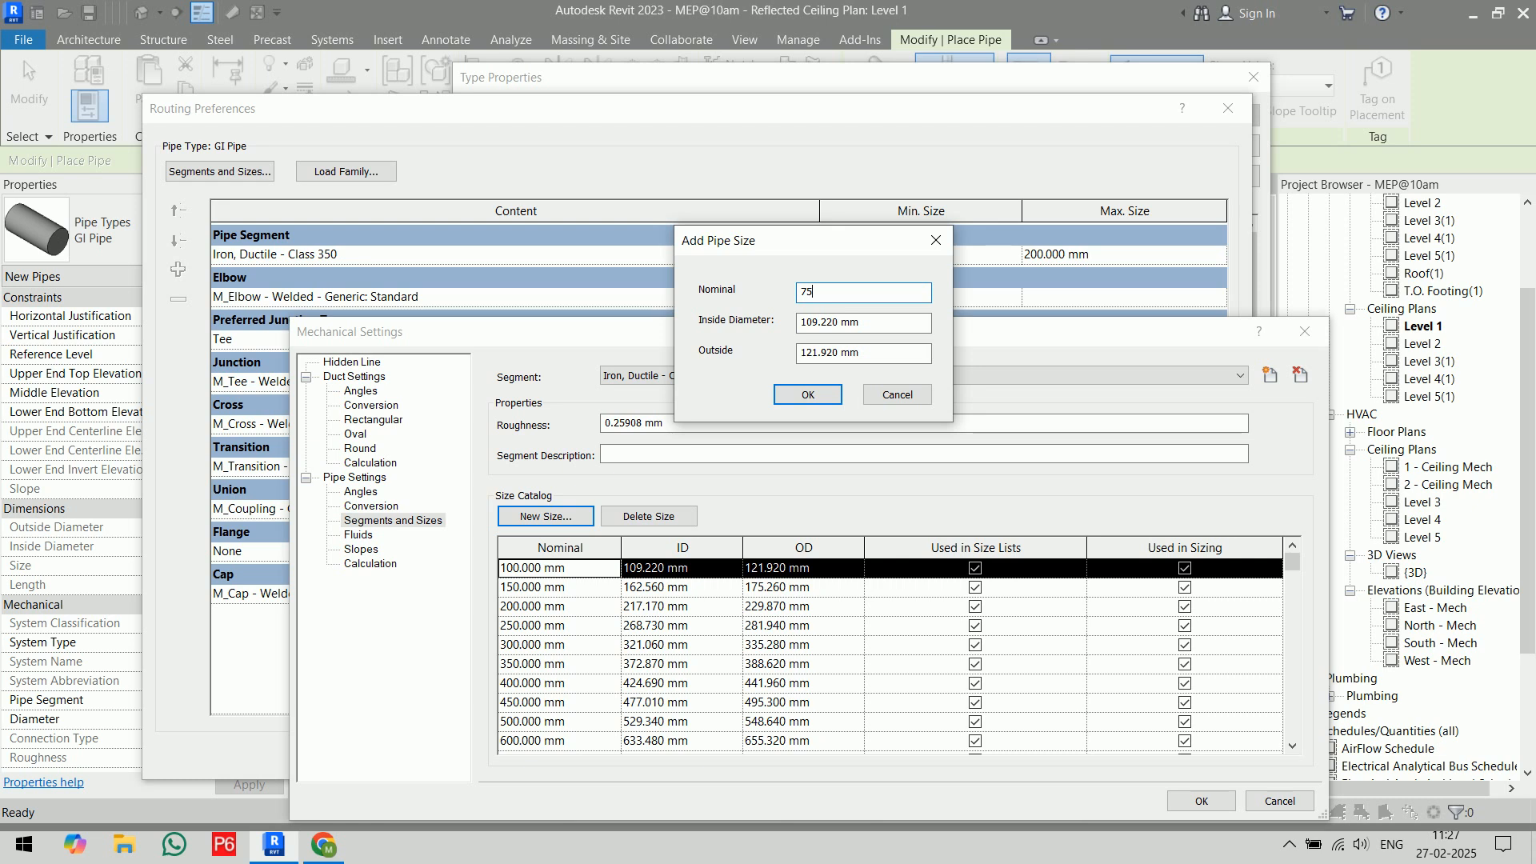
double_click(819, 322)
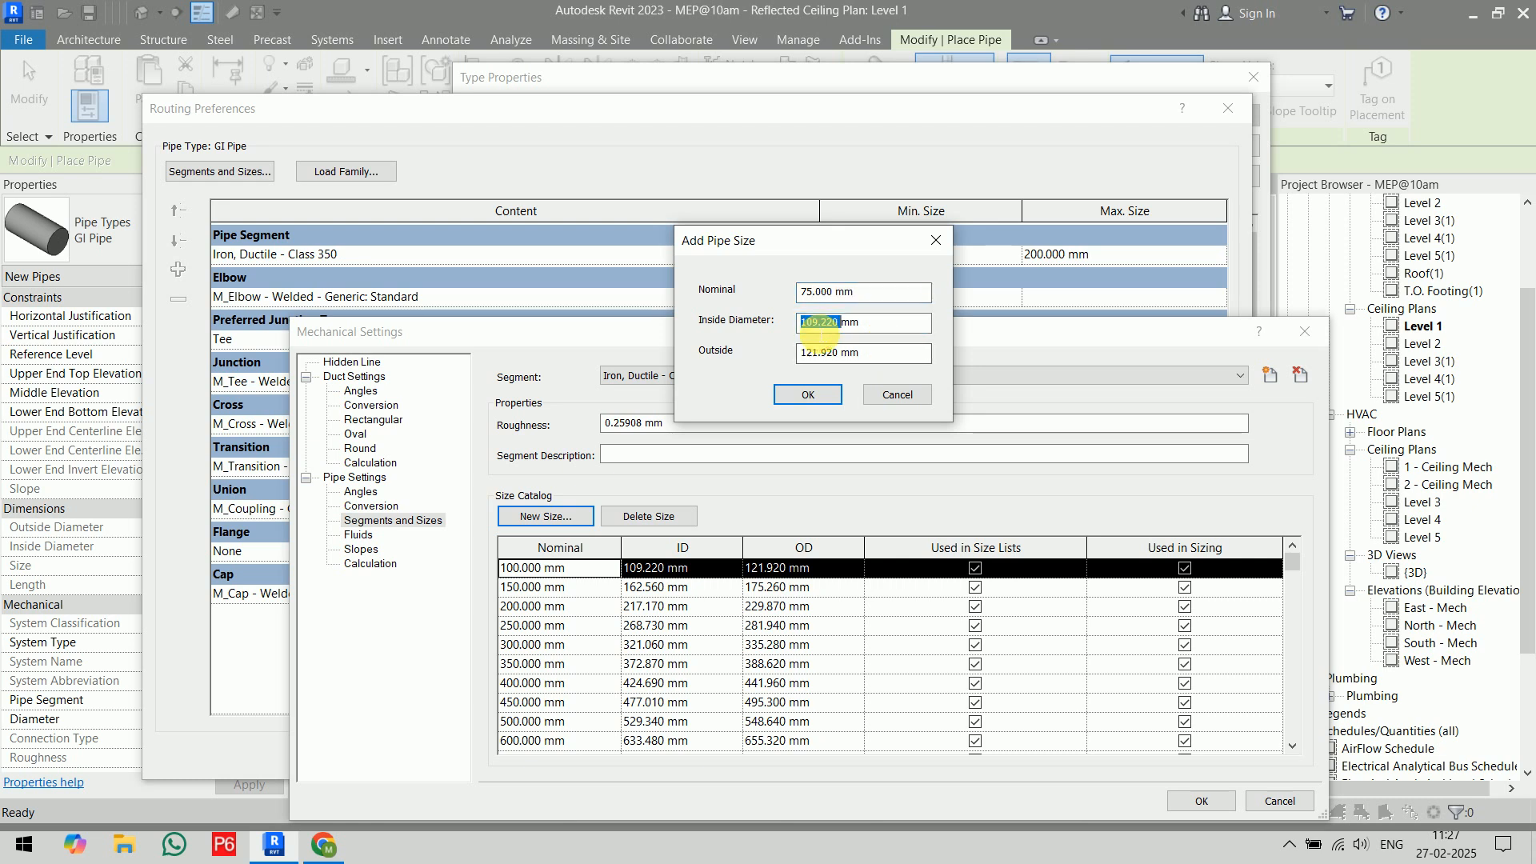
text(79)
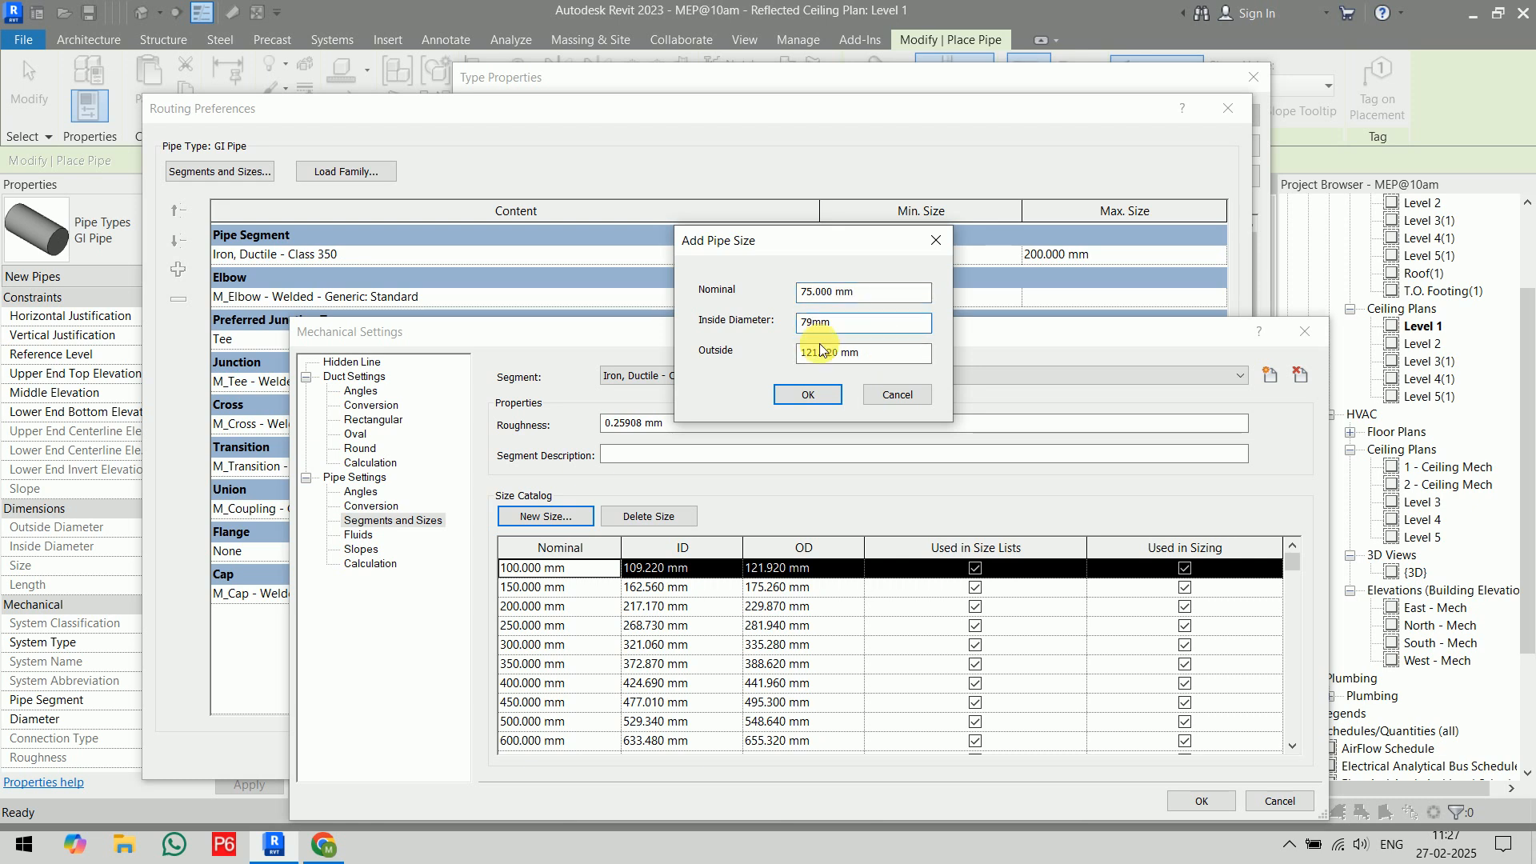
double_click(832, 357)
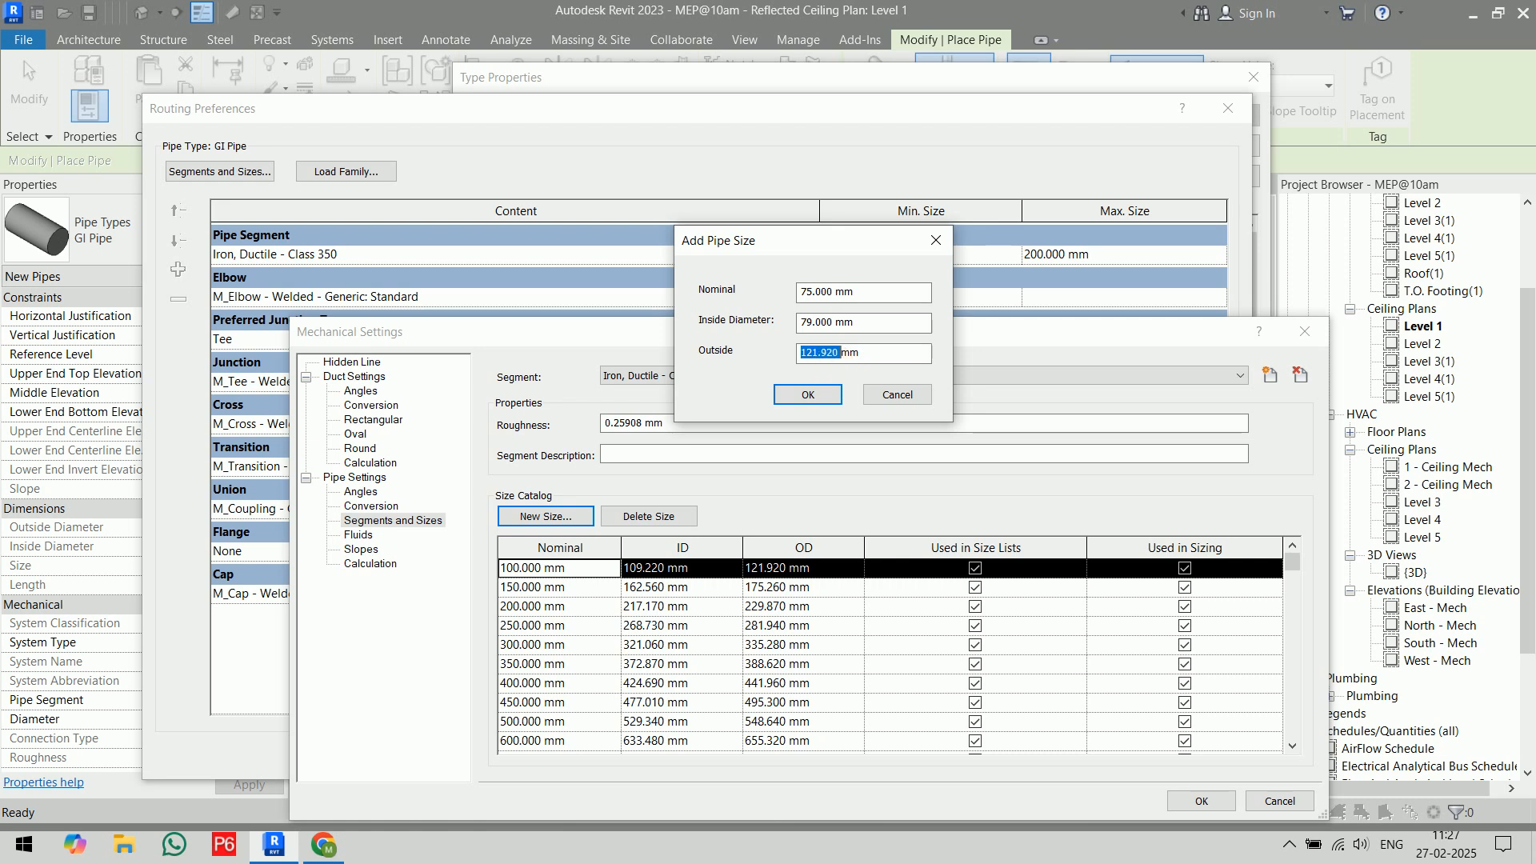
text(81)
click(808, 394)
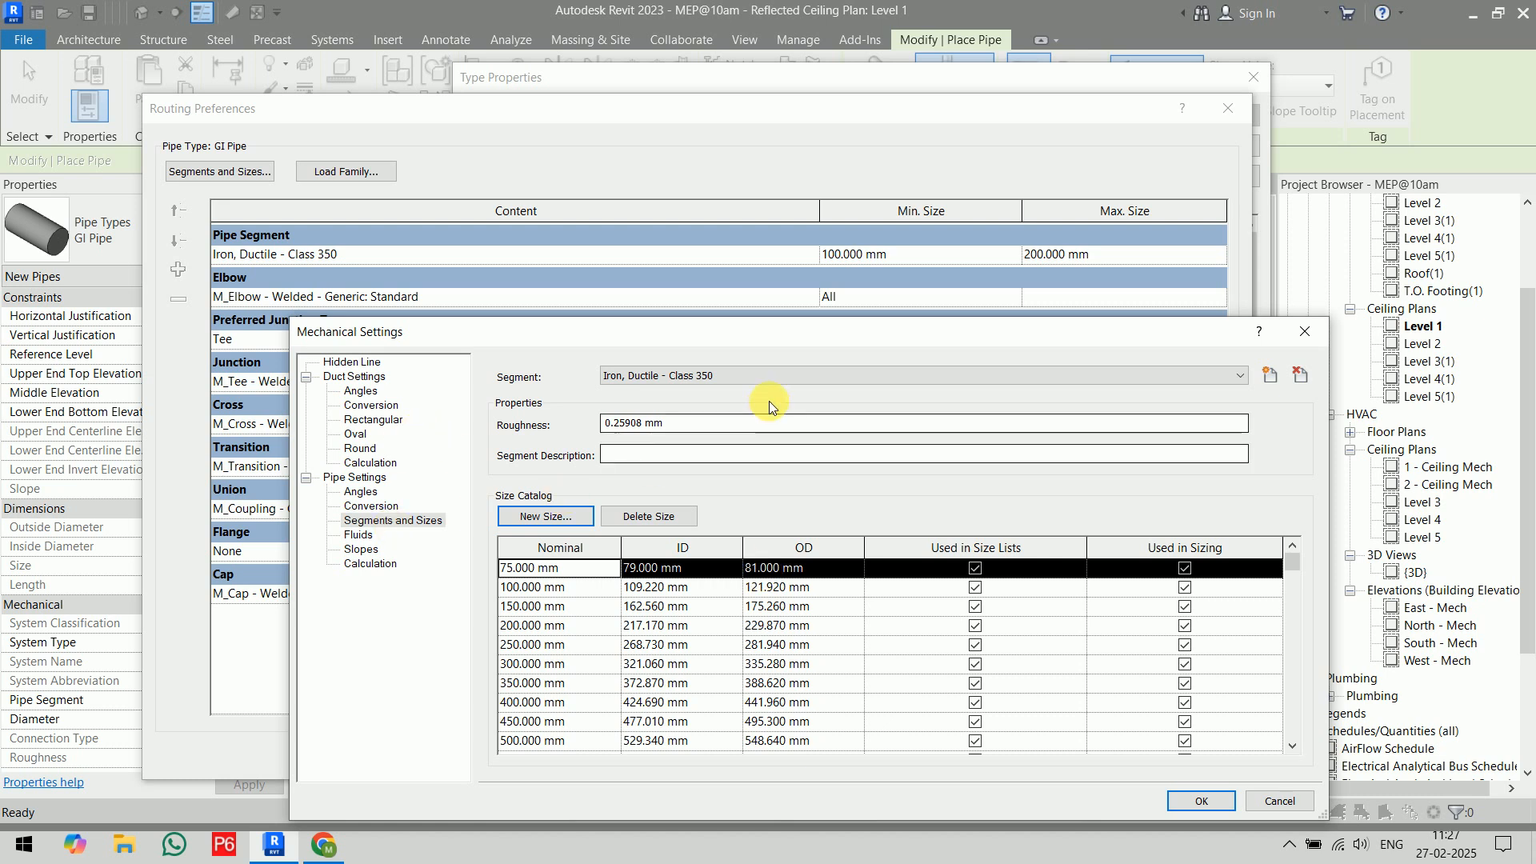
click(1192, 800)
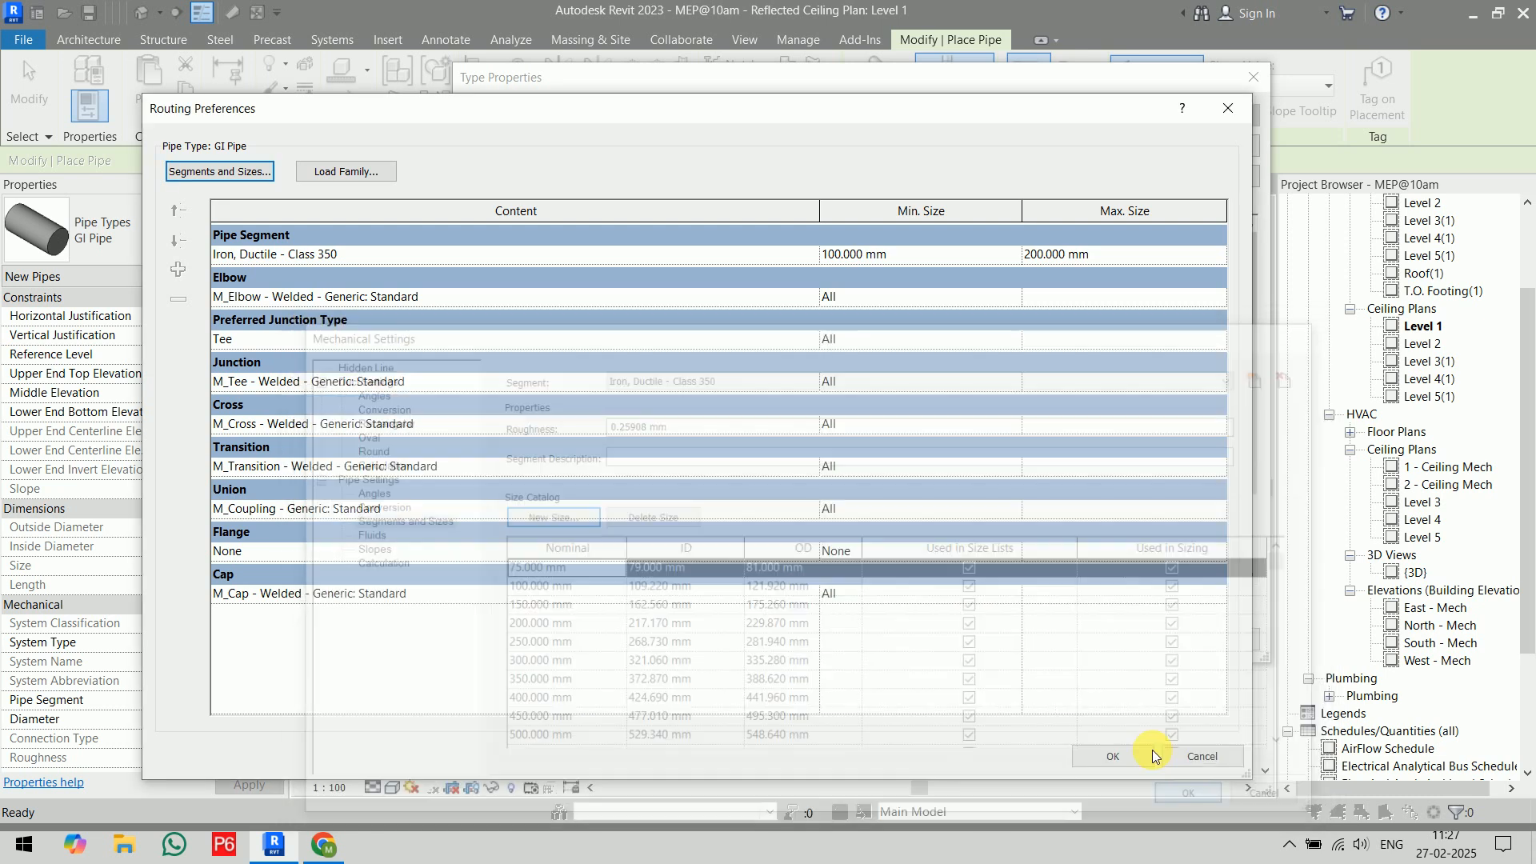
- Set the minimum size of the GI Pipe's segment to 75 mm and accept the routing preferences and type properties
click(1017, 256)
click(1013, 255)
click(880, 270)
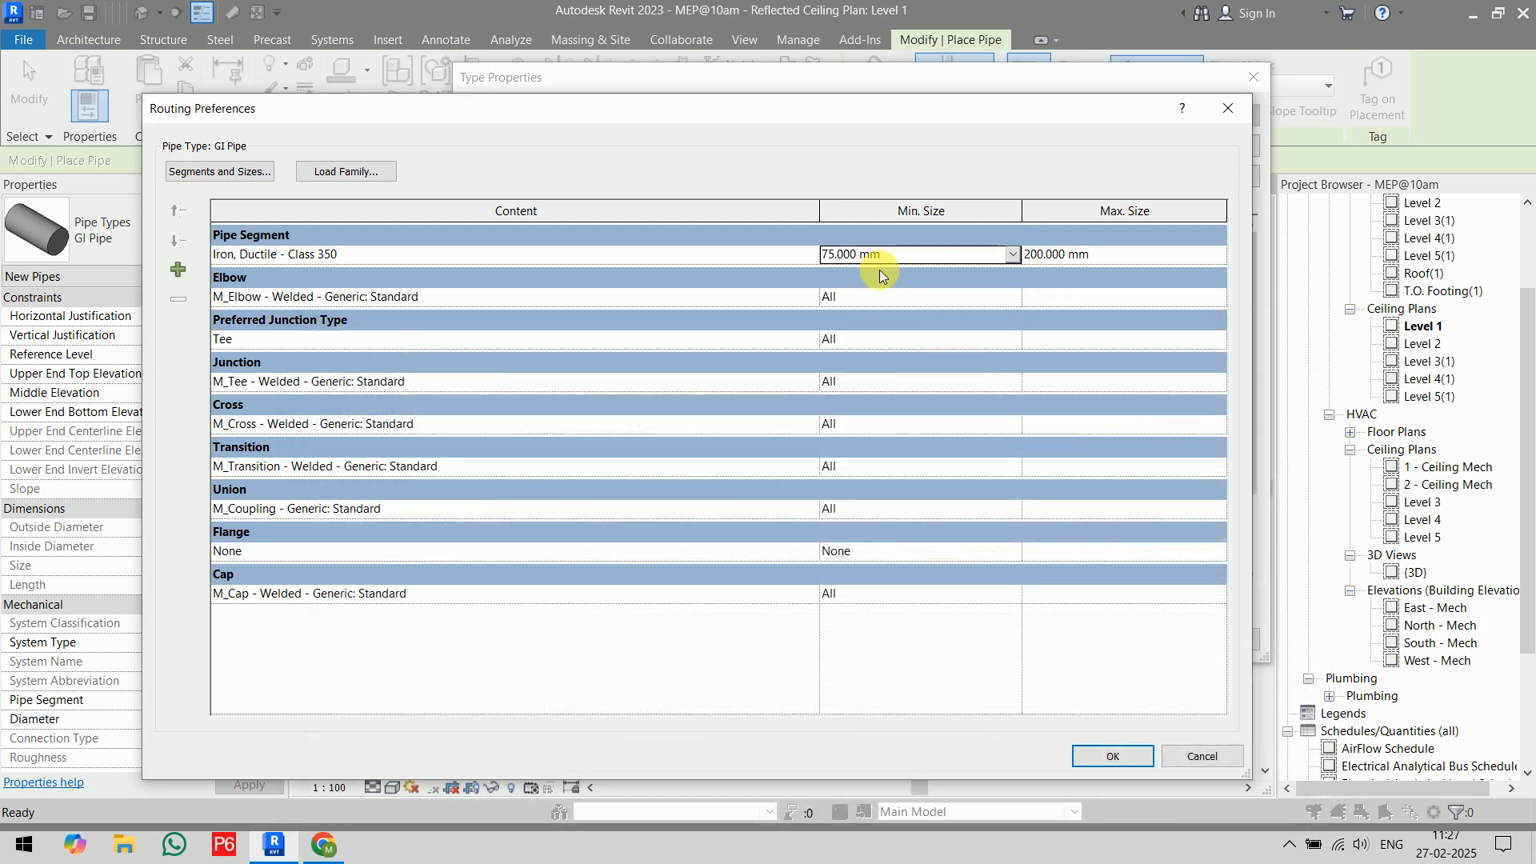
click(1113, 756)
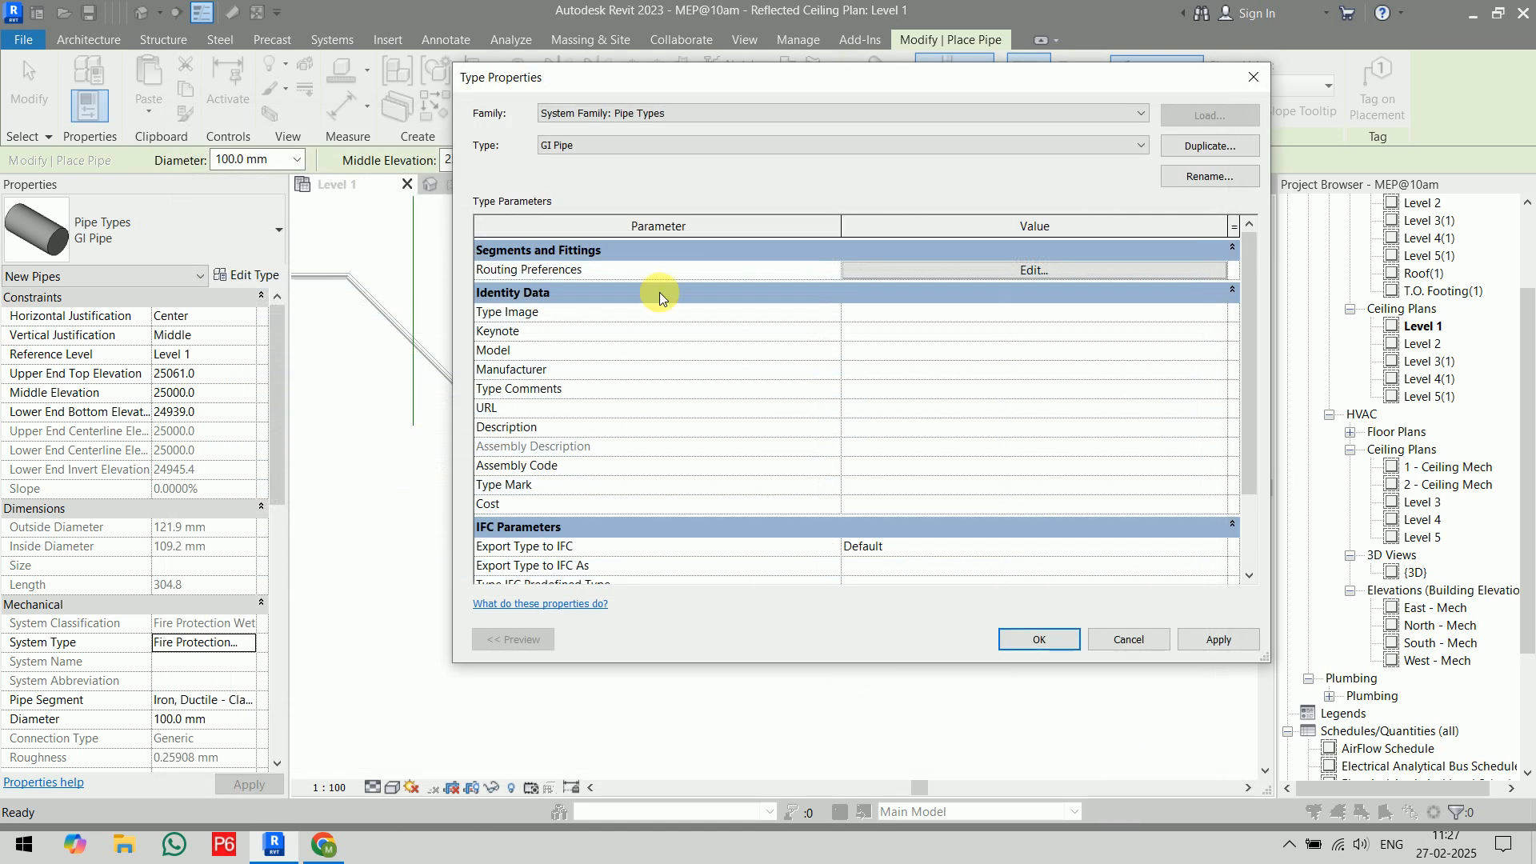
click(1032, 640)
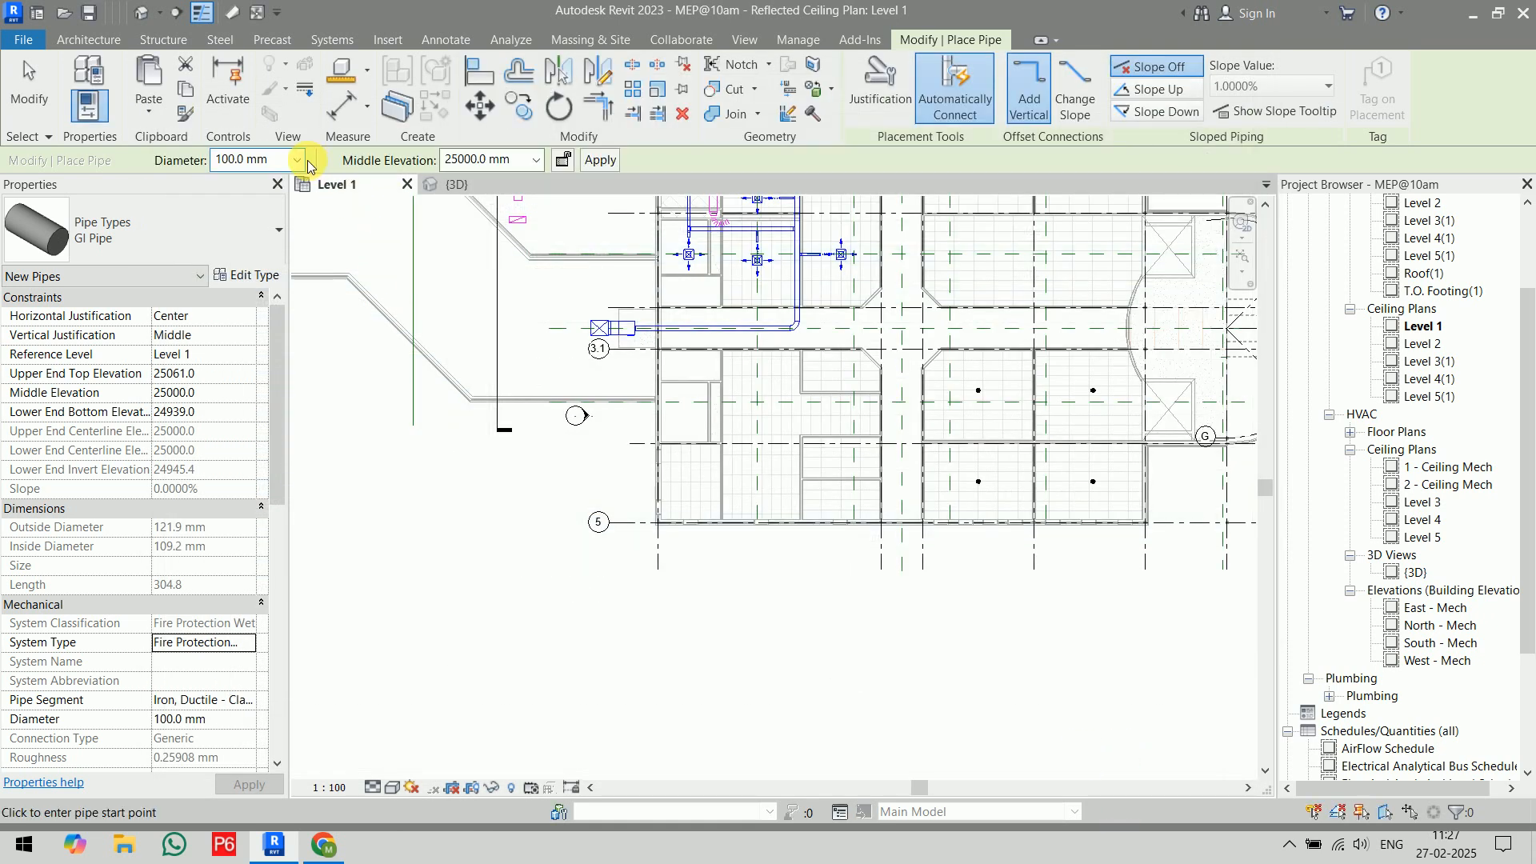
- Set the diameter of the new pipe to 75 mm
click(296, 159)
click(278, 183)
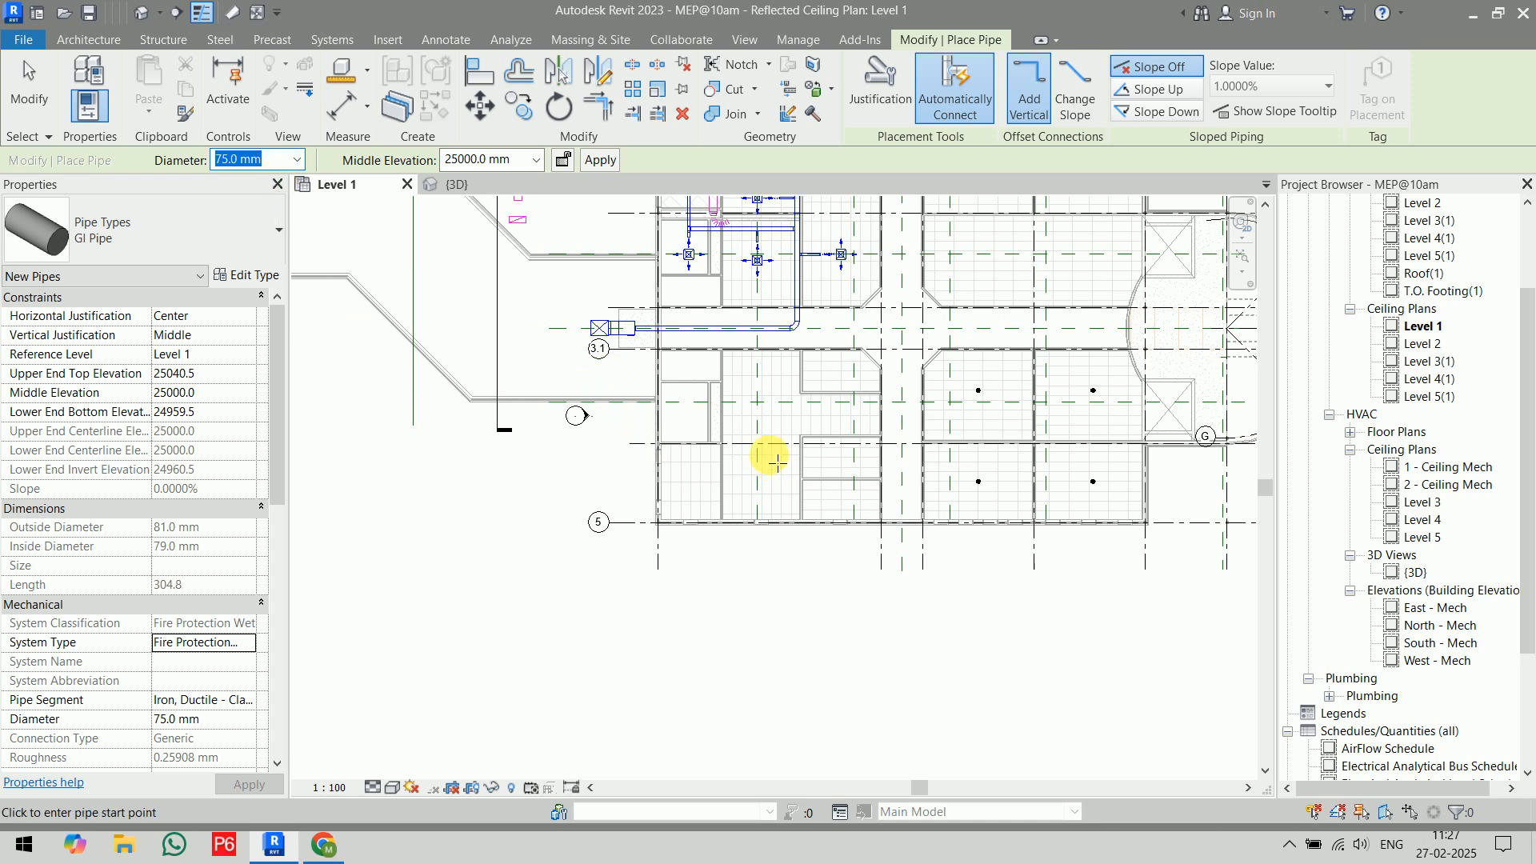
middle_drag(772, 450, 710, 446)
- Set the middle elevation of the new pipe to 2500 mm
double_click(471, 160)
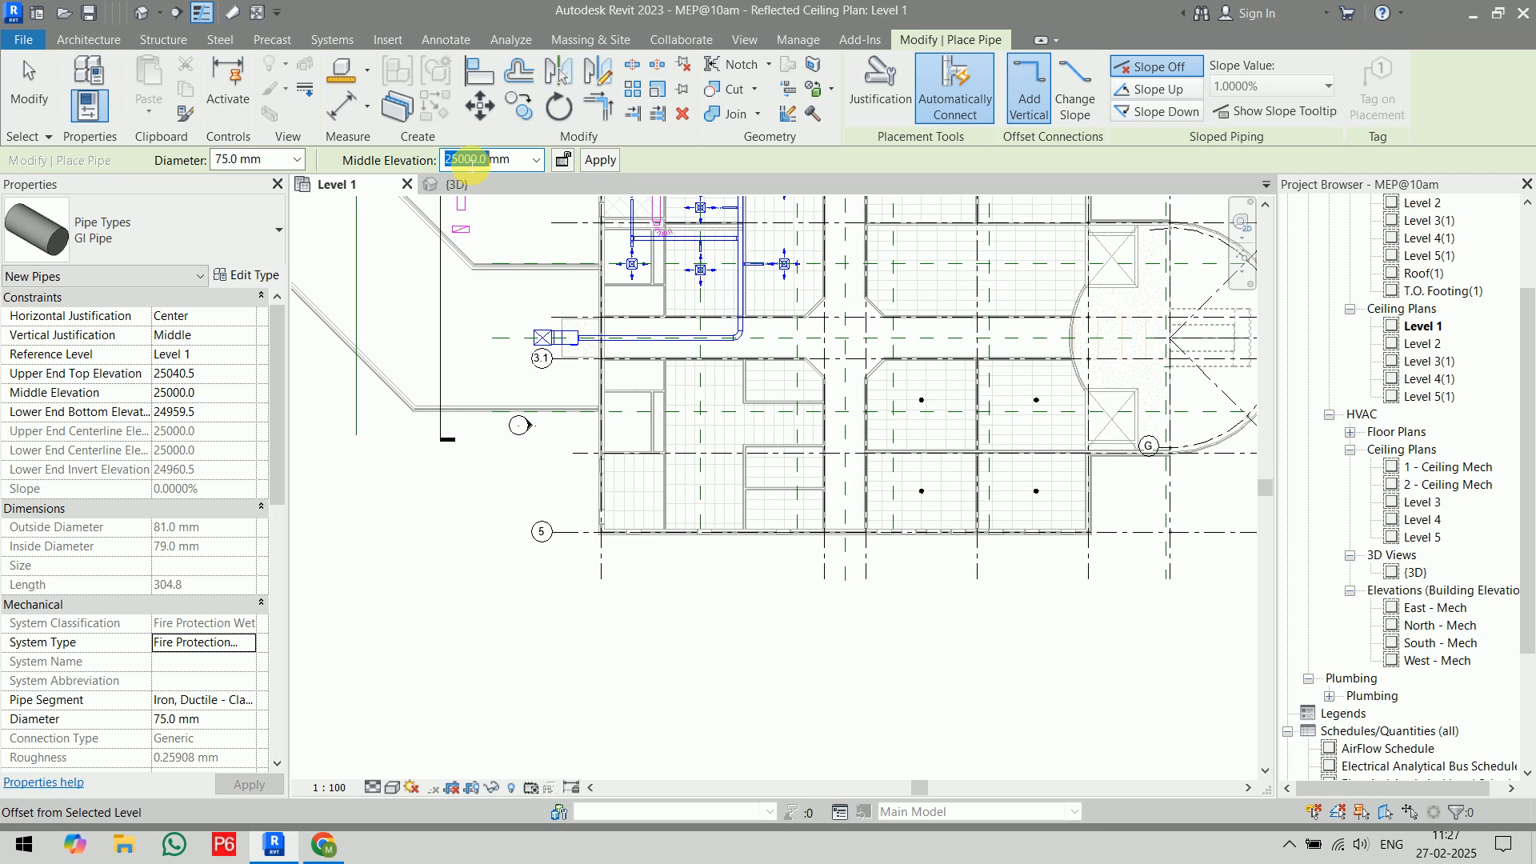
text(2500)
key(Return)
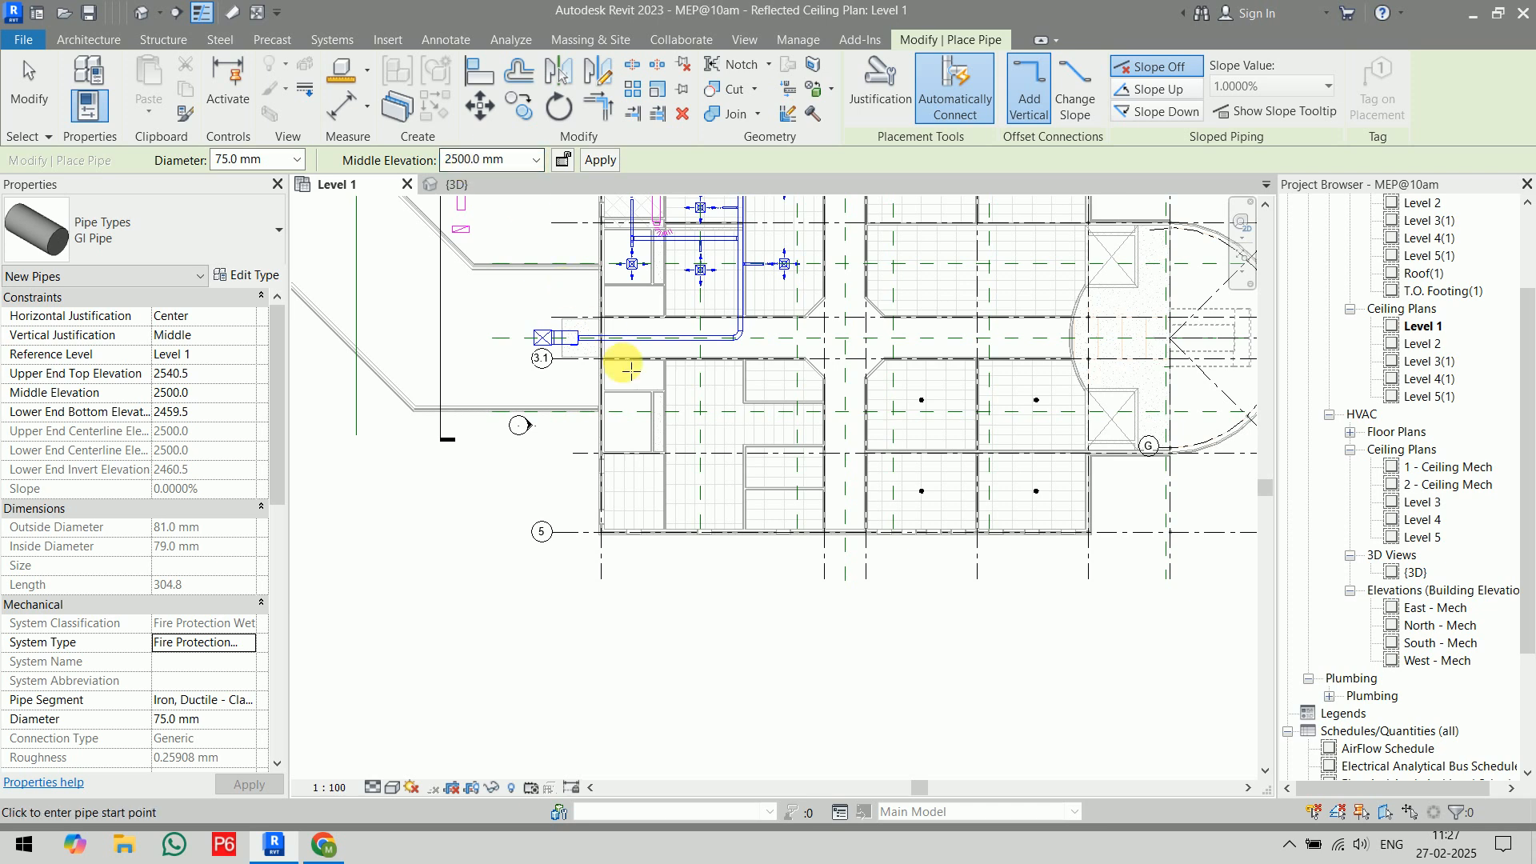
- Set the middle elevation of the new pipe to 2900 mm
double_click(464, 160)
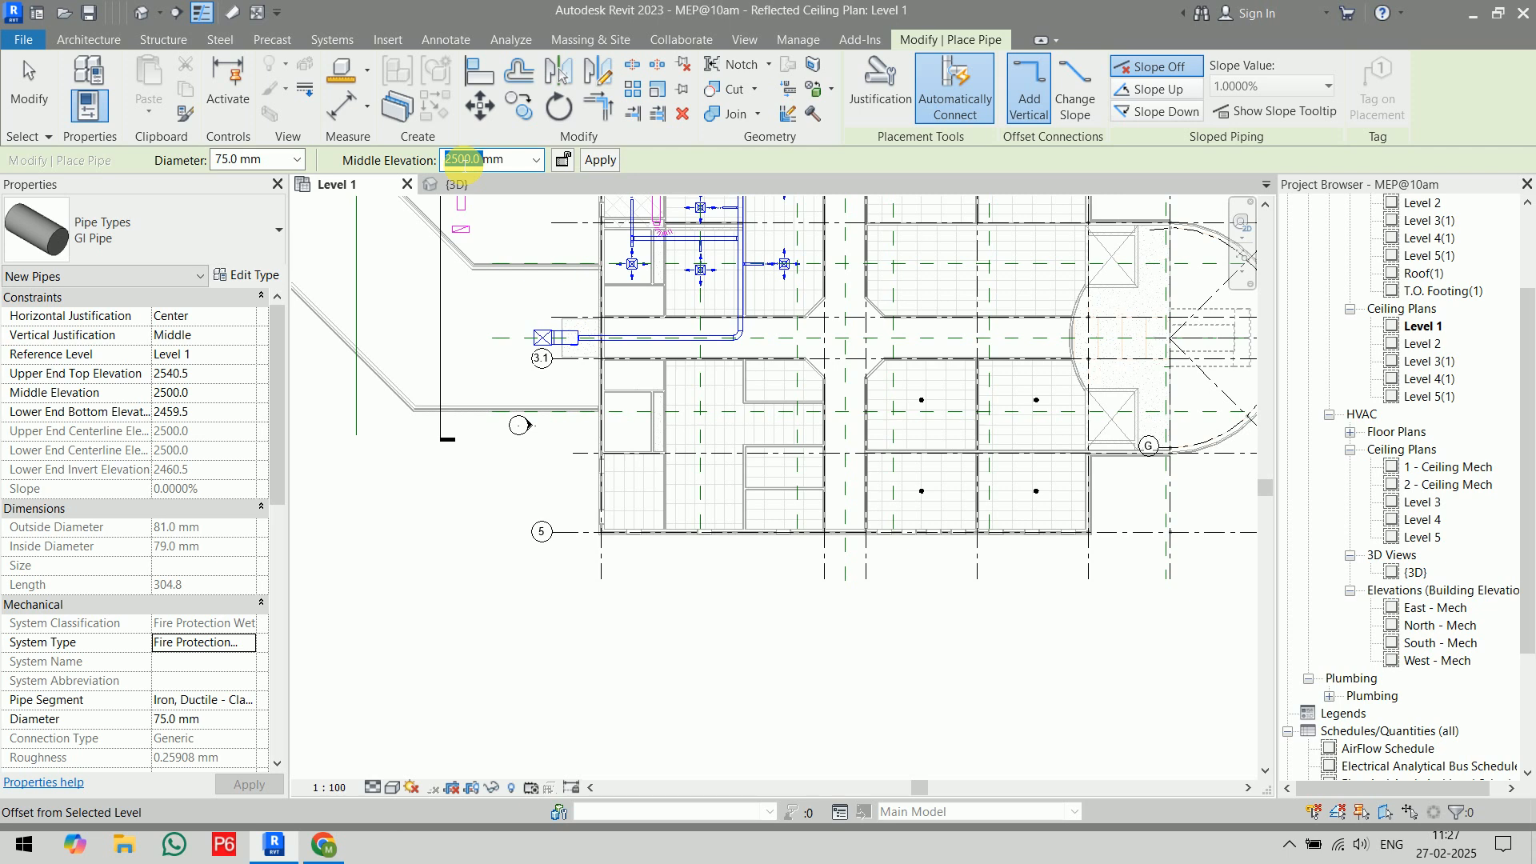
text(2900)
key(Return)
- Draw the main pipe from midway between the two lower sprinklers up to the corridor, along it past the outer wall, and down outside the building
scroll(470, 380, down, 1)
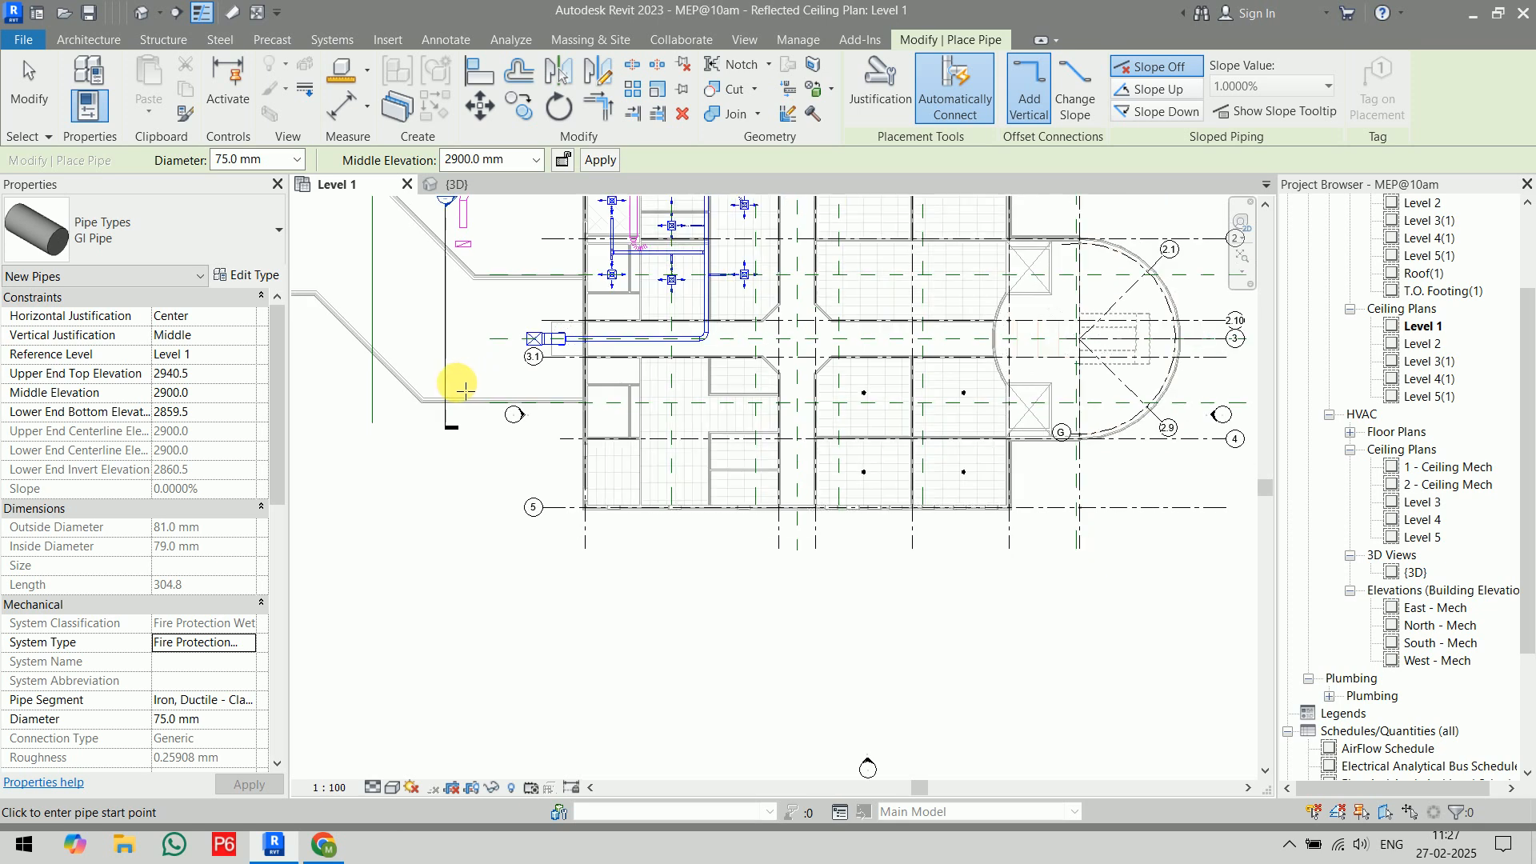
scroll(838, 418, up, 2)
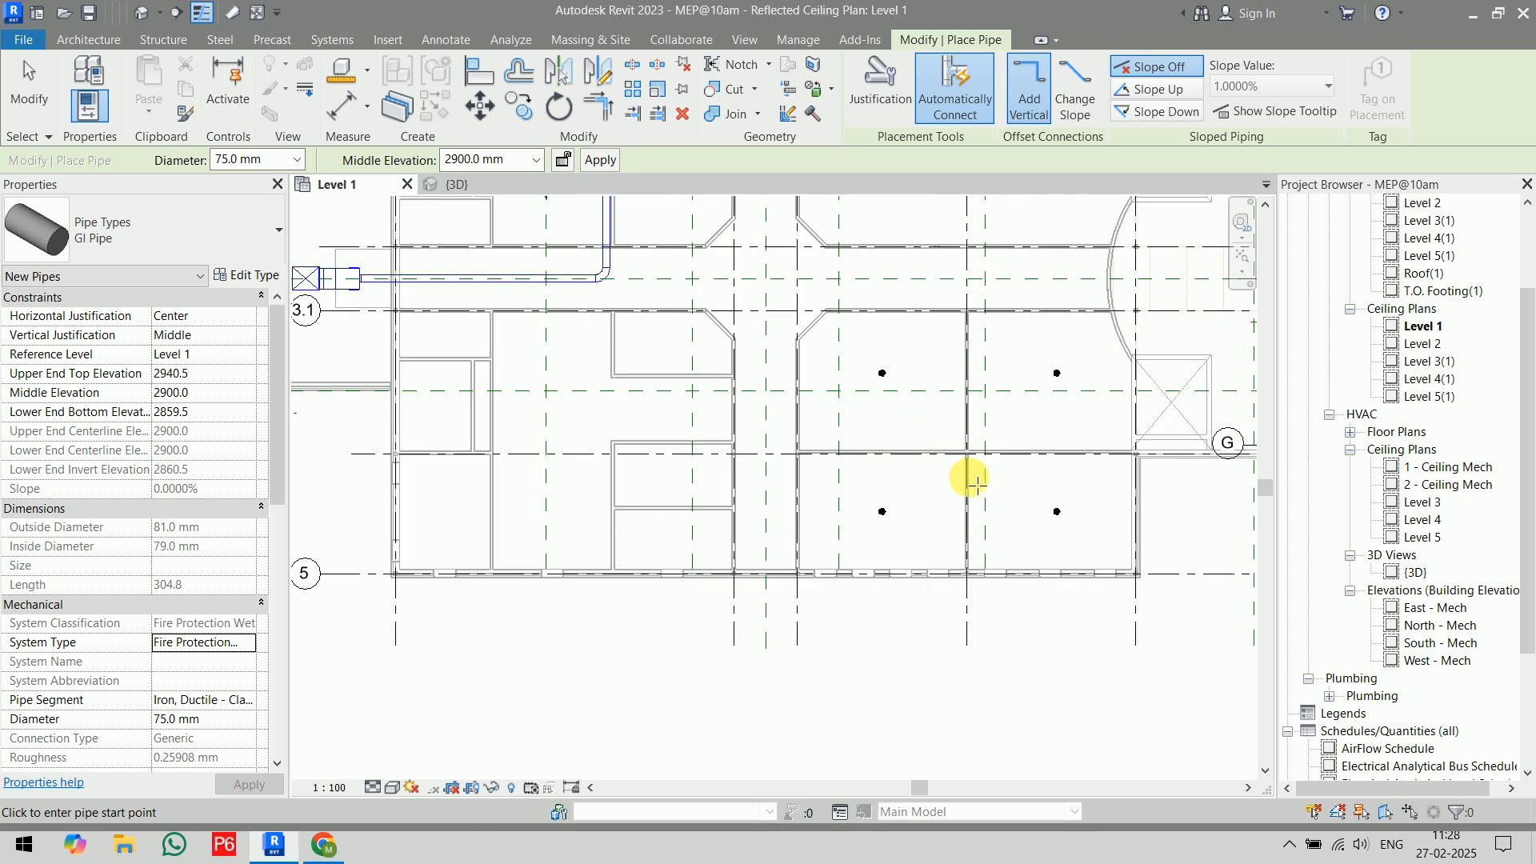
click(971, 513)
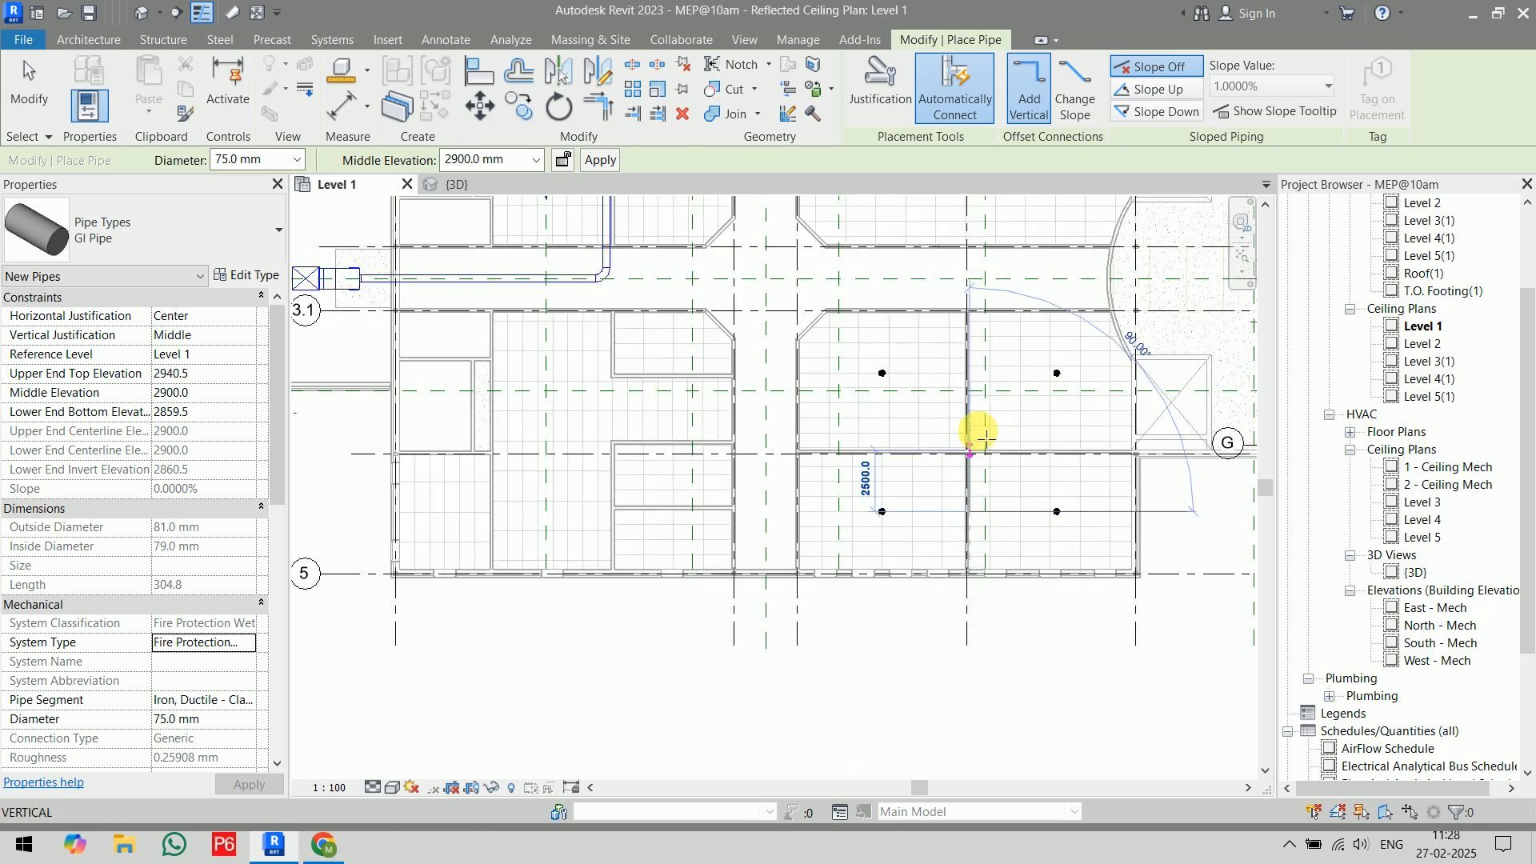
click(972, 292)
middle_drag(419, 311, 816, 298)
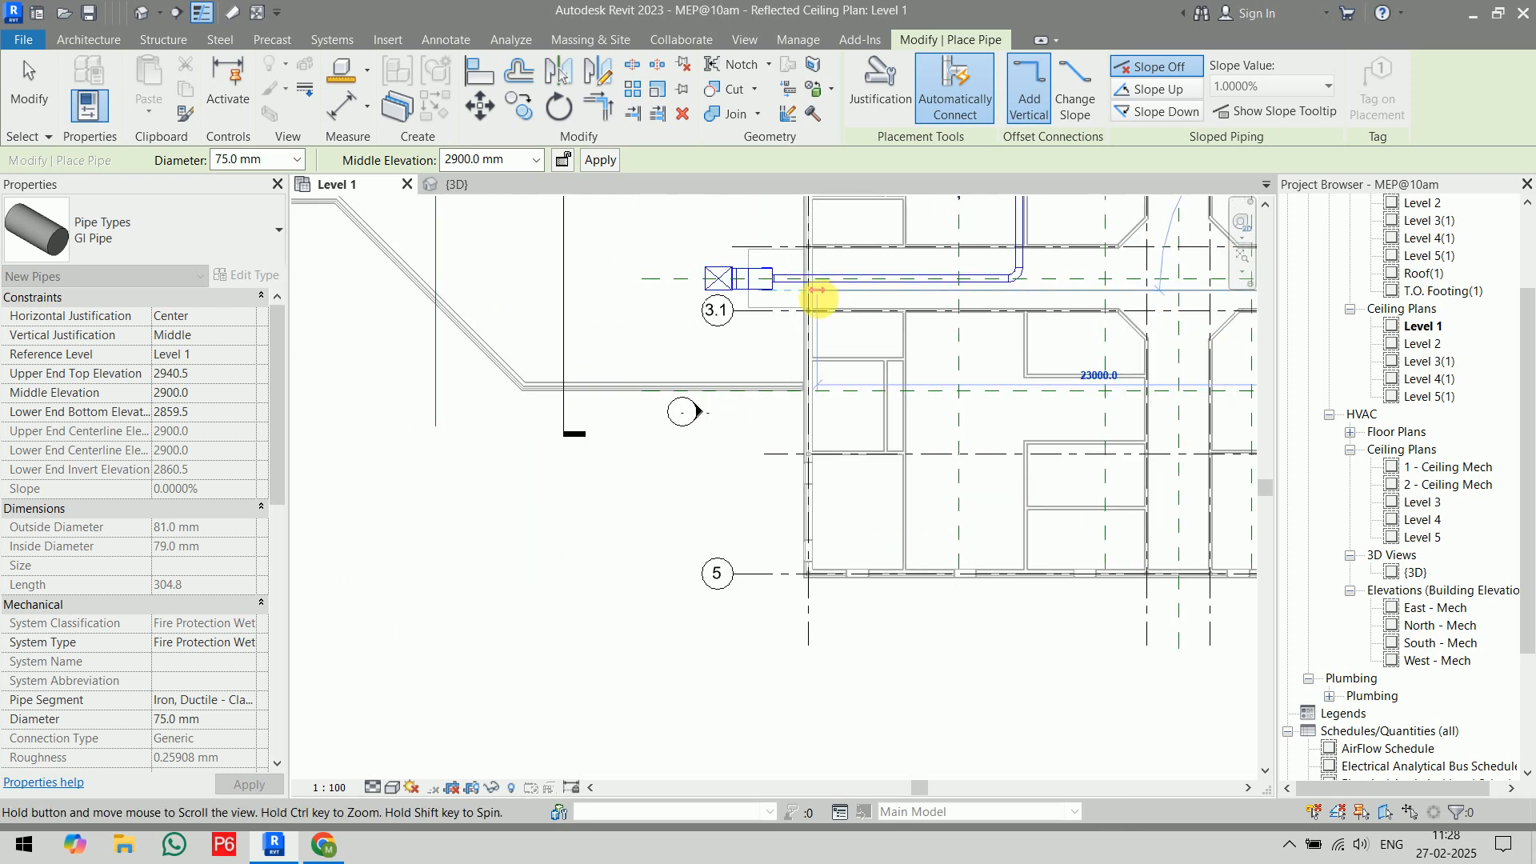
click(534, 293)
key(Escape)
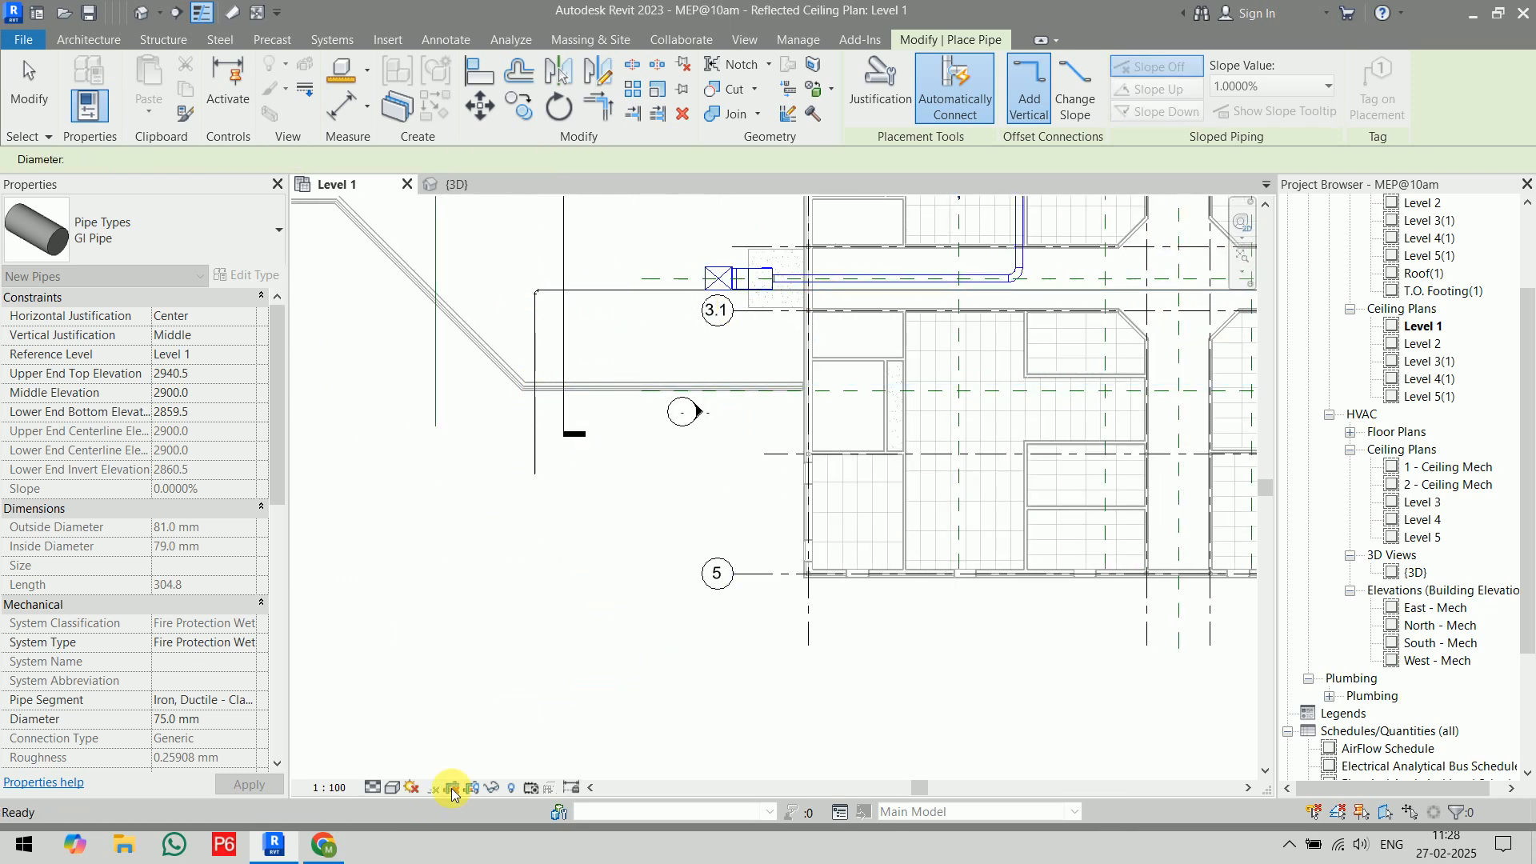
- Exclude Detail Level and V/G Overrides Model from the Fire Fighting Ceiling view template
key(Escape)
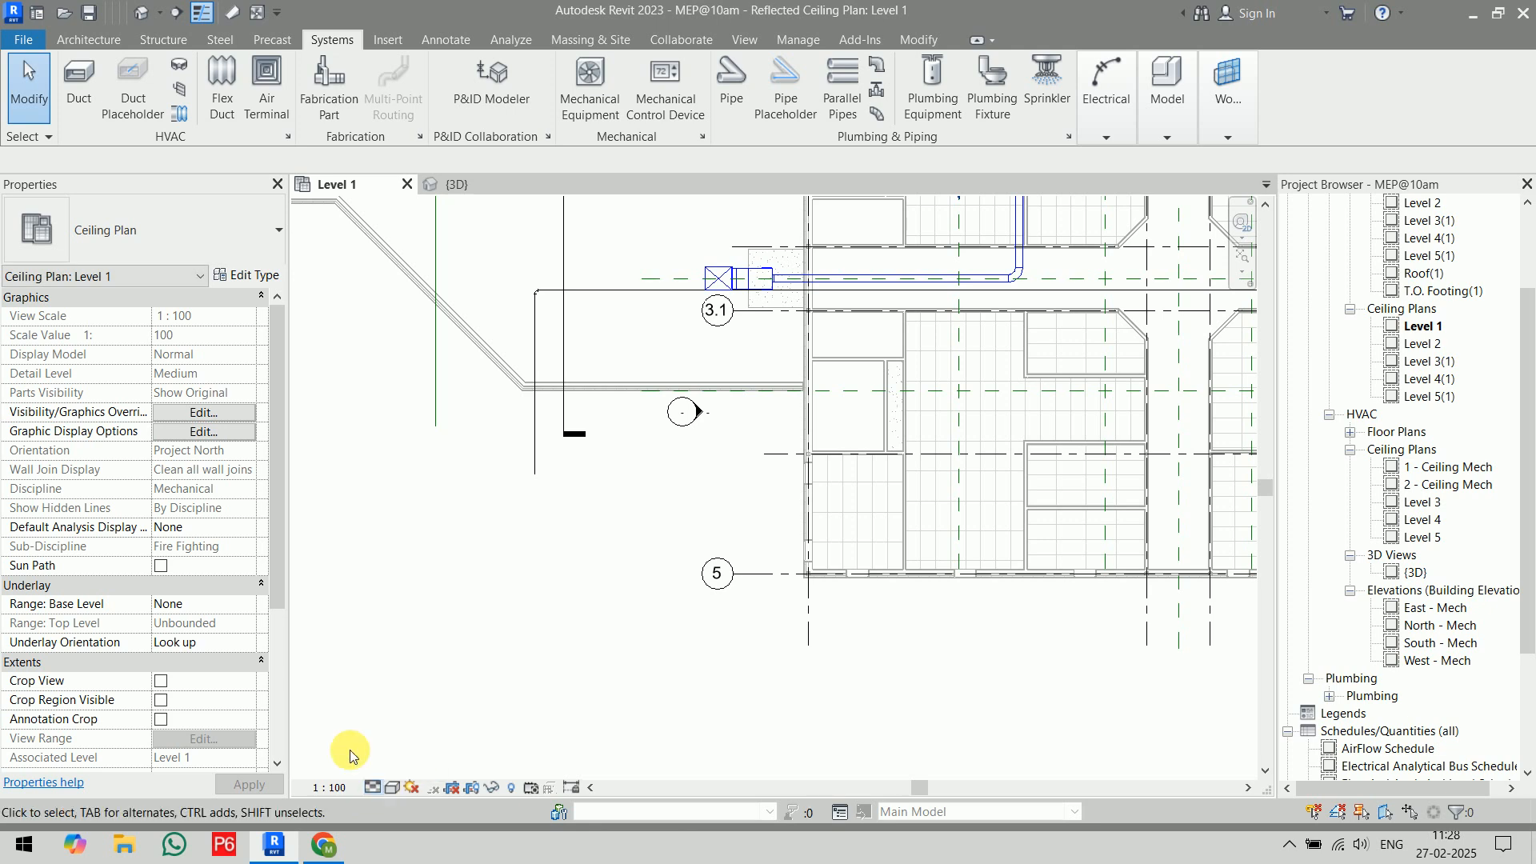
drag(272, 462, 270, 660)
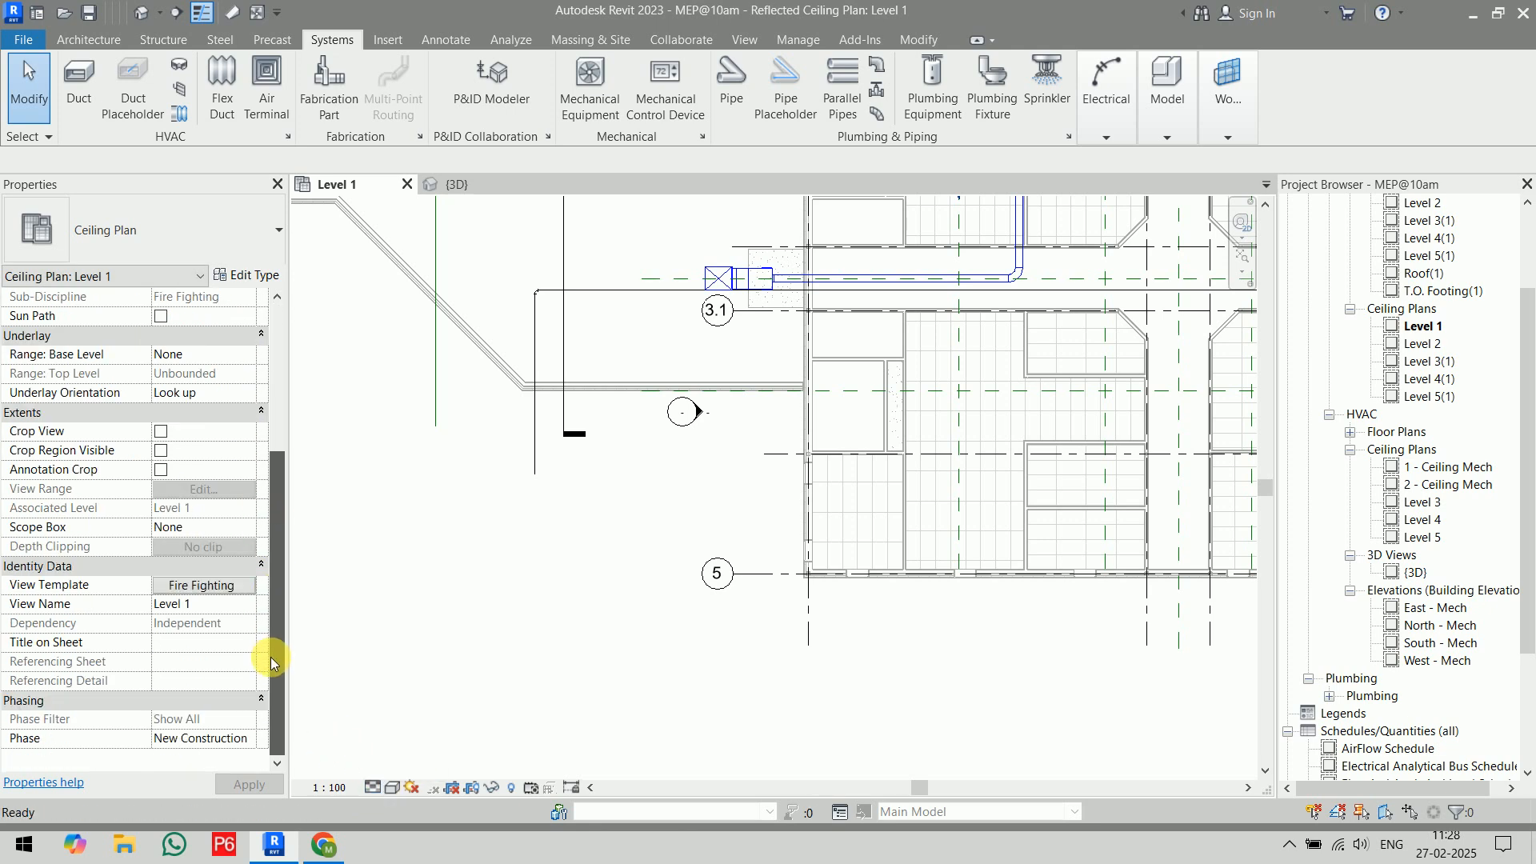
click(212, 585)
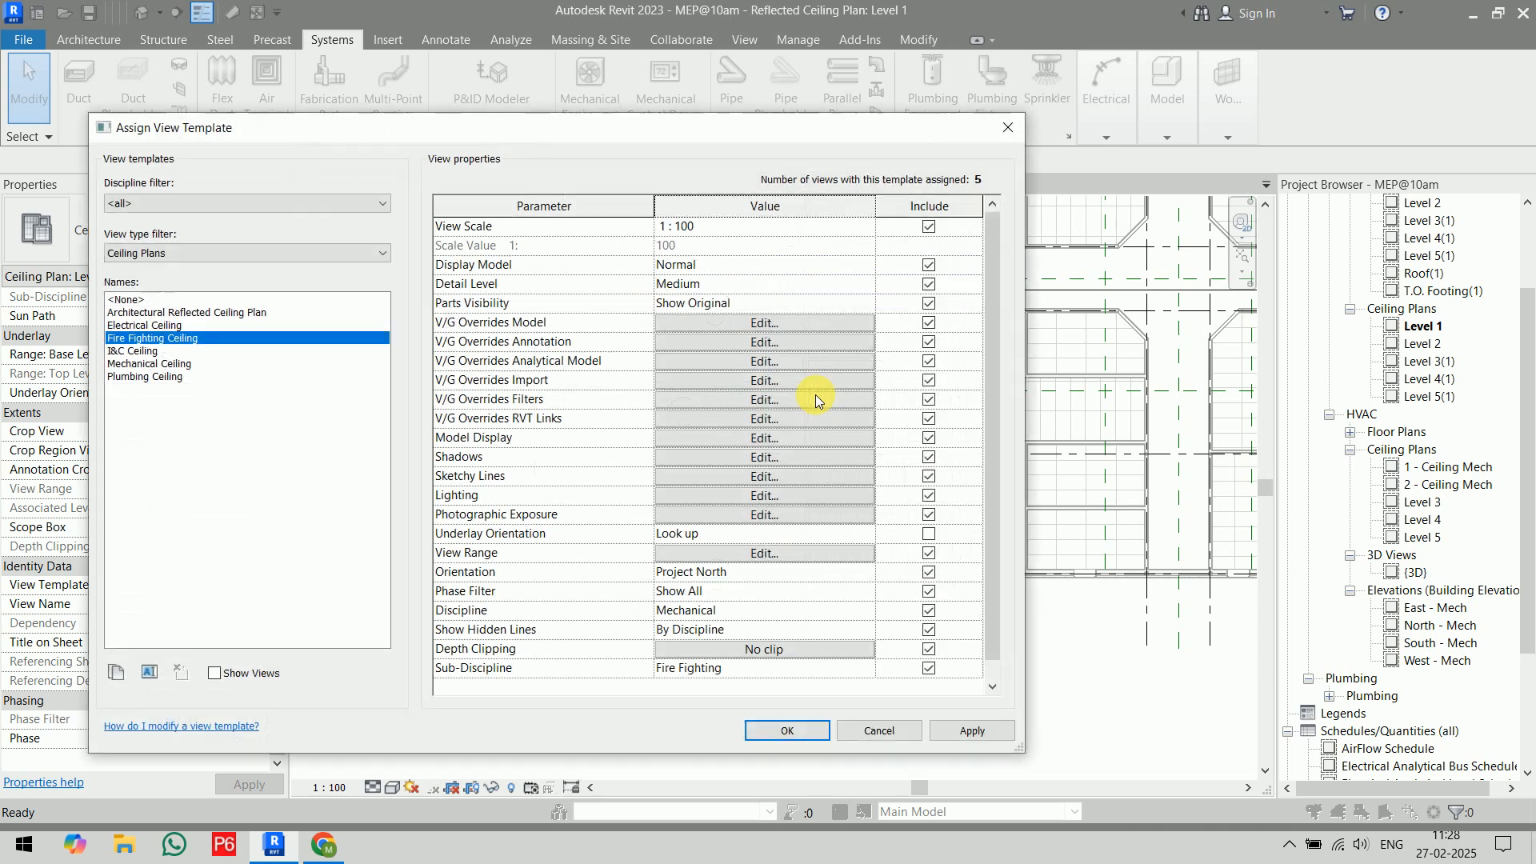
click(929, 284)
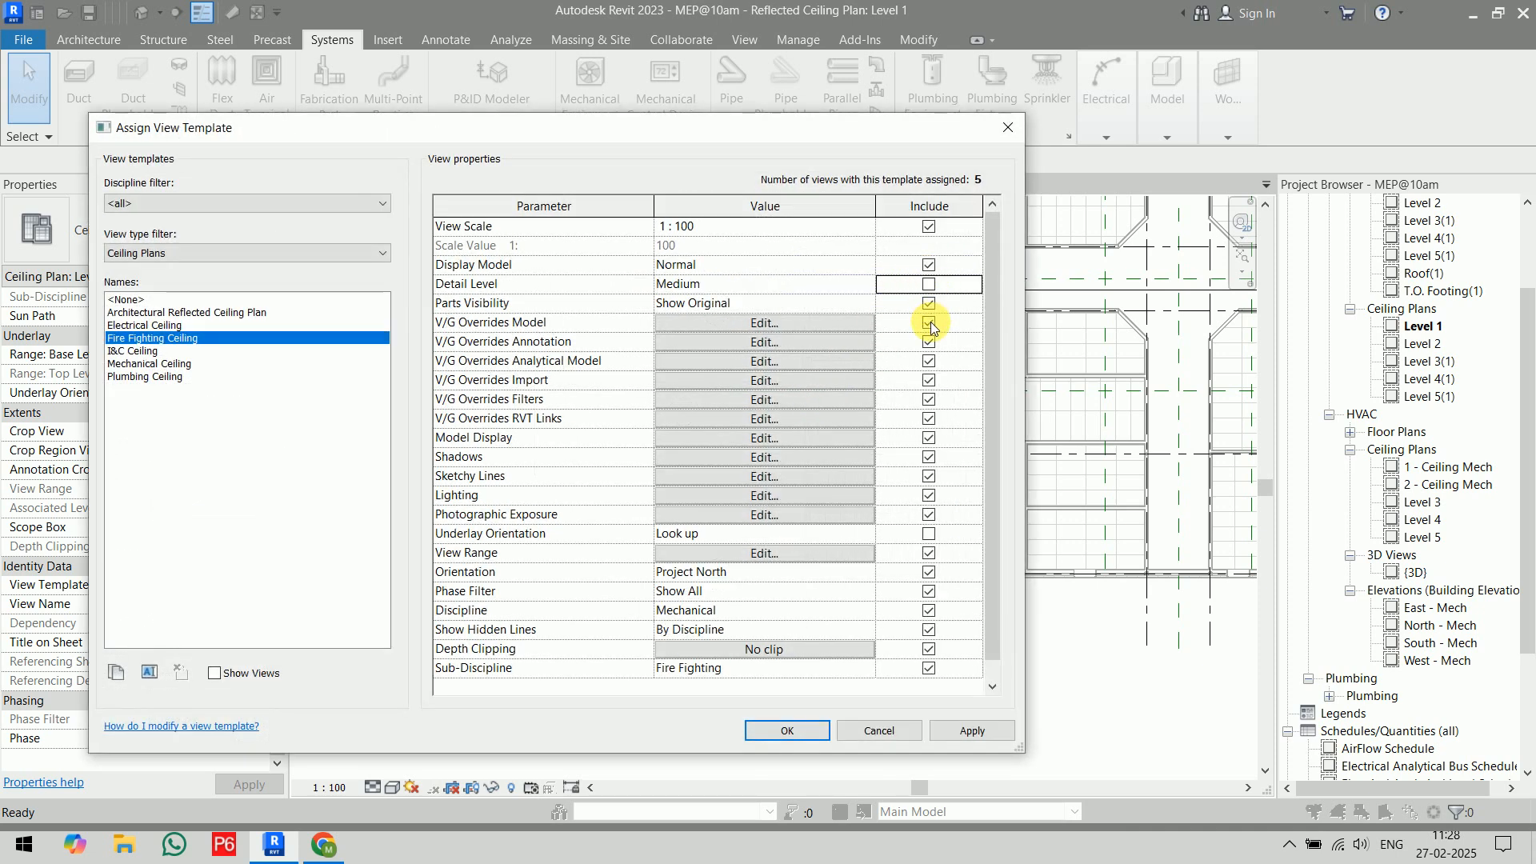
click(930, 323)
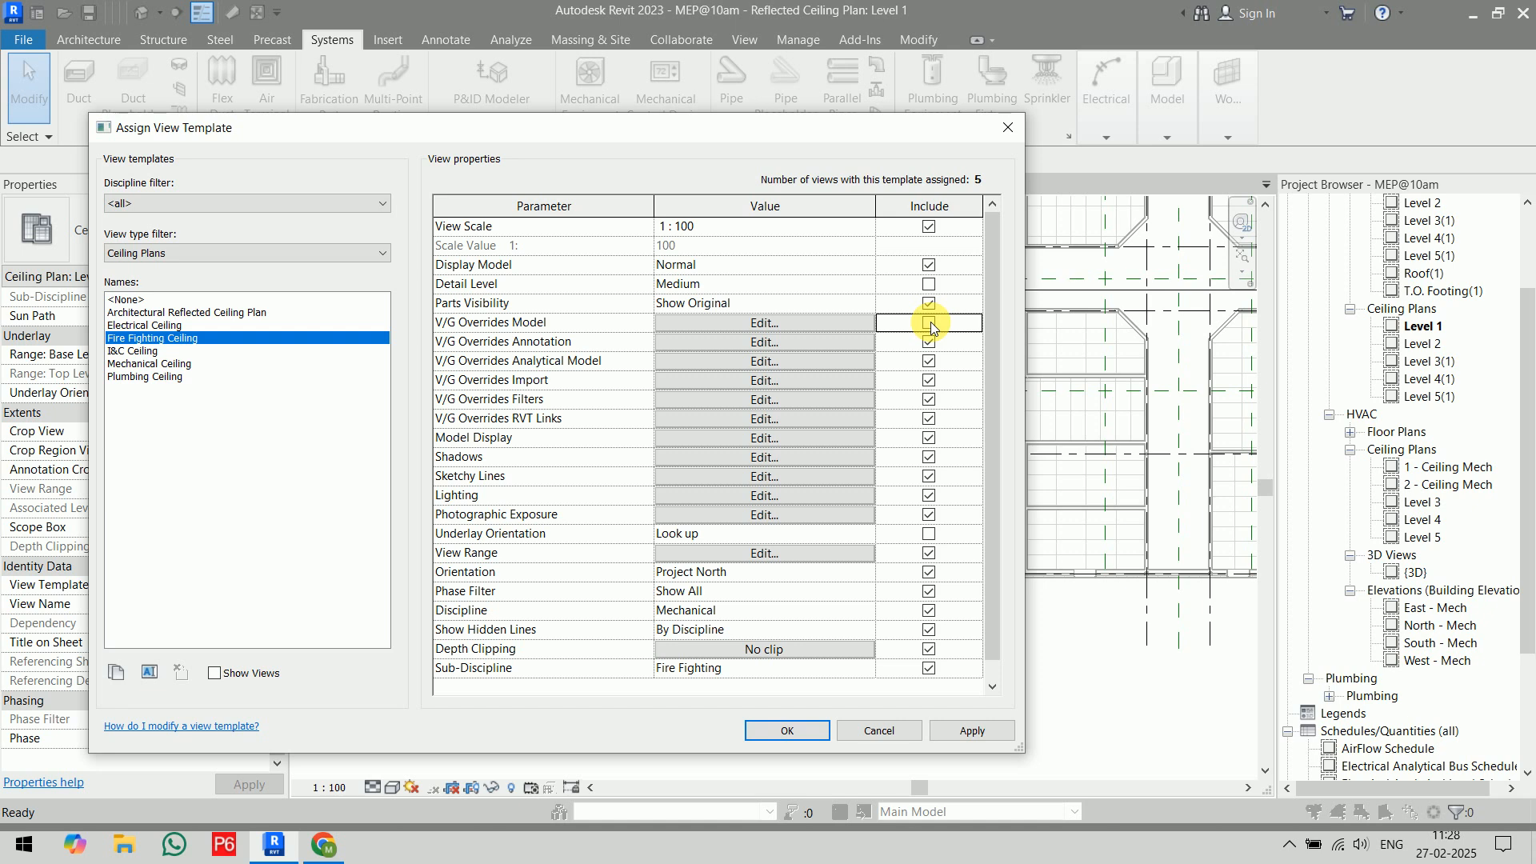
click(788, 731)
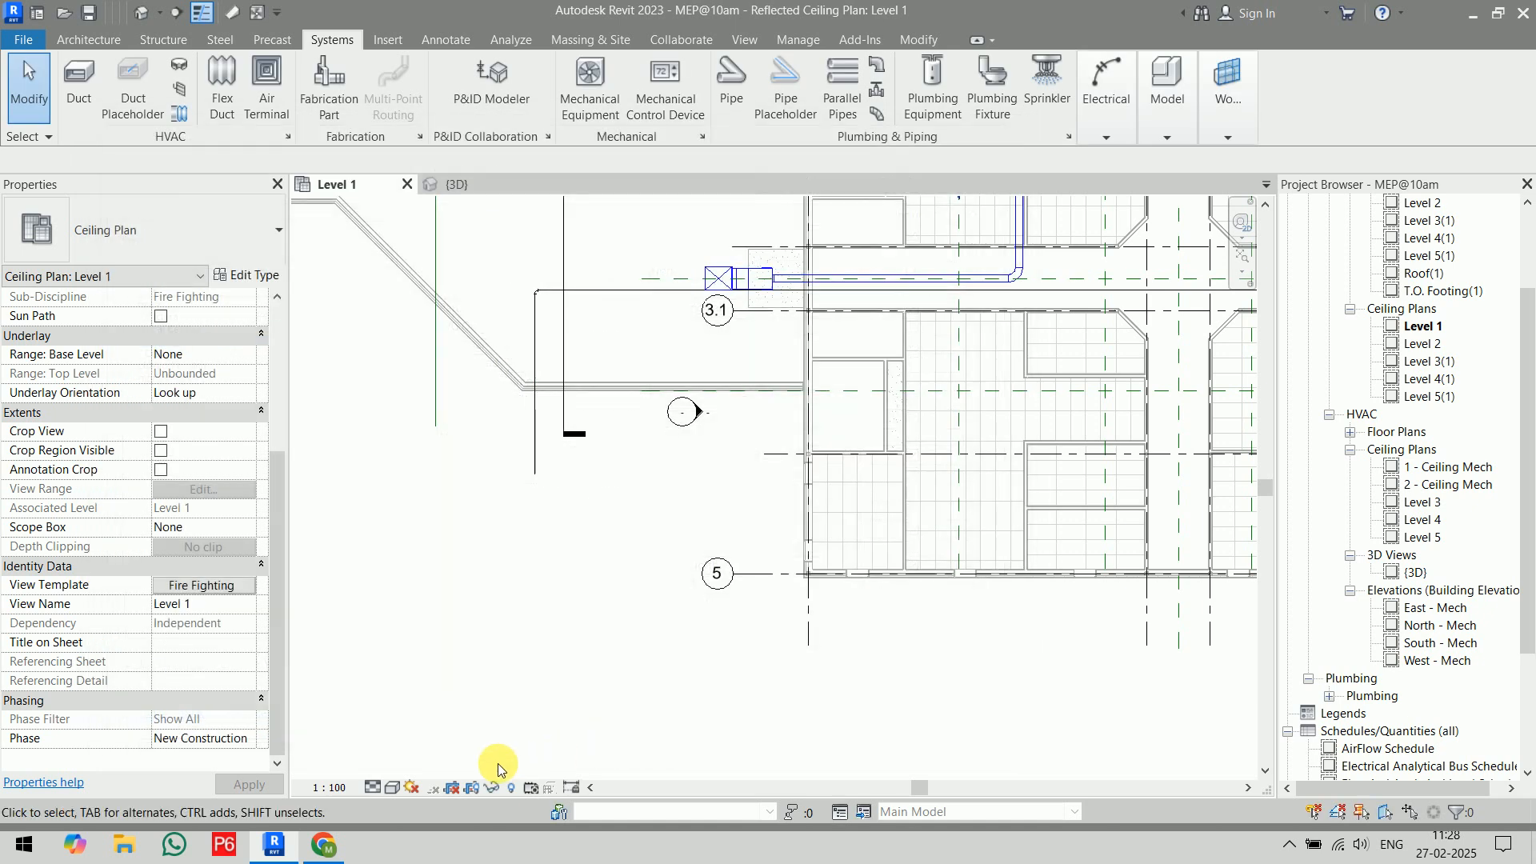
- Raise the Level 1 ceiling plan's detail level and set its visual style to Shaded
click(367, 790)
click(392, 787)
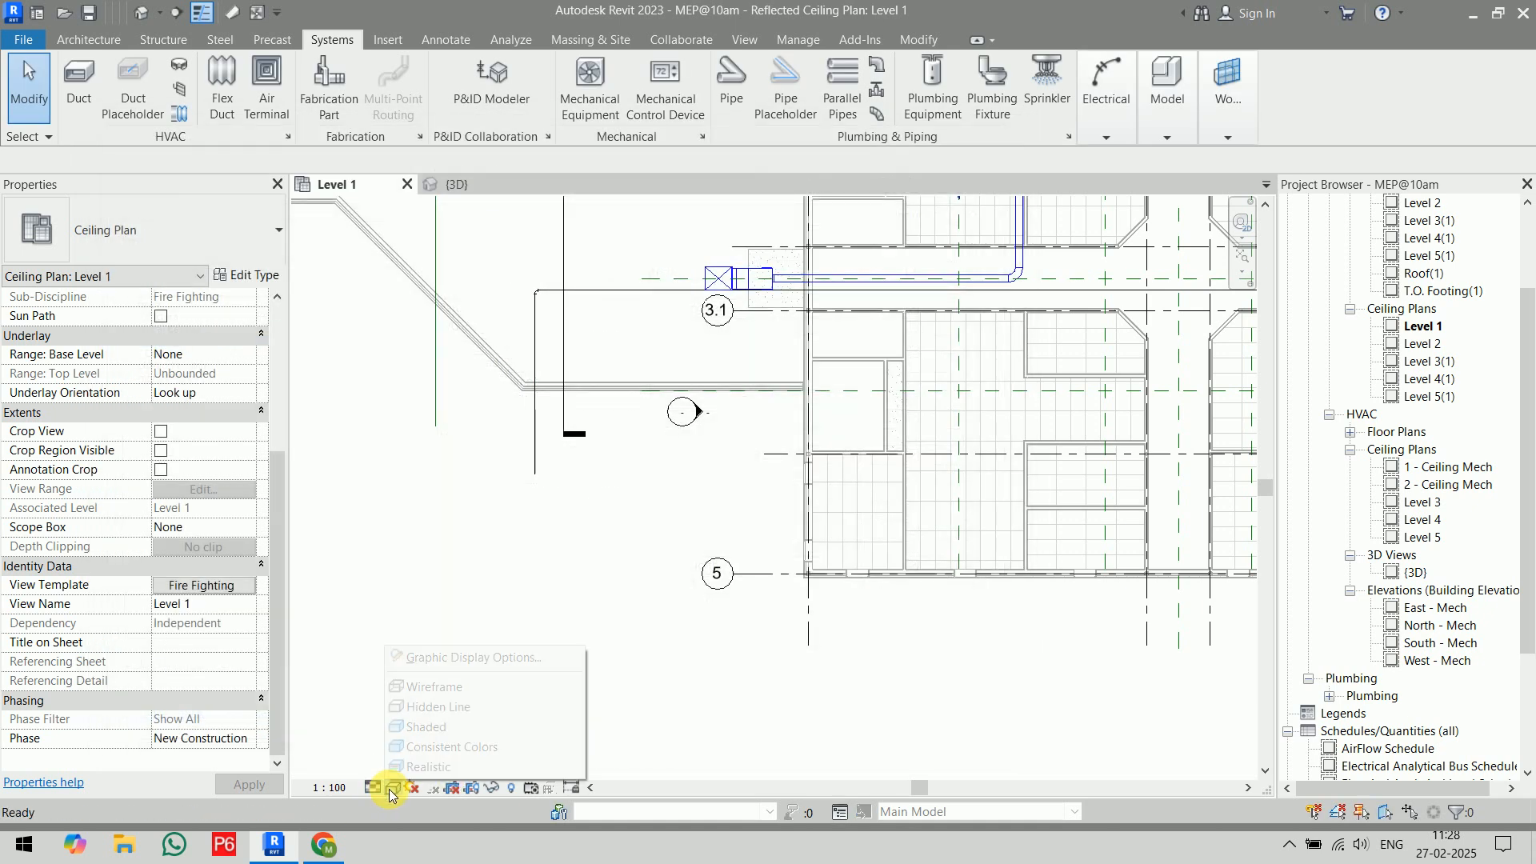
click(414, 731)
- Select all GI Pipe instances in the entire project, starting from the vertical run between the sprinklers
middle_drag(588, 531, 321, 600)
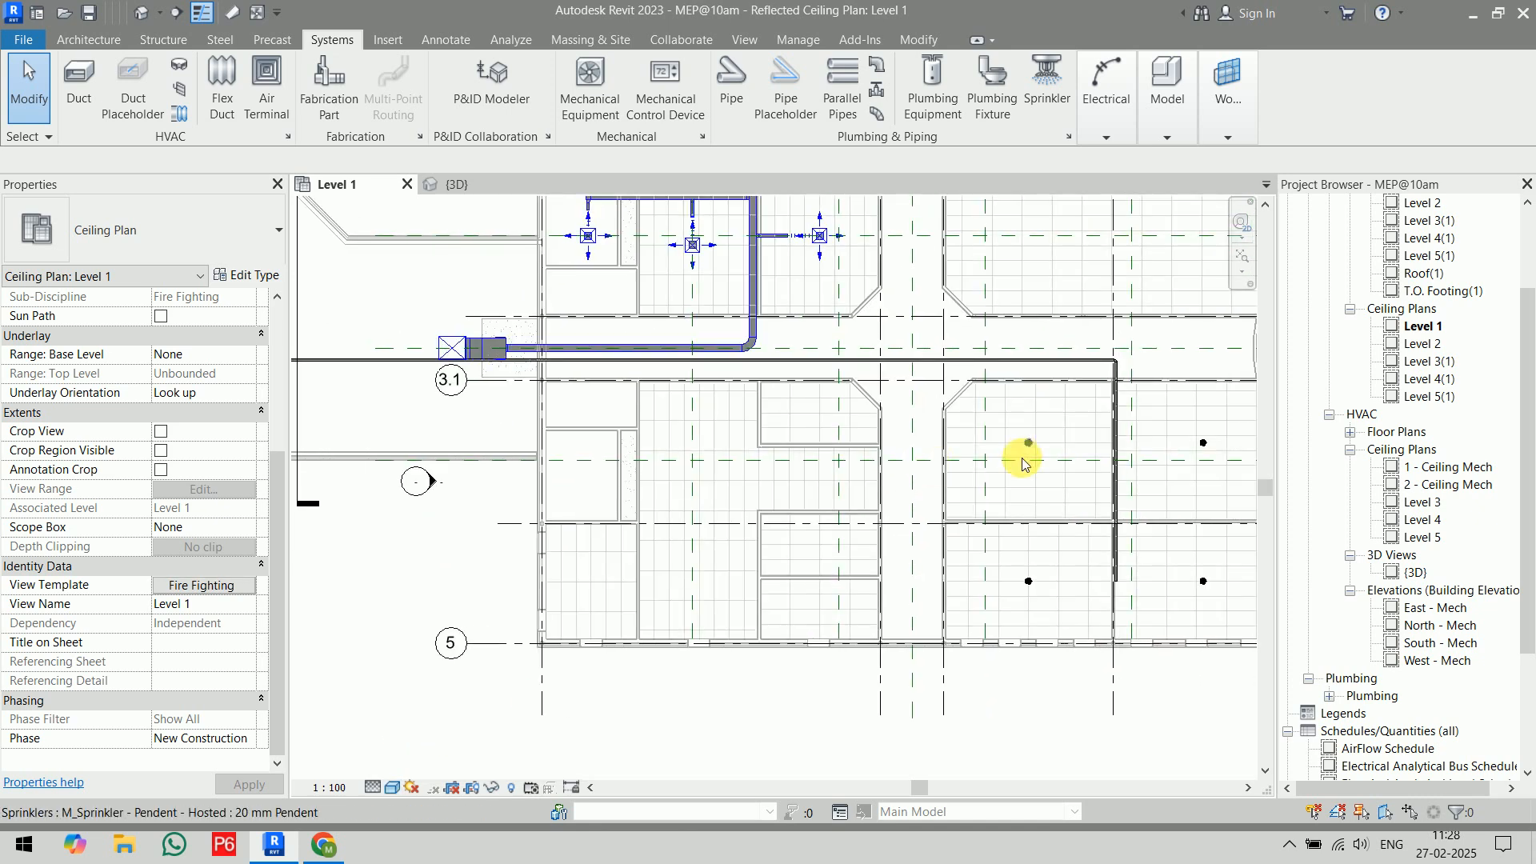
middle_drag(1024, 460, 759, 427)
scroll(877, 484, up, 2)
scroll(912, 568, up, 1)
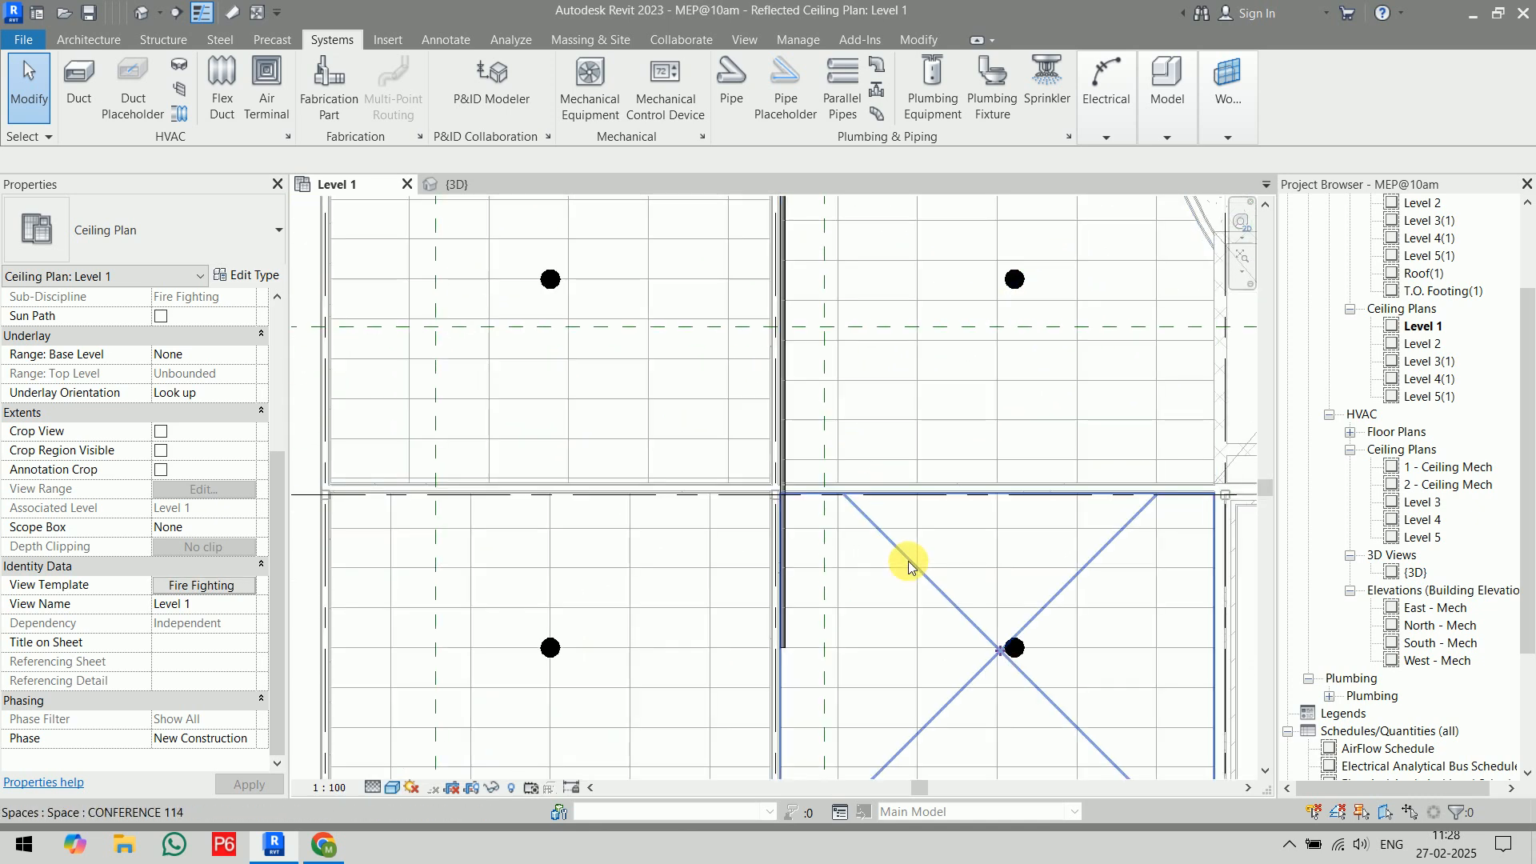
scroll(825, 288, up, 3)
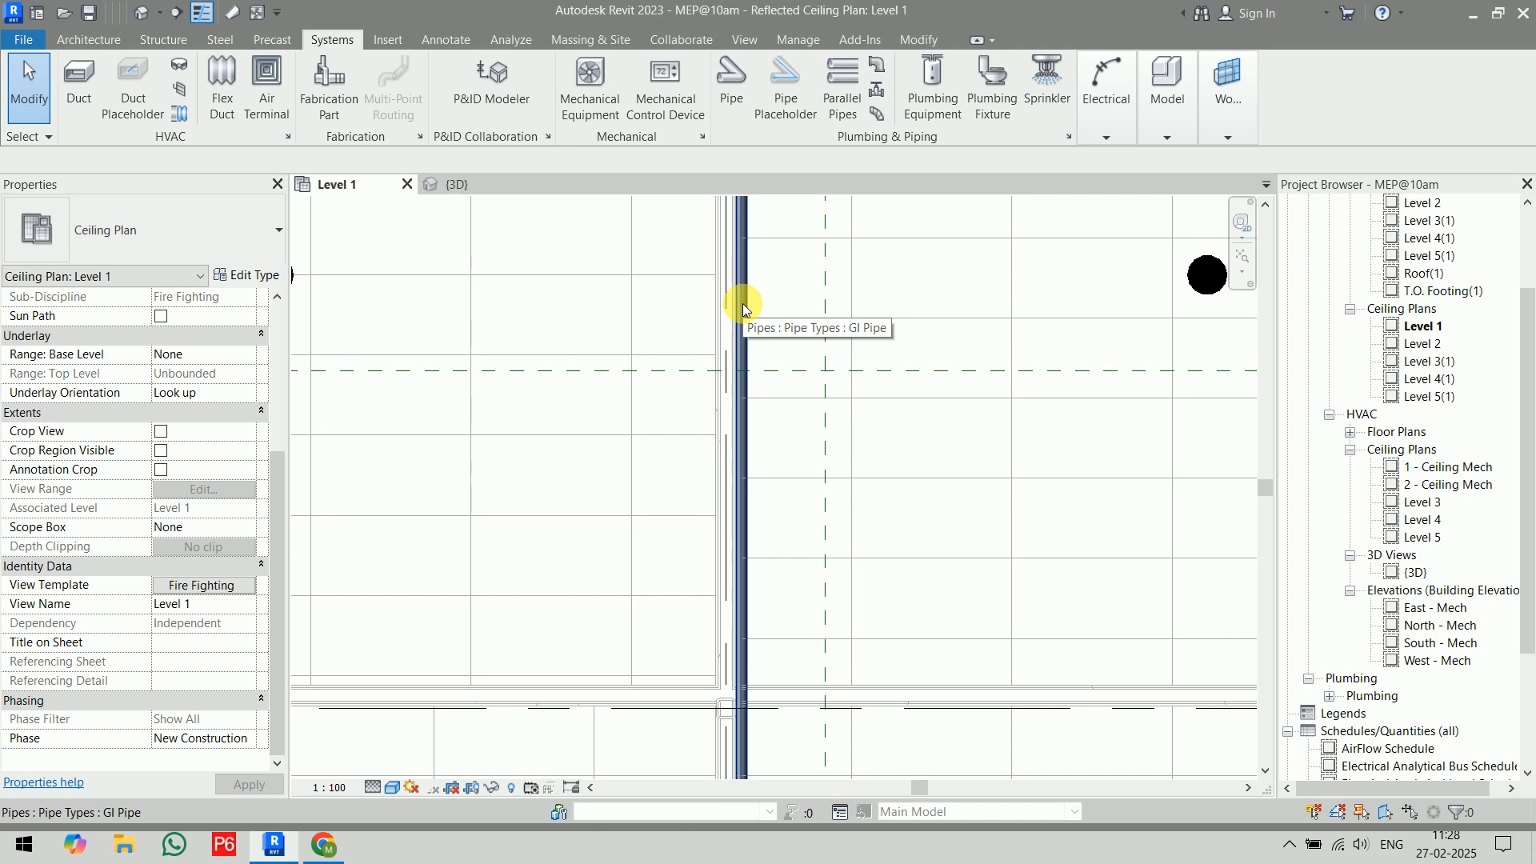
click(743, 304)
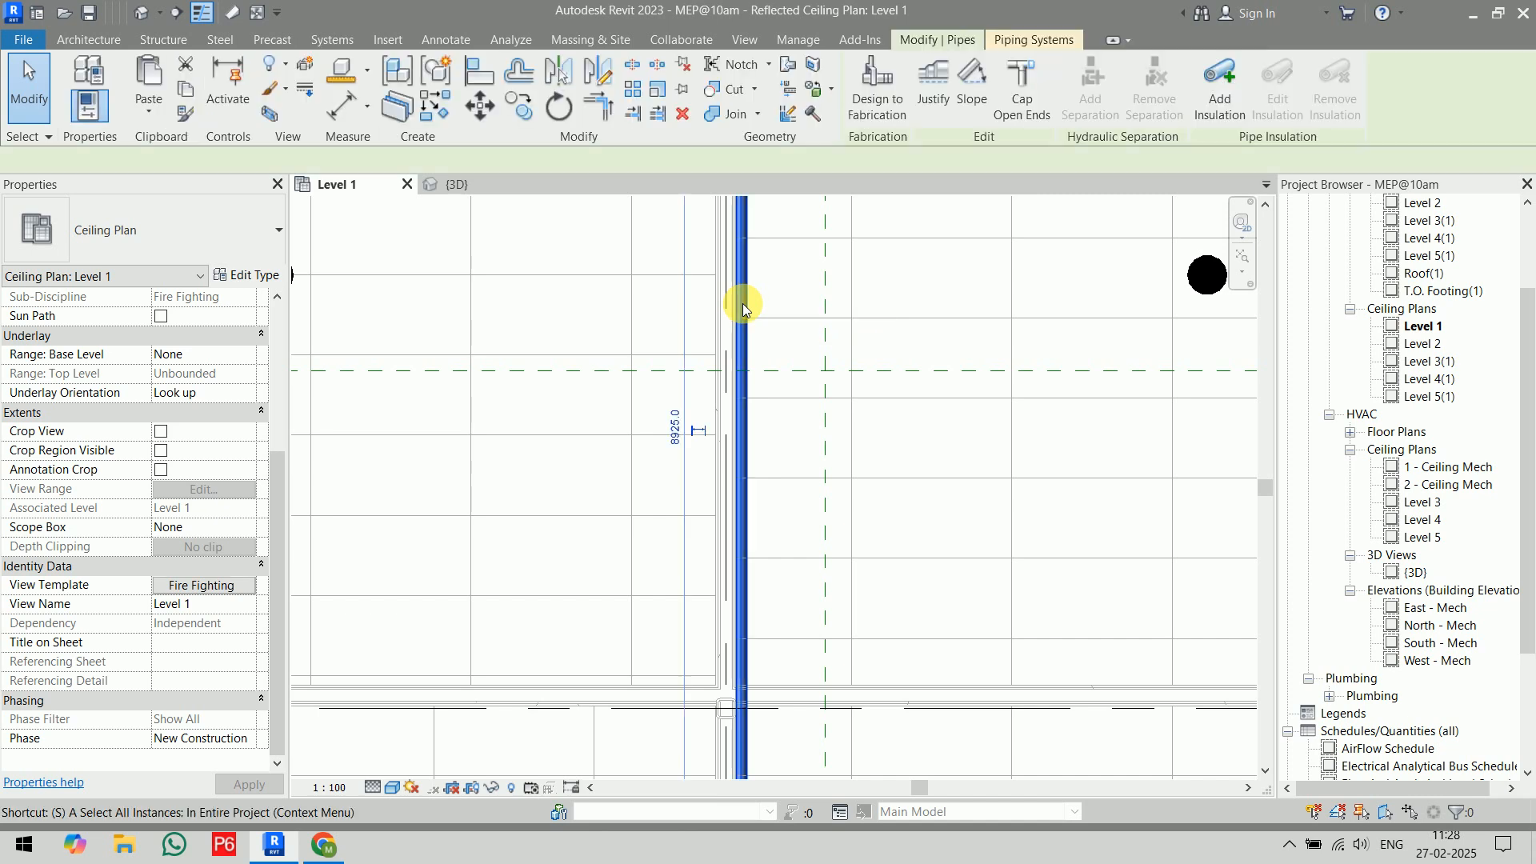
scroll(768, 352, down, 1)
scroll(768, 352, down, 5)
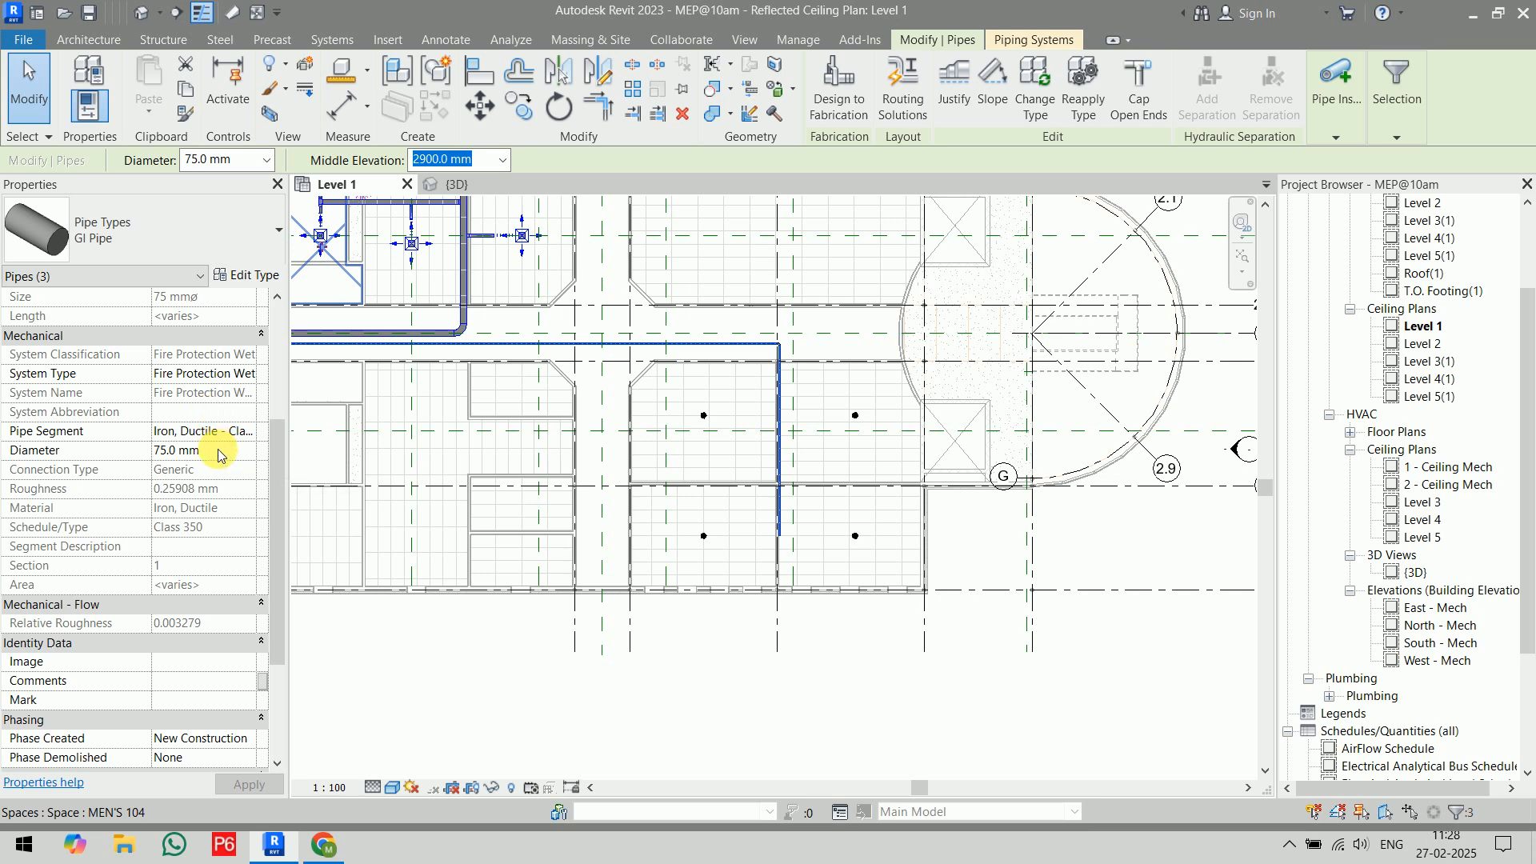
- Open the segment and size settings from the GI Pipe routing preferences and review the Iron, Ductile - Class 350 size catalog
scroll(219, 451, up, 3)
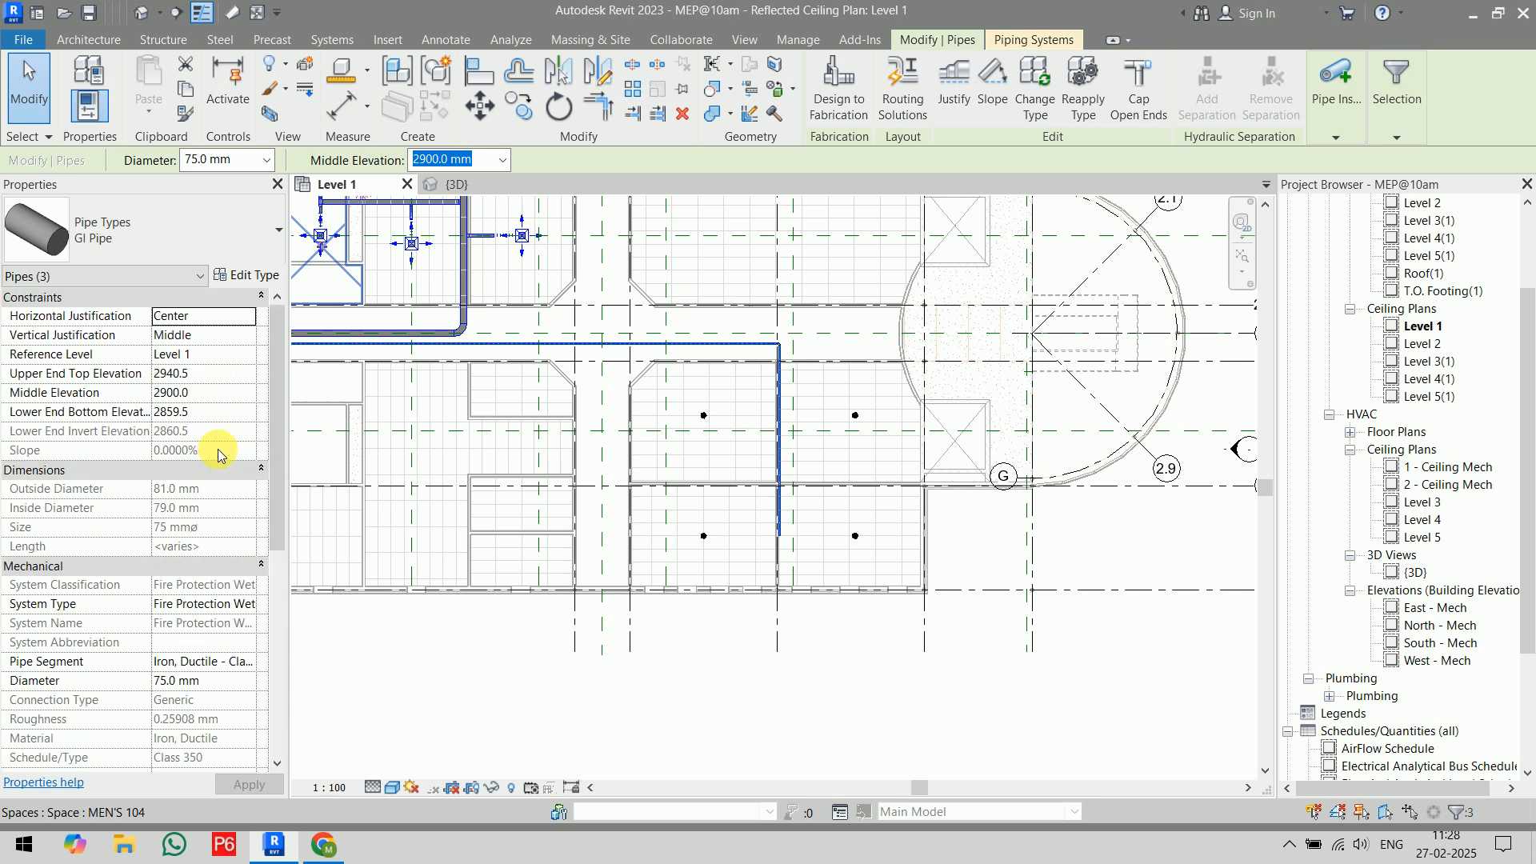
scroll(219, 454, down, 5)
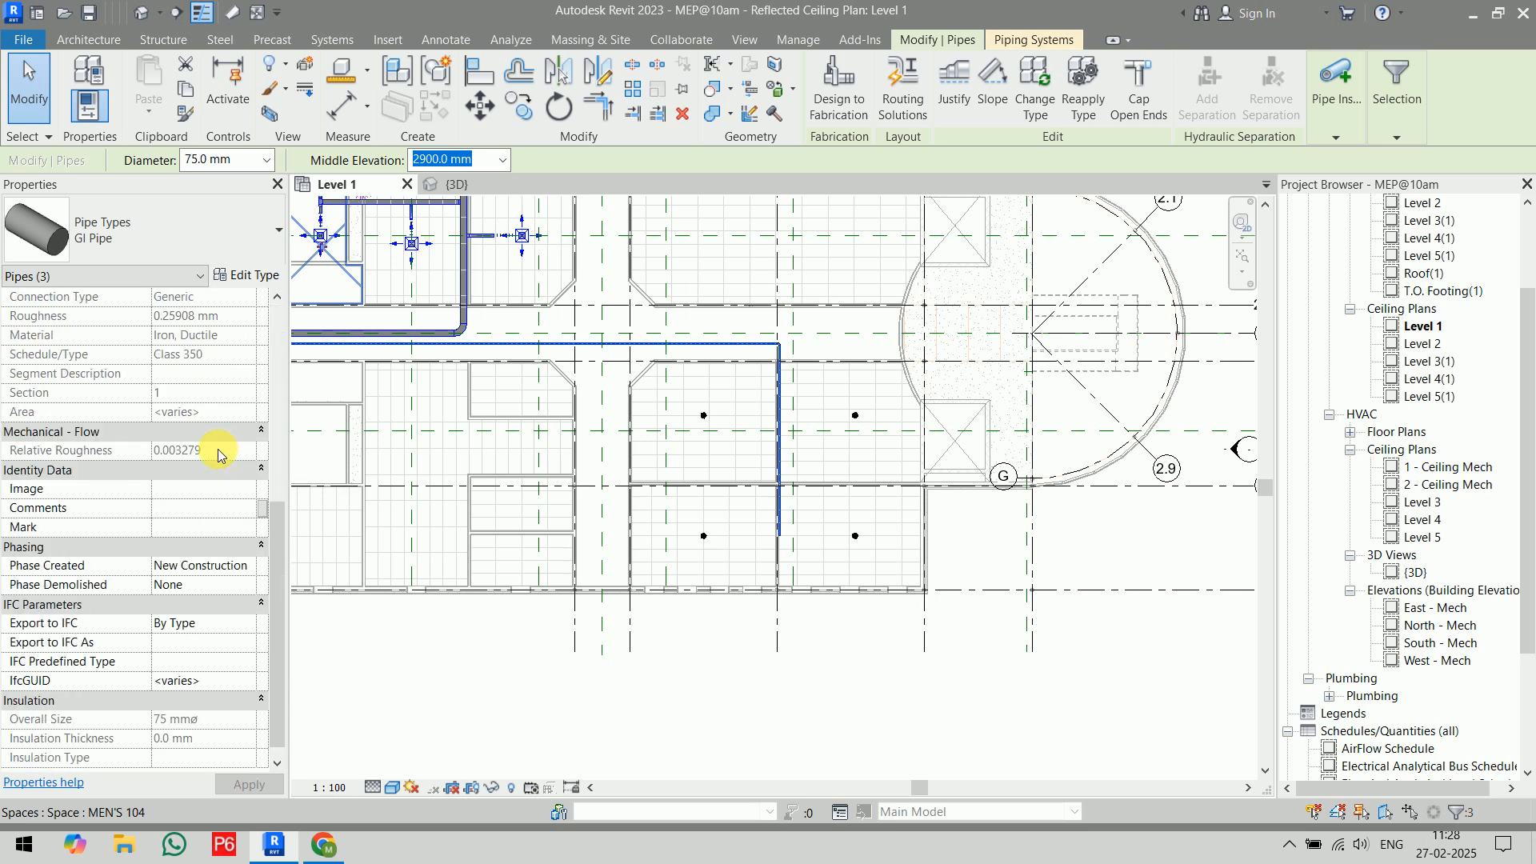
click(247, 275)
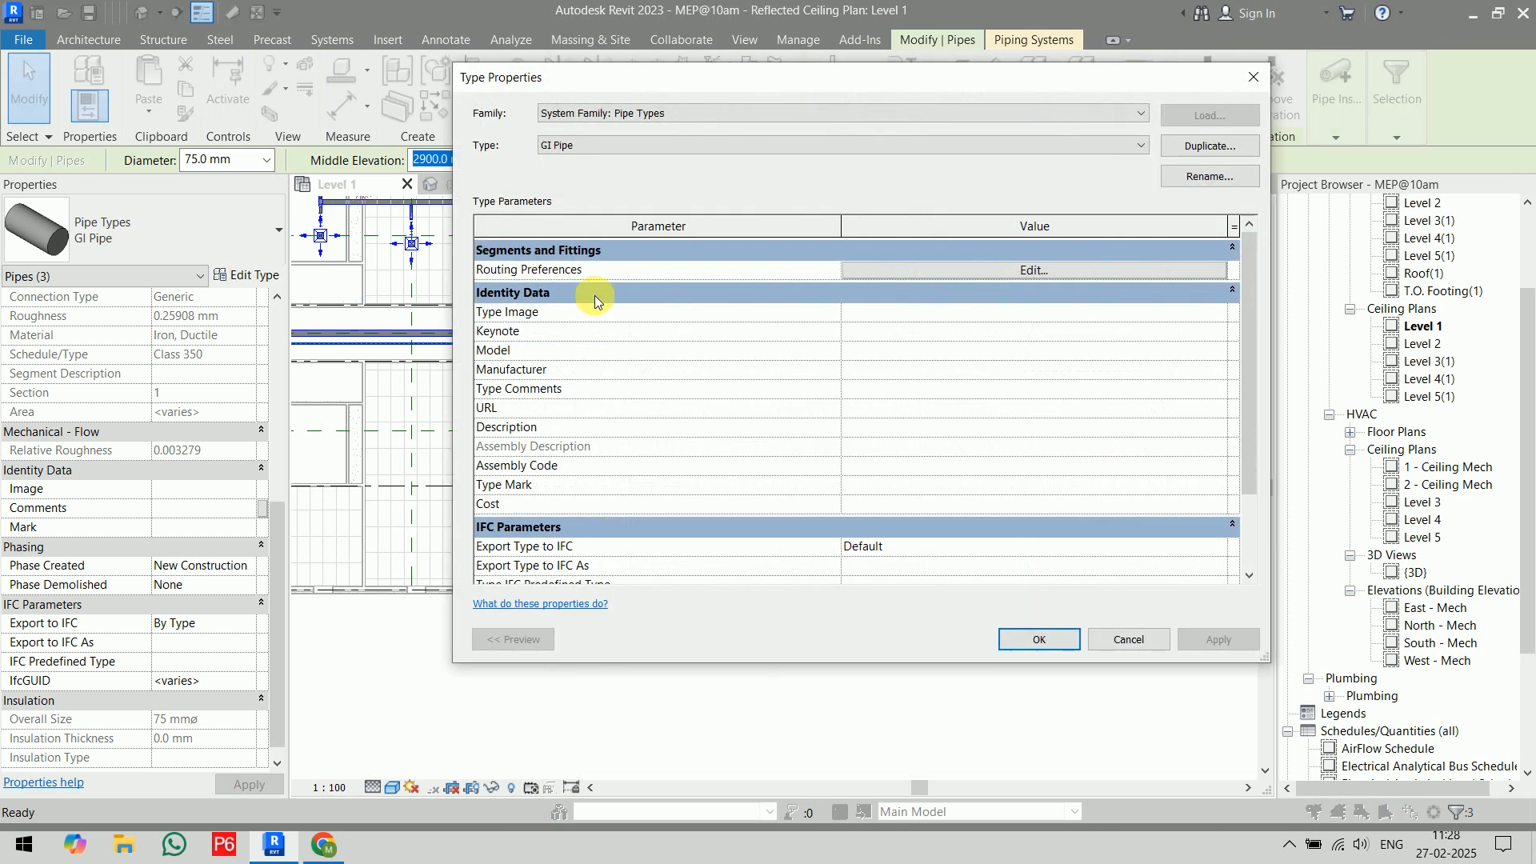
click(1083, 265)
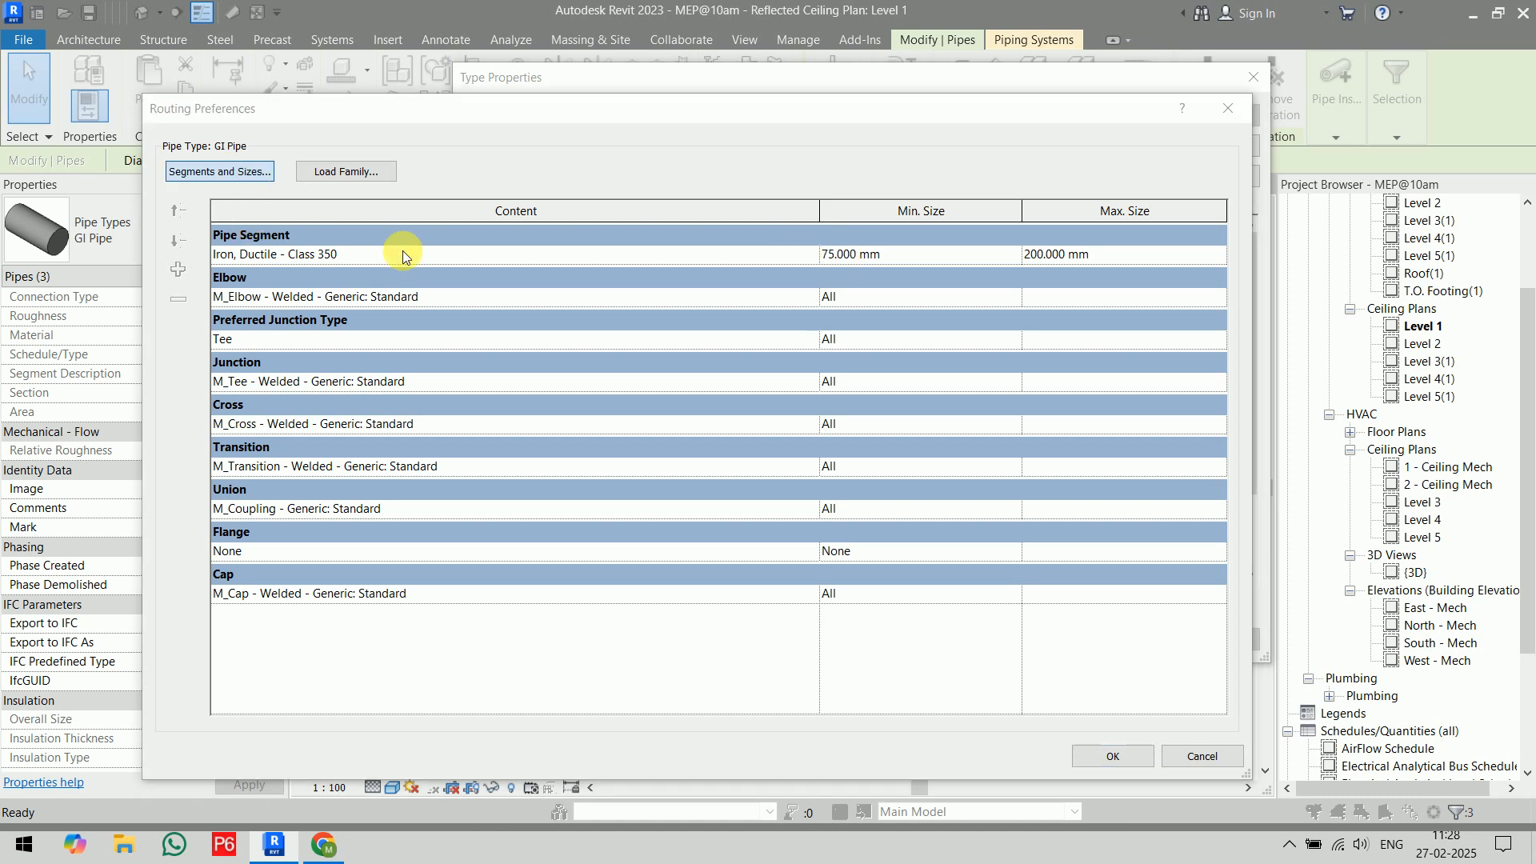
click(220, 171)
drag(757, 328, 809, 174)
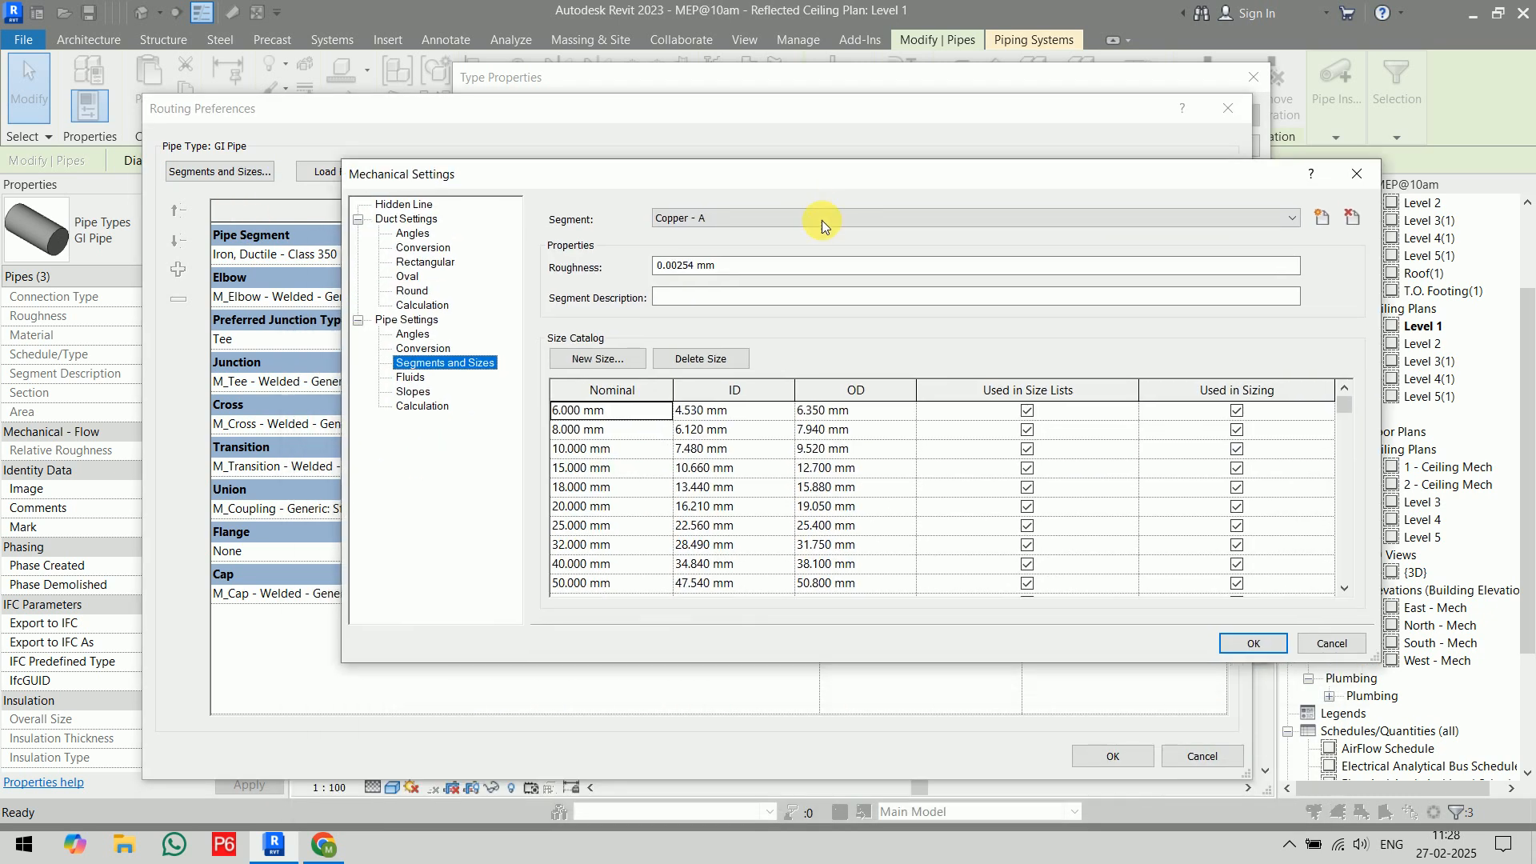
click(828, 220)
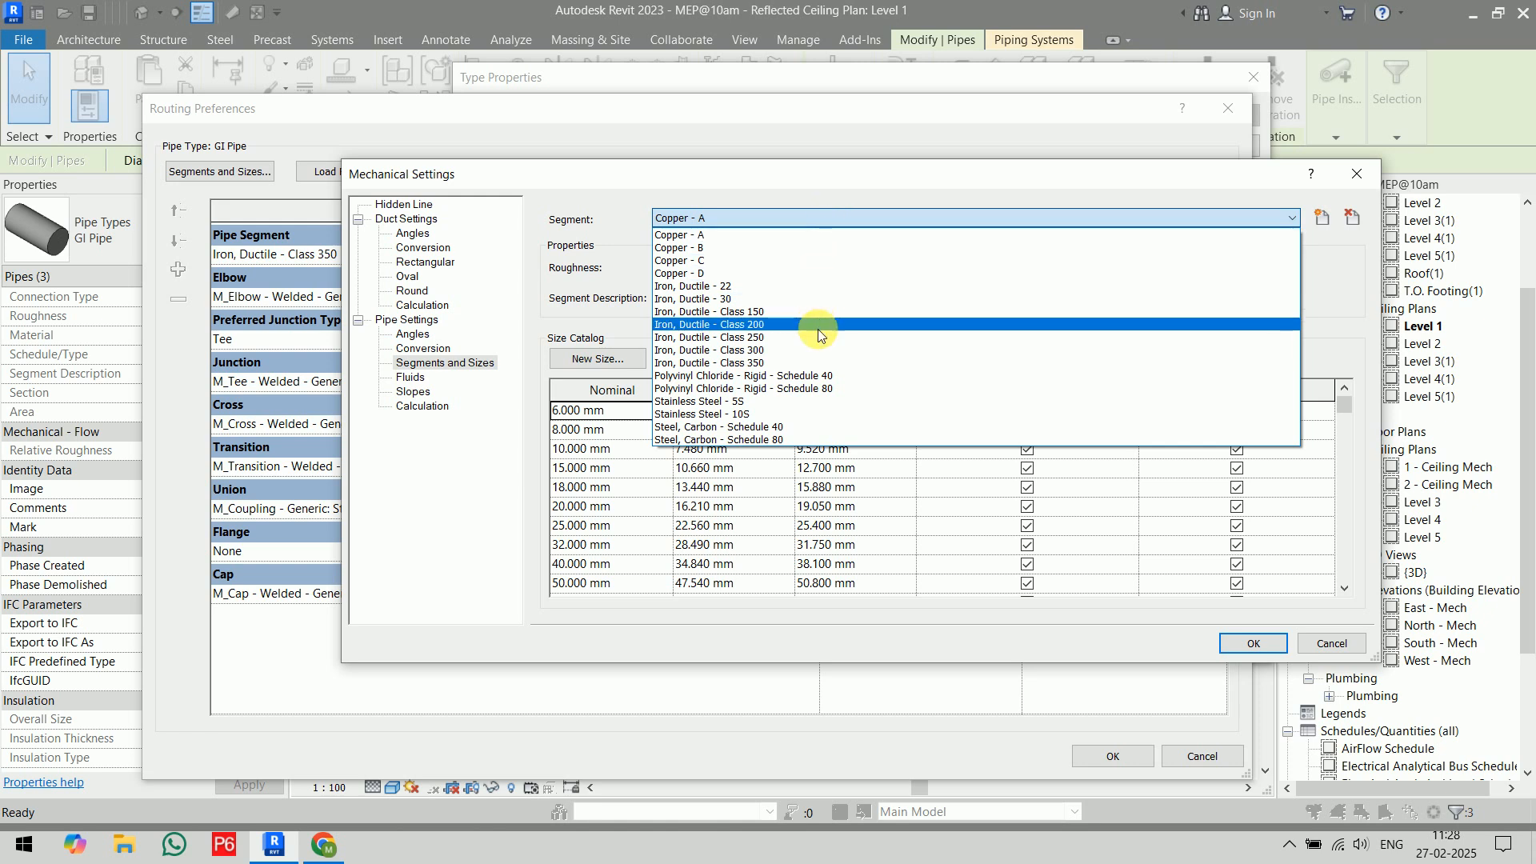
click(815, 360)
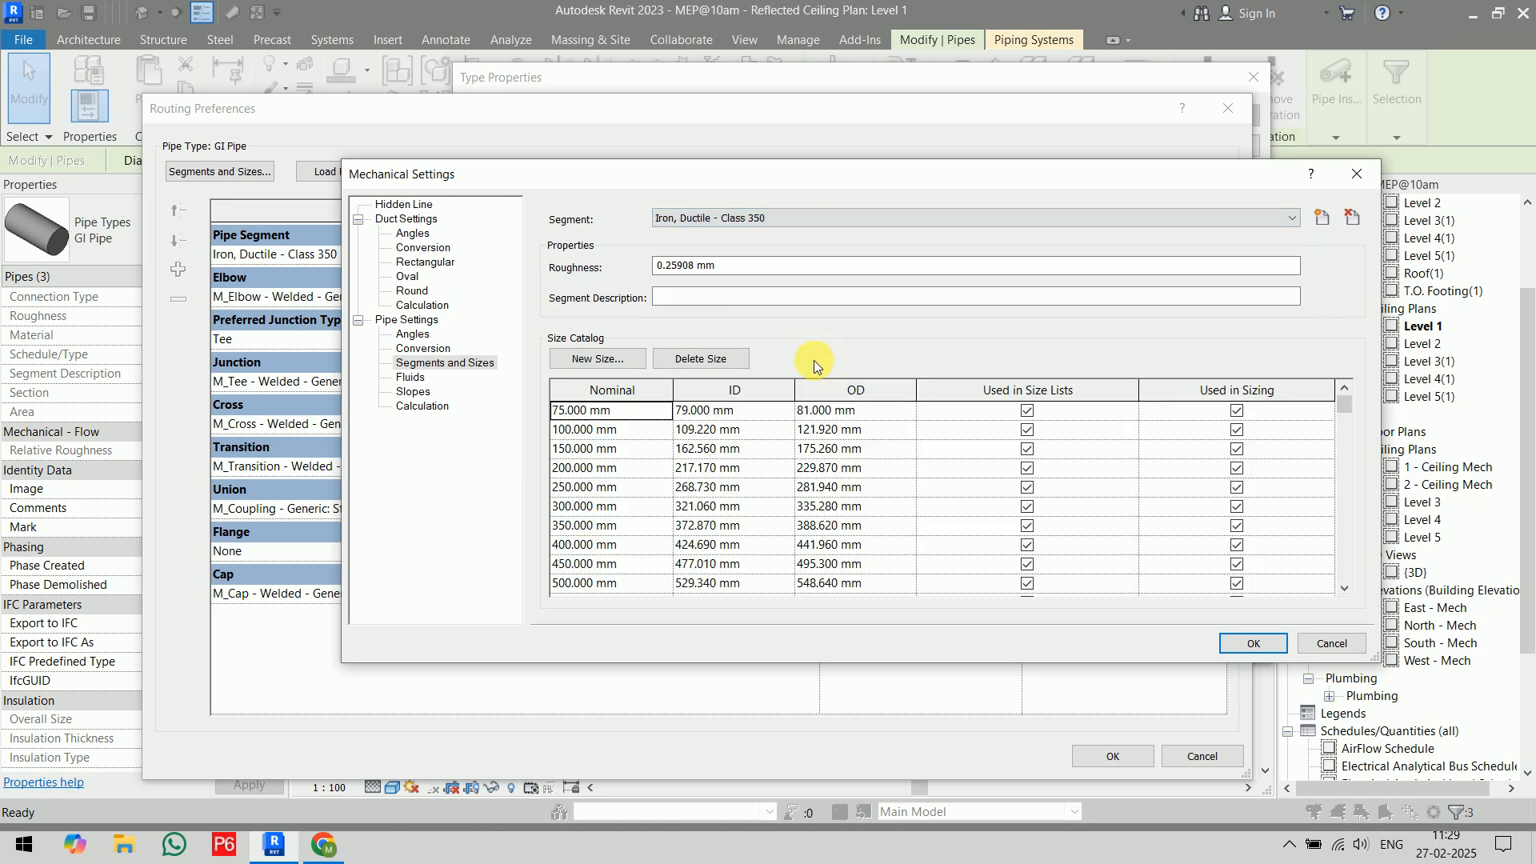
scroll(1269, 406, down, 3)
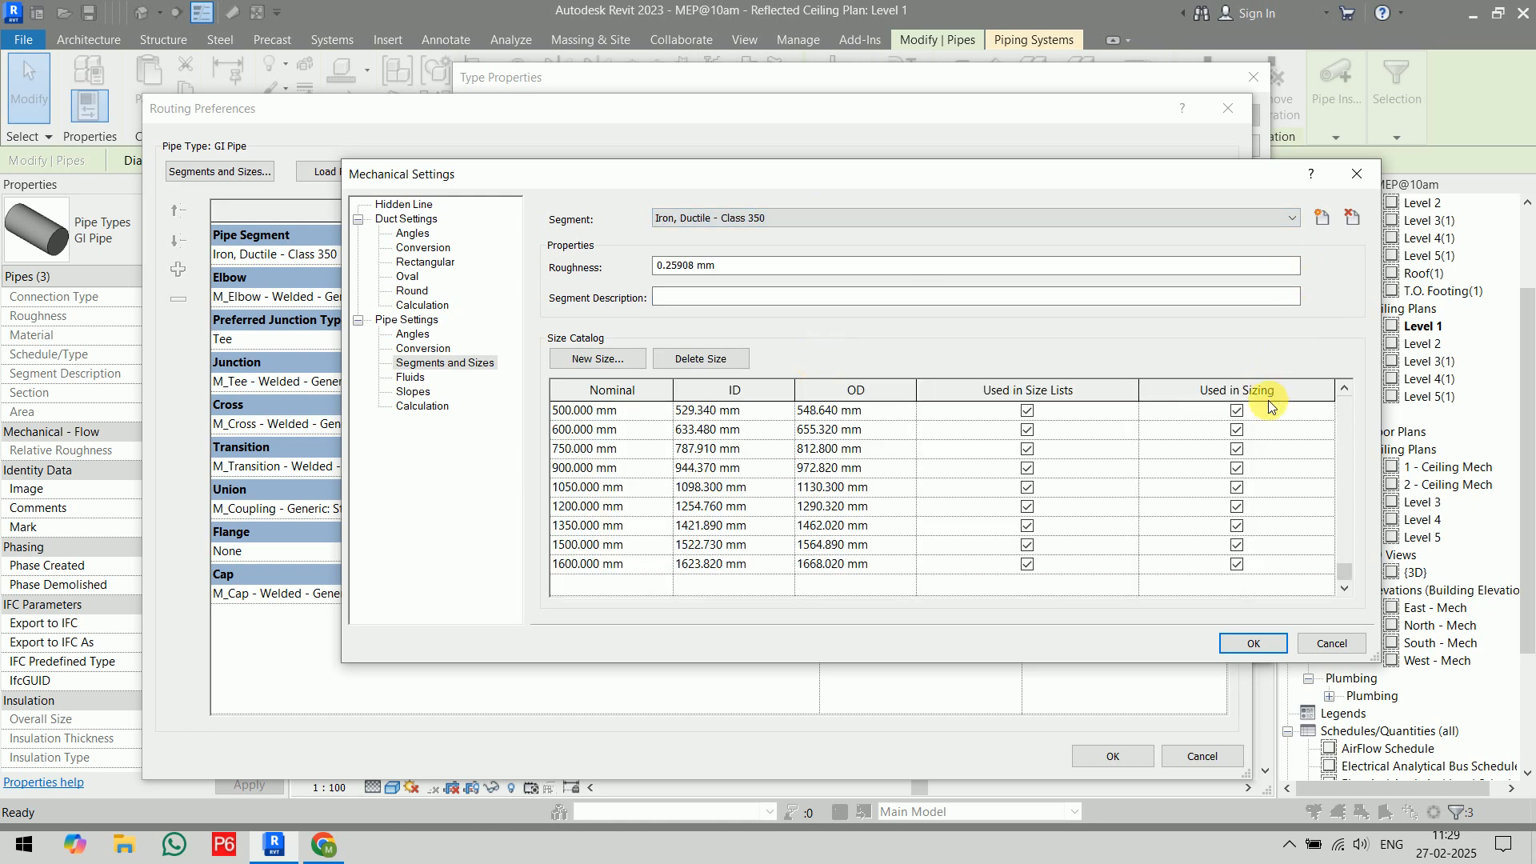
scroll(1269, 406, up, 3)
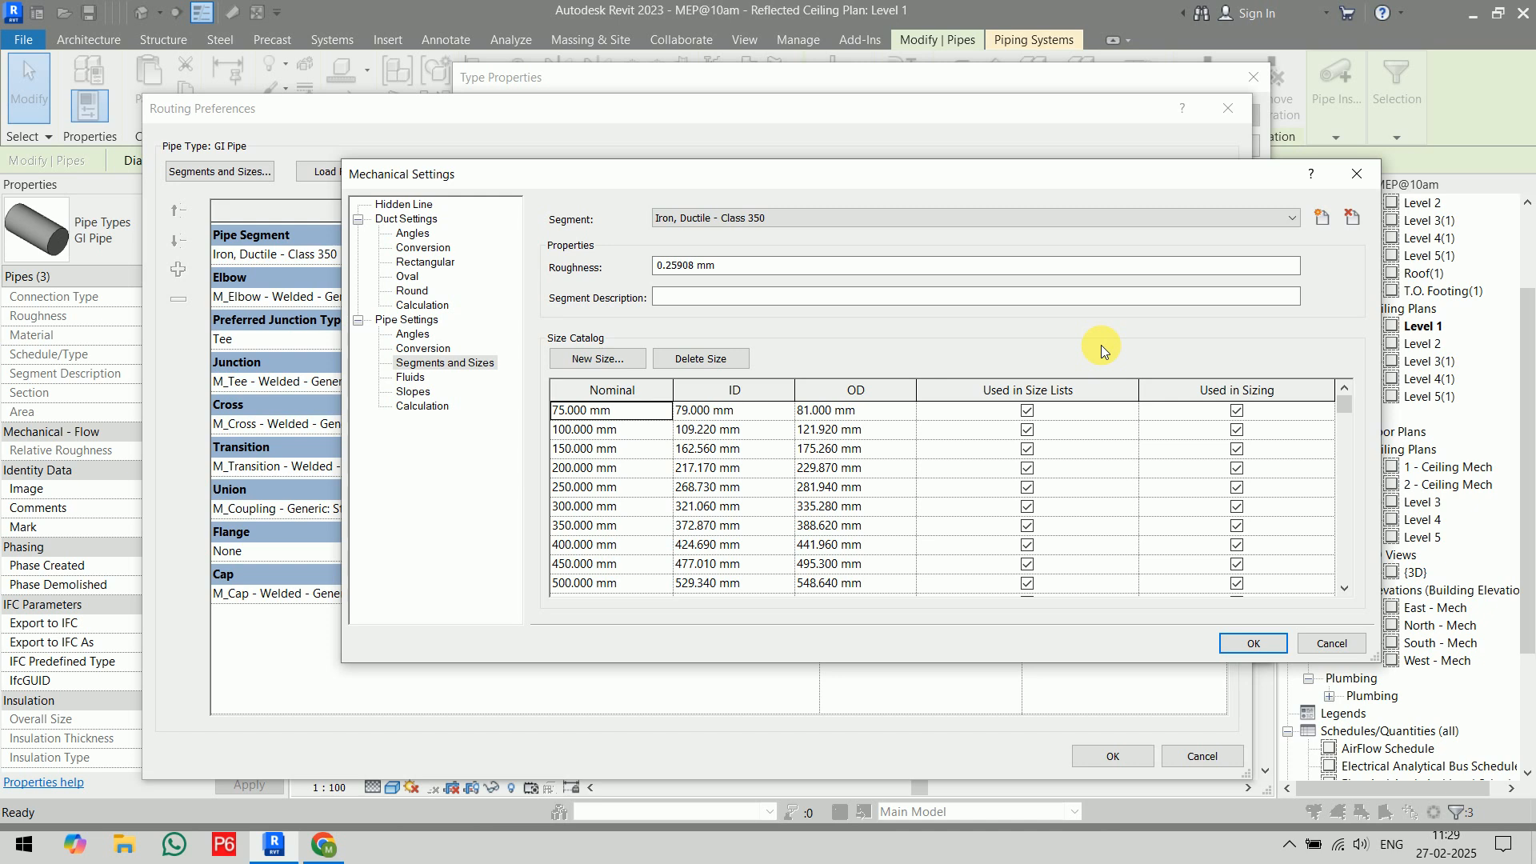
- Start a new material-based pipe segment from Iron, Ductile - Class 350 and create a material named GI Pipe for it
click(1323, 219)
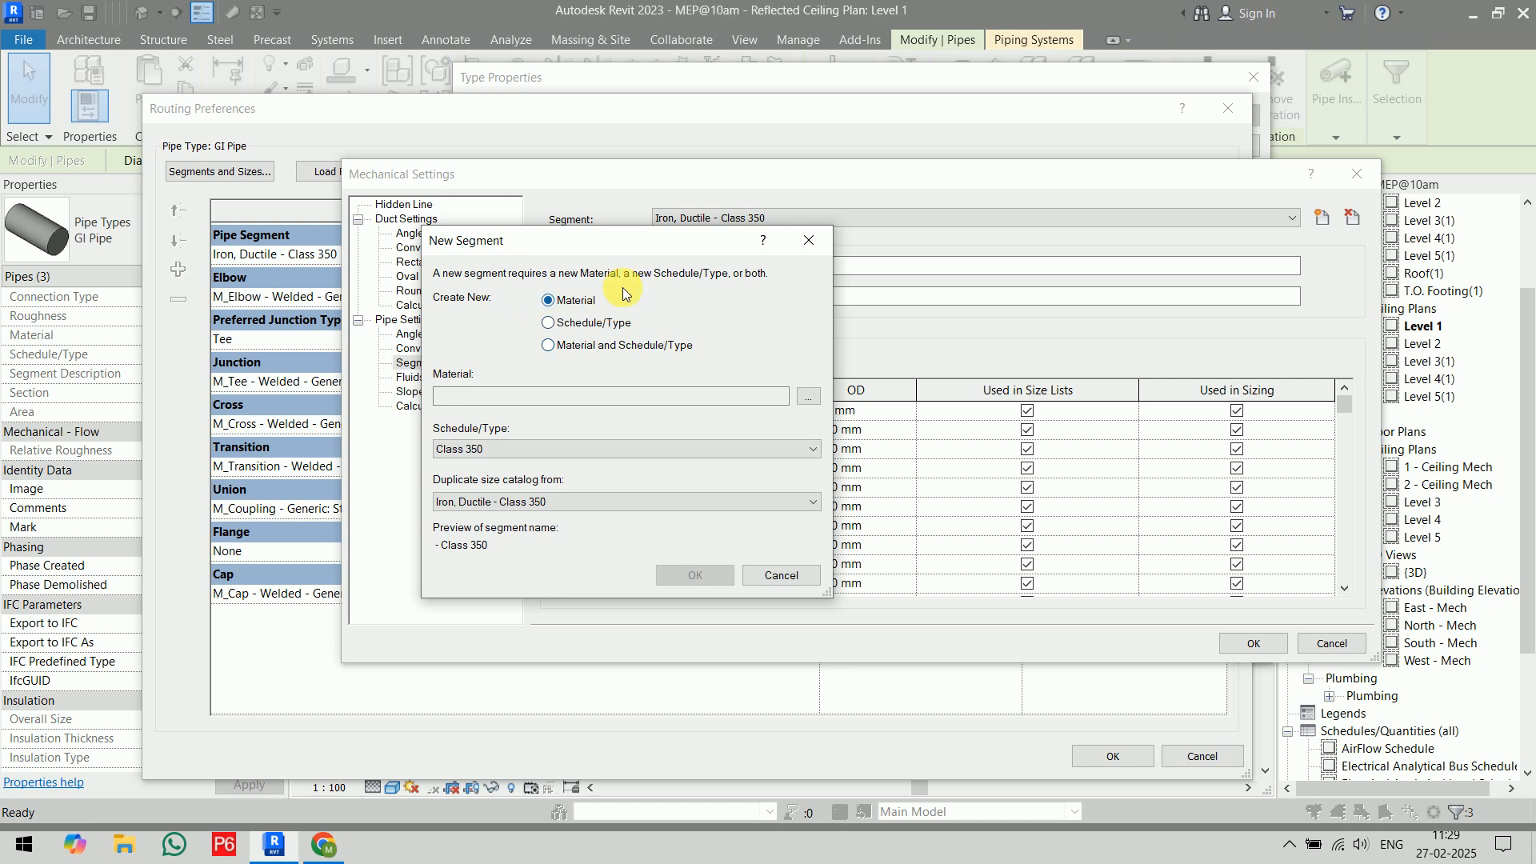
click(809, 395)
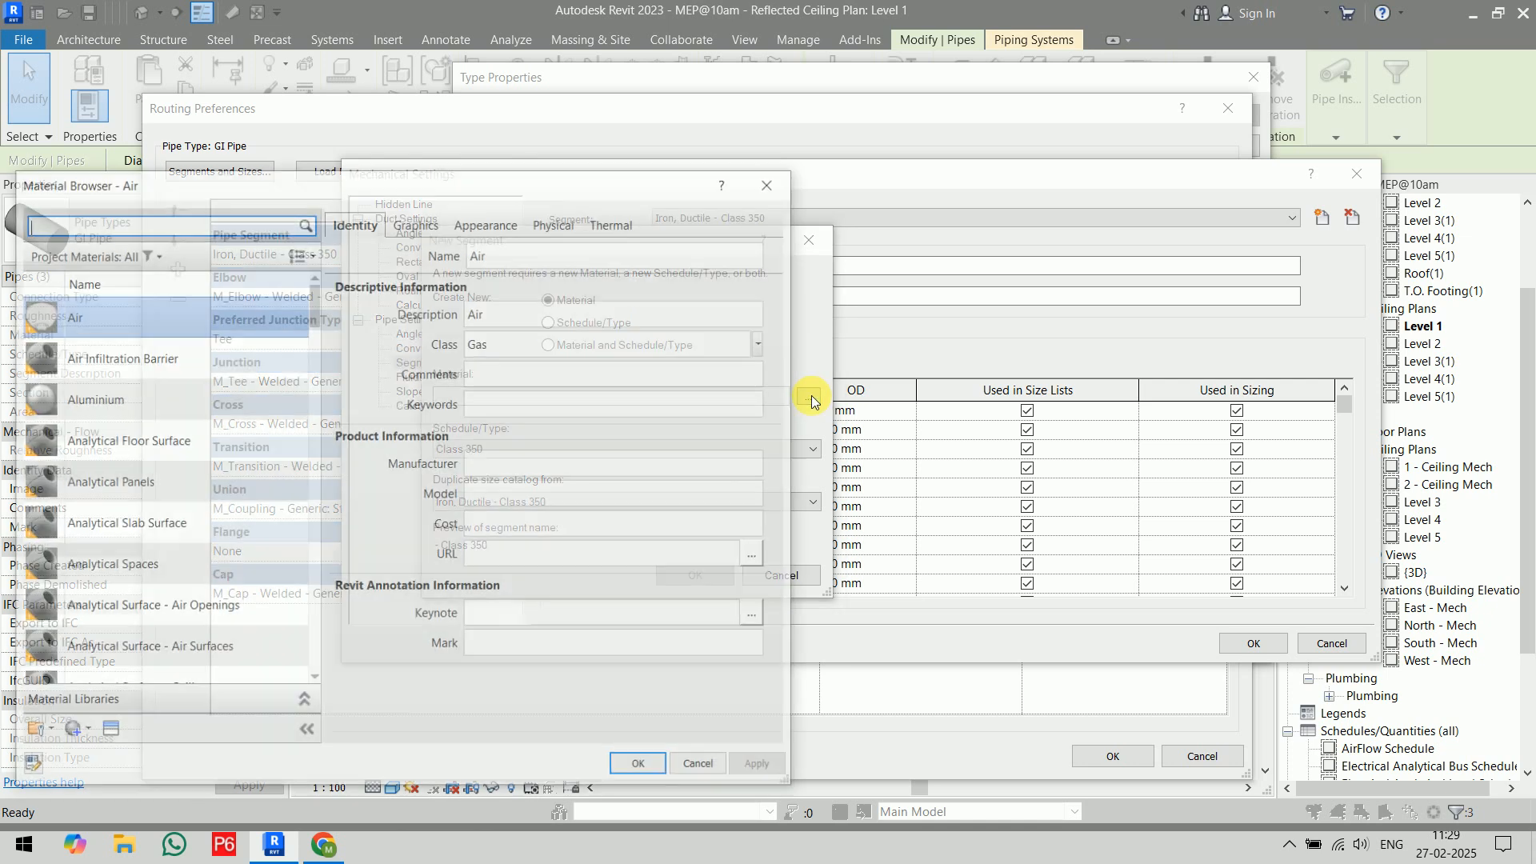
drag(342, 189, 885, 75)
scroll(638, 560, down, 1)
click(616, 626)
click(644, 649)
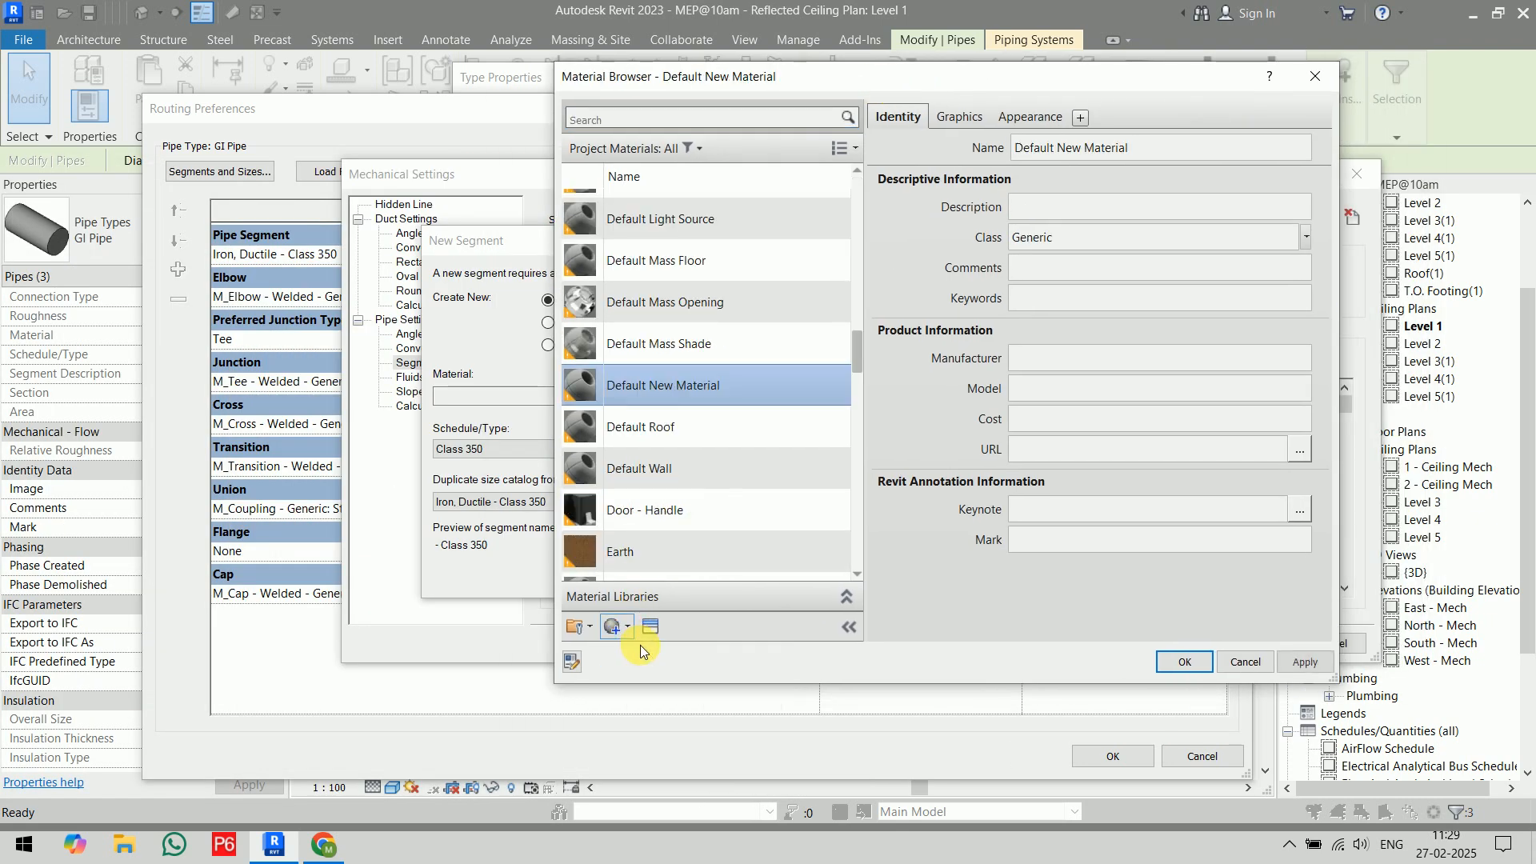
right_click(723, 350)
click(781, 426)
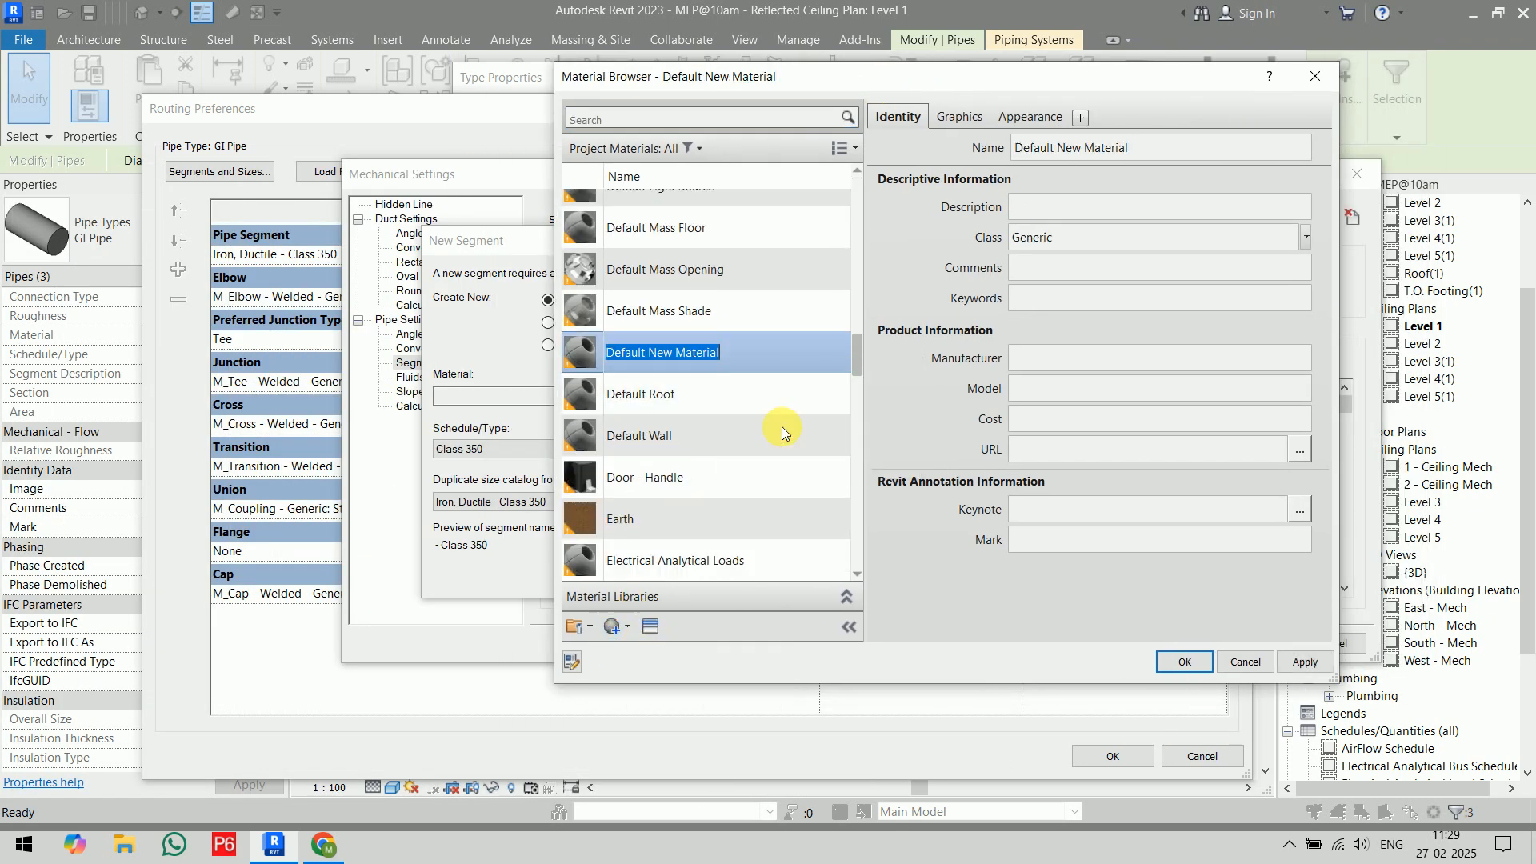
text(G)
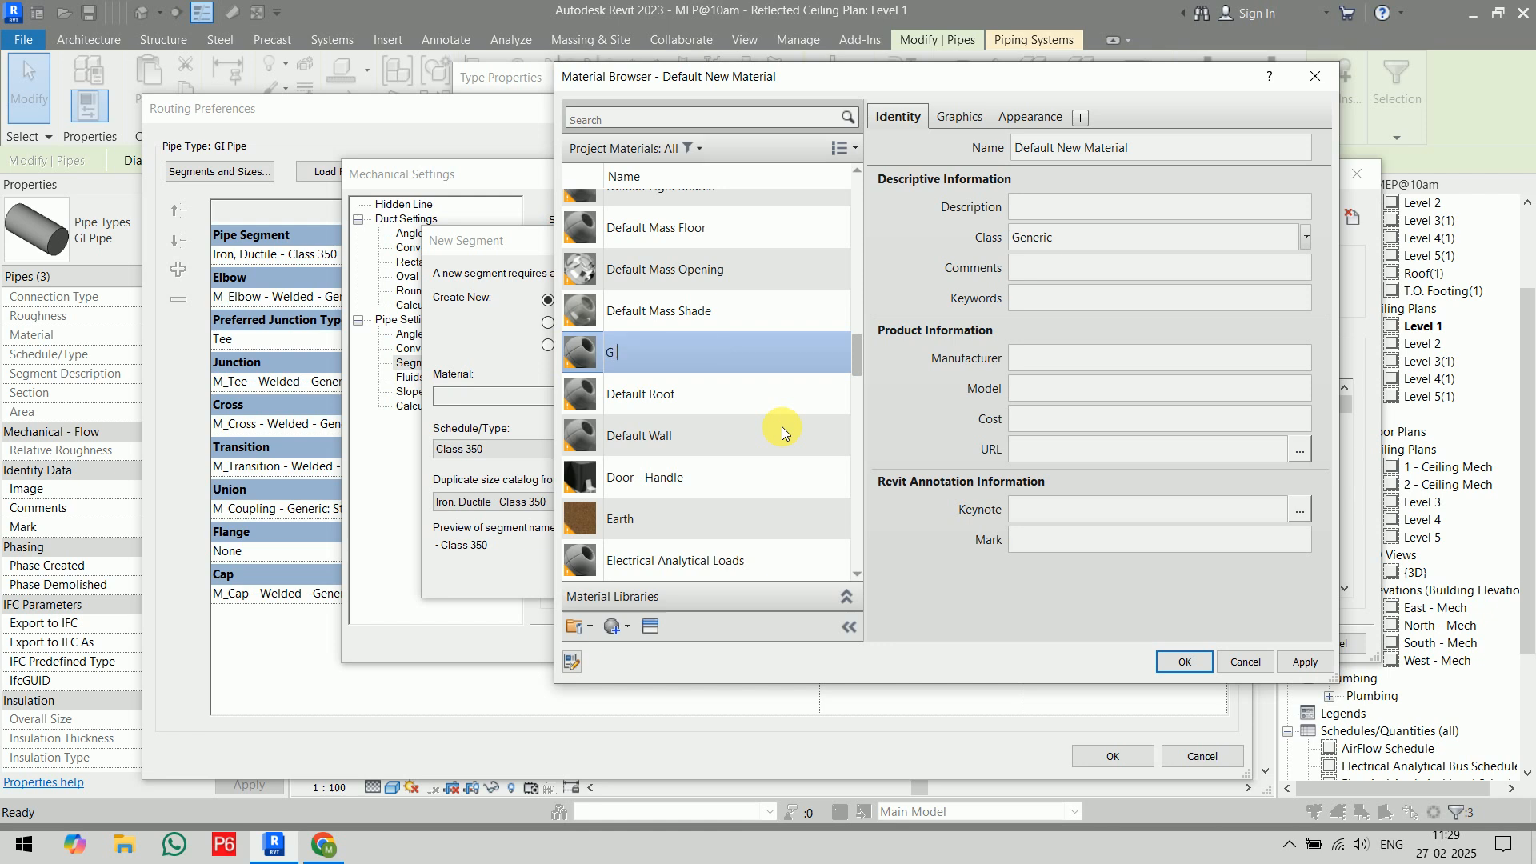
text(I Pipe)
key(Return)
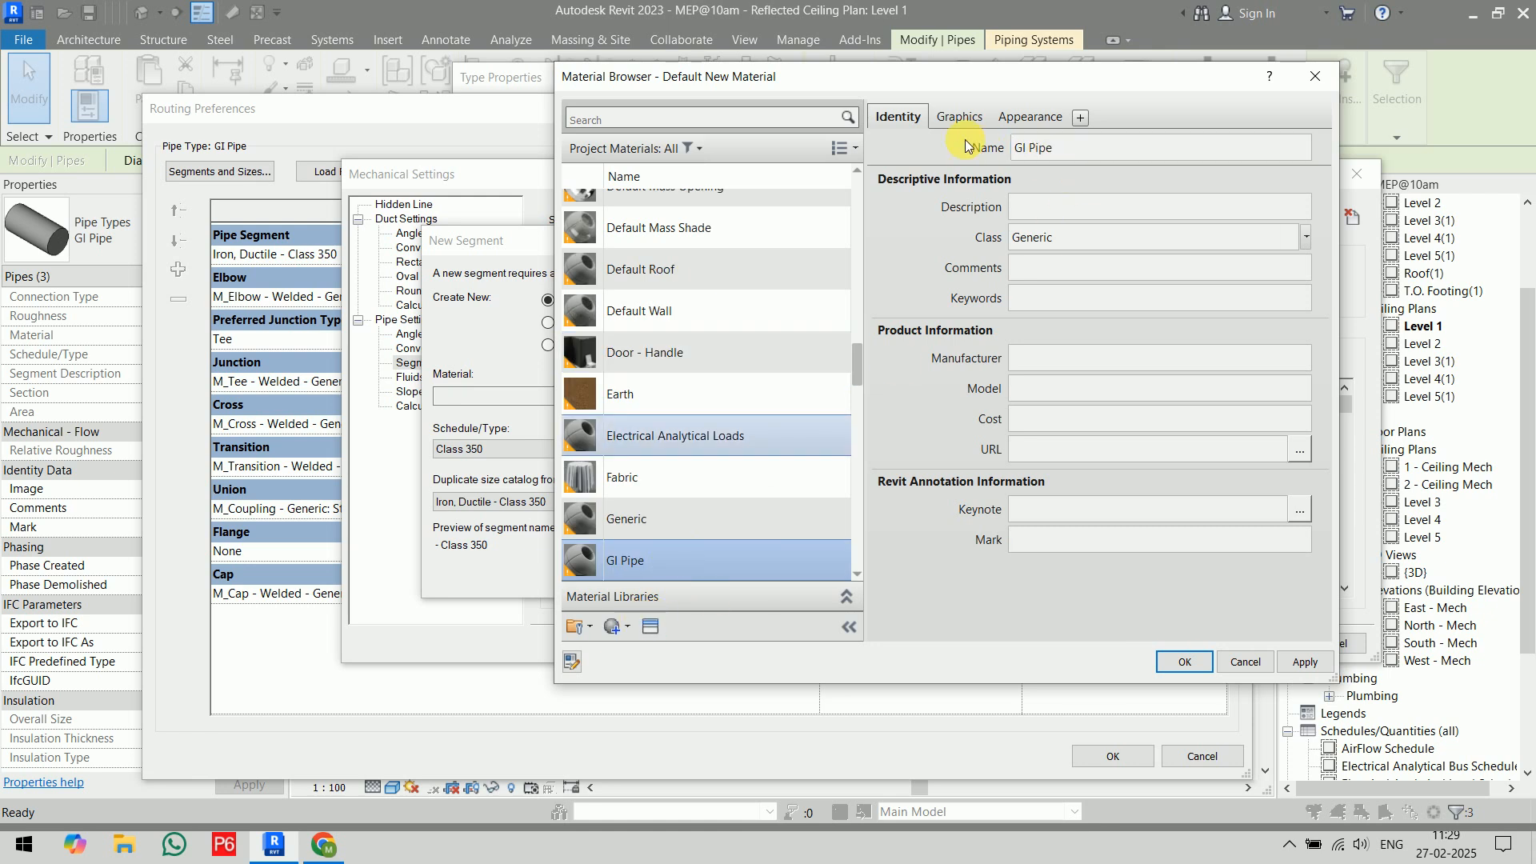
- Make the GI Pipe material's shading use the render appearance and set its appearance color to red, RGB 255 0 0
click(963, 112)
click(1053, 171)
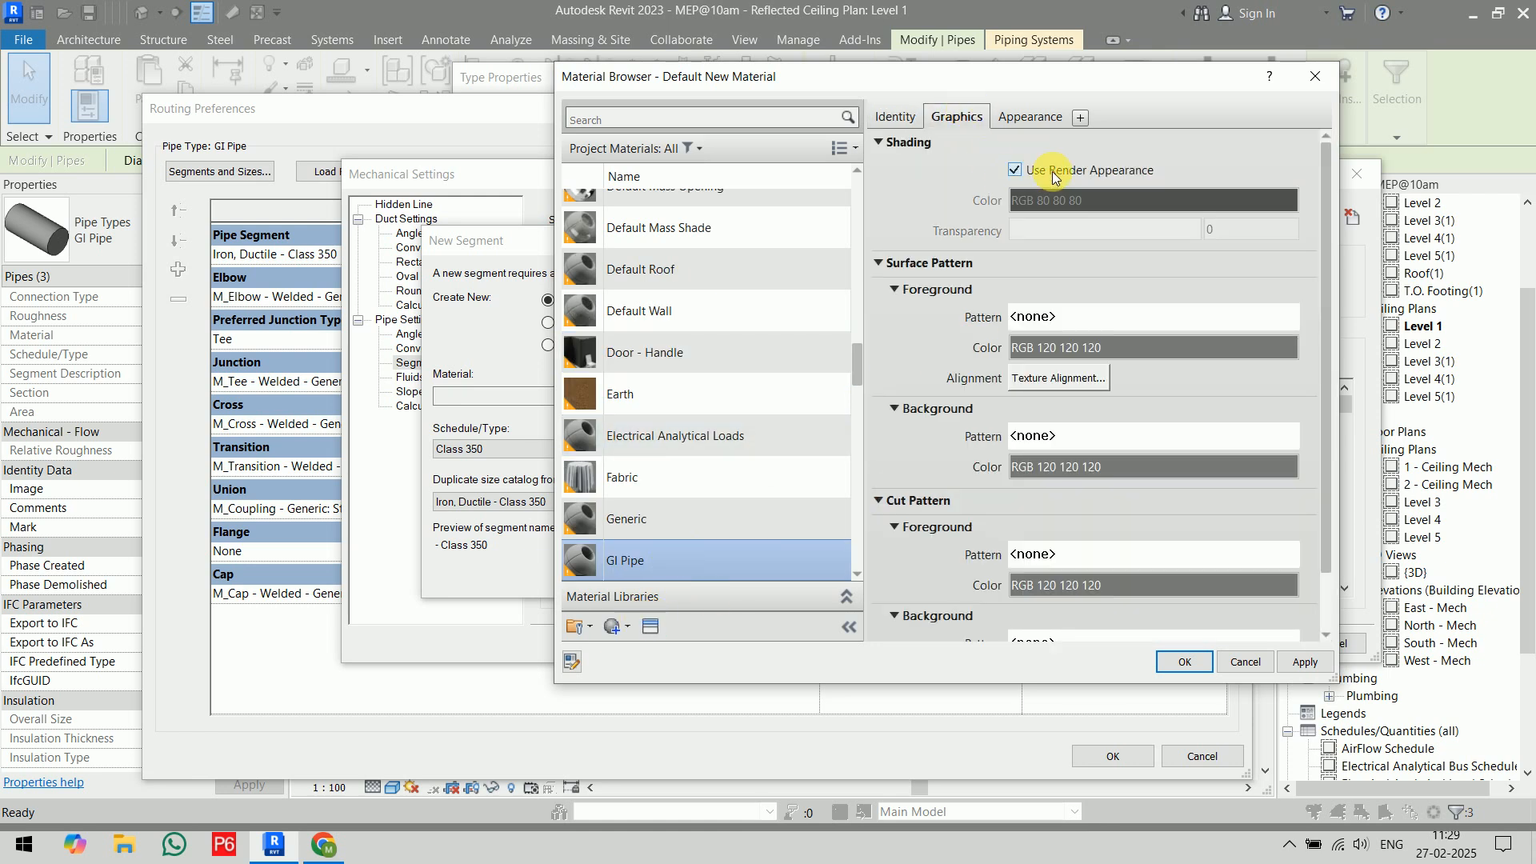
click(1029, 116)
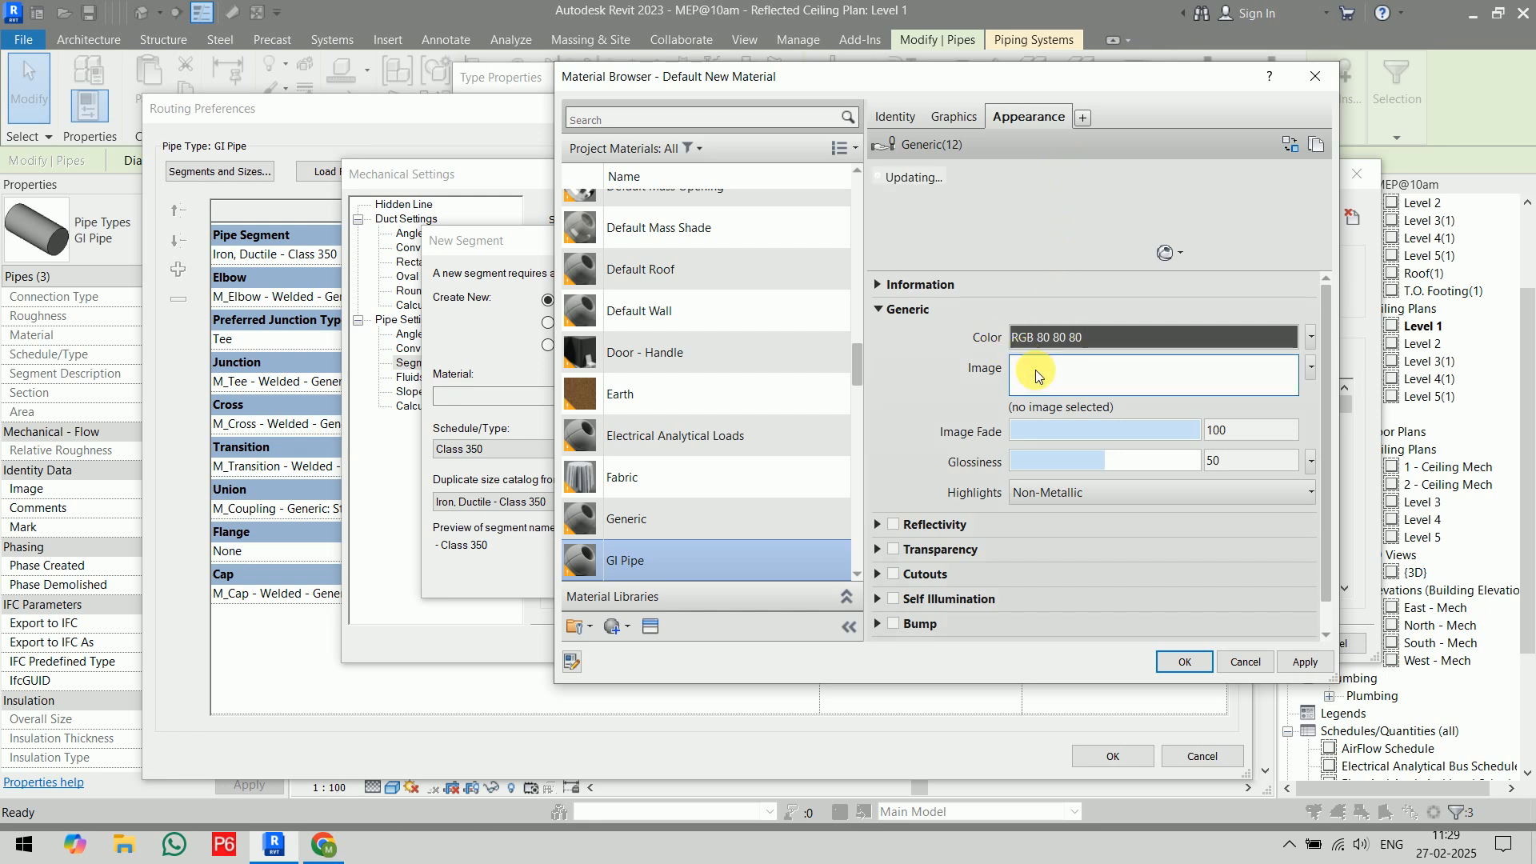
click(1104, 344)
click(750, 260)
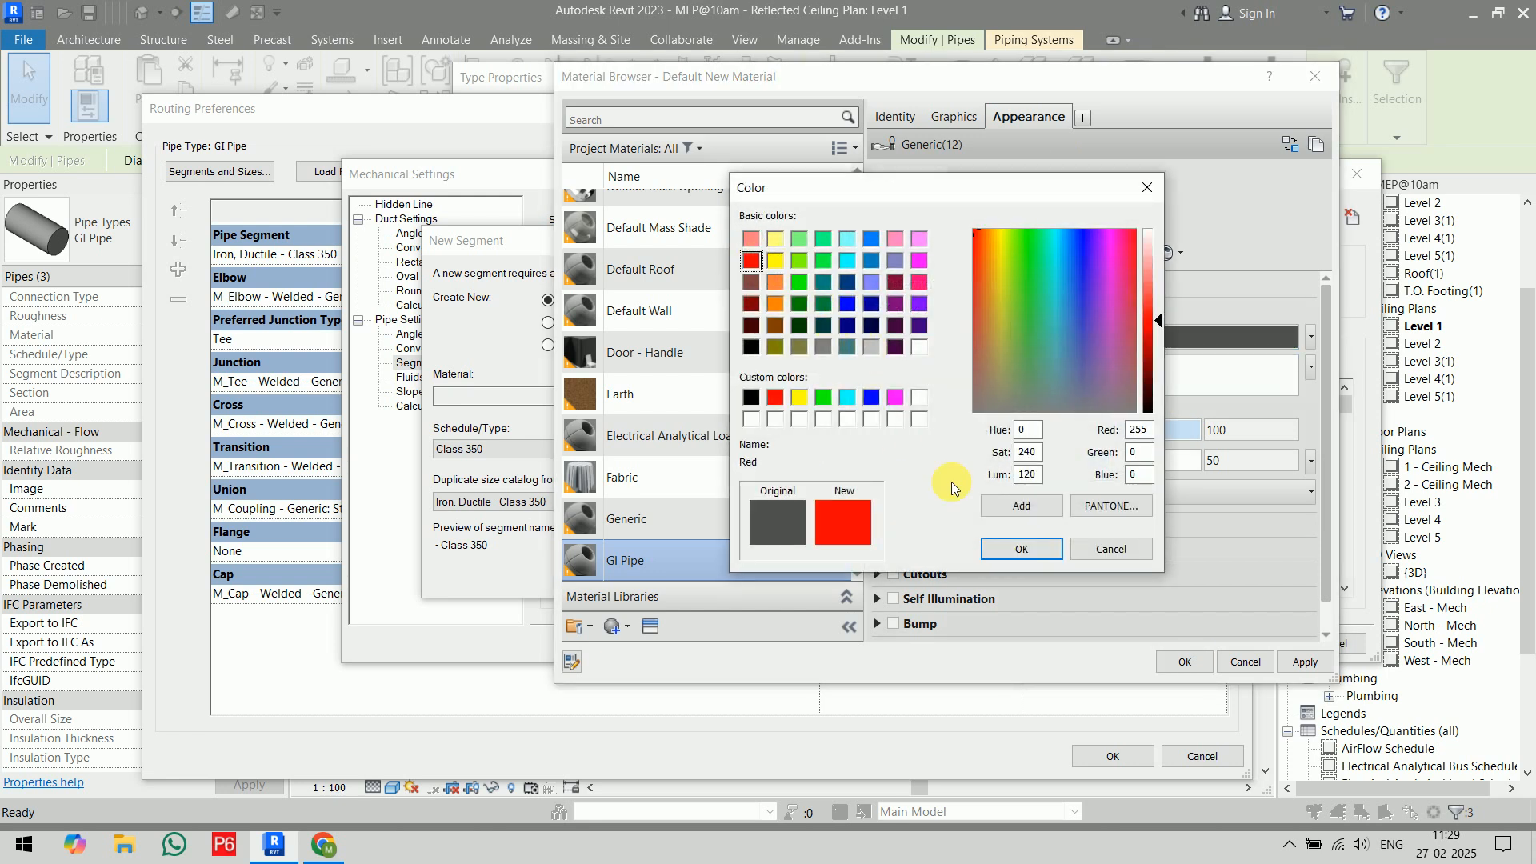
click(1025, 549)
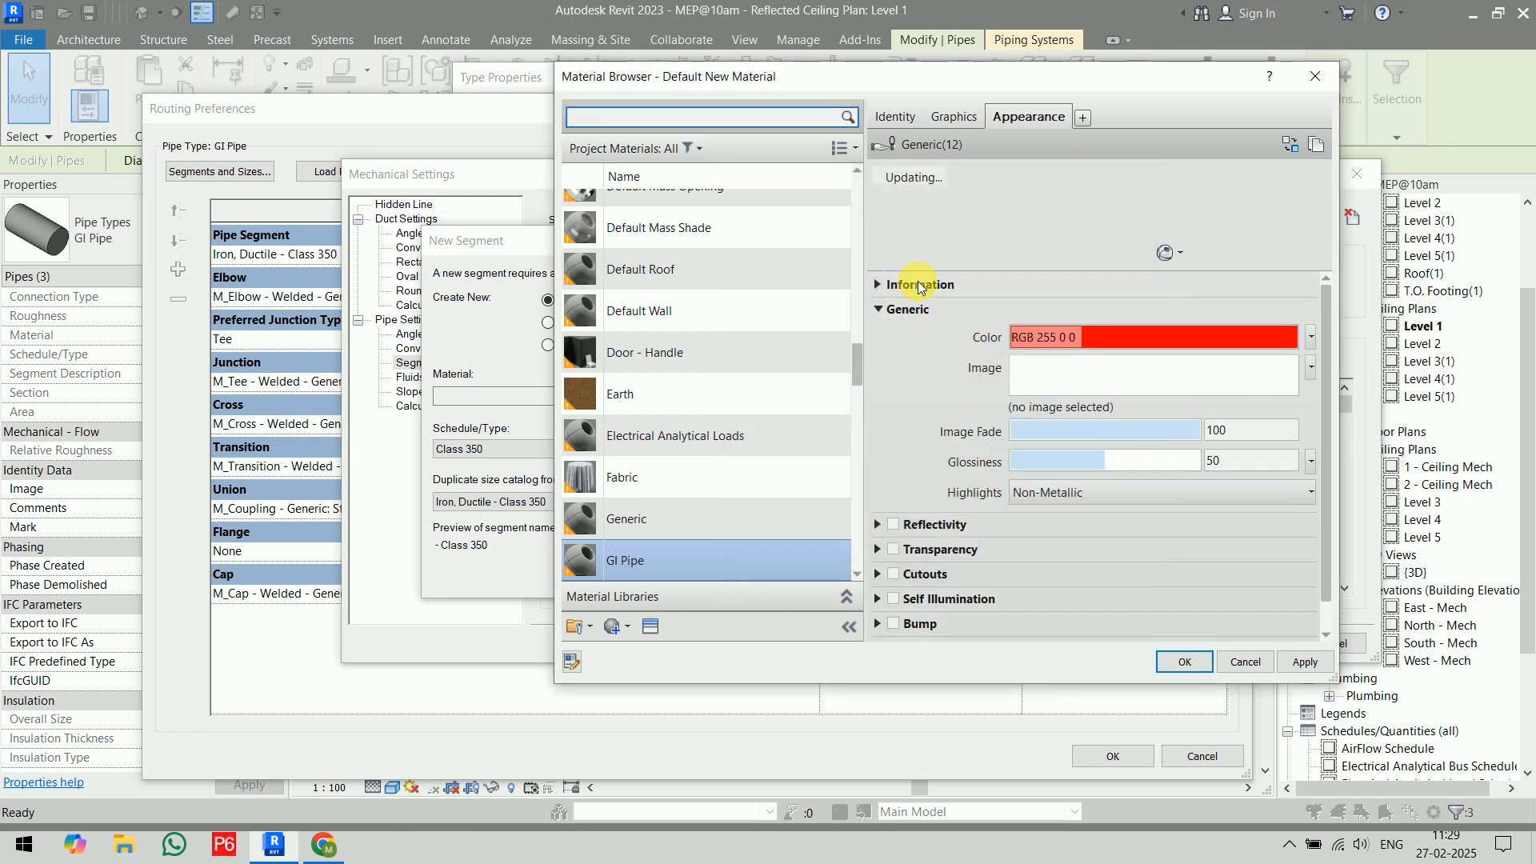
- Set the GI Pipe material's surface pattern foreground and background colors to red, RGB 255 0 0
click(960, 118)
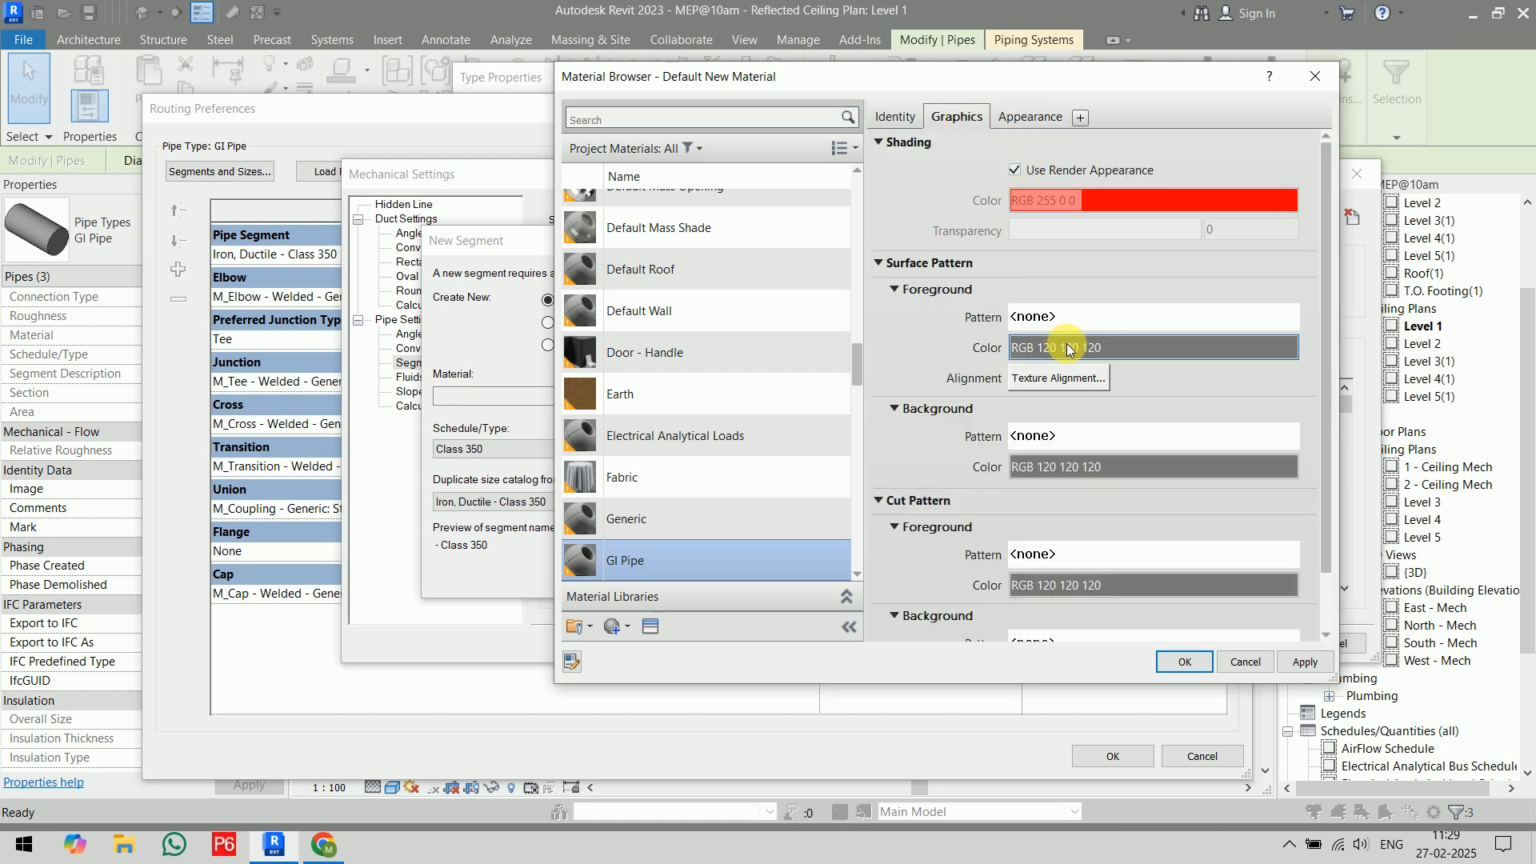
click(1090, 352)
click(750, 261)
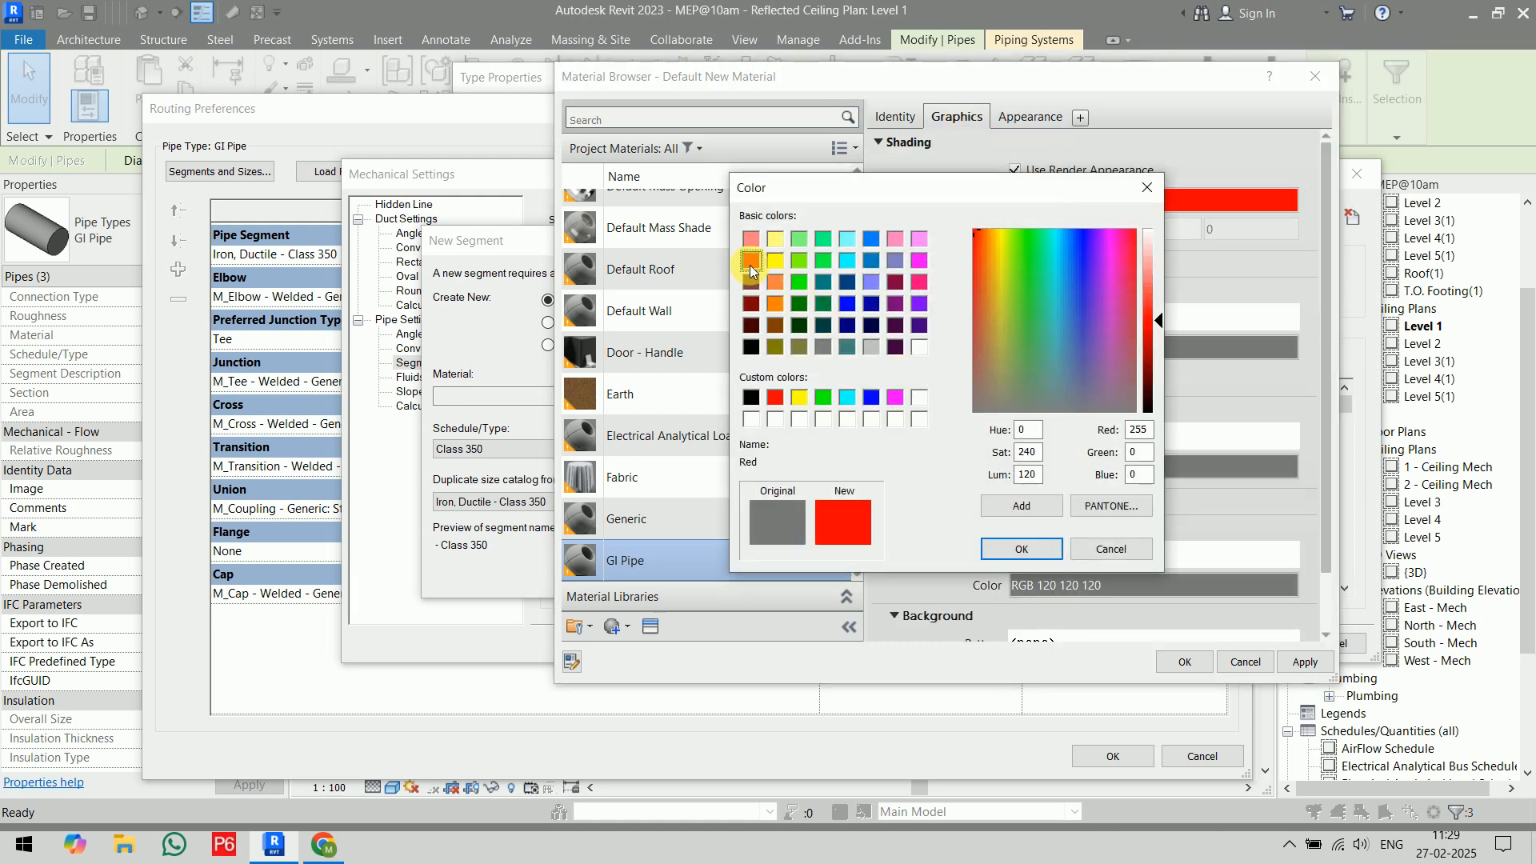
click(1026, 547)
click(1174, 464)
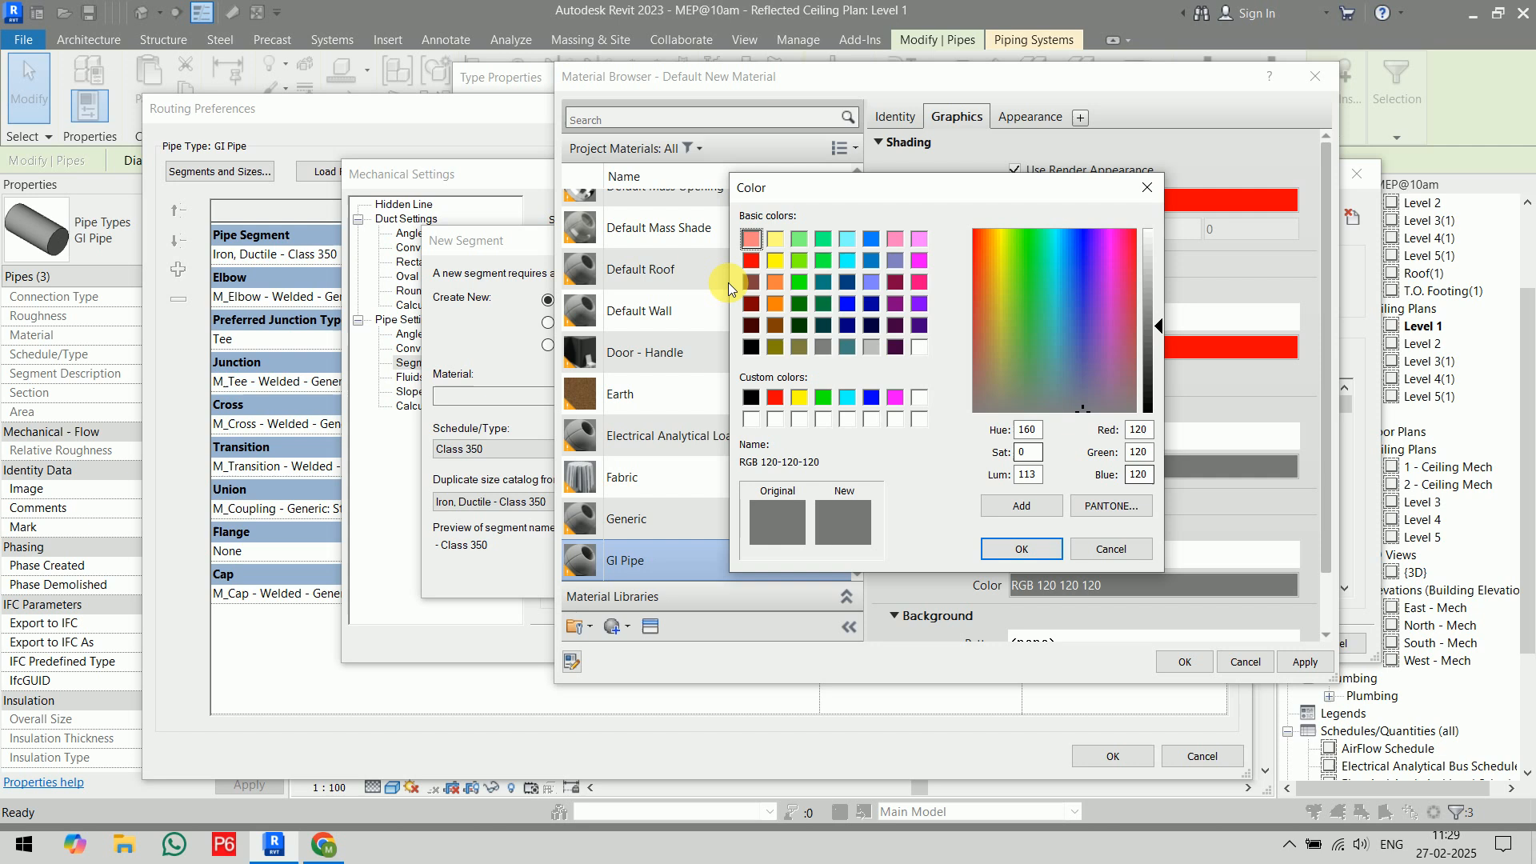
click(753, 258)
click(1023, 551)
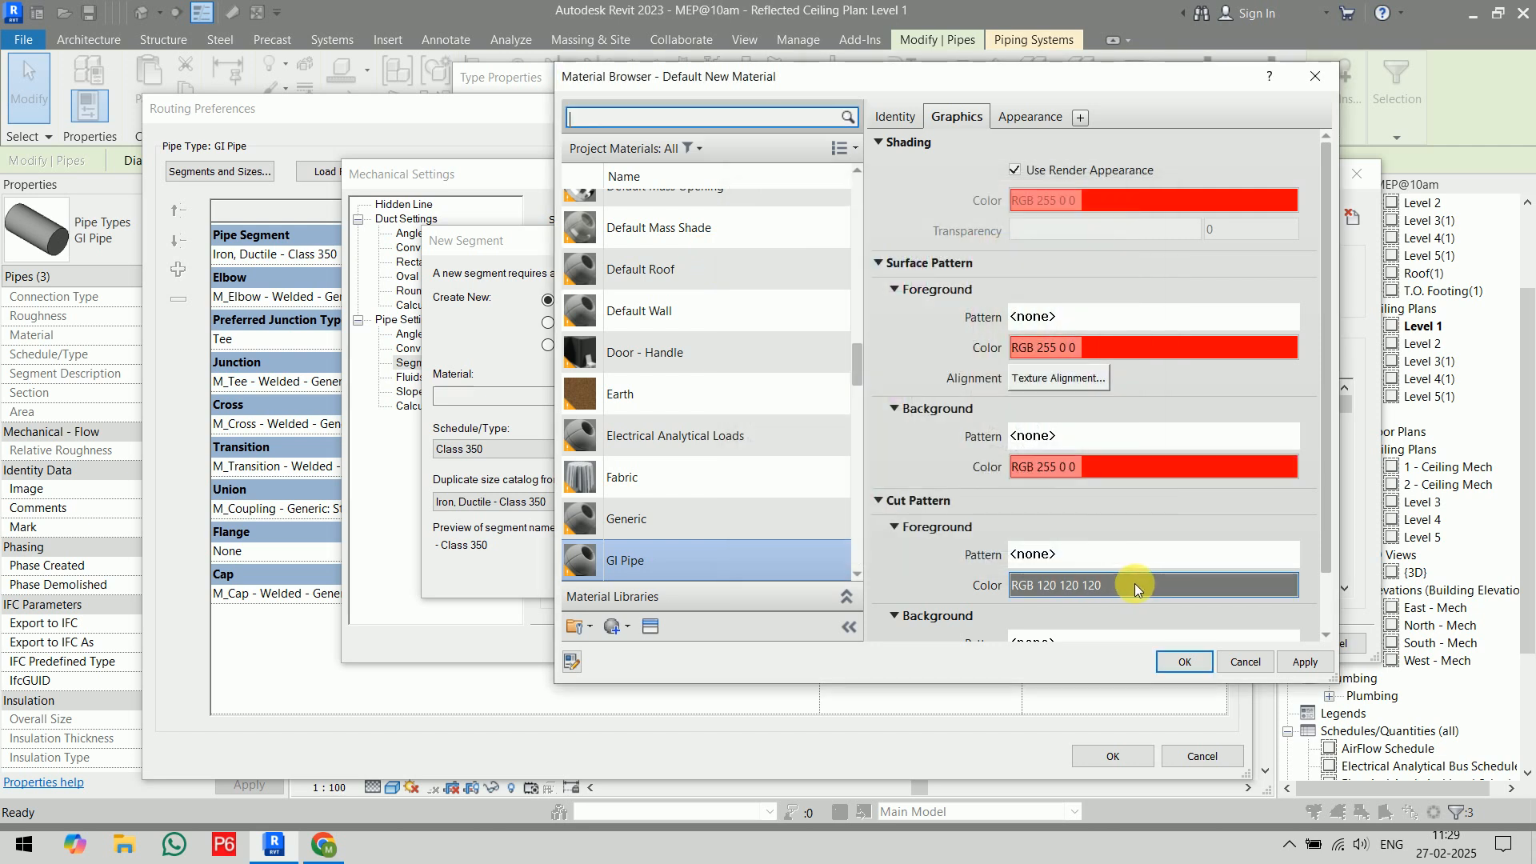
- Set the GI Pipe material's cut pattern foreground and background colors to red, RGB 255 0 0
scroll(1156, 590, down, 2)
click(1128, 520)
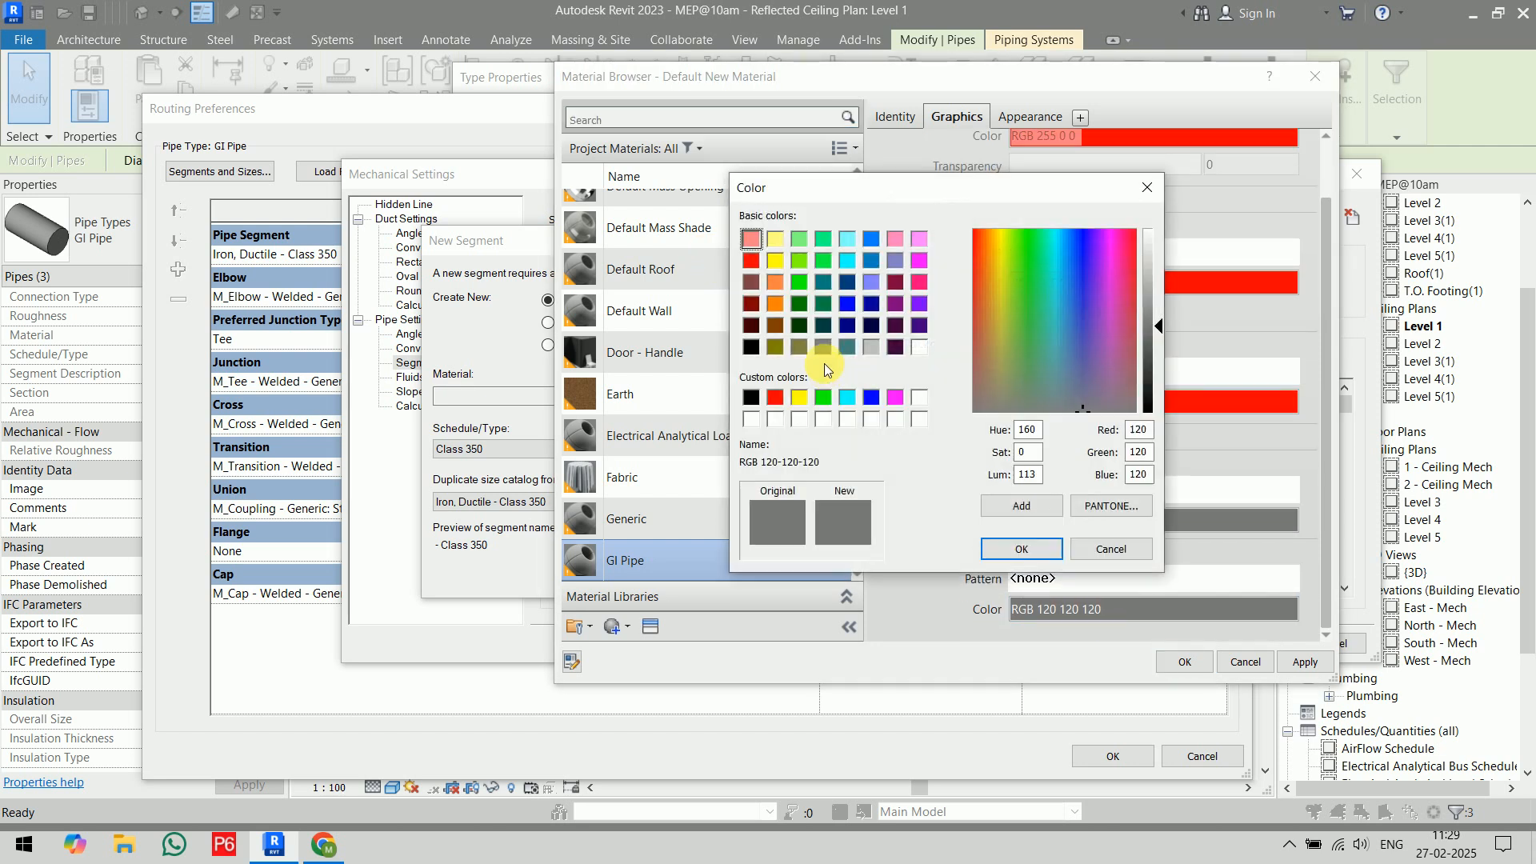
click(750, 260)
click(1021, 548)
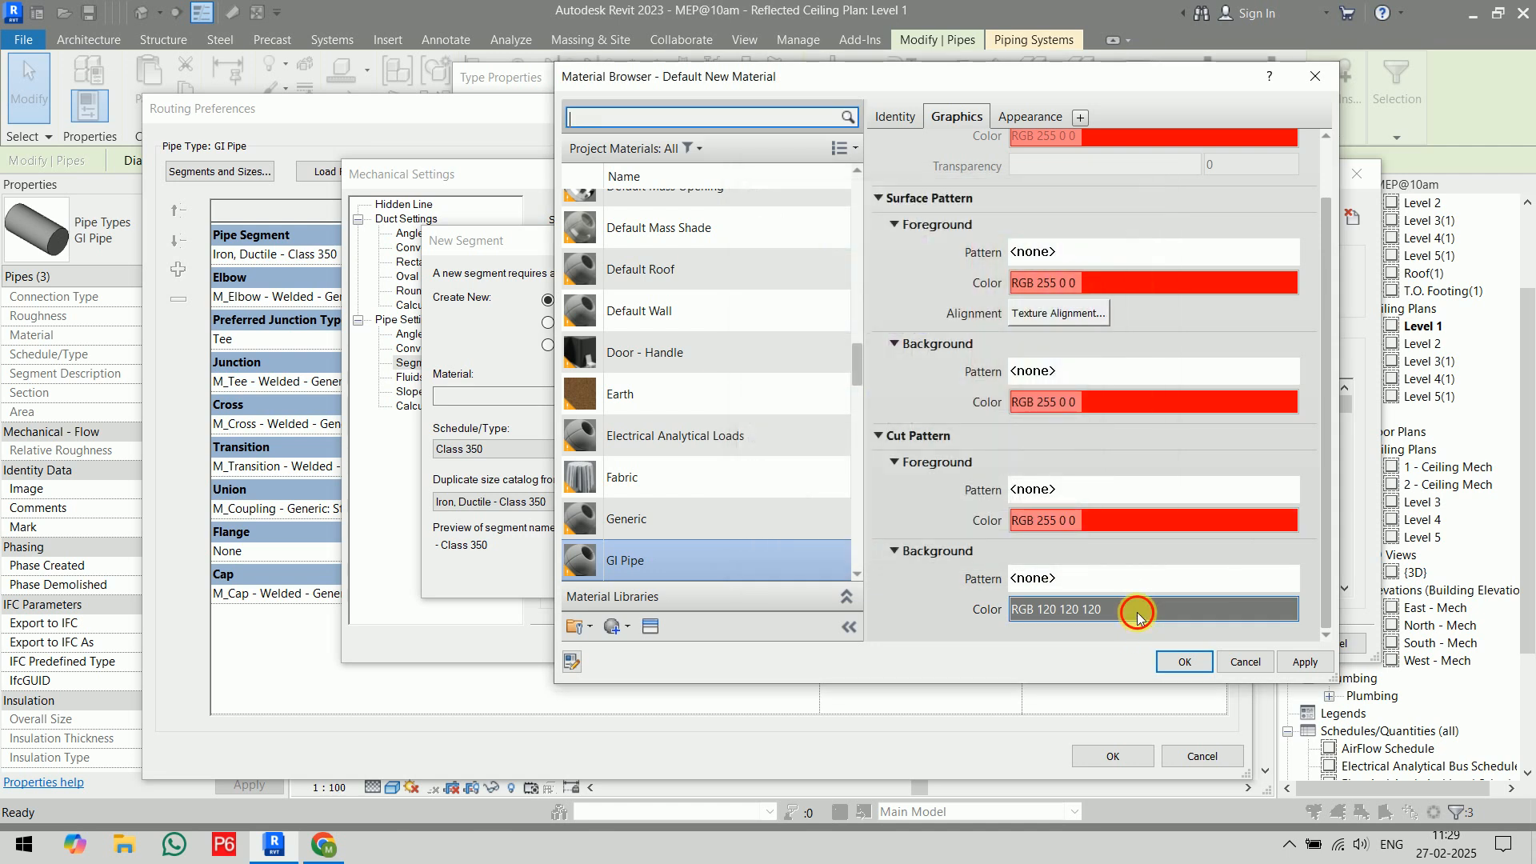
click(1131, 609)
click(750, 260)
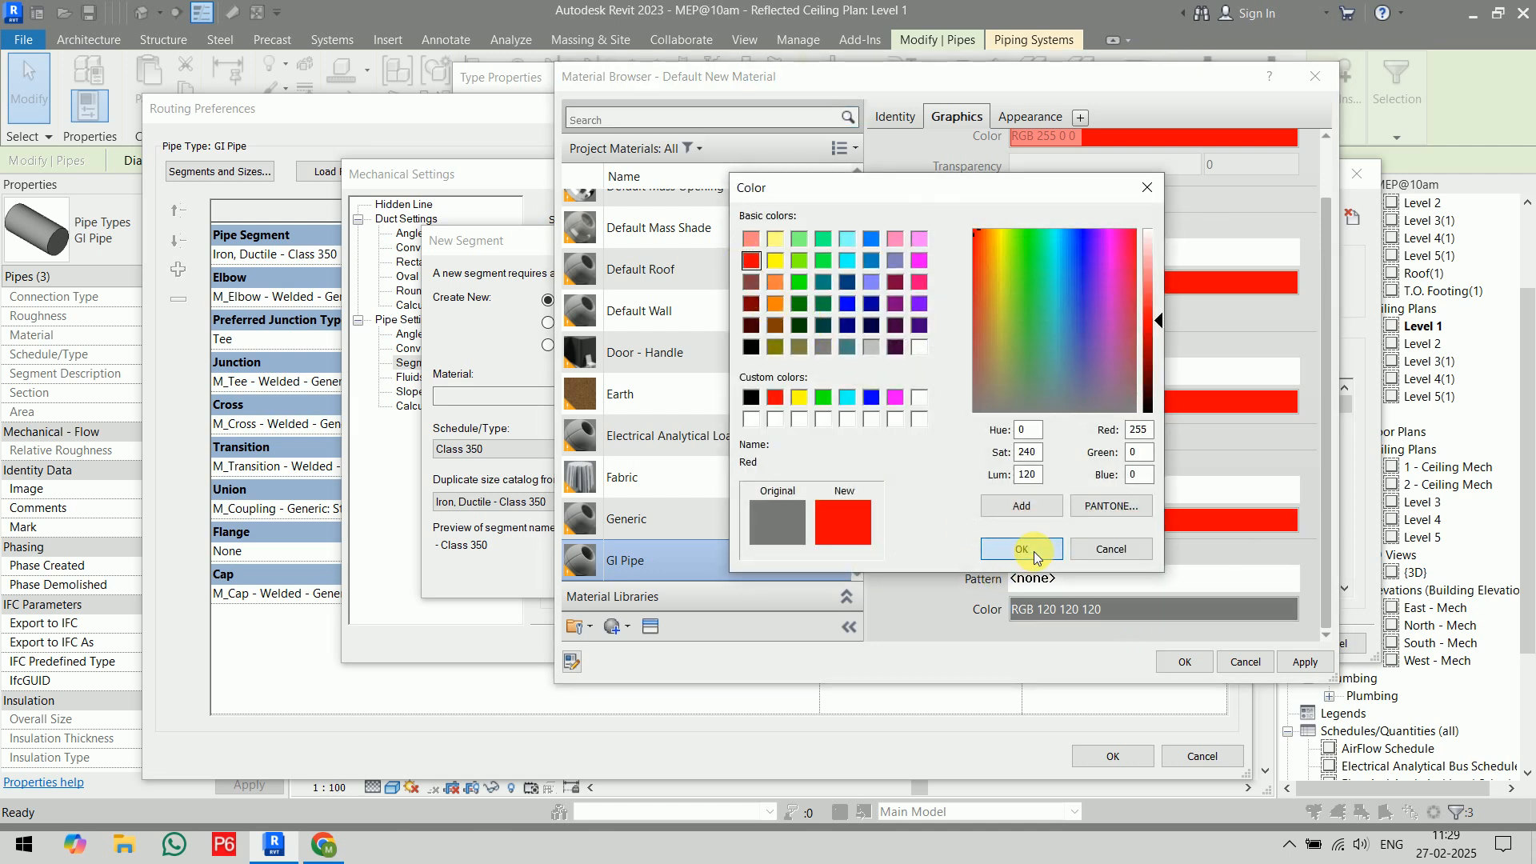
click(1032, 554)
- Accept the GI Pipe material and create the GI Pipe - Class 350 segment with the Iron, Ductile - Class 350 size catalog
click(1027, 117)
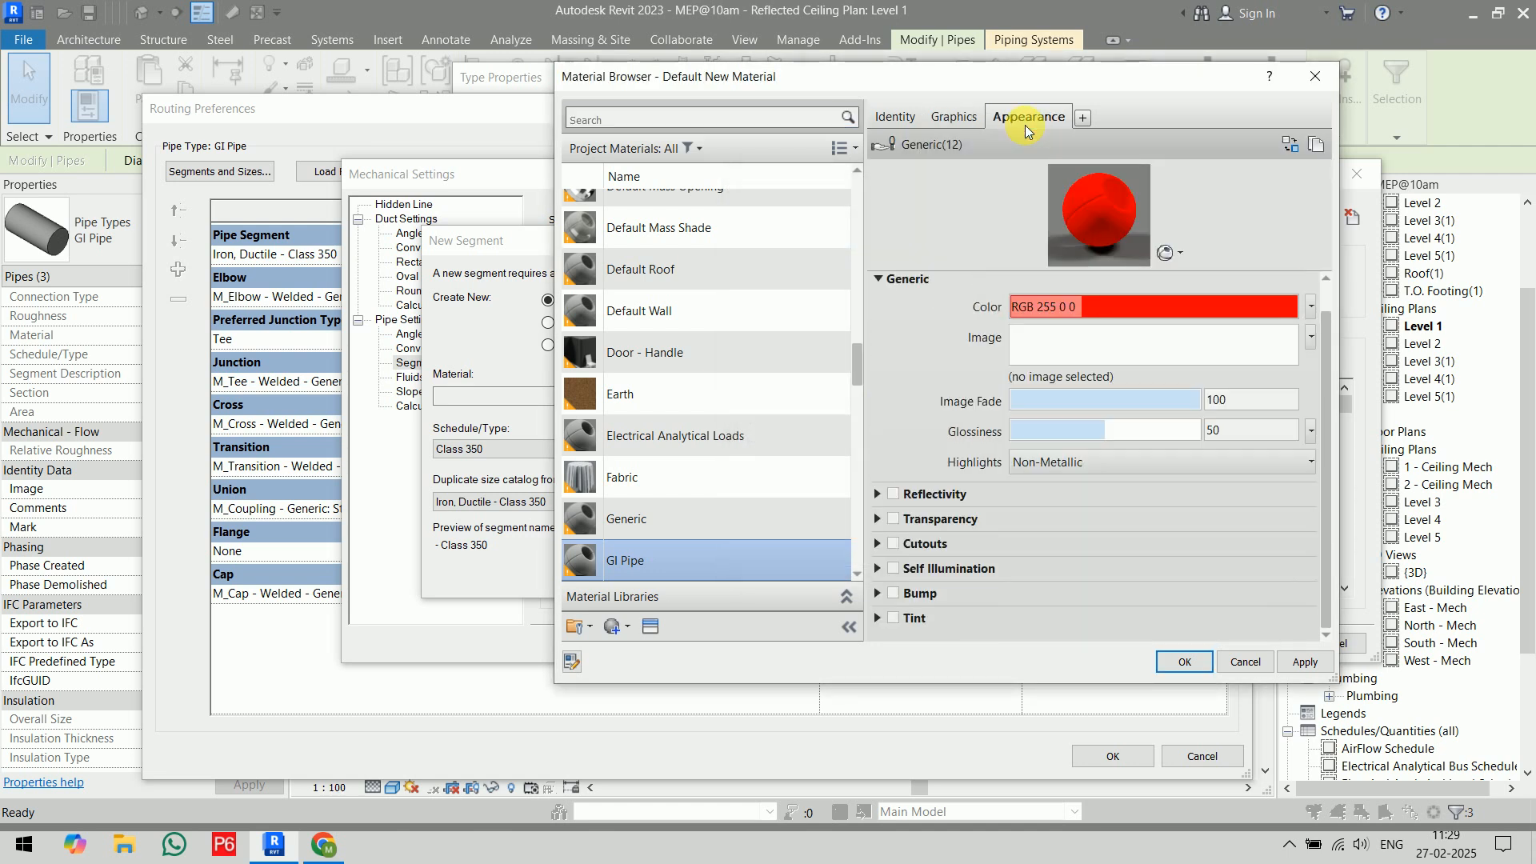
click(961, 118)
click(895, 118)
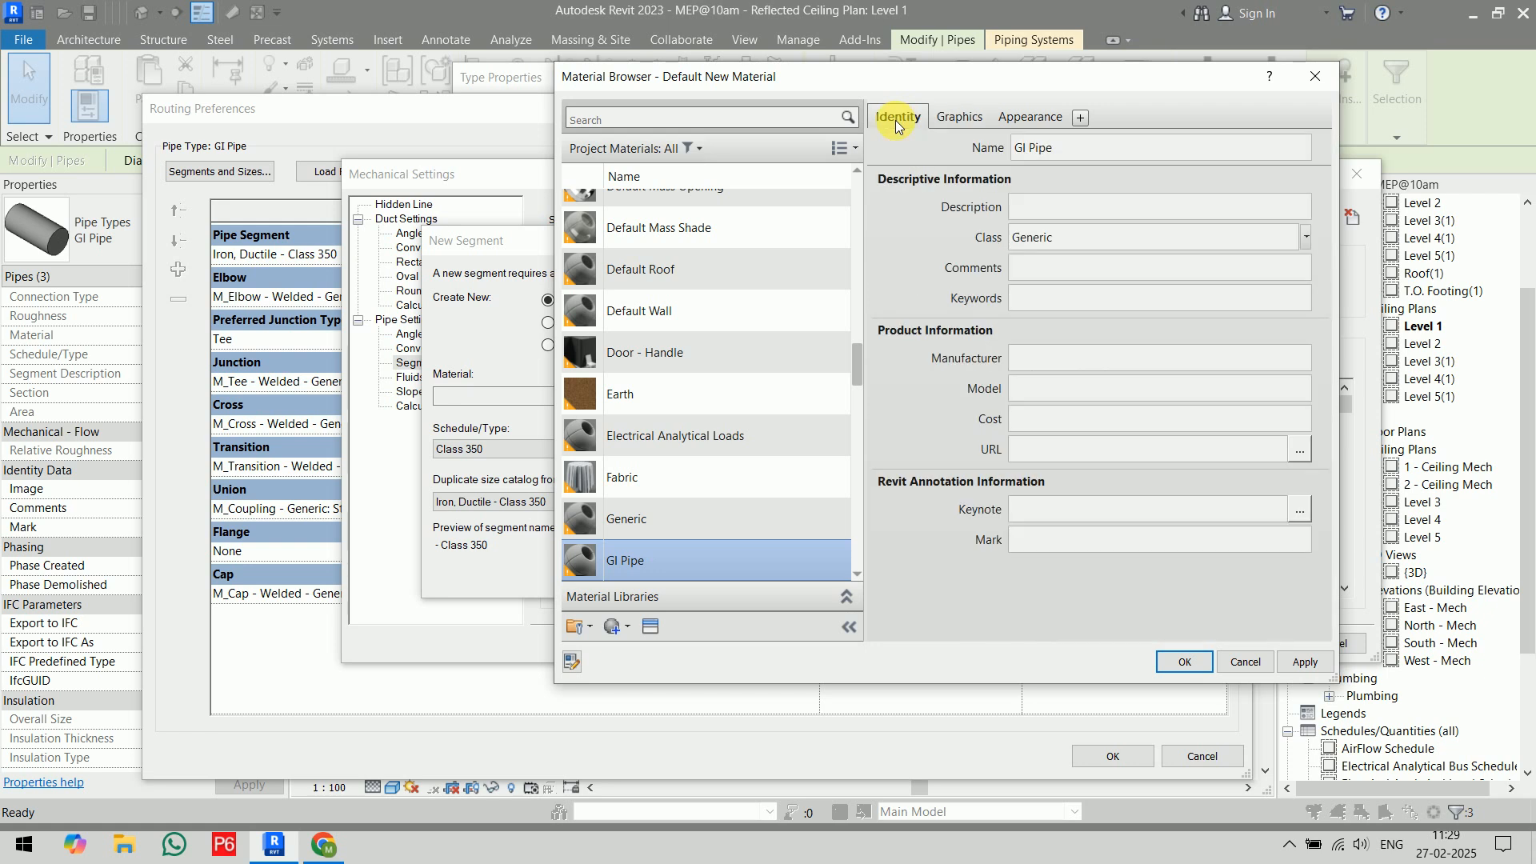
click(955, 117)
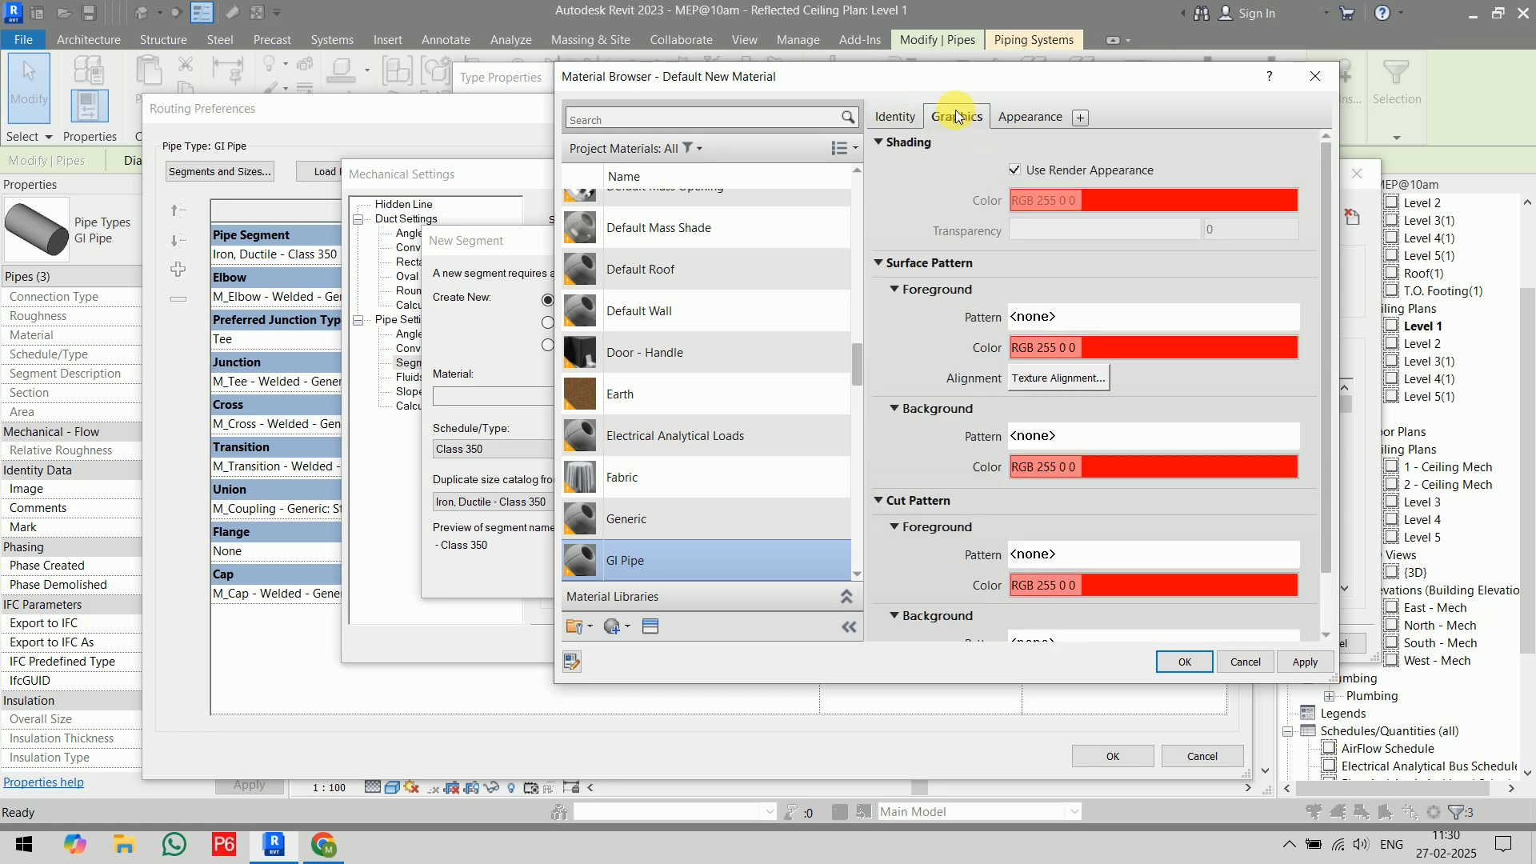
click(1186, 661)
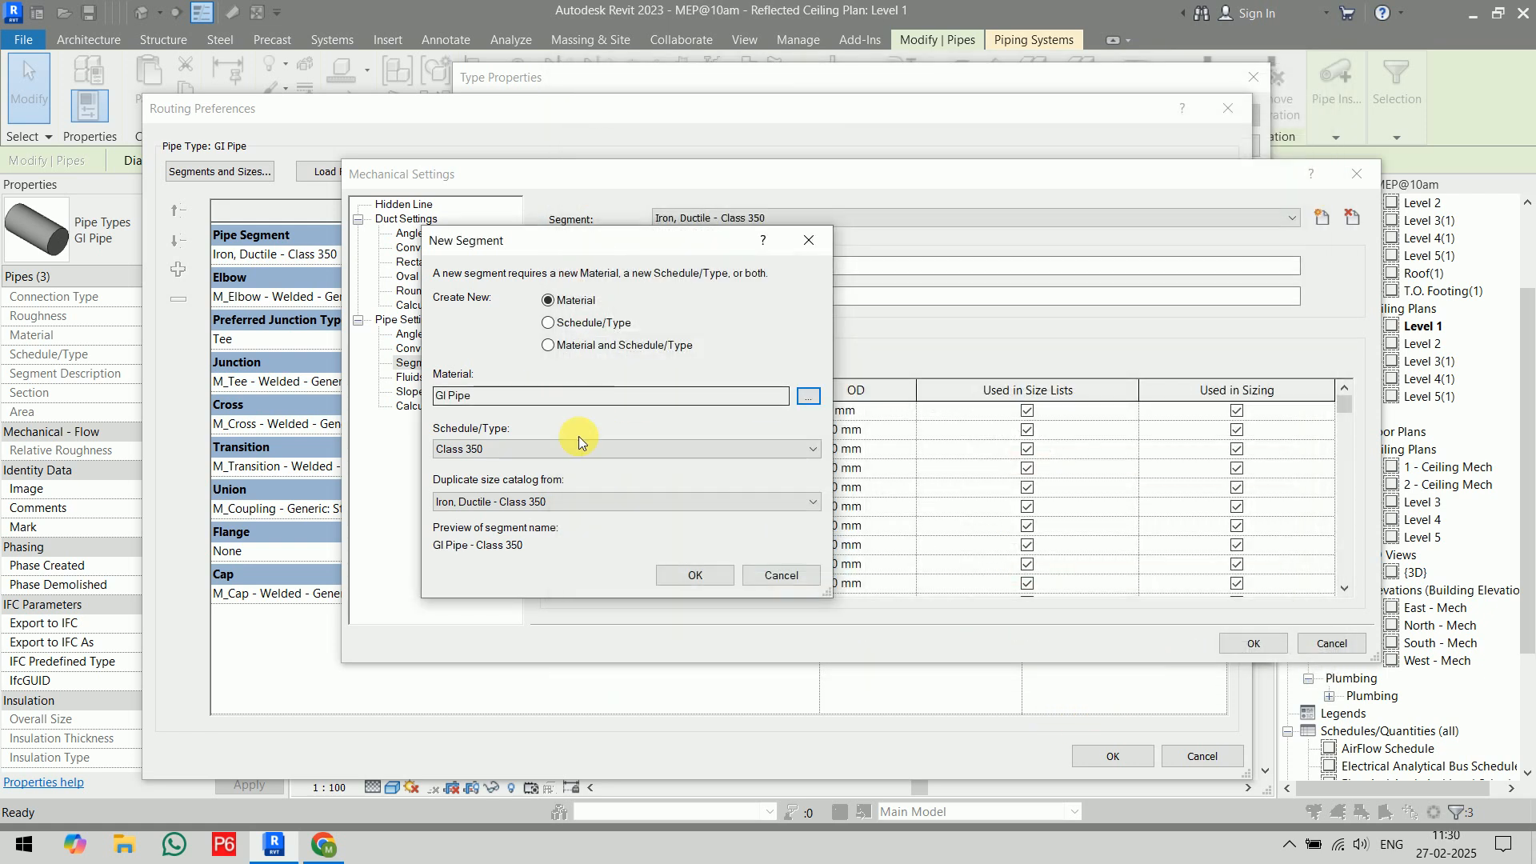
click(702, 574)
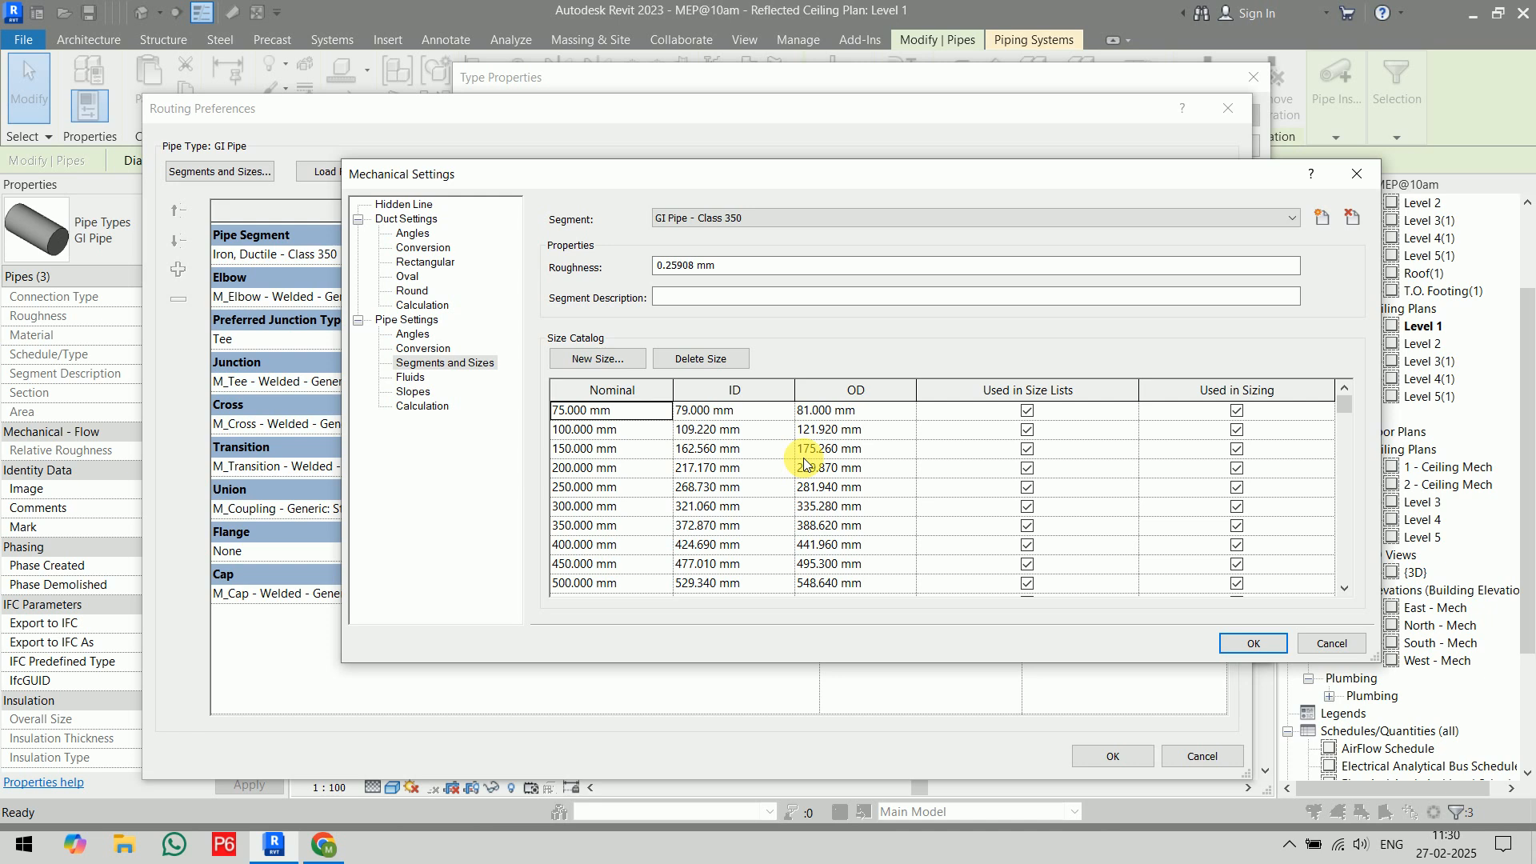
click(832, 215)
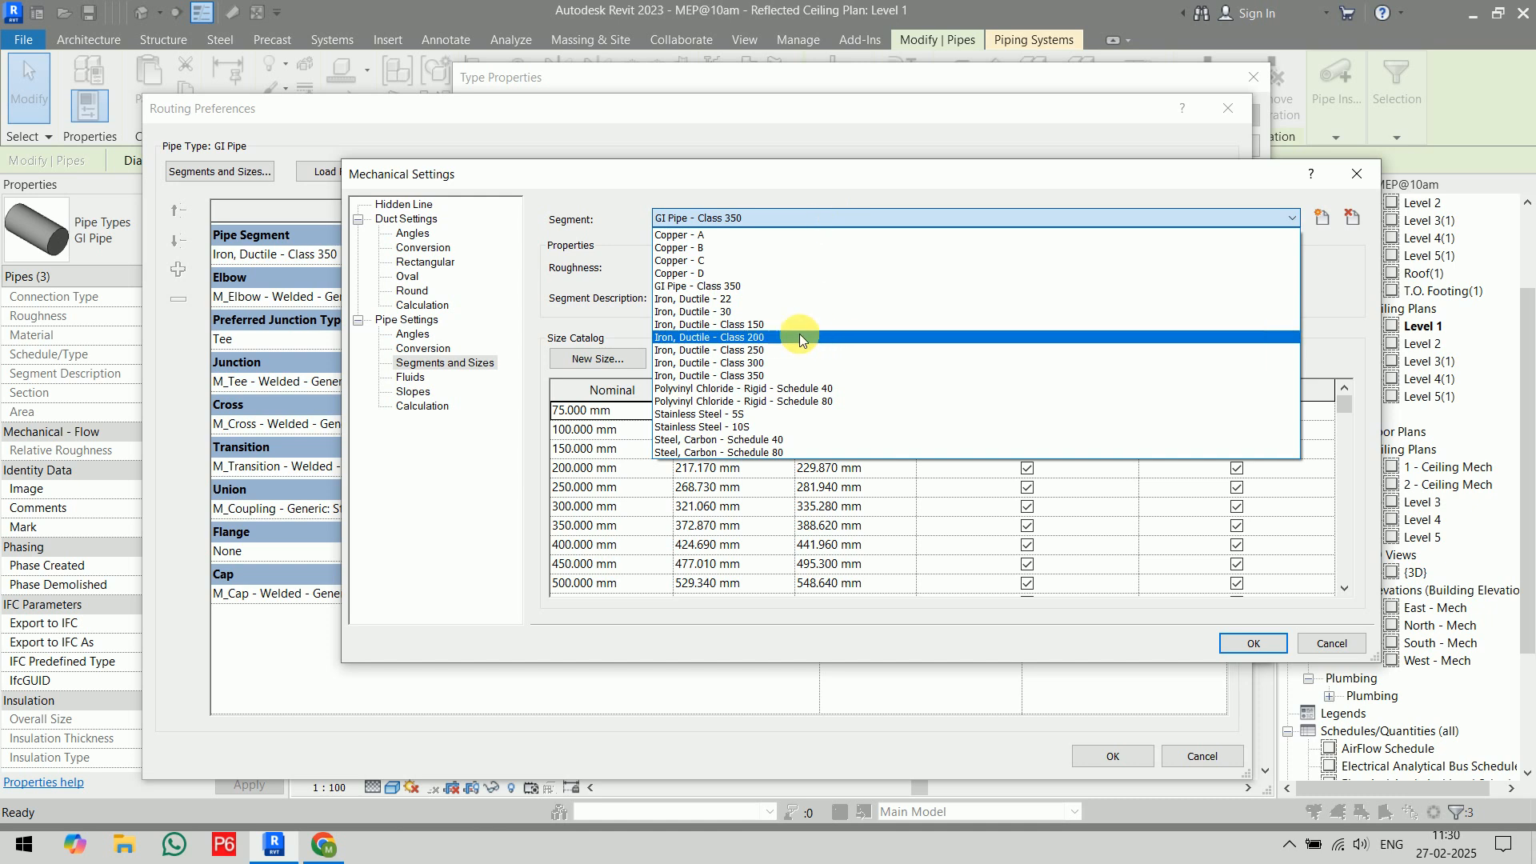
click(755, 286)
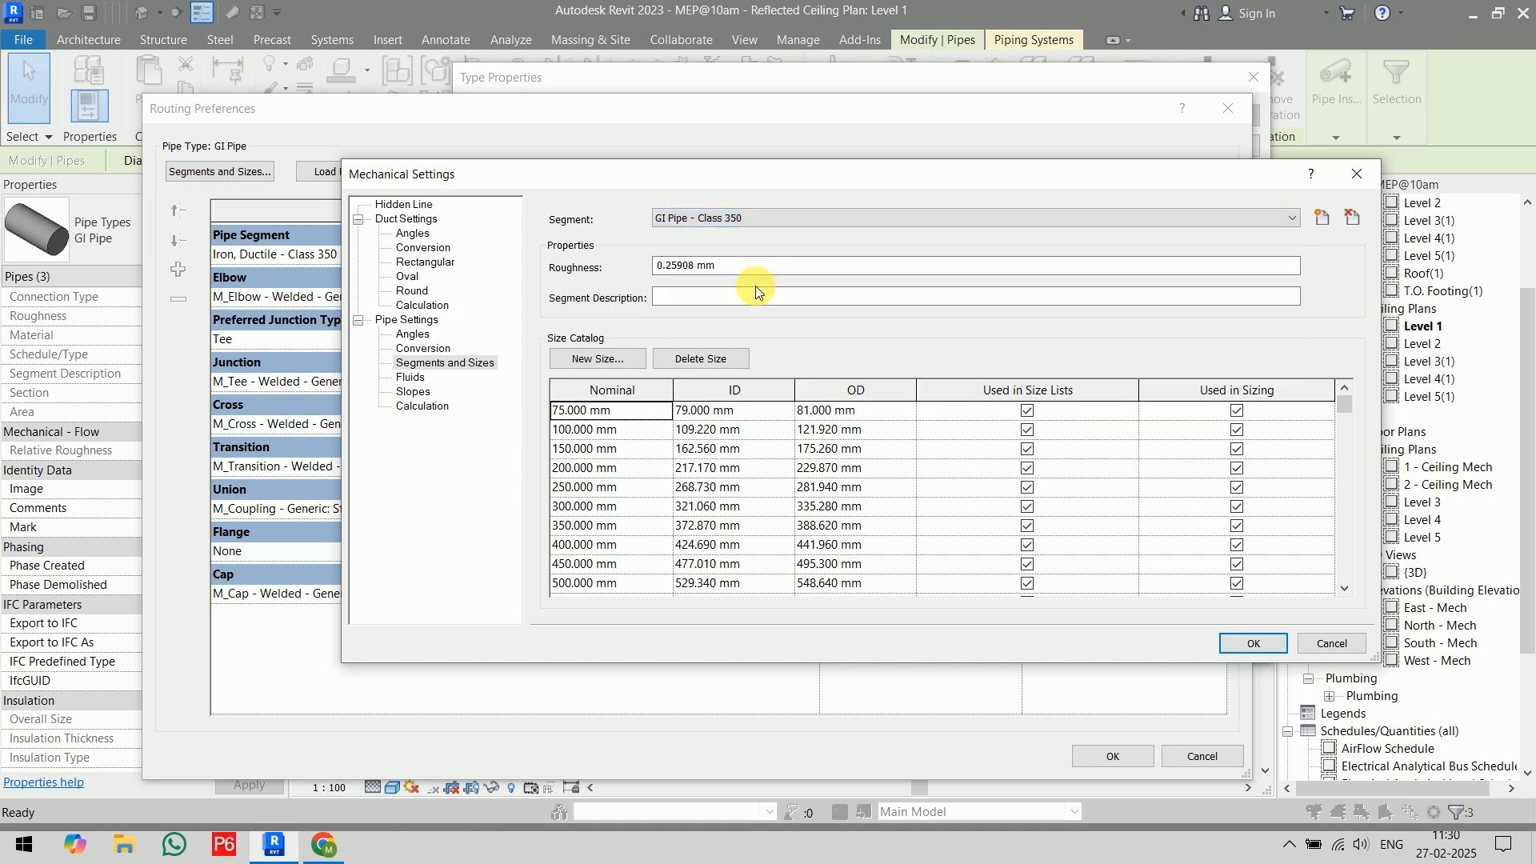
click(1246, 644)
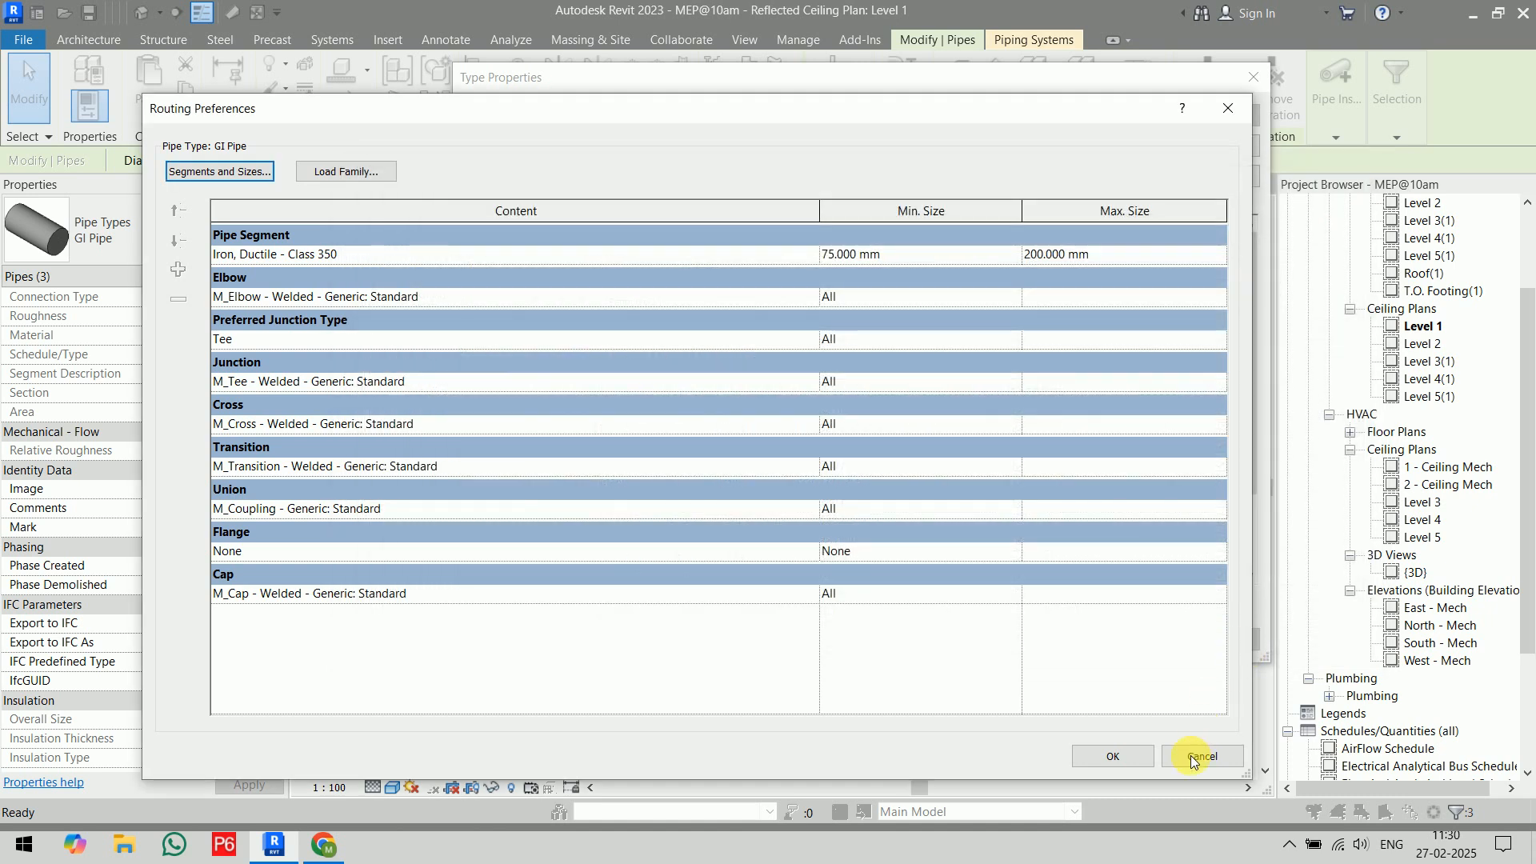
- Set the pipe segment in the GI Pipe type's routing preferences to GI Pipe - Class 350
click(806, 254)
scroll(415, 321, up, 4)
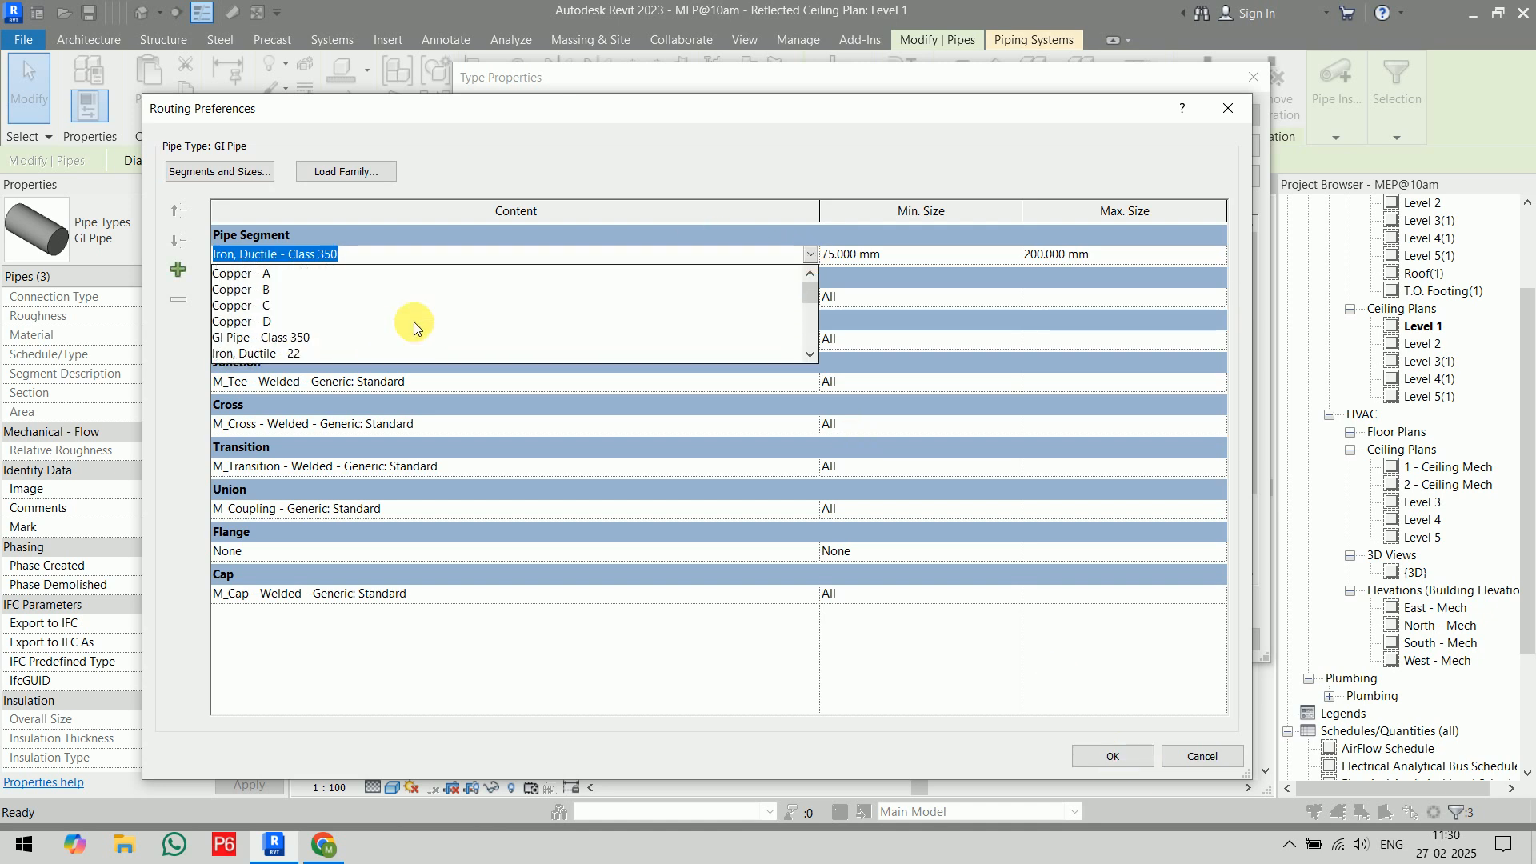
click(301, 339)
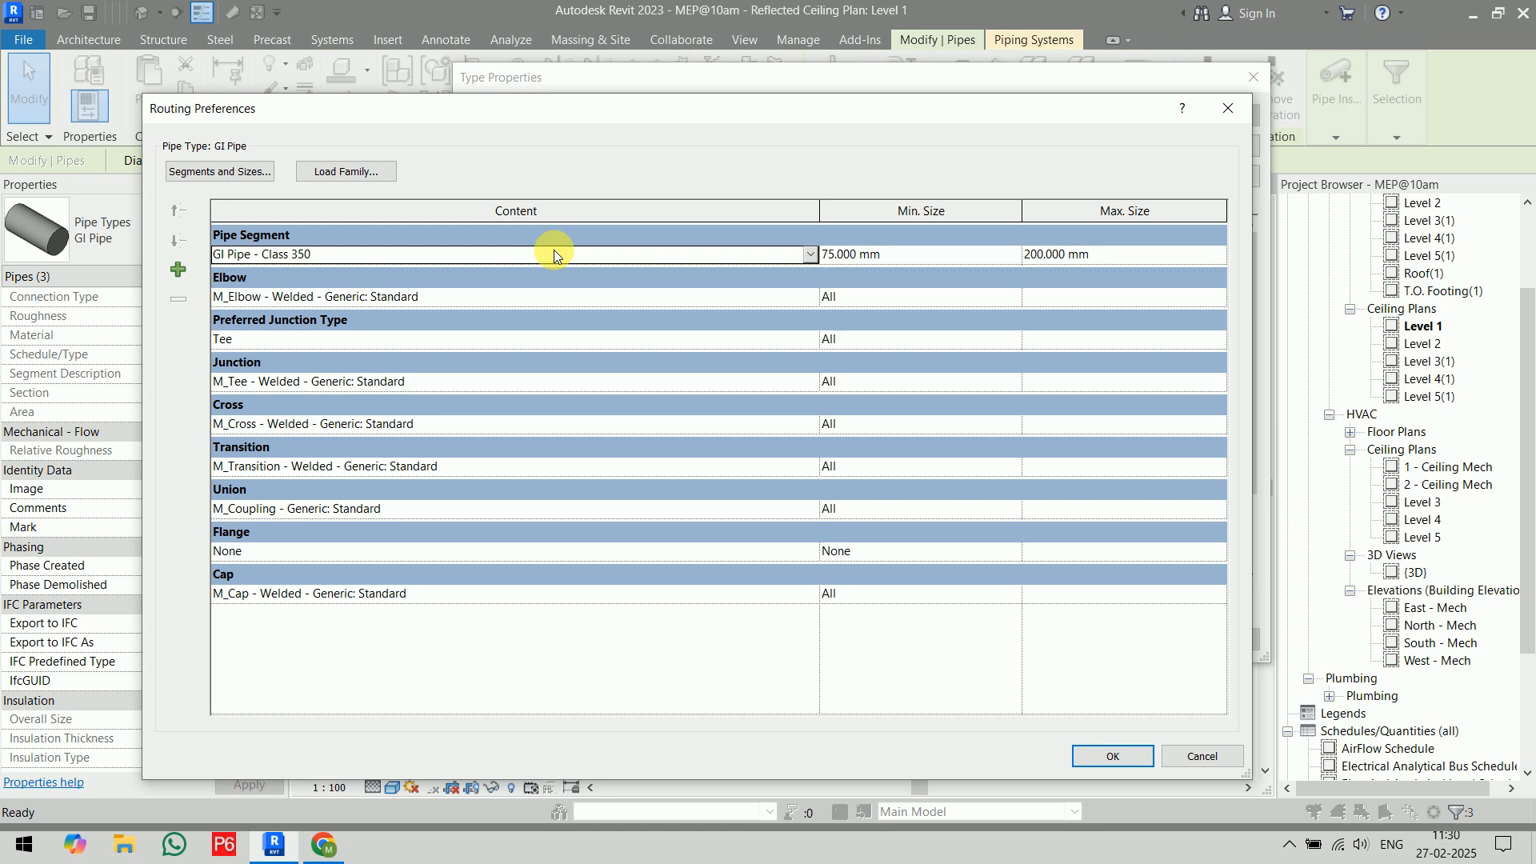
click(1094, 764)
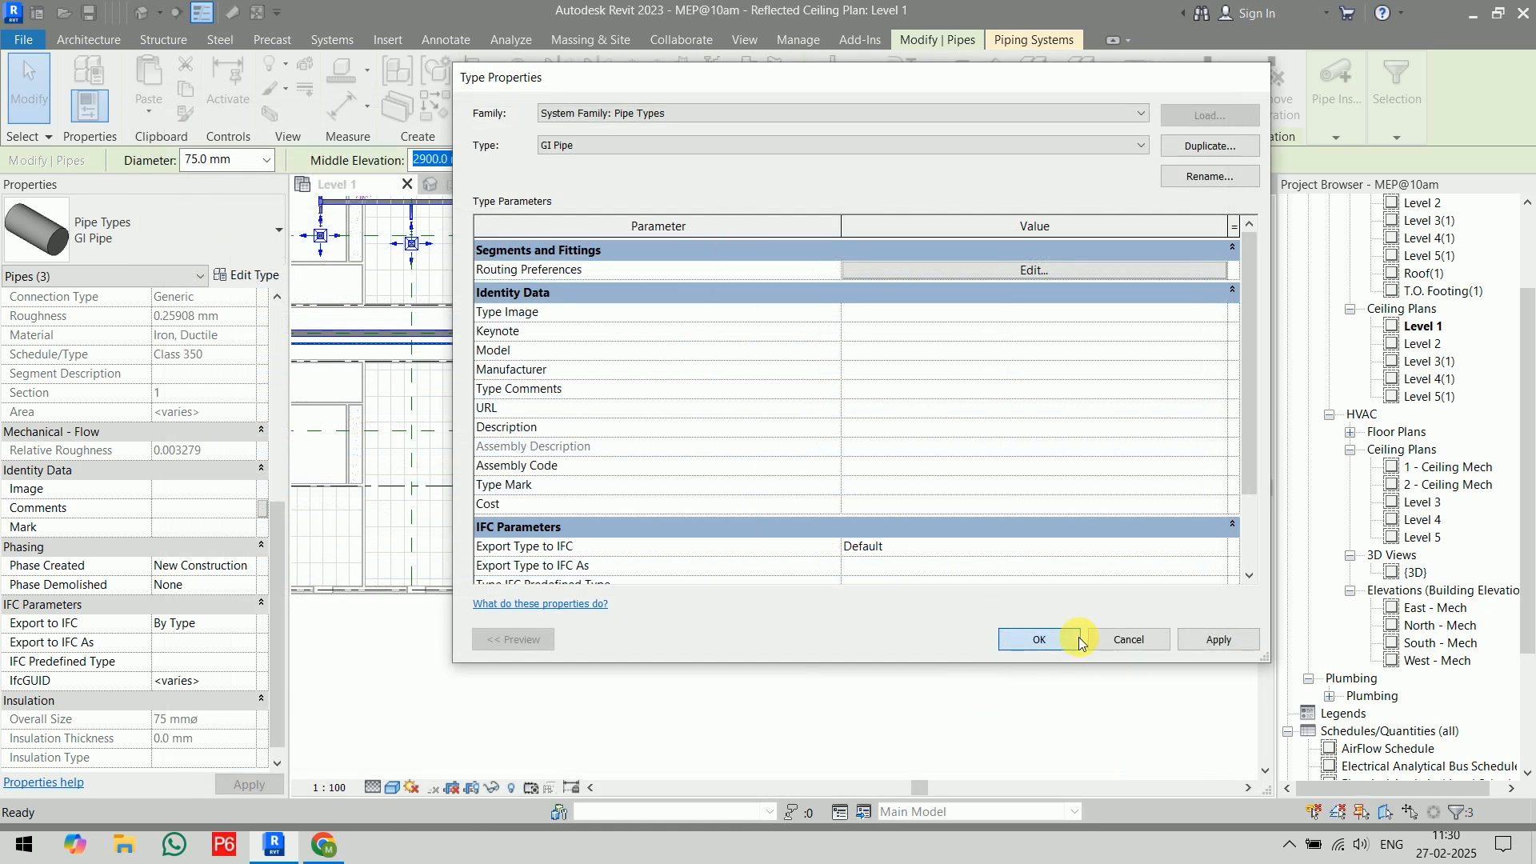
click(1076, 639)
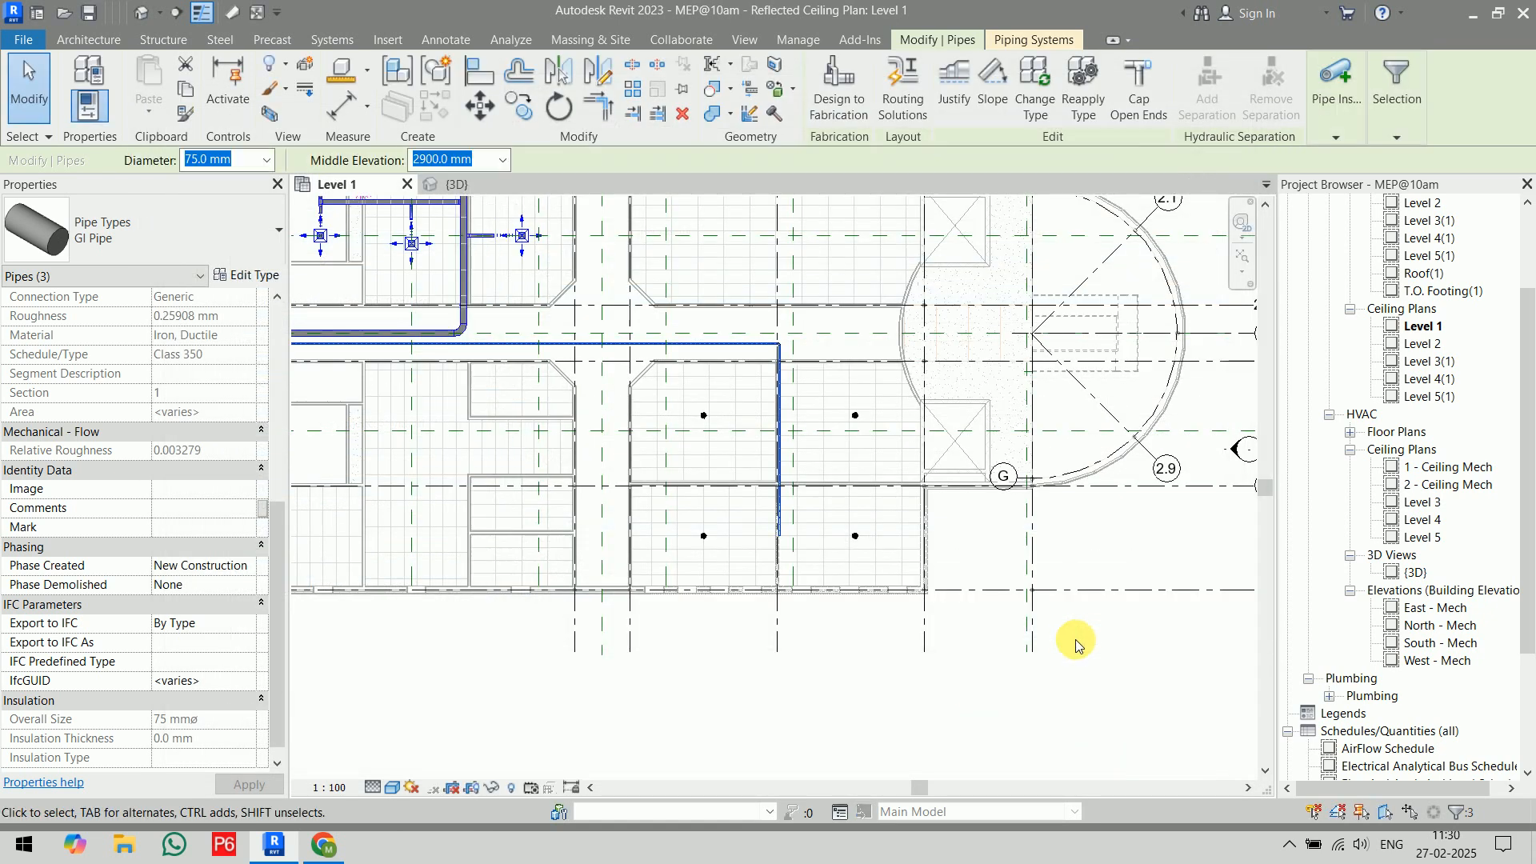
- Select all the fire protection pipes on Level 1 and reassign the GI Pipe type to them
click(824, 689)
scroll(816, 594, up, 3)
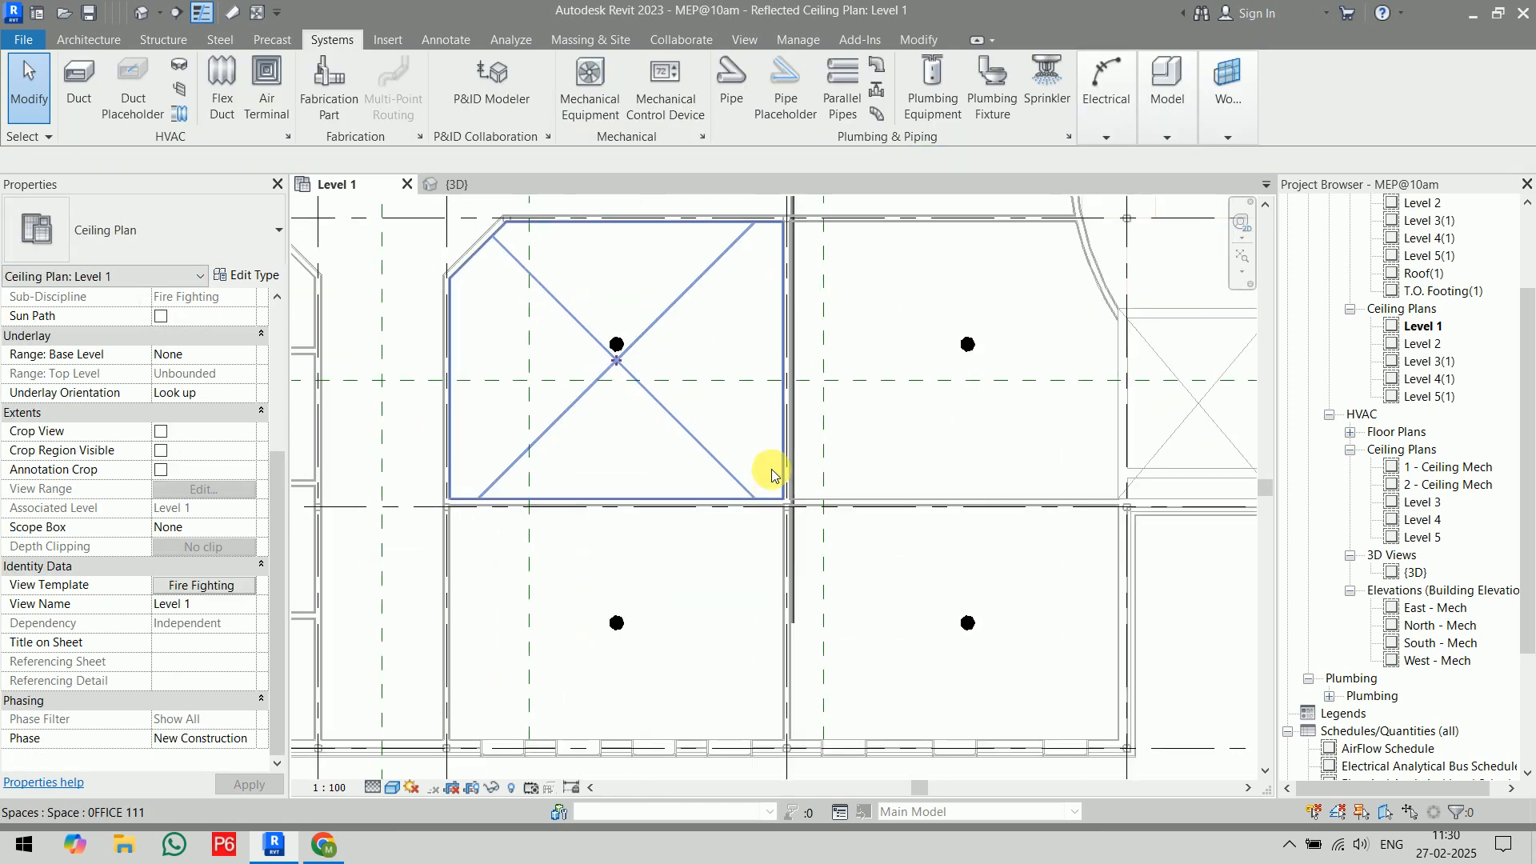
click(791, 451)
scroll(824, 480, down, 3)
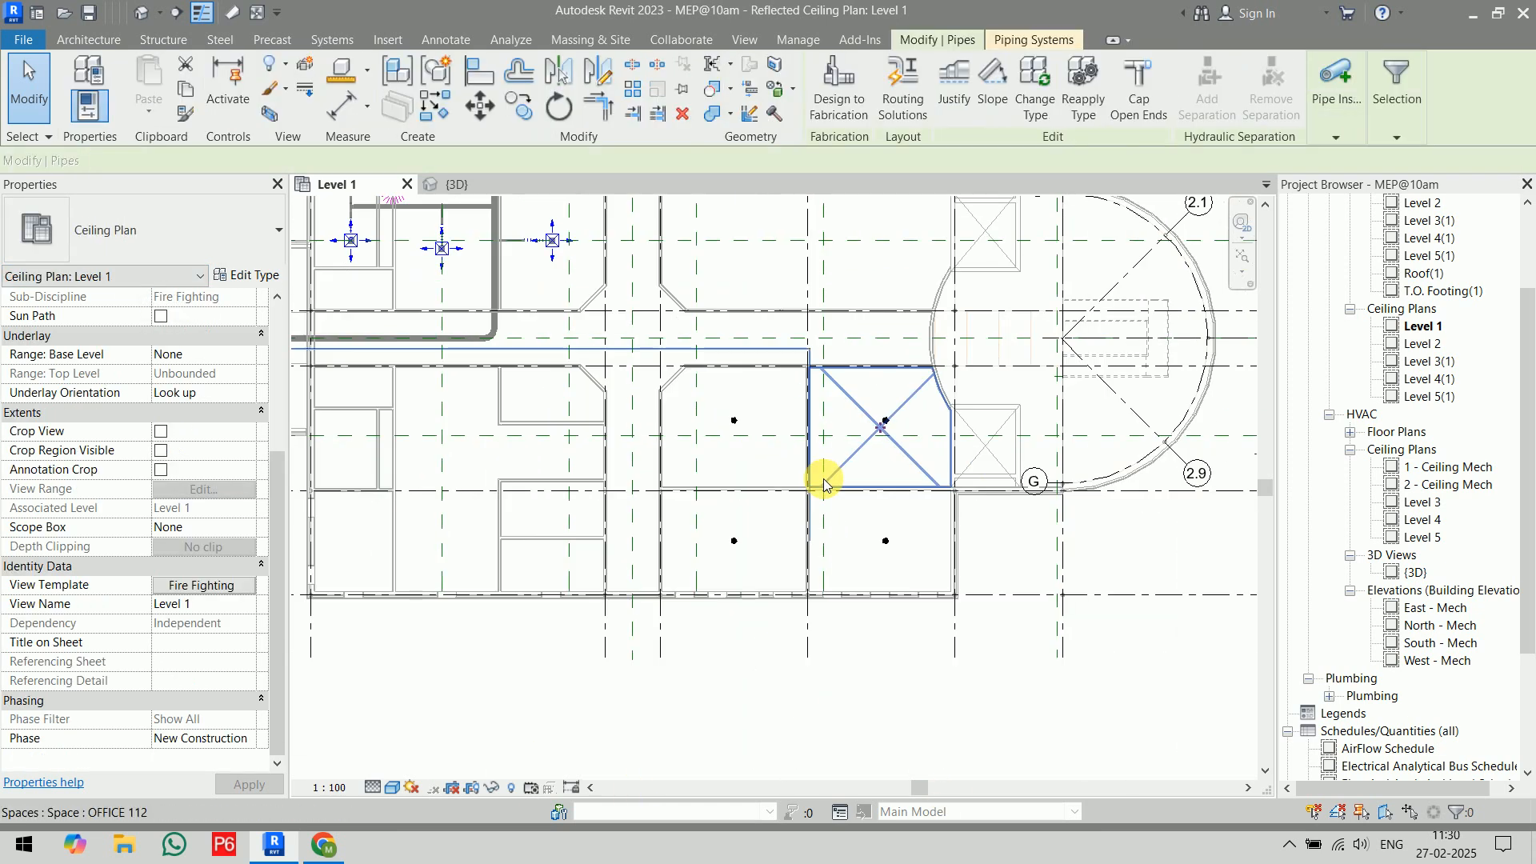
click(210, 232)
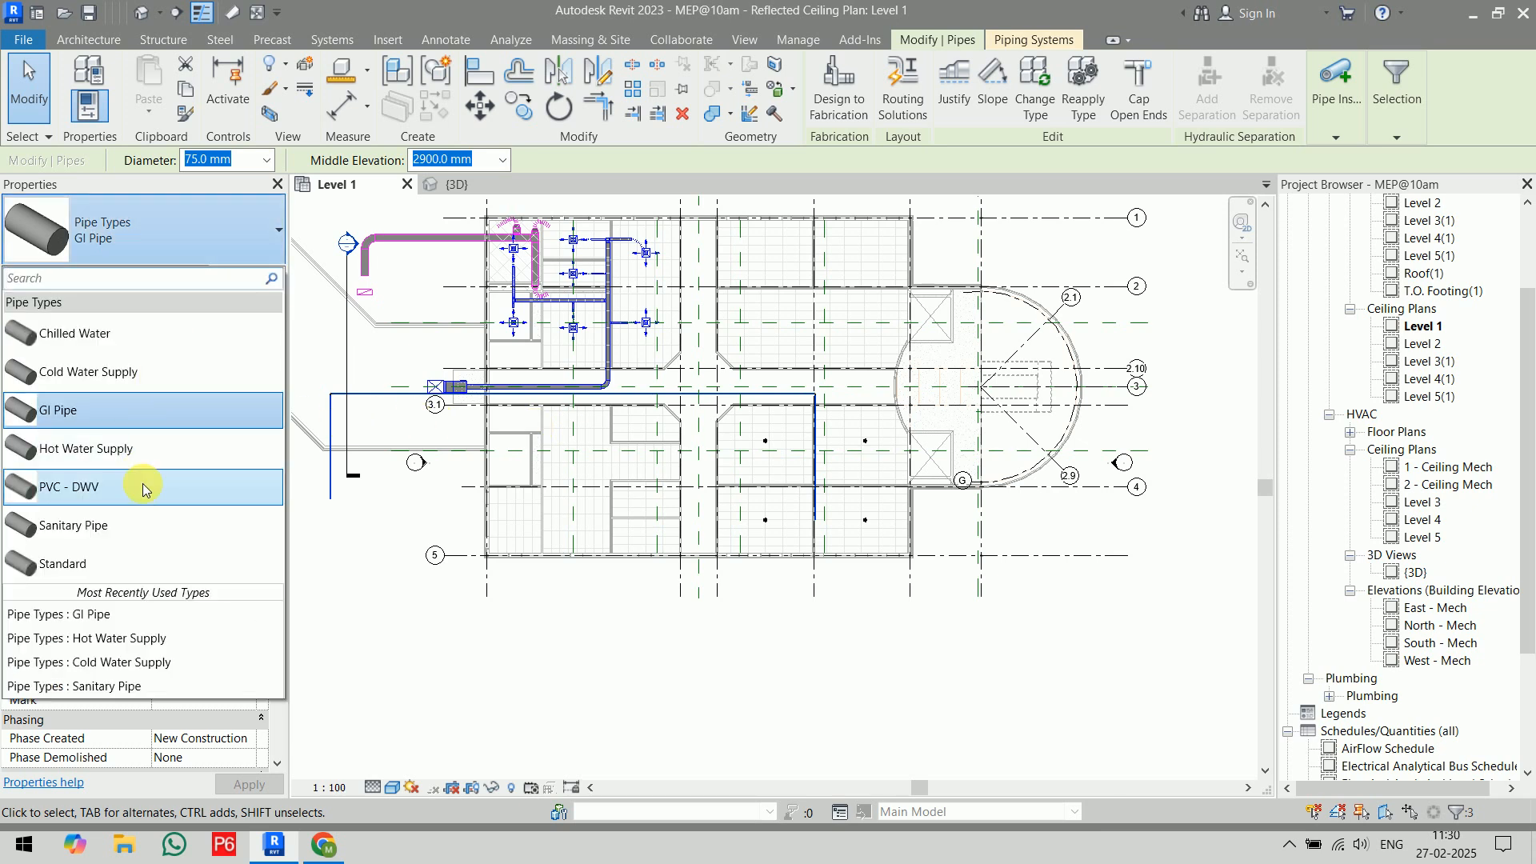
click(124, 421)
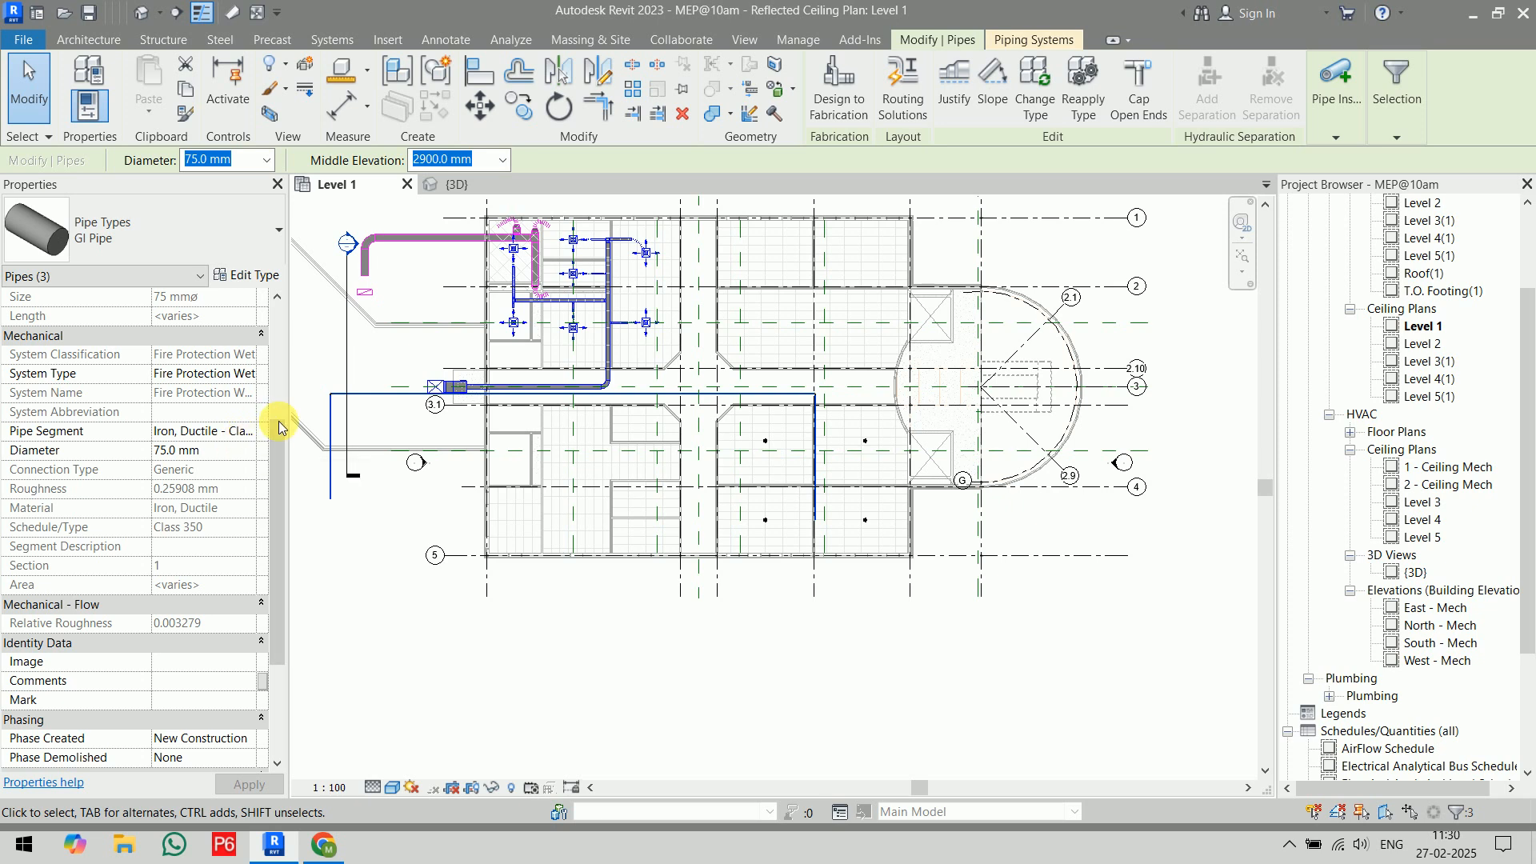
scroll(320, 409, up, 5)
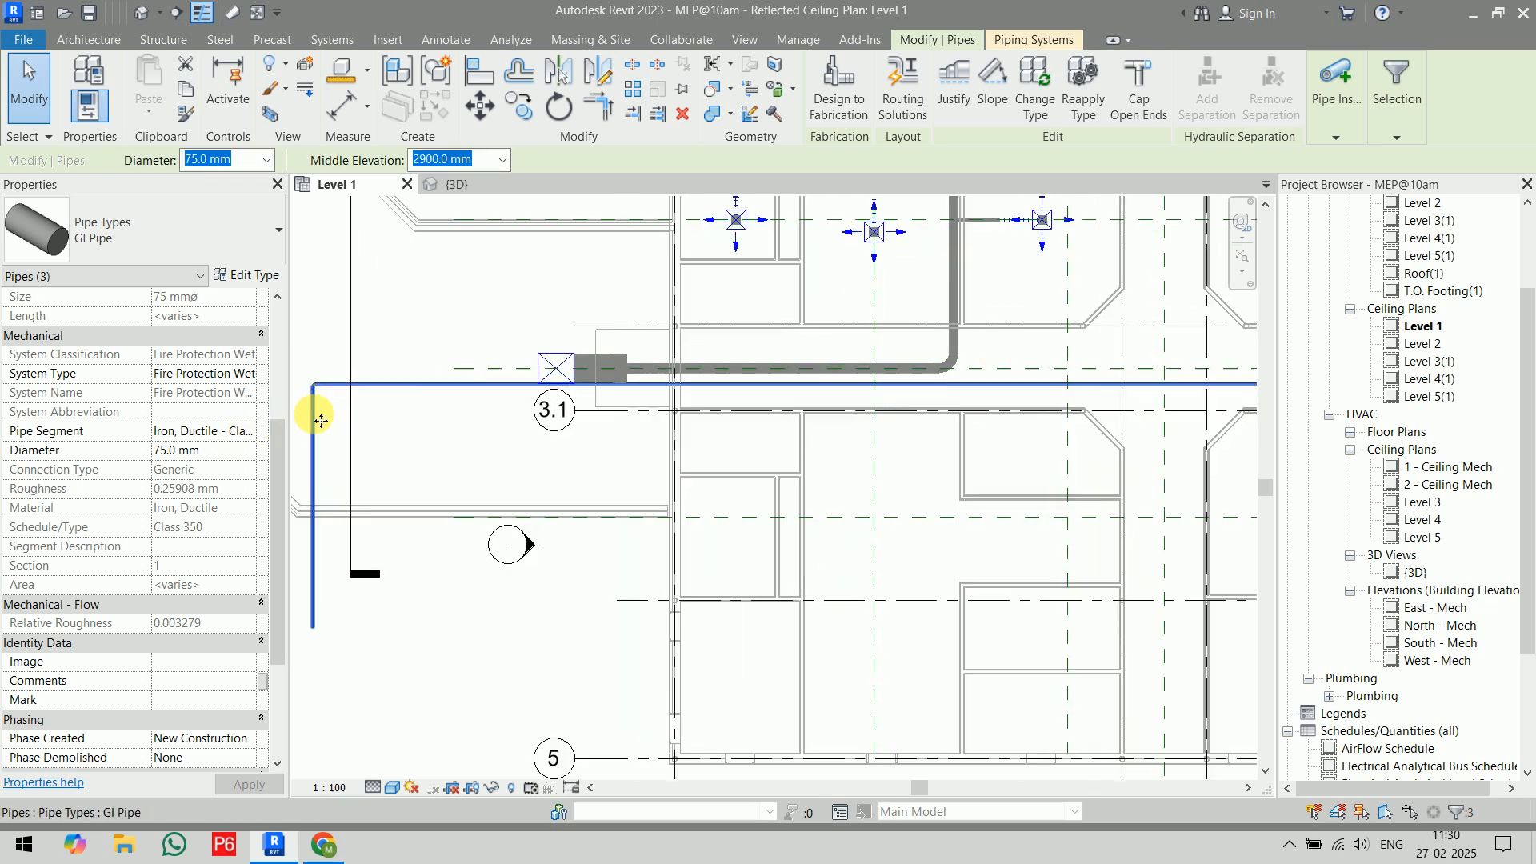
scroll(344, 412, down, 3)
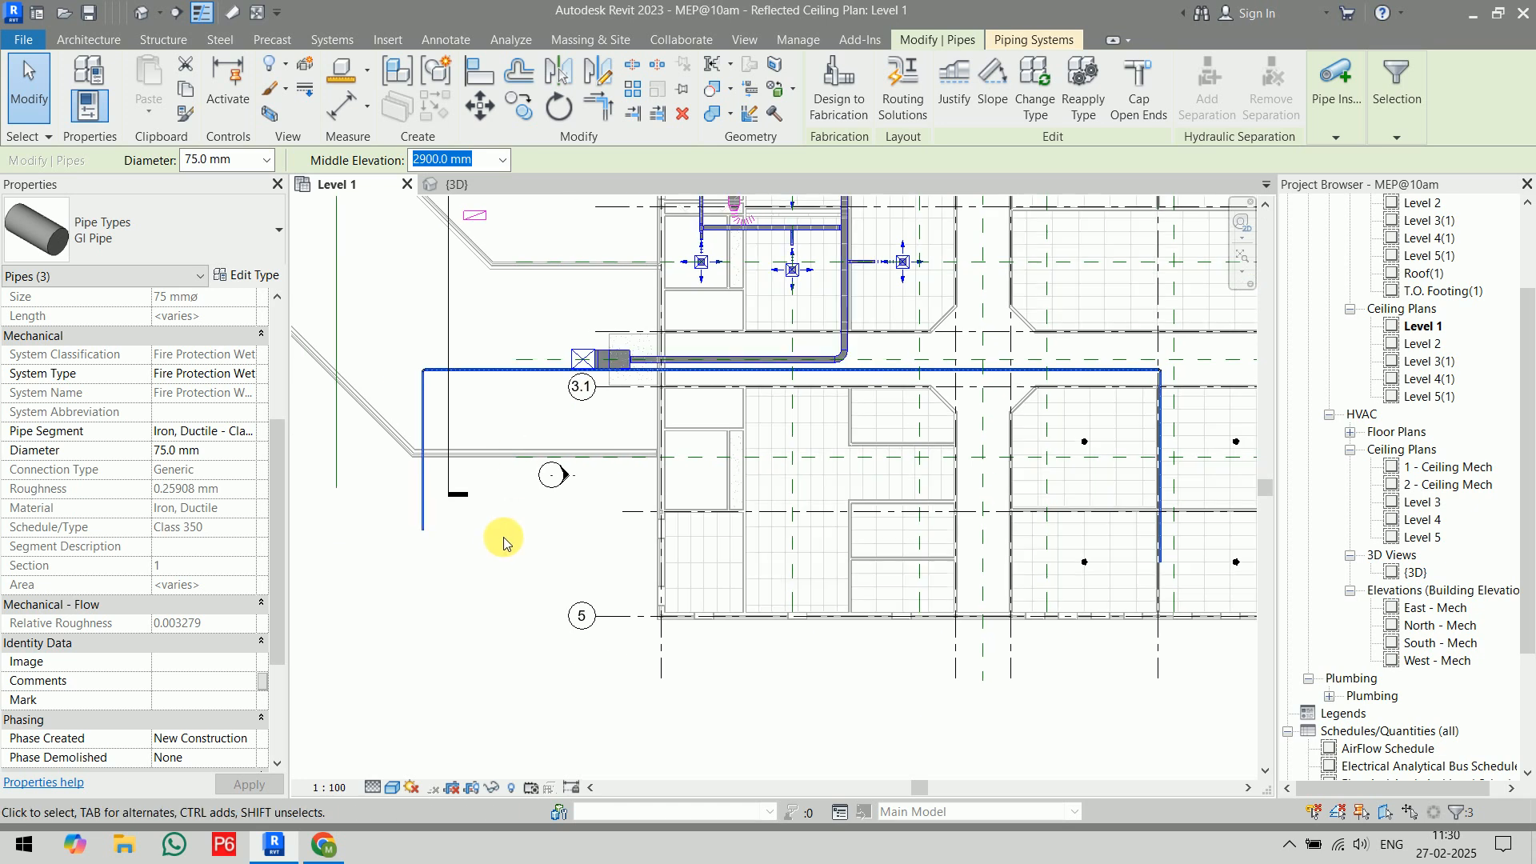
click(502, 558)
- Try the wireframe visual style in the Level 1 ceiling plan and return the view to a shaded style
scroll(402, 507, up, 5)
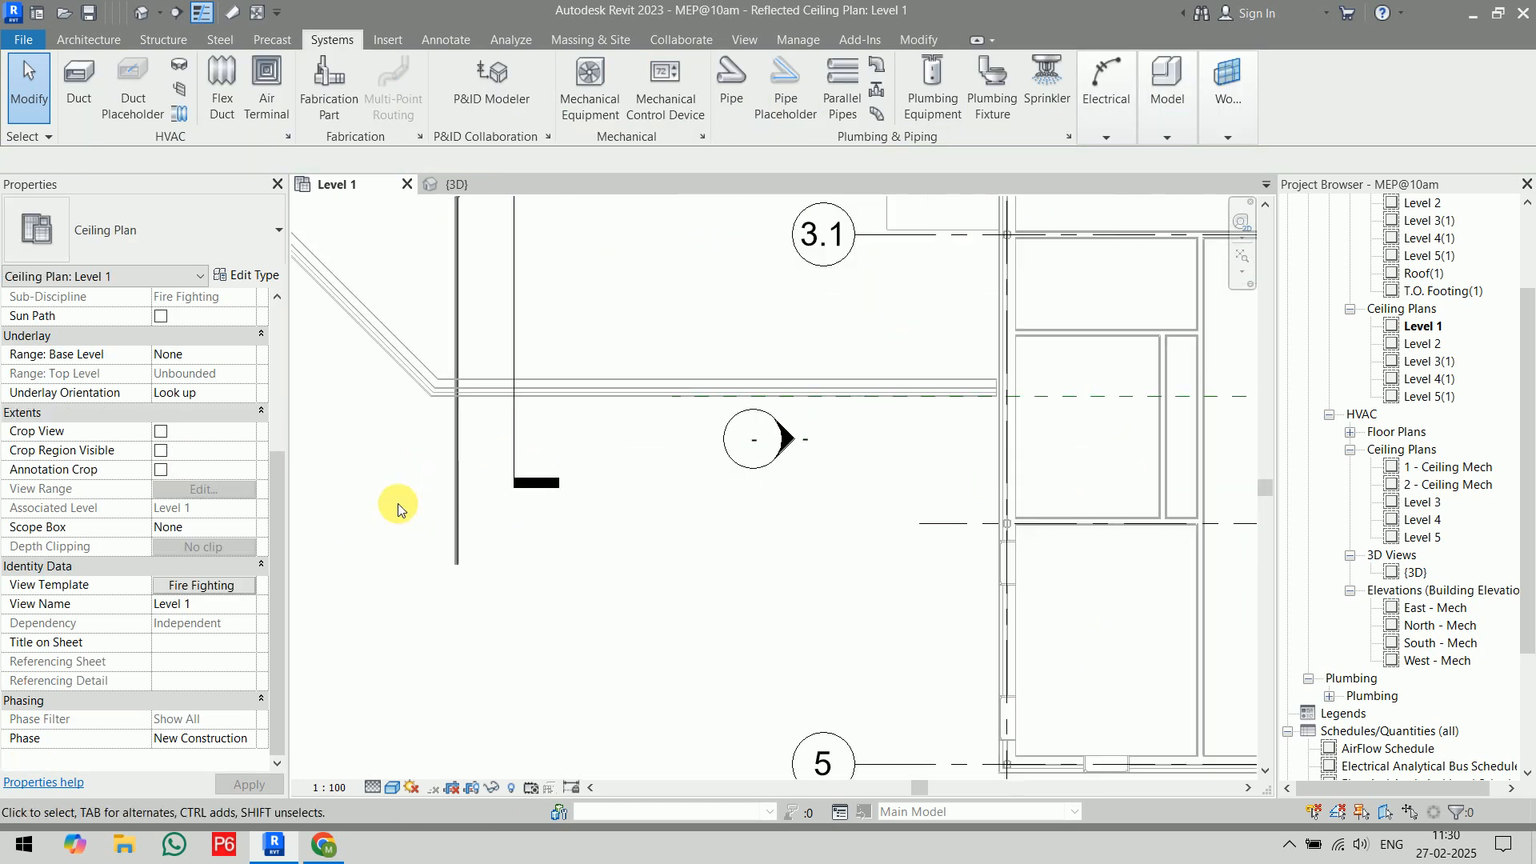
click(394, 786)
click(426, 688)
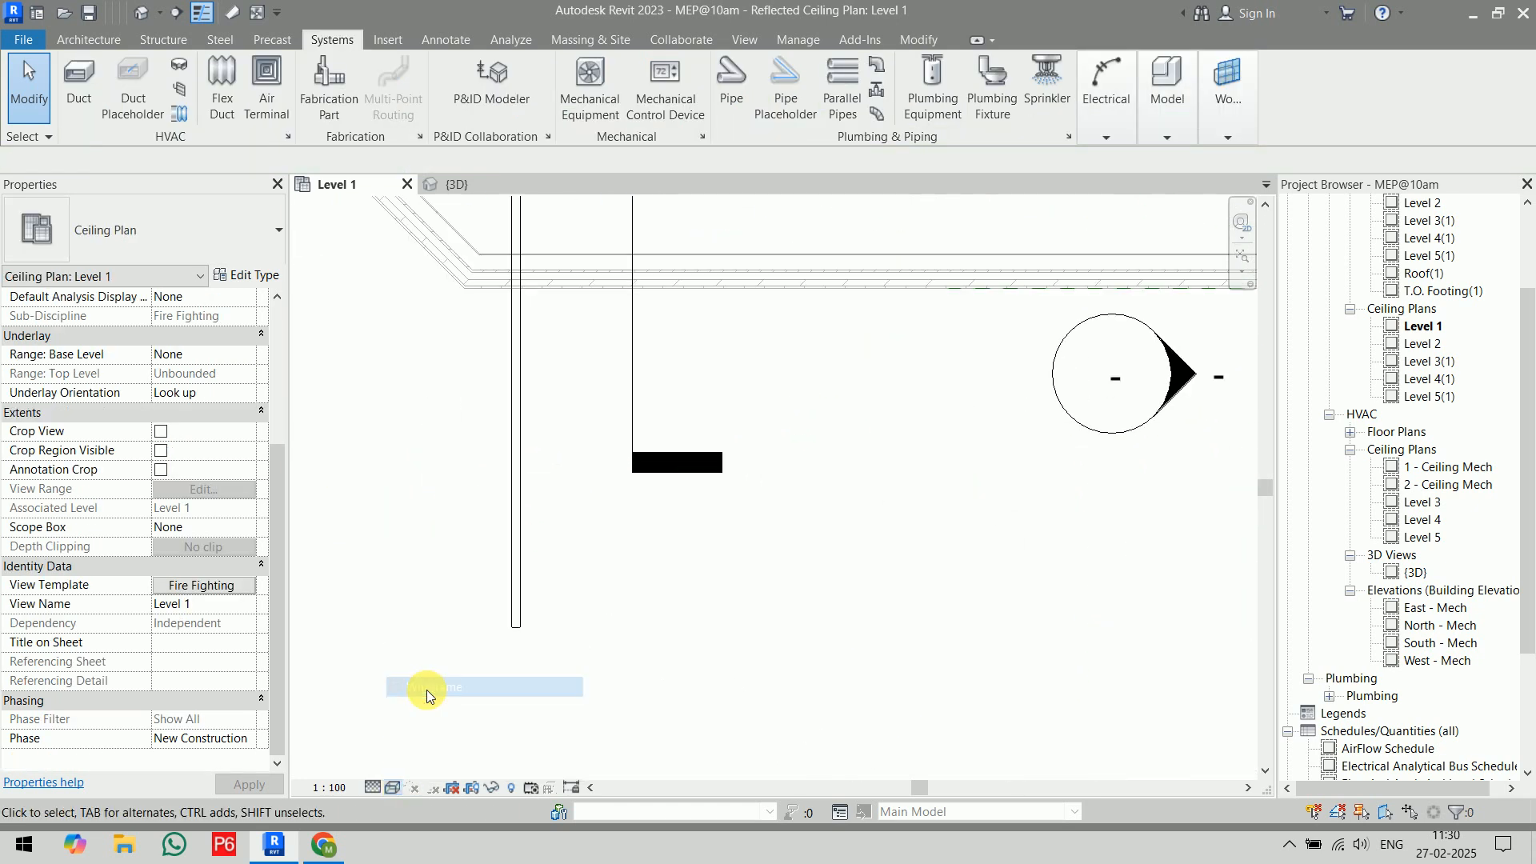
click(519, 605)
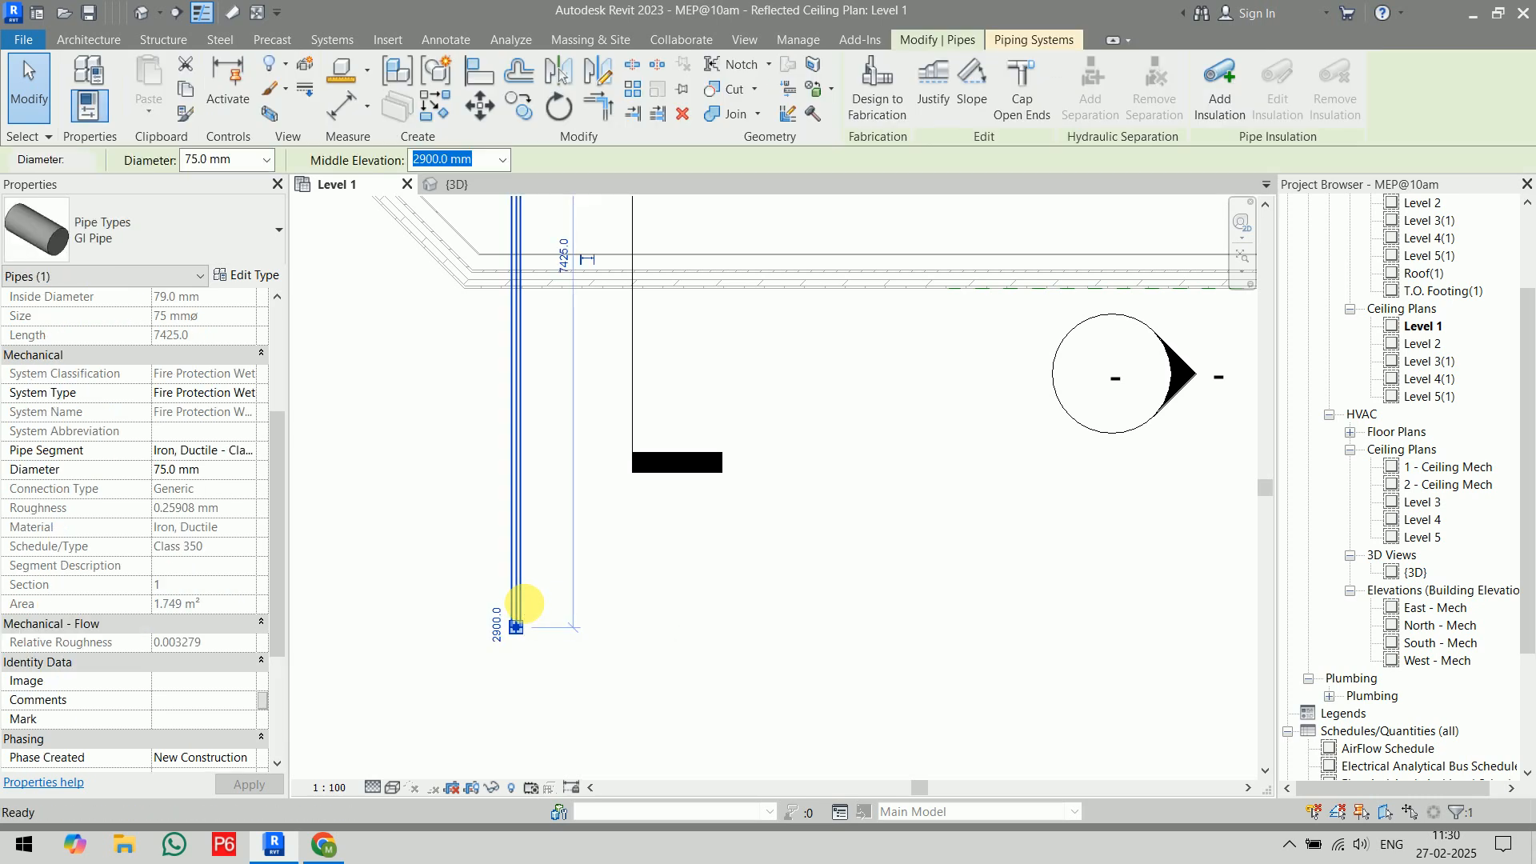
click(392, 792)
click(424, 724)
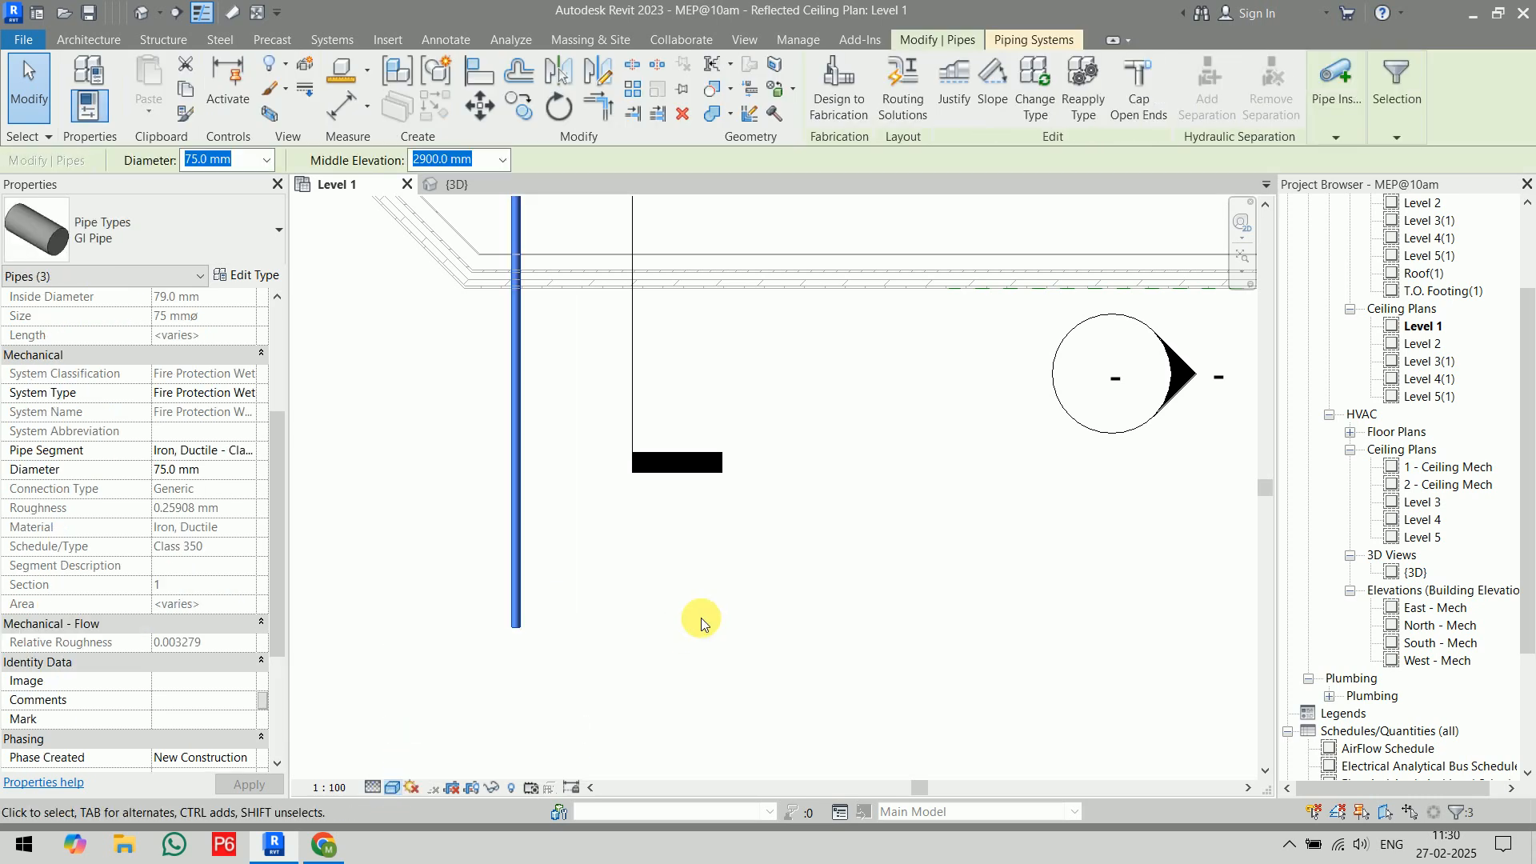
click(670, 618)
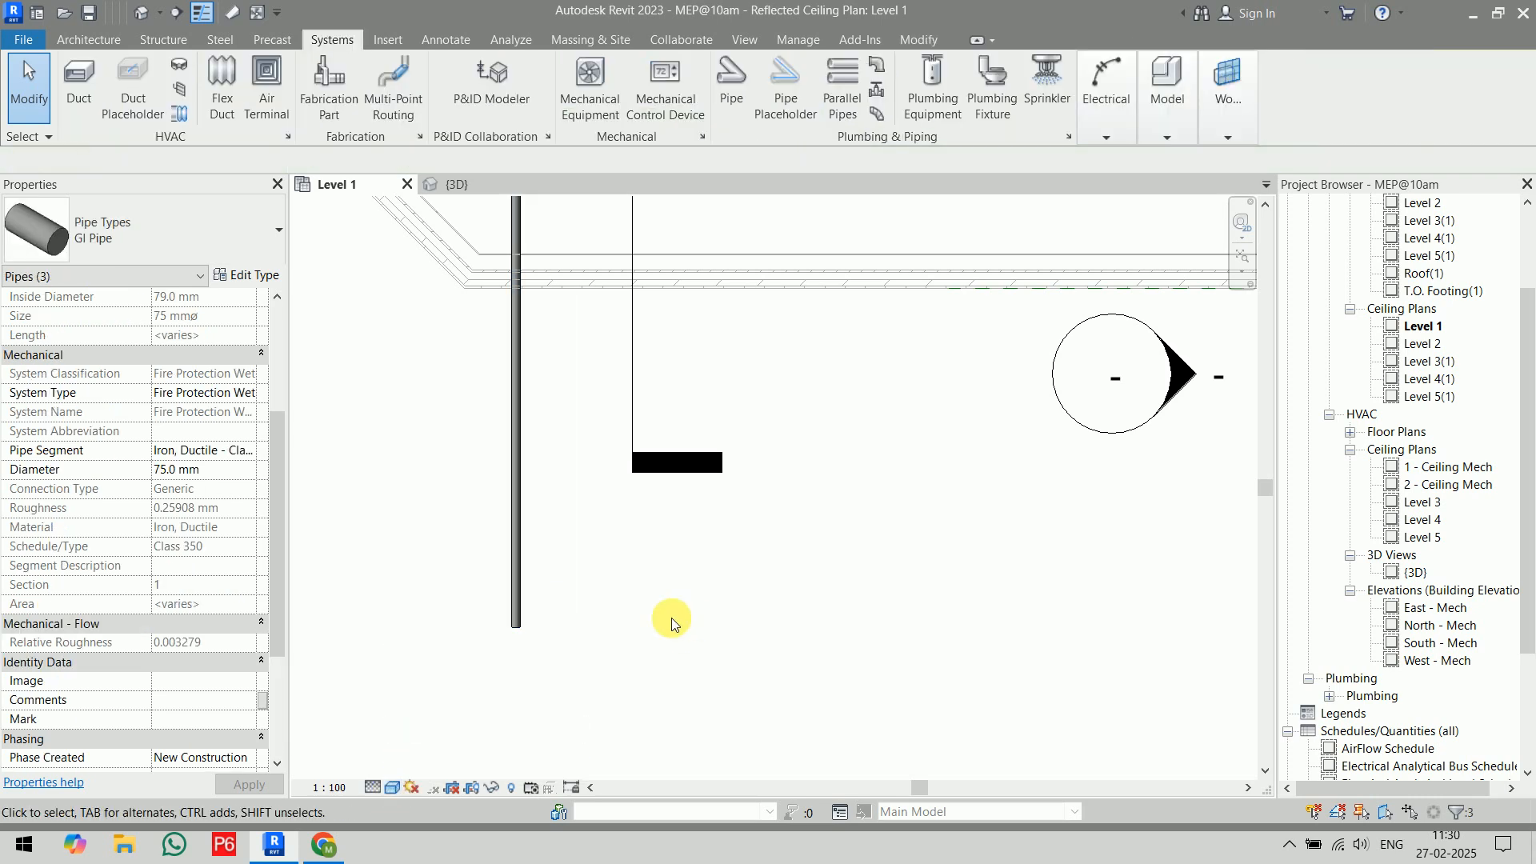
- Set the pipe segment of all the existing GI pipes to GI Pipe - Class 350
click(516, 483)
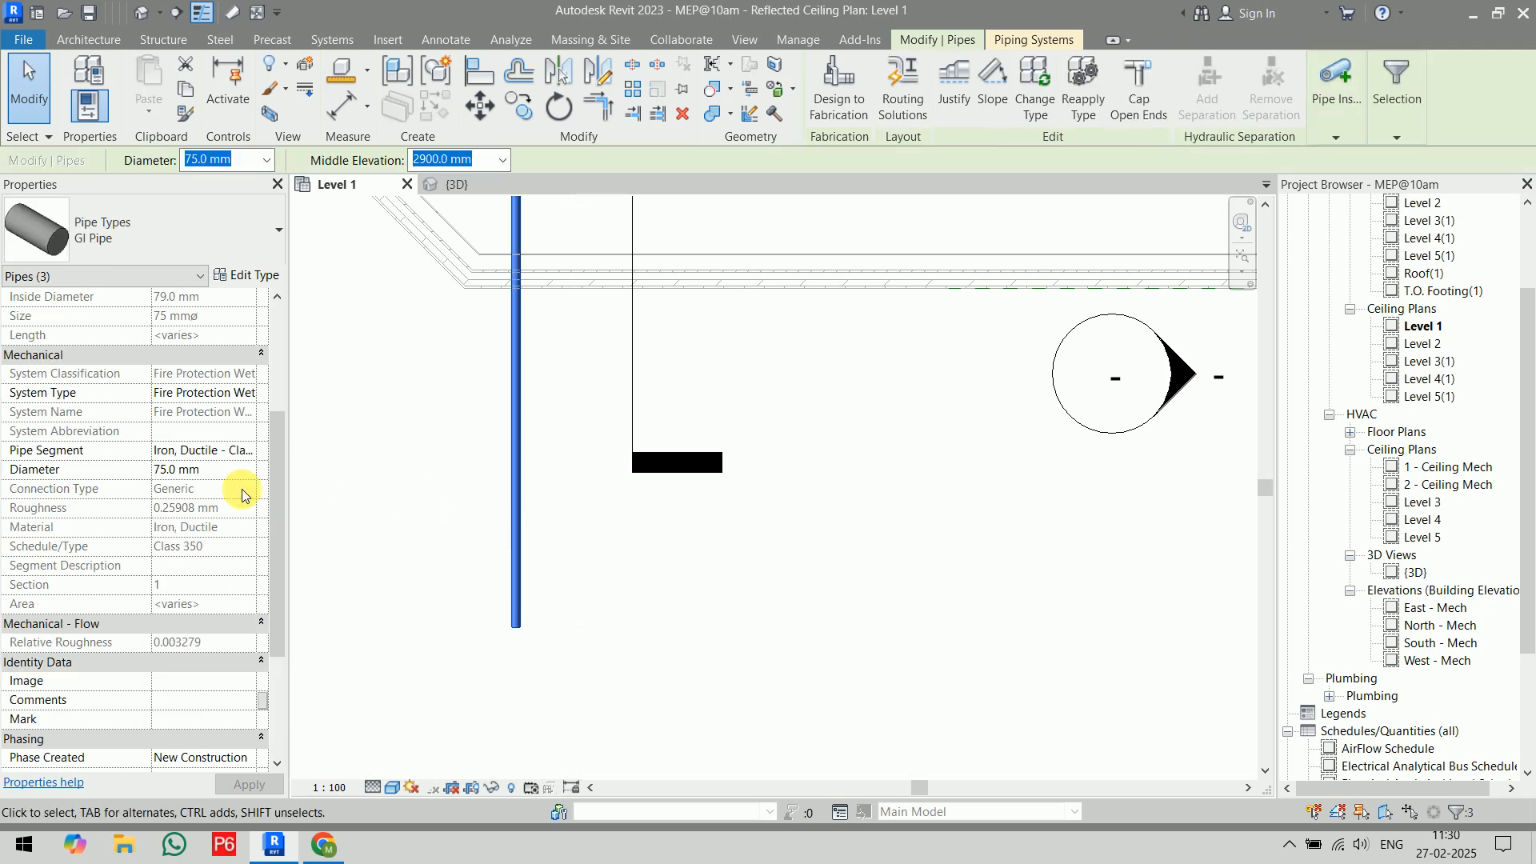
click(247, 450)
click(234, 478)
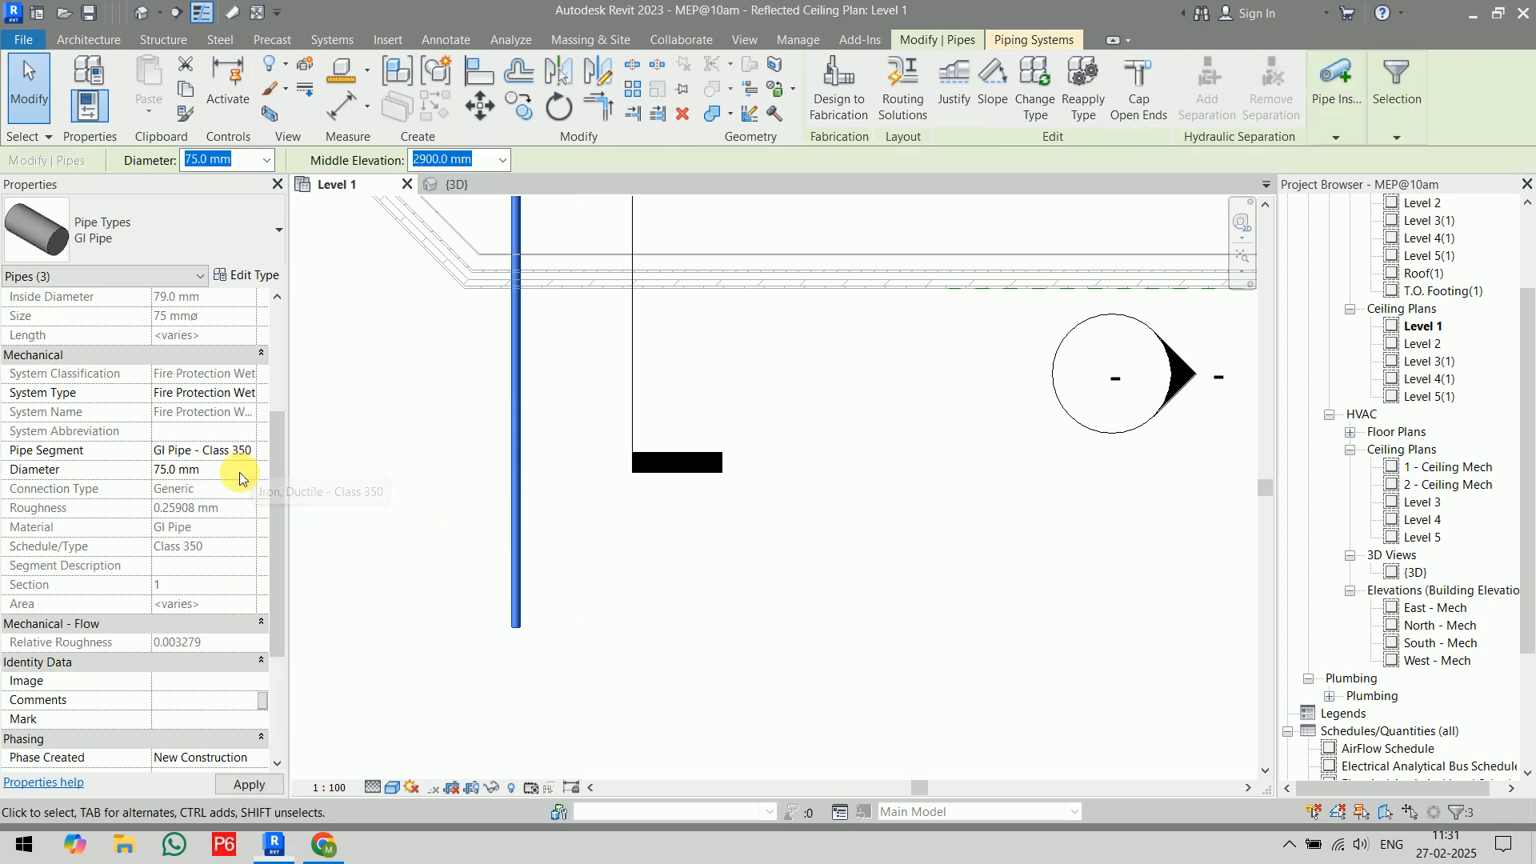
click(249, 784)
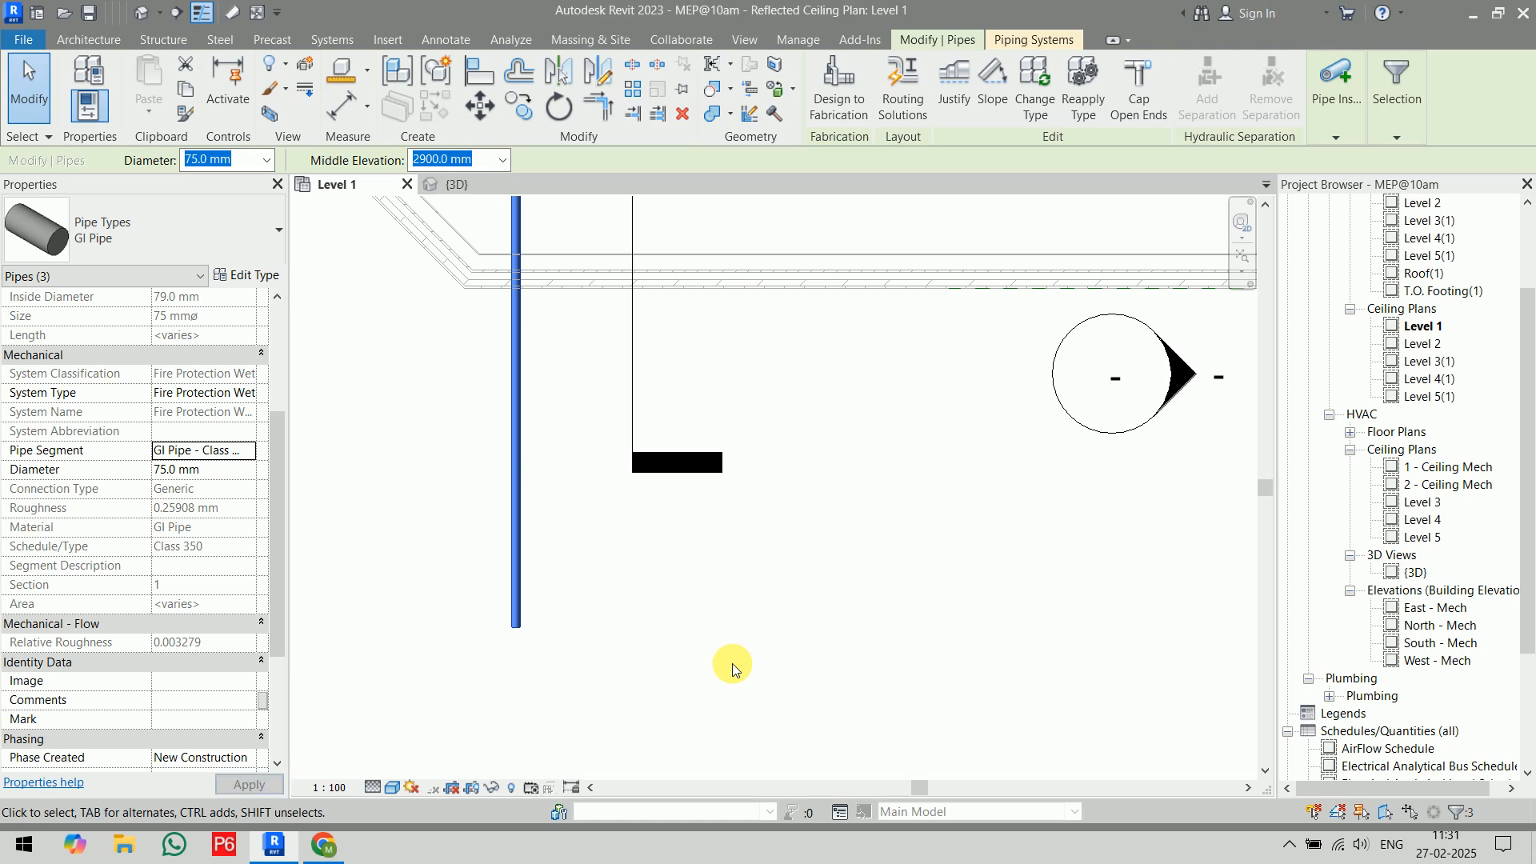
click(731, 664)
- Examine the recolored pipe run in the Level 1 ceiling plan, including its open end between the offices and the corridor elbow
scroll(732, 663, down, 3)
middle_drag(730, 659, 373, 562)
middle_drag(888, 549, 404, 544)
scroll(738, 566, up, 5)
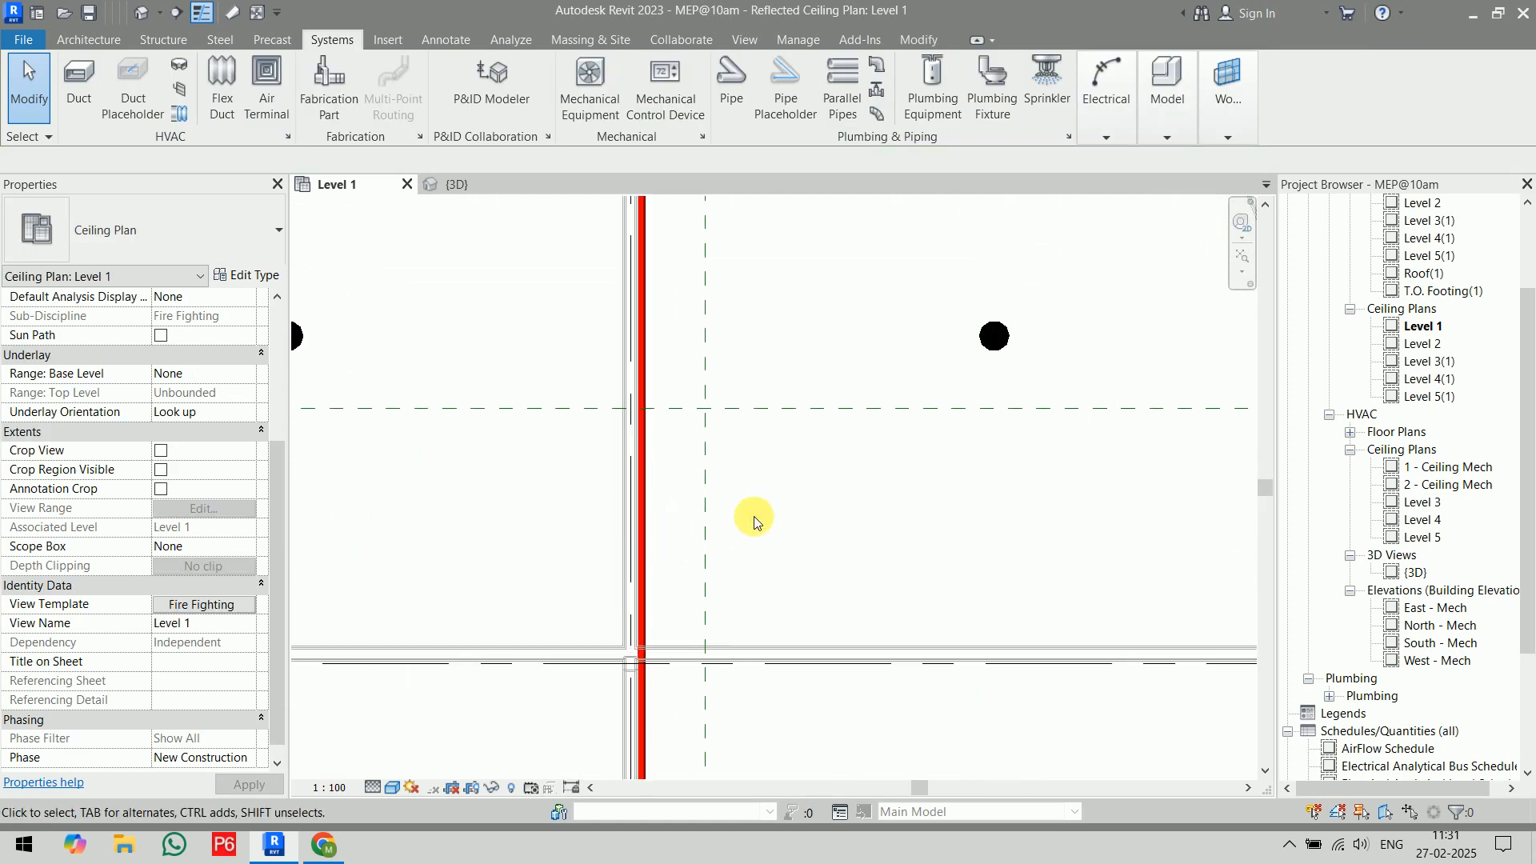
middle_drag(755, 565, 760, 333)
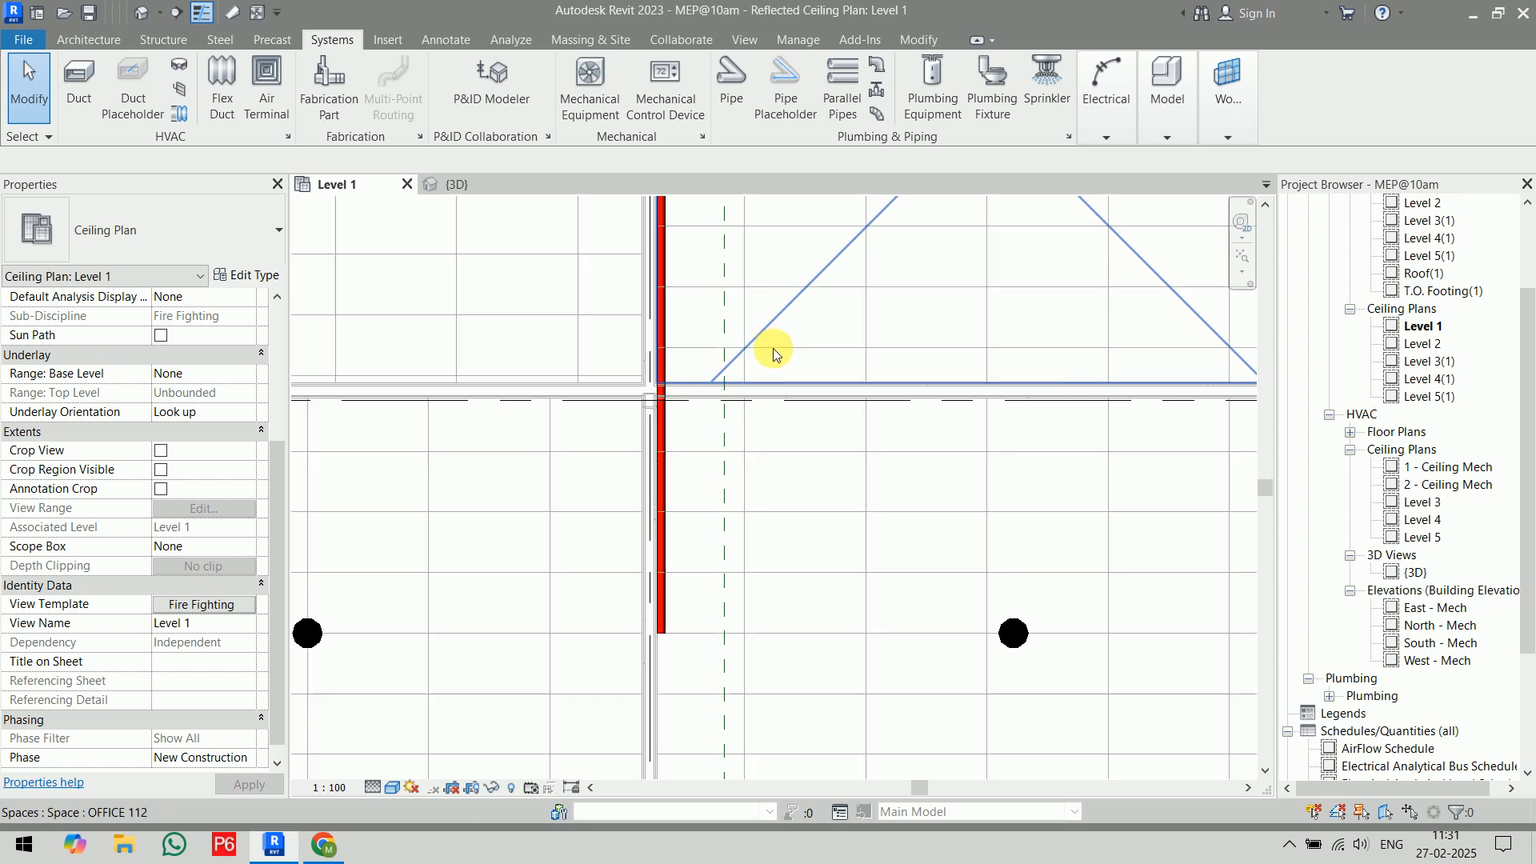
scroll(834, 464, down, 3)
scroll(808, 608, down, 2)
scroll(775, 469, up, 5)
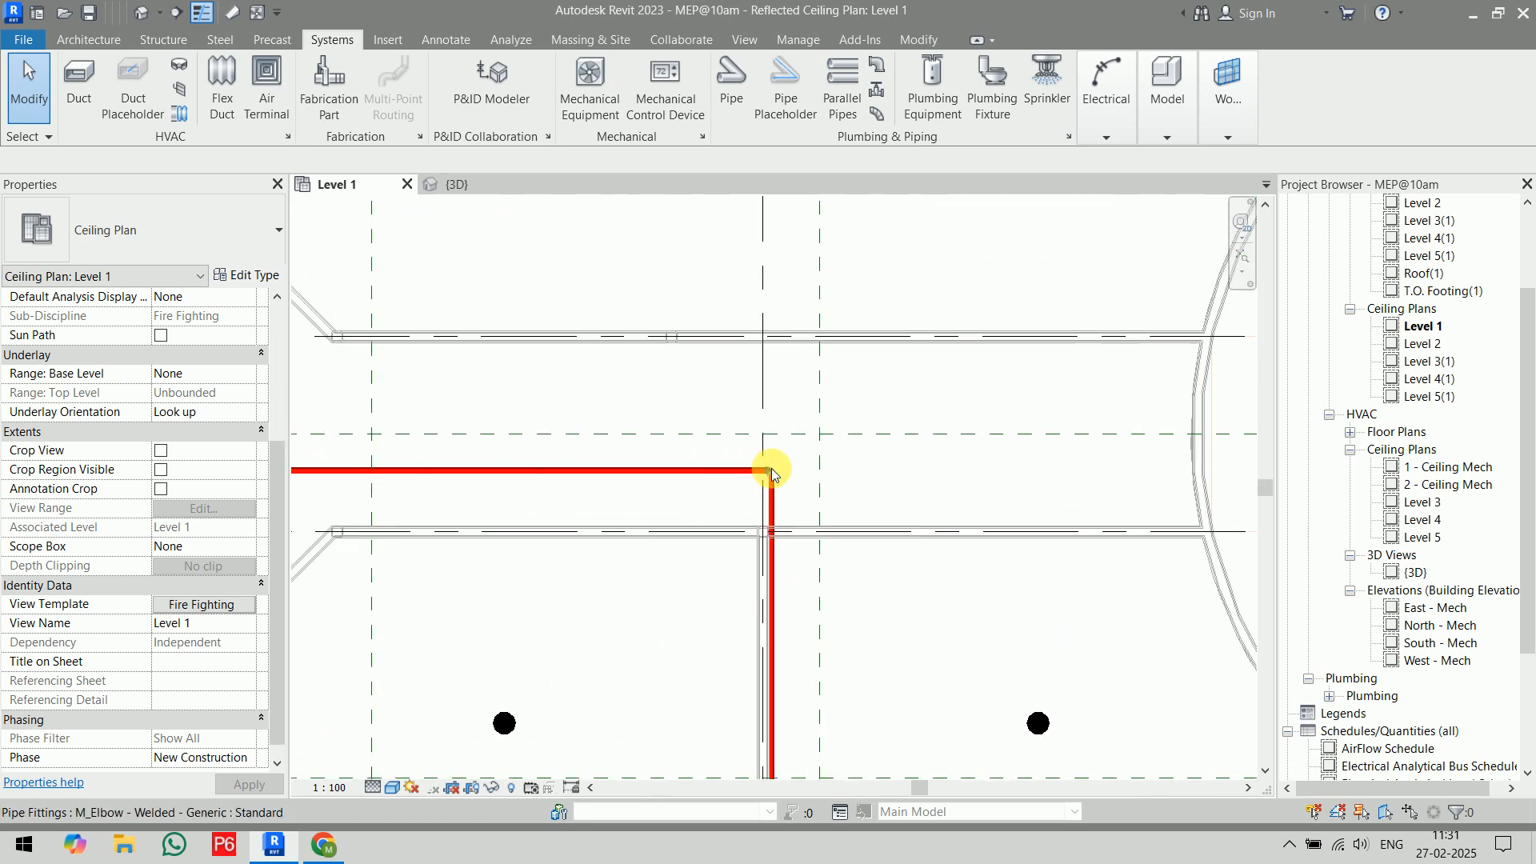
- Select all welded elbows in the project and review their available types and type properties
click(880, 551)
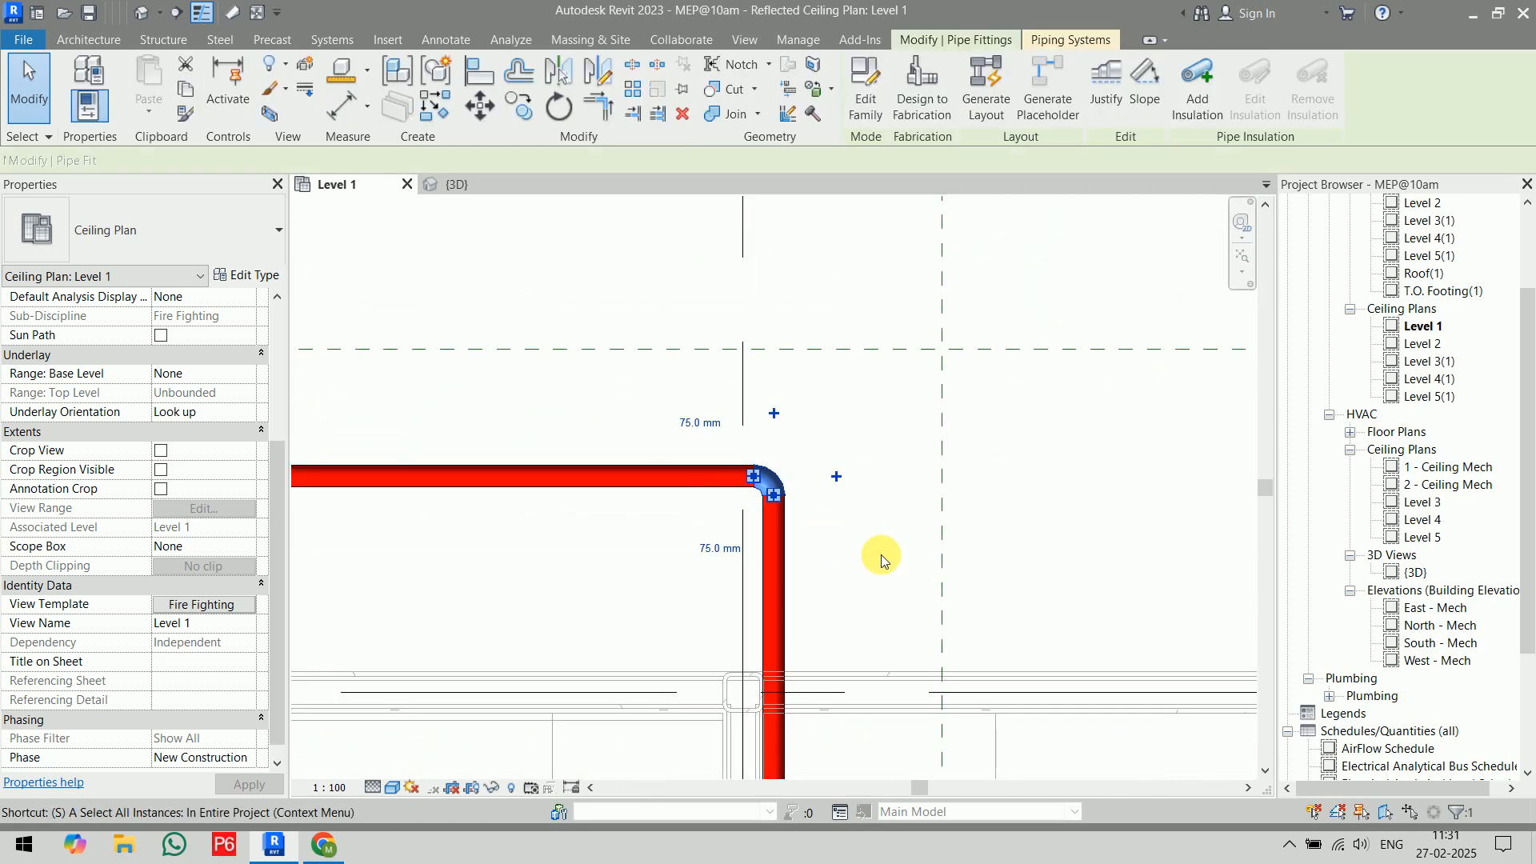
key(s)
key(a)
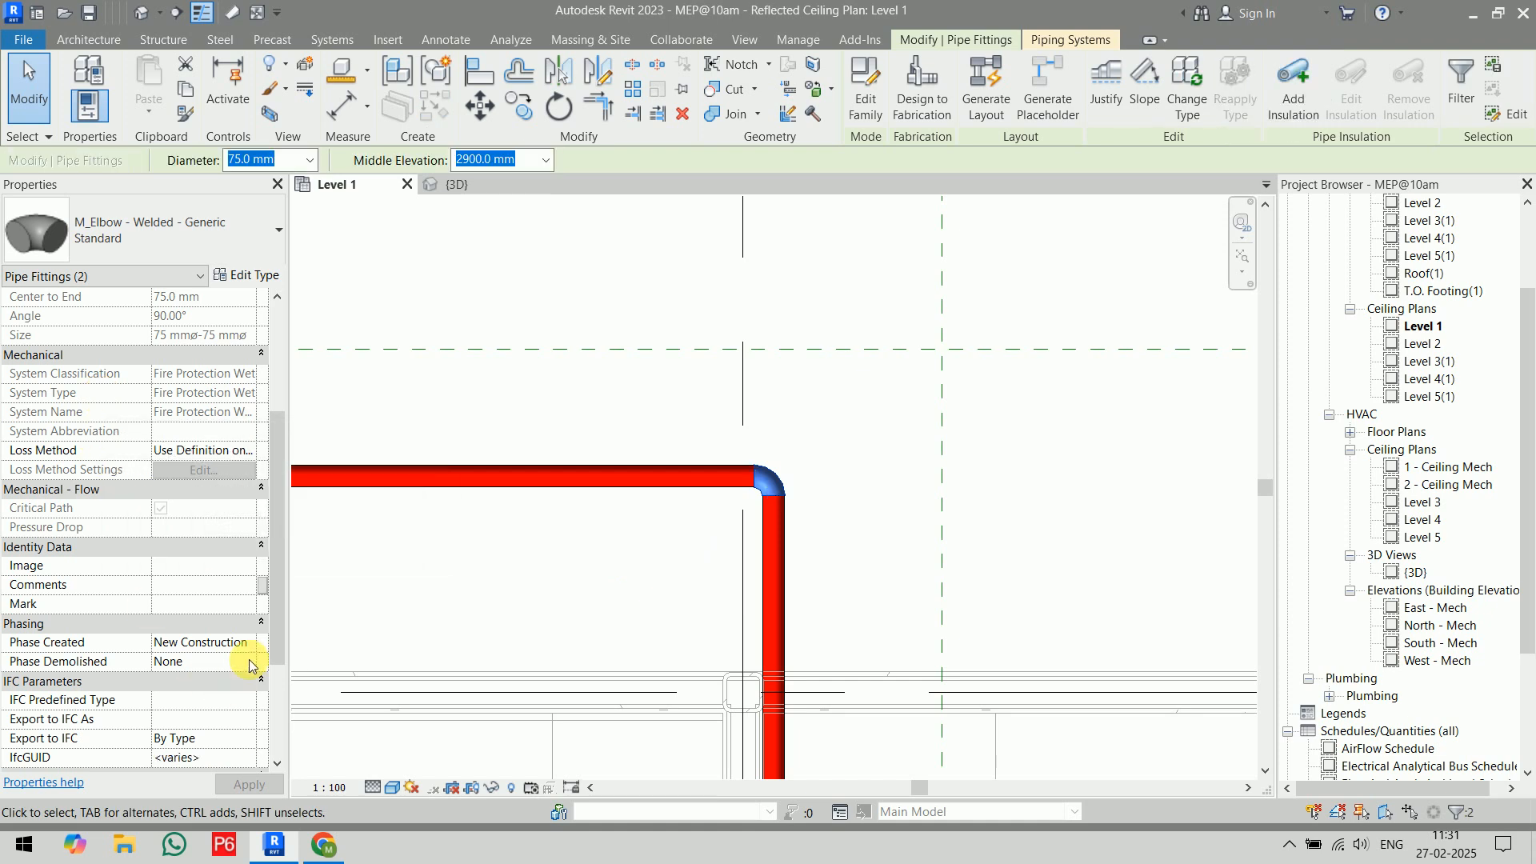
click(212, 240)
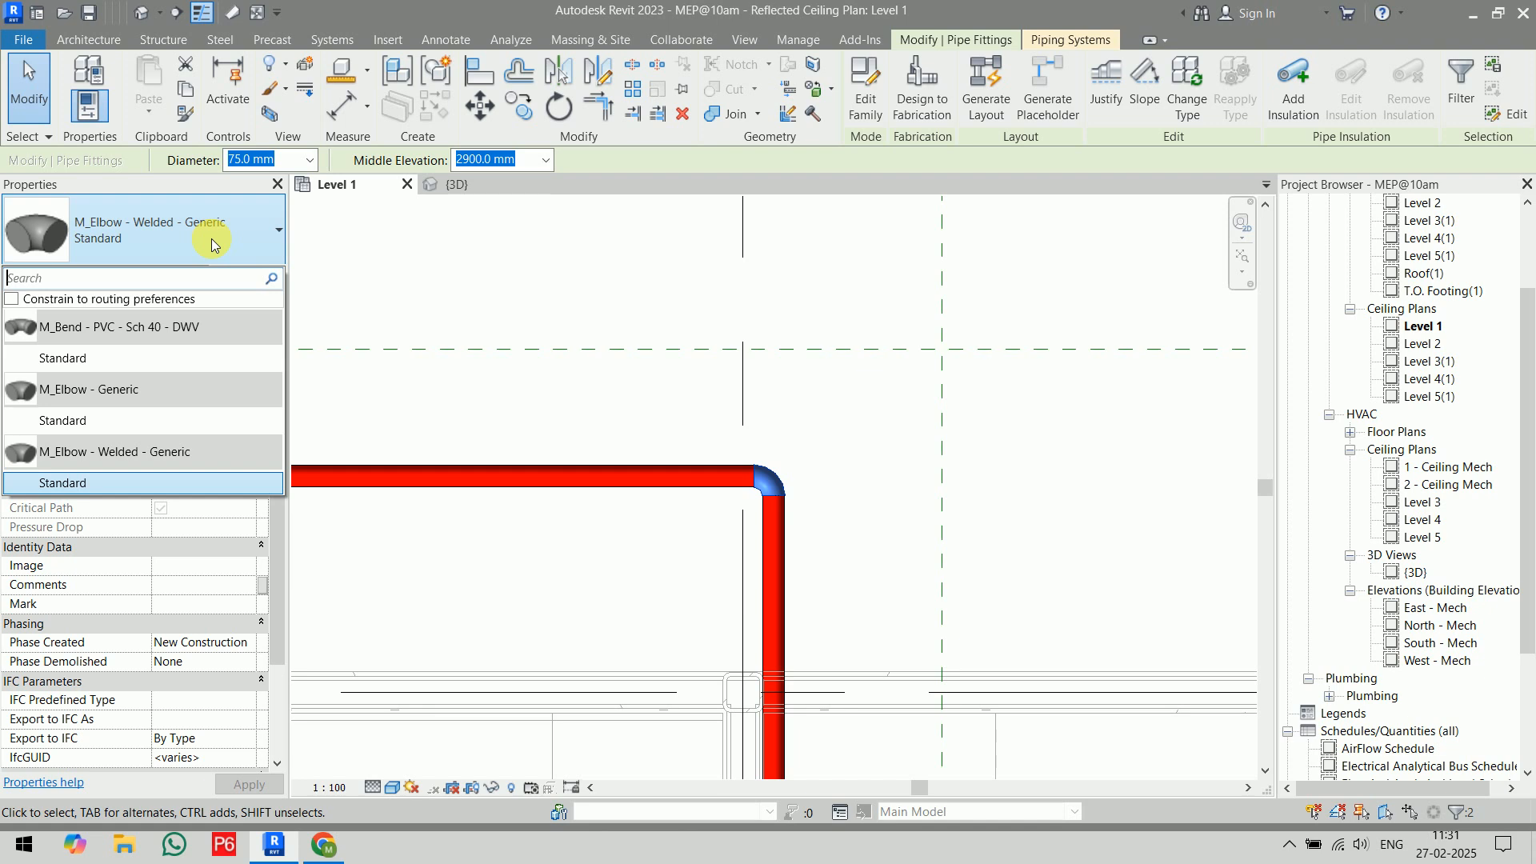
click(212, 240)
click(250, 276)
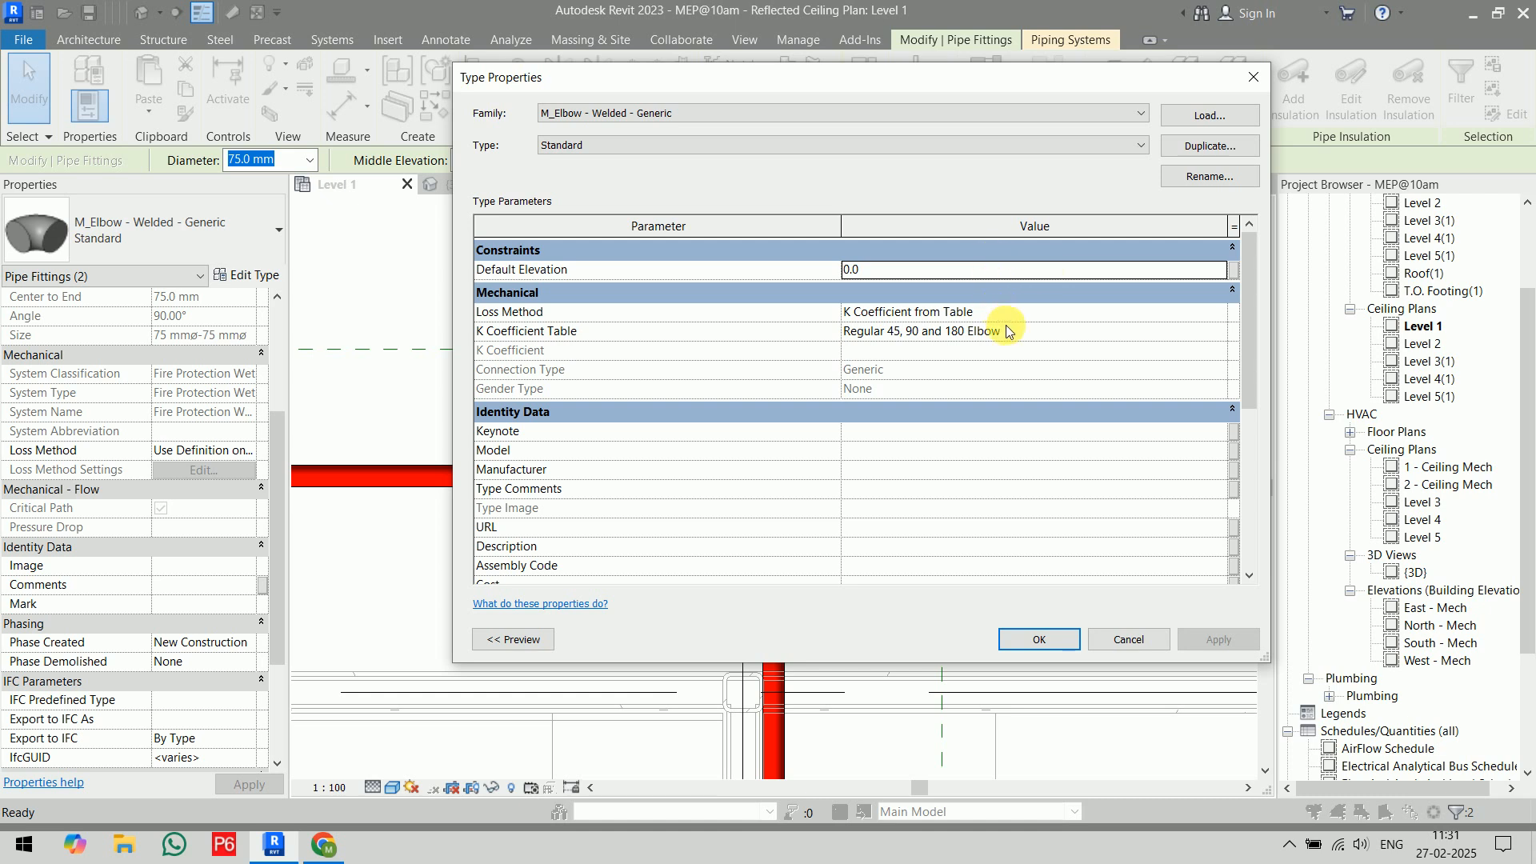
scroll(1014, 354, down, 4)
scroll(1015, 354, down, 1)
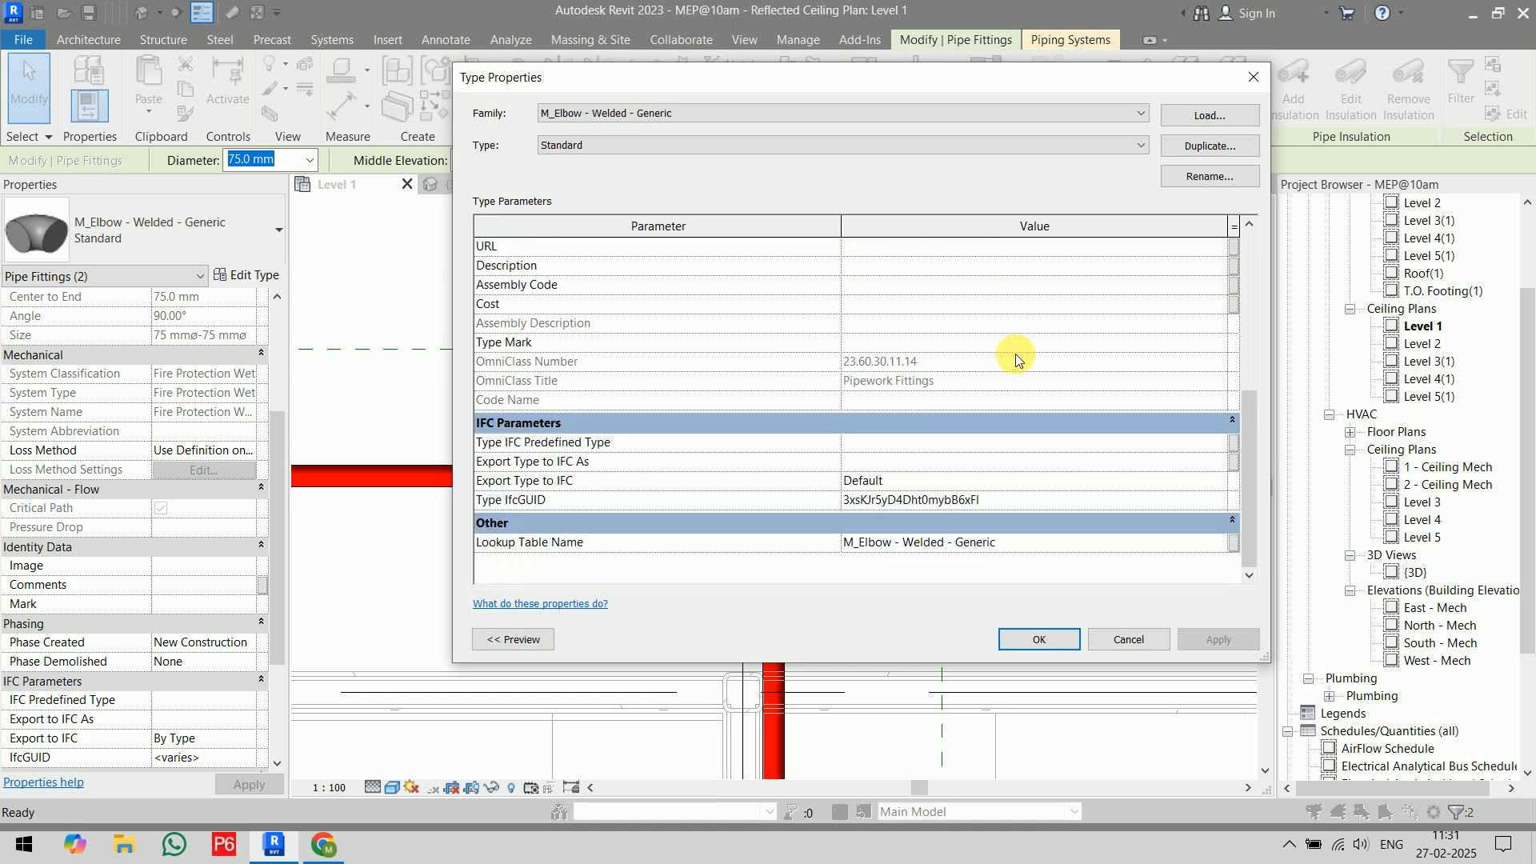
key(Escape)
key(Escape)
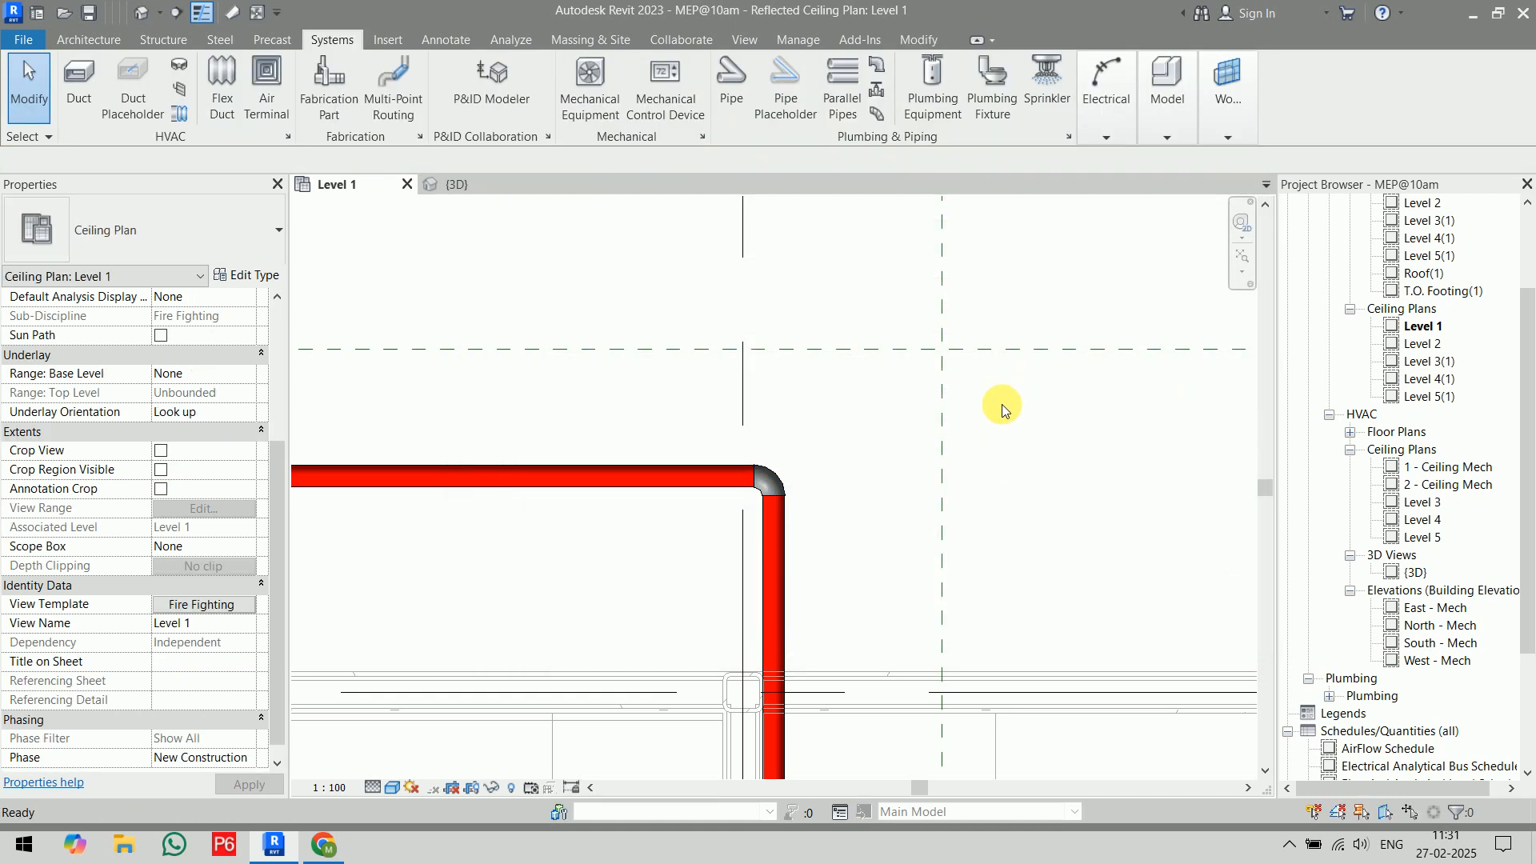
- Draw a 75 mm GI Pipe branch about 2400 mm long at 2900 mm from the main's open end toward the sprinkler in the right-hand office
scroll(1003, 414, down, 5)
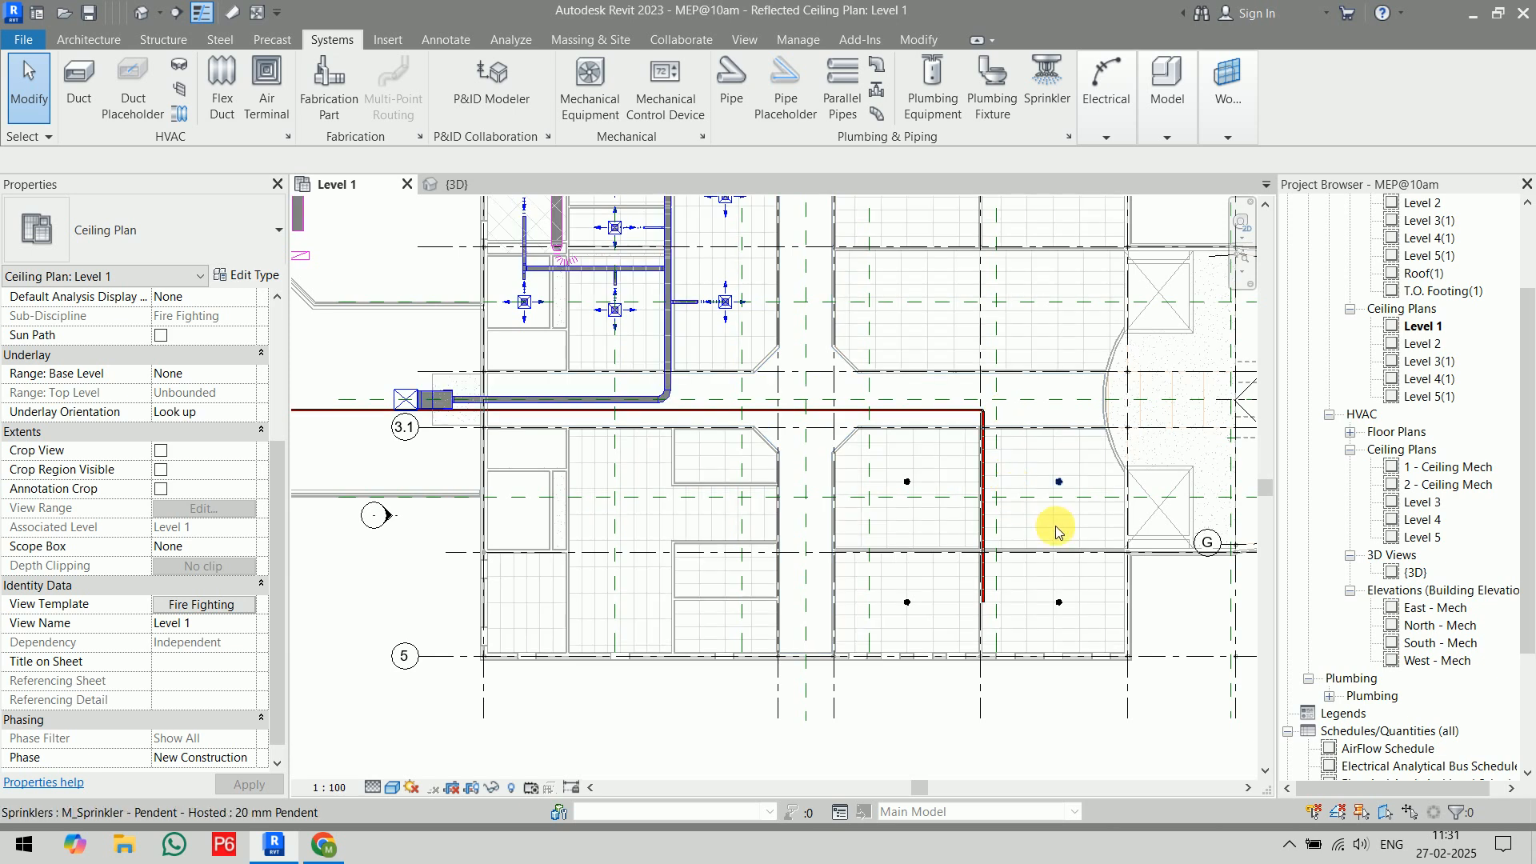
scroll(992, 626, up, 3)
scroll(993, 626, up, 5)
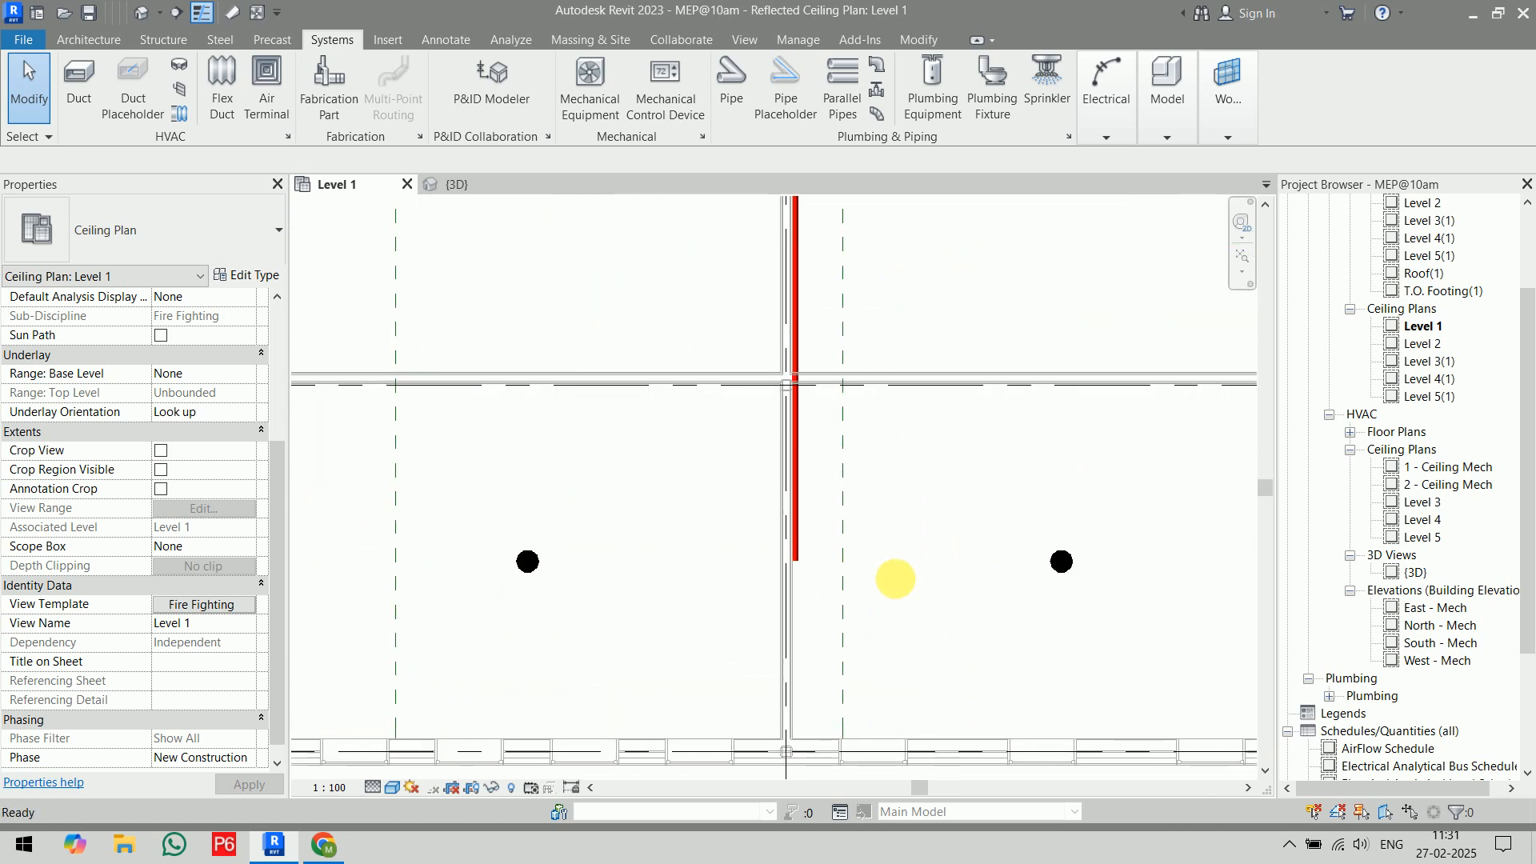
click(746, 564)
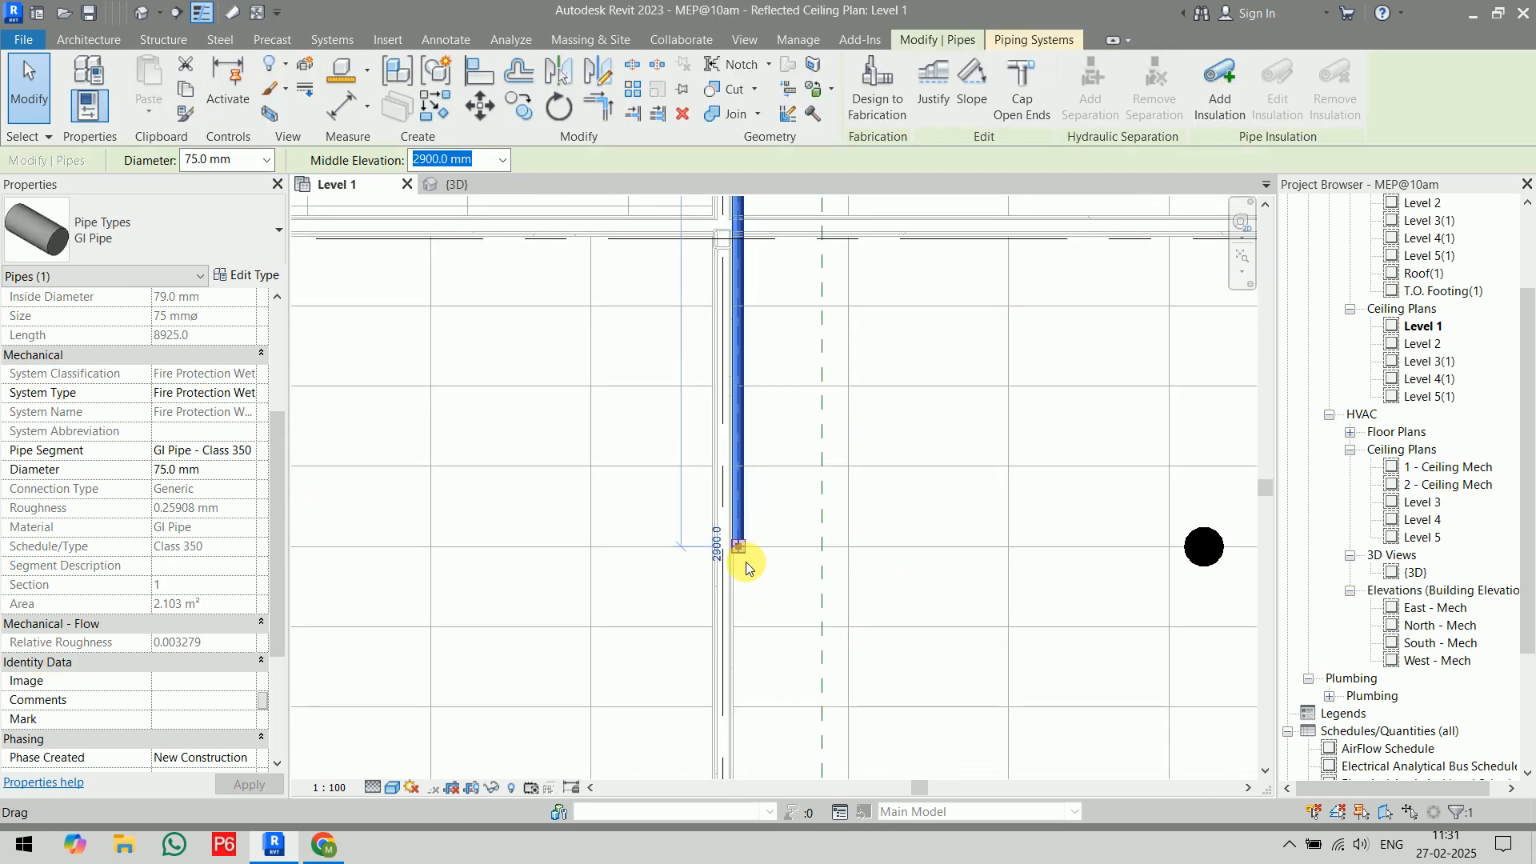
right_click(737, 548)
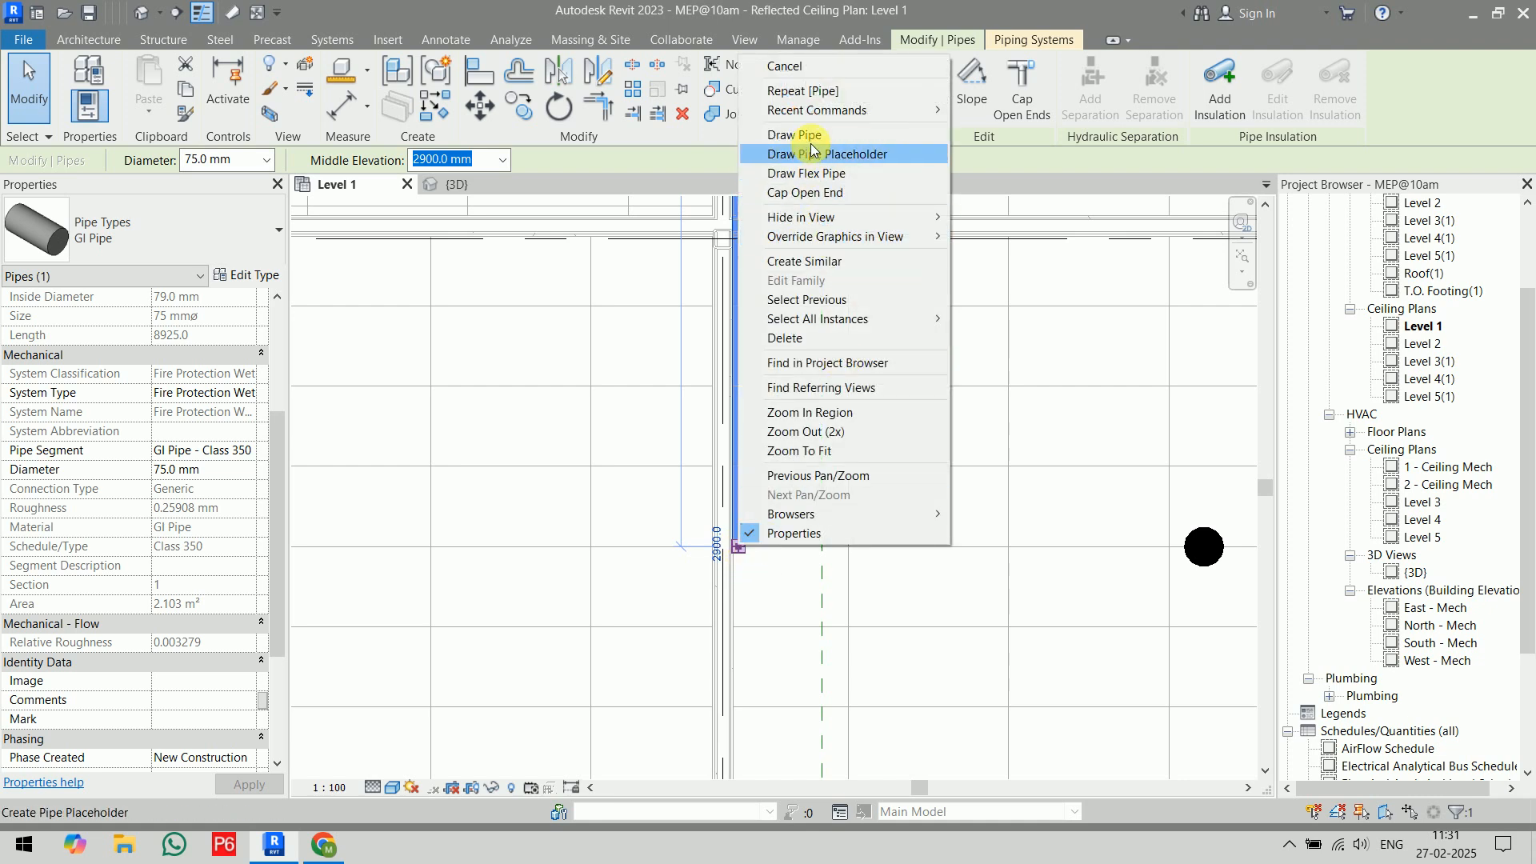
click(788, 131)
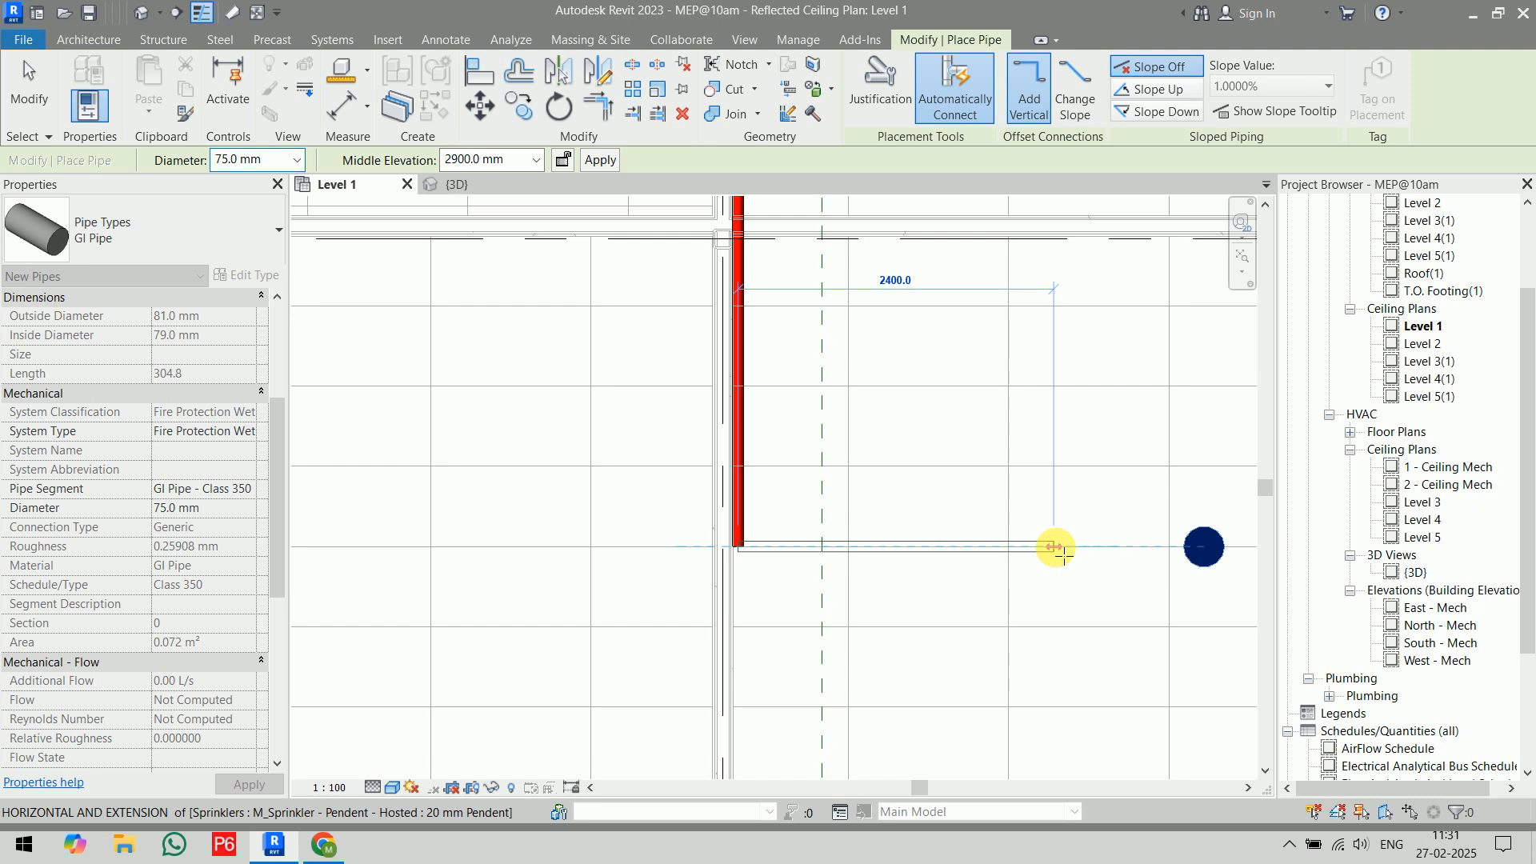
click(1056, 549)
scroll(726, 578, up, 3)
key(Escape)
key(Escape)
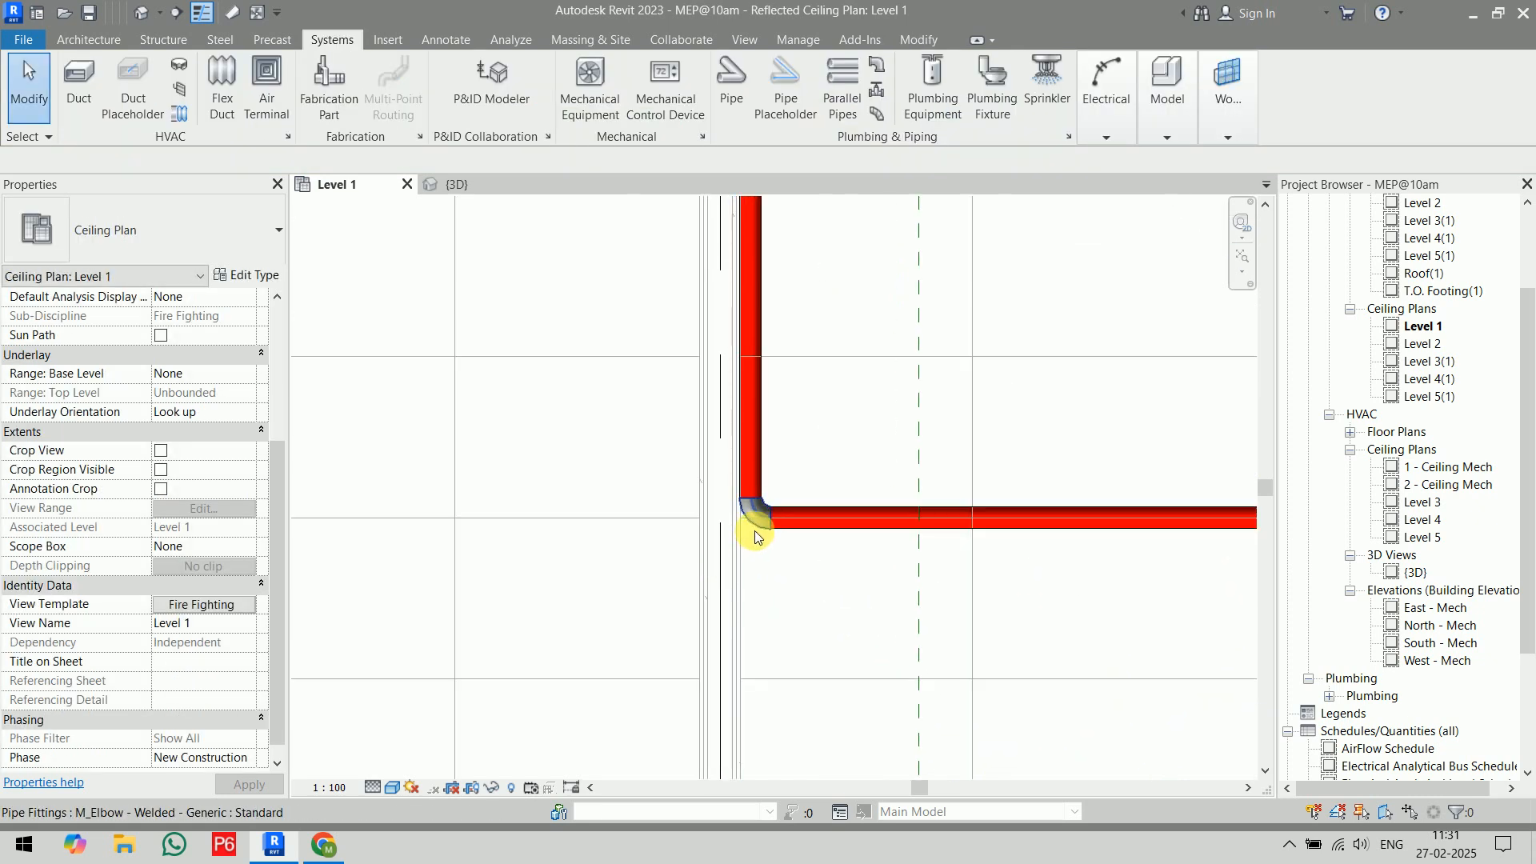
- Convert the elbow between the main and the new branch into a tee opening toward the opposite office
click(754, 534)
scroll(754, 535, up, 2)
click(618, 504)
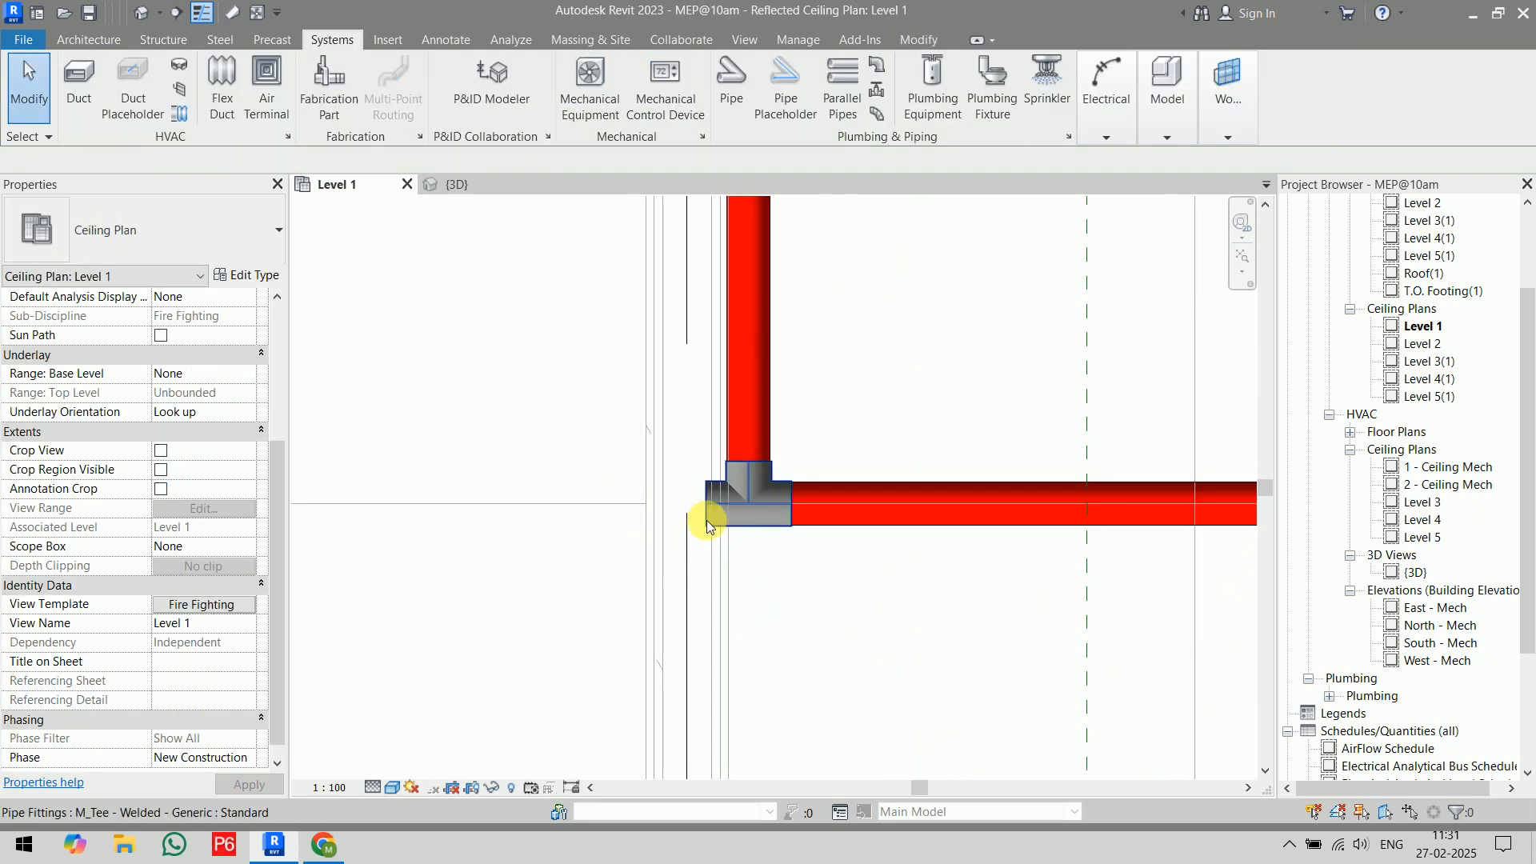
- Try to draw a 75 mm GI Pipe from the tee's open end to just short of the sprinkler in the left-hand office
click(720, 532)
right_click(710, 508)
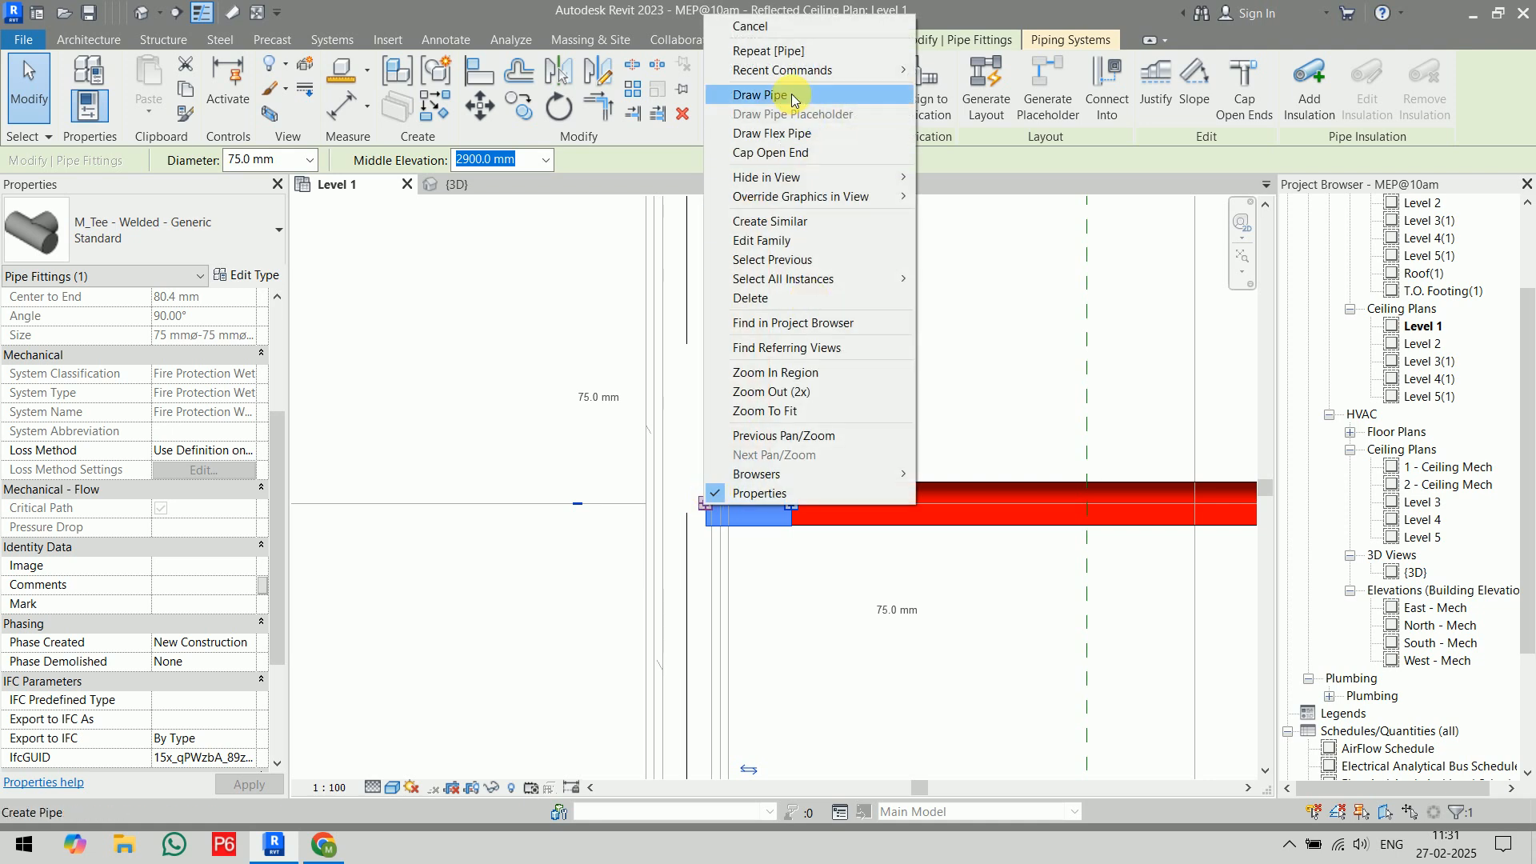
key(Escape)
scroll(370, 502, down, 4)
mouse_move(370, 503)
middle_down()
mouse_move(558, 544)
mouse_move(708, 535)
middle_up()
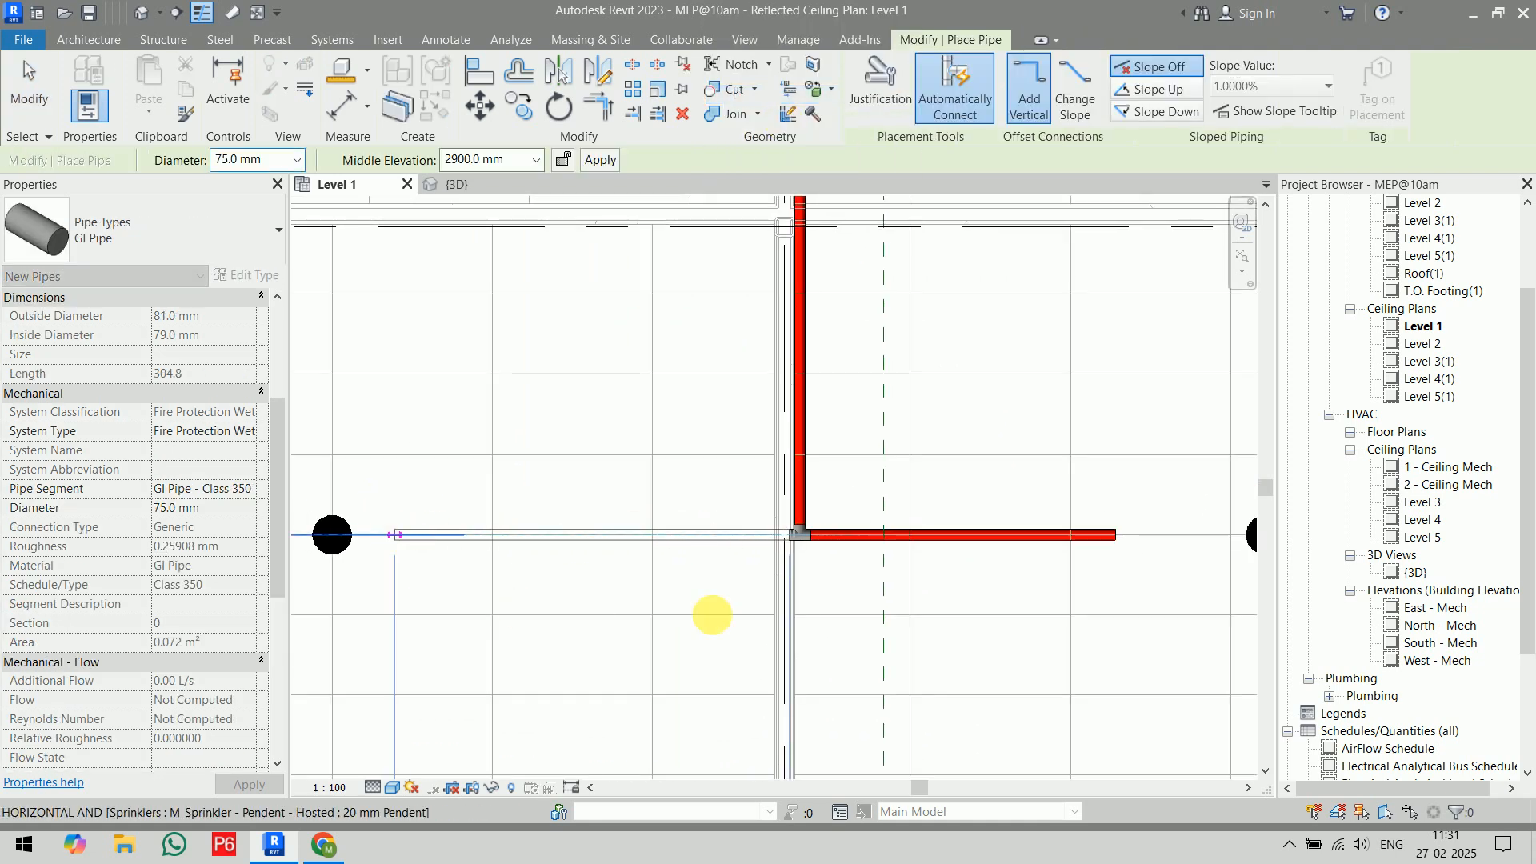
click(395, 534)
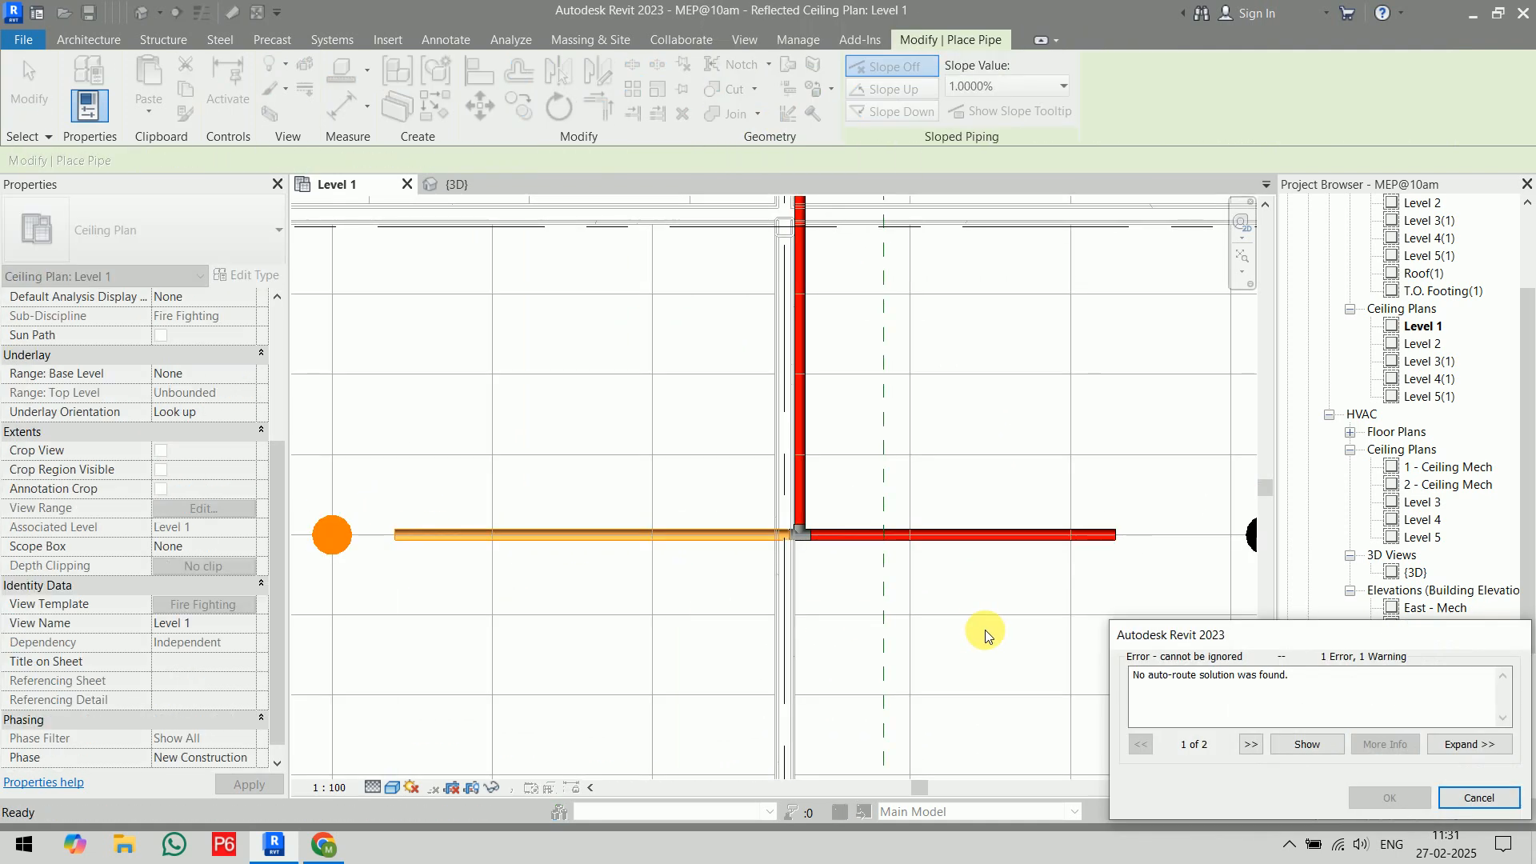
click(1478, 797)
scroll(814, 544, up, 4)
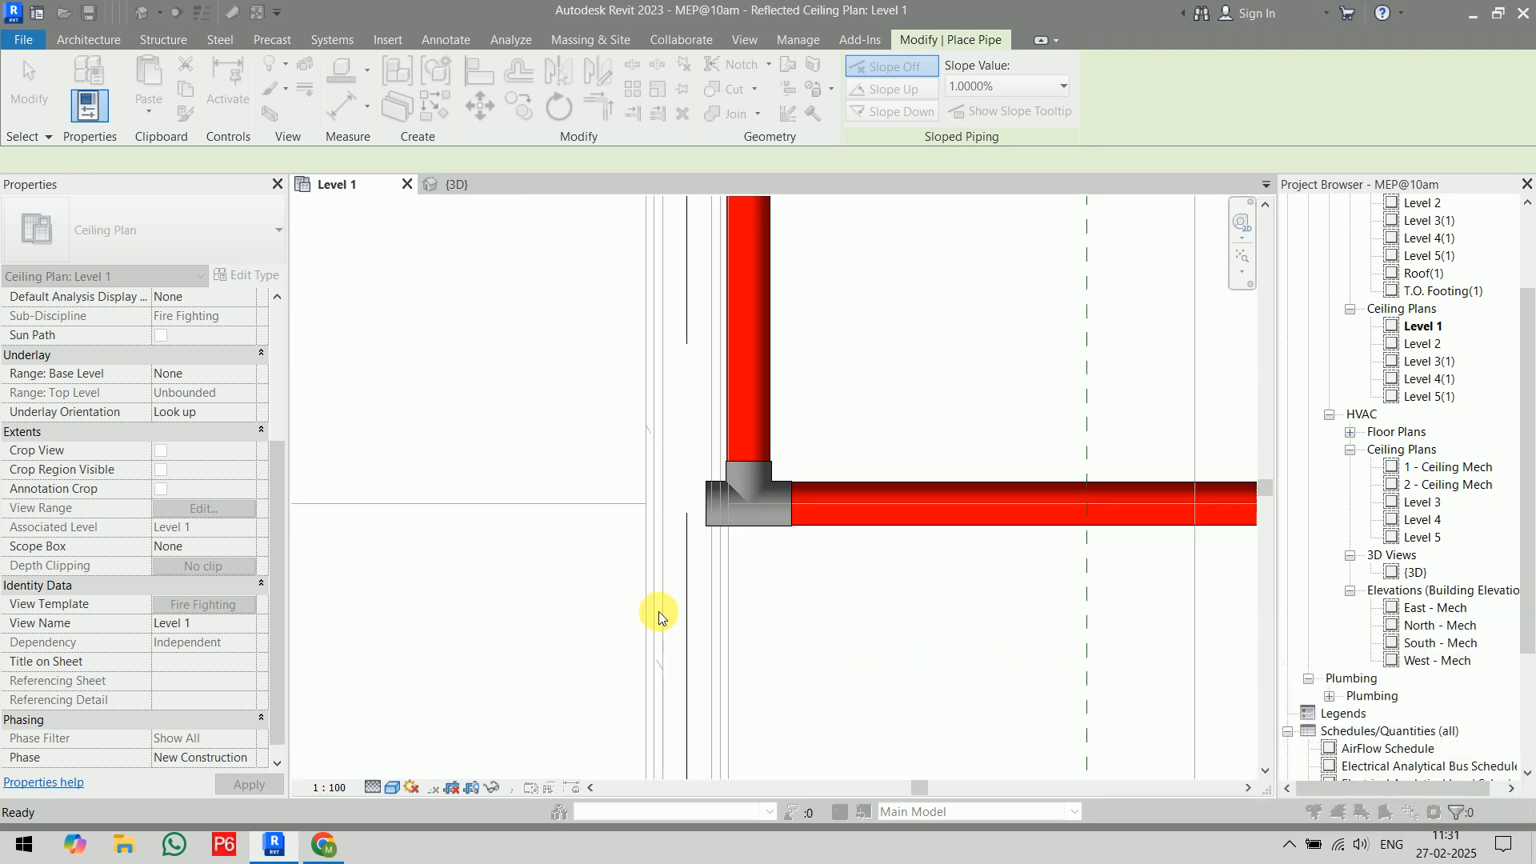
click(707, 503)
scroll(391, 496, down, 3)
middle_drag(339, 497, 735, 541)
scroll(426, 543, up, 1)
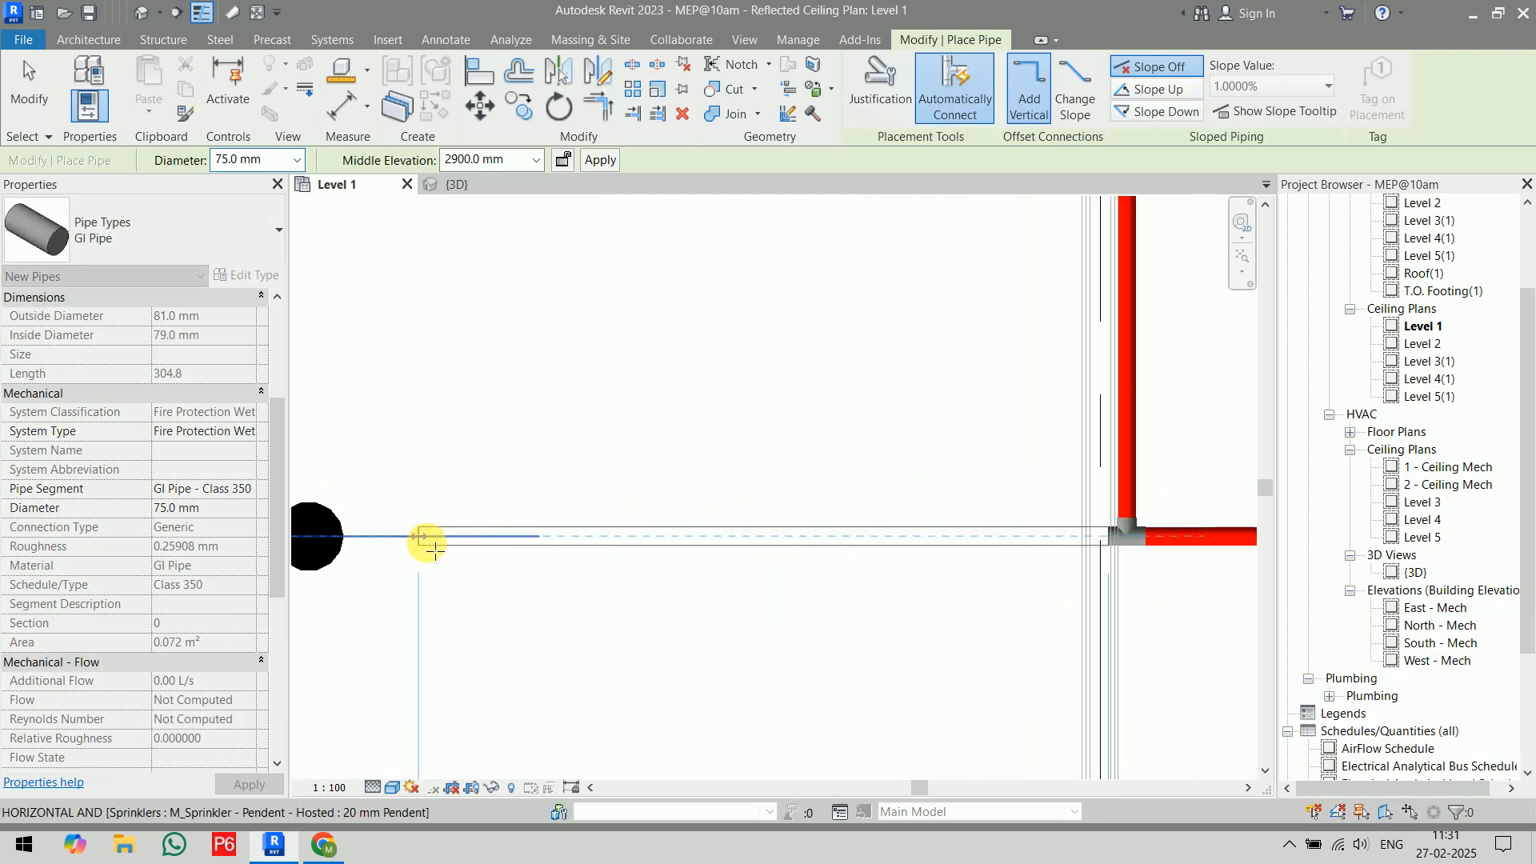
click(427, 540)
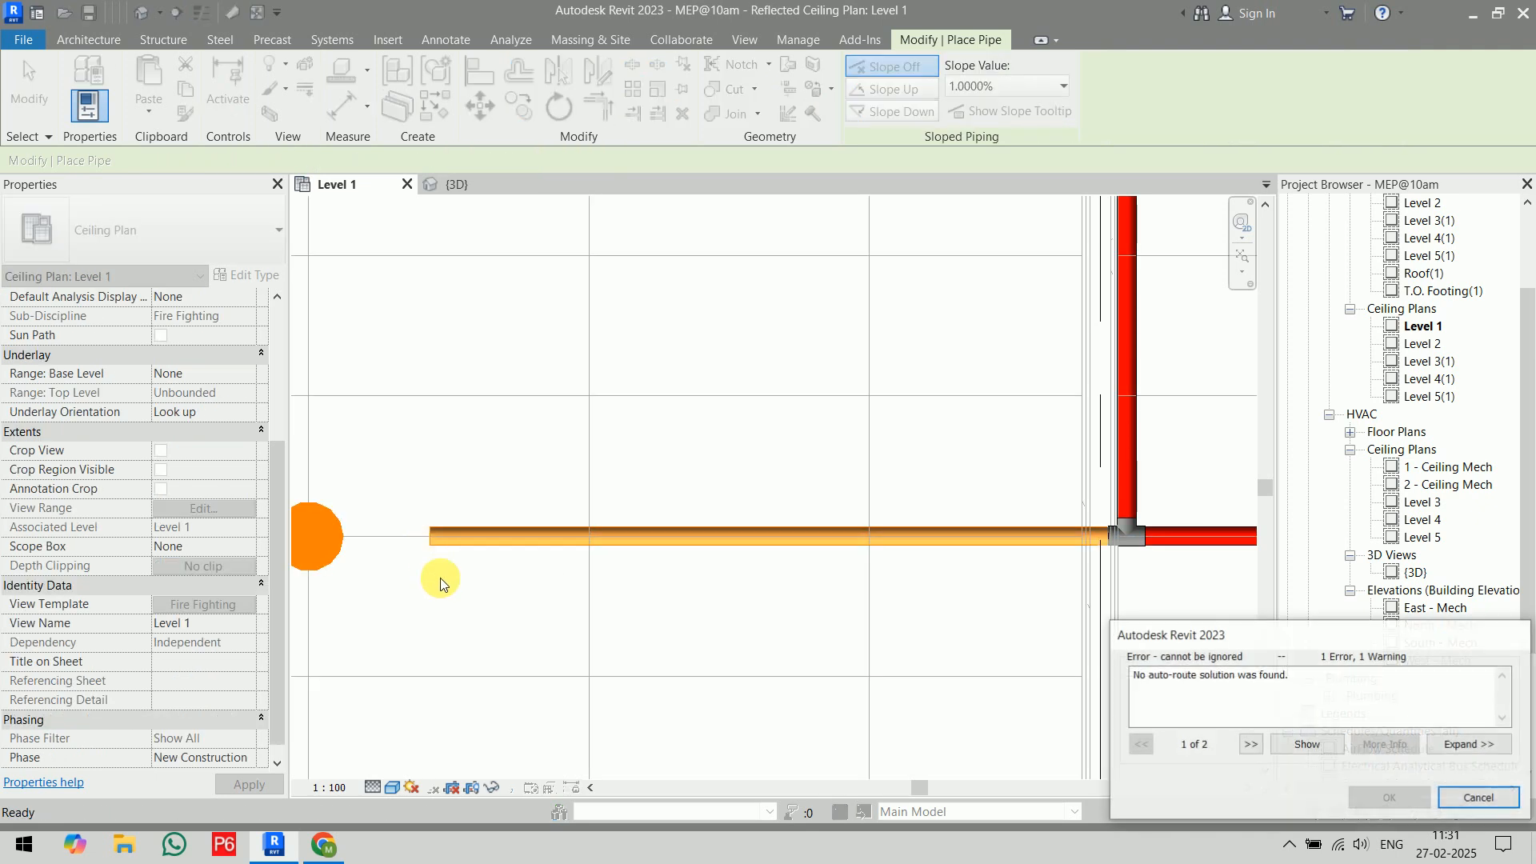
click(1479, 797)
- Draw a short 75 mm GI Pipe stub about 710 mm long from the tee's open end toward the left-hand office
click(714, 502)
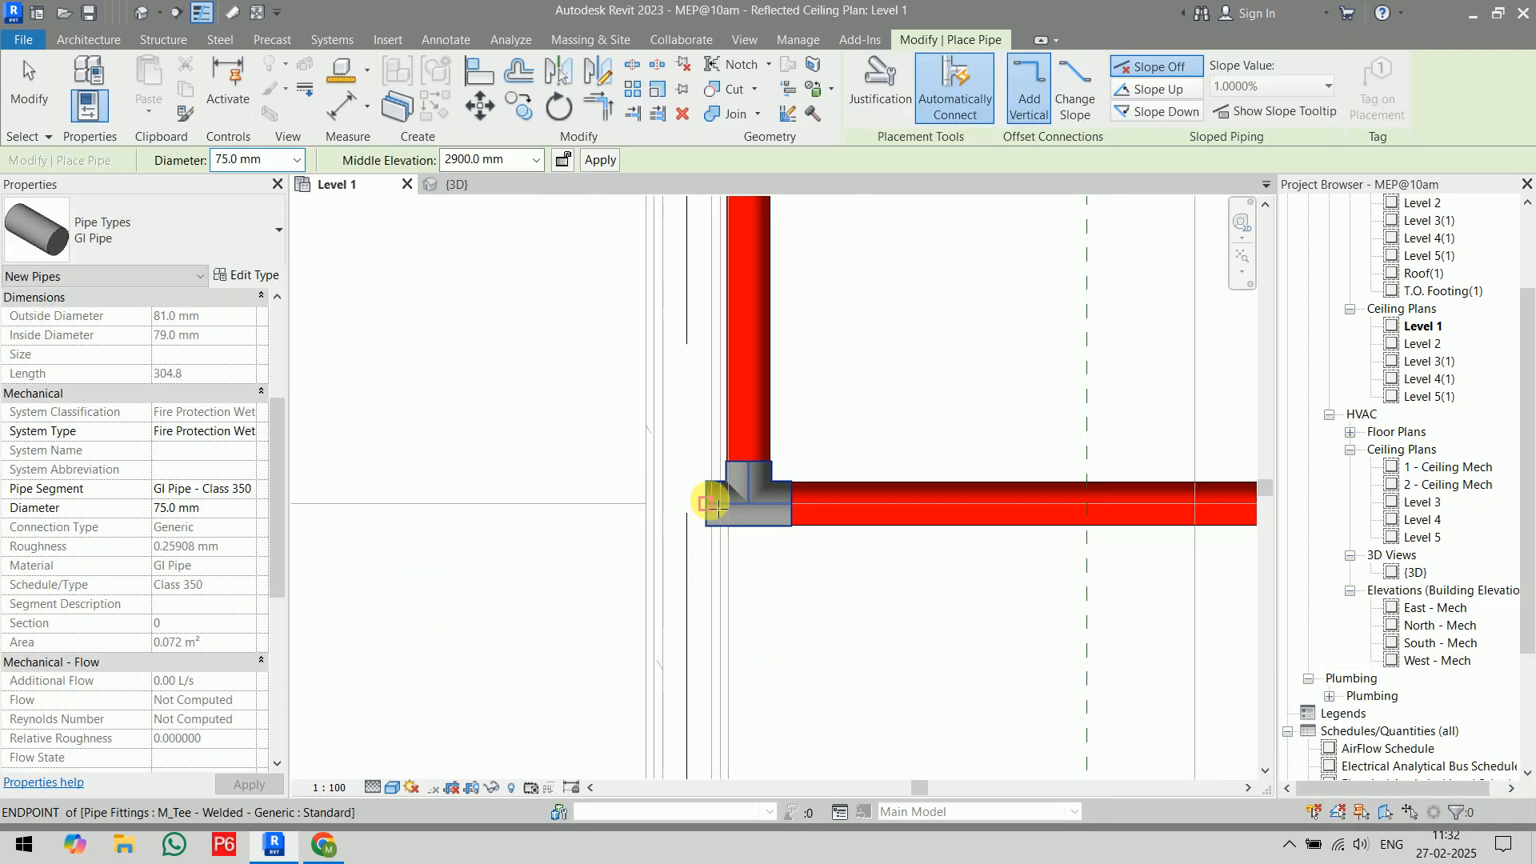
click(330, 497)
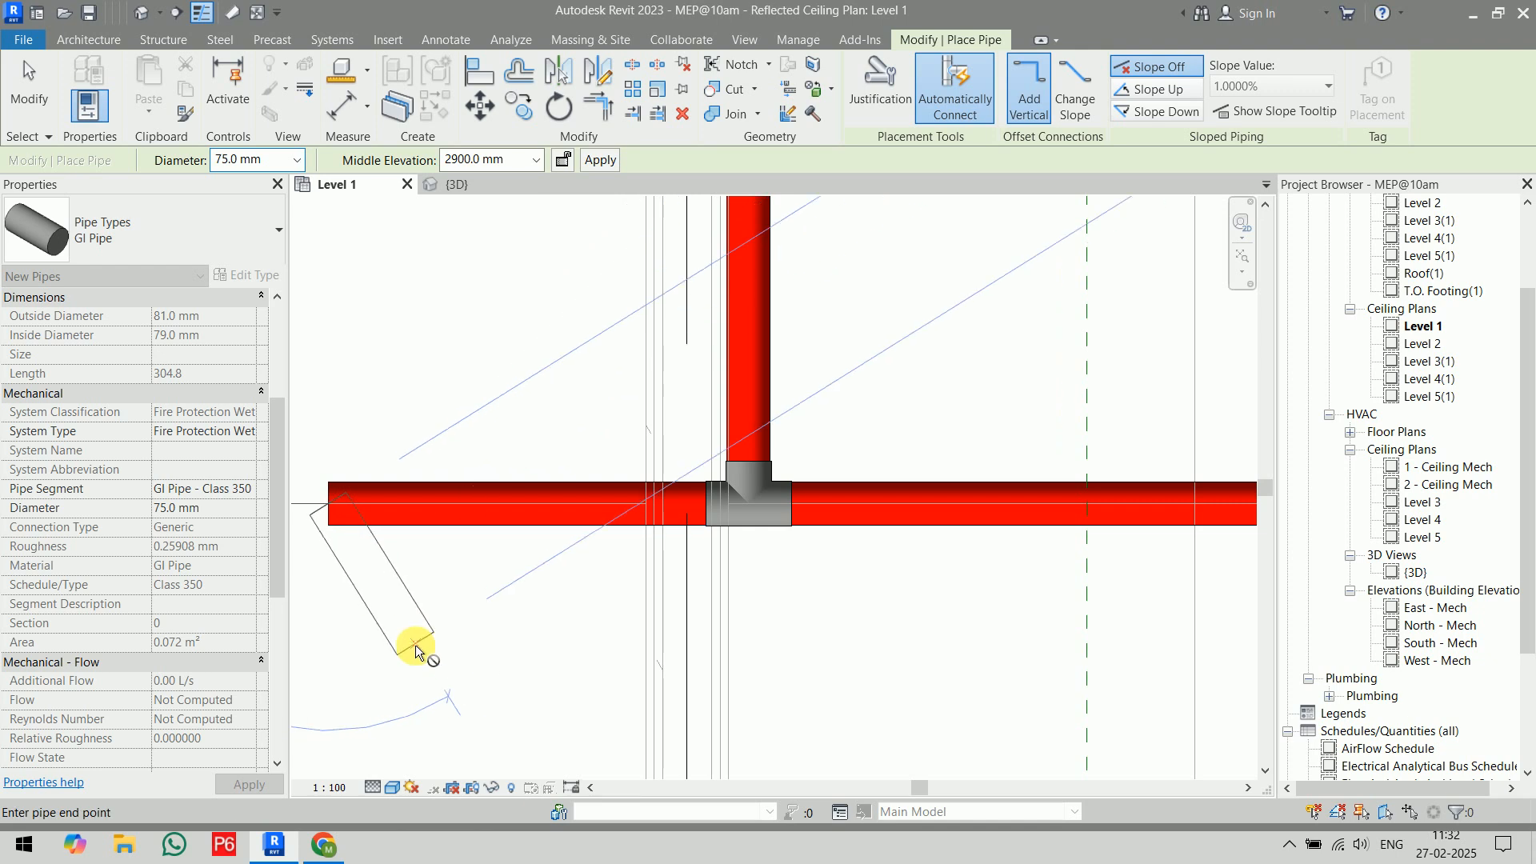
key(Escape)
key(Escape)
- Try to extend the stub with 75 mm GI Pipe at 2900 mm to just short of the left-hand office sprinkler
scroll(857, 614, down, 4)
middle_drag(420, 617, 863, 652)
click(808, 560)
scroll(788, 648, down, 3)
right_click(850, 590)
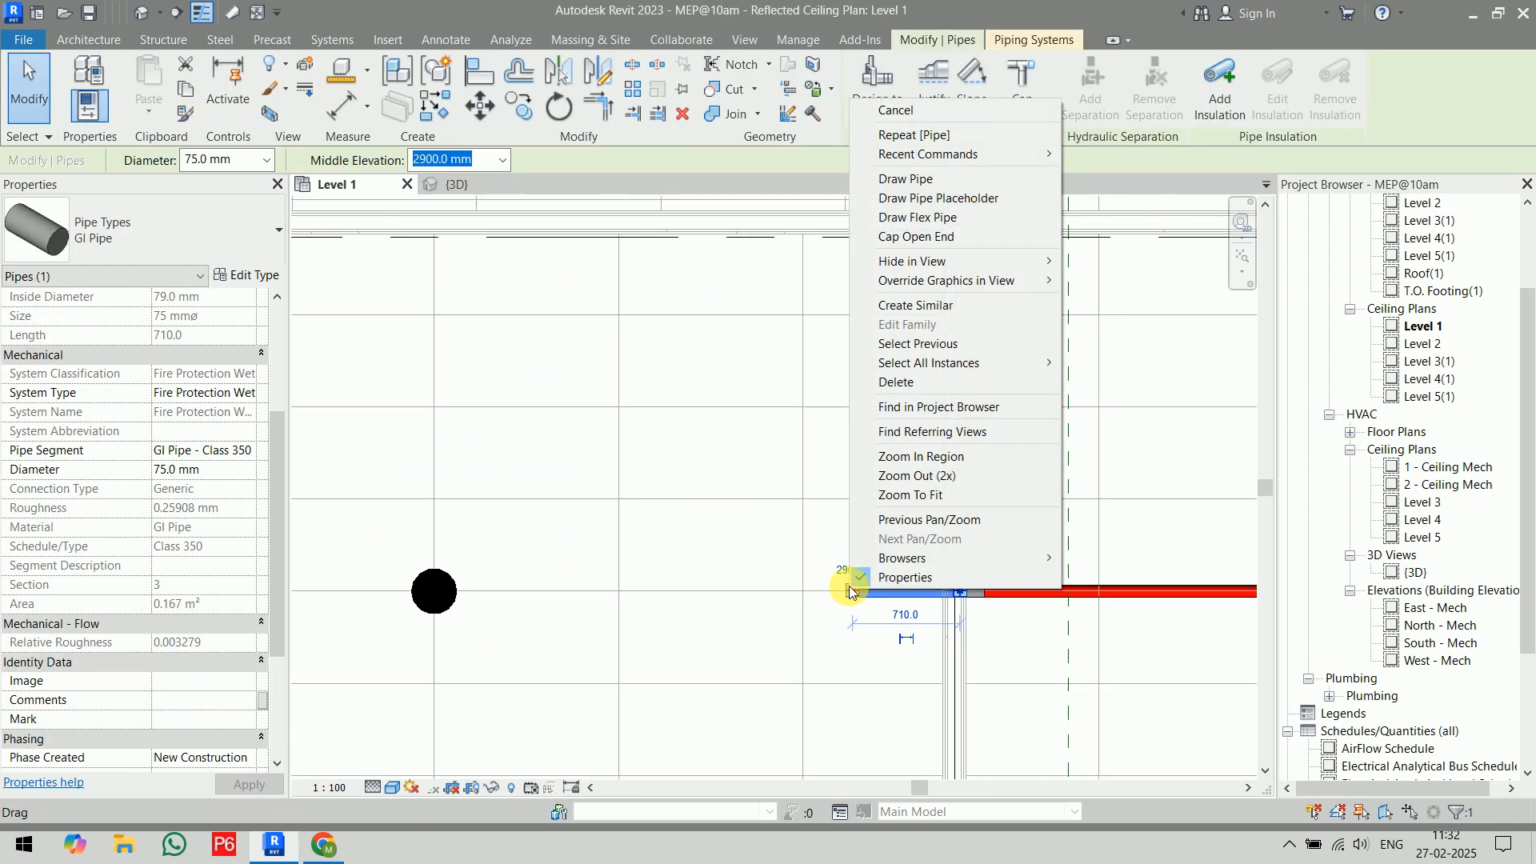
click(904, 178)
scroll(595, 604, up, 2)
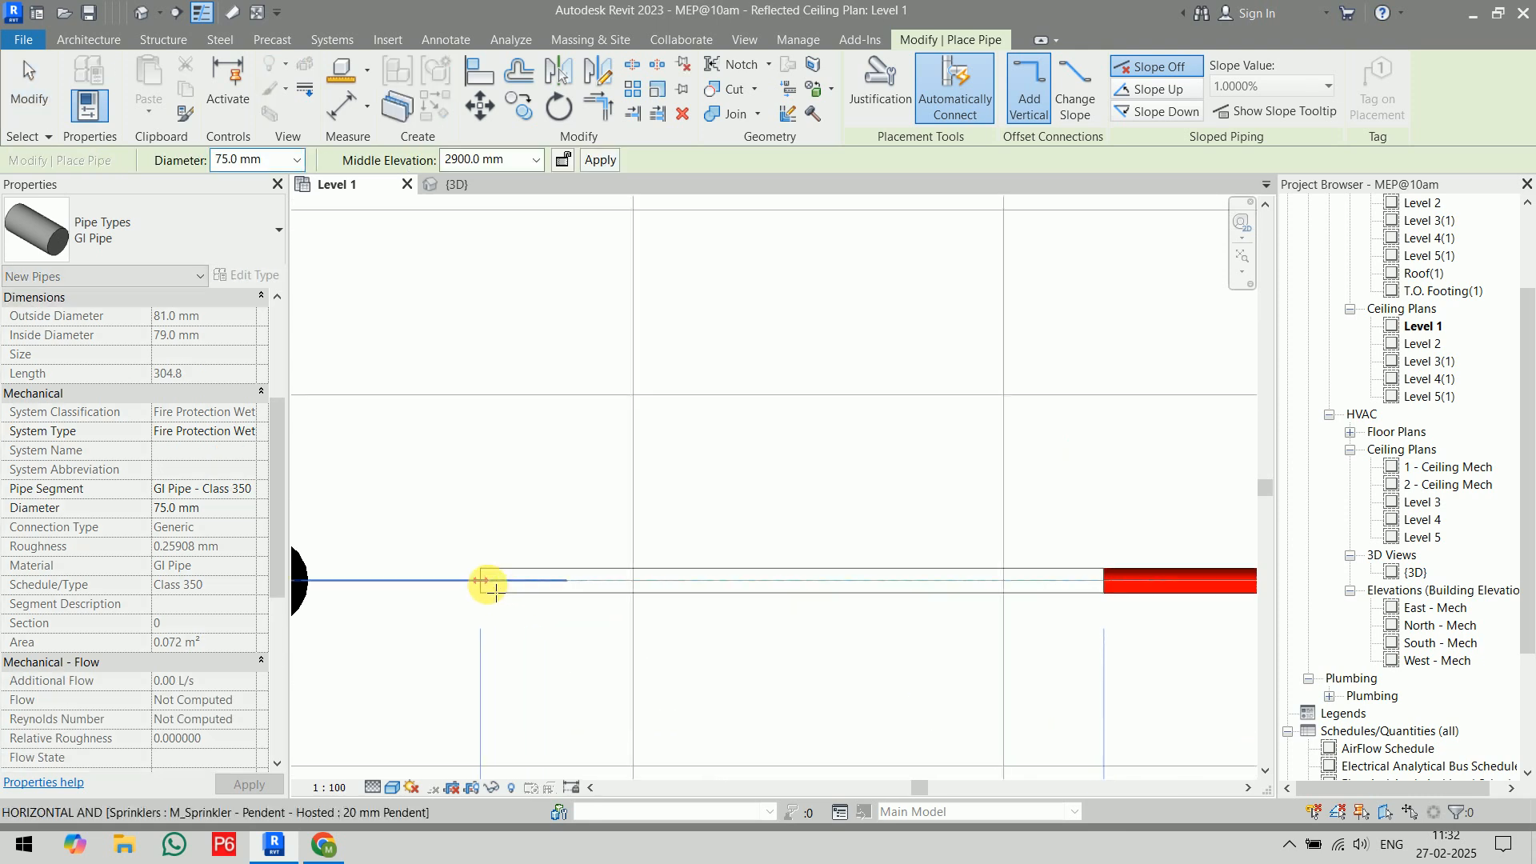
click(487, 583)
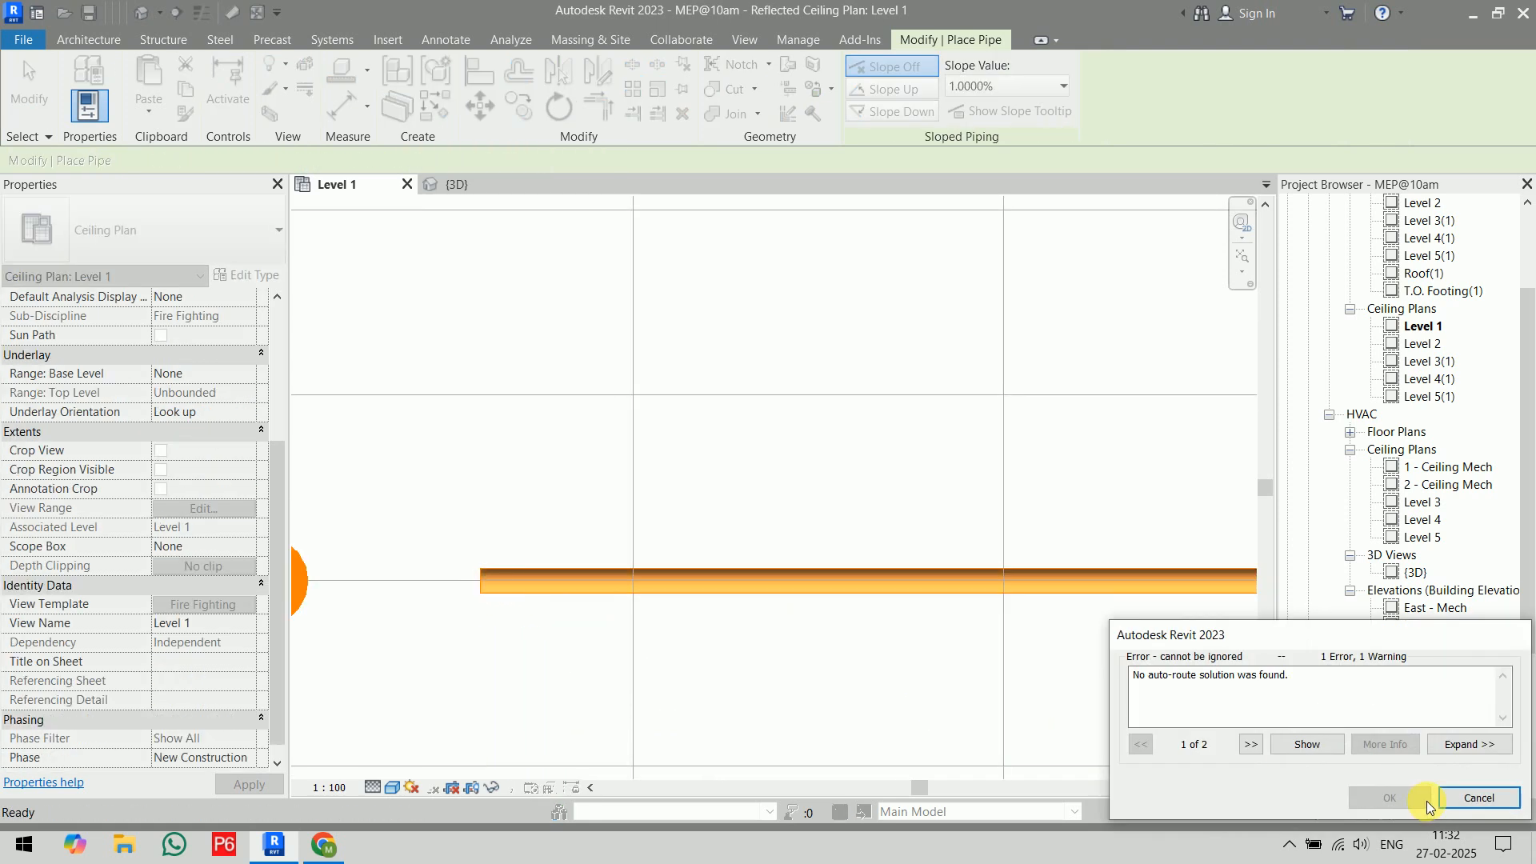
click(1482, 796)
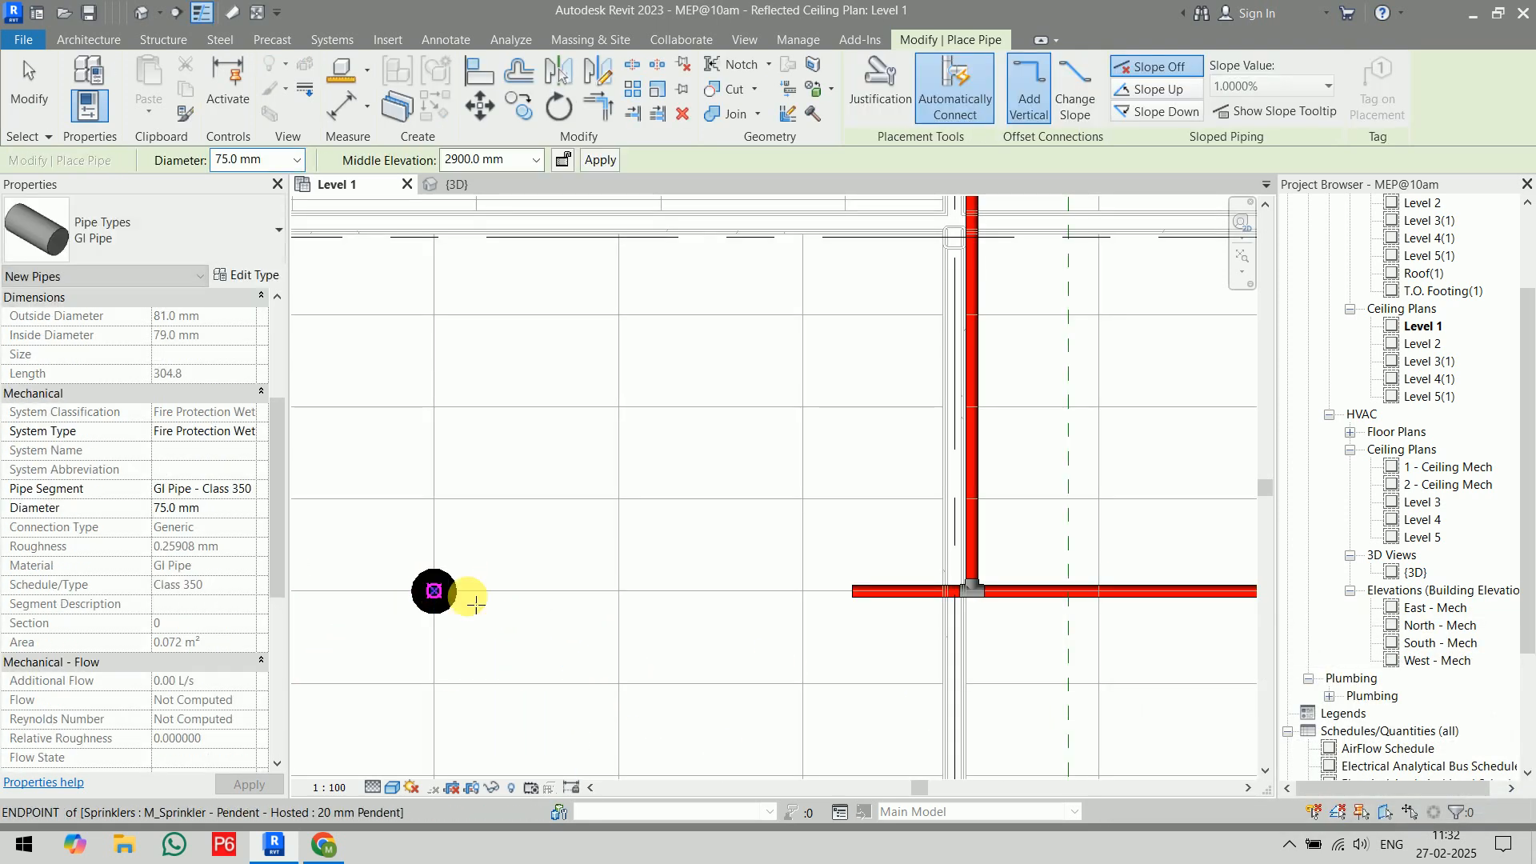
key(Escape)
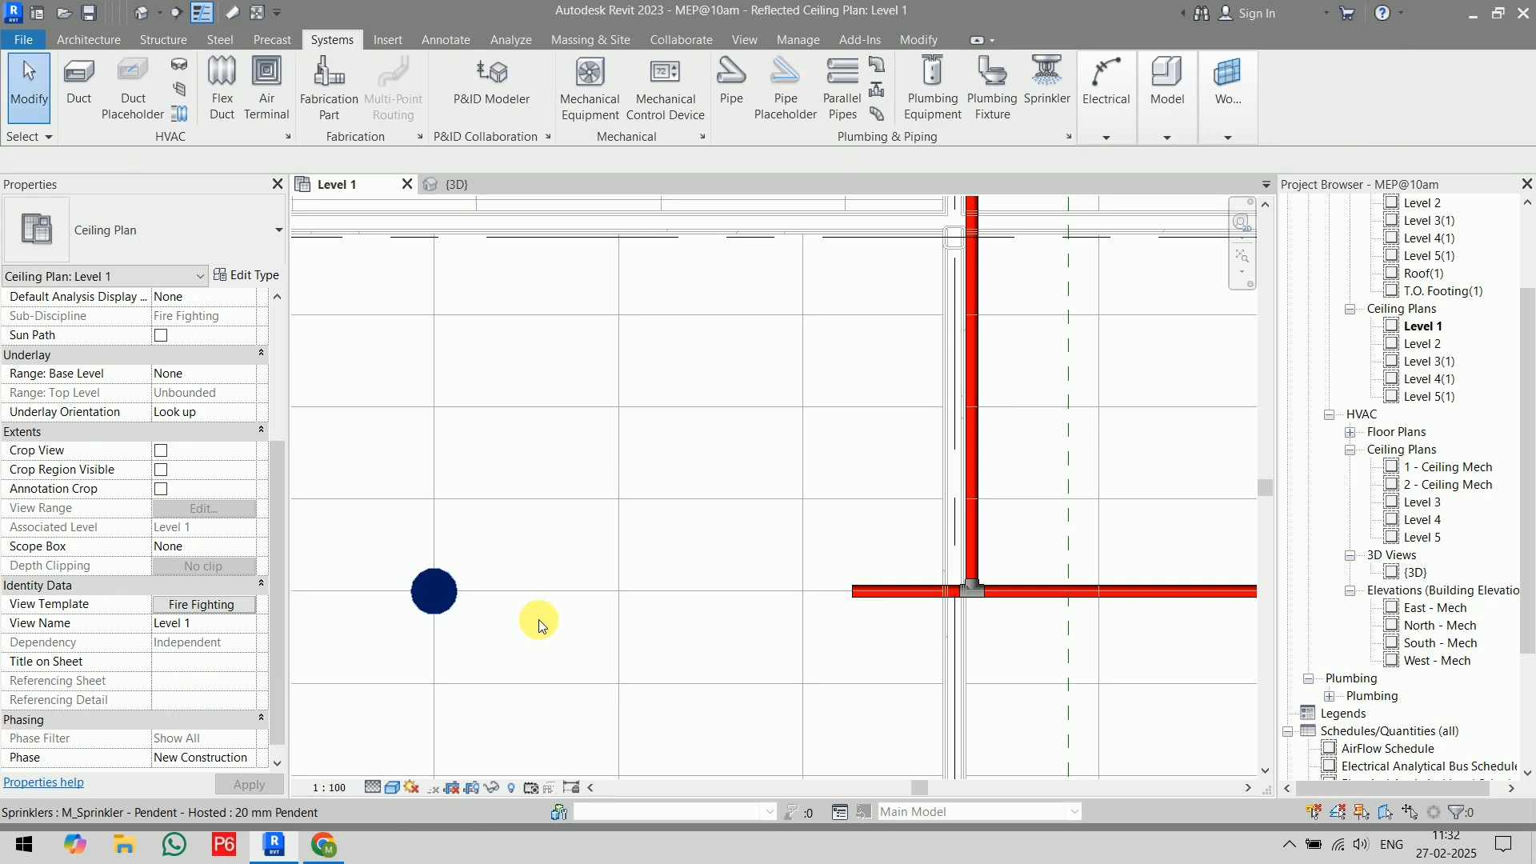
- Switch the ceiling plan to an unshaded line display and extend the stub about 2400 mm with 75 mm GI Pipe toward the left-hand sprinkler
click(389, 795)
click(445, 682)
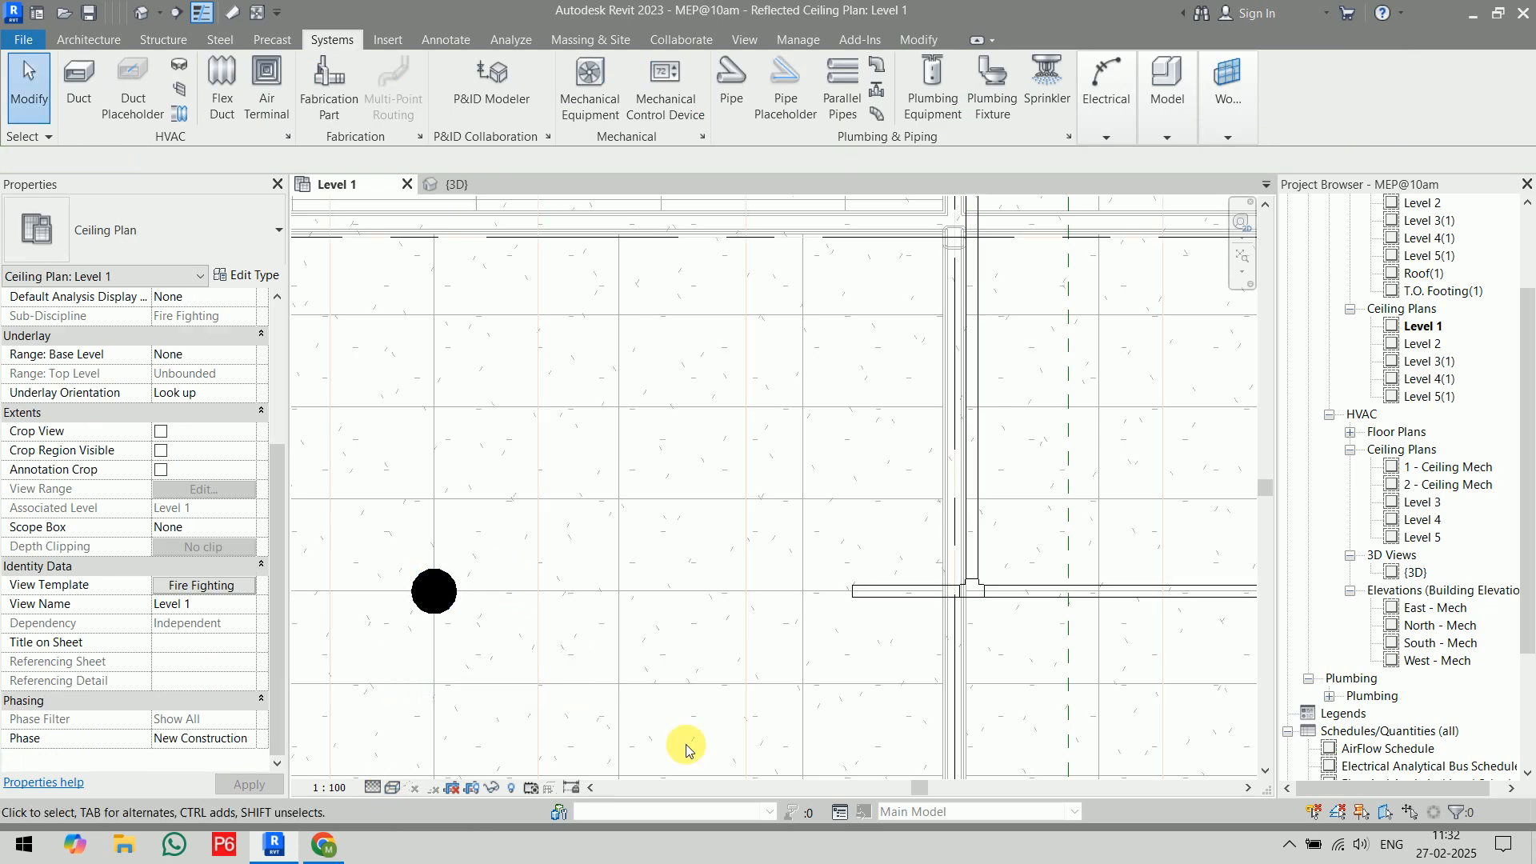
scroll(632, 667, down, 3)
scroll(632, 676, down, 2)
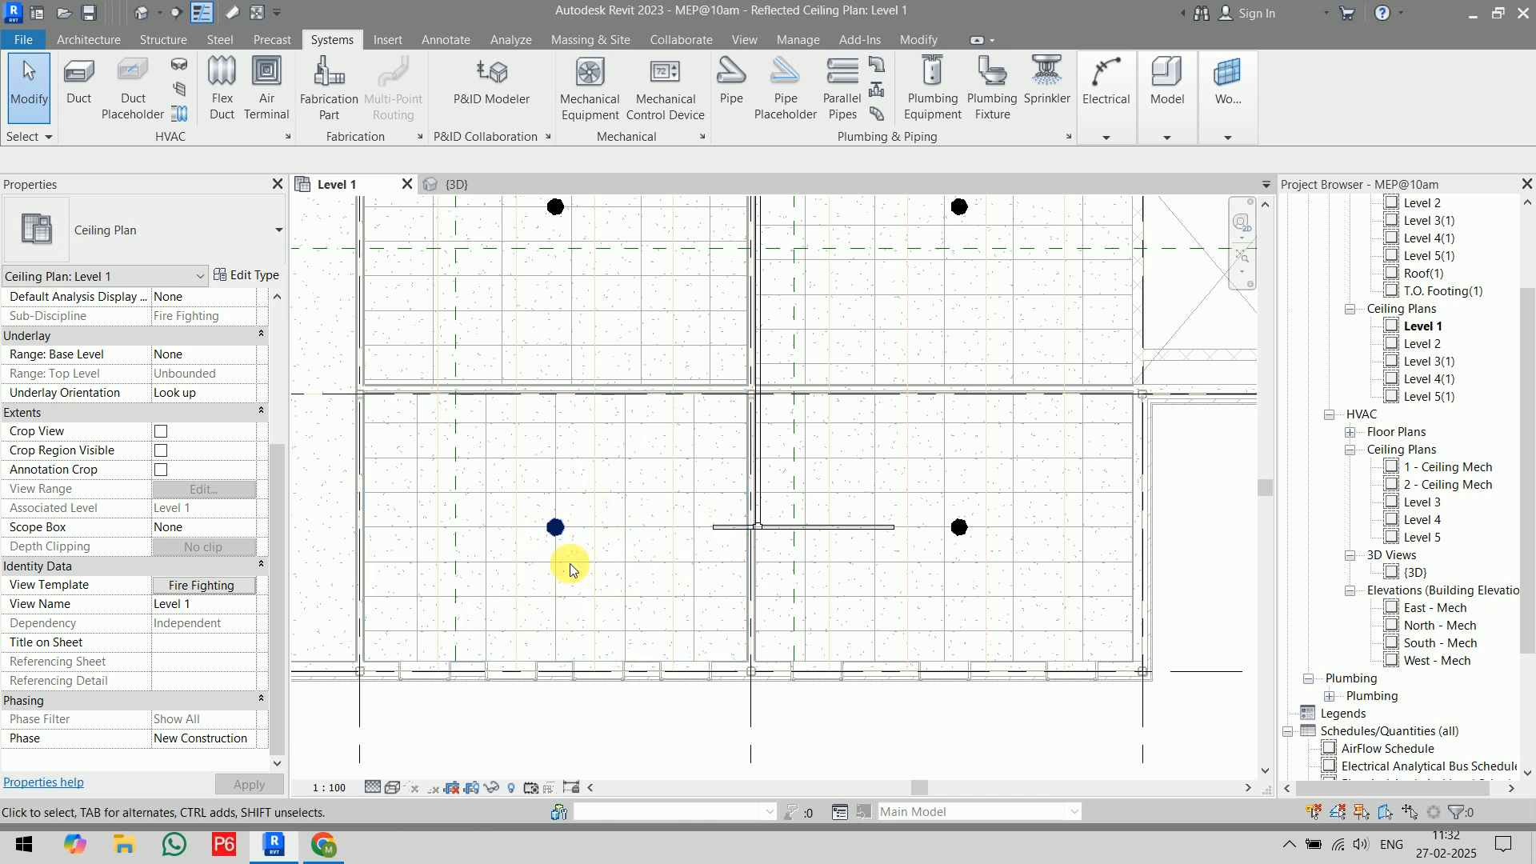
scroll(554, 531, up, 2)
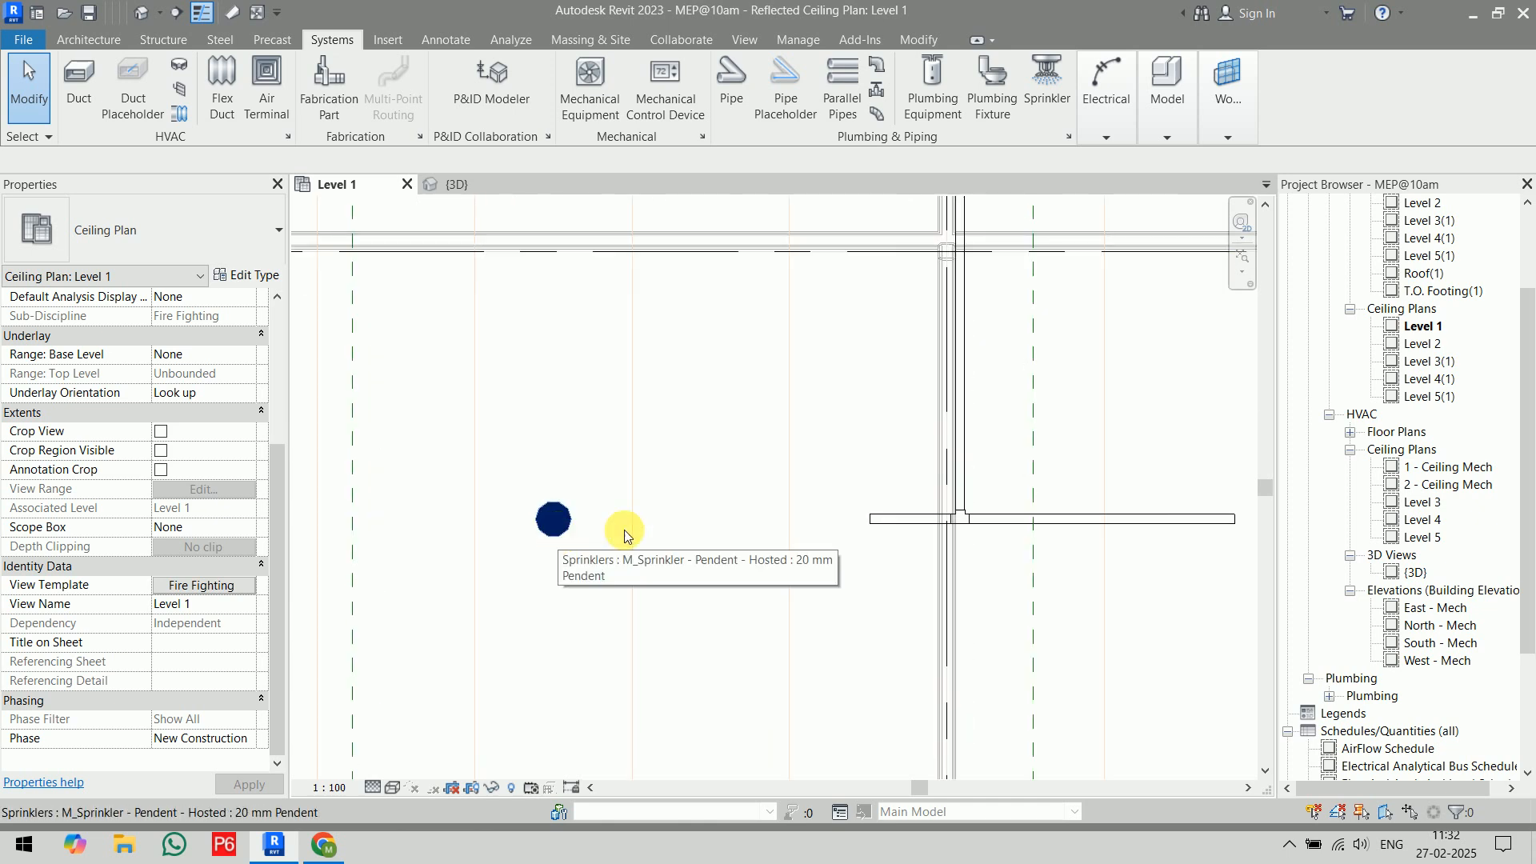
click(880, 531)
right_click(867, 518)
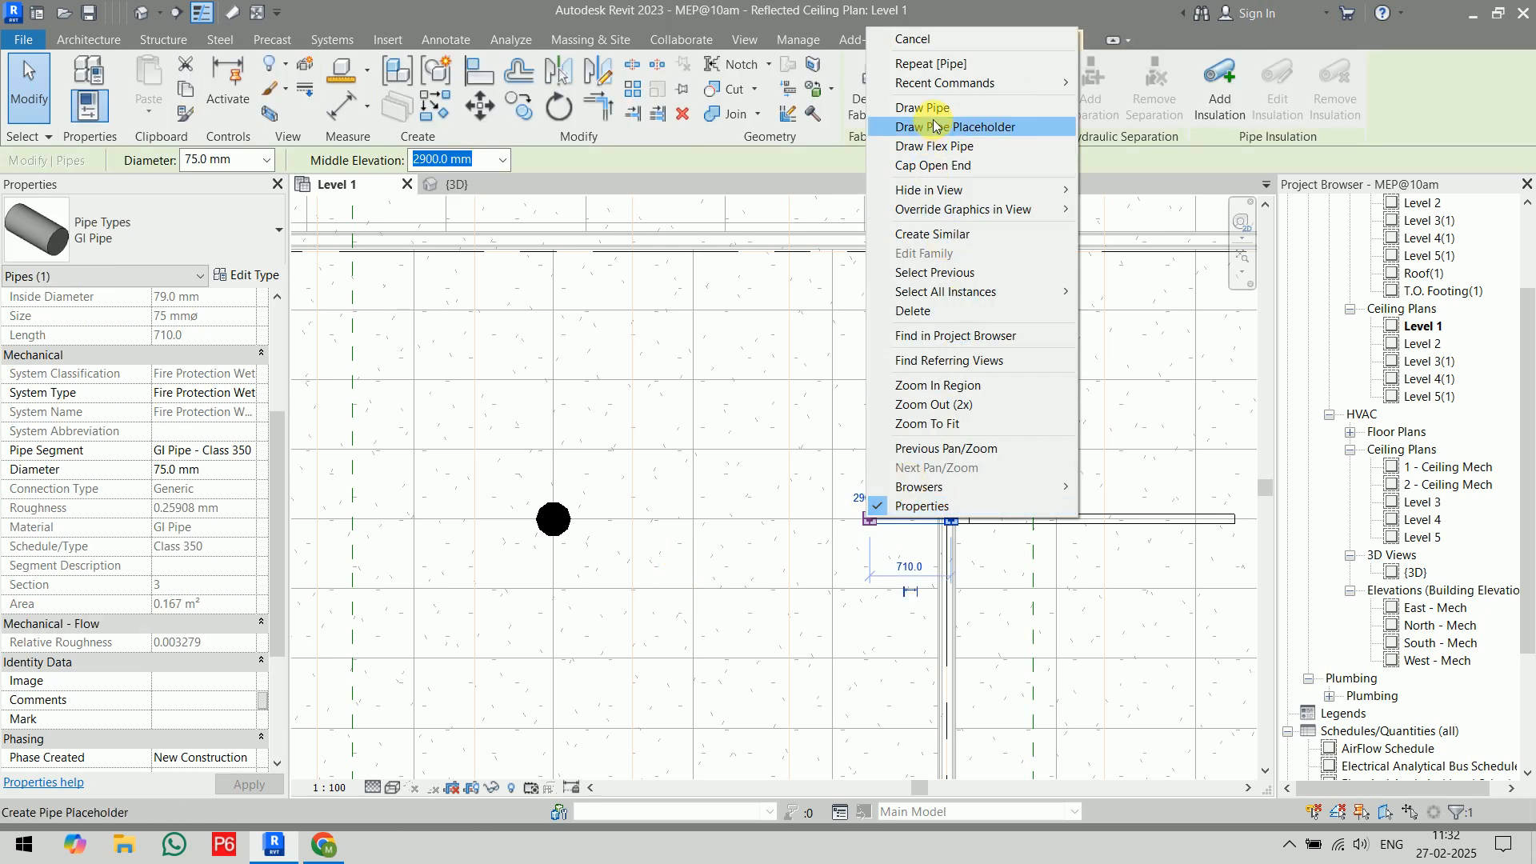
click(823, 355)
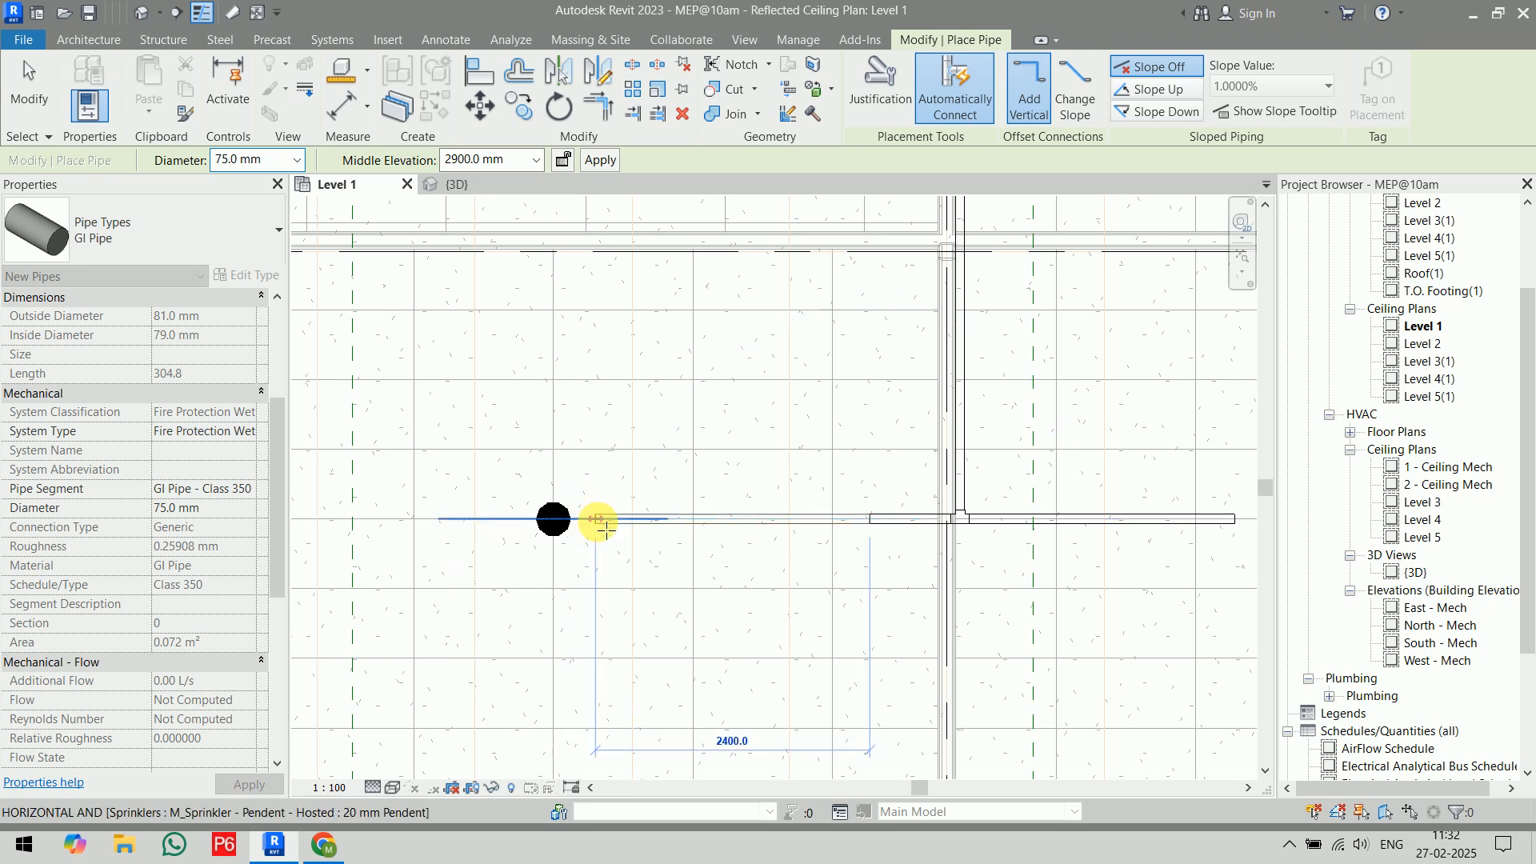
click(608, 528)
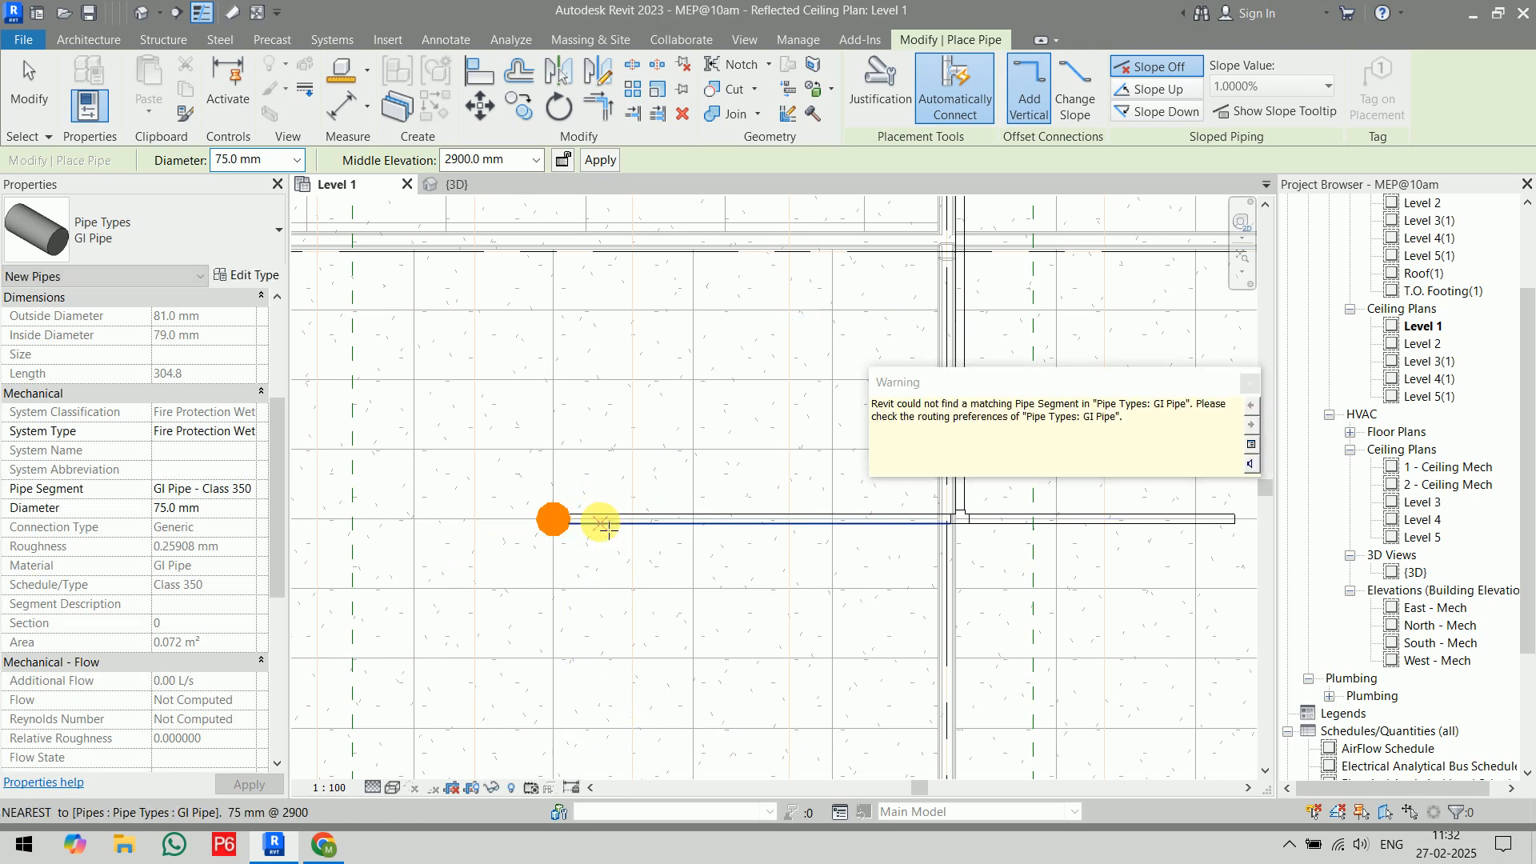
key(Escape)
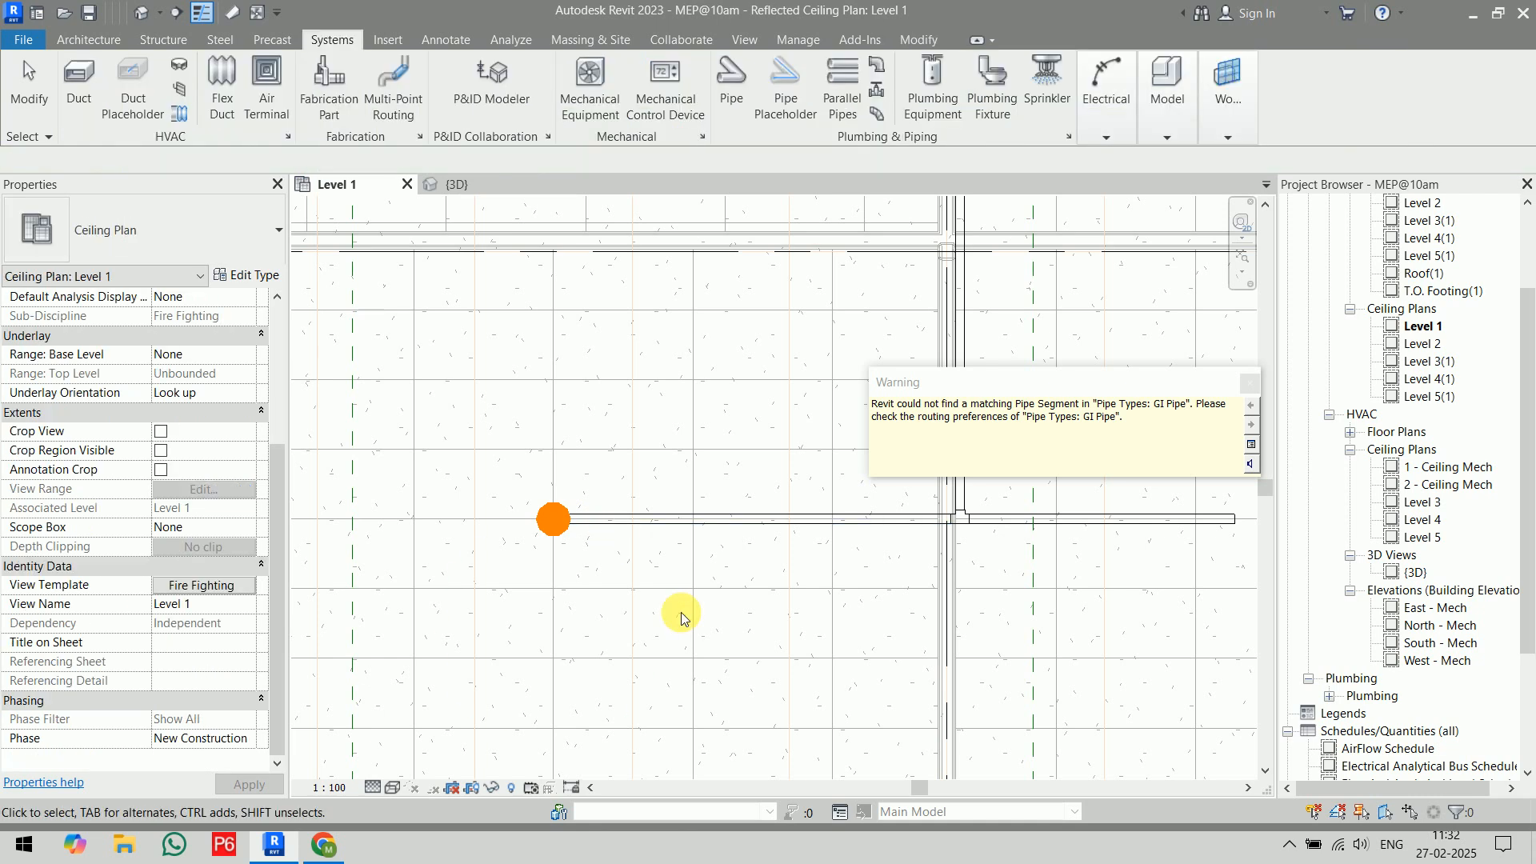
- Examine the end of the new branch and its vertical sprinkler connection in the 3D view
click(478, 187)
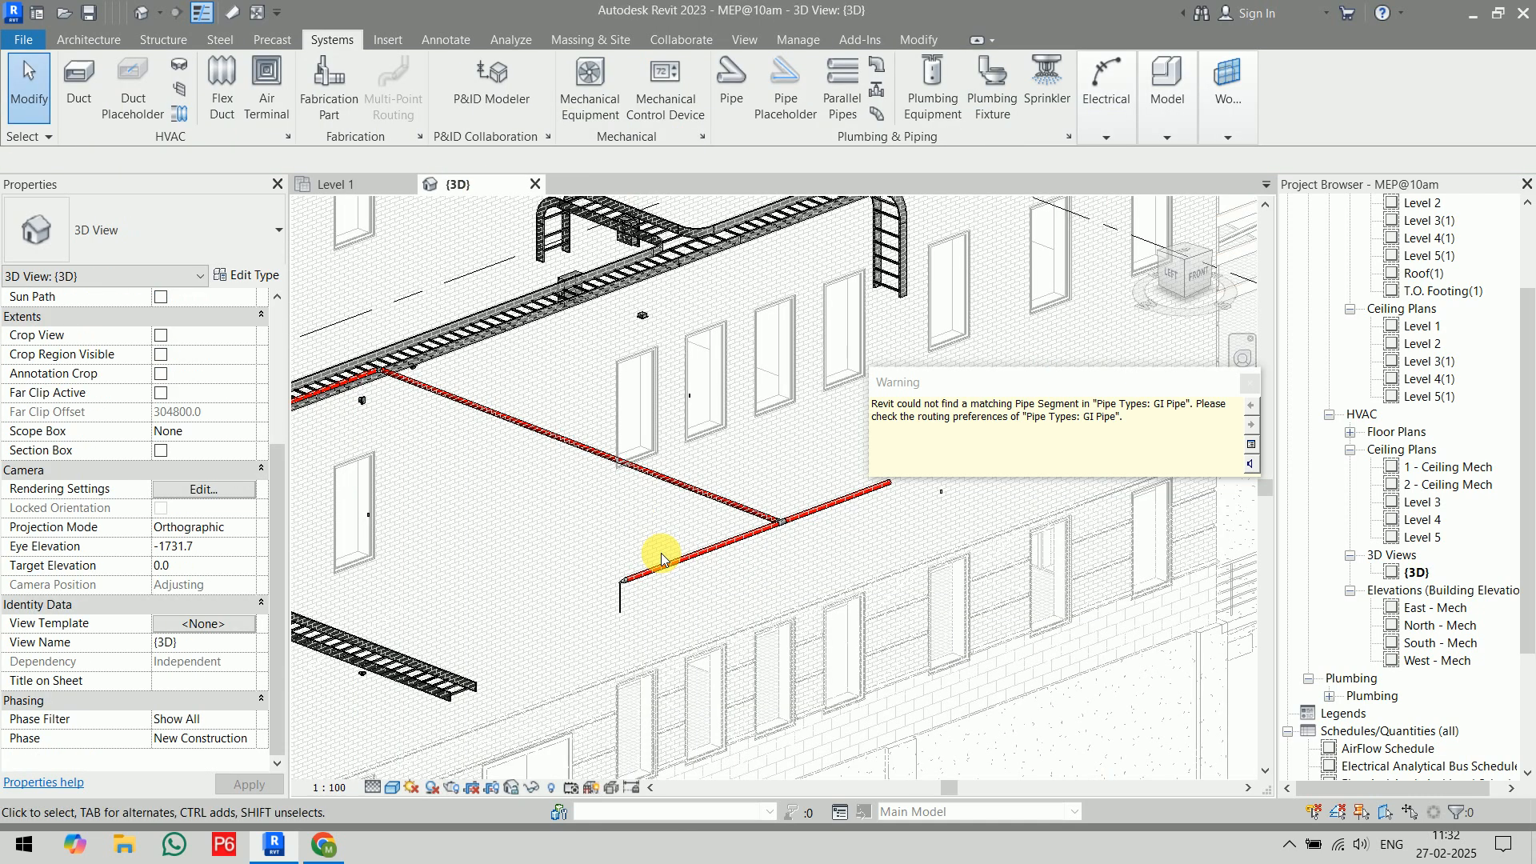
scroll(675, 603, up, 5)
middle_drag(634, 600, 566, 547)
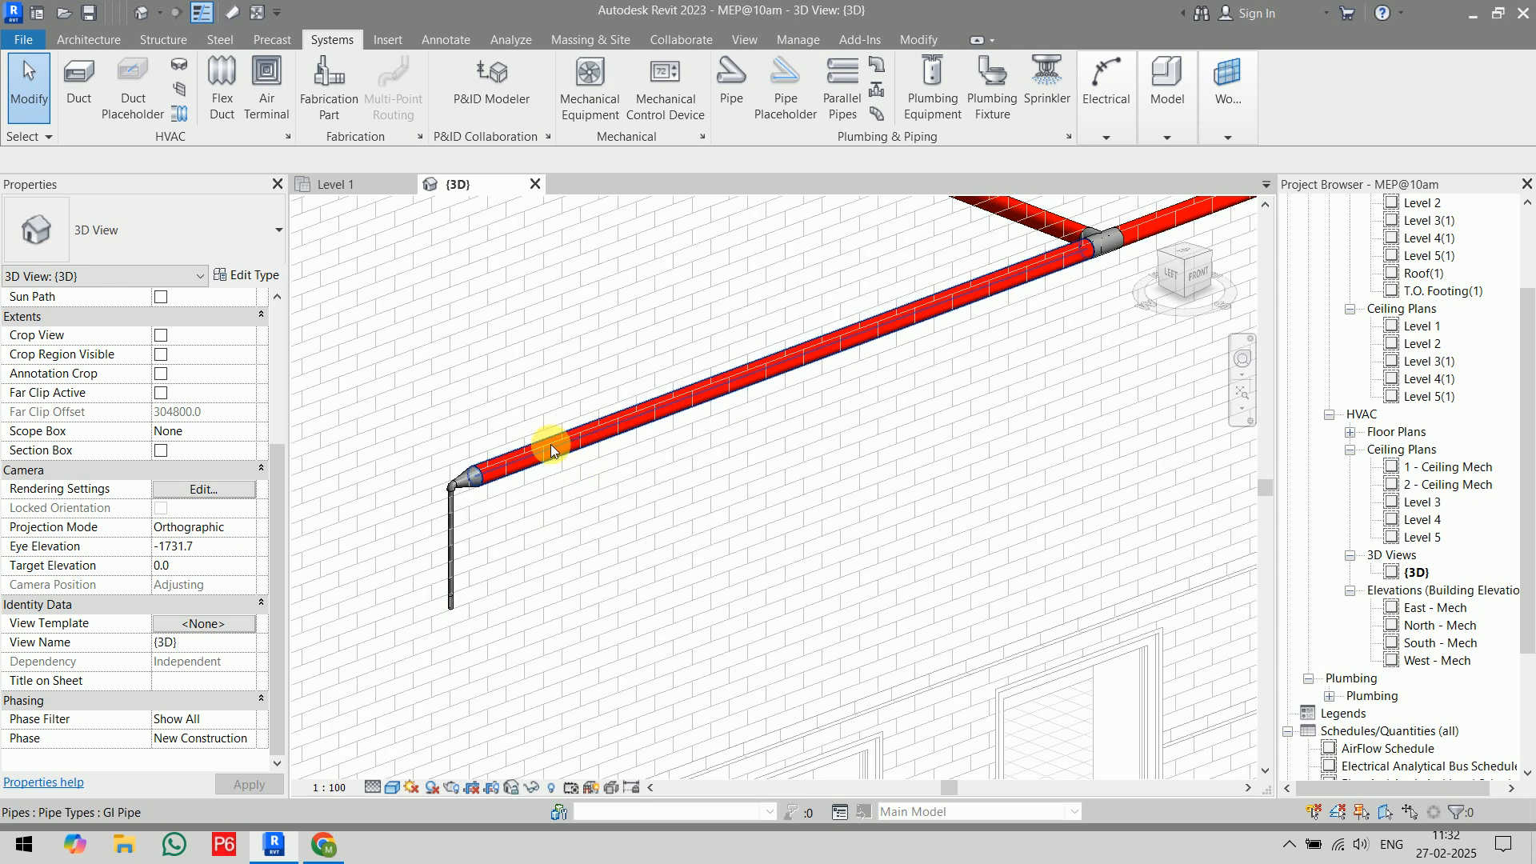
- Inspect the pipe dropping to the left-hand sprinkler, the branch's opposite open end and the surrounding sprinklers in the 3D view
click(460, 534)
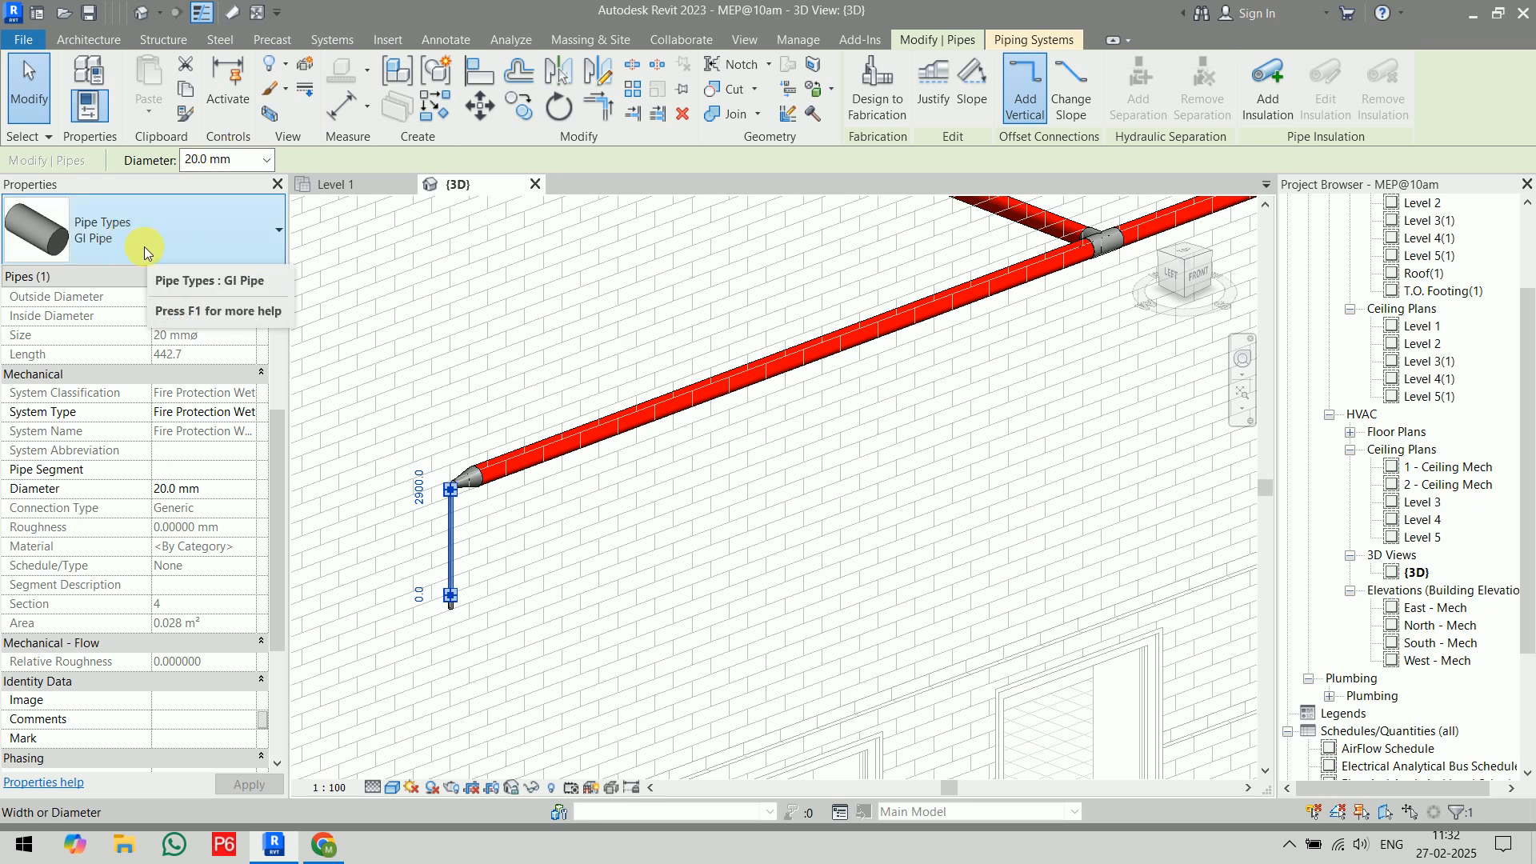
key(Escape)
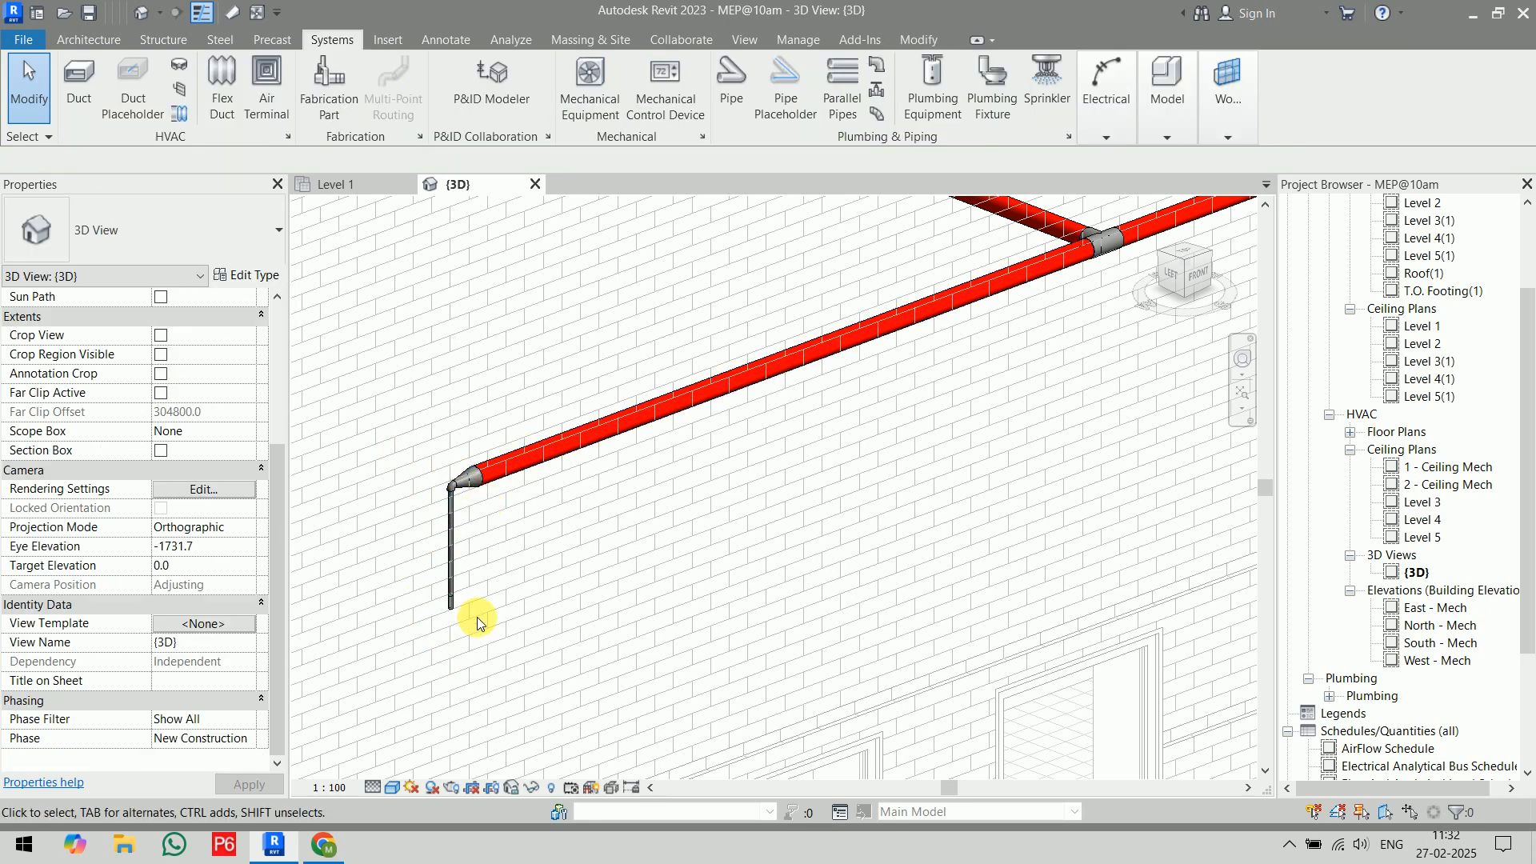
scroll(477, 617, up, 3)
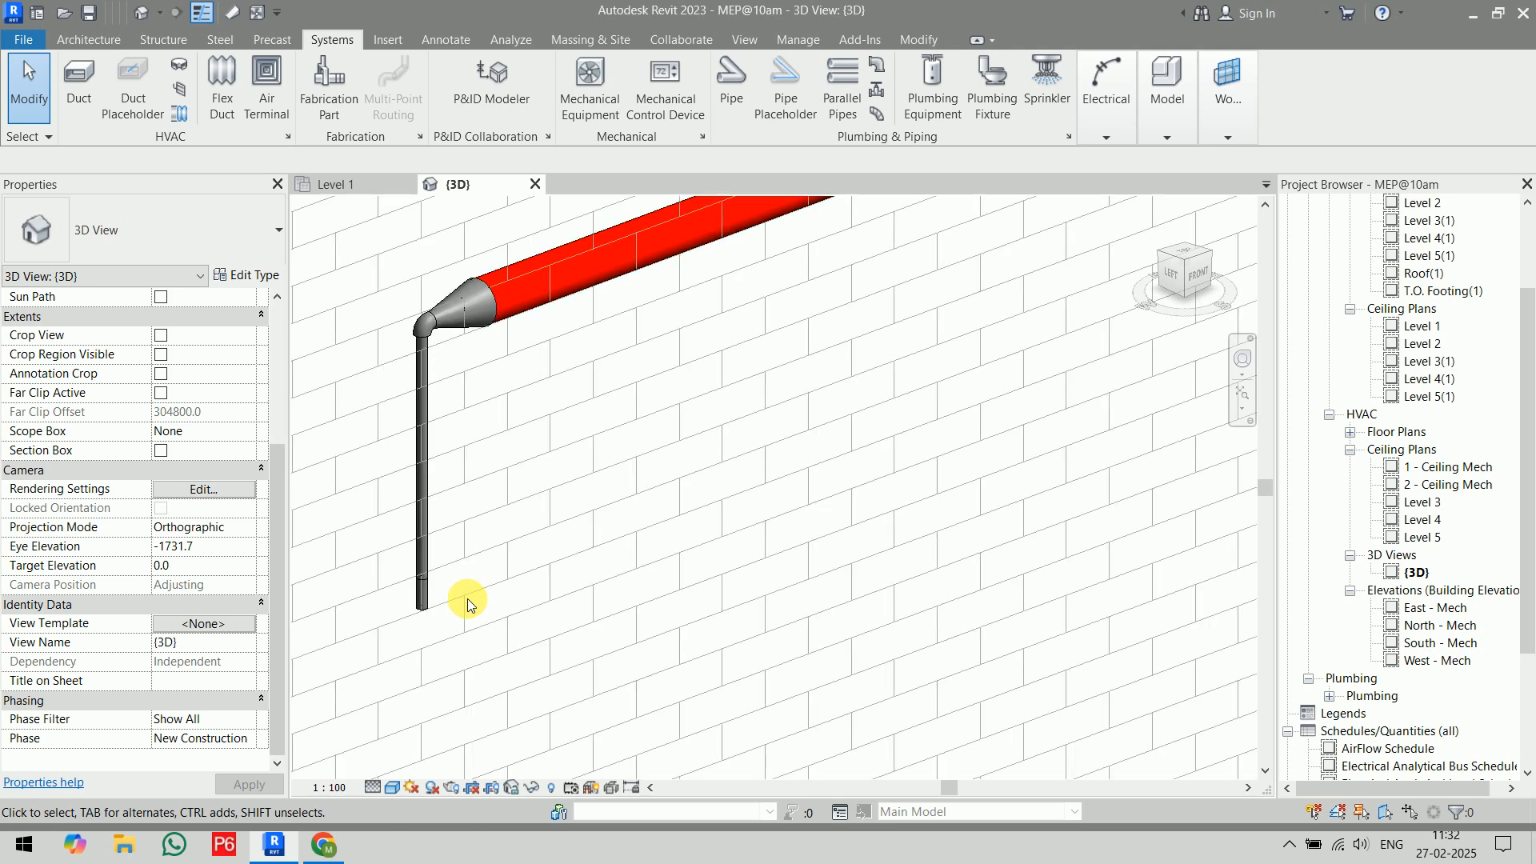
scroll(467, 598, down, 6)
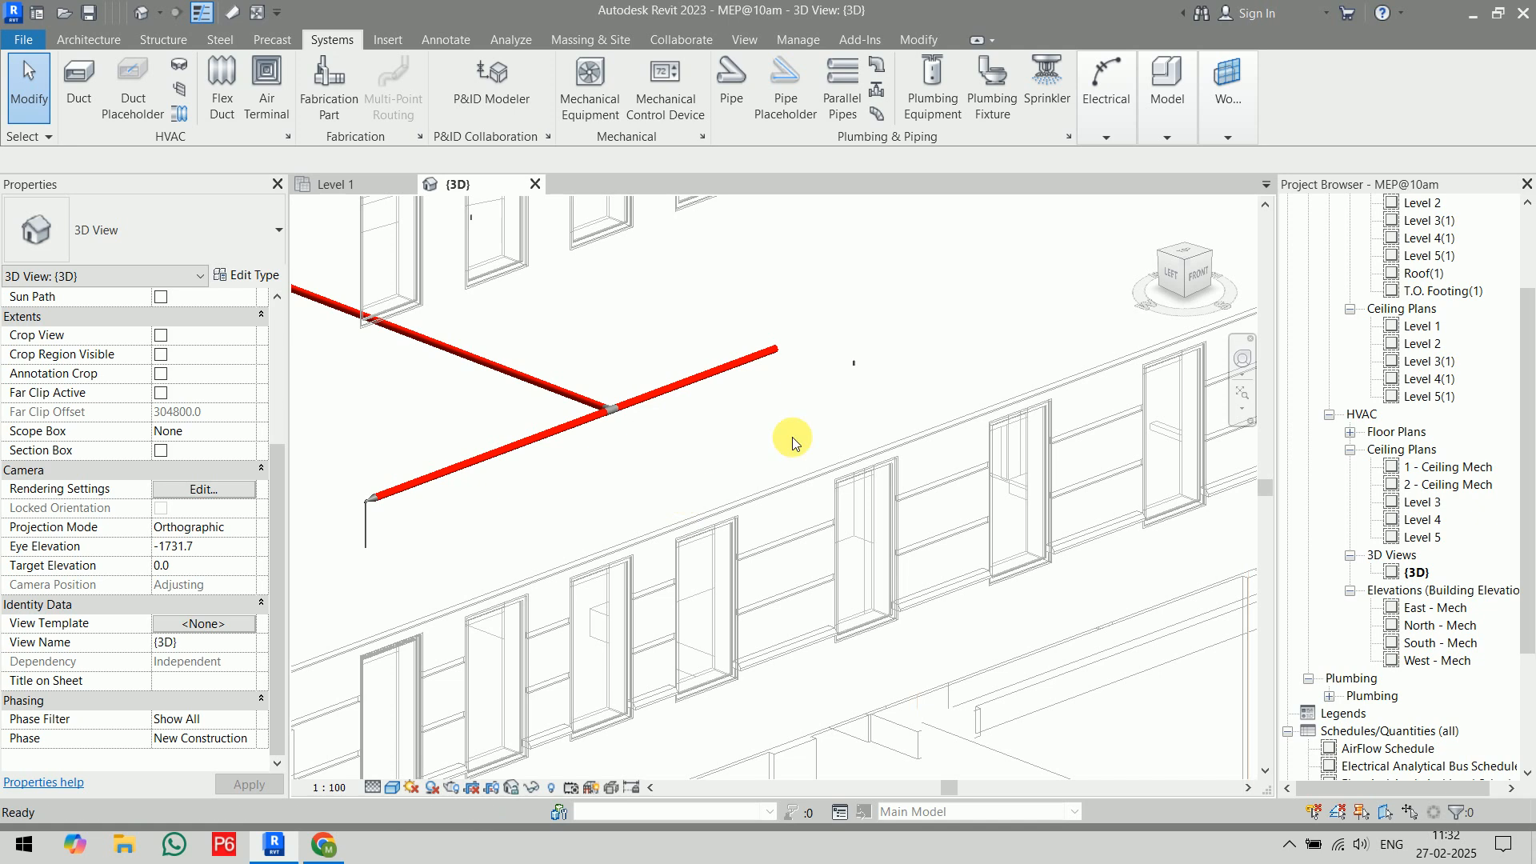
scroll(883, 335, up, 6)
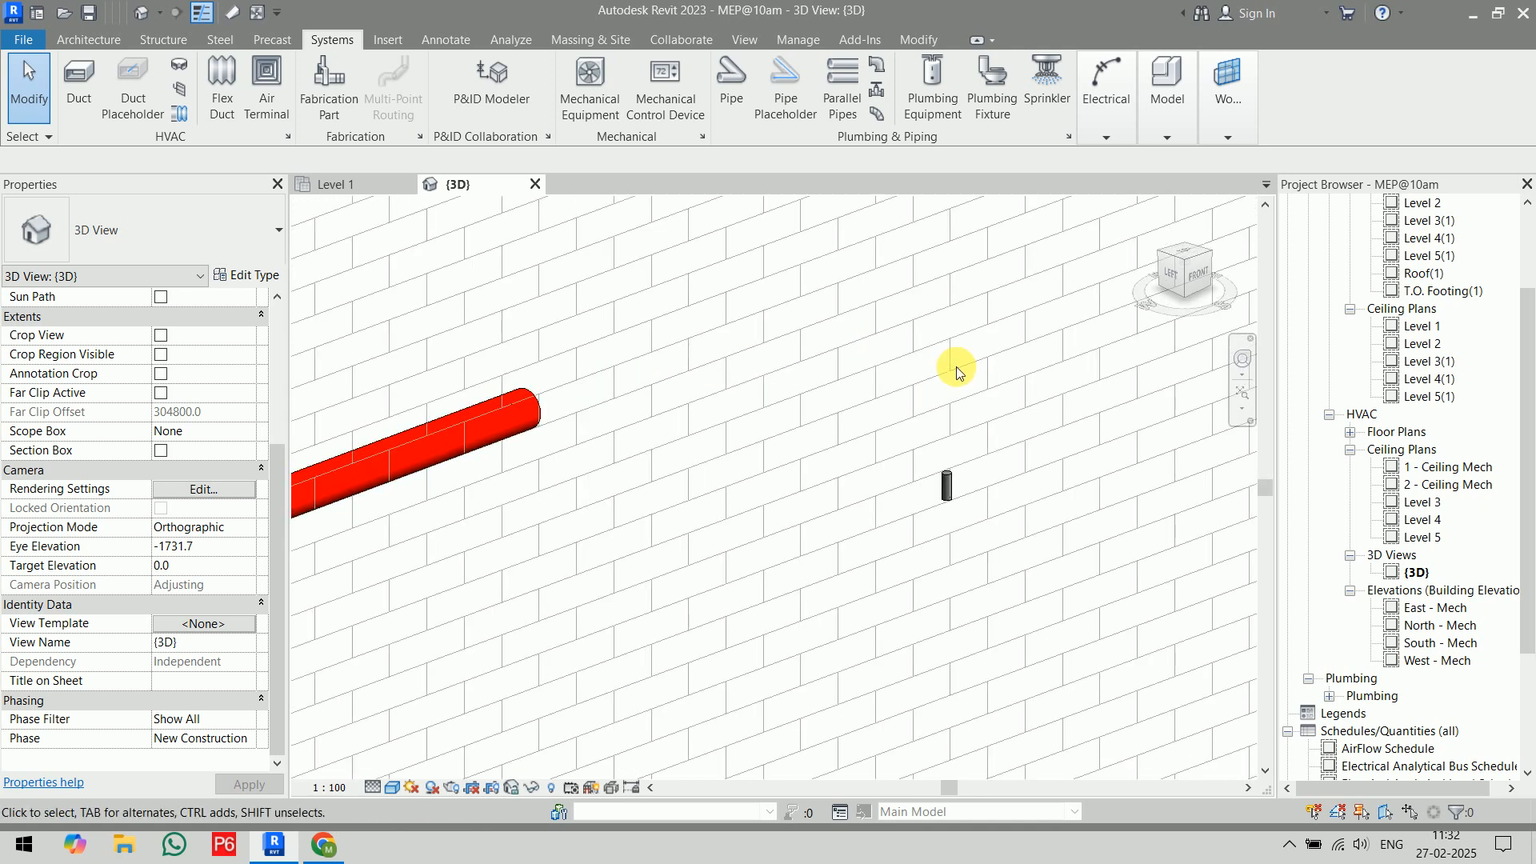
scroll(989, 424, down, 5)
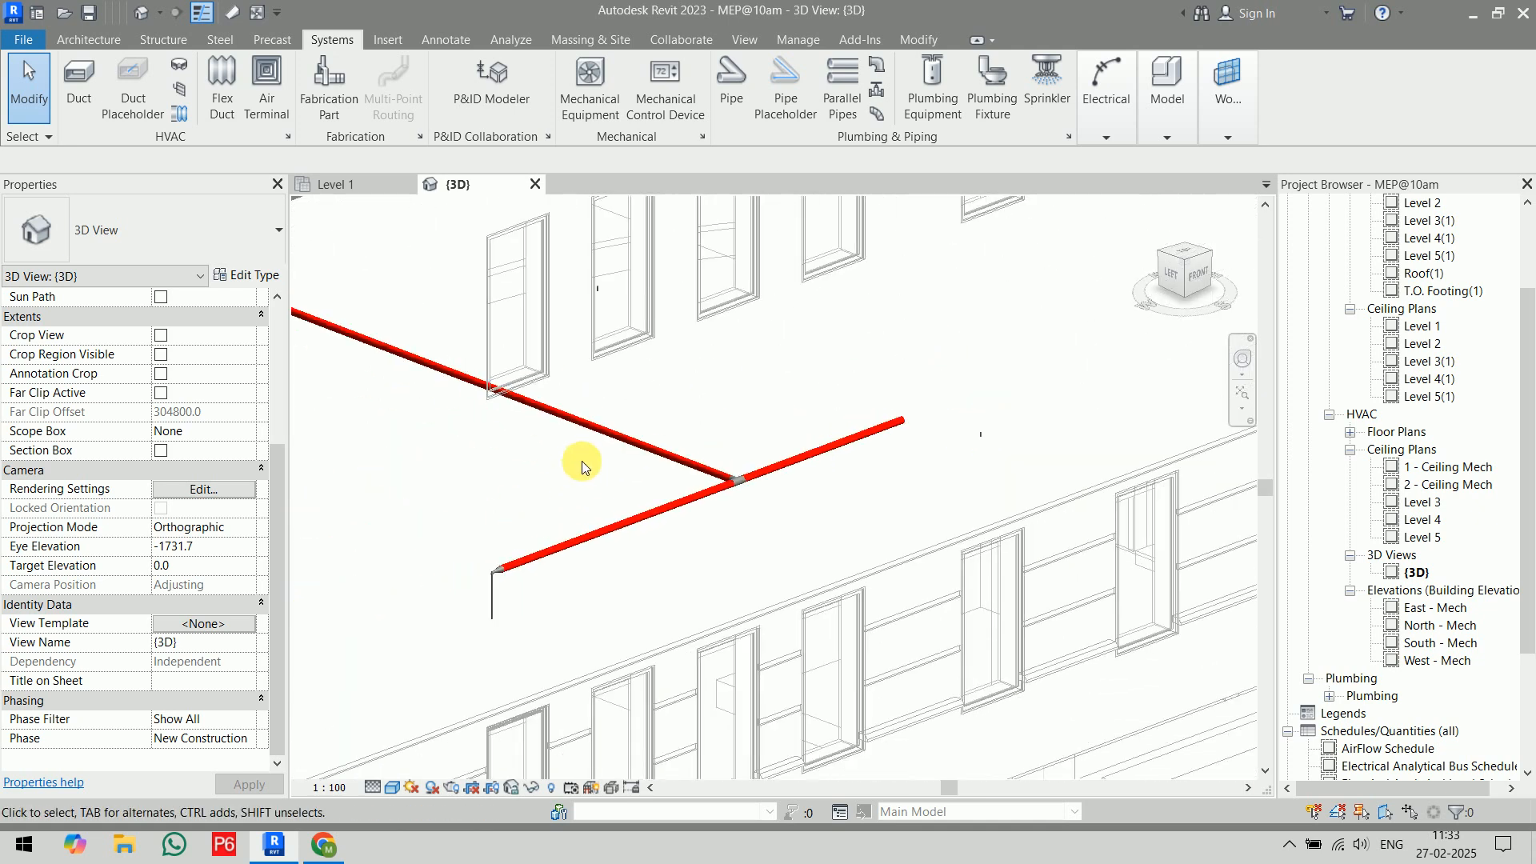
middle_drag(617, 477, 895, 570)
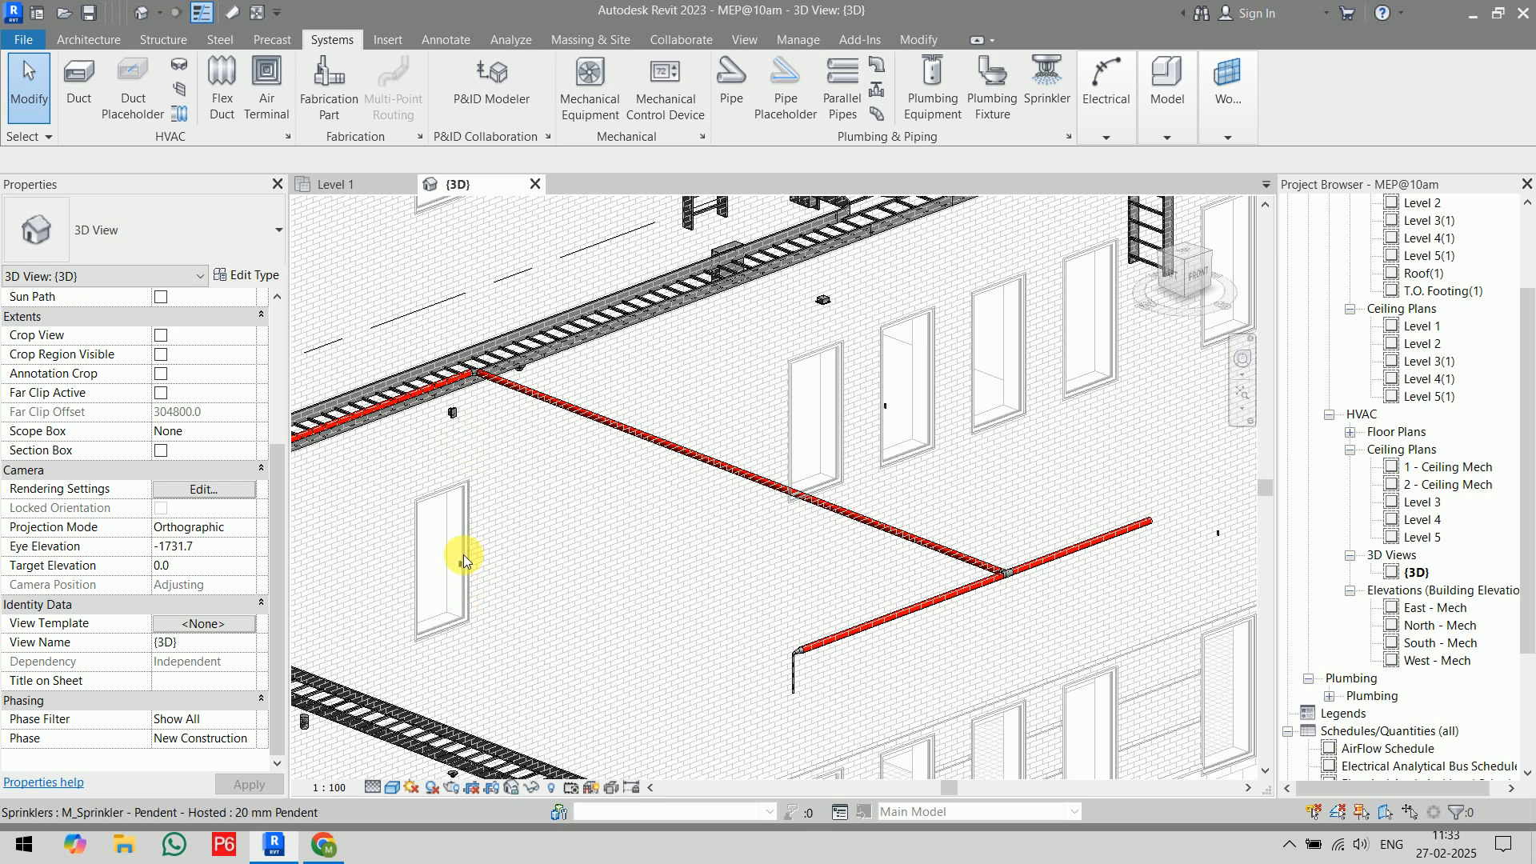
scroll(627, 478, down, 3)
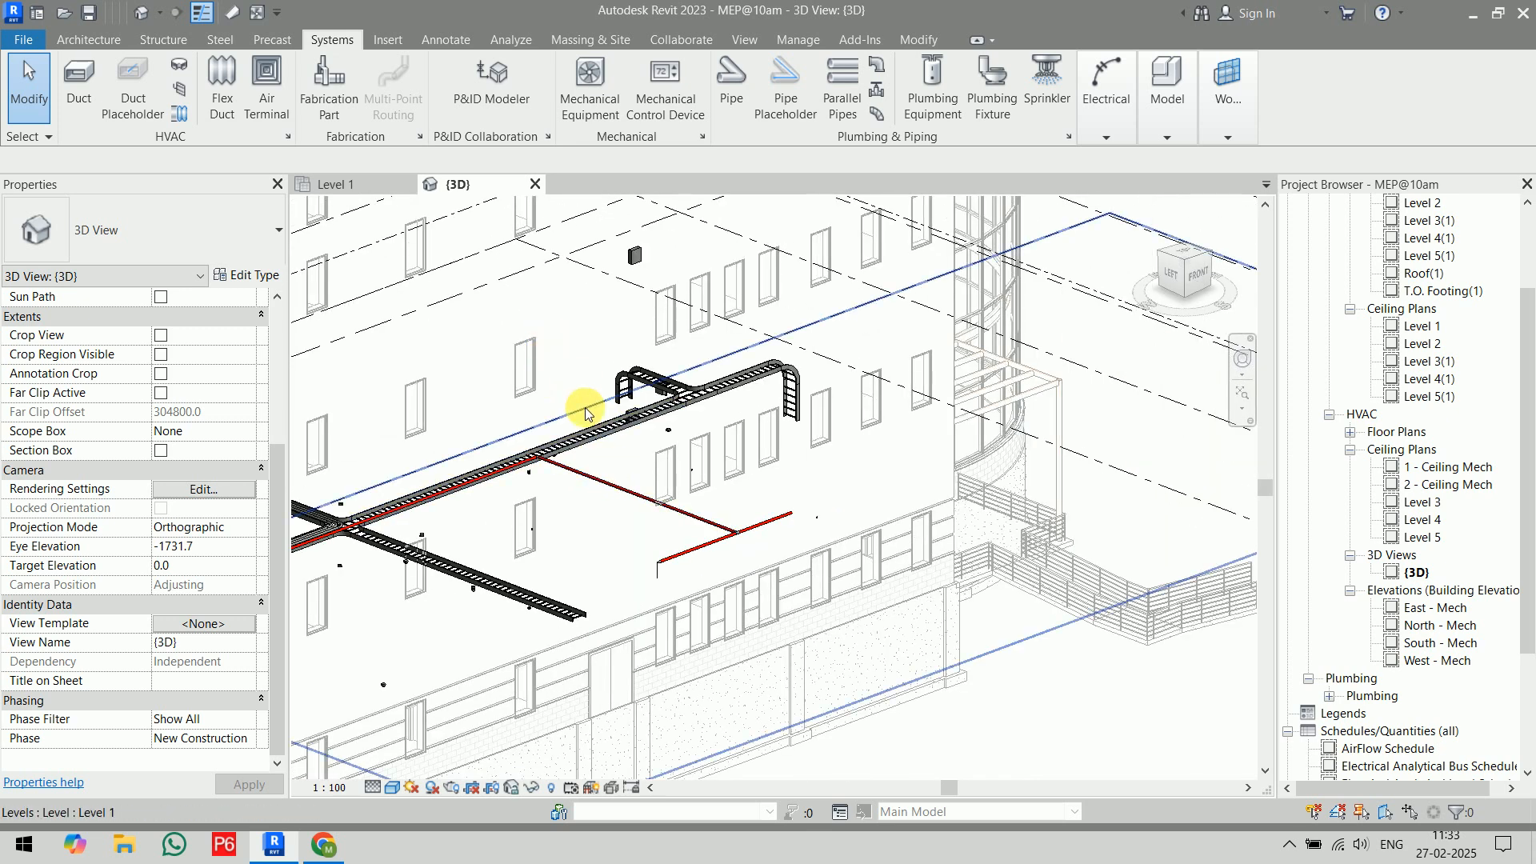
scroll(673, 579, up, 4)
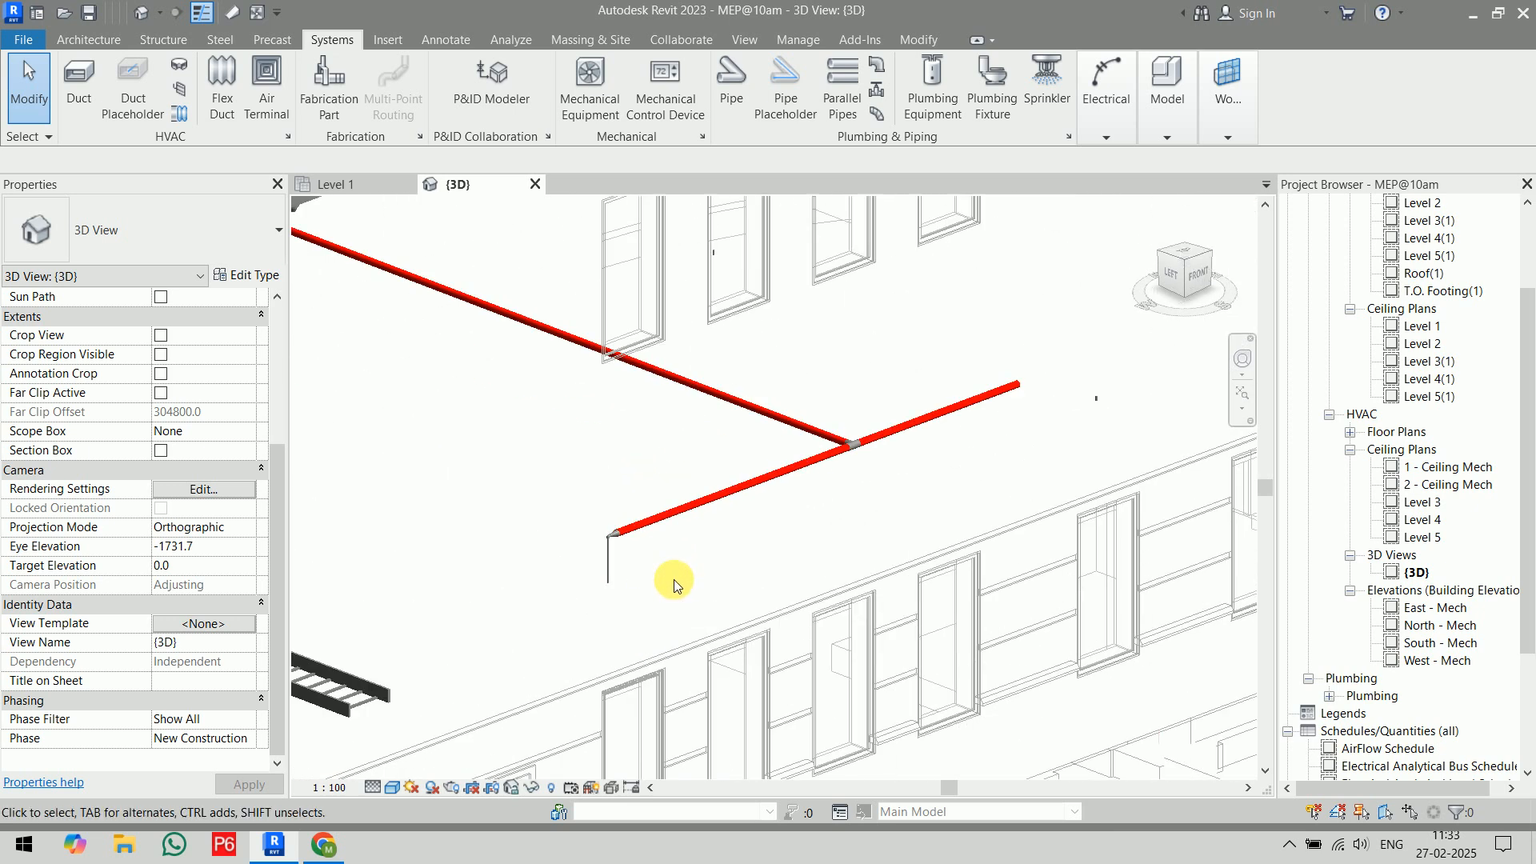
- Delete the vertical drop pipe, elbow and reducer between the branch's left-hand end and its sprinkler
scroll(673, 579, up, 3)
drag(376, 328, 546, 528)
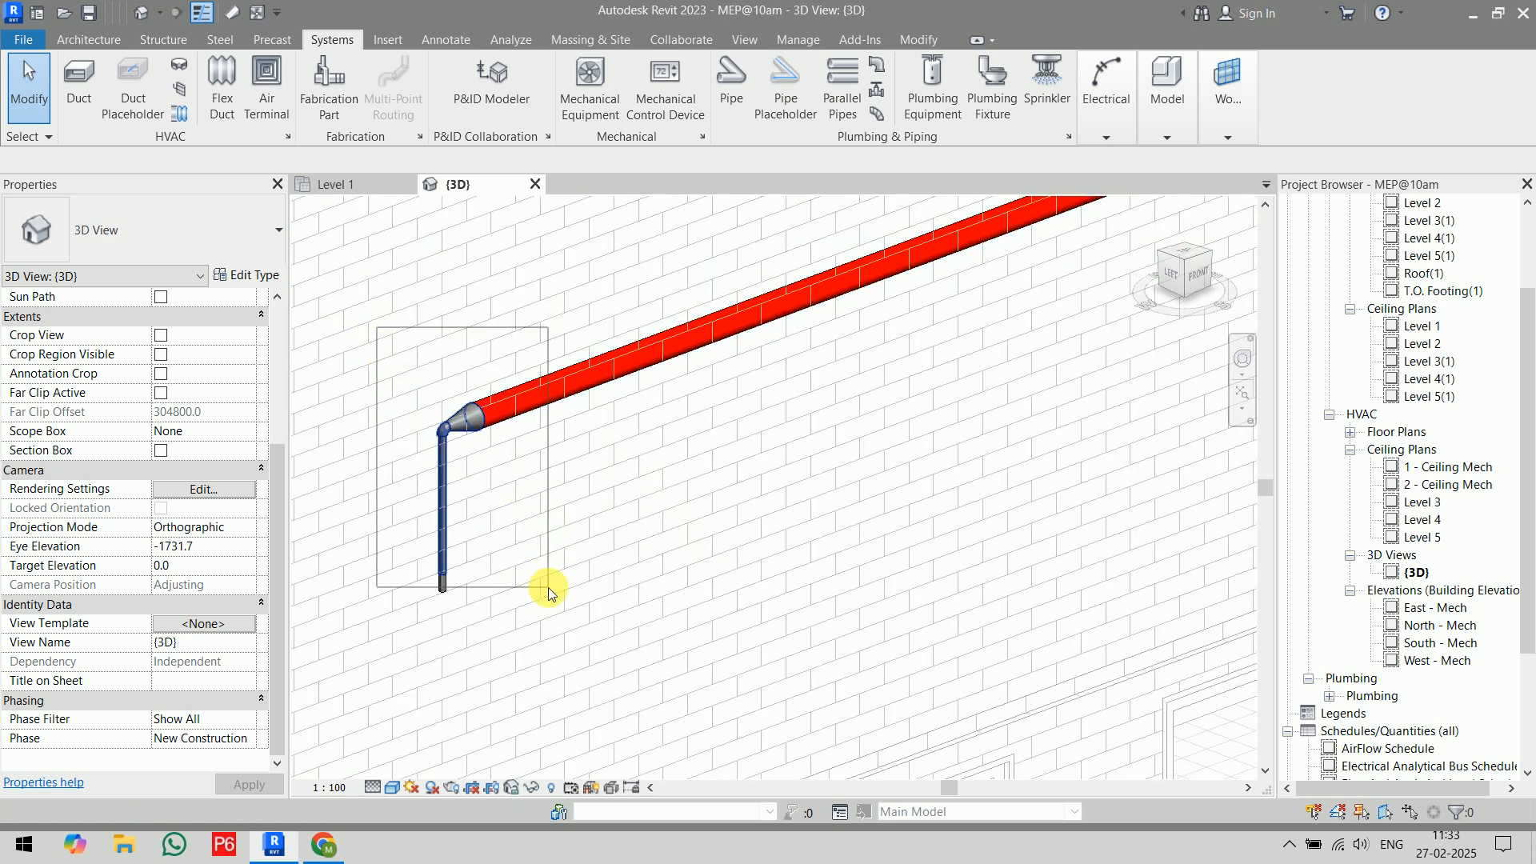
drag(549, 584, 549, 584)
key(Delete)
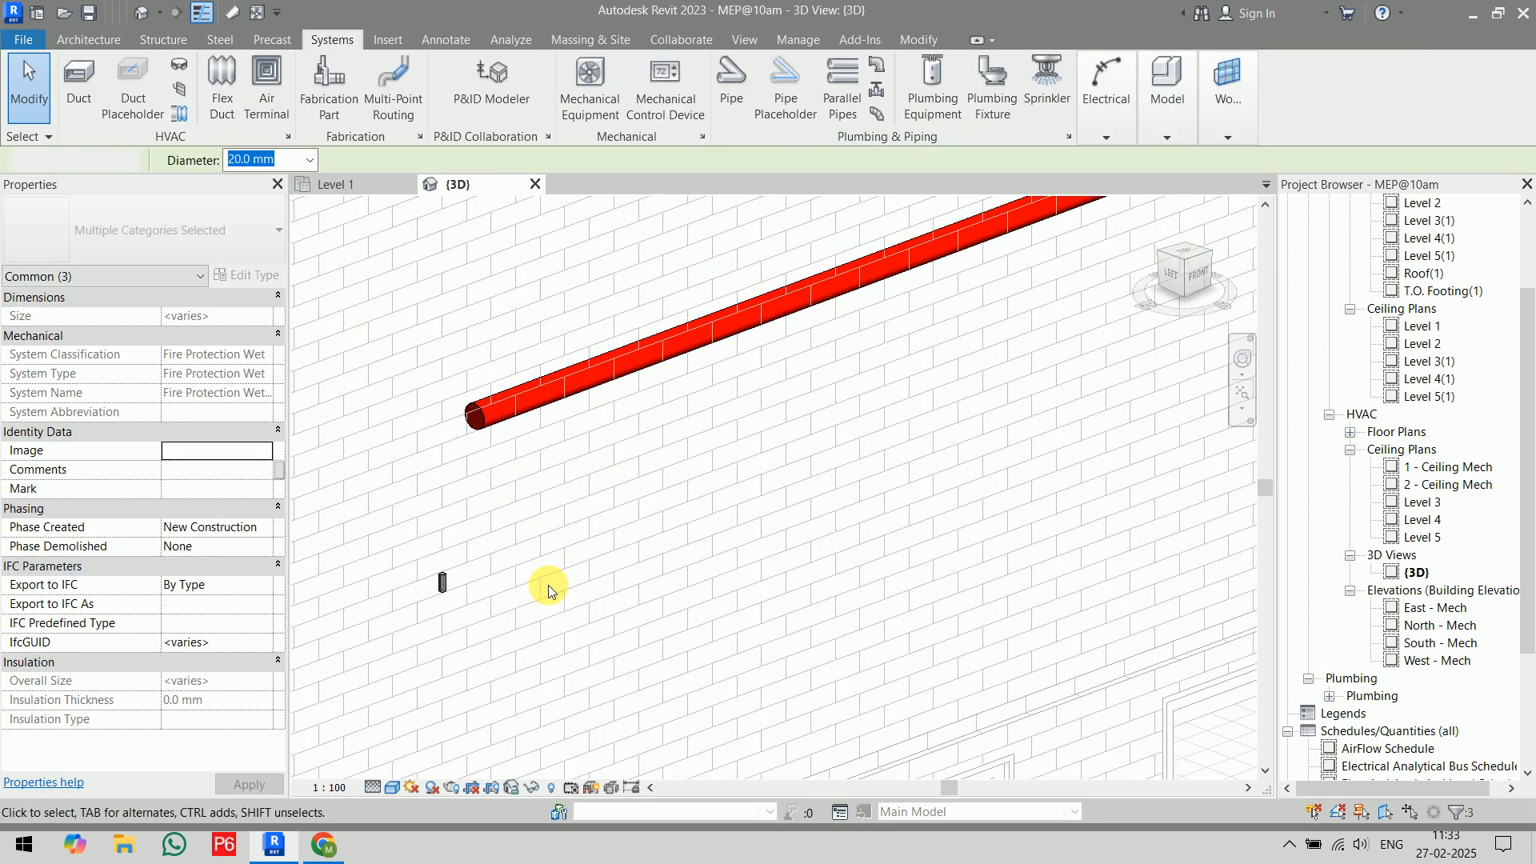
- Try to connect the pendent sprinkler below the branch's left-hand end to the piping with Connect Into
click(442, 582)
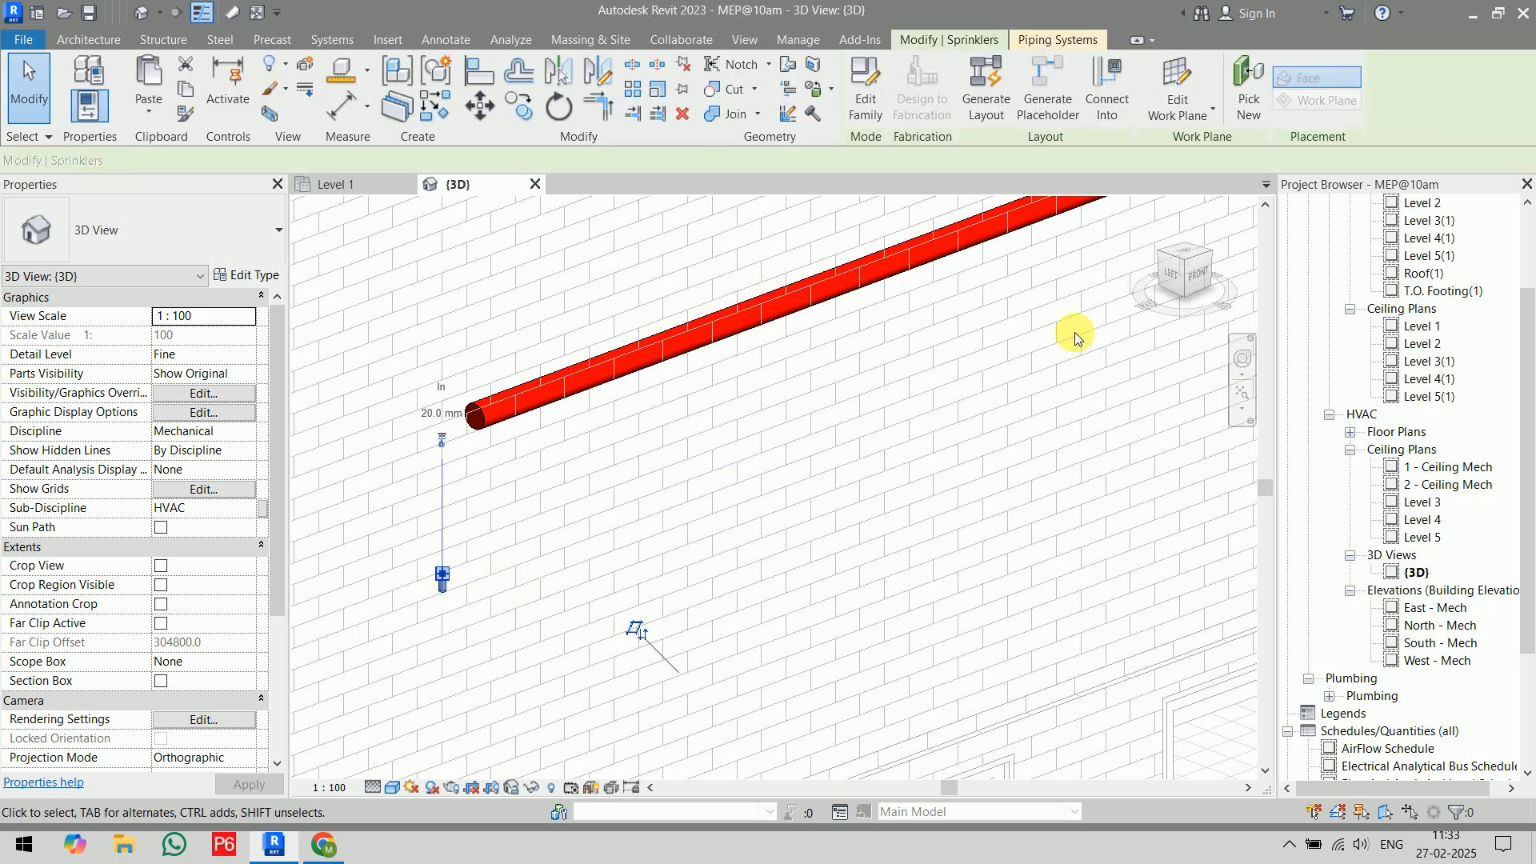
click(1104, 86)
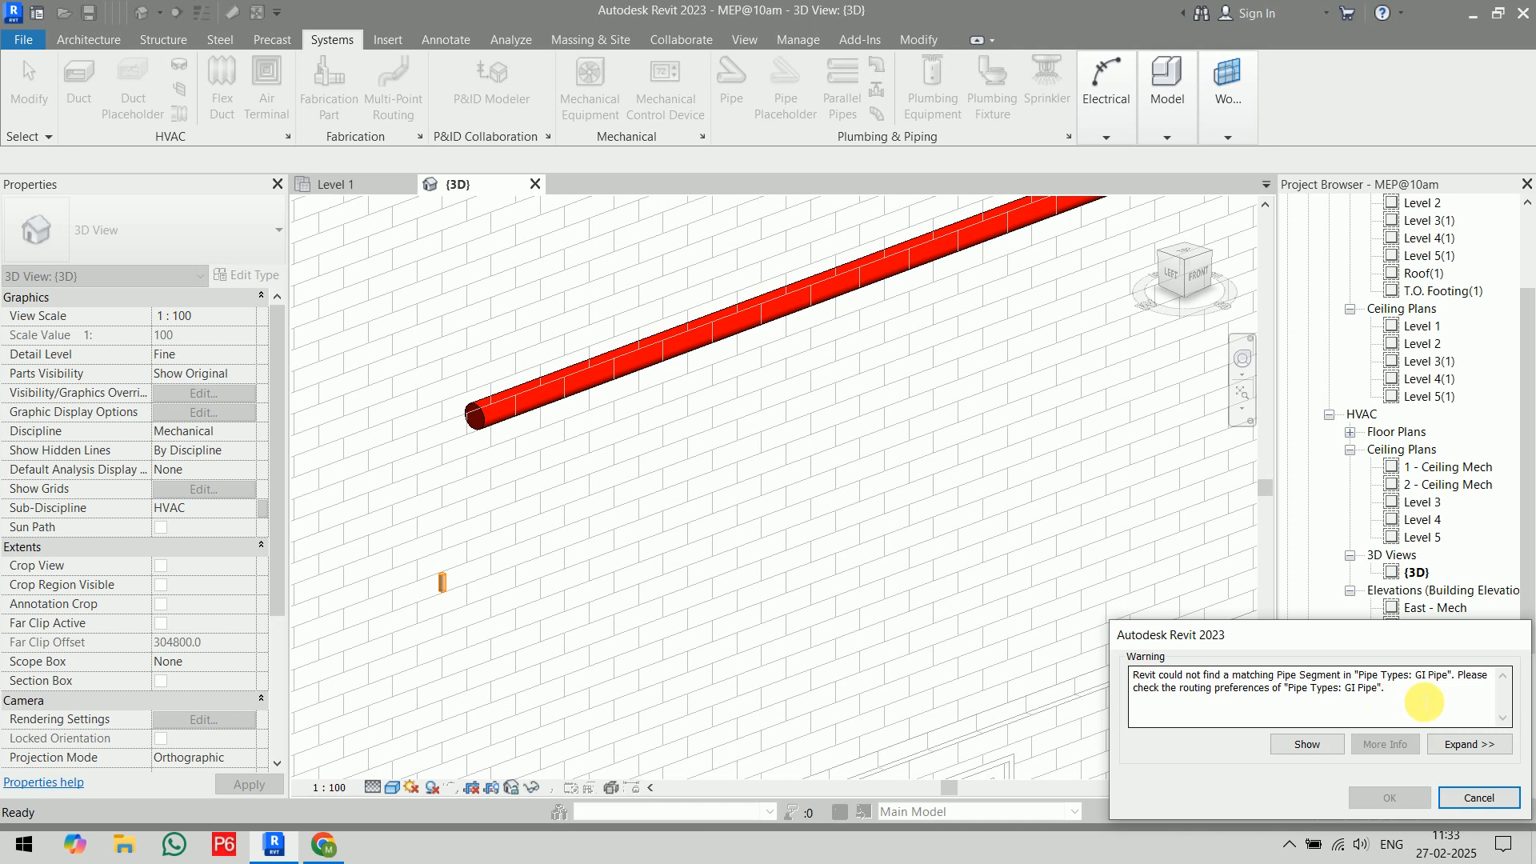
click(1478, 798)
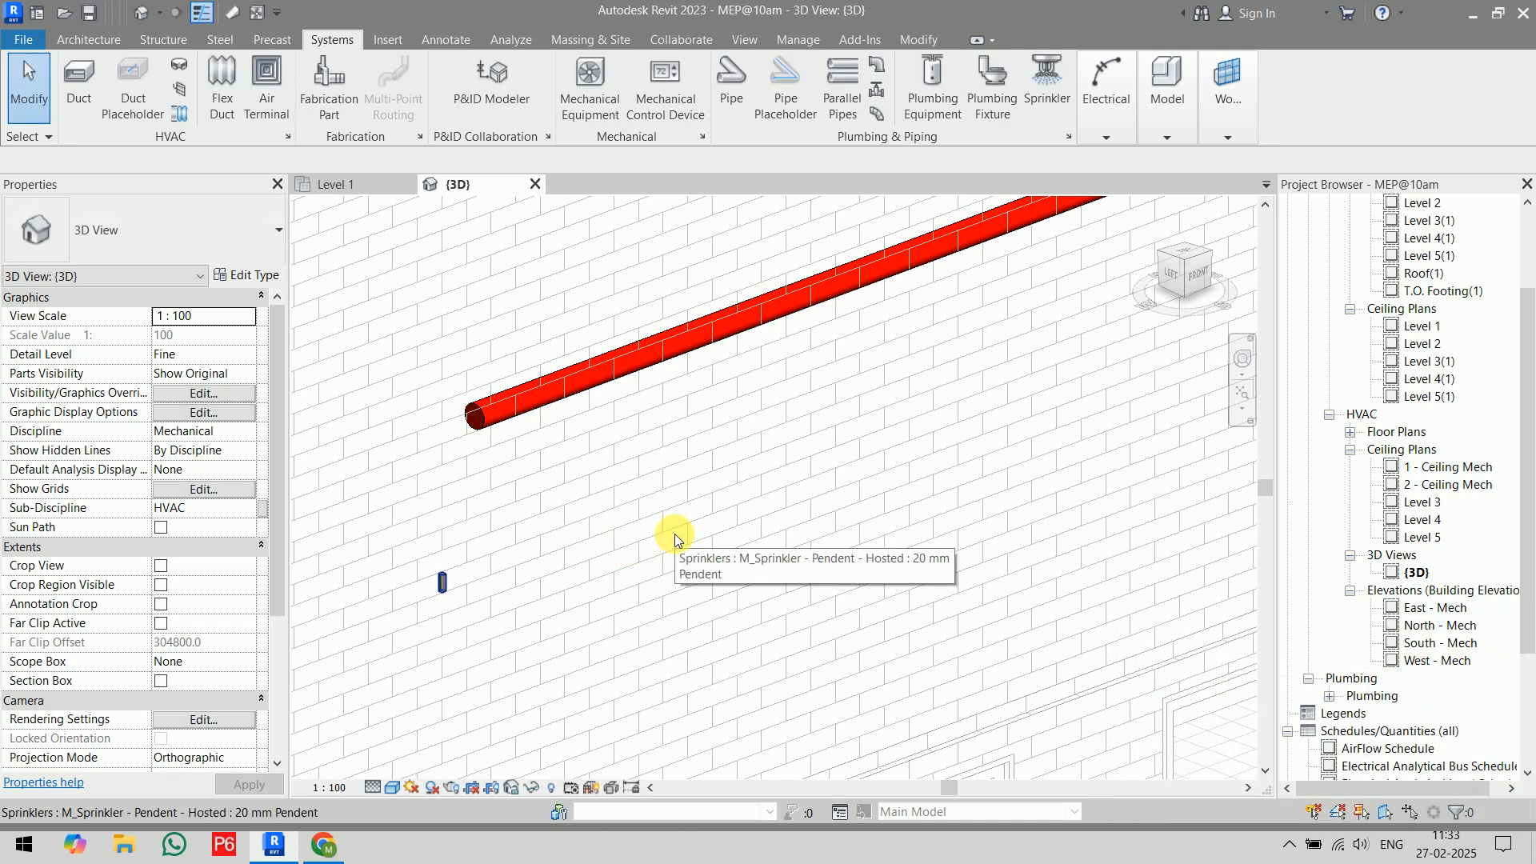
scroll(674, 534, down, 6)
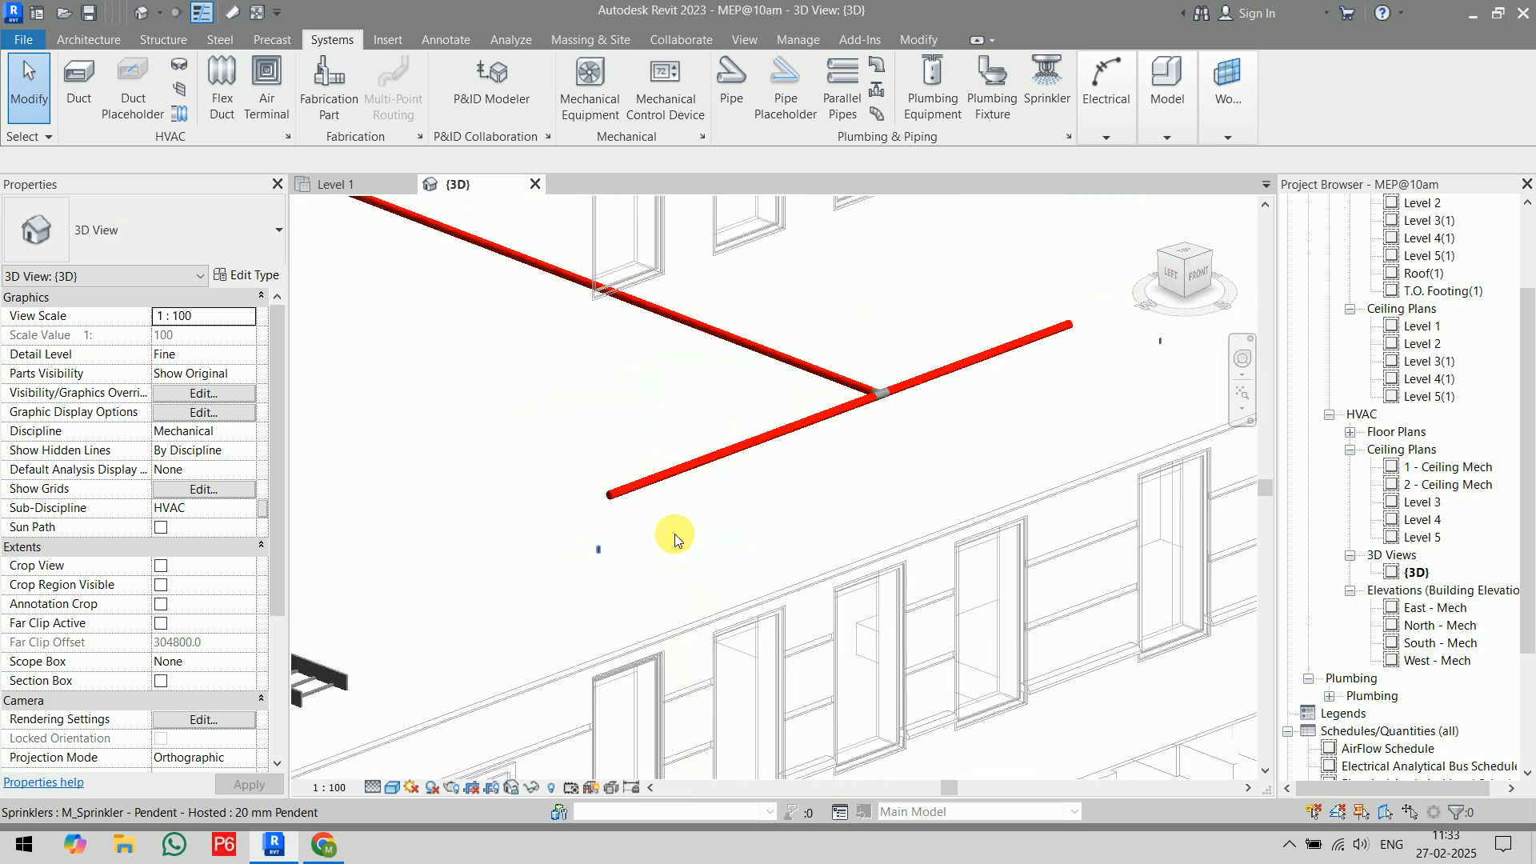
scroll(728, 501, up, 6)
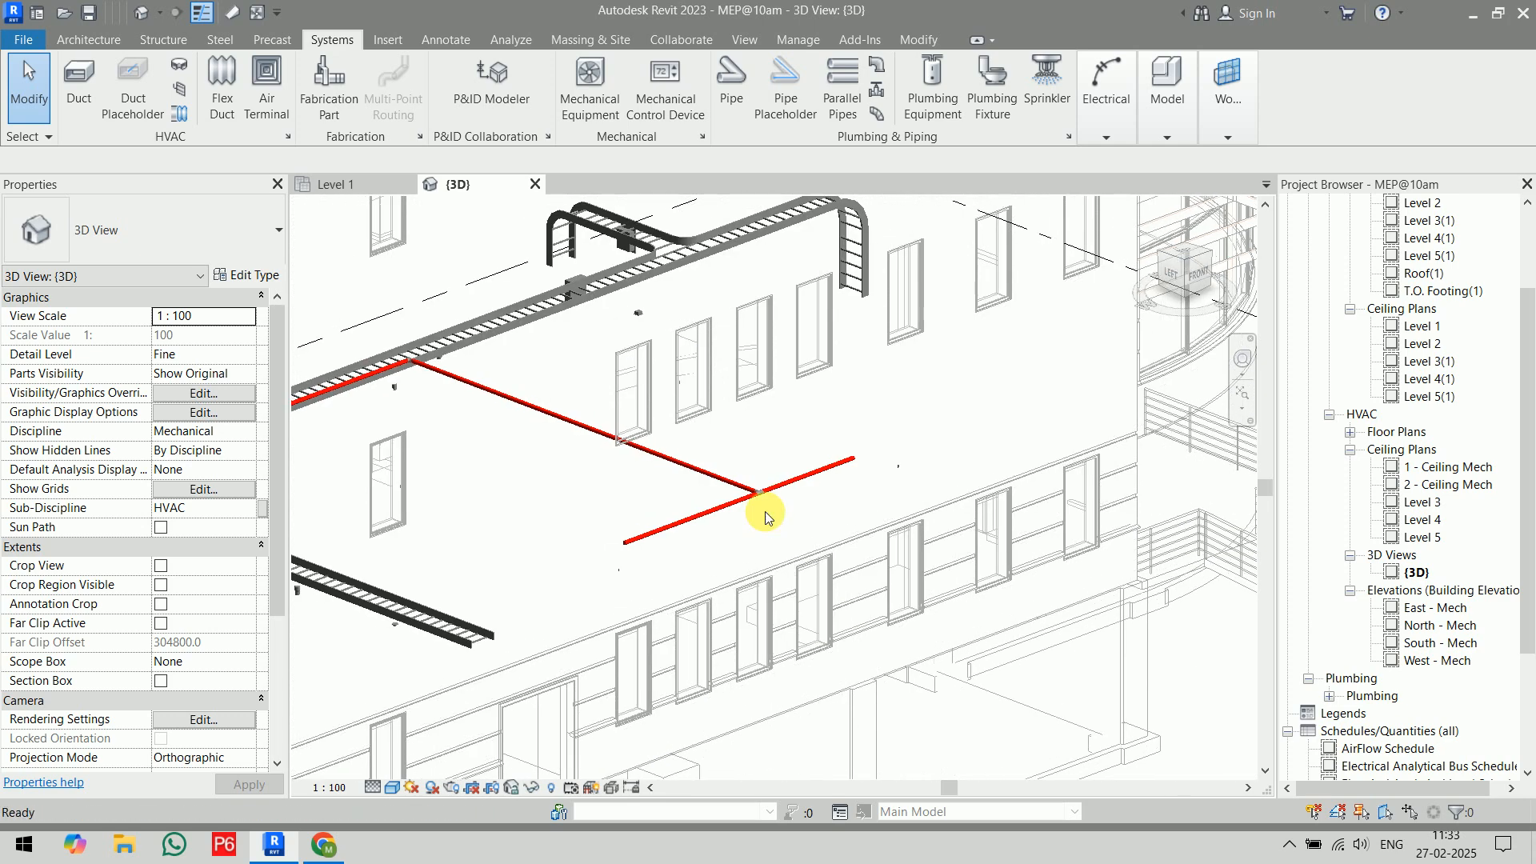
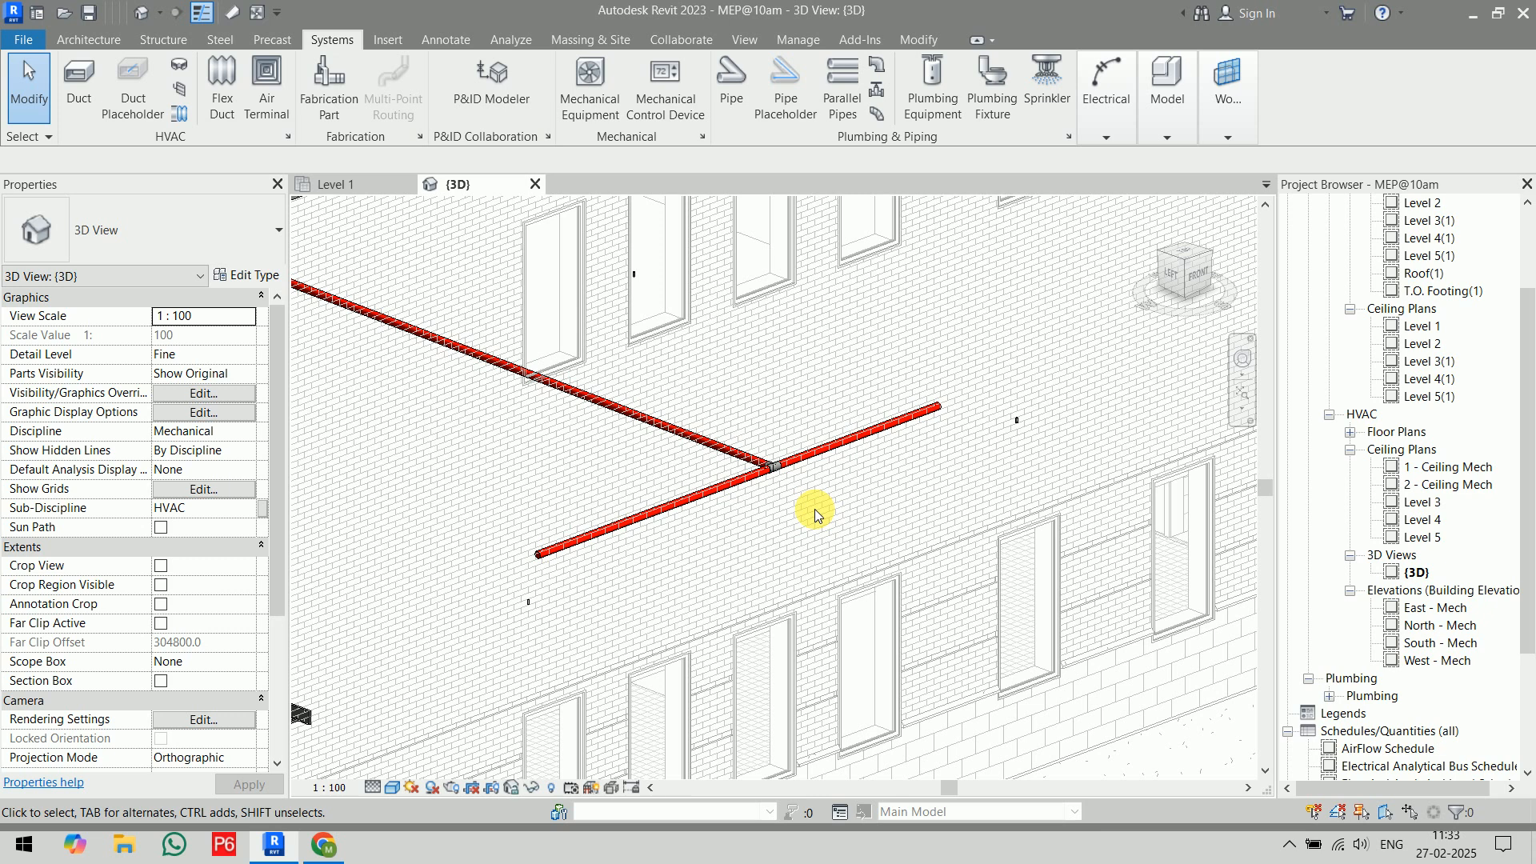
- From the Level 1 ceiling plan, open the segment and size settings through the GI Pipe type's routing preferences
click(343, 184)
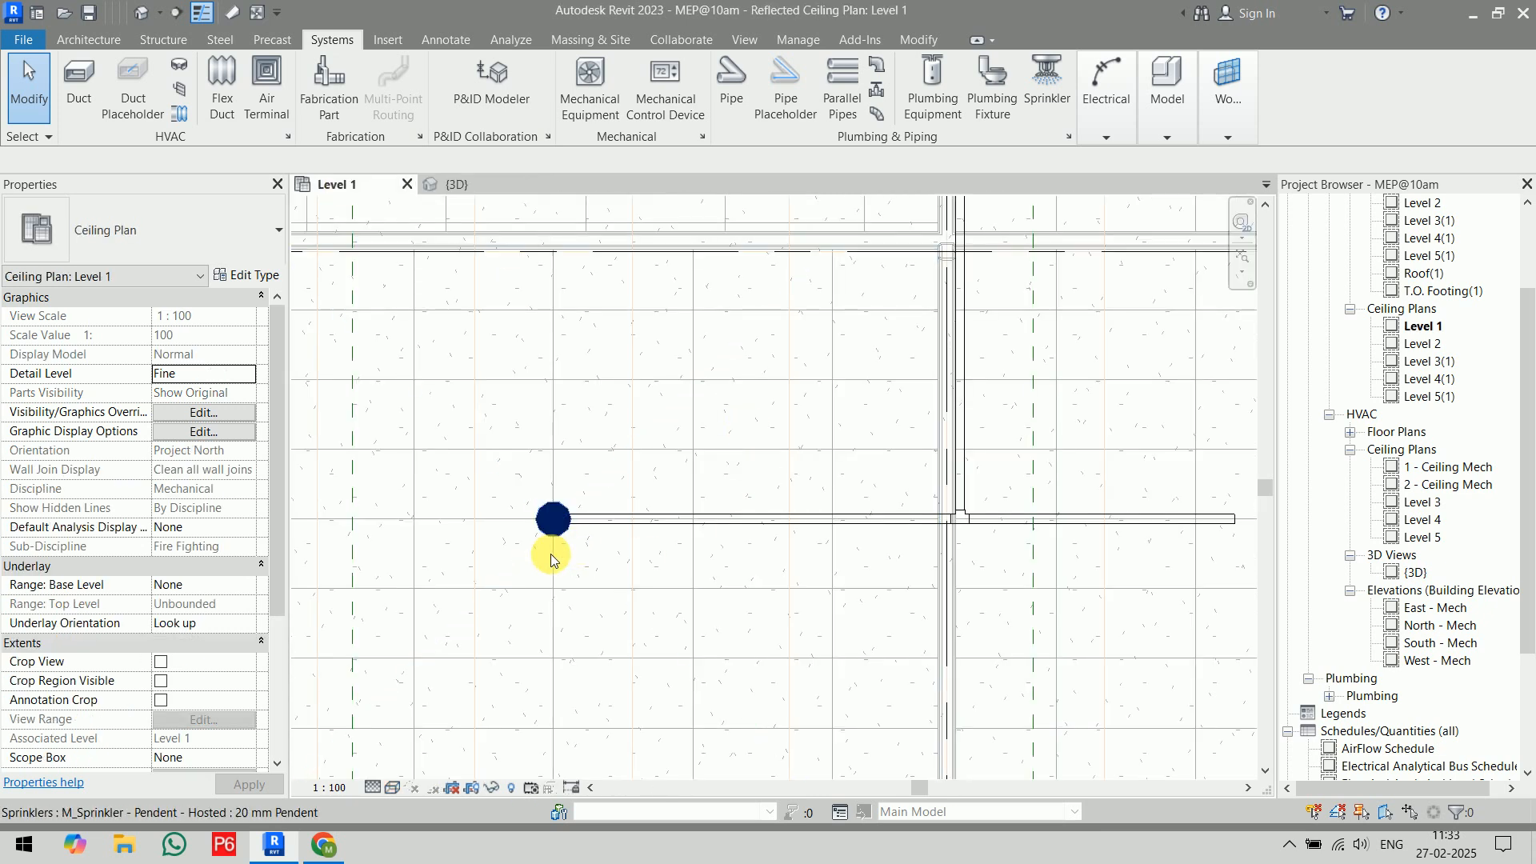
click(963, 445)
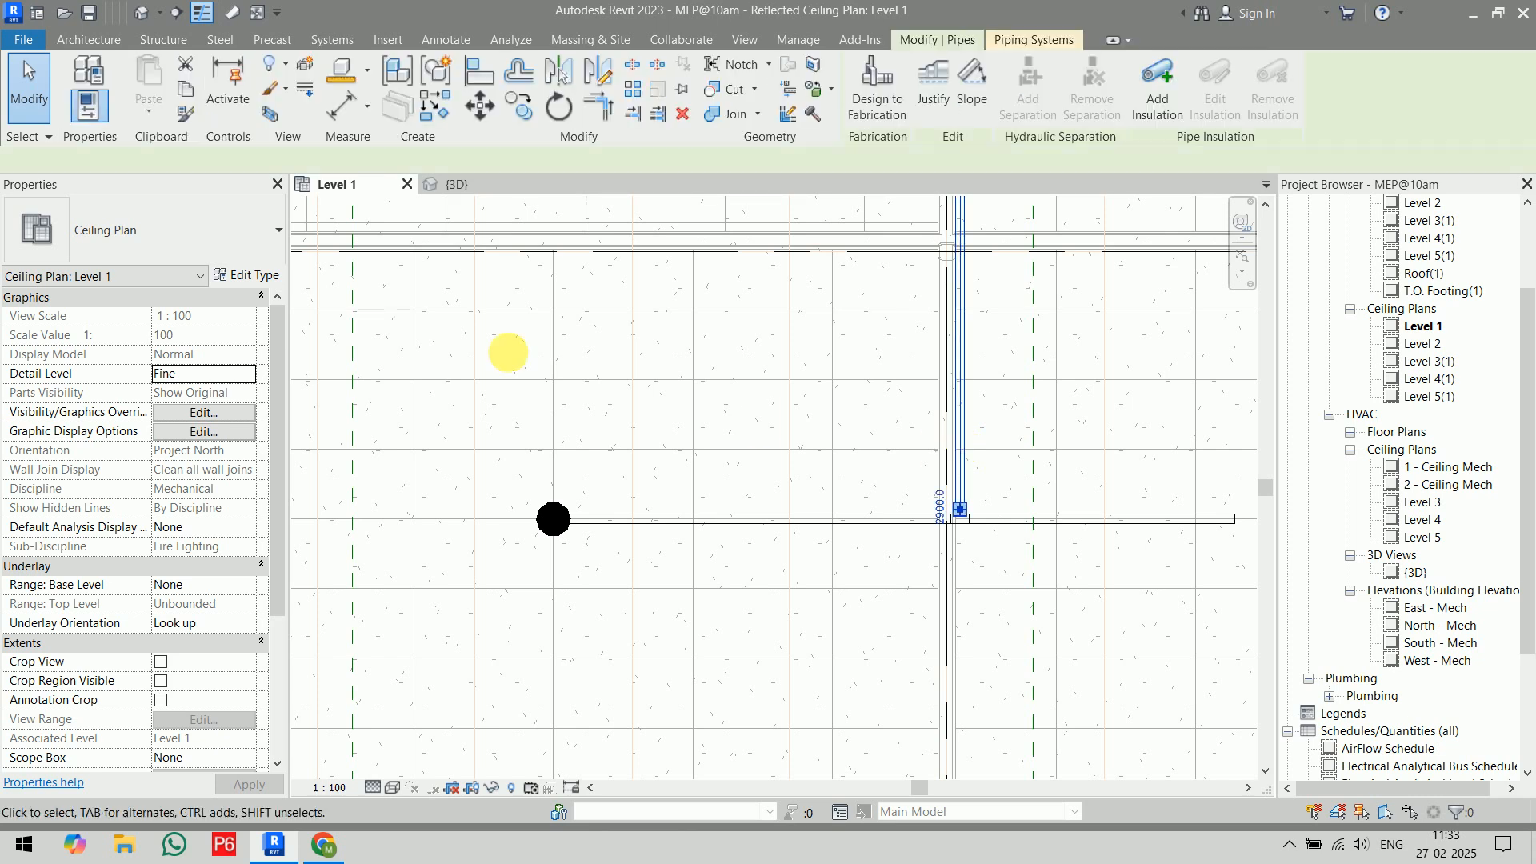
key(Escape)
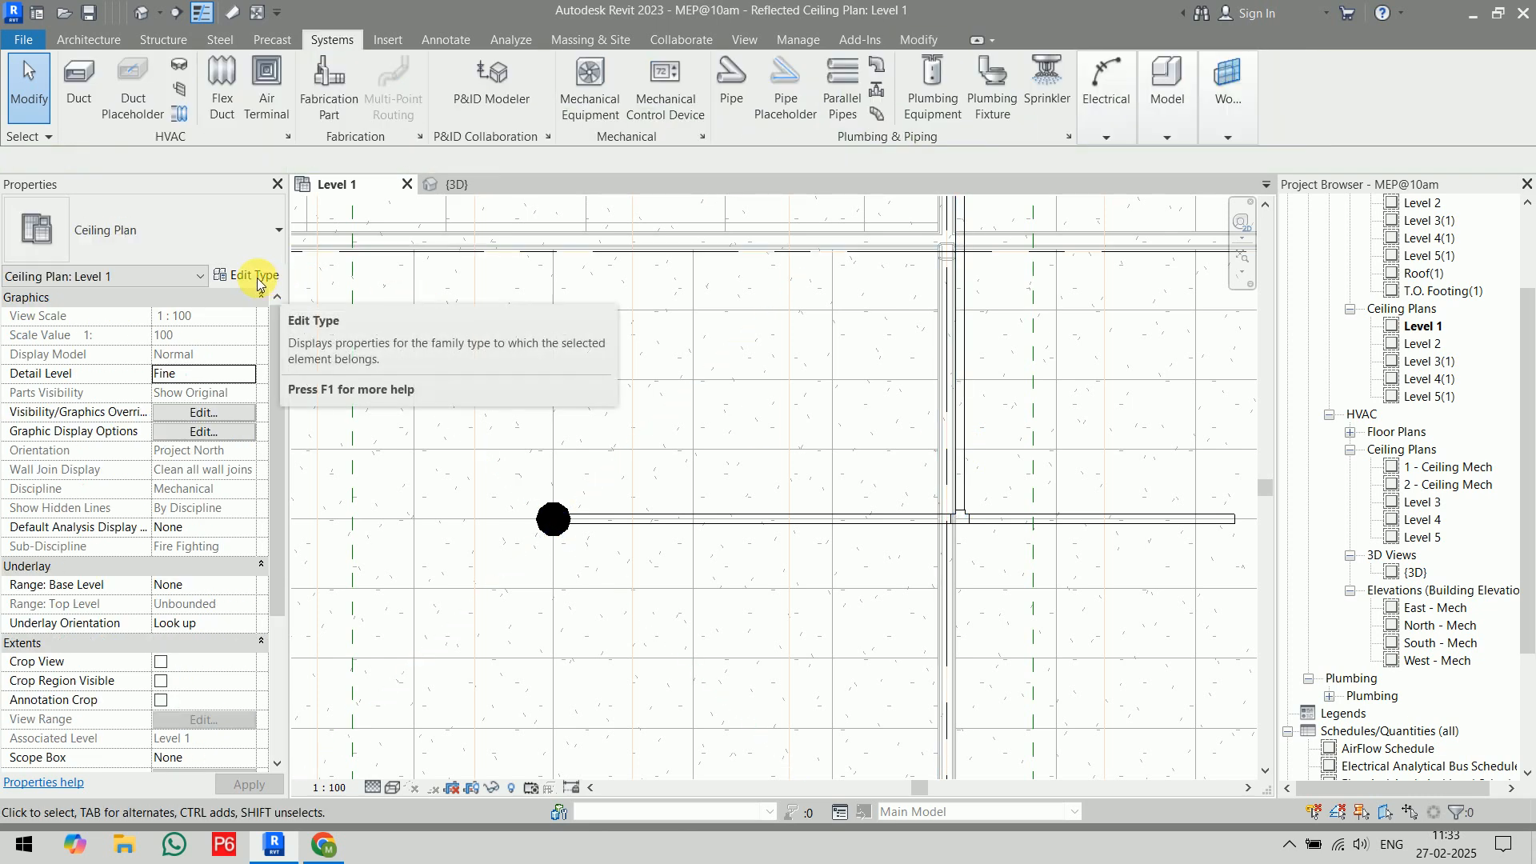
click(731, 84)
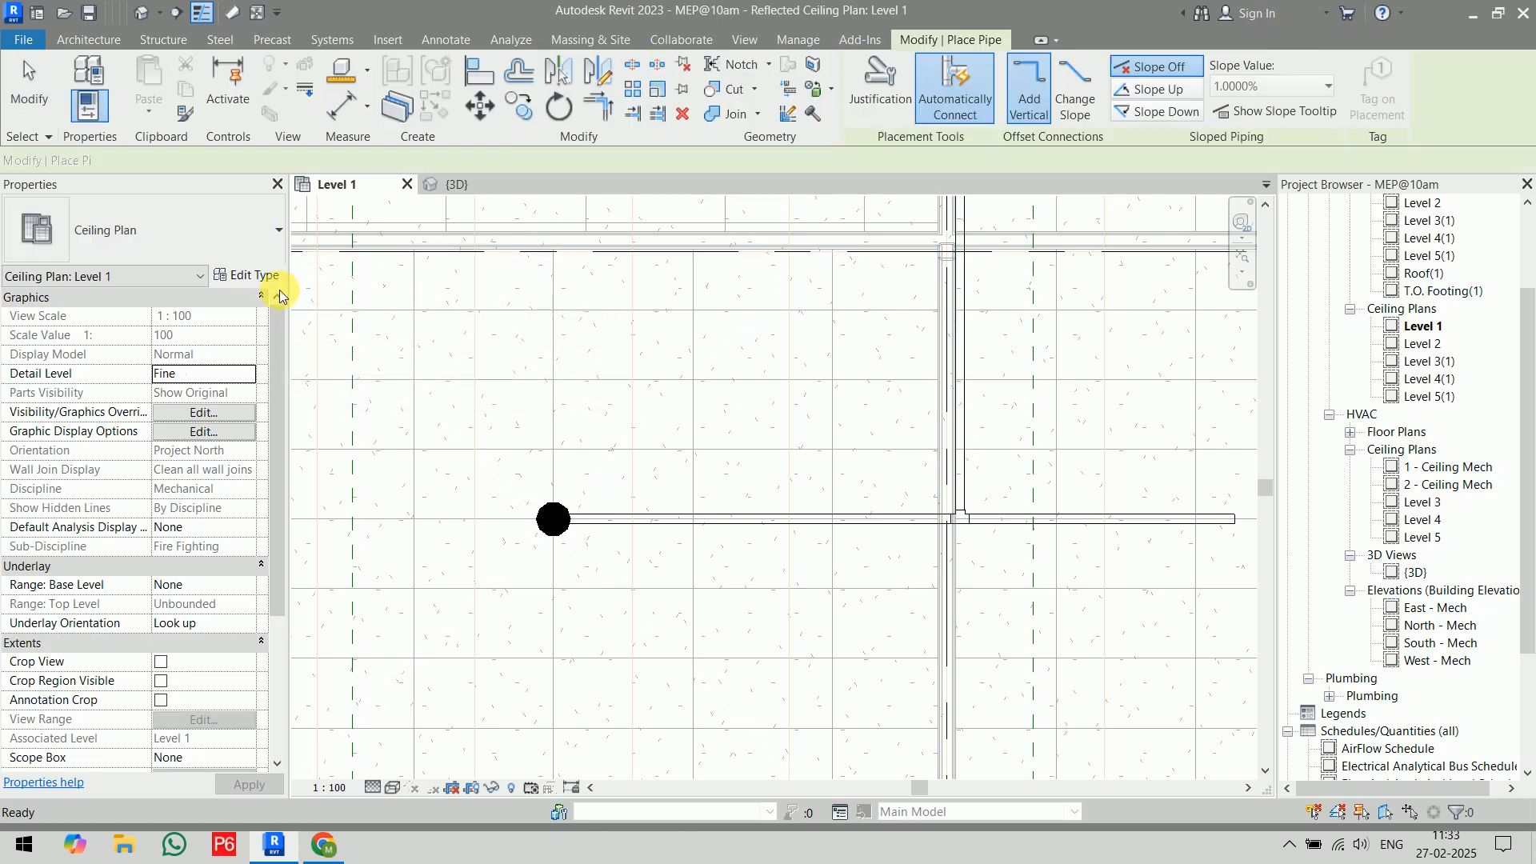
click(253, 274)
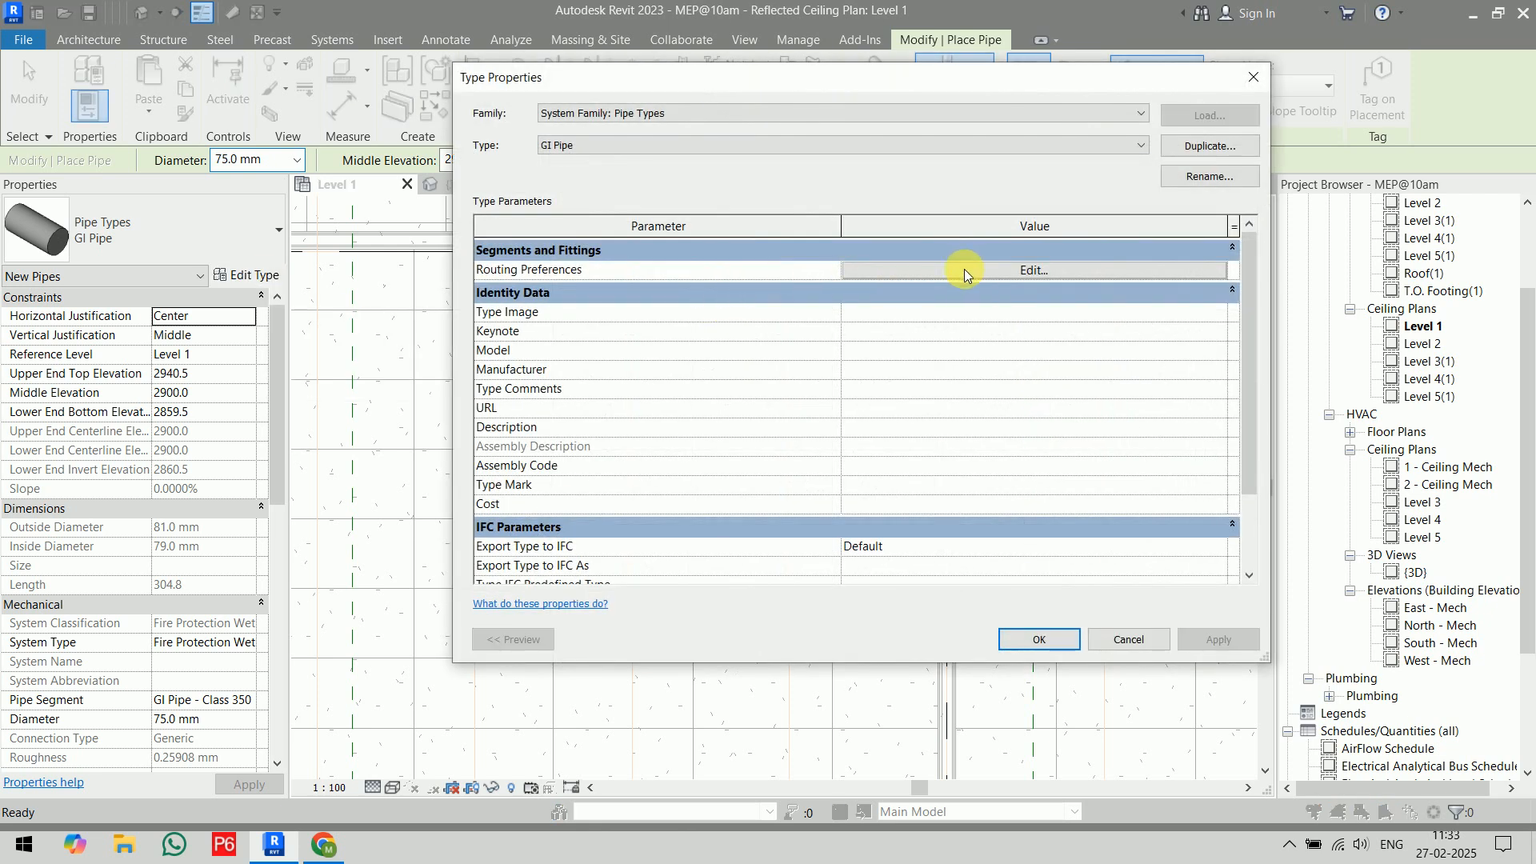
click(990, 272)
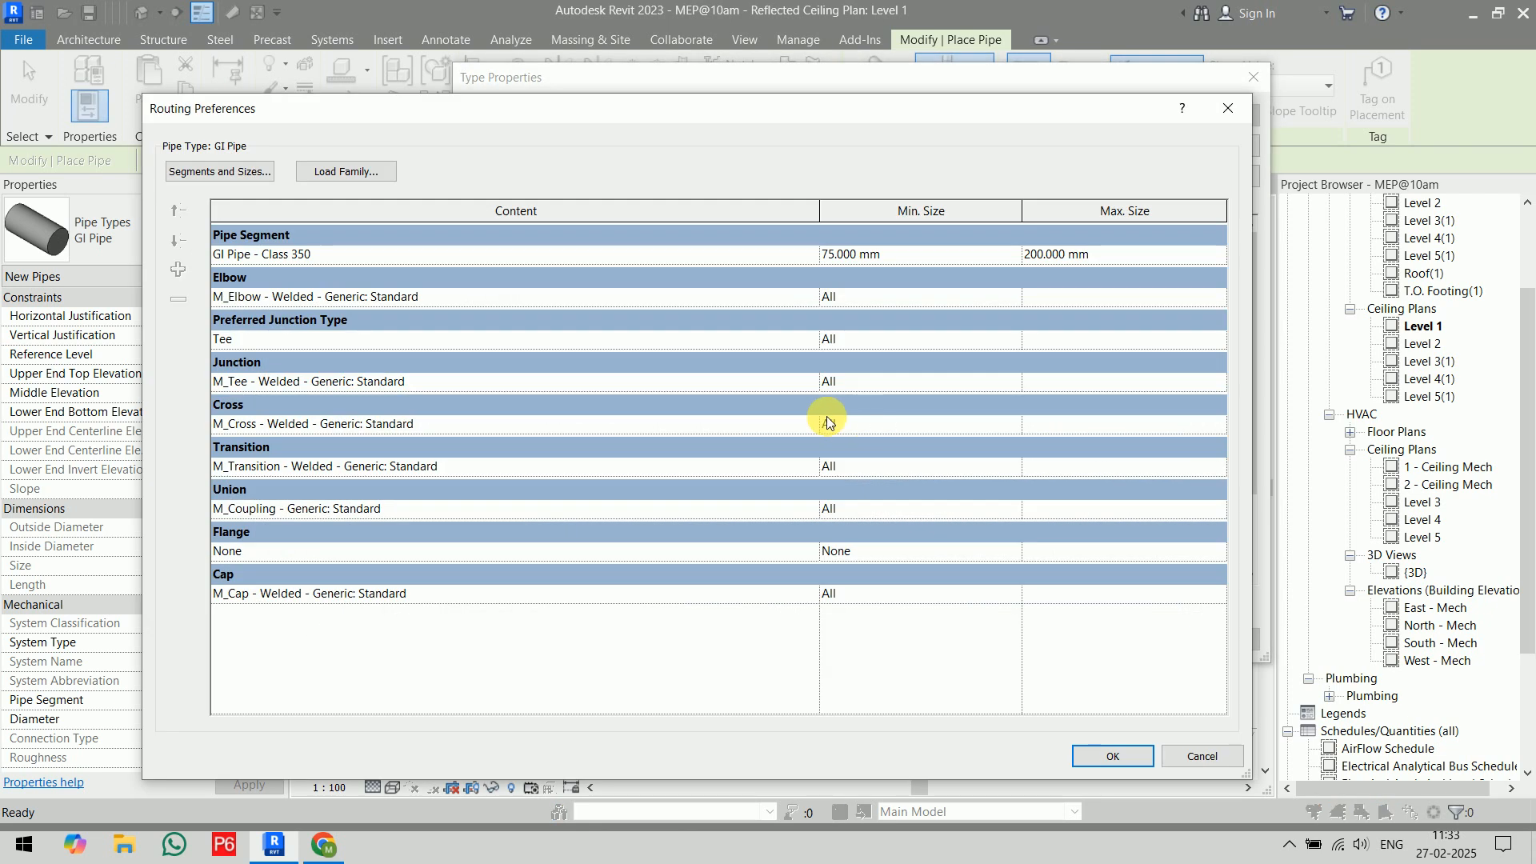
click(247, 174)
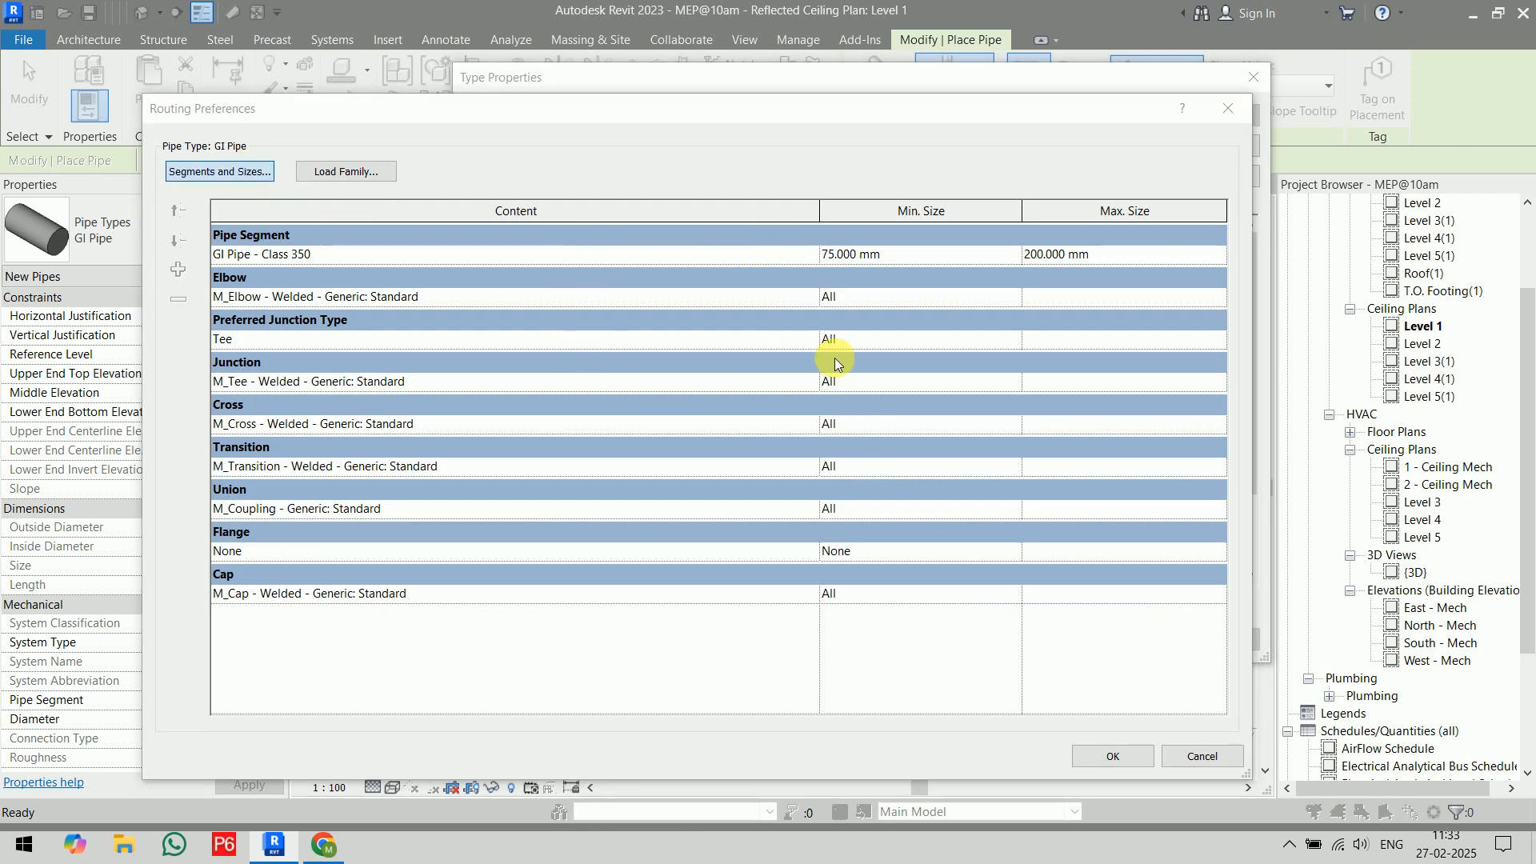
- Add sizes to the GI Pipe - Class 350 segment: 20 mm nominal (21 mm inside, 23 mm outside) and 50 mm nominal (51 mm inside, 53 mm outside)
click(691, 219)
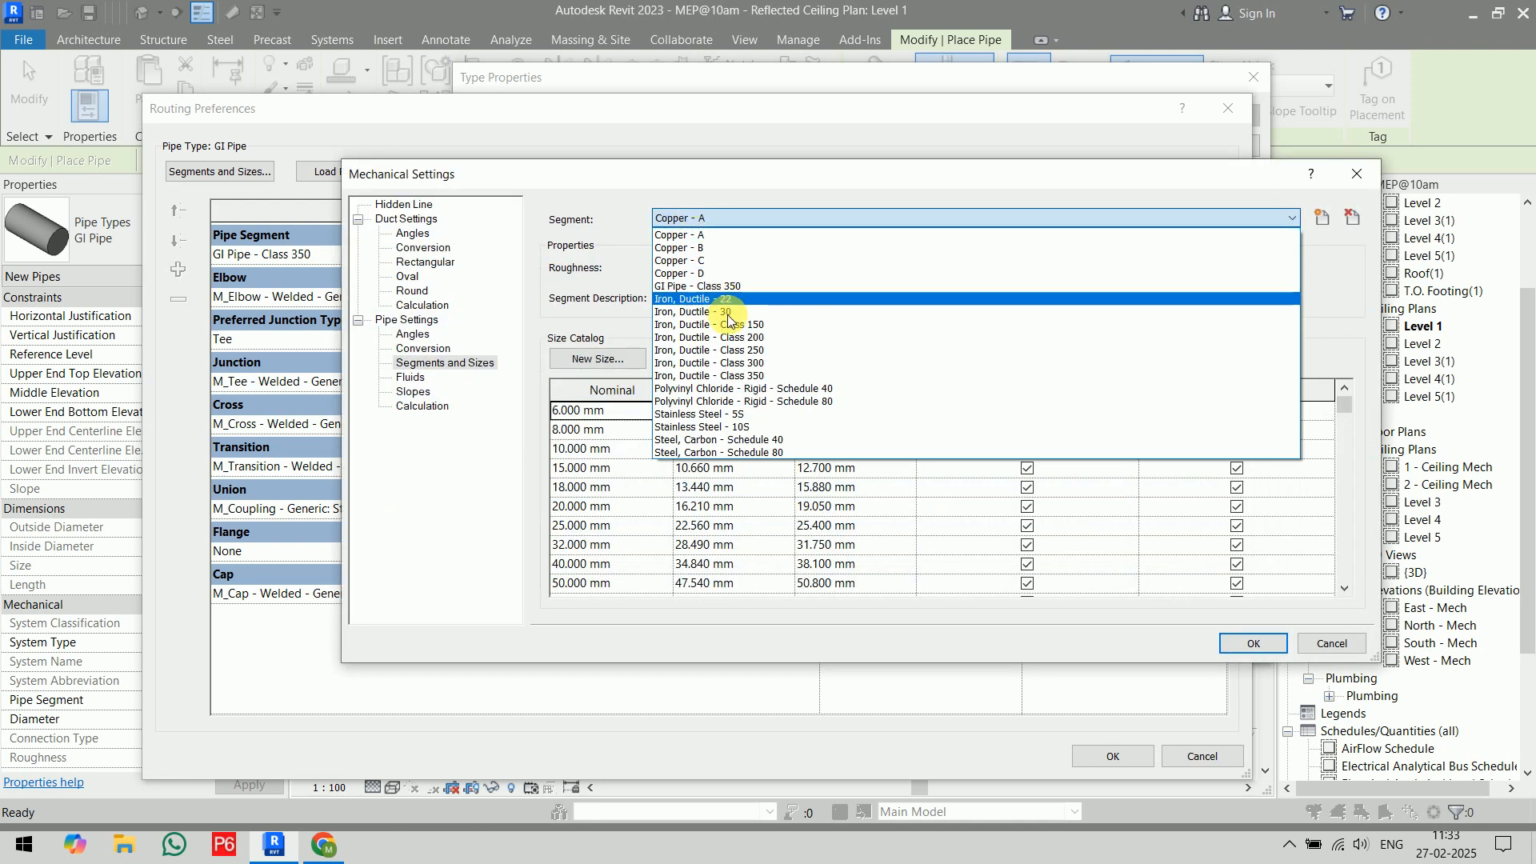
click(753, 294)
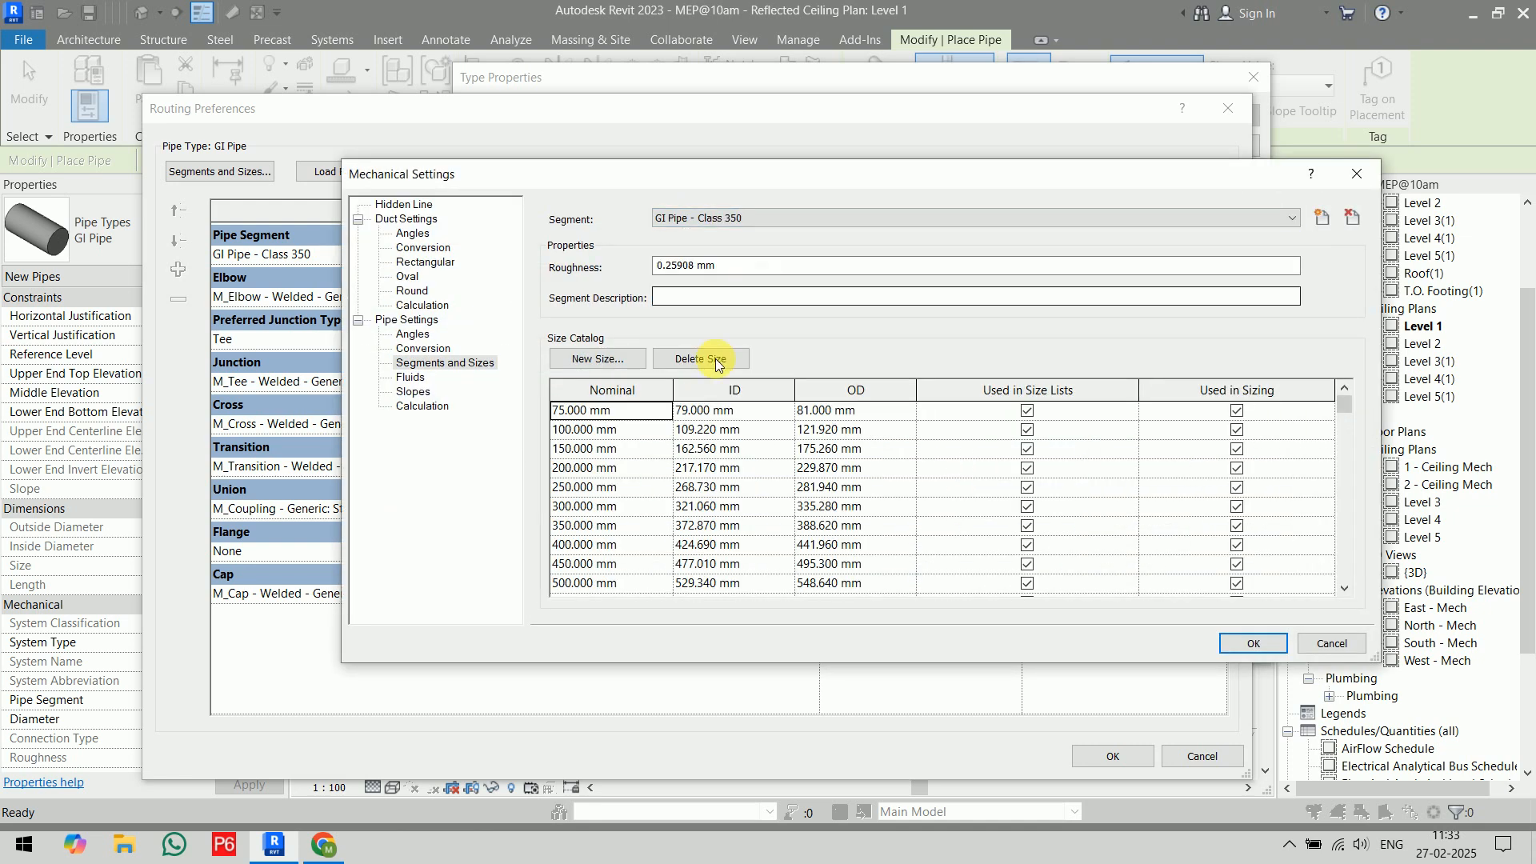
click(597, 358)
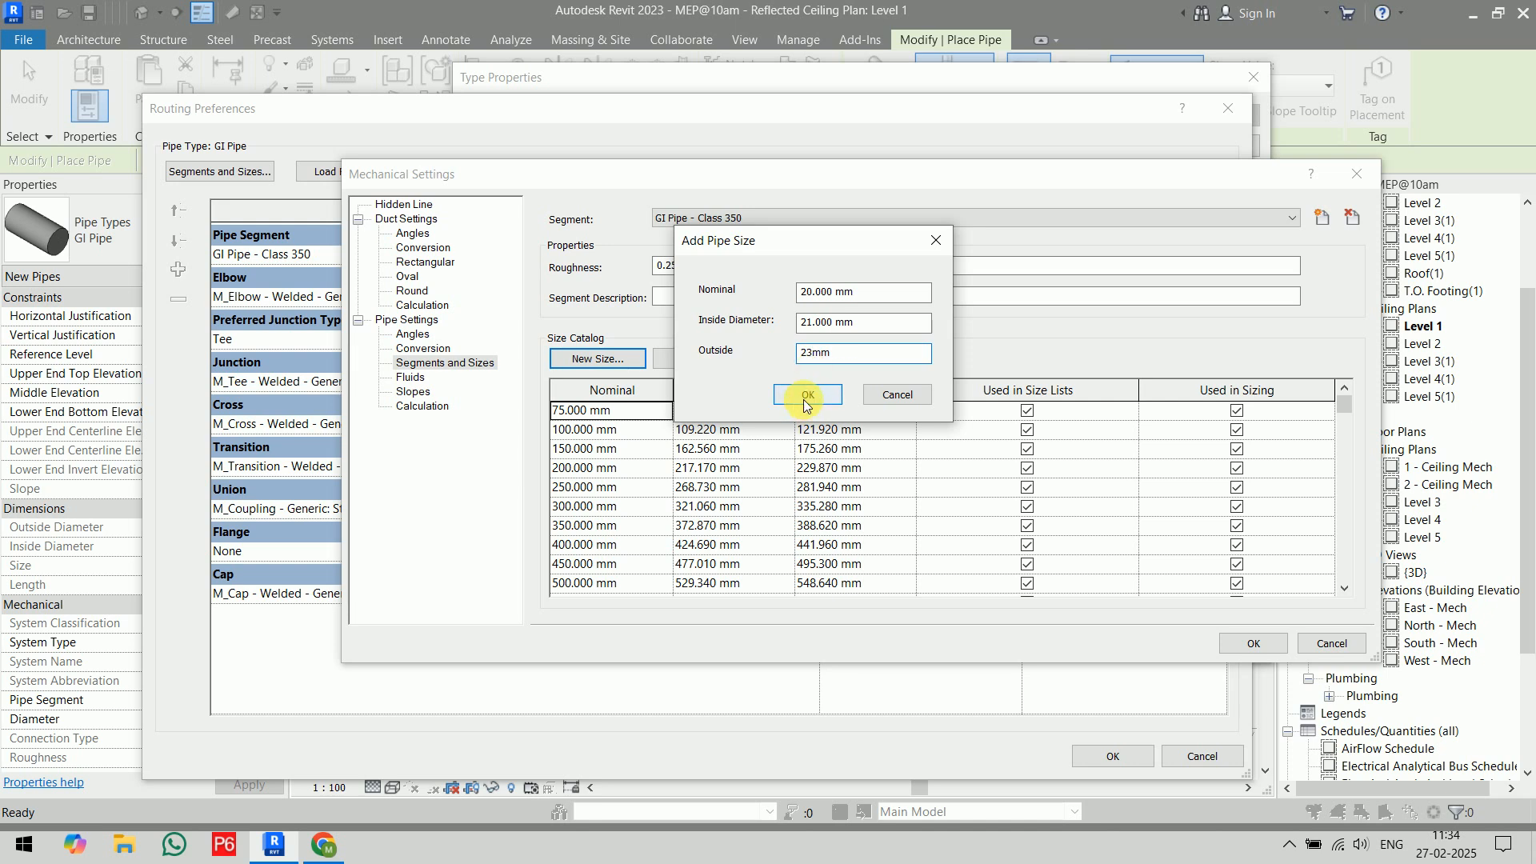
click(806, 395)
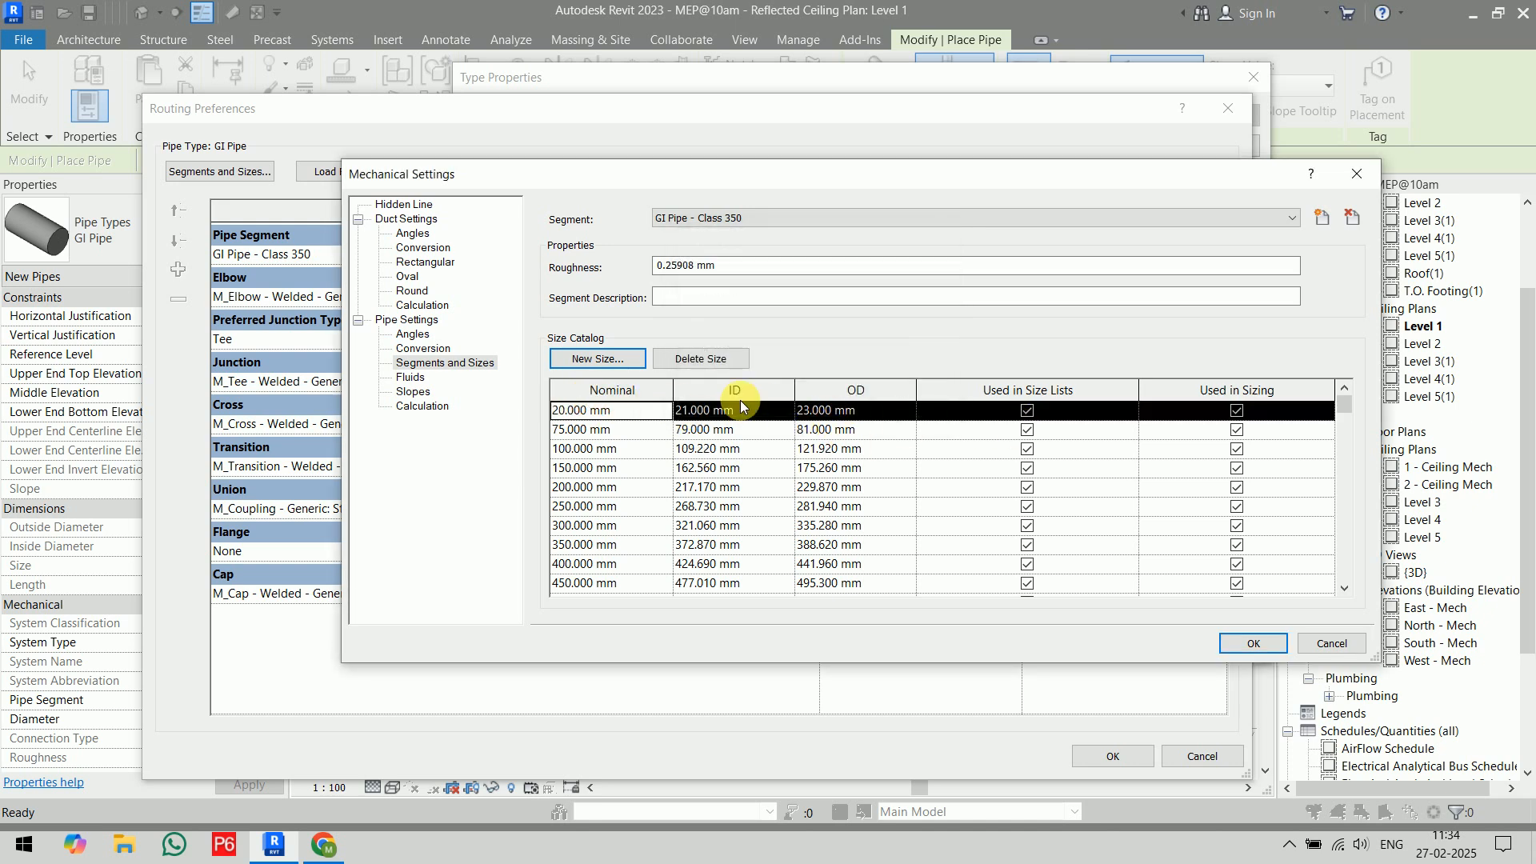
click(598, 359)
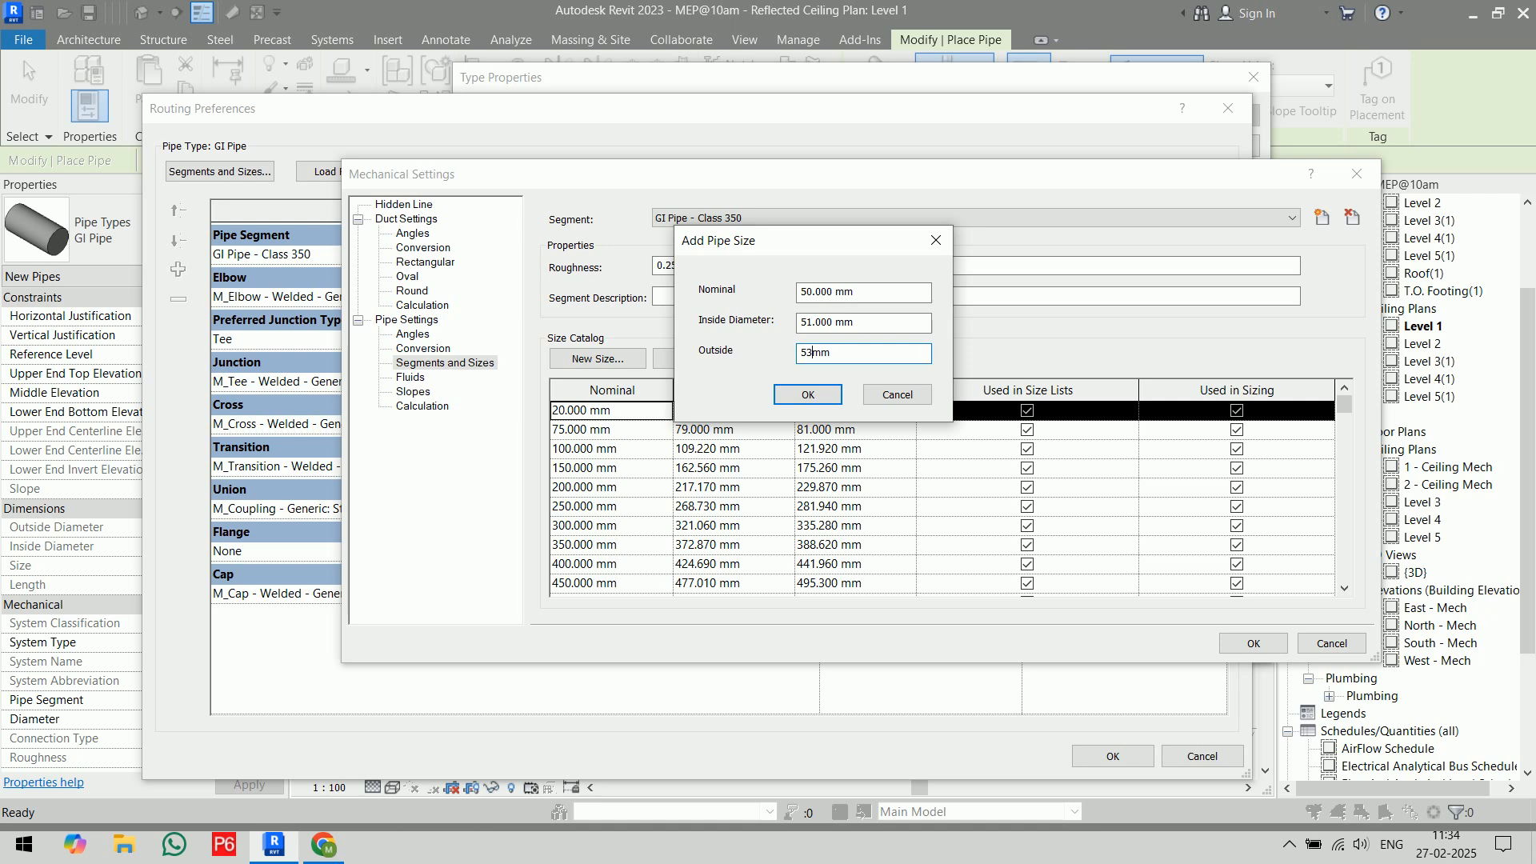
click(808, 389)
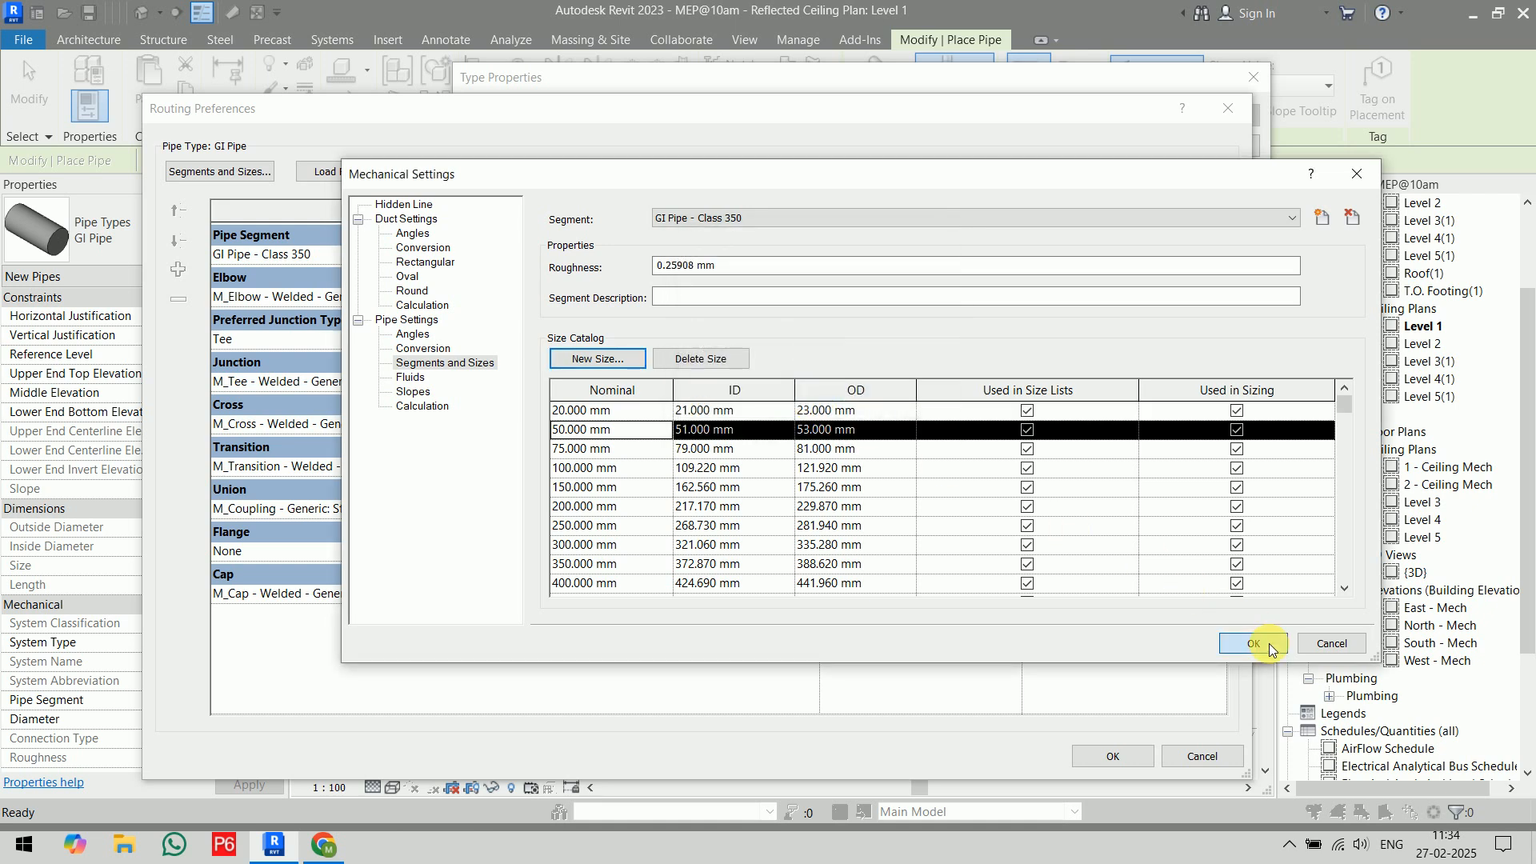
- Accept the pipe size catalog and set the minimum size of the GI Pipe - Class 350 segment to 20 mm in the routing preferences
click(1268, 643)
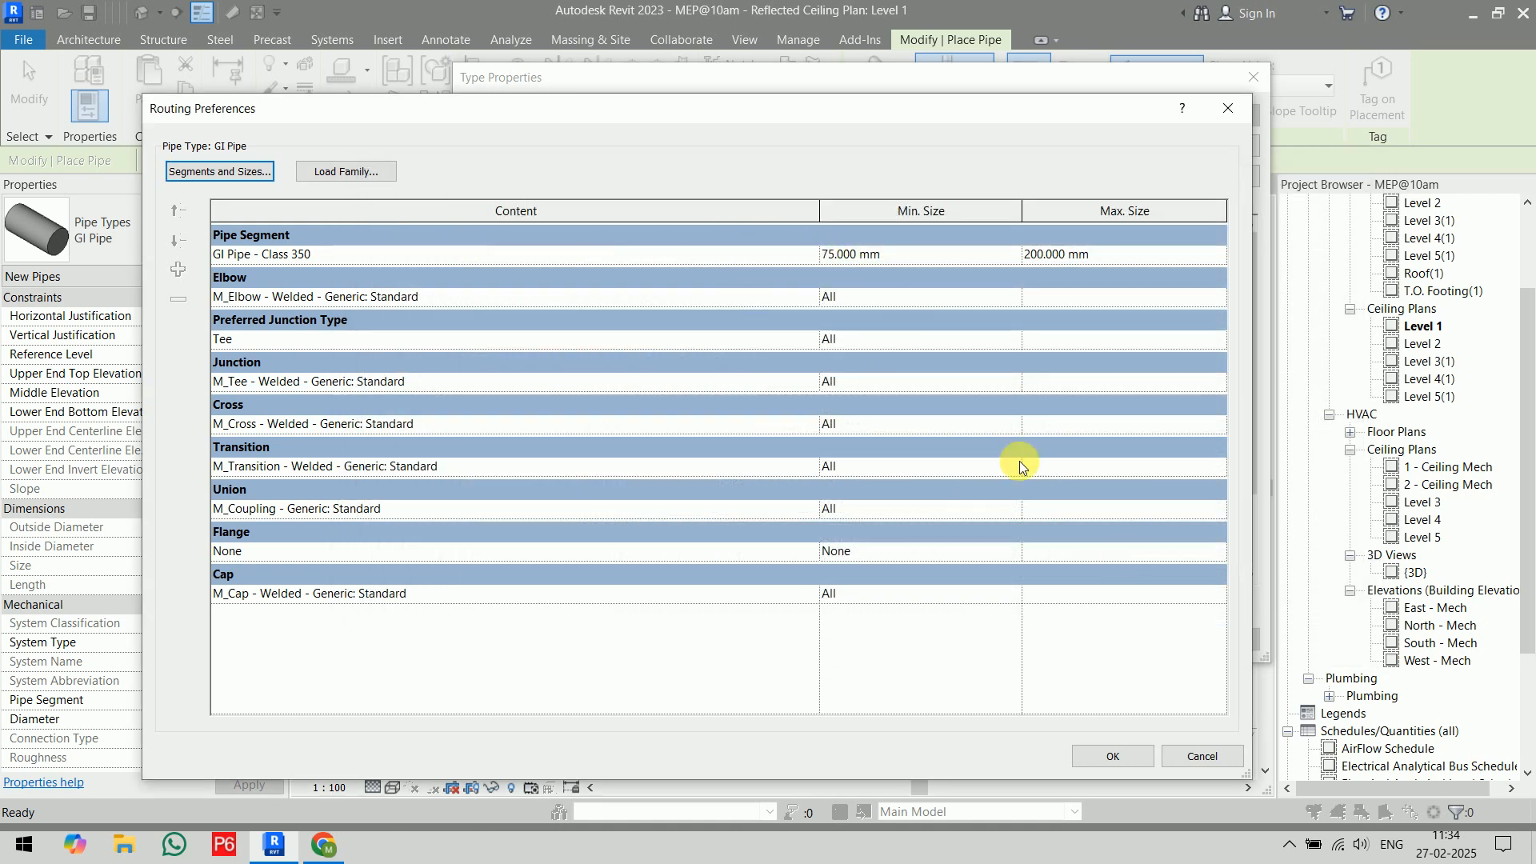
click(1116, 753)
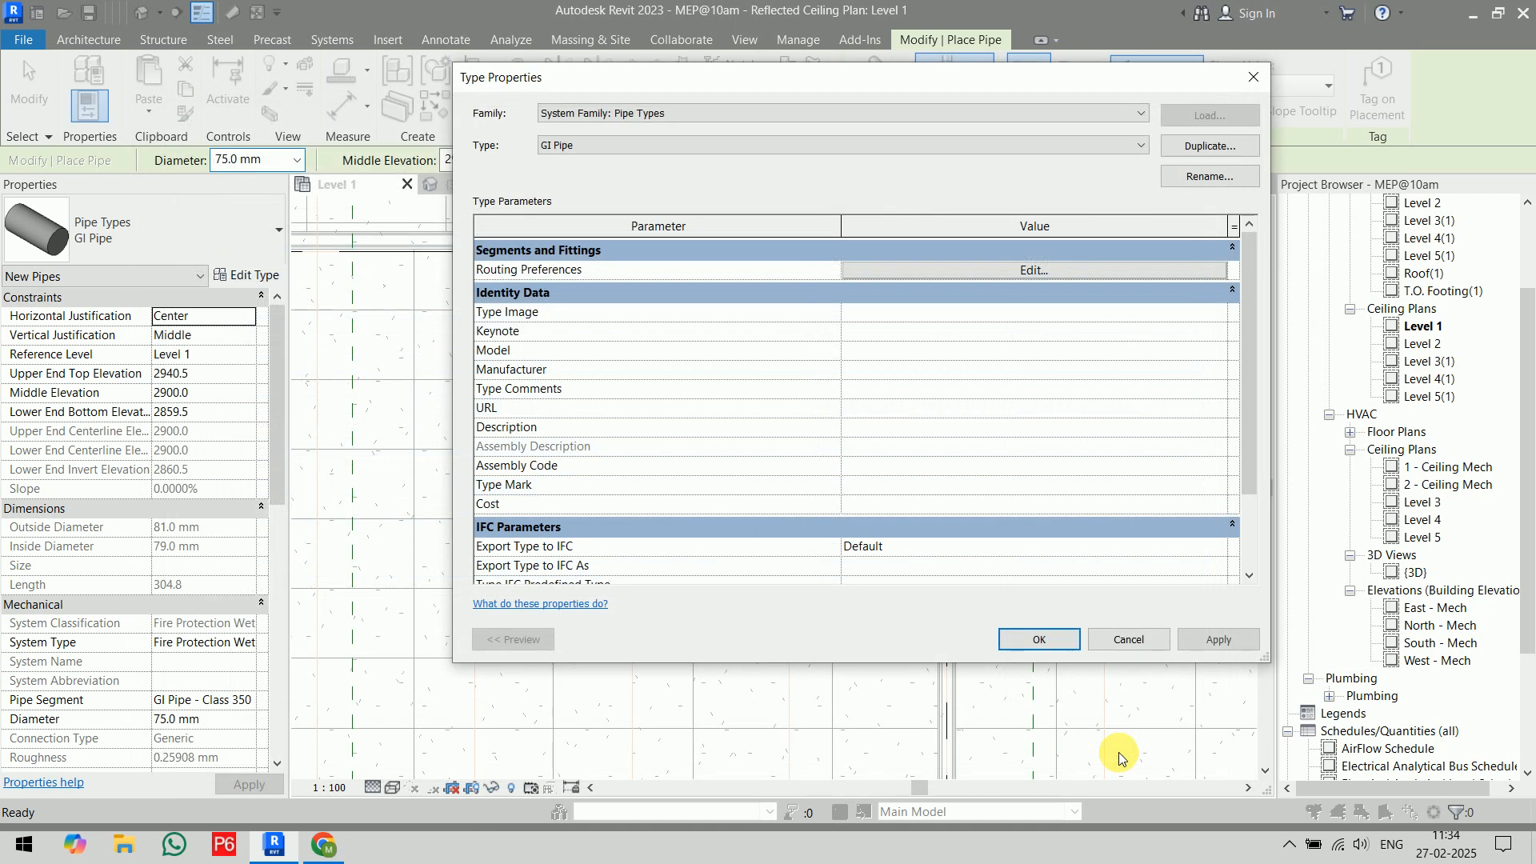
click(1040, 275)
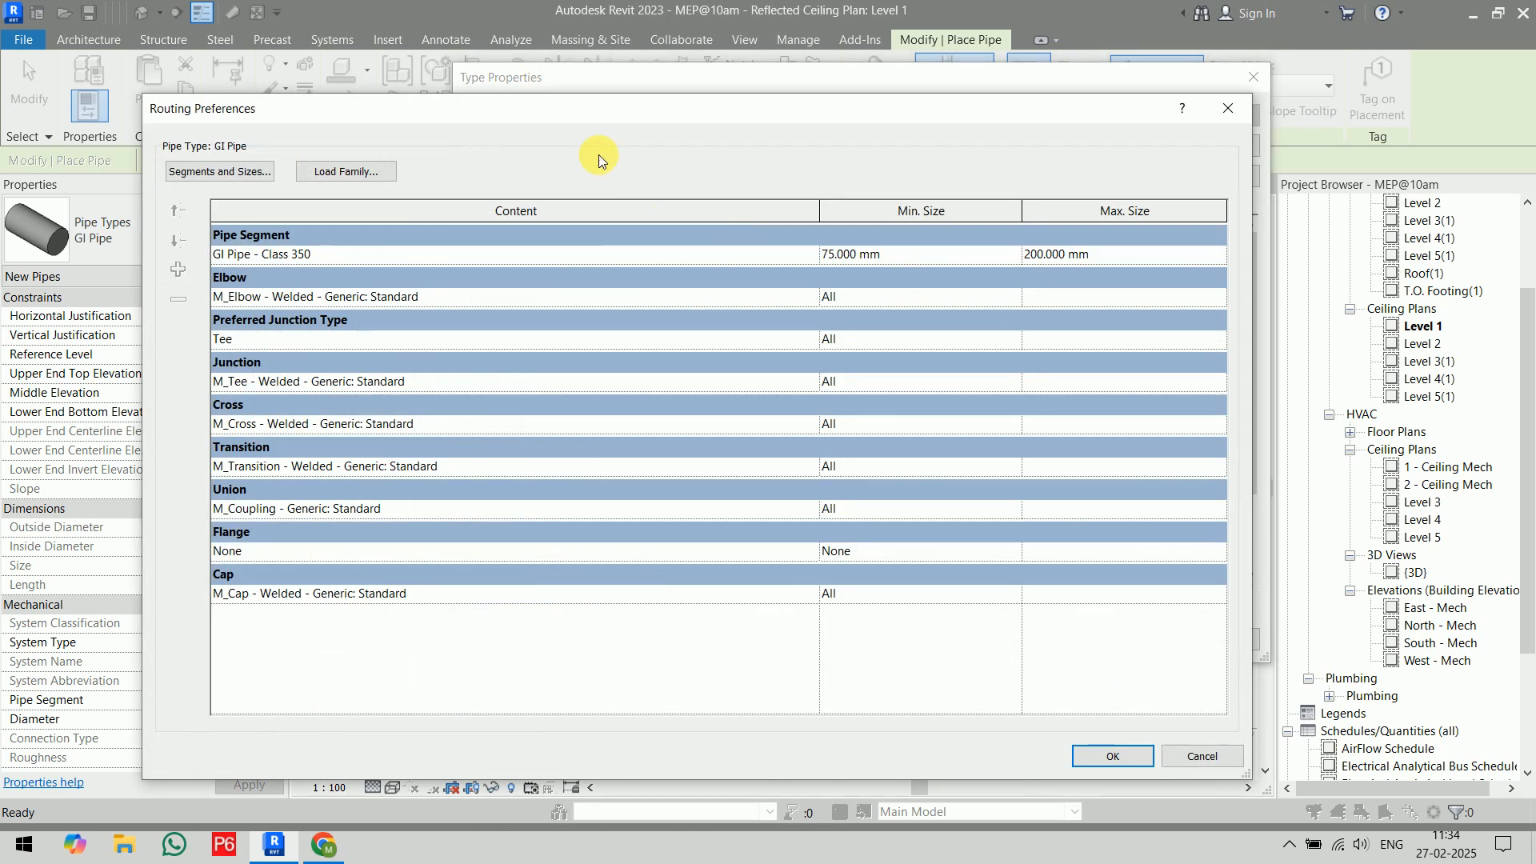
click(1011, 254)
click(879, 272)
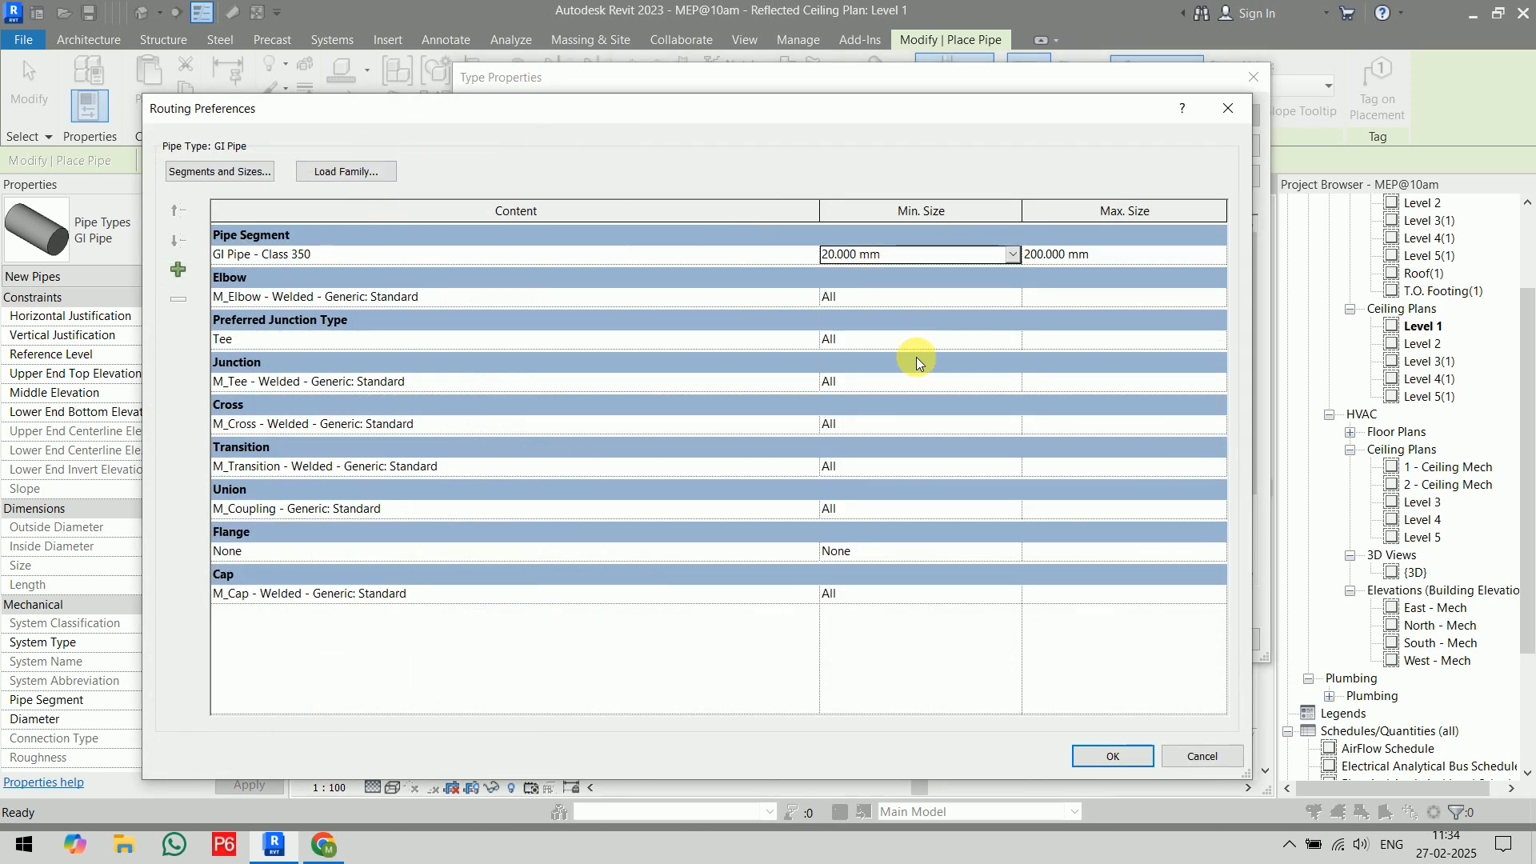
click(1113, 752)
click(1058, 636)
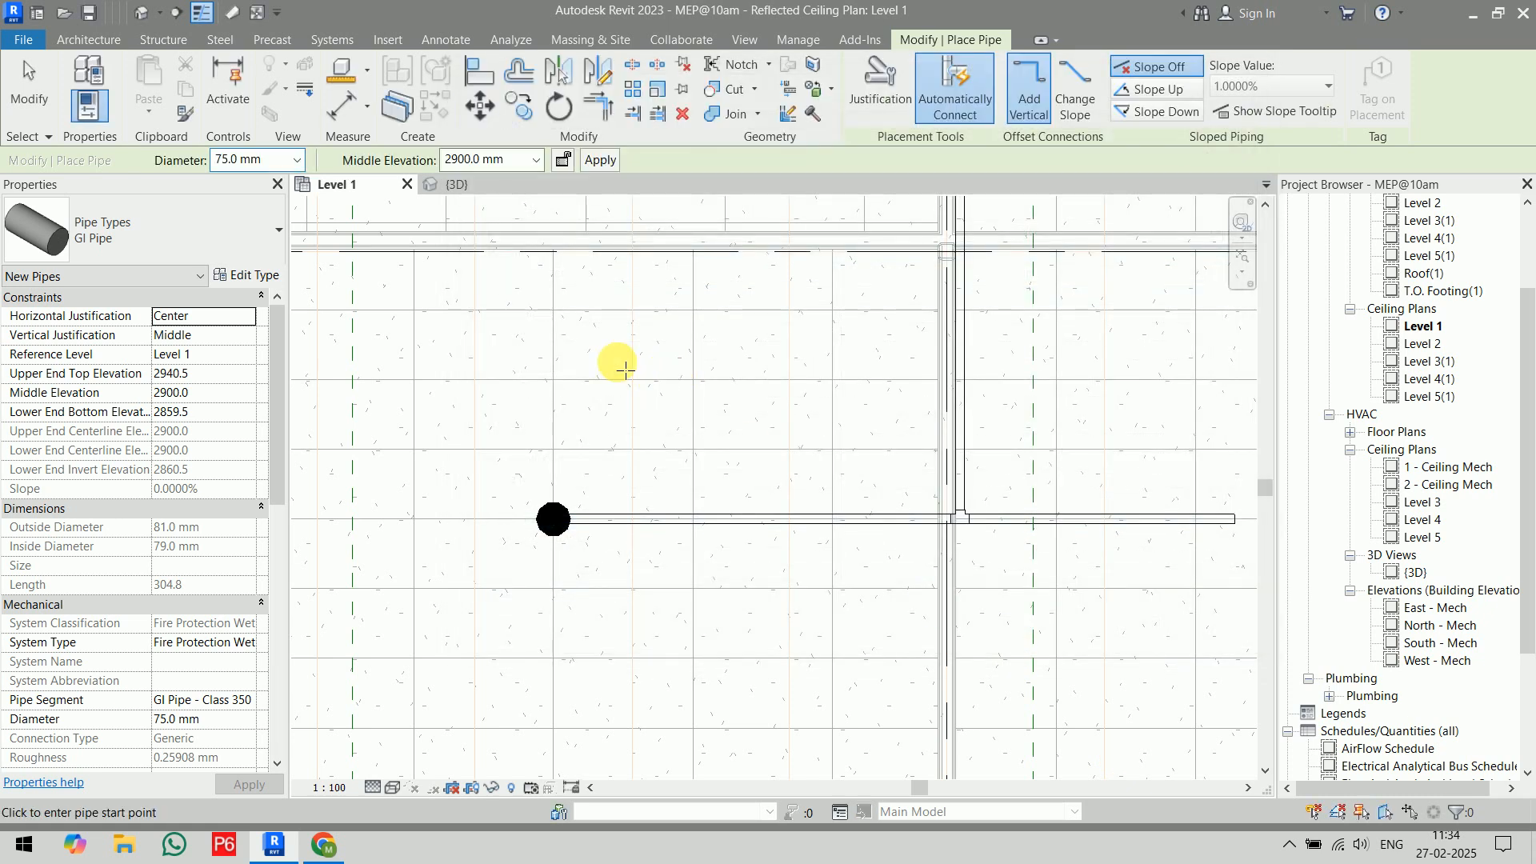
- Draw a short horizontal GI pipe with a 20 mm diameter in the open area above the sprinkler
click(303, 166)
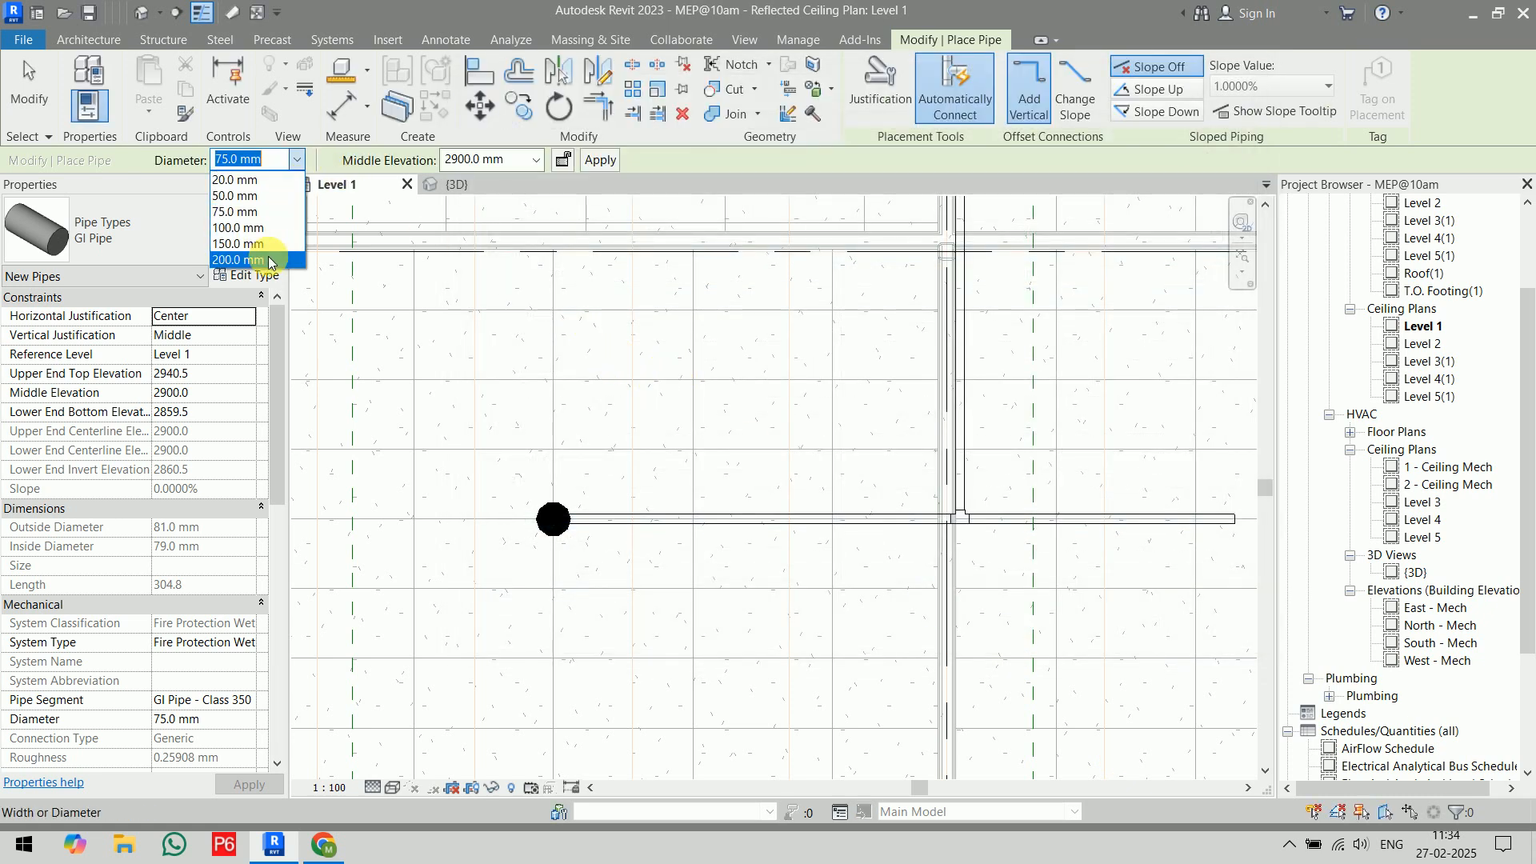
click(240, 176)
click(598, 327)
click(756, 327)
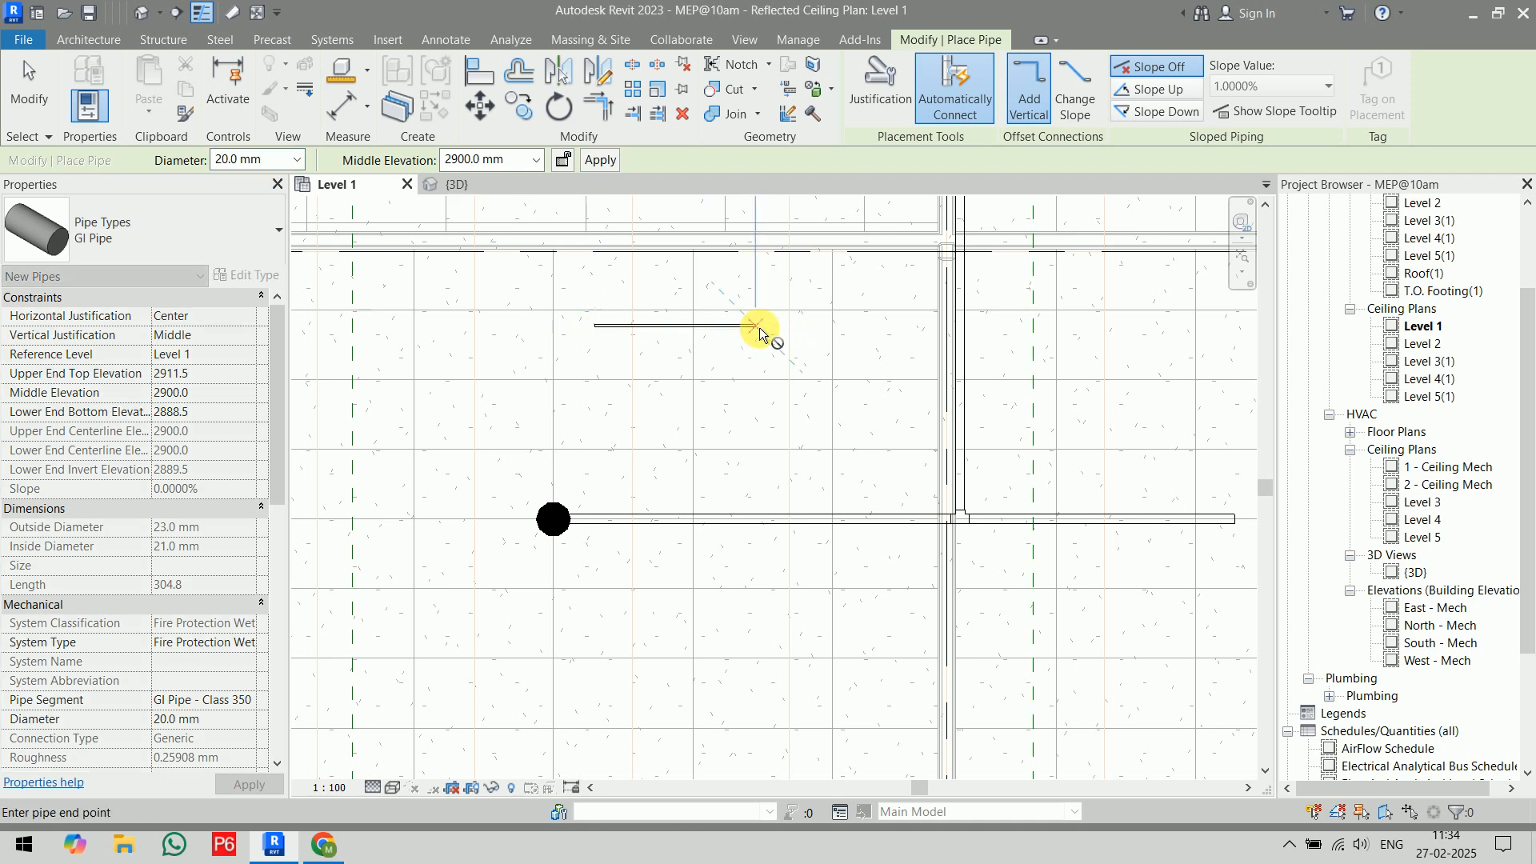
key(Escape)
key(Escape)
- Set the Level 1 ceiling plan's visual style to Shaded and delete the short 20 mm test pipe
click(392, 788)
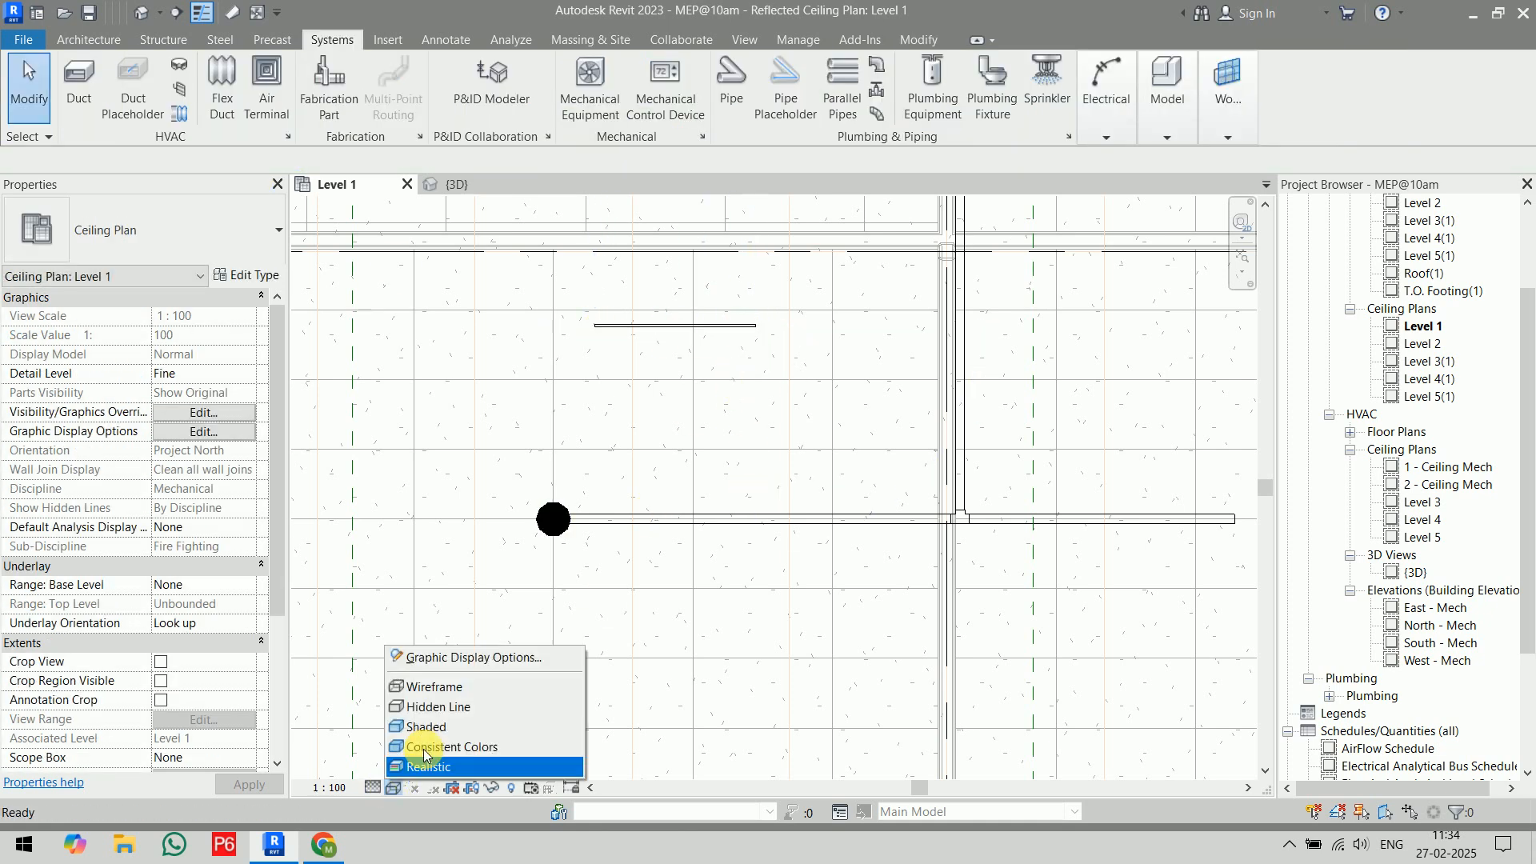
click(424, 725)
click(692, 329)
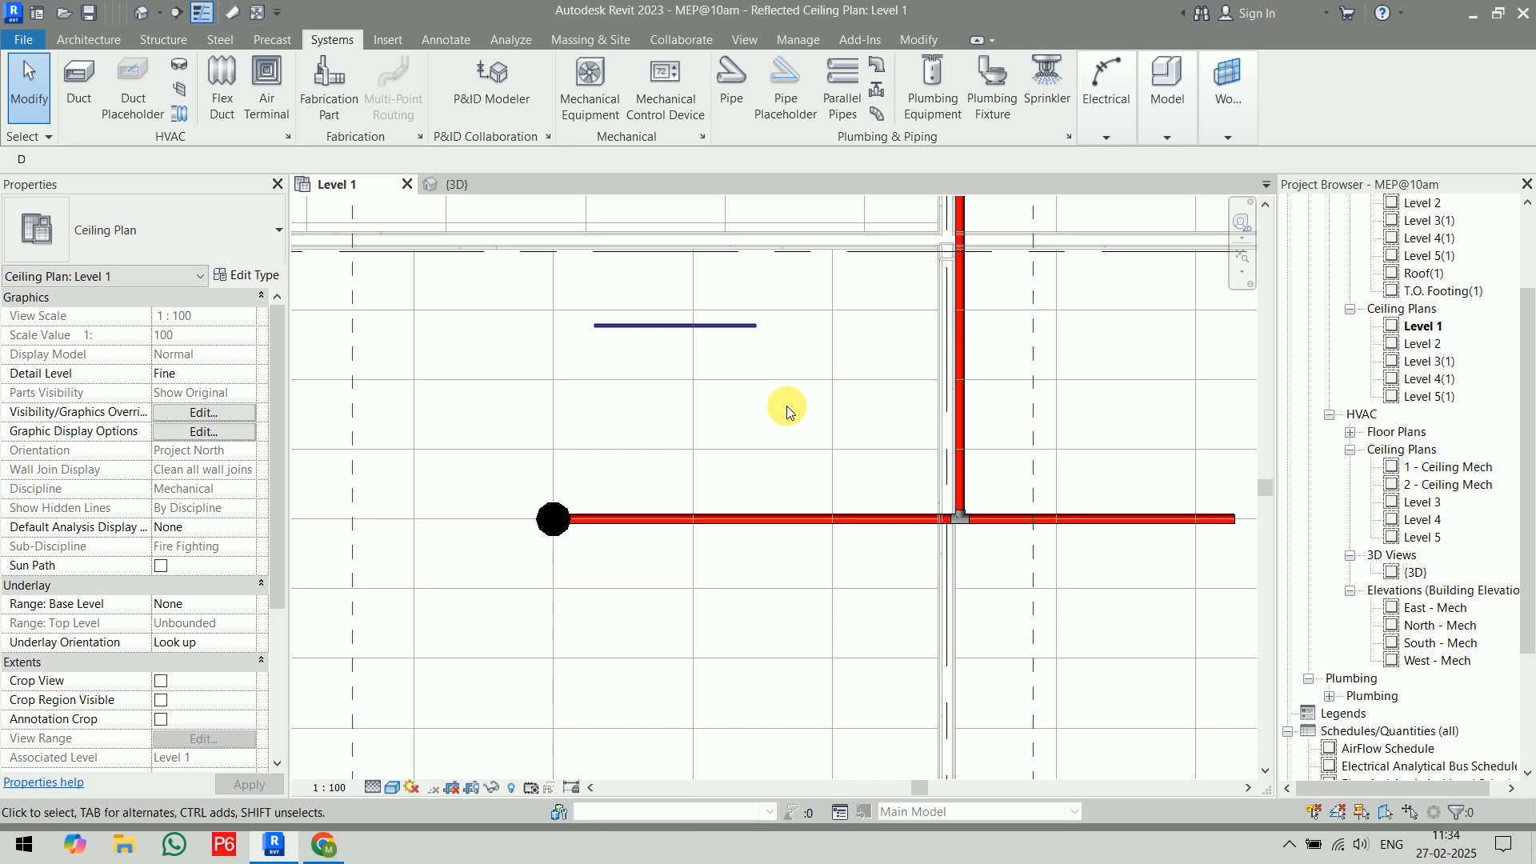
key(Delete)
- Try to connect the 20 mm pendent sprinkler into the 75 mm pipe above it in the 3D view
click(462, 185)
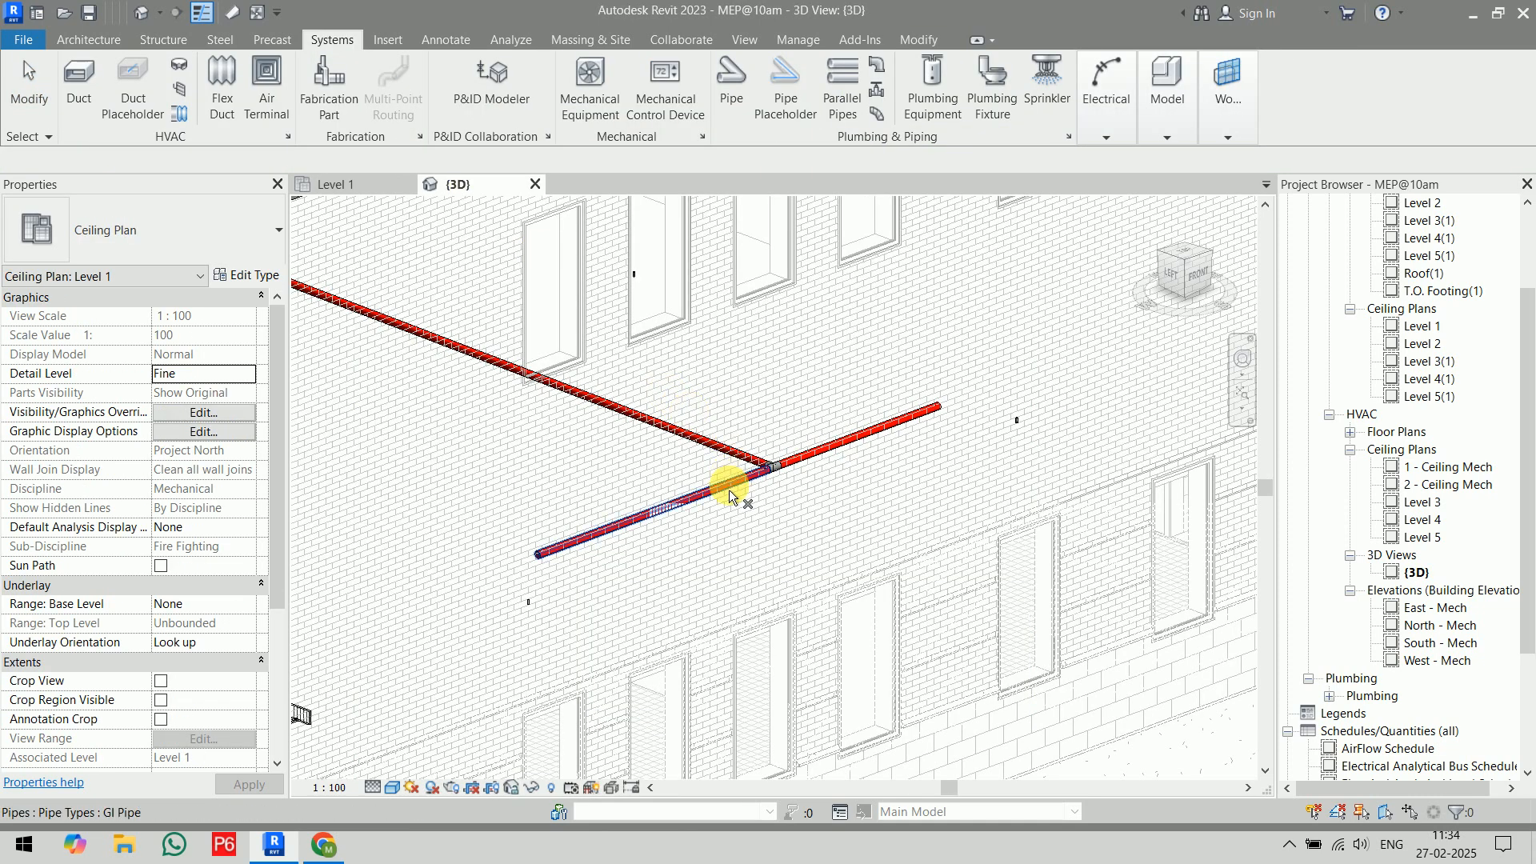
scroll(555, 610, up, 5)
middle_drag(723, 604, 963, 636)
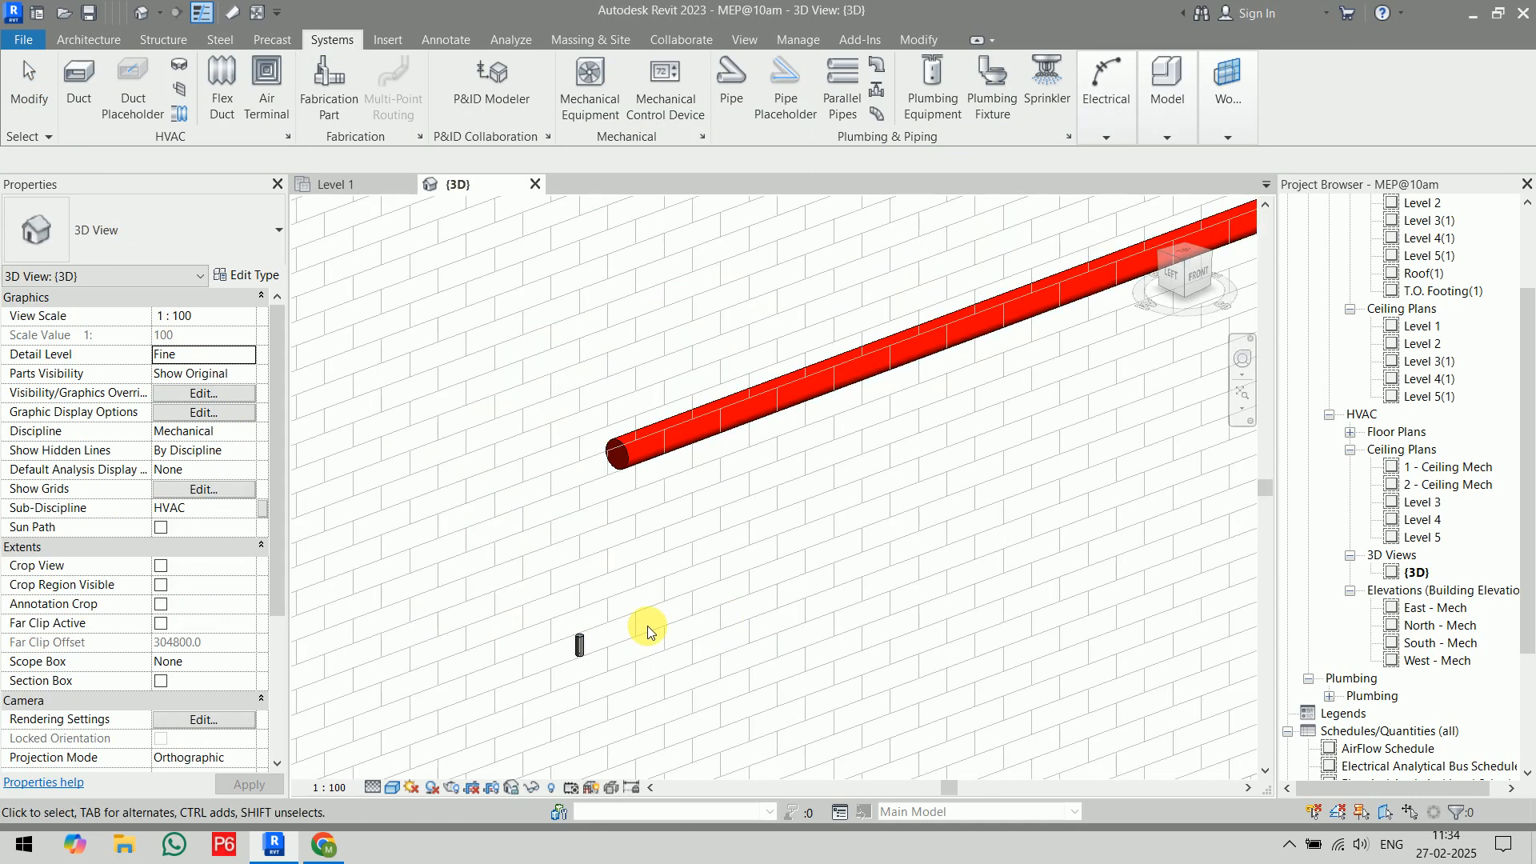
click(581, 642)
click(1107, 88)
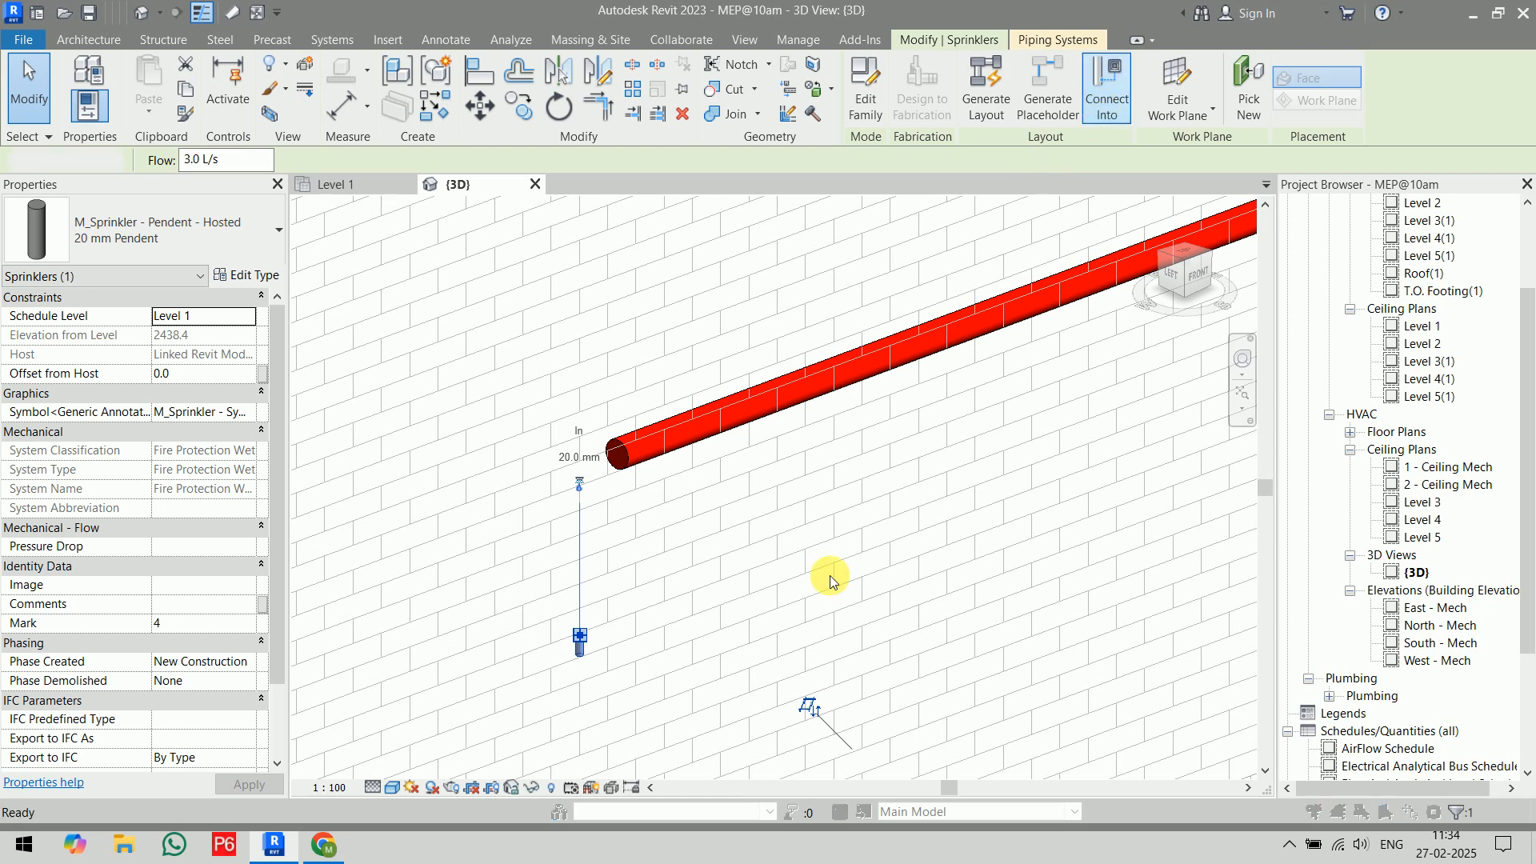
click(631, 472)
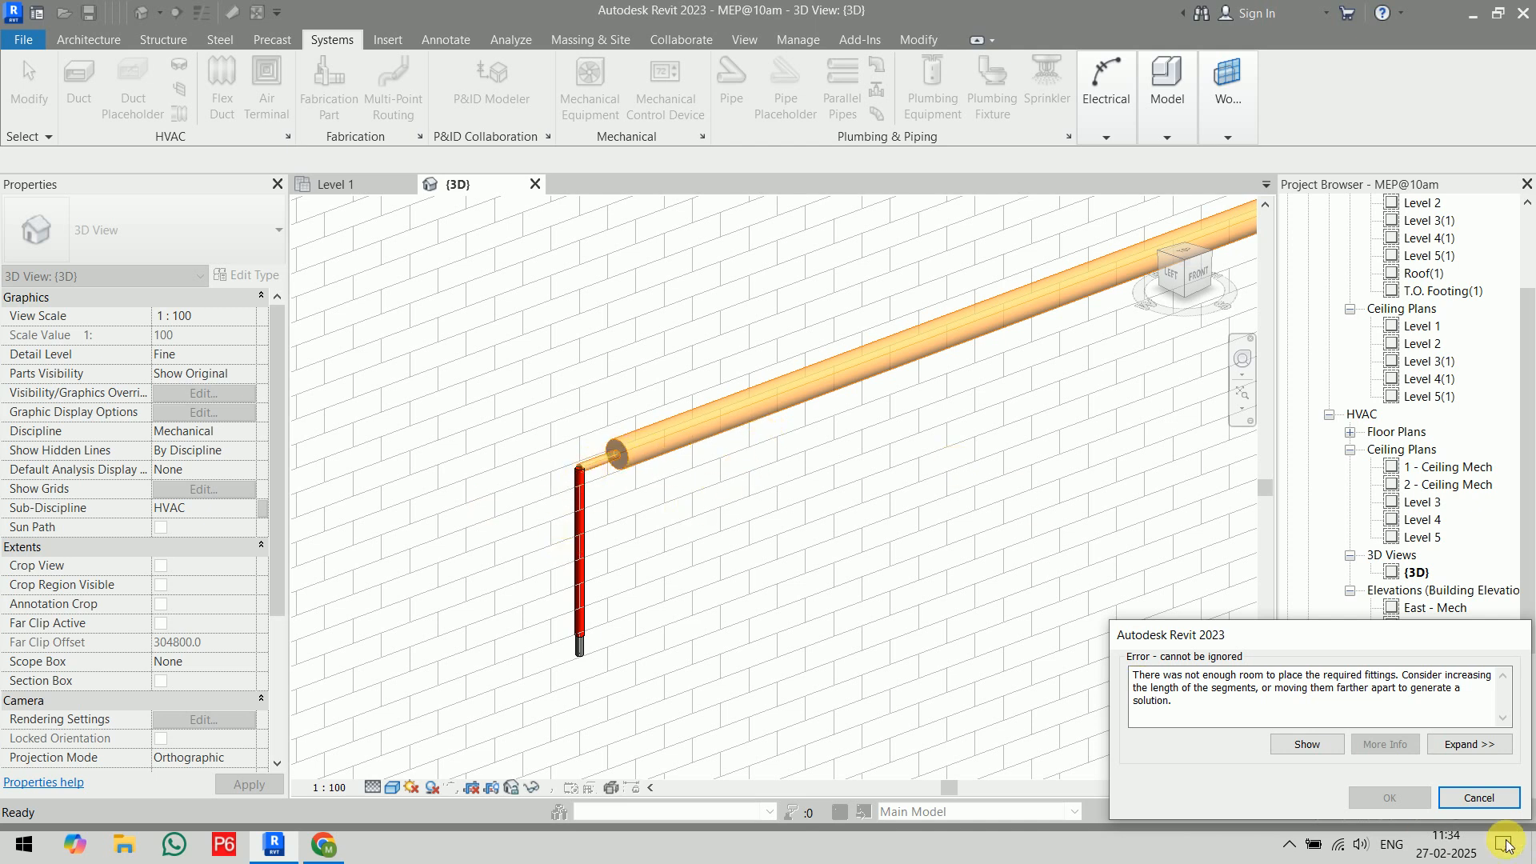
click(1501, 797)
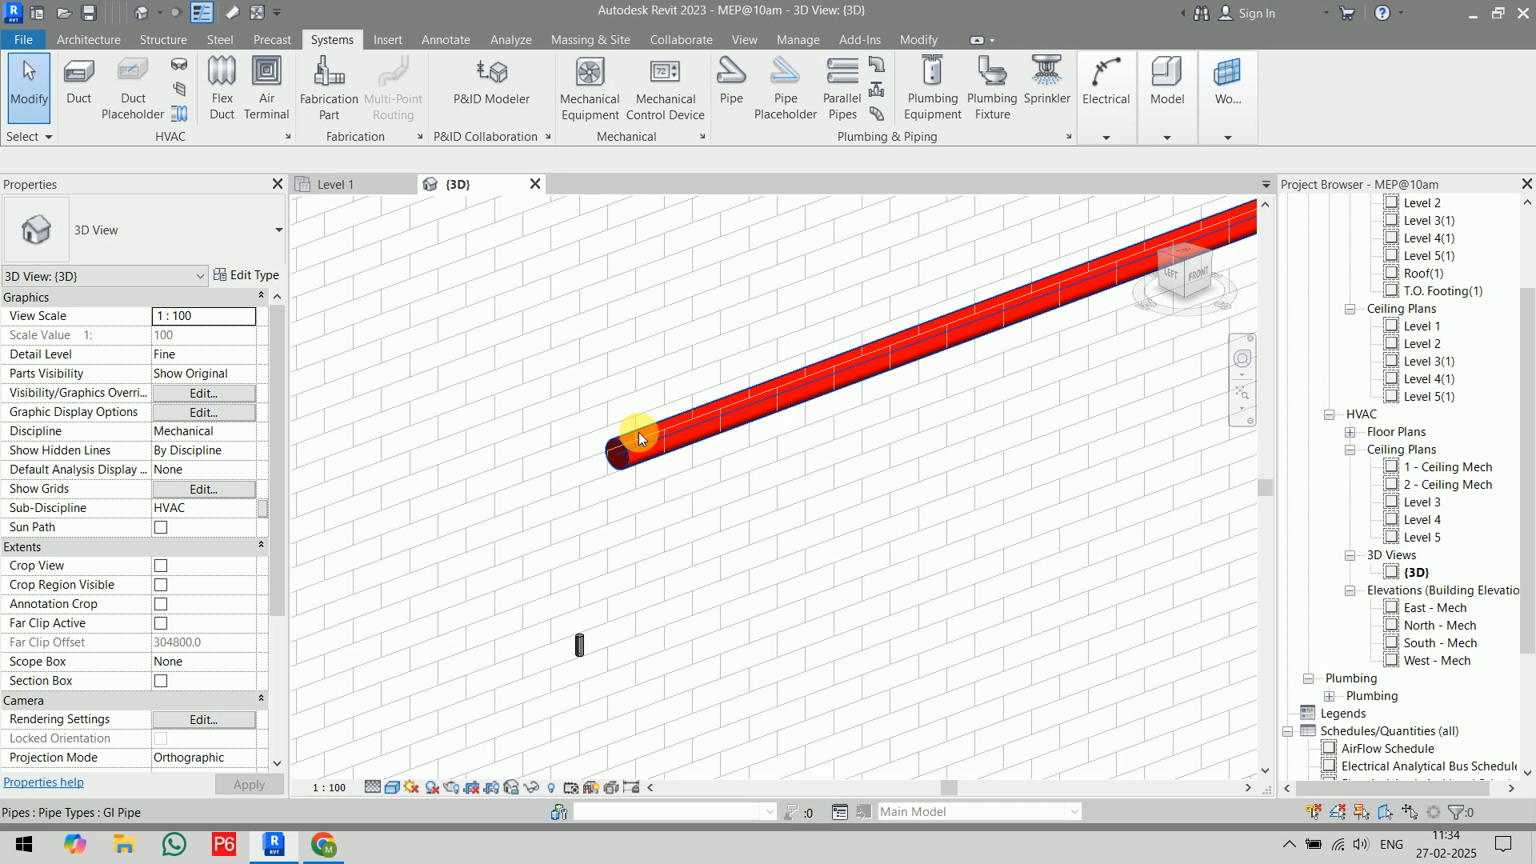
- Try to shorten the 75 mm pipe by pulling its open end away from the sprinkler in the Level 1 ceiling plan
click(657, 464)
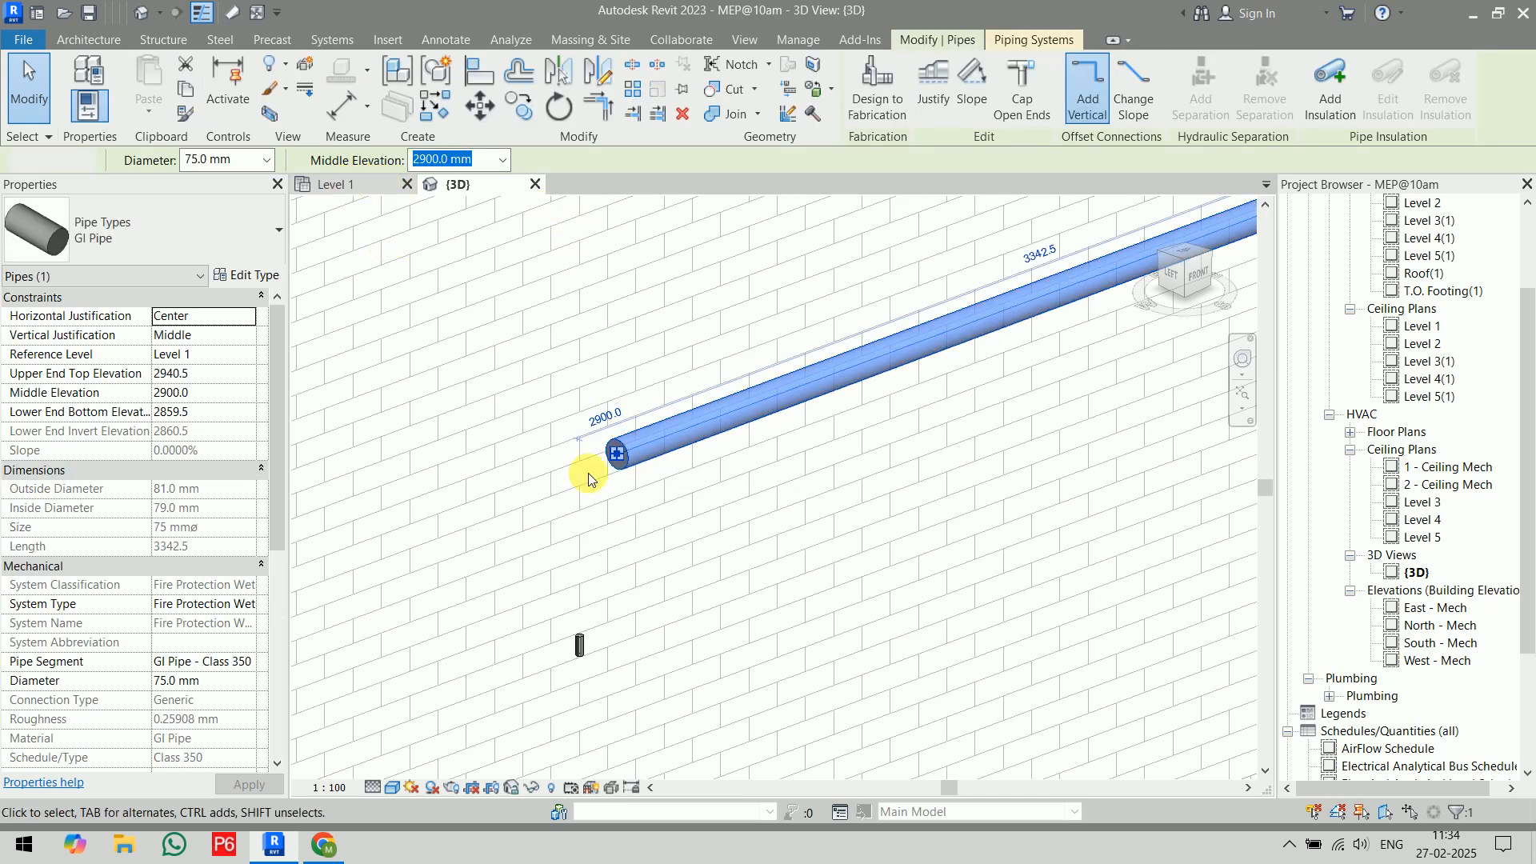
key(ctrl+Tab)
scroll(564, 531, up, 2)
drag(576, 507, 747, 507)
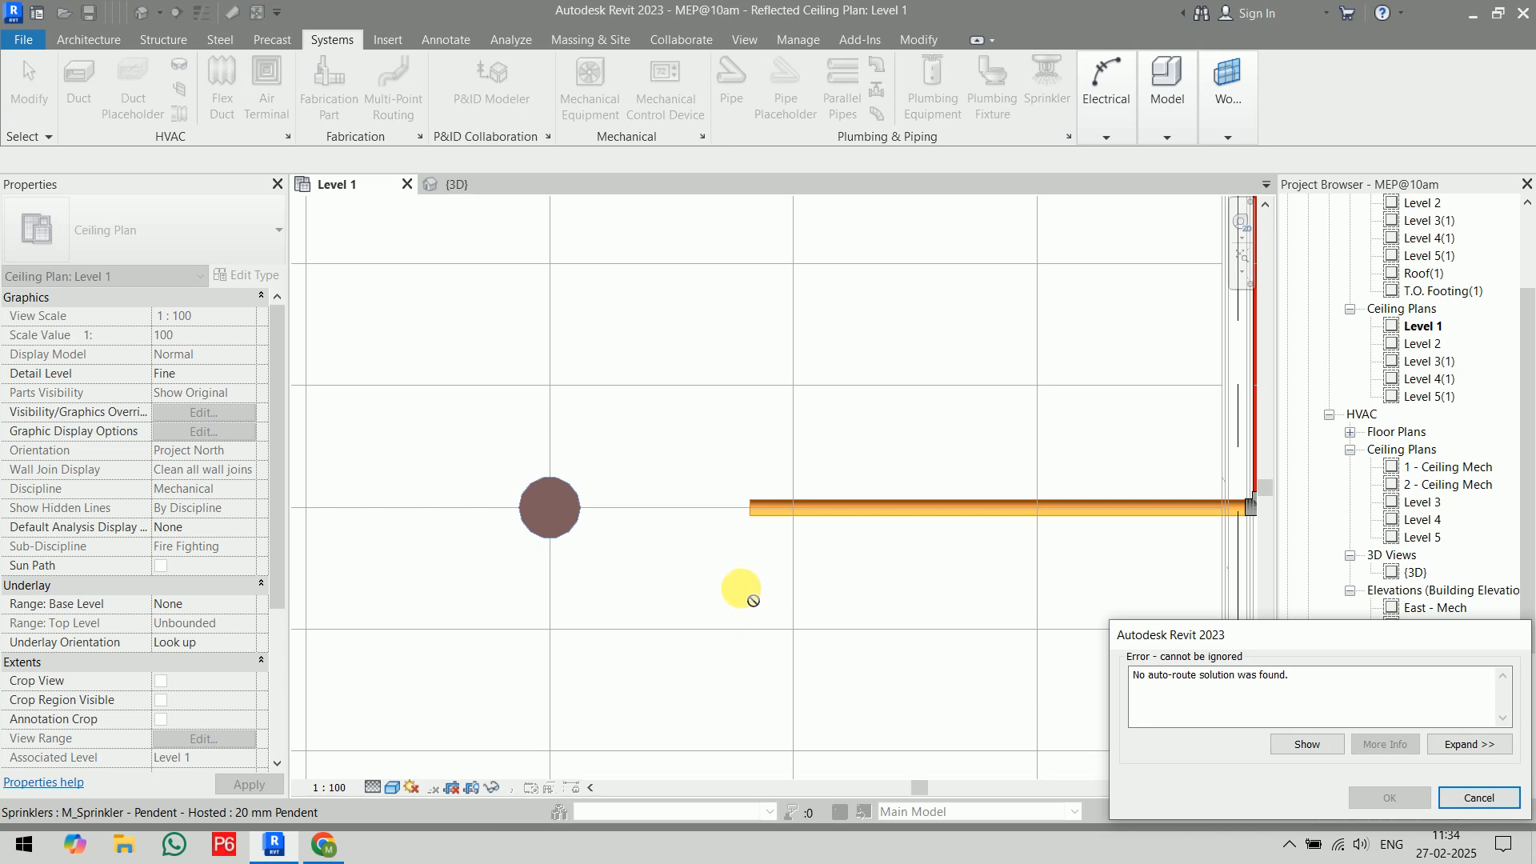
click(740, 587)
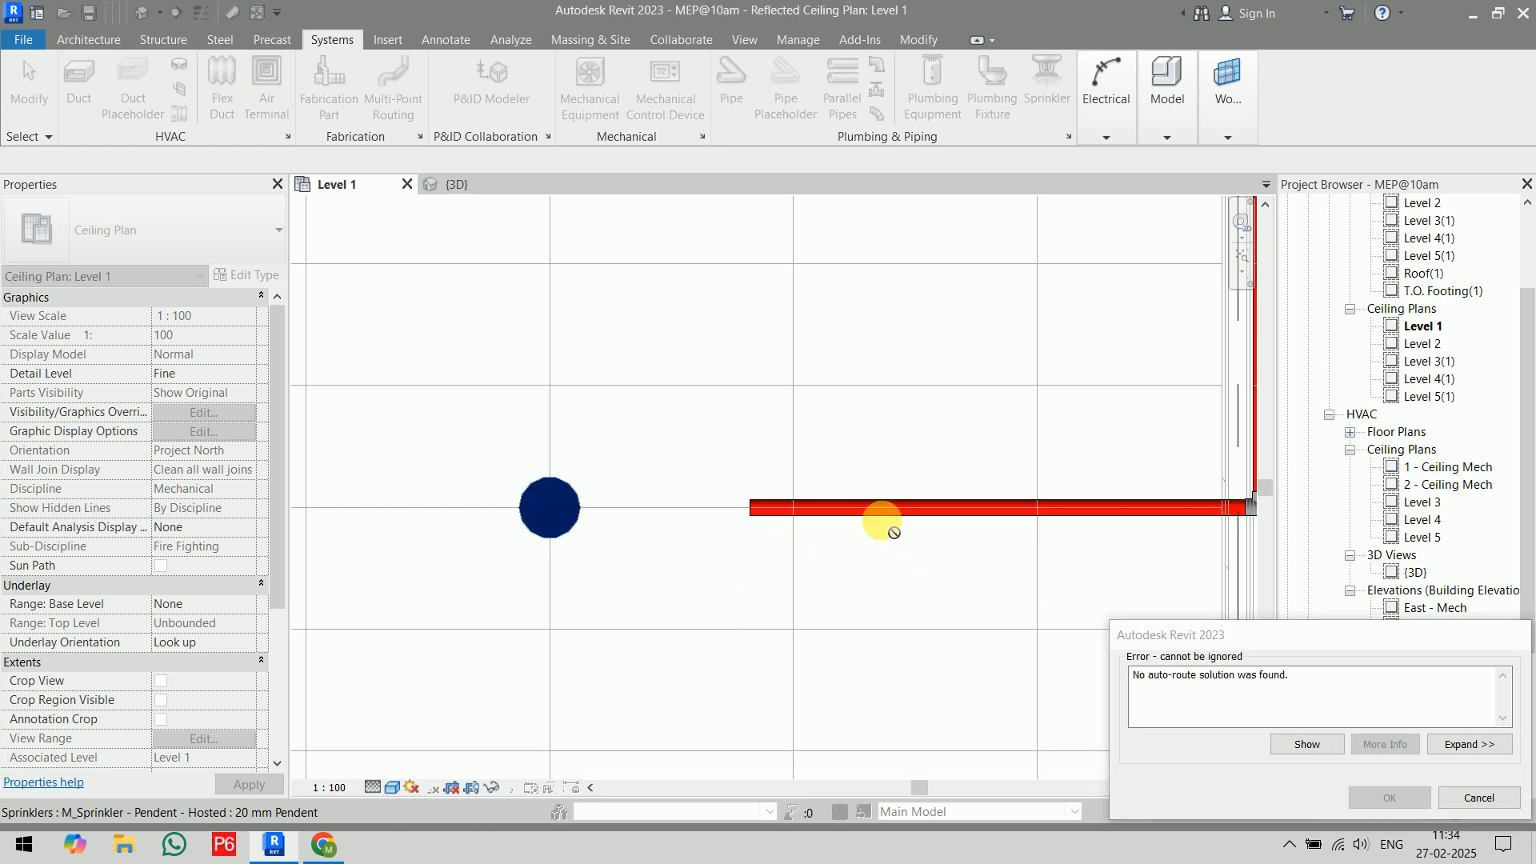
click(1479, 797)
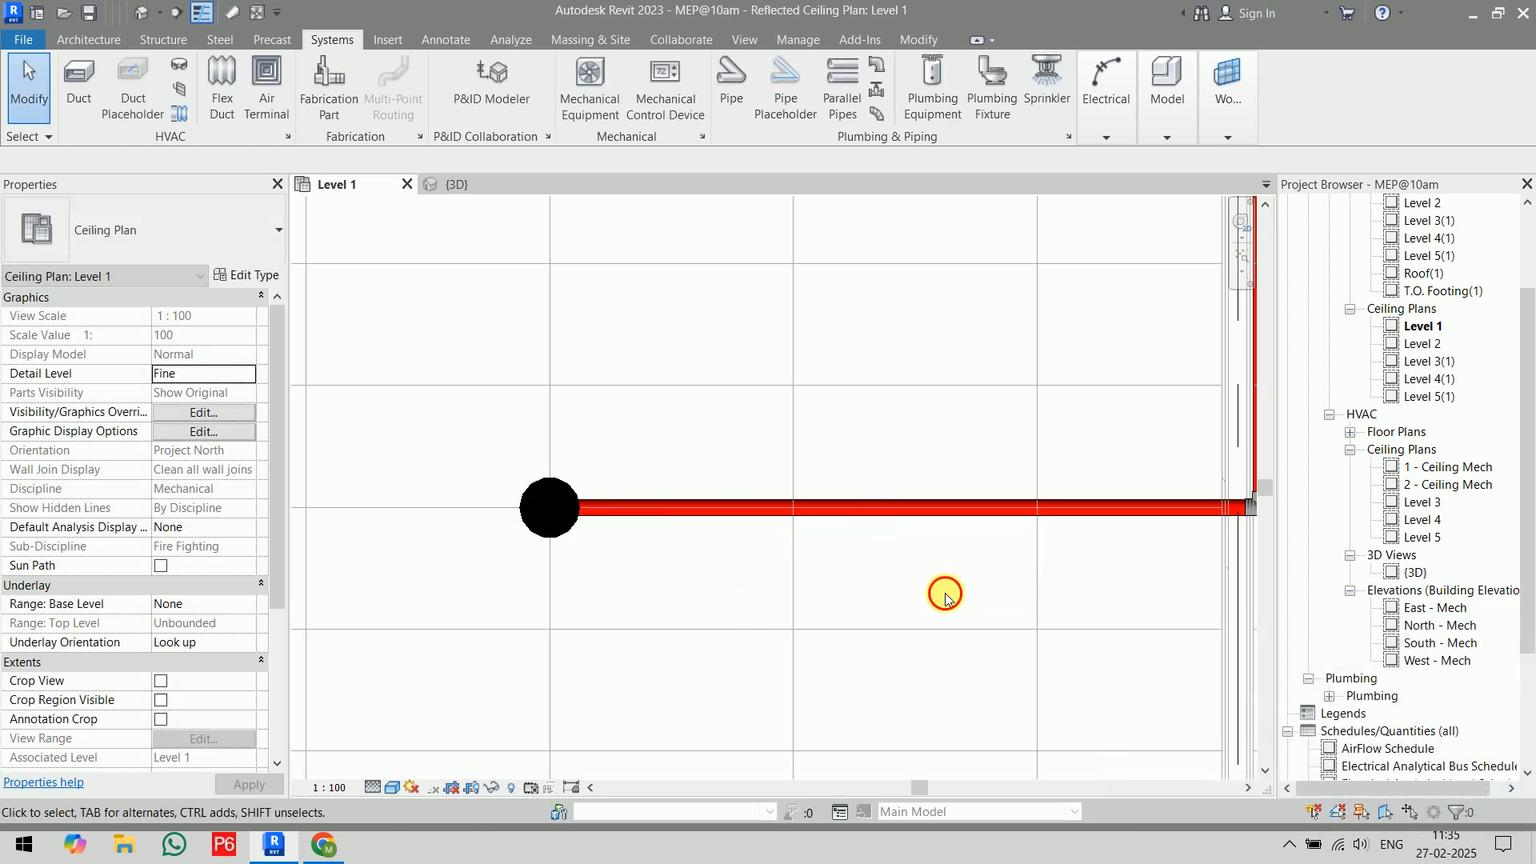
- Delete the 75 mm pipe running between the sprinkler and the tee
click(909, 512)
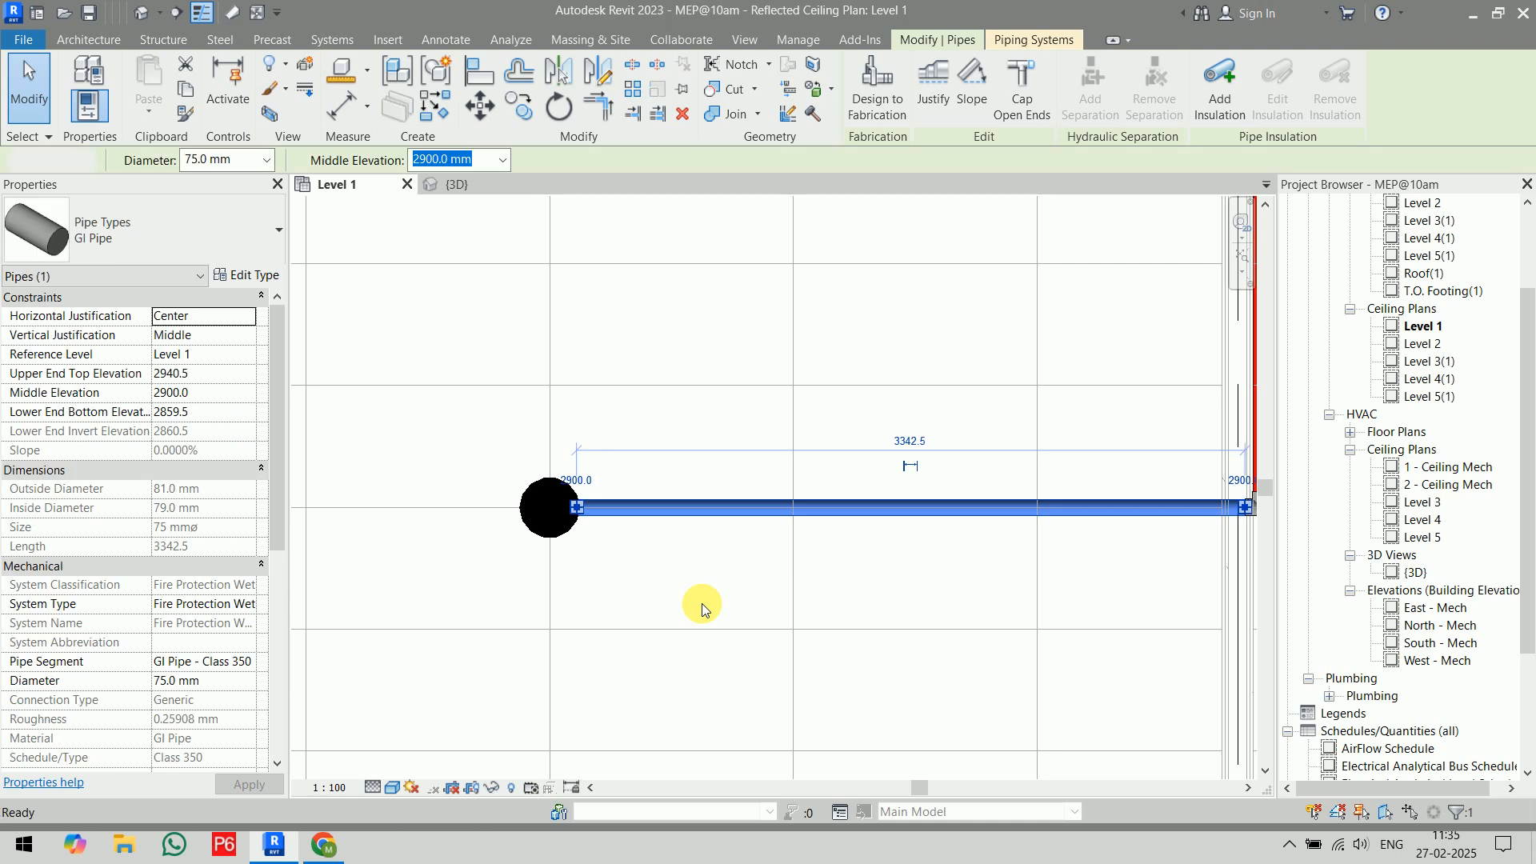
key(Delete)
middle_drag(754, 576, 648, 580)
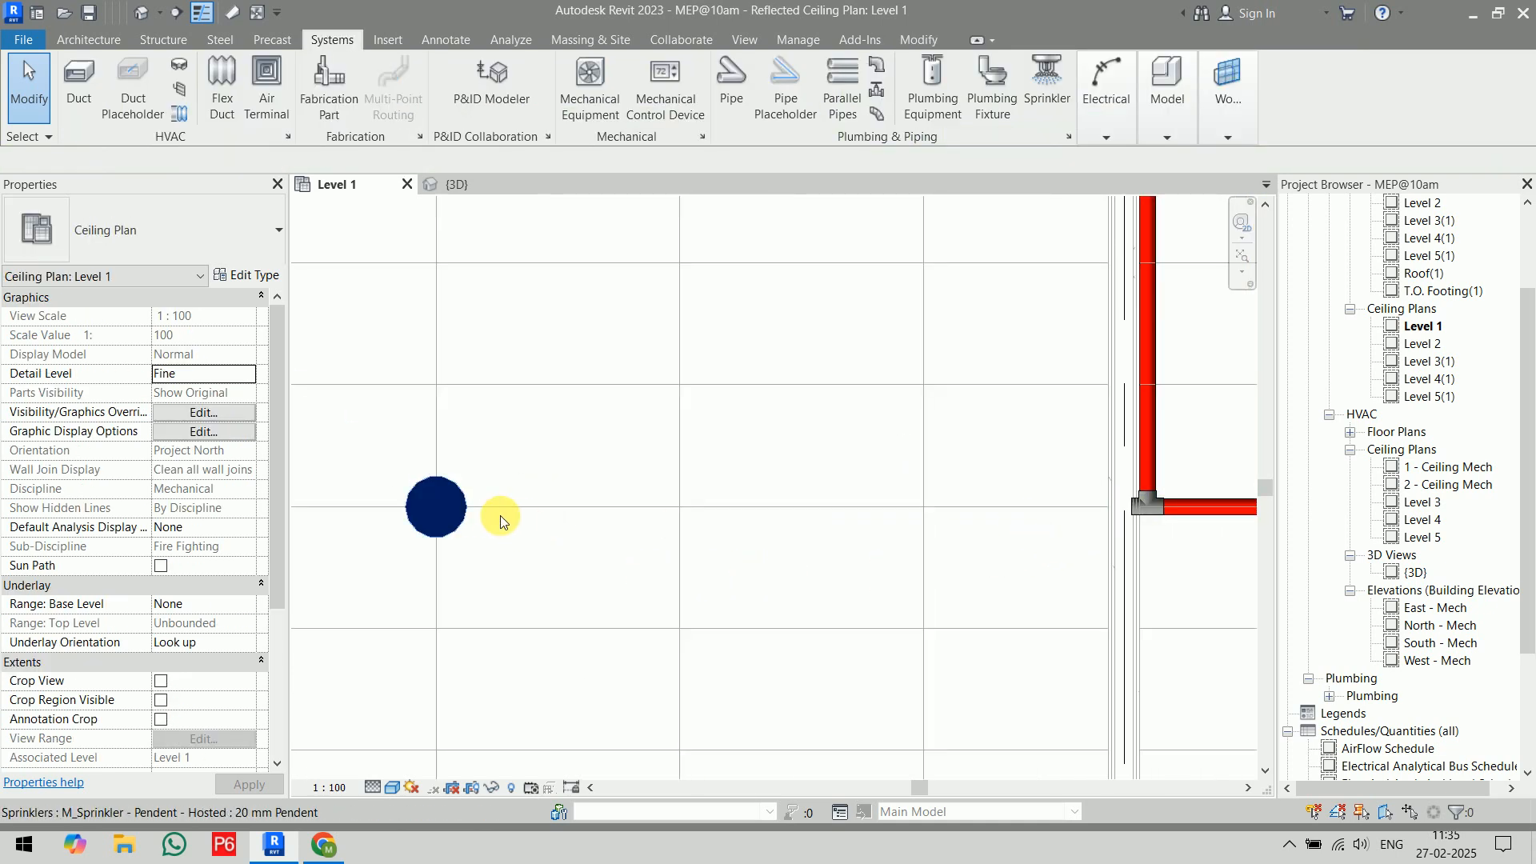
click(480, 505)
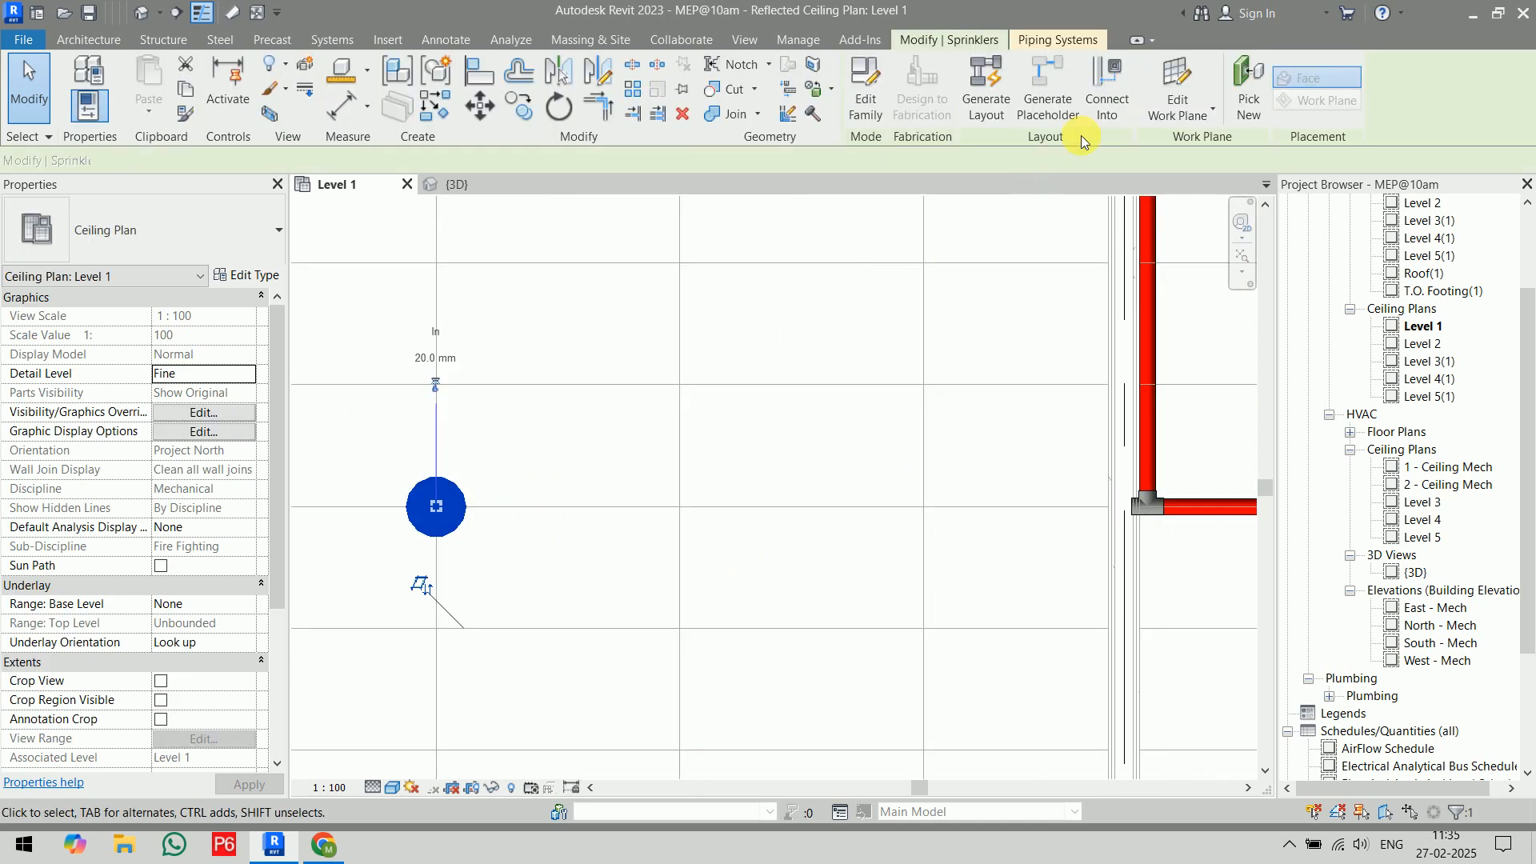
click(1104, 88)
key(Escape)
key(Escape)
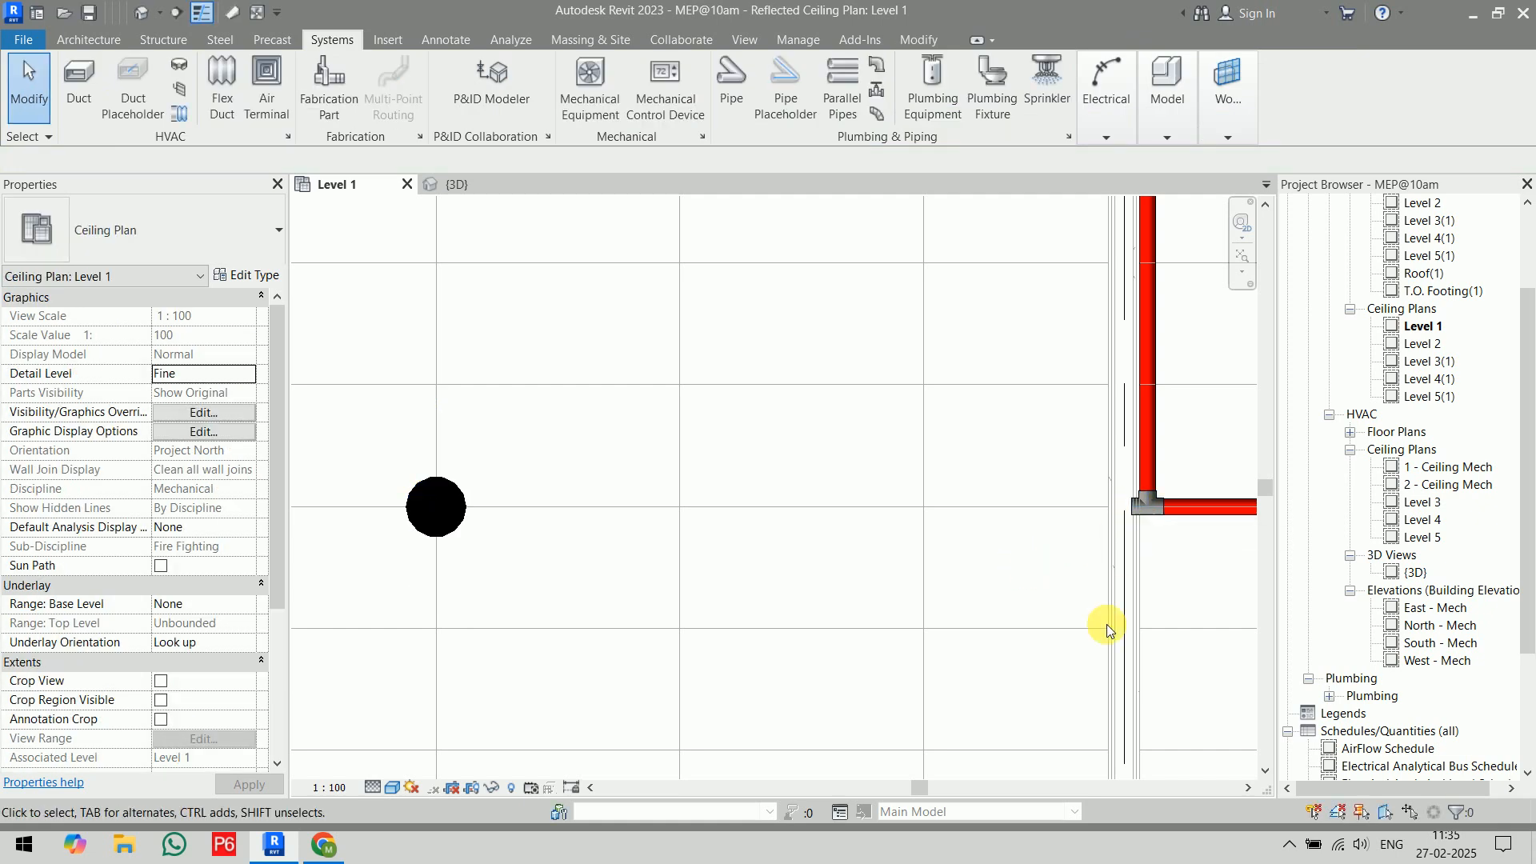
- Draw a 20 mm GI pipe from the sprinkler's connector horizontally to the open end of the tee
click(530, 596)
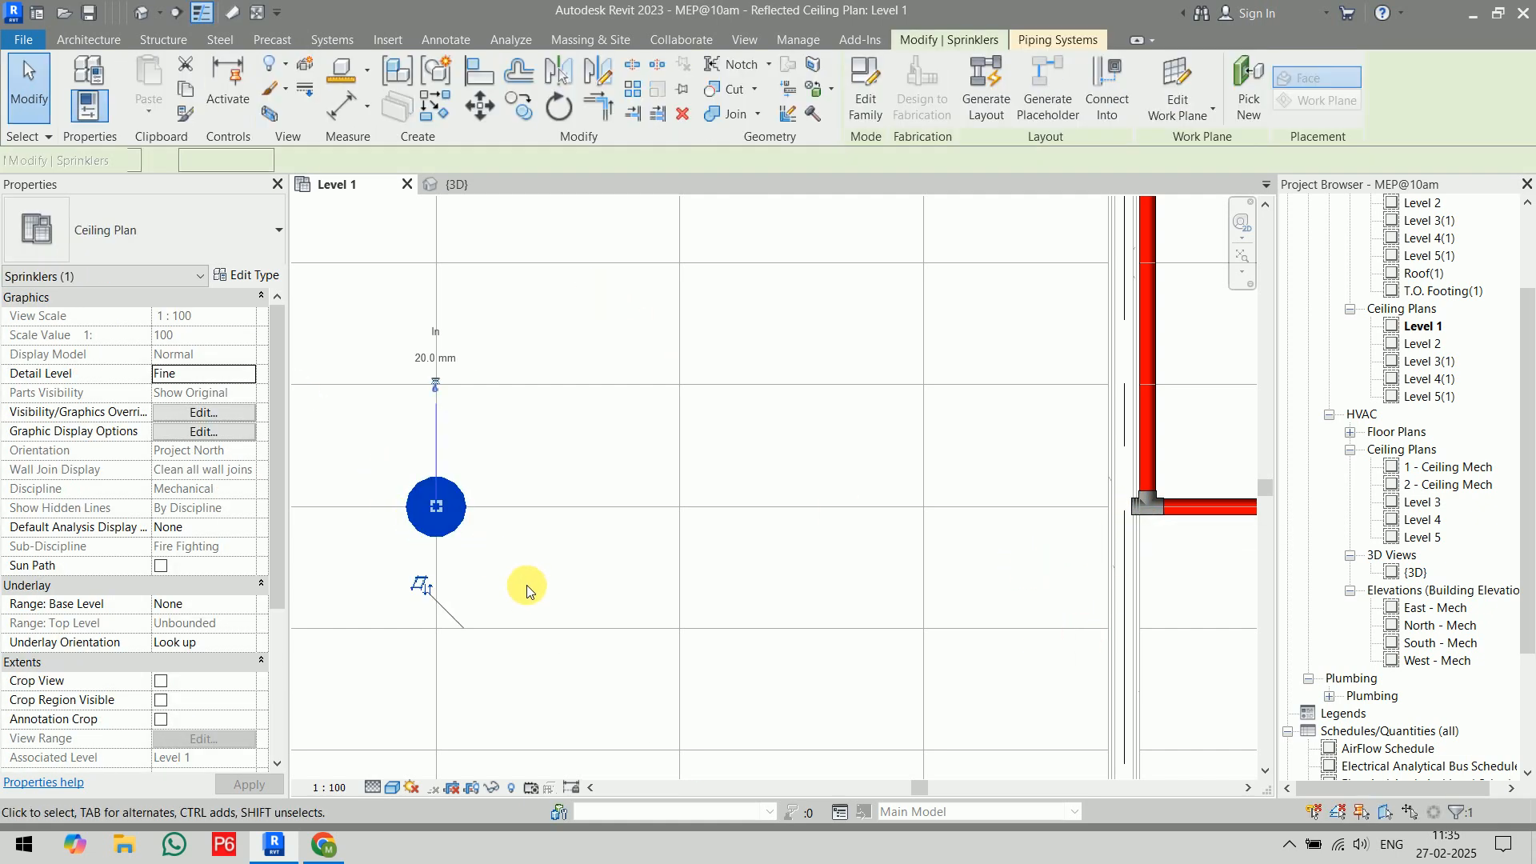
click(435, 383)
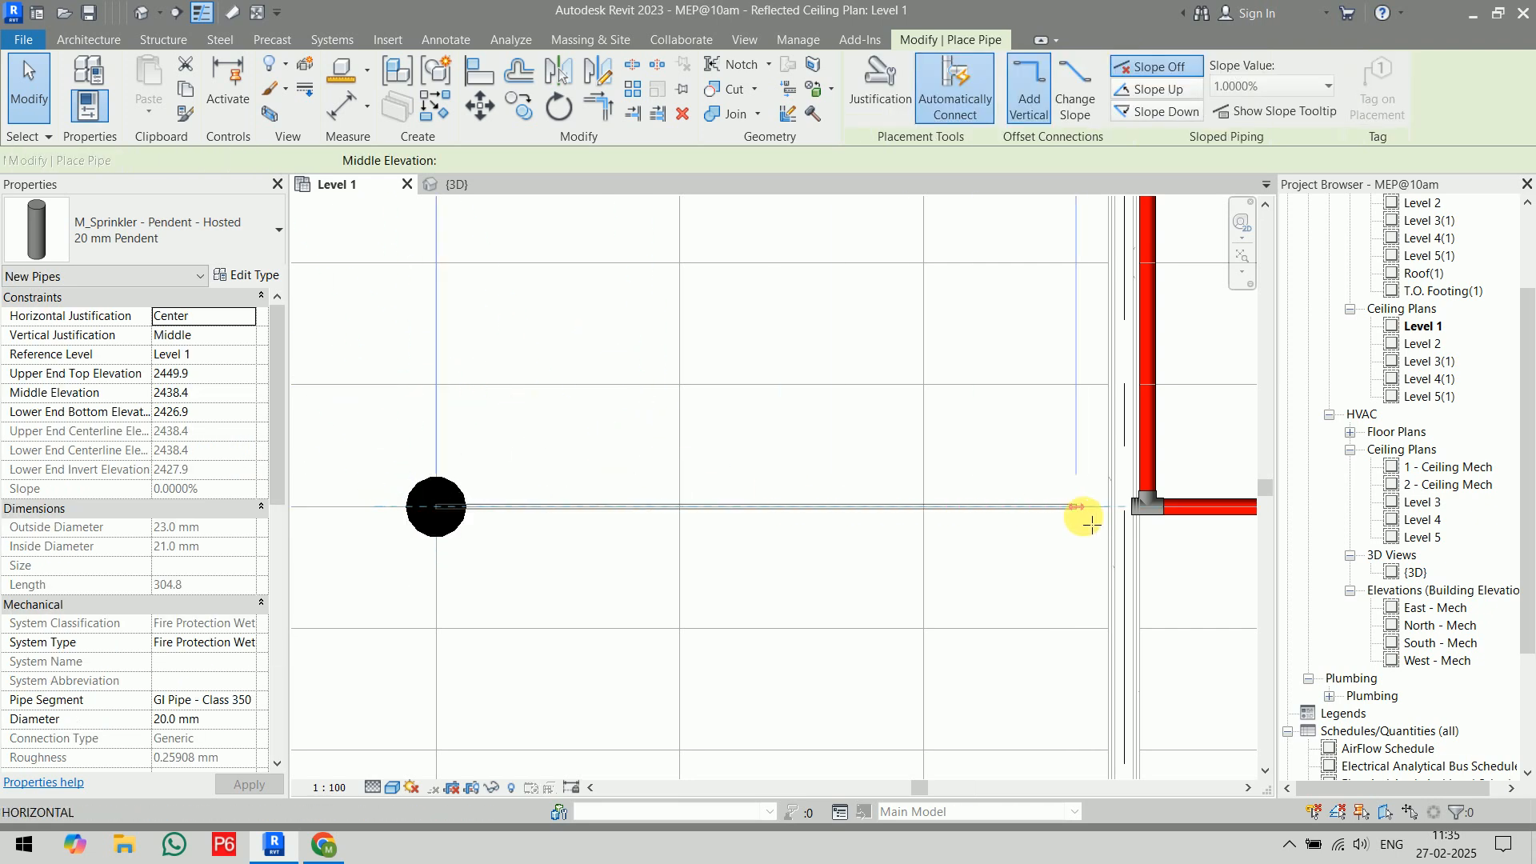
scroll(1112, 500, up, 2)
click(792, 701)
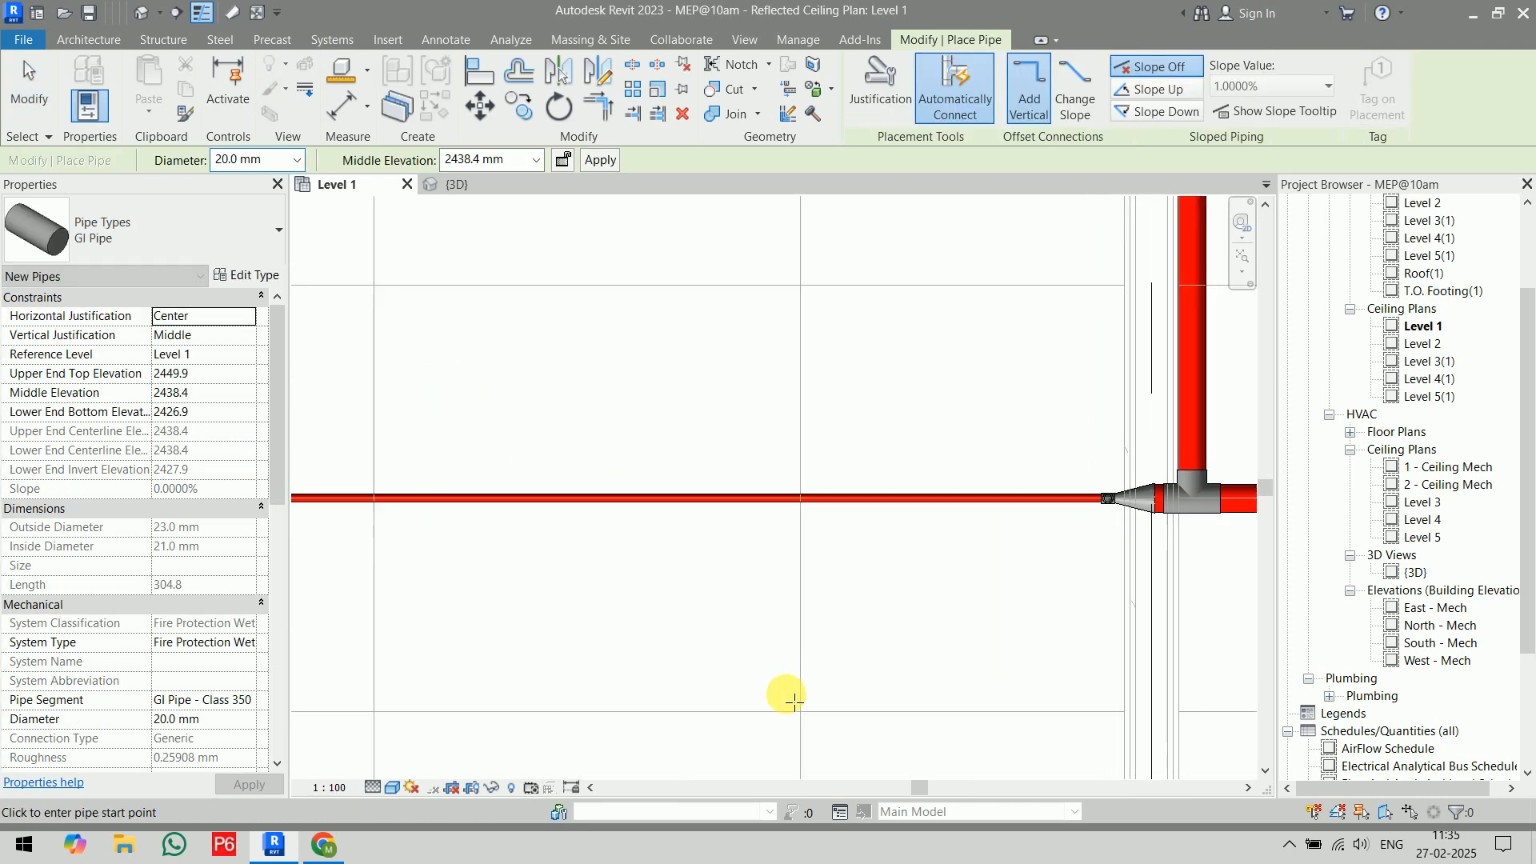
scroll(832, 595, down, 2)
middle_drag(832, 596, 368, 588)
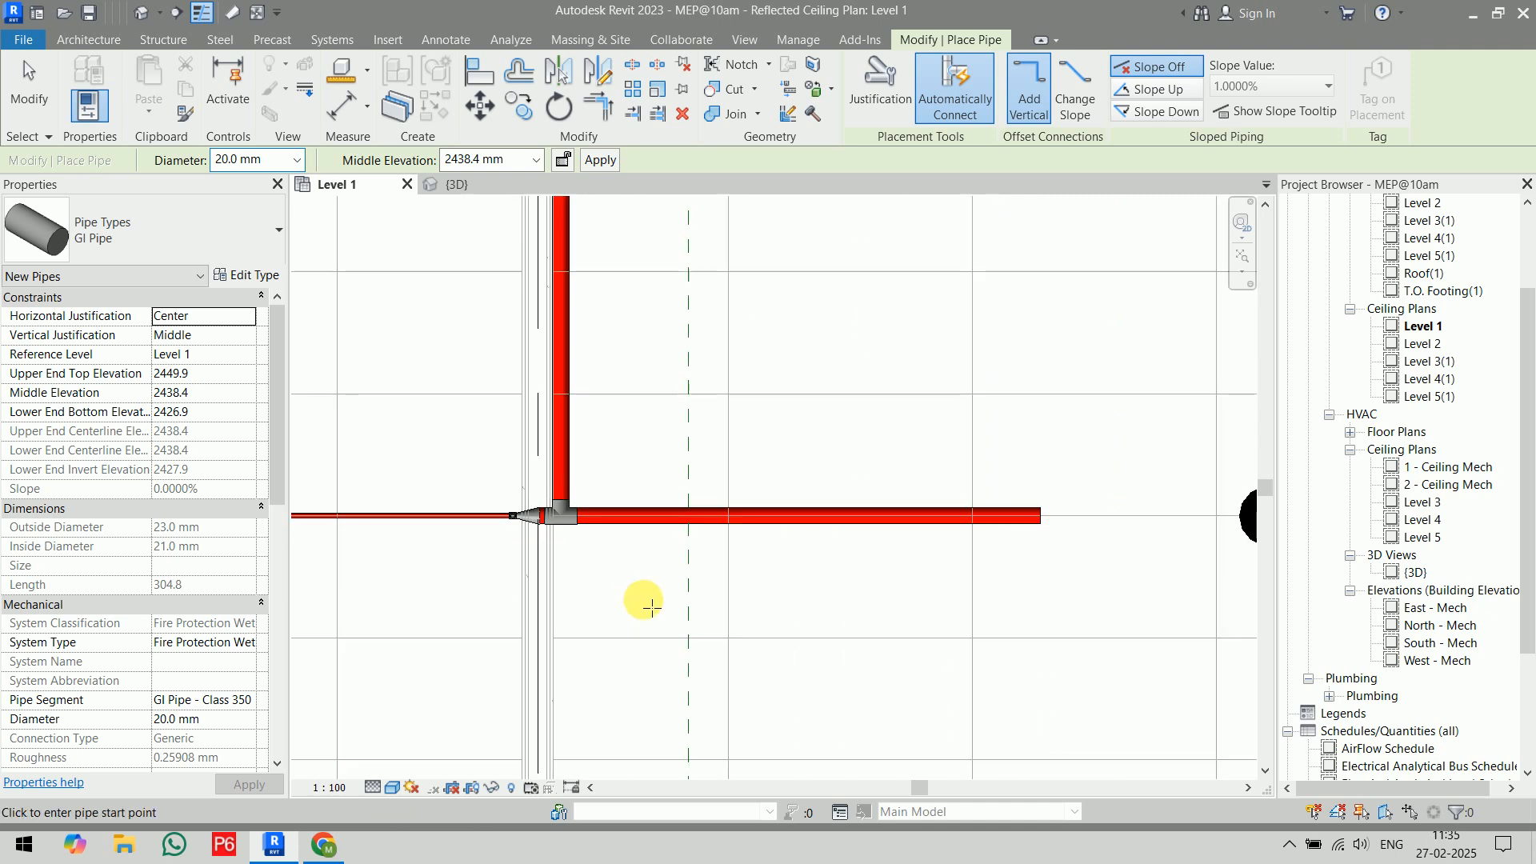
key(Escape)
- Examine the sprinkler's new connection to the tee in the 3D view and undo the 20 mm pipe
click(458, 184)
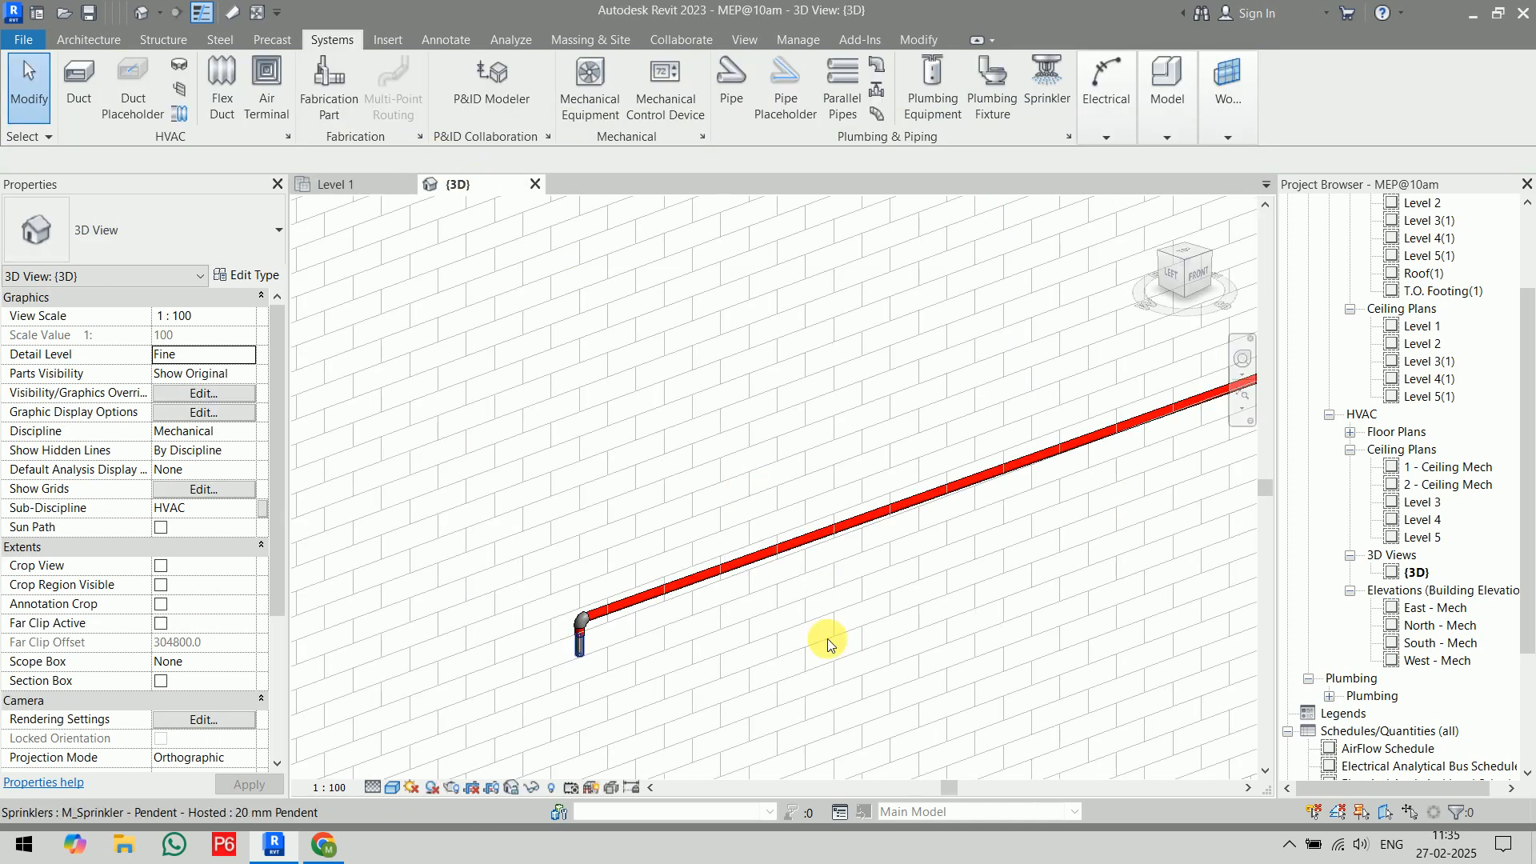
scroll(747, 632, up, 2)
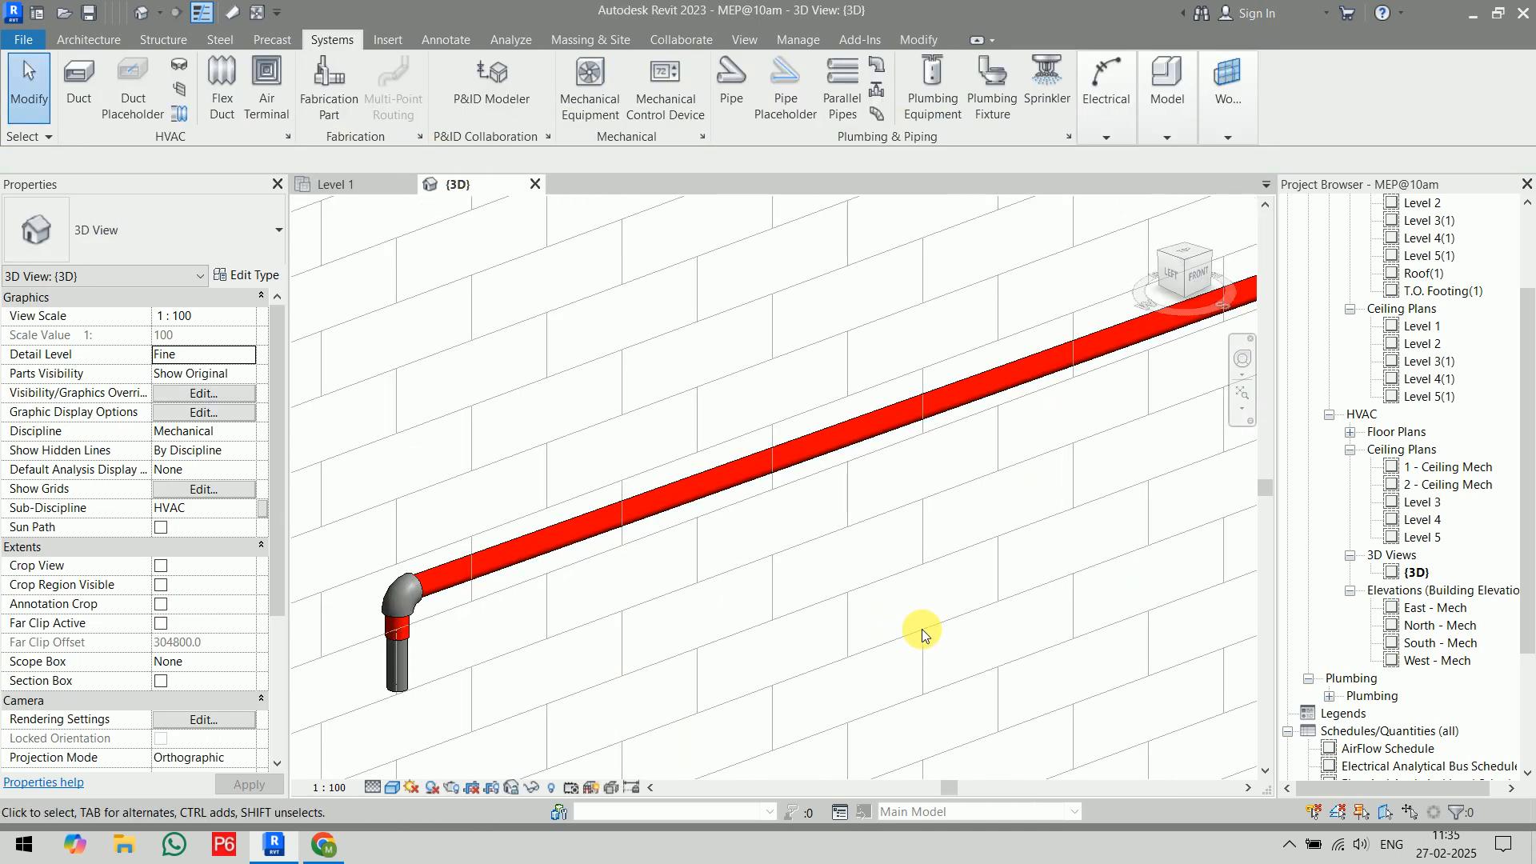
scroll(921, 628, down, 2)
scroll(742, 608, up, 3)
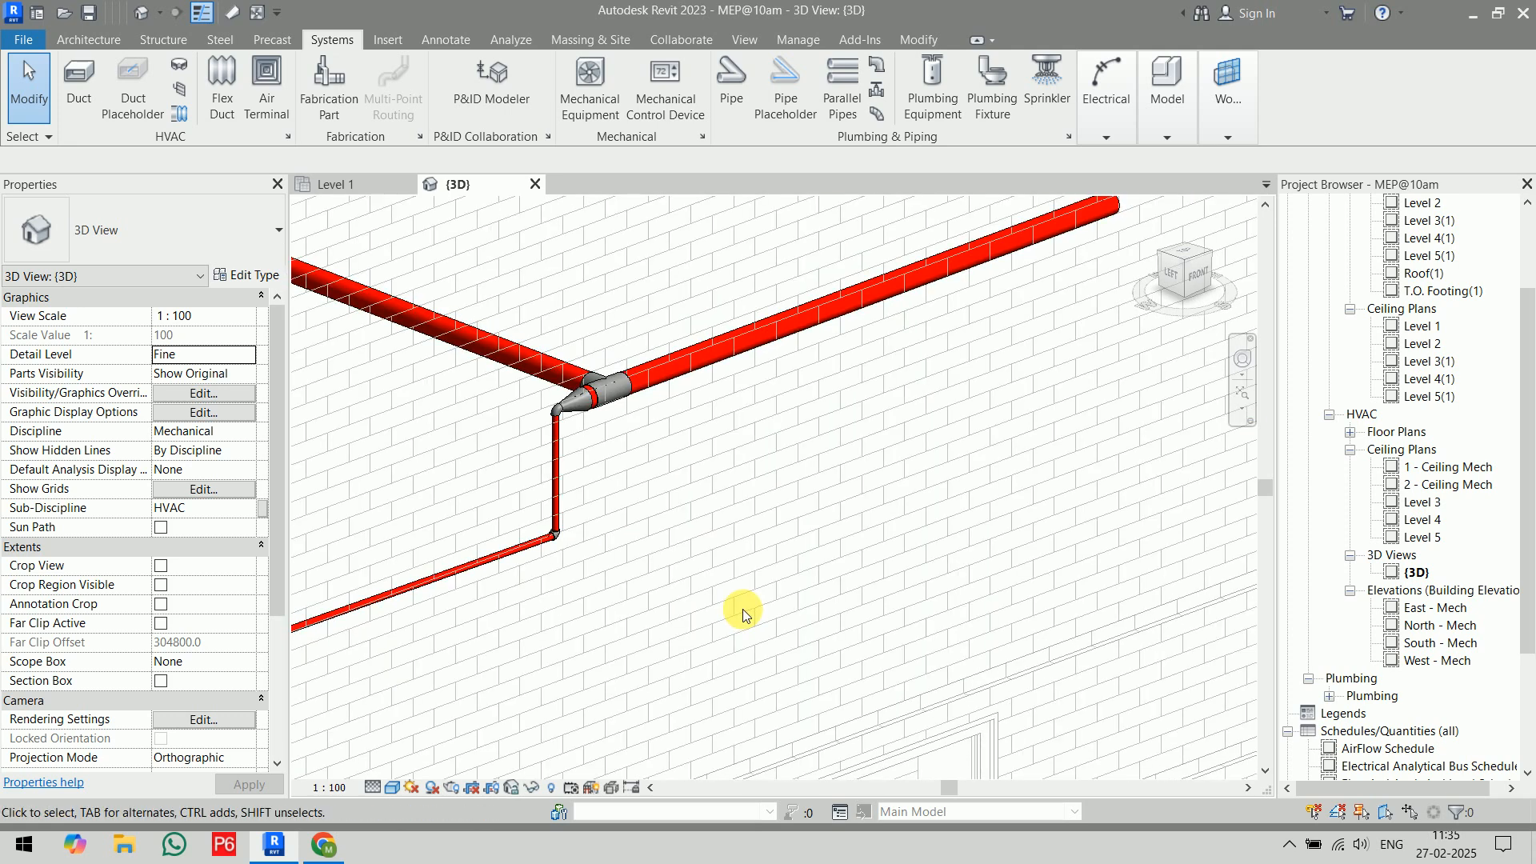
scroll(742, 608, down, 2)
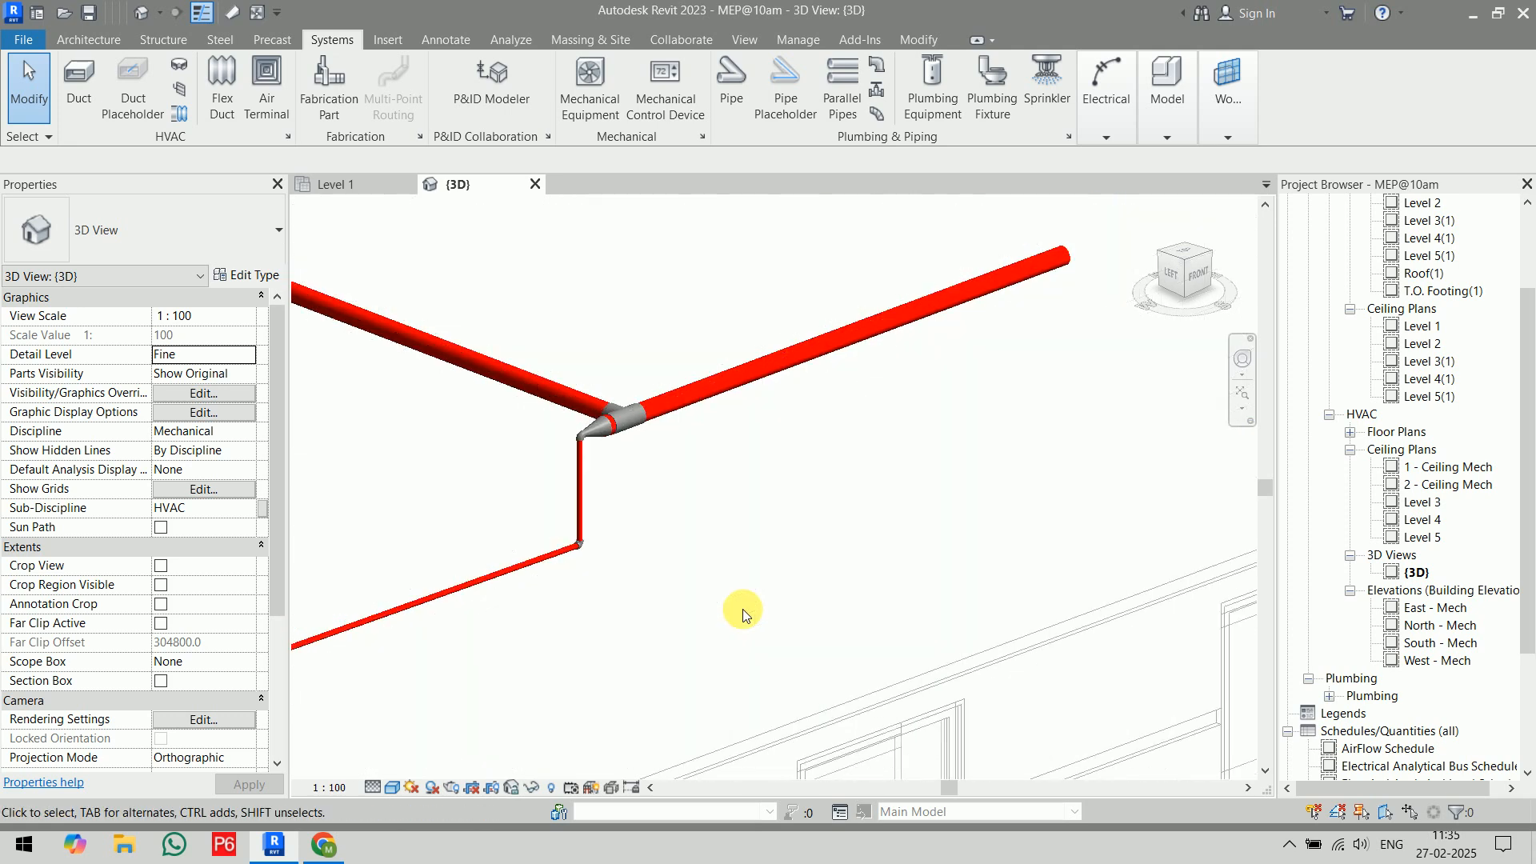
scroll(662, 604, down, 1)
middle_drag(661, 603, 801, 510)
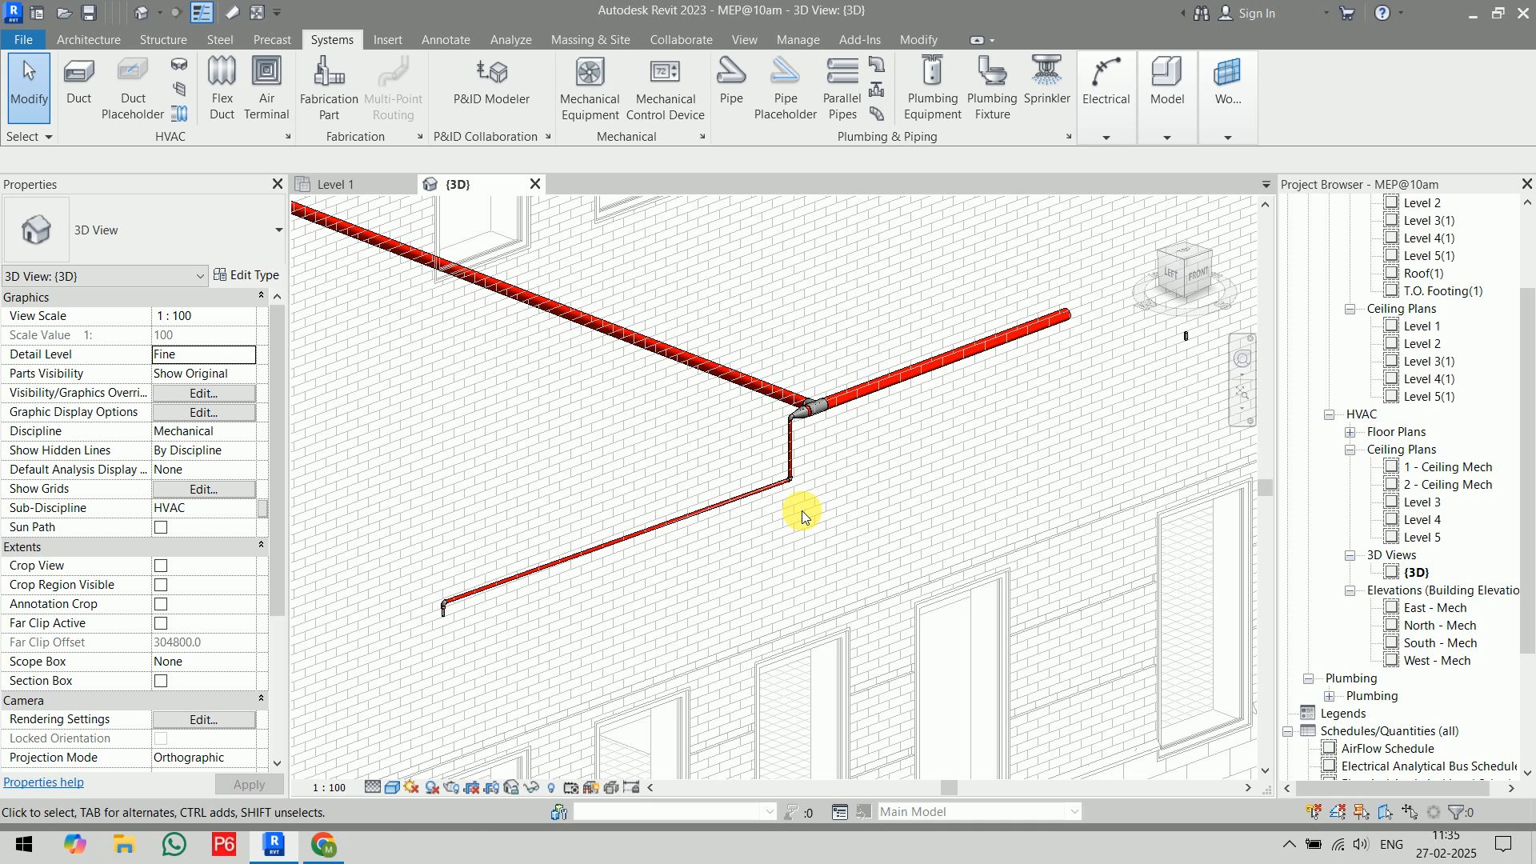
key(ctrl+z)
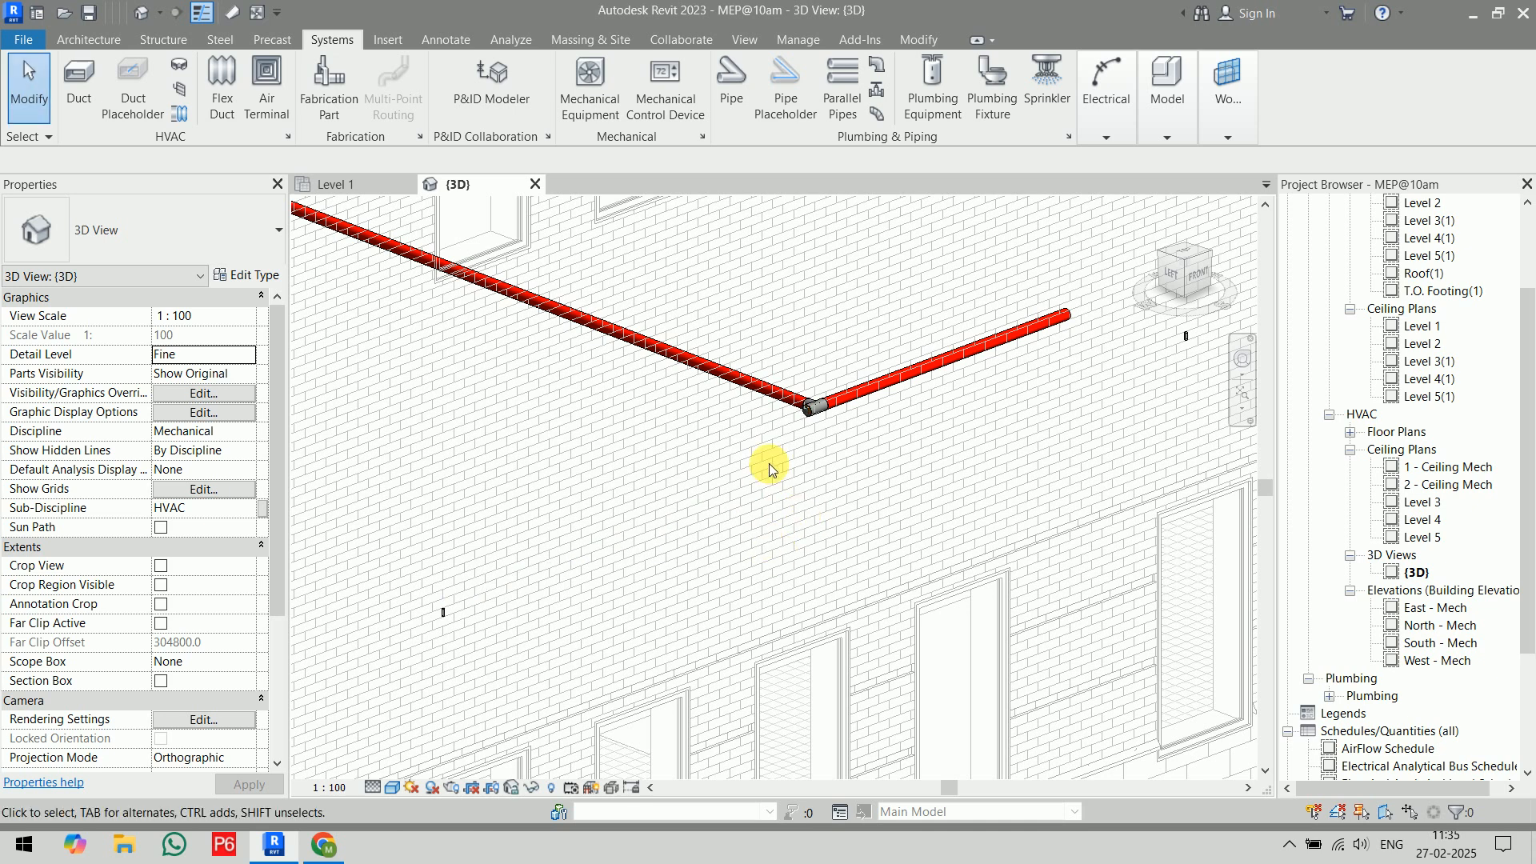
scroll(769, 463, up, 2)
middle_drag(781, 474, 833, 446)
- Draw a 20 mm GI pipe from the tee's open end to the sprinkler in the Level 1 ceiling plan and check it in 3D
click(330, 185)
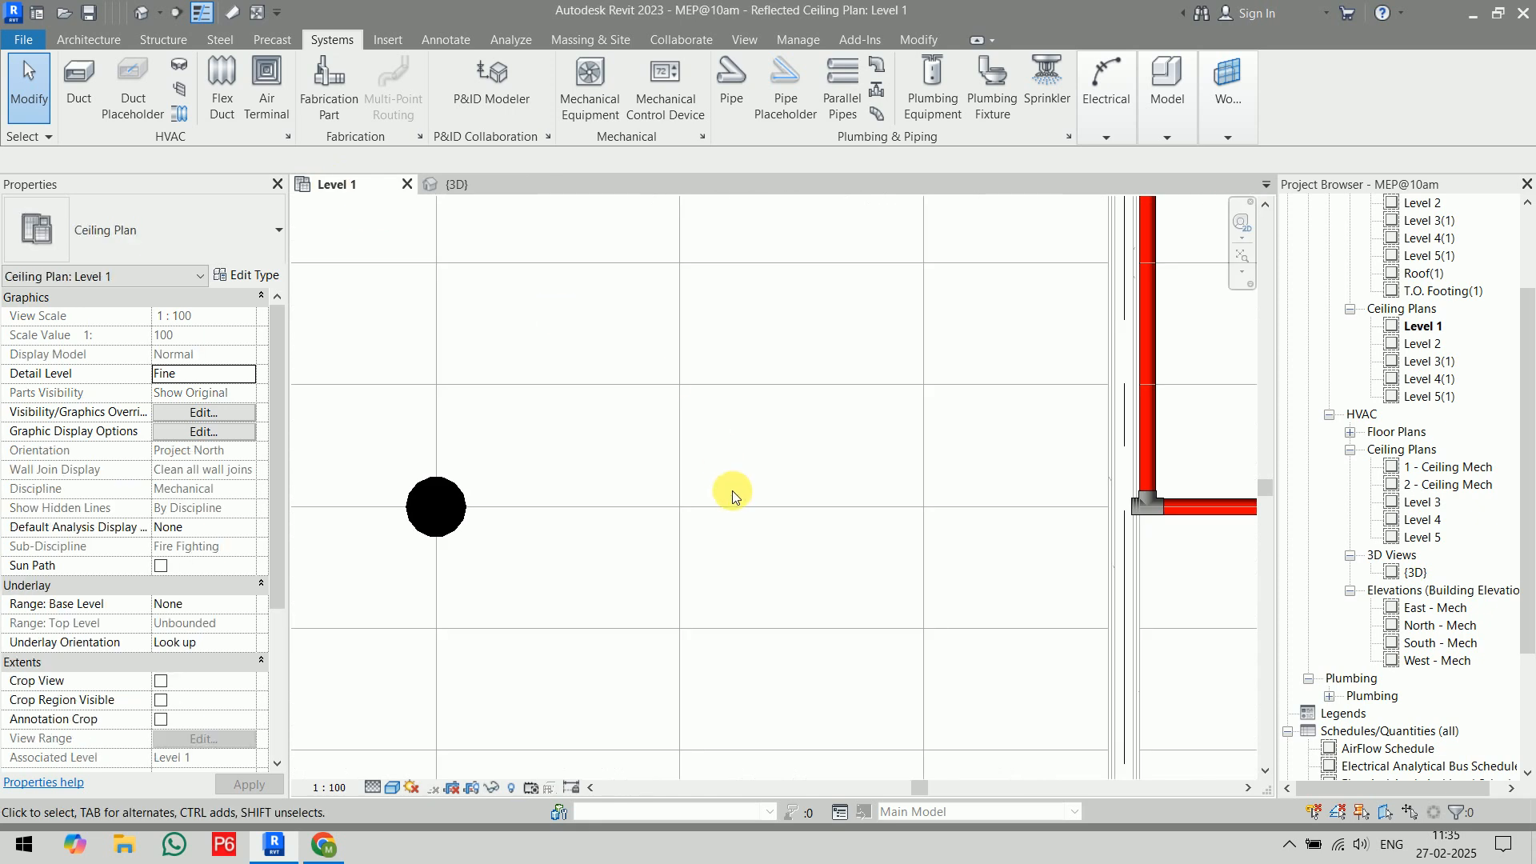
middle_drag(734, 499, 703, 472)
scroll(703, 472, up, 2)
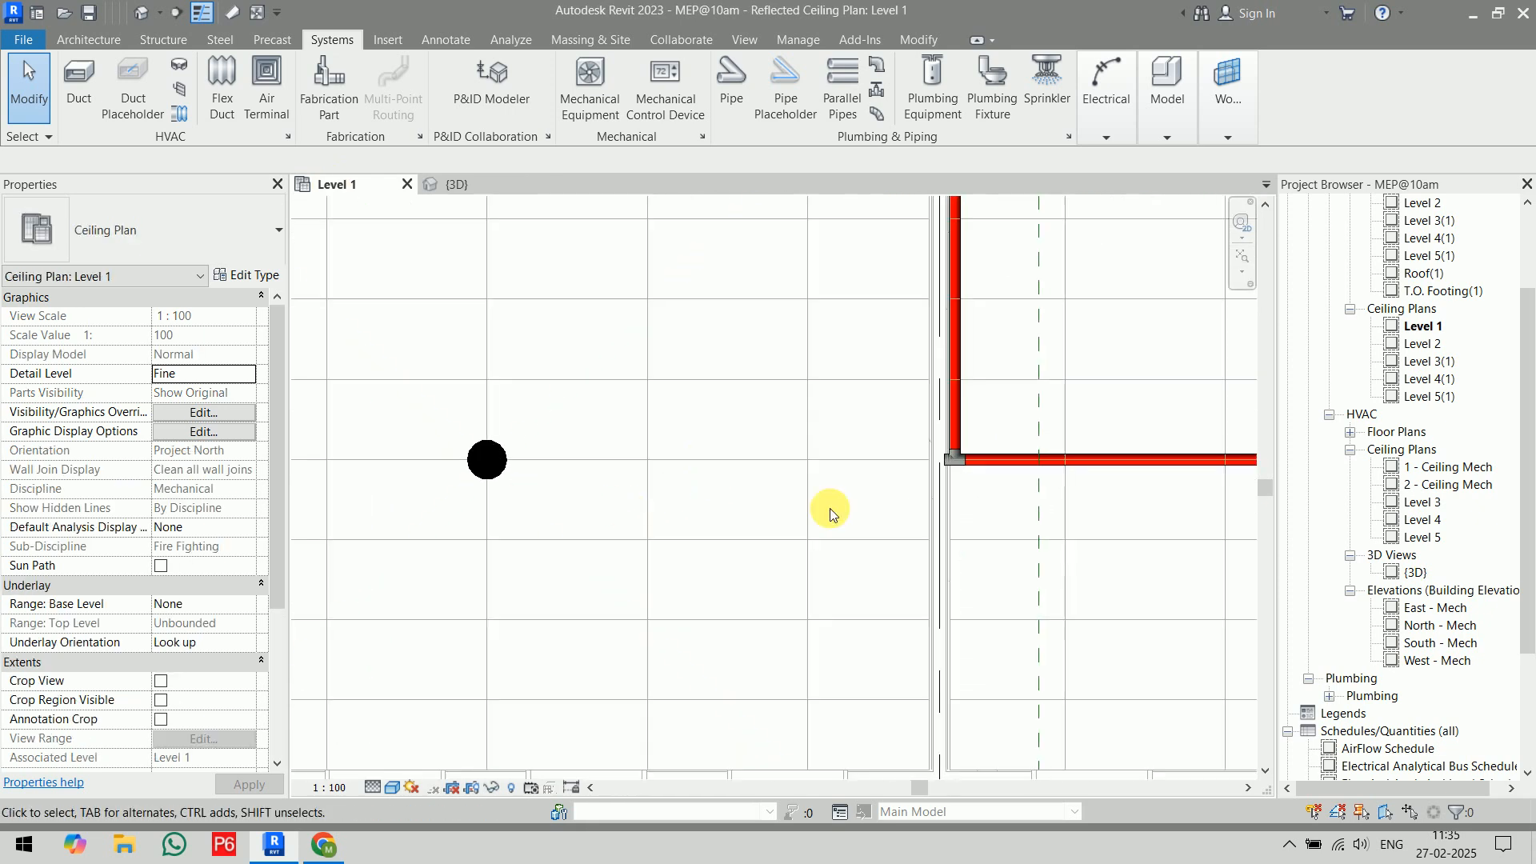
scroll(930, 496, up, 1)
click(952, 448)
right_click(954, 445)
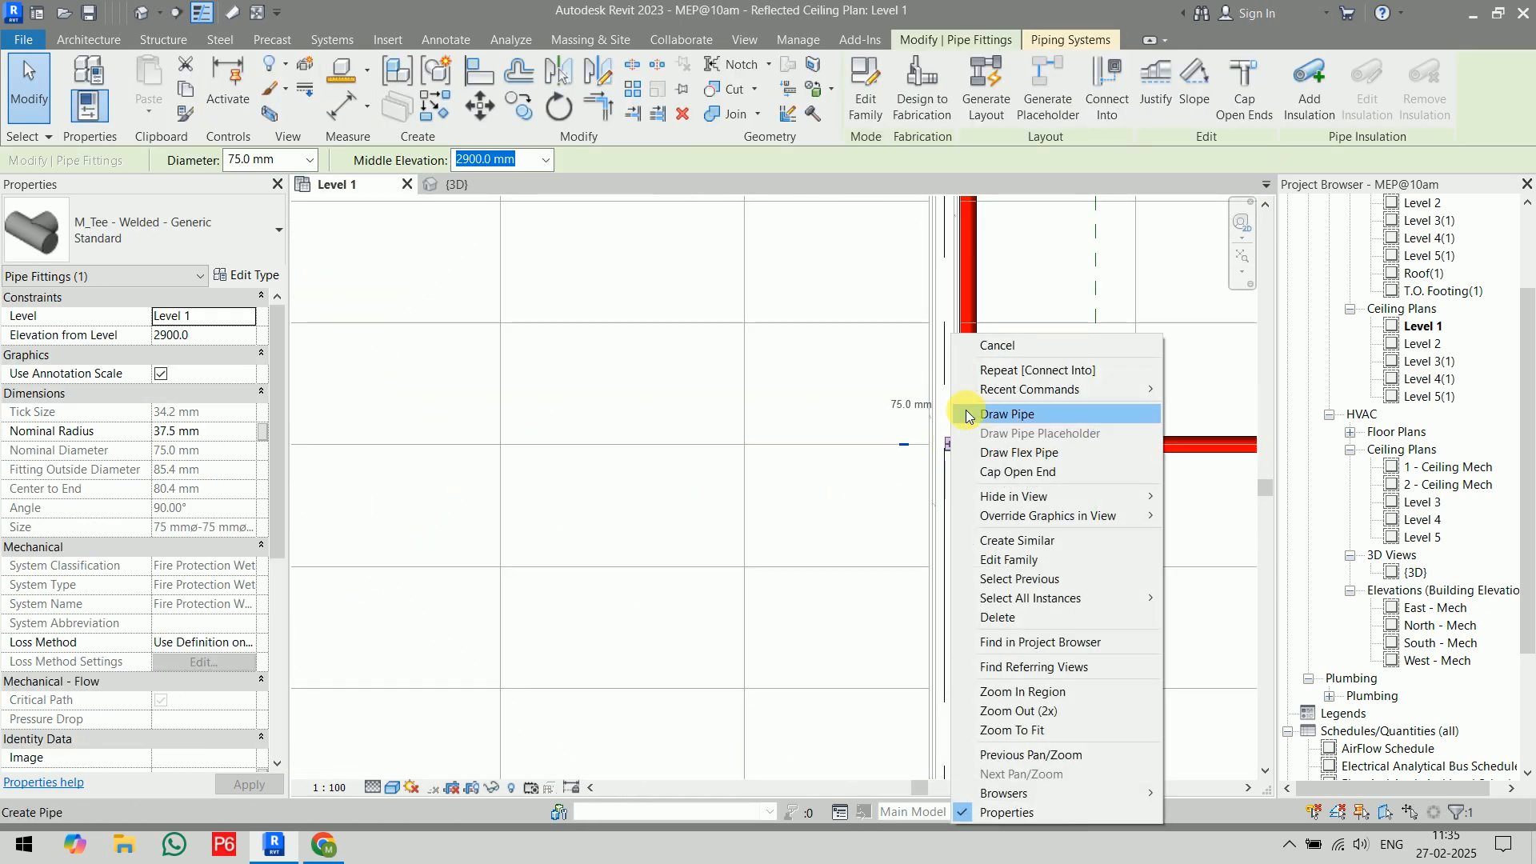
click(1009, 414)
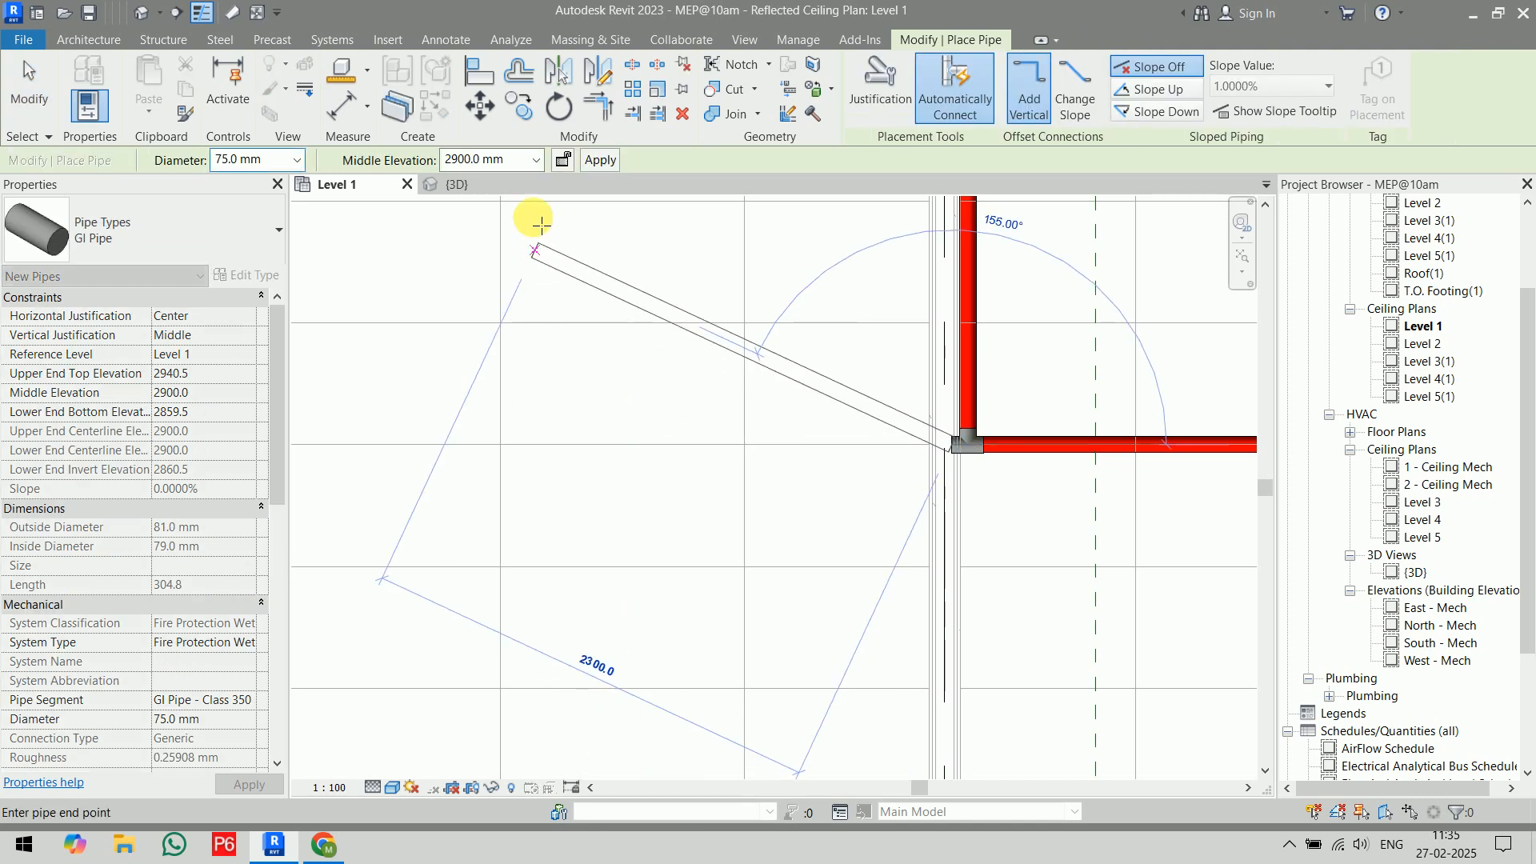
click(297, 160)
click(281, 183)
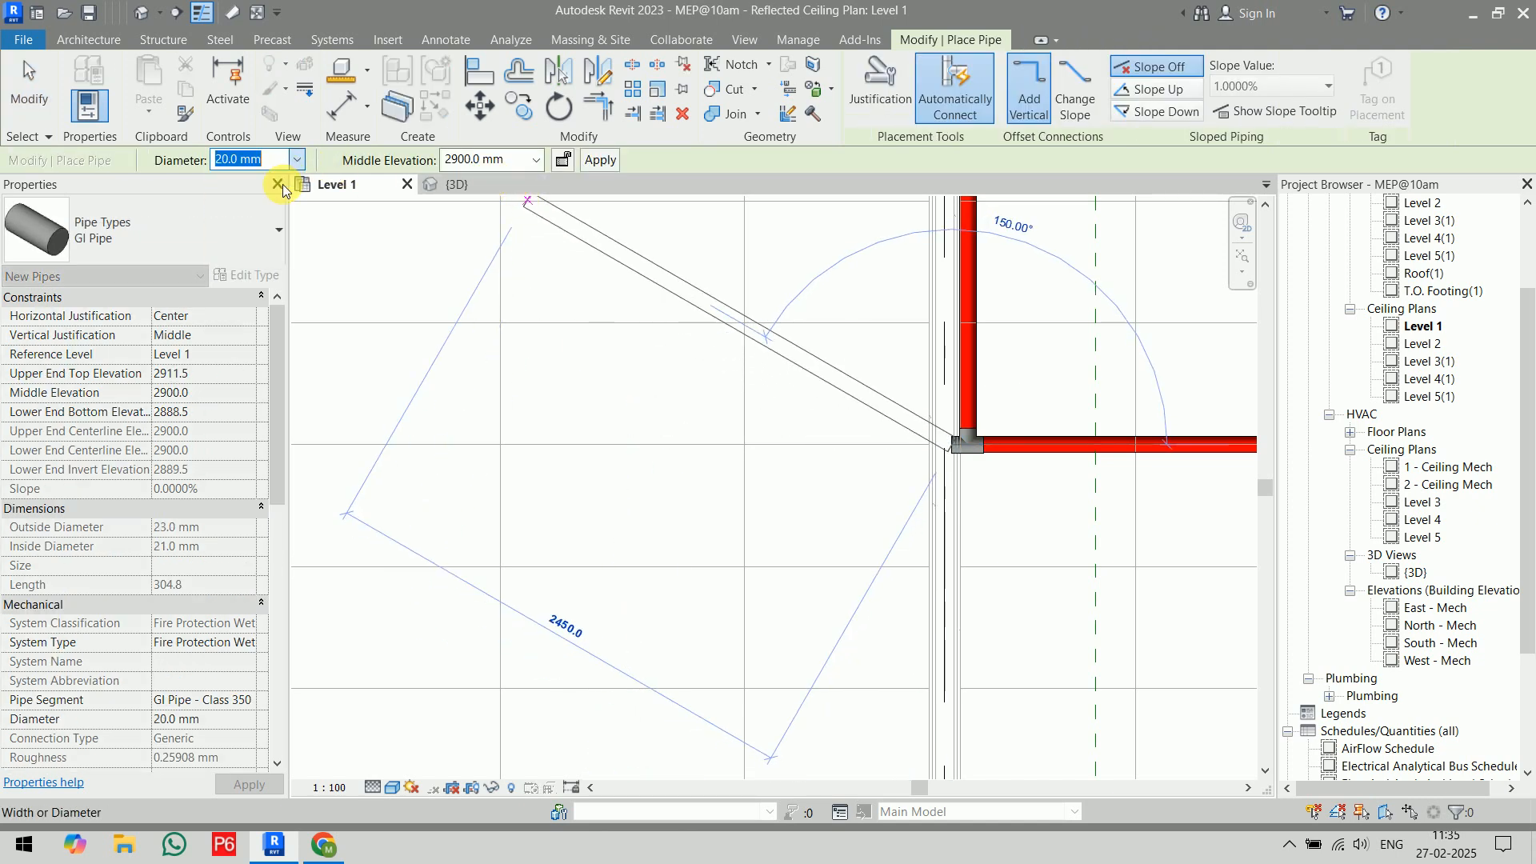
scroll(538, 454, down, 2)
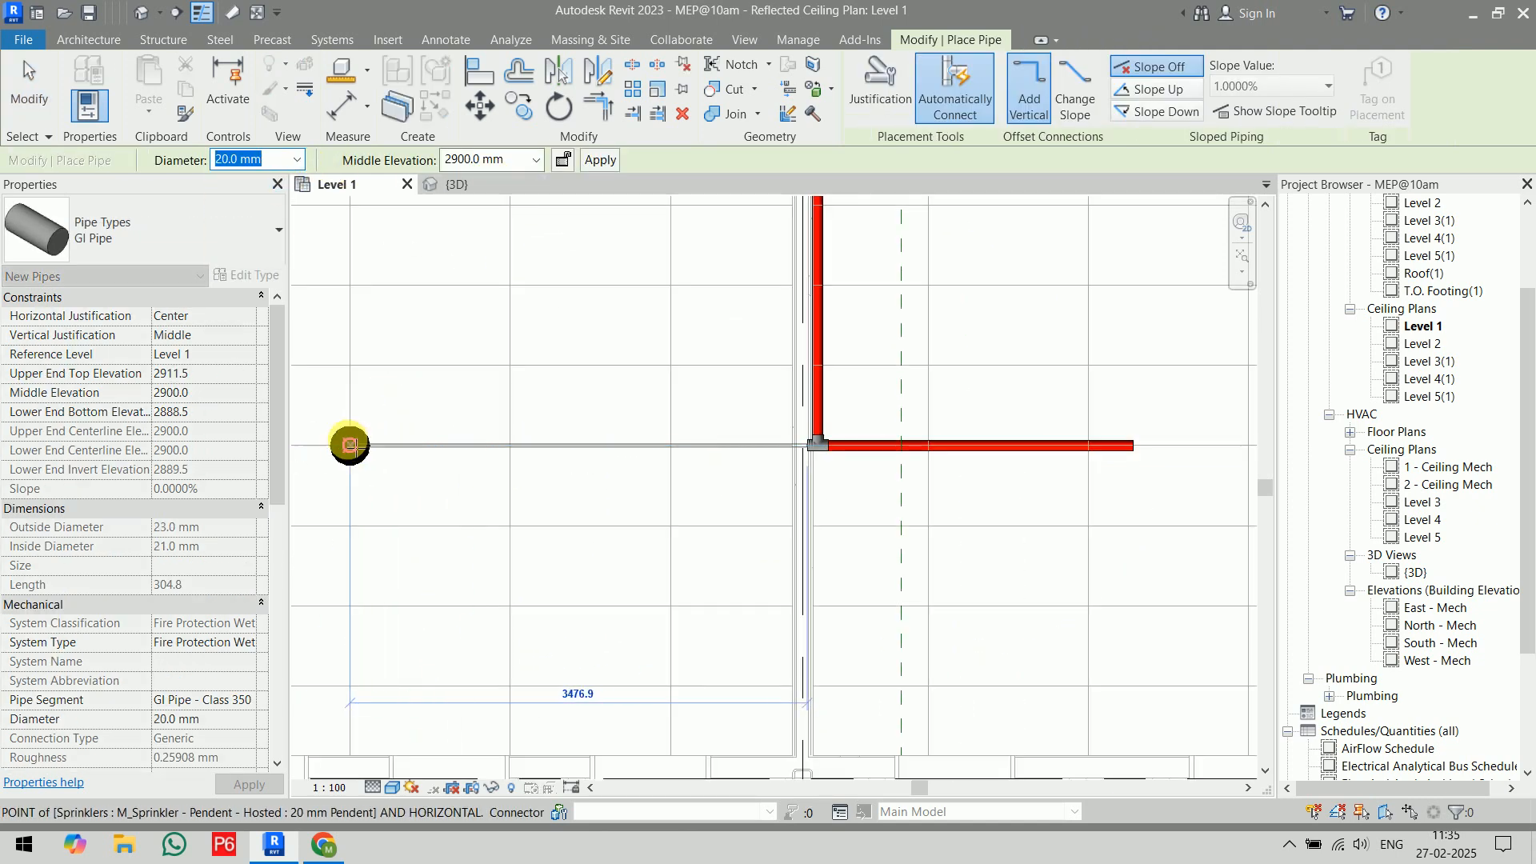
click(399, 468)
key(Escape)
key(Escape)
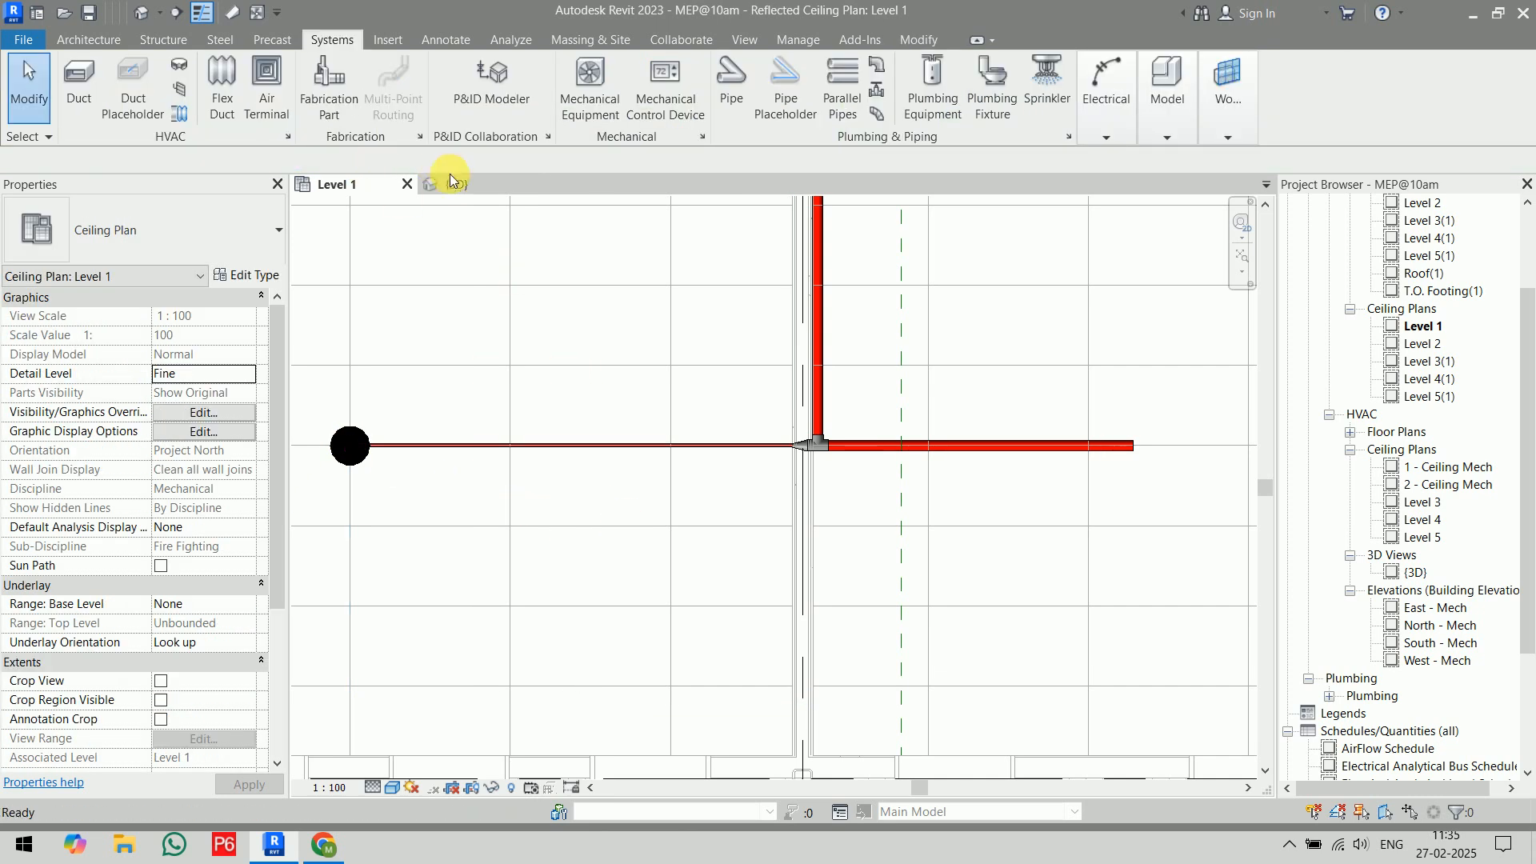
click(452, 184)
scroll(873, 571, down, 3)
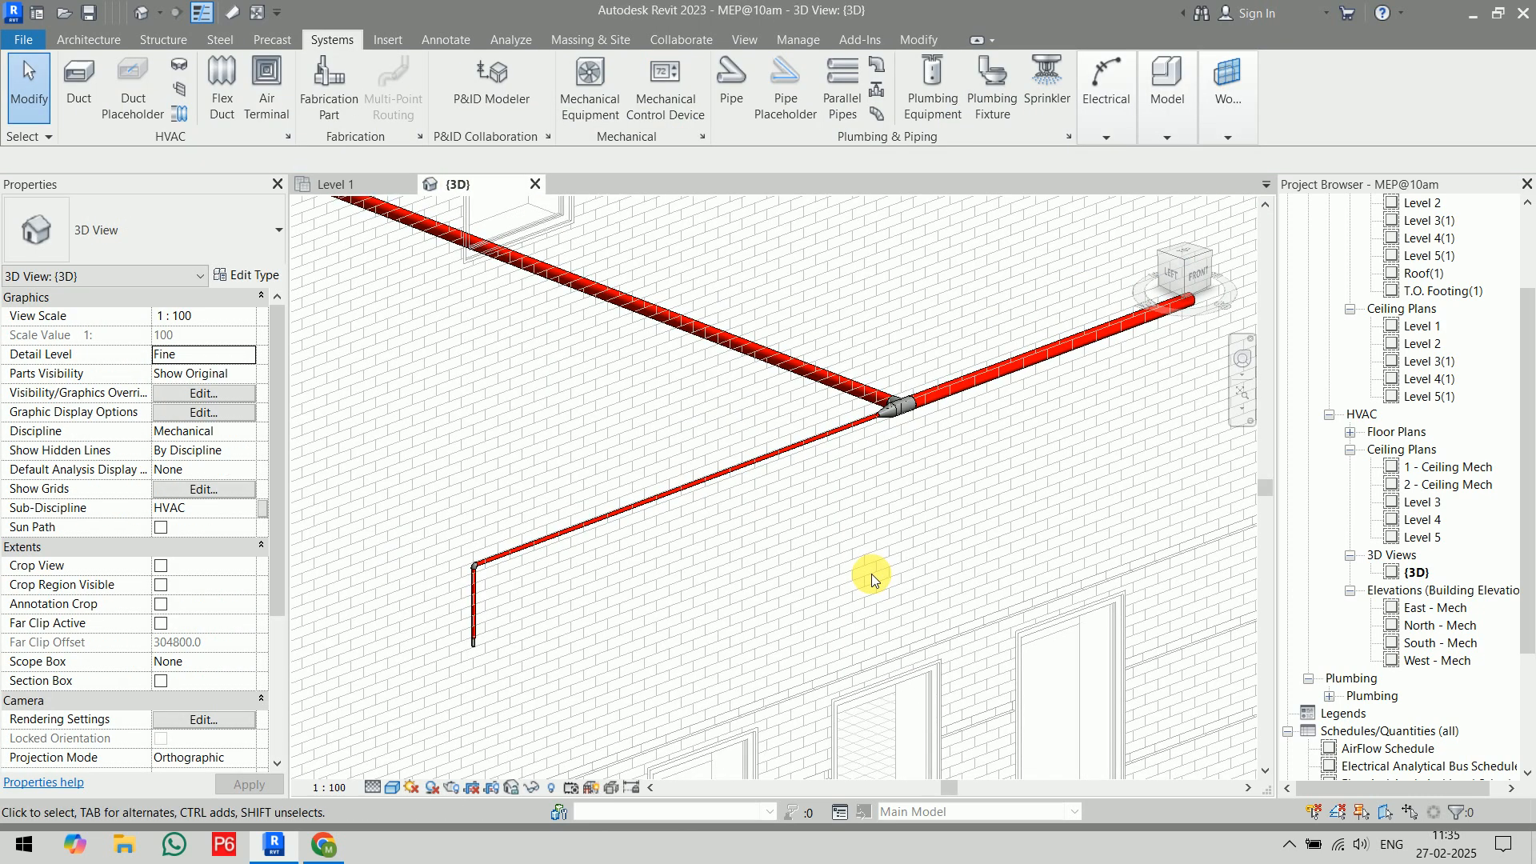
- Delete the 75 mm pipe on the opposite side of the tee in the Level 1 ceiling plan
click(352, 185)
middle_drag(1010, 525, 691, 528)
key(Delete)
scroll(691, 512, up, 2)
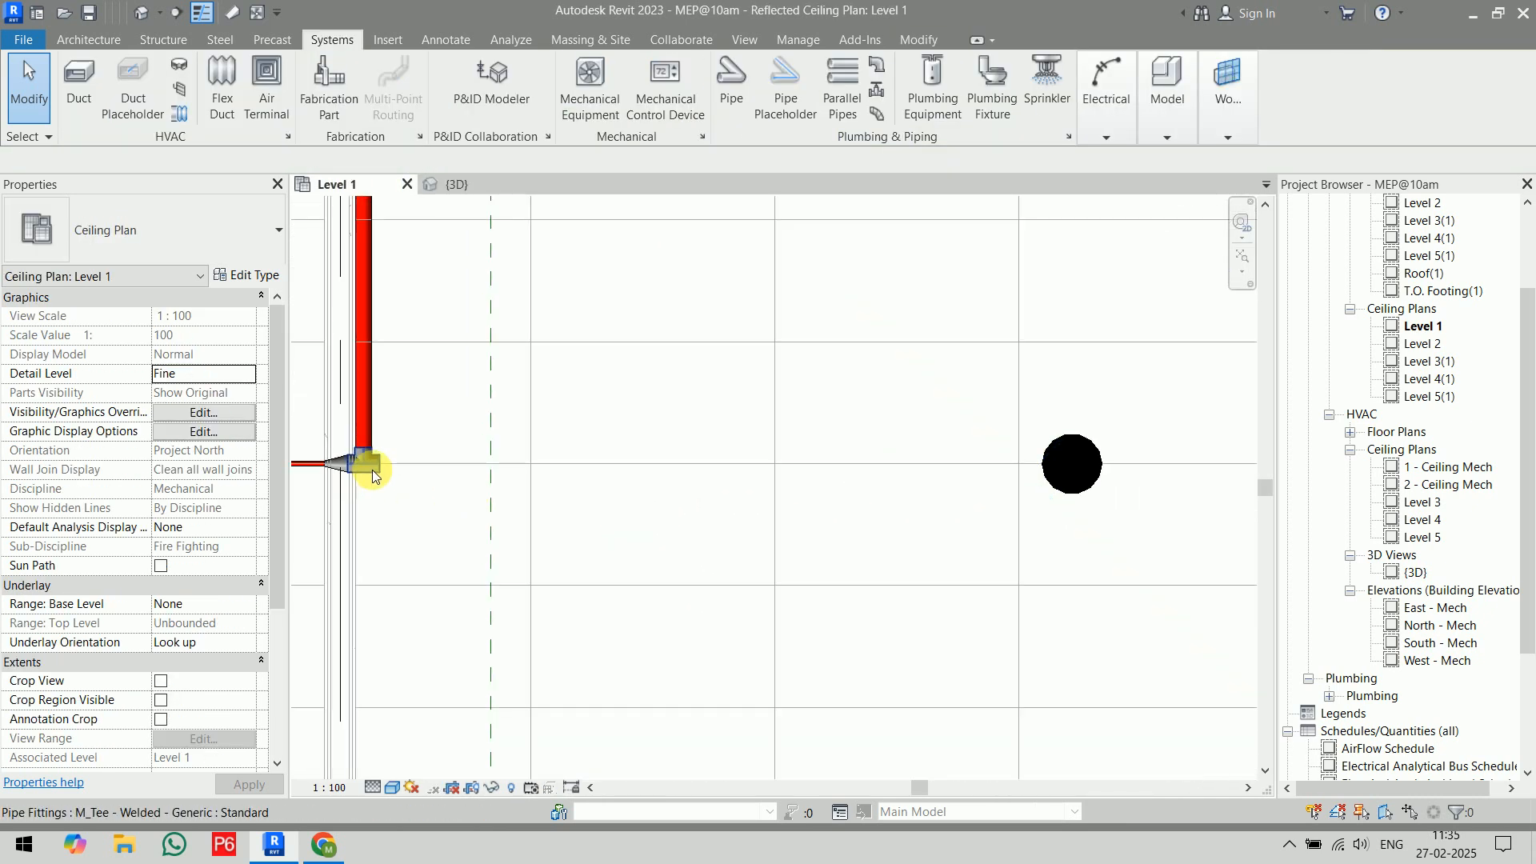
- Draw a 20 mm GI pipe from the tee's freed end to the pendent sprinkler on the opposite side
click(372, 469)
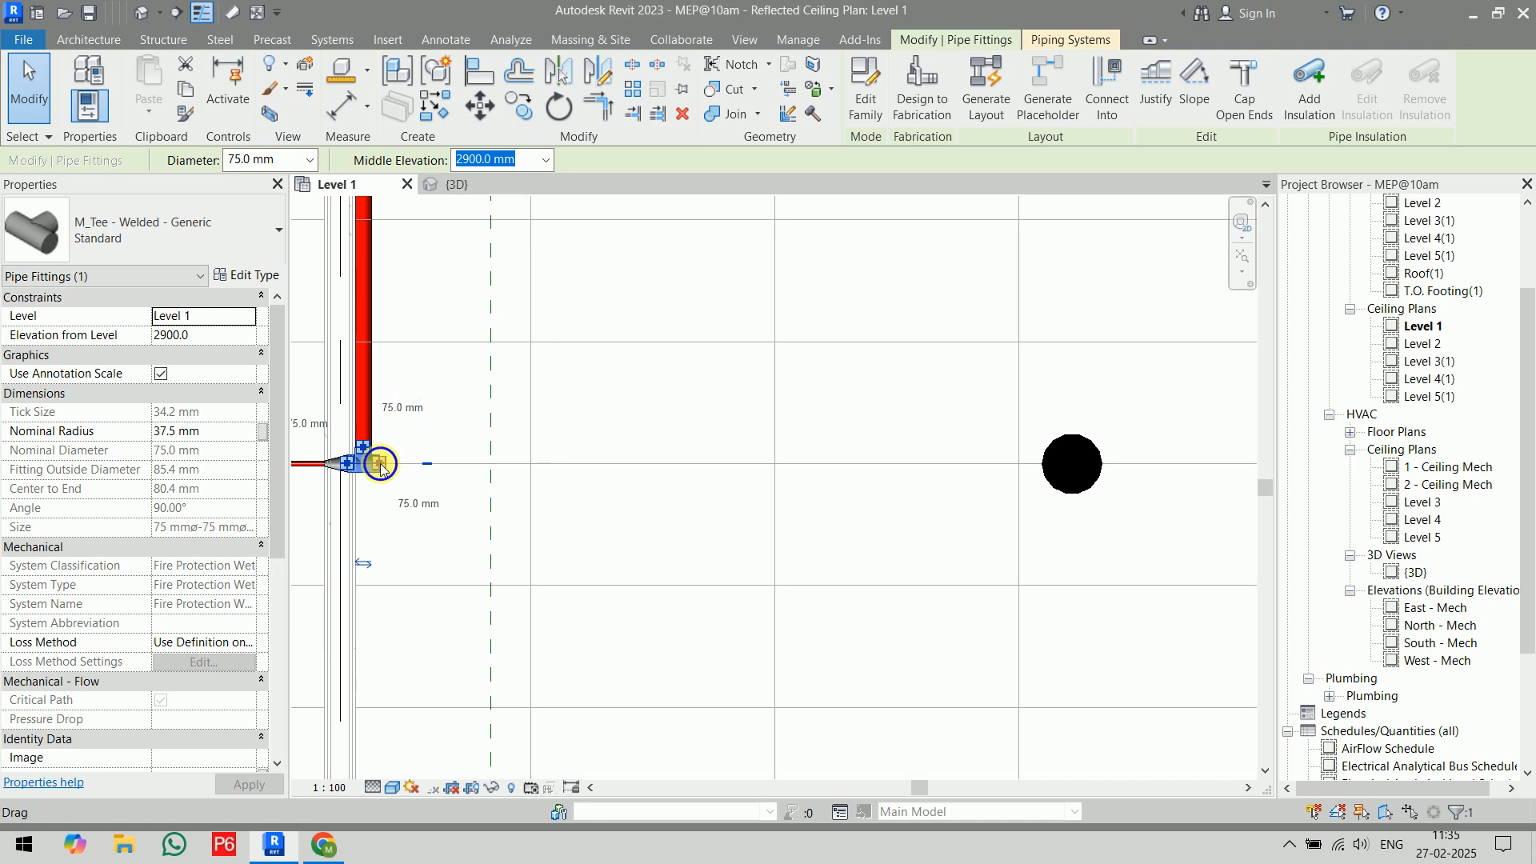
right_click(379, 465)
click(445, 414)
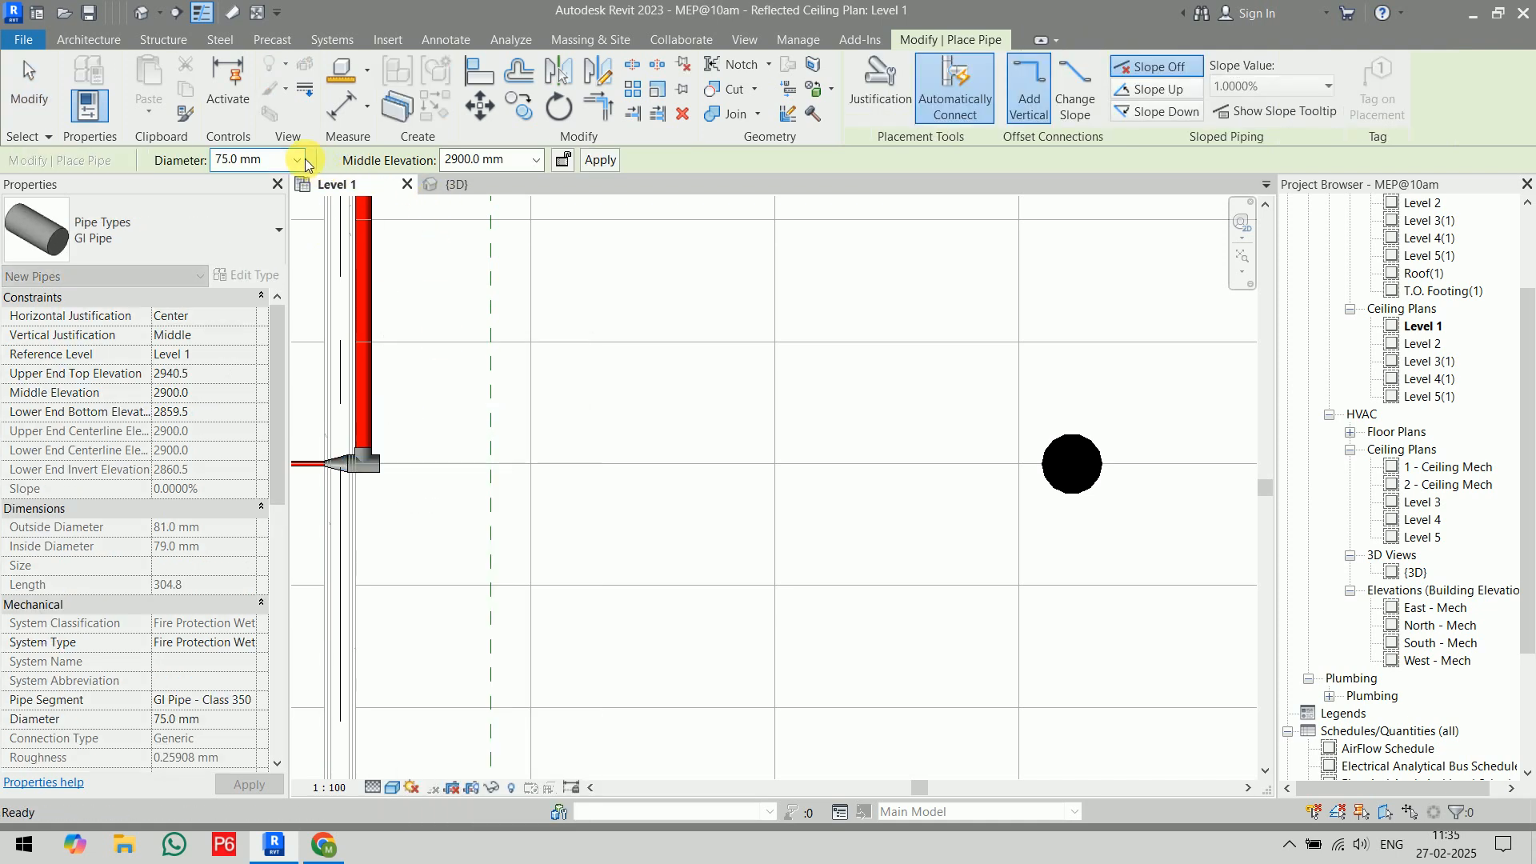
click(304, 160)
click(272, 181)
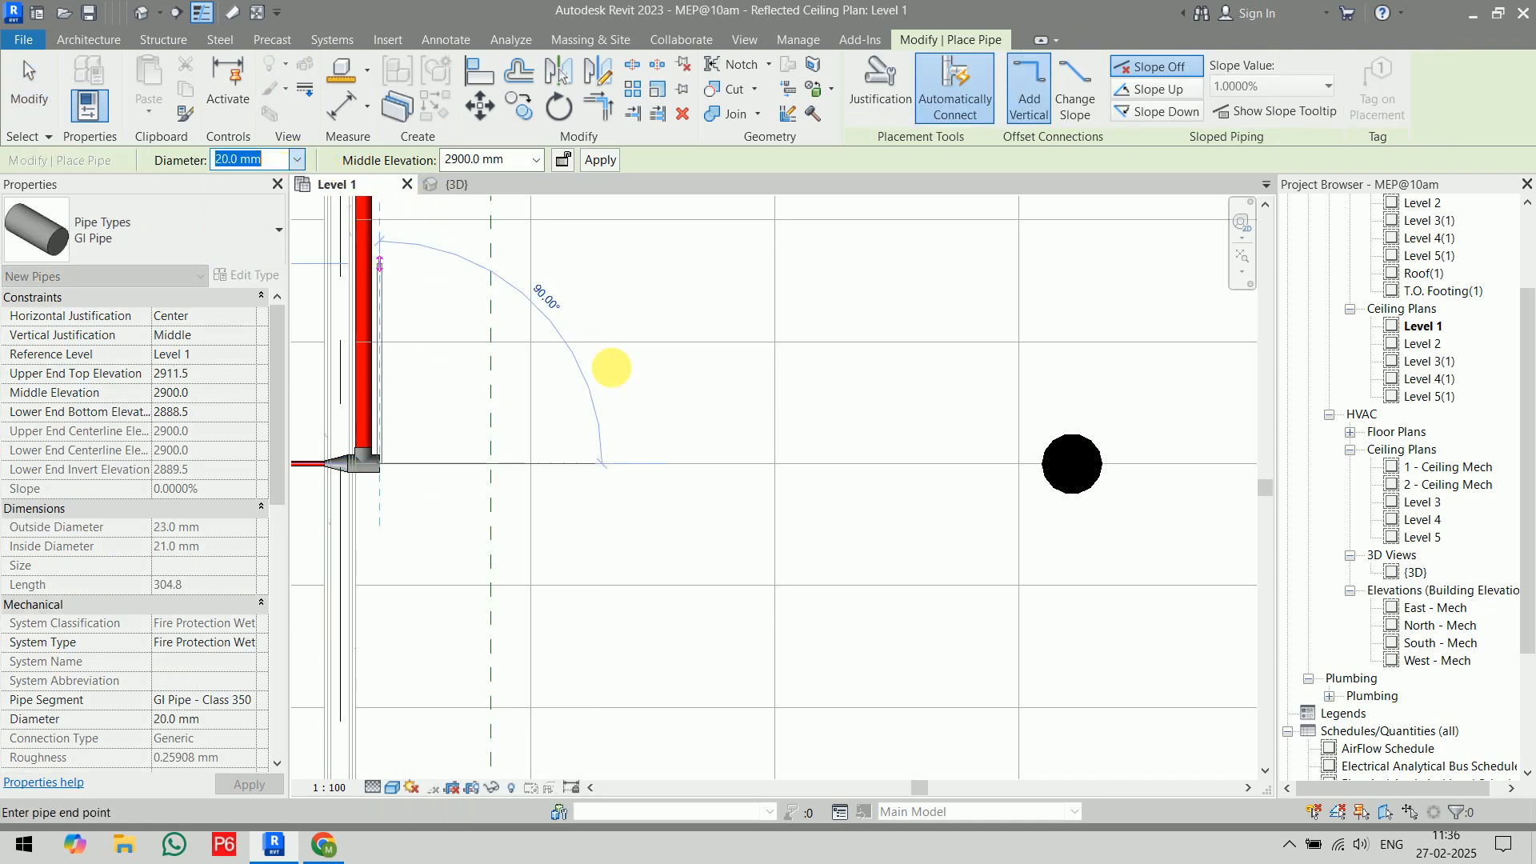
click(1082, 475)
key(Escape)
key(Escape)
- Examine both sprinkler connections in the 3D view and trace the main pipe to its far open end outside the building
click(452, 184)
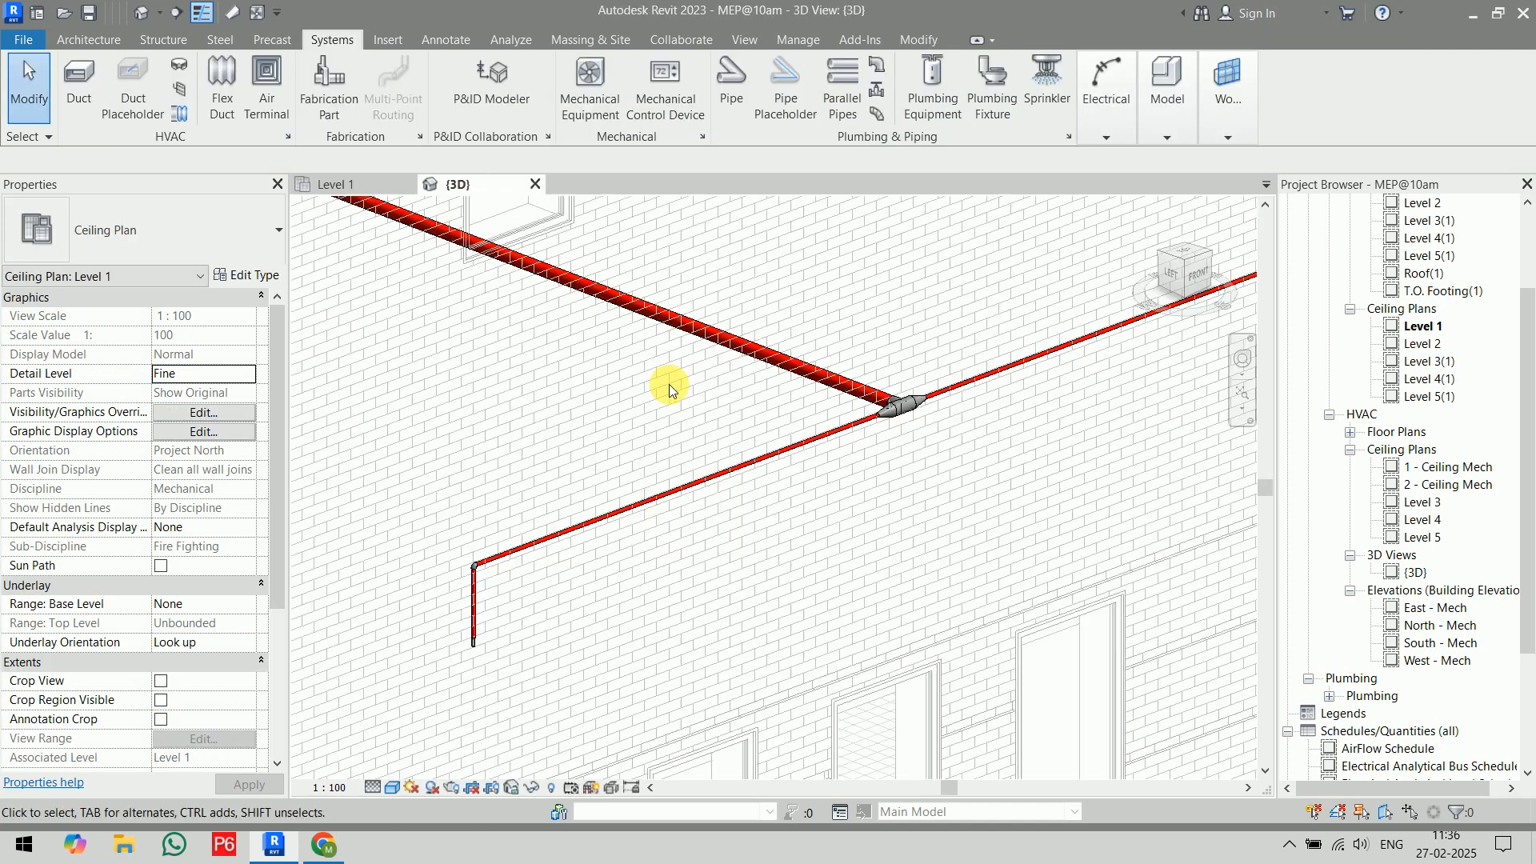
middle_drag(919, 542, 708, 601)
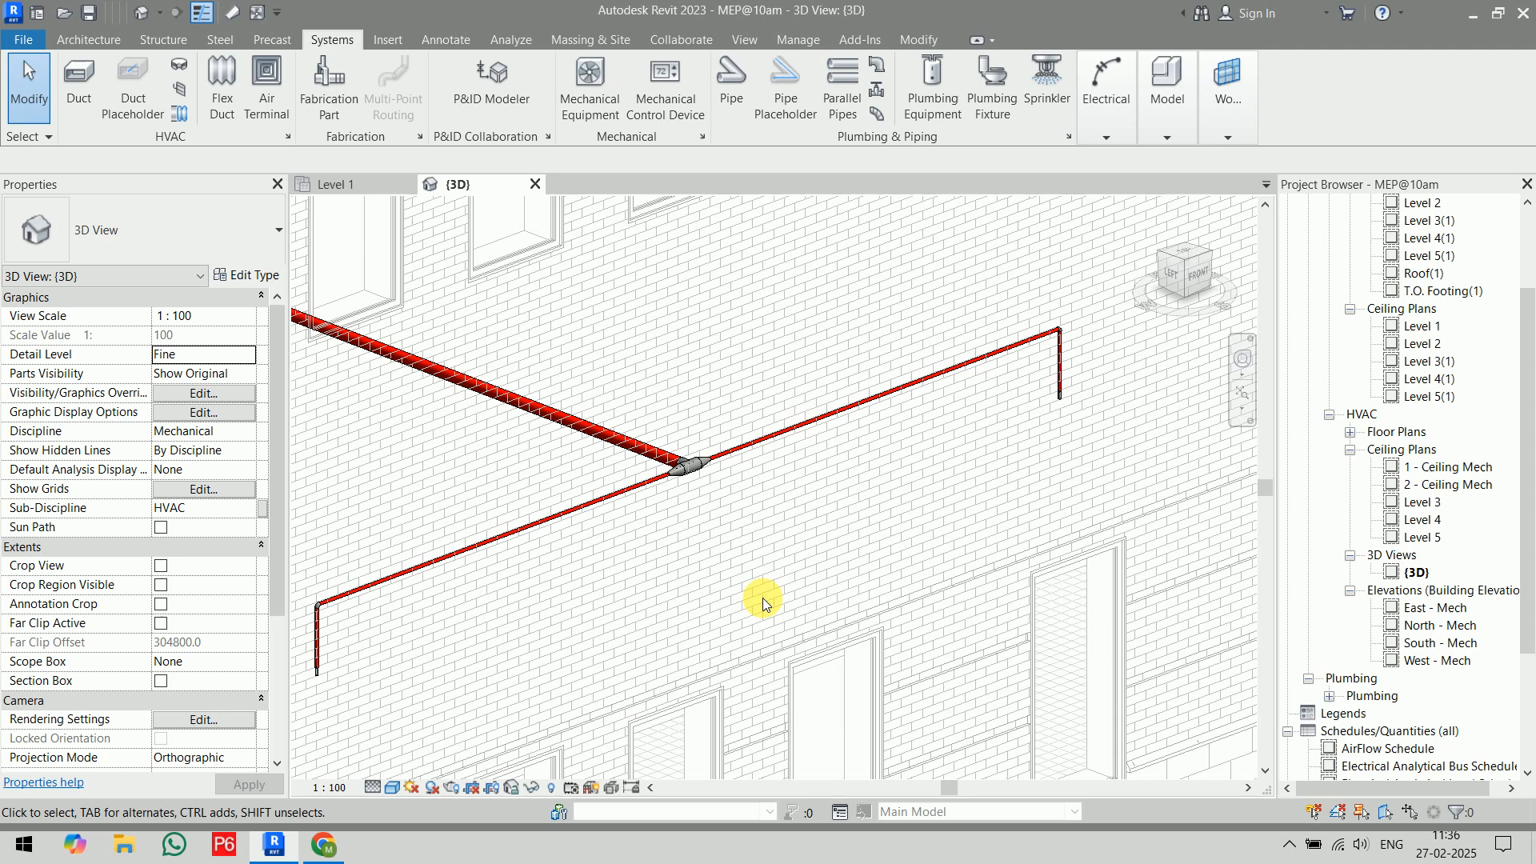
scroll(841, 583, down, 3)
middle_drag(843, 584, 979, 588)
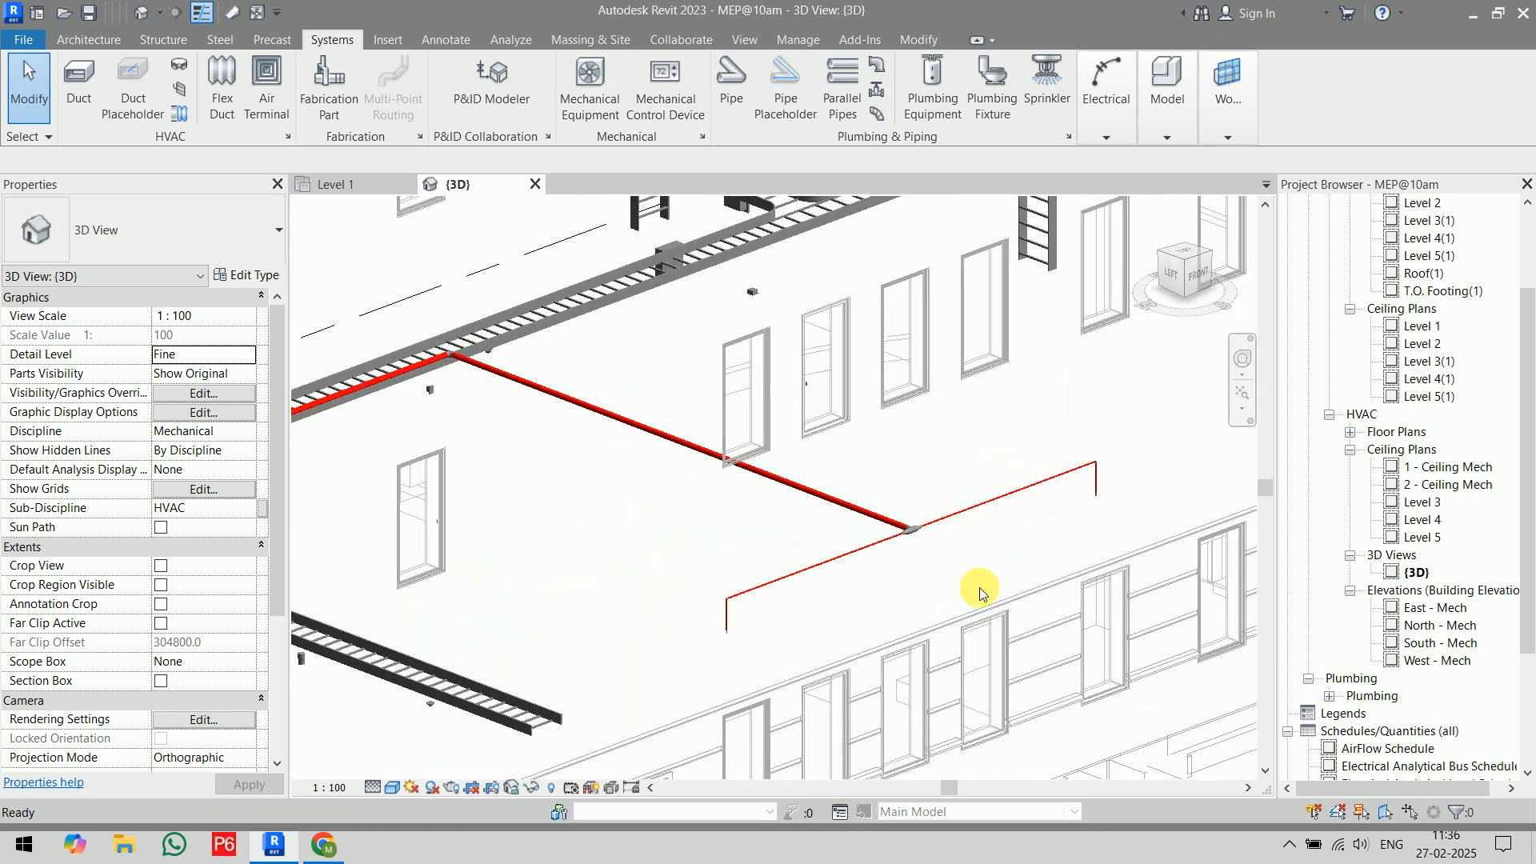
scroll(979, 588, down, 6)
scroll(609, 577, up, 1)
middle_drag(609, 578, 1055, 385)
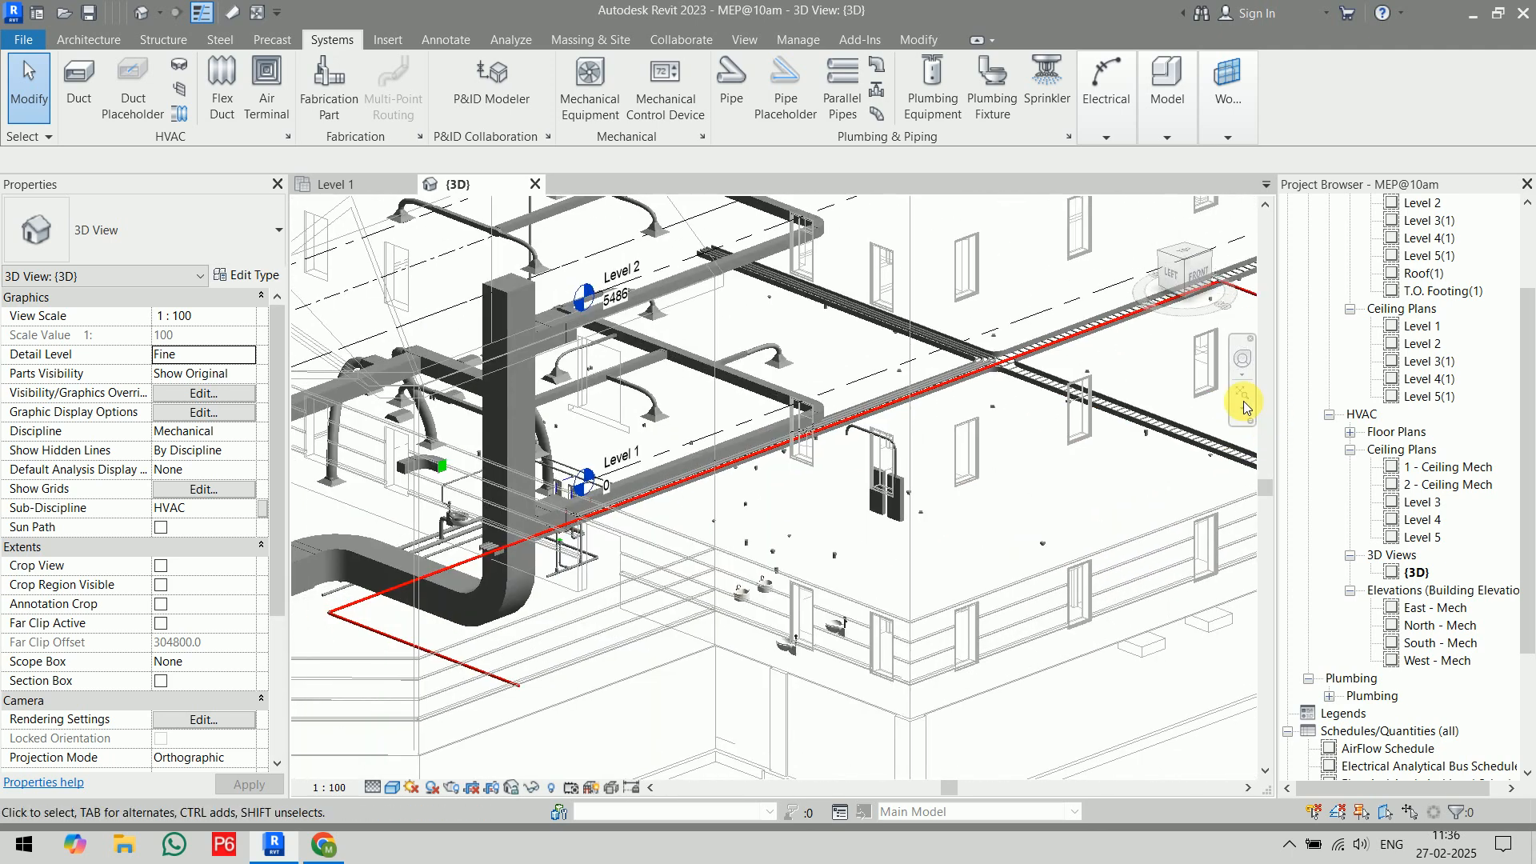
middle_drag(563, 646, 611, 469)
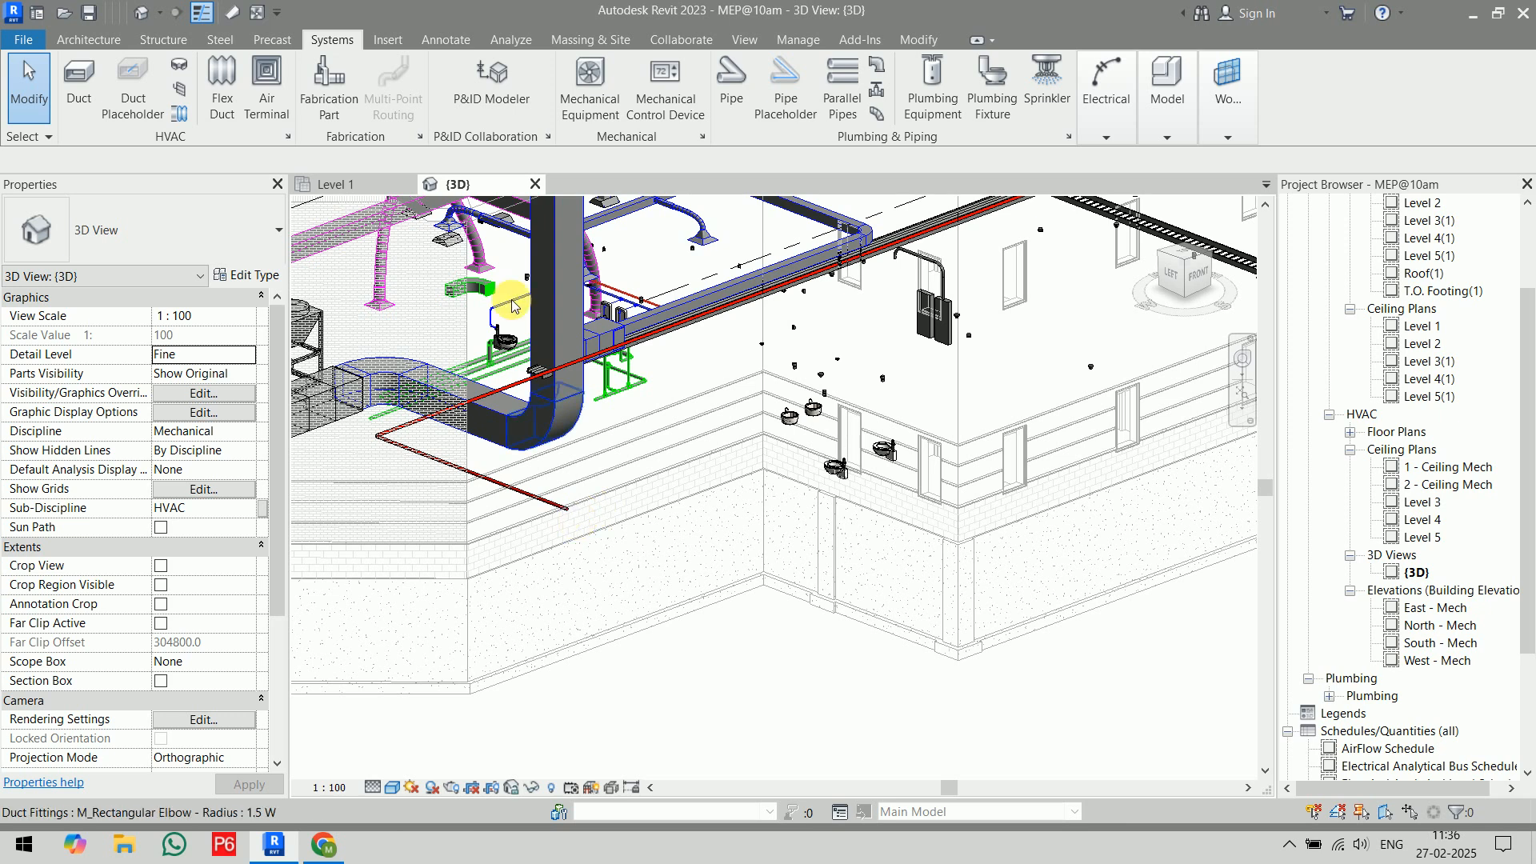
- Start placing mechanical equipment near the main pipe's open end in the Level 1 ceiling plan and check the loaded types for a pump
click(363, 185)
scroll(650, 565, down, 3)
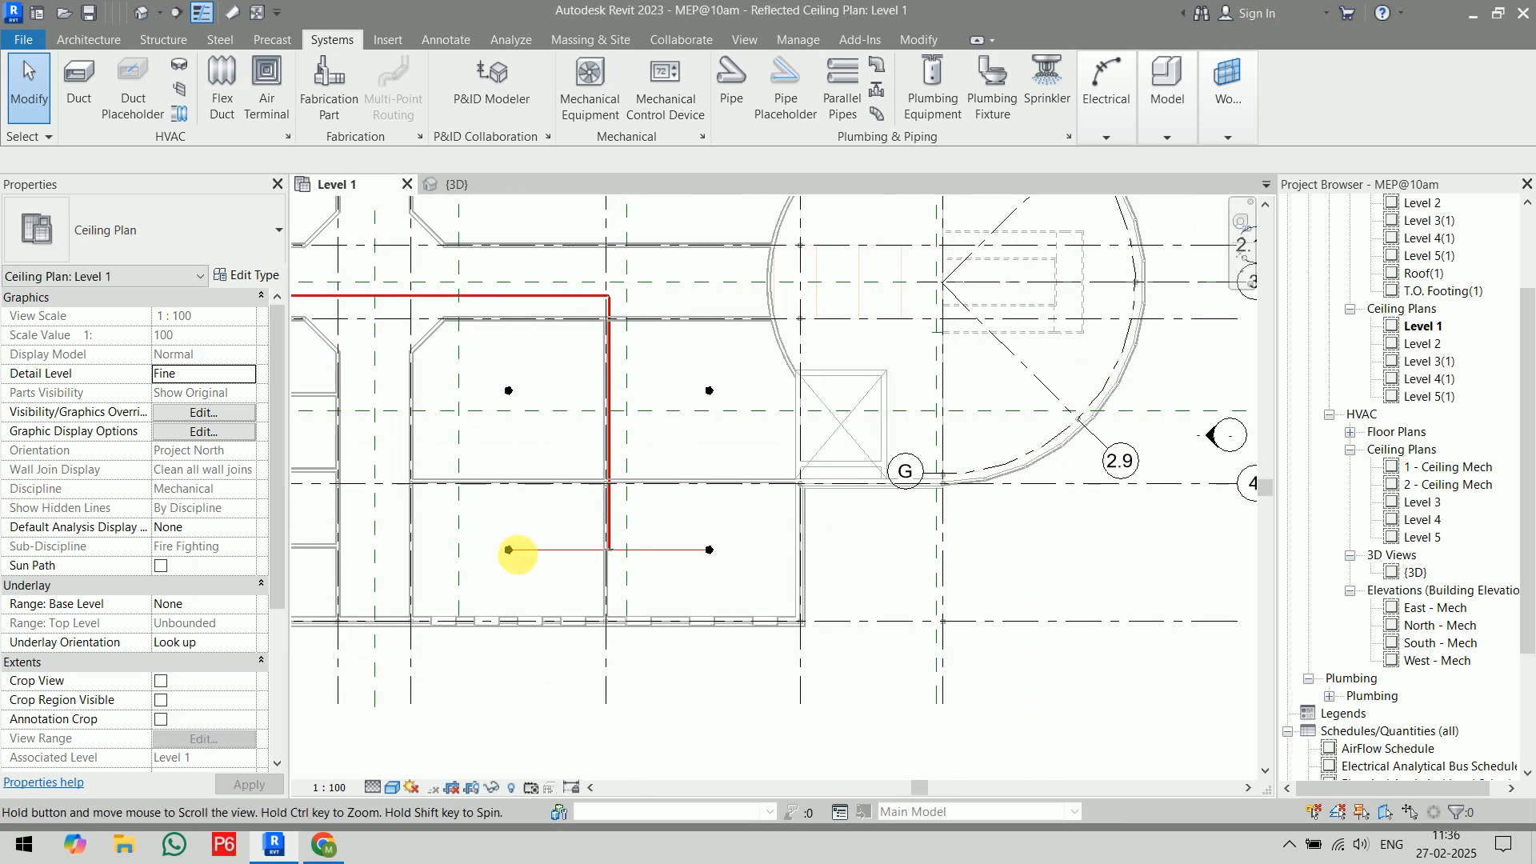
middle_drag(518, 555, 1072, 491)
middle_drag(586, 508, 984, 645)
scroll(588, 616, up, 2)
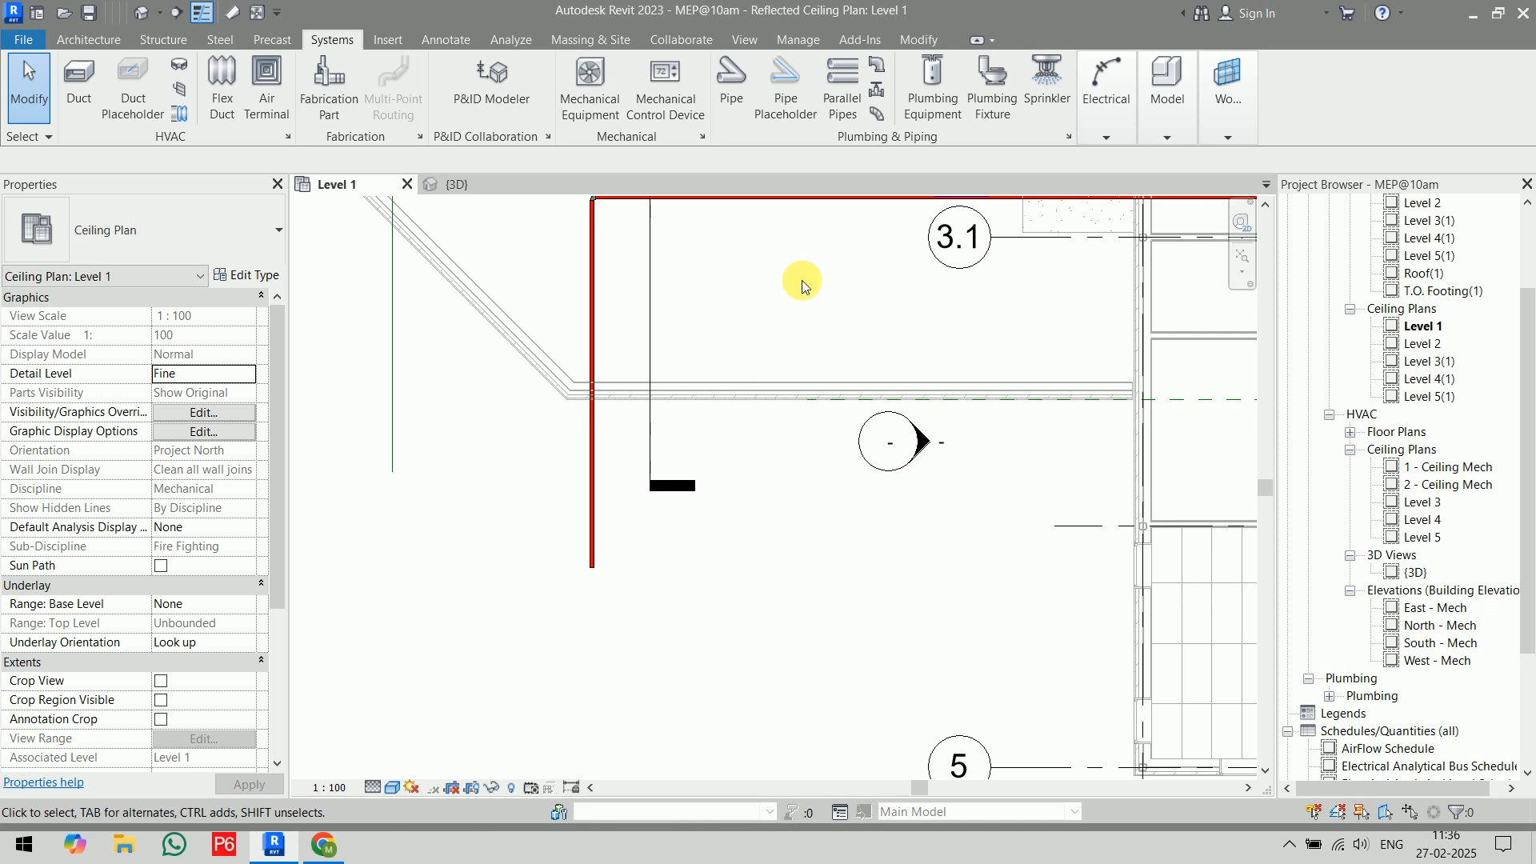
click(592, 104)
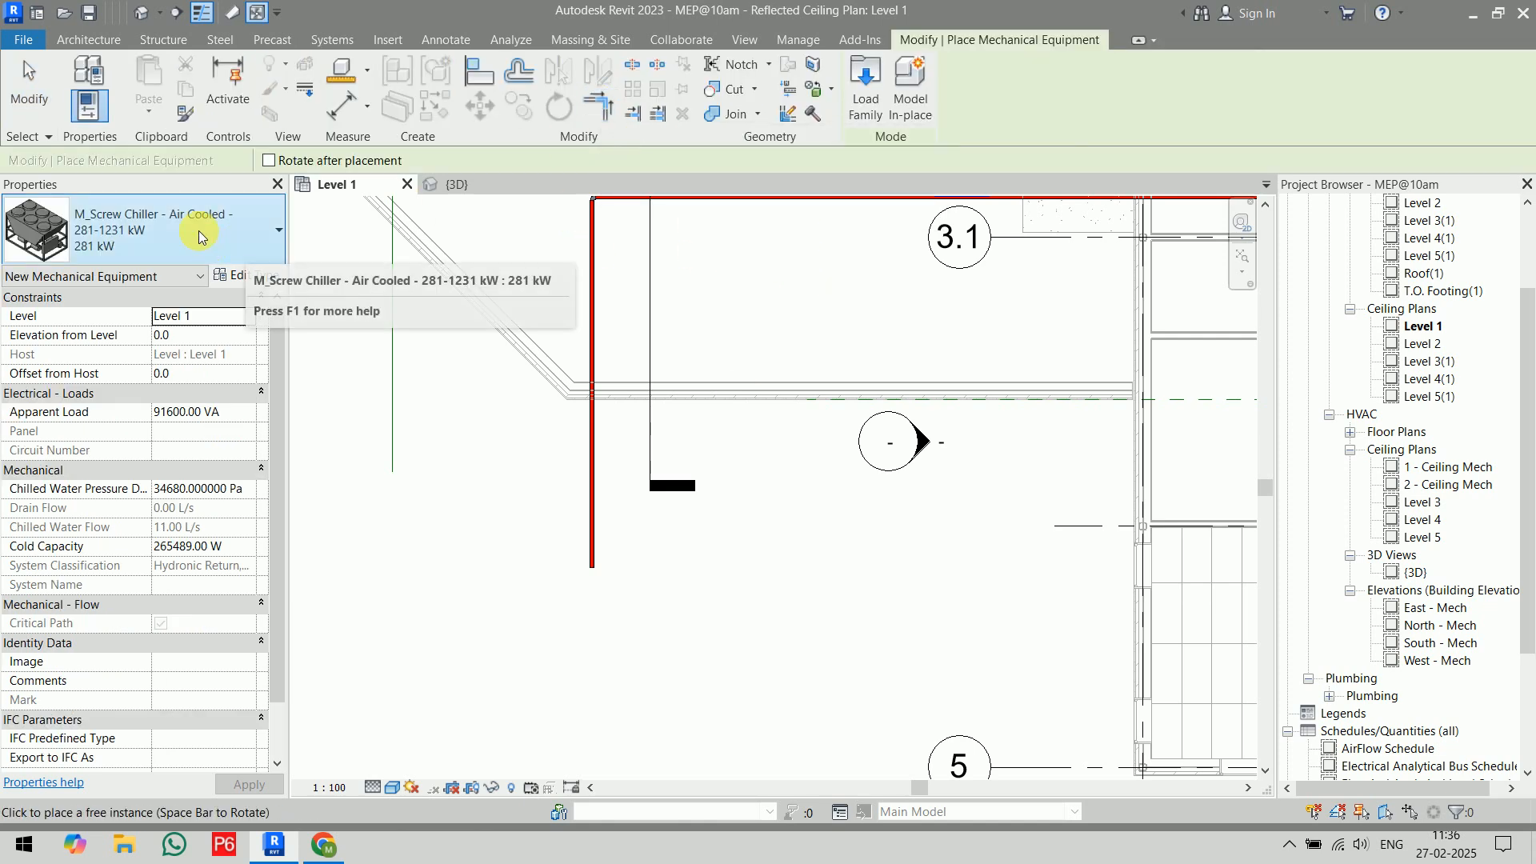
click(200, 232)
scroll(228, 456, down, 5)
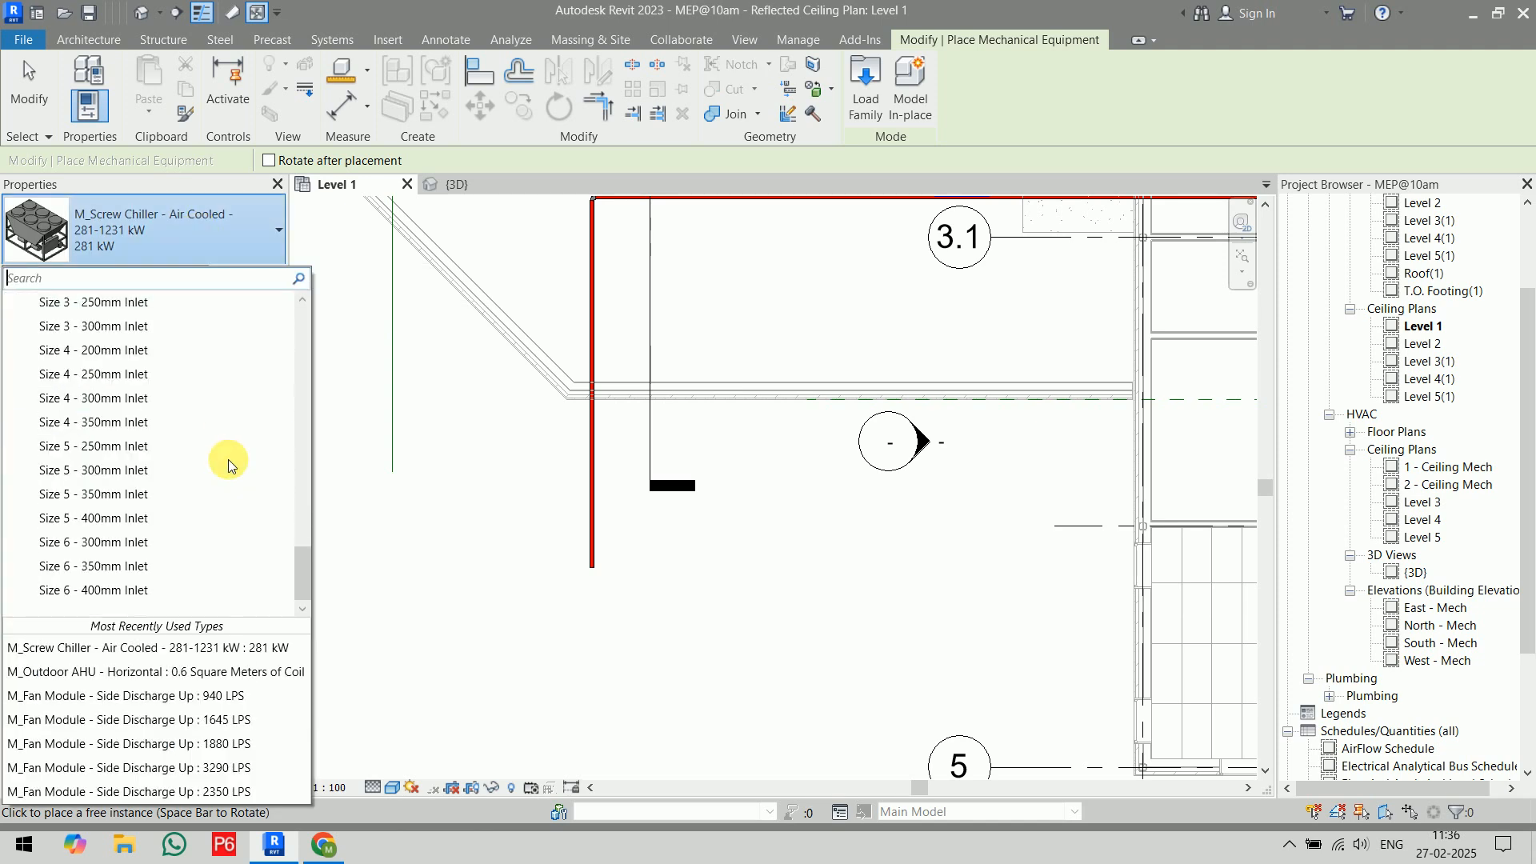
scroll(228, 459, up, 10)
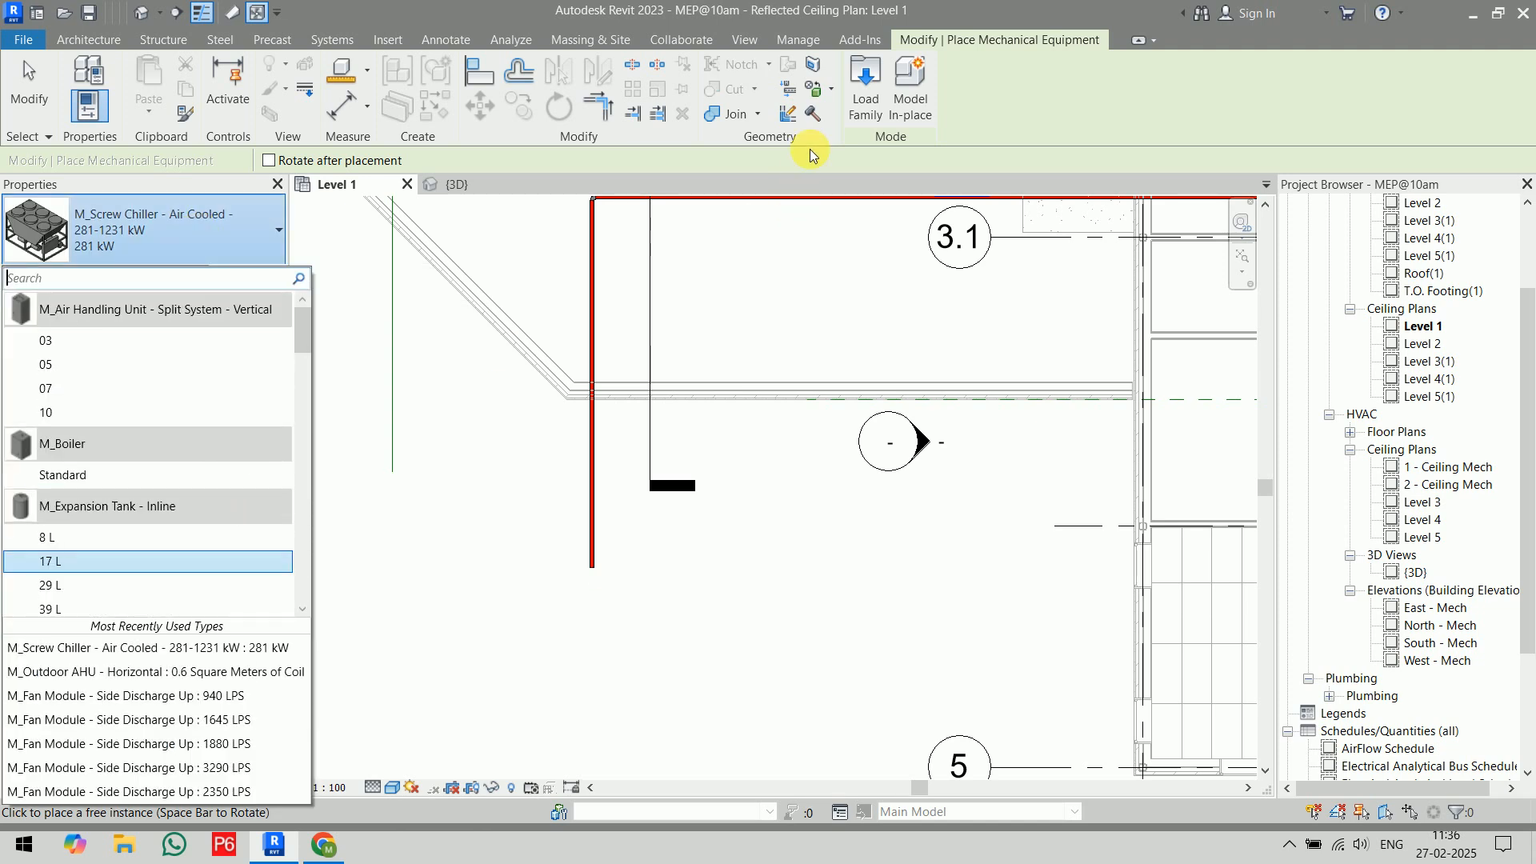
- Start loading a family and browse the US library to Mechanical, MEP, Water-Side Components, Pumps
click(864, 88)
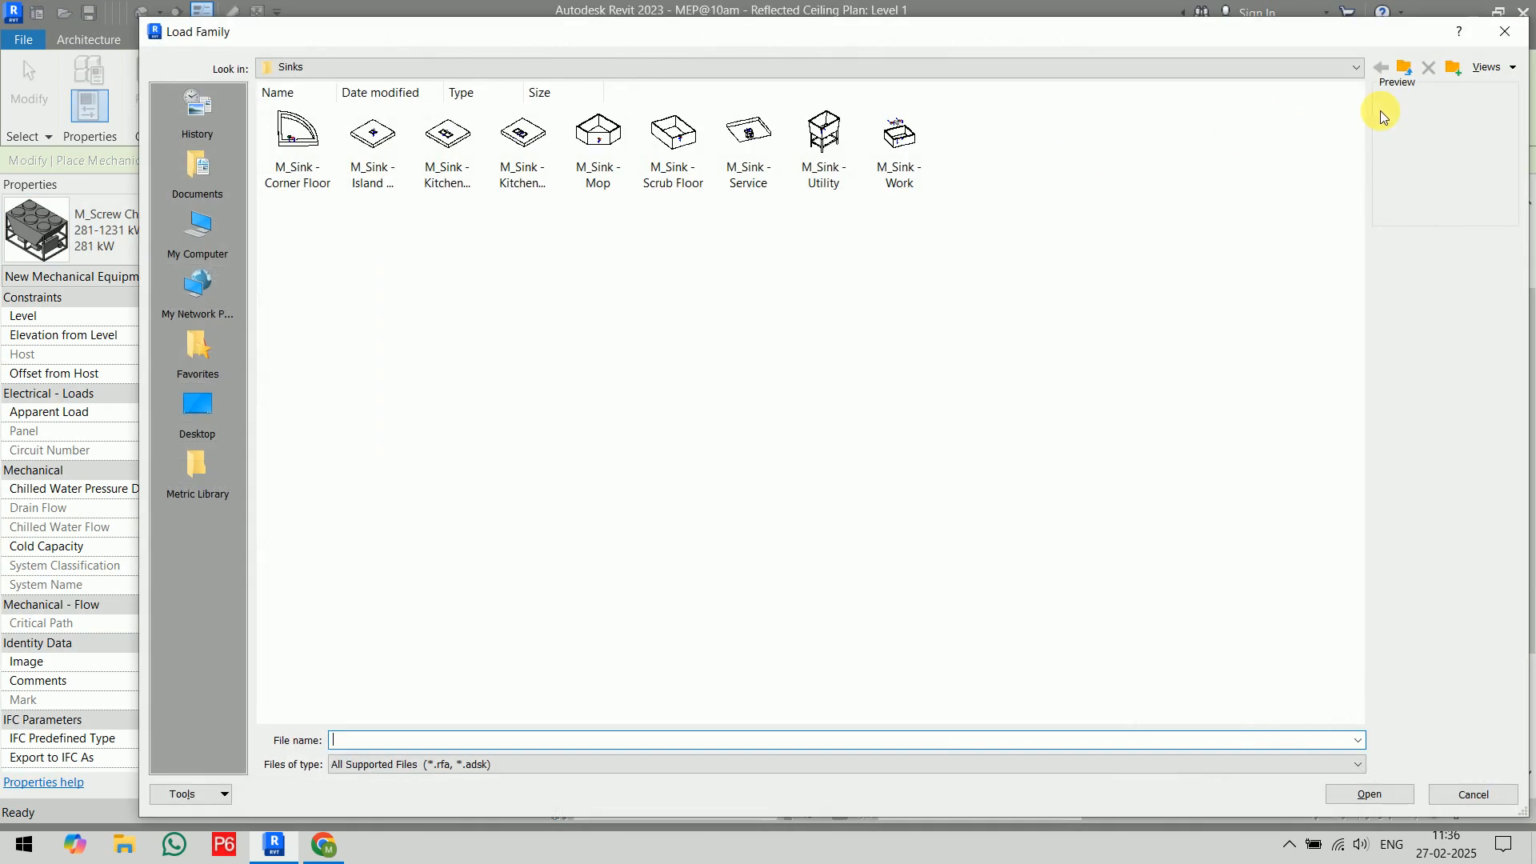
click(1406, 68)
click(1410, 70)
click(1412, 72)
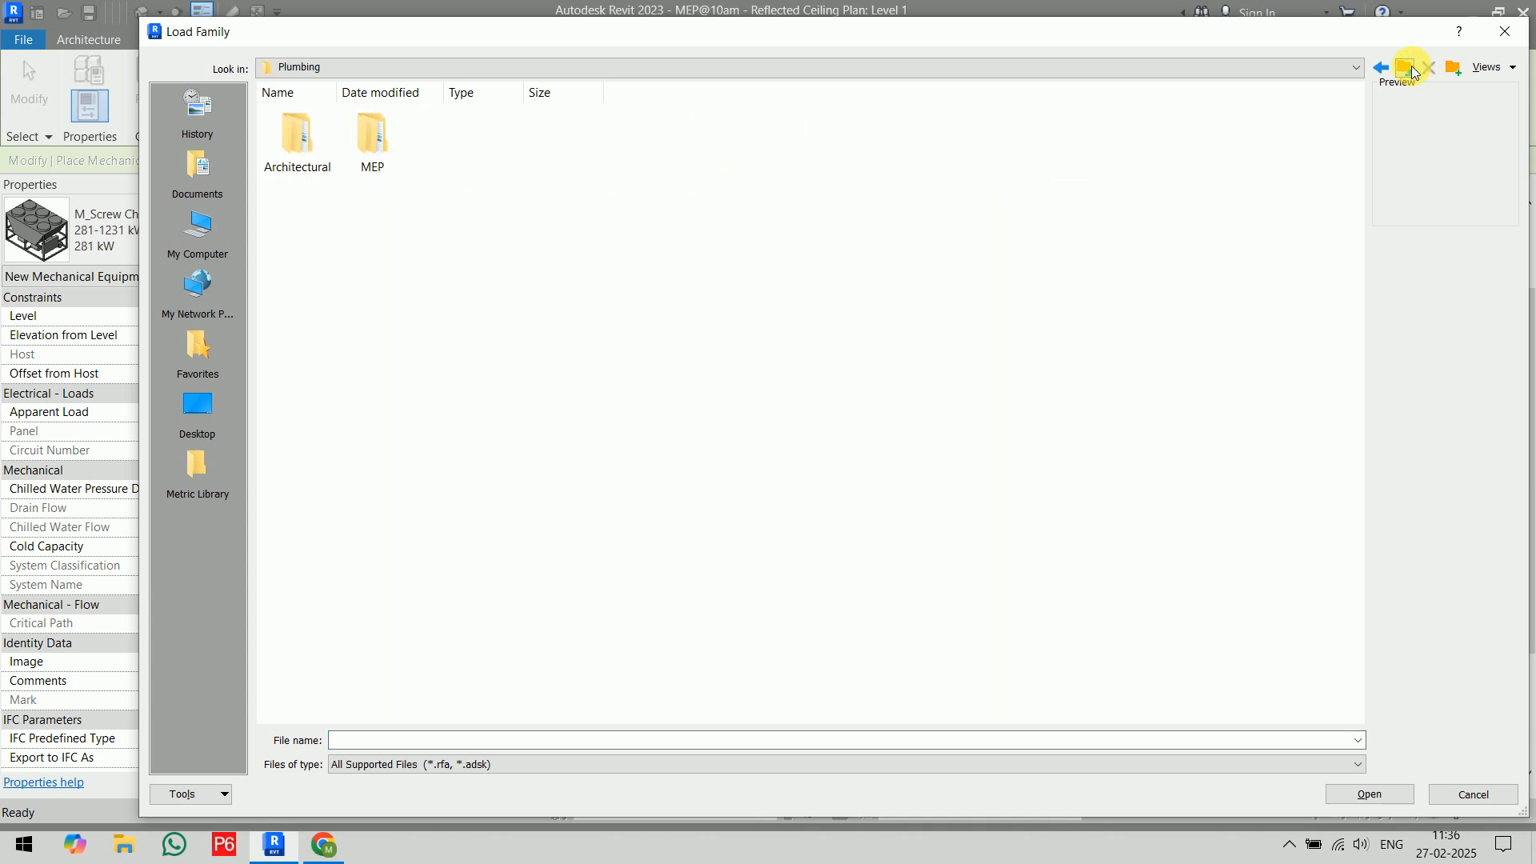
click(1408, 68)
double_click(598, 256)
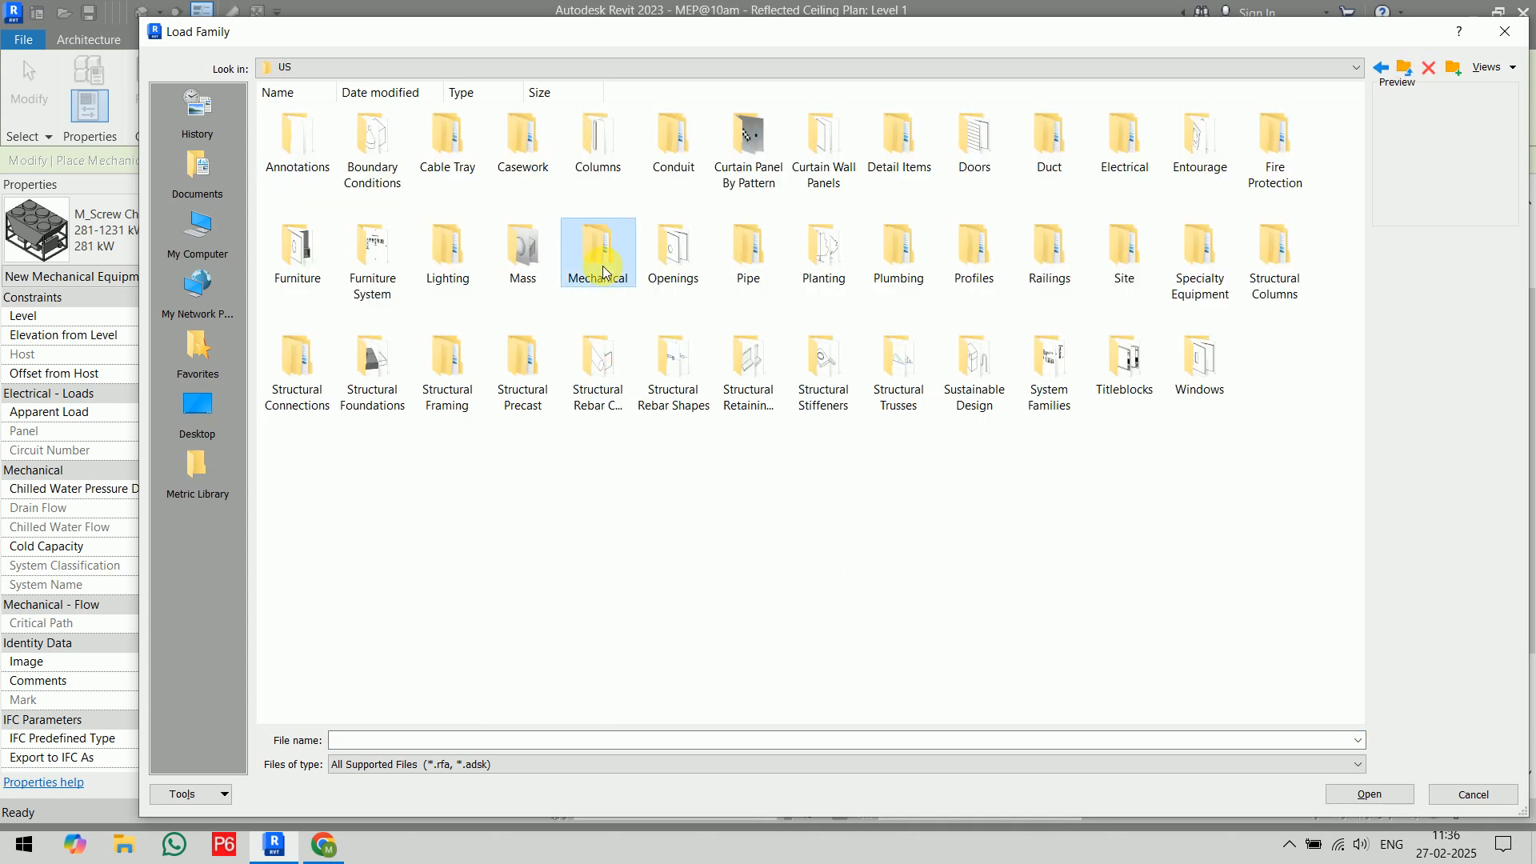
double_click(373, 136)
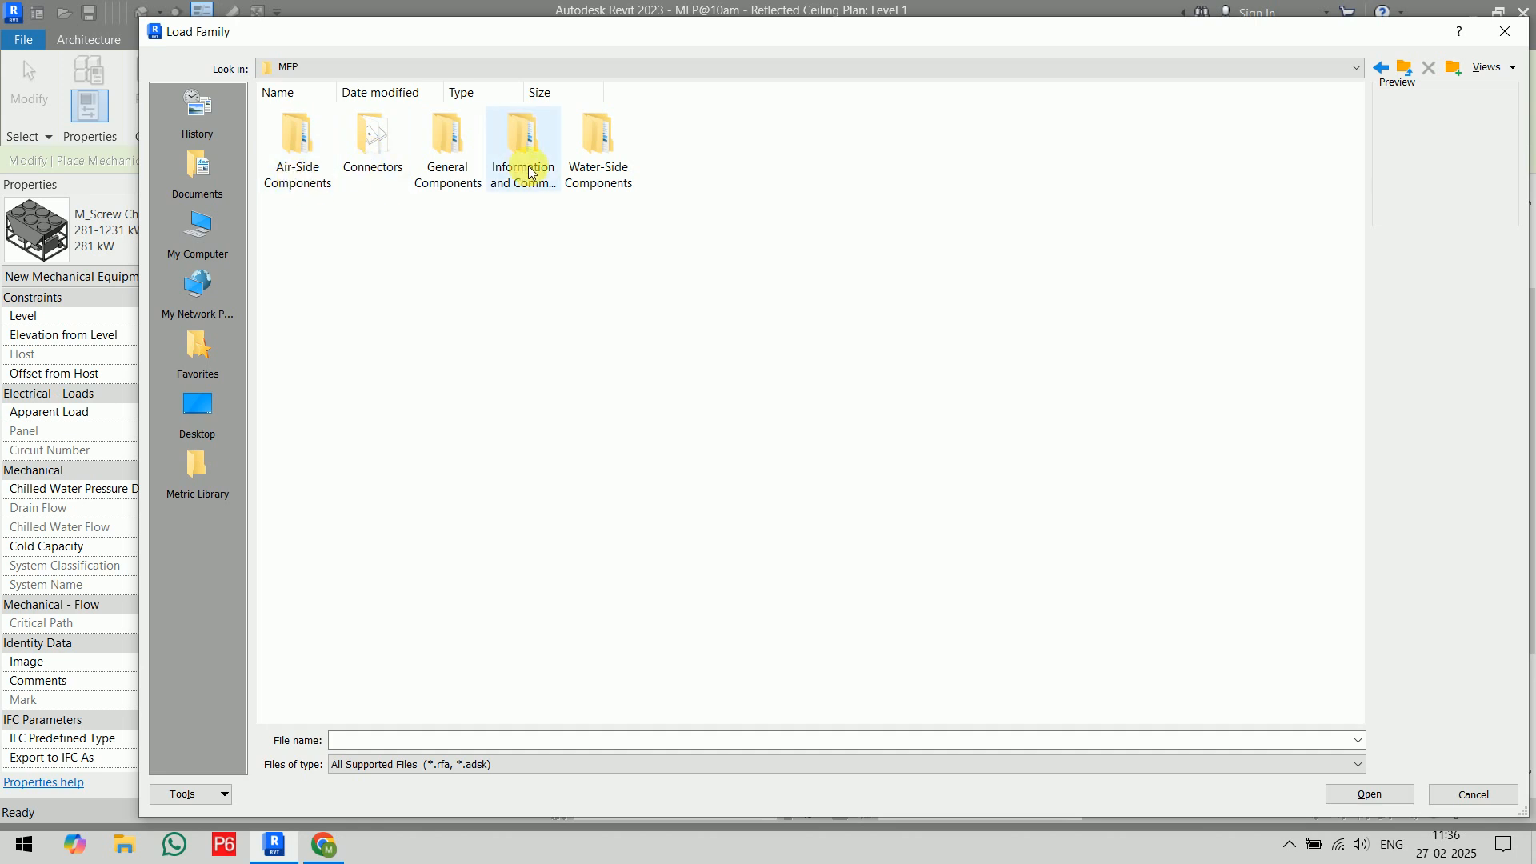
double_click(602, 152)
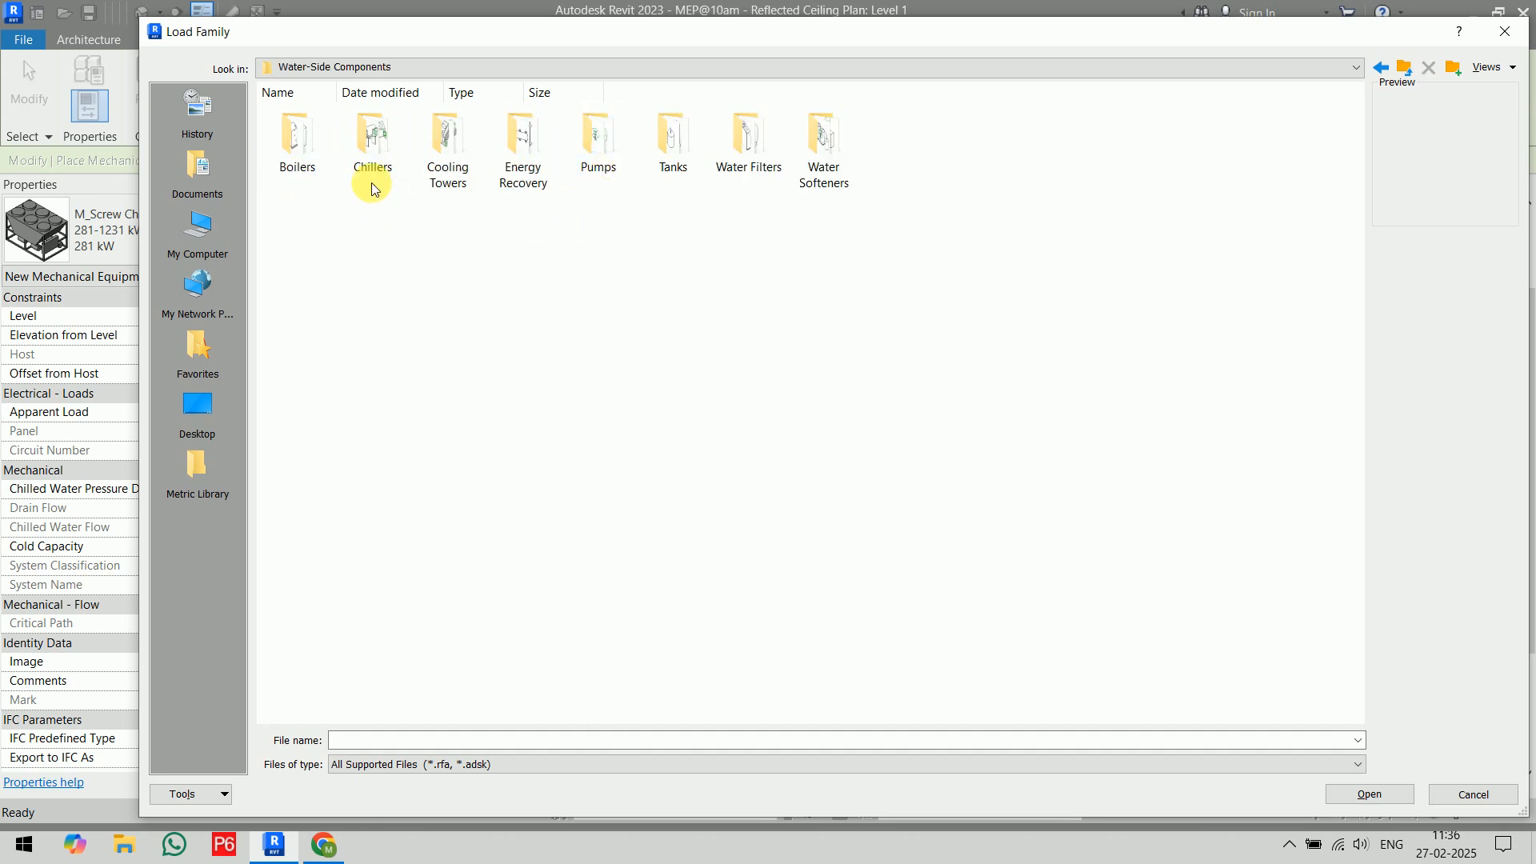
double_click(599, 136)
- Show the pump families with larger previews, load M_Centrifugal Pump - Horizontal, and save the project
right_click(560, 312)
mouse_move(562, 318)
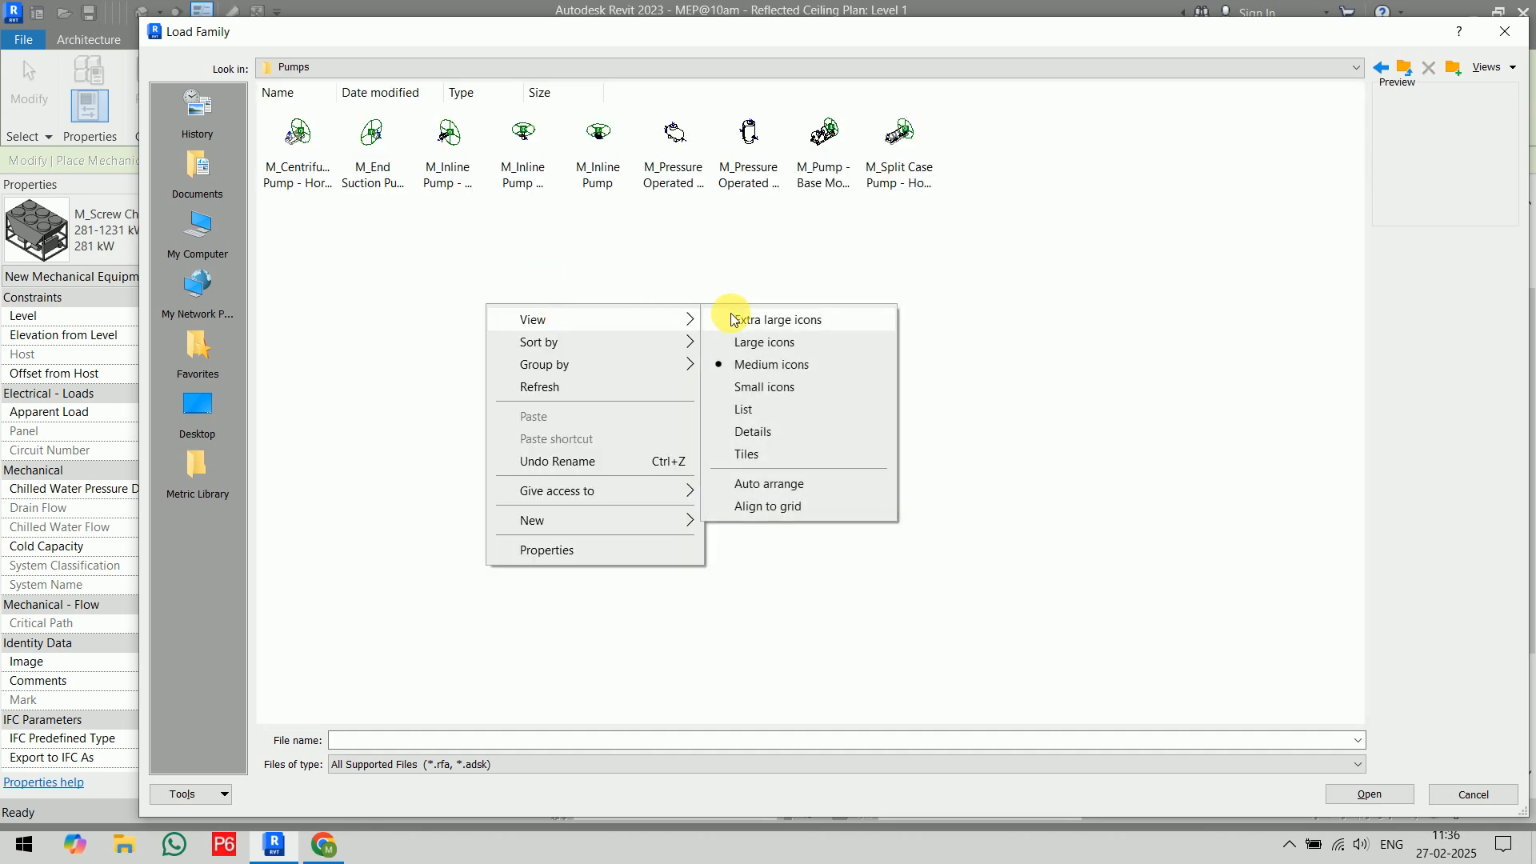
click(748, 340)
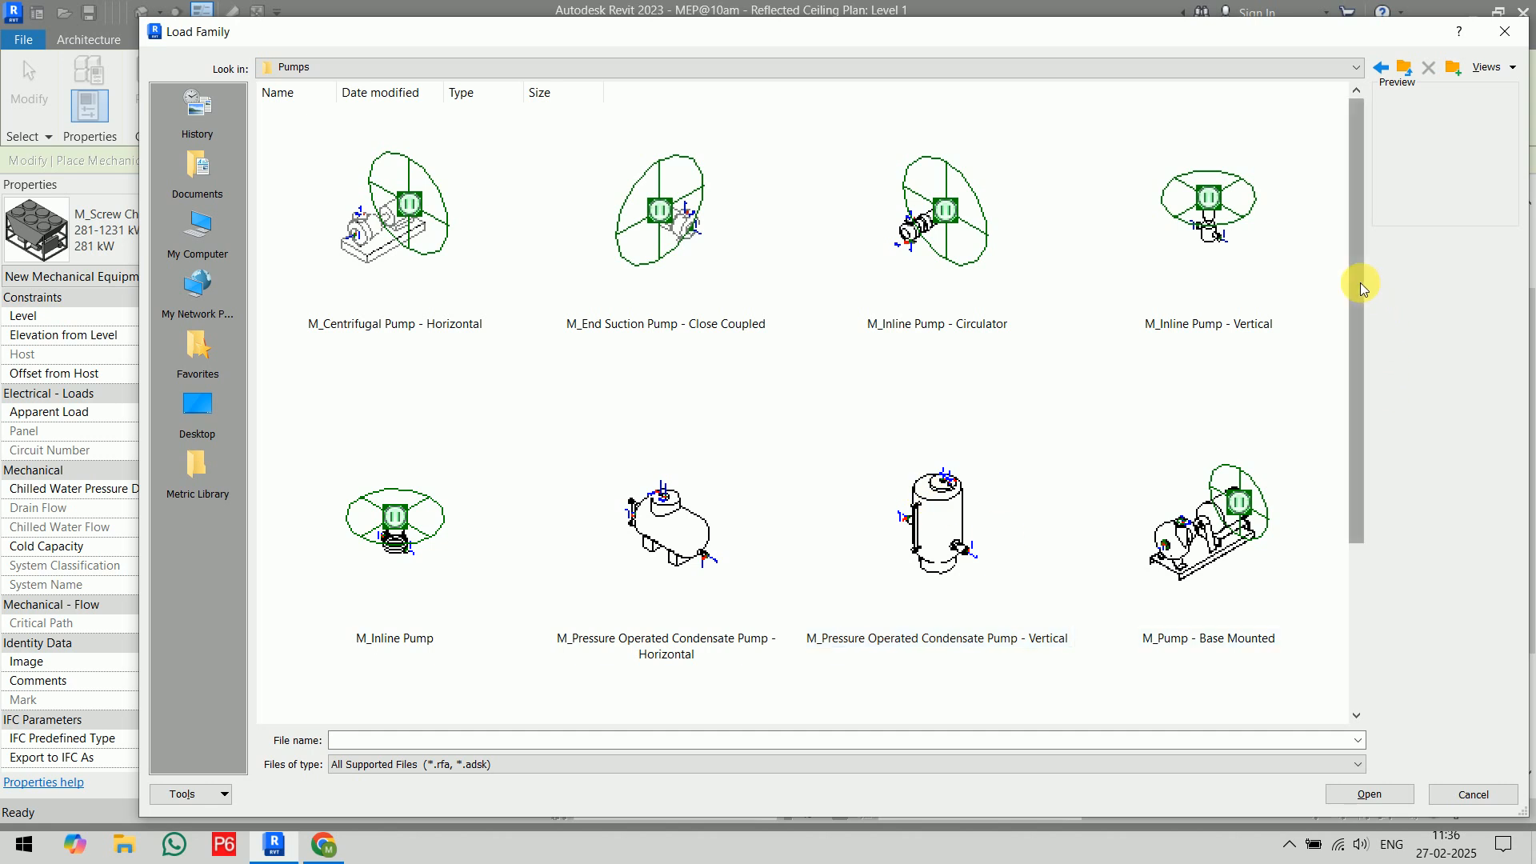
click(402, 262)
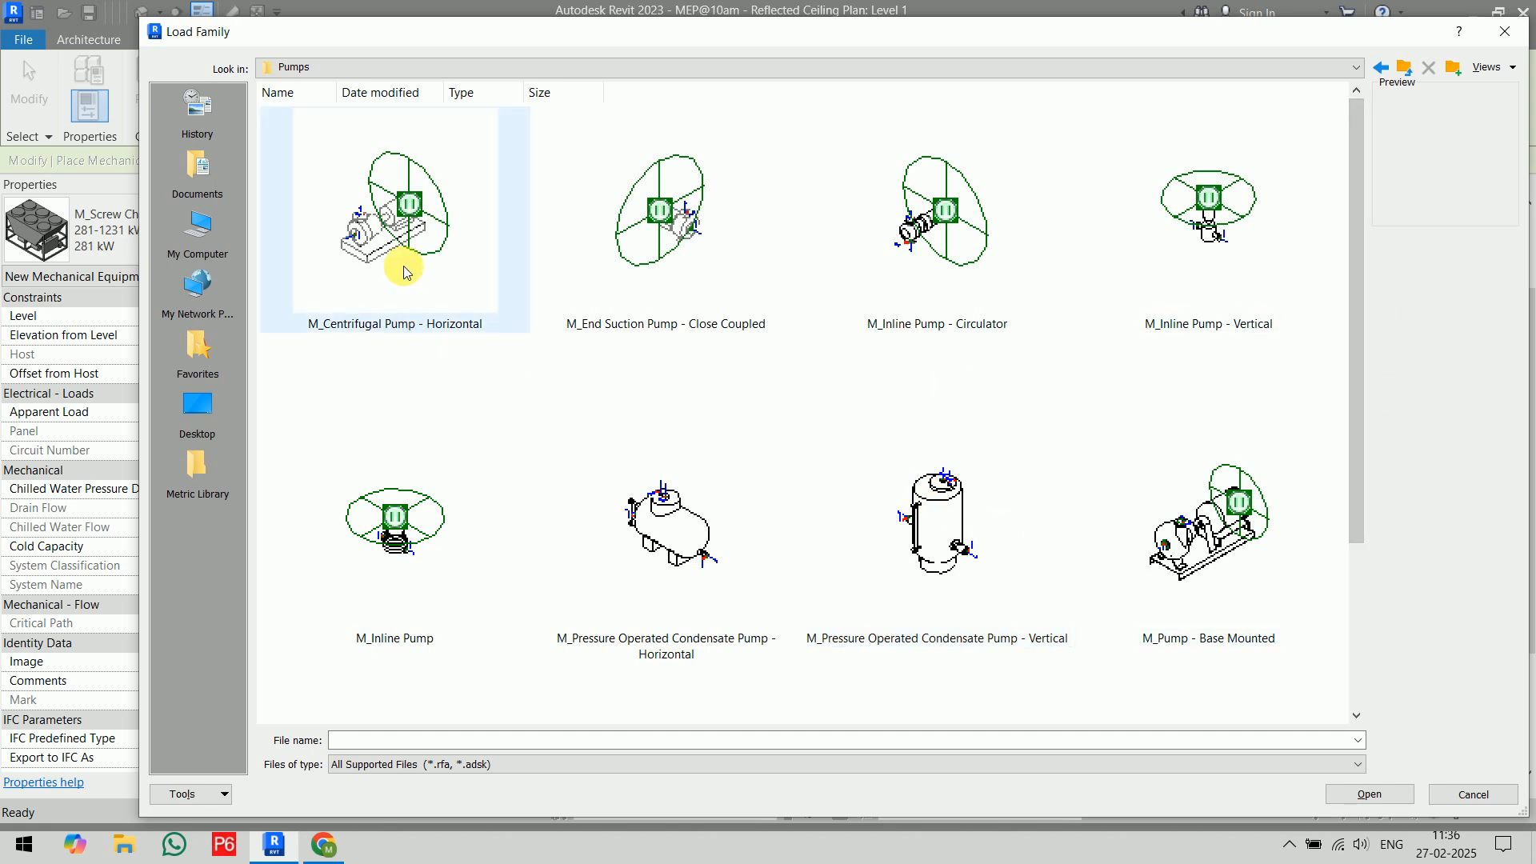
click(1342, 795)
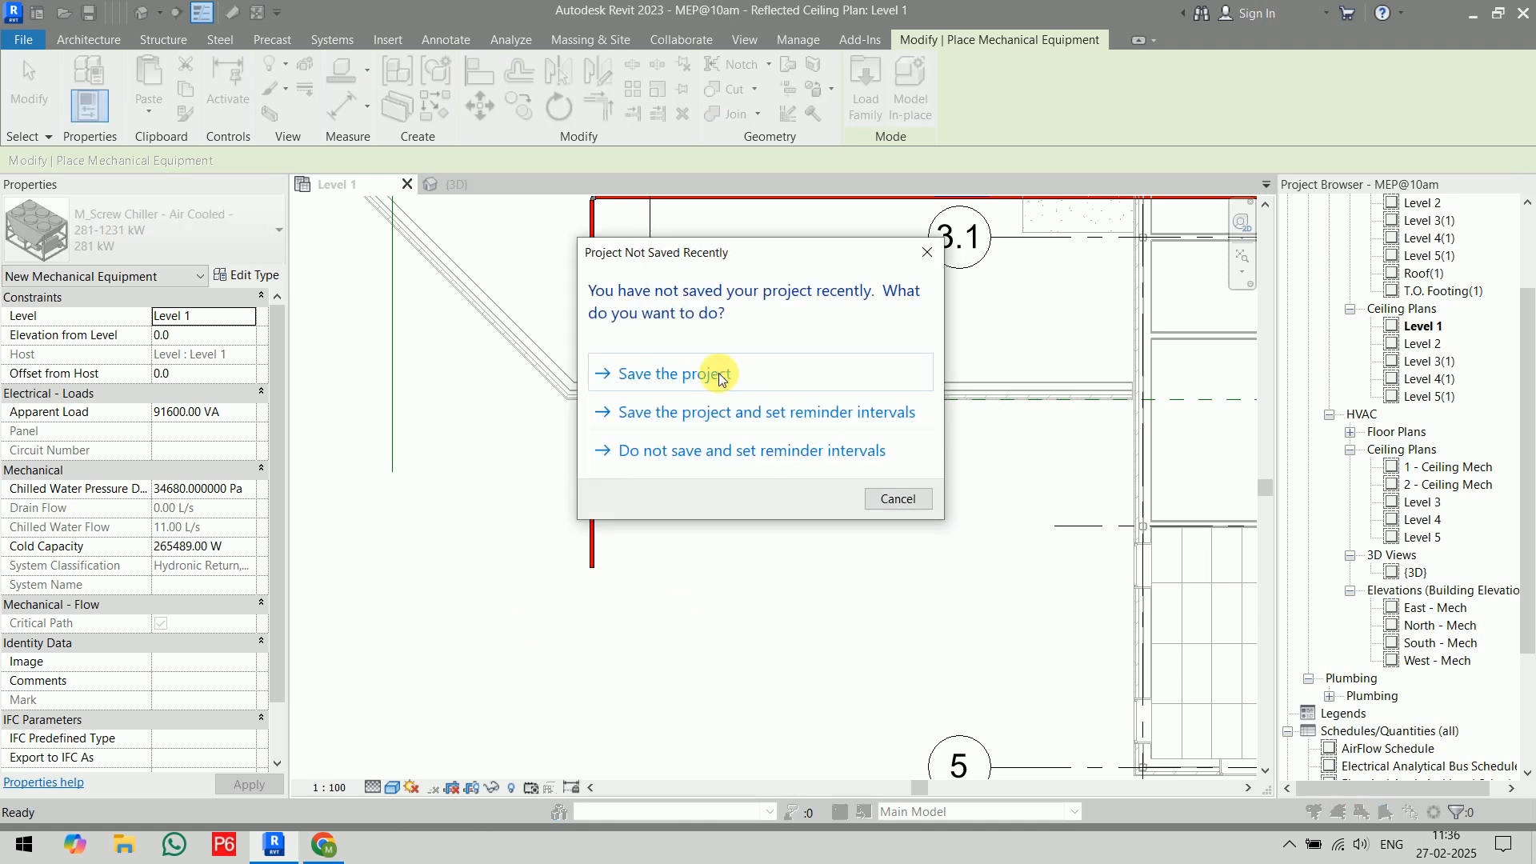
click(711, 374)
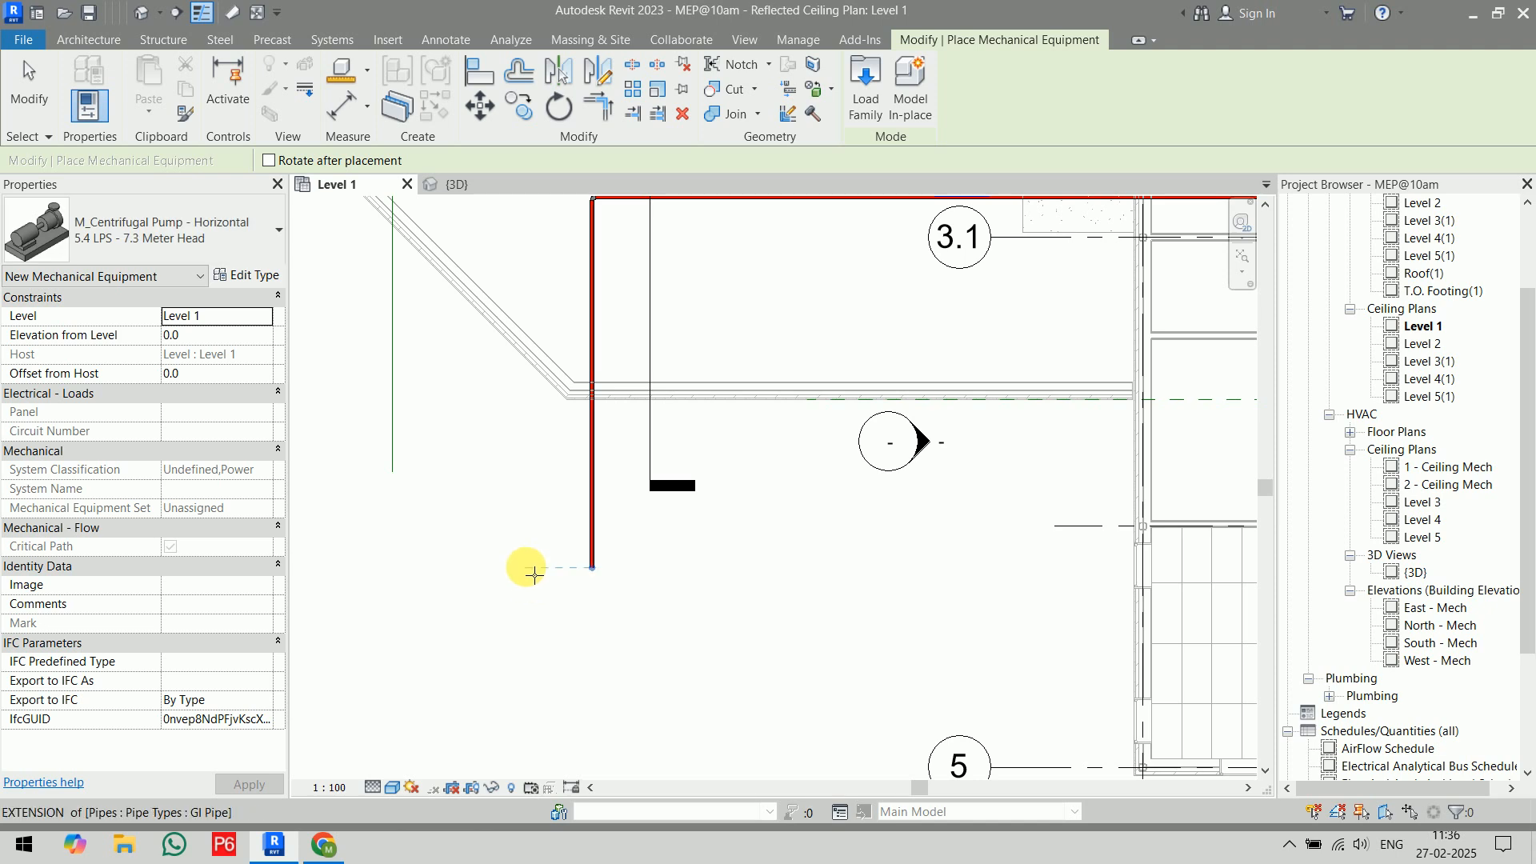
- Place the 5.4 LPS - 7.3 Meter Head centrifugal pump beside the main pipe's open end and open the Fire Fighting Level 1 floor plan
click(532, 571)
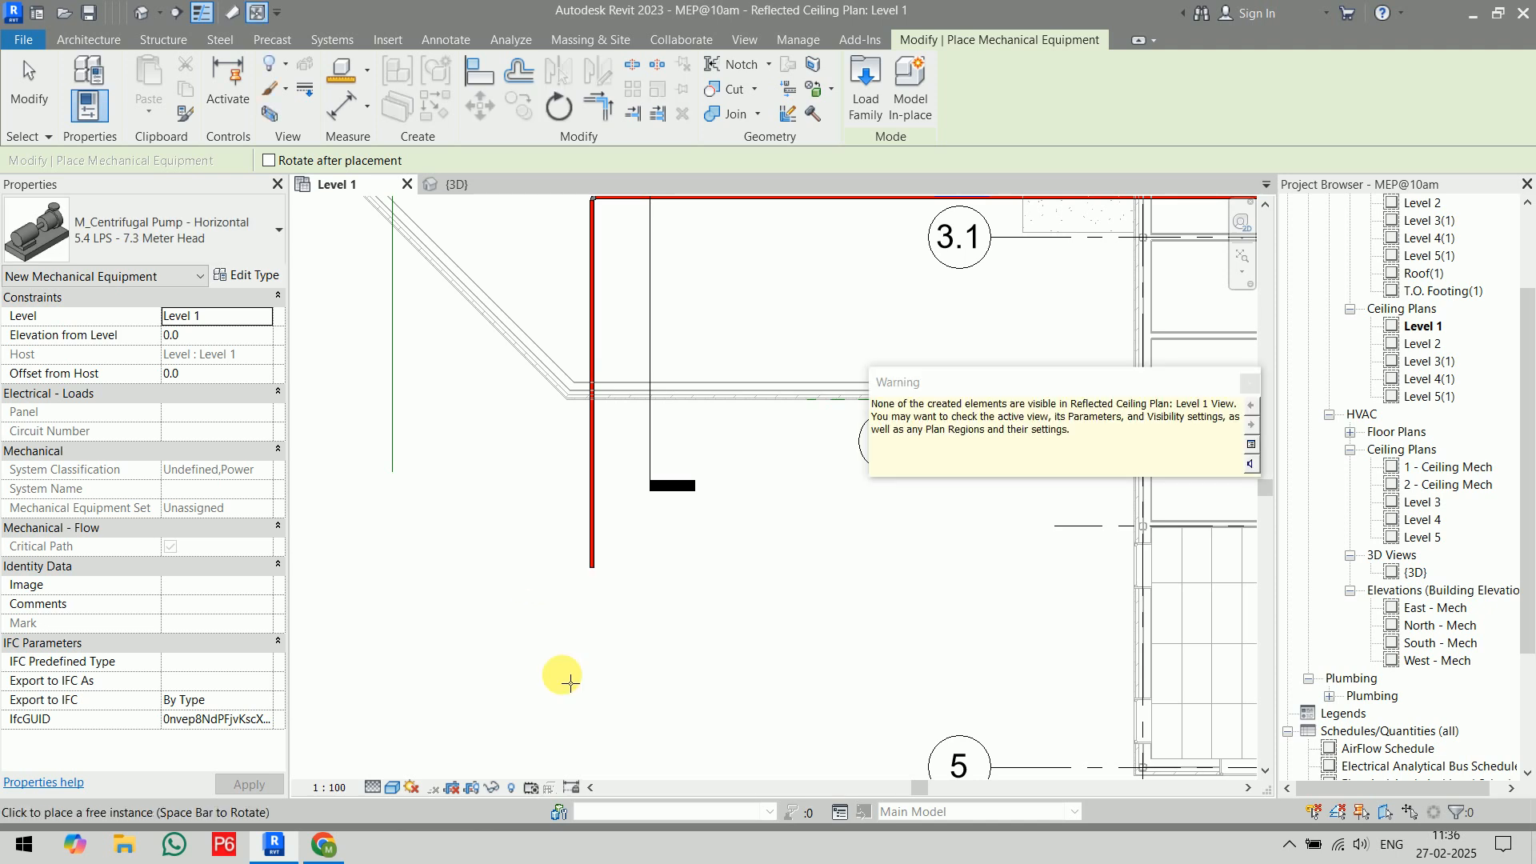
key(Escape)
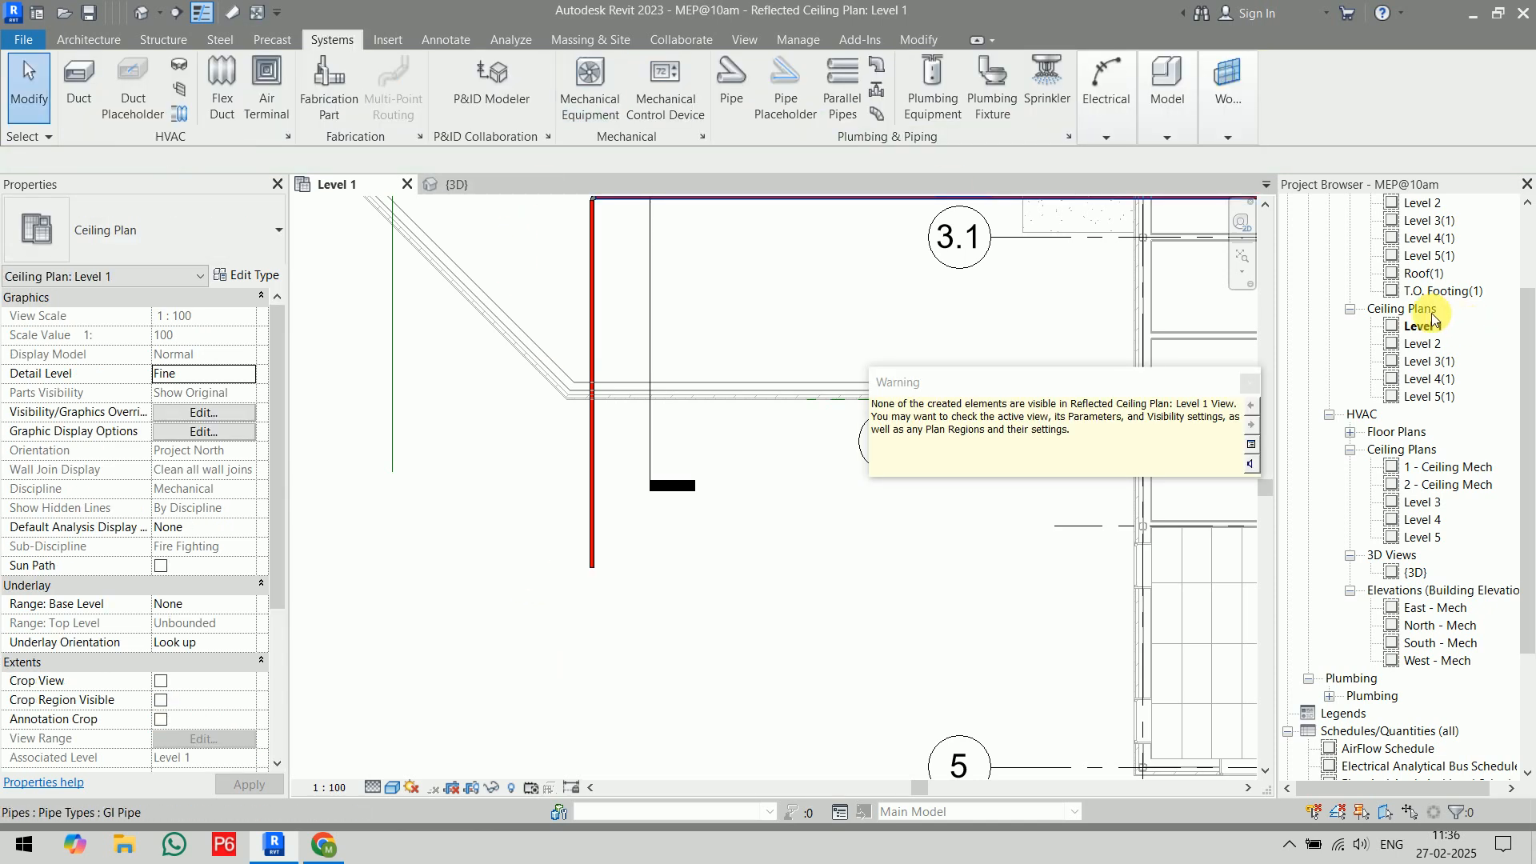
scroll(1428, 320, up, 3)
double_click(1422, 291)
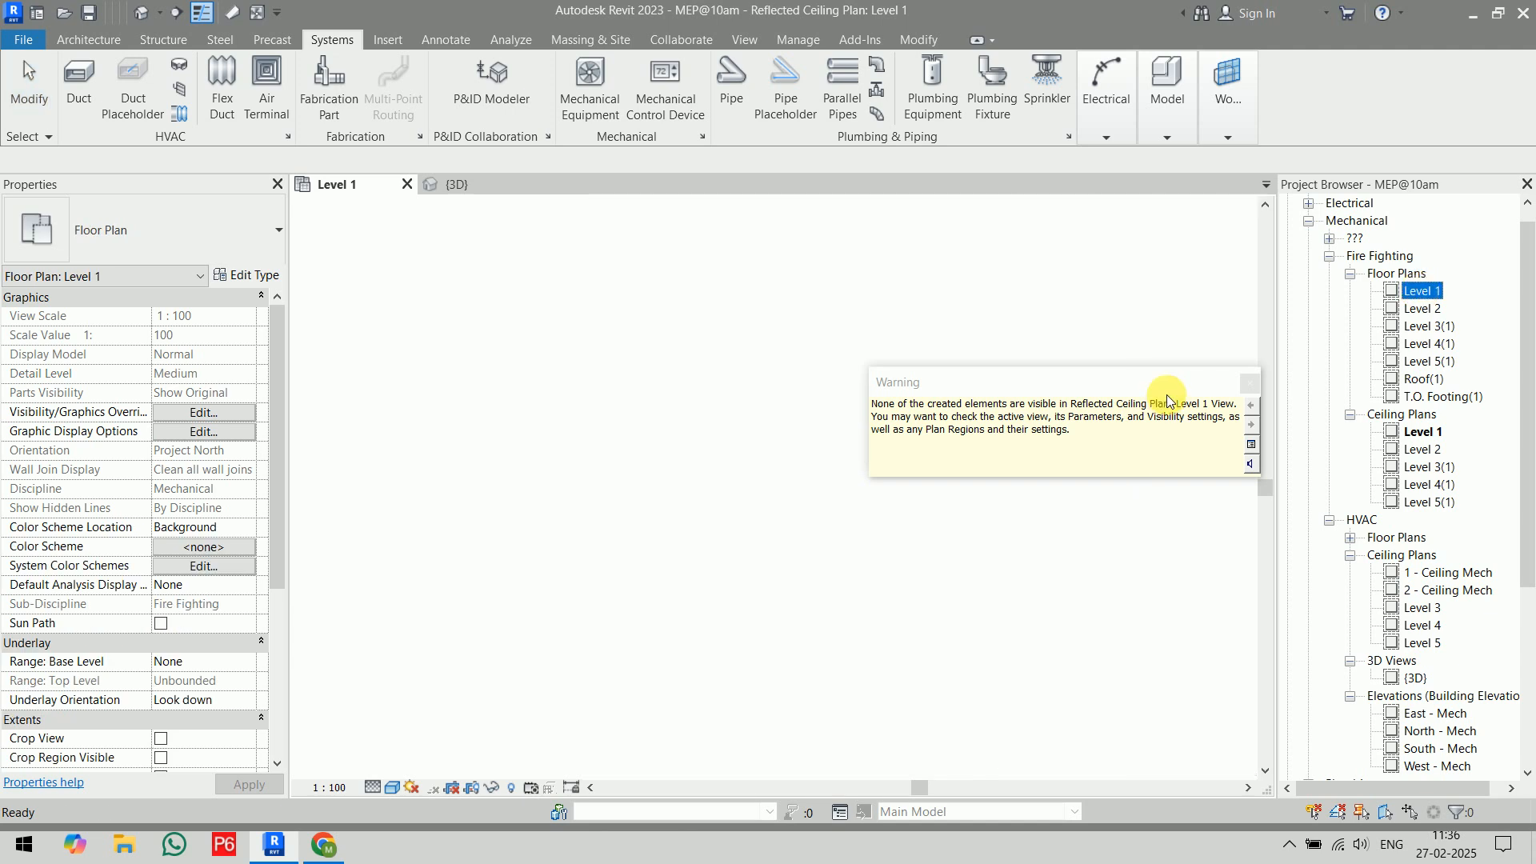
- Exclude Detail Level, V/G Overrides Model and Model Display from the Fire Fighting Plan view template assigned to the floor plan
scroll(689, 525, up, 3)
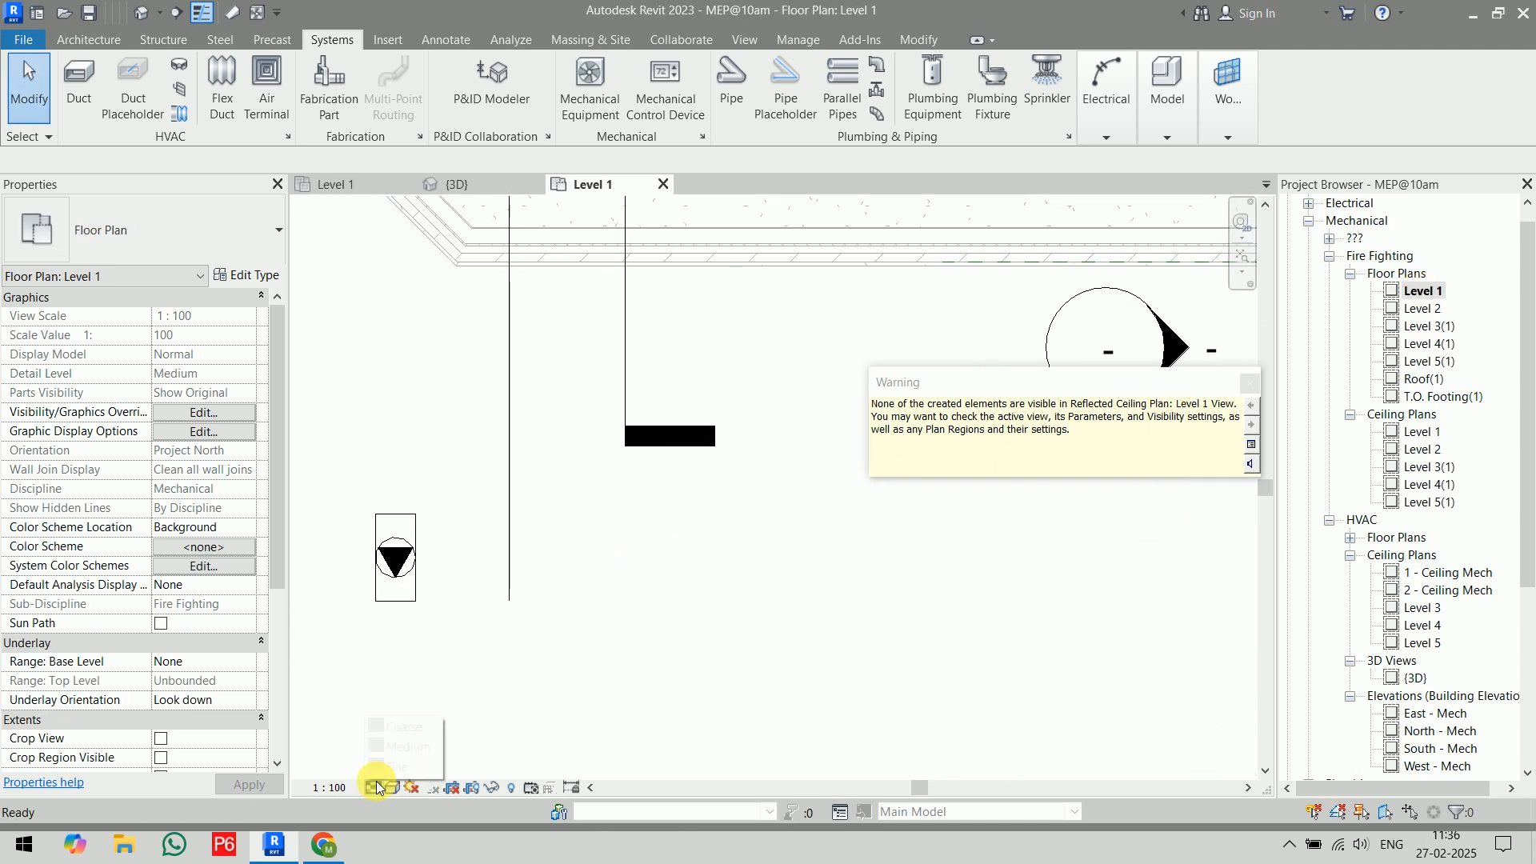
scroll(193, 681, down, 5)
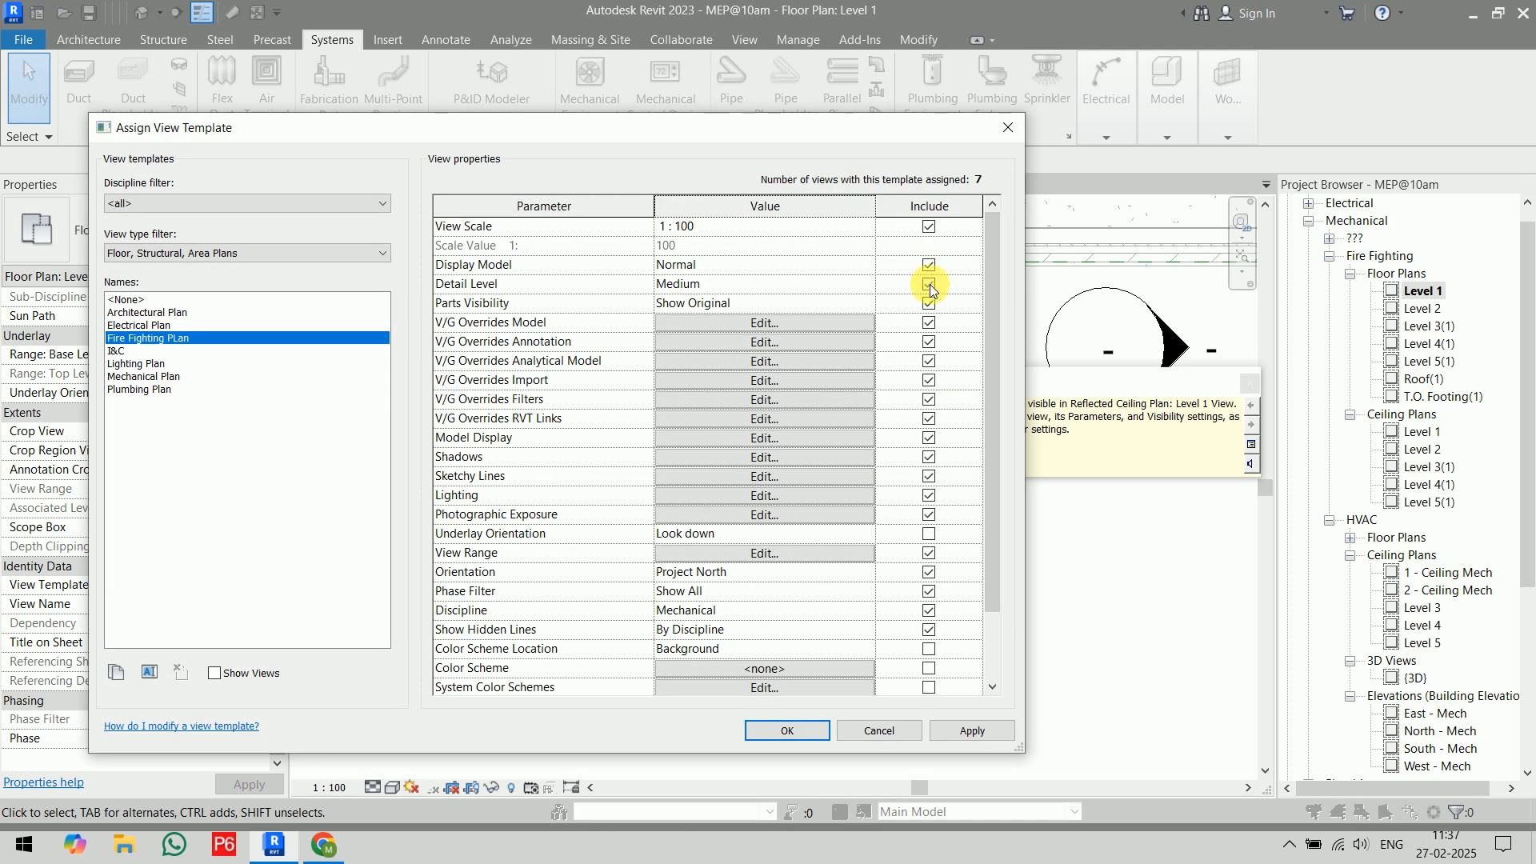
click(928, 285)
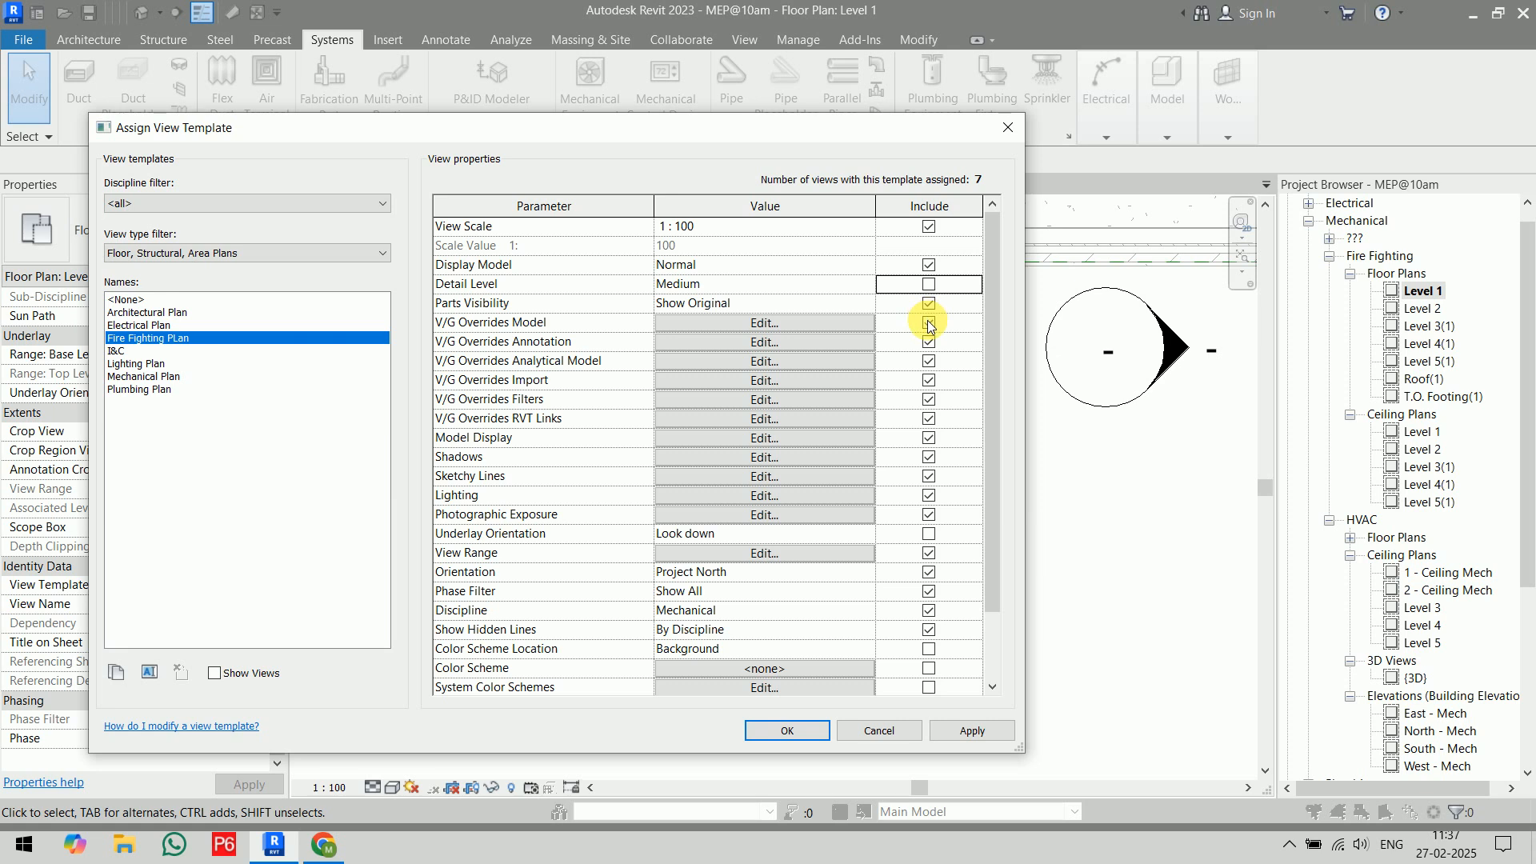
click(928, 323)
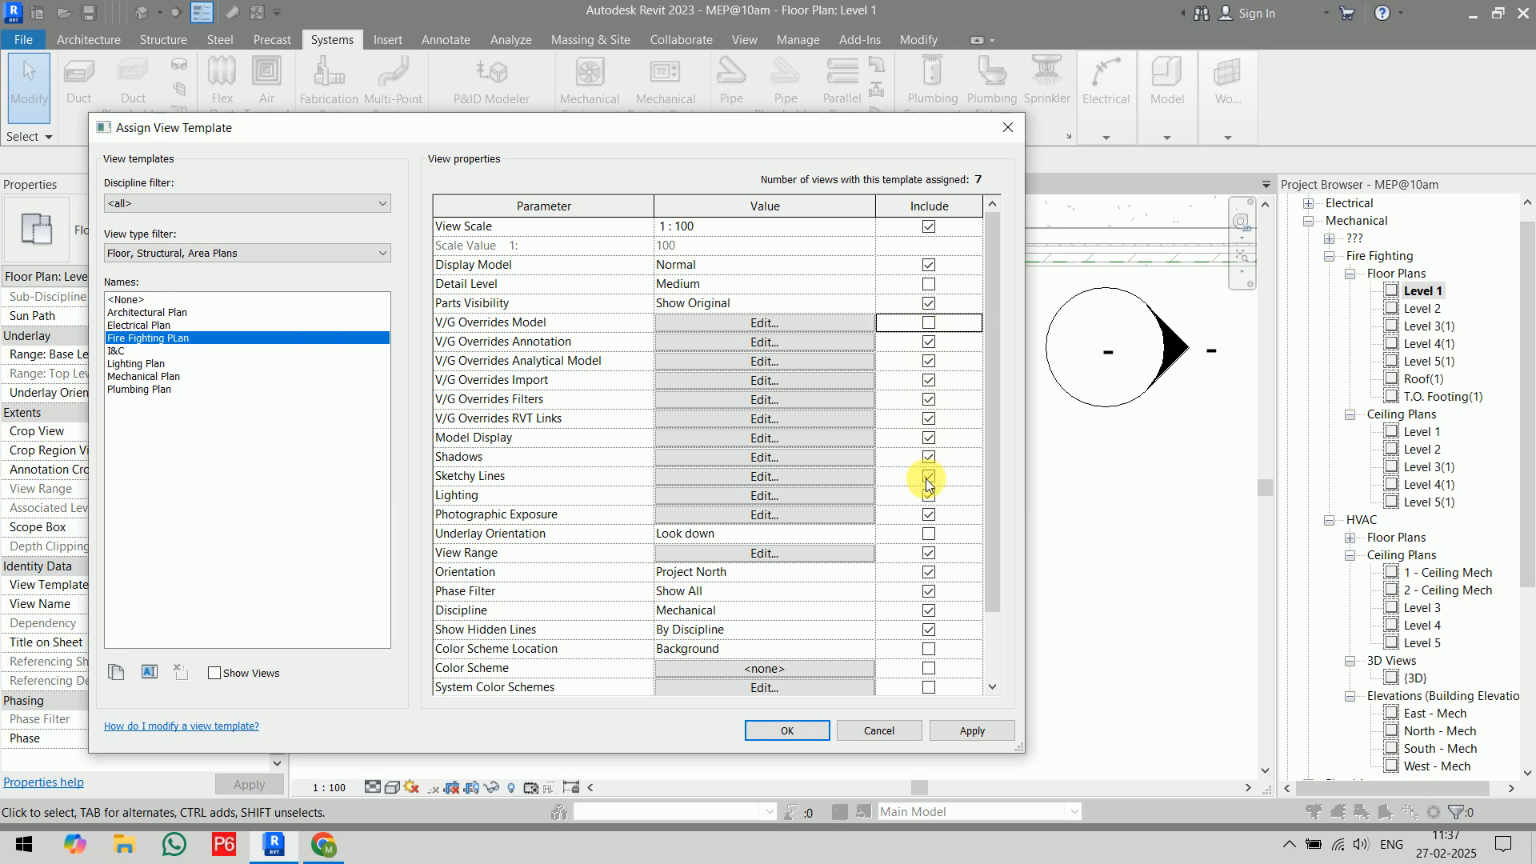
click(928, 438)
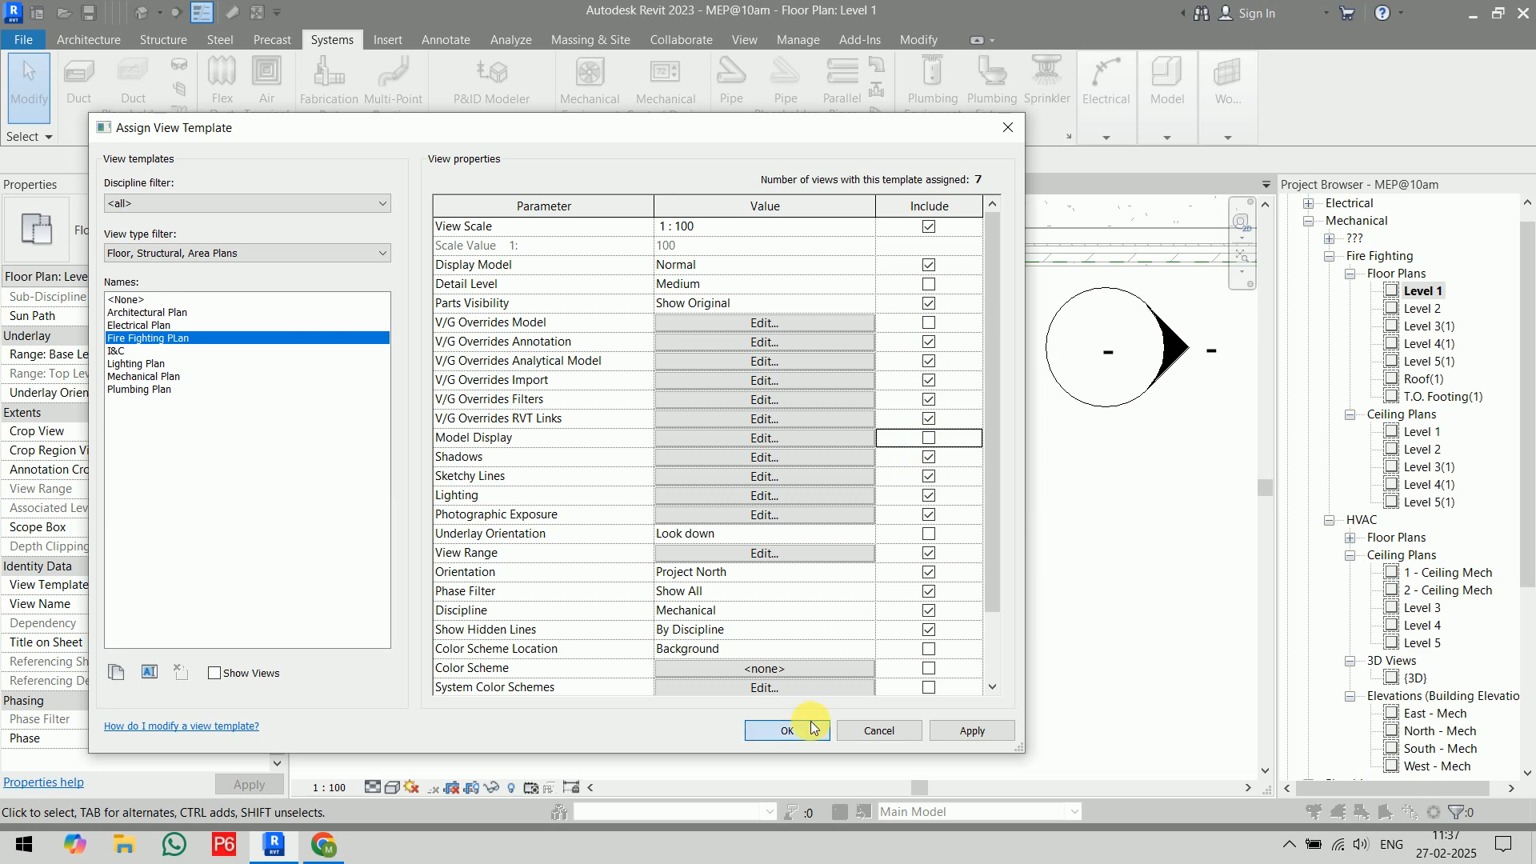
click(788, 730)
- Set the Fire Fighting Level 1 floor plan's detail level to Fine
click(373, 787)
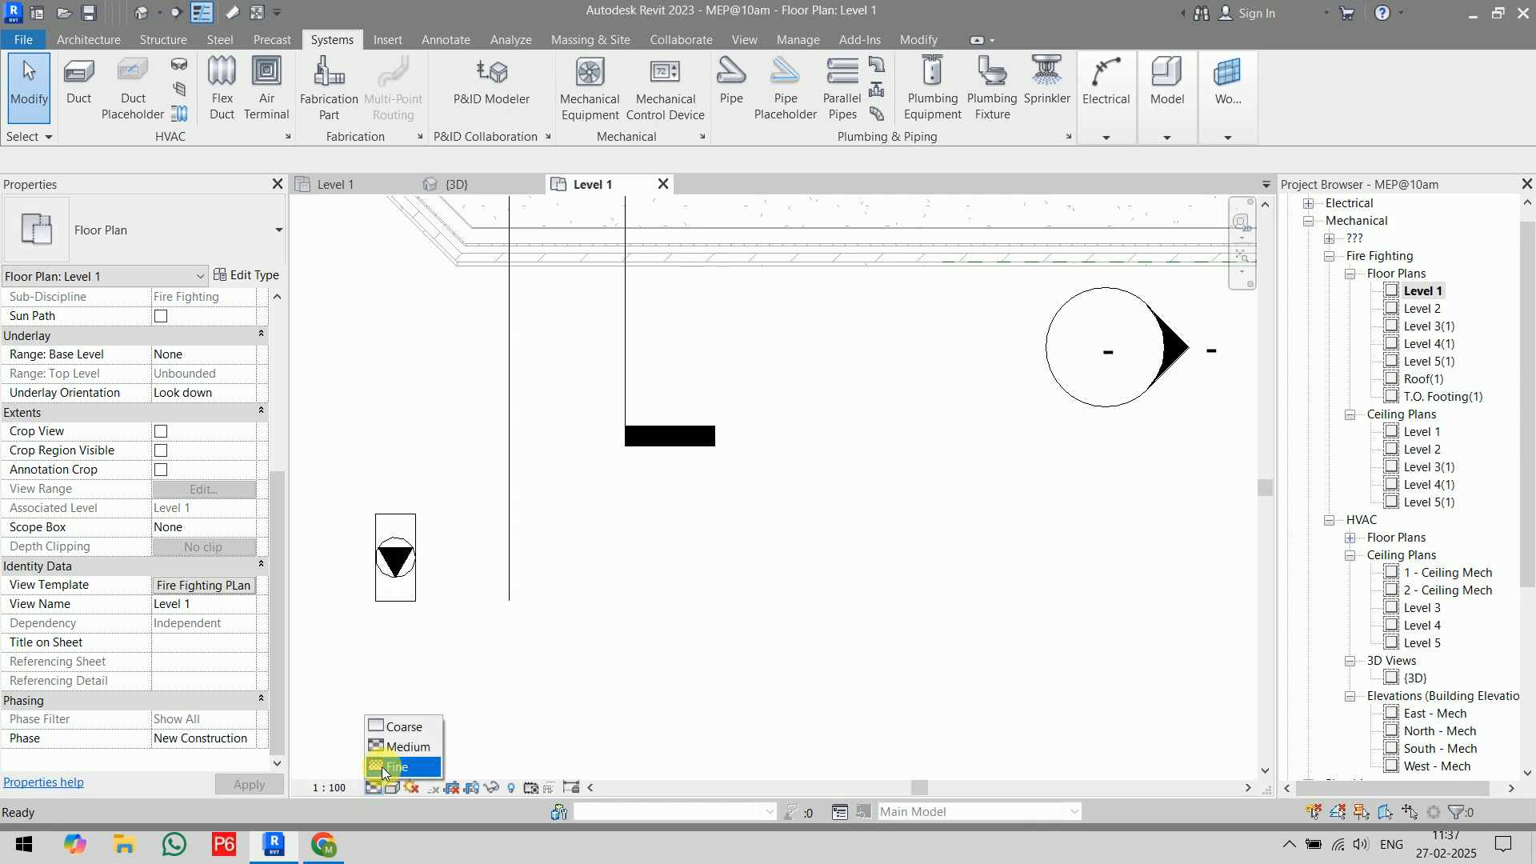
click(382, 766)
scroll(402, 664, up, 2)
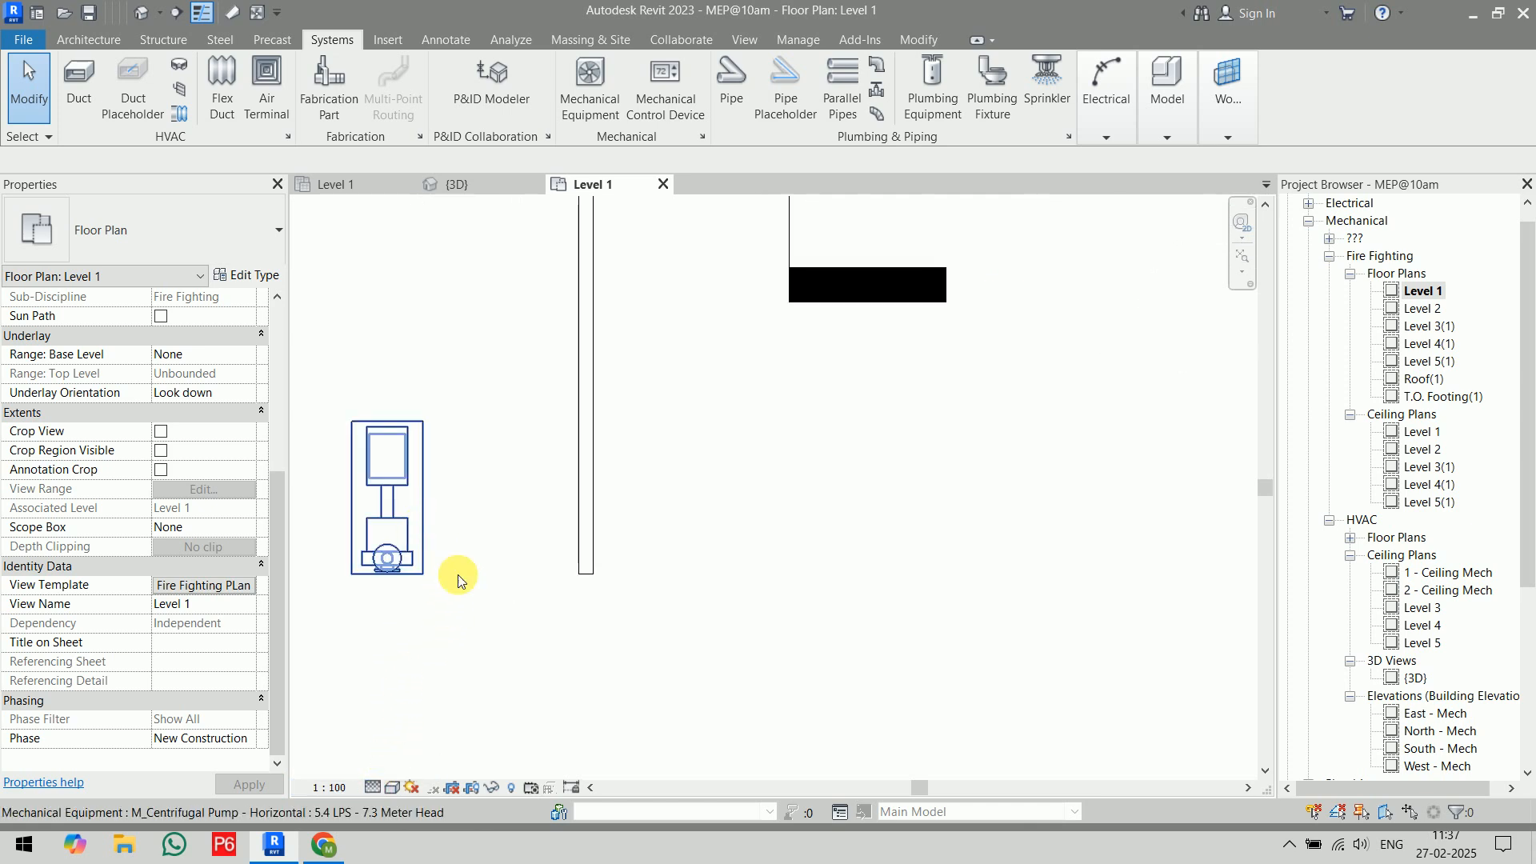
- Rotate the centrifugal pump 90° and move it just below the level of the main pipe's open end, with its connectors facing the pipe
click(458, 580)
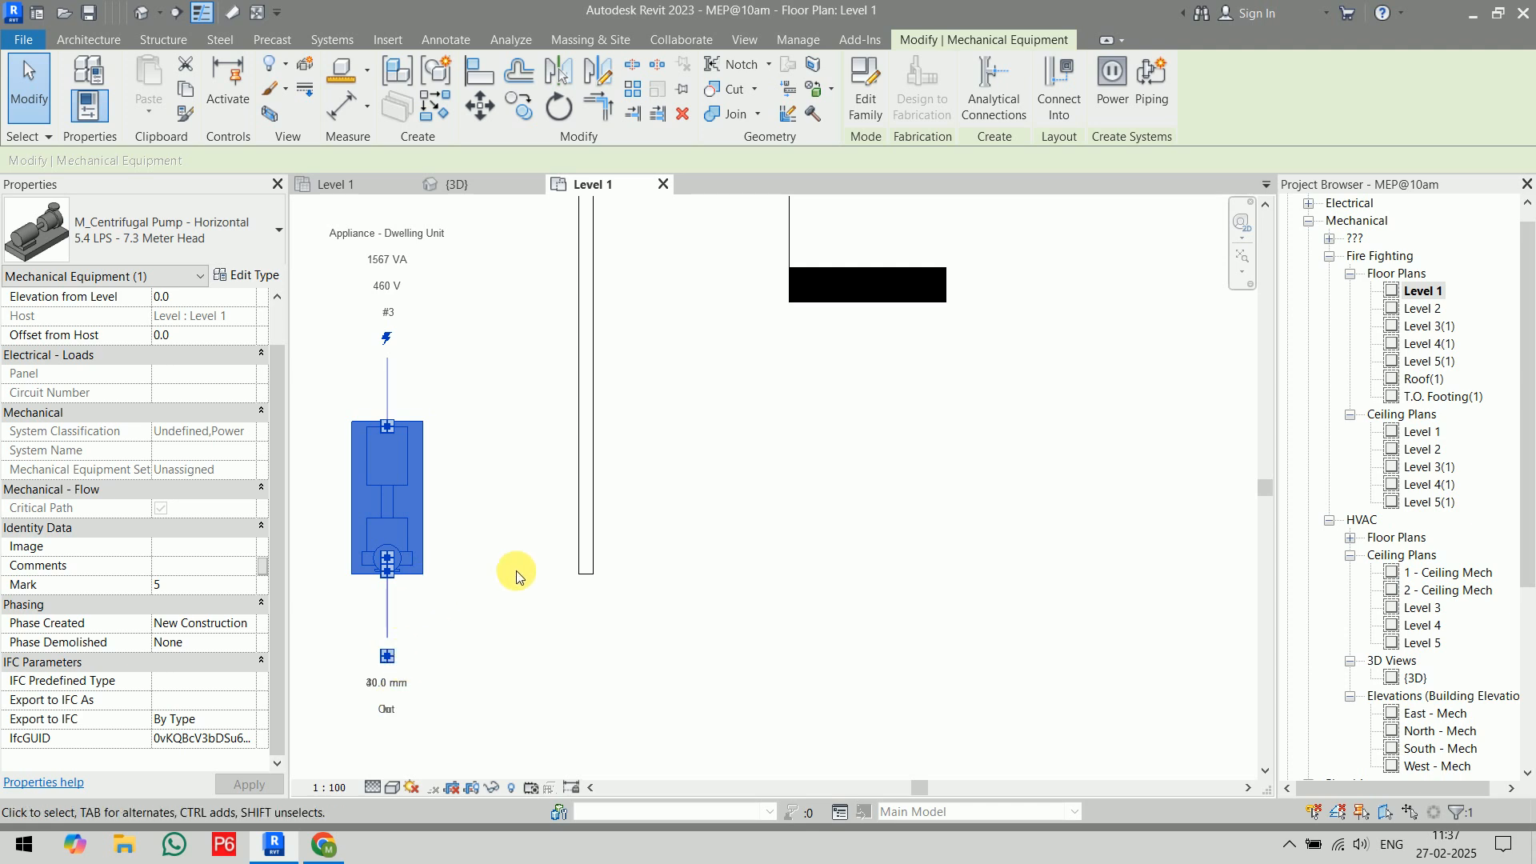
key(space)
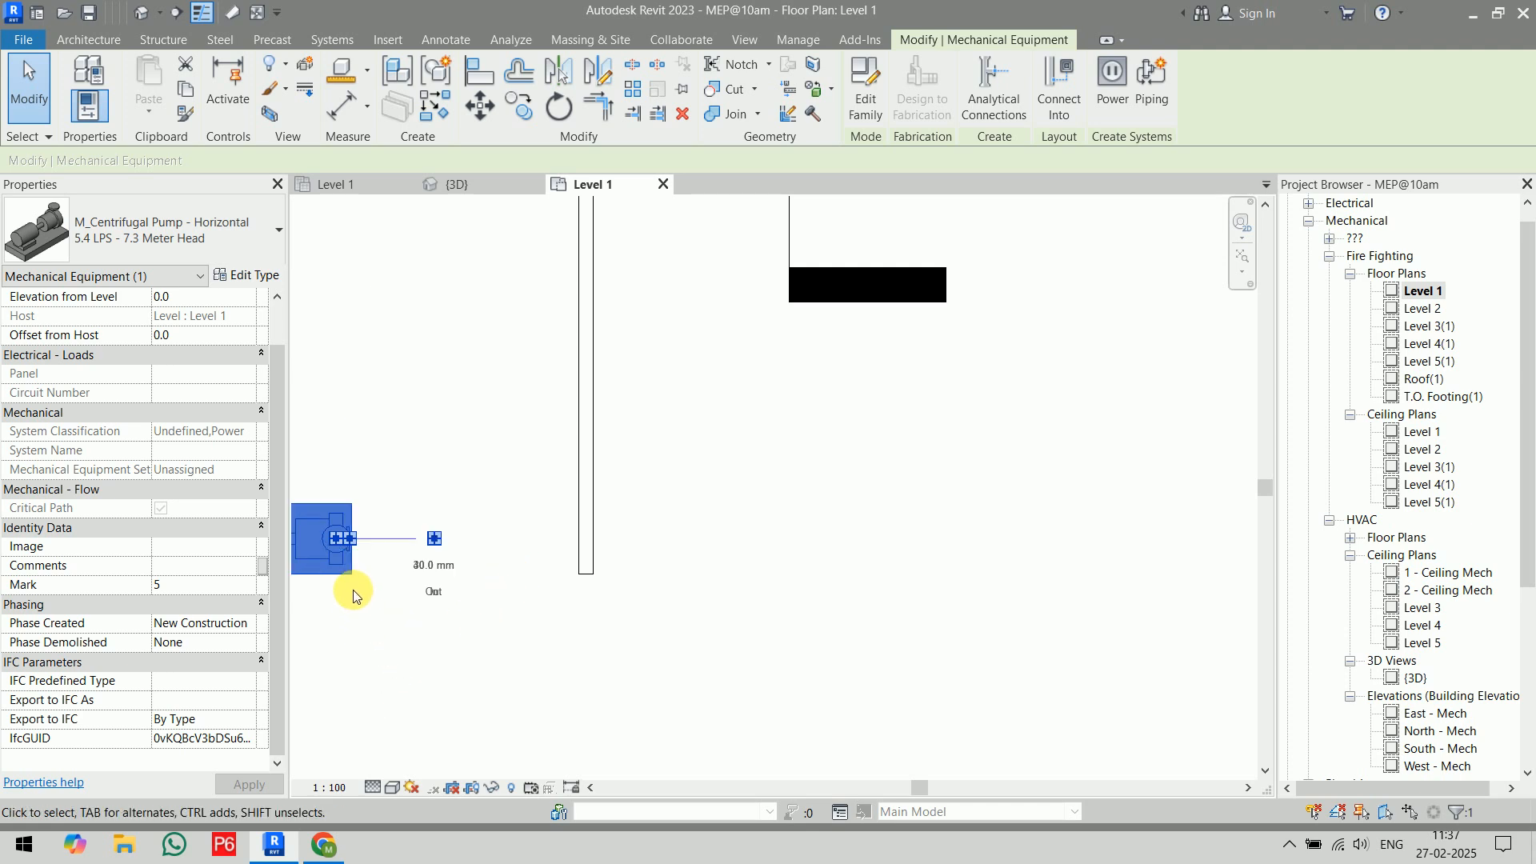
drag(355, 584, 446, 671)
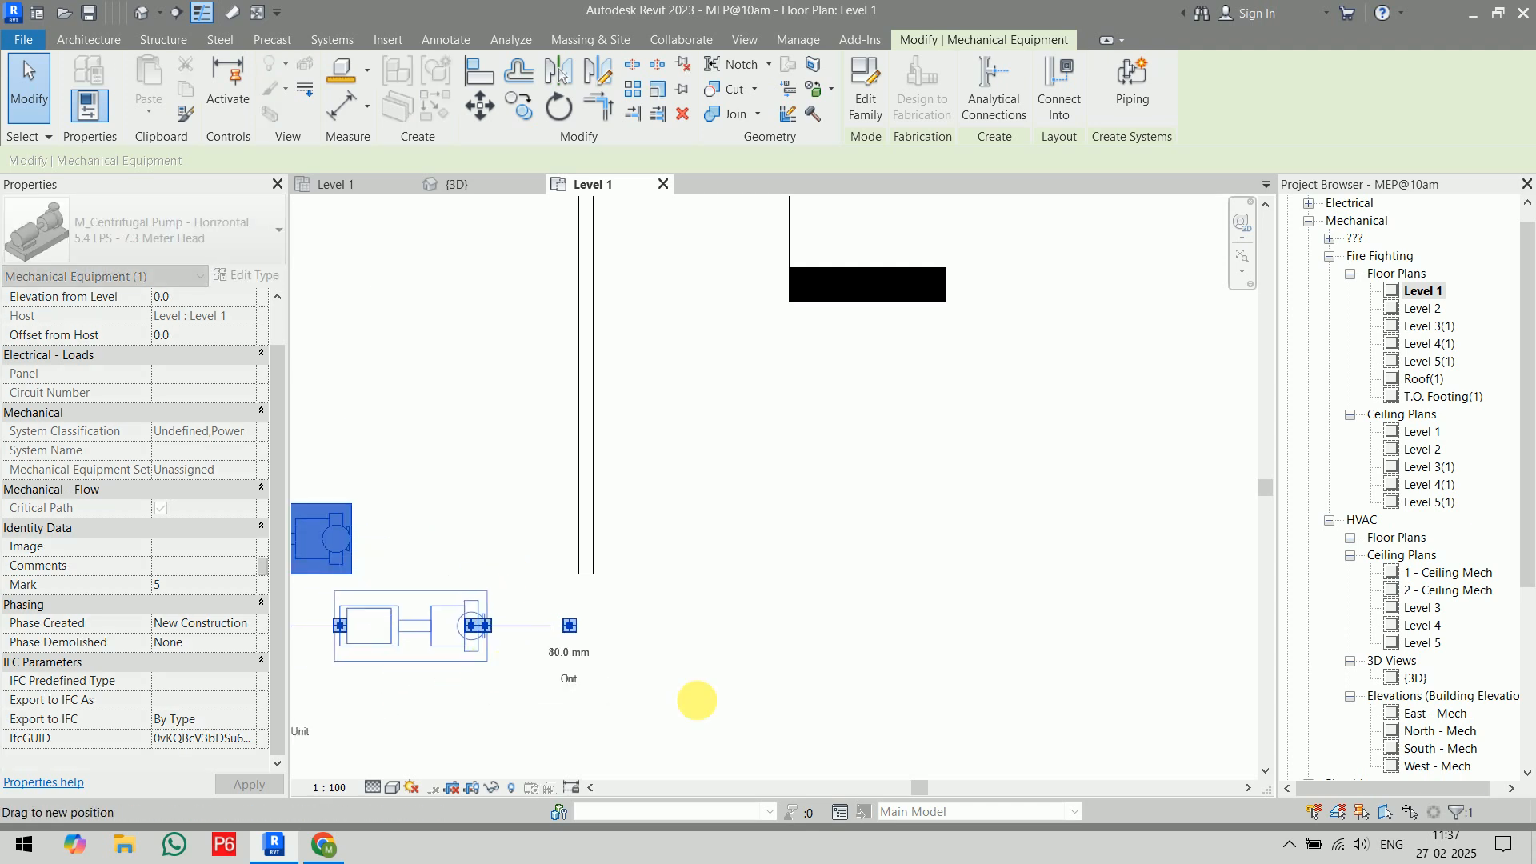
click(766, 678)
- Try to draw a 50 mm GI pipe from the pump's connector to the extended centreline of the main pipe
click(480, 647)
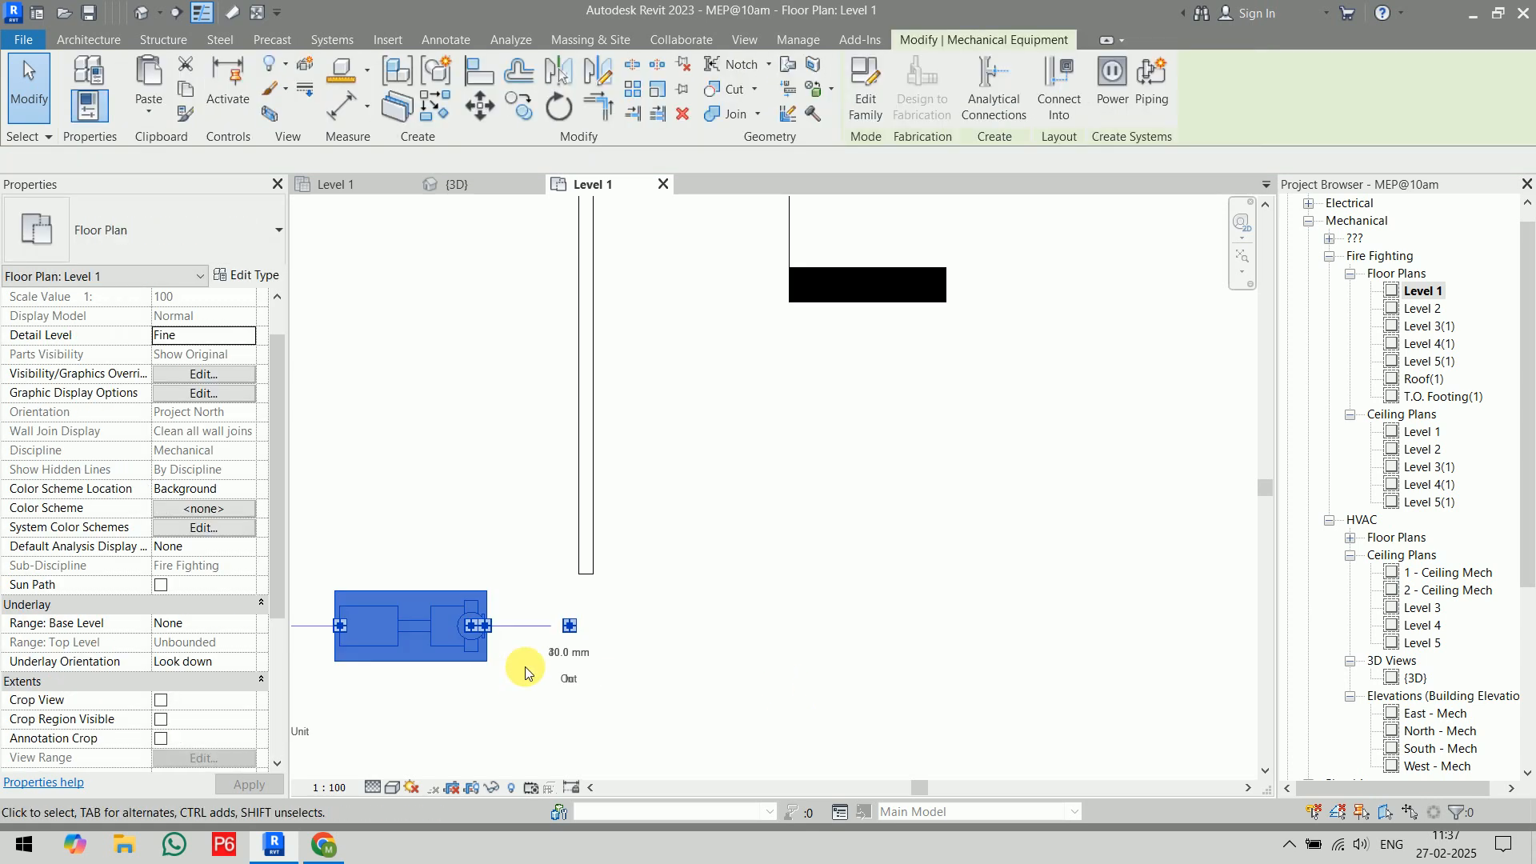
click(571, 625)
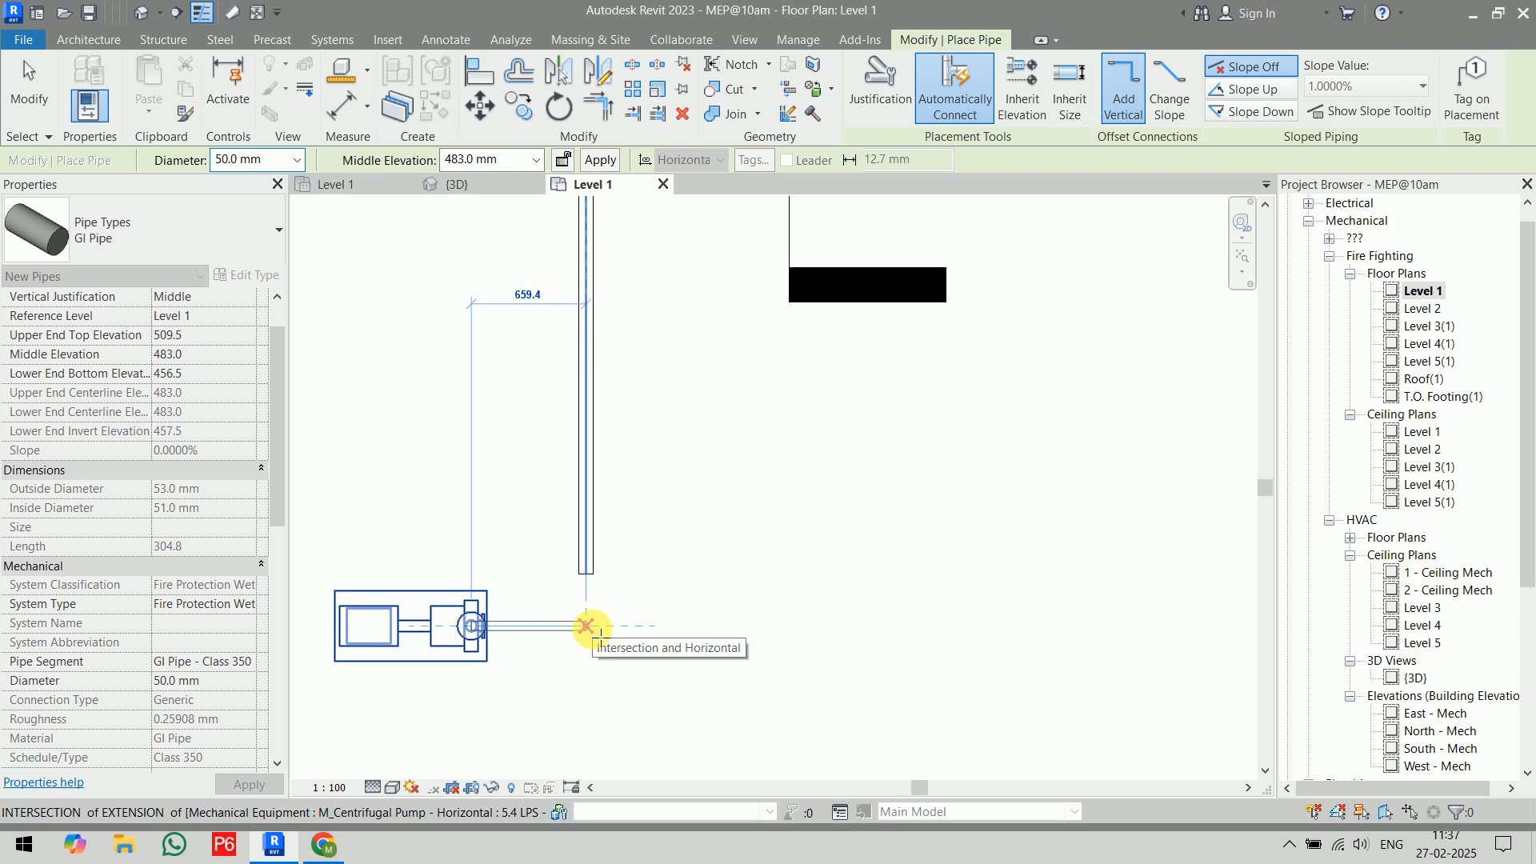
click(598, 634)
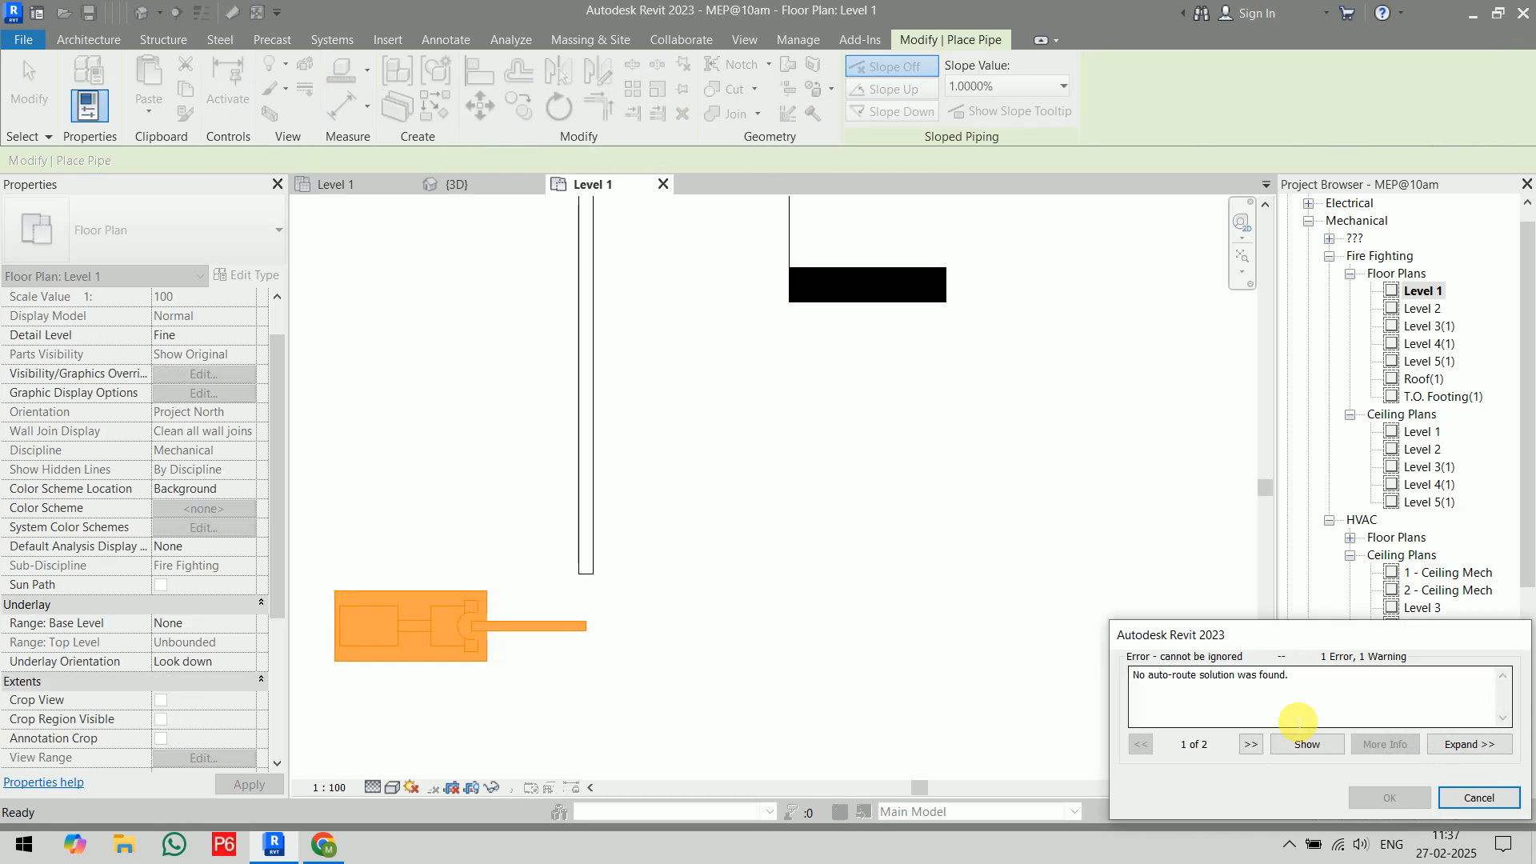
click(1471, 793)
key(Escape)
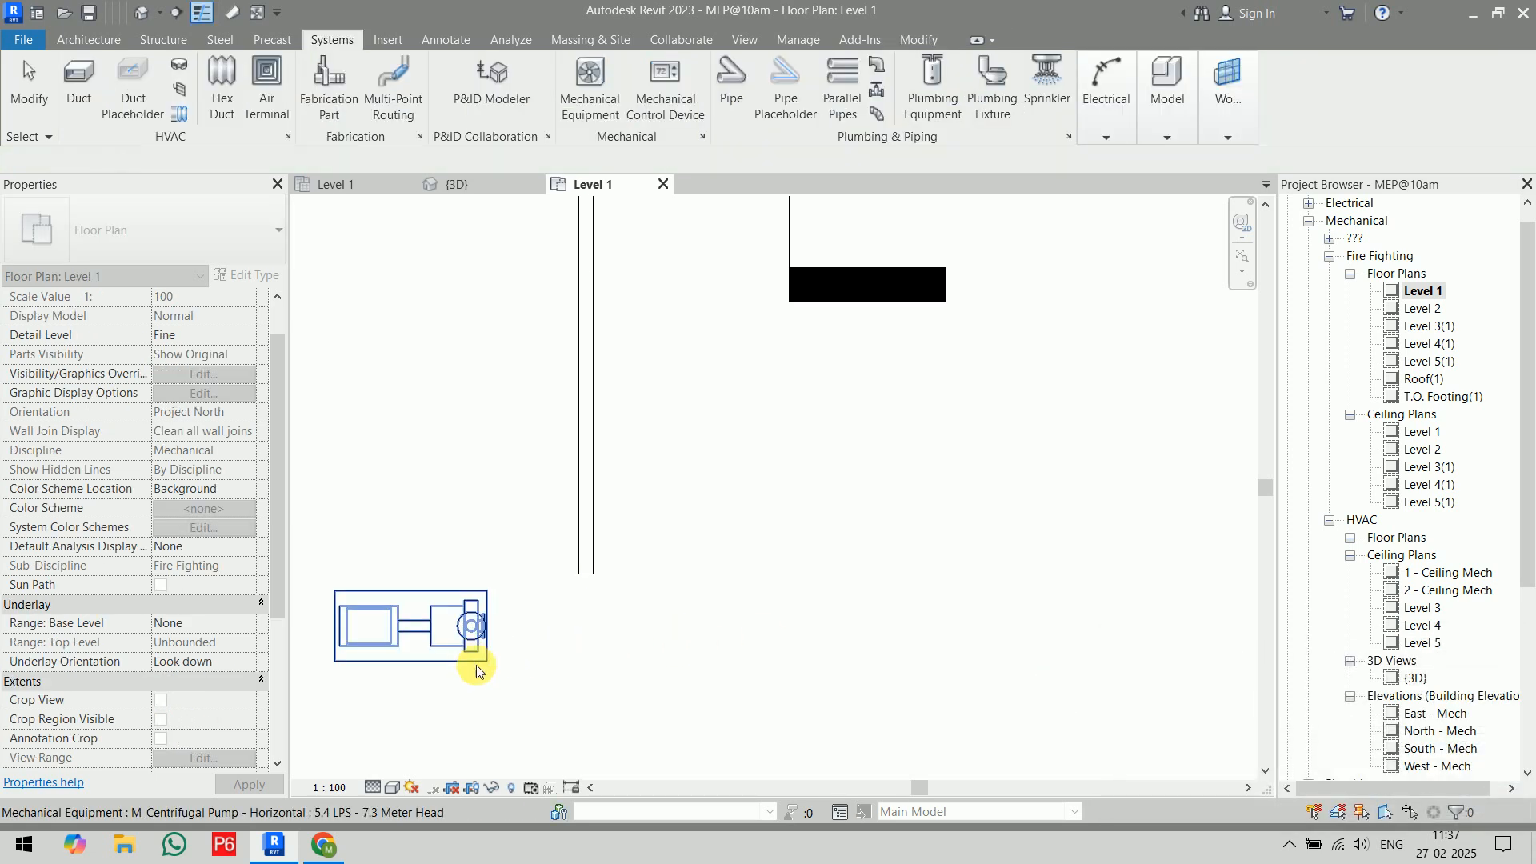
click(476, 660)
scroll(535, 688, up, 1)
scroll(535, 688, up, 3)
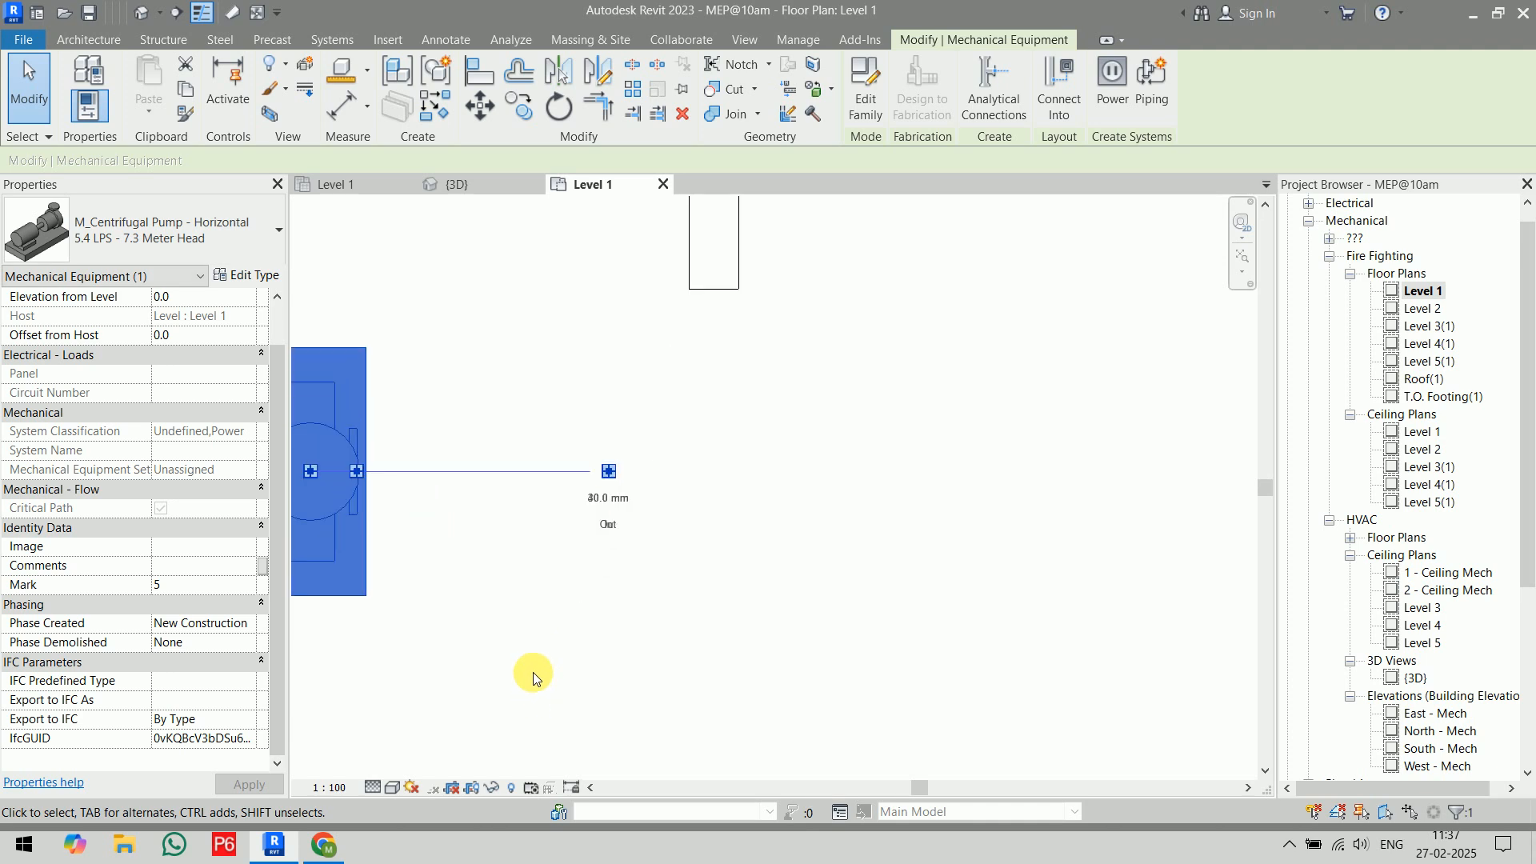
click(1055, 73)
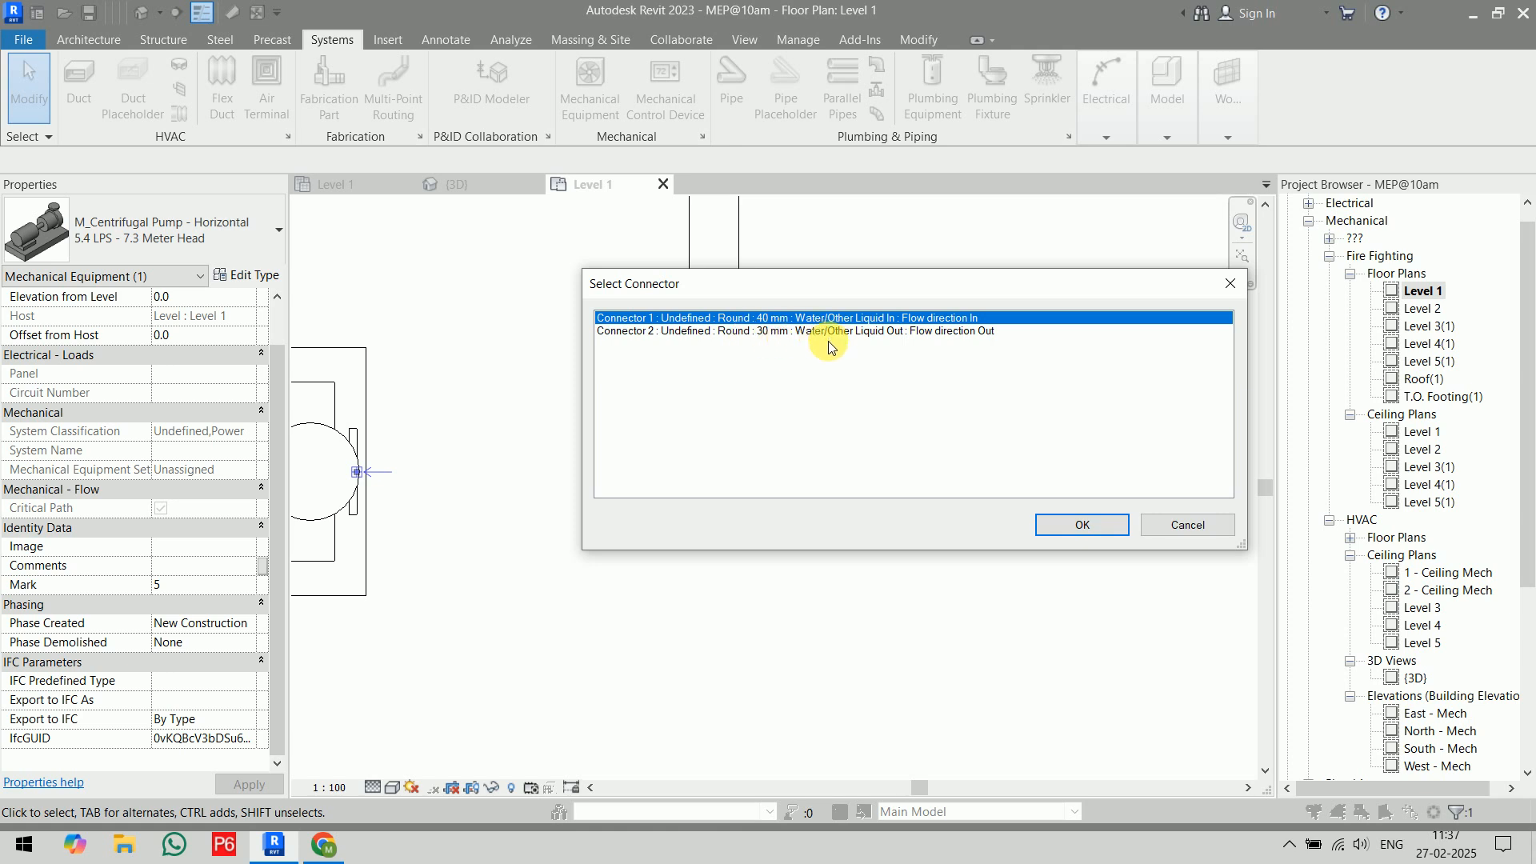
click(1168, 522)
click(724, 286)
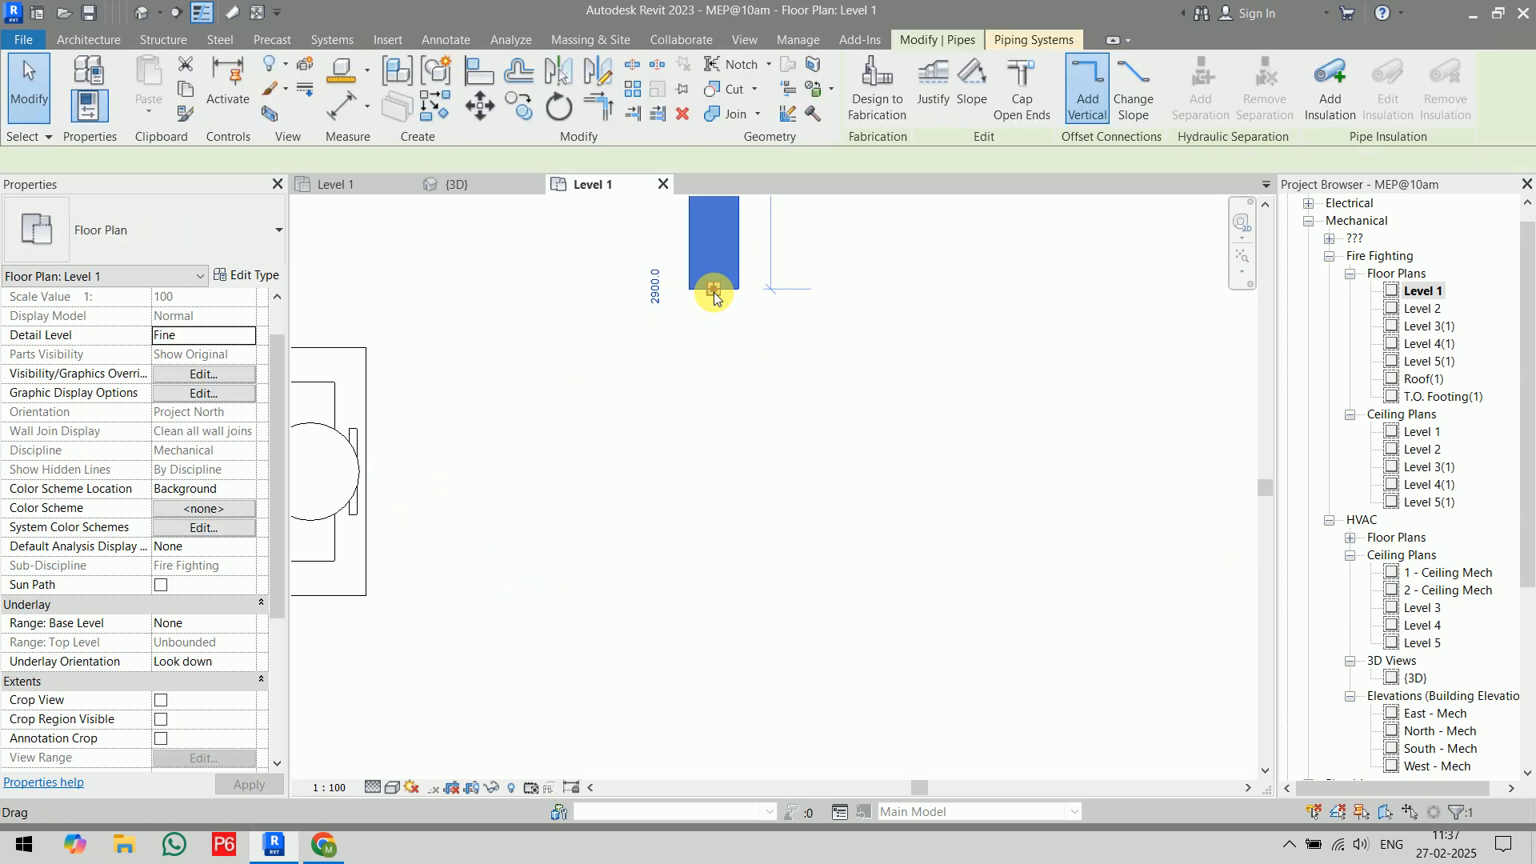
click(590, 466)
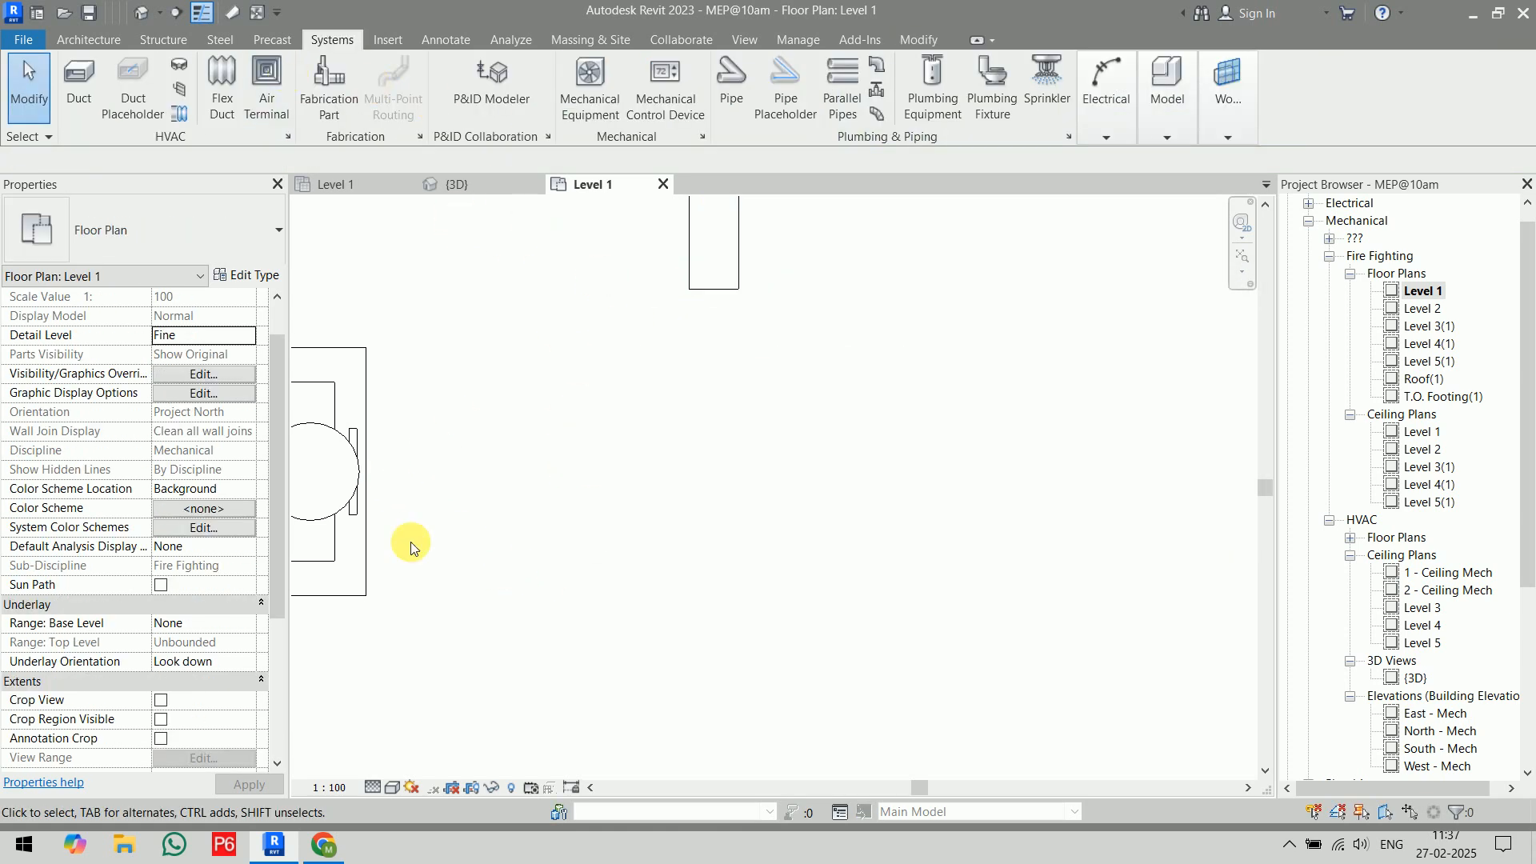
- Rotate the pump another 90° and move it directly below the main pipe's open end
click(343, 504)
key(space)
scroll(588, 571, down, 3)
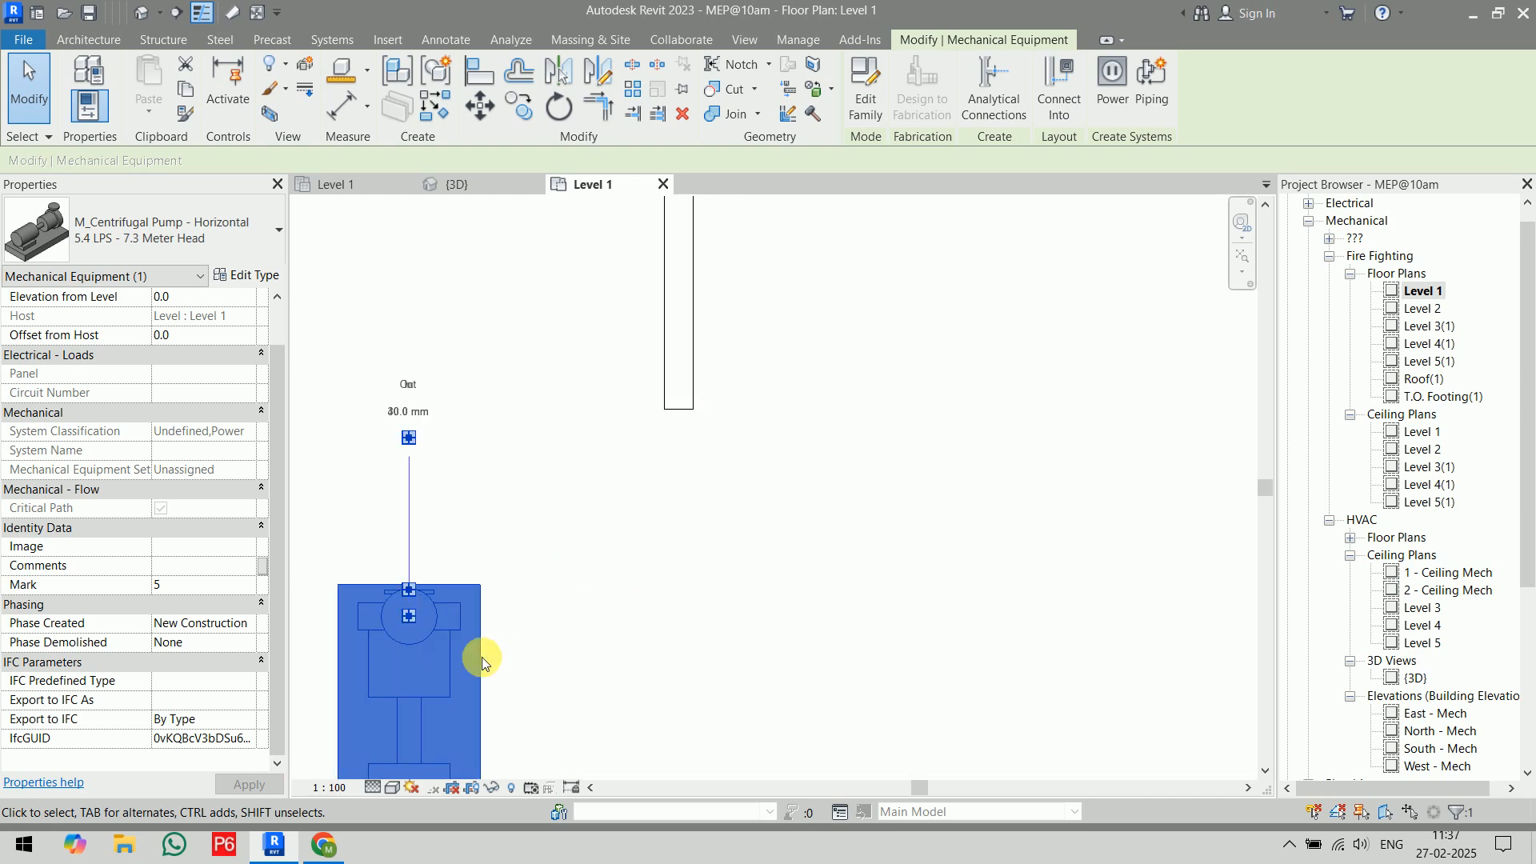
drag(439, 616, 723, 593)
click(918, 545)
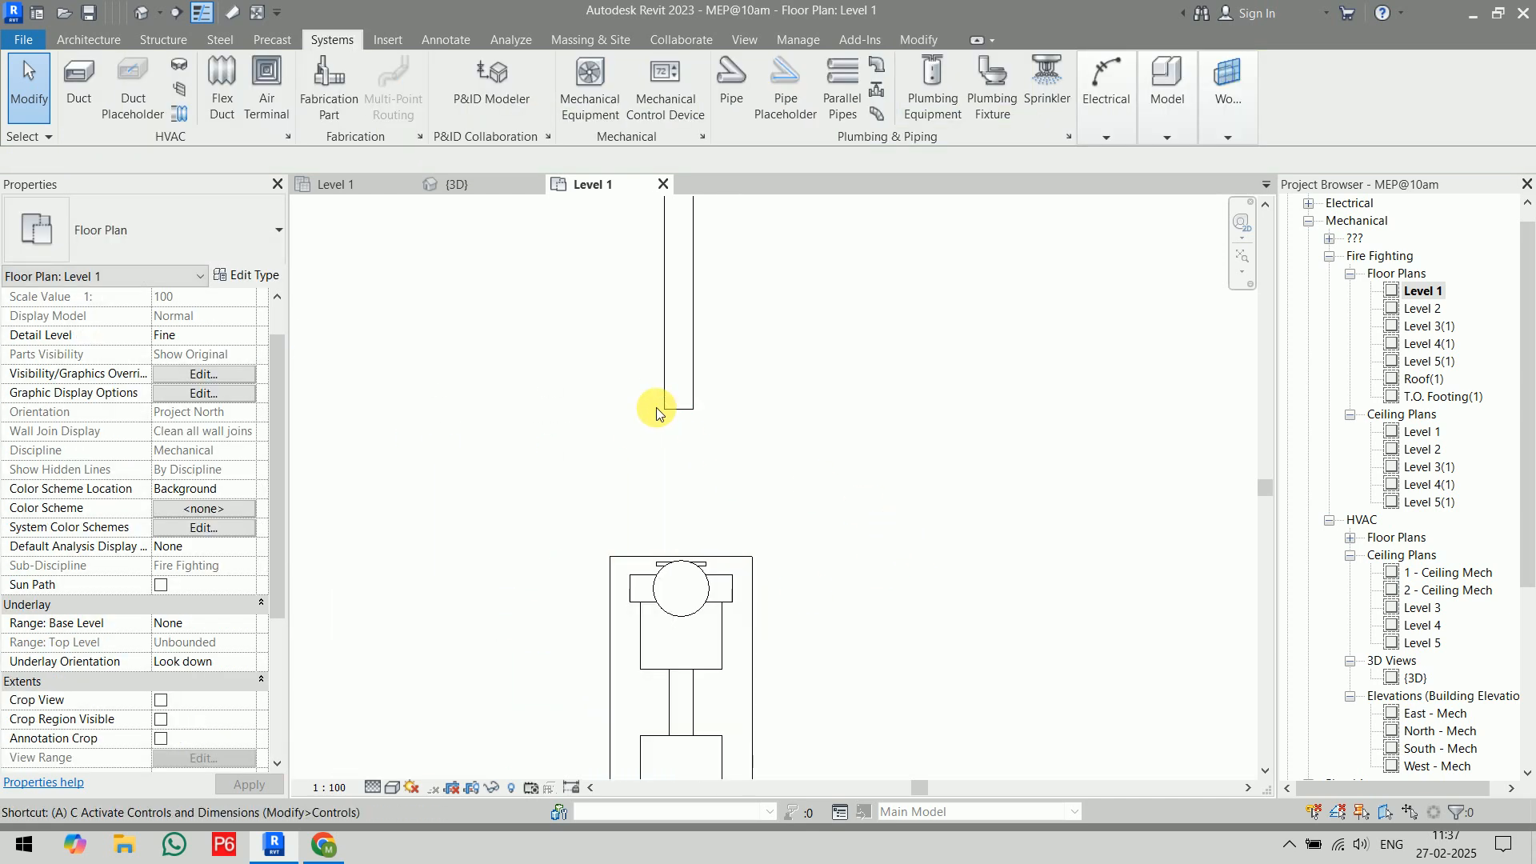
- Align the pump's centreline with the main pipe's centreline
click(675, 368)
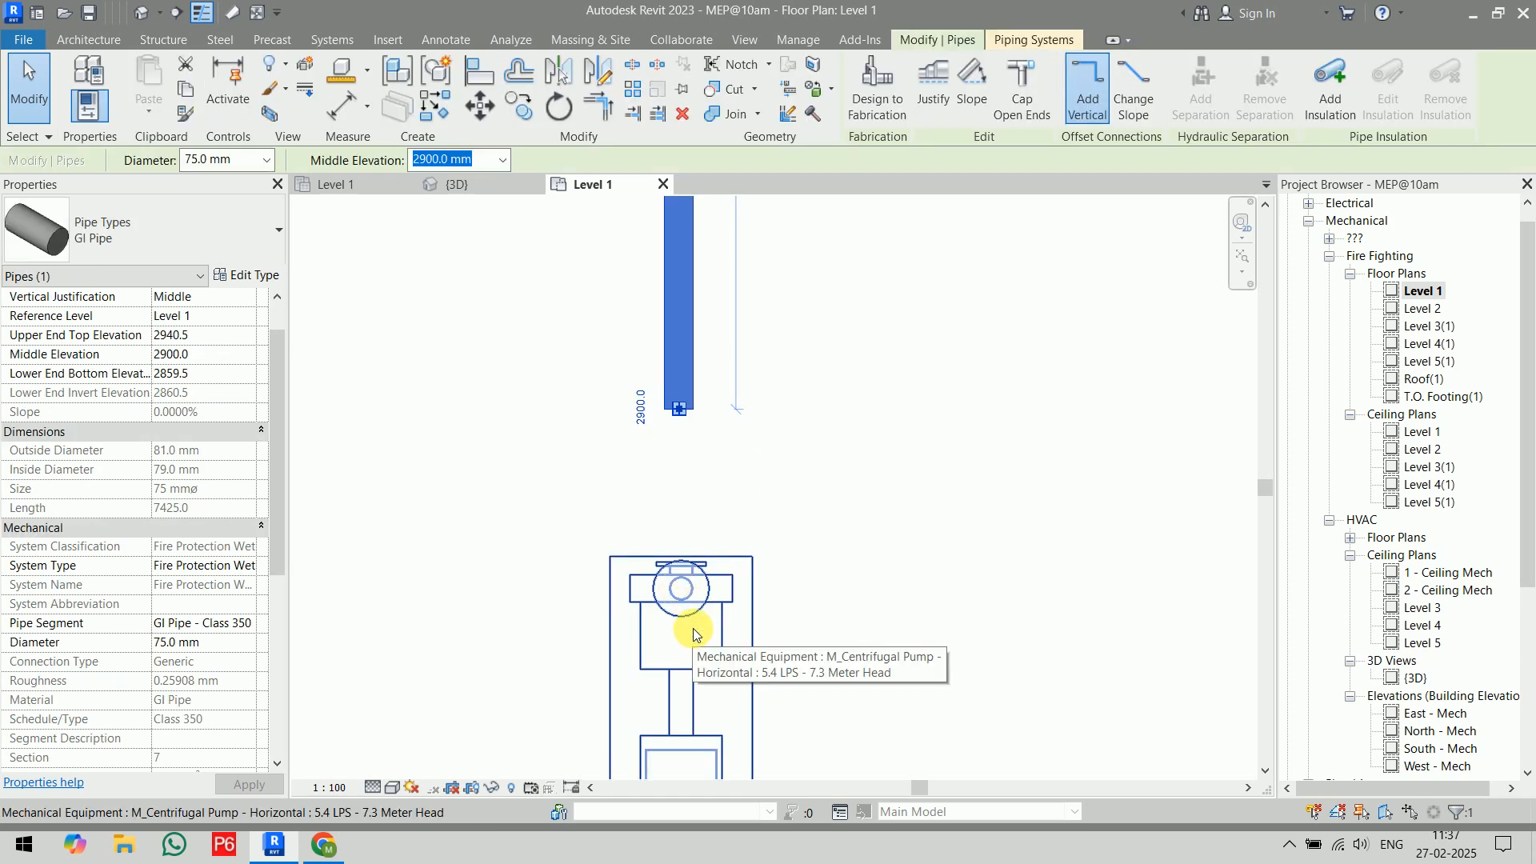
scroll(697, 584, up, 2)
click(867, 549)
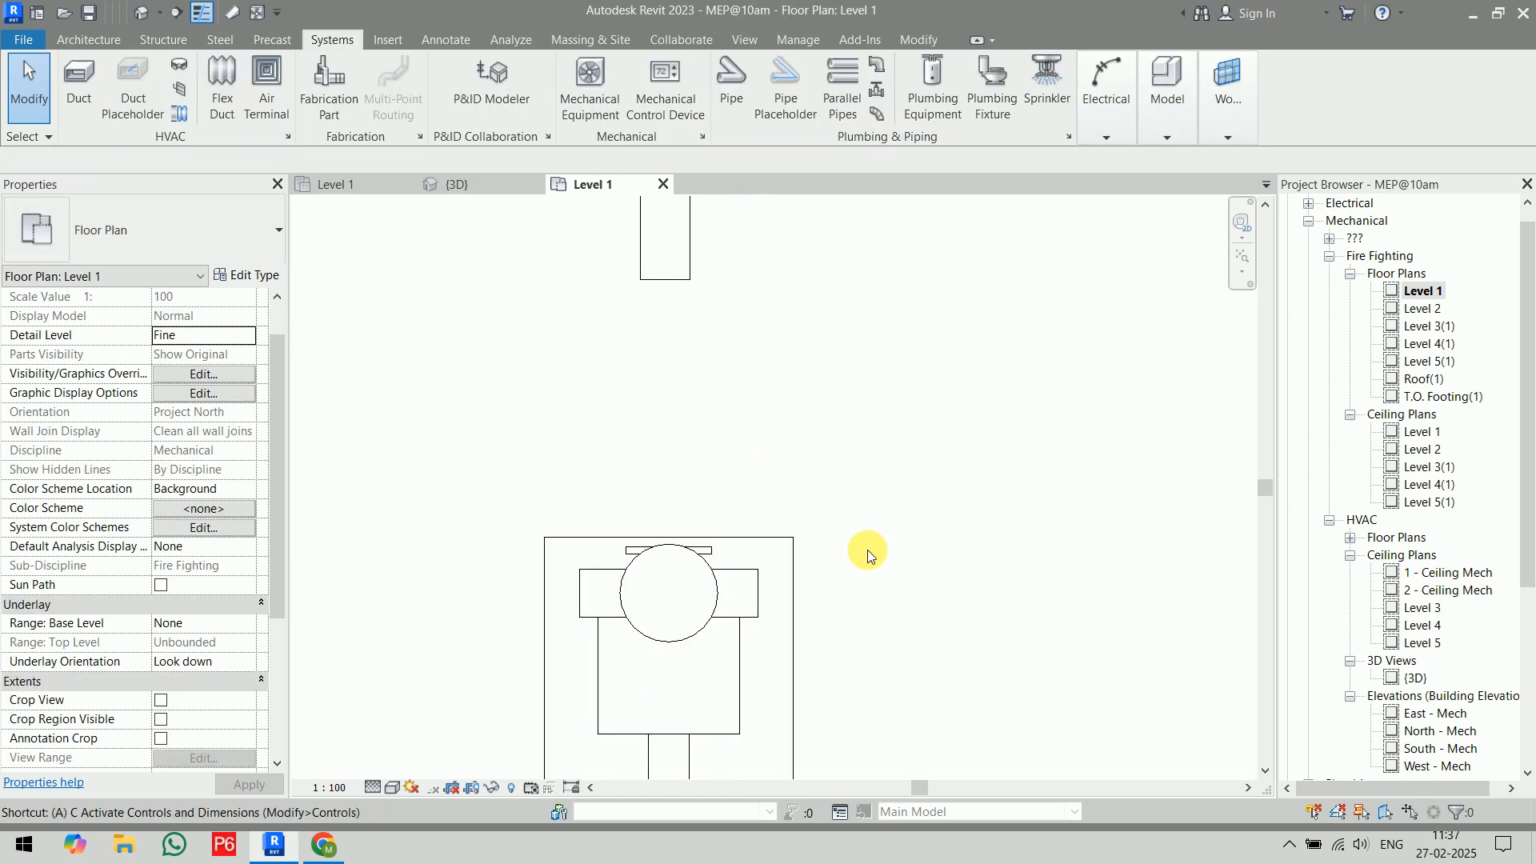
key(l)
click(661, 252)
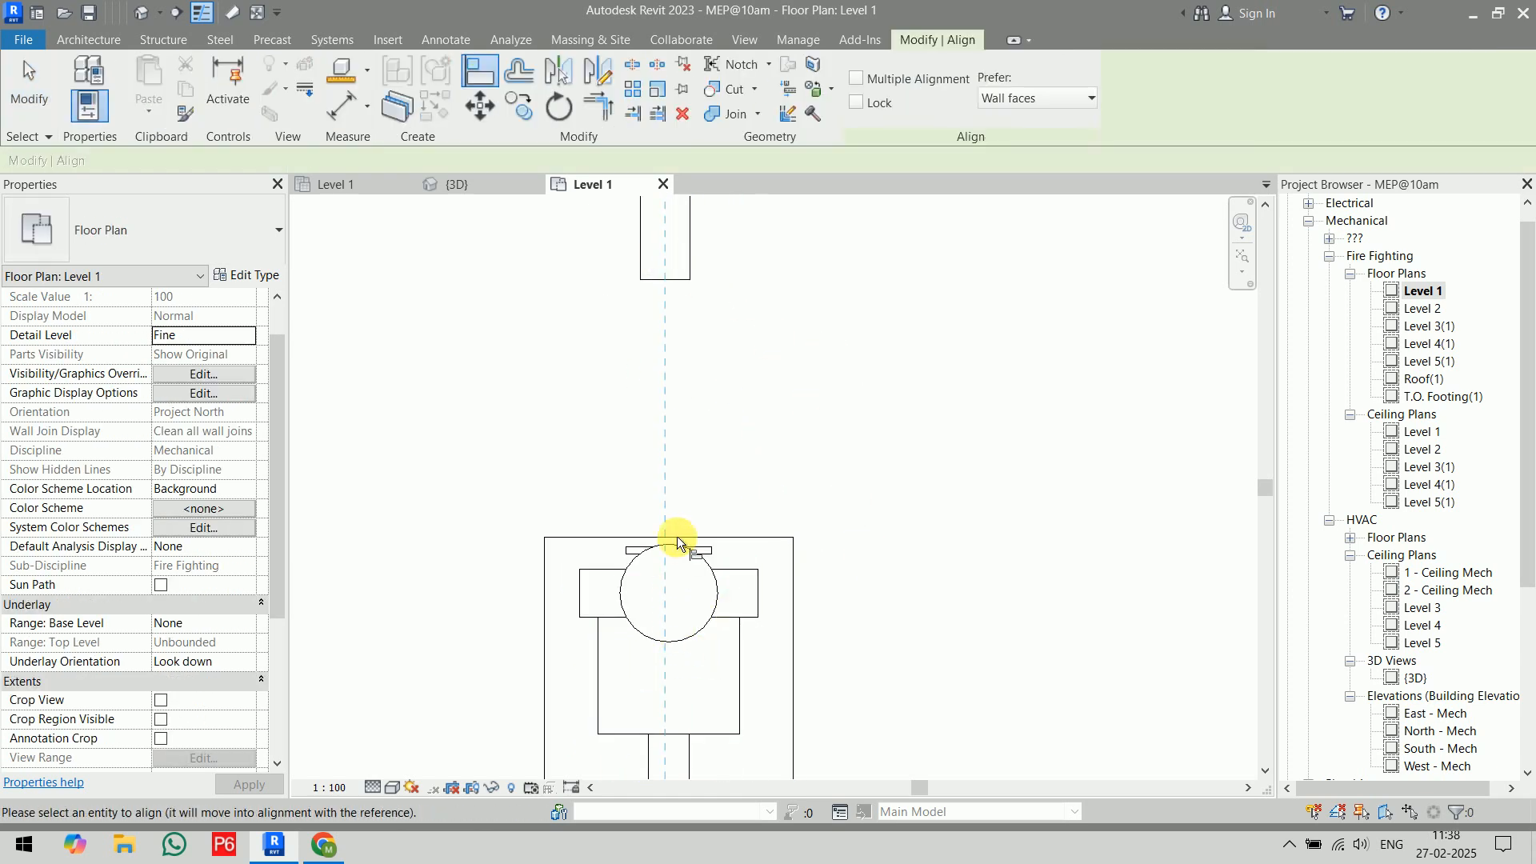
click(664, 585)
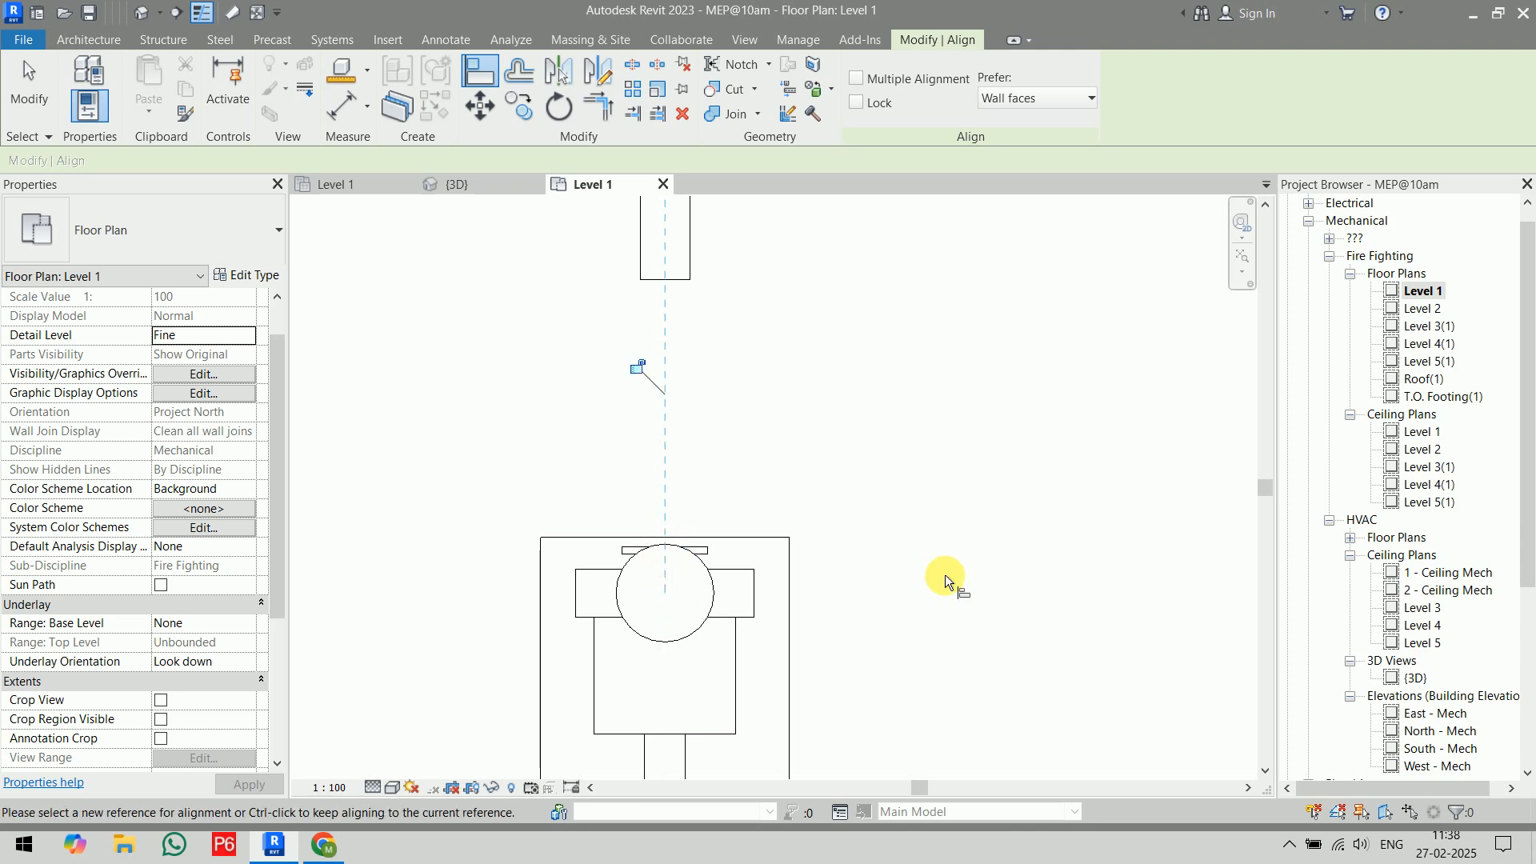
key(Escape)
key(Escape)
- Try to draw a 50 mm GI pipe straight from the pump's connector to the main pipe's open end
click(724, 622)
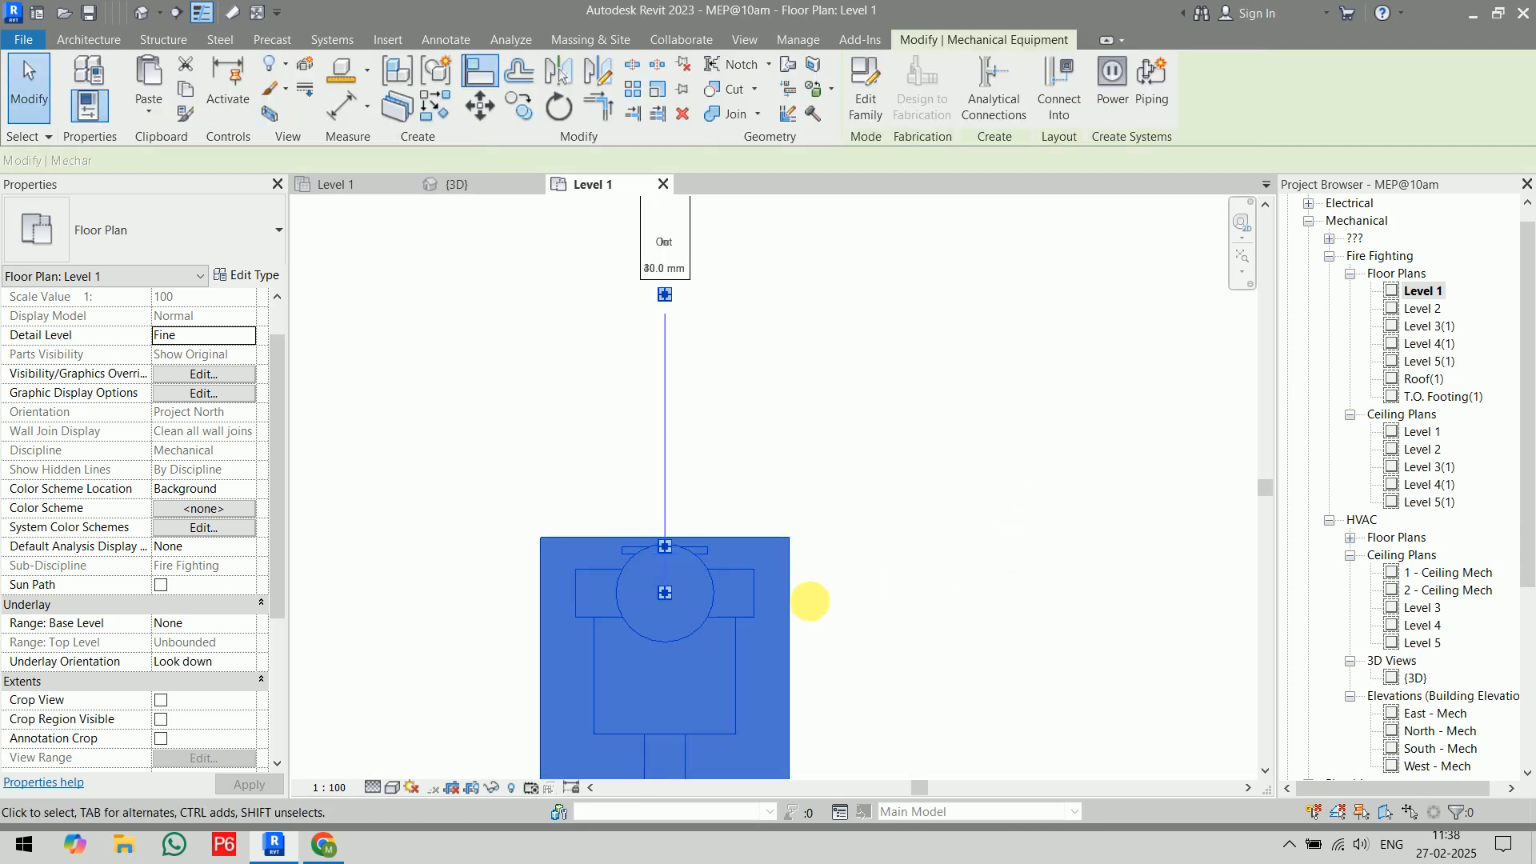
click(665, 295)
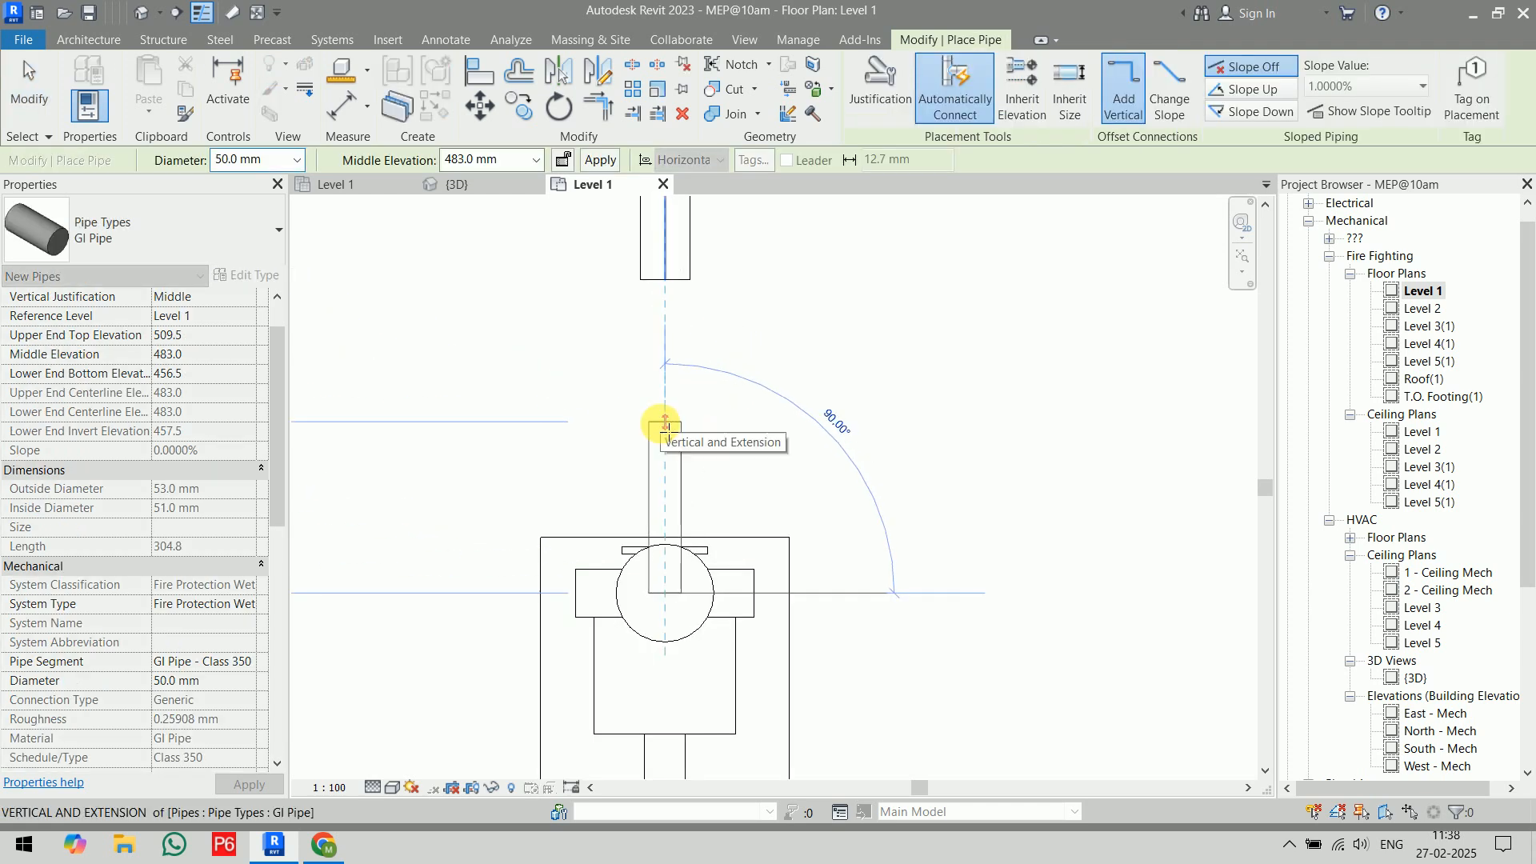
click(664, 280)
key(Escape)
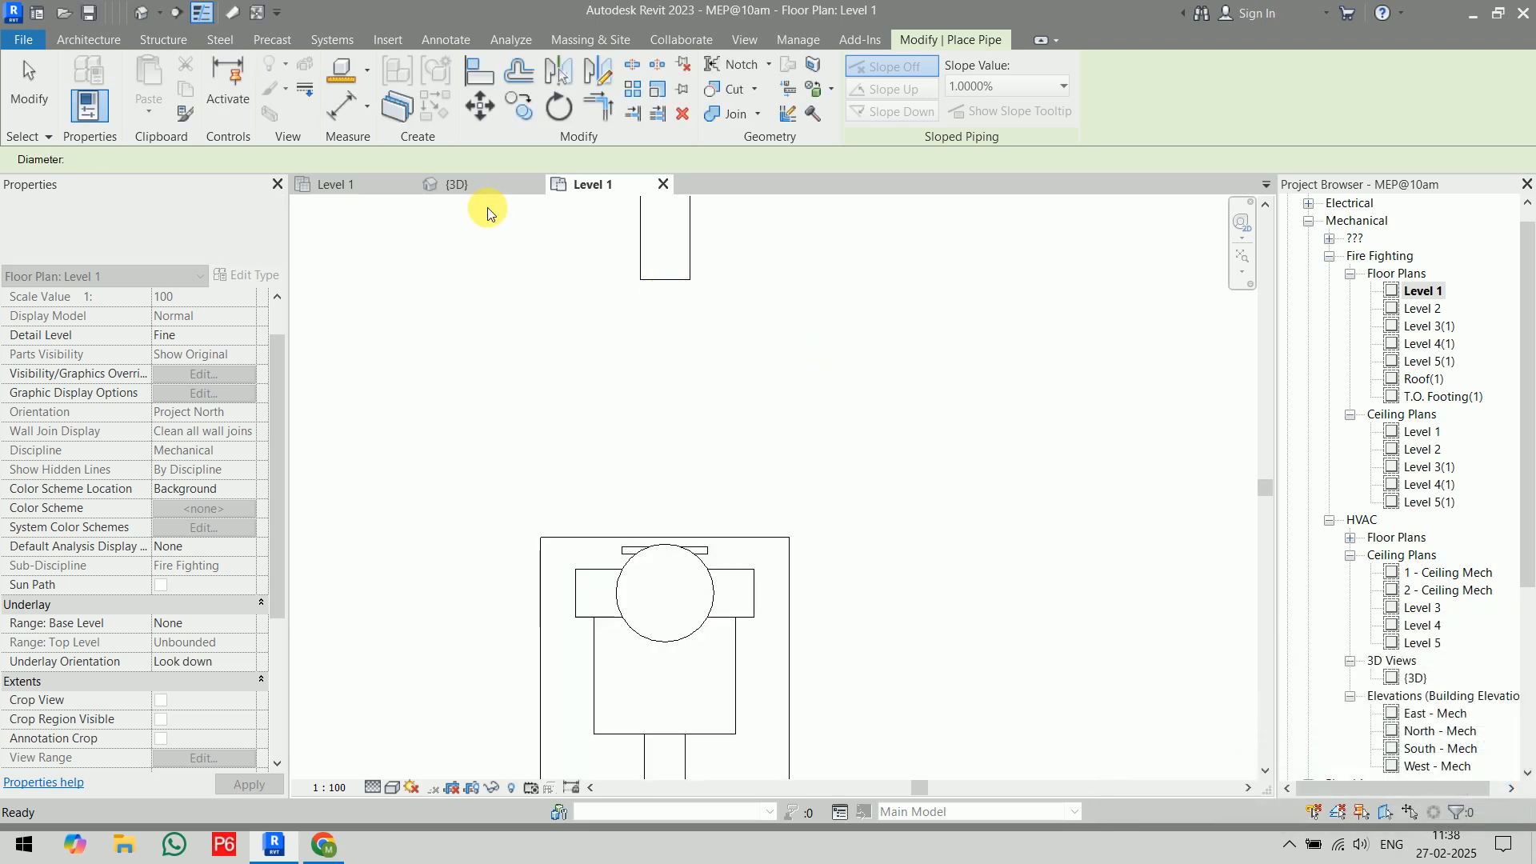
key(Escape)
- Check the pump in the 3D view, and move the Section 3 line in the Level 1 ceiling plan to the left of the main pipe's open end
click(473, 191)
scroll(681, 393, down, 2)
scroll(621, 517, up, 3)
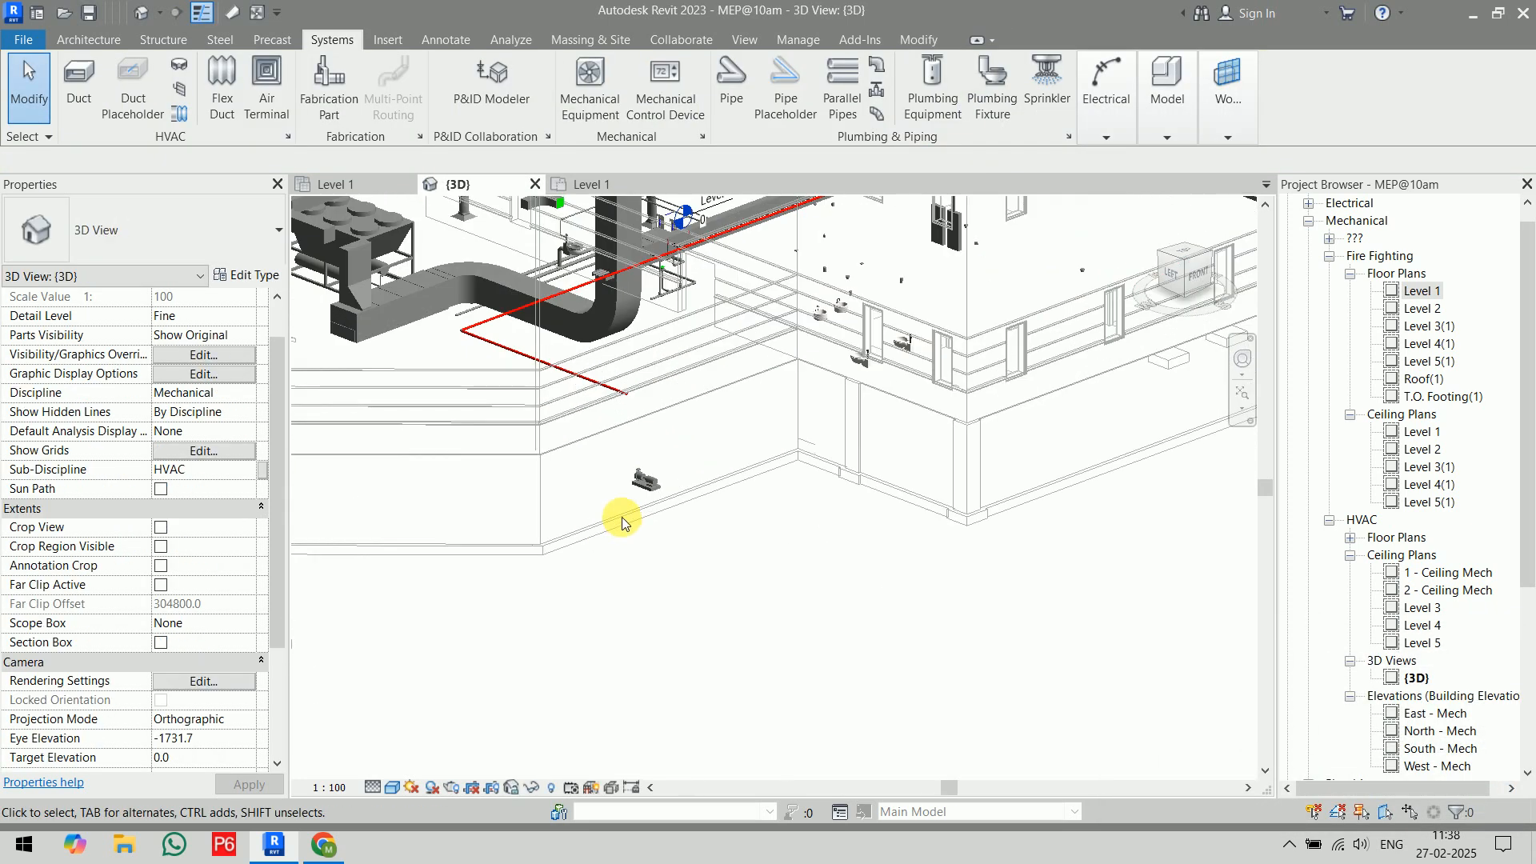
click(356, 188)
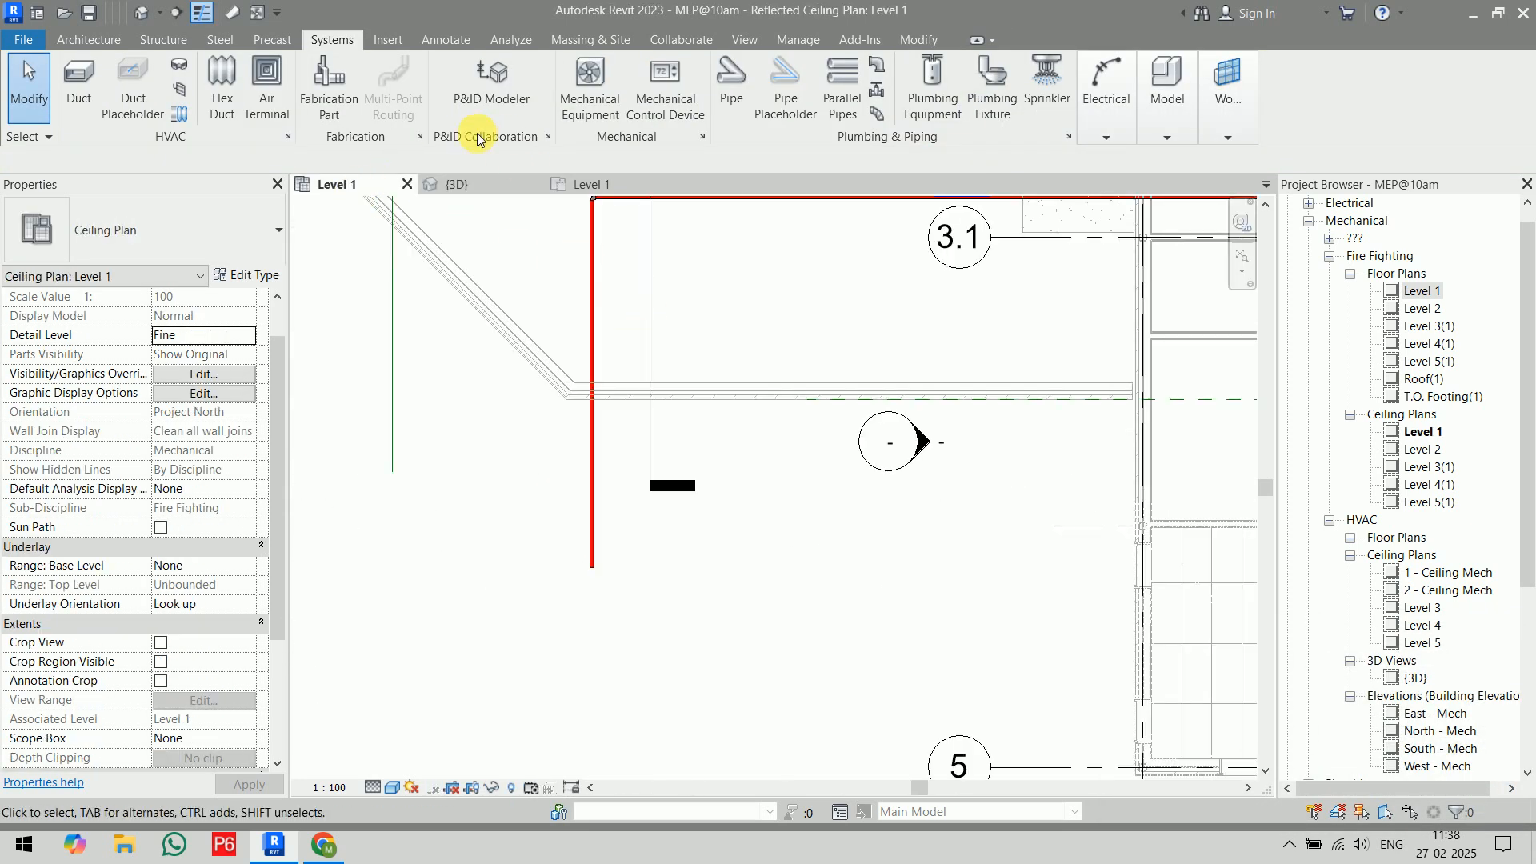
scroll(720, 376, down, 3)
scroll(732, 378, down, 1)
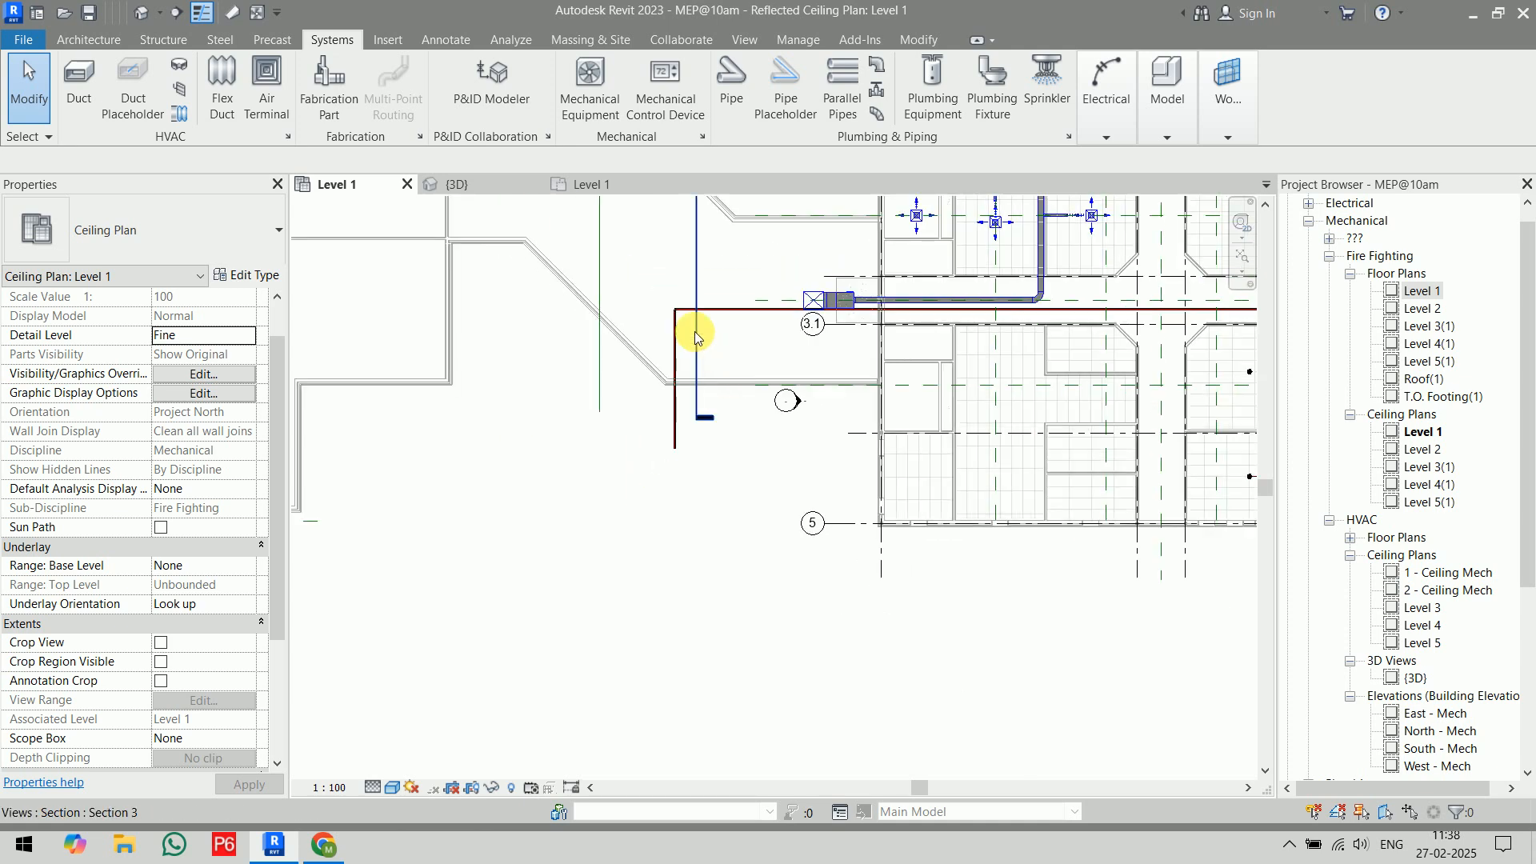
drag(696, 336, 558, 528)
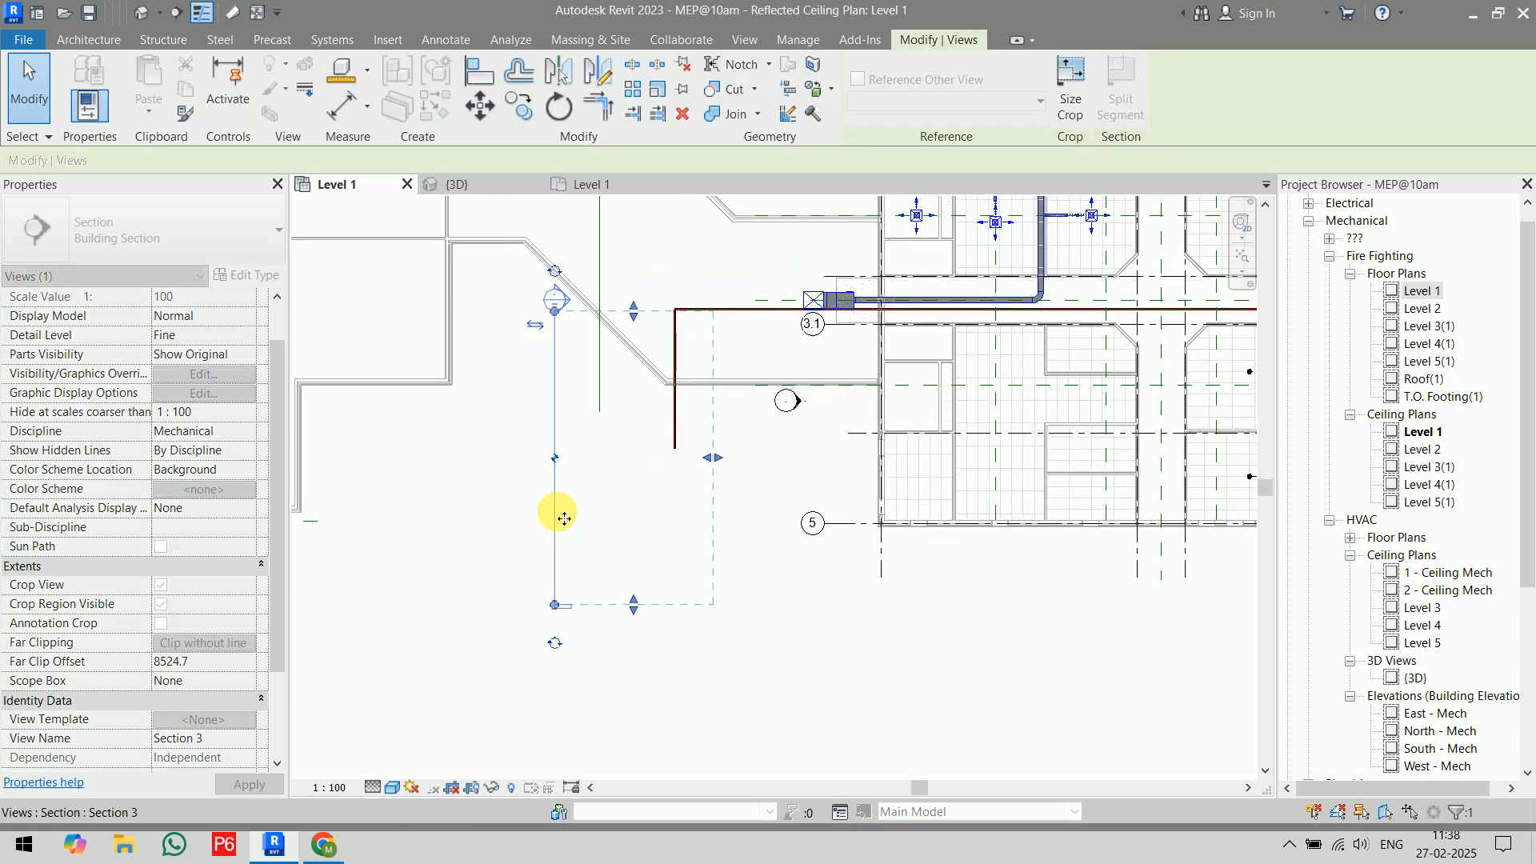
- In the Fire Fighting Level 1 floor plan, pull Section 3's upper crop extent down to just above the main pipe's open end
click(597, 189)
scroll(746, 502, down, 3)
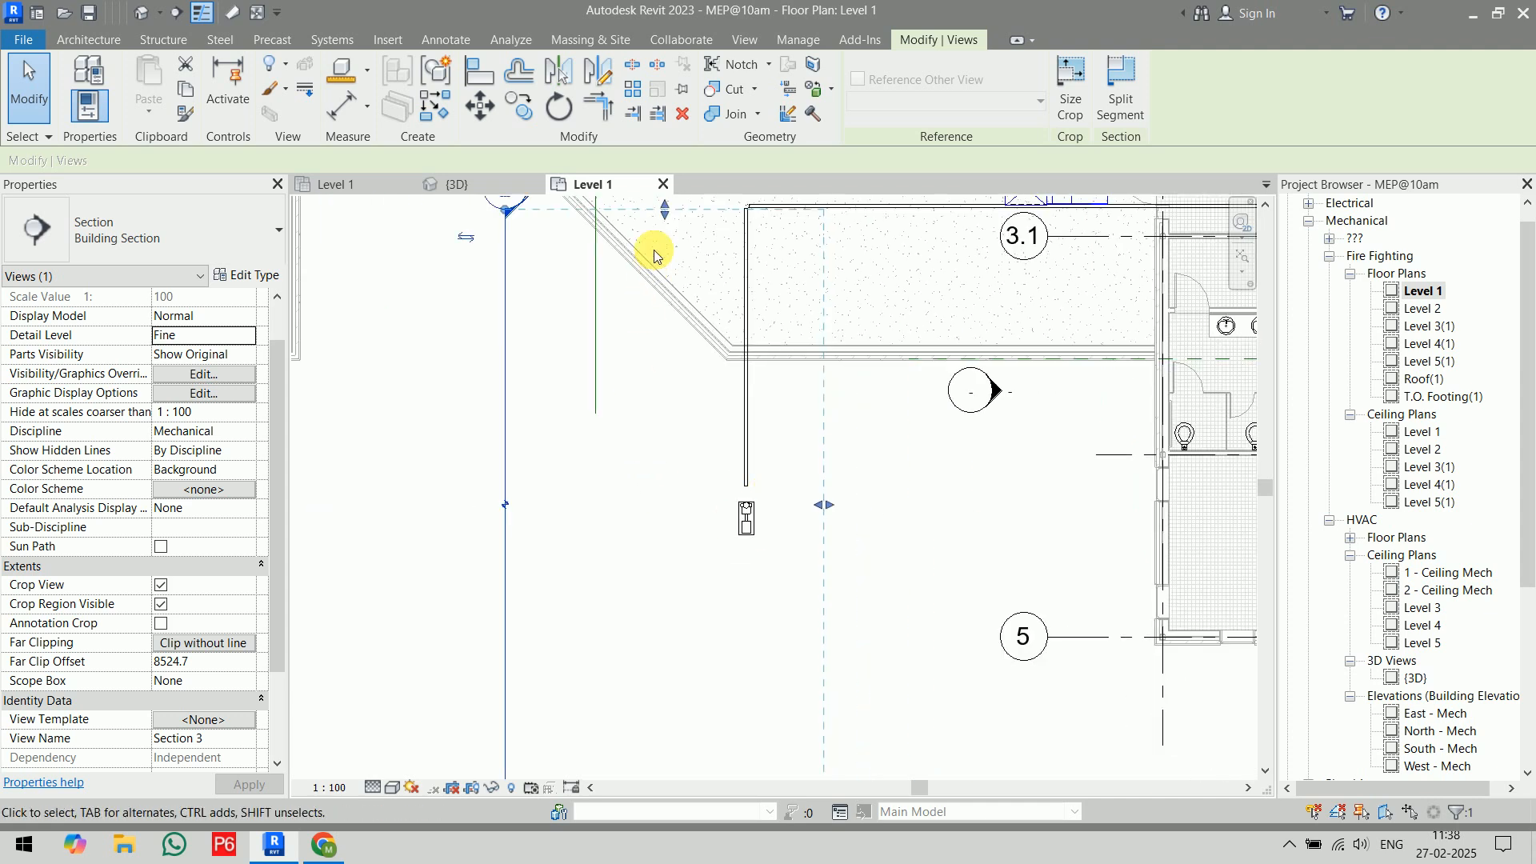
drag(664, 211, 668, 440)
- Open the Section 3 view and select the centrifugal pump in it
right_click(502, 549)
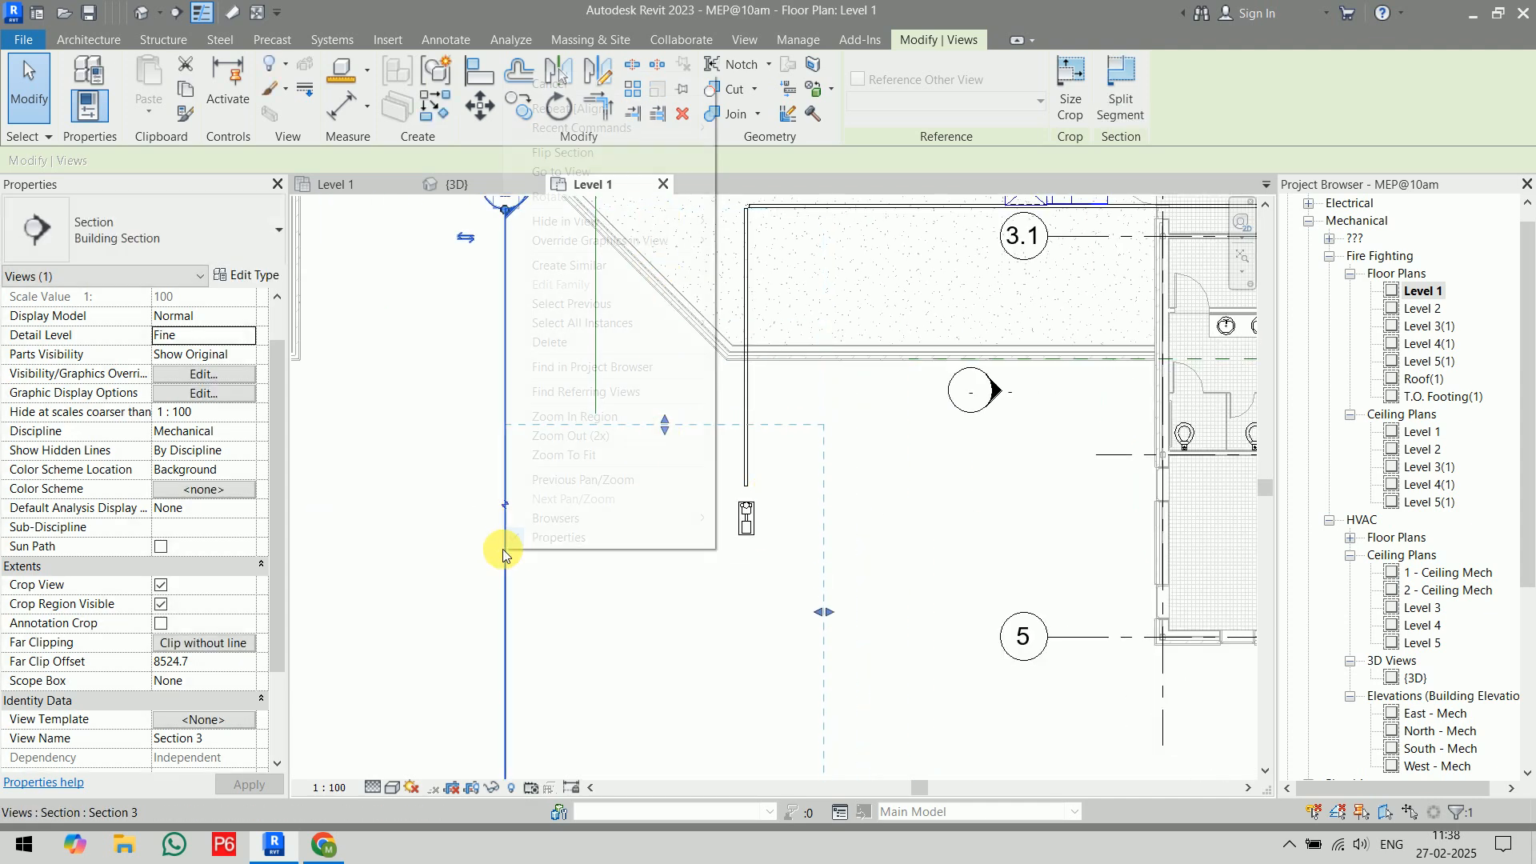
click(585, 176)
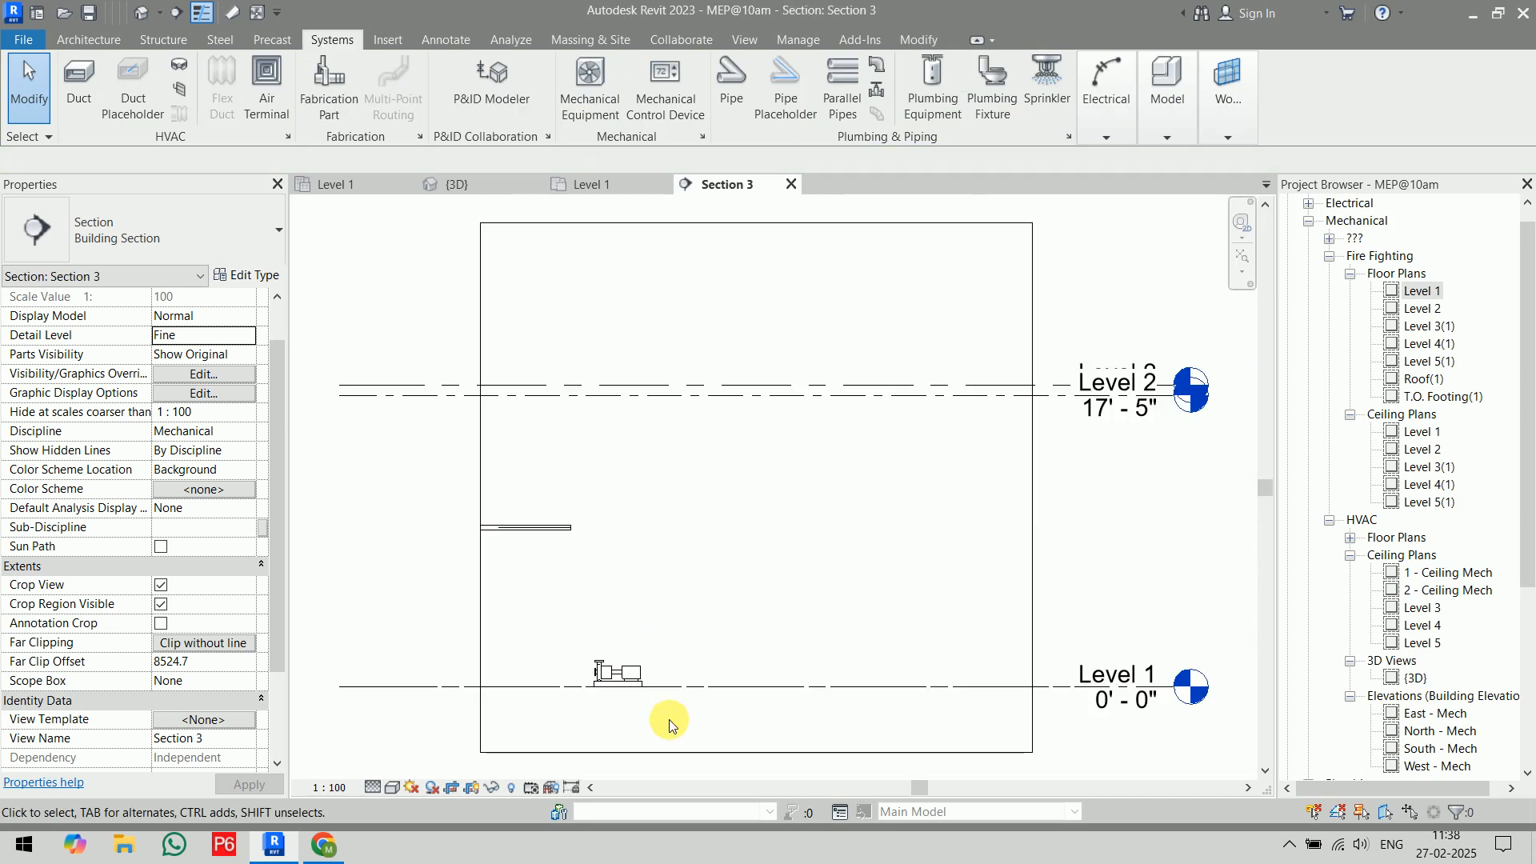
click(607, 620)
scroll(625, 628, up, 3)
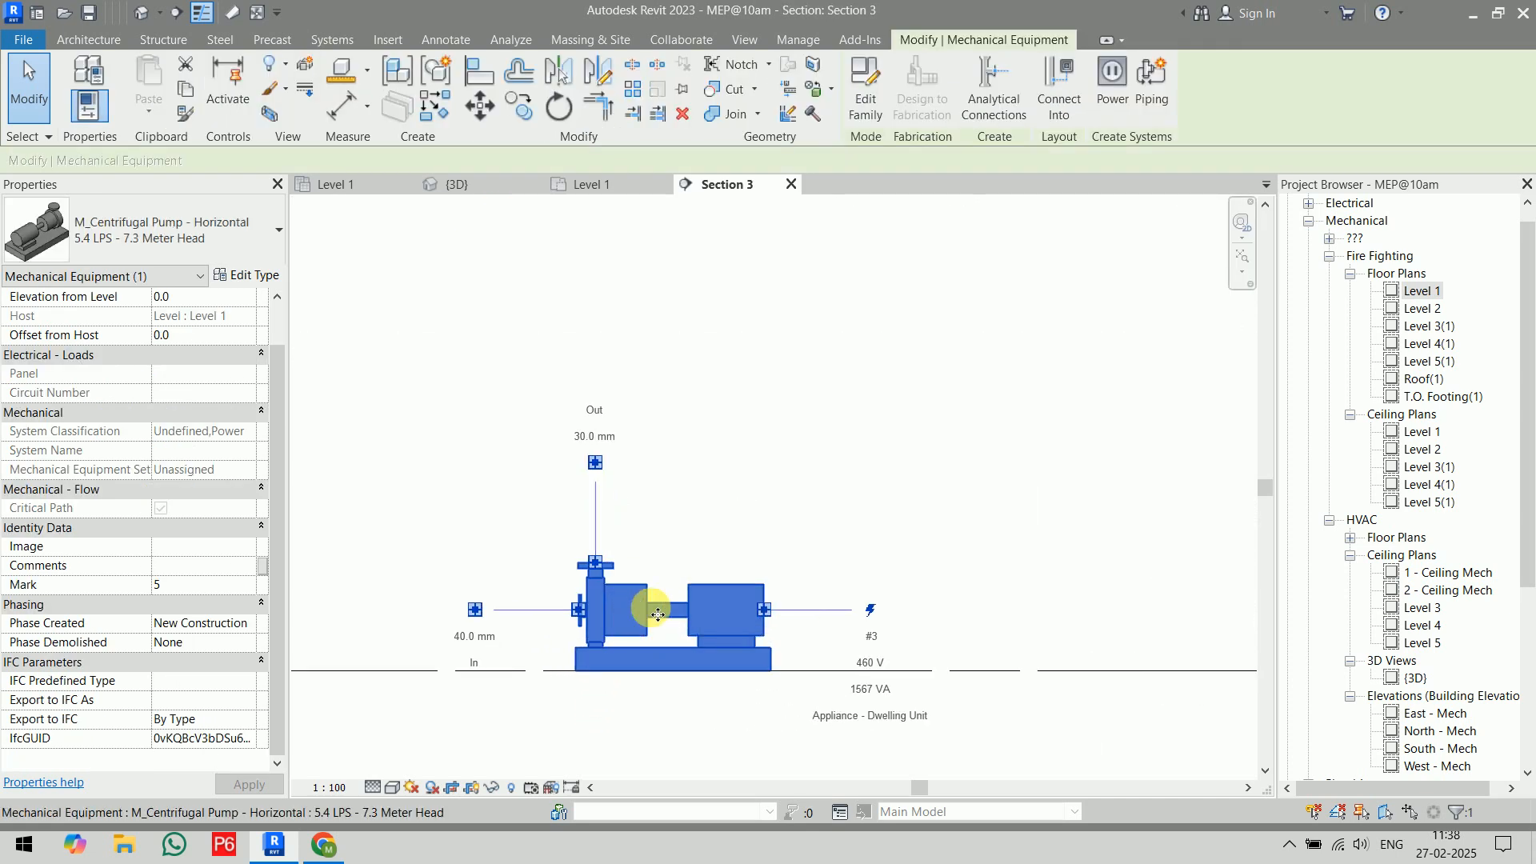
- Draw a 50 mm GI pipe vertically up from the pump's outlet to the main pipe's height, about 2883 mm elevation
click(595, 464)
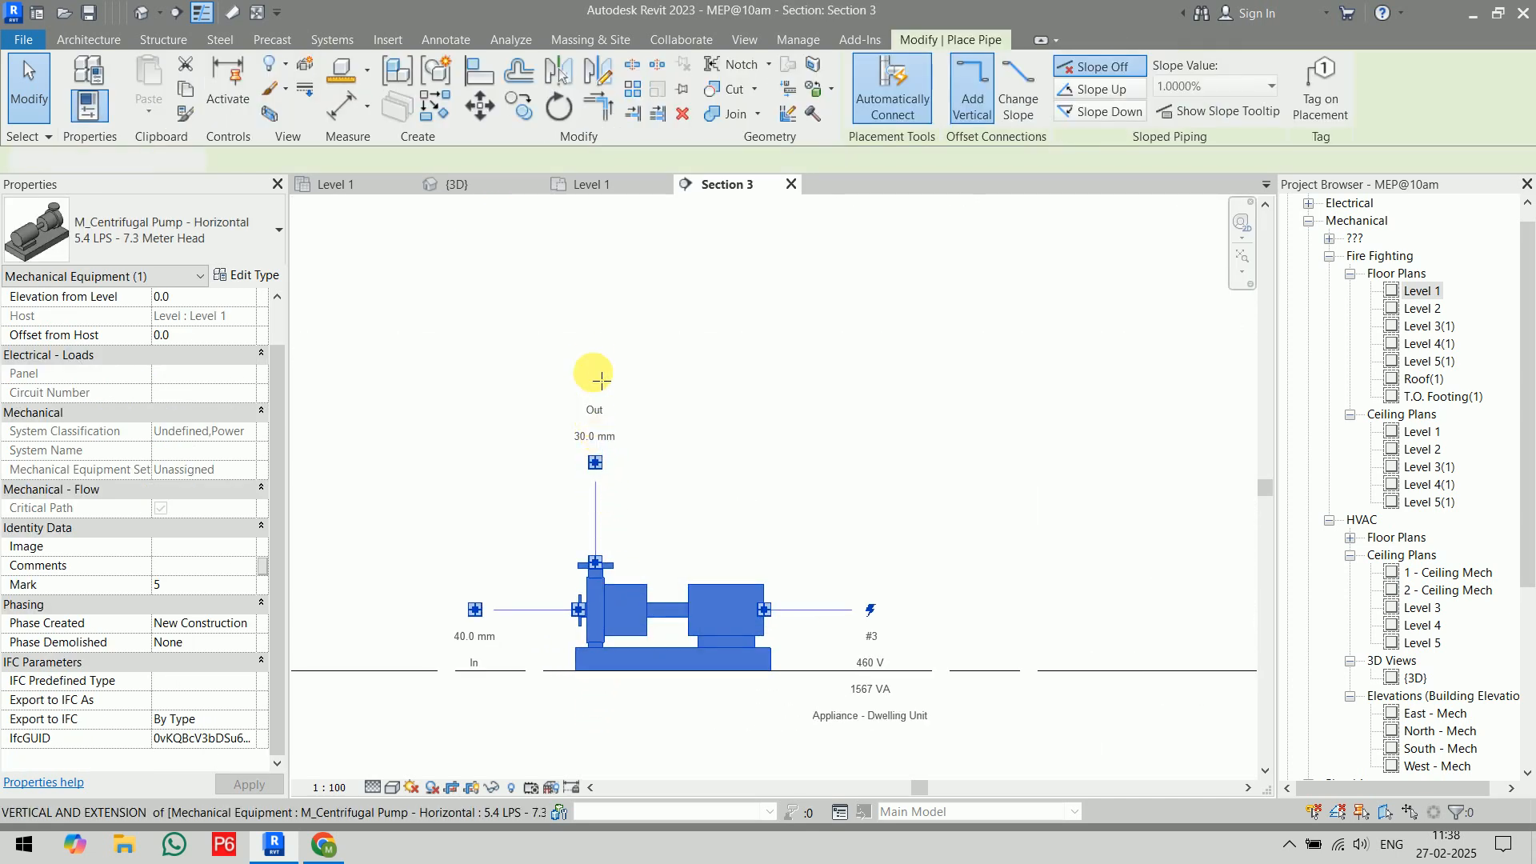
middle_drag(596, 289, 634, 600)
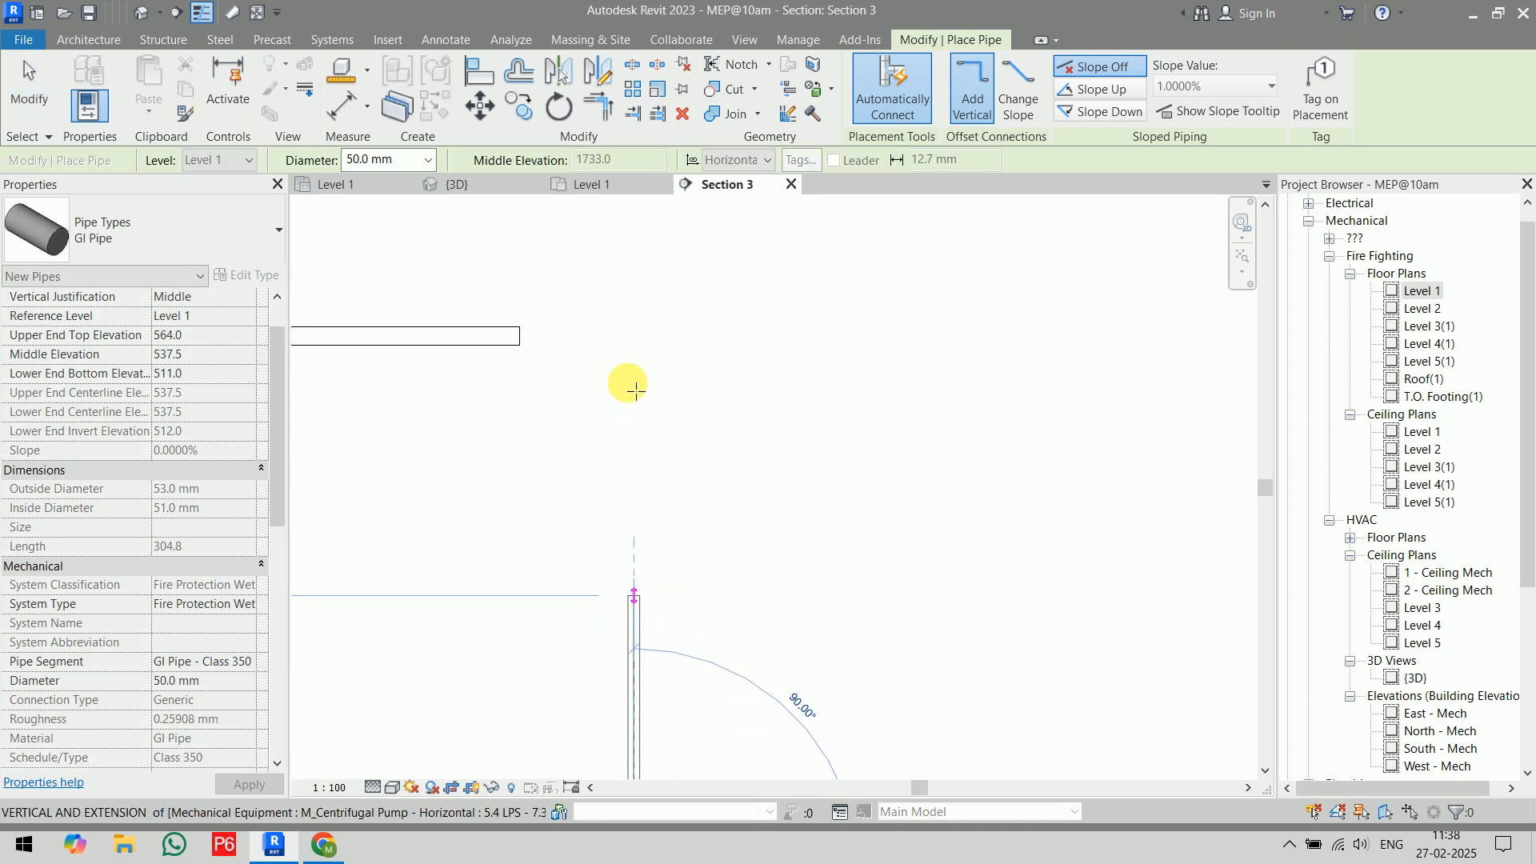
scroll(636, 337, up, 2)
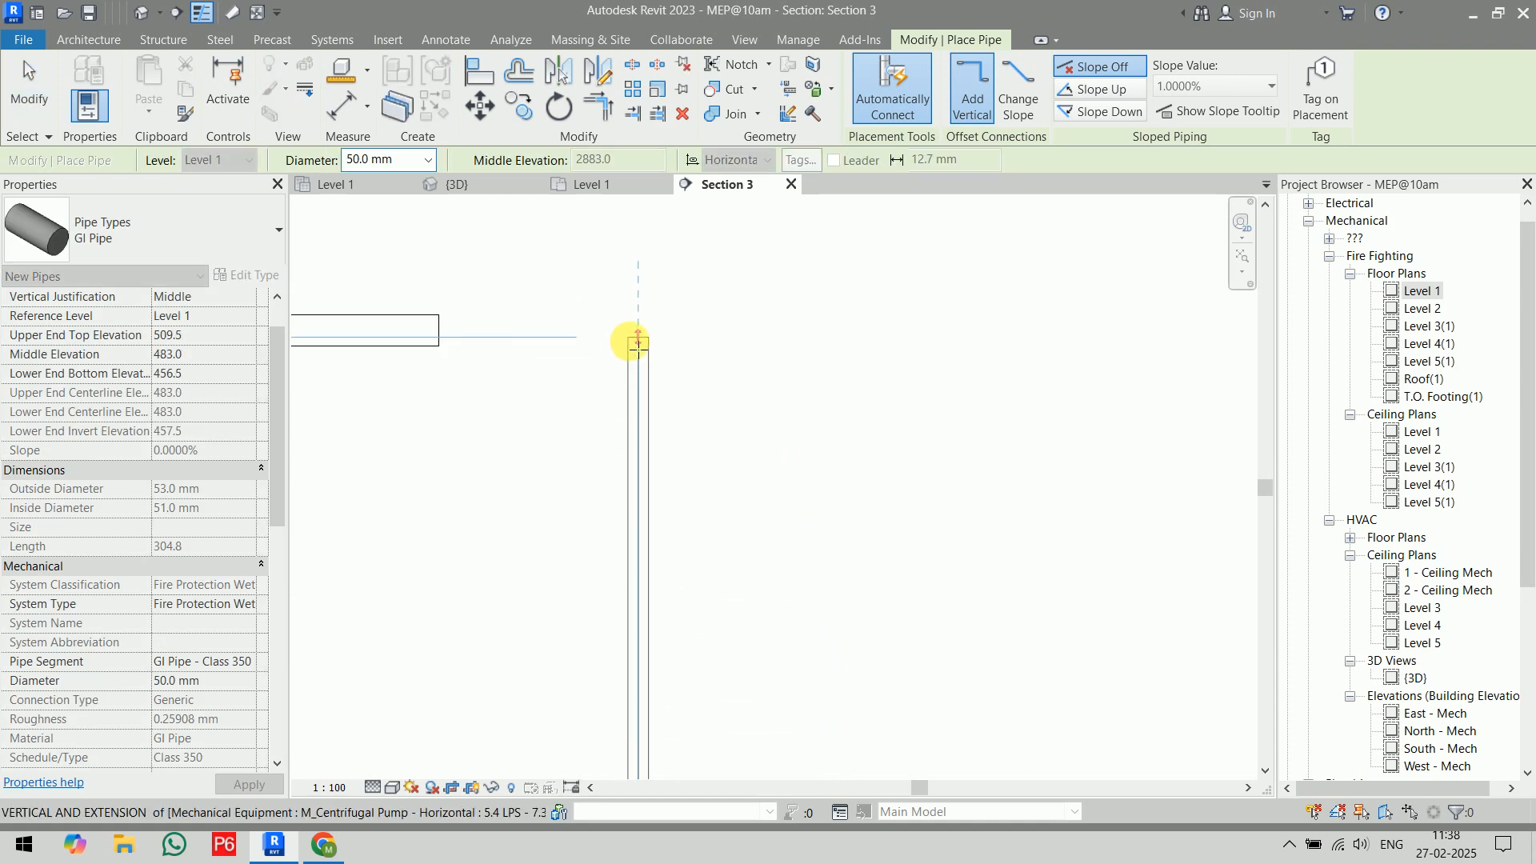
click(652, 343)
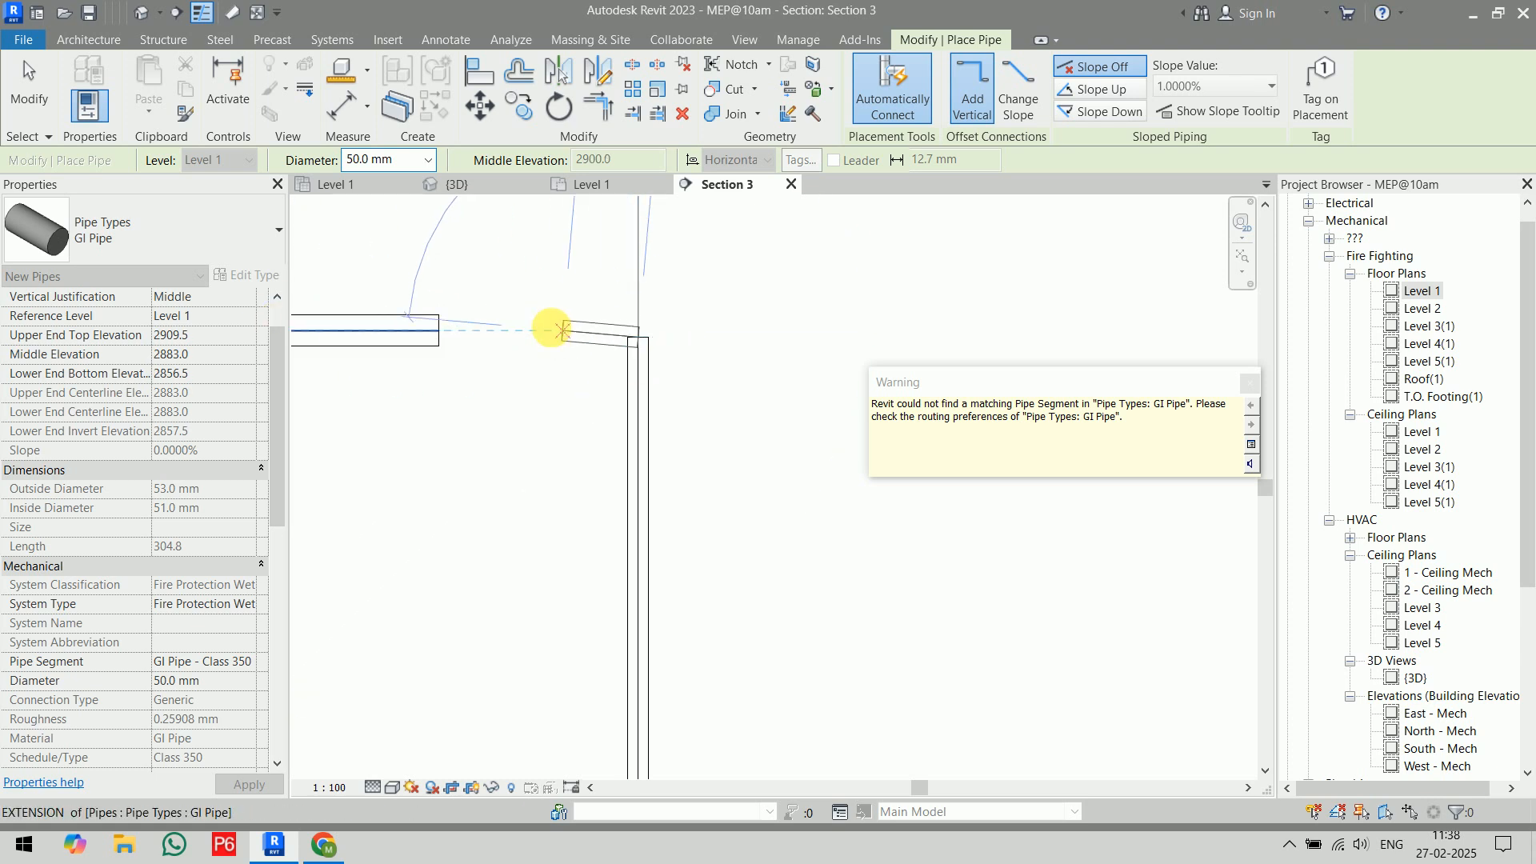
key(Escape)
key(Escape)
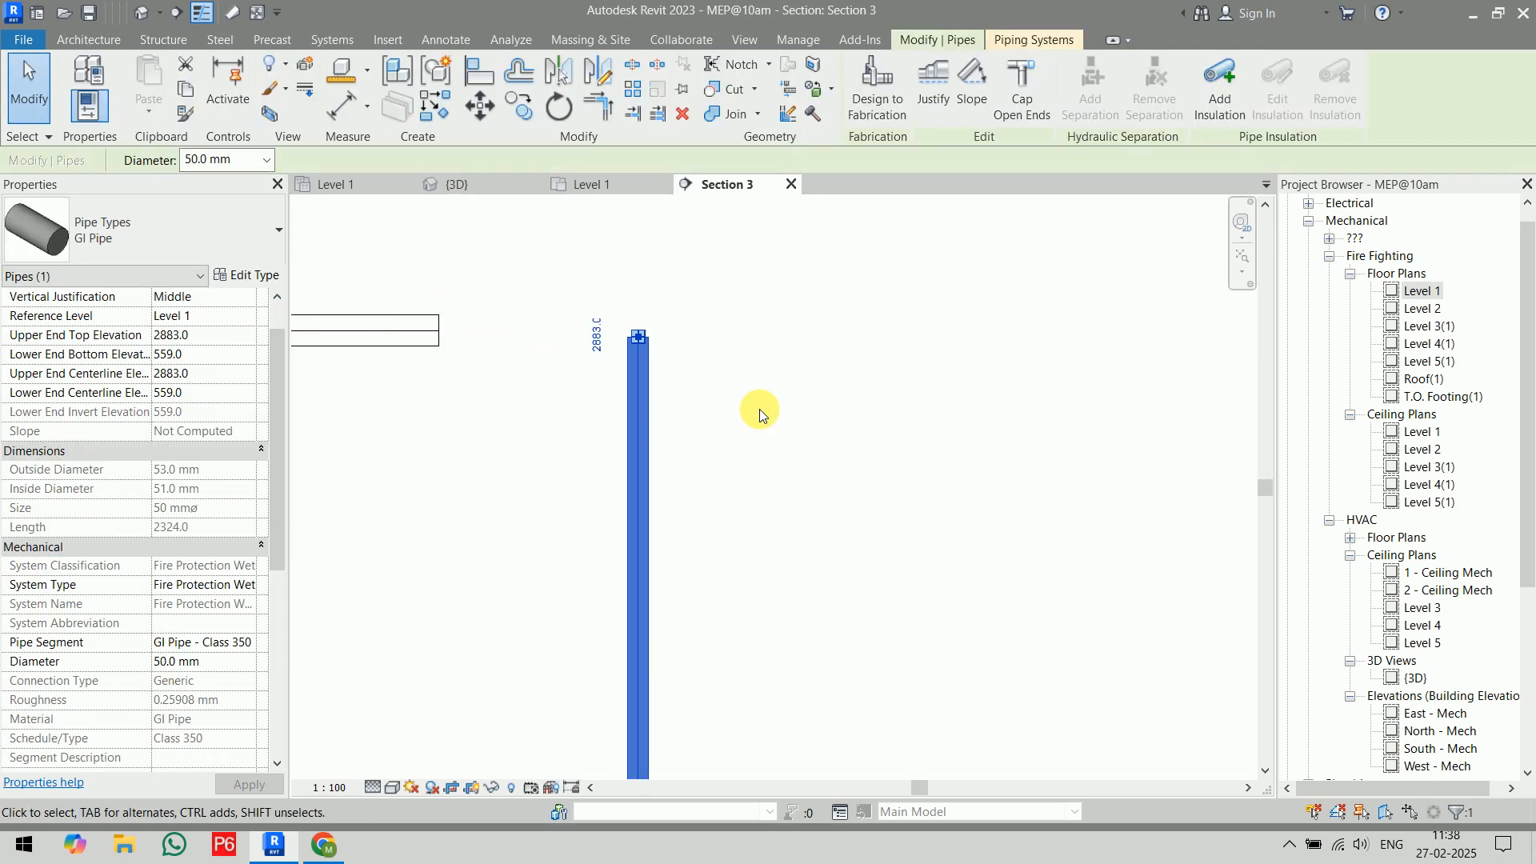
click(760, 410)
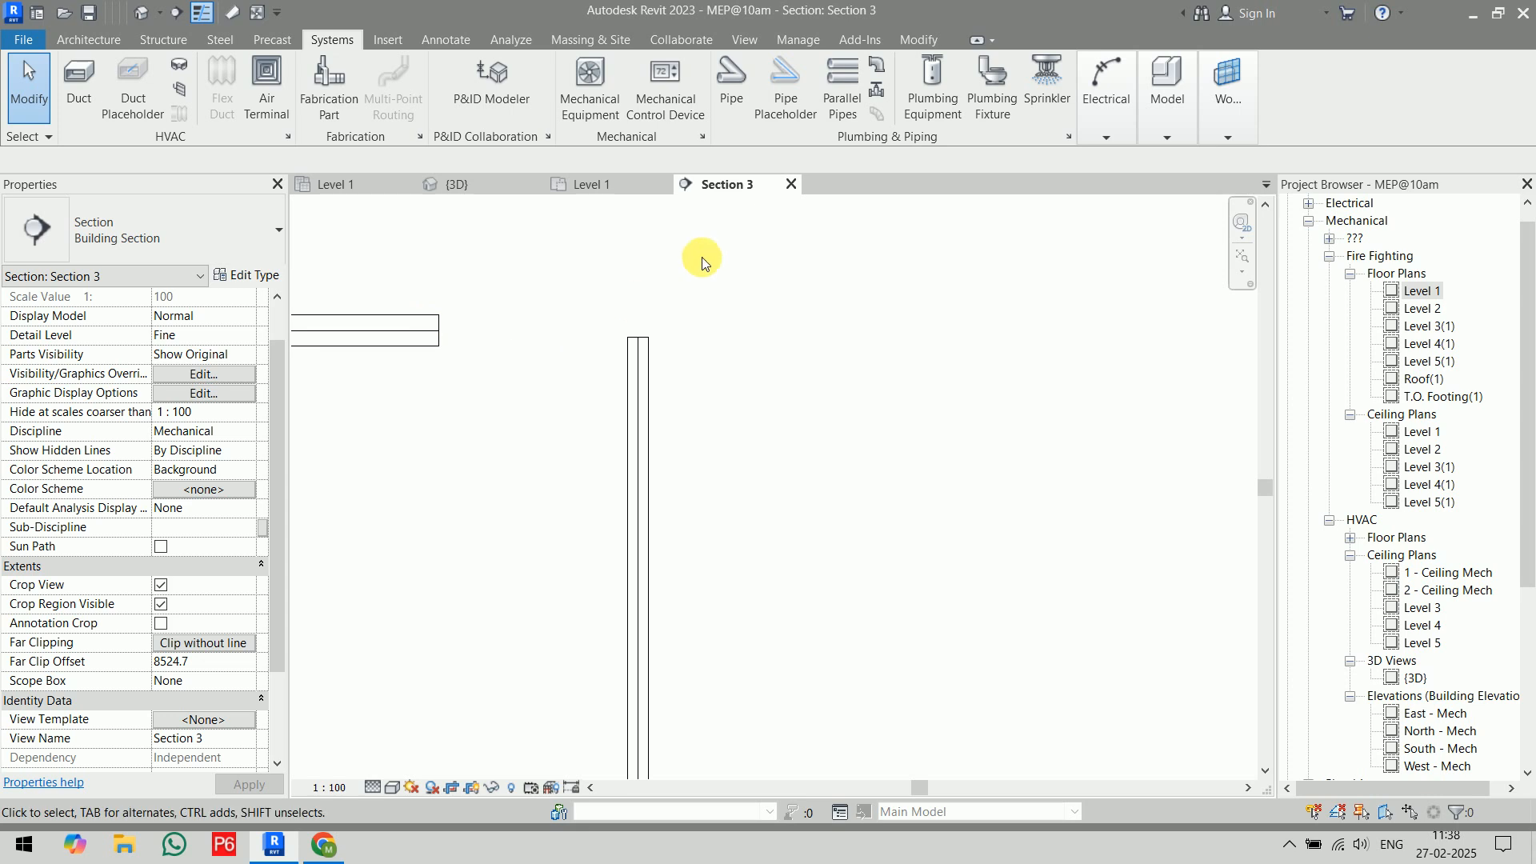
- Check the pump's vertical pipe against the main pipe's open end in the 3D view
scroll(704, 264, down, 4)
click(469, 184)
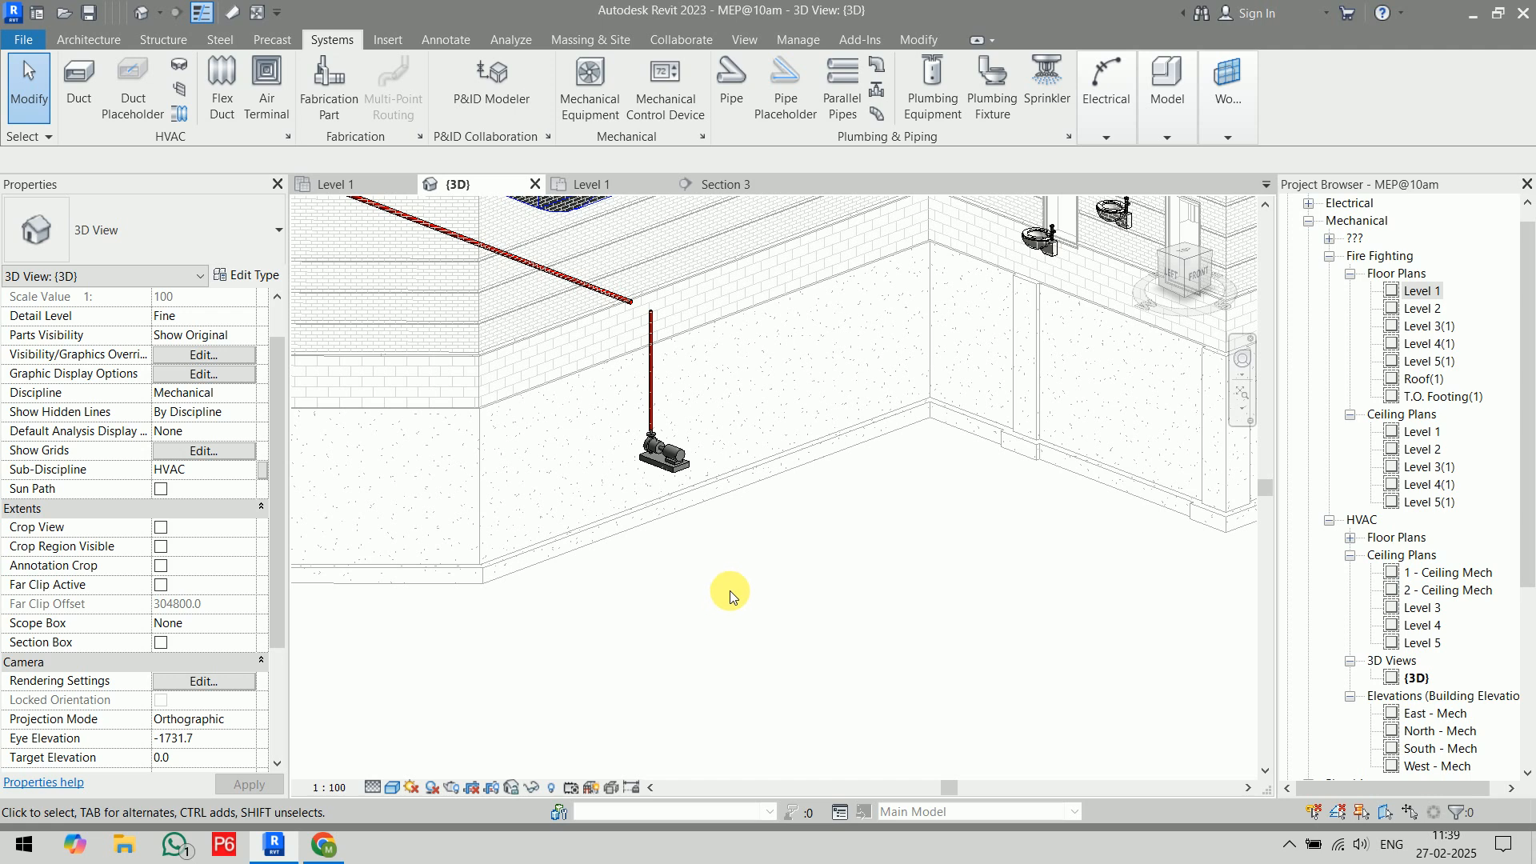
scroll(932, 496, down, 2)
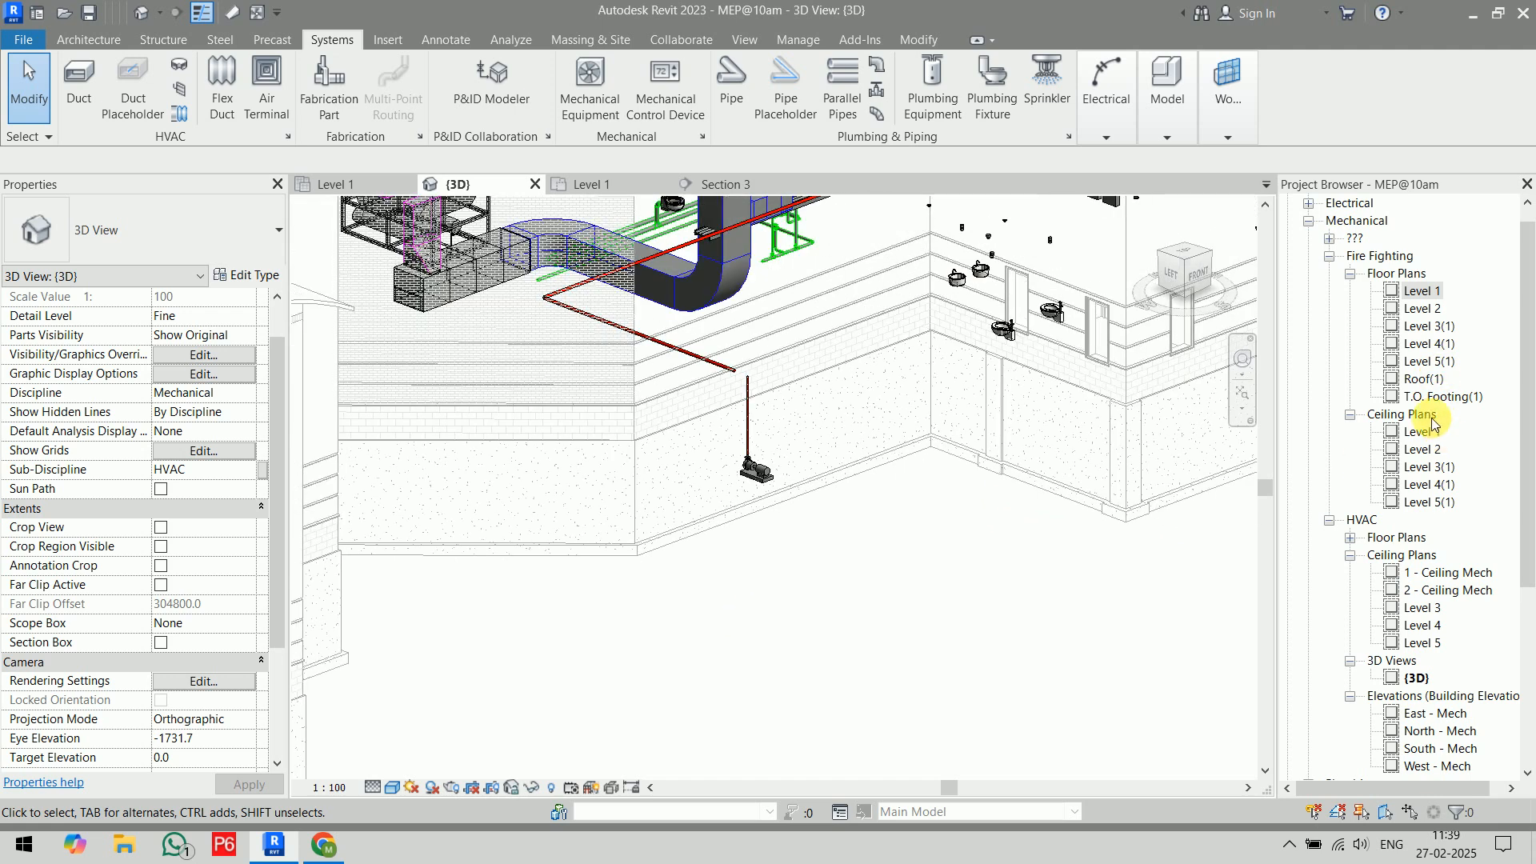
- Open the HVAC ceiling plan 1 - Ceiling Mech and look for the duct color fill commands
scroll(1406, 392, down, 2)
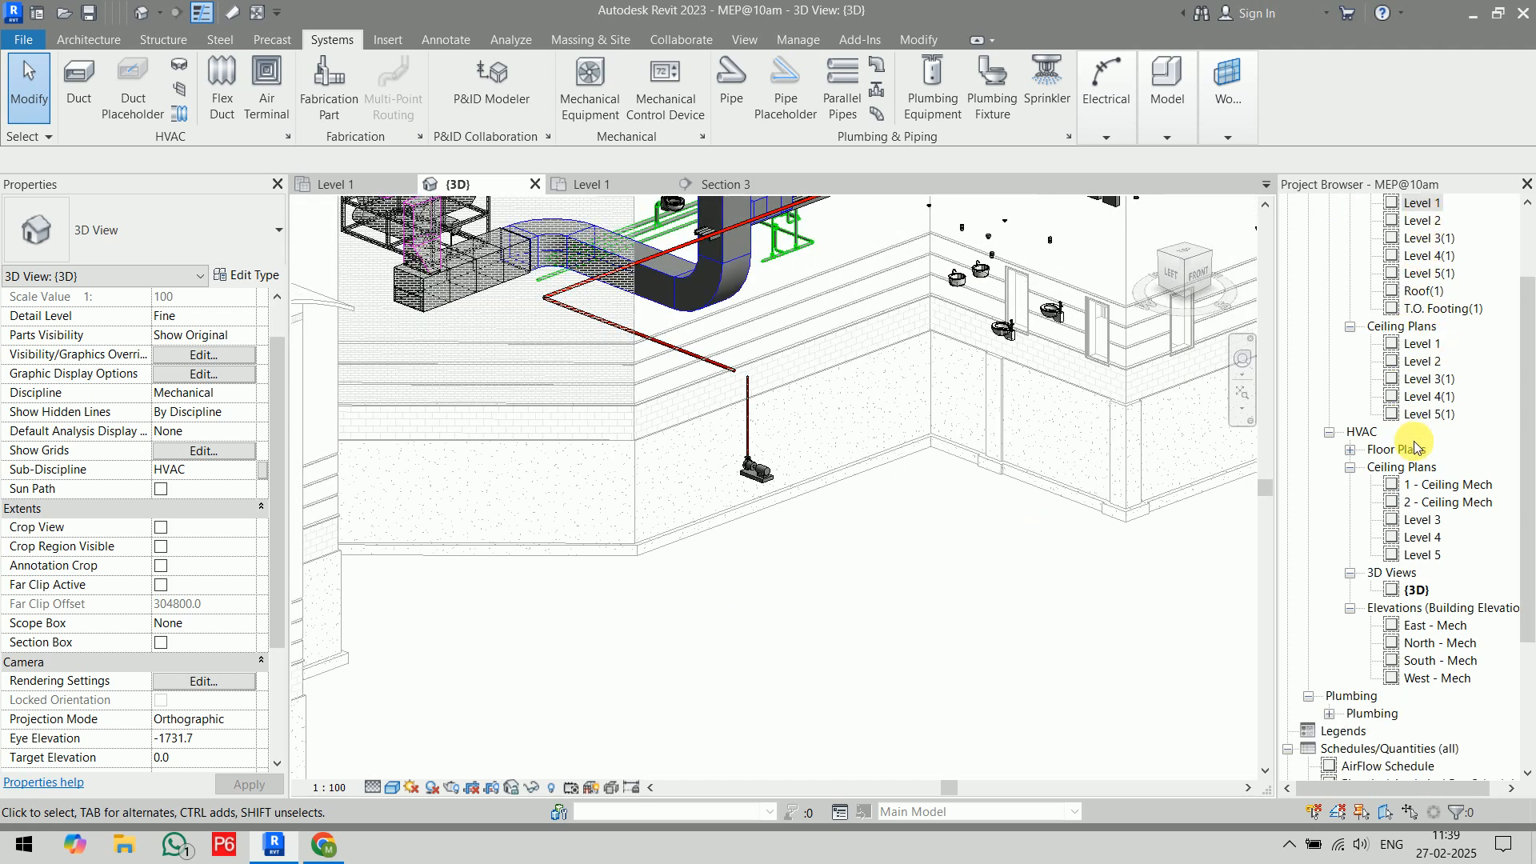
click(1437, 484)
double_click(1437, 485)
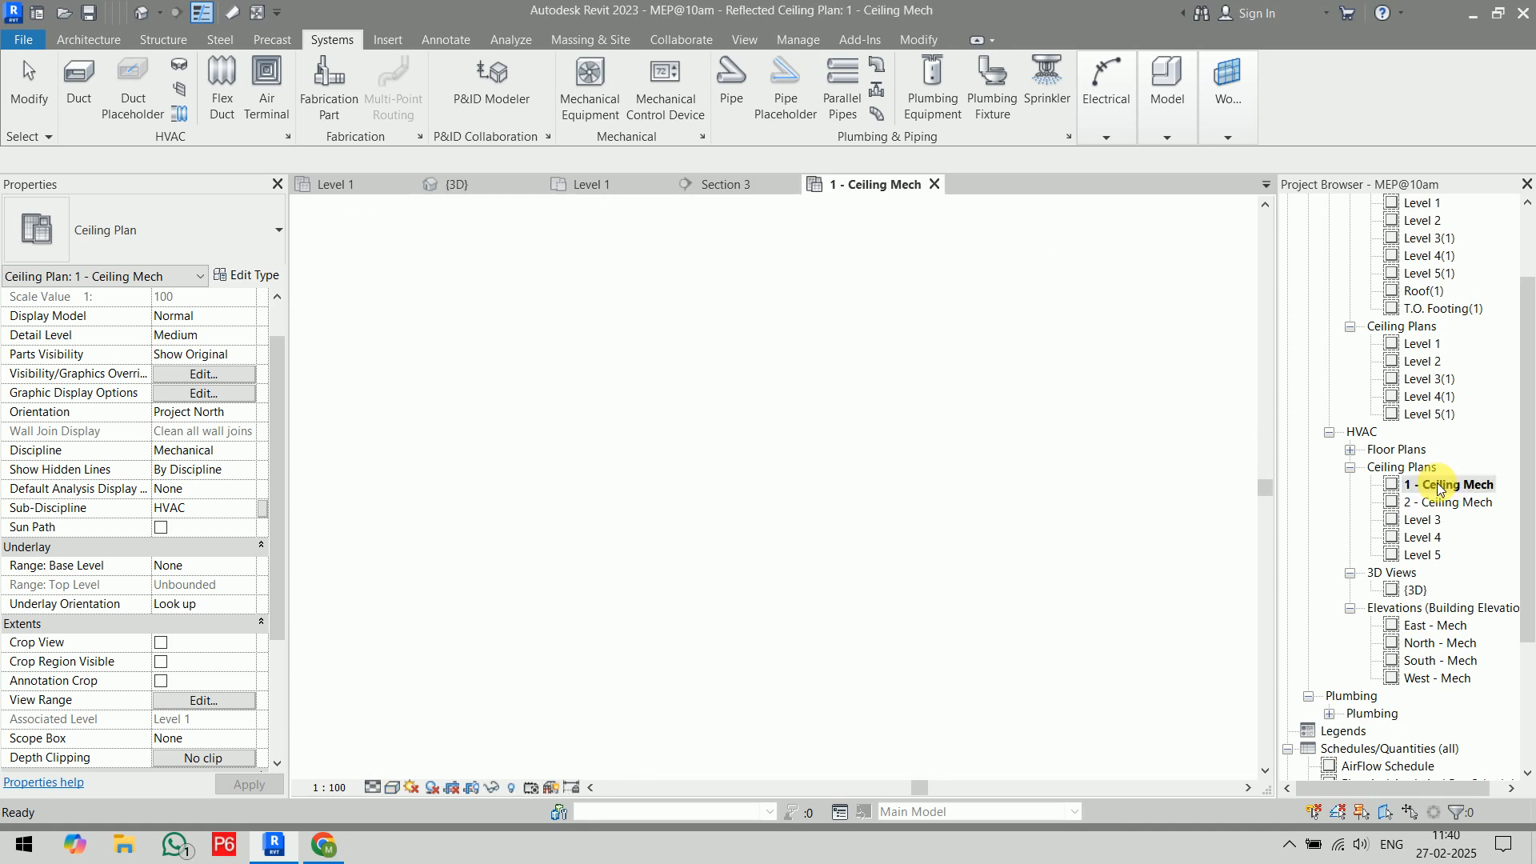
scroll(930, 390, up, 1)
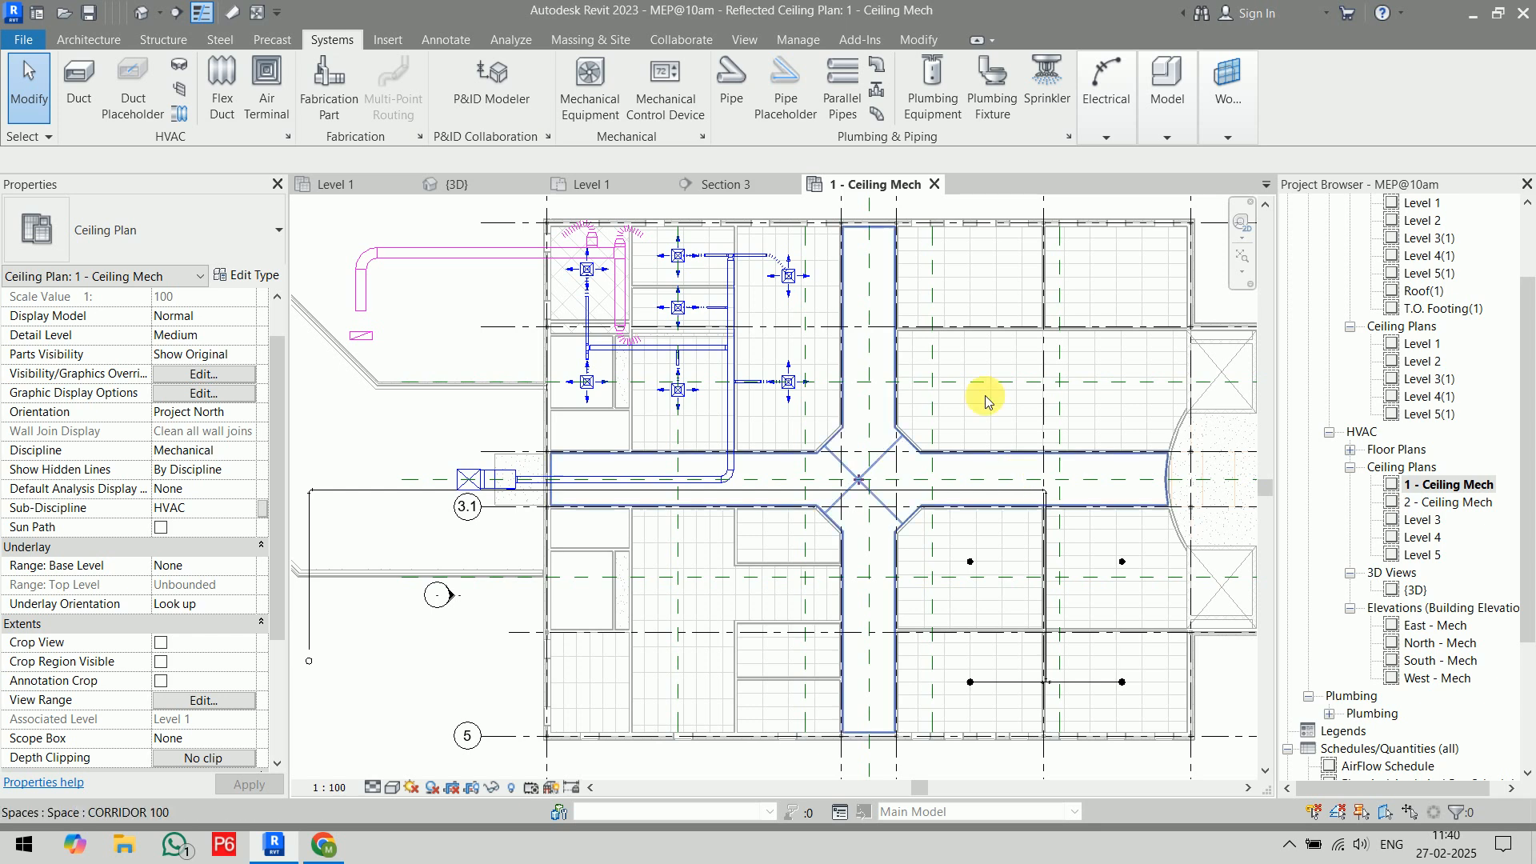
click(748, 40)
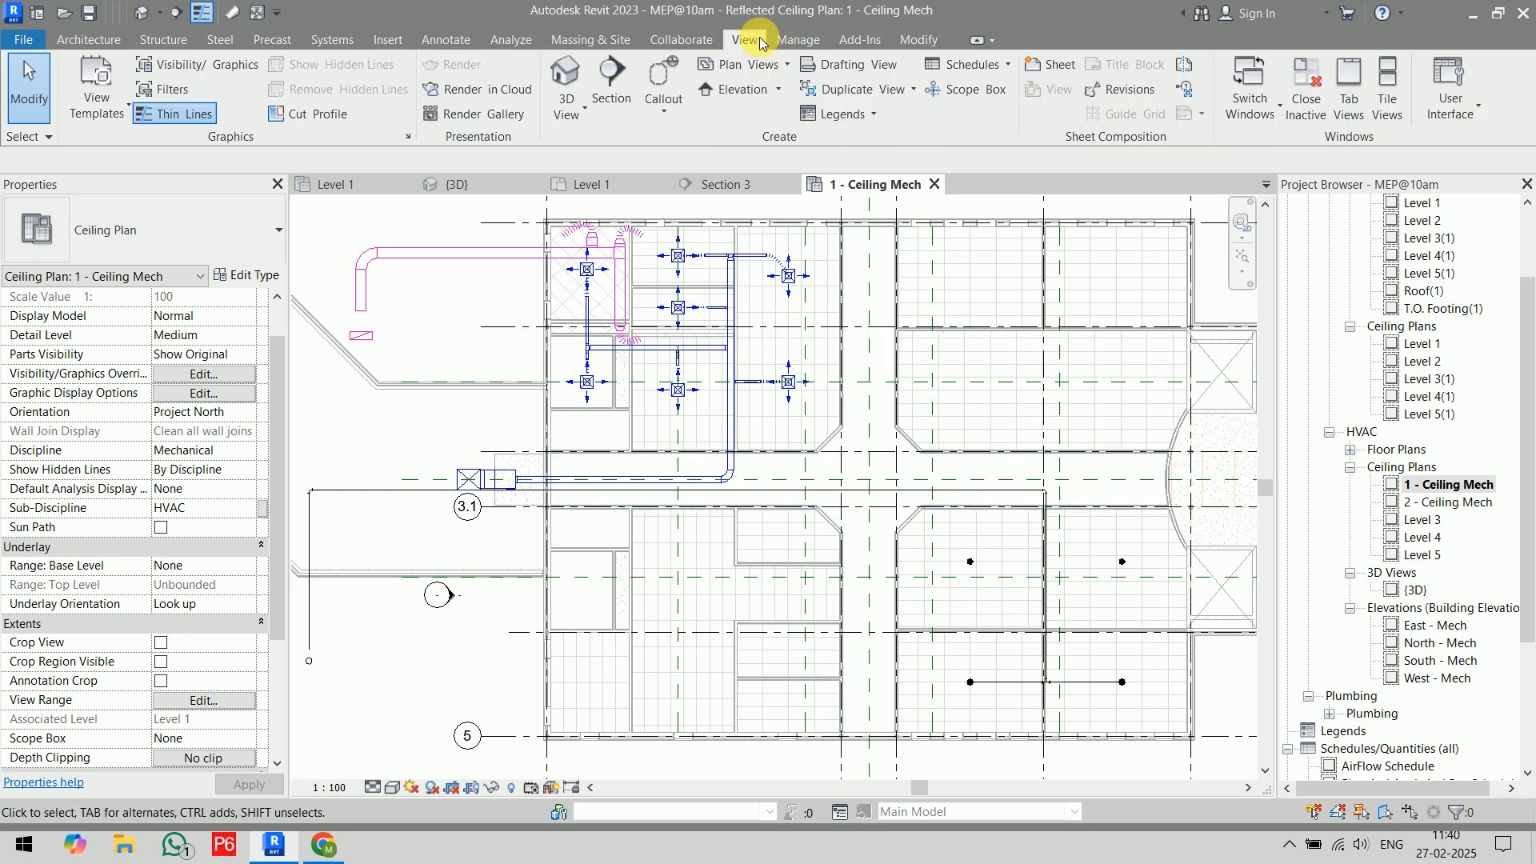
click(788, 42)
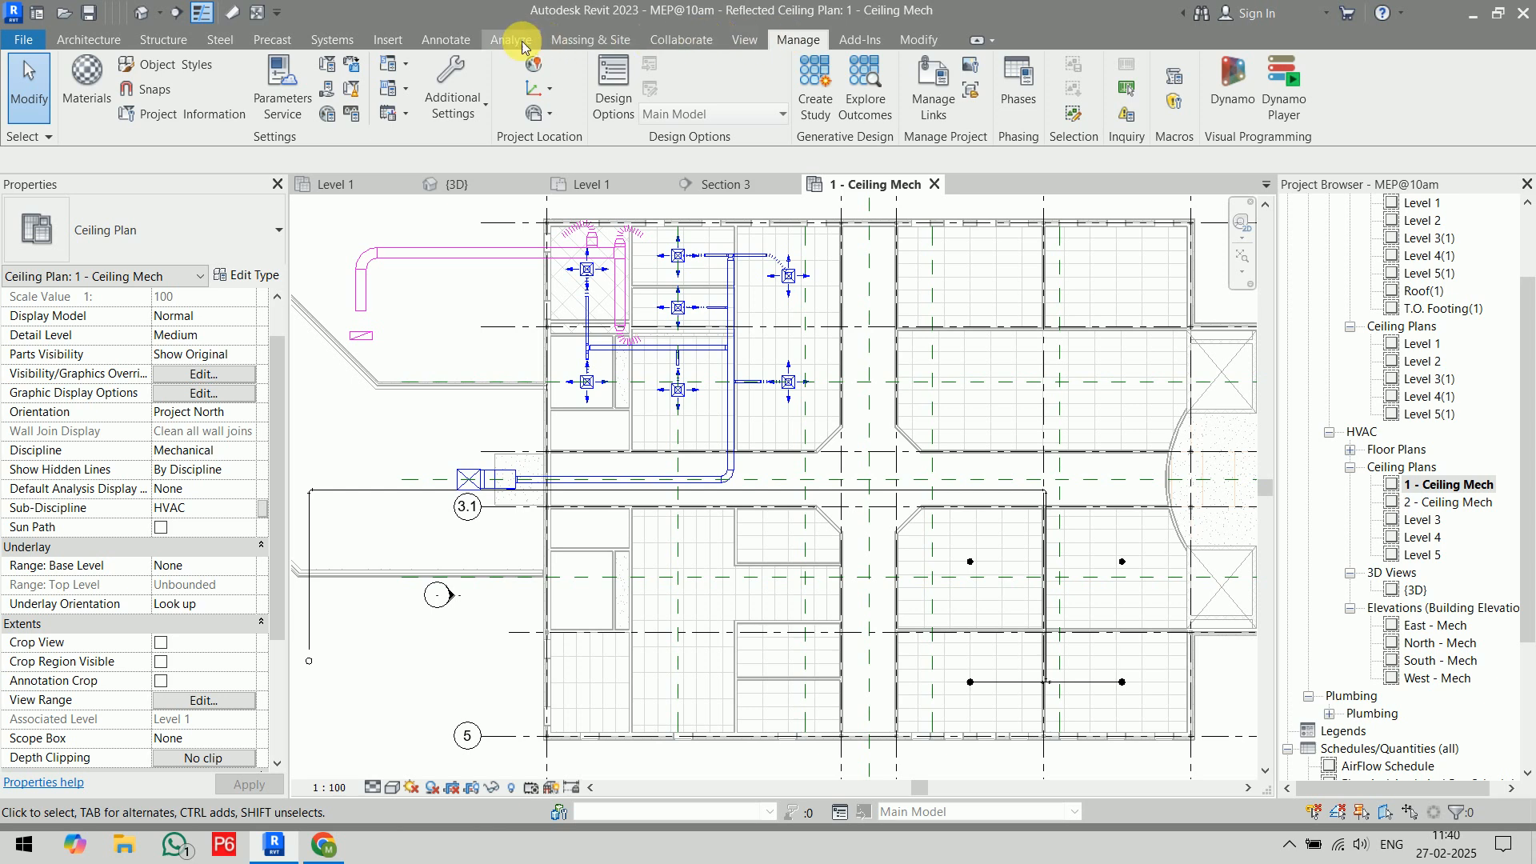
click(491, 46)
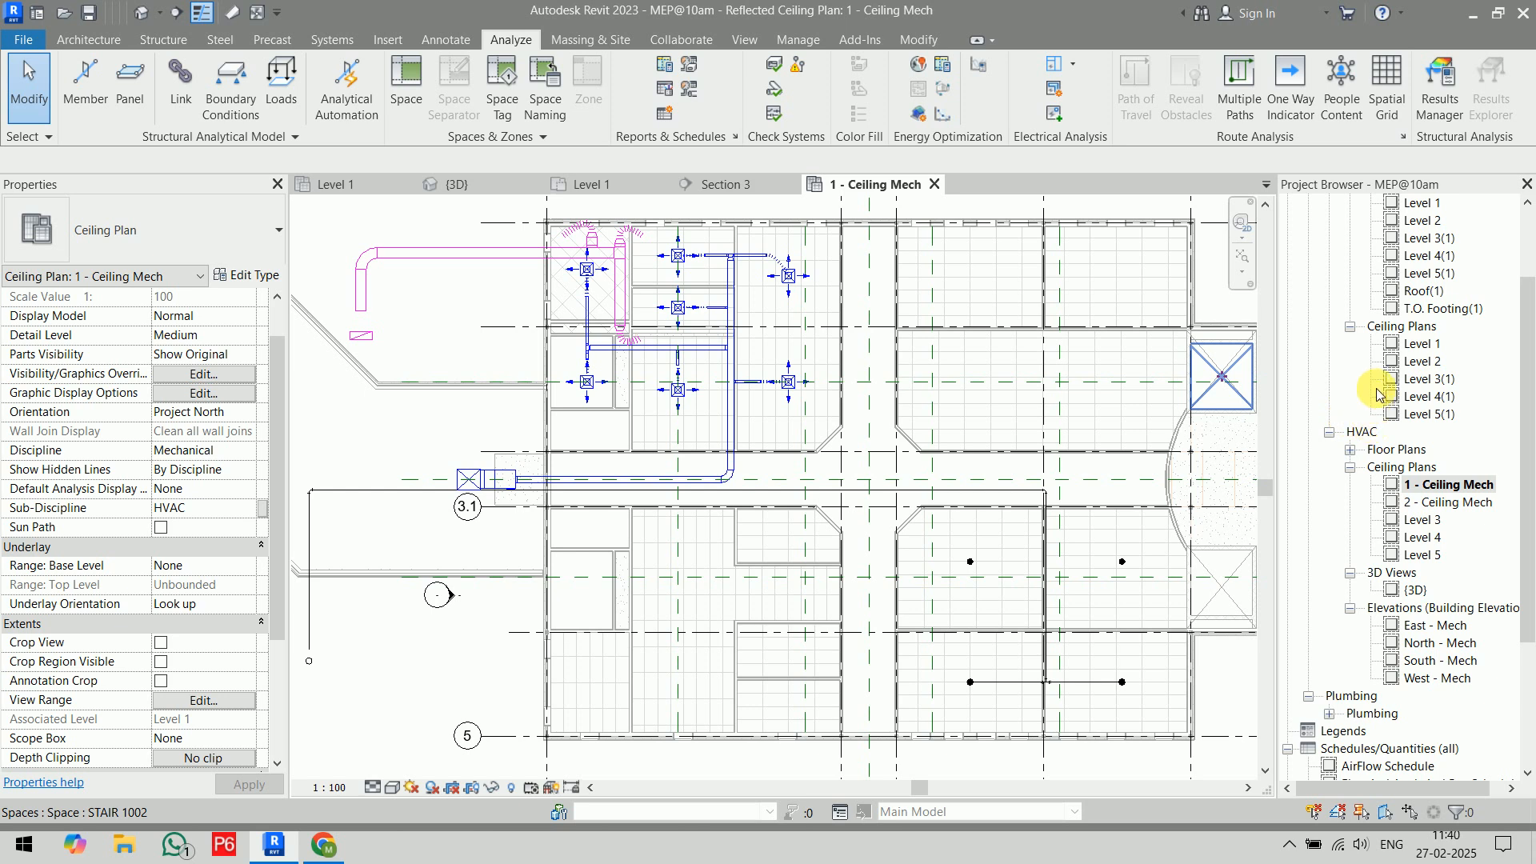
- Expand the HVAC floor plans and open the 1 - Mech plan
click(1349, 450)
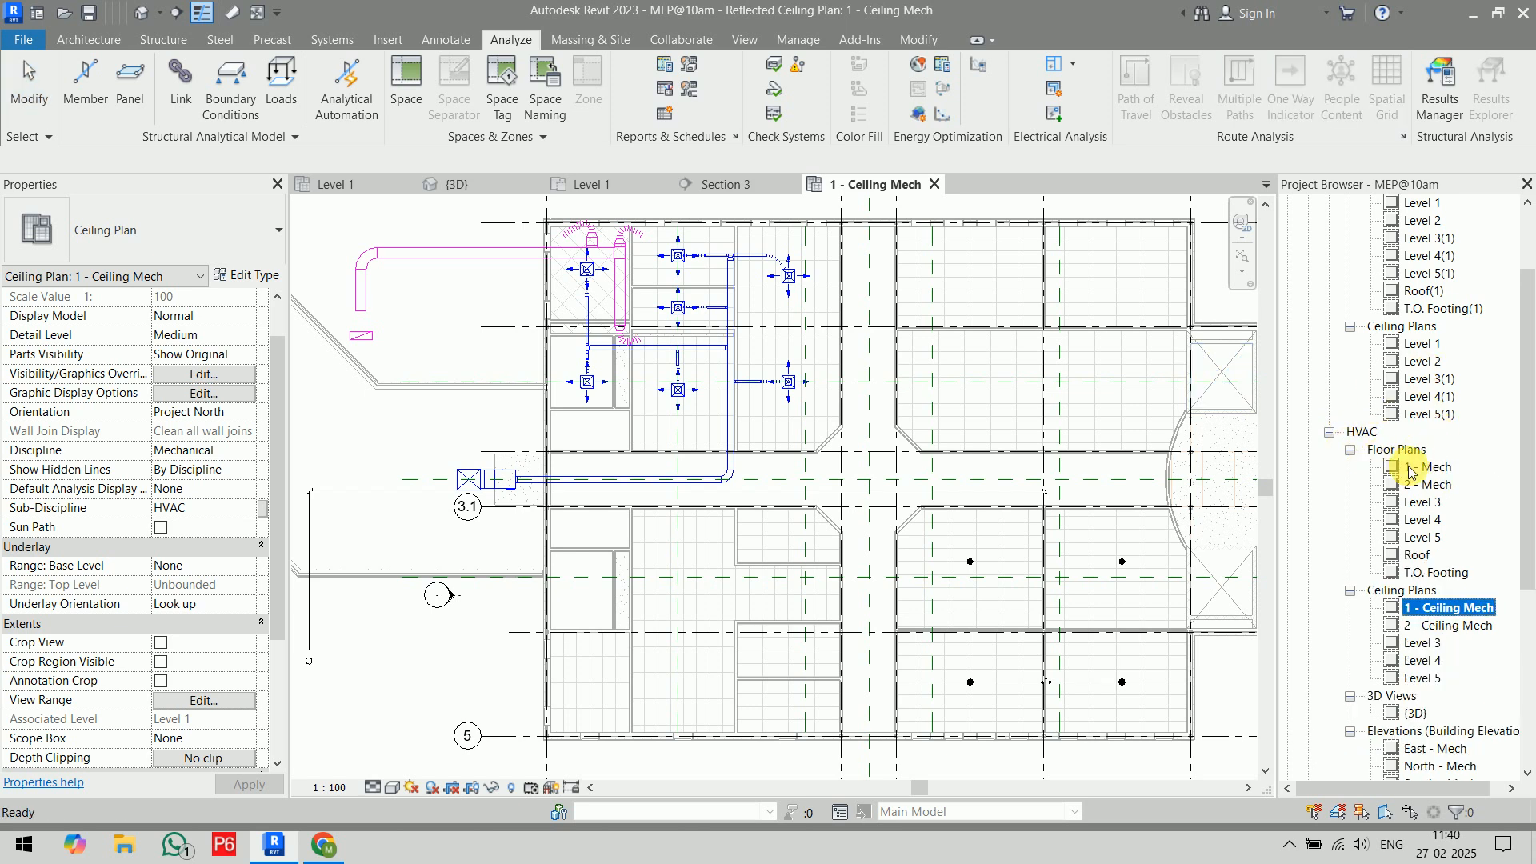
click(1412, 469)
double_click(1411, 470)
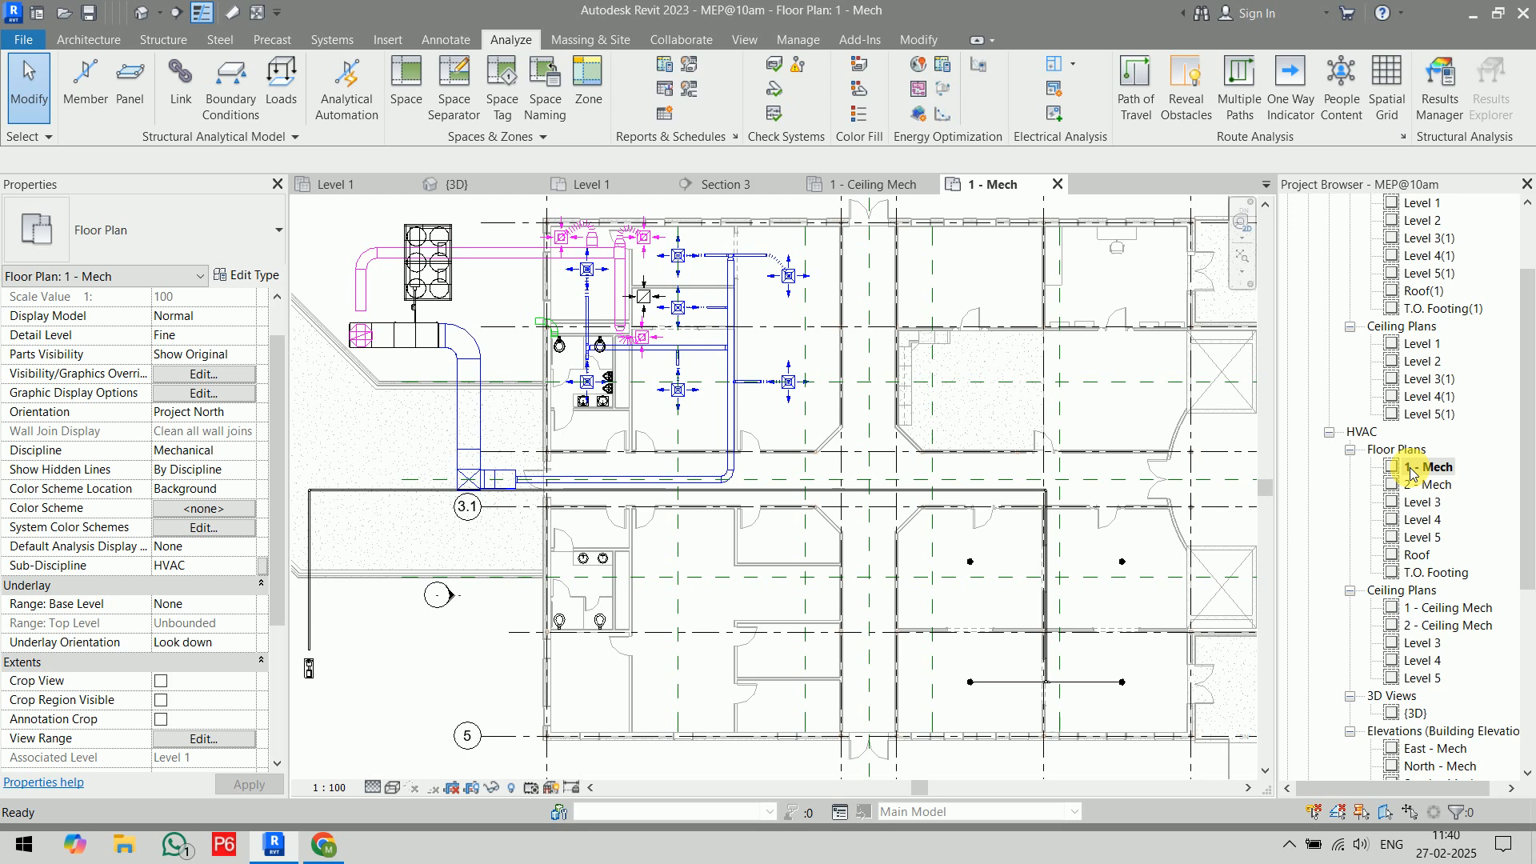
middle_drag(883, 326, 838, 361)
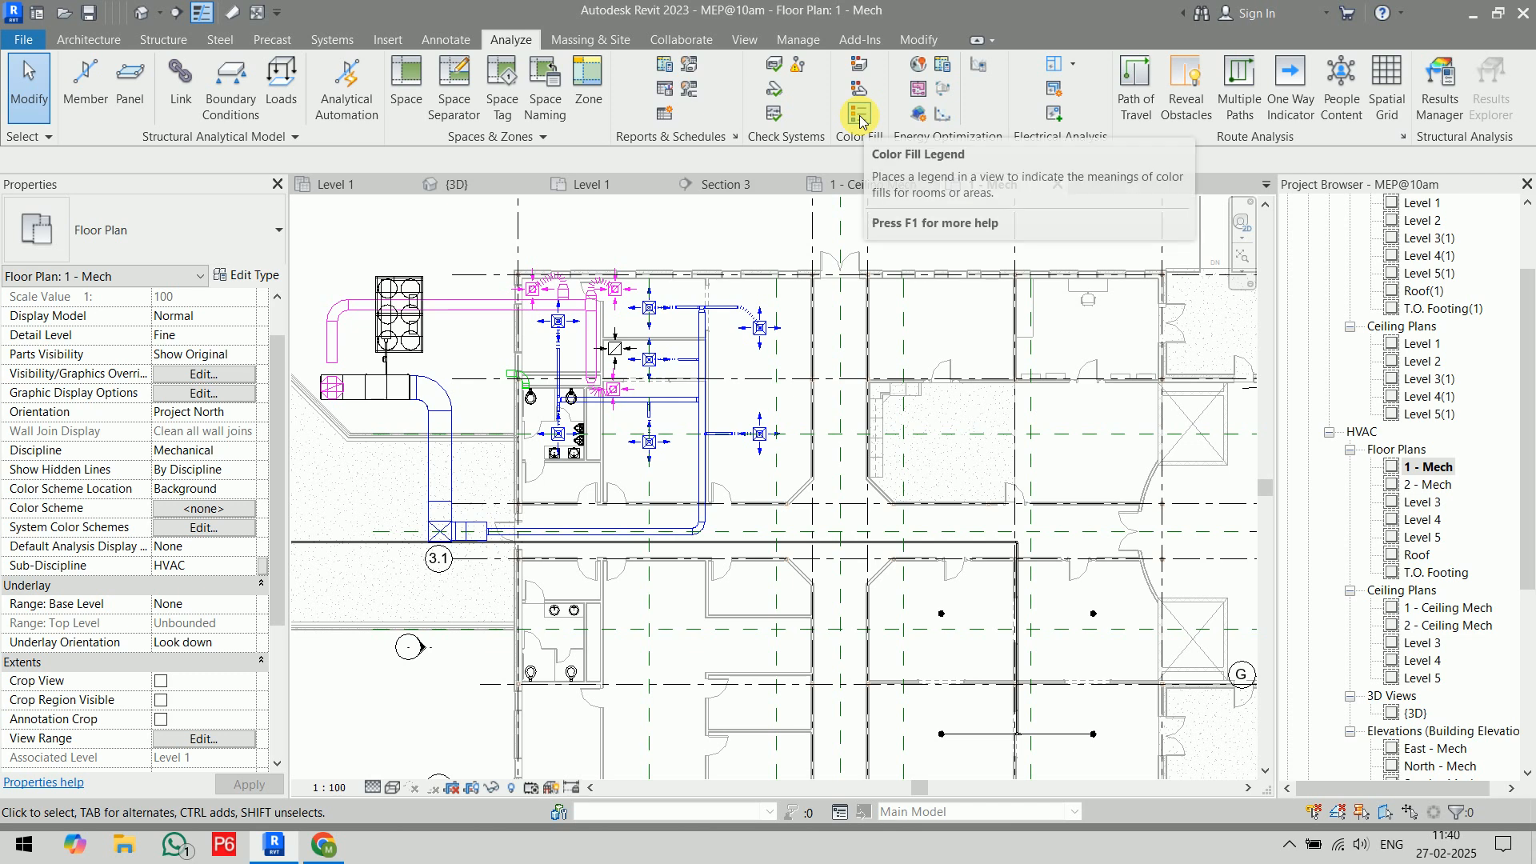
- Place a duct legend above the building near grid D, using the Duct Color Fill - Flow scheme
click(860, 68)
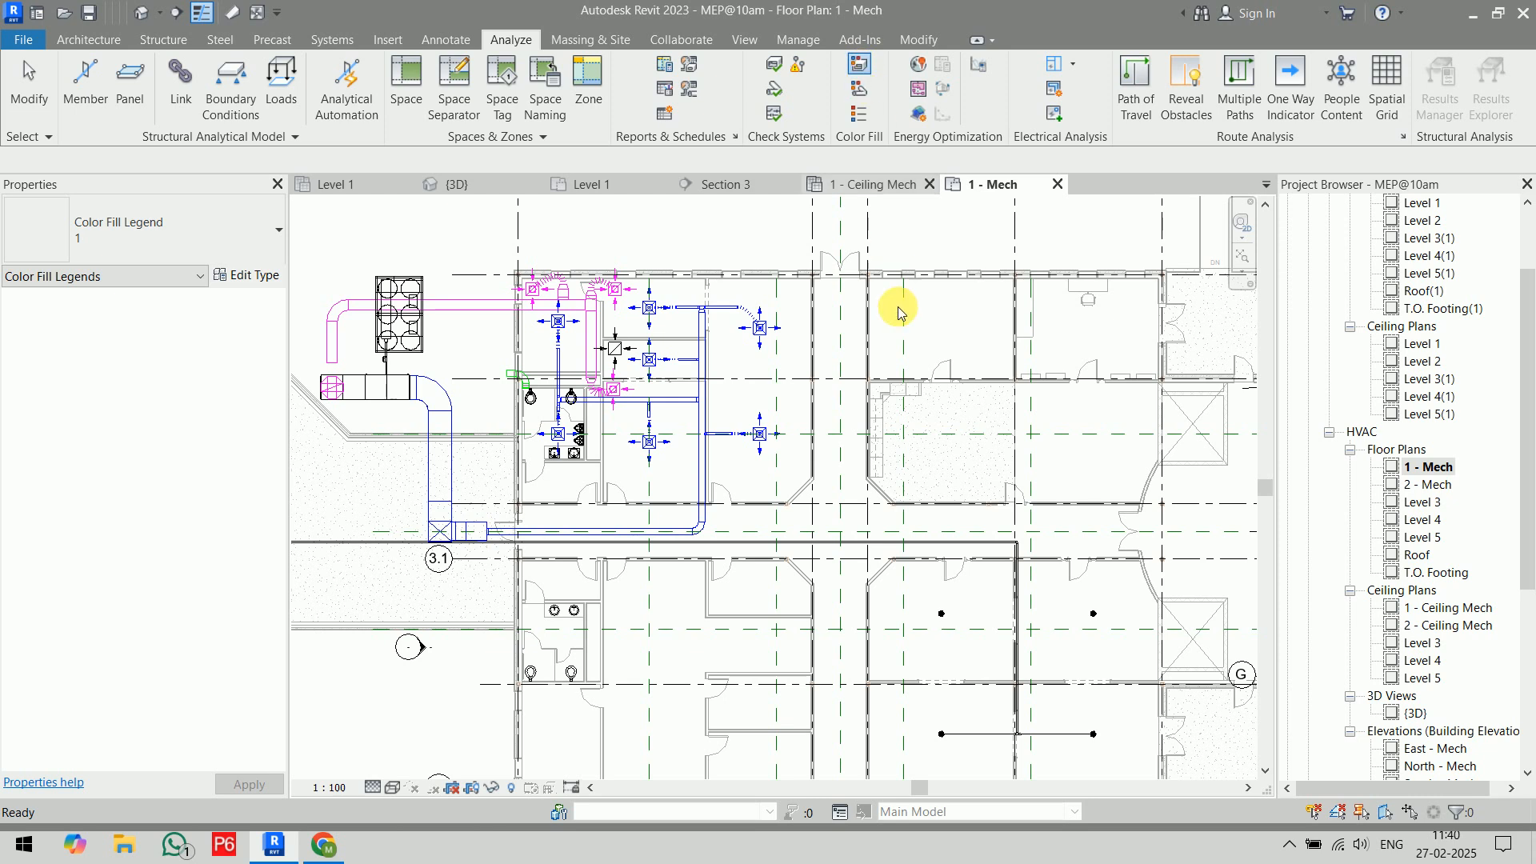
scroll(898, 312, down, 6)
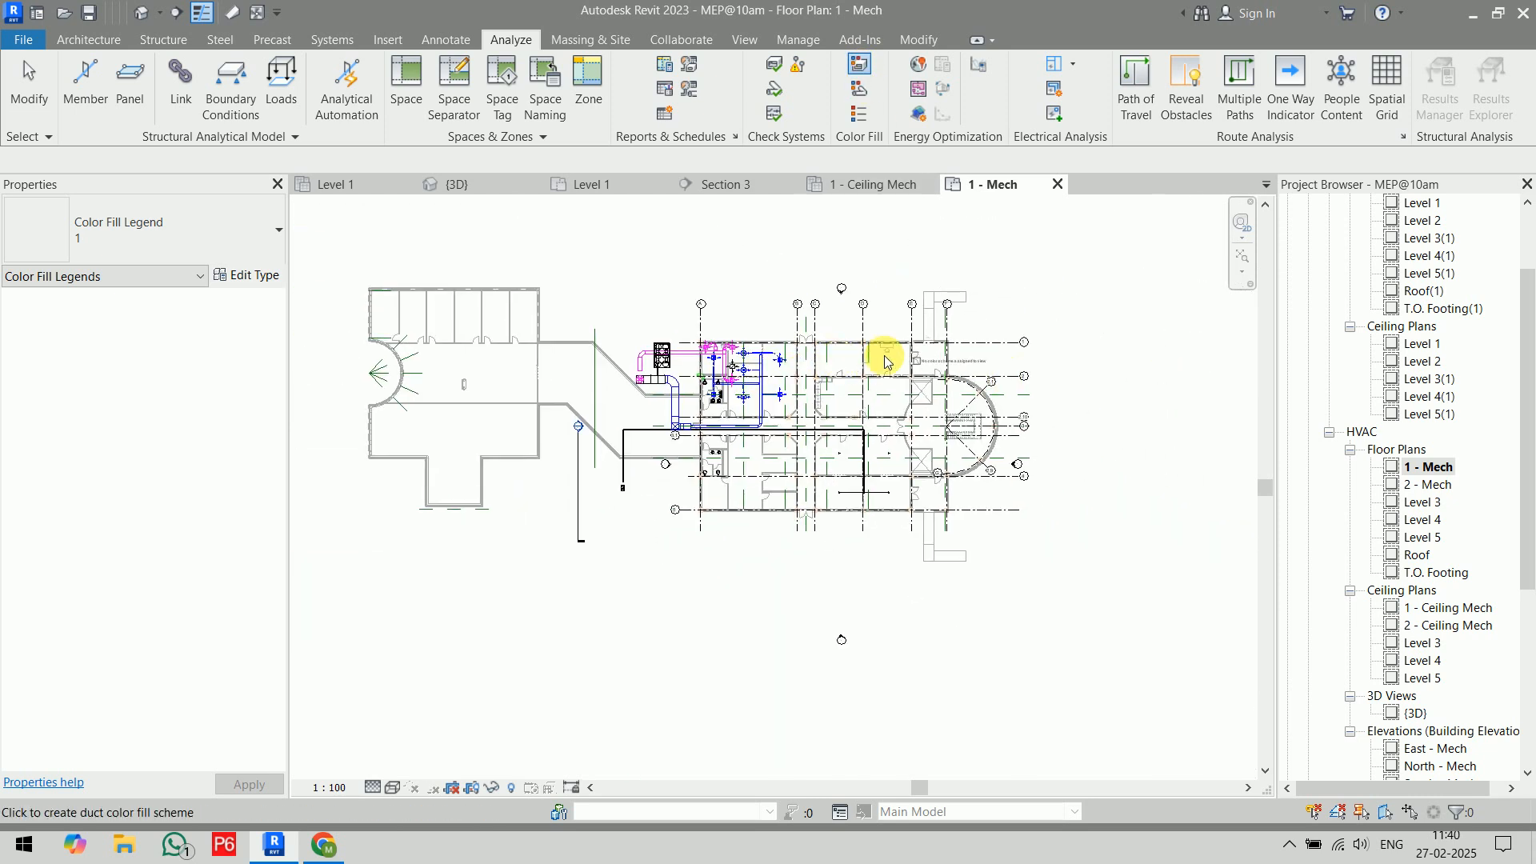
scroll(886, 359, up, 4)
click(831, 282)
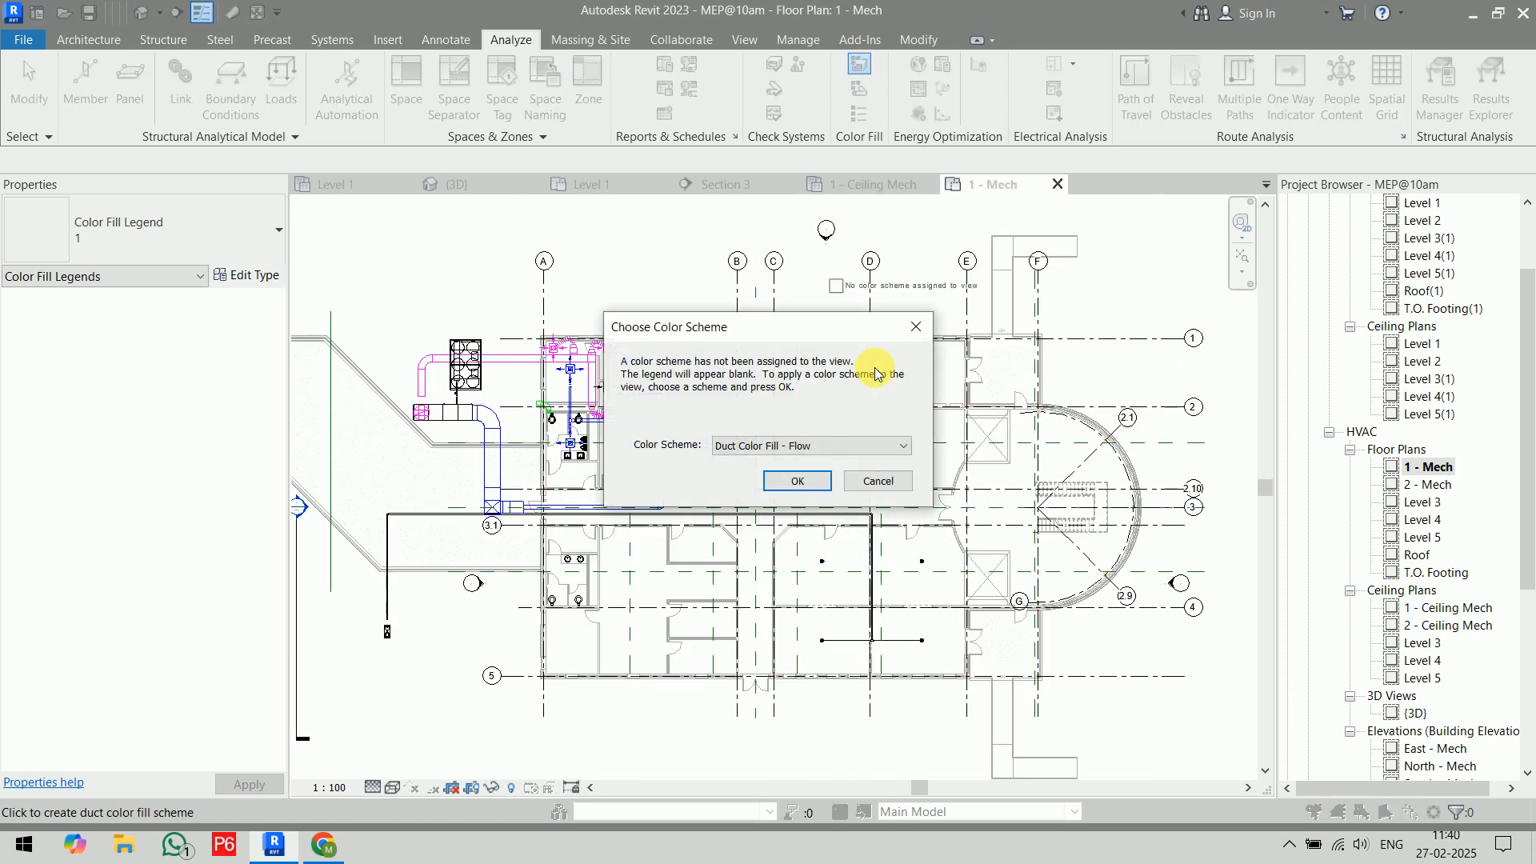
click(823, 446)
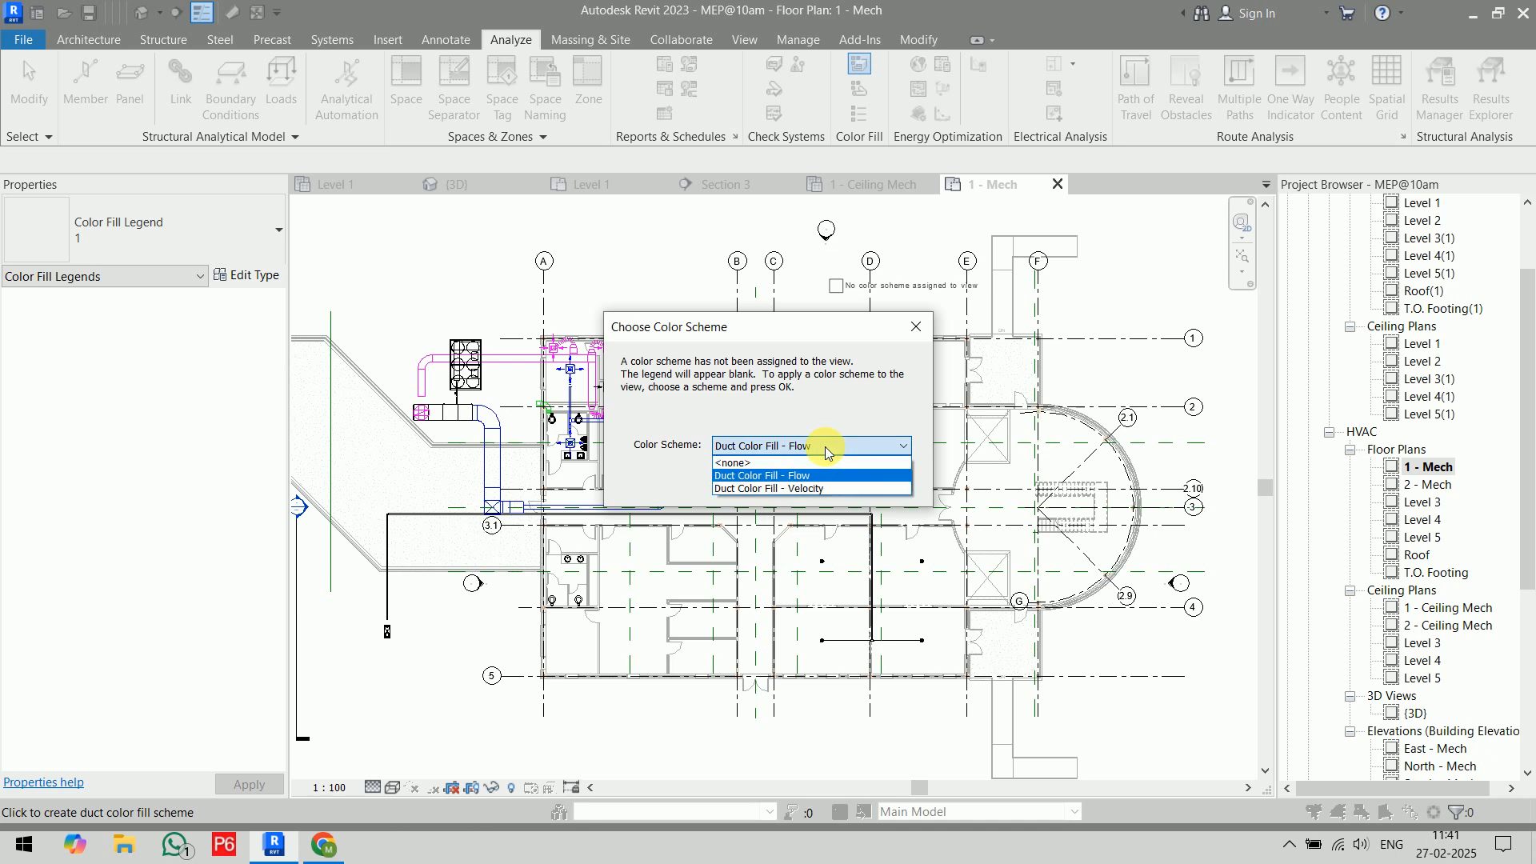
click(822, 475)
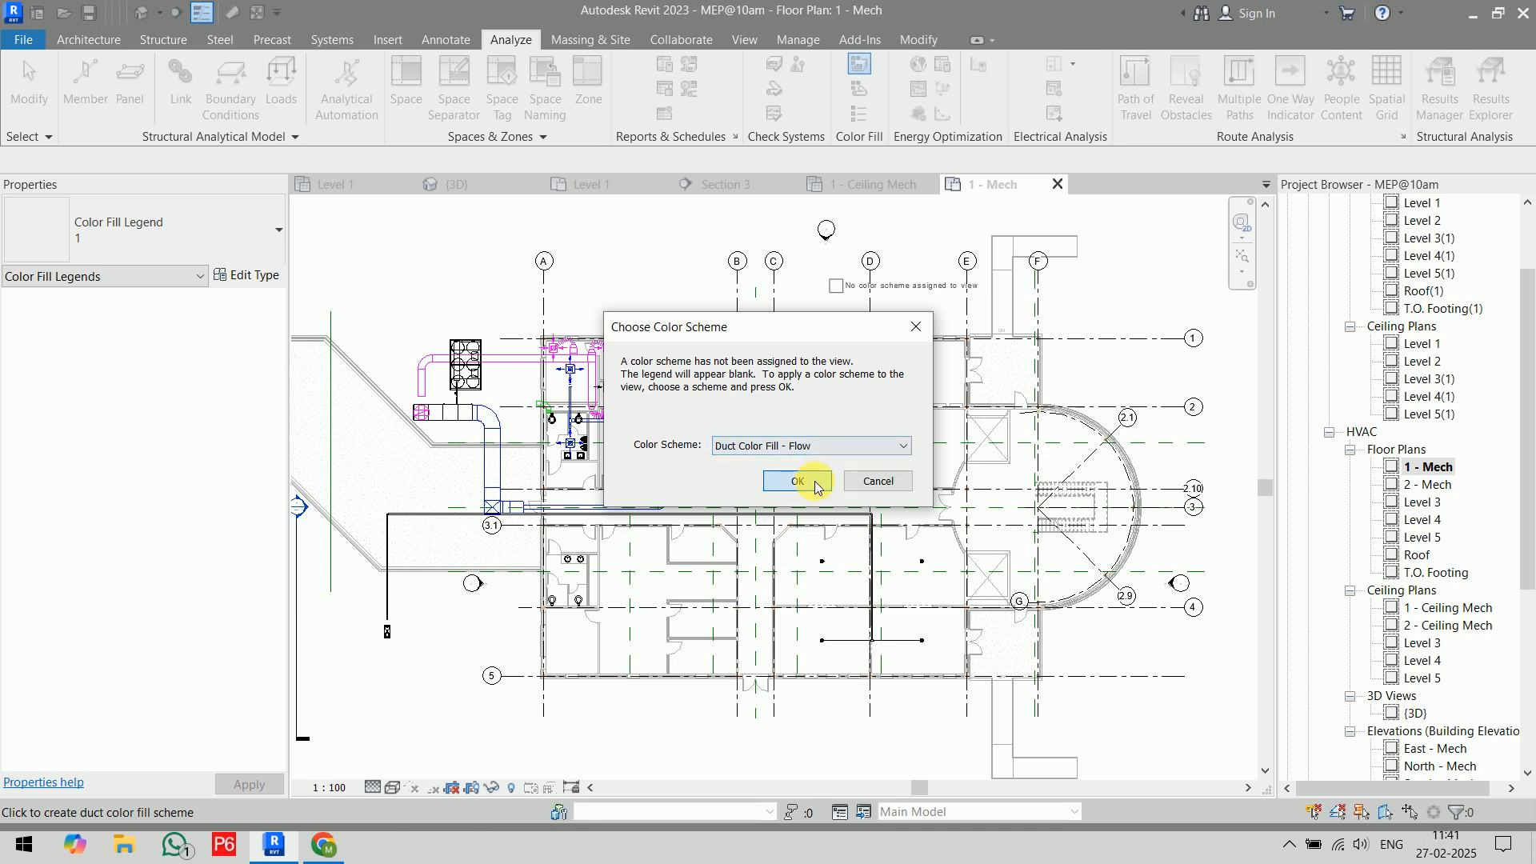
click(814, 482)
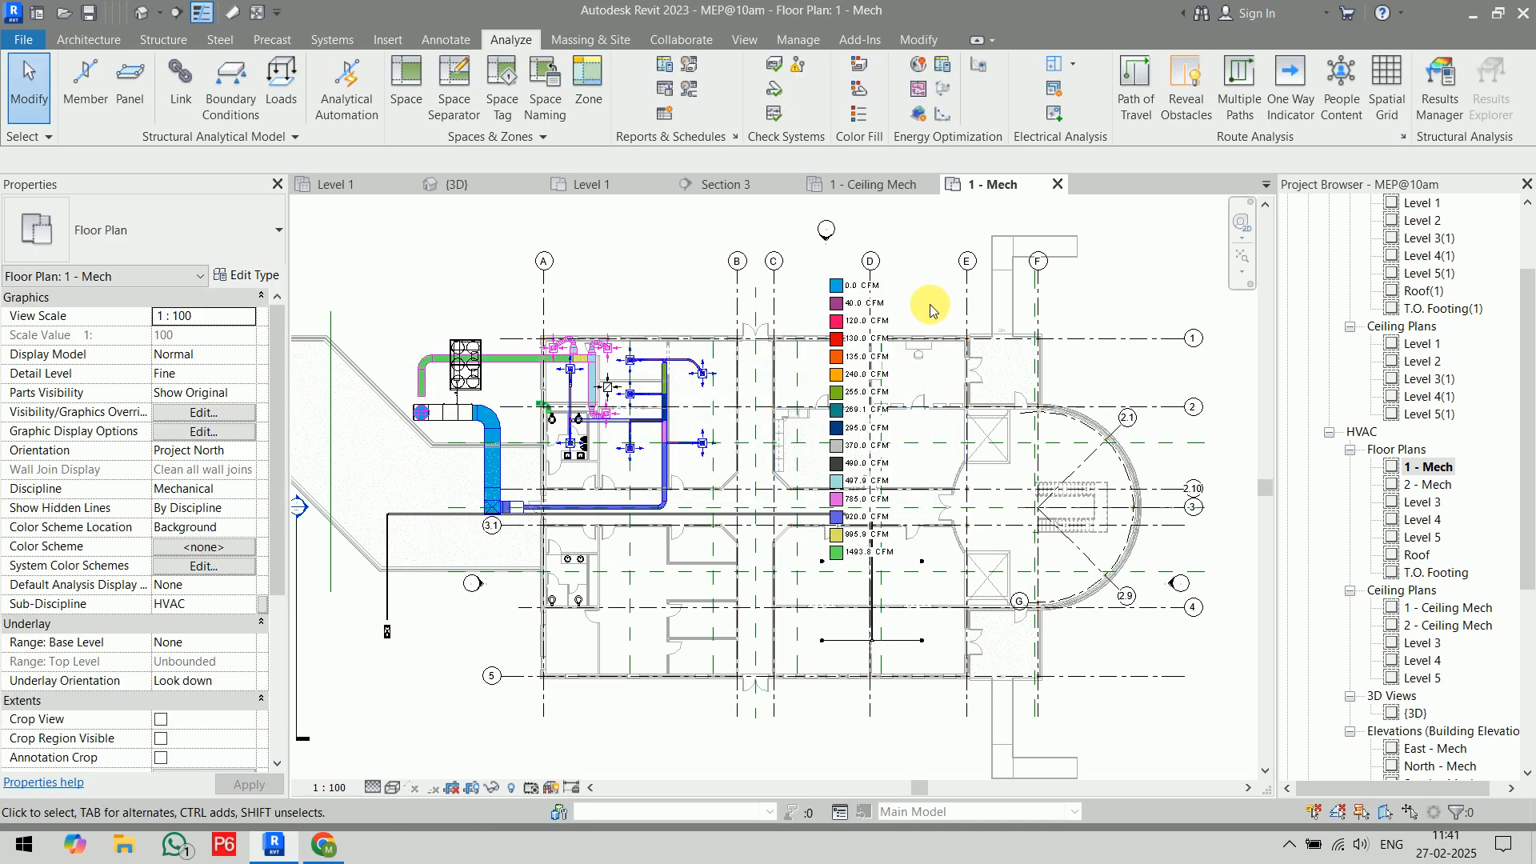
- Examine the colored duct runs and compare them with the CFM values in the flow legend
scroll(676, 440, up, 3)
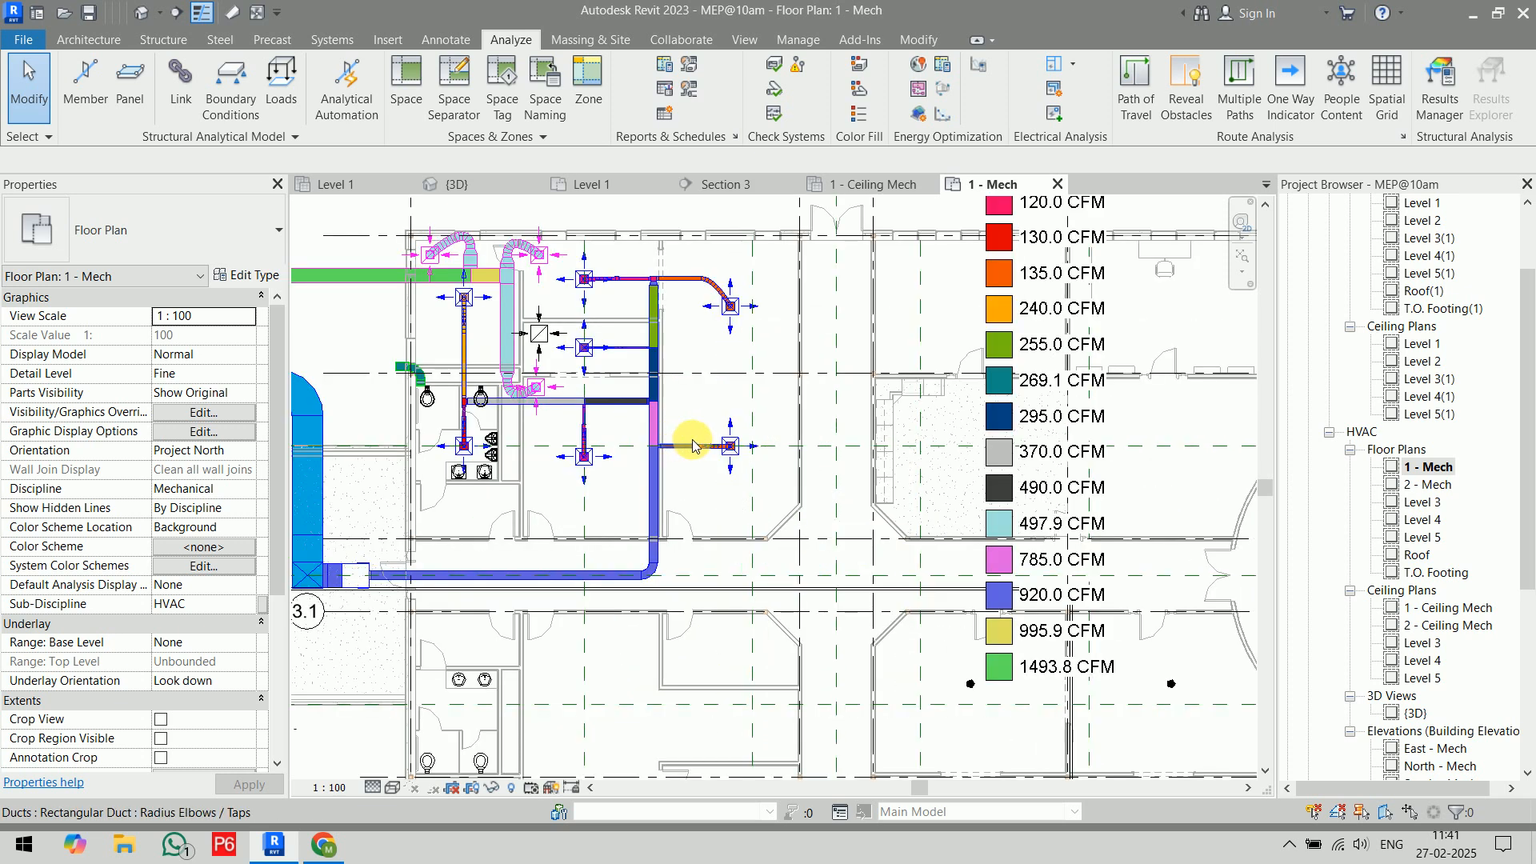
scroll(703, 440, down, 2)
scroll(722, 436, up, 5)
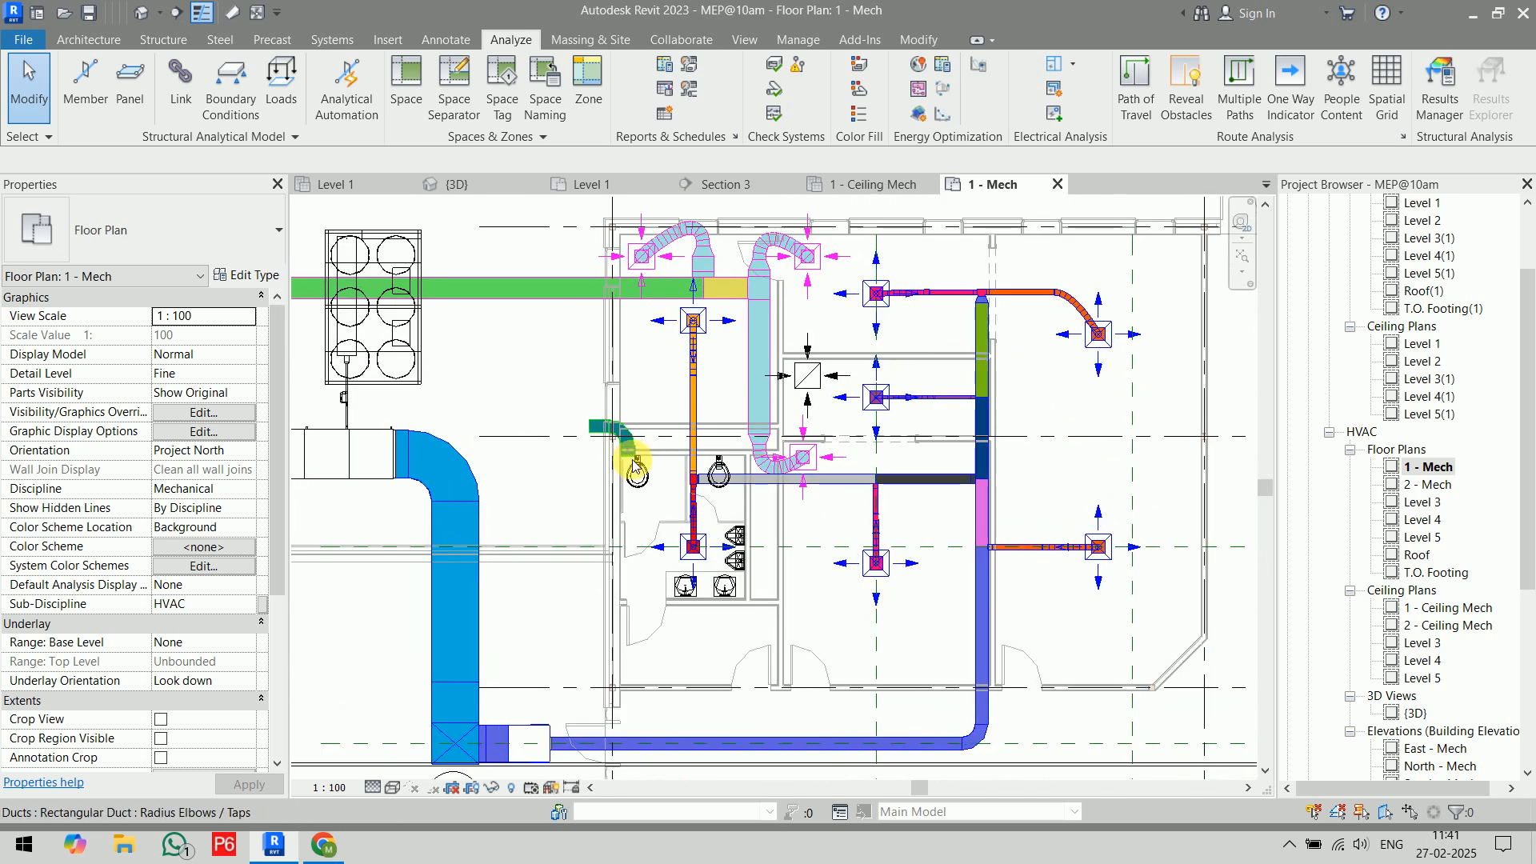
middle_drag(899, 536, 814, 520)
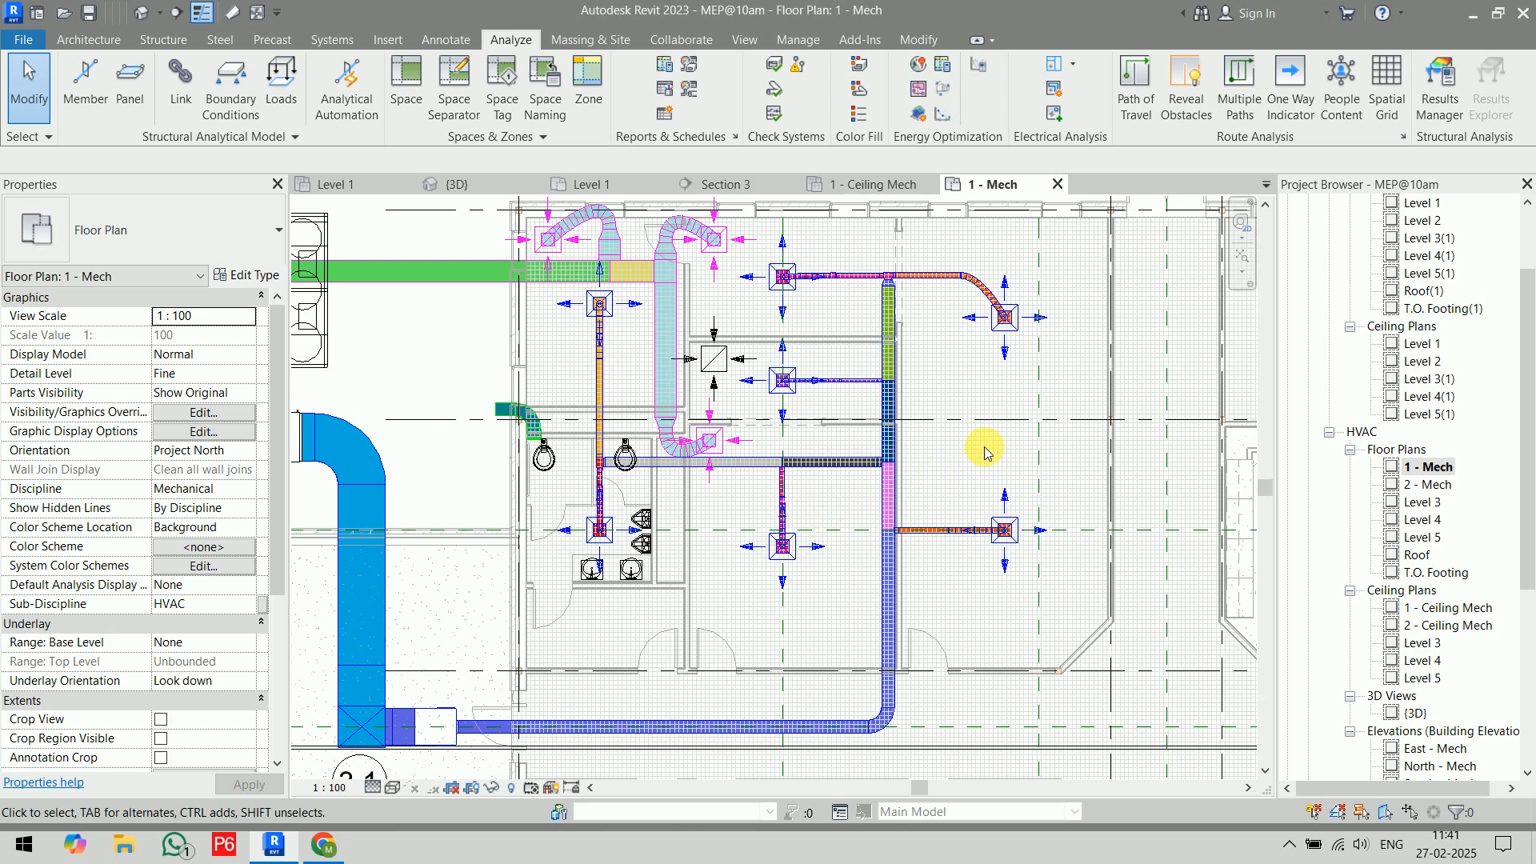
scroll(1002, 414, up, 3)
scroll(1002, 414, down, 6)
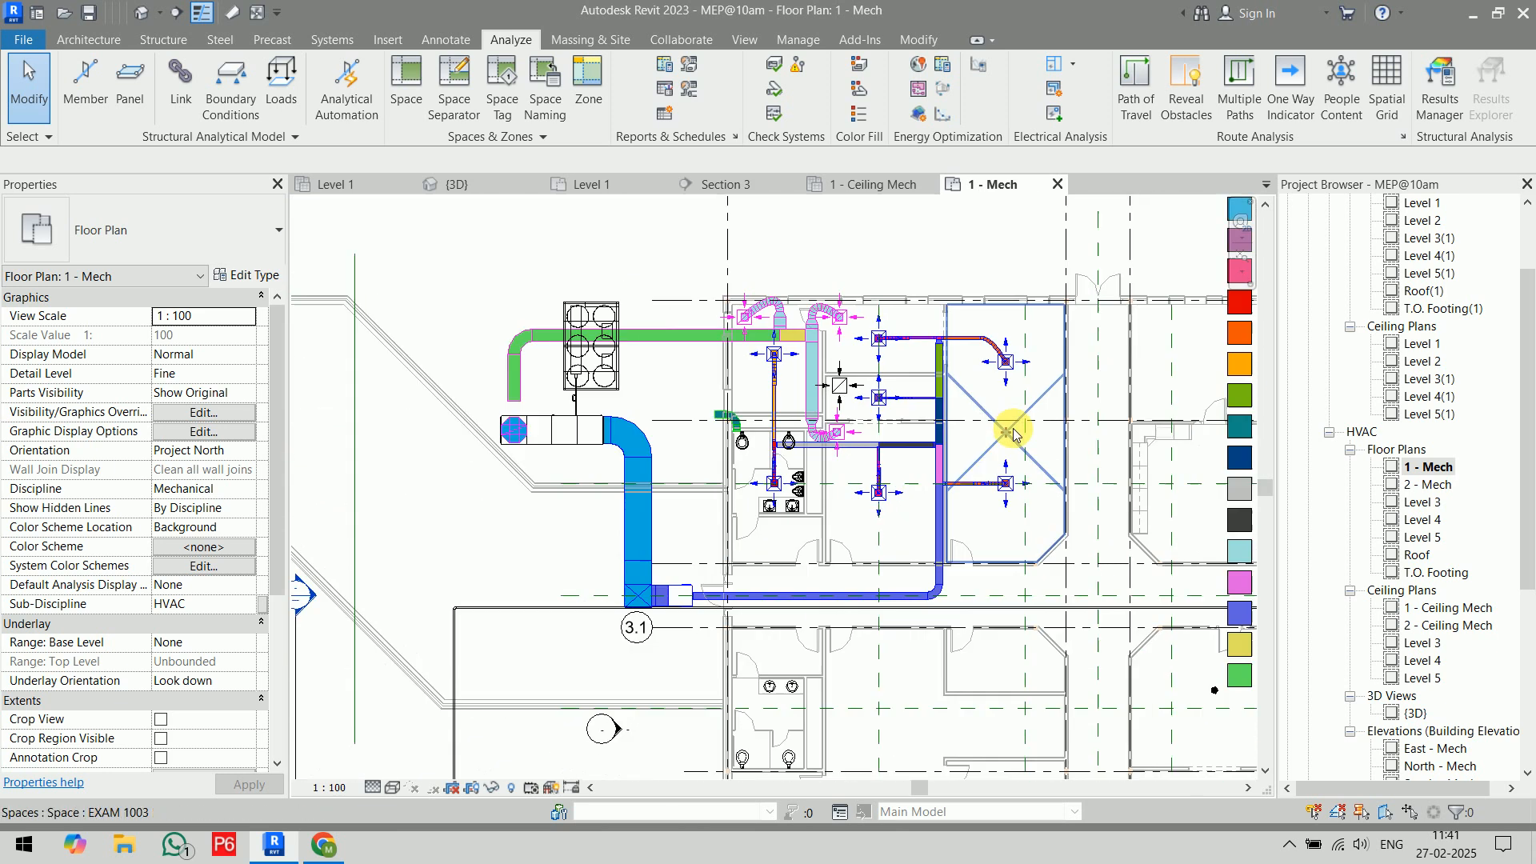
middle_drag(1005, 425, 781, 448)
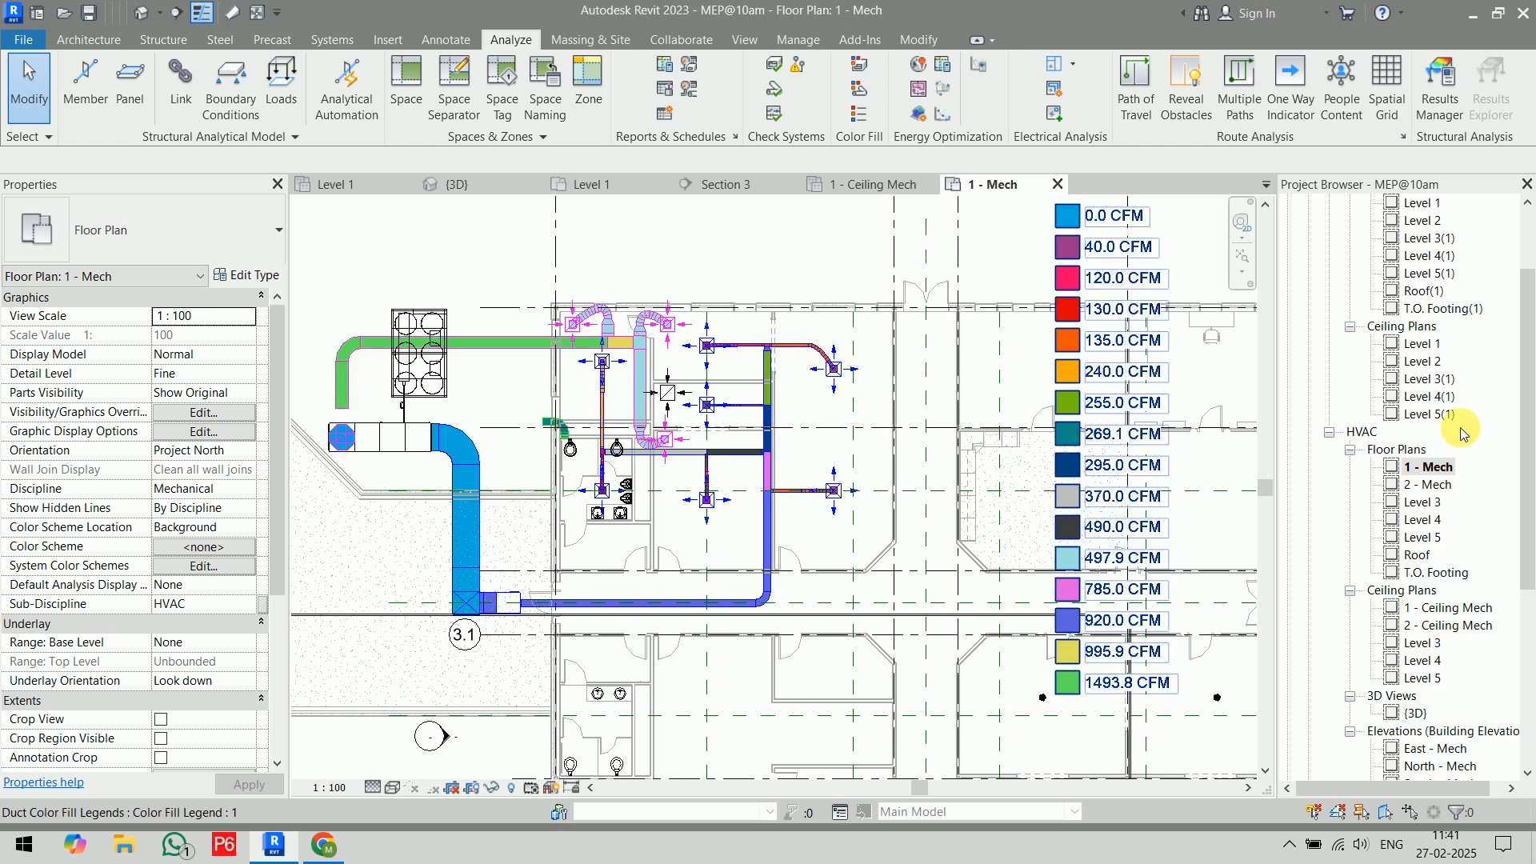
- Move the duct flow legend into the empty area to the right of the building and inspect it there
scroll(888, 364, down, 4)
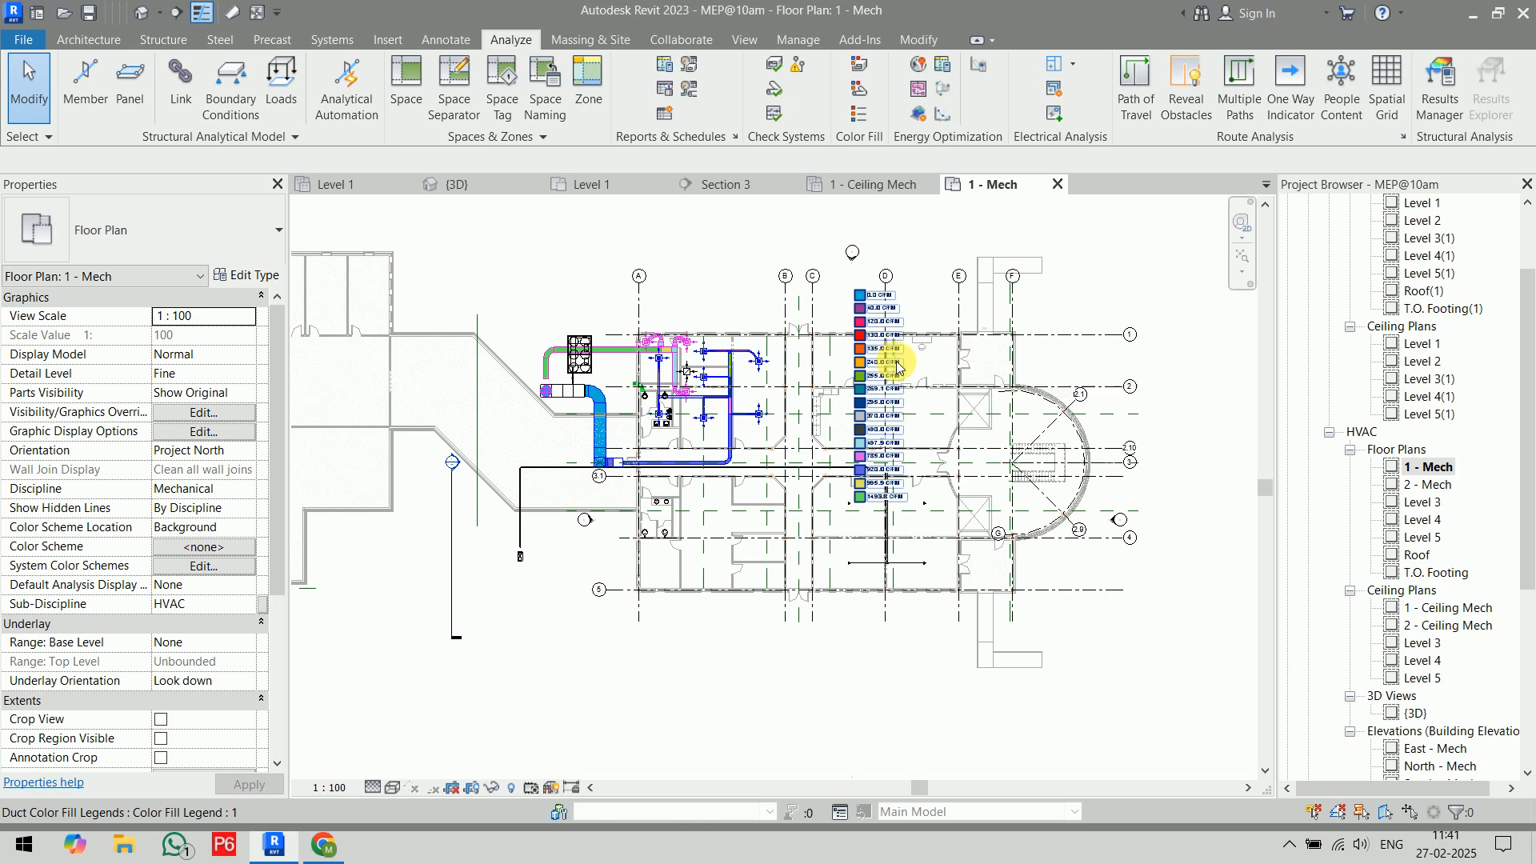
middle_drag(843, 292, 714, 269)
drag(714, 270, 1086, 315)
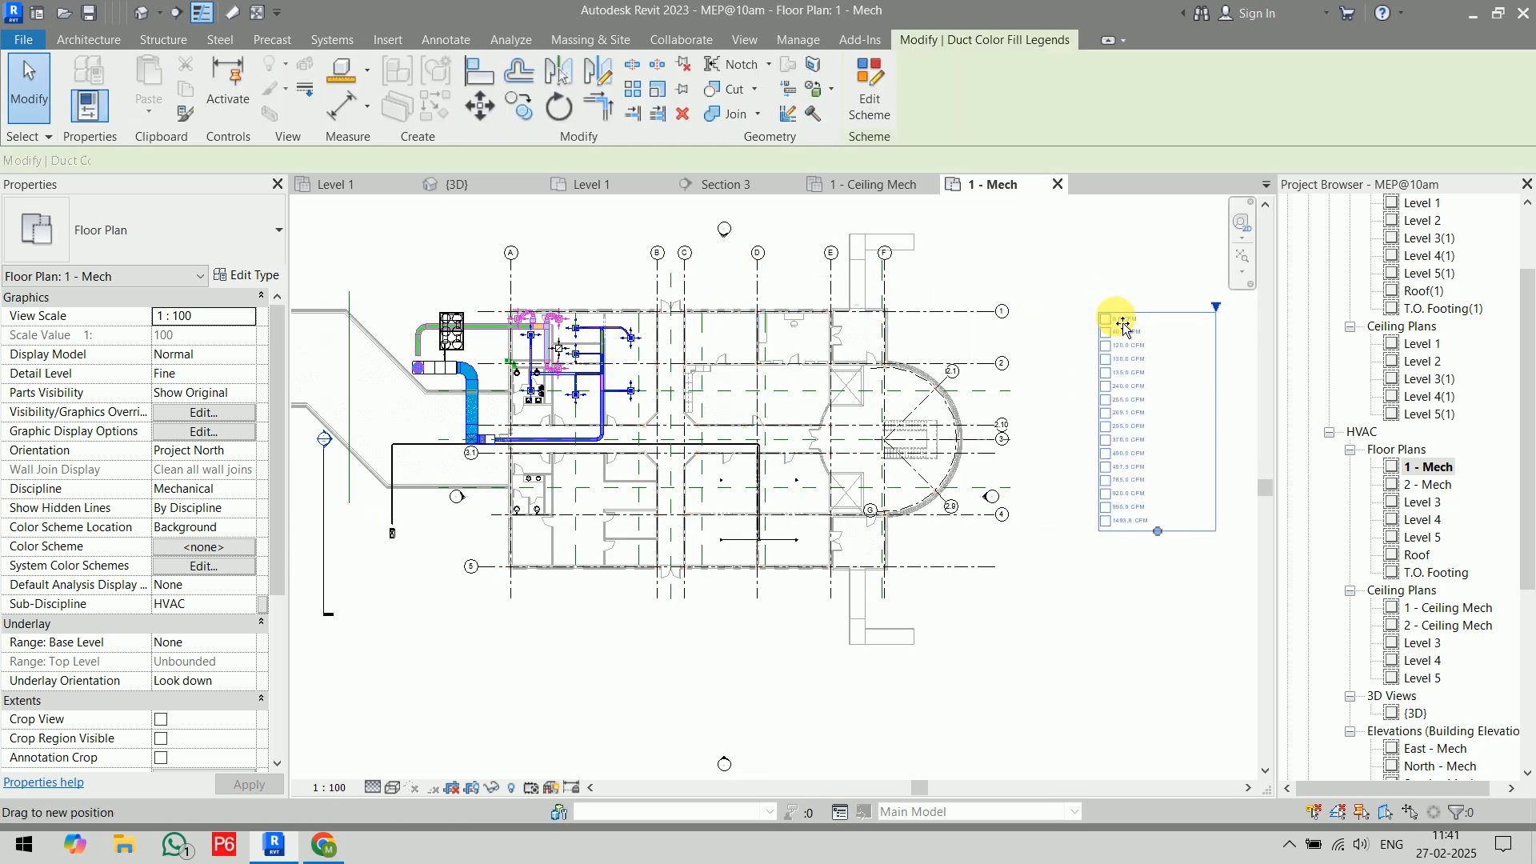
click(1073, 602)
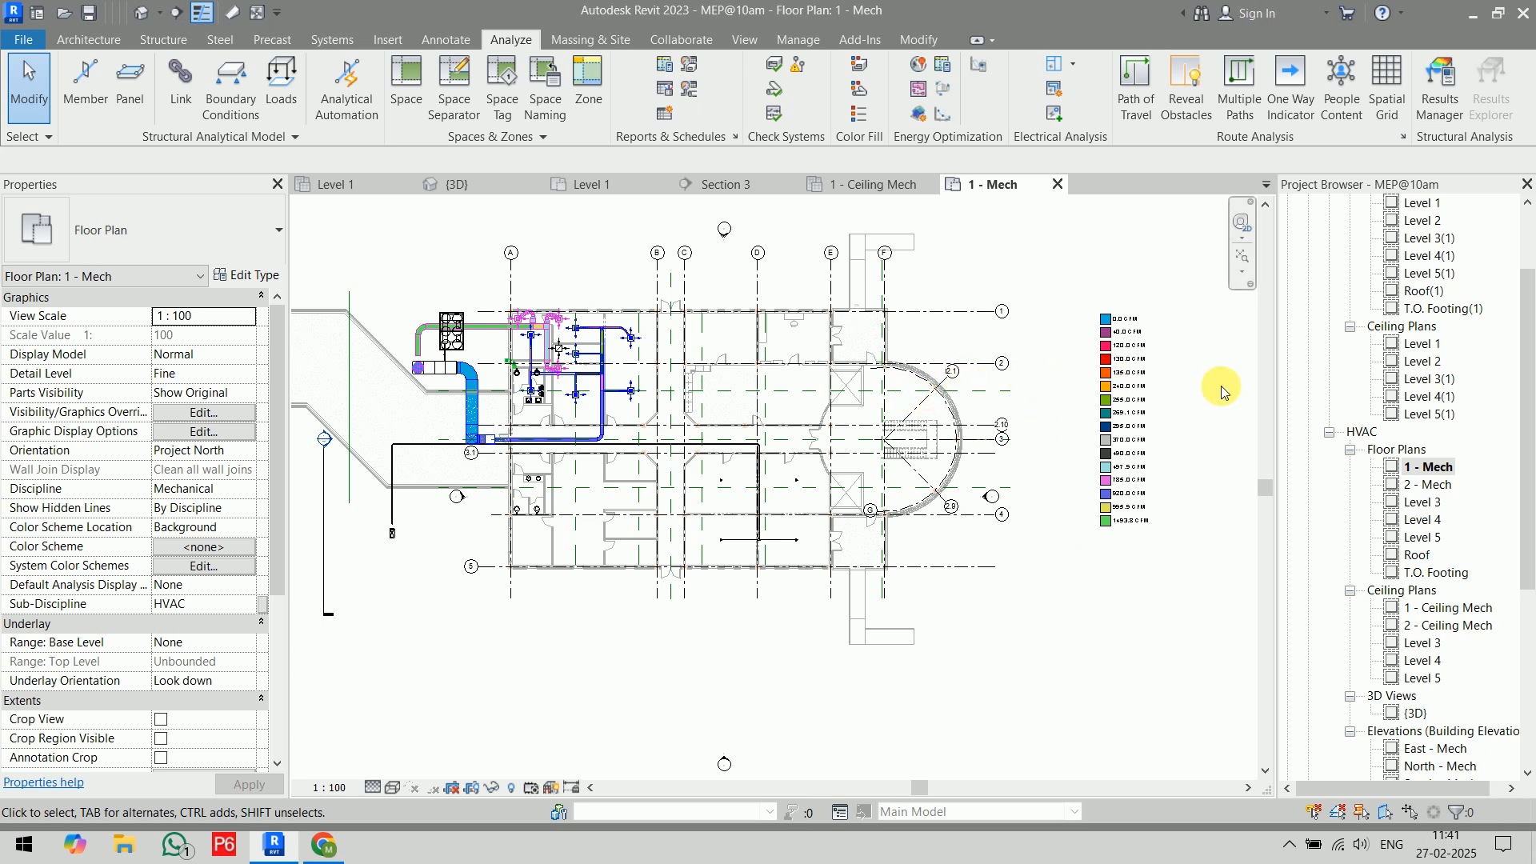
scroll(1178, 348, up, 3)
middle_drag(1200, 352, 611, 363)
scroll(948, 290, down, 3)
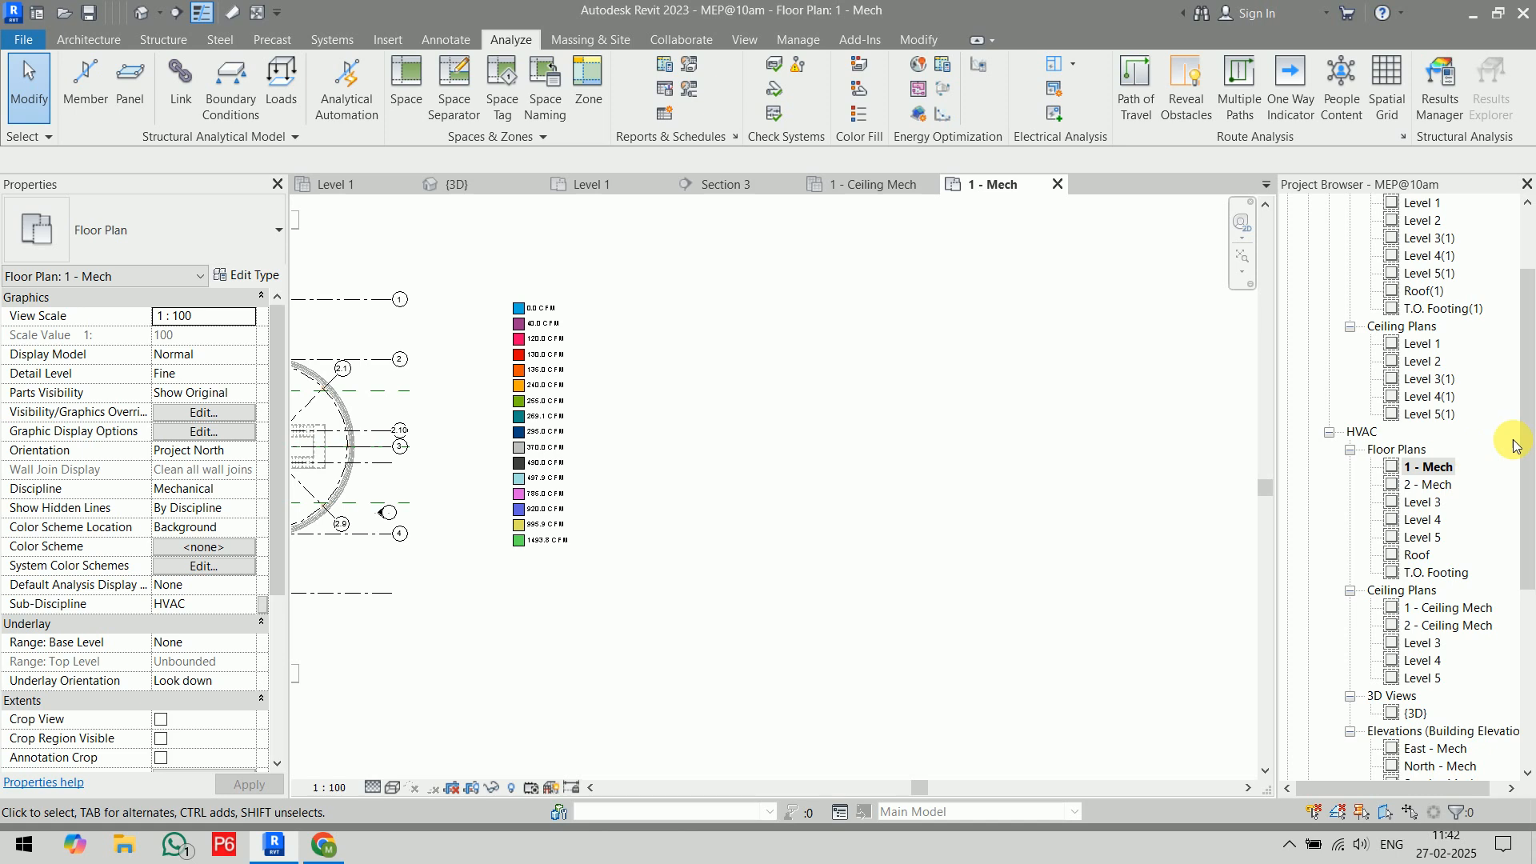
- Collapse the Fire Fighting group and the Mechanical discipline in the project's view tree
drag(1528, 360, 1528, 303)
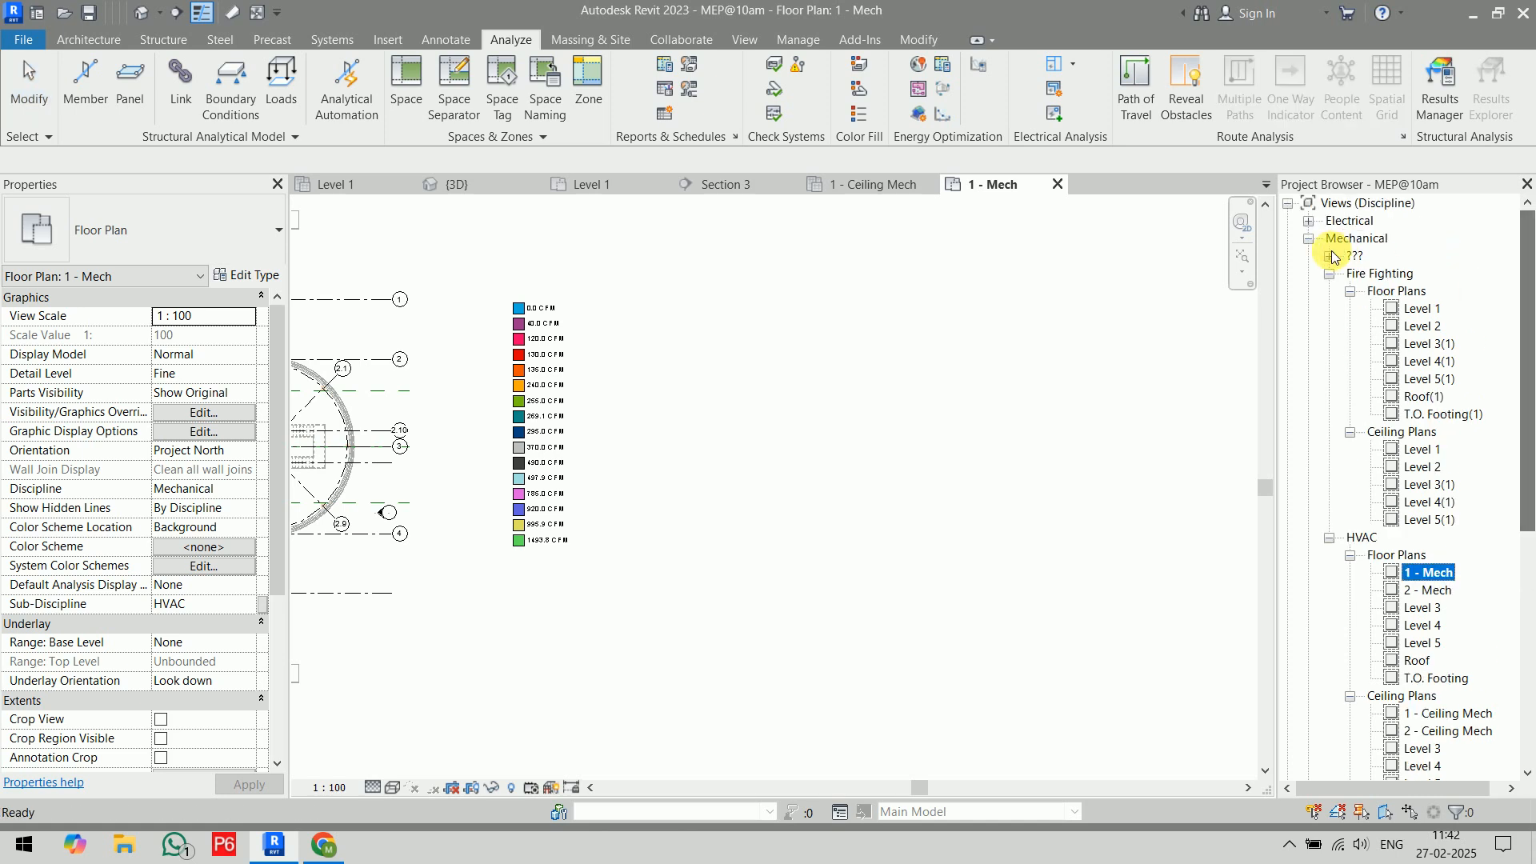
click(1329, 274)
click(1310, 240)
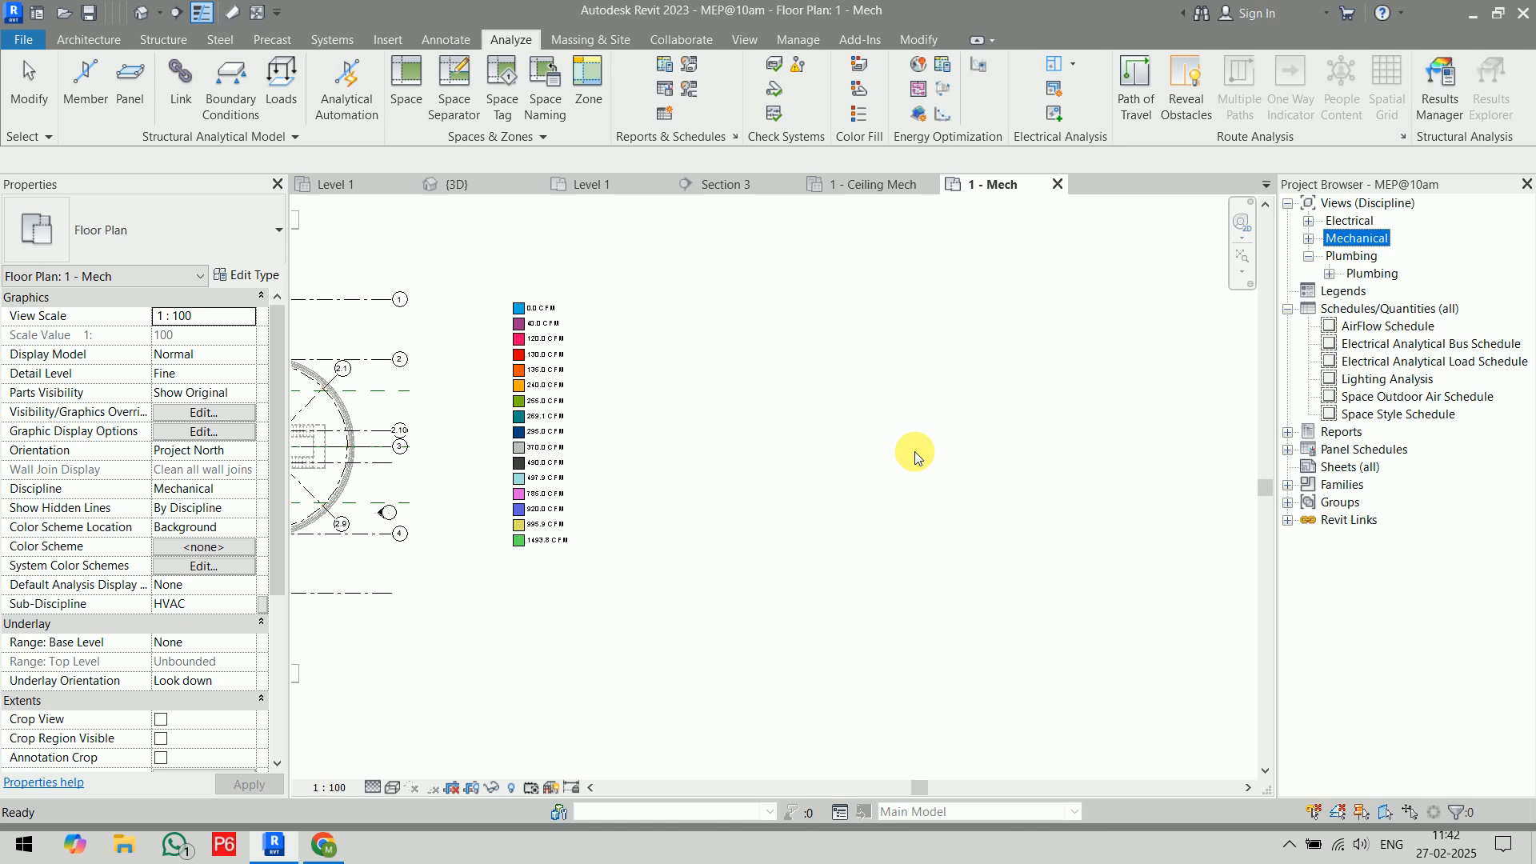
- Create a new schedule of building components for the Ducts category in the New Construction phase
click(741, 42)
click(994, 68)
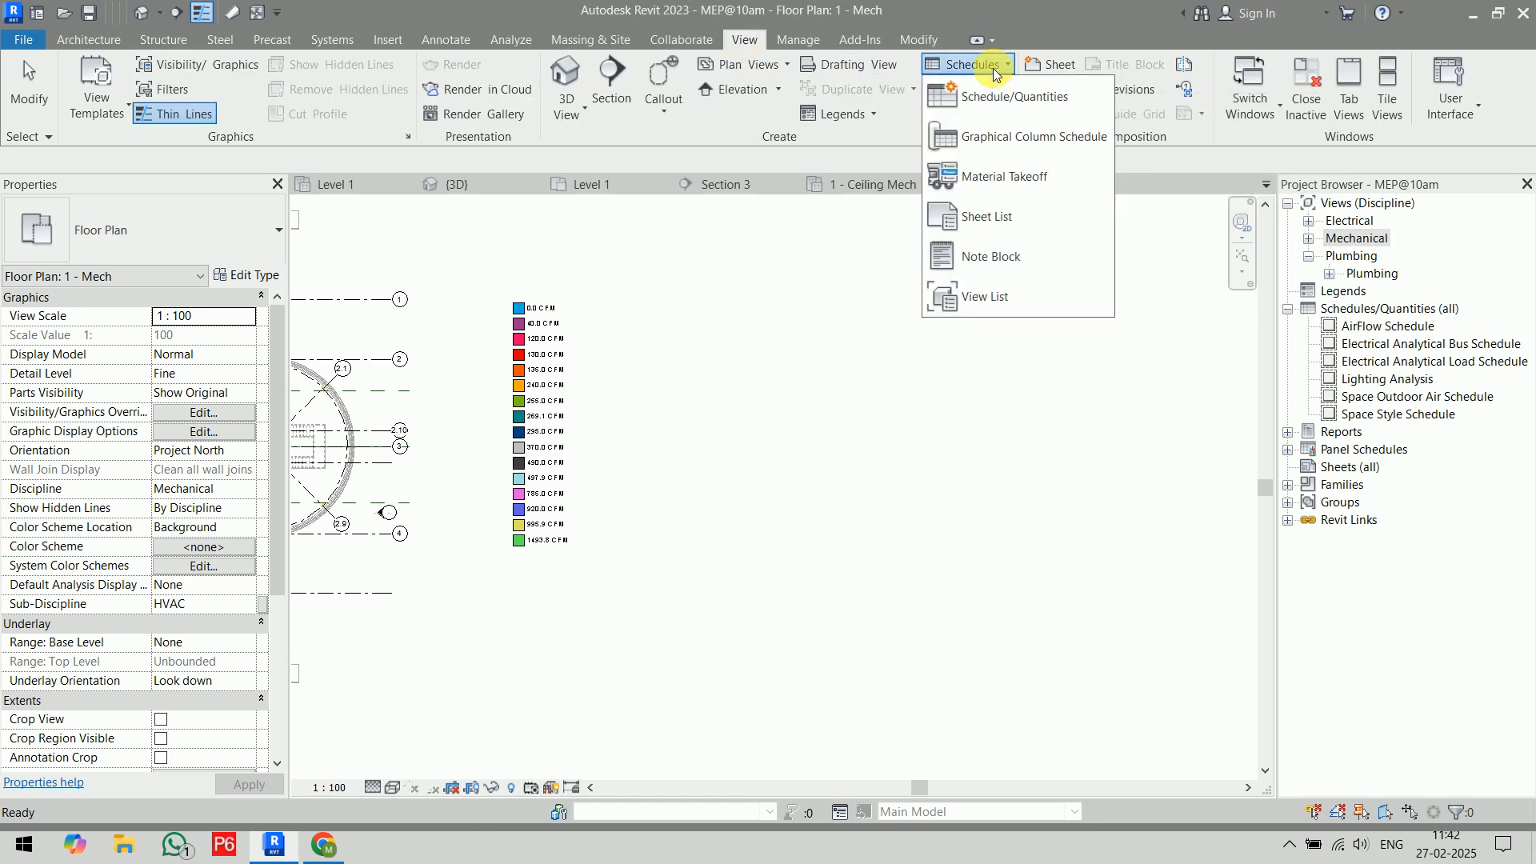
click(998, 97)
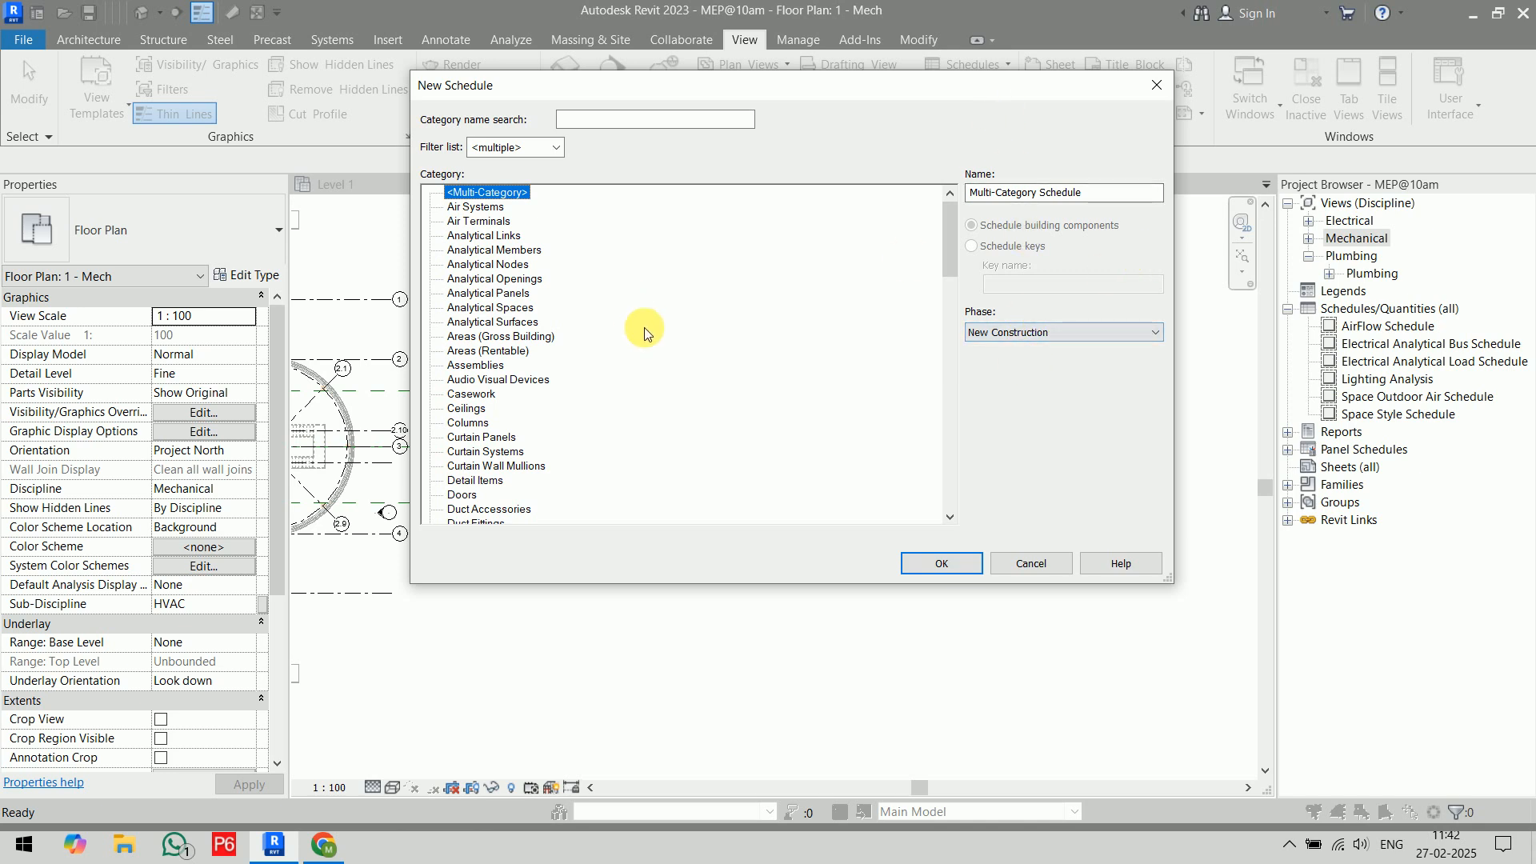
scroll(640, 329, down, 2)
scroll(647, 334, down, 1)
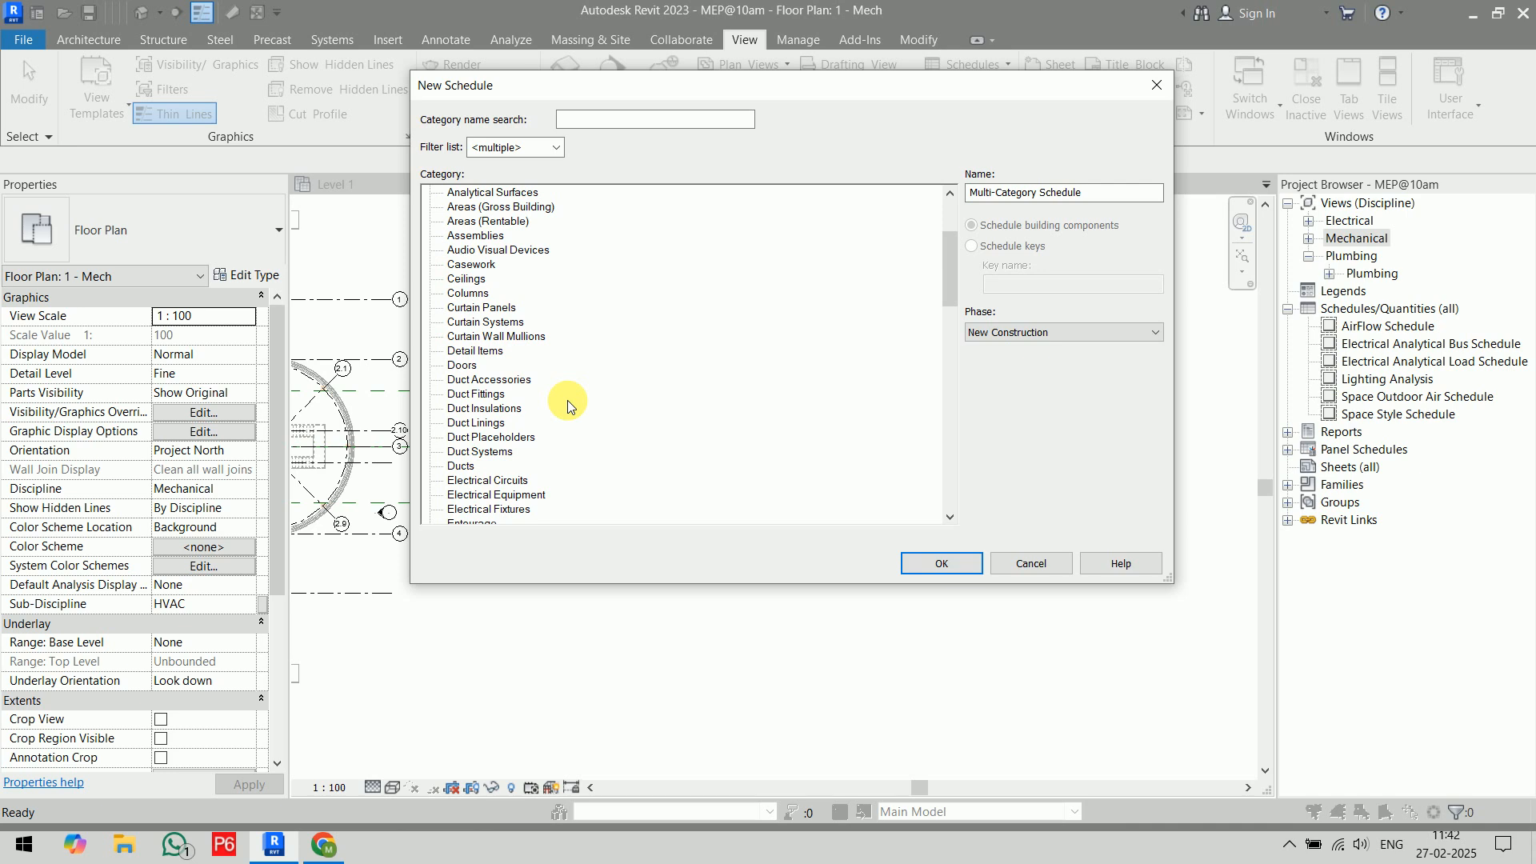
click(462, 468)
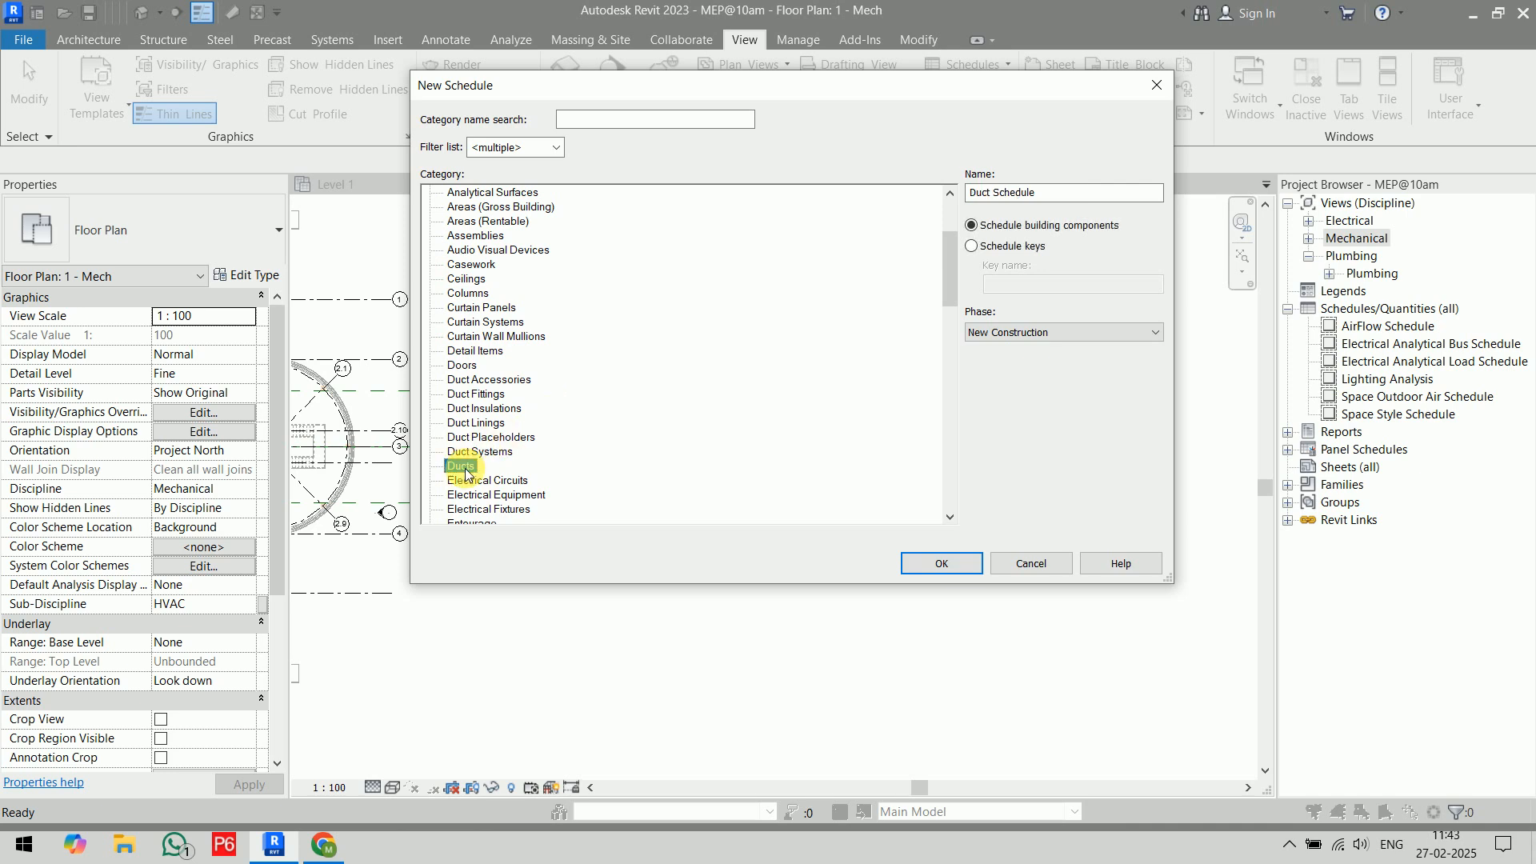
click(929, 561)
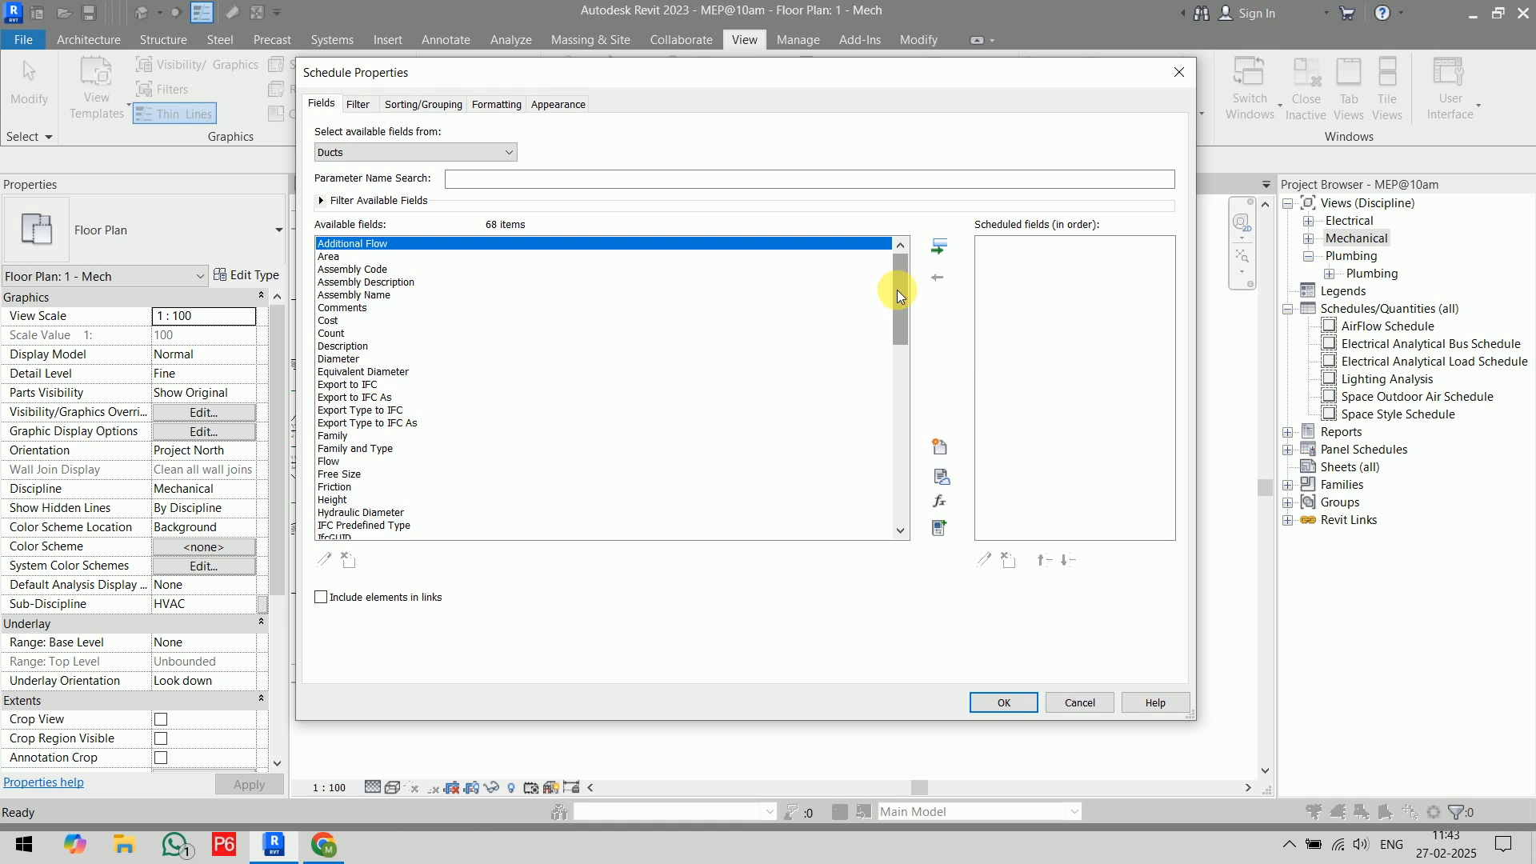
- Add the Family and Type, Size and Count fields to the duct schedule, in that order, and generate it
drag(896, 290, 899, 341)
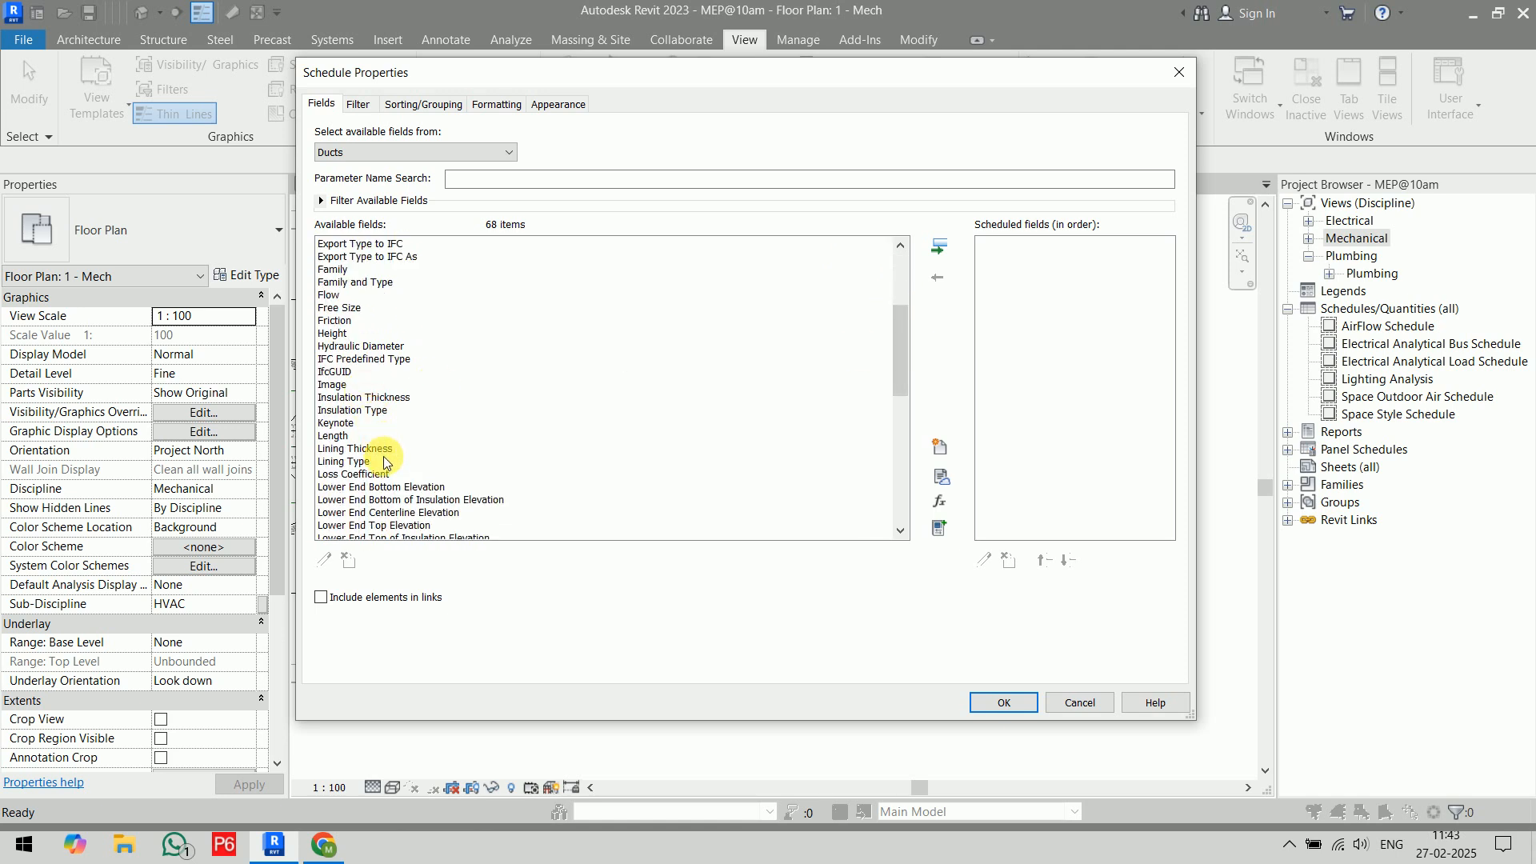
click(390, 295)
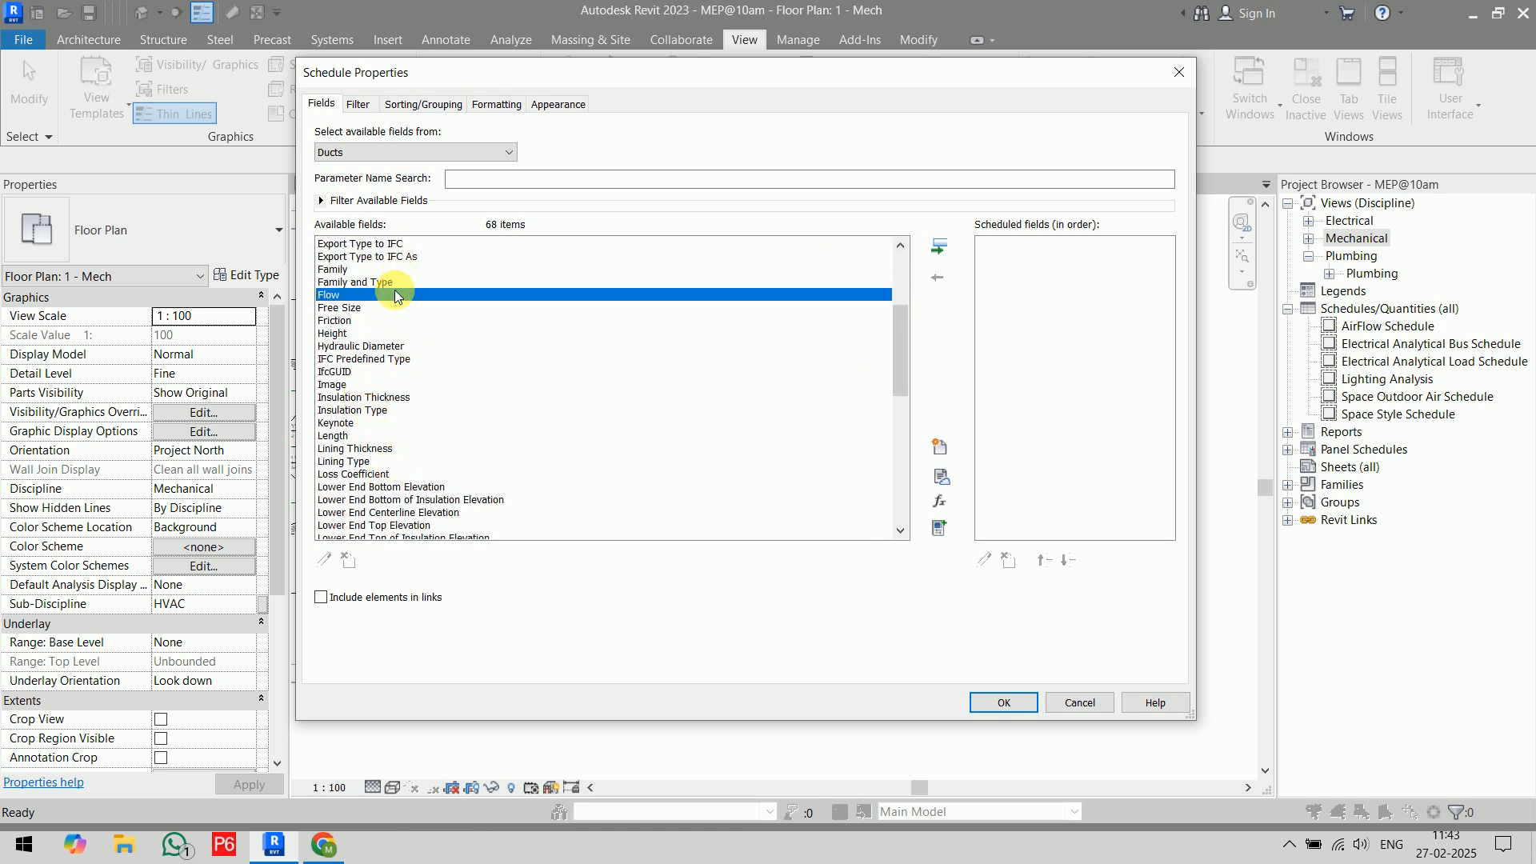
click(486, 282)
click(940, 248)
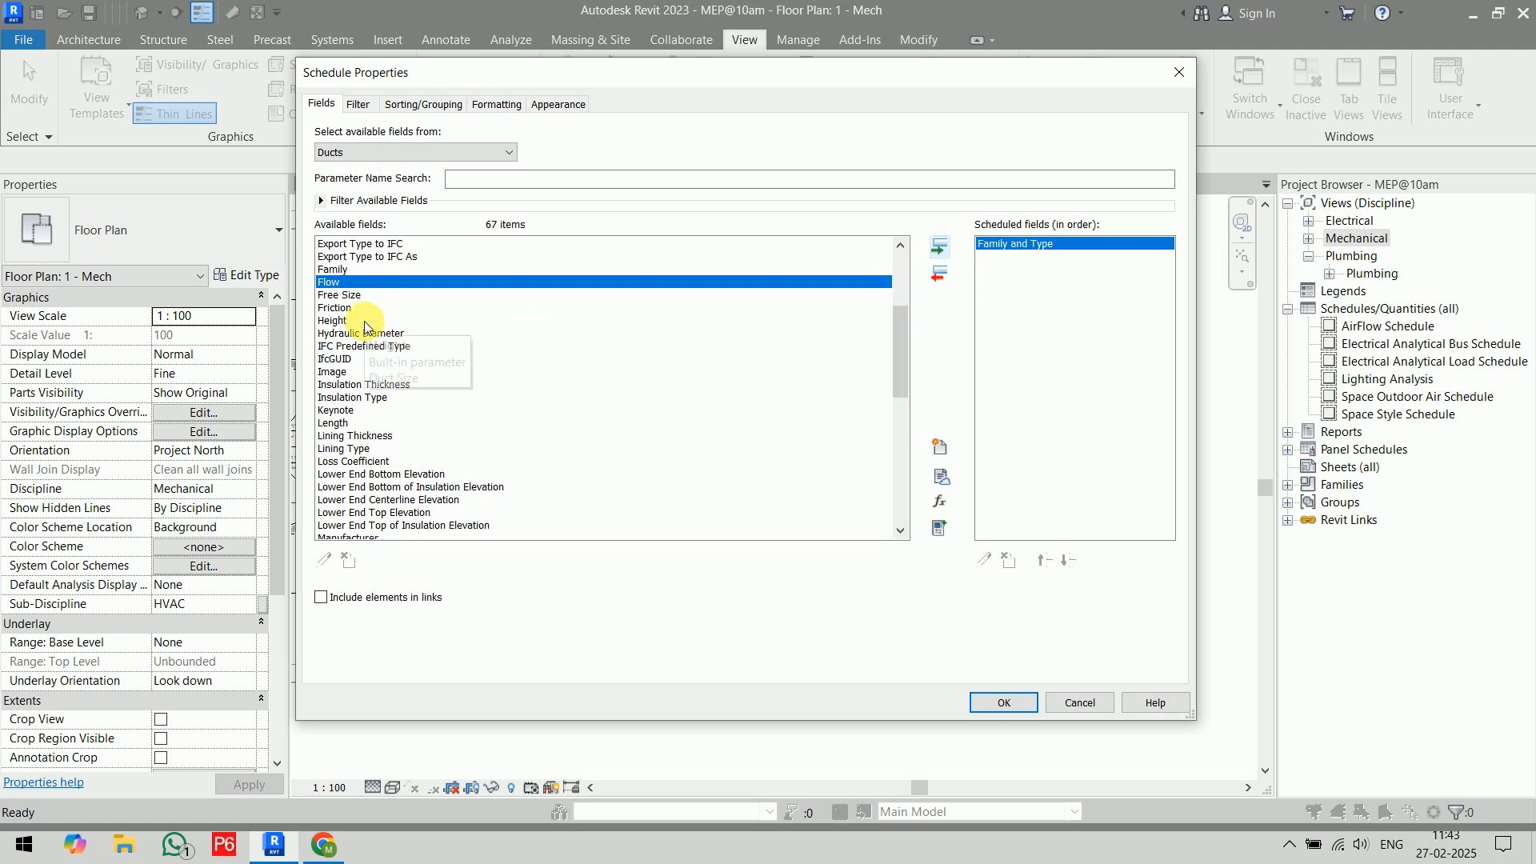
scroll(459, 406, down, 8)
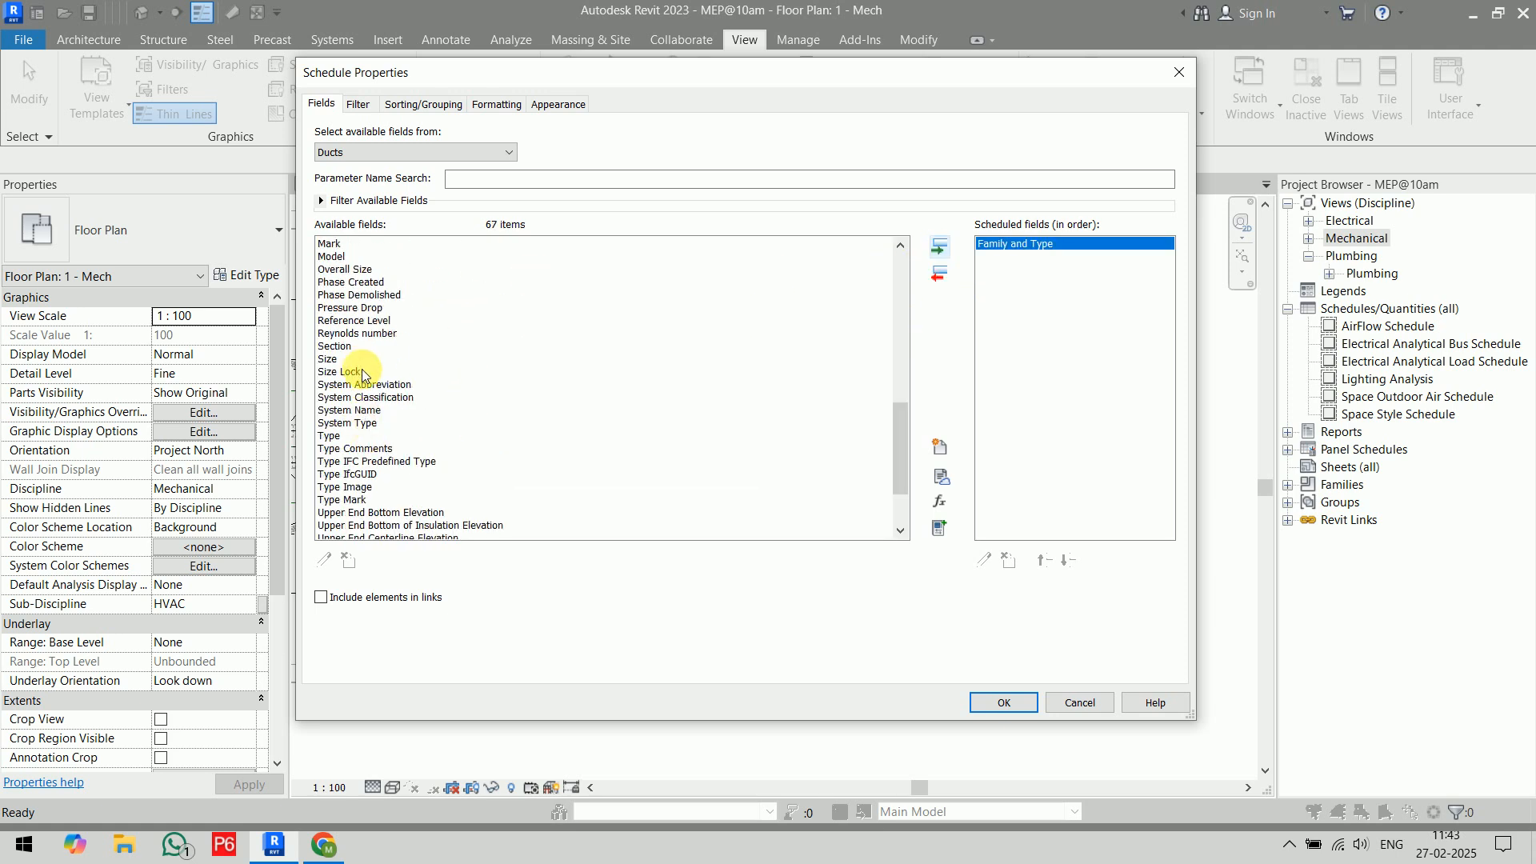
click(366, 360)
click(940, 248)
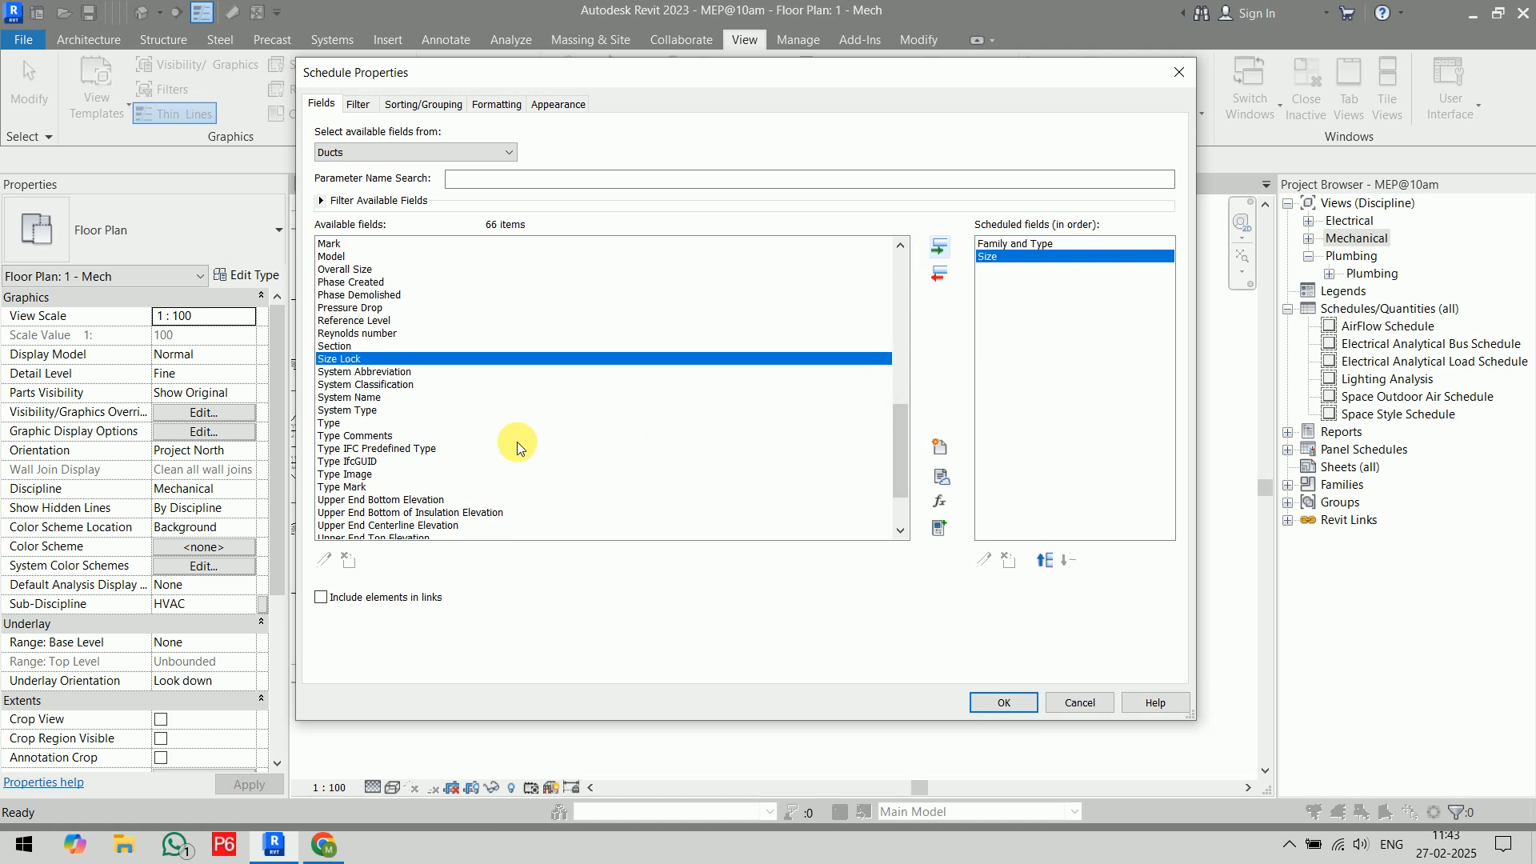
scroll(416, 363, up, 10)
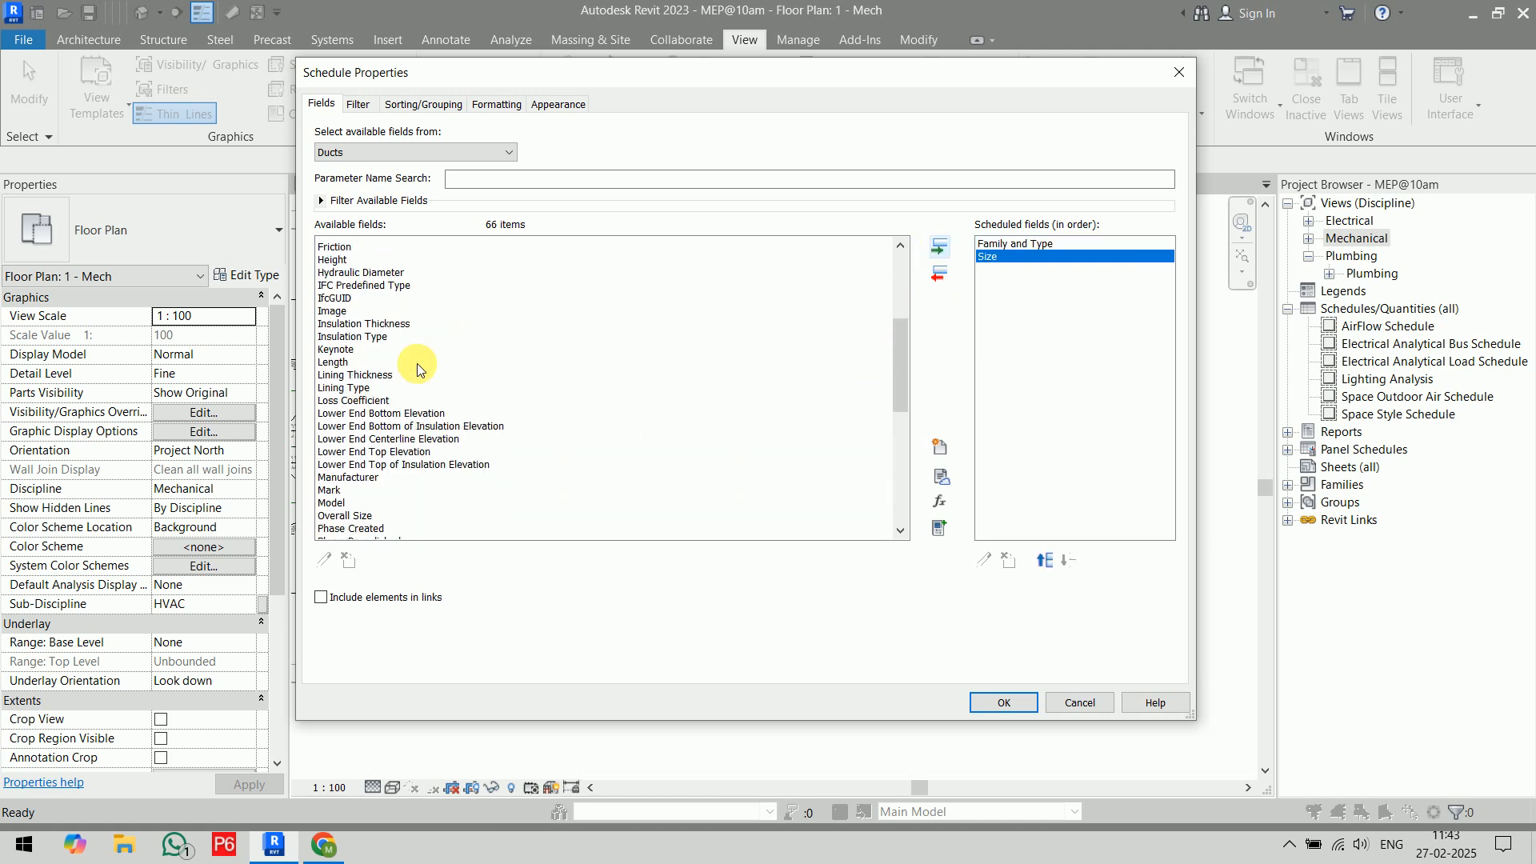
click(372, 321)
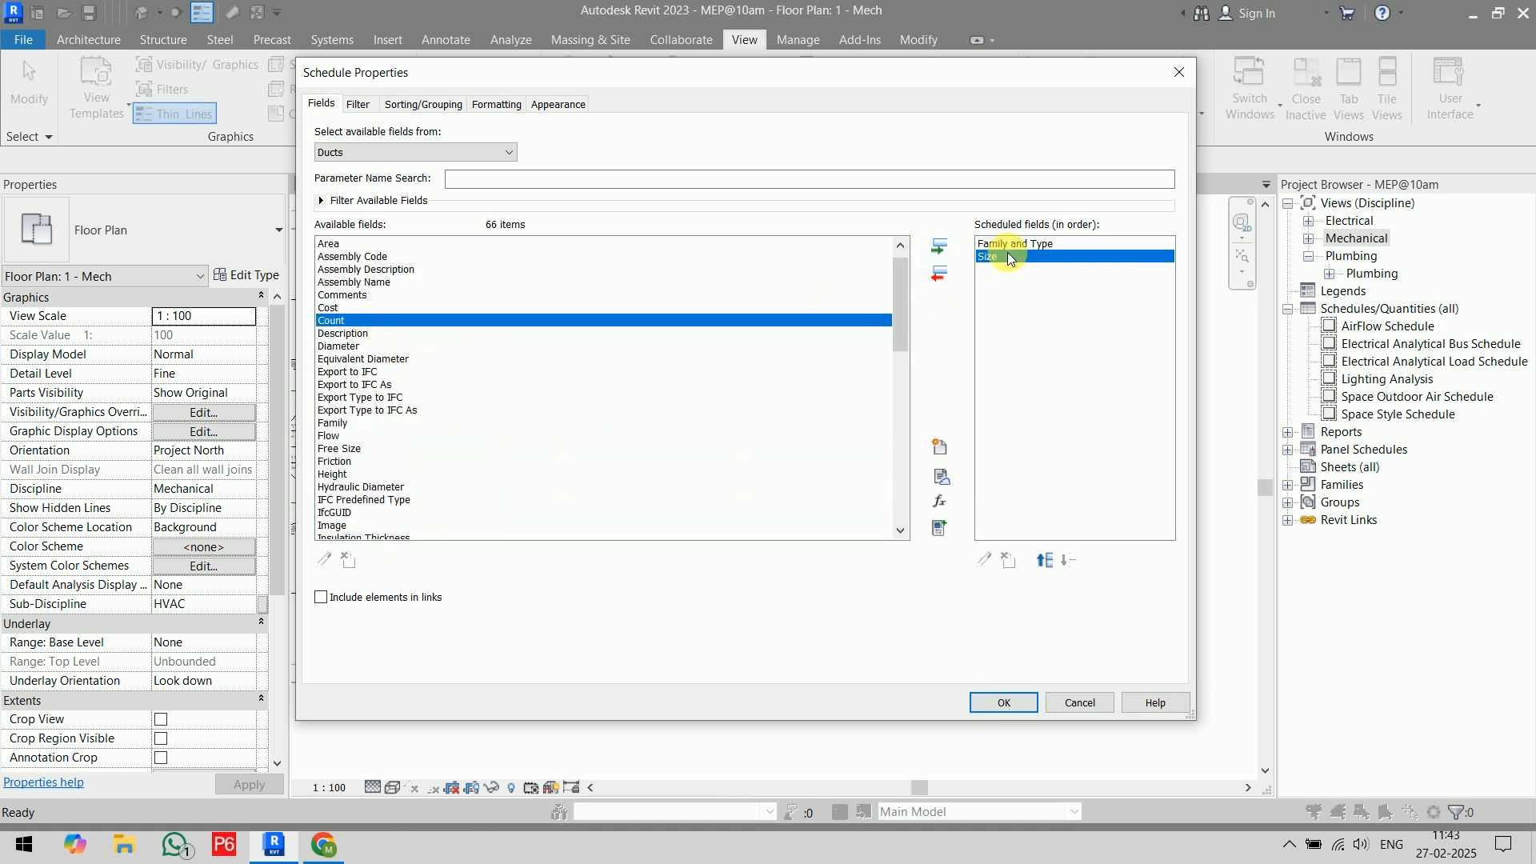
click(933, 249)
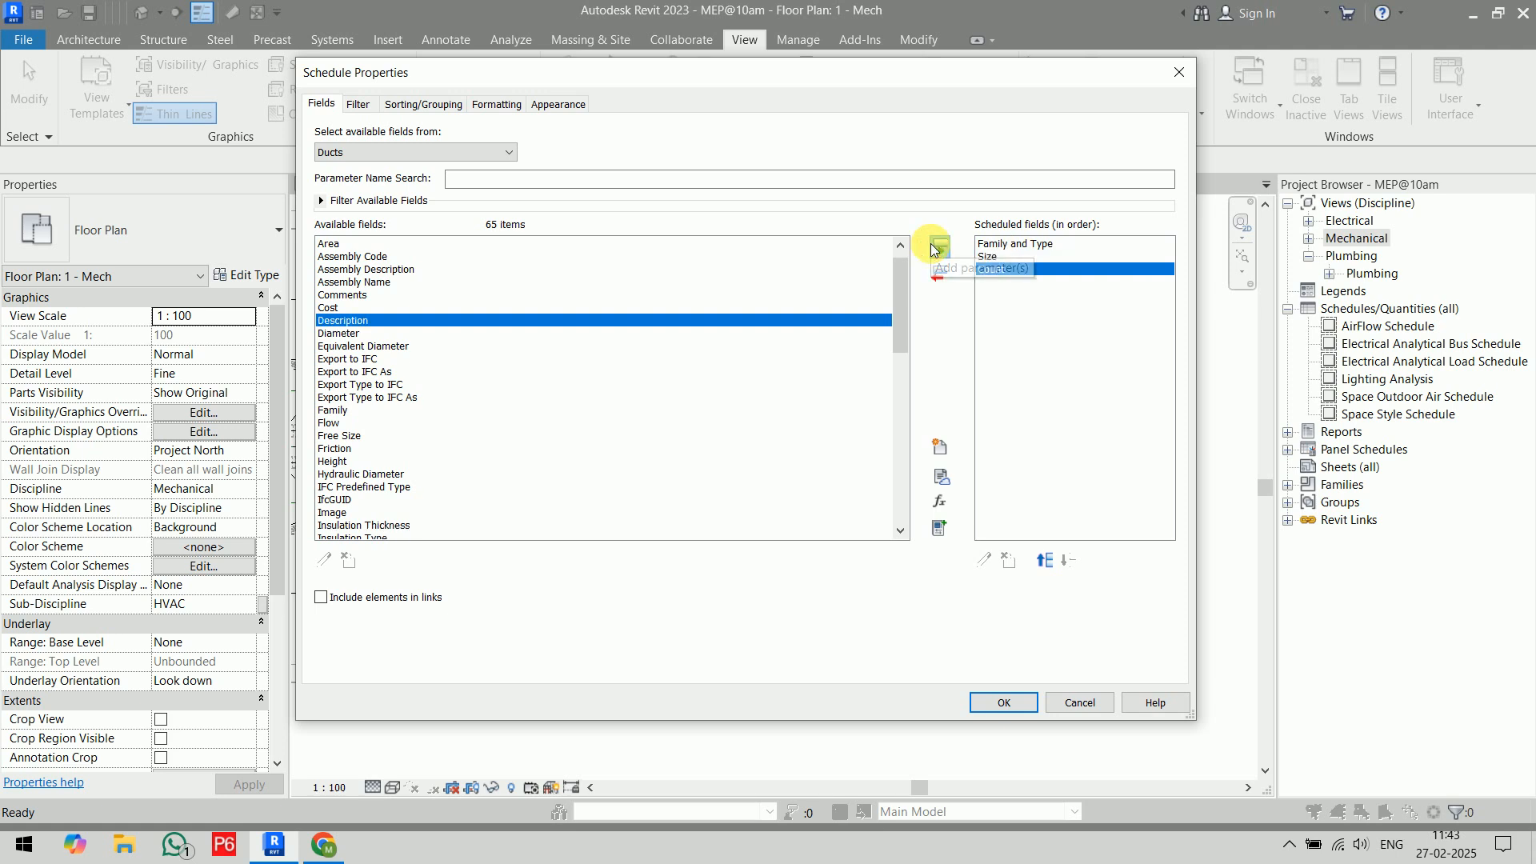
click(1004, 702)
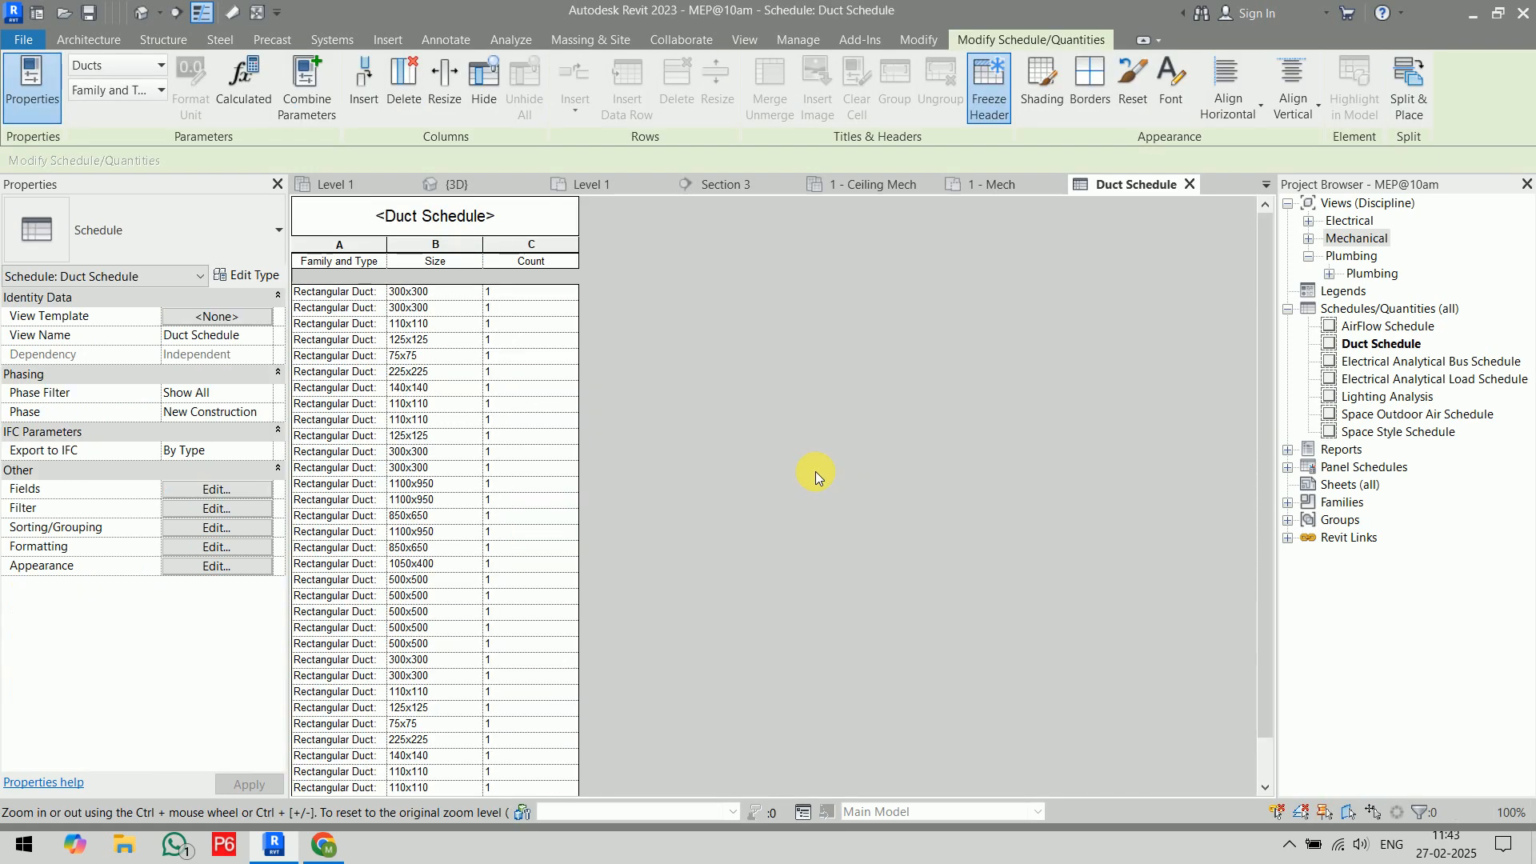
- Widen the Family and Type and Count columns of the duct schedule and look through its rows
drag(395, 253, 659, 250)
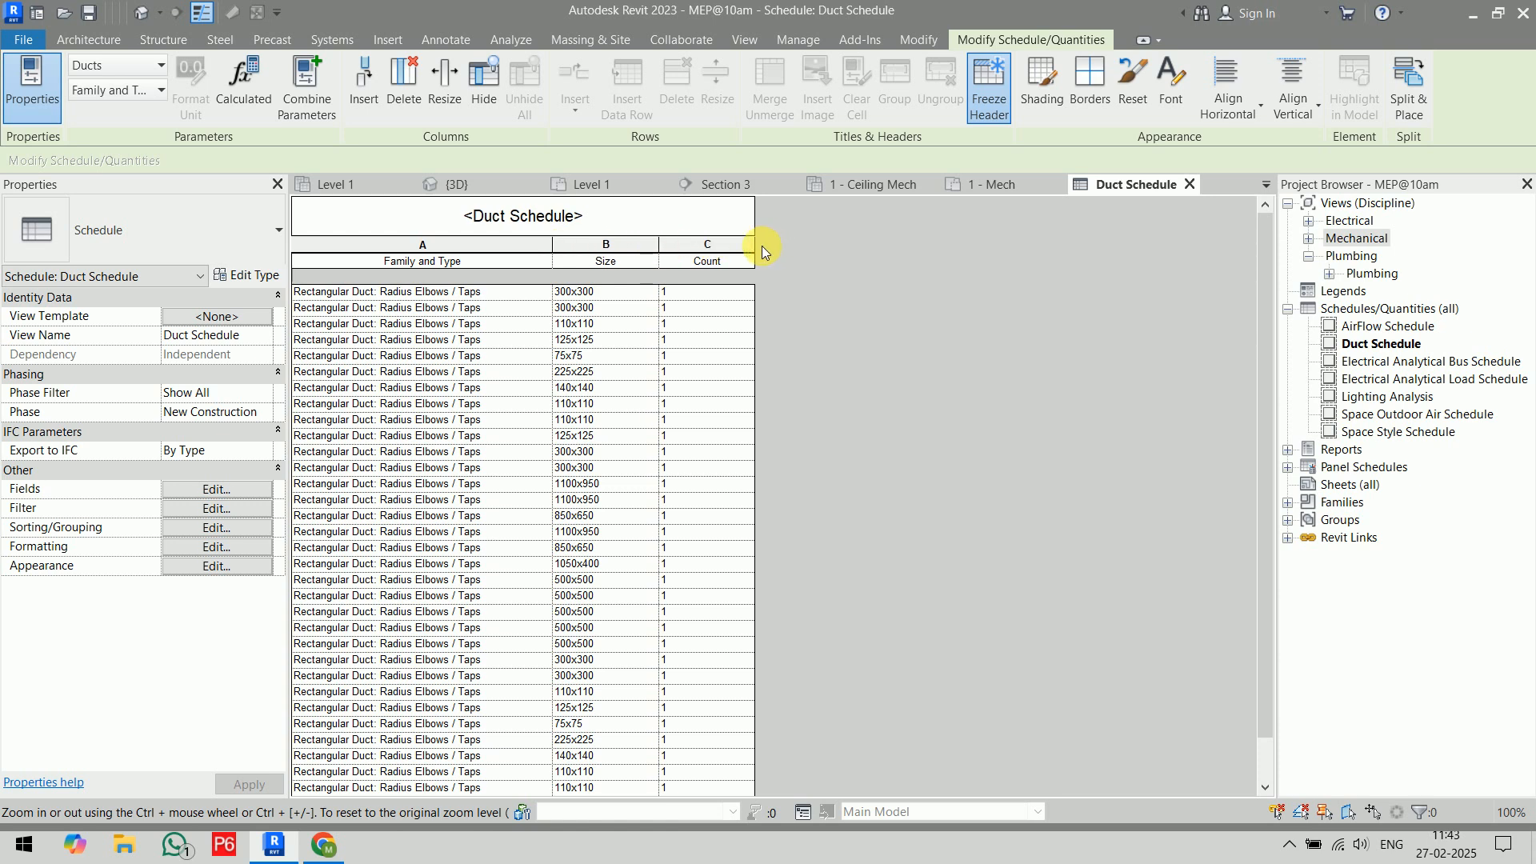
drag(762, 251, 776, 244)
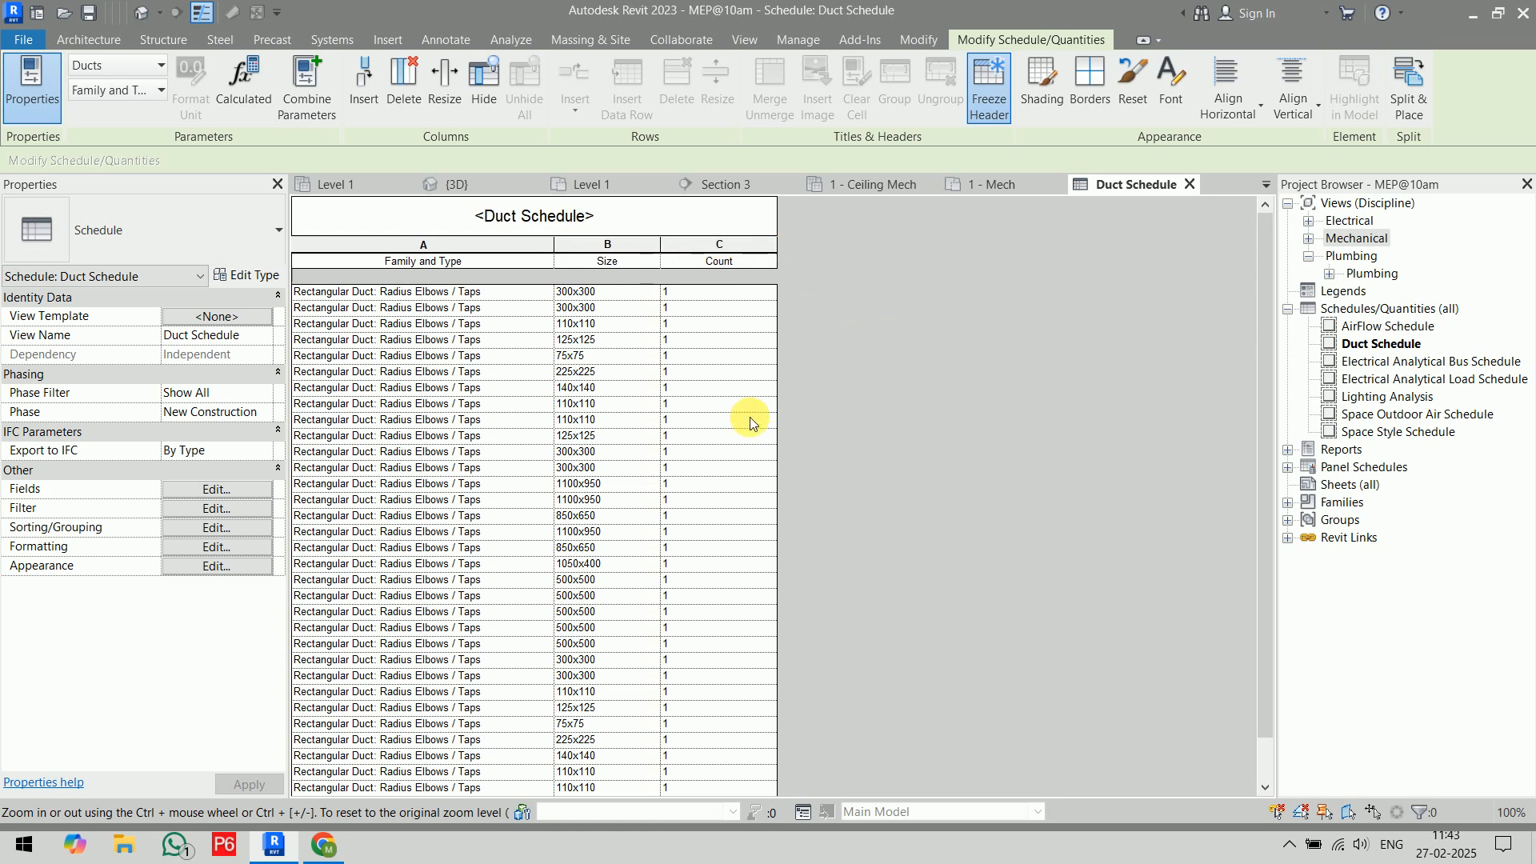
scroll(679, 410, down, 1)
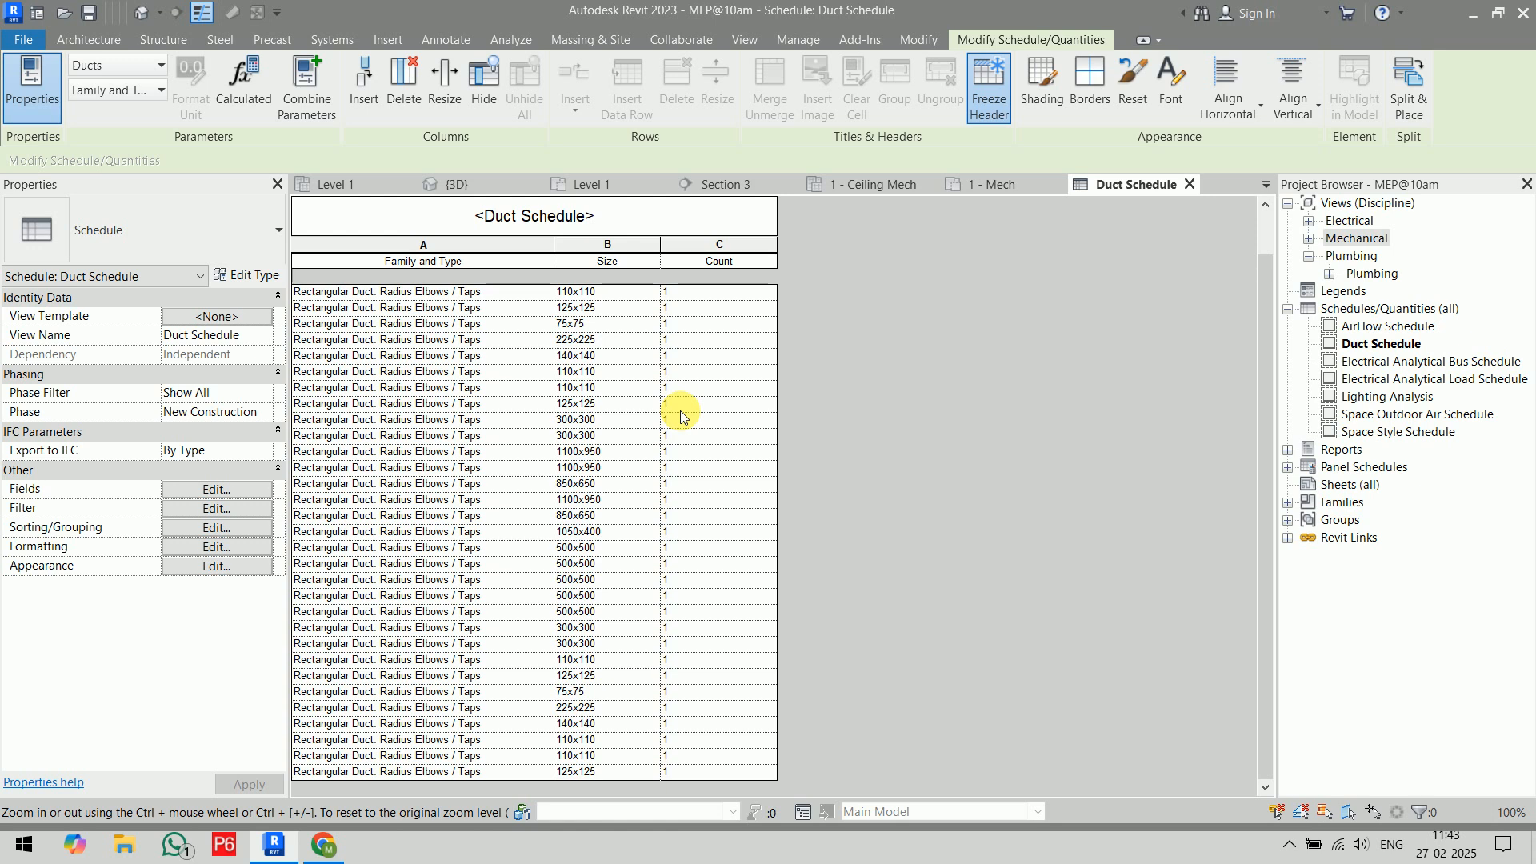
scroll(680, 411, up, 1)
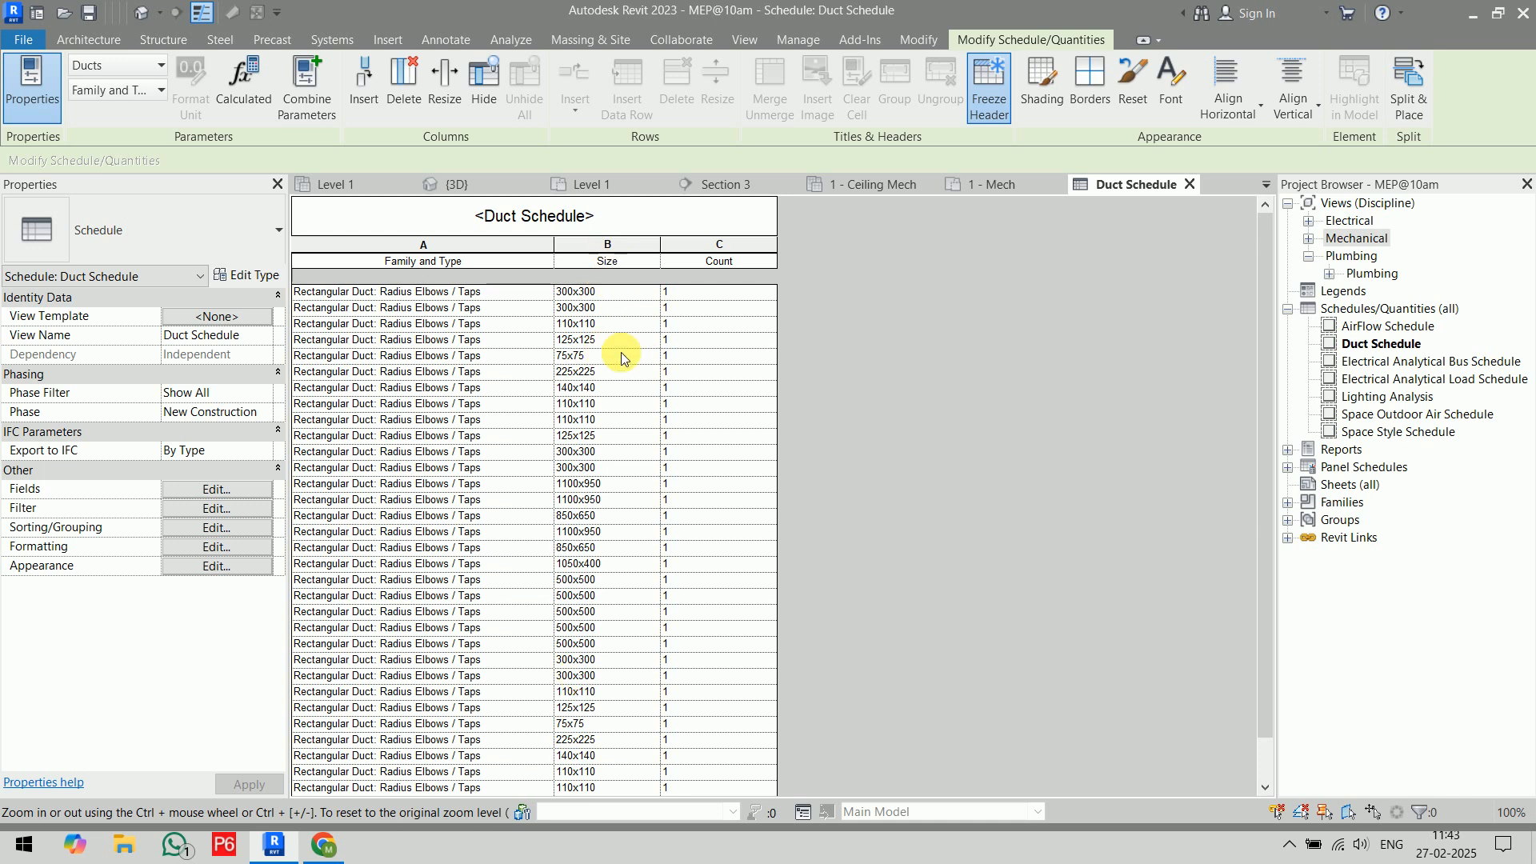
- Sort the duct schedule by Size in ascending order and enable grand totals as Totals only
click(224, 530)
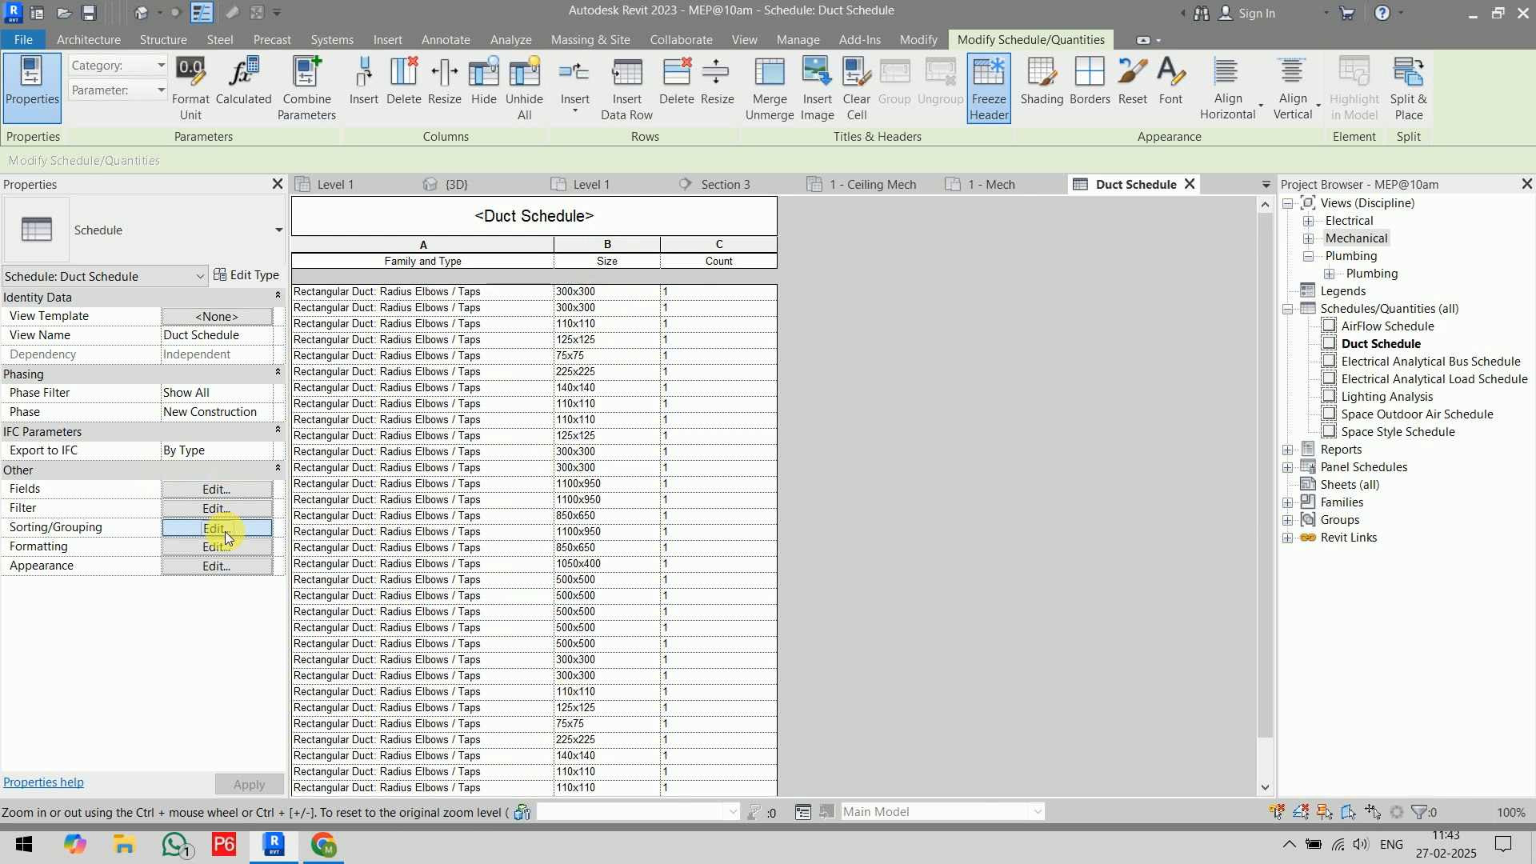
click(471, 133)
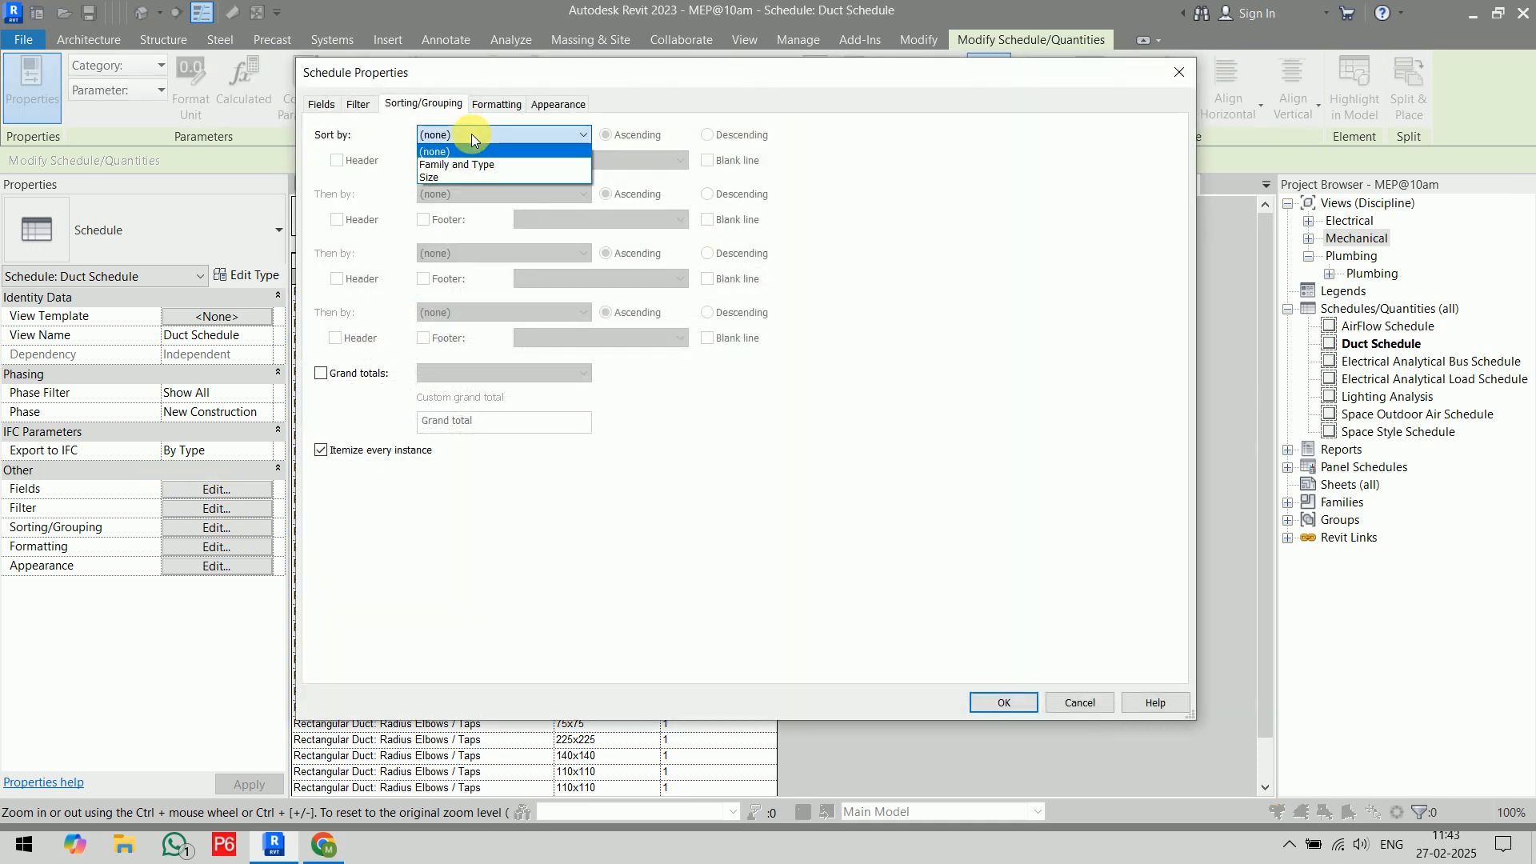
click(472, 174)
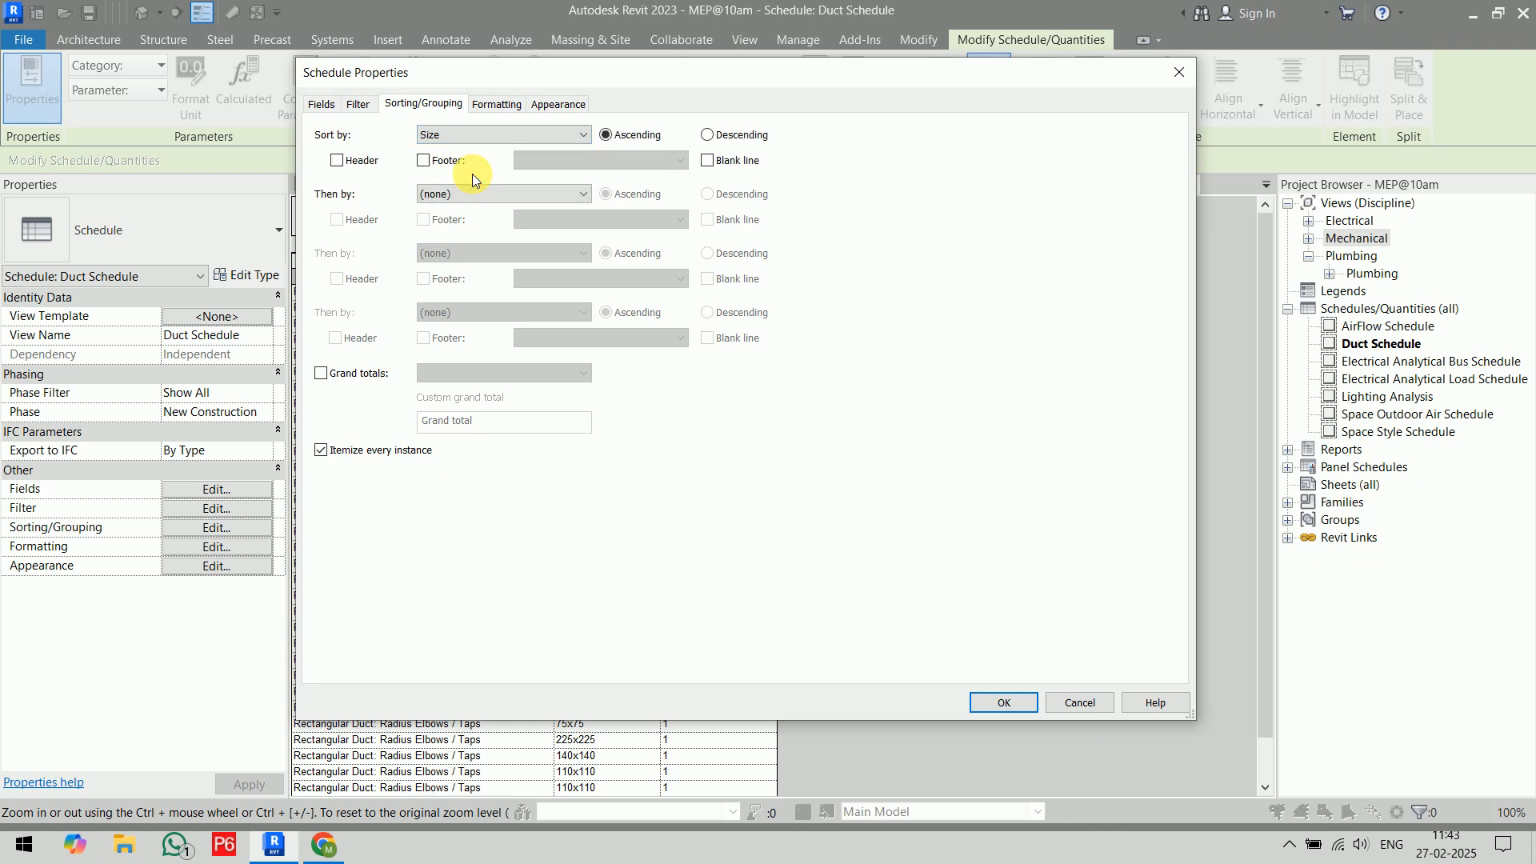
click(321, 373)
click(476, 372)
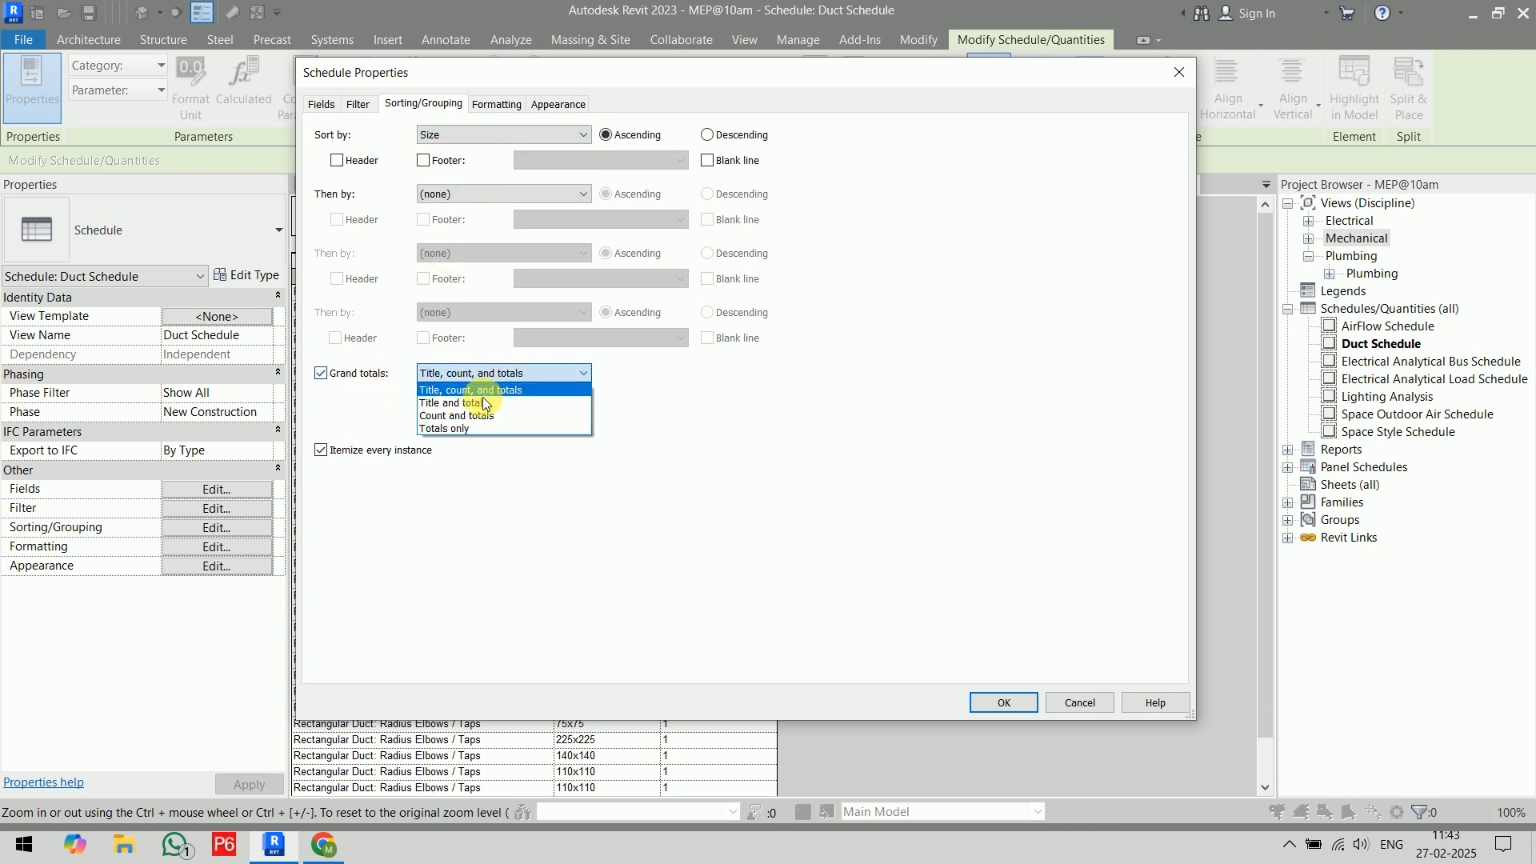
click(482, 428)
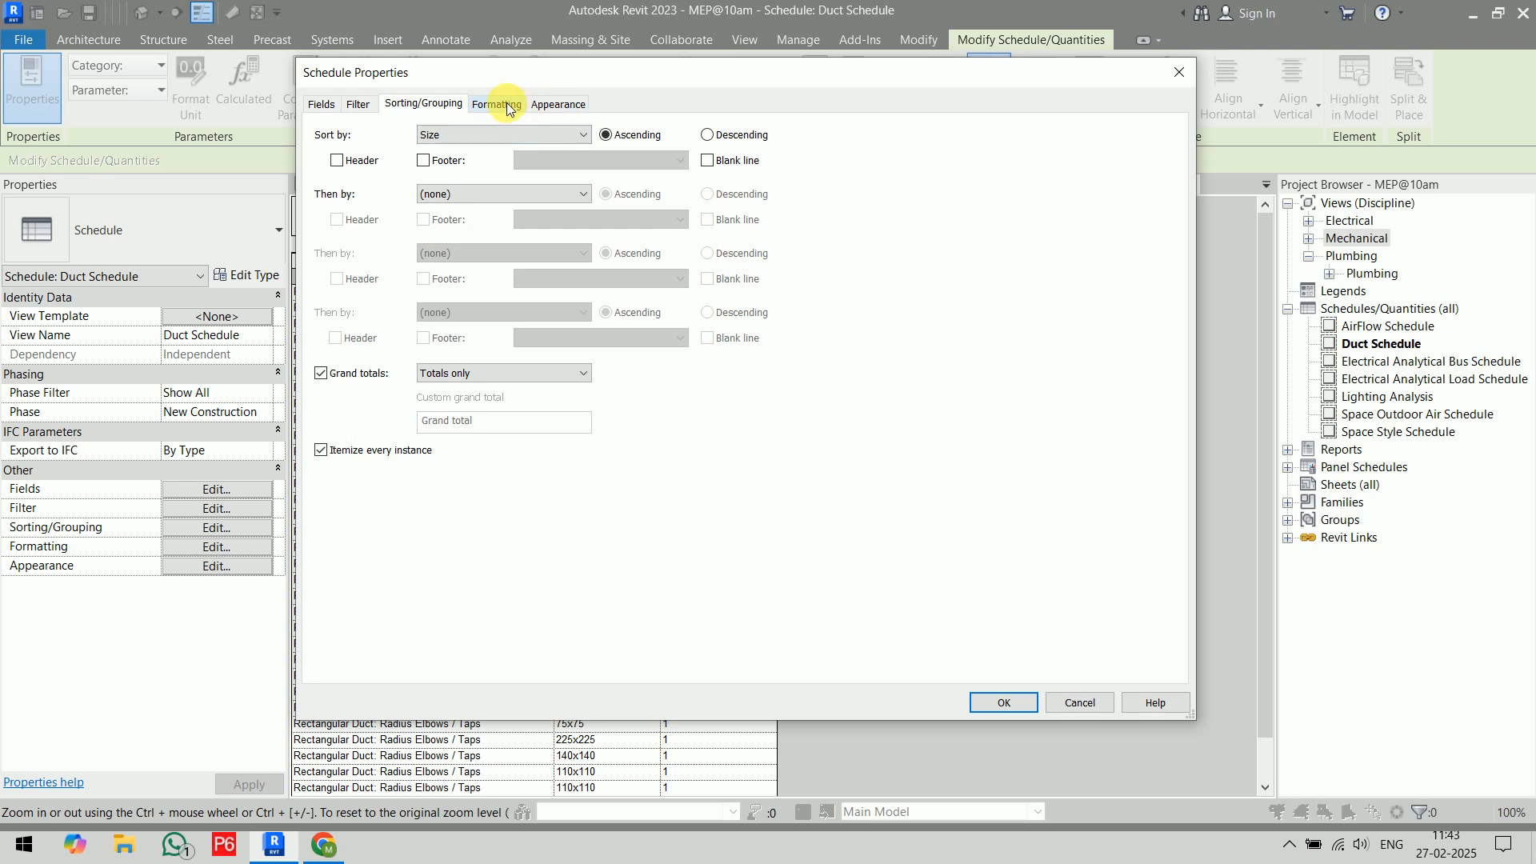
- Set the Count field to Calculate totals, apply the schedule settings and review the duct rows down to the total
click(496, 104)
click(348, 171)
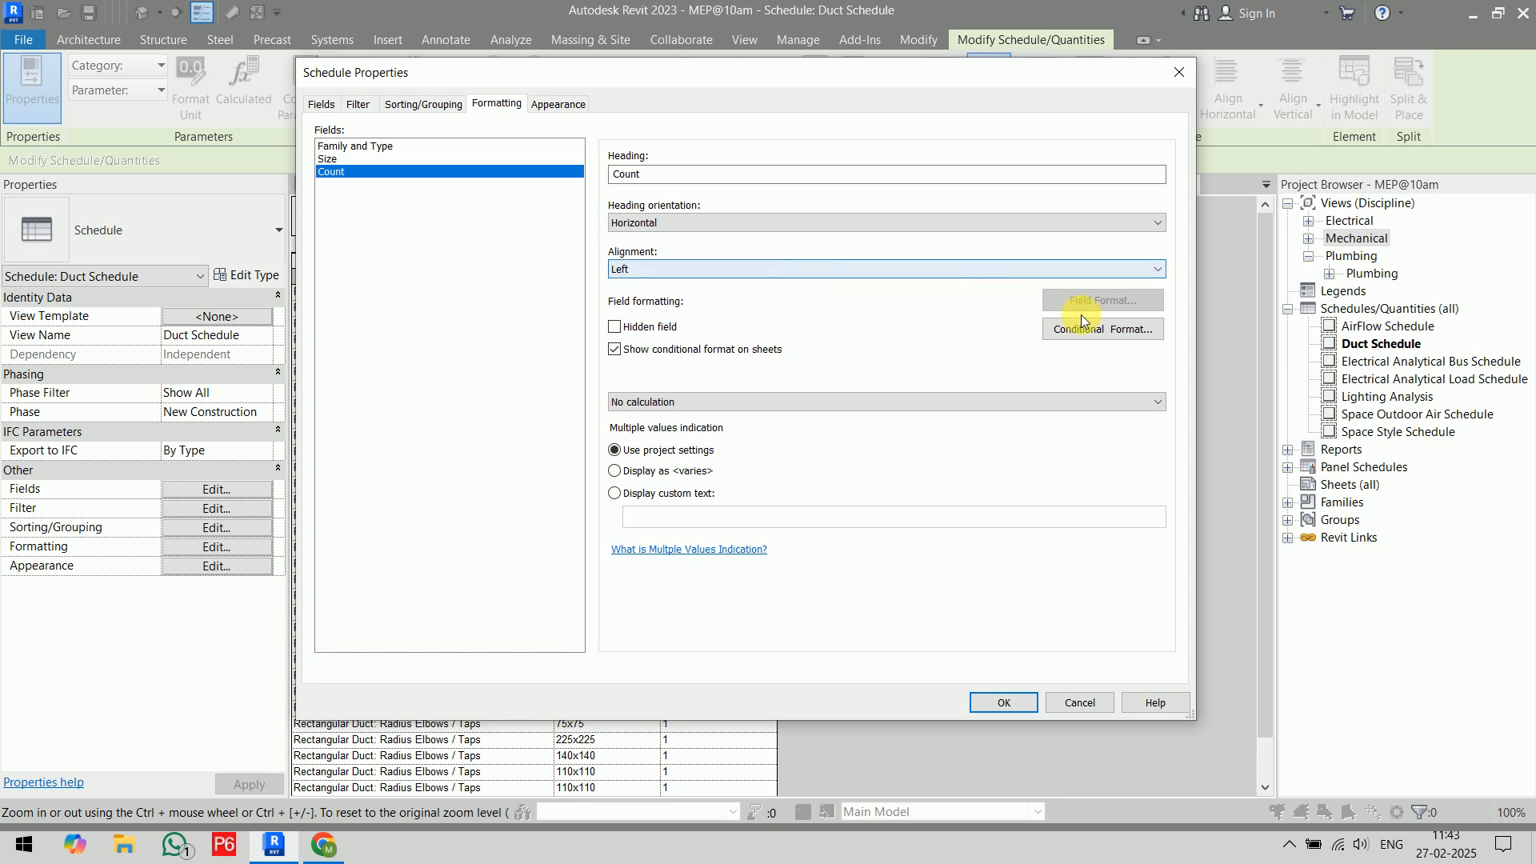
click(709, 402)
click(704, 432)
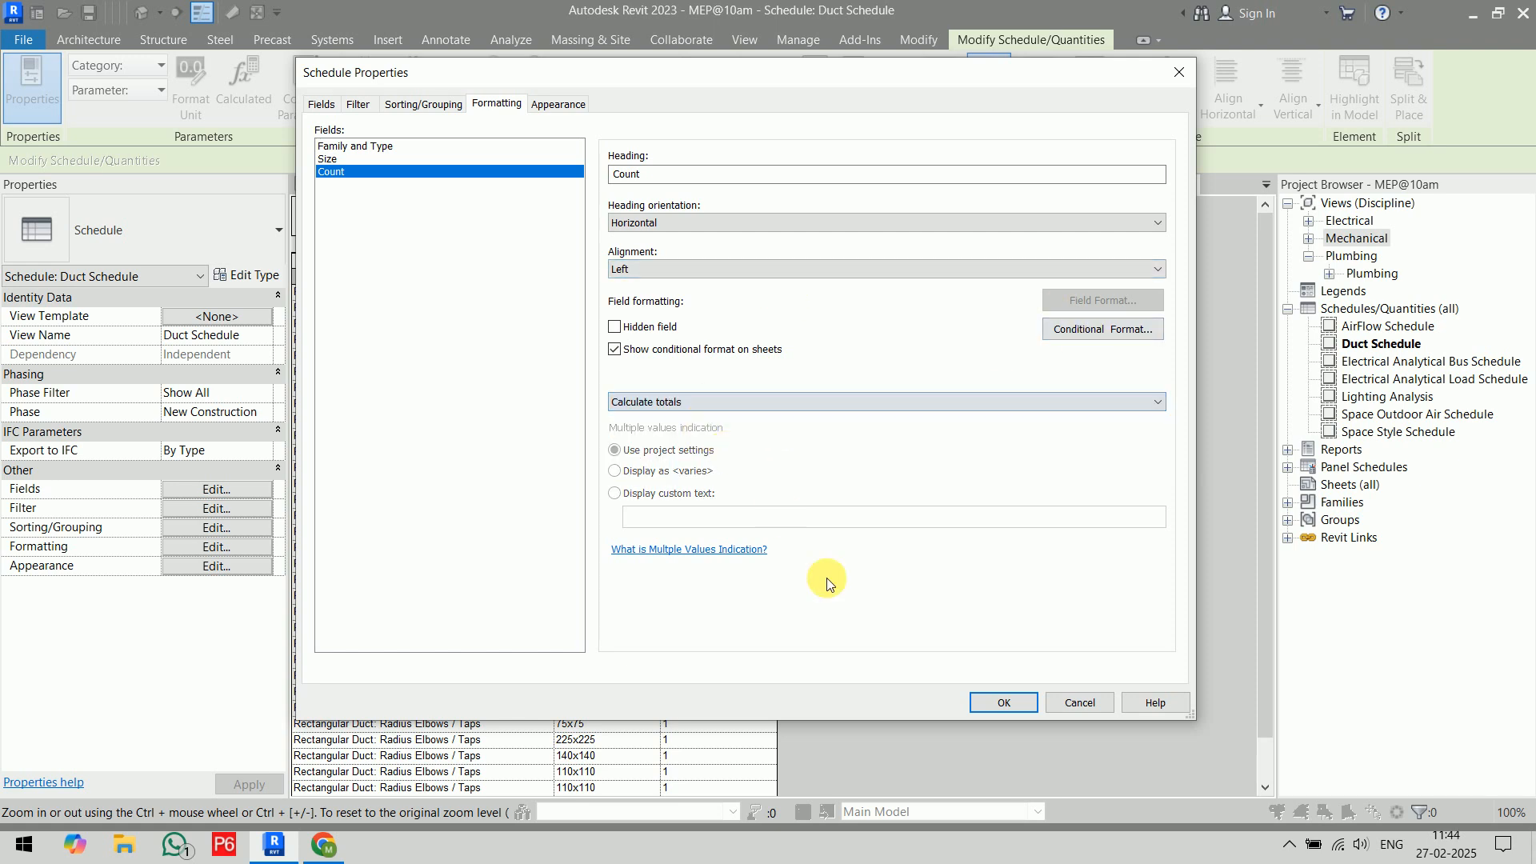
click(1009, 703)
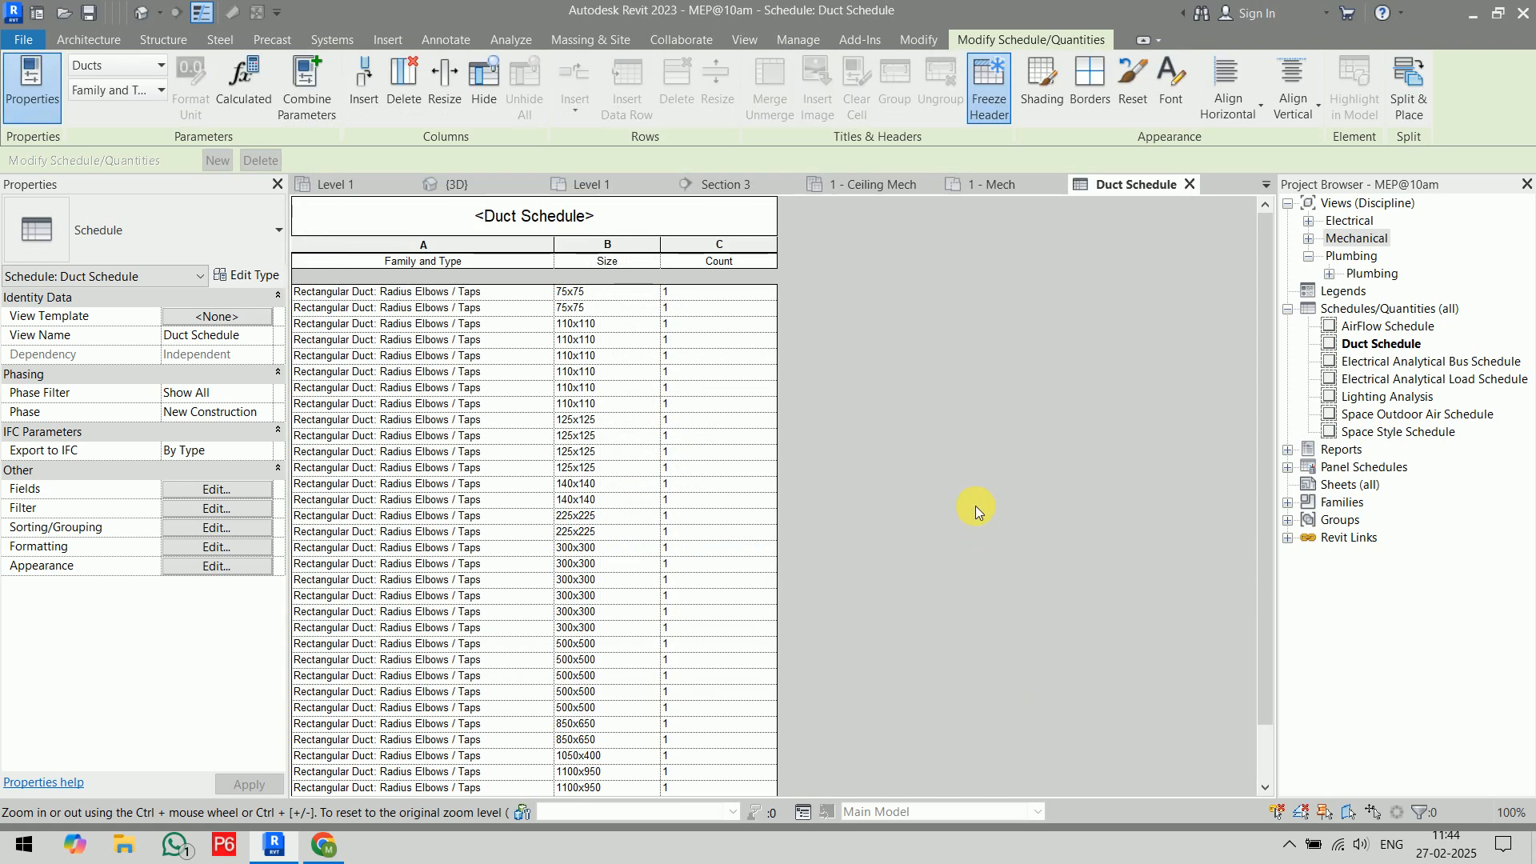
scroll(976, 506, down, 2)
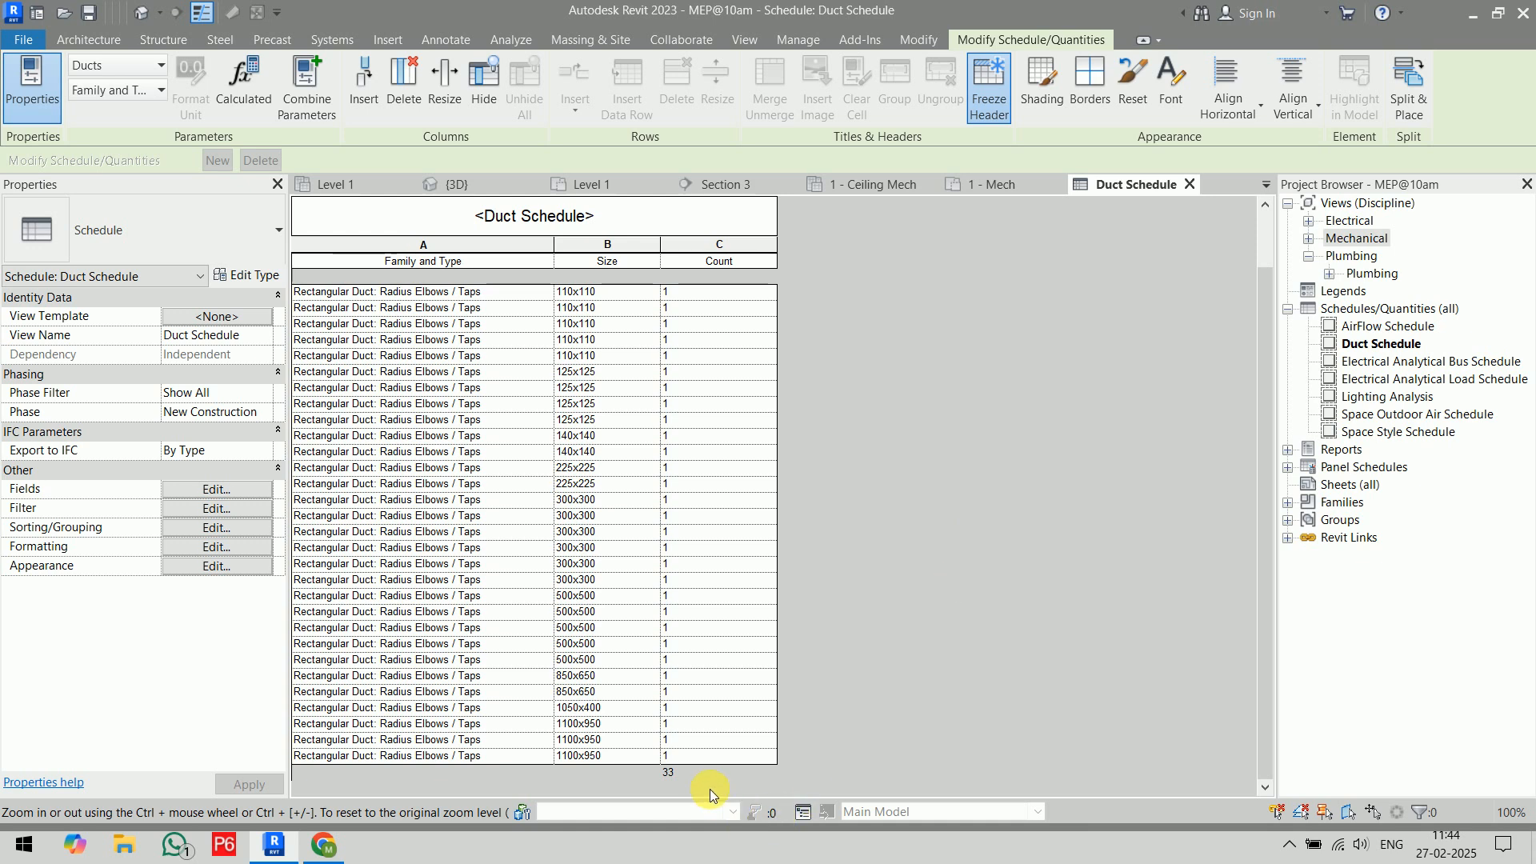
scroll(777, 509, up, 2)
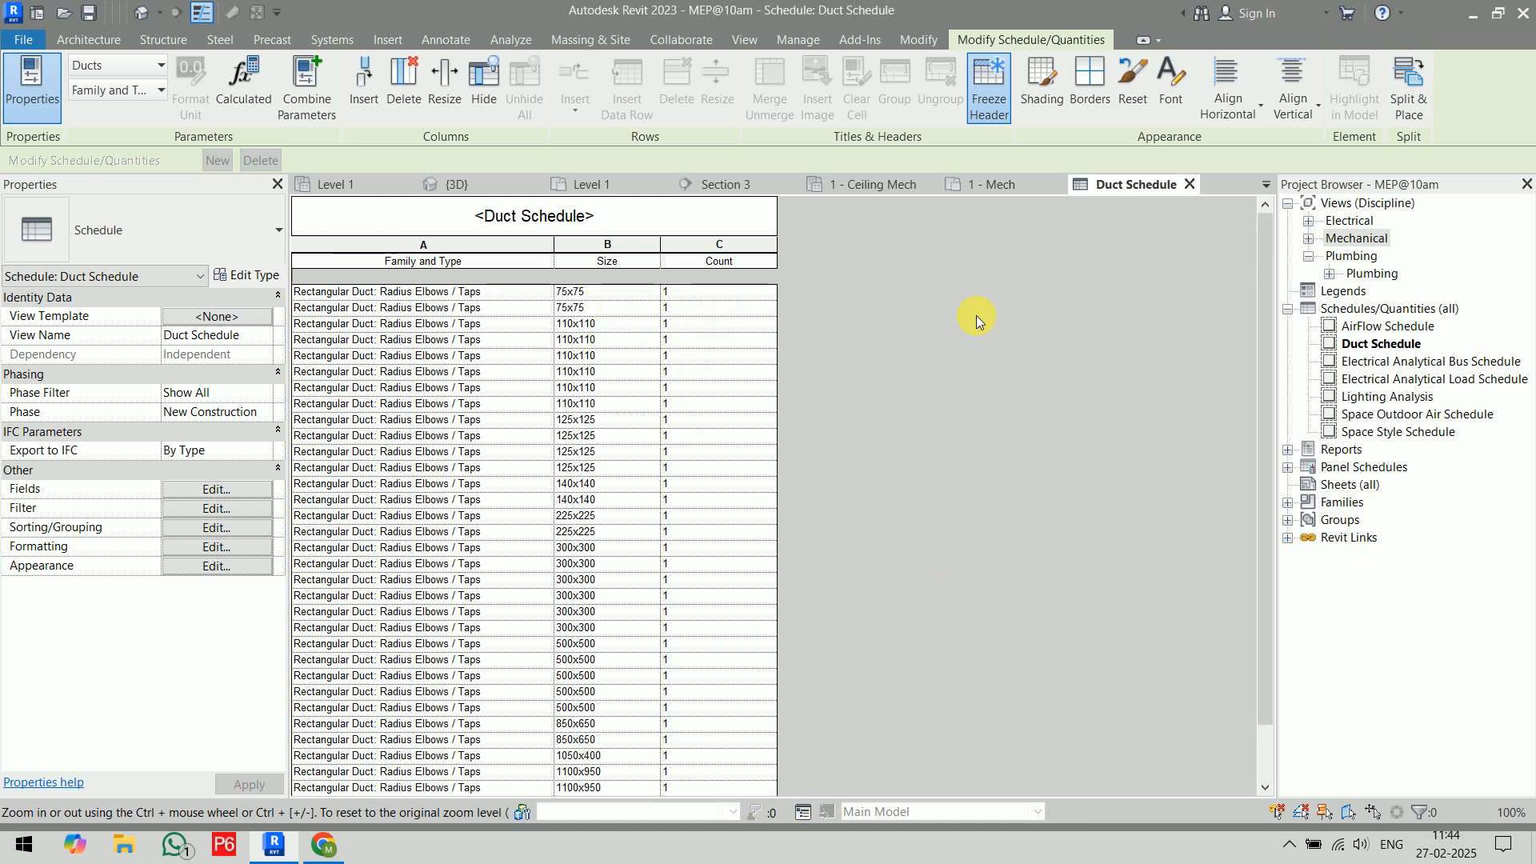
- Add the Length field to the duct schedule and place it between Size and Count
click(216, 489)
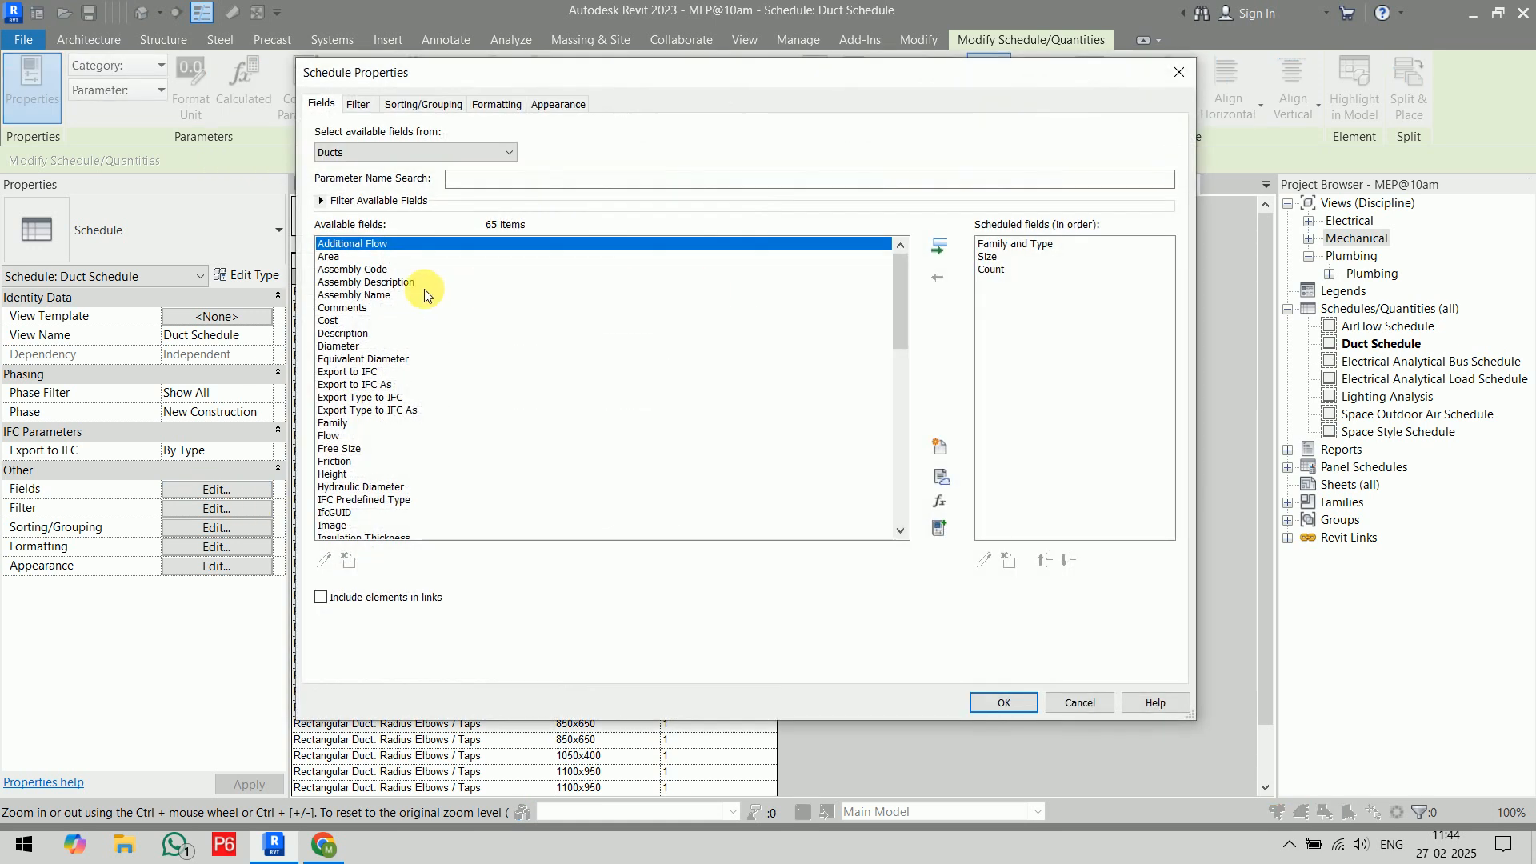
scroll(352, 480, down, 6)
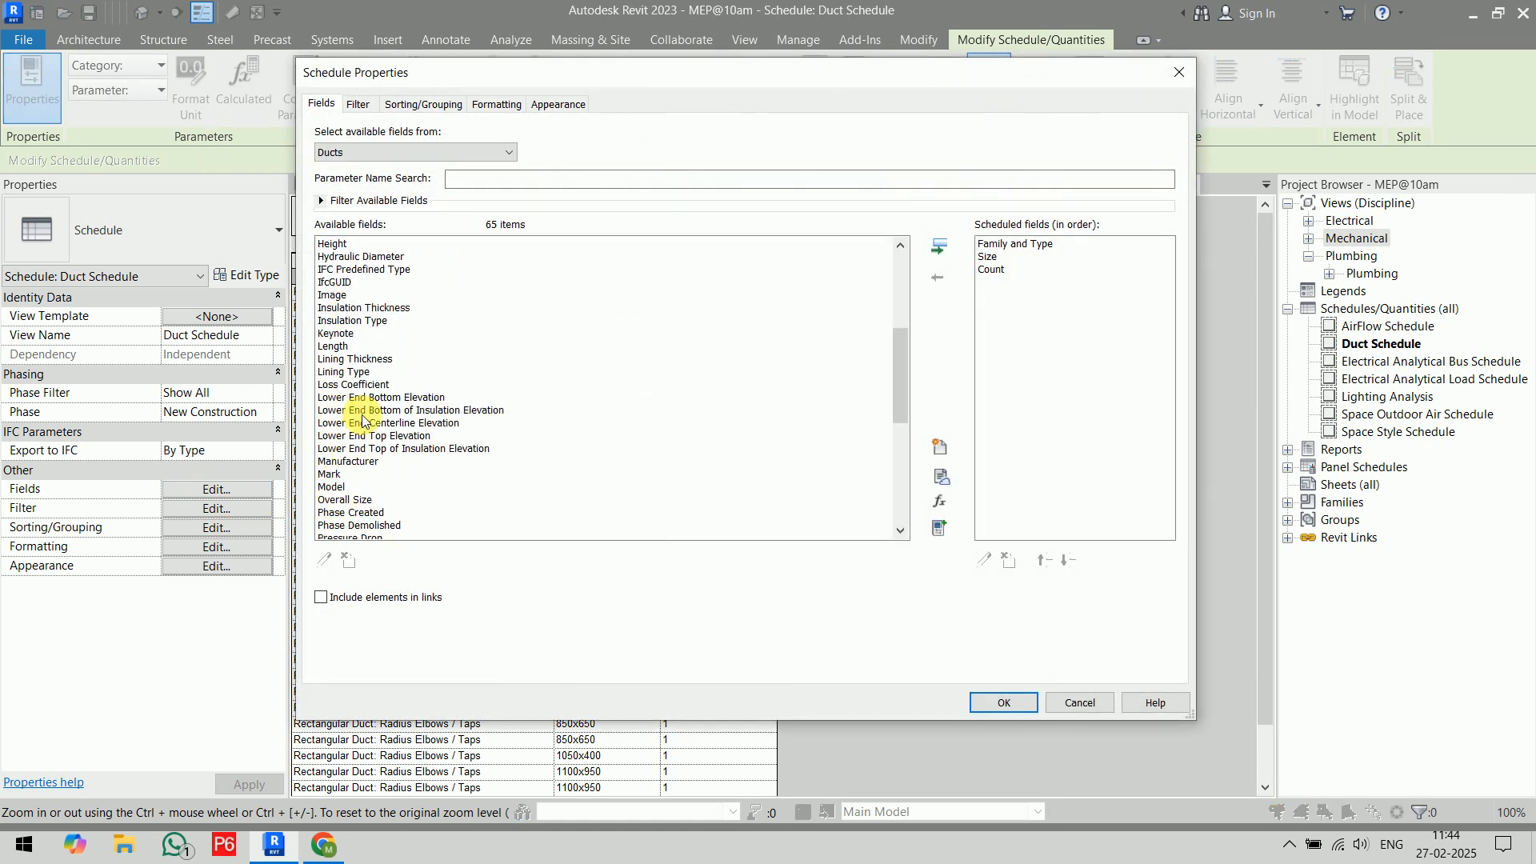
click(336, 346)
click(939, 247)
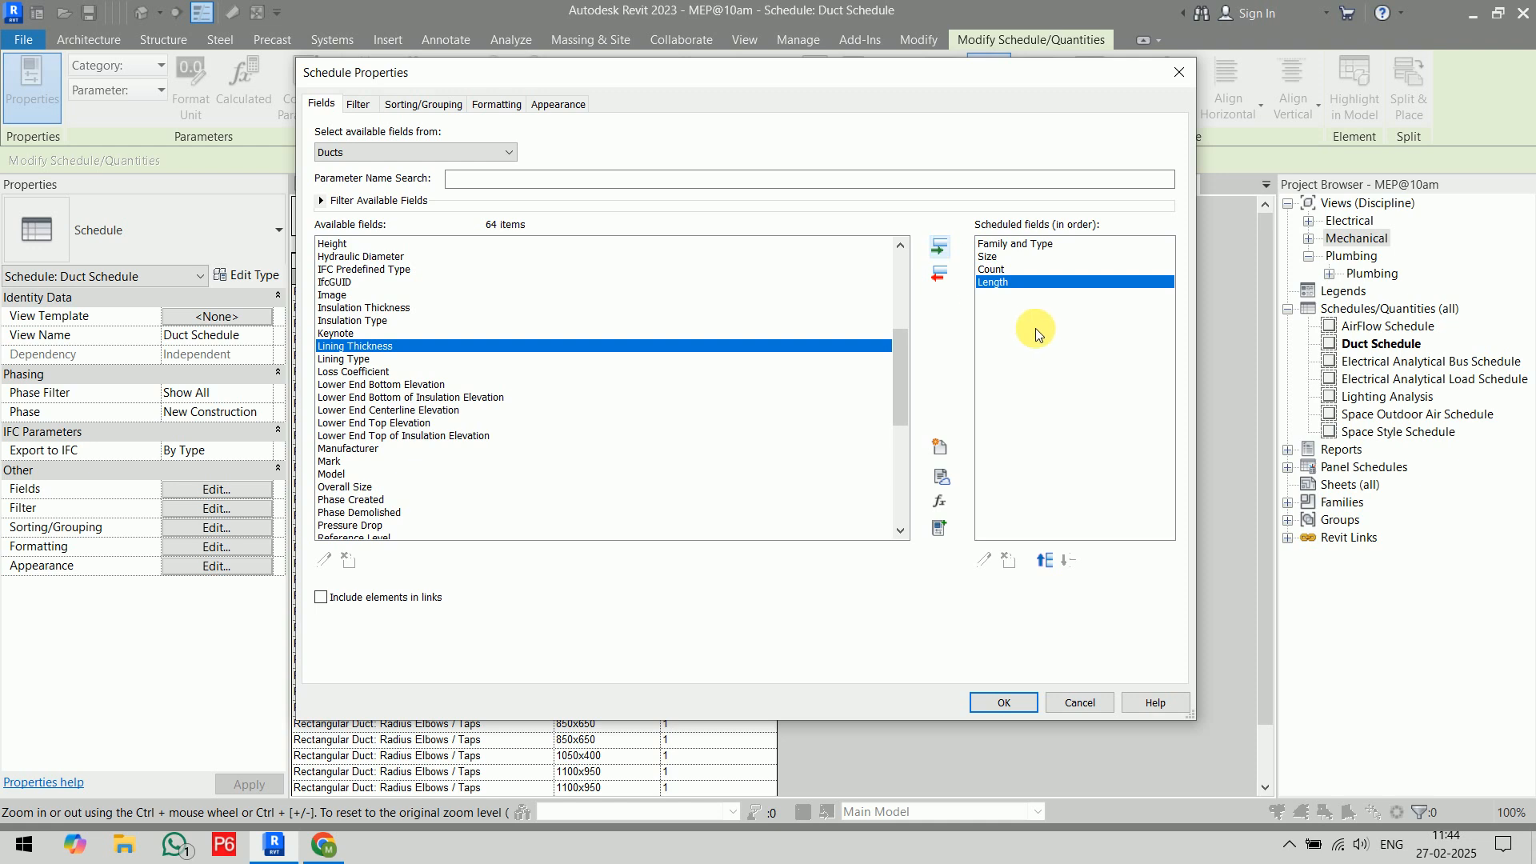
click(1044, 560)
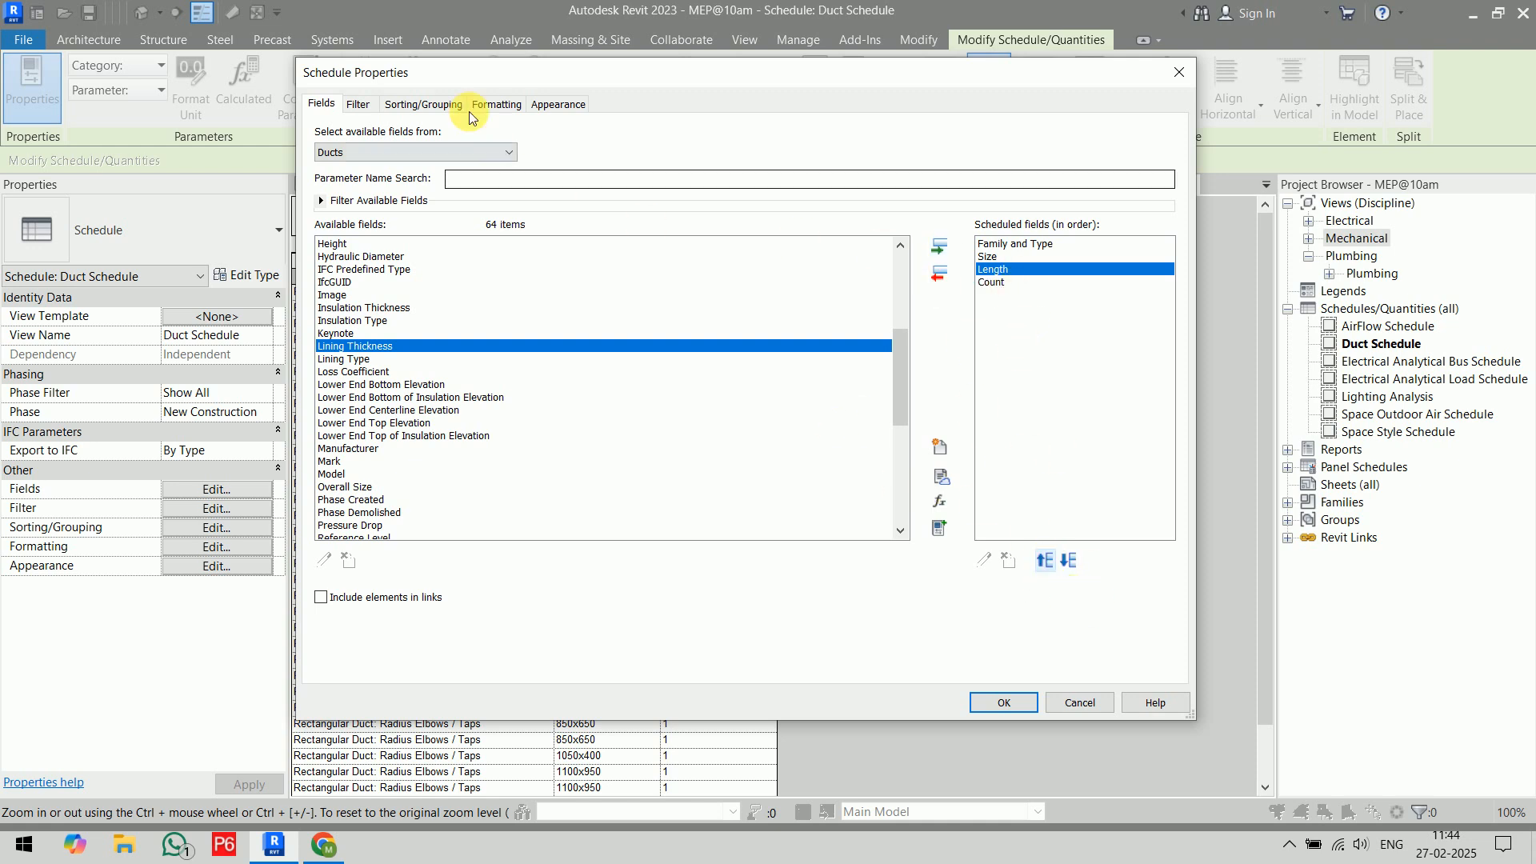
- Add a footer to the Size grouping of the duct schedule, showing Totals only
click(496, 104)
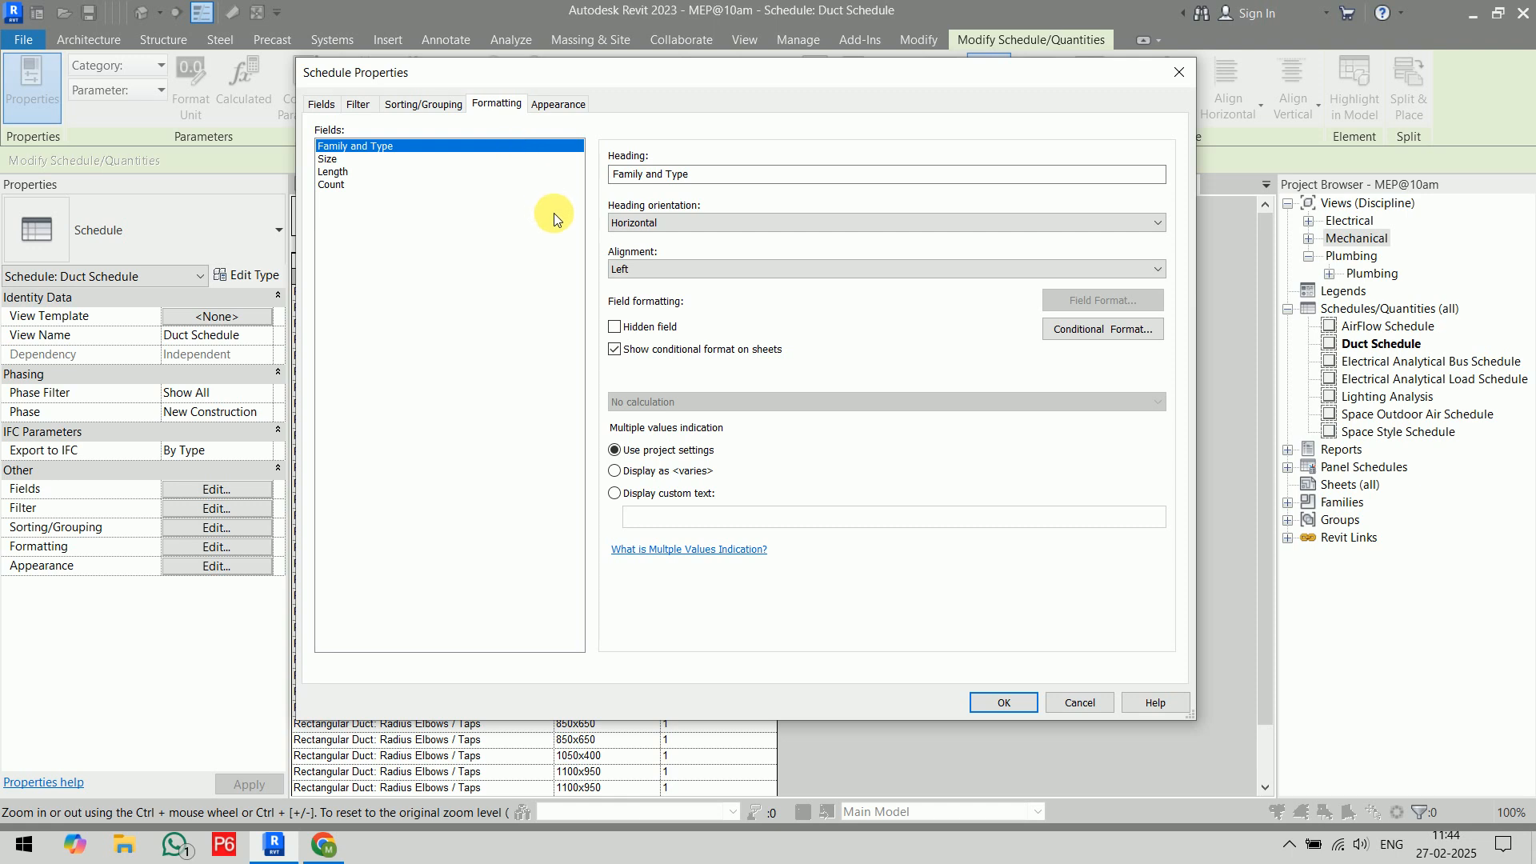
click(423, 104)
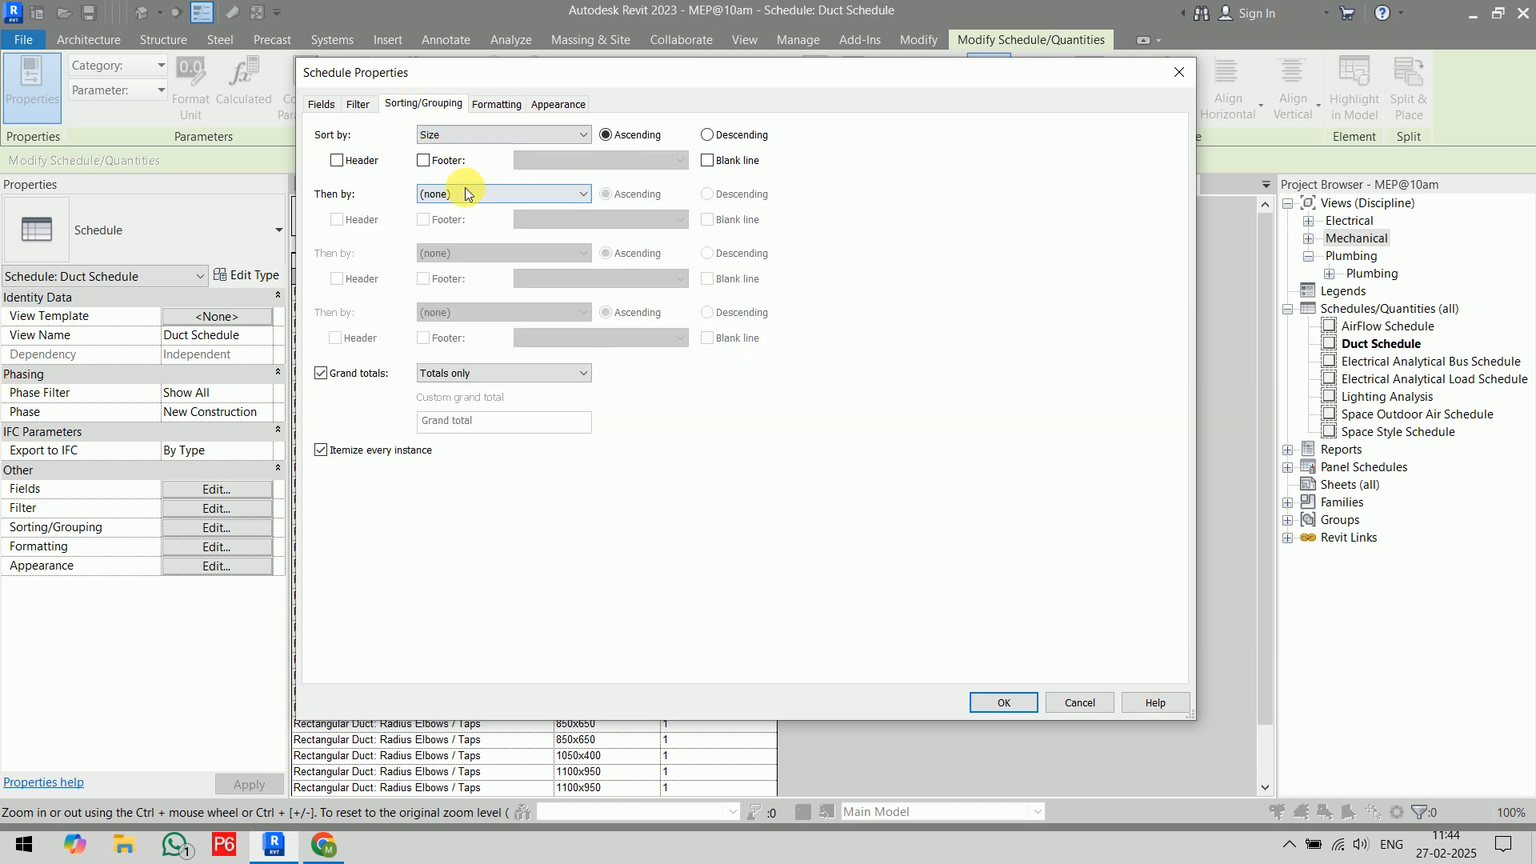
click(424, 159)
click(592, 162)
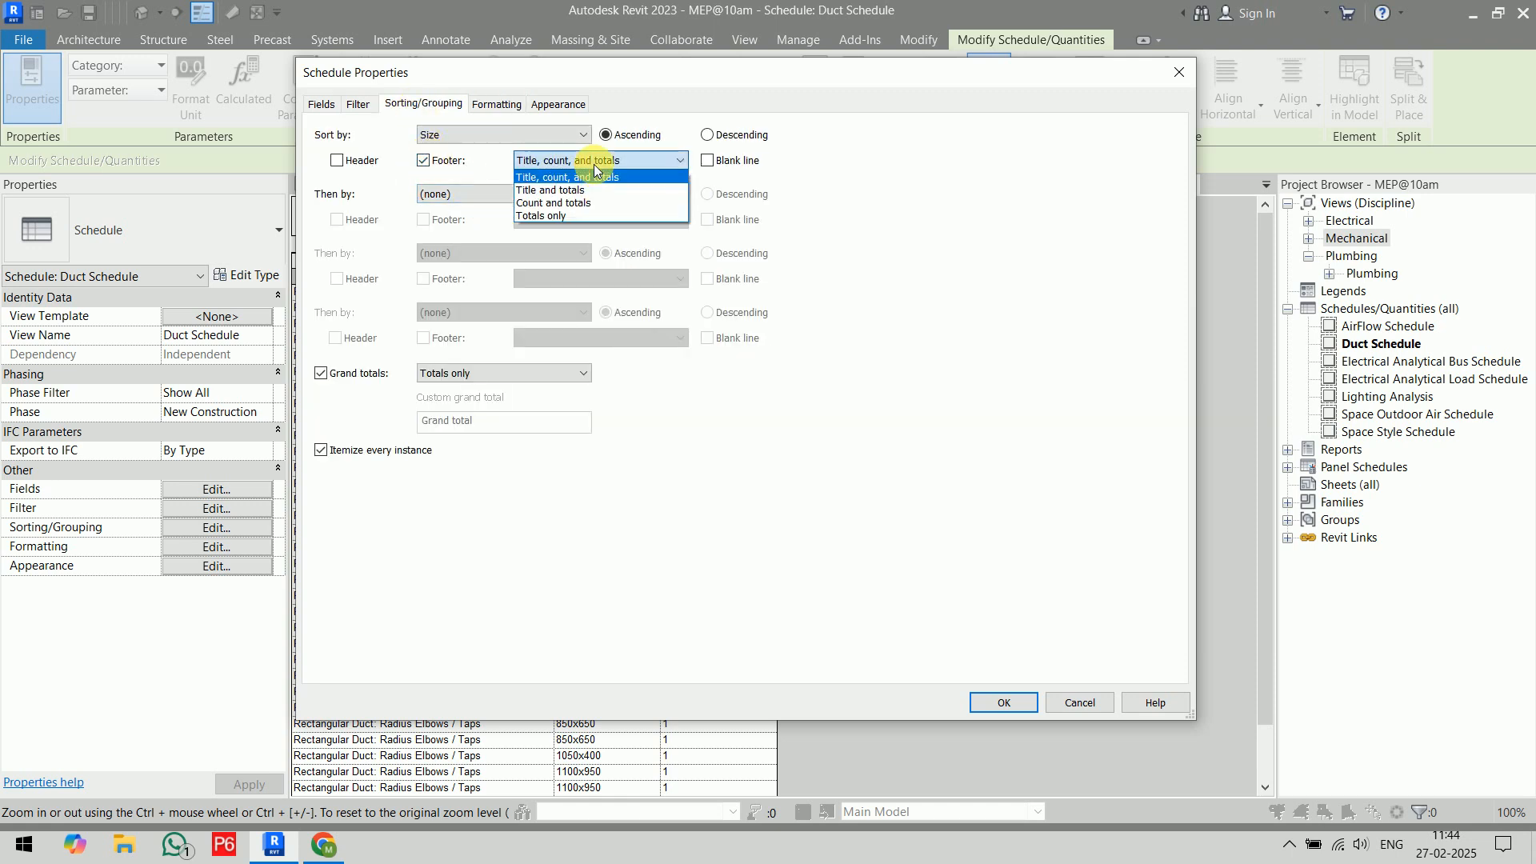
click(593, 217)
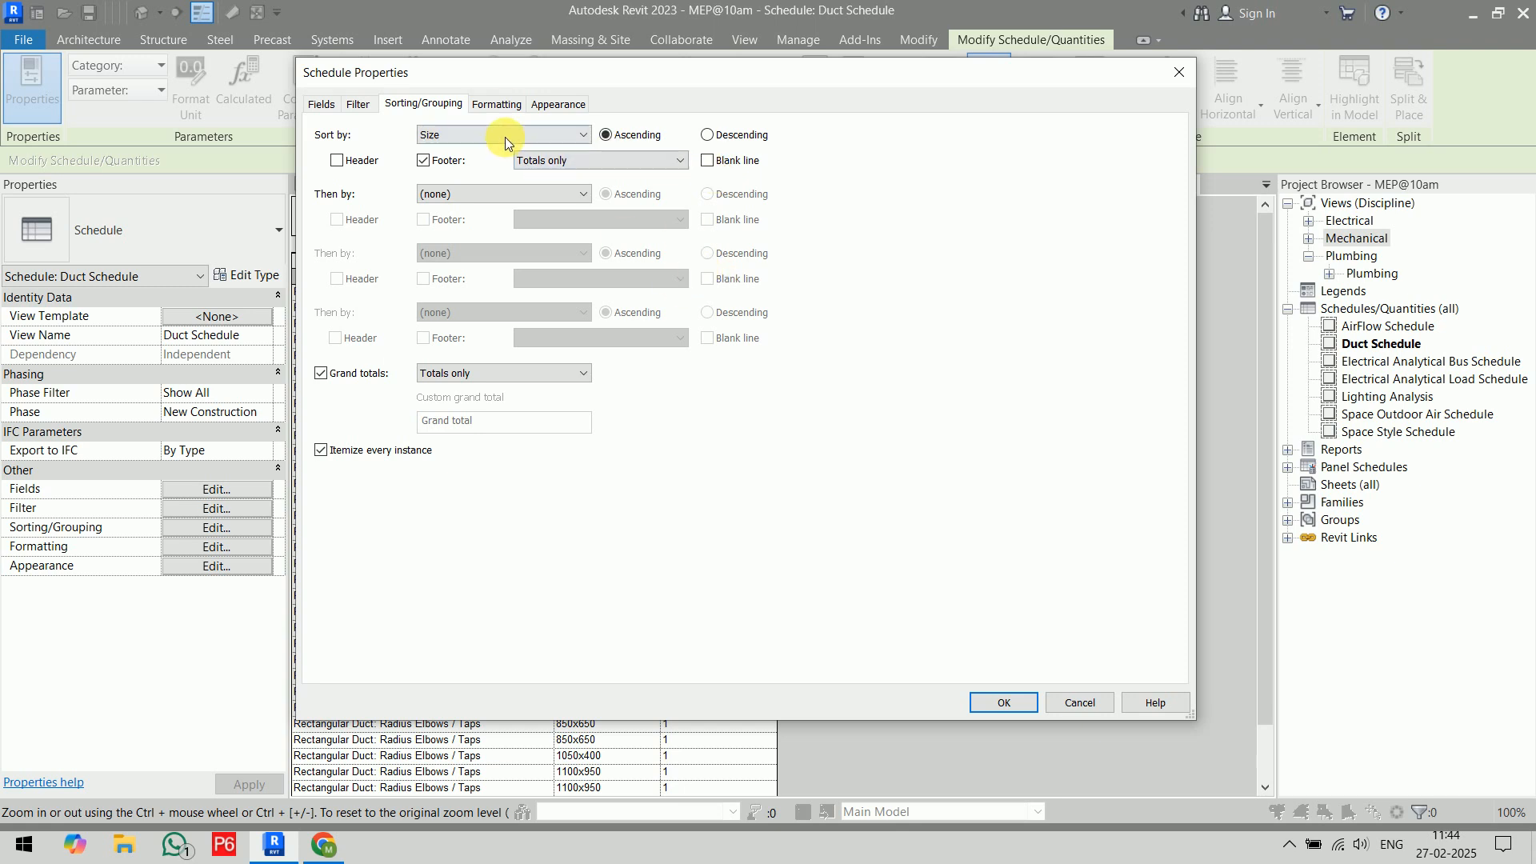
- Set the Length field to Calculate totals, apply the schedule settings and review the size groups down to the grand total
click(498, 104)
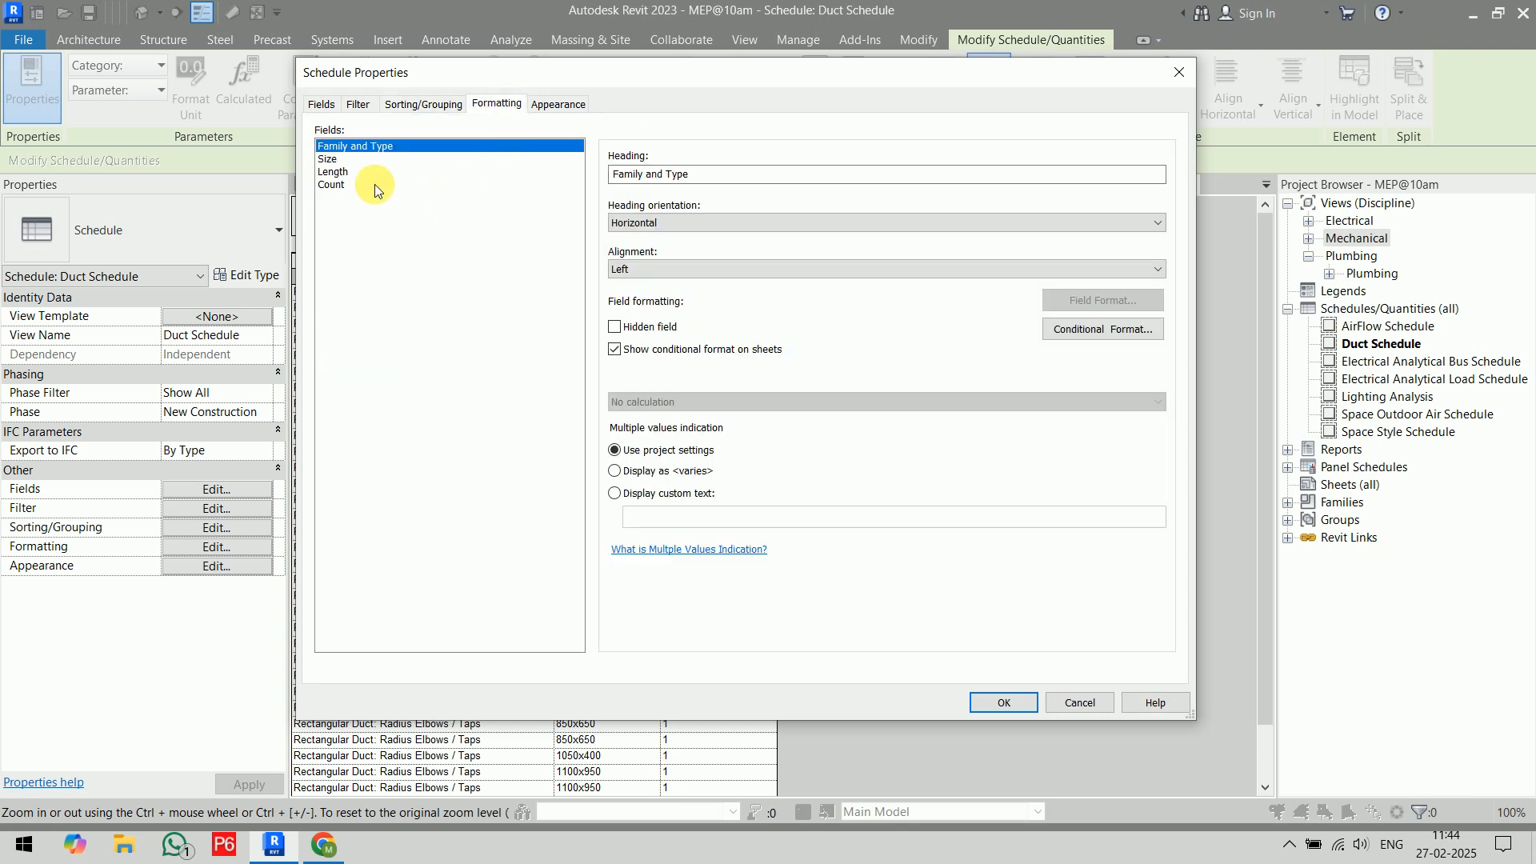
click(374, 184)
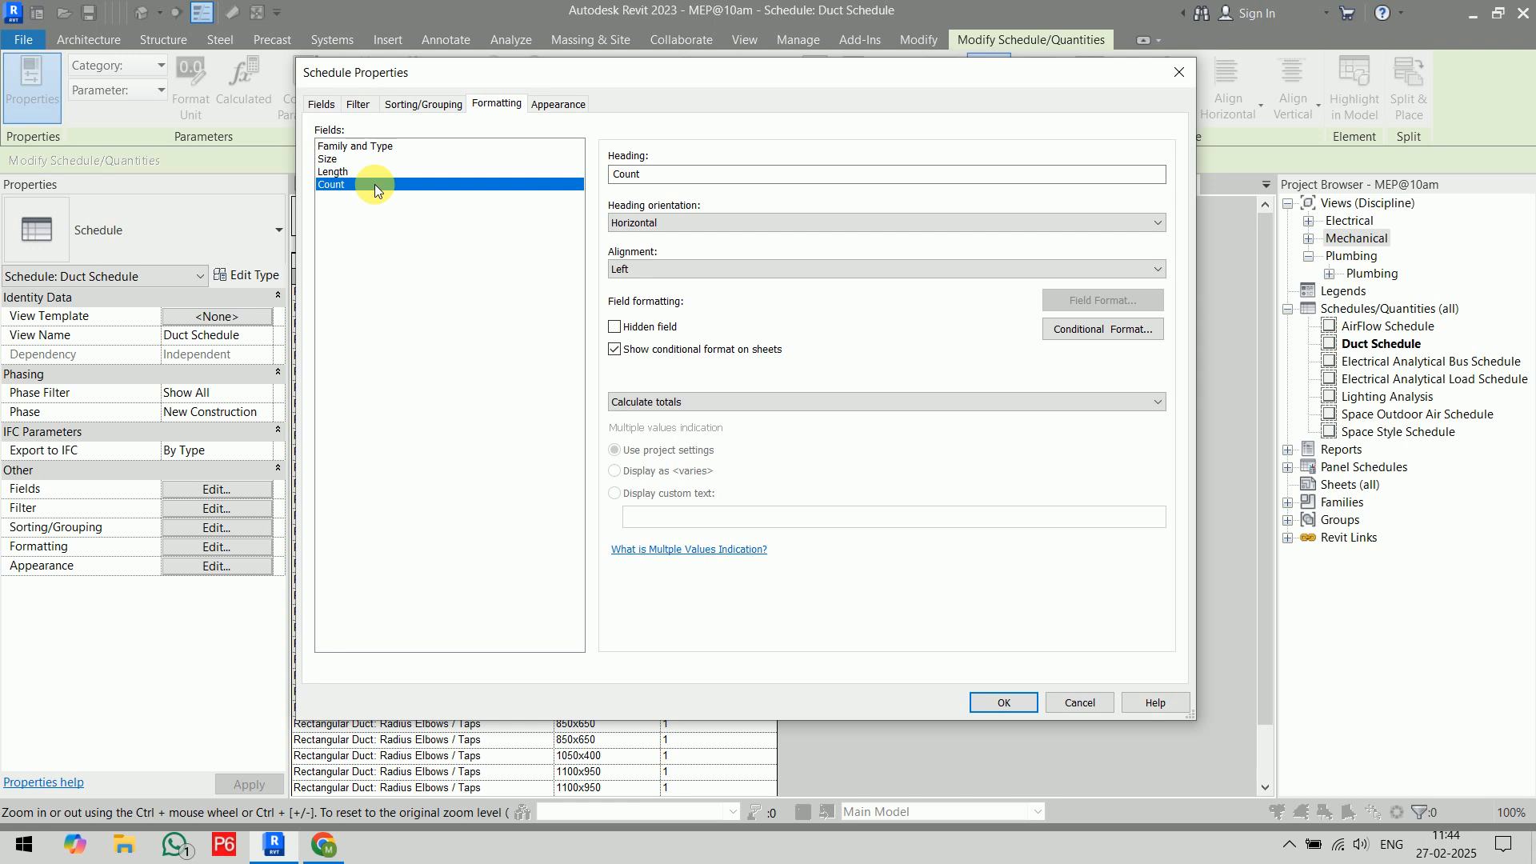
click(372, 170)
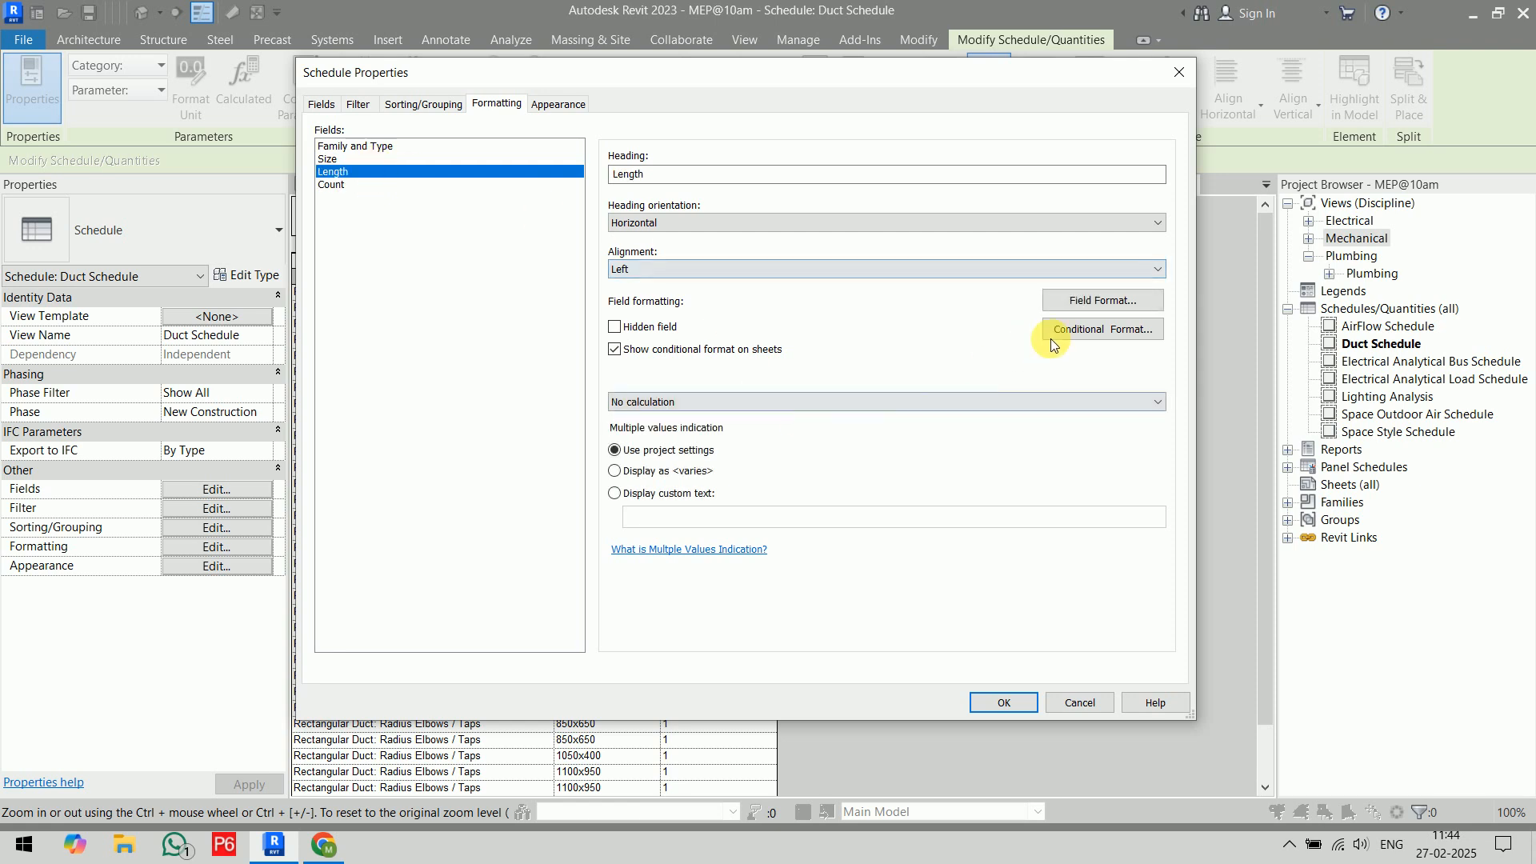
click(999, 401)
click(810, 432)
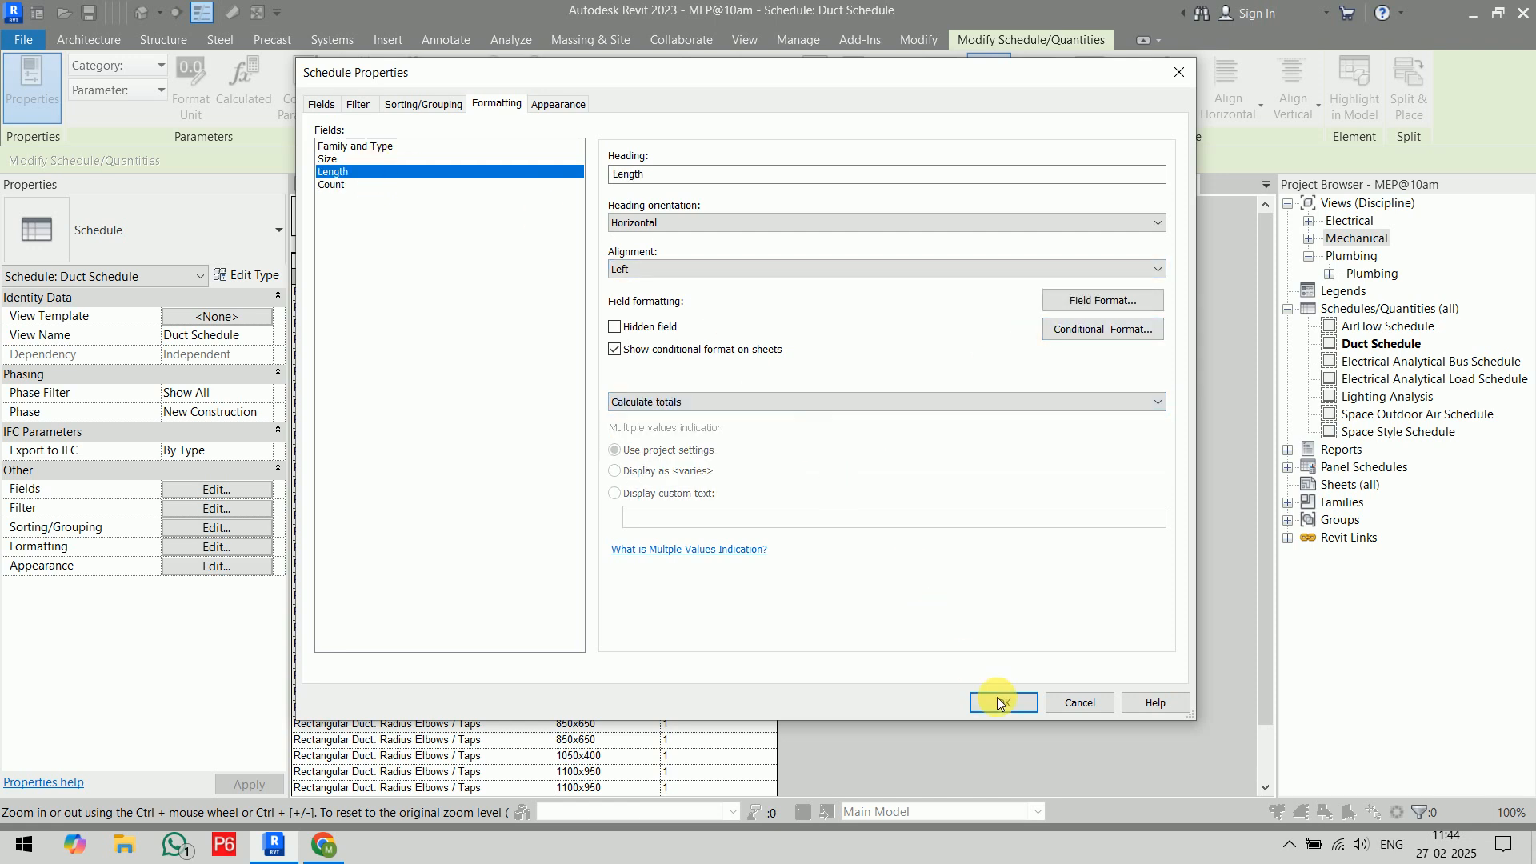
click(1000, 701)
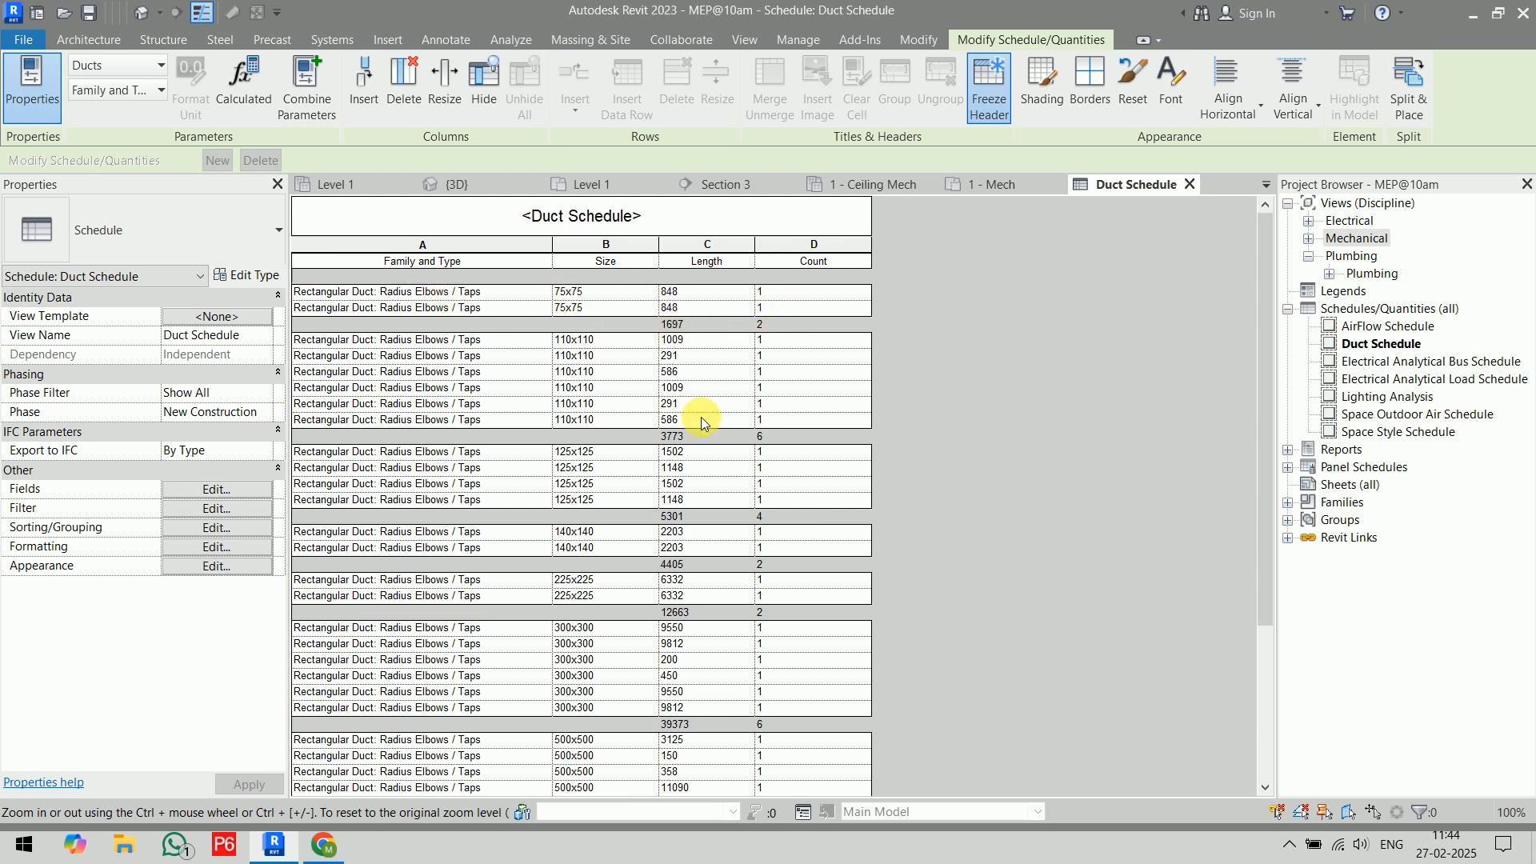
scroll(780, 436, down, 4)
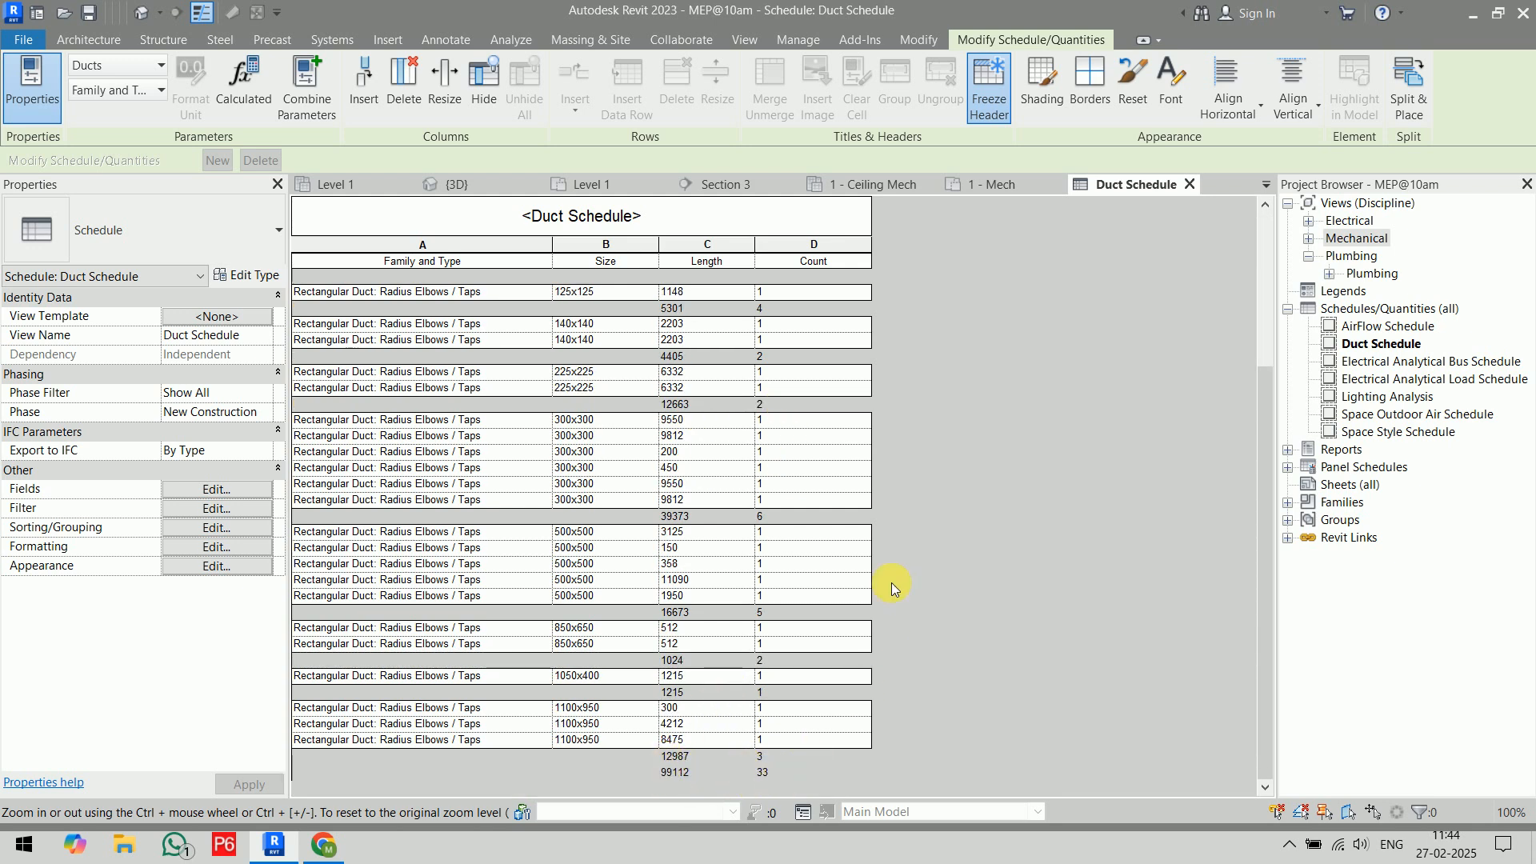
scroll(891, 583, up, 4)
scroll(915, 560, down, 4)
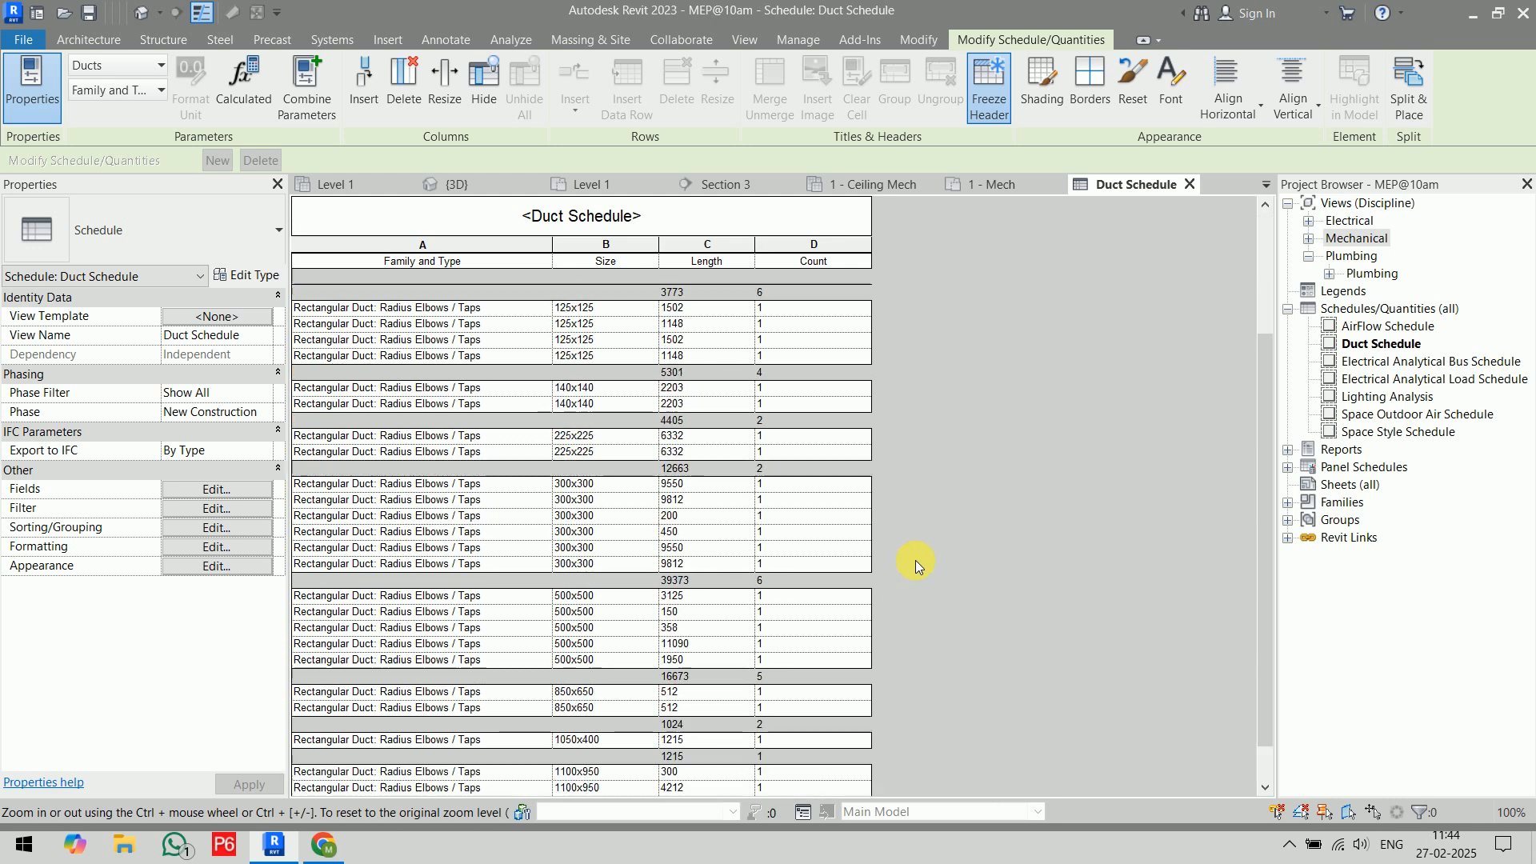
scroll(926, 579, up, 4)
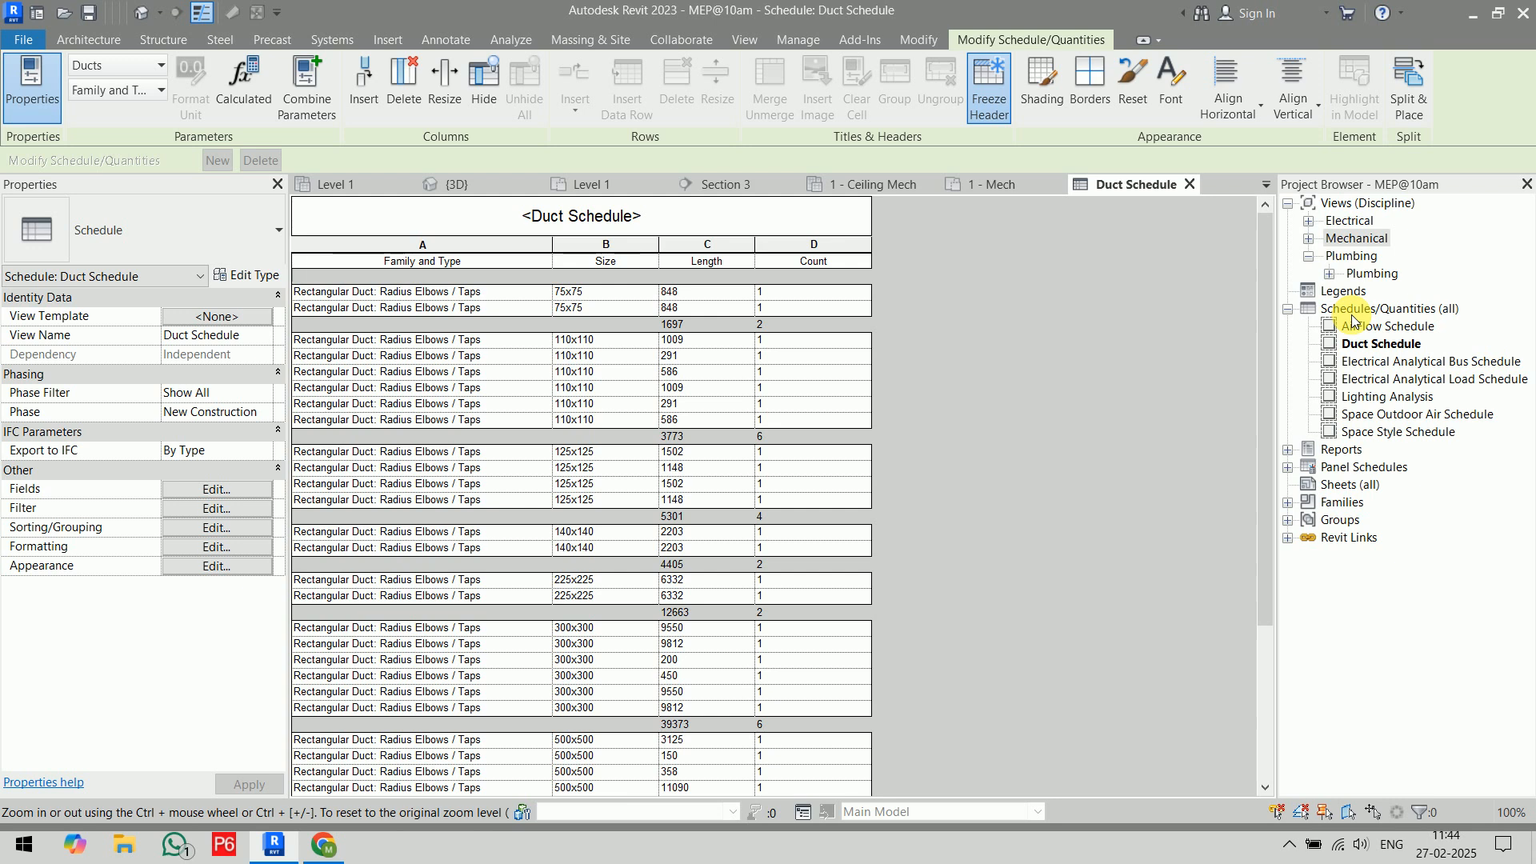
click(743, 39)
click(994, 67)
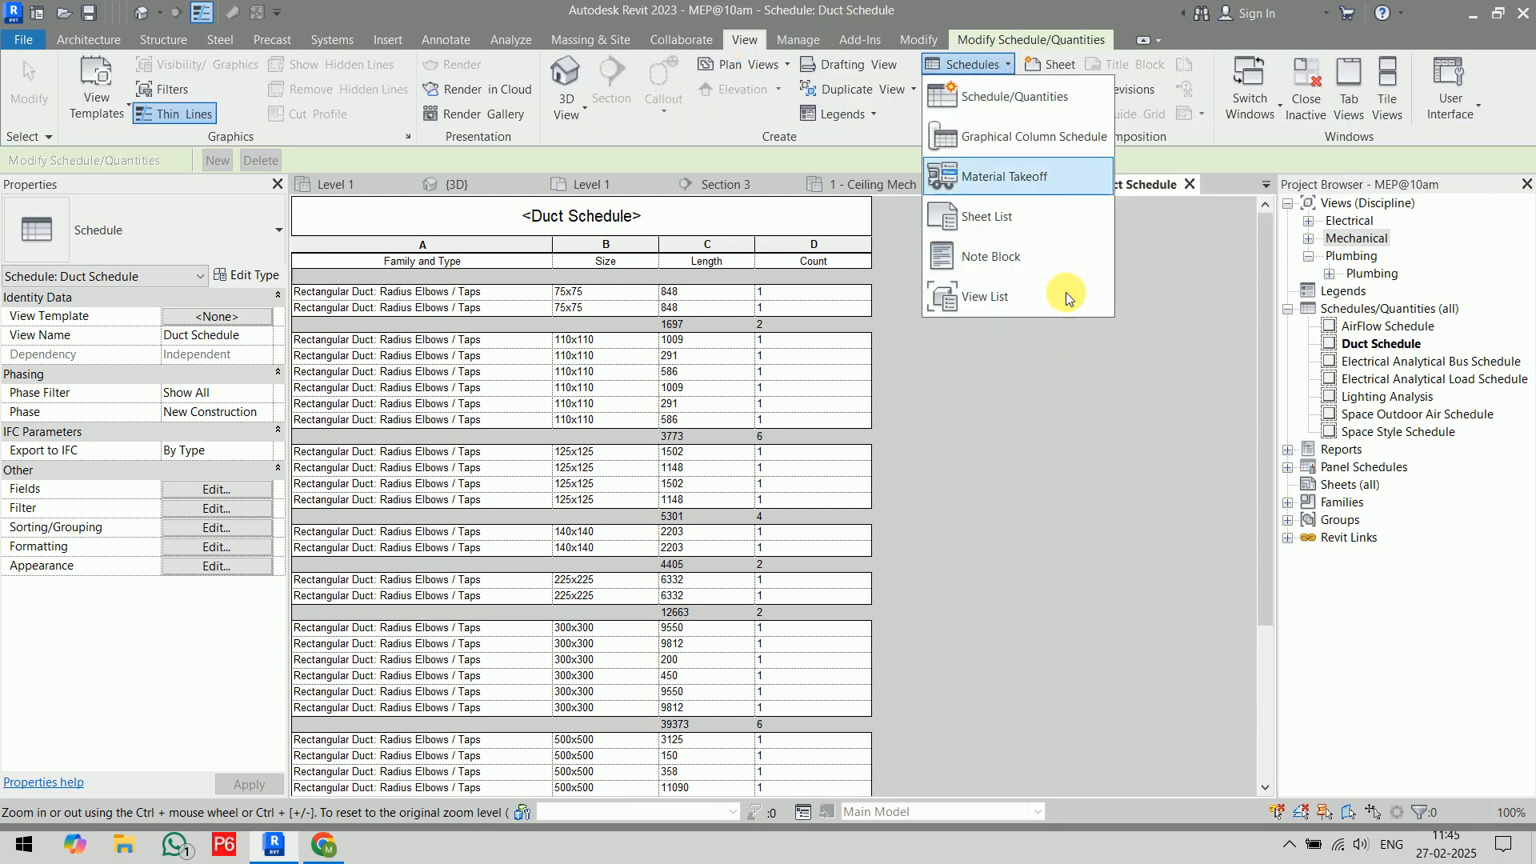
- Open the 1 - Ceiling Mech ceiling plan of the HVAC views and show the supply duct beside grid bubble 3.1
double_click(1312, 238)
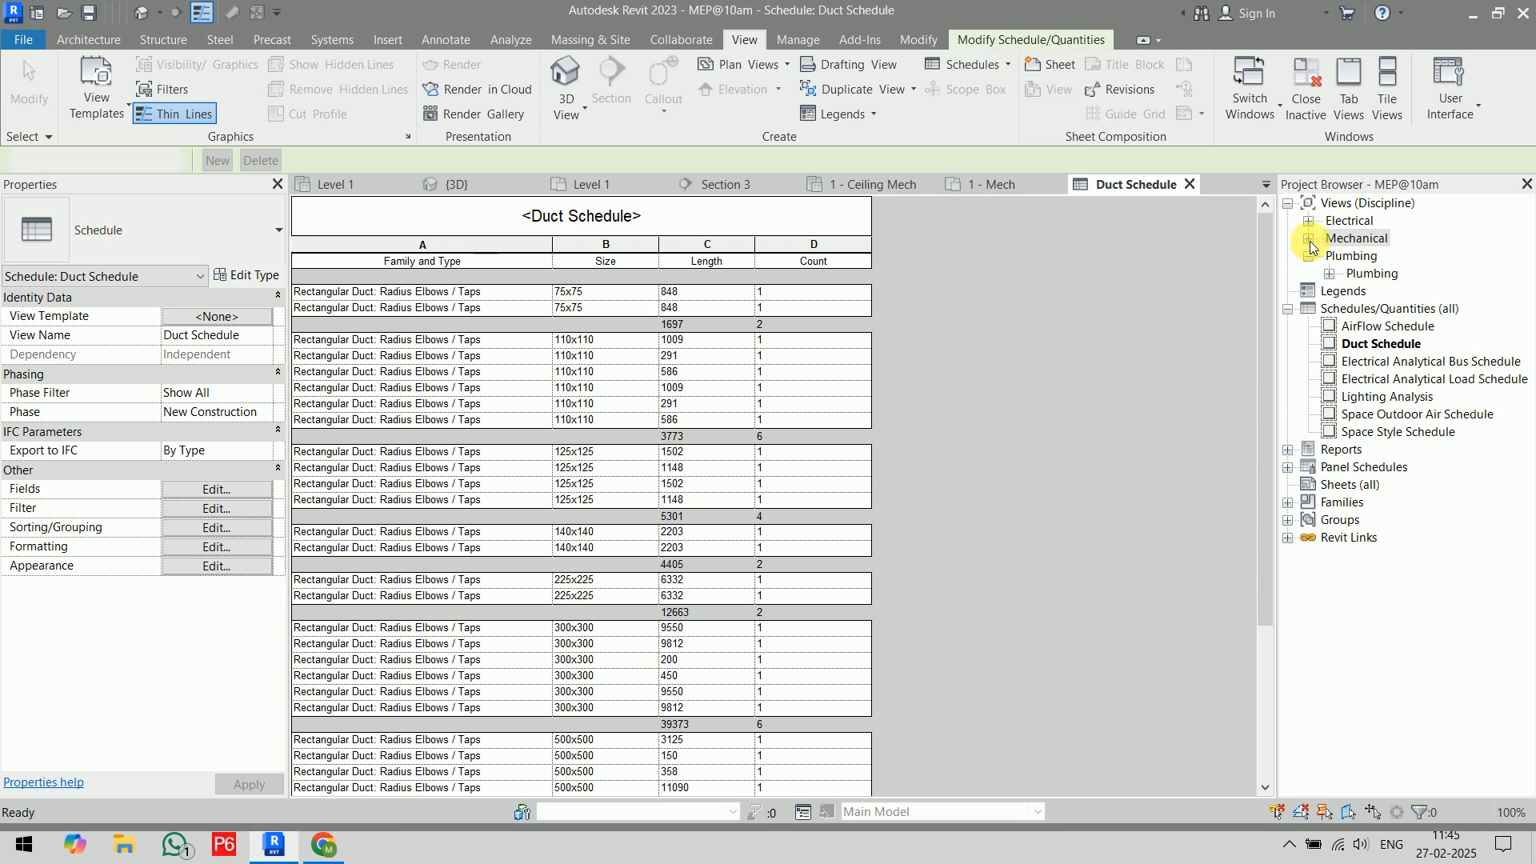
double_click(1422, 472)
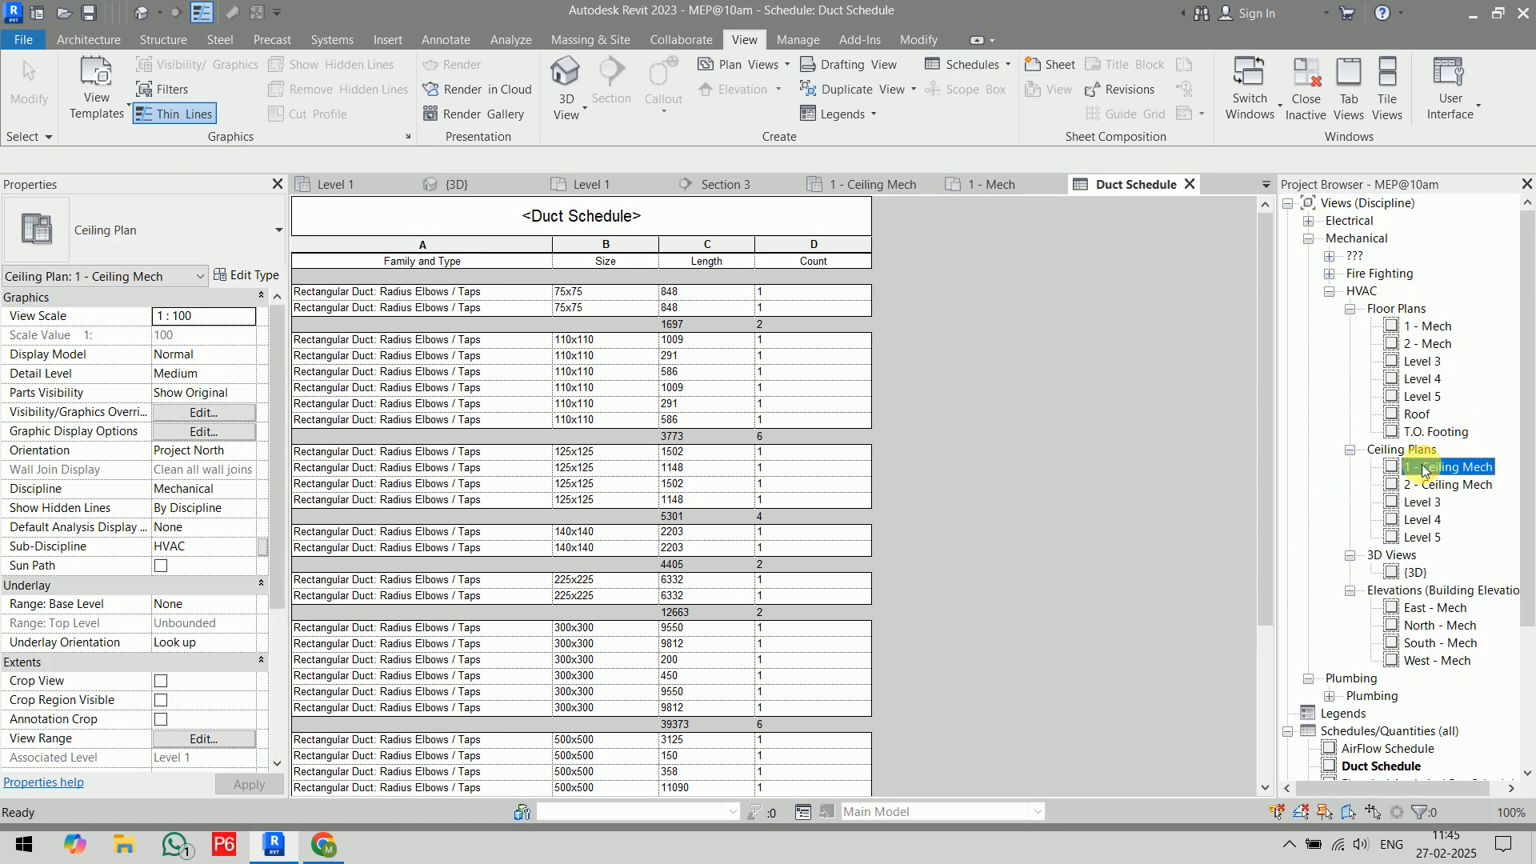
scroll(541, 492, up, 7)
mouse_move(674, 492)
middle_down()
mouse_move(845, 508)
mouse_move(830, 521)
middle_up()
scroll(830, 507, down, 4)
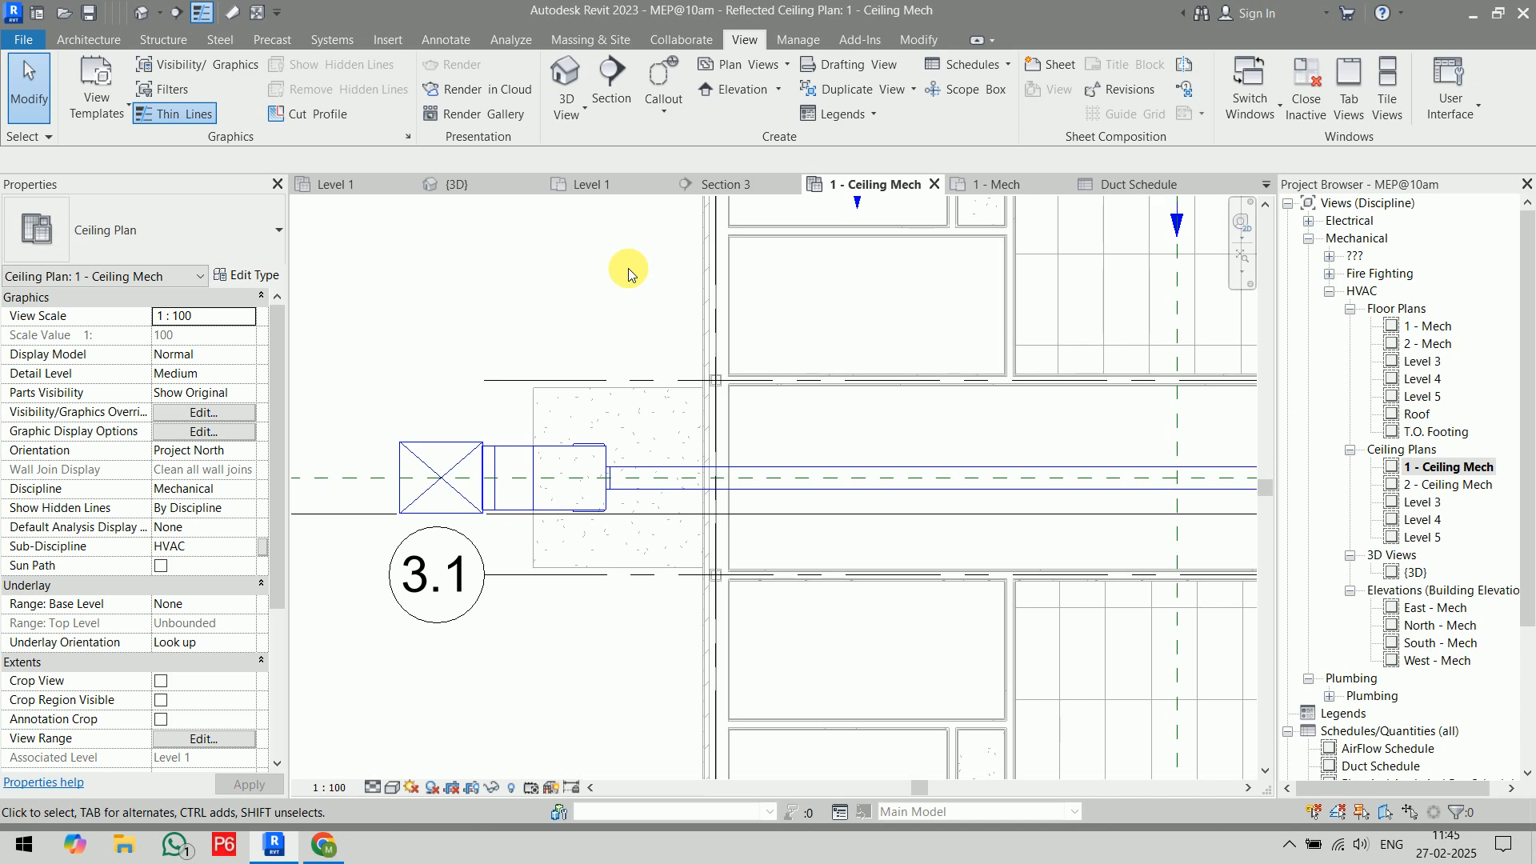
- Add 25 mm Duct Wrap insulation to all rectangular ducts of the Radius Elbows / Taps type
click(674, 473)
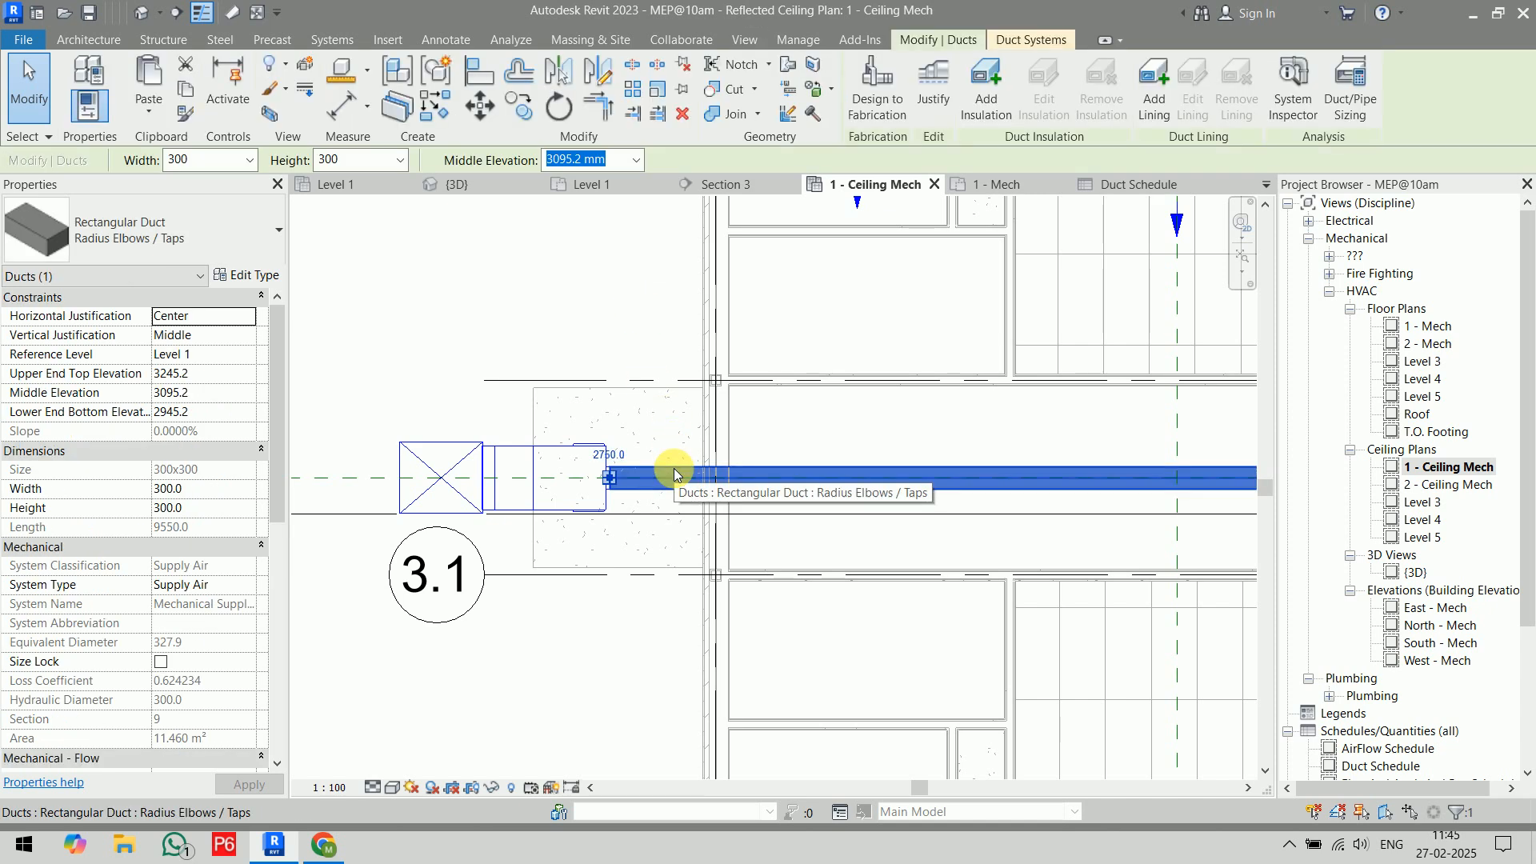
key(s)
key(a)
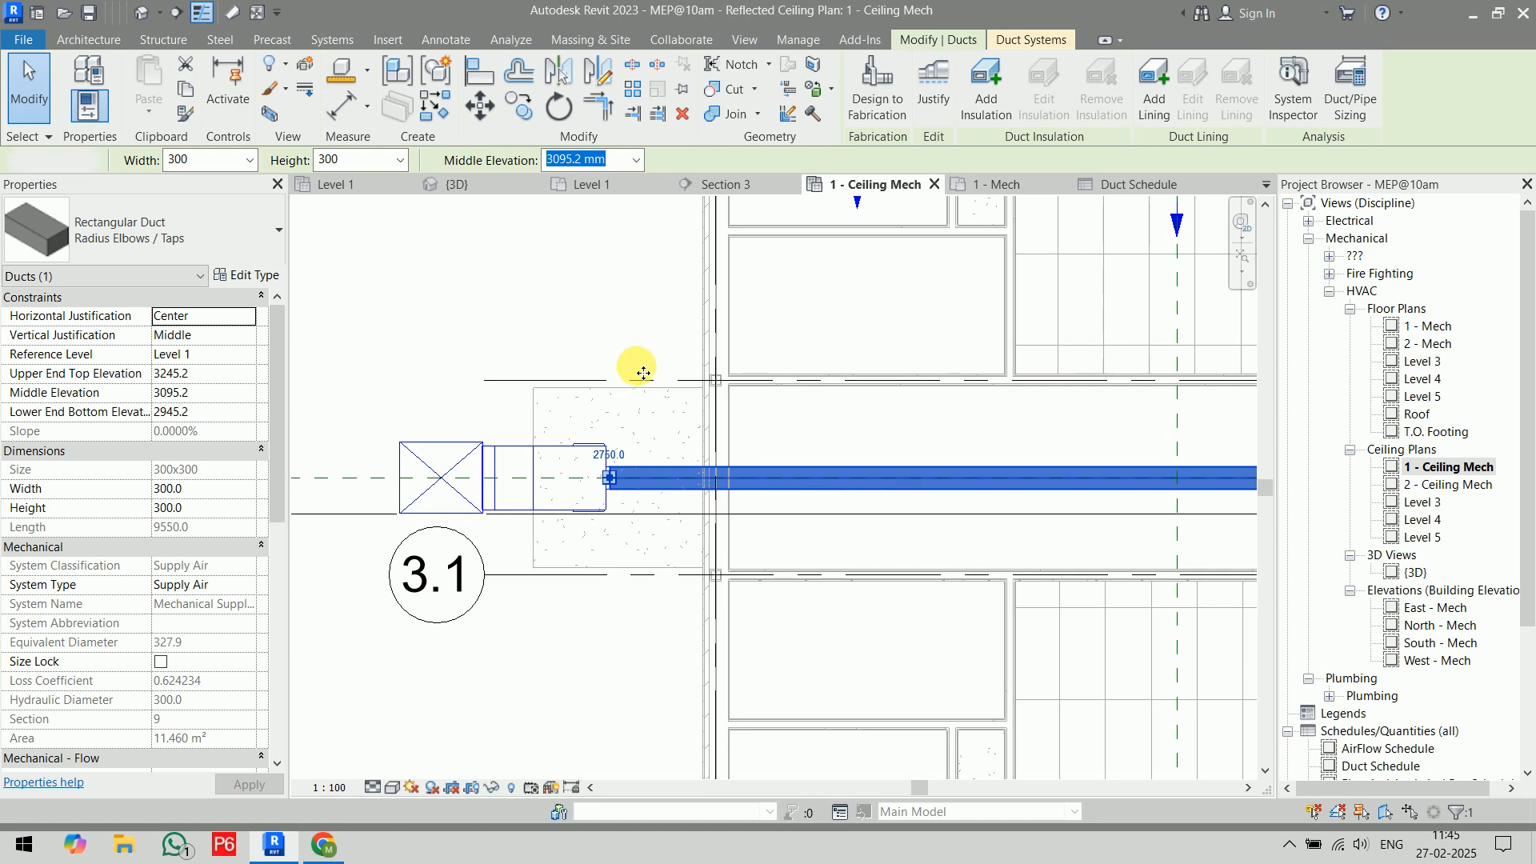
scroll(639, 368, down, 5)
middle_drag(681, 359, 688, 416)
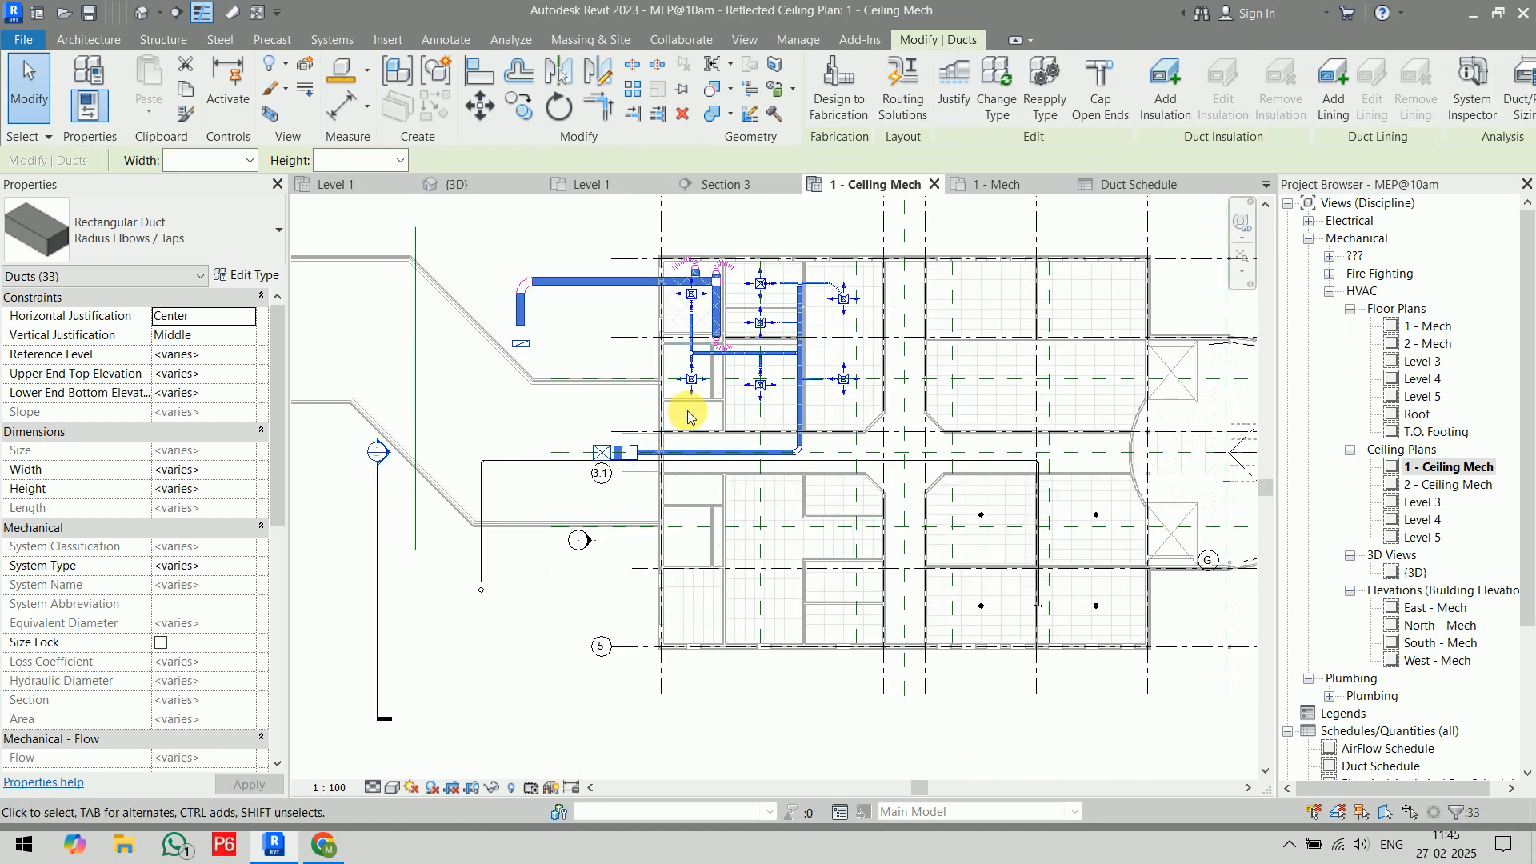
click(1166, 80)
click(957, 277)
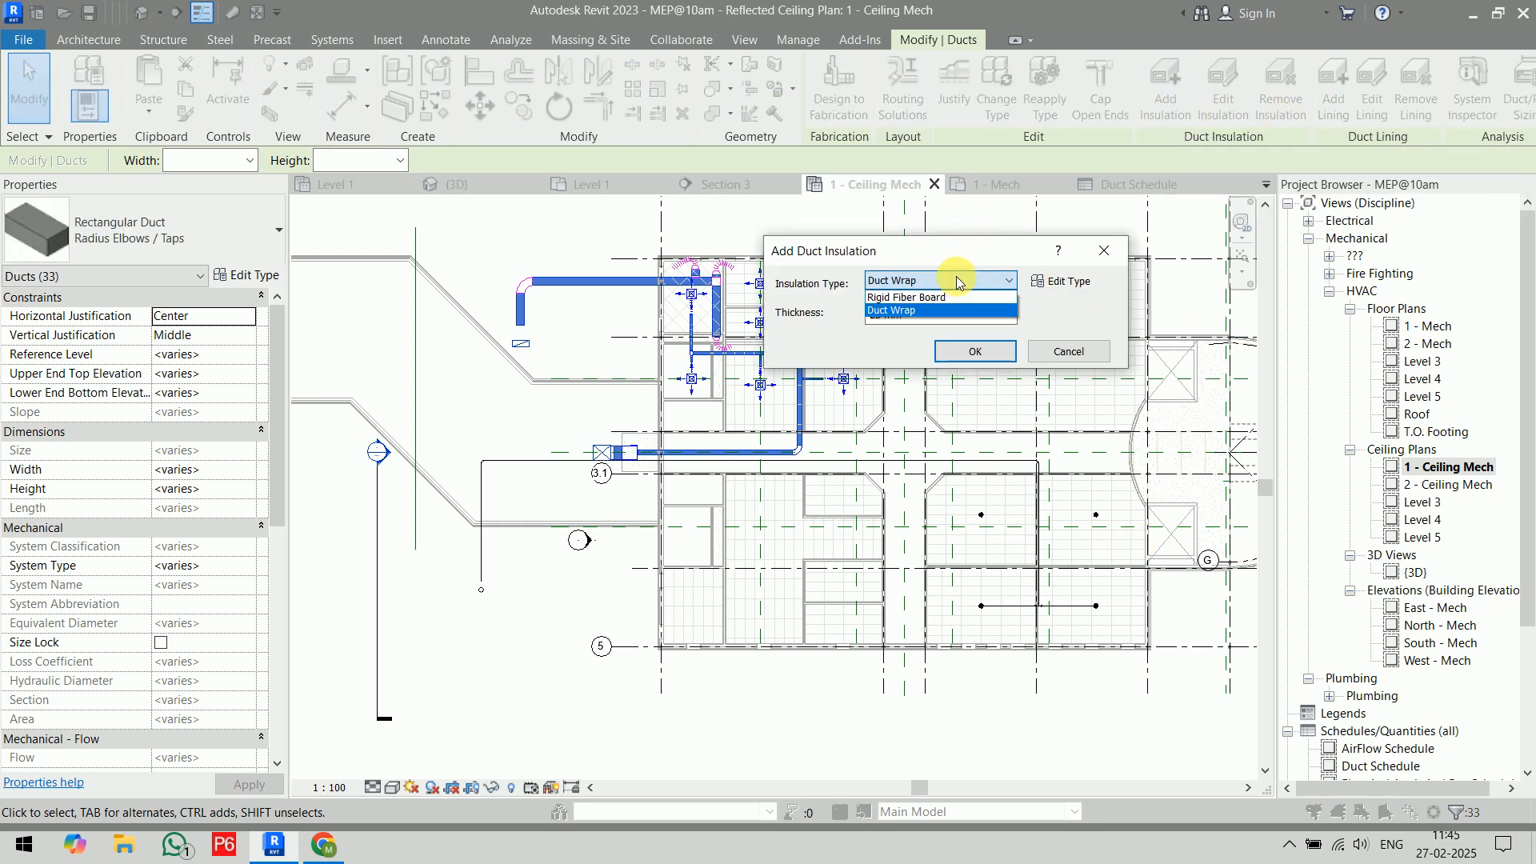
click(948, 309)
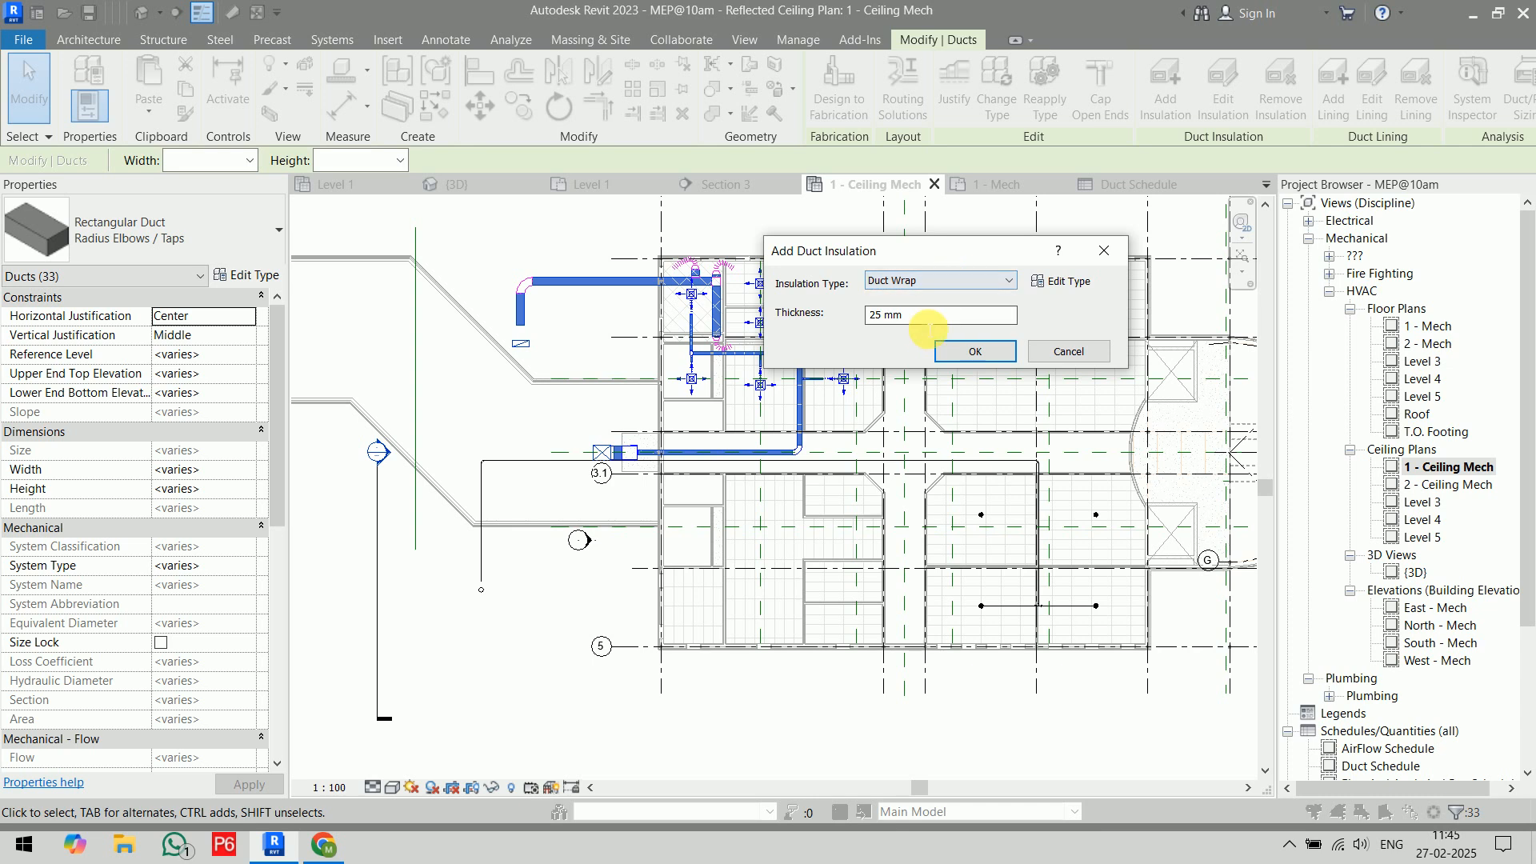
click(971, 351)
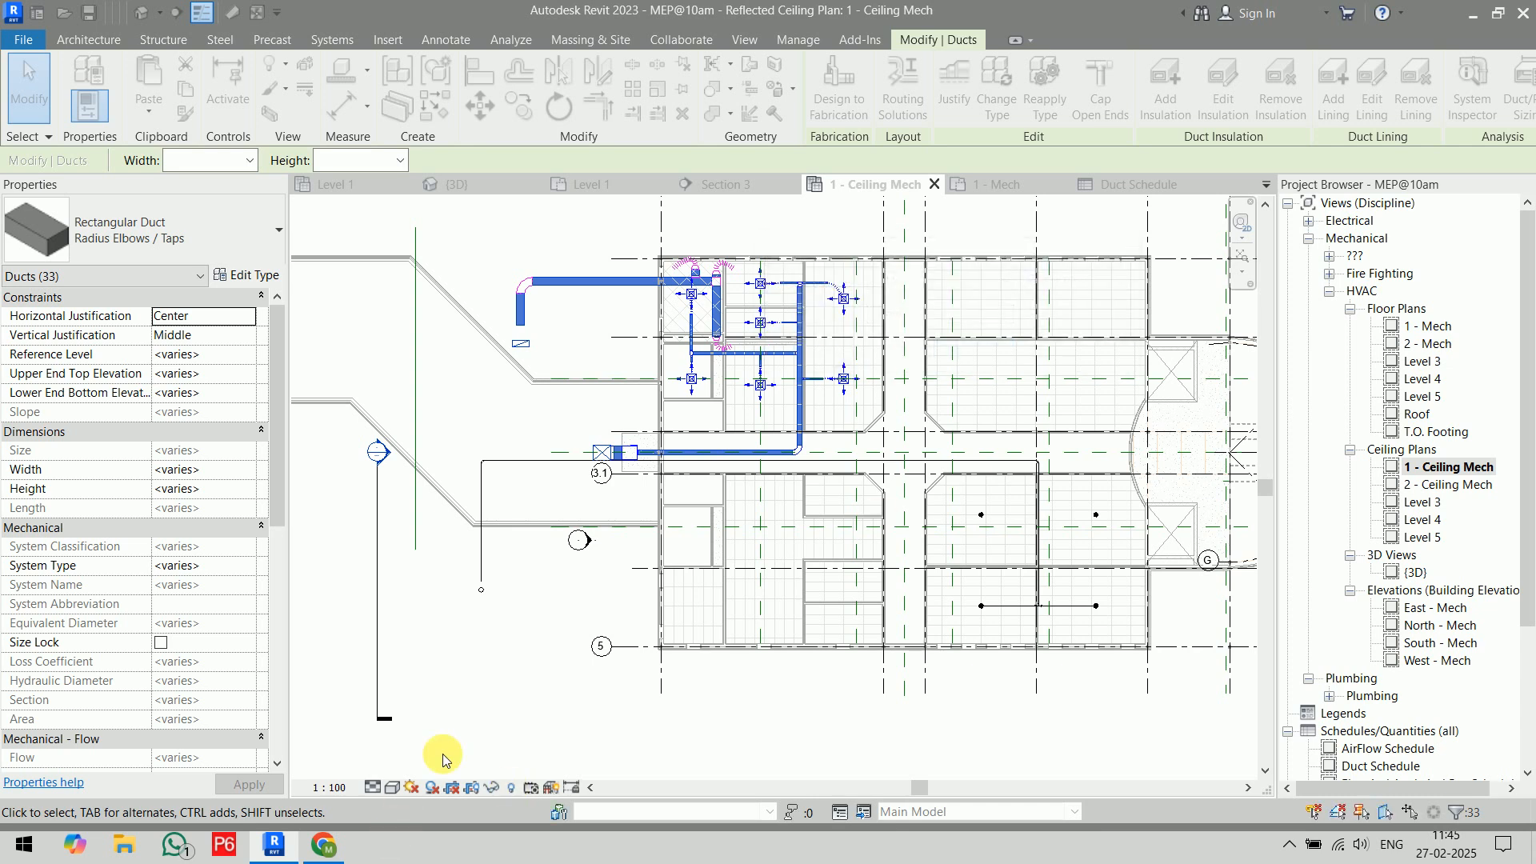
click(510, 694)
- Add 25 mm Fiberglass Board lining to the horizontal 300x300 supply duct beside grid bubble 3.1
scroll(648, 447, up, 6)
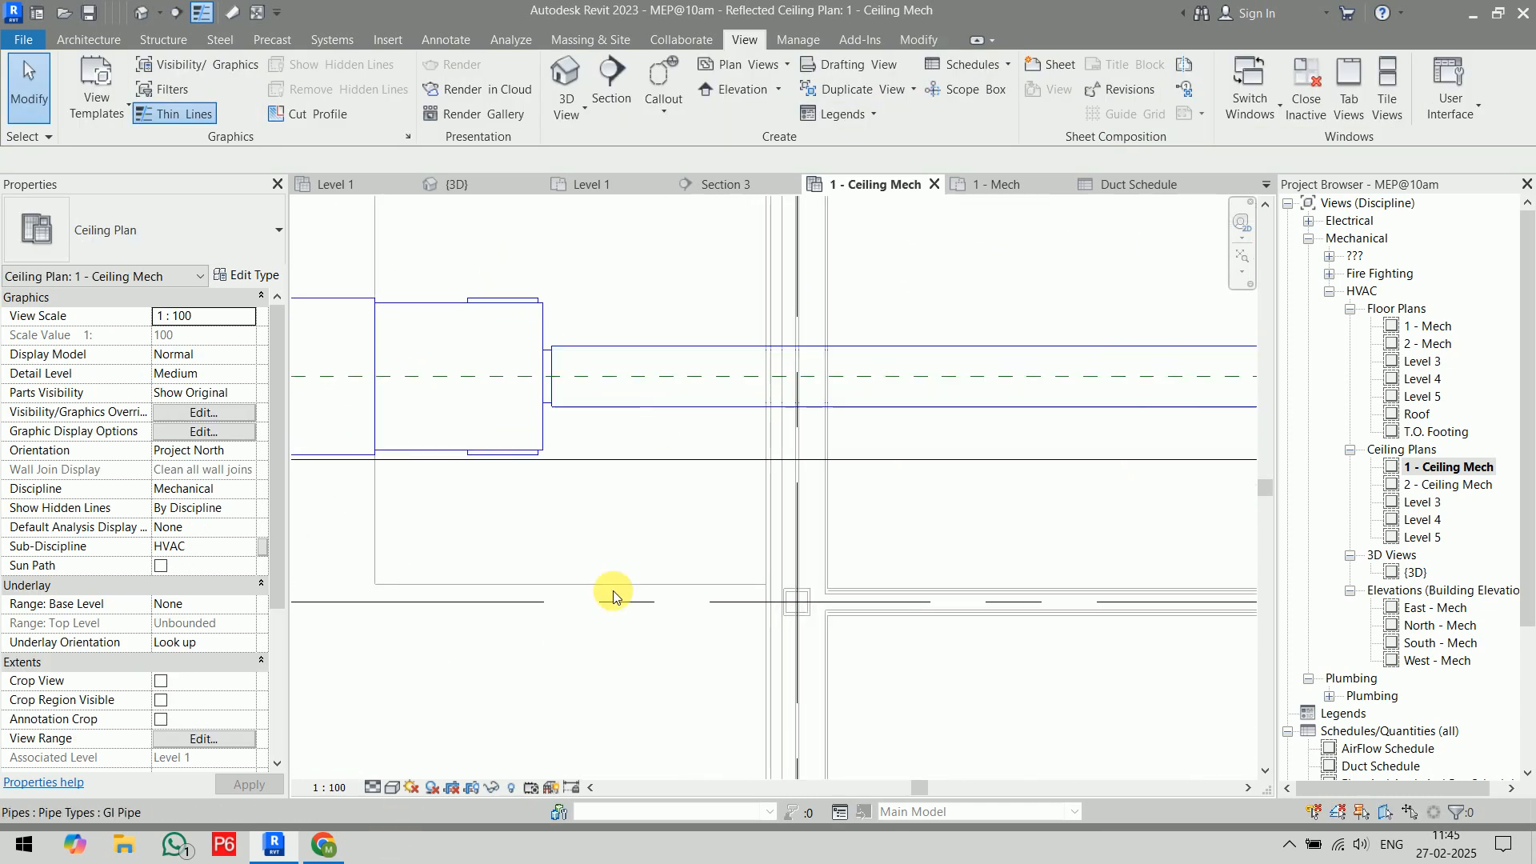
scroll(659, 364, up, 5)
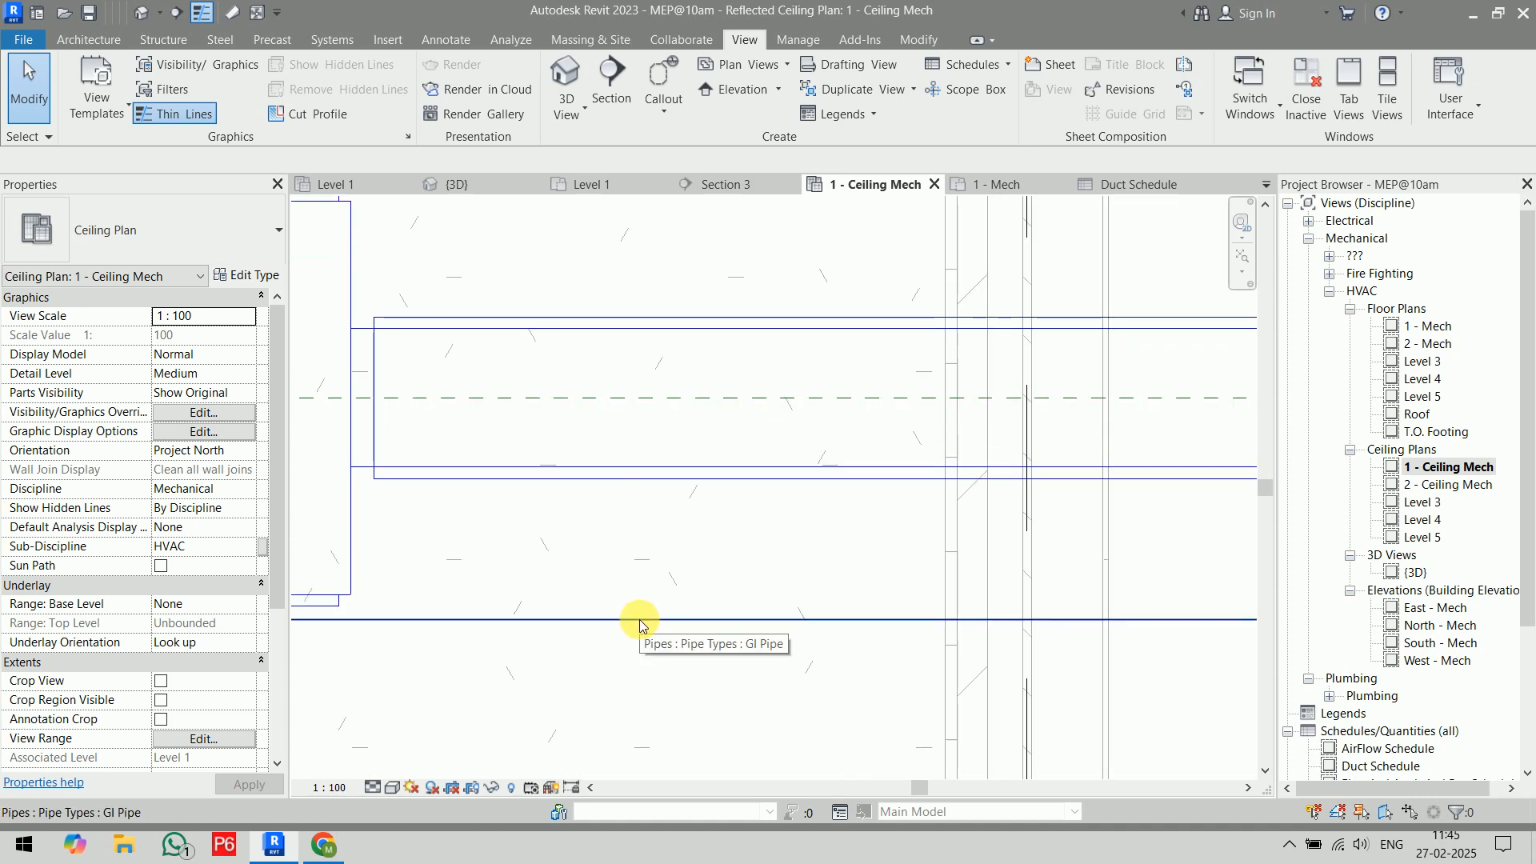
click(614, 357)
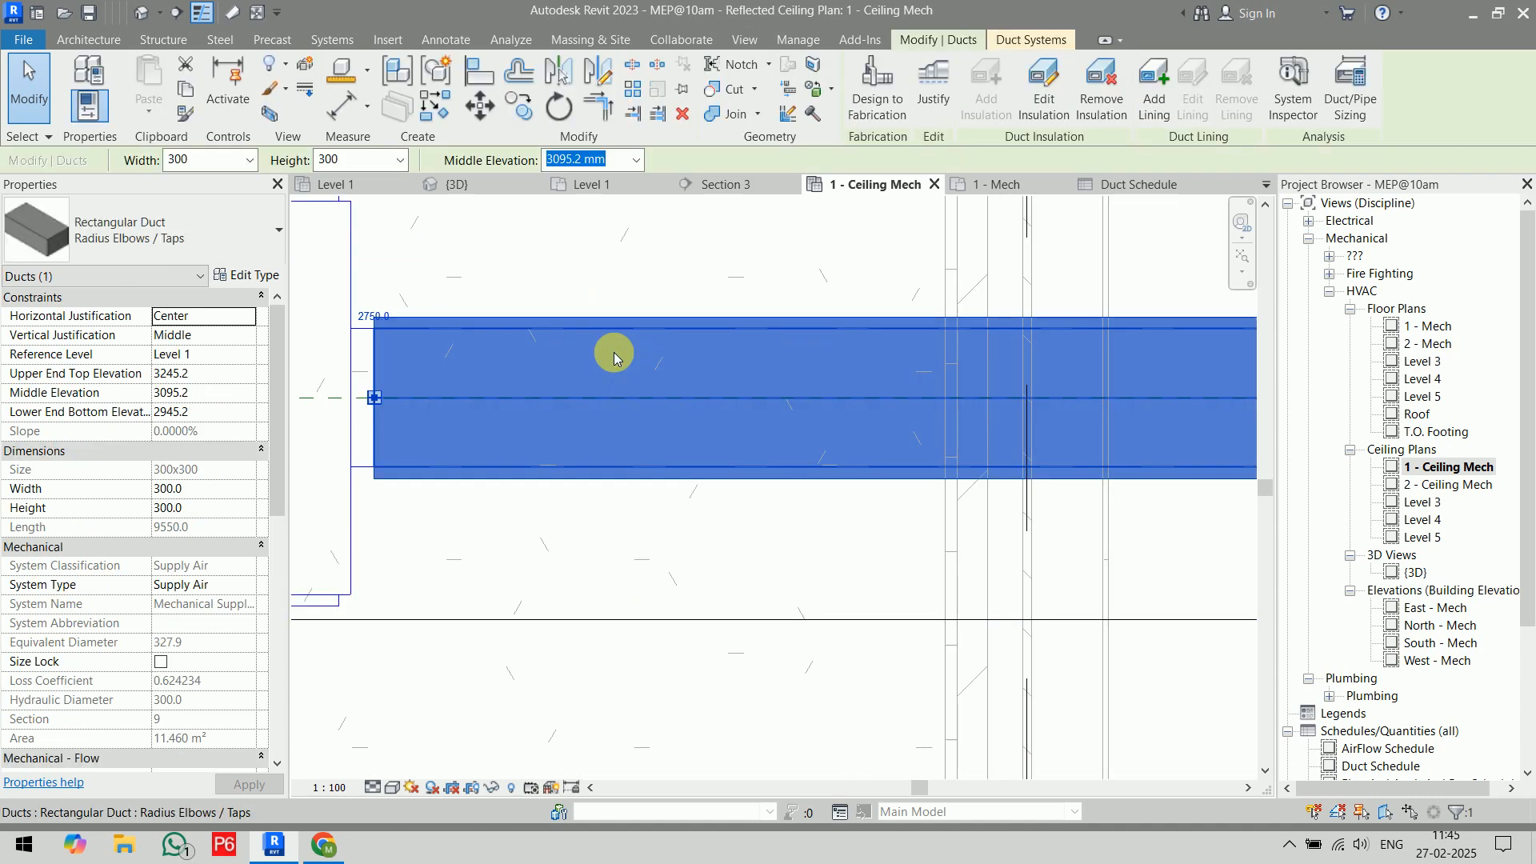
click(1154, 92)
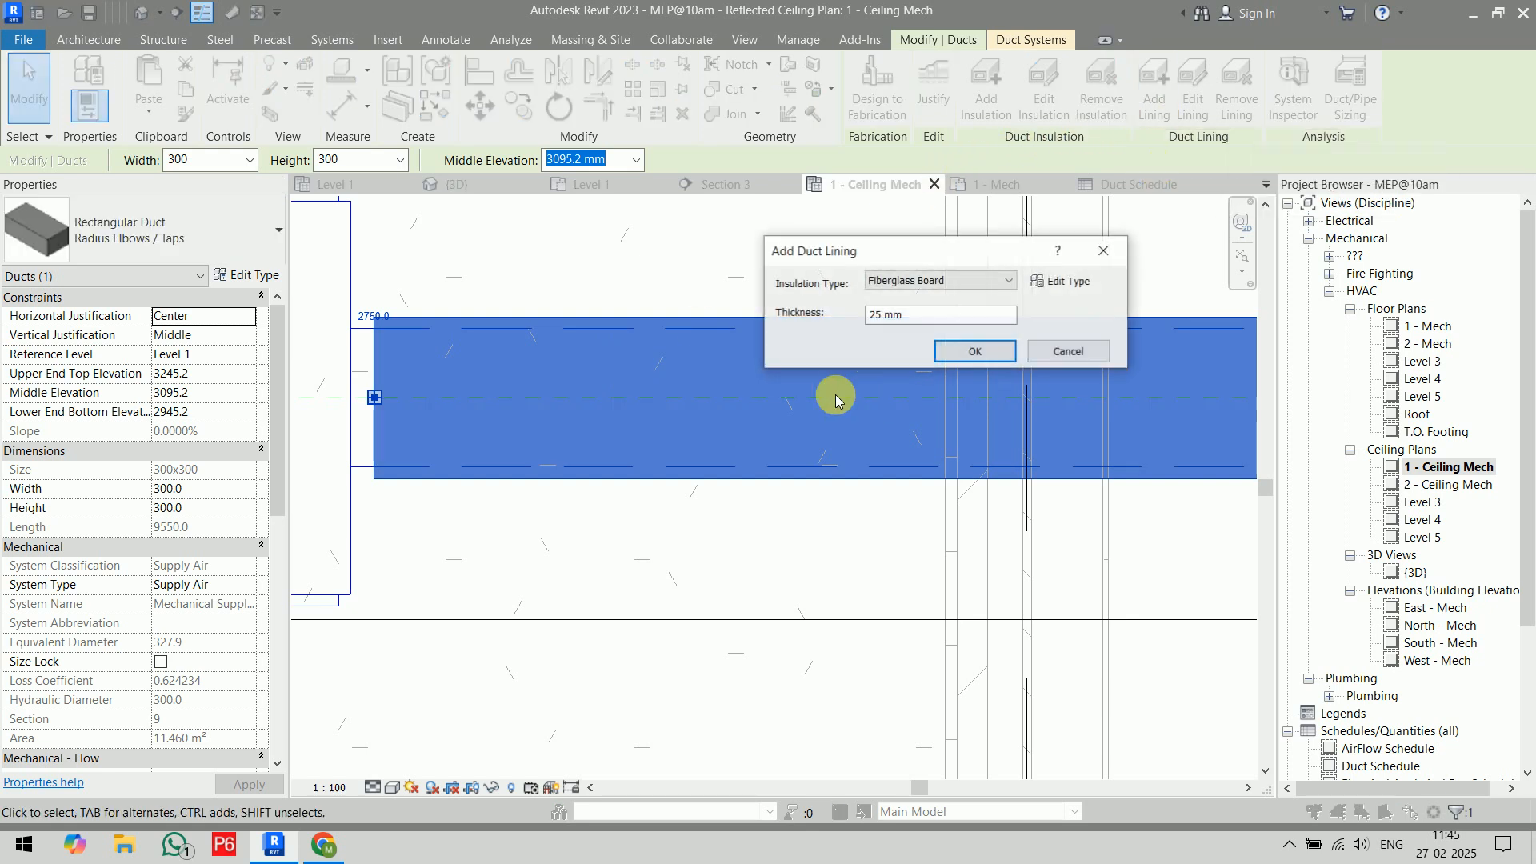
click(976, 352)
key(Escape)
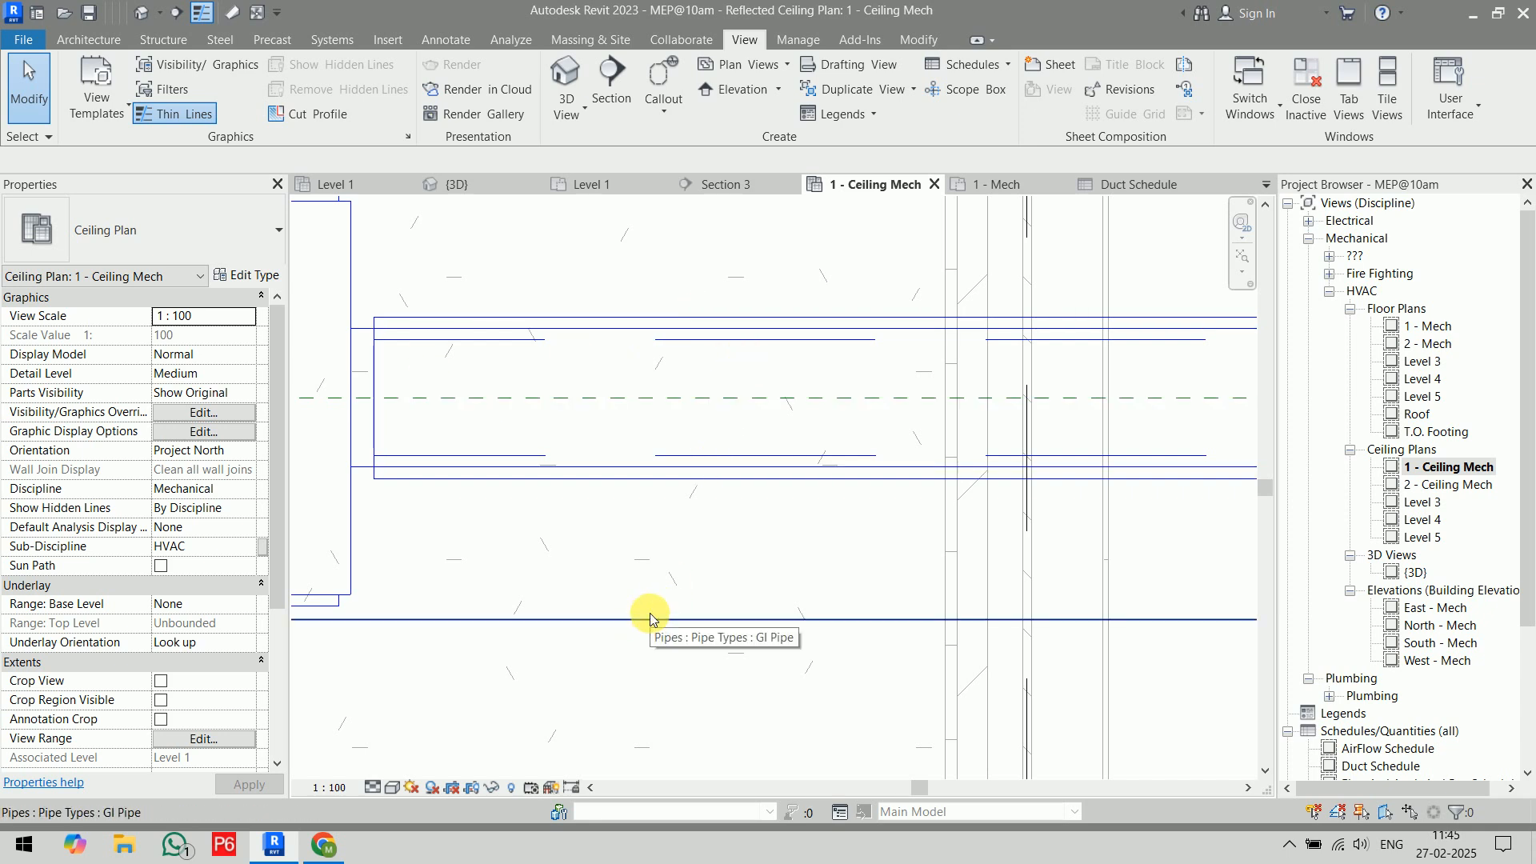
- Add 25 mm Duct Wrap insulation to all rectangular radius elbow fittings and check the insulated duct bend
scroll(649, 613, up, 6)
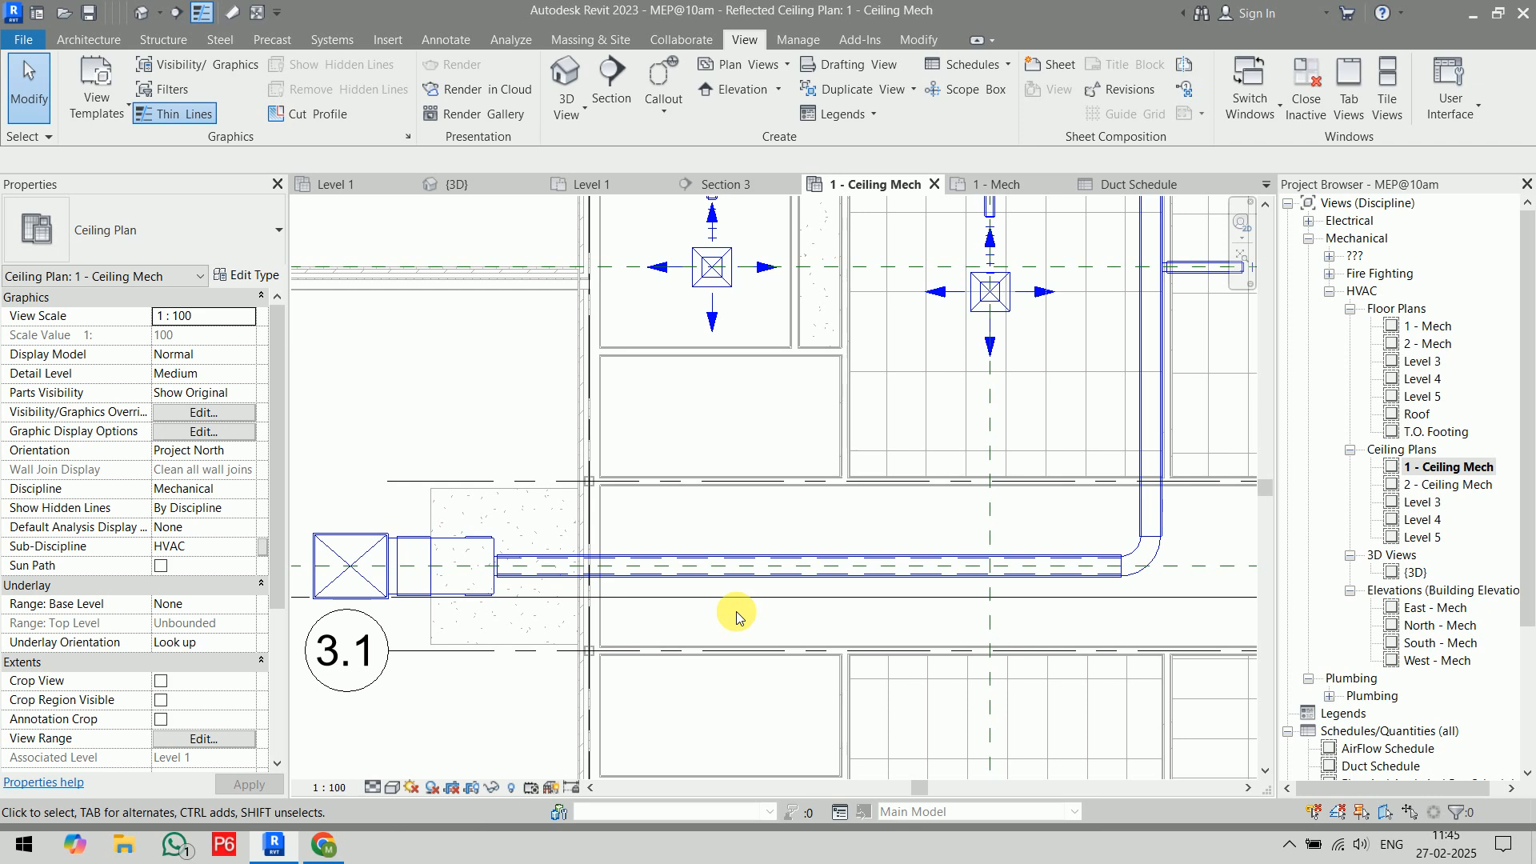
click(1162, 549)
key(s)
key(a)
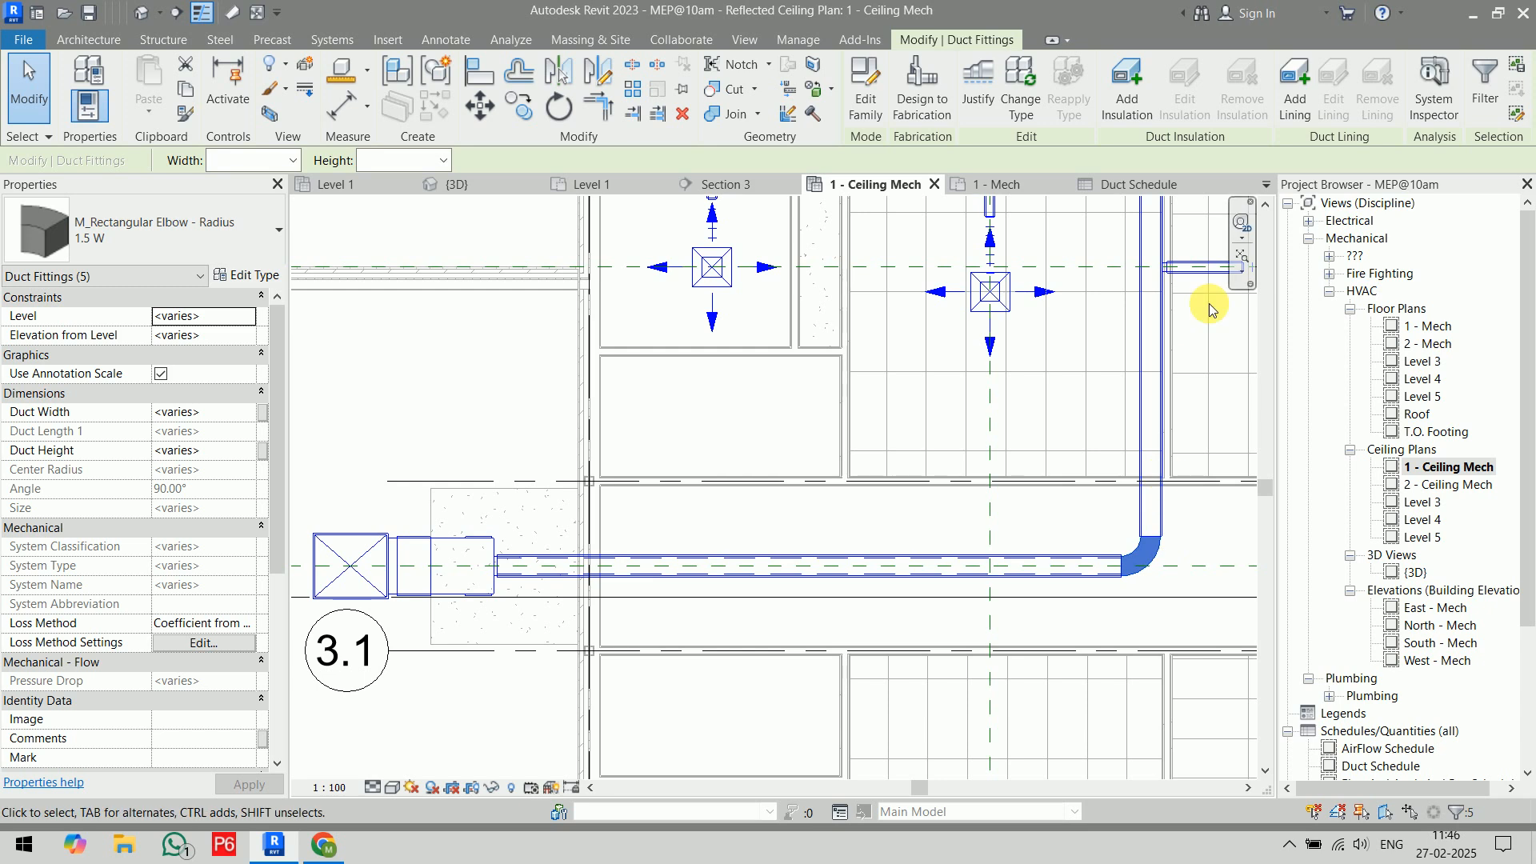
click(1127, 100)
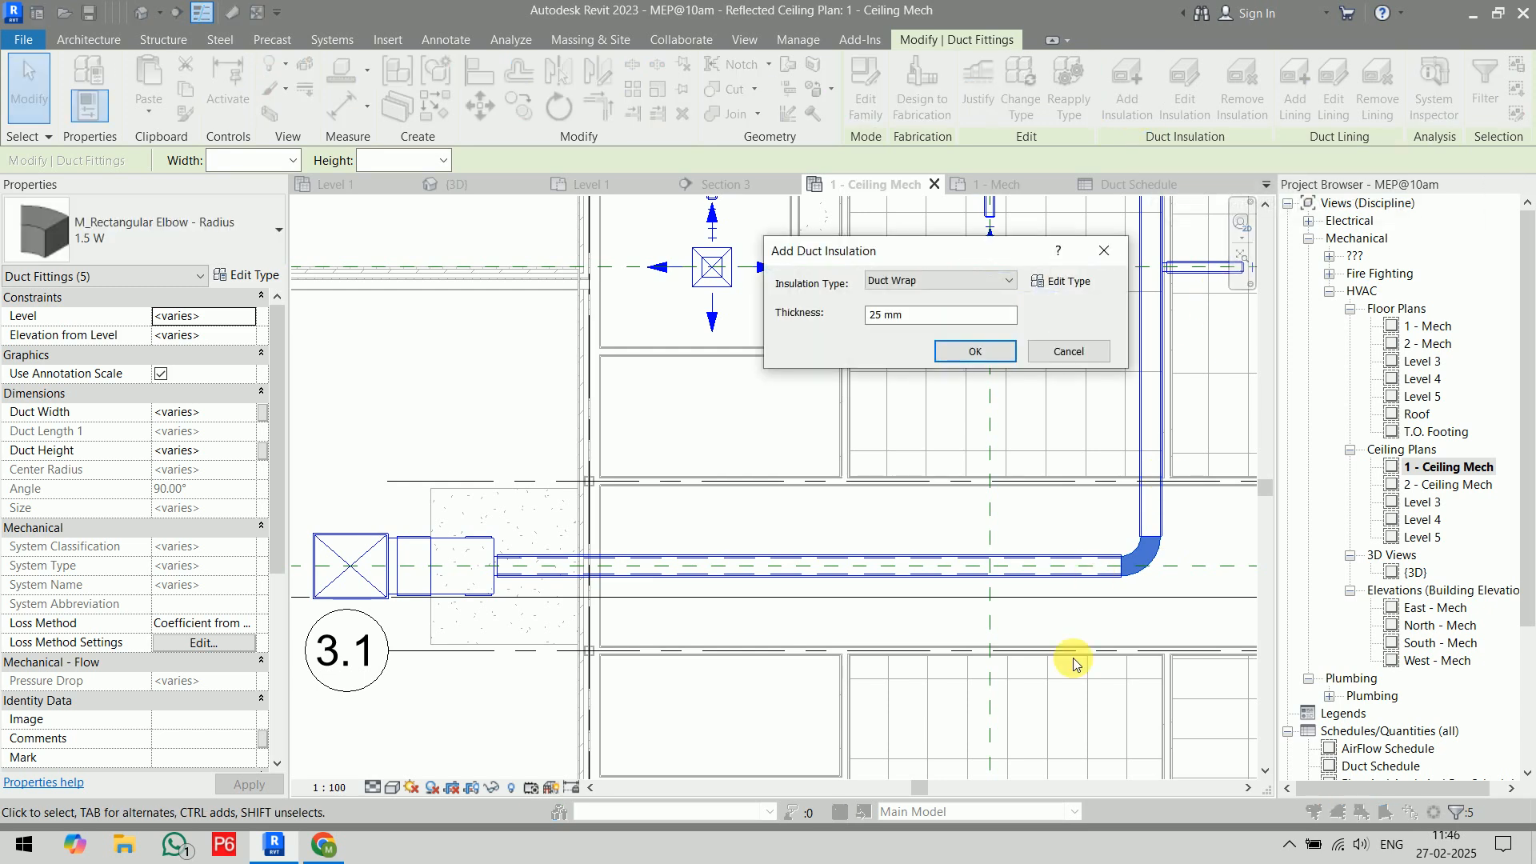
click(977, 352)
click(480, 398)
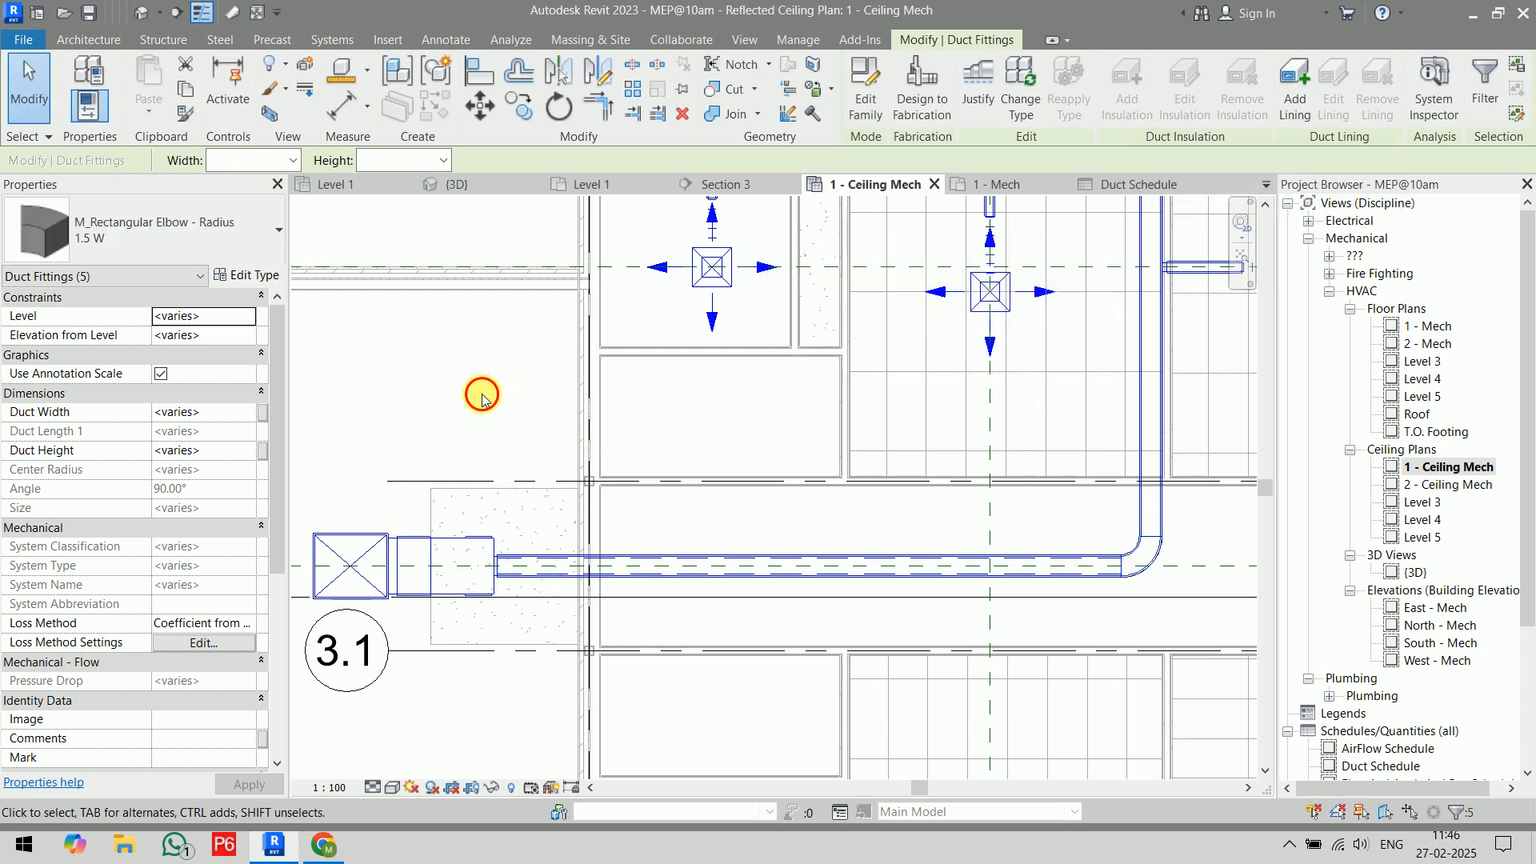
scroll(1115, 562, up, 2)
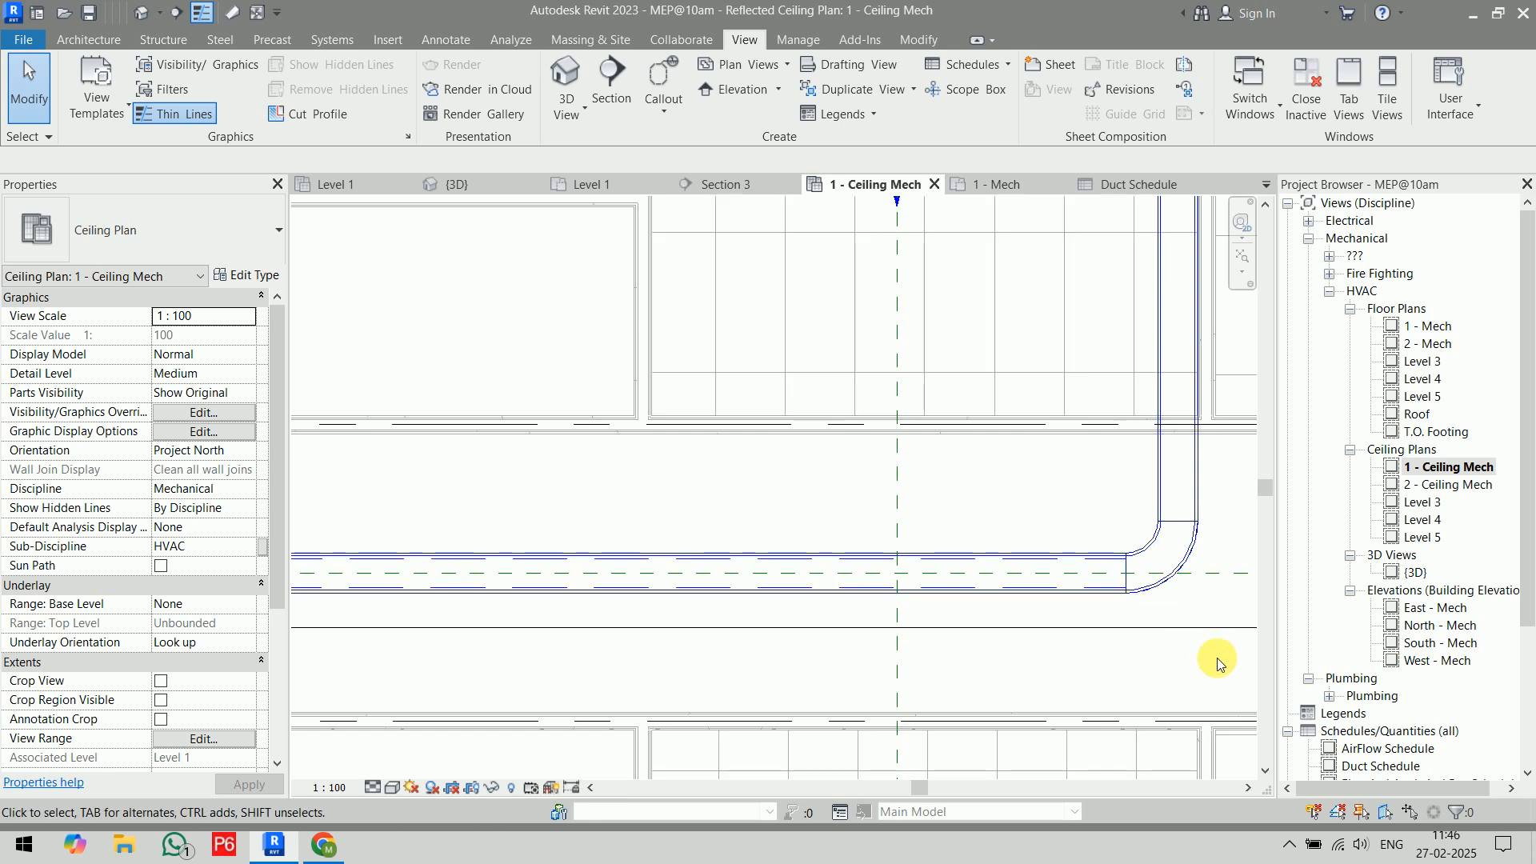
scroll(1217, 657, down, 3)
middle_drag(1213, 651, 946, 690)
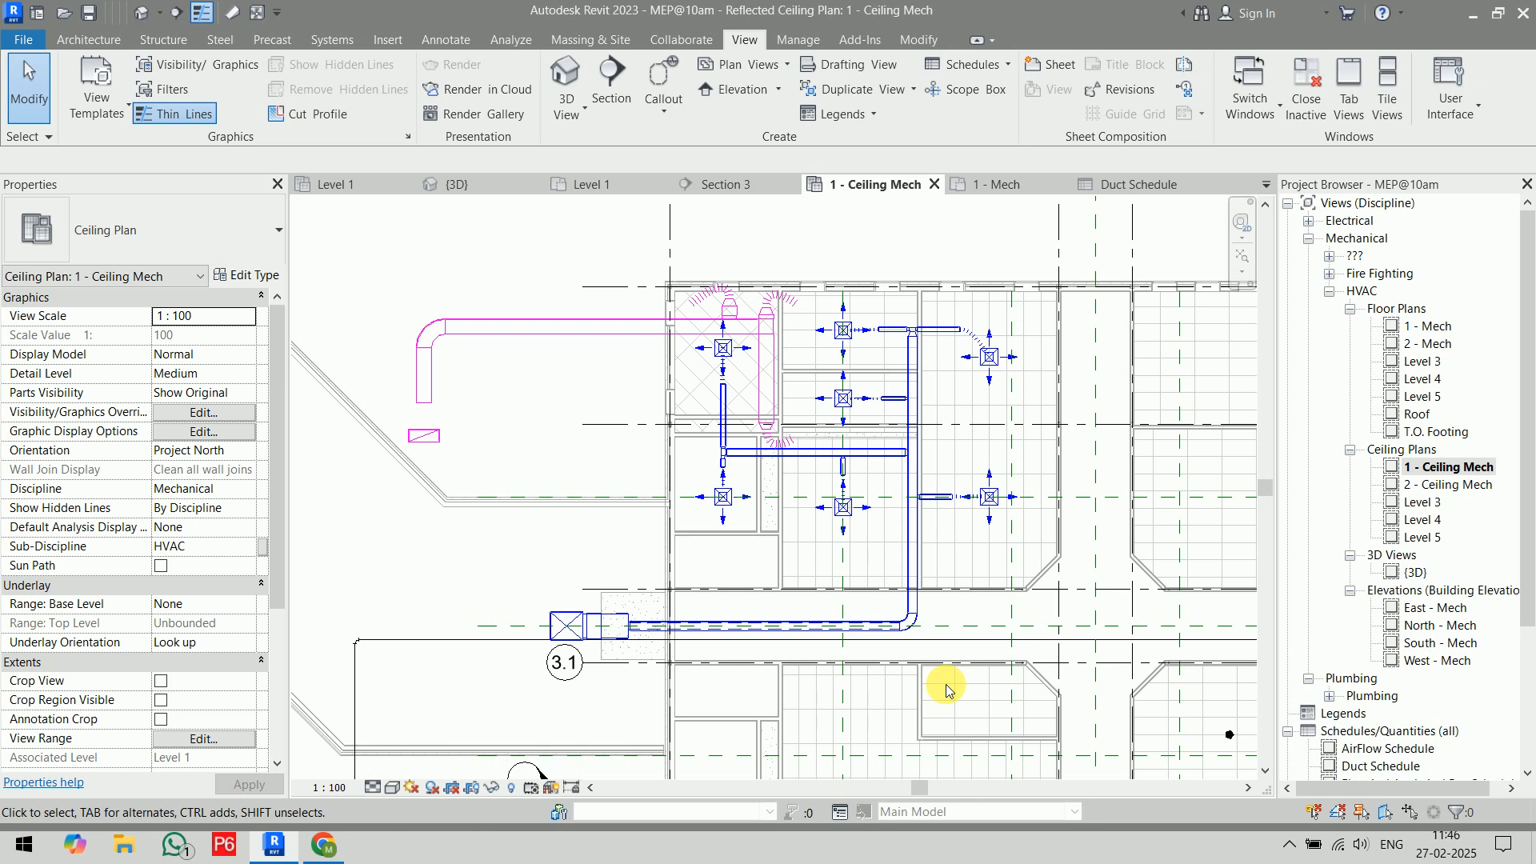
- Open the electrical Information & Communications floor plan Level 1(1) and its ceiling plan Level 1(1)
scroll(572, 415, down, 5)
middle_drag(603, 425, 878, 468)
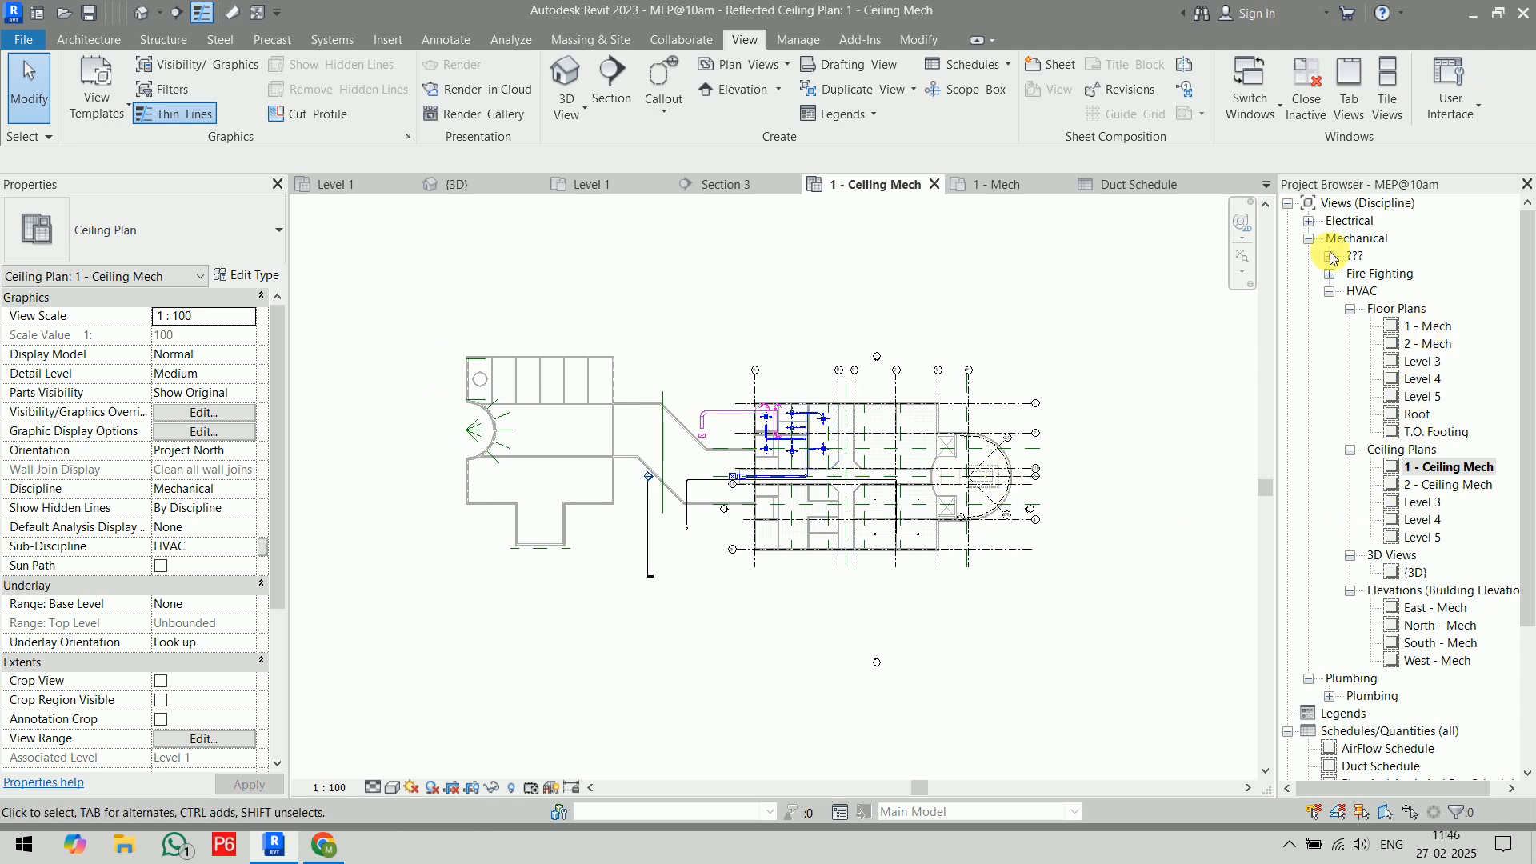
click(1309, 221)
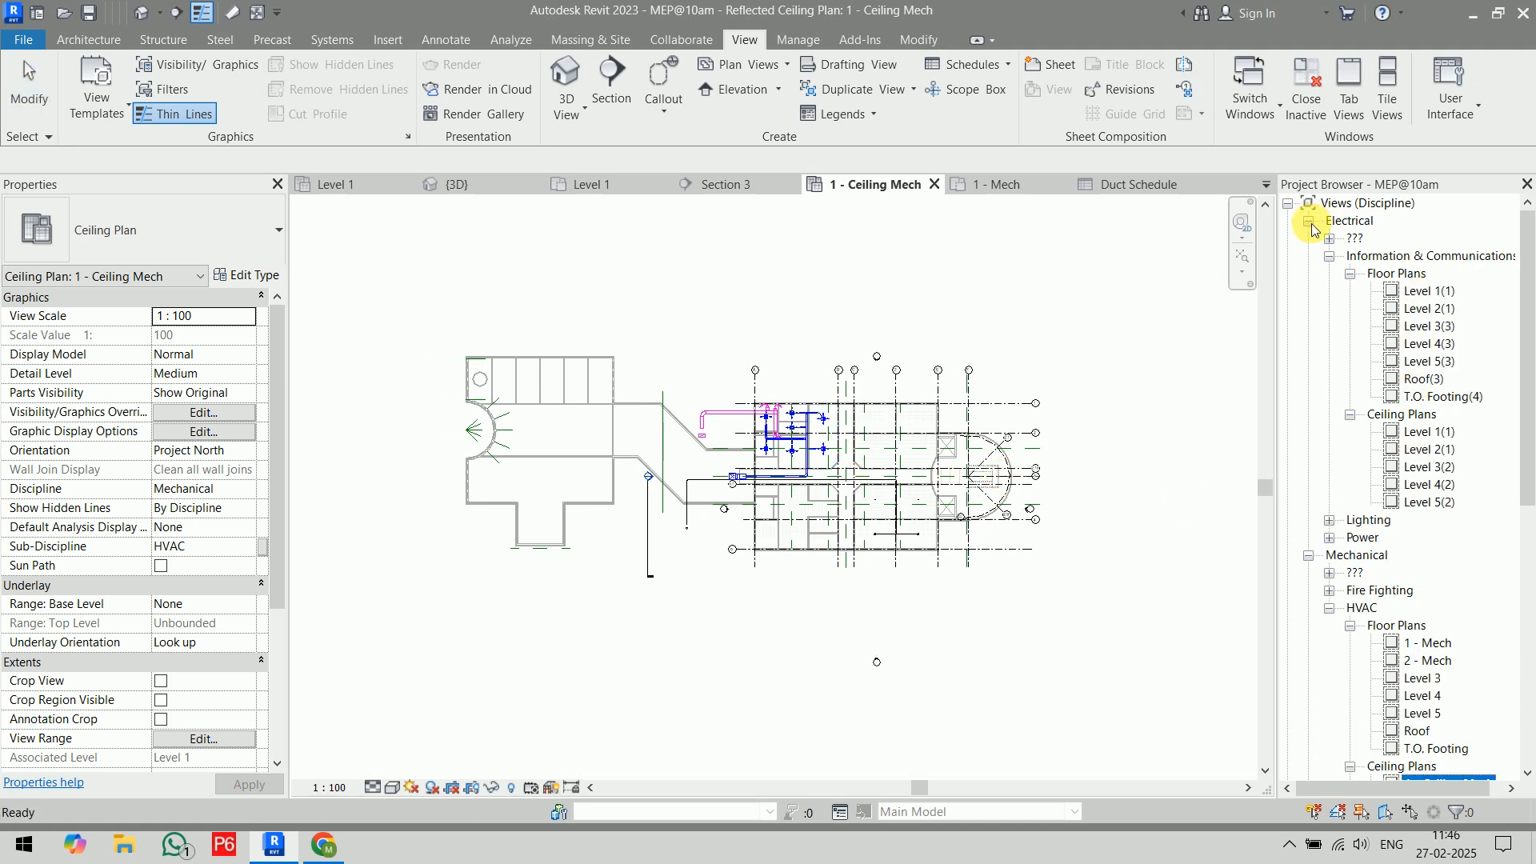
double_click(1429, 293)
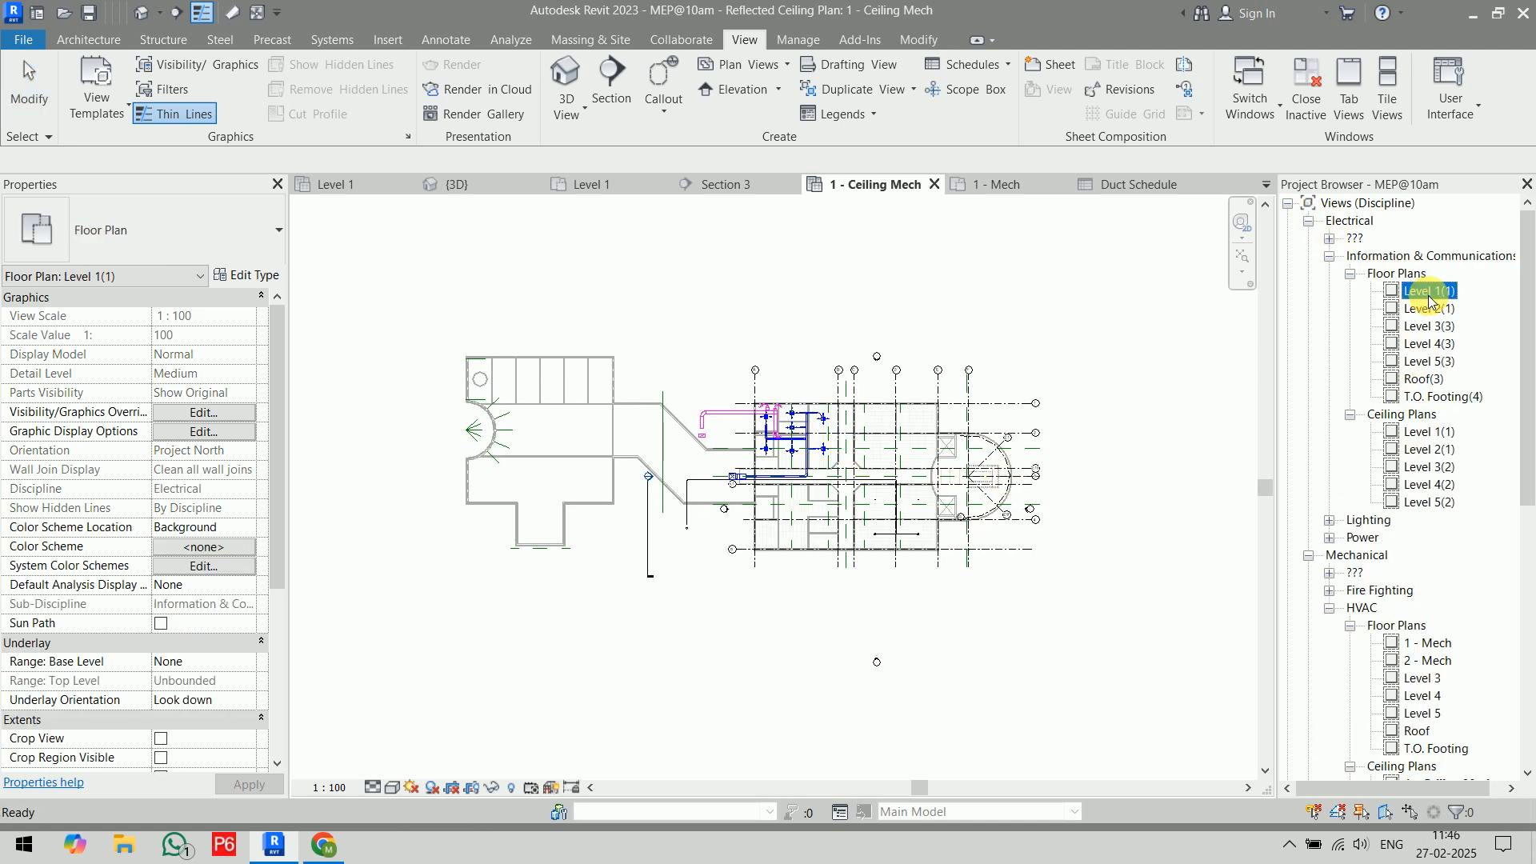
double_click(1446, 434)
scroll(951, 484, up, 5)
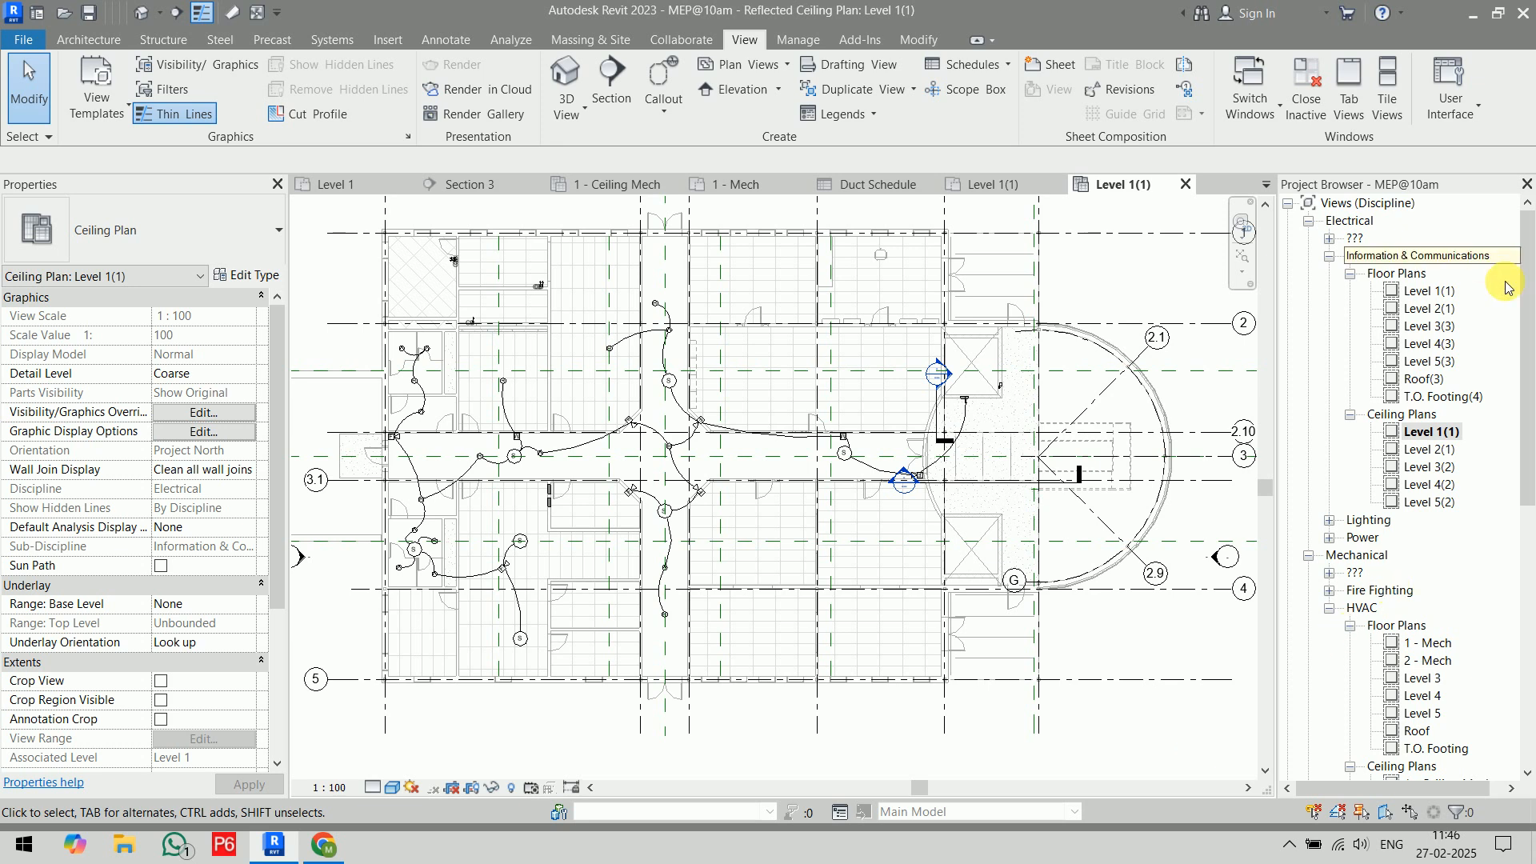
- Start a new sheet and load the A2 metric title block family from the US library's Titleblocks folder
click(1529, 600)
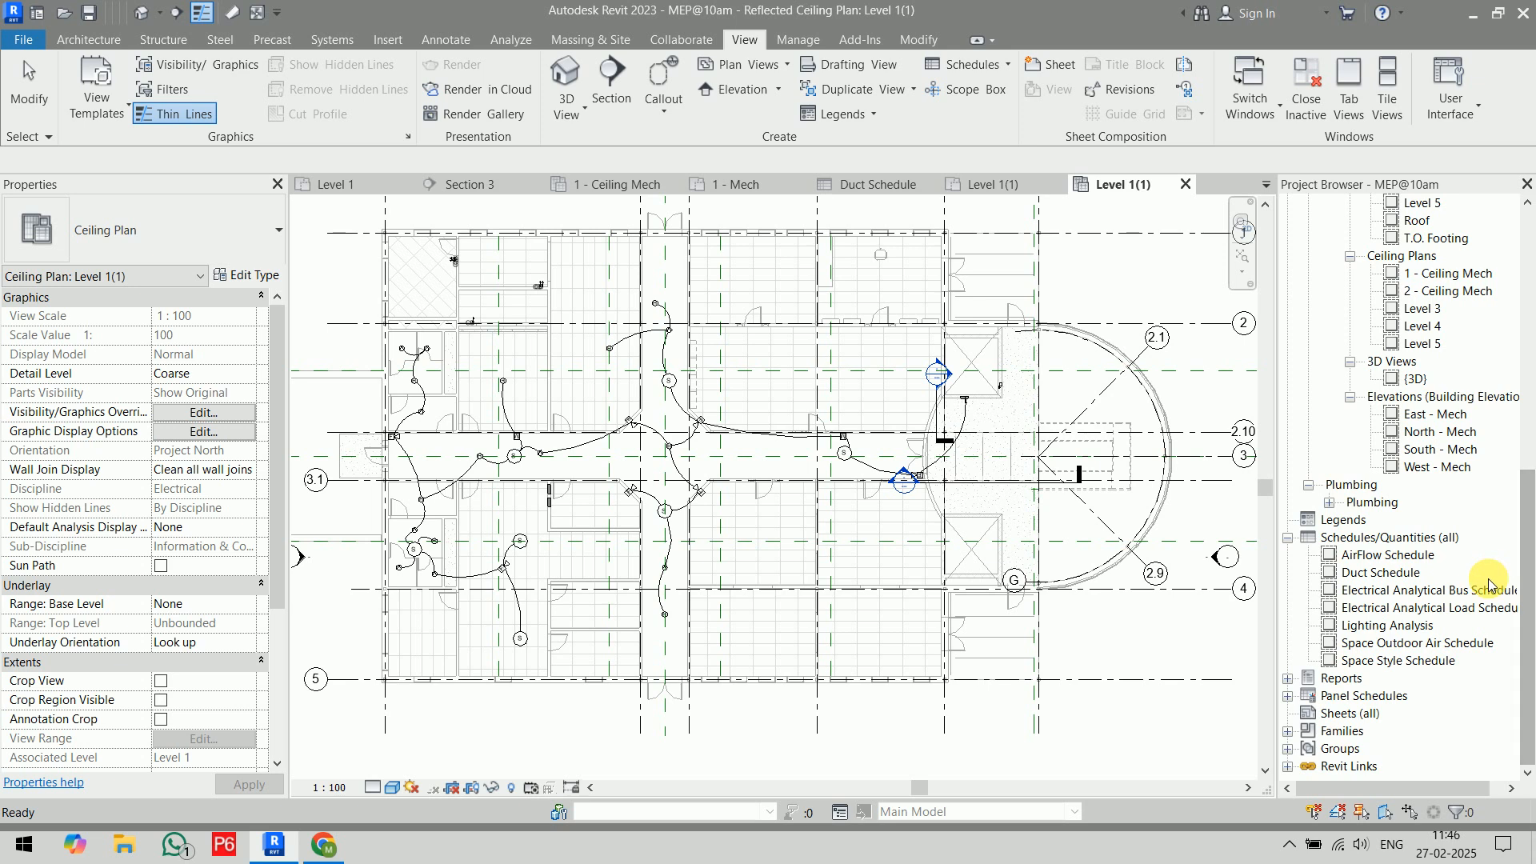
click(1346, 717)
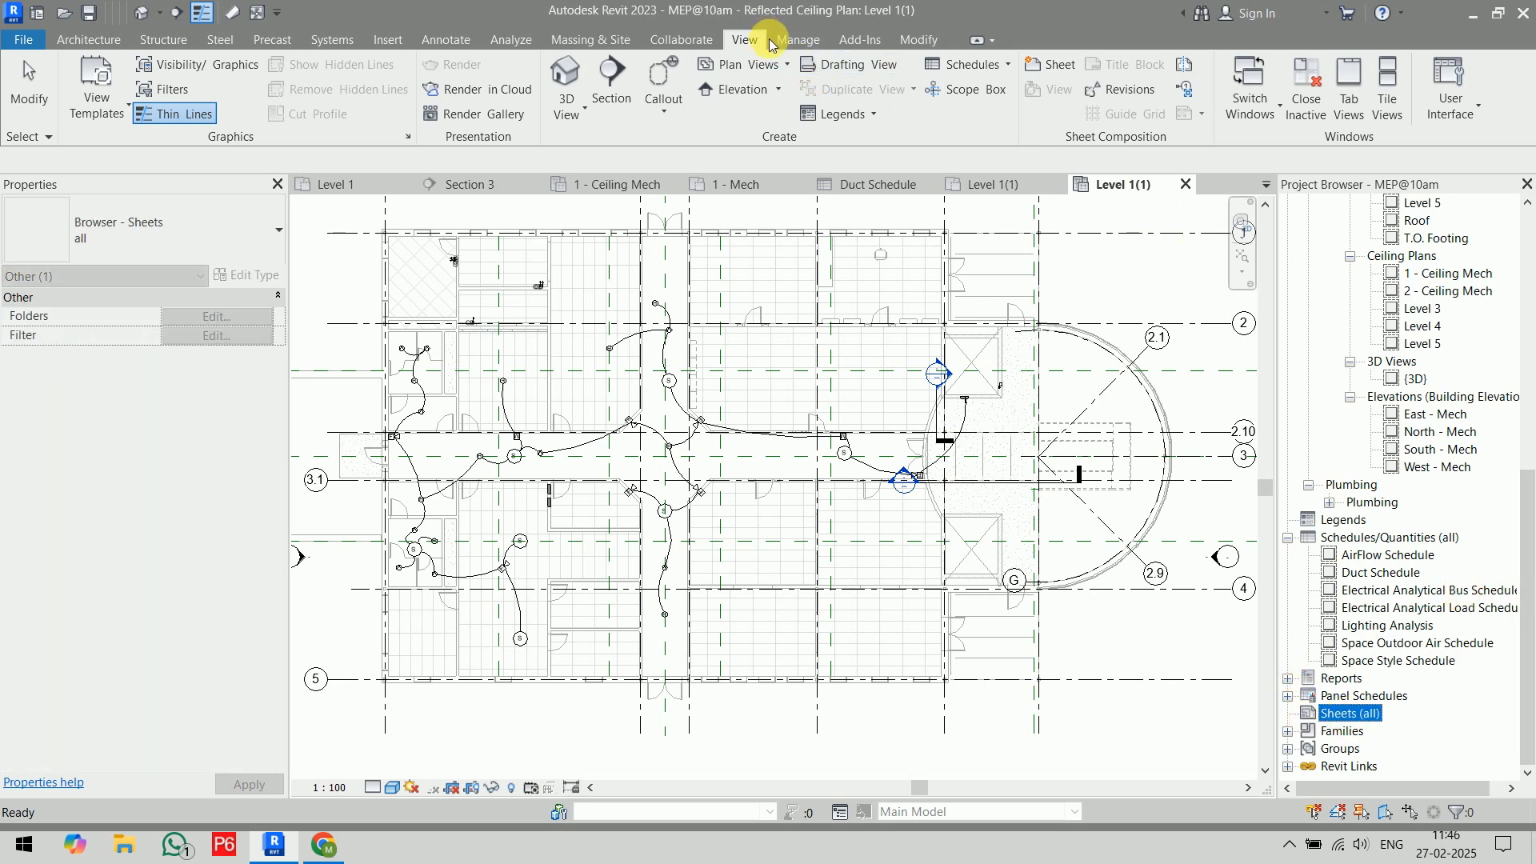
click(1054, 67)
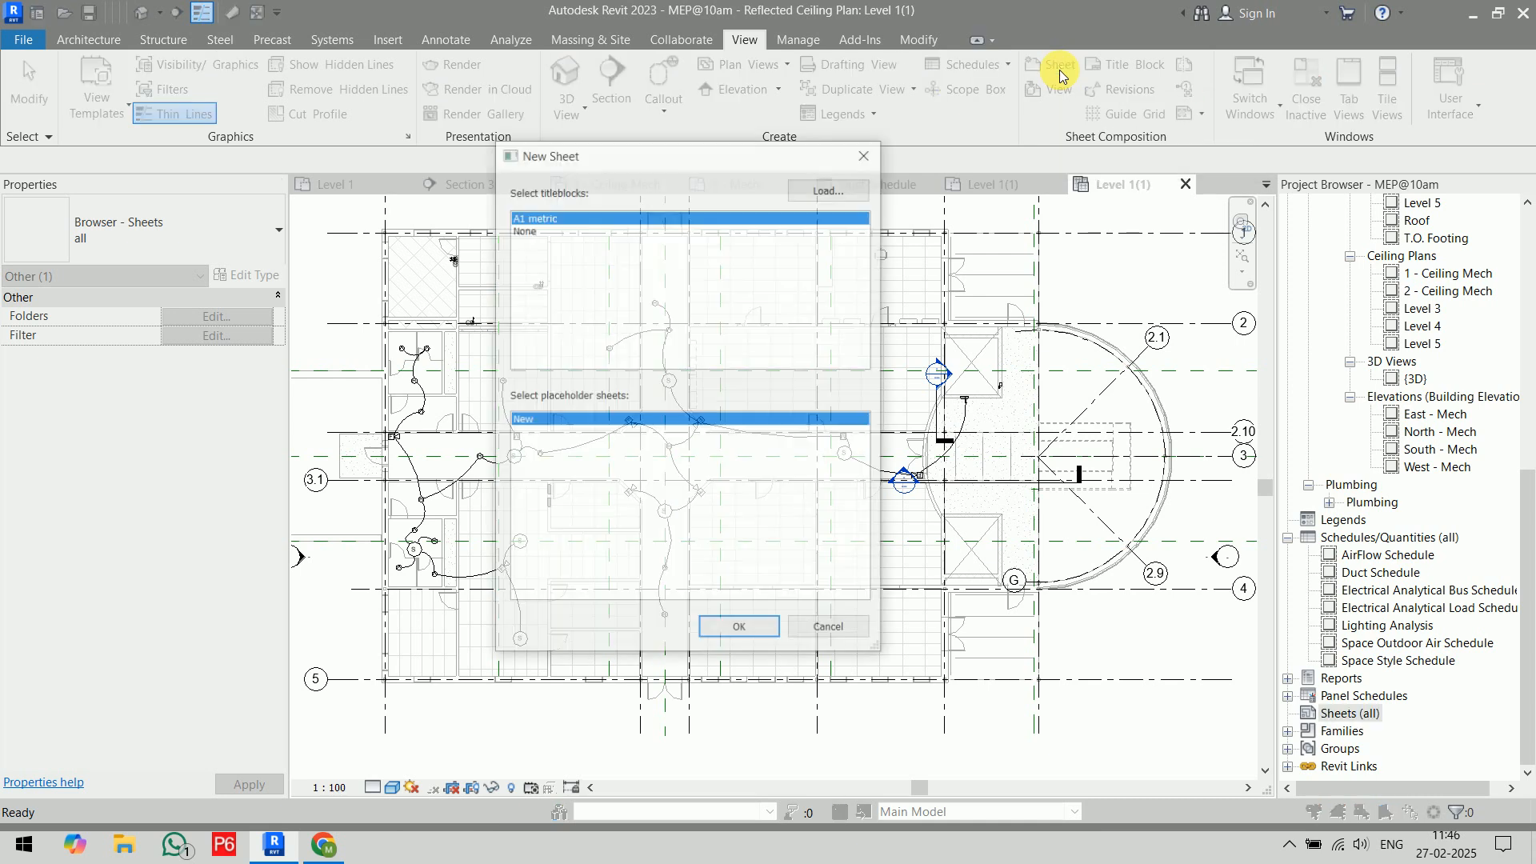
click(819, 192)
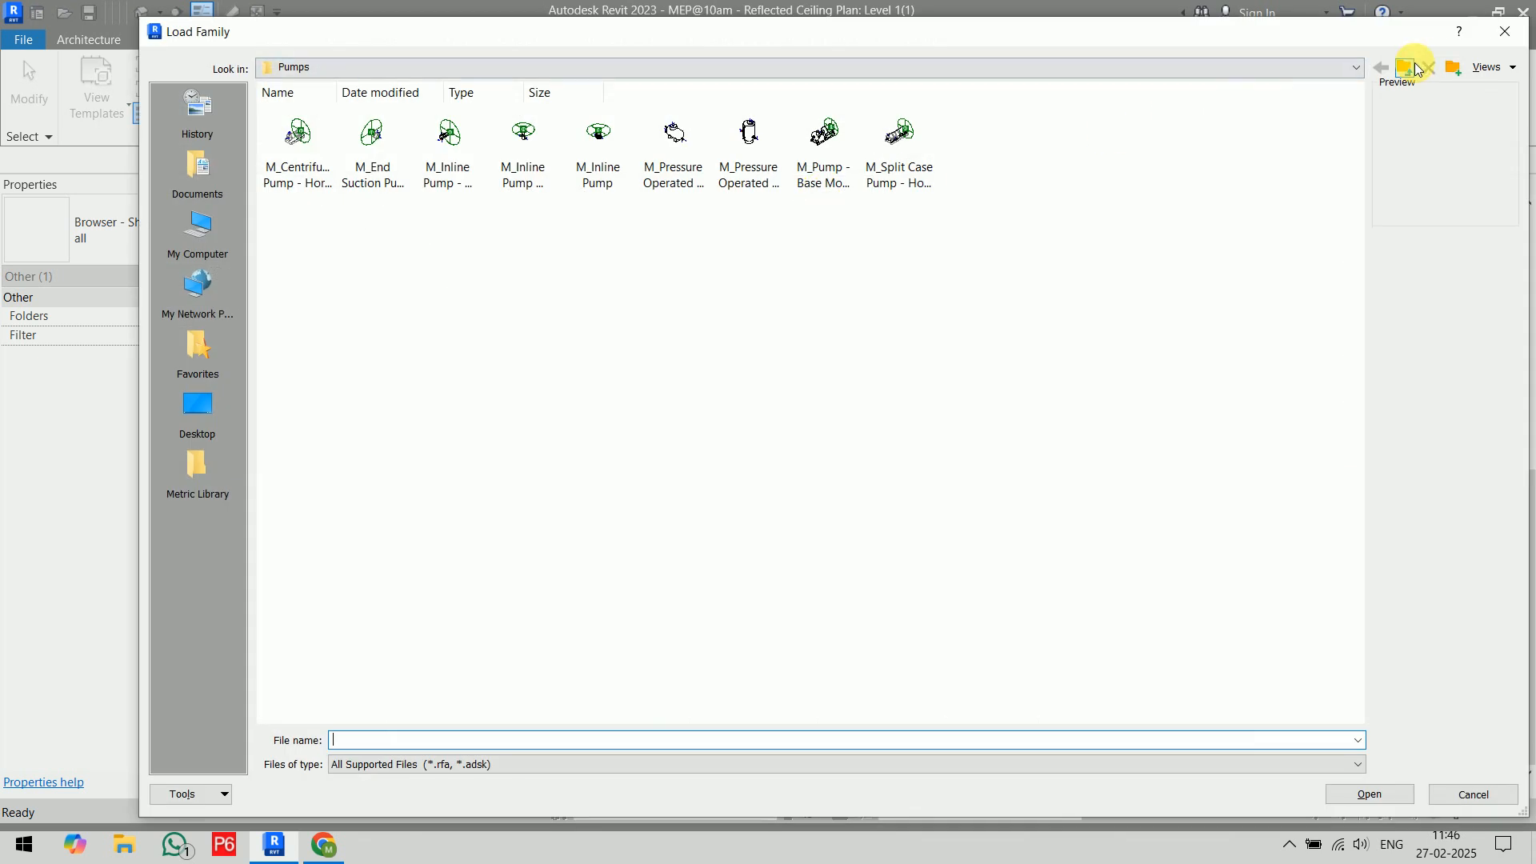
click(1413, 68)
click(1413, 67)
click(1413, 67)
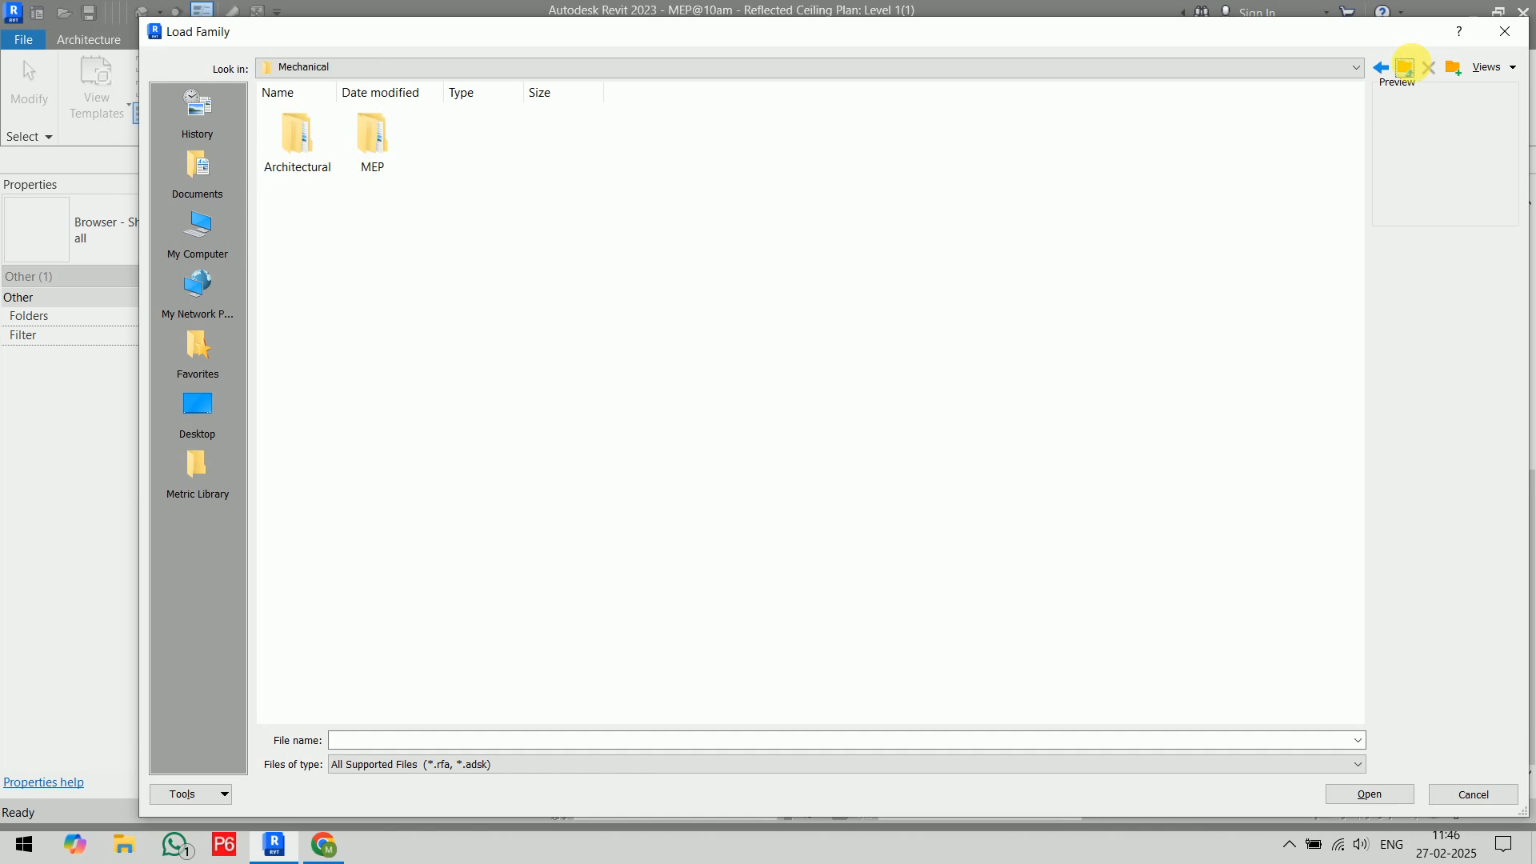
click(1413, 68)
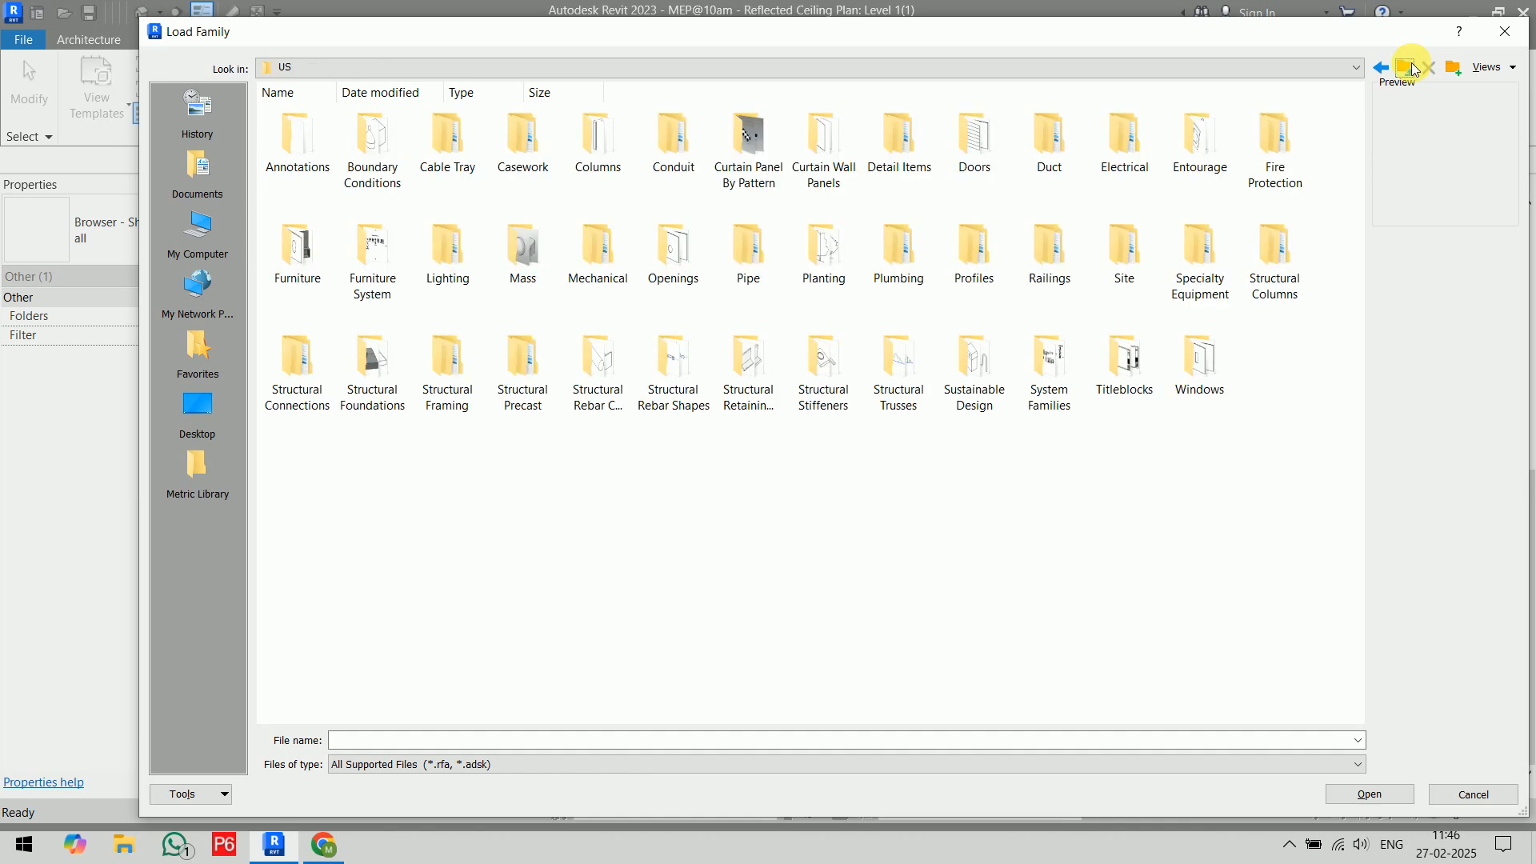
double_click(1112, 387)
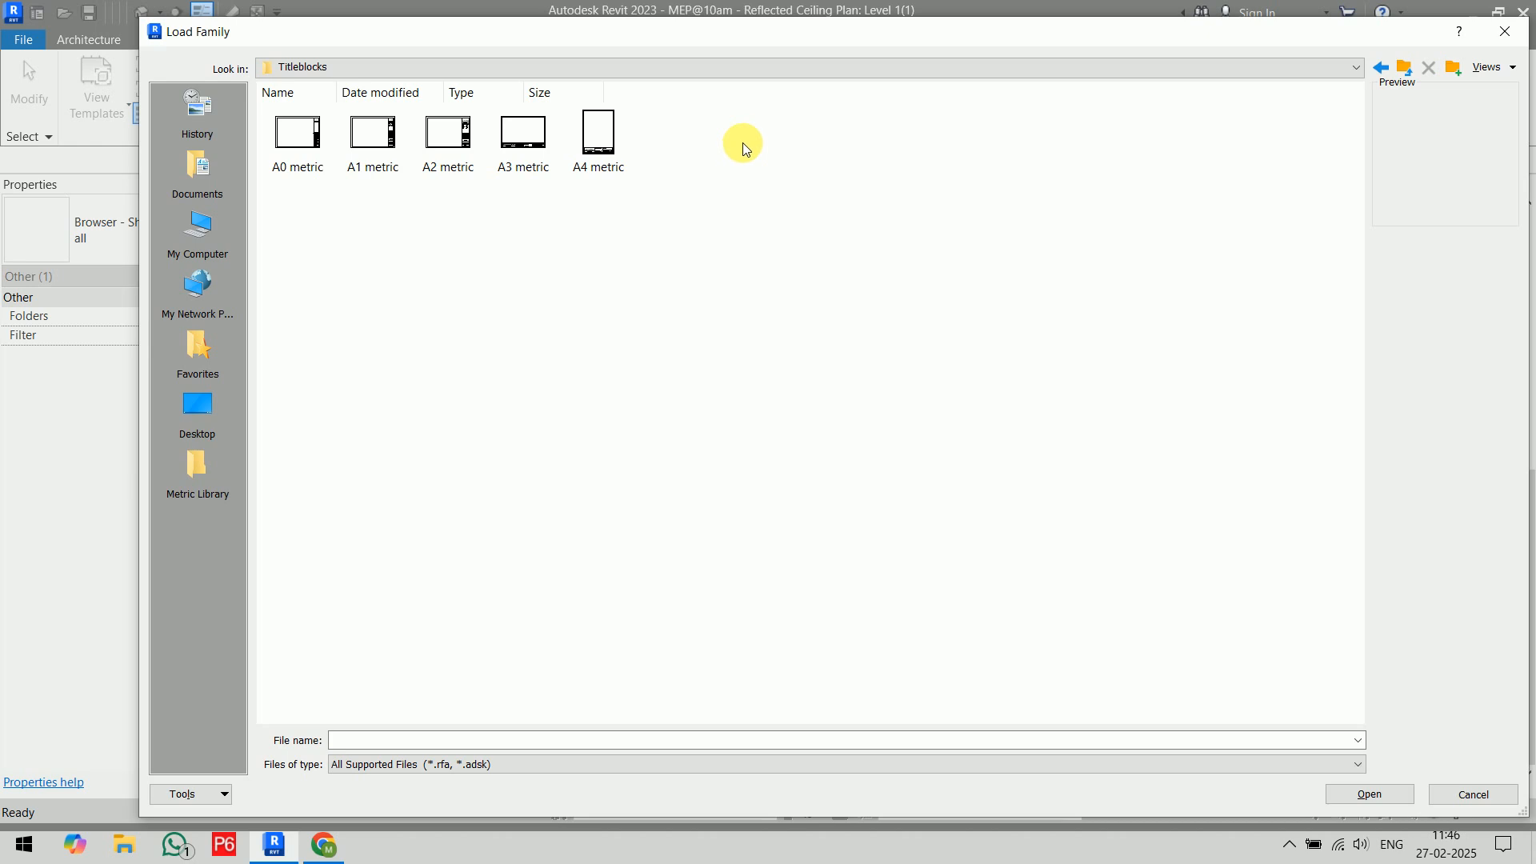
click(485, 171)
click(1352, 795)
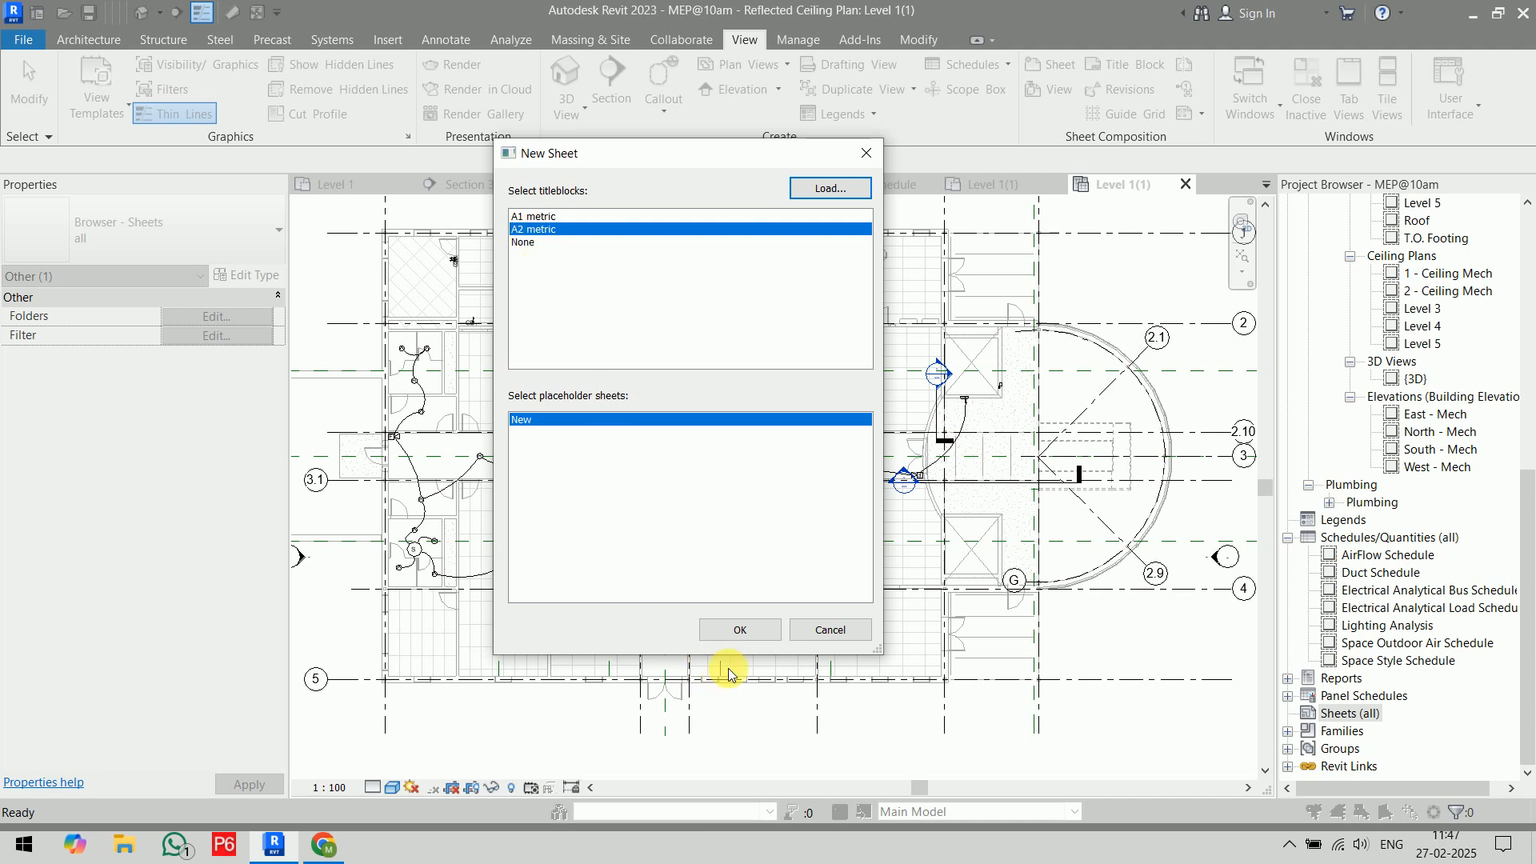
- Create the sheet with the A2 metric title block and open that title block family for editing
click(740, 631)
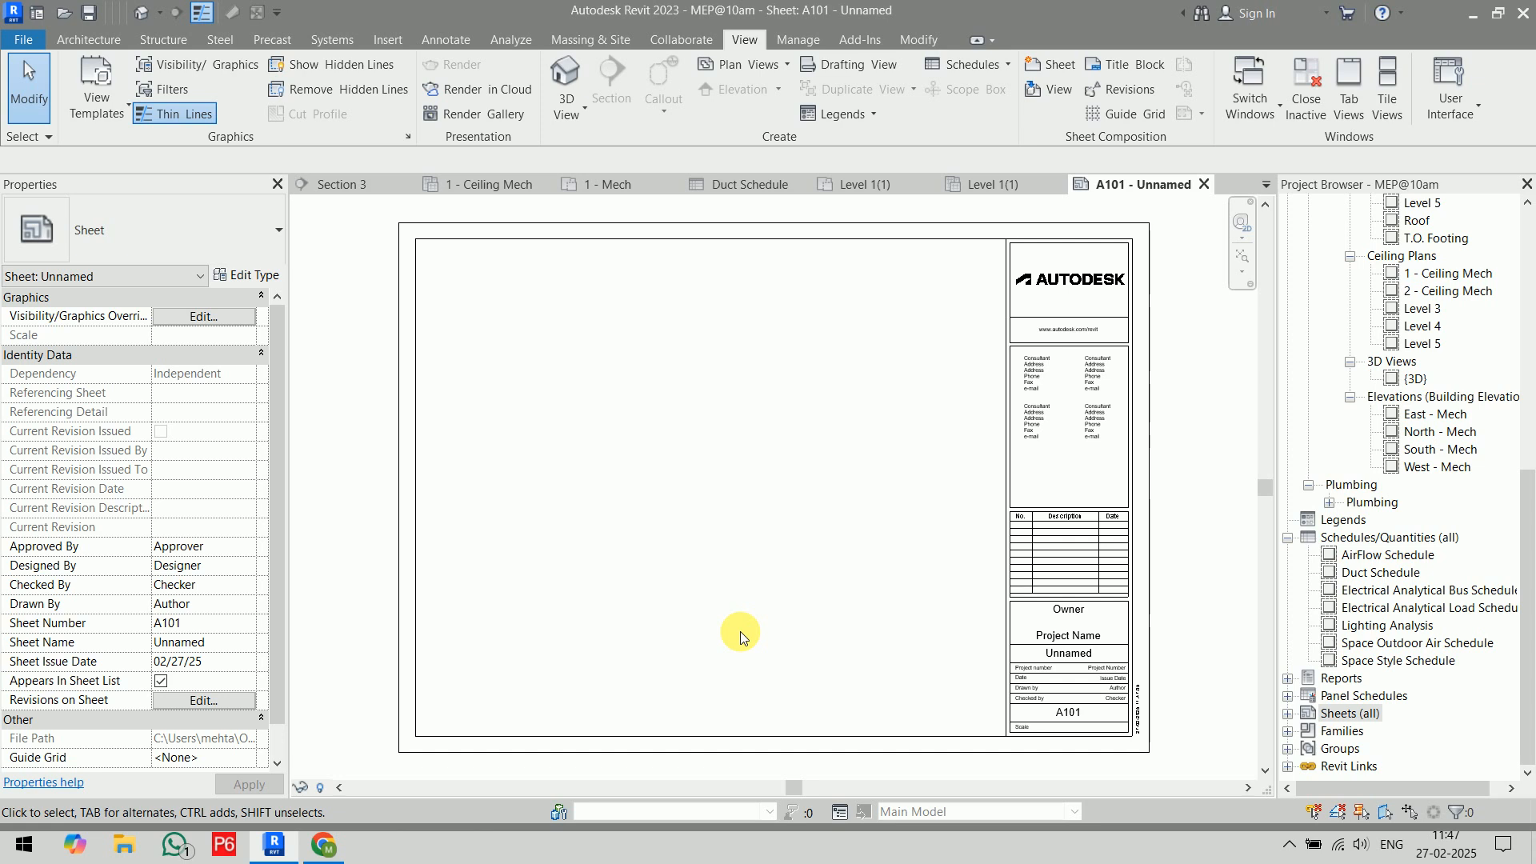
scroll(869, 457, down, 2)
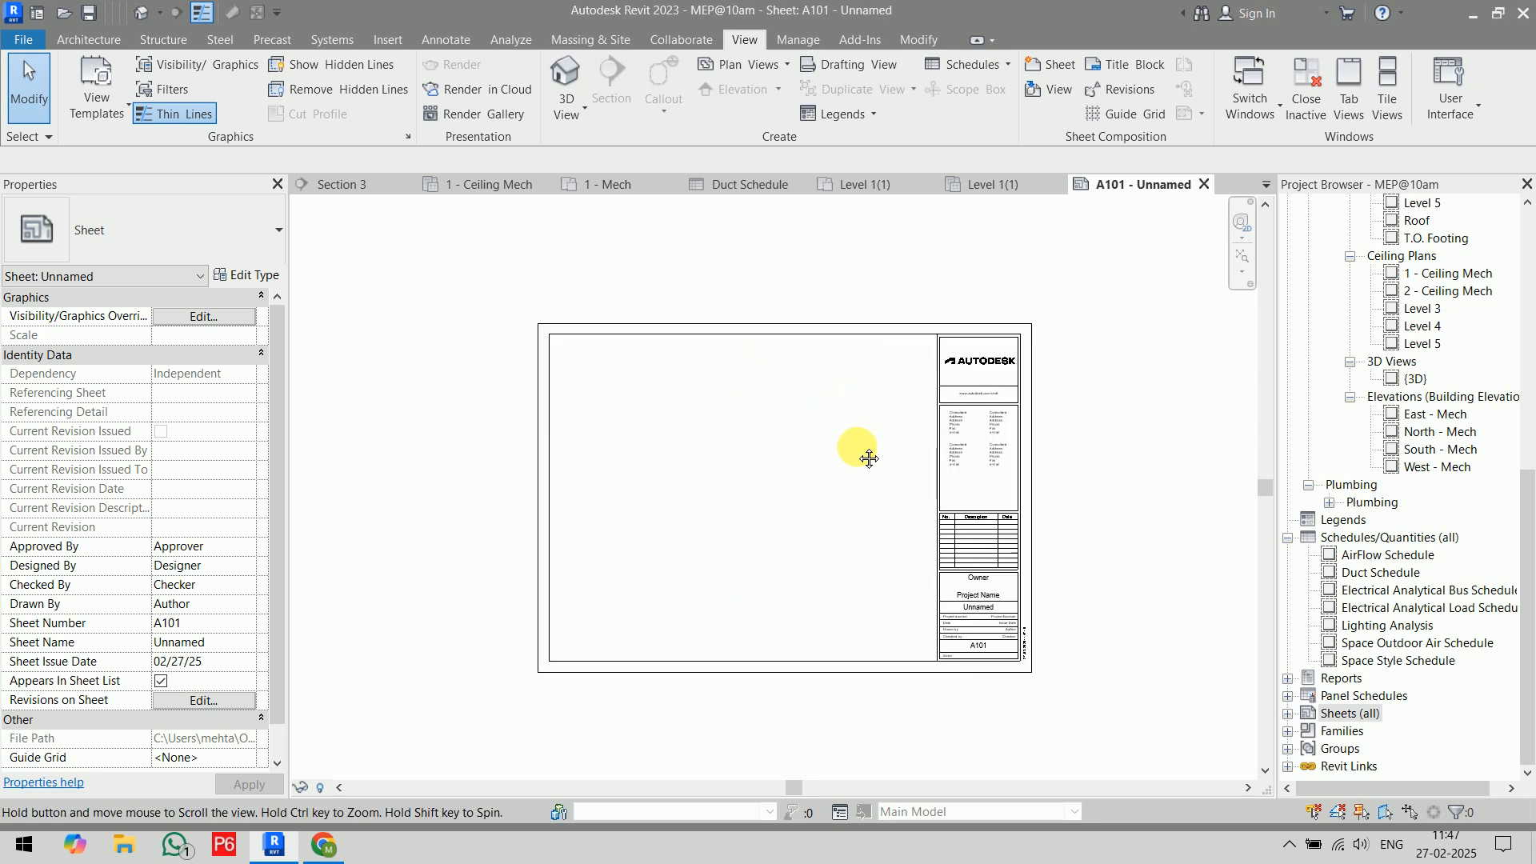
scroll(908, 432, up, 2)
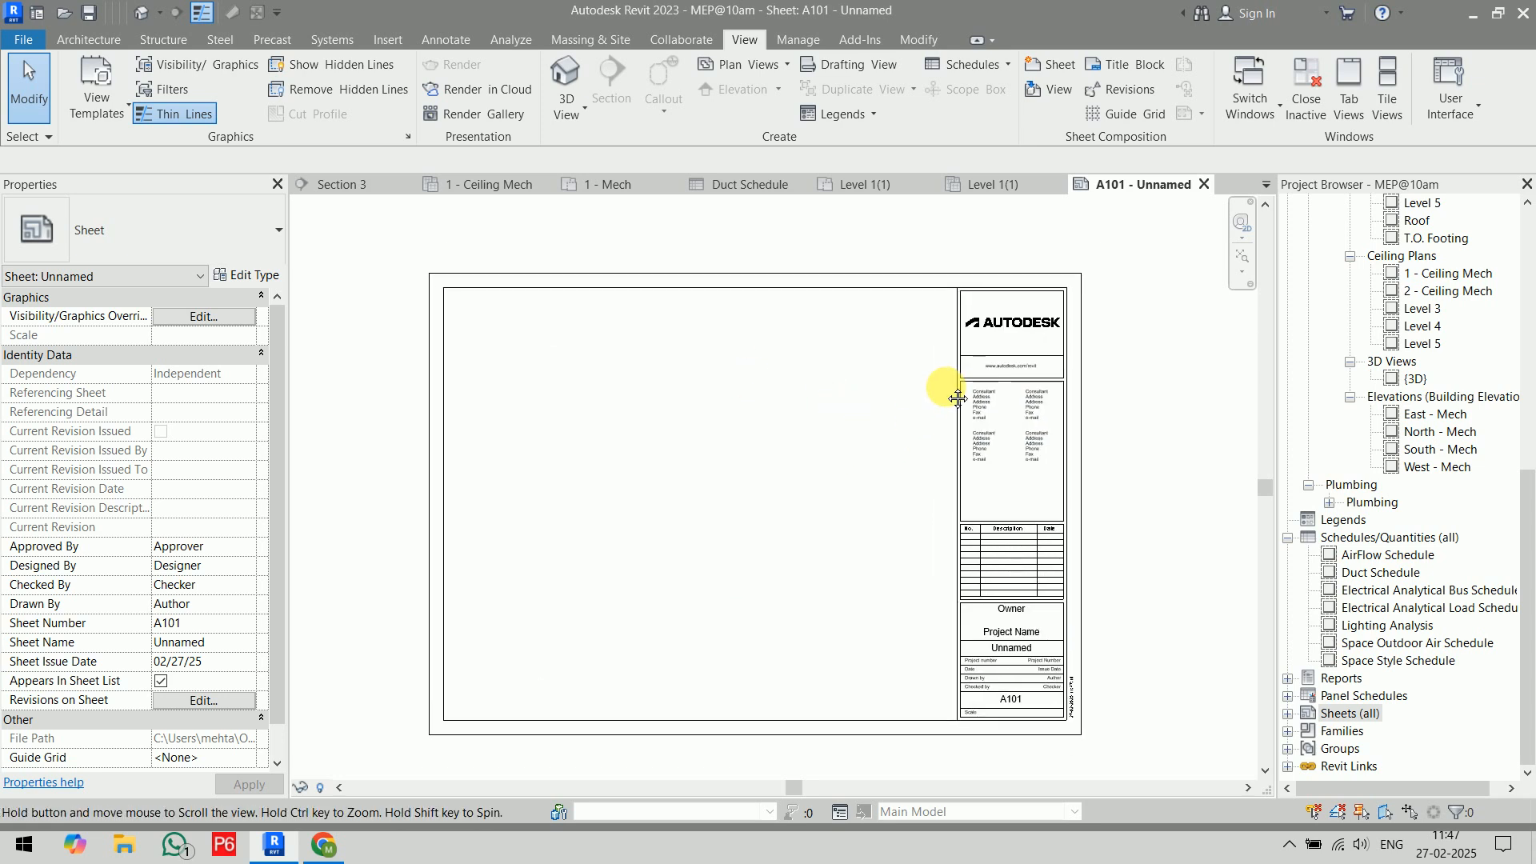
middle_drag(957, 397, 952, 380)
click(983, 264)
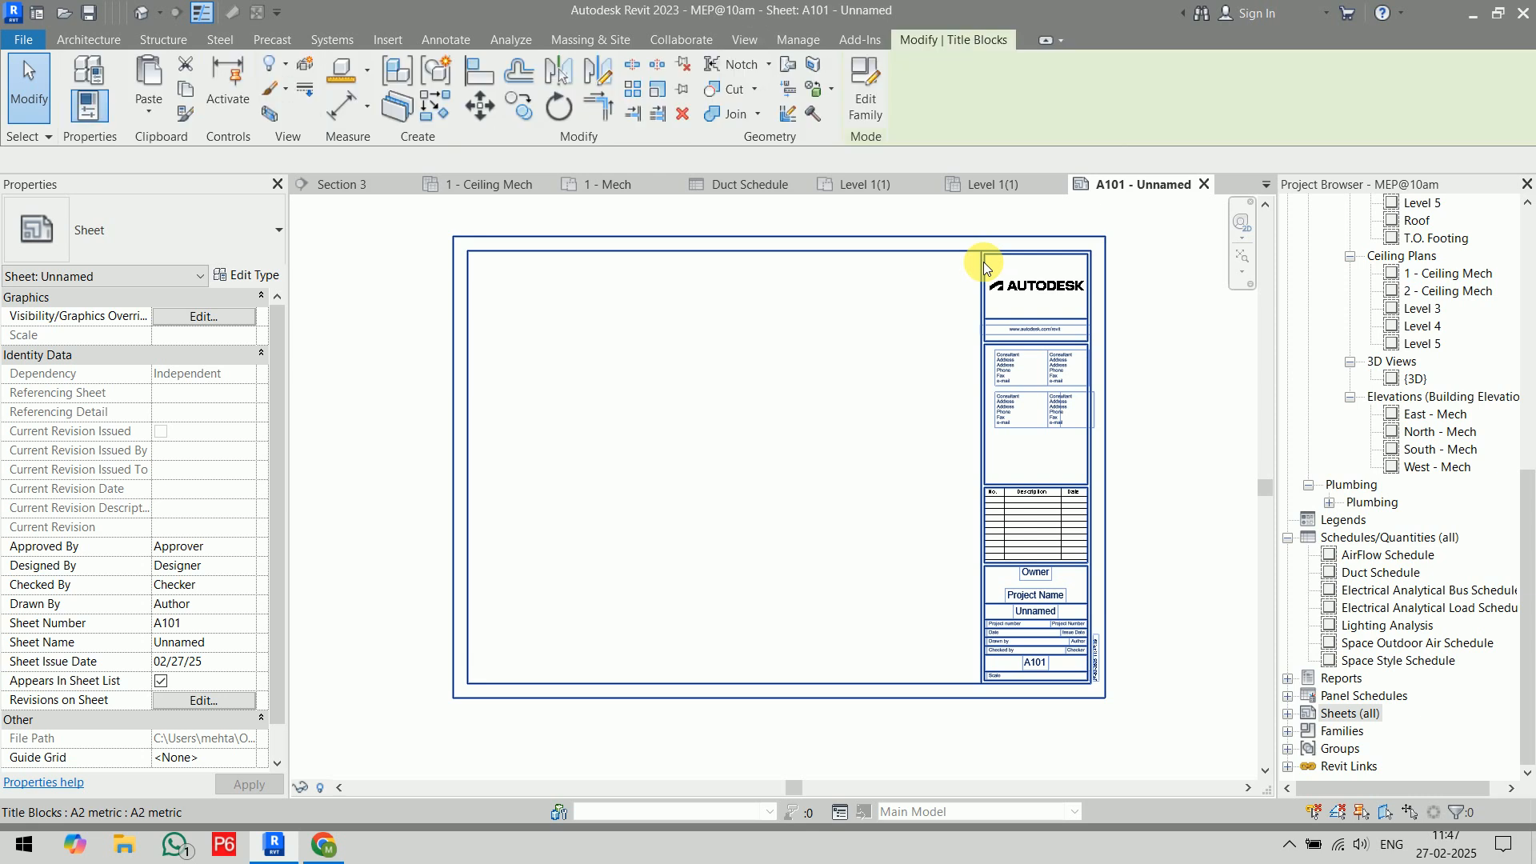
click(867, 92)
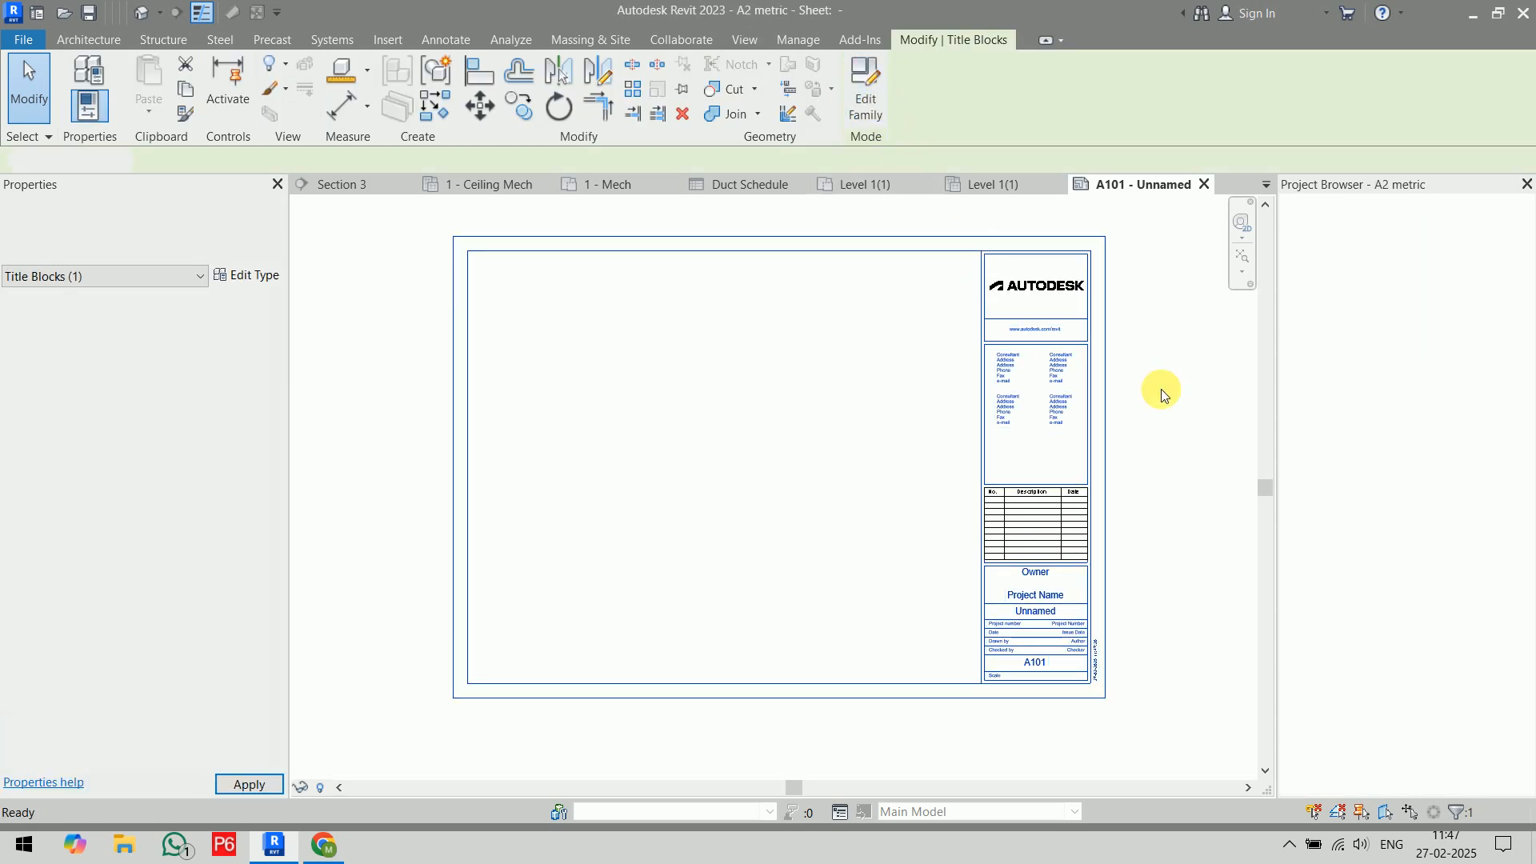
- Delete all lines, labels, logo and revision schedule inside the outer border of the A2 title block
scroll(1166, 394, down, 2)
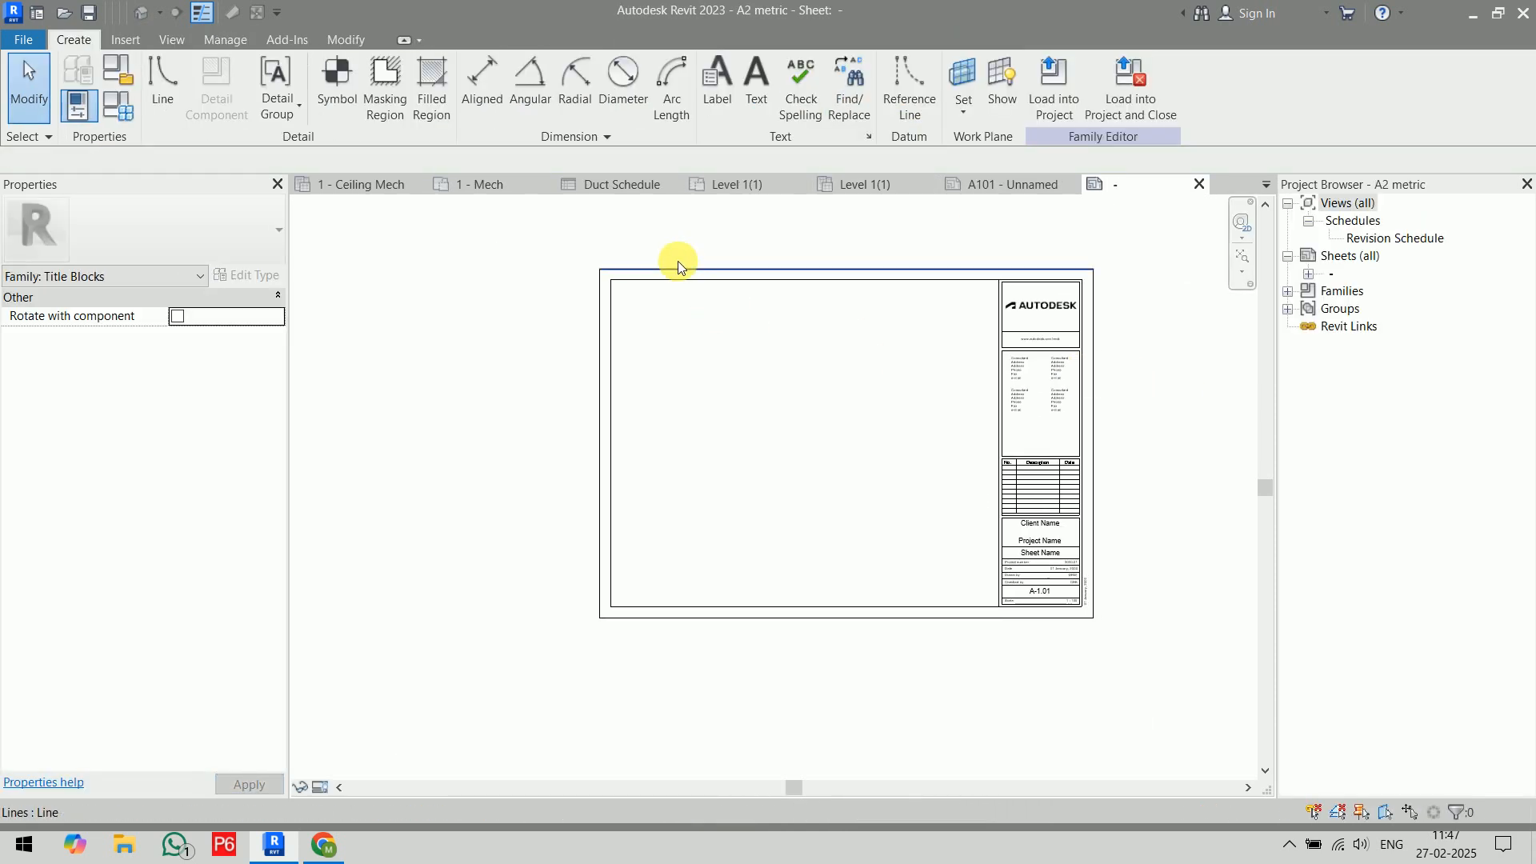
drag(605, 245, 1090, 678)
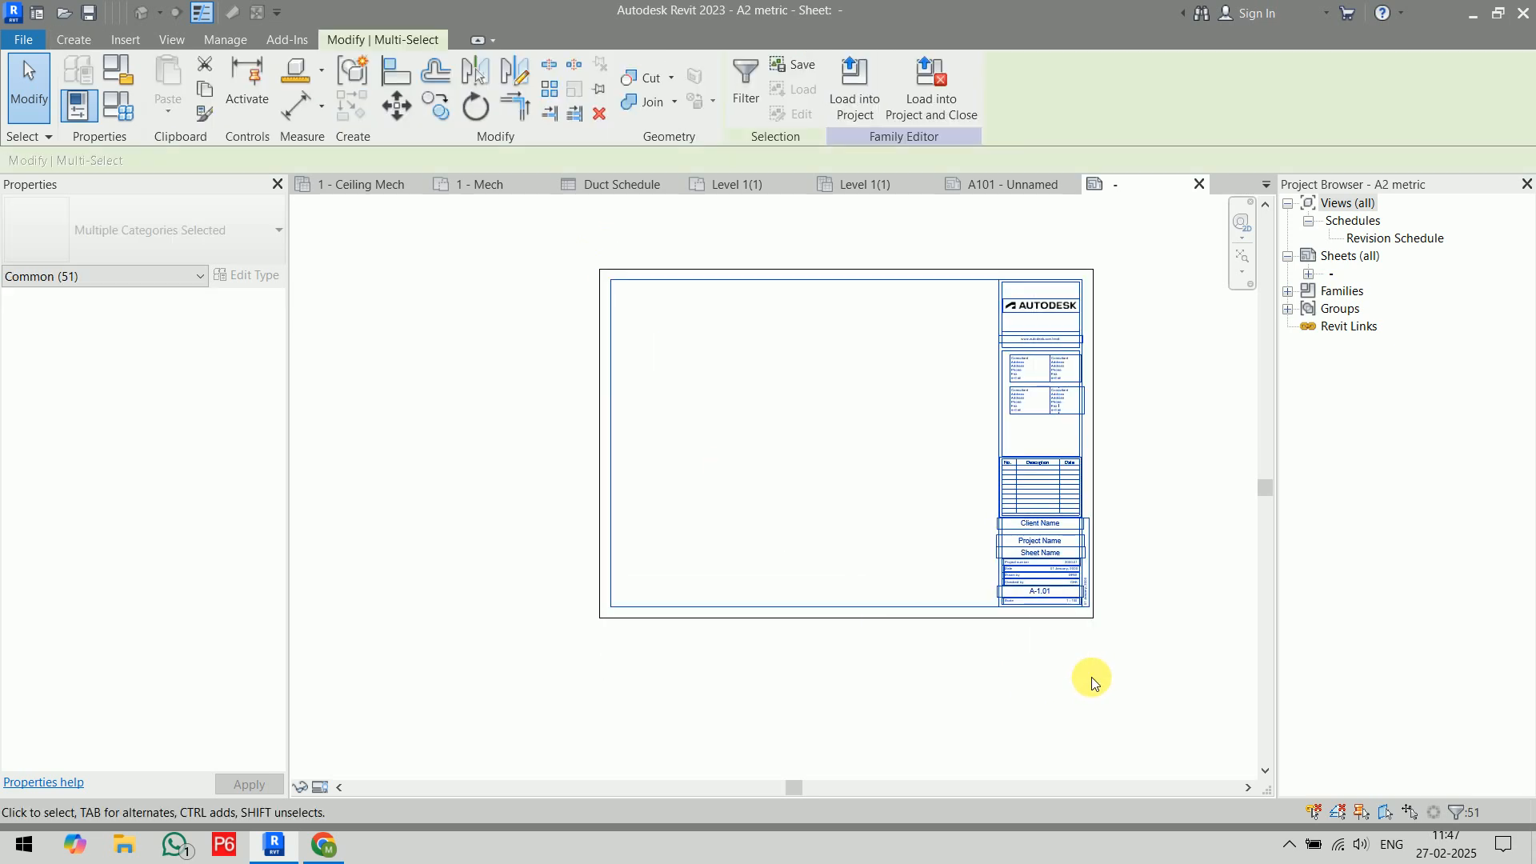
key(Delete)
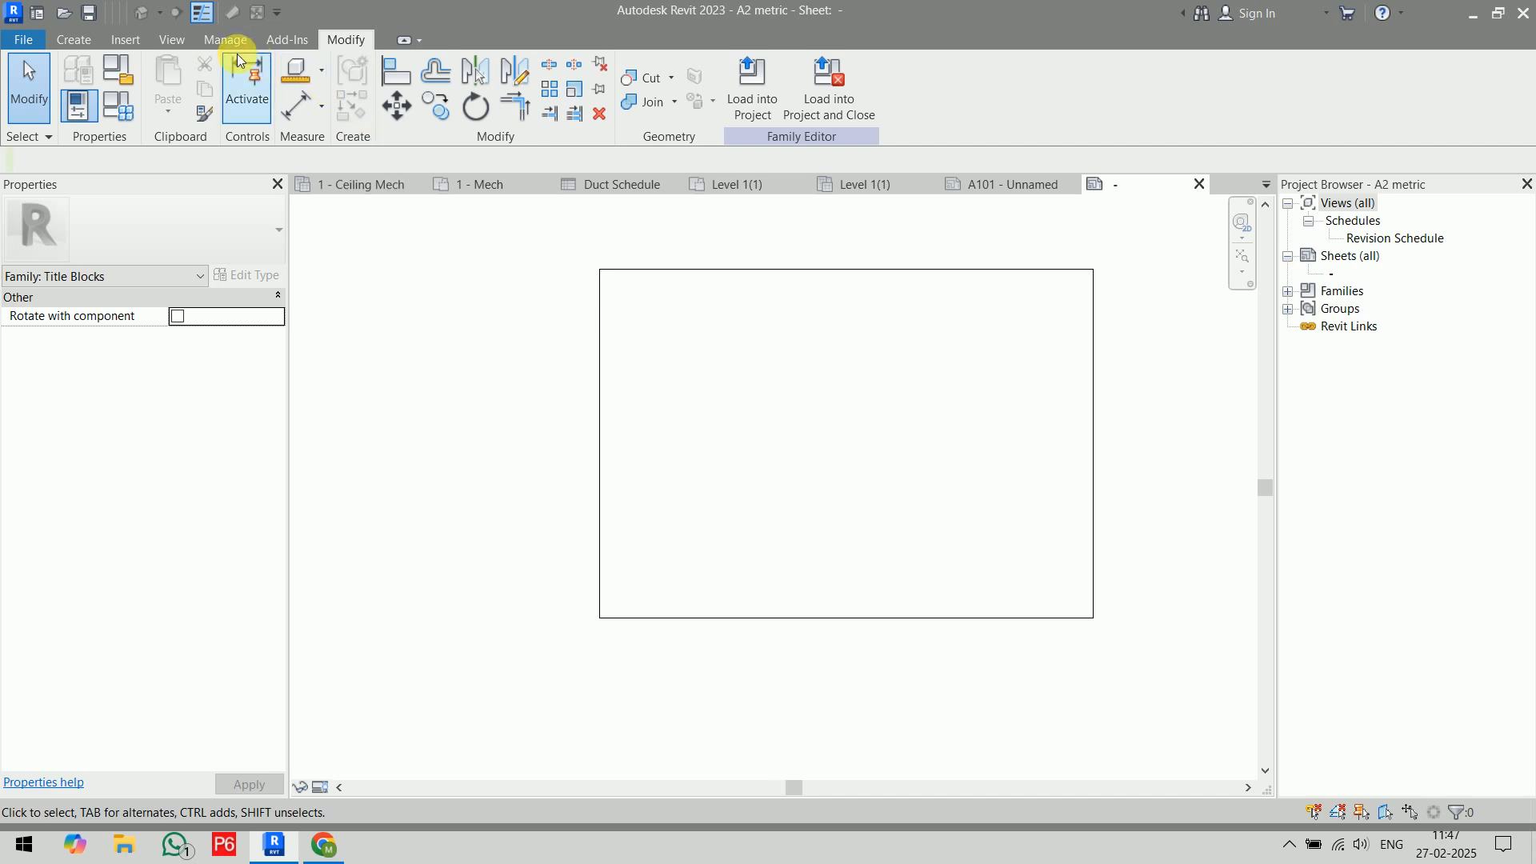
click(140, 39)
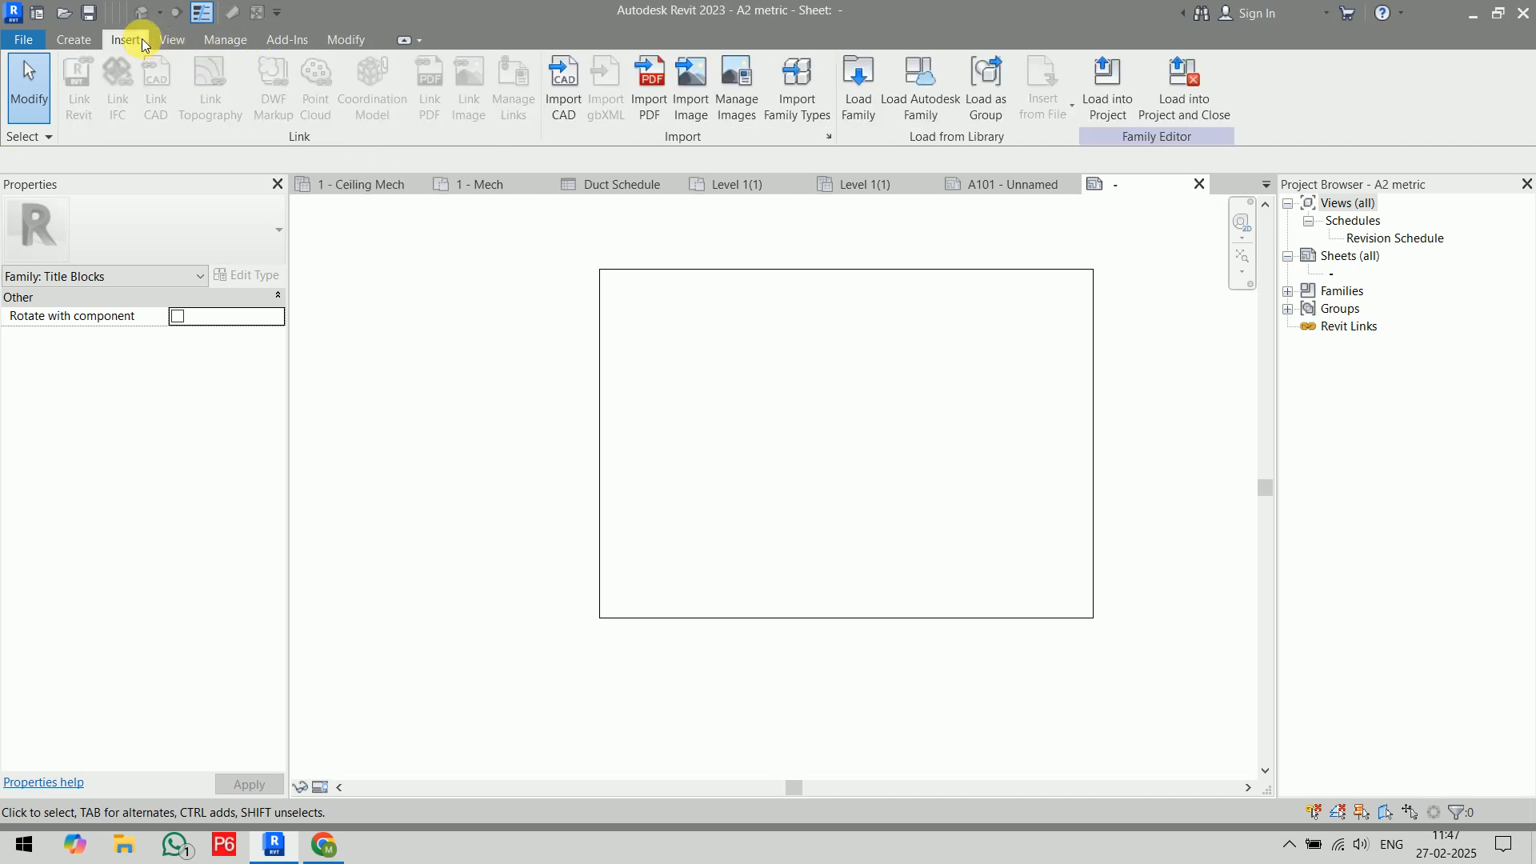
click(566, 106)
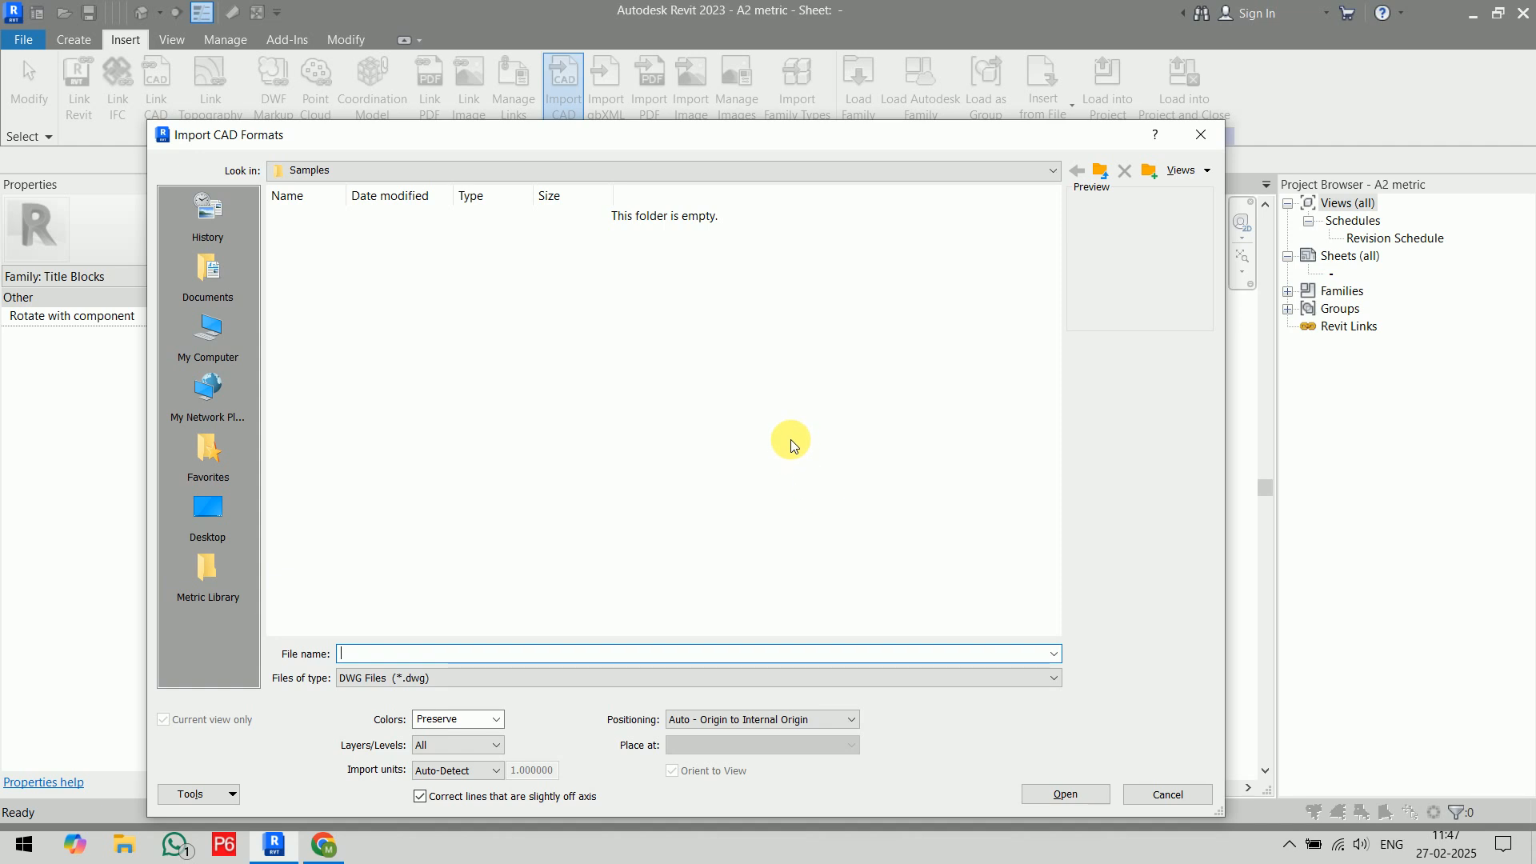
click(1152, 795)
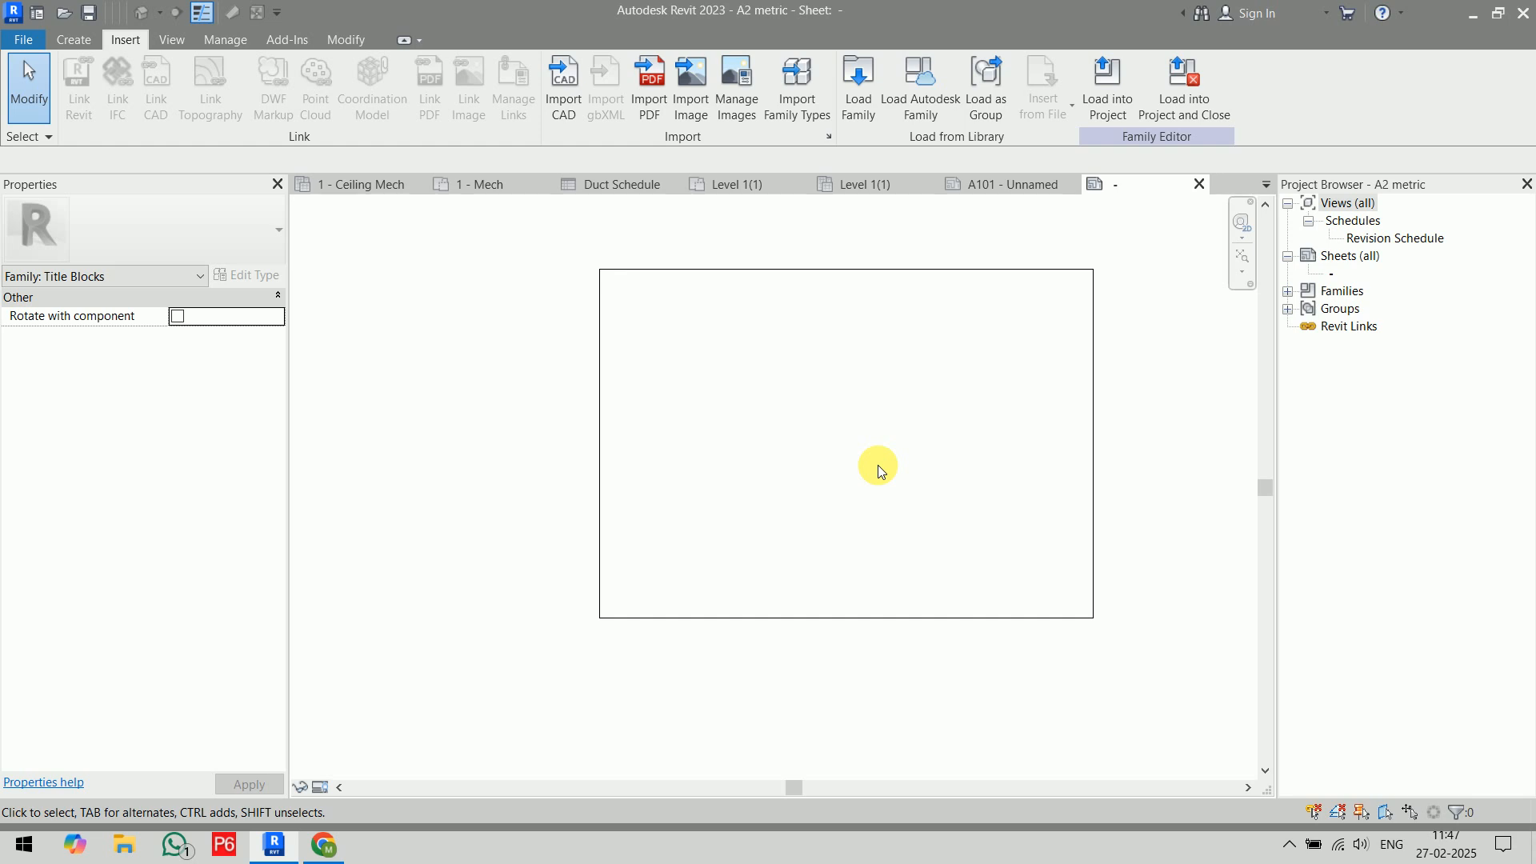
- Load the edited title block into the project and close the family, overwriting the existing version and its parameter values
click(1189, 88)
click(815, 425)
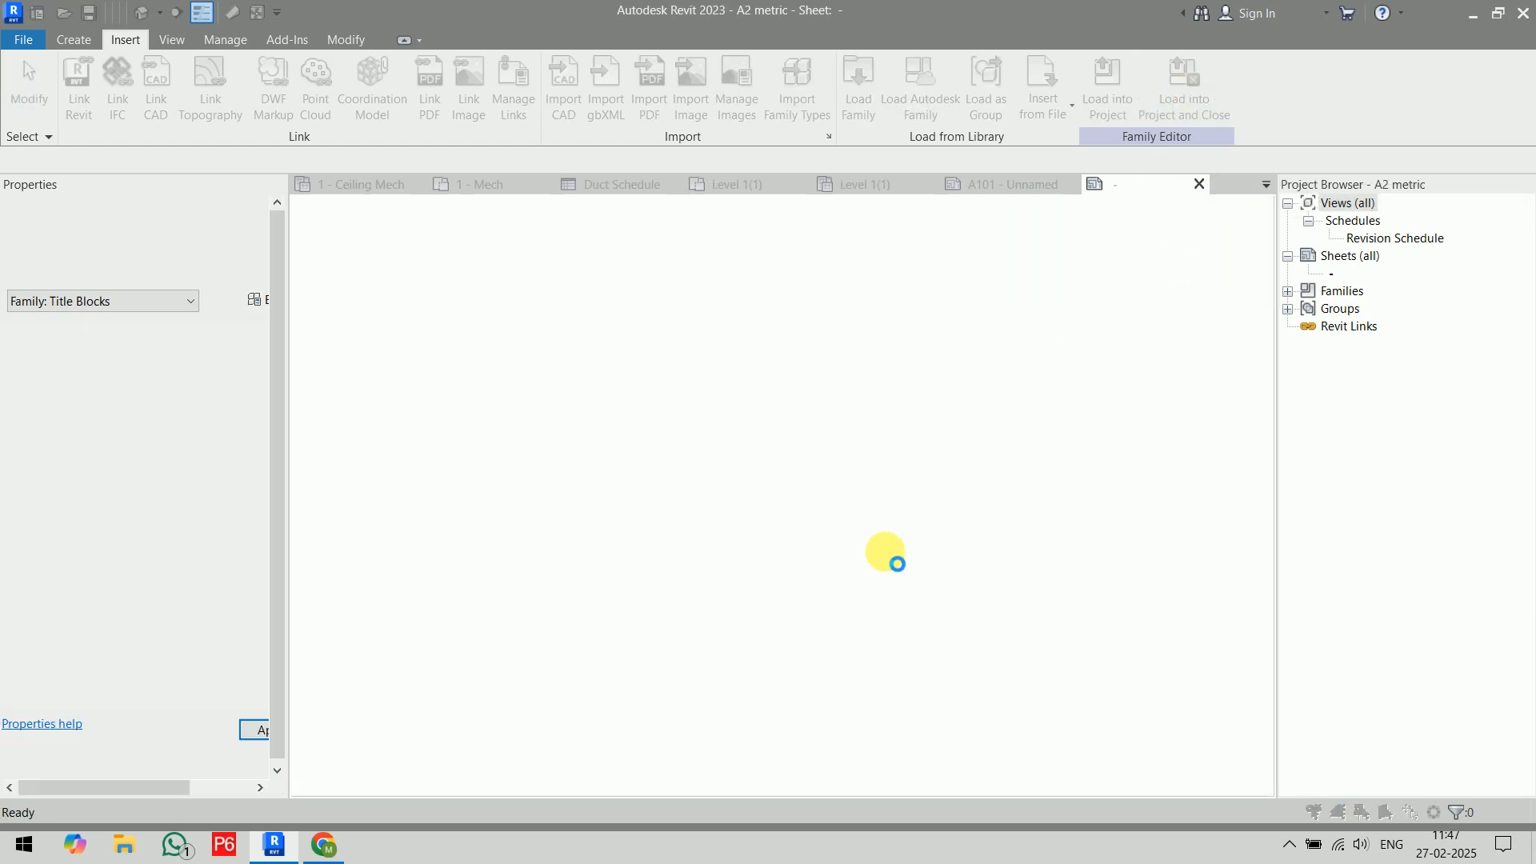
click(770, 415)
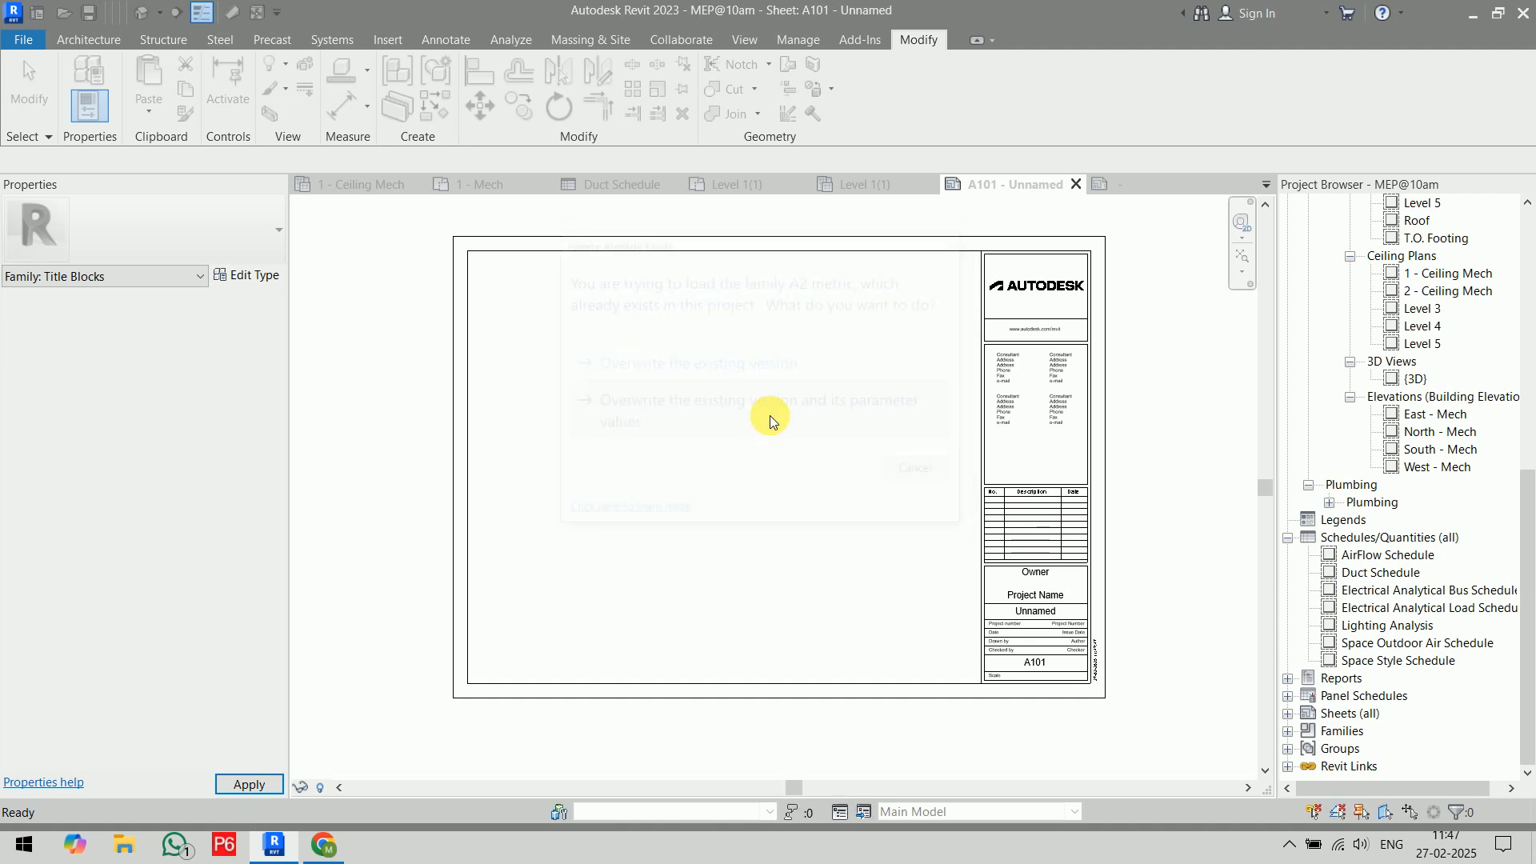
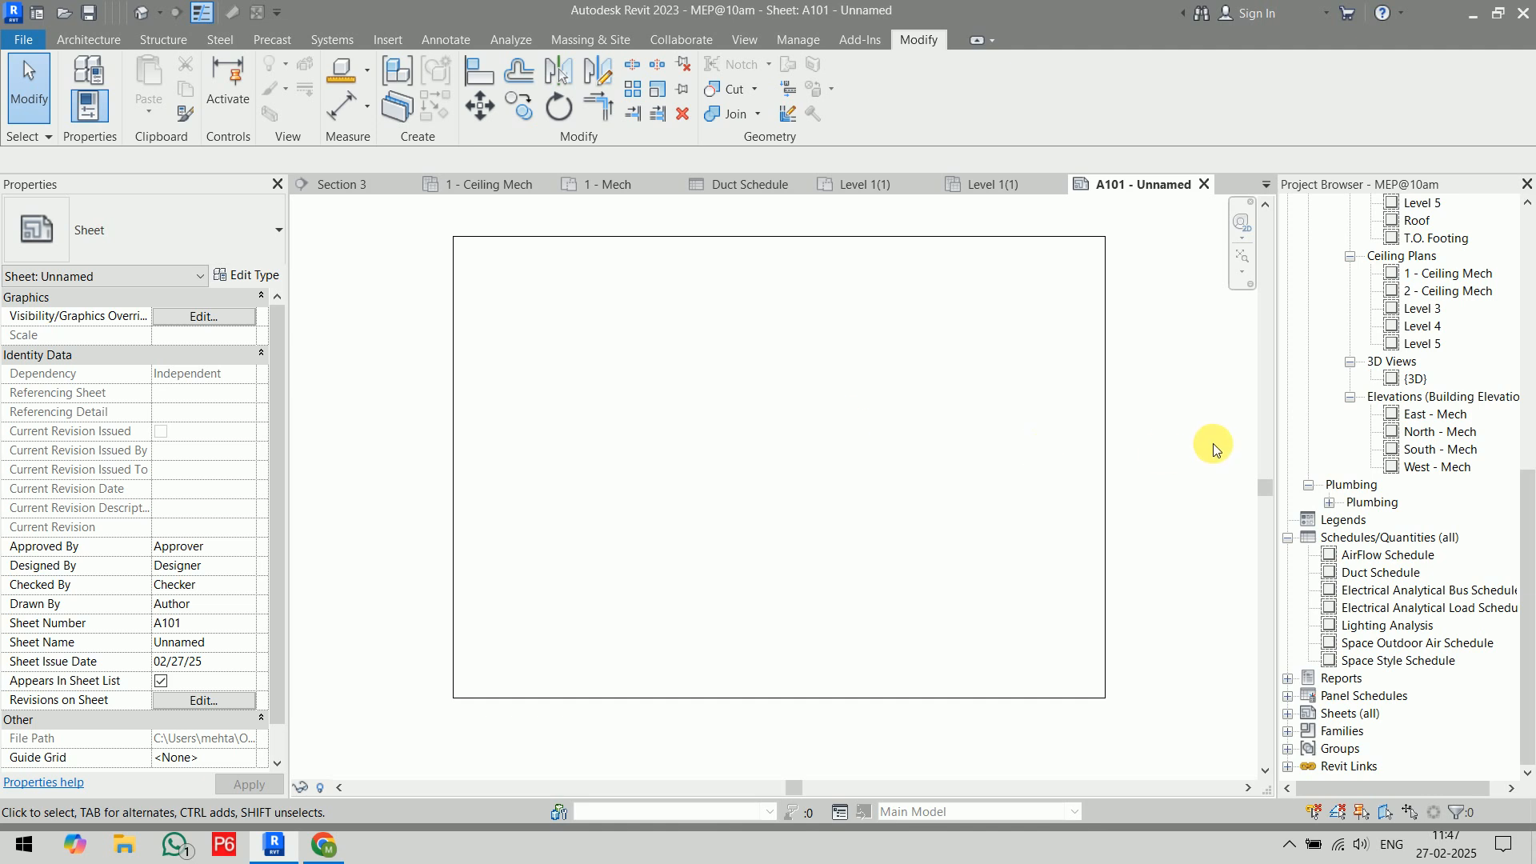
- View the HVAC floor plan 1 - Mech and open the electrical Information & Communications floor plan Level 1(1)
scroll(1444, 366, up, 4)
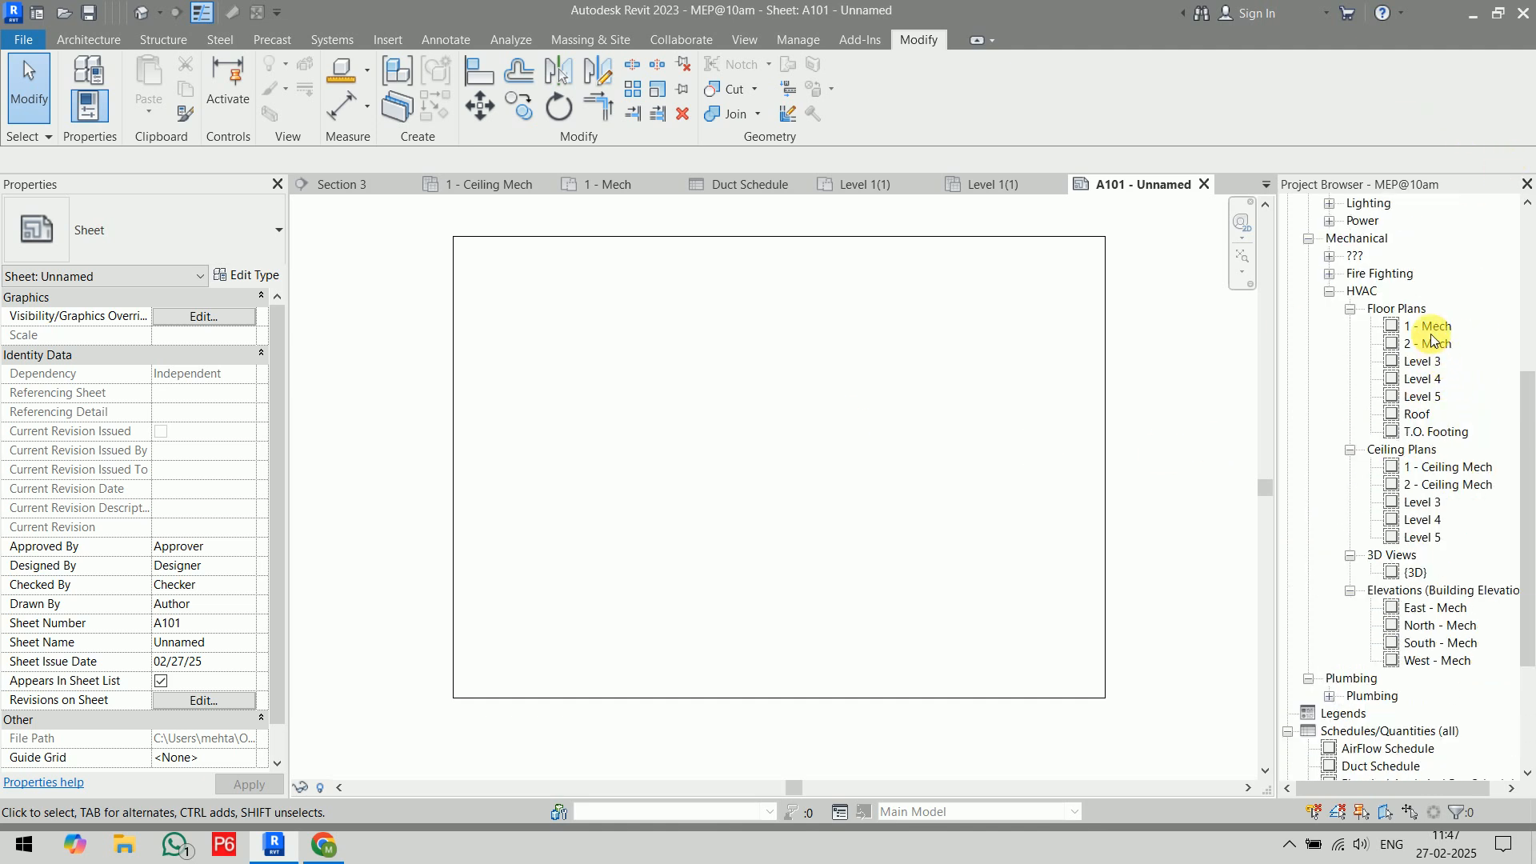
double_click(1428, 333)
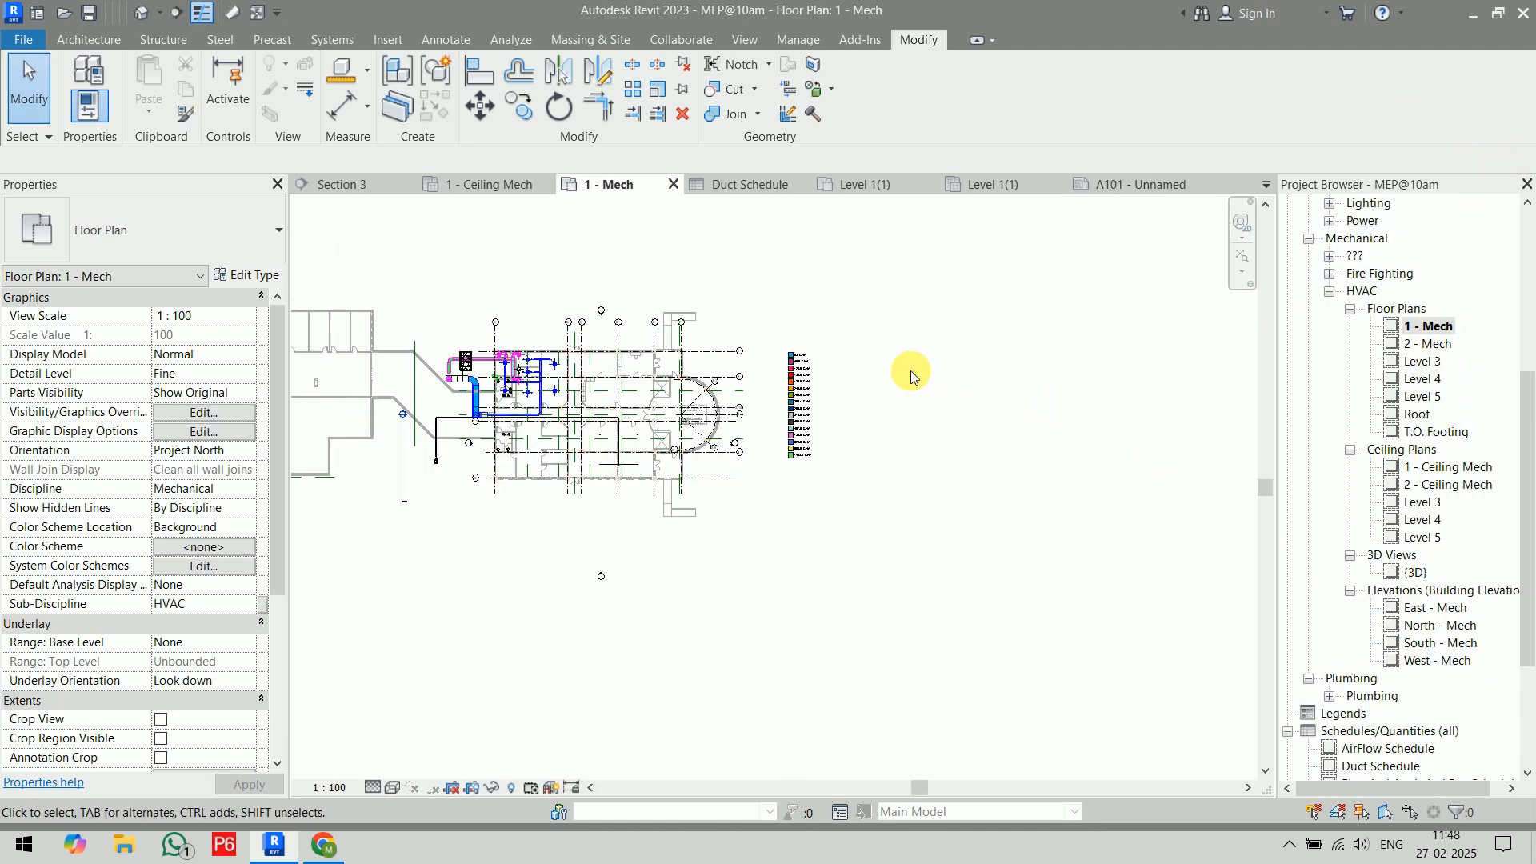
scroll(1360, 304, up, 6)
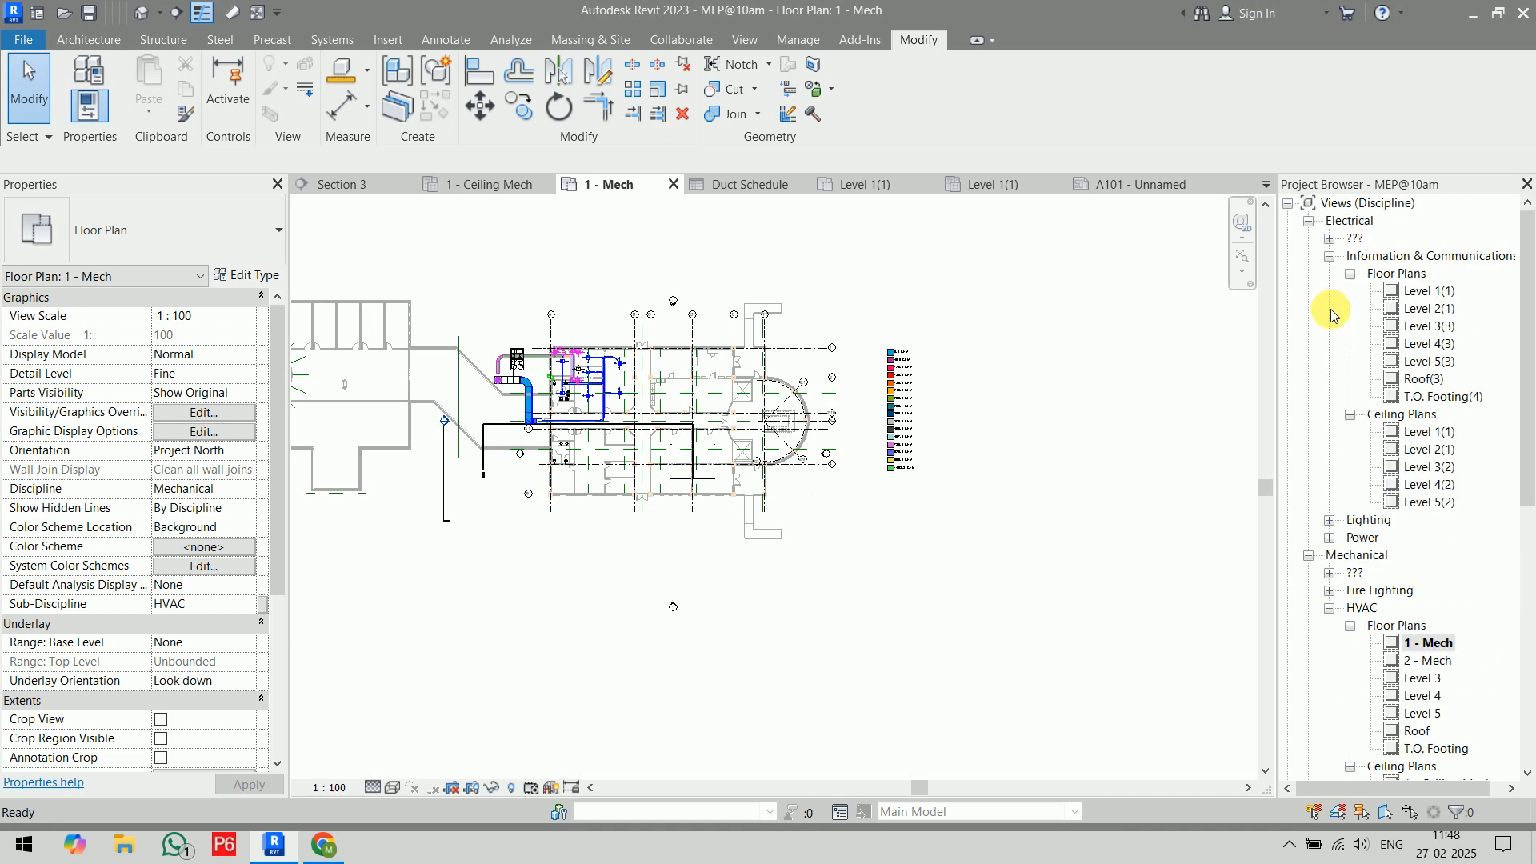
double_click(1428, 292)
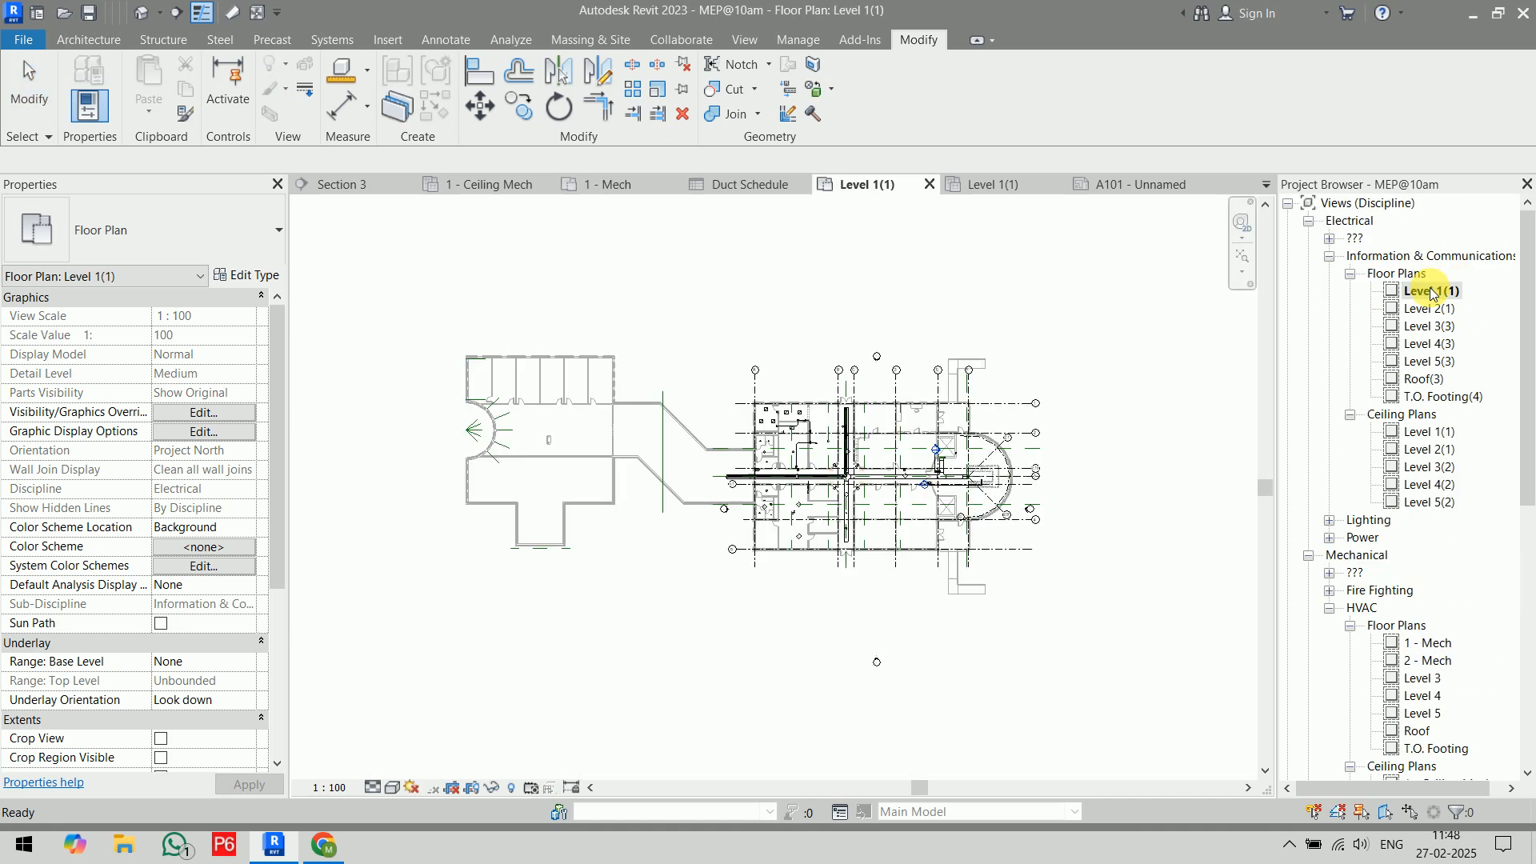
scroll(1080, 538, up, 3)
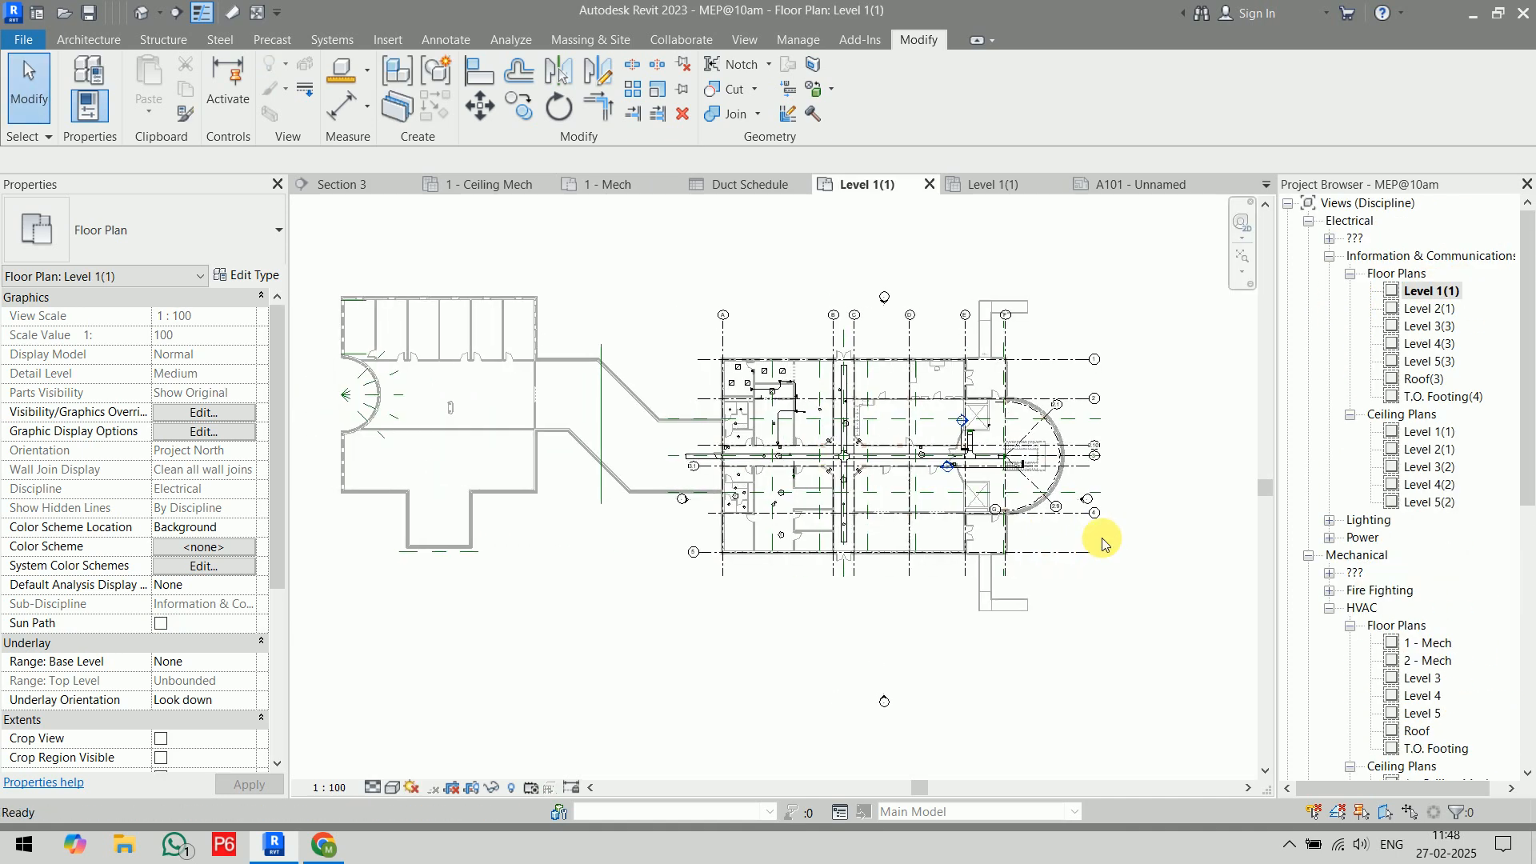
scroll(1032, 614, down, 1)
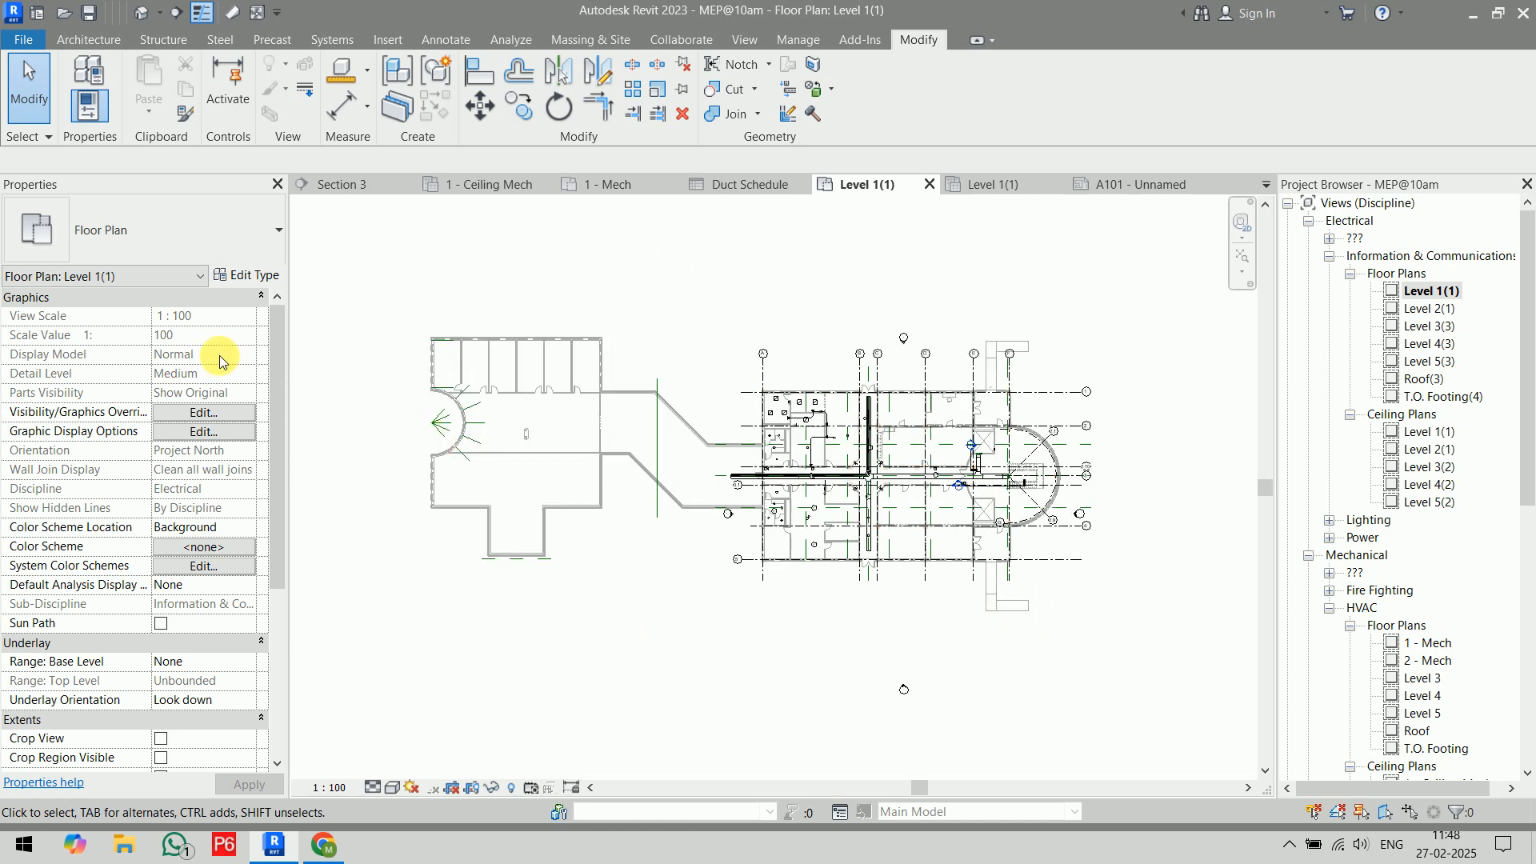
- Turn on Crop View and Crop Region Visible for the Level 1(1) floor plan
scroll(219, 358, down, 3)
scroll(219, 358, down, 2)
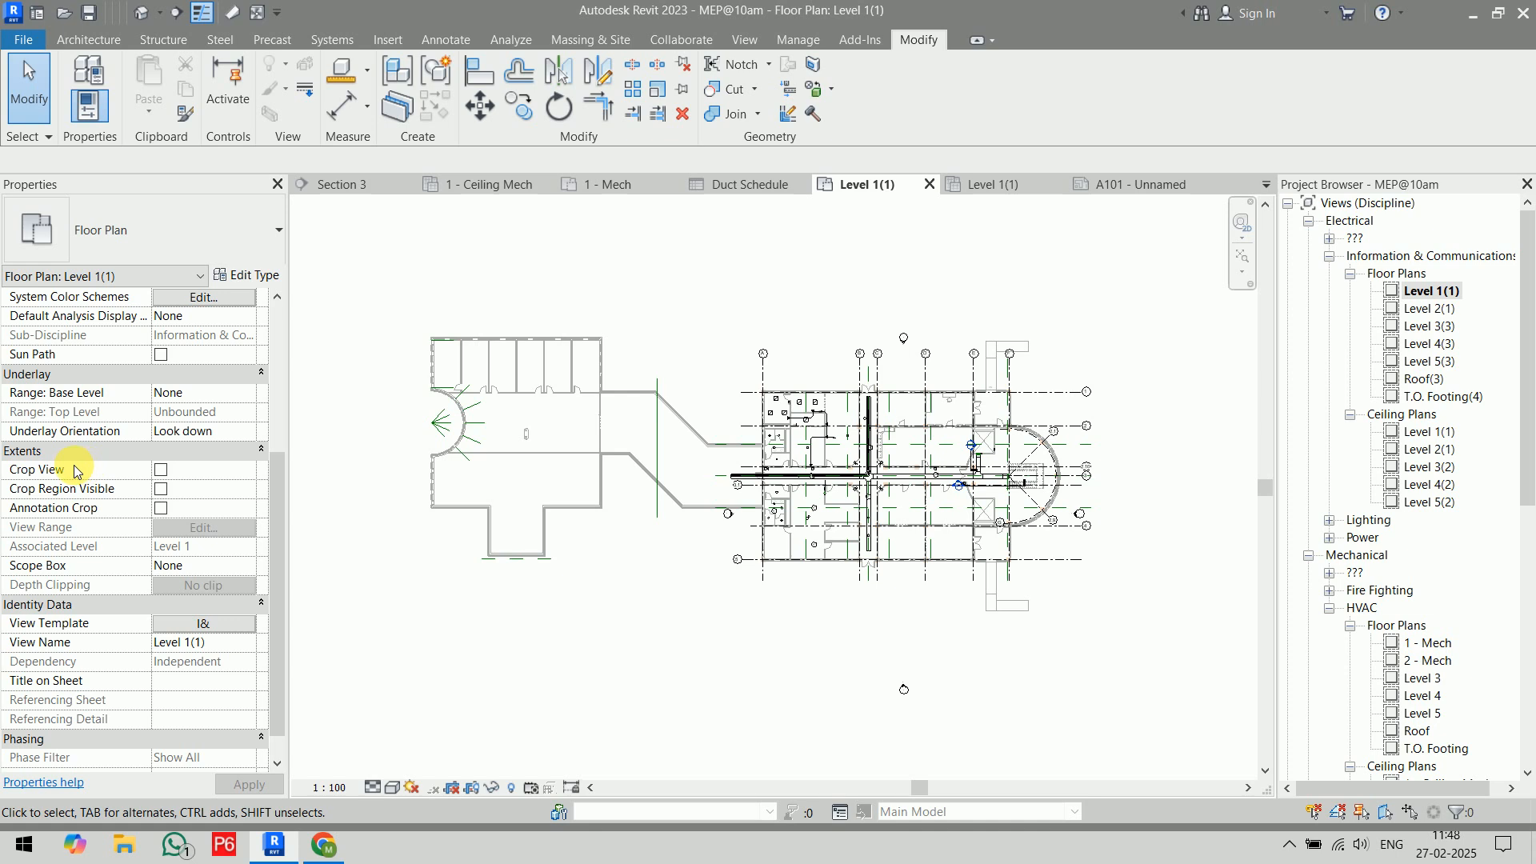
click(161, 472)
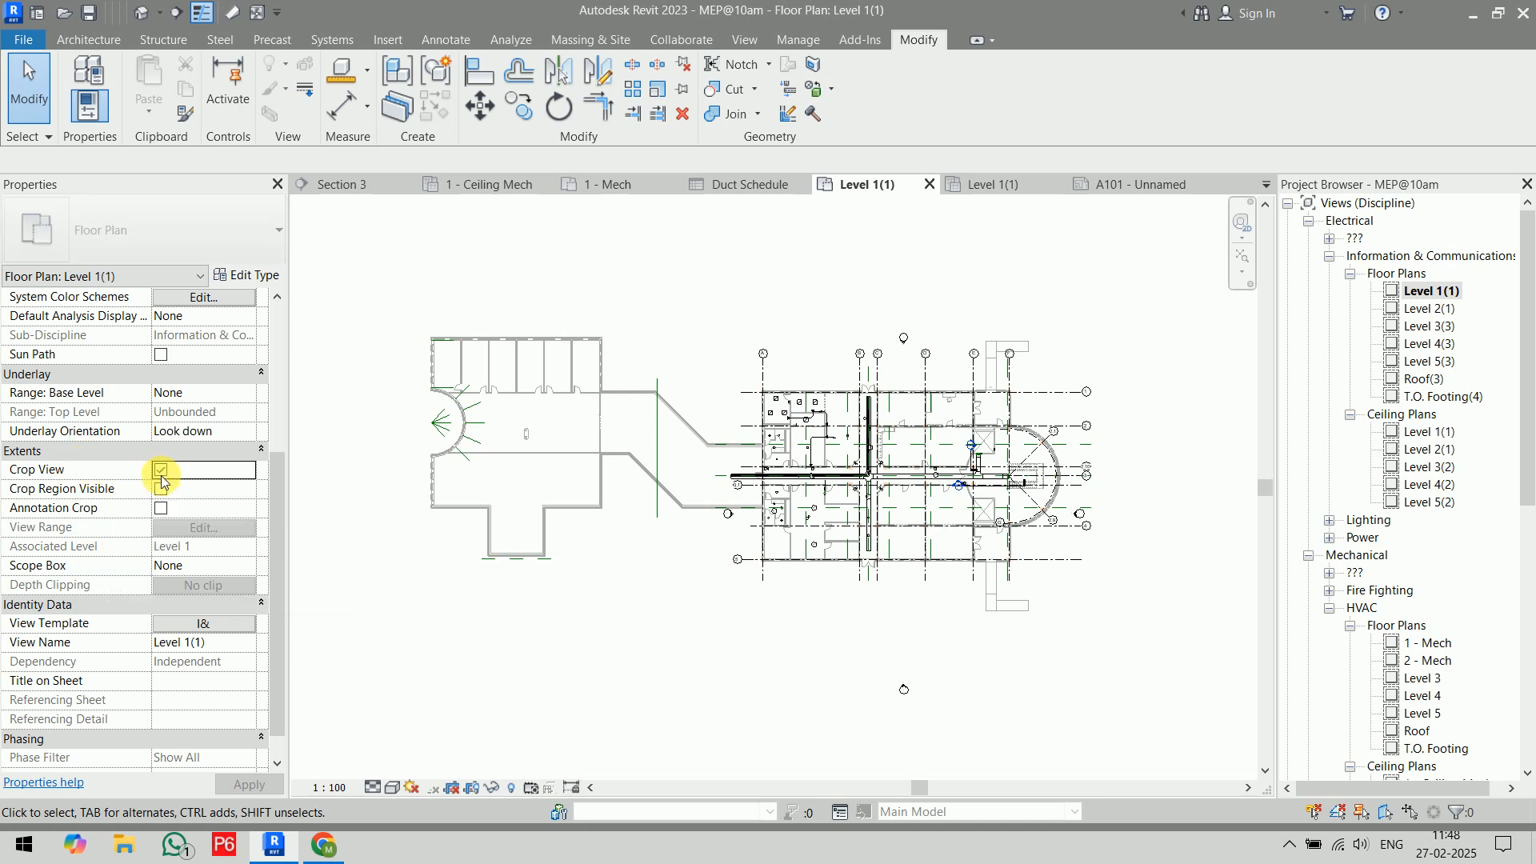
click(160, 487)
scroll(675, 636, down, 1)
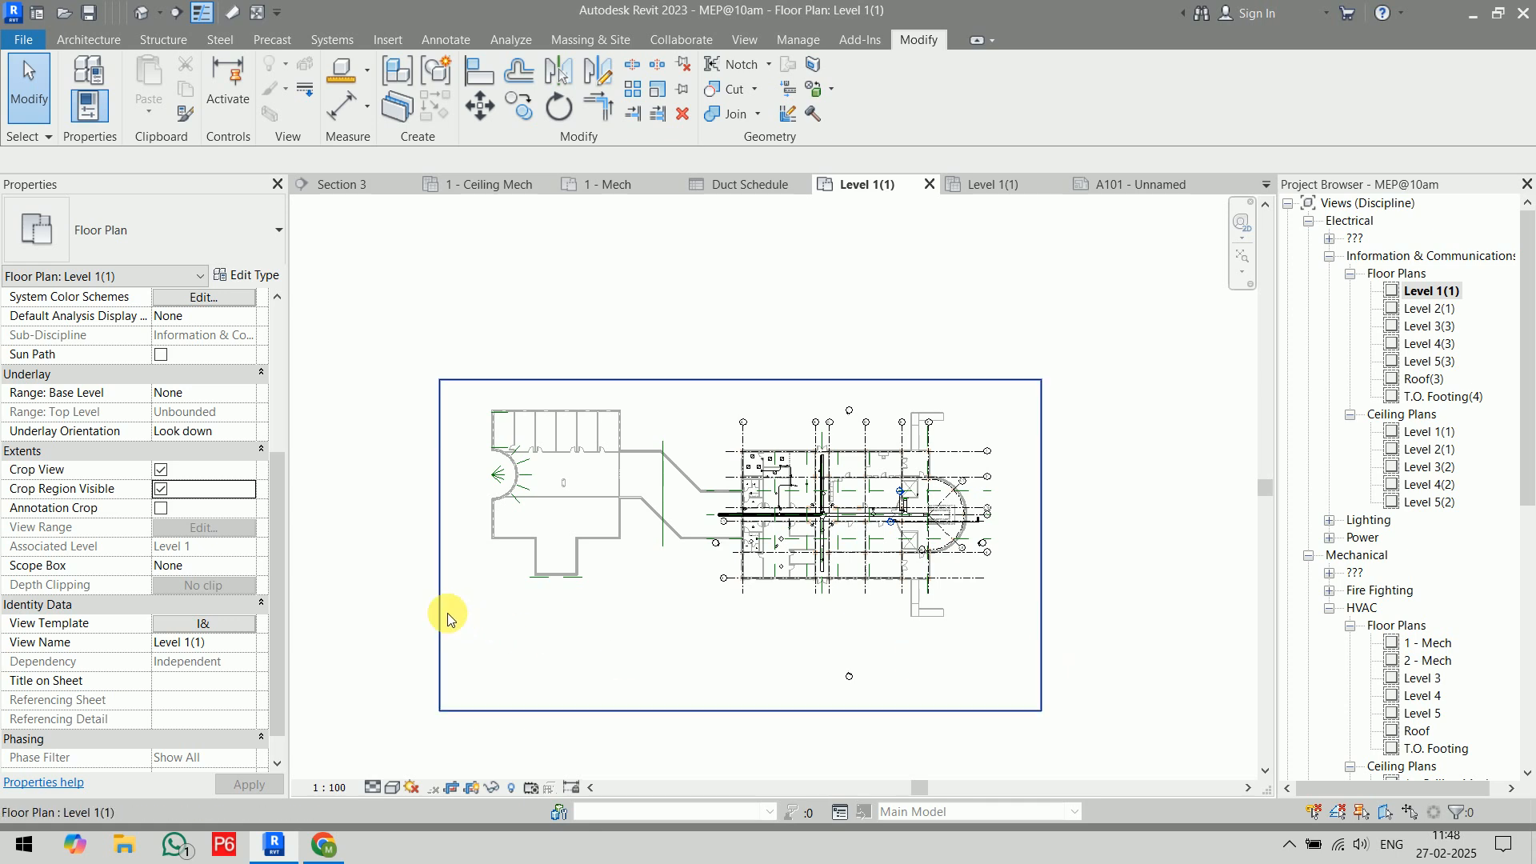
- Tighten the Level 1(1) crop region around the gridded main building, excluding the connected wing, and turn off Crop Region Visible
click(441, 544)
drag(441, 544, 710, 542)
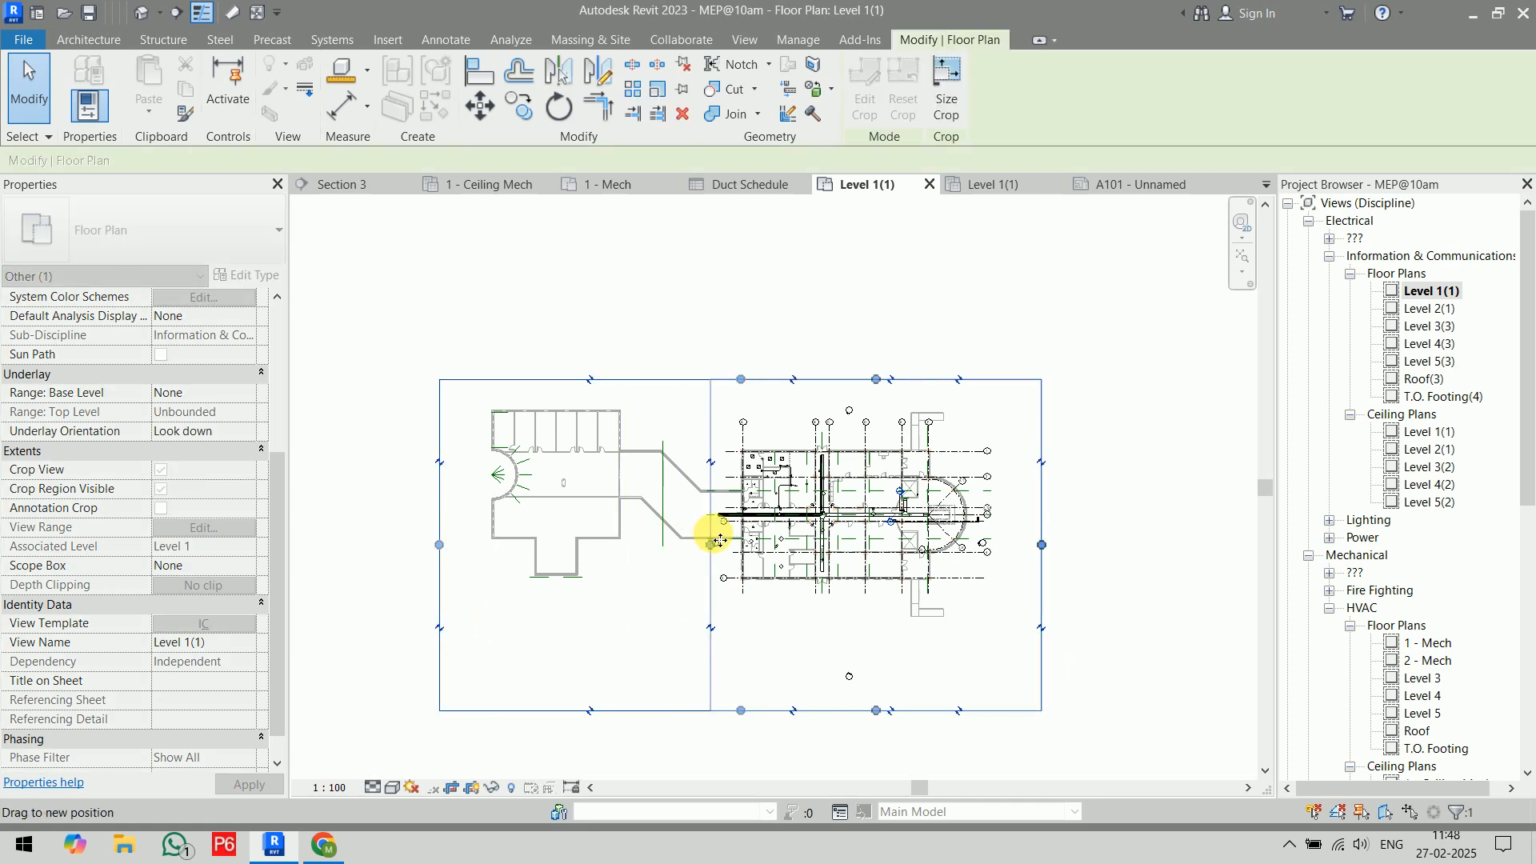
drag(877, 381, 881, 429)
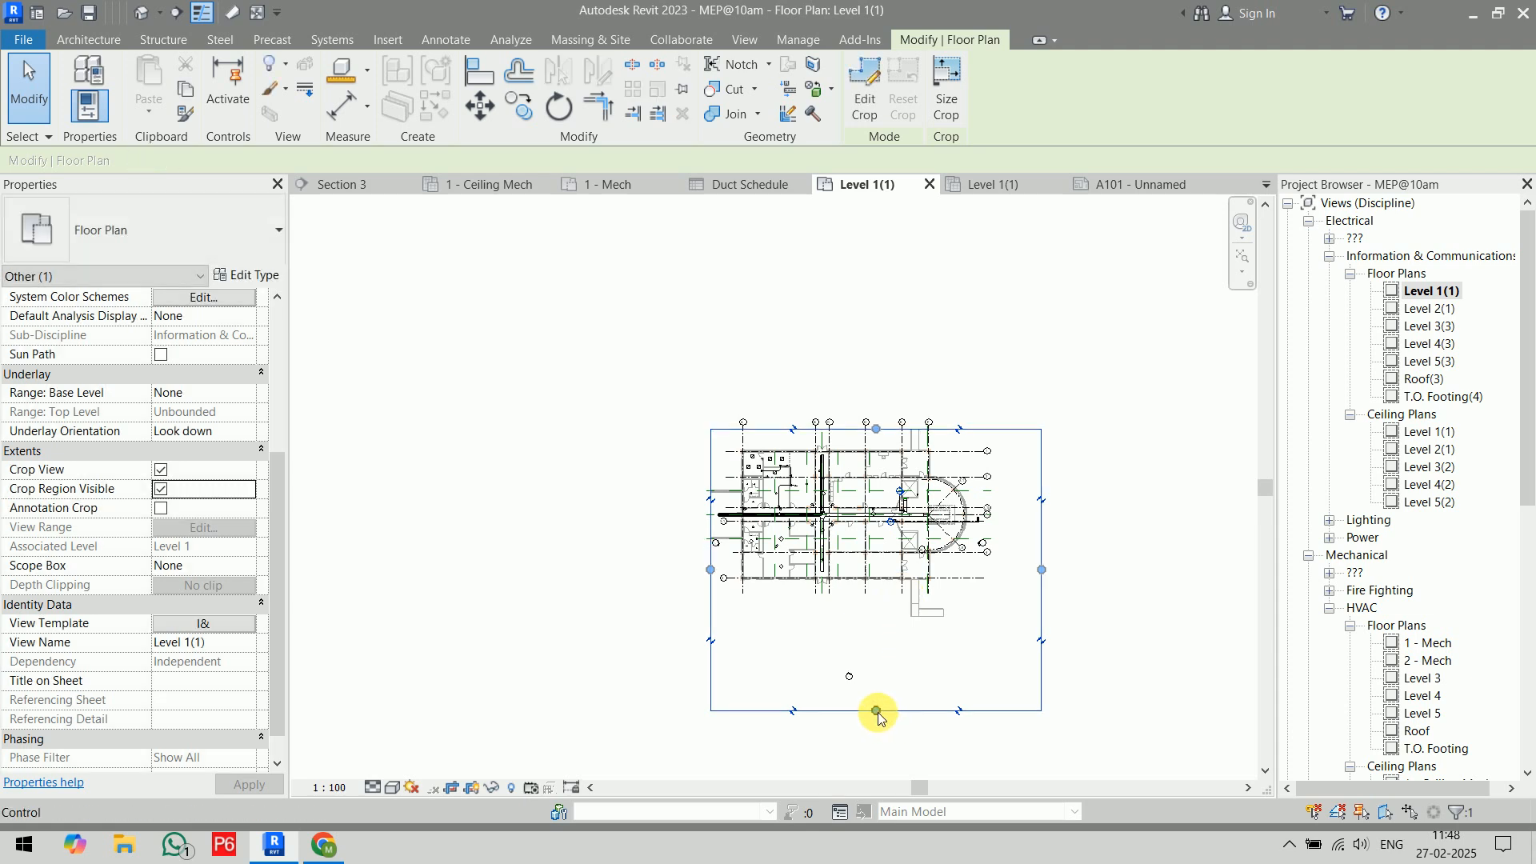
drag(875, 710, 951, 593)
scroll(1024, 531, up, 3)
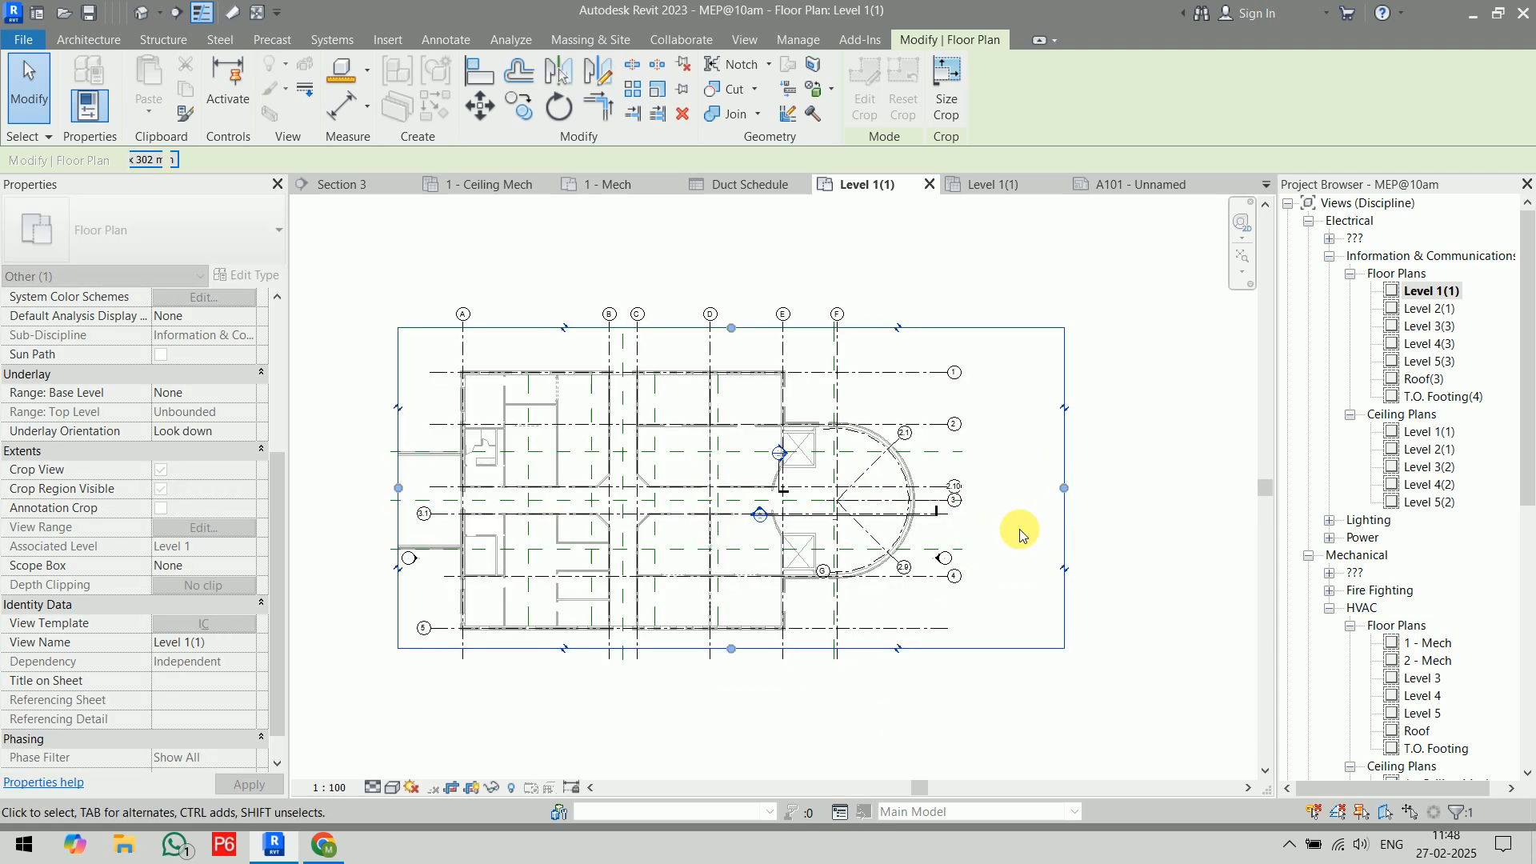
middle_drag(738, 520, 877, 442)
click(962, 693)
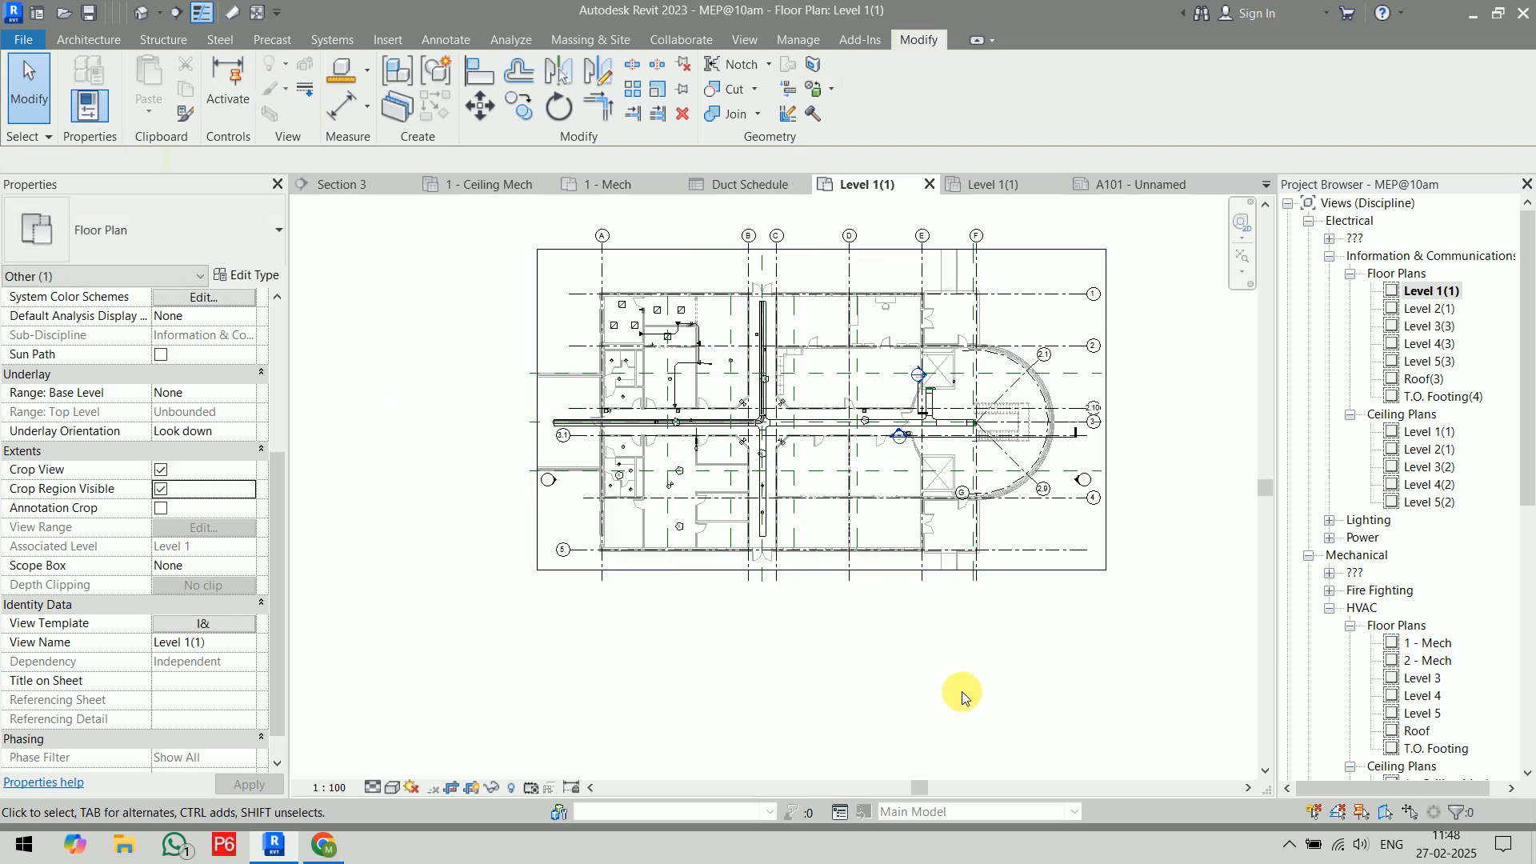
click(160, 490)
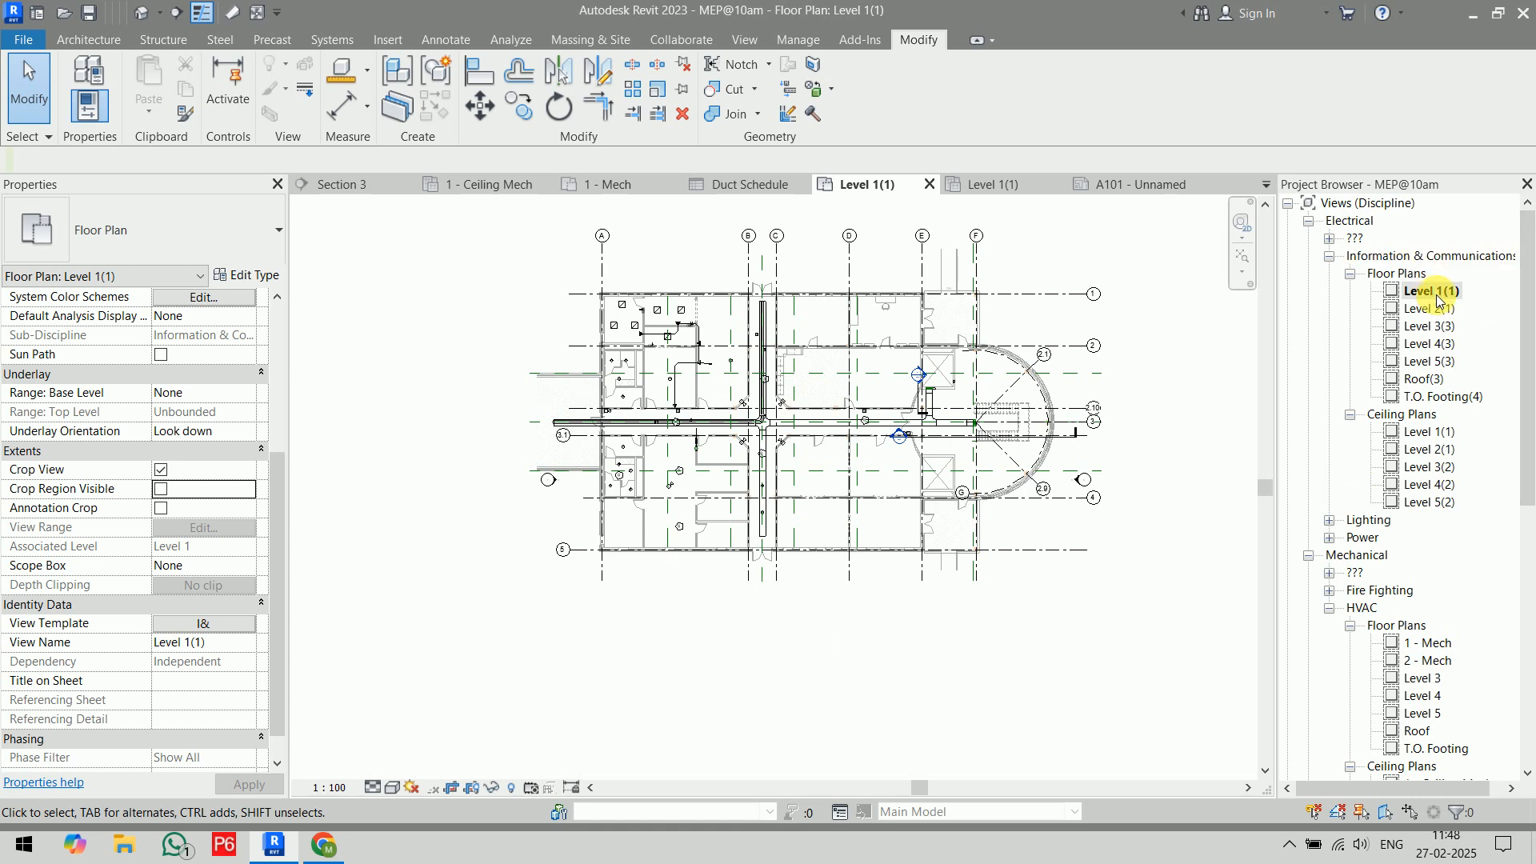
- Place the electrical Level 1(1) floor plan in the middle of sheet A101
click(1159, 184)
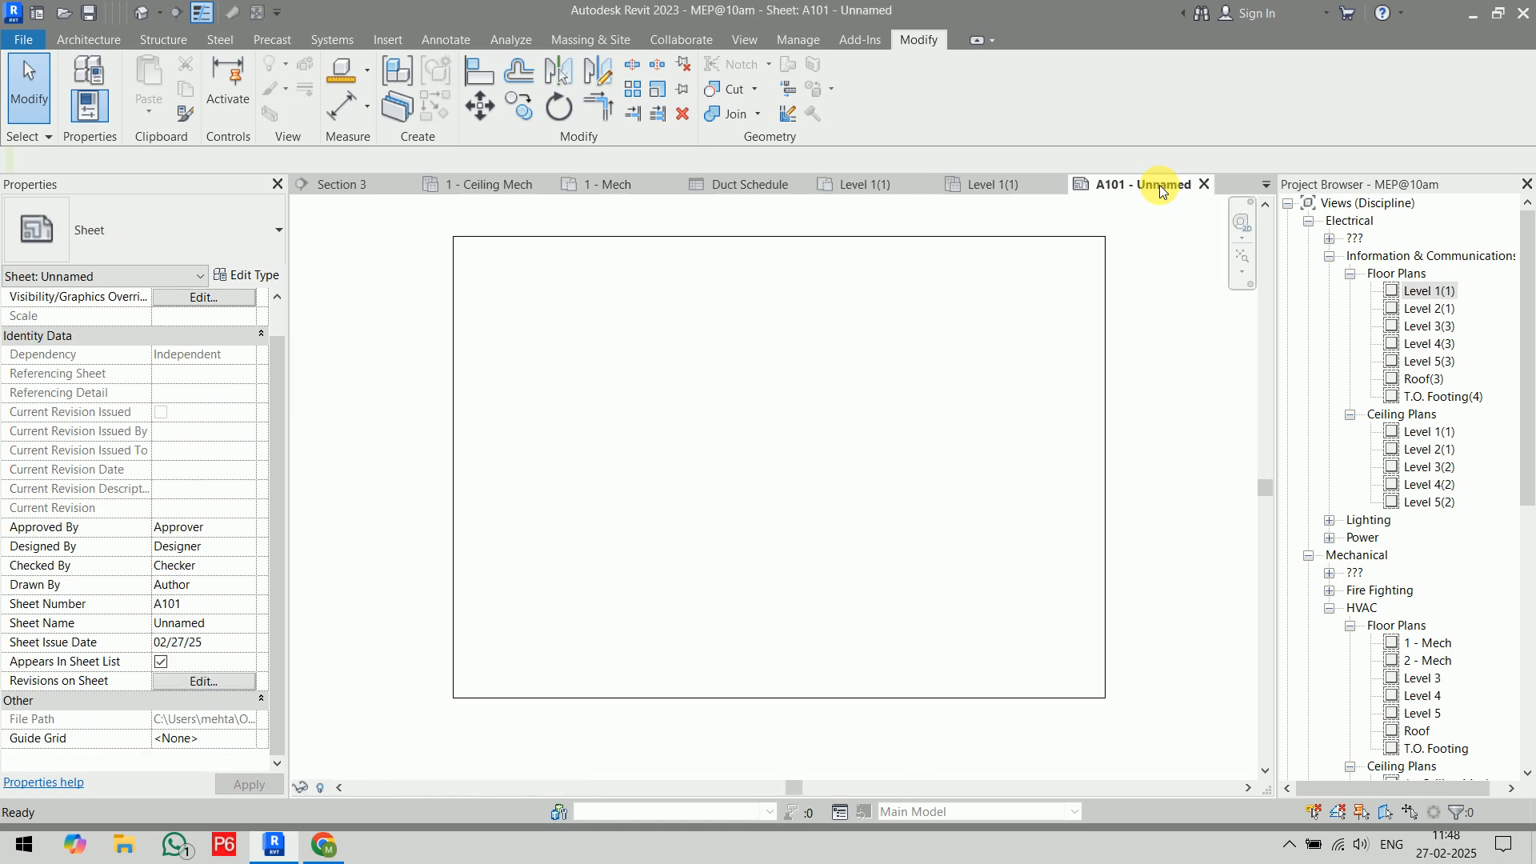
click(1427, 292)
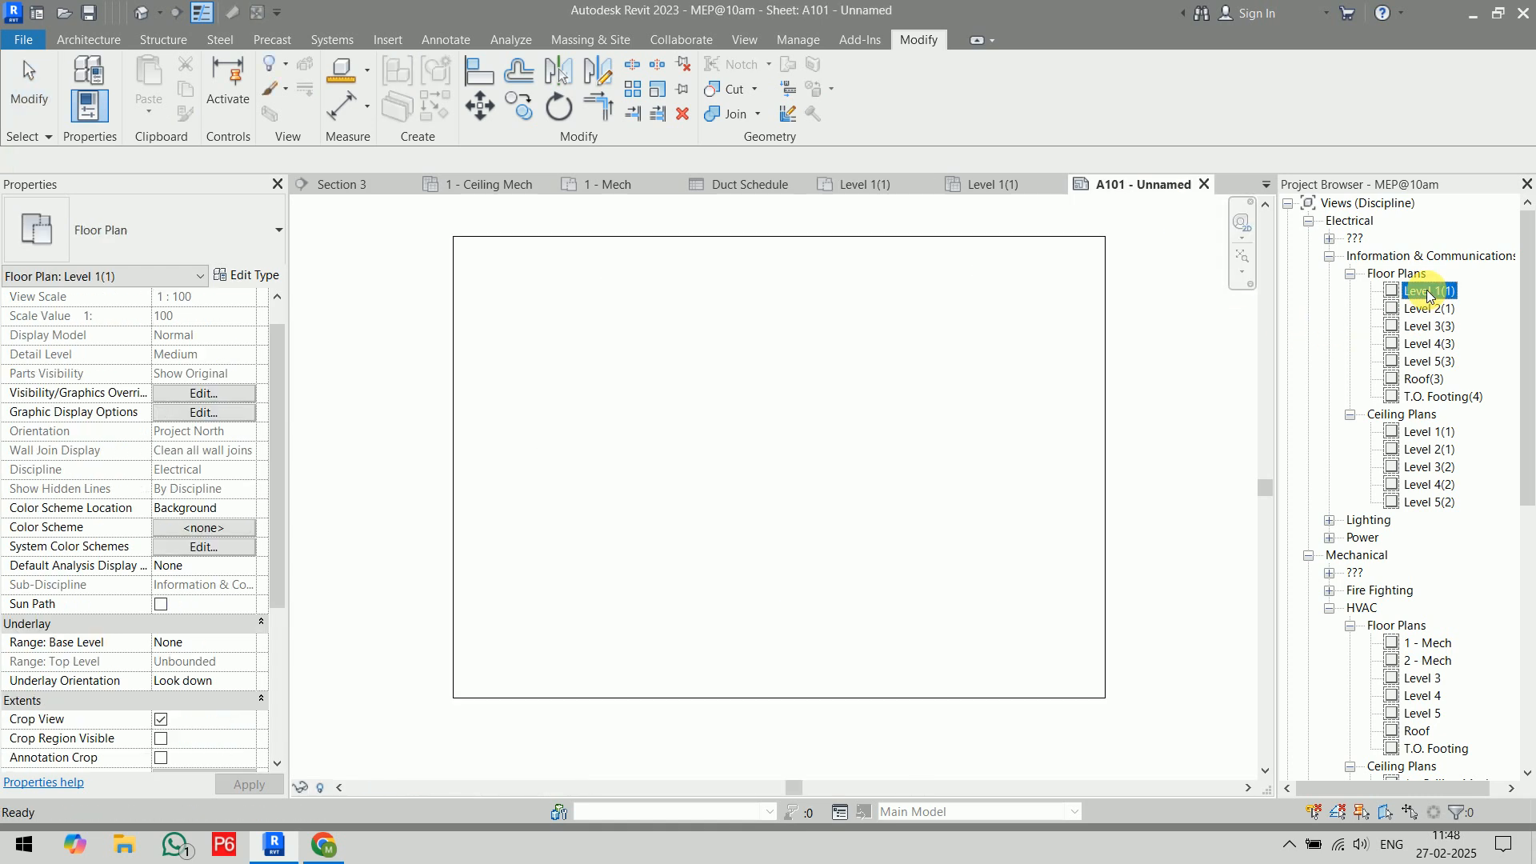
drag(784, 402, 762, 387)
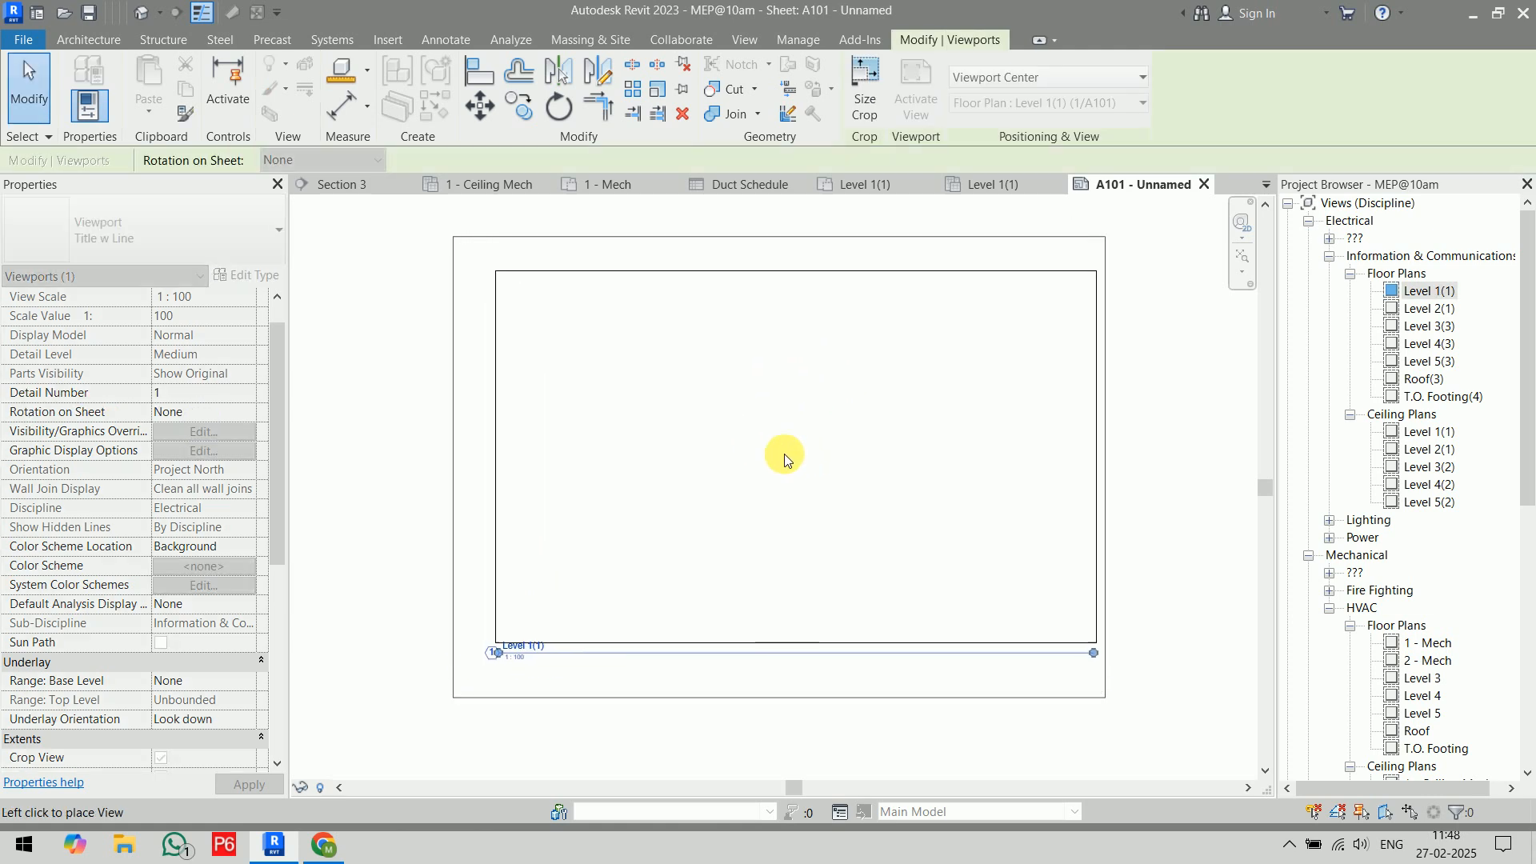
click(776, 448)
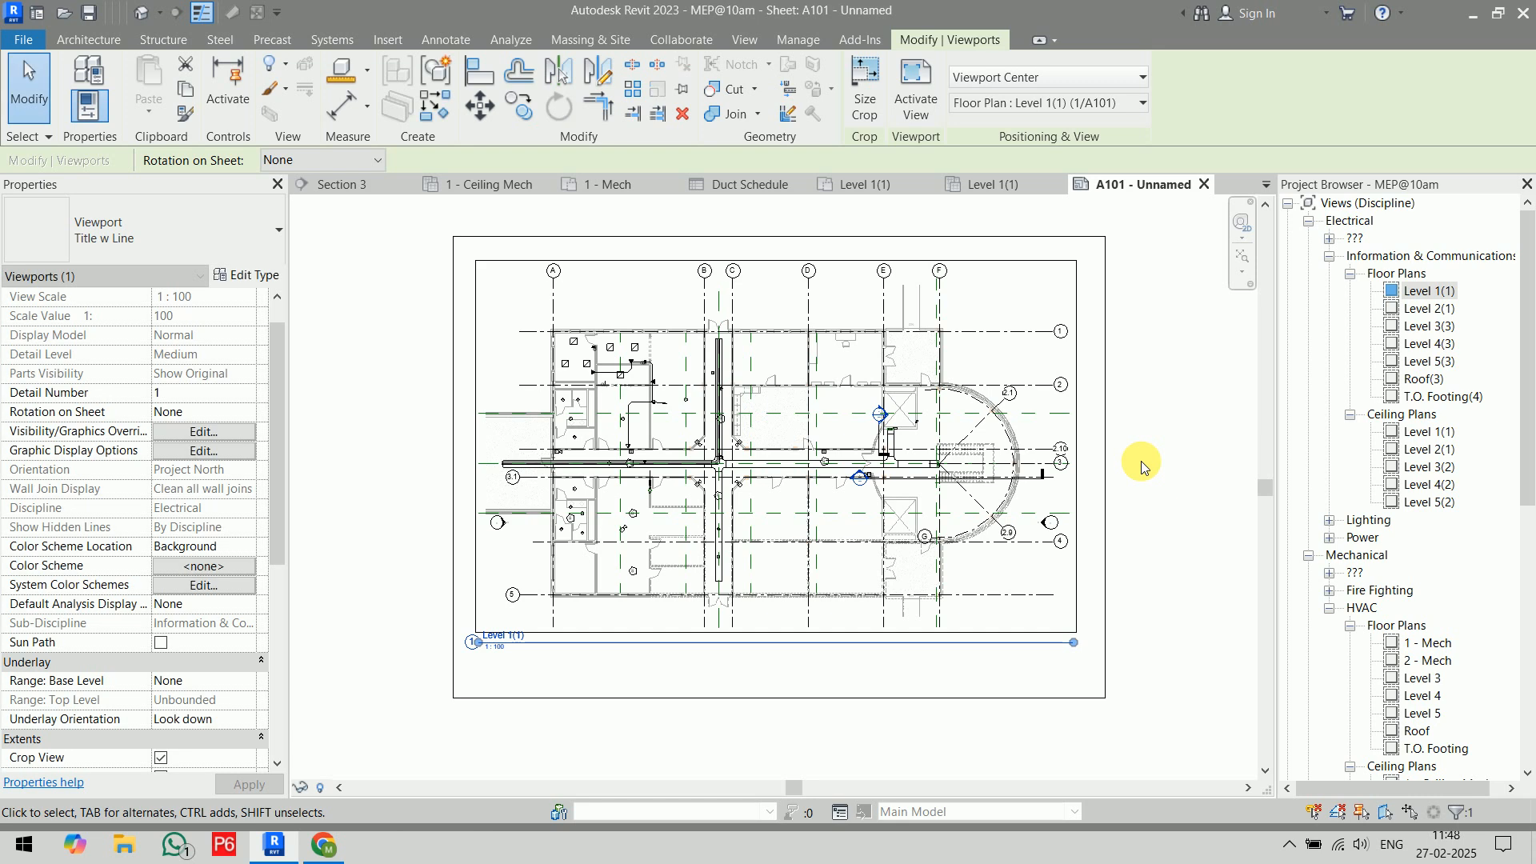
click(1159, 473)
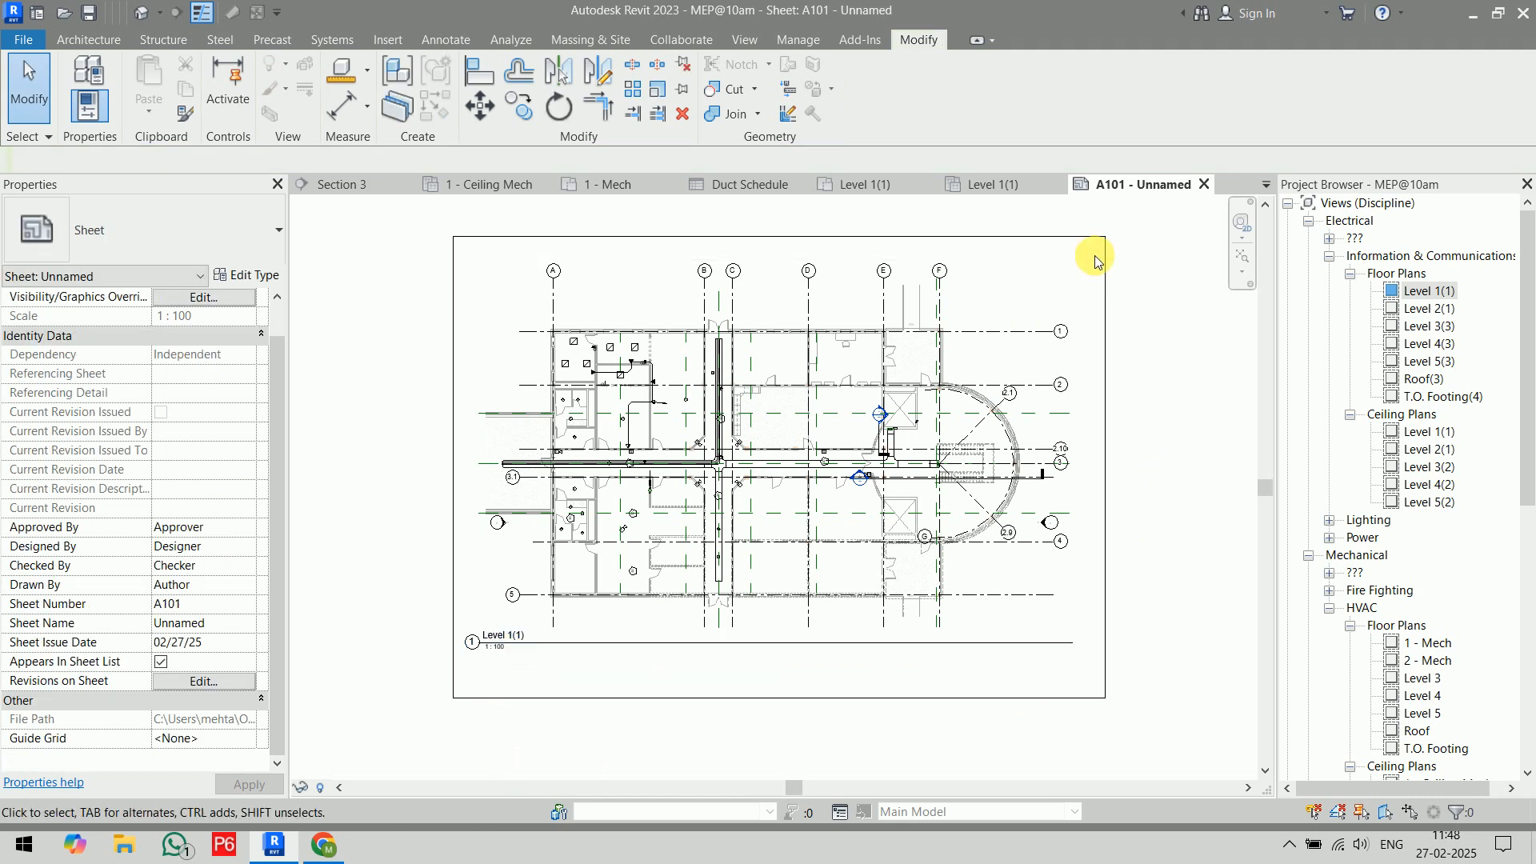
- Exclude View Scale from the I&C view template assigned to the Level 1(1) floor plan
click(857, 183)
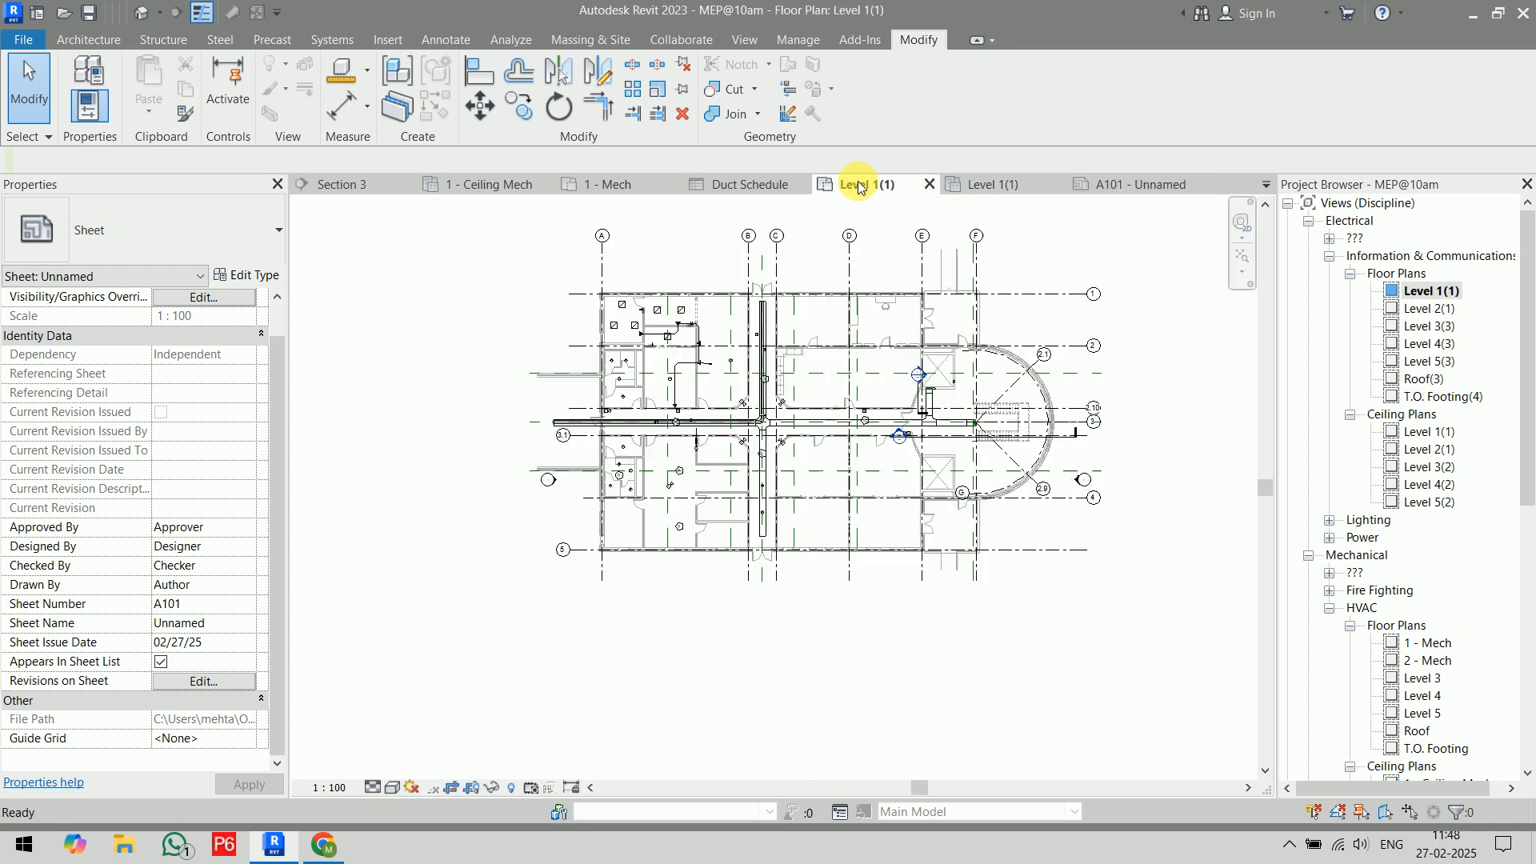
click(330, 788)
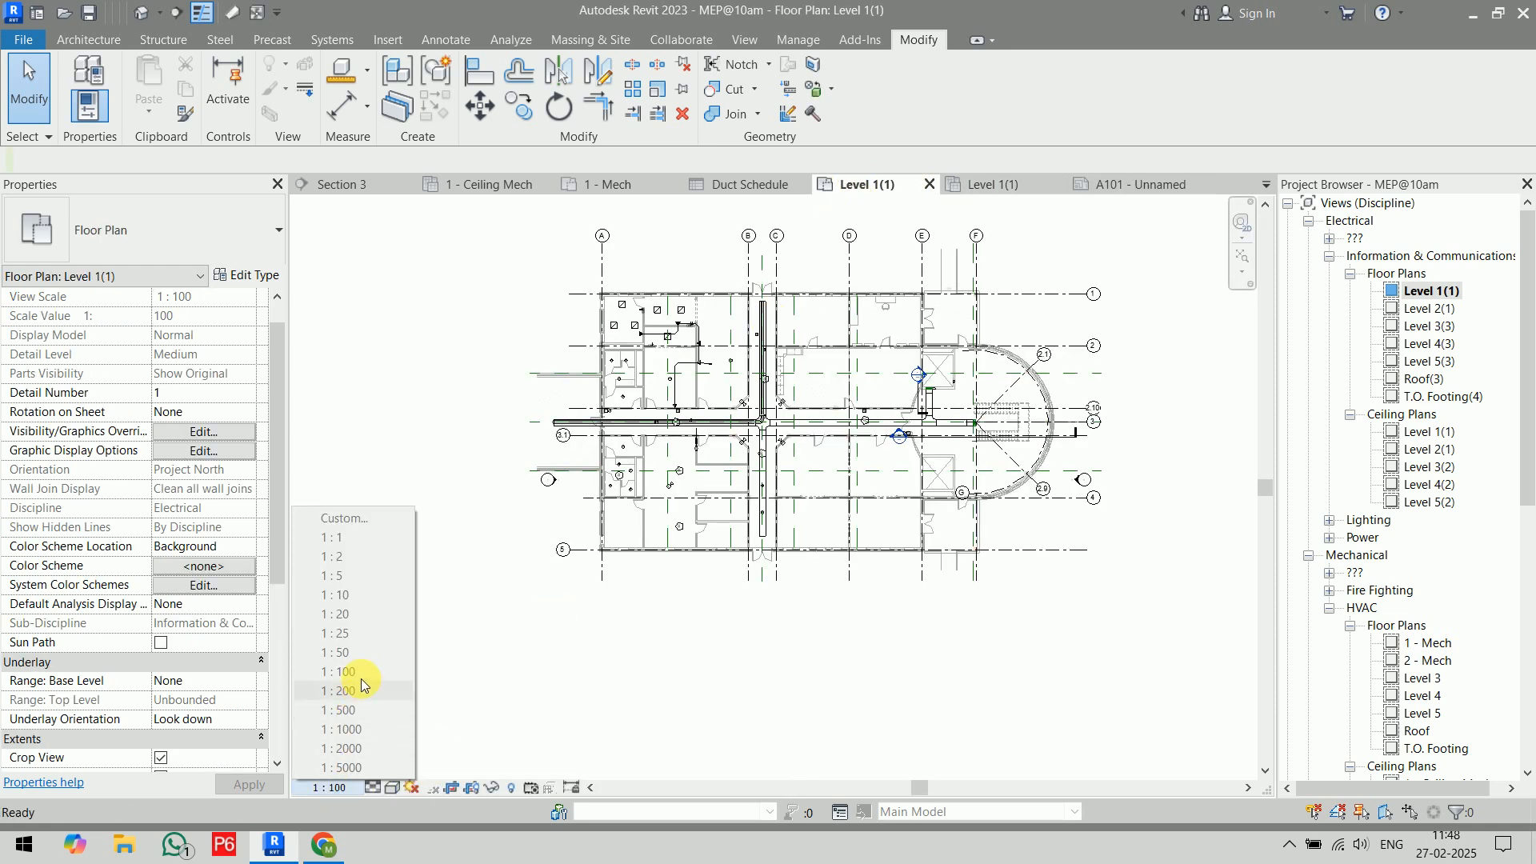
click(496, 668)
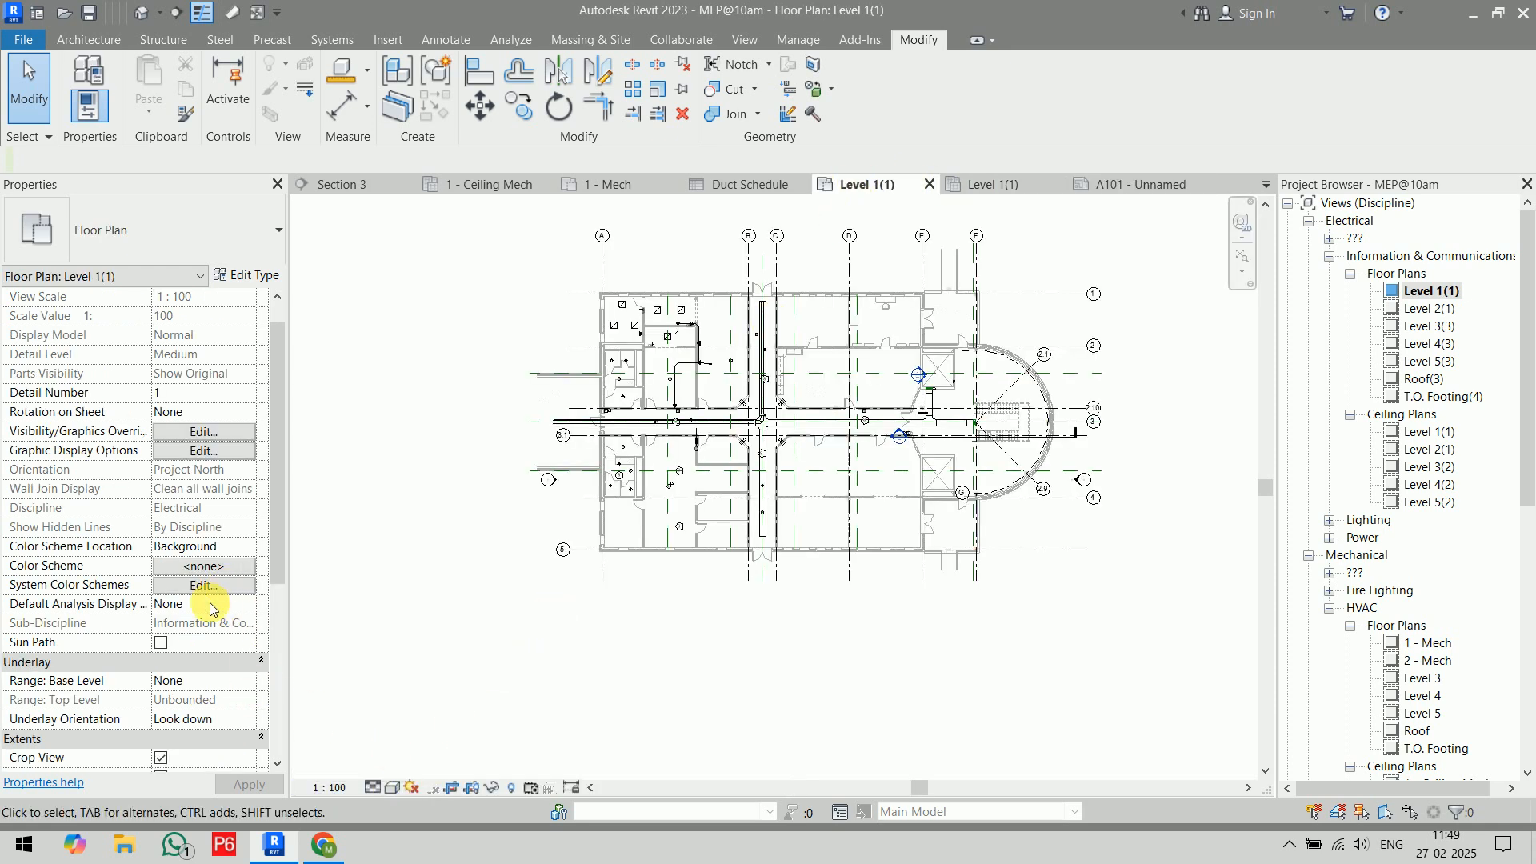
scroll(204, 604, down, 6)
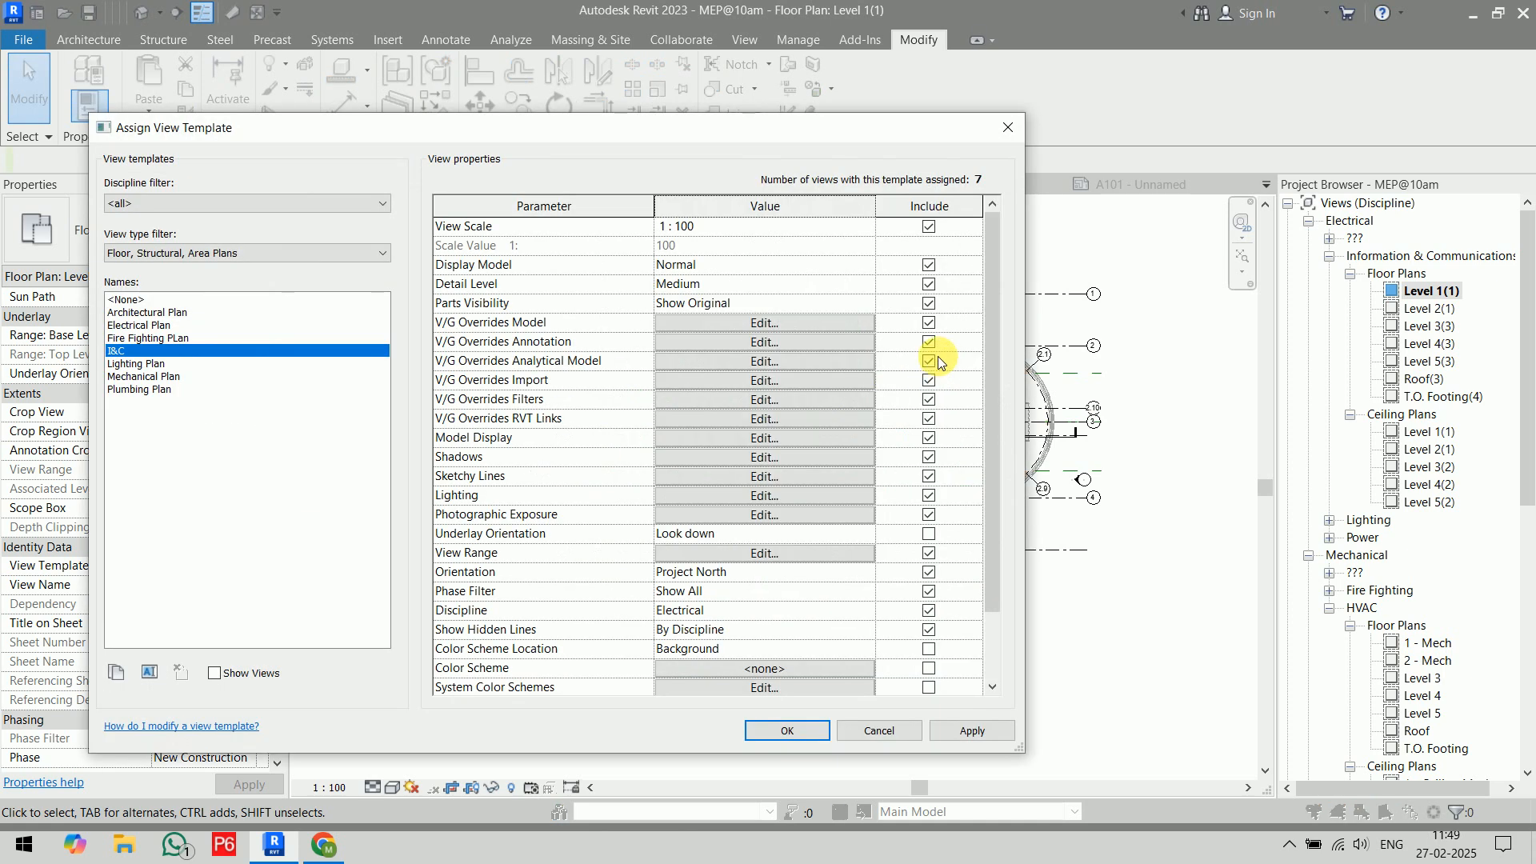
click(928, 227)
click(784, 731)
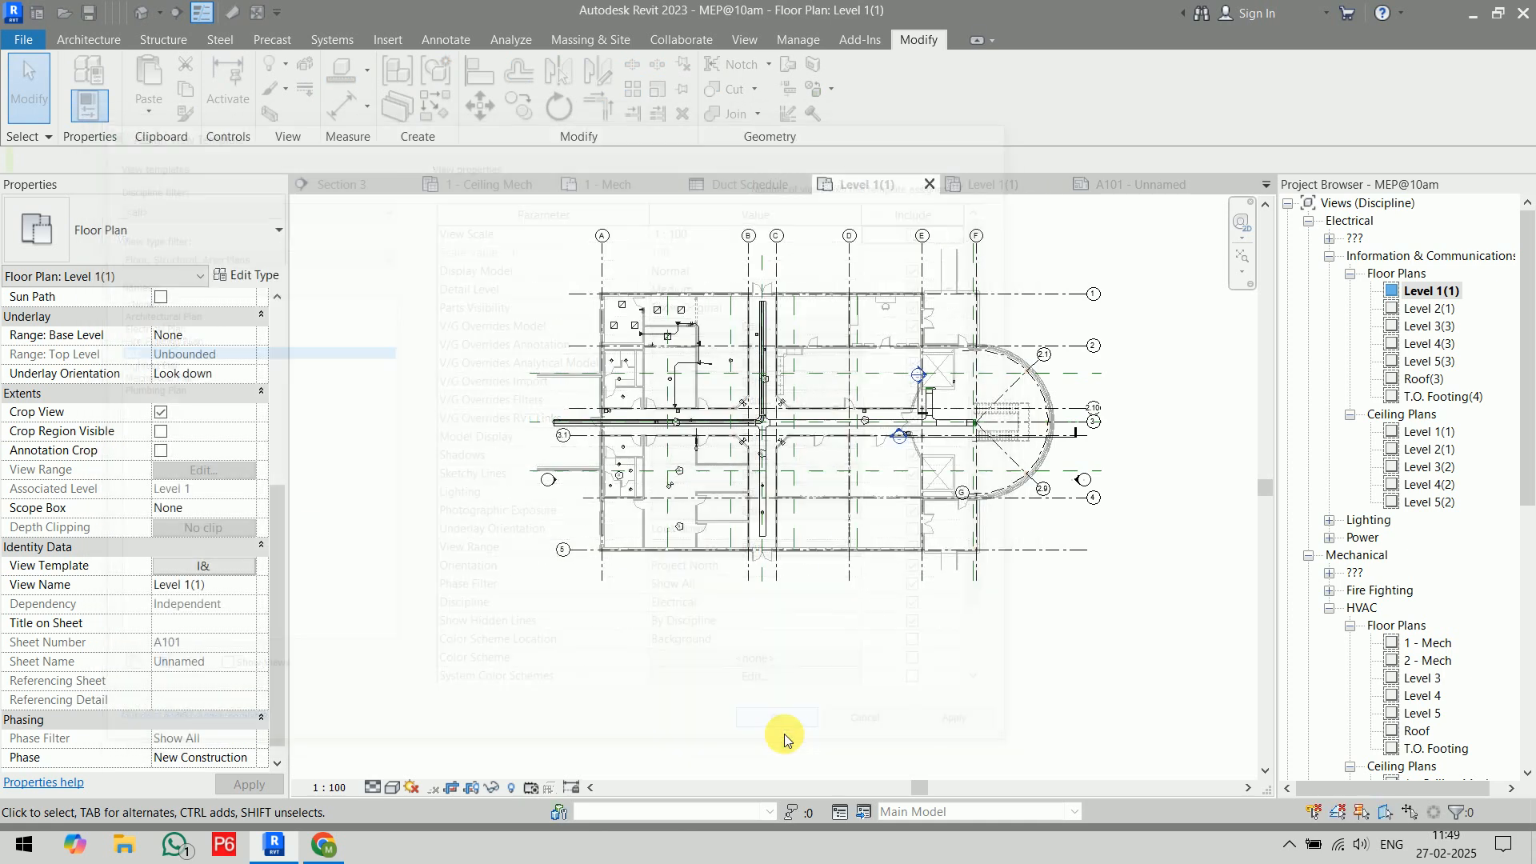
- Set the Level 1(1) view scale to 1 : 50 and check its fit on sheet A101
click(343, 789)
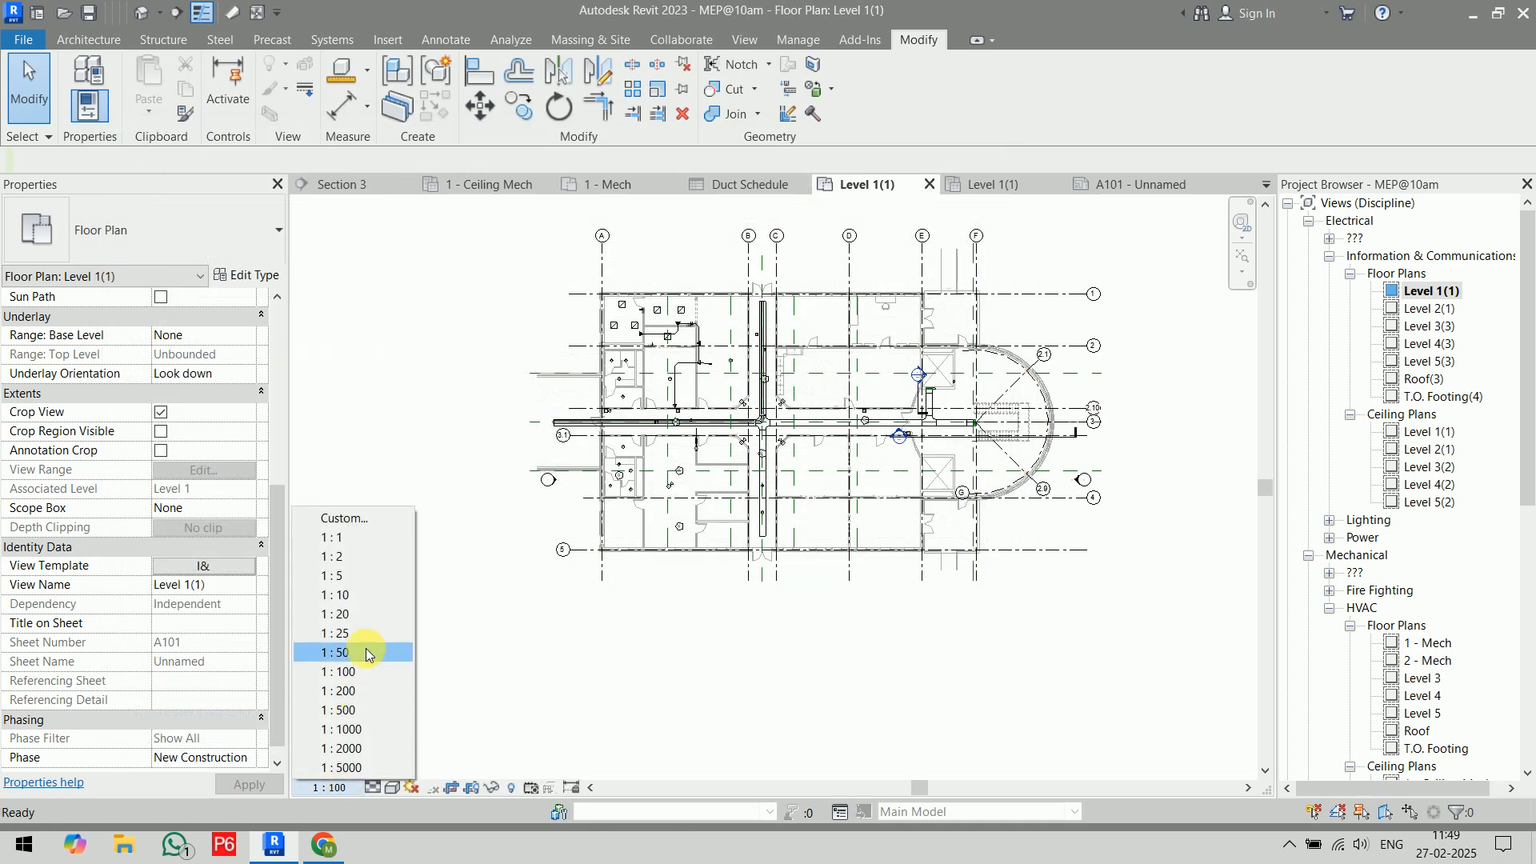
click(342, 652)
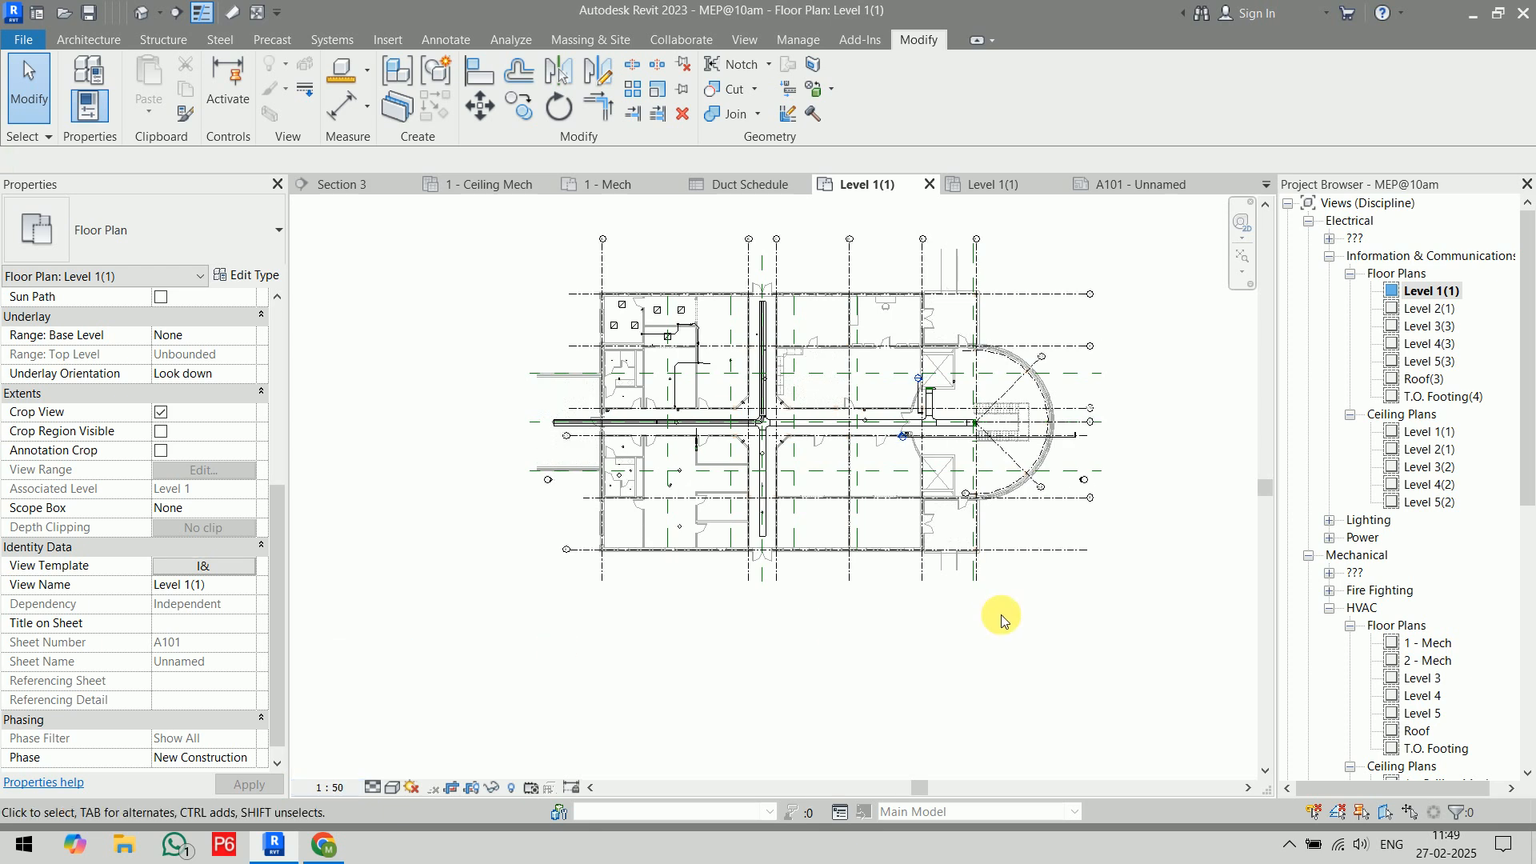
click(1168, 186)
scroll(851, 409, down, 5)
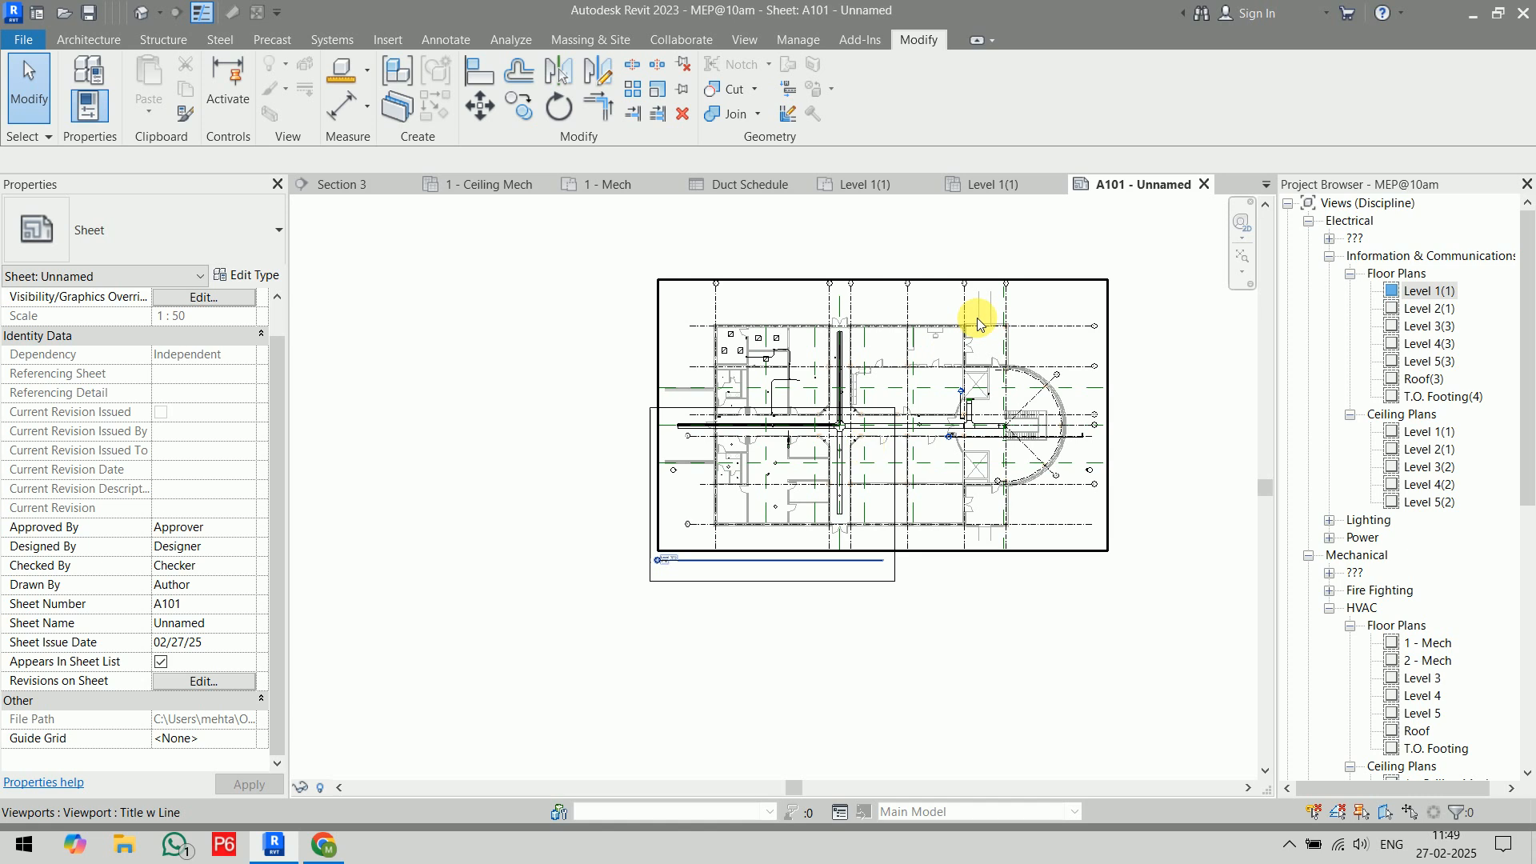
- Set the Level 1(1) view scale to 1 : 200 and return to sheet A101
click(880, 185)
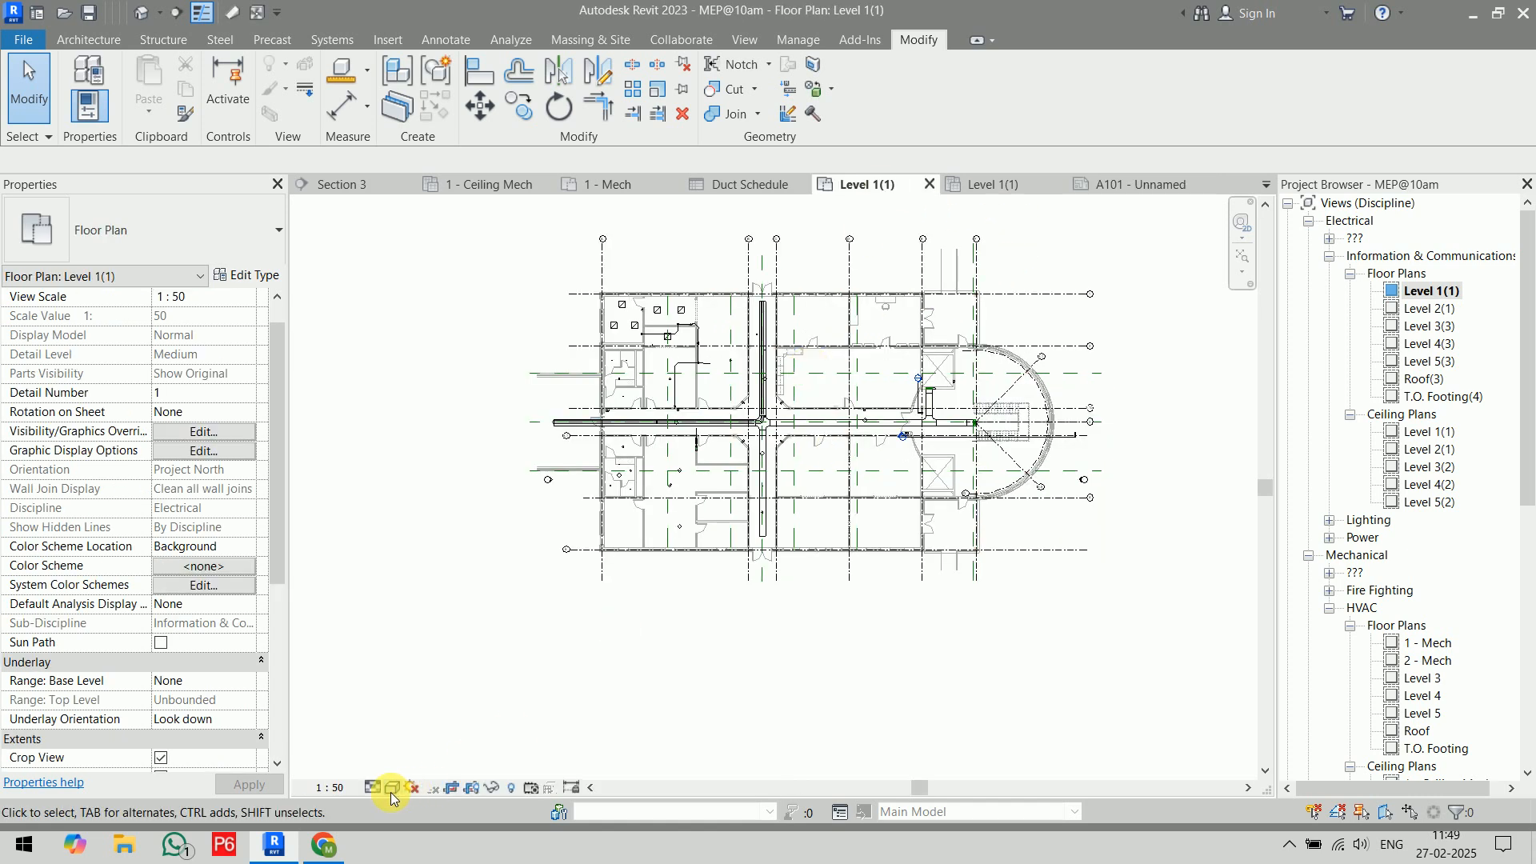
click(349, 788)
click(394, 690)
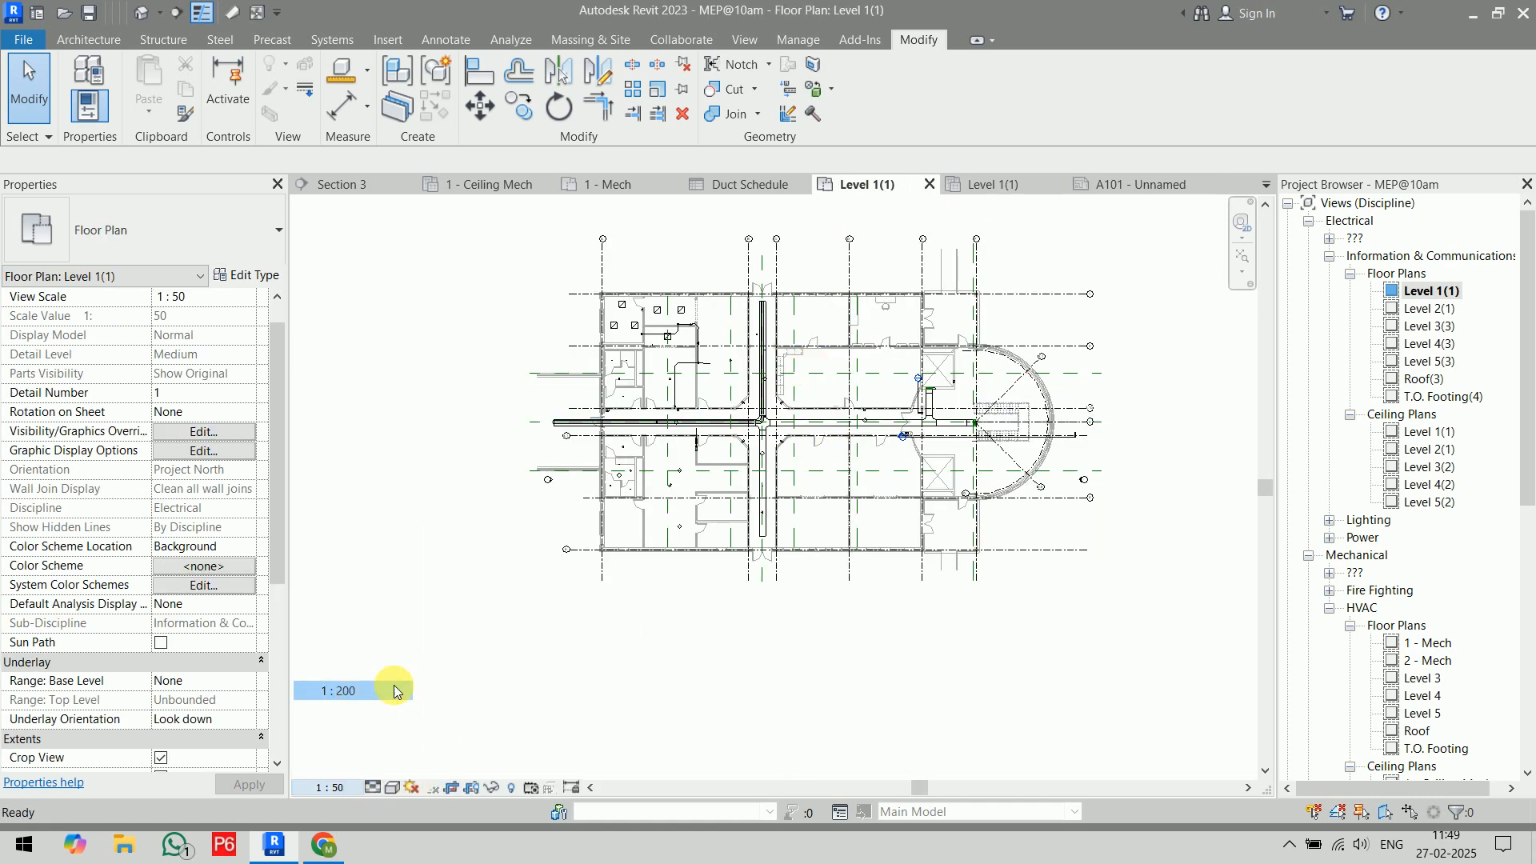
click(1159, 183)
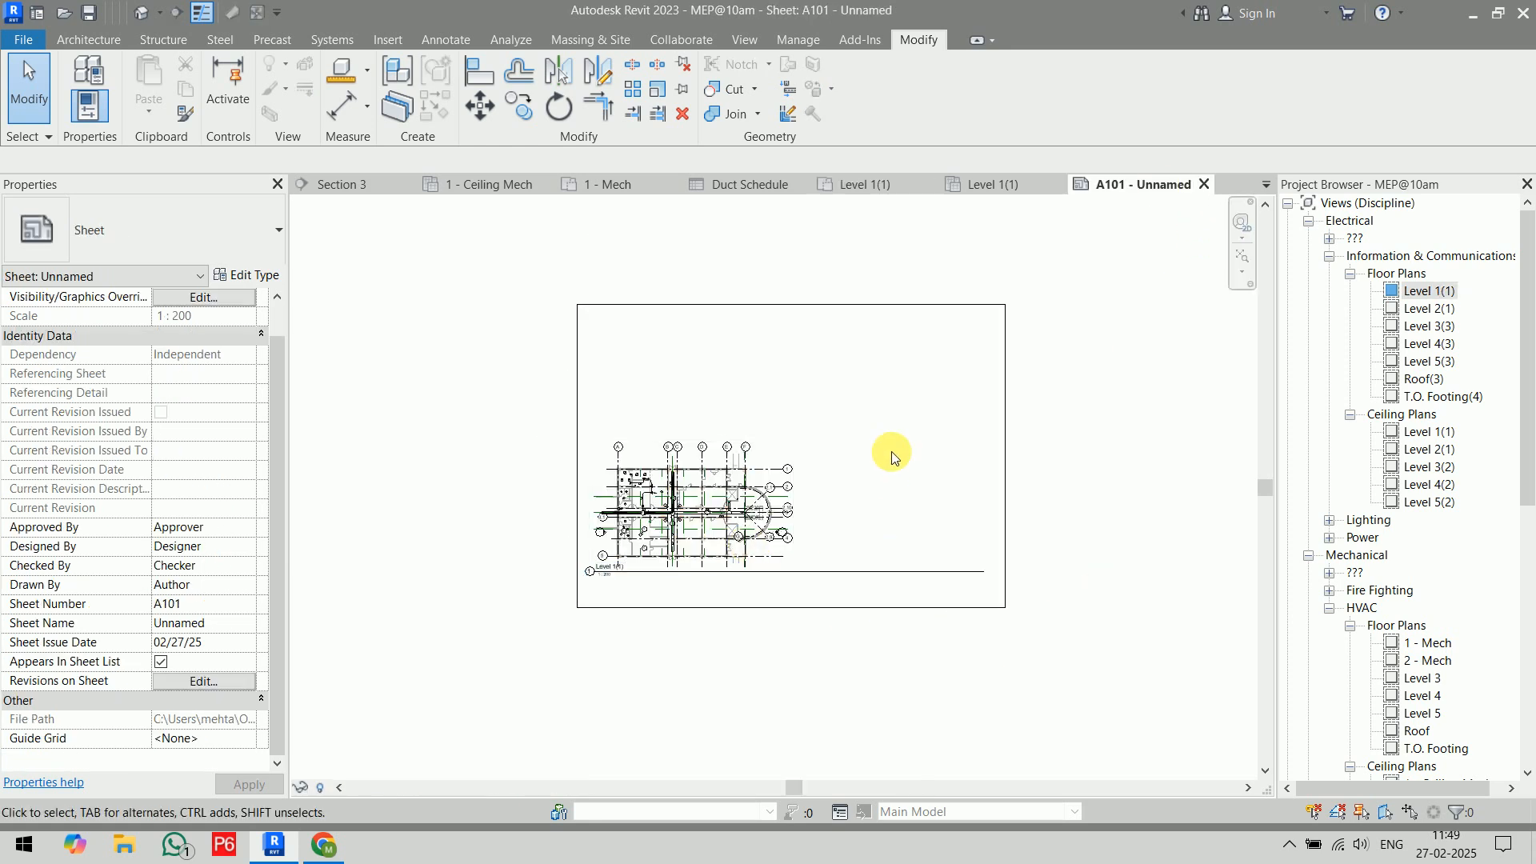
- Delete the Level 1(1) viewport from sheet A101 and place the plan again in the sheet's upper-left corner
click(772, 468)
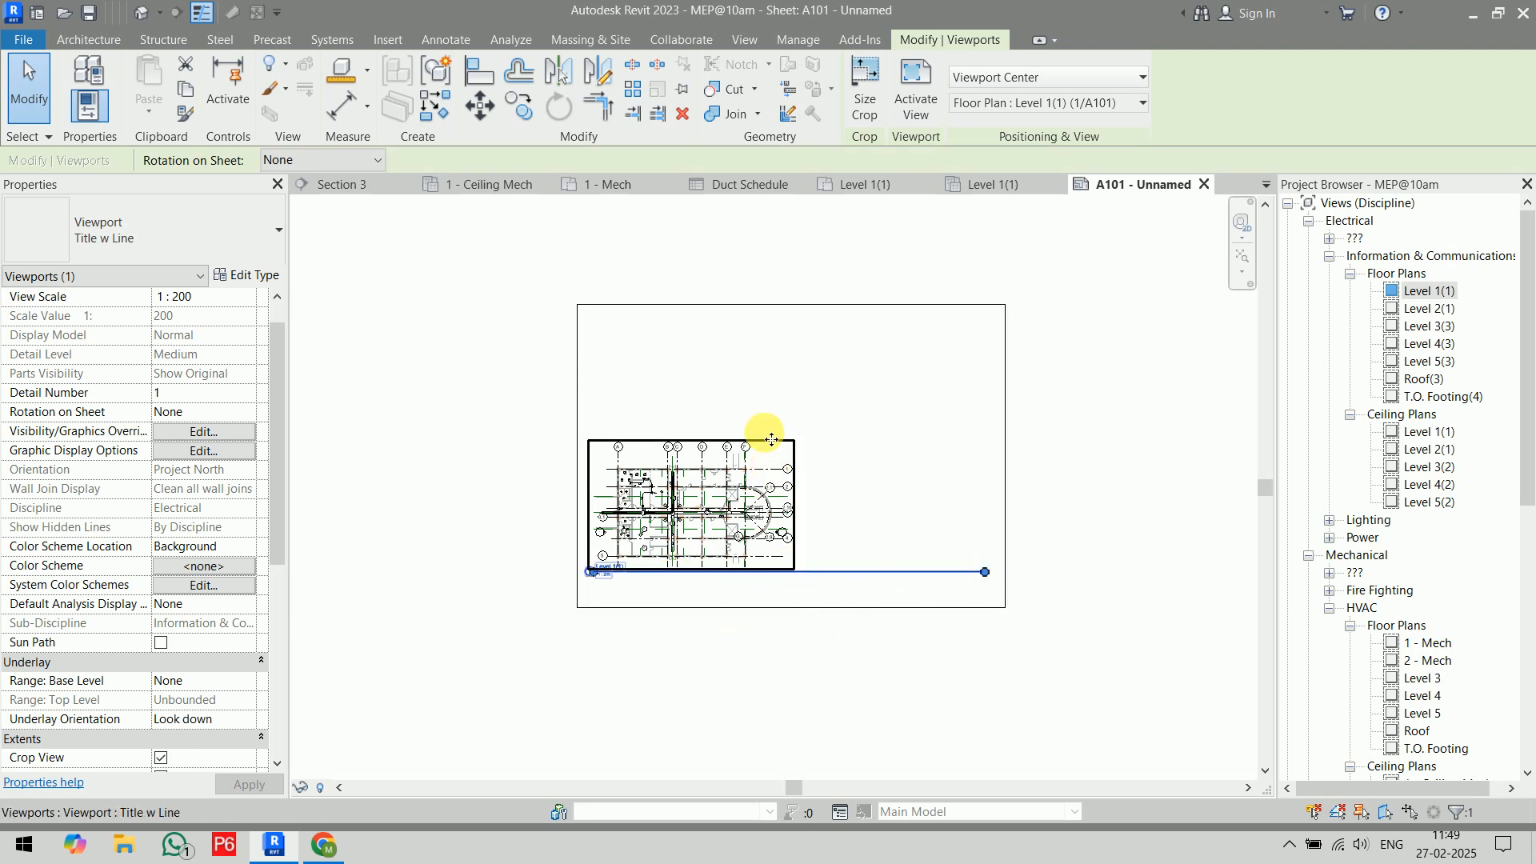
key(Delete)
drag(1441, 296, 771, 418)
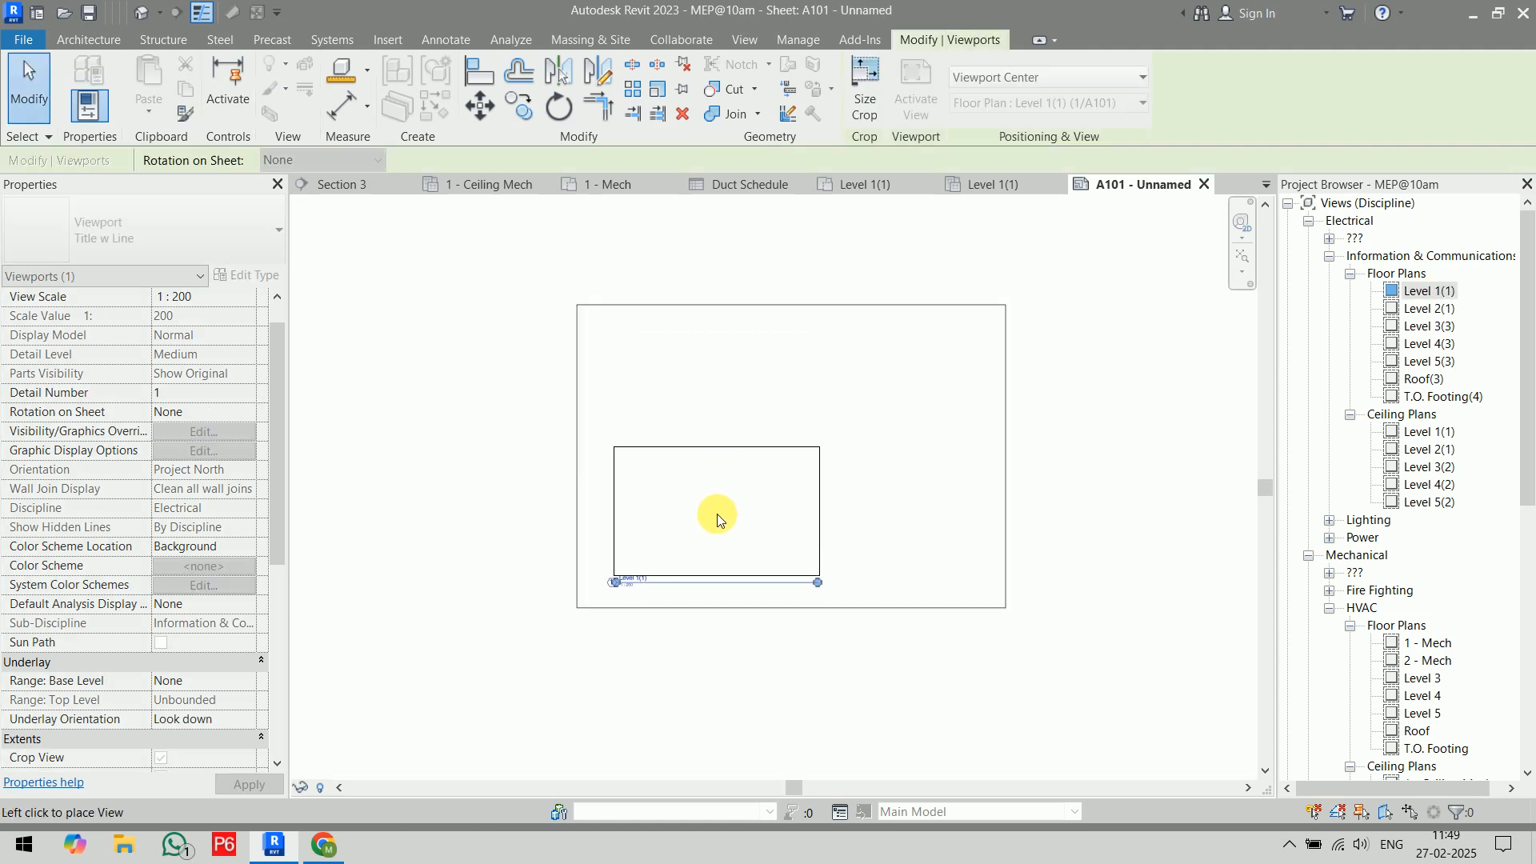
click(692, 387)
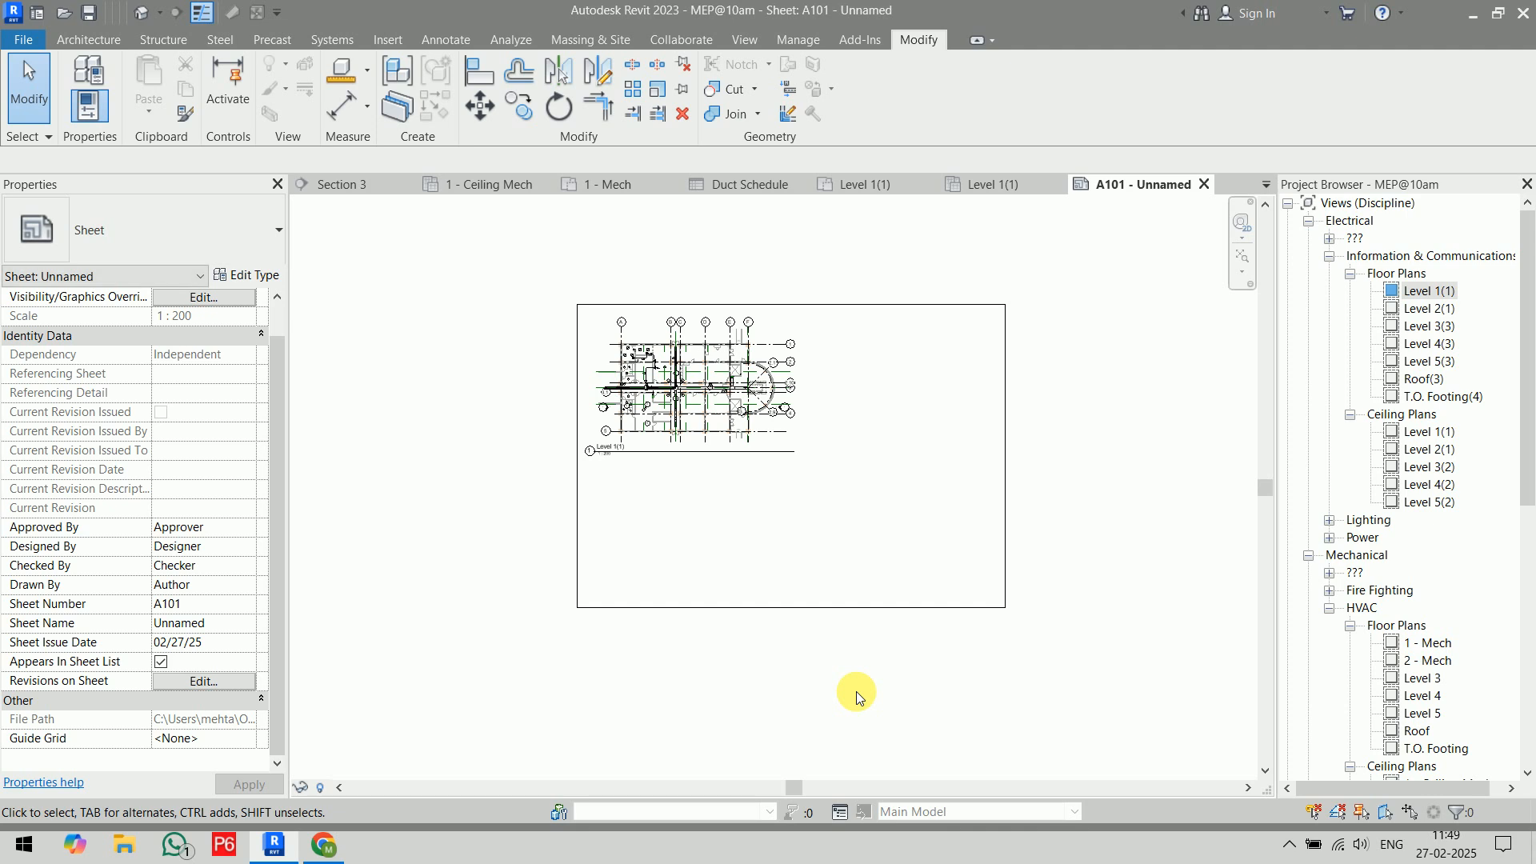
- Open the 1 - Lighting floor plan and turn on its Crop View and Crop Region Visible
click(1329, 520)
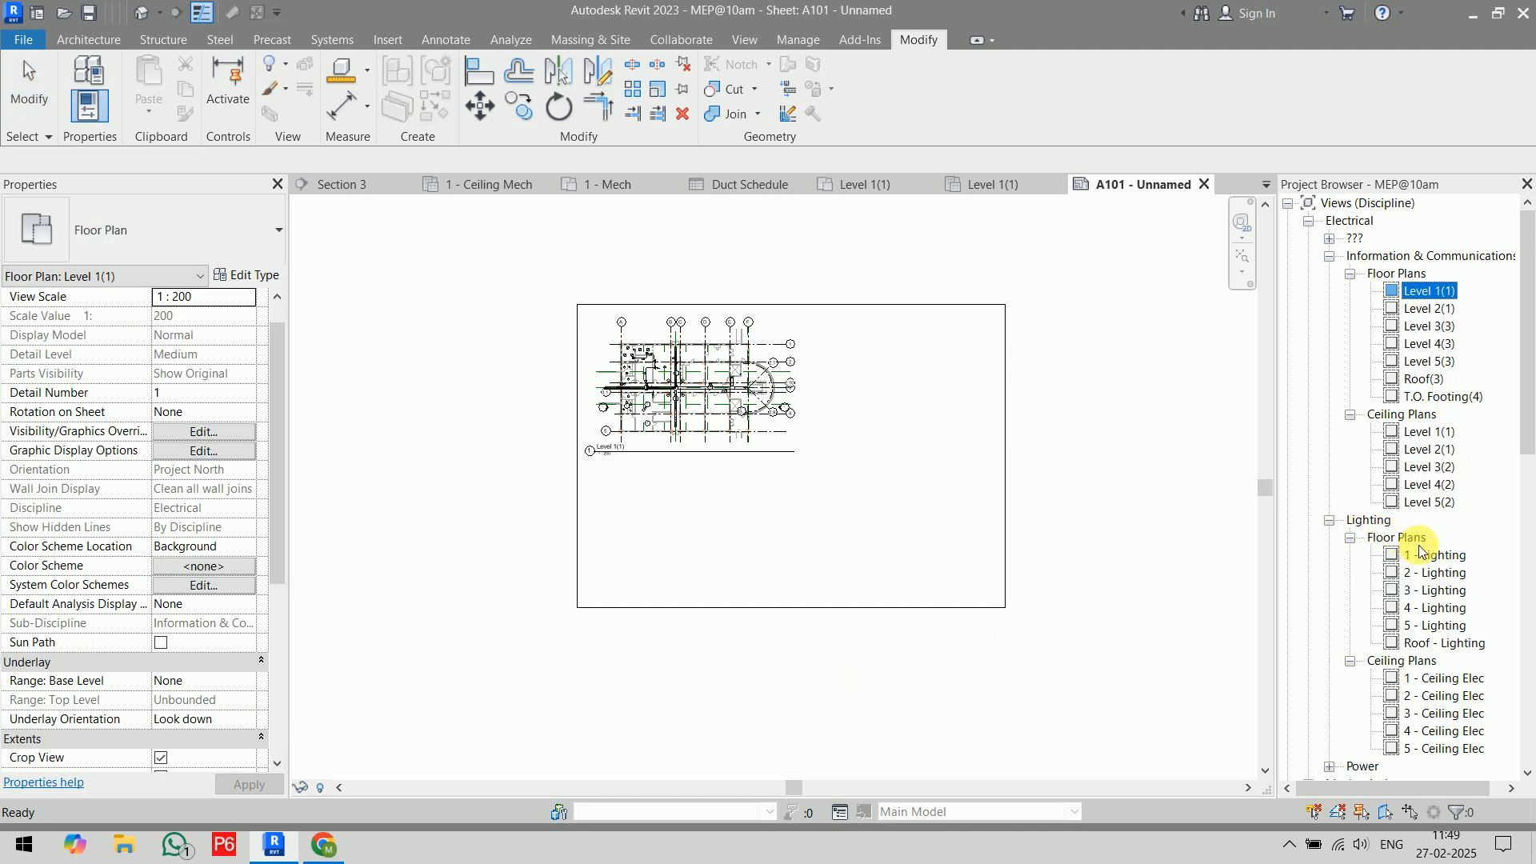
click(1431, 556)
double_click(1431, 555)
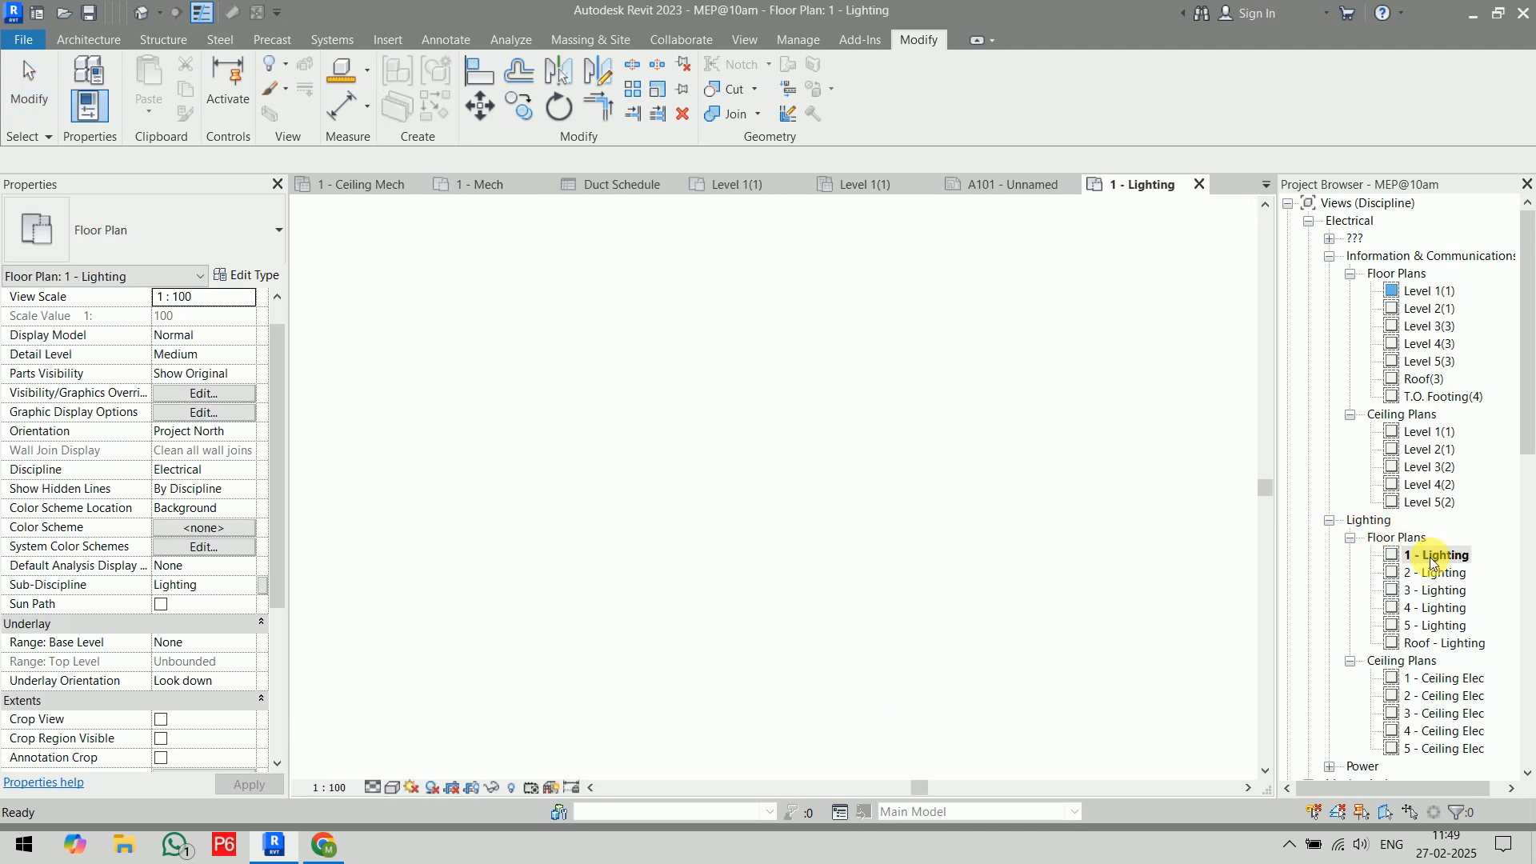
middle_drag(1038, 608, 957, 637)
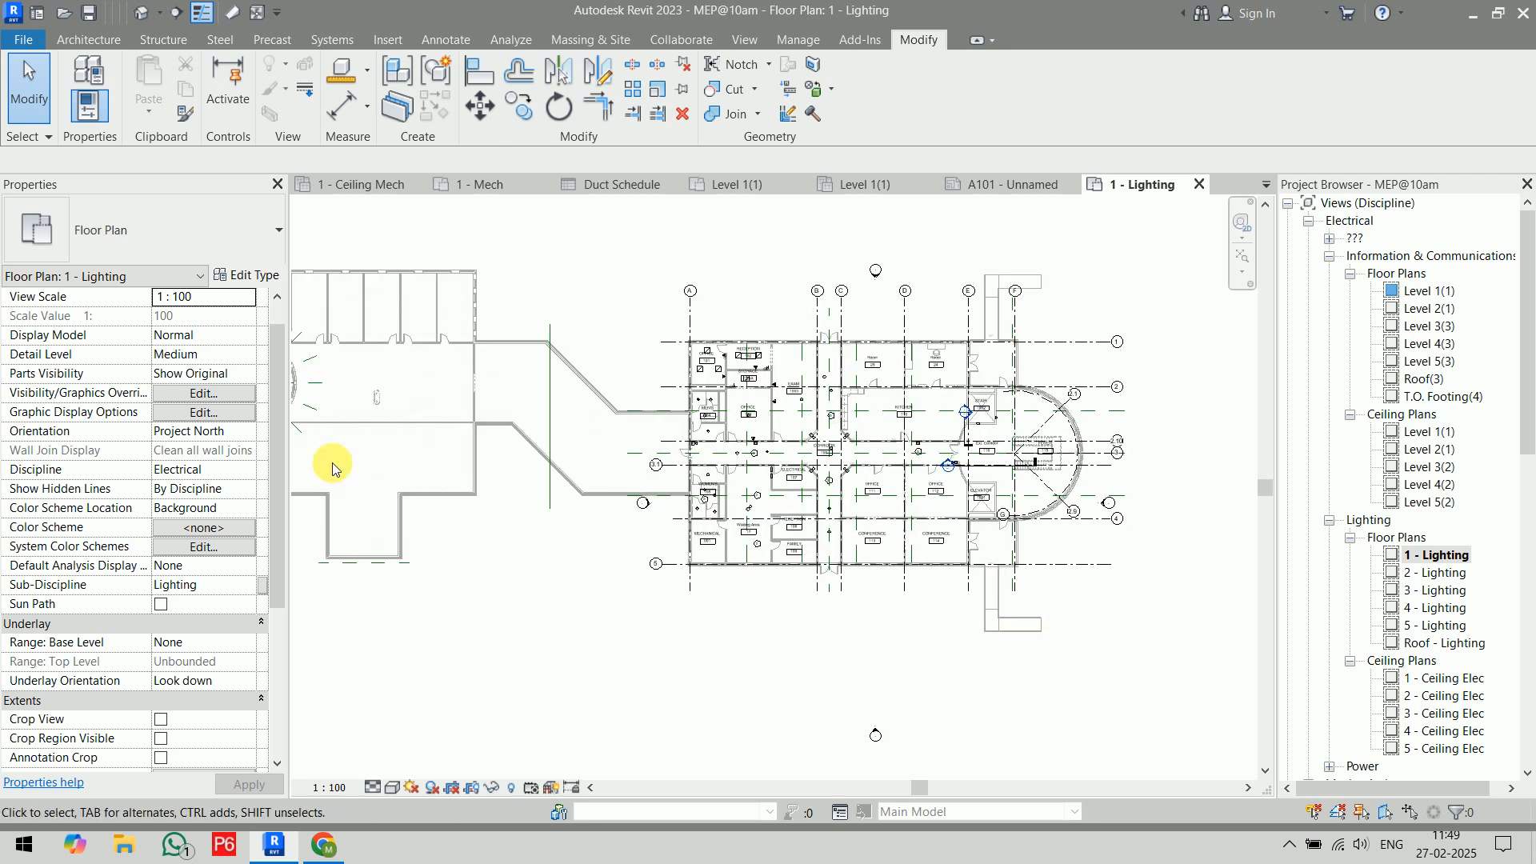
click(161, 722)
click(162, 736)
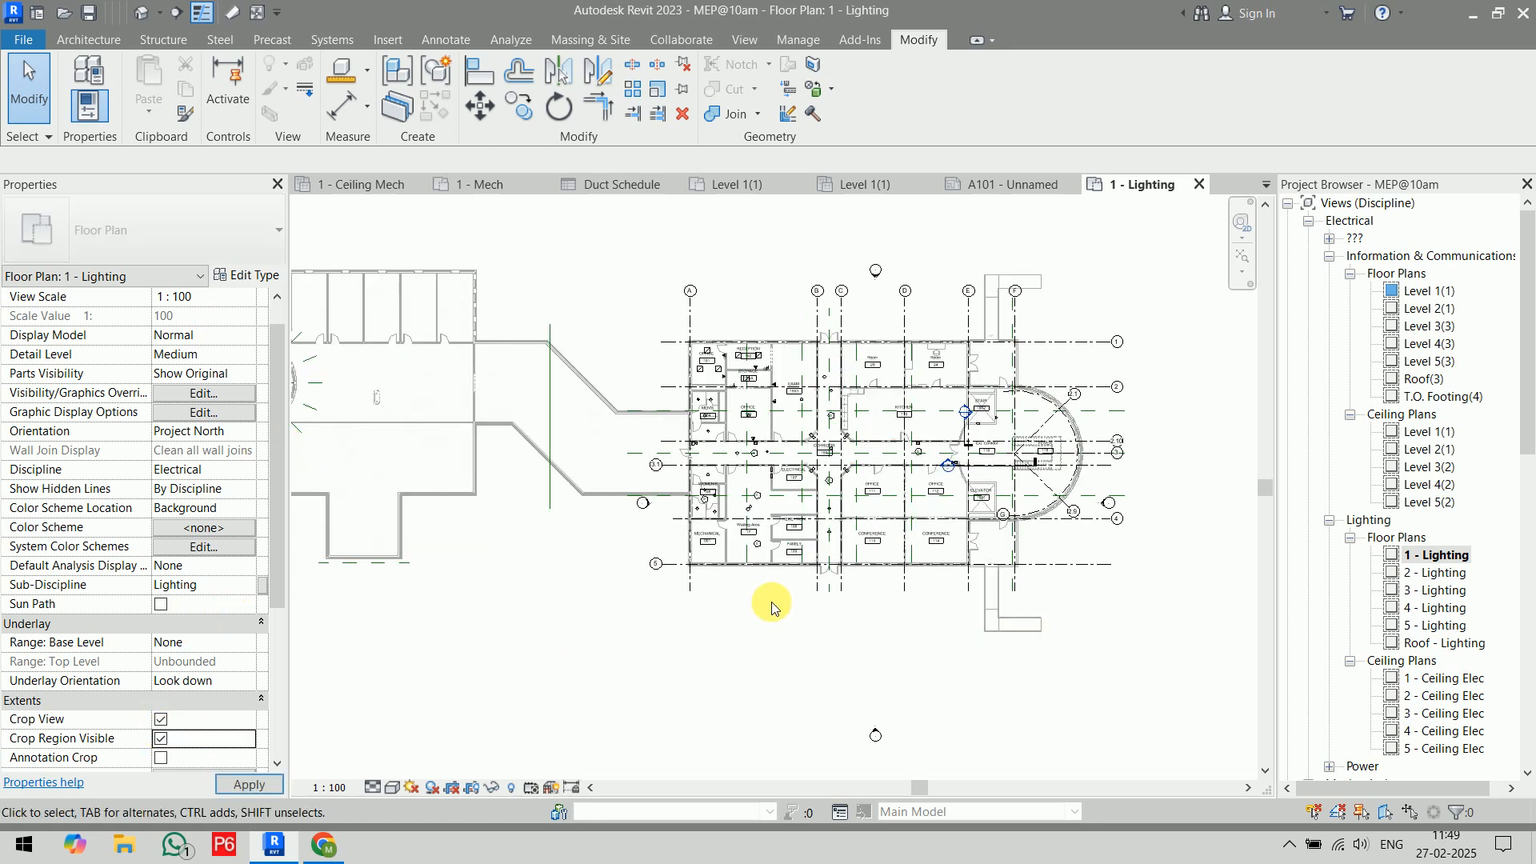
scroll(837, 564, down, 2)
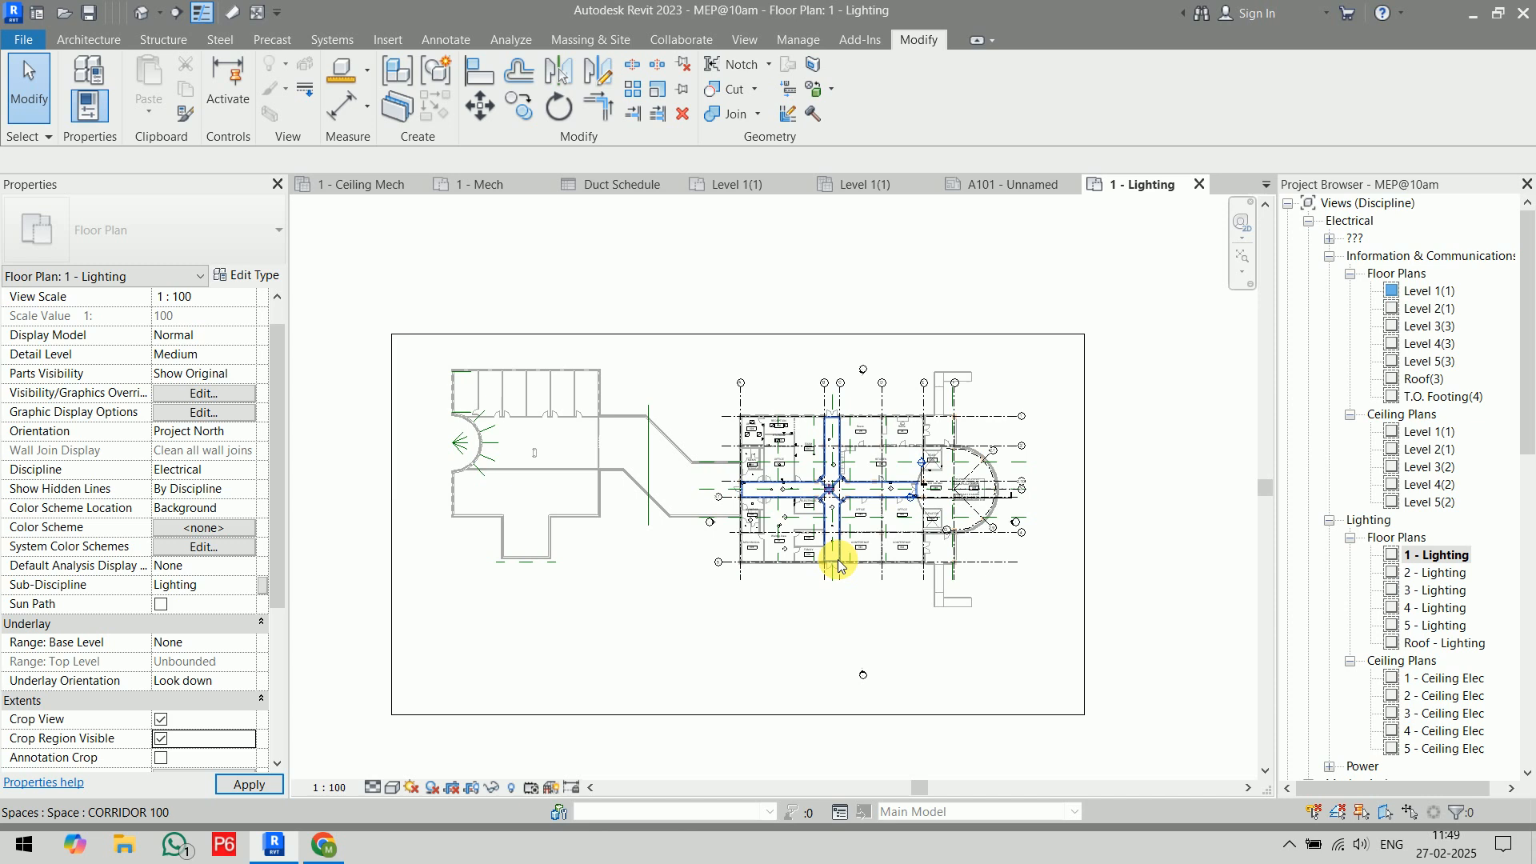
- Tighten the 1 - Lighting crop region on all four sides around the gridded main building and turn off Crop Region Visible
click(392, 524)
drag(393, 528, 743, 524)
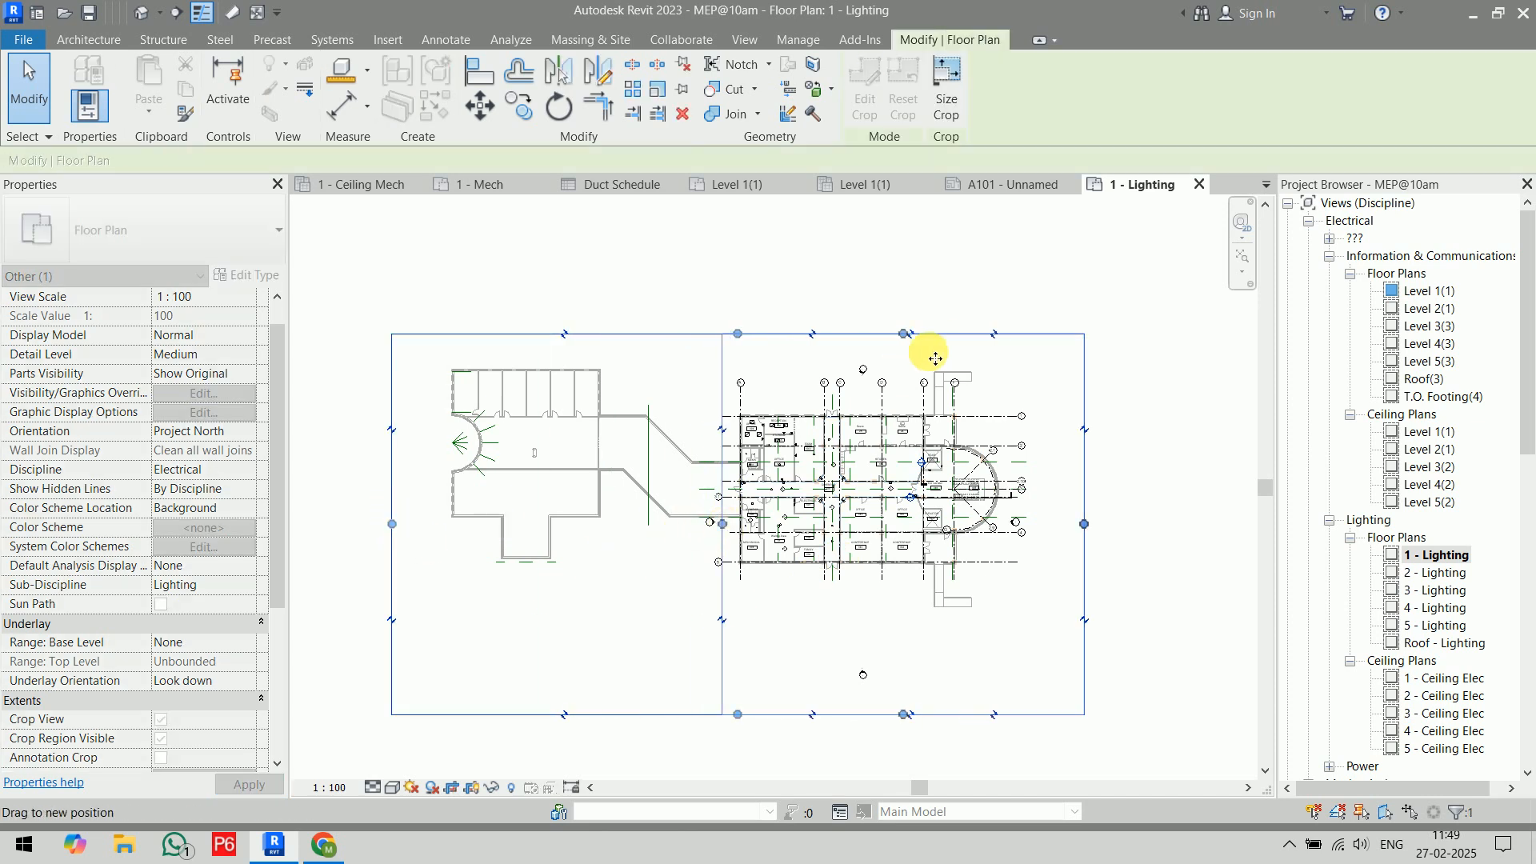
drag(903, 333, 900, 410)
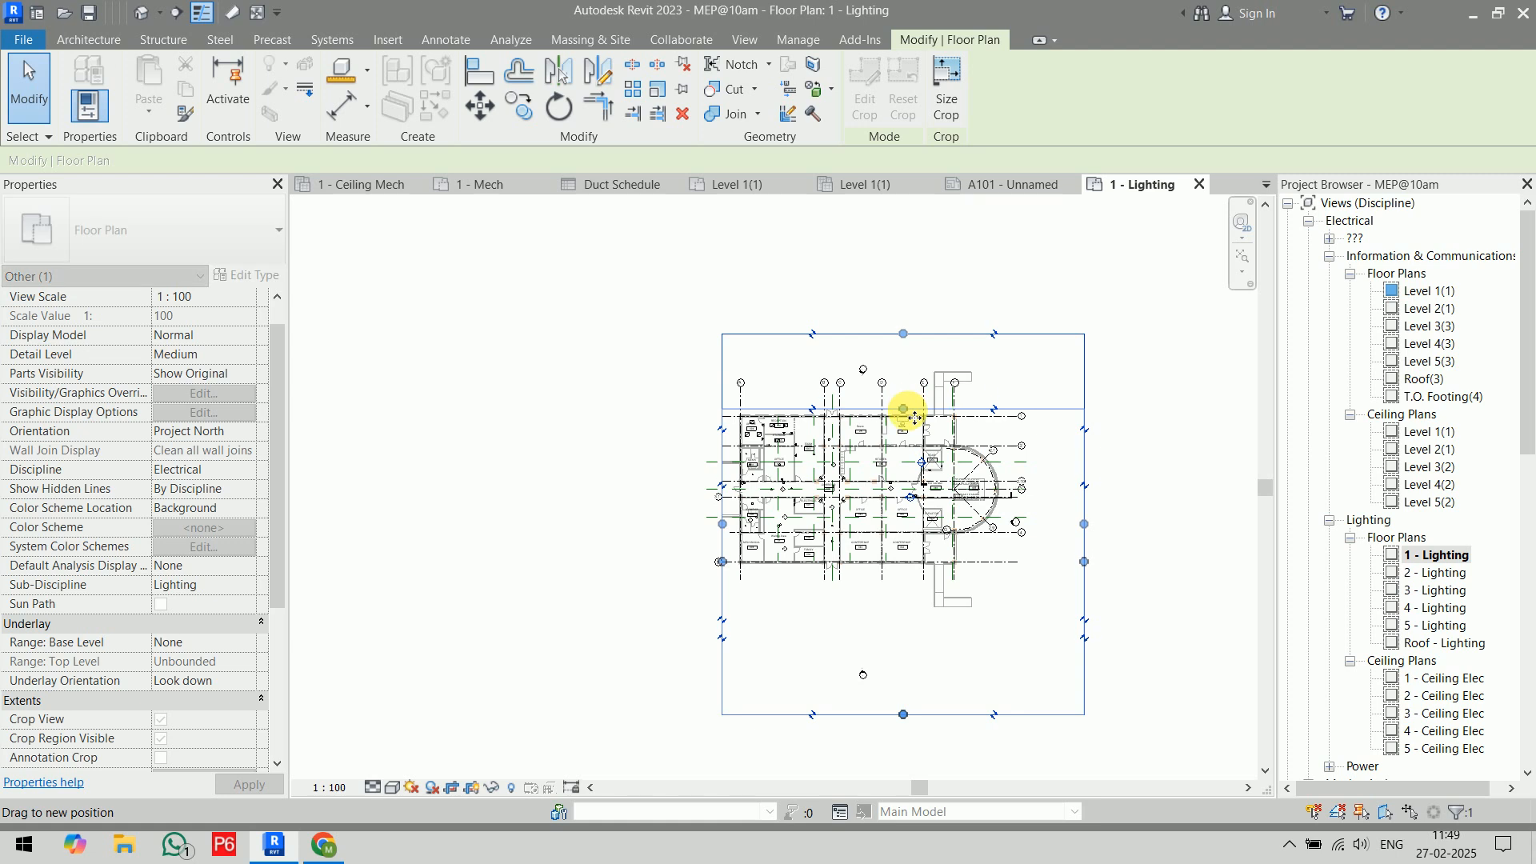
drag(905, 722, 903, 570)
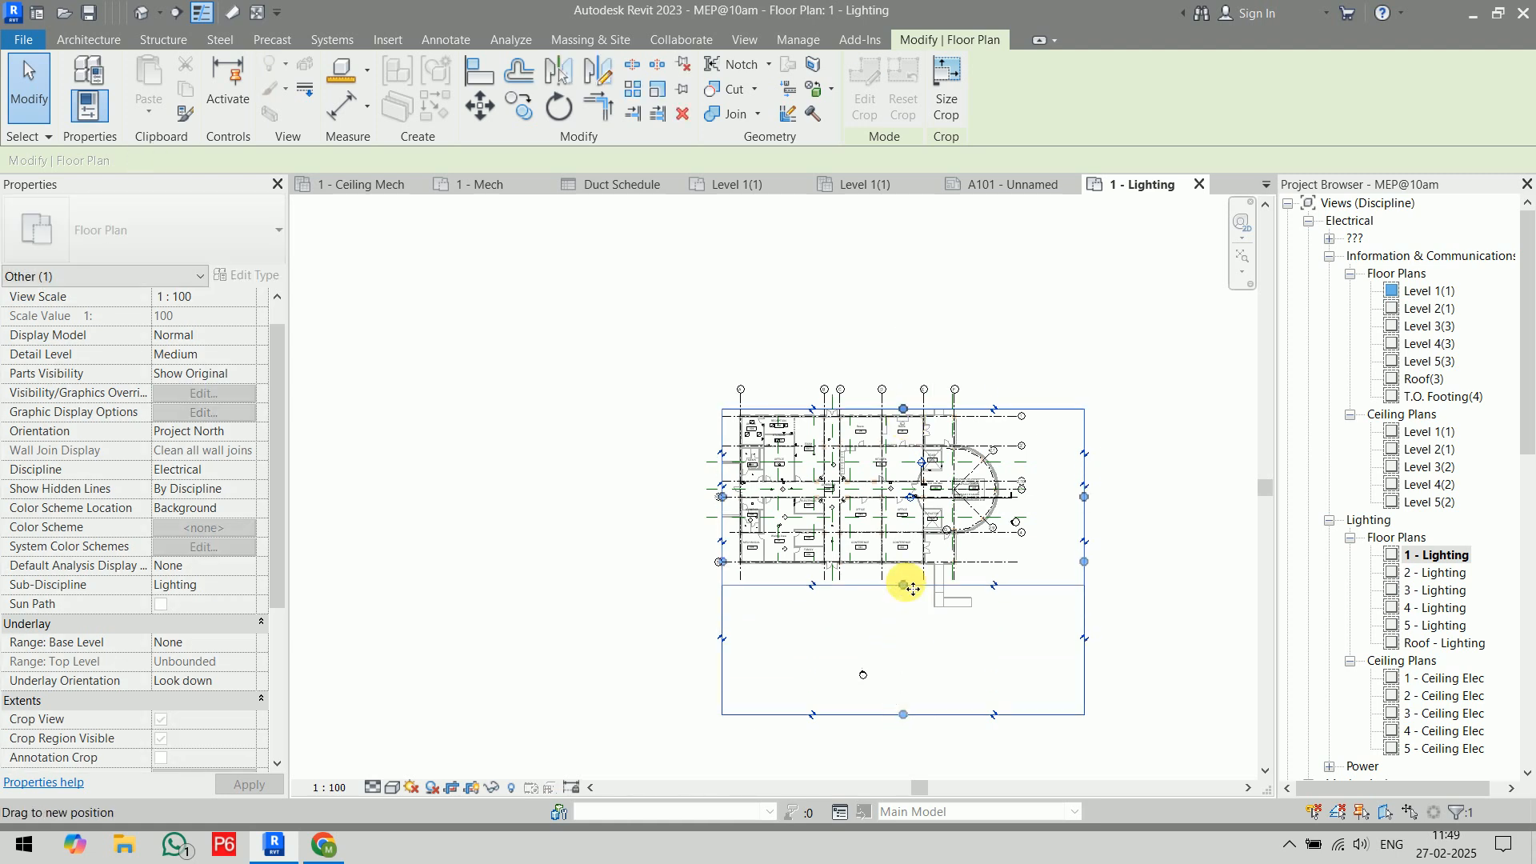
drag(1086, 498, 1016, 496)
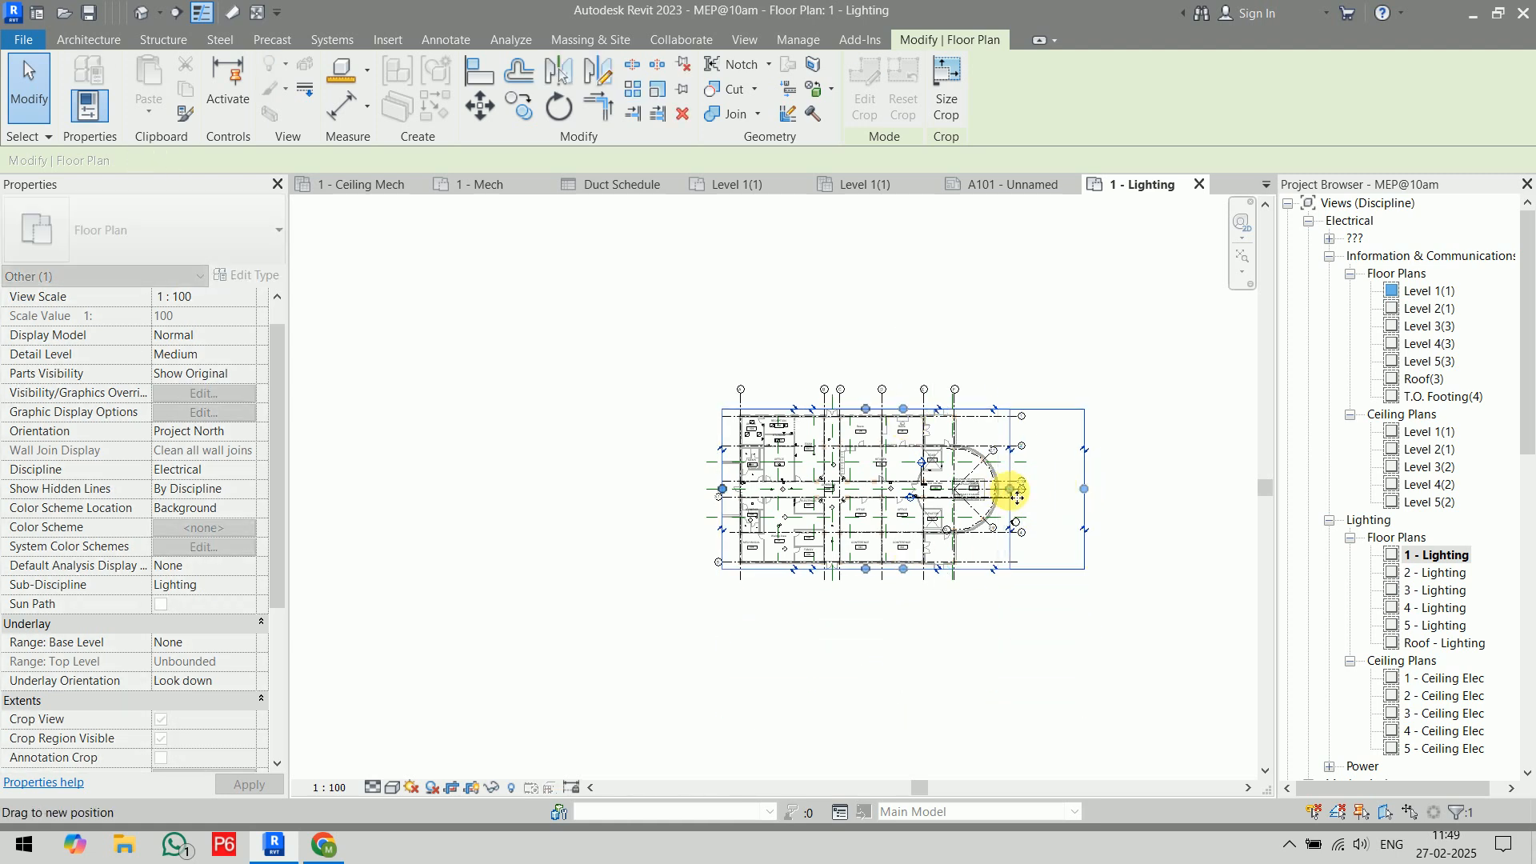
click(886, 708)
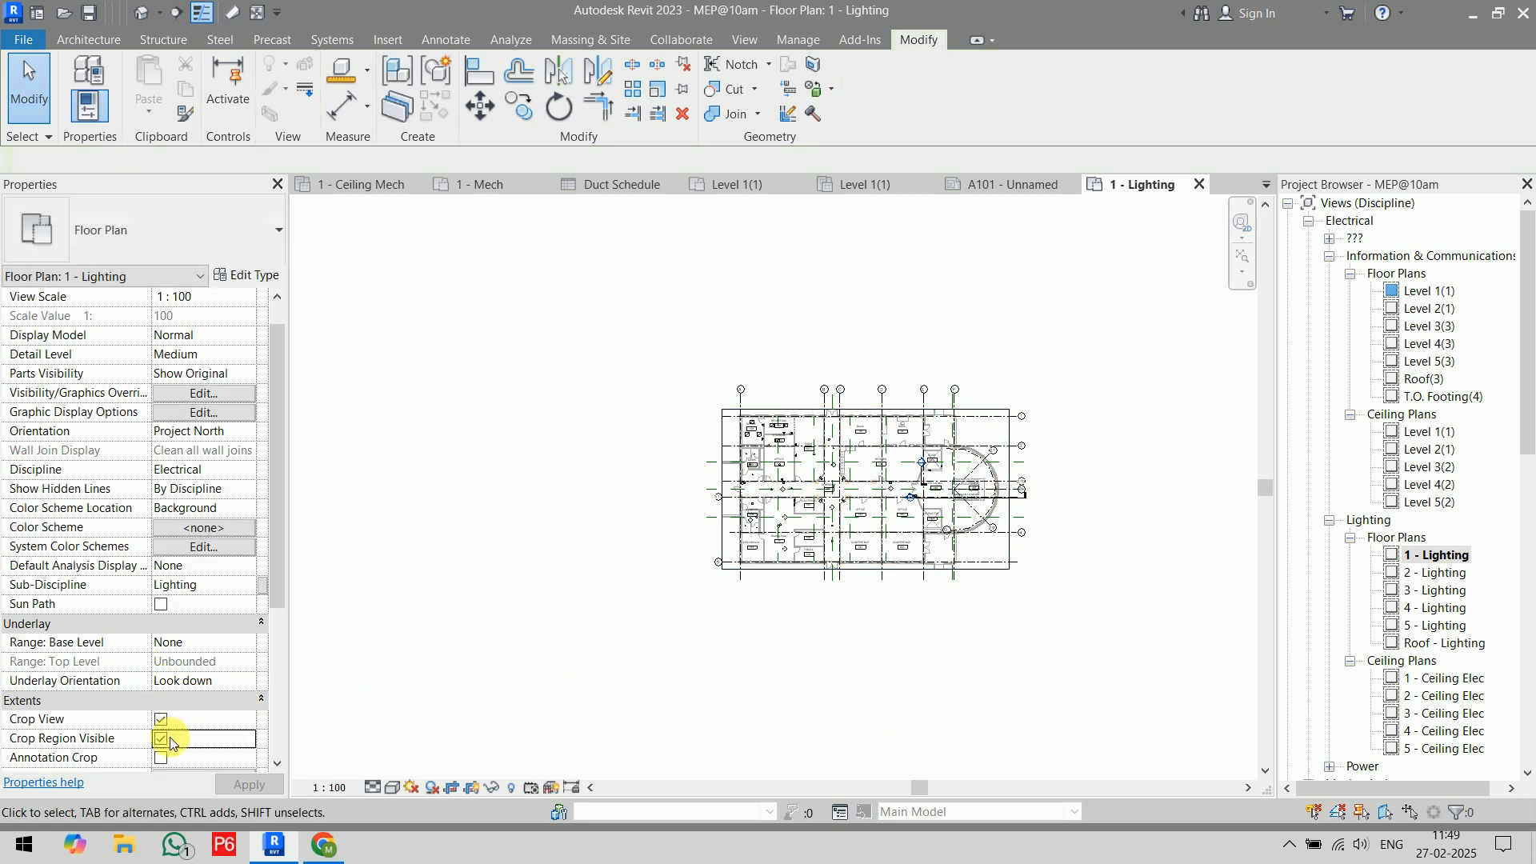
click(160, 739)
- Set the 1 - Lighting view scale to 1 : 200 and return to sheet A101
click(328, 787)
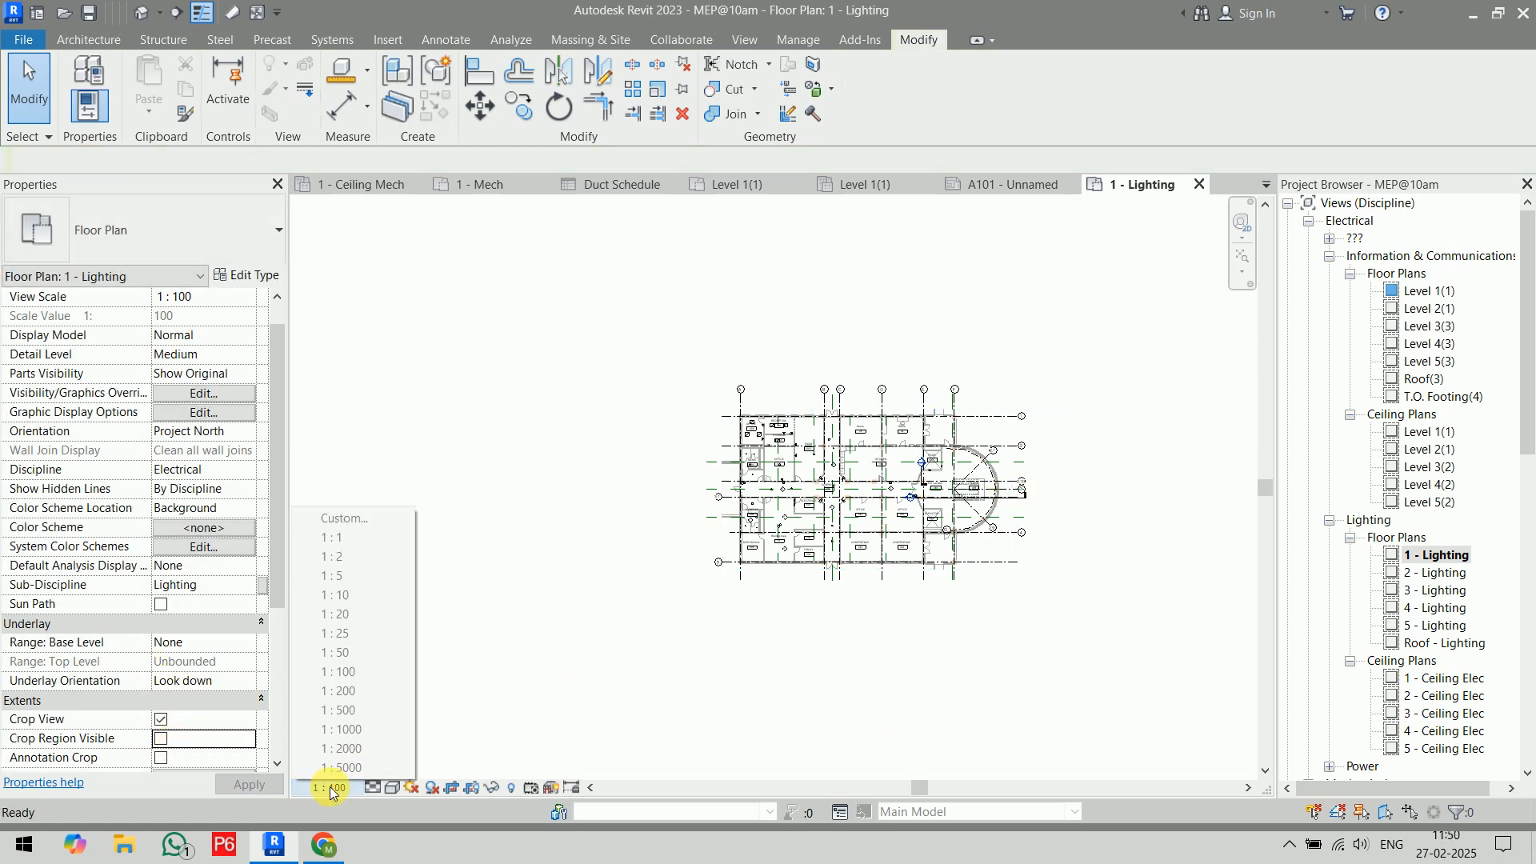
click(365, 684)
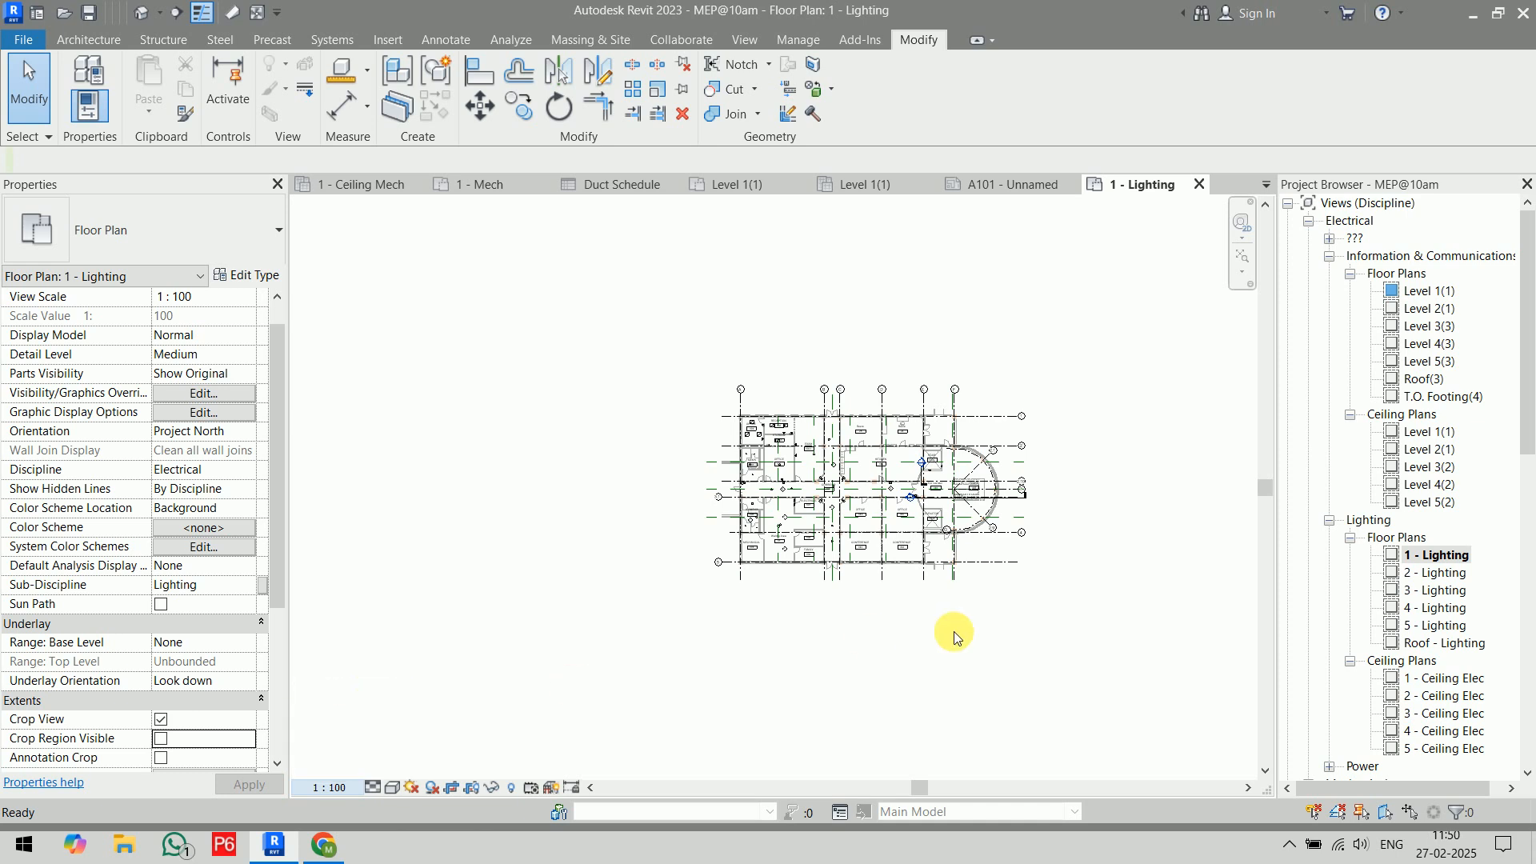
click(1011, 184)
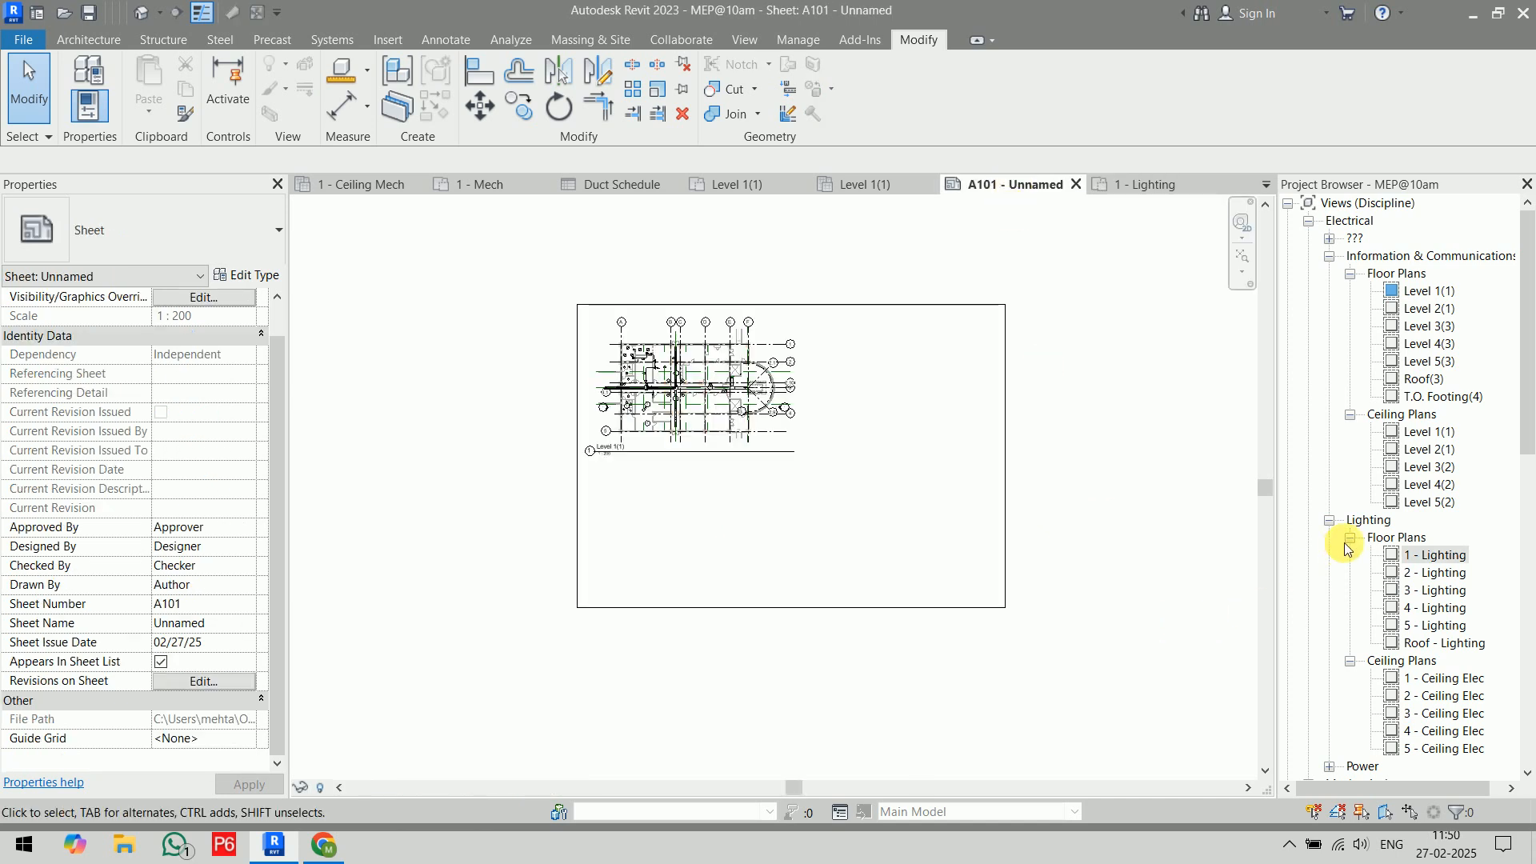
- Place the 1 - Lighting floor plan on sheet A101 directly below the Level 1(1) viewport
drag(1423, 566, 703, 517)
click(700, 521)
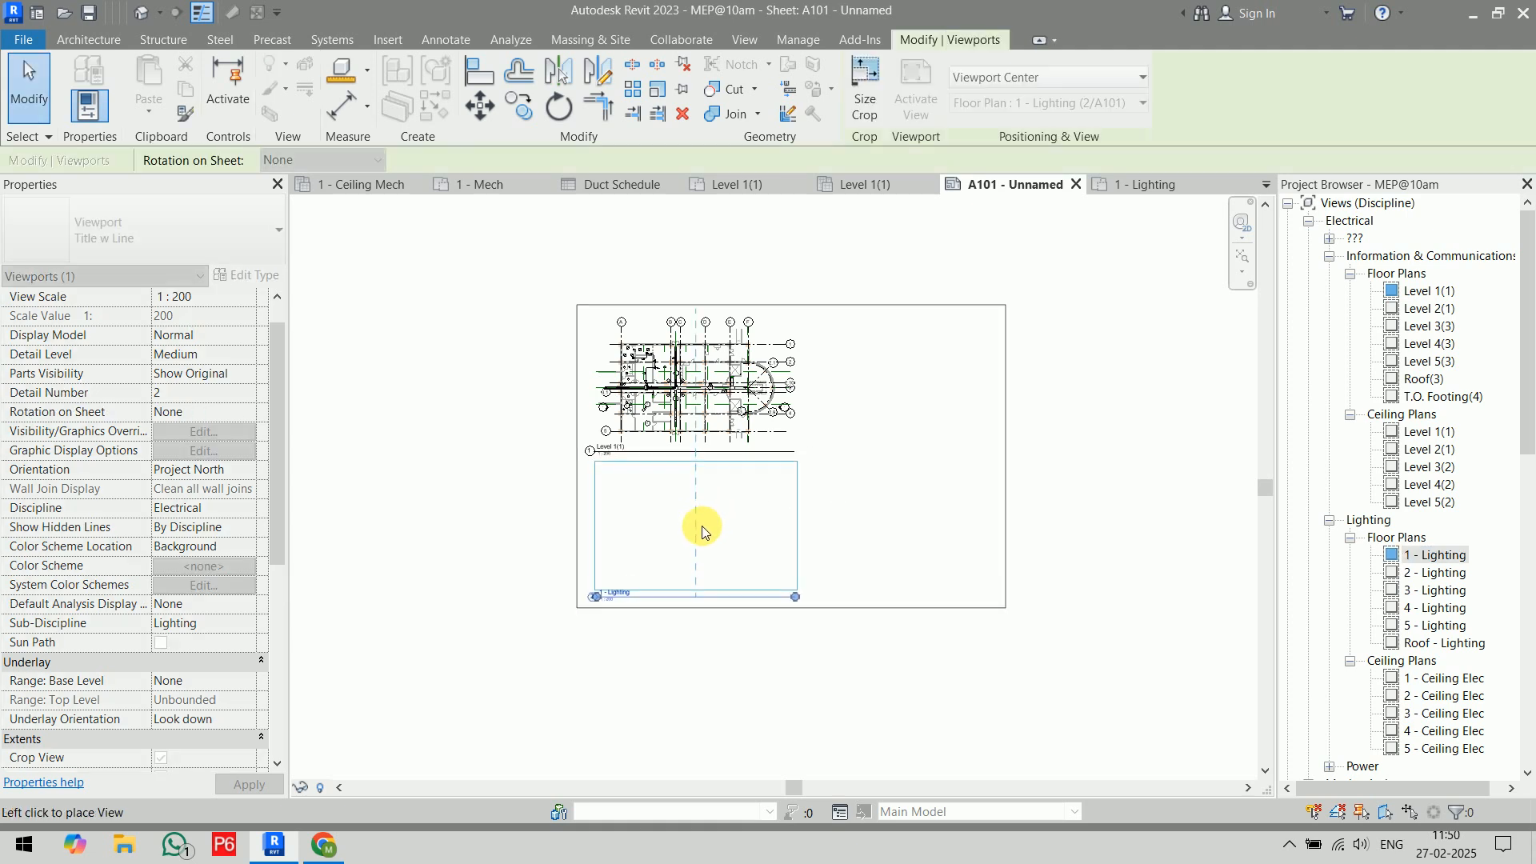
click(1097, 483)
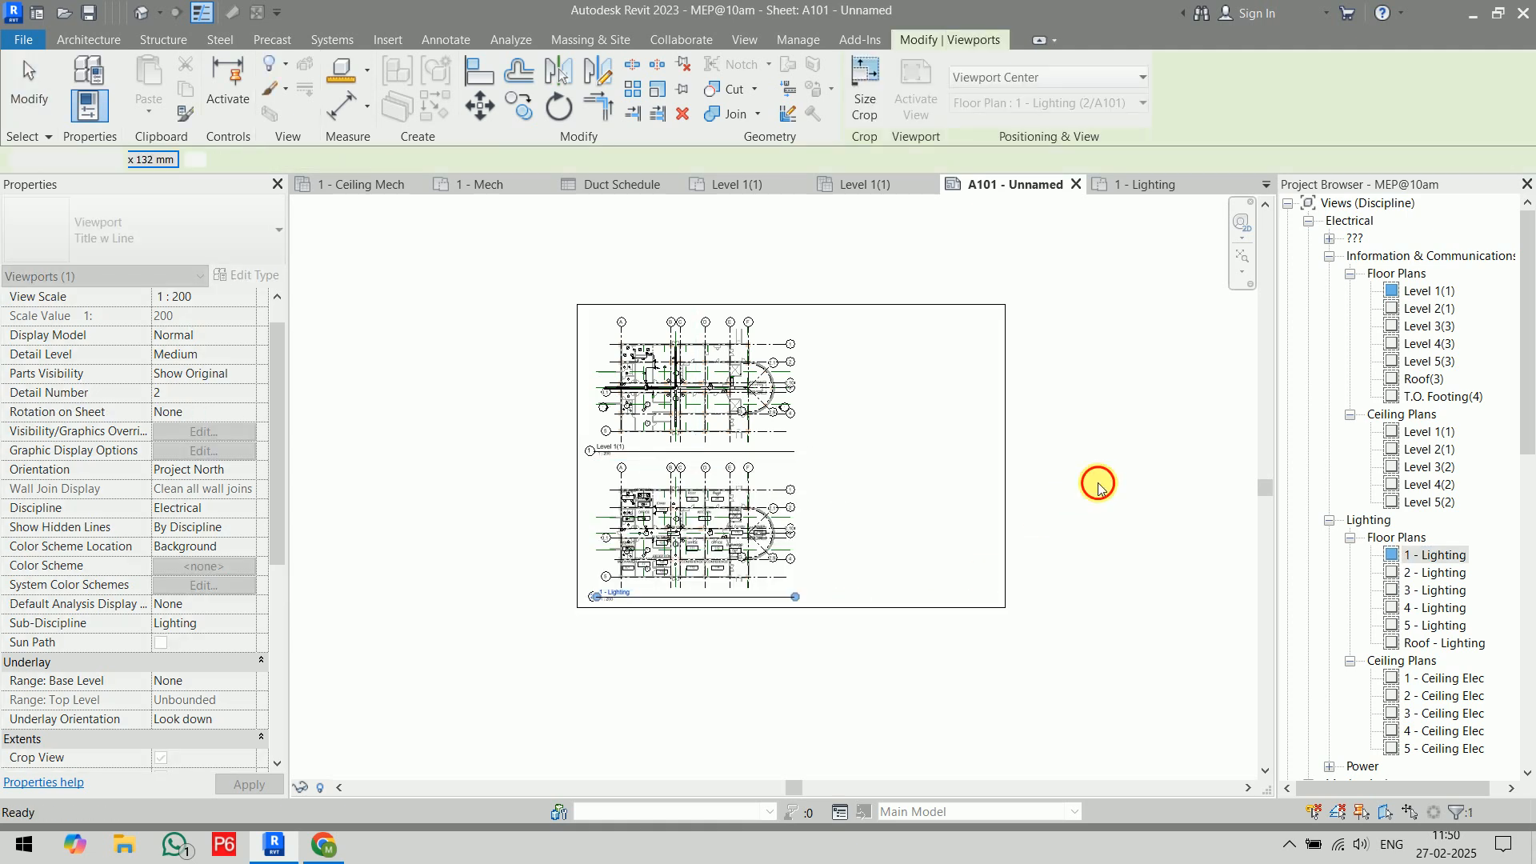
scroll(1477, 524, down, 4)
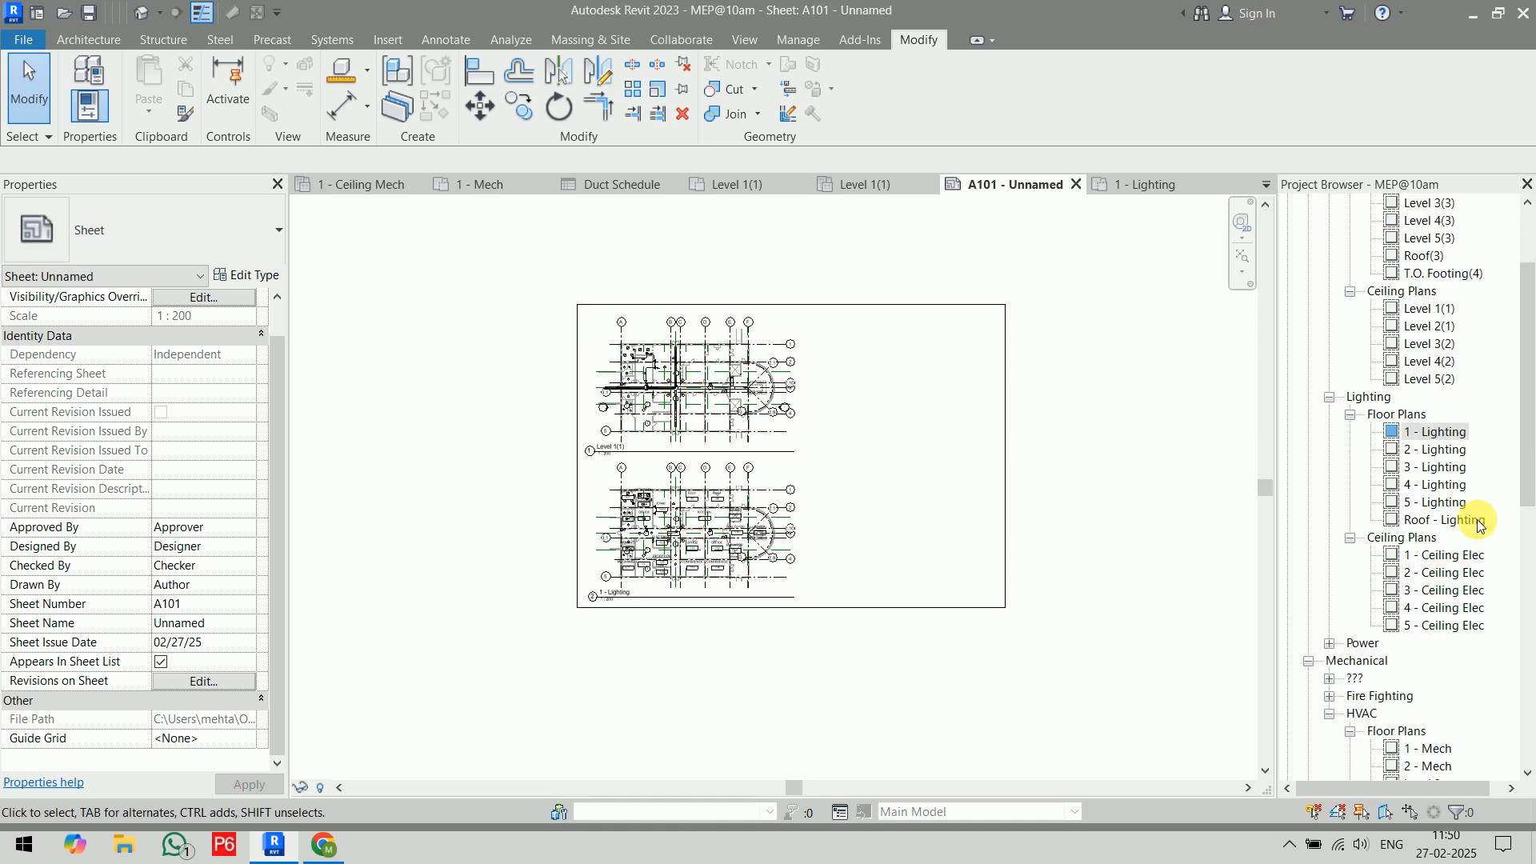
scroll(1477, 524, down, 1)
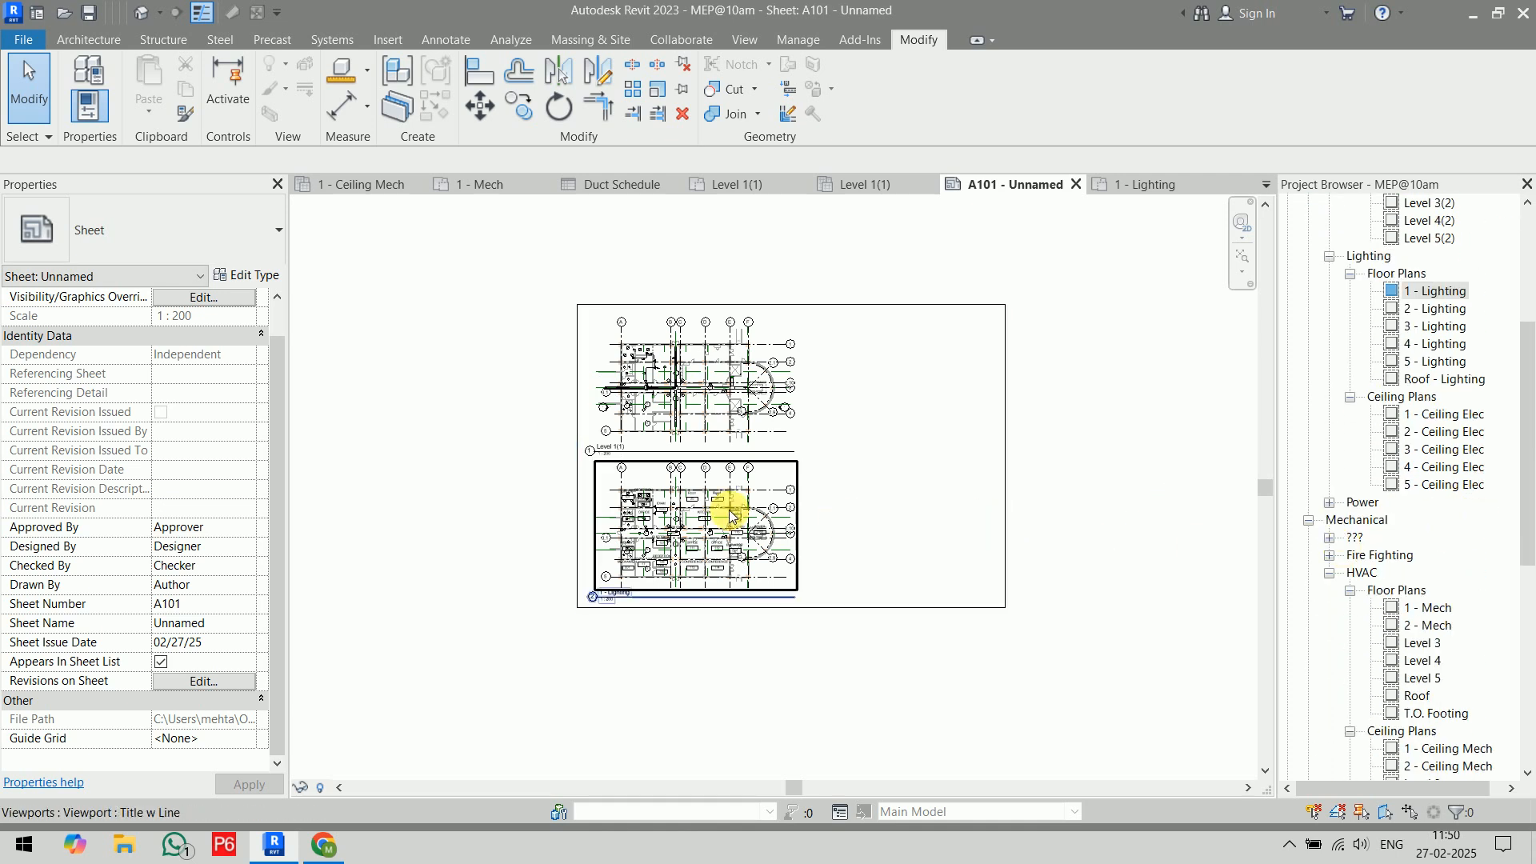
scroll(694, 540, up, 5)
scroll(747, 480, down, 3)
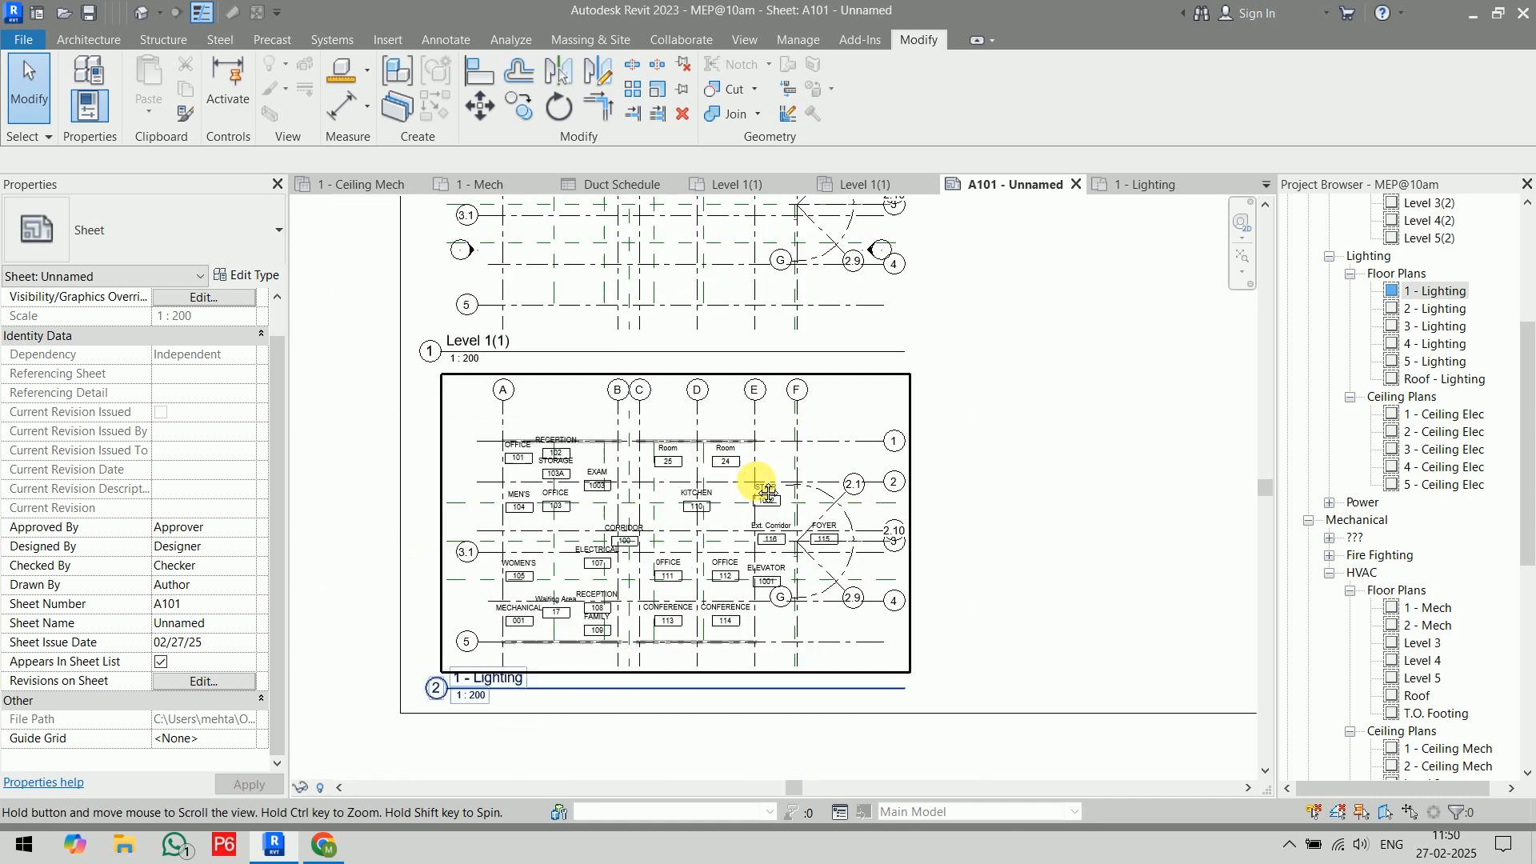
scroll(843, 559, down, 3)
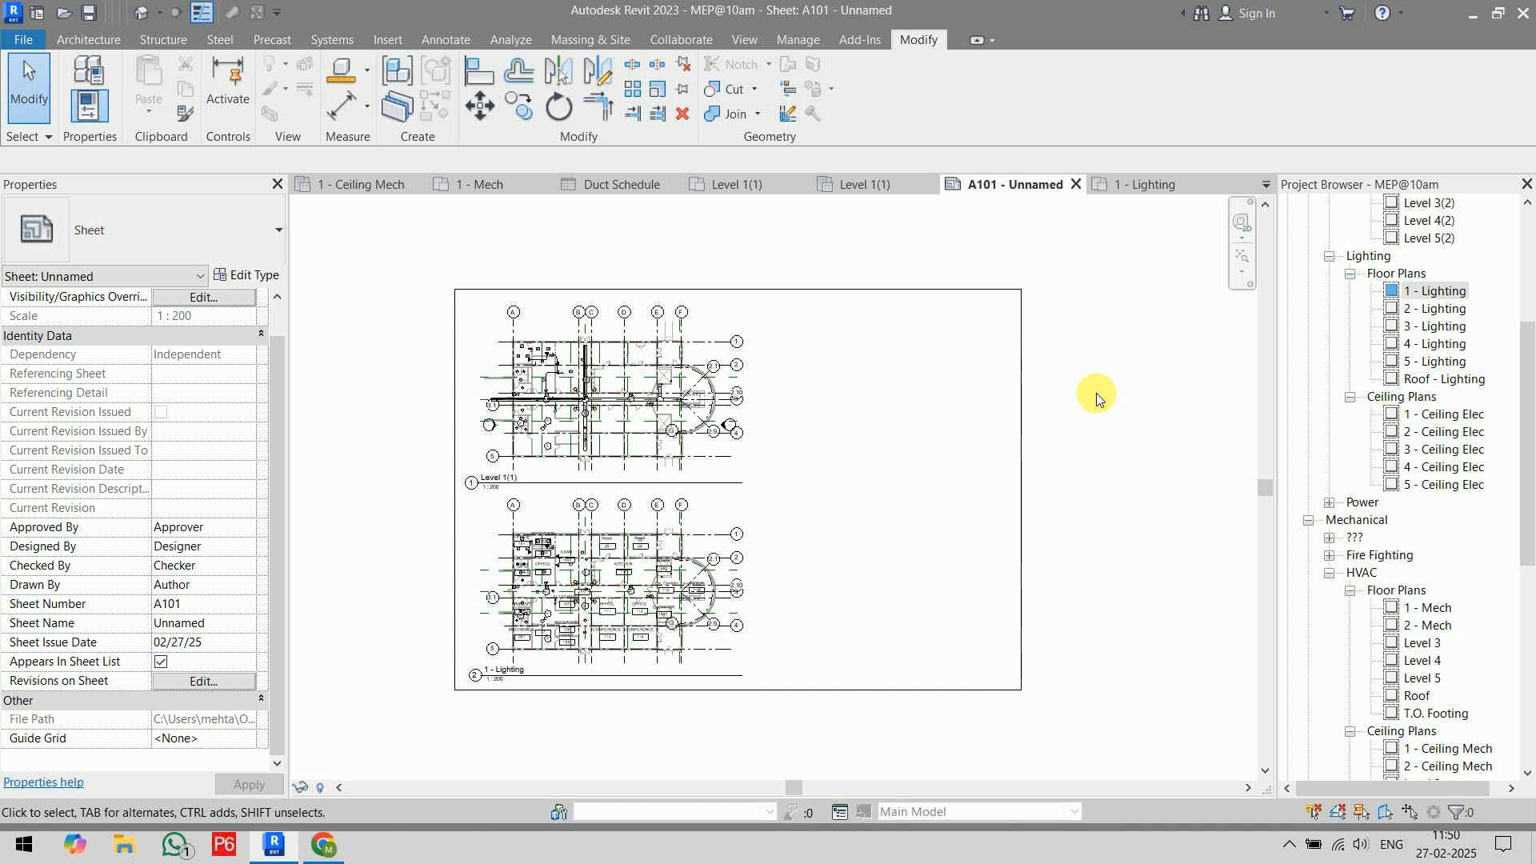
- Start a PDF export and set its export range to Selected views/sheets
click(24, 40)
mouse_move(93, 368)
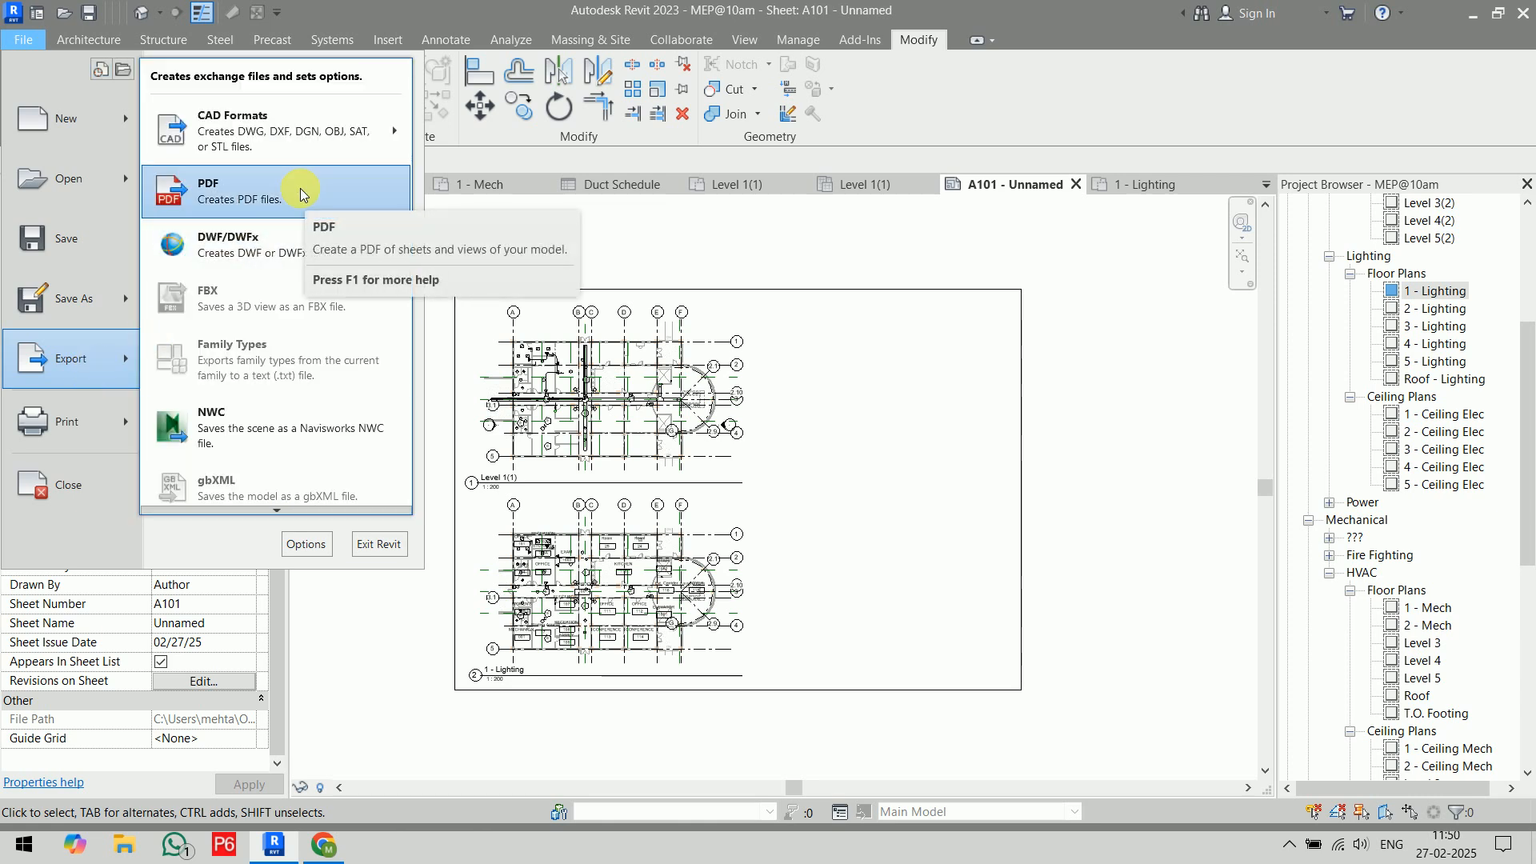
mouse_move(320, 130)
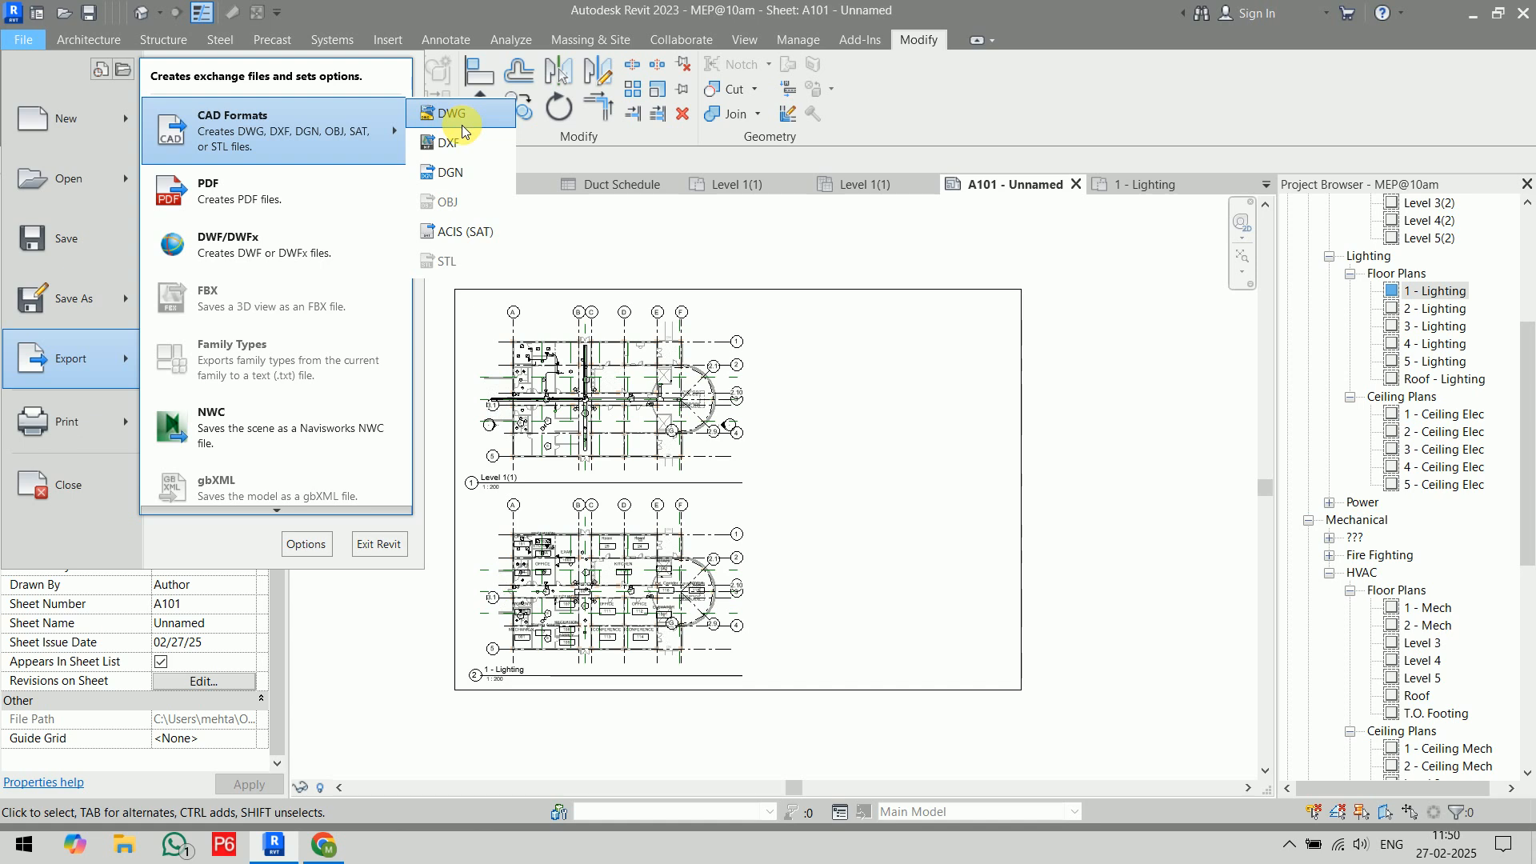
click(360, 200)
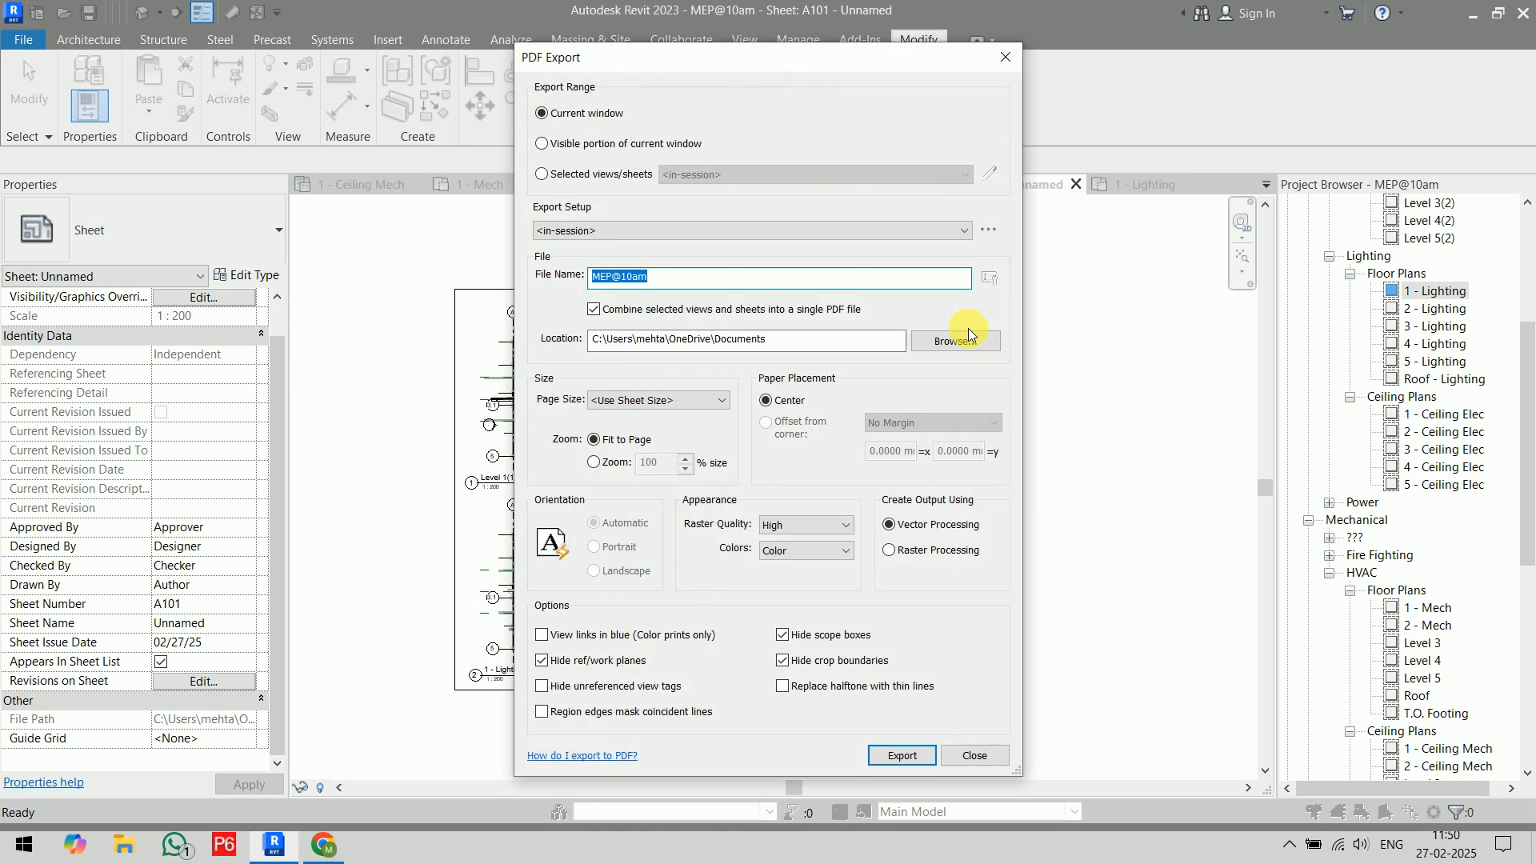
click(620, 182)
click(832, 171)
click(832, 171)
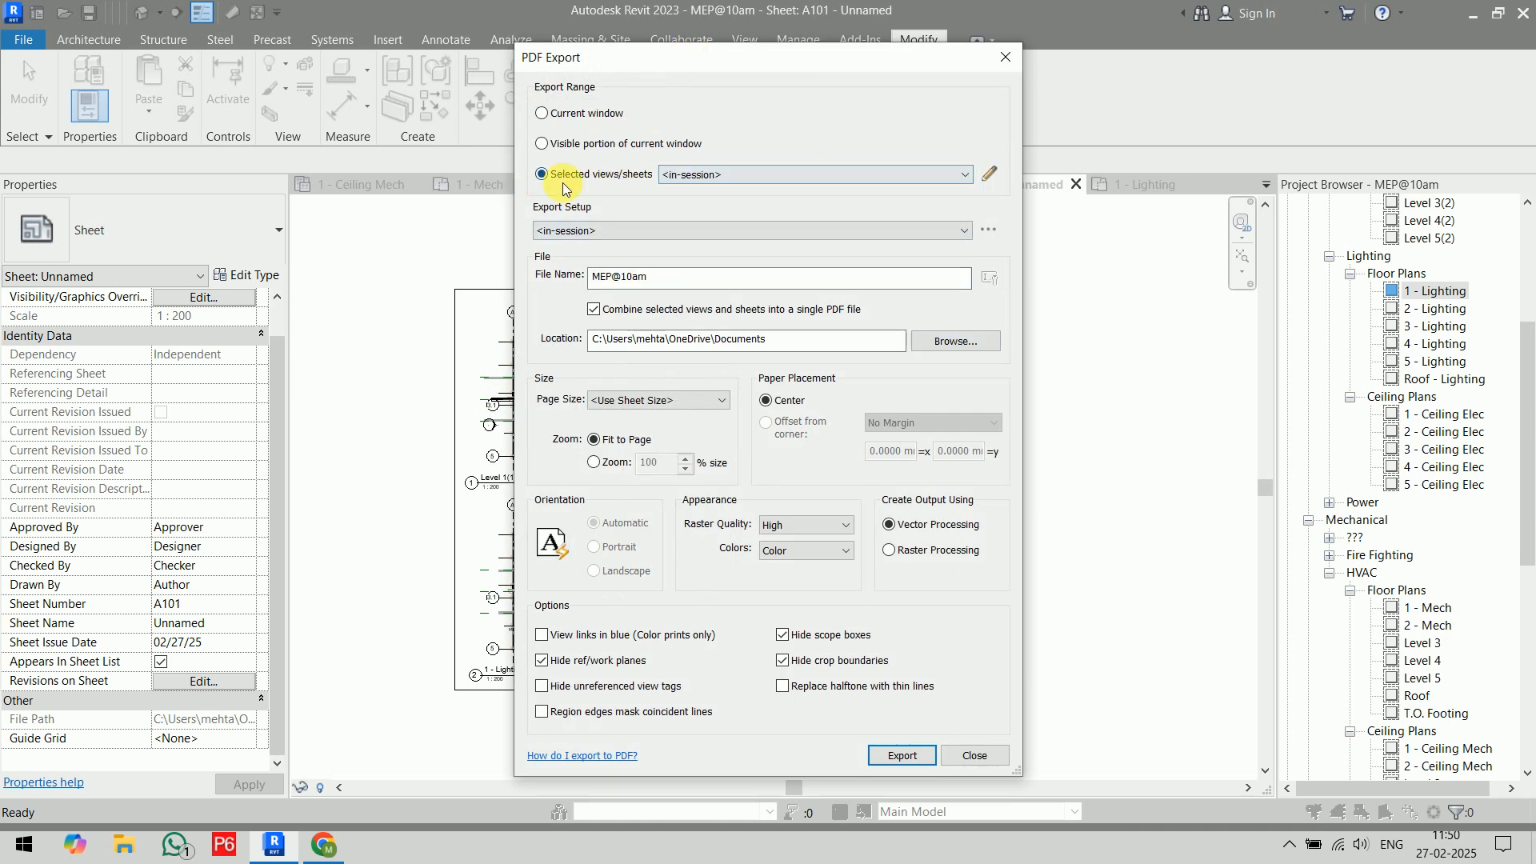
click(712, 233)
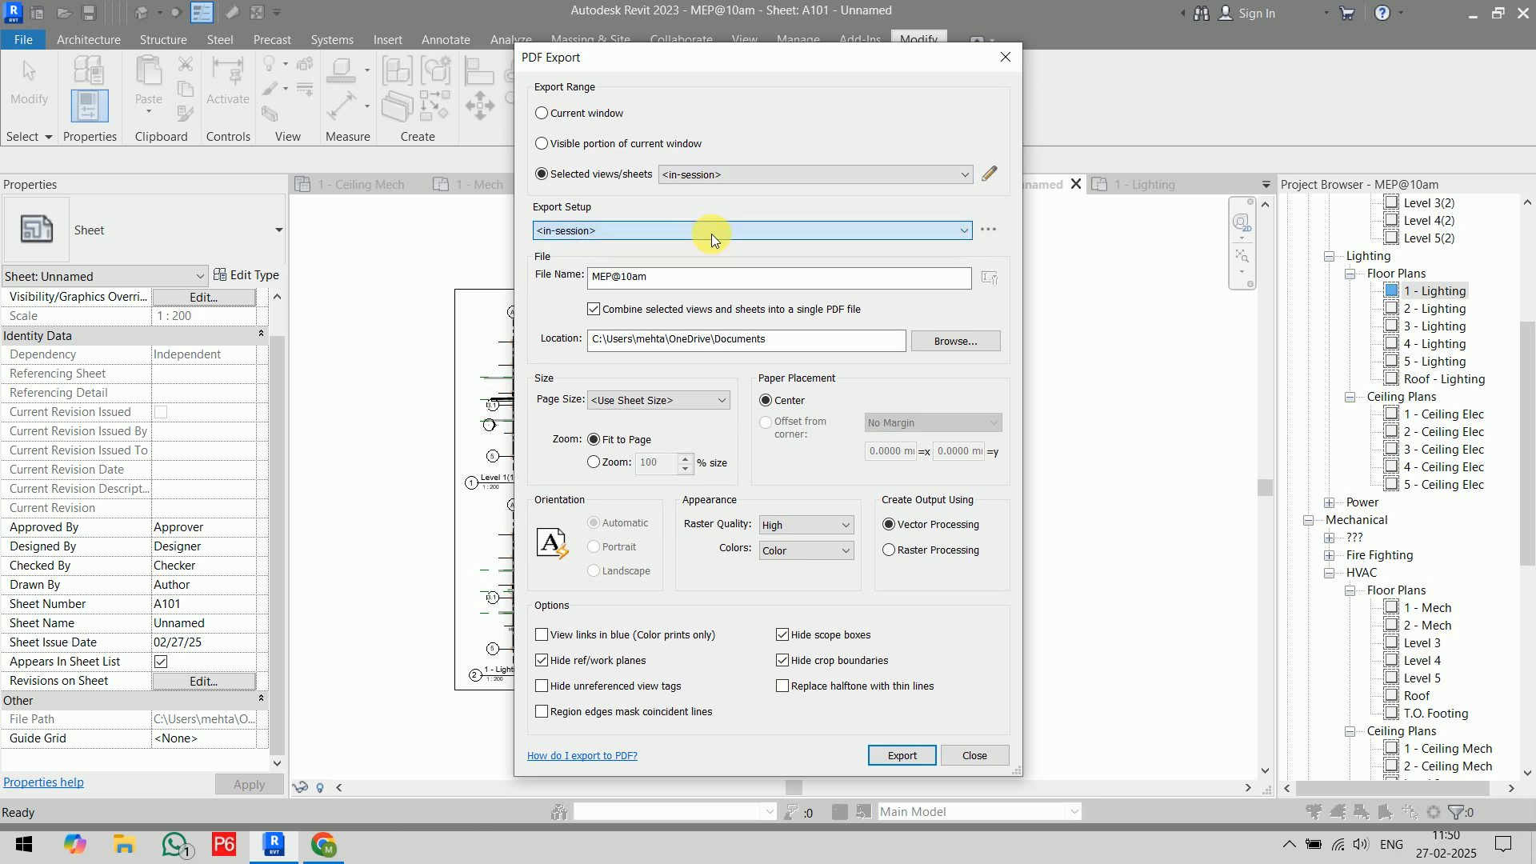
drag(675, 281, 500, 286)
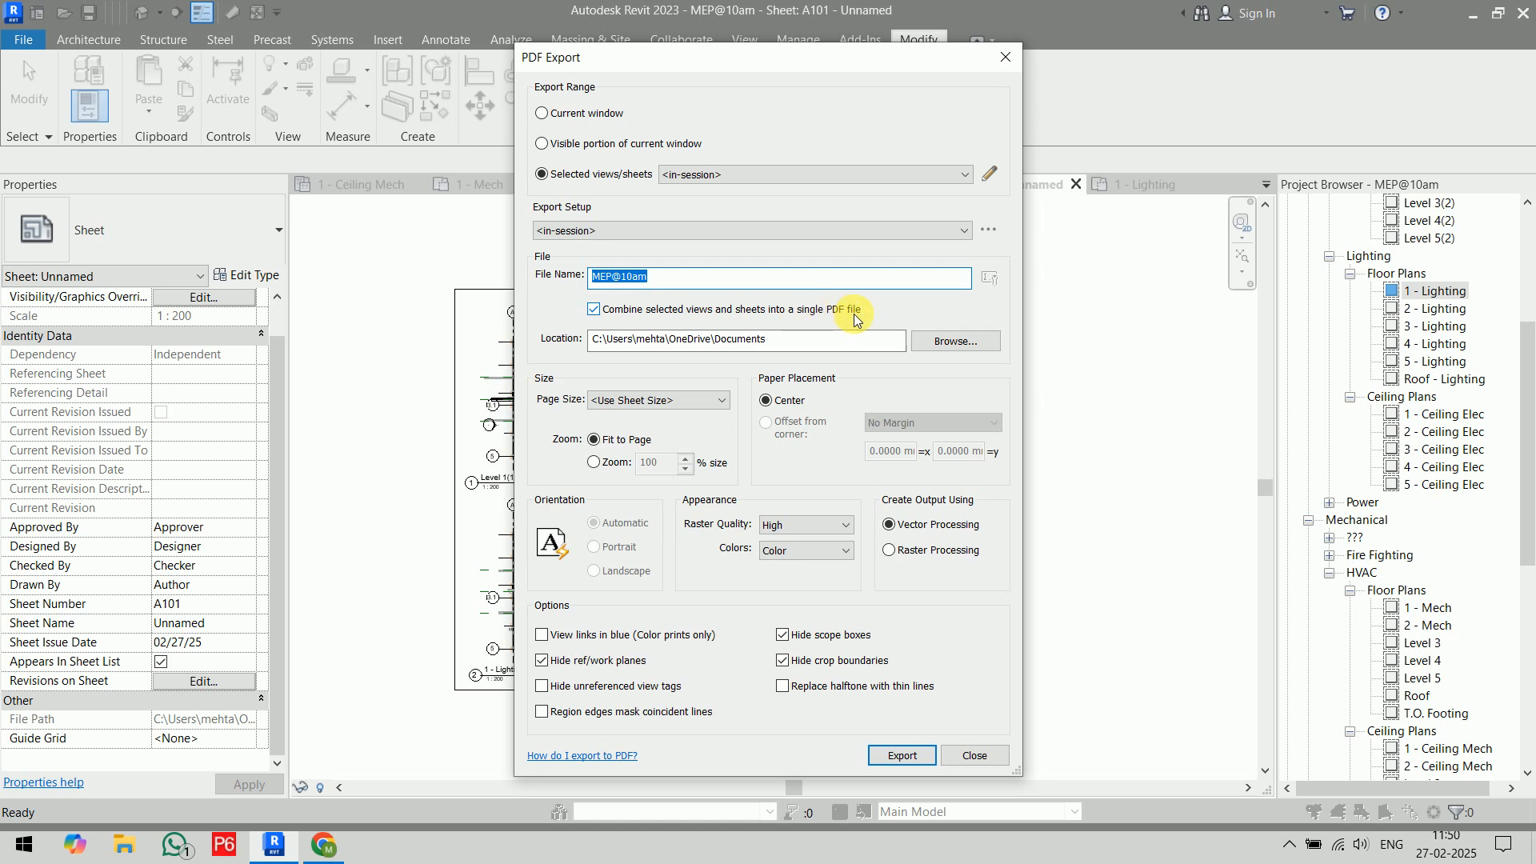
- Set the PDF save location to the Desktop folder and the output zoom to 100% size
click(952, 342)
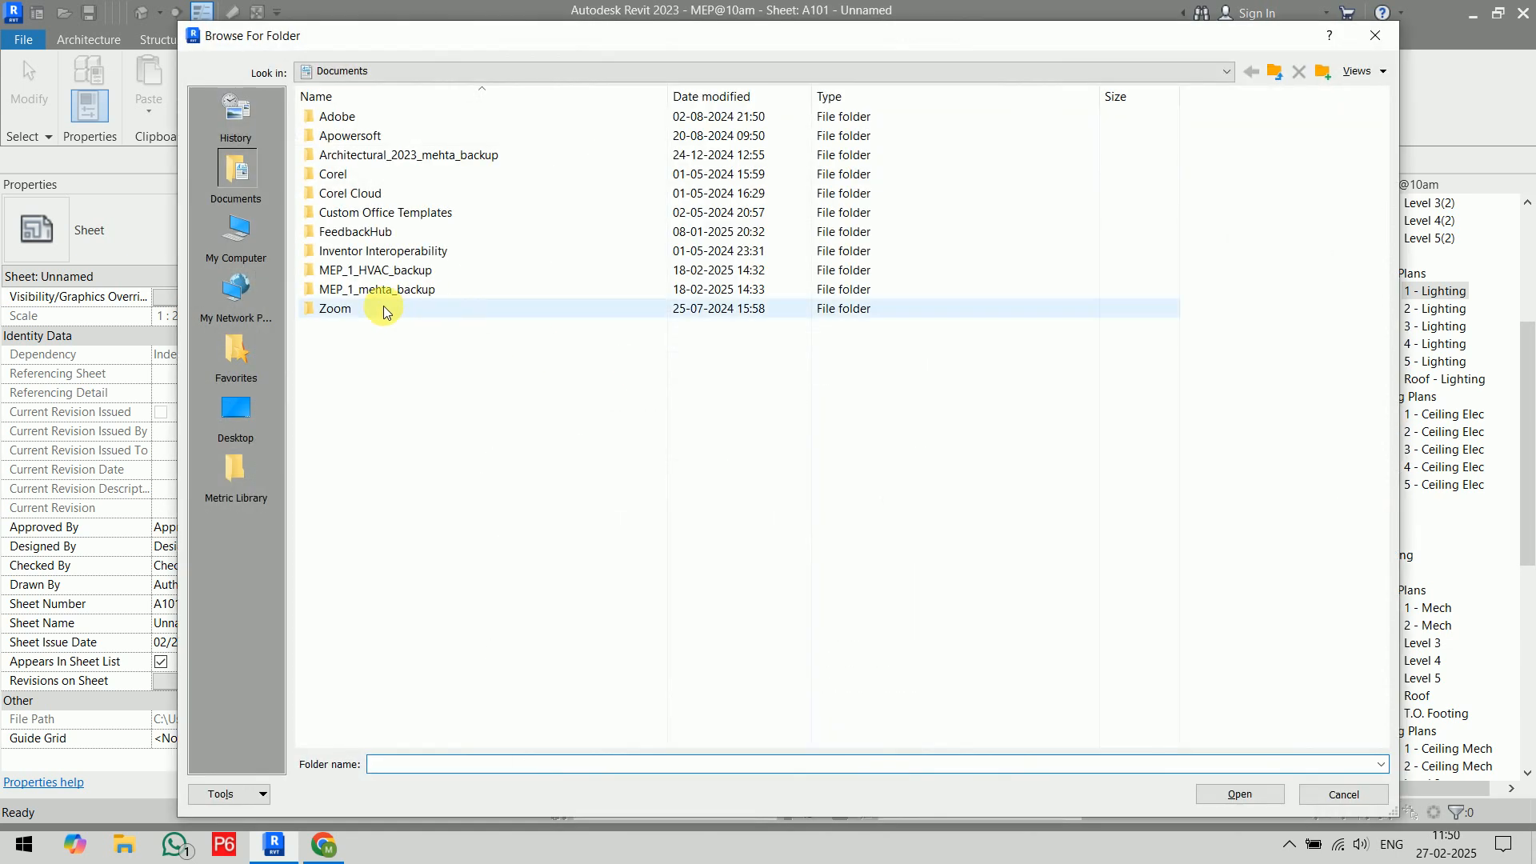
click(239, 408)
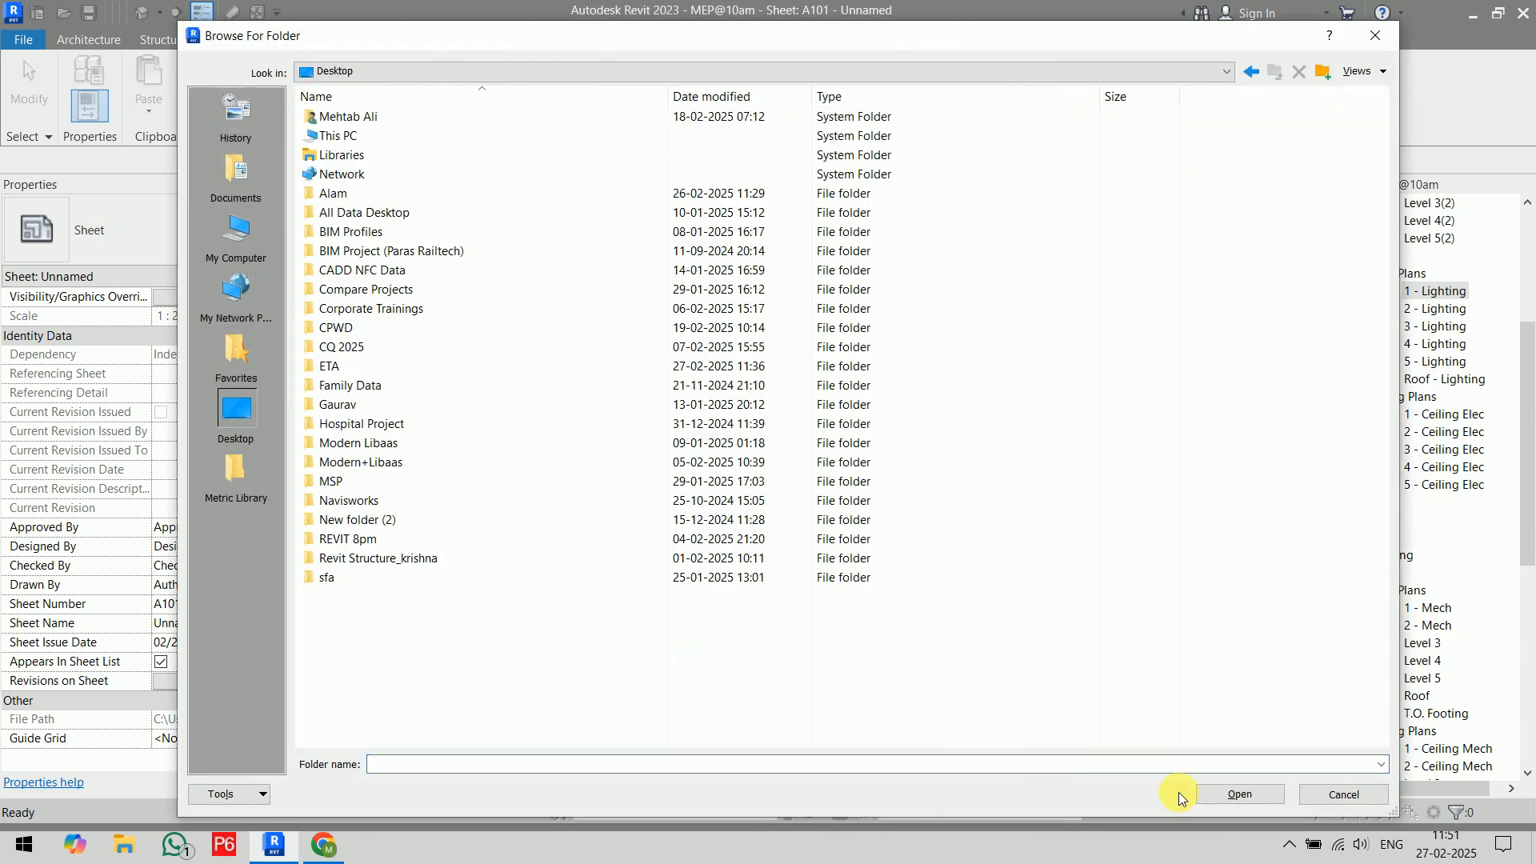
click(1240, 797)
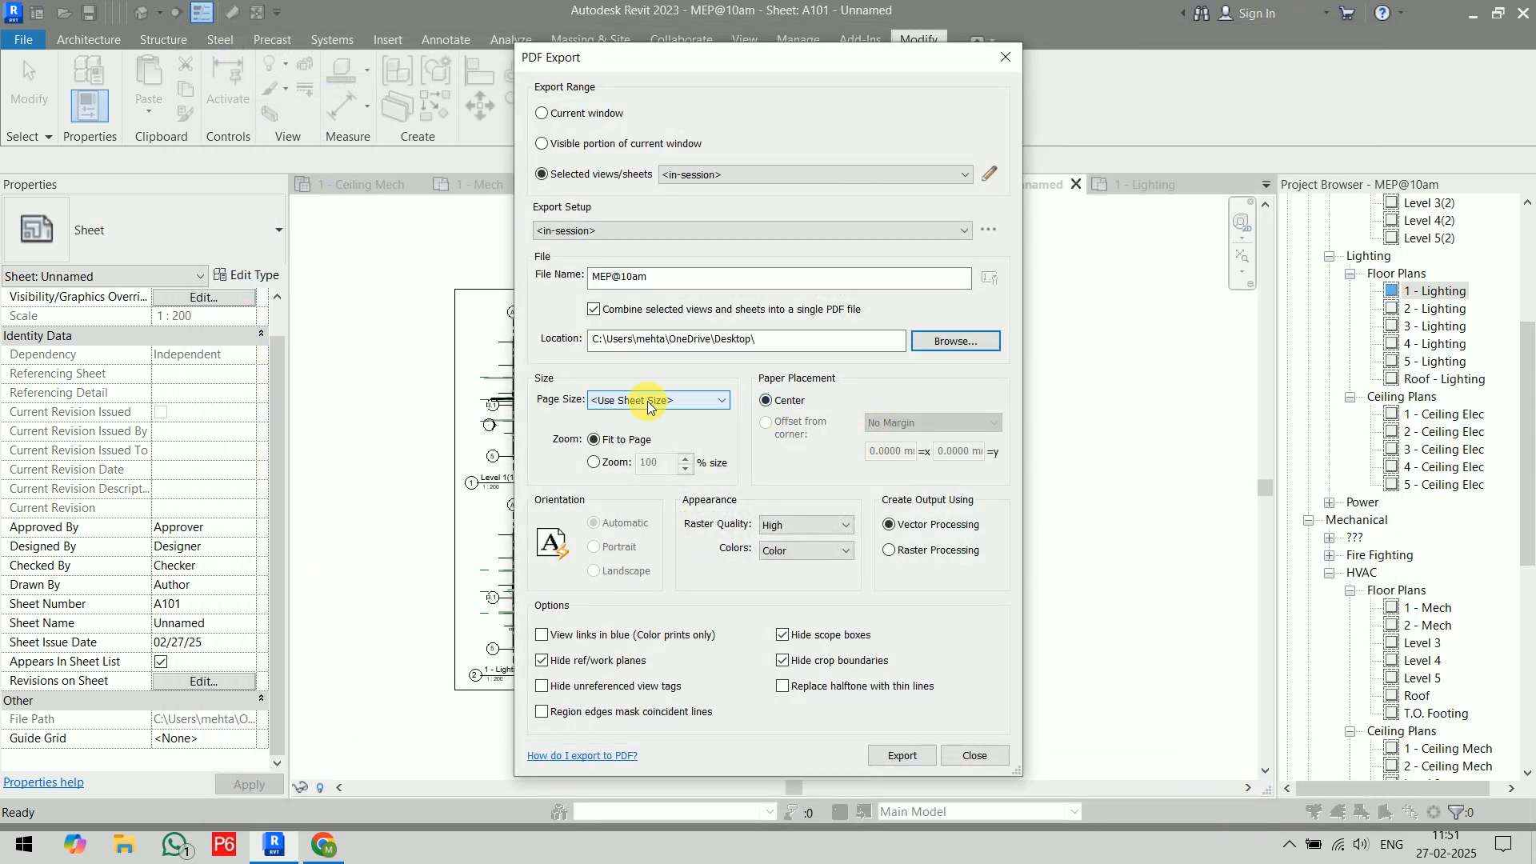
click(688, 404)
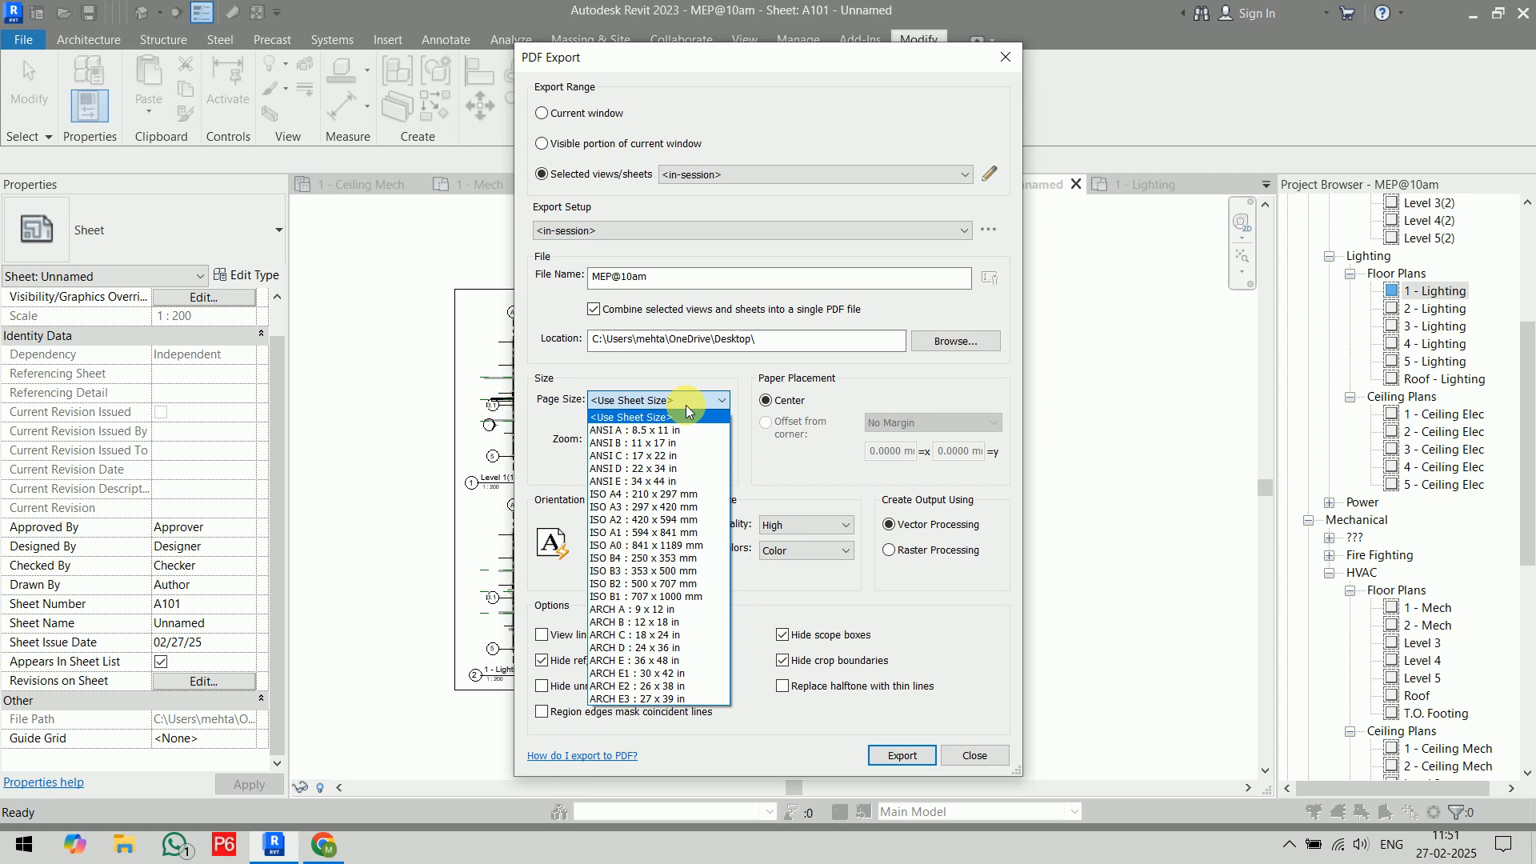
click(685, 407)
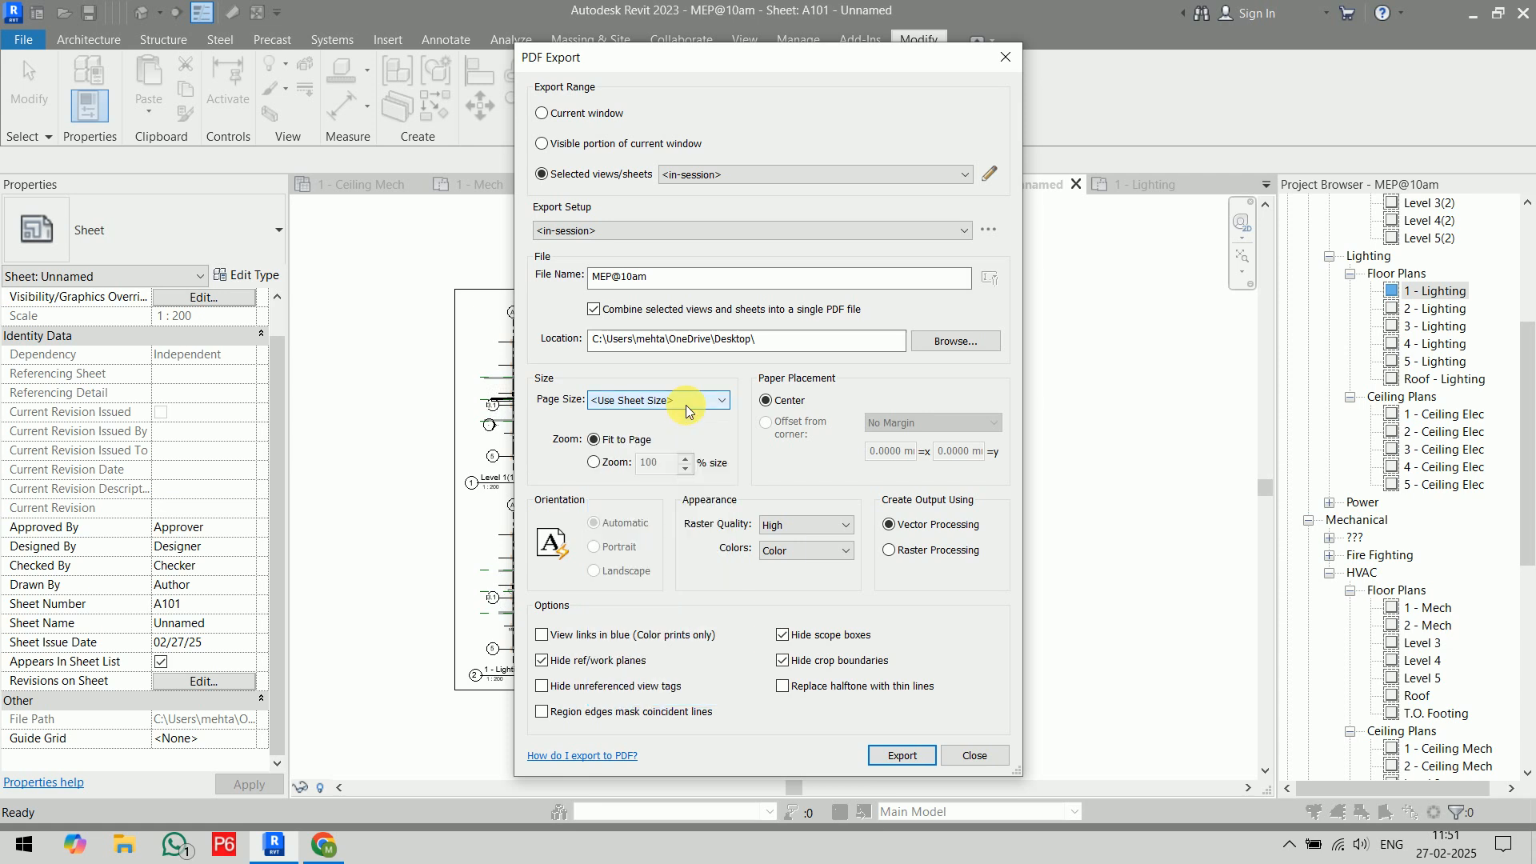
click(593, 462)
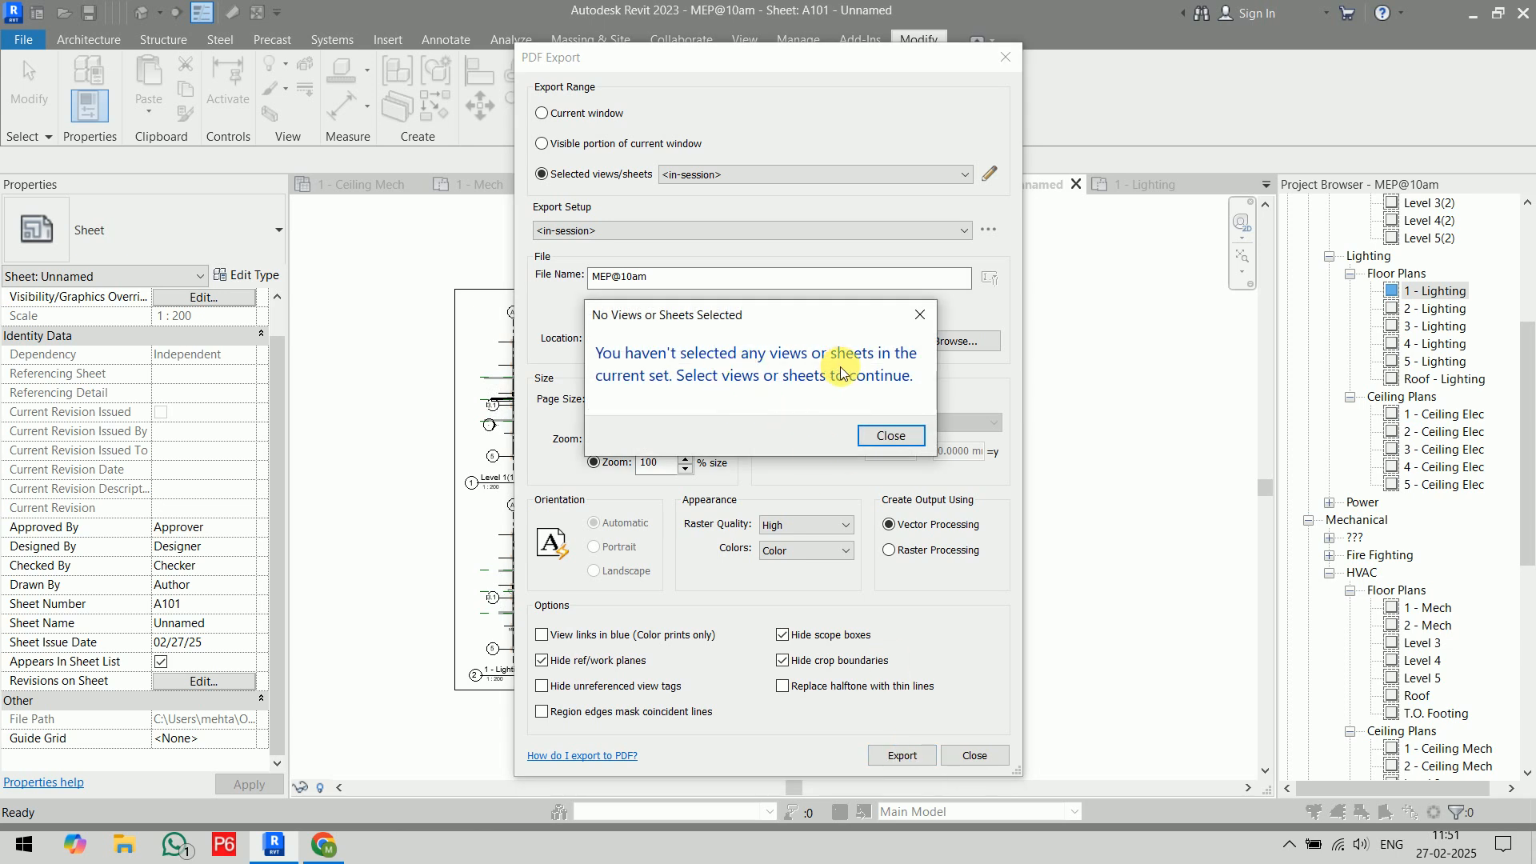
click(891, 436)
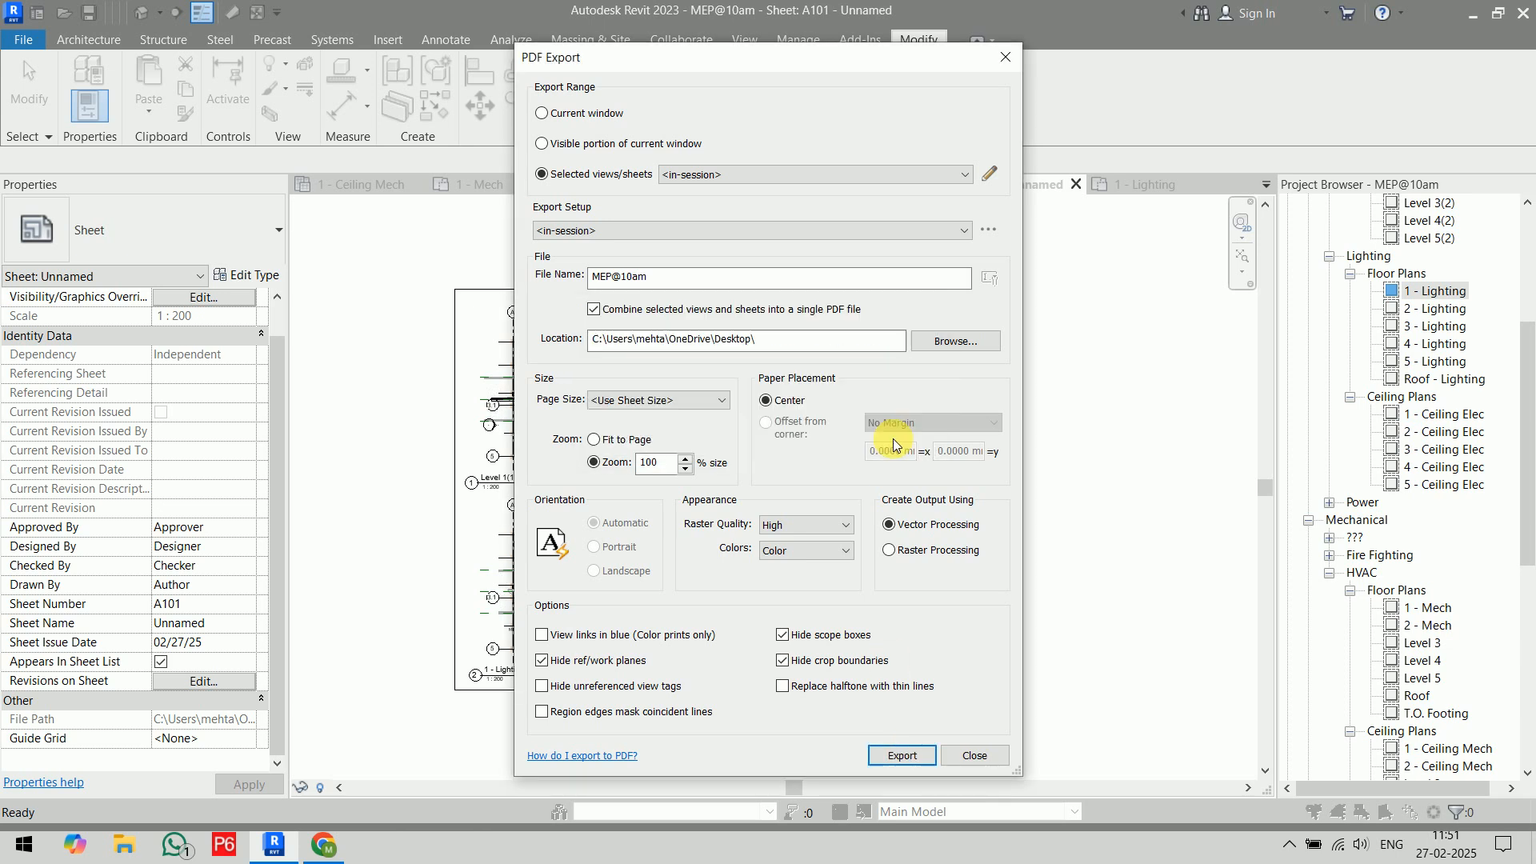
- Include Sheet: A101 - Unnamed in the set of views and sheets to export
click(993, 174)
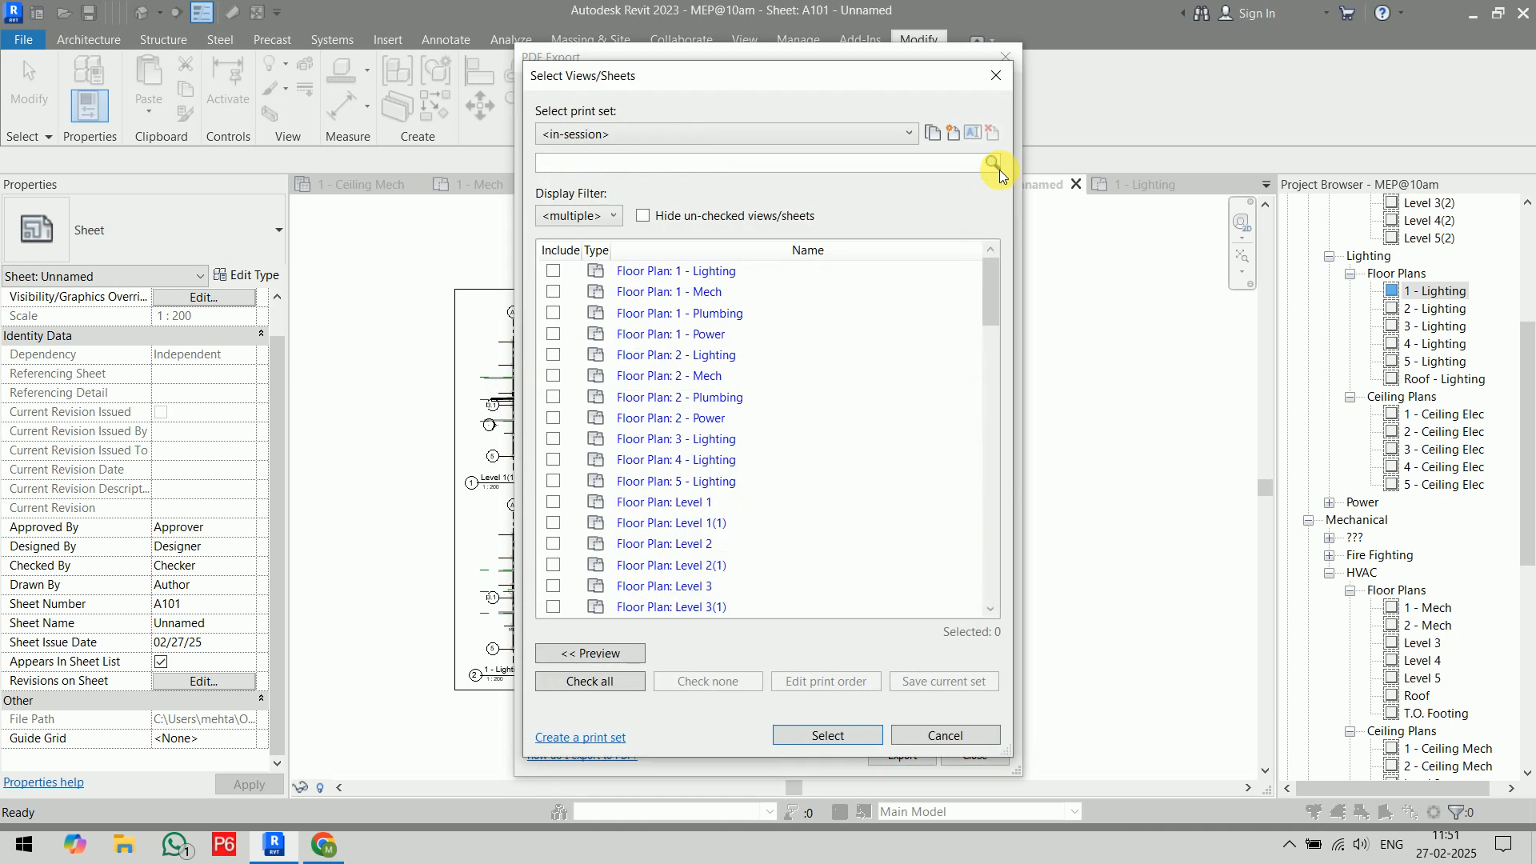
drag(984, 297, 987, 581)
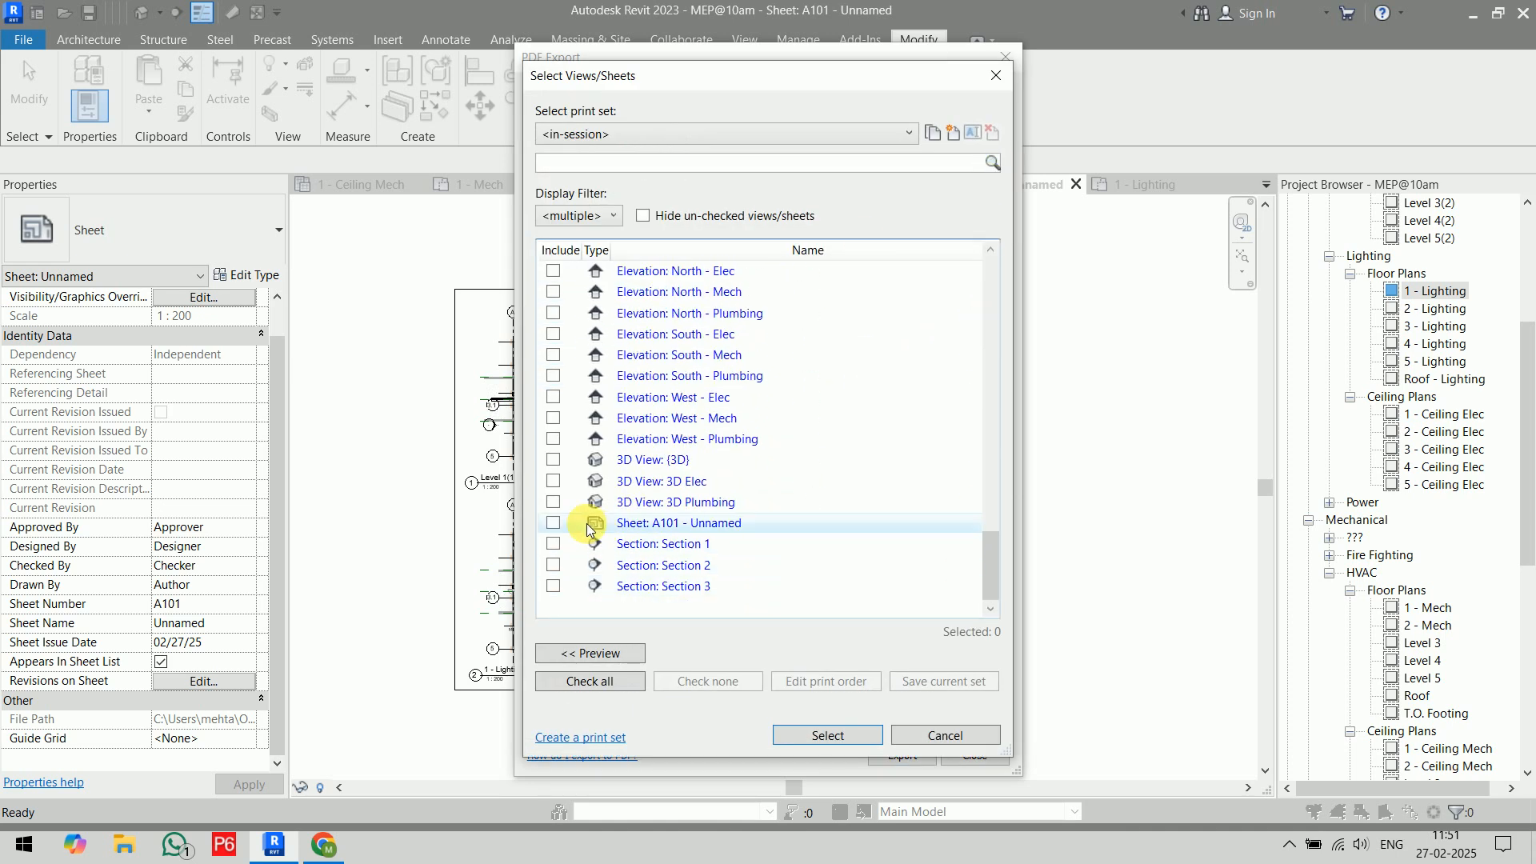
click(554, 523)
click(827, 734)
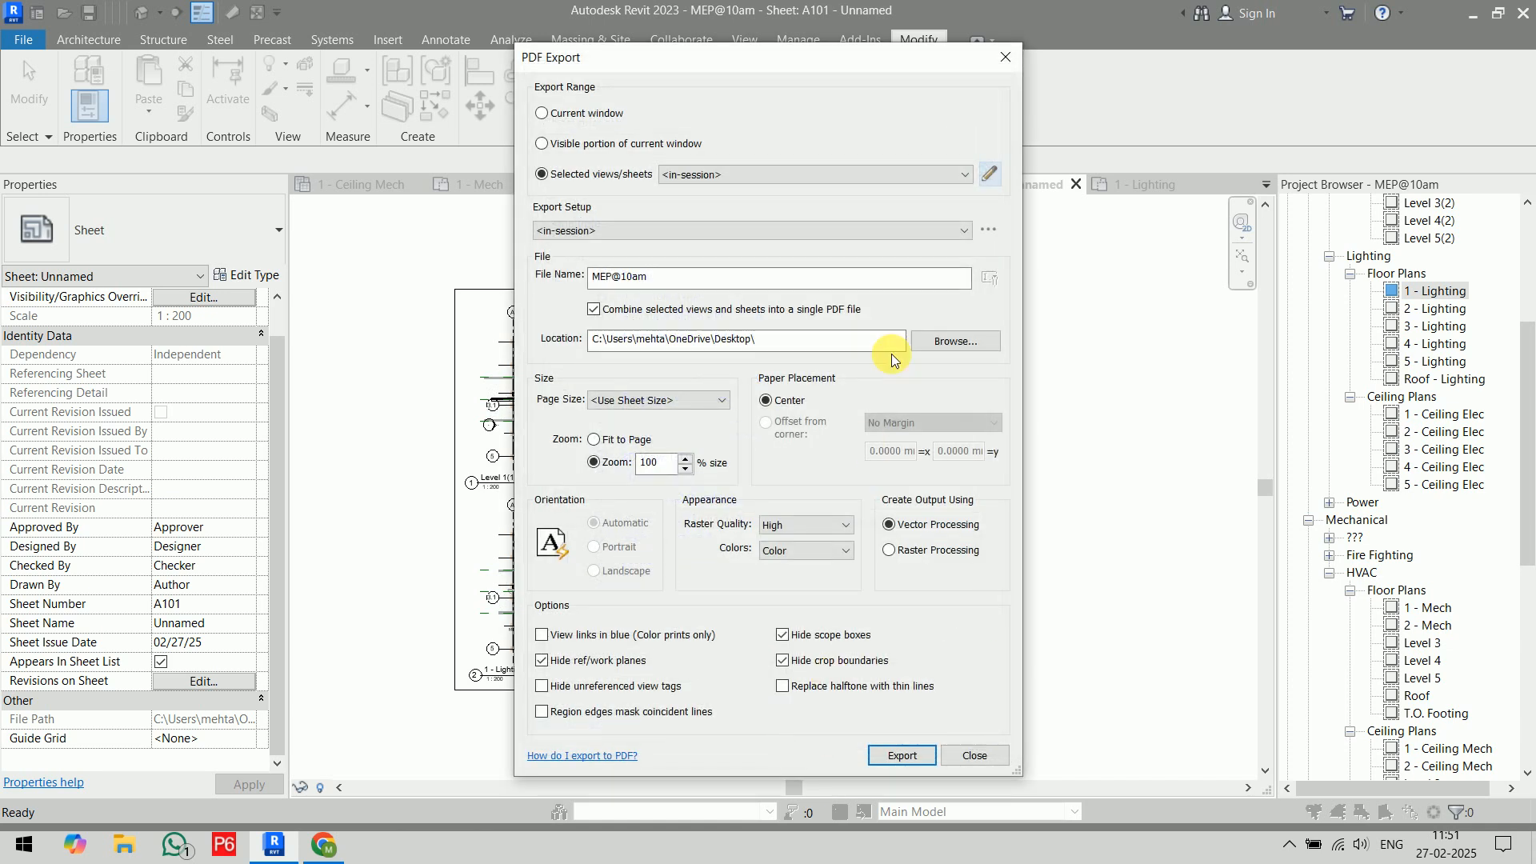
- Export the PDF and save the export settings as PDF Export Setup Settings 1
click(899, 755)
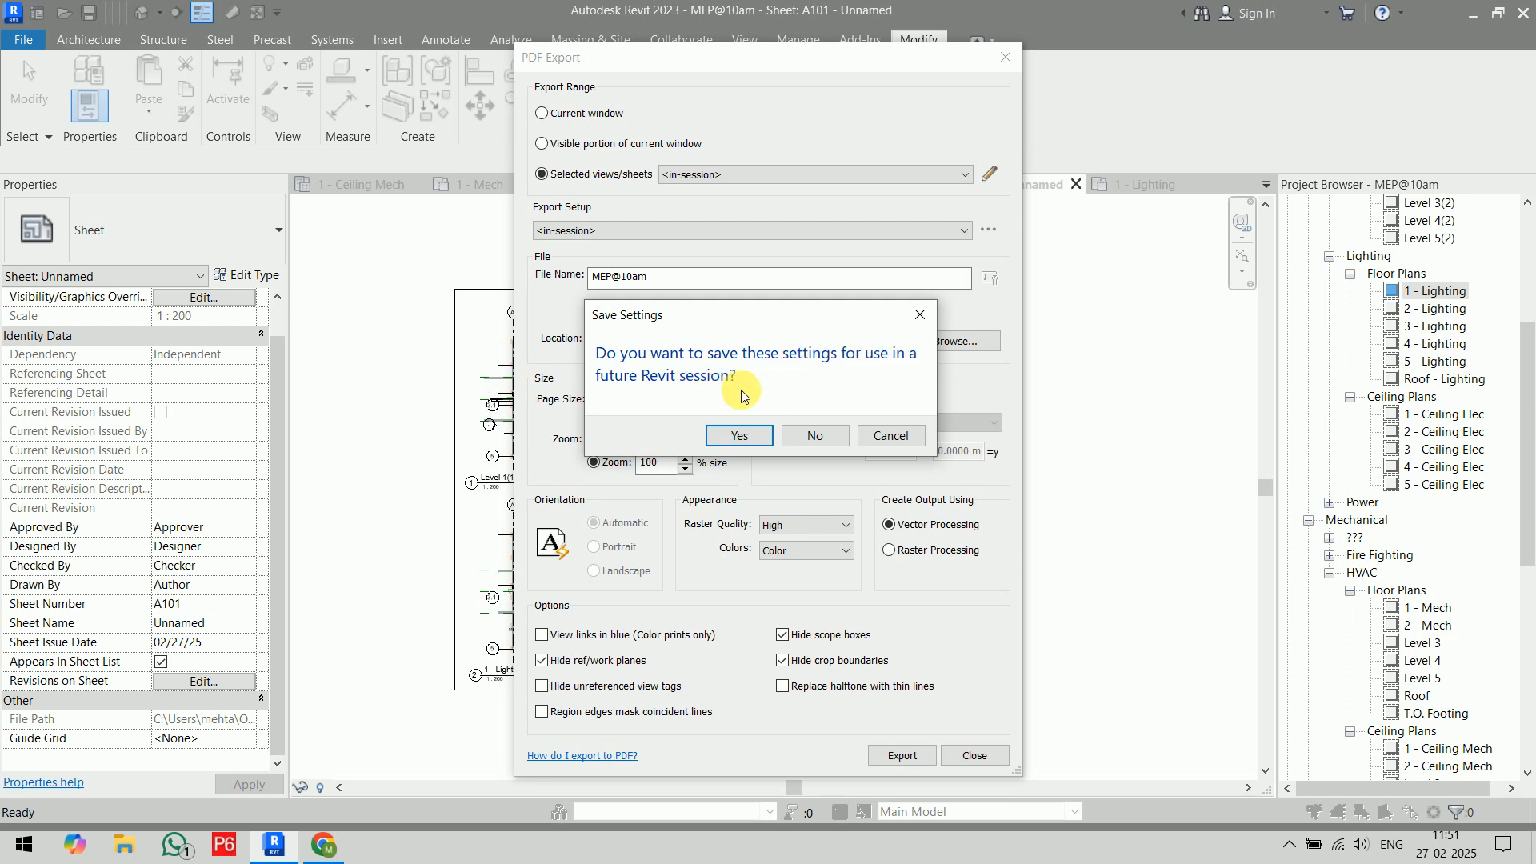
click(747, 438)
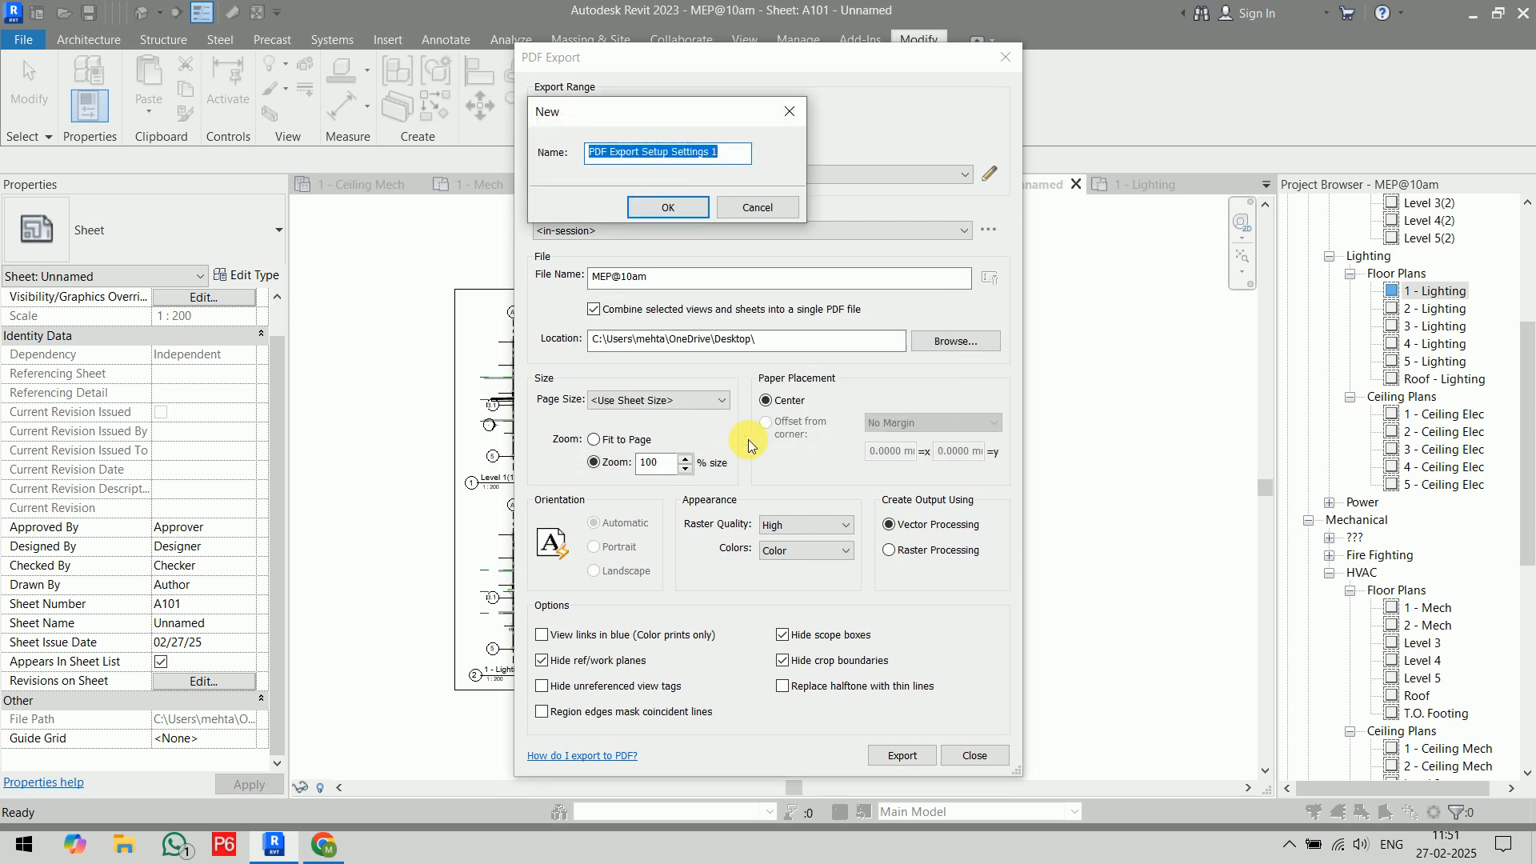
click(675, 205)
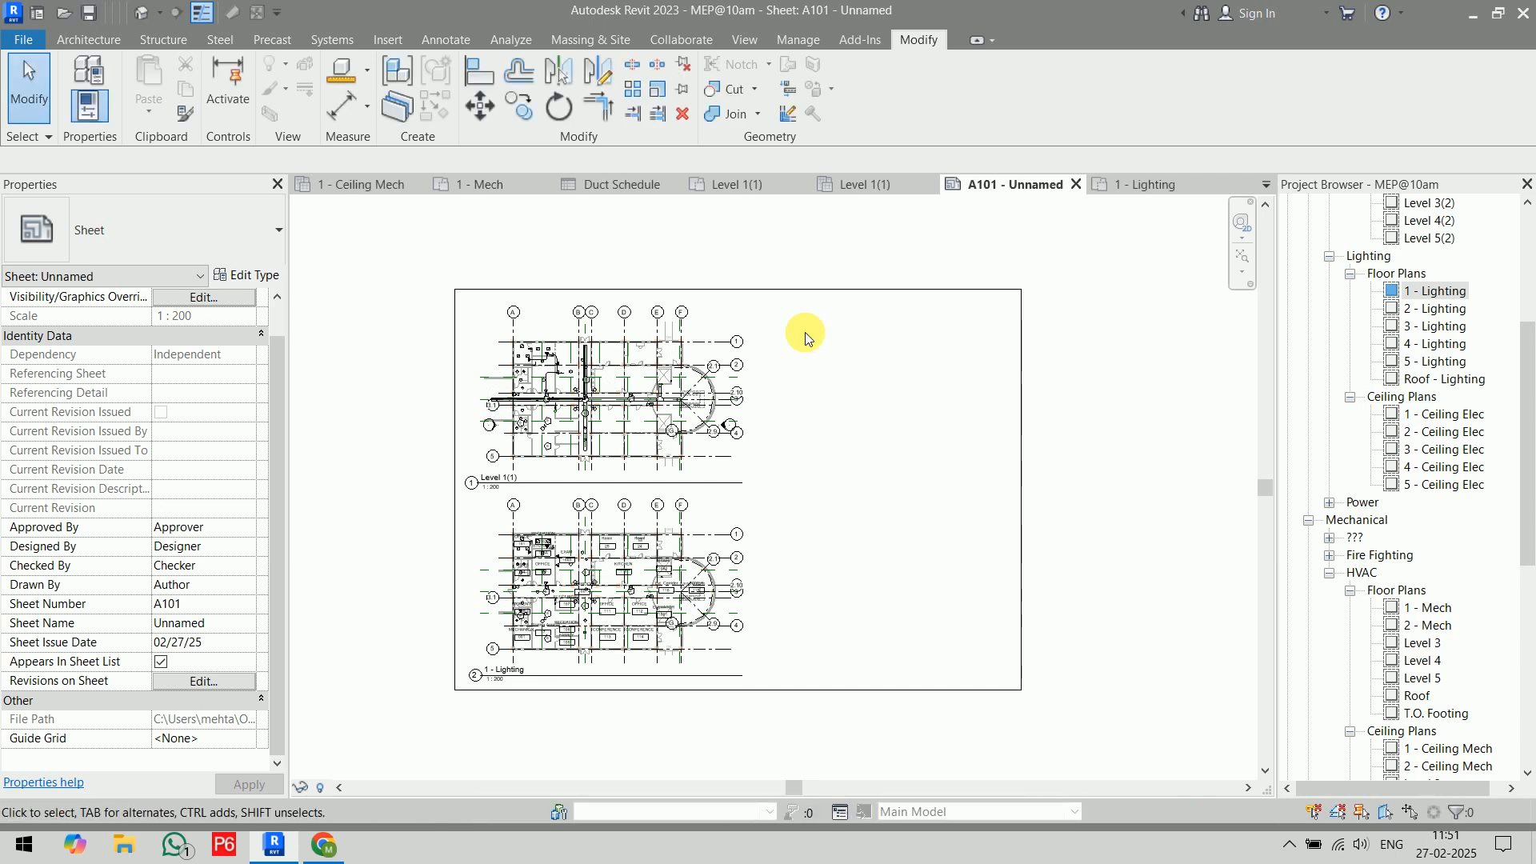
- Switch to the Windows desktop, show its hidden desktop icons and refresh it
click(1475, 17)
right_click(1236, 290)
mouse_move(1272, 299)
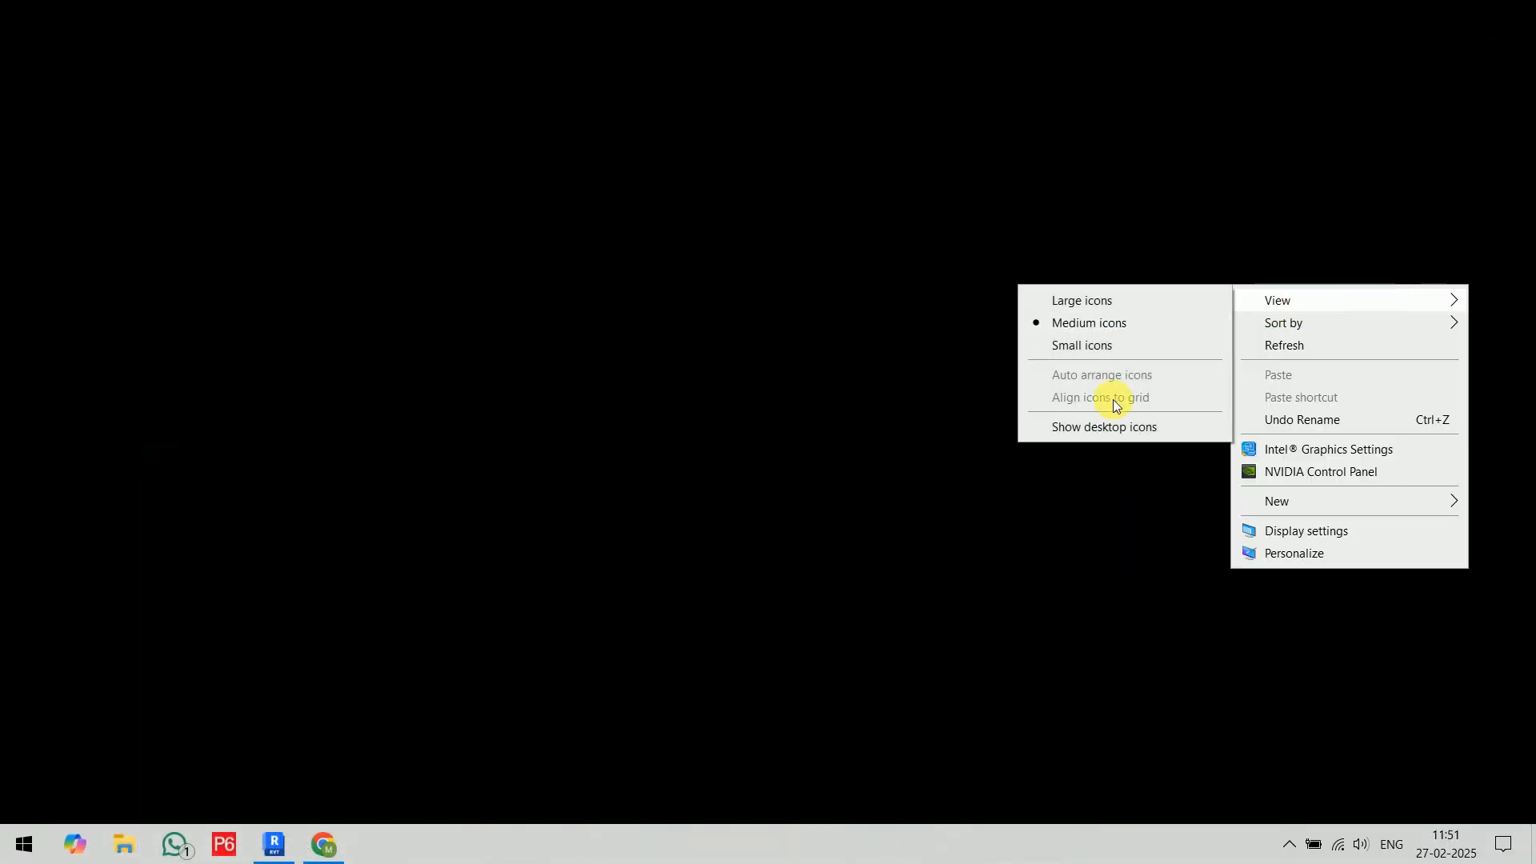
click(1121, 431)
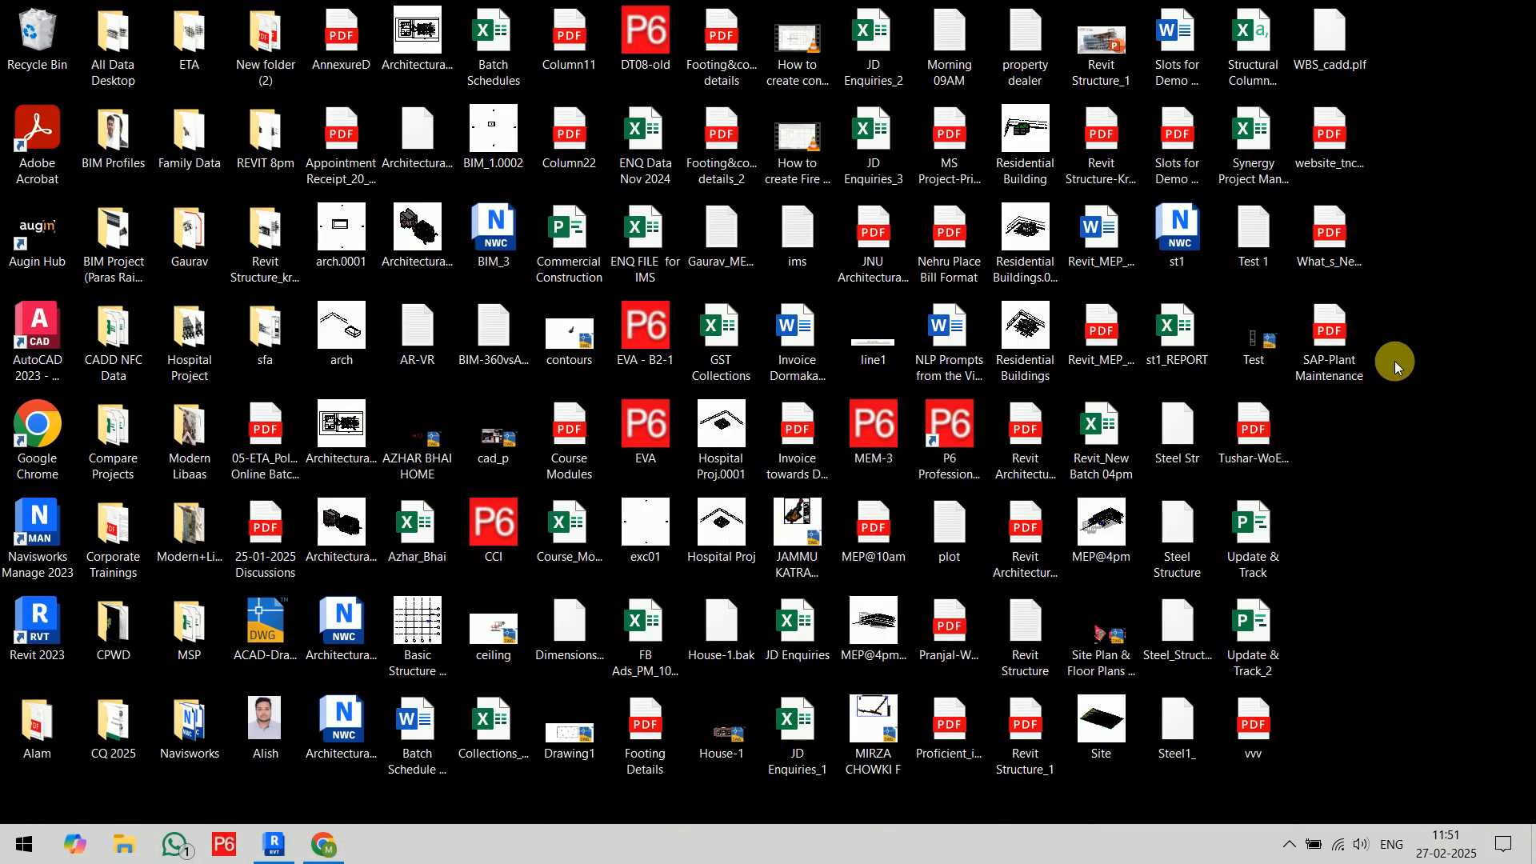
right_click(1360, 516)
click(1374, 560)
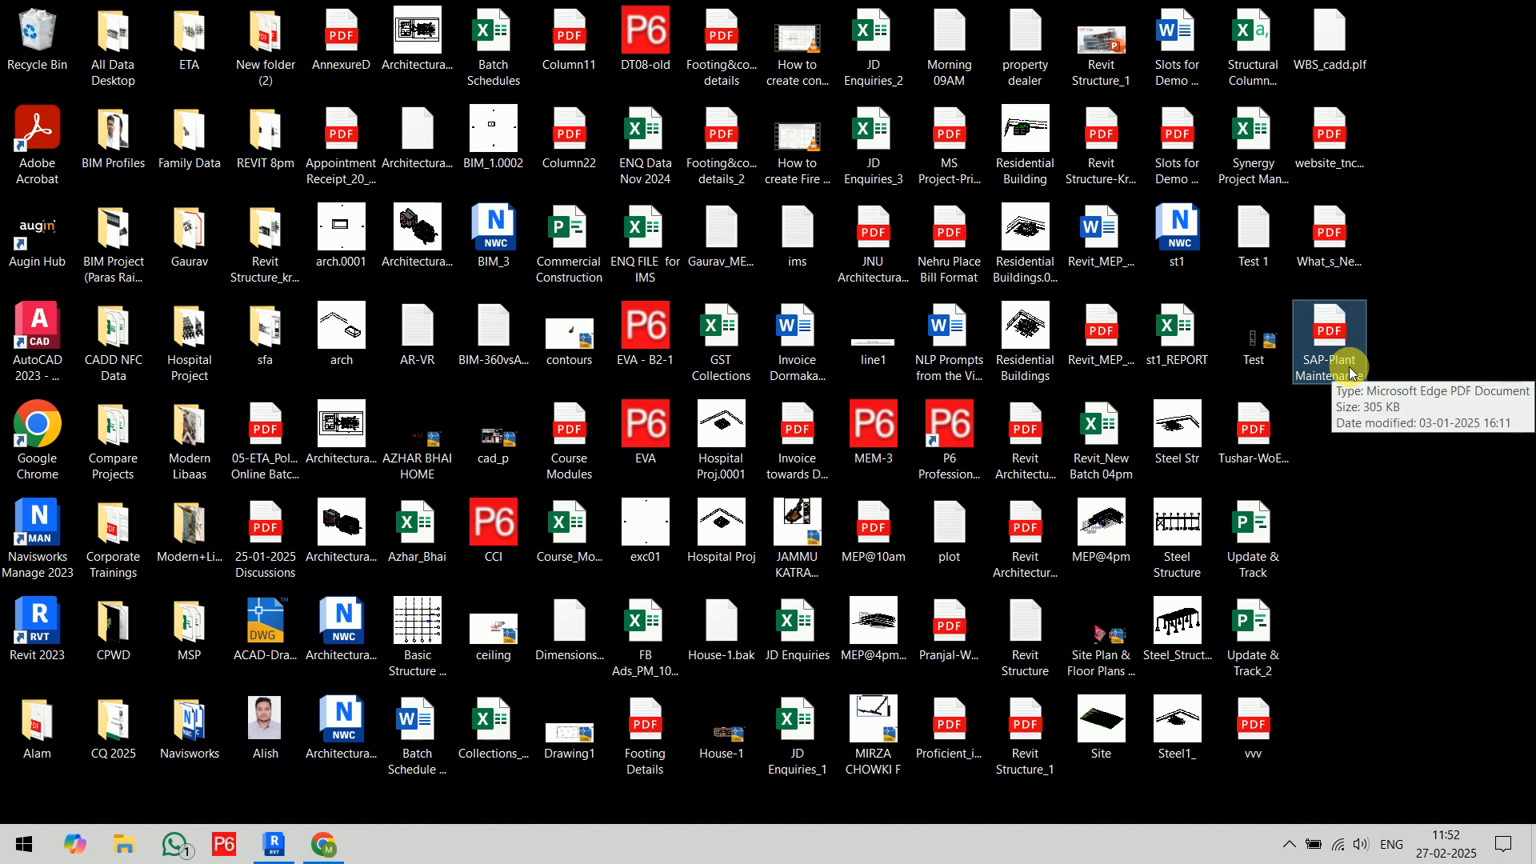
- Open the exported MEP@10am PDF from the desktop and review the Level 1(1) and 1 - Lighting plans
key(m)
key(m)
key(m)
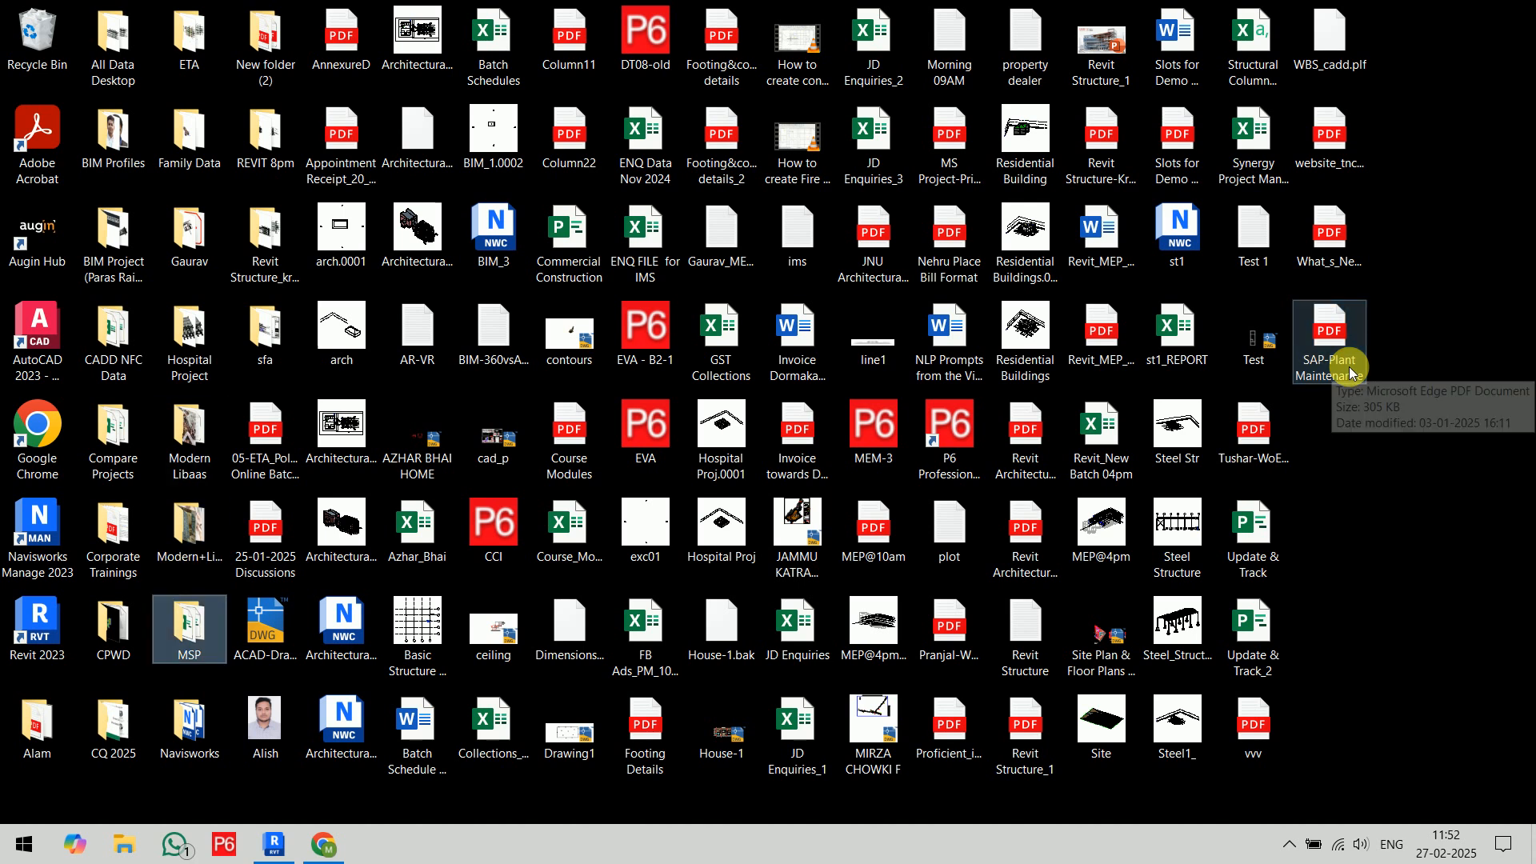
key(m)
key(m)
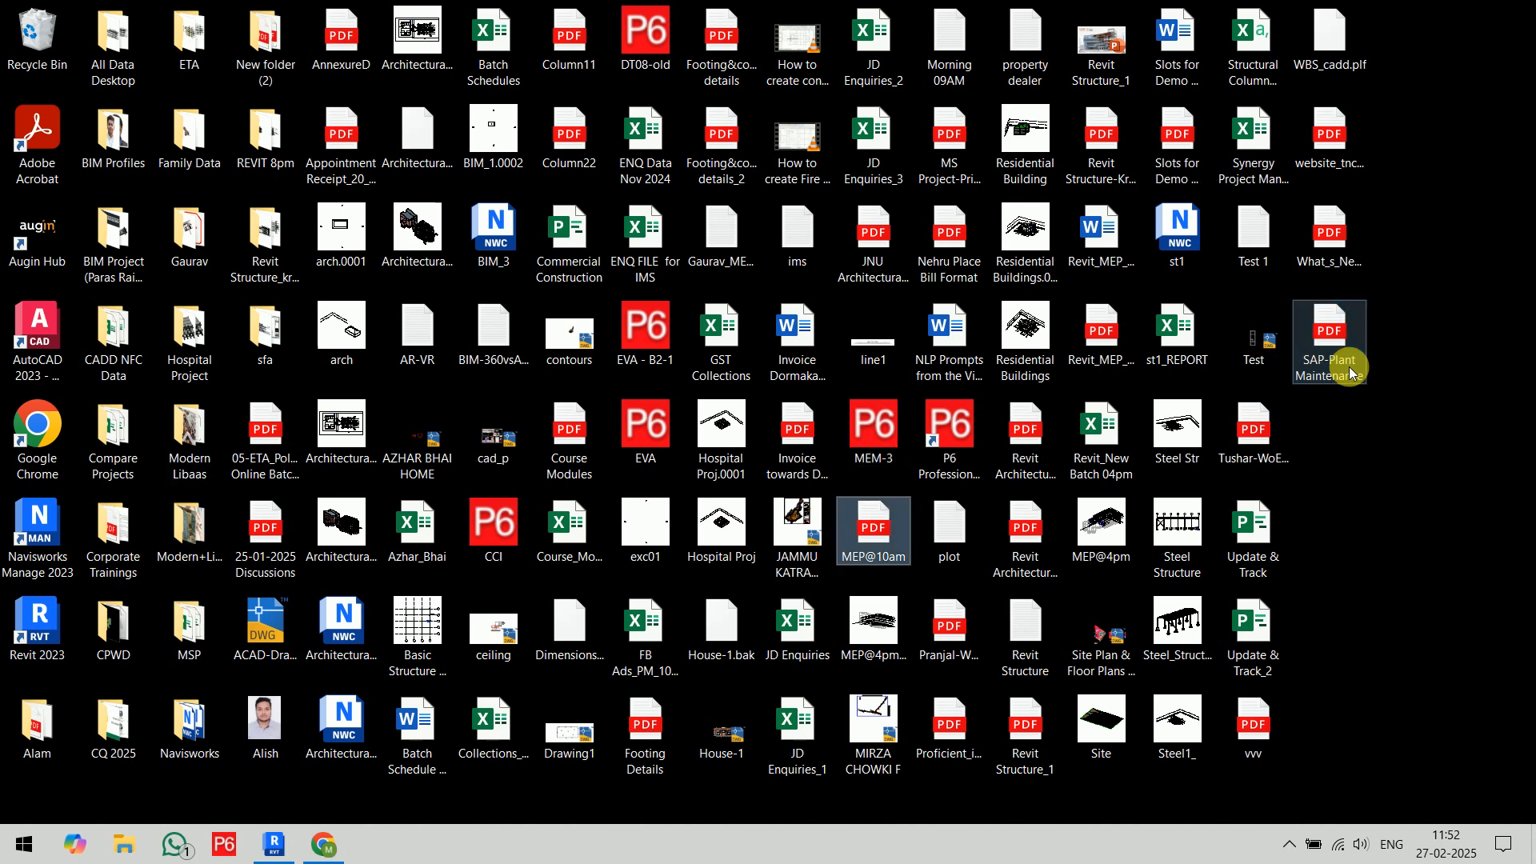
double_click(872, 523)
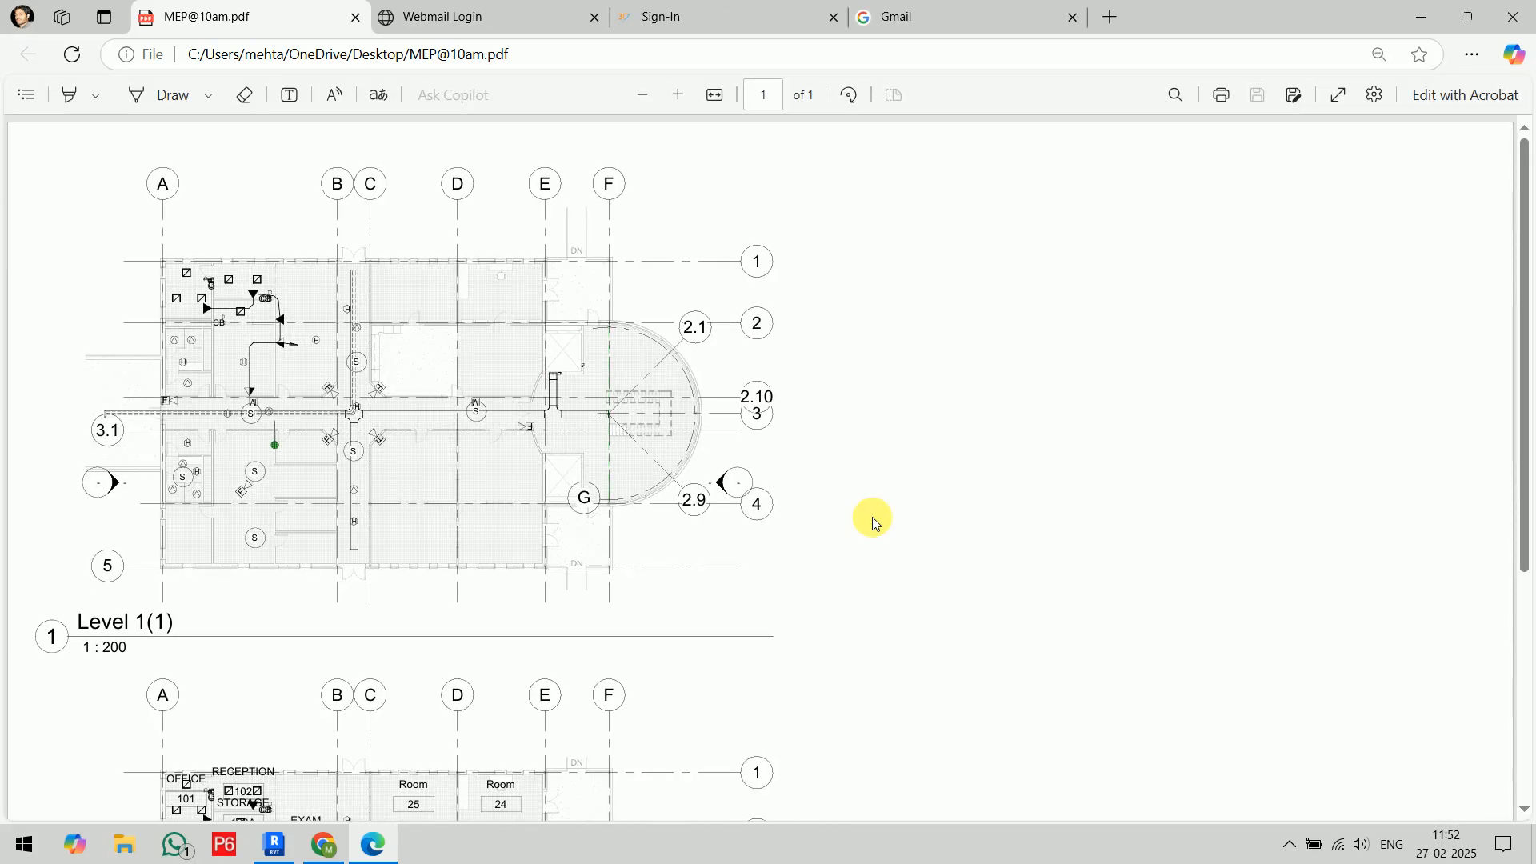
scroll(898, 430, down, 5)
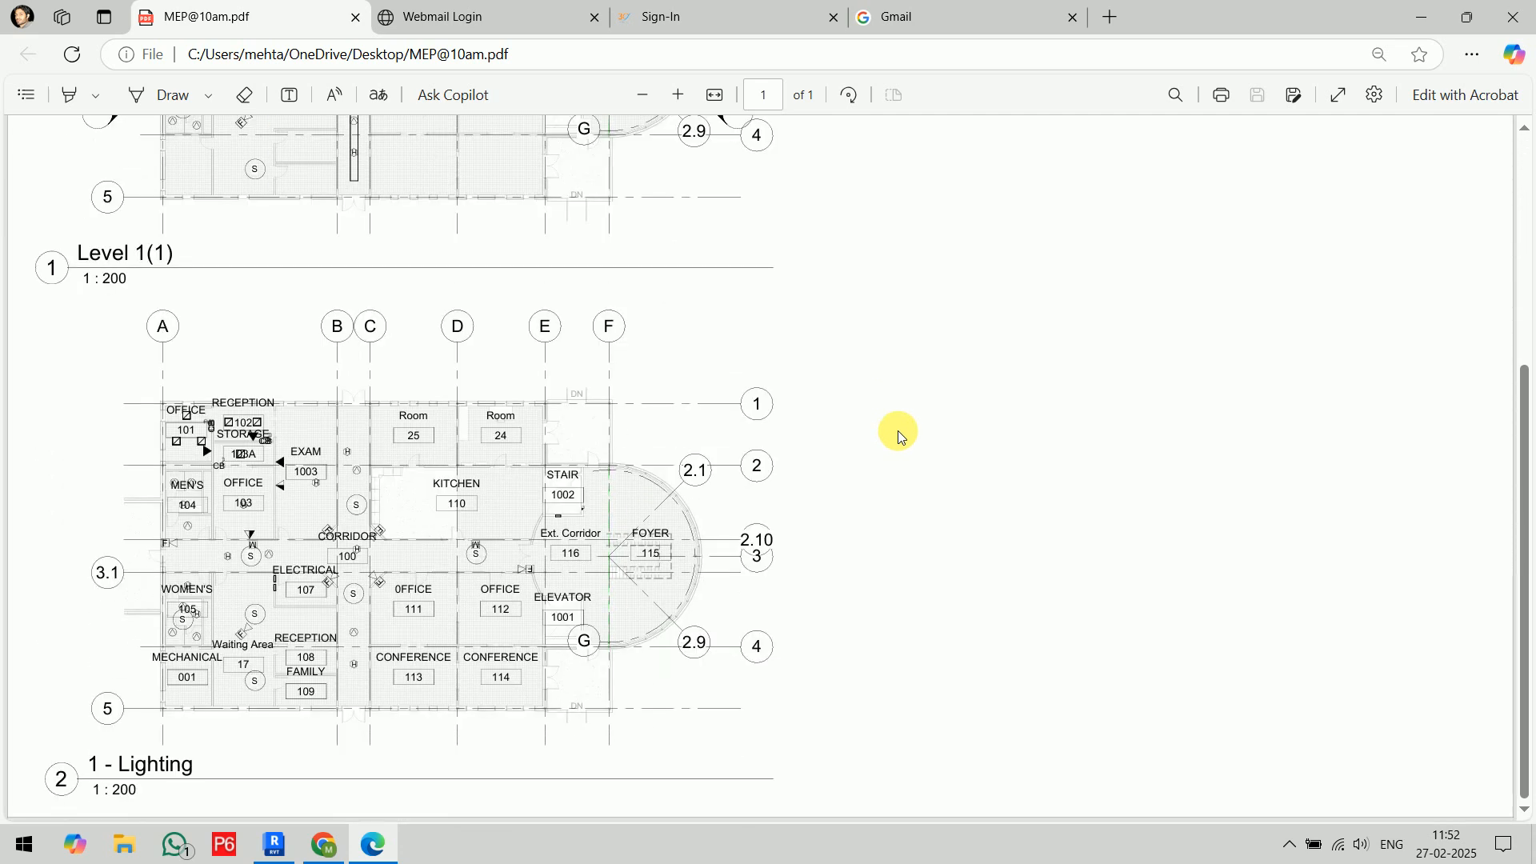
- Recheck both plans in the exported PDF, close it and the remaining browser window, and switch back to Revit
scroll(897, 430, up, 5)
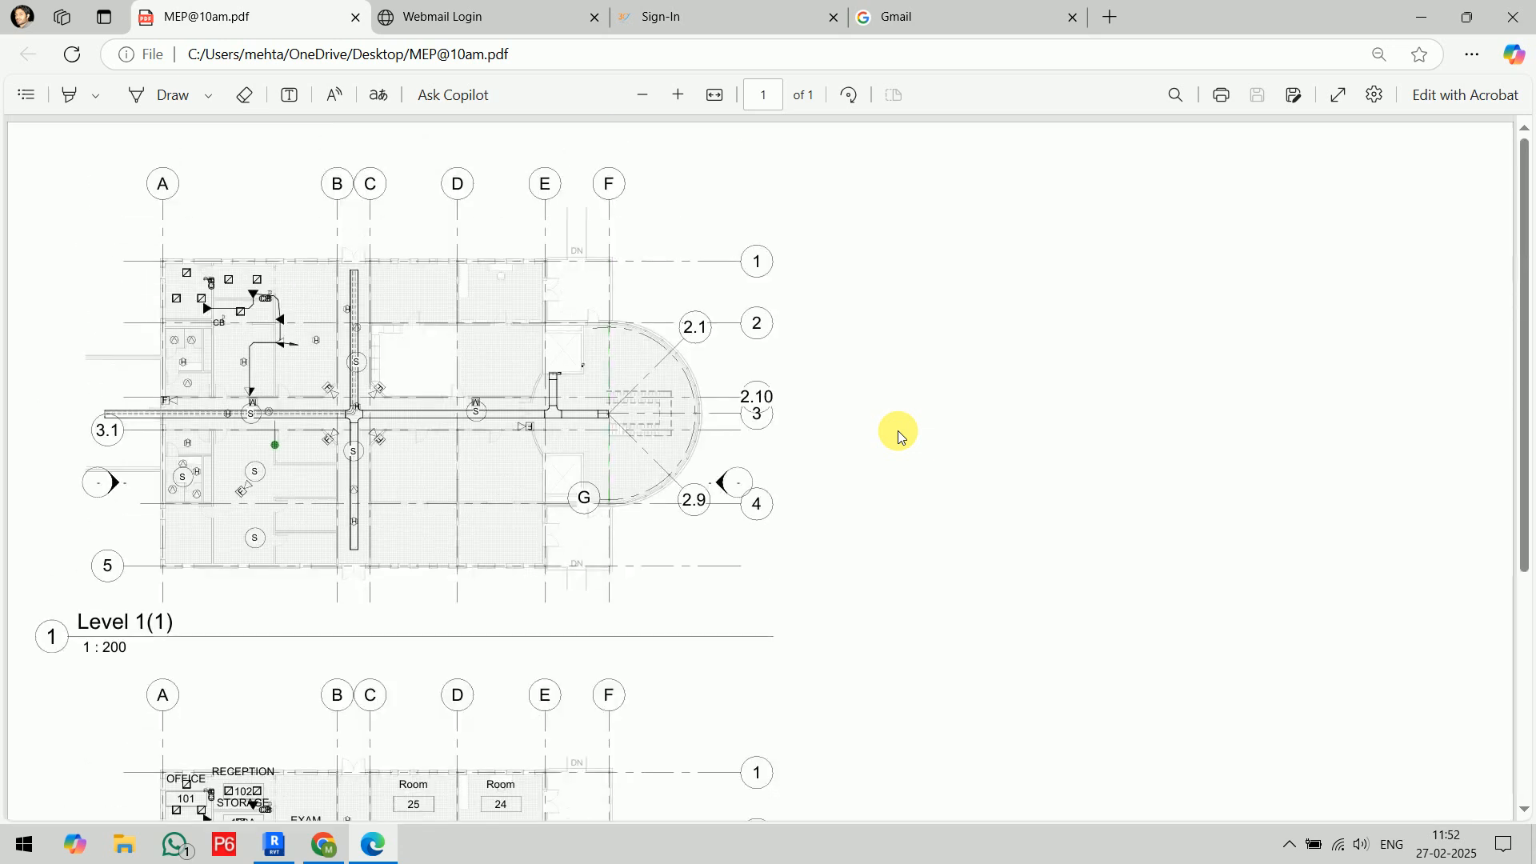
scroll(897, 432, down, 5)
scroll(898, 434, up, 5)
click(355, 17)
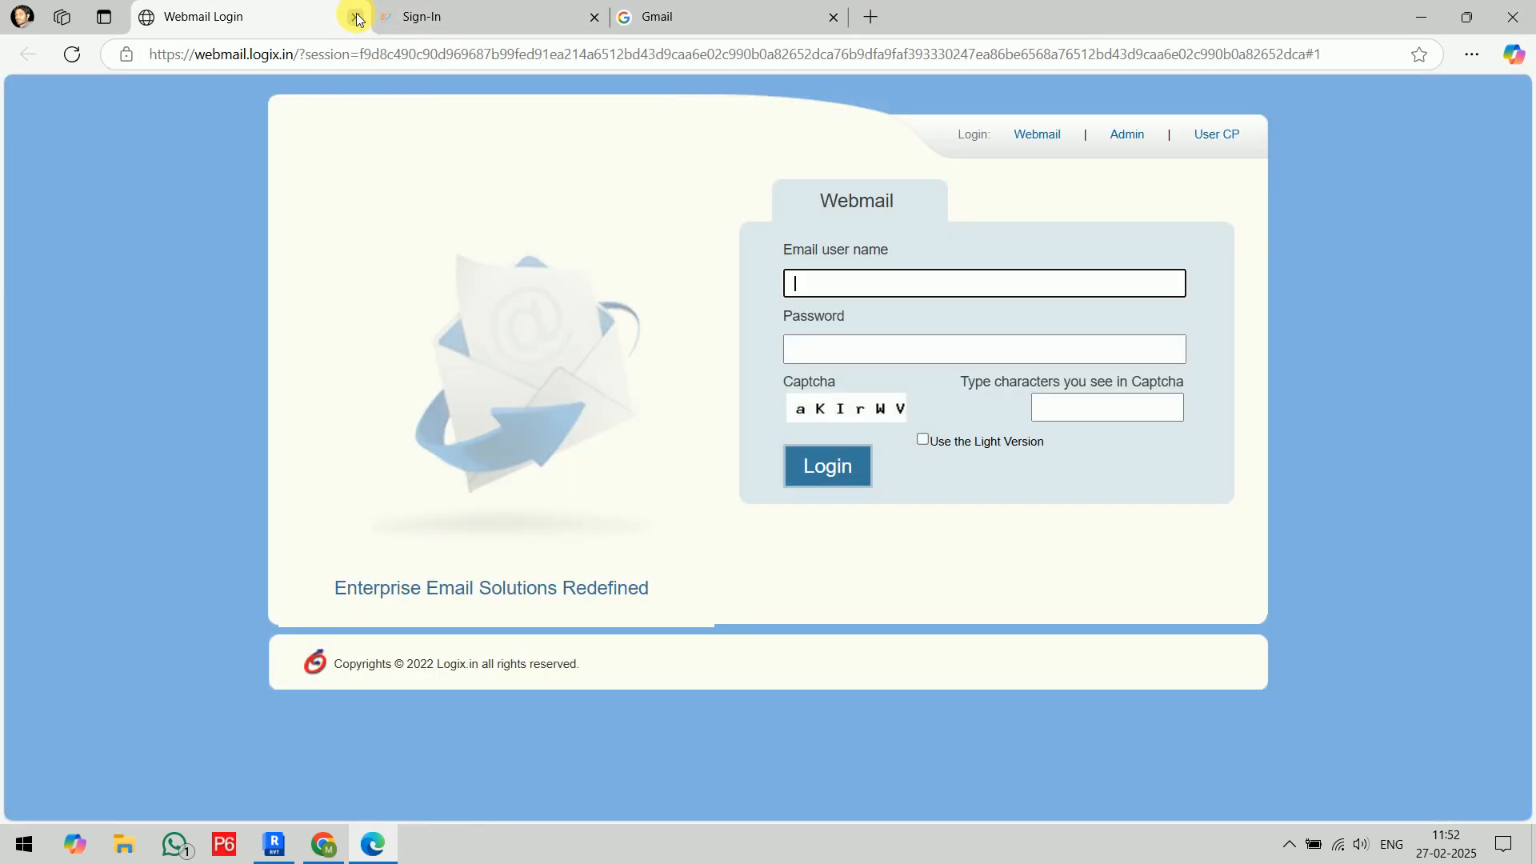
click(1511, 14)
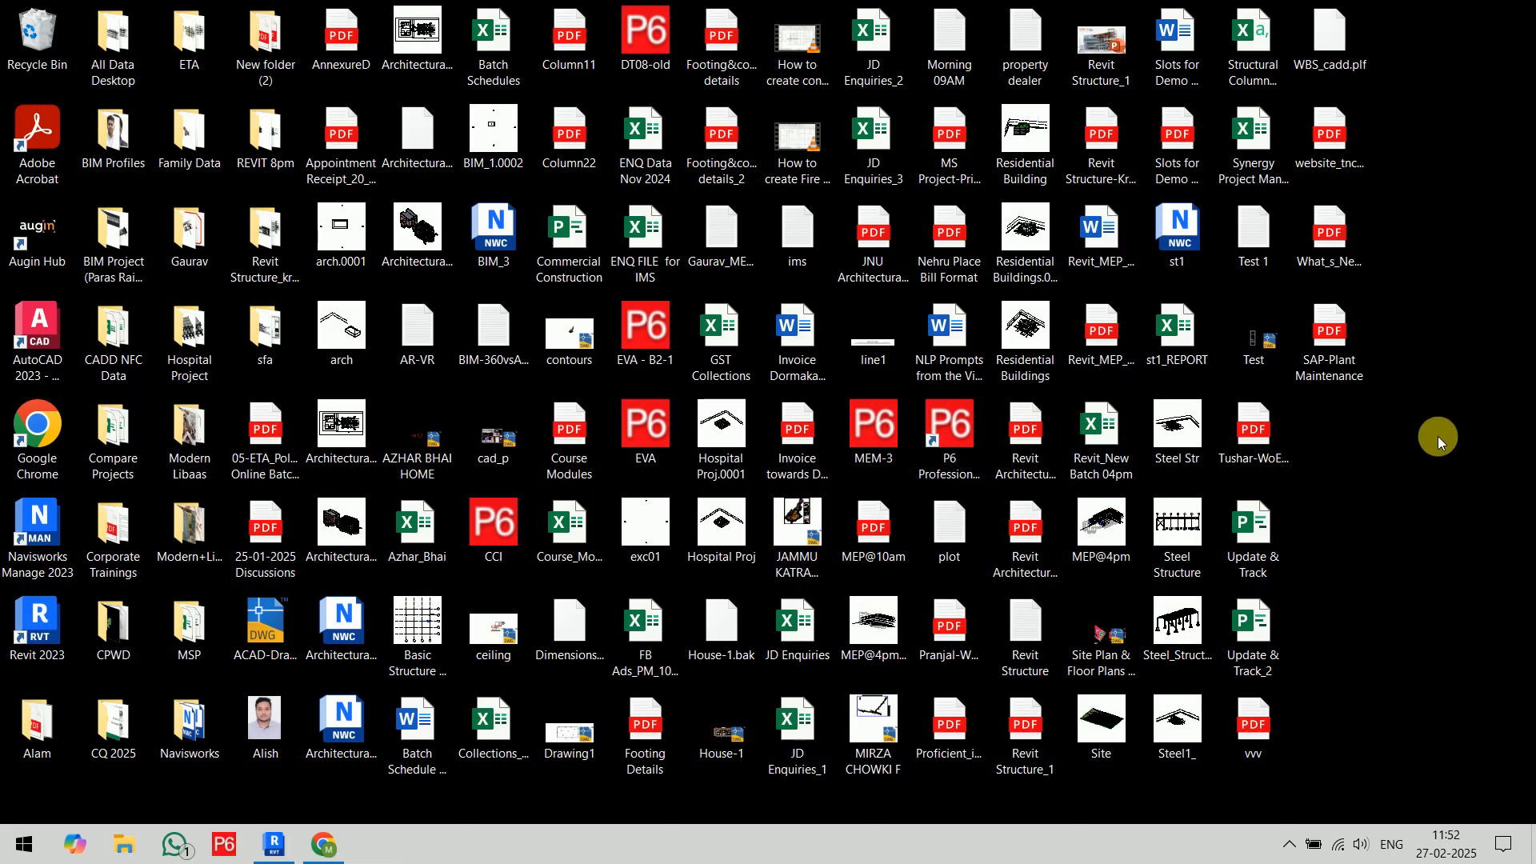
click(274, 844)
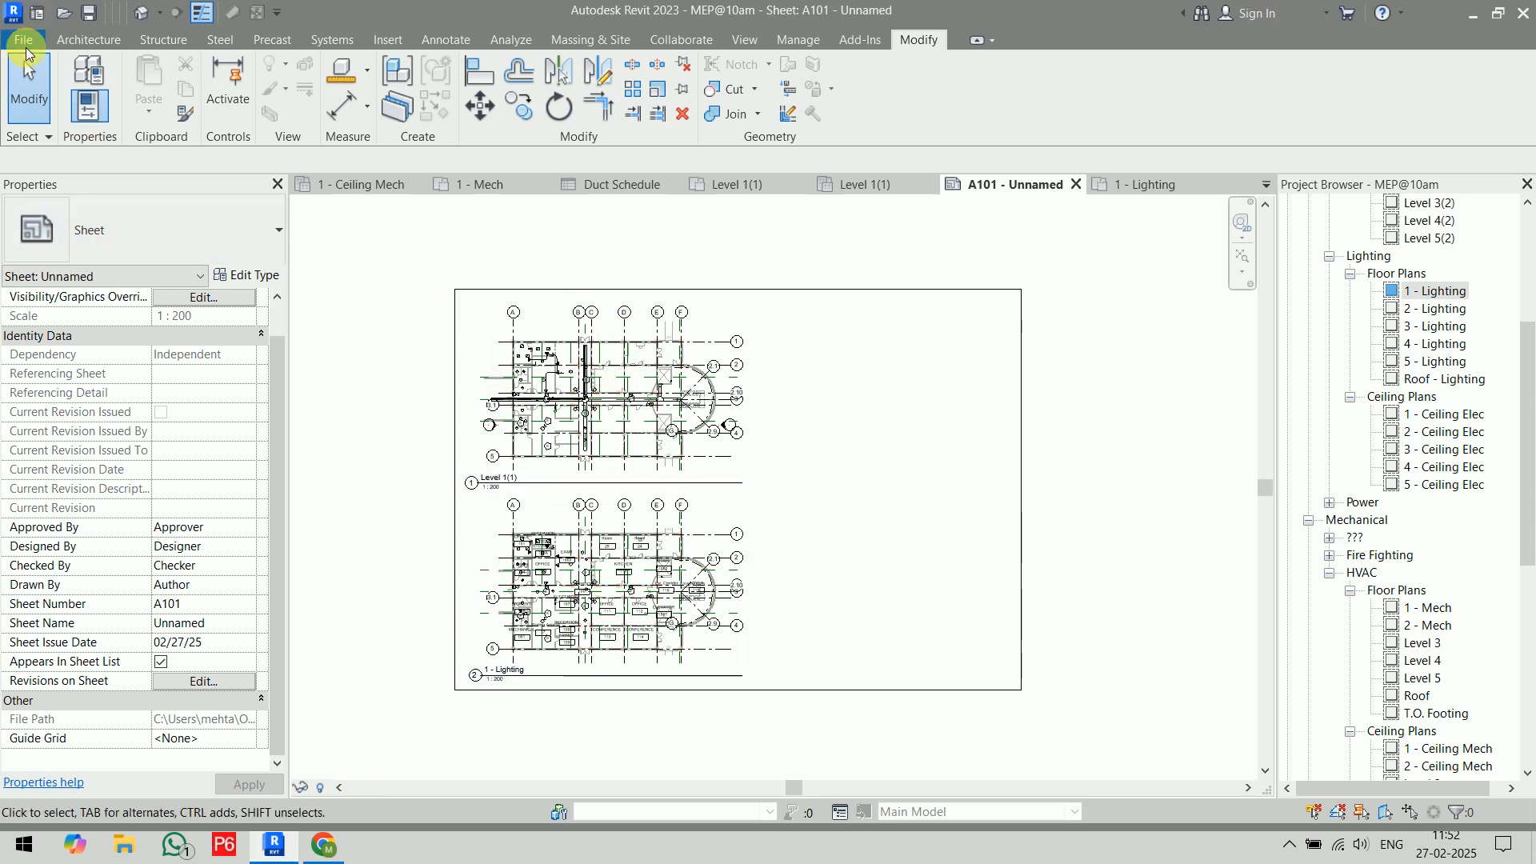
- Look at the DWG export setup for sheet A101 and leave it without exporting
click(24, 40)
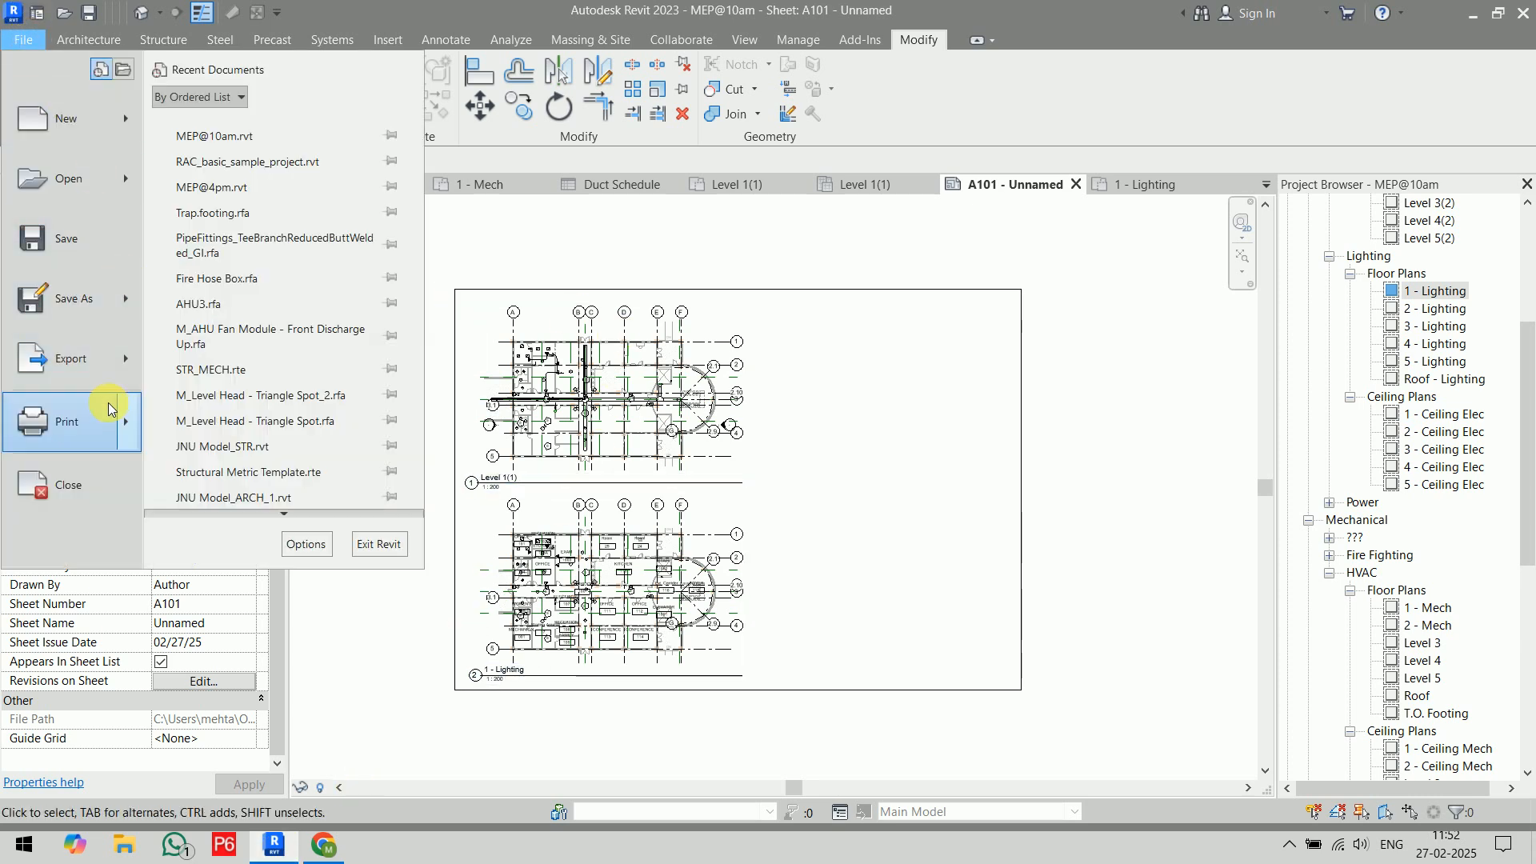
mouse_move(103, 368)
mouse_move(273, 142)
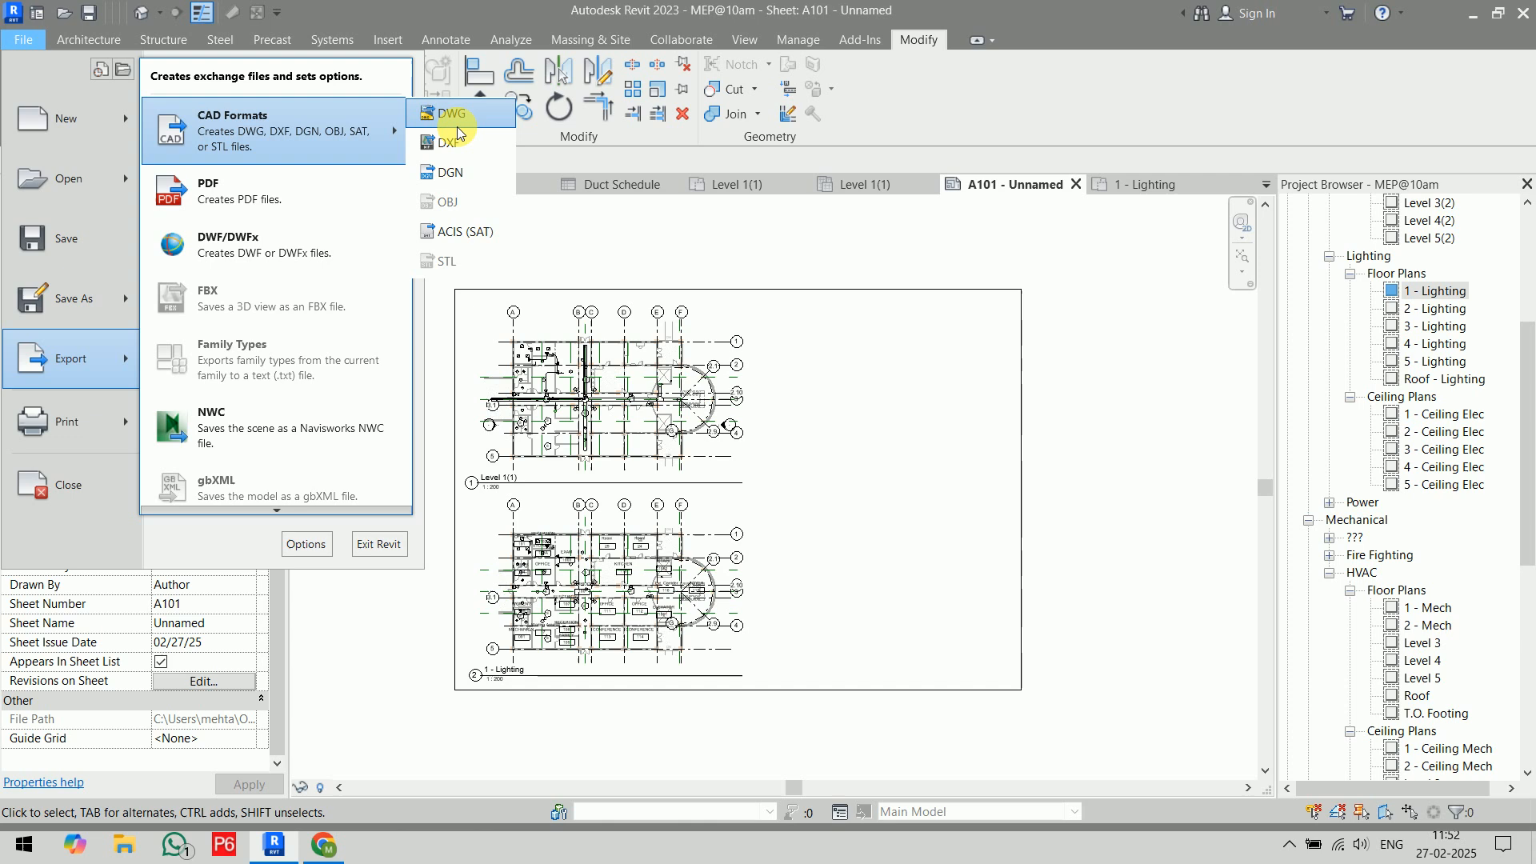
click(454, 121)
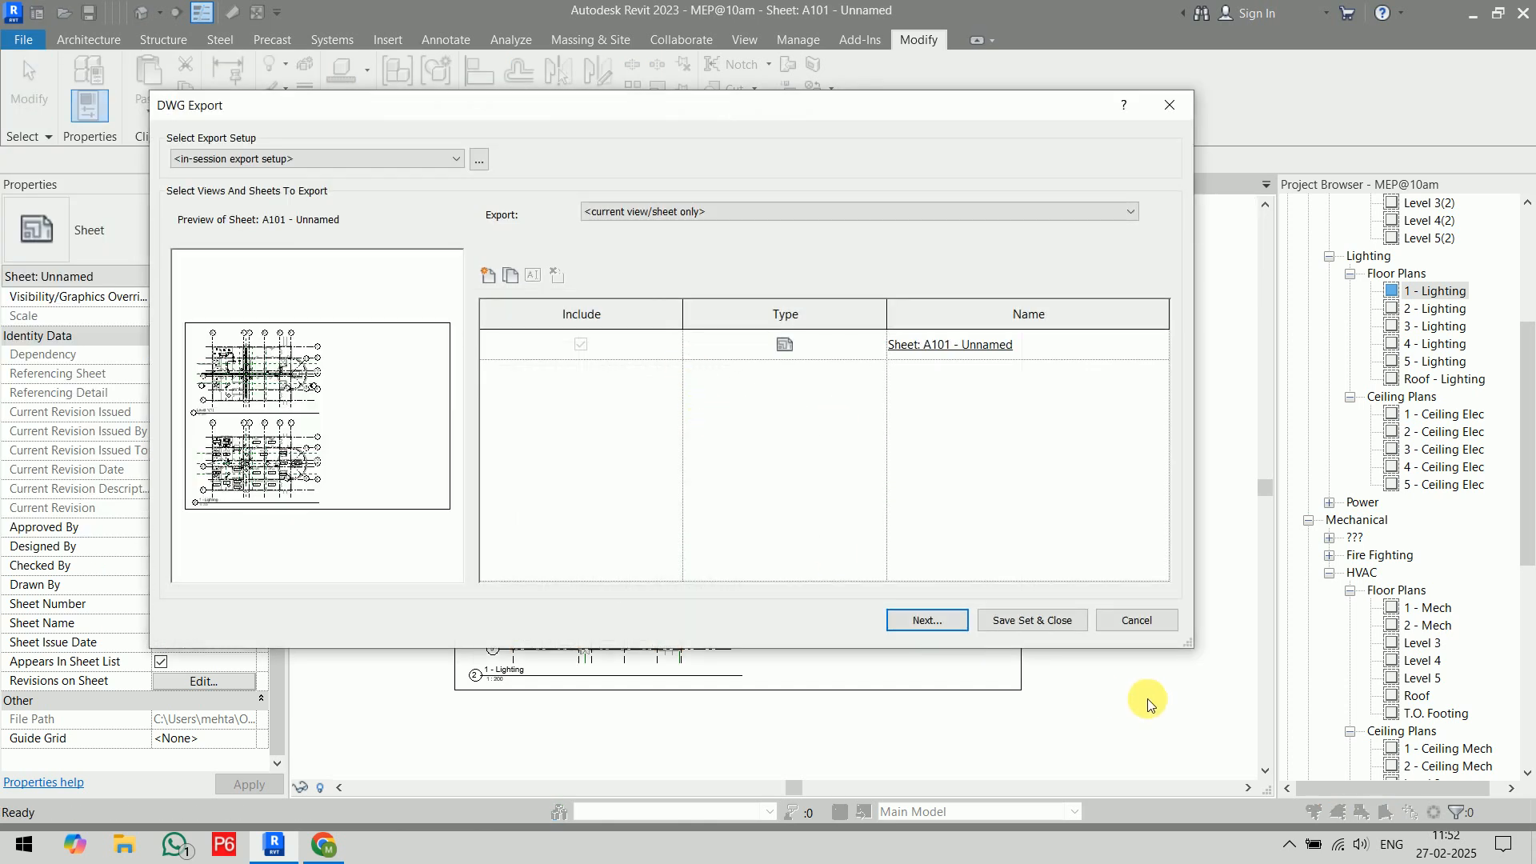
click(1163, 622)
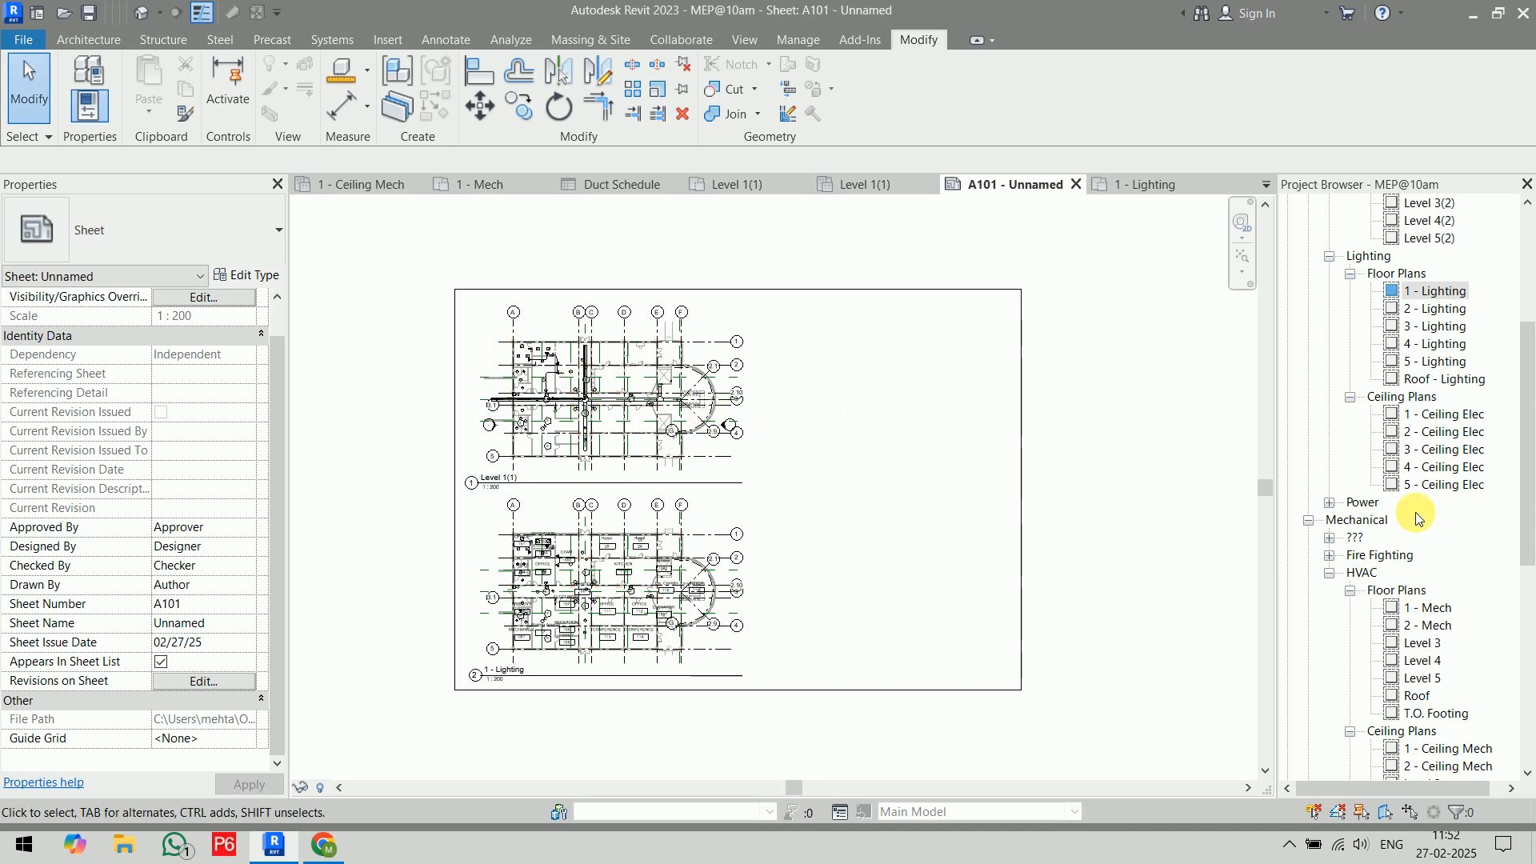
- Duplicate sheet A101 - Unnamed with its sheet detailing
scroll(1414, 518, down, 4)
scroll(1414, 518, down, 5)
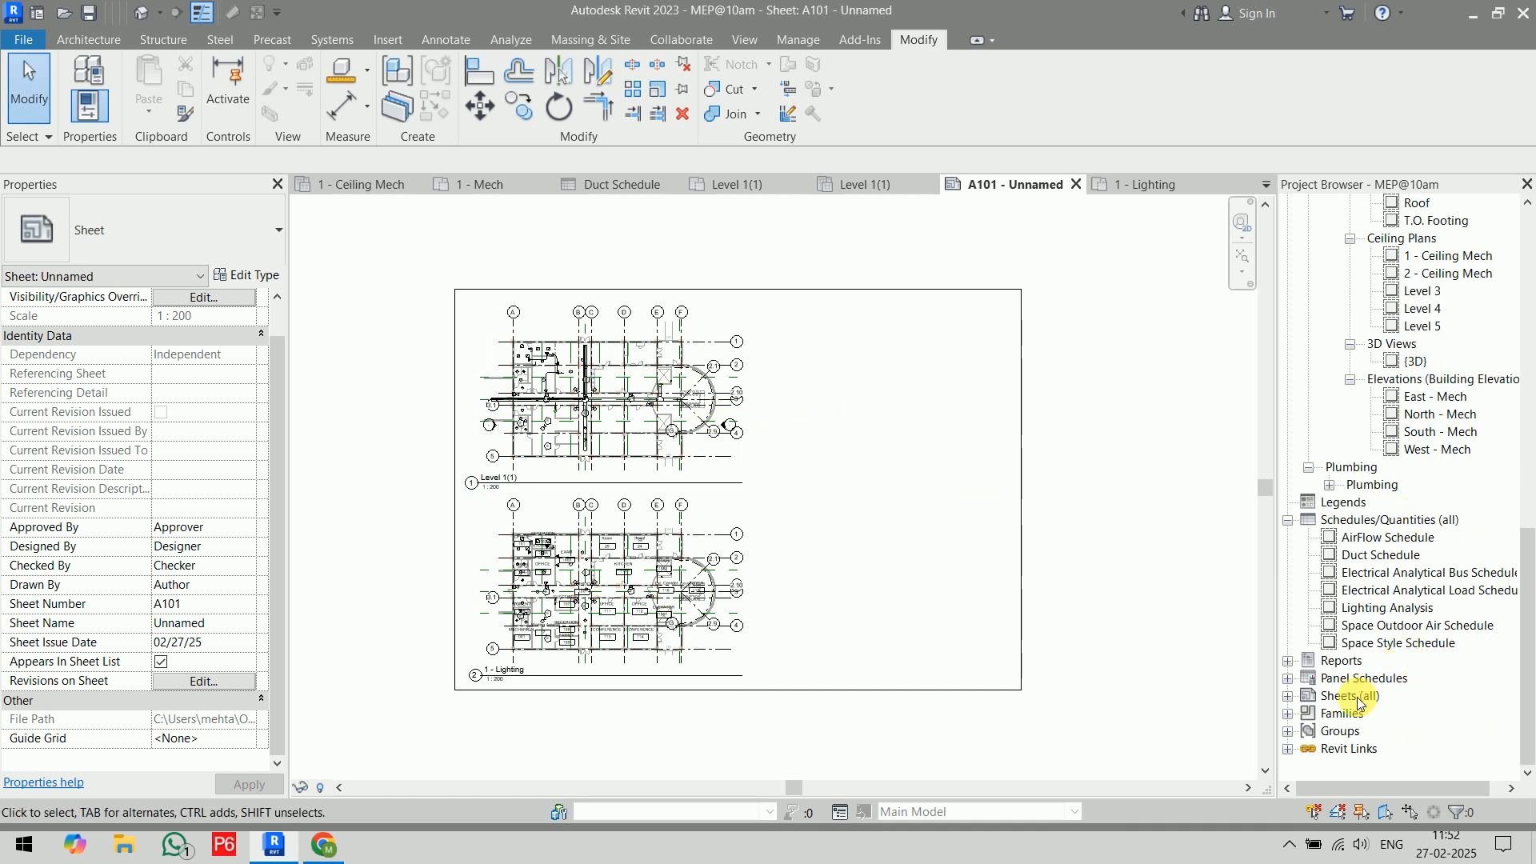
click(1287, 696)
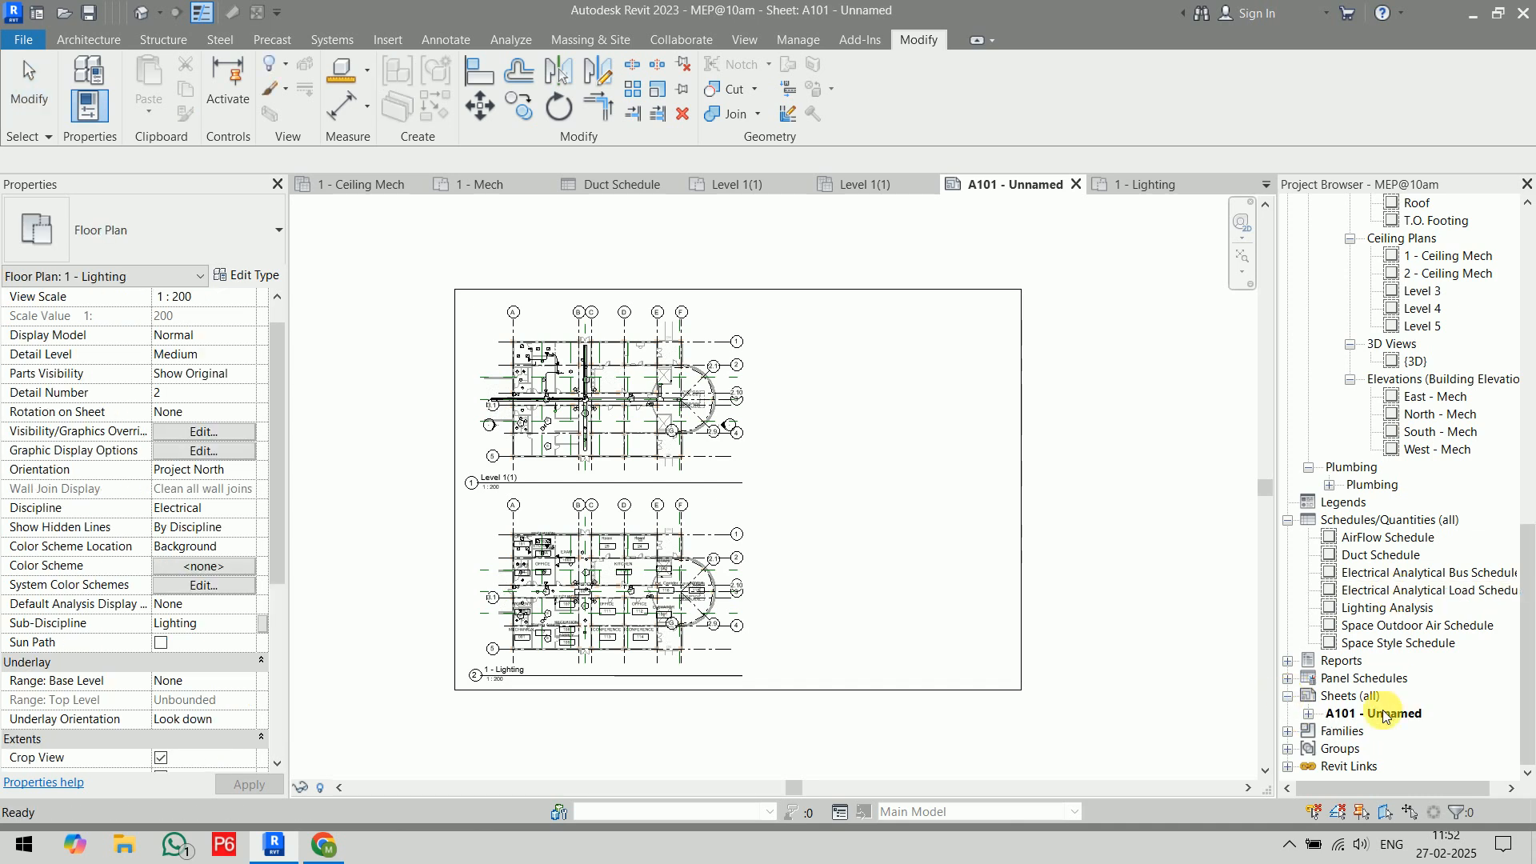
click(1386, 713)
right_click(1386, 714)
mouse_move(1323, 445)
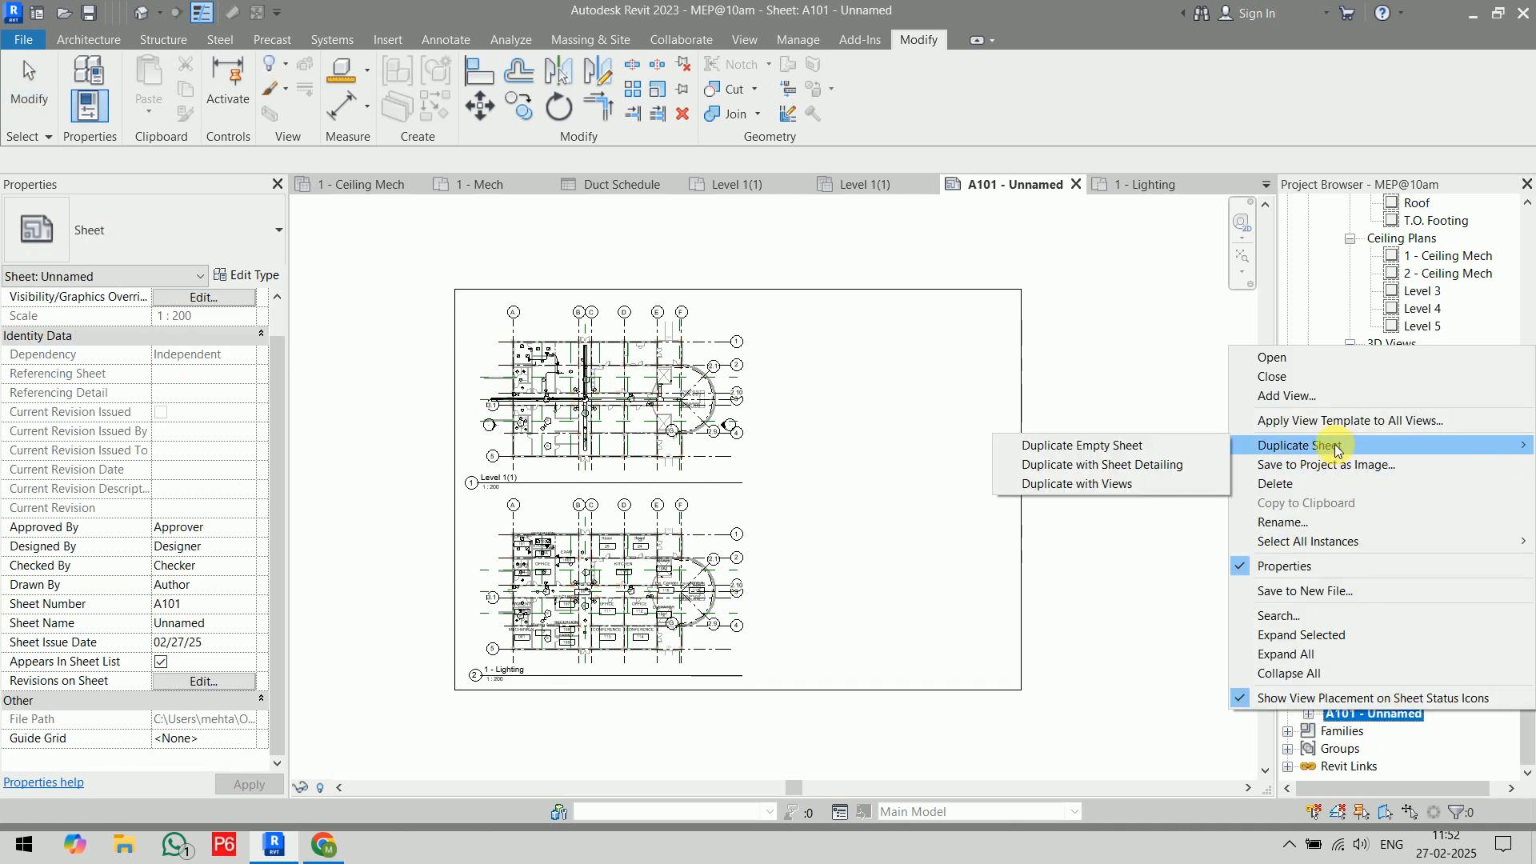
click(1127, 462)
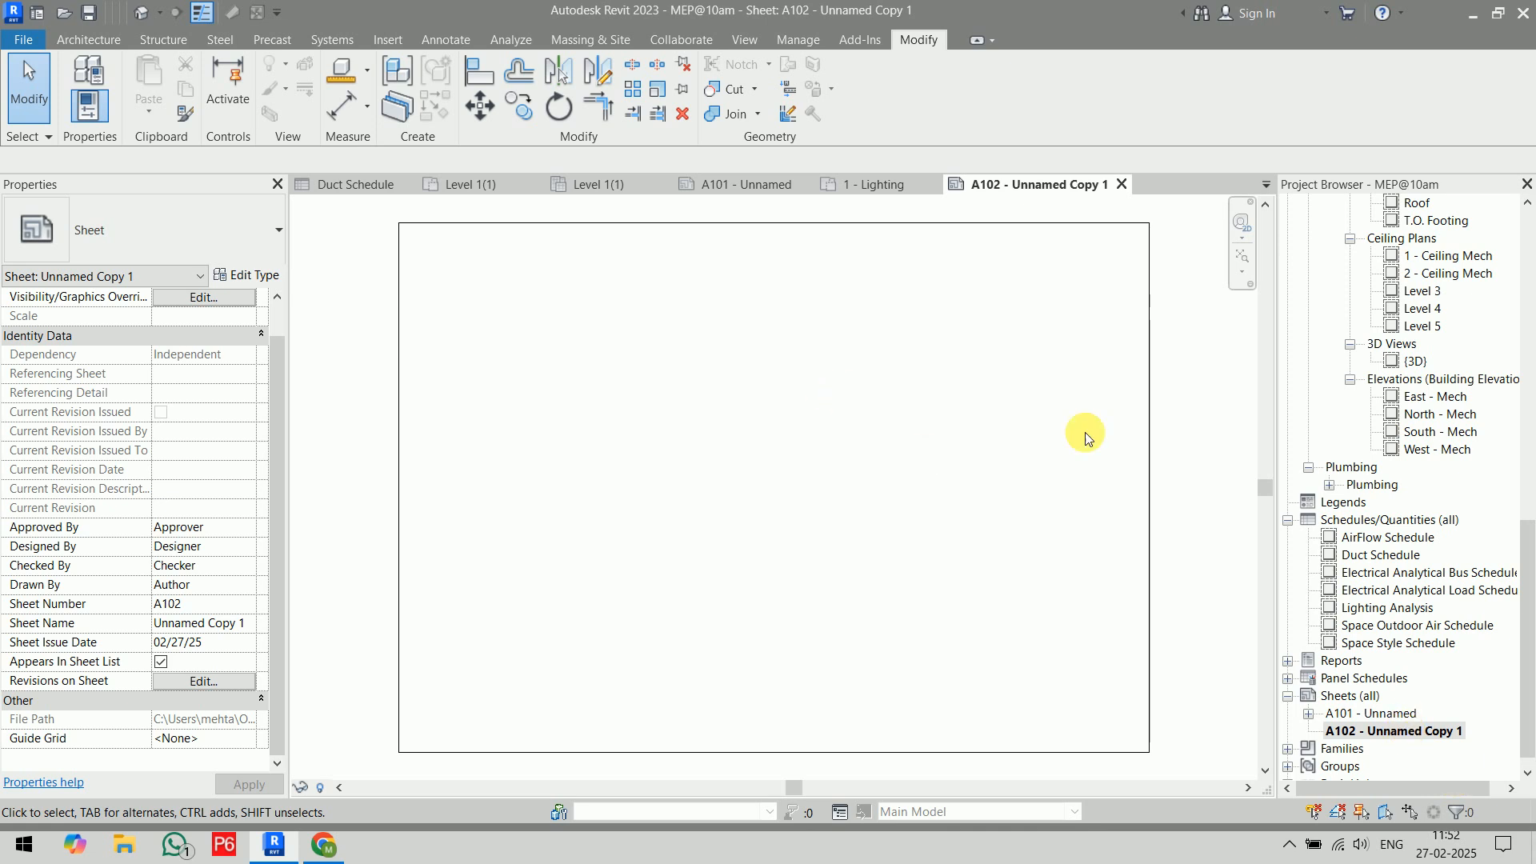
- Try placing the South - Mech elevation on the duplicated sheet A102, and delete its viewport again
scroll(1412, 435, up, 4)
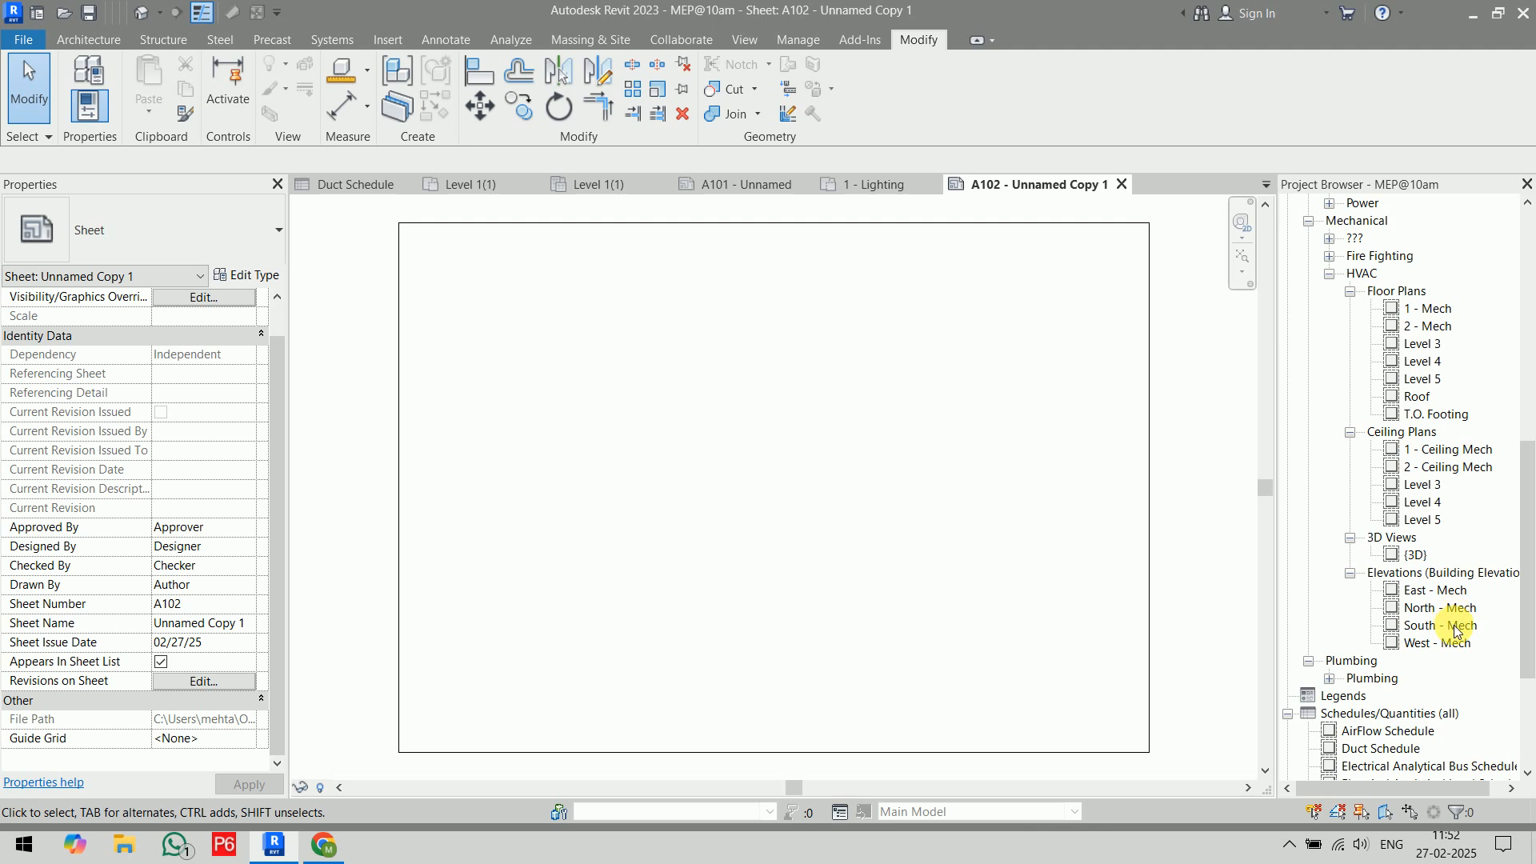
drag(1454, 625, 816, 563)
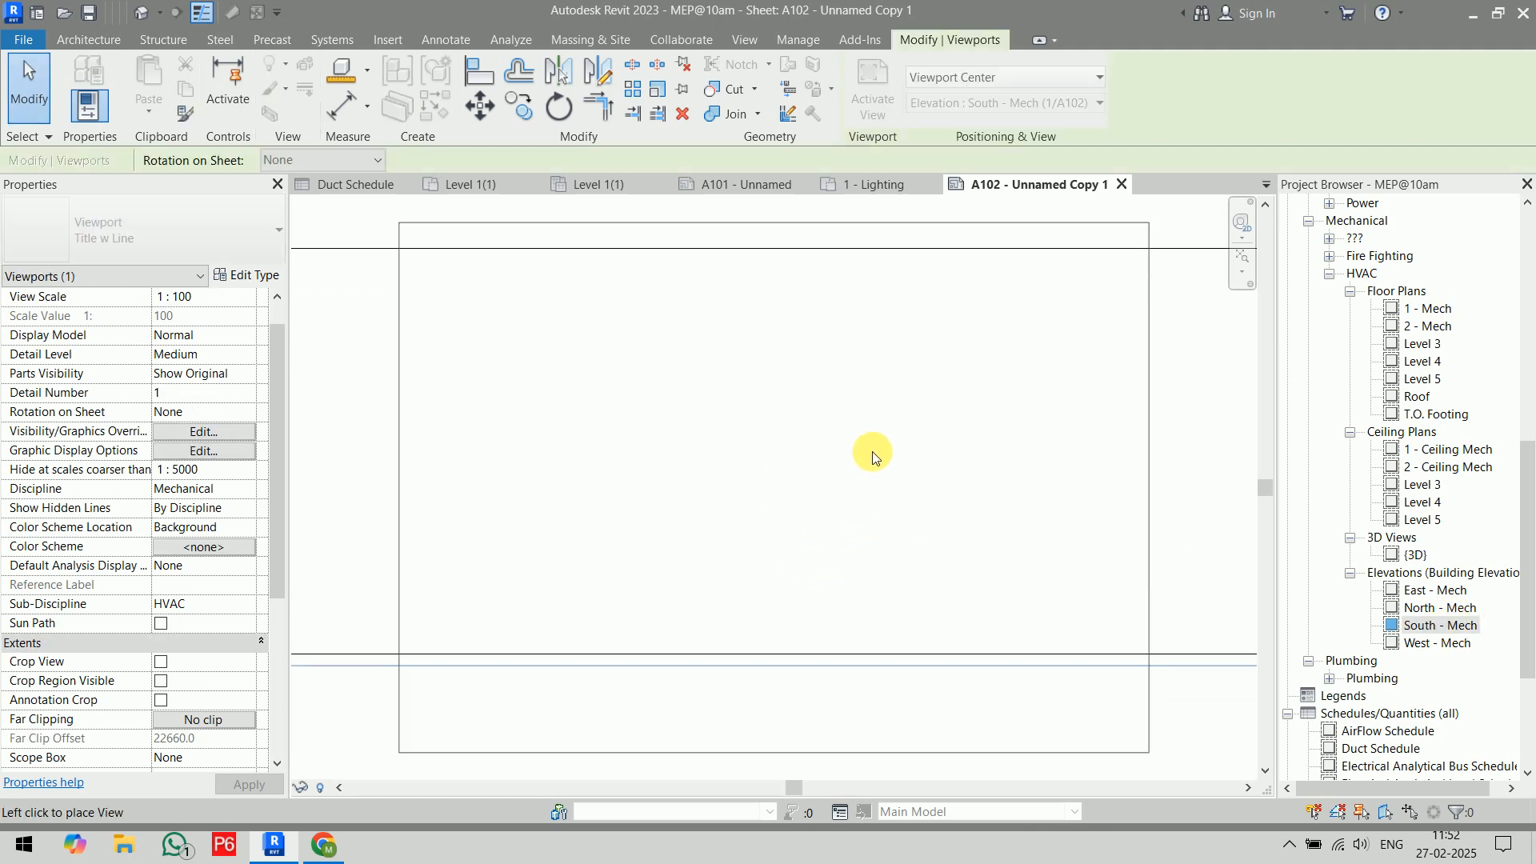
click(875, 491)
scroll(875, 491, down, 3)
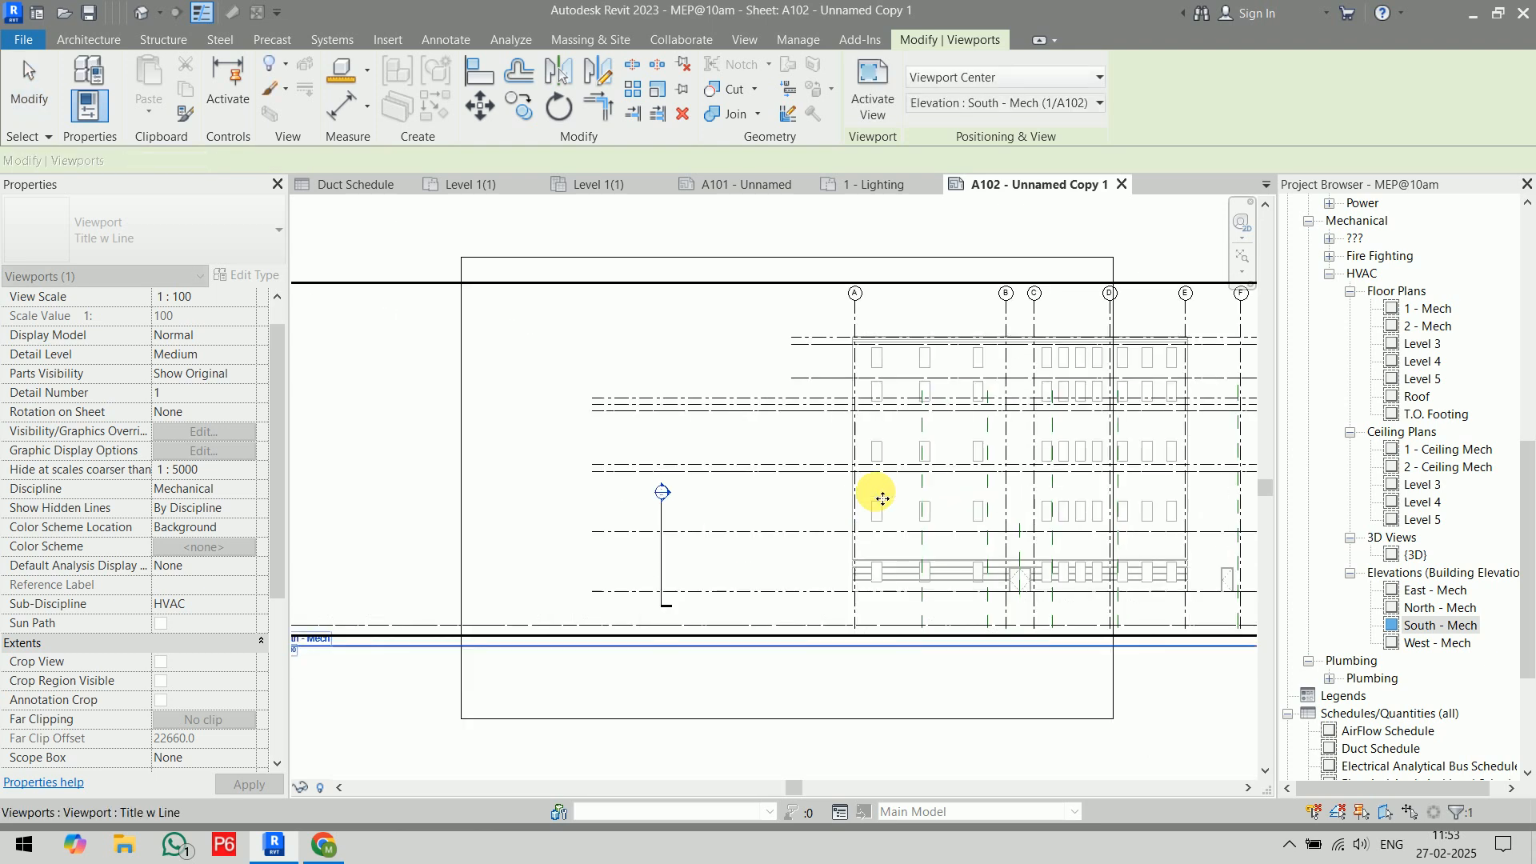
middle_drag(937, 648, 790, 611)
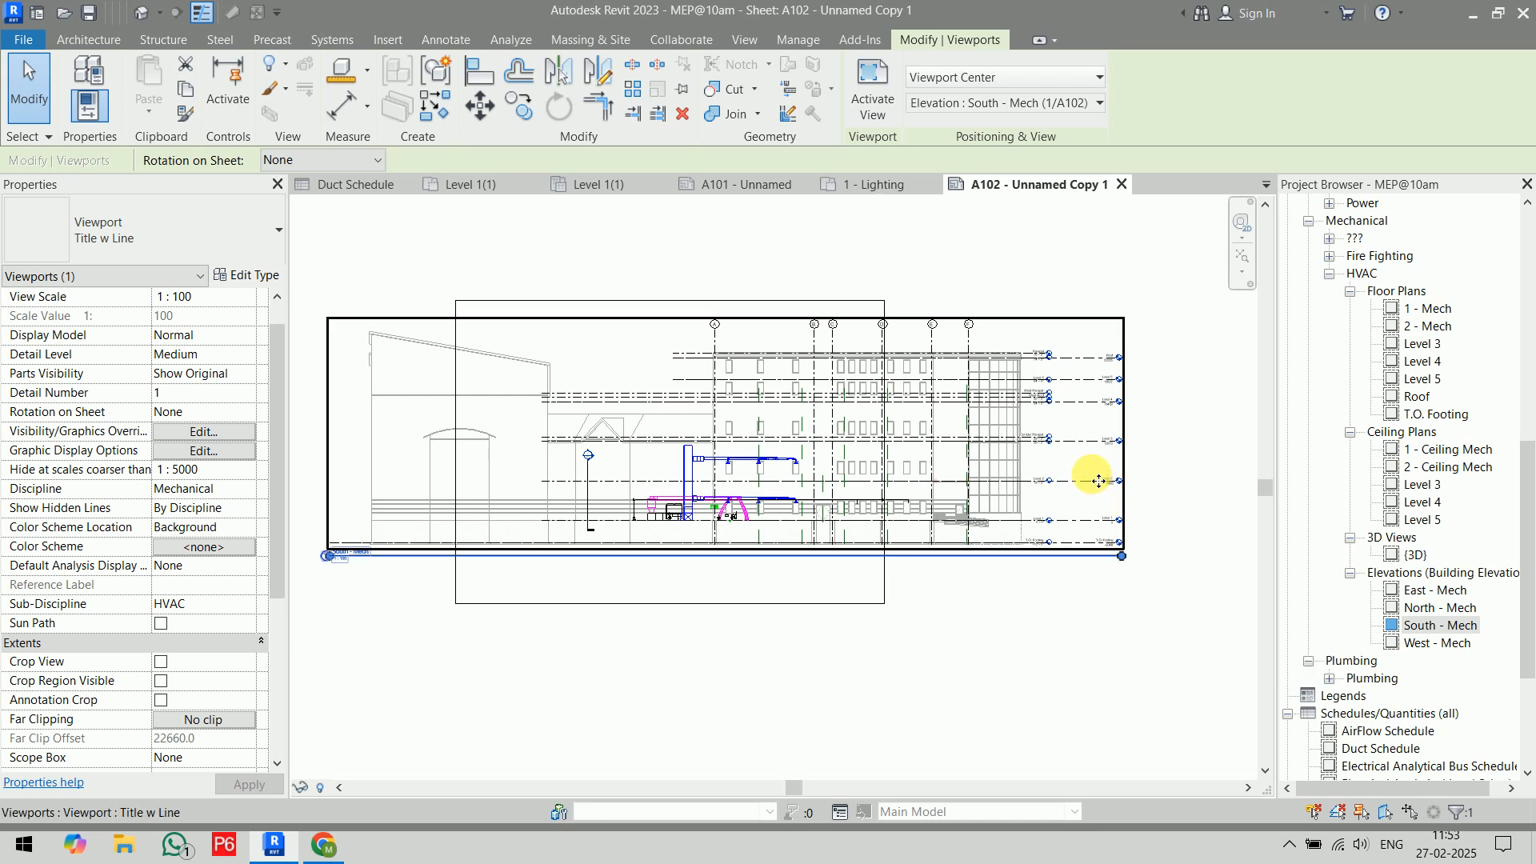
key(Delete)
- Place the Duct Schedule on sheet A102, along the sheet's left edge
scroll(1344, 560, down, 3)
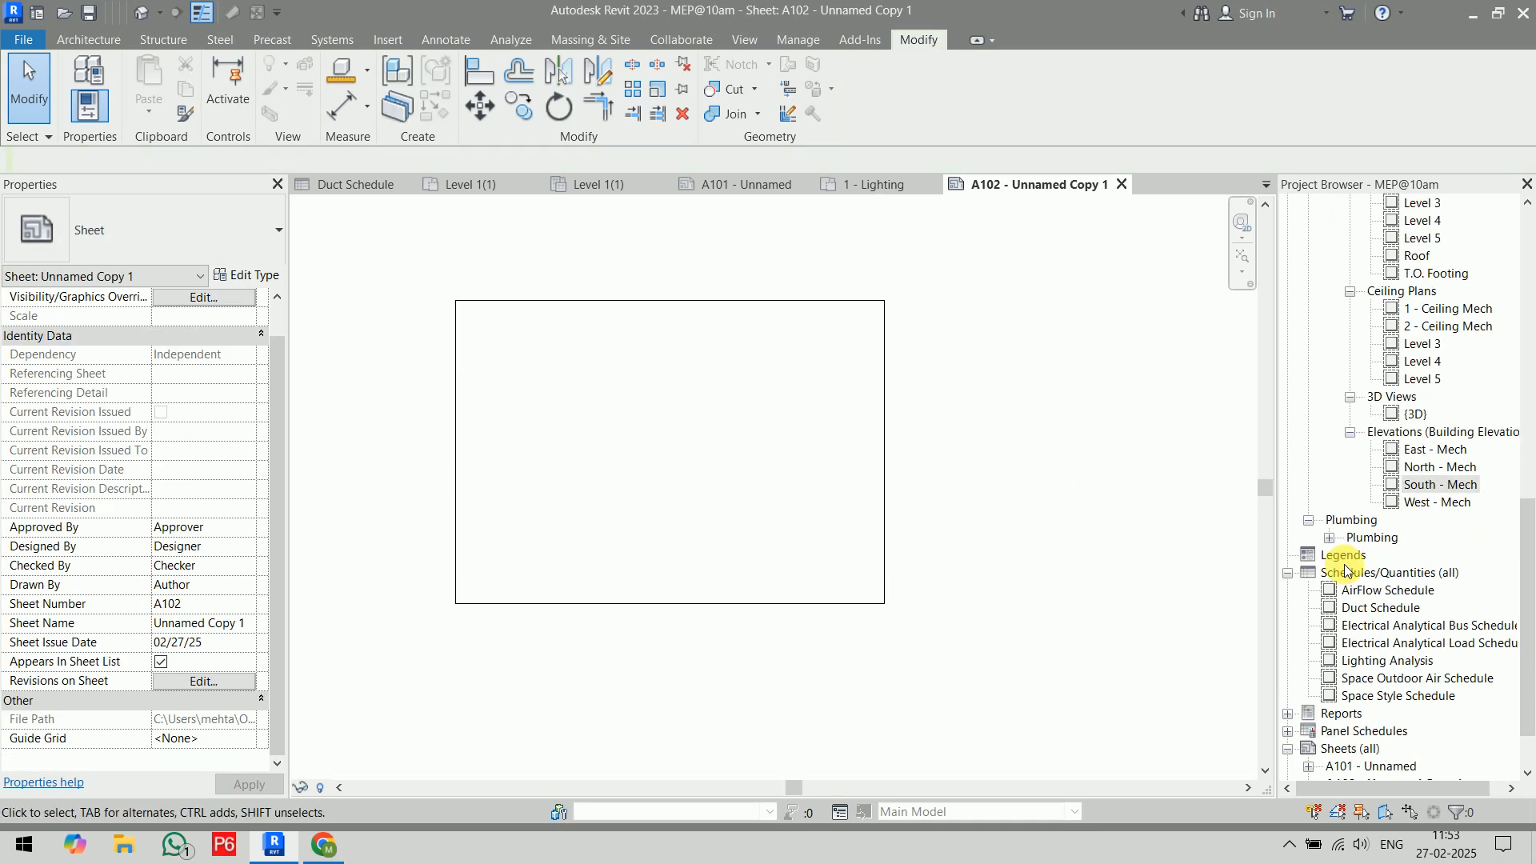
click(1392, 612)
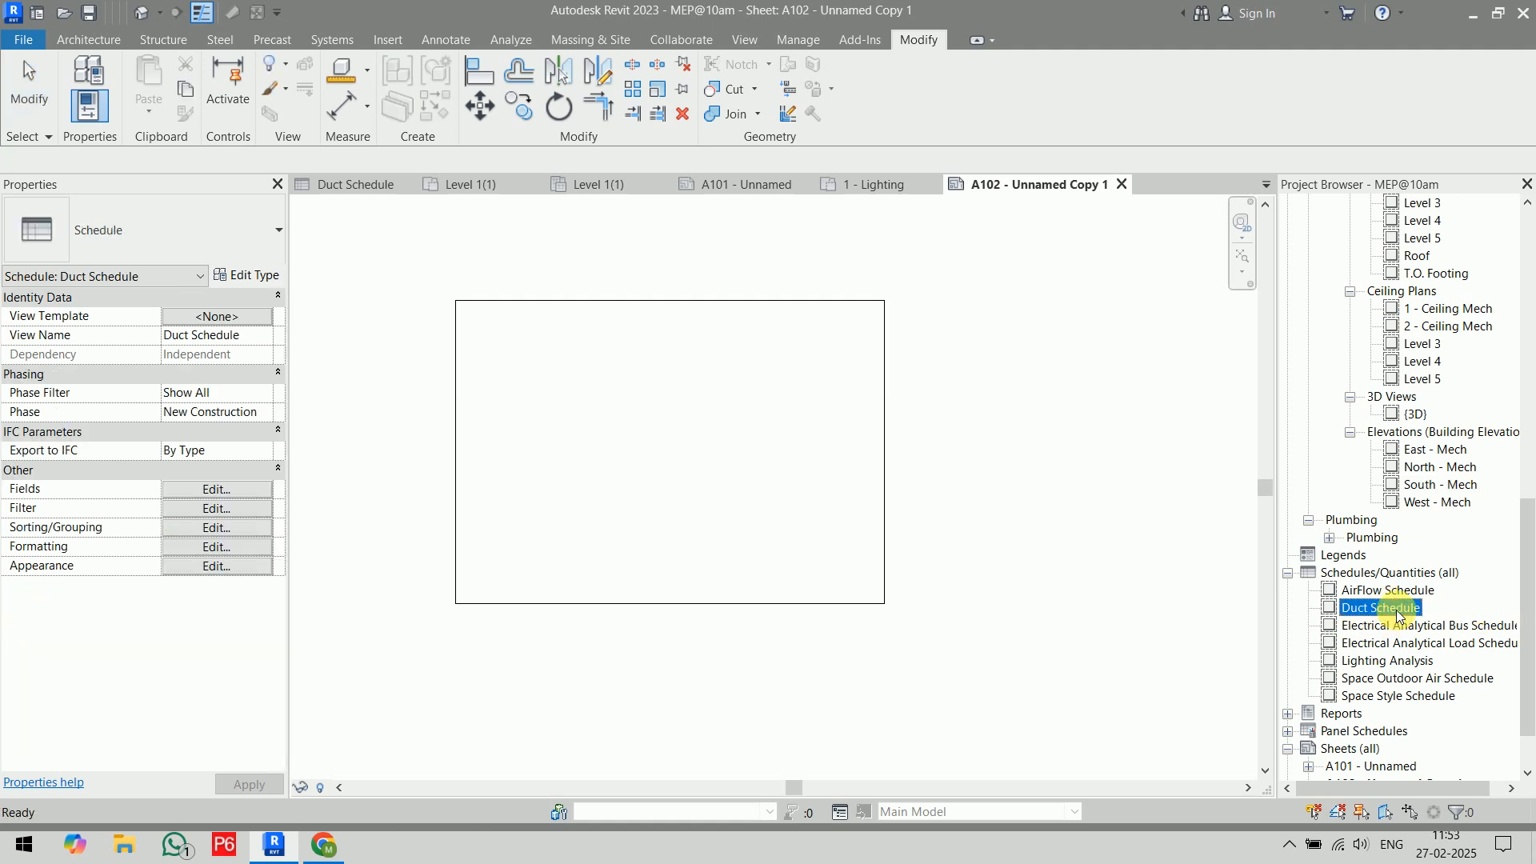
drag(1300, 598, 637, 398)
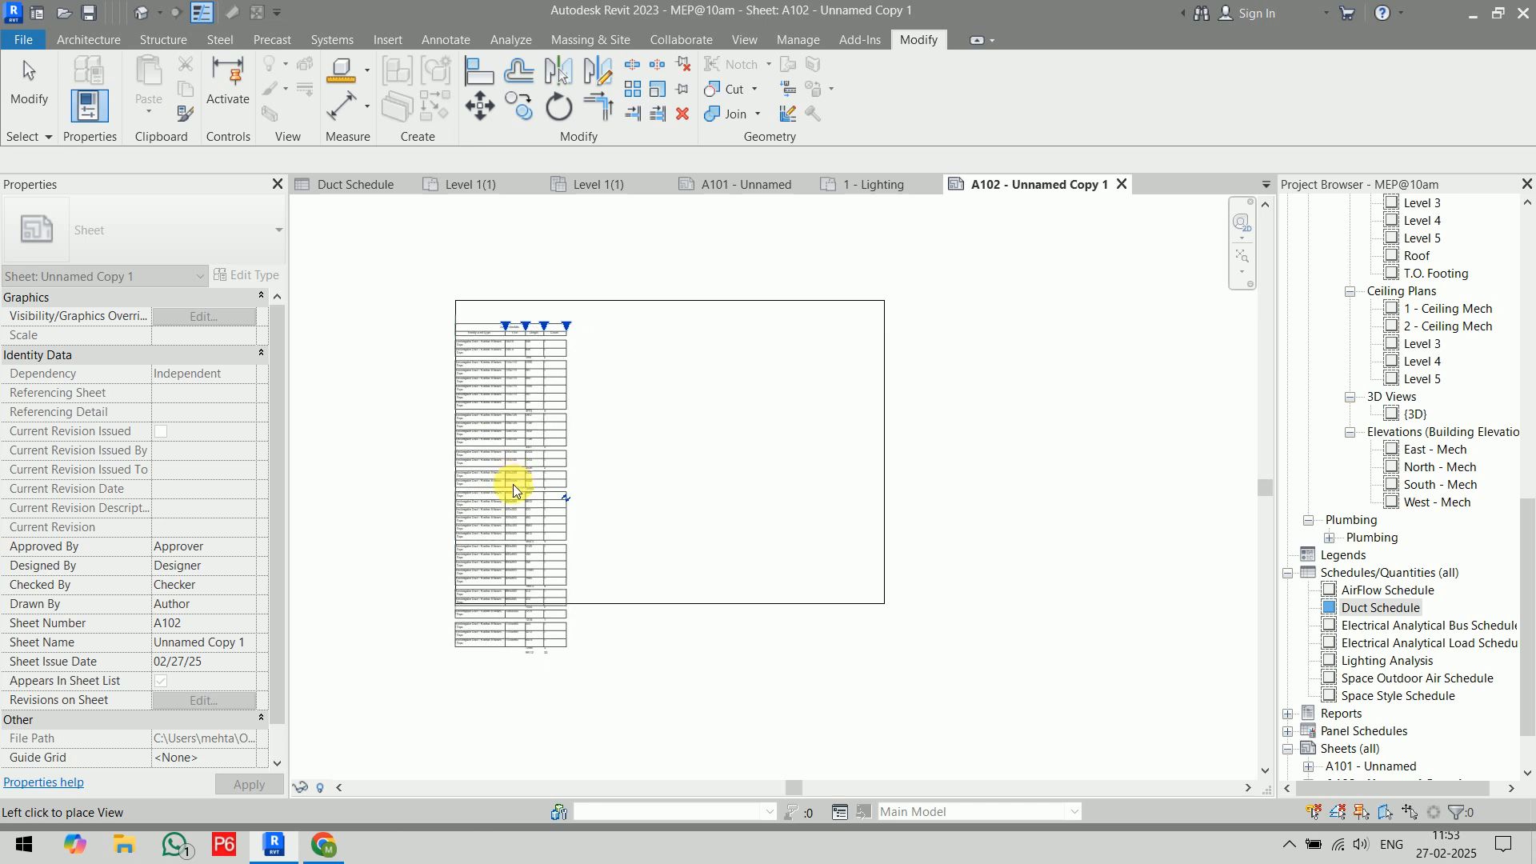
click(523, 480)
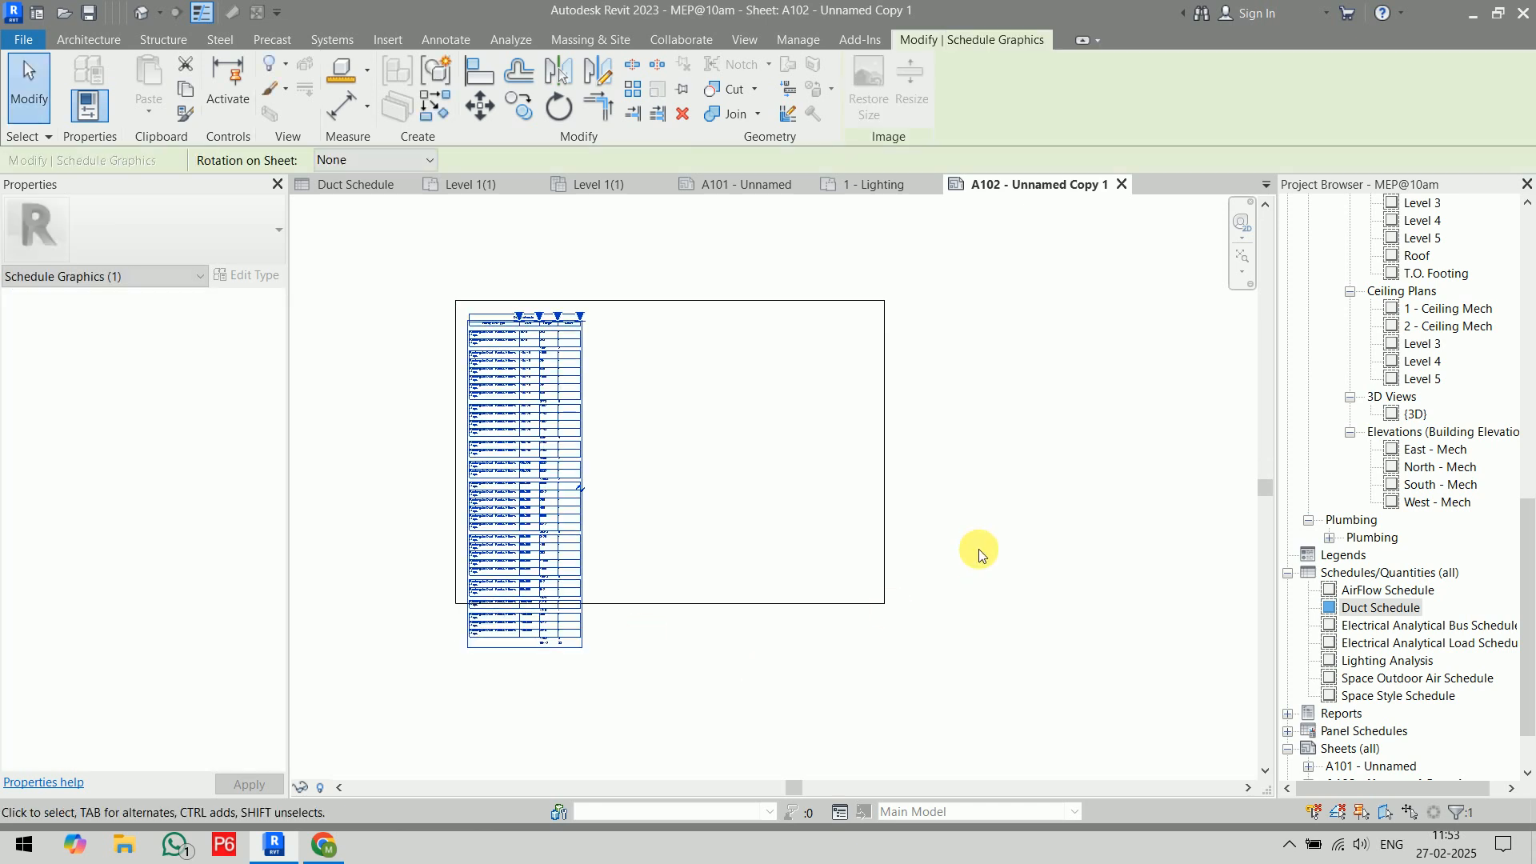
click(981, 410)
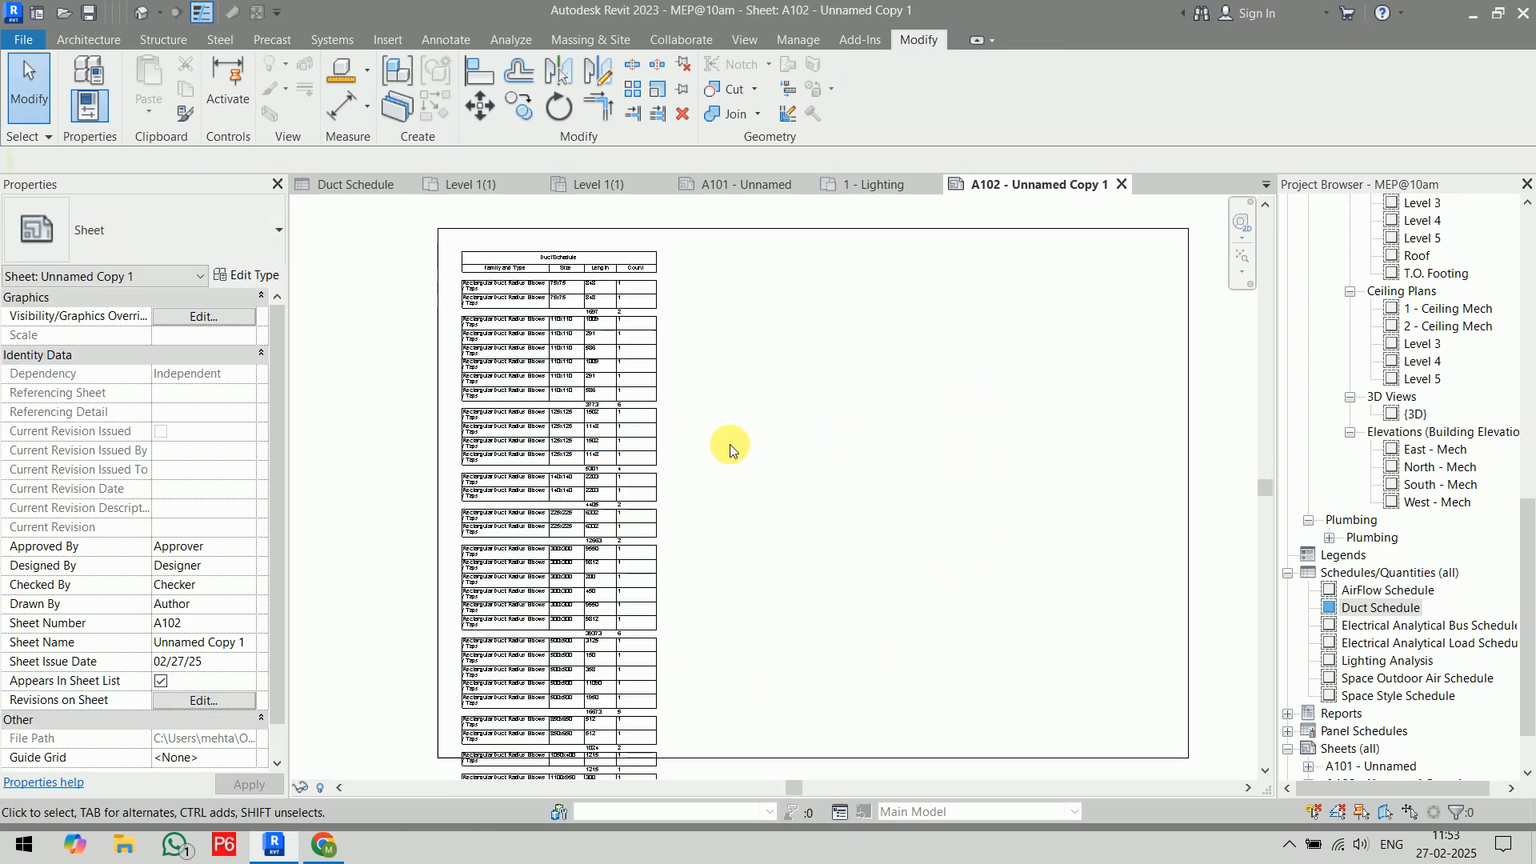
scroll(478, 398, up, 3)
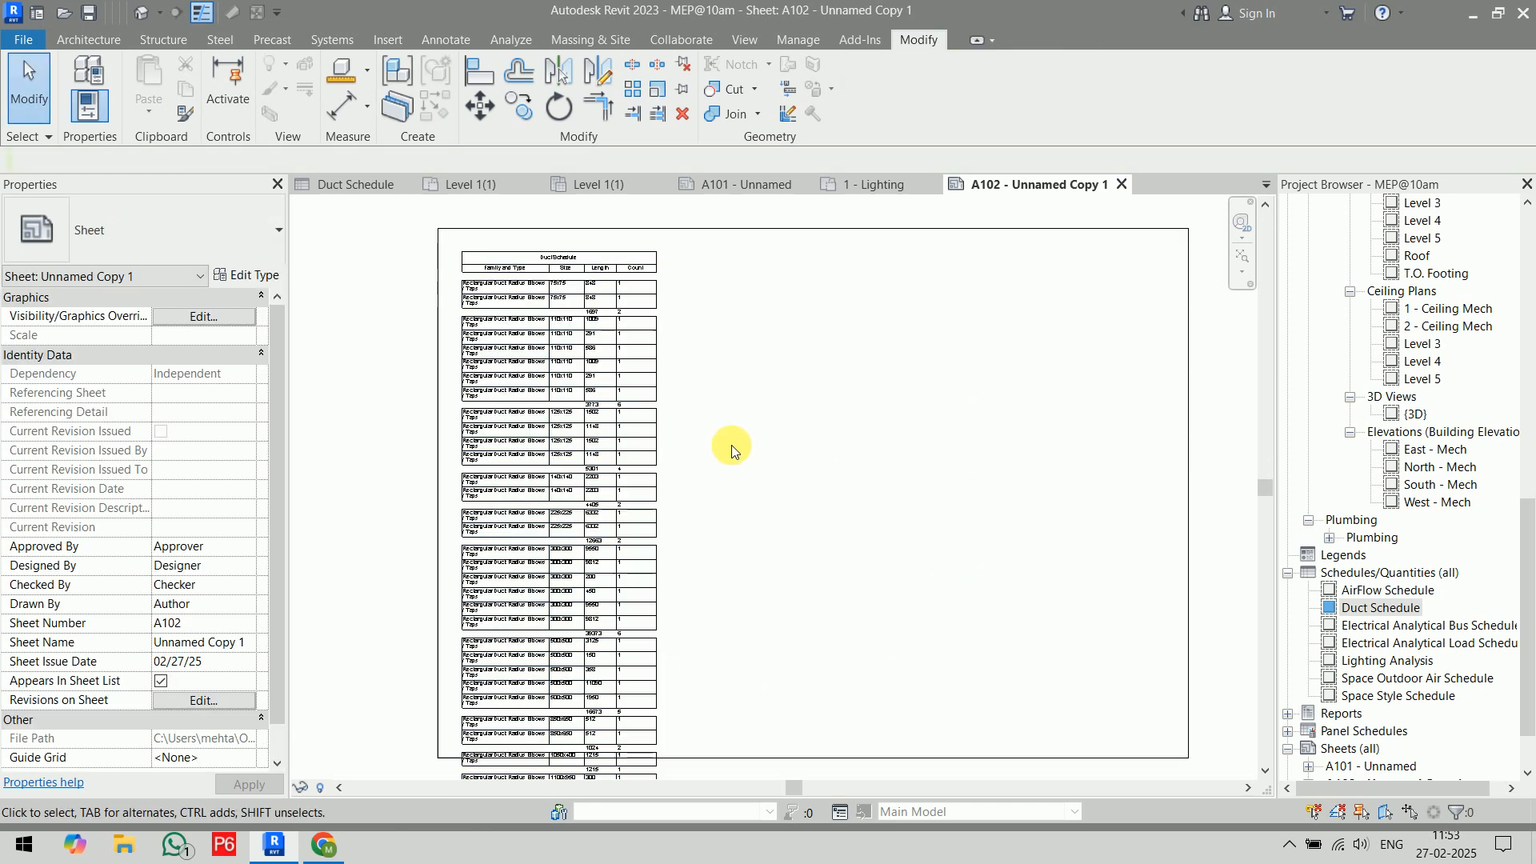
- Split the Duct Schedule on sheet A102 into two side-by-side segments, then delete both segments from the sheet
click(649, 453)
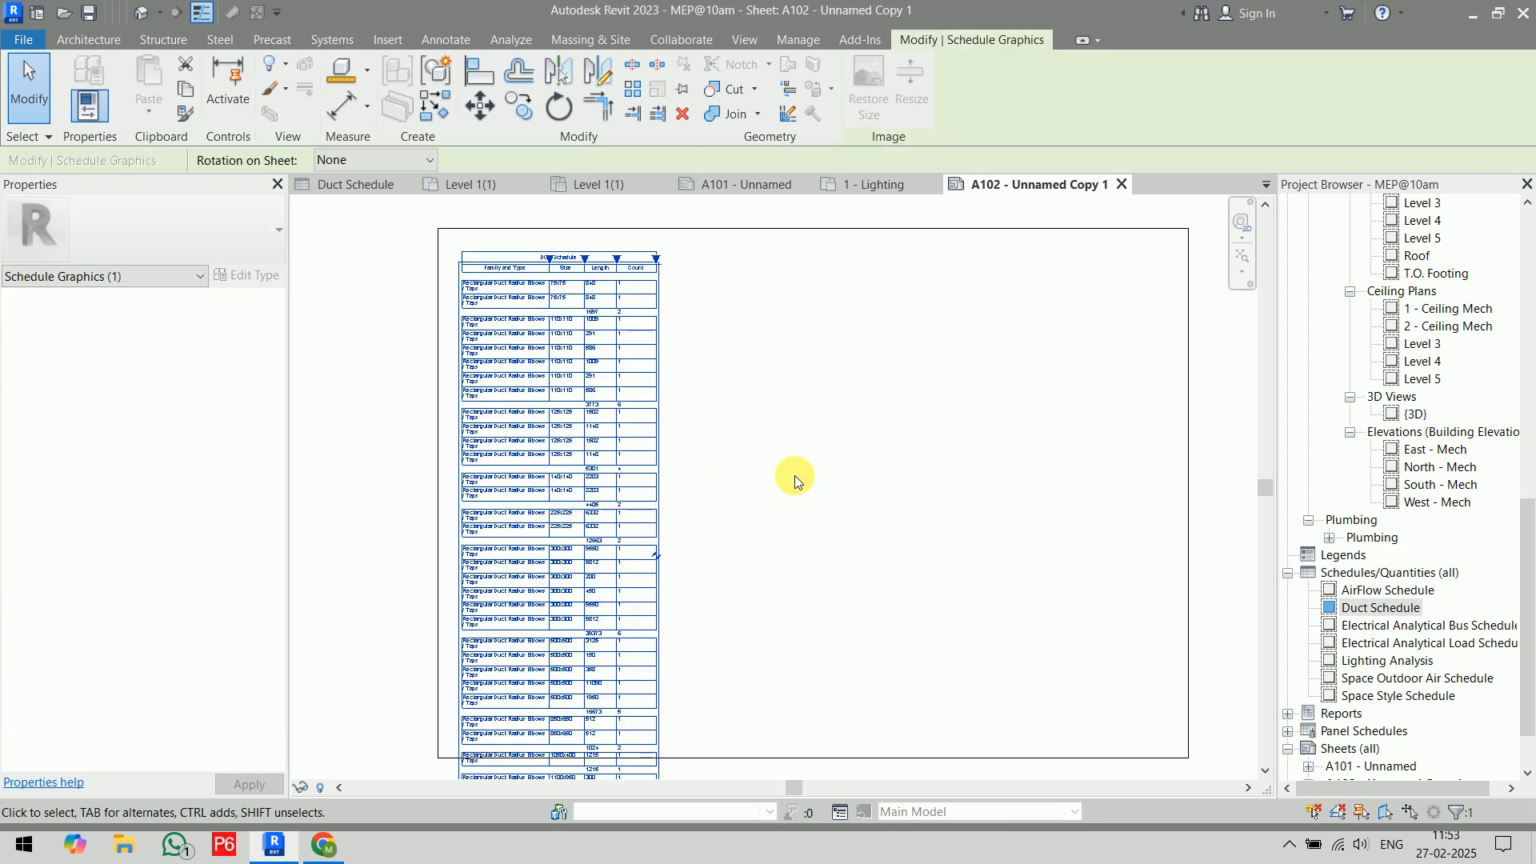
click(658, 560)
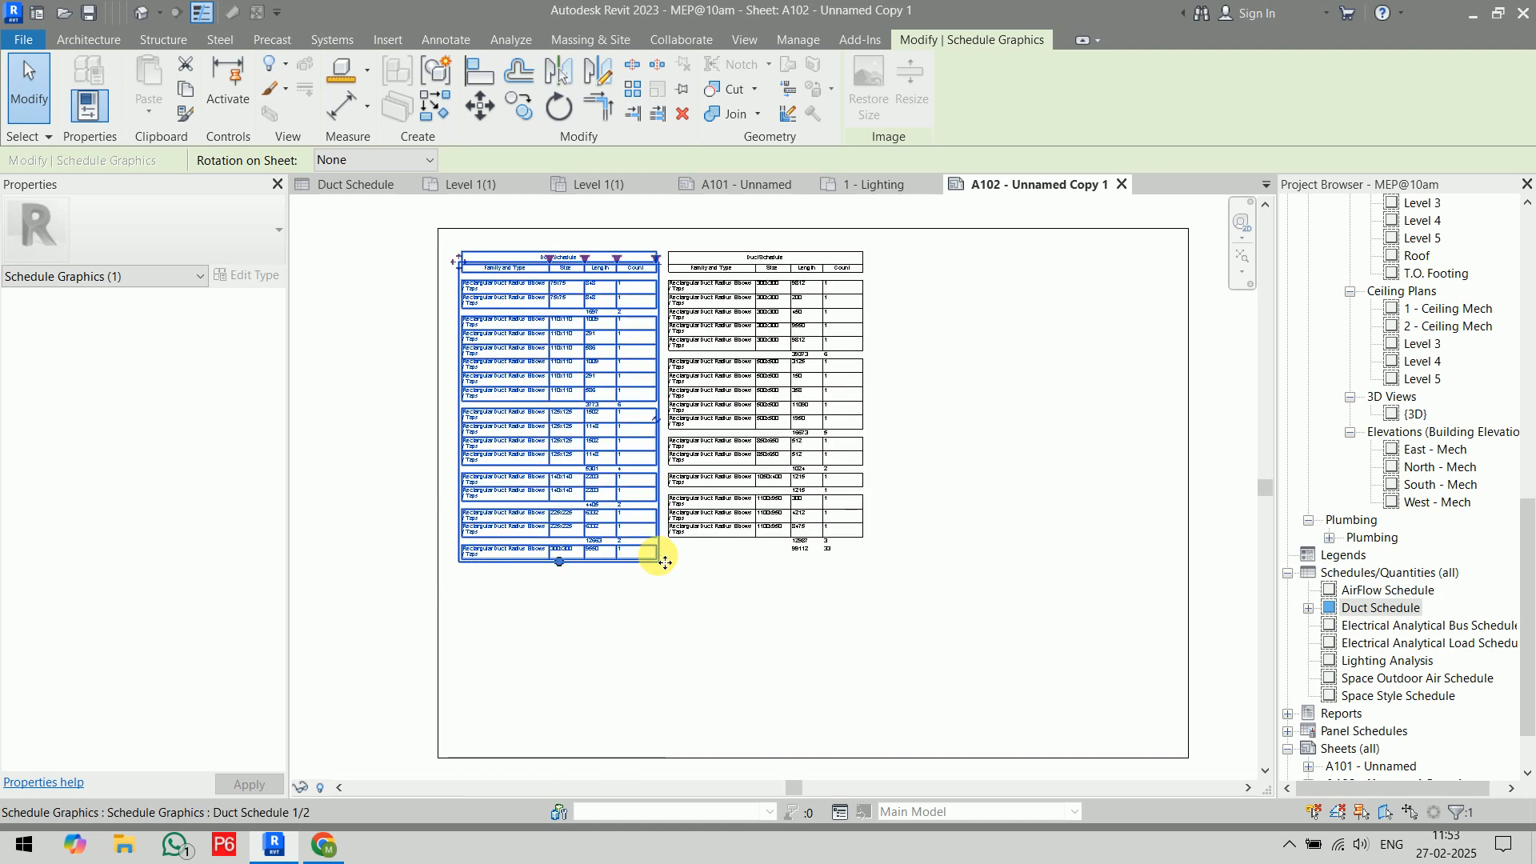
click(394, 457)
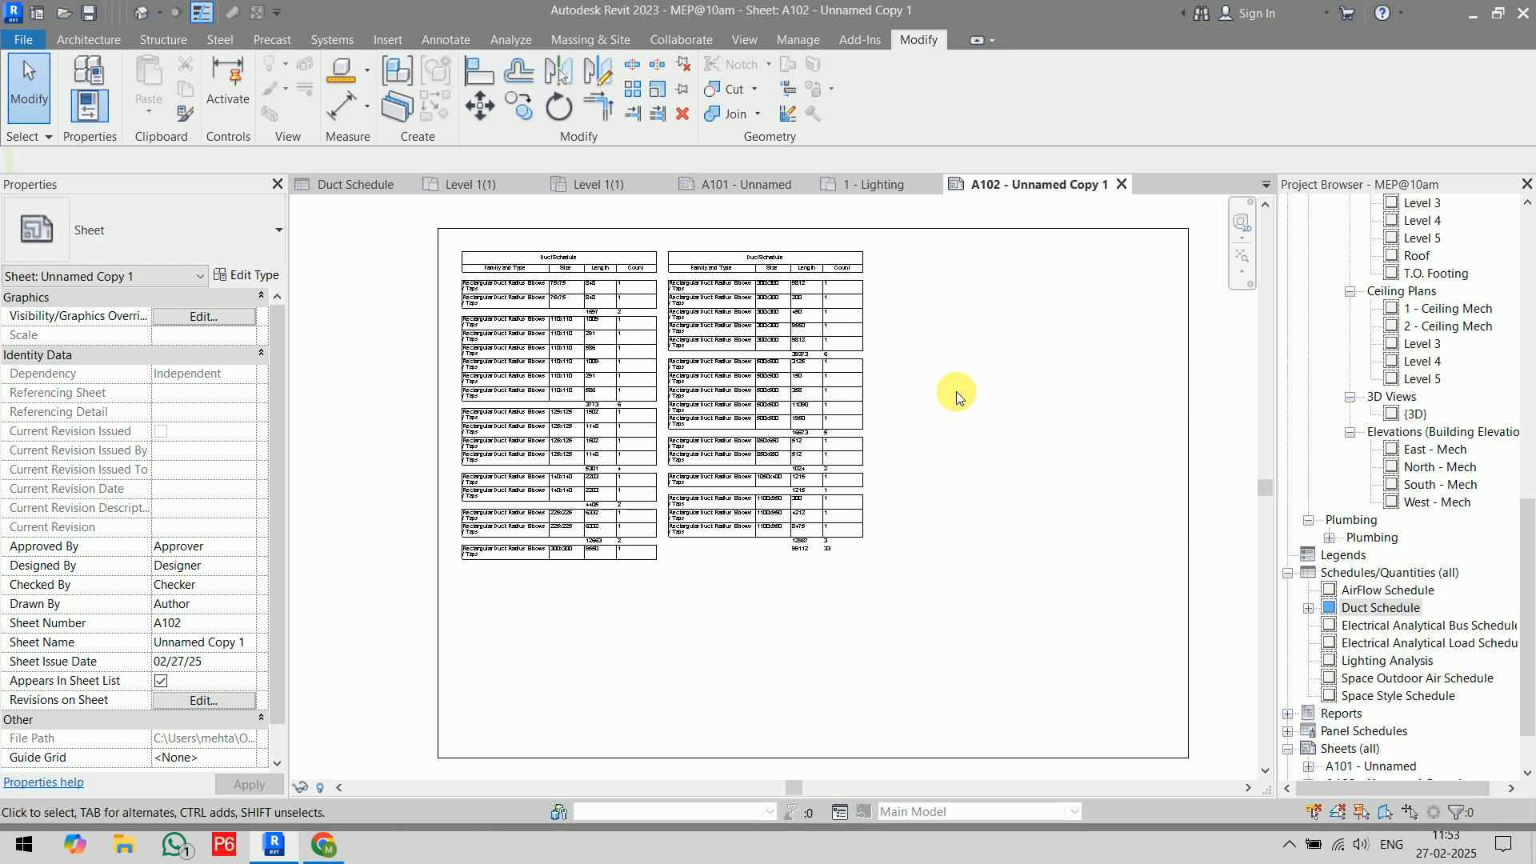
scroll(957, 391, down, 2)
middle_drag(968, 391, 878, 404)
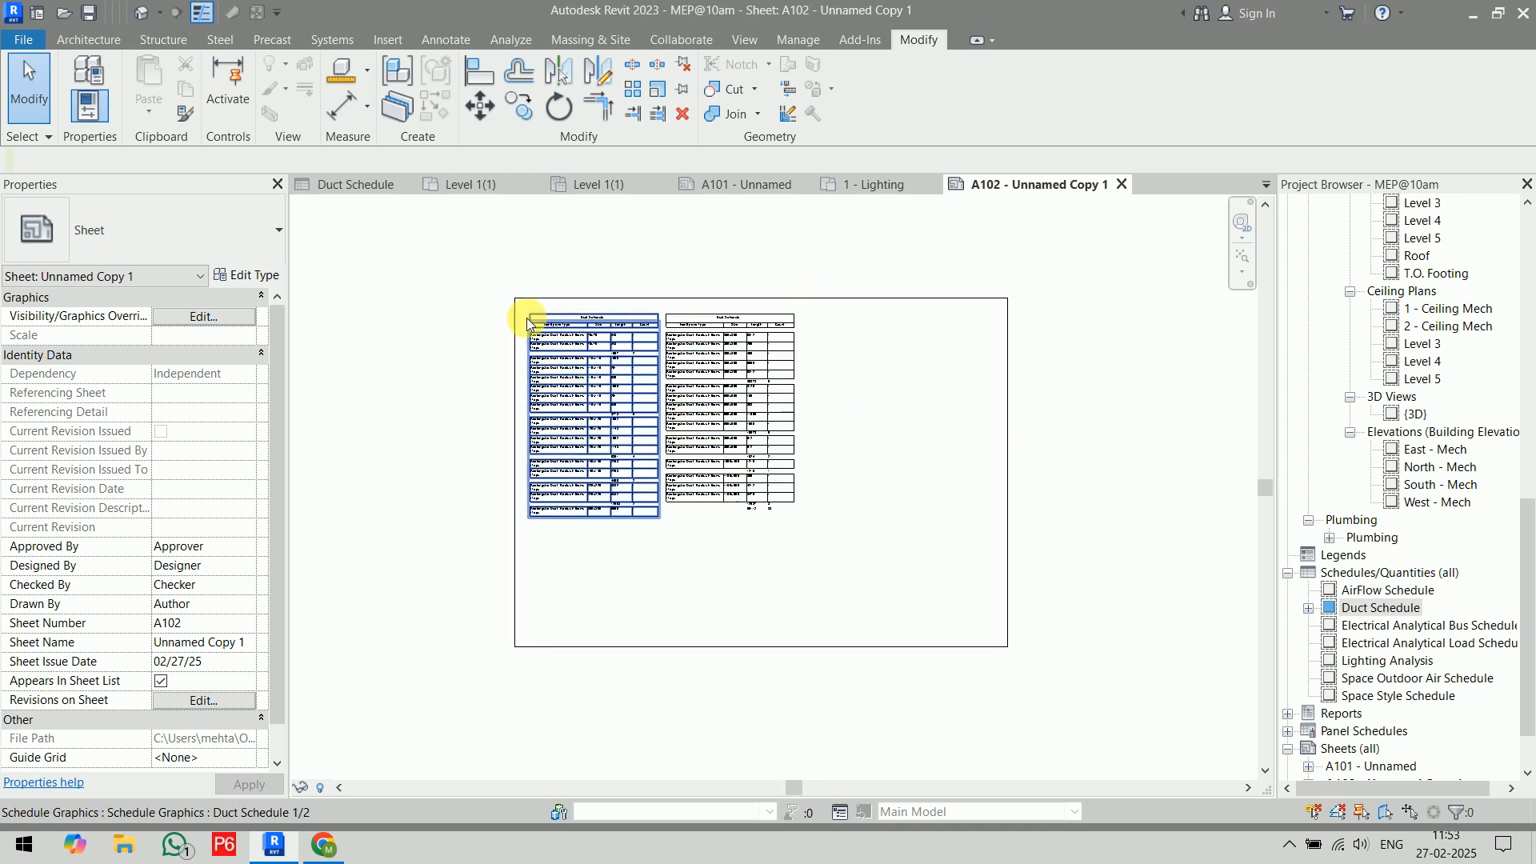
drag(467, 268, 867, 553)
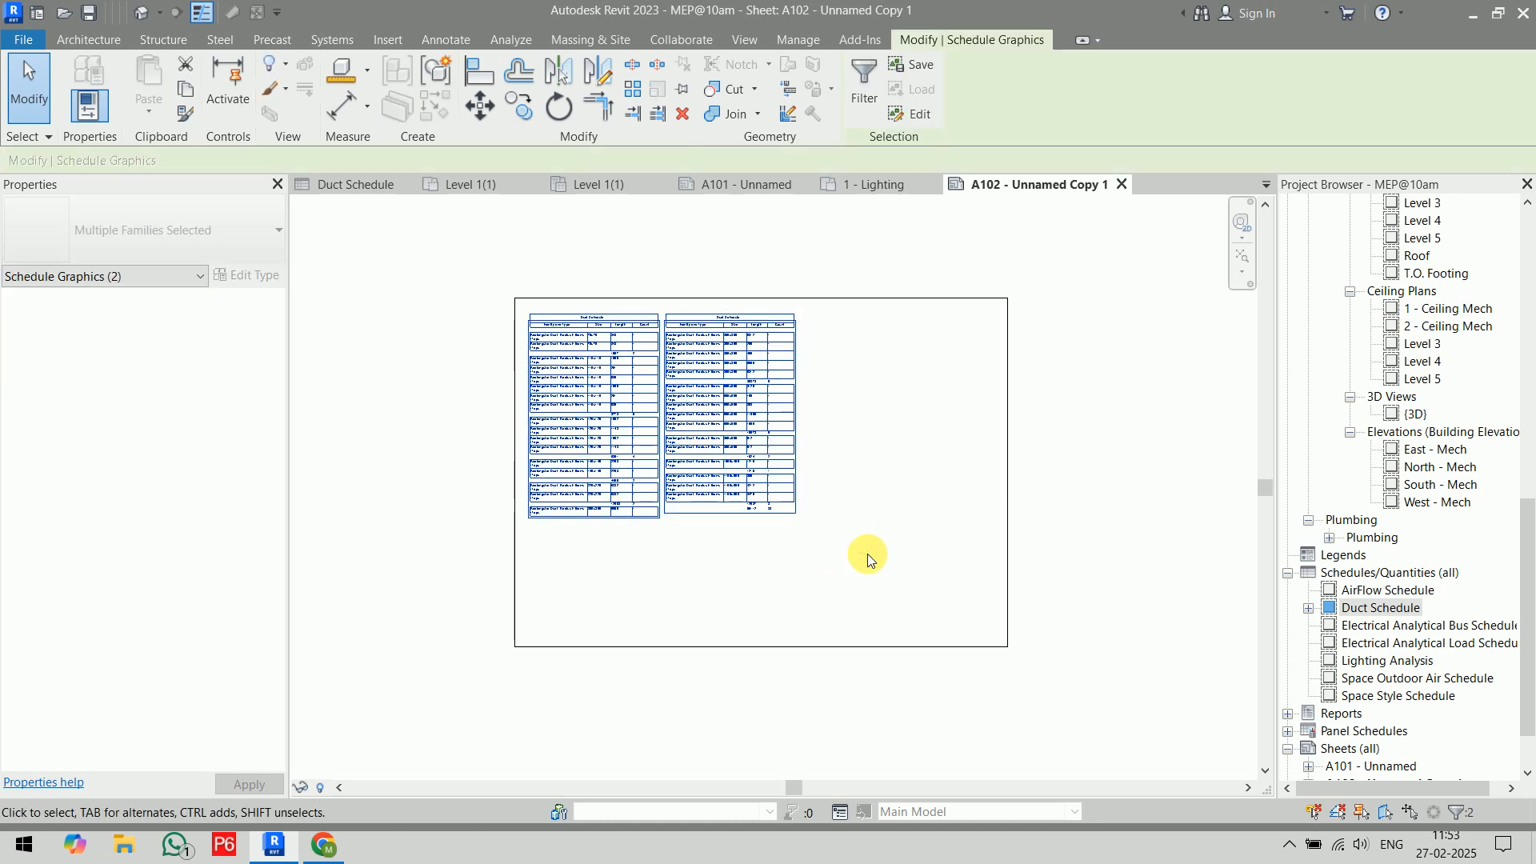
key(Delete)
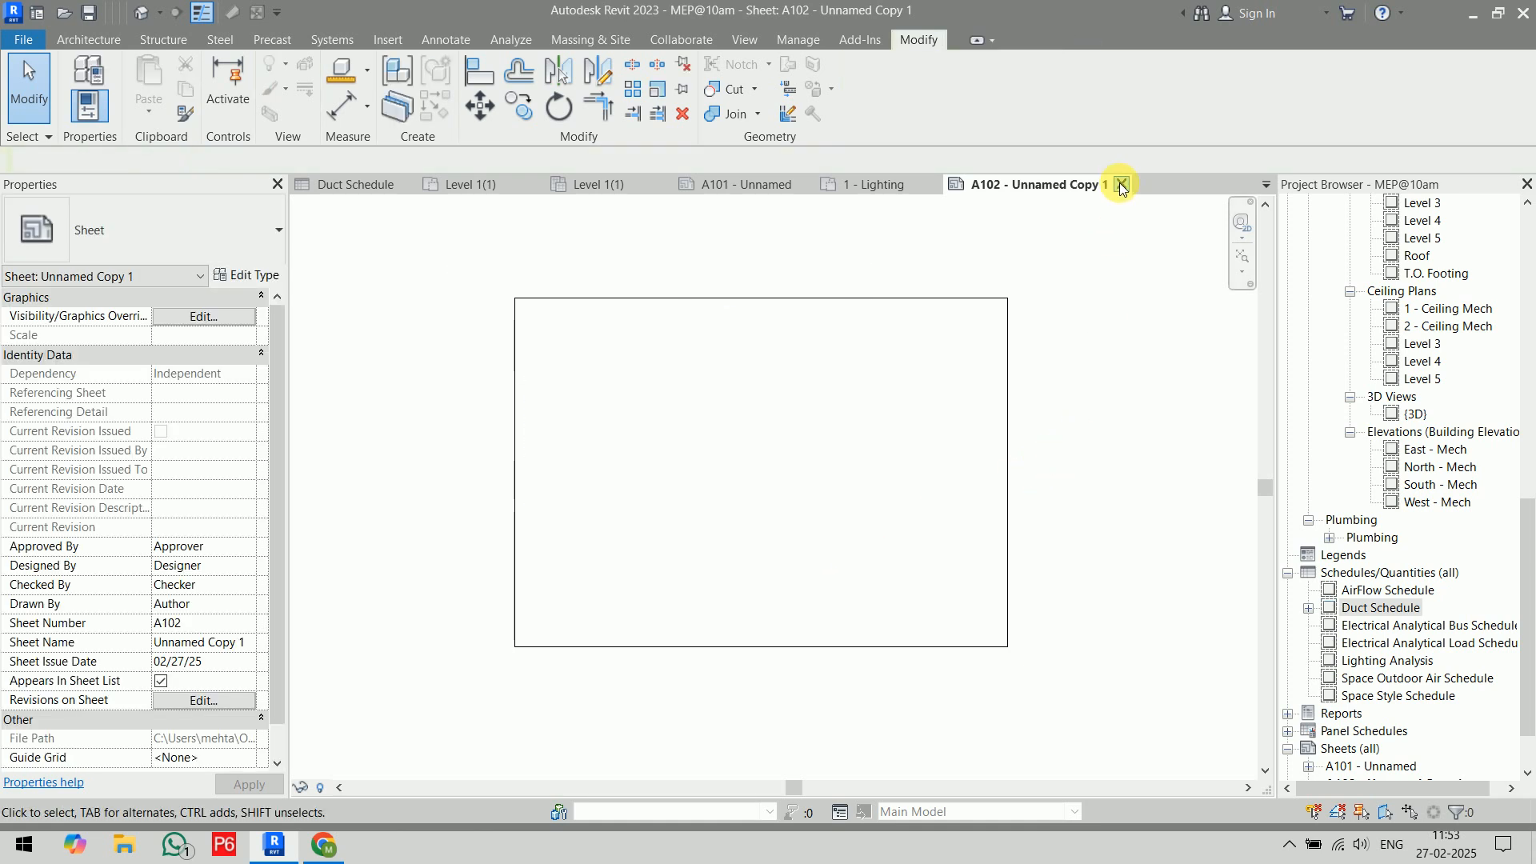
- Close sheet A102 and return to sheet A101 - Unnamed
click(1121, 184)
scroll(1460, 433, up, 2)
scroll(1460, 433, up, 10)
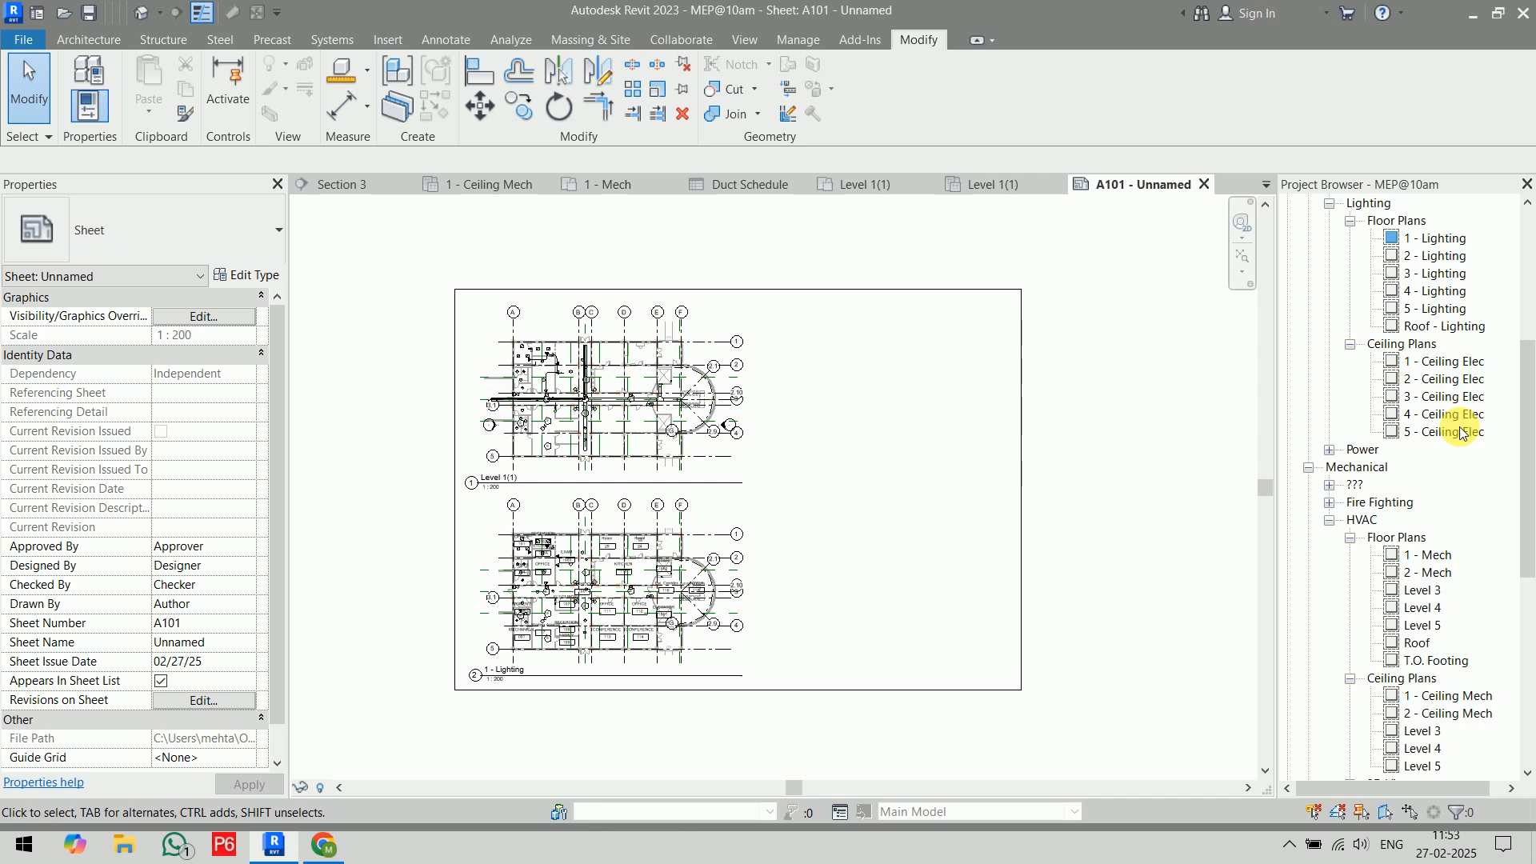